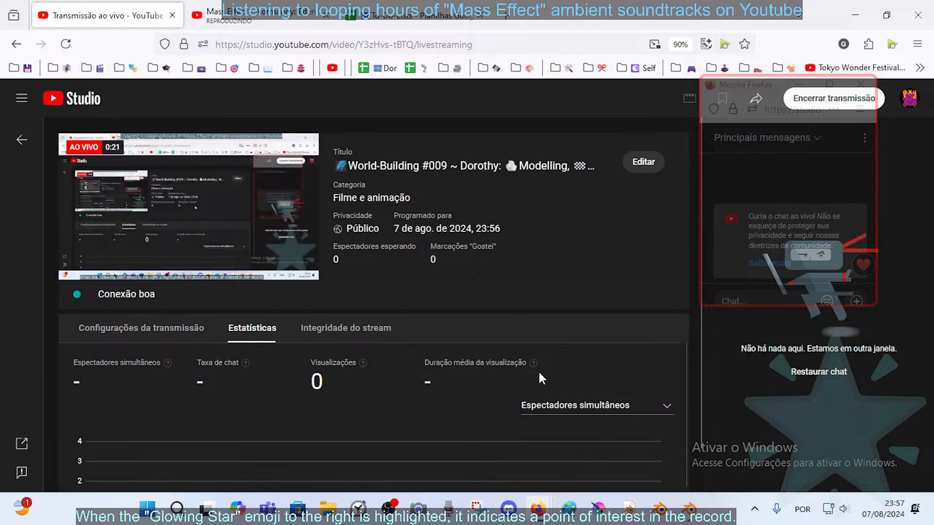
- Check the live stream dashboard and the Mass Effect music playlist in the browser, and return to the Blender character scene
left_click(695, 519)
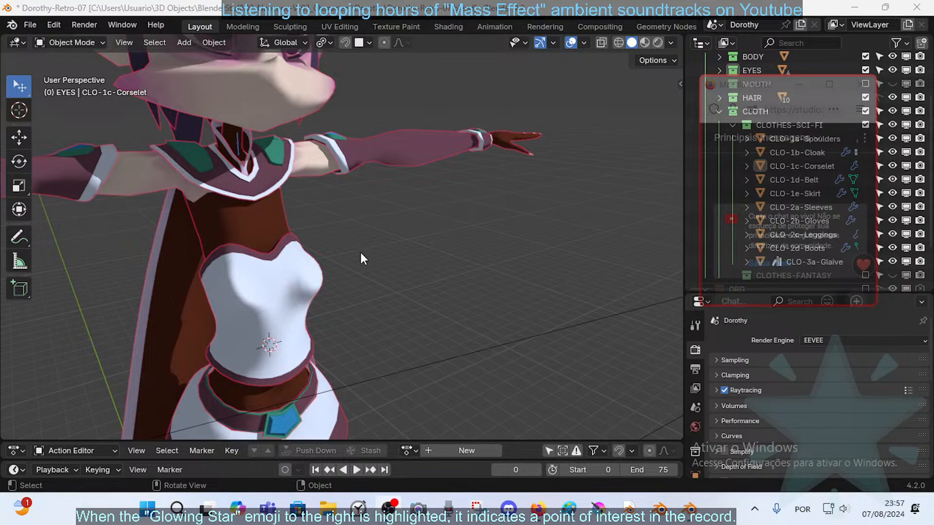
mouse_move(537, 510)
left_click(501, 434)
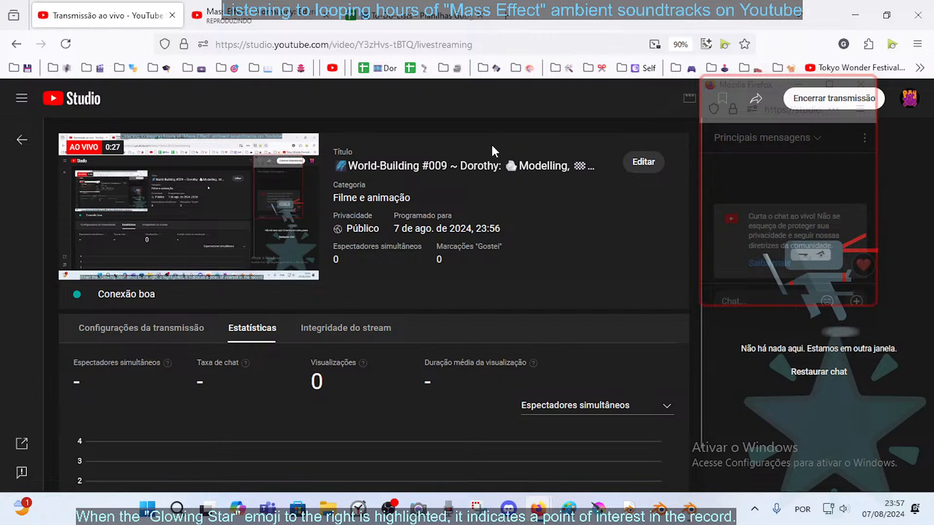
left_click(270, 7)
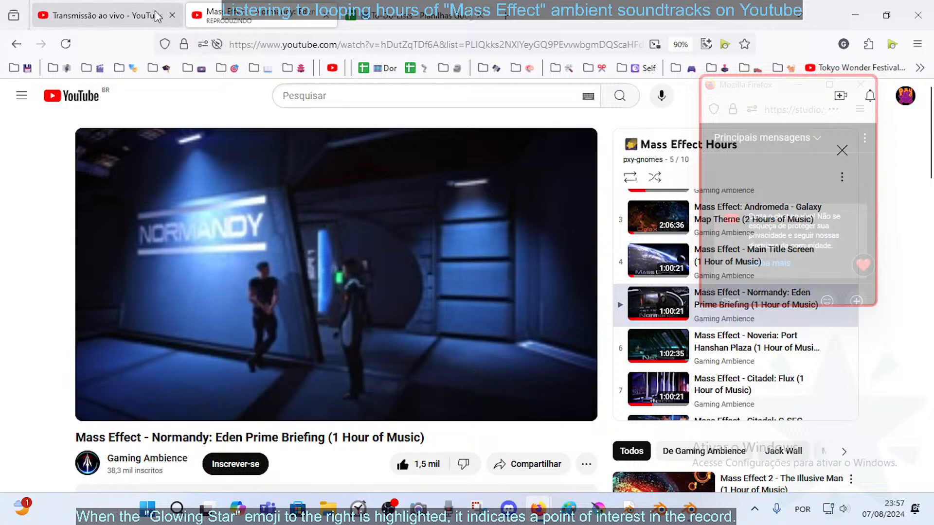
left_click(126, 7)
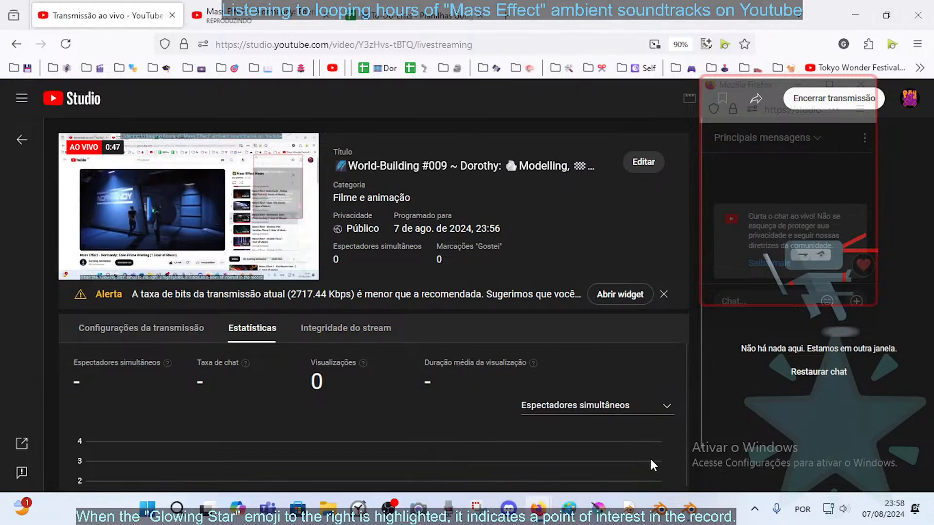
left_click(689, 509)
- Examine the character's corselet, cloak and sleeves from several angles in Object Mode
middle_click_drag(333, 232, 303, 194)
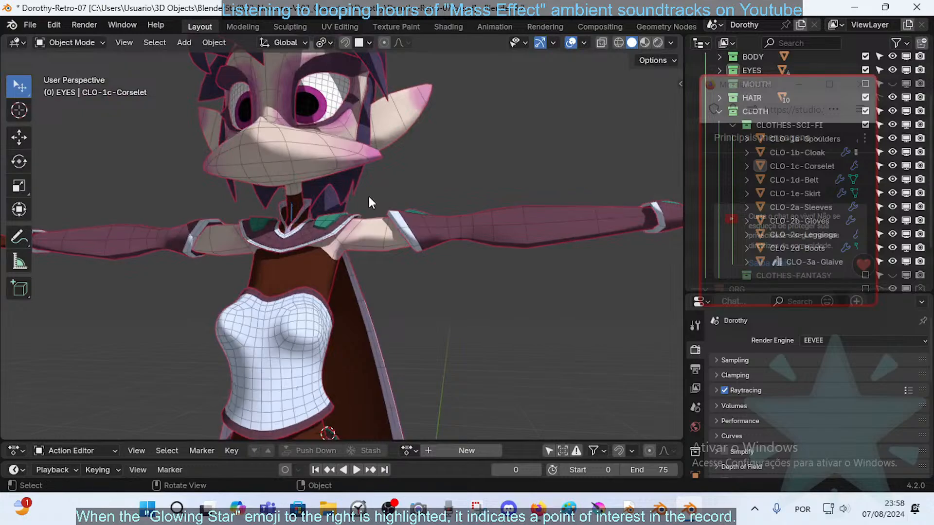
middle_click_drag(369, 198, 358, 274)
key("ctrl+z")
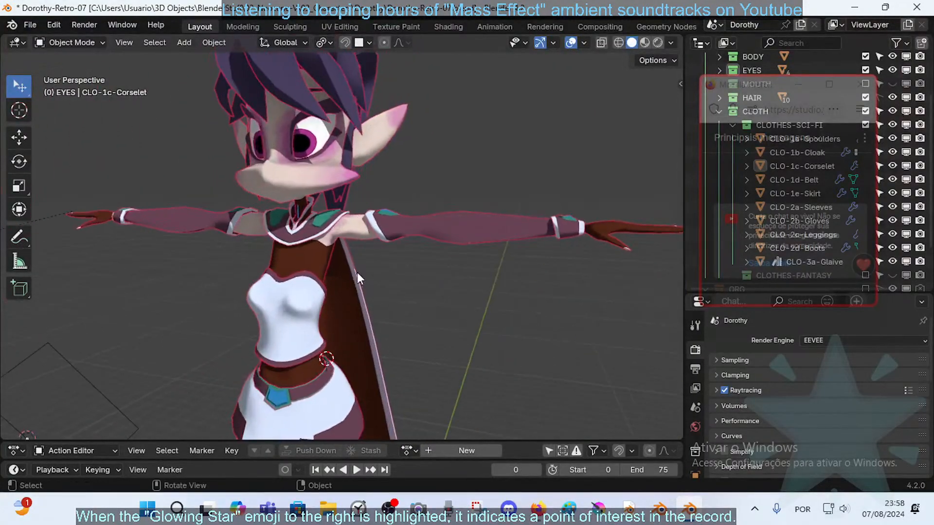
left_click(298, 311)
left_click(446, 233)
middle_click_drag(451, 251, 345, 297)
left_click(307, 259)
left_click(356, 331)
left_click(365, 264)
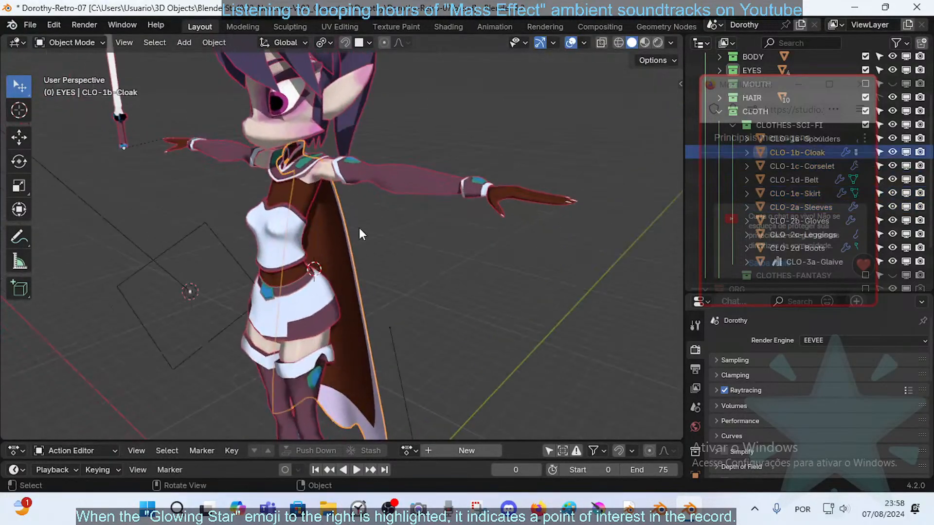
left_click(374, 159)
middle_click_drag(360, 176, 421, 273)
scroll(455, 243, "up", 3)
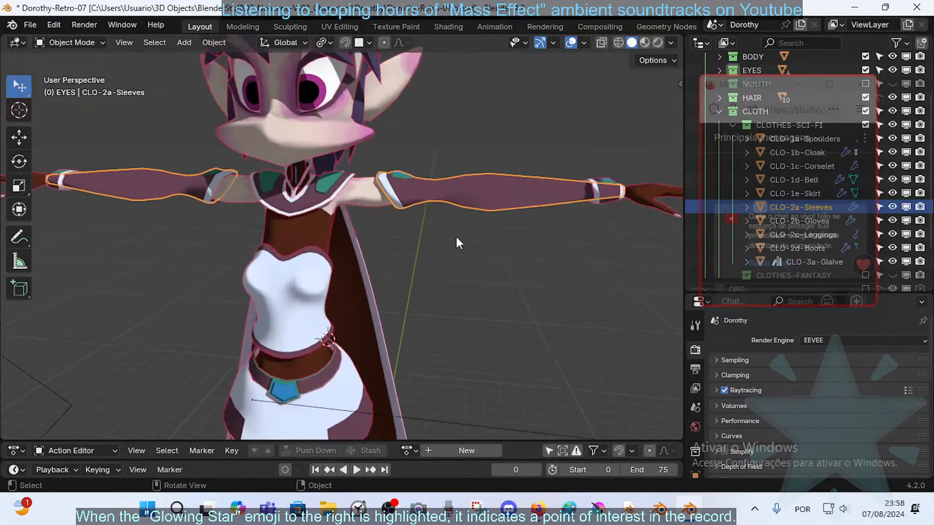
- Inspect the corselet's mesh in Edit Mode, and examine the sleeves in Object Mode
middle_click_drag(458, 242, 346, 292)
left_click(300, 357)
key("Tab")
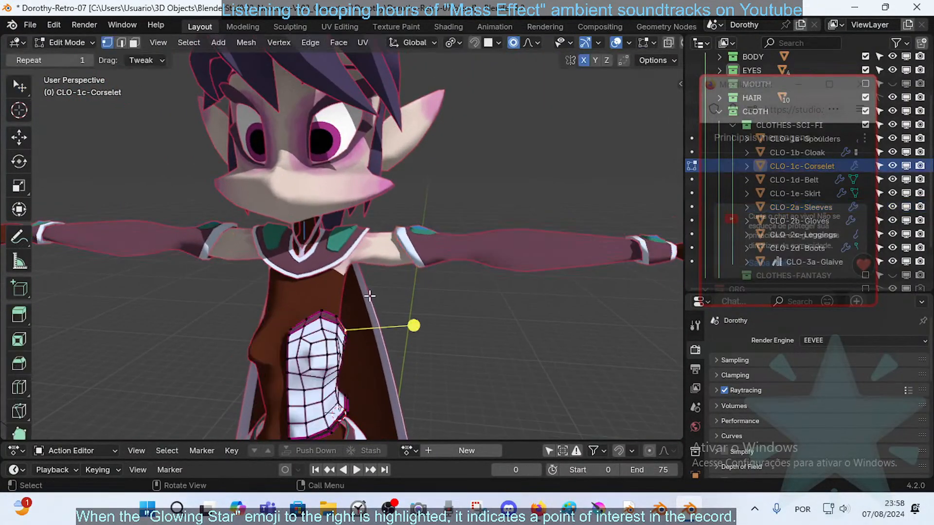
middle_click_drag(451, 286, 447, 292)
key("Tab")
left_click(519, 252)
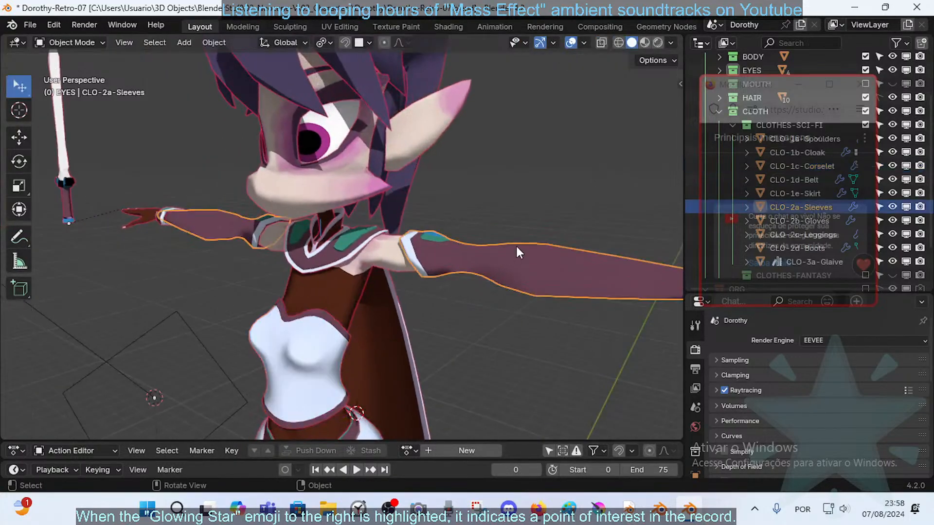
middle_click_drag(381, 263, 532, 276)
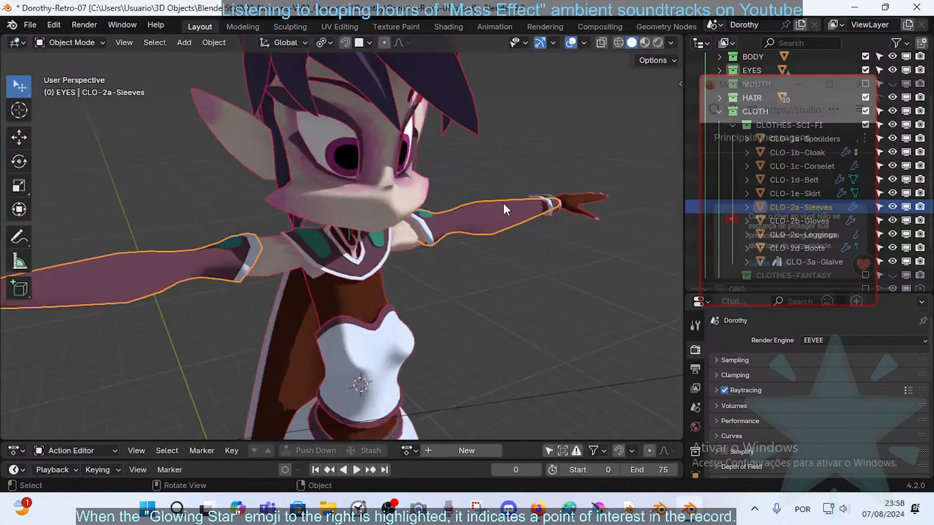
- Compare the character's look in Material Preview and Solid viewport shading
left_click(646, 46)
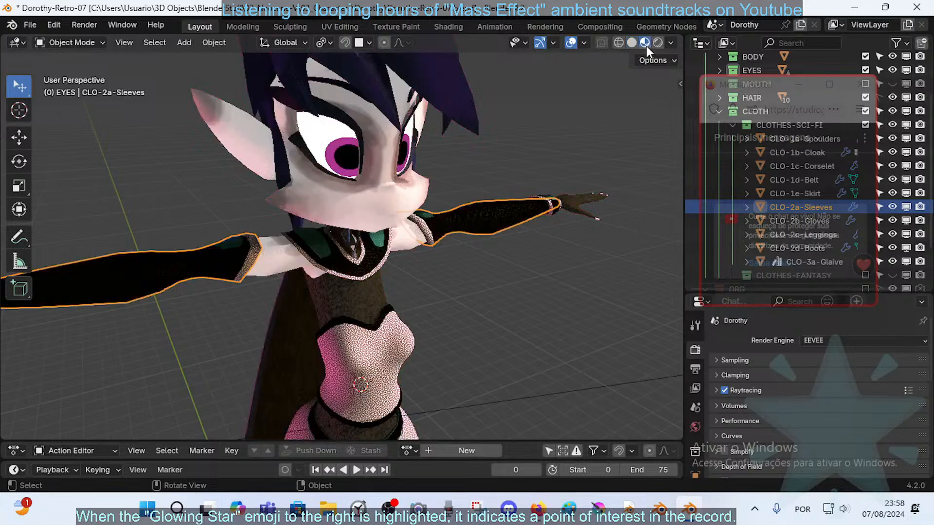
mouse_move(541, 226)
middle_mouse_down()
mouse_move(450, 223)
mouse_move(320, 279)
mouse_move(437, 235)
mouse_move(549, 130)
middle_mouse_up()
left_click(452, 219)
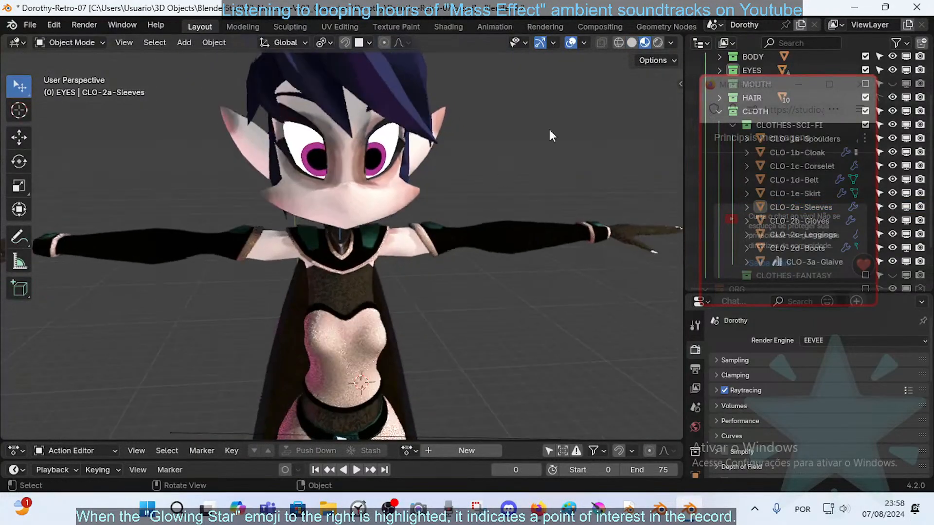
left_click(632, 43)
left_click(818, 340)
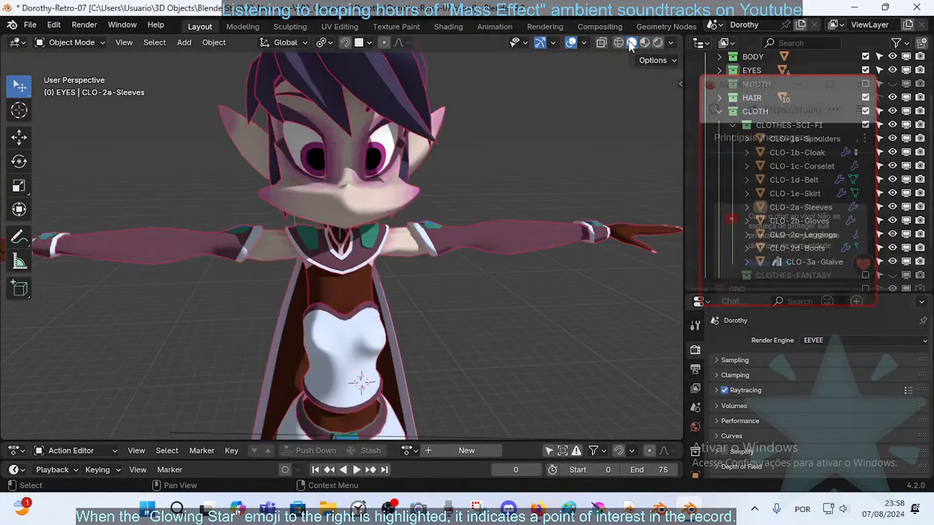
left_click(646, 44)
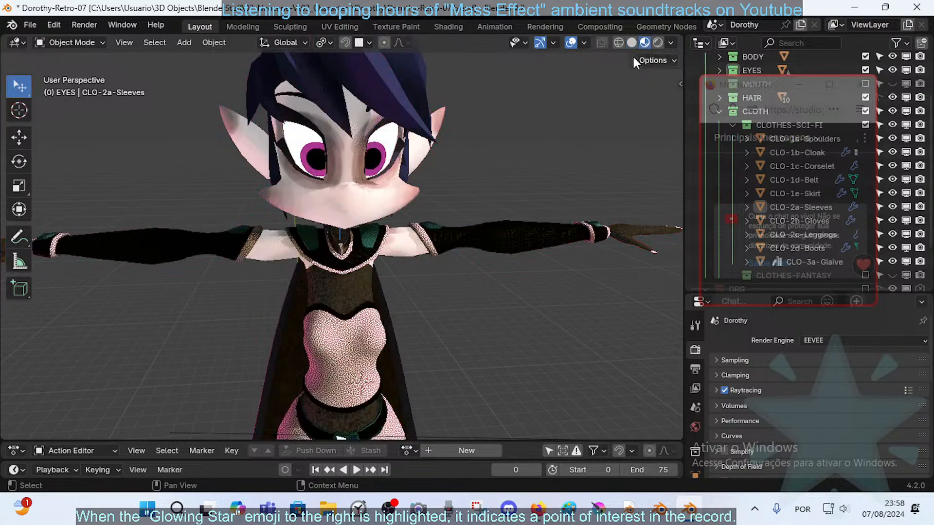
middle_click_drag(449, 220, 368, 215)
- Switch the viewport to Rendered shading and try the Camera option for its compositor
left_click(660, 43)
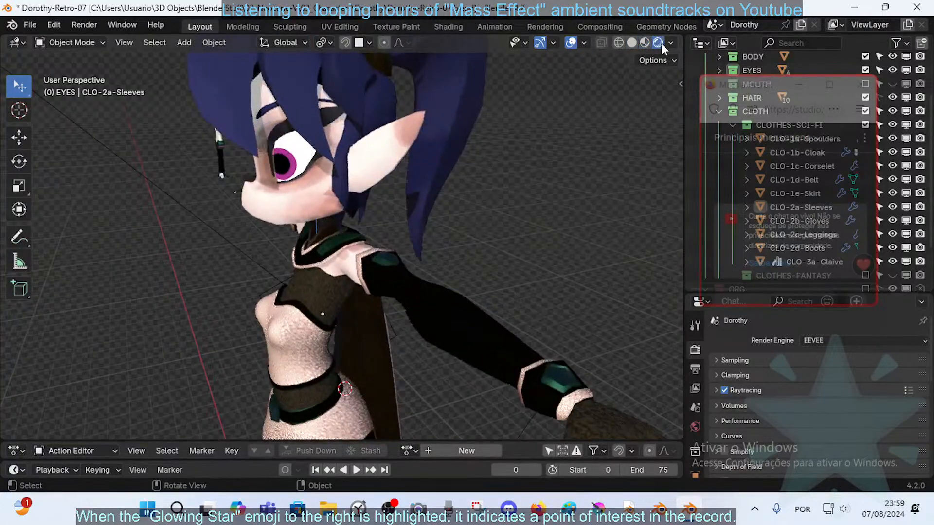
left_click(649, 41)
left_click(660, 43)
left_click(670, 43)
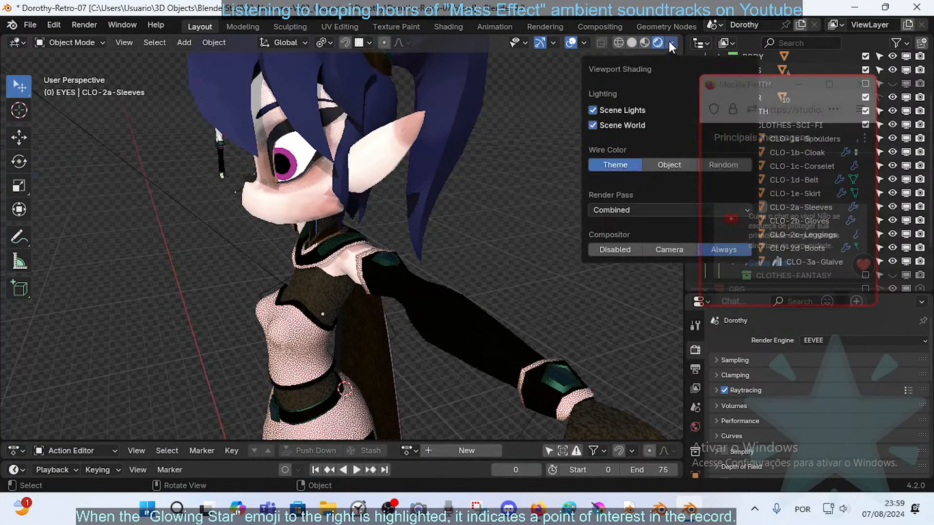
left_click(664, 249)
mouse_move(223, 189)
middle_mouse_down()
mouse_move(481, 198)
mouse_move(385, 177)
mouse_move(448, 210)
mouse_move(326, 185)
mouse_move(373, 195)
mouse_move(313, 194)
mouse_move(329, 199)
middle_mouse_up()
left_click(671, 43)
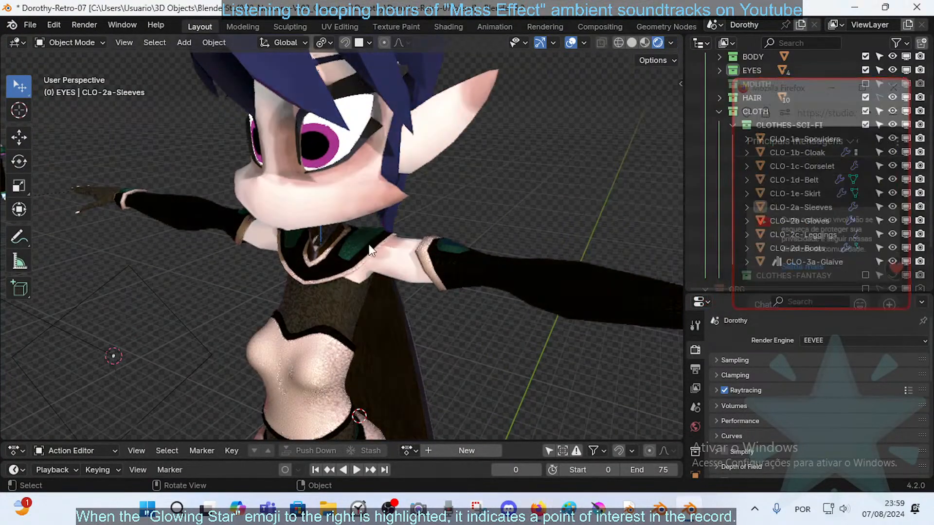
- Check the sleeves in Edit Mode, and show the wireframe overlay on the character in Object Mode
mouse_move(438, 234)
middle_mouse_down()
mouse_move(362, 239)
mouse_move(258, 267)
mouse_move(320, 279)
mouse_move(337, 266)
middle_mouse_up()
left_click(422, 255)
key("Tab")
key("Tab")
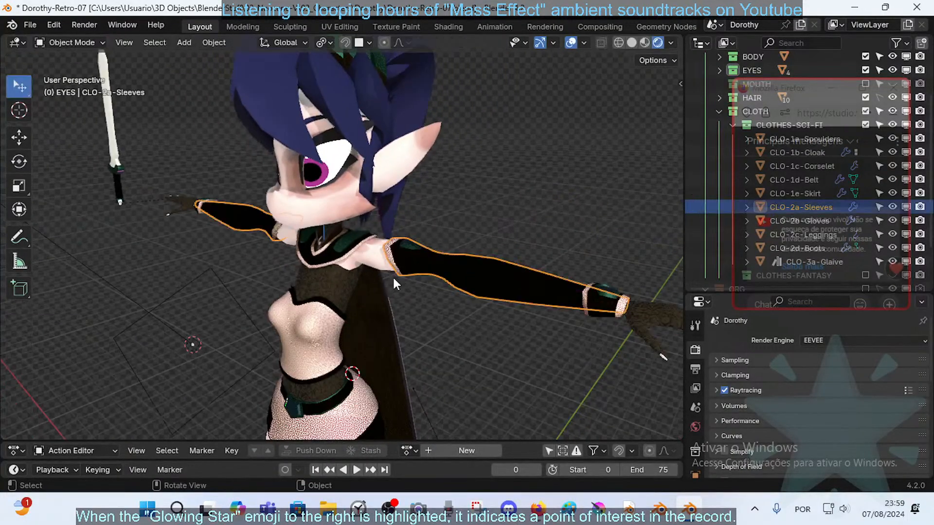
key("ctrl+w")
- Set the viewport compositor to Camera and open the sleeves in Edit Mode
left_click(671, 43)
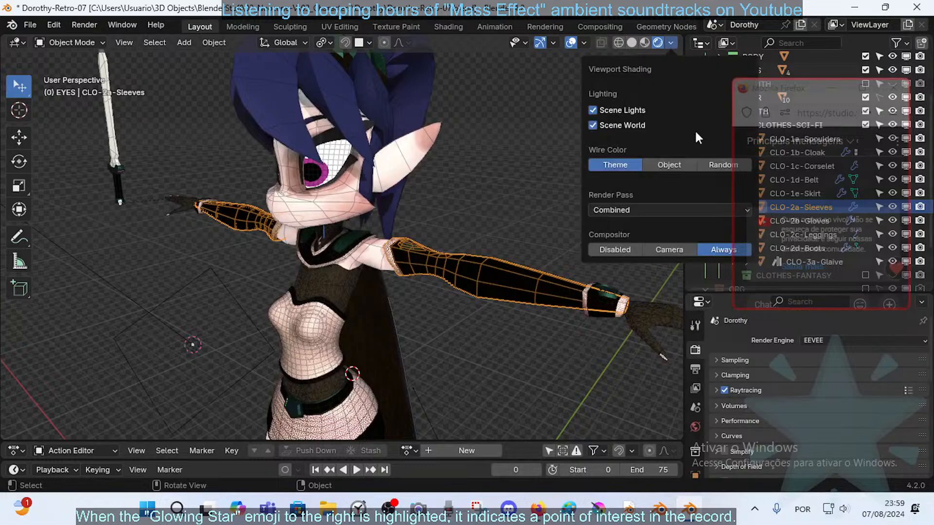
left_click(683, 251)
mouse_move(279, 297)
middle_mouse_down()
mouse_move(302, 300)
mouse_move(358, 279)
mouse_move(362, 268)
mouse_move(292, 256)
mouse_move(308, 260)
middle_mouse_up()
key("Tab")
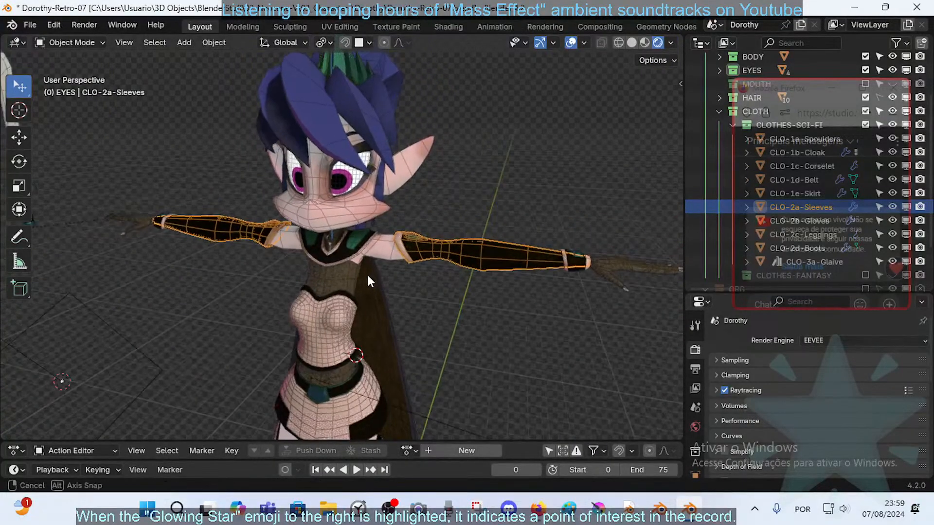
- Switch to the To-Do-Lists spreadsheet and review the clothes UV unwrap and texture paint task with its info note in row 2
mouse_move(537, 508)
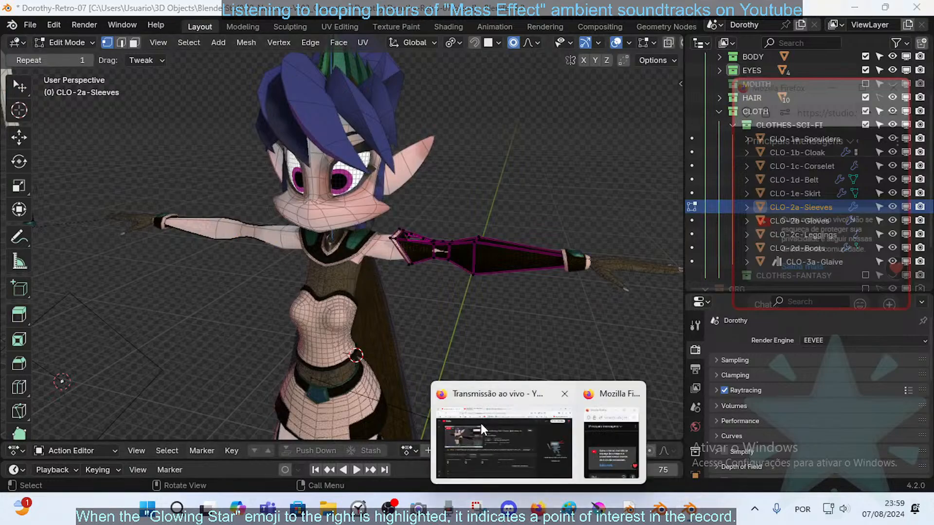
left_click(481, 423)
left_click(344, 11)
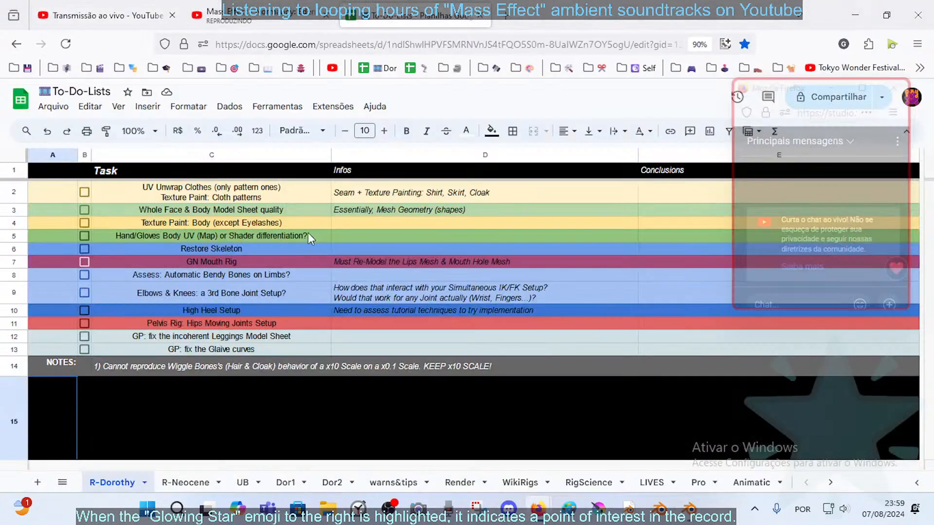
left_click(220, 201)
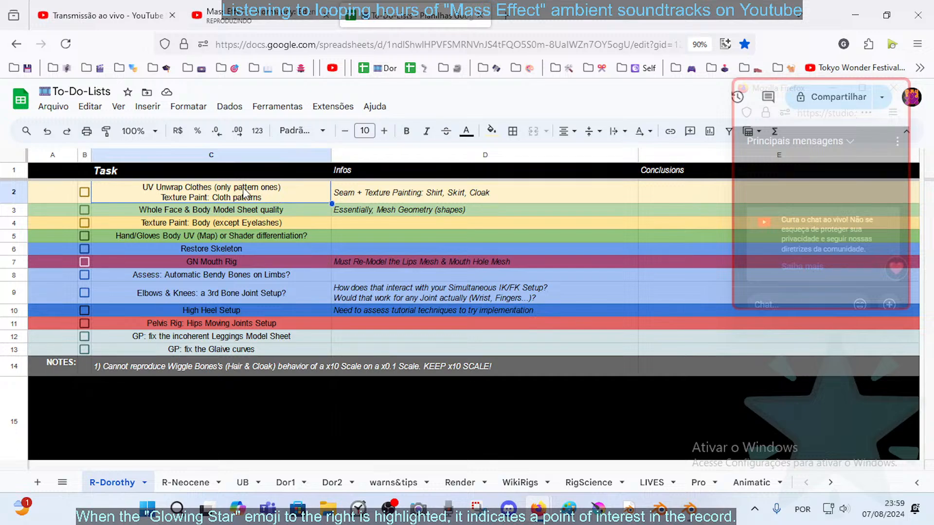
double_click(277, 194)
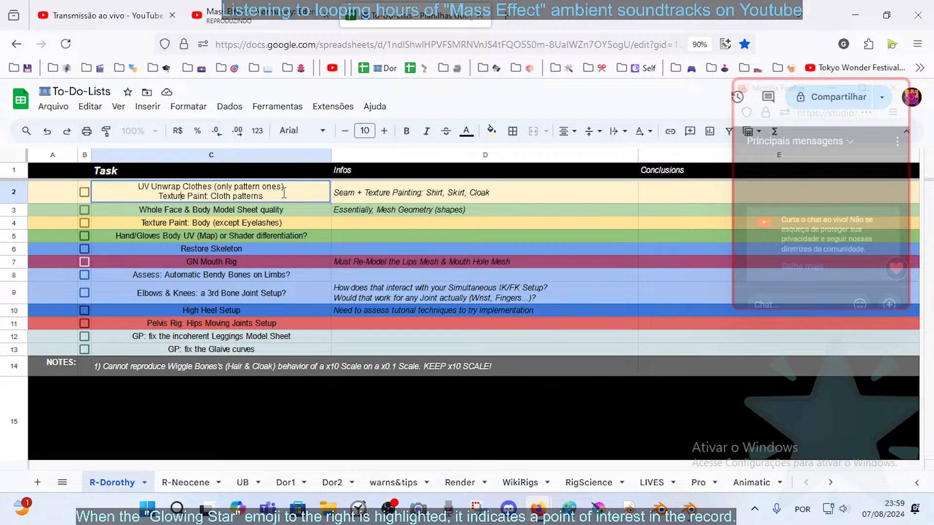
left_click(402, 193)
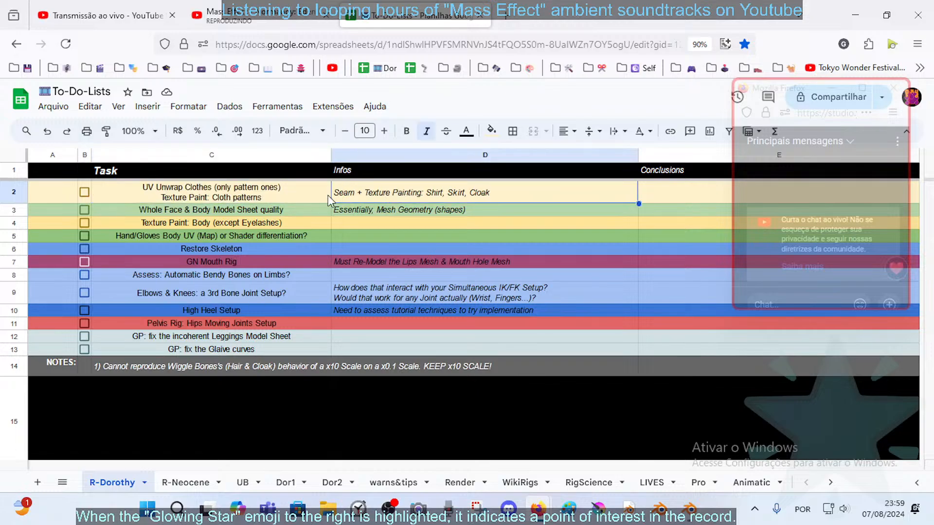
double_click(356, 197)
left_click_drag(429, 187, 465, 186)
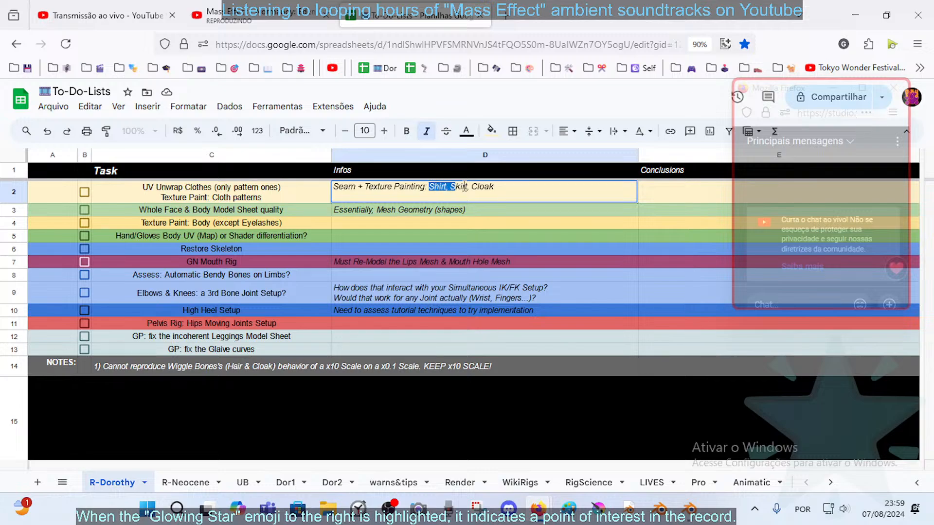
left_click(505, 186)
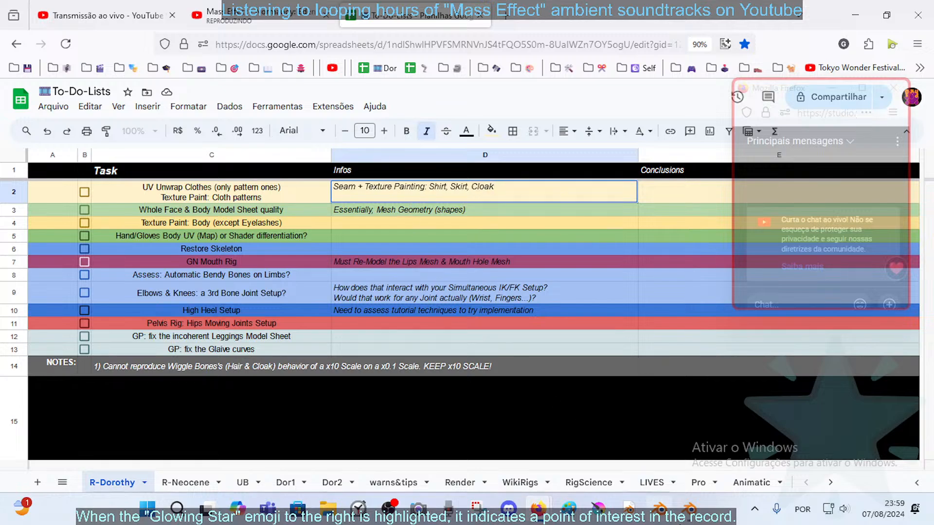
- Switch back to Blender, set face selection mode, and inspect the cloak's mesh from behind in Edit Mode
left_click(689, 507)
middle_click_drag(386, 264, 323, 266)
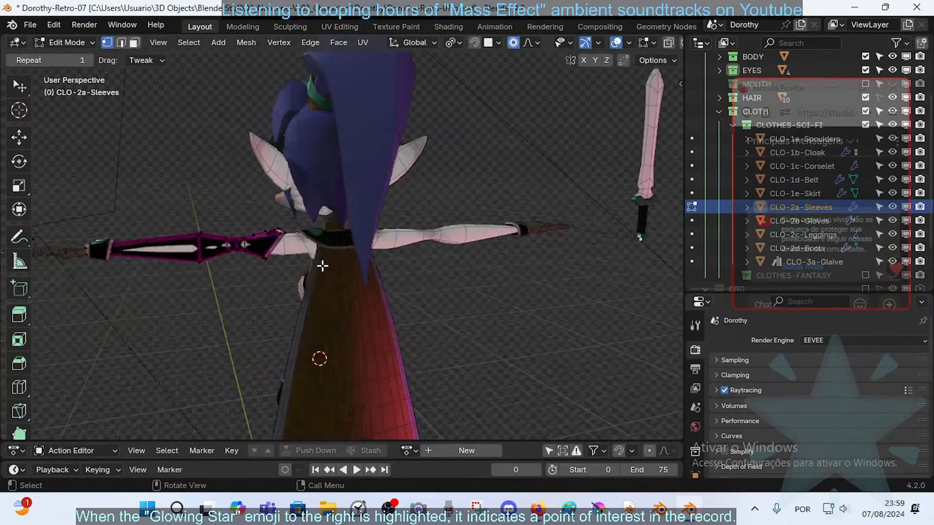
middle_click_drag(334, 321, 355, 396)
key("3")
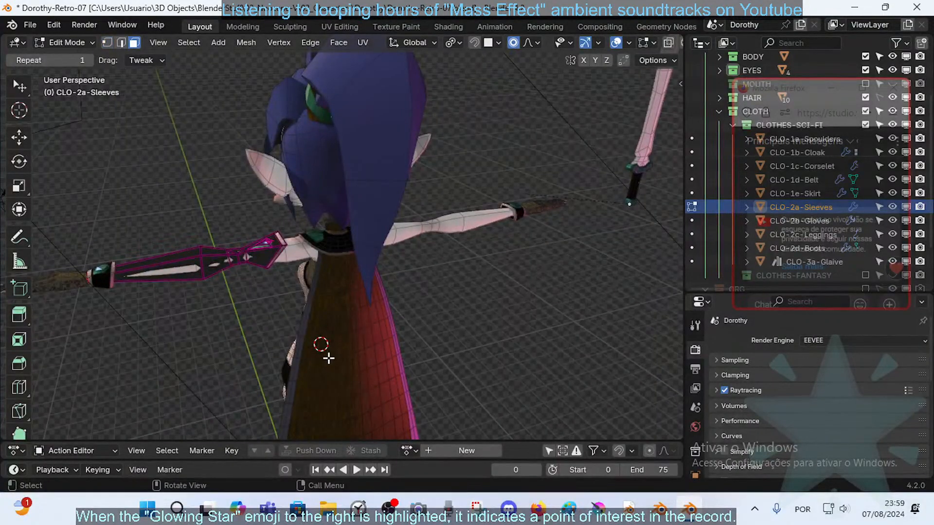
middle_click_drag(329, 359, 317, 285)
key("Tab")
left_click(355, 343)
key("Tab")
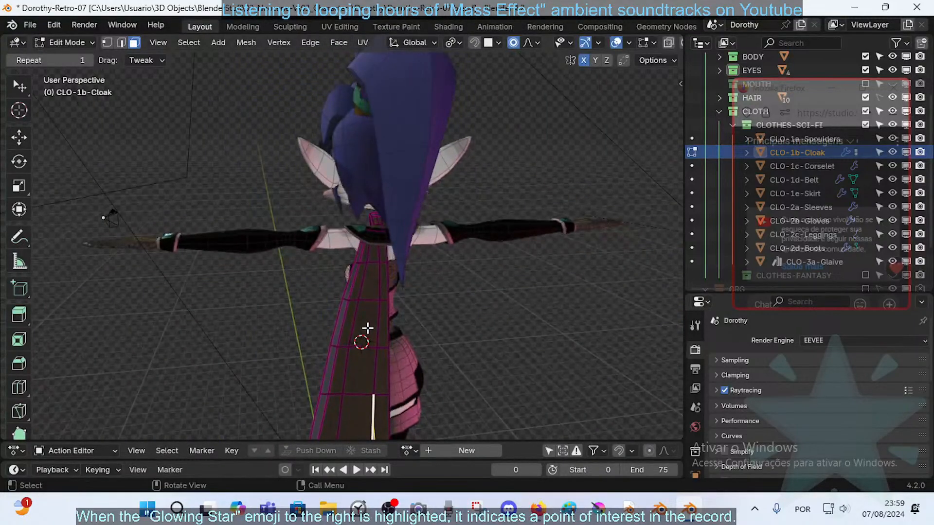
middle_click_drag(368, 328, 366, 203)
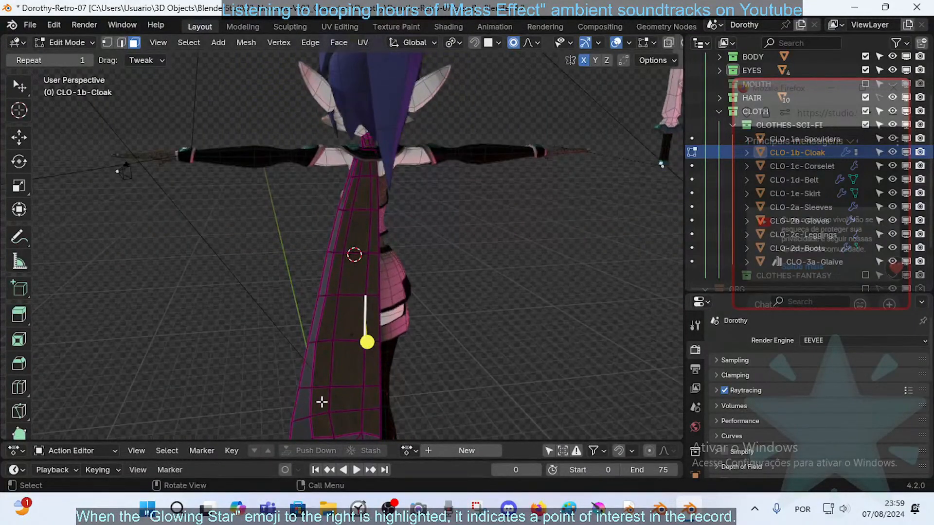
middle_click_drag(238, 196, 437, 215)
key("Tab")
- Select the sleeves and examine their wireframe from the front and the back
left_click(507, 201)
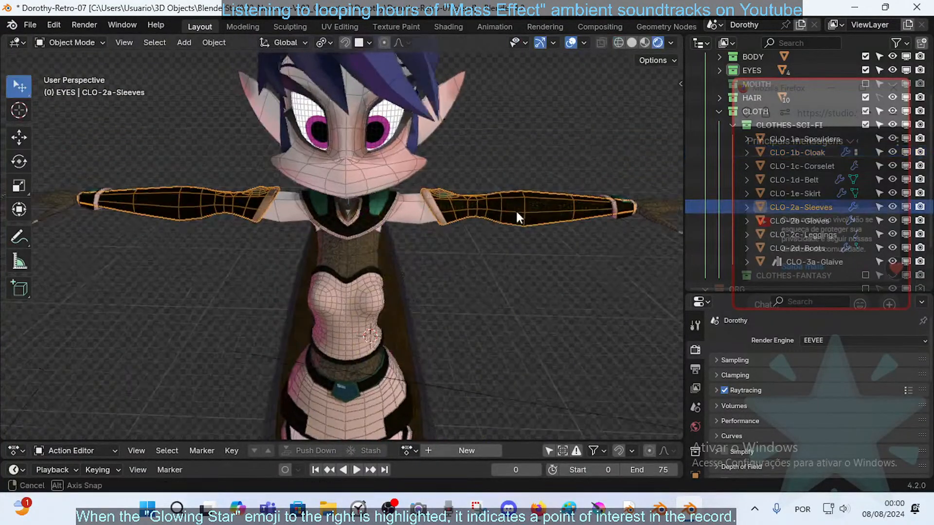
middle_click_drag(515, 209, 480, 207)
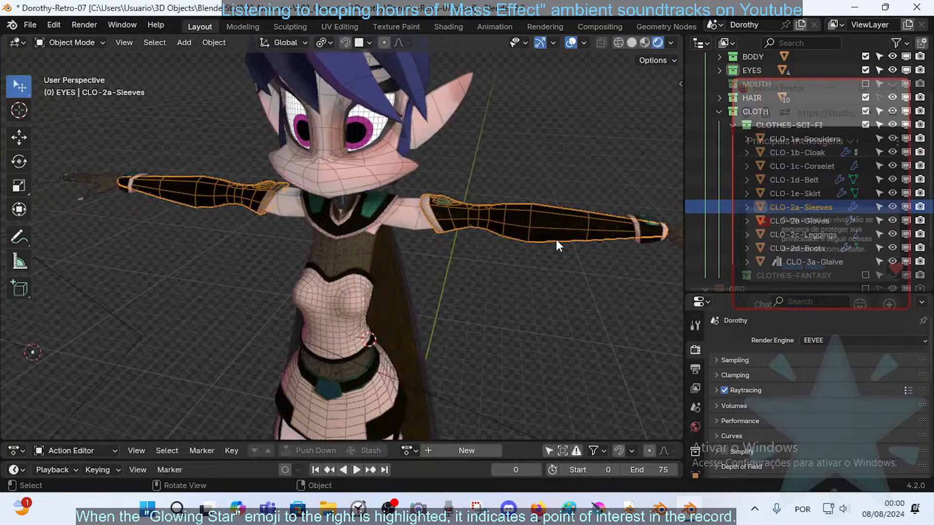
middle_click_drag(486, 239, 185, 215)
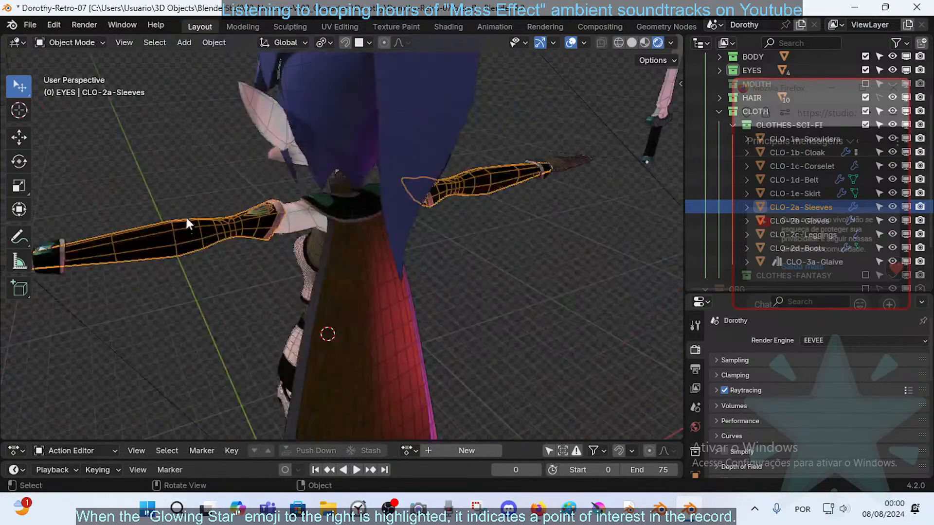
- Select the corselet, examine its wireframe from the front, and hide the wireframe overlay
middle_click_drag(150, 249, 368, 231)
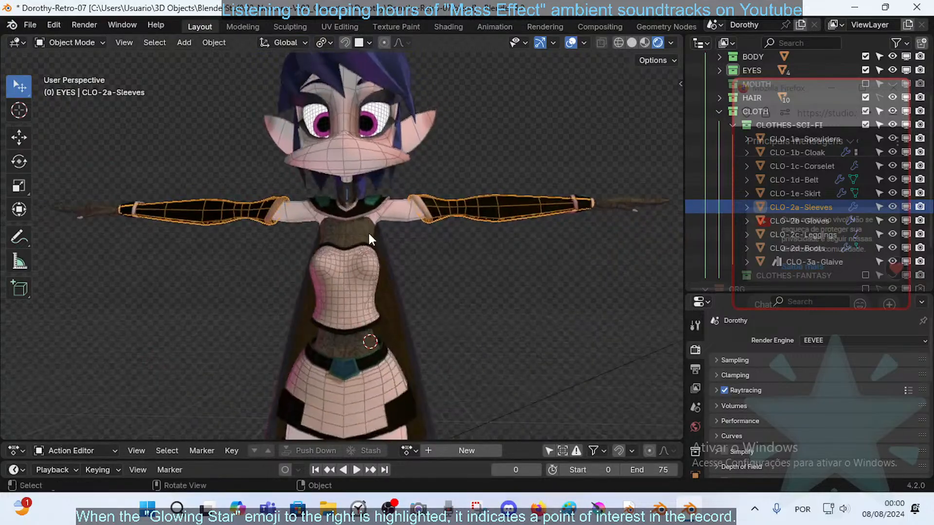
left_click(348, 268)
middle_click_drag(391, 264, 384, 316)
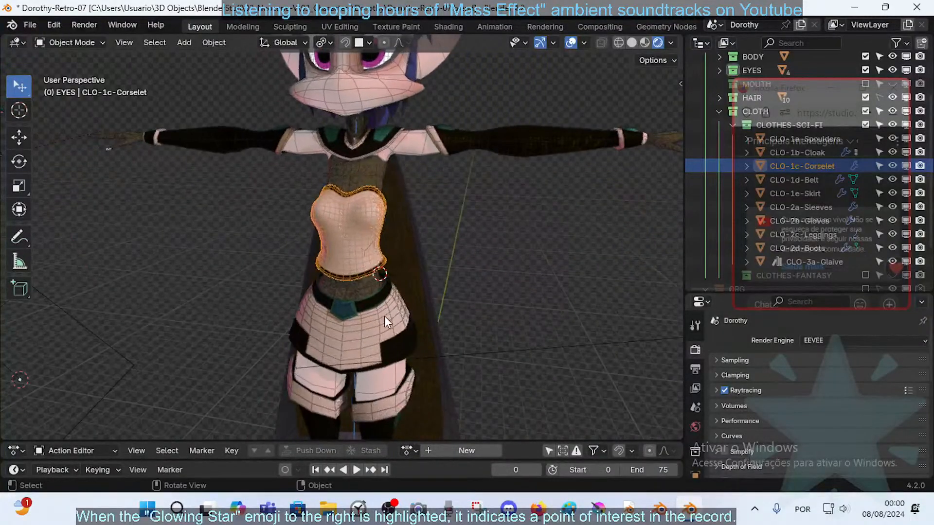
left_click(384, 316)
middle_click_drag(513, 250, 393, 269)
left_click(369, 230)
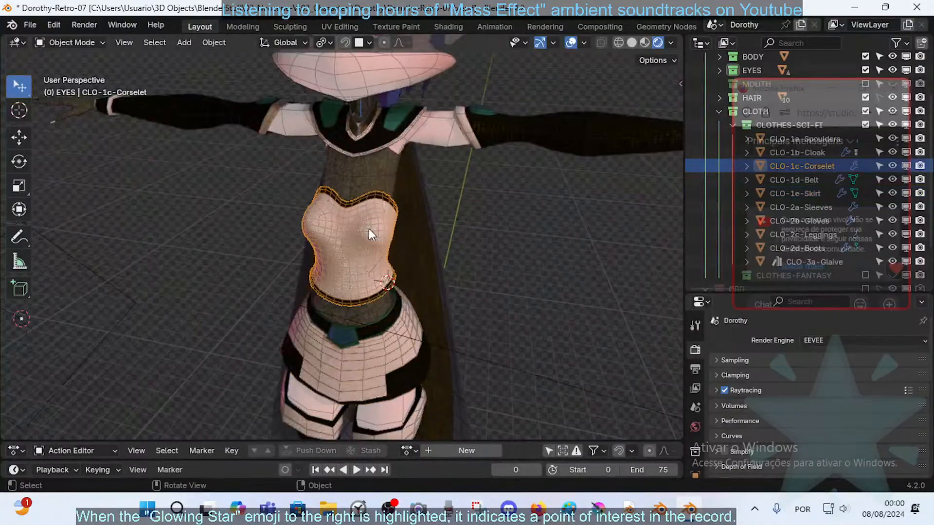
mouse_move(404, 230)
middle_mouse_down()
mouse_move(363, 210)
mouse_move(349, 232)
mouse_move(413, 226)
middle_mouse_up()
scroll(414, 226, "down", 3)
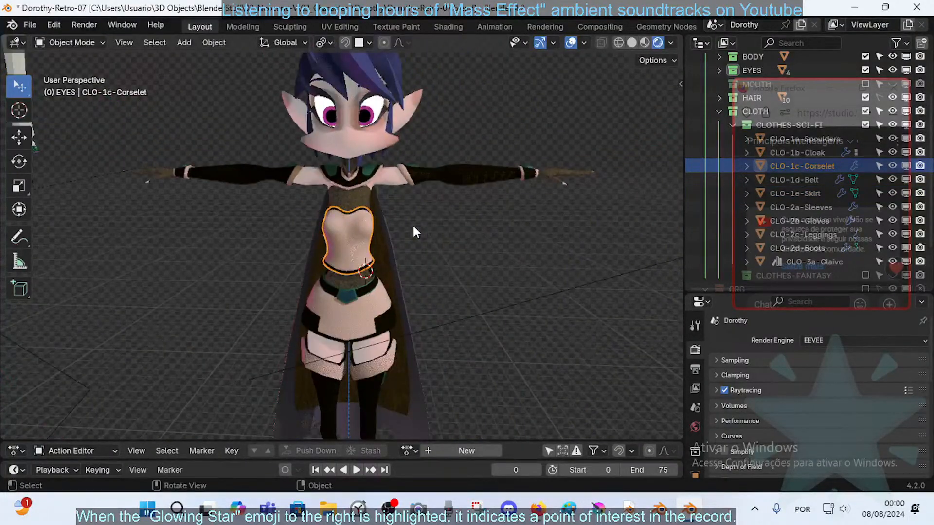
- Examine the corselet's shape without the wireframe, then select the body mesh to compare its outline with the outfit
middle_click_drag(368, 239, 408, 242)
scroll(299, 248, "up", 3)
left_click(364, 236)
left_click(379, 224)
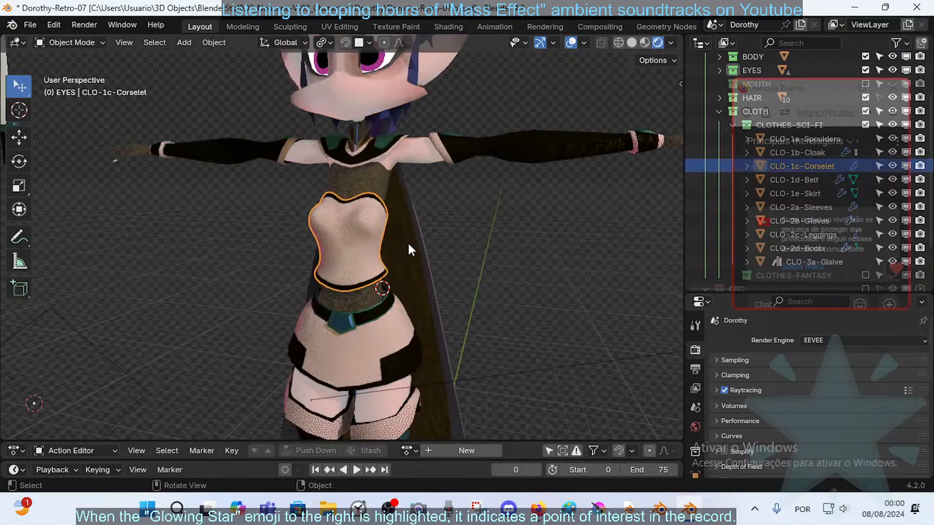
left_click(379, 175)
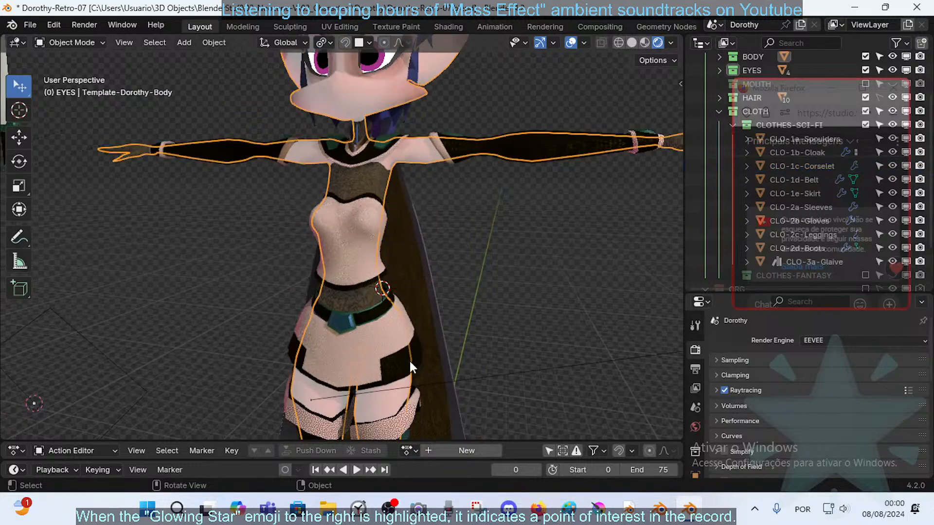
scroll(402, 381, "down", 2)
middle_click_drag(364, 246, 430, 277)
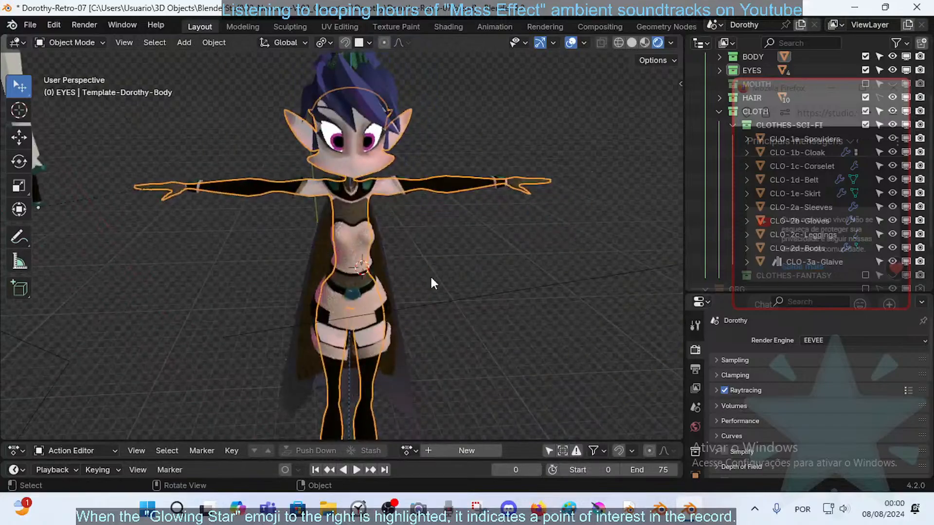
- Open the corselet in Edit Mode to examine its base mesh, then return to Object Mode and view it from the side
scroll(423, 272, "up", 3)
left_click(367, 219)
middle_click_drag(367, 219, 454, 246)
key("Tab")
scroll(340, 244, "up", 3)
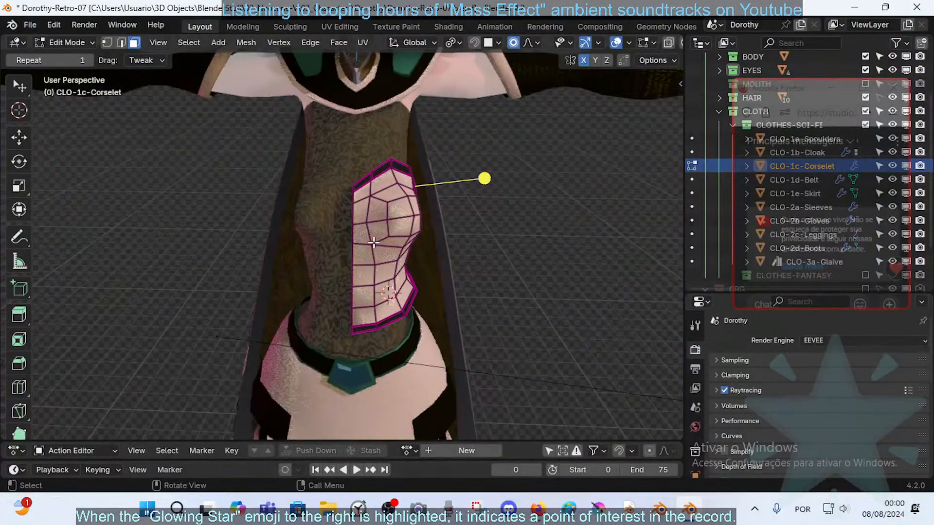
key("Tab")
middle_click_drag(392, 209, 425, 217)
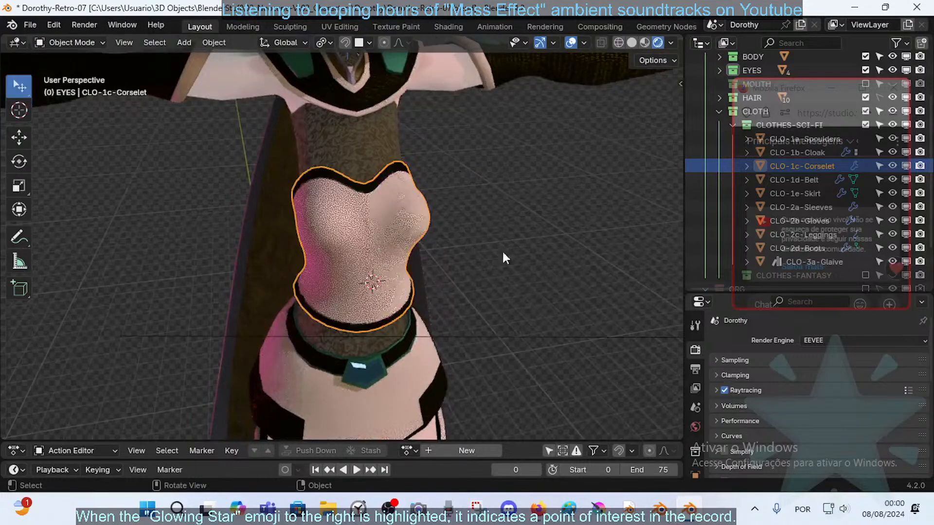
middle_click_drag(502, 250, 416, 240)
scroll(412, 239, "down", 2)
scroll(388, 293, "down", 3)
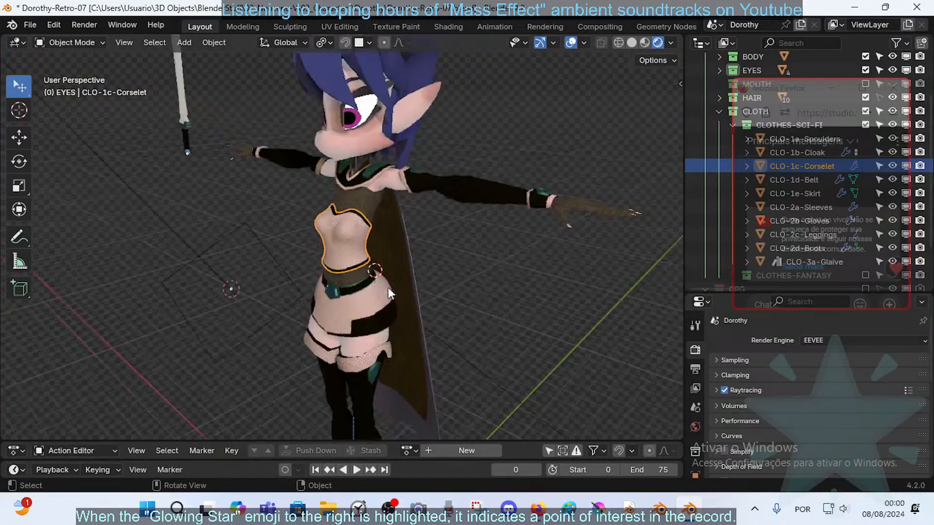
- Set the viewport shading to Solid and check the corselet in Edit Mode before returning to Object Mode
left_click(632, 43)
middle_click_drag(265, 201, 353, 199)
scroll(351, 194, "up", 3)
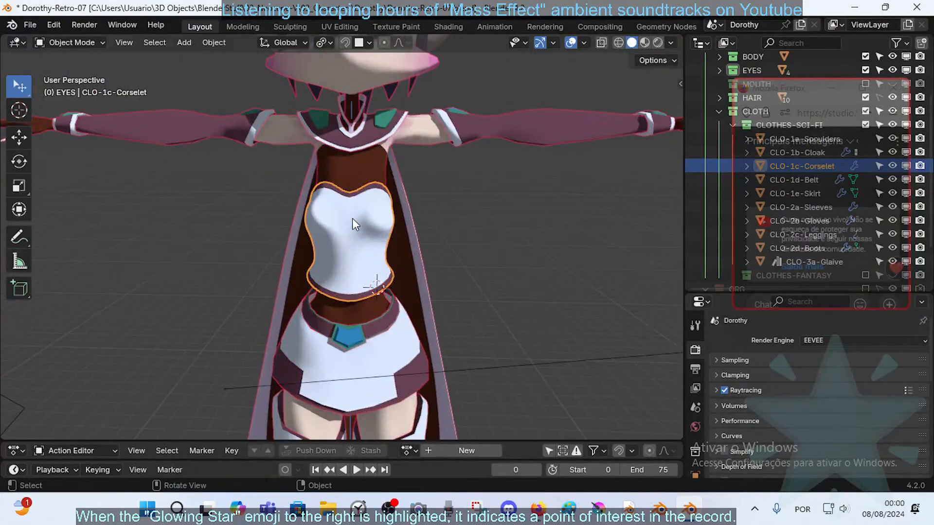
key("Tab")
key("Tab")
middle_click_drag(421, 231, 384, 234)
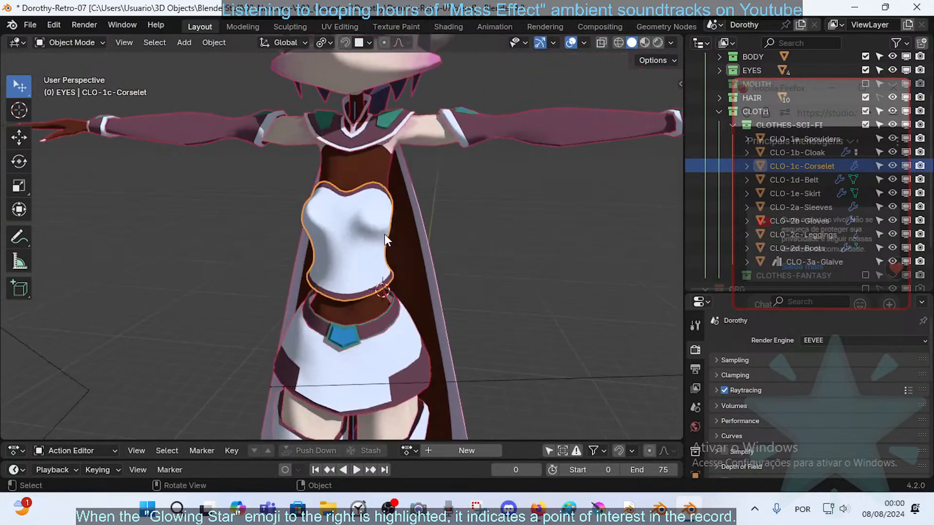
key("Tab")
key("Tab")
scroll(211, 215, "up", 4)
middle_click_drag(108, 217, 190, 214)
- Hide the cloak, the skirt and the belt to expose the corselet
left_click(439, 224)
left_click(350, 347)
key("h")
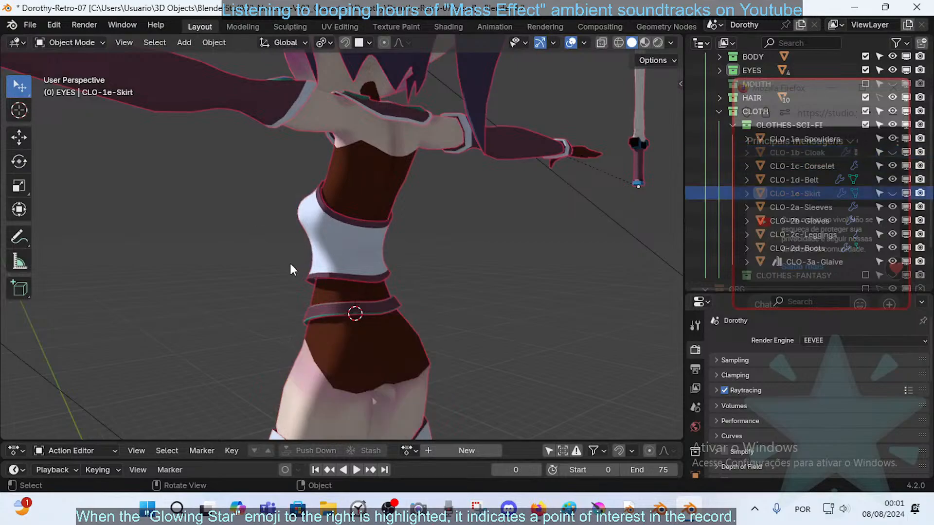
left_click(345, 313)
key("h")
middle_click_drag(344, 314, 385, 264)
left_click(361, 245)
key("h")
key("ctrl+z")
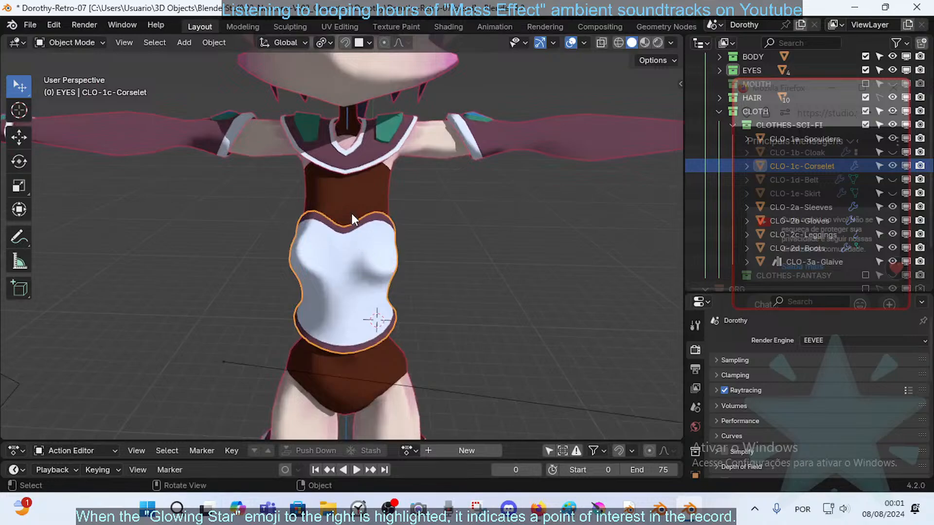
- Show the wireframe overlay and open the corselet in Edit Mode, viewed from behind
key("alt+w")
left_click(383, 254)
left_click(382, 254)
key("Tab")
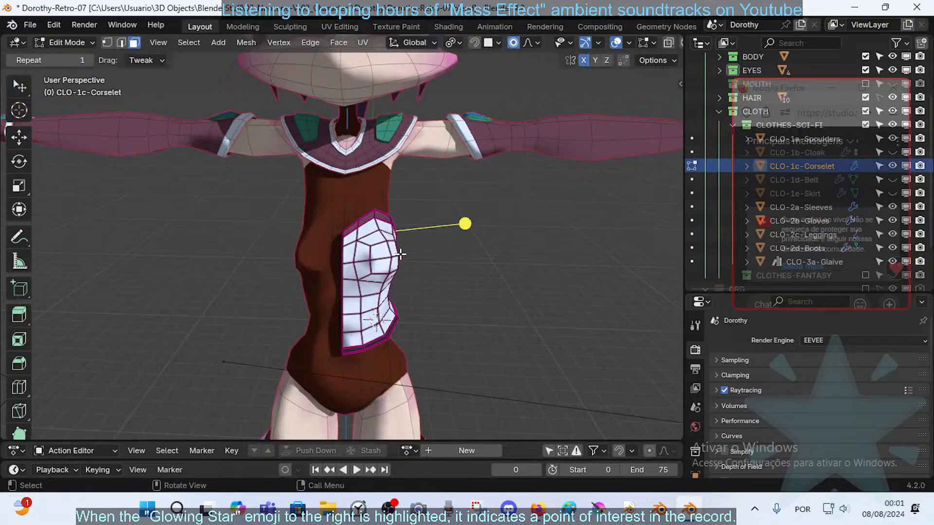
middle_click_drag(400, 254, 407, 280)
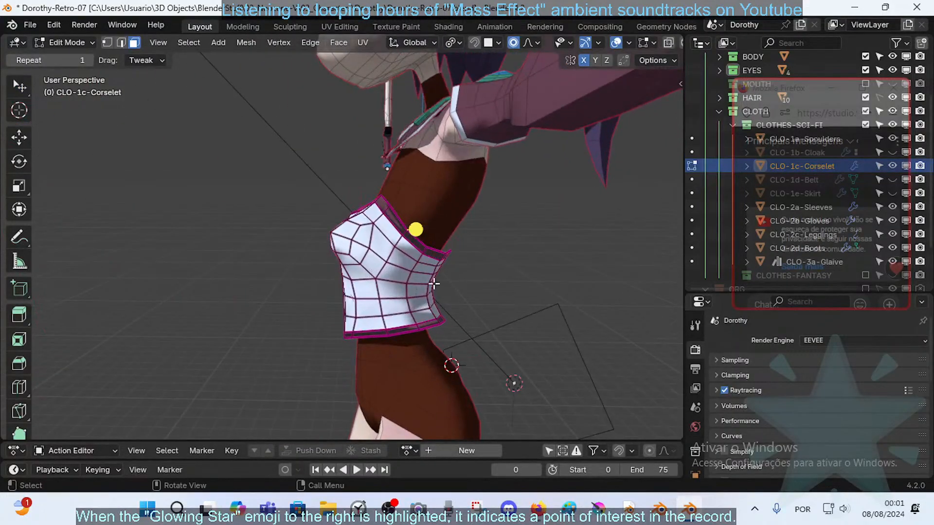
middle_click_drag(323, 250, 425, 294)
- Mark the vertical edge loop at the center back of the corselet as a seam in edge selection mode
key("2")
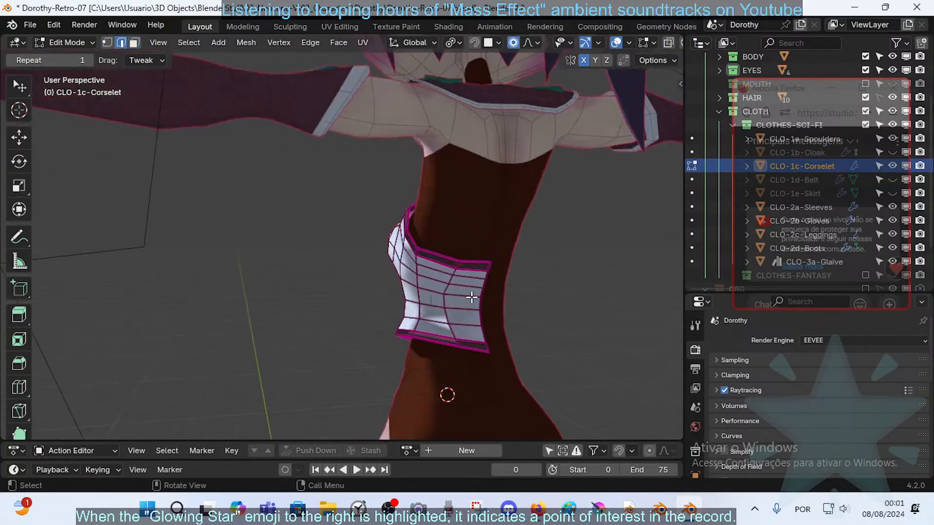
left_click(482, 297, "alt")
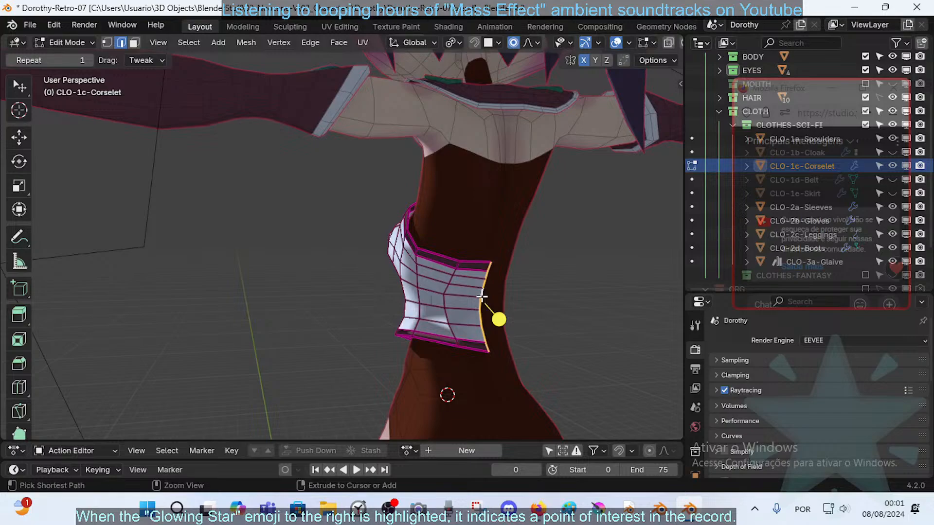
key("ctrl+e")
left_click(444, 356)
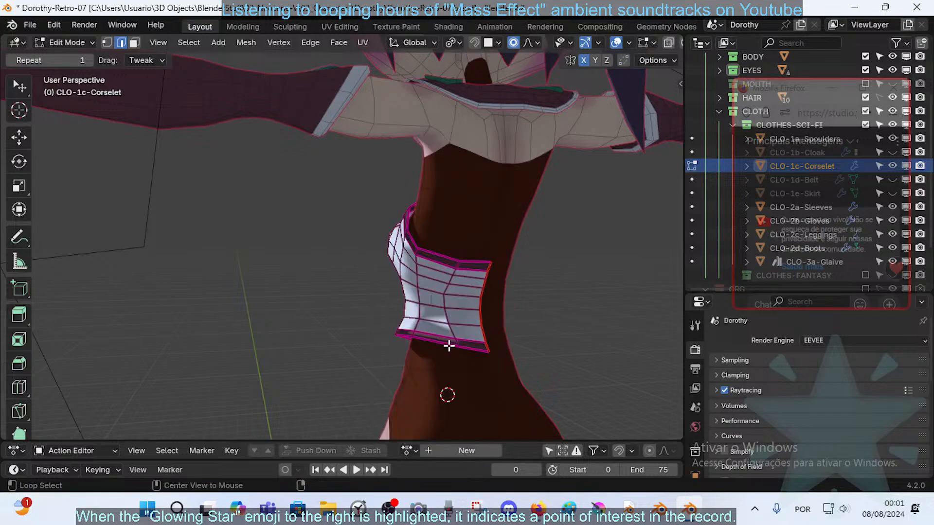
- Examine the corselet's front and back in Edit Mode and Object Mode, ending in Edit Mode
middle_click_drag(334, 288, 398, 279)
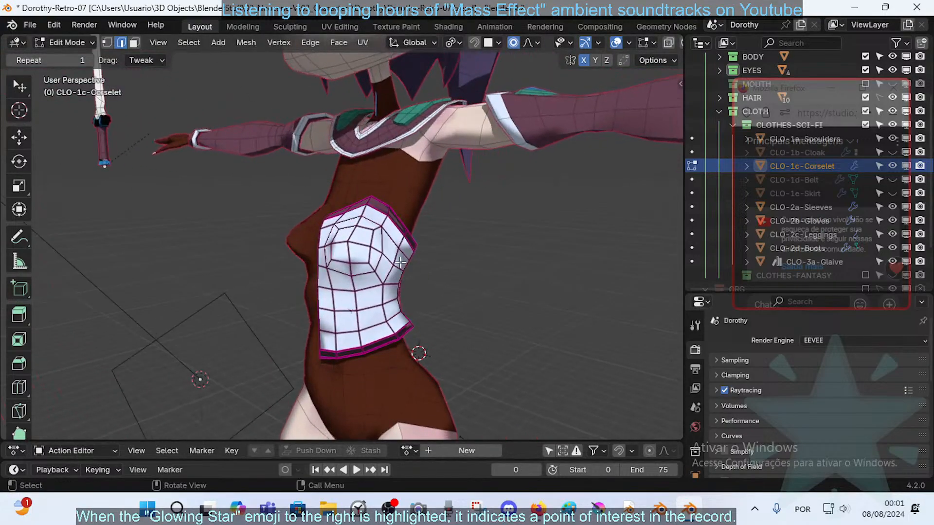
middle_click_drag(478, 296, 285, 294)
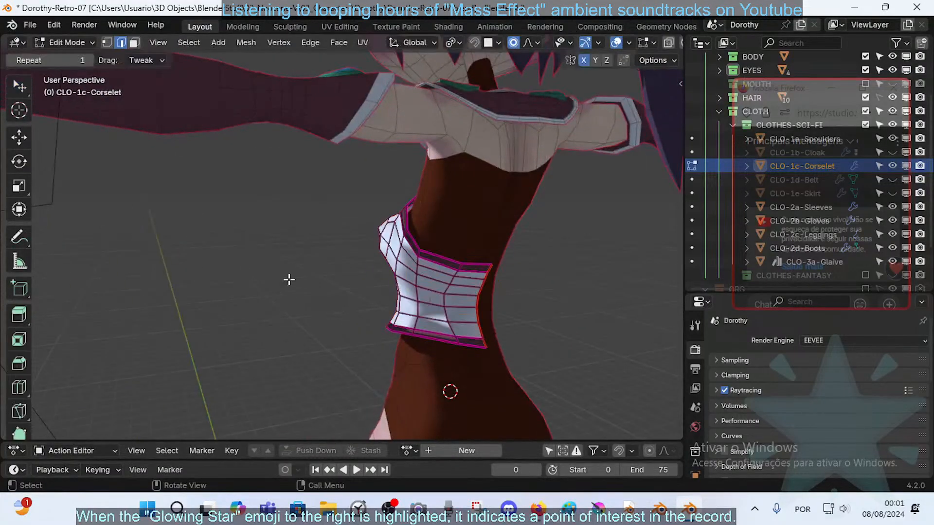
key("Tab")
middle_click_drag(232, 270, 438, 276)
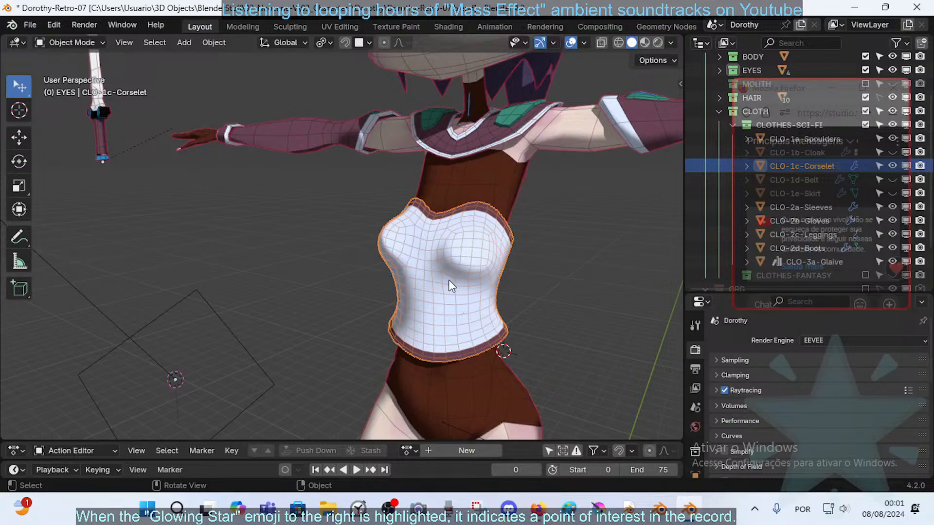
middle_click_drag(510, 271, 426, 282)
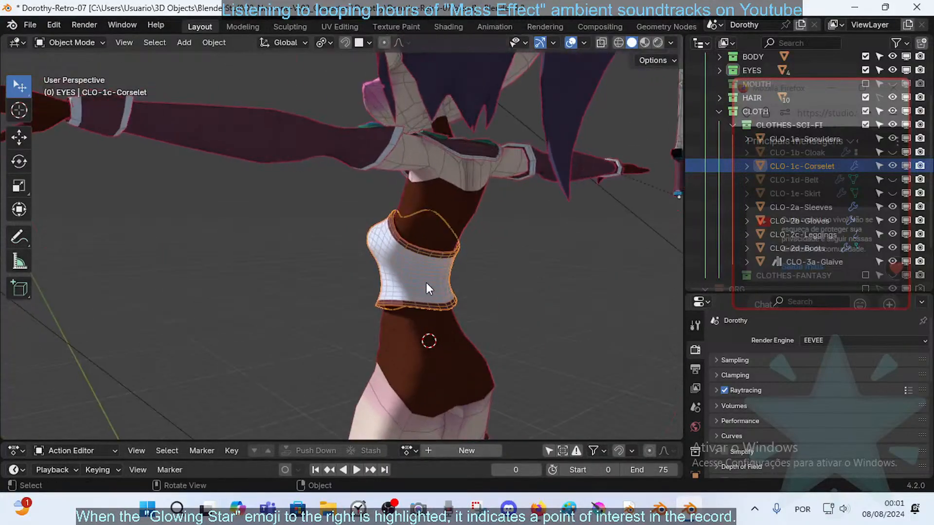
scroll(426, 282, "up", 2)
key("Tab")
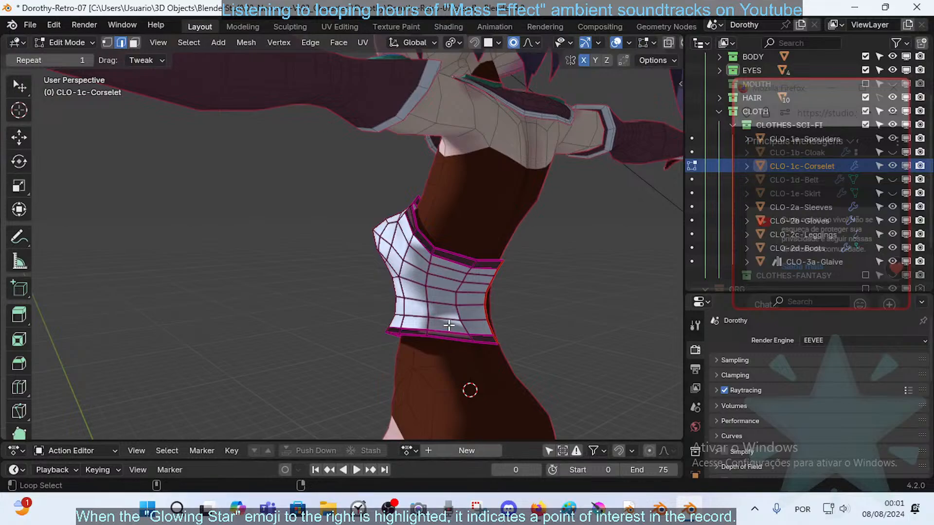
- Select the edge loops bordering the dark trims along the corselet's lower hem and upper edge
left_click(449, 325, "alt")
left_click(453, 329, "alt+shift")
key("alt+a")
left_click(439, 329, "alt")
middle_click_drag(439, 330, 378, 299)
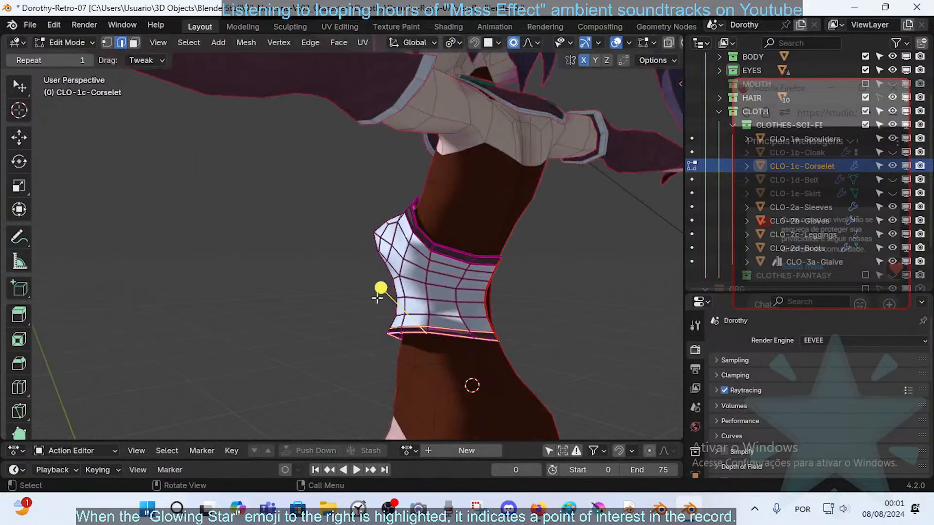
left_click(453, 252, "alt+shift")
left_click(452, 258, "alt+shift")
middle_click_drag(330, 258, 487, 296)
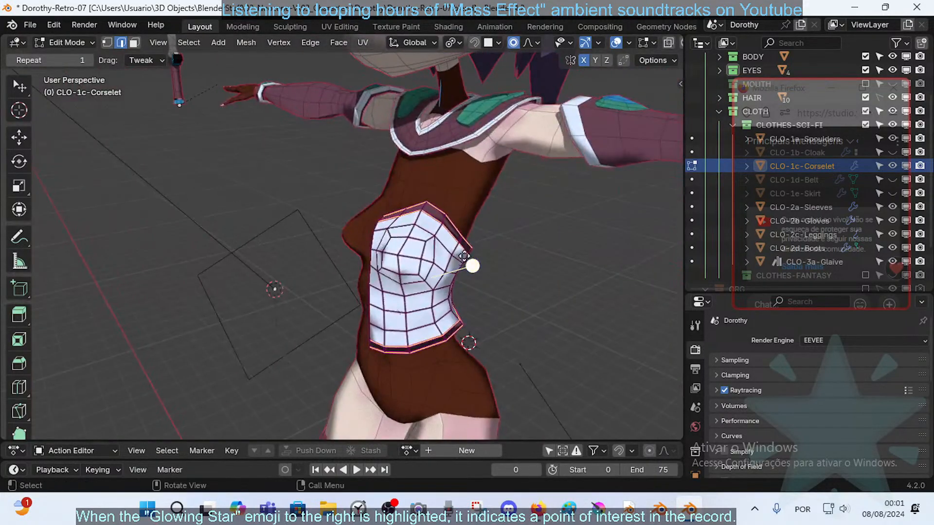
- Examine the selected trim edge loops around the corselet from the front, side and back
middle_click_drag(464, 256, 435, 276)
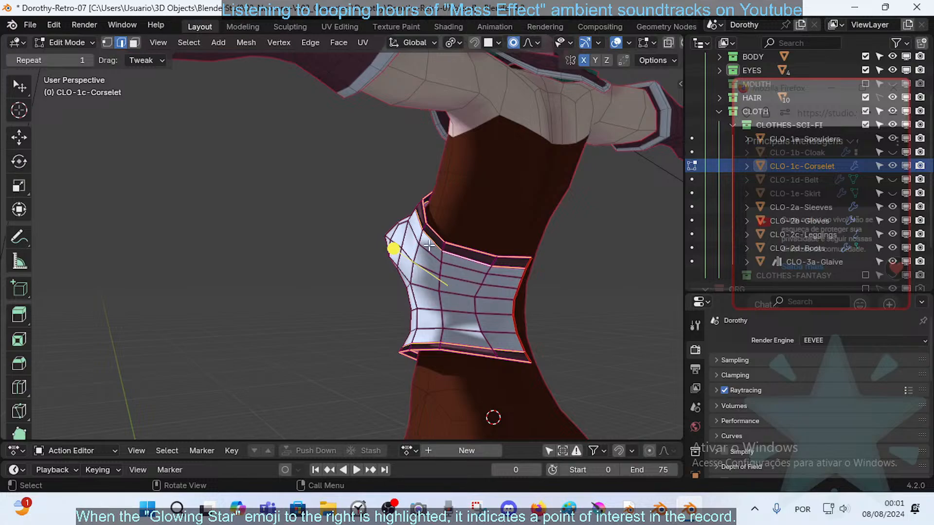
middle_click_drag(429, 246, 470, 262)
middle_click_drag(527, 266, 486, 277)
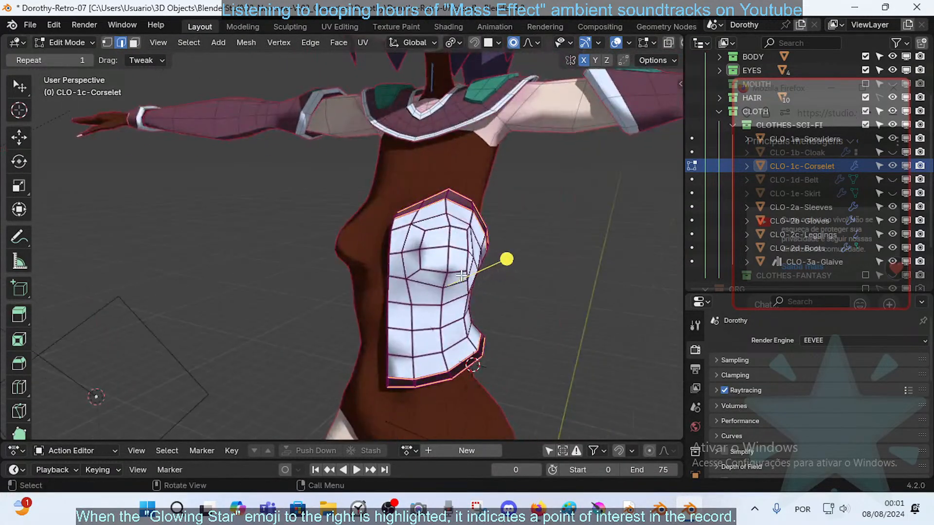
scroll(427, 256, "down", 3)
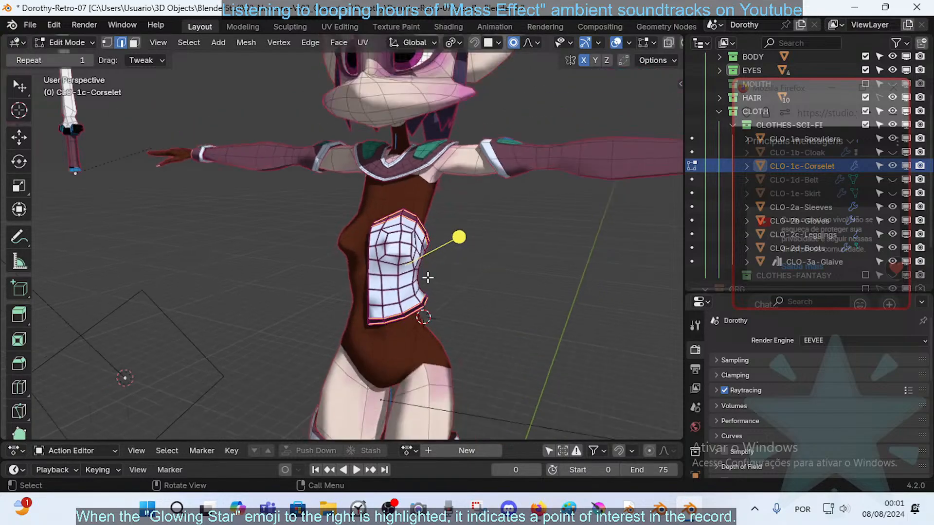
scroll(428, 278, "up", 3)
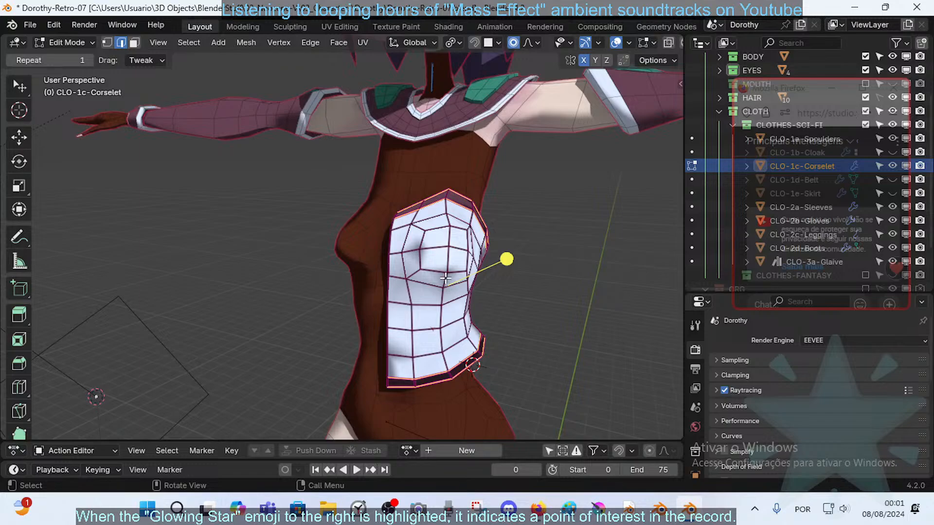
scroll(445, 278, "down", 2)
scroll(444, 278, "up", 2)
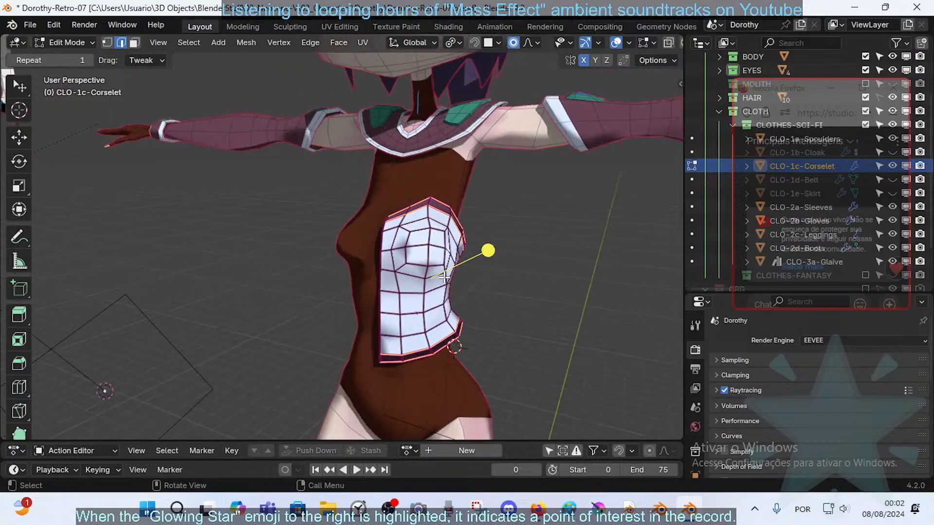
middle_click_drag(497, 304, 527, 295)
scroll(519, 292, "down", 5)
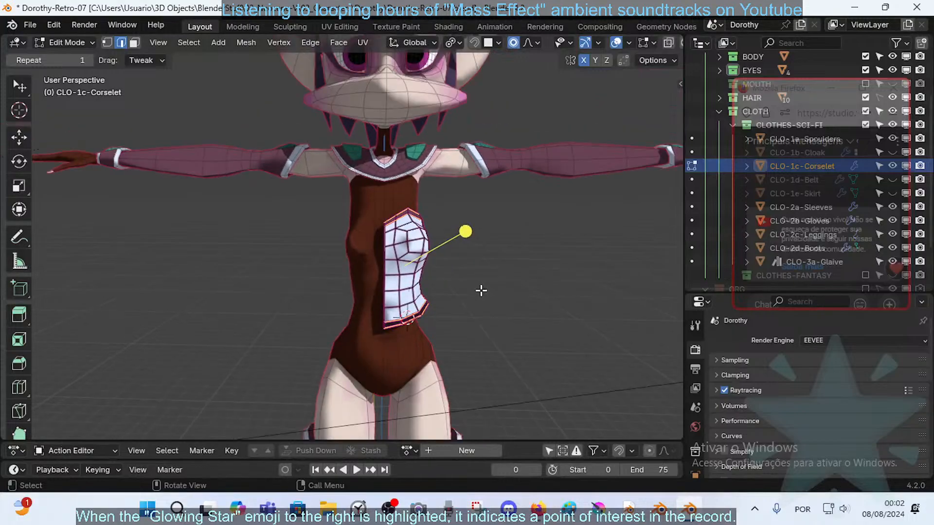
middle_click_drag(557, 265, 435, 307)
scroll(443, 267, "up", 3)
middle_click_drag(435, 308, 329, 292)
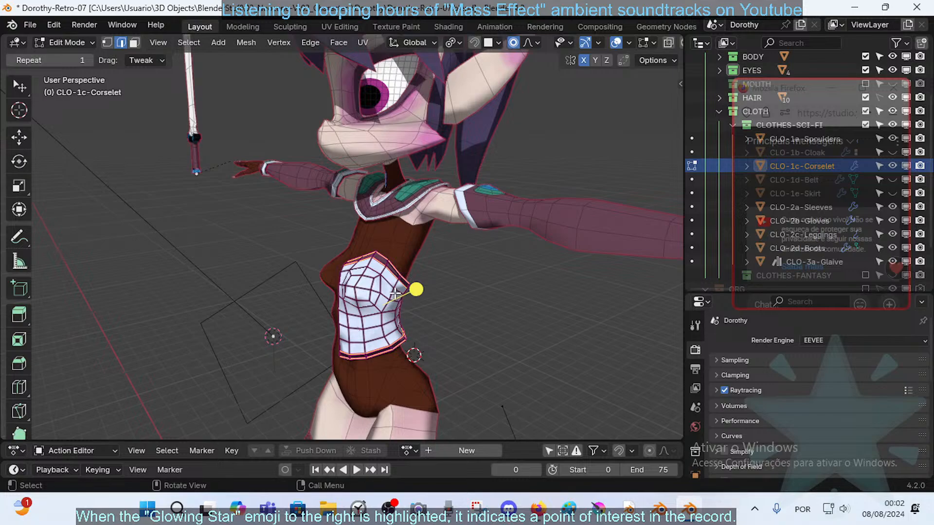
- Mark the selected upper and lower trim edge loops of the corselet as seams
middle_click_drag(395, 294, 366, 306)
key("ctrl+e")
left_click(354, 294)
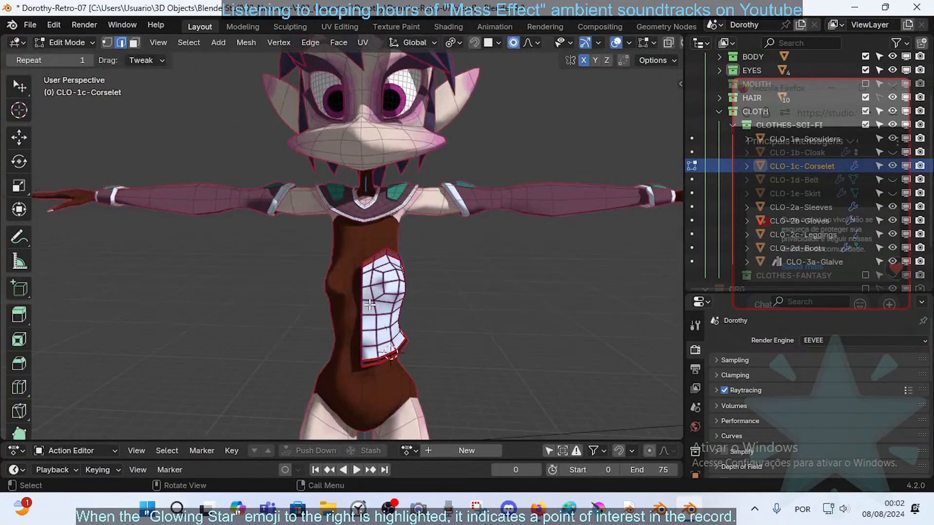
middle_click_drag(216, 224, 290, 250)
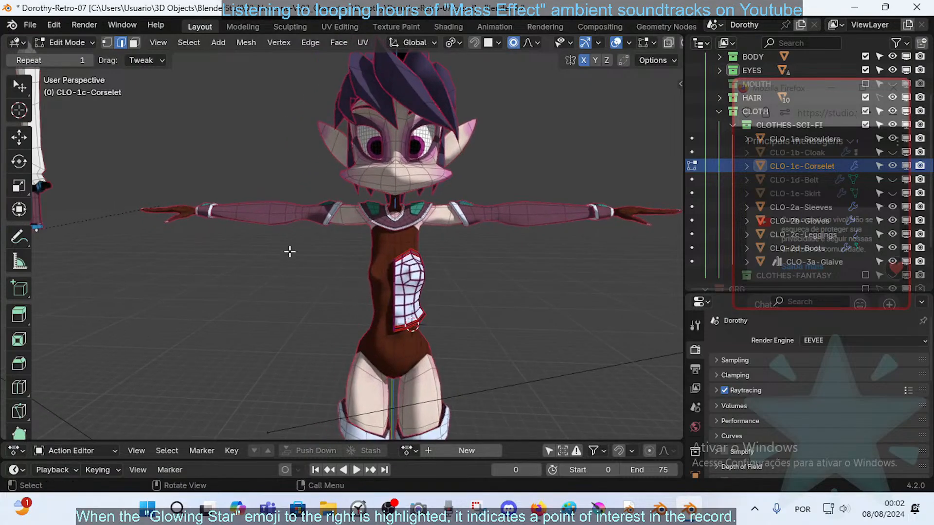
- Switch to the UV Editing workspace with the corselet still in Edit Mode
left_click(354, 25)
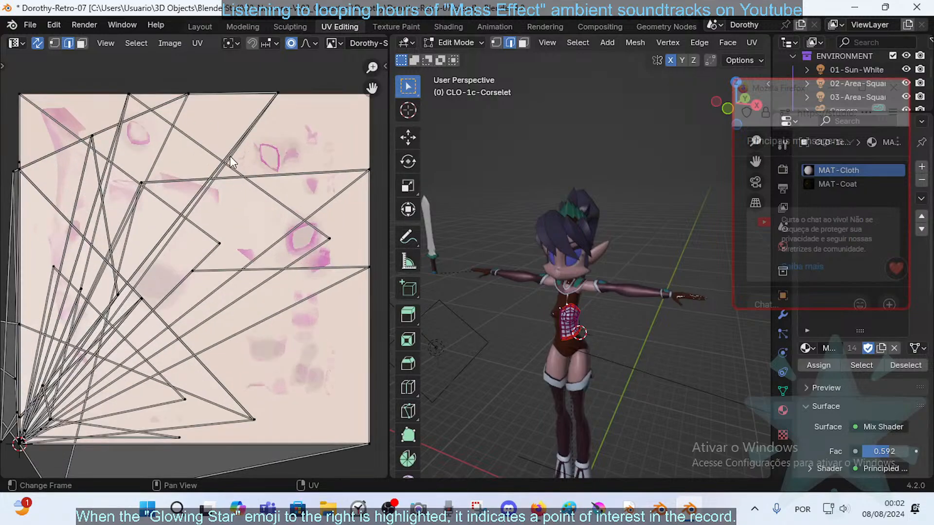
middle_click_drag(666, 372, 550, 315, "shift")
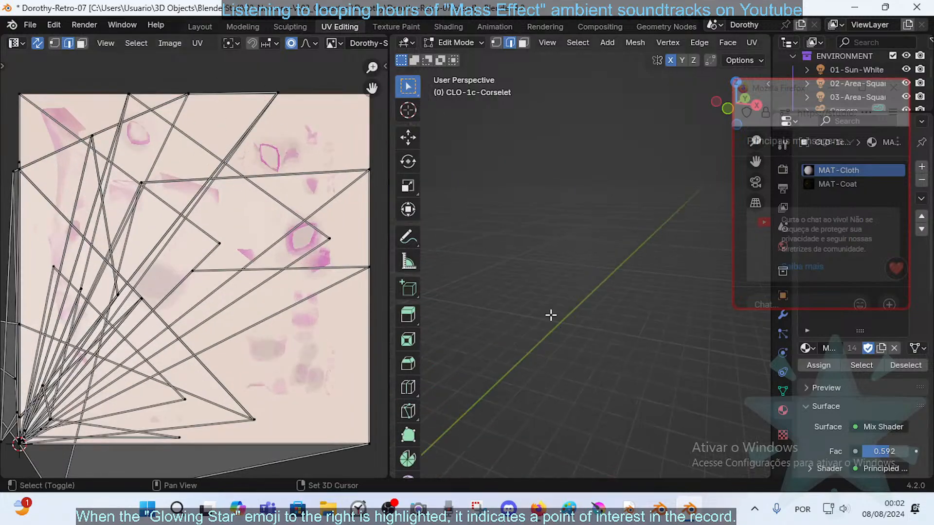
scroll(550, 315, "up", 4)
scroll(334, 43, "down", 3)
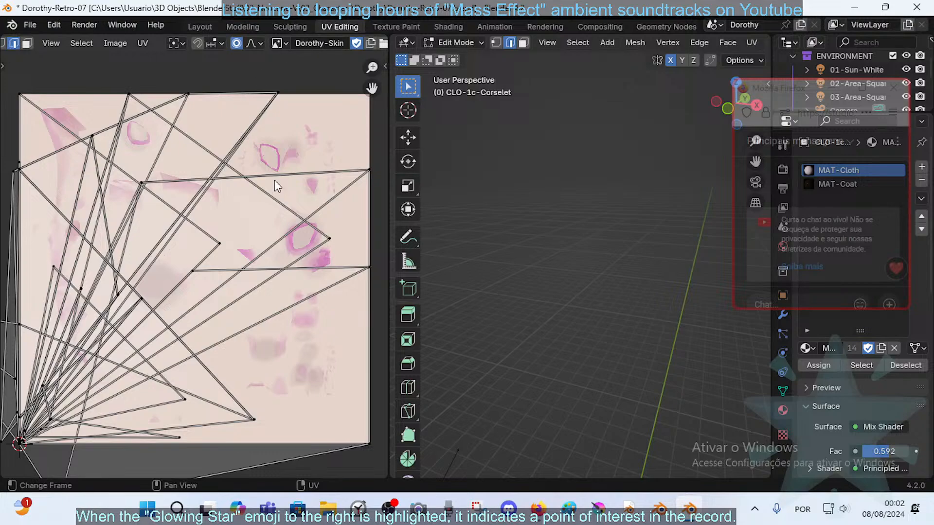
- Search the UV editor's image list for "clo"
left_click(275, 43)
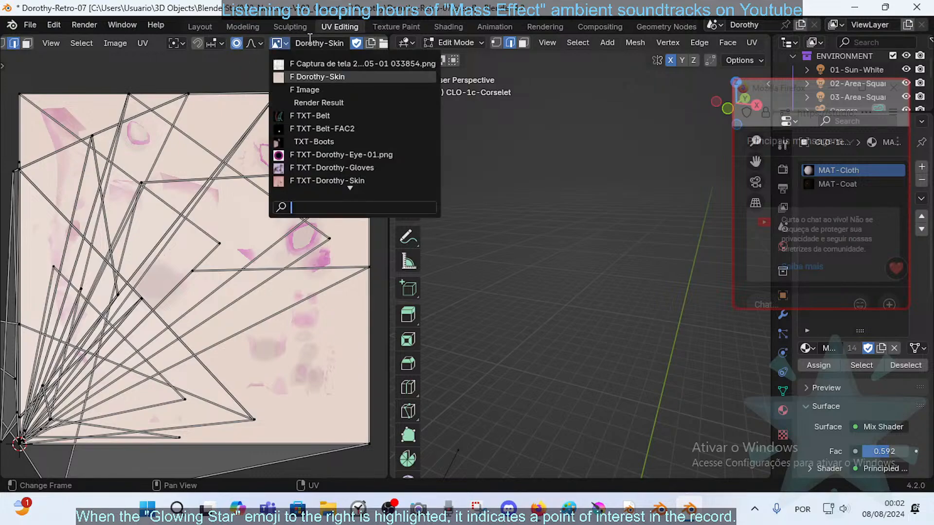
left_click(316, 43)
double_click(316, 43)
type("c")
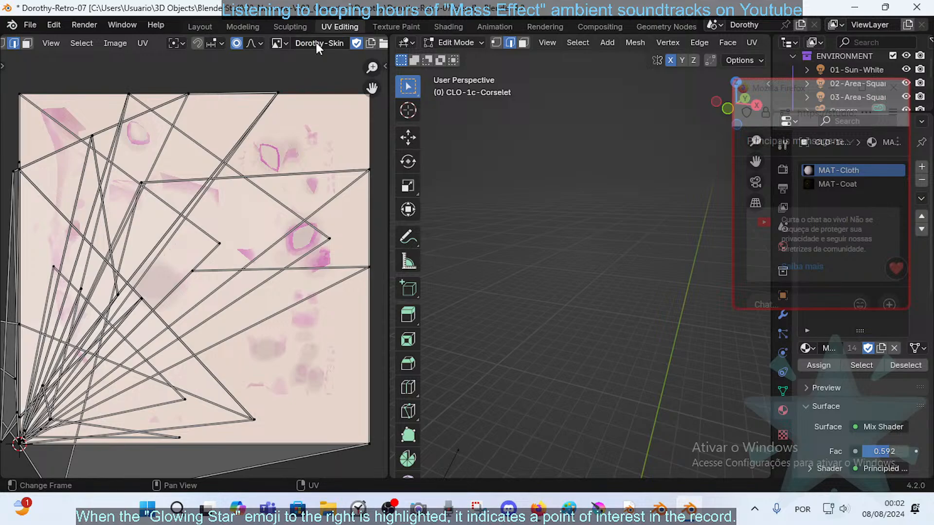
left_click(277, 42)
type("clo")
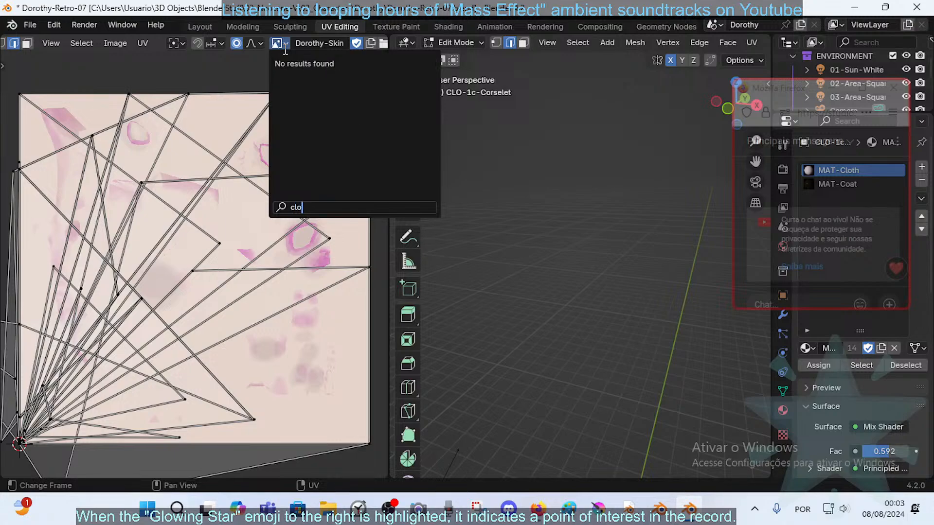
key("Escape")
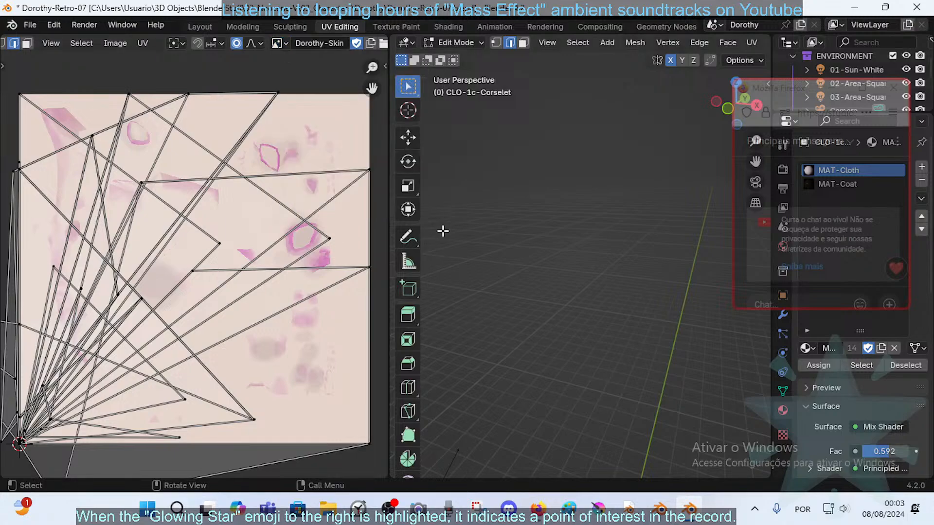
- Select a single white face at the front of the corselet's waist in face select mode
middle_click_drag(561, 274, 492, 270)
middle_click_drag(559, 250, 525, 277, "shift")
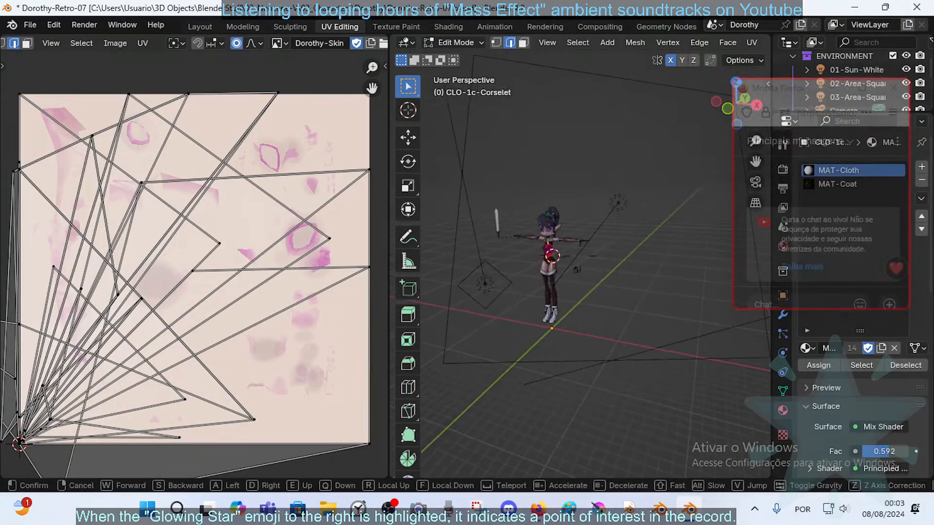
key("shift+grave")
key("w")
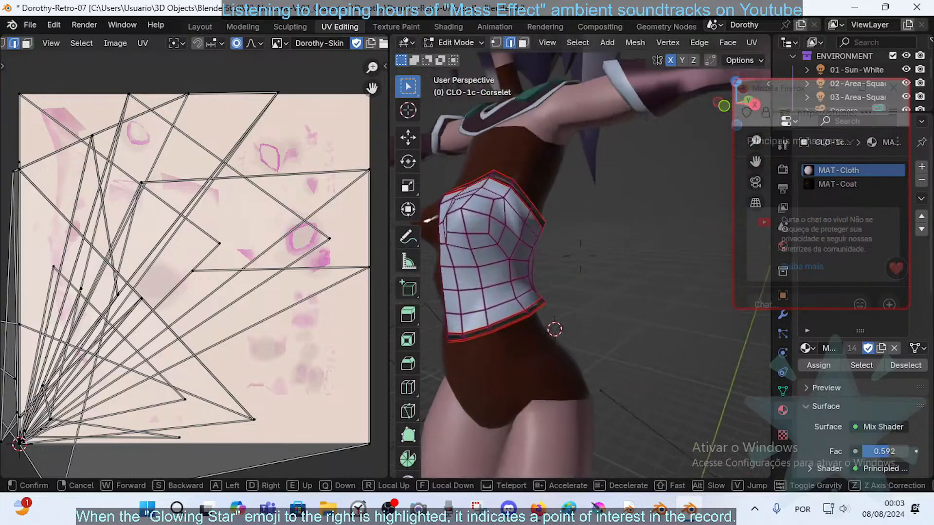
left_click(546, 252)
key("3")
left_click(541, 246)
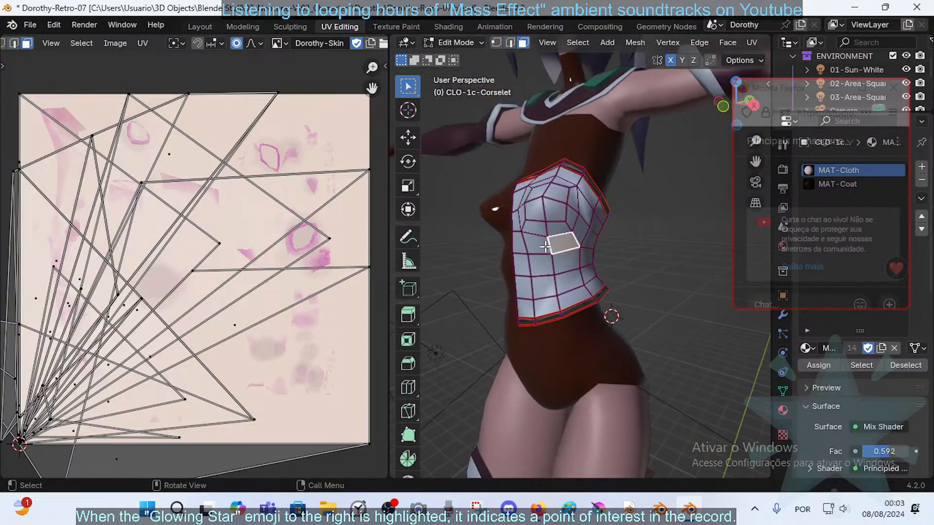
- Unlink the Dorothy-Skin image from the UV editor in Object Mode and return the corselet to Edit Mode
scroll(25, 39, "up", 3)
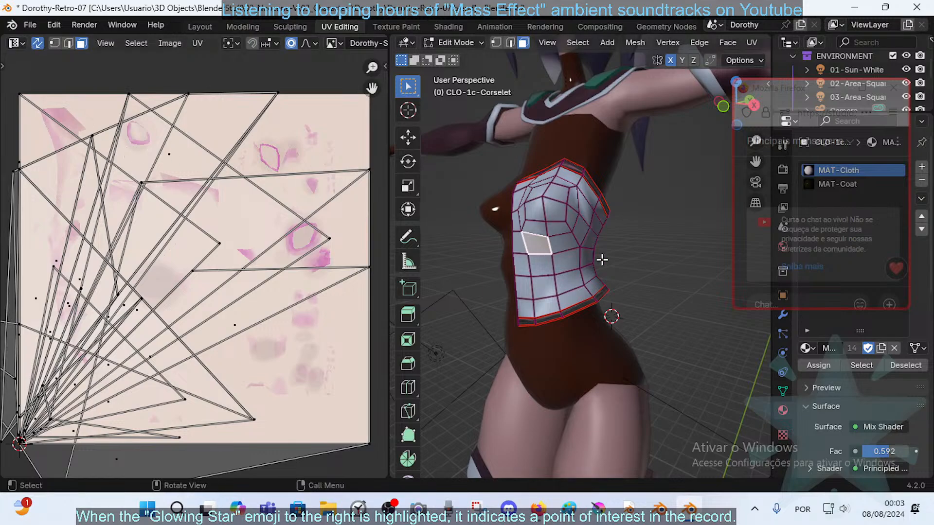
key("Tab")
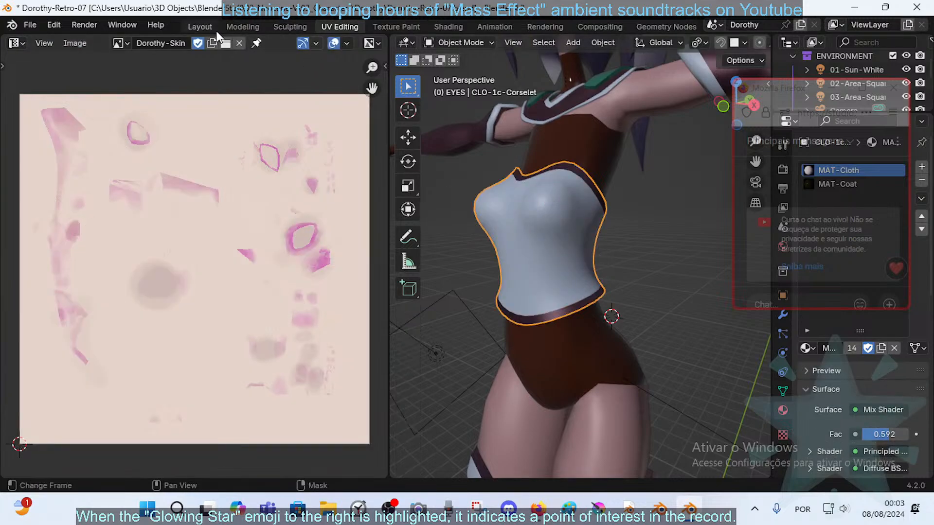
left_click(239, 43)
key("Tab")
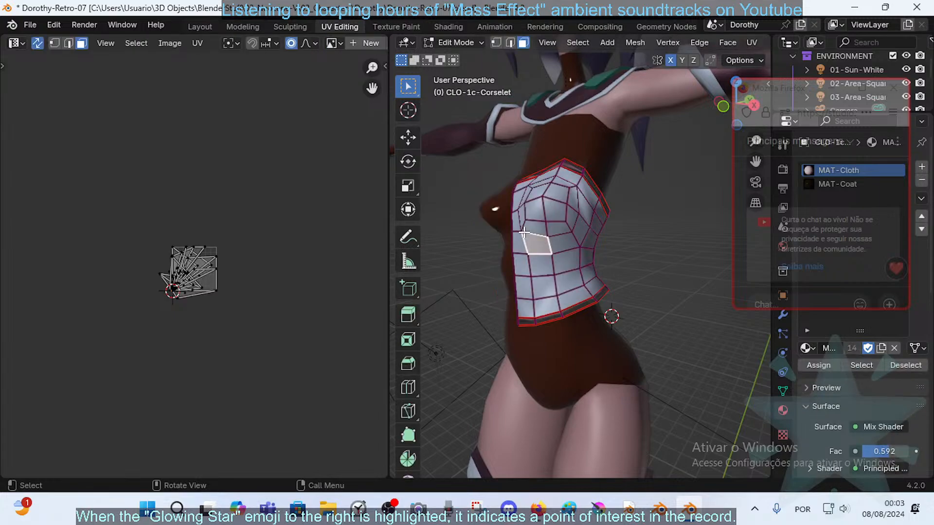
- Select the white corselet faces linked to the chosen face, with the selection delimited by Material
middle_click_drag(535, 238, 579, 256)
scroll(223, 313, "up", 4)
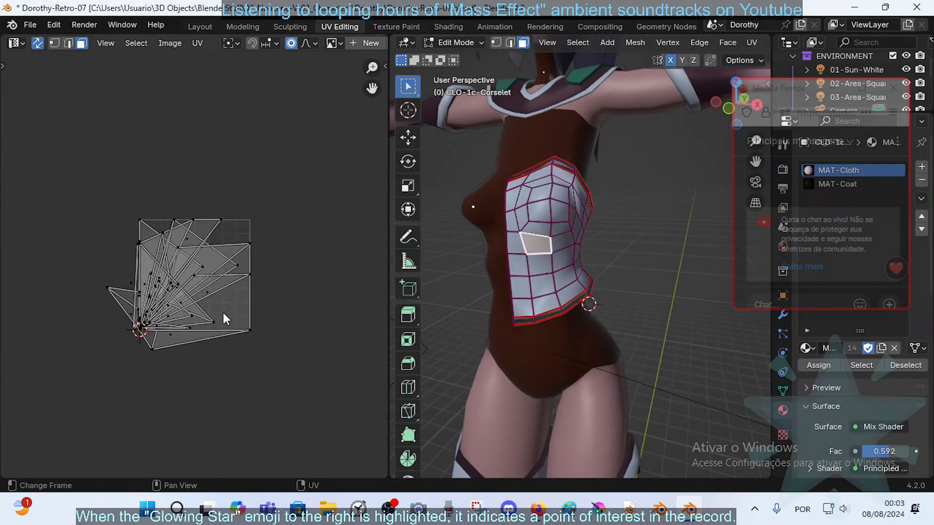
key("ctrl+l")
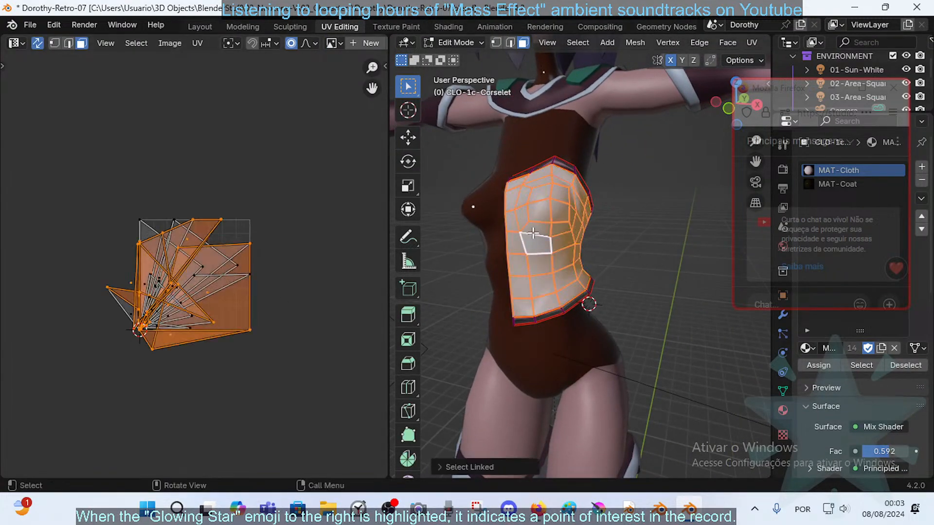
middle_click_drag(603, 244, 566, 256)
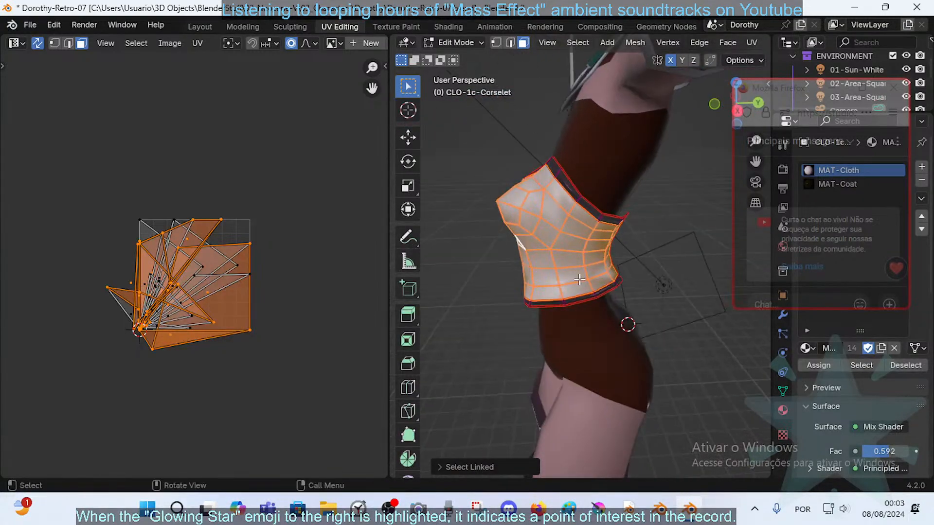
key("period")
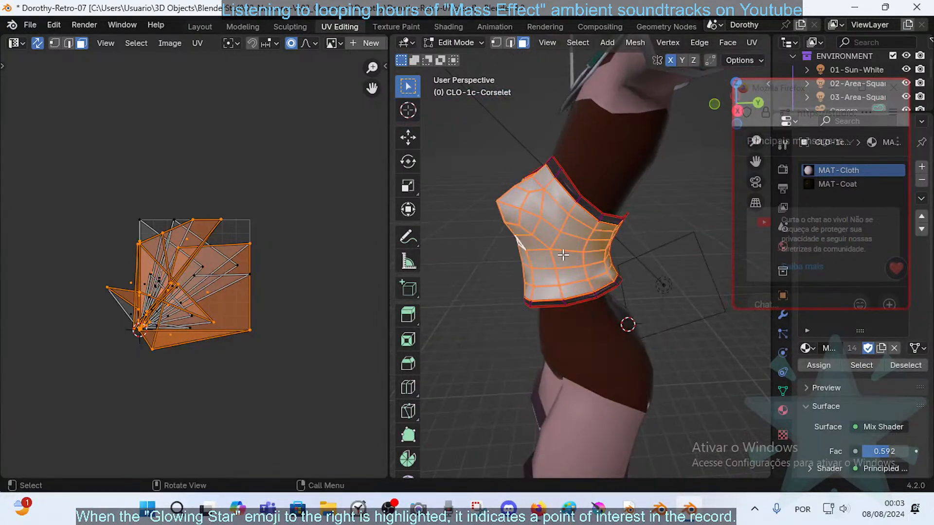
key("ctrl+l")
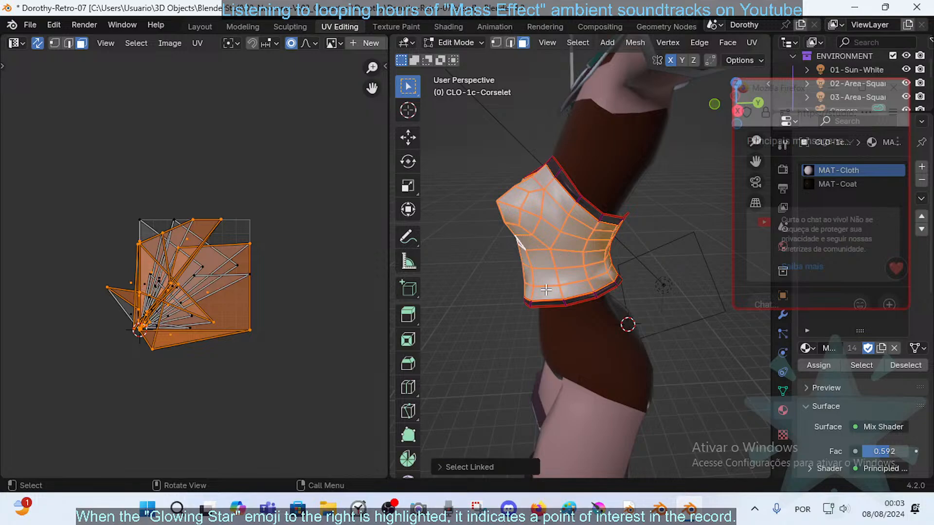
left_click(467, 467)
left_click(523, 421)
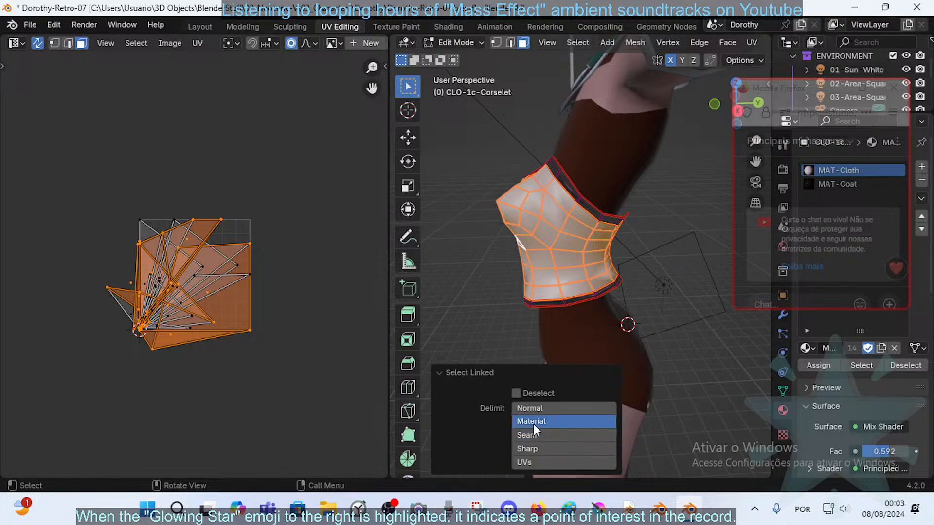
- Reselect the corselet's white panel as one linked piece from a cleared selection and unwrap it
middle_click_drag(506, 241, 568, 251)
key("alt+a")
key("l")
key("u")
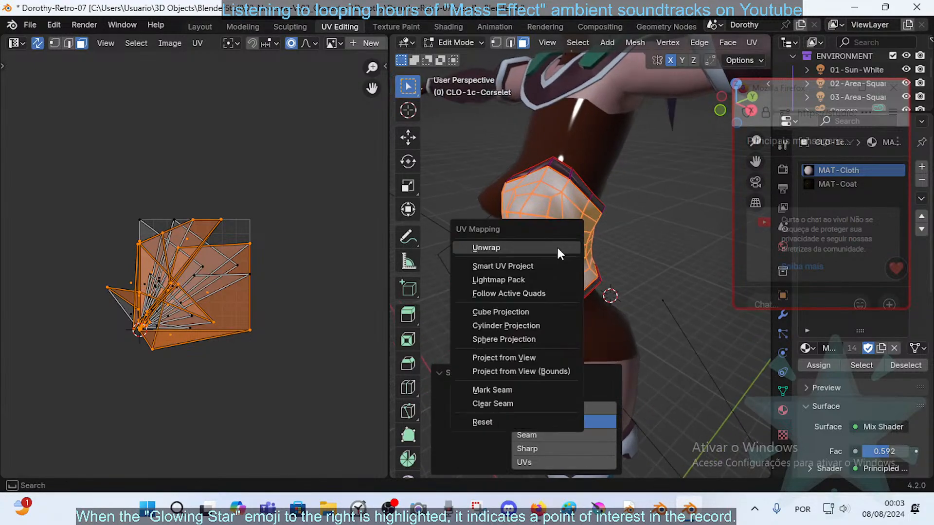
left_click(557, 246)
- Hide all corselet faces except the unwrapped white panel
middle_click_drag(195, 250, 218, 243)
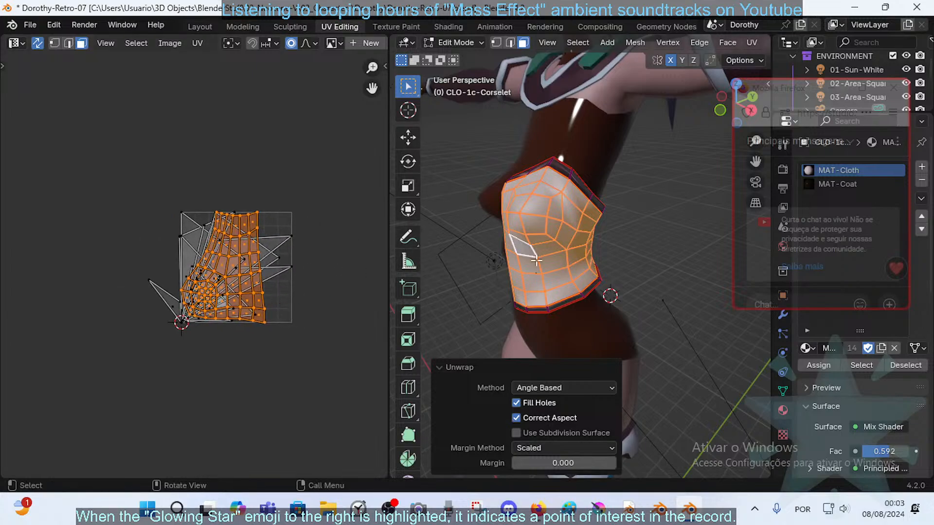
left_click(461, 373)
scroll(275, 295, "up", 3)
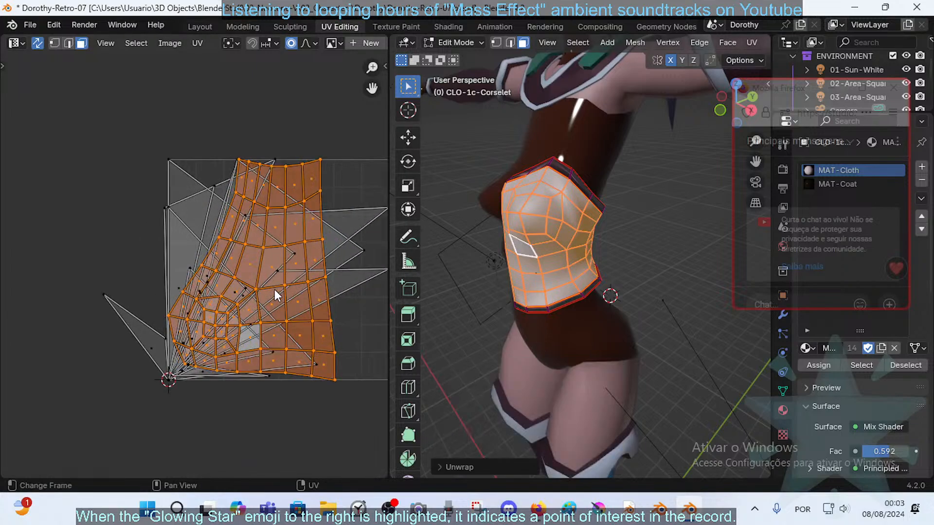
key("shift+h")
scroll(314, 294, "down", 2)
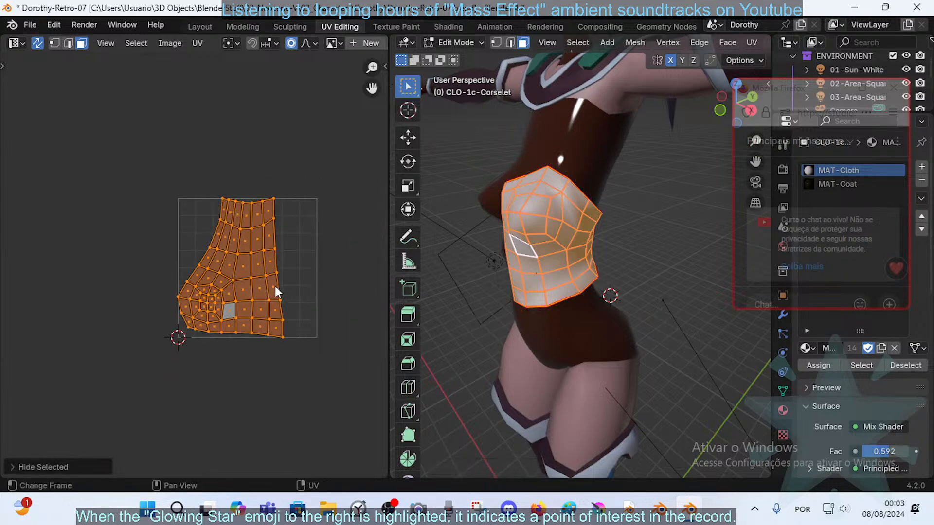
- Scale the white panel's UV island down slightly and move it inside the UV square, clear of its left edge
scroll(275, 286, "up", 1)
key("g")
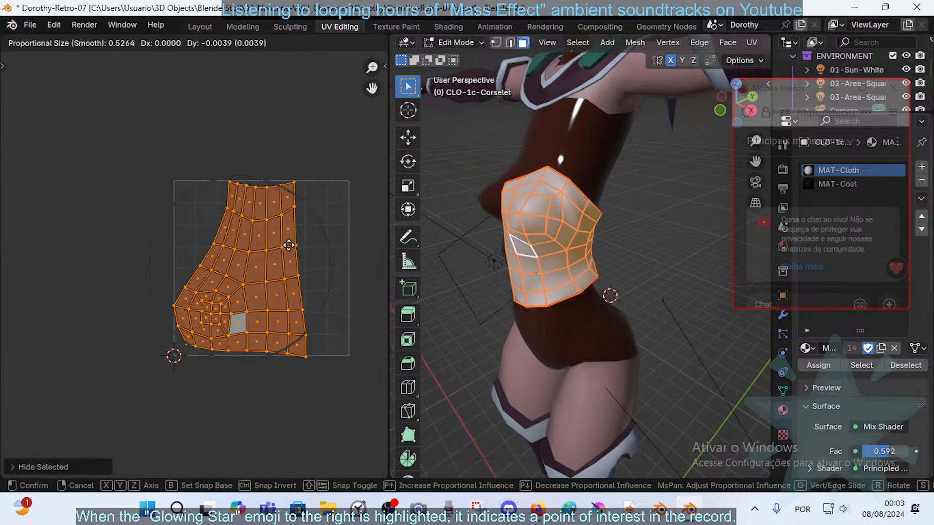
key("Escape")
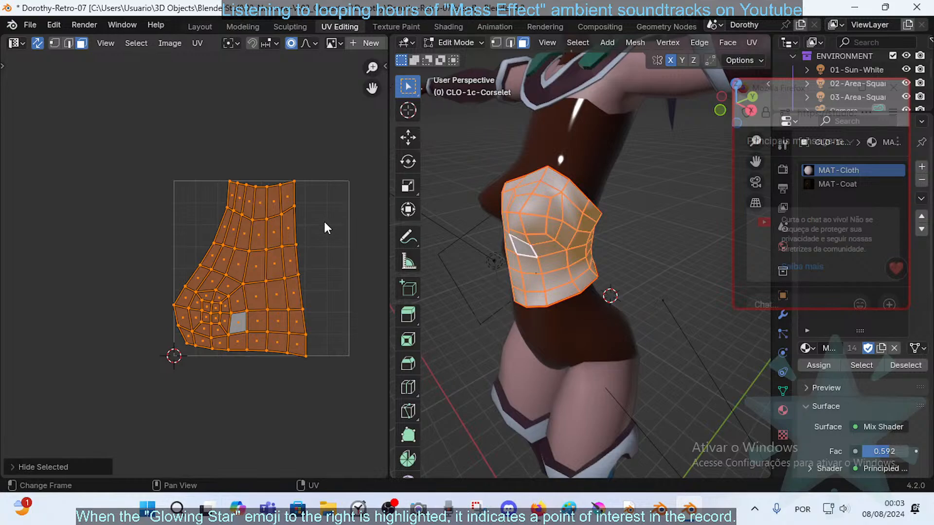
key("s")
left_click(312, 229)
key("g")
left_click(104, 234)
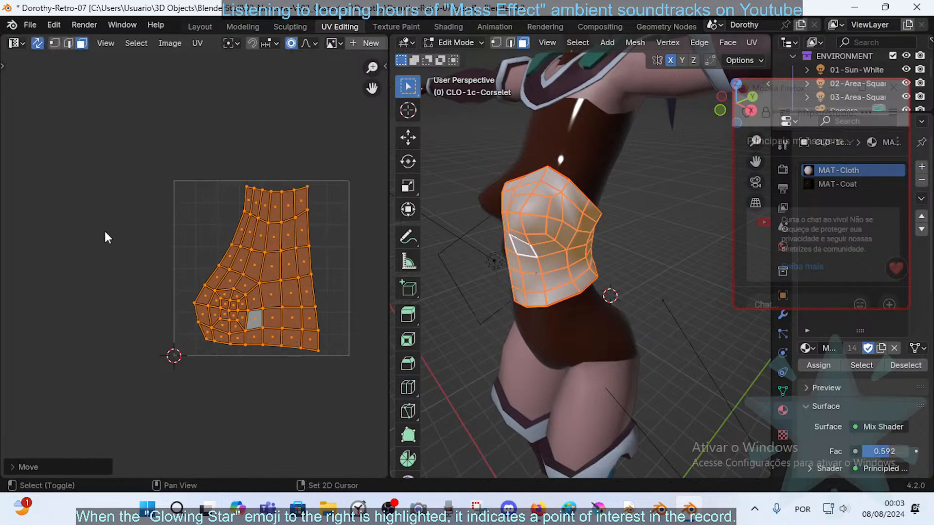
- Inspect the isolated corselet panel from the front side and select one chest face to check its place in the UV layout
middle_click_drag(543, 241, 588, 236)
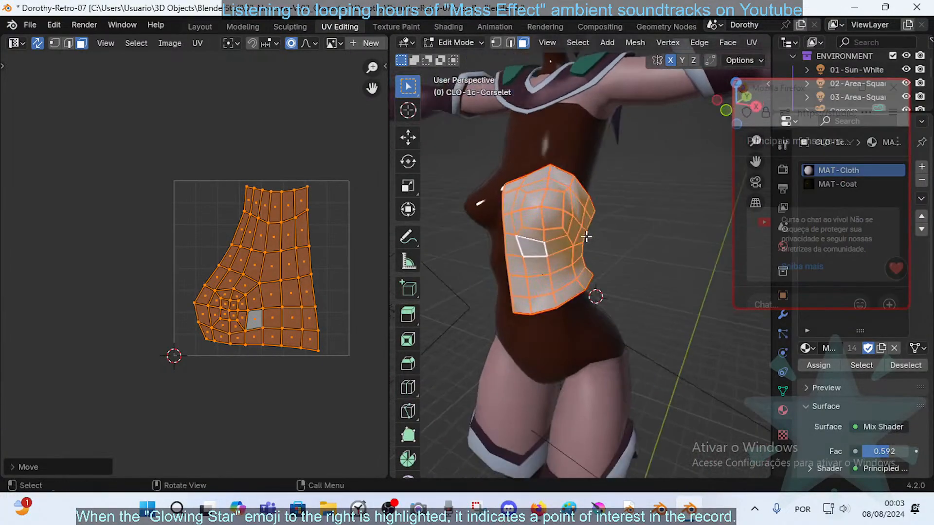
scroll(586, 246, "down", 6)
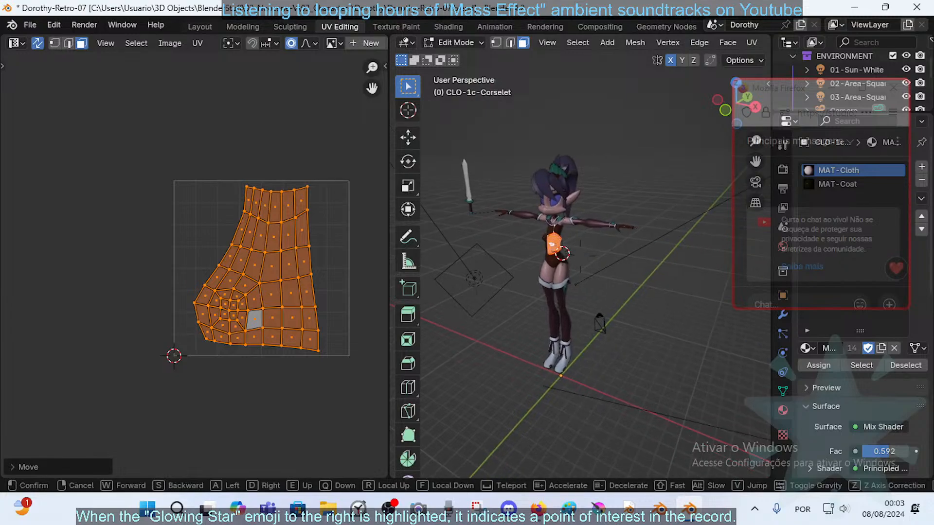
scroll(581, 254, "up", 11)
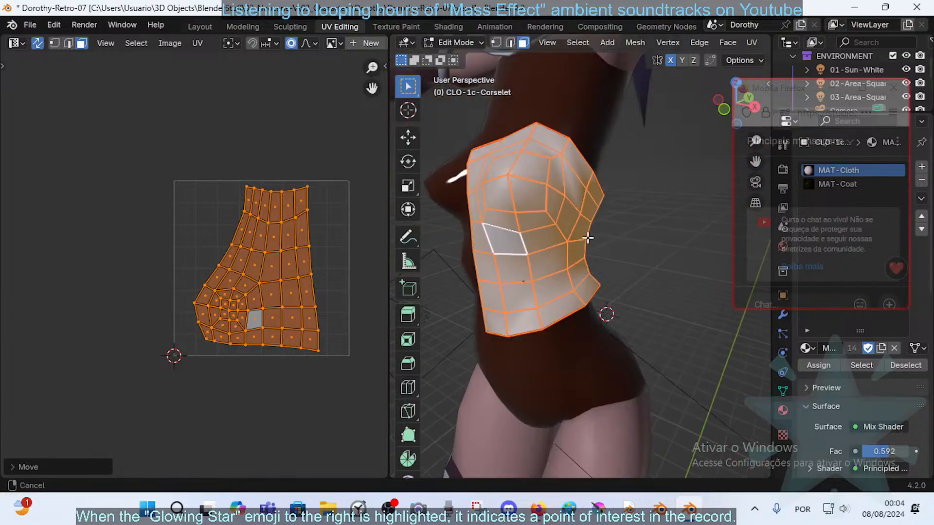
scroll(588, 238, "down", 1)
middle_click_drag(588, 239, 576, 256)
scroll(581, 259, "up", 8)
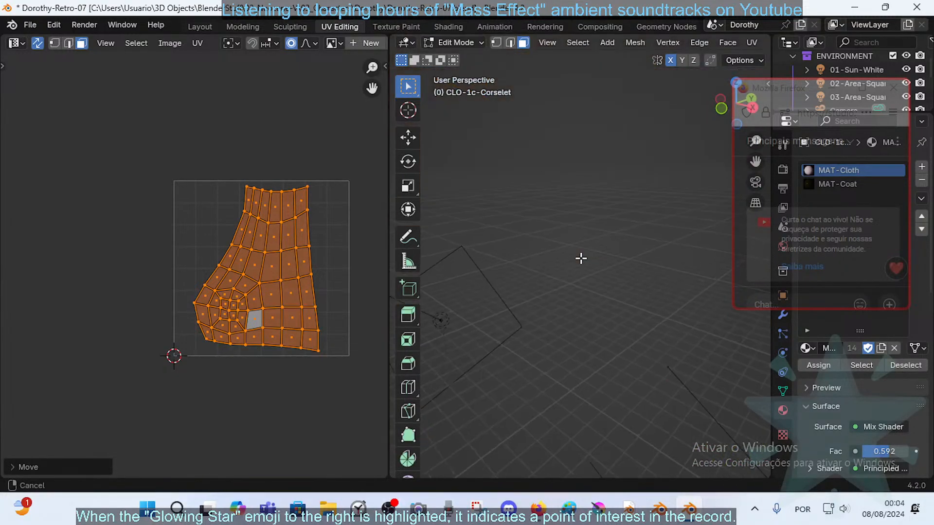
scroll(588, 262, "down", 5)
key("alt+a")
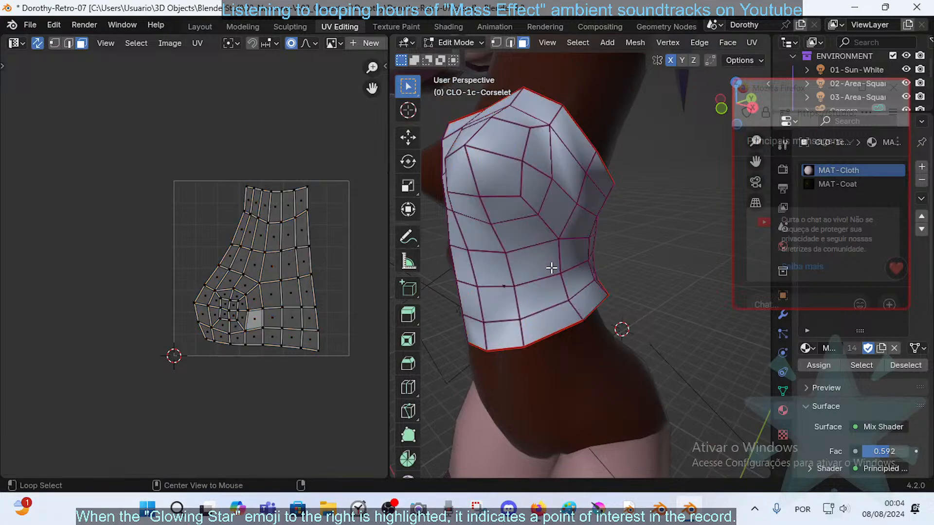
middle_click_drag(573, 257, 568, 280)
left_click(565, 287)
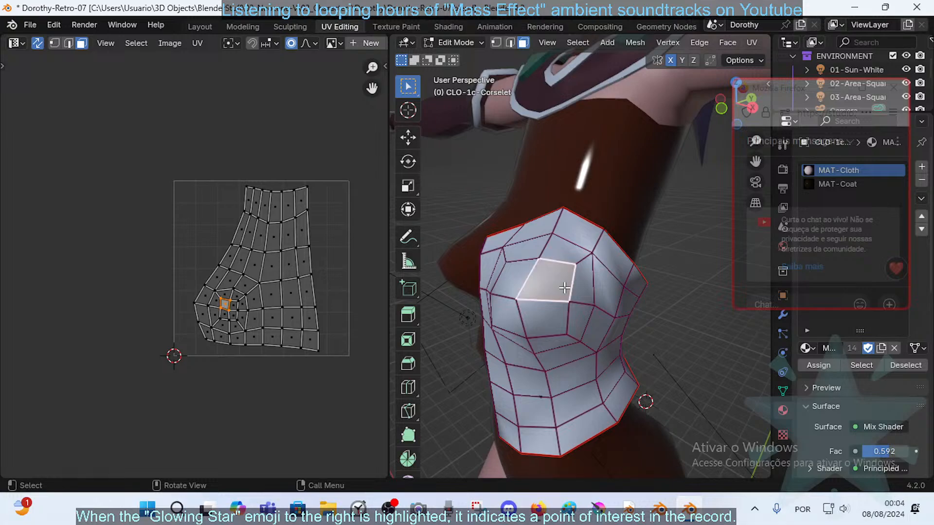
- Move the translucent Firefox chat window off the outliner and properties editors, over the 3D viewport
left_click_drag(797, 94, 638, 87)
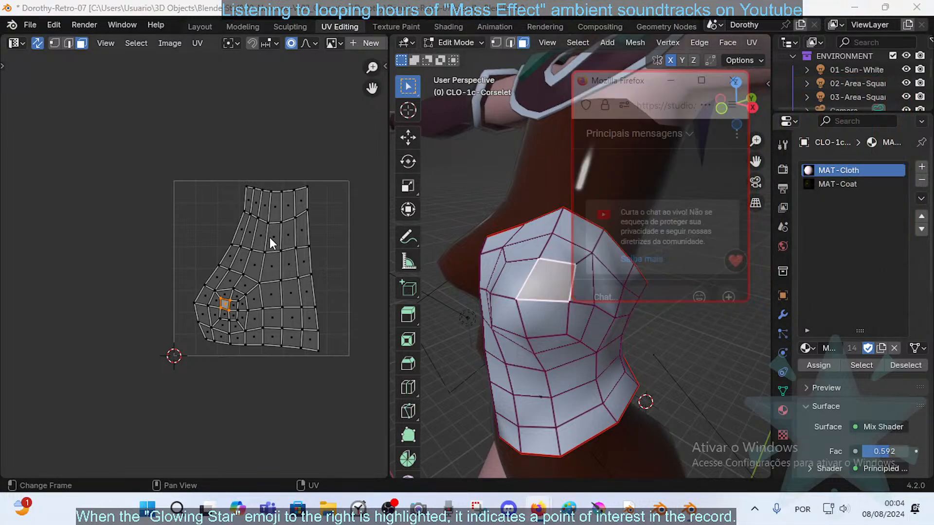
- Show the UV vertex coordinates in the UV editor and select the whole corselet UV island
left_click(291, 164)
key("n")
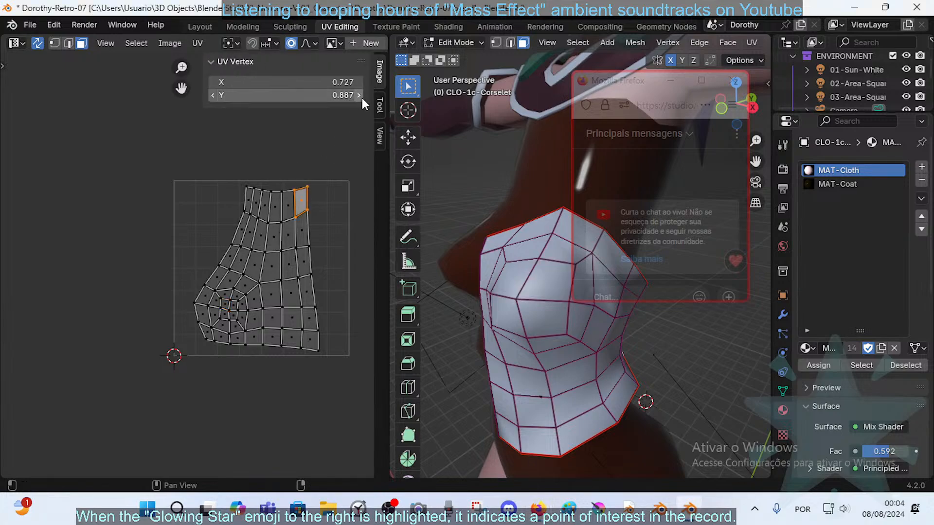
left_click(226, 130)
key("a")
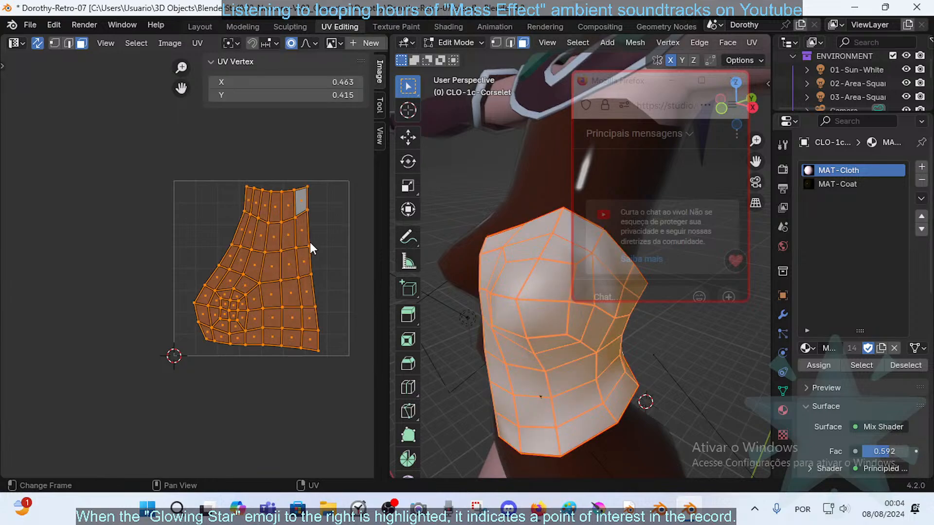
- Scale the corselet UV island down and move it toward the lower-right corner of the UV square
key("s")
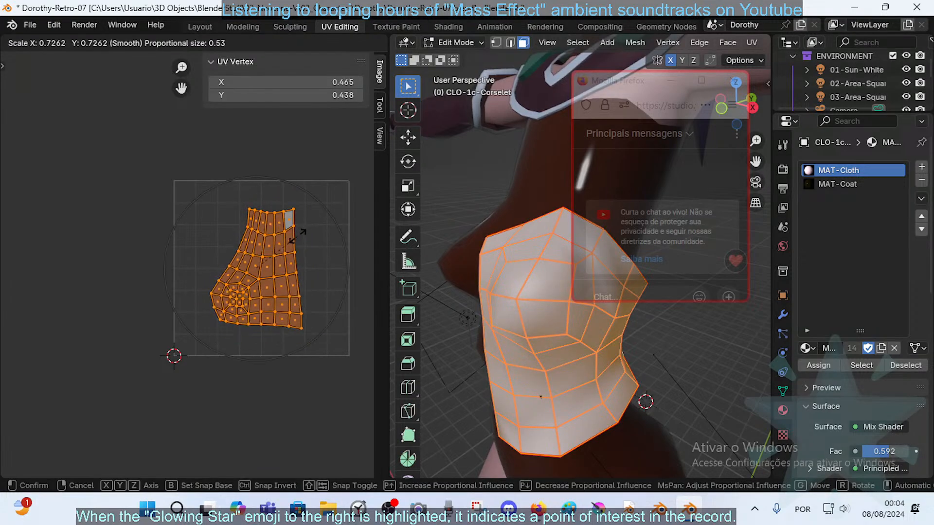
left_click(279, 247)
key("g")
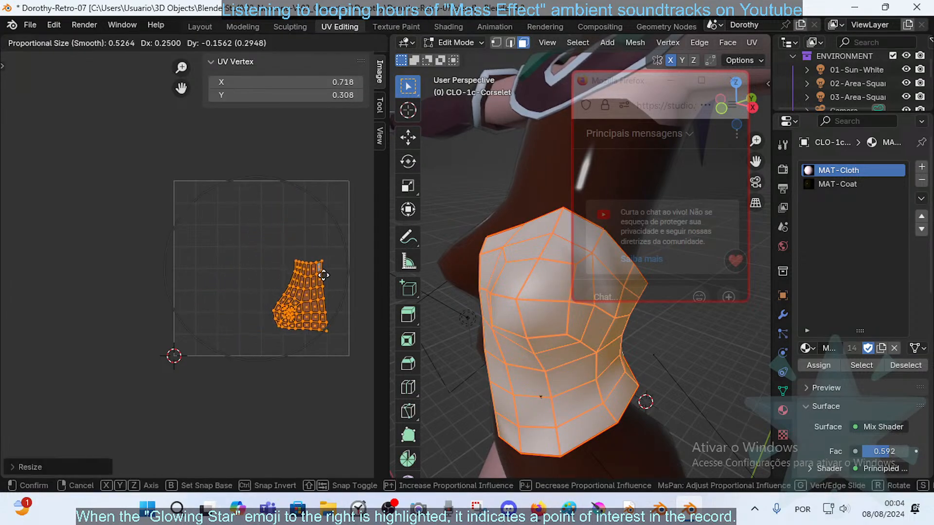
left_click(340, 265)
key("s")
left_click(338, 256)
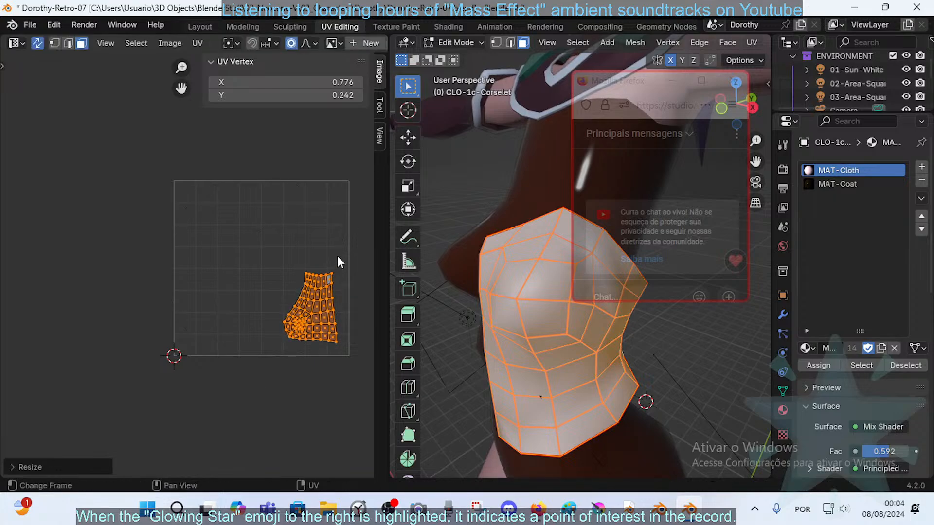
- Enlarge the corselet UV island slightly and nudge it up and left, keeping it inside the lower-right part of the UV square
scroll(483, 171, "down", 10)
scroll(513, 204, "up", 8)
scroll(501, 234, "down", 8)
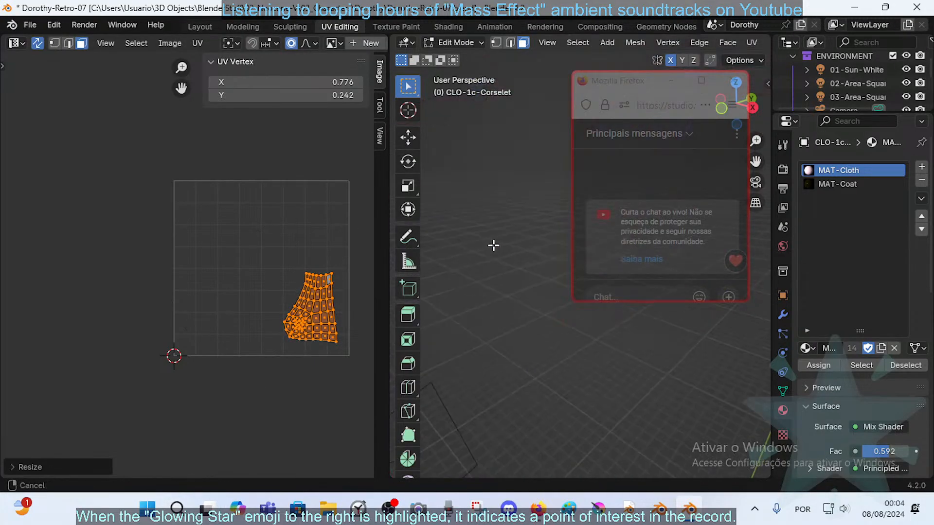
scroll(511, 217, "up", 5)
scroll(502, 217, "down", 4)
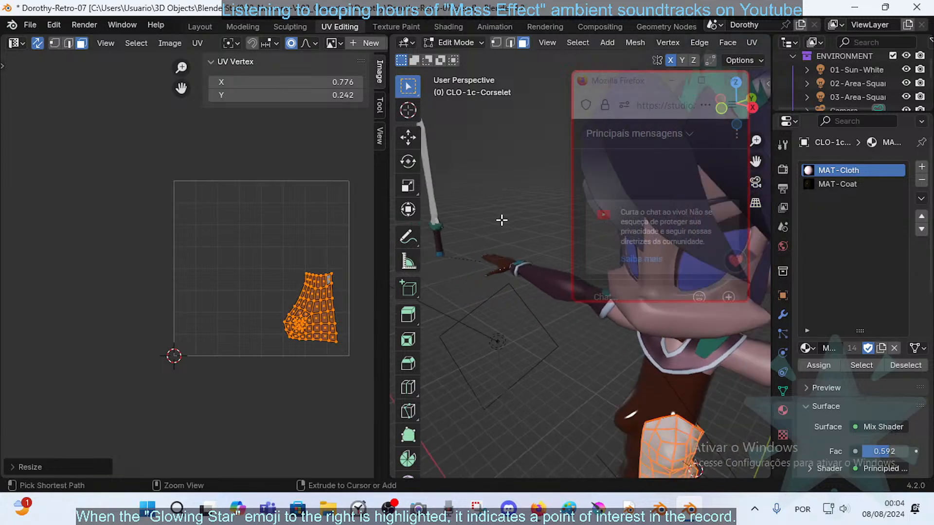
middle_click_drag(501, 219, 558, 355, "shift")
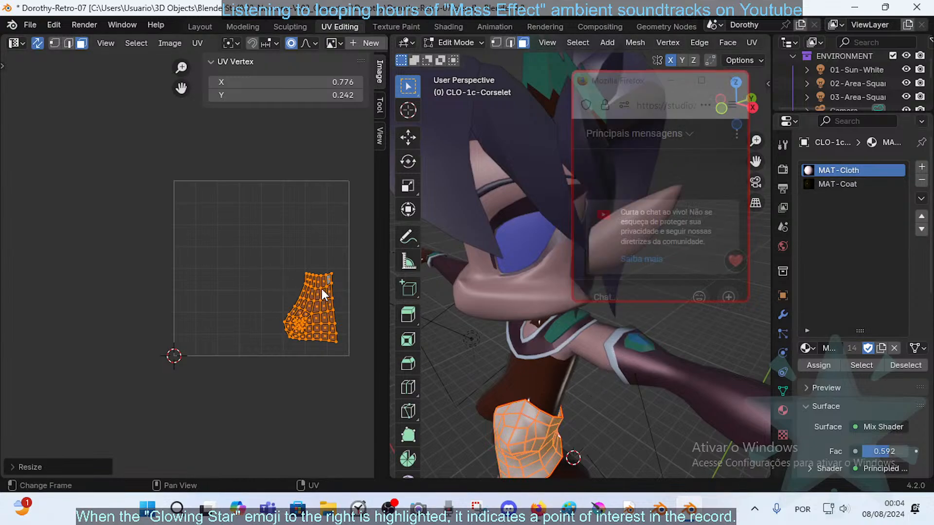
key("s")
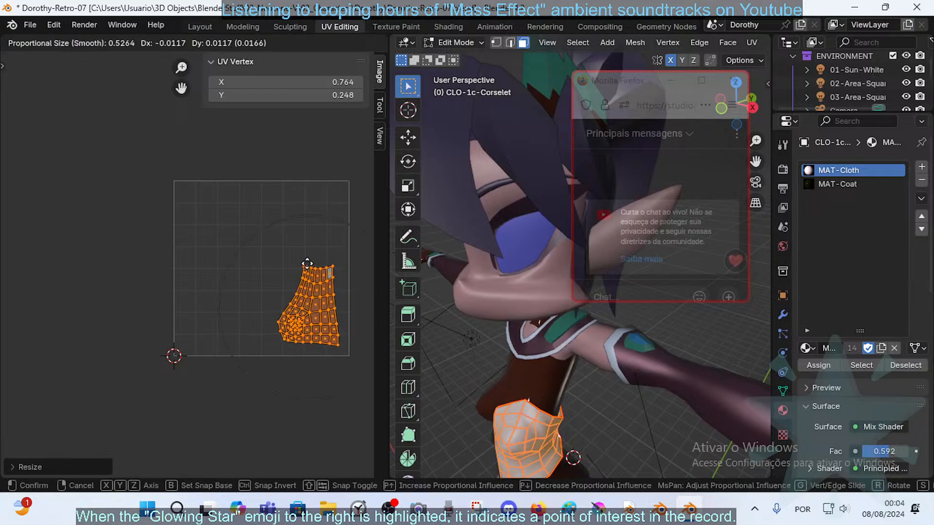
left_click(308, 264)
- Examine the selected corselet panel on the character's torso from farther away
scroll(546, 398, "down", 8)
scroll(544, 398, "up", 8)
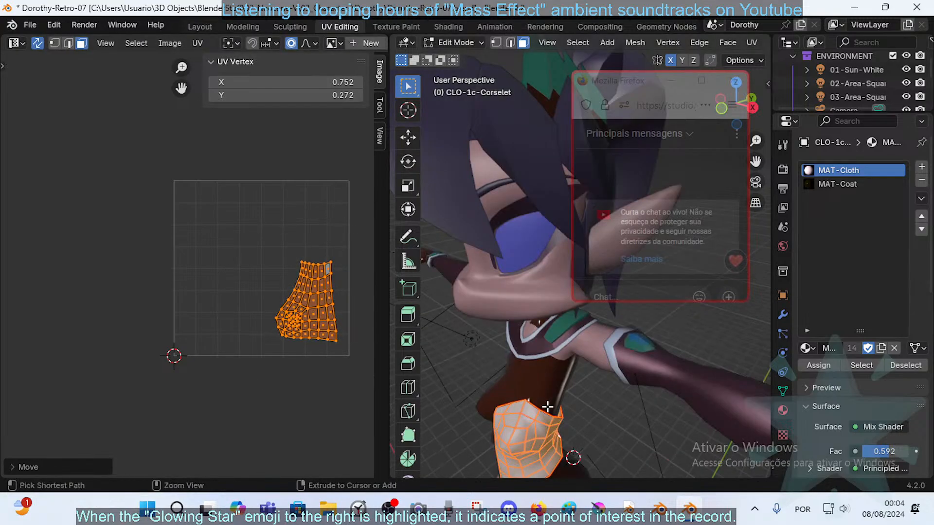
middle_click_drag(548, 407, 542, 383, "ctrl")
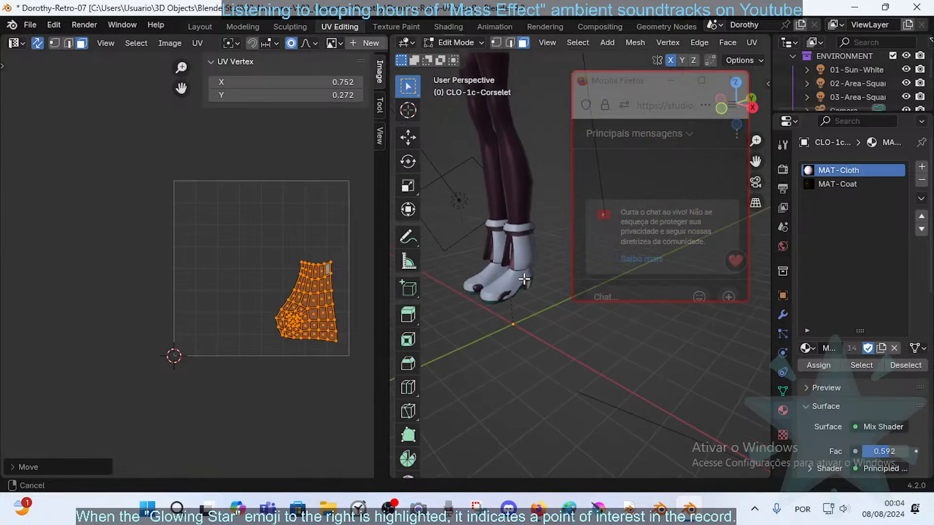
middle_click_drag(524, 279, 538, 298, "shift")
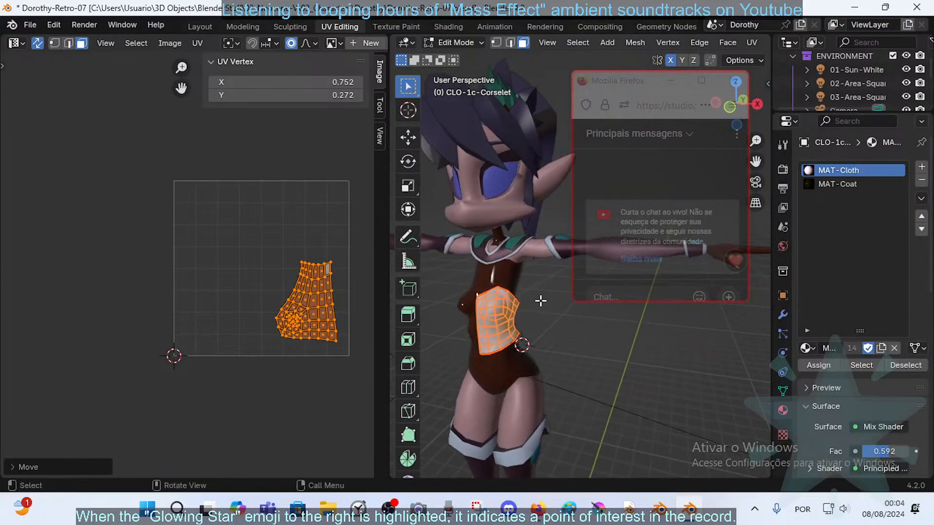
middle_click_drag(319, 267, 307, 265)
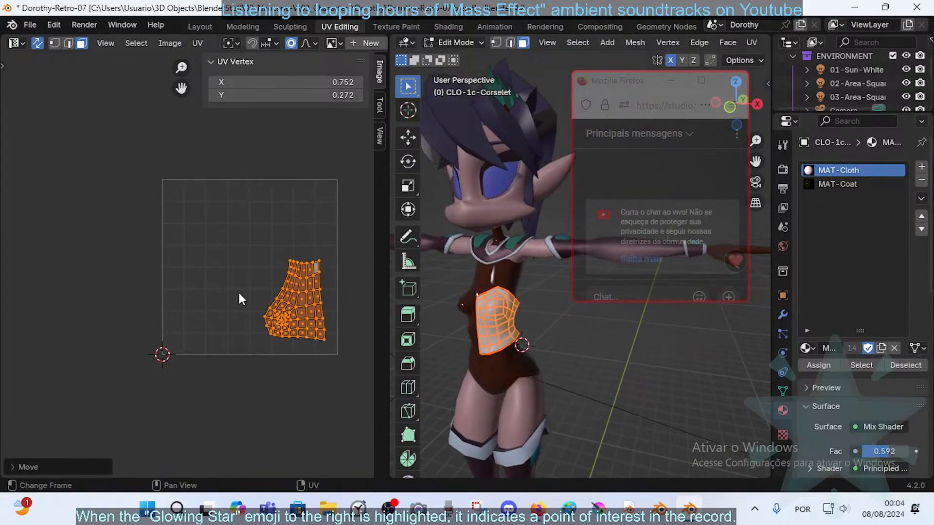
middle_click_drag(517, 419, 508, 302, "shift")
key("KP_Decimal")
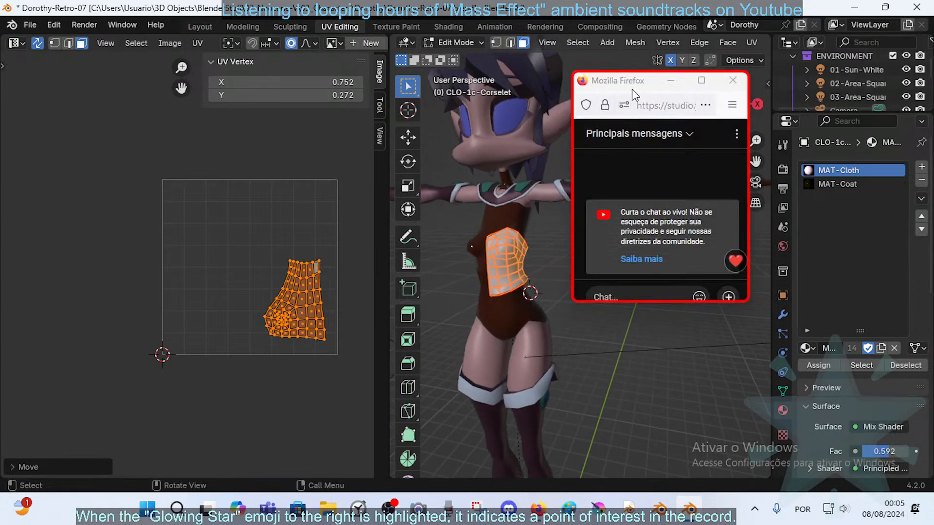
- Move the translucent Firefox chat window farther from the model and bring the character's torso closer into view
left_click_drag(636, 83, 682, 82)
scroll(506, 279, "up", 3)
middle_click_drag(506, 280, 505, 282, "shift")
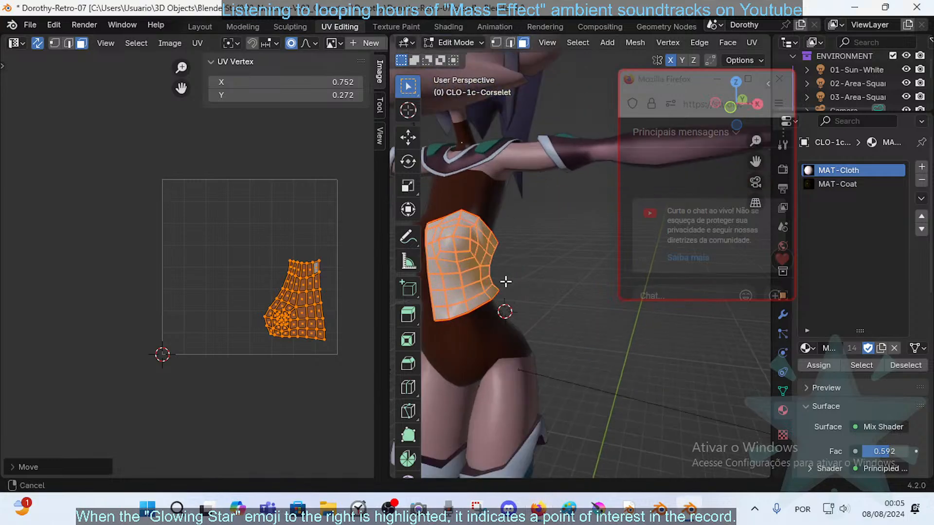
scroll(506, 282, "down", 1)
middle_click_drag(428, 253, 671, 341, "shift")
scroll(520, 285, "up", 1)
middle_click_drag(739, 362, 551, 266, "shift")
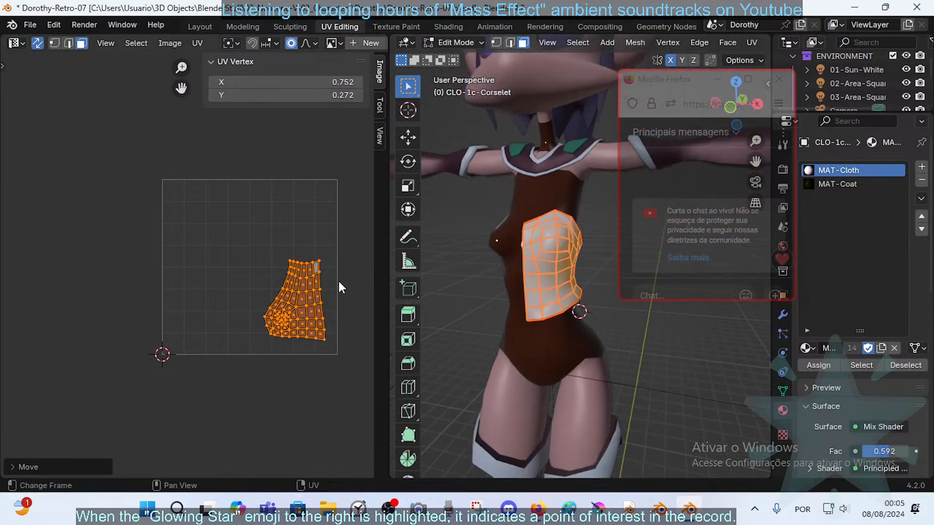
- Rotate the corselet UV island by about half a turn so its narrow end points down
key("r")
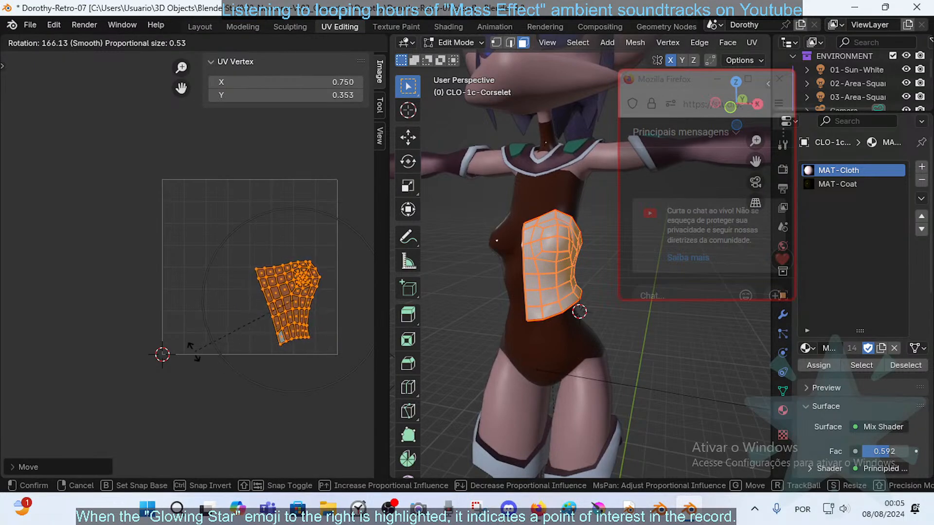
left_click(188, 328)
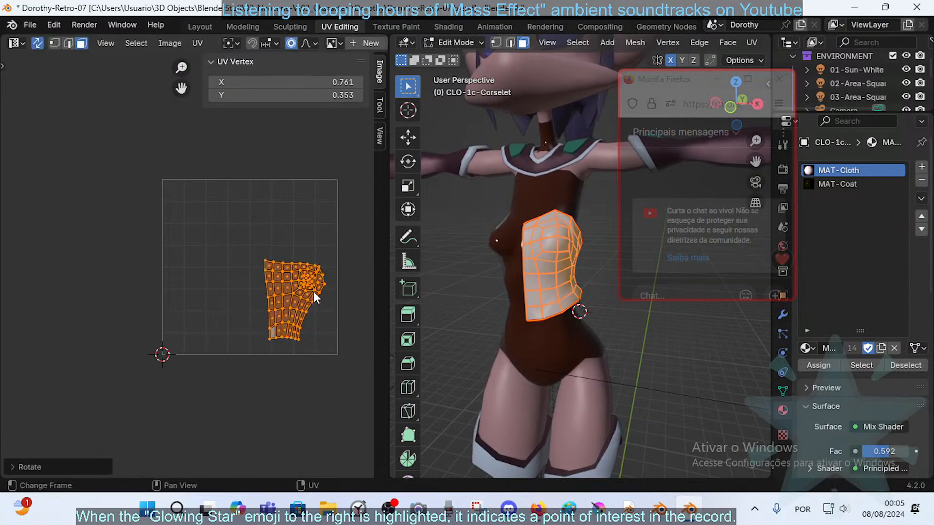
key("r")
key("Escape")
- Move the rotated corselet UV island into the upper-left corner of the UV square
key("g")
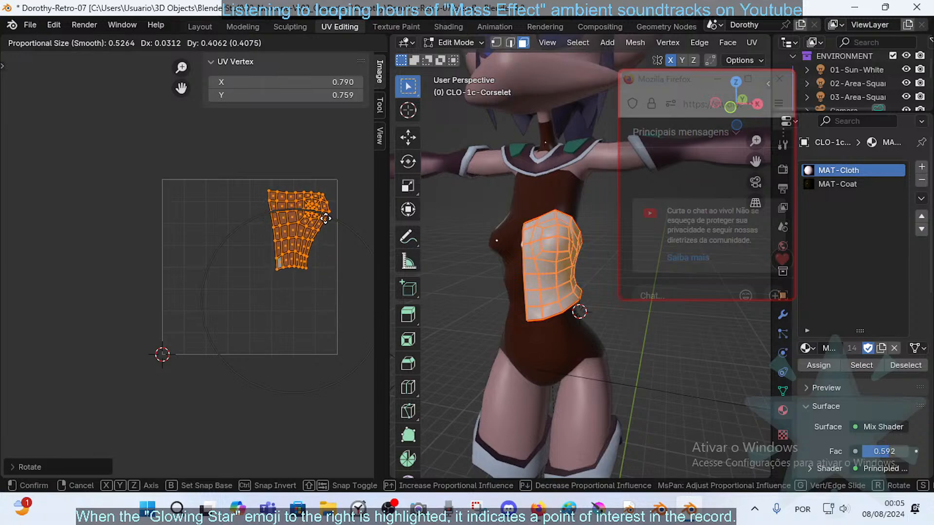
left_click(323, 216)
key("g")
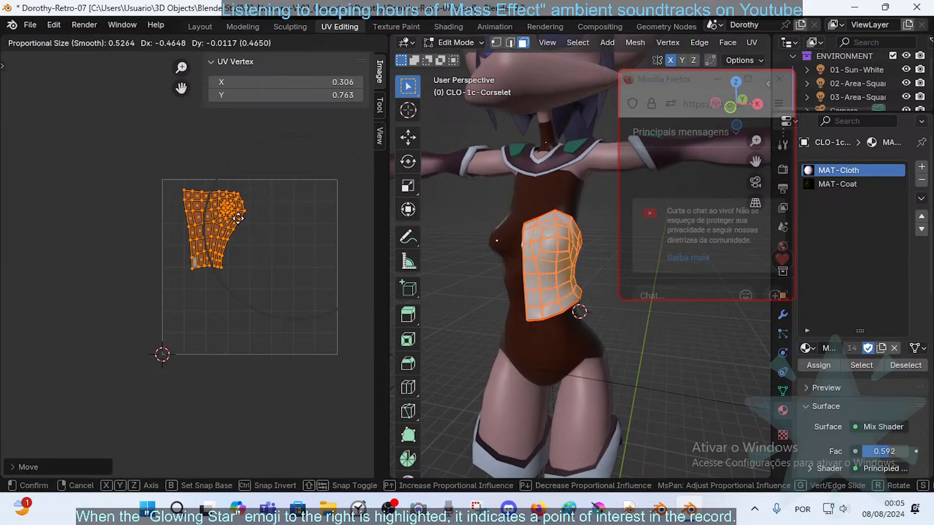
left_click(238, 218)
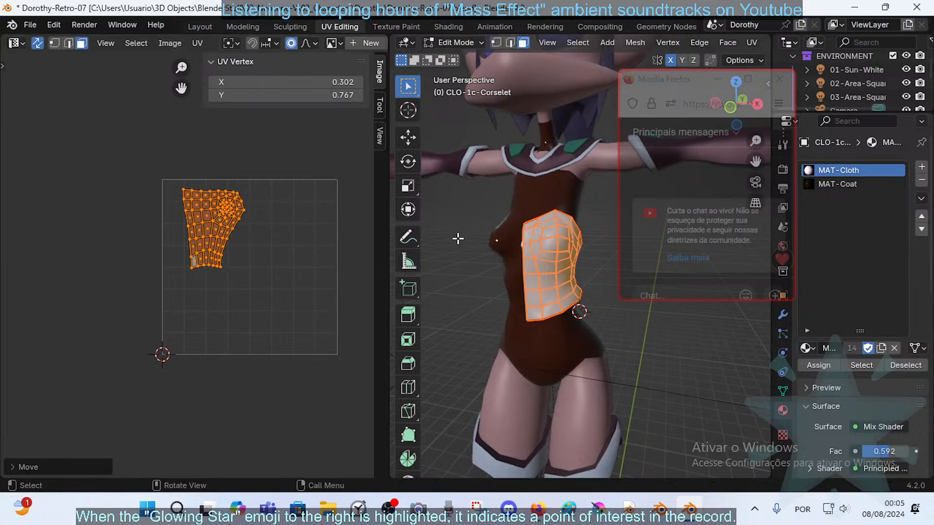
left_click(240, 229)
scroll(303, 43, "down", 3)
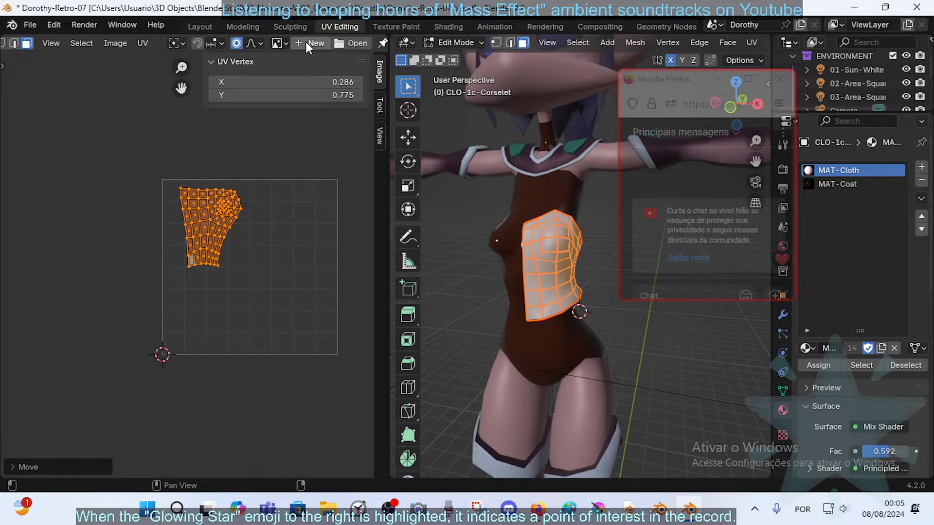
- Create a new blank image named Cloth at 2048 x 2048 px with alpha in the UV editor
left_click(305, 41)
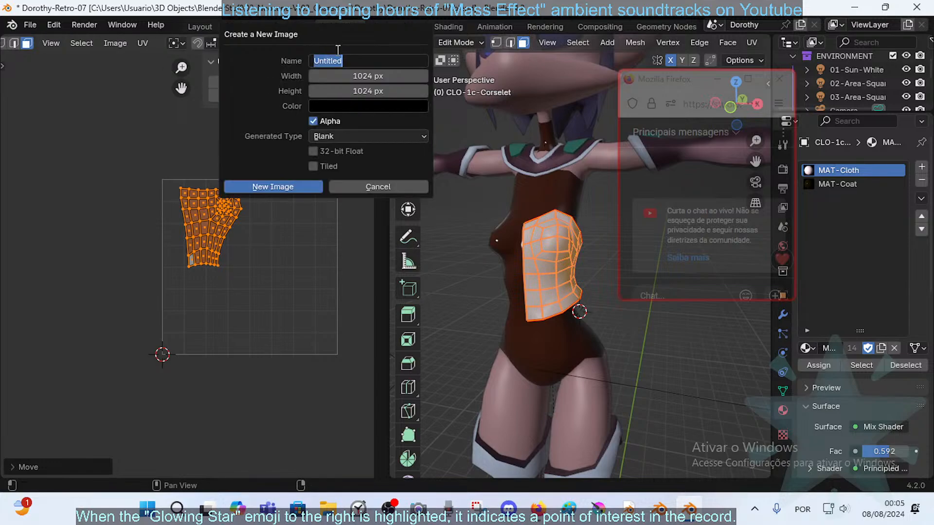
type("Cloth")
key("Return")
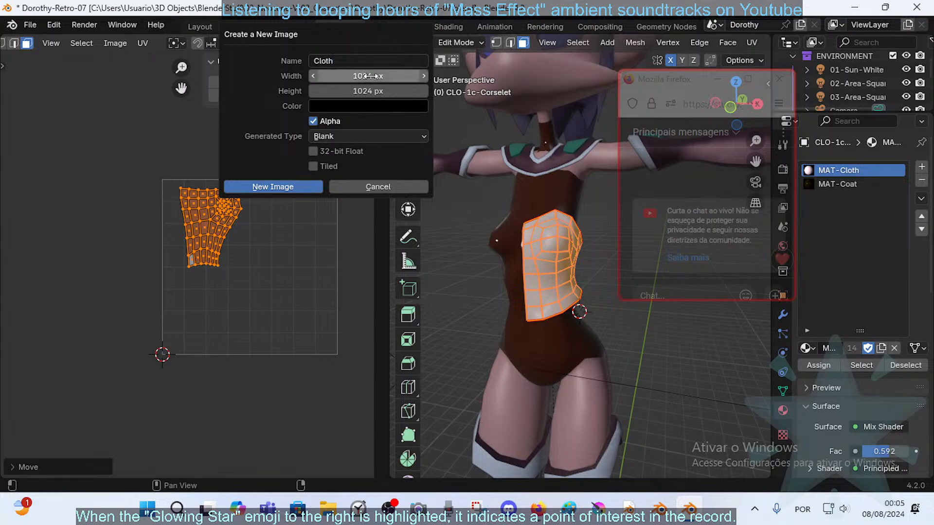
left_click(370, 76)
left_click(383, 76)
key("Return")
left_click(382, 77)
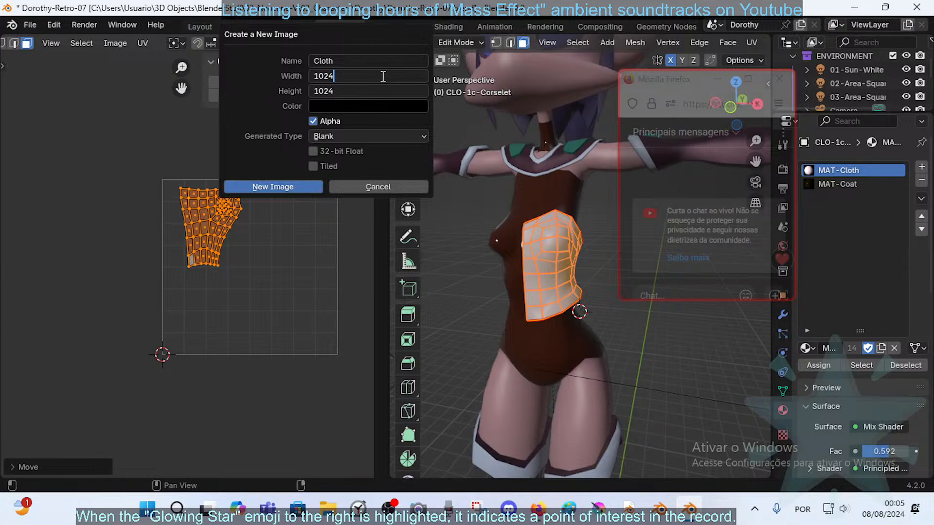
key("Return")
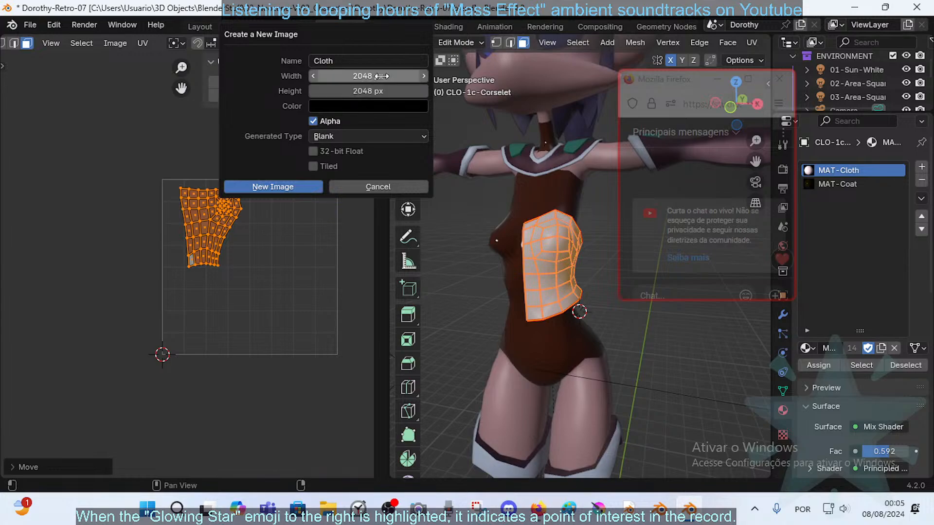
left_click(295, 186)
- Hide the UV editor's sidebar, frame the island over the Cloth image and deselect the island
key("n")
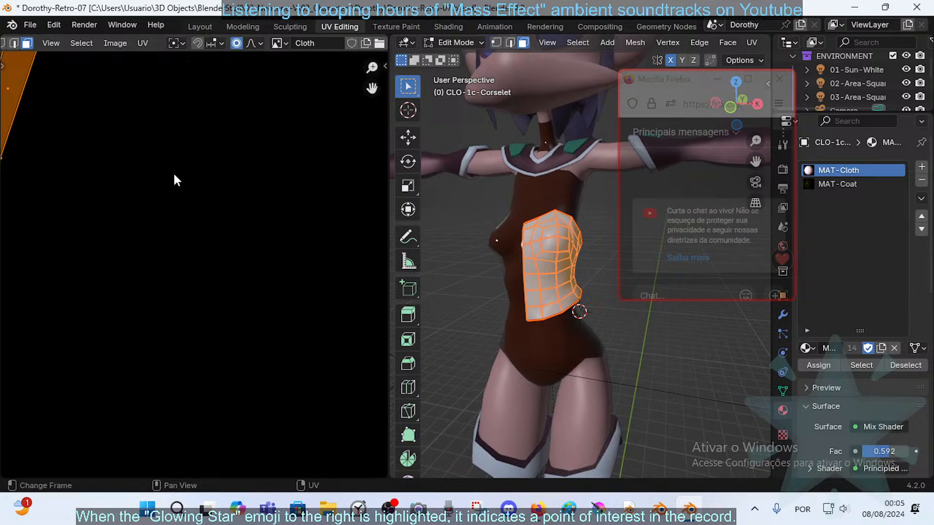
scroll(173, 172, "down", 5)
scroll(176, 176, "up", 2)
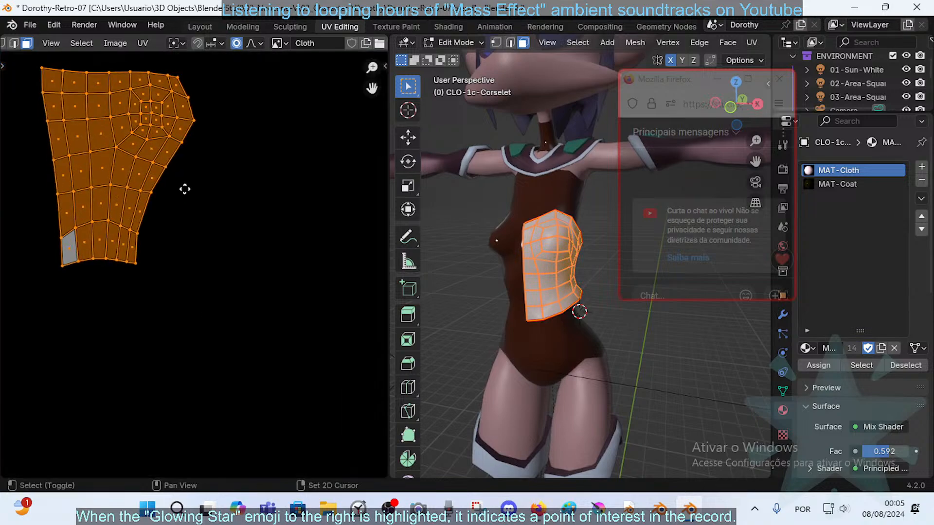
middle_click_drag(185, 189, 212, 232)
left_click(212, 232)
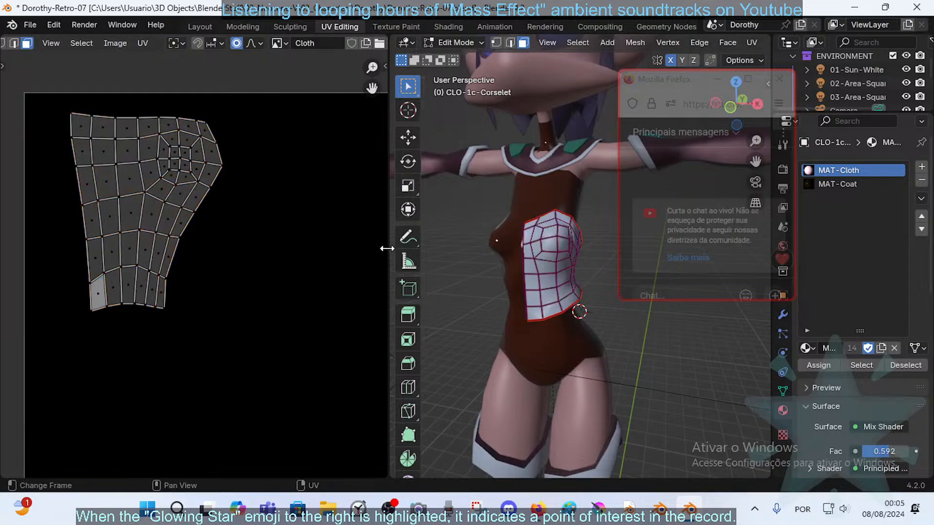
- Switch to the Shading workspace and bring the corselet's MAT-Cloth nodes into view around the TXT-Skirt texture
left_click(448, 27)
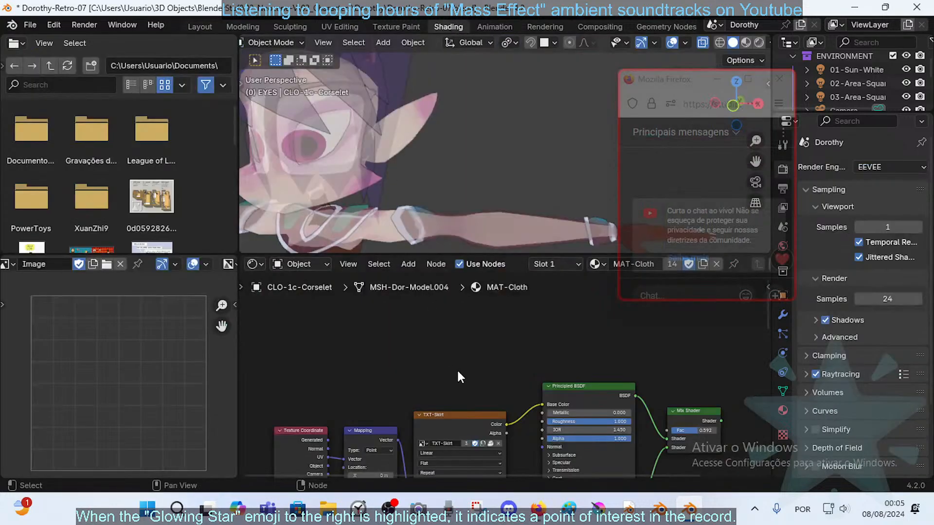
scroll(459, 379, "down", 1)
middle_click_drag(469, 419, 479, 330)
scroll(480, 335, "up", 3)
middle_click_drag(555, 348, 532, 363)
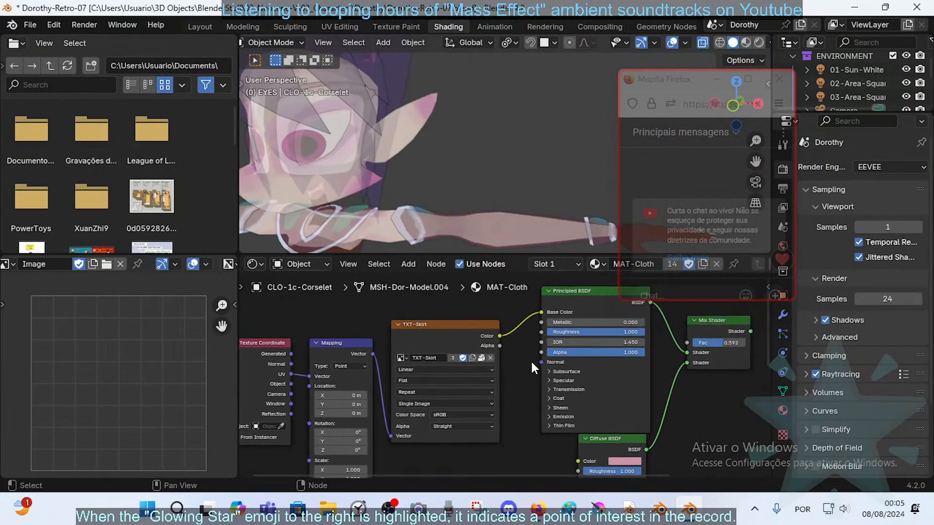
- Examine the MAT-Cloth node tree, comparing the textured shader group with the group wired to the Material Output
scroll(511, 351, "down", 2)
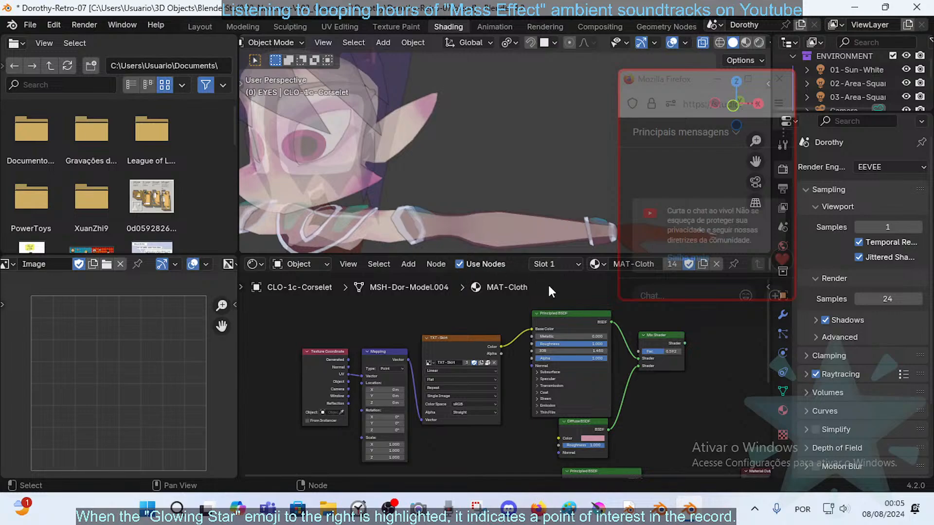
middle_click_drag(566, 320, 515, 319)
middle_click_drag(551, 379, 520, 315)
middle_click_drag(504, 364, 472, 316)
middle_click_drag(469, 337, 456, 389)
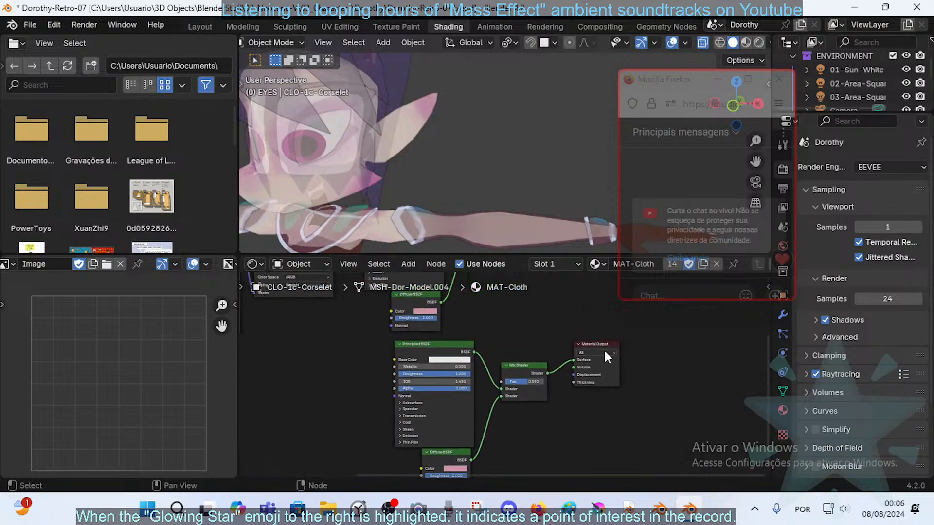
middle_click_drag(548, 326, 521, 423)
middle_click_drag(500, 345, 500, 356)
middle_click_drag(485, 390, 496, 328)
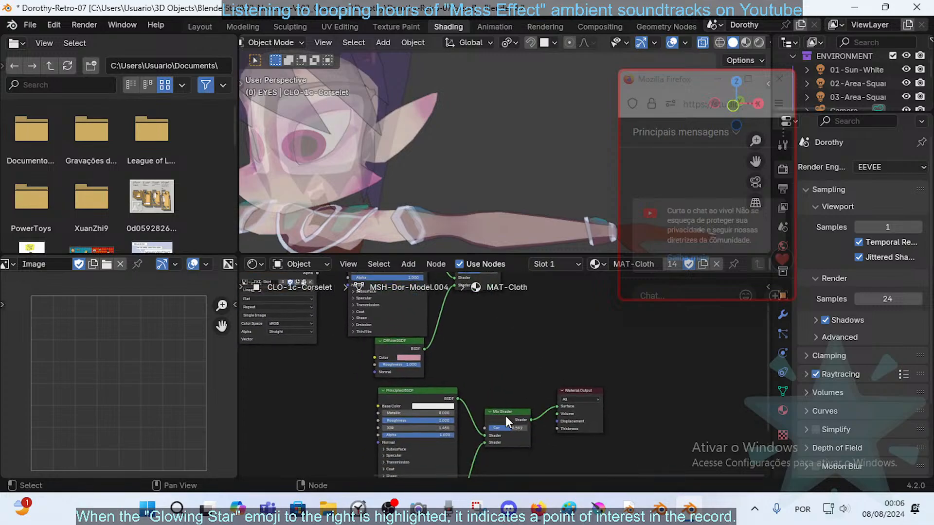
- Move the Diffuse BSDF node of the output-connected group slightly down, away from the Principled BSDF
middle_click_drag(506, 421, 481, 371)
left_click_drag(397, 415, 392, 424)
scroll(477, 355, "up", 1)
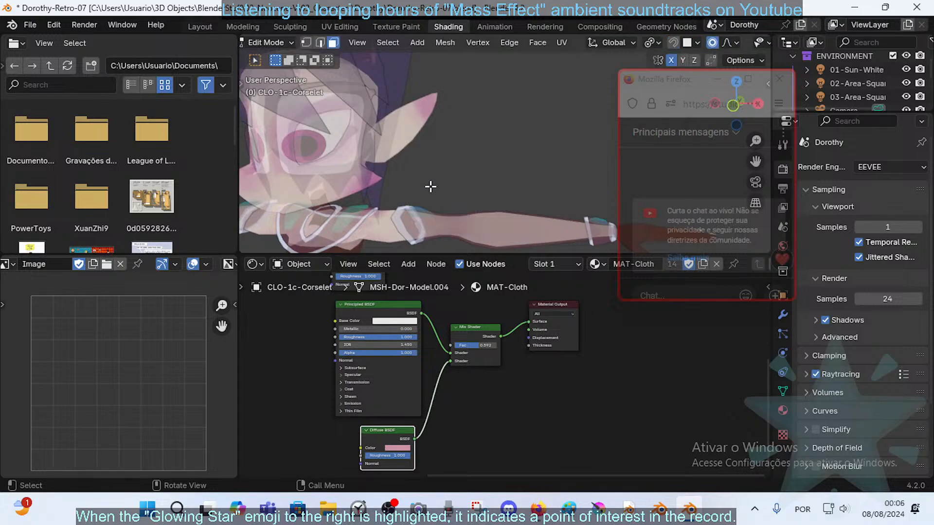
- Turn off X-ray, switch the viewport to Material Preview in Object Mode and bring the corselet into view
left_click(632, 85)
left_click(421, 187)
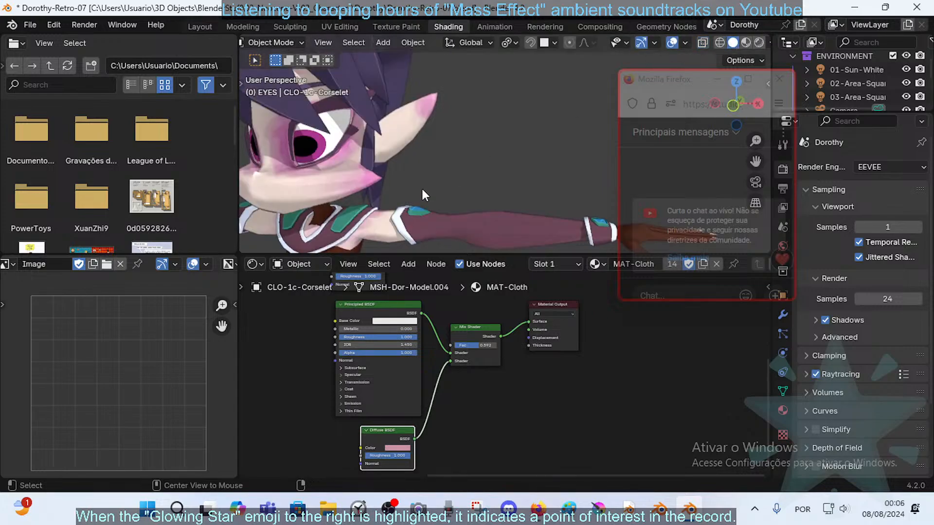
left_click(746, 42)
mouse_move(409, 192)
middle_mouse_down()
mouse_move(396, 197)
mouse_move(445, 115)
mouse_move(445, 145)
middle_mouse_up()
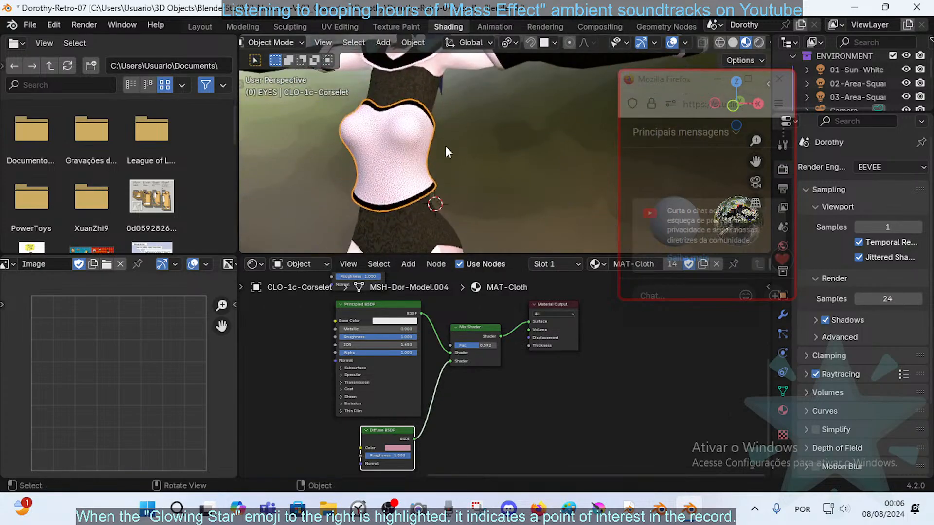
- Relink the Mix Shader's output to the Surface input of the Material Output in the MAT-Cloth node tree
scroll(521, 358, "up", 2)
left_click_drag(533, 313, 515, 307)
middle_click_drag(517, 324, 512, 339)
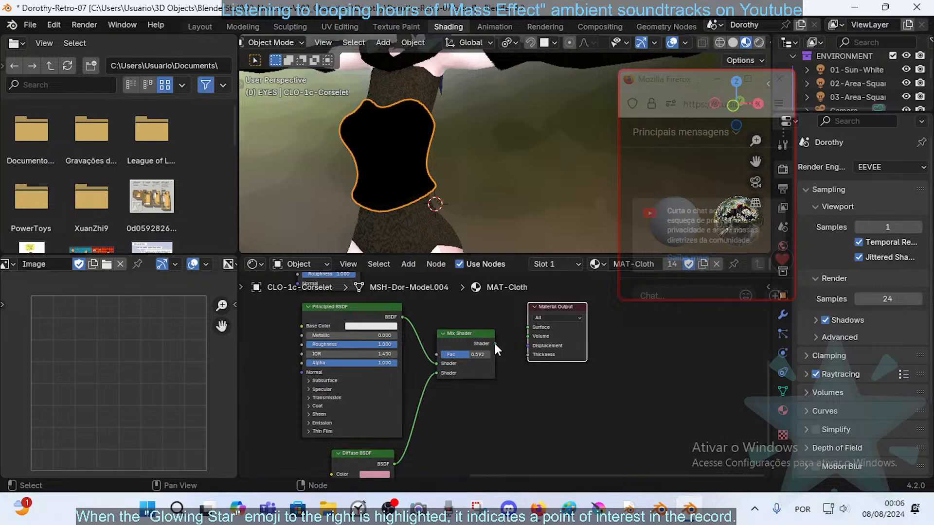
left_click_drag(495, 344, 528, 327)
- Add an Image Texture node beside the output-connected Principled BSDF, on its input side
middle_click_drag(278, 340, 425, 358)
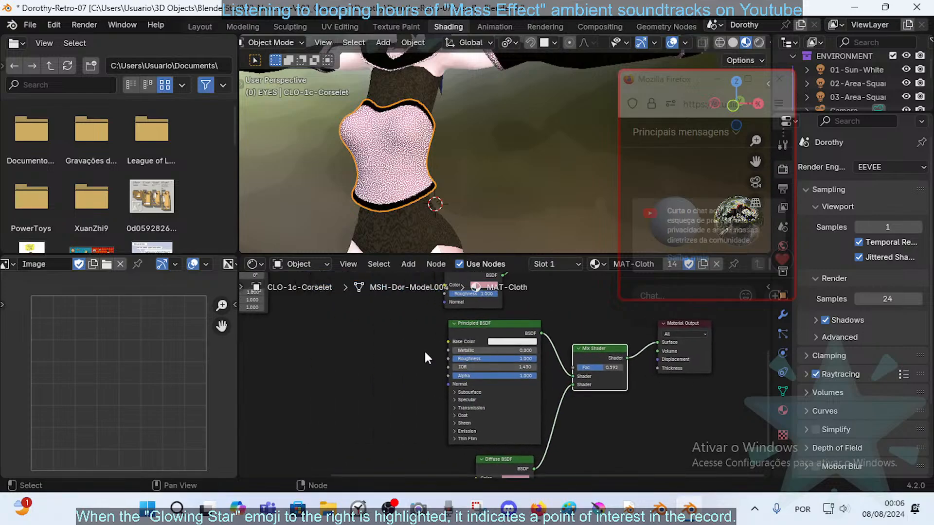
middle_click_drag(353, 342, 365, 345)
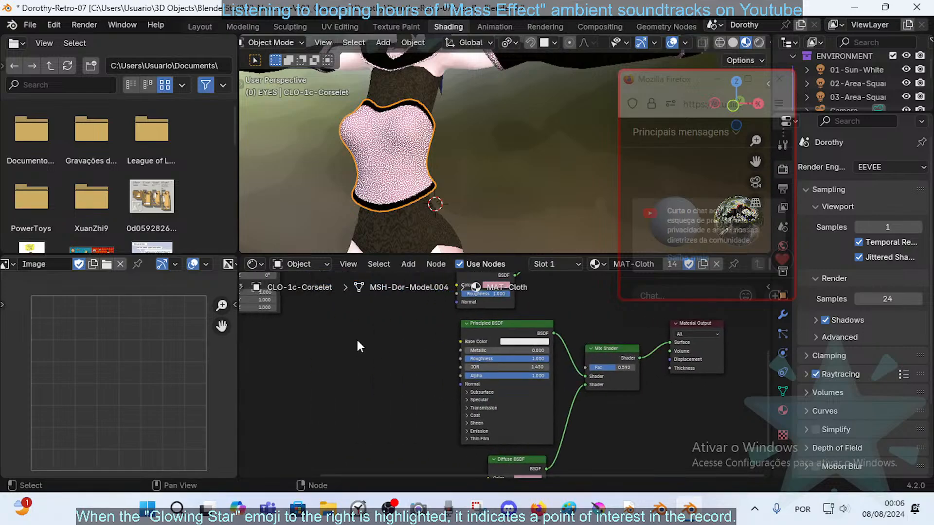
key("shift+a")
key("Escape")
key("shift+a")
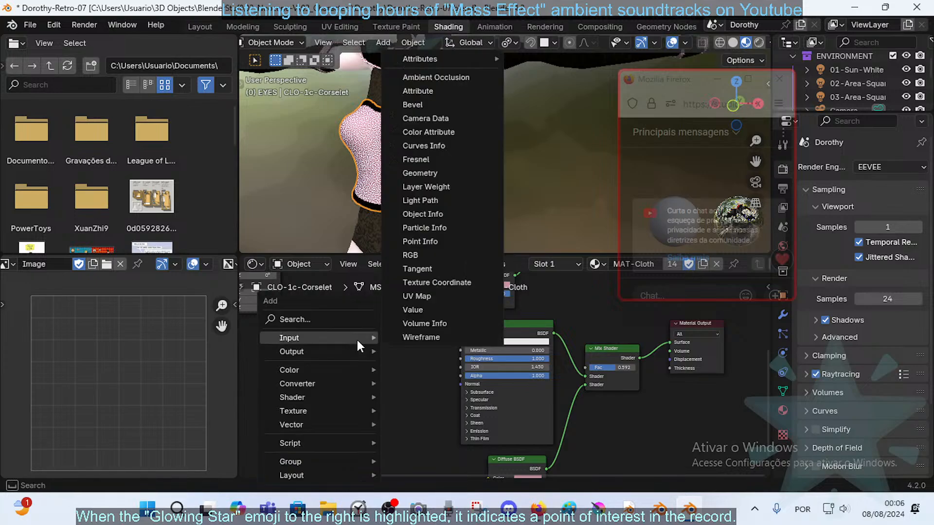
type("text")
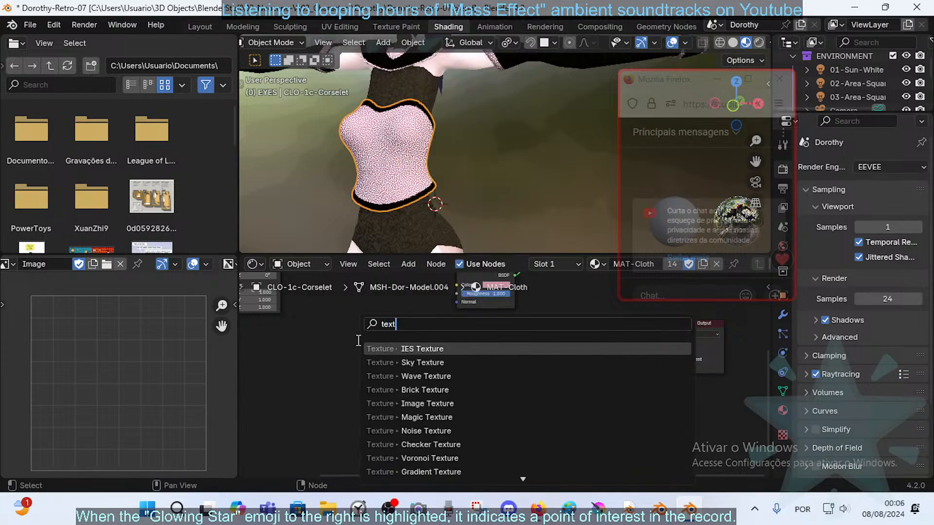
left_click(389, 403)
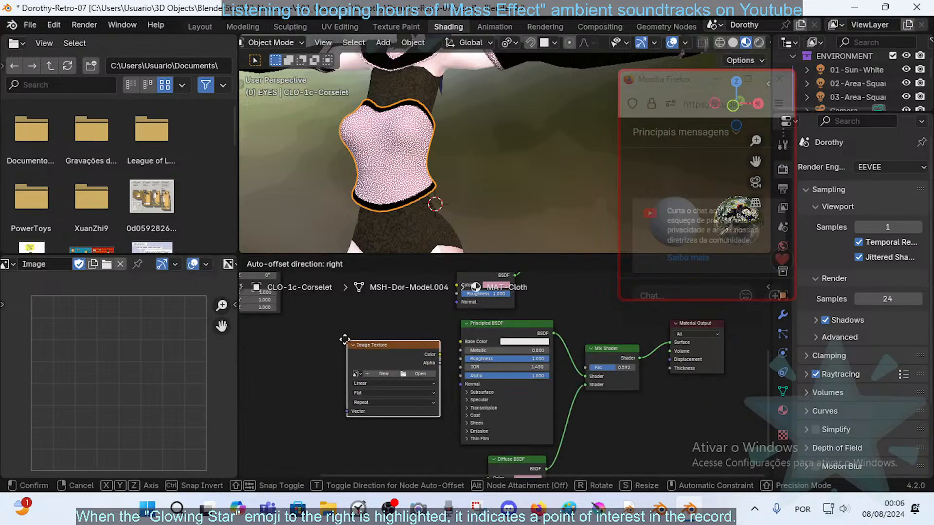
left_click(332, 339)
- Assign the existing Cloth image to the new Image Texture node
scroll(362, 373, "up", 1)
left_click(279, 359)
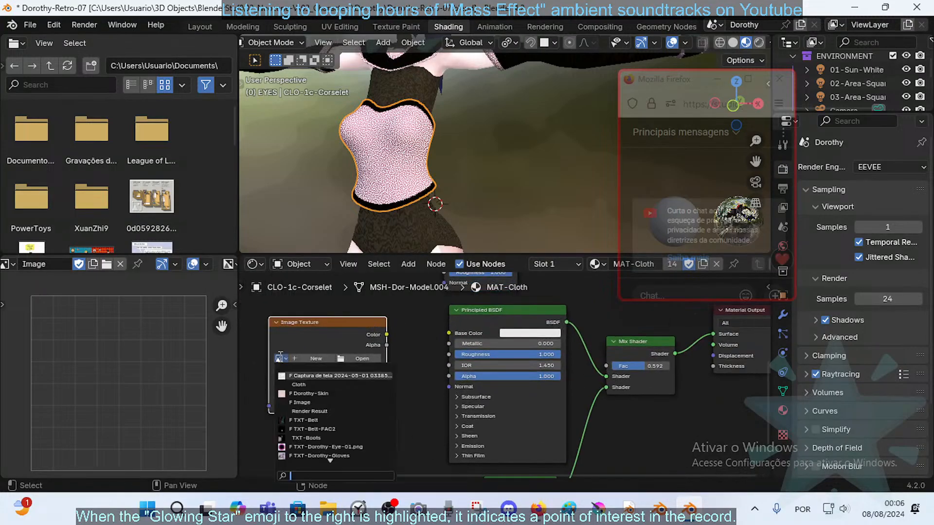
type("clo")
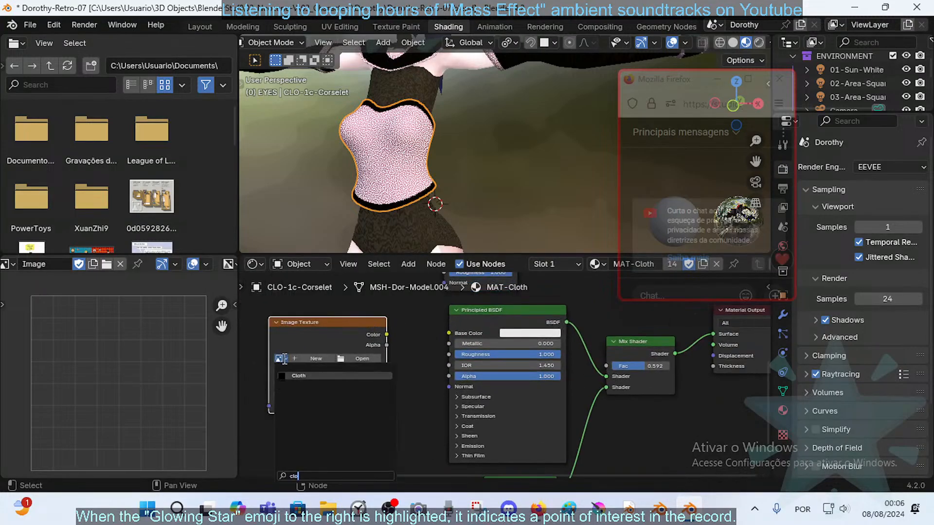
left_click(307, 375)
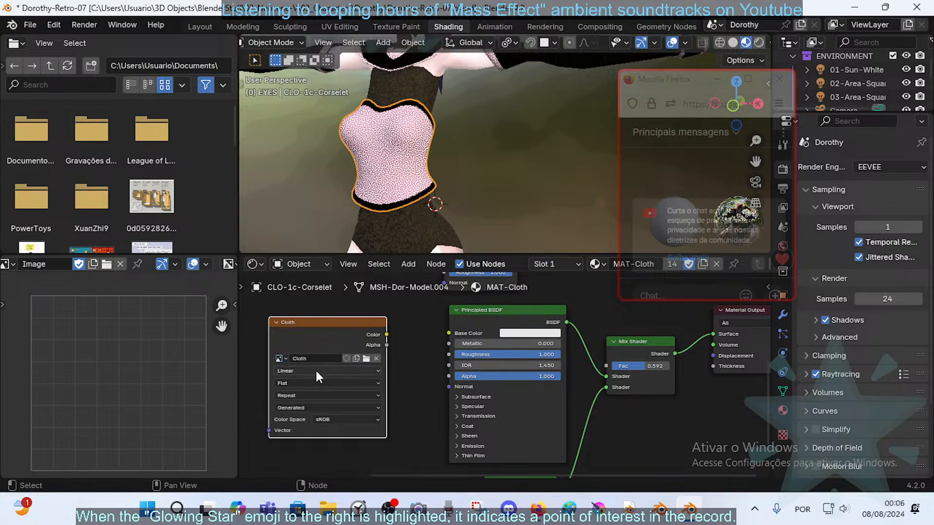
- Display the Cloth image in the Image Editor in place of the one shown there
left_click(324, 359)
left_click(170, 284)
scroll(156, 296, "down", 2)
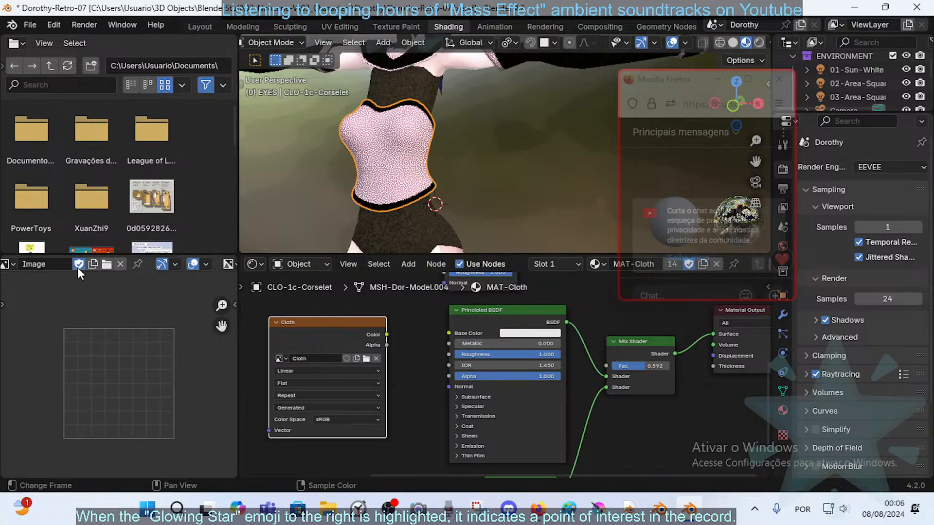
scroll(40, 264, "up", 5)
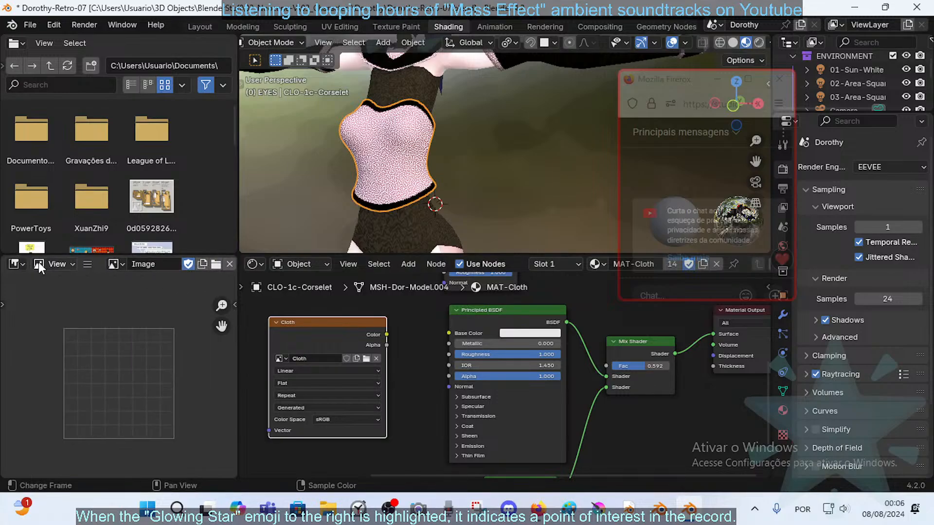
left_click(114, 265)
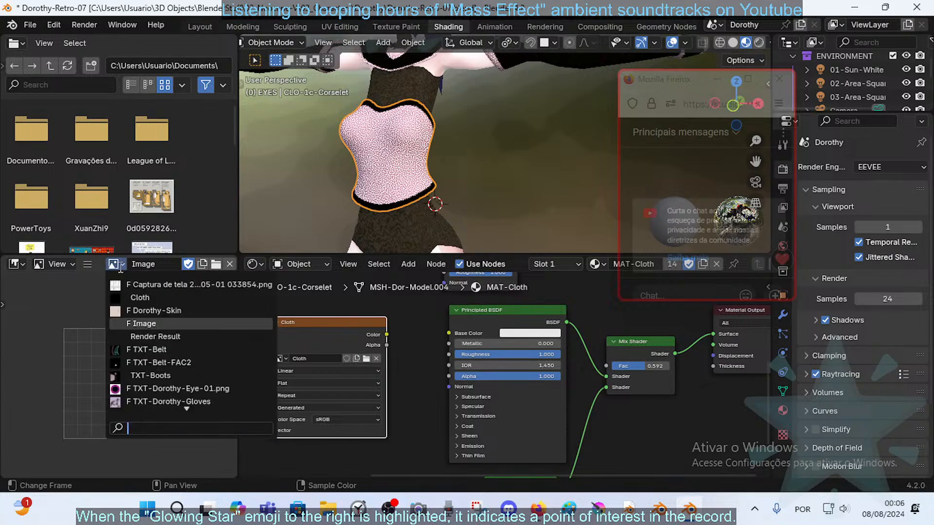
left_click(140, 297)
- Rename the Cloth image as ClothPatterns and give it a fake user
left_click(146, 265)
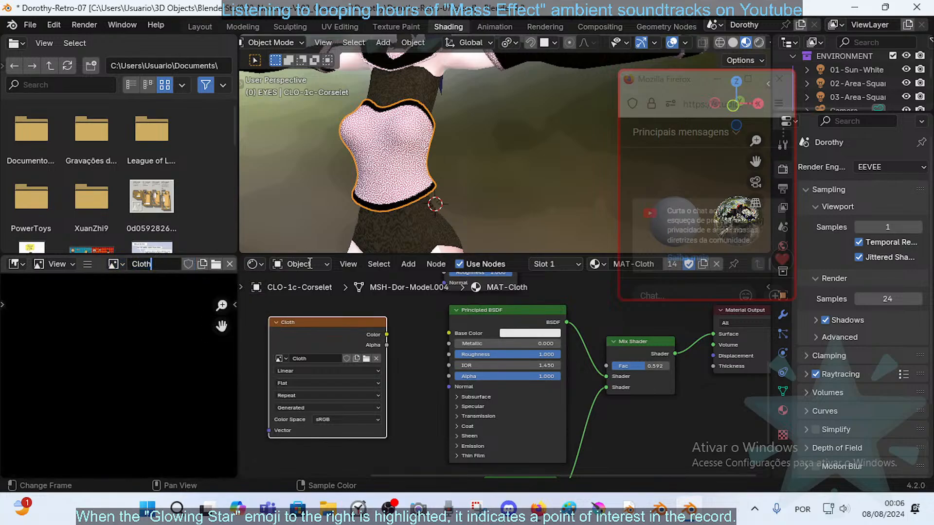
type("Patterns")
key("Return")
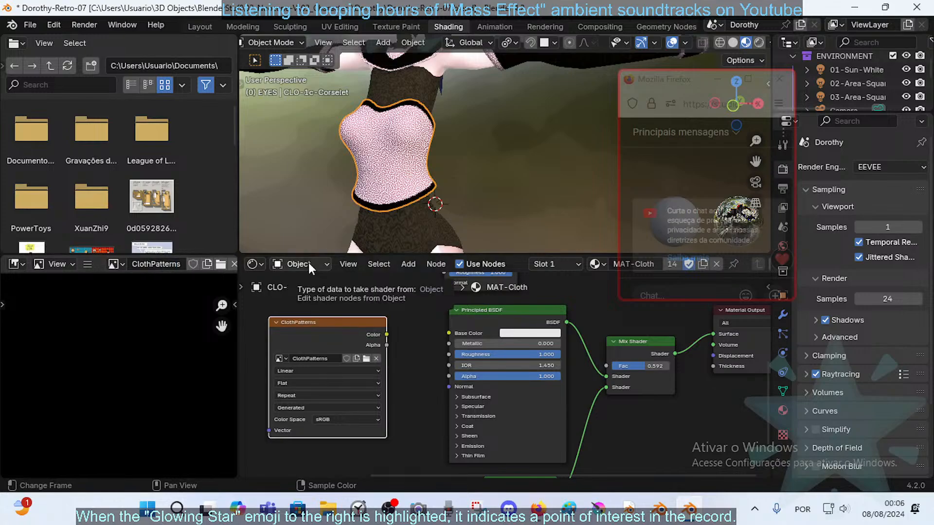
left_click(346, 359)
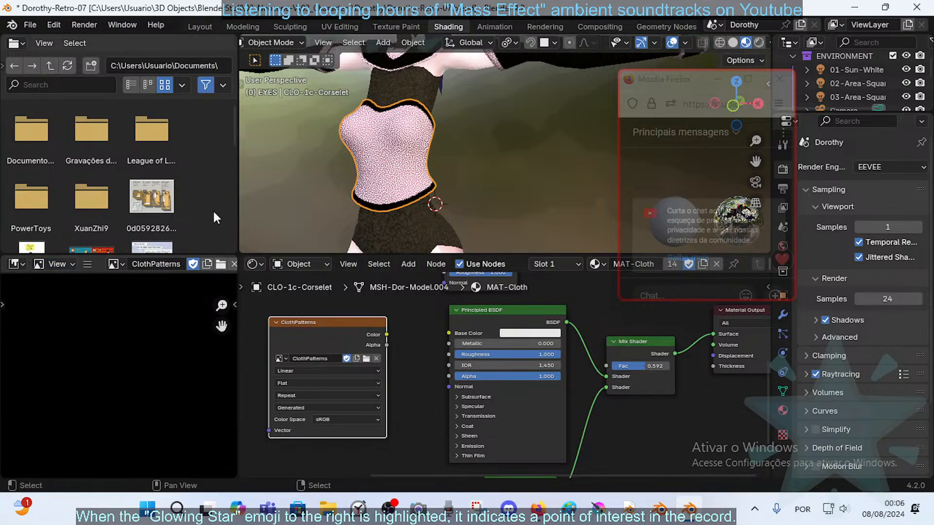
- Join the file browser area into the 3D viewport and zoom in on the corselet
right_click(238, 209)
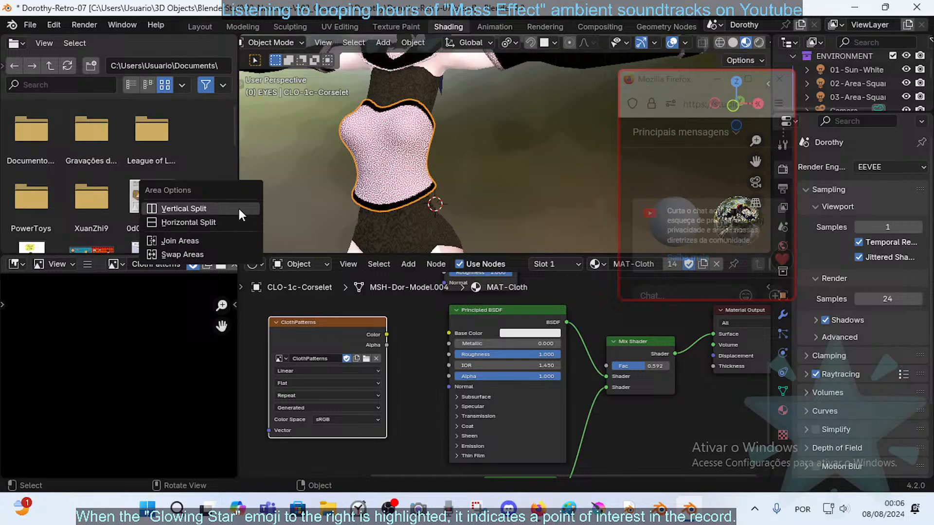
left_click(226, 237)
left_click(181, 165)
scroll(323, 375, "up", 2)
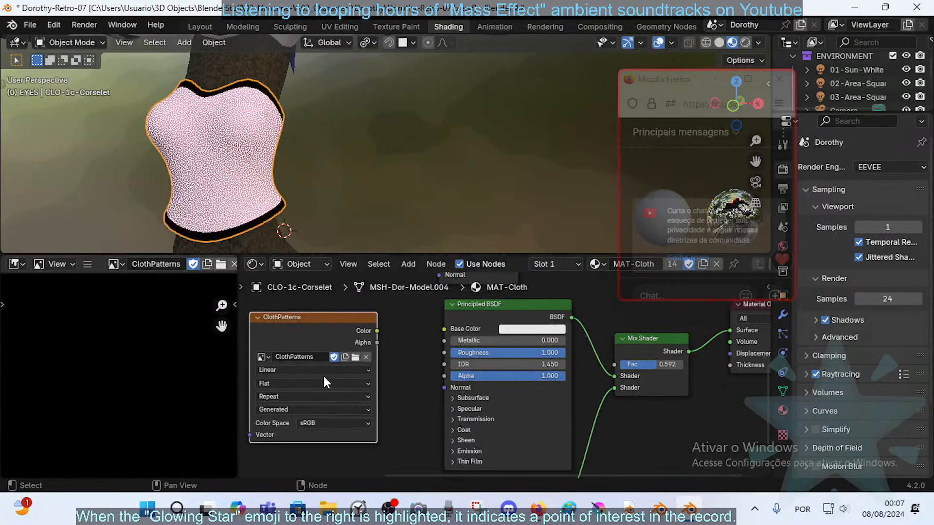
- Set the ClothPatterns texture node's interpolation to Closest
scroll(341, 379, "down", 1)
left_click(342, 374)
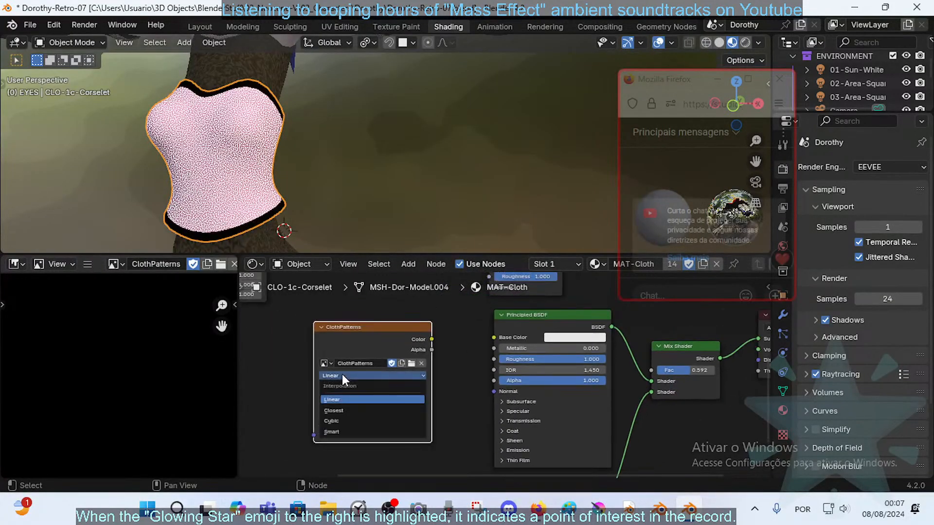
left_click(344, 412)
- Try Extend as the ClothPatterns texture's extension mode and set it back to Repeat
left_click(346, 390)
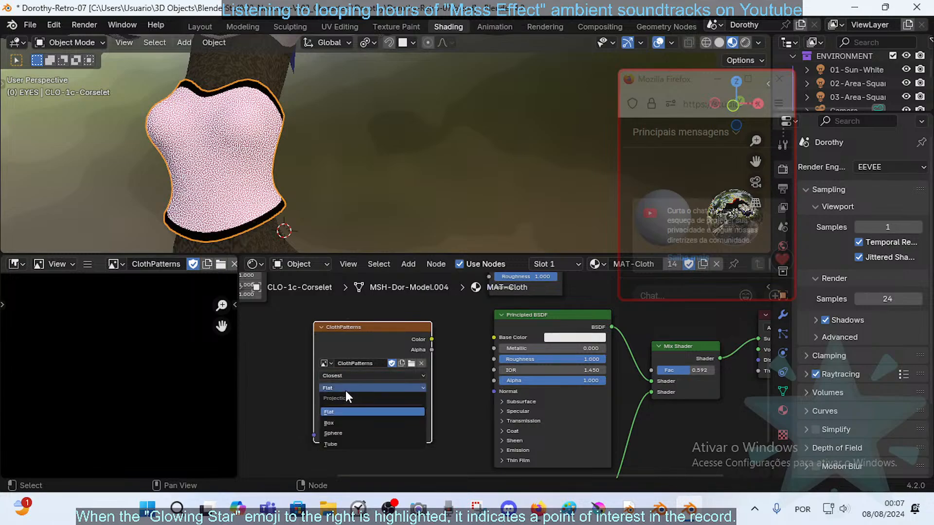
left_click(346, 391)
left_click(340, 401)
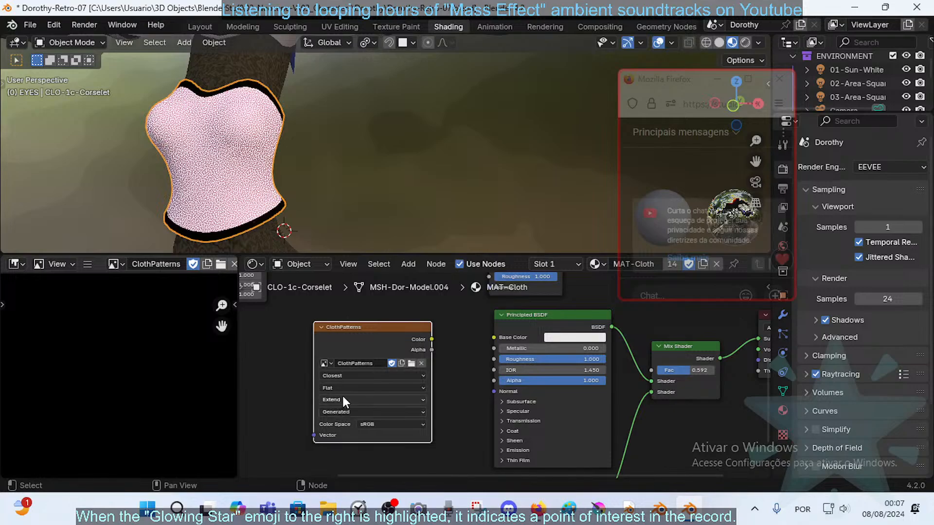
left_click(342, 396)
left_click(339, 430)
left_click(338, 398)
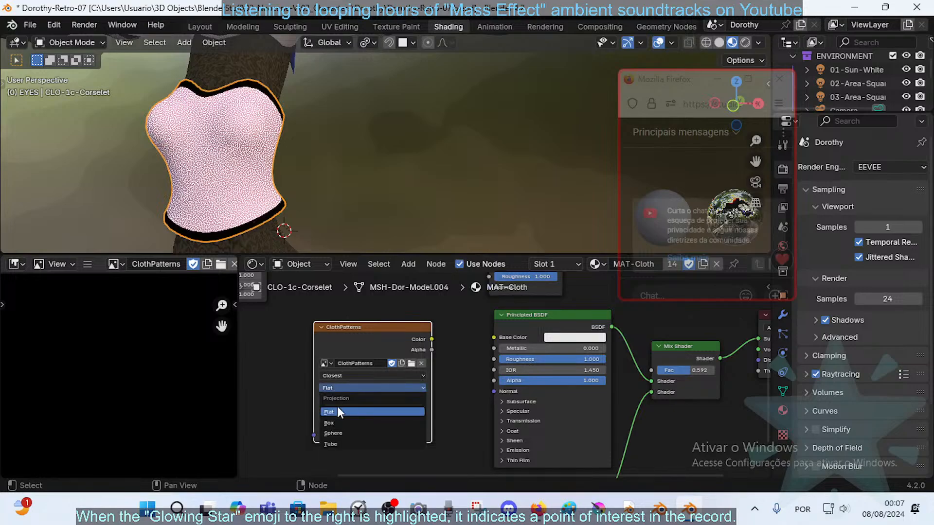
left_click(338, 402)
left_click(337, 402)
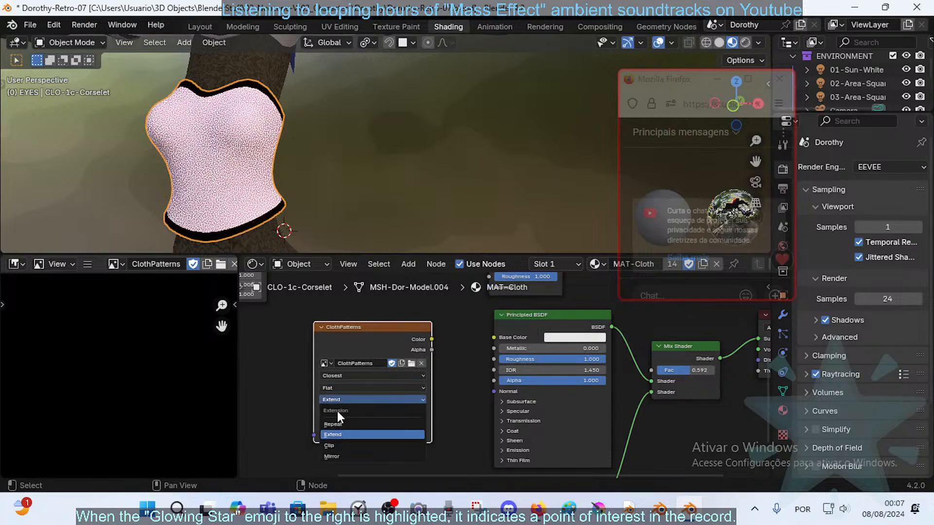
left_click(336, 422)
- Set the ClothPatterns image source to Single Image
left_click(353, 412)
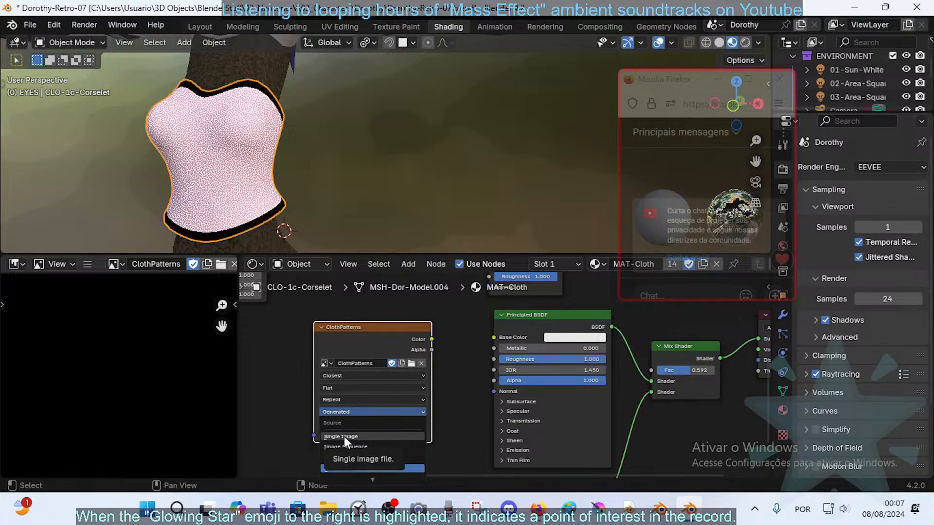
left_click(384, 435)
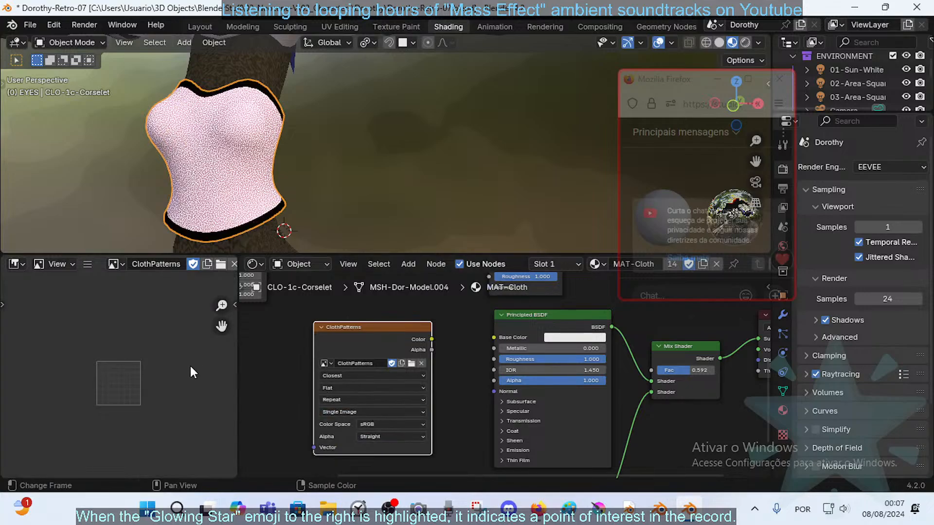
scroll(248, 380, "up", 1)
- Shift the ClothPatterns node slightly down and attach Texture Coordinate and Mapping nodes to its Vector input
mouse_move(397, 322)
left_mouse_down()
mouse_move(387, 316)
mouse_move(403, 316)
left_mouse_up()
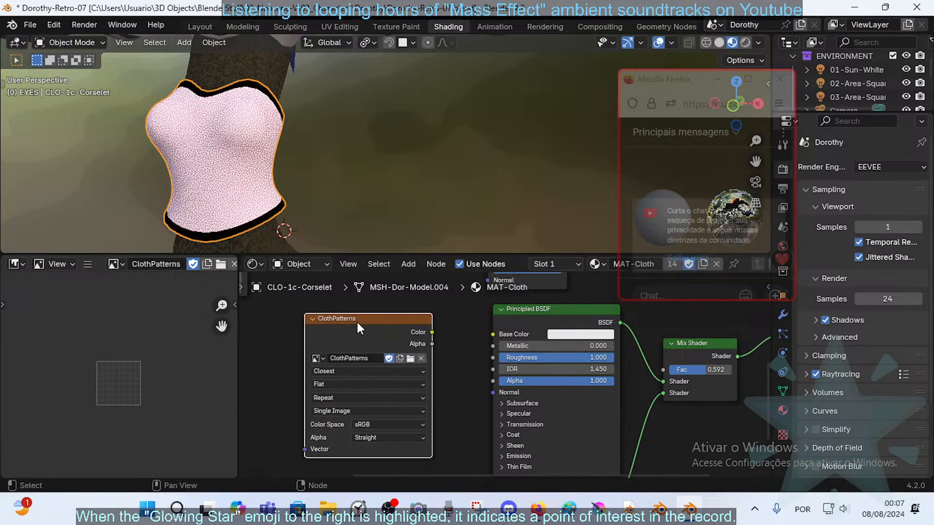
scroll(310, 341, "down", 4)
middle_click_drag(332, 350, 379, 350)
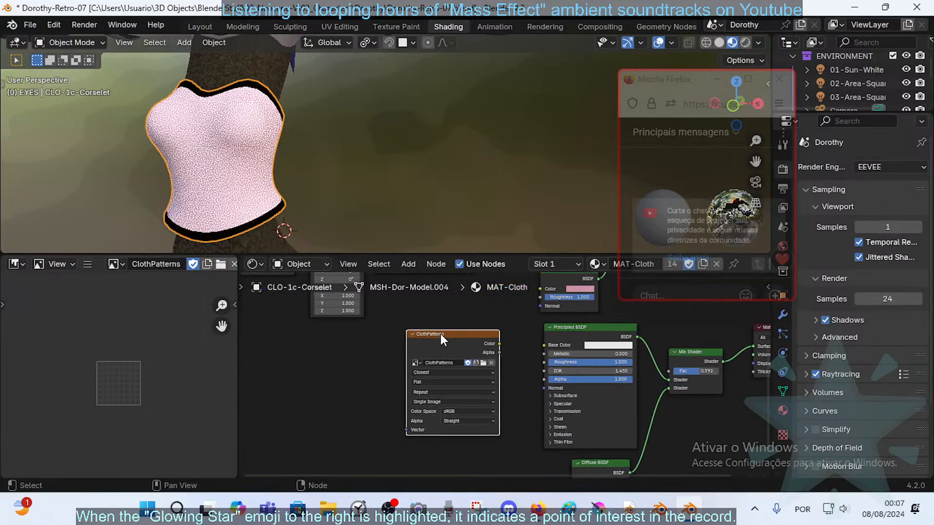
left_click_drag(441, 335, 439, 348)
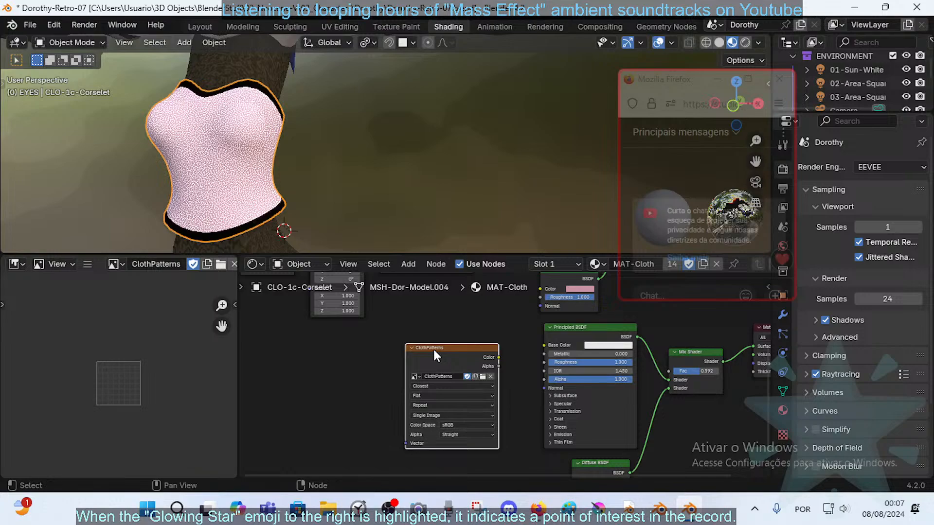
key("ctrl+t")
middle_click_drag(380, 391, 412, 349)
scroll(339, 355, "up", 1)
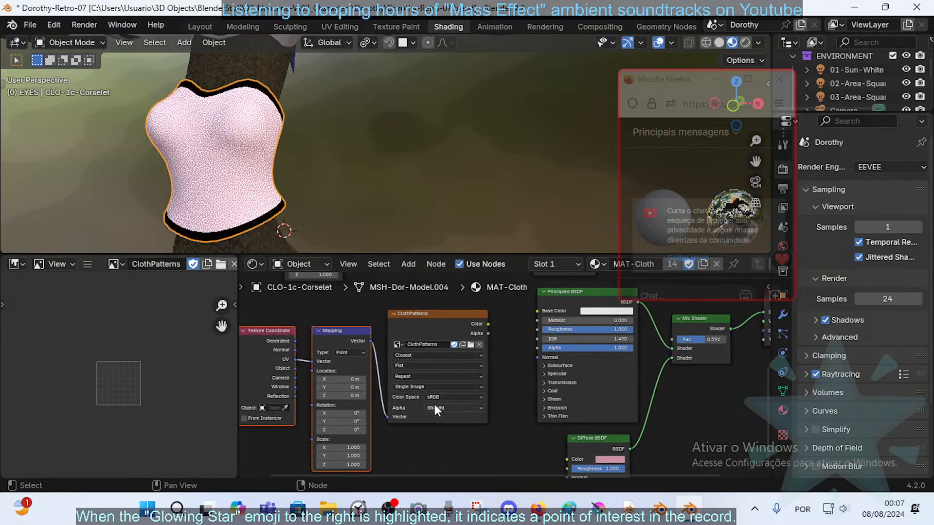
- Compare the ClothPatterns node's source setting with the TXT-Skirt image node and its connected shader group
left_click(419, 387)
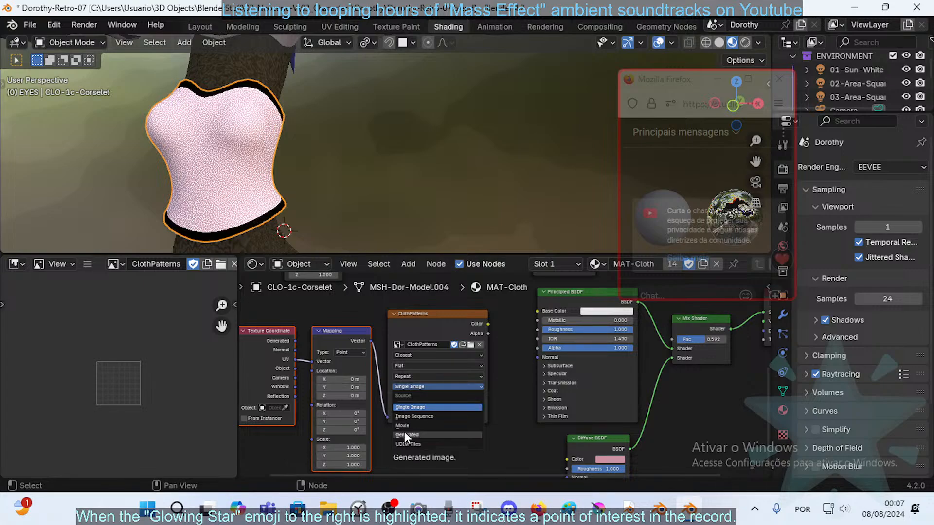
left_click(413, 408)
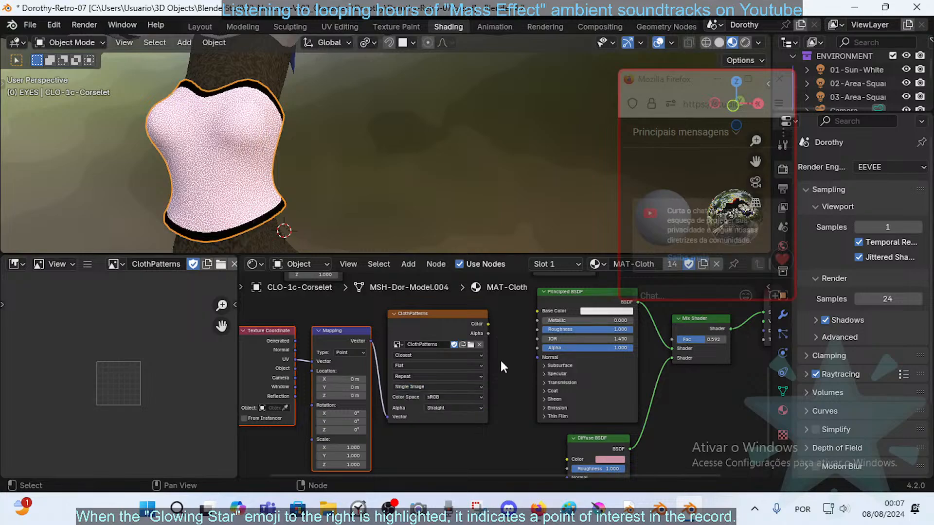
middle_click_drag(495, 325, 484, 421)
scroll(455, 384, "down", 2)
middle_click_drag(434, 330, 468, 388)
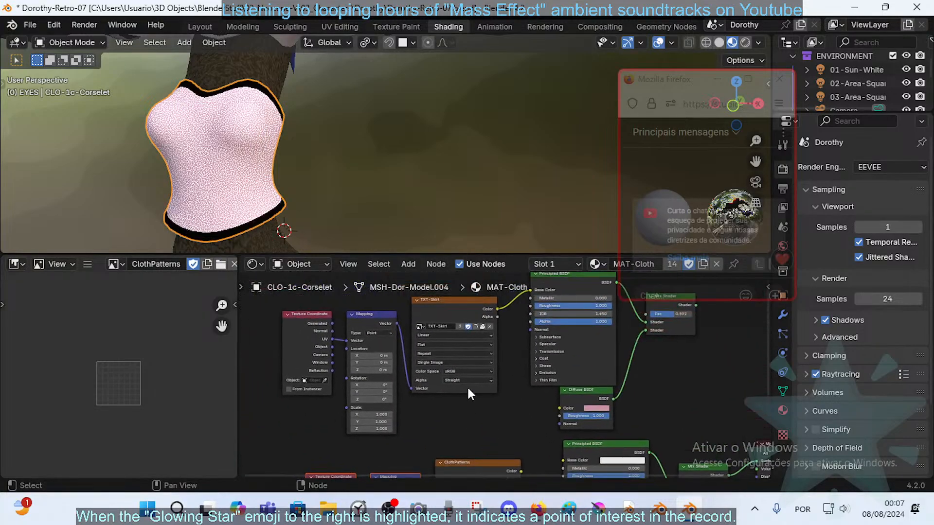
scroll(468, 388, "up", 1)
middle_click_drag(447, 441, 431, 414)
middle_click_drag(402, 308, 458, 368)
middle_click_drag(534, 344, 487, 358)
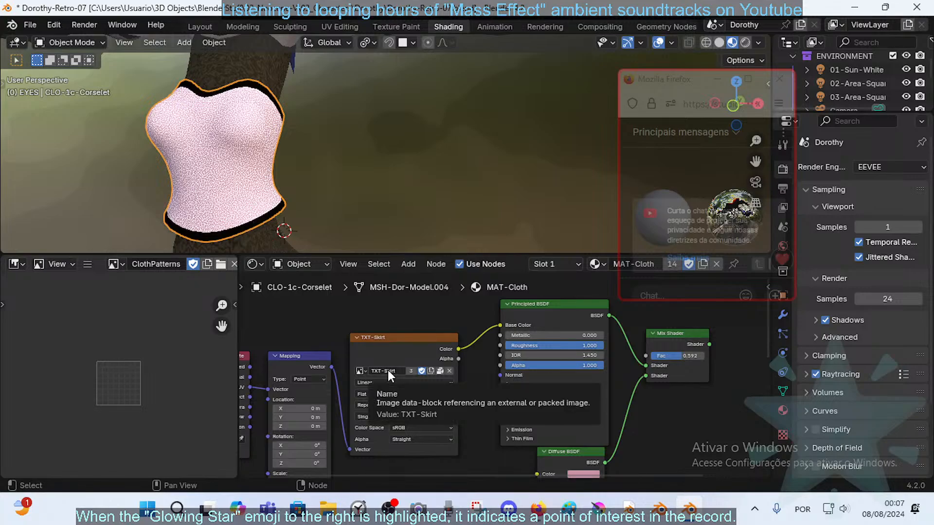
middle_click_drag(479, 416, 463, 318)
mouse_move(417, 394)
middle_mouse_down()
mouse_move(425, 420)
mouse_move(422, 413)
middle_mouse_up()
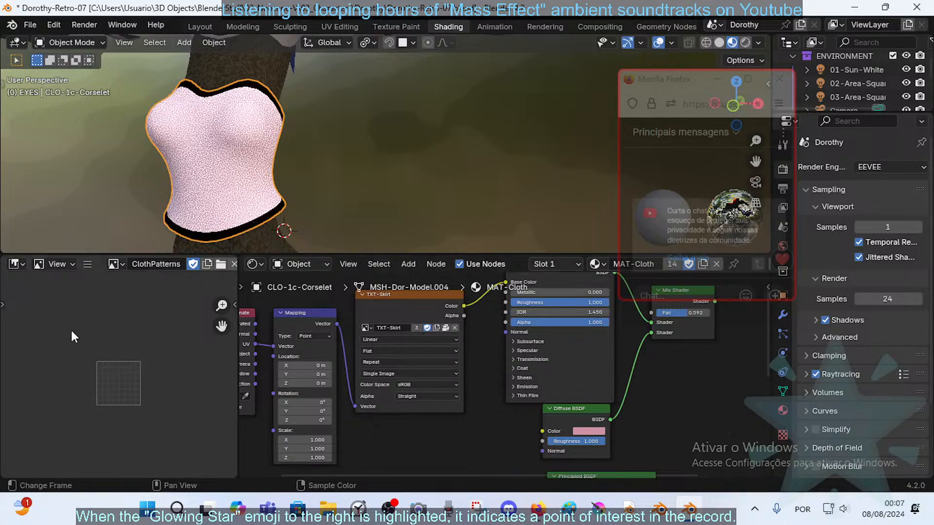
scroll(376, 384, "down", 1)
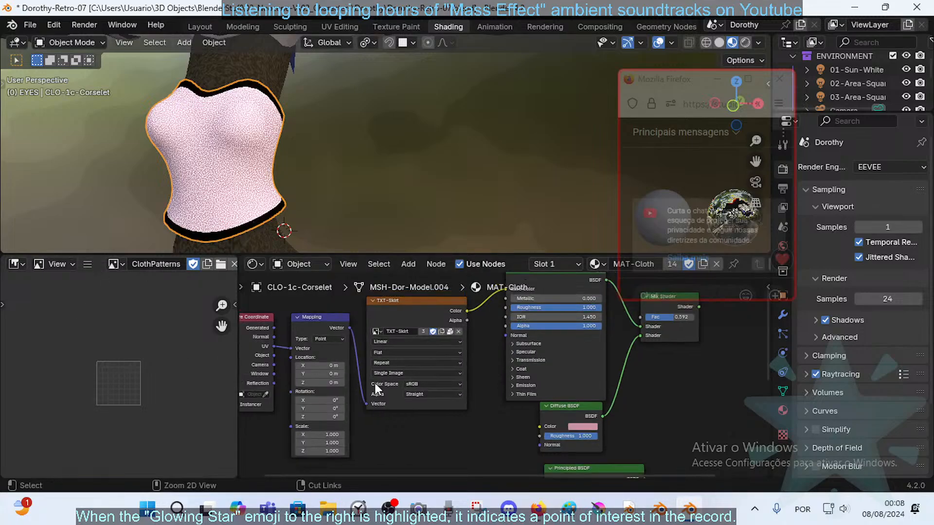
- Save the project as a new version named Dorothy-Retro-08.blend
left_click(27, 25)
left_click(58, 140)
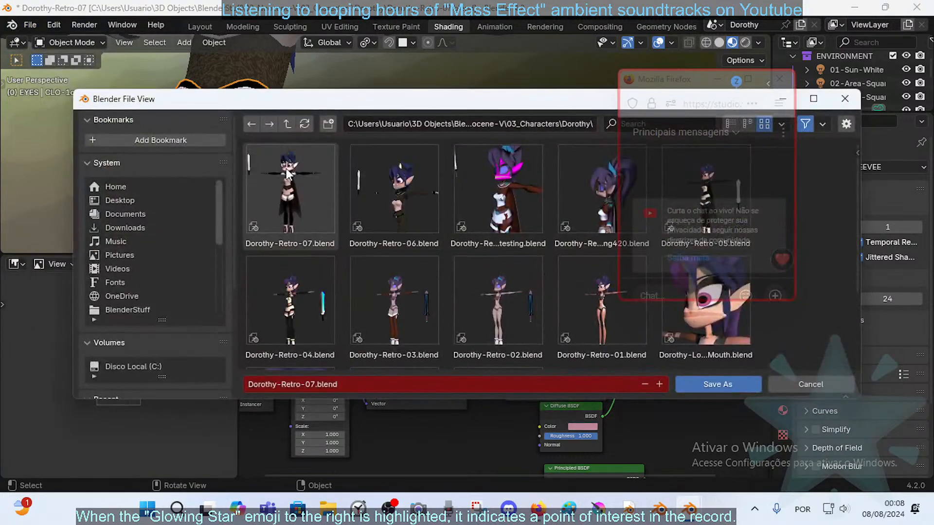
left_click(313, 384)
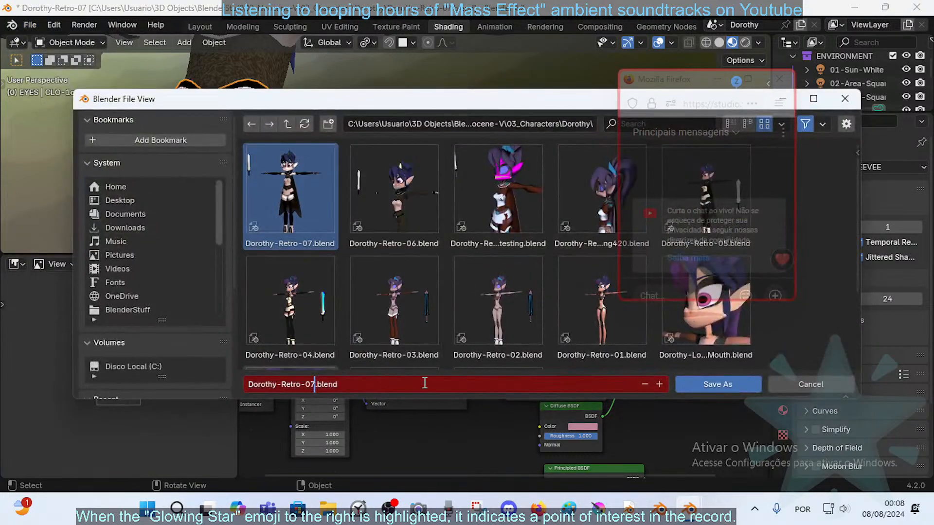
key("BackSpace")
type("8")
key("Return")
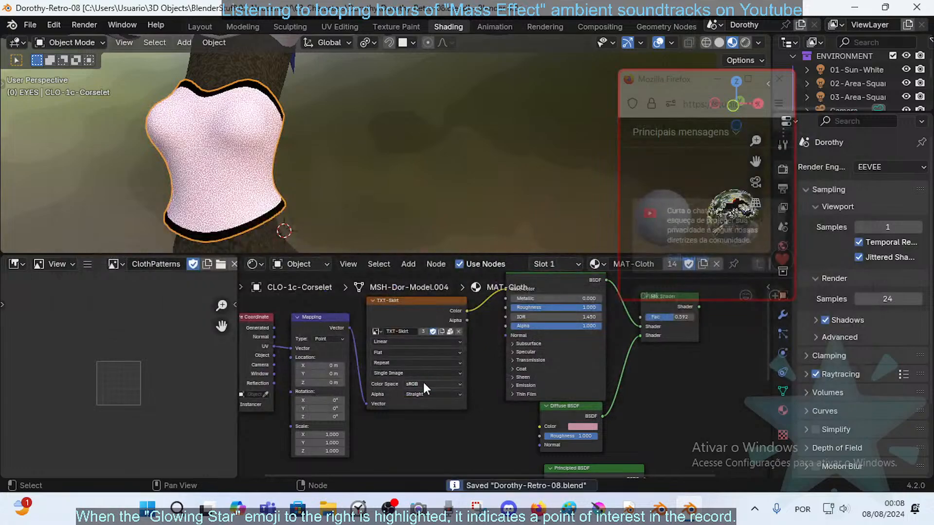
- Look through the image editor's list of available images for the skirt texture
middle_click_drag(376, 380, 422, 375)
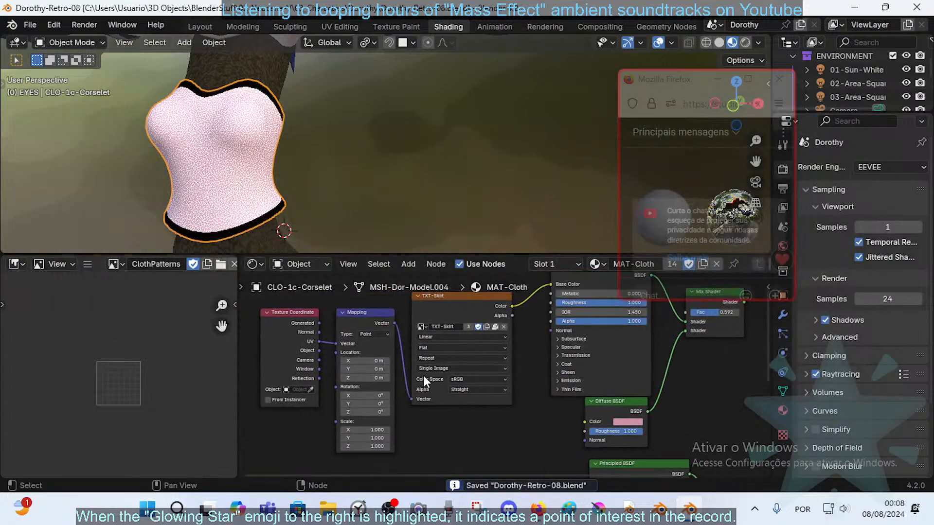
left_click(113, 263)
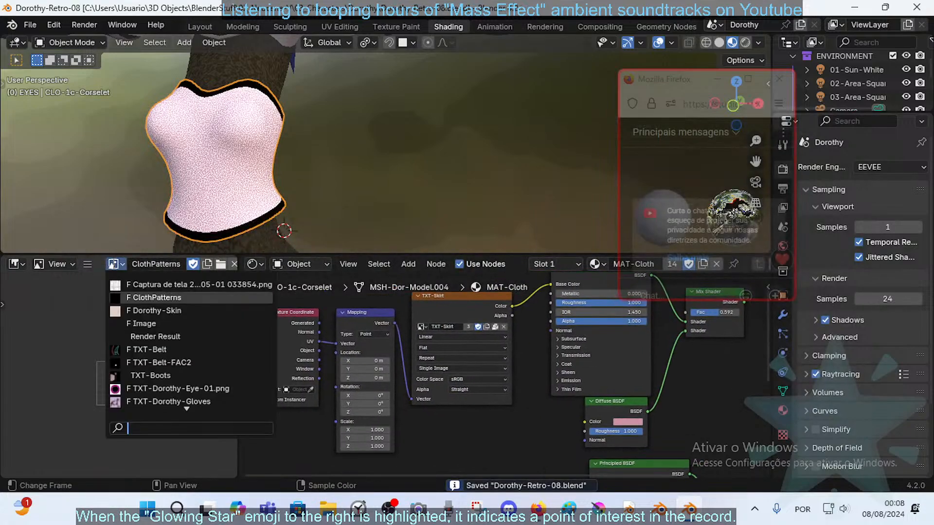
left_click(116, 265)
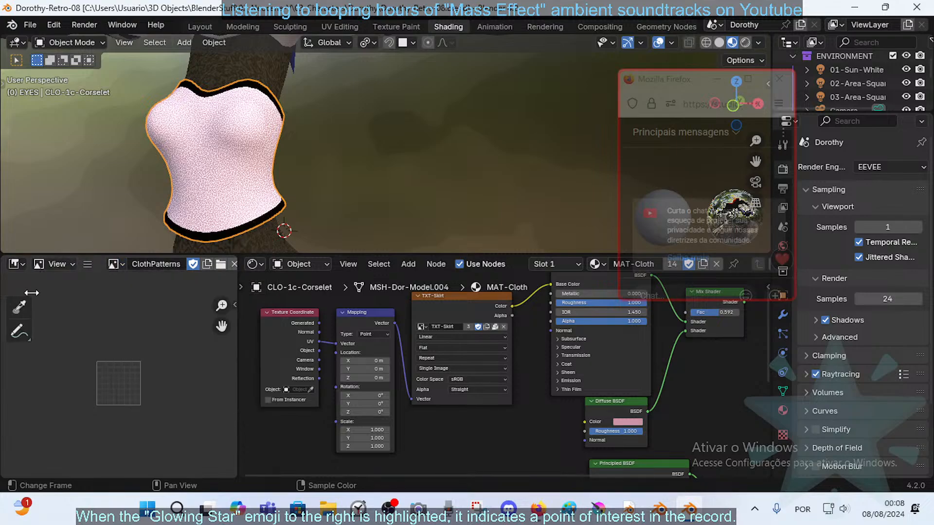
left_click(113, 264)
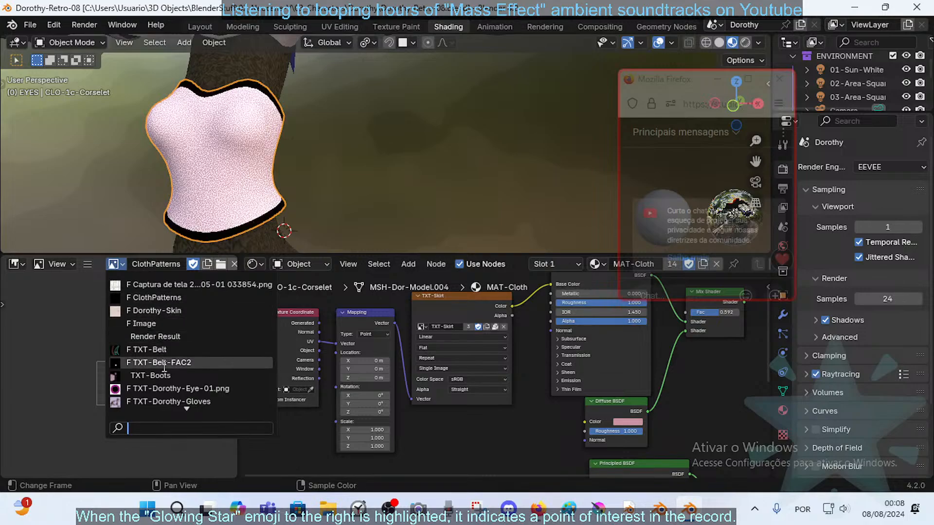
scroll(168, 391, "down", 2)
scroll(168, 391, "down", 8)
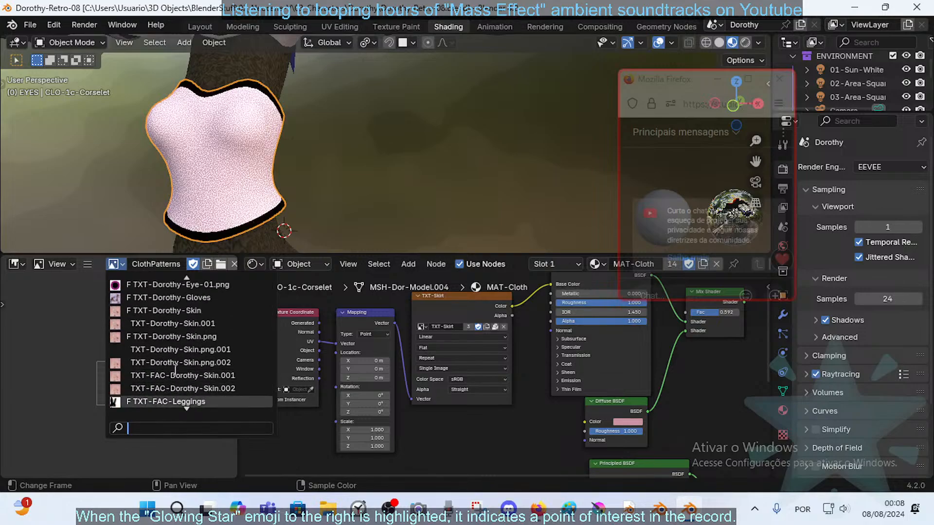
scroll(178, 384, "down", 3)
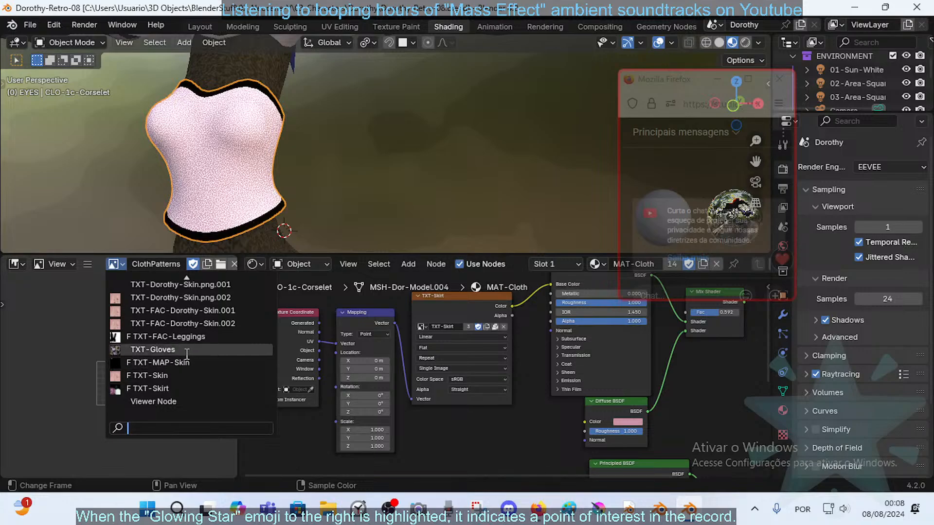
key("Up")
key("Up")
key("Up")
type("shirt")
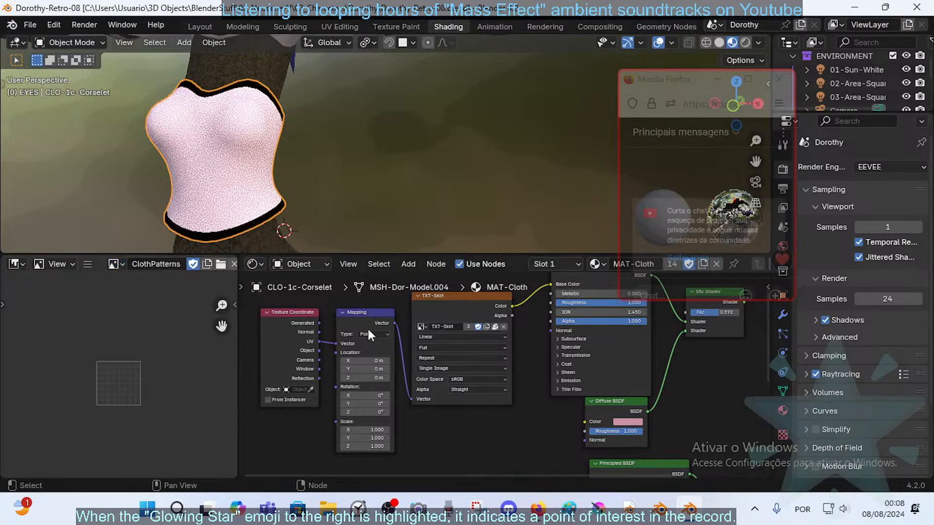
- Display the TXT-Skirt image in the image editor and turn off its fake user
left_click(115, 264)
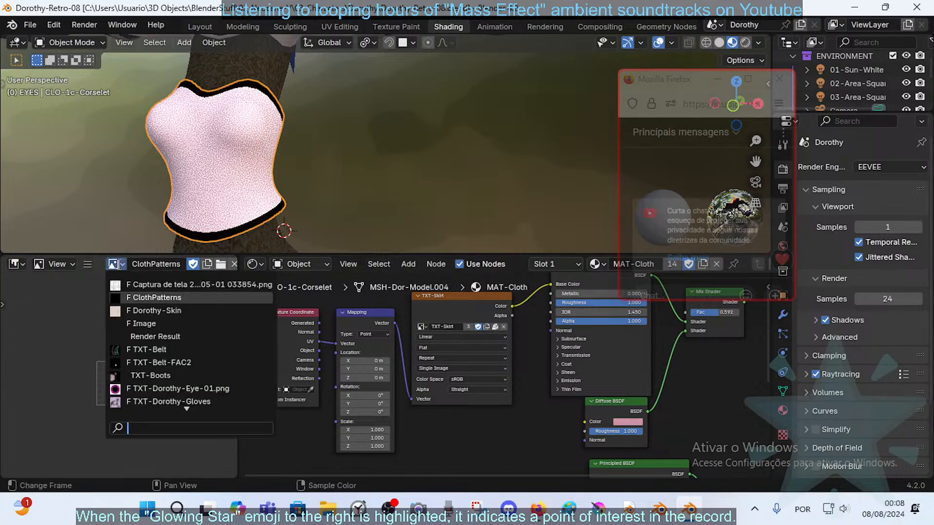
type("sjirt")
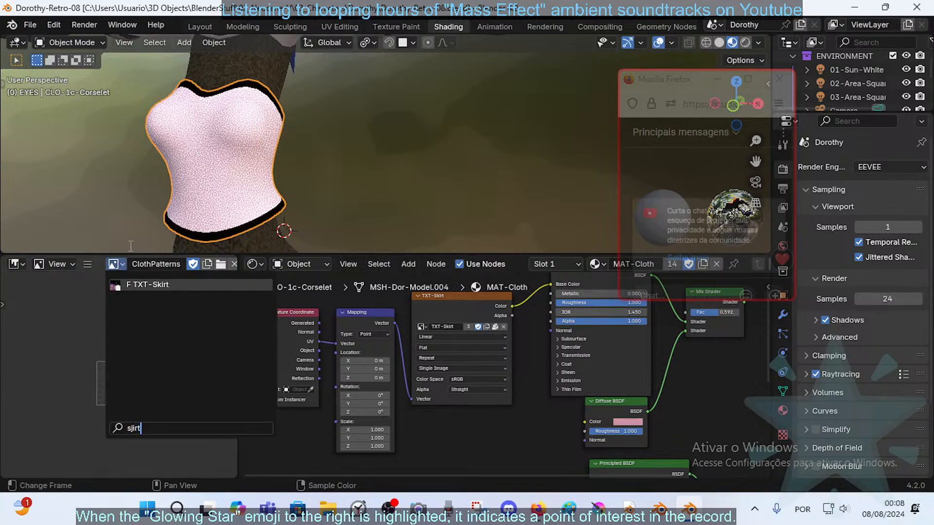
left_click(147, 285)
scroll(136, 397, "down", 4)
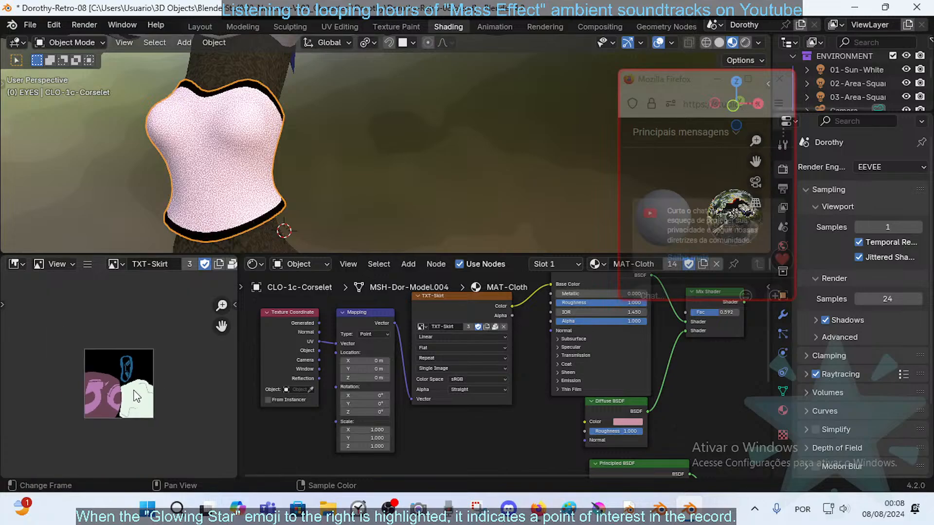
scroll(137, 396, "up", 5)
scroll(136, 396, "down", 2)
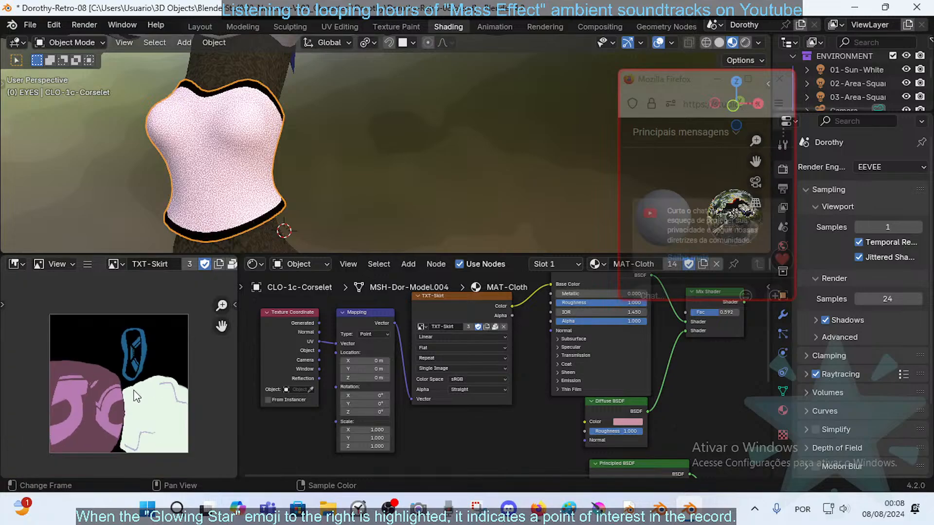
scroll(136, 397, "up", 1)
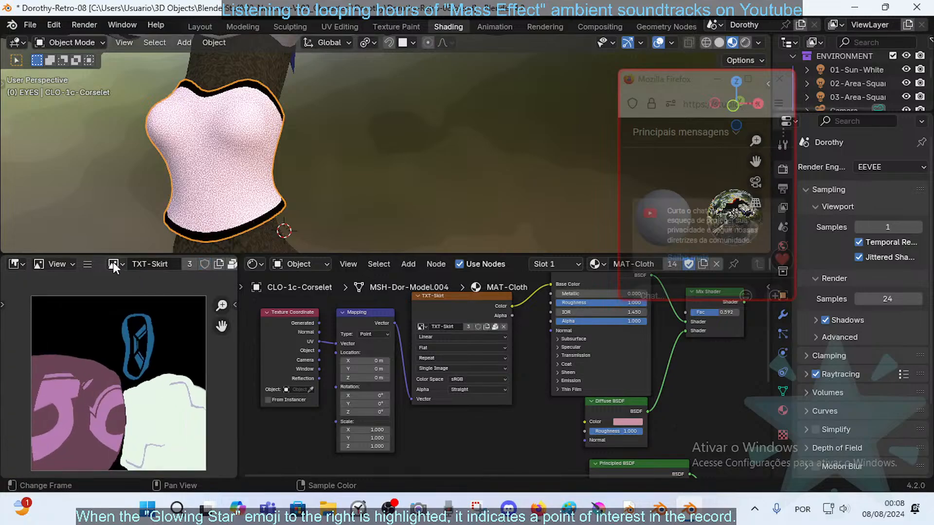
- Delete the TXT-Skirt image texture node together with its Texture Coordinate and Mapping nodes from MAT-Cloth
middle_click_drag(502, 304, 466, 334)
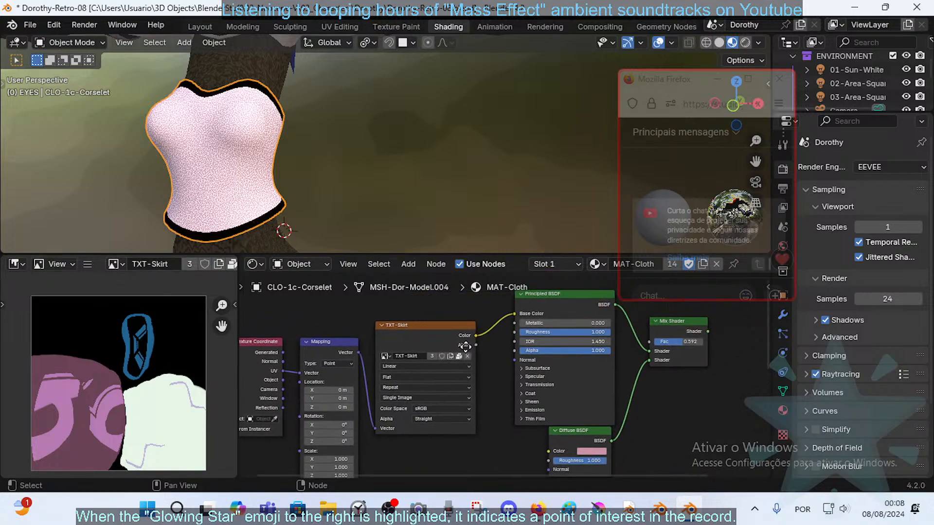
scroll(395, 346, "down", 1)
left_click(273, 343)
key("x")
left_click(355, 346)
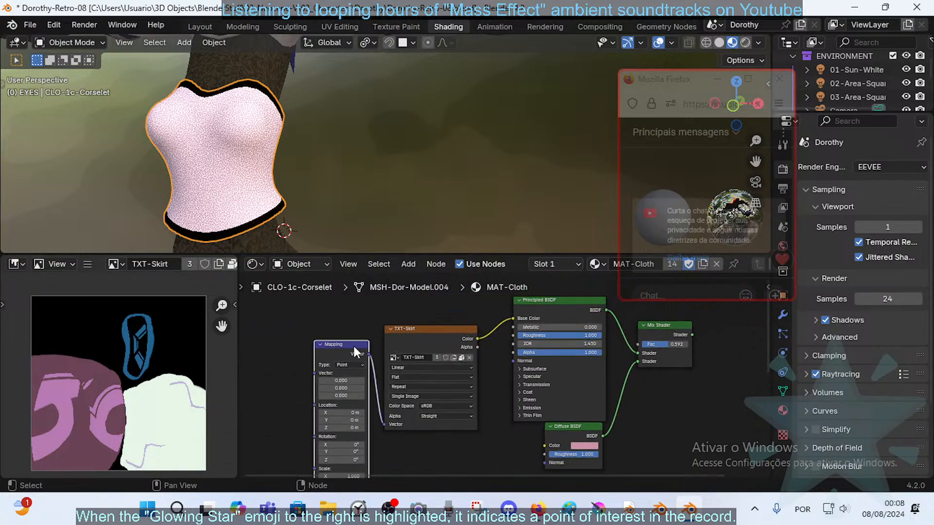
key("x")
left_click(422, 329)
key("x")
middle_click_drag(491, 346, 394, 337)
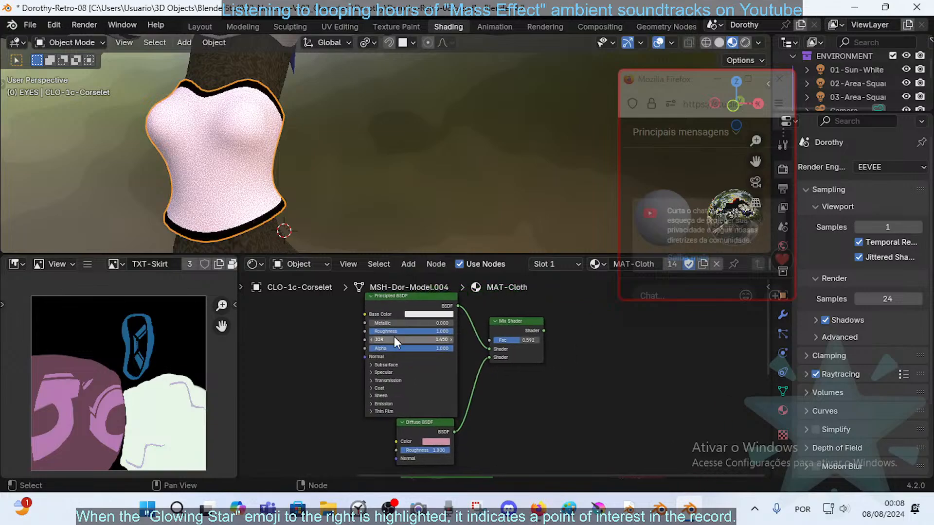
- Delete the leftover upper shader group of Principled BSDF, Diffuse BSDF and Mix Shader, which is not linked to the Material Output
scroll(440, 384, "down", 2)
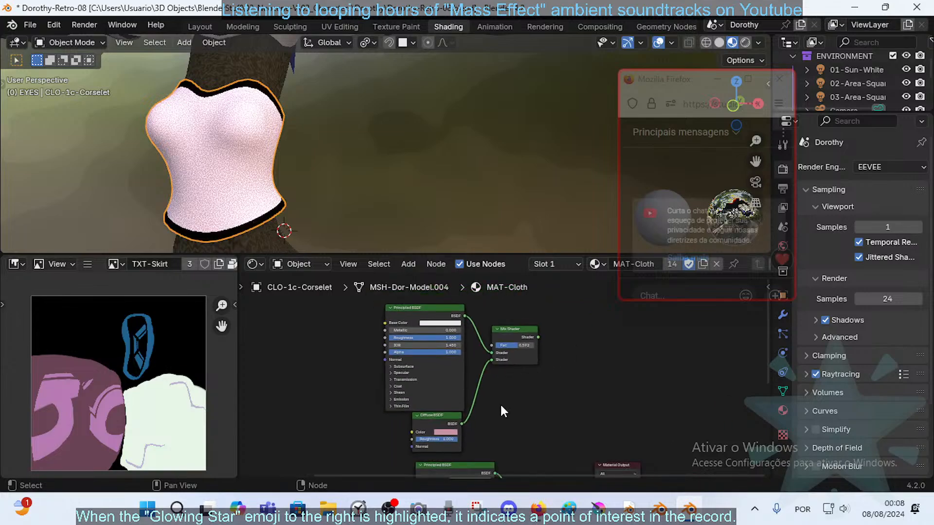
middle_click_drag(475, 415, 440, 383)
scroll(439, 383, "up", 1)
key("b")
left_click_drag(350, 307, 502, 425)
key("x")
- Try linking the ClothPatterns Color output to the remaining Principled BSDF's Base Color, then remove the link
middle_click_drag(409, 406, 492, 314)
middle_click_drag(439, 384, 508, 357)
scroll(435, 348, "up", 4)
left_click_drag(402, 320, 399, 304)
middle_click_drag(493, 326, 454, 335)
left_click_drag(428, 328, 486, 330)
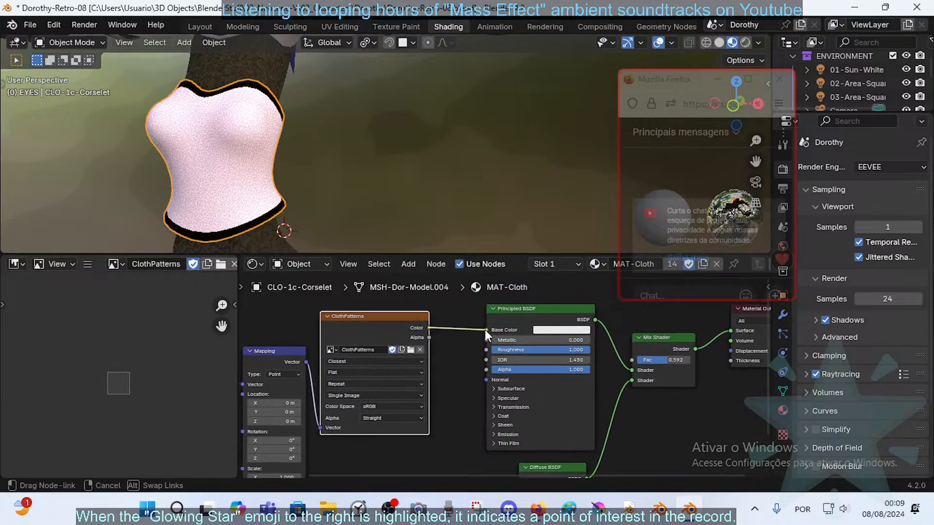
scroll(438, 348, "down", 1)
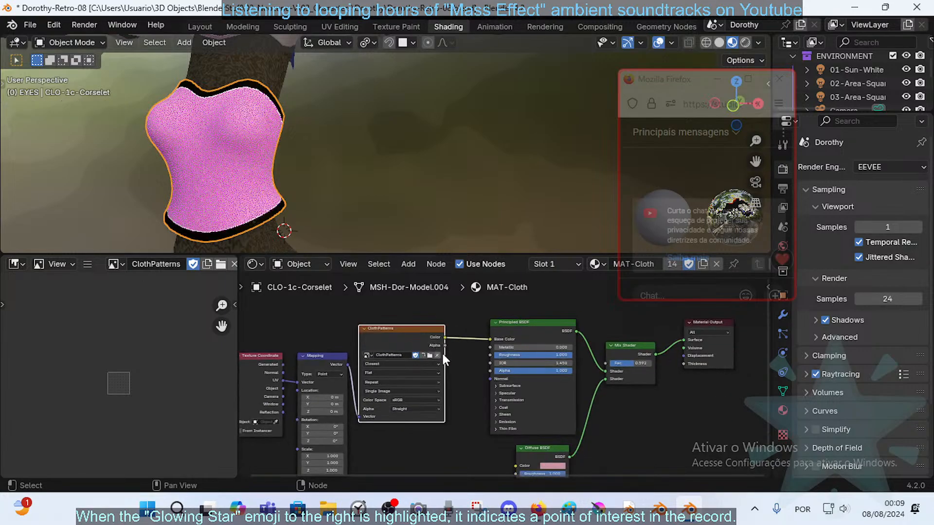
left_click_drag(489, 336, 452, 324)
- Temporarily link ClothPatterns to the Principled BSDF's Base Color again to compare the corselet's look, and detach it
scroll(438, 338, "up", 1)
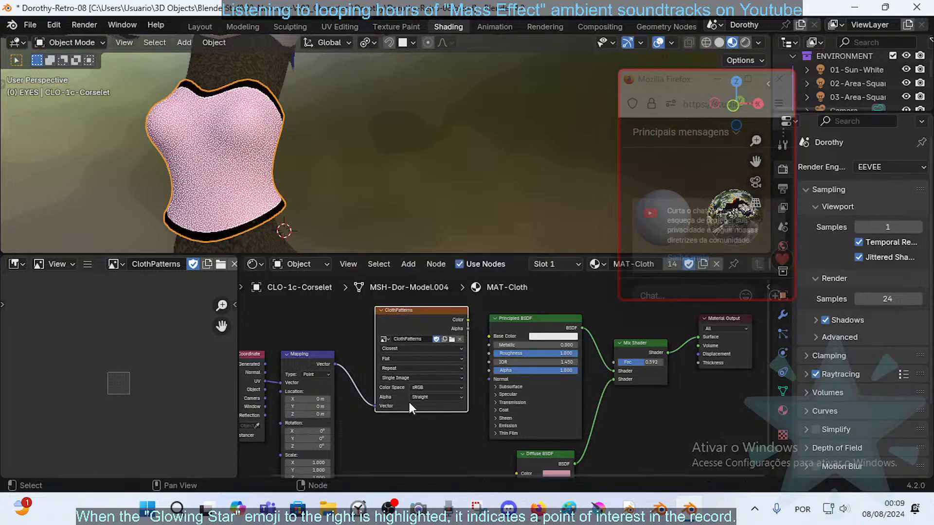
scroll(421, 395, "down", 1)
middle_click_drag(422, 394, 432, 375)
middle_click_drag(453, 325, 421, 344)
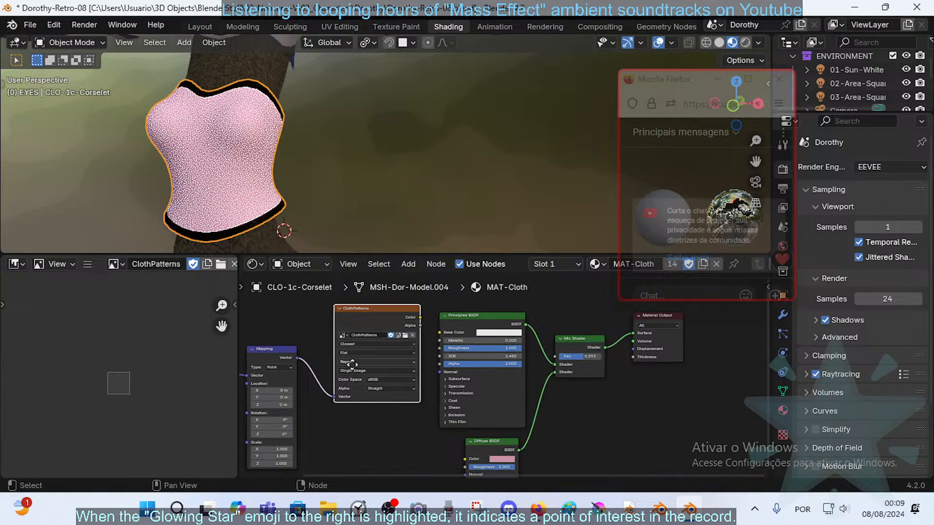
middle_click_drag(294, 363, 410, 364)
middle_click_drag(550, 369, 460, 346)
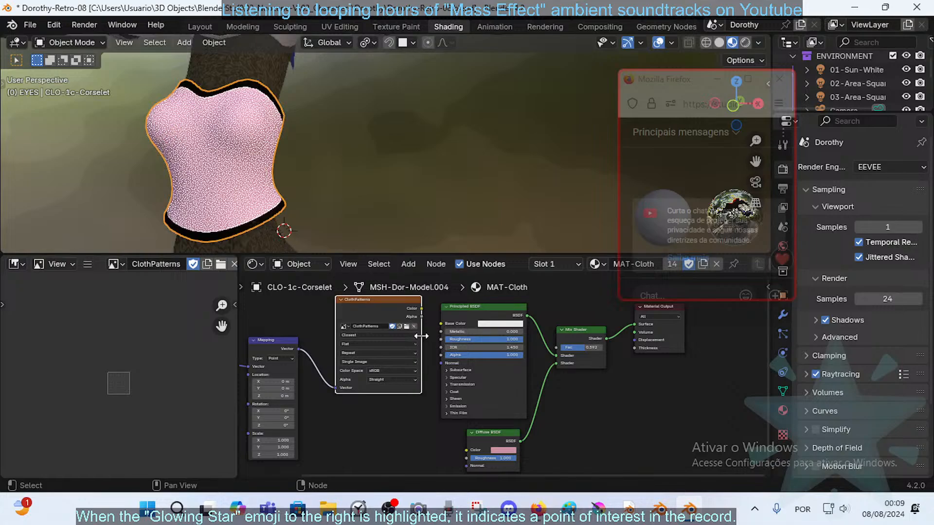
scroll(426, 334, "up", 2)
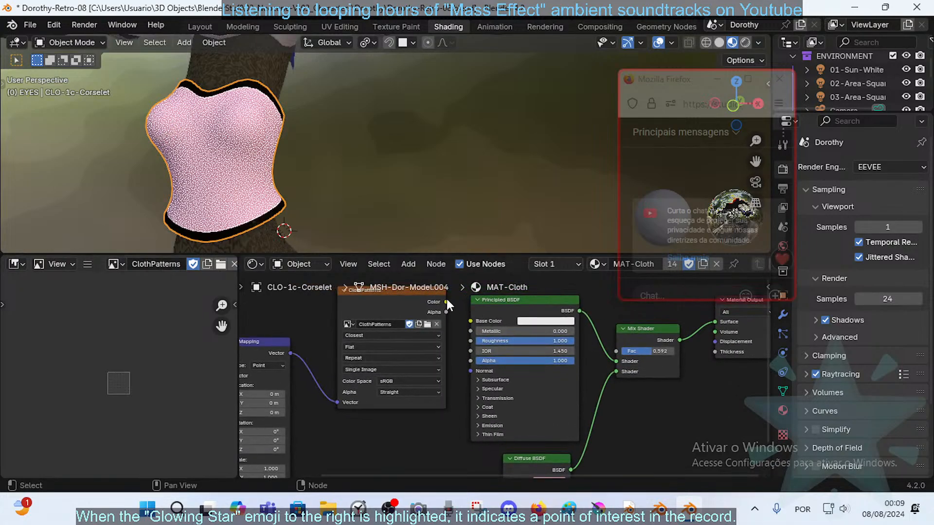
left_click_drag(447, 300, 470, 321)
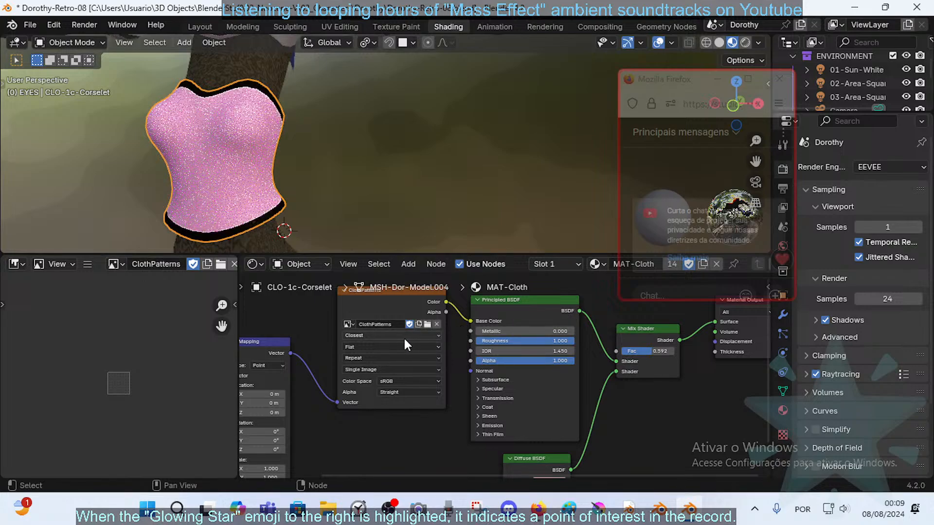
middle_click_drag(410, 336, 405, 356)
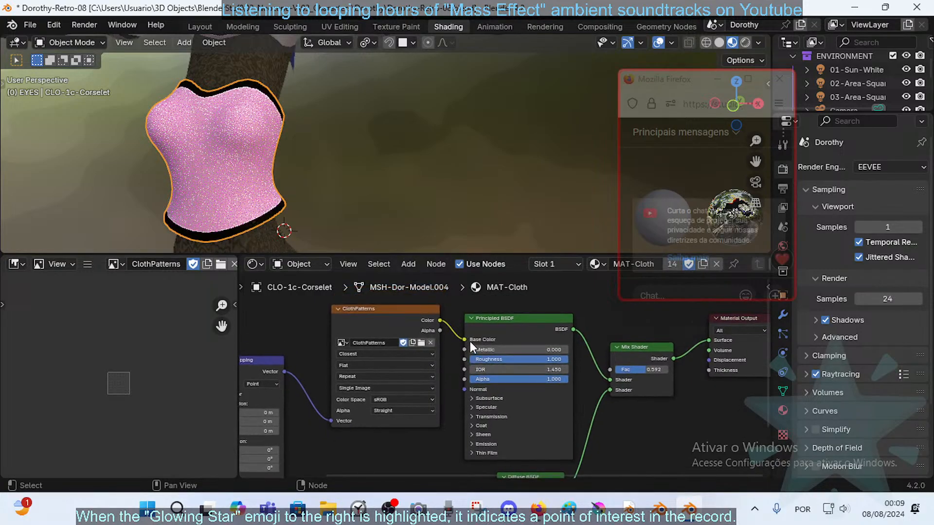
left_click(363, 313)
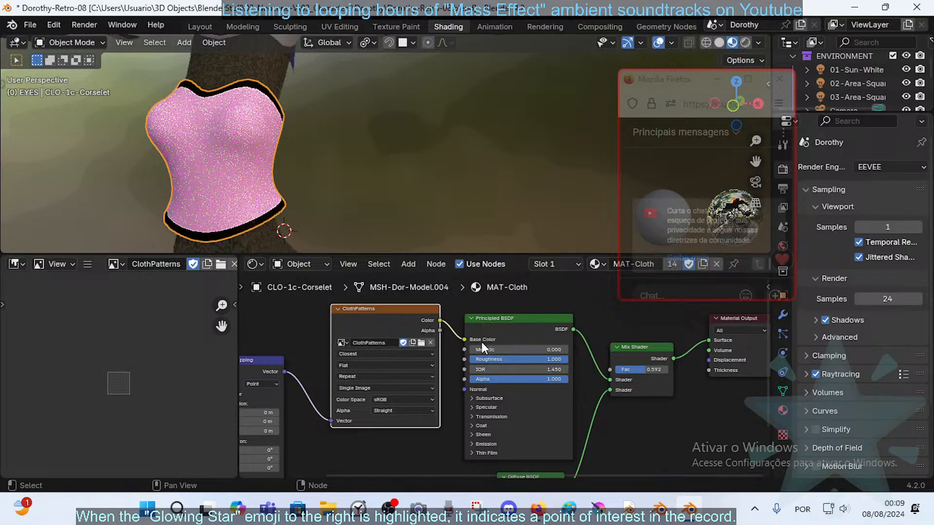
mouse_move(467, 334)
left_mouse_down()
mouse_move(459, 328)
mouse_move(457, 346)
mouse_move(457, 327)
left_mouse_up()
- Move the Texture Coordinate, Mapping and ClothPatterns nodes down together, beside the Diffuse BSDF
scroll(428, 370, "down", 2)
middle_click_drag(397, 393, 418, 333)
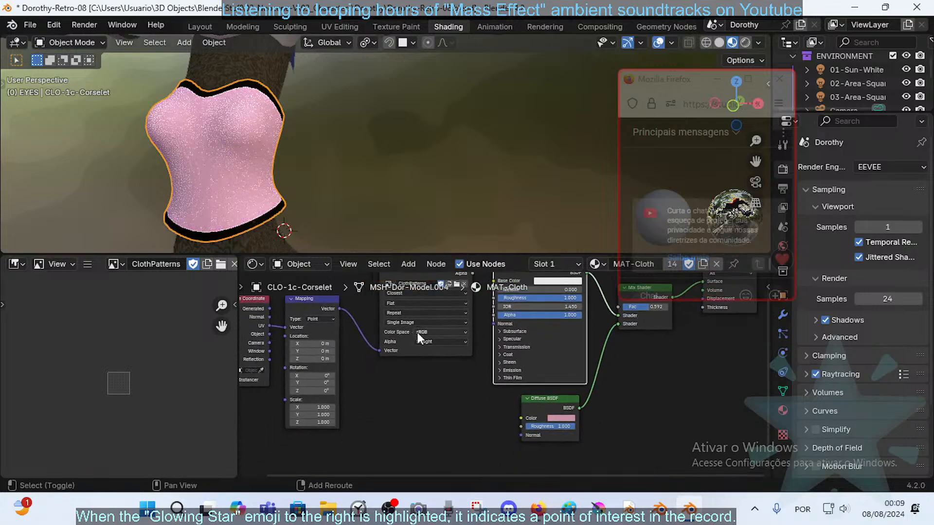
scroll(413, 333, "down", 4)
left_click(287, 284)
key("b")
left_click_drag(286, 283, 456, 433)
left_click_drag(442, 307, 469, 409)
- Set the Mix Shader's factor to 0.375
middle_click_drag(593, 342, 486, 344)
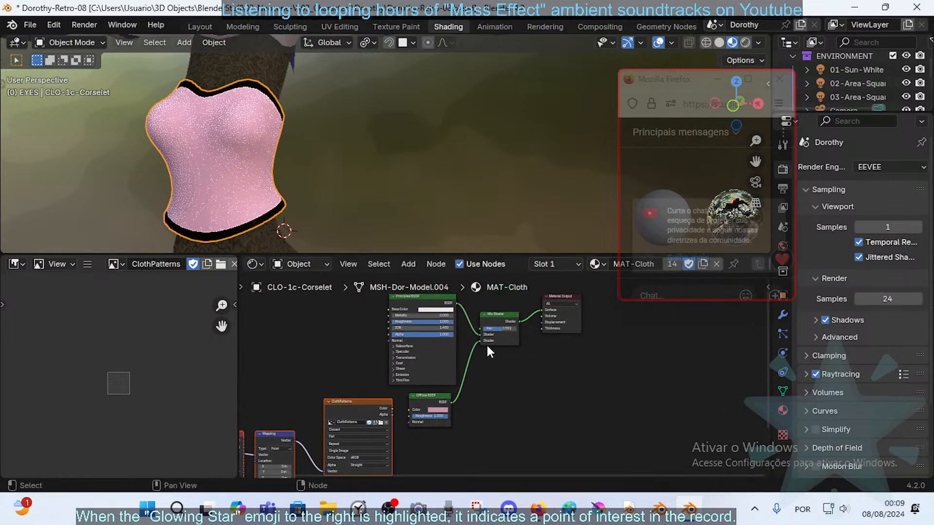
scroll(482, 340, "up", 4)
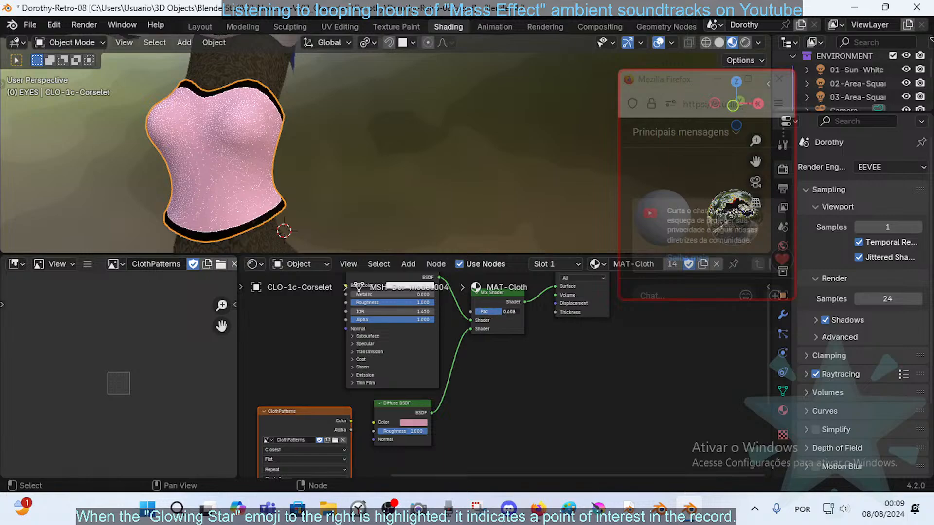
mouse_move(502, 312)
left_mouse_down()
mouse_move(479, 312)
mouse_move(492, 312)
left_mouse_up()
middle_click_drag(467, 343, 477, 372)
- Move the Principled BSDF node further from the Mix Shader and disconnect it from the shader input
left_click_drag(420, 294, 363, 292)
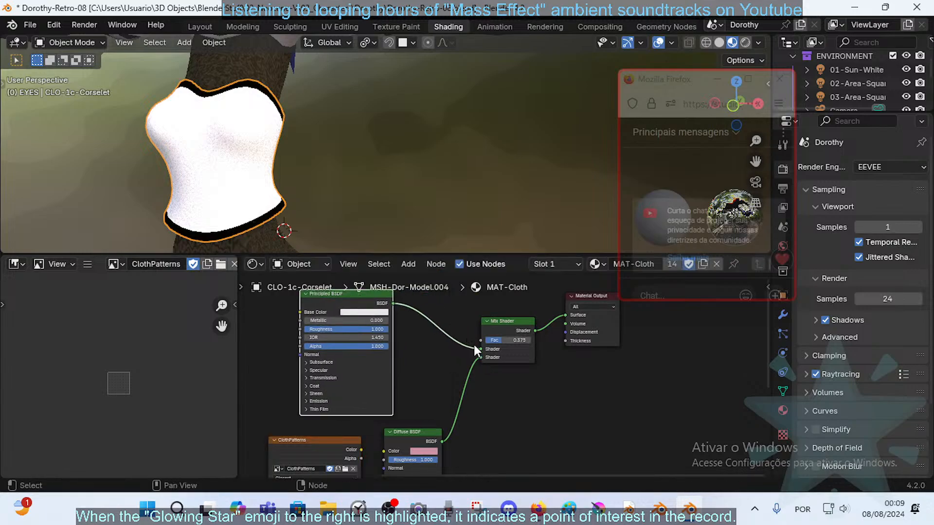
left_click_drag(479, 348, 440, 339)
scroll(438, 346, "down", 1)
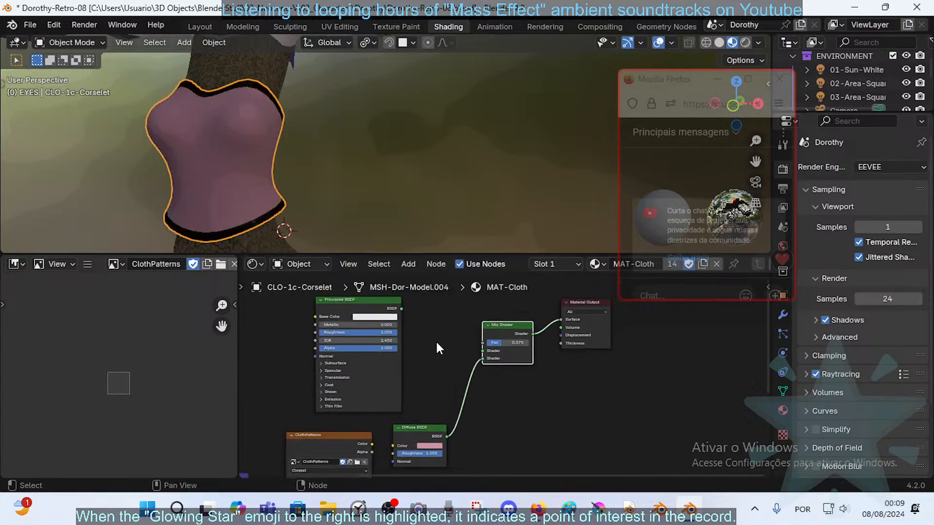
- Set the Mix Shader's factor to 1.000
left_click_drag(511, 343, 540, 343)
scroll(317, 108, "down", 2)
middle_click_drag(316, 108, 331, 182, "shift")
mouse_move(520, 338)
left_mouse_down()
mouse_move(506, 339)
mouse_move(520, 339)
mouse_move(509, 339)
mouse_move(519, 349)
left_mouse_up()
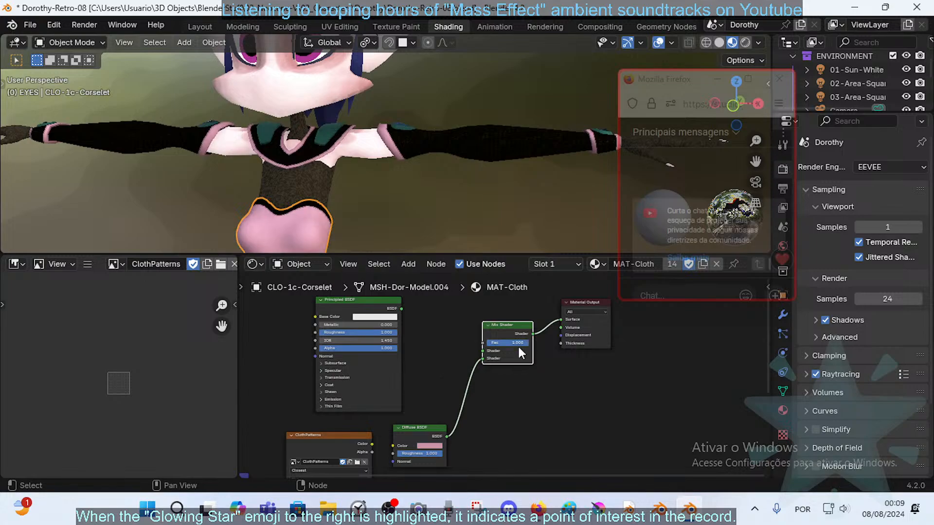
- Connect the Diffuse BSDF directly to the Material Output's Surface, bypassing the Mix Shader
left_click(435, 429)
left_click(434, 429, "ctrl+shift")
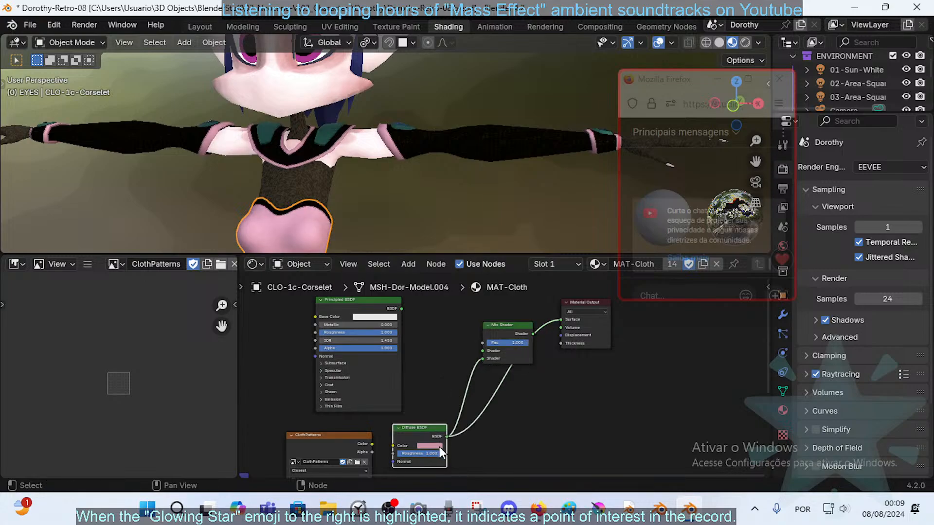
- Duplicate the pink Diffuse BSDF node and place the copy in the empty area below the Material Output
left_click(431, 446)
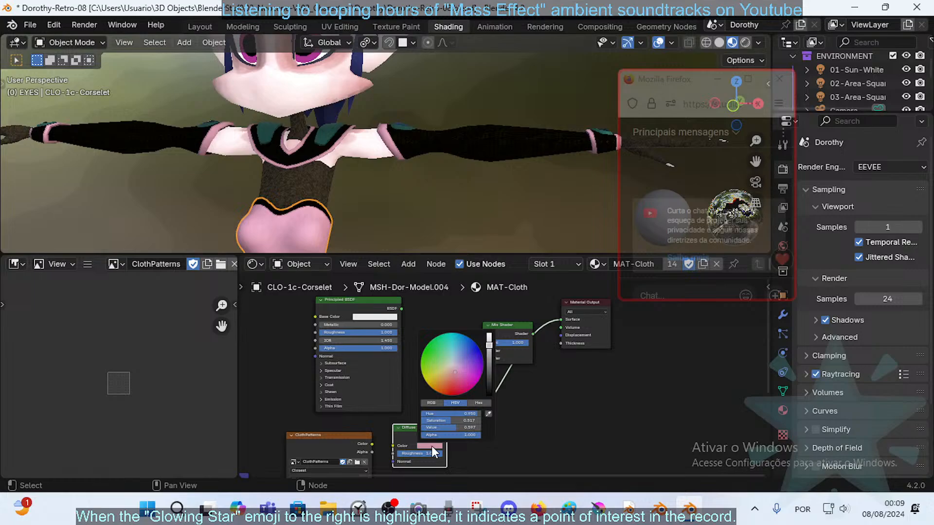
left_click(431, 446)
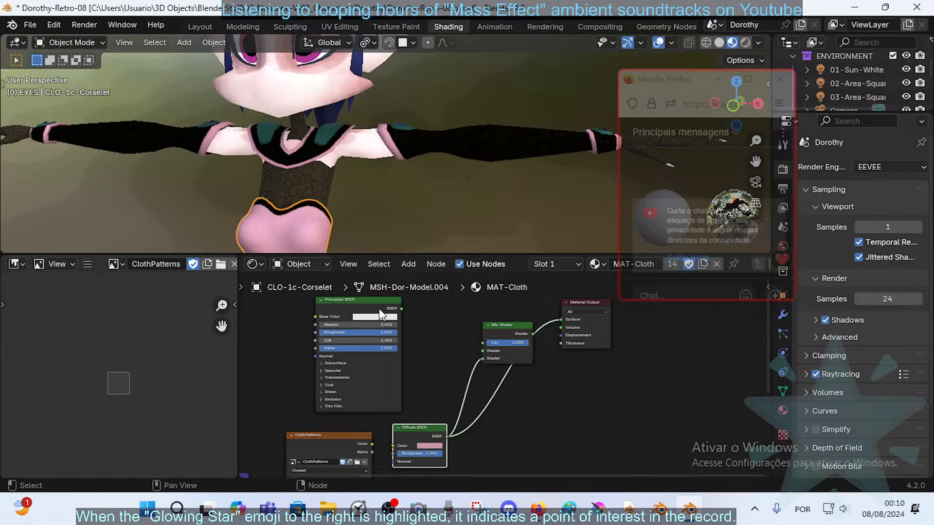
key("shift+d")
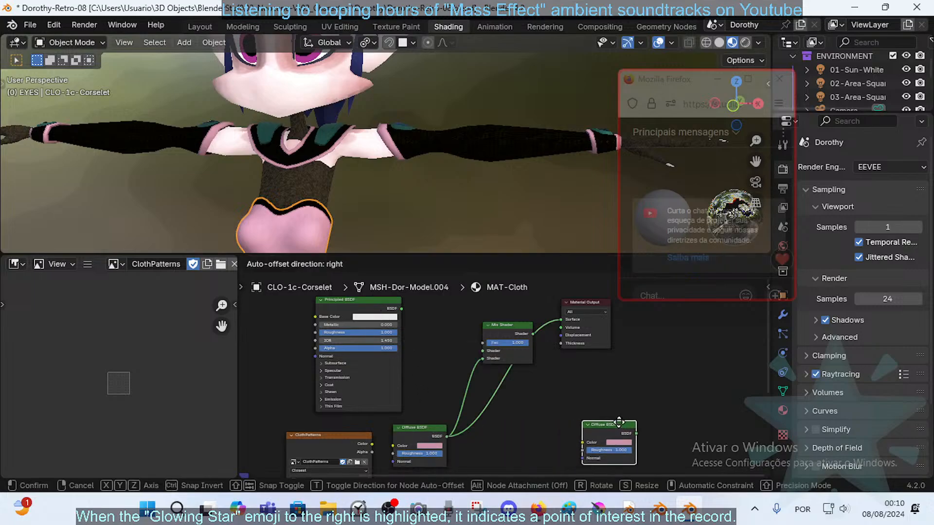
left_click(622, 421)
- Copy the Principled BSDF's white base colour onto the original Diffuse BSDF's colour
left_click(380, 318)
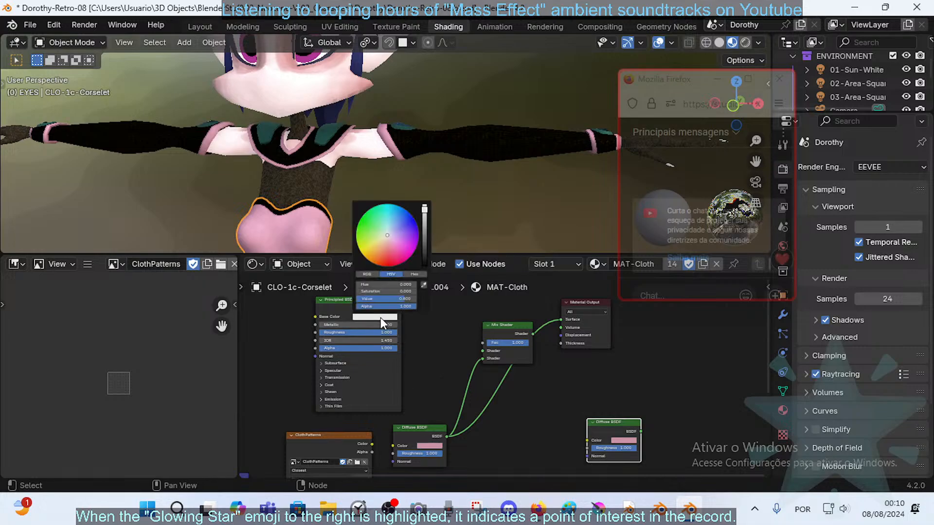
left_click(380, 317)
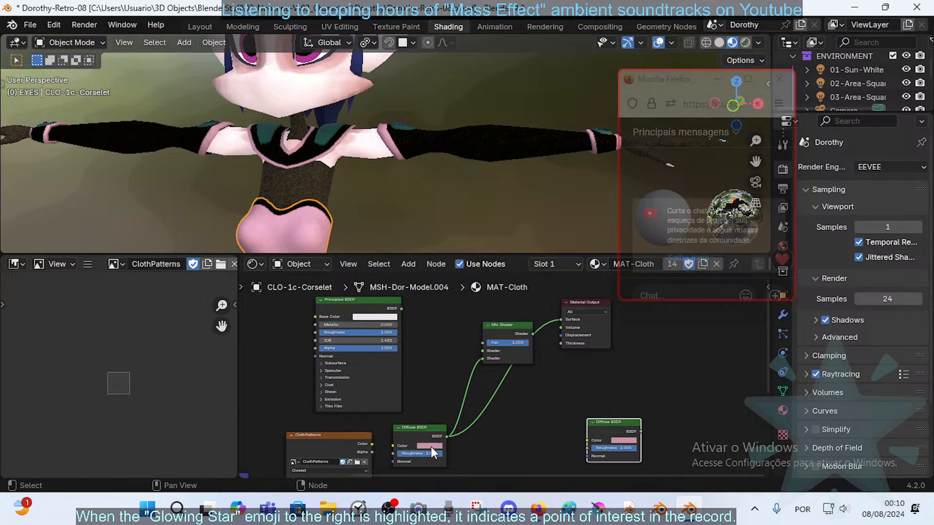
key("ctrl+v")
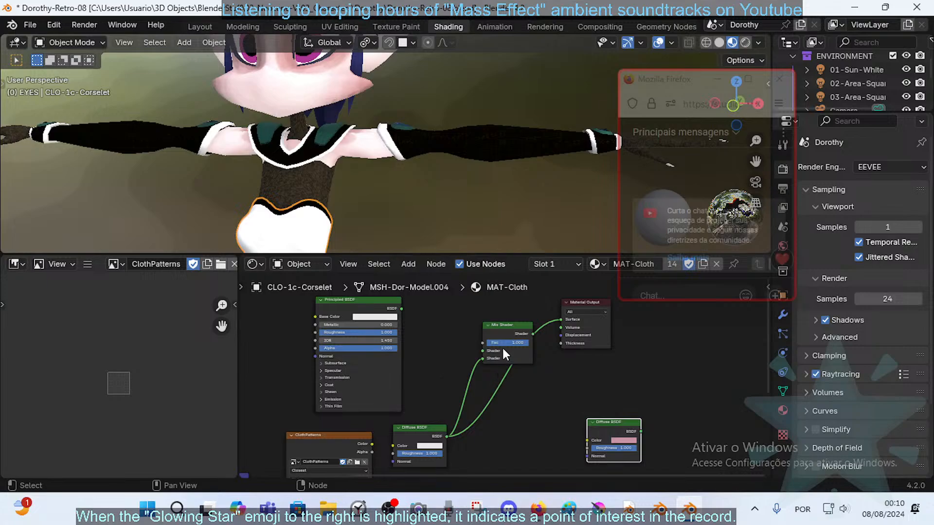
- Set the Mix Shader's factor to 0.908 and shift the Principled BSDF node slightly further from it
left_click_drag(515, 344, 473, 304)
left_click_drag(372, 301, 353, 300)
mouse_move(420, 366)
middle_mouse_down()
mouse_move(463, 351)
mouse_move(407, 357)
middle_mouse_up()
middle_click_drag(436, 301, 461, 347)
scroll(393, 352, "down", 4)
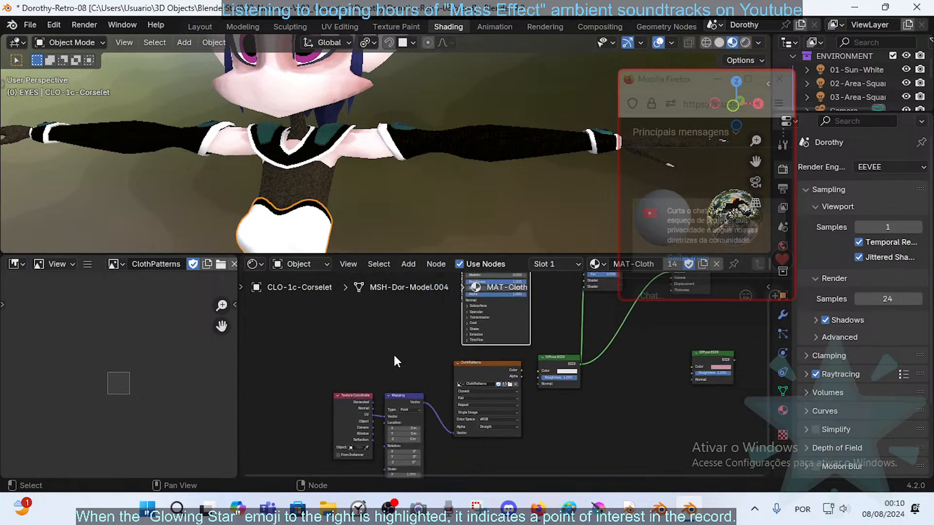
middle_click_drag(405, 328, 351, 341)
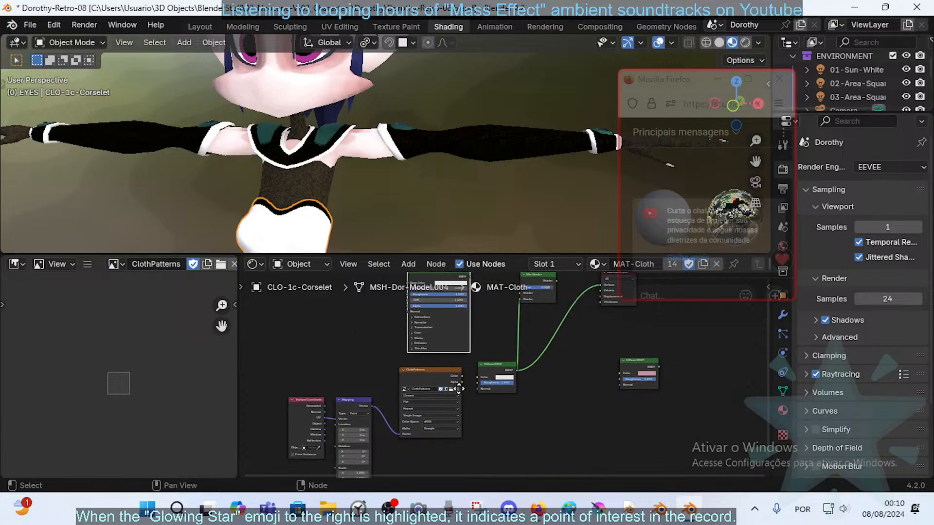
- Try feeding the ClothPatterns texture's Color output into the Diffuse BSDF's Color input, then detach it
scroll(406, 381, "up", 3)
left_click_drag(366, 366, 389, 368)
middle_click_drag(366, 365, 463, 364)
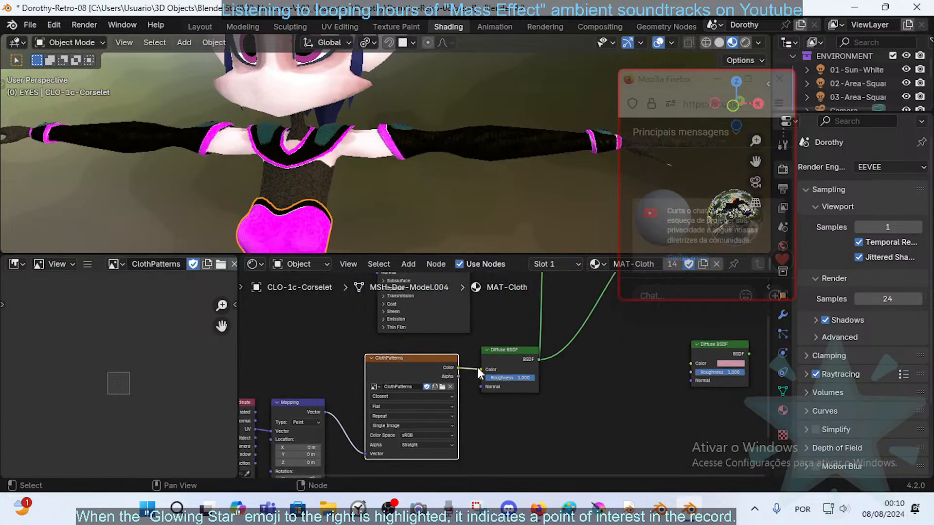
left_click_drag(478, 368, 465, 358)
- Move the Texture Coordinate, Mapping and ClothPatterns nodes together to sit beside the Principled BSDF's inputs
middle_click_drag(305, 367, 401, 379, "shift")
scroll(401, 379, "down", 2)
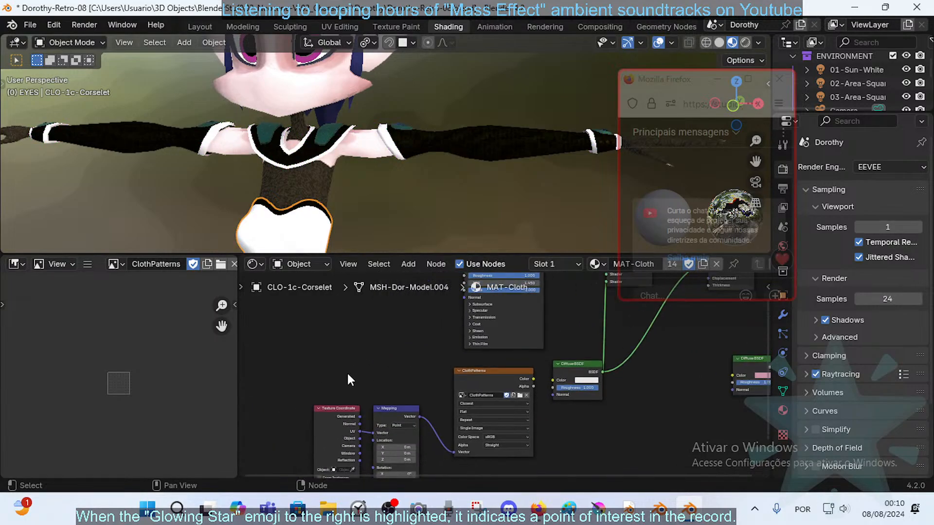
left_click_drag(326, 372, 474, 454)
key("g")
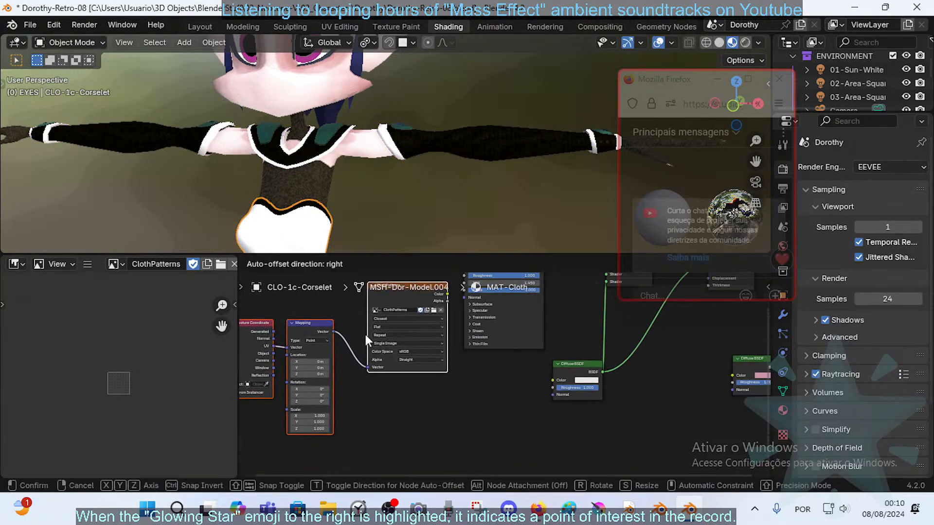
left_click(365, 336)
middle_click_drag(403, 320, 405, 388)
key("g")
left_click(405, 342)
scroll(409, 349, "up", 1)
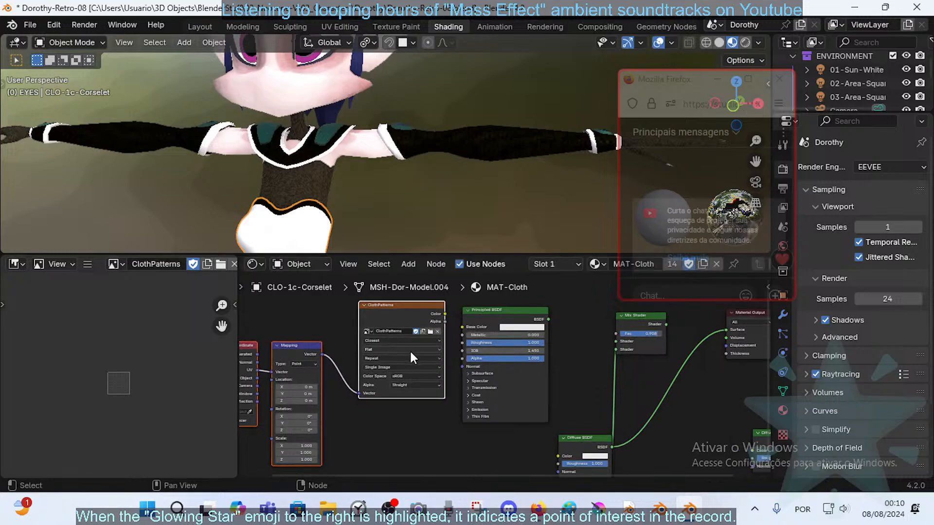
- Insert the Mix Shader between the Diffuse BSDF and Material Output, and connect the Principled BSDF to its first shader input
scroll(482, 330, "right", 5)
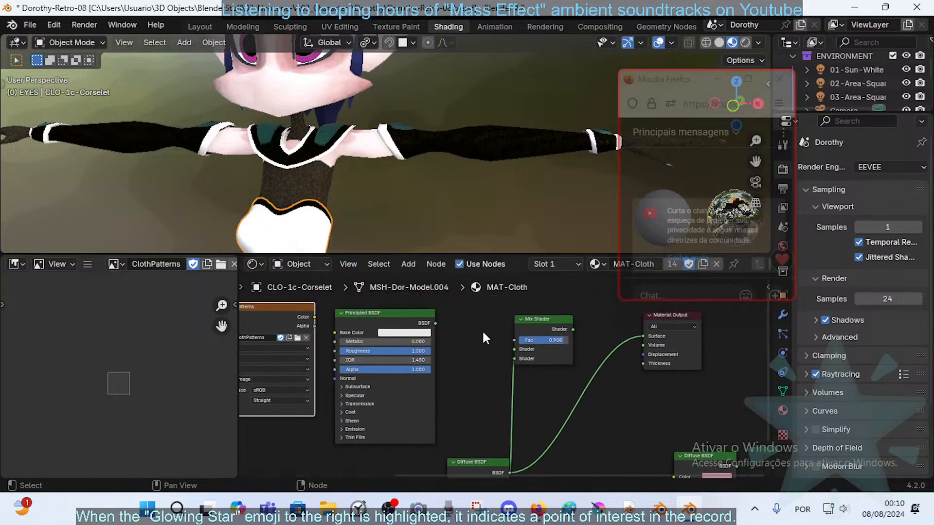
left_click(548, 319)
left_click_drag(544, 326, 573, 354)
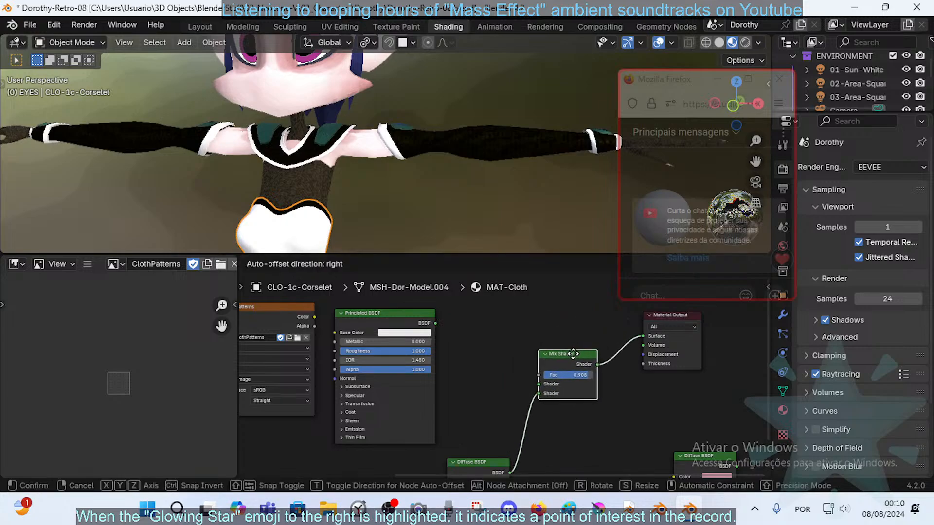
left_click(574, 353)
left_click_drag(435, 324, 574, 375)
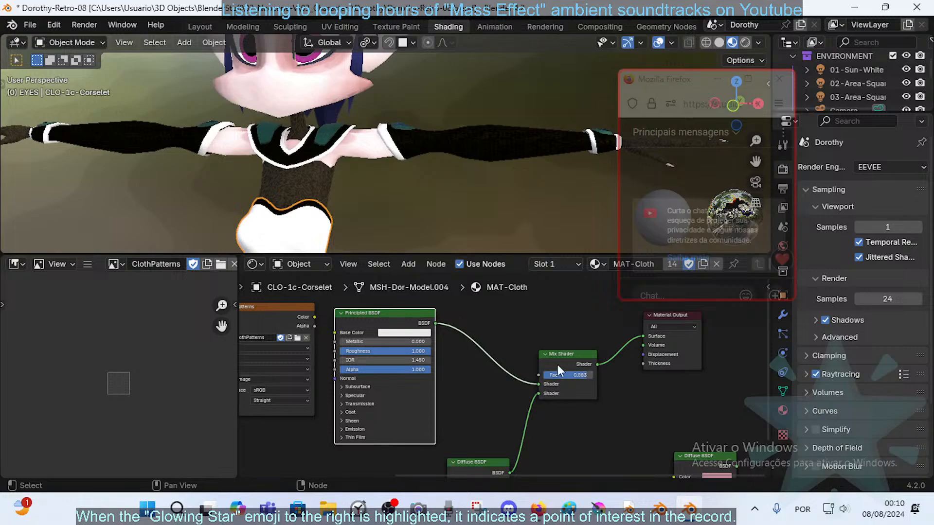
- Connect the ClothPatterns Color output to the Principled BSDF's Base Color and set the Mix Shader's factor to 0.833
left_click_drag(315, 318, 335, 333)
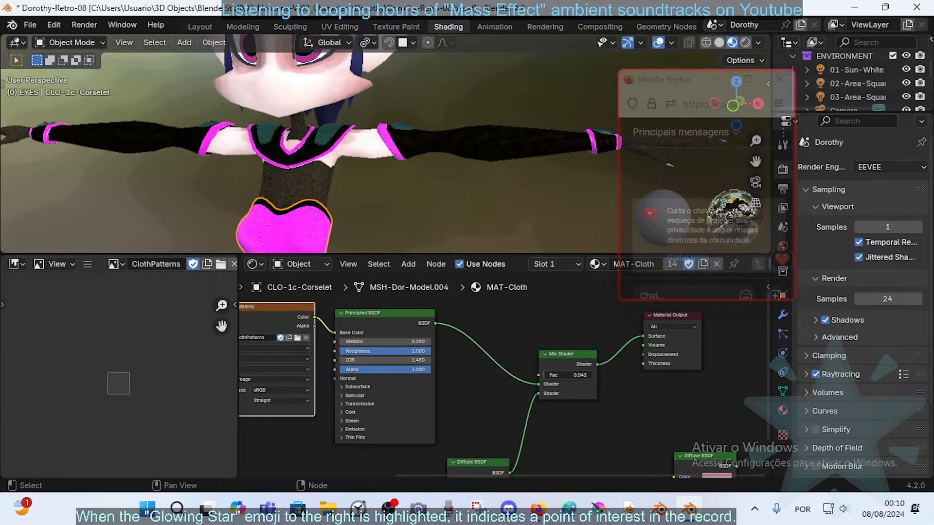
mouse_move(579, 375)
left_mouse_down()
mouse_move(567, 375)
mouse_move(584, 375)
left_mouse_up()
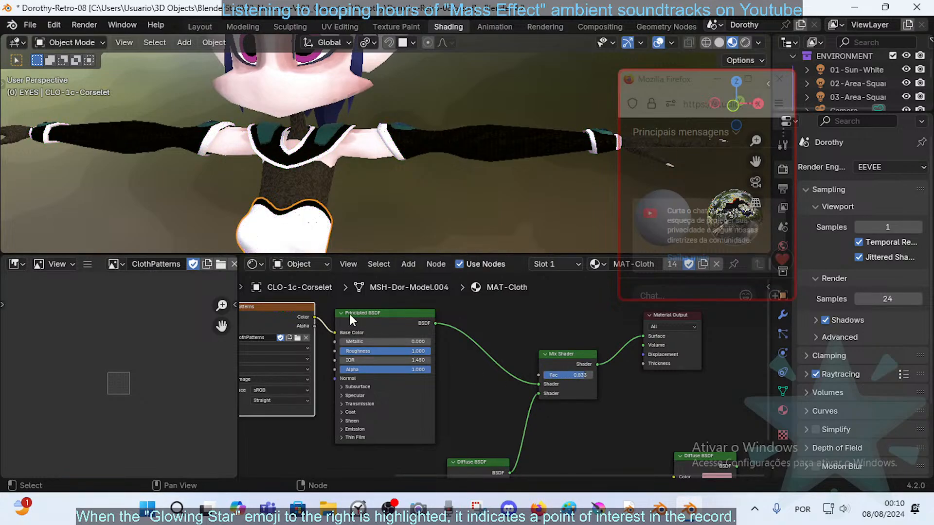
- Examine the MAT-Cloth node chain from the texture coordinates through ClothPatterns and the Principled BSDF to the Mix Shader
middle_click_drag(390, 355, 438, 356)
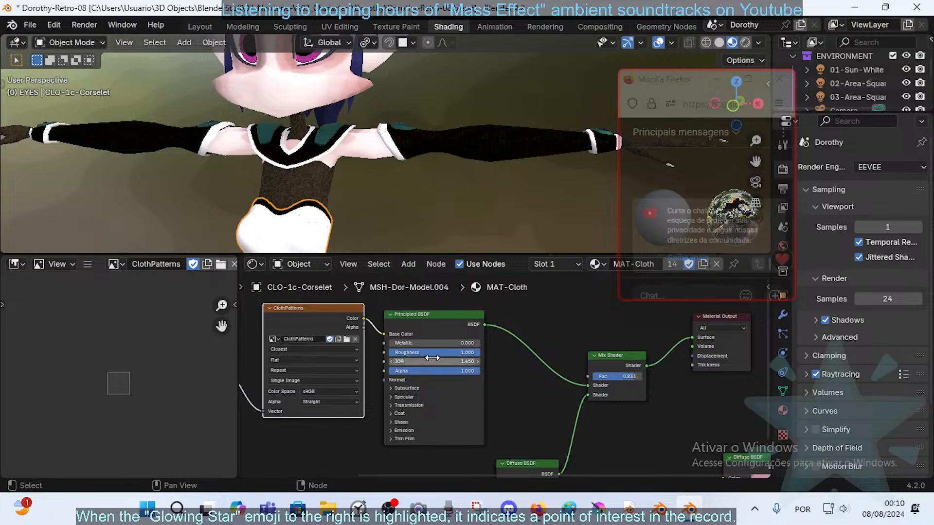
scroll(432, 358, "up", 1)
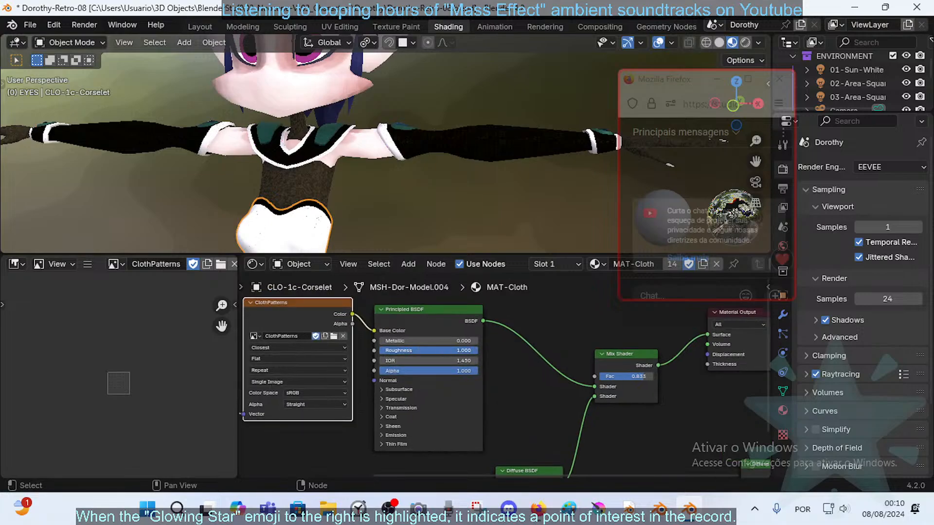
middle_click_drag(361, 361, 414, 367)
middle_click_drag(668, 386, 652, 388)
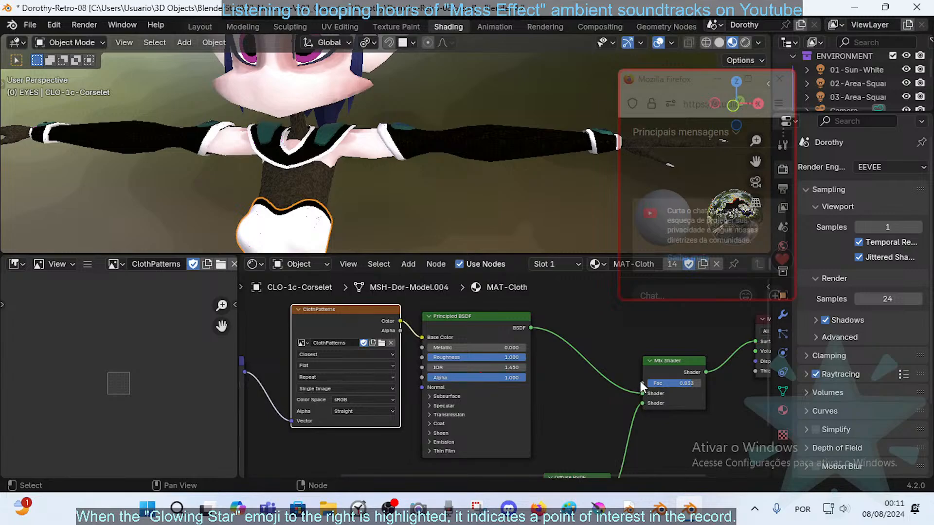
middle_click_drag(273, 314, 344, 316)
scroll(351, 416, "down", 2)
middle_click_drag(351, 415, 412, 371)
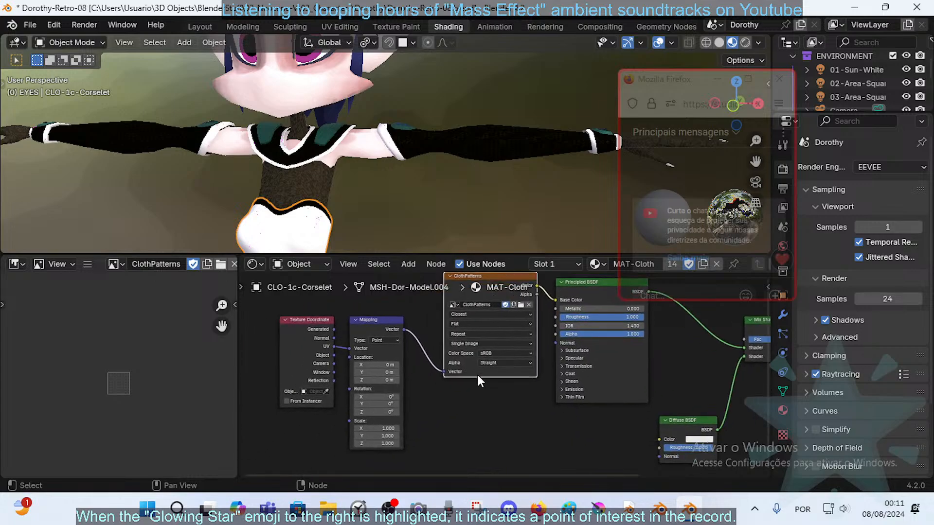
middle_click_drag(477, 376, 367, 394)
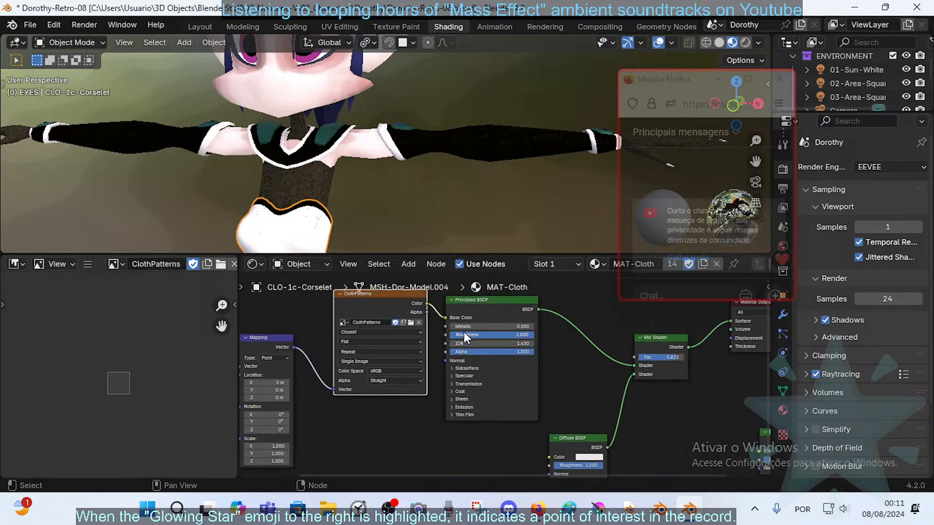
middle_click_drag(540, 331, 500, 338)
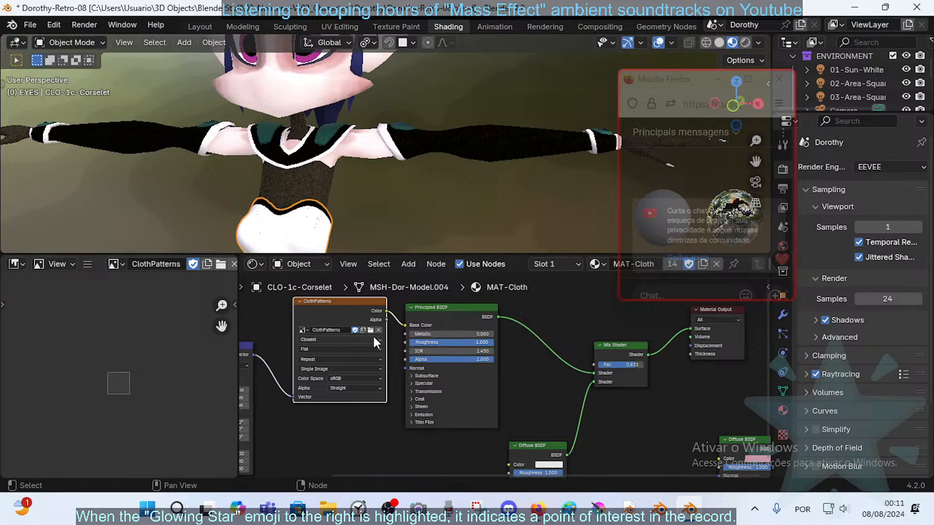
middle_click_drag(406, 352, 443, 353)
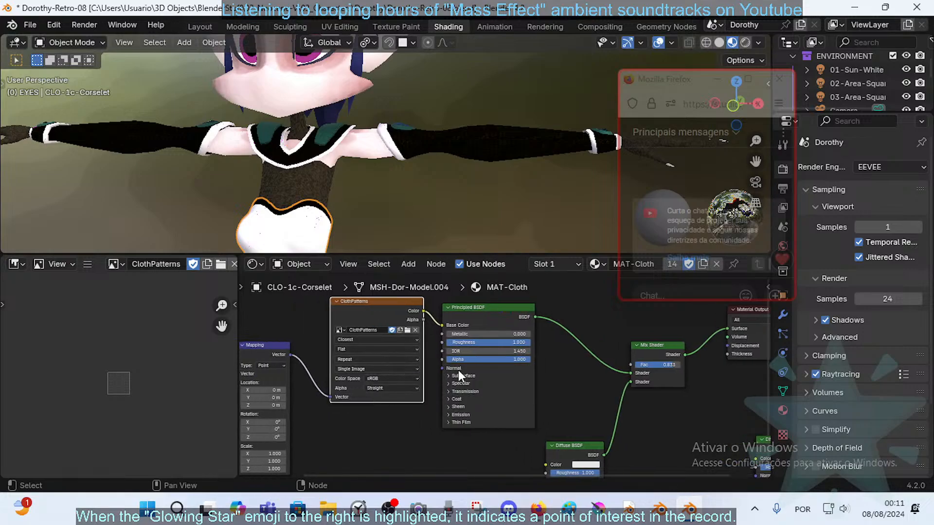
scroll(458, 370, "up", 2)
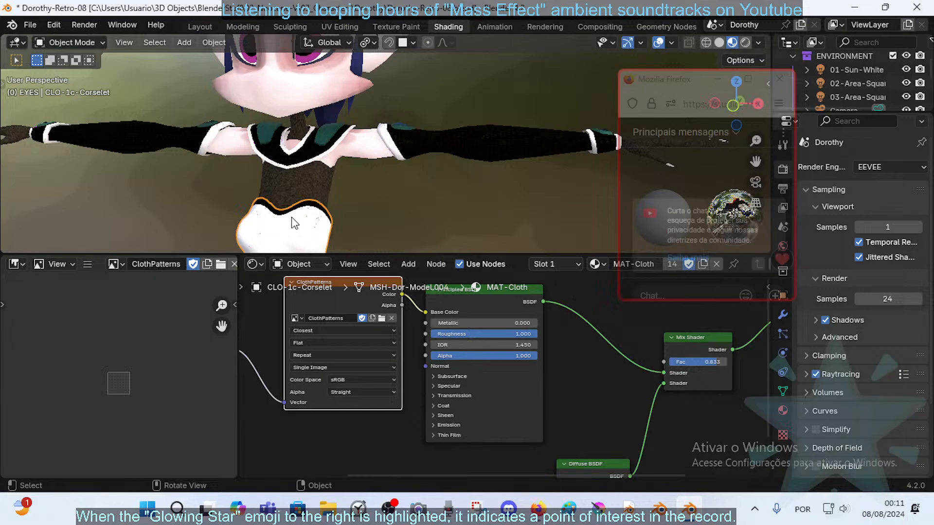
scroll(519, 320, "down", 2)
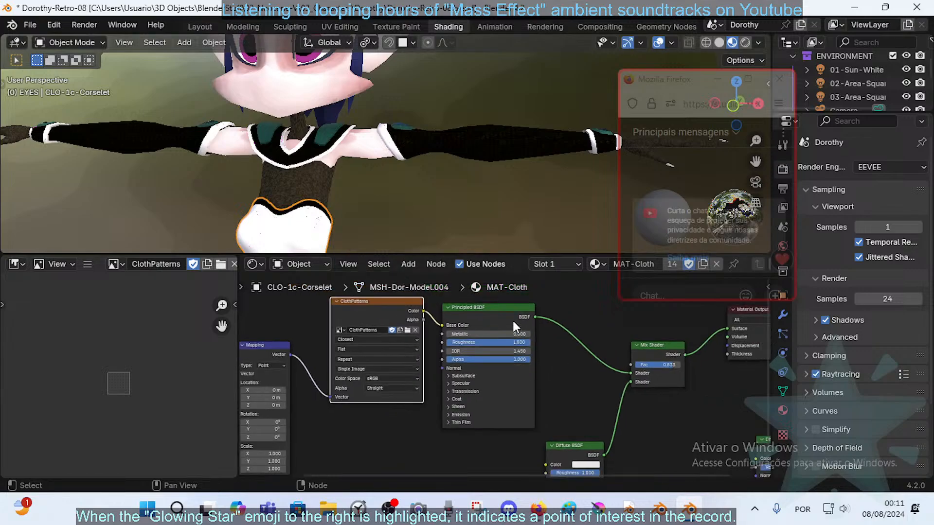
- Detach ClothPatterns from the Principled BSDF, paste the pink colour into its Base Color, and set the Mix Shader's factor to 0.492
mouse_move(441, 325)
left_mouse_down()
mouse_move(438, 318)
mouse_move(455, 315)
left_mouse_up()
left_click_drag(512, 312, 509, 316)
middle_click_drag(562, 380, 522, 351)
scroll(554, 384, "down", 1)
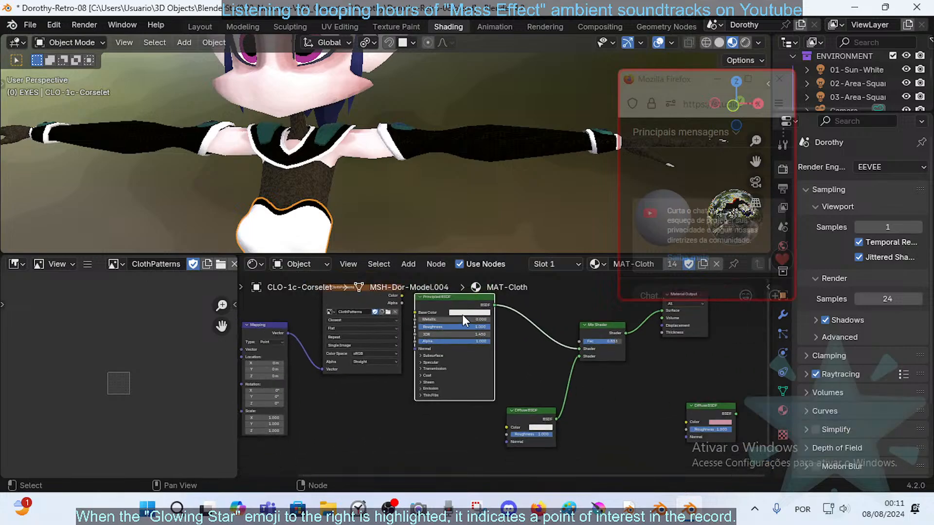
key("ctrl+v")
mouse_move(605, 341)
left_mouse_down()
mouse_move(570, 341)
mouse_move(612, 341)
mouse_move(596, 340)
left_mouse_up()
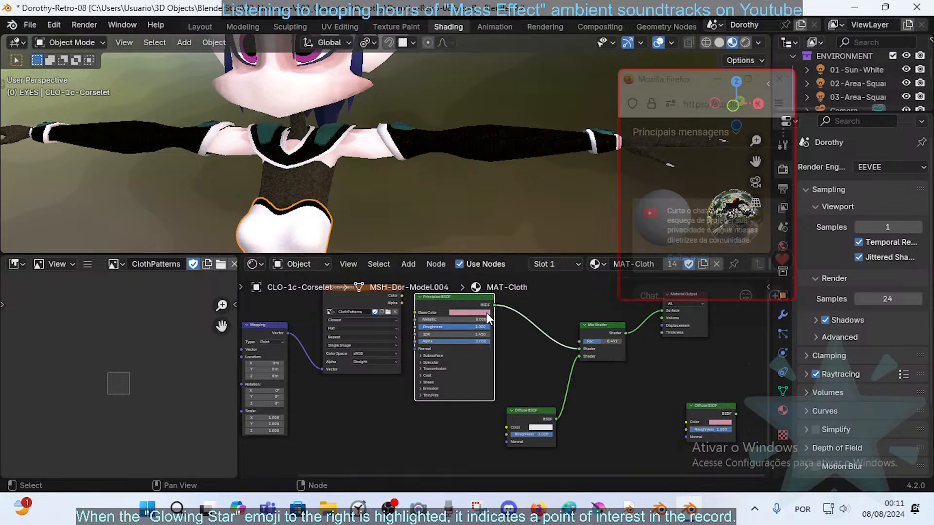
- Shift the Principled BSDF's Base Color from pink to a slightly more purple pink on the colour wheel
scroll(511, 333, "up", 3)
middle_click_drag(511, 339, 500, 370)
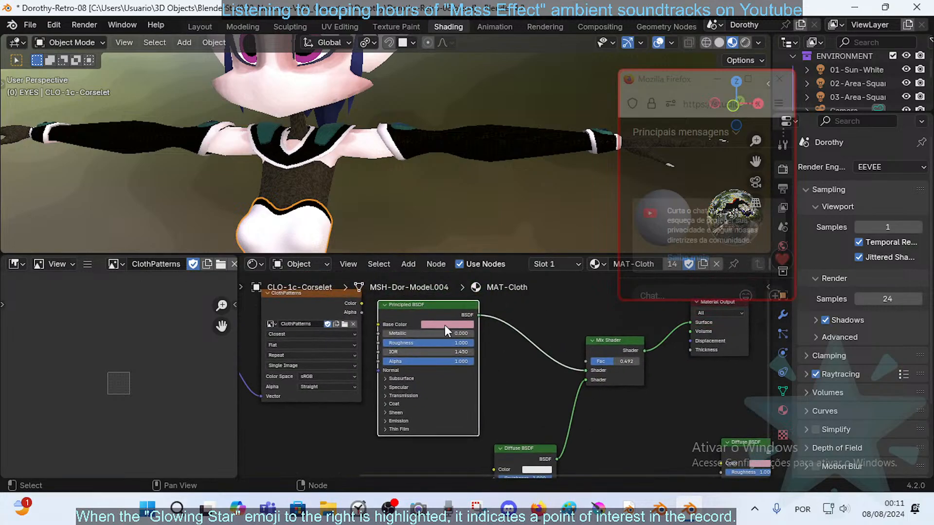
left_click(445, 325)
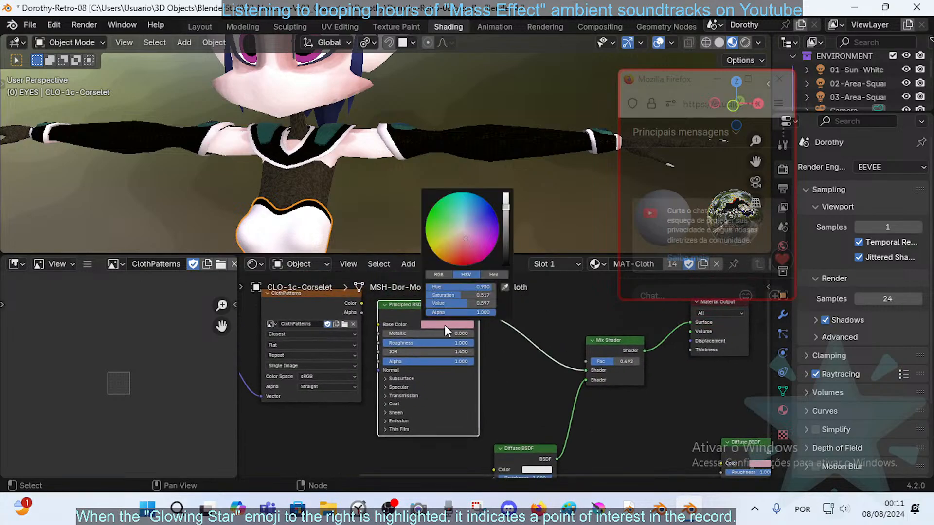
left_click(468, 234)
left_click_drag(468, 233, 472, 233)
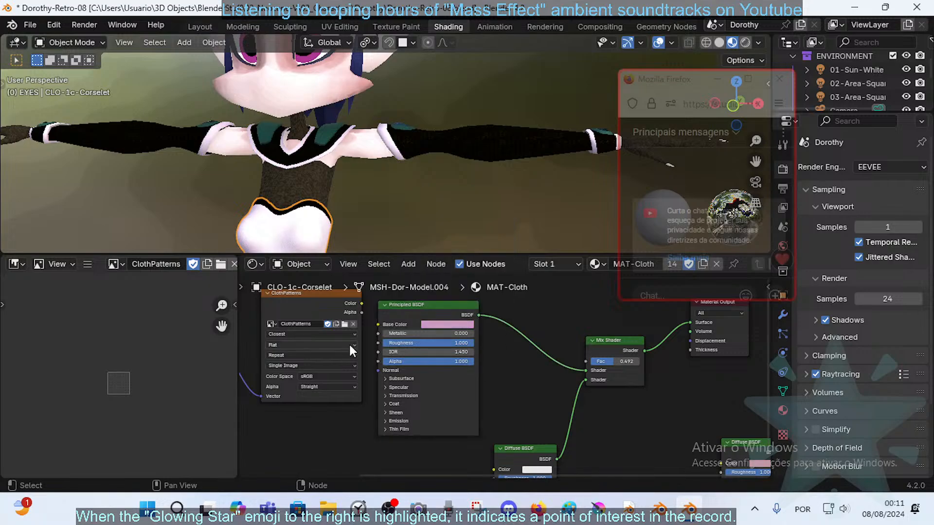
- Set the ClothPatterns image texture's colour space to Non-Color
middle_click_drag(250, 157, 285, 177)
middle_click_drag(322, 335, 444, 355)
scroll(361, 352, "down", 2)
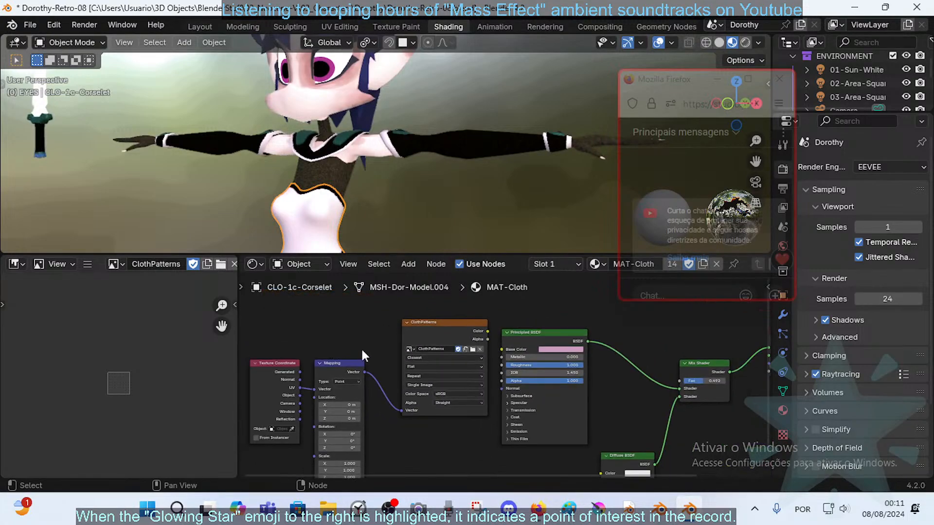
scroll(365, 354, "up", 3)
left_click(439, 400)
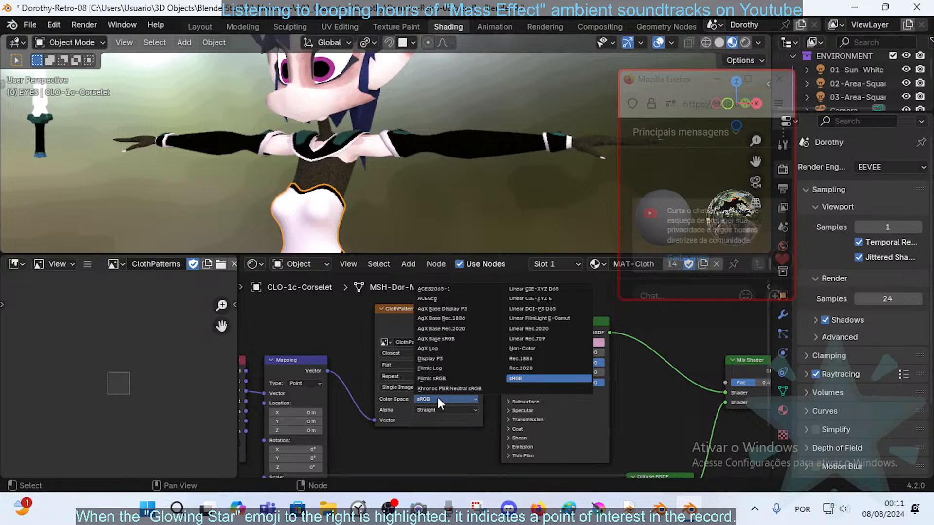
left_click(522, 349)
- Move the Texture Coordinate, Mapping and ClothPatterns nodes up and the Principled BSDF node down to space out the node chain
scroll(389, 351, "down", 1)
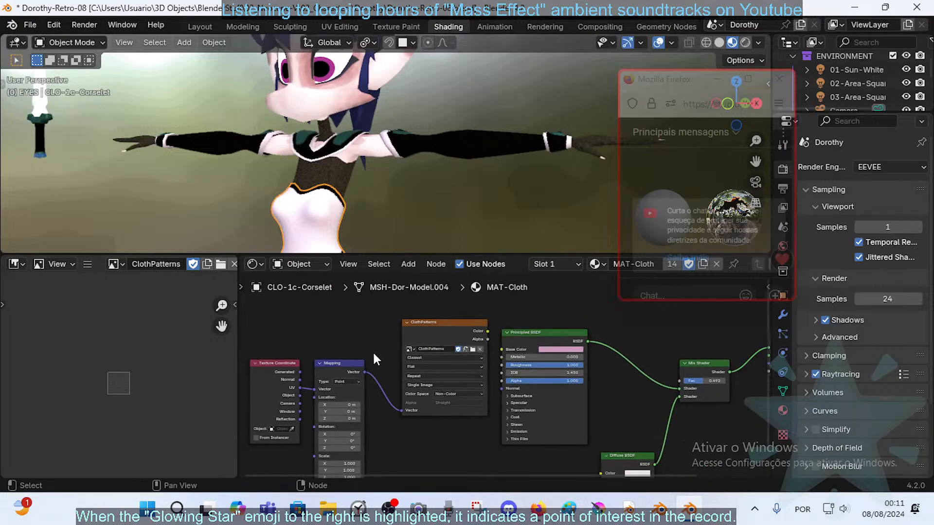
left_click_drag(267, 346, 397, 475)
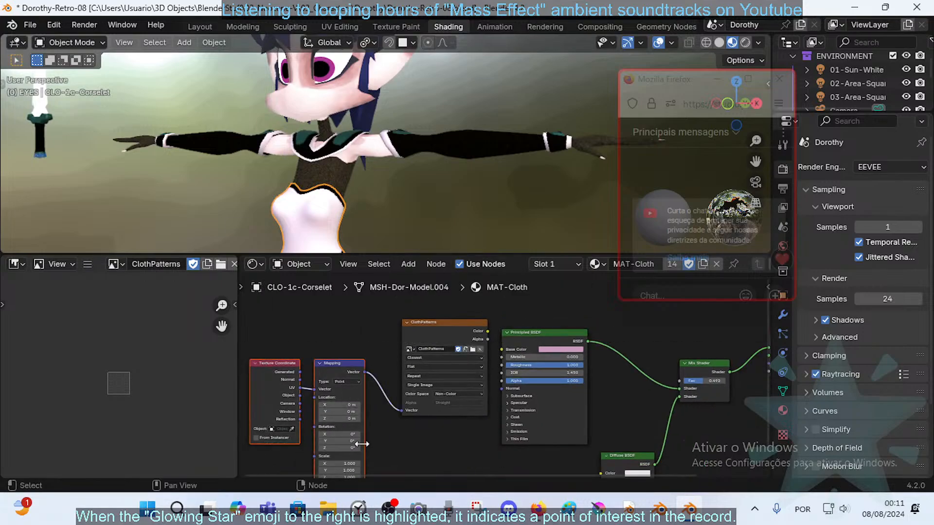
left_click(435, 323, "shift")
key("g")
left_click(427, 296)
middle_click_drag(532, 342, 450, 342)
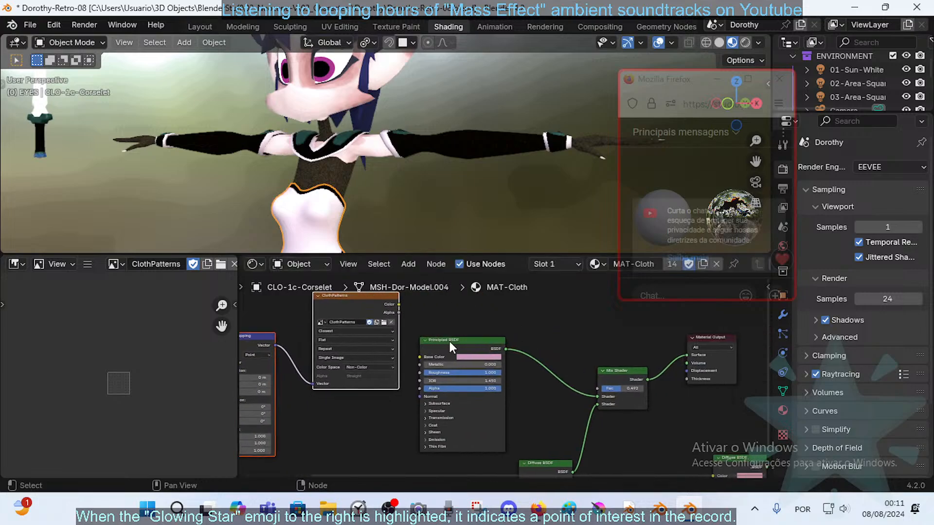
left_click_drag(451, 347, 446, 375)
- Connect the ClothPatterns Color output to the Mix Shader's Fac input and check the corselet's shading up close
left_click_drag(399, 304, 596, 391)
middle_click_drag(391, 310, 445, 300)
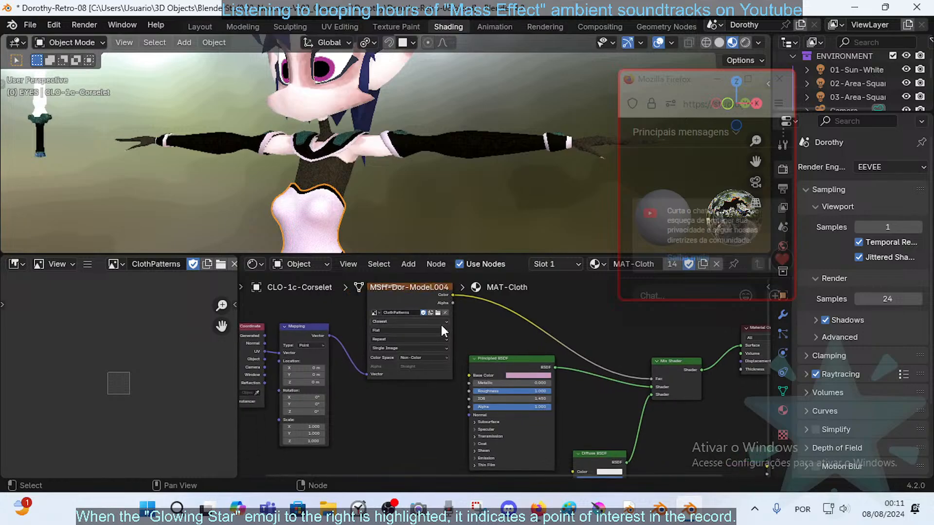
scroll(129, 340, "up", 3)
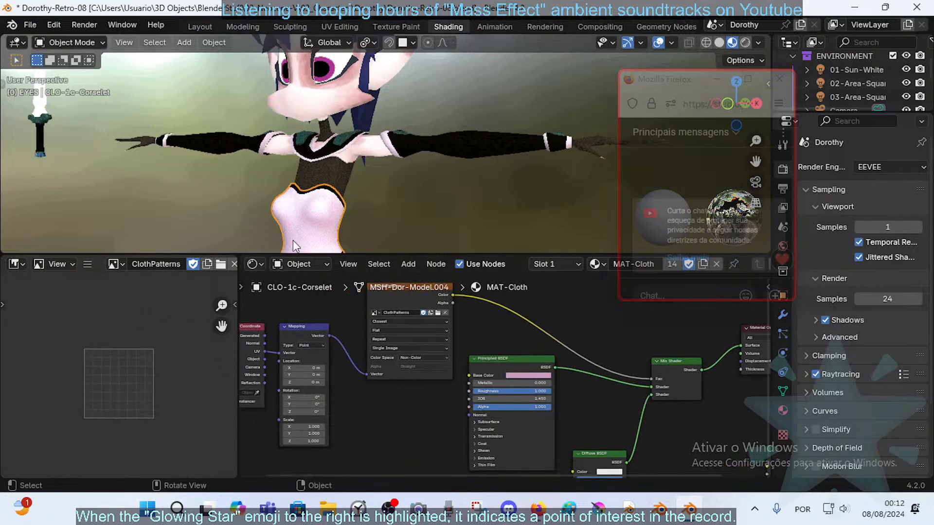
scroll(293, 240, "up", 4)
scroll(363, 171, "up", 2)
middle_click_drag(348, 197, 384, 174, "shift")
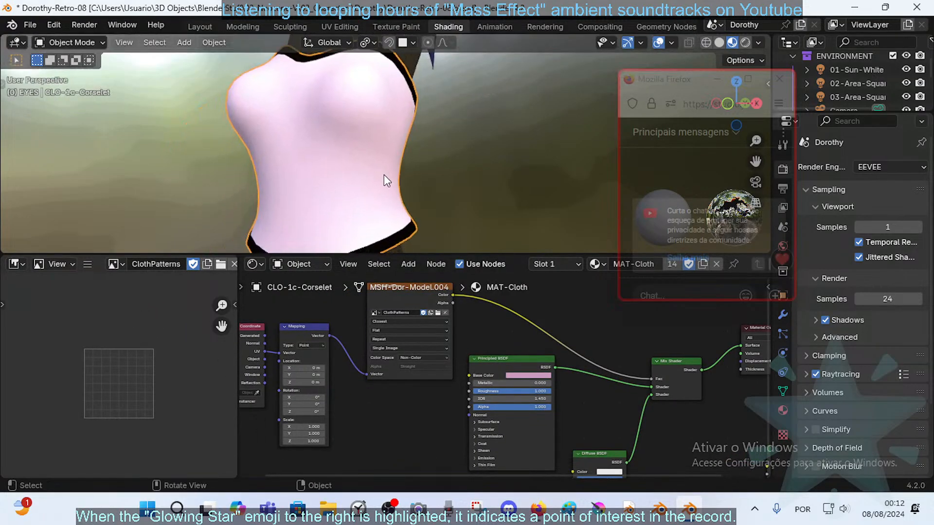
- Examine the corselet's mesh in Edit Mode alongside the ClothPatterns image, and return to Object Mode
key("Tab")
scroll(368, 180, "down", 2)
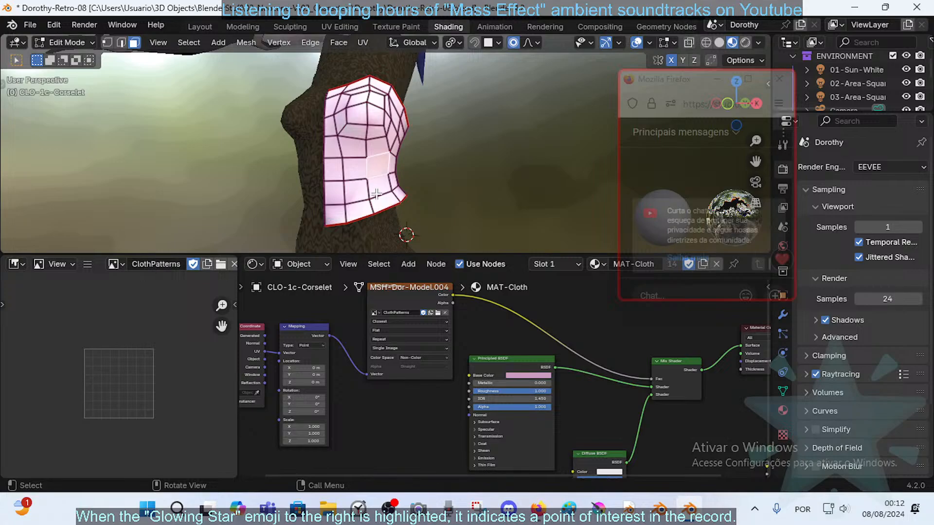
scroll(379, 322, "up", 3)
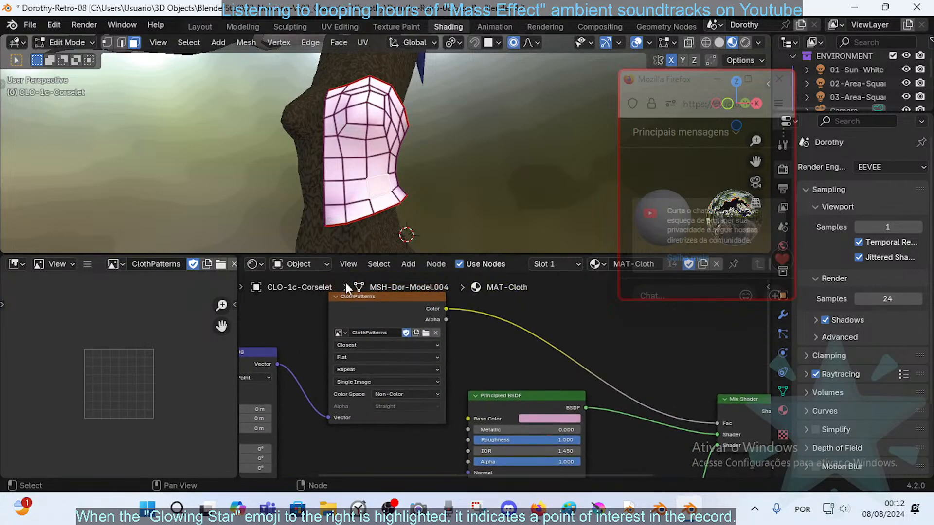
scroll(93, 366, "up", 4)
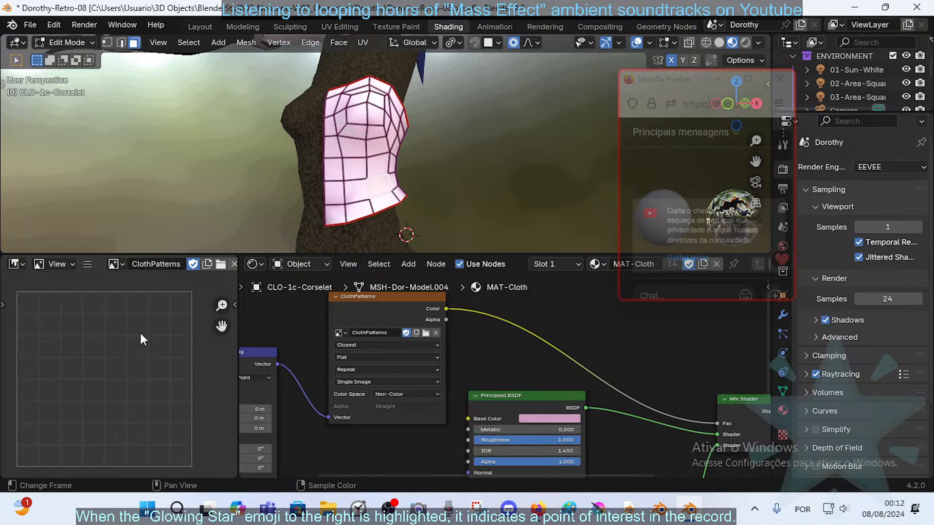
scroll(120, 348, "down", 2)
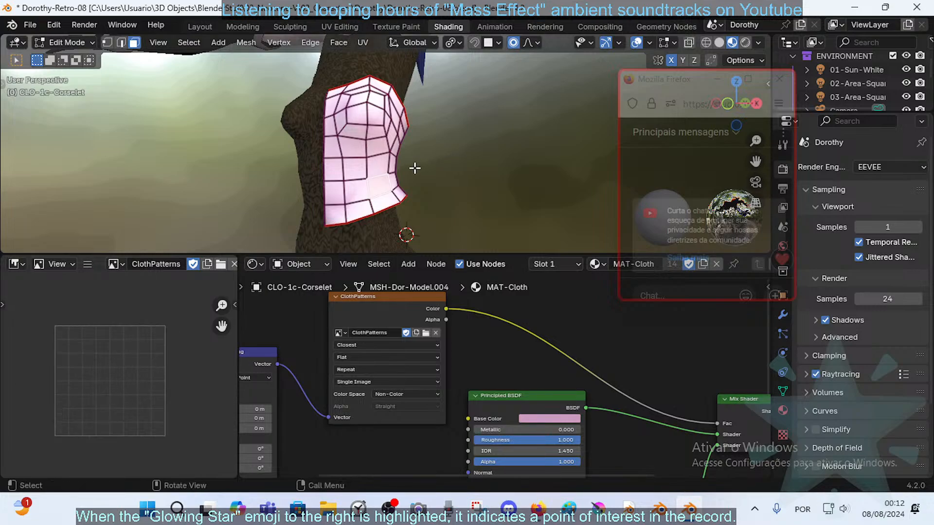
key("a")
key("alt+a")
key("ctrl+Tab")
left_click(321, 161)
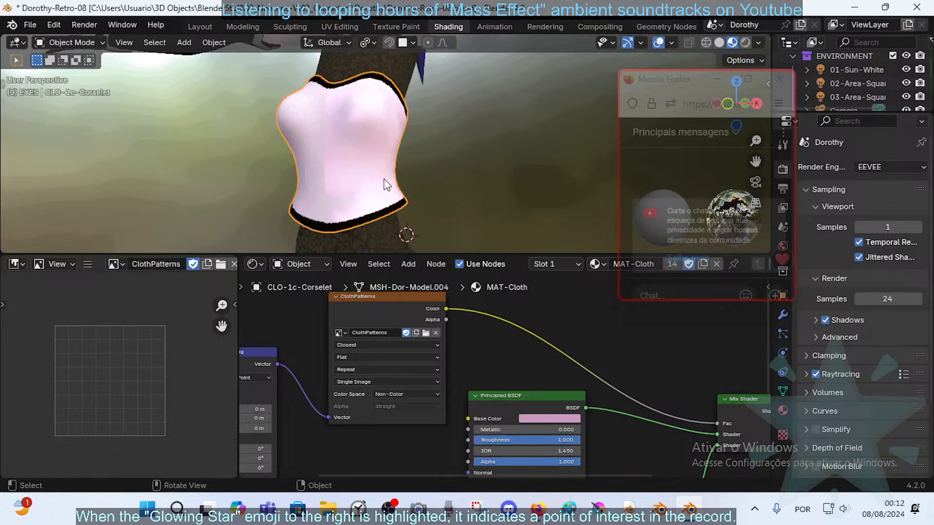
- Reopen the corselet in Edit Mode, turn off proportional editing, and set the viewport shading to Material Preview
scroll(389, 184, "down", 2)
key("Tab")
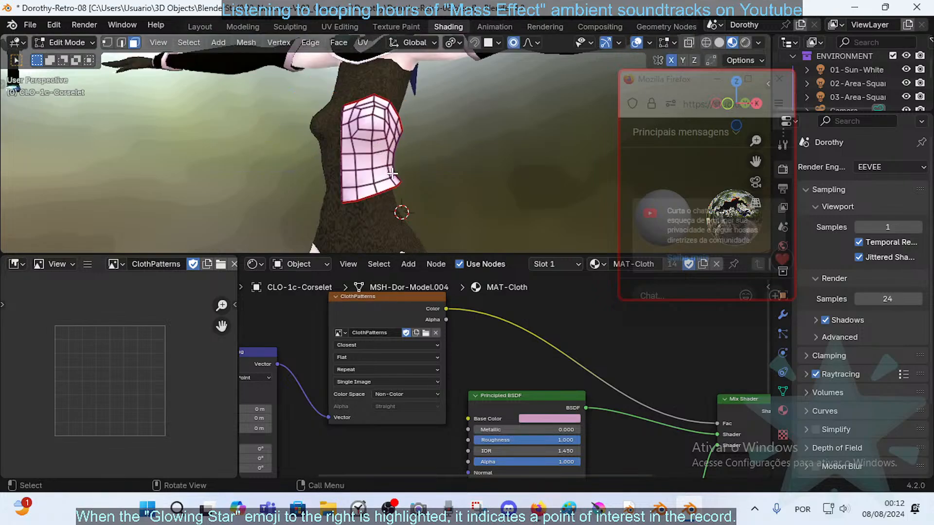
middle_click_drag(393, 173, 357, 163)
scroll(359, 158, "up", 2)
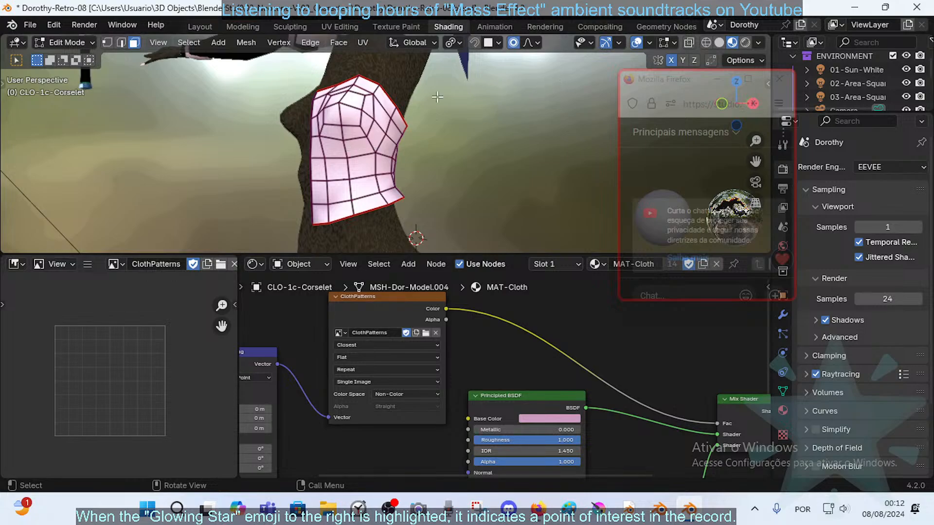
left_click(516, 44)
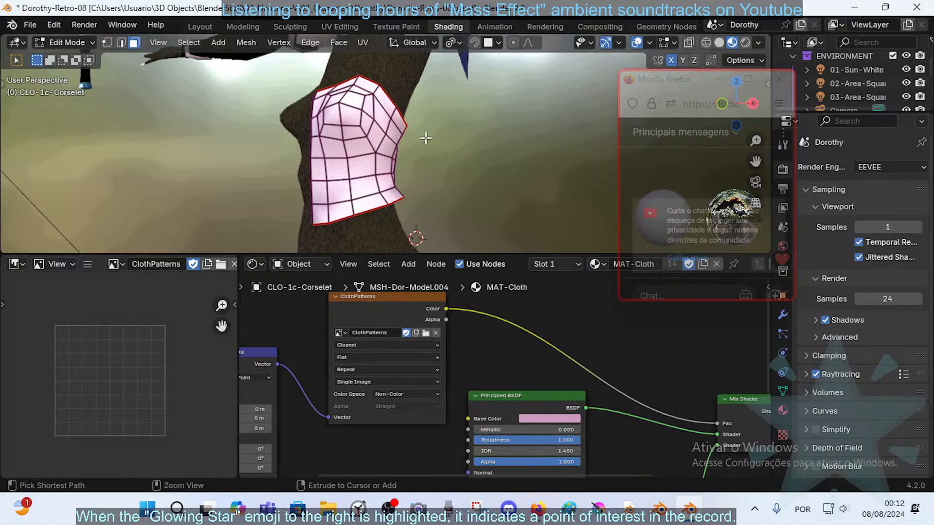
left_click(719, 43)
left_click(733, 43)
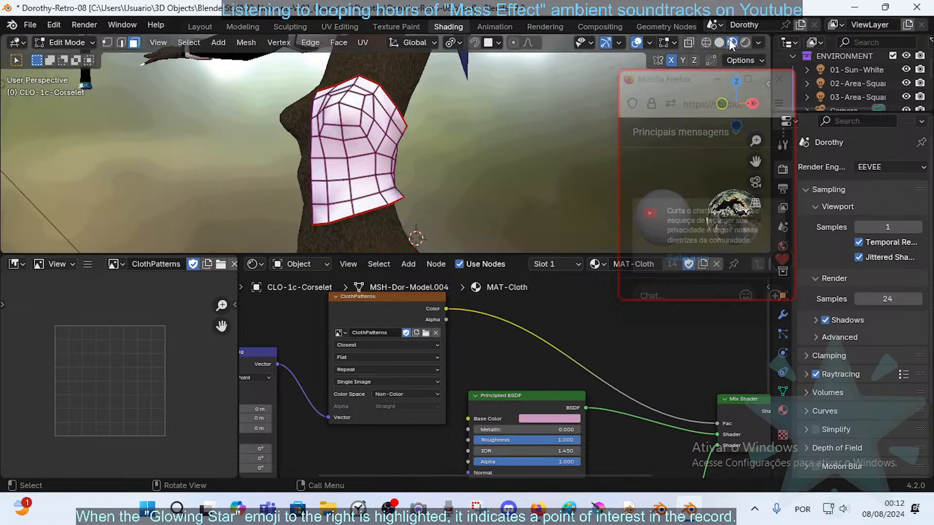
- Switch the corselet to Texture Paint mode and inspect its UV layout and the ClothPatterns image properties
key("ctrl+Tab")
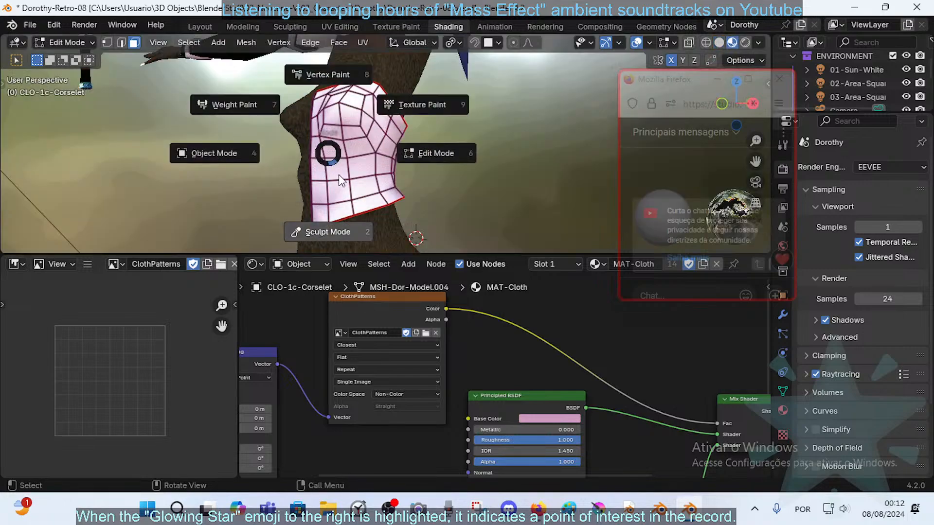
left_click(442, 103)
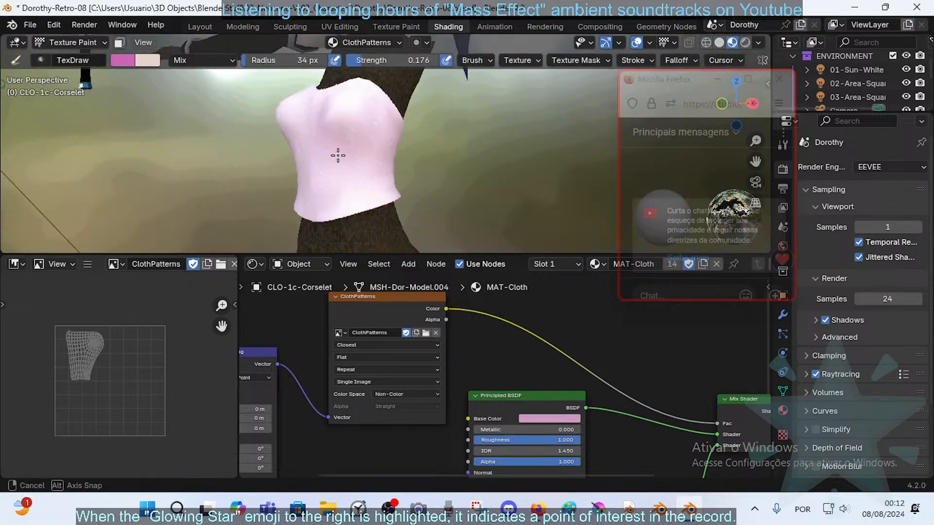
scroll(88, 373, "down", 3)
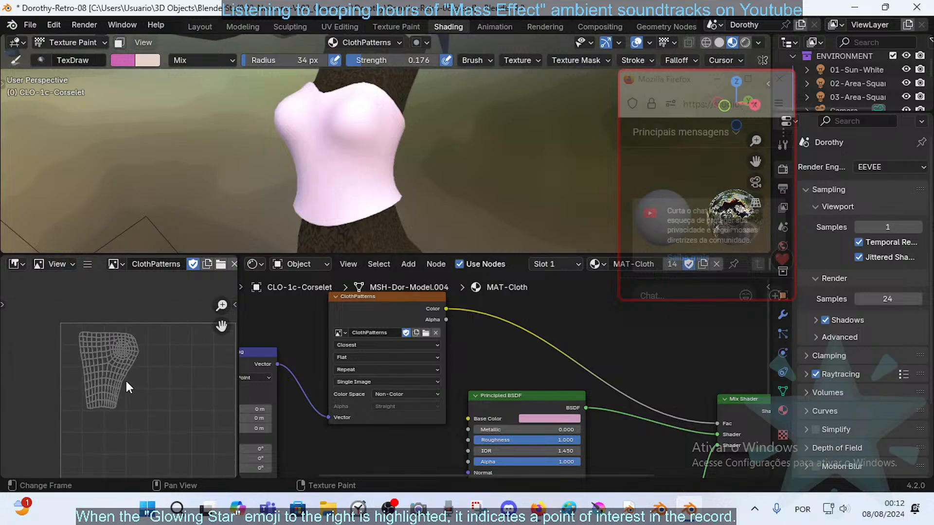
key("n")
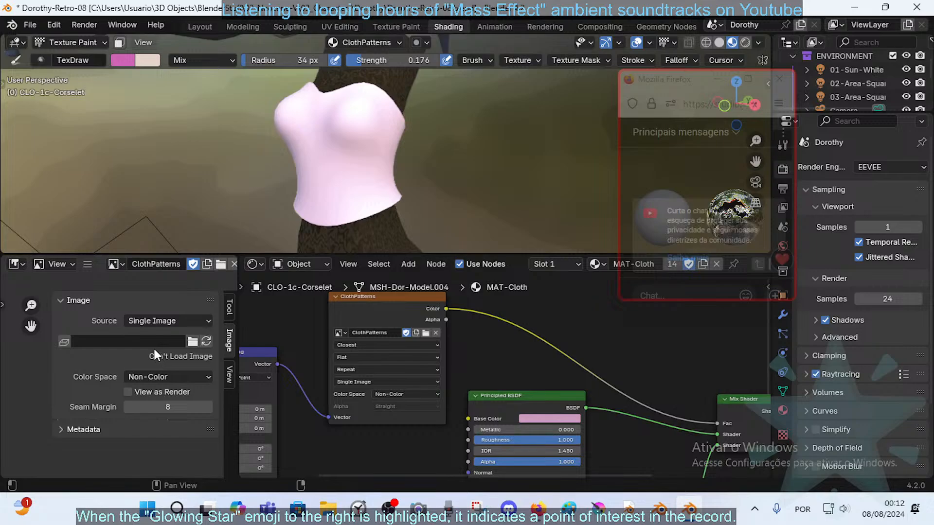
key("n")
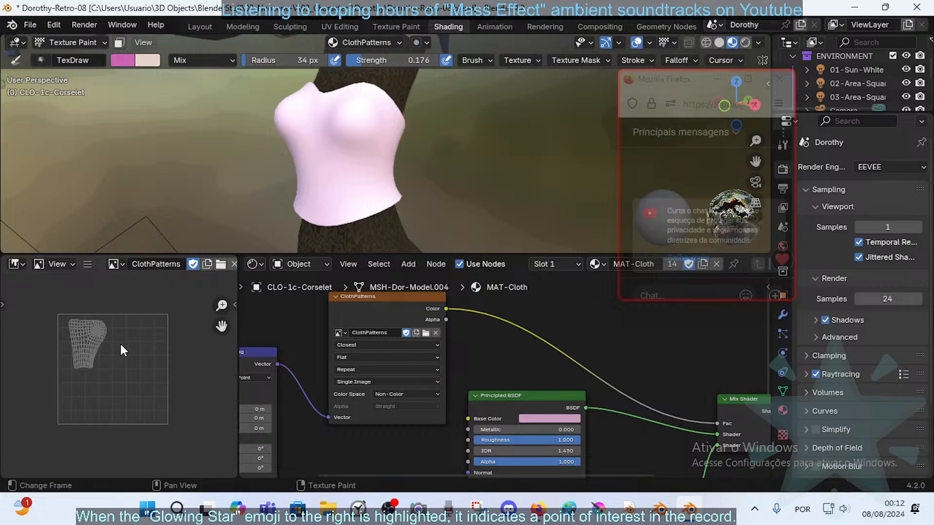
scroll(102, 352, "up", 2)
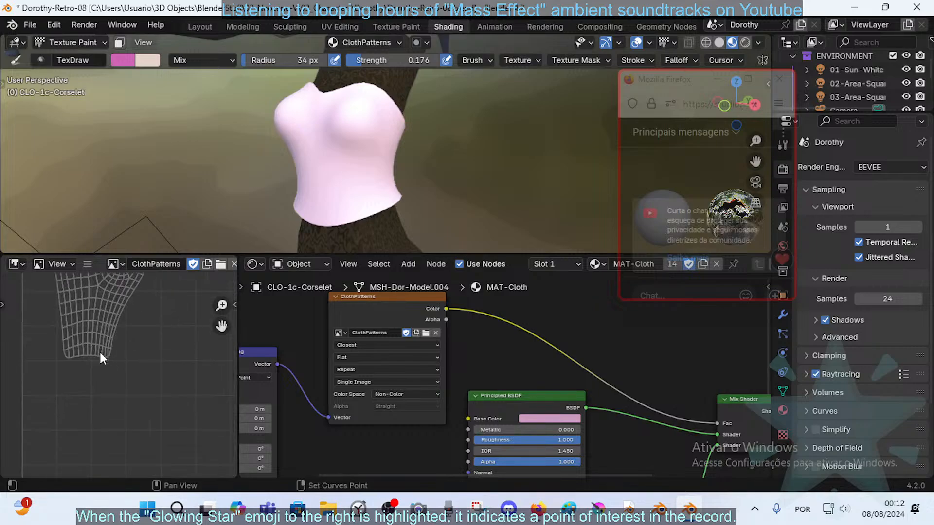
middle_click_drag(116, 387, 102, 406)
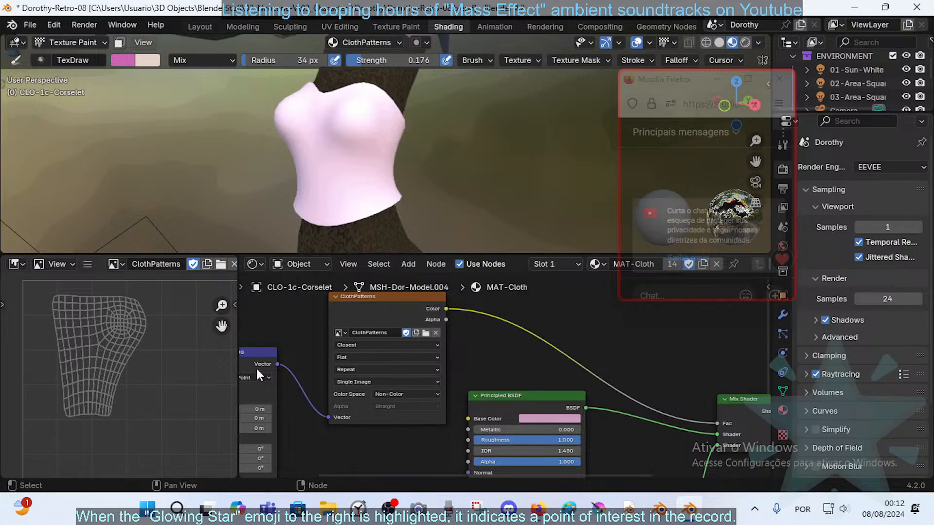
mouse_move(321, 169)
middle_mouse_down()
mouse_move(357, 167)
mouse_move(323, 183)
mouse_move(333, 180)
middle_mouse_up()
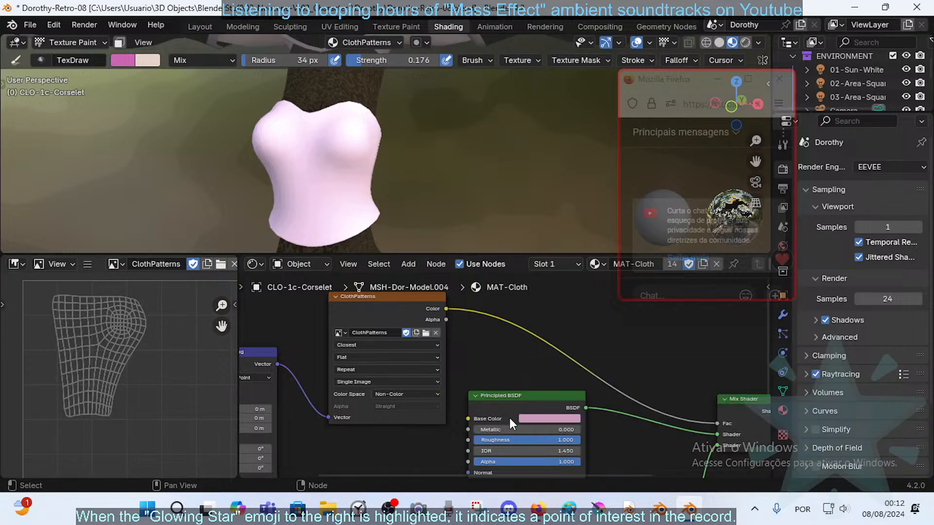
- Set the primary brush colour's hue and saturation to 0, comparing its RGB, HSV and Hex values
key("ctrl+f")
left_click(314, 145)
left_click(124, 60)
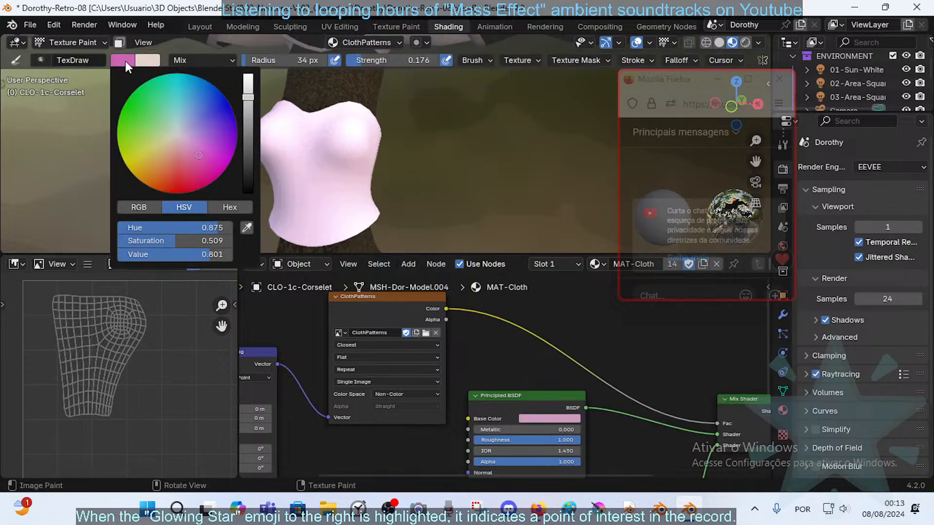
mouse_move(184, 226)
left_mouse_down()
mouse_move(86, 235)
mouse_move(86, 243)
left_mouse_up()
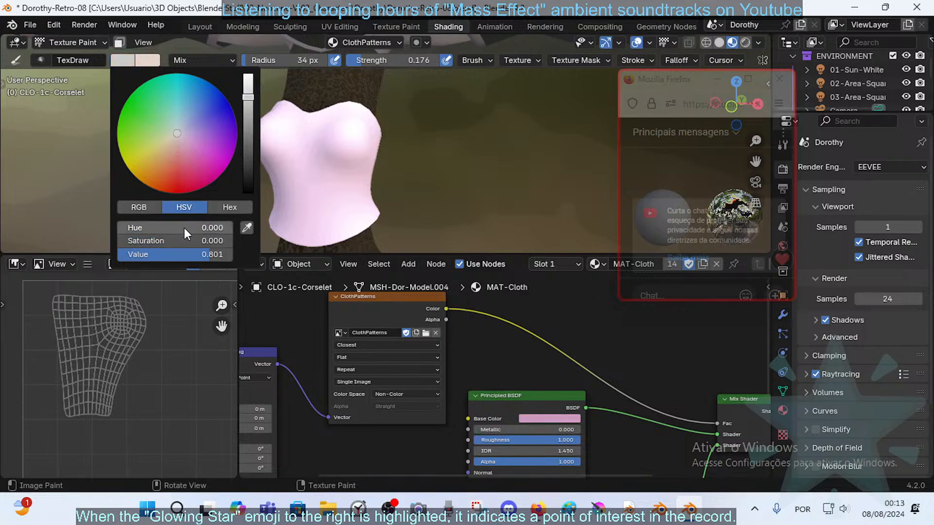
left_click(148, 206)
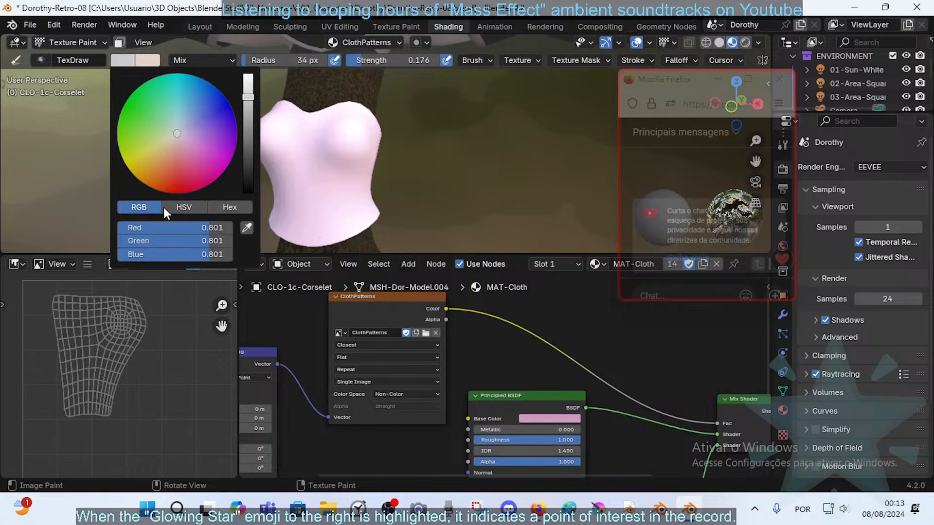
left_click(185, 206)
left_click(227, 206)
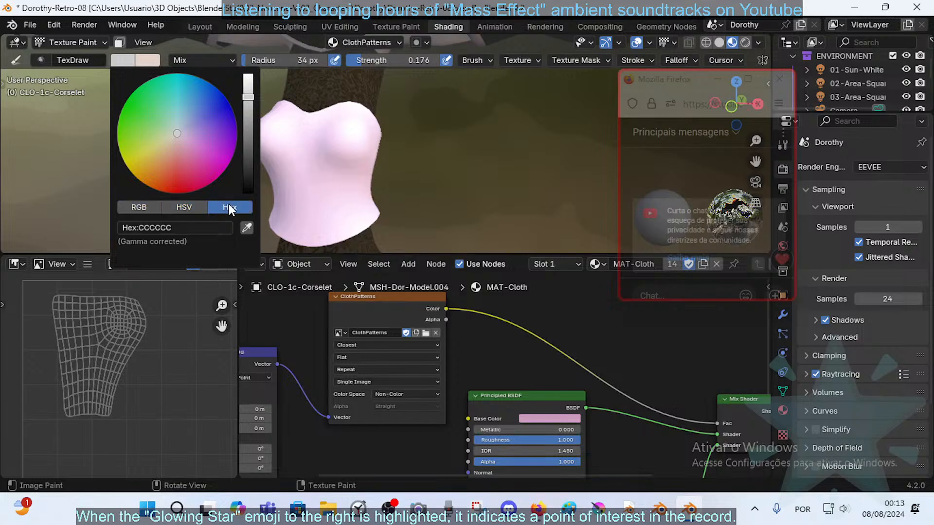
left_click(204, 208)
left_click(226, 206)
left_click(194, 207)
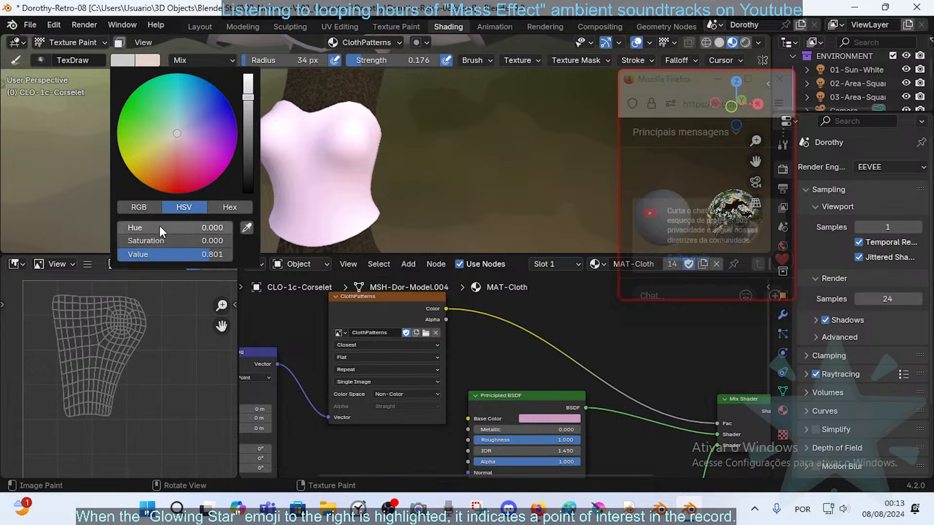
- Set the primary brush colour to mid grey with value 0.585 and the secondary brush colour to black
left_click_drag(160, 253, 222, 252)
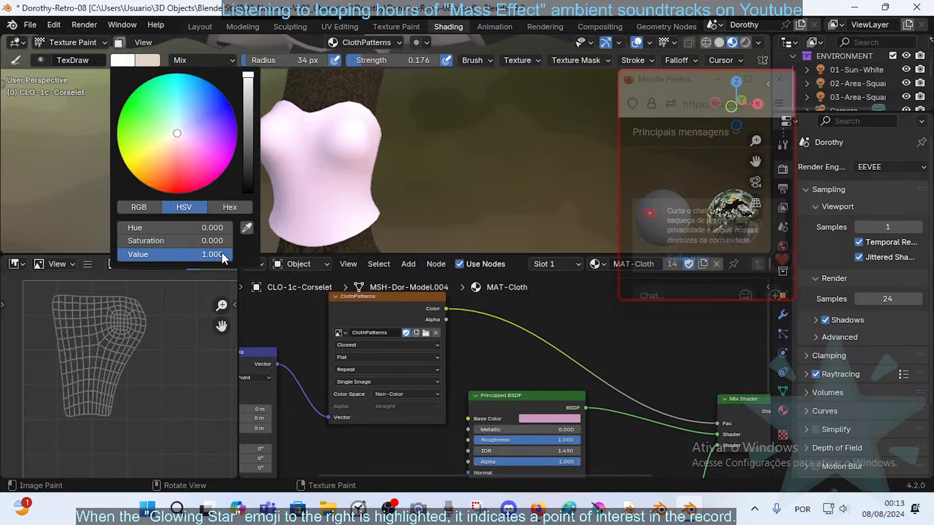
left_click_drag(254, 81, 247, 123)
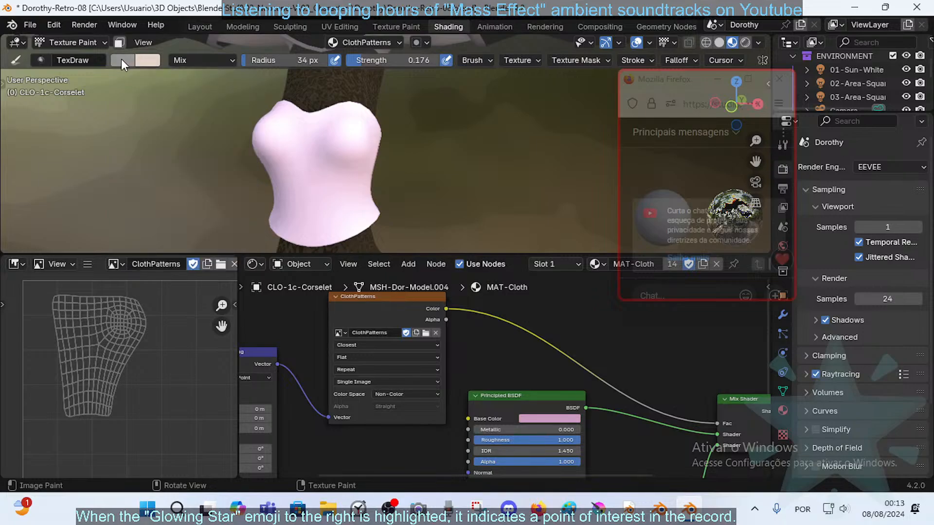
left_click(146, 60)
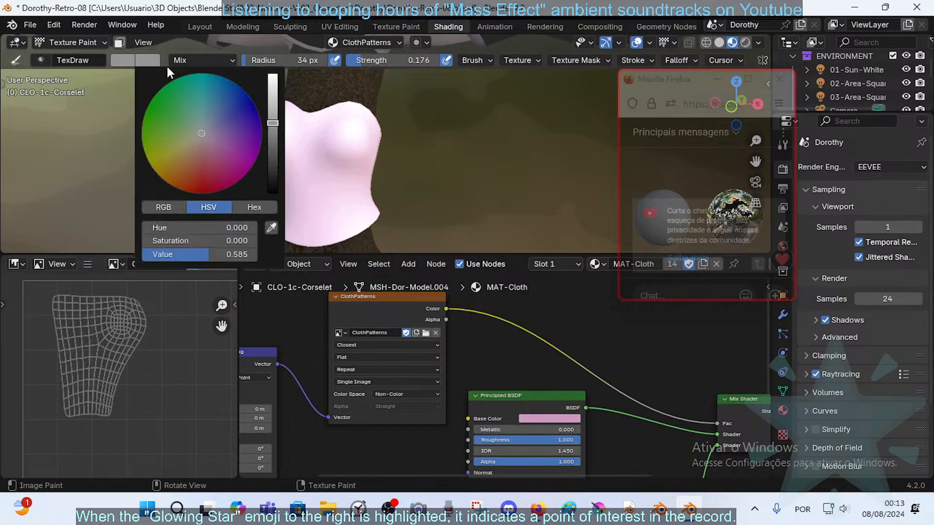
left_click_drag(271, 99, 270, 199)
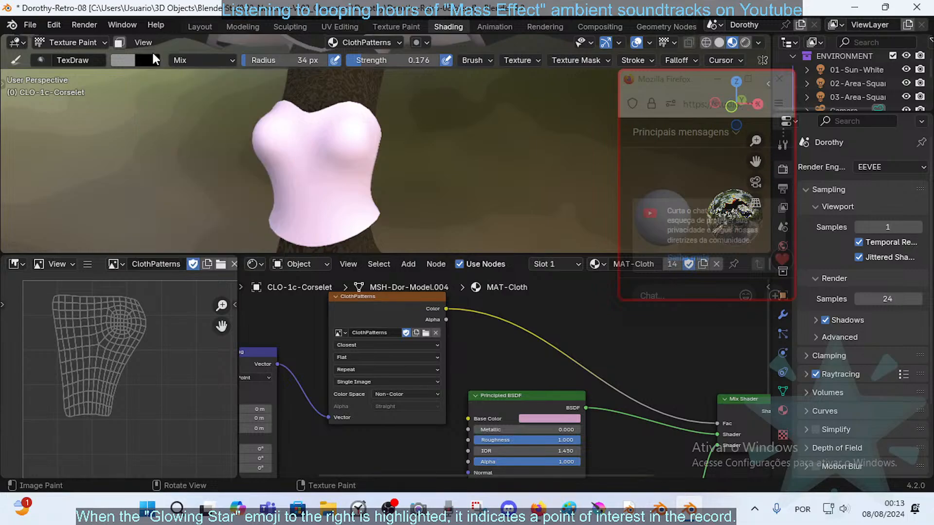
- Change the grey brush colour to white and swap the pair so white is primary and black is secondary
key("x")
left_click(150, 60)
left_click(270, 89)
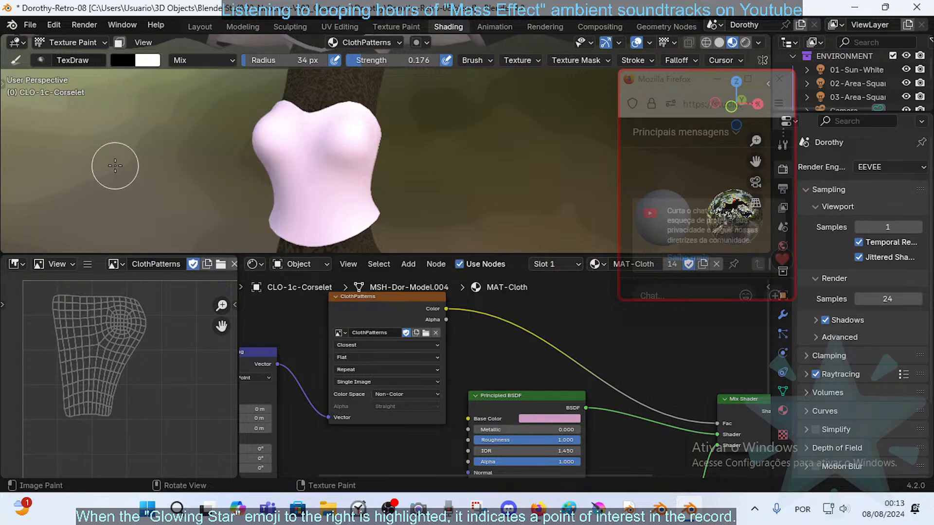
key("x")
key("x")
key("x")
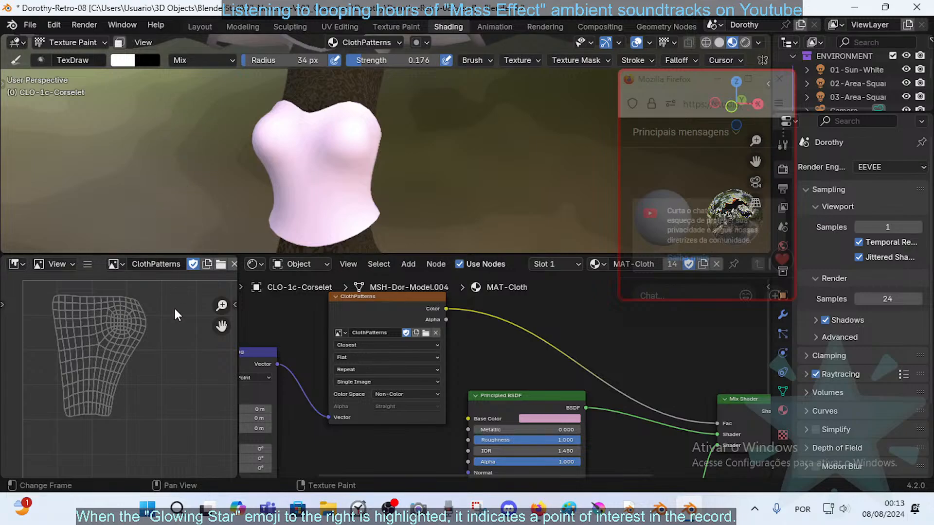
scroll(155, 315, "down", 3)
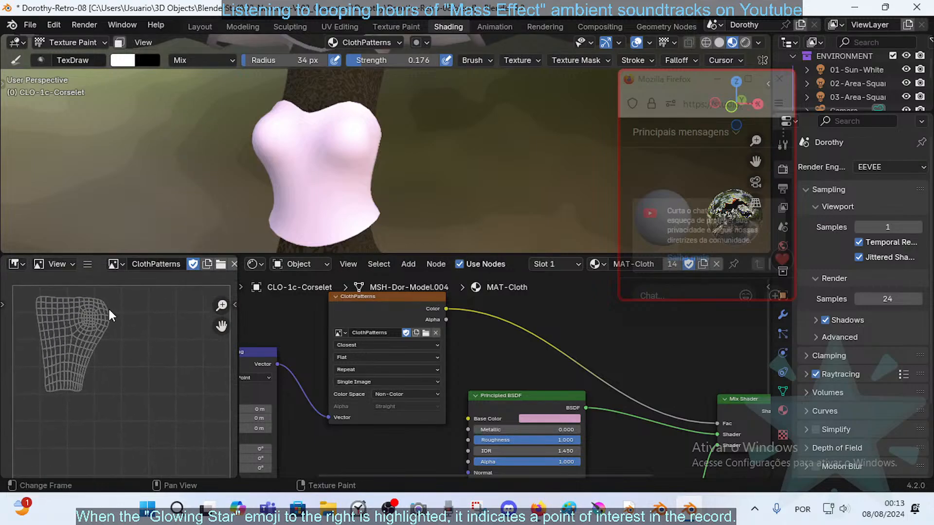
- Switch the ClothPatterns image editor from View to Paint mode and choose the Fill tool
middle_click_drag(136, 309, 94, 321)
key("t")
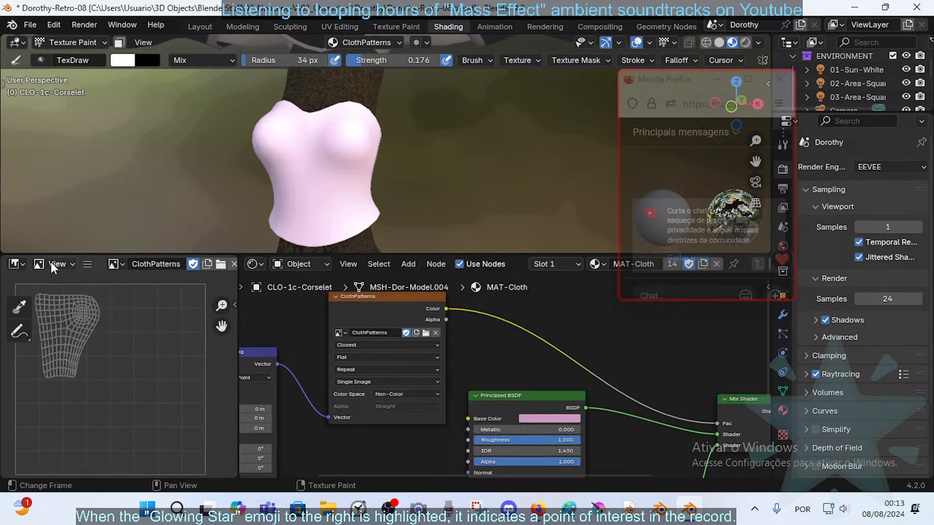
left_click(54, 263)
left_click(62, 310)
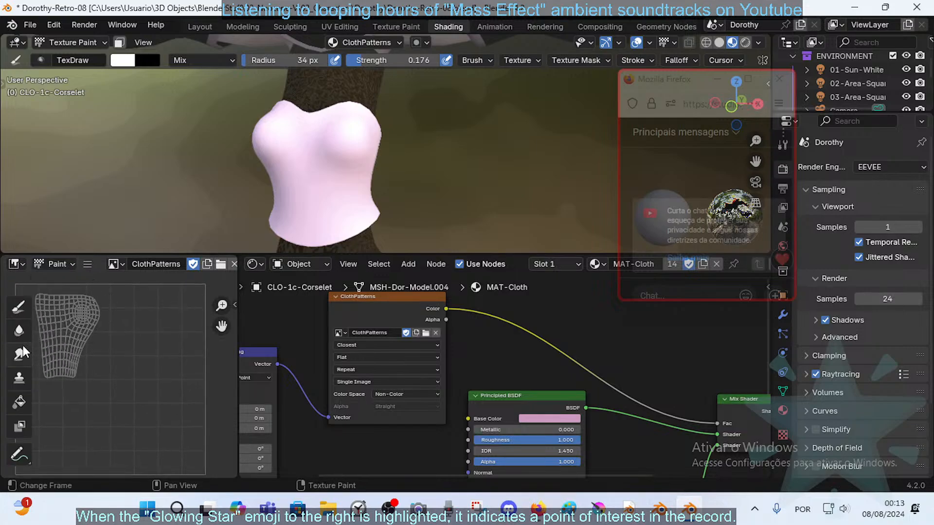
left_click(20, 403)
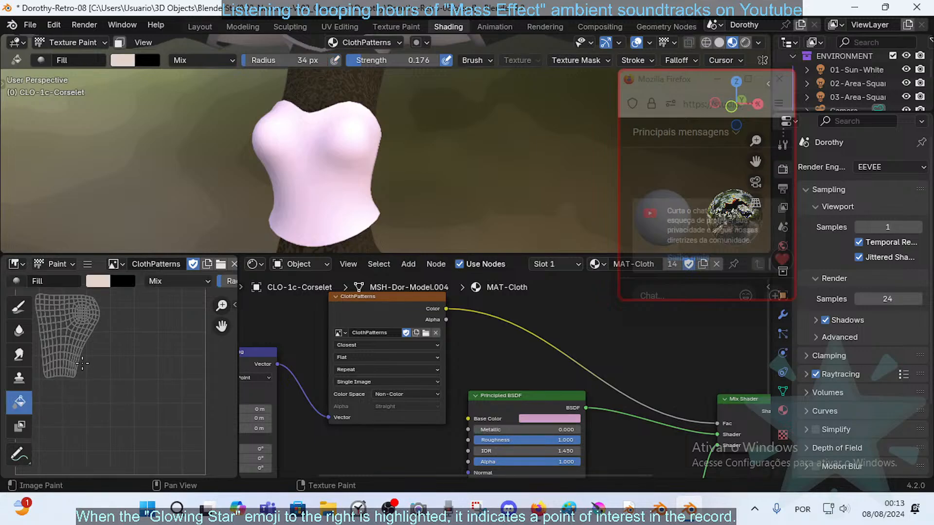
- Widen the image editor next to the node graph, keeping the corselet's whole UV area in view
scroll(121, 319, "down", 3)
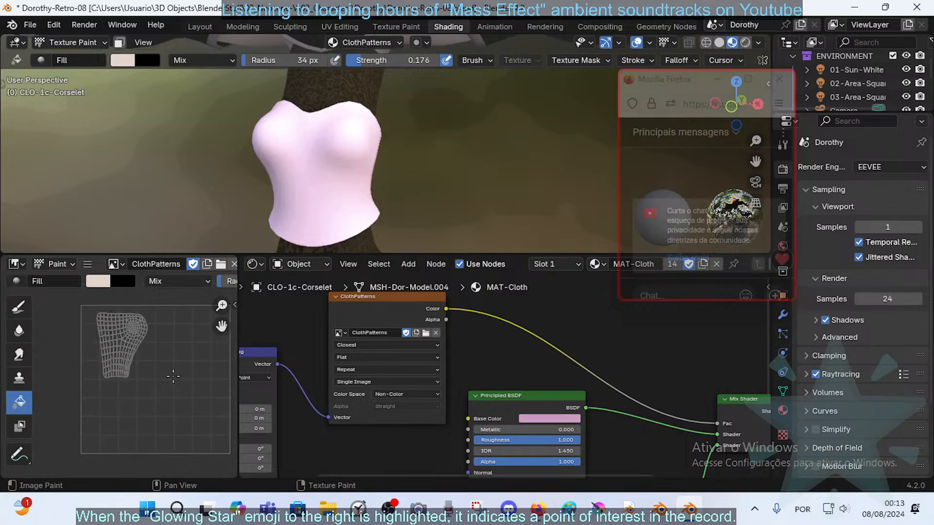
middle_click_drag(161, 327, 127, 332)
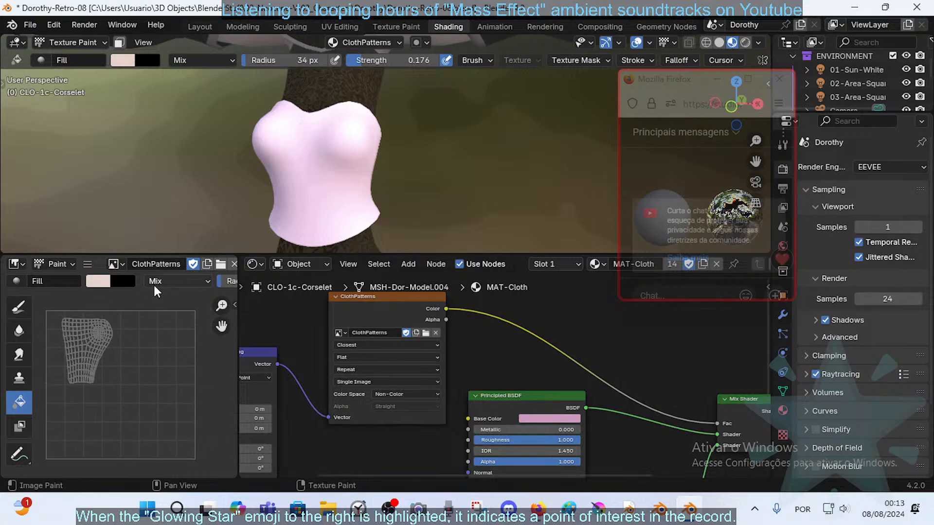
middle_click_drag(156, 300, 149, 295)
middle_click_drag(148, 296, 152, 305, "ctrl")
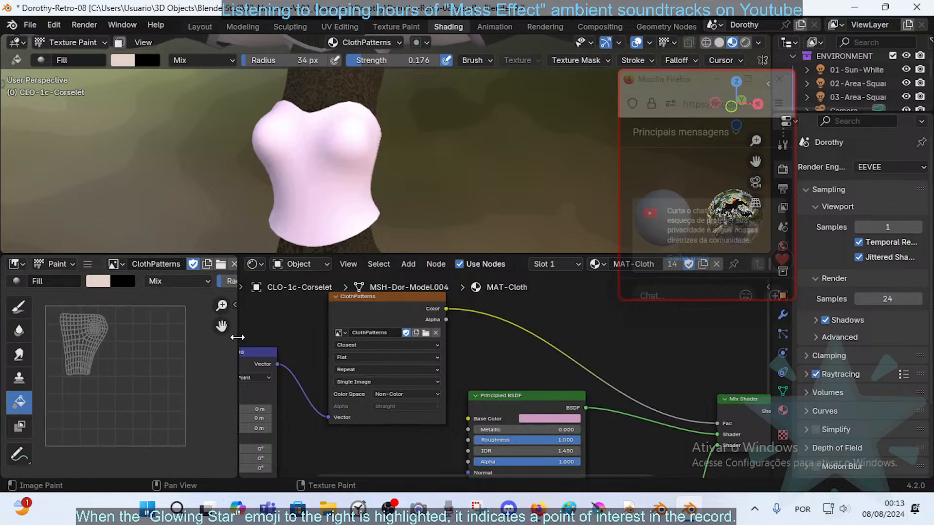
left_click_drag(237, 337, 293, 338)
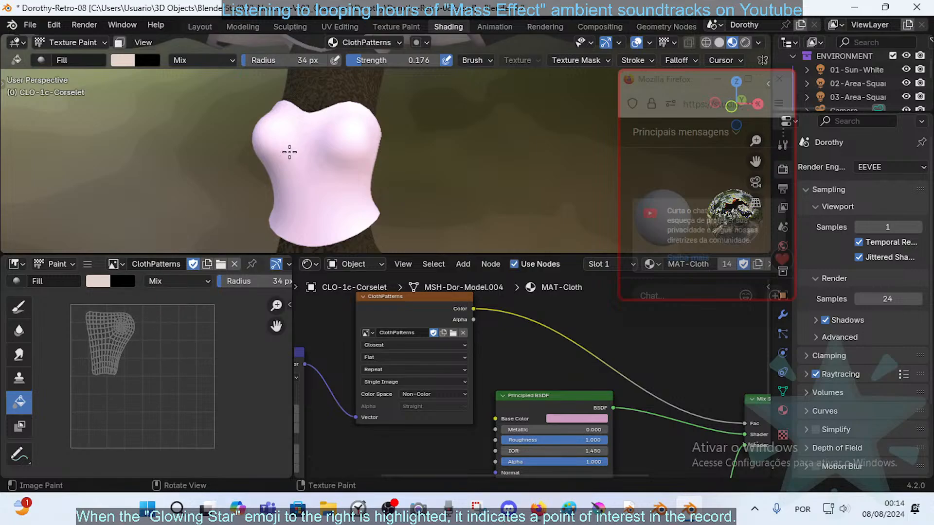
- Set the Fill brush's primary colour to white and swap the pair so black is primary
left_click(125, 61)
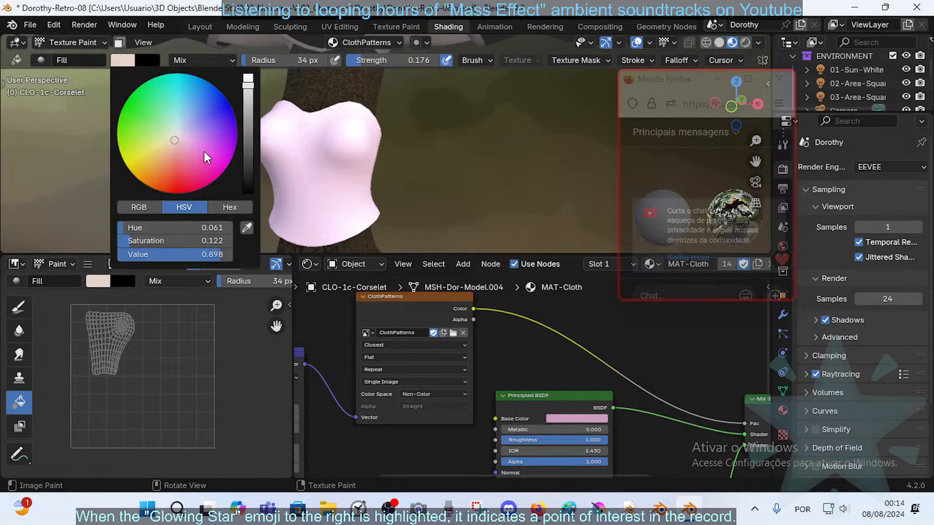
key("BackSpace")
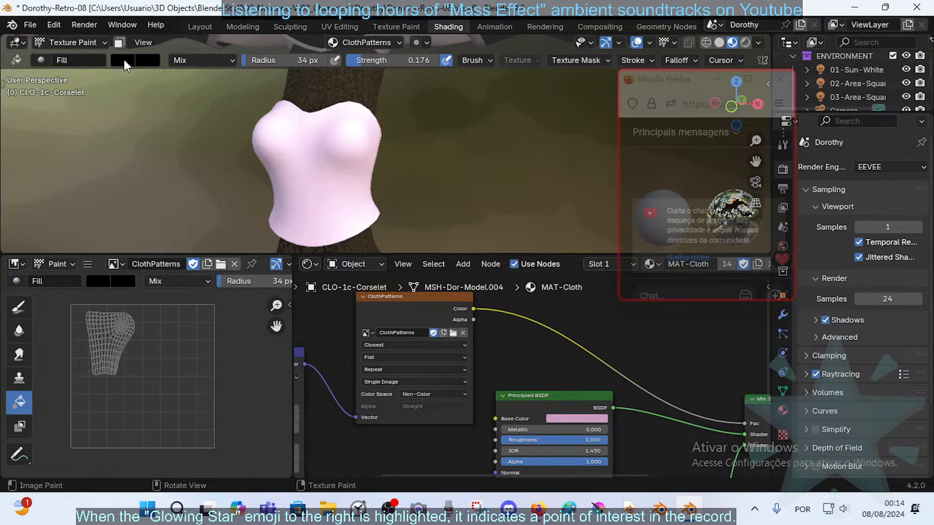
left_click(124, 60)
left_click_drag(253, 108, 247, 69)
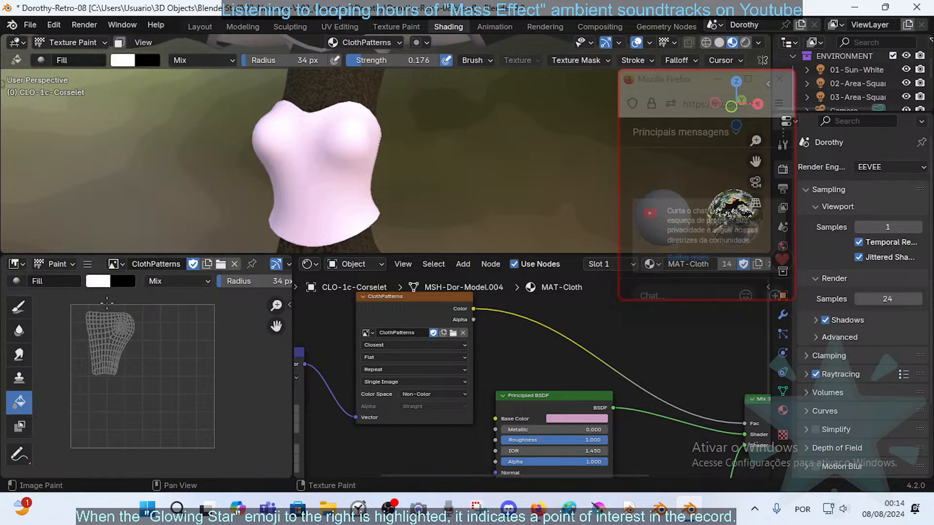
key("x")
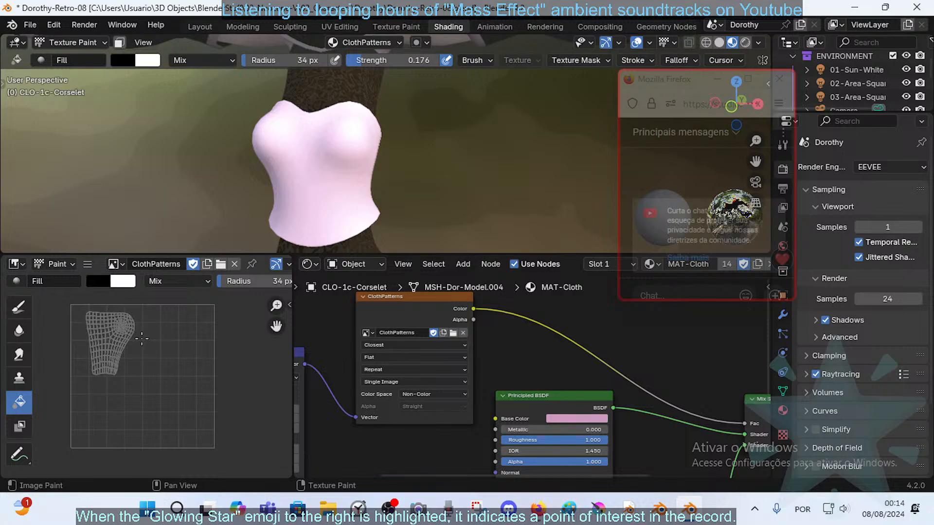
- Return to the Draw brush, set its radius to 58 px and strength to 1.000, and make black its primary colour
left_click(19, 307)
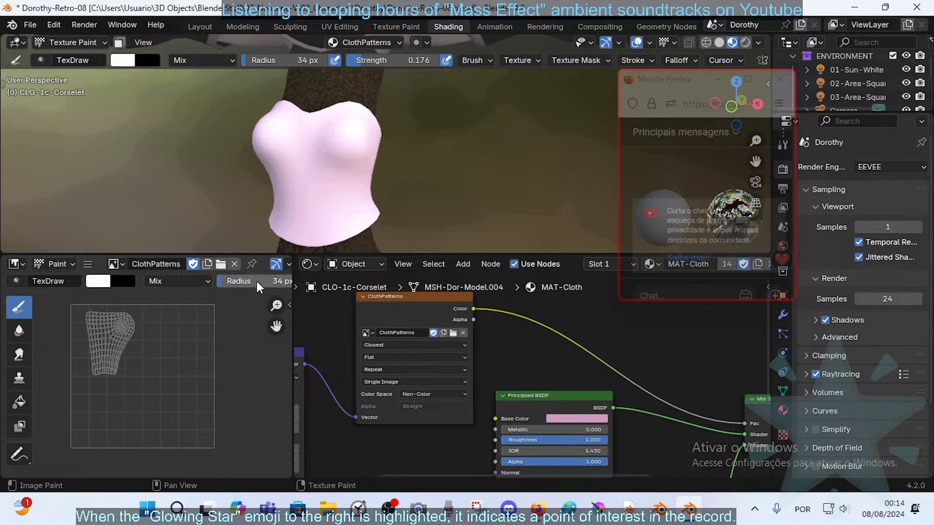
key("f")
left_click(311, 173)
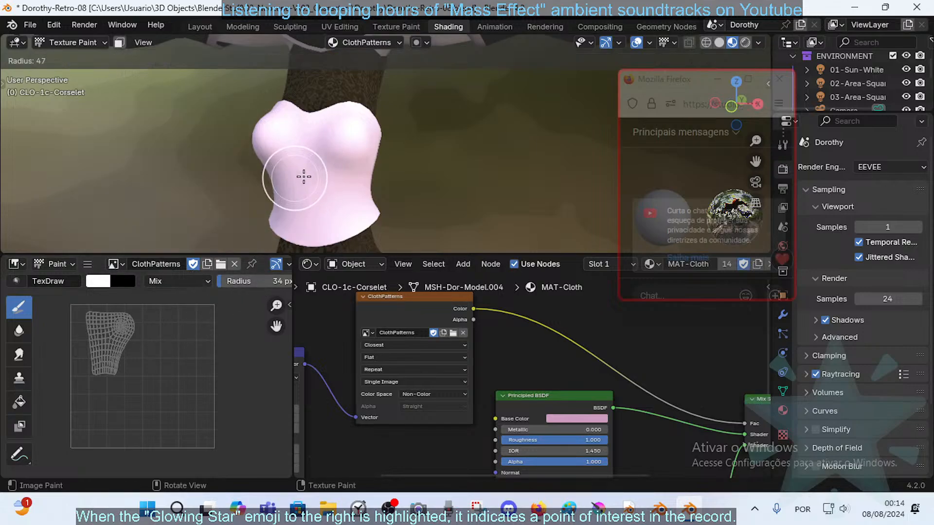
key("shift+f")
left_click(434, 151)
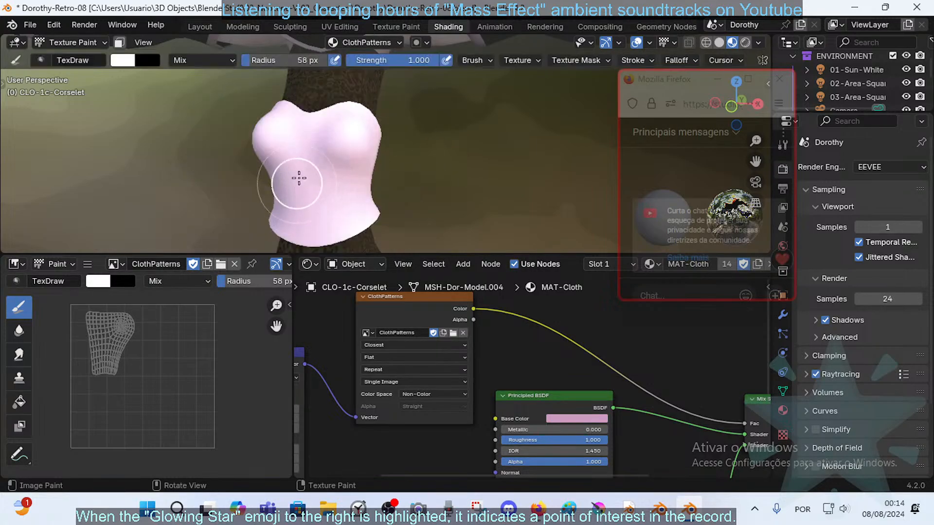
key("x")
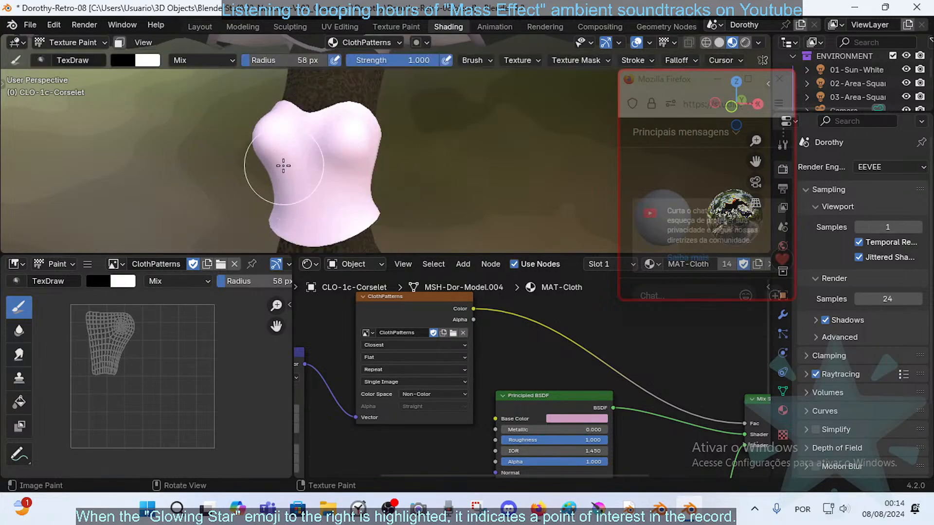
- Preview the ClothPatterns texture node on the corselet by linking its Color output directly to the material output
middle_click_drag(386, 141, 351, 160)
scroll(458, 314, "down", 2)
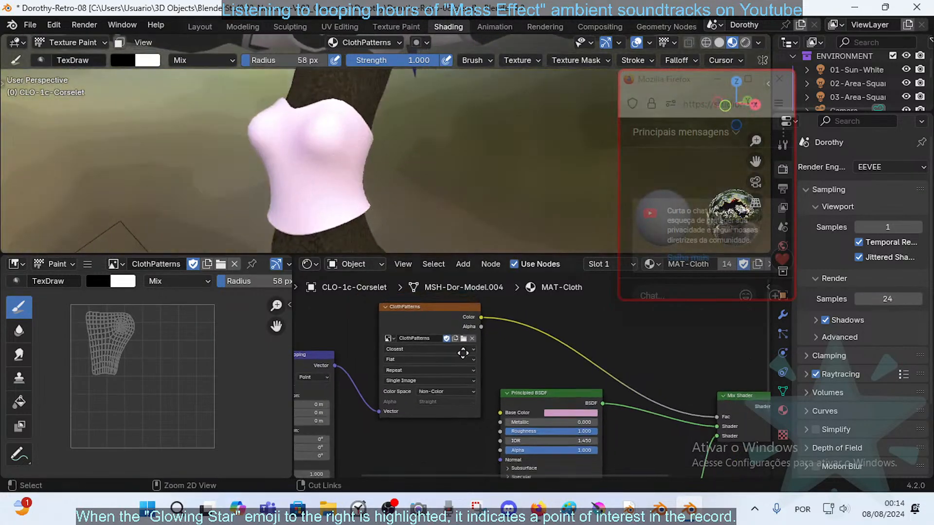
left_click(458, 314)
left_click(457, 313, "ctrl+shift")
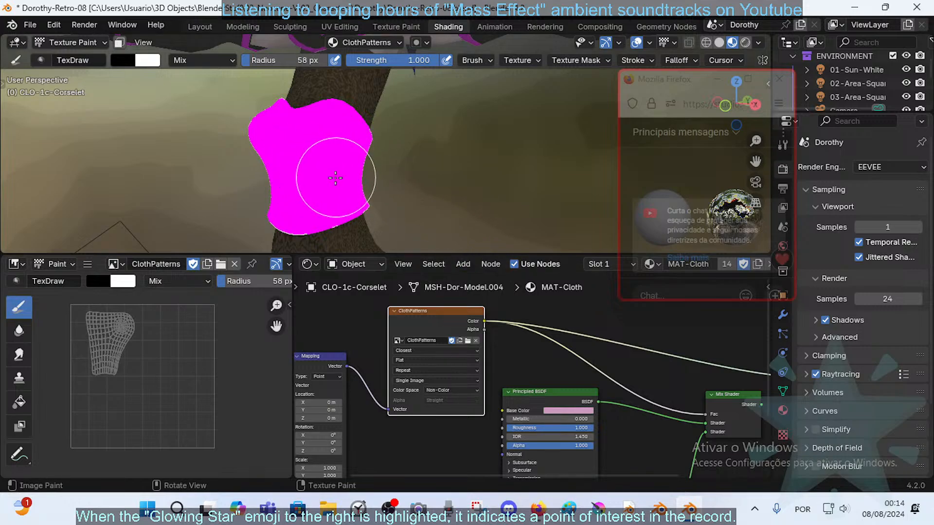
scroll(383, 358, "up", 1)
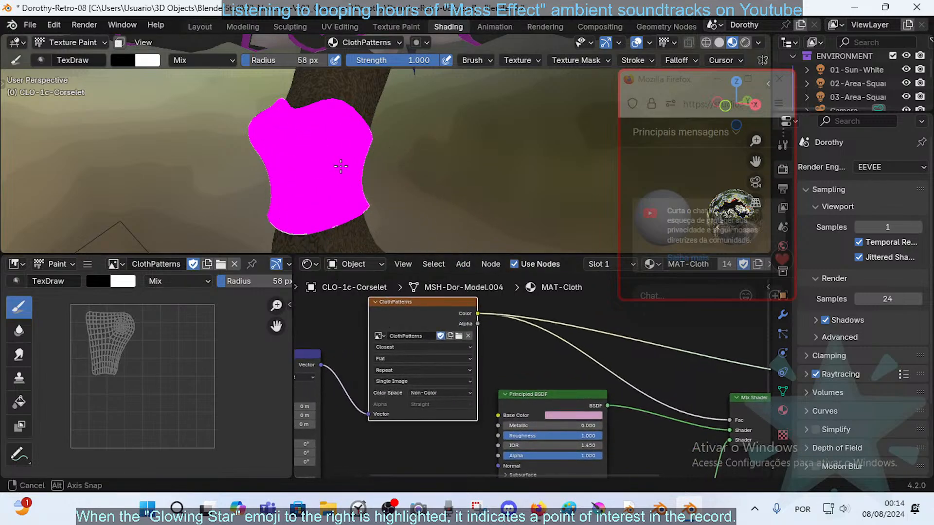
middle_click_drag(366, 168, 323, 177)
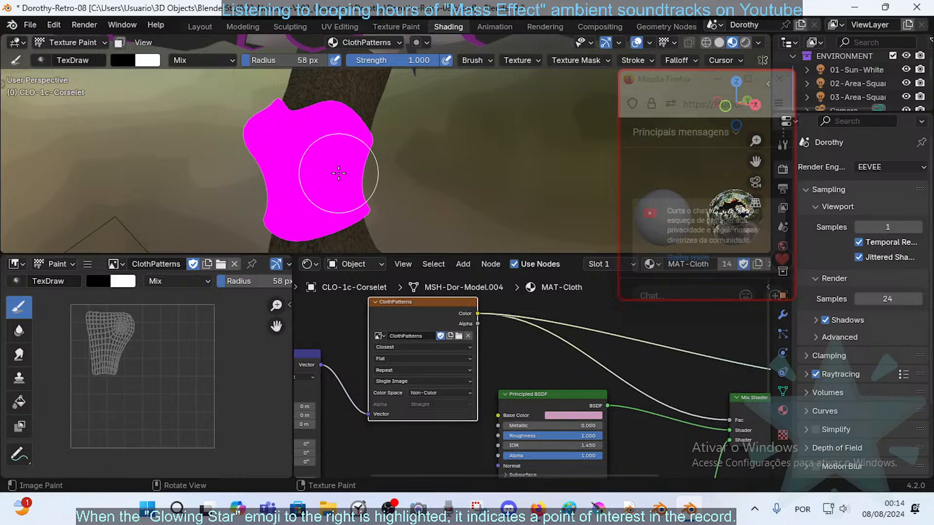
scroll(422, 343, "down", 2)
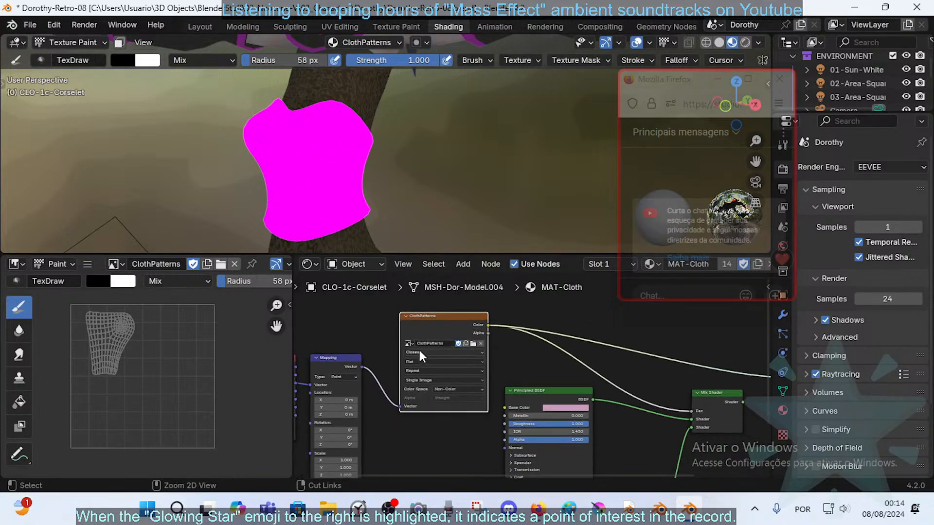
- Move the floating browser chat window and reduce its height so it clears the node editor
left_click_drag(669, 85, 636, 66)
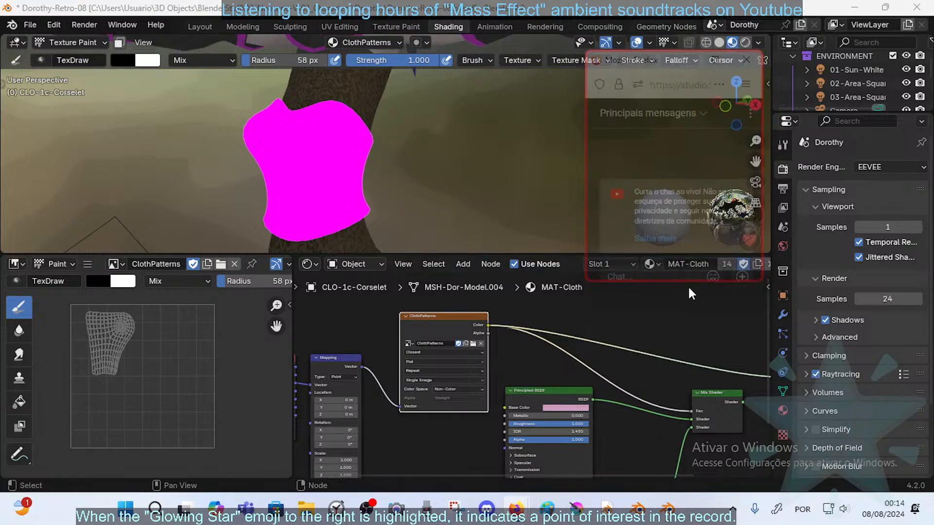
left_click_drag(688, 281, 689, 214)
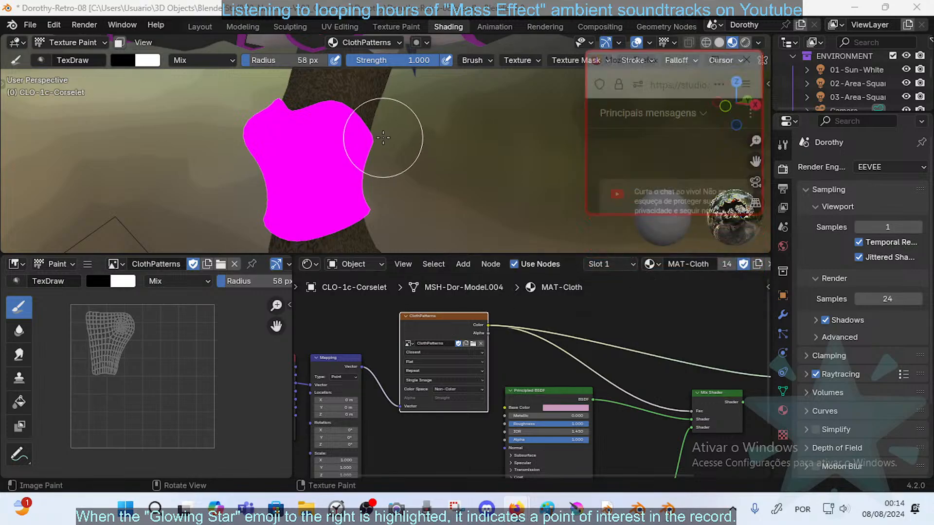
right_click(417, 156)
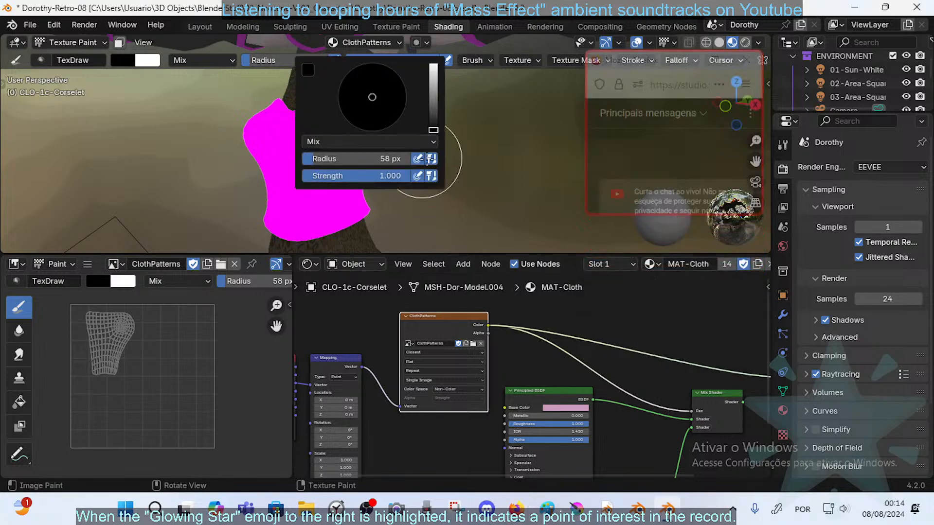
- Switch the corselet from Texture Paint back to Object Mode
scroll(510, 359, "down", 3)
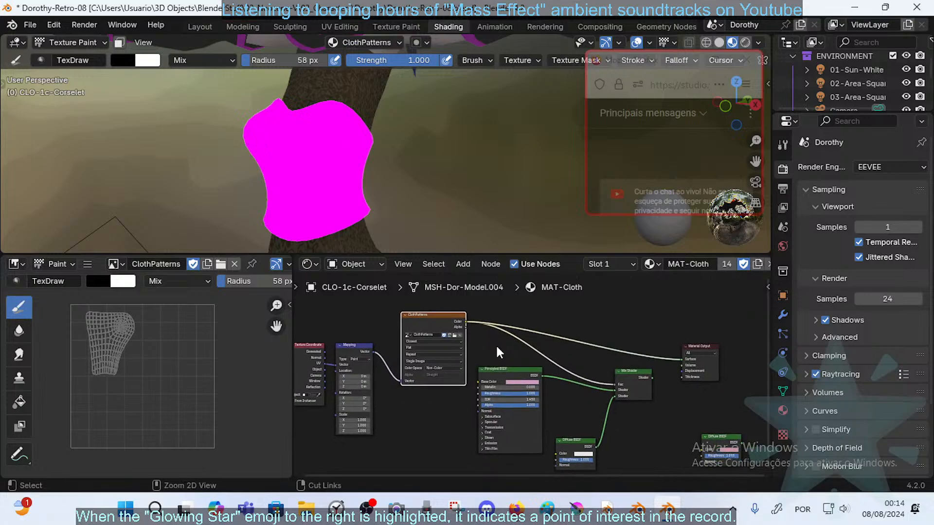
key("ctrl+Tab")
left_click(323, 162)
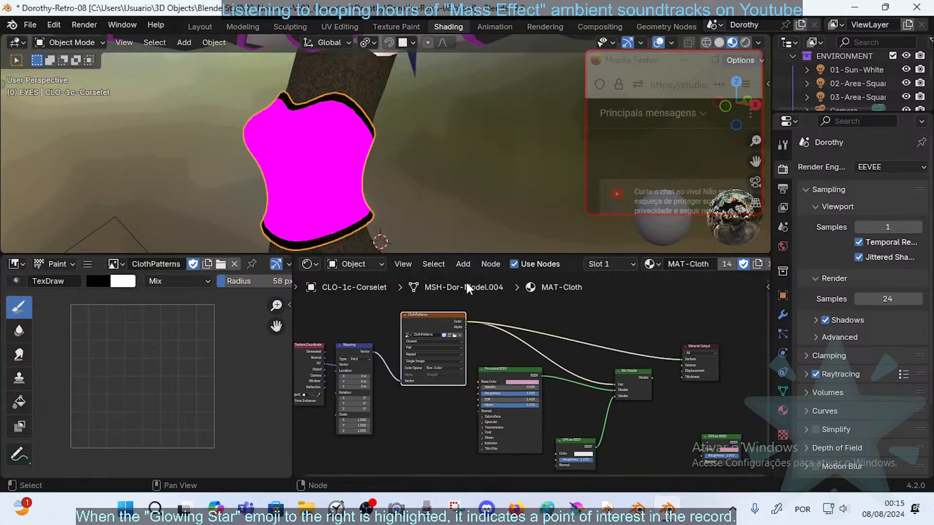
- Set the ClothPatterns texture node's color space to sRGB and shift the node slightly in the graph
left_click_drag(435, 314, 436, 314)
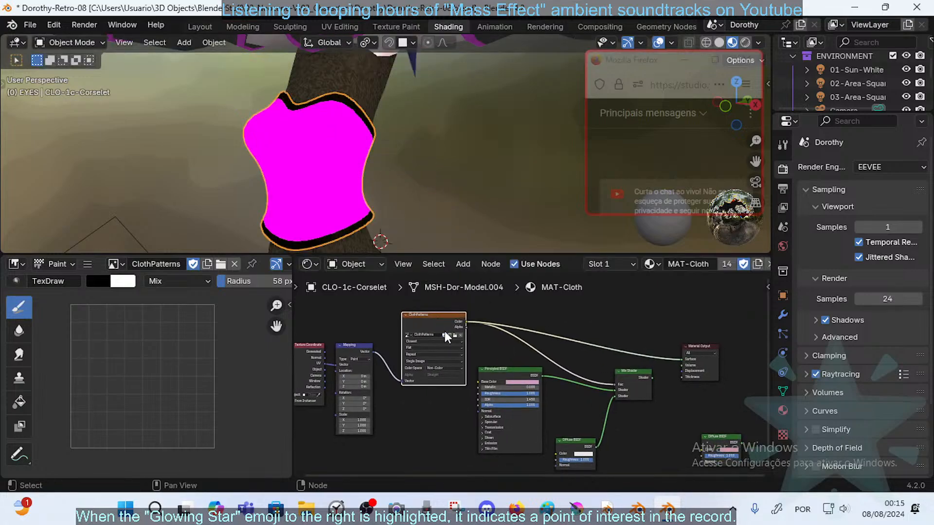
scroll(422, 398, "up", 2)
left_click(414, 363)
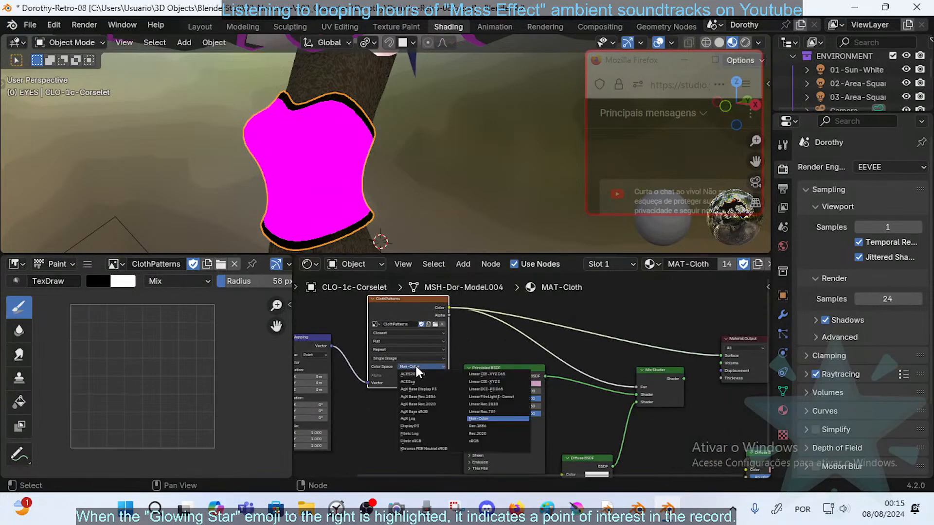
left_click(477, 441)
scroll(409, 350, "down", 2)
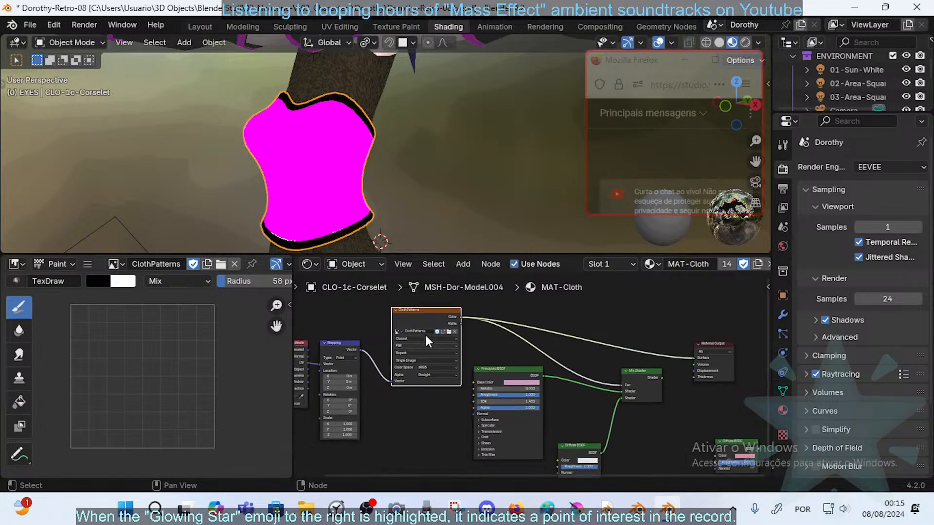
left_click_drag(428, 312, 432, 306)
scroll(430, 344, "up", 2)
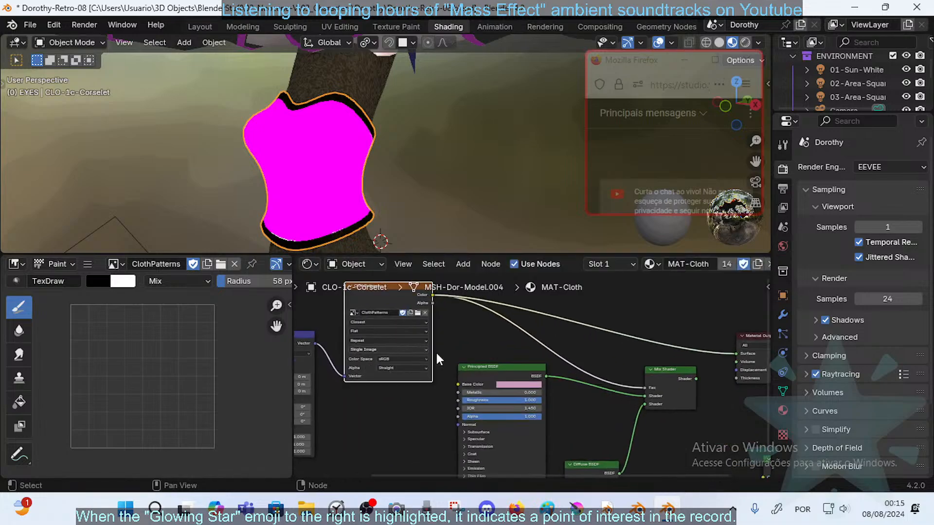
scroll(411, 316, "up", 2)
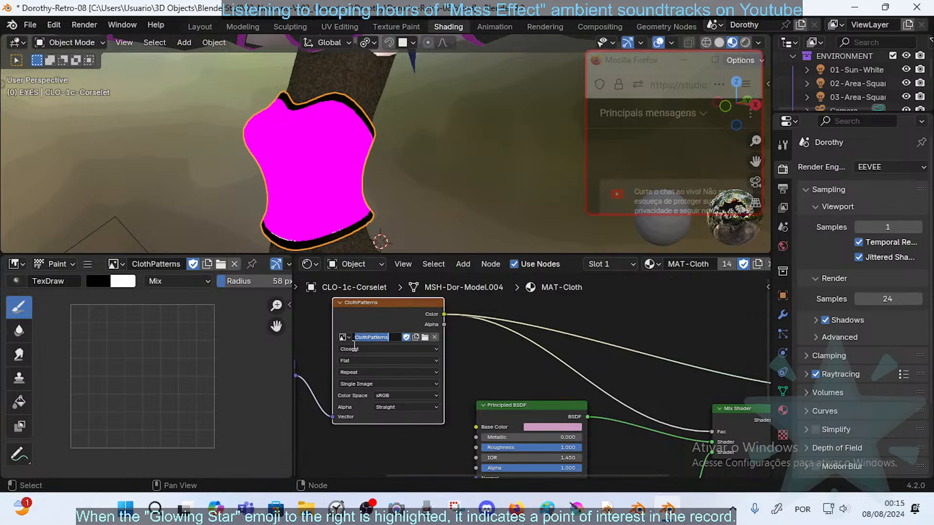
- Reselect ClothPatterns as the image shown in the image editor
left_click(117, 265)
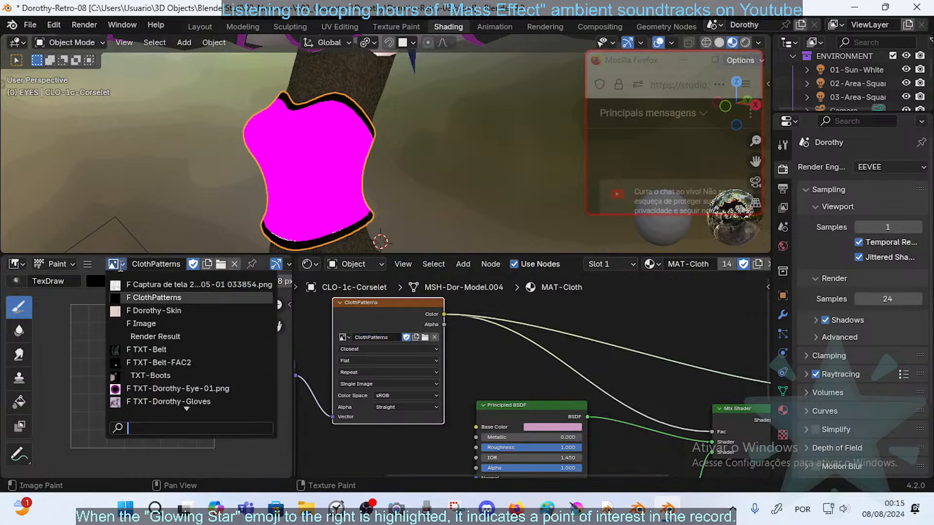
left_click(149, 298)
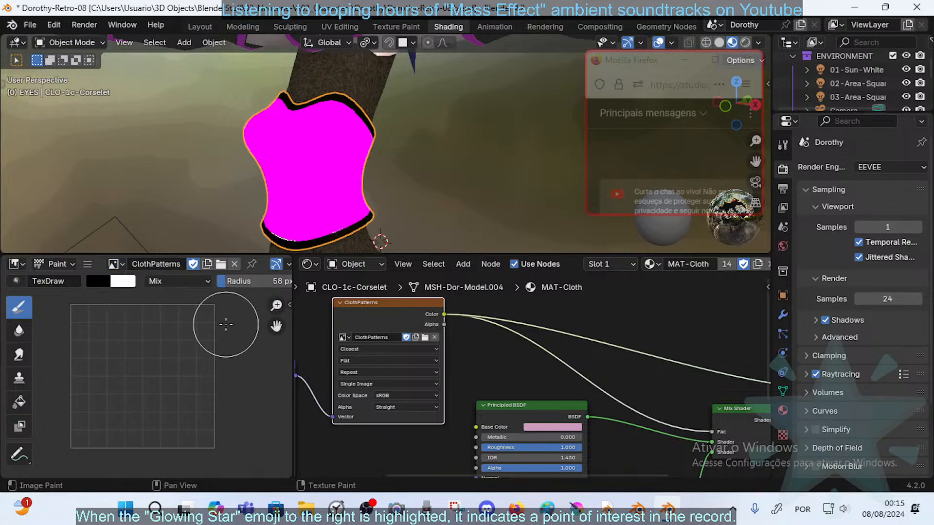
scroll(165, 280, "down", 2)
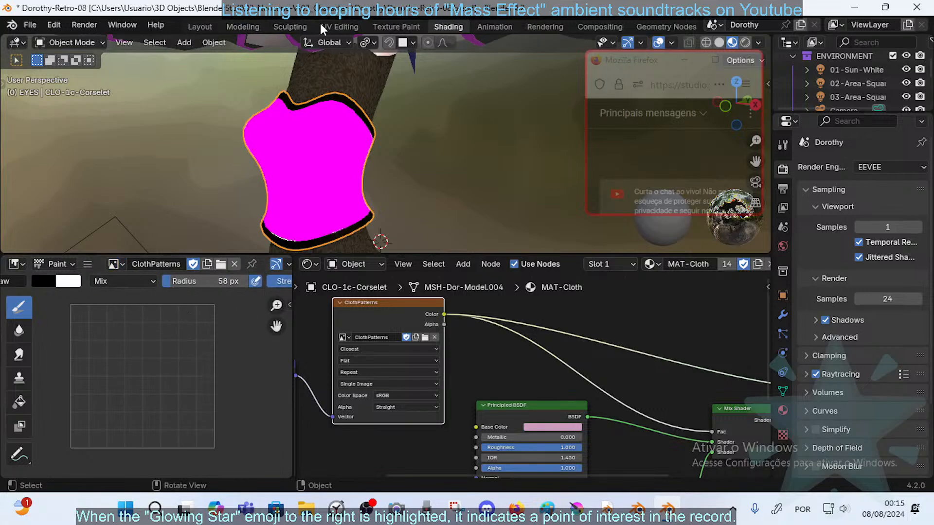
- Open the Layout workspace, get a close view of Dorothy's corselet and turn off the wireframe display
left_click(202, 26)
scroll(359, 267, "up", 4)
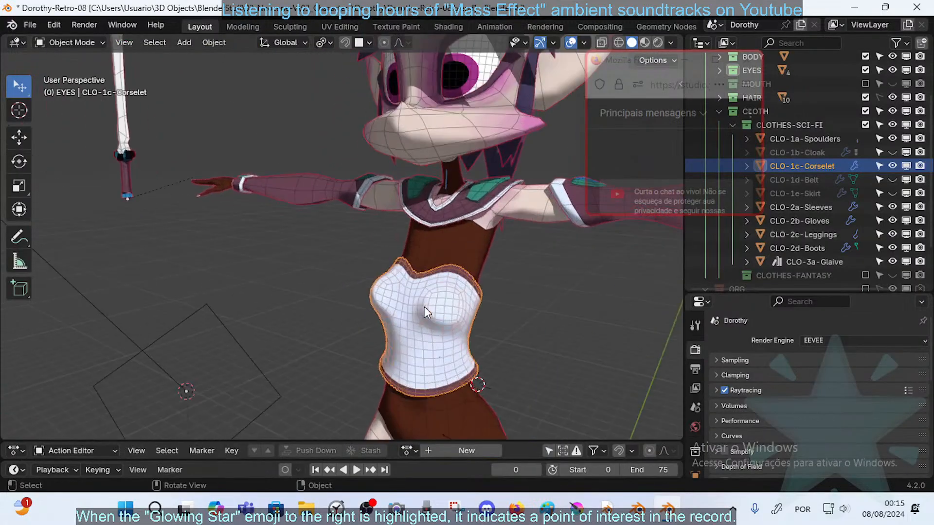
middle_click_drag(424, 306, 385, 280, "shift")
key("shift+z")
scroll(416, 297, "up", 2)
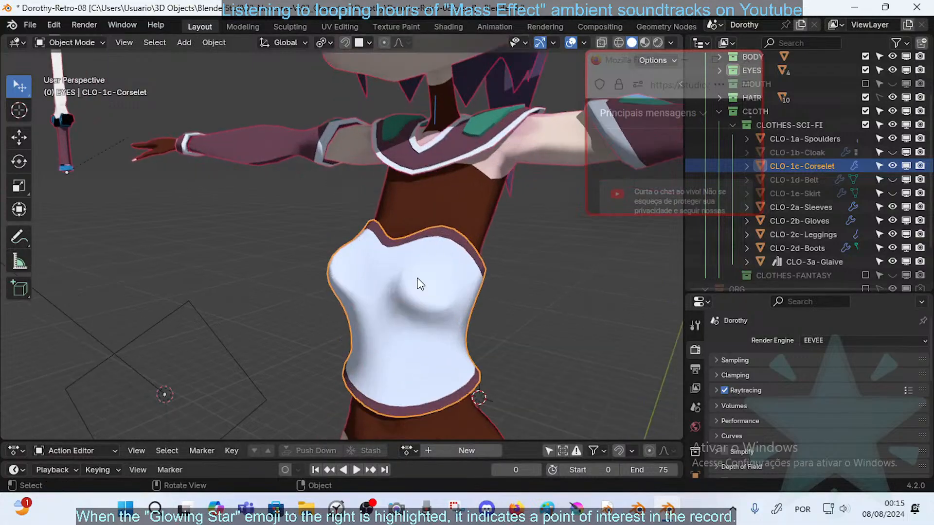
- Check the corselet in Edit Mode and in Texture Paint mode, ending back in Object Mode
left_click(417, 284)
scroll(417, 284, "down", 4)
left_click(413, 260)
key("Tab")
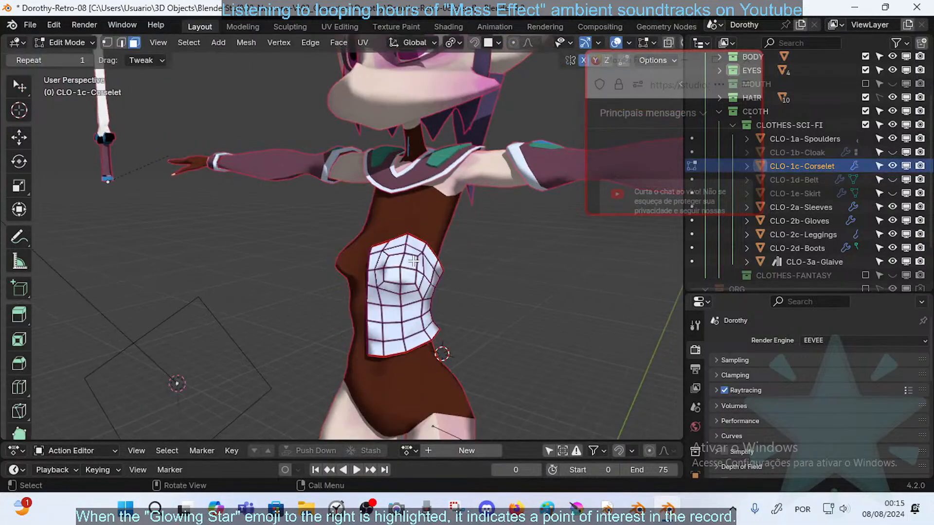
key("Tab")
key("ctrl+Tab")
key("t")
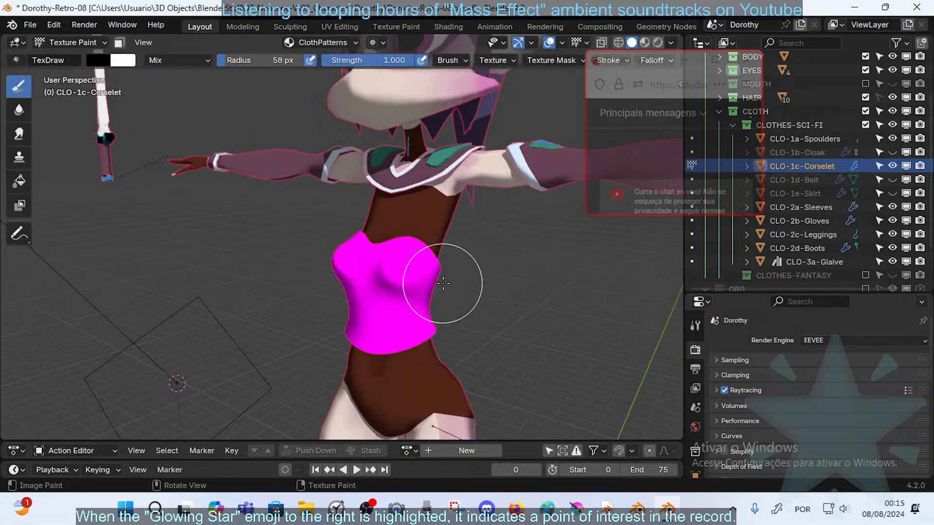
key("1")
key("1")
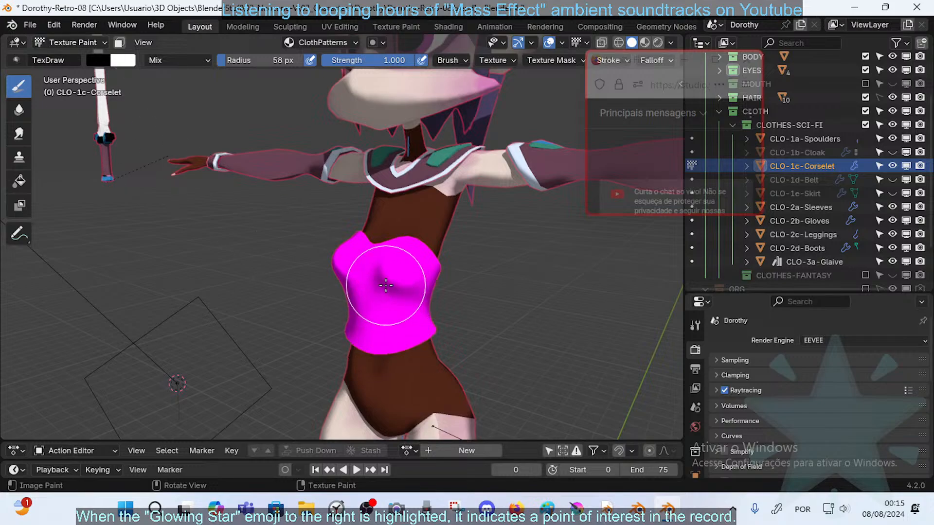
key("ctrl+Tab")
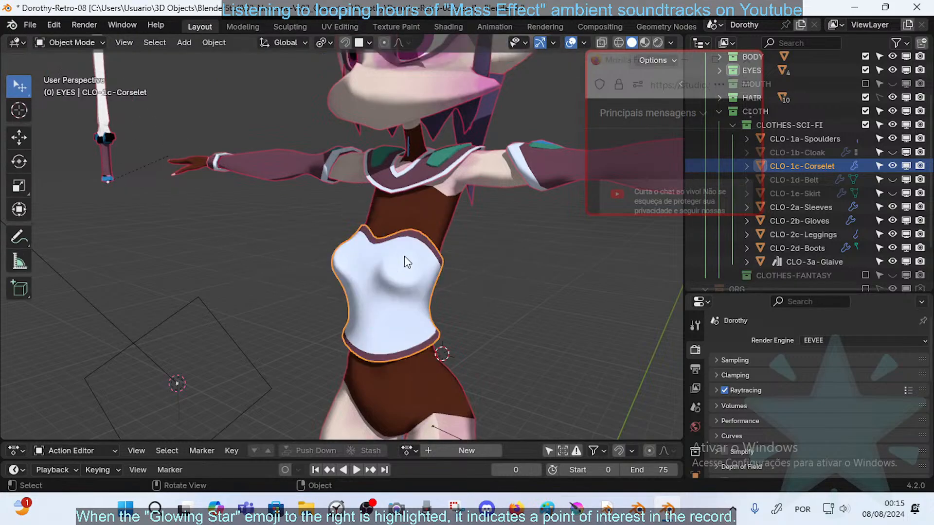
- Show the viewport in Material Preview shading and open the corselet's material properties
middle_click_drag(404, 256, 385, 251)
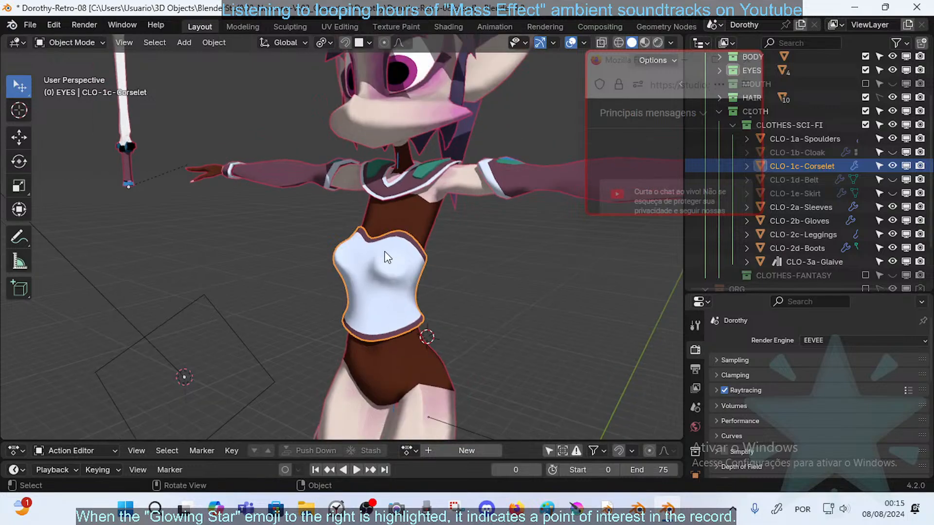
left_click(645, 43)
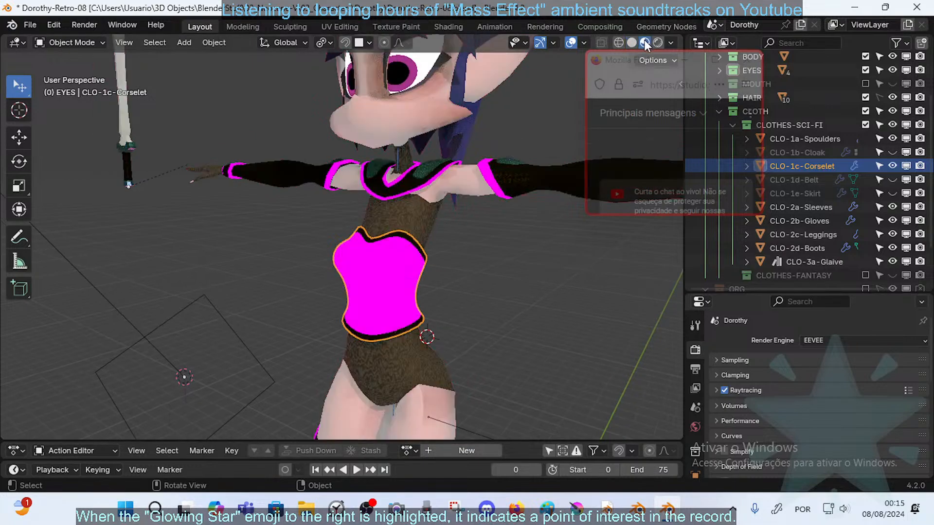
middle_click_drag(295, 276, 371, 286)
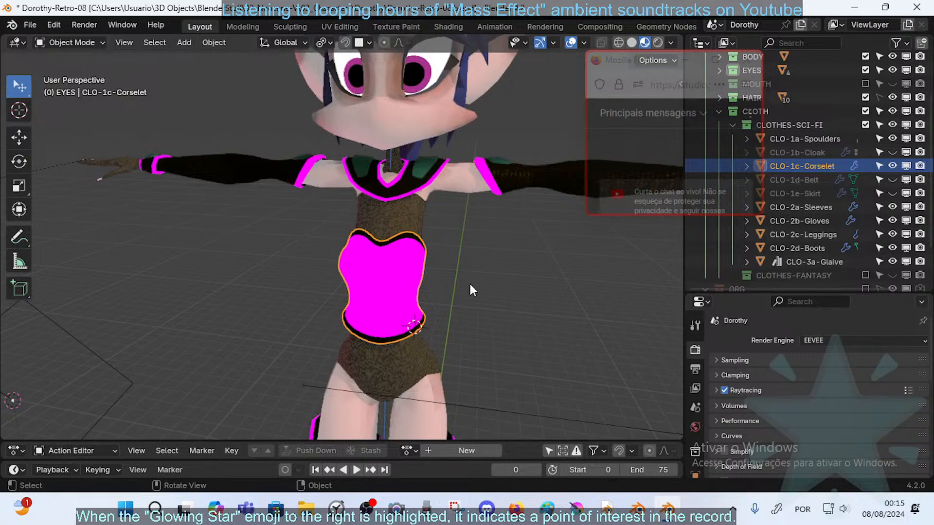
scroll(692, 420, "down", 3)
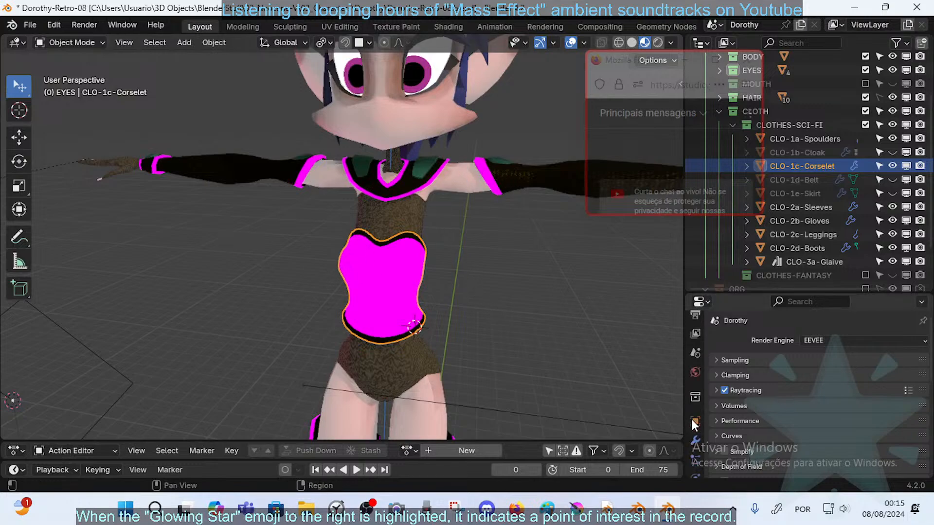
scroll(691, 420, "down", 3)
left_click(696, 439)
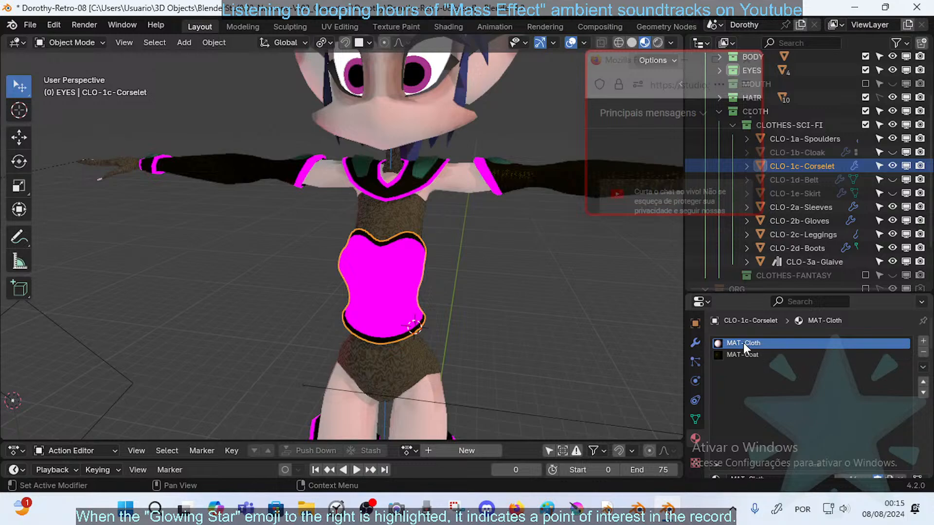
- Split the 3D viewport vertically and turn one of the two areas into a Shader Editor for MAT-Cloth
left_click(224, 43)
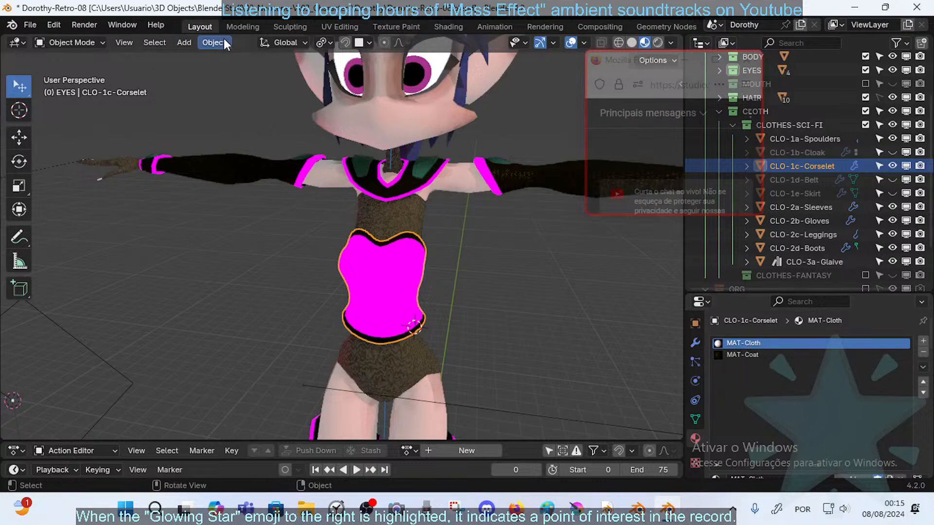
right_click(237, 33)
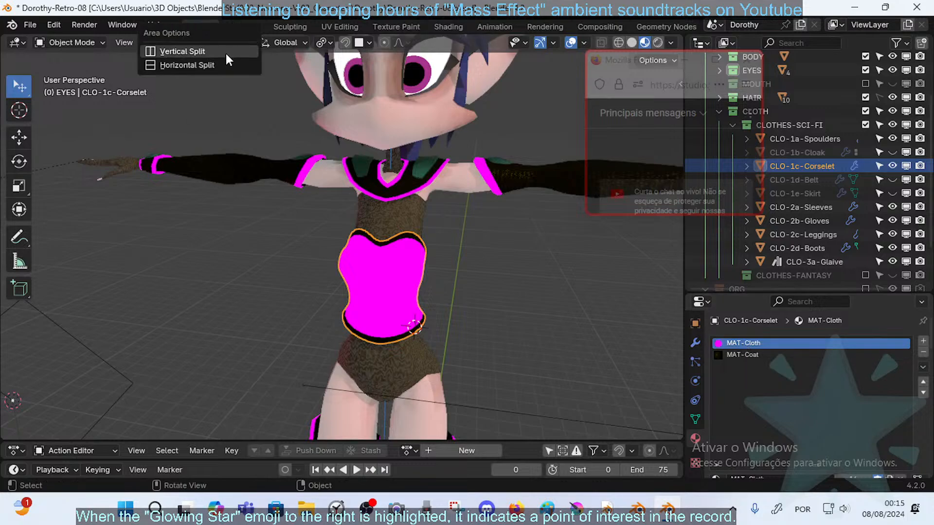
left_click(226, 54)
left_click(318, 85)
middle_click_drag(215, 200, 174, 201)
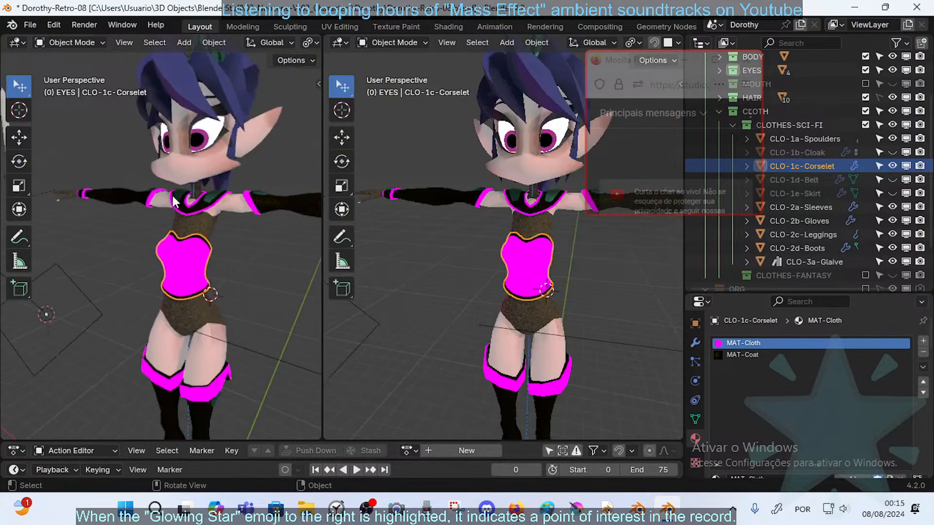
scroll(250, 45, "down", 5)
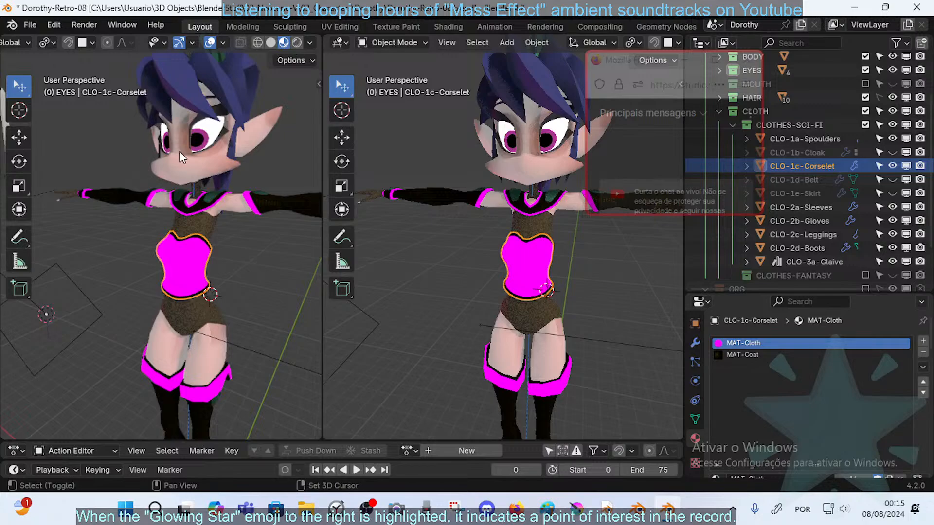
key("shift+F3")
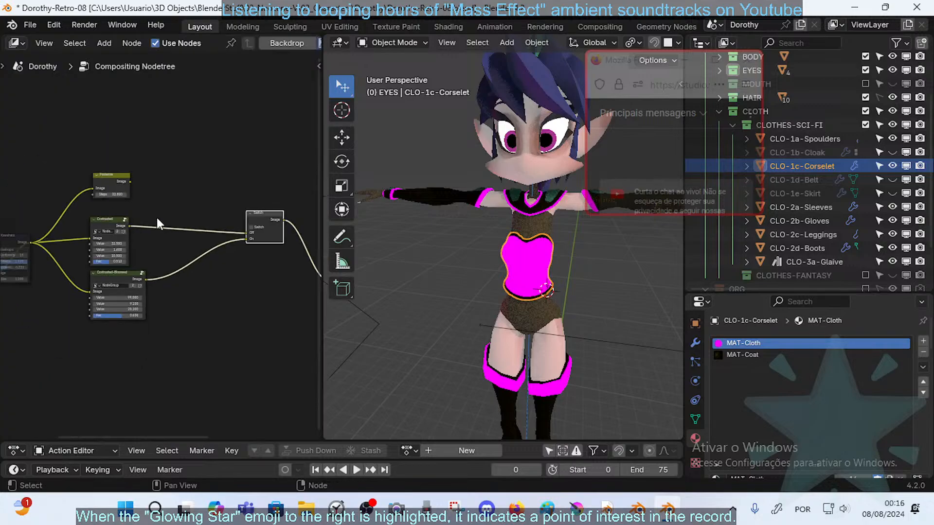
key("shift+F3")
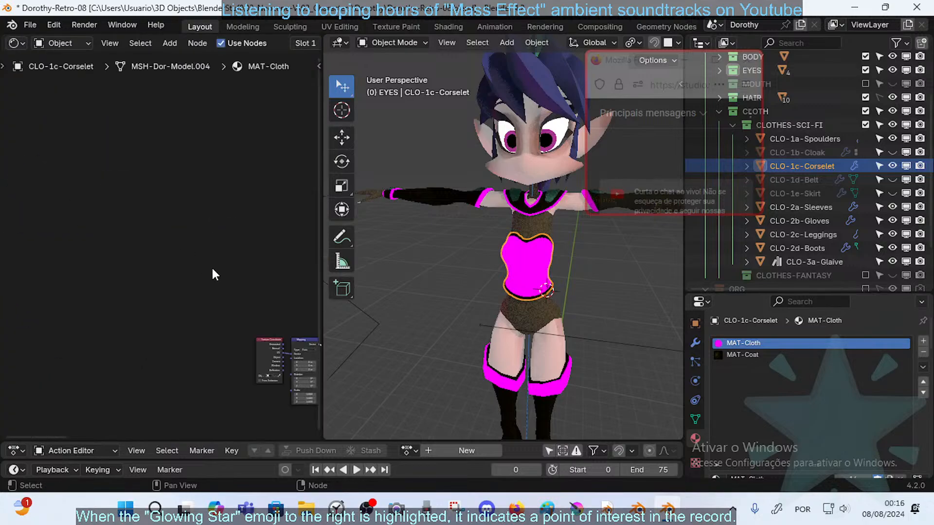
- Move the Mix Shader node slightly closer to the Principled BSDF in the MAT-Cloth graph and select the ClothPatterns texture node
middle_click_drag(317, 306, 138, 253)
scroll(187, 258, "up", 4)
scroll(185, 282, "up", 3)
middle_click_drag(193, 272, 98, 240)
middle_click_drag(158, 257, 229, 267)
middle_click_drag(167, 258, 141, 251)
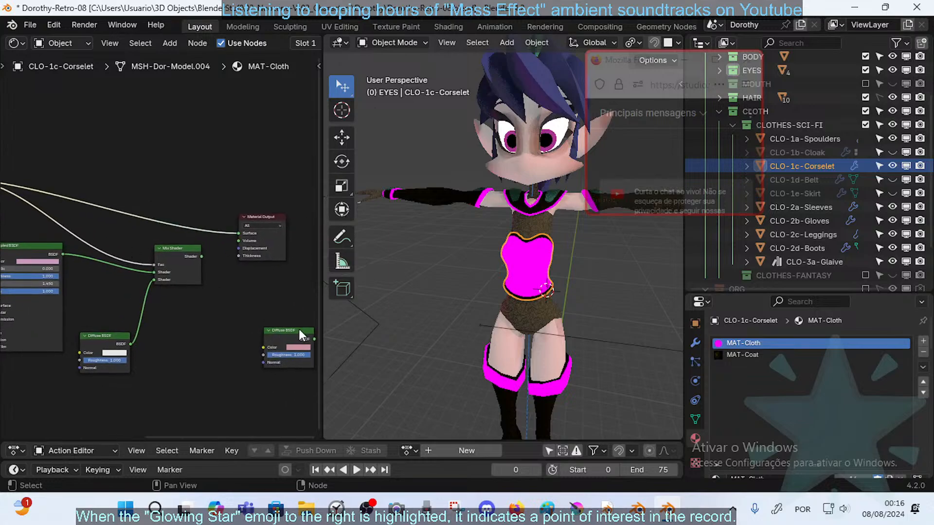
left_click(291, 330)
middle_click_drag(173, 302, 222, 308, "shift")
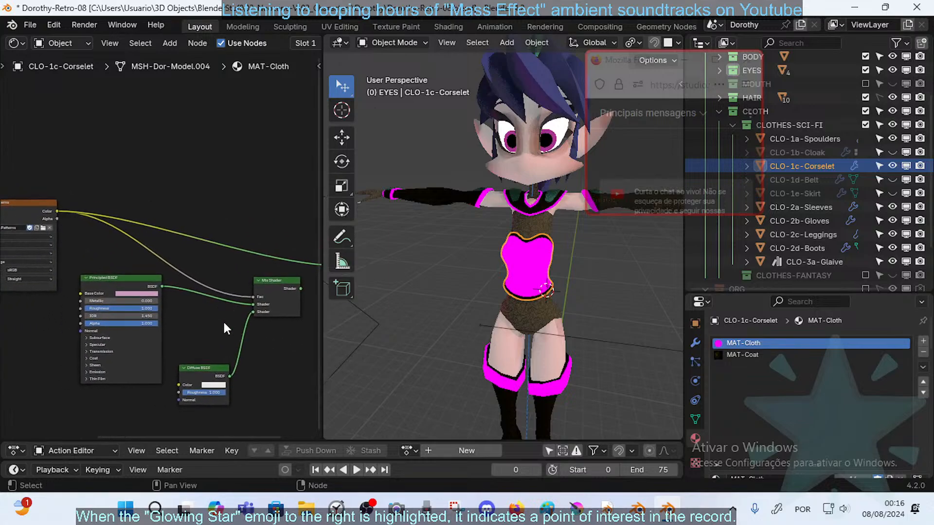
left_click_drag(284, 279, 253, 282)
middle_click_drag(90, 237, 188, 267)
left_click(127, 232)
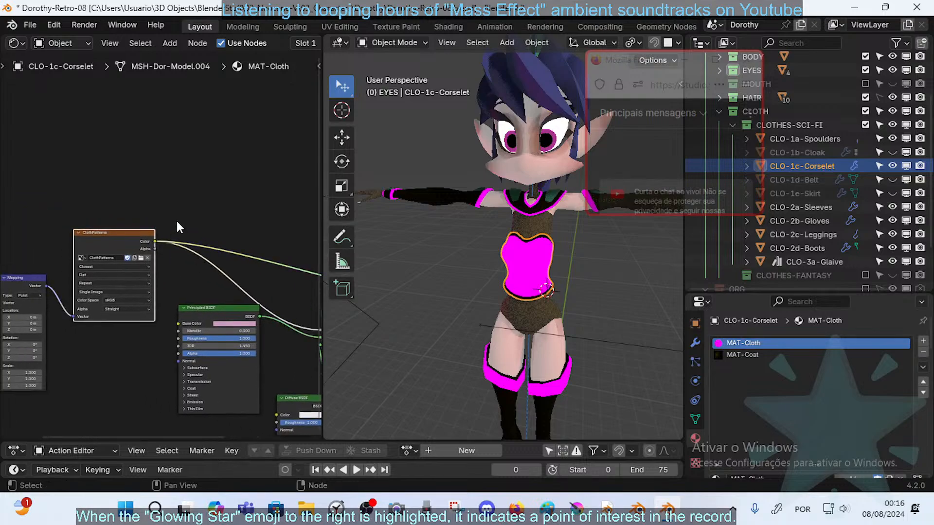
- Add an Image Texture node above the shader nodes and preview it by linking its Color output to the Material Output
middle_click_drag(219, 182, 166, 191)
left_click(167, 192)
key("shift+a")
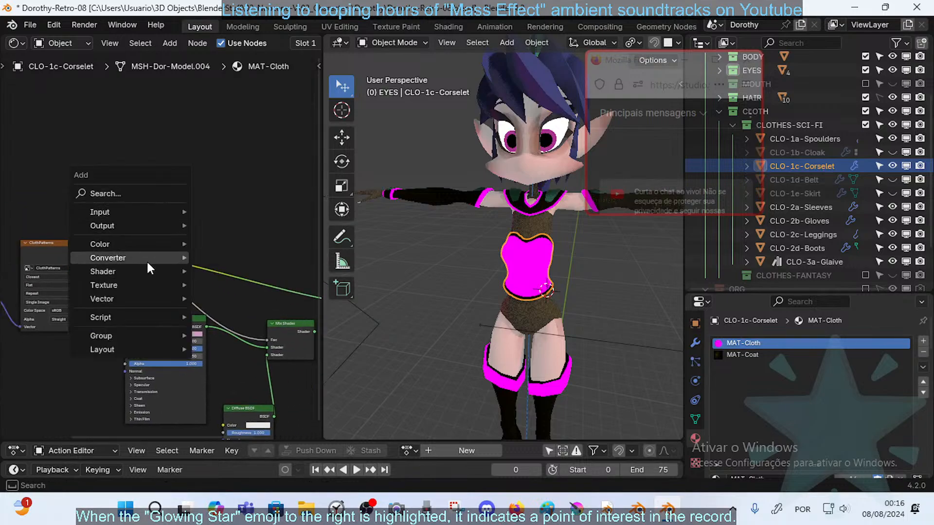
mouse_move(145, 283)
left_click(241, 188)
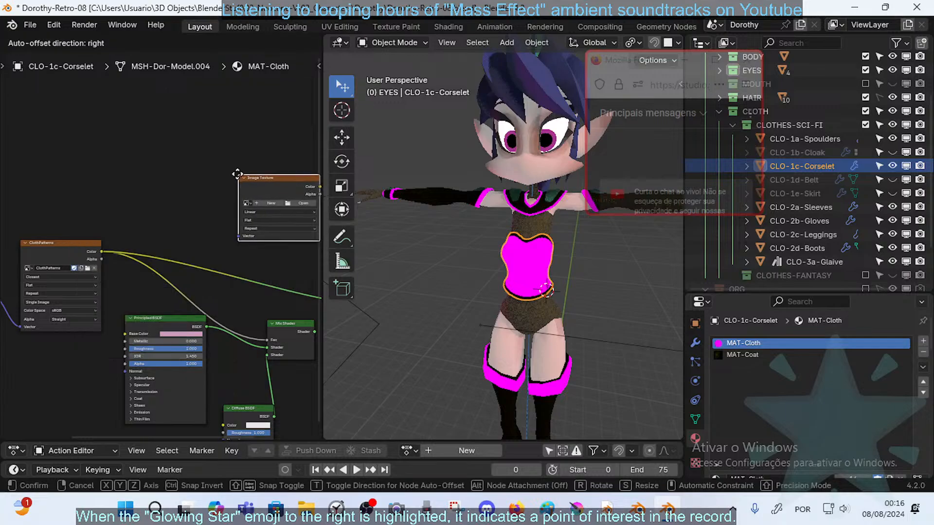
left_click(219, 173)
middle_click_drag(85, 260, 129, 260)
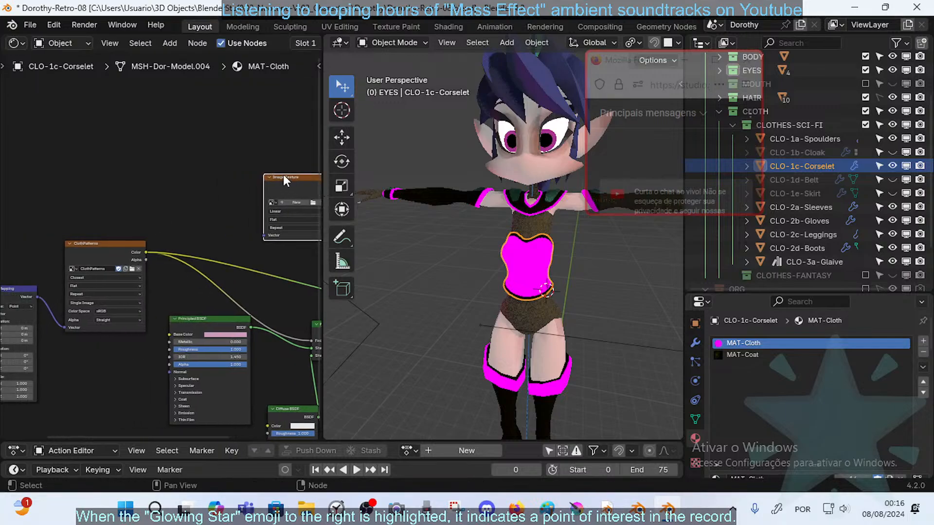
left_click(283, 176, "ctrl+shift")
middle_click_drag(273, 188, 202, 225)
scroll(200, 224, "up", 2)
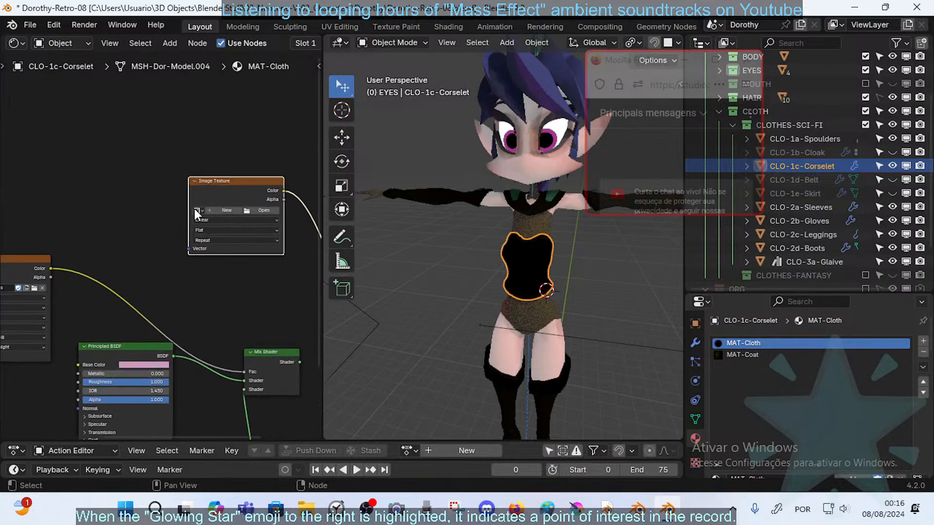
- Assign the ClothPatterns image to the new Image Texture node and look through its image source options
left_click(195, 210)
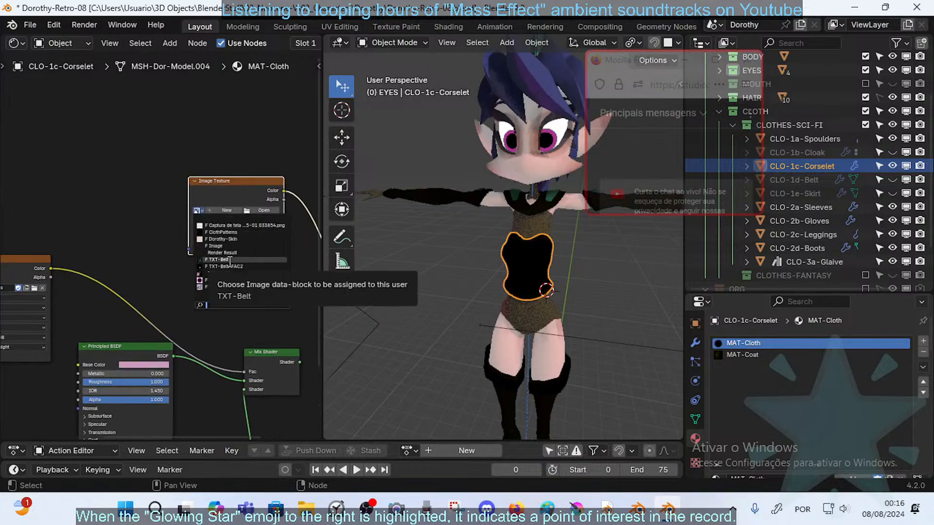
left_click(230, 233)
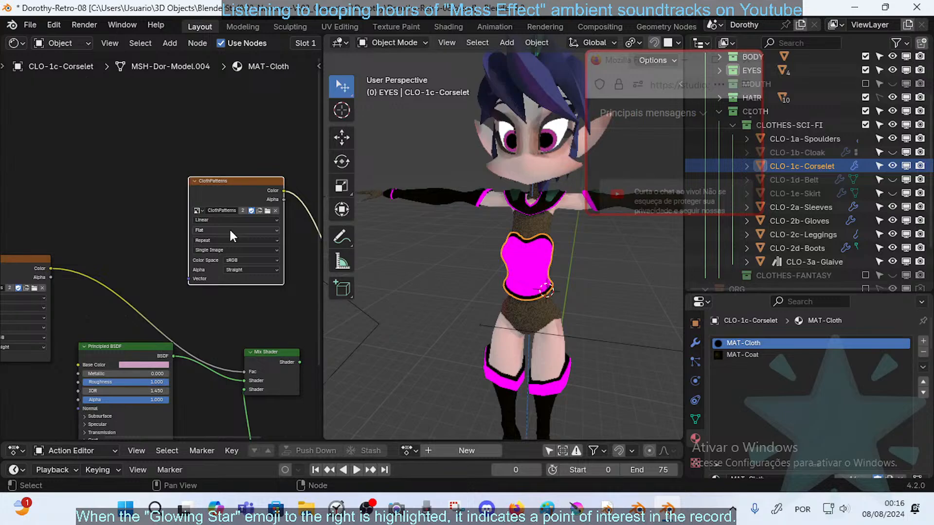
middle_click_drag(224, 229, 203, 240)
scroll(196, 237, "up", 1)
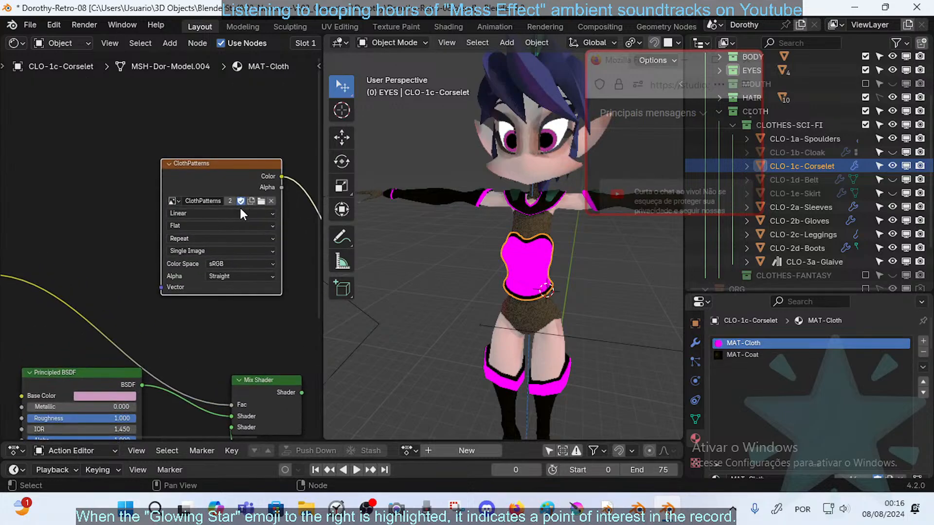
left_click(217, 252)
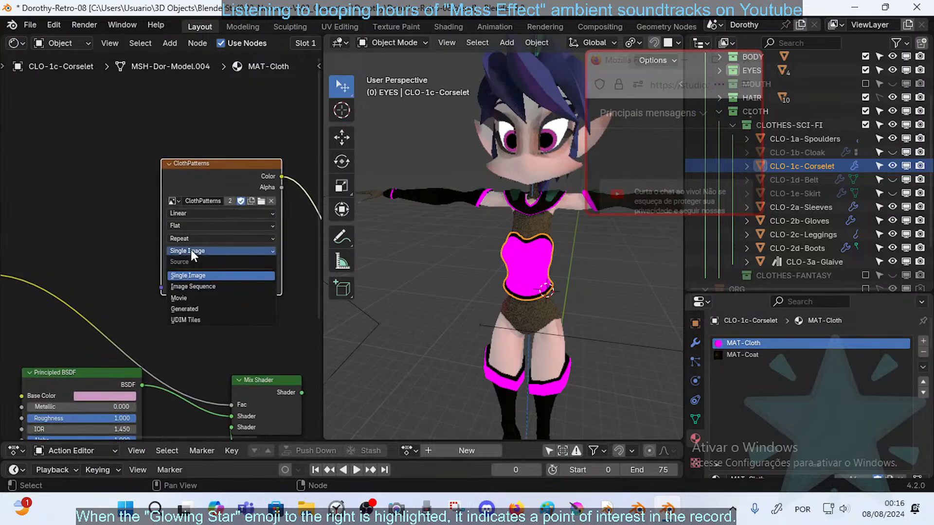
left_click(191, 250)
scroll(178, 264, "down", 2)
scroll(176, 266, "up", 2)
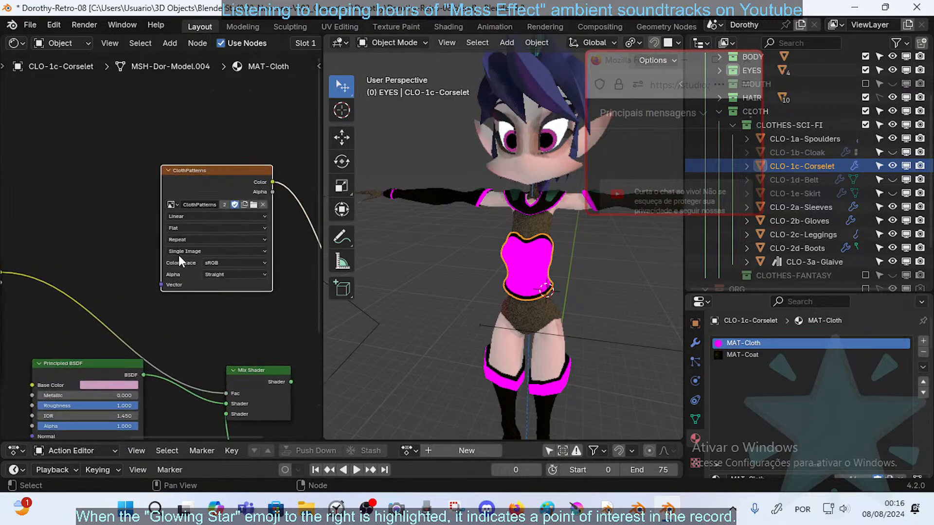
- Unlink the ClothPatterns image from the new texture node and look through the node's projection and extension options
left_click(263, 205)
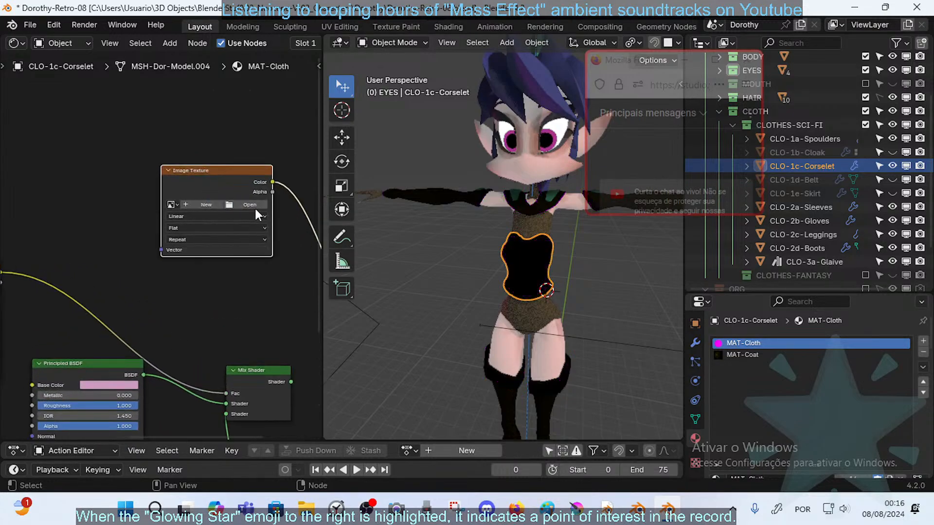
left_click(184, 231)
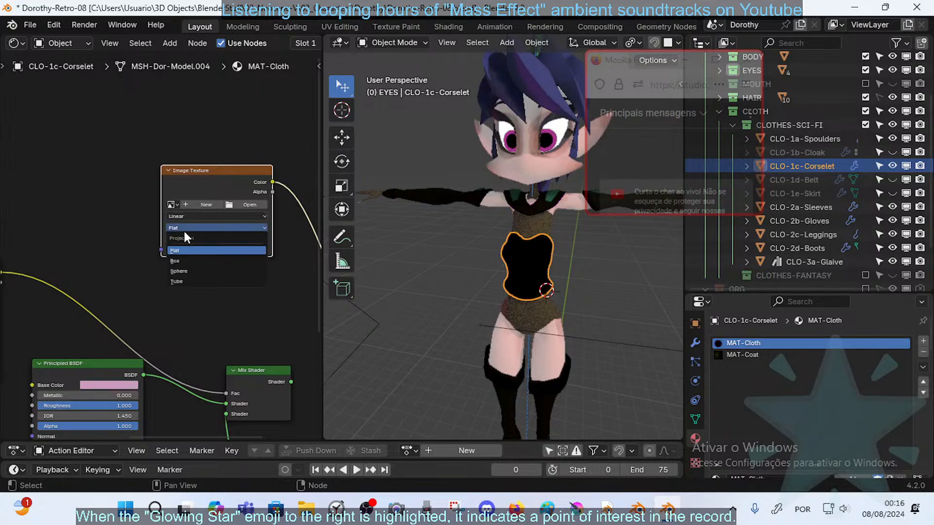
left_click(184, 232)
left_click(184, 241)
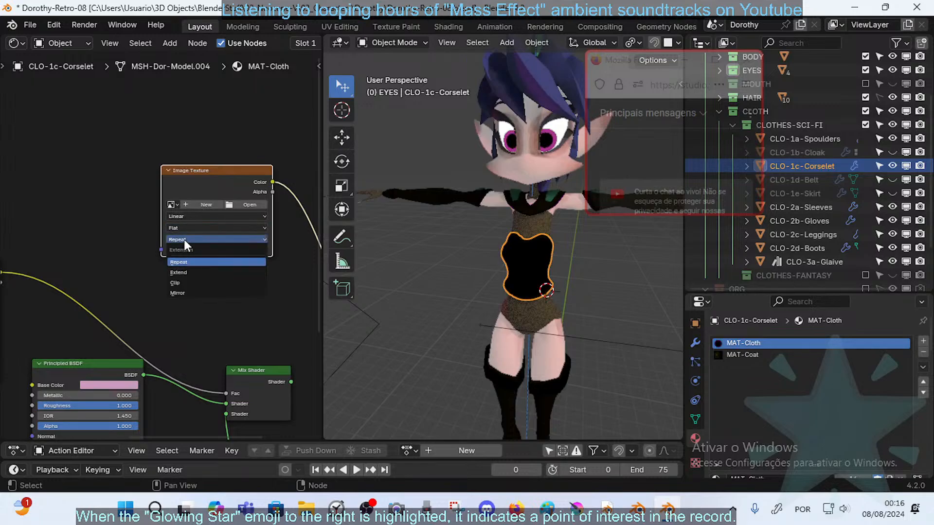
left_click(184, 240)
left_click(185, 229)
left_click(185, 229)
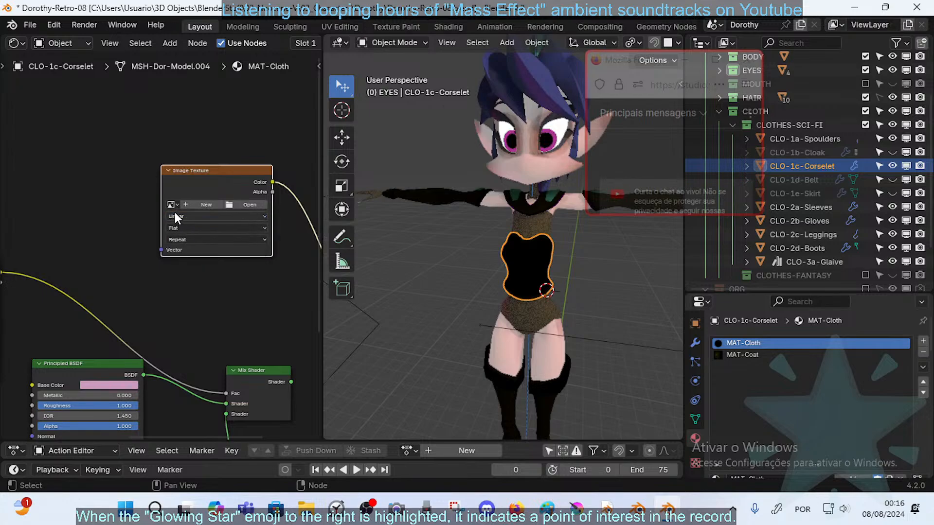
- Assign ClothPatterns to the empty Image Texture node and set the image source to Generated
left_click(172, 204)
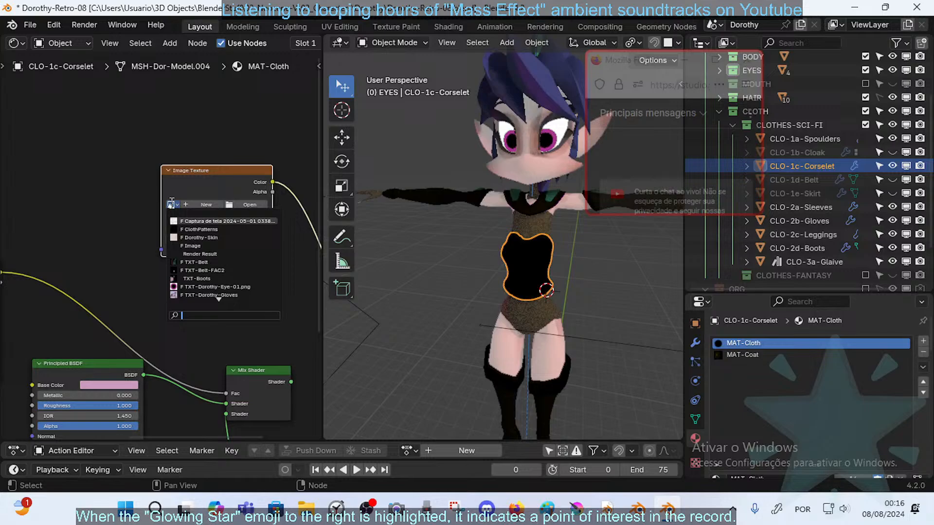
left_click(191, 229)
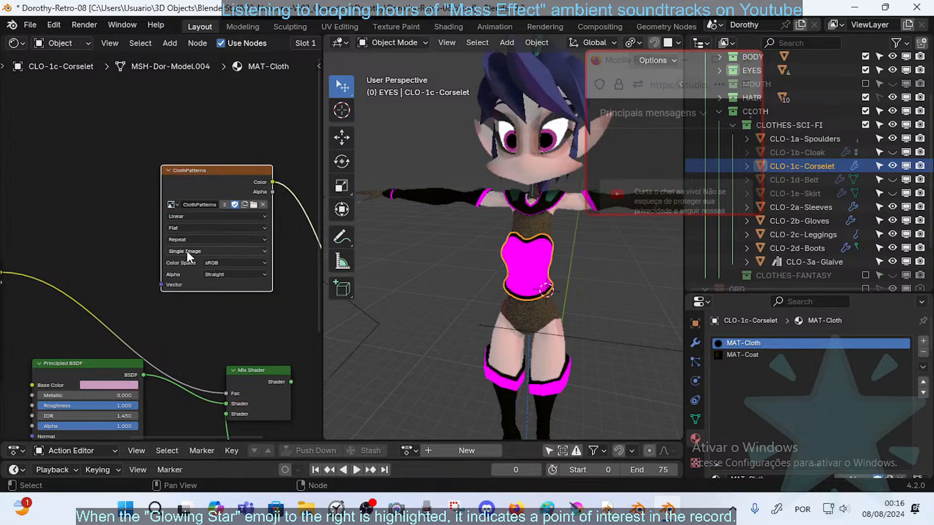
left_click(193, 250)
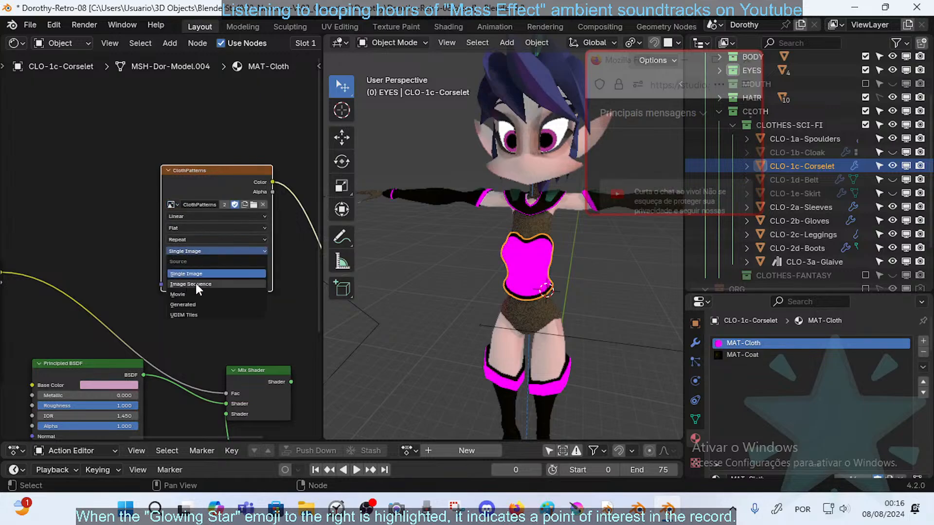
left_click(194, 304)
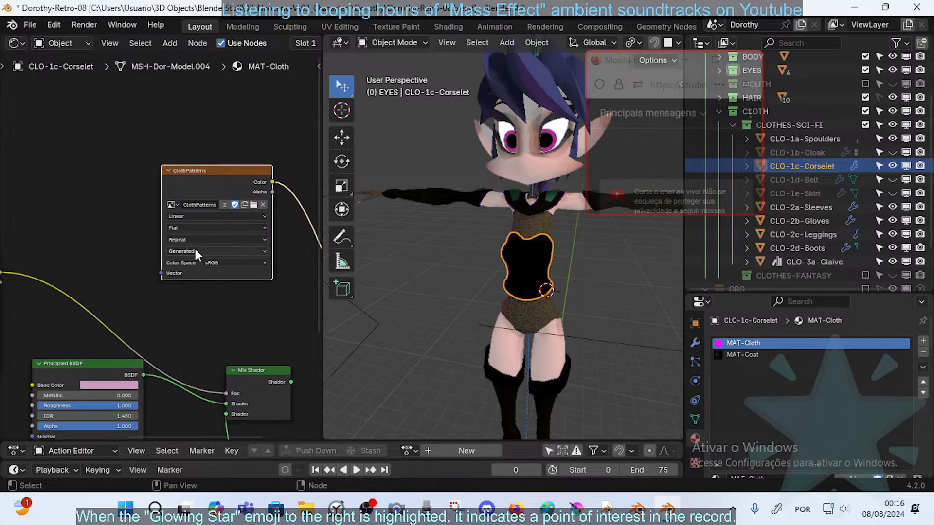
- Set the color space of the new ClothPatterns texture node to Non-Color and check the corselet's preview
middle_click_drag(276, 286, 252, 287)
scroll(247, 288, "down", 3)
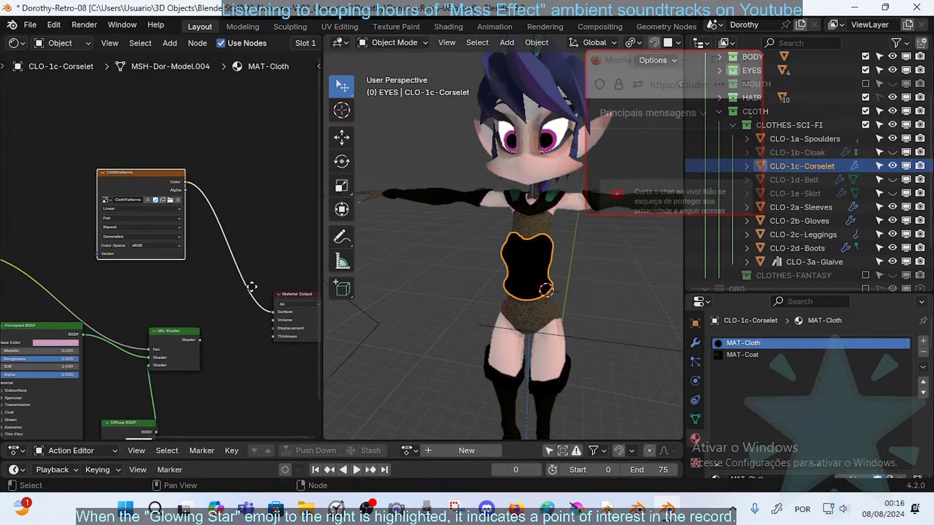
scroll(234, 283, "up", 2)
left_click(136, 248)
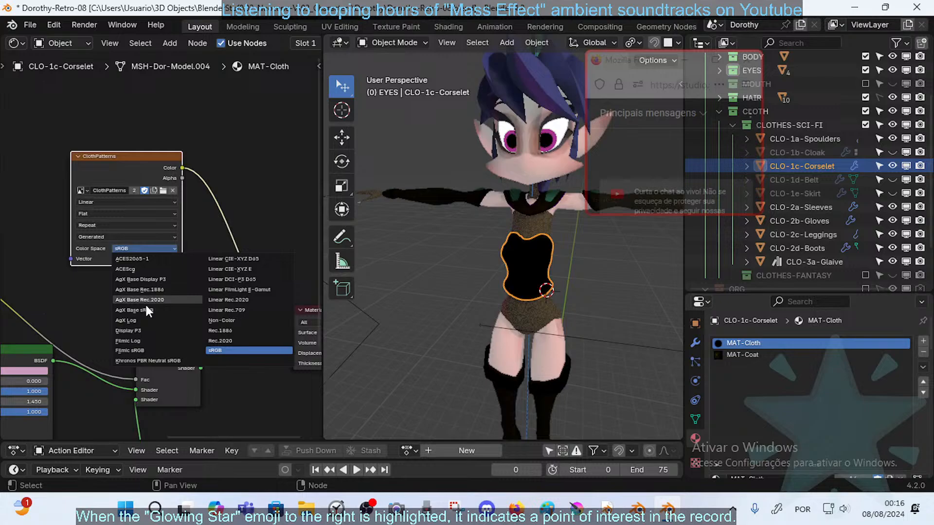
left_click(228, 319)
middle_click_drag(187, 263, 200, 283)
scroll(168, 258, "up", 3)
middle_click_drag(89, 258, 162, 275)
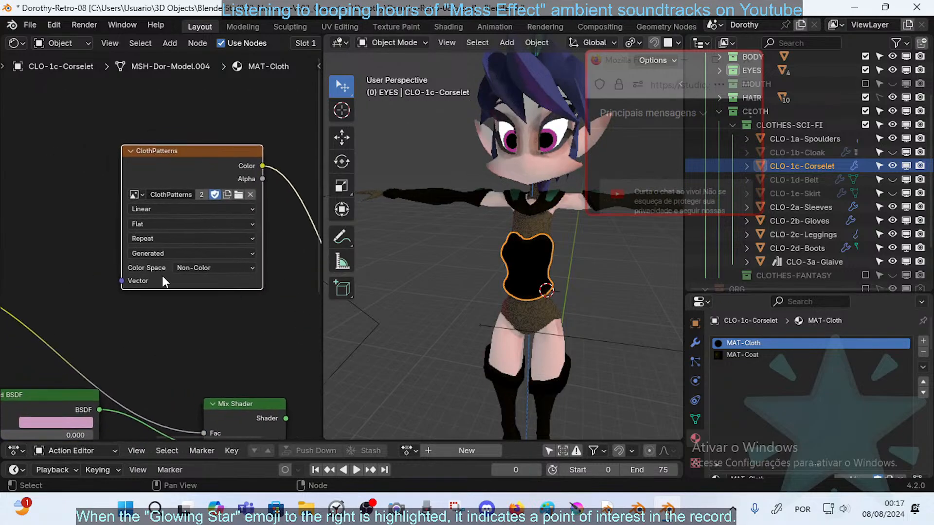
scroll(142, 217, "up", 2)
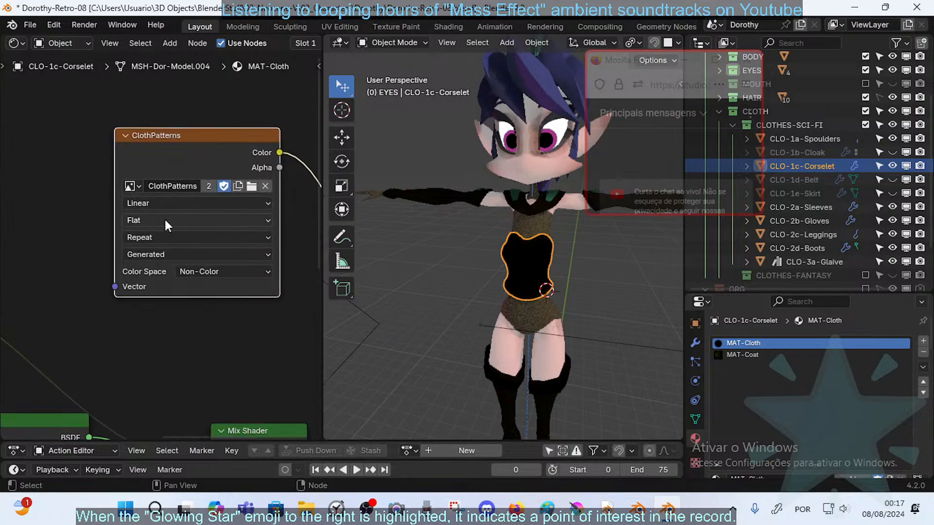
middle_click_drag(424, 247, 607, 269)
middle_click_drag(513, 254, 526, 313)
scroll(556, 319, "up", 2)
scroll(170, 243, "down", 7)
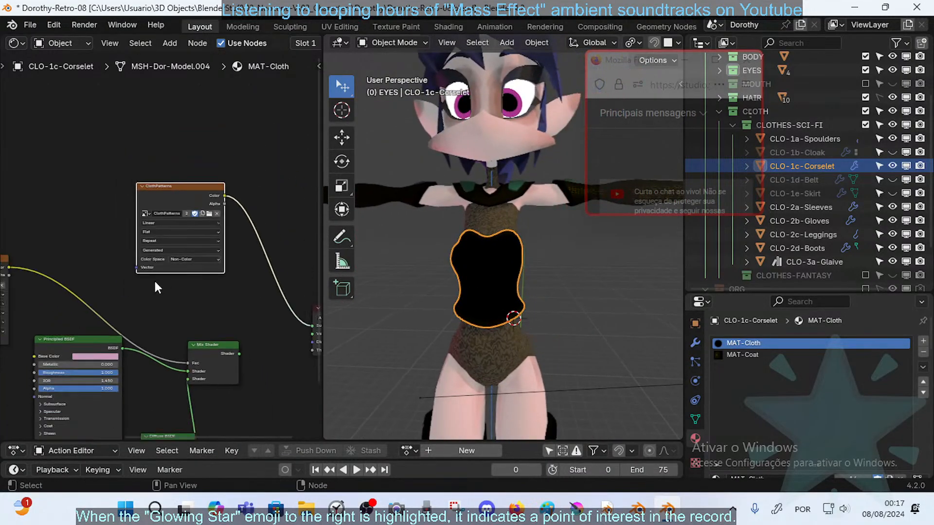
- Delete the old texture nodes that feed the Mix Shader's factor, keeping the new ClothPatterns node
middle_click_drag(134, 301, 261, 276)
left_click(86, 231)
left_click_drag(87, 230, 110, 230)
scroll(163, 244, "down", 1)
middle_click_drag(63, 262, 123, 264)
left_click(39, 285)
key("x")
left_click(84, 284)
key("x")
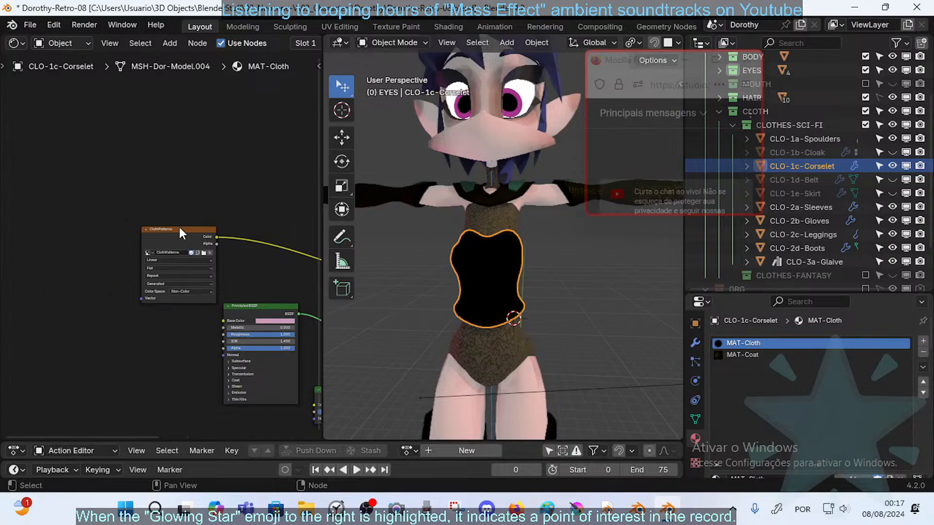
- Add a Mapping and Texture Coordinate setup using UV coordinates to the ClothPatterns node and check the corselet
left_click(179, 228)
key("ctrl+t")
middle_click_drag(174, 269, 85, 259)
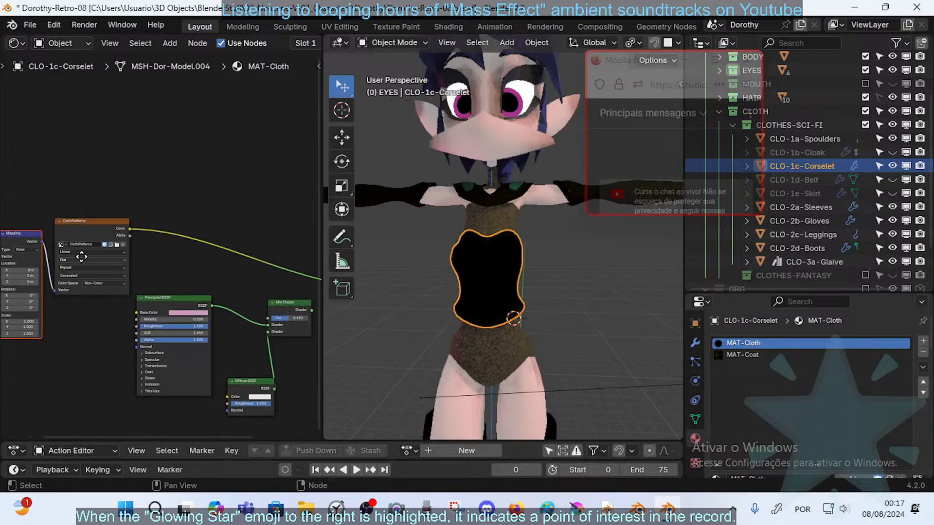
middle_click_drag(231, 261, 136, 254)
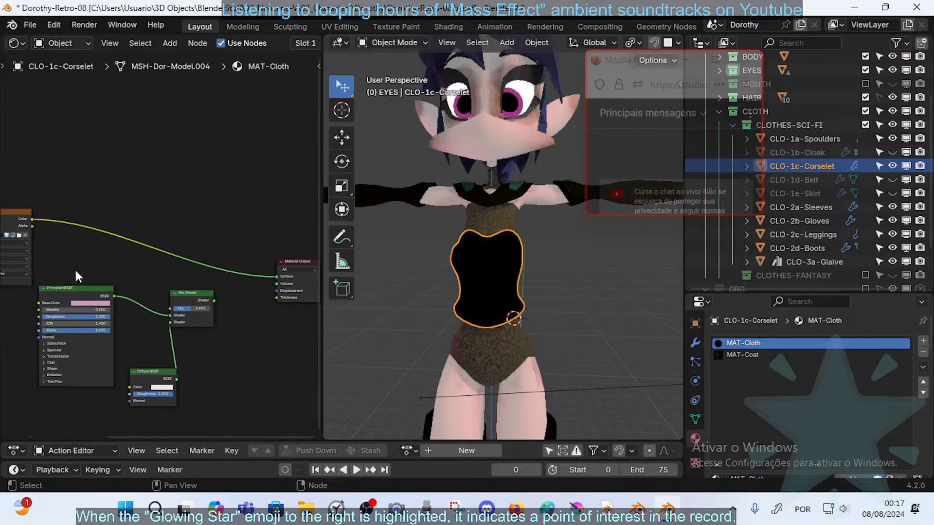
middle_click_drag(75, 268, 172, 273)
scroll(172, 273, "up", 8)
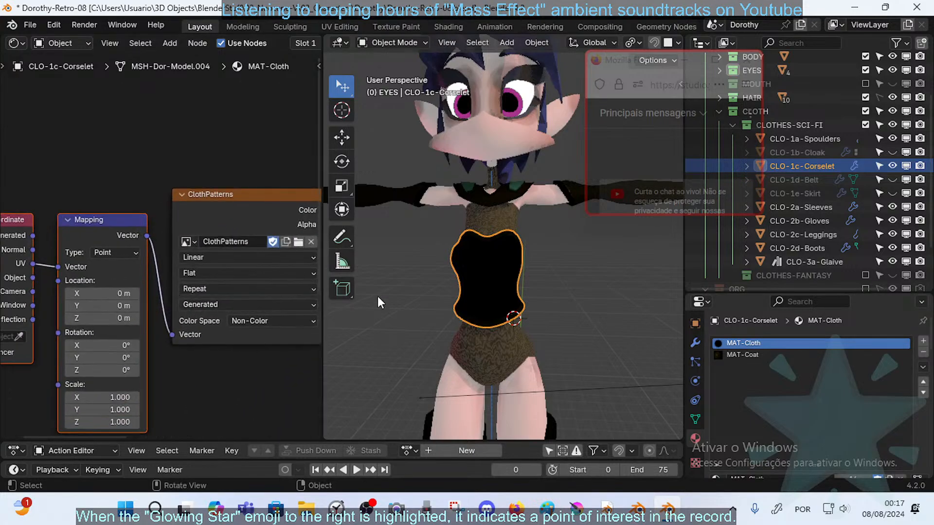
middle_click_drag(446, 272, 463, 295)
scroll(479, 290, "up", 2)
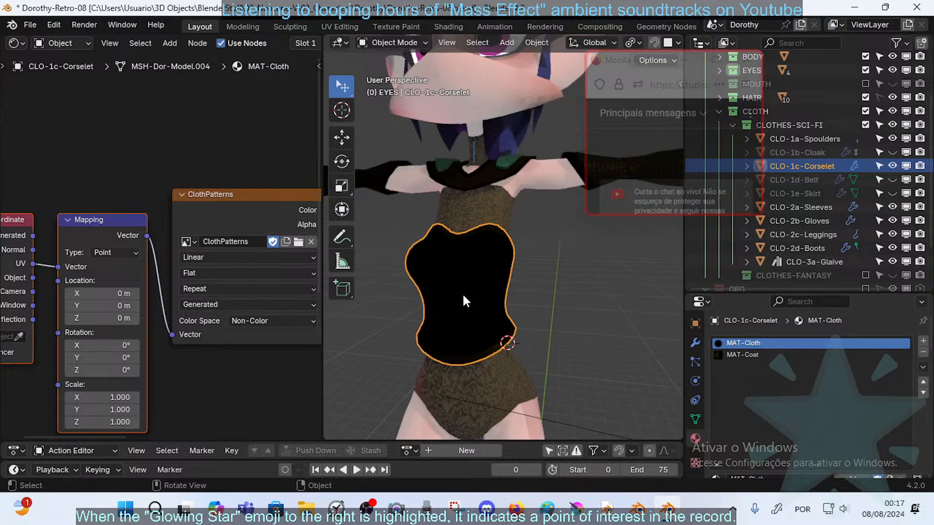
- Narrow the shader editor area and split it horizontally into two stacked areas
left_click_drag(319, 173, 245, 181)
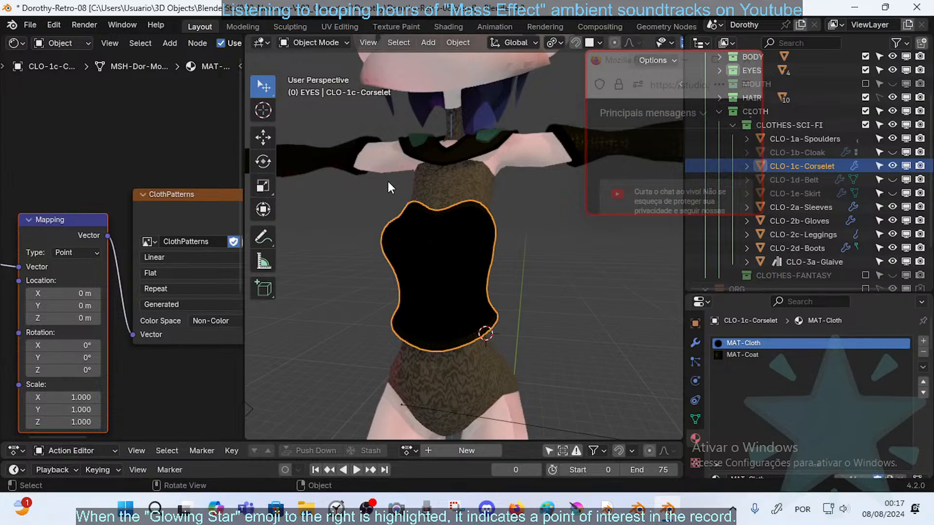
right_click(243, 171)
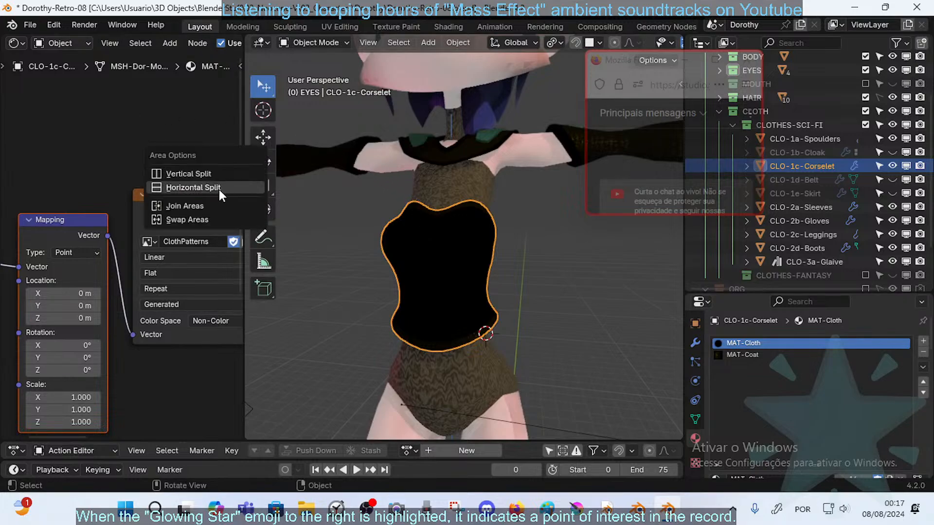
left_click(218, 188)
left_click(145, 239)
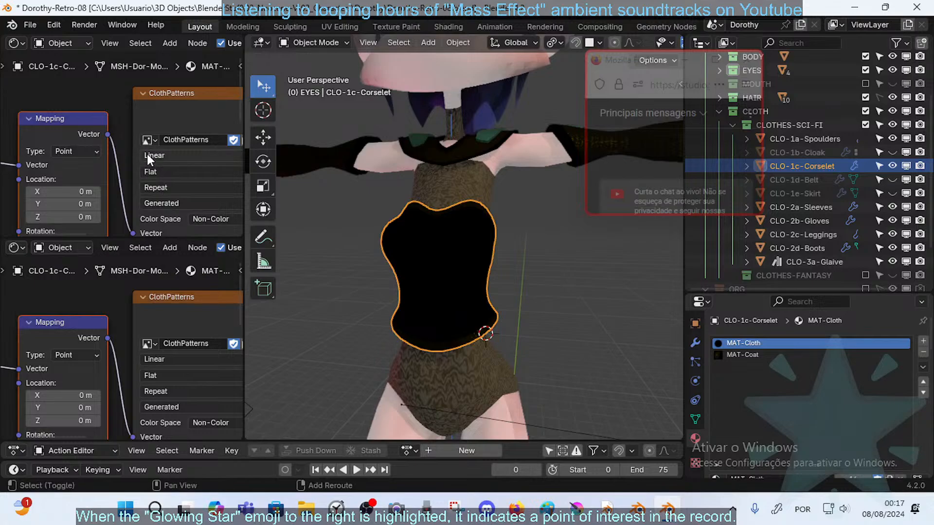
- Turn the upper of the two stacked areas into an Image Editor framing the ClothPatterns image
key("shift+F3")
key("shift+F3")
key("shift+F3")
key("shift+F3")
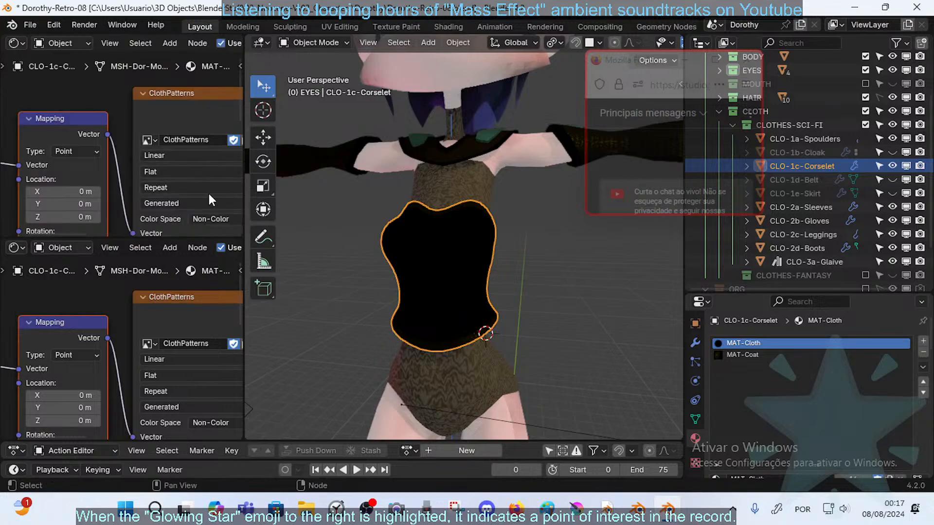
key("shift+F10")
key("shift+F10")
key("shift+F10")
key("shift+F10")
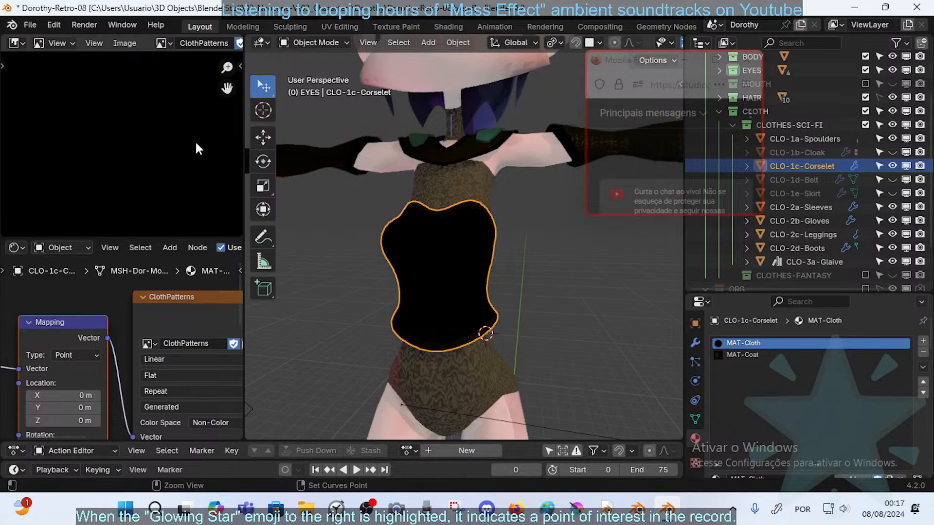
scroll(155, 146, "down", 4)
middle_click_drag(150, 160, 161, 154)
- Start saving the ClothPatterns image to a file and browse to 01_AssetLibrary_Neocene-V, Assets-02-Characters, Template-Dorothy
left_click(124, 43)
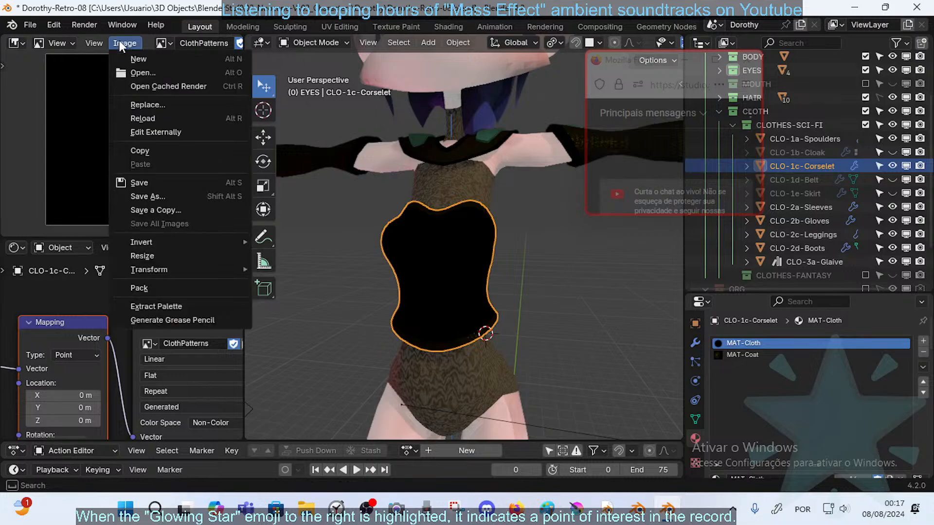
left_click(147, 197)
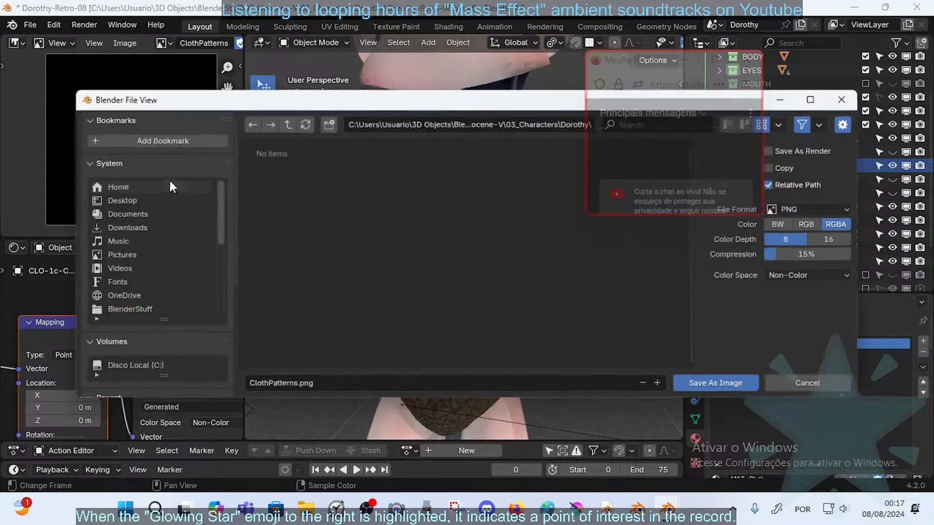
left_click(286, 123)
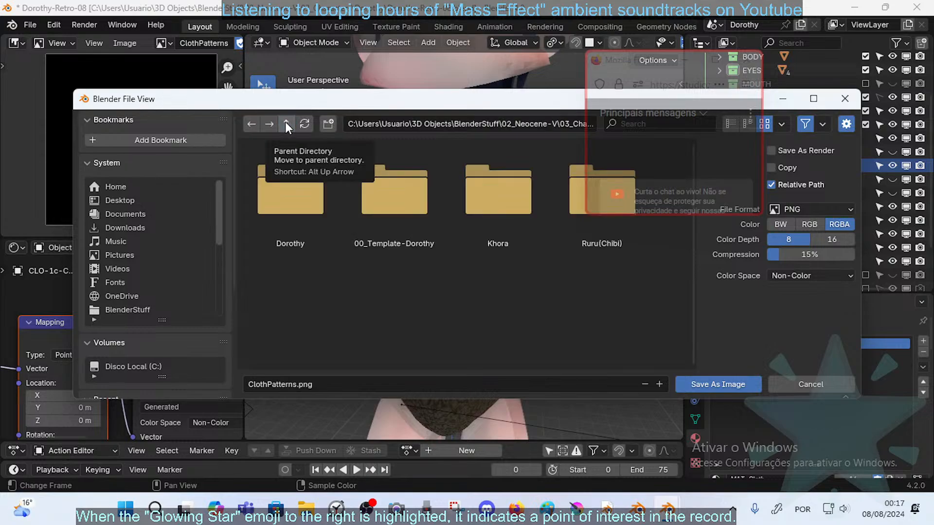
left_click(286, 124)
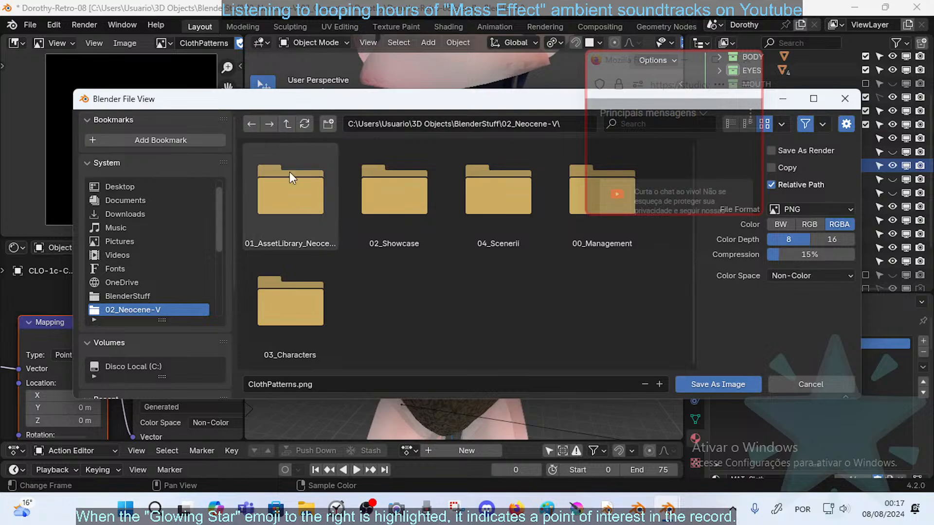
left_click(293, 199)
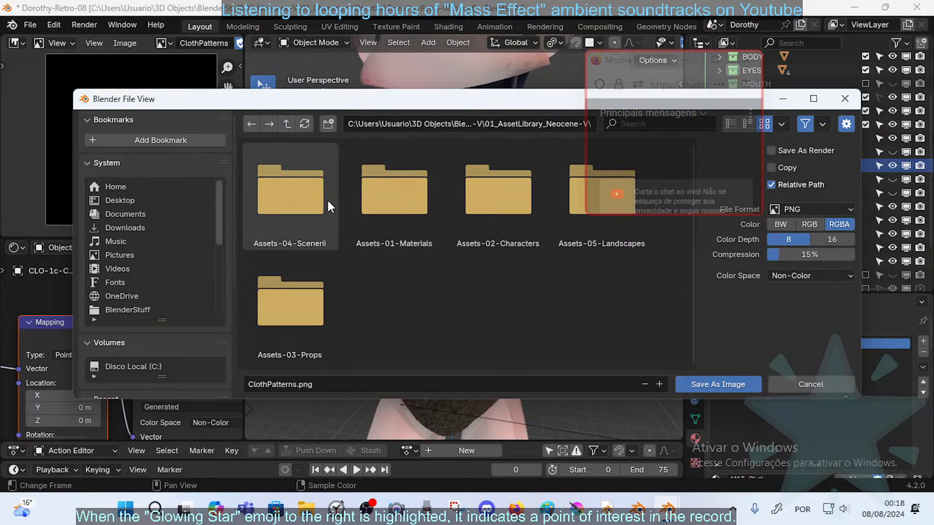
left_click(483, 185)
left_click(483, 185)
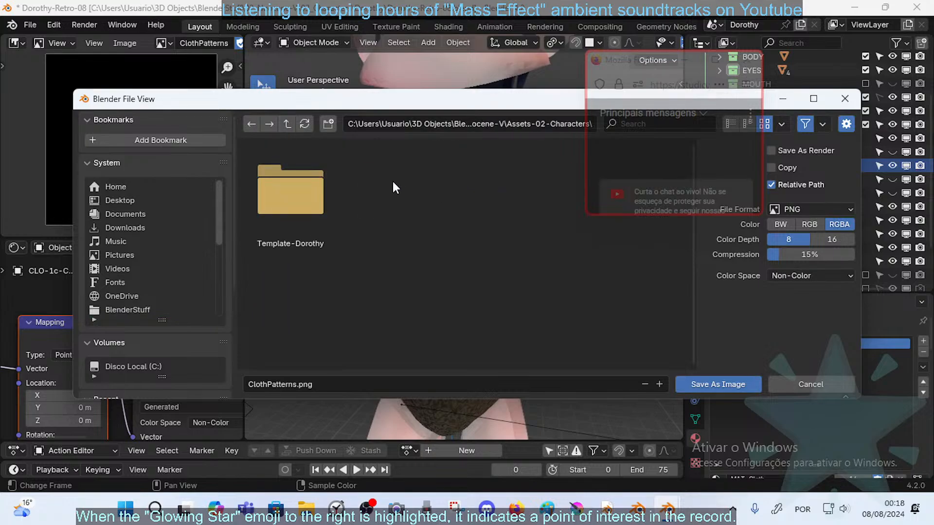
left_click(300, 203)
left_click(311, 205)
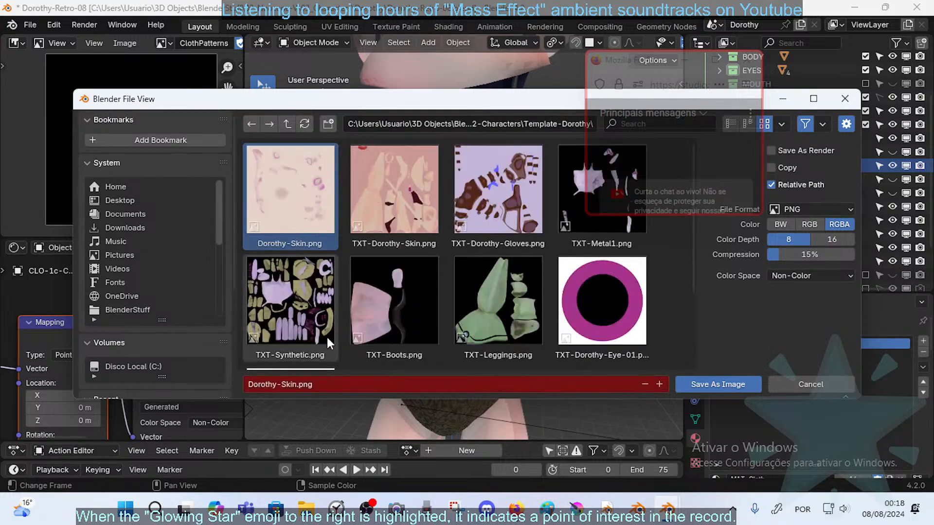
- Name the image file Dorothy-ClothPatterns.png and save it in the Template-Dorothy folder
left_click(296, 384)
left_click(296, 384)
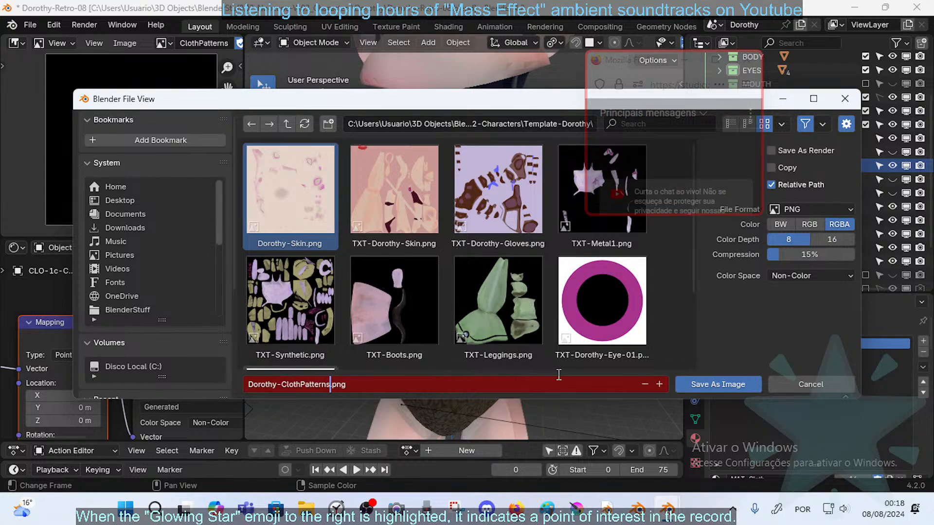
left_click(699, 385)
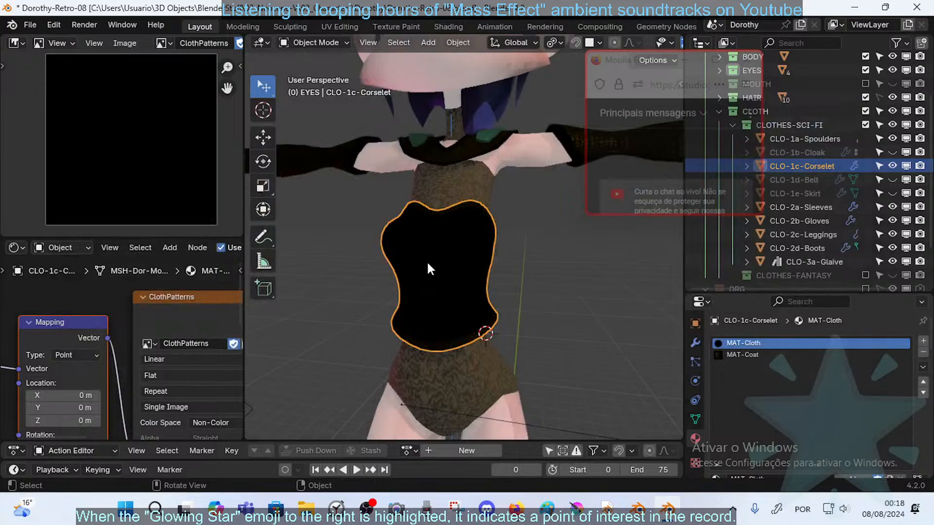
- Switch the corselet to Texture Paint mode, try a stroke, make white the active brush color and undo the stroke
scroll(437, 247, "up", 2)
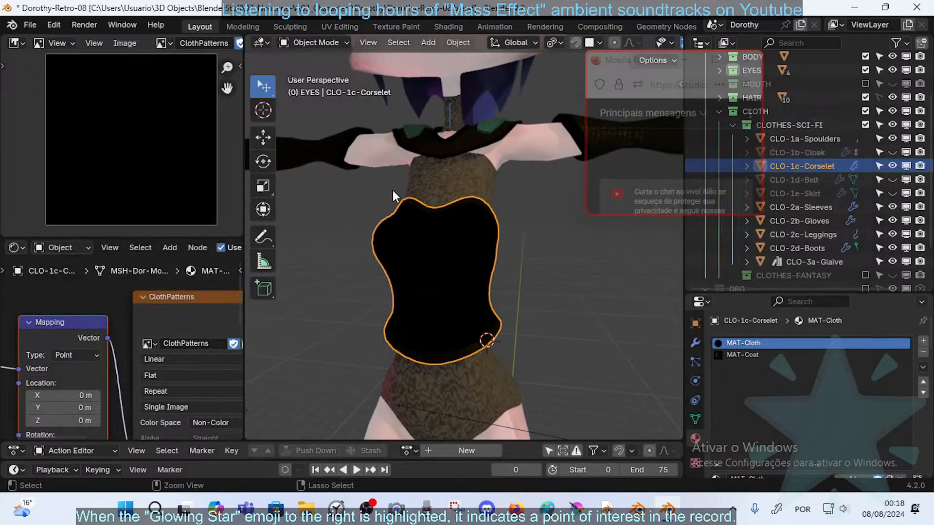
key("ctrl+Tab")
key("t")
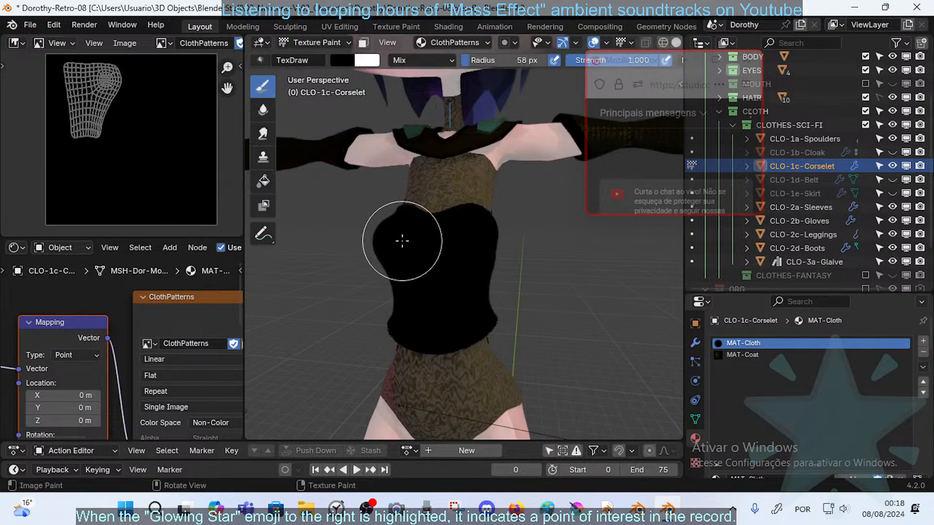
mouse_move(403, 240)
left_mouse_down()
mouse_move(423, 254)
mouse_move(446, 252)
mouse_move(426, 205)
mouse_move(427, 271)
mouse_move(459, 244)
left_mouse_up()
key("x")
key("ctrl+z")
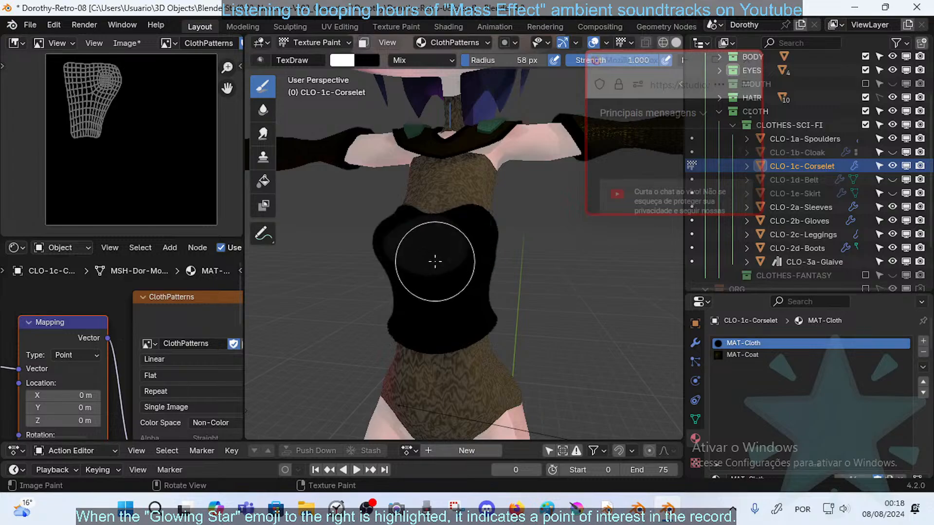
- Set the brush radius to 21 px, try a white stroke on the corselet's chest and undo the painting
key("f")
left_click(428, 261)
mouse_move(431, 261)
middle_mouse_down()
mouse_move(440, 240)
mouse_move(475, 225)
middle_mouse_up()
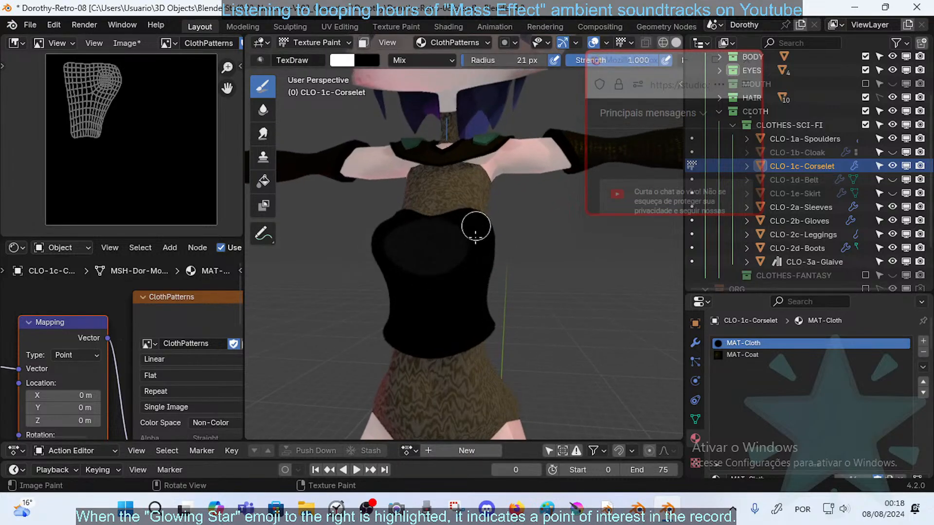
left_click_drag(467, 229, 446, 263)
key("ctrl+z")
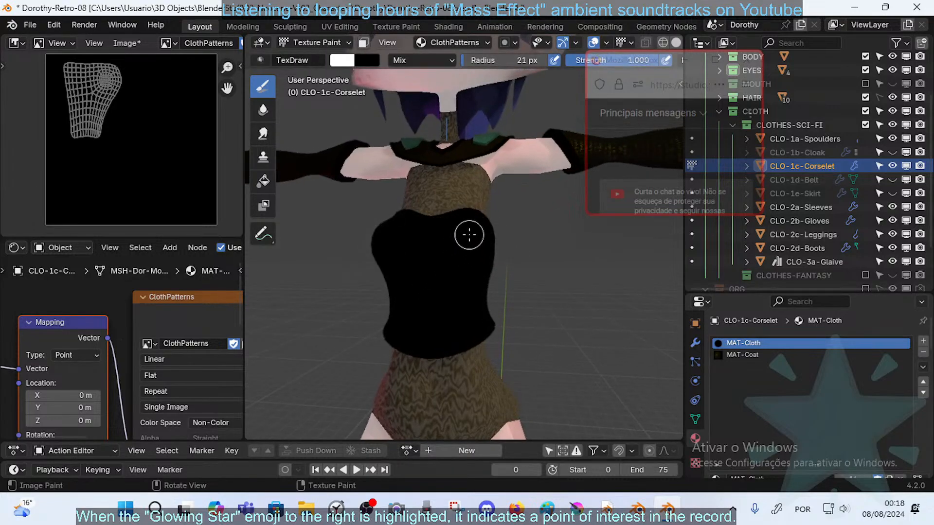
- Set the brush radius to 15 px and try painting curved white strokes around the inner bust of the corselet
mouse_move(470, 235)
middle_mouse_down()
mouse_move(458, 249)
mouse_move(469, 229)
mouse_move(454, 224)
middle_mouse_up()
key("f")
left_click(450, 211)
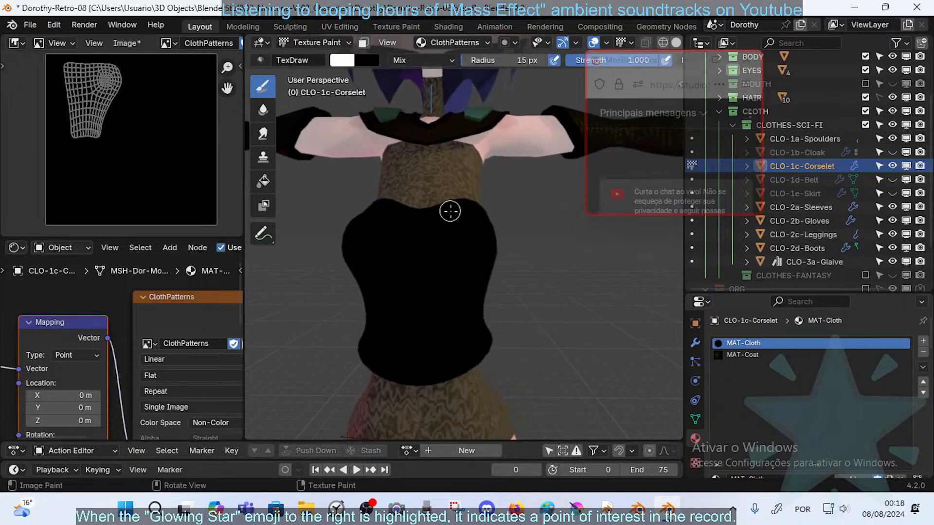
mouse_move(450, 212)
left_mouse_down()
mouse_move(428, 230)
mouse_move(425, 253)
mouse_move(444, 213)
mouse_move(428, 257)
mouse_move(459, 276)
left_mouse_up()
key("ctrl+z")
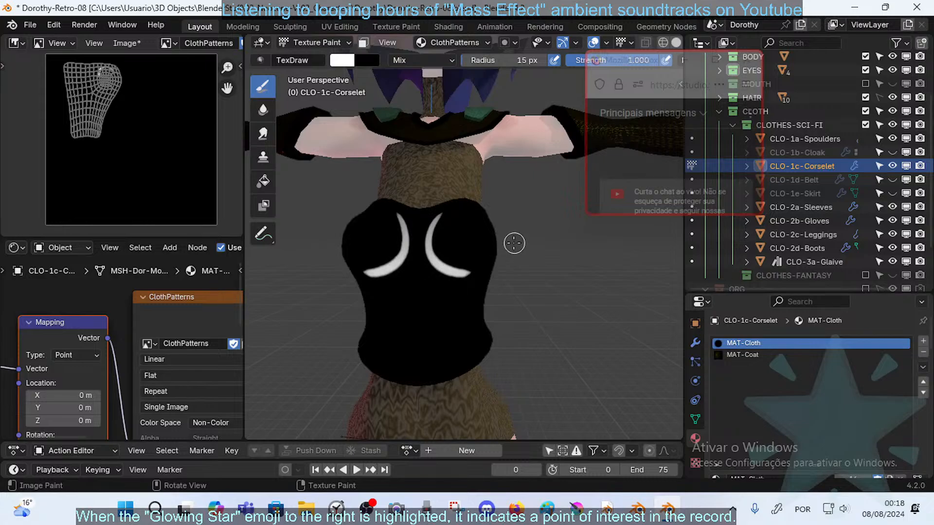
middle_click_drag(513, 241, 460, 274)
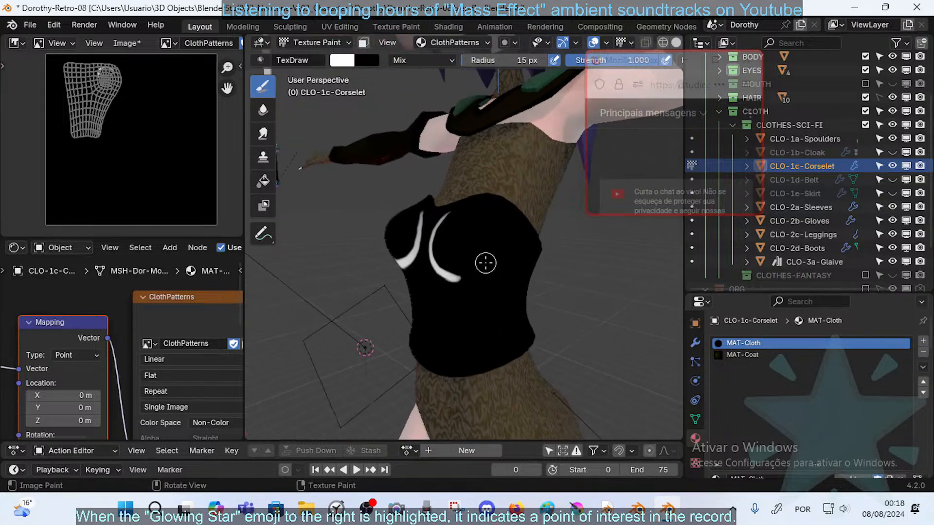
key("ctrl+z")
key("ctrl+z")
middle_click_drag(479, 266, 445, 231)
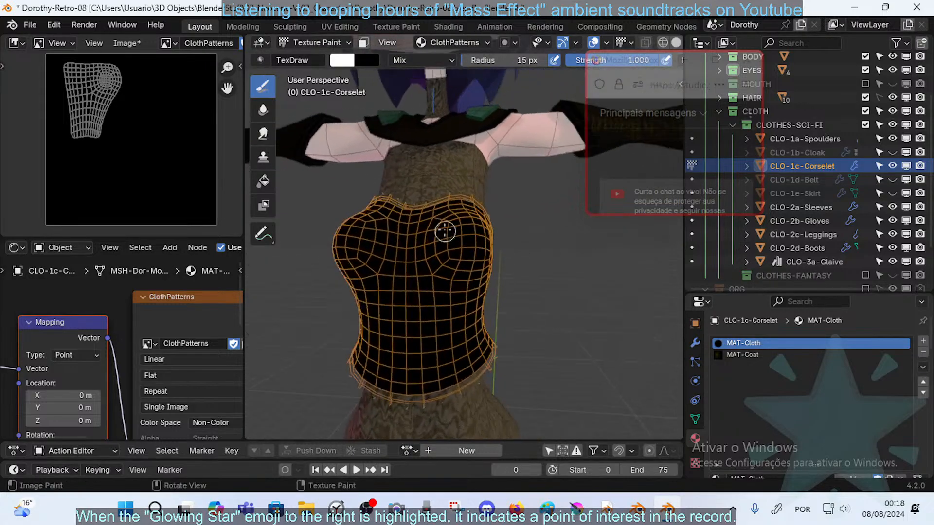
mouse_move(445, 218)
left_mouse_down()
mouse_move(427, 244)
mouse_move(470, 311)
mouse_move(435, 290)
mouse_move(442, 309)
left_mouse_up()
key("ctrl+z")
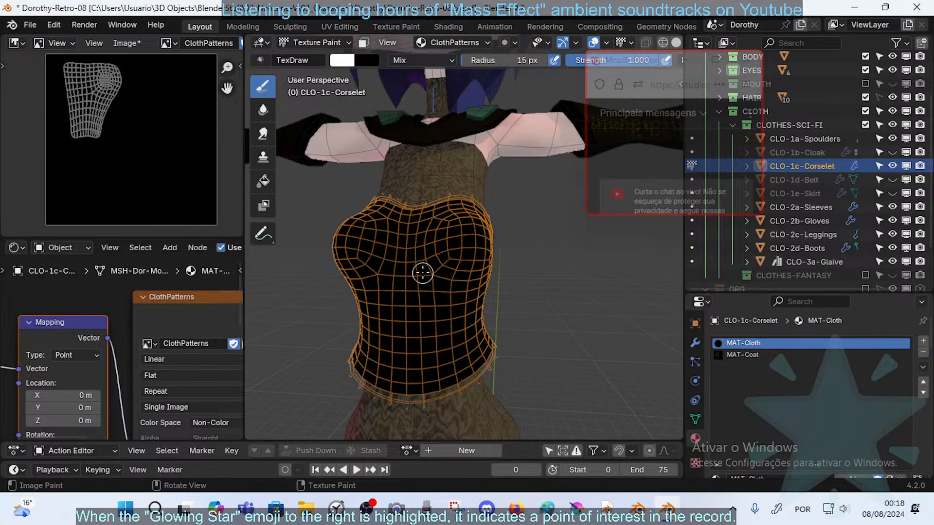
- Try painting a mirrored white arch from the middle of the corselet's waist down to its lower hem
middle_click_drag(416, 292, 397, 260)
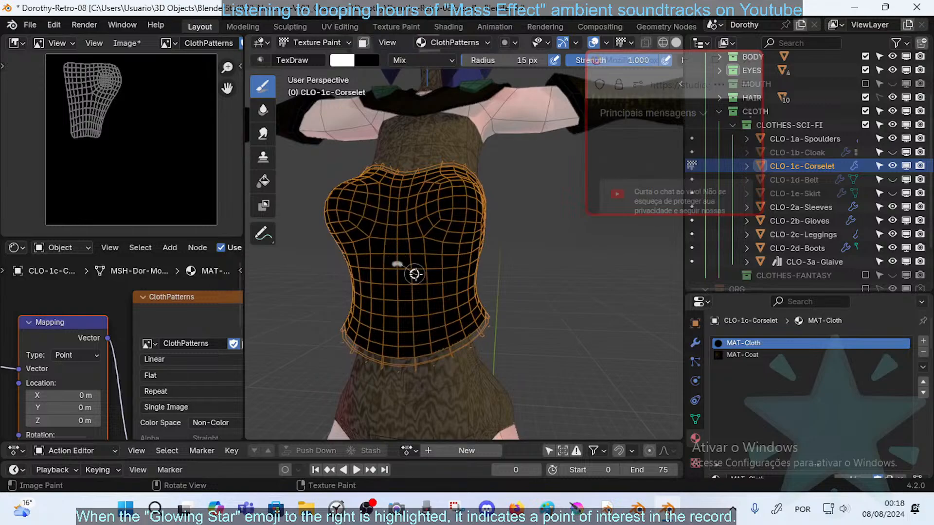
mouse_move(415, 274)
left_mouse_down()
mouse_move(428, 279)
mouse_move(445, 362)
left_mouse_up()
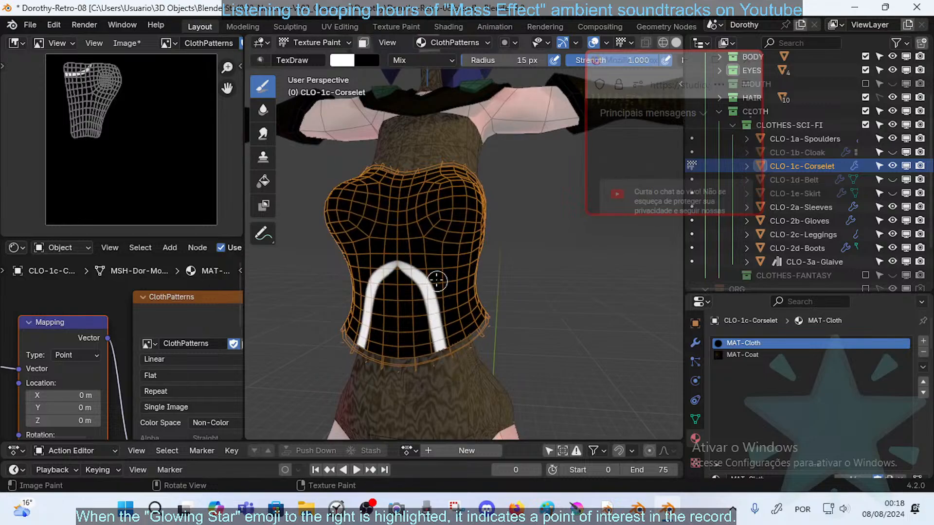
middle_click_drag(437, 281, 406, 276)
key("ctrl+z")
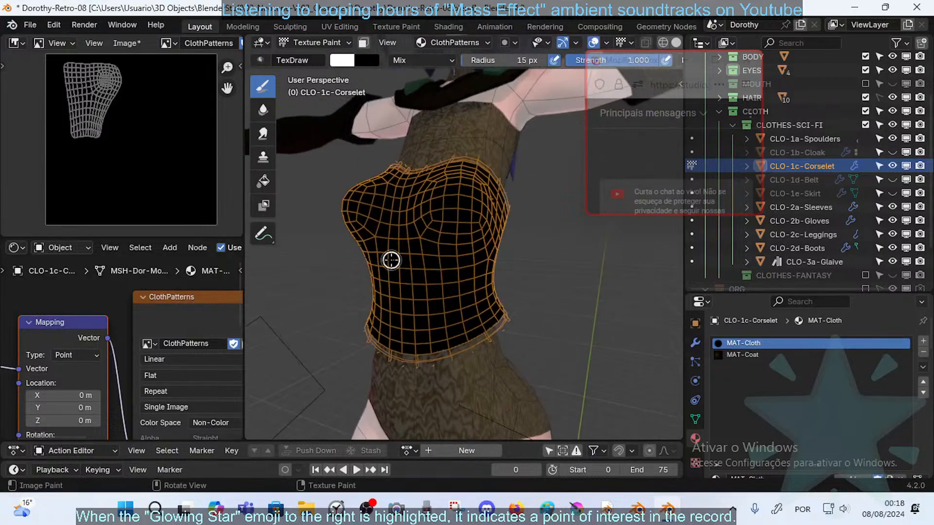
mouse_move(391, 260)
left_mouse_down()
mouse_move(412, 276)
mouse_move(442, 364)
left_mouse_up()
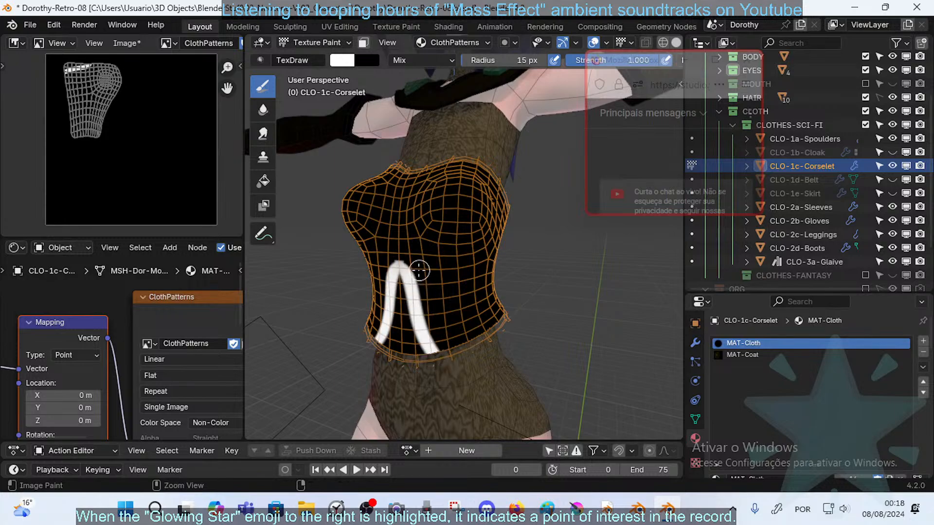
key("ctrl+z")
- Try painting a thick white crescent around the underside of the bust, enlarging the brush radius to 30 px
mouse_move(421, 201)
left_mouse_down()
mouse_move(428, 235)
mouse_move(462, 246)
mouse_move(484, 234)
left_mouse_up()
key("ctrl+z")
middle_click_drag(461, 217, 425, 237, "shift")
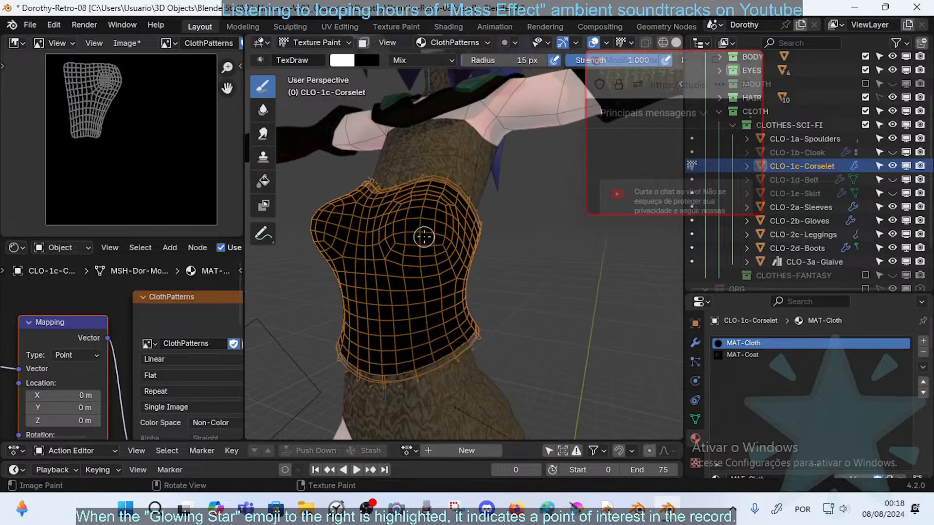
key("f")
left_click(433, 238)
mouse_move(402, 210)
left_mouse_down()
mouse_move(391, 242)
mouse_move(408, 260)
mouse_move(434, 258)
mouse_move(450, 239)
left_mouse_up()
middle_click_drag(450, 238, 460, 210)
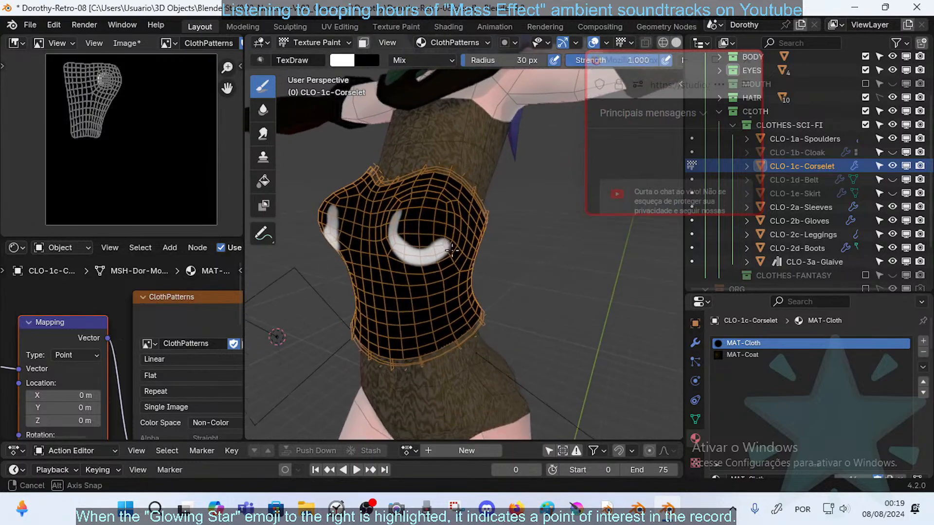
key("ctrl+z")
- Try several broad white strokes across the bust and waist of the corselet, undoing the attempts
mouse_move(381, 228)
left_mouse_down()
mouse_move(392, 255)
mouse_move(442, 257)
mouse_move(458, 245)
mouse_move(459, 222)
mouse_move(436, 198)
mouse_move(390, 198)
mouse_move(352, 176)
left_mouse_up()
middle_click_drag(405, 199, 470, 222)
key("ctrl+z")
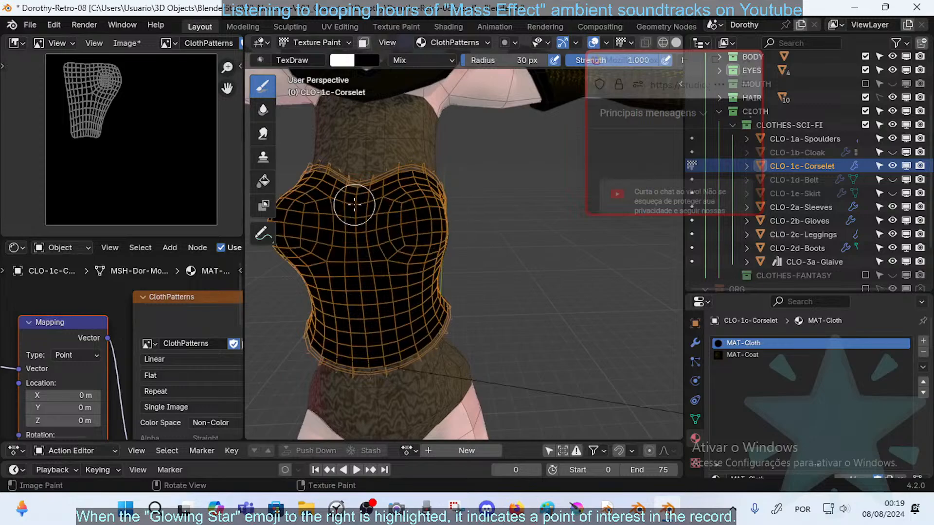
mouse_move(358, 209)
left_mouse_down()
mouse_move(409, 194)
mouse_move(445, 226)
left_mouse_up()
key("ctrl+z")
mouse_move(403, 200)
middle_mouse_down()
mouse_move(392, 204)
mouse_move(406, 201)
mouse_move(394, 194)
middle_mouse_up()
mouse_move(395, 195)
left_mouse_down()
mouse_move(428, 193)
mouse_move(457, 210)
left_mouse_up()
mouse_move(454, 245)
left_mouse_down()
mouse_move(392, 281)
mouse_move(370, 315)
left_mouse_up()
middle_click_drag(368, 321, 411, 244)
key("ctrl+z")
- Try painting a broad white curve over the upper outer side of the bust
mouse_move(412, 196)
left_mouse_down()
mouse_move(444, 210)
mouse_move(447, 229)
left_mouse_up()
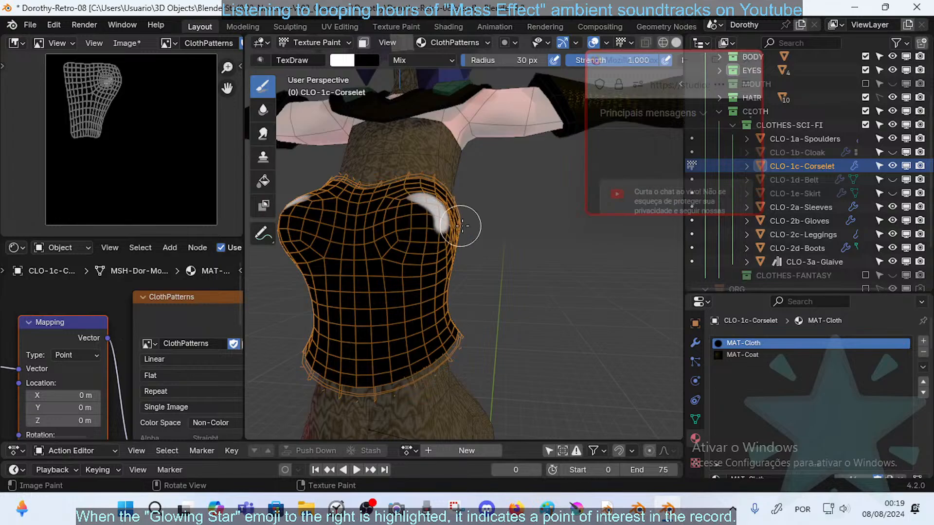
middle_click_drag(465, 226, 443, 213)
key("ctrl+z")
mouse_move(448, 192)
left_mouse_down()
mouse_move(459, 203)
mouse_move(457, 228)
mouse_move(385, 267)
mouse_move(387, 309)
mouse_move(397, 314)
left_mouse_up()
key("ctrl+z")
- Set the brush radius to 20 px and paint a white band beneath the bust, meeting in a downward point at the centre
key("f")
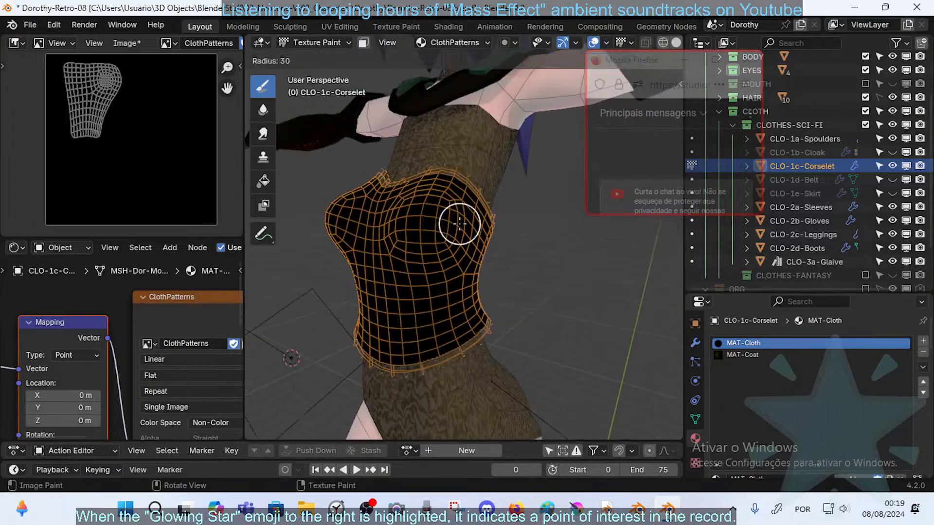
left_click(468, 224)
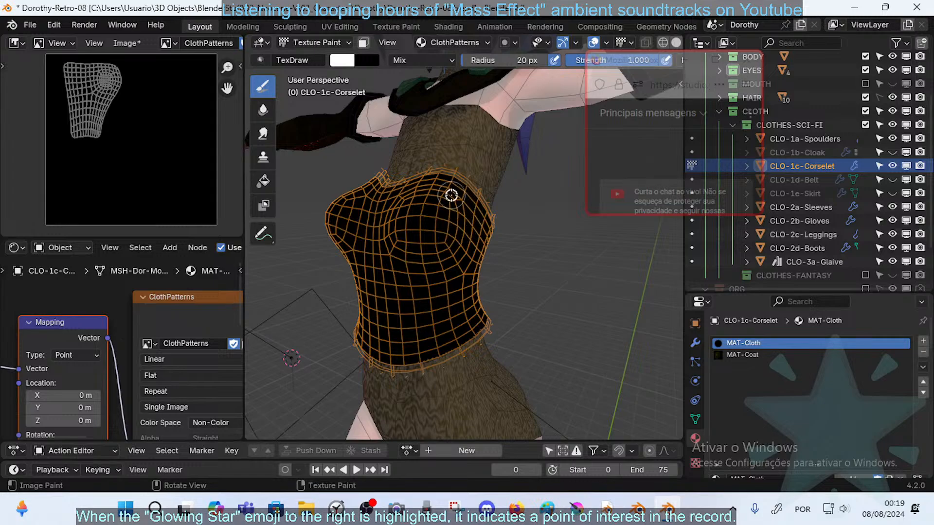
mouse_move(452, 244)
left_mouse_down()
mouse_move(384, 265)
mouse_move(389, 272)
left_mouse_up()
middle_click_drag(389, 272, 394, 265)
left_click_drag(381, 270, 356, 294)
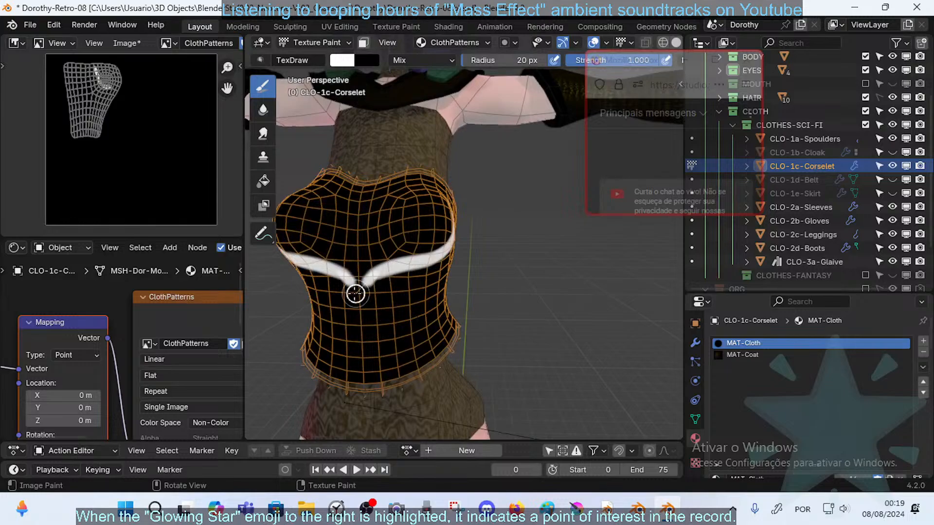
key("ctrl+z")
middle_click_drag(381, 282, 385, 274)
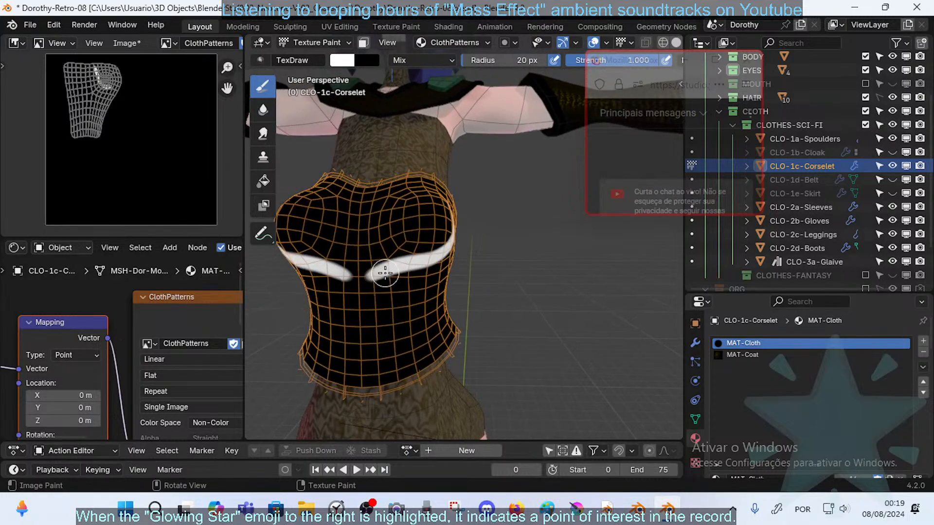
mouse_move(367, 285)
left_mouse_down()
mouse_move(362, 312)
mouse_move(366, 270)
mouse_move(372, 275)
left_mouse_up()
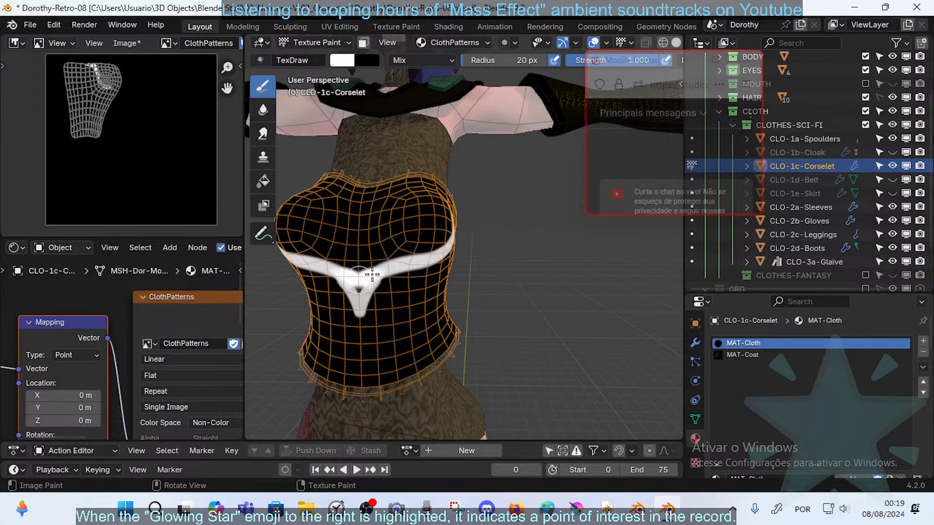
- Thicken the white band under the bust and carry it up around the bust's outer side
middle_click_drag(395, 267, 397, 263)
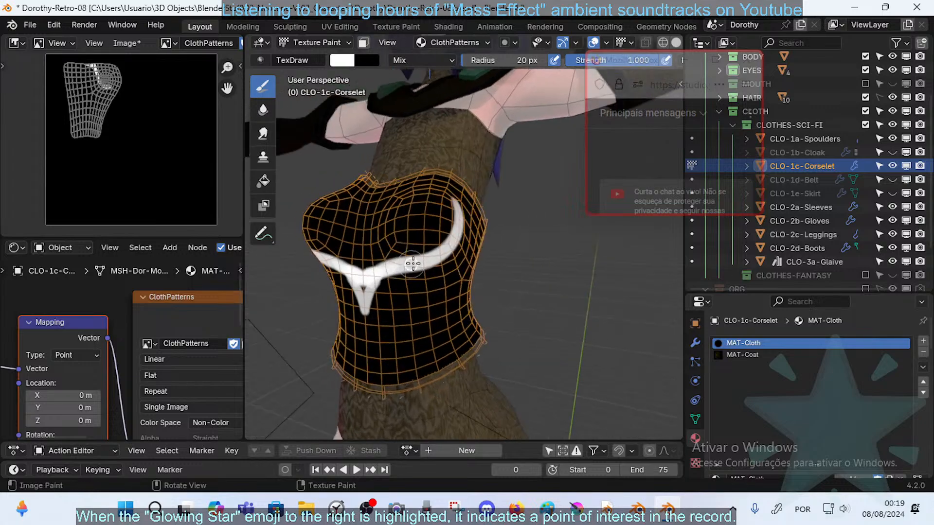
mouse_move(413, 263)
left_mouse_down()
mouse_move(451, 255)
mouse_move(463, 219)
left_mouse_up()
mouse_move(414, 287)
middle_mouse_down()
mouse_move(354, 323)
mouse_move(341, 321)
middle_mouse_up()
left_click_drag(441, 259, 460, 202)
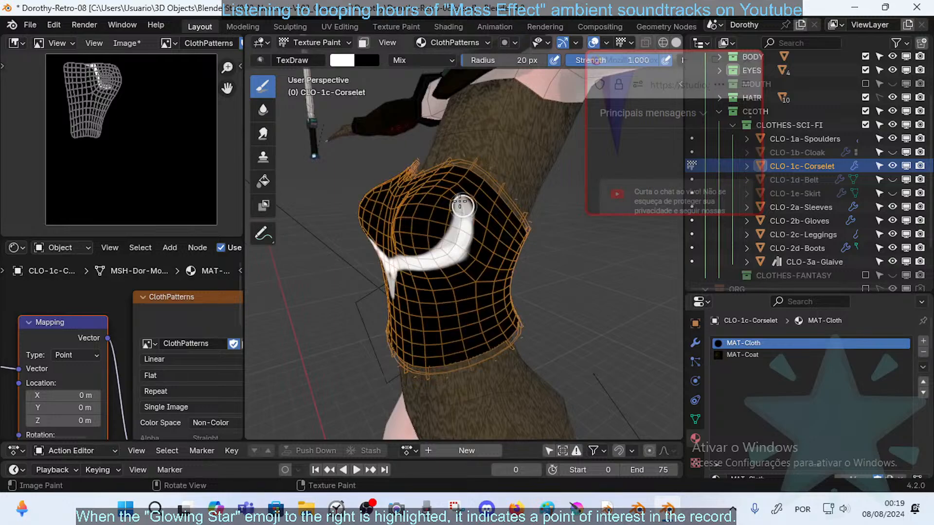
mouse_move(462, 215)
middle_mouse_down()
mouse_move(482, 216)
mouse_move(460, 216)
middle_mouse_up()
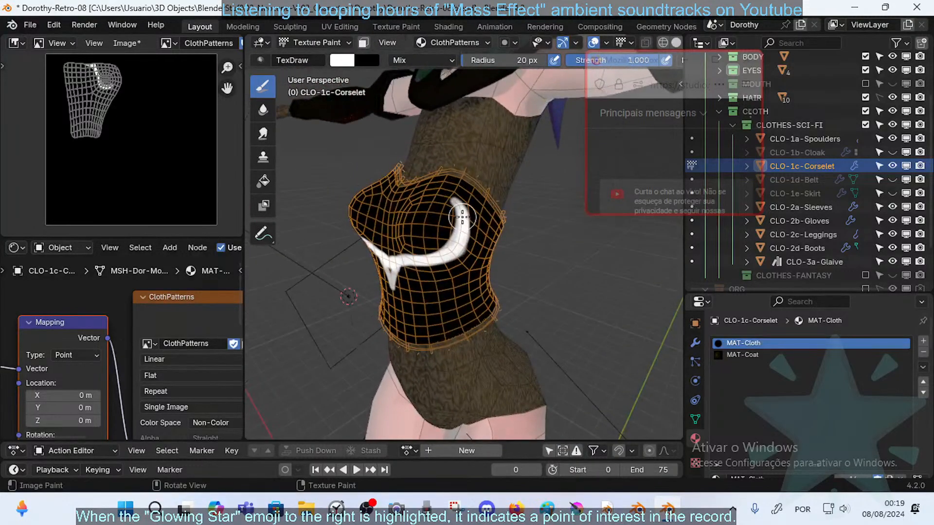
- Reduce the brush radius to 16 px and paint a smooth white curve around the bust's upper and outer side
key("f")
left_click(436, 199)
key("f")
left_click(426, 194)
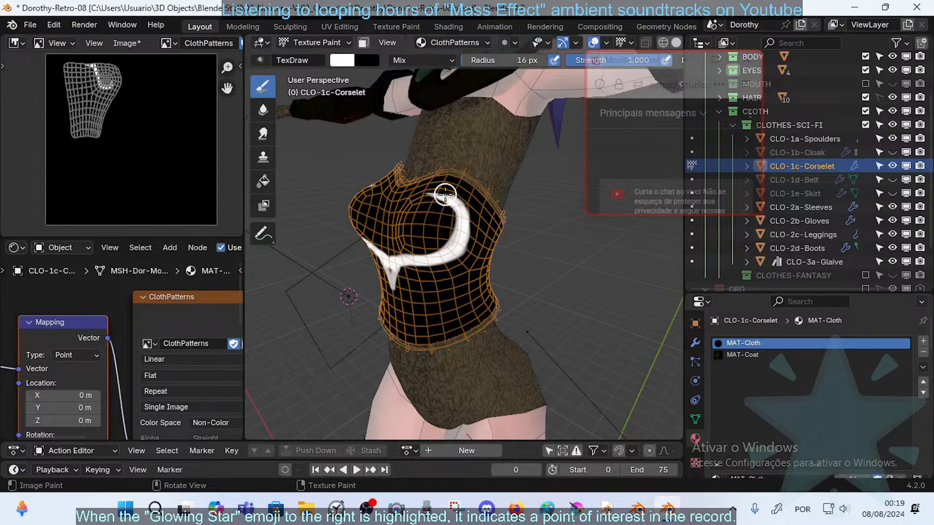
mouse_move(445, 195)
left_mouse_down()
mouse_move(462, 214)
mouse_move(449, 261)
left_mouse_up()
middle_click_drag(450, 262, 467, 221)
left_click_drag(467, 221, 434, 270)
middle_click_drag(433, 269, 525, 241)
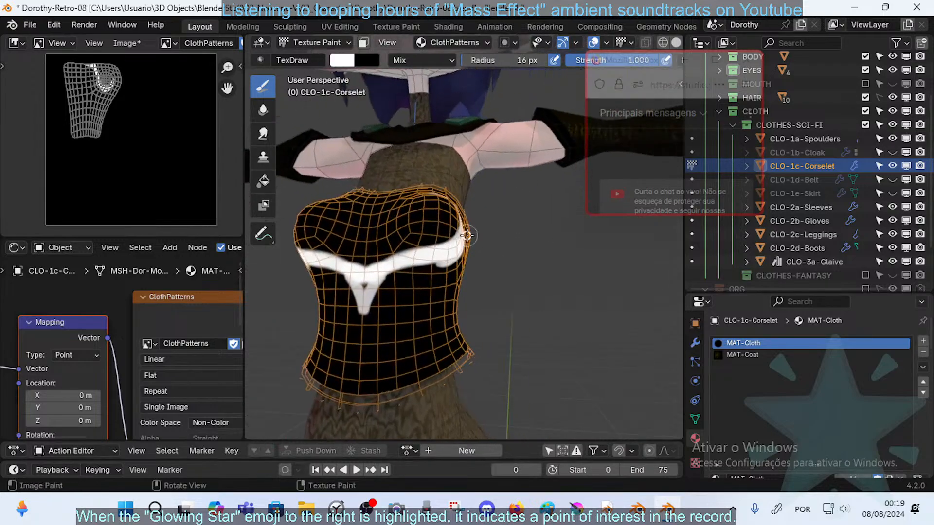
- Widen the white band beneath the bust and fill its centre into a solid V-shaped point running down the waist
left_click_drag(467, 236, 364, 300)
mouse_move(405, 271)
left_mouse_down()
mouse_move(374, 305)
mouse_move(389, 290)
mouse_move(355, 354)
mouse_move(370, 292)
mouse_move(367, 313)
mouse_move(386, 298)
mouse_move(365, 306)
left_mouse_up()
key("ctrl+z")
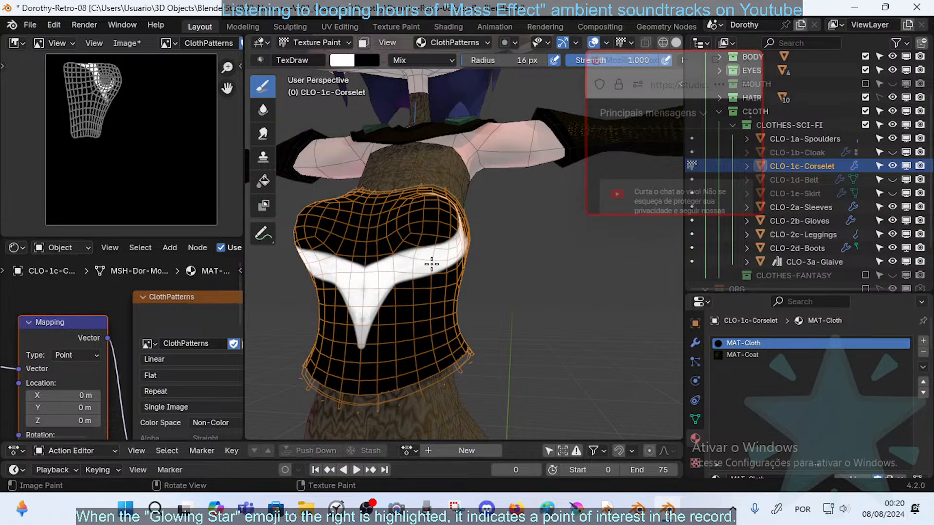
- Shape the white crescents over the top of the bust, tapering their ends toward the inner bust
mouse_move(432, 265)
middle_mouse_down()
mouse_move(391, 197)
mouse_move(425, 189)
mouse_move(365, 232)
mouse_move(390, 205)
mouse_move(380, 214)
mouse_move(448, 194)
mouse_move(384, 195)
middle_mouse_up()
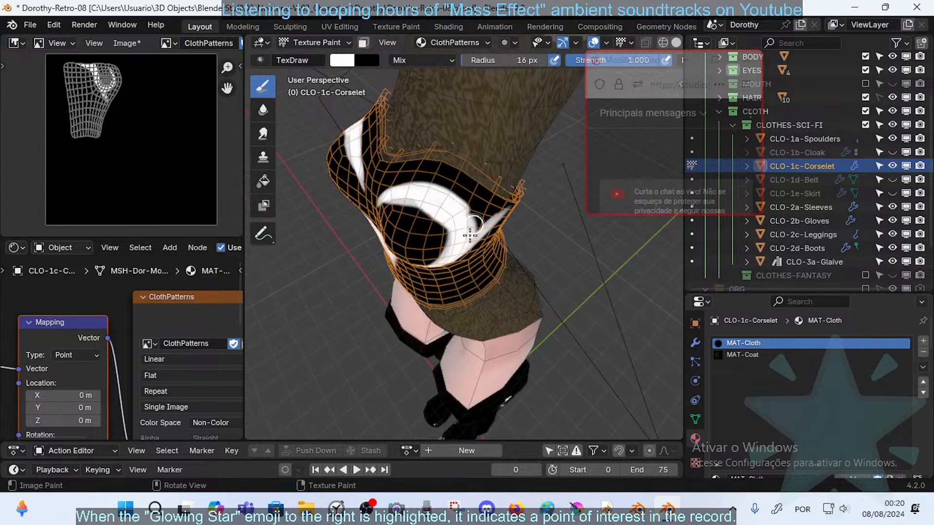
middle_click_drag(440, 190, 401, 214)
mouse_move(388, 239)
left_mouse_down()
mouse_move(448, 209)
mouse_move(461, 214)
left_mouse_up()
key("ctrl+z")
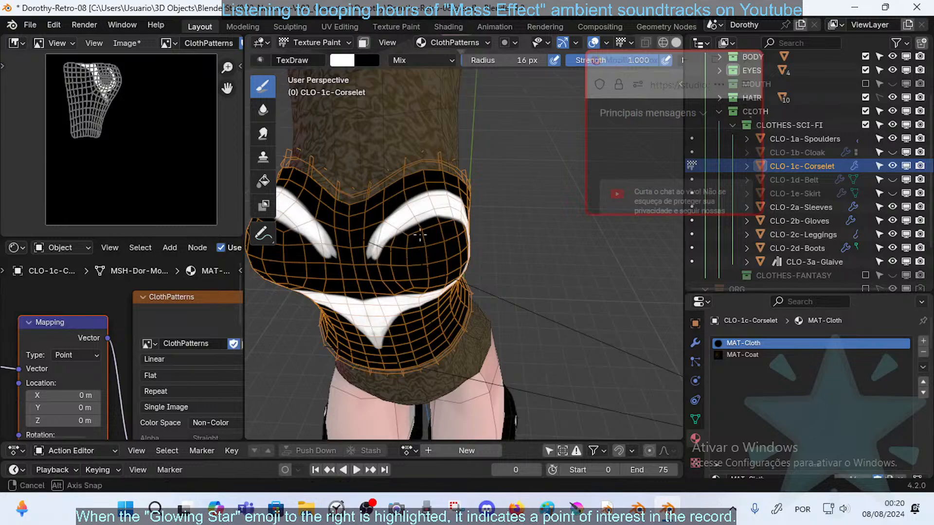
middle_click_drag(377, 242, 390, 240)
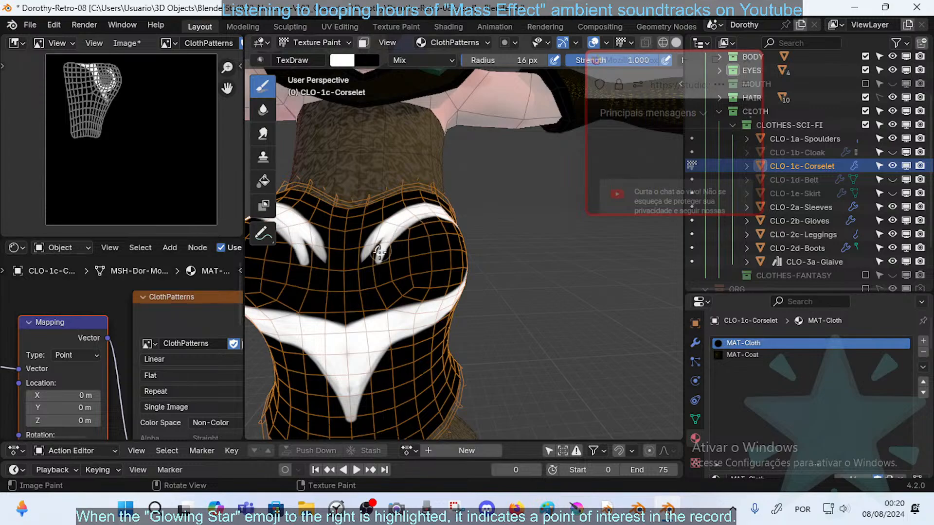
- Paint a second curved white prong branching down from each crescent along the inner side of the bust
mouse_move(380, 253)
left_mouse_down()
mouse_move(363, 286)
mouse_move(321, 289)
left_mouse_up()
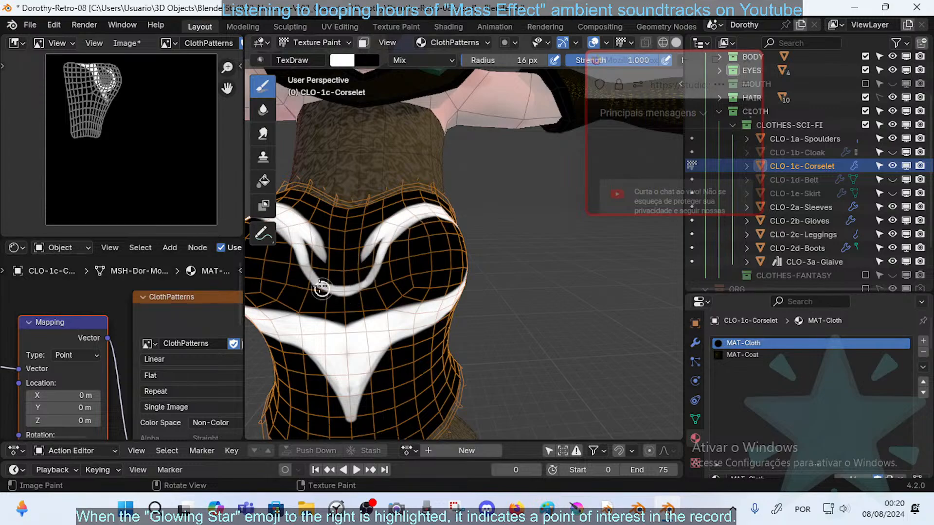
middle_click_drag(379, 275, 435, 275)
middle_click_drag(418, 252, 385, 249)
left_click_drag(385, 249, 392, 304)
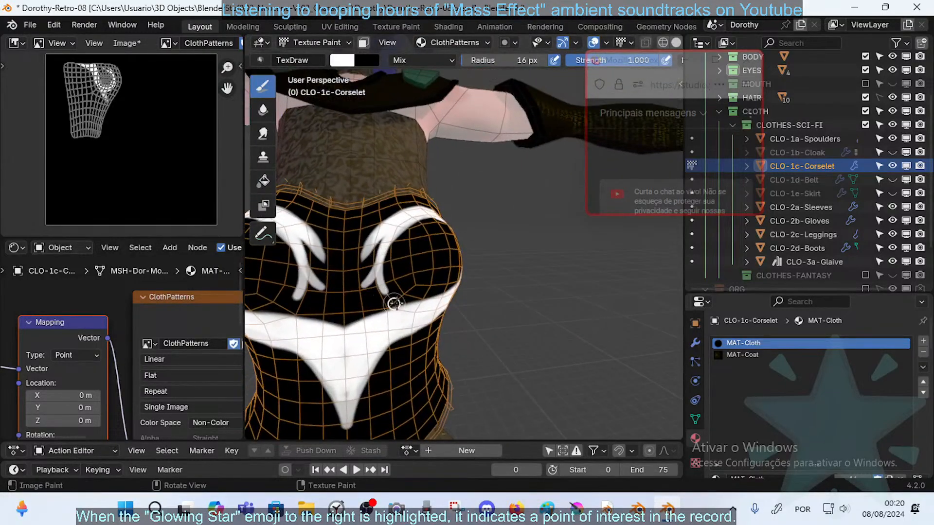
key("ctrl+z")
left_click_drag(382, 254, 391, 292)
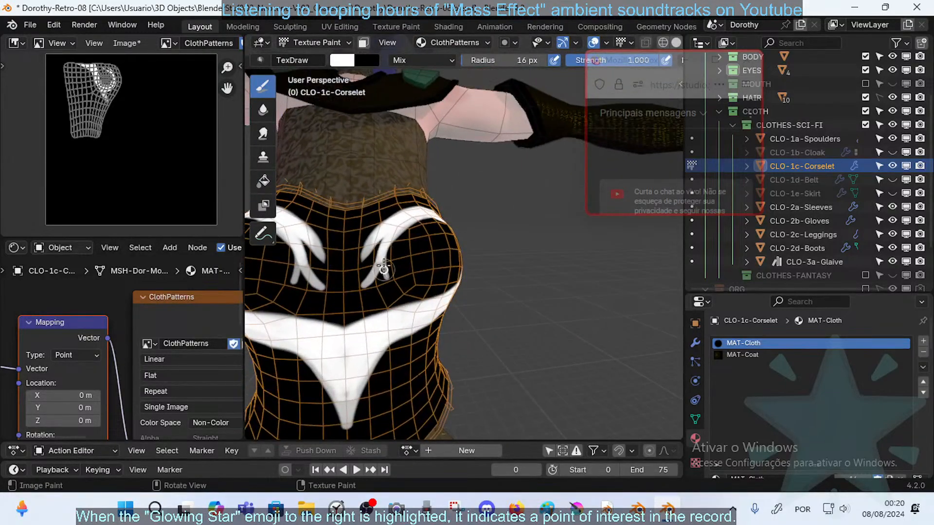
- Move the floating live-chat window down off the brush settings and bring up the brush colour, radius and strength options
left_click_drag(621, 68, 578, 183)
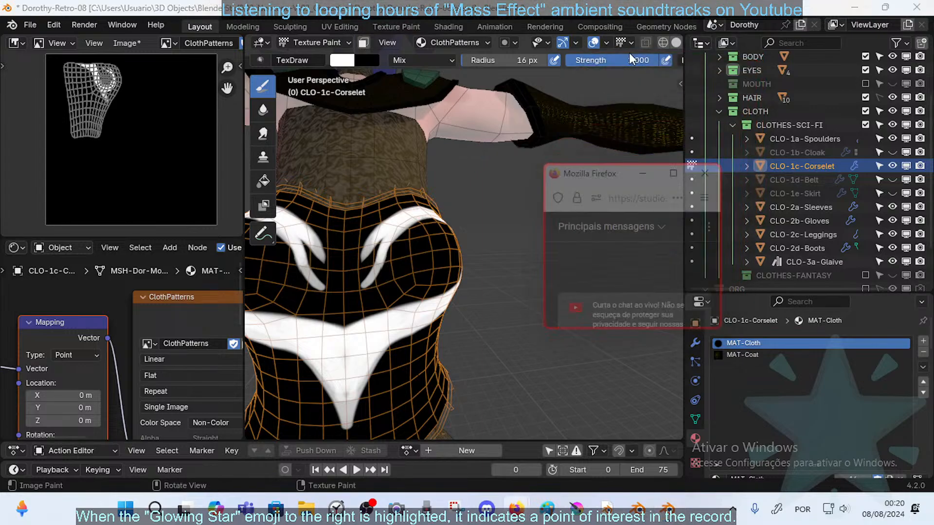
scroll(554, 63, "right", 5)
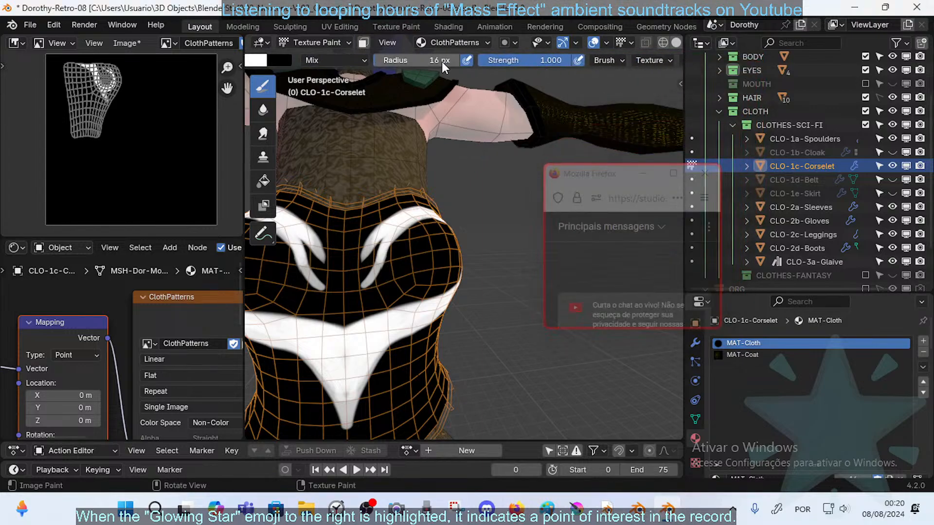
right_click(450, 73)
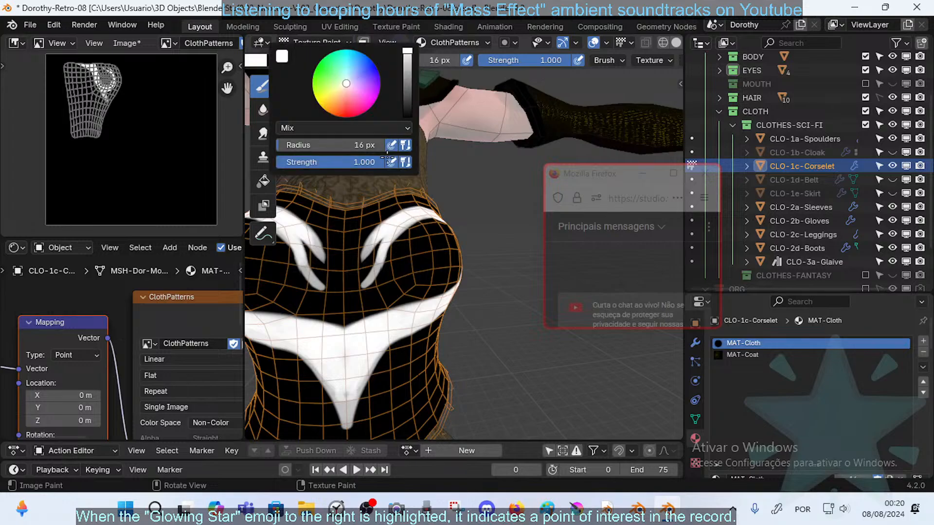
- Set the brush radius to 9 px and try painting a small pair of upright white marks between the bust crescents
middle_click_drag(399, 243, 351, 274)
key("f")
left_click(366, 263)
left_click_drag(350, 273, 345, 235)
key("f")
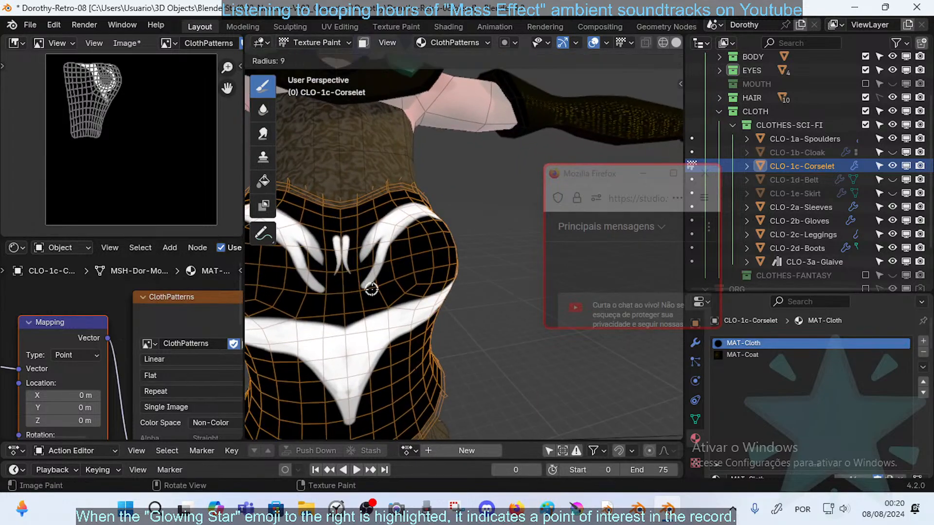
left_click(373, 287)
key("ctrl+z")
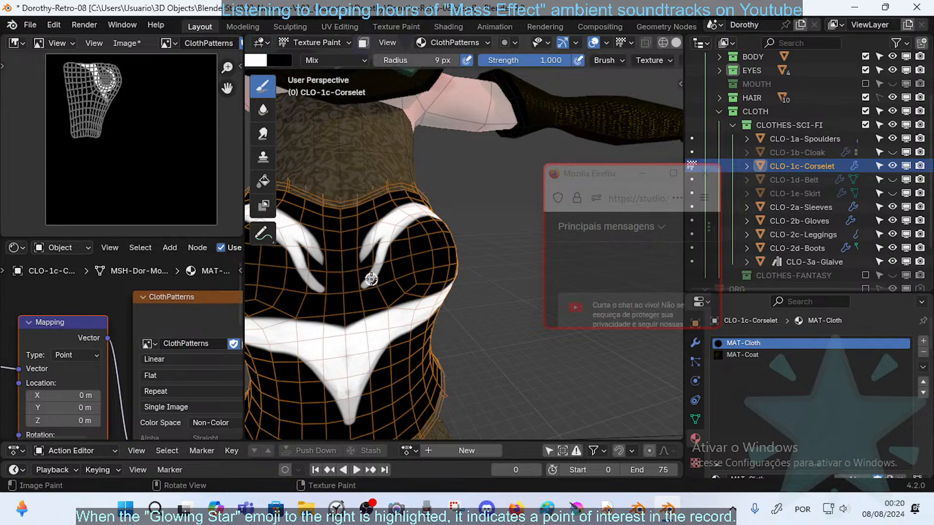
- Fork the lower end of each inner bust prong into thin white tips pointing down and inward
left_click_drag(374, 274, 378, 298)
key("ctrl+z")
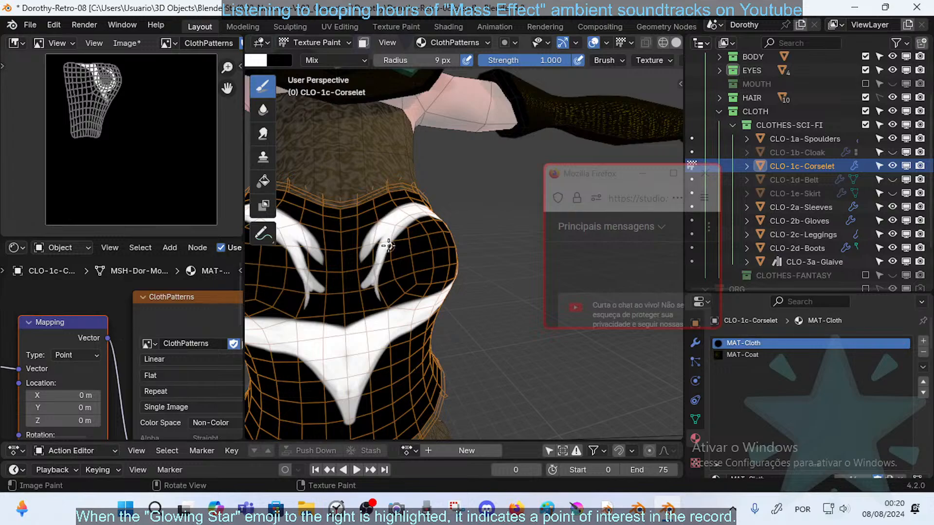
mouse_move(384, 248)
left_mouse_down()
mouse_move(377, 285)
mouse_move(339, 291)
mouse_move(383, 248)
mouse_move(347, 295)
left_mouse_up()
key("ctrl+z")
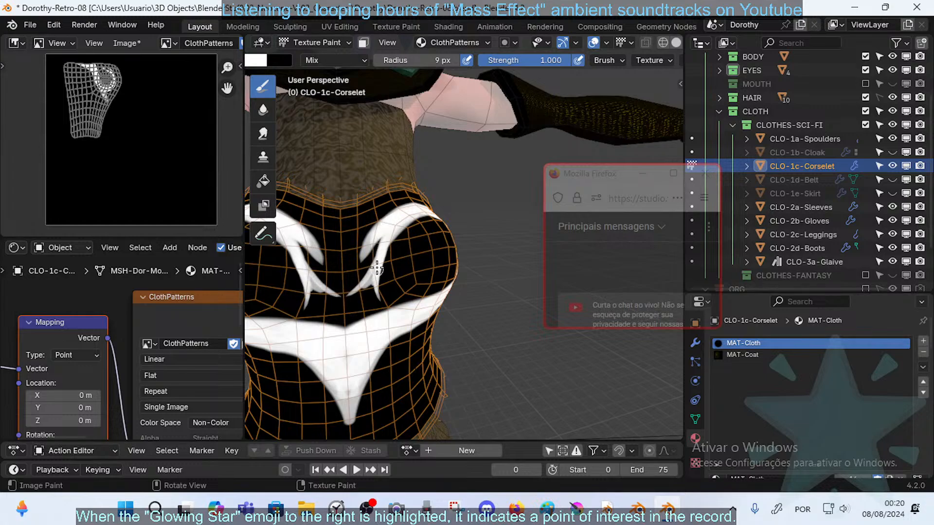
- Try thin vertical white strokes between the forked tips of the bust prongs, undoing the misplaced ones
mouse_move(378, 259)
left_mouse_down()
mouse_move(358, 288)
mouse_move(371, 309)
left_mouse_up()
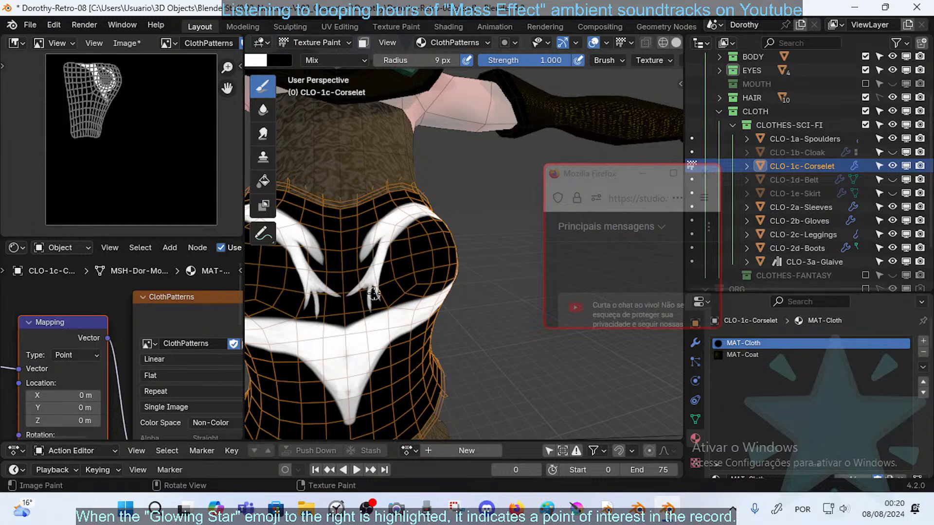
key("ctrl+z")
left_click_drag(379, 259, 379, 310)
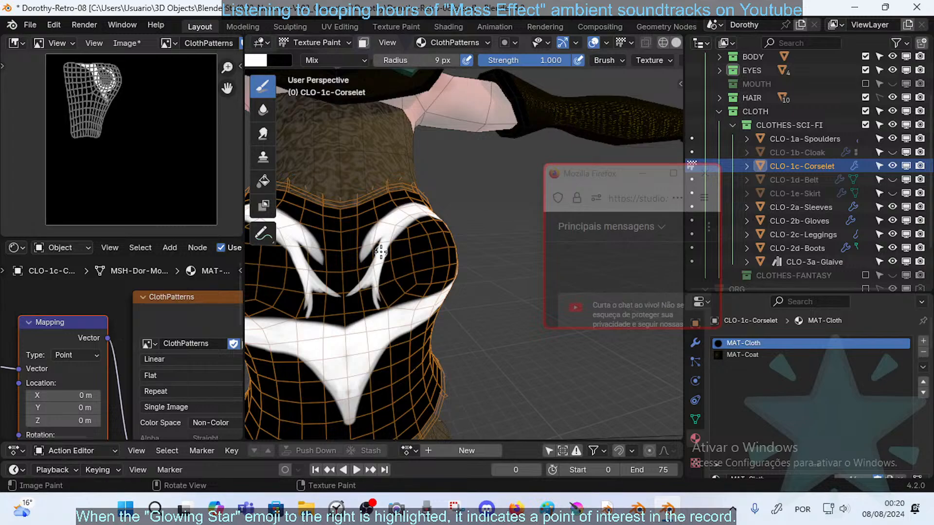
key("ctrl+z")
left_click_drag(378, 261, 380, 312)
key("ctrl+z")
left_click_drag(377, 267, 377, 313)
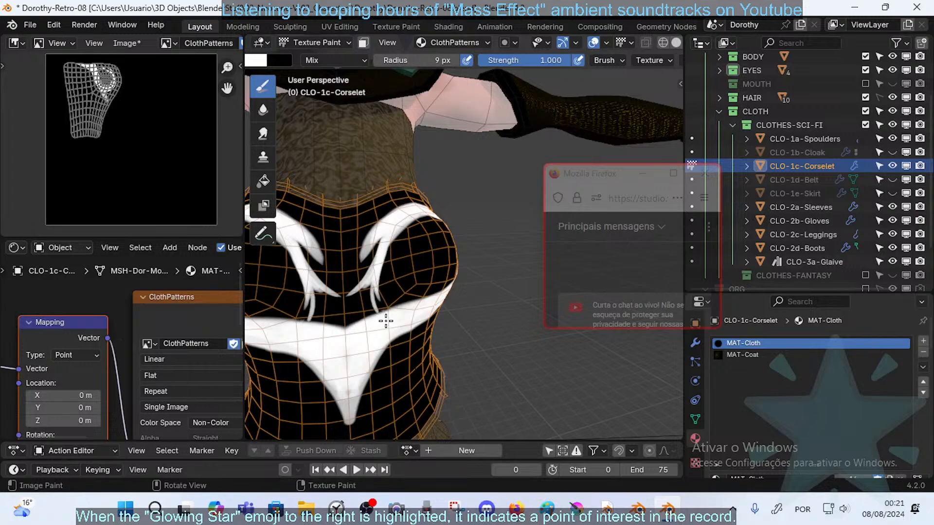
key("ctrl+z")
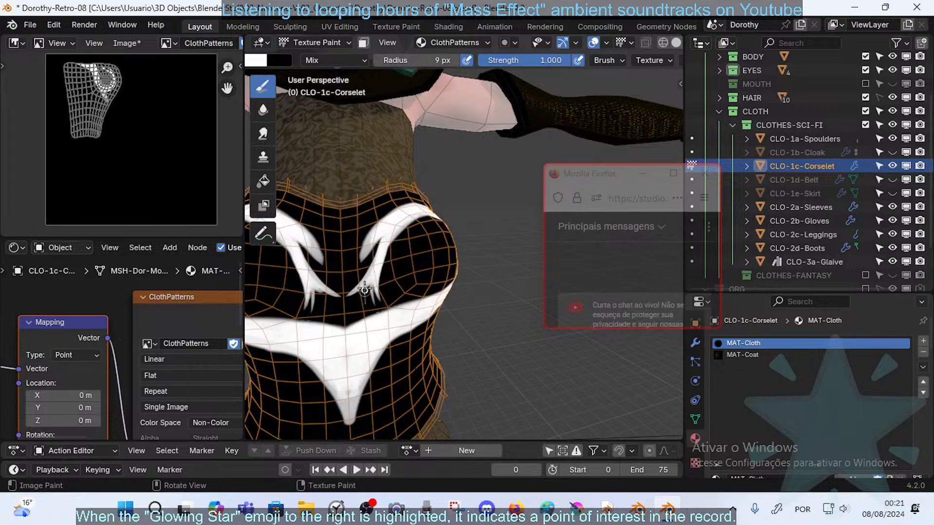
- Fill the gap between the prongs with white feather strokes fanning off each crescent's inner edge
mouse_move(372, 255)
left_mouse_down()
mouse_move(352, 257)
mouse_move(361, 263)
mouse_move(351, 261)
mouse_move(338, 288)
left_mouse_up()
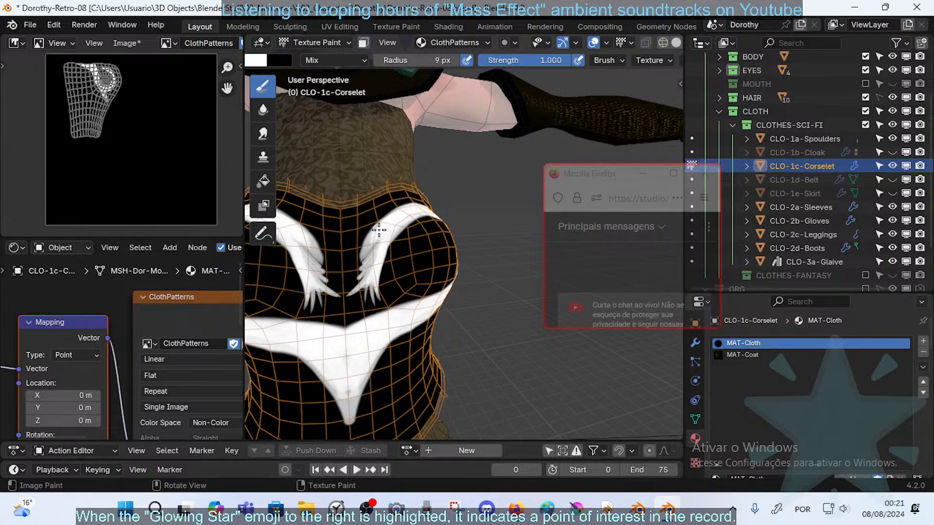
left_click_drag(382, 236, 346, 279)
left_click_drag(380, 240, 352, 257)
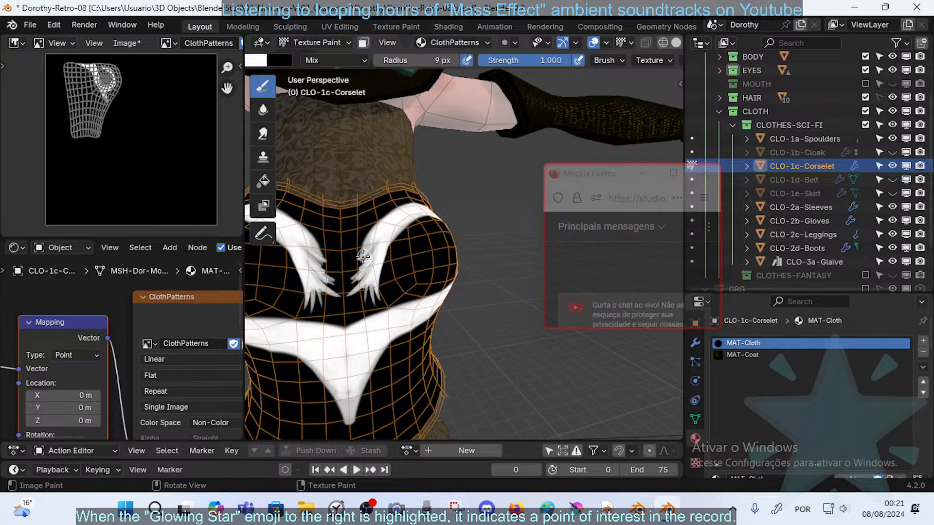
middle_click_drag(372, 270, 353, 281)
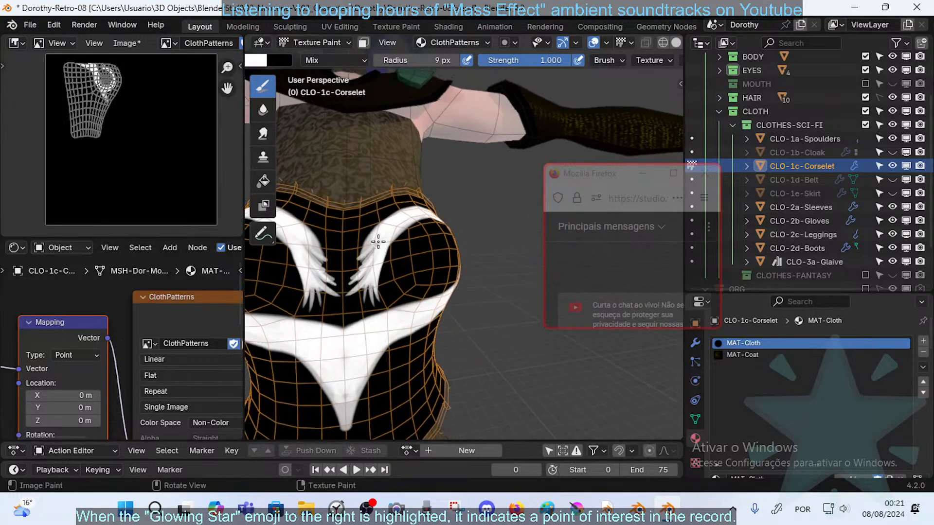
left_click_drag(379, 241, 356, 264)
left_click_drag(392, 228, 351, 259)
left_click_drag(387, 225, 353, 257)
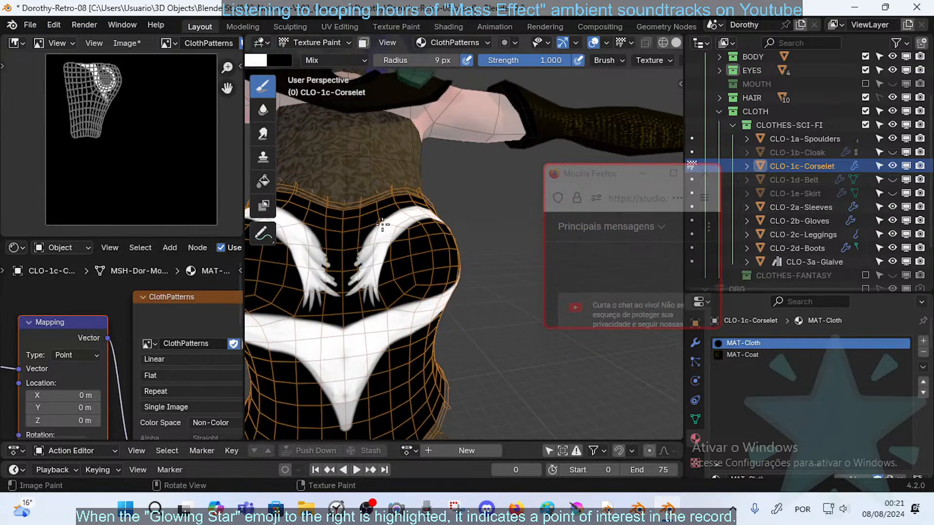
- Lengthen the central white point down the belly and feather both of its edges with tapered strokes
mouse_move(365, 243)
middle_mouse_down()
mouse_move(380, 258)
mouse_move(369, 255)
middle_mouse_up()
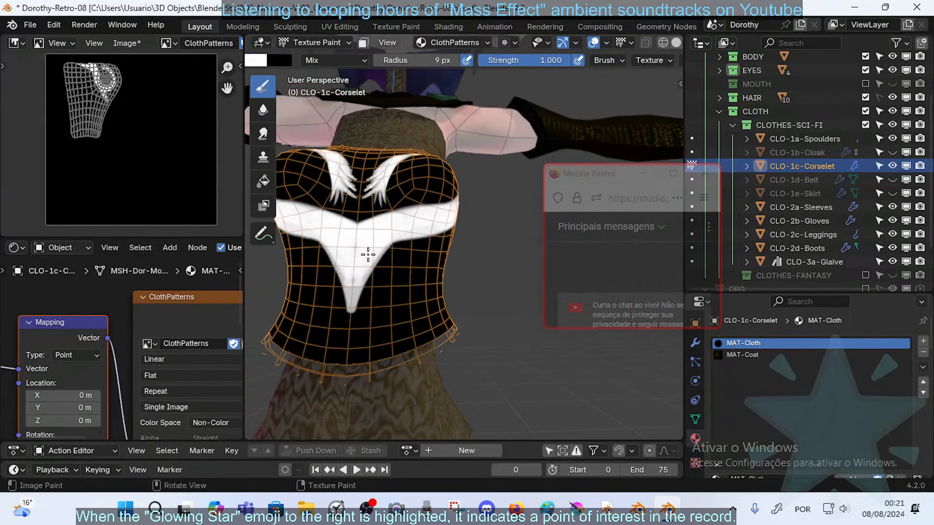
left_click_drag(368, 254, 357, 341)
left_click_drag(363, 270, 353, 332)
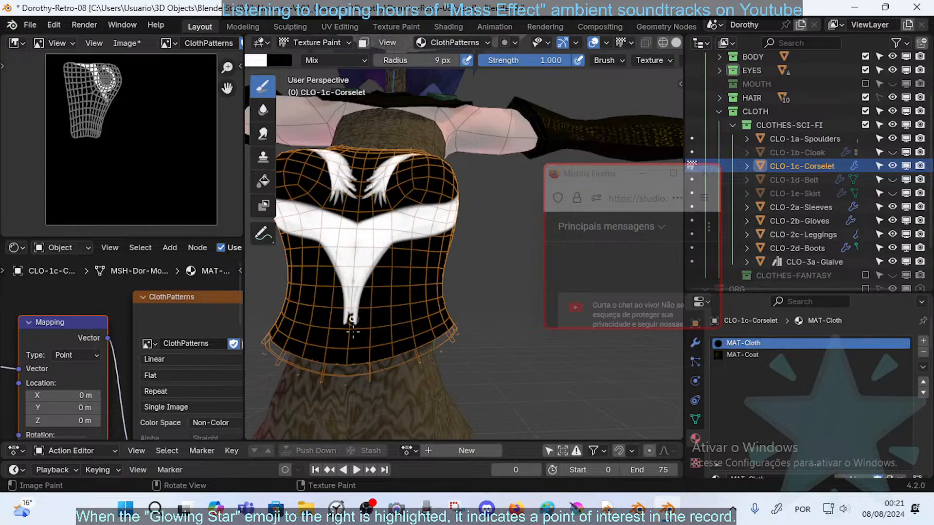
left_click_drag(366, 260, 353, 339)
mouse_move(355, 286)
left_mouse_down()
mouse_move(351, 347)
mouse_move(364, 291)
mouse_move(367, 307)
left_mouse_up()
left_click_drag(365, 267, 369, 307)
mouse_move(396, 231)
left_mouse_down()
mouse_move(372, 295)
mouse_move(374, 279)
left_mouse_up()
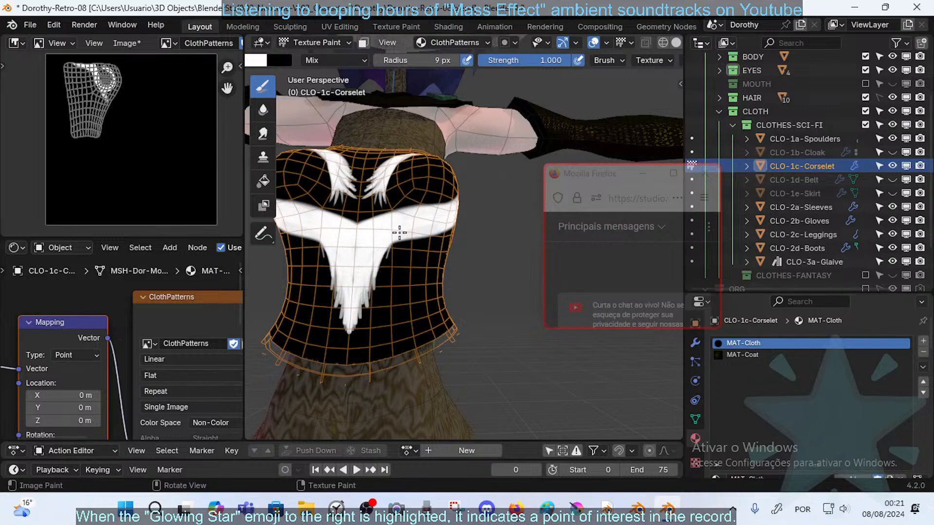
left_click_drag(398, 233, 381, 279)
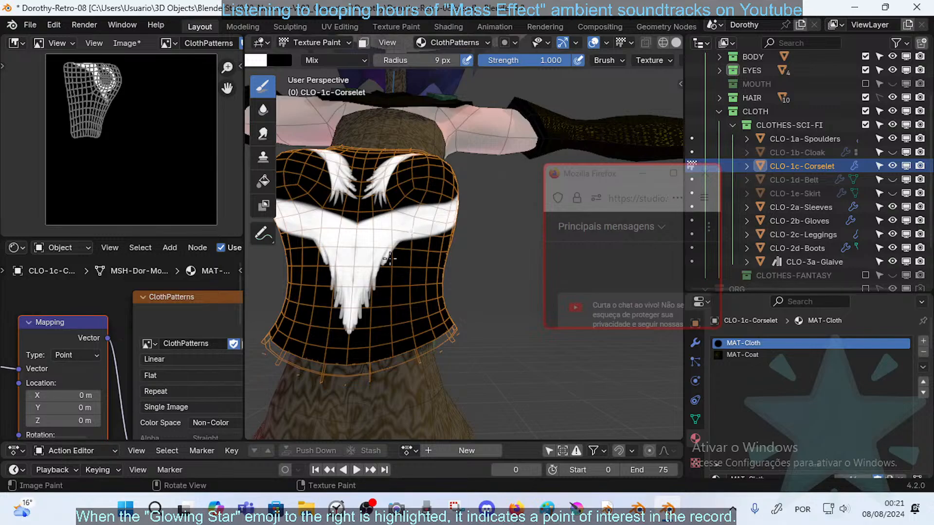
- Extend the white patch at the side of the bust toward the back with feathered strokes
mouse_move(407, 243)
middle_mouse_down()
mouse_move(413, 317)
mouse_move(369, 277)
mouse_move(389, 273)
middle_mouse_up()
mouse_move(389, 273)
left_mouse_down()
mouse_move(435, 259)
mouse_move(407, 253)
left_mouse_up()
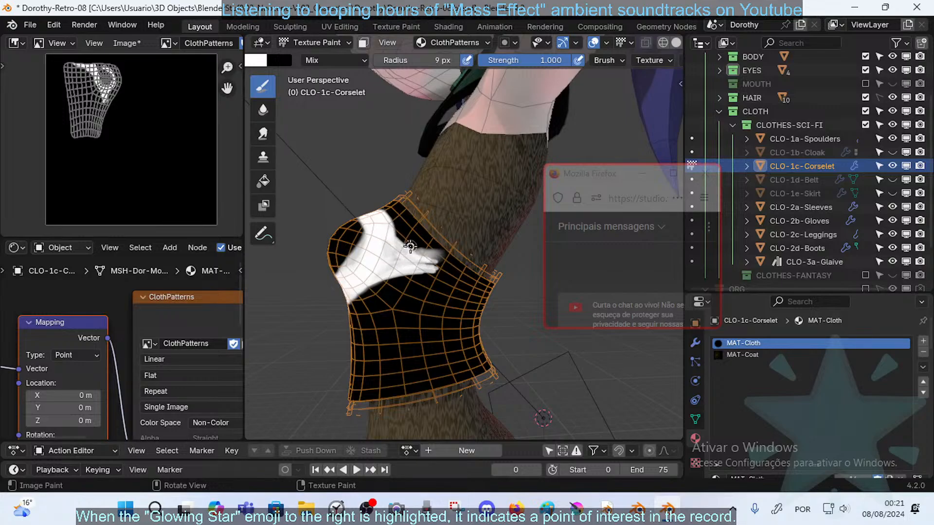
middle_click_drag(410, 247, 365, 244)
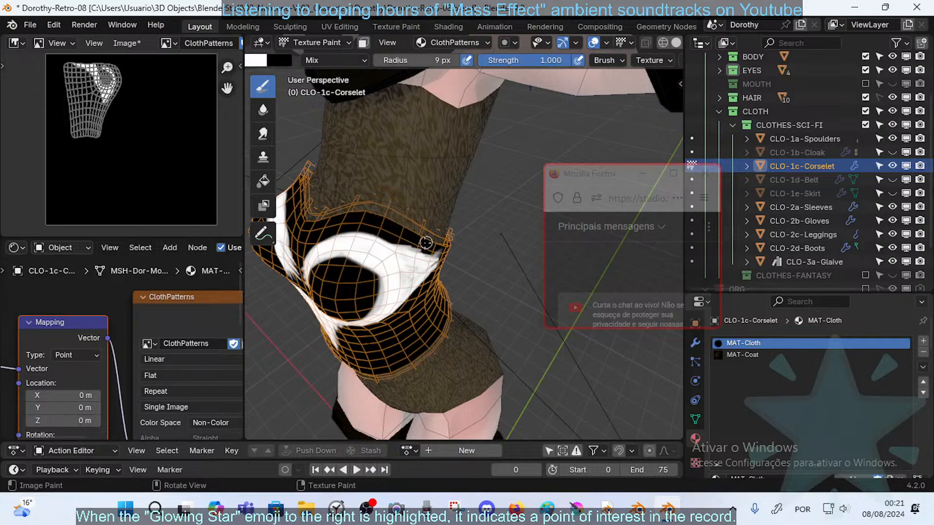
middle_click_drag(433, 247, 419, 252)
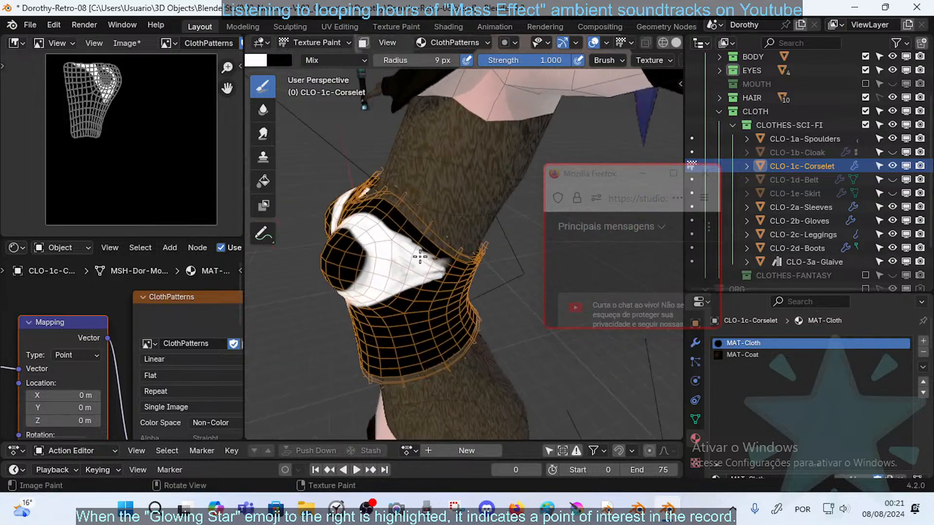
mouse_move(413, 254)
left_mouse_down()
mouse_move(451, 260)
mouse_move(453, 275)
mouse_move(488, 271)
mouse_move(476, 280)
left_mouse_up()
middle_click_drag(437, 273, 379, 259)
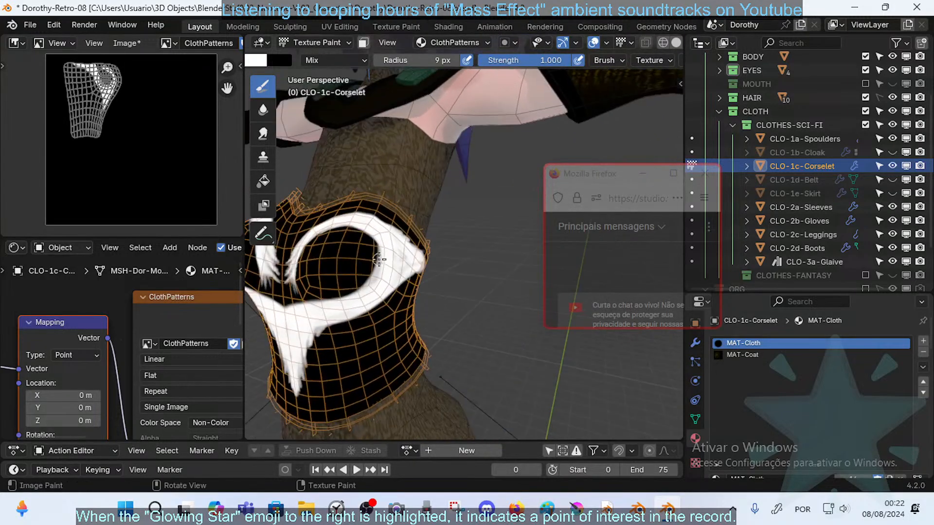
middle_click_drag(368, 291, 381, 261)
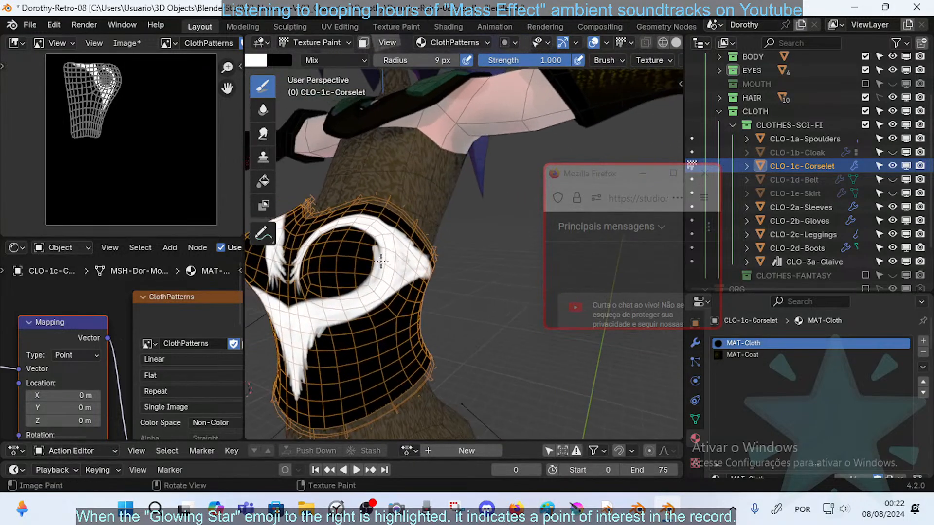
left_click_drag(374, 229, 375, 268)
middle_click_drag(374, 231, 385, 249)
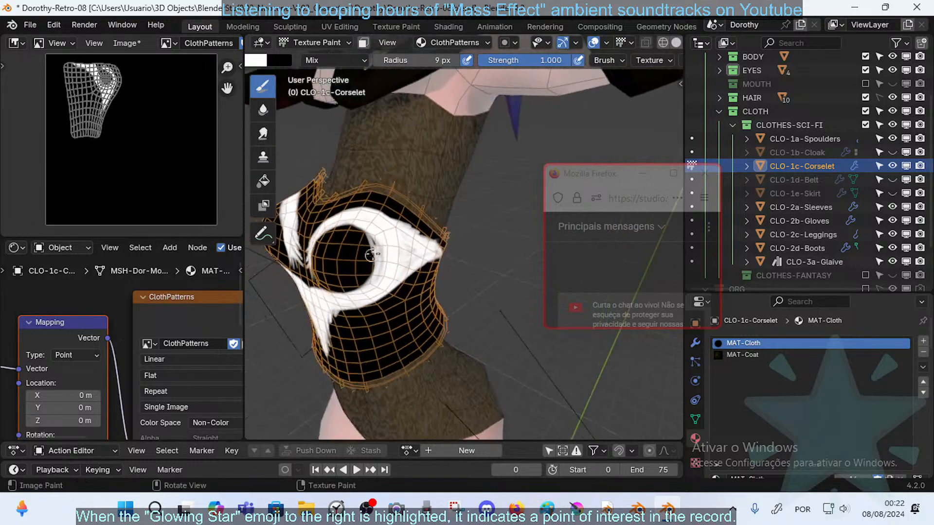
key("ctrl+z")
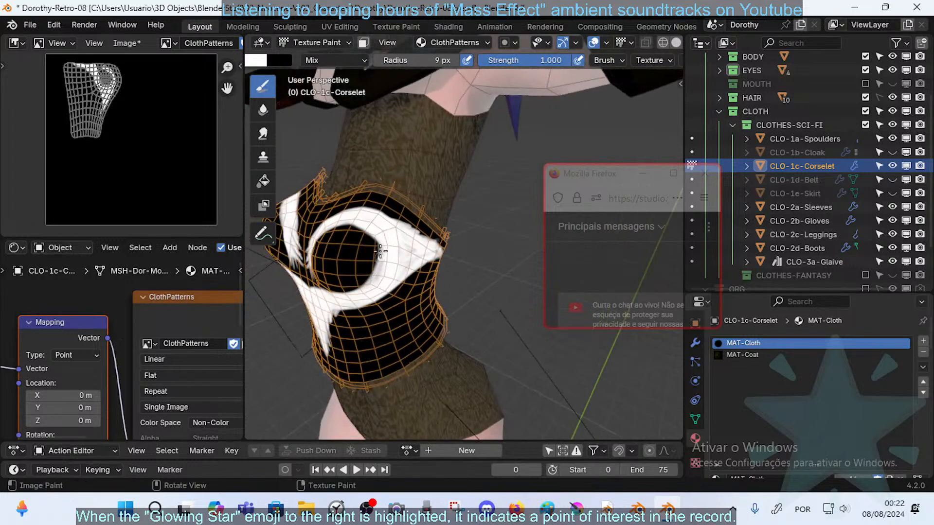
middle_click_drag(381, 251, 381, 263)
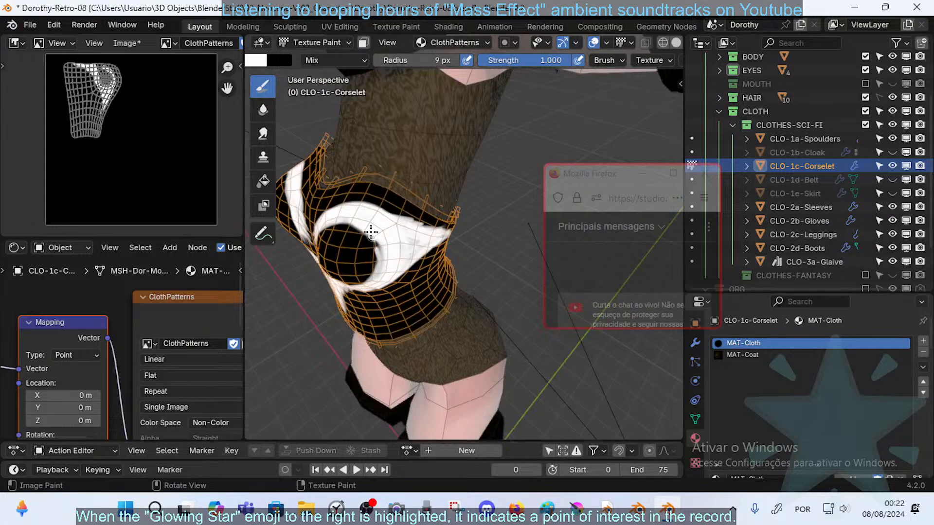
mouse_move(371, 233)
left_mouse_down()
mouse_move(362, 225)
mouse_move(371, 240)
left_mouse_up()
key("ctrl+z")
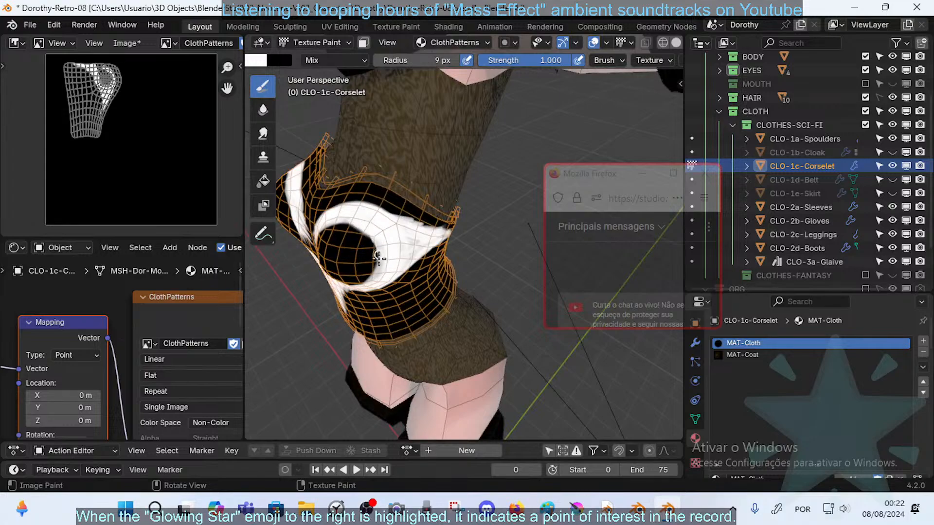
- Paint a white horizontal band across the back of the corselet's waist and thicken it with a larger brush
mouse_move(379, 258)
middle_mouse_down()
mouse_move(406, 259)
mouse_move(427, 292)
mouse_move(430, 281)
middle_mouse_up()
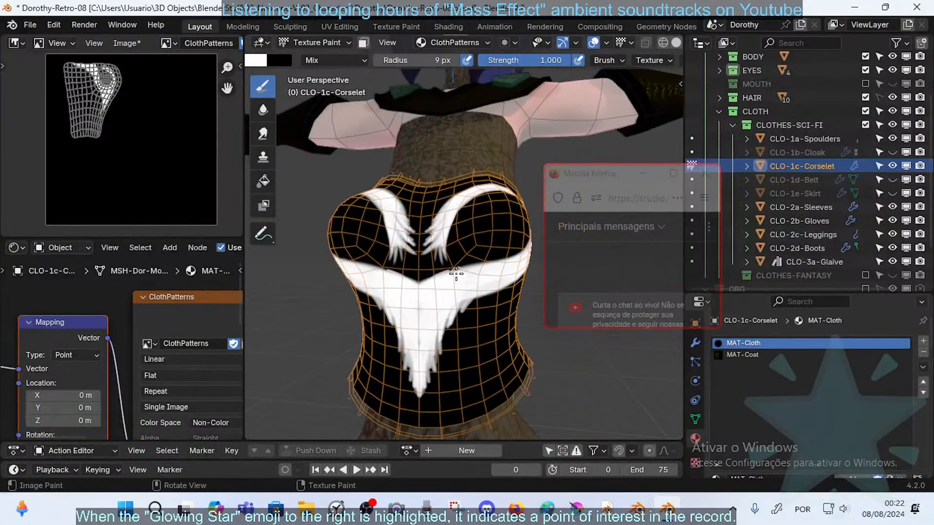
middle_click_drag(436, 276, 383, 285)
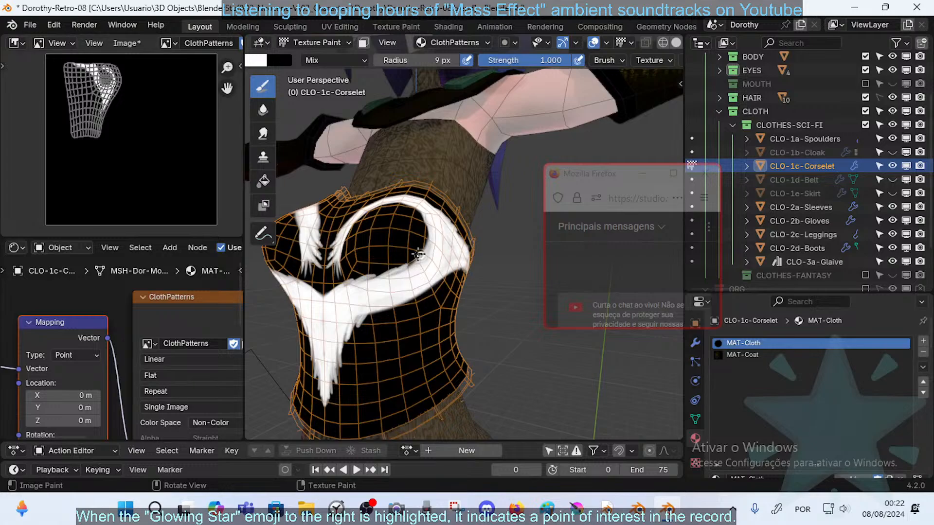
middle_click_drag(430, 257, 342, 221)
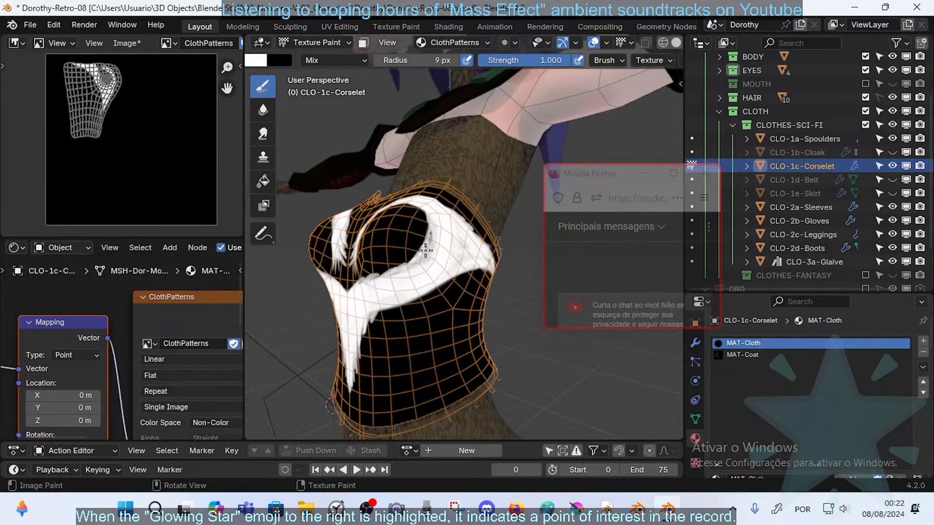
mouse_move(403, 277)
middle_mouse_down()
mouse_move(383, 276)
mouse_move(509, 265)
mouse_move(475, 270)
middle_mouse_up()
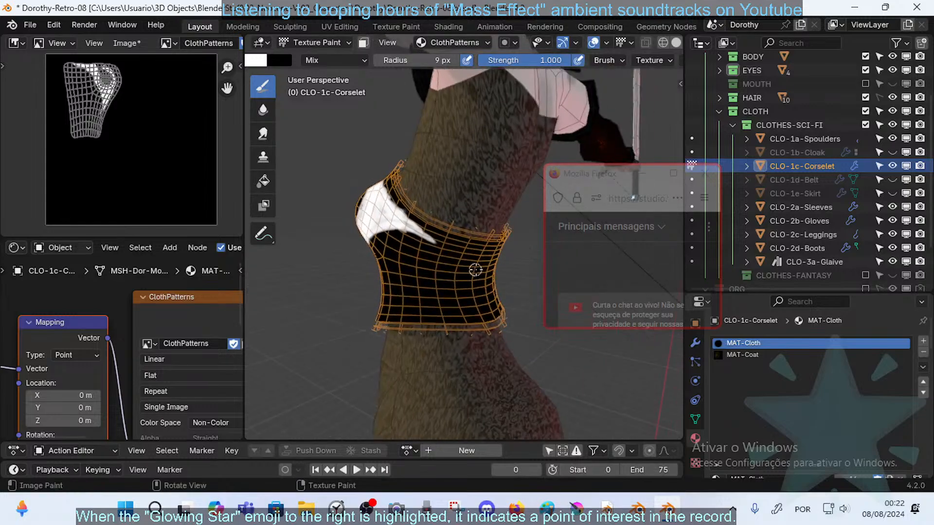
left_click_drag(461, 285, 485, 275)
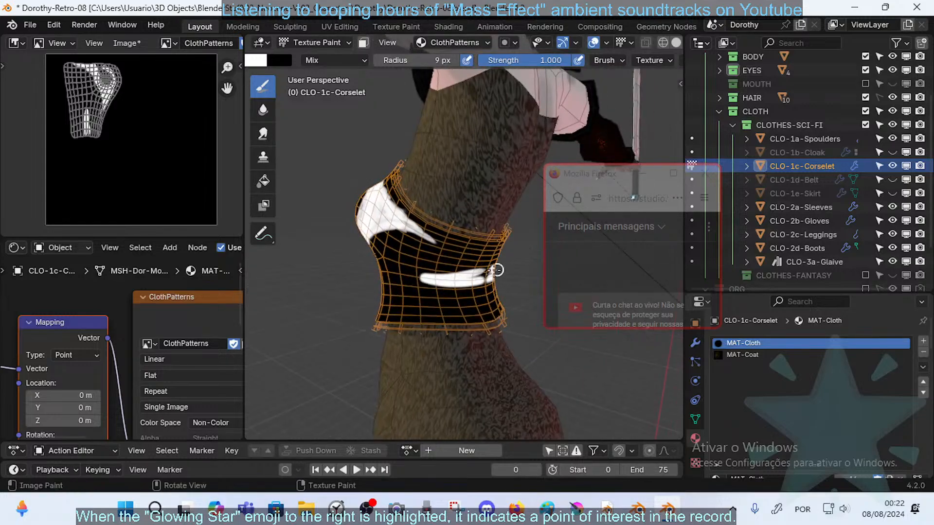
middle_click_drag(497, 270, 471, 274)
key("f")
left_click(484, 277)
mouse_move(484, 277)
left_mouse_down()
mouse_move(520, 271)
mouse_move(448, 293)
mouse_move(475, 289)
left_mouse_up()
- Set the brush radius to 3 px and feather the side end of the back band into thin fingers
key("f")
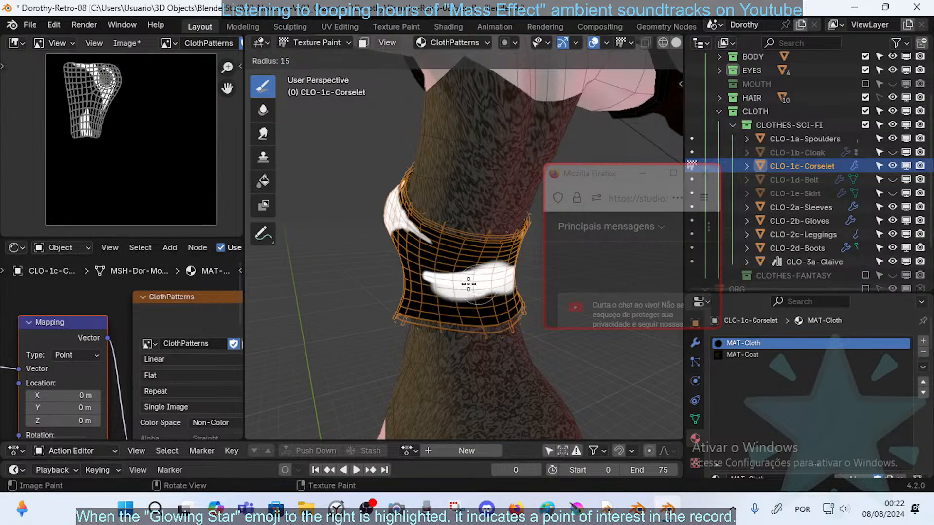
left_click(469, 284)
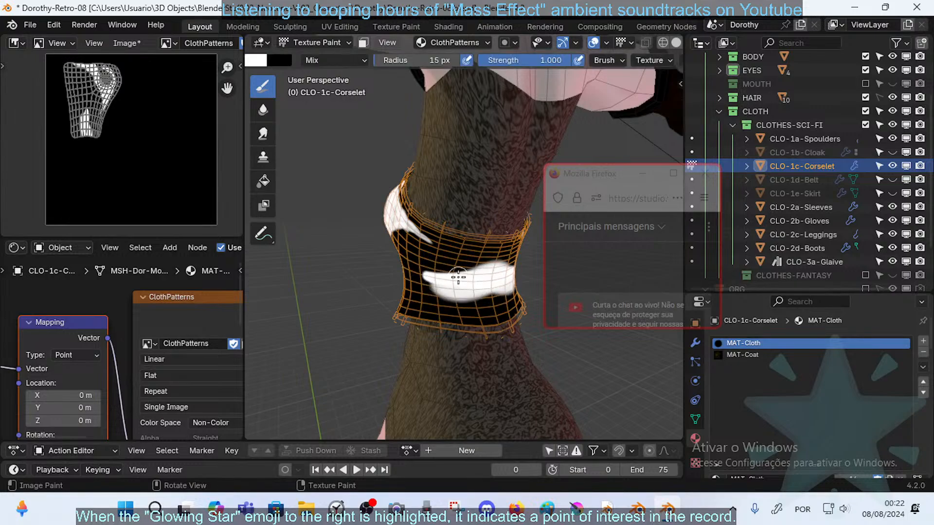
key("f")
left_click(489, 271)
middle_click_drag(489, 271, 419, 277)
mouse_move(418, 278)
left_mouse_down()
mouse_move(387, 293)
mouse_move(427, 275)
mouse_move(452, 284)
mouse_move(414, 292)
left_mouse_up()
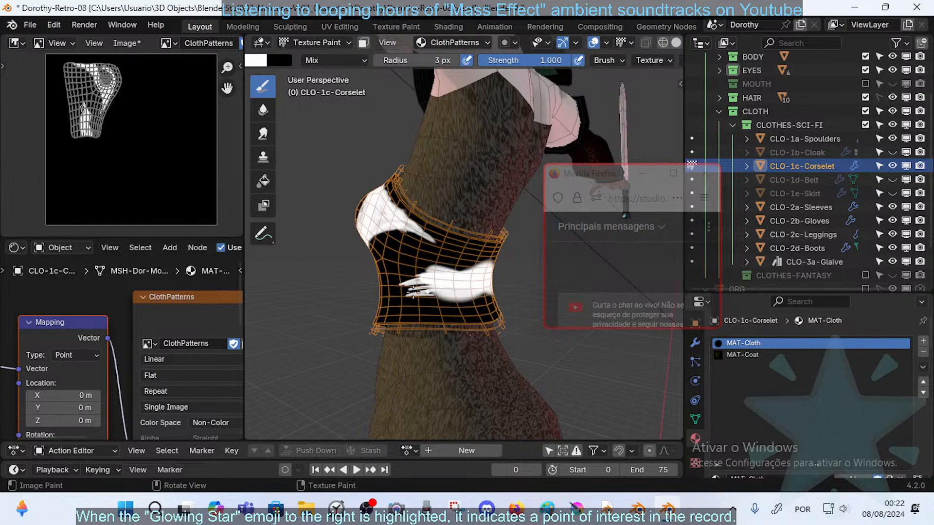
mouse_move(476, 296)
left_mouse_down()
mouse_move(435, 289)
mouse_move(439, 298)
mouse_move(424, 299)
mouse_move(433, 304)
left_mouse_up()
- Shape the upper edge of the white band into a pointed peak at the centre of the back
middle_click_drag(479, 285, 453, 287)
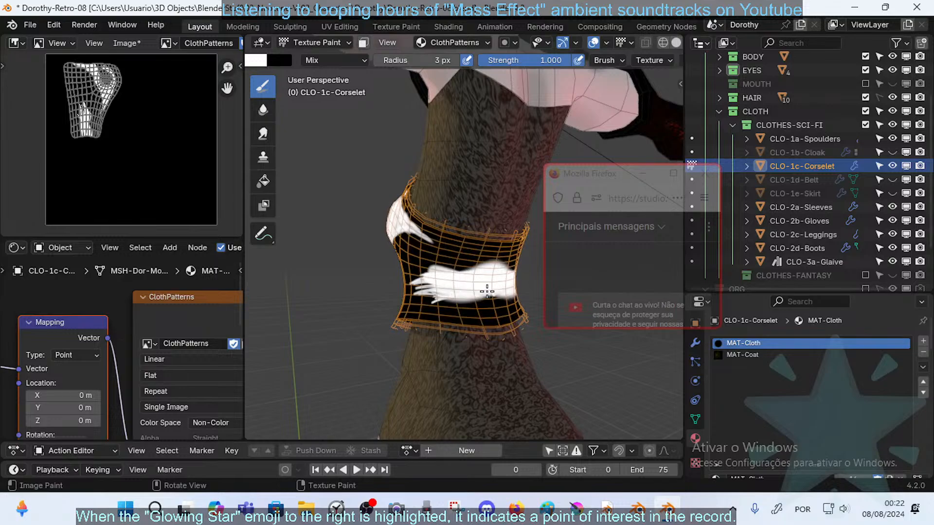
left_click_drag(484, 264, 496, 263, "ctrl")
middle_click_drag(496, 264, 512, 266)
mouse_move(499, 255)
left_mouse_down("ctrl")
mouse_move(487, 268)
mouse_move(496, 254)
left_mouse_up("ctrl")
- Set the brush radius to 11 px and stretch the band's side end into a tapered point angled down toward the front
key("f")
left_click(492, 267)
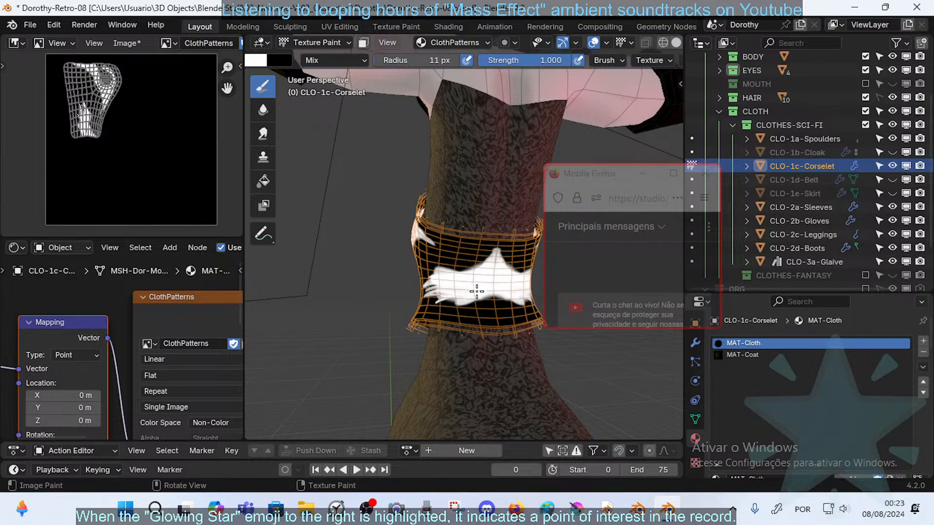
middle_click_drag(471, 300, 466, 292)
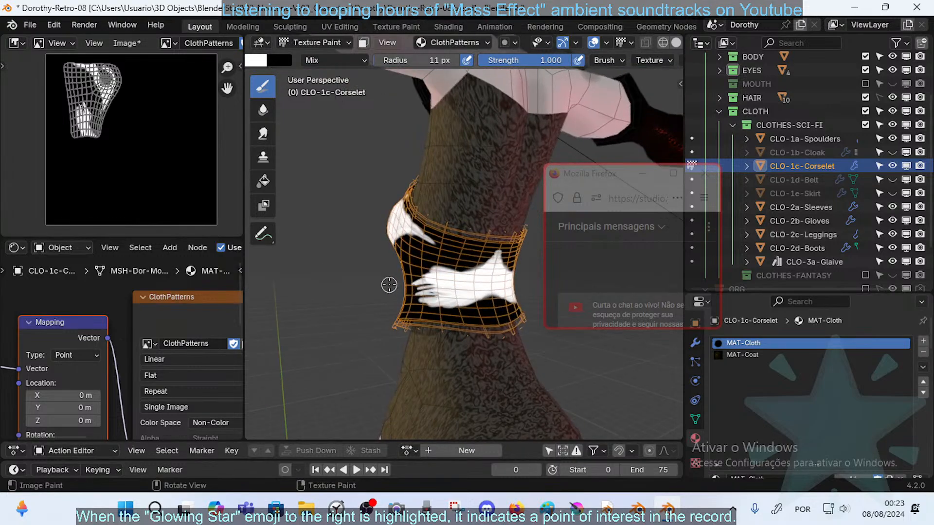
middle_click_drag(388, 283, 461, 284)
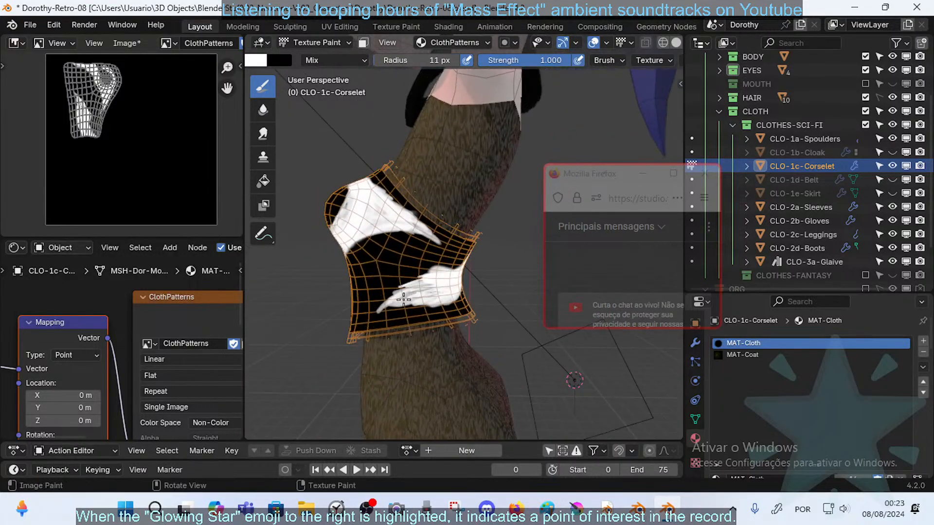
- Extend the feathered side tip of the white back band with another white stroke toward the front
left_click_drag(450, 293, 392, 325)
mouse_move(399, 312)
middle_mouse_down()
mouse_move(385, 324)
mouse_move(389, 297)
middle_mouse_up()
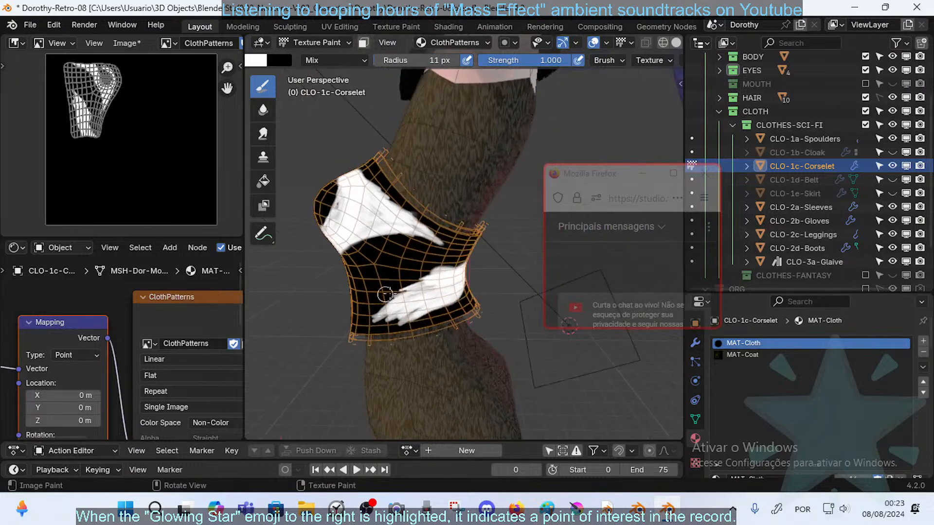
- Paint a curved white link joining the side pattern to the back band, with a hooked end pointing toward the centre of the back
middle_click_drag(465, 266, 455, 284)
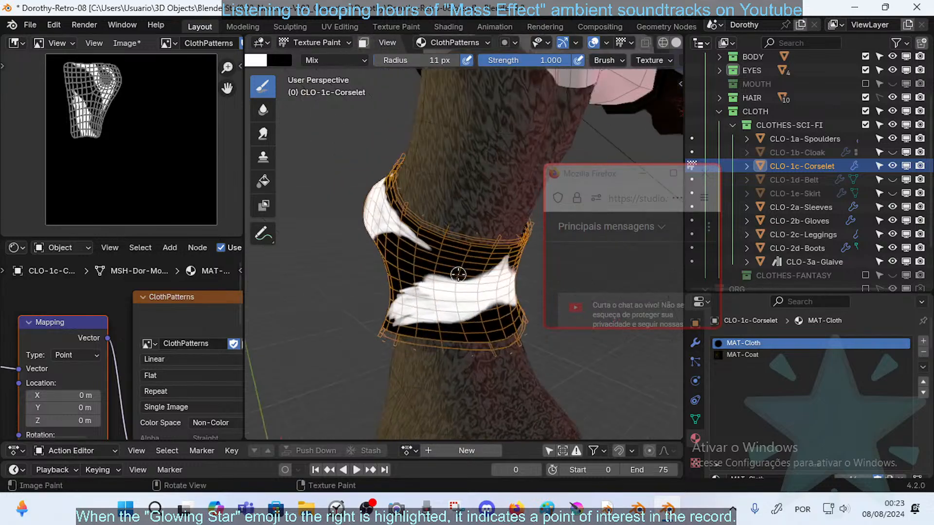
left_click_drag(427, 261, 436, 282)
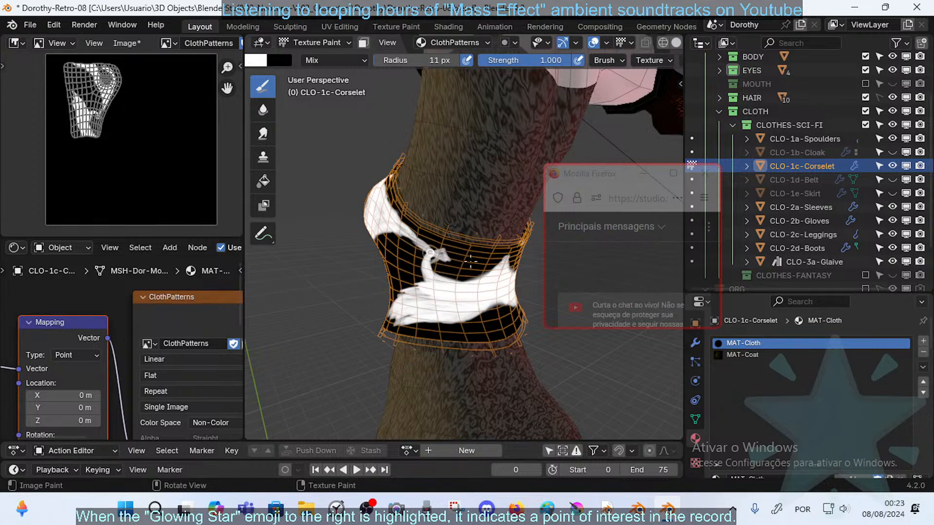
mouse_move(418, 246)
middle_mouse_down()
mouse_move(411, 237)
mouse_move(451, 256)
middle_mouse_up()
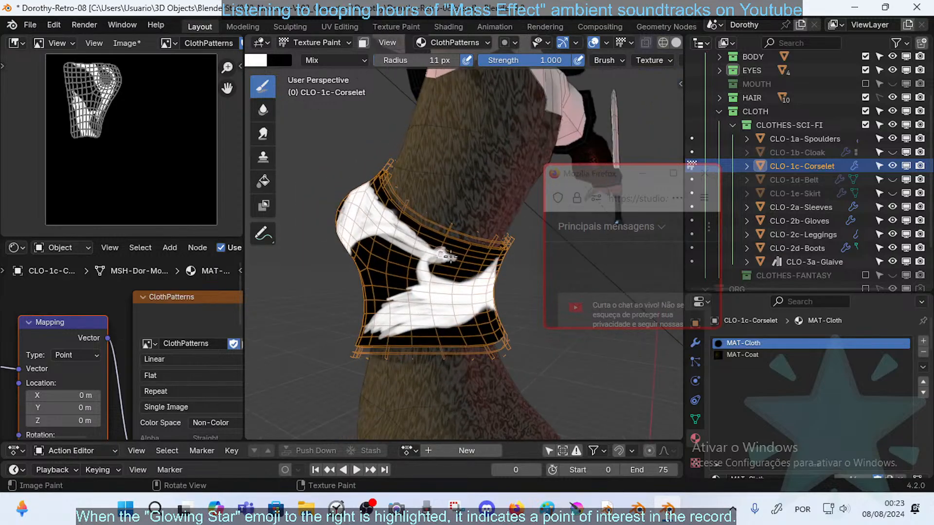
left_click_drag(451, 256, 477, 253)
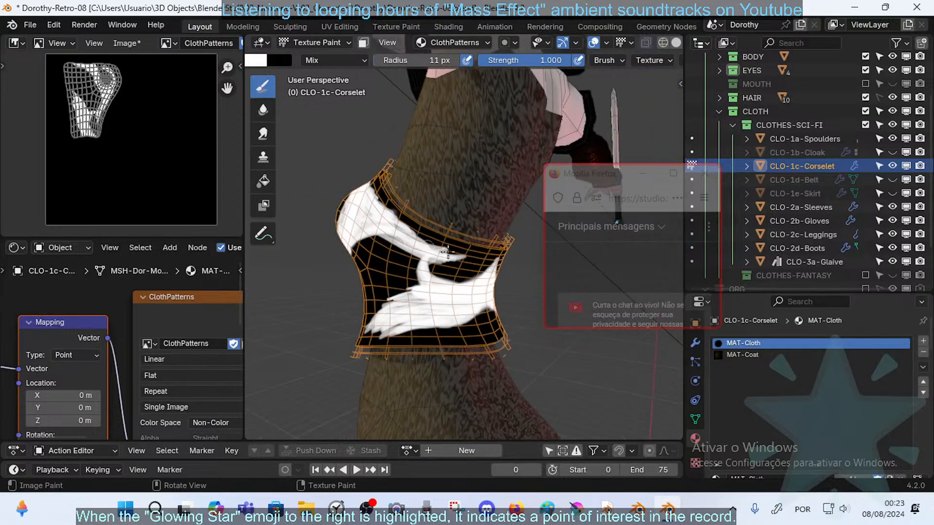
middle_click_drag(447, 252, 426, 238)
left_click_drag(454, 249, 466, 252)
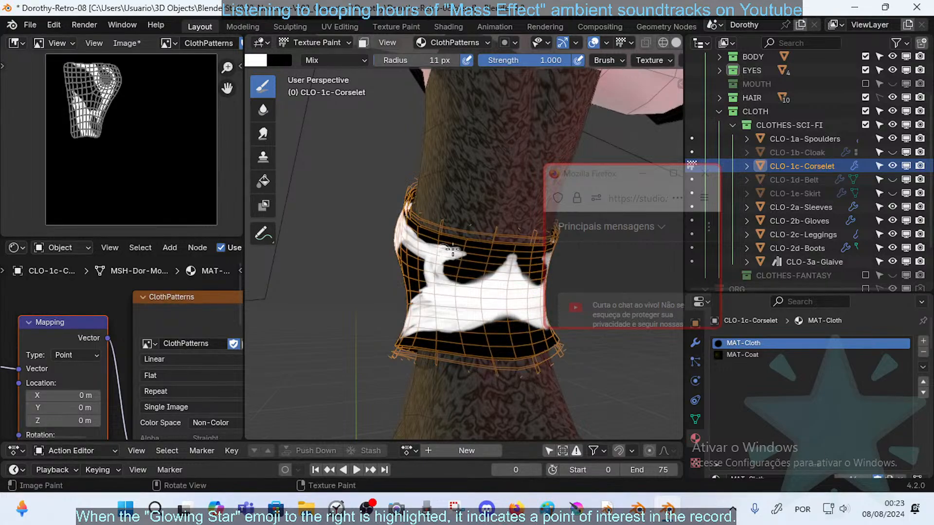
- Thicken the white link around the side and paint curling white strokes inside the black openings on the back
middle_click_drag(412, 263, 430, 266)
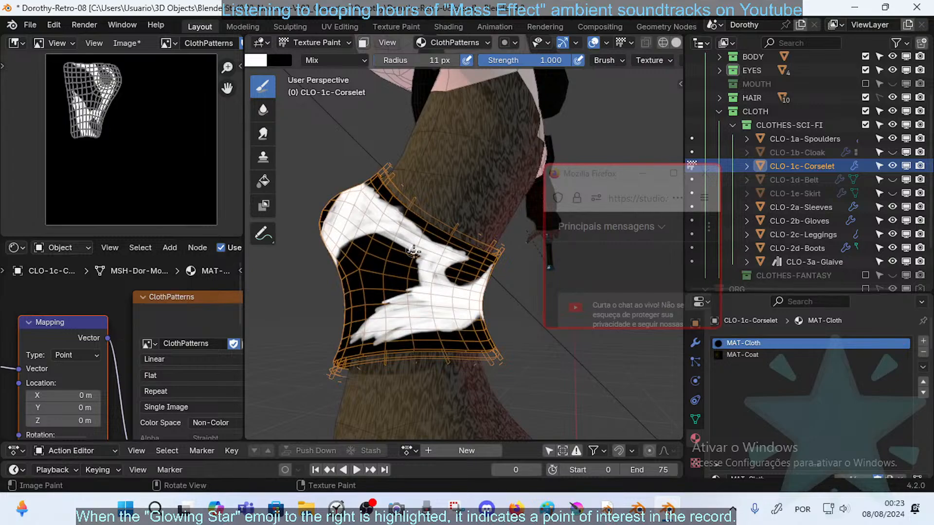
middle_click_drag(398, 243, 344, 232)
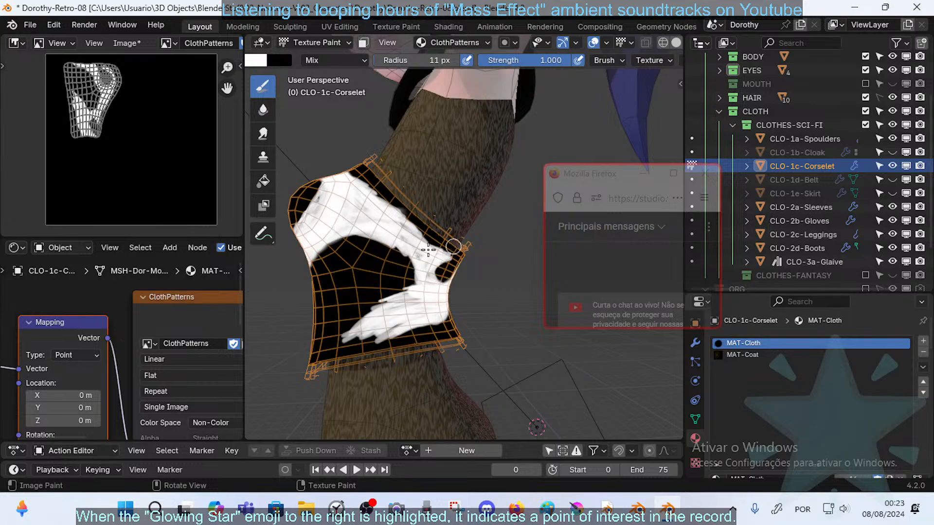
middle_click_drag(428, 250, 455, 249)
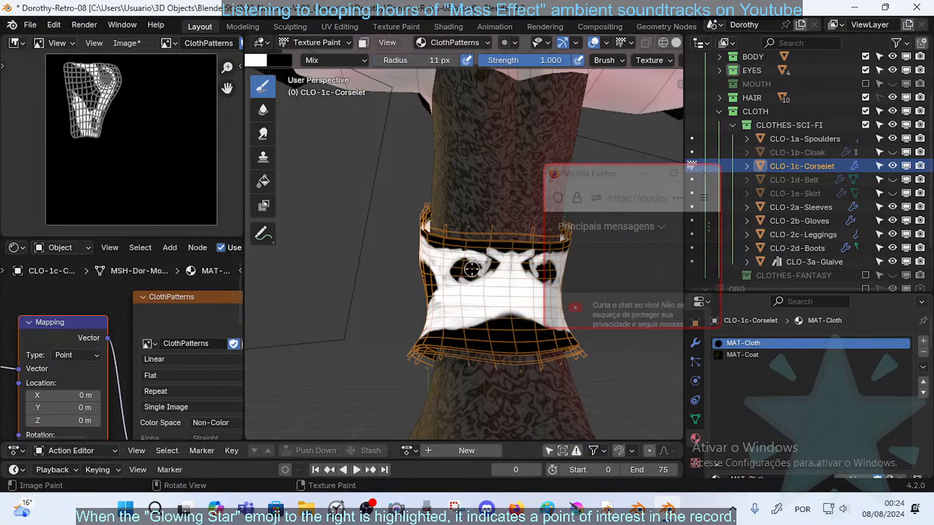
left_click_drag(475, 269, 470, 284)
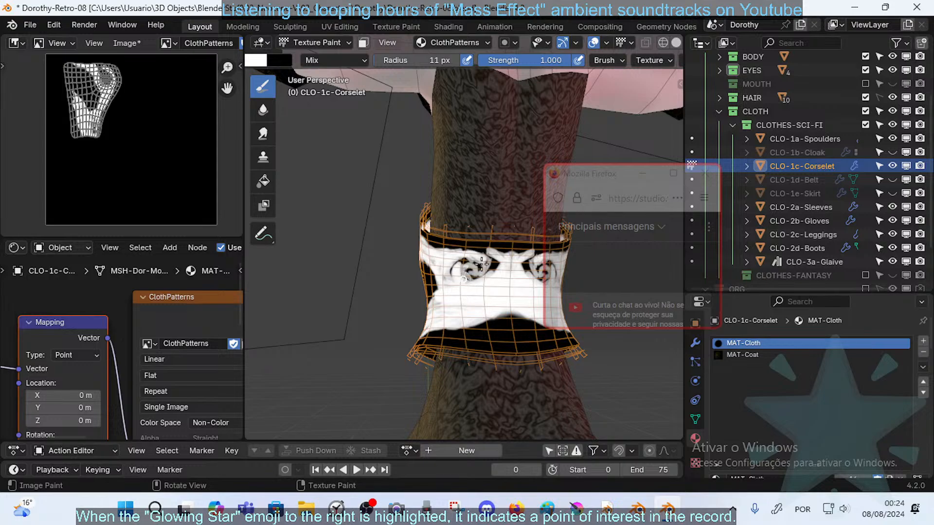
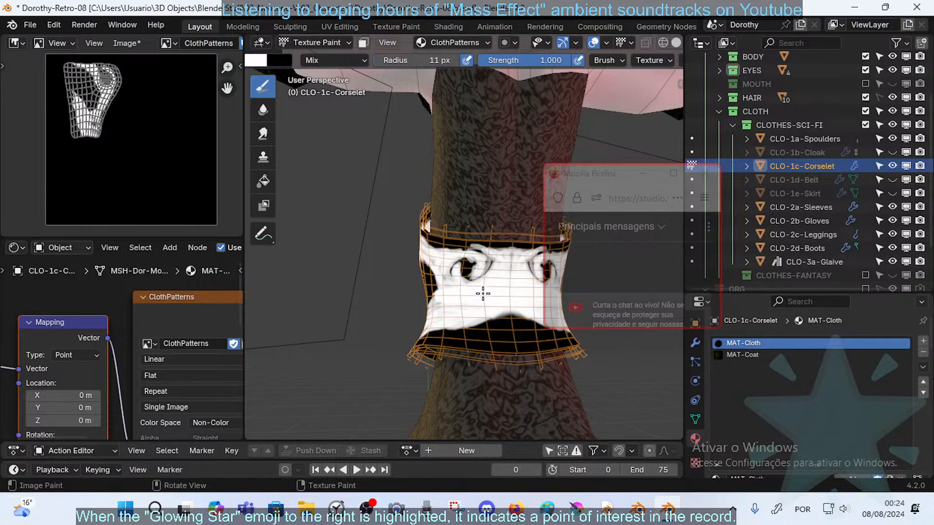
- Switch the brush colour to black and paint a thick inverted V at the centre of the back, with a second line beneath it
key("x")
left_click_drag(496, 279, 472, 297)
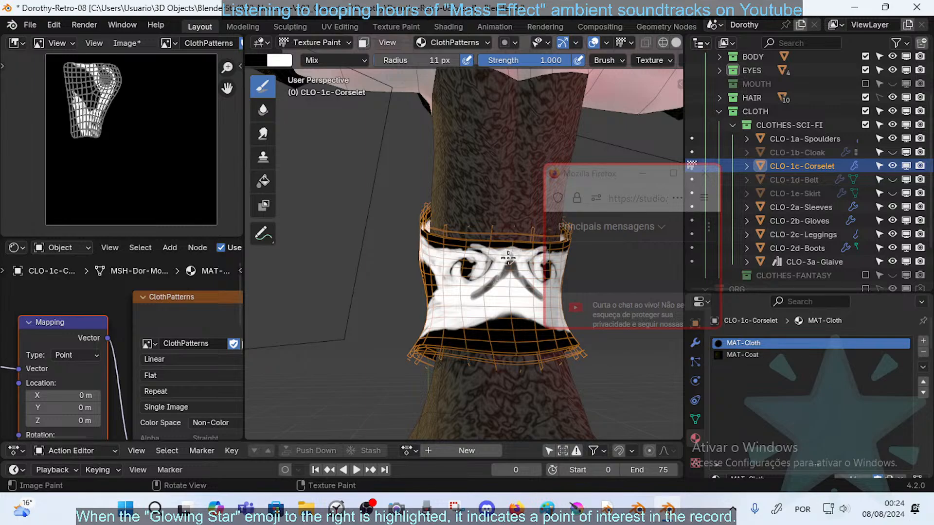
mouse_move(494, 281)
left_mouse_down()
mouse_move(465, 291)
mouse_move(517, 265)
left_mouse_up()
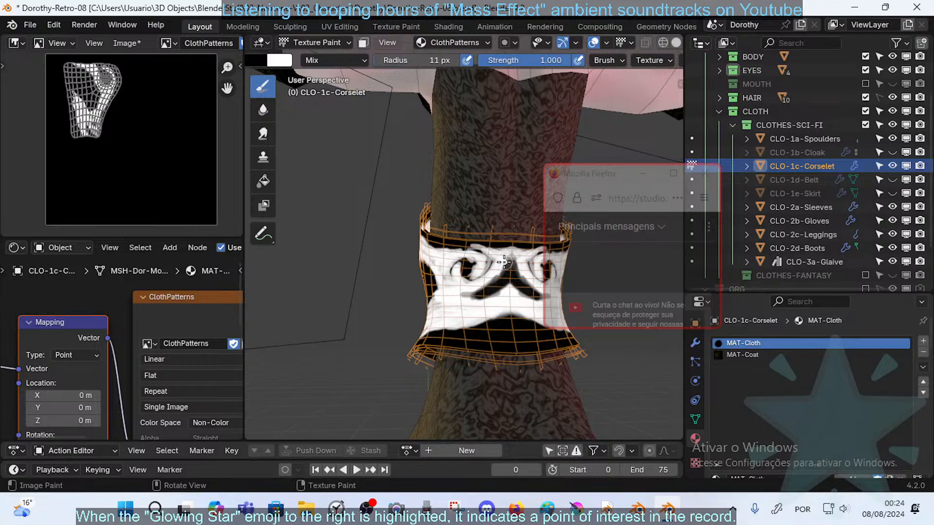
mouse_move(508, 287)
left_mouse_down()
mouse_move(457, 305)
mouse_move(517, 288)
mouse_move(534, 302)
left_mouse_up()
- Extend the lower black line across the white back band toward the side and curve its end upward
middle_click_drag(456, 305, 489, 304)
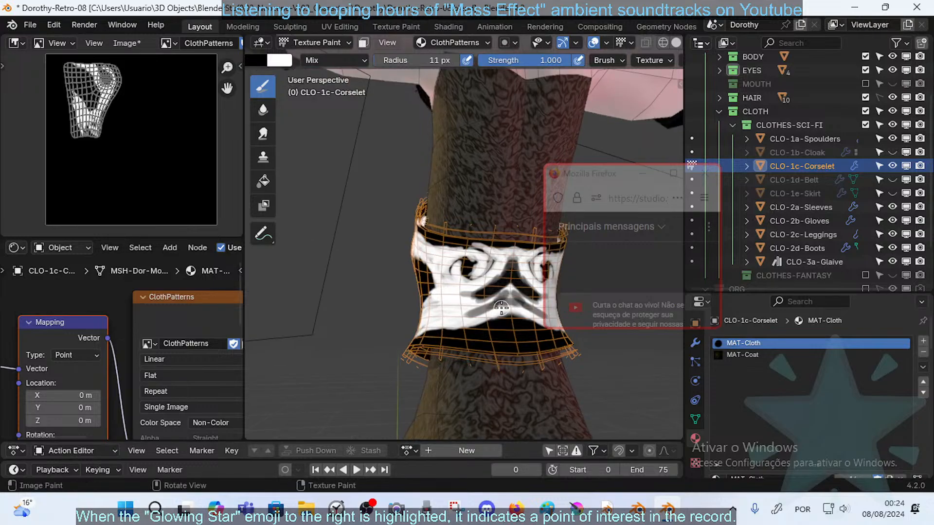
left_click_drag(504, 301, 459, 320)
middle_click_drag(469, 320, 488, 309)
left_click_drag(472, 312, 442, 310)
middle_click_drag(442, 310, 463, 307)
mouse_move(473, 312)
left_mouse_down()
mouse_move(432, 302)
mouse_move(456, 314)
left_mouse_up()
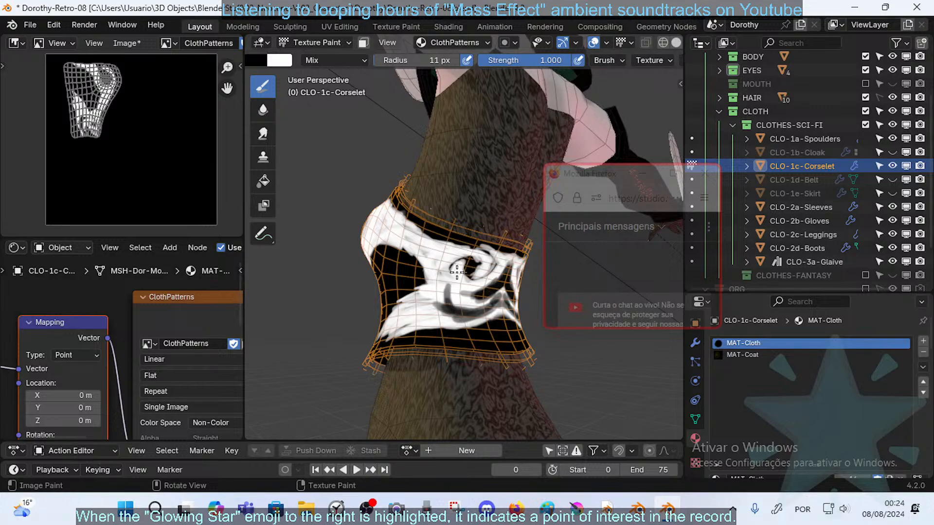
- Outline the white curl on the back with a black curve running into the central inverted V, and add a black stroke outside it
left_click_drag(456, 278, 456, 267)
middle_click_drag(461, 284, 459, 295)
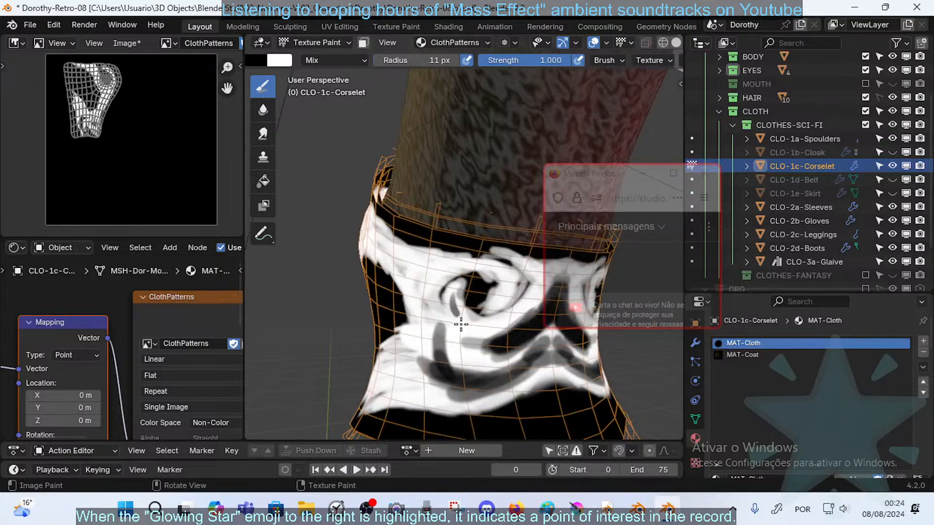
mouse_move(482, 331)
left_mouse_down()
mouse_move(451, 293)
mouse_move(479, 343)
left_mouse_up()
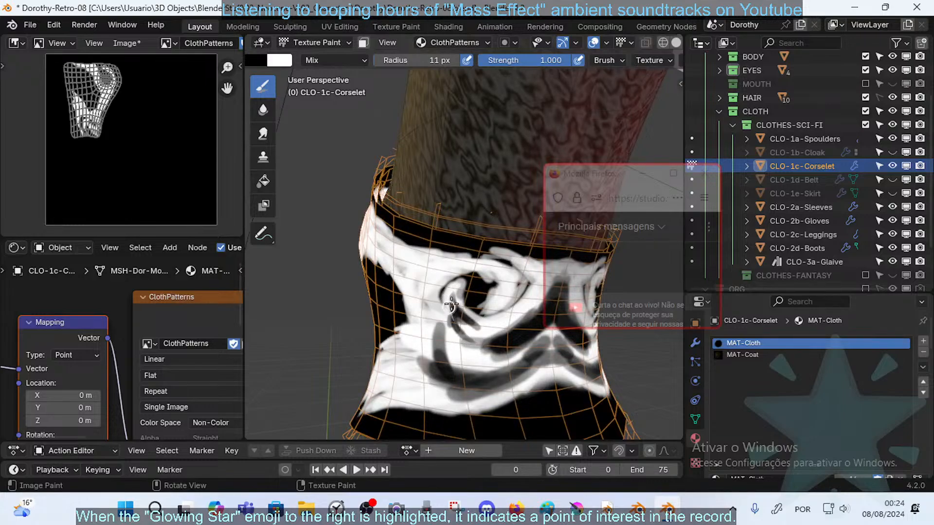
mouse_move(452, 305)
left_mouse_down()
mouse_move(483, 331)
mouse_move(514, 336)
mouse_move(492, 344)
mouse_move(461, 333)
mouse_move(484, 332)
mouse_move(466, 307)
mouse_move(480, 281)
mouse_move(431, 302)
mouse_move(438, 326)
mouse_move(423, 306)
left_mouse_up()
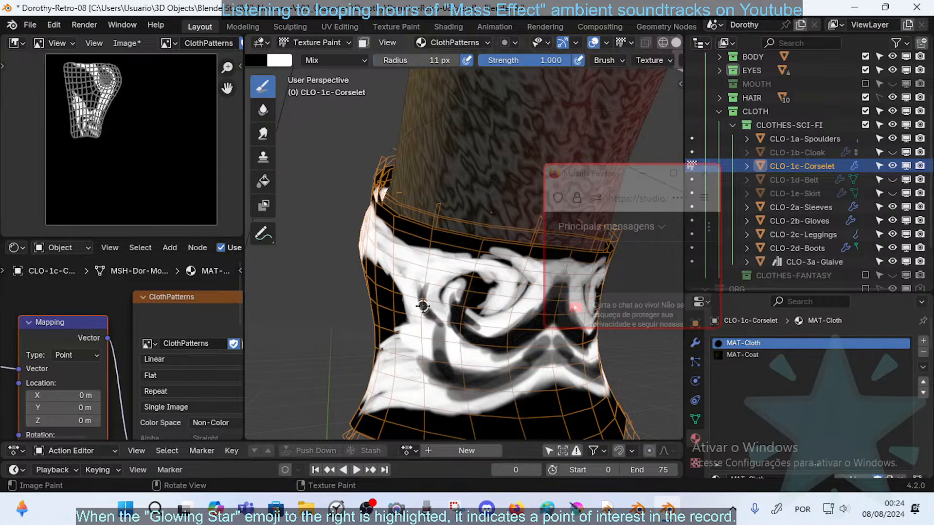
- Paint black strokes around the outer side of the curl, separating it from the lower feathers and the side pattern
mouse_move(422, 324)
middle_mouse_down()
mouse_move(438, 326)
mouse_move(428, 329)
middle_mouse_up()
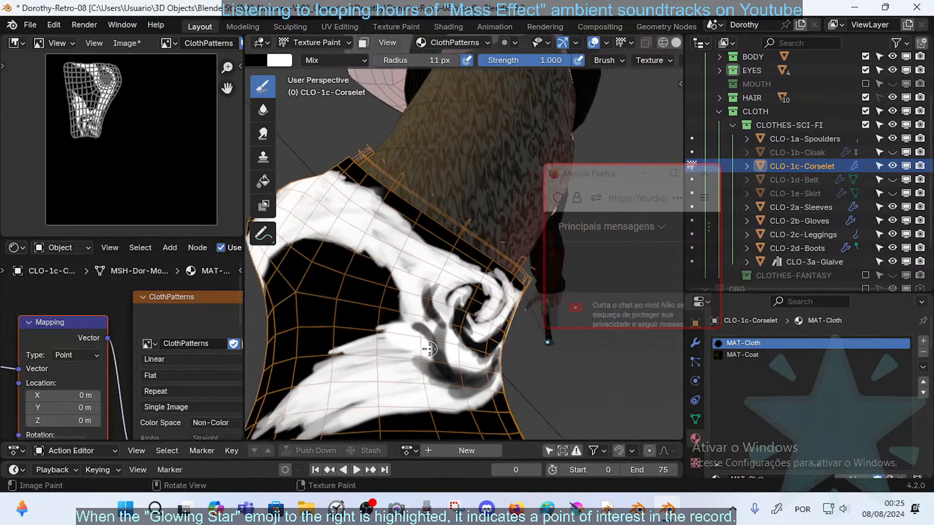
mouse_move(421, 331)
left_mouse_down()
mouse_move(399, 282)
mouse_move(414, 259)
mouse_move(386, 287)
mouse_move(433, 249)
mouse_move(469, 273)
left_mouse_up()
mouse_move(389, 273)
left_mouse_down()
mouse_move(447, 267)
mouse_move(379, 295)
left_mouse_up()
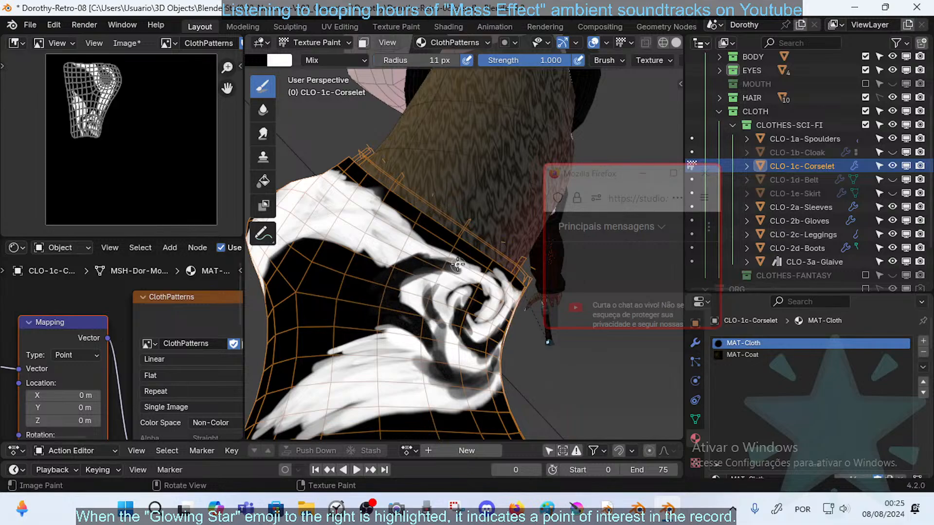
left_click_drag(458, 264, 458, 260)
- Cut the white link between the side pattern and the curl with black strokes, enlarging the brush radius to 22 px
left_click_drag(387, 226, 409, 269)
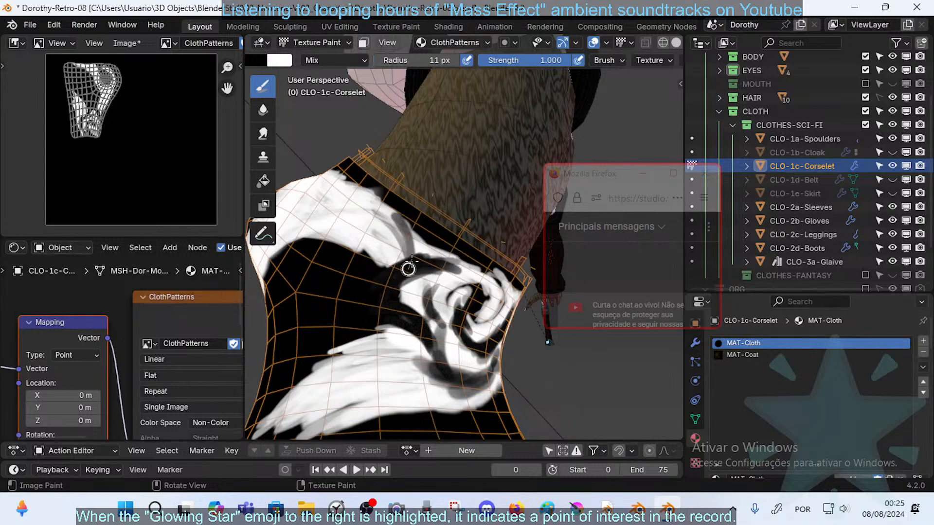
middle_click_drag(377, 202, 391, 229)
mouse_move(365, 181)
left_mouse_down()
mouse_move(396, 202)
mouse_move(397, 218)
left_mouse_up()
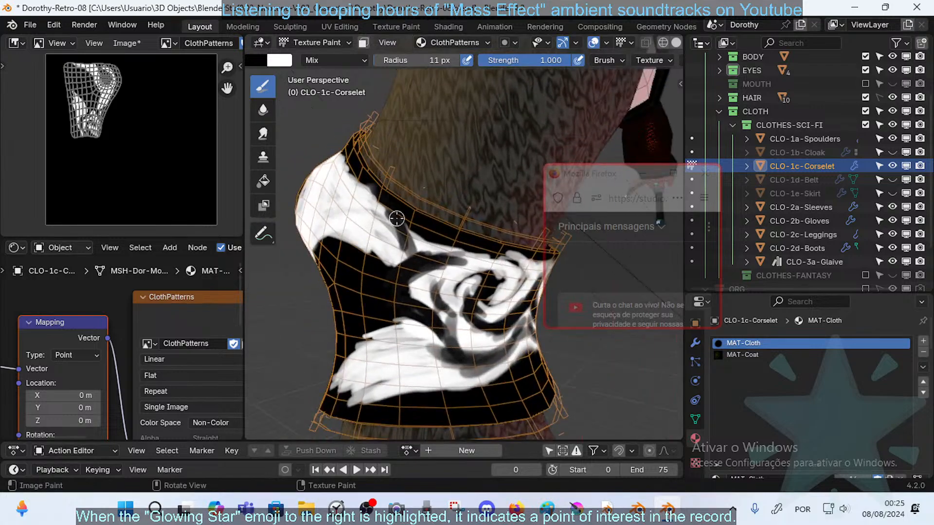
key("f")
left_click(400, 200)
mouse_move(367, 182)
left_mouse_down()
mouse_move(406, 246)
mouse_move(402, 275)
left_mouse_up()
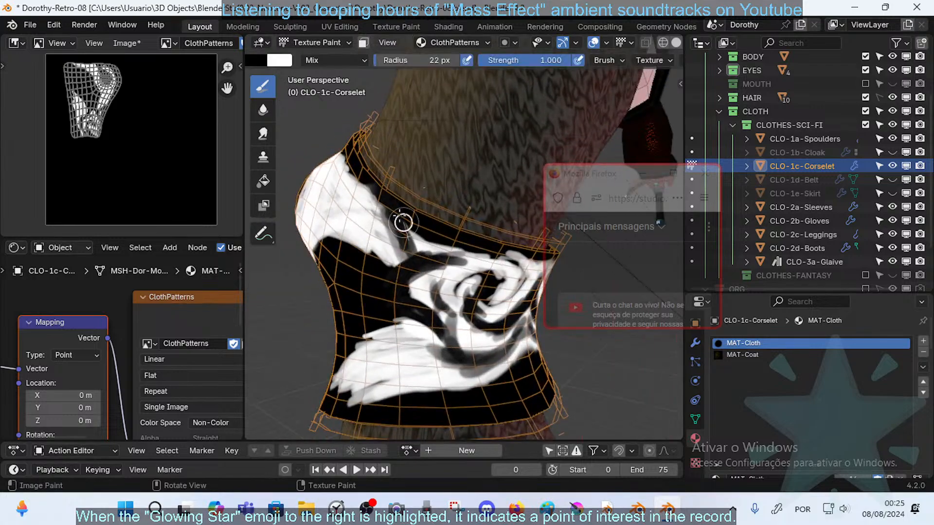
mouse_move(404, 222)
left_mouse_down()
mouse_move(396, 288)
mouse_move(371, 189)
mouse_move(418, 224)
mouse_move(405, 227)
mouse_move(438, 229)
mouse_move(411, 231)
mouse_move(430, 256)
mouse_move(492, 248)
left_mouse_up()
scroll(490, 236, "down", 2)
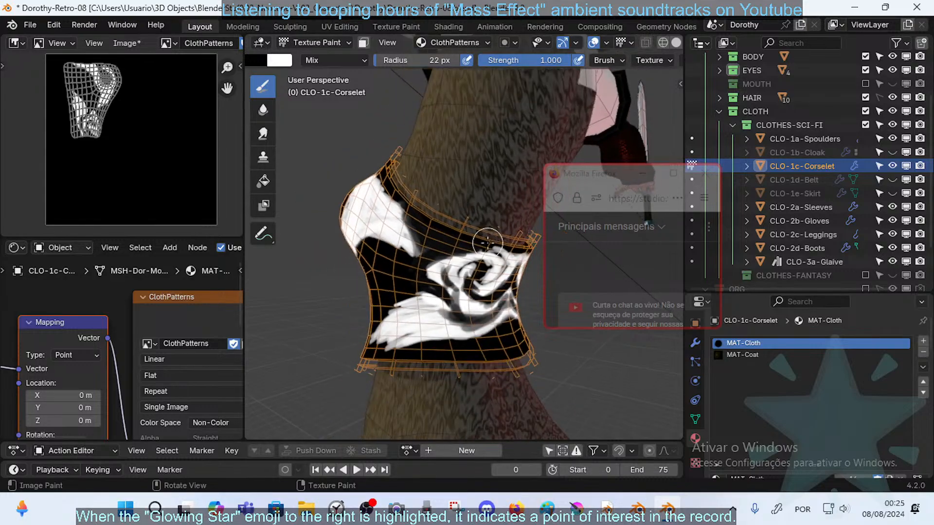
- Paint black along the upper outer edge of the back curl to clean up its rounded outline
middle_click_drag(490, 235, 443, 255)
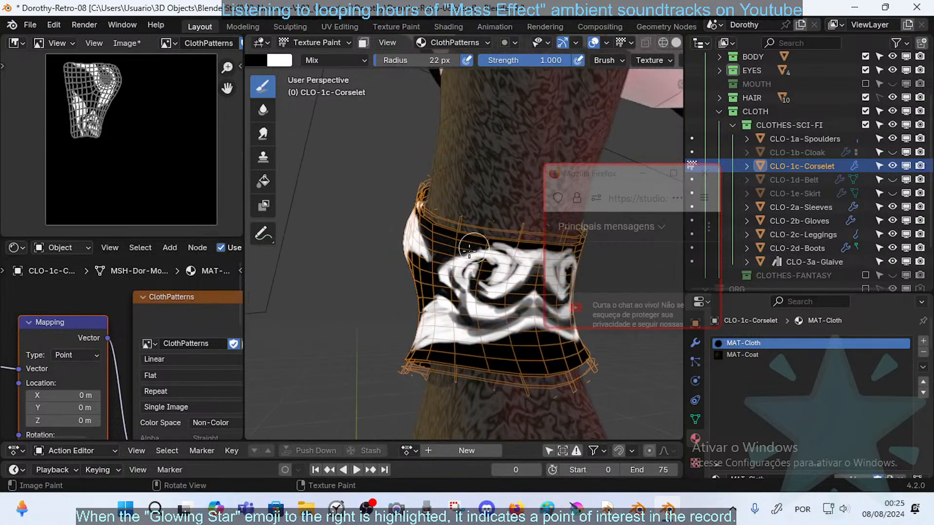
mouse_move(439, 257)
left_mouse_down()
mouse_move(501, 243)
mouse_move(486, 241)
mouse_move(506, 245)
mouse_move(492, 245)
left_mouse_up()
middle_click_drag(516, 246, 497, 309)
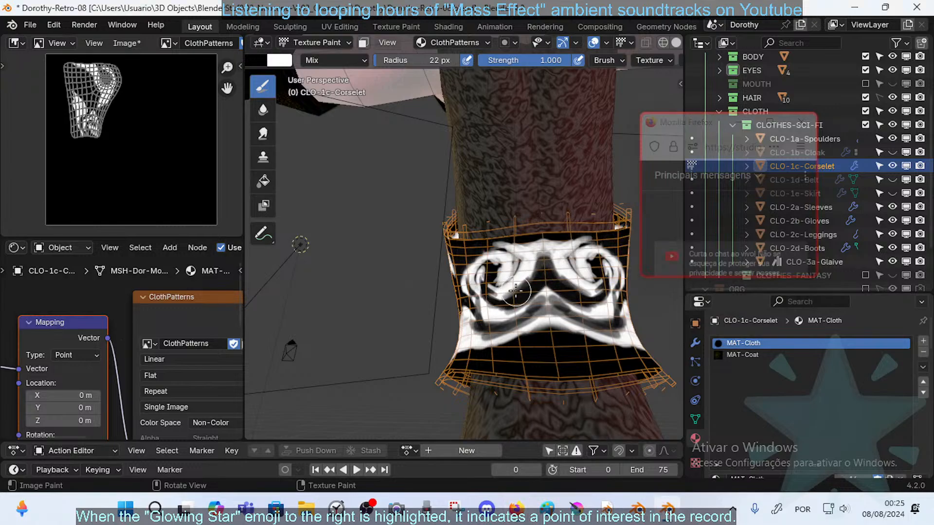
- Set the brush radius to 14 px and paint thin black streaks along the lower side feathers
middle_click_drag(517, 292, 545, 297)
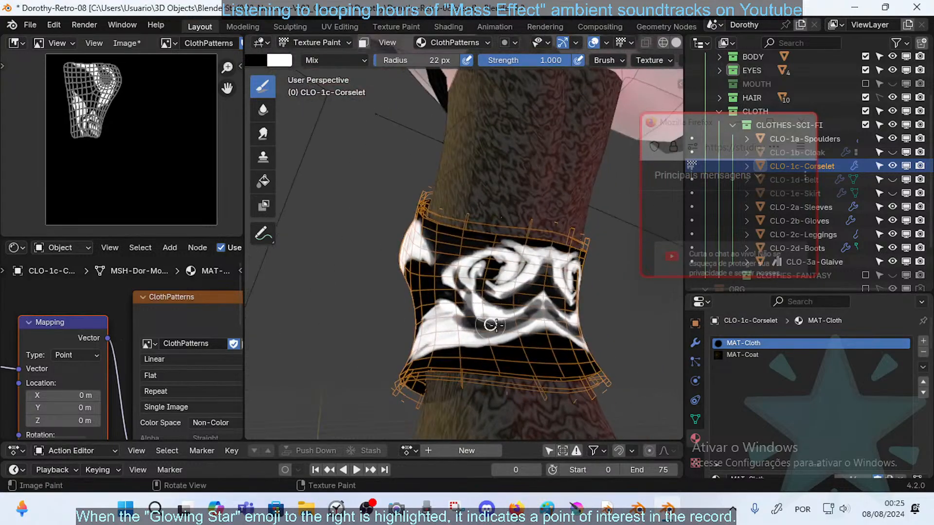
left_click(488, 325)
middle_click_drag(459, 301, 485, 318)
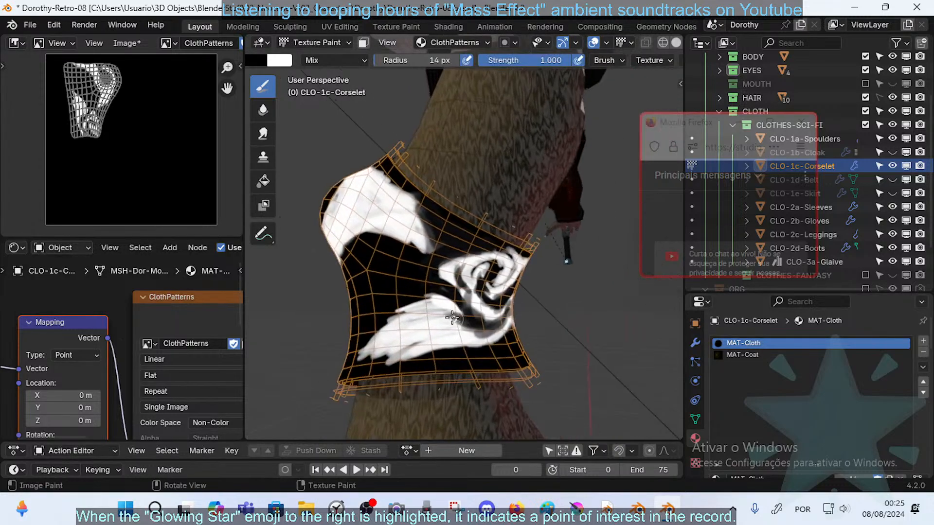
mouse_move(452, 317)
left_mouse_down()
mouse_move(421, 308)
mouse_move(383, 326)
mouse_move(402, 332)
mouse_move(367, 382)
left_mouse_up()
mouse_move(429, 339)
left_mouse_down()
mouse_move(378, 359)
mouse_move(391, 361)
mouse_move(376, 369)
left_mouse_up()
left_click_drag(454, 347, 376, 361)
left_click_drag(405, 333, 353, 366)
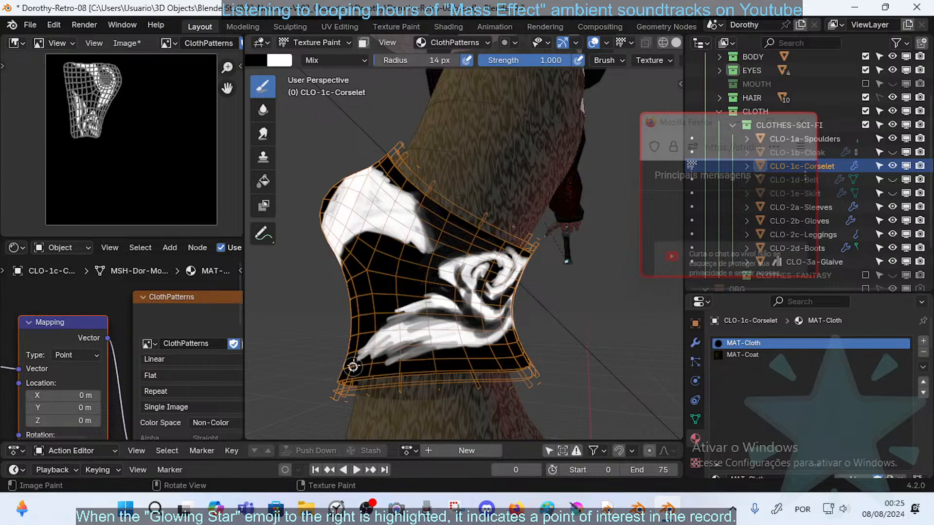
- Break up the white band below the back curls with black strokes, giving its lower edge a ragged feathered look
middle_click_drag(405, 325, 454, 334)
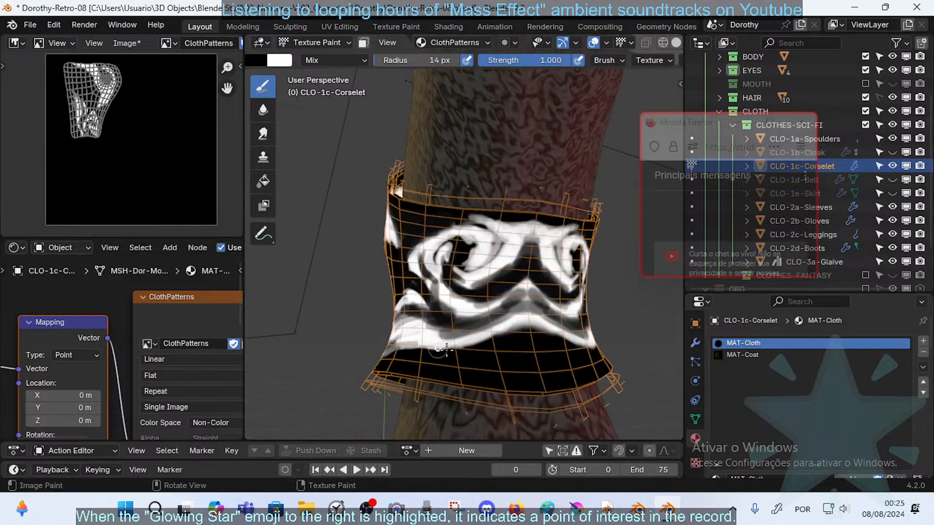
left_click_drag(460, 340, 409, 344)
mouse_move(496, 334)
left_mouse_down()
mouse_move(435, 345)
mouse_move(453, 343)
left_mouse_up()
mouse_move(524, 319)
left_mouse_down()
mouse_move(474, 339)
mouse_move(510, 321)
mouse_move(518, 331)
mouse_move(526, 292)
mouse_move(546, 271)
mouse_move(527, 301)
left_mouse_up()
mouse_move(506, 340)
left_mouse_down()
mouse_move(521, 292)
mouse_move(501, 285)
left_mouse_up()
mouse_move(460, 358)
left_mouse_down()
mouse_move(482, 292)
mouse_move(460, 316)
mouse_move(468, 298)
left_mouse_up()
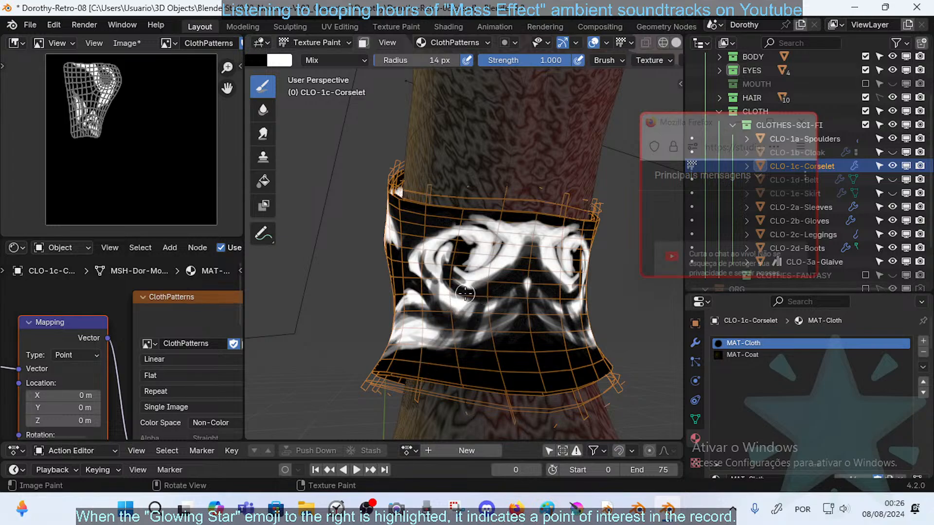
left_click_drag(402, 359, 470, 278)
left_click_drag(403, 353, 456, 307)
left_click_drag(444, 345, 480, 300)
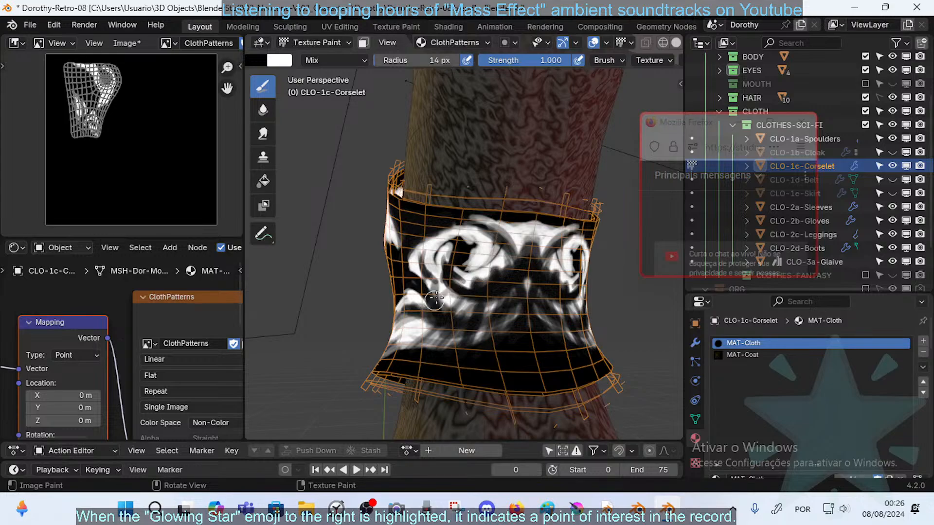
- Check the painted pattern around the corselet and reduce the brush radius to 5 px
middle_click_drag(417, 317, 385, 344)
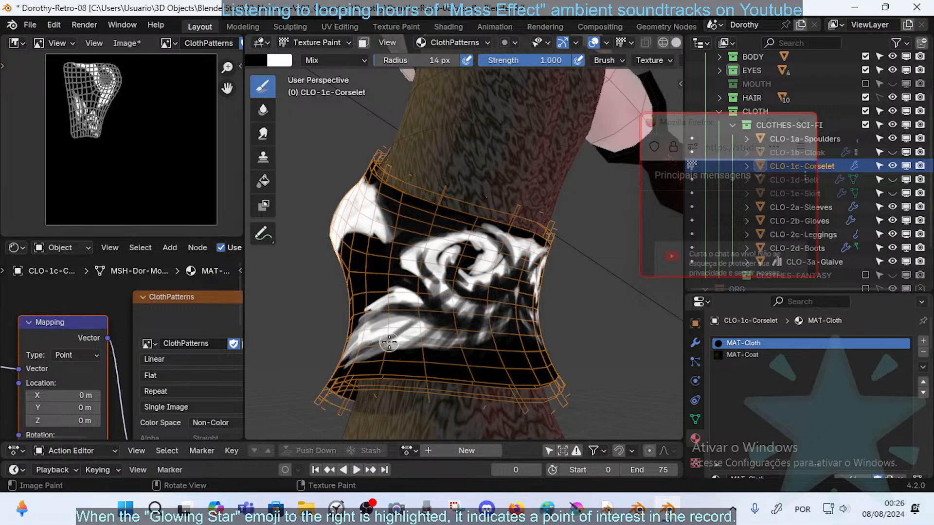
middle_click_drag(407, 333, 479, 249)
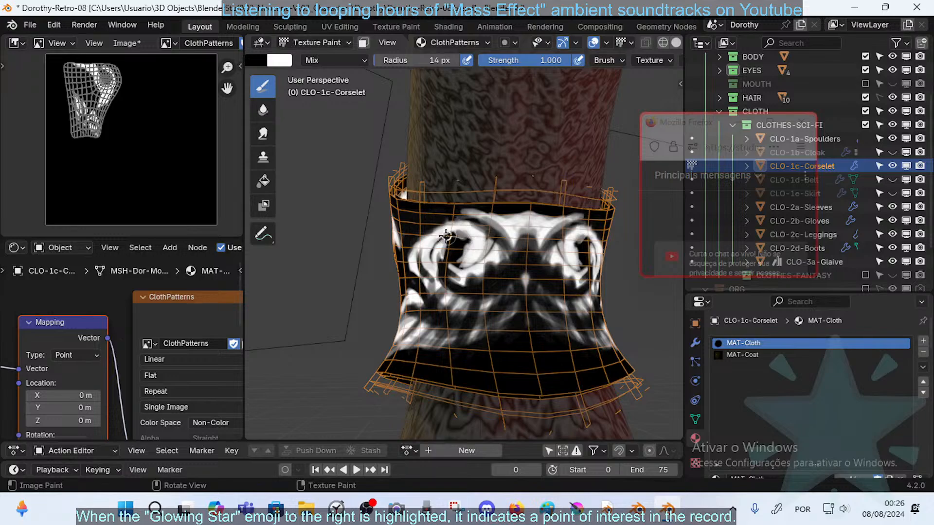
key("f")
left_click(468, 247)
middle_click_drag(515, 216, 473, 313)
mouse_move(423, 292)
middle_mouse_down()
mouse_move(501, 269)
mouse_move(490, 269)
mouse_move(491, 238)
mouse_move(525, 227)
middle_mouse_up()
key("f")
left_click(451, 238)
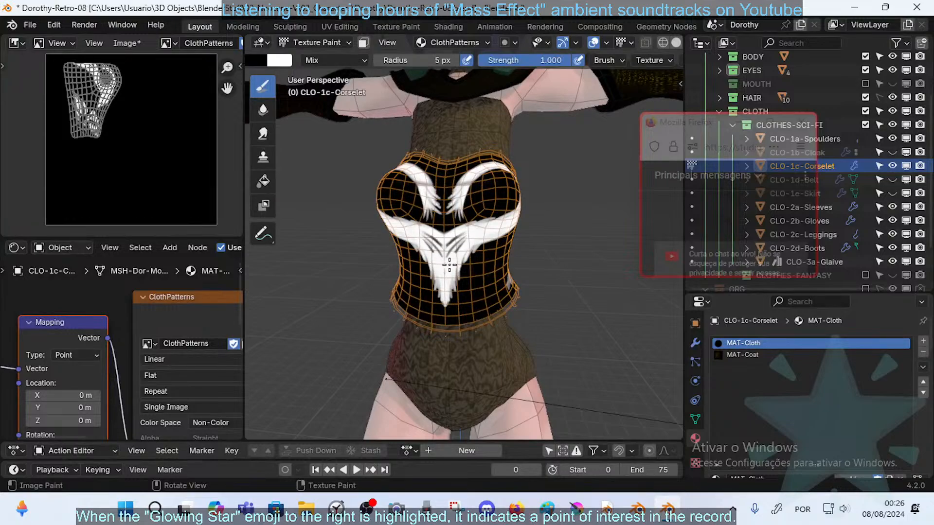
- Paint black down the centre of the front V to separate its two sides, and set the brush strength to 0.758
middle_click_drag(452, 263, 460, 246)
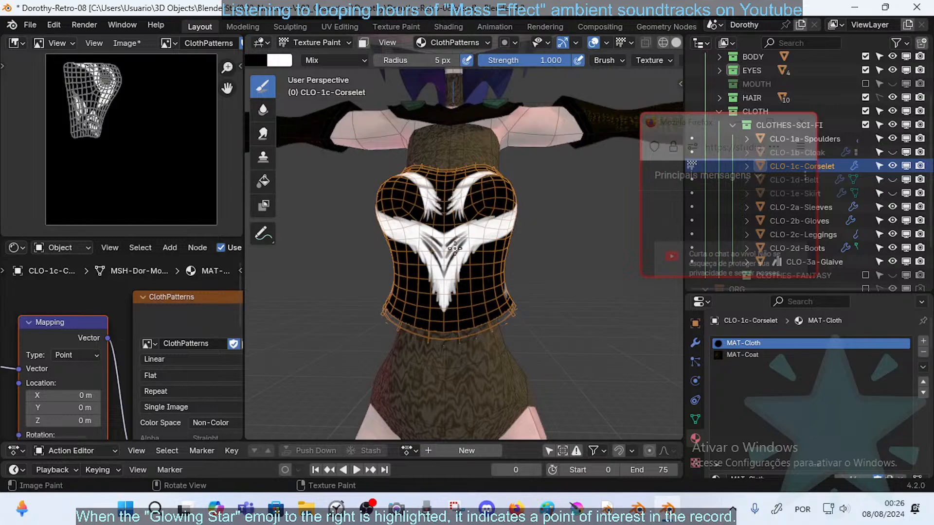
left_click_drag(455, 251, 445, 275)
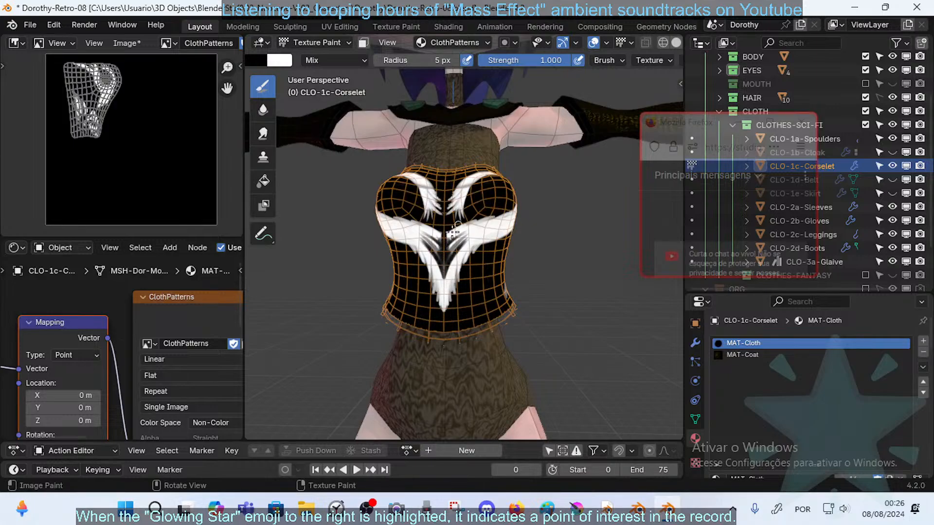
key("shift+f")
left_click(446, 246)
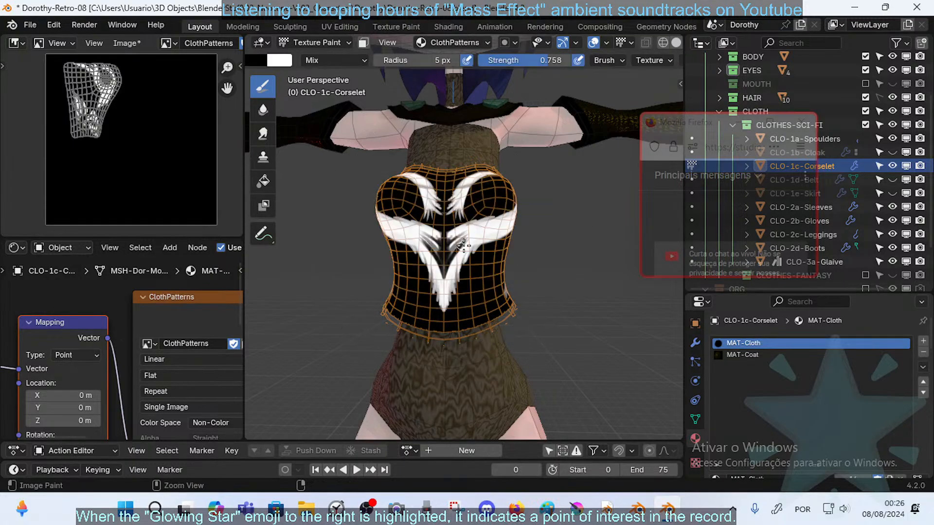
- Save the edited ClothPatterns image
scroll(446, 247, "up", 8)
scroll(446, 247, "down", 8)
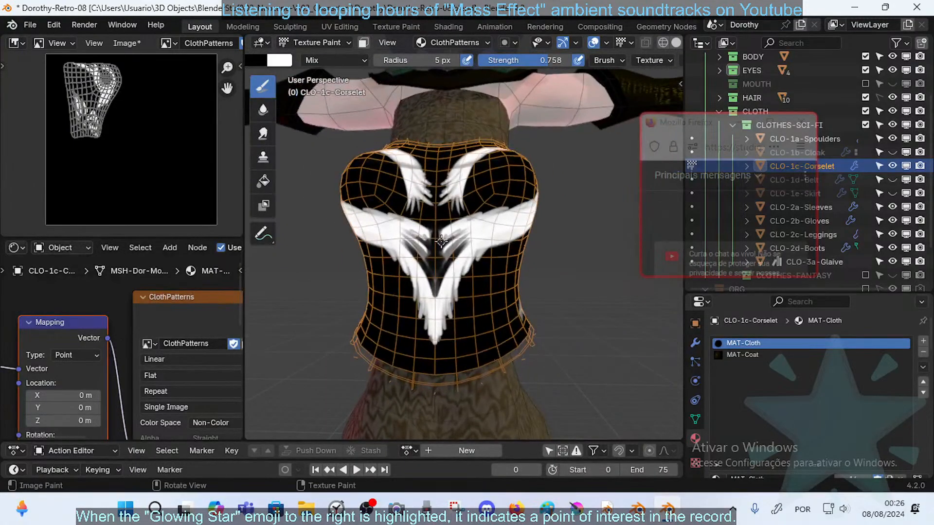
left_click(115, 42)
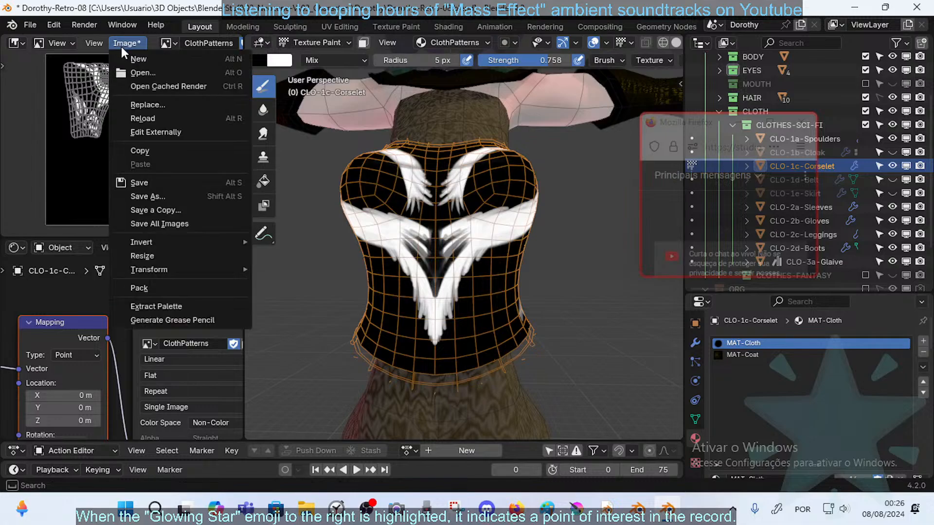
left_click(144, 190)
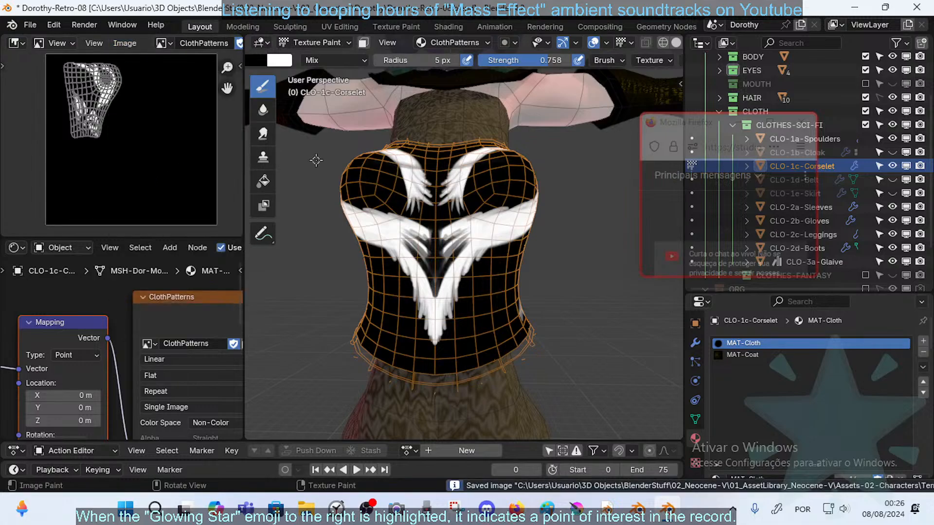
- Touch up the feather tips at the centre of the front V with black and set the brush radius to 15 px
key("f")
left_click(474, 208)
left_click_drag(454, 237, 452, 238)
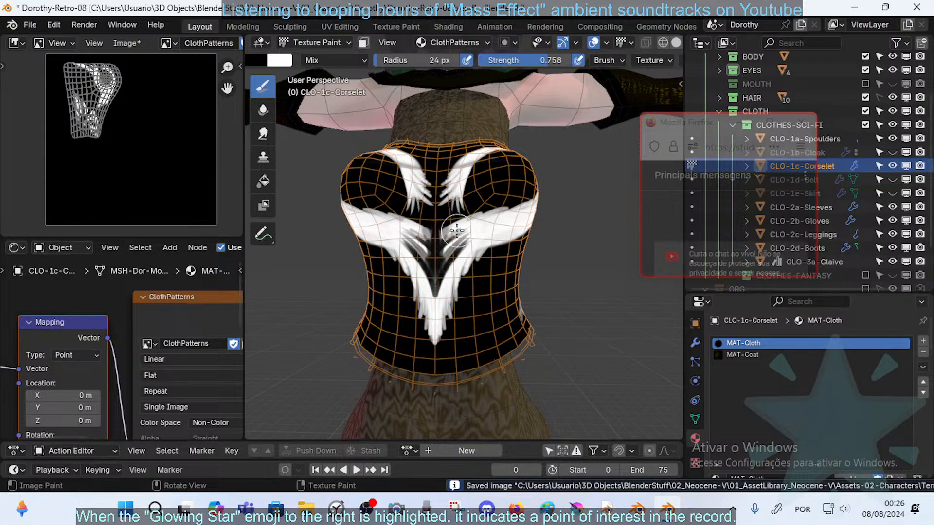
key("f")
left_click(443, 232)
middle_click_drag(474, 214, 452, 224)
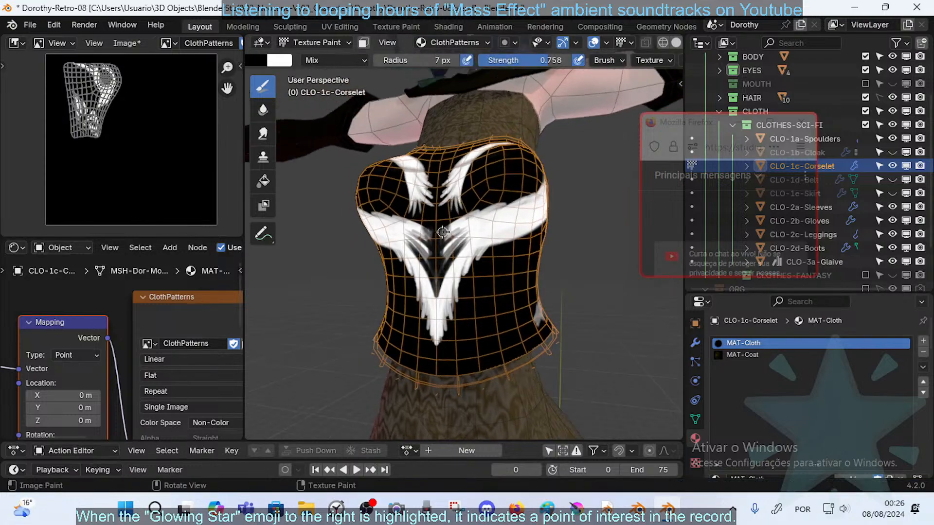
key("f")
left_click(443, 231)
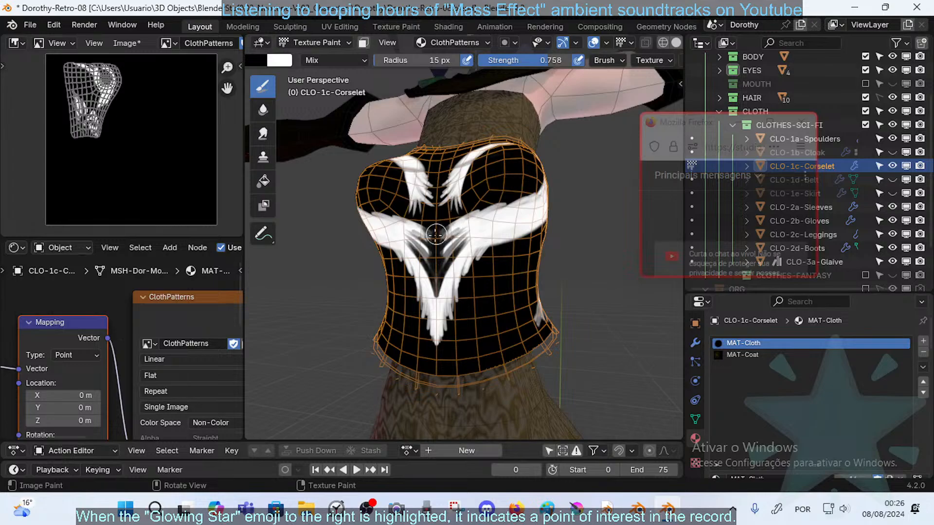
- Shade the middle of the white under-bust band with soft black streaks running from the side towards the front V
middle_click_drag(435, 234, 450, 261)
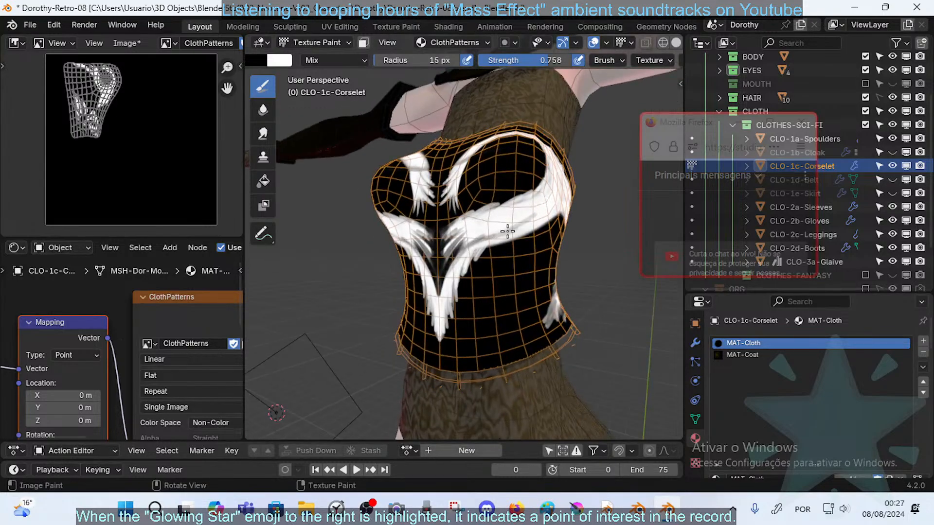
middle_click_drag(508, 231, 509, 222)
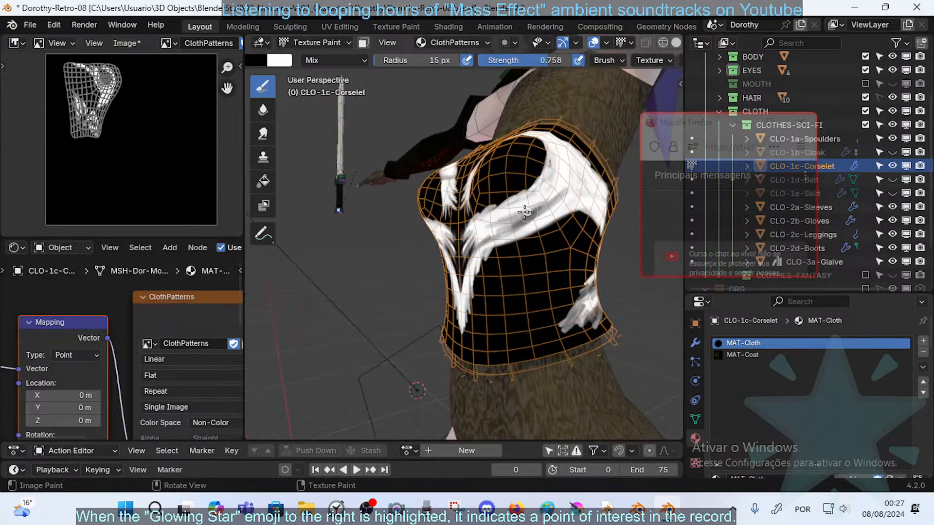
mouse_move(472, 227)
middle_mouse_down()
mouse_move(482, 223)
mouse_move(473, 227)
middle_mouse_up()
left_click_drag(508, 220, 436, 263)
left_click_drag(537, 218, 463, 243)
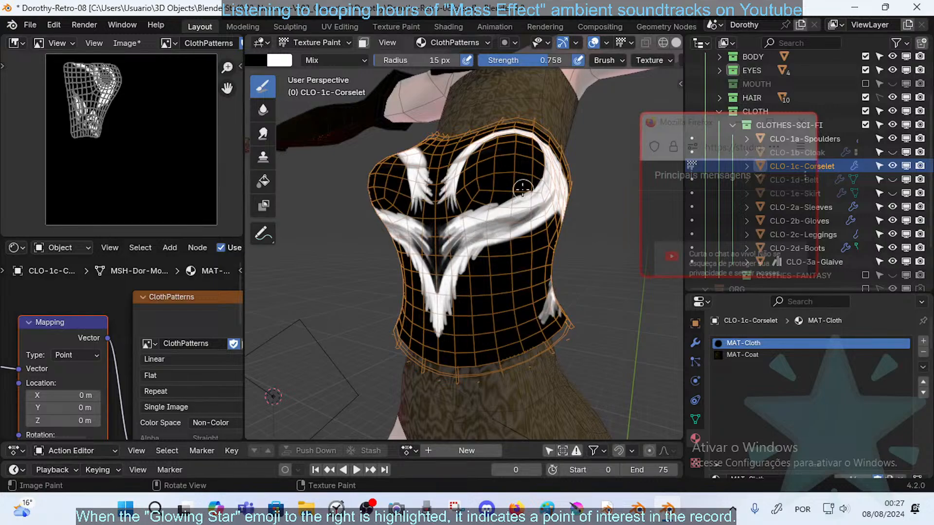
left_click_drag(436, 288, 437, 333)
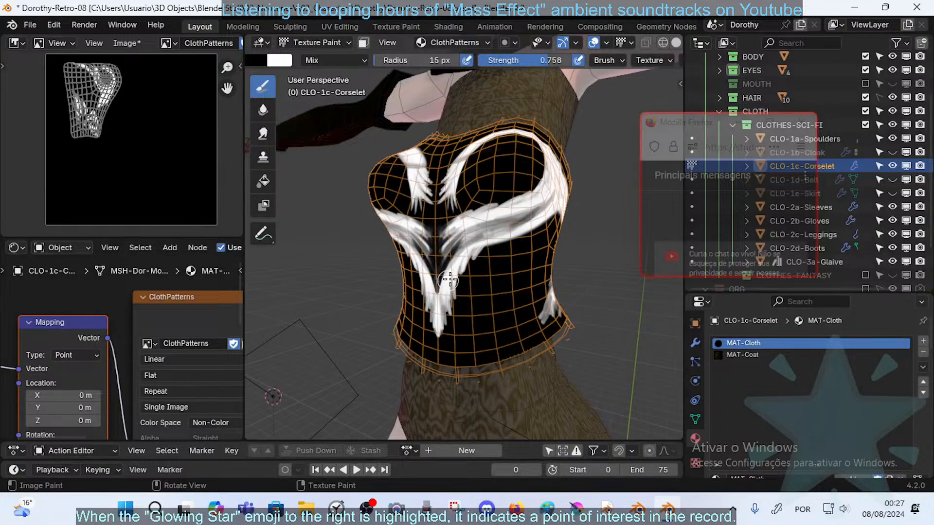
- Set the brush strength to 0.867 and the radius to 1 px, and paint a fine black line in the under-bust band
mouse_move(440, 292)
middle_mouse_down()
mouse_move(321, 327)
mouse_move(335, 321)
middle_mouse_up()
key("f")
left_click(335, 321)
key("shift+f")
left_click(340, 319)
key("f")
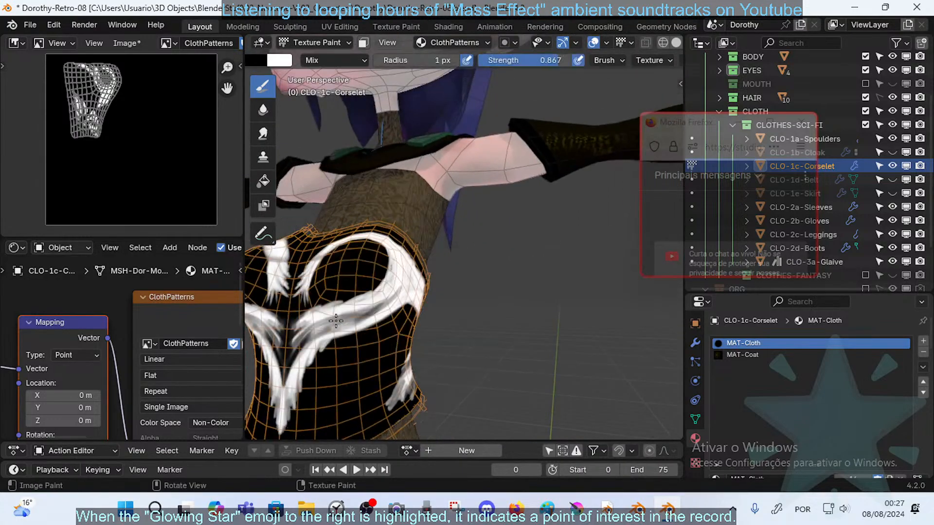
left_click(336, 320)
left_click_drag(309, 334, 328, 321)
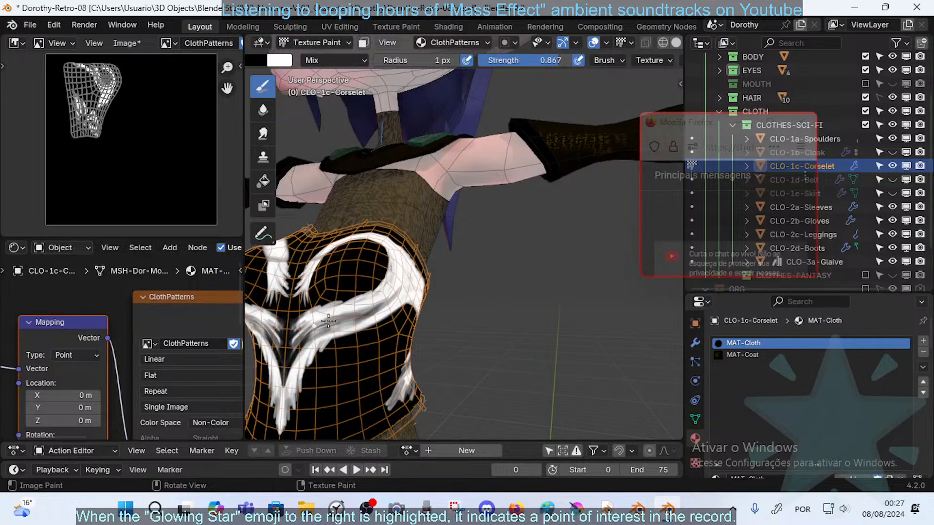
- Set the brush radius to 14 px and extend the dark streak from the under-bust band up around the outer side of the bust
middle_click_drag(409, 276, 374, 312)
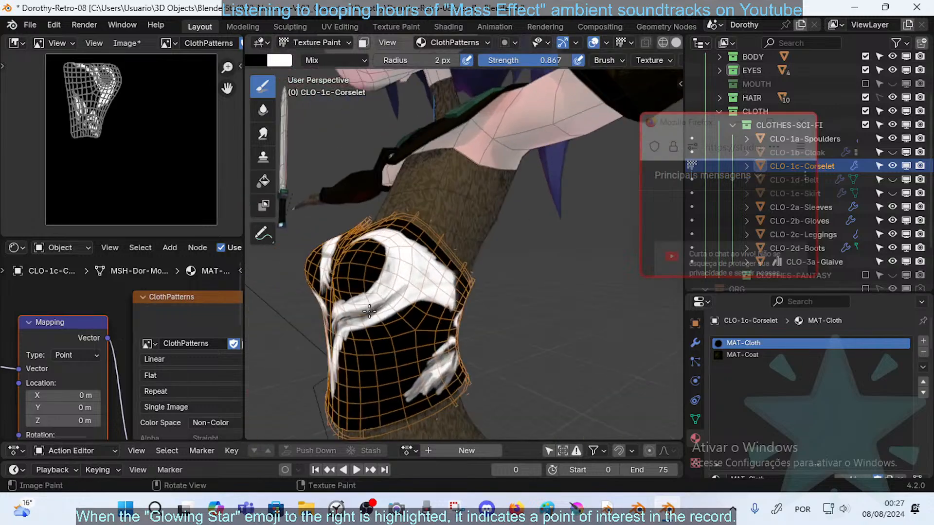
key("f")
left_click(390, 302)
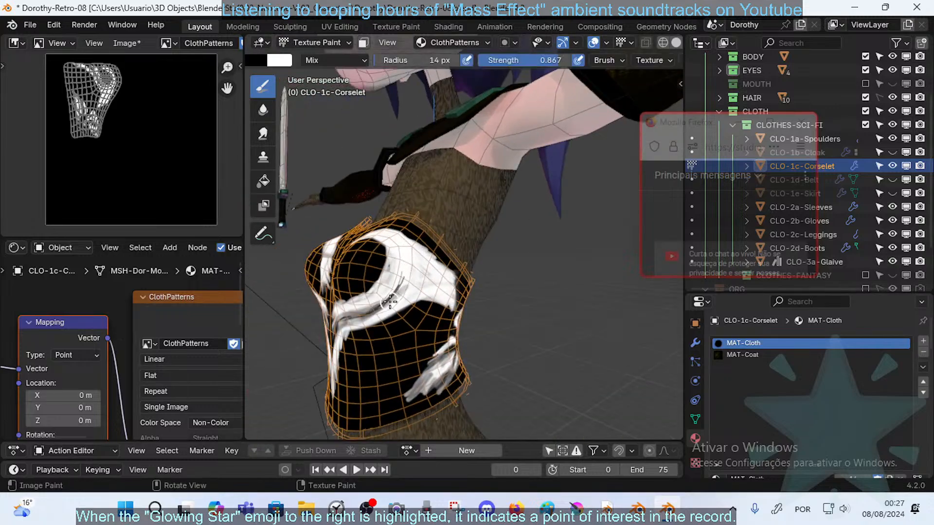
left_click_drag(374, 315, 384, 306)
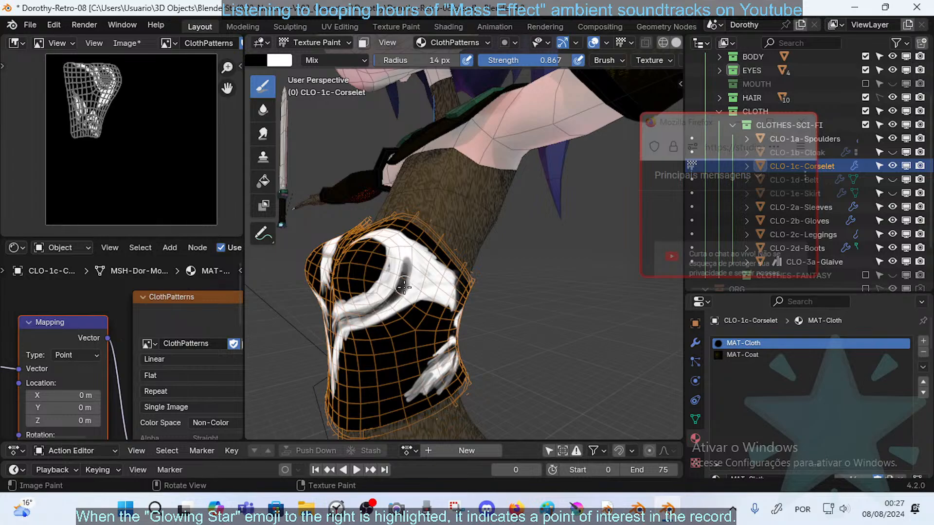
left_click_drag(403, 263, 404, 295)
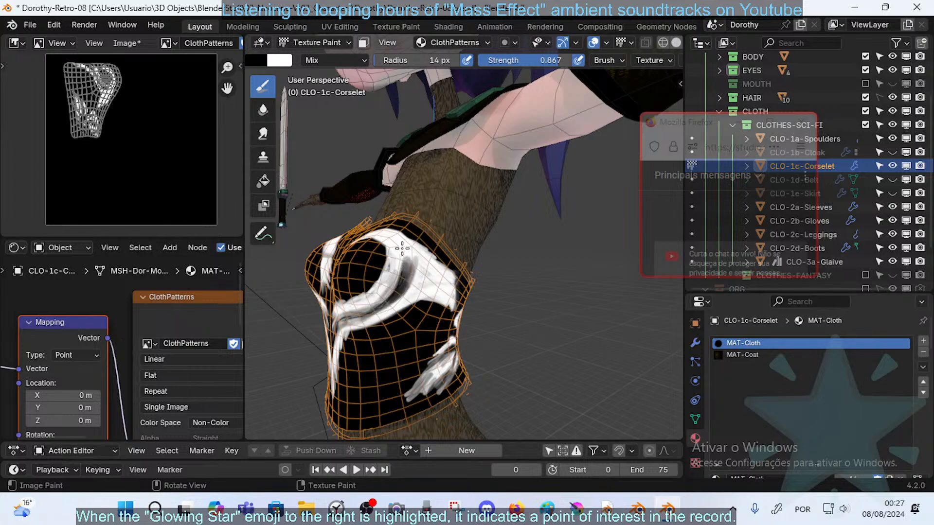
- Paint black strokes across the white side patch behind the bust, splitting it into separate feathered strands
middle_click_drag(390, 235, 401, 231)
middle_click_drag(384, 263, 401, 232)
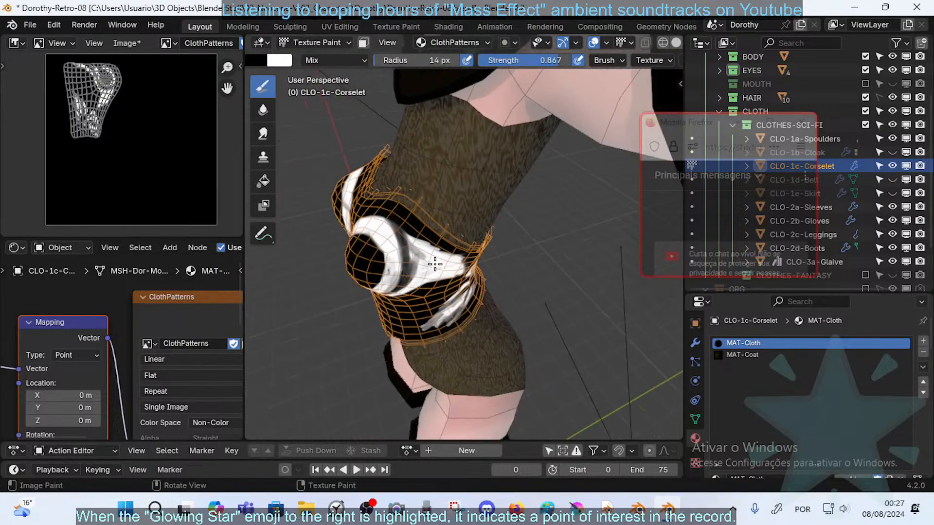
left_click_drag(435, 264, 440, 277)
middle_click_drag(419, 251, 429, 262)
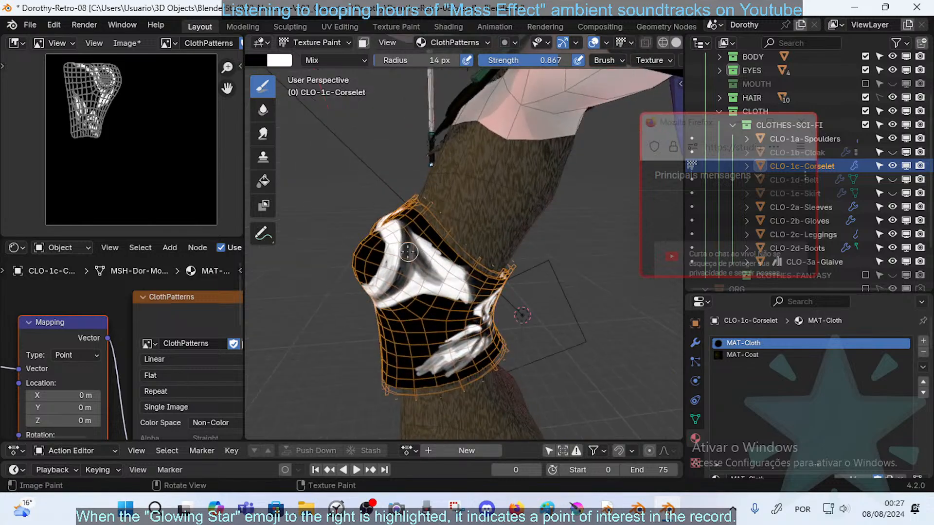
mouse_move(468, 286)
left_mouse_down()
mouse_move(493, 276)
mouse_move(419, 257)
mouse_move(465, 274)
mouse_move(411, 234)
left_mouse_up()
mouse_move(463, 261)
left_mouse_down()
mouse_move(462, 280)
mouse_move(494, 282)
mouse_move(459, 277)
mouse_move(466, 311)
mouse_move(463, 292)
mouse_move(425, 263)
mouse_move(438, 316)
mouse_move(426, 258)
left_mouse_up()
mouse_move(446, 310)
left_mouse_down()
mouse_move(410, 266)
mouse_move(444, 298)
left_mouse_up()
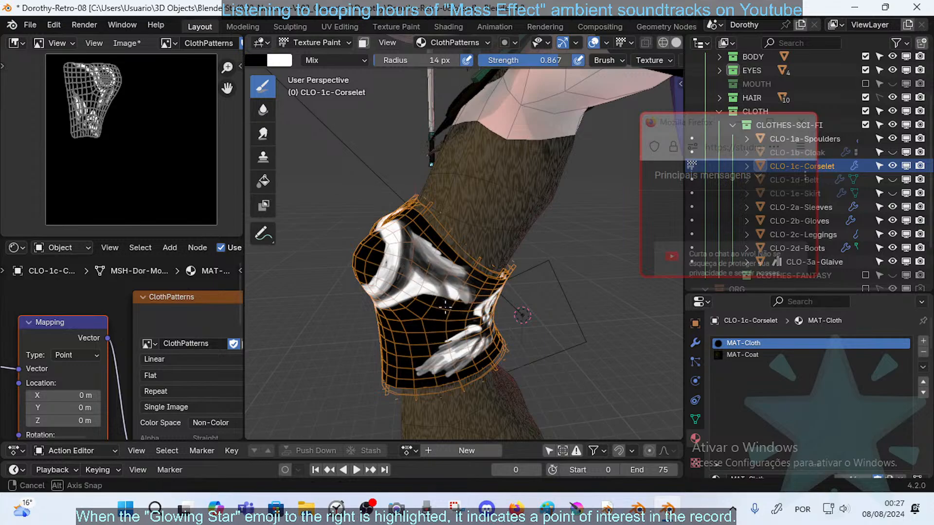
middle_click_drag(444, 298, 414, 275)
mouse_move(426, 288)
left_mouse_down()
mouse_move(416, 254)
mouse_move(420, 329)
mouse_move(442, 264)
left_mouse_up()
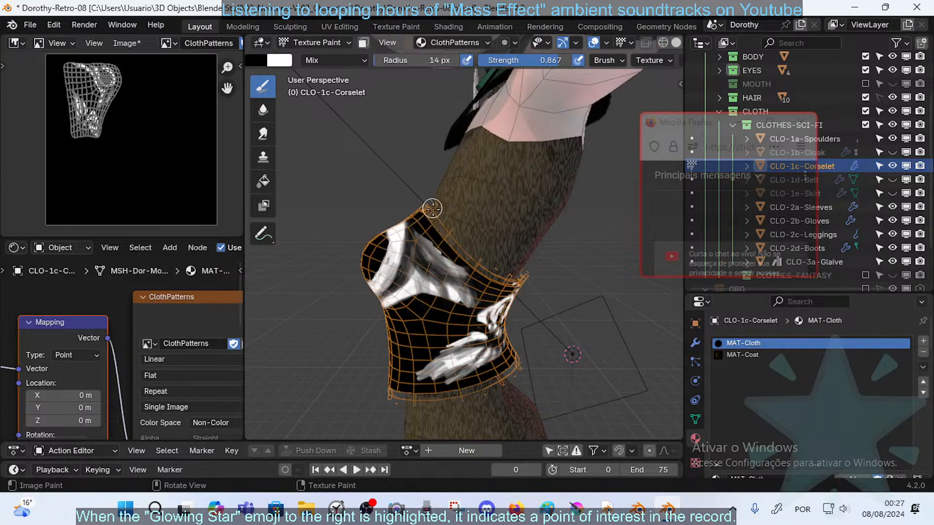
- Set the brush radius to 8 px and add thin black shading along the curved white stripe around the bust
mouse_move(433, 215)
middle_mouse_down()
mouse_move(490, 243)
mouse_move(398, 228)
mouse_move(431, 243)
mouse_move(445, 236)
middle_mouse_up()
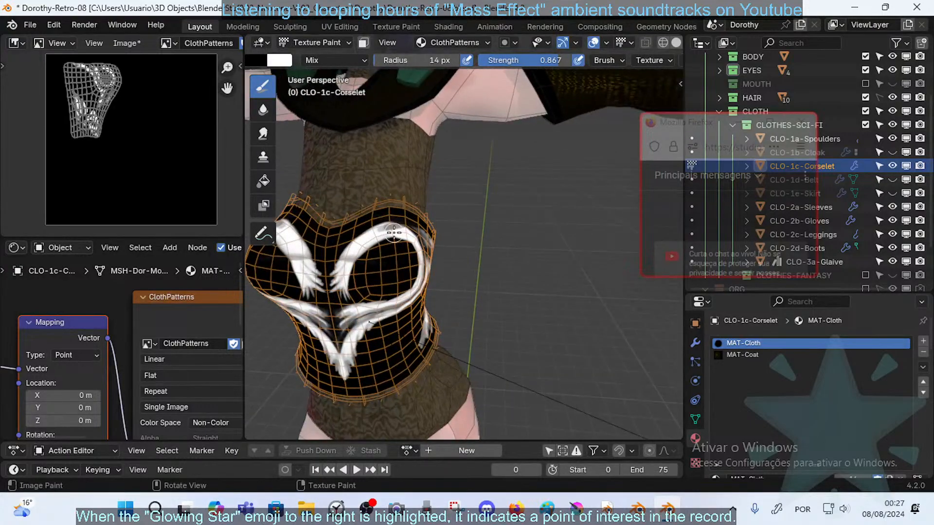
key("f")
left_click(400, 228)
mouse_move(400, 223)
left_mouse_down()
mouse_move(369, 240)
mouse_move(399, 224)
left_mouse_up()
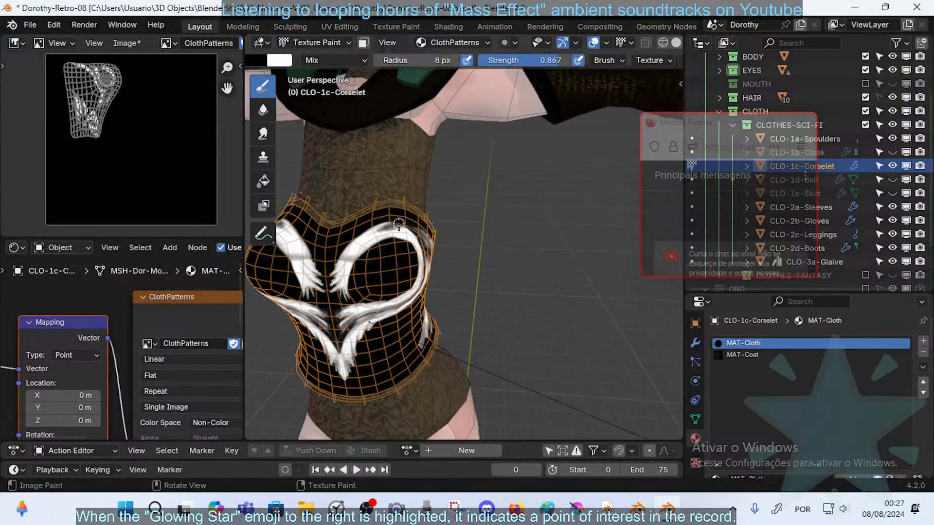
middle_click_drag(387, 226, 423, 244)
left_click_drag(399, 227, 412, 240)
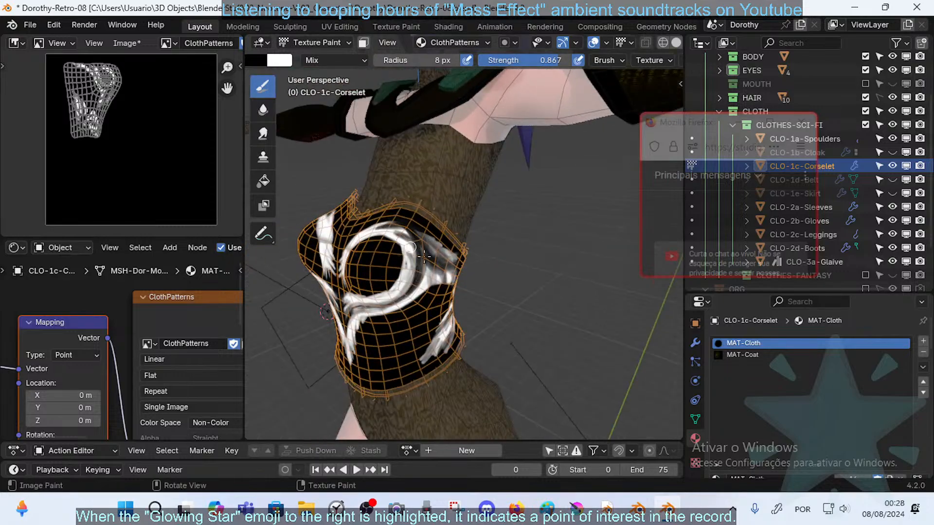
- Deepen the black line along the under-bust band and shade the white curl on the upper chest with thin dark strokes
middle_click_drag(425, 256, 383, 294)
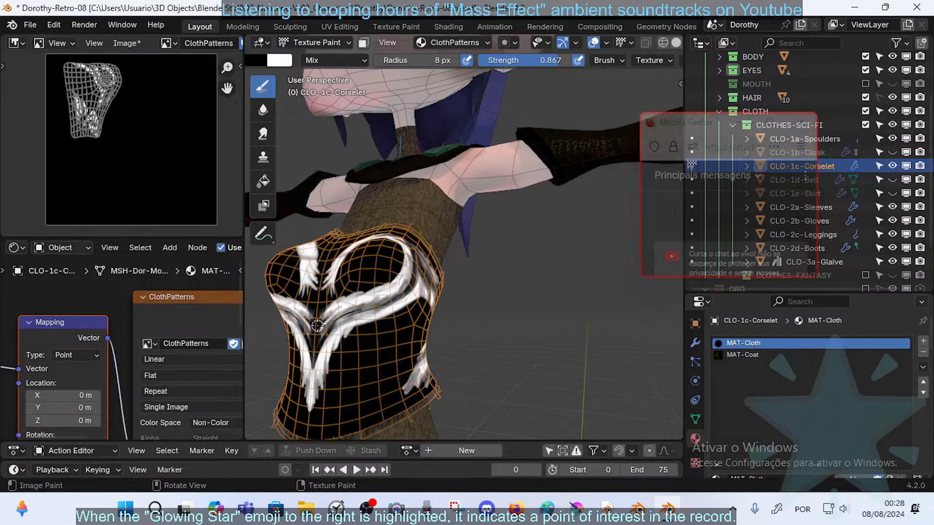
left_click_drag(395, 290, 384, 303)
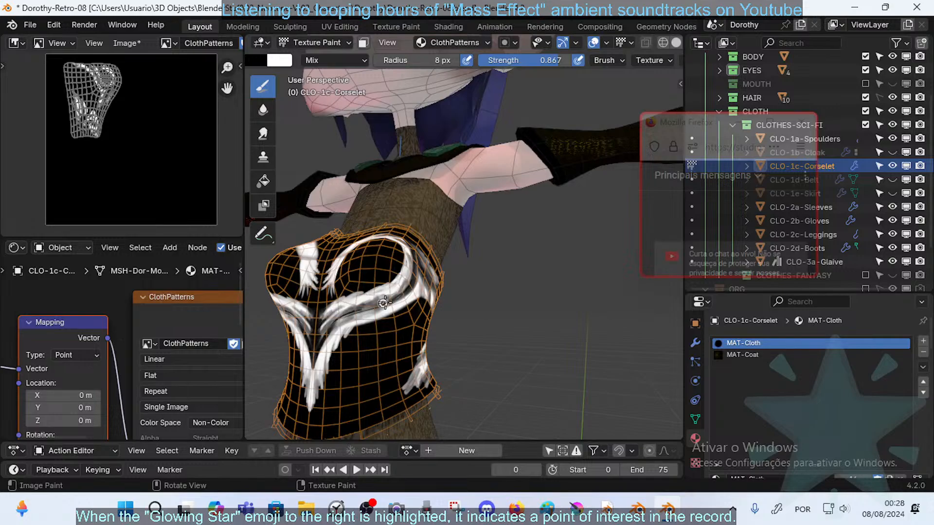
mouse_move(412, 268)
middle_mouse_down()
mouse_move(450, 246)
mouse_move(468, 279)
mouse_move(474, 265)
mouse_move(383, 257)
middle_mouse_up()
scroll(383, 257, "up", 3)
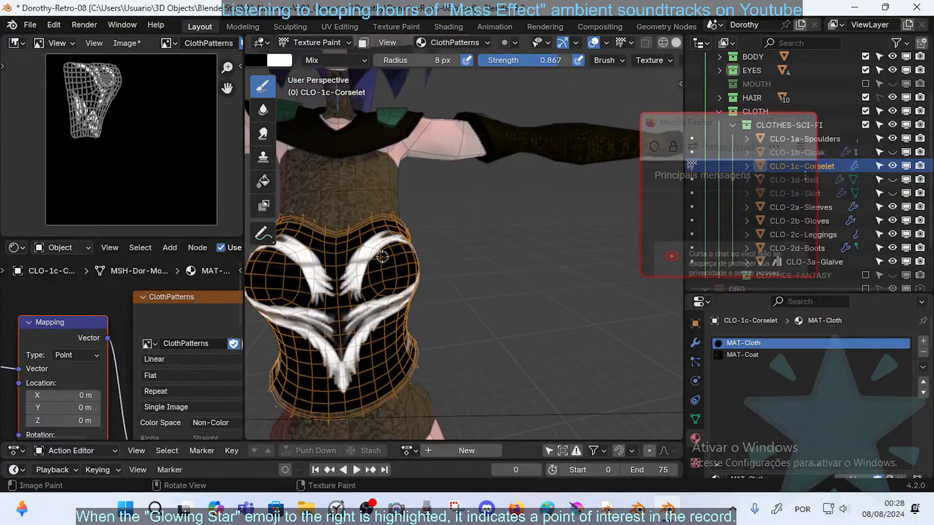
mouse_move(375, 231)
left_mouse_down()
mouse_move(343, 277)
mouse_move(363, 253)
left_mouse_up()
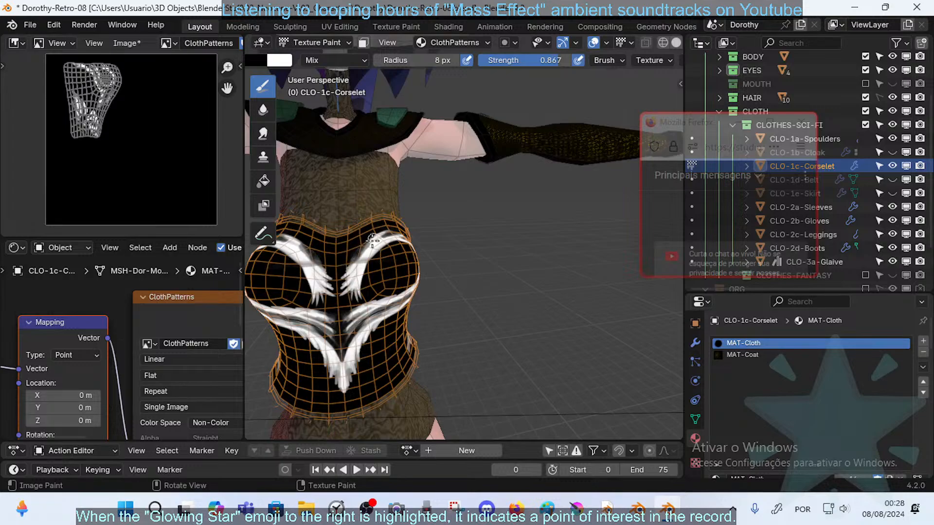
- Thin out the white side patch and lower side feathers with fine black strokes to sharpen their strands
middle_click_drag(468, 233, 424, 255)
left_click_drag(416, 264, 430, 289)
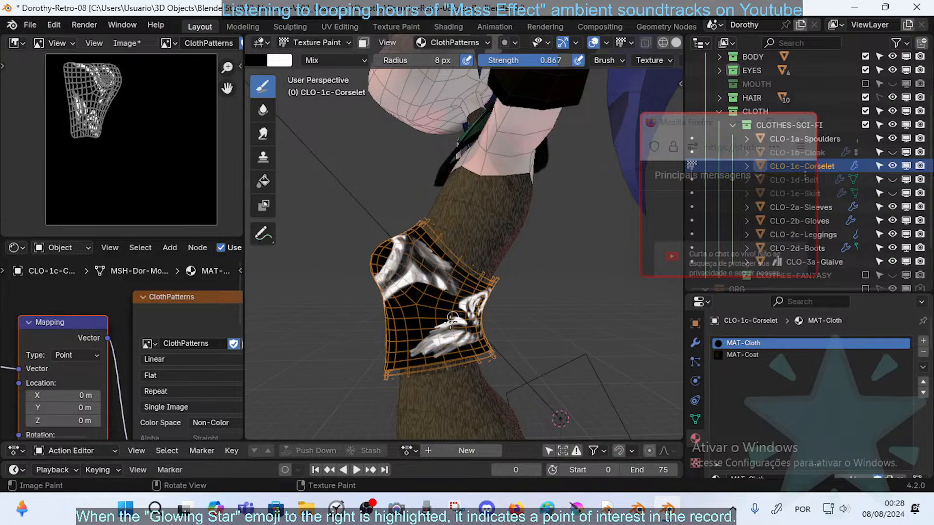
middle_click_drag(424, 257, 436, 261)
left_click_drag(422, 240, 457, 276)
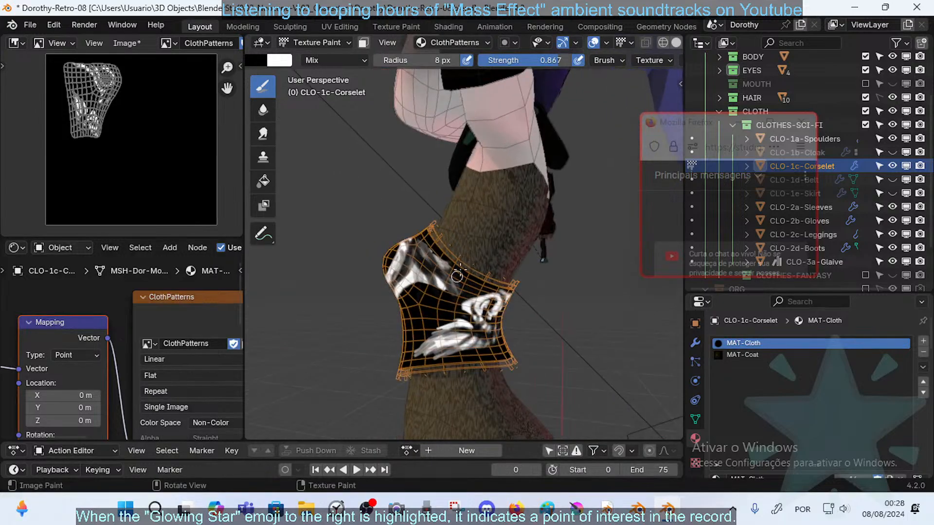
middle_click_drag(460, 273, 435, 269)
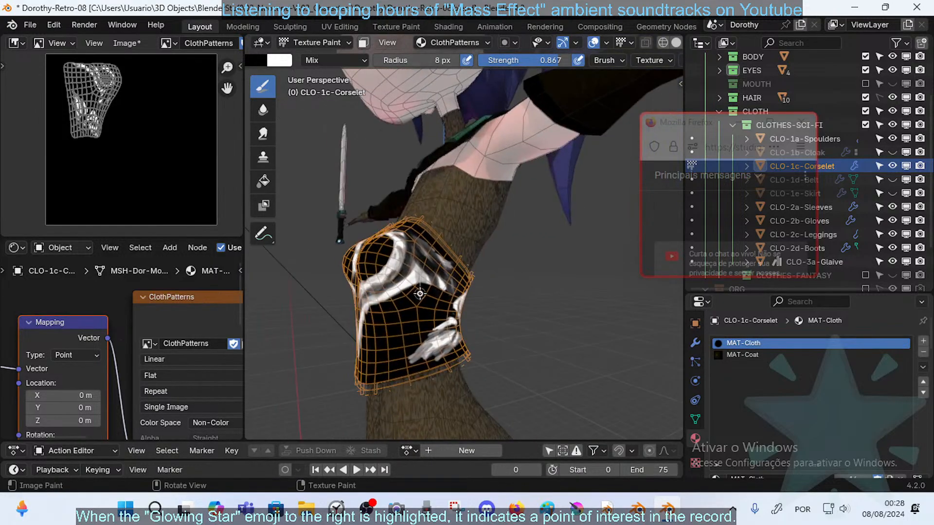
left_click_drag(420, 294, 418, 257)
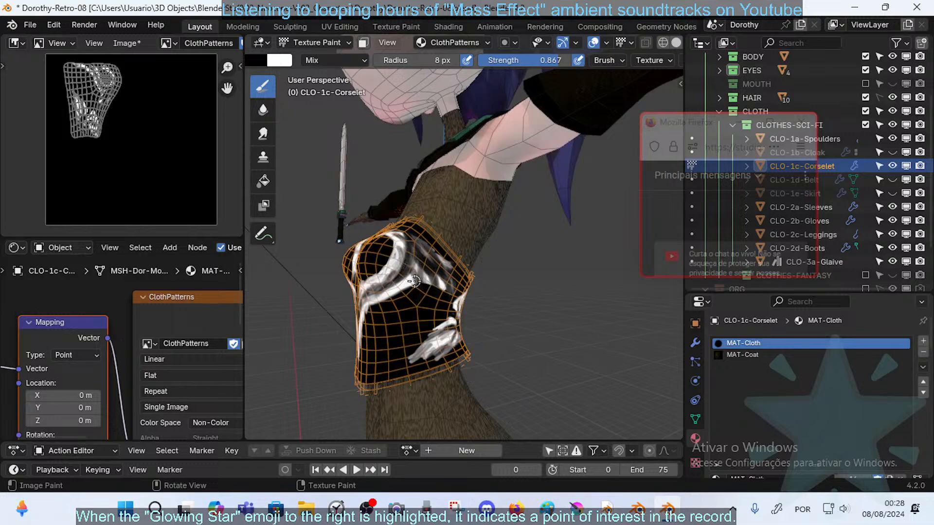
mouse_move(407, 278)
middle_mouse_down()
mouse_move(414, 272)
mouse_move(427, 313)
mouse_move(397, 344)
mouse_move(414, 345)
middle_mouse_up()
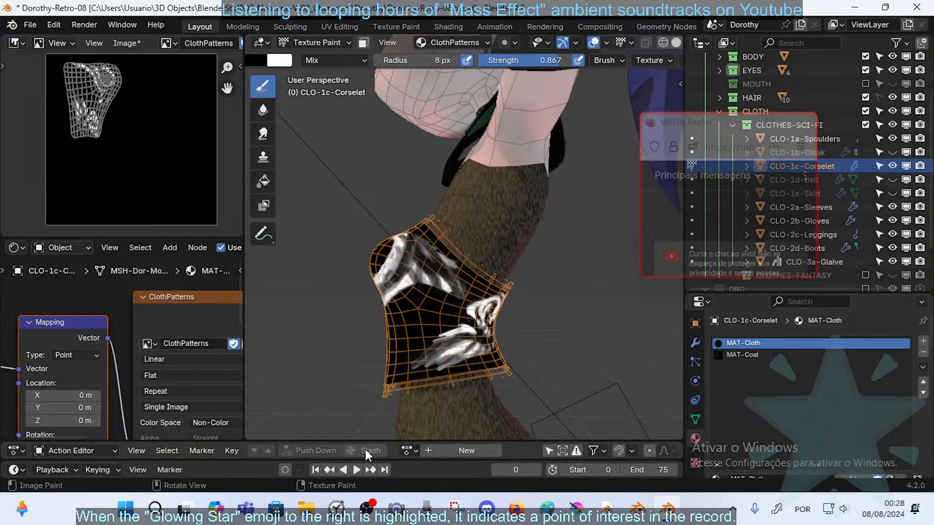
- Return the corselet to Object Mode, deselect everything and save the ClothPatterns image
middle_click_drag(397, 261, 438, 281)
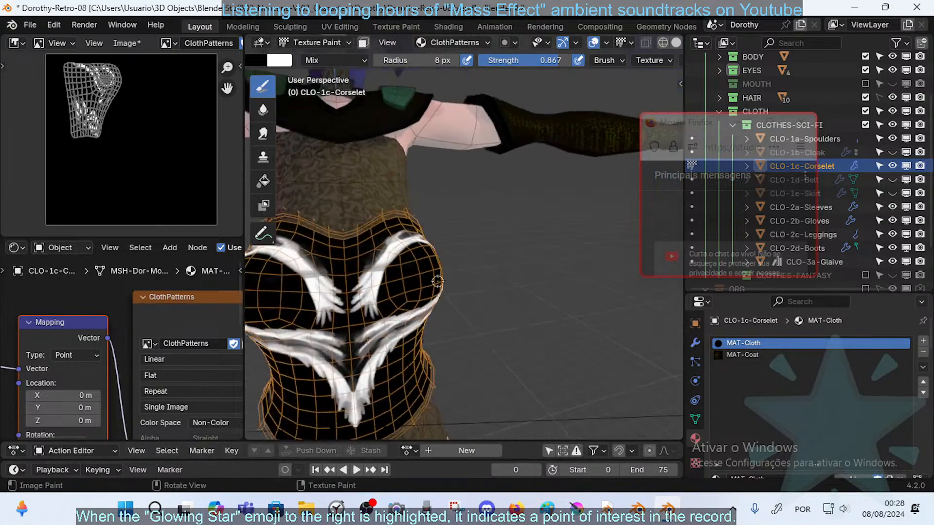
scroll(438, 281, "down", 5)
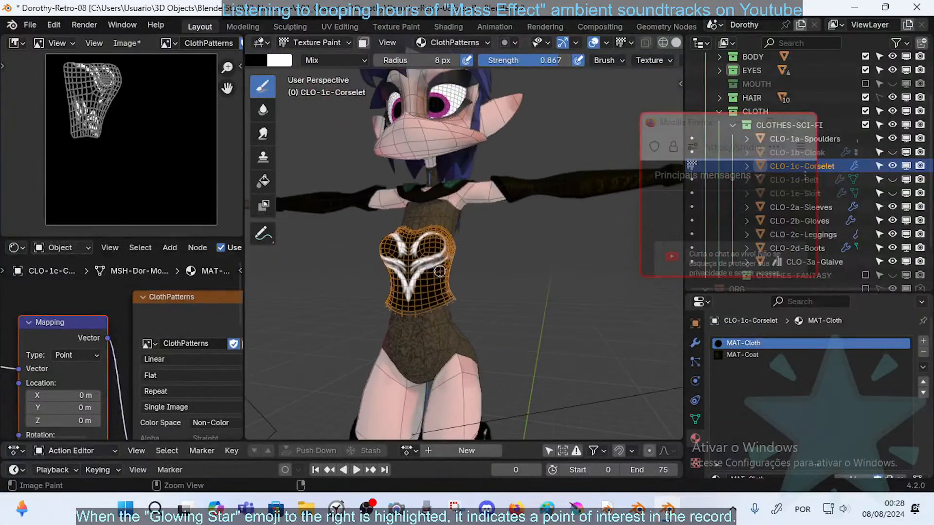
key("ctrl+Tab")
mouse_move(448, 270)
middle_mouse_down()
mouse_move(345, 293)
mouse_move(502, 269)
mouse_move(527, 291)
mouse_move(331, 261)
mouse_move(261, 265)
mouse_move(639, 251)
mouse_move(496, 253)
mouse_move(437, 280)
mouse_move(485, 248)
mouse_move(473, 266)
mouse_move(558, 279)
middle_mouse_up()
key("alt+a")
scroll(518, 272, "up", 4)
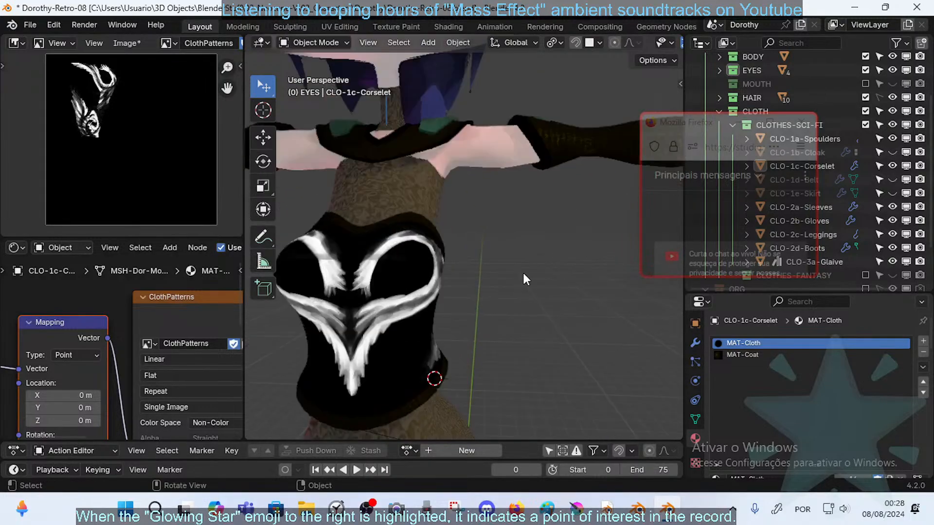
scroll(522, 271, "down", 3)
scroll(404, 264, "up", 1)
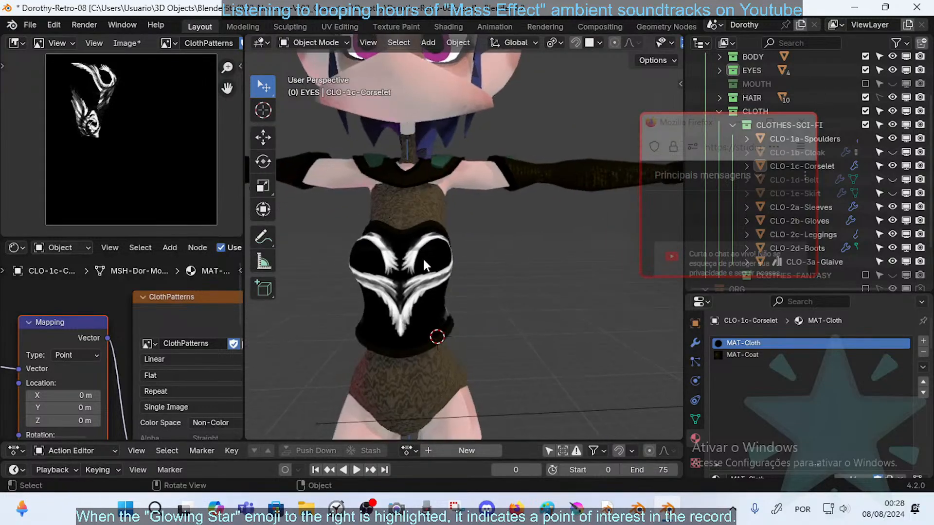
middle_click_drag(423, 265, 383, 269)
left_click(126, 43)
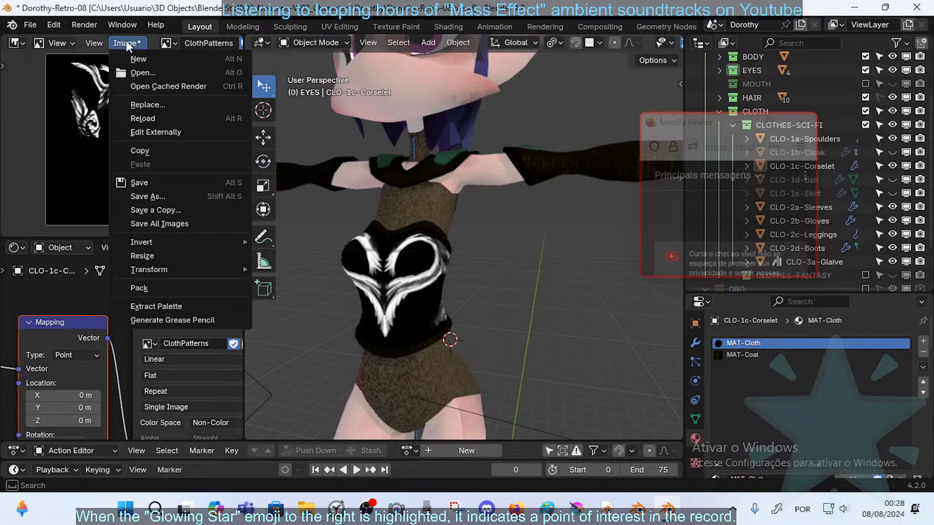
left_click(139, 183)
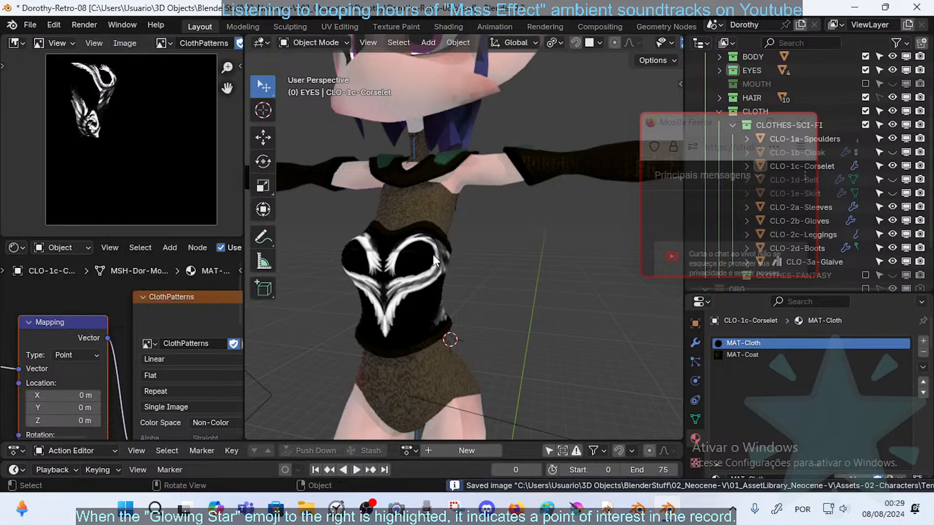
- Connect the ClothPatterns image's color to the Mix Shader's factor and link the Mix Shader to the Material Output's surface
scroll(165, 312, "down", 5)
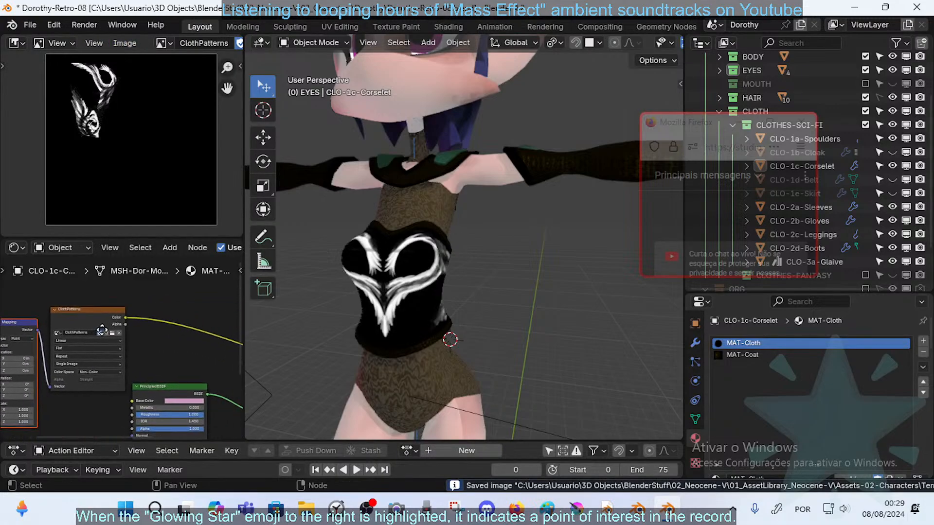
scroll(465, 306, "down", 4)
middle_click_drag(457, 314, 345, 323)
scroll(345, 323, "up", 4)
middle_click_drag(129, 363, 83, 302)
middle_click_drag(189, 337, 234, 344)
scroll(124, 337, "up", 5)
scroll(108, 334, "down", 2)
mouse_move(84, 333)
left_mouse_down()
mouse_move(117, 300)
mouse_move(87, 329)
left_mouse_up()
middle_click_drag(151, 337, 112, 330)
left_click_drag(167, 330, 203, 328)
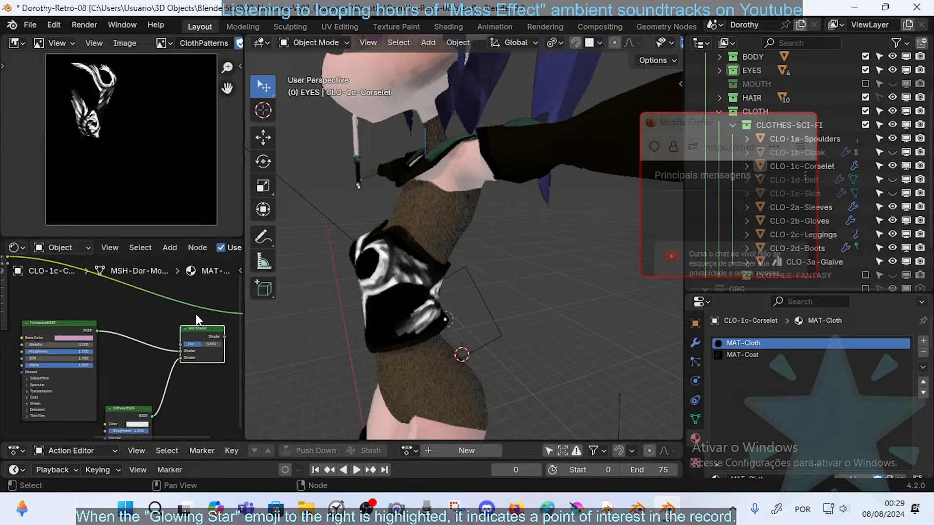
middle_click_drag(196, 315, 130, 317)
left_click_drag(186, 317, 115, 346)
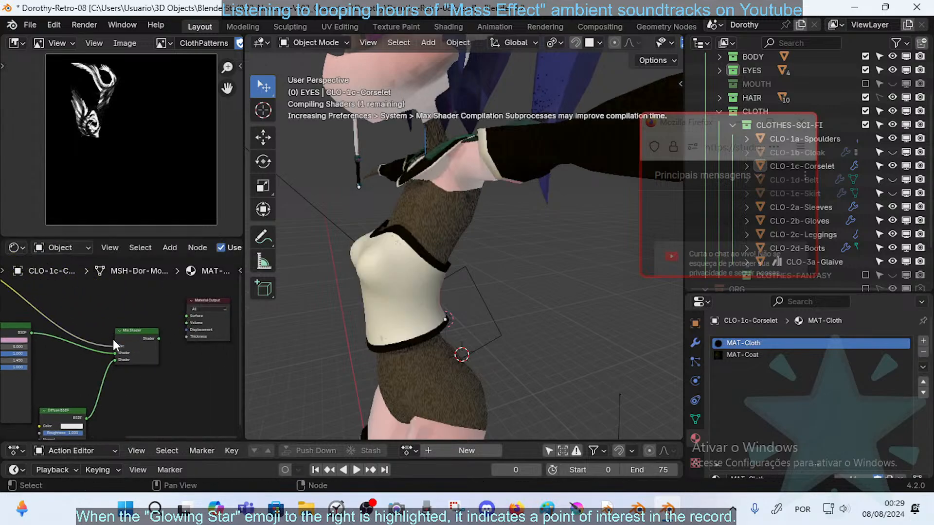
mouse_move(405, 300)
middle_mouse_down()
mouse_move(446, 296)
mouse_move(405, 293)
middle_mouse_up()
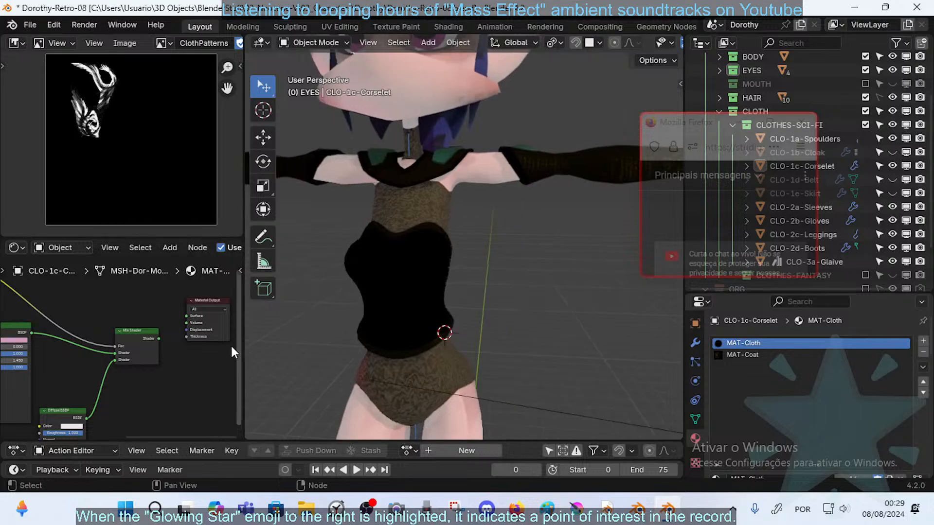
left_click(140, 331, "ctrl+shift")
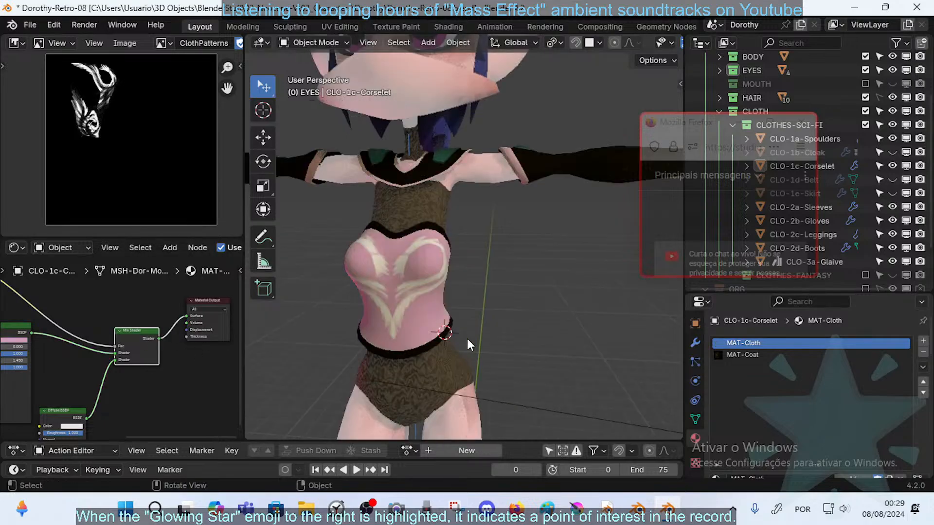
- Swap the Mix Shader's inputs so the Diffuse BSDF feeds the first shader socket and the Principled BSDF the second
middle_click_drag(467, 339, 402, 341)
middle_click_drag(65, 350, 139, 335)
left_click_drag(180, 314, 177, 326)
left_click_drag(146, 384, 177, 319)
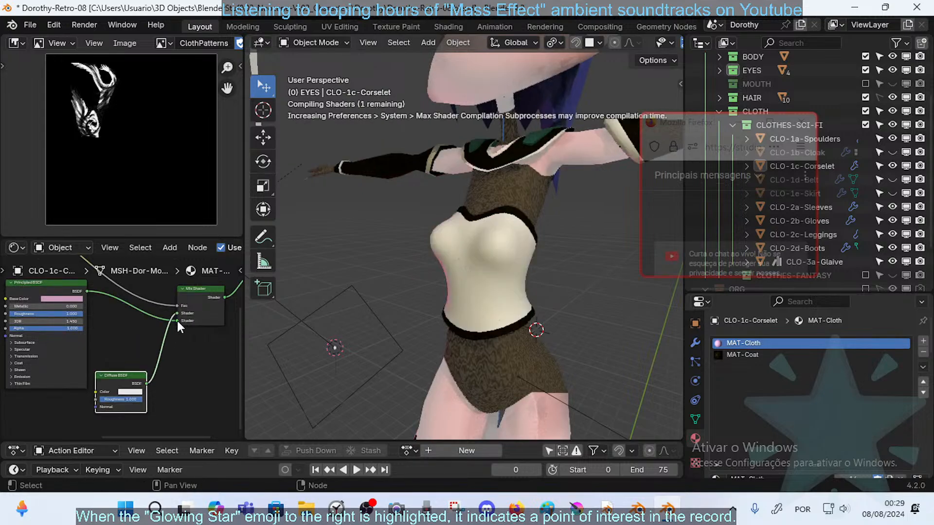
- Examine the painted pattern on the corselet from the front, side and back, both close up and at a distance
mouse_move(468, 305)
middle_mouse_down()
mouse_move(556, 302)
mouse_move(471, 300)
middle_mouse_up()
scroll(379, 331, "up", 3)
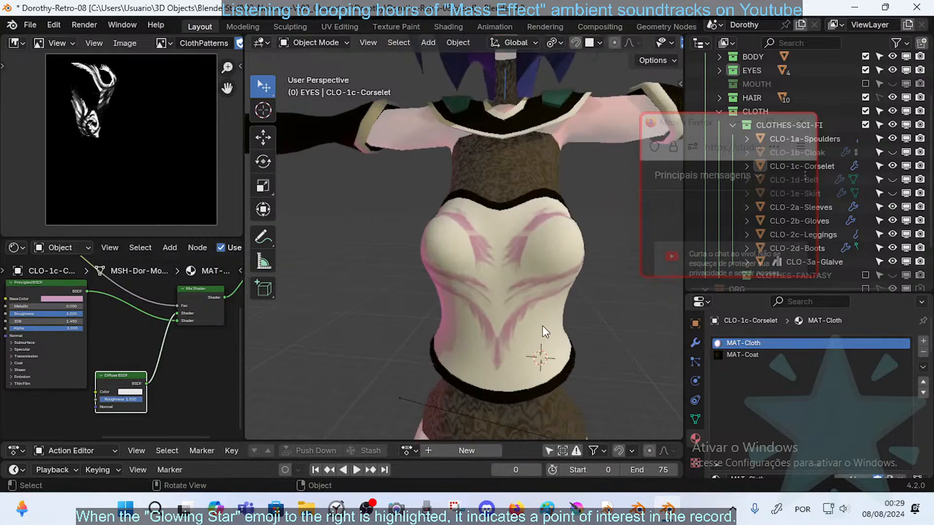
middle_click_drag(542, 325, 438, 318)
scroll(97, 332, "up", 1)
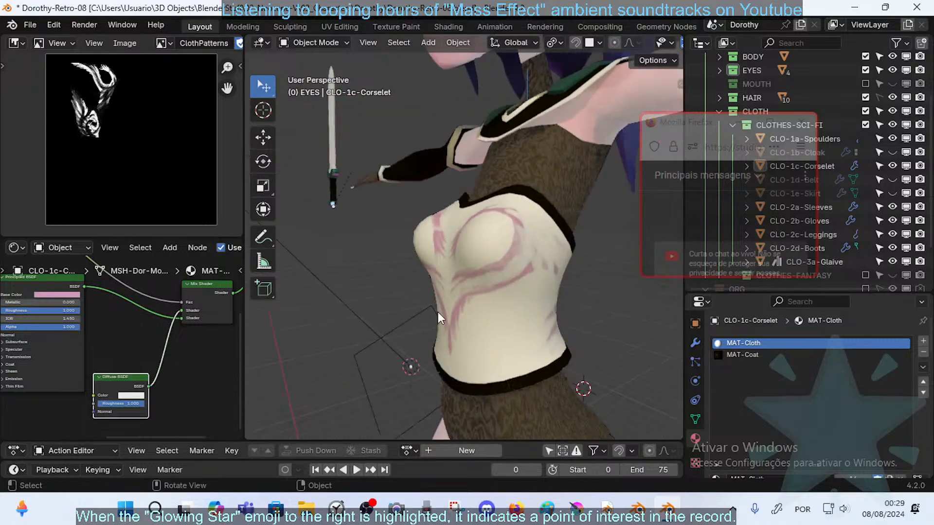
scroll(542, 285, "down", 3)
middle_click_drag(541, 288, 343, 285)
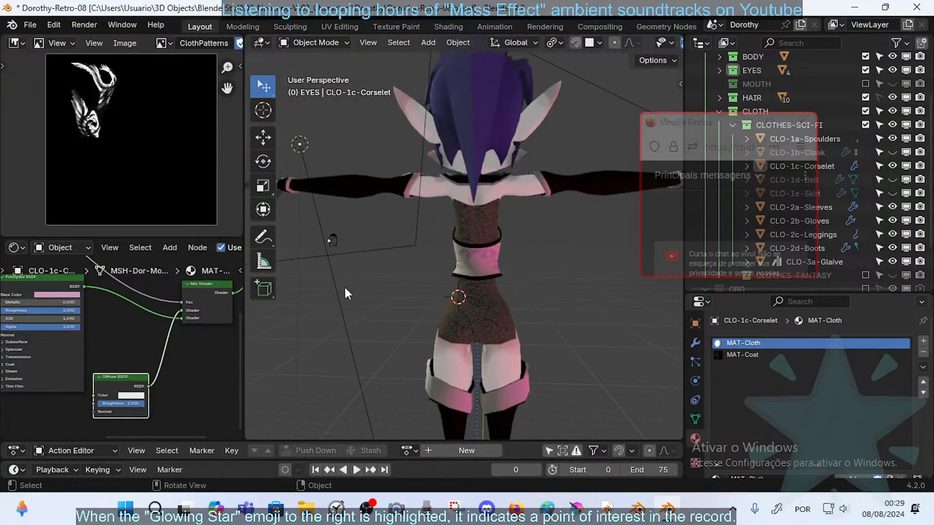
scroll(343, 285, "up", 3)
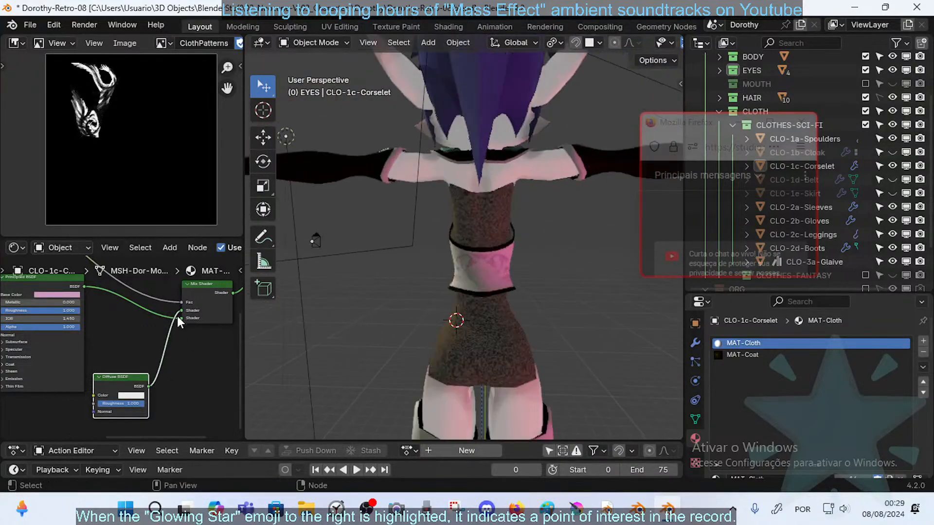
middle_click_drag(175, 330, 241, 332)
middle_click_drag(428, 301, 565, 295)
middle_click_drag(165, 328, 87, 329, "shift")
middle_click_drag(374, 299, 423, 314)
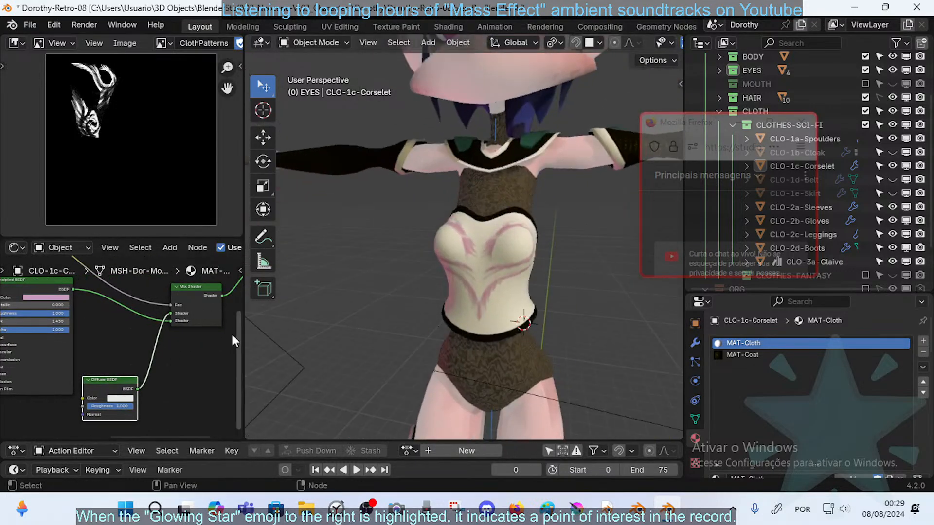
scroll(482, 256, "up", 4)
middle_click_drag(510, 328, 487, 338)
scroll(487, 338, "down", 4)
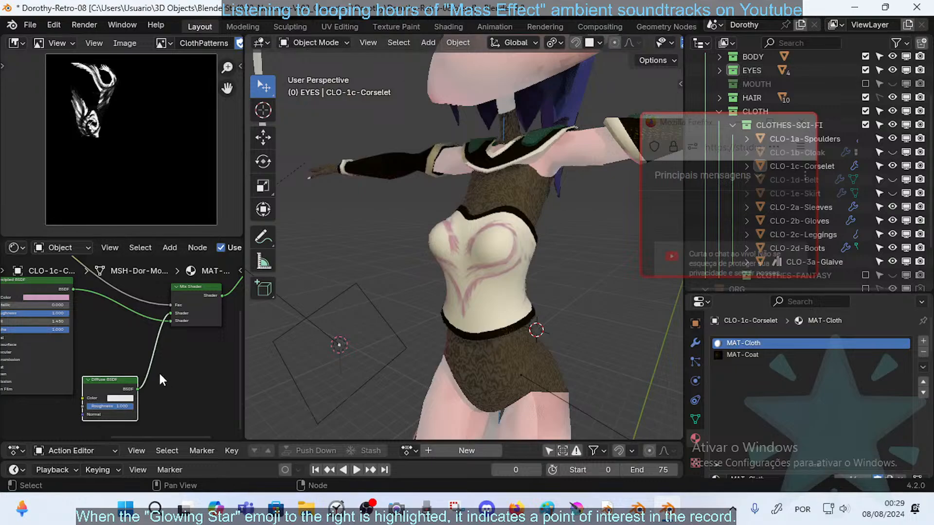
- Move the Diffuse BSDF node slightly closer to the Mix Shader in the MAT-Cloth node tree
scroll(119, 381, "up", 1)
middle_click_drag(119, 381, 137, 345)
left_click_drag(129, 337, 139, 319)
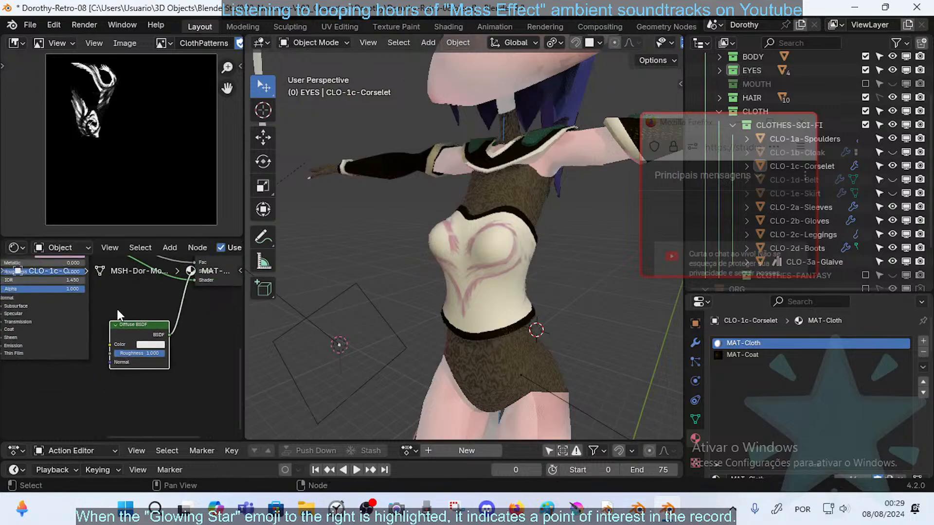
scroll(112, 331, "down", 5)
middle_click_drag(118, 337, 136, 353)
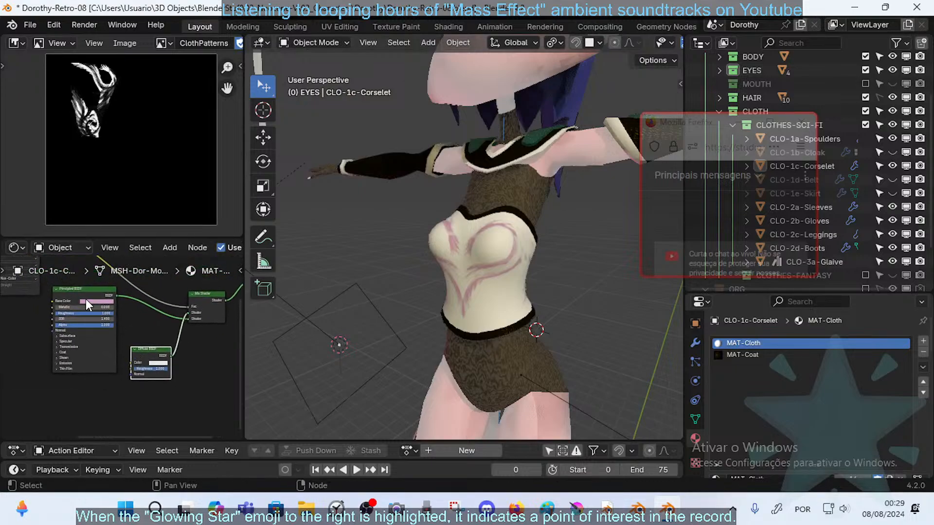
- Recolor the corselet pattern by setting the Principled BSDF's base color to a dark reddish brown
scroll(119, 344, "up", 1)
middle_click_drag(545, 318, 414, 325)
scroll(480, 318, "up", 5)
scroll(473, 320, "down", 3)
scroll(84, 317, "up", 1)
left_click(85, 281)
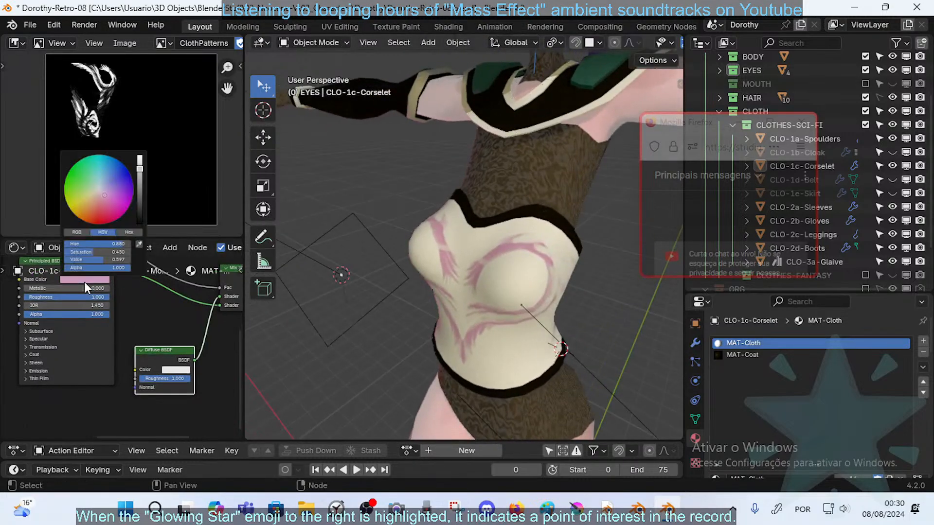
left_click(117, 177)
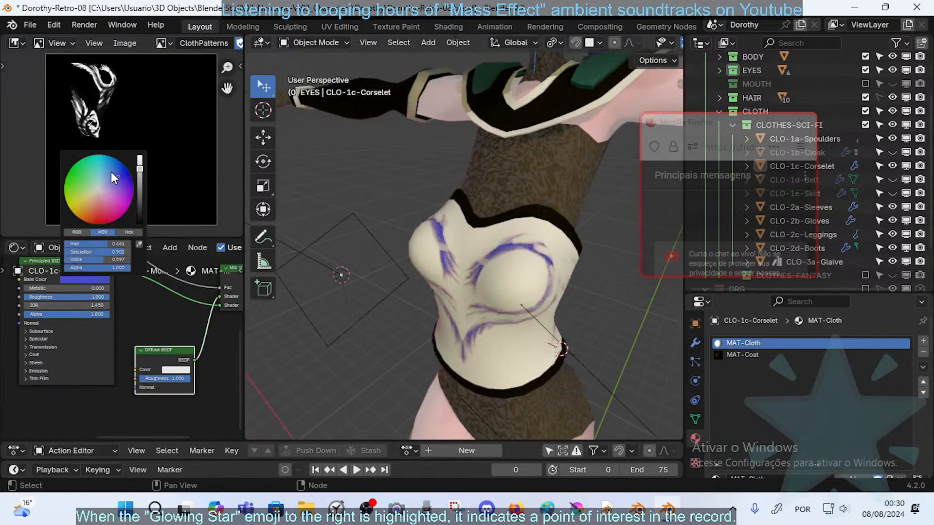
left_click_drag(111, 171, 103, 208)
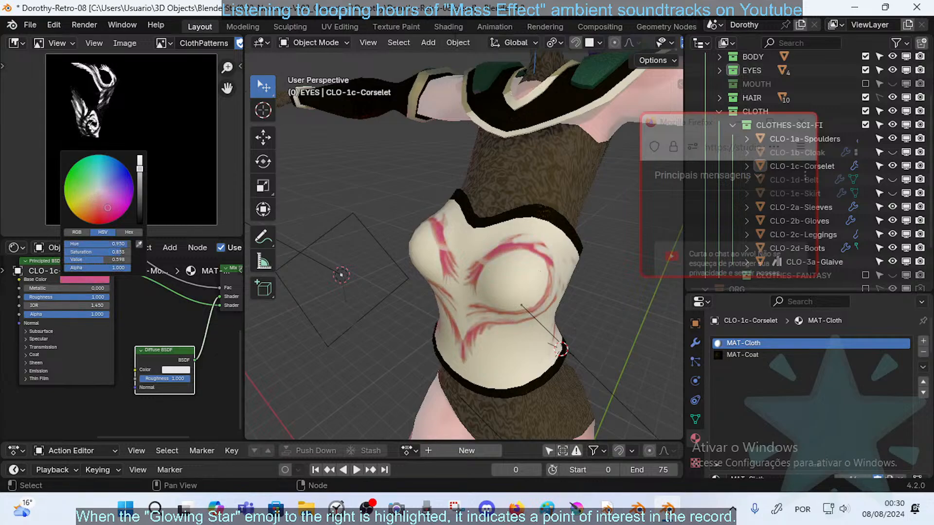
left_click_drag(101, 208, 98, 207)
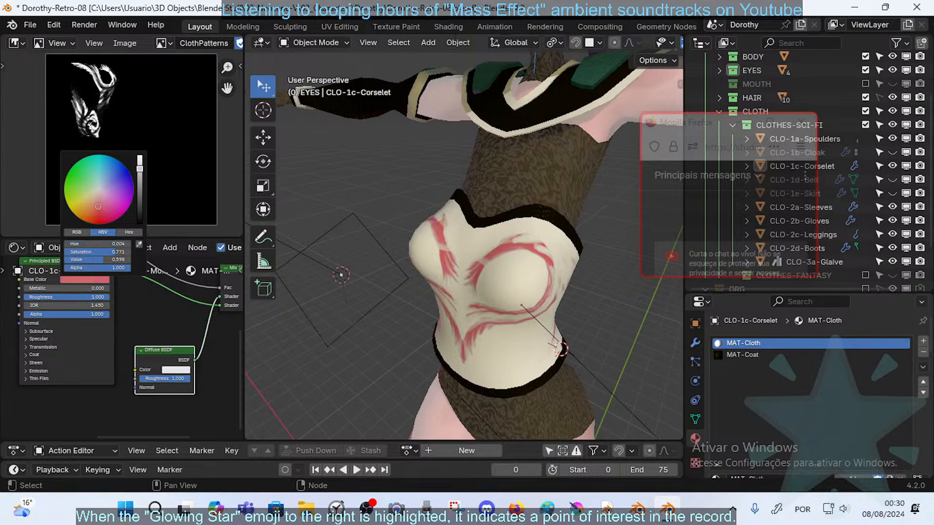
mouse_move(140, 173)
left_mouse_down()
mouse_move(140, 220)
mouse_move(139, 170)
left_mouse_up()
mouse_move(92, 204)
left_mouse_down()
mouse_move(85, 217)
mouse_move(109, 181)
mouse_move(95, 207)
left_mouse_up()
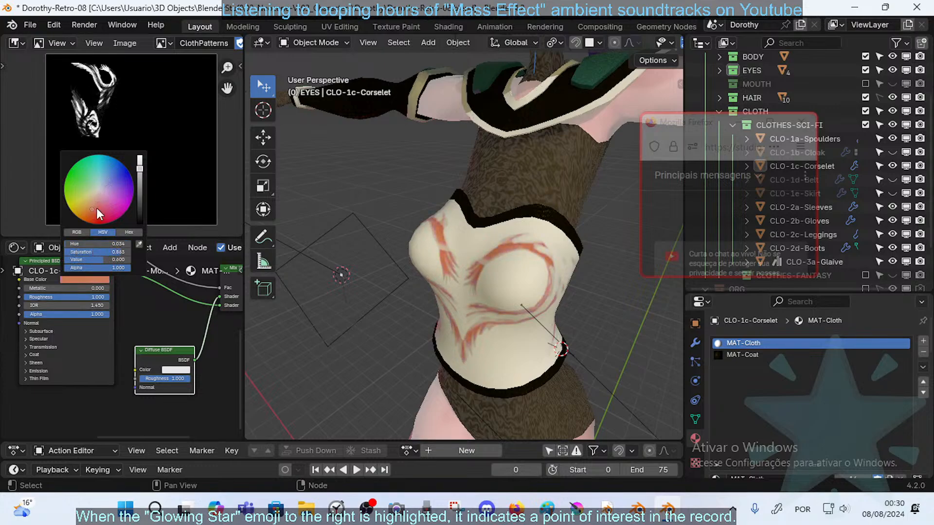
left_click_drag(141, 171, 140, 190)
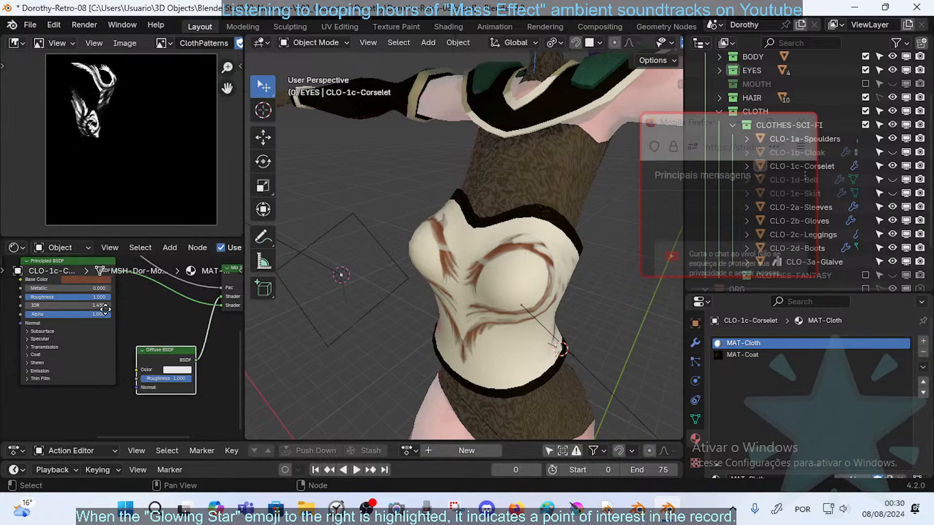
- Try a Metallic value of 0.945 and a Roughness of 0.541 on the Principled BSDF
middle_click_drag(54, 311, 106, 347)
scroll(106, 347, "up", 2)
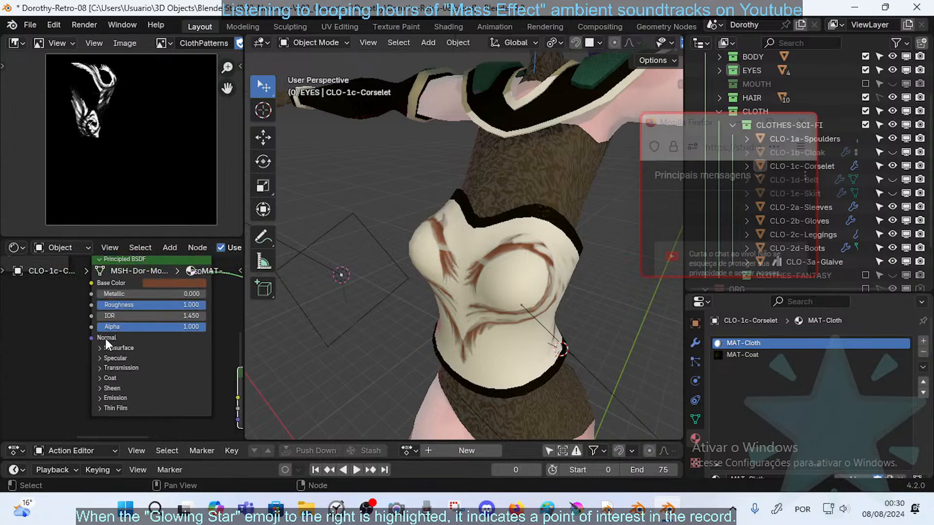
mouse_move(141, 326)
left_mouse_down()
mouse_move(85, 326)
mouse_move(199, 326)
mouse_move(93, 327)
mouse_move(190, 317)
left_mouse_up()
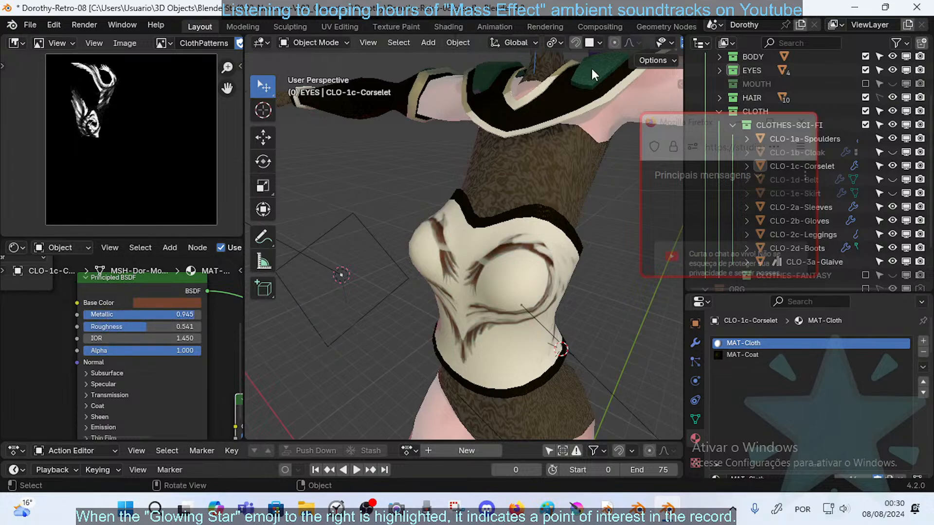
- Switch the viewport shading to Material Preview and view the corselet's front pattern up close
scroll(653, 39, "down", 5)
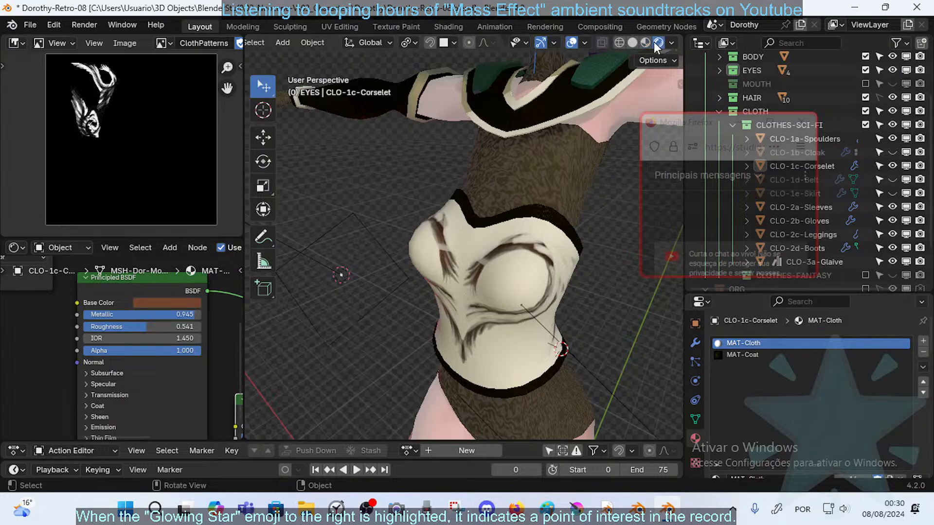
middle_click_drag(516, 316, 461, 291)
scroll(492, 276, "up", 4)
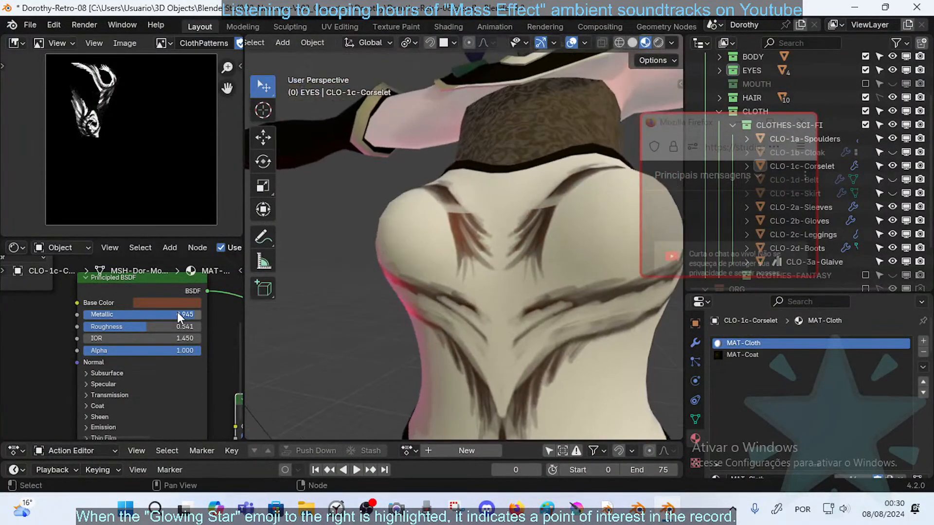
- Try a glossy metal look on the pattern with Metallic at 1.000 and Roughness at 0.000
left_click_drag(189, 314, 91, 324)
middle_click_drag(390, 293, 471, 276)
scroll(502, 297, "down", 4)
scroll(408, 295, "up", 6)
scroll(453, 290, "down", 6)
scroll(502, 263, "up", 5)
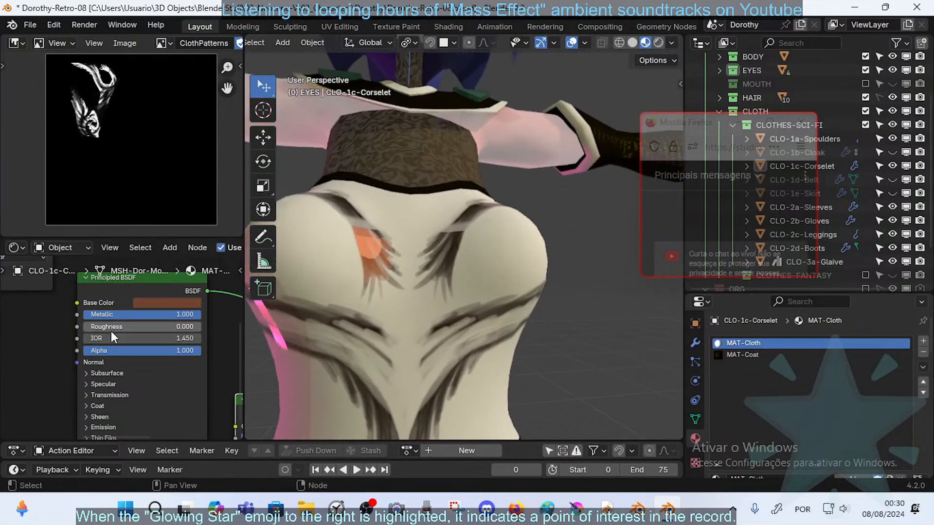
- Set the Principled BSDF's Metallic to 0.155, Roughness to 0.527 and Alpha to 0.168
left_click_drag(146, 325, 219, 325)
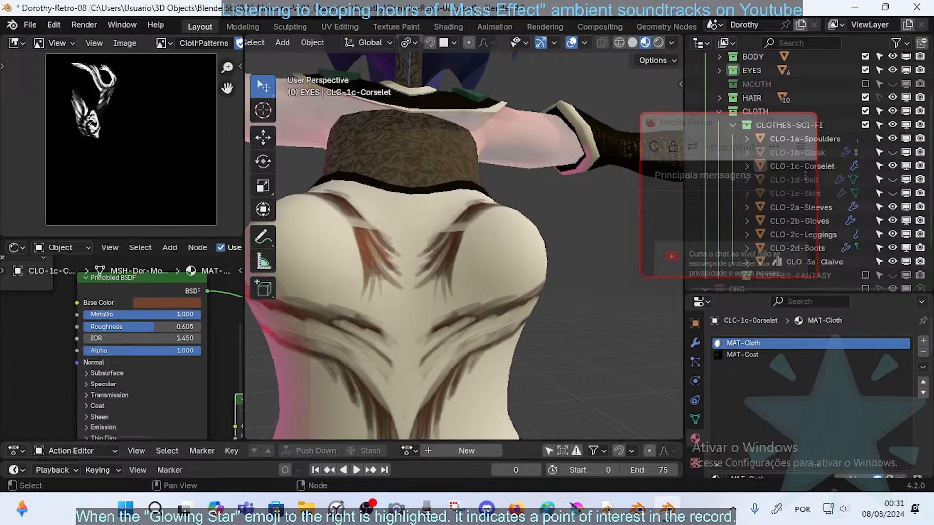
mouse_move(154, 315)
left_mouse_down()
mouse_move(68, 315)
mouse_move(181, 327)
mouse_move(129, 327)
mouse_move(142, 327)
left_mouse_up()
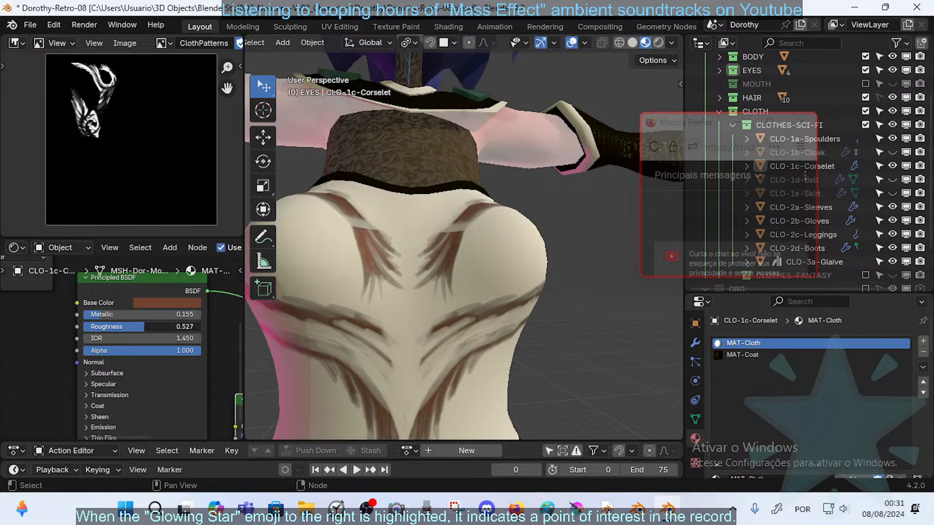
middle_click_drag(387, 305, 197, 349)
left_click_drag(168, 347, 260, 350)
left_click_drag(201, 351, 89, 350)
- In the viewport shading options, set the Compositor to Always while keeping Material Preview shading
mouse_move(466, 309)
middle_mouse_down()
mouse_move(354, 273)
mouse_move(462, 281)
mouse_move(284, 275)
mouse_move(270, 302)
mouse_move(343, 307)
mouse_move(298, 294)
mouse_move(521, 293)
middle_mouse_up()
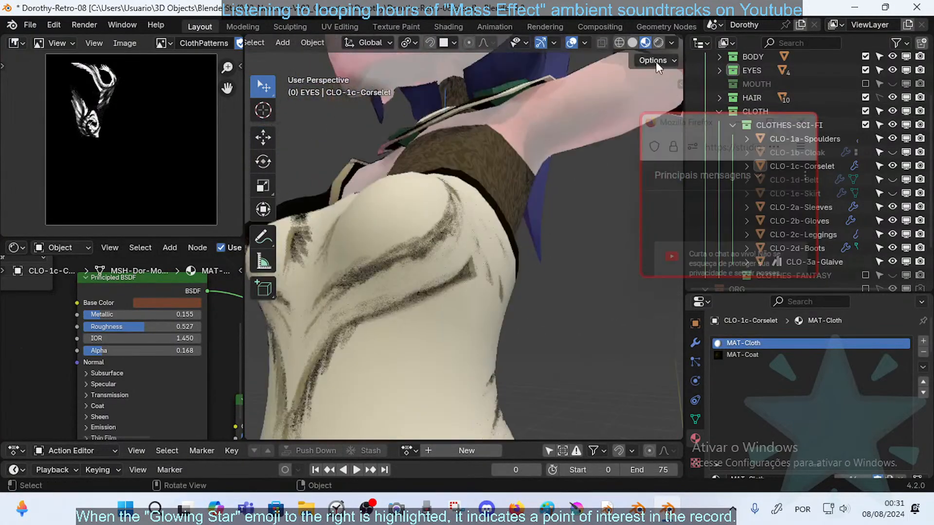
left_click(659, 42)
left_click(646, 42)
left_click(672, 42)
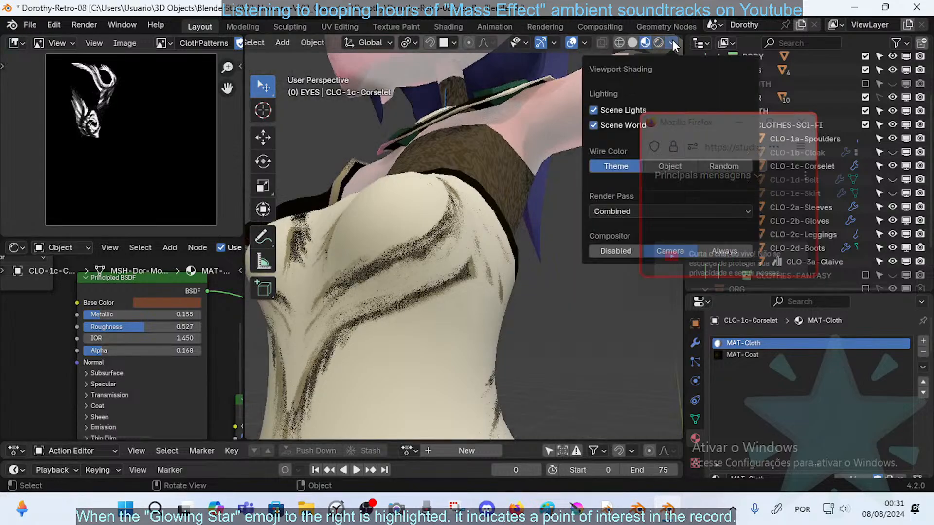
left_click_drag(711, 119, 808, 54)
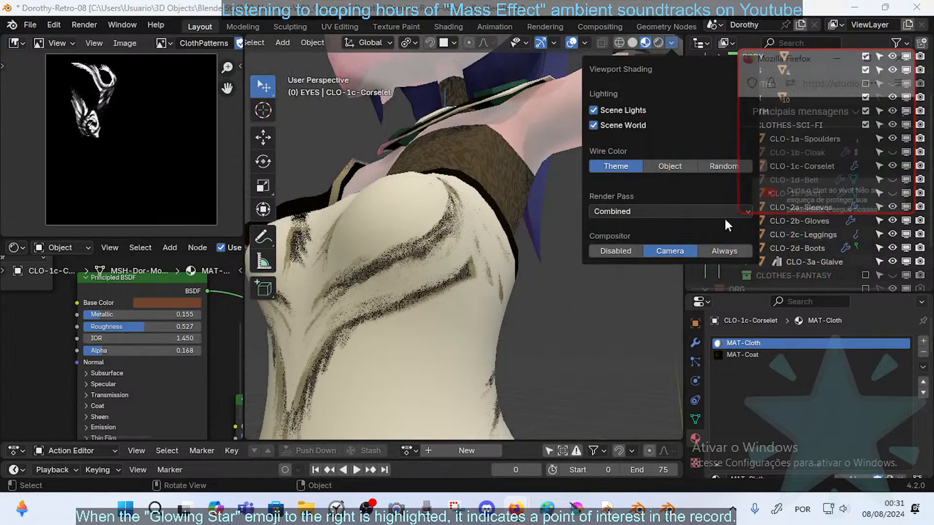
left_click(712, 246)
middle_click_drag(483, 305, 479, 328)
scroll(489, 321, "down", 4)
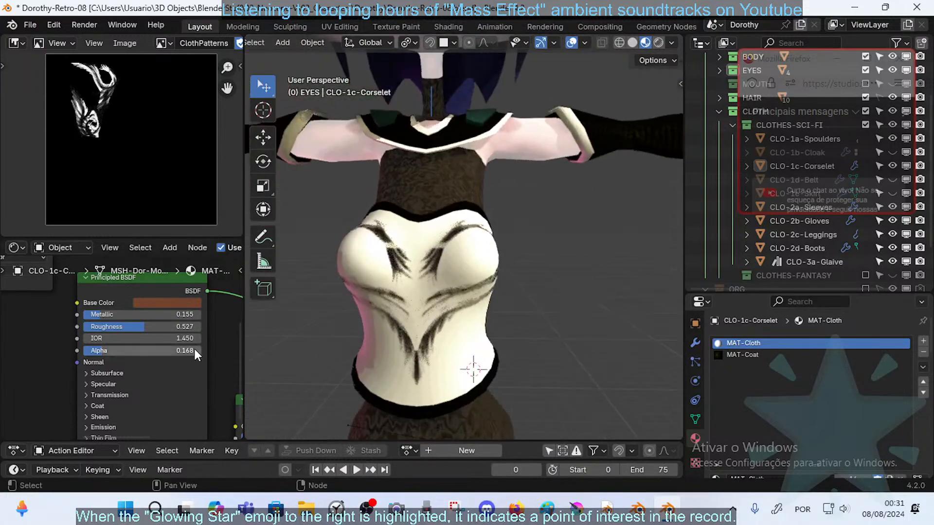
- Set the Principled BSDF's Alpha to 1.000, try IOR values such as 2.900 and 2.300, and reset the IOR to 1.500
mouse_move(194, 350)
left_mouse_down()
mouse_move(293, 350)
mouse_move(85, 350)
mouse_move(201, 350)
left_mouse_up()
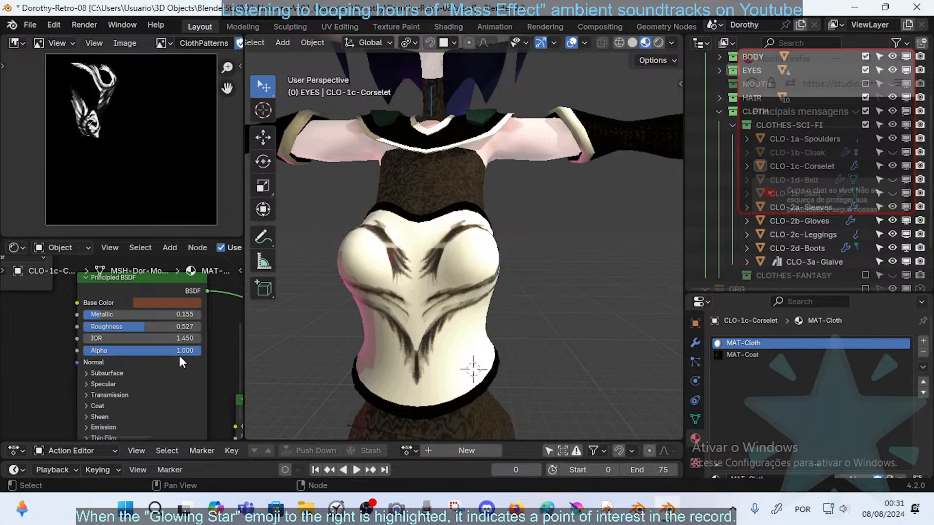
left_click_drag(160, 339, 169, 343)
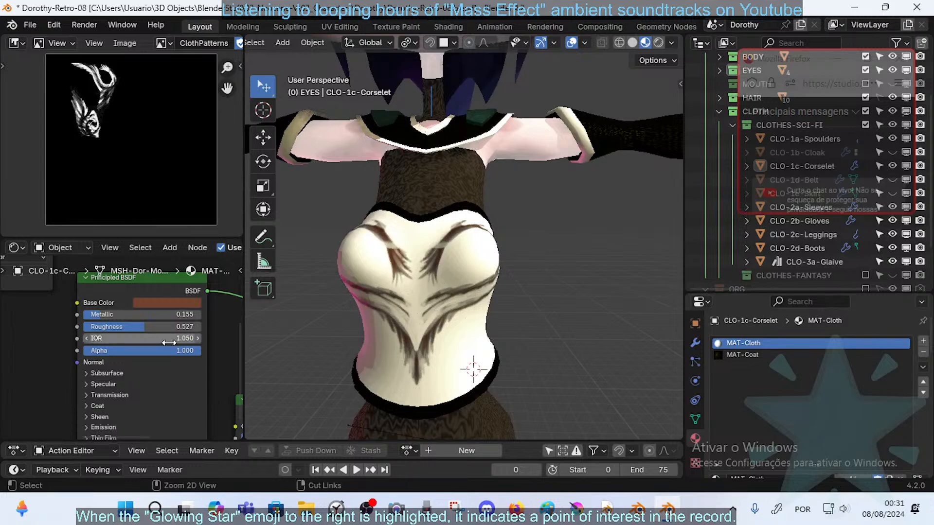
key("ctrl+z")
key("ctrl+z")
mouse_move(169, 339)
left_mouse_down()
mouse_move(194, 339)
mouse_move(146, 339)
mouse_move(169, 339)
left_mouse_up()
mouse_move(311, 300)
middle_mouse_down()
mouse_move(435, 312)
mouse_move(481, 292)
mouse_move(301, 291)
middle_mouse_up()
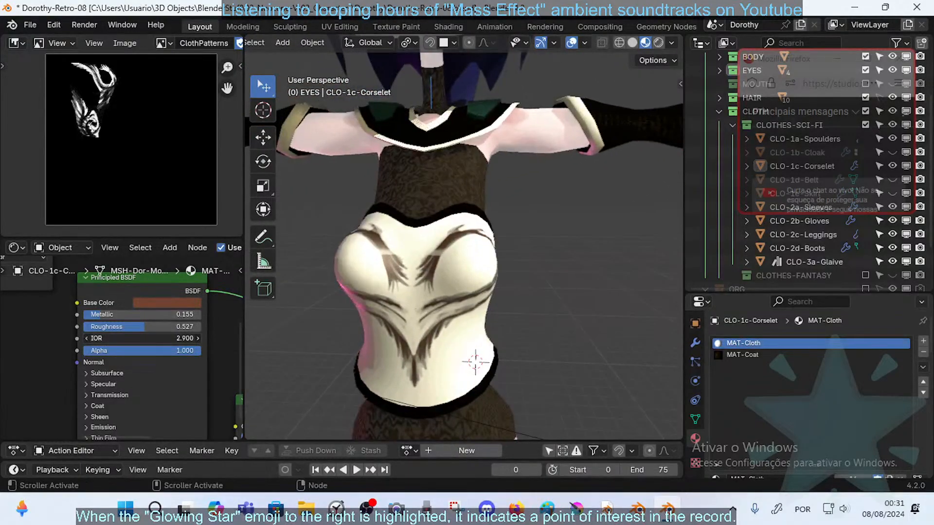
mouse_move(170, 339)
left_mouse_down()
mouse_move(185, 339)
mouse_move(170, 339)
left_mouse_up()
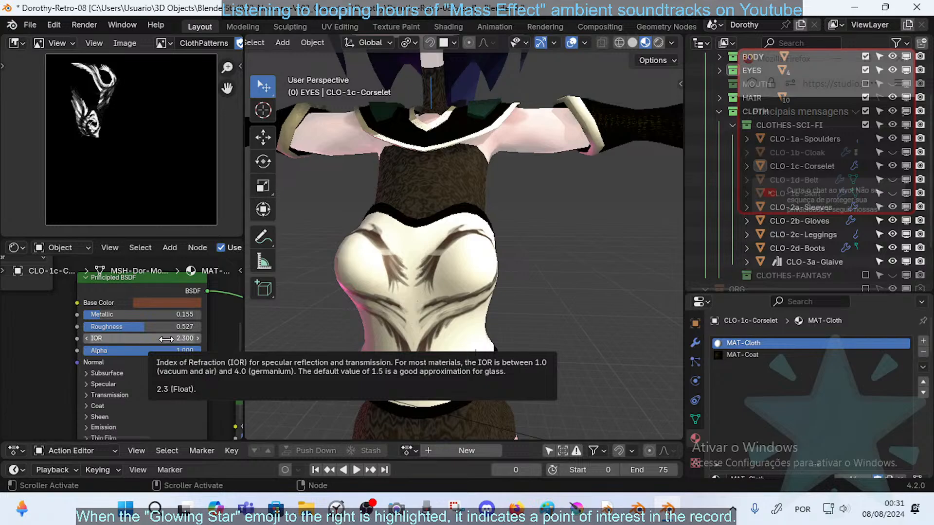
key("BackSpace")
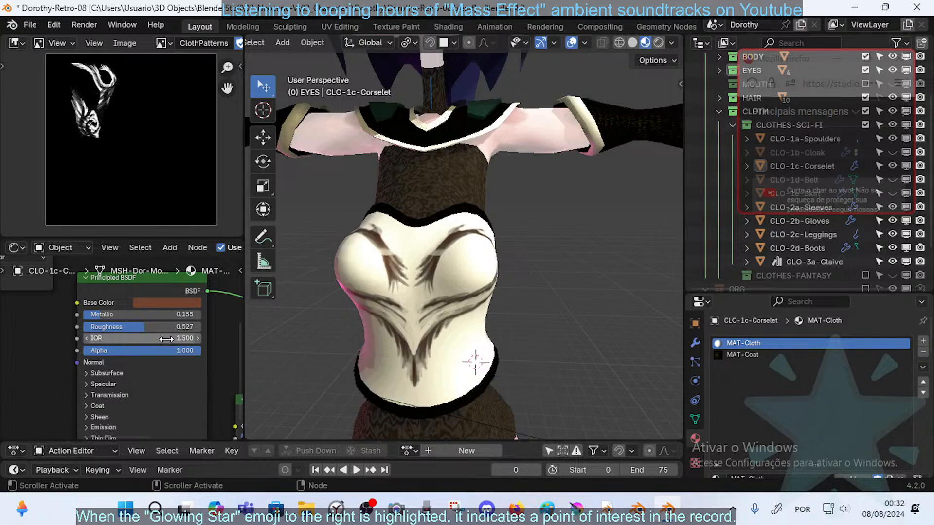
mouse_move(429, 267)
middle_mouse_down()
mouse_move(487, 291)
mouse_move(438, 270)
middle_mouse_up()
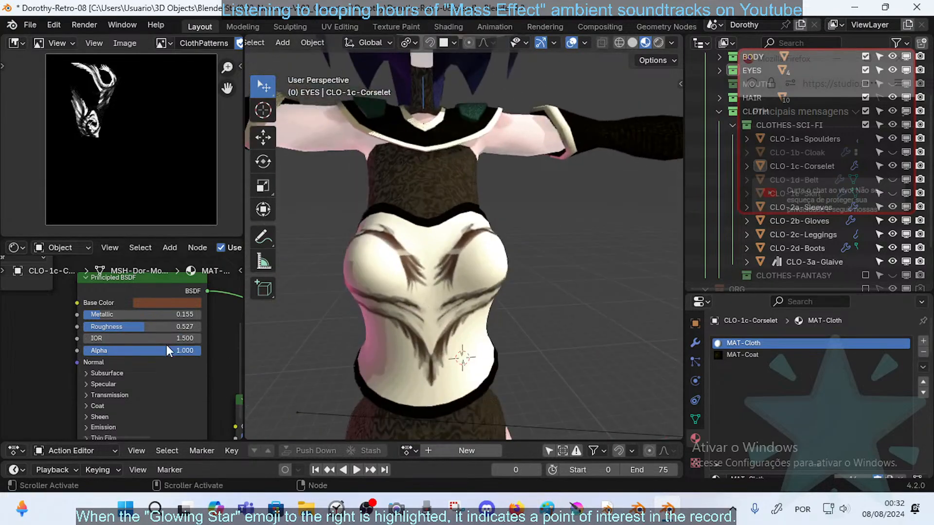
- Try IOR values of 1.600, 2.800 and 1.200 on the Principled BSDF
left_click_drag(166, 345, 141, 339)
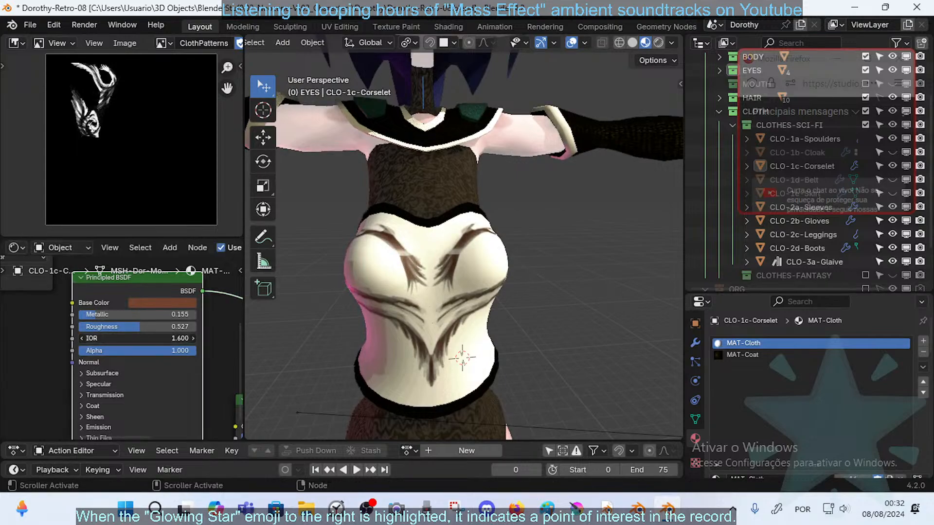
left_click_drag(167, 339, 176, 339)
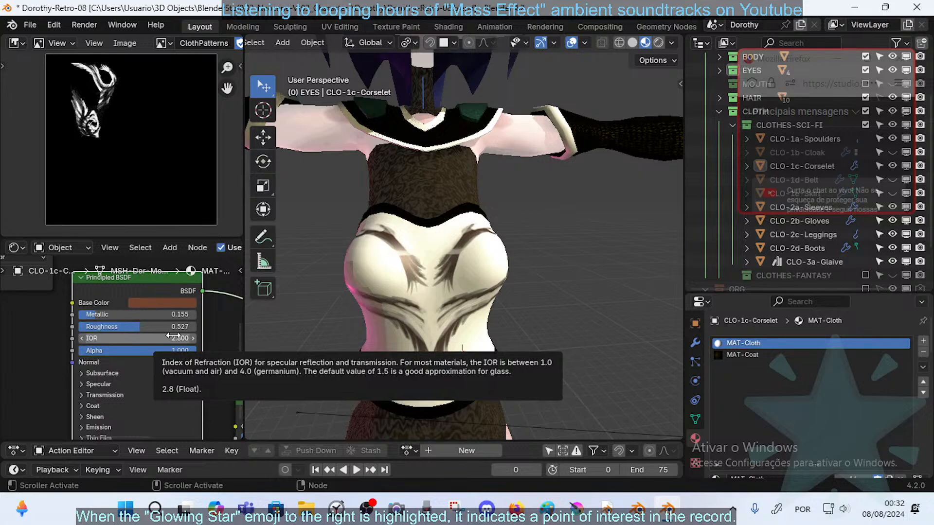
mouse_move(172, 335)
left_mouse_down()
mouse_move(194, 336)
mouse_move(167, 335)
left_mouse_up()
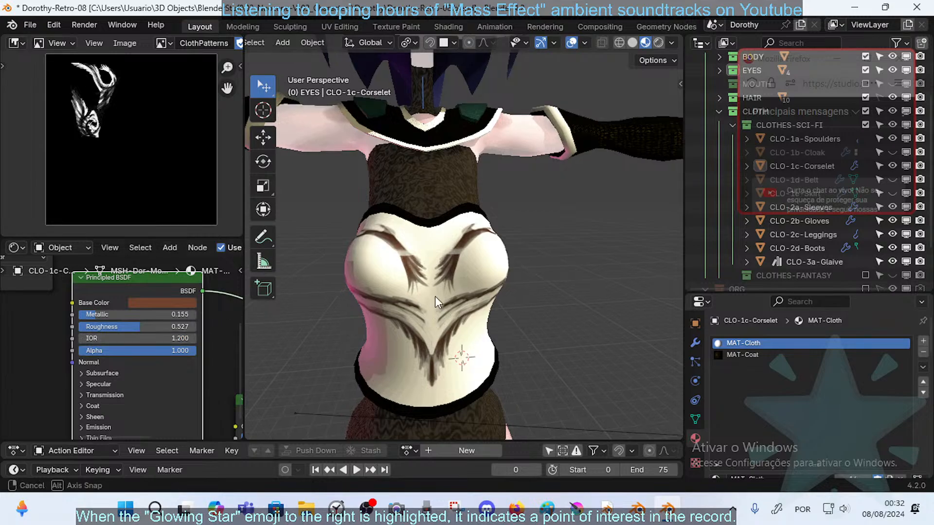
- Set the Principled BSDF's Metallic to 0.123, Roughness to 0.541 and IOR to 1.500
middle_click_drag(435, 296, 523, 275)
left_click_drag(180, 316, 219, 316)
middle_click_drag(438, 277, 238, 273)
left_click_drag(109, 317, 128, 325)
middle_click_drag(486, 285, 364, 308)
scroll(145, 352, "down", 1)
scroll(146, 355, "down", 1)
- Adjust the Principled BSDF's Base Color to a brown with Hue 0.046 and Value 0.163
middle_click_drag(131, 349, 197, 342)
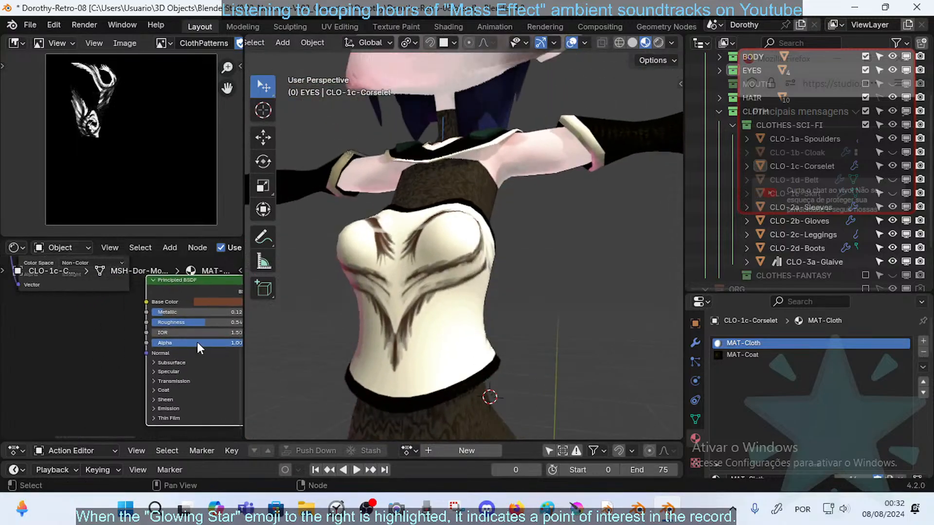
middle_click_drag(121, 321, 27, 323)
middle_click_drag(115, 338, 42, 314)
left_click(66, 282)
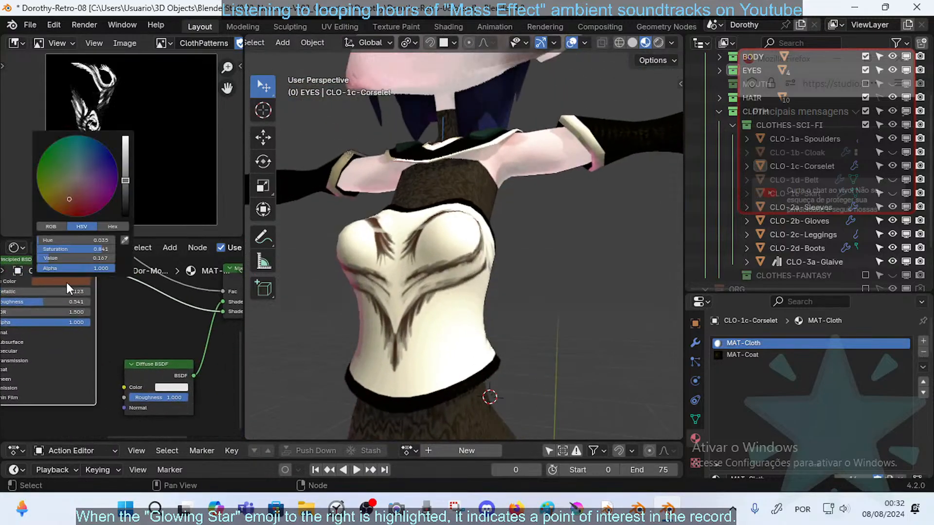
mouse_move(126, 174)
left_mouse_down()
mouse_move(125, 140)
mouse_move(125, 199)
mouse_move(125, 190)
mouse_move(95, 201)
mouse_move(98, 190)
mouse_move(66, 200)
left_mouse_up()
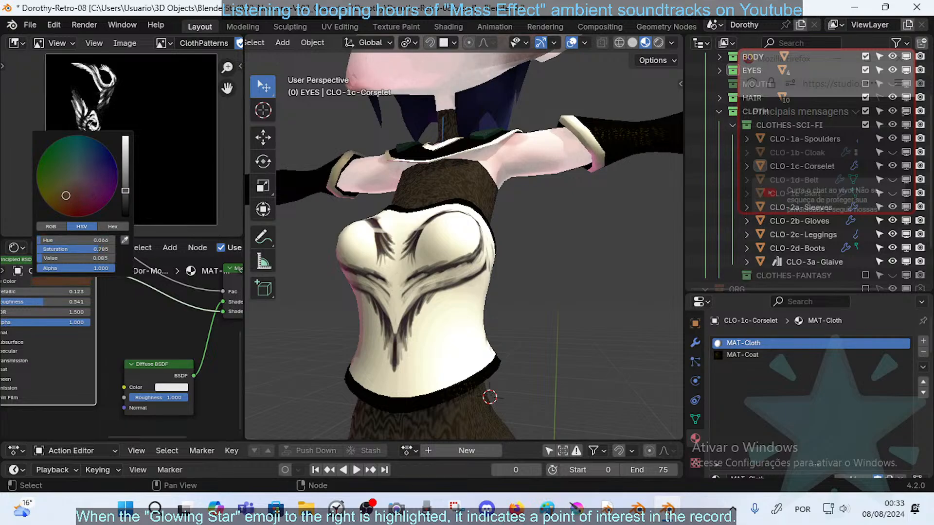
mouse_move(63, 199)
left_mouse_down()
mouse_move(125, 182)
mouse_move(125, 170)
mouse_move(125, 181)
left_mouse_up()
left_click_drag(77, 202, 74, 200)
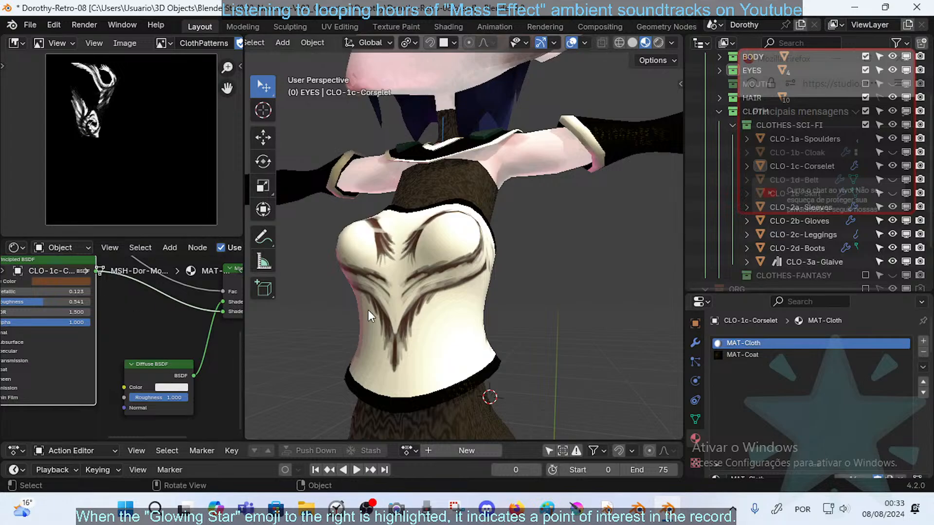
- Shift the pattern's Base Color slightly toward a yellower brown and check it from the corselet's sides
middle_click_drag(368, 311, 460, 297)
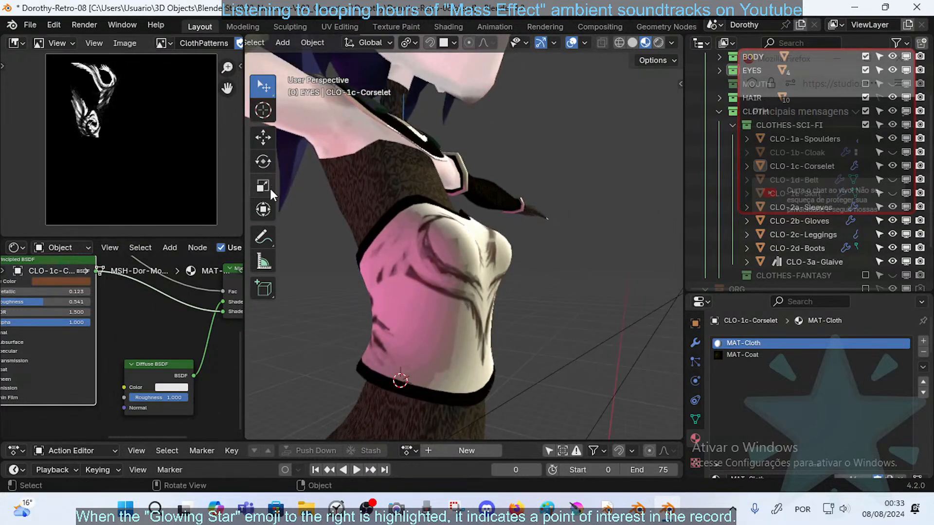
left_click(75, 282)
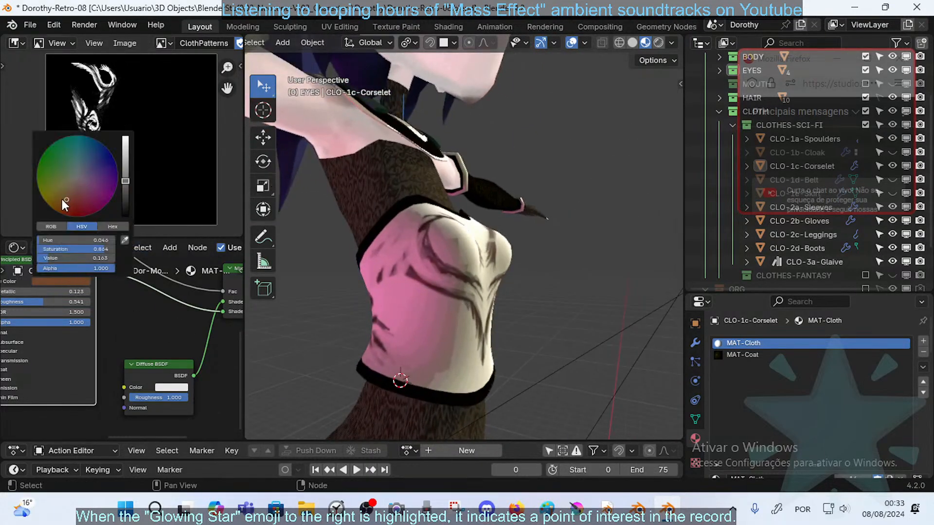
left_click_drag(62, 199, 60, 202)
middle_click_drag(510, 287, 348, 315)
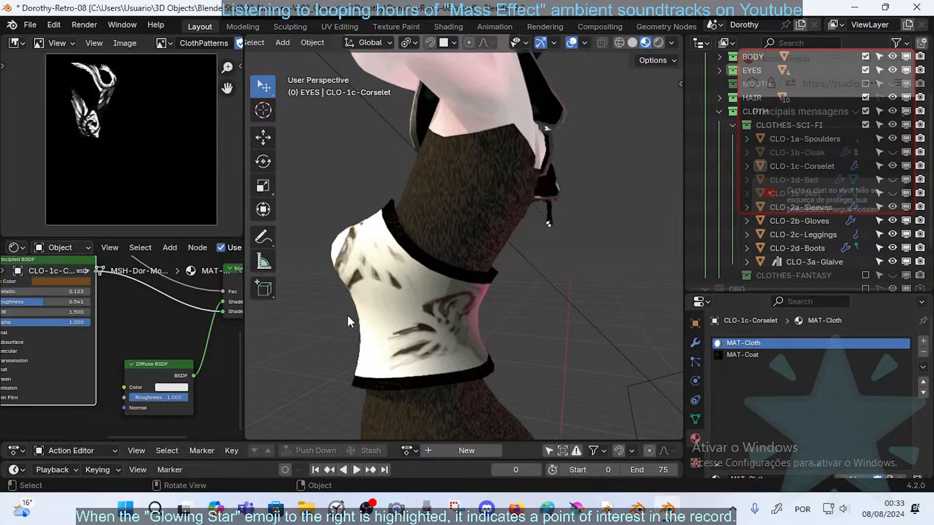
- Add a Bump node below the ClothPatterns image texture in the MAT-Cloth node tree
middle_click_drag(66, 326, 166, 356)
scroll(105, 320, "down", 1)
middle_click_drag(105, 342, 168, 339)
scroll(90, 326, "down", 4)
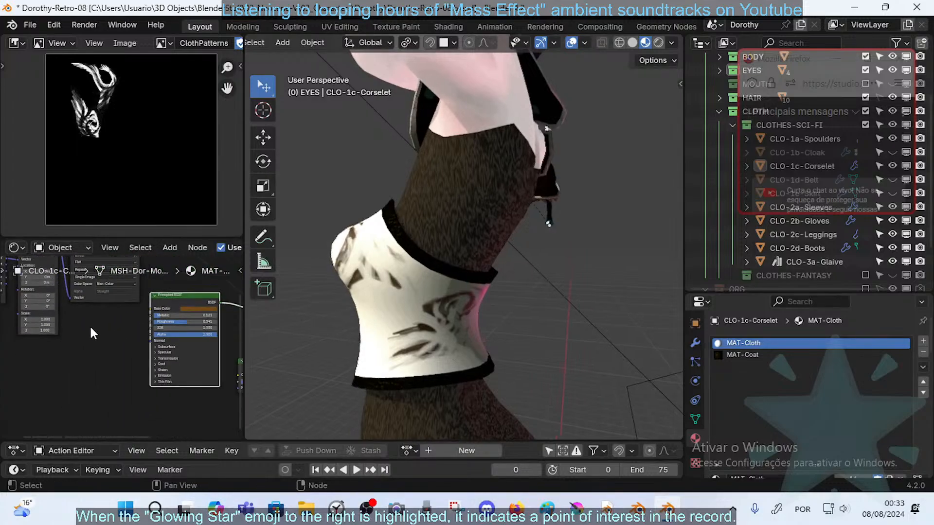
middle_click_drag(99, 351, 103, 325)
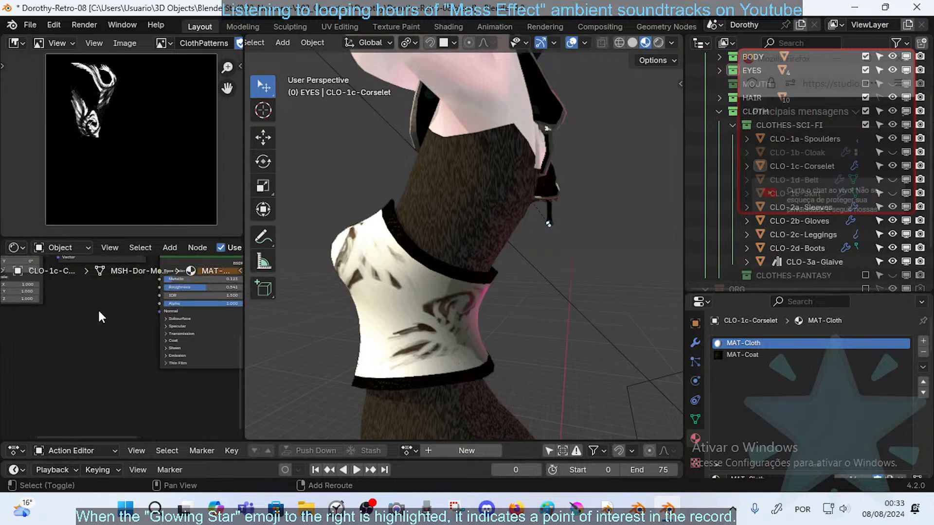
key("shift+a")
mouse_move(99, 311)
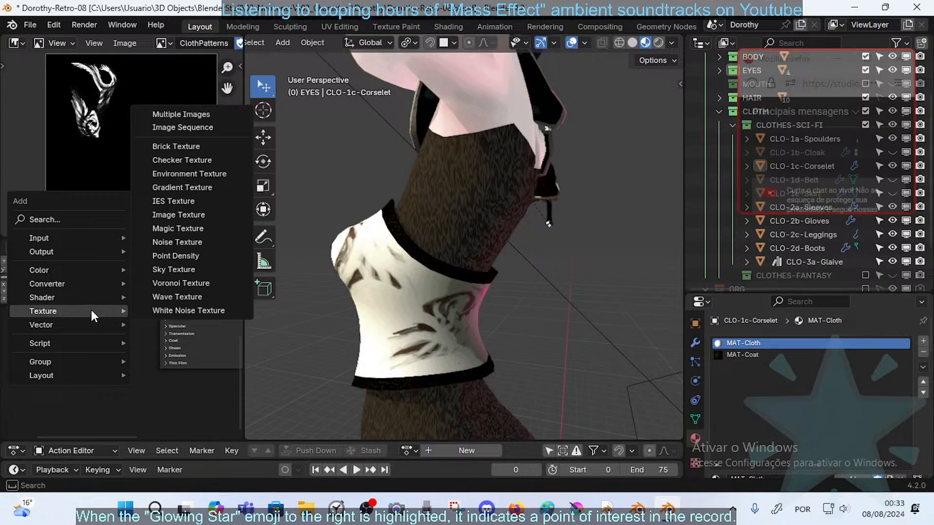
type("bump")
key("Return")
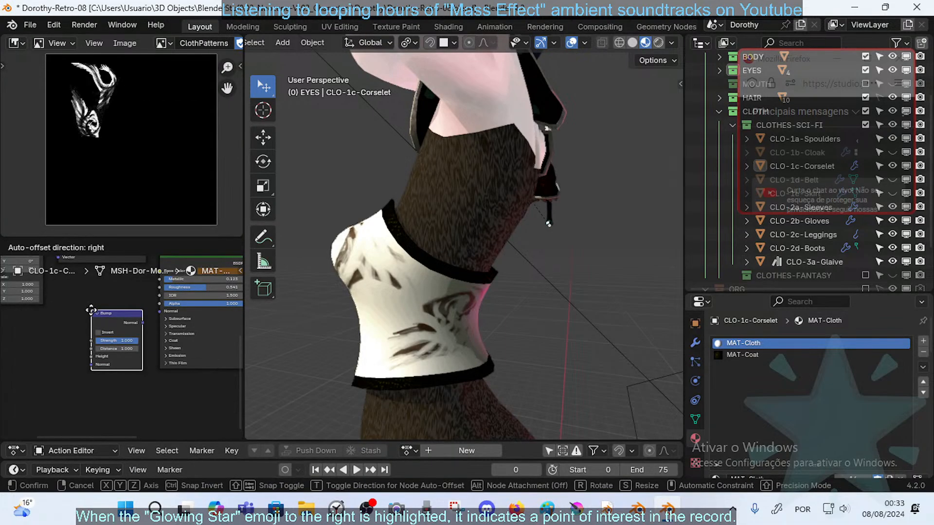
left_click(55, 358)
left_click_drag(103, 365, 79, 337)
- Link the ClothPatterns image texture's output to the Bump node's Height and place the Bump node beside the Principled BSDF
middle_click_drag(120, 305, 122, 351)
scroll(118, 373, "down", 2)
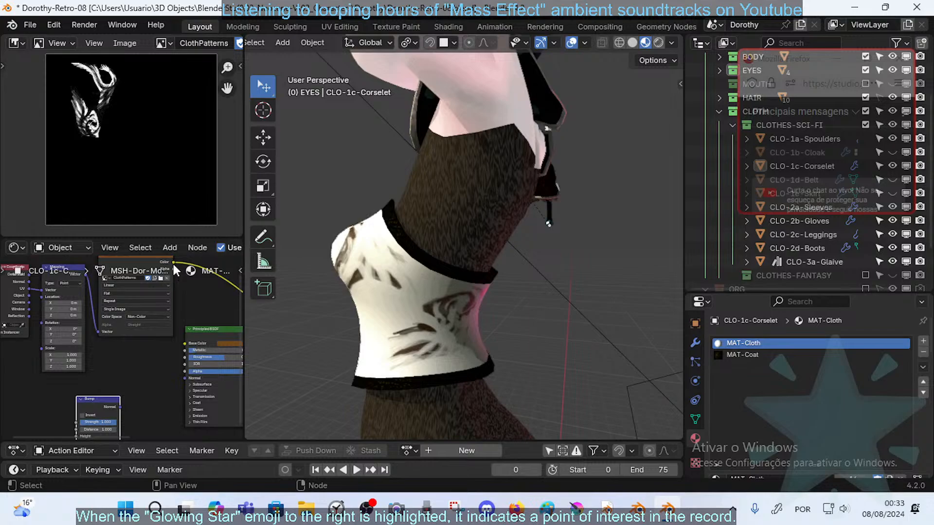
left_click_drag(172, 263, 71, 410)
left_click_drag(100, 372, 133, 348)
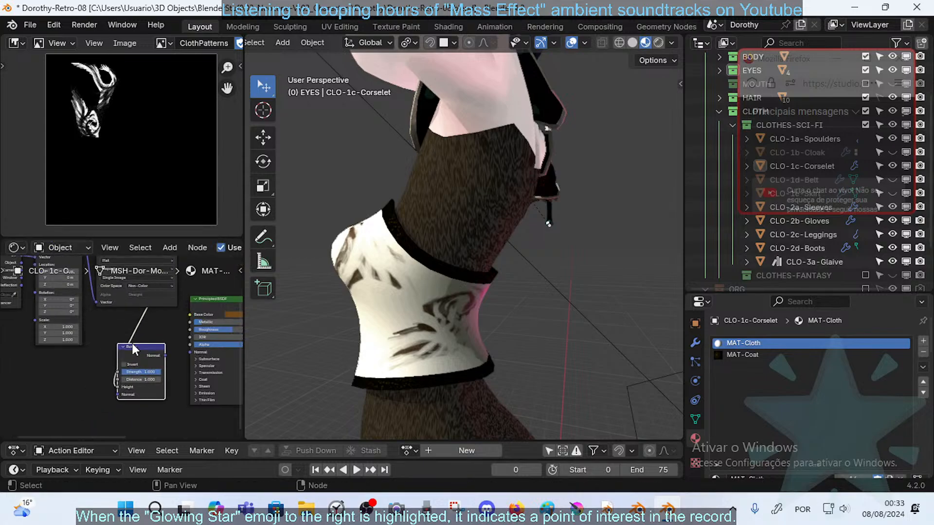
middle_click_drag(145, 315, 132, 374)
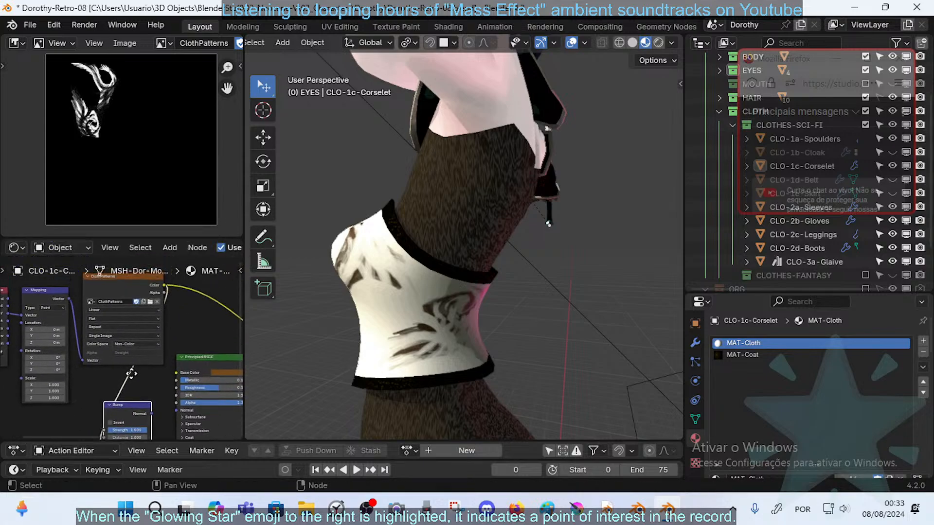
- Try the ClothPatterns Alpha output as the Mix Shader's factor, and reconnect the Color output to it
left_click(163, 284)
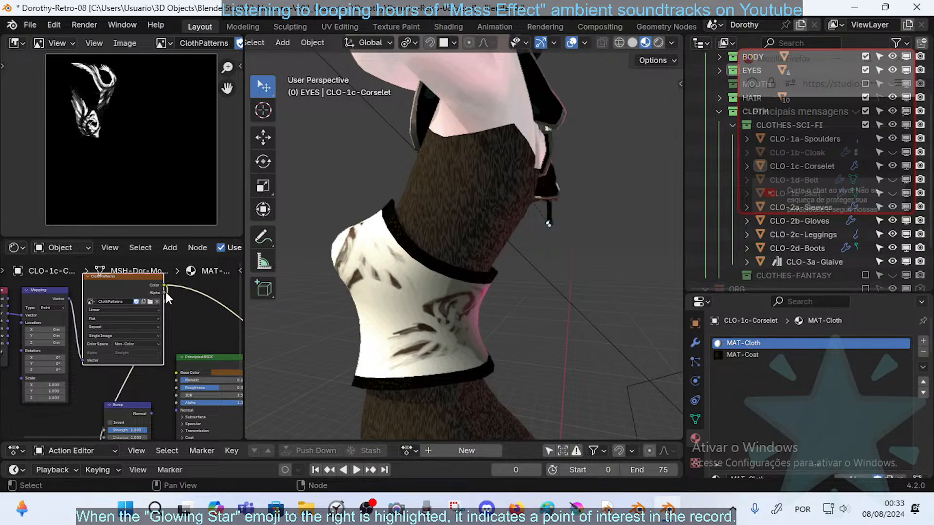
scroll(194, 298, "down", 1)
middle_click_drag(195, 298, 95, 302)
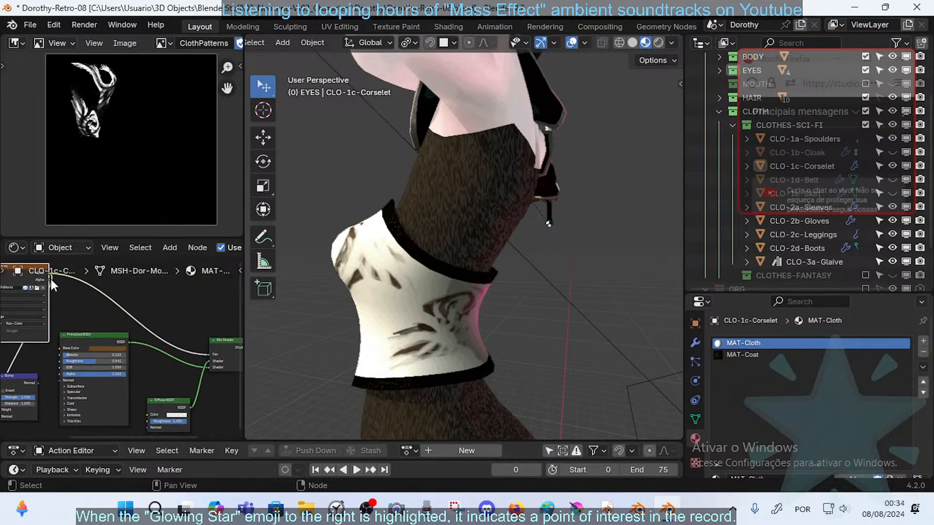
left_click_drag(50, 279, 209, 353)
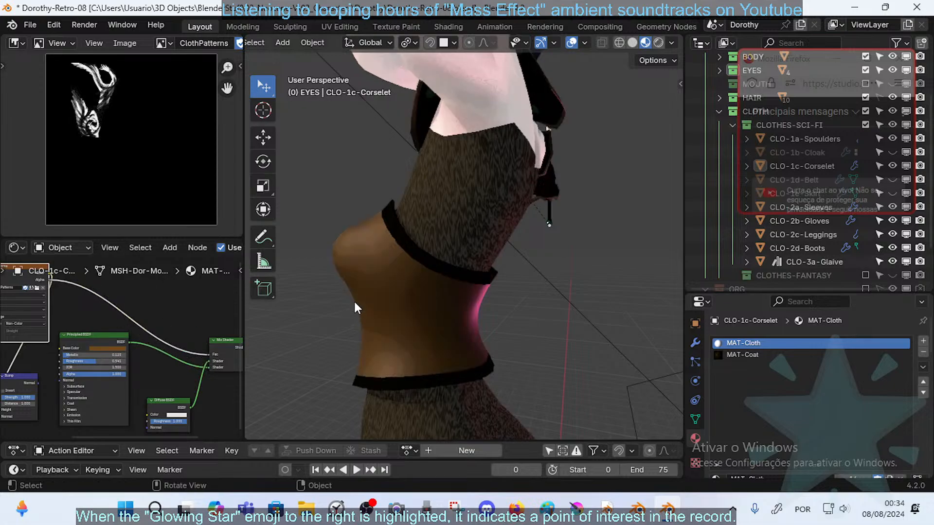
middle_click_drag(355, 309, 447, 304)
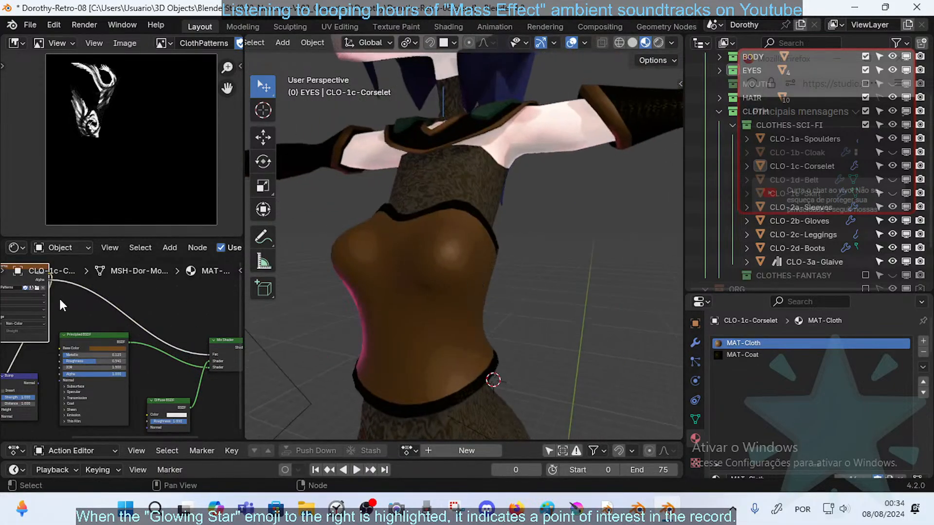
left_click_drag(49, 272, 205, 353)
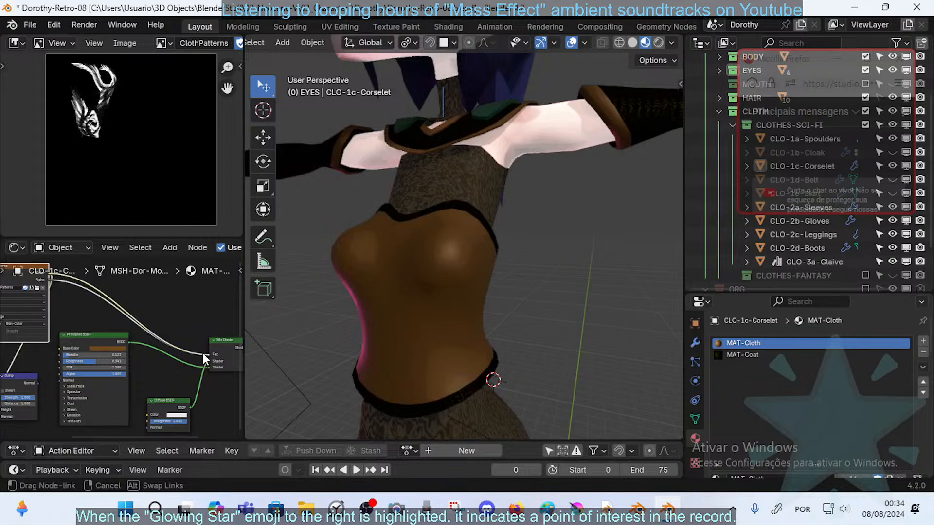
- Set the ClothPatterns image texture's Color Space to sRGB
middle_click_drag(107, 311, 158, 312)
middle_click_drag(80, 314, 112, 324)
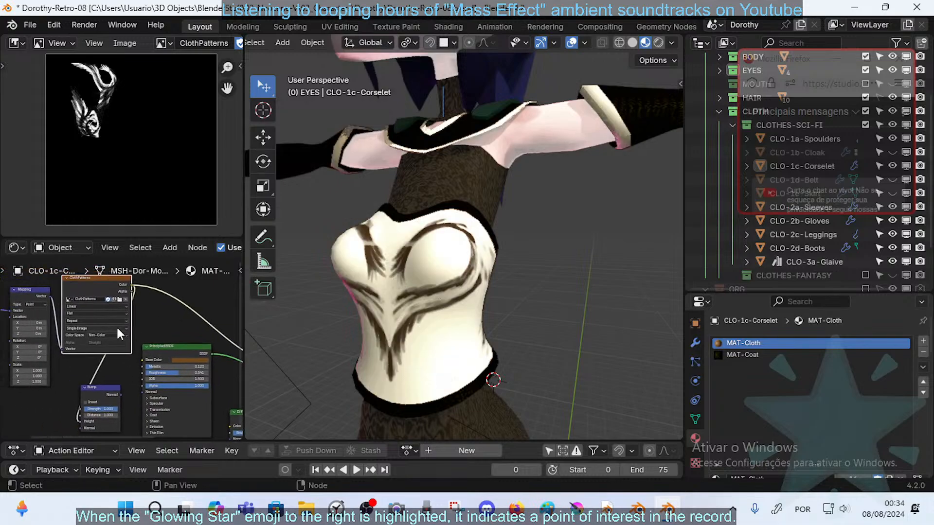
scroll(118, 329, "up", 2)
left_click(99, 334)
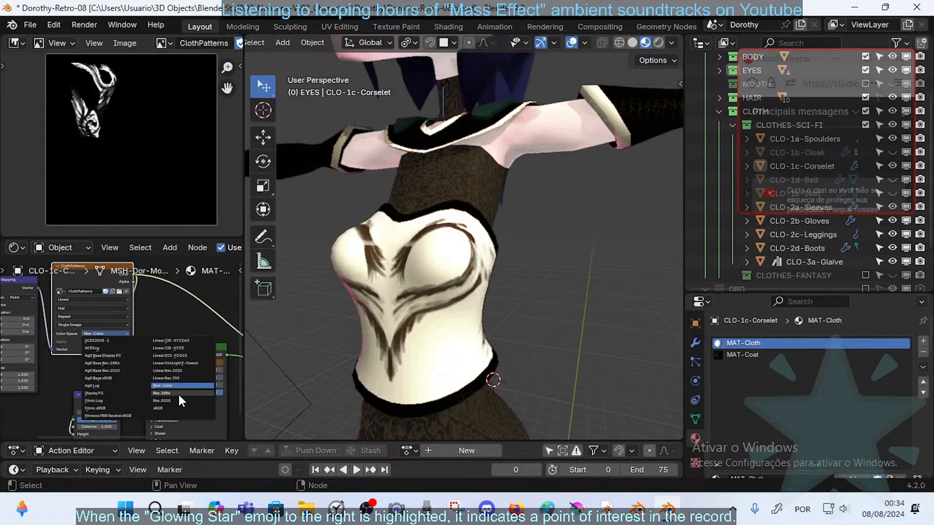
left_click(170, 410)
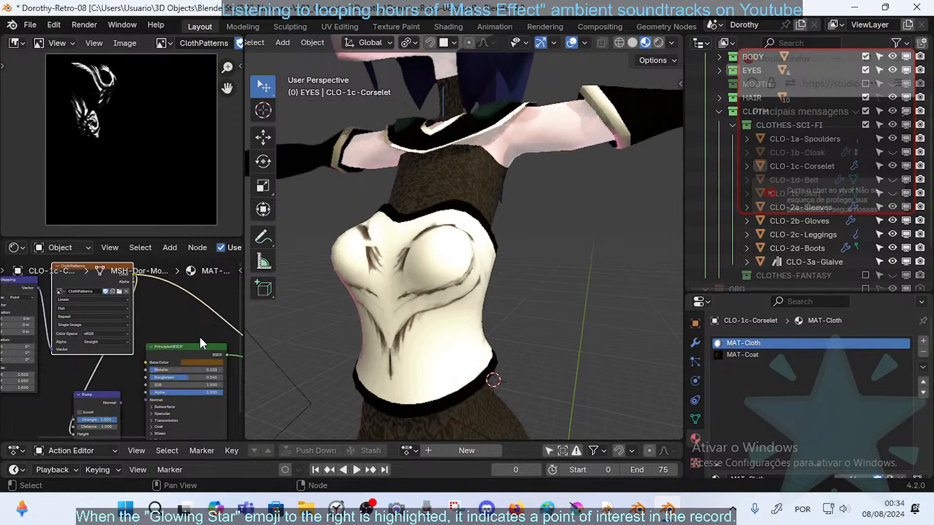
- Set the ClothPatterns image texture's Color Space to Non-Color and check its Alpha mode options
left_click(99, 335)
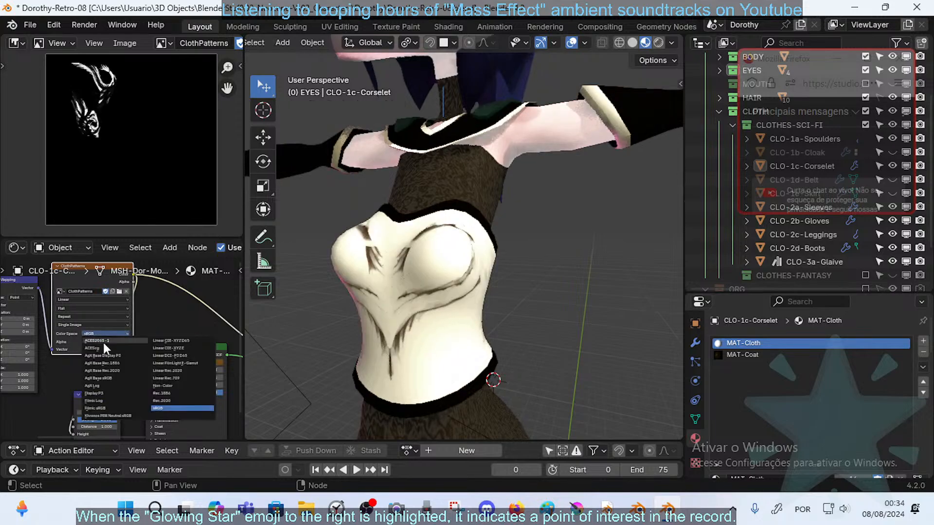
left_click(167, 386)
scroll(99, 314, "up", 6)
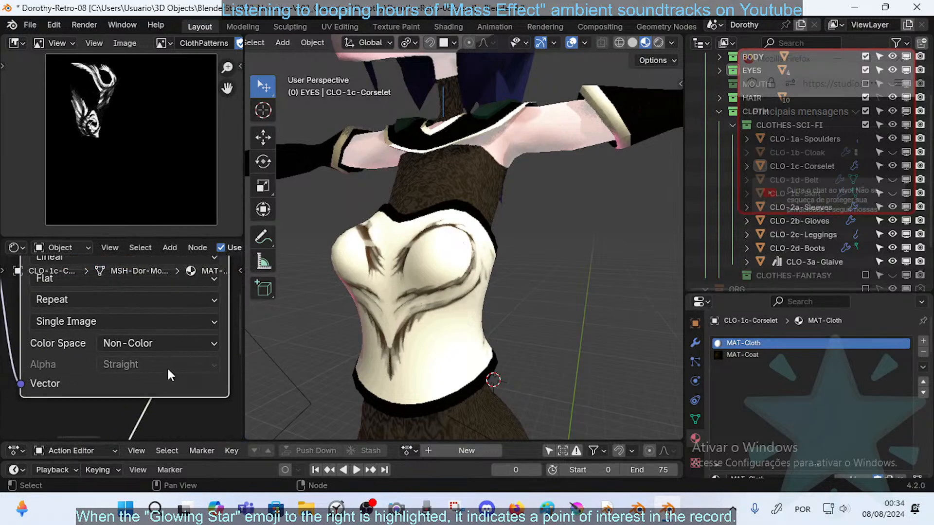
left_click(141, 346)
left_click(146, 344)
left_click(132, 366)
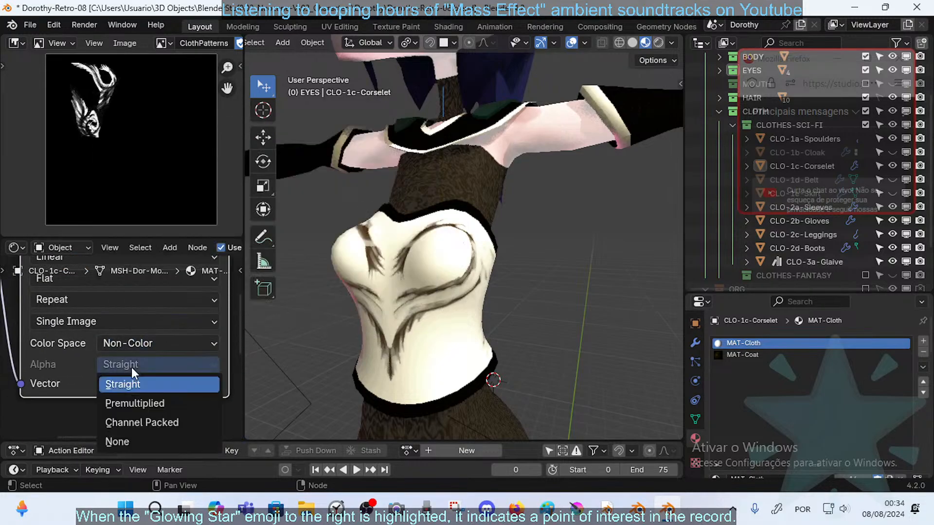
scroll(159, 356, "down", 5)
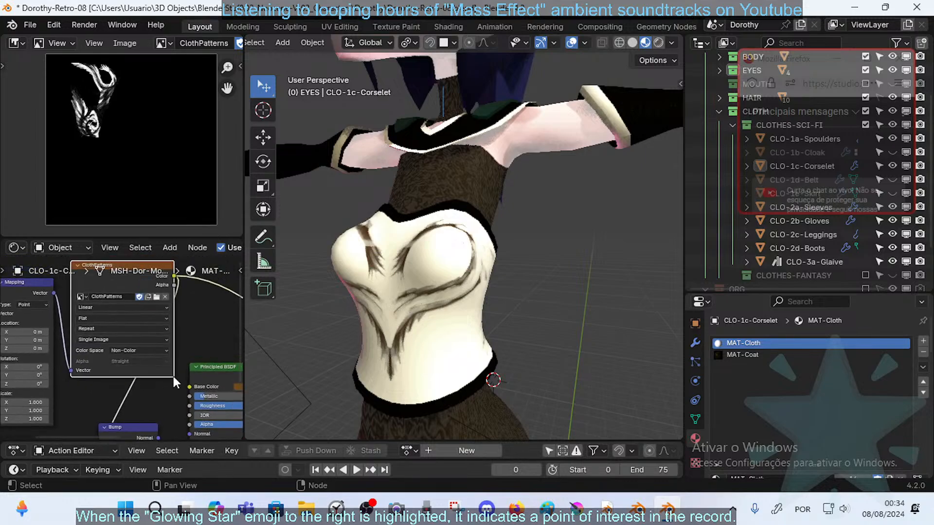
- Set the Bump node's Strength to 0.083 and link its Normal output to the Principled BSDF's Normal input
middle_click_drag(148, 395, 179, 330)
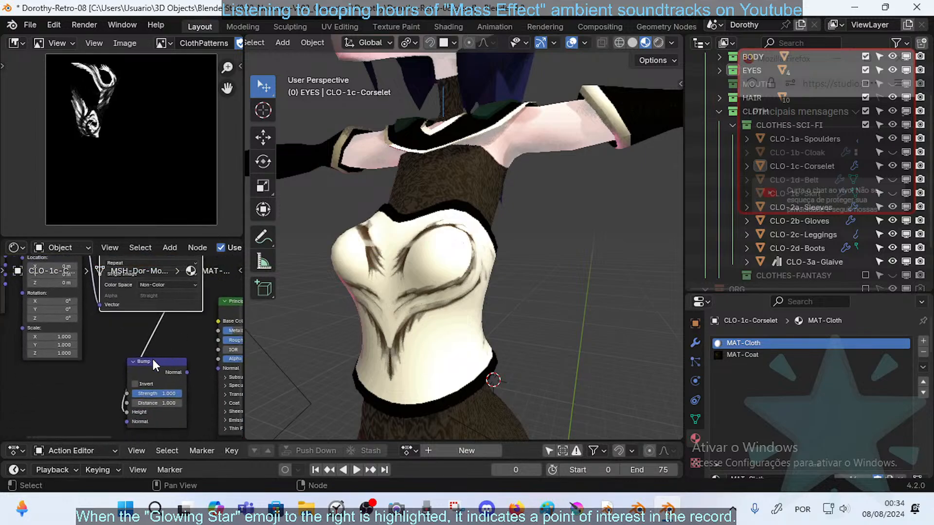
left_click_drag(152, 357, 150, 354)
middle_click_drag(156, 395, 120, 361)
scroll(123, 350, "up", 3)
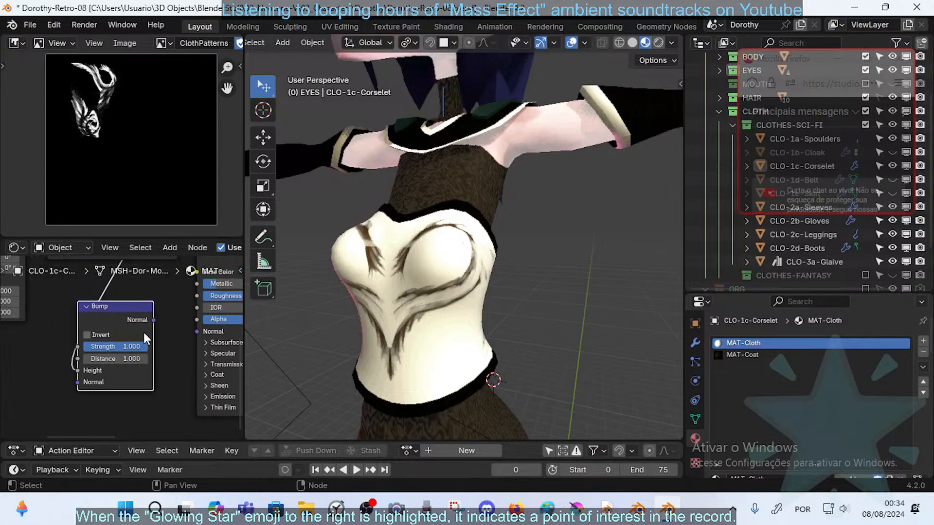
left_click_drag(137, 346, 78, 346)
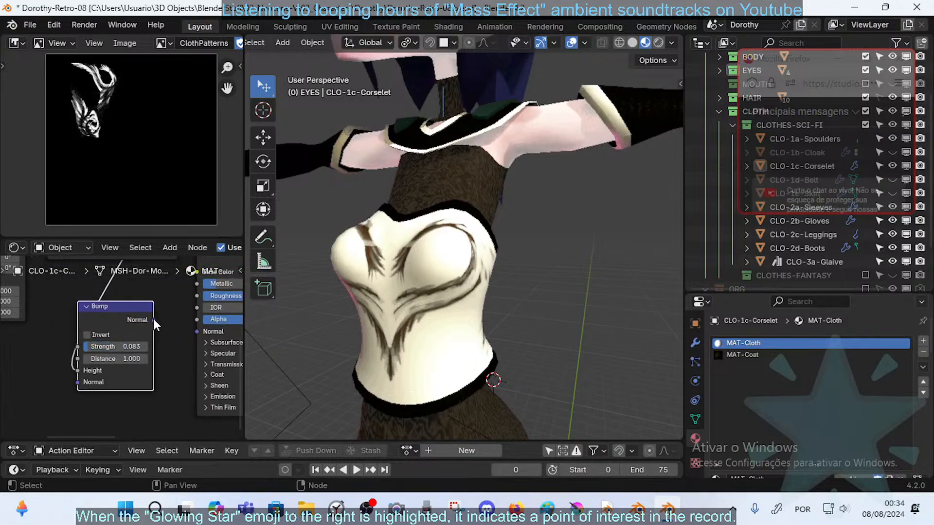
left_click_drag(153, 319, 190, 328)
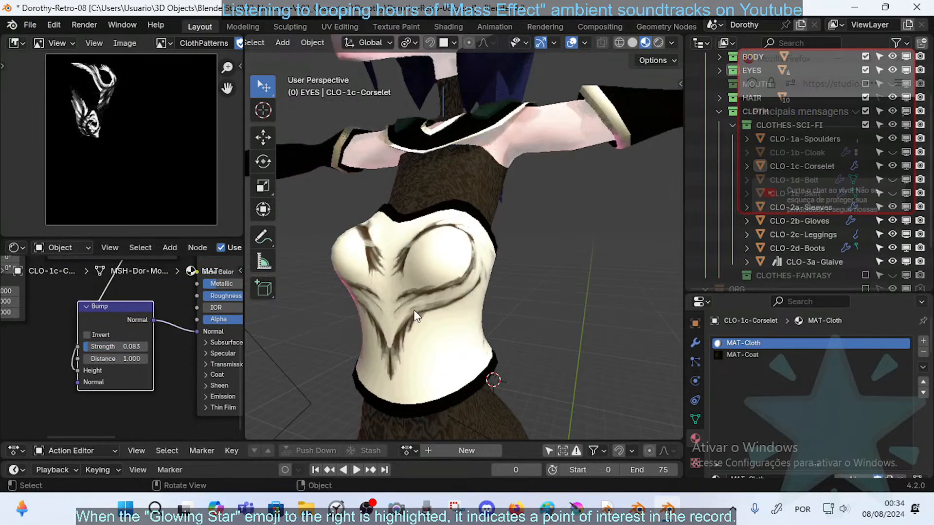
- Set the Bump node's Strength to 0.417 and Distance to 7.200, checking the relief on the corselet
middle_click_drag(416, 316, 404, 348)
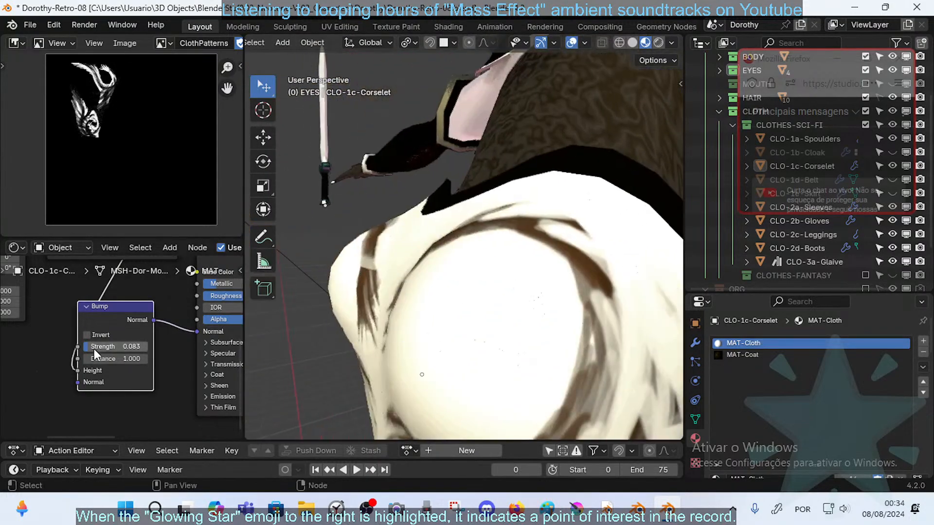
left_click_drag(96, 353, 149, 354)
middle_click_drag(467, 253, 556, 267)
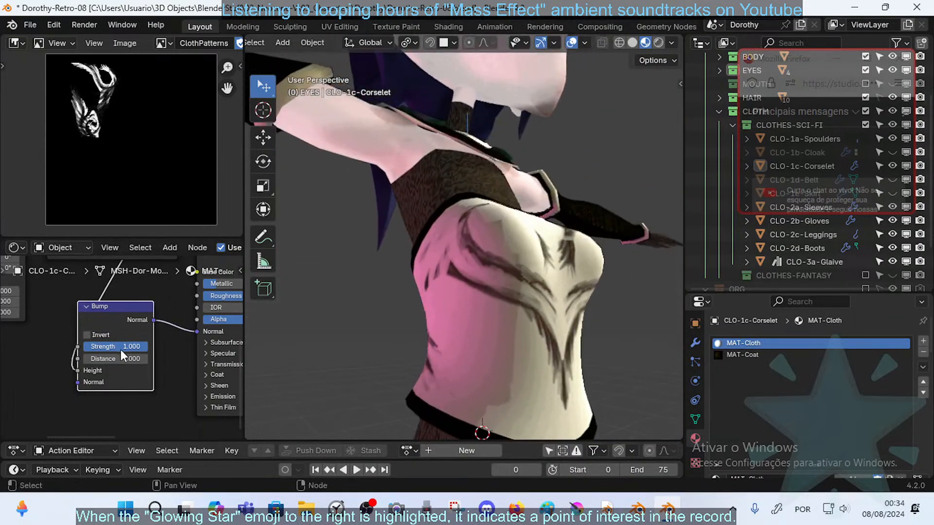
mouse_move(122, 353)
left_mouse_down()
mouse_move(69, 353)
mouse_move(99, 360)
mouse_move(122, 347)
left_mouse_up()
middle_click_drag(173, 318, 230, 327)
scroll(229, 328, "up", 1)
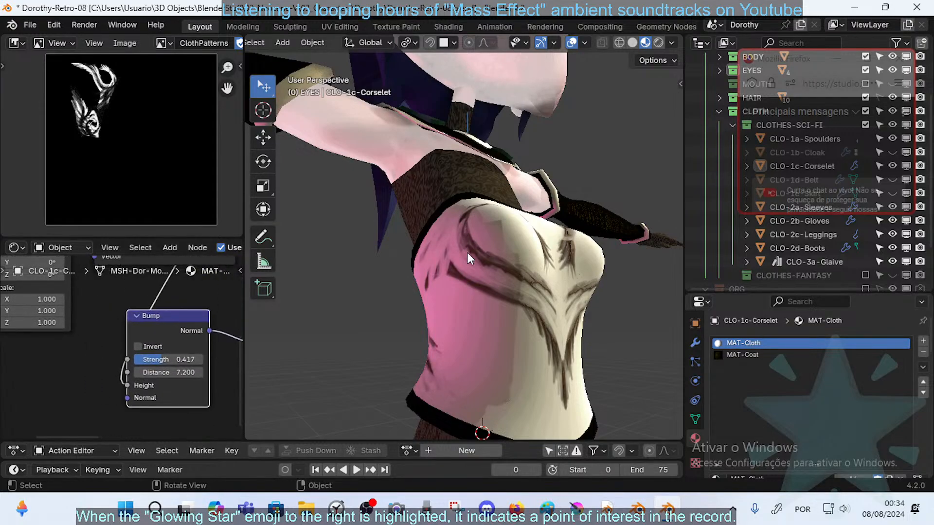
middle_click_drag(467, 252, 403, 311)
scroll(192, 328, "down", 2)
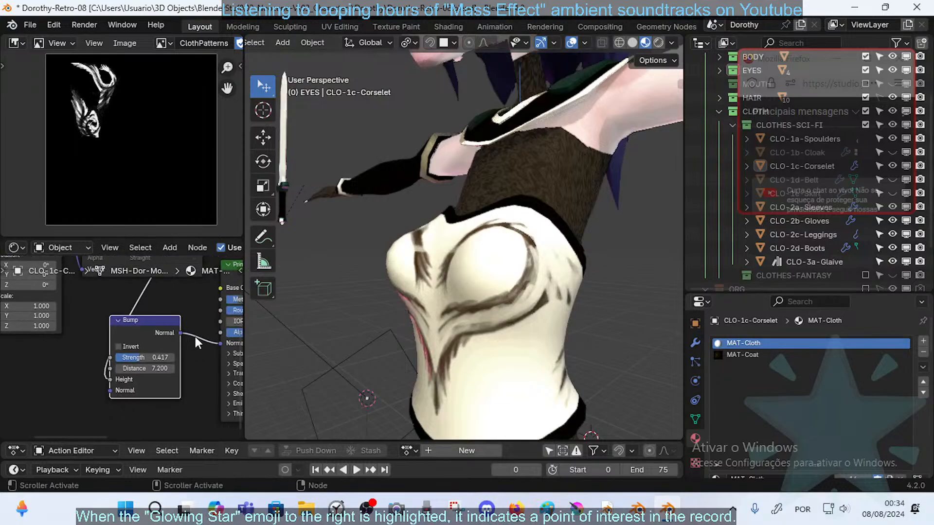
- Try the Bump node's Invert option, and set its Strength to 0.083 and Distance to 1.900
left_click(119, 345)
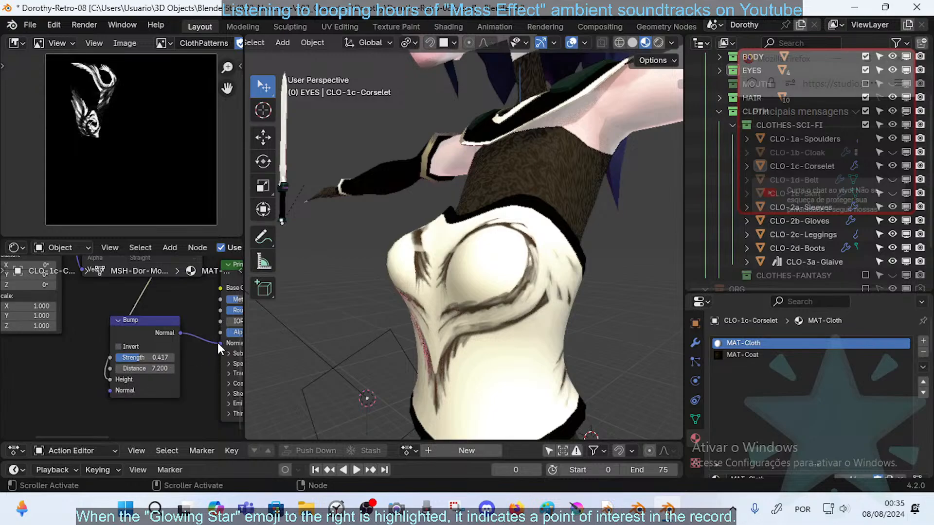
middle_click_drag(195, 340, 131, 389)
mouse_move(130, 345)
middle_mouse_down()
mouse_move(139, 366)
mouse_move(145, 351)
middle_mouse_up()
left_click_drag(123, 344, 163, 359)
mouse_move(86, 371)
left_mouse_down()
mouse_move(66, 370)
mouse_move(80, 379)
left_mouse_up()
left_click_drag(83, 331, 93, 333)
- Delete the Bump node from the MAT-Cloth node tree
scroll(74, 312, "down", 3)
middle_click_drag(50, 276, 125, 342)
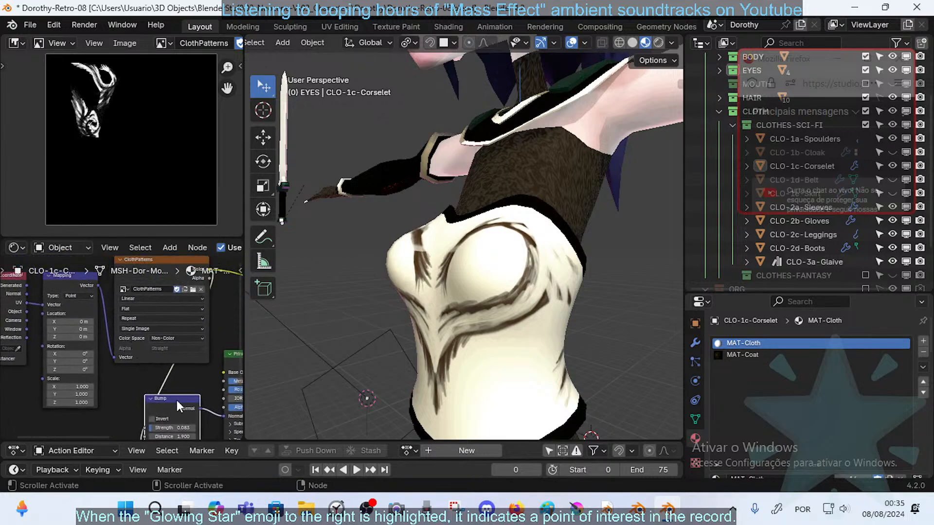
middle_click_drag(173, 396, 54, 366)
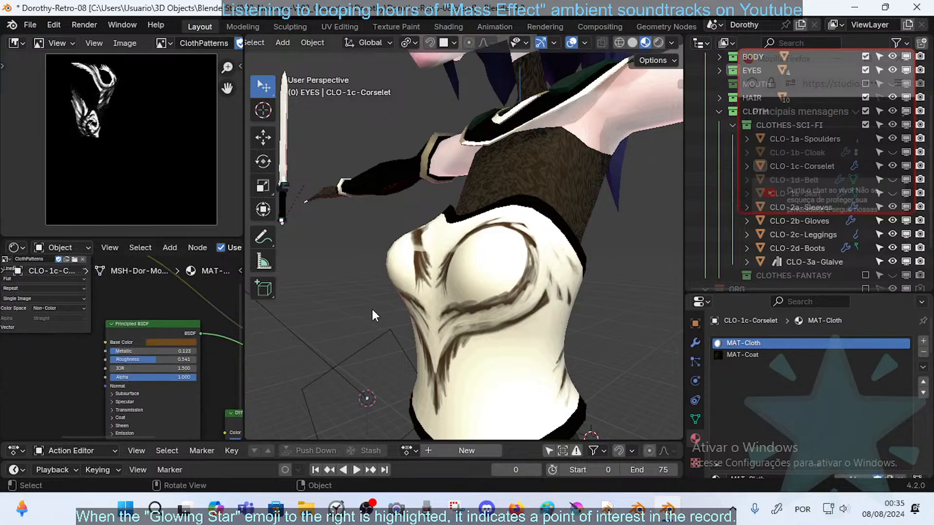
- Try orange, grey and violet Base Colors on the Principled BSDF, ending on a muted blue with hue 0.626, saturation 0.572 and value 0.564
left_click(163, 343)
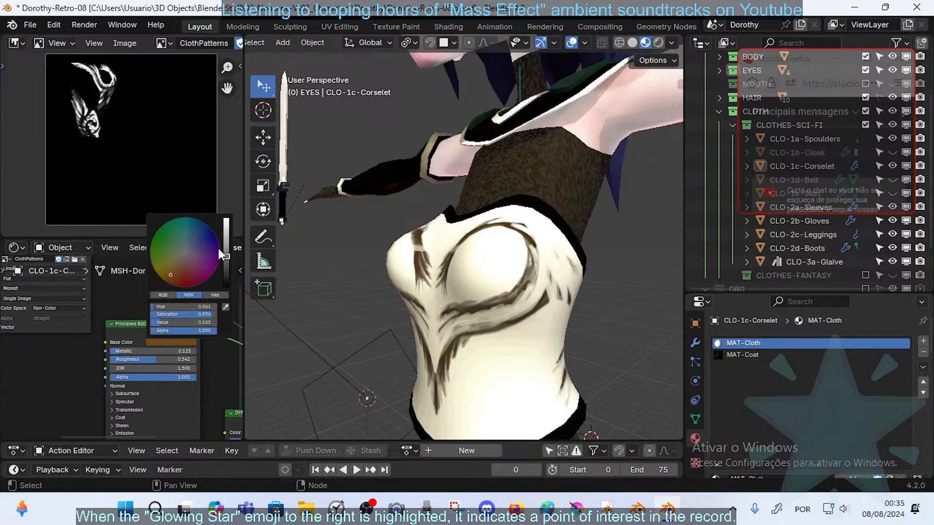
mouse_move(225, 251)
left_mouse_down()
mouse_move(226, 219)
mouse_move(226, 237)
left_mouse_up()
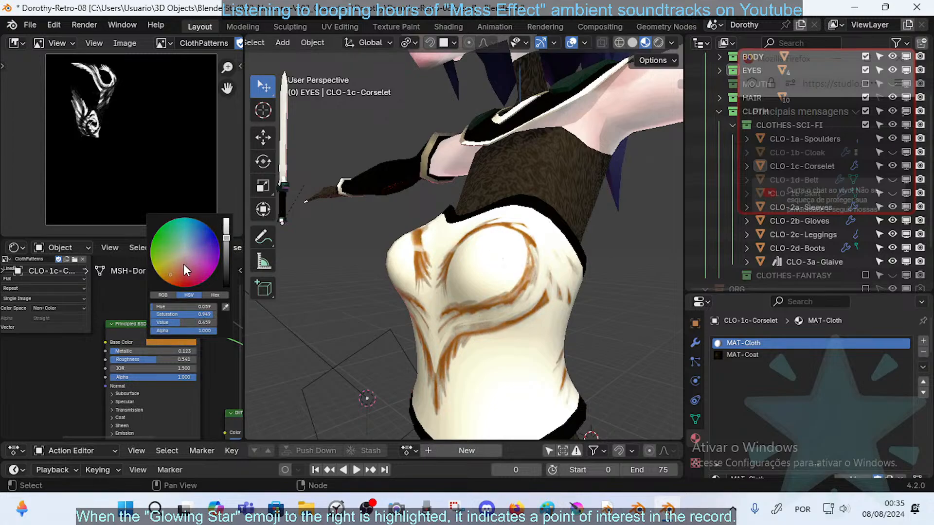
left_click_drag(183, 264, 183, 248)
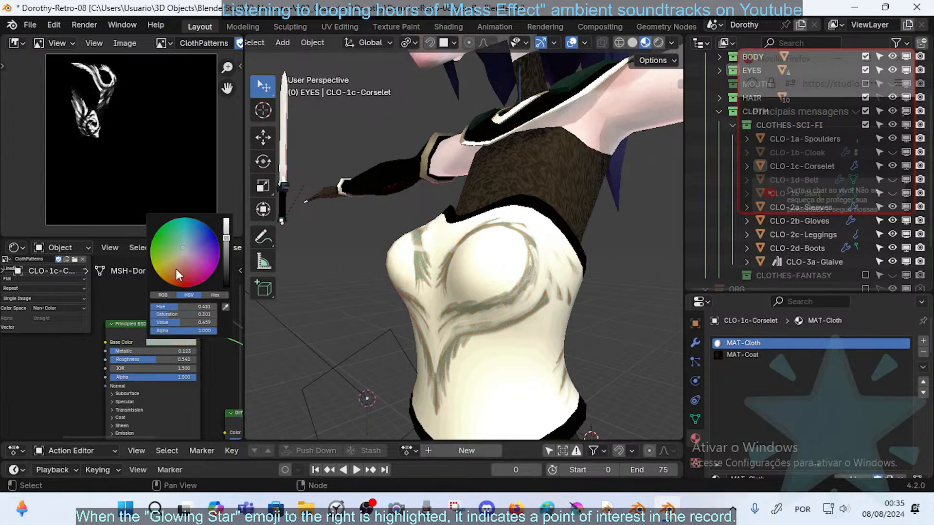
scroll(176, 271, "up", 2)
left_click(185, 257)
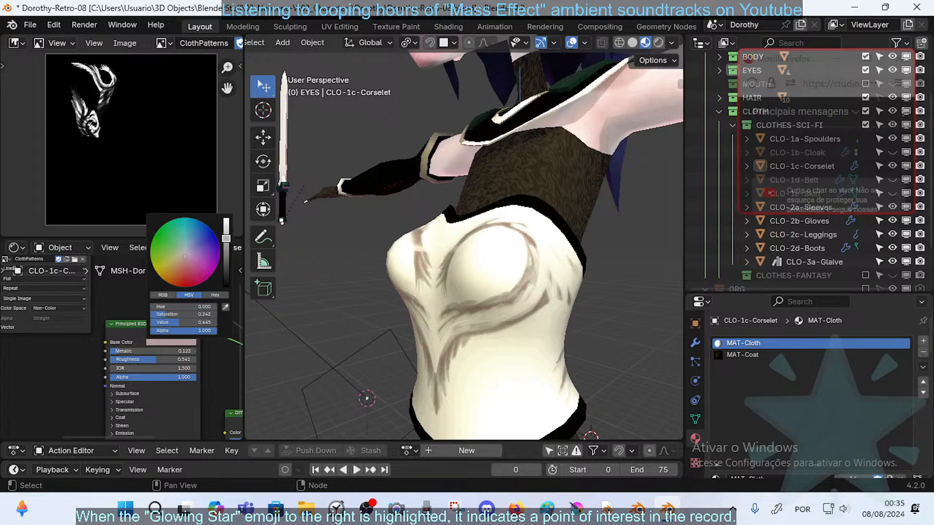
scroll(185, 257, "down", 1)
left_click(195, 253)
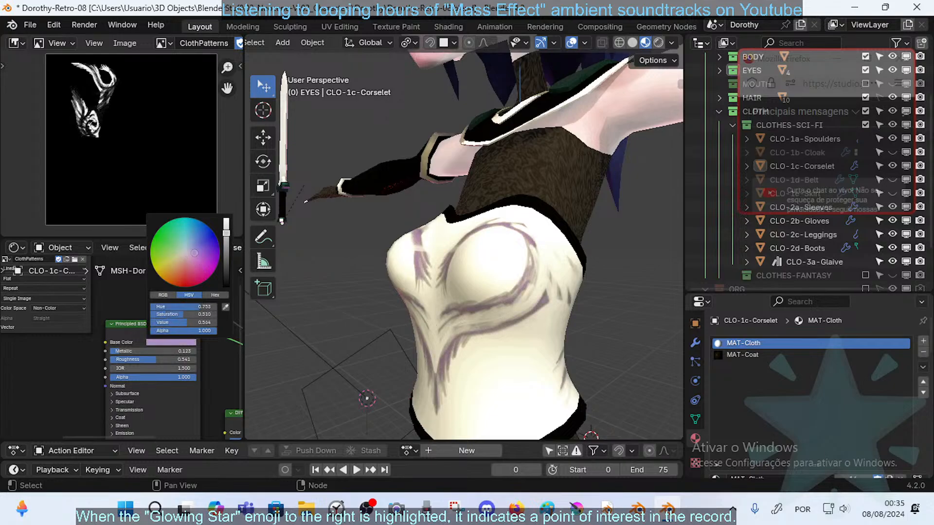
mouse_move(194, 253)
left_mouse_down()
mouse_move(201, 241)
mouse_move(213, 264)
mouse_move(189, 251)
mouse_move(192, 244)
left_mouse_up()
scroll(474, 221, "down", 6)
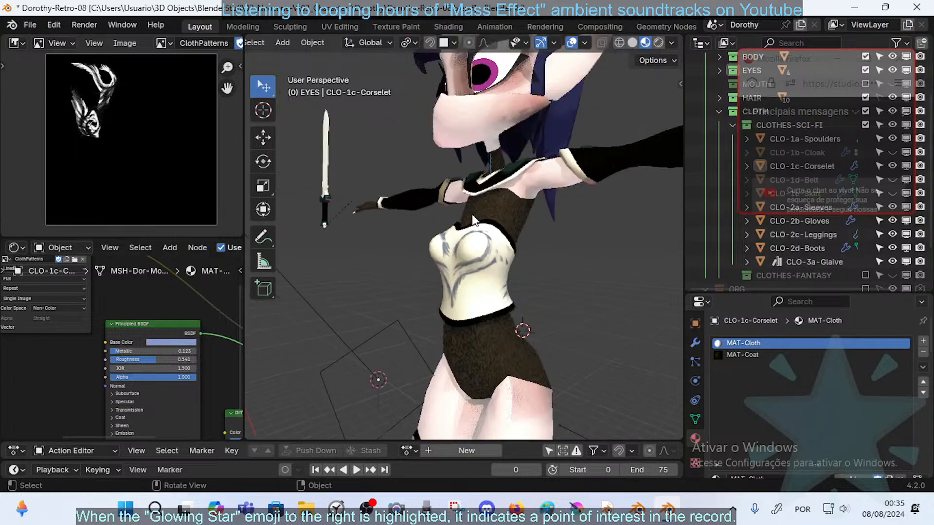
middle_click_drag(474, 221, 457, 274)
scroll(511, 276, "up", 4)
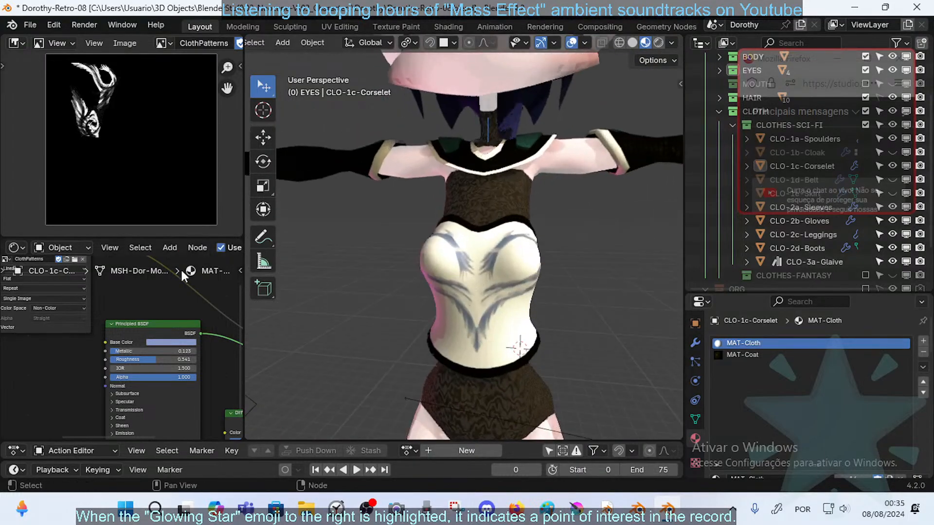
- Set the Principled BSDF's Base Color to a reddish brown with hue 0.020, saturation 0.712 and value 0.392
middle_click_drag(223, 345, 127, 344)
left_click(92, 340)
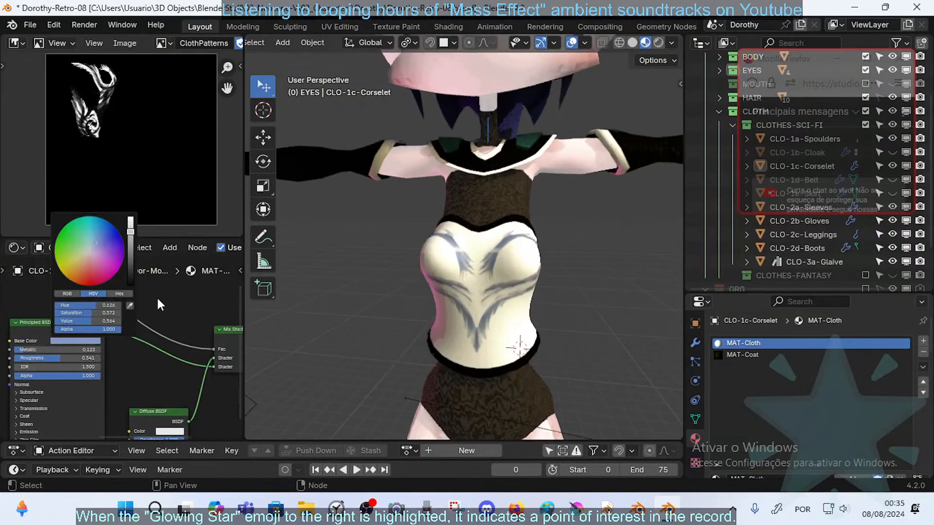
mouse_move(125, 239)
left_mouse_down()
mouse_move(114, 243)
mouse_move(112, 270)
mouse_move(89, 285)
mouse_move(121, 253)
mouse_move(83, 225)
mouse_move(131, 243)
mouse_move(130, 257)
mouse_move(130, 217)
mouse_move(65, 227)
mouse_move(88, 253)
mouse_move(78, 263)
mouse_move(95, 255)
mouse_move(87, 220)
mouse_move(86, 273)
left_mouse_up()
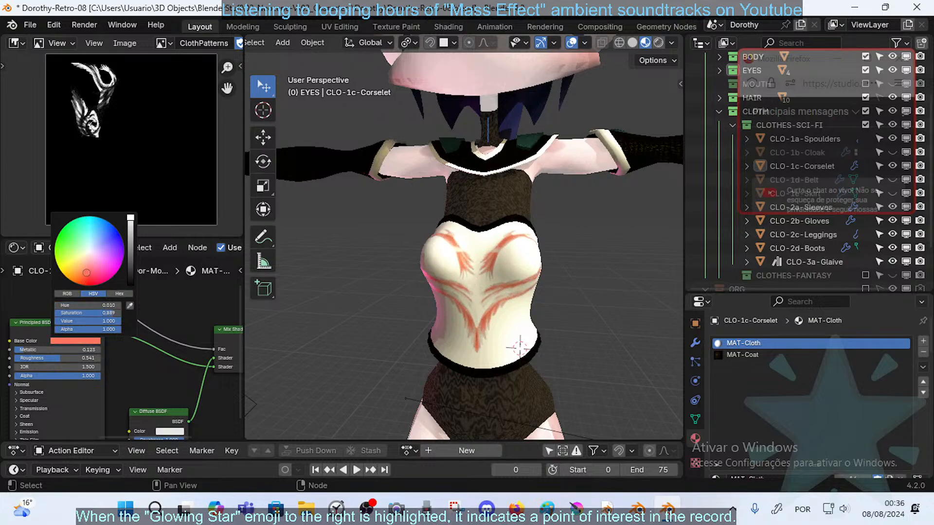
mouse_move(130, 229)
left_mouse_down()
mouse_move(130, 269)
mouse_move(130, 240)
left_mouse_up()
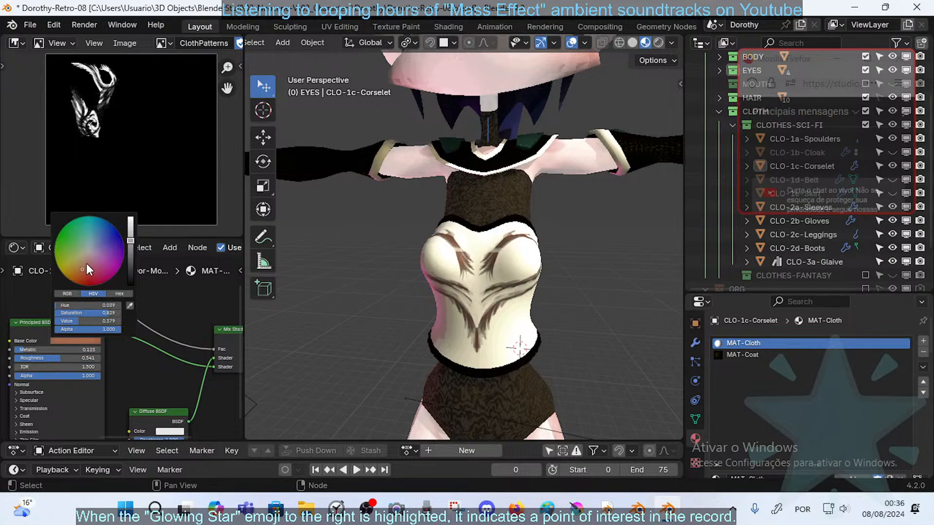
left_click_drag(76, 268, 99, 266)
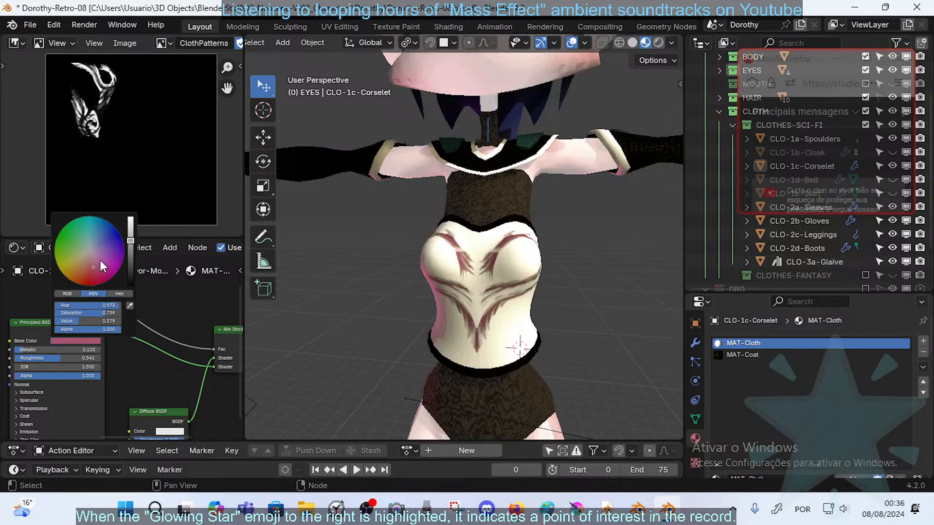
mouse_move(130, 241)
left_mouse_down()
mouse_move(130, 231)
mouse_move(130, 246)
mouse_move(89, 264)
left_mouse_up()
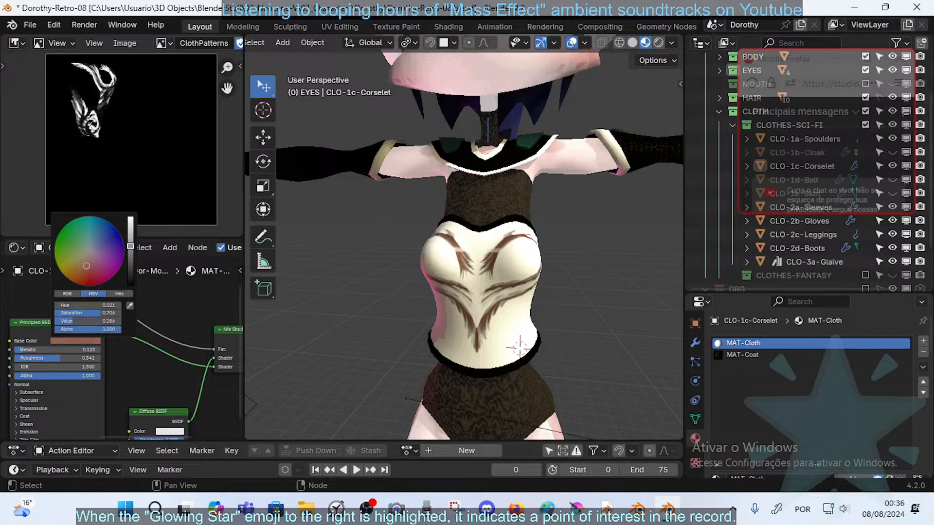
mouse_move(130, 241)
left_mouse_down()
mouse_move(131, 230)
mouse_move(130, 240)
left_mouse_up()
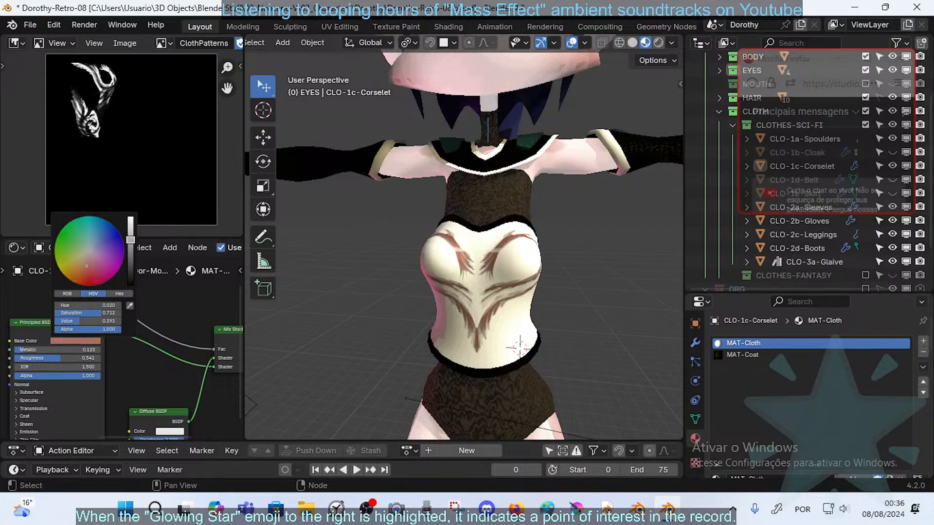
- Set the Principled BSDF's Metallic to 0.000 and Roughness to 0.345
scroll(429, 279, "down", 4)
middle_click_drag(429, 279, 511, 281)
scroll(409, 286, "up", 6)
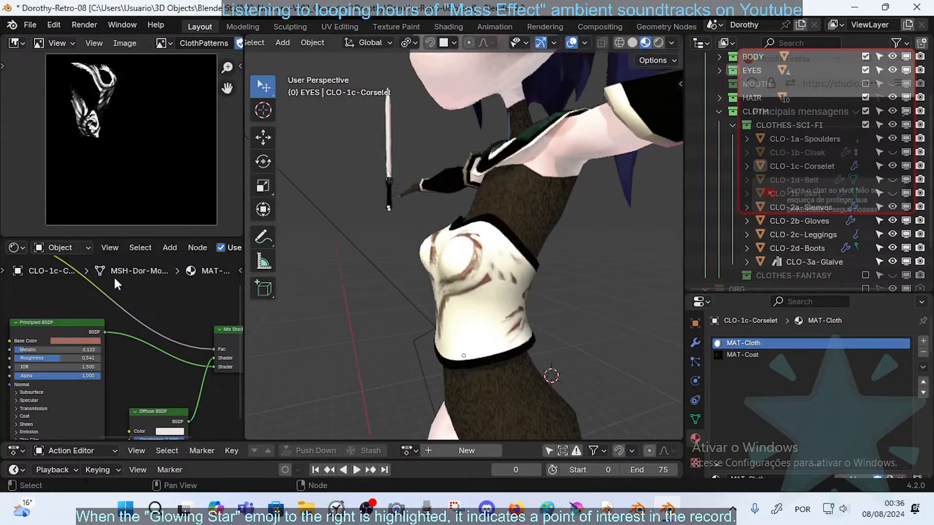
scroll(346, 303, "down", 3)
middle_click_drag(147, 403, 191, 356)
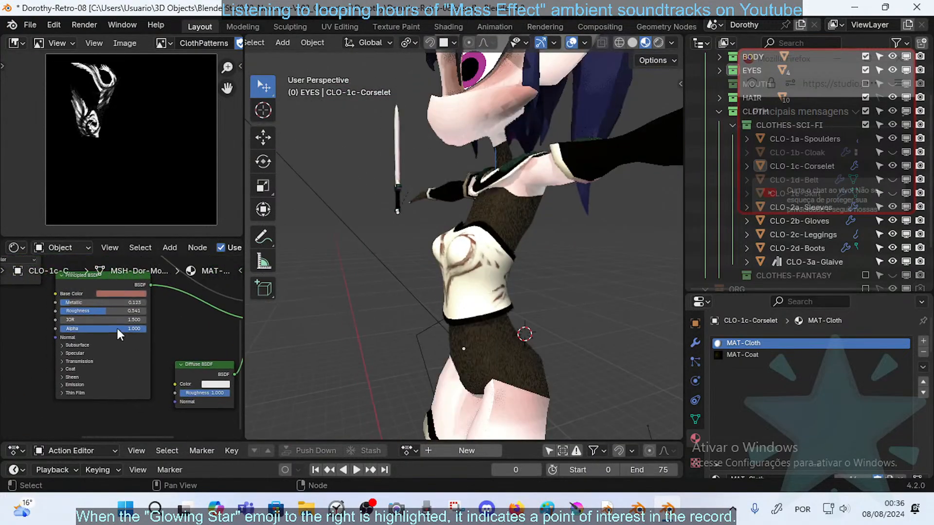
scroll(117, 329, "up", 1)
middle_click_drag(117, 330, 110, 351)
middle_click_drag(297, 341, 351, 335)
scroll(117, 326, "up", 2)
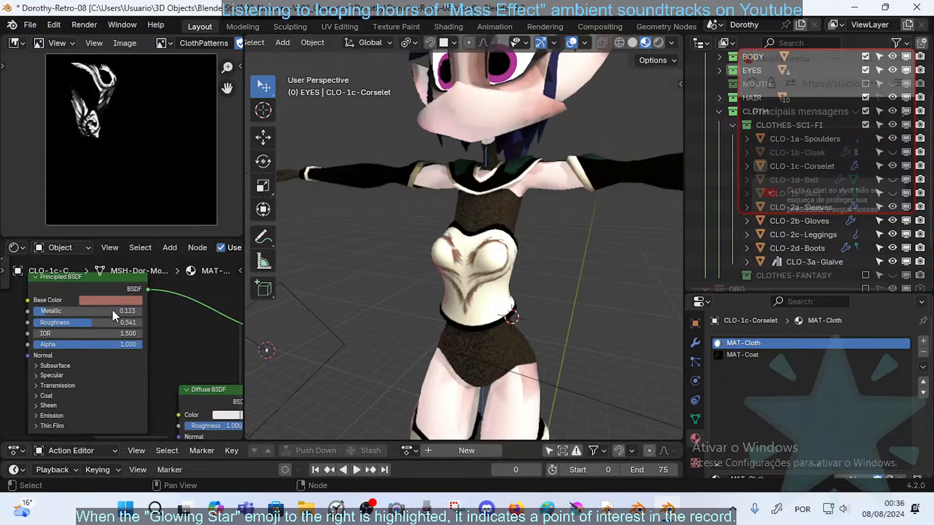
scroll(109, 338, "up", 1)
middle_click_drag(101, 340, 152, 359)
left_click_drag(91, 326, 115, 337)
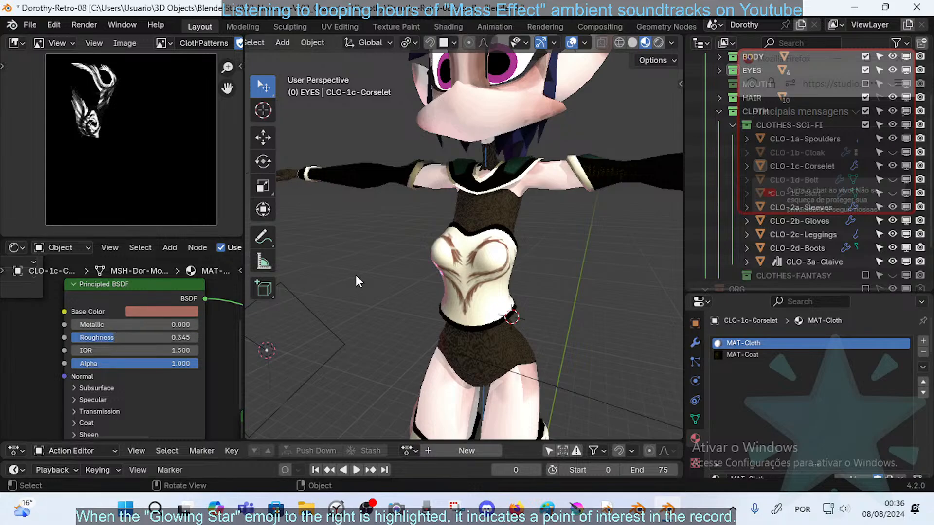
- Set the Principled BSDF's Roughness to 0.582 and IOR to 1.200, checking the pattern from several sides
middle_click_drag(359, 278, 537, 288)
scroll(511, 279, "up", 4)
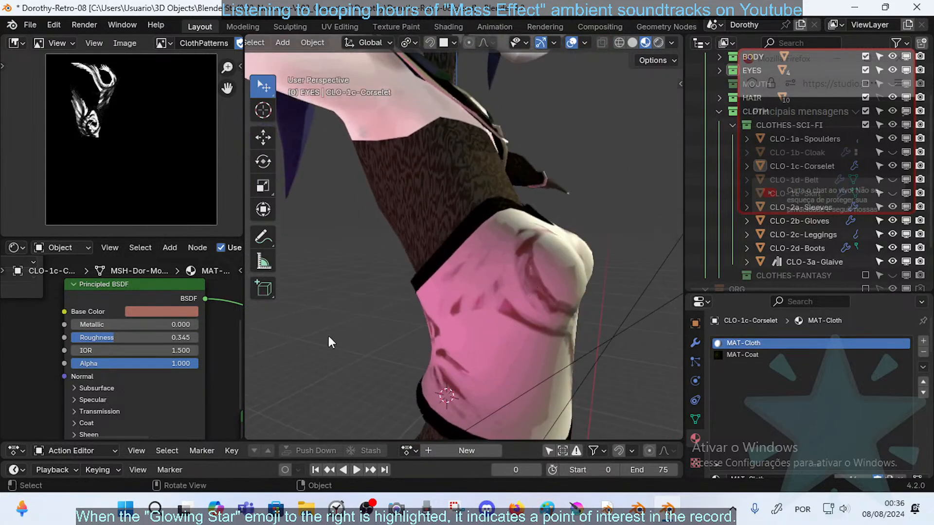
left_click_drag(109, 338, 193, 350)
middle_click_drag(425, 303, 325, 297)
mouse_move(160, 352)
left_mouse_down()
mouse_move(121, 352)
mouse_move(158, 351)
left_mouse_up()
middle_click_drag(382, 296, 512, 279)
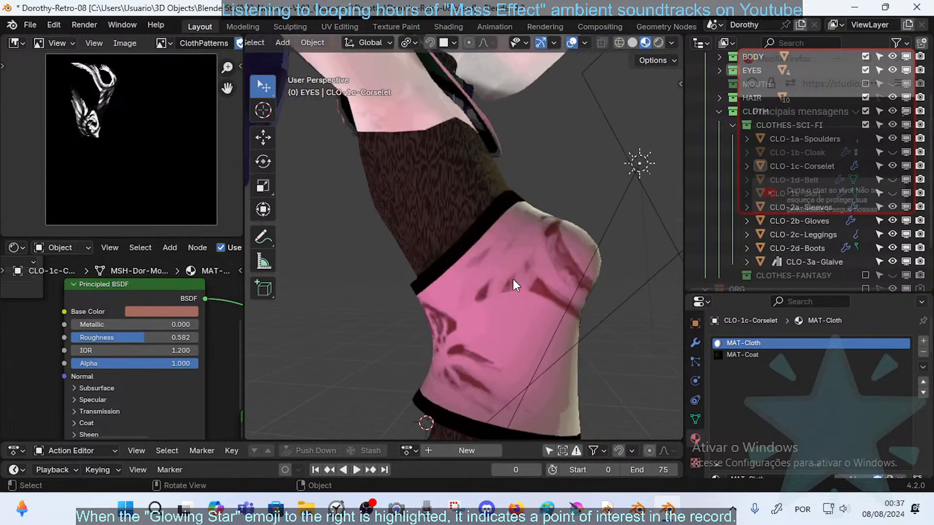
- Set the Principled BSDF's IOR to 1.370 and Metallic to 0.136, and check the corselet from the side
left_click_drag(153, 351, 151, 325, "shift")
middle_click_drag(471, 254, 287, 285)
scroll(364, 273, "down", 5)
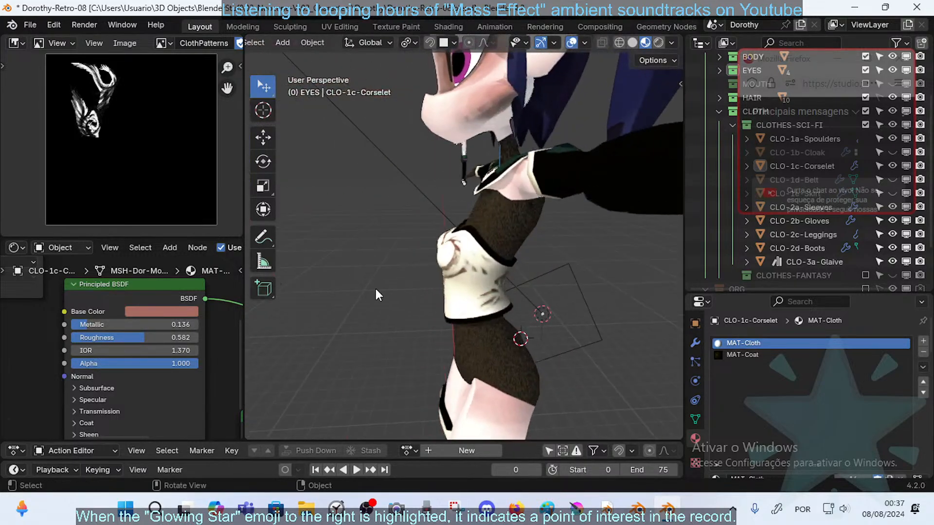
- Select the corselet and save the file
scroll(125, 121, "up", 2)
left_click(474, 263)
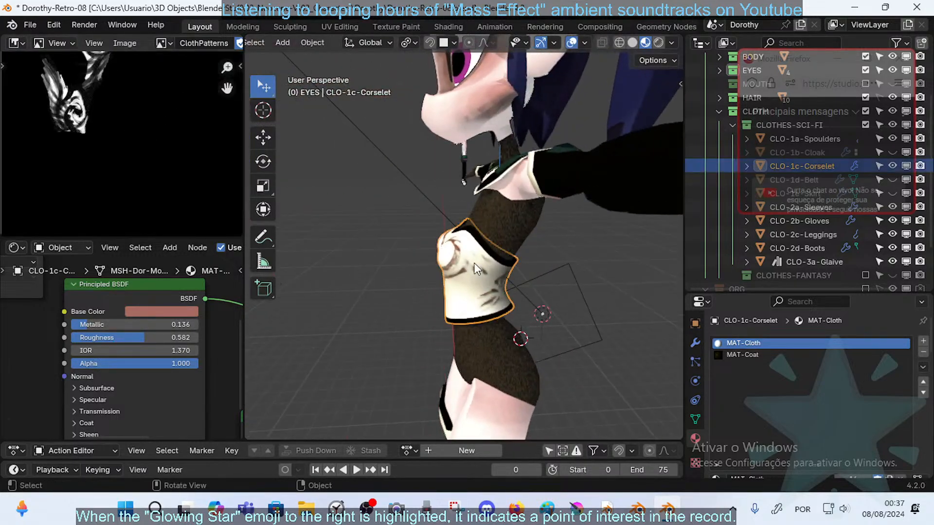
middle_click_drag(473, 263, 495, 288)
key("Tab")
scroll(493, 267, "up", 2)
key("Tab")
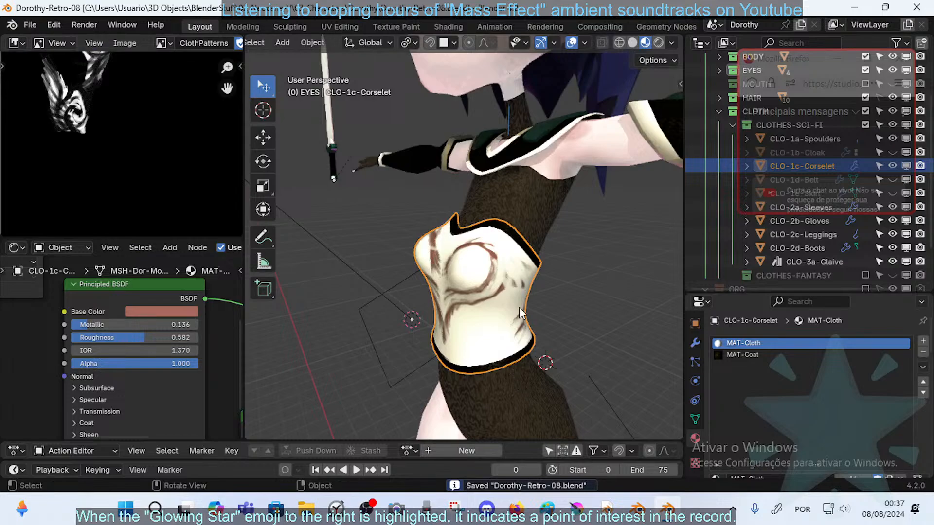
- Switch the corselet to Texture Paint mode, set the brush radius to 21 px and try a stroke on its front
key("ctrl+Tab")
left_click(585, 234)
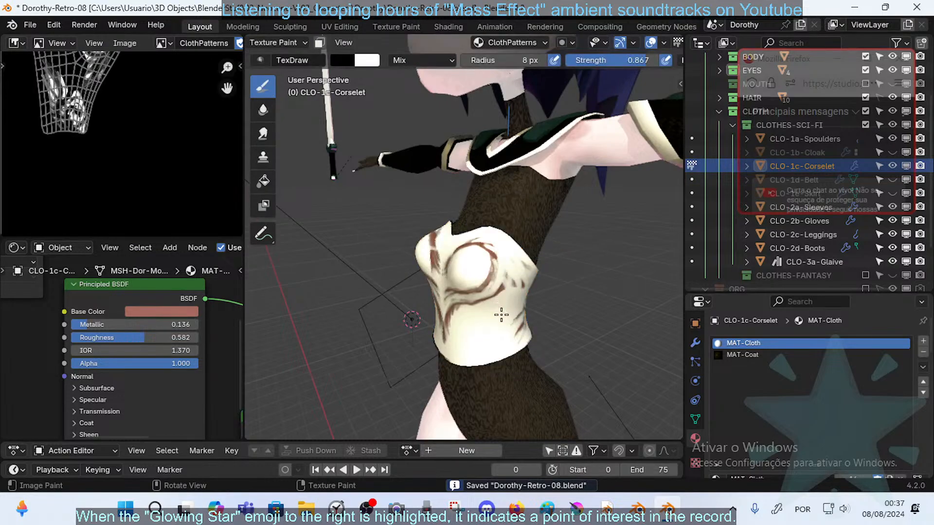
scroll(501, 313, "up", 2)
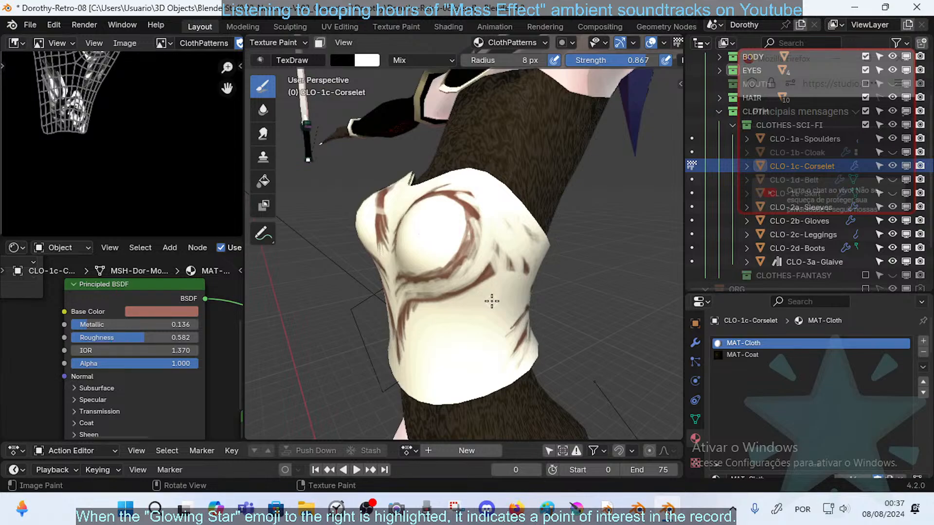
middle_click_drag(475, 337, 454, 283, "shift")
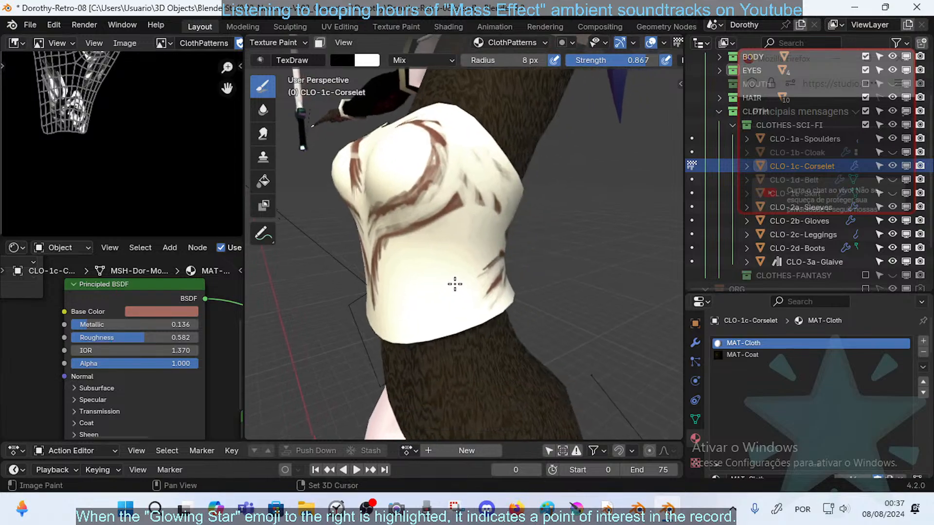
key("f")
left_click(424, 241)
left_click_drag(468, 236, 458, 245)
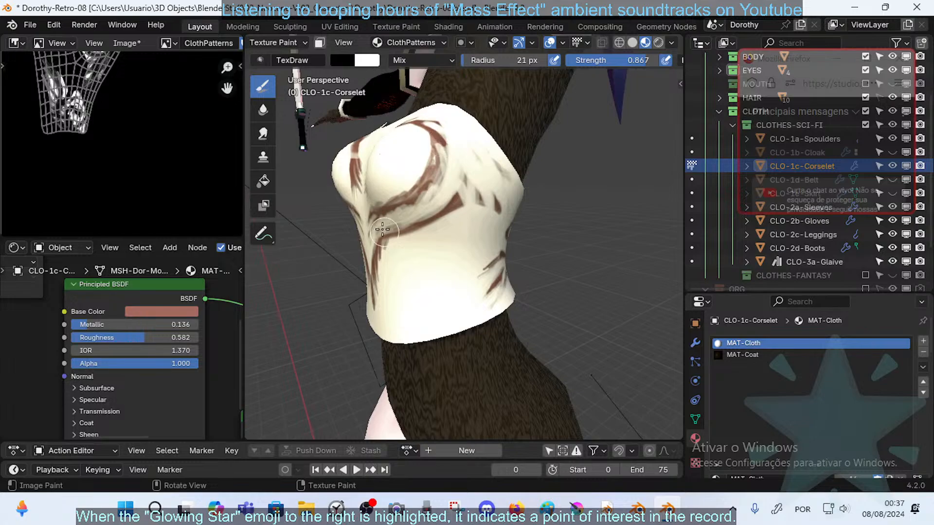
- Set the paint brush strength to 0.745
key("shift+f")
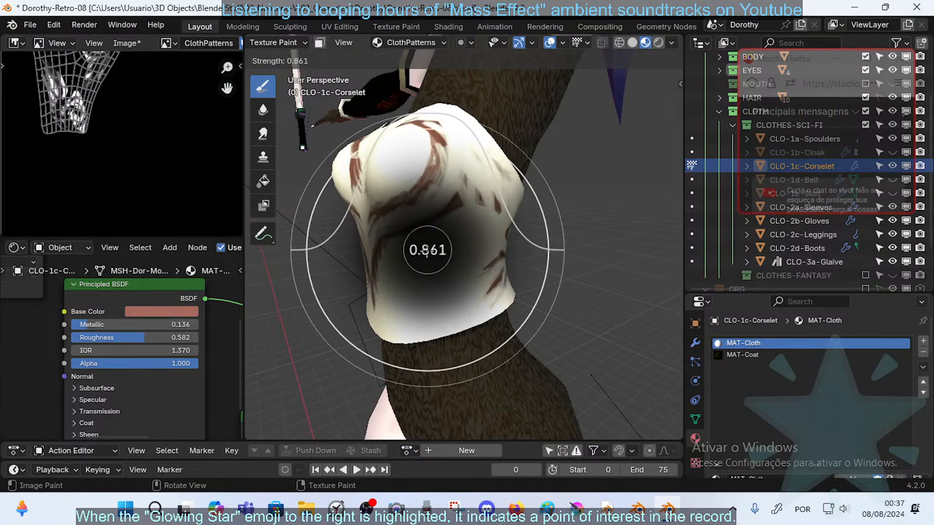
left_click(424, 252)
key("ctrl+f")
left_click(428, 254)
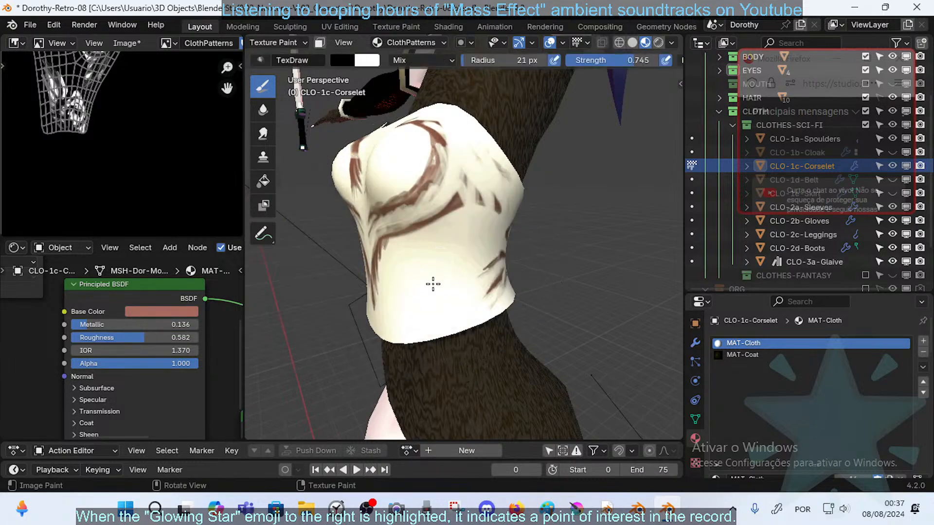
- Reselect the corselet, check its mesh in Edit Mode and return it to Texture Paint mode
middle_click_drag(432, 282, 434, 266)
key("ctrl+Tab")
left_click(341, 265)
left_click(438, 262)
key("Tab")
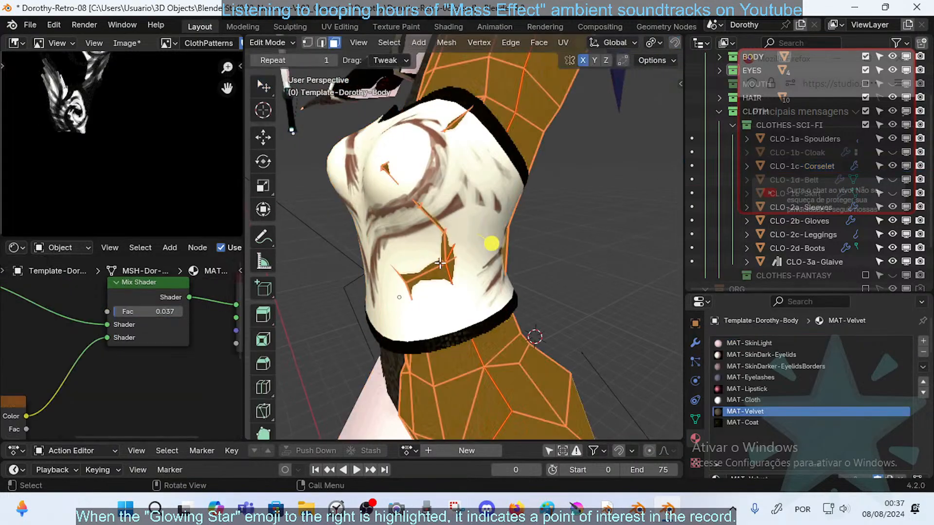
key("Tab")
left_click(458, 248)
key("Tab")
middle_click_drag(450, 252, 444, 247)
key("Tab")
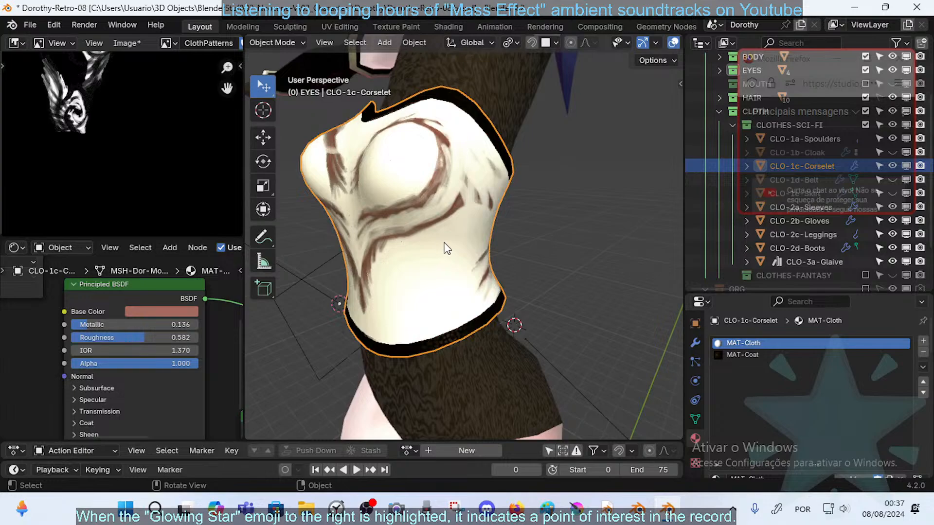
key("ctrl+Tab")
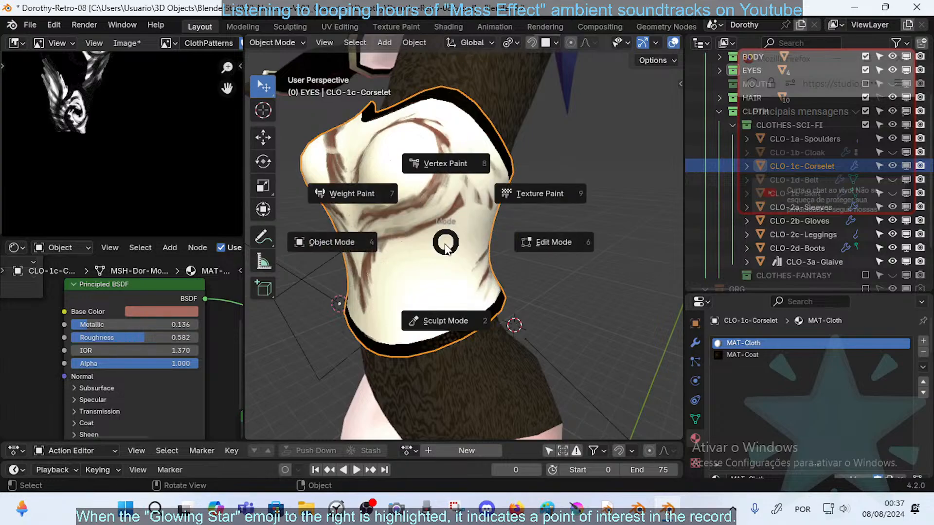
key("9")
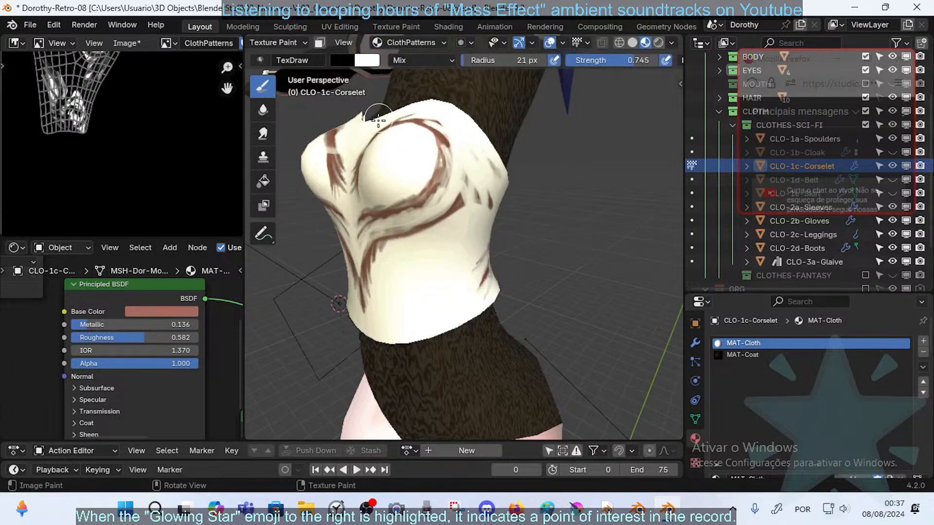
- Check the ClothPatterns texture node in the MAT-Cloth node tree and set the brush strength to 0.703
middle_click_drag(378, 119, 285, 300)
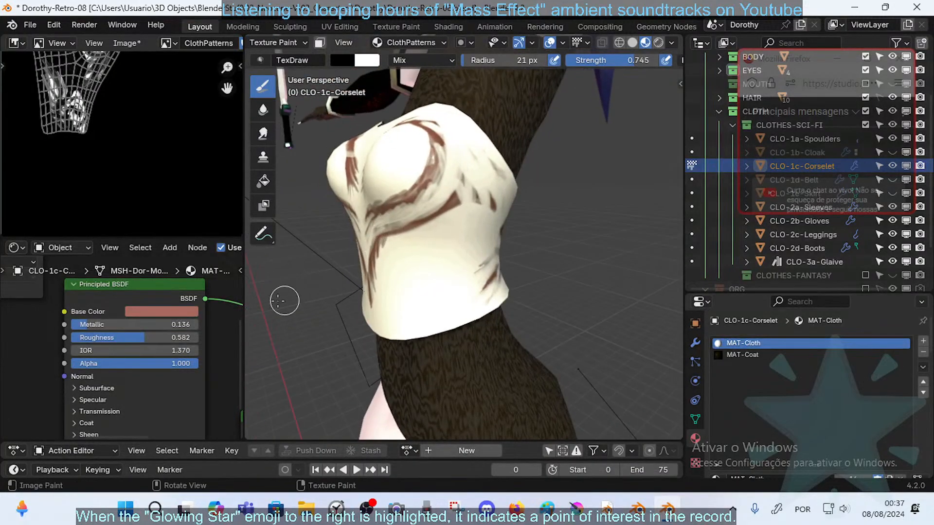
middle_click_drag(226, 305, 166, 311, "ctrl")
middle_click_drag(100, 292, 174, 336)
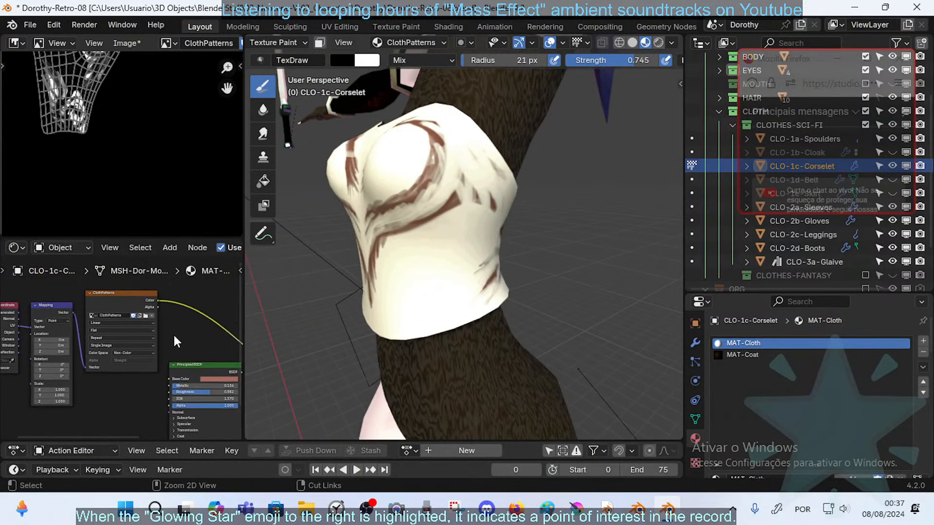
scroll(174, 336, "up", 2)
middle_click_drag(328, 223, 417, 234)
key("shift+f")
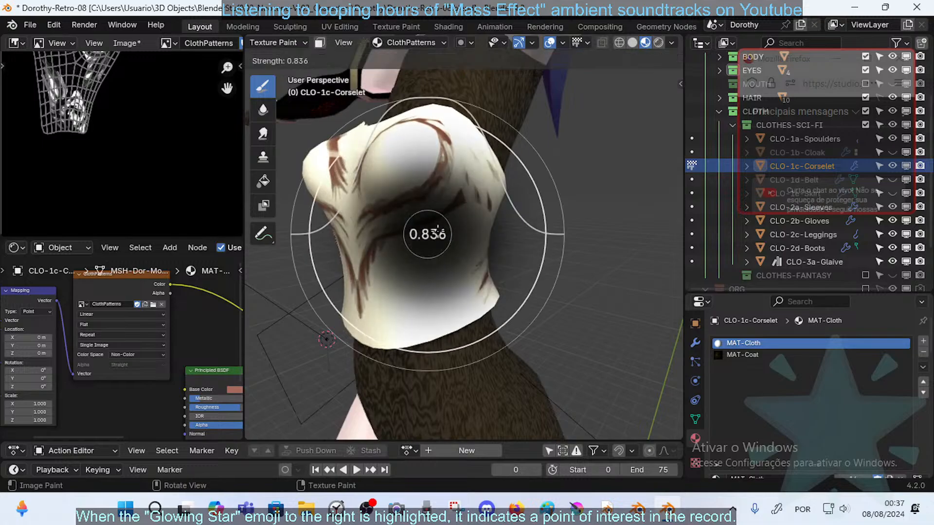
left_click(427, 236)
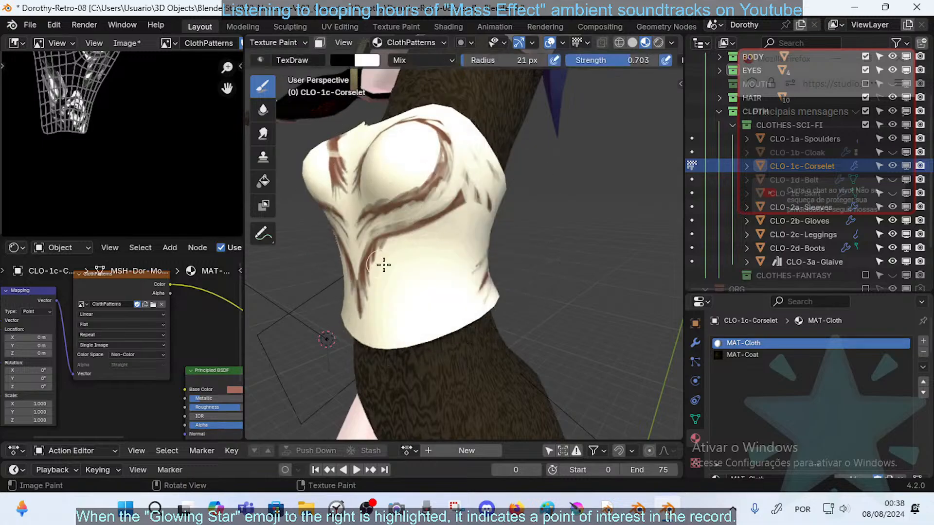
- Leave Texture Paint mode and select all of the corselet's faces in Edit Mode
key("1")
key("1")
key("ctrl+Tab")
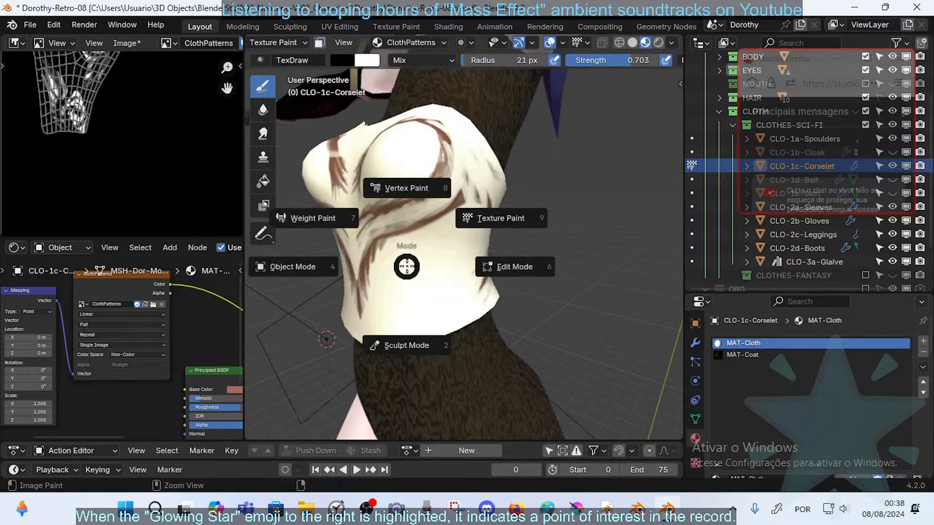
key("4")
left_click(414, 265)
left_click(418, 270)
key("Tab")
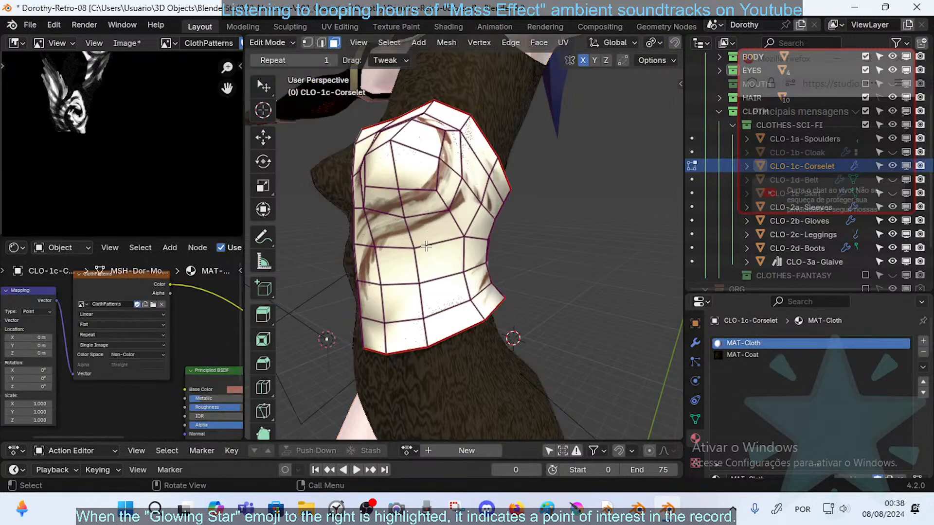
key("a")
key("Tab")
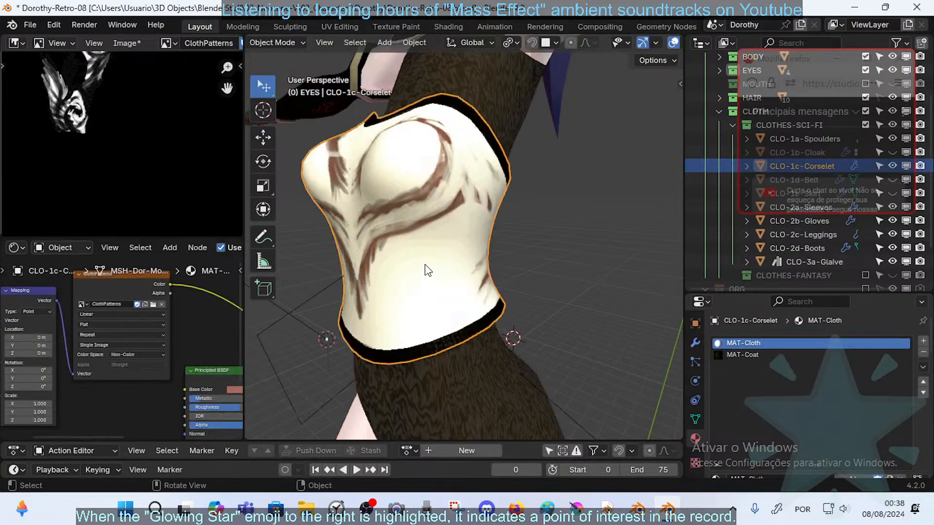
- Deselect all of the corselet's faces and return it to Texture Paint mode
key("Tab")
key("alt+a")
key("Tab")
left_click(518, 227)
left_click(490, 226)
key("ctrl+Tab")
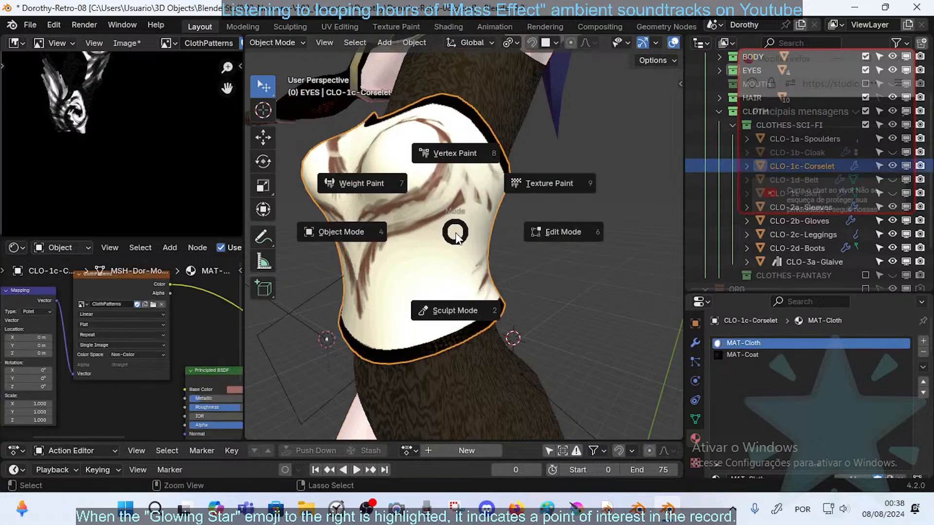
key("9")
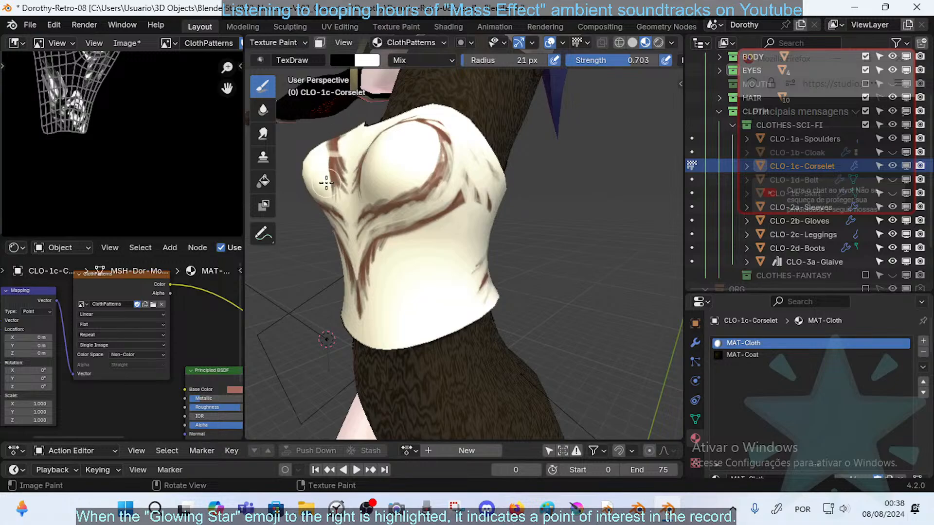
- Swap the paint color to white, undo the trial strokes on the waist and paint the center of the front V pattern
key("x")
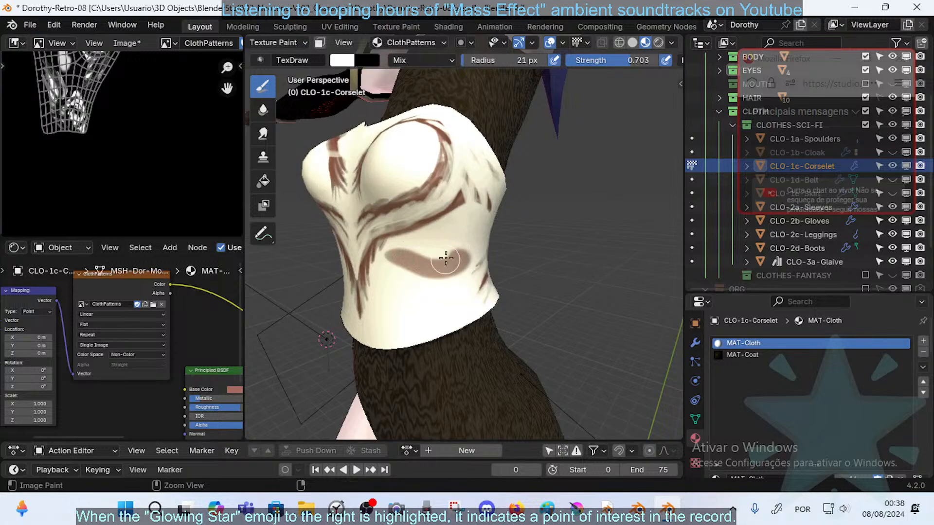
middle_click_drag(463, 240, 417, 278)
left_click_drag(446, 256, 468, 245)
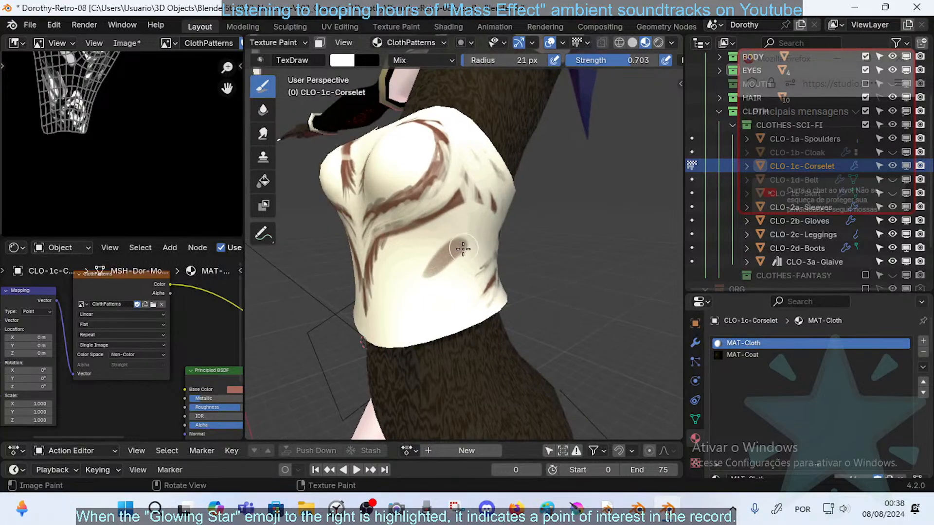
mouse_move(448, 265)
middle_mouse_down()
mouse_move(417, 271)
mouse_move(413, 294)
mouse_move(334, 313)
middle_mouse_up()
key("ctrl+z")
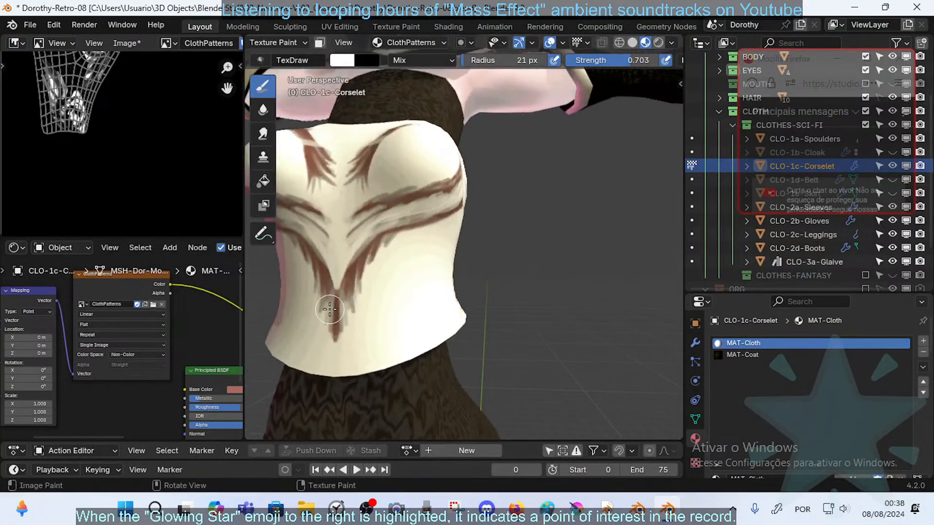
left_click_drag(354, 259, 344, 291)
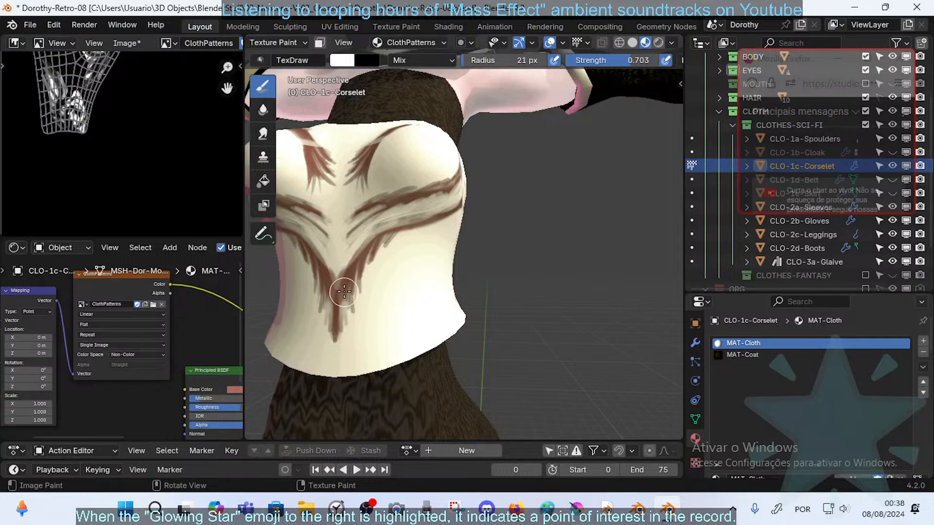
- Soften the center of the corselet's front V pattern with the Soften brush at strength 0.703
left_click(263, 109)
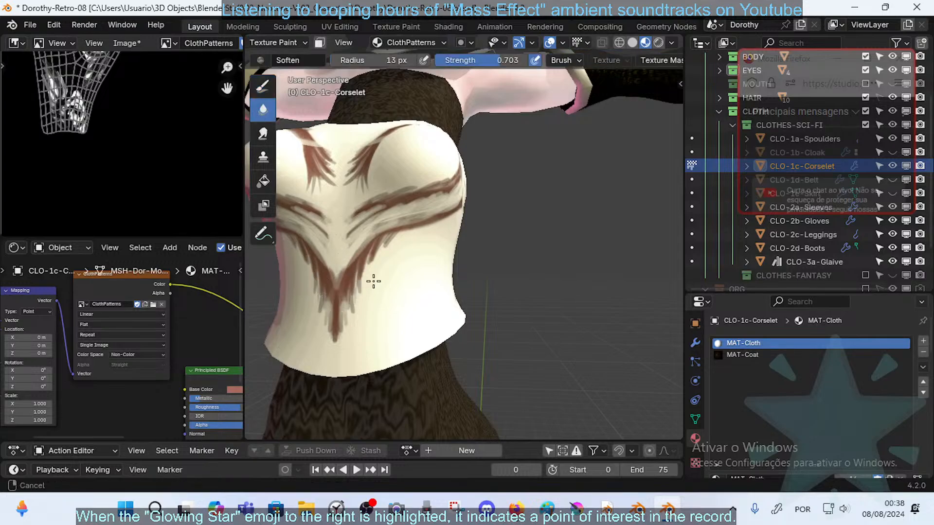
scroll(369, 278, "up", 3)
middle_click_drag(381, 261, 379, 251, "ctrl")
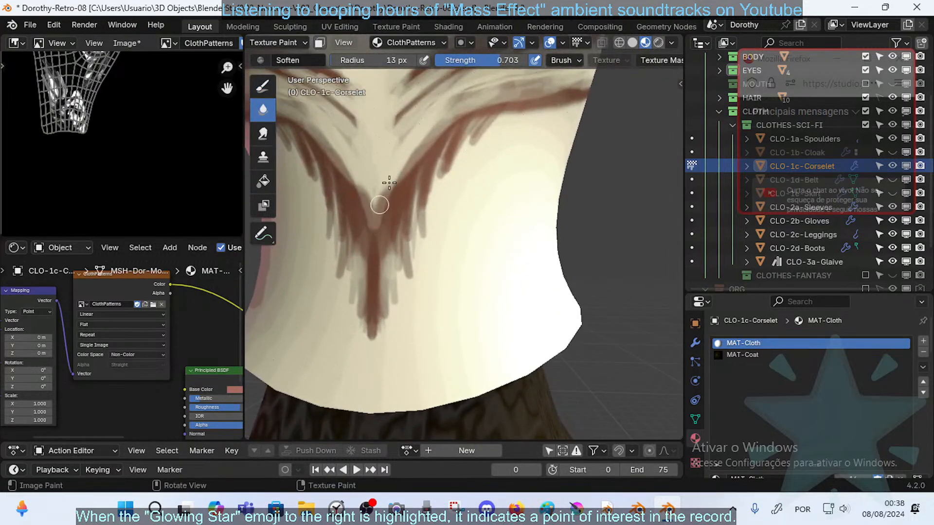
middle_click_drag(390, 183, 343, 335)
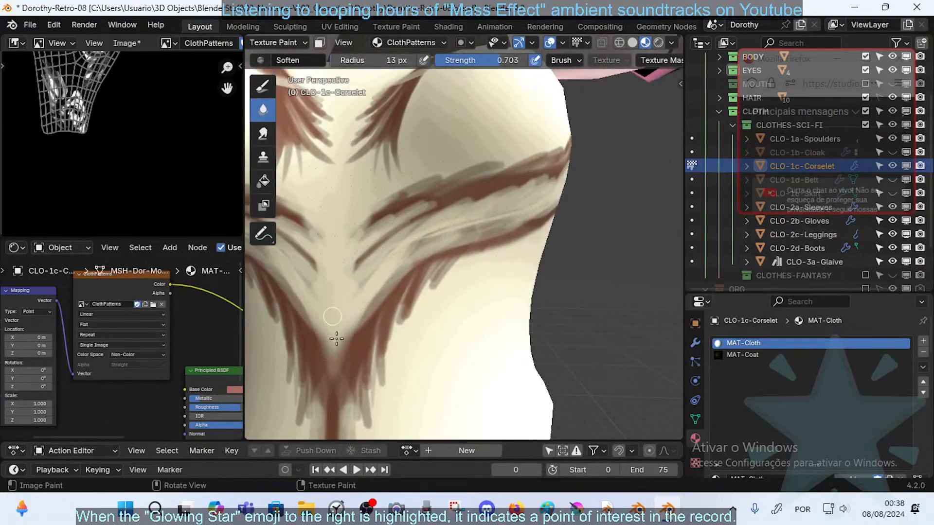
mouse_move(363, 263)
left_mouse_down()
mouse_move(368, 252)
mouse_move(352, 274)
left_mouse_up()
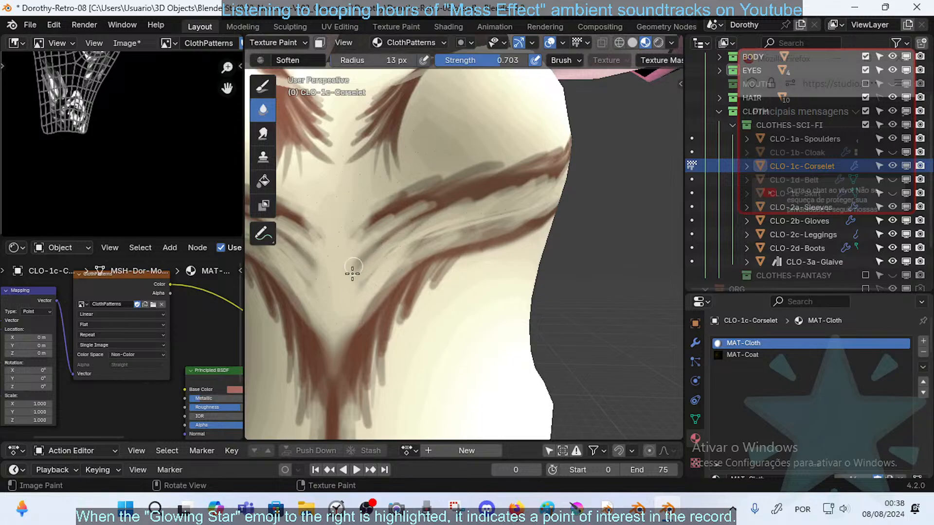
- Soften more of the corselet pattern's hard strokes, adjusting the Soften brush size between areas
key("f")
left_click(405, 235)
mouse_move(421, 204)
left_mouse_down()
mouse_move(367, 249)
mouse_move(382, 209)
mouse_move(431, 172)
mouse_move(470, 161)
left_mouse_up()
mouse_move(398, 281)
left_mouse_down()
mouse_move(399, 327)
mouse_move(418, 288)
mouse_move(400, 328)
left_mouse_up()
middle_click_drag(445, 249, 450, 224, "ctrl")
key("f")
left_click(432, 269)
mouse_move(406, 311)
left_mouse_down()
mouse_move(393, 319)
mouse_move(413, 290)
mouse_move(440, 287)
left_mouse_up()
- Soften the pattern strokes around the outer side and underside of the bust
middle_click_drag(440, 286, 450, 321, "ctrl")
mouse_move(467, 277)
middle_mouse_down()
mouse_move(448, 265)
mouse_move(445, 243)
mouse_move(438, 272)
mouse_move(444, 248)
mouse_move(451, 279)
mouse_move(383, 286)
mouse_move(408, 277)
mouse_move(395, 286)
mouse_move(399, 304)
mouse_move(370, 267)
middle_mouse_up()
key("f")
left_click(381, 288)
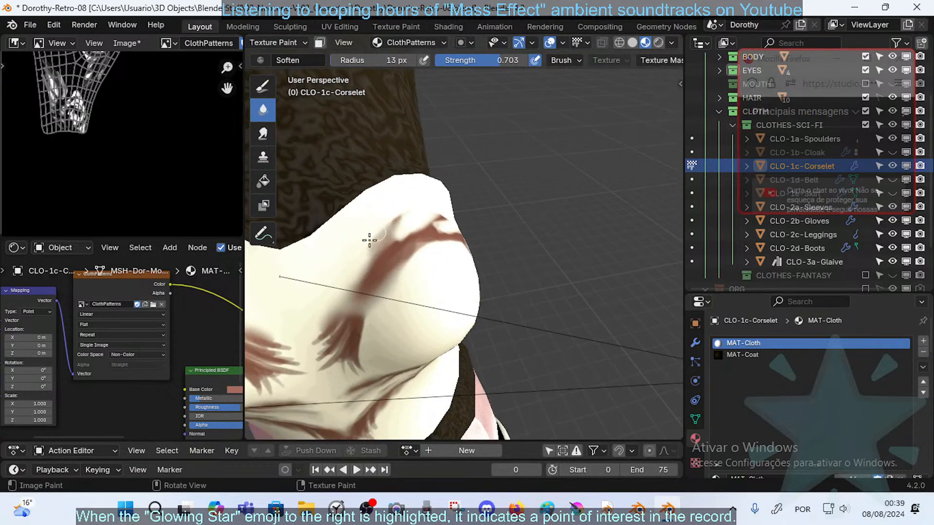
mouse_move(403, 267)
middle_mouse_down()
mouse_move(419, 226)
mouse_move(380, 264)
middle_mouse_up()
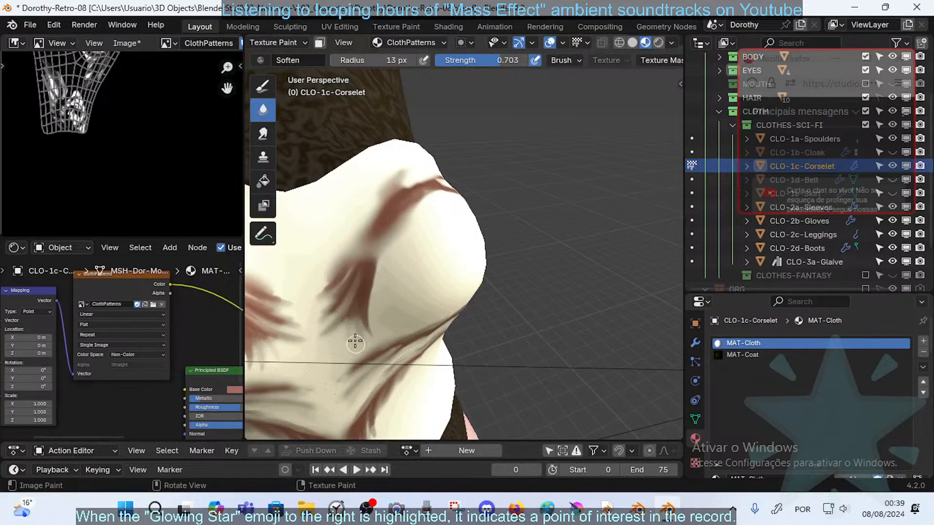
- Examine the softened pattern on the corselet's front, back and side
middle_click_drag(417, 252, 403, 248)
scroll(440, 238, "down", 4)
mouse_move(504, 226)
middle_mouse_down()
mouse_move(471, 269)
mouse_move(476, 286)
mouse_move(438, 278)
mouse_move(444, 265)
middle_mouse_up()
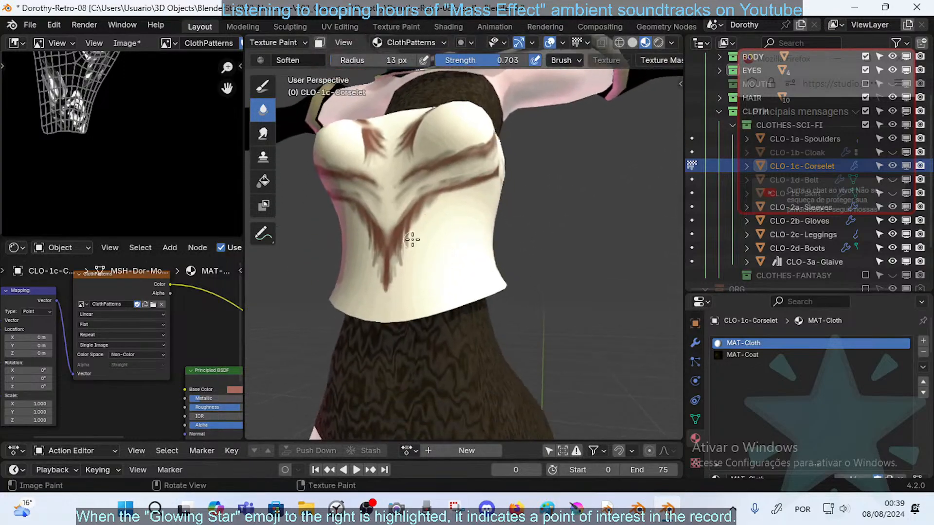
mouse_move(435, 221)
middle_mouse_down()
mouse_move(467, 216)
mouse_move(459, 235)
mouse_move(374, 265)
mouse_move(408, 261)
middle_mouse_up()
middle_click_drag(450, 234, 500, 212)
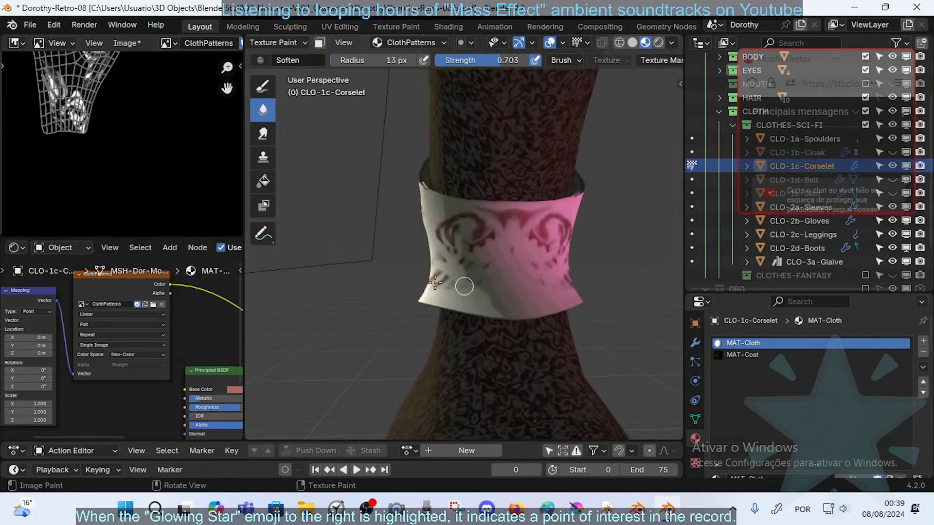
middle_click_drag(496, 270, 525, 267)
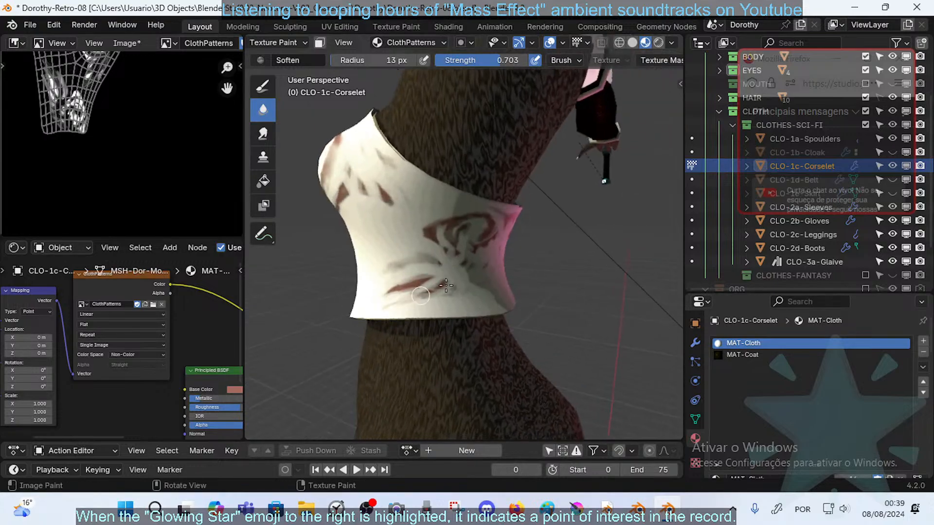
mouse_move(428, 290)
middle_mouse_down()
mouse_move(469, 292)
mouse_move(487, 259)
mouse_move(431, 241)
middle_mouse_up()
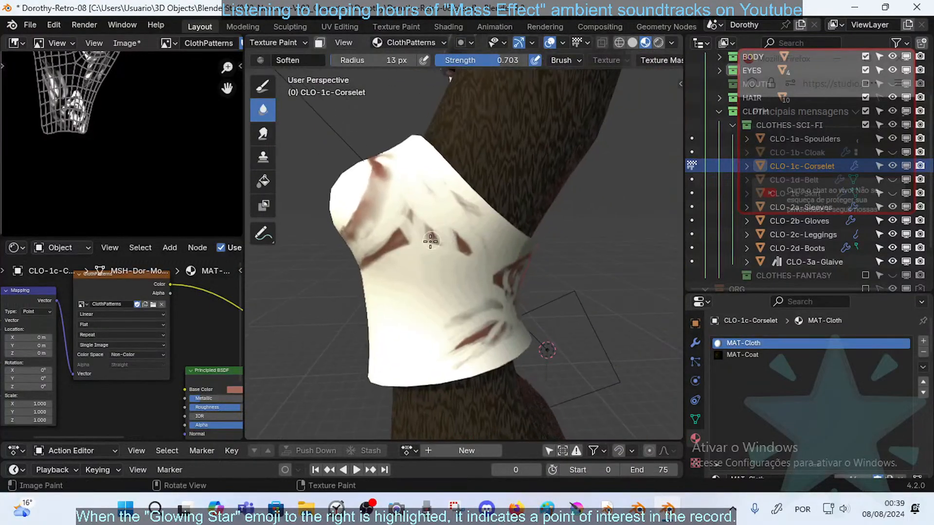
- Join the separate strokes on the corselet's side below the bust with the Smear brush, reducing its radius to 12 px
left_click(262, 138)
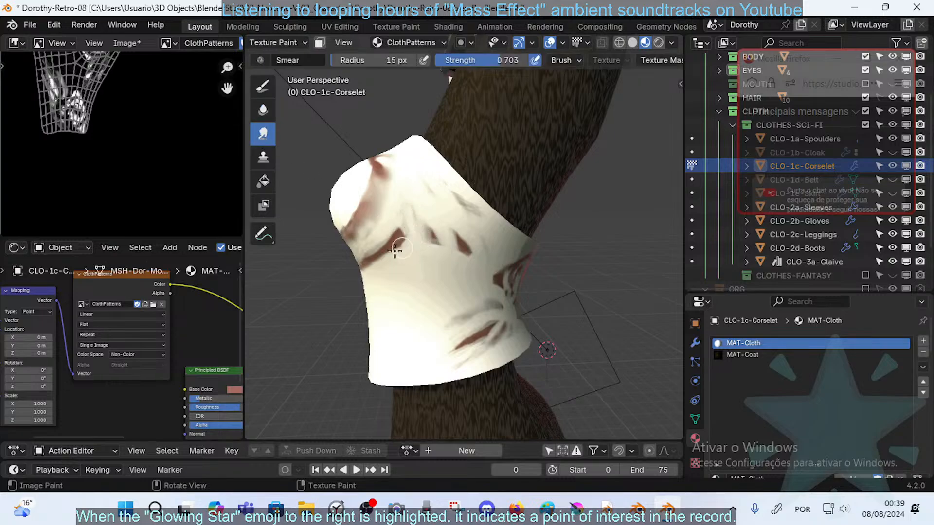
left_click_drag(400, 253, 420, 240)
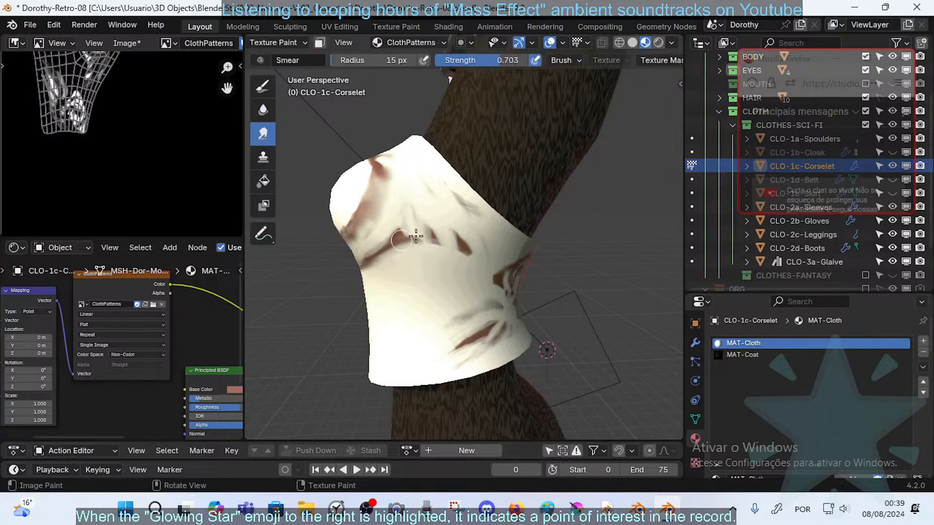
key("bracketleft")
key("bracketleft")
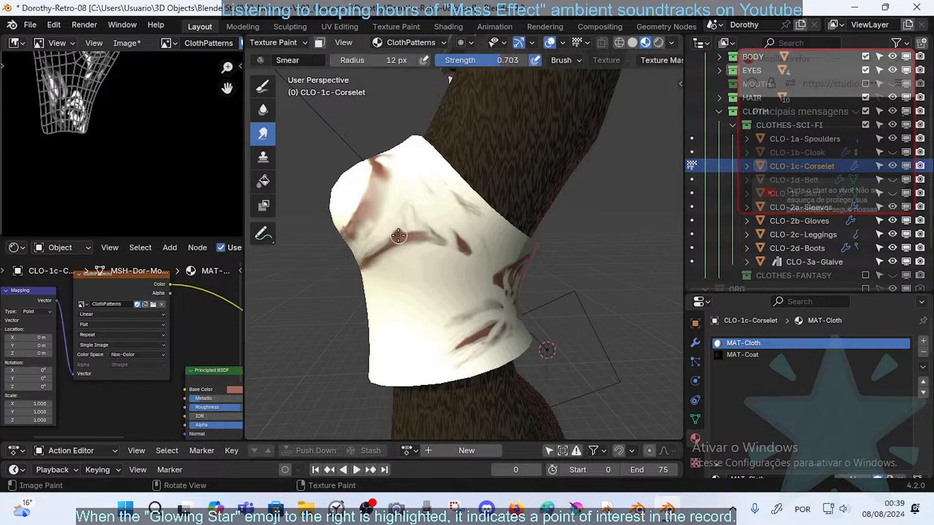
mouse_move(396, 237)
left_mouse_down()
mouse_move(387, 224)
mouse_move(436, 226)
mouse_move(465, 242)
mouse_move(470, 261)
left_mouse_up()
- Smear the dark strokes between the corselet's side and back into curved swirls
mouse_move(439, 239)
middle_mouse_down()
mouse_move(434, 256)
mouse_move(451, 243)
middle_mouse_up()
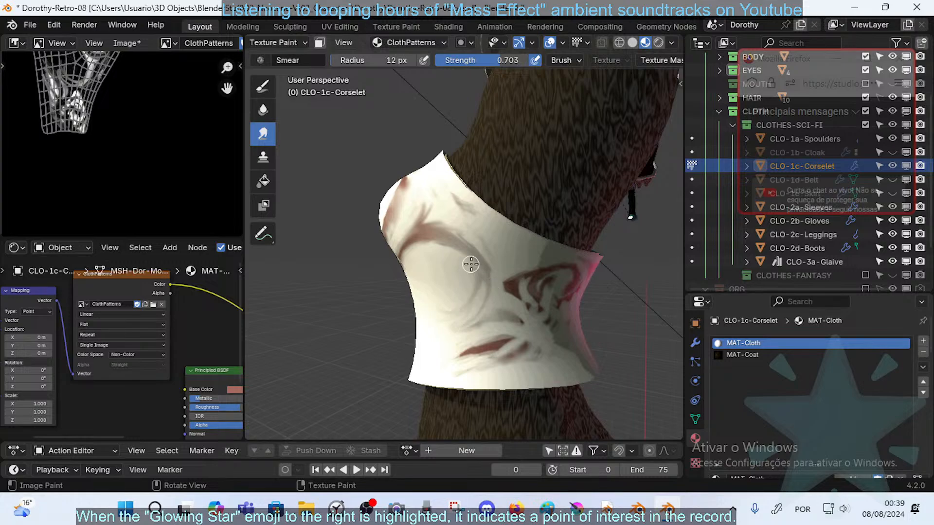
middle_click_drag(542, 270, 503, 287)
mouse_move(517, 279)
left_mouse_down()
mouse_move(501, 292)
mouse_move(511, 282)
mouse_move(515, 316)
mouse_move(535, 309)
mouse_move(516, 287)
mouse_move(498, 324)
left_mouse_up()
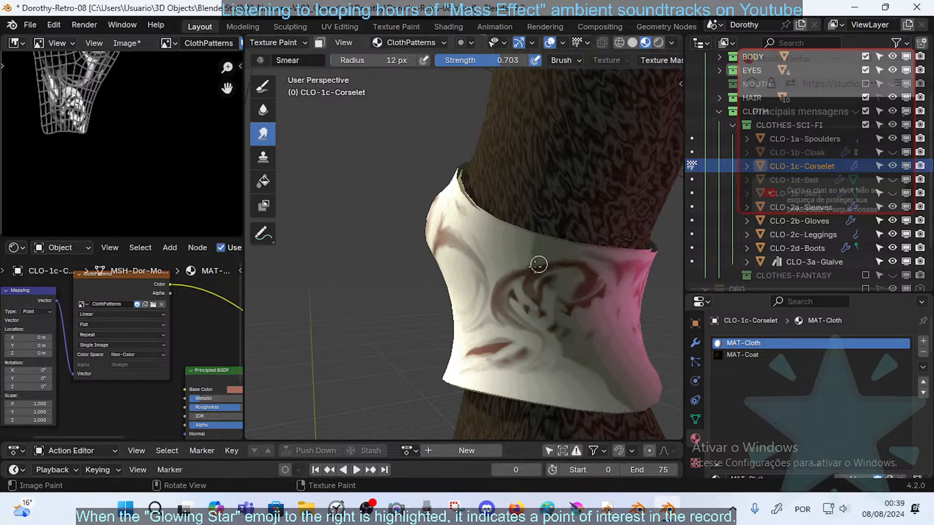
left_click_drag(538, 265, 516, 253)
- Smear the upper side strokes into a small spiral and pull the lower side stroke along the waist
middle_click_drag(502, 271, 433, 226)
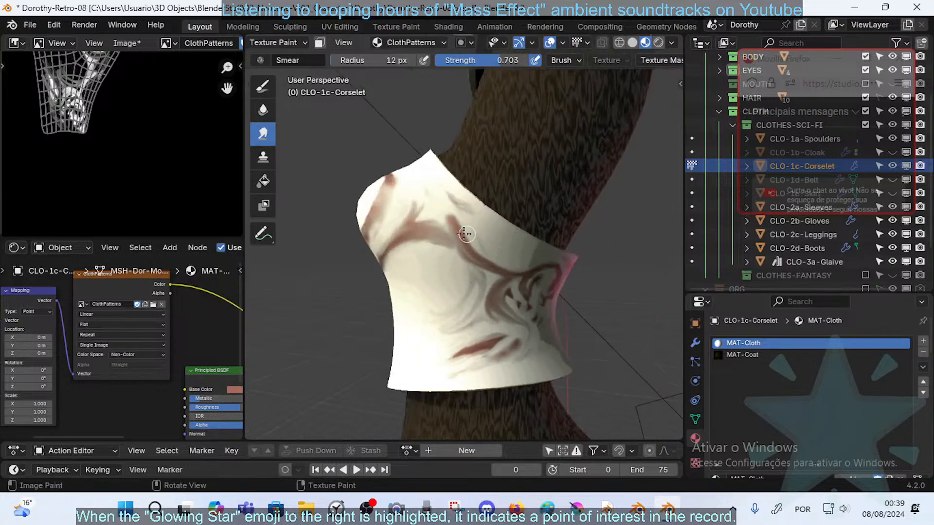
mouse_move(429, 223)
left_mouse_down()
mouse_move(470, 245)
mouse_move(472, 206)
left_mouse_up()
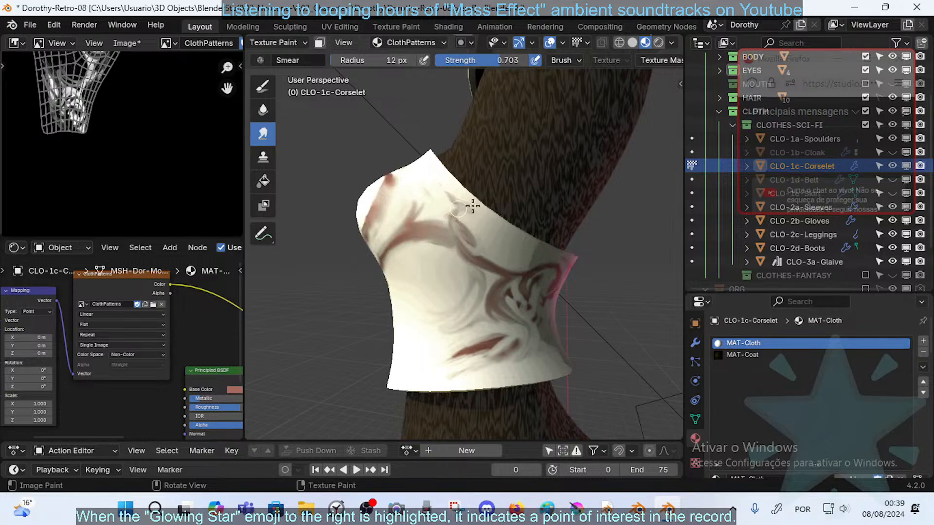
mouse_move(459, 245)
left_mouse_down()
mouse_move(474, 214)
mouse_move(462, 231)
mouse_move(517, 228)
left_mouse_up()
mouse_move(474, 268)
left_mouse_down()
mouse_move(454, 267)
mouse_move(417, 302)
mouse_move(472, 266)
left_mouse_up()
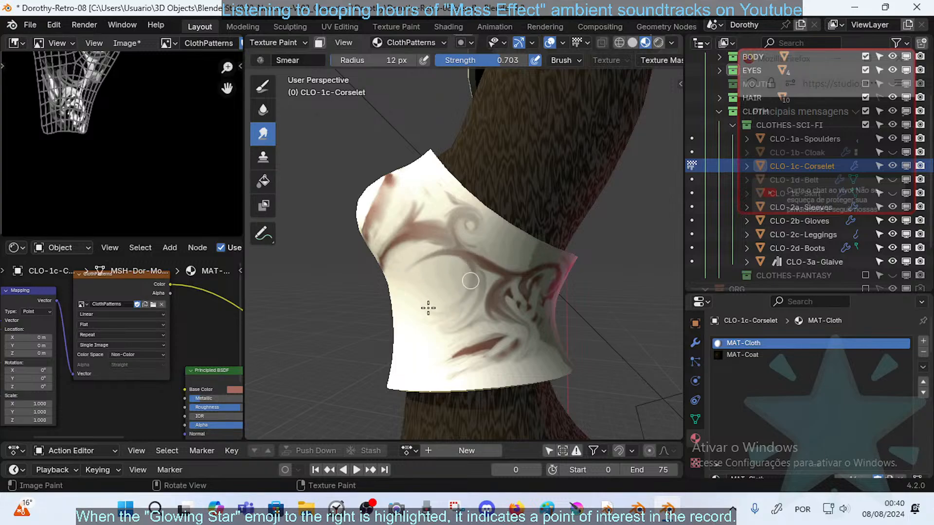
middle_click_drag(428, 308, 468, 345)
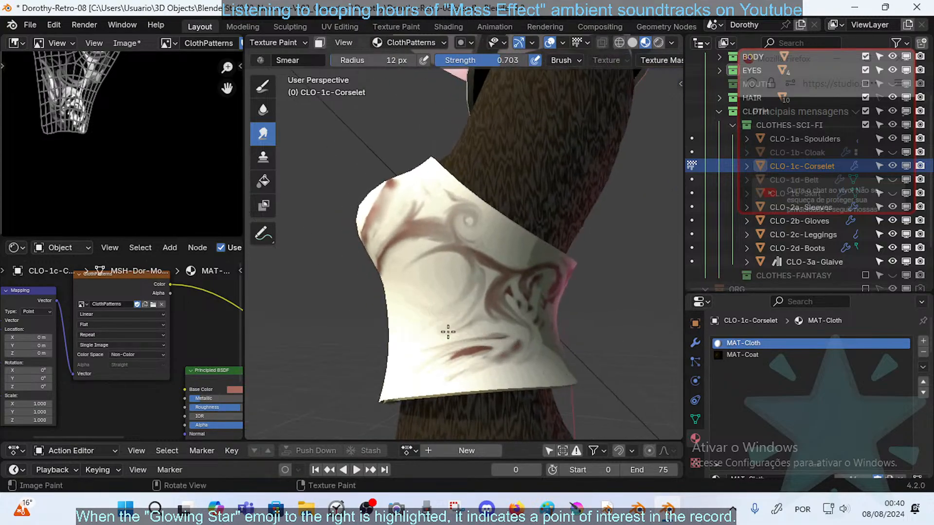
mouse_move(409, 344)
left_mouse_down()
mouse_move(513, 346)
mouse_move(455, 380)
mouse_move(501, 364)
left_mouse_up()
- Enlarge the Smear brush to 30 px and pull the pattern at the center of the corselet's back up toward its upper edge
mouse_move(501, 365)
middle_mouse_down()
mouse_move(502, 315)
mouse_move(502, 323)
middle_mouse_up()
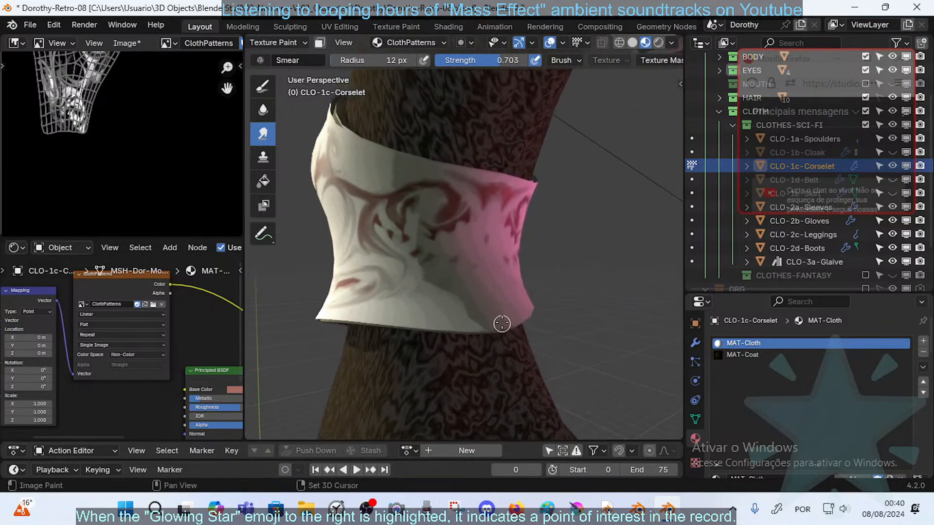
key("f")
left_click(507, 298)
middle_click_drag(442, 315, 493, 207)
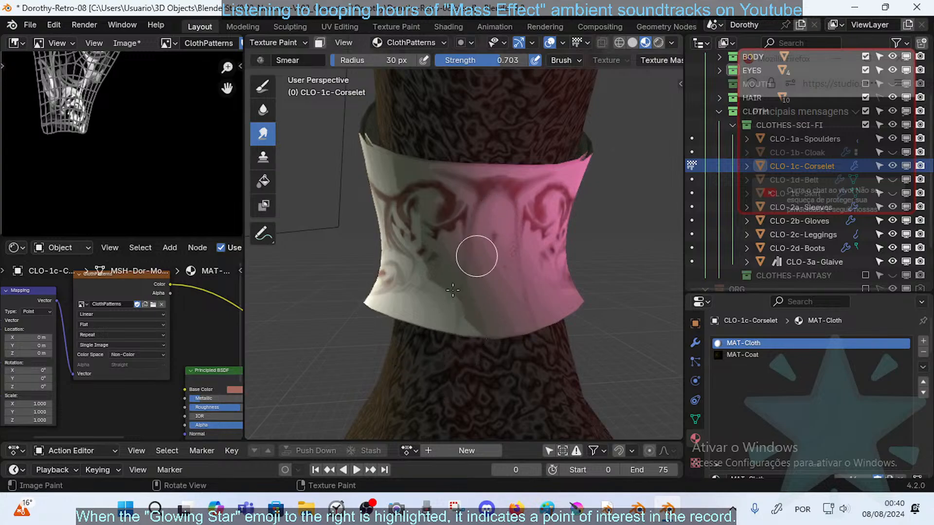
left_click_drag(480, 191, 492, 165)
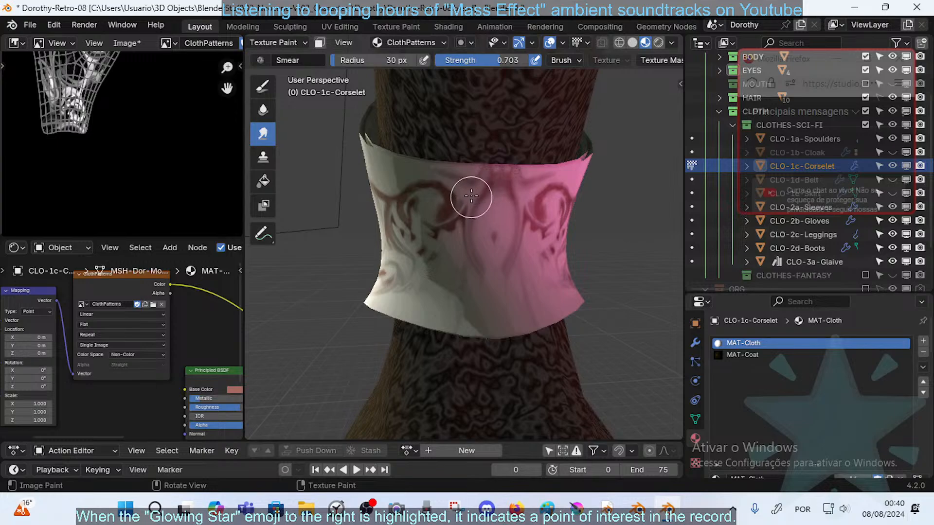
- Smear the swirl on the corselet's rear side up toward the upper edge
middle_click_drag(432, 183, 483, 183)
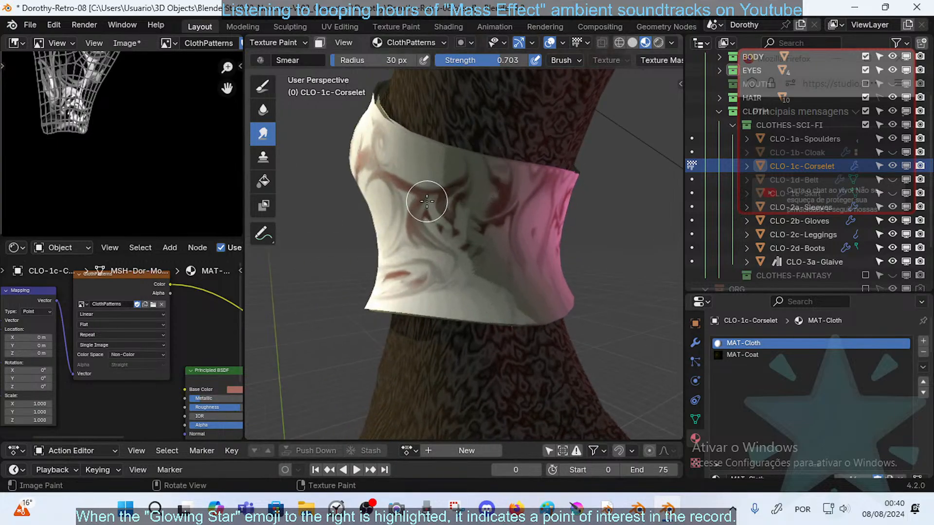
mouse_move(439, 193)
left_mouse_down()
mouse_move(417, 169)
mouse_move(434, 141)
left_mouse_up()
left_click_drag(428, 170, 446, 141)
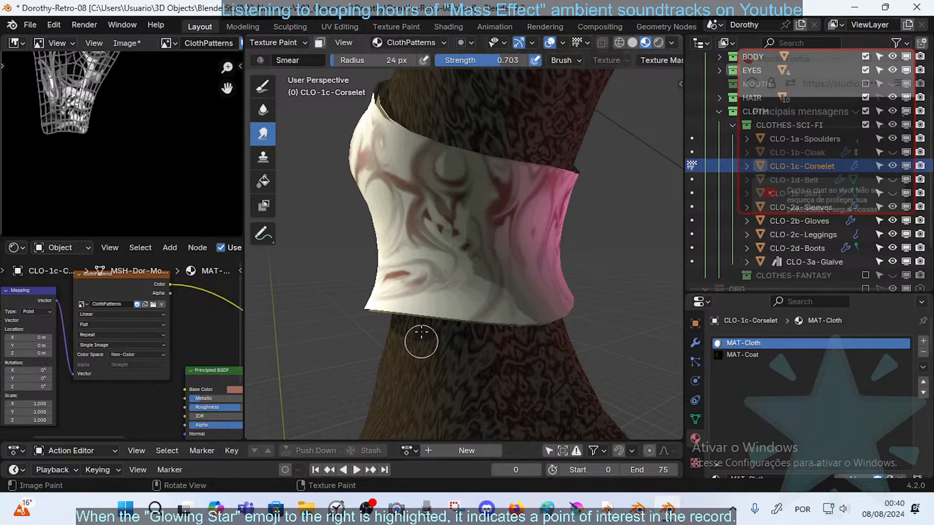
- Smear the central pattern on the corselet's back with the brush at 24 px
middle_click_drag(421, 342, 453, 340)
middle_click_drag(466, 275, 505, 254)
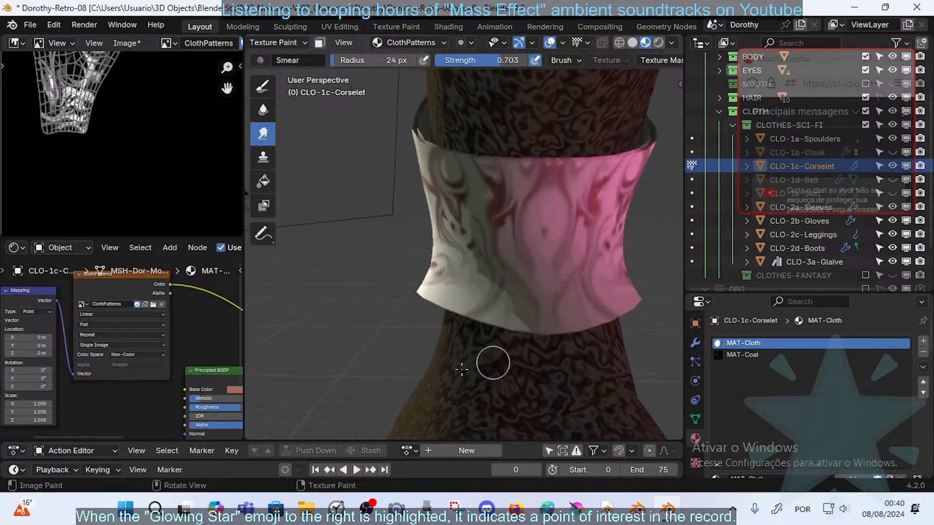
mouse_move(557, 251)
left_mouse_down()
mouse_move(547, 198)
mouse_move(521, 223)
left_mouse_up()
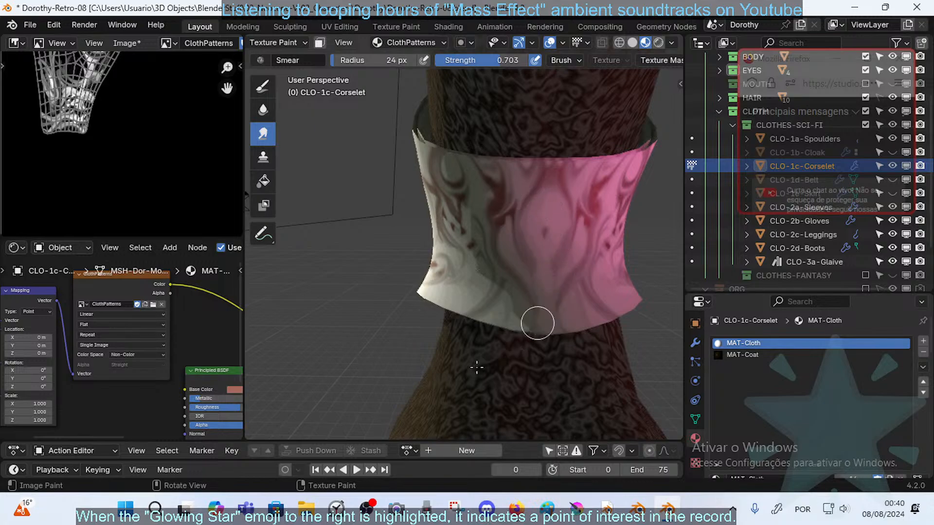
middle_click_drag(501, 262, 535, 248)
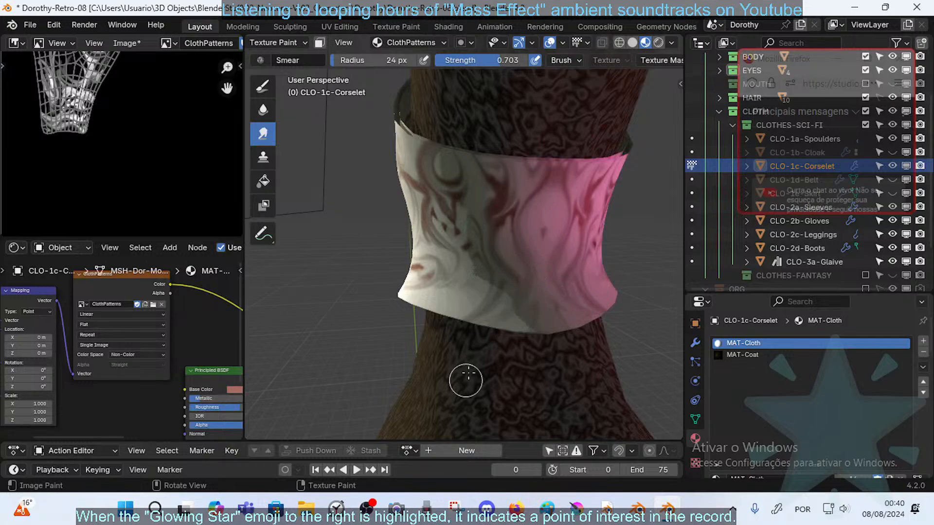
- Check the smeared pattern around the corselet, then save the Blender file and the ClothPatterns image
middle_click_drag(498, 311, 477, 252)
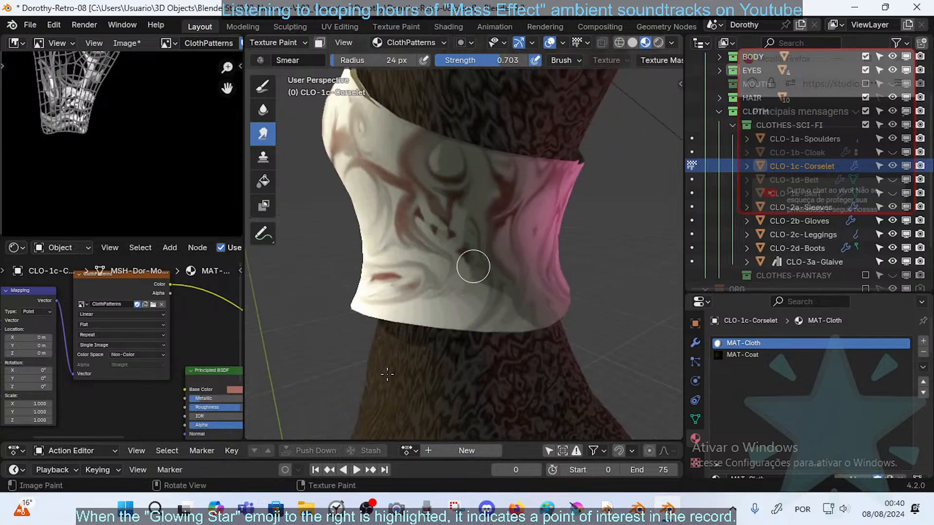
middle_click_drag(453, 299, 505, 298)
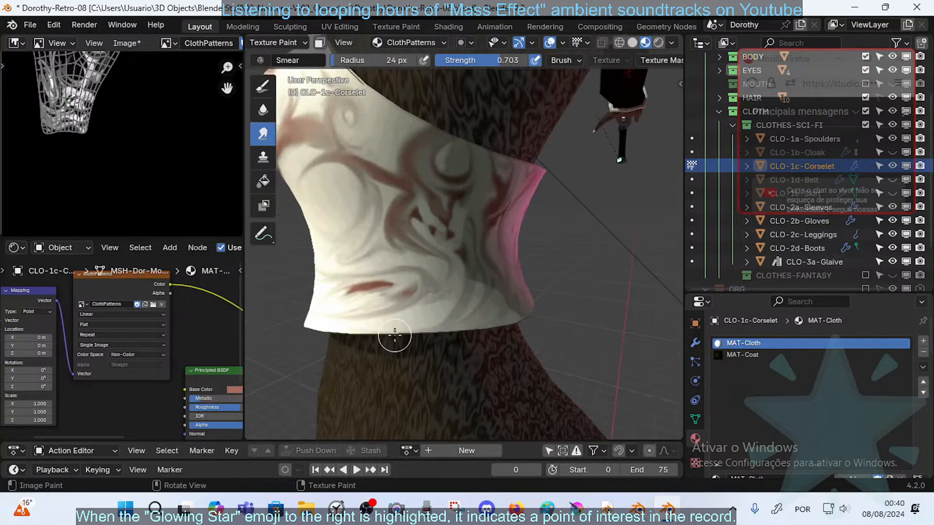
scroll(390, 306, "down", 5)
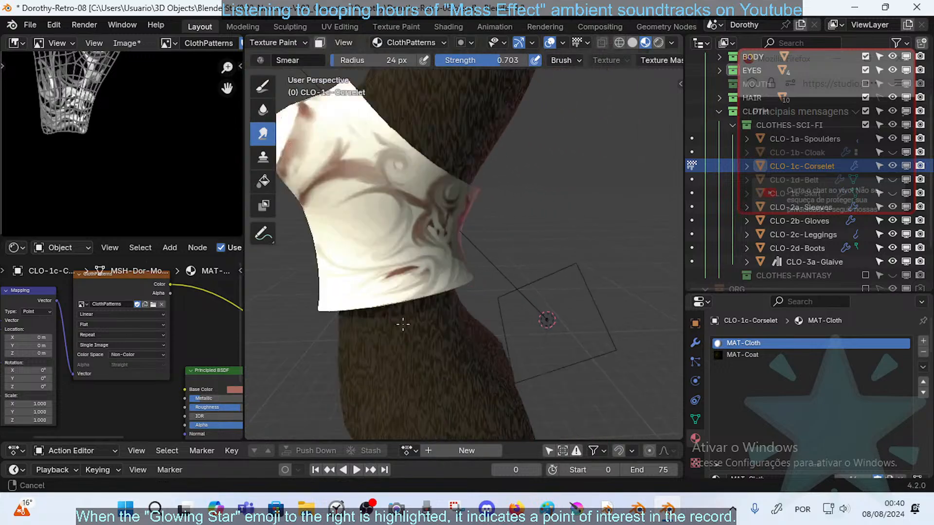
middle_click_drag(388, 308, 375, 227)
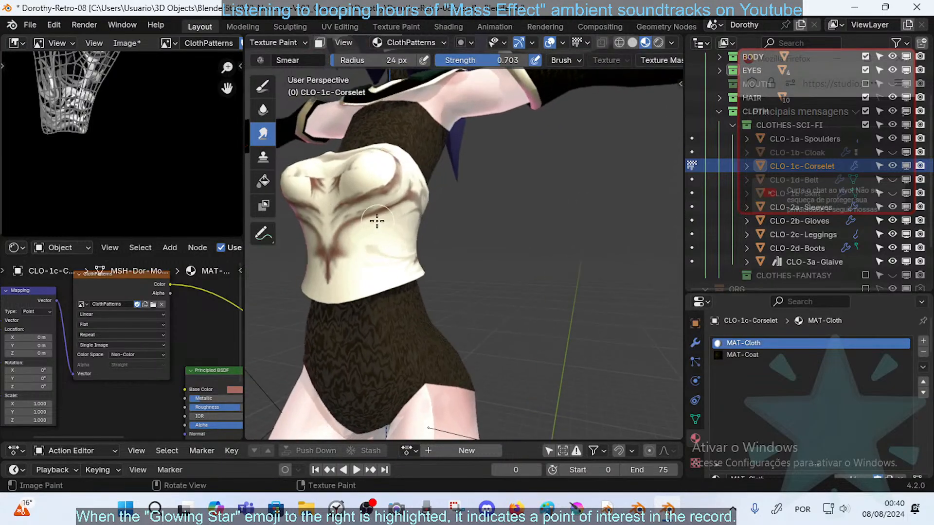
key("ctrl+s")
left_click(127, 44)
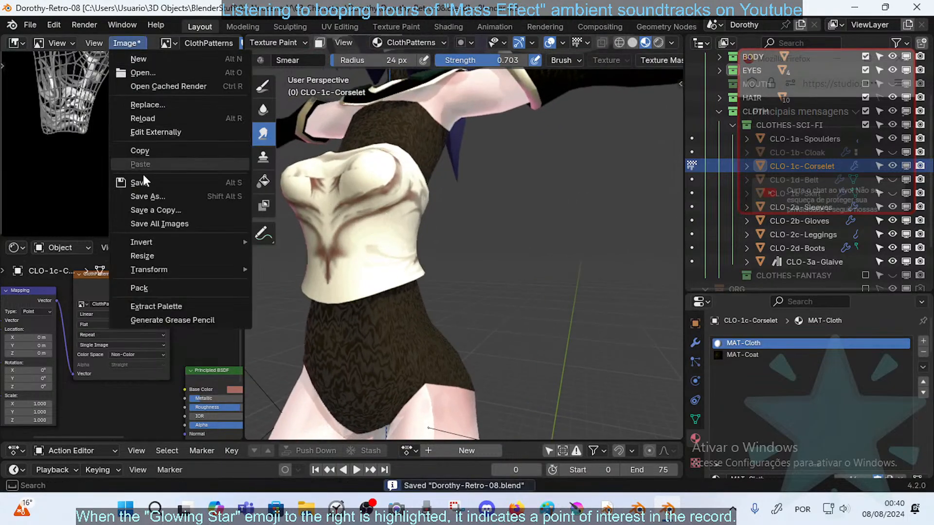
left_click(152, 186)
- Smear the lower part of the front V pattern outward and down to the hem, reducing the brush radius to 20 px
middle_click_drag(359, 247, 417, 219)
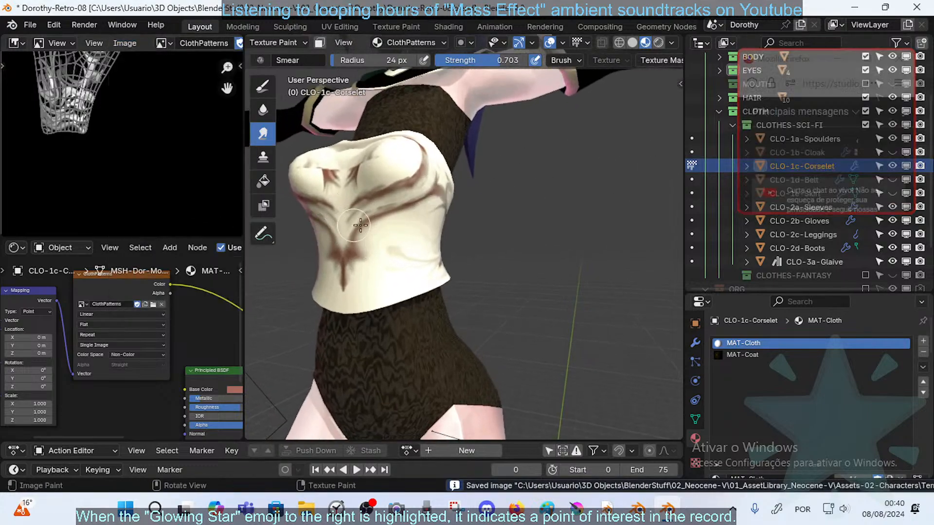
left_click_drag(360, 239, 378, 258)
key("f")
left_click(357, 246)
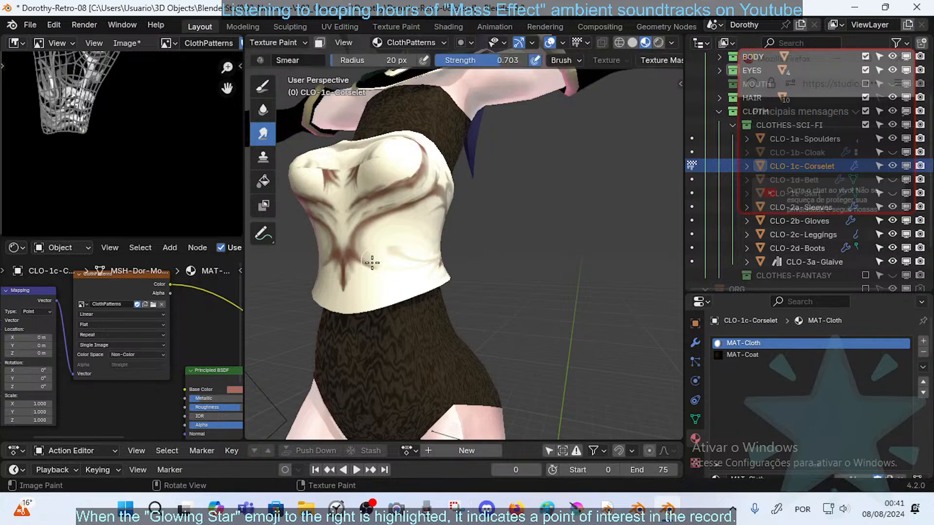
middle_click_drag(379, 286, 403, 284)
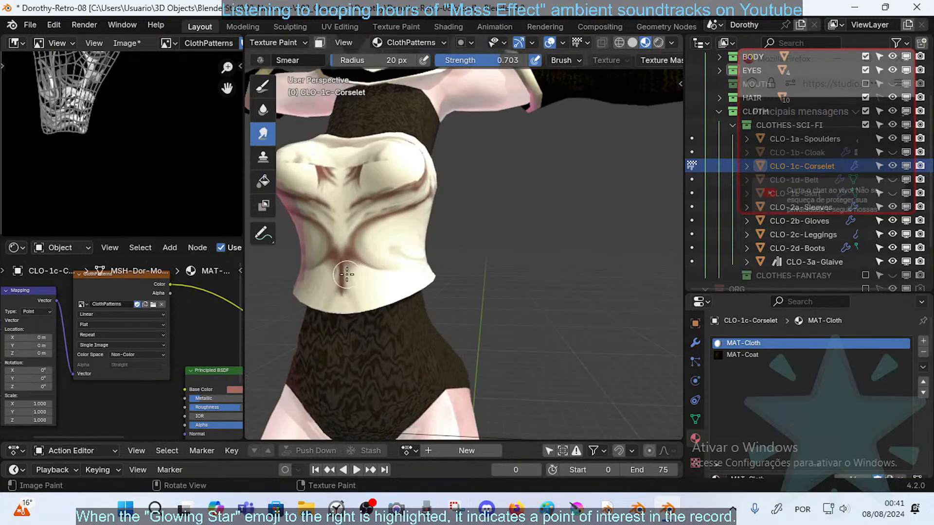
left_click_drag(346, 253, 391, 318)
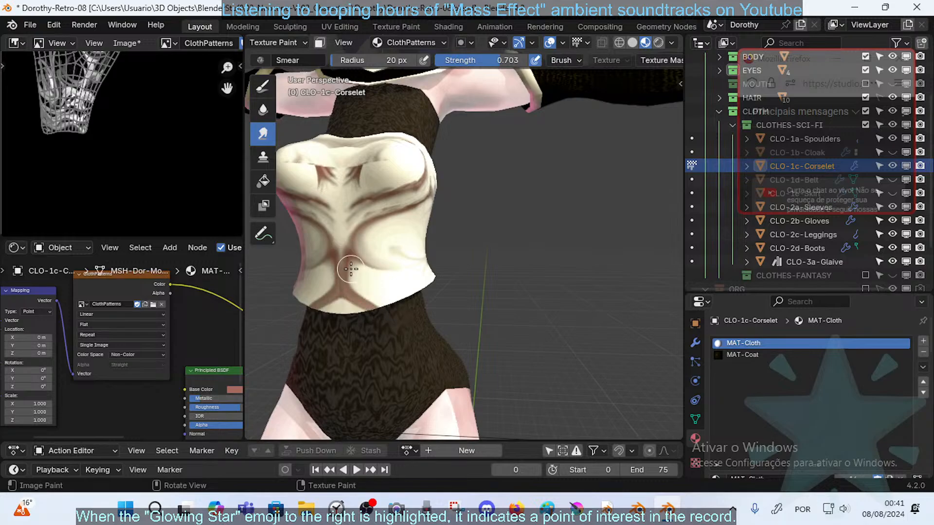
mouse_move(351, 269)
left_mouse_down()
mouse_move(365, 285)
mouse_move(356, 311)
left_mouse_up()
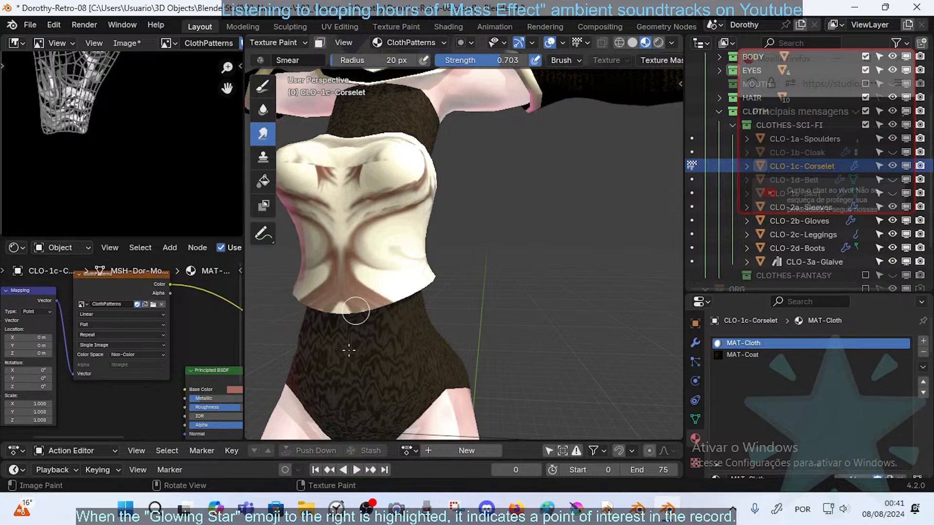
- Smear long curved strokes between the bust and the waist on the corselet's side, reducing the brush radius to 12 px
mouse_move(360, 310)
middle_mouse_down()
mouse_move(384, 287)
mouse_move(359, 275)
middle_mouse_up()
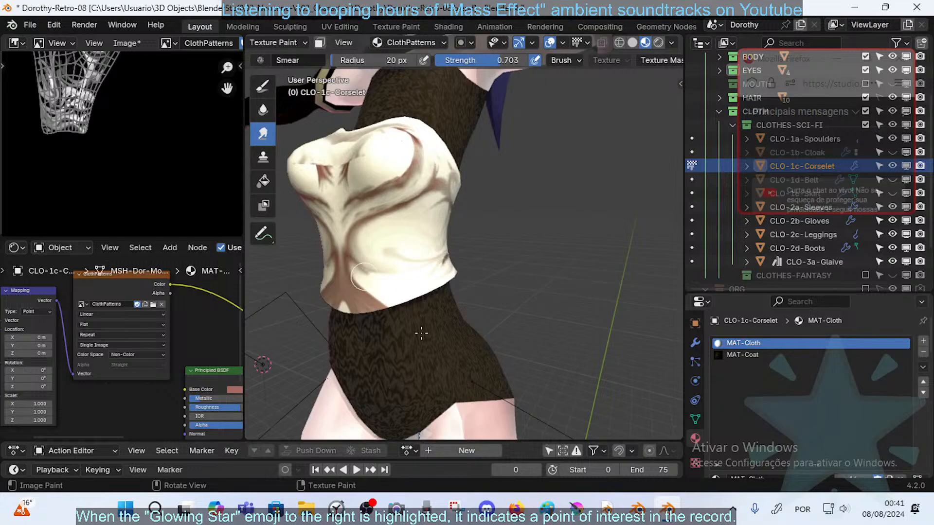
middle_click_drag(403, 298, 377, 275)
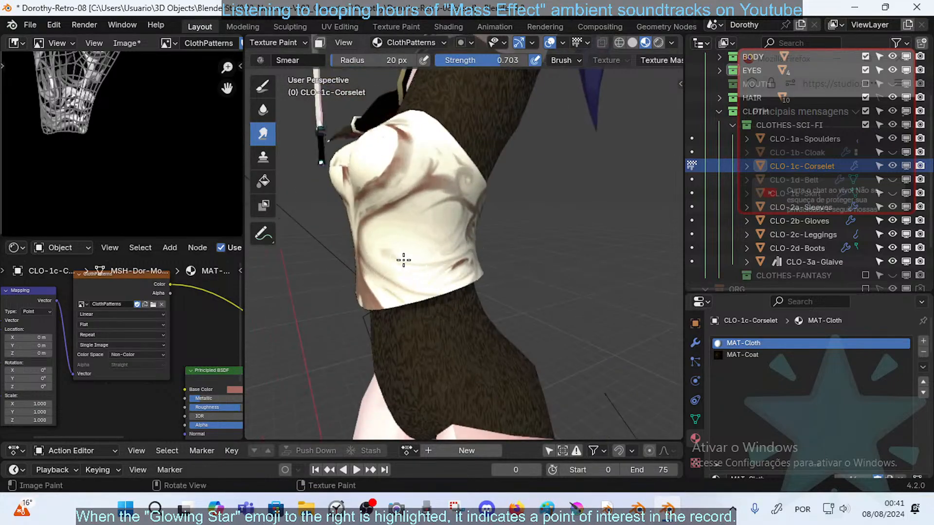
mouse_move(426, 190)
left_mouse_down()
mouse_move(399, 272)
mouse_move(397, 247)
left_mouse_up()
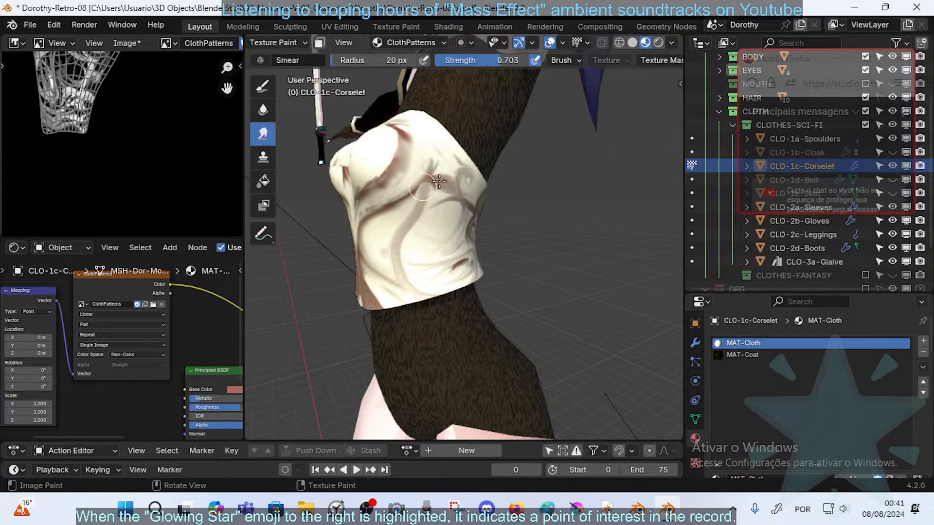
key("f")
left_click(395, 220)
middle_click_drag(434, 302, 454, 264)
mouse_move(387, 283)
left_mouse_down()
mouse_move(376, 235)
mouse_move(433, 185)
left_mouse_up()
- Set the Smear brush radius to 36 px and pull the dark pattern between the breasts up over the bust's inner side
middle_click_drag(418, 192, 402, 219)
middle_click_drag(380, 177, 344, 268)
middle_click_drag(373, 232, 377, 229)
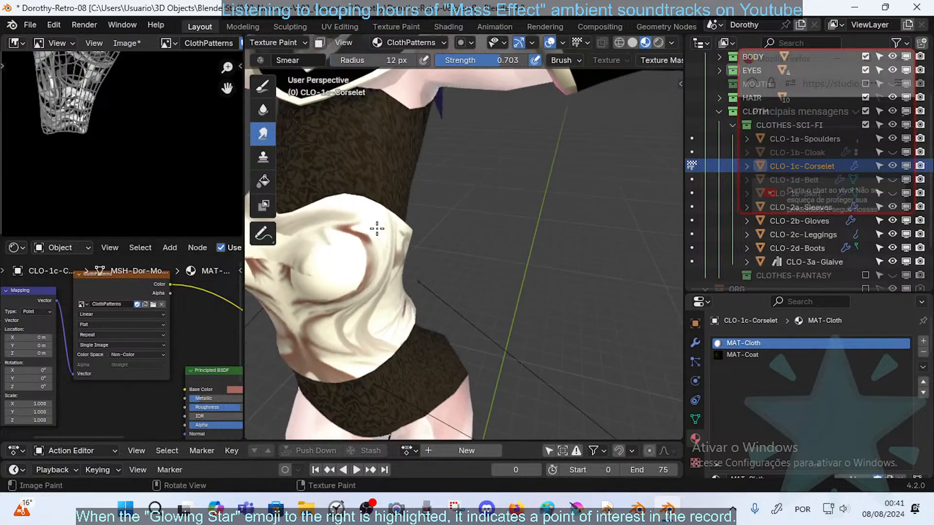
middle_click_drag(377, 183, 309, 247)
mouse_move(373, 197)
middle_mouse_down()
mouse_move(404, 195)
mouse_move(465, 158)
middle_mouse_up()
key("f")
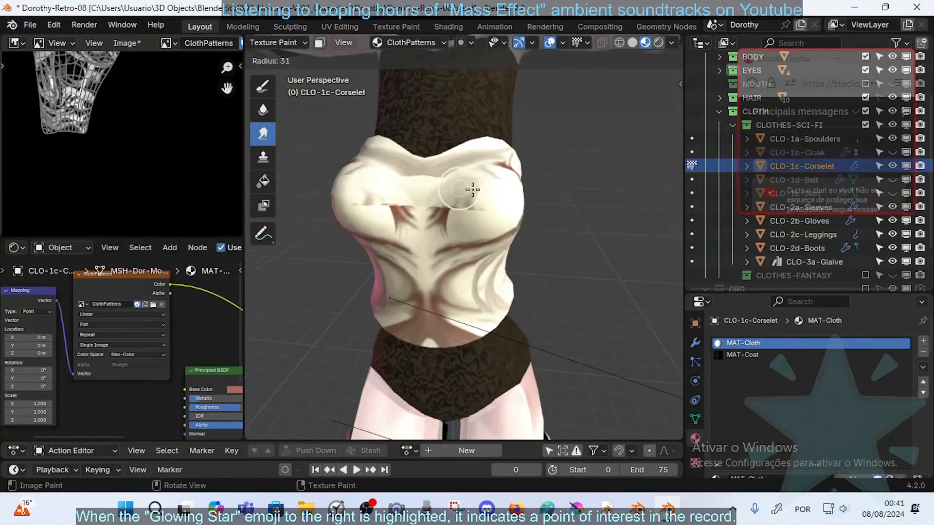
left_click(471, 192)
left_click_drag(446, 227, 472, 170)
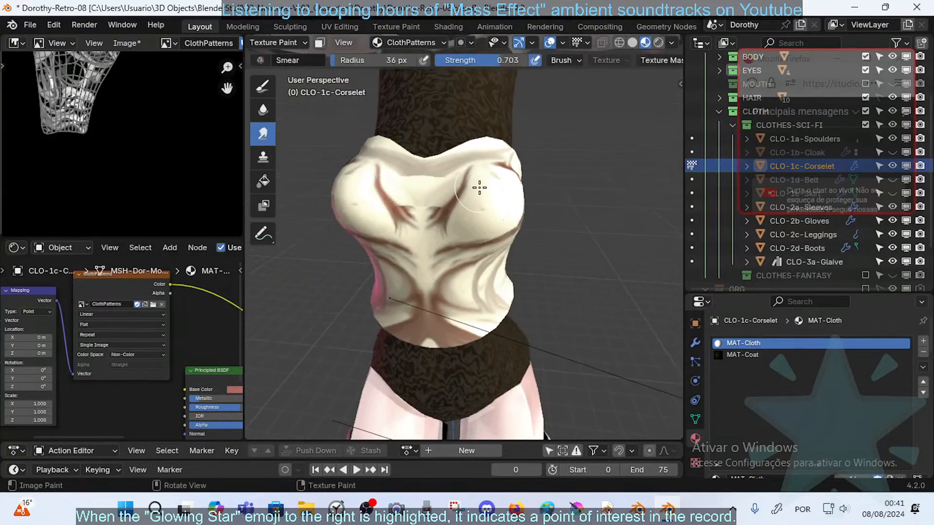
mouse_move(447, 220)
left_mouse_down()
mouse_move(462, 205)
mouse_move(499, 200)
left_mouse_up()
middle_click_drag(533, 195, 505, 185)
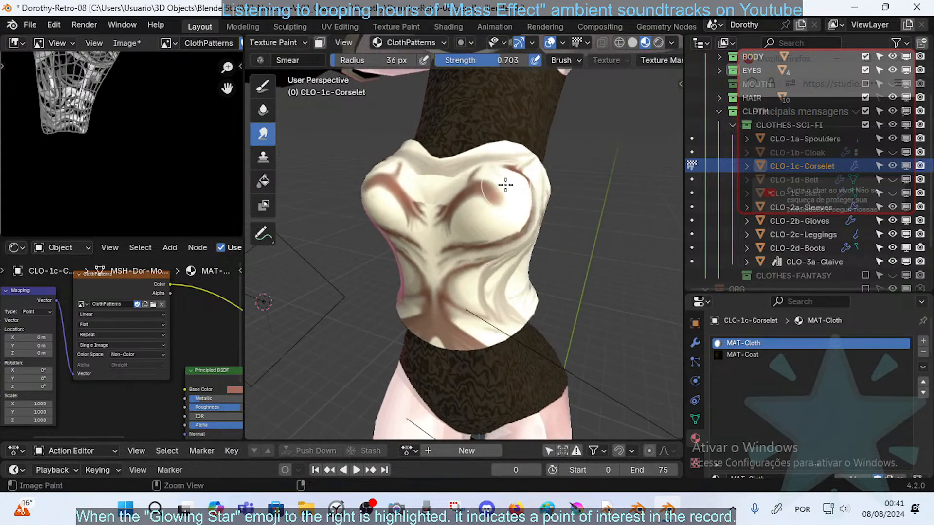
key("ctrl+z")
- Smear the inner bust stroke into a curve over the top of the bust and reduce the brush radius to 11 px
mouse_move(458, 216)
left_mouse_down()
mouse_move(490, 183)
mouse_move(492, 192)
mouse_move(484, 185)
mouse_move(512, 200)
left_mouse_up()
key("f")
left_click(467, 193)
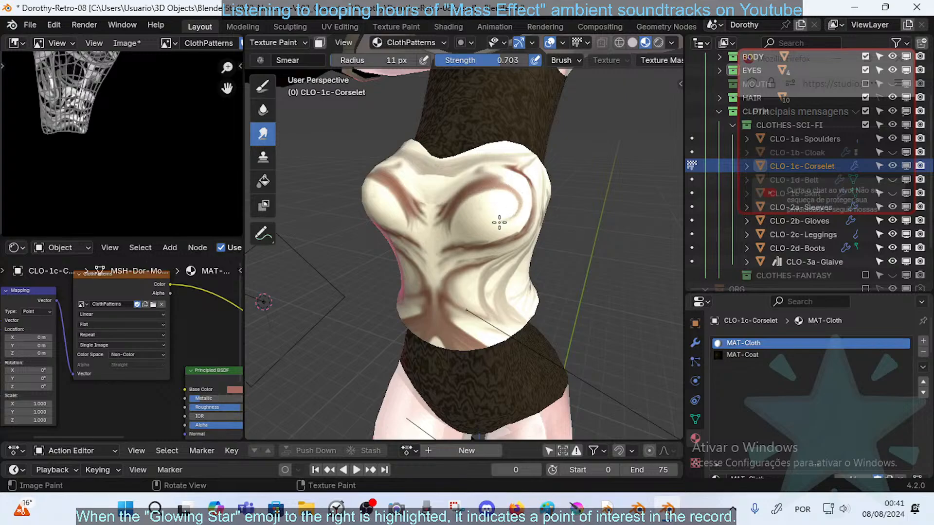
- Smear the light area between the breasts up toward the neckline and stretch the pattern at the centre of the waist
middle_click_drag(476, 209, 480, 215)
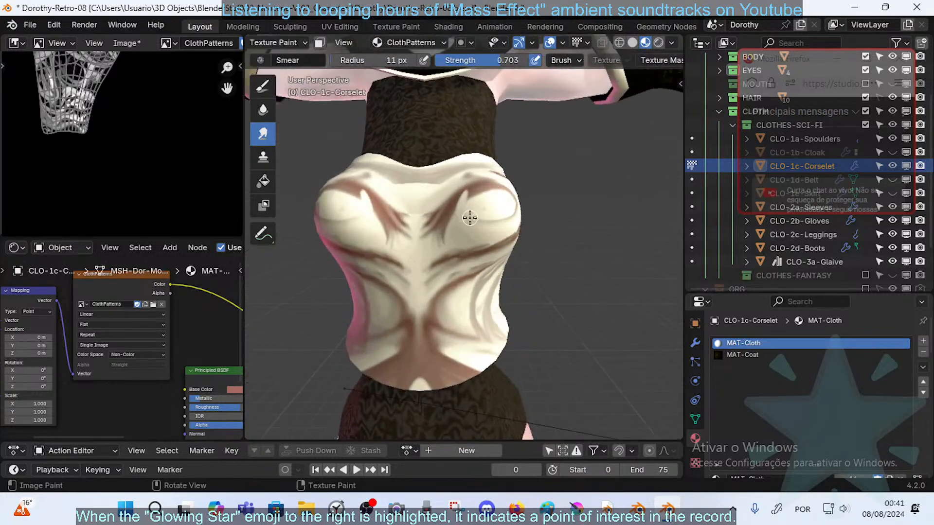
mouse_move(516, 144)
middle_mouse_down()
mouse_move(475, 189)
mouse_move(488, 169)
mouse_move(481, 175)
middle_mouse_up()
middle_click_drag(496, 112, 493, 157)
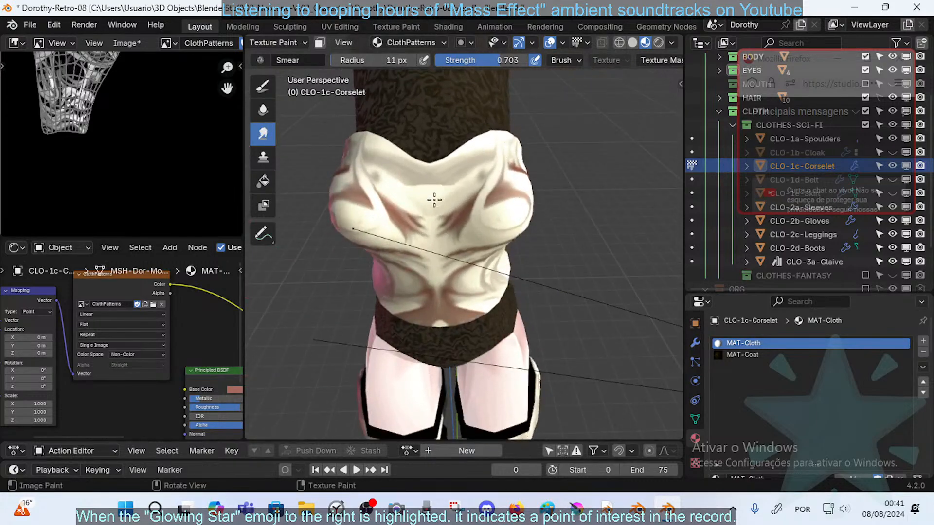
mouse_move(435, 200)
left_mouse_down()
mouse_move(475, 114)
mouse_move(410, 203)
mouse_move(428, 171)
left_mouse_up()
middle_click_drag(467, 128, 475, 85)
mouse_move(461, 184)
left_mouse_down()
mouse_move(437, 202)
mouse_move(416, 260)
mouse_move(444, 227)
mouse_move(447, 205)
left_mouse_up()
mouse_move(453, 294)
left_mouse_down()
mouse_move(451, 237)
mouse_move(442, 270)
left_mouse_up()
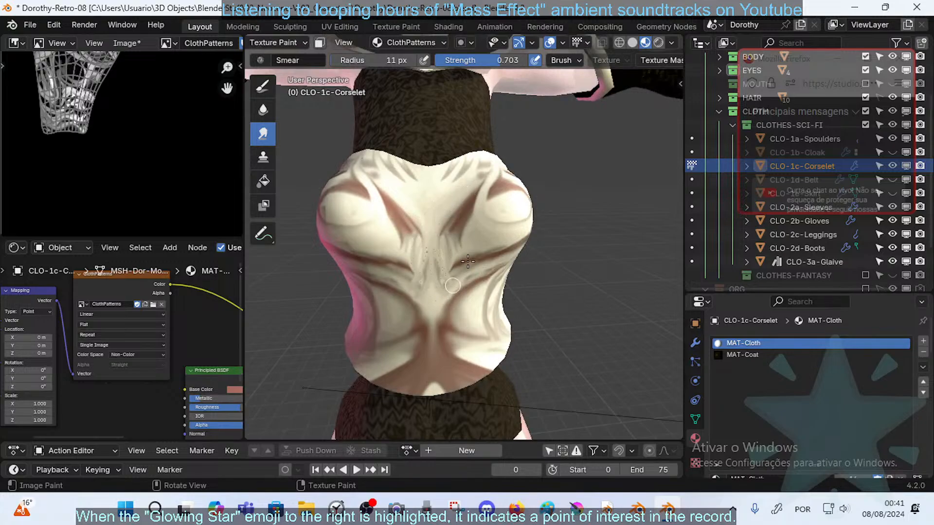
- Smear light strands down from between the breasts and up from the centre of the hem across the dark belly pattern
left_click_drag(457, 220, 455, 285)
middle_click_drag(468, 229, 447, 212)
middle_click_drag(448, 268, 440, 225)
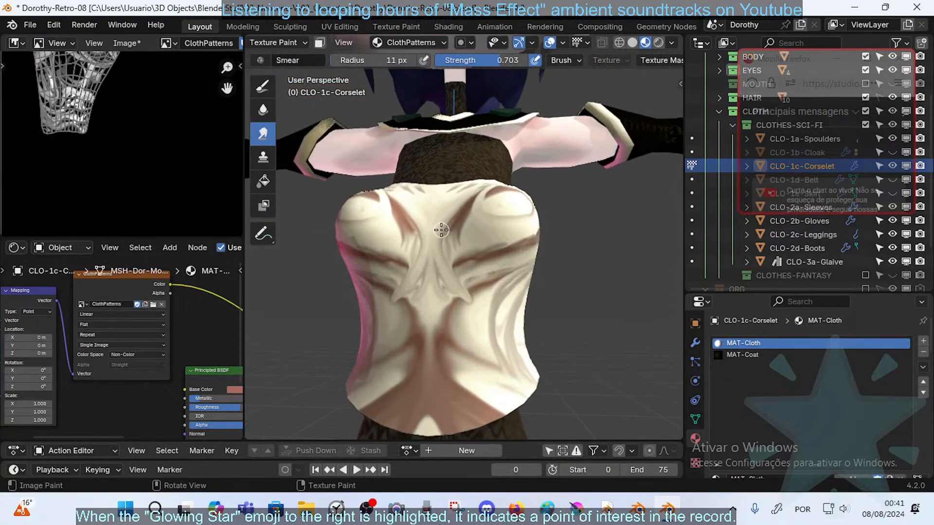
left_click_drag(433, 426, 440, 334)
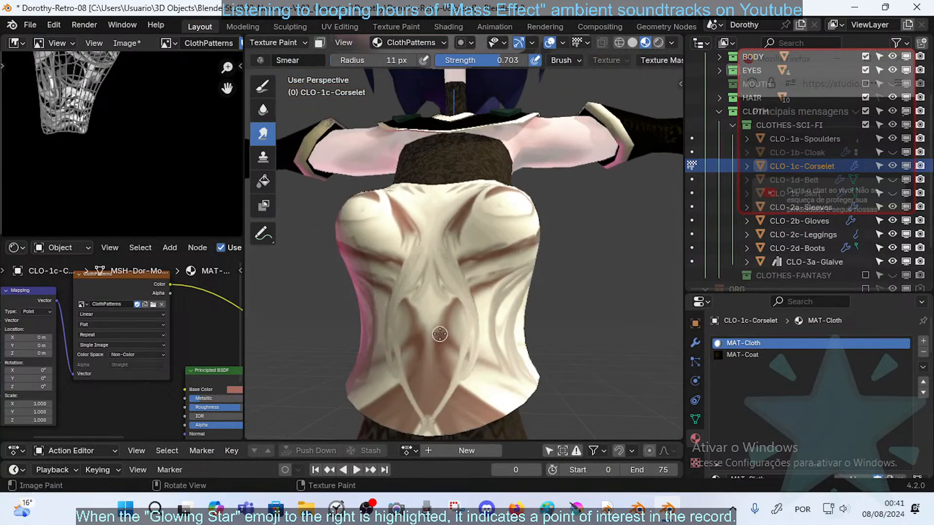
left_click_drag(435, 424, 465, 317)
- Set the Smear brush radius to 22 px and pull the light colour at the waist's centre down over the dark belly pattern
key("f")
left_click(464, 327)
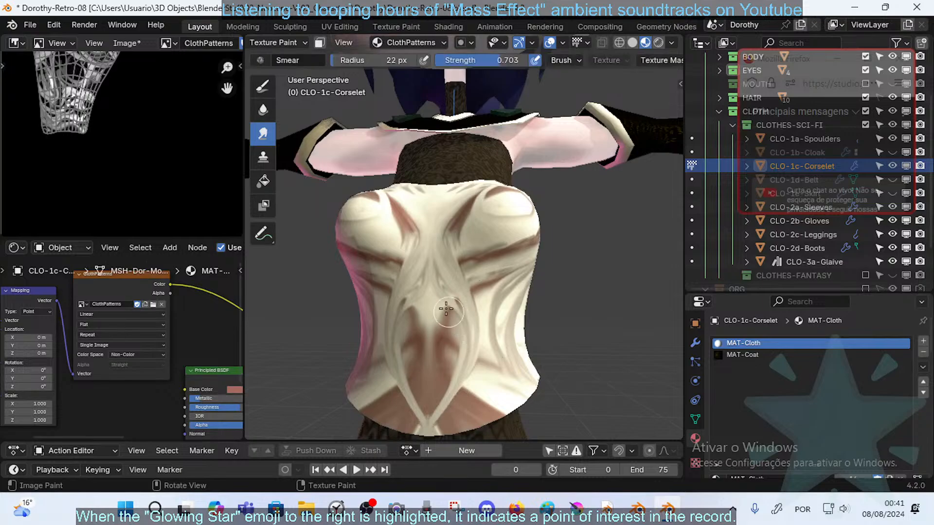
left_click_drag(438, 287, 443, 323)
middle_click_drag(452, 309, 495, 302)
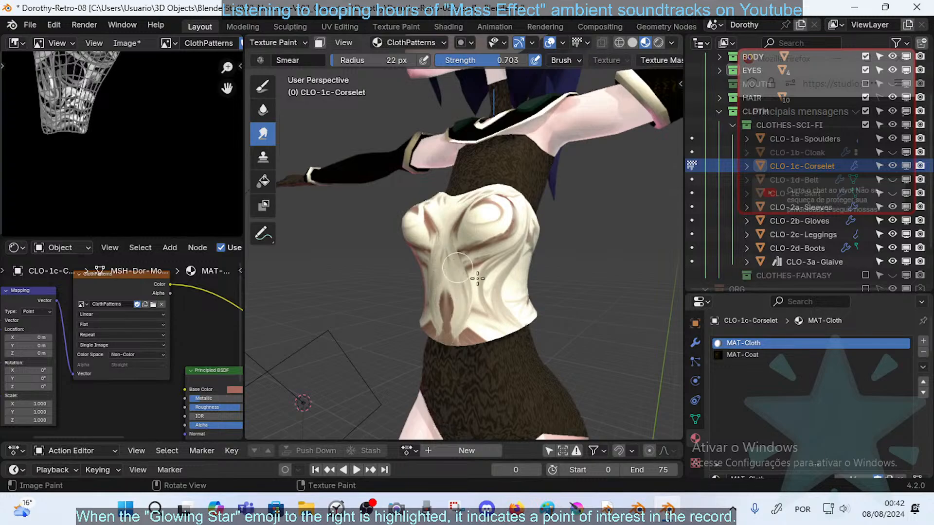
middle_click_drag(456, 293, 452, 281)
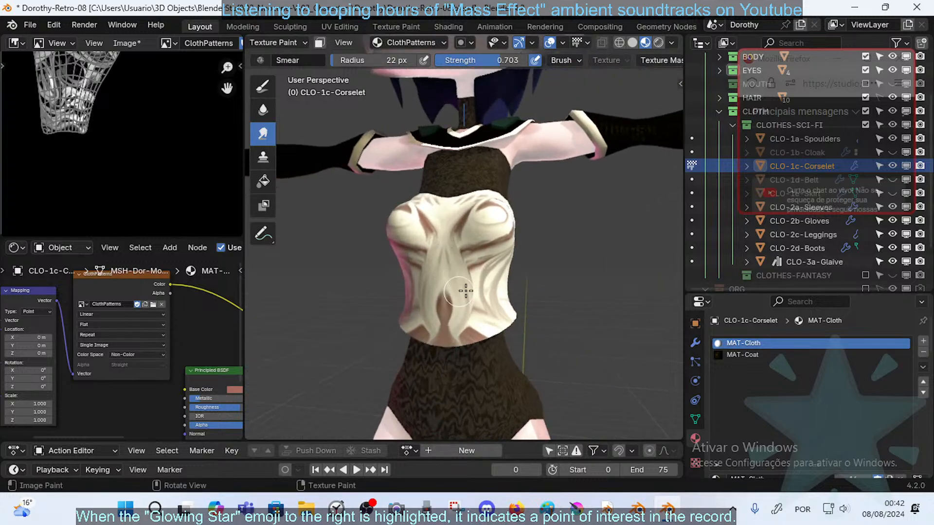
- Reduce the Smear brush radius to 15 px and smear strokes across the front of the corselet just below the bust
key("bracketleft")
key("bracketleft")
key("bracketleft")
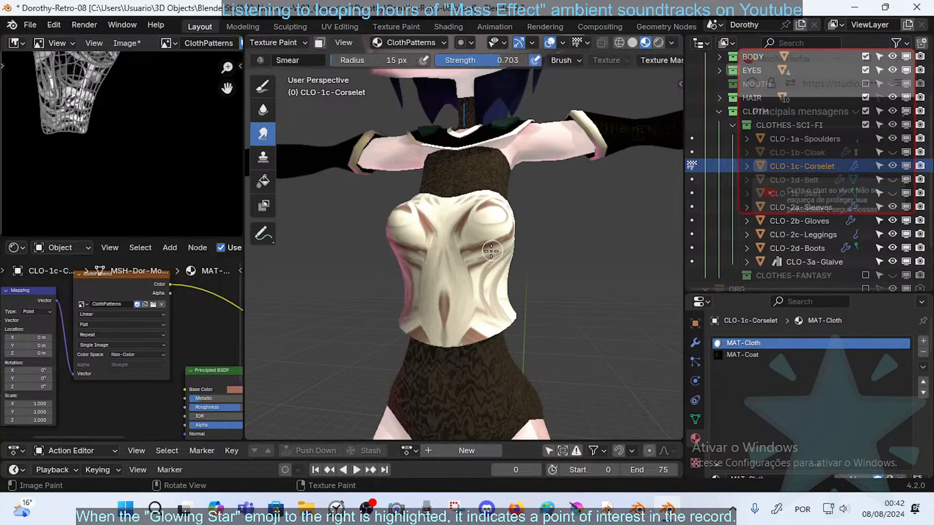
left_click_drag(459, 259, 429, 291)
- Reduce the Smear brush radius to 11 px and smear the pattern beneath the bust outward and up toward the corselet's side
mouse_move(494, 251)
middle_mouse_down()
mouse_move(518, 246)
mouse_move(502, 244)
middle_mouse_up()
key("f")
left_click(511, 244)
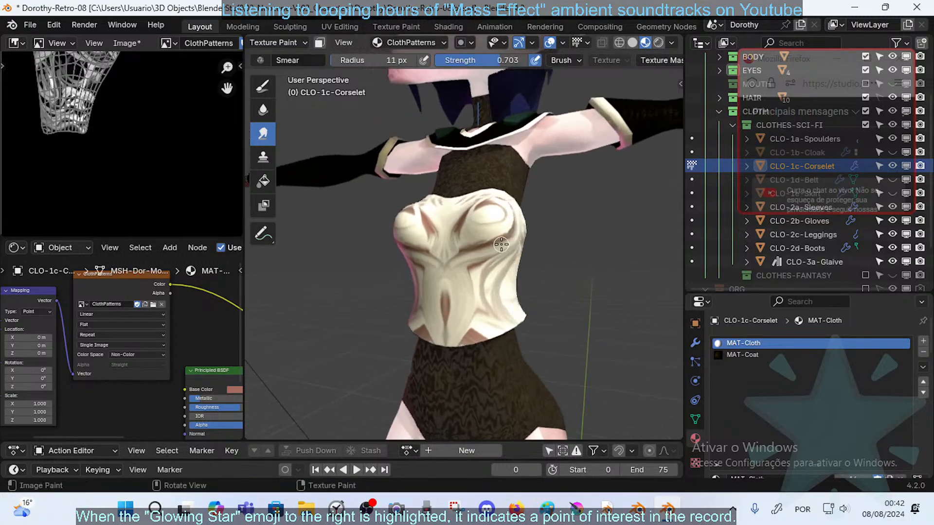
left_click_drag(492, 258, 514, 242)
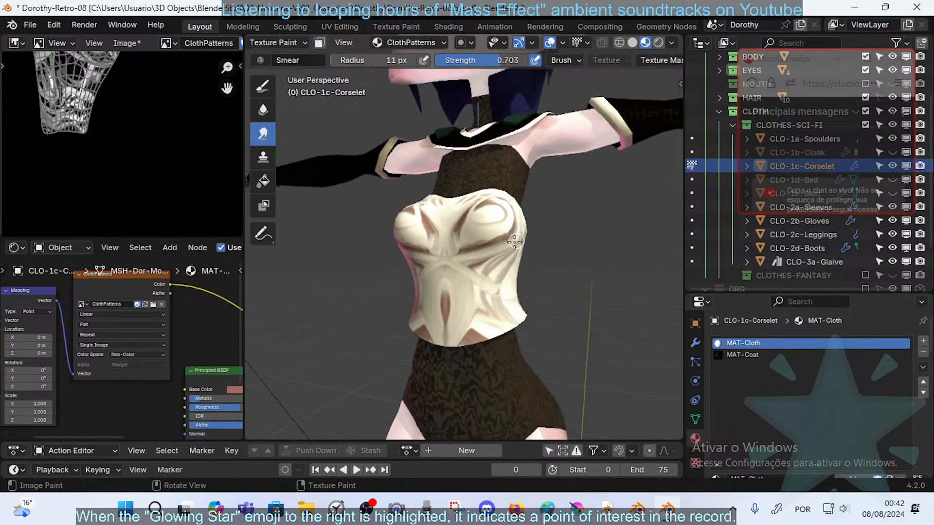
- Set the Smear brush radius to 10 px and smear the front of the belly down toward the hem
mouse_move(461, 251)
middle_mouse_down()
mouse_move(473, 254)
mouse_move(467, 262)
middle_mouse_up()
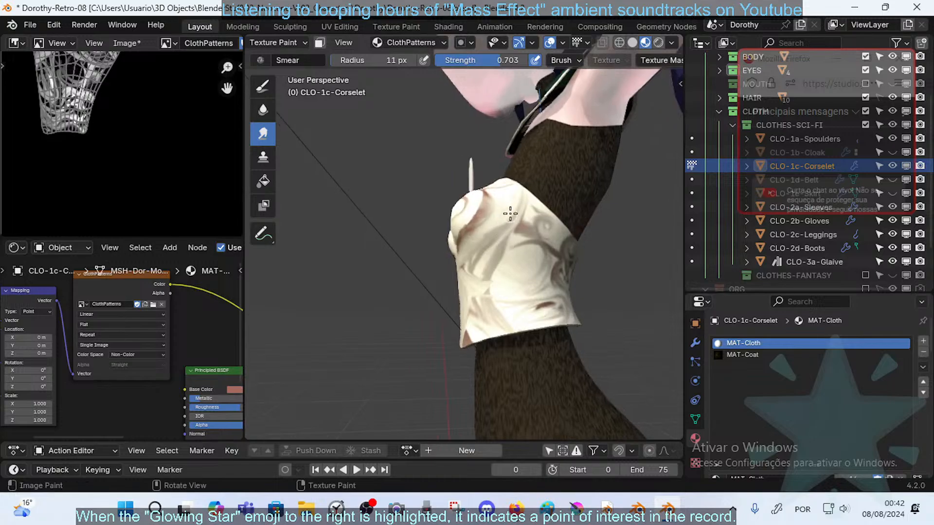
key("f")
left_click(476, 273)
middle_click_drag(475, 273, 484, 266)
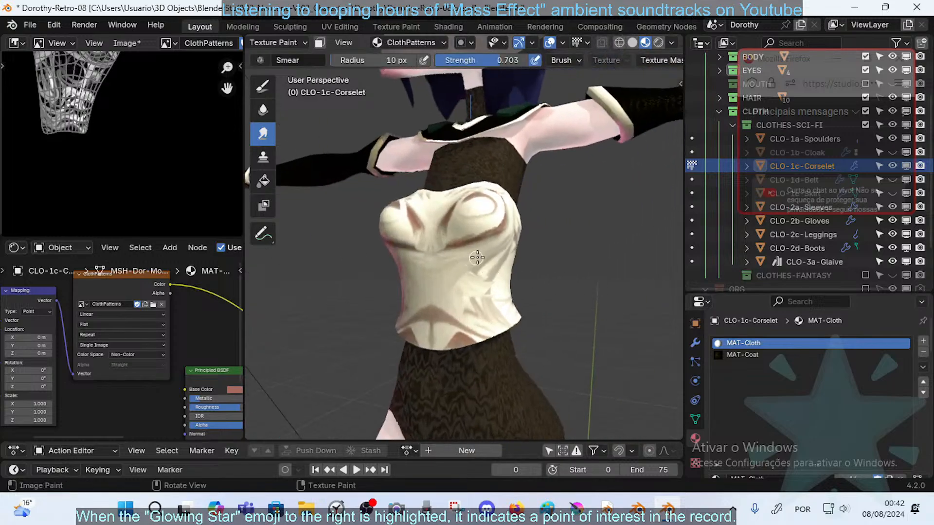
left_click_drag(451, 267, 455, 317)
middle_click_drag(489, 332, 479, 271)
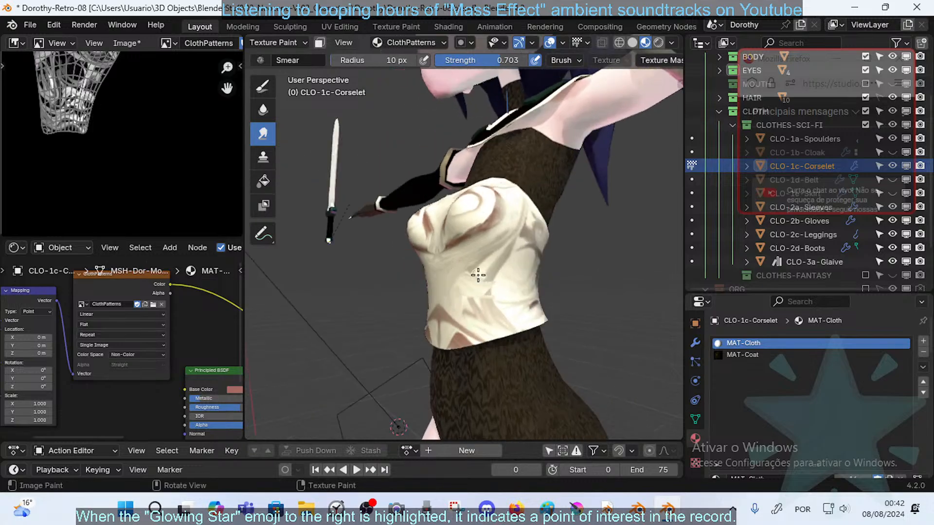
- Smear the lower side pattern forward and form crossing strokes at the front of the corselet's hem
middle_click_drag(467, 312, 546, 308)
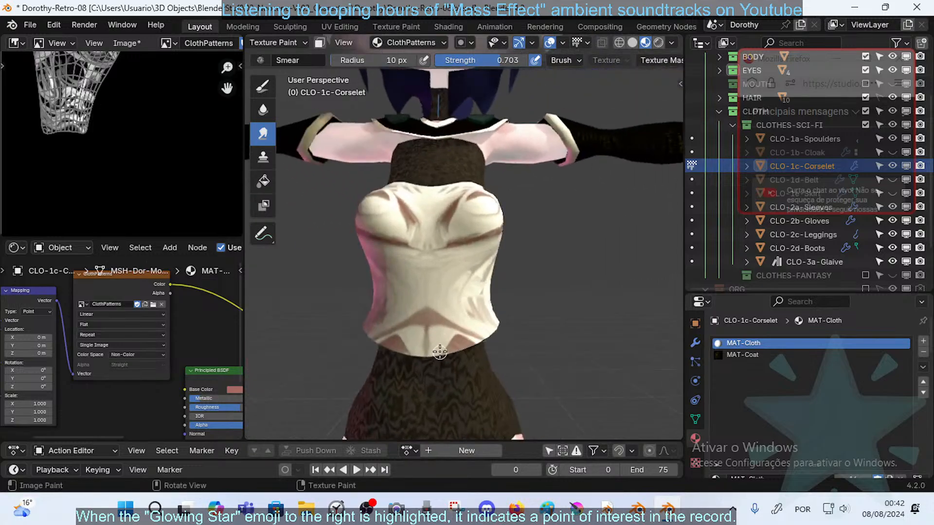
middle_click_drag(450, 324, 424, 340)
middle_click_drag(509, 283, 512, 292)
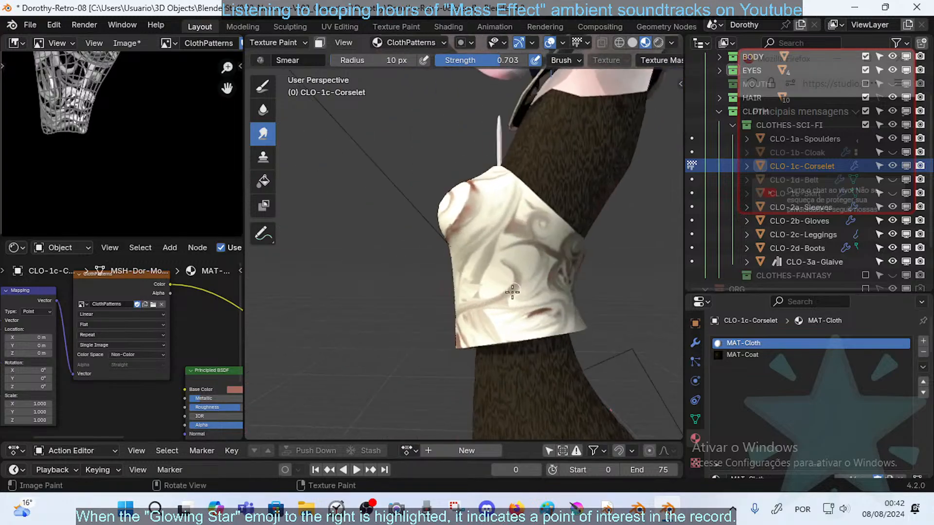
left_click_drag(507, 293, 475, 285)
mouse_move(495, 390)
middle_mouse_down()
mouse_move(534, 279)
mouse_move(445, 281)
middle_mouse_up()
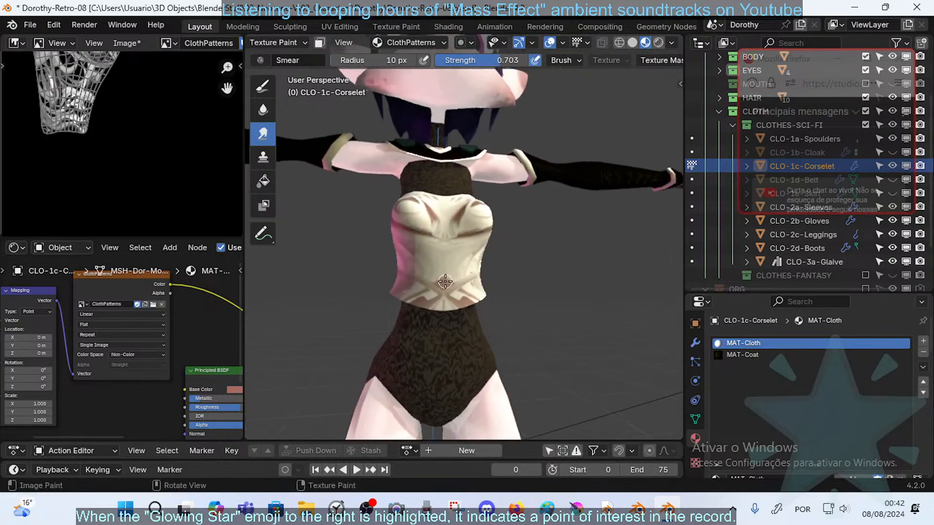
- Smear a curved stroke from the crossing hem lines up to the waist and swirl the pattern on the corselet's side
left_click_drag(447, 278, 482, 236)
mouse_move(510, 238)
middle_mouse_down()
mouse_move(477, 263)
mouse_move(460, 258)
middle_mouse_up()
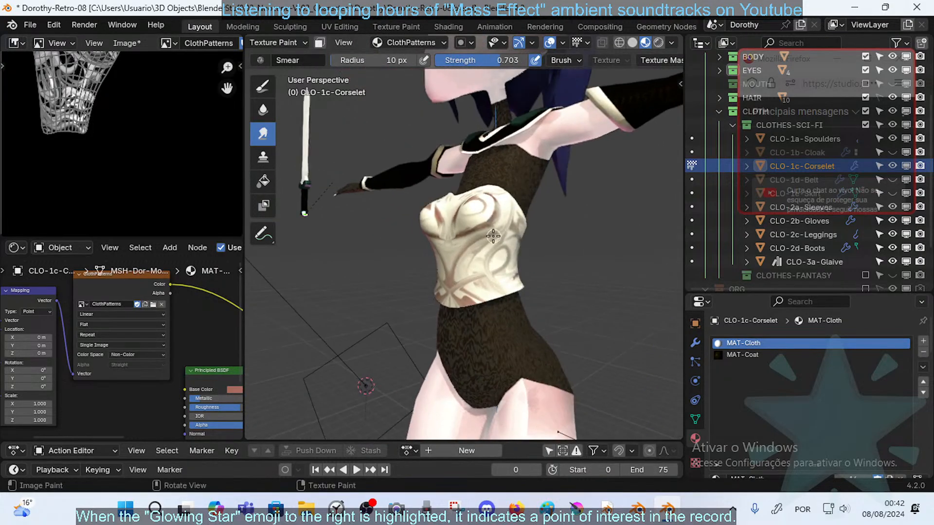
mouse_move(483, 183)
middle_mouse_down()
mouse_move(497, 227)
mouse_move(528, 234)
middle_mouse_up()
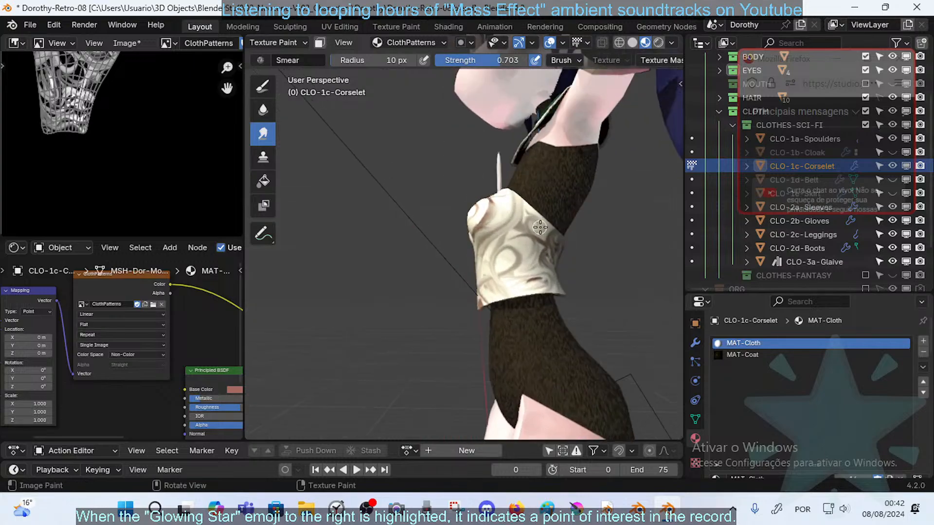
left_click_drag(533, 256, 538, 250)
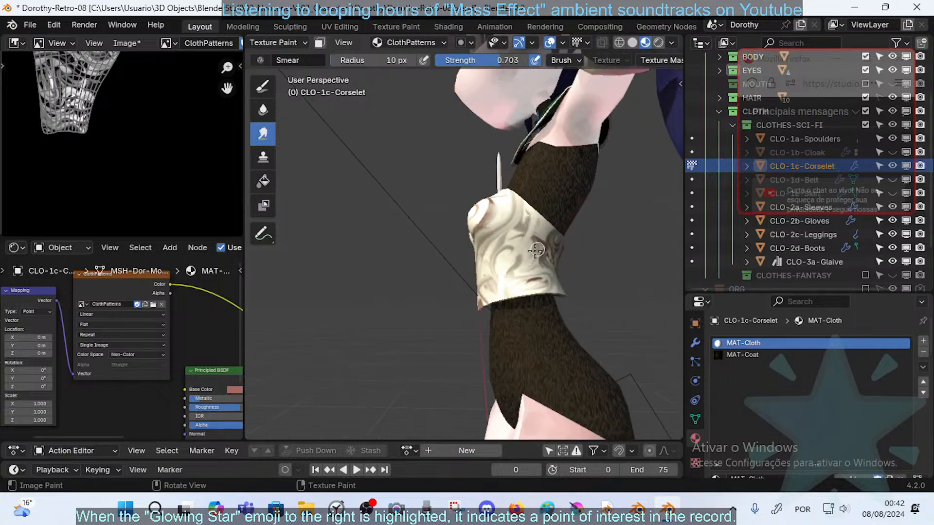
- Set the Smear brush radius to 11 px and smear flowing diagonal strokes up the corselet's side
mouse_move(539, 250)
middle_mouse_down()
mouse_move(493, 262)
mouse_move(509, 249)
mouse_move(556, 251)
mouse_move(431, 268)
middle_mouse_up()
key("f")
left_click(501, 260)
key("f")
left_click(520, 255)
scroll(523, 254, "up", 2)
mouse_move(366, 302)
left_mouse_down()
mouse_move(402, 270)
mouse_move(433, 268)
mouse_move(399, 270)
mouse_move(363, 302)
mouse_move(424, 250)
mouse_move(427, 270)
mouse_move(401, 277)
left_mouse_up()
middle_click_drag(401, 277, 404, 268)
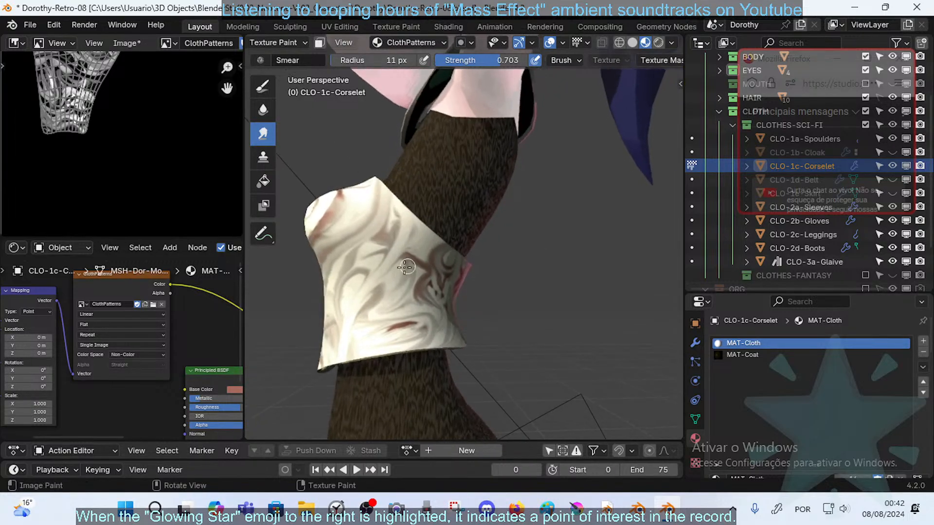
- Smear long wavy strokes down the corselet's side from the middle to the hem
mouse_move(376, 282)
left_mouse_down()
mouse_move(431, 250)
mouse_move(437, 228)
mouse_move(448, 246)
mouse_move(401, 299)
mouse_move(407, 317)
mouse_move(424, 202)
mouse_move(430, 238)
mouse_move(396, 338)
mouse_move(419, 325)
left_mouse_up()
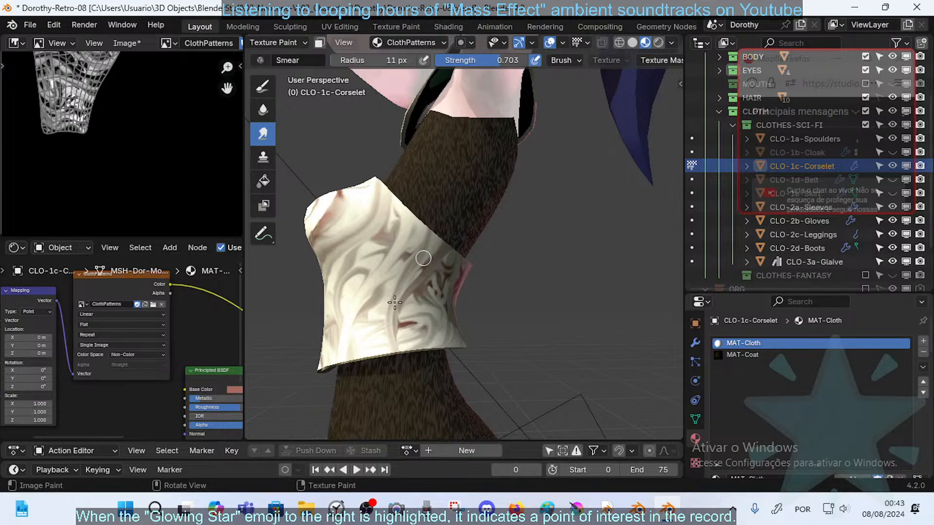
middle_click_drag(468, 352, 419, 301)
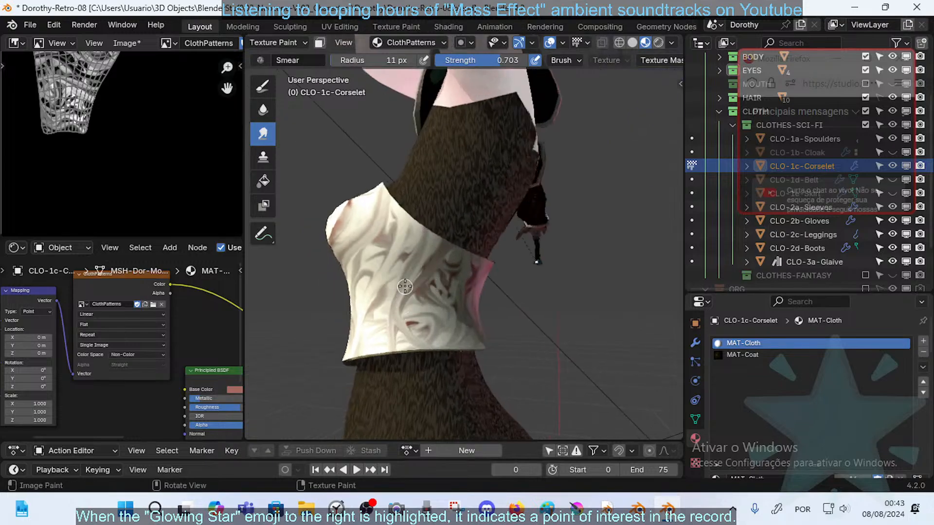
left_click_drag(404, 287, 412, 345)
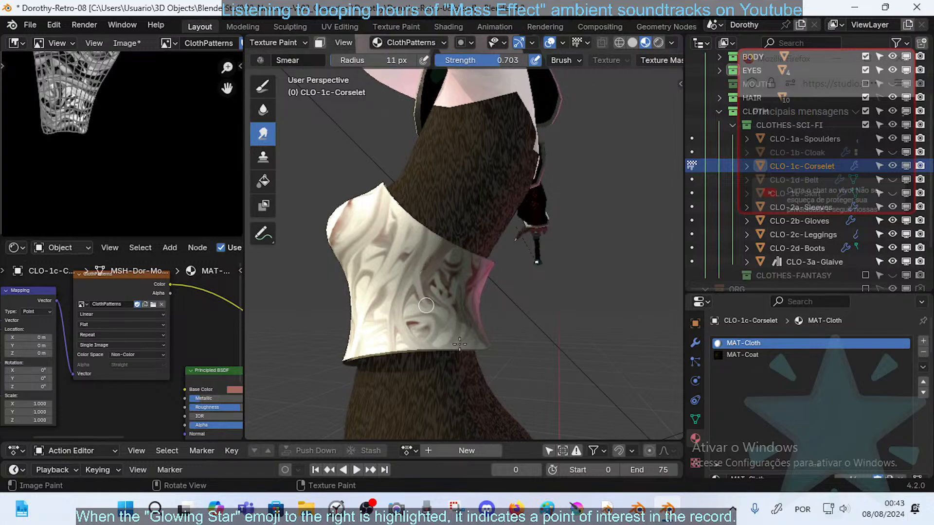
- Smear the swirls at the corselet's back from the upper edge down toward the hem
middle_click_drag(555, 294, 447, 250)
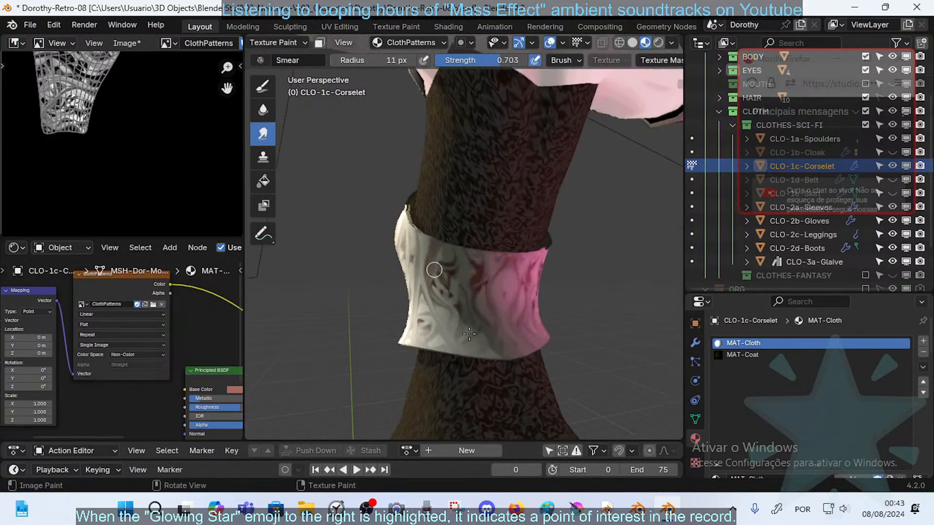
mouse_move(434, 268)
left_mouse_down()
mouse_move(453, 313)
mouse_move(482, 343)
left_mouse_up()
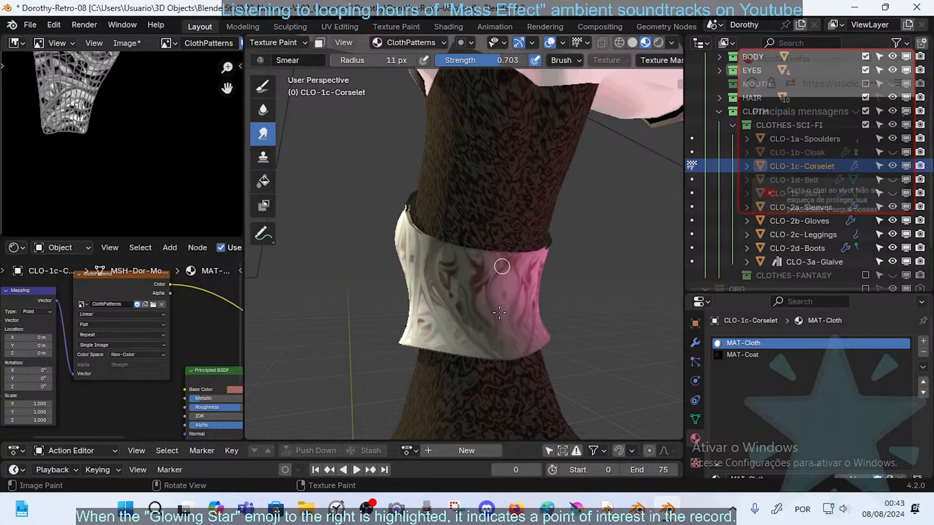
middle_click_drag(483, 273, 486, 261)
- Smear the dark lines under the breasts toward the centre and reshape the dark pattern on the lower belly
middle_click_drag(457, 332, 459, 245)
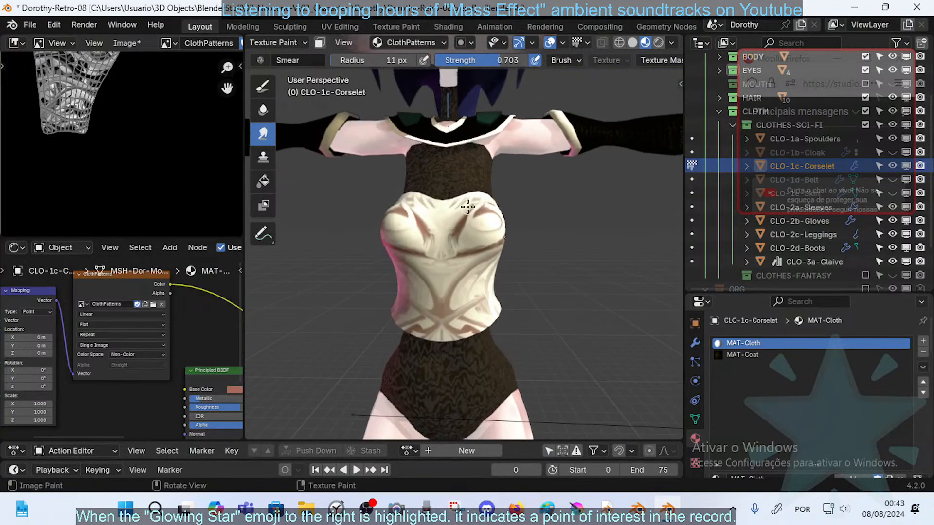
middle_click_drag(470, 287, 468, 276)
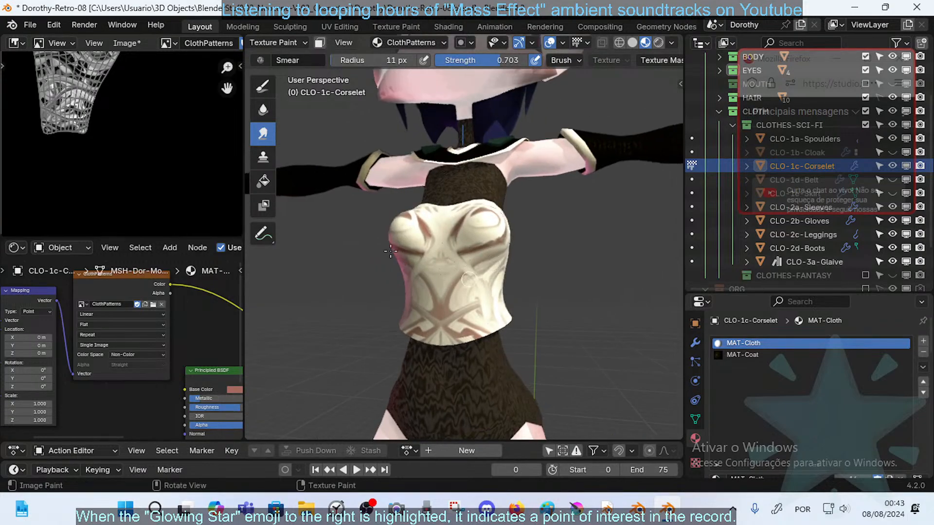
middle_click_drag(476, 255, 465, 258)
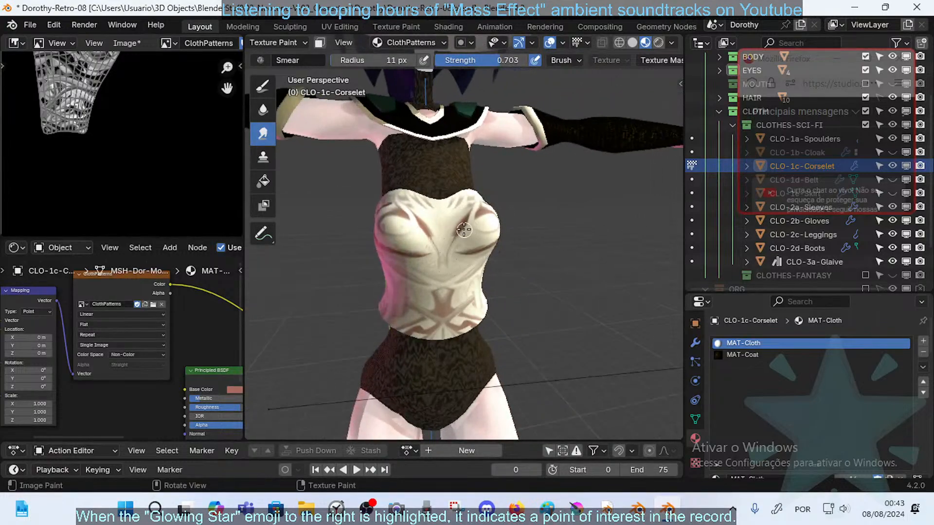
middle_click_drag(455, 237, 463, 213)
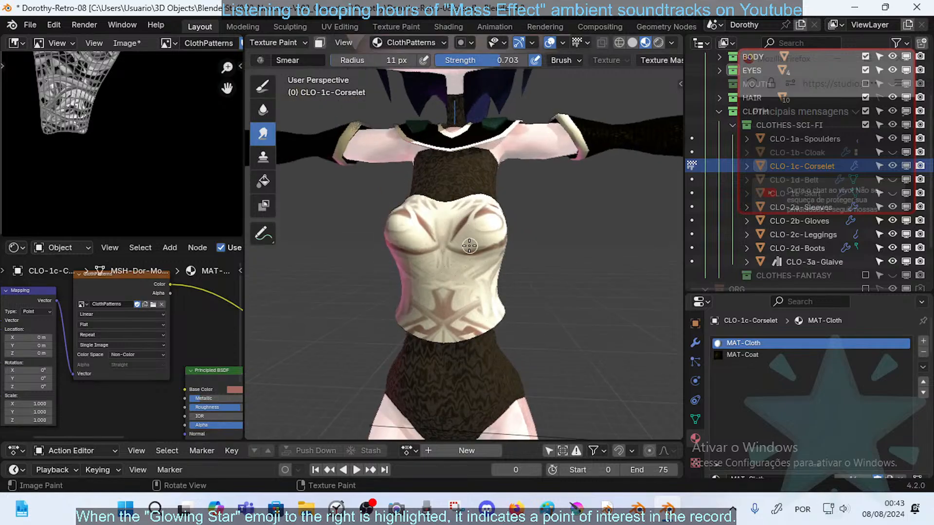
middle_click_drag(474, 218, 464, 221)
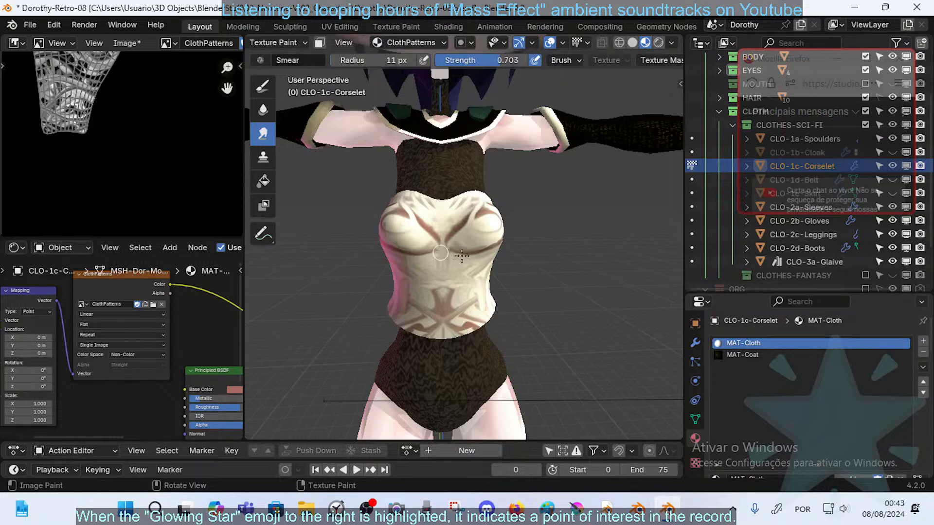
middle_click_drag(489, 249, 470, 237)
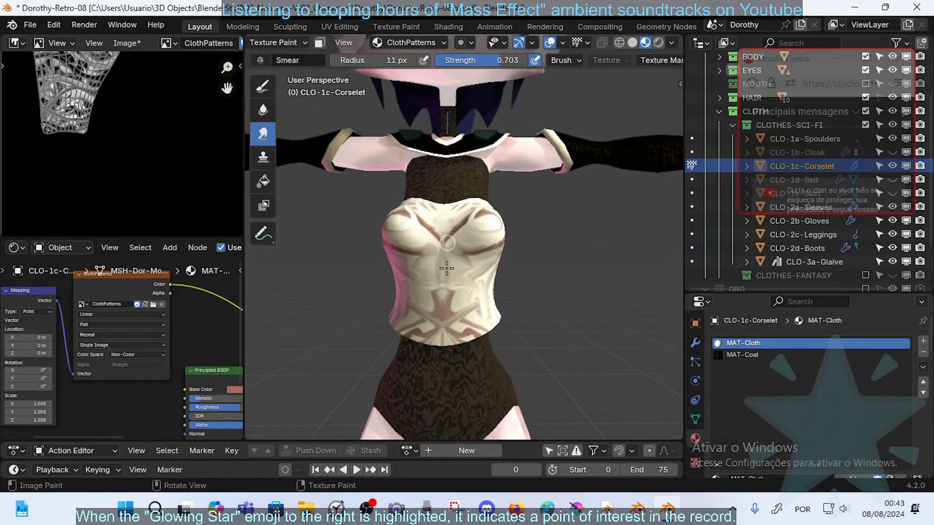
- Smear the dark lower belly shape upward into curved lines running toward the bust
left_click_drag(459, 303, 465, 256)
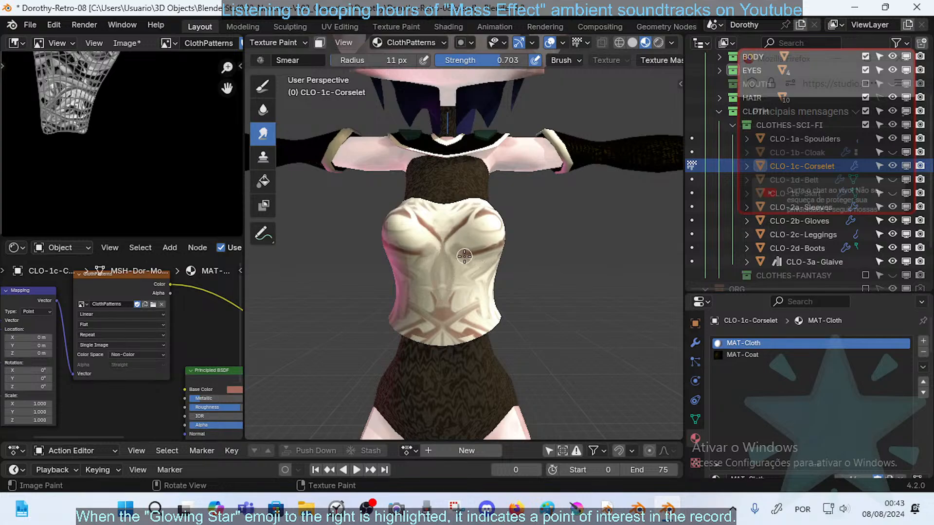
middle_click_drag(459, 280, 464, 277)
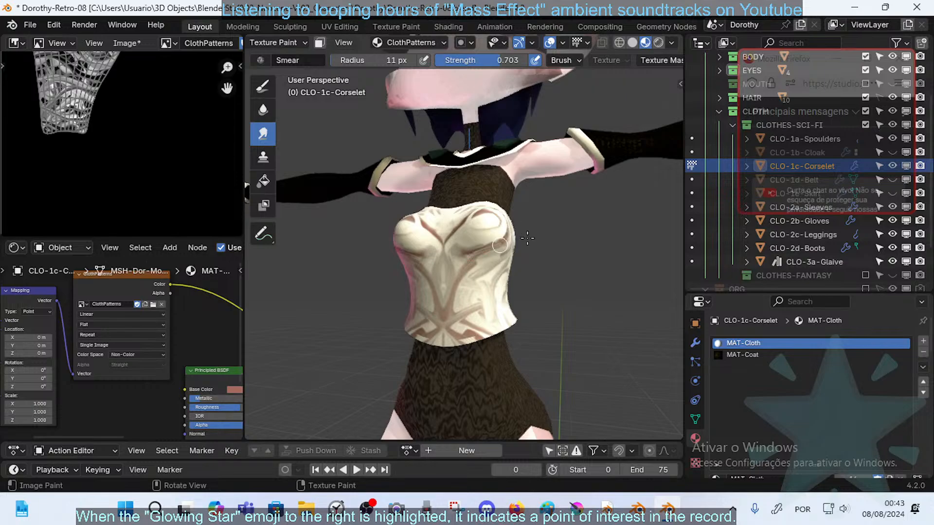
middle_click_drag(527, 238, 473, 252)
mouse_move(513, 216)
middle_mouse_down()
mouse_move(491, 235)
mouse_move(506, 212)
mouse_move(480, 213)
mouse_move(515, 246)
mouse_move(513, 223)
mouse_move(481, 256)
mouse_move(508, 247)
mouse_move(480, 238)
mouse_move(513, 236)
middle_mouse_up()
mouse_move(523, 313)
middle_mouse_down()
mouse_move(557, 191)
mouse_move(559, 273)
mouse_move(599, 194)
mouse_move(563, 246)
mouse_move(519, 247)
mouse_move(517, 261)
mouse_move(557, 254)
mouse_move(476, 265)
mouse_move(489, 277)
middle_mouse_up()
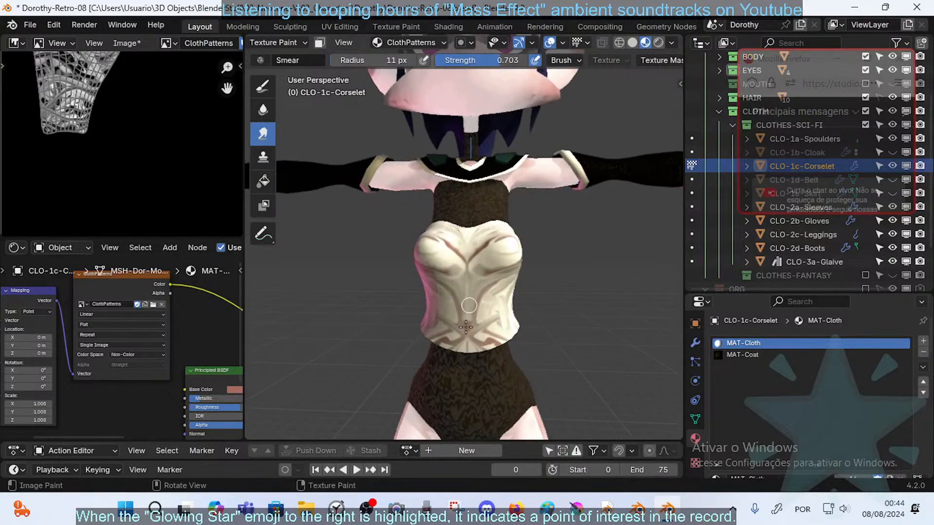
- Smear the swirl lines on the corselet's front side from the waist up toward the bust
scroll(487, 320, "up", 4)
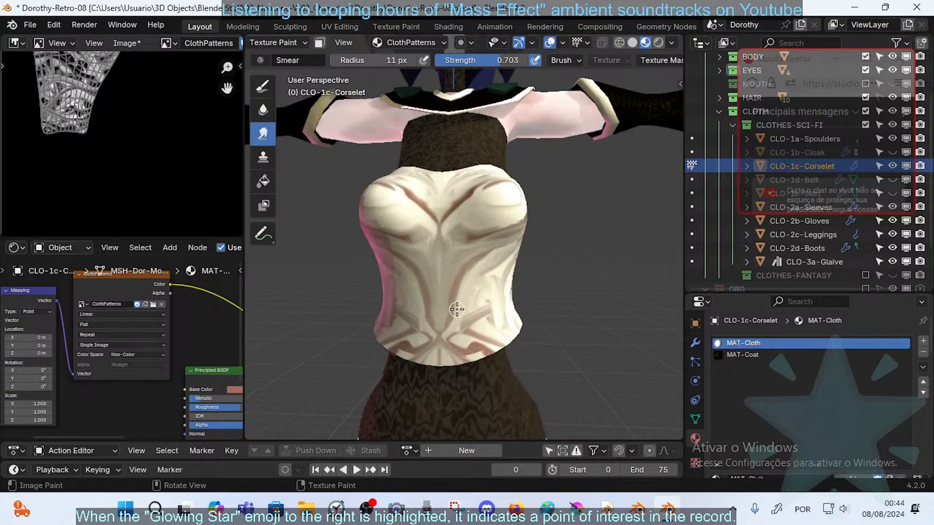
middle_click_drag(504, 271, 473, 274)
left_click_drag(469, 269, 509, 248)
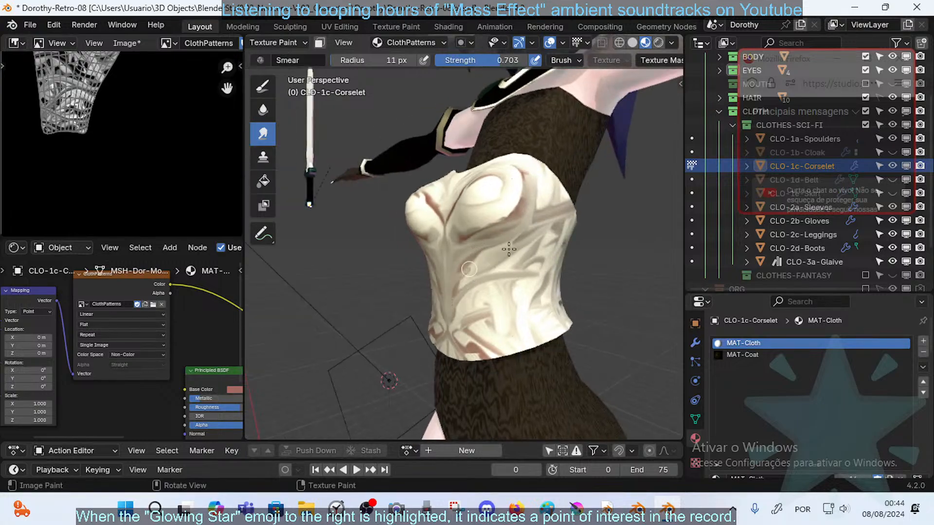
middle_click_drag(533, 268, 506, 285)
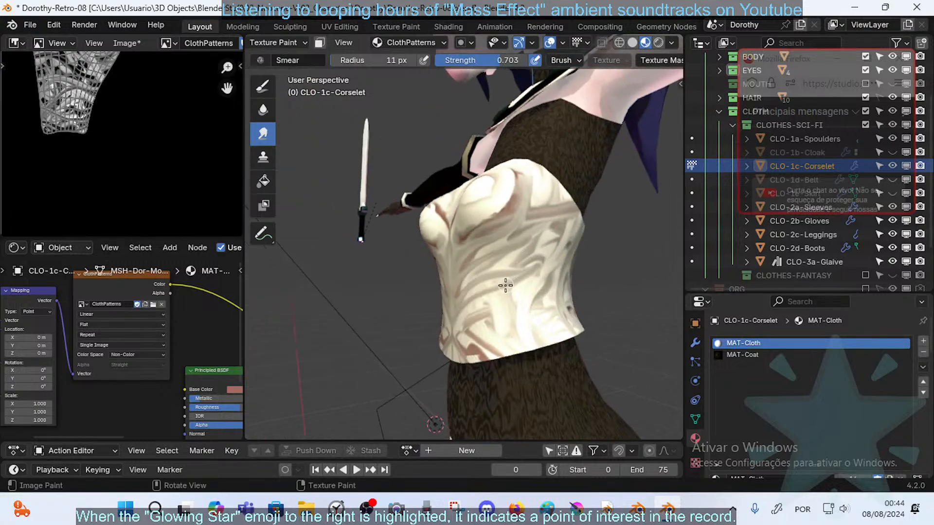
left_click_drag(539, 257, 545, 234)
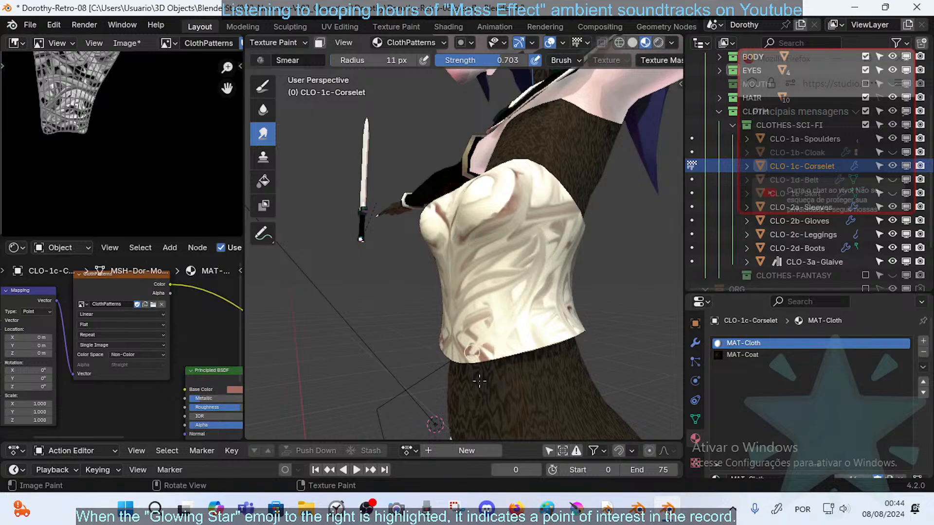
- Smear a long stroke down the corselet's side to near the hem and a short one up toward the upper edge
middle_click_drag(480, 381, 593, 305)
middle_click_drag(541, 265, 414, 263)
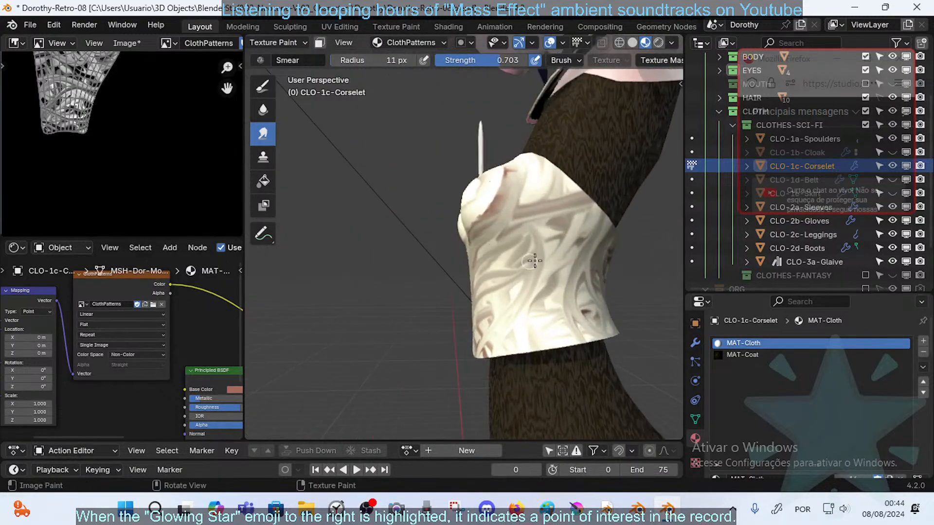
mouse_move(550, 218)
left_mouse_down()
mouse_move(559, 246)
mouse_move(543, 333)
left_mouse_up()
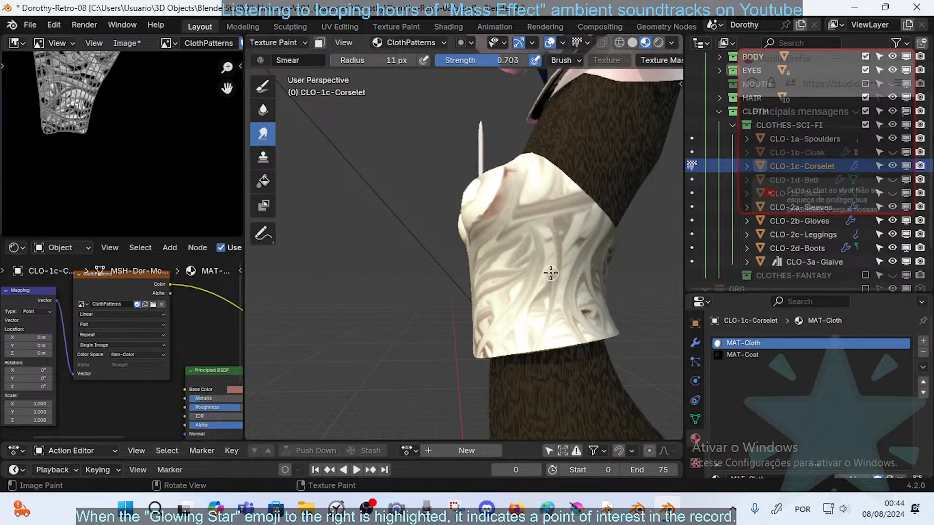
left_click_drag(555, 206, 552, 168)
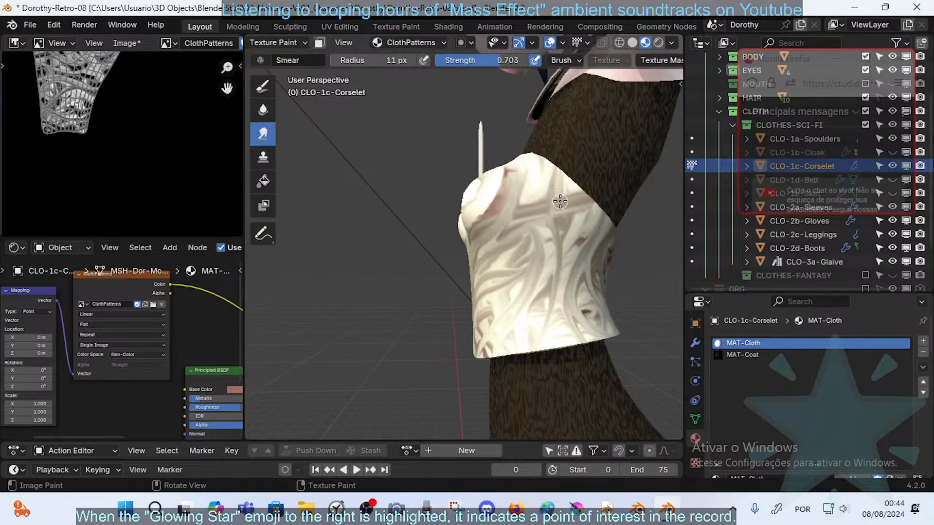
- Smear the corselet's front lines down from below the bust and up from the lower belly at the hem
middle_click_drag(560, 201, 535, 234)
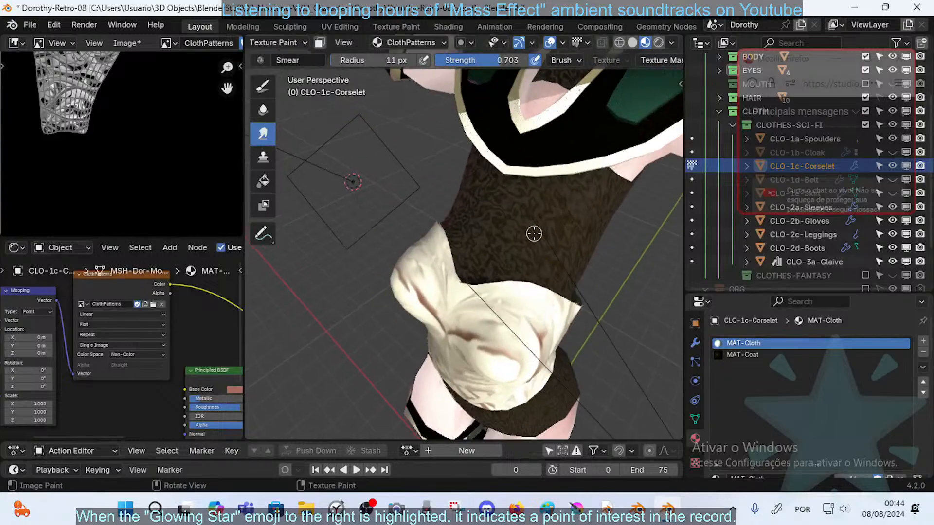
middle_click_drag(489, 289, 514, 312)
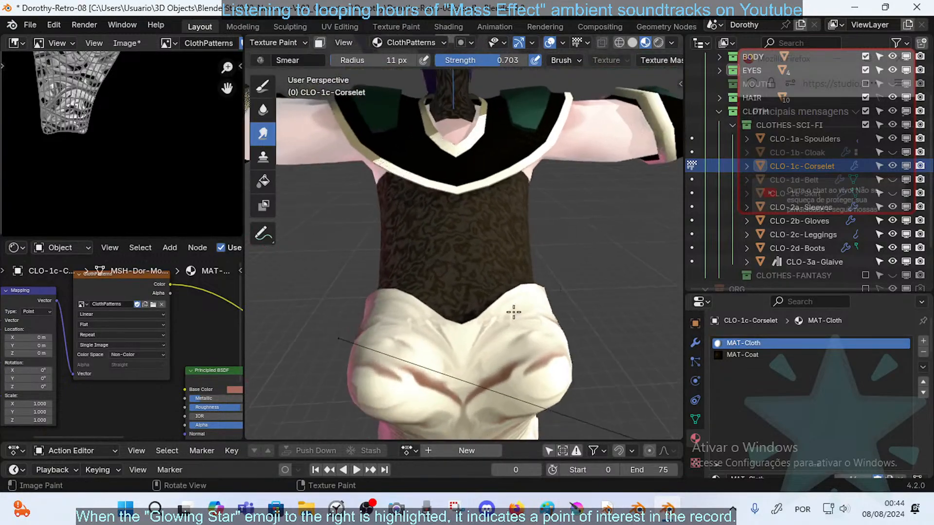
middle_click_drag(473, 359, 443, 286)
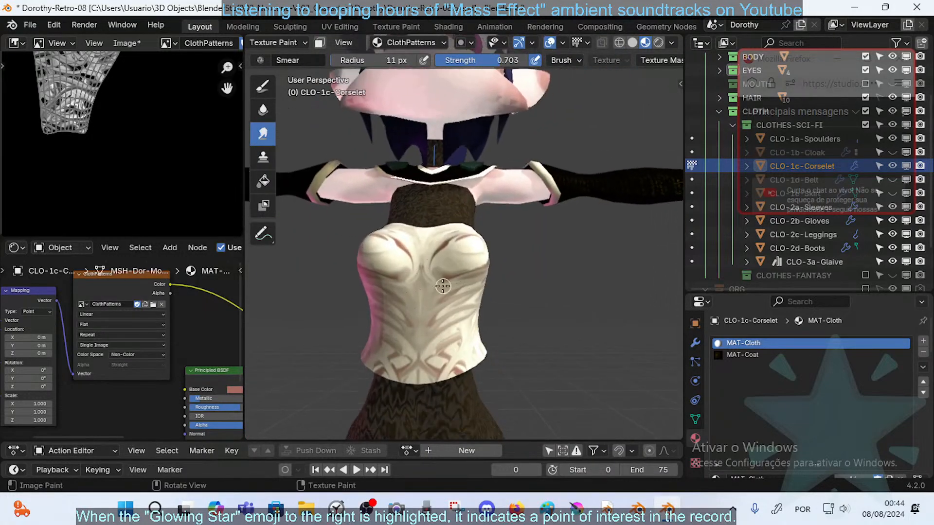
mouse_move(426, 287)
left_mouse_down()
mouse_move(474, 361)
mouse_move(431, 301)
left_mouse_up()
left_click_drag(451, 361, 462, 335)
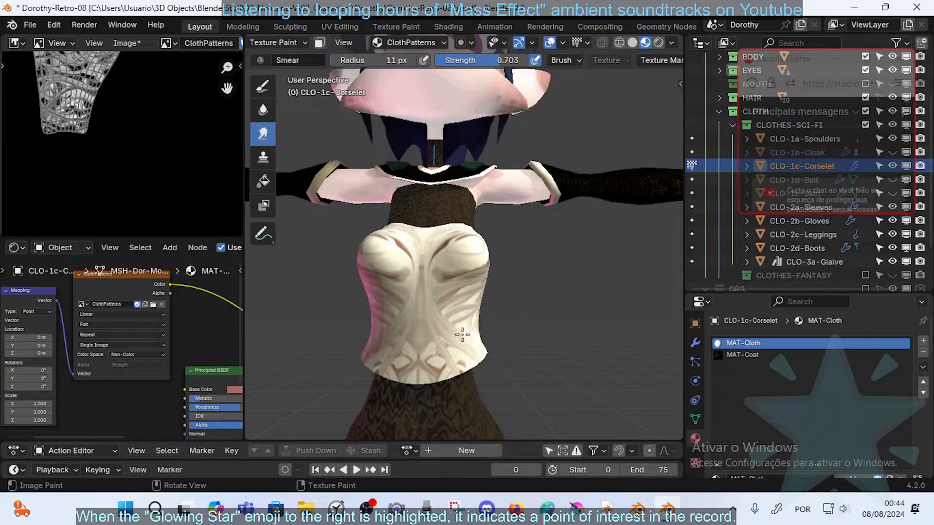
- Examine the corselet's smeared pattern from the side, the back edge and the front
mouse_move(462, 319)
middle_mouse_down()
mouse_move(488, 394)
mouse_move(540, 384)
middle_mouse_up()
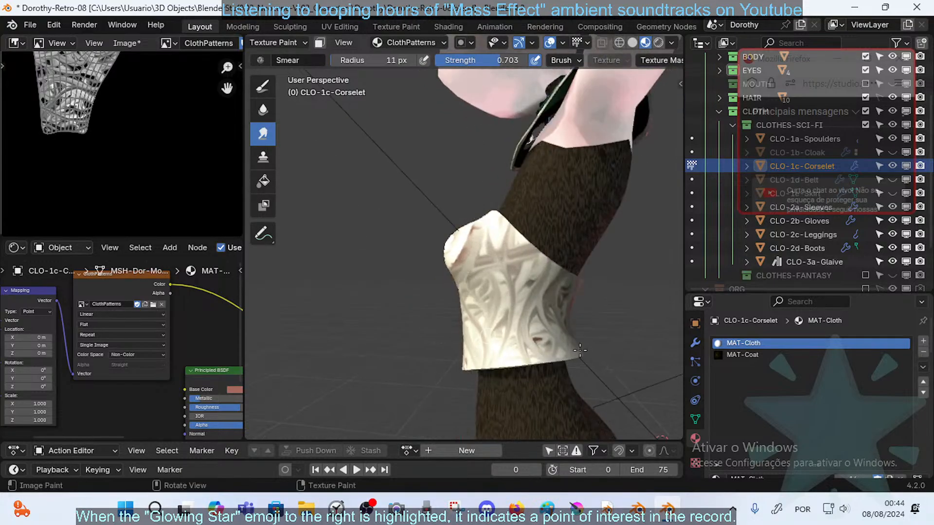
mouse_move(580, 350)
middle_mouse_down()
mouse_move(505, 313)
mouse_move(526, 319)
mouse_move(506, 334)
mouse_move(528, 346)
middle_mouse_up()
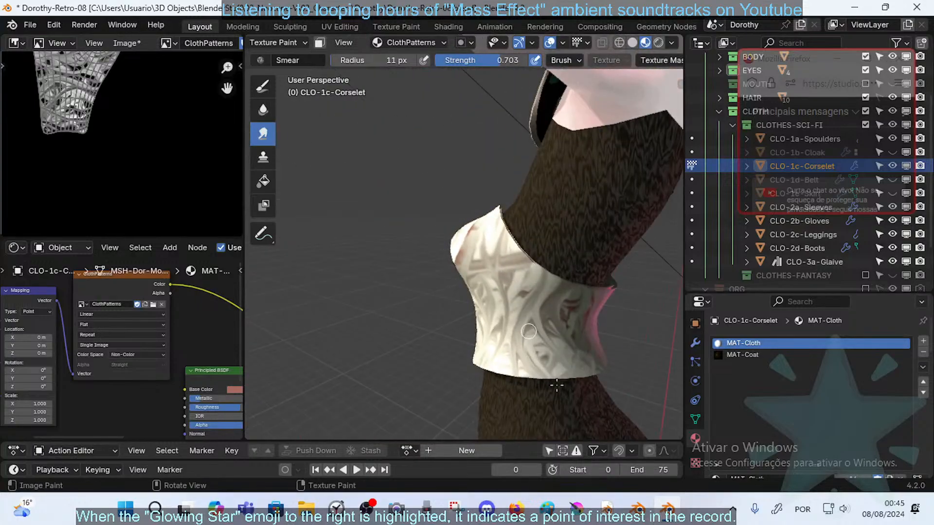
middle_click_drag(527, 299, 657, 310)
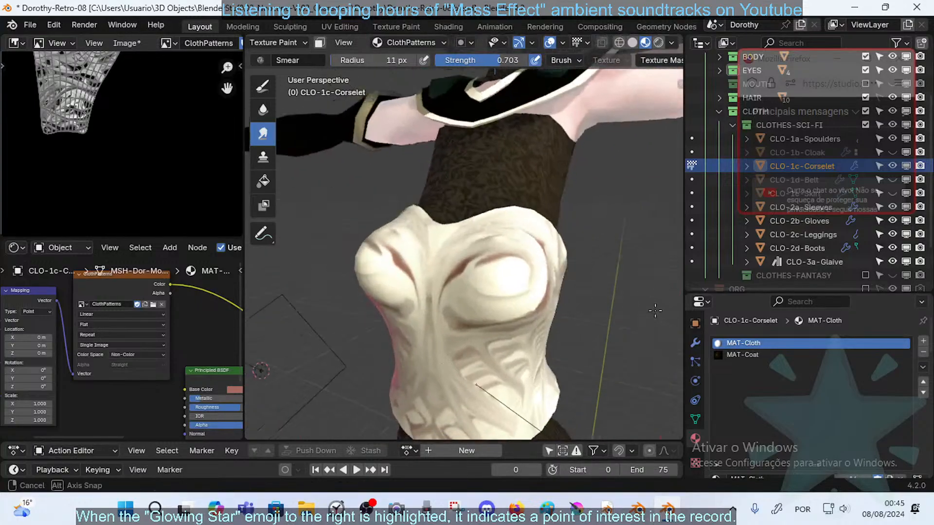
middle_click_drag(491, 295, 507, 266)
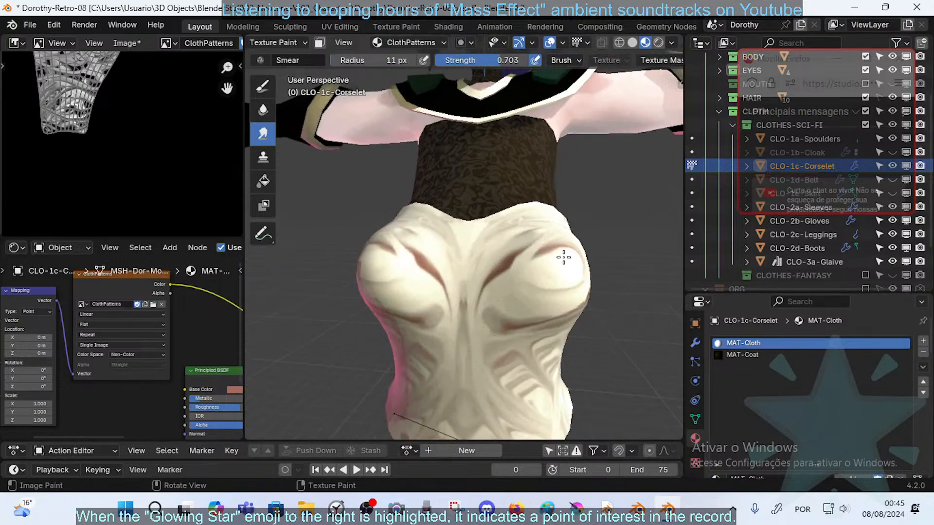
scroll(564, 257, "down", 3)
middle_click_drag(547, 267, 585, 278)
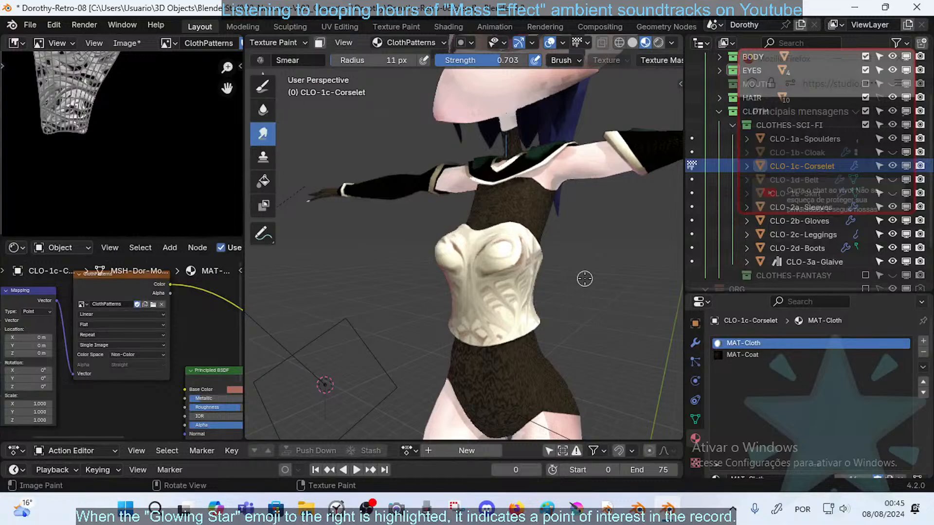
middle_click_drag(471, 176, 471, 212)
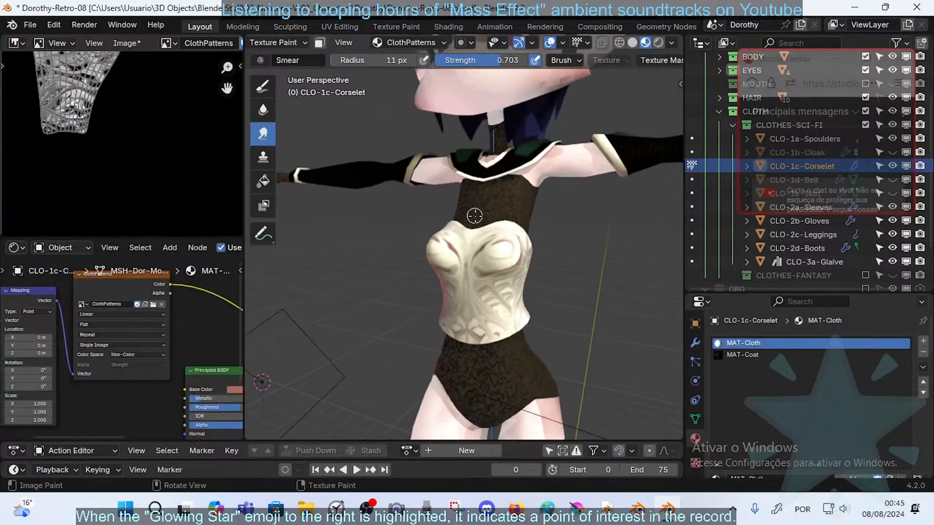
- Switch from Texture Paint to Object Mode and deselect the corselet to check its pattern on the whole figure
key("ctrl+Tab")
left_click(375, 214)
scroll(487, 238, "down", 4)
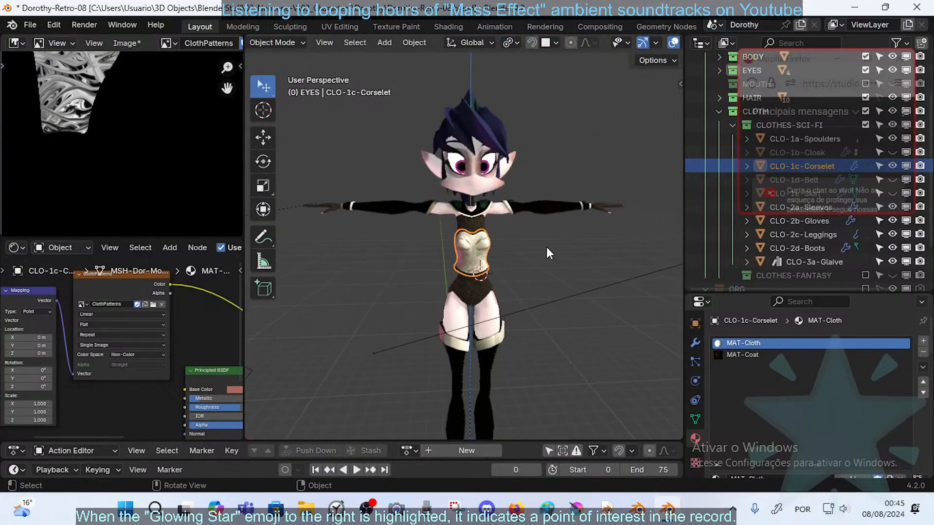
scroll(540, 256, "up", 4)
middle_click_drag(536, 260, 437, 267)
scroll(437, 267, "down", 3)
scroll(443, 275, "up", 4)
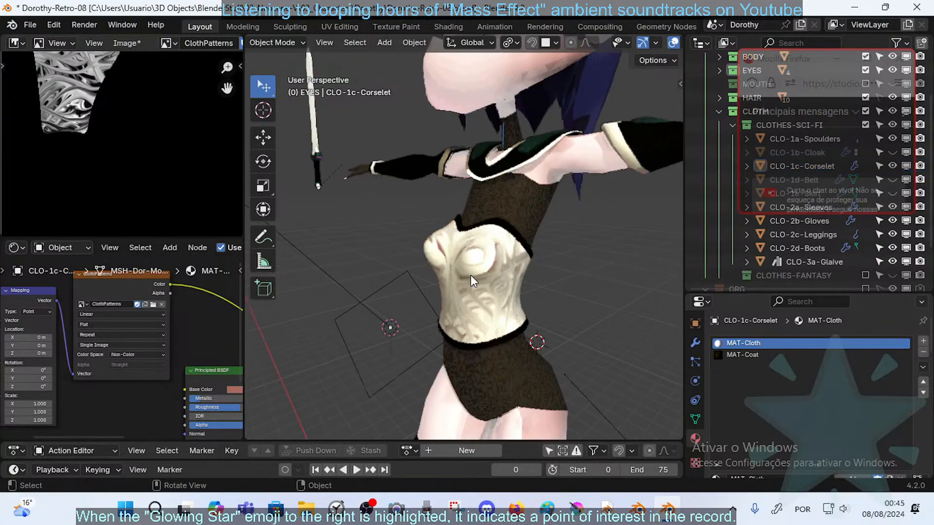
- Recolour the corselet's pattern by trying purple and dark blue, settling on light blue as the Principled BSDF base color
middle_click_drag(86, 313, 77, 287)
middle_click_drag(122, 329, 83, 318)
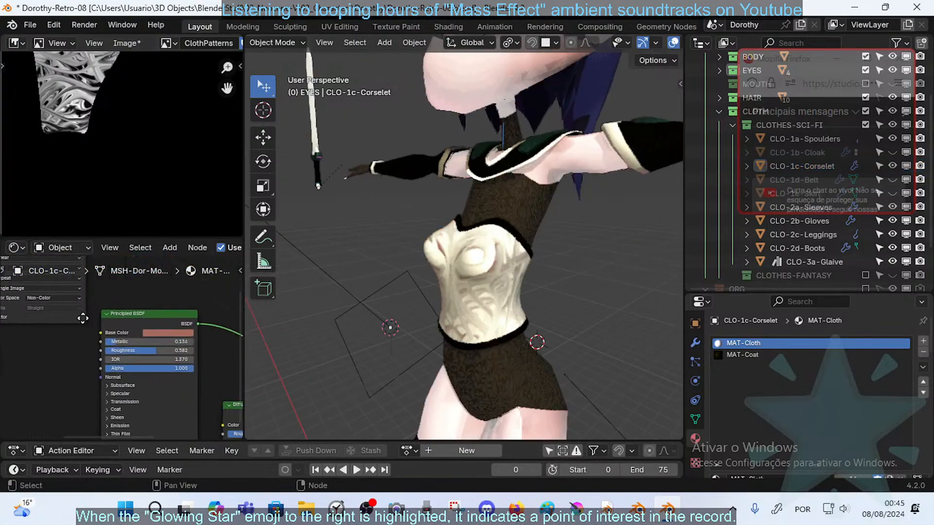
left_click(156, 334)
left_click(198, 249)
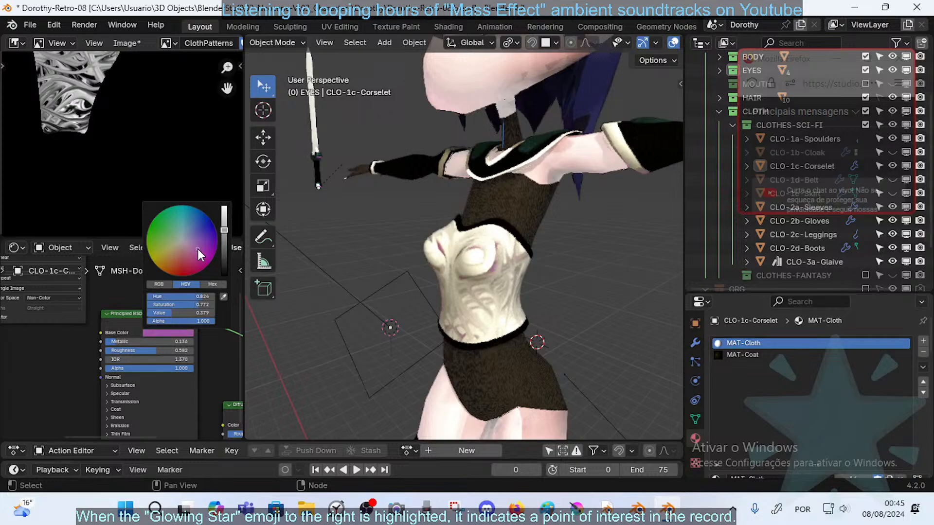
mouse_move(222, 231)
left_mouse_down()
mouse_move(224, 270)
mouse_move(224, 247)
left_mouse_up()
left_click(204, 235)
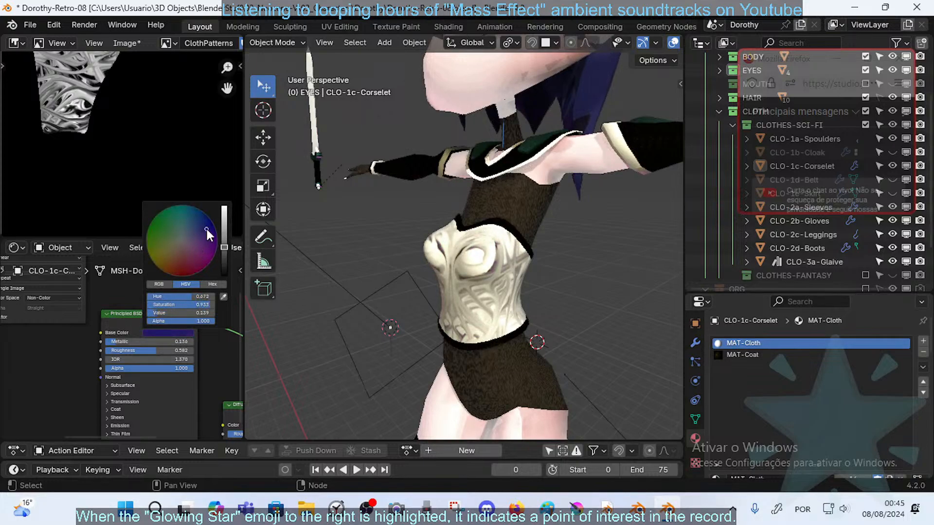
mouse_move(196, 213)
left_mouse_down()
mouse_move(181, 238)
mouse_move(224, 214)
mouse_move(189, 224)
left_mouse_up()
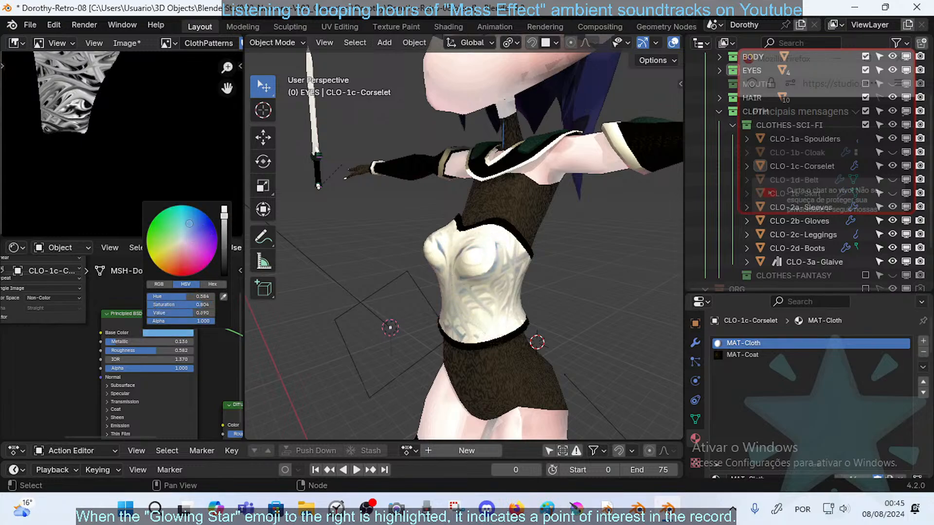
- Try the Principled BSDF's Metallic at 1.000 on the corselet's pattern, and settle on 0.000
middle_click_drag(222, 371, 180, 353)
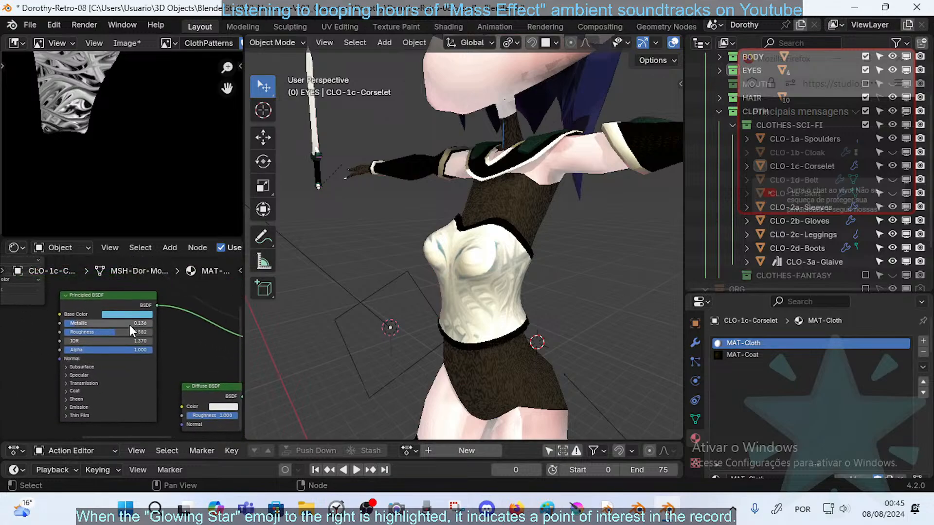
left_click_drag(81, 324, 154, 324)
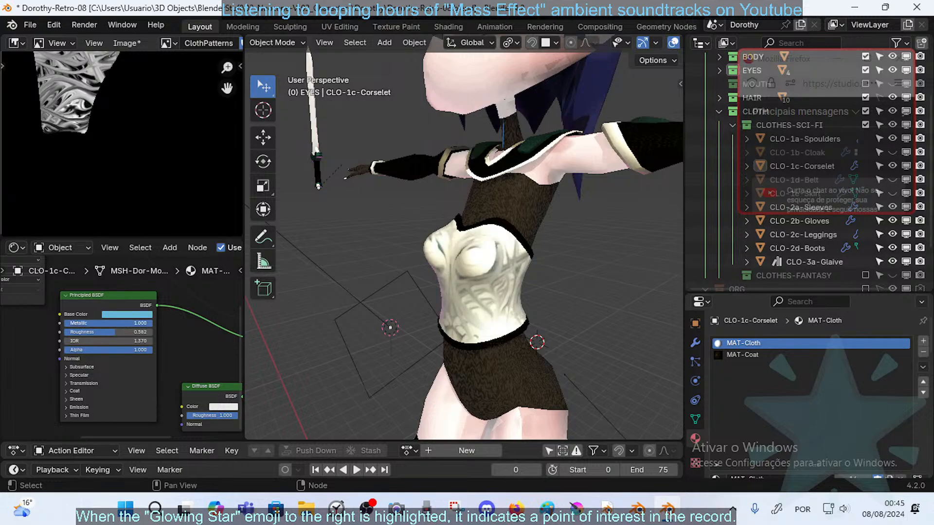
middle_click_drag(405, 281, 370, 282)
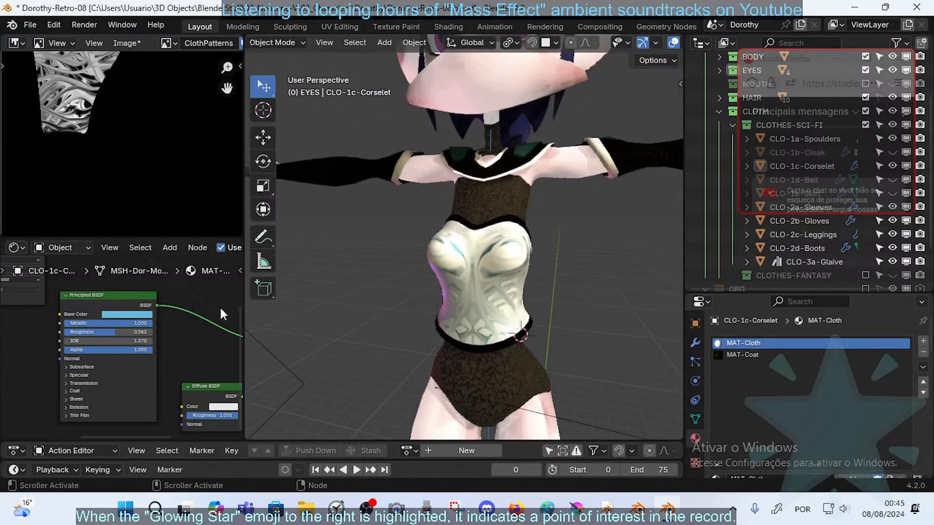
left_click_drag(124, 321, 63, 323)
scroll(550, 287, "up", 8)
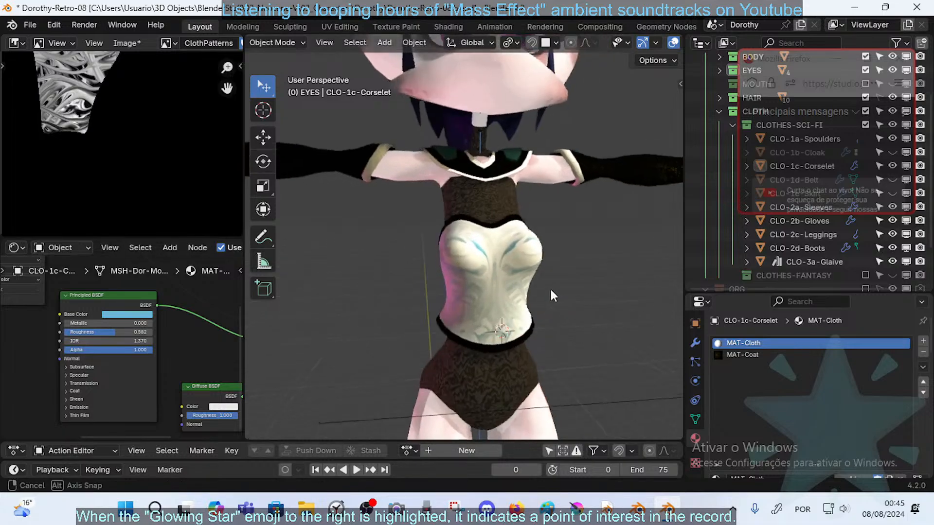
scroll(518, 296, "down", 8)
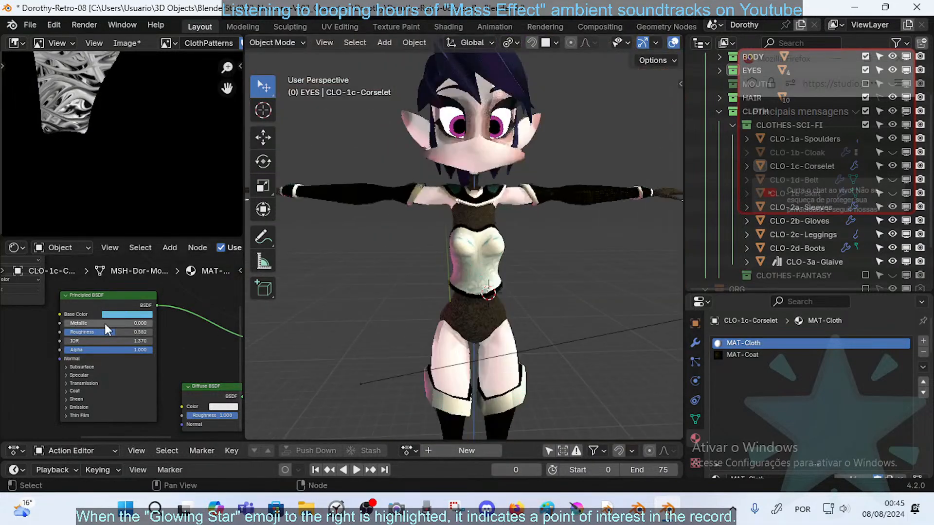
- Set the Principled BSDF's roughness to 1.000 and reset its IOR to the default 1.500, keeping alpha at 1.000
middle_click_drag(611, 285, 499, 314)
scroll(540, 301, "up", 3)
scroll(432, 316, "up", 6)
scroll(433, 317, "down", 7)
scroll(499, 314, "up", 2)
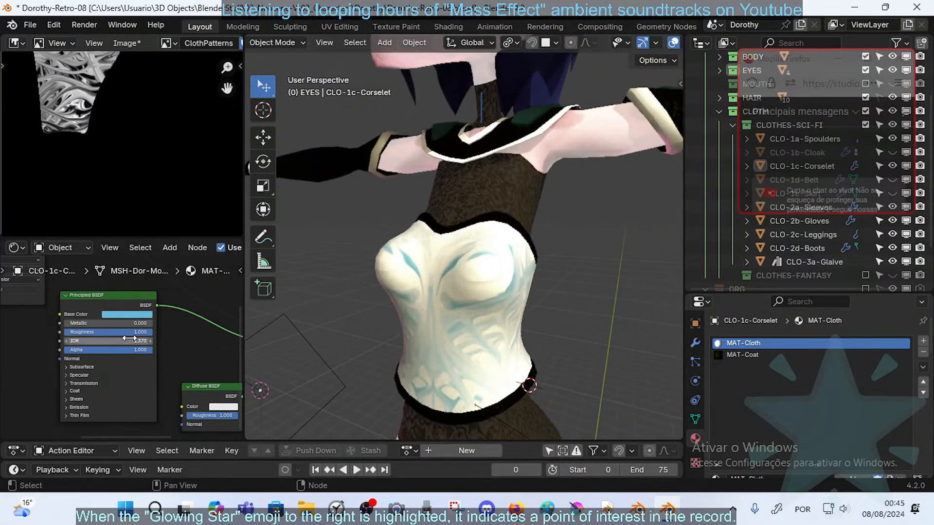
mouse_move(137, 332)
left_mouse_down()
mouse_move(64, 332)
mouse_move(153, 333)
left_mouse_up()
key("BackSpace")
middle_click_drag(417, 323, 369, 302)
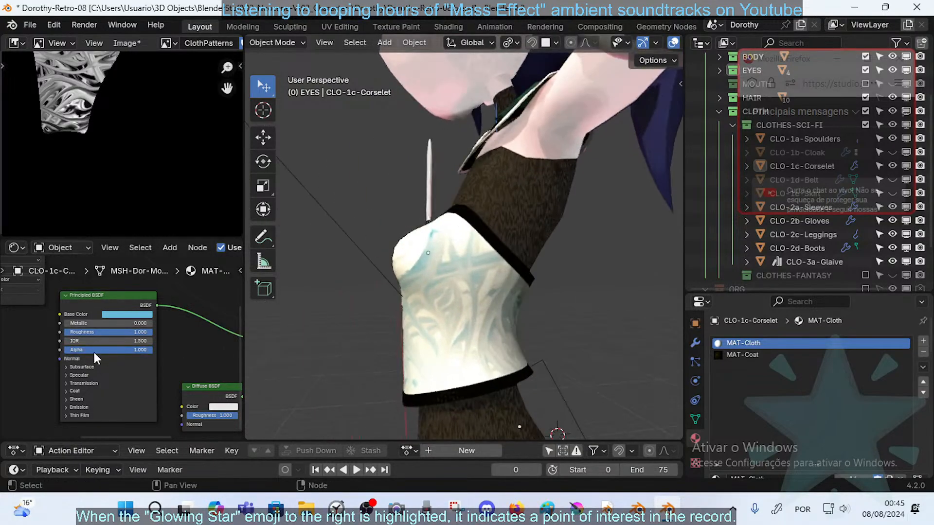
left_click_drag(124, 350, 152, 350)
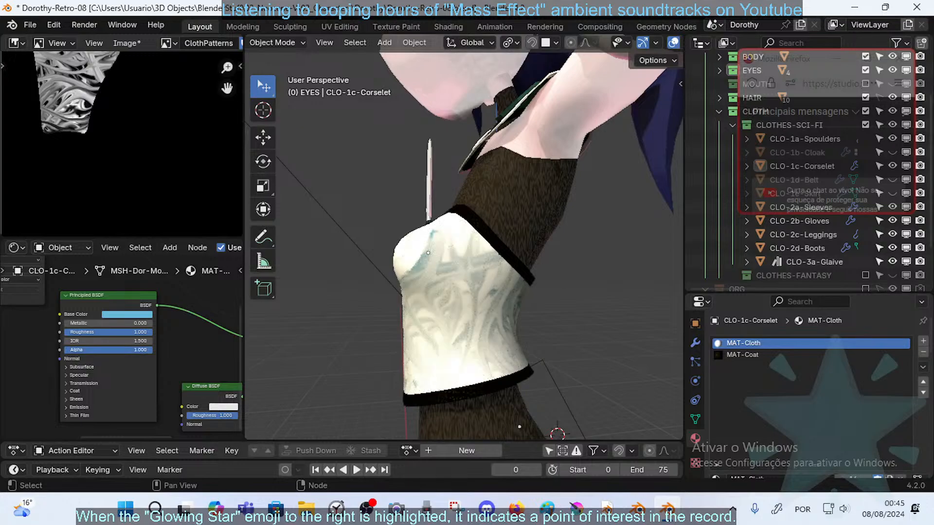
middle_click_drag(334, 325, 494, 341)
scroll(463, 340, "down", 4)
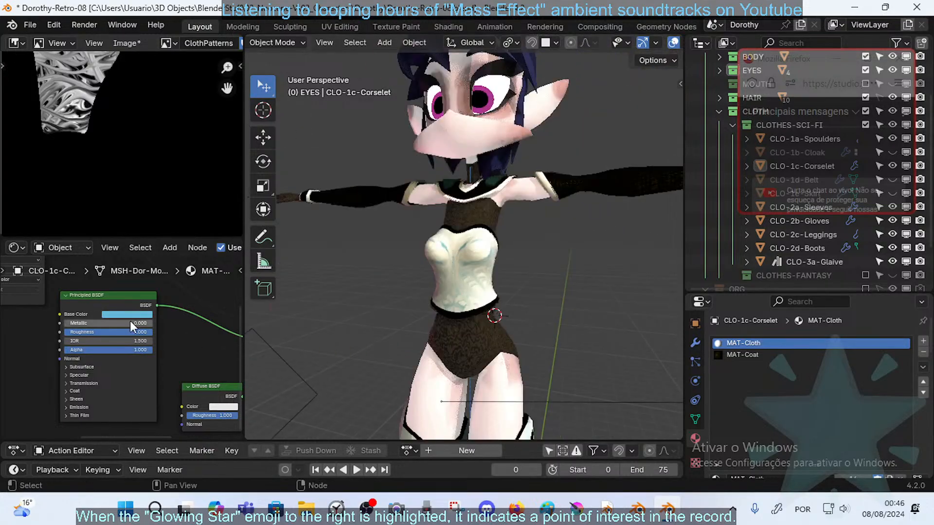
- Swap the Mix Shader's inputs so the Principled BSDF feeds the first shader socket and the Diffuse BSDF the second
middle_click_drag(184, 345, 164, 341)
scroll(170, 317, "down", 1)
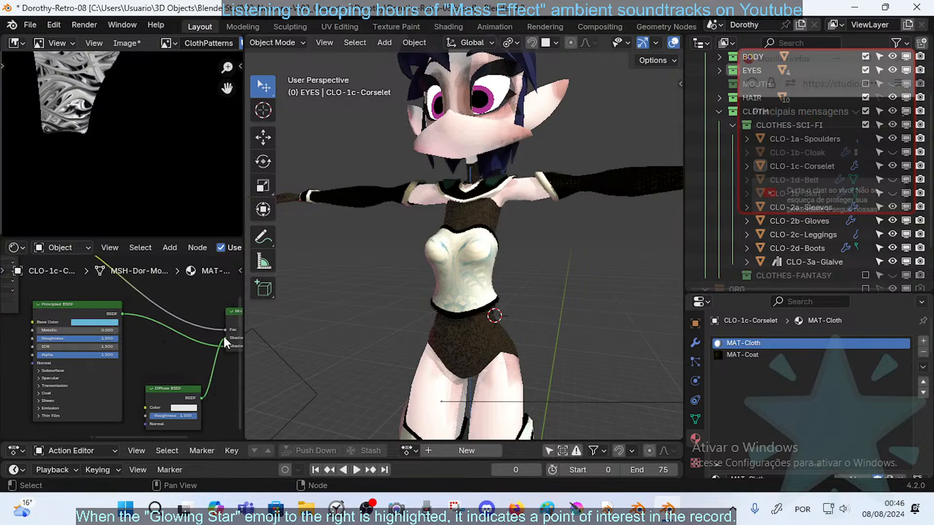
left_click_drag(224, 338, 175, 334)
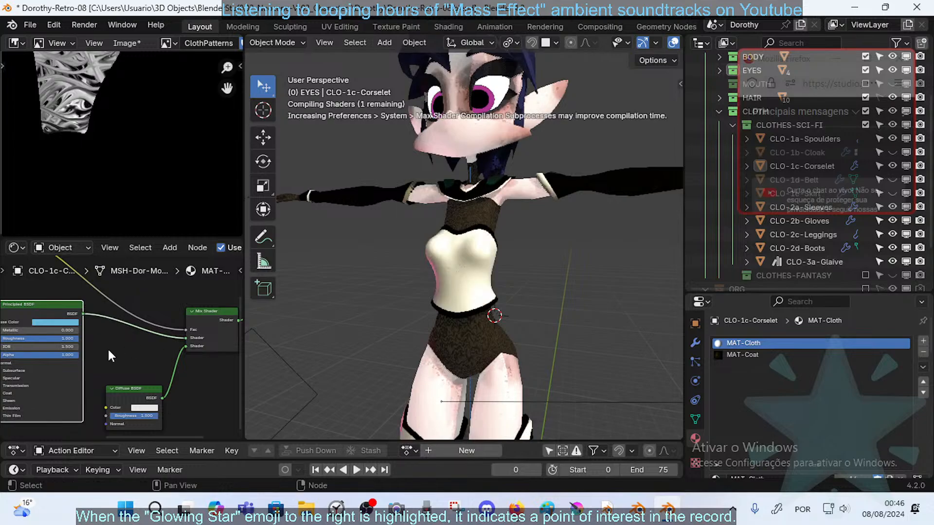
middle_click_drag(107, 348, 148, 363)
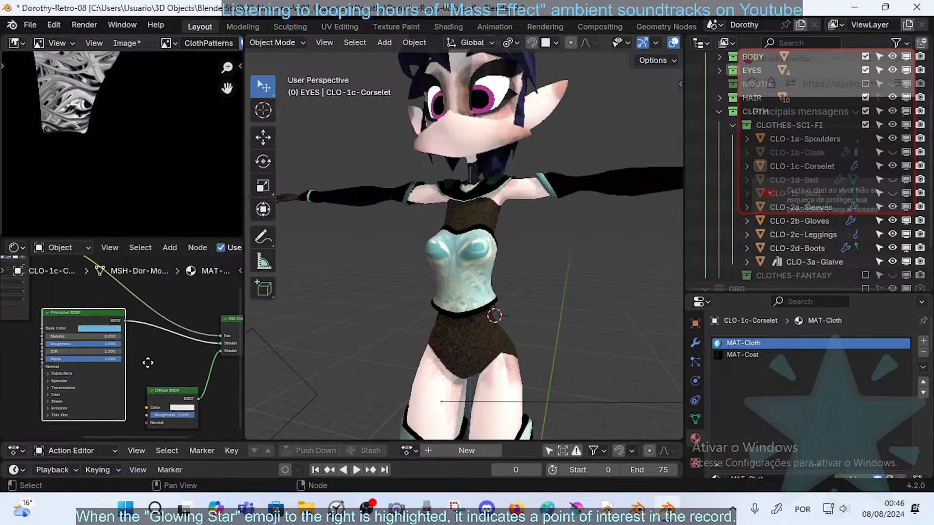
left_click_drag(99, 316, 89, 332)
middle_click_drag(272, 331, 319, 301)
scroll(426, 299, "up", 2)
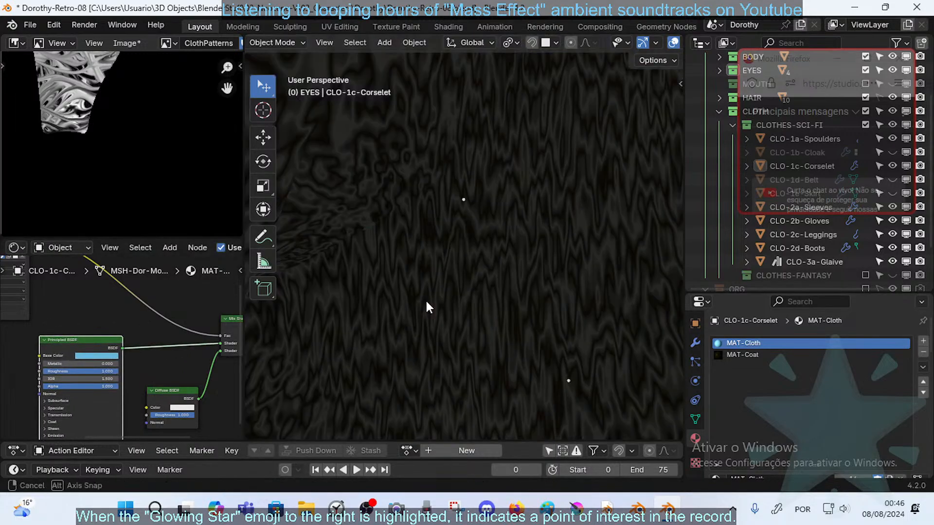
scroll(426, 299, "down", 2)
middle_click_drag(425, 299, 506, 302)
scroll(476, 304, "up", 3)
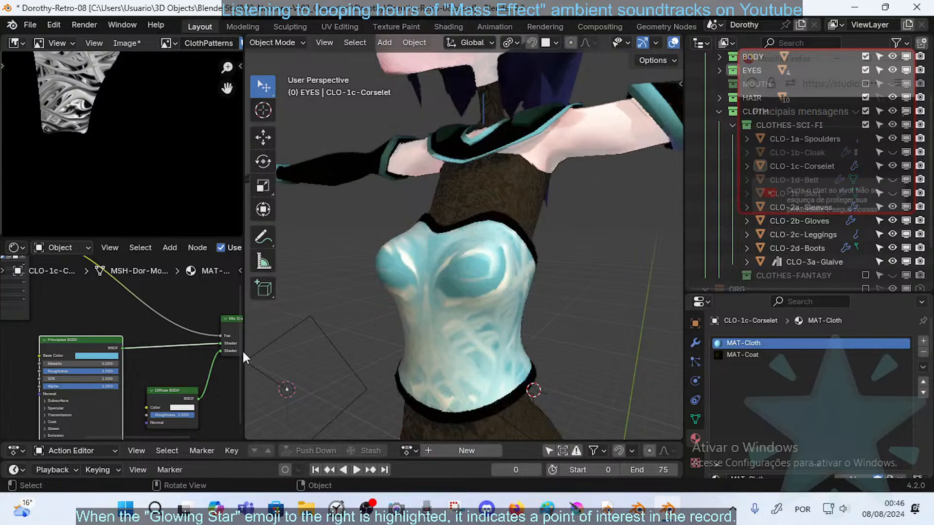
- Place the Diffuse BSDF node above the Principled BSDF and copy its white color into the Principled BSDF's base color
scroll(214, 361, "down", 2, "shift")
left_click_drag(176, 369, 74, 299)
left_click_drag(82, 348, 83, 365)
key("ctrl+c")
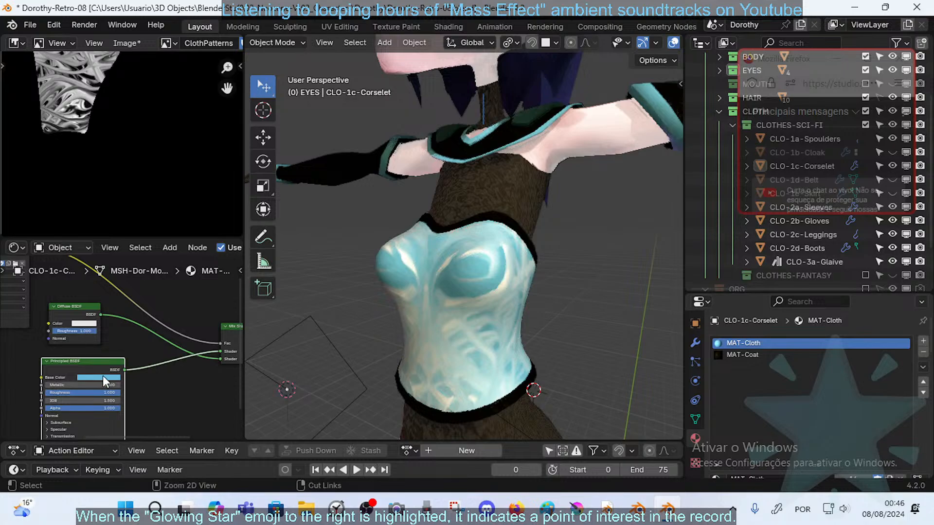
key("ctrl+v")
- Change the Diffuse BSDF's color to a dark purple and inspect the pattern on the corselet
left_click(83, 323)
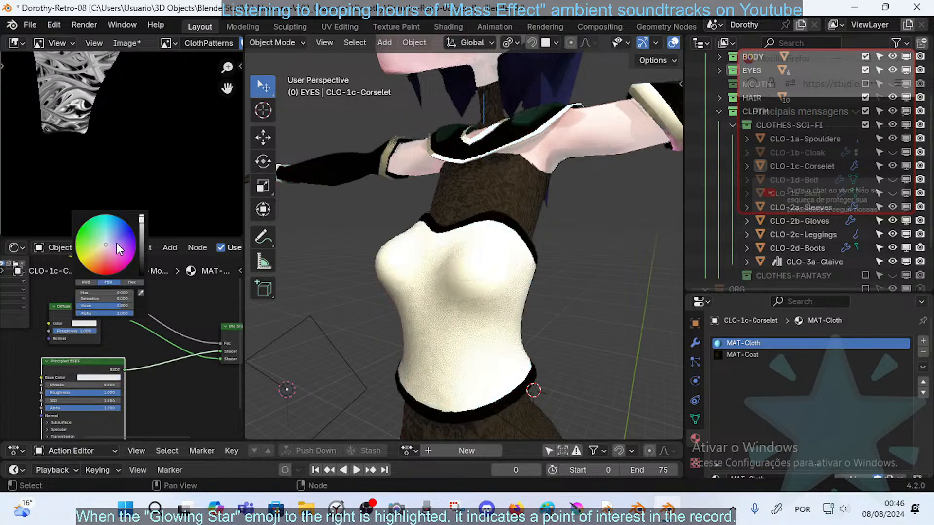
mouse_move(116, 243)
left_mouse_down()
mouse_move(119, 262)
mouse_move(86, 268)
mouse_move(142, 253)
mouse_move(142, 274)
left_mouse_up()
left_click(142, 256)
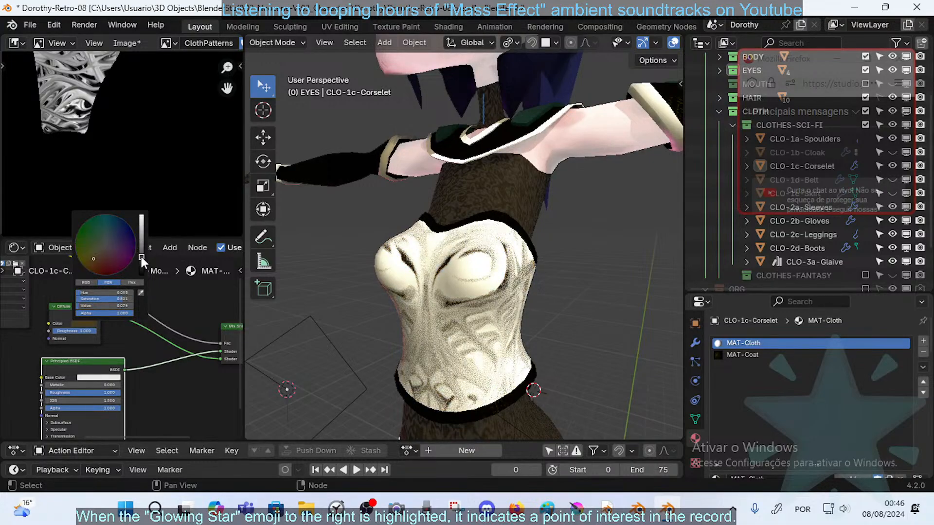
left_click(129, 239)
left_click(123, 257)
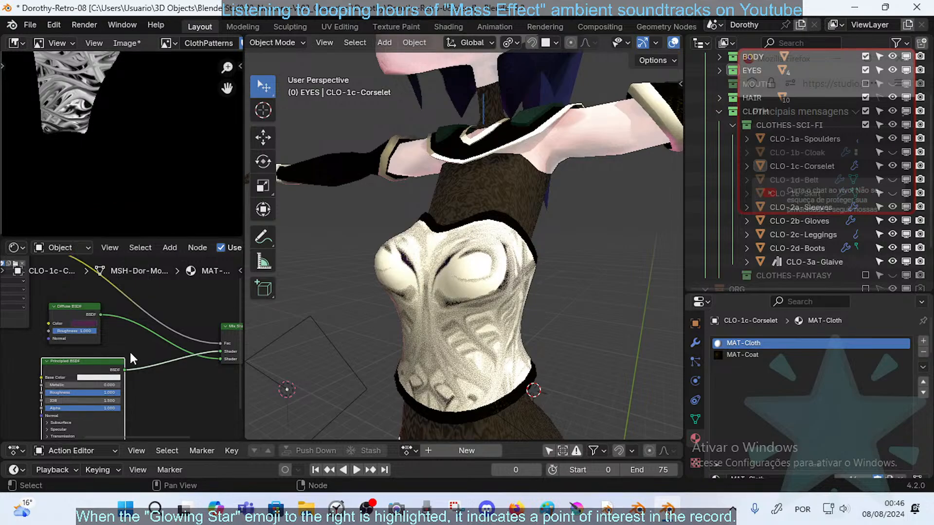
left_click(128, 351)
middle_click_drag(369, 311, 436, 314)
scroll(452, 307, "down", 4)
scroll(435, 313, "up", 6)
scroll(438, 313, "down", 5)
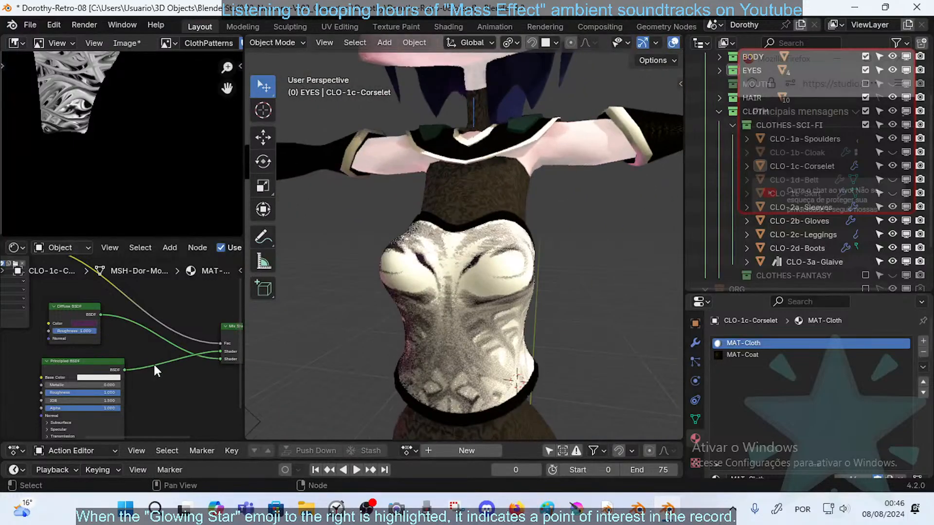
- Shift the Diffuse BSDF node slightly and set the Principled BSDF's roughness to about 0.823
middle_click_drag(495, 314, 458, 331)
scroll(117, 331, "up", 1)
mouse_move(79, 336)
left_mouse_down()
mouse_move(58, 337)
mouse_move(98, 329)
left_mouse_up()
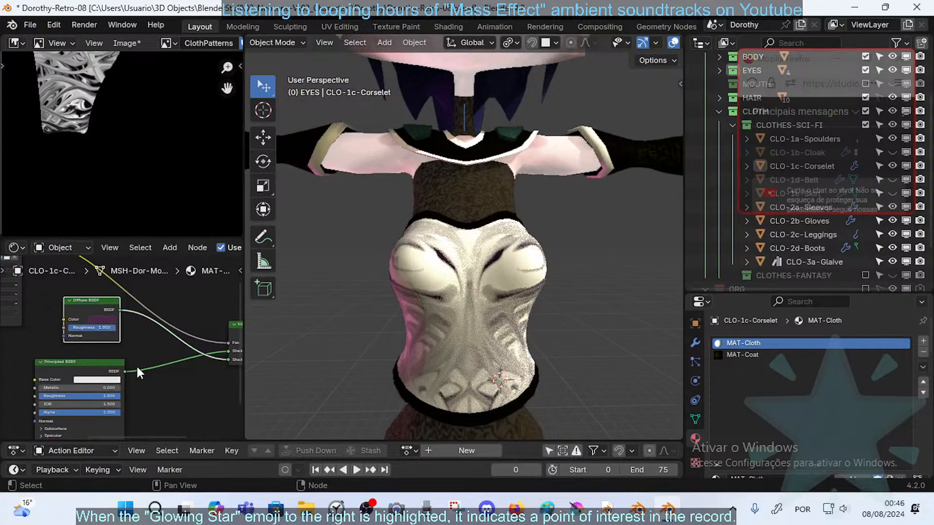
middle_click_drag(138, 368, 142, 339)
mouse_move(91, 365)
left_mouse_down()
mouse_move(61, 370)
mouse_move(102, 370)
left_mouse_up()
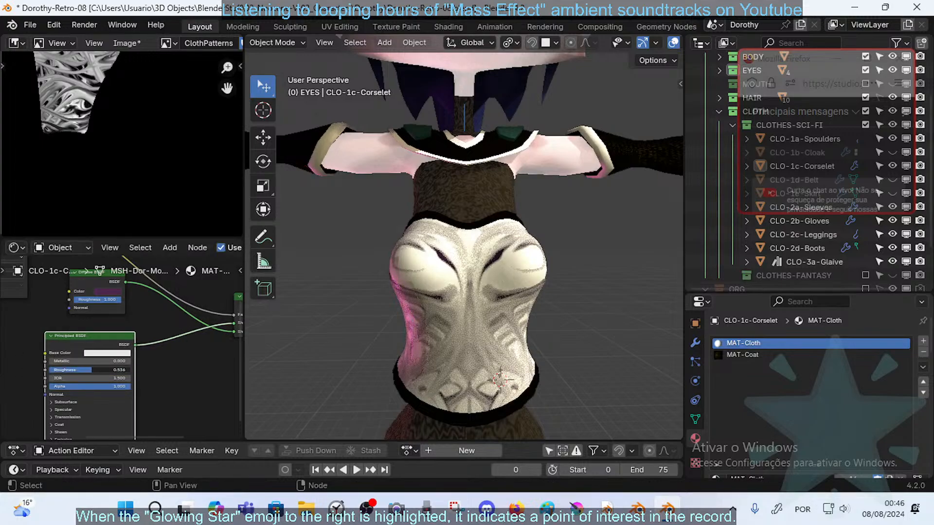
middle_click_drag(414, 276, 438, 295)
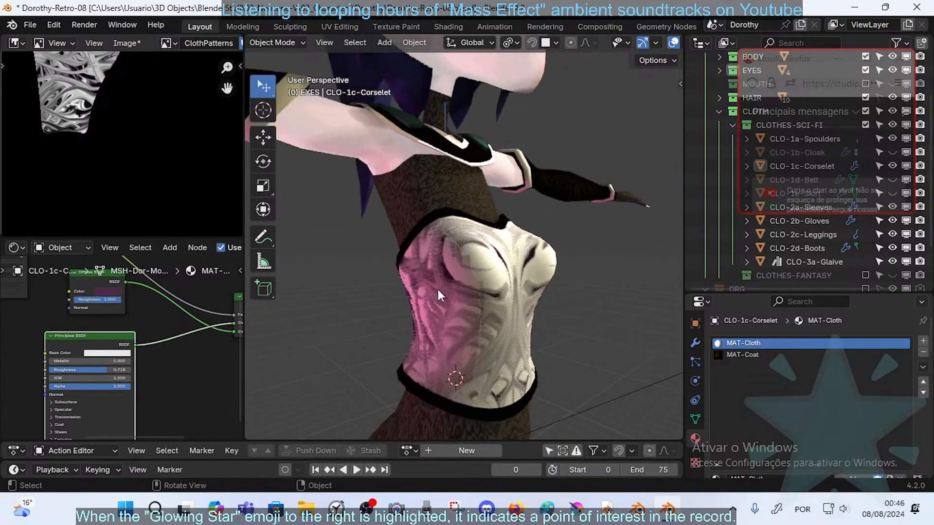
left_click_drag(107, 369, 112, 369)
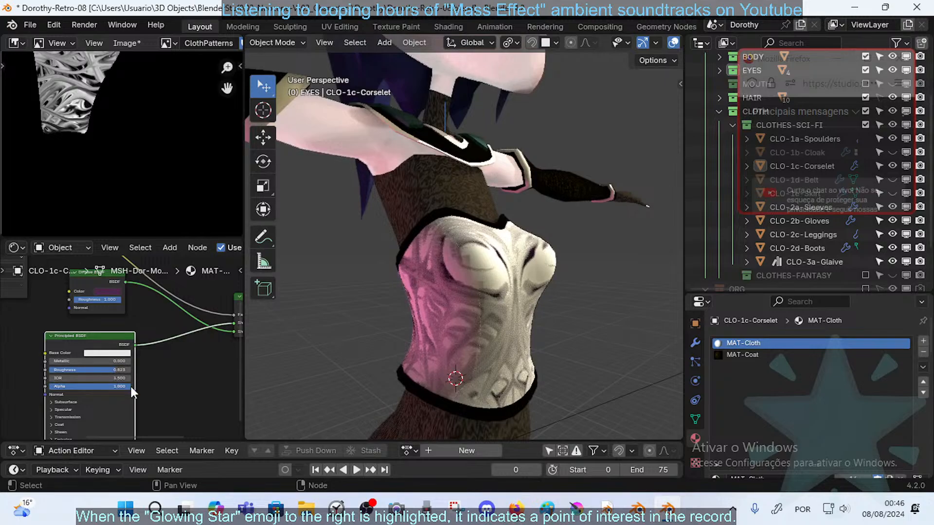
- Try adjusting the Diffuse BSDF's roughness and bring it back to 1.000
middle_click_drag(390, 304, 432, 335)
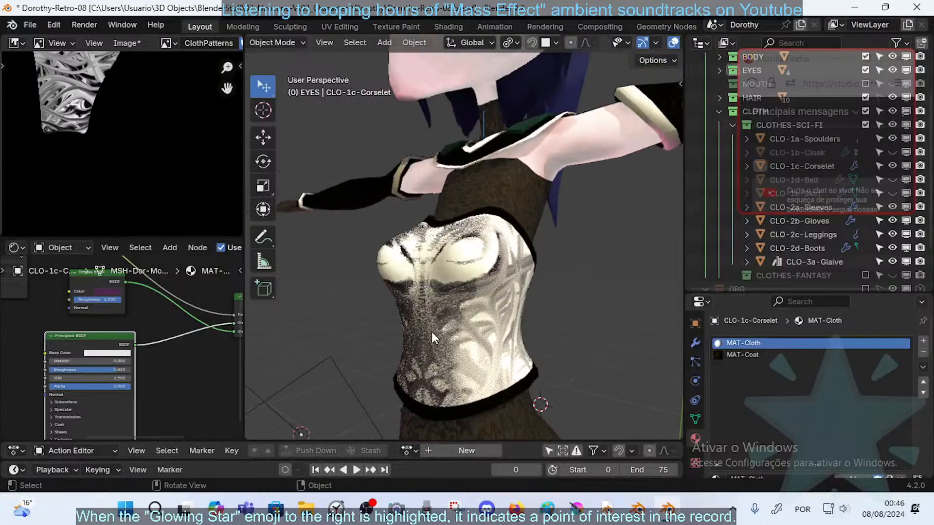
scroll(428, 335, "up", 2)
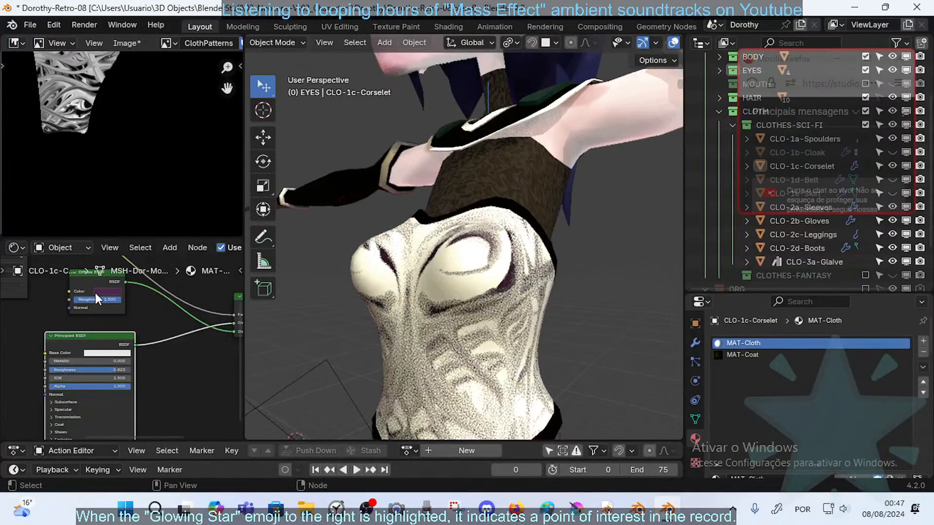
left_click_drag(102, 298, 91, 298)
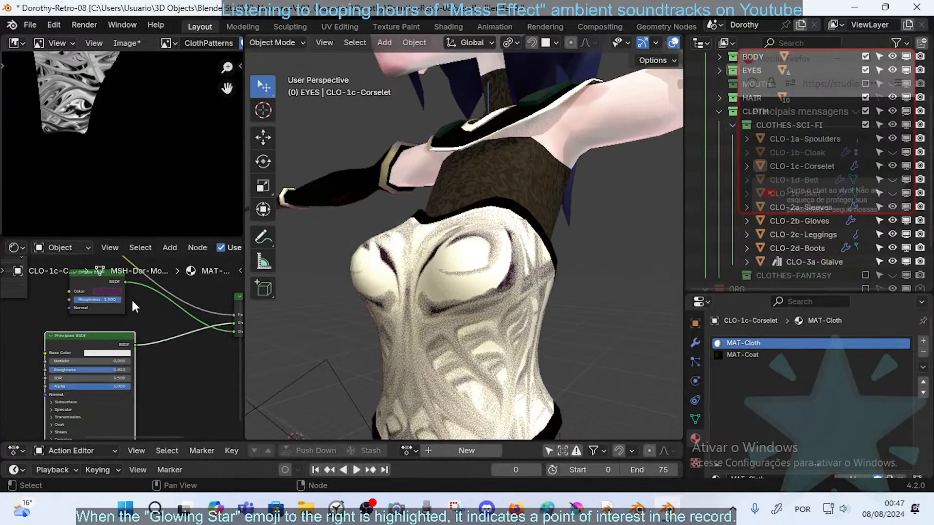
- Swap the Mix Shader's links so the Diffuse BSDF feeds the first shader socket and the Principled BSDF the second
scroll(146, 301, "down", 2)
mouse_move(218, 328)
left_mouse_down()
mouse_move(217, 335)
mouse_move(125, 293)
mouse_move(145, 301)
left_mouse_up()
left_click_drag(215, 328, 215, 330)
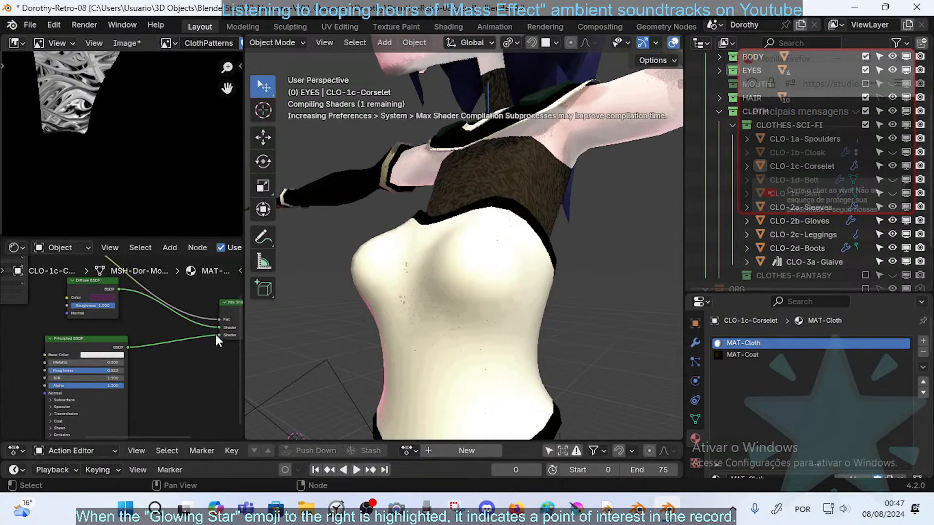
middle_click_drag(466, 311, 487, 302)
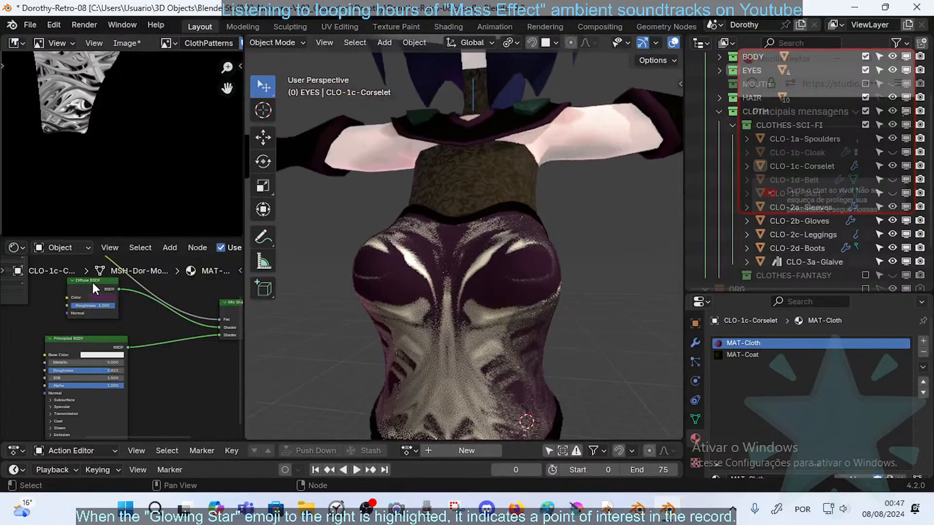
- Change the Diffuse BSDF's color to a bright violet and inspect the corselet from several angles
left_click_drag(93, 282, 81, 285)
left_click(97, 301)
mouse_move(149, 217)
left_mouse_down()
mouse_move(149, 194)
mouse_move(121, 224)
mouse_move(134, 223)
left_mouse_up()
left_click(145, 334)
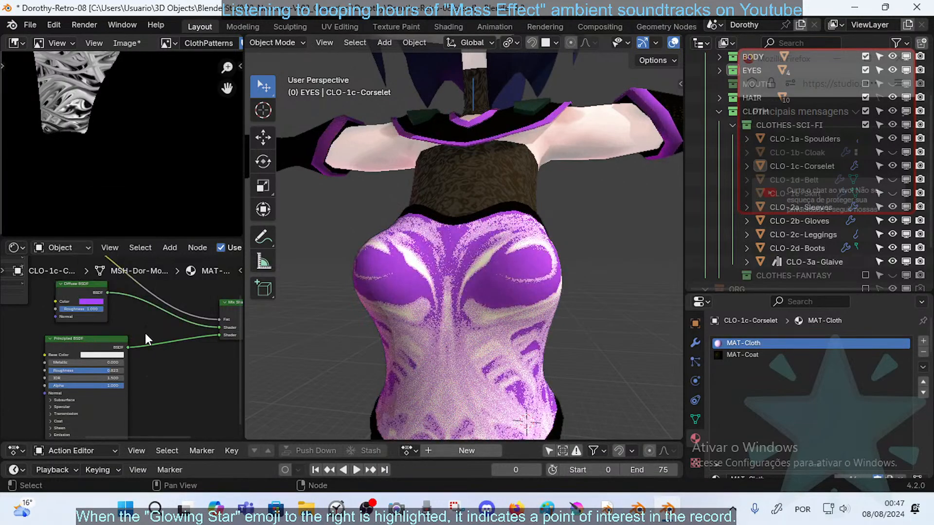
scroll(462, 315, "down", 5)
middle_click_drag(462, 315, 299, 328)
scroll(469, 320, "up", 3)
scroll(462, 324, "down", 3)
- Swap the Mix Shader's links back so the Principled BSDF feeds the first shader socket again
middle_click_drag(196, 326, 174, 327)
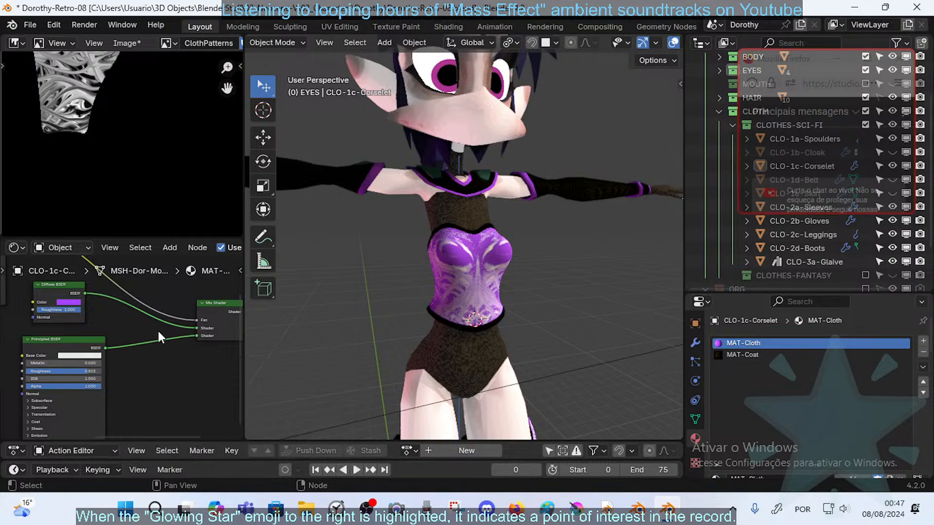
mouse_move(193, 330)
left_mouse_down()
mouse_move(111, 343)
mouse_move(197, 327)
mouse_move(176, 366)
mouse_move(194, 328)
left_mouse_up()
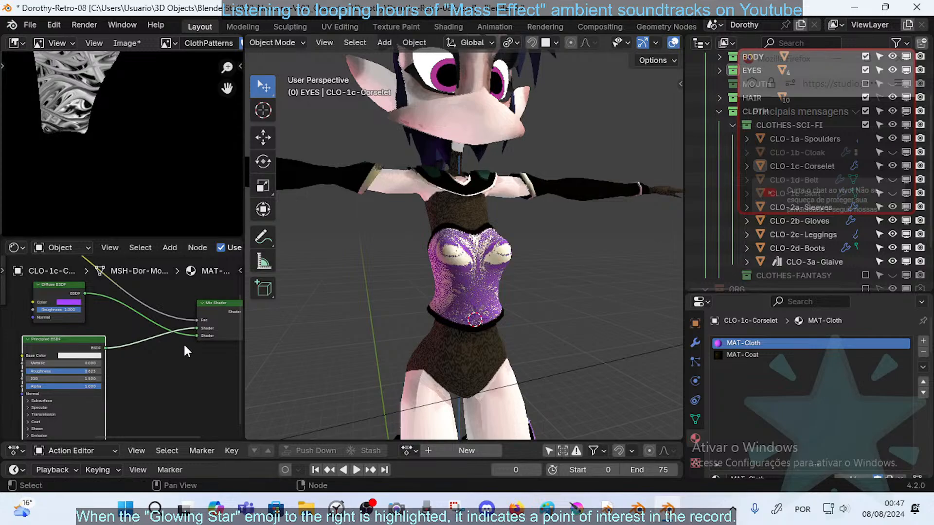
scroll(183, 348, "up", 1)
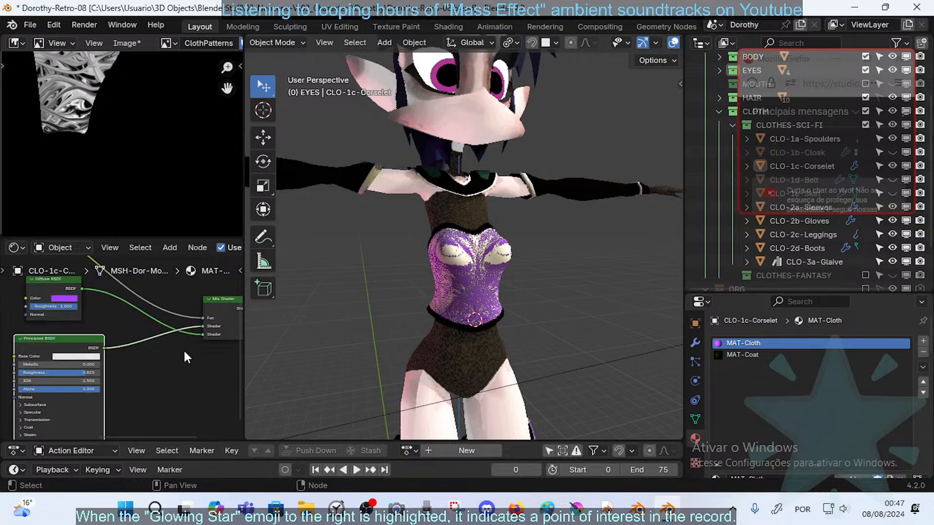
- Change the Diffuse BSDF's color to a dark blue
left_click(65, 298)
mouse_move(101, 204)
left_mouse_down()
mouse_move(59, 207)
mouse_move(89, 201)
mouse_move(127, 215)
mouse_move(89, 202)
mouse_move(100, 198)
left_mouse_up()
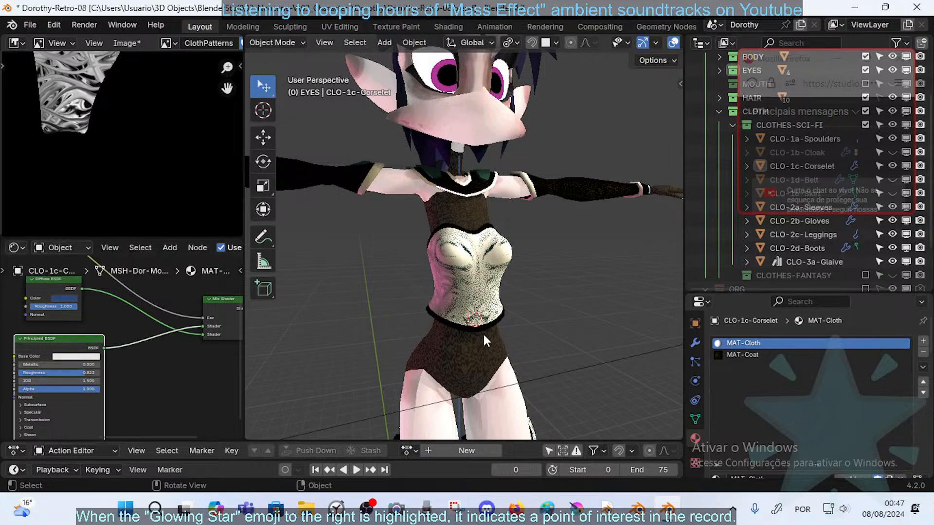
middle_click_drag(483, 333, 517, 304)
- Switch to the camera view and reframe it on the character's torso and corselet
key("KP_0")
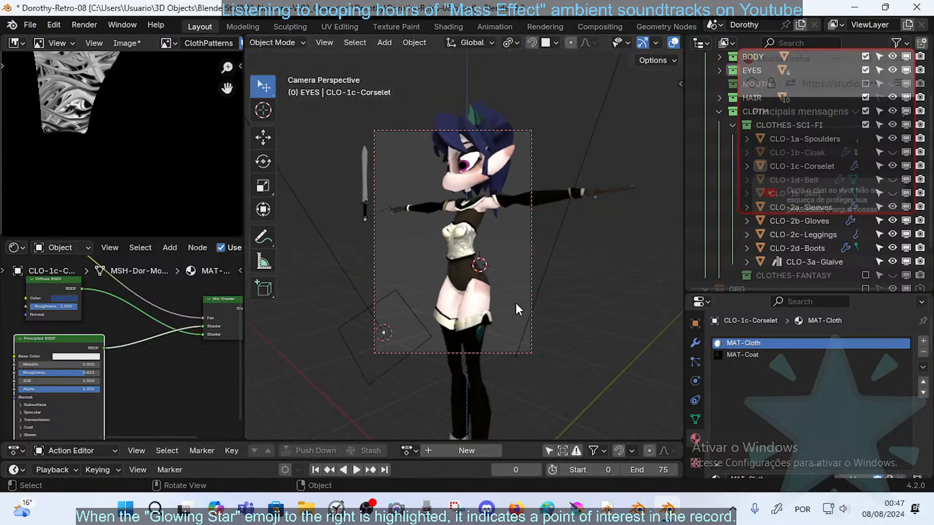
scroll(464, 243, "up", 9)
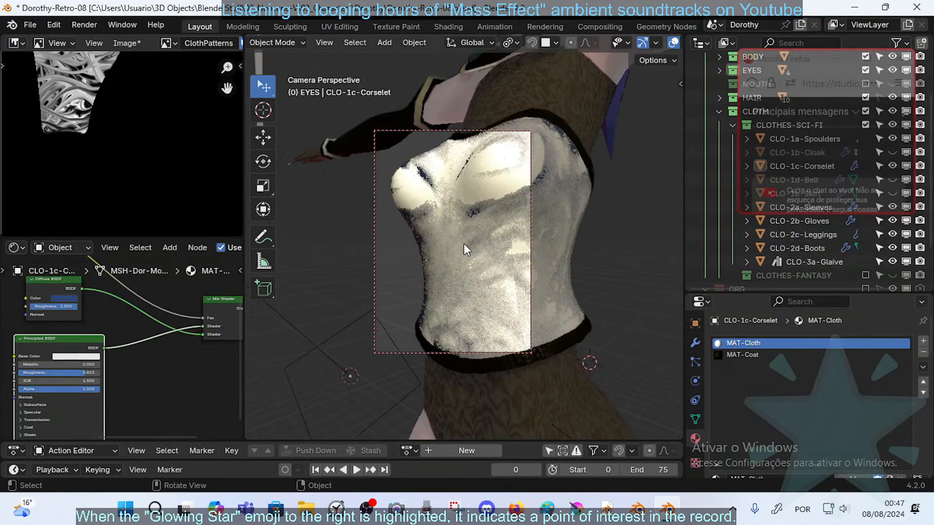
scroll(463, 246, "down", 4)
middle_click_drag(463, 249, 434, 284)
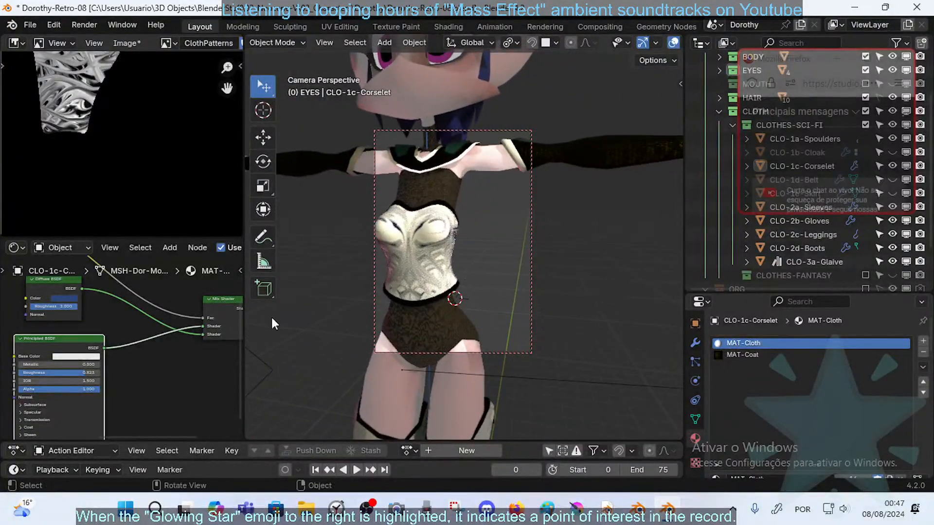
- Set the Diffuse BSDF's color to a dark brown, keep its roughness at 1.000, and center the corselet in the camera view
mouse_move(63, 306)
left_mouse_down()
mouse_move(19, 305)
mouse_move(78, 305)
left_mouse_up()
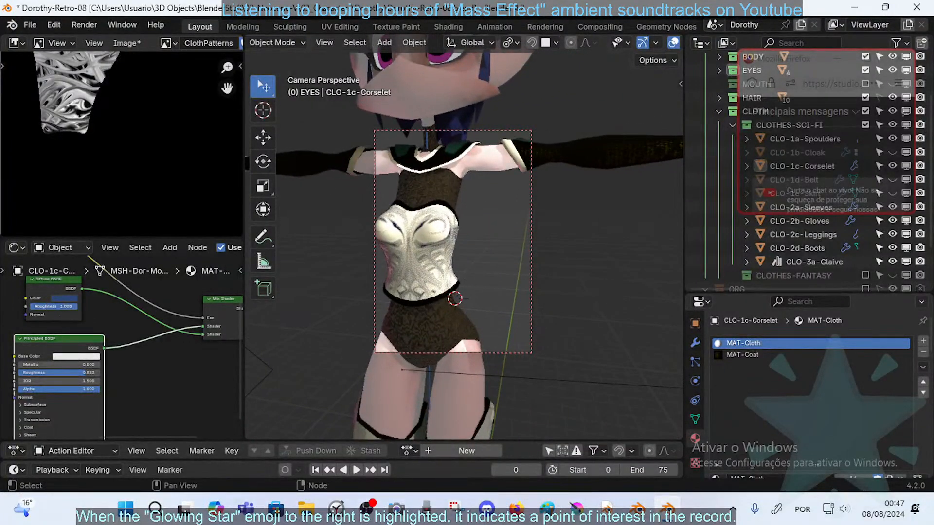
left_click(62, 293)
left_click(66, 296)
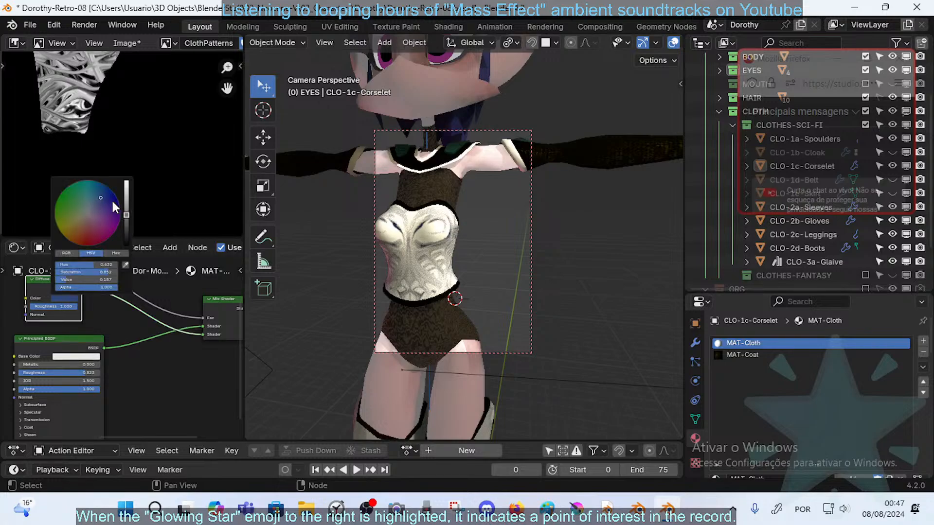
mouse_move(111, 200)
left_mouse_down()
mouse_move(87, 207)
mouse_move(104, 209)
mouse_move(79, 227)
mouse_move(126, 228)
mouse_move(126, 191)
mouse_move(126, 226)
left_mouse_up()
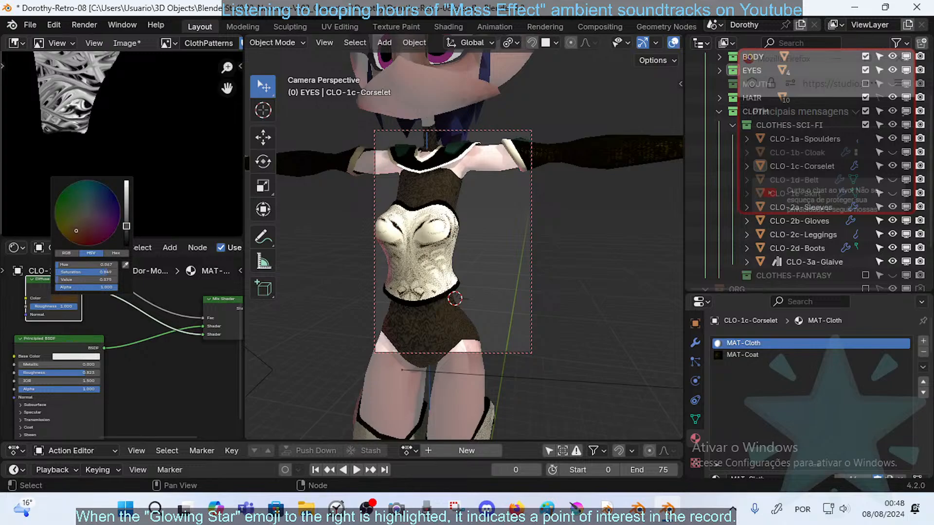
middle_click_drag(414, 309, 425, 313, "shift")
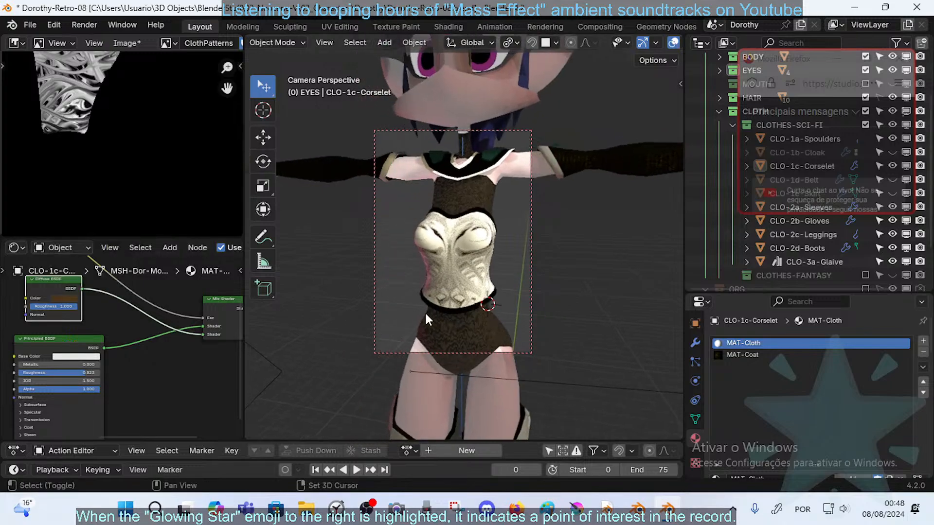
- Save the Dorothy-Retro-08 project file and the ClothPatterns image
key("ctrl+s")
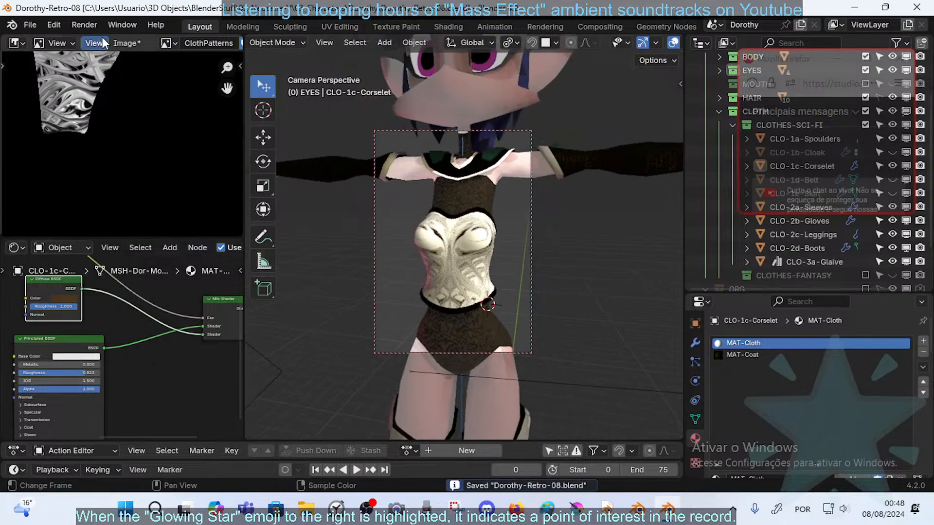
left_click(122, 42)
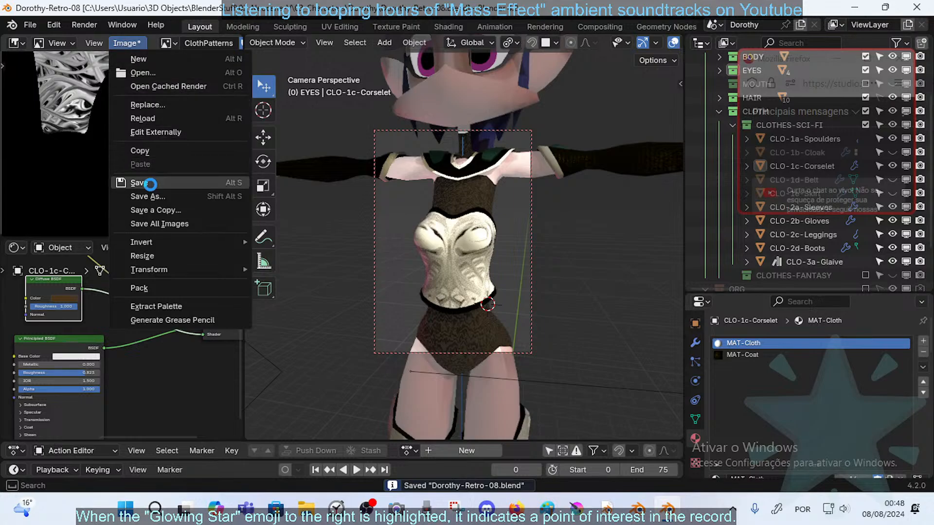
left_click(145, 183)
- Render the camera view and inspect the corselet's cloth pattern
key("F12")
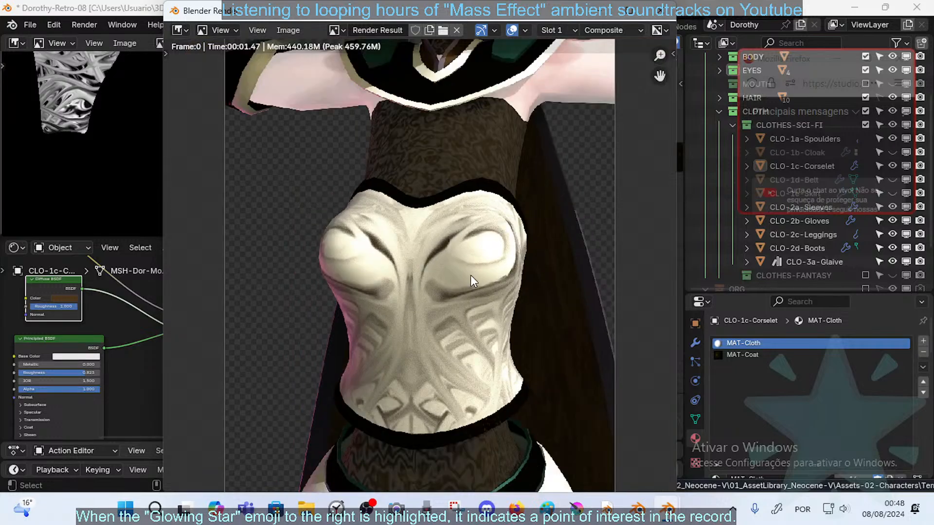
scroll(470, 277, "down", 3)
scroll(468, 278, "up", 2)
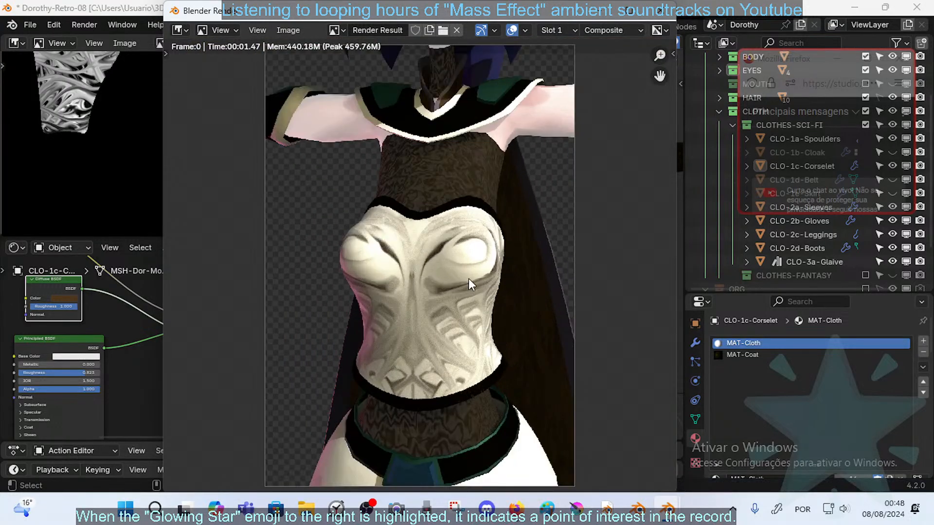
left_click(669, 17)
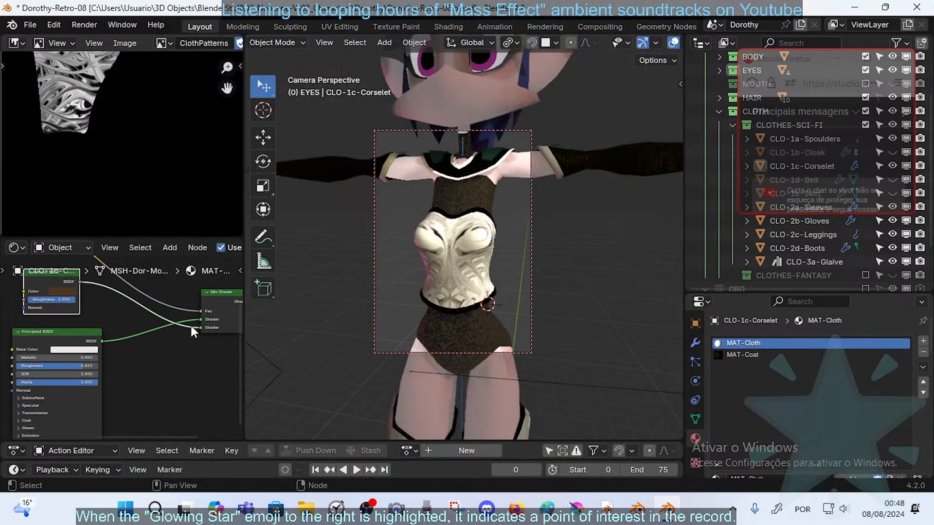
- Disconnect the Principled BSDF from the Mix Shader and feed its first shader socket from a duplicate of the Diffuse BSDF
left_click_drag(201, 320, 126, 355)
left_click(54, 273)
key("shift+d")
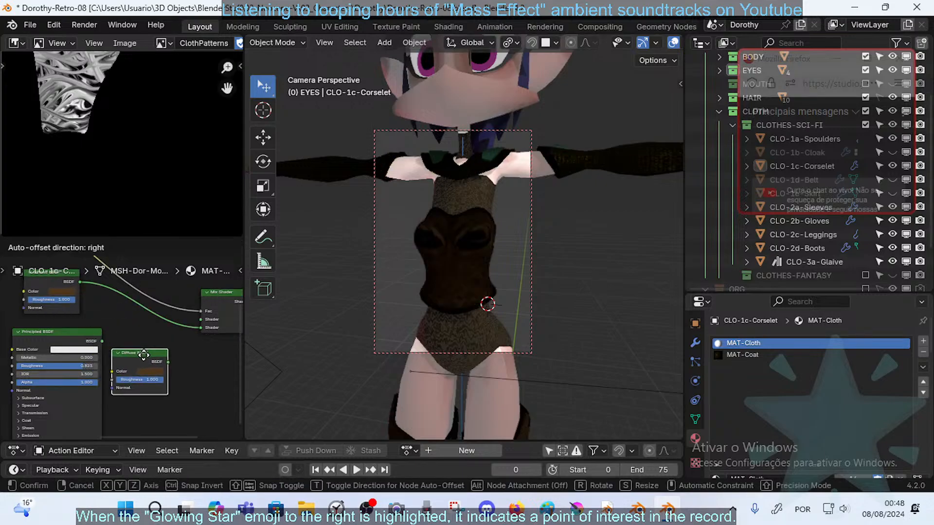
left_click(143, 355)
middle_click_drag(108, 337, 146, 335)
left_click_drag(109, 332, 54, 346)
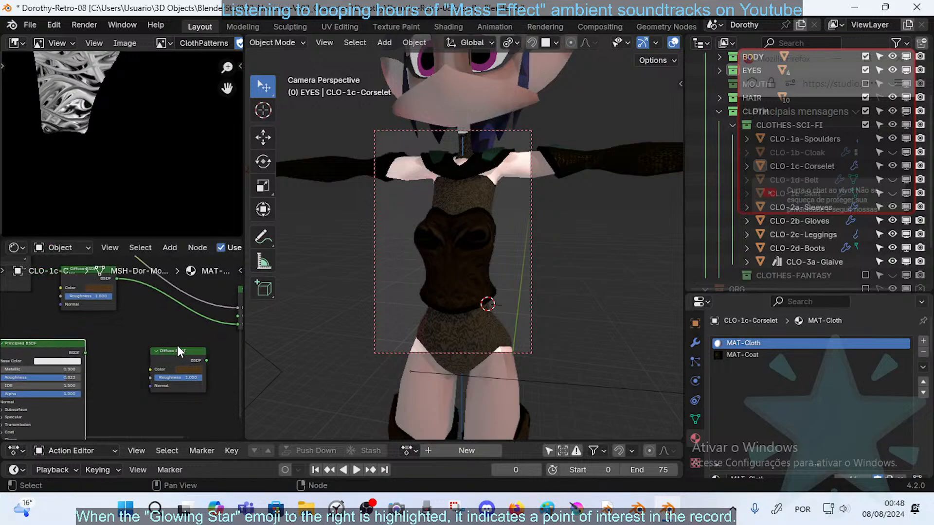
left_click_drag(177, 347, 129, 337)
middle_click_drag(173, 337, 148, 347)
left_click_drag(133, 361, 211, 324)
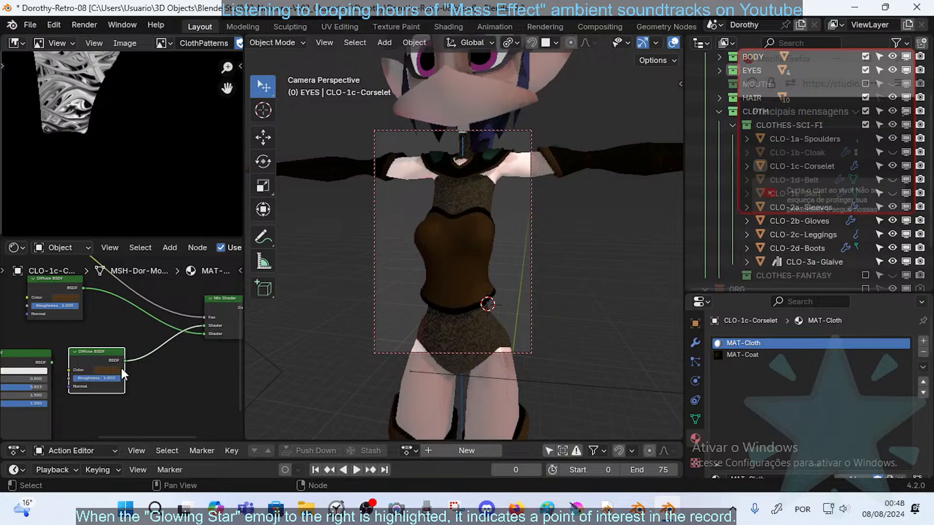
- Brighten the duplicated Diffuse BSDF's color to a light orange
left_click(108, 370)
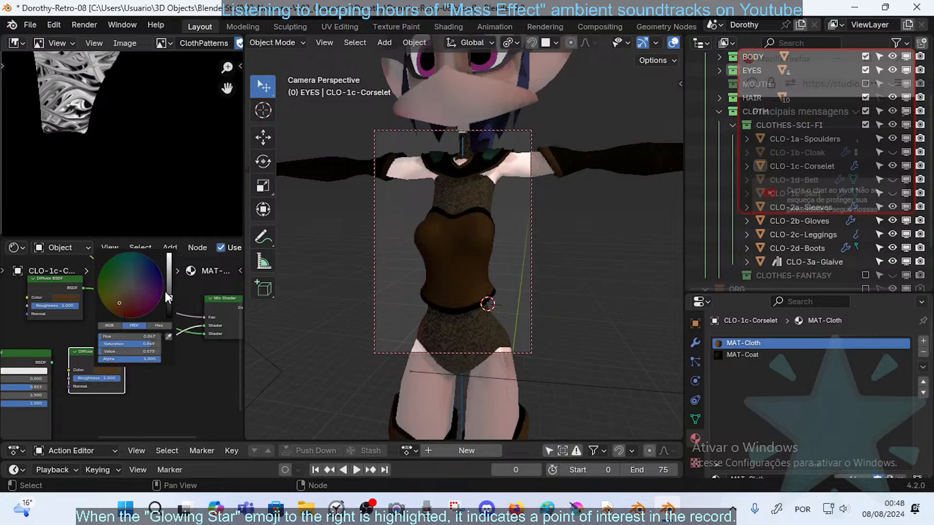
left_click_drag(166, 292, 169, 283)
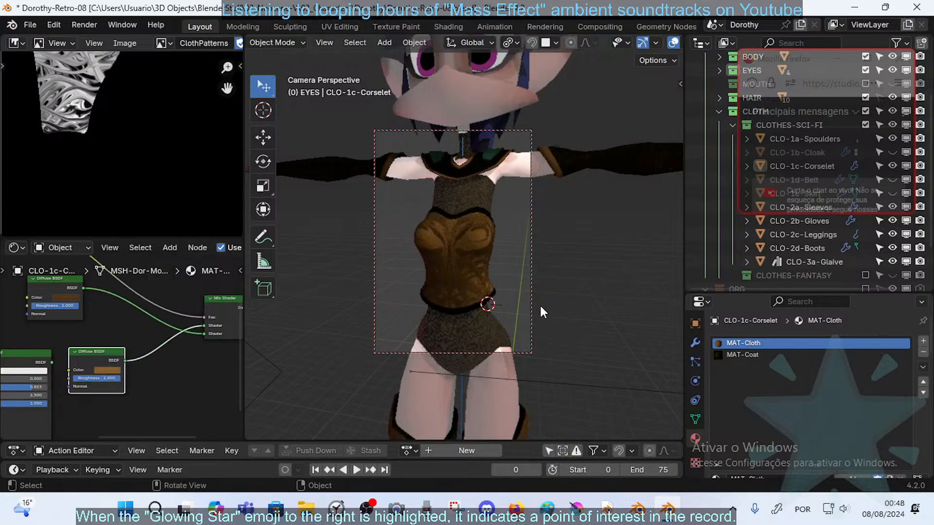
middle_click_drag(538, 303, 413, 300)
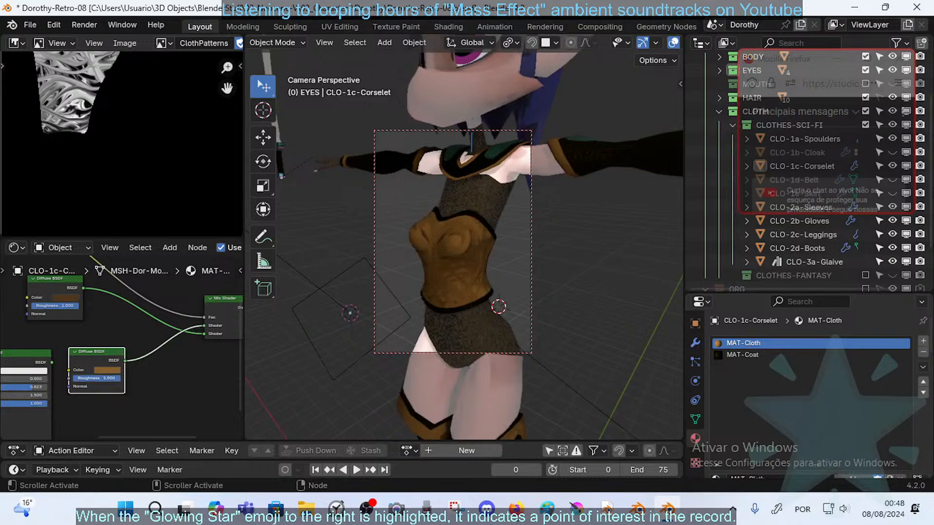
left_click(107, 370)
left_click_drag(168, 279, 169, 253)
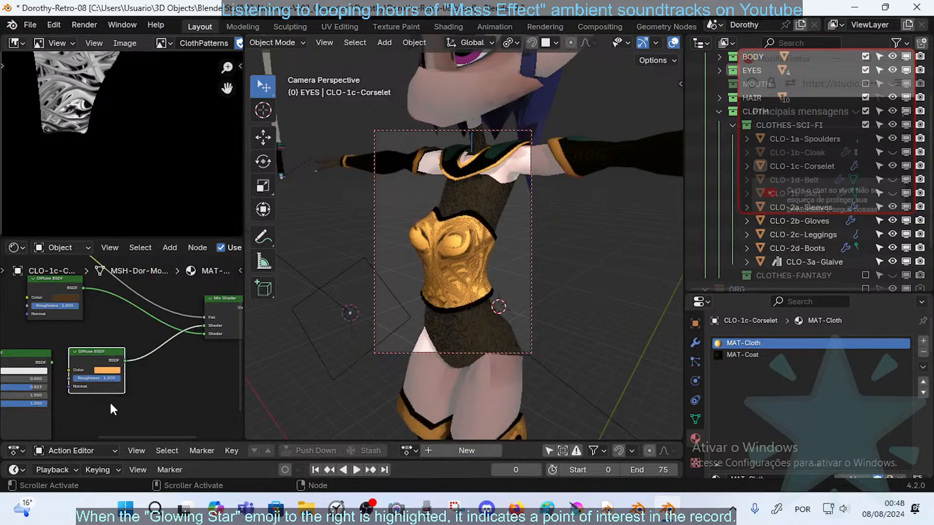
- Copy the Principled BSDF's white base color to both Diffuse BSDF nodes and give the upper one a slightly darker, pale pink tint
left_click_drag(28, 371, 112, 369)
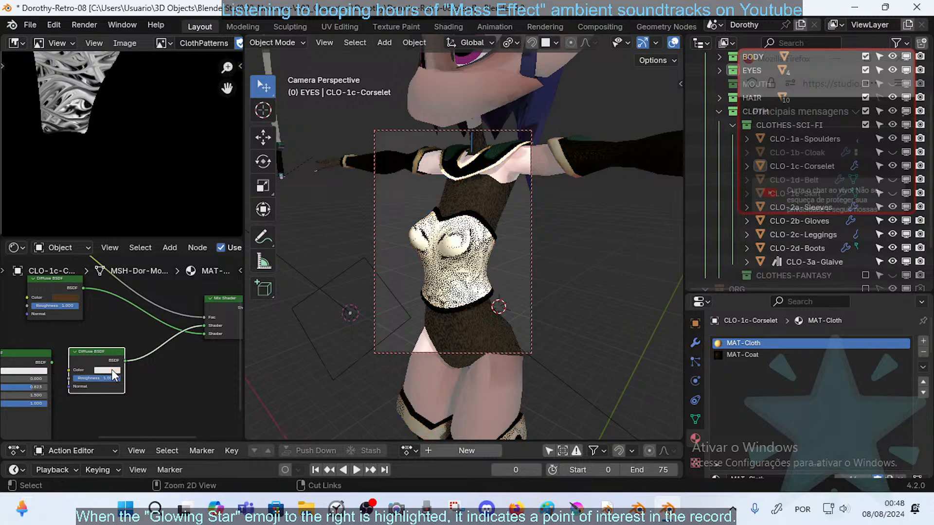
left_click_drag(31, 373, 66, 297)
left_click(66, 297)
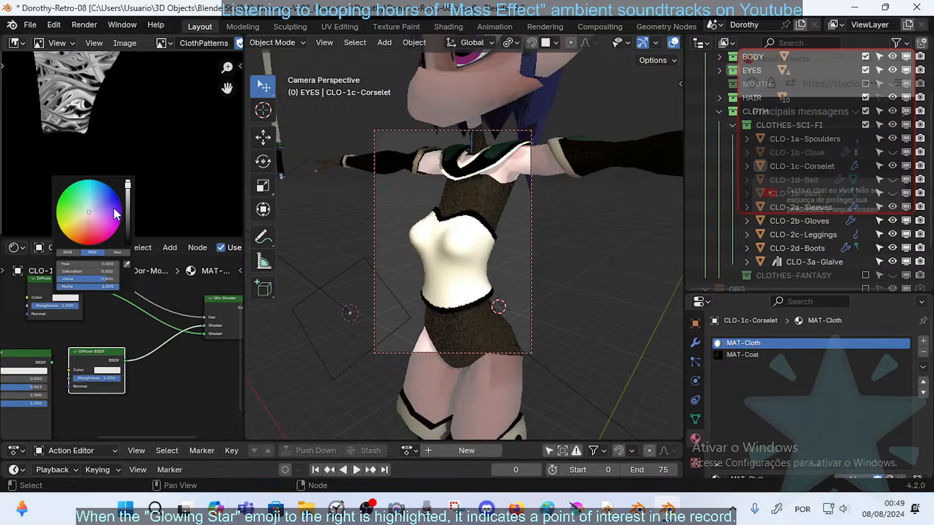
left_click(90, 214)
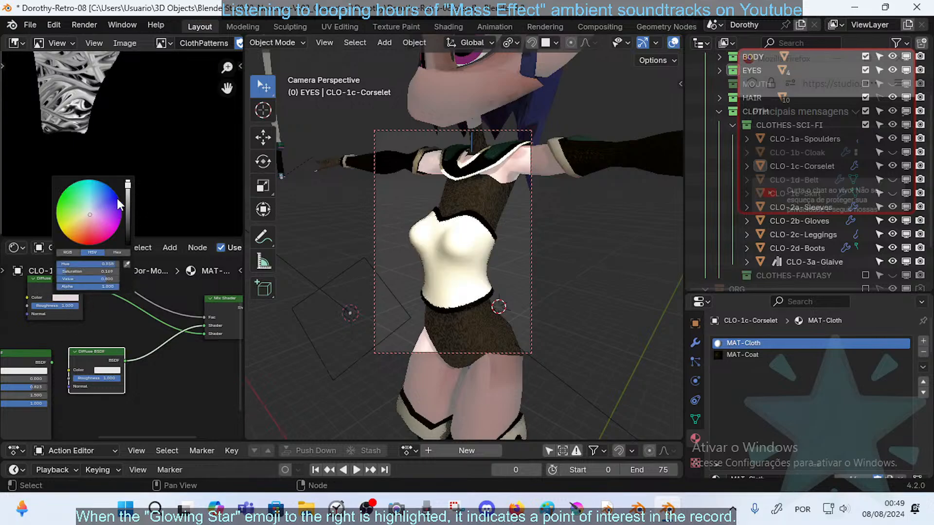
left_click_drag(126, 186, 127, 189)
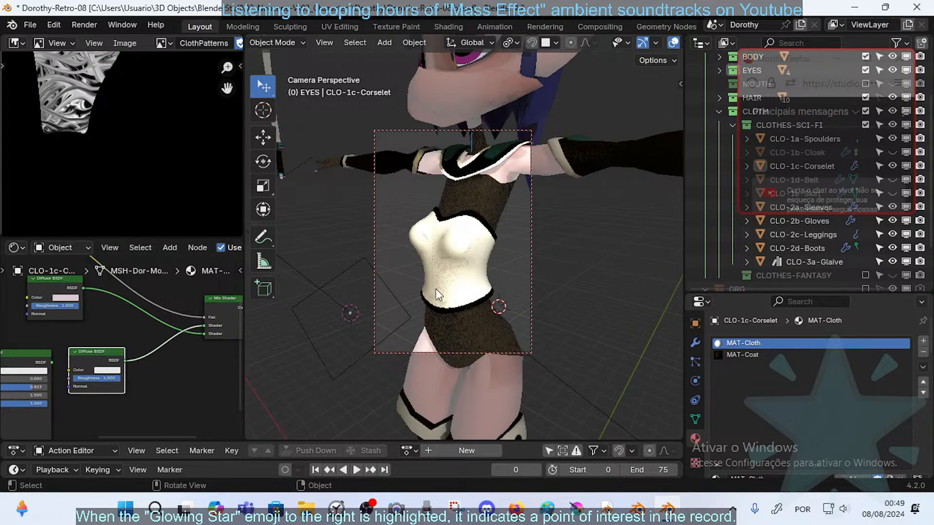
middle_click_drag(437, 292, 491, 278)
scroll(486, 286, "up", 5)
scroll(486, 284, "down", 5)
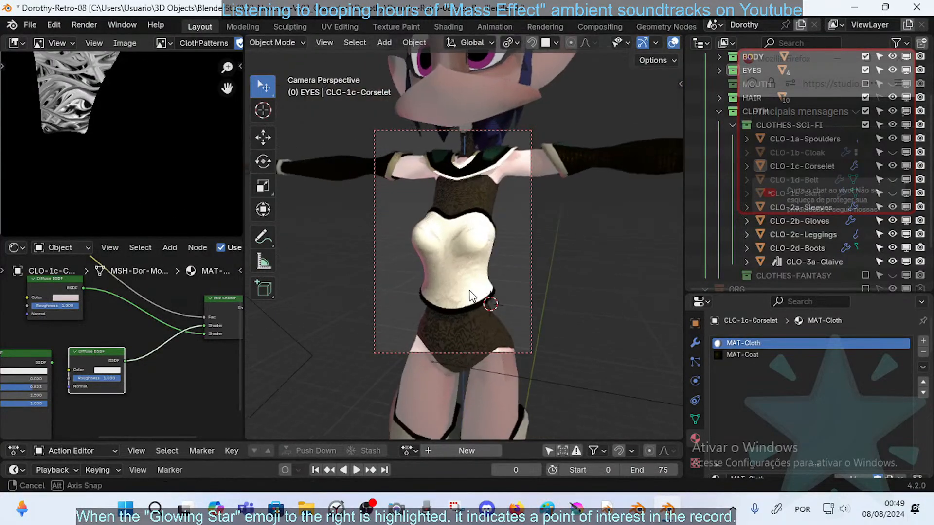
- Move the Principled BSDF out of the way and place the duplicated Diffuse BSDF directly below the original one
left_click_drag(87, 355, 89, 348)
right_click(90, 347)
middle_click_drag(121, 345, 224, 329)
left_click_drag(125, 340, 70, 346)
left_click_drag(196, 342, 157, 325)
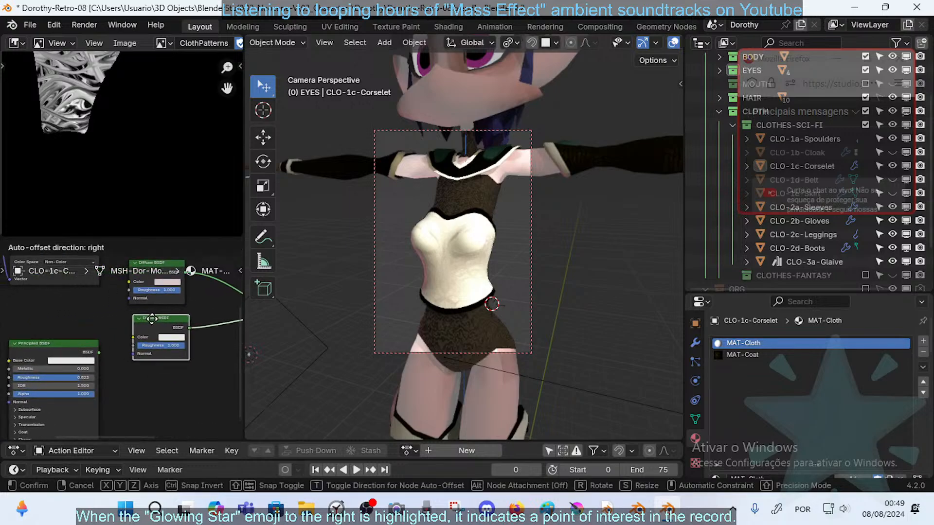
- Set the lower Diffuse BSDF's color to a neutral white with a value of 0.829
scroll(170, 342, "up", 2)
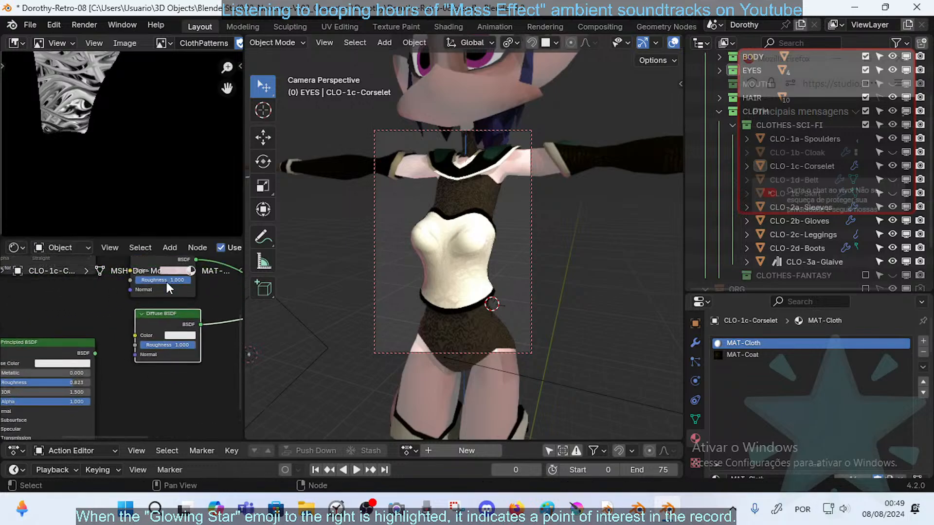
left_click(180, 336)
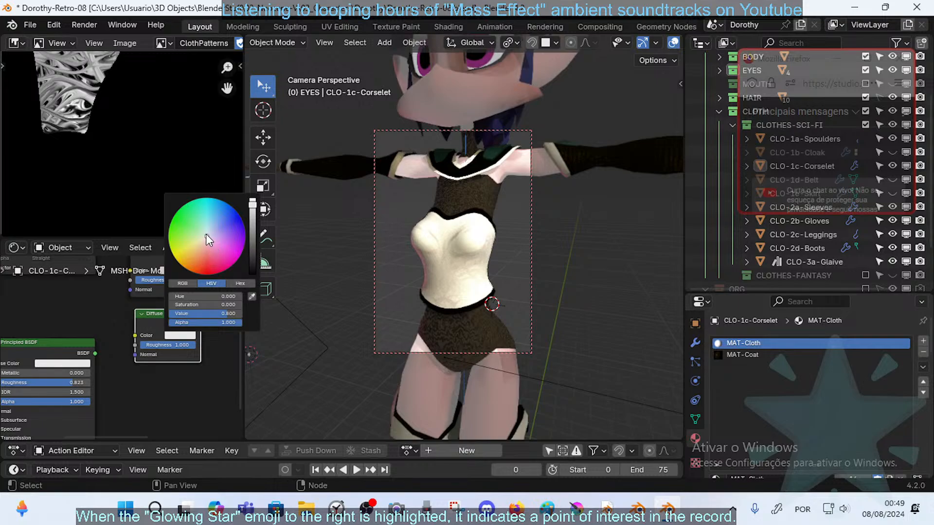
mouse_move(252, 202)
left_mouse_down()
mouse_move(252, 214)
mouse_move(252, 204)
left_mouse_up()
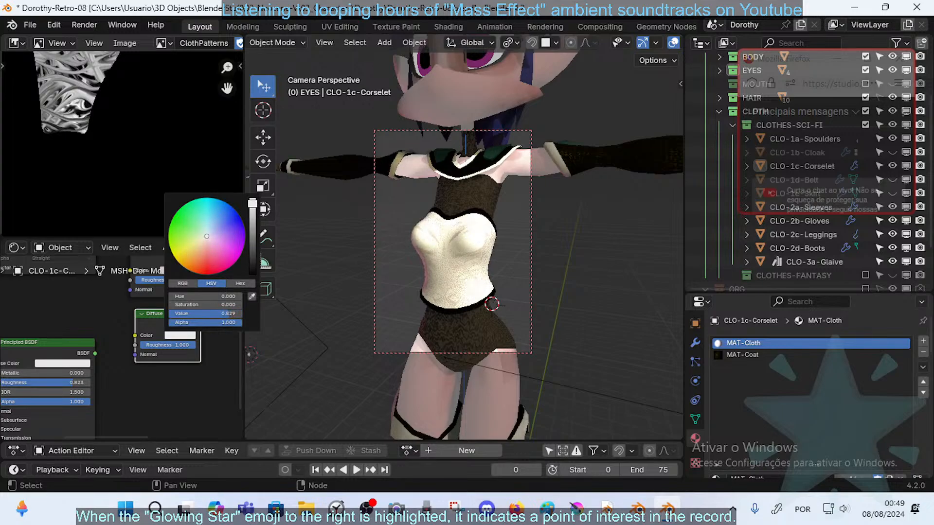
- Copy the lower Diffuse BSDF's white to the upper one and darken it to a slightly pinkish gray
scroll(174, 331, "up", 1)
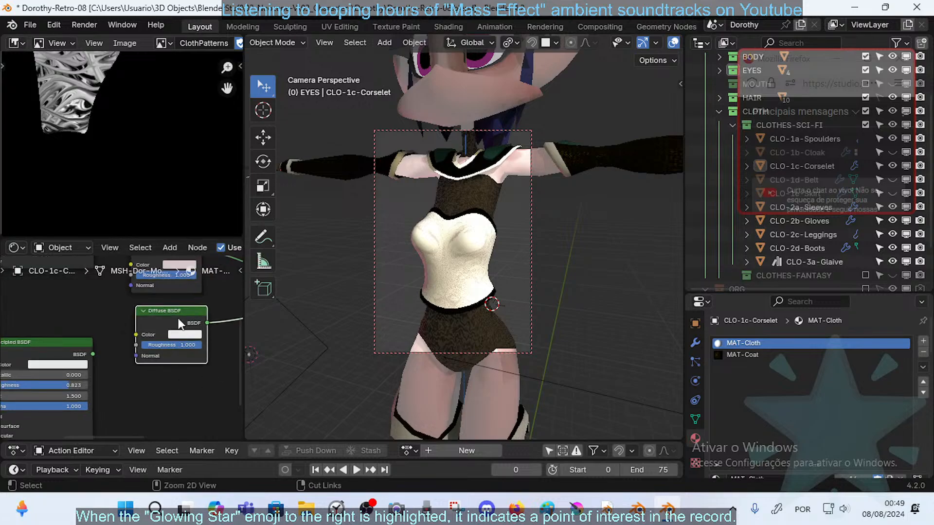
left_click(174, 267)
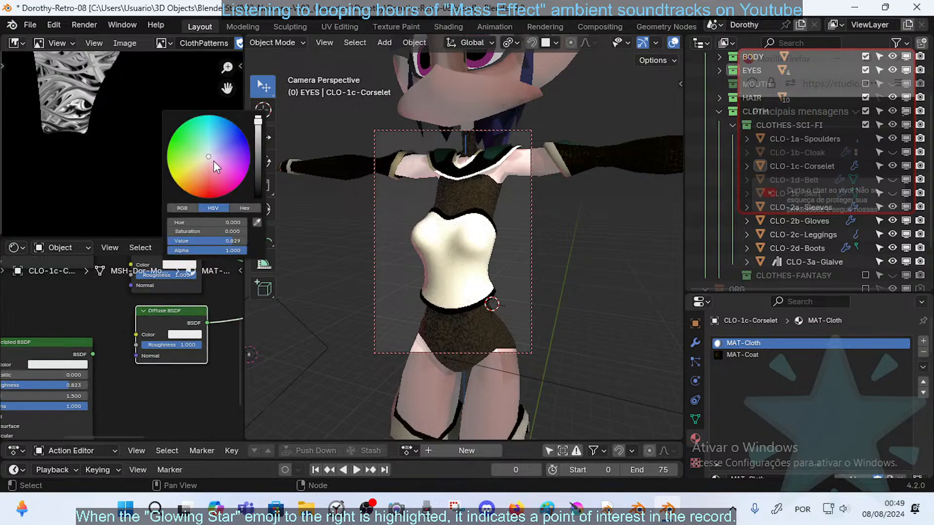
mouse_move(261, 121)
left_mouse_down()
mouse_move(258, 183)
mouse_move(258, 135)
left_mouse_up()
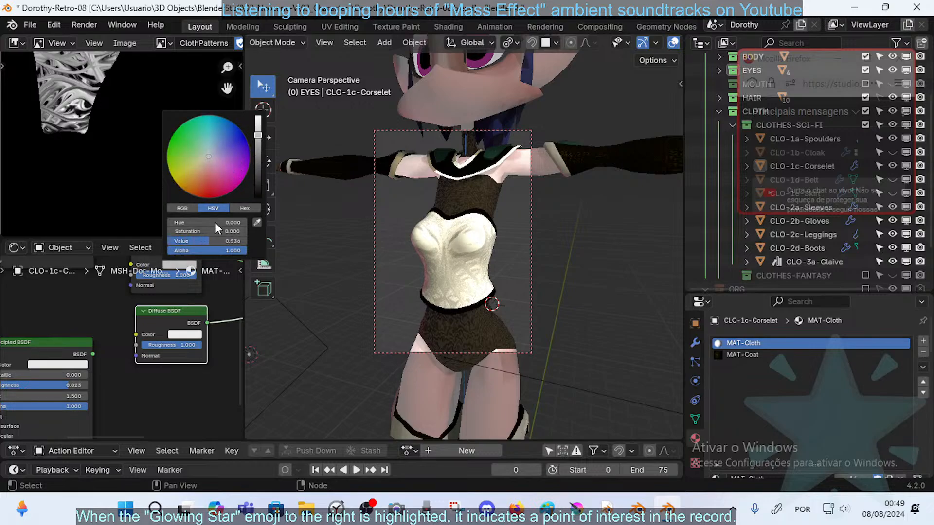
left_click(185, 207)
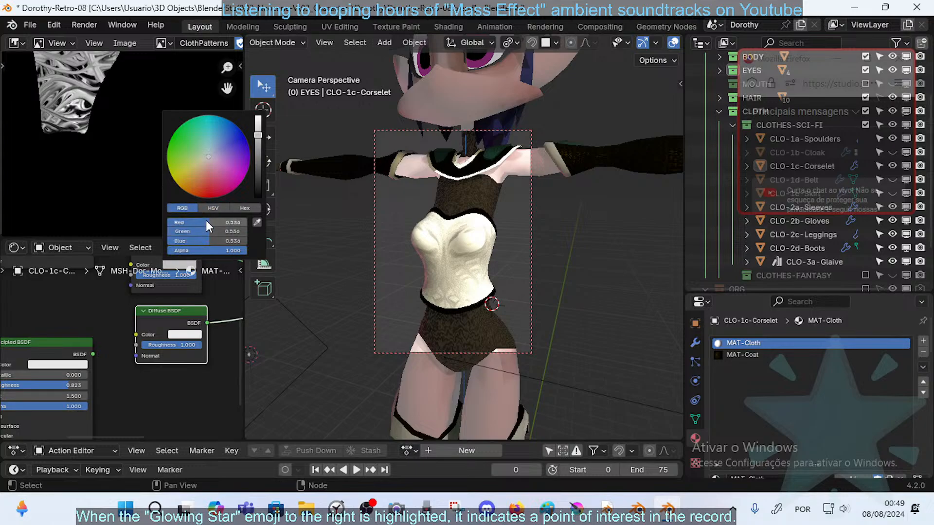
mouse_move(207, 232)
left_mouse_down()
mouse_move(214, 222)
mouse_move(212, 241)
left_mouse_up()
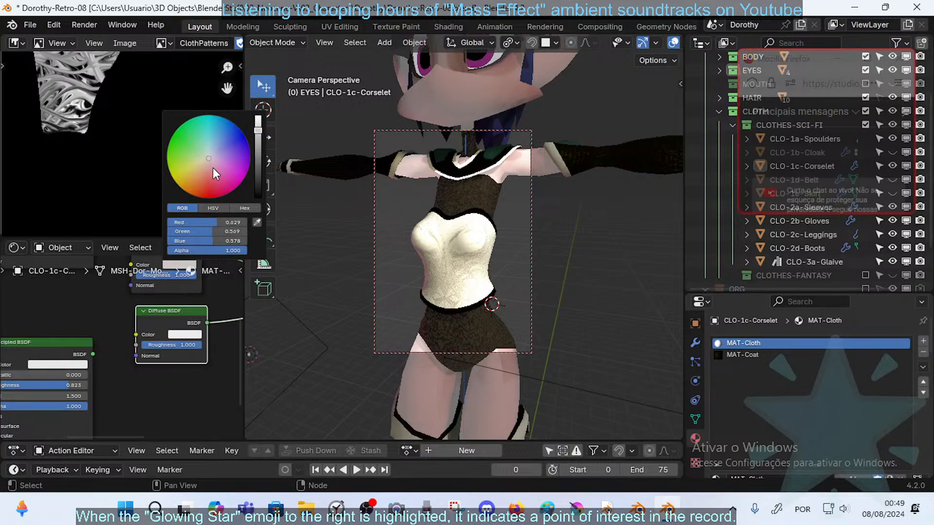
mouse_move(257, 130)
left_mouse_down()
mouse_move(257, 155)
mouse_move(258, 140)
left_mouse_up()
- Render the character from a side angle and examine the corselet's pattern up close
middle_click_drag(618, 347, 422, 286)
key("F12")
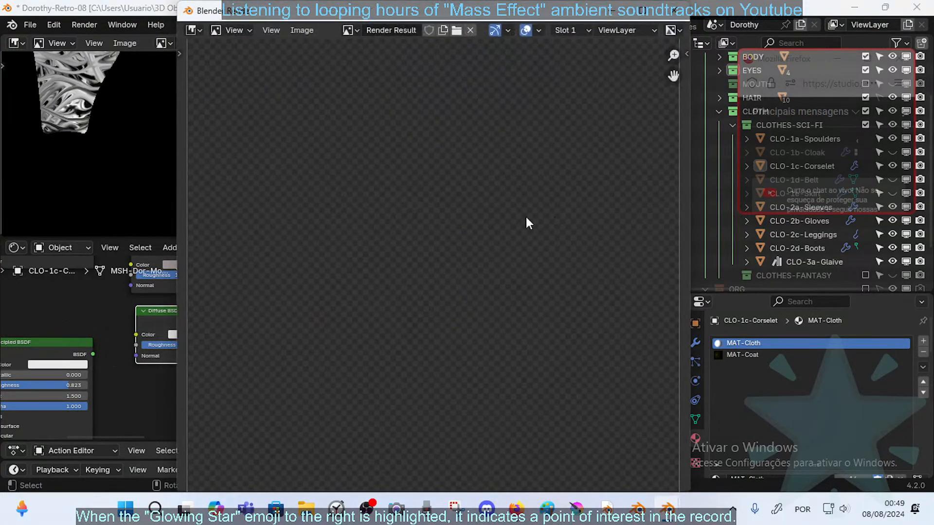
scroll(518, 224, "down", 3)
scroll(481, 240, "up", 2)
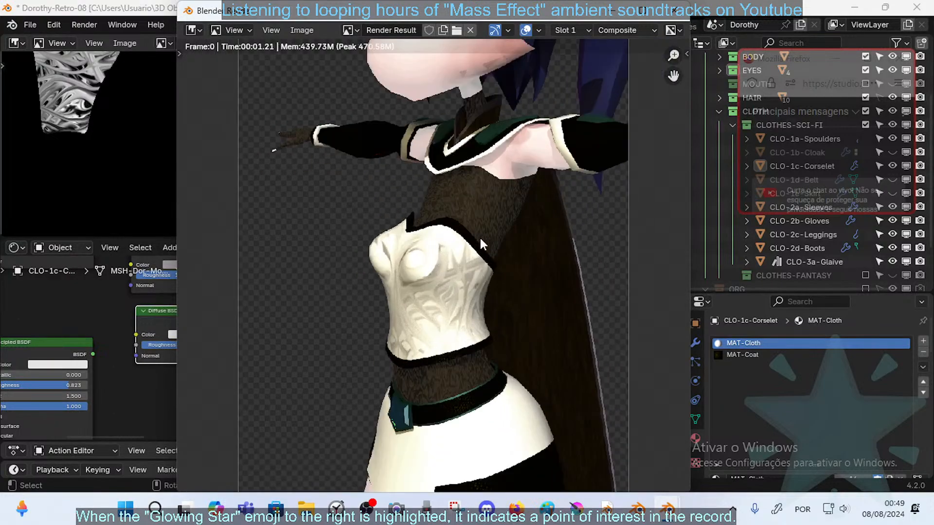
left_click(674, 11)
middle_click_drag(399, 217, 488, 264)
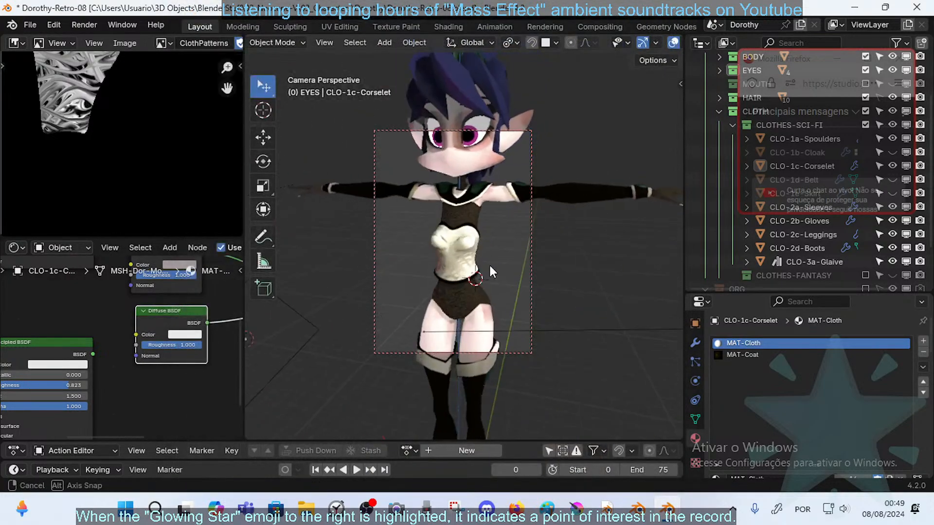
scroll(501, 273, "up", 3)
scroll(500, 273, "up", 6)
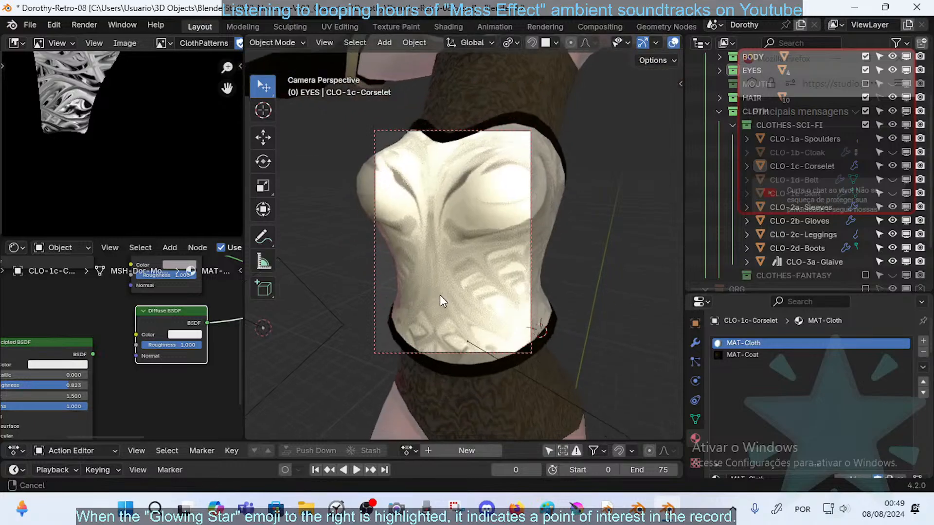
- Copy the upper Diffuse BSDF's pinkish gray color to the Principled BSDF's base color
middle_click_drag(137, 320, 115, 354)
scroll(132, 351, "down", 3)
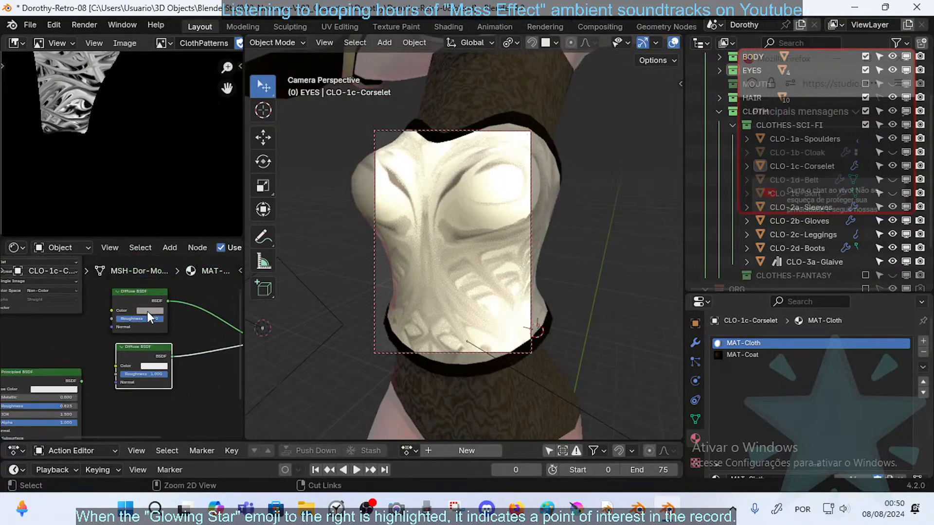
key("ctrl+c")
key("ctrl+v")
- Compare the Principled BSDF with the upper Diffuse BSDF in the Mix Shader's second shader socket, leaving the Principled BSDF linked
middle_click_drag(94, 334, 64, 335)
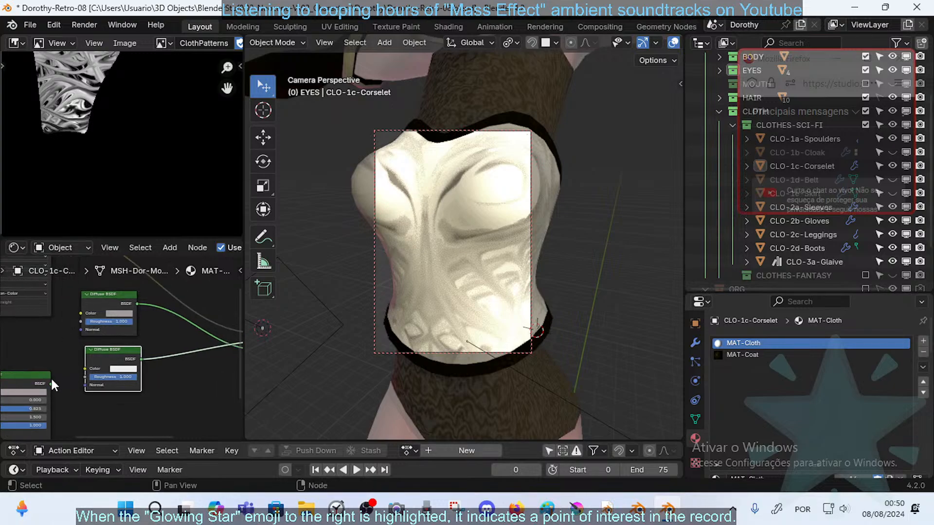
scroll(58, 380, "down", 2)
mouse_move(44, 375)
left_mouse_down()
mouse_move(219, 345)
mouse_move(174, 353)
mouse_move(192, 347)
left_mouse_up()
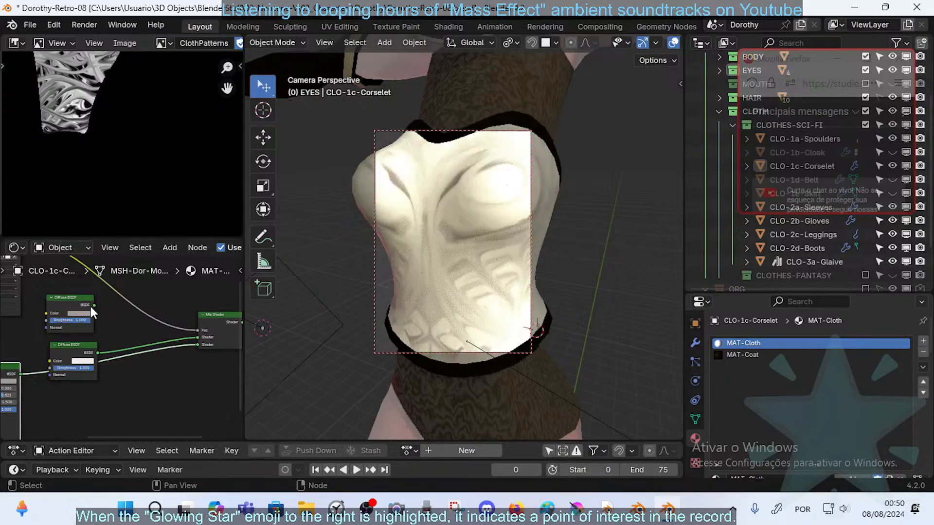
left_click_drag(94, 305, 194, 346)
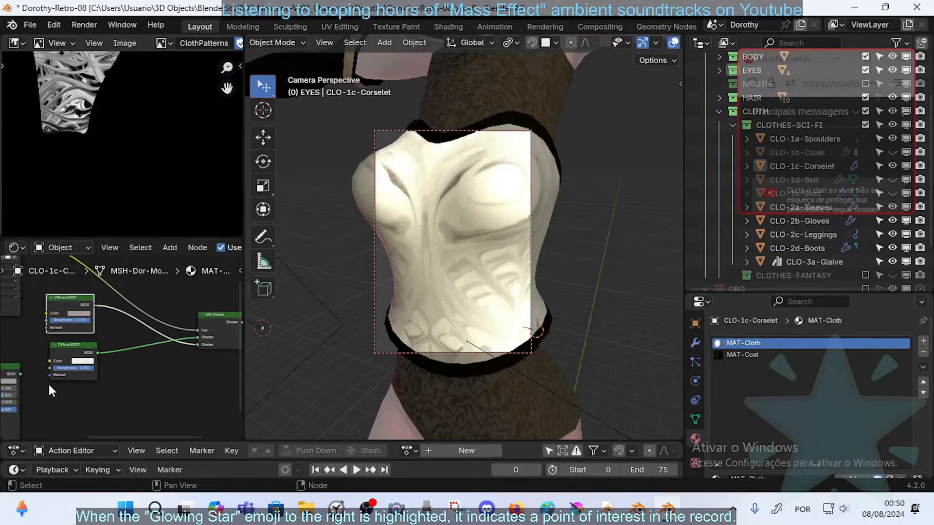
left_click_drag(20, 374, 192, 344)
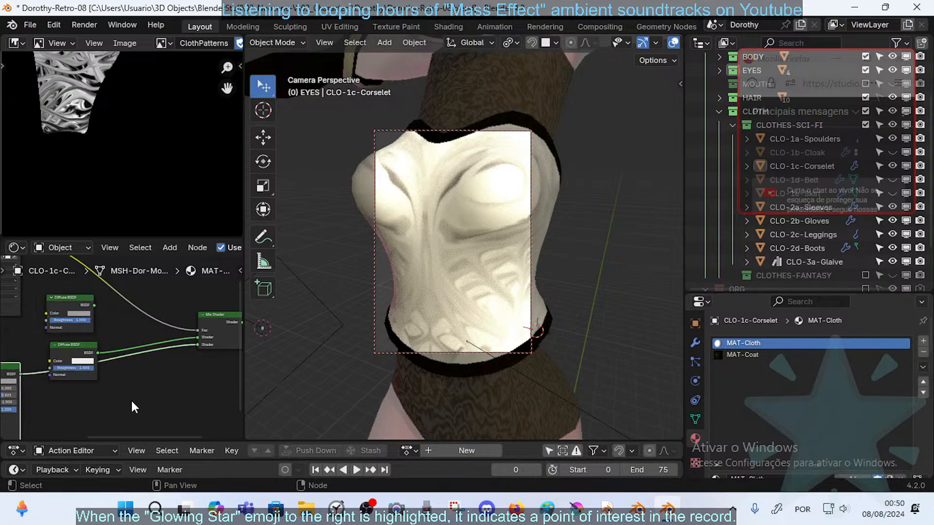
- Set the Principled BSDF's roughness to 1.000
middle_click_drag(131, 401, 243, 364)
middle_click_drag(1, 369, 31, 371)
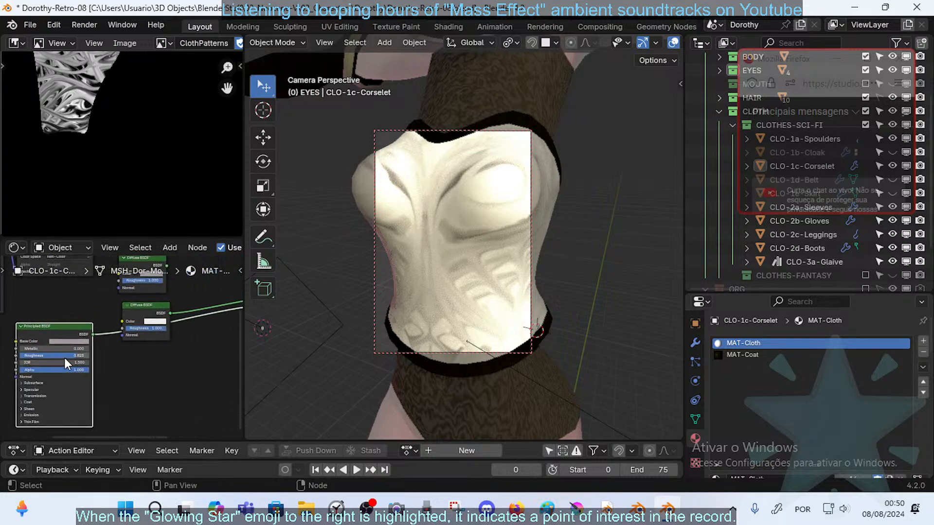
left_click_drag(64, 358, 85, 357)
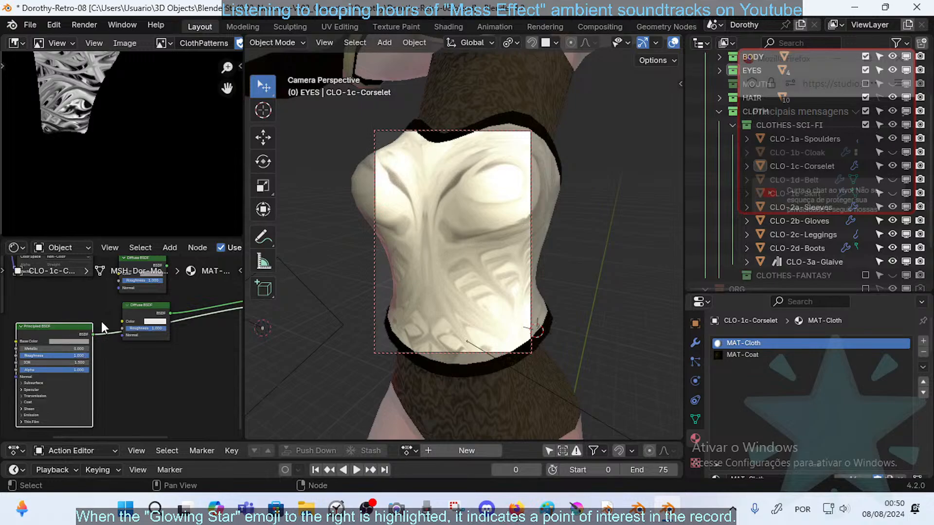
- Delete the Principled BSDF and link the upper Diffuse BSDF to the Mix Shader's first shader socket and the lower one to the second
middle_click_drag(142, 327, 79, 370)
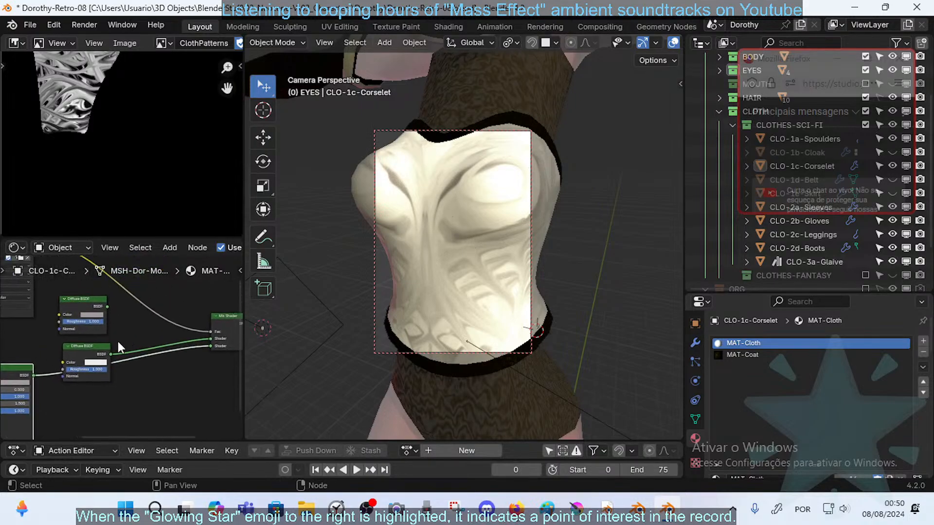
scroll(119, 345, "down", 1)
key("x")
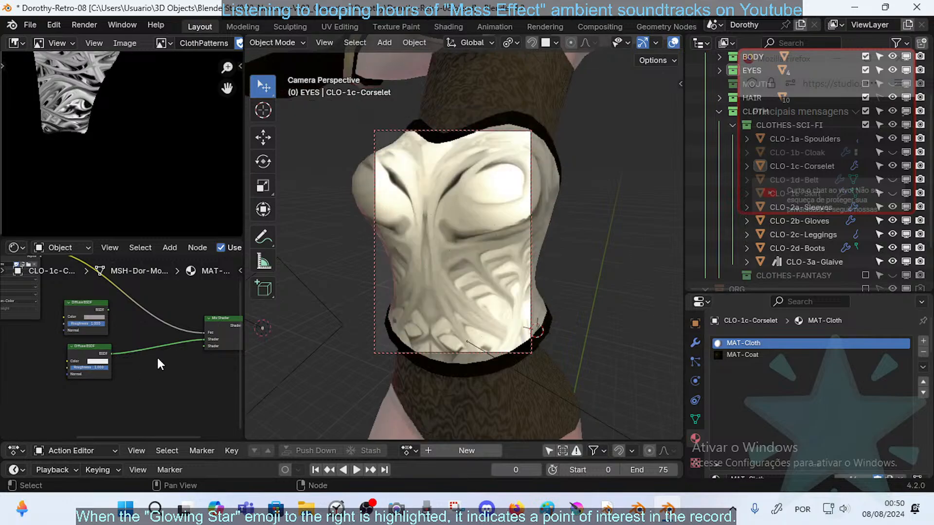
left_click_drag(105, 310, 206, 346)
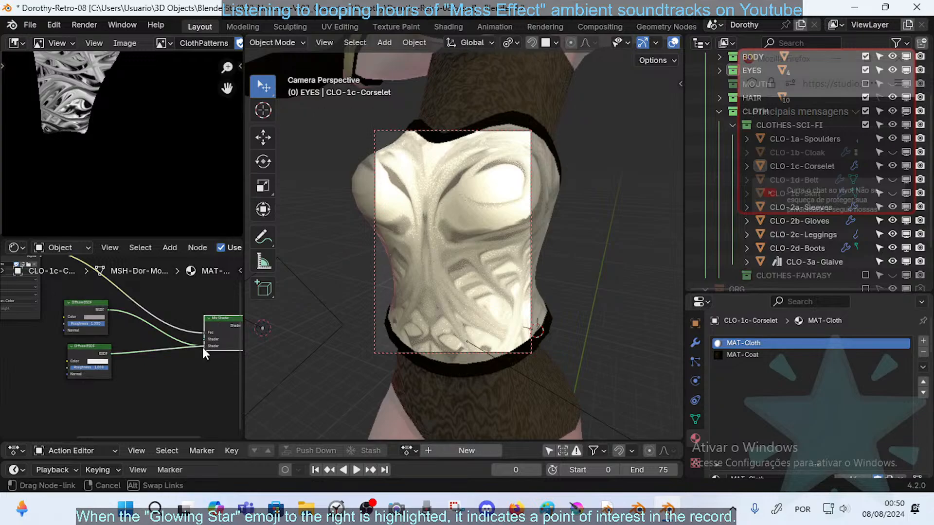
left_click_drag(202, 346, 115, 352)
left_click_drag(108, 310, 195, 342)
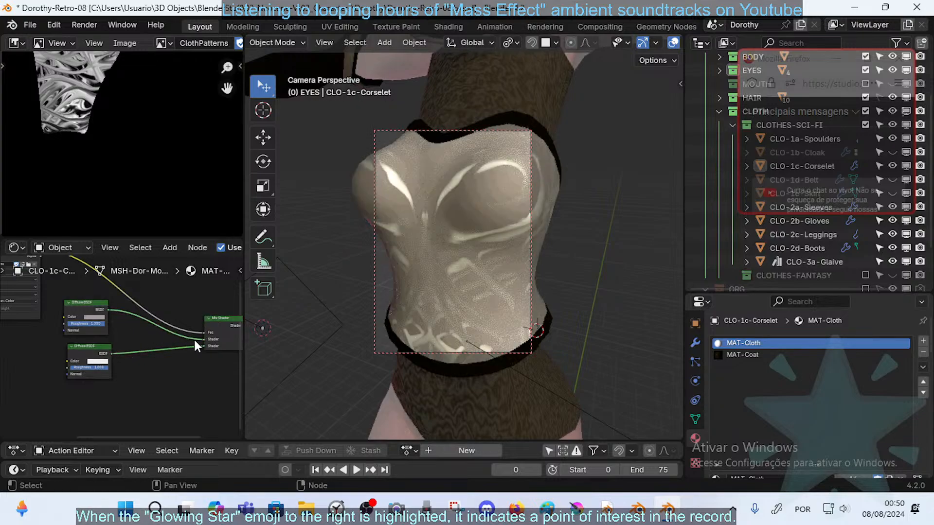
middle_click_drag(49, 307, 110, 336)
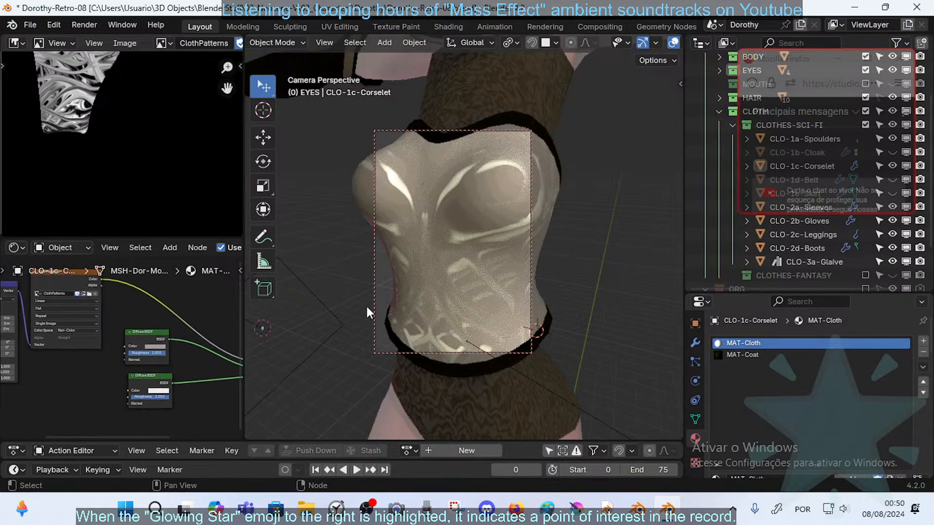
middle_click_drag(195, 375, 140, 349)
scroll(427, 274, "down", 5)
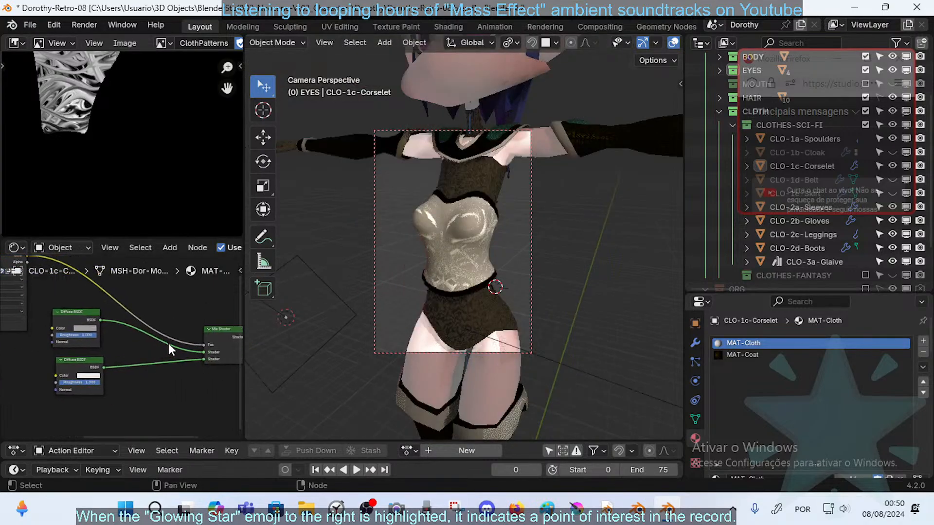
- Swap the Mix Shader's inputs so the lower Diffuse BSDF feeds the first shader socket and the upper one the second
left_click_drag(202, 353, 202, 360)
left_click_drag(104, 367, 203, 351)
middle_click_drag(173, 360, 142, 355)
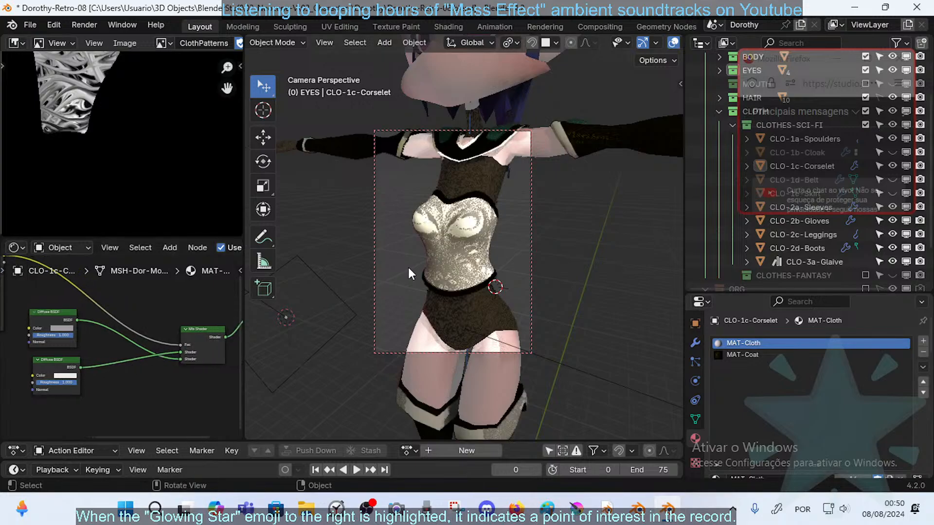
scroll(422, 264, "up", 4)
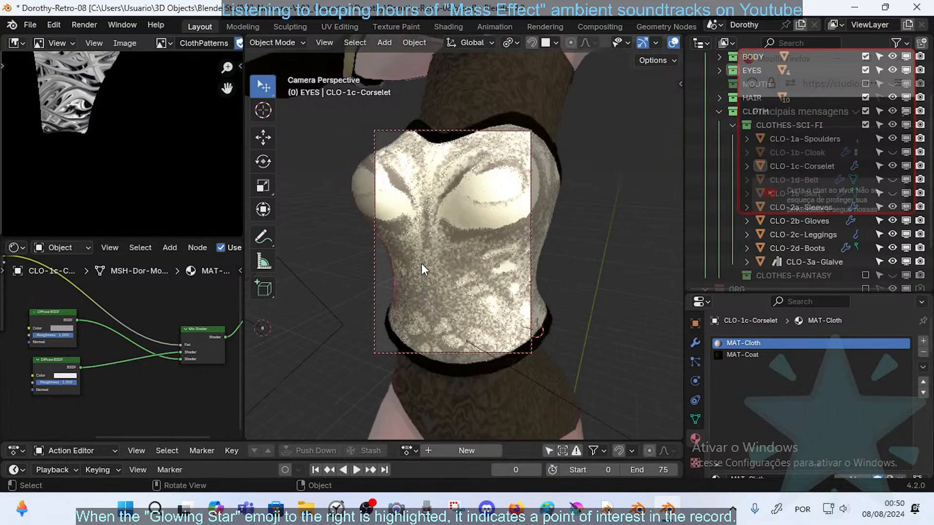
- Change the upper Diffuse BSDF's color to a dark purple and check the corselet from several angles
left_click(66, 327)
mouse_move(114, 253)
left_mouse_down()
mouse_move(115, 273)
mouse_move(115, 231)
mouse_move(115, 282)
mouse_move(114, 230)
mouse_move(115, 283)
mouse_move(115, 255)
mouse_move(92, 254)
left_mouse_up()
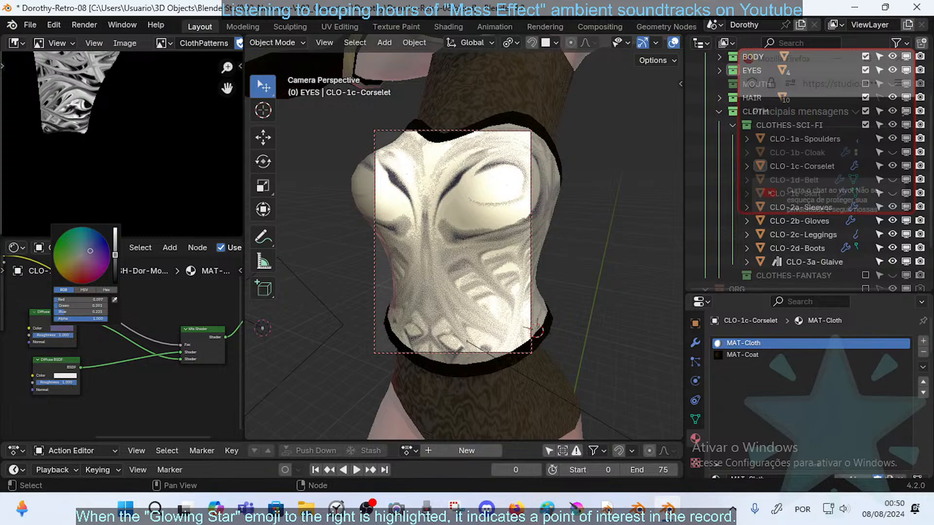
mouse_move(90, 251)
left_mouse_down()
mouse_move(102, 262)
mouse_move(90, 268)
left_mouse_up()
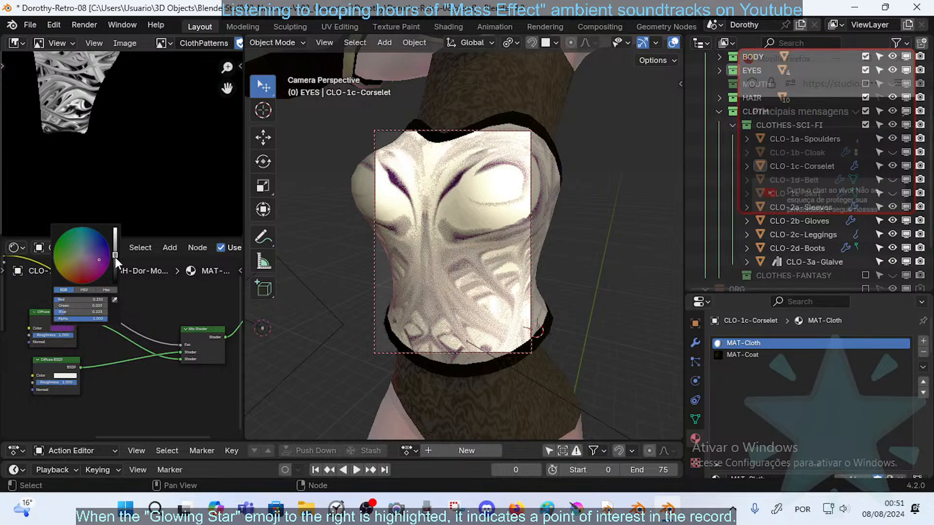
mouse_move(115, 258)
left_mouse_down()
mouse_move(114, 273)
mouse_move(115, 242)
mouse_move(115, 273)
mouse_move(115, 263)
left_mouse_up()
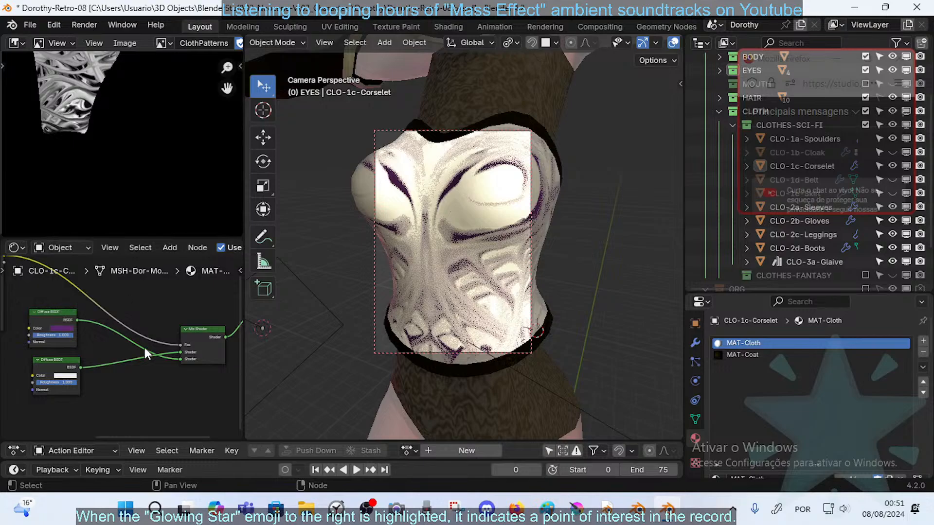
scroll(476, 332, "down", 6)
middle_click_drag(439, 307, 396, 269)
scroll(523, 299, "up", 6)
scroll(591, 287, "down", 3)
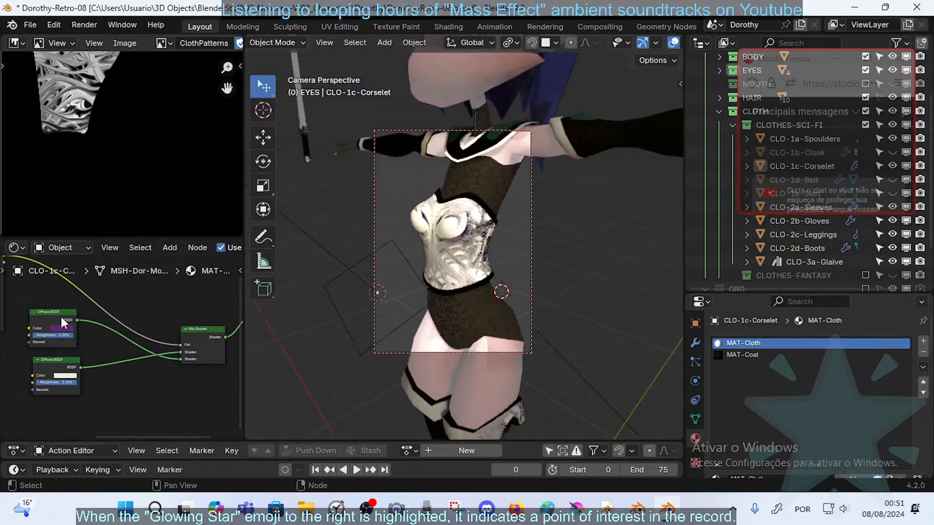
- Try the purple Diffuse BSDF with roughness 0.000 on the corselet and restore it to 1.000
left_click_drag(62, 333, 41, 333)
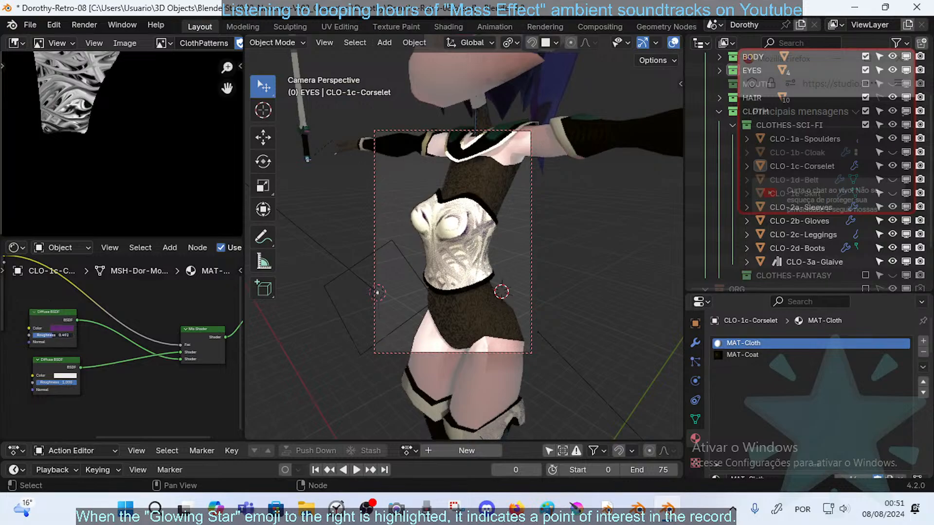
scroll(425, 226, "up", 4)
scroll(425, 236, "down", 4)
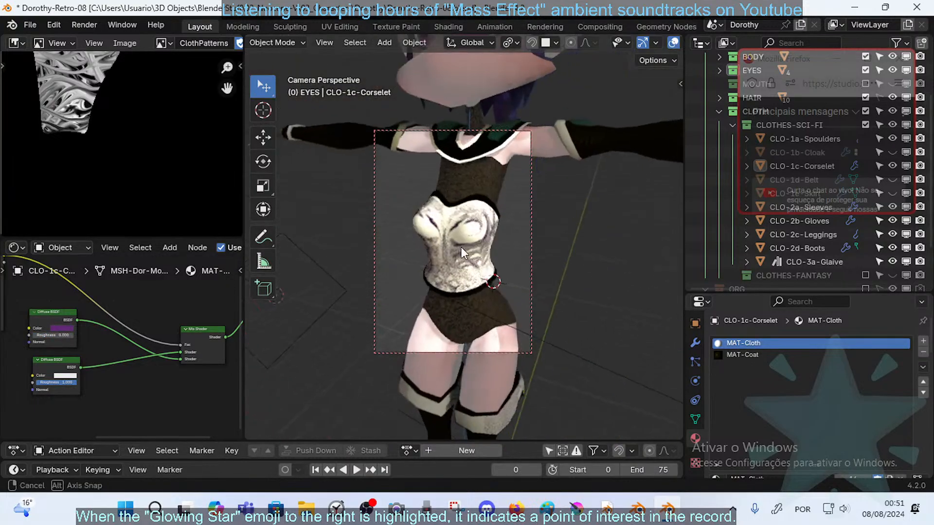
scroll(484, 261, "up", 4)
middle_click_drag(483, 262, 292, 249)
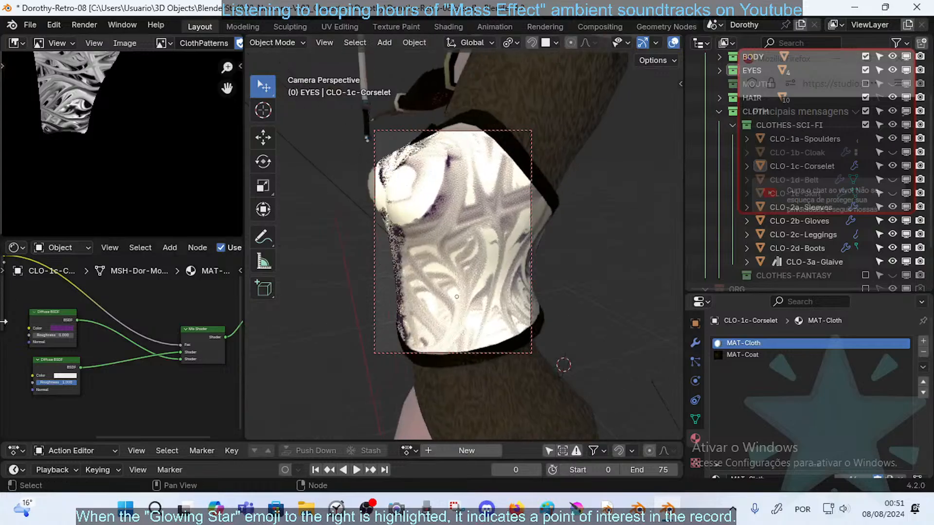
left_click_drag(38, 335, 61, 335)
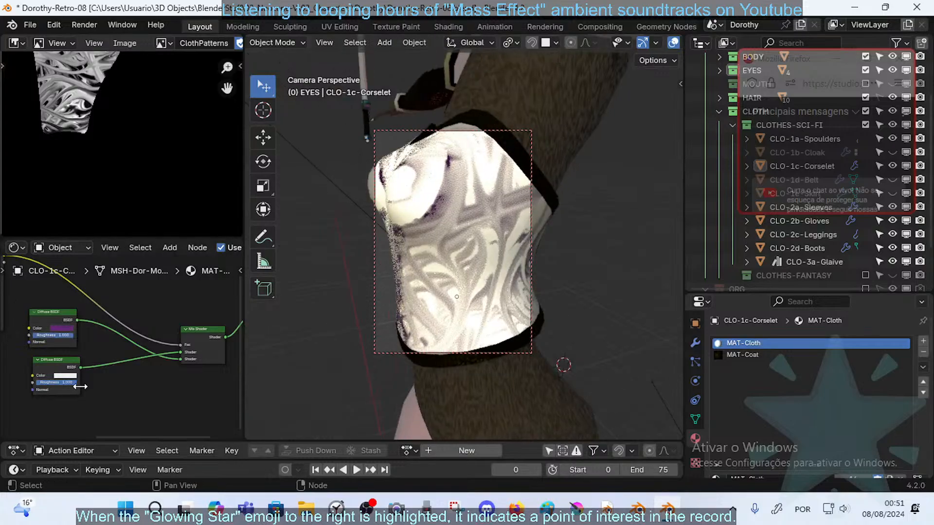
- Tint the lower Diffuse BSDF's color a pale lilac and view the corselet from the front
left_click(68, 377)
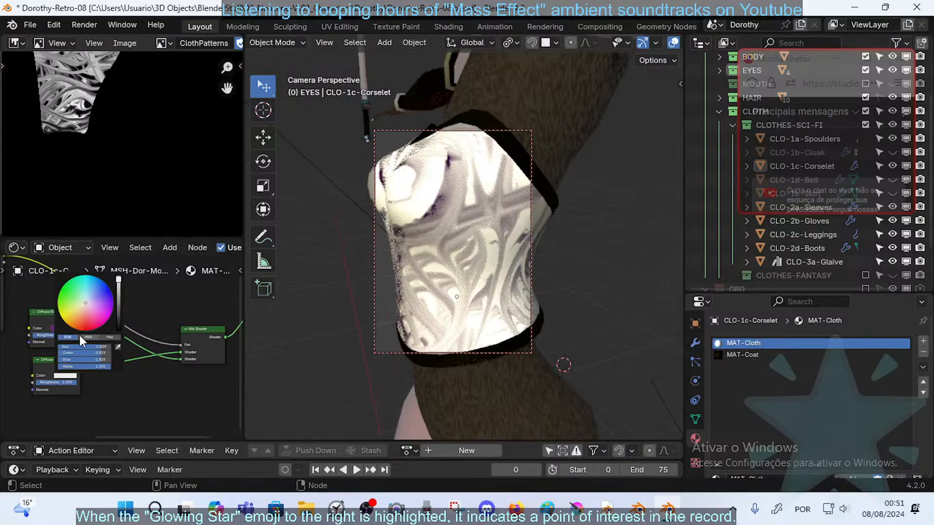
left_click(88, 303)
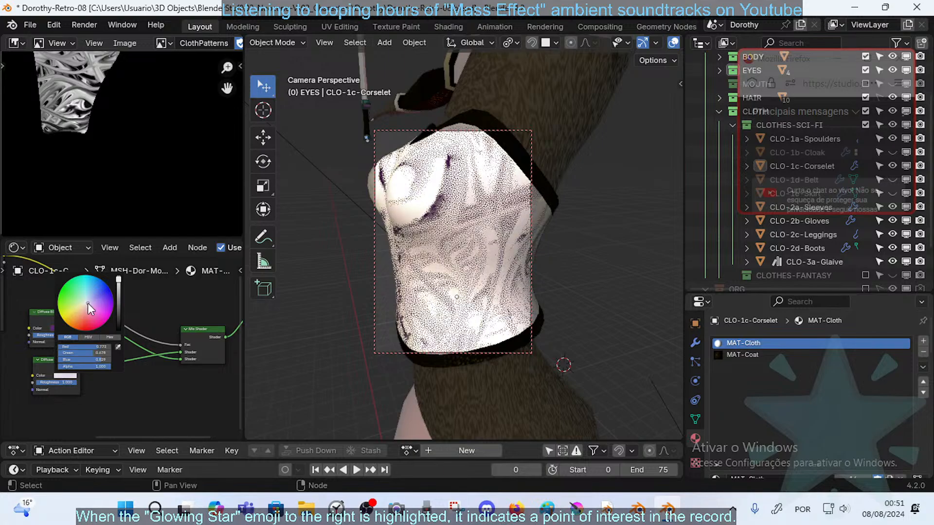
middle_click_drag(327, 284, 382, 289)
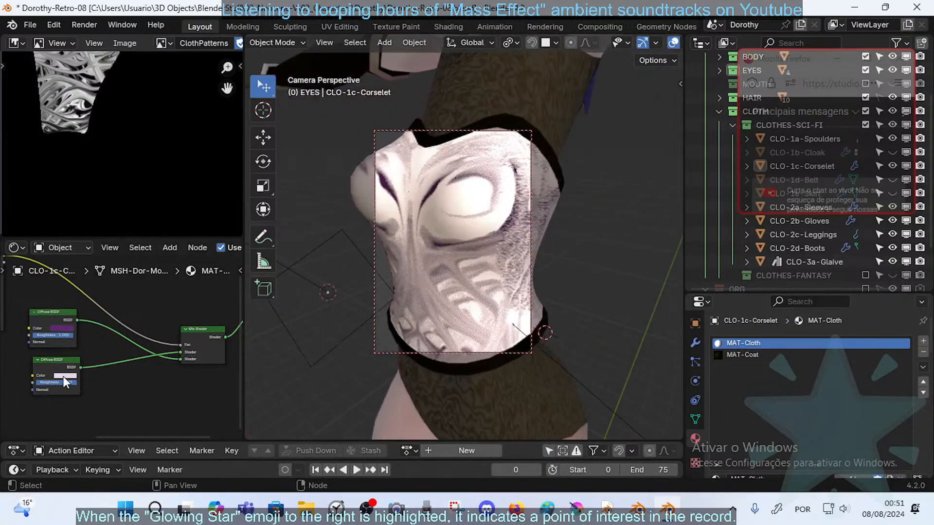
key("ctrl+z")
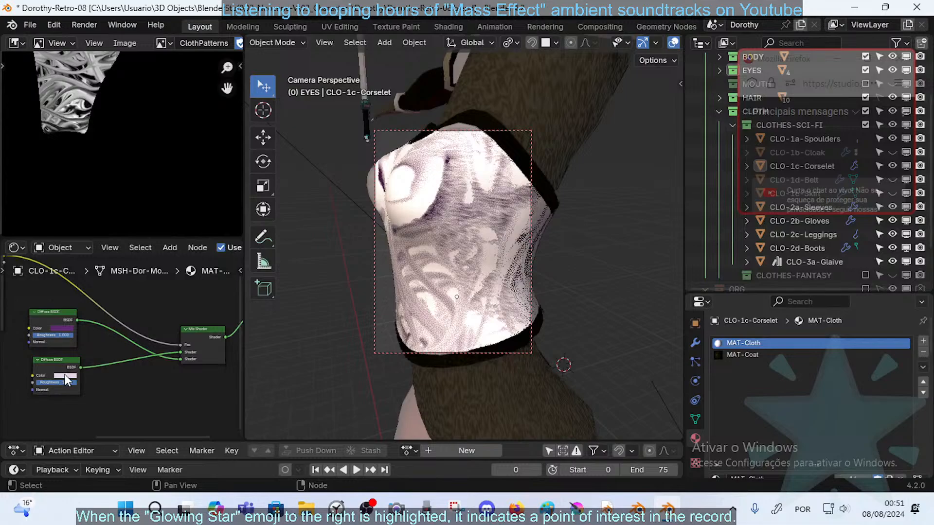
- Set the lower Diffuse BSDF's red, green and blue to 1.000 and darken the color to 0.747 per channel
left_click(64, 376)
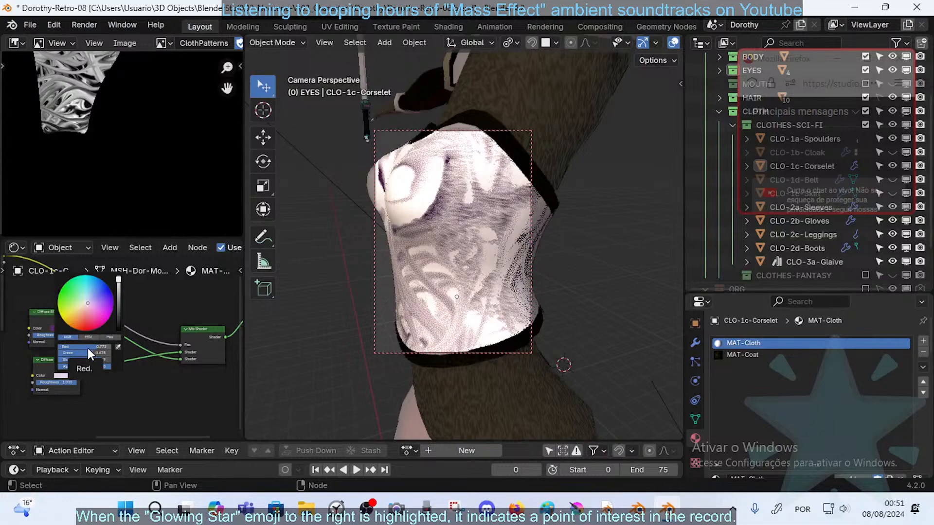
mouse_move(88, 353)
left_mouse_down()
mouse_move(107, 359)
mouse_move(112, 349)
mouse_move(112, 361)
left_mouse_up()
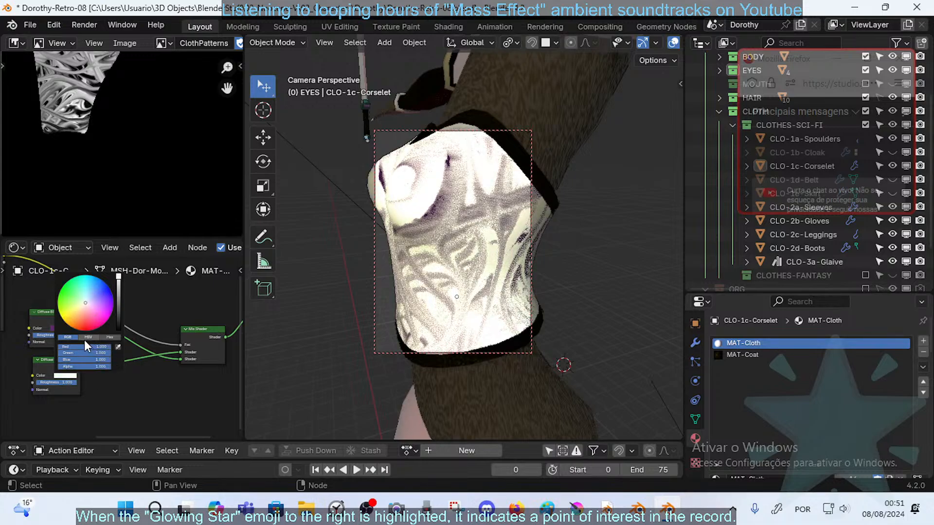
left_click_drag(115, 278, 116, 282)
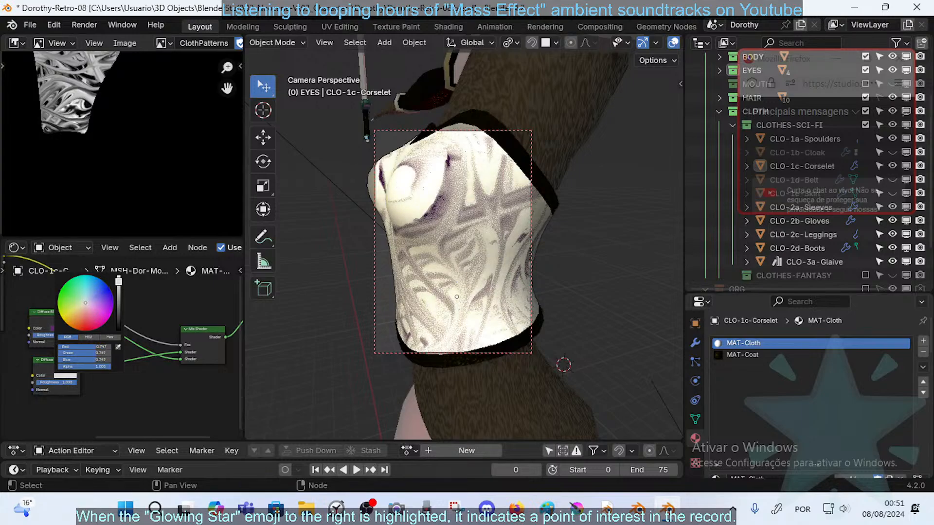
middle_click_drag(392, 258, 488, 262)
scroll(492, 260, "down", 4)
scroll(465, 263, "up", 4)
scroll(488, 262, "down", 4)
- Move the two Diffuse BSDF nodes down and to the right in the node graph
middle_click_drag(84, 293, 157, 292)
left_click_drag(141, 370, 167, 409)
left_click(135, 312)
left_click_drag(134, 309, 168, 355)
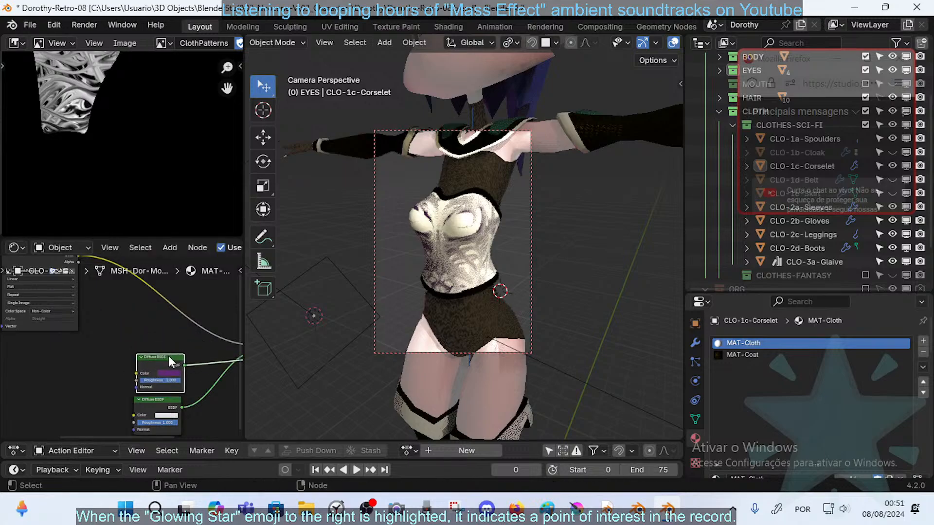
- Move the Texture Coordinate, Mapping and ClothPatterns image nodes to just above the Diffuse BSDF nodes and save the file
middle_click_drag(86, 335, 215, 357)
scroll(119, 320, "down", 1)
scroll(119, 318, "down", 1)
left_click_drag(37, 286, 156, 346)
key("g")
scroll(113, 347, "up", 3)
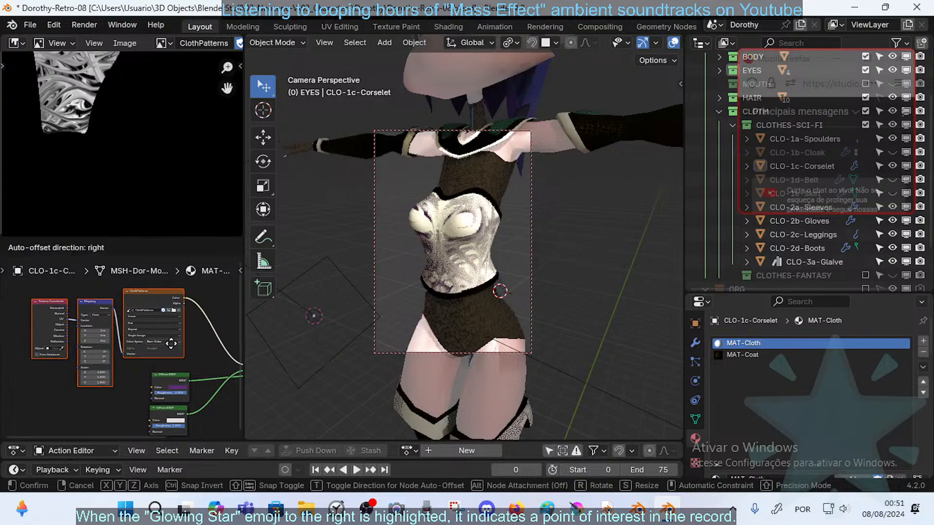
left_click(174, 346)
scroll(165, 360, "up", 1)
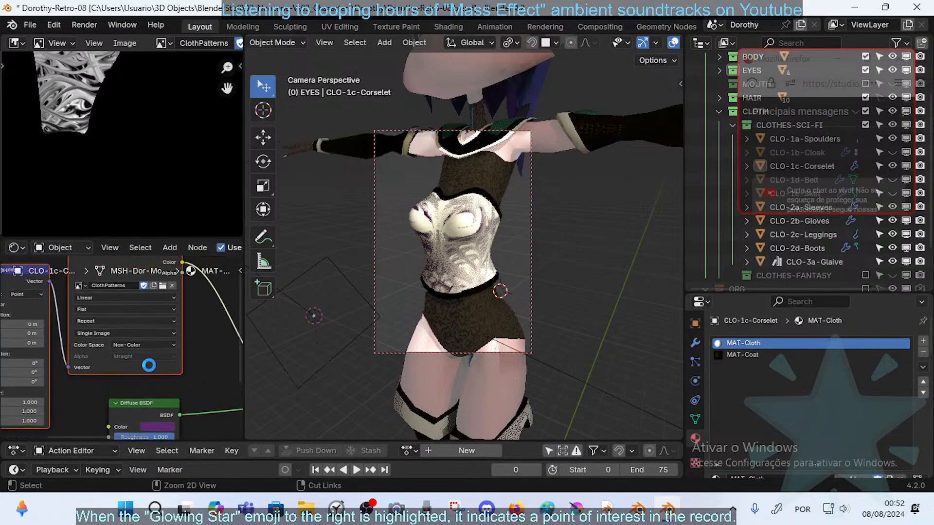
key("ctrl+s")
scroll(140, 351, "up", 1)
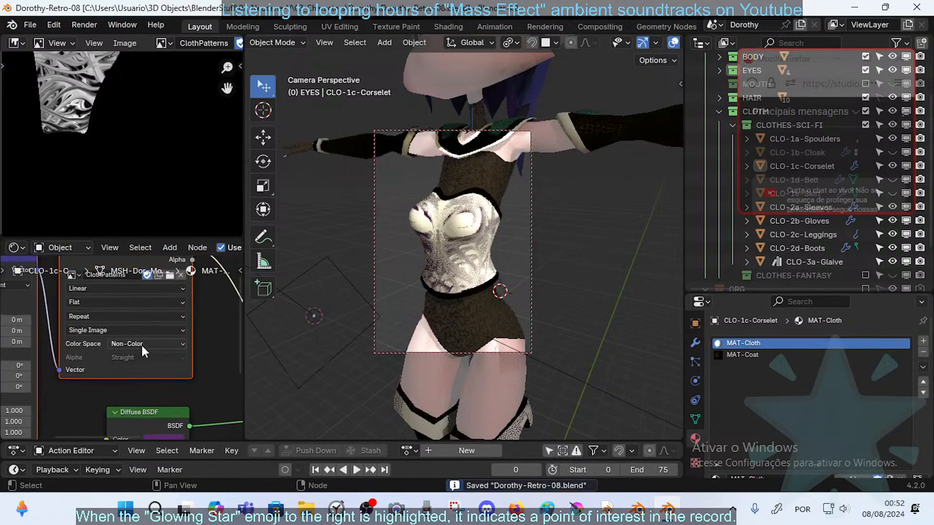
- Try the sRGB color space on the ClothPatterns image node, restore Non-Color, and inspect the corselet up close
middle_click_drag(80, 109, 86, 184)
scroll(102, 194, "up", 1)
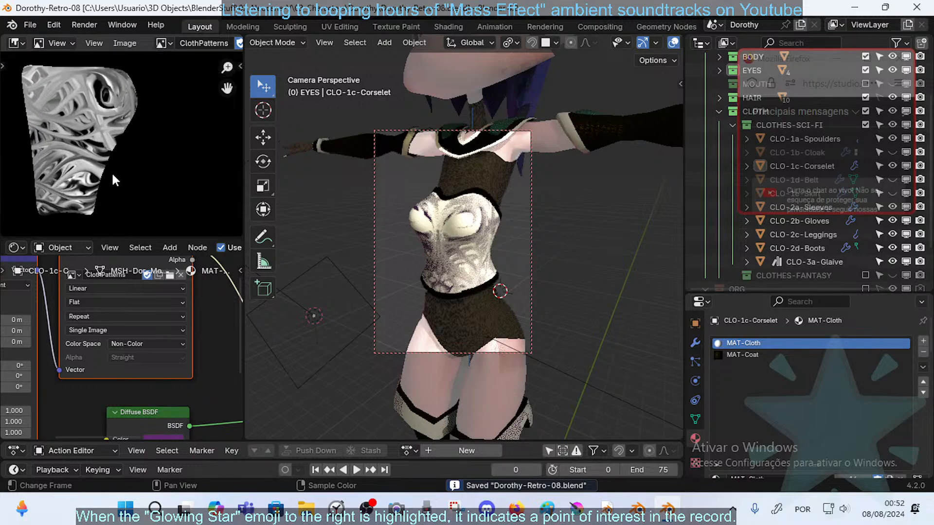
left_click(142, 344)
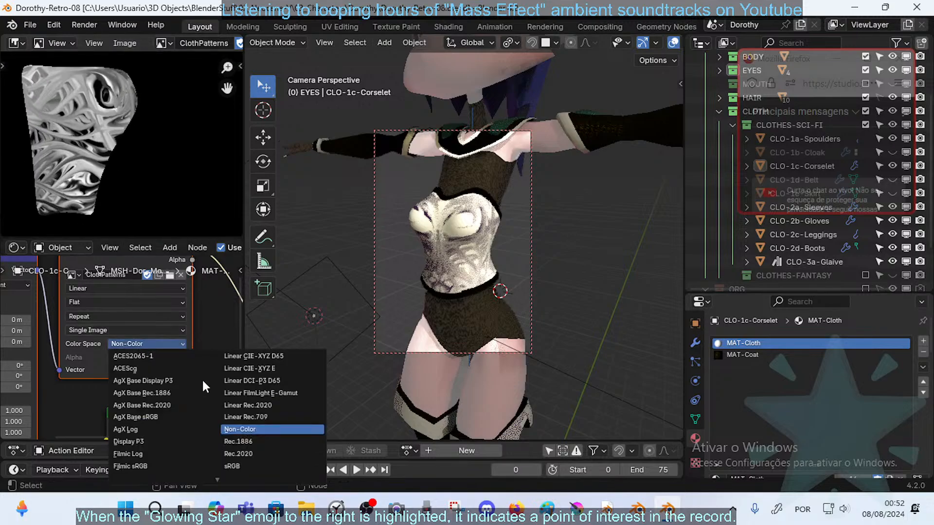
left_click(249, 464)
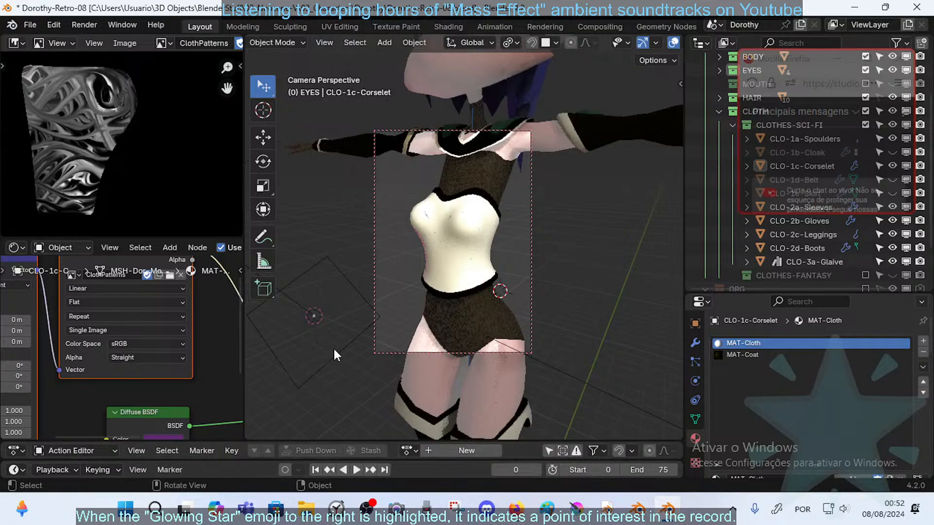
left_click(141, 343)
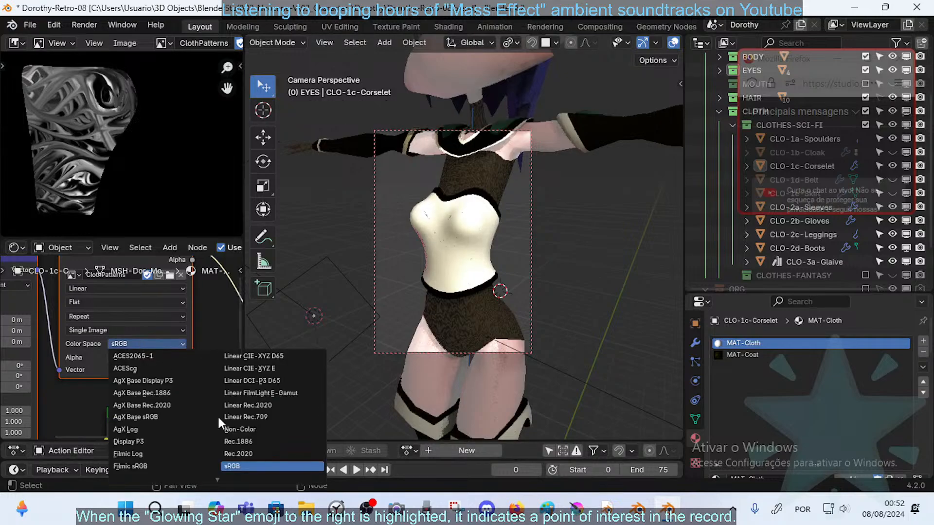
left_click(239, 428)
middle_click_drag(331, 279, 459, 282)
scroll(494, 263, "up", 4)
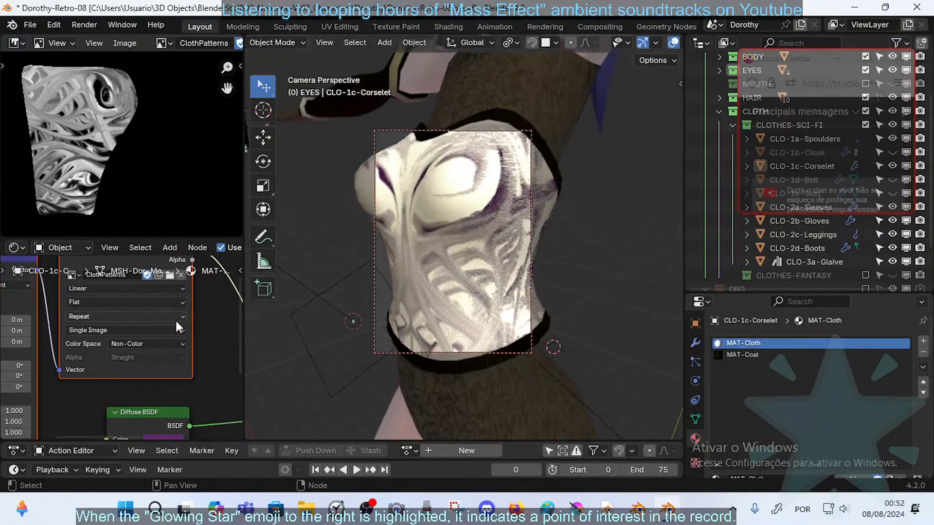
- Try the Extend extension mode and other alternatives on the ClothPatterns image node, and restore Repeat
left_click(126, 317)
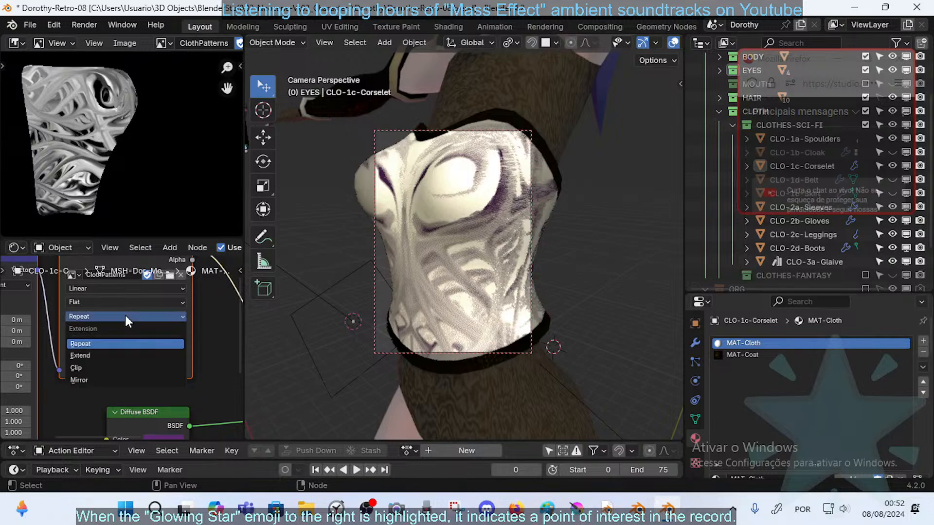
left_click(113, 351)
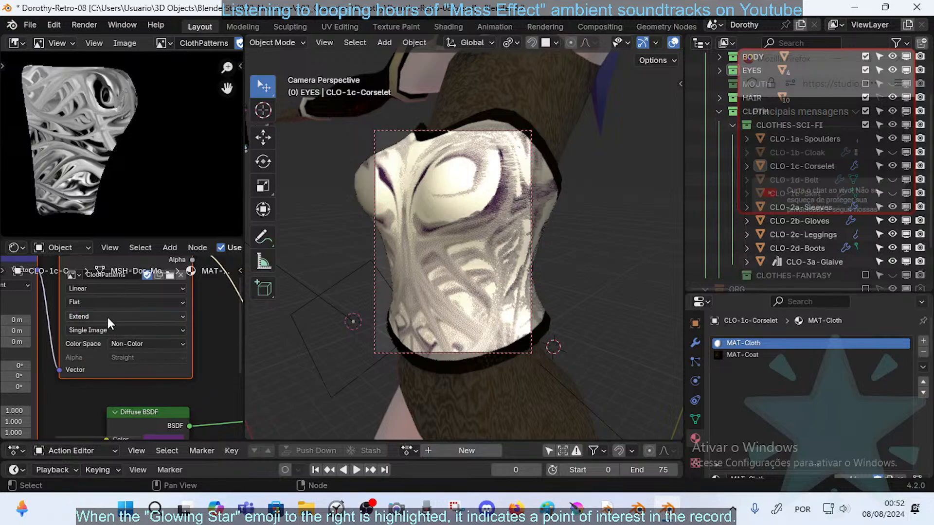
left_click(100, 303)
left_click(93, 305)
left_click(91, 318)
left_click(95, 363)
left_click(87, 315)
left_click(89, 343)
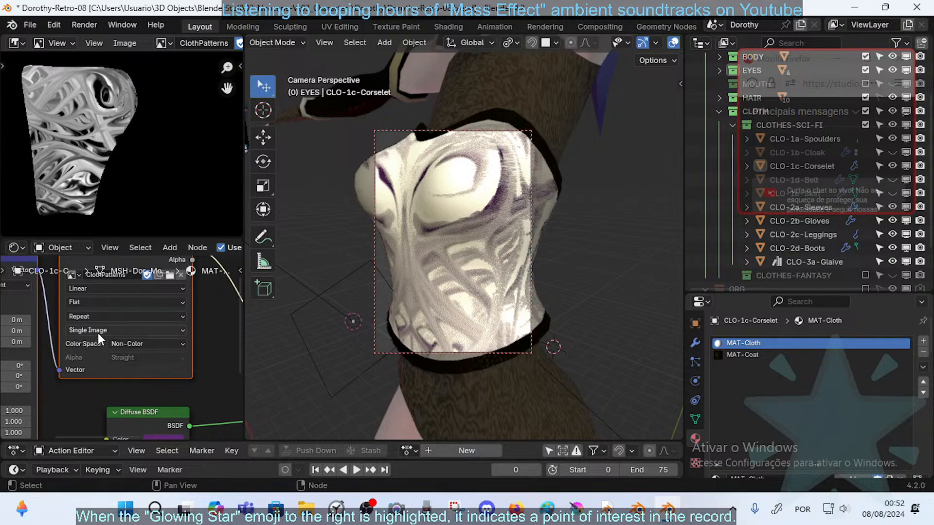
- Try Generated as the ClothPatterns image source, and restore Single Image
left_click(130, 332)
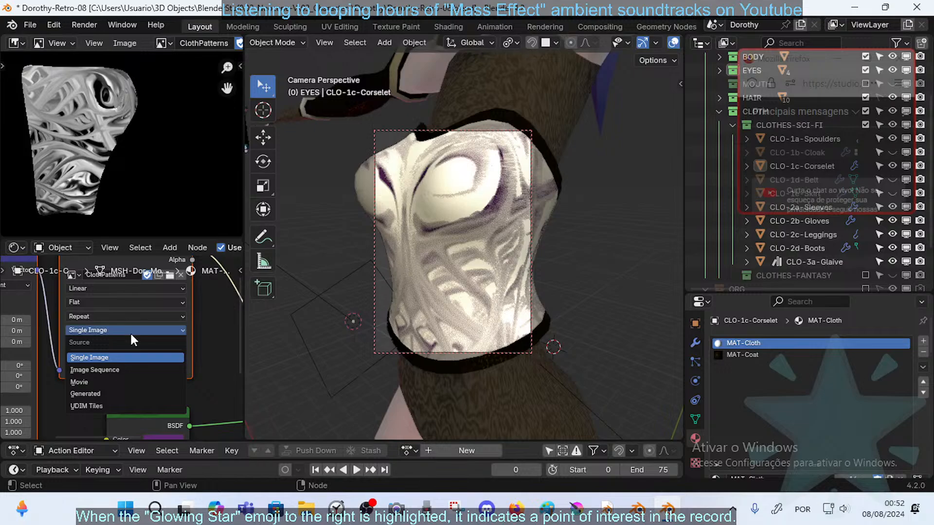
left_click(108, 393)
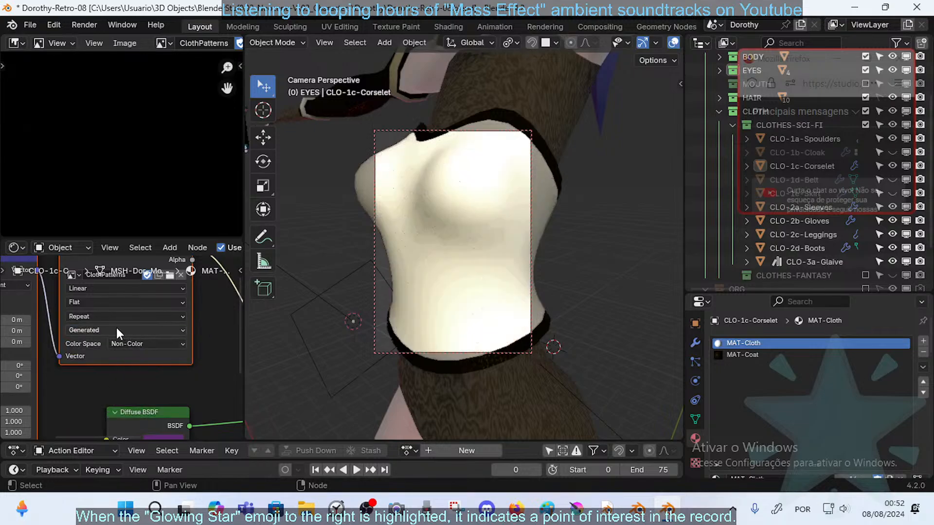
left_click(116, 329)
left_click(105, 359)
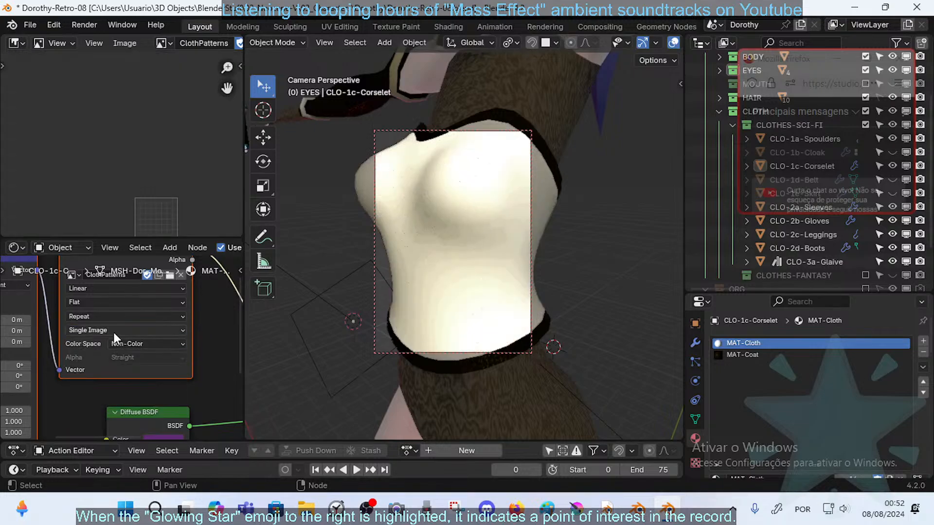
scroll(125, 346, "down", 1)
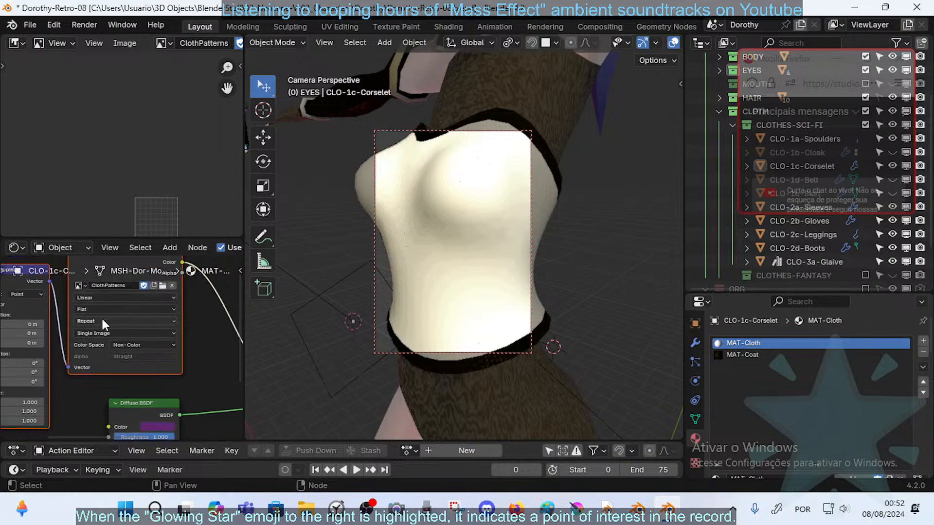
key("ctrl+z")
key("ctrl+shift+z")
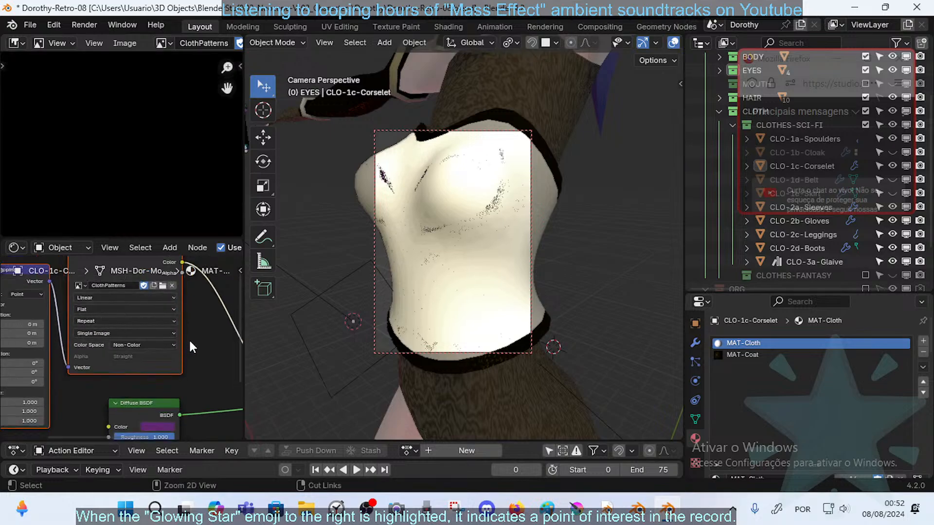
- Examine how the ClothPatterns texture shows on the corselet from the front and side, near and far
middle_click_drag(127, 108, 112, 108)
scroll(442, 284, "down", 5)
middle_click_drag(430, 287, 448, 279)
scroll(420, 295, "up", 8)
scroll(420, 296, "down", 6)
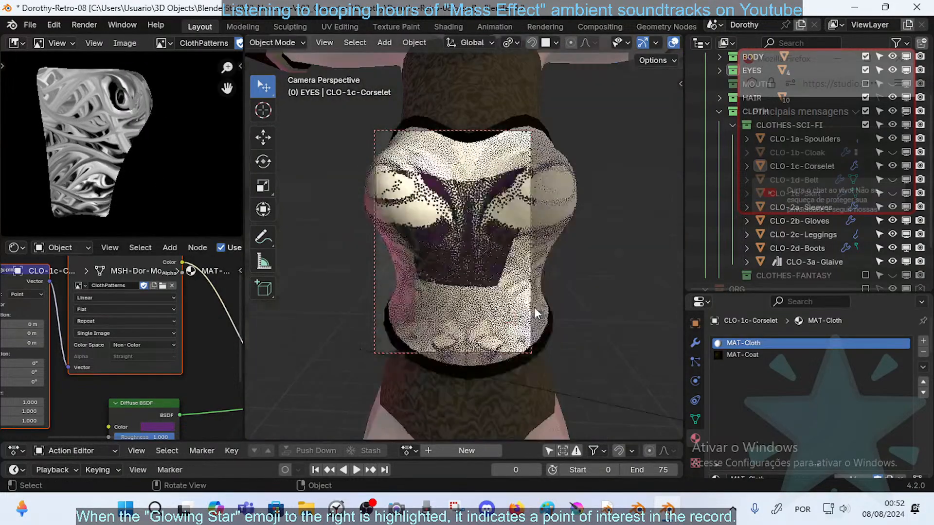
scroll(474, 311, "up", 5)
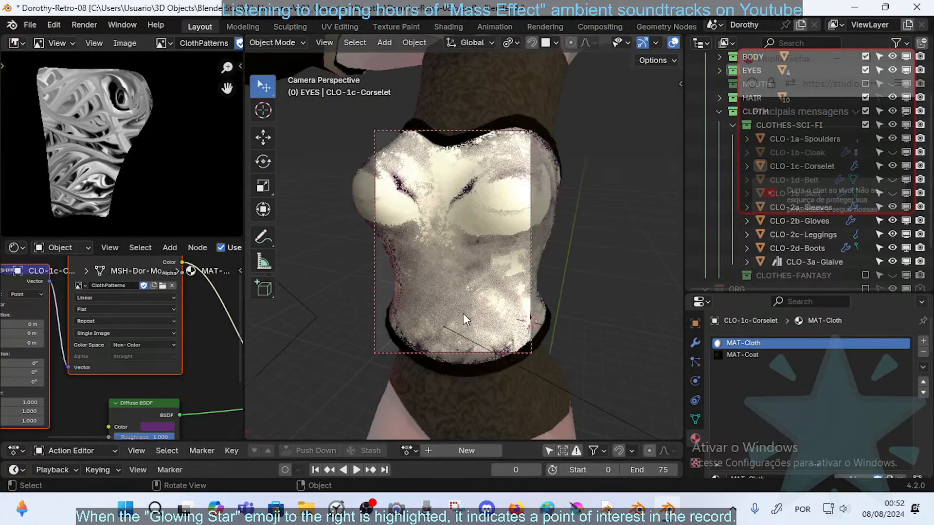
middle_click_drag(463, 313, 431, 305)
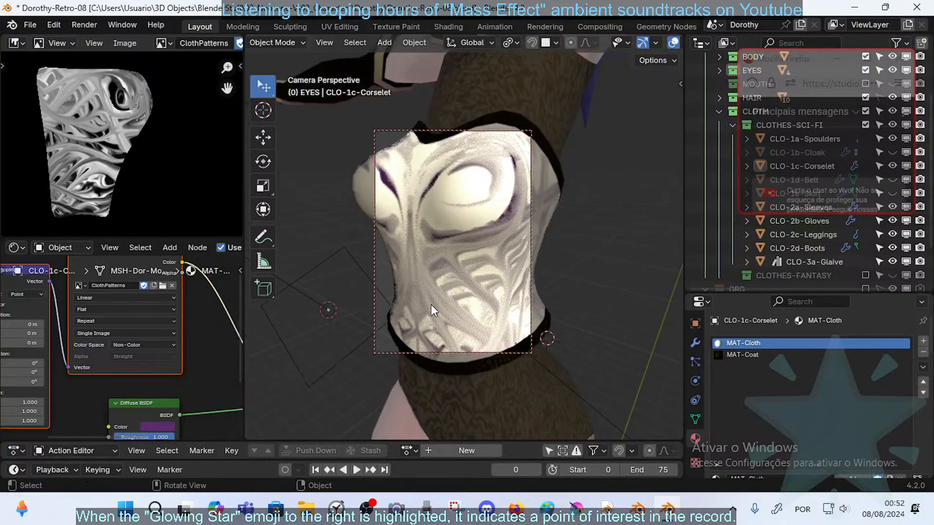
scroll(432, 291, "down", 5)
scroll(462, 288, "up", 5)
key("KP_0")
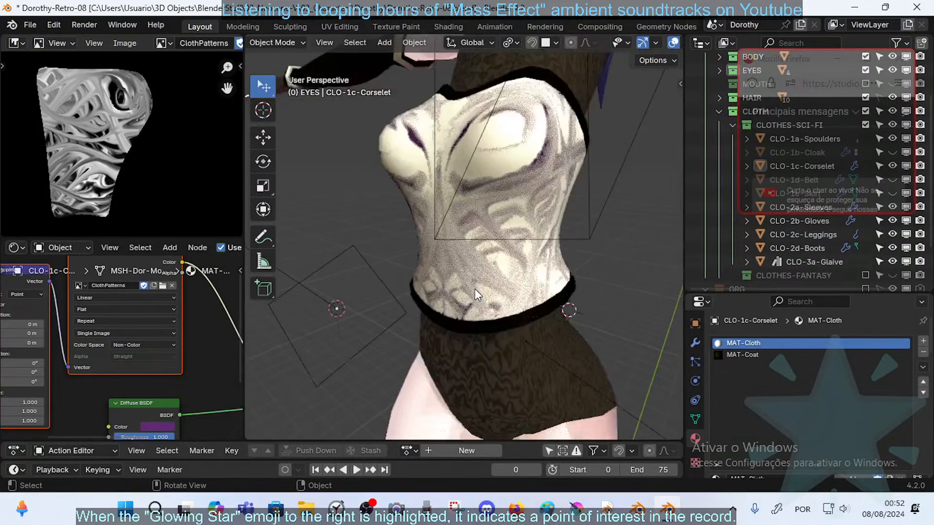
middle_click_drag(591, 138, 577, 232, "shift")
middle_click_drag(457, 257, 538, 229)
left_click(449, 235)
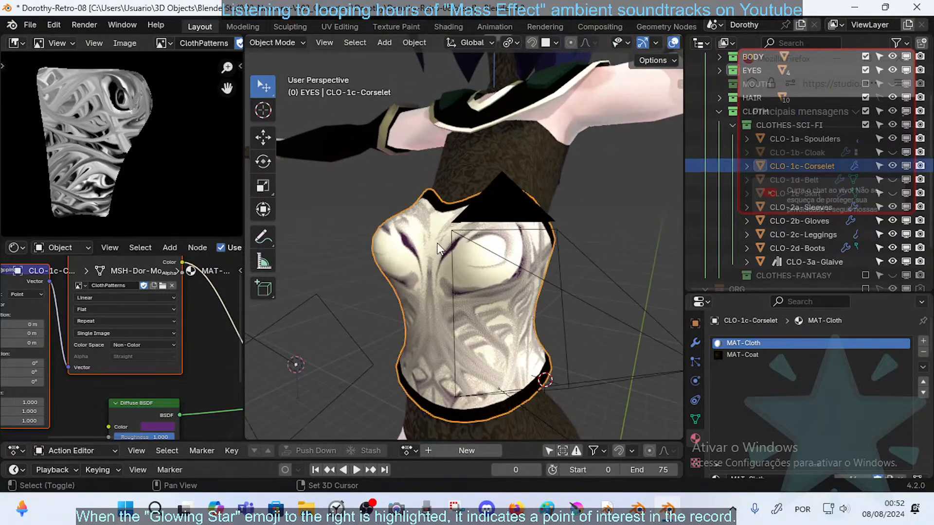
key("shift+h")
key("ctrl+z")
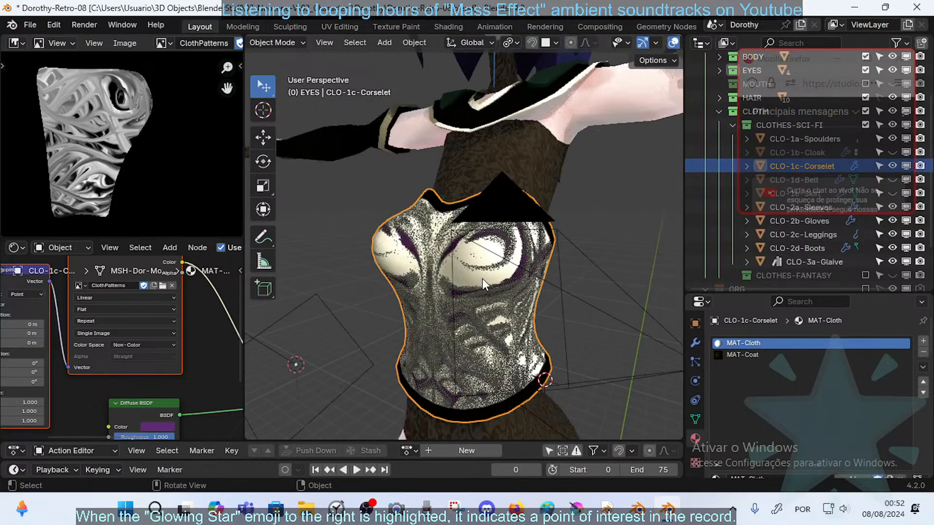
key("ctrl+Tab")
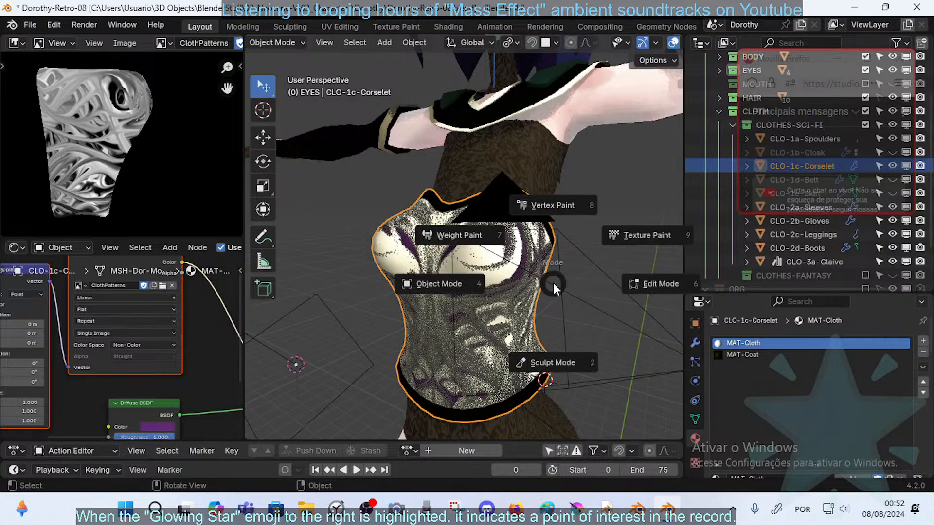
key("t")
key("ctrl+Tab")
key("o")
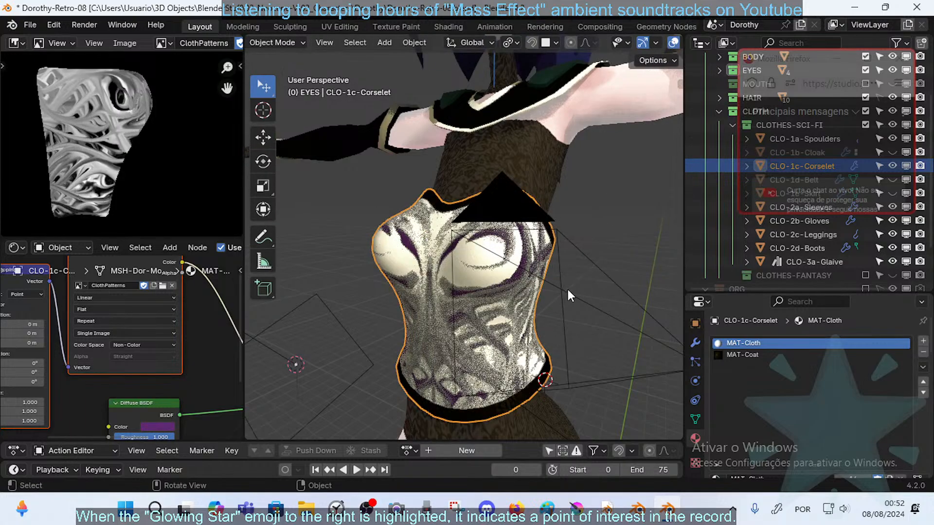
left_click(358, 325)
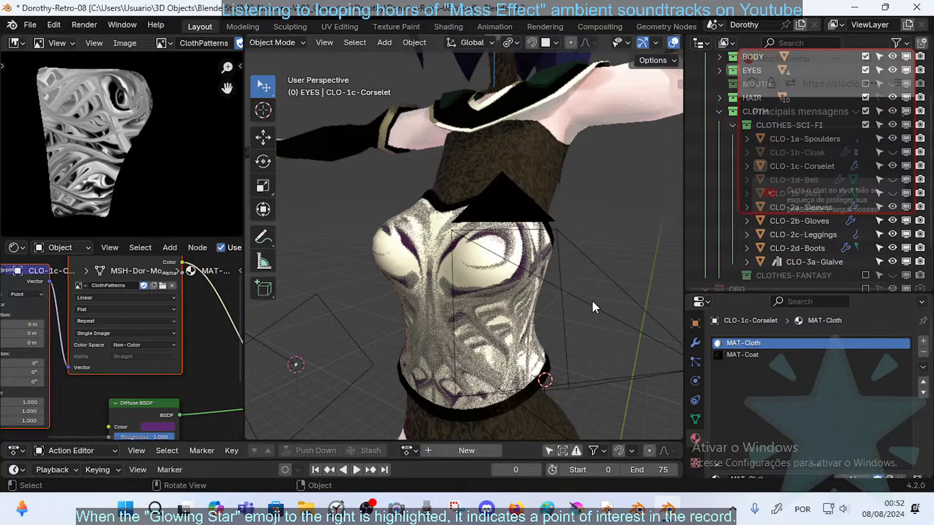
- Look over the whole character in camera and user perspective, and return to a close view of the corselet
scroll(584, 298, "down", 4)
middle_click_drag(573, 296, 523, 276)
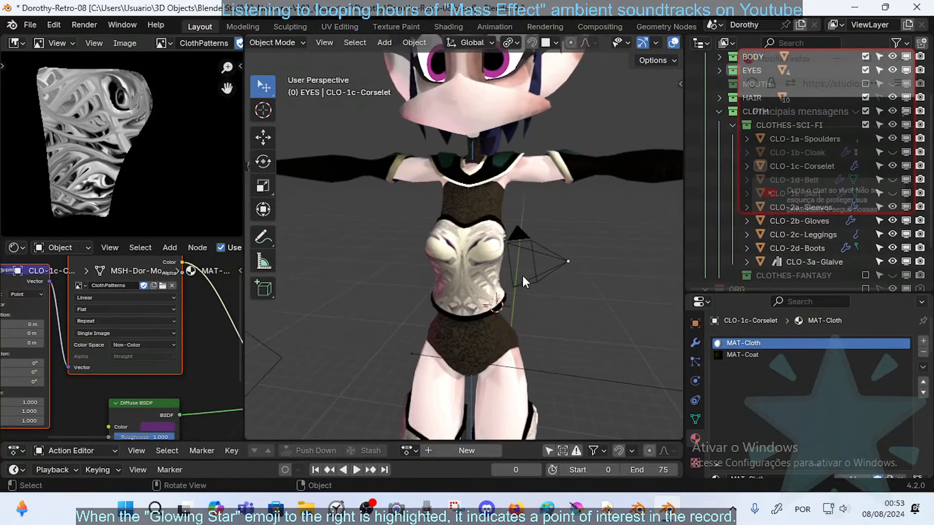
key("KP_0")
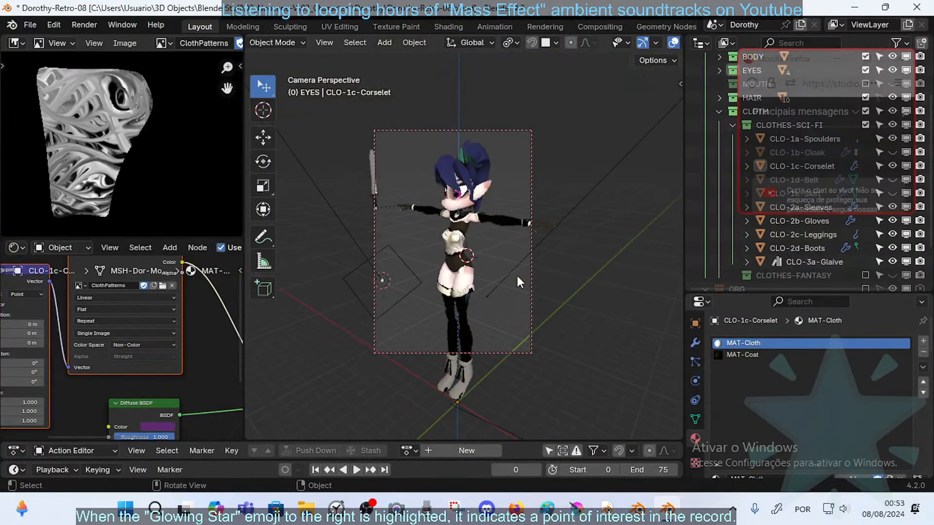
key("KP_0")
key("shift+grave")
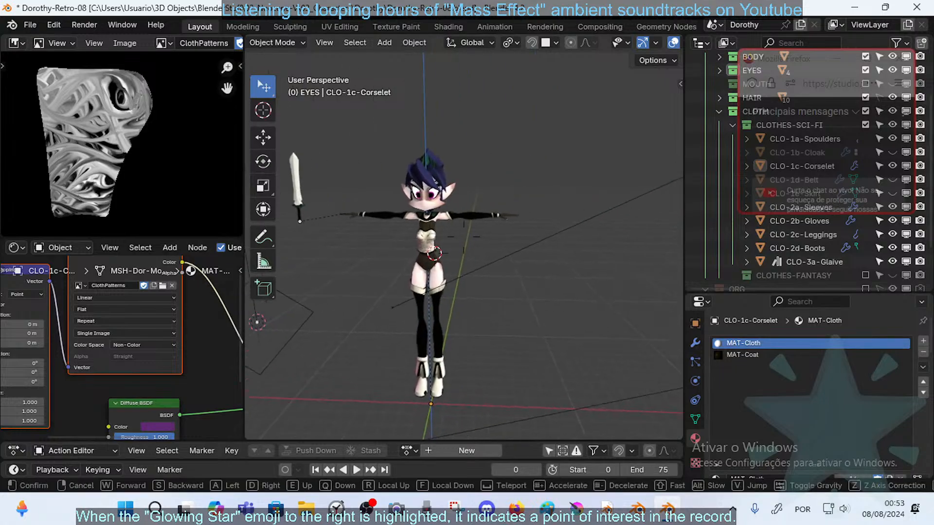
key("w")
left_click(493, 277)
- Put the corselet into Texture Paint mode and save the file
left_click(471, 293)
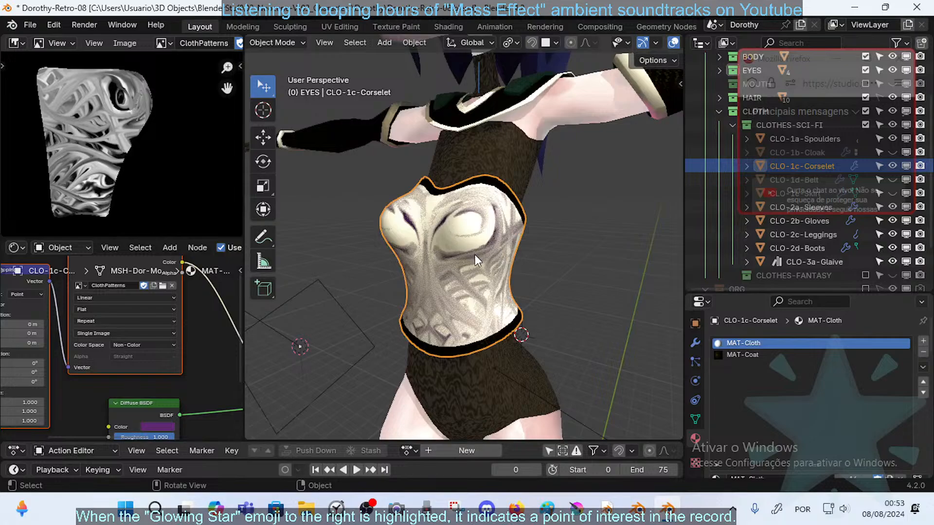
key("ctrl+Tab")
key("9")
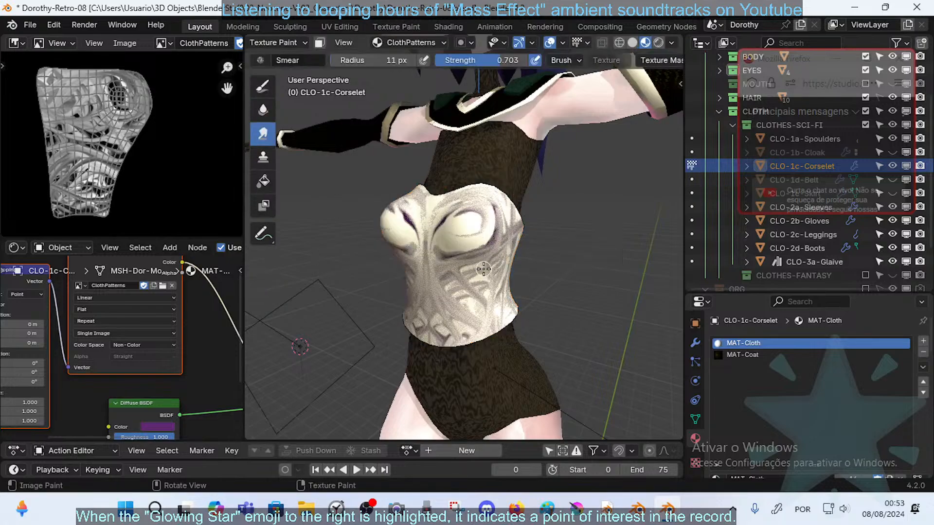
key("ctrl+Tab")
key("4")
left_click(481, 271)
left_click(486, 252)
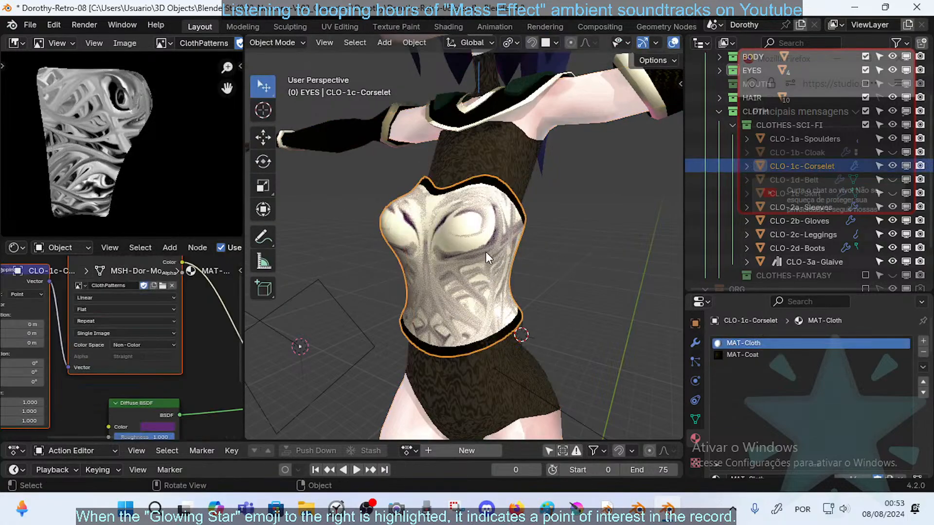
key("ctrl+Tab")
key("9")
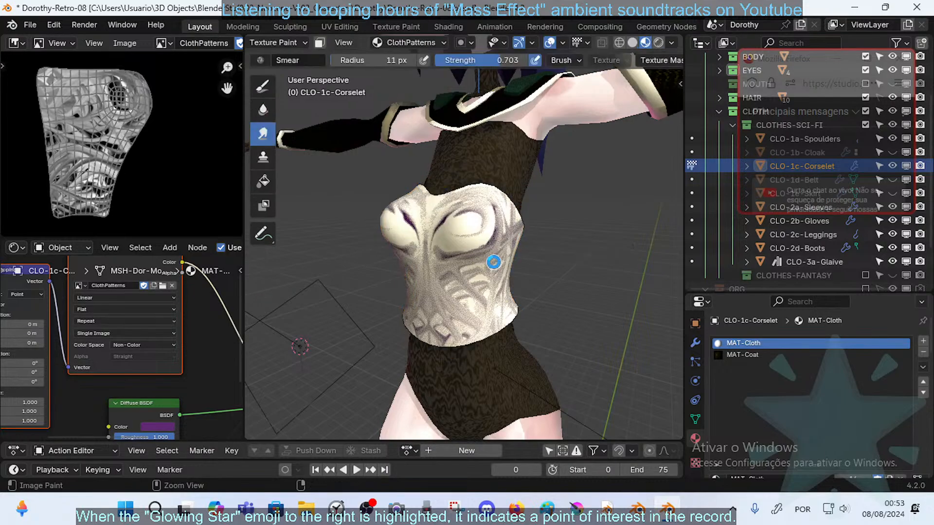
key("ctrl+s")
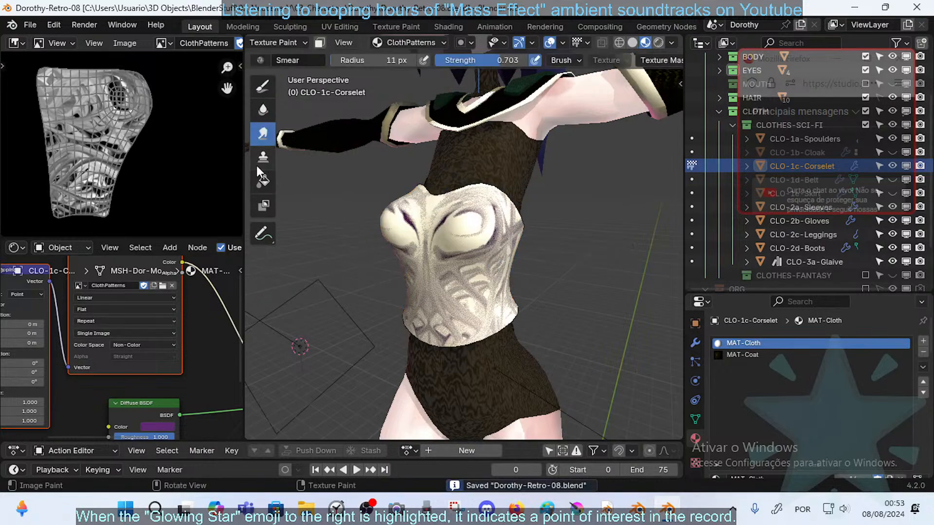
- Smear the pattern below the corselet's bust and set the Draw brush to a 20 px radius with strength 1.000
left_click_drag(459, 234, 455, 280)
mouse_move(457, 228)
left_mouse_down()
mouse_move(440, 258)
mouse_move(451, 272)
left_mouse_up()
left_click(263, 86)
key("f")
left_click(430, 248)
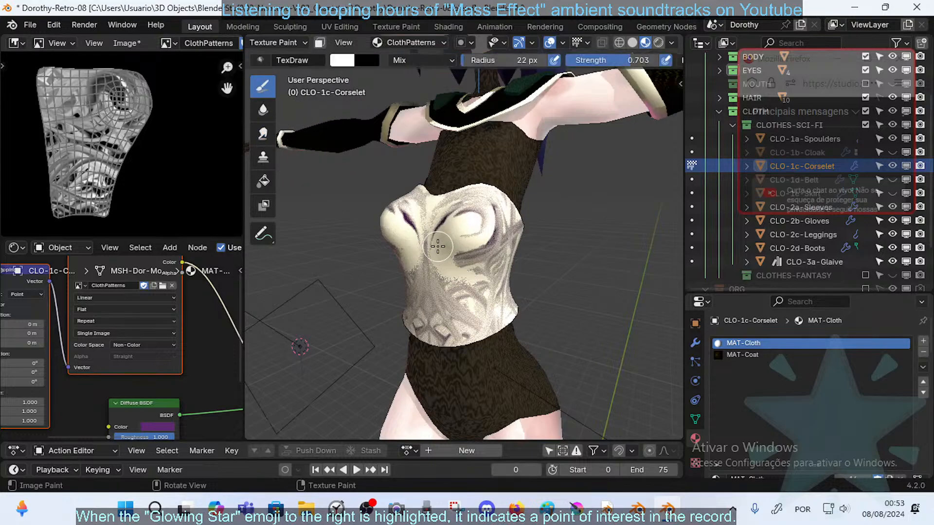
key("f")
left_click(440, 243)
key("shift+f")
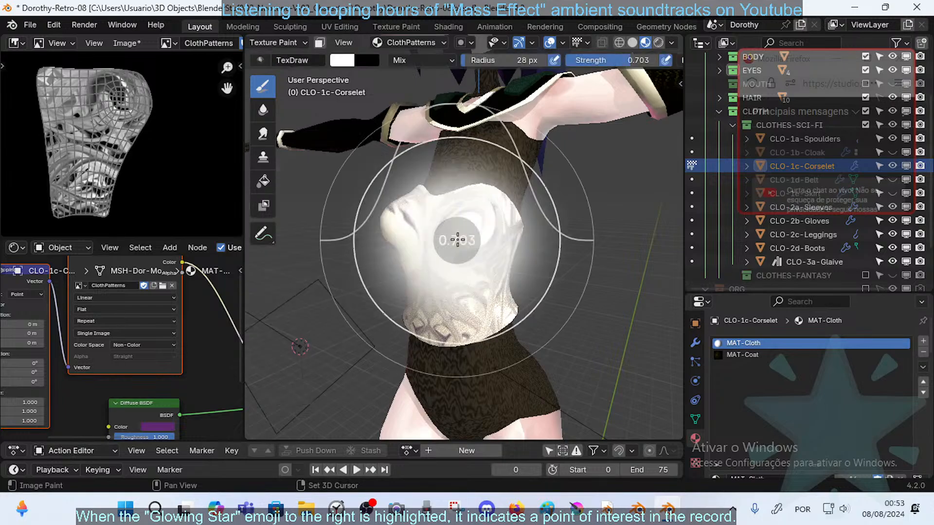
left_click(524, 205)
- Paint mirrored curved bands in the secondary black color from under the bust down to the corselet's lower edge
left_click_drag(433, 265, 437, 280, "ctrl")
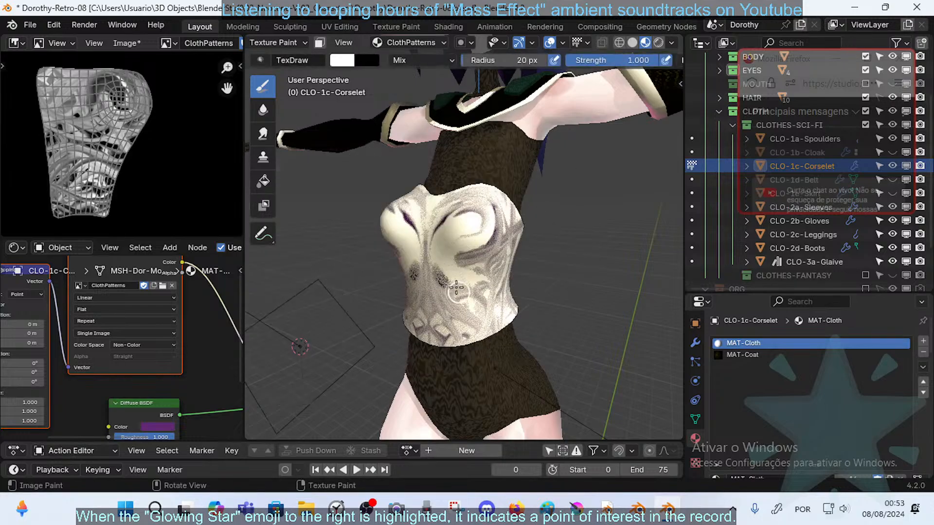
middle_click_drag(457, 293, 454, 271)
mouse_move(453, 271)
left_mouse_down()
mouse_move(435, 271)
mouse_move(449, 295)
left_mouse_up()
middle_click_drag(467, 276, 461, 257)
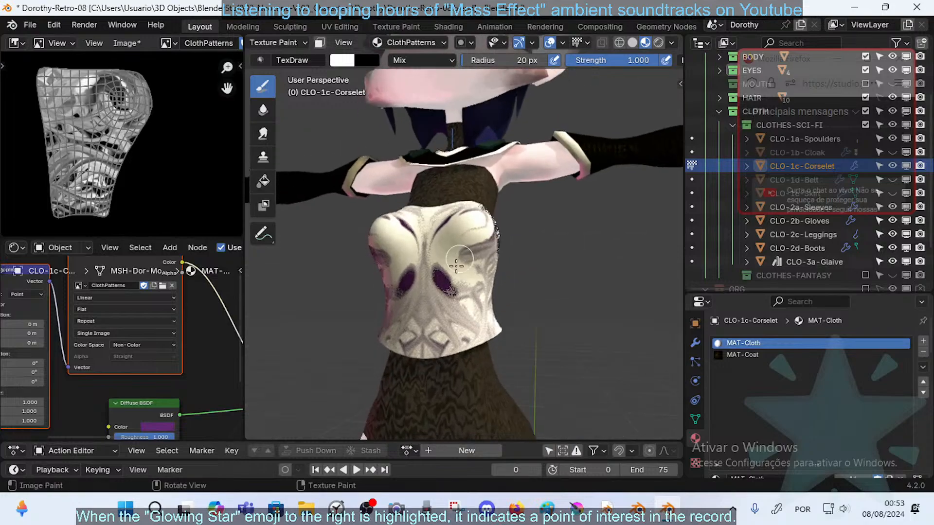
left_click_drag(437, 276, 466, 336, "ctrl")
left_click_drag(445, 292, 433, 388, "ctrl")
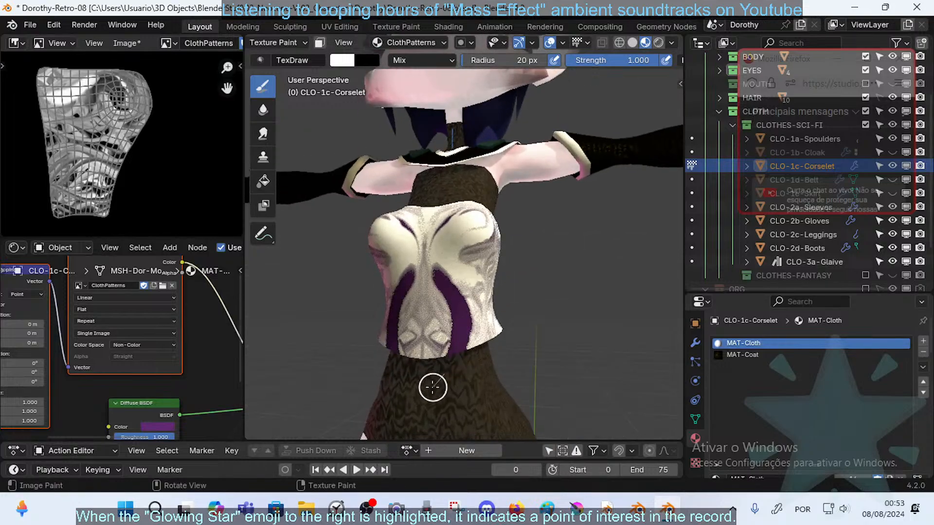
left_click_drag(452, 296, 437, 369, "ctrl")
middle_click_drag(466, 294, 434, 315)
left_click_drag(449, 347, 438, 278, "ctrl")
- Reduce the brush radius to 14 px and extend the mirrored black bands up along the inner bust
middle_click_drag(469, 290, 462, 414)
middle_click_drag(462, 340, 428, 316)
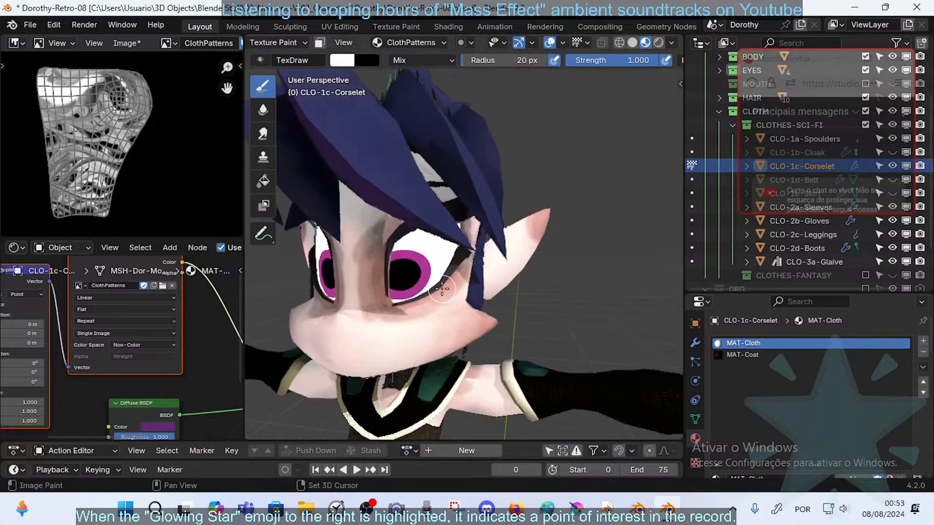
middle_click_drag(433, 404, 433, 277, "shift")
key("f")
left_click(361, 293)
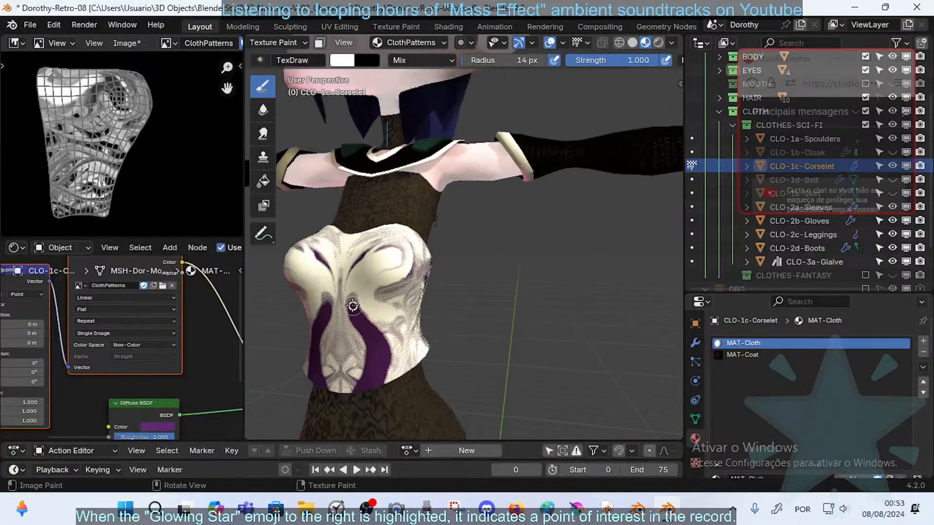
left_click_drag(353, 303, 358, 260, "ctrl")
middle_click_drag(374, 273, 371, 289)
mouse_move(351, 276)
left_mouse_down("ctrl")
mouse_move(383, 245)
mouse_move(365, 257)
left_mouse_up("ctrl")
- Reduce the brush radius to 7 px and paint thinner mirrored black stripes above the bust bands
key("f")
left_click(353, 256)
middle_click_drag(358, 254, 385, 254)
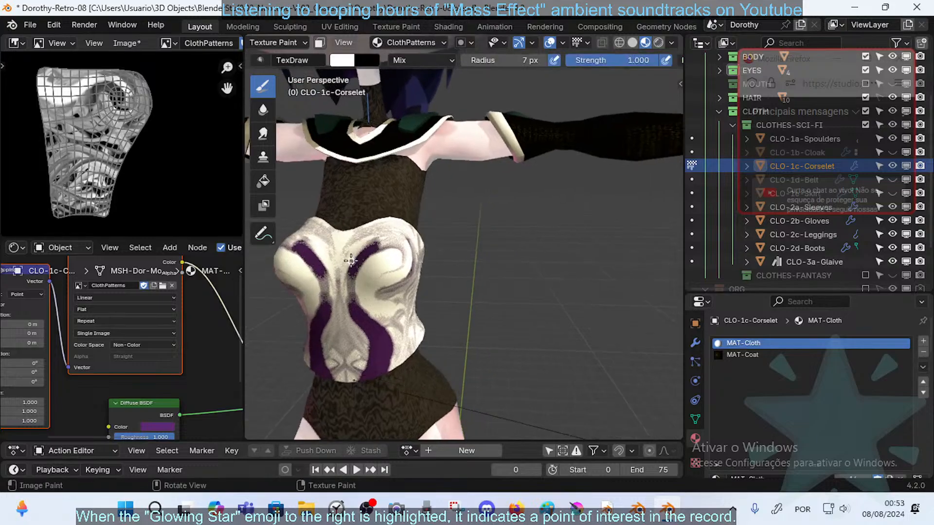
left_click_drag(350, 258, 366, 243, "ctrl")
mouse_move(369, 240)
middle_mouse_down()
mouse_move(406, 248)
mouse_move(366, 235)
middle_mouse_up()
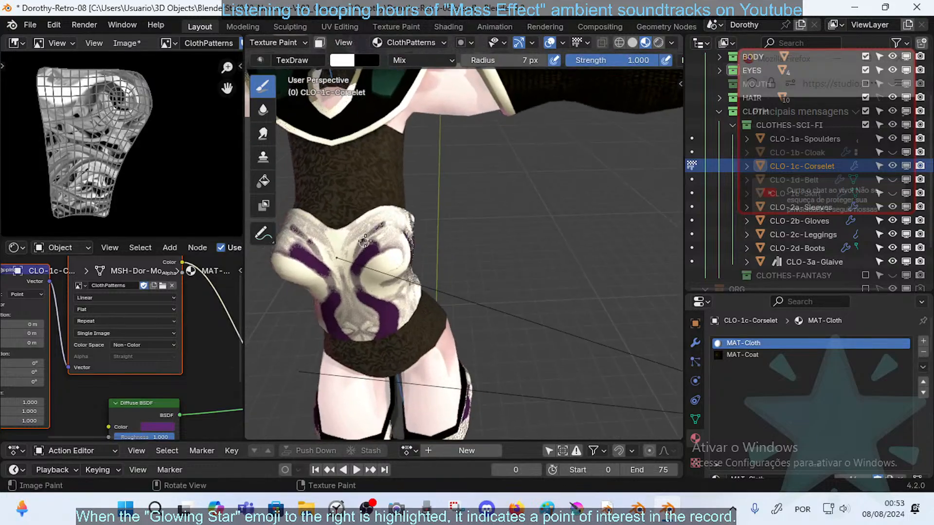
left_click_drag(366, 235, 373, 231, "ctrl")
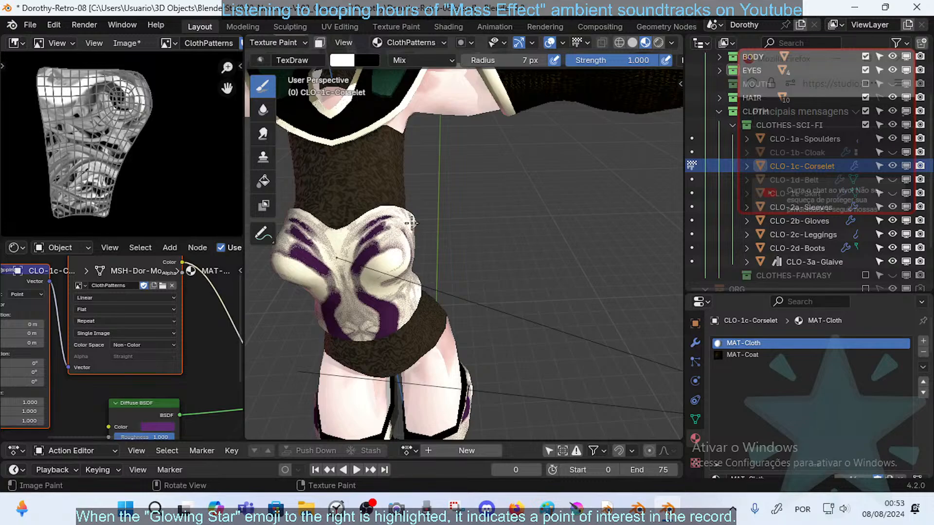
- Move the texture coordinate, mapping and ClothPatterns image nodes away from the shader nodes together and enlarge the node editor area
middle_click_drag(412, 223, 418, 244)
scroll(165, 301, "down", 5)
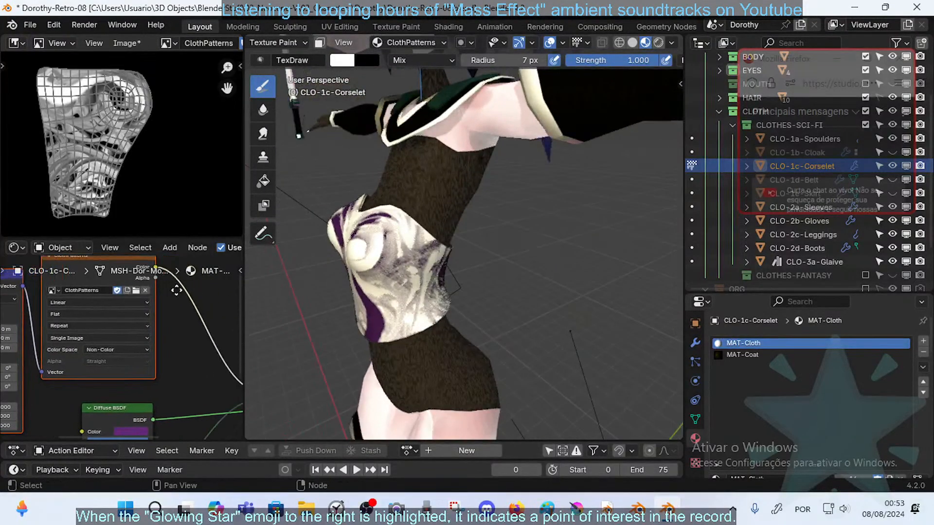
middle_click_drag(183, 309, 183, 307)
left_click_drag(41, 285, 154, 321)
key("g")
left_click(124, 320)
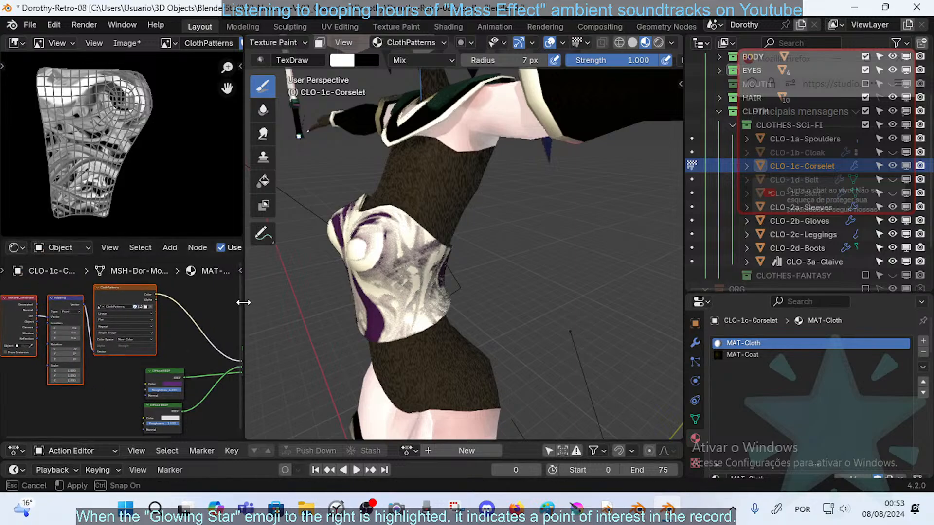
left_click_drag(244, 331, 267, 327)
left_click_drag(202, 237, 199, 169)
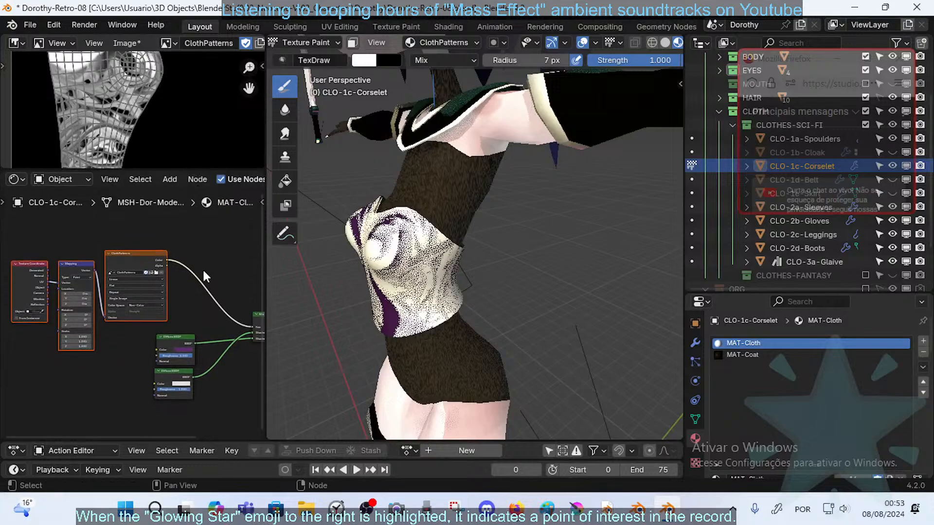
middle_click_drag(192, 299, 177, 243)
middle_click_drag(208, 257, 128, 264, "shift")
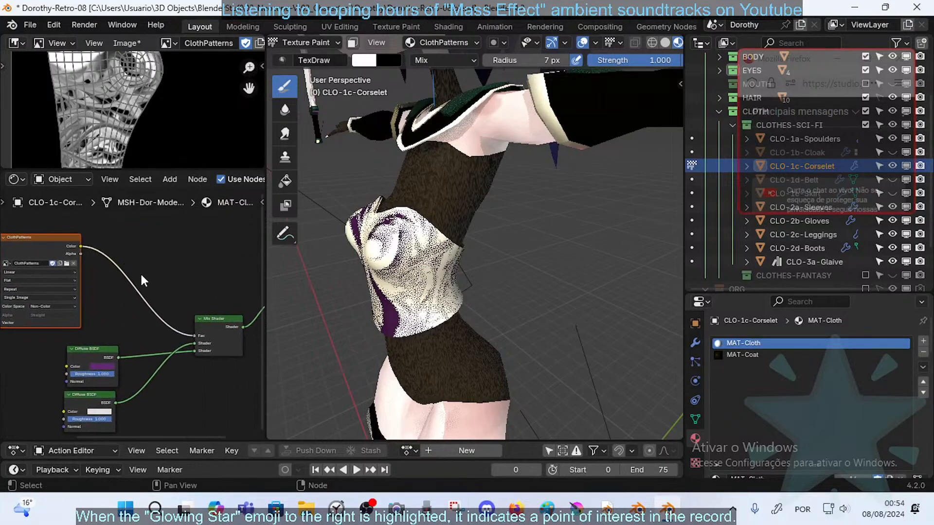
- Insert a Color Ramp node between the ClothPatterns image and the Mix Shader, feeding the Fac input from the ramp's Color output
key("shift+a")
mouse_move(133, 250)
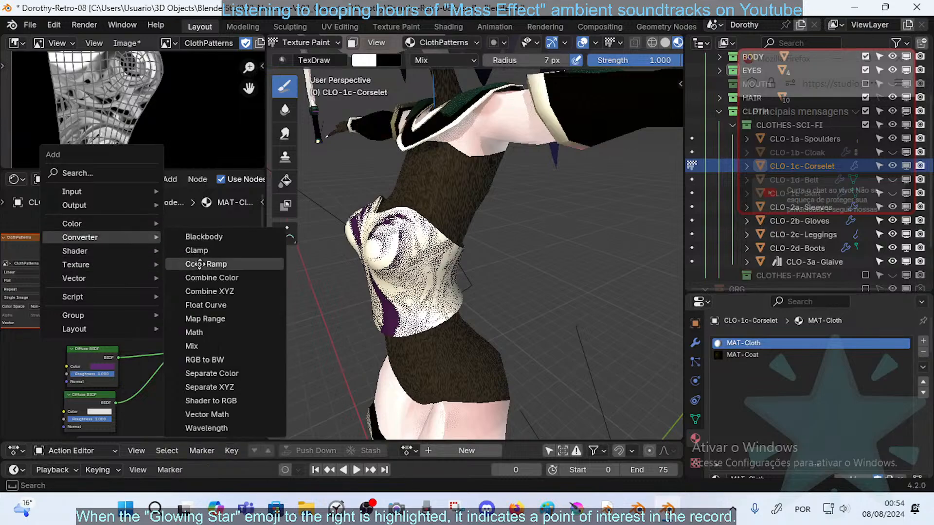
left_click(206, 264)
left_click(109, 240)
left_click(212, 322)
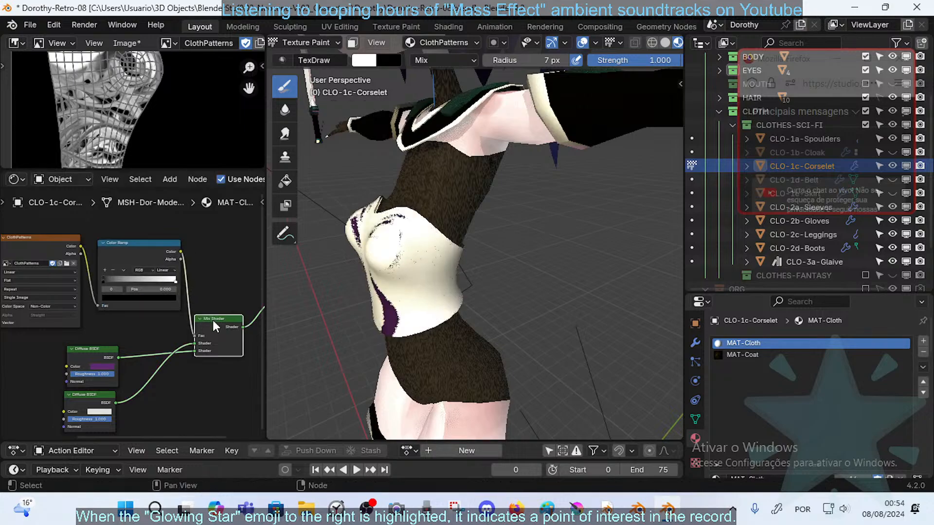
left_click_drag(174, 270, 197, 265)
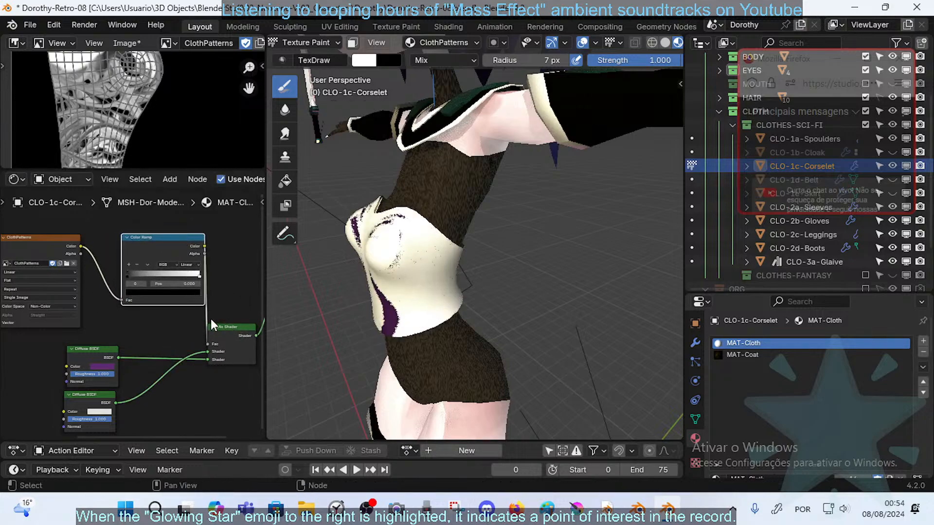
left_click_drag(229, 327, 223, 356)
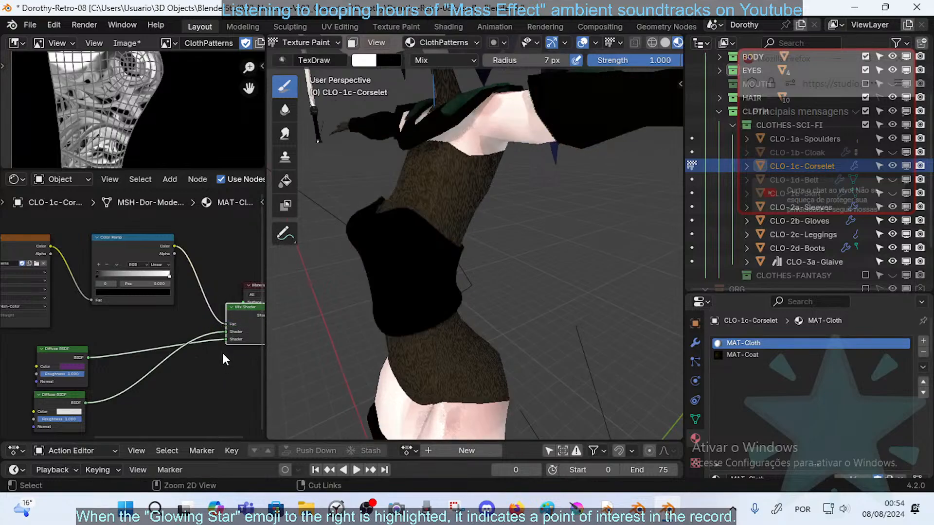
- Space the Mix Shader and Material Output nodes apart and reconnect the Mix Shader to the Surface input
left_click_drag(244, 304, 204, 322)
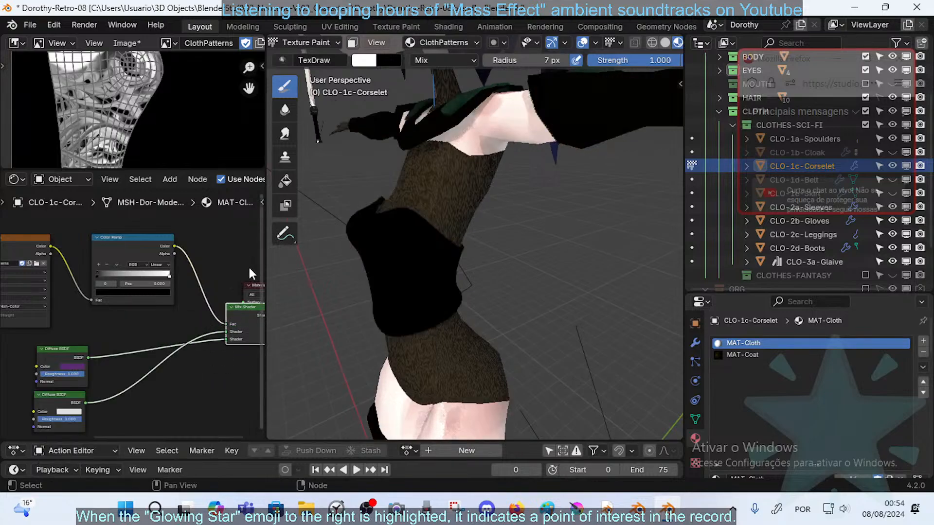
middle_click_drag(263, 275, 215, 272)
left_click_drag(225, 280, 252, 247)
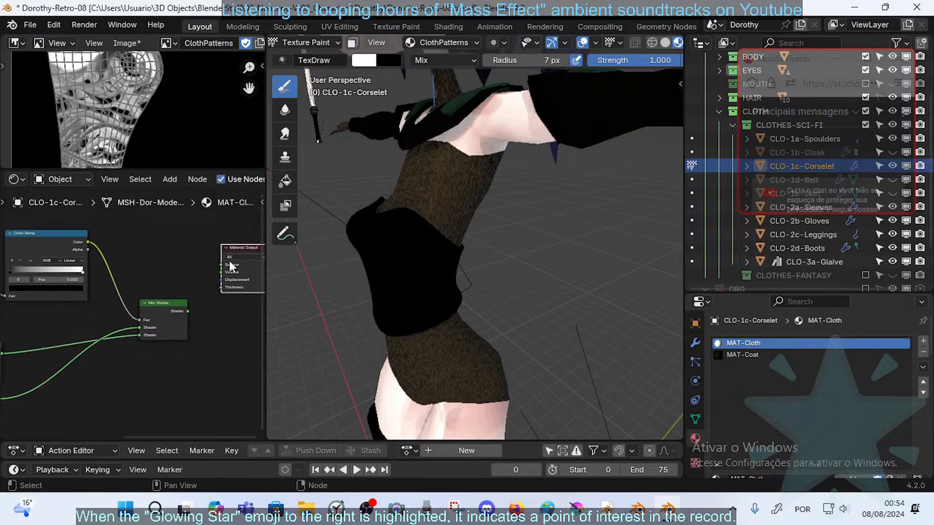
left_click(170, 305, "ctrl+shift")
middle_click_drag(170, 305, 243, 297)
middle_click_drag(167, 270, 184, 275)
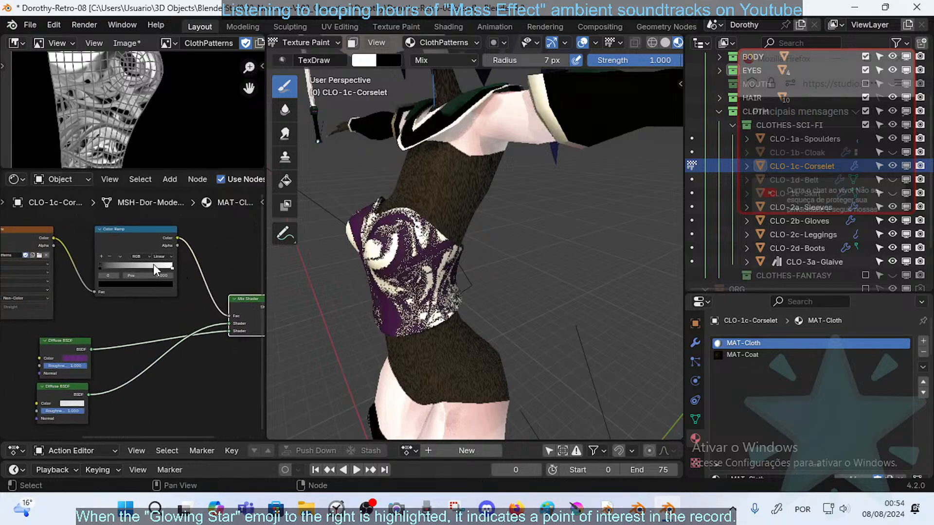
- Move the Color Ramp's white stop to about 0.541 and try Constant interpolation
mouse_move(153, 265)
left_mouse_down()
mouse_move(123, 265)
mouse_move(149, 267)
mouse_move(139, 268)
left_mouse_up()
left_click(167, 256)
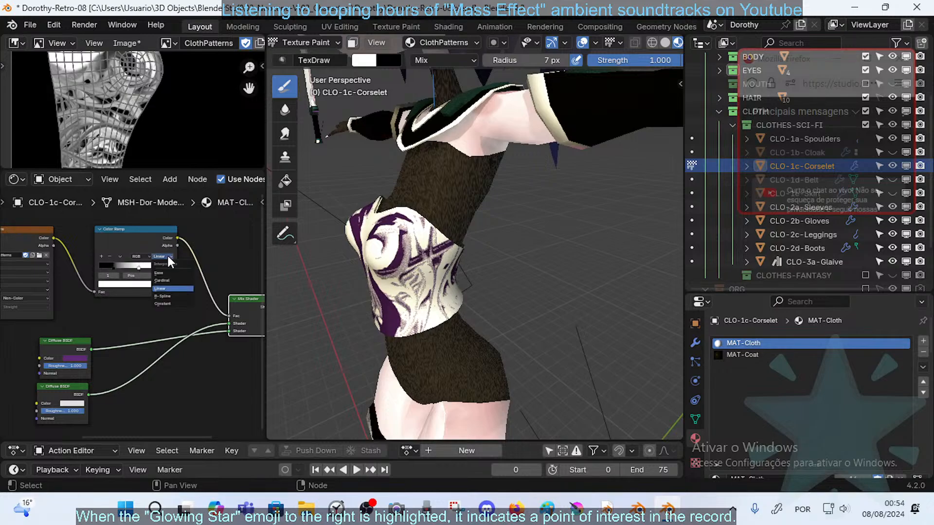
left_click(168, 302)
- Try the Color Ramp's B-Spline, Linear, Cardinal and Ease interpolations while comparing the pattern on the front of the corselet
left_click(162, 255)
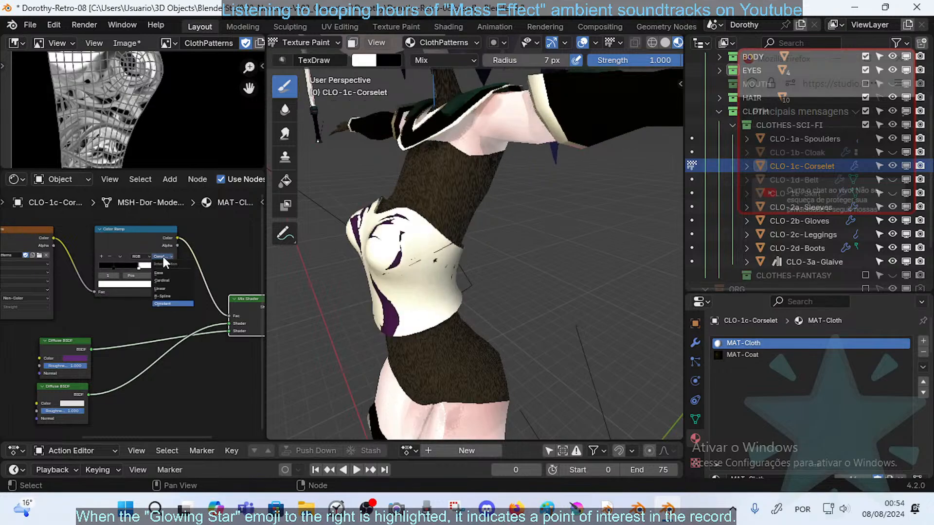
middle_click_drag(316, 248, 397, 241)
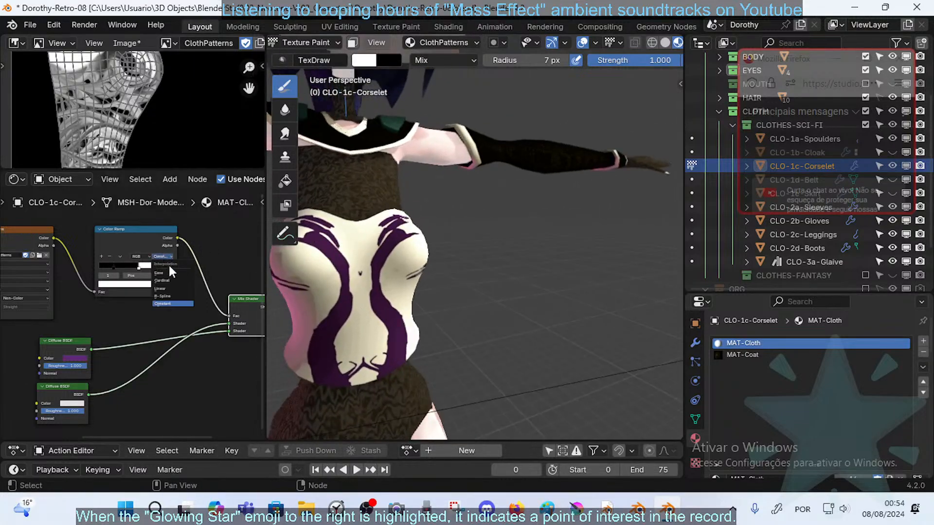
left_click(171, 296)
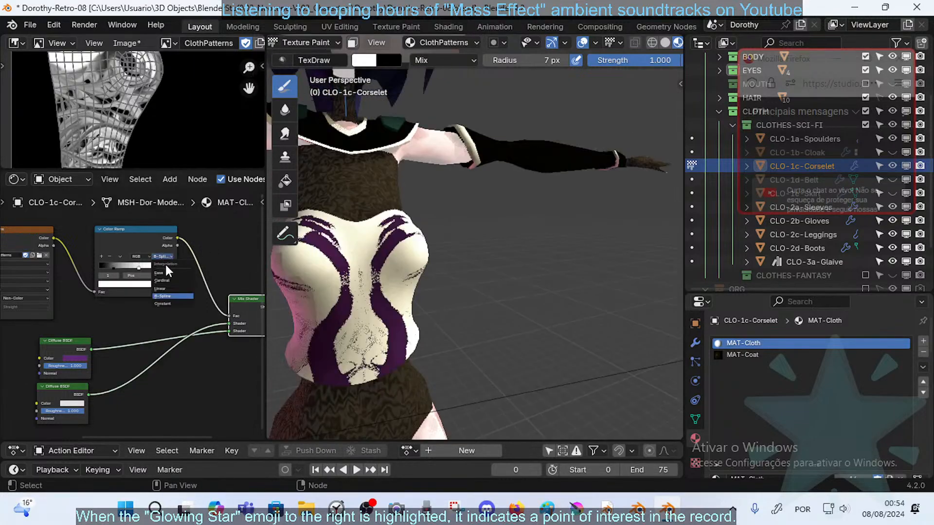
left_click(167, 288)
left_click(165, 257)
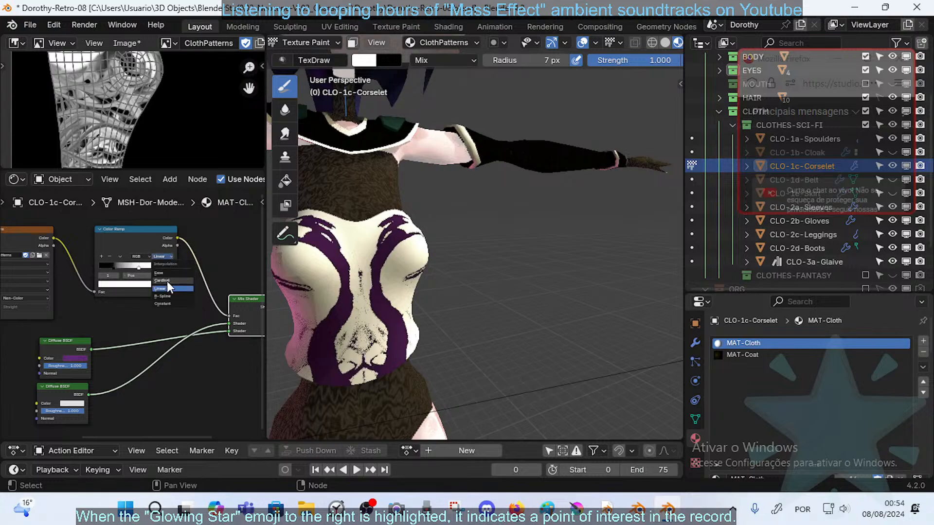
left_click(168, 281)
left_click(162, 256)
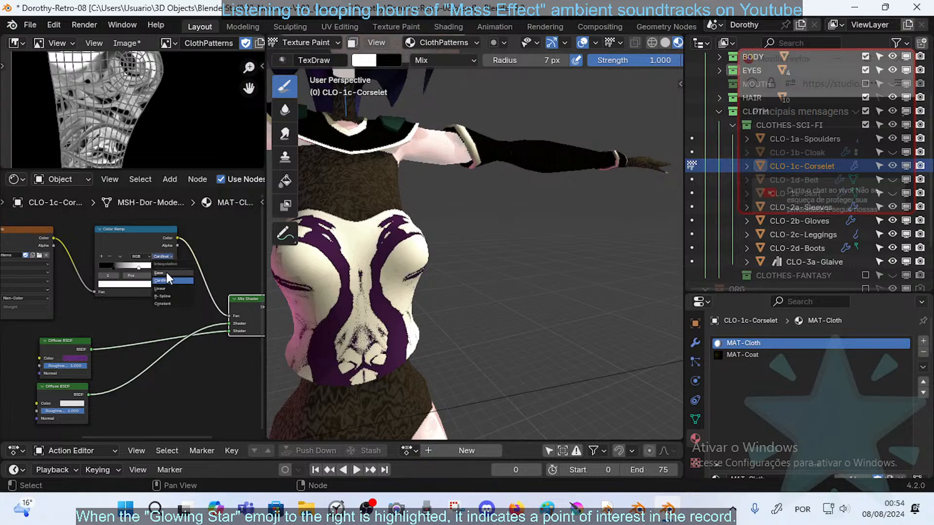
left_click(166, 273)
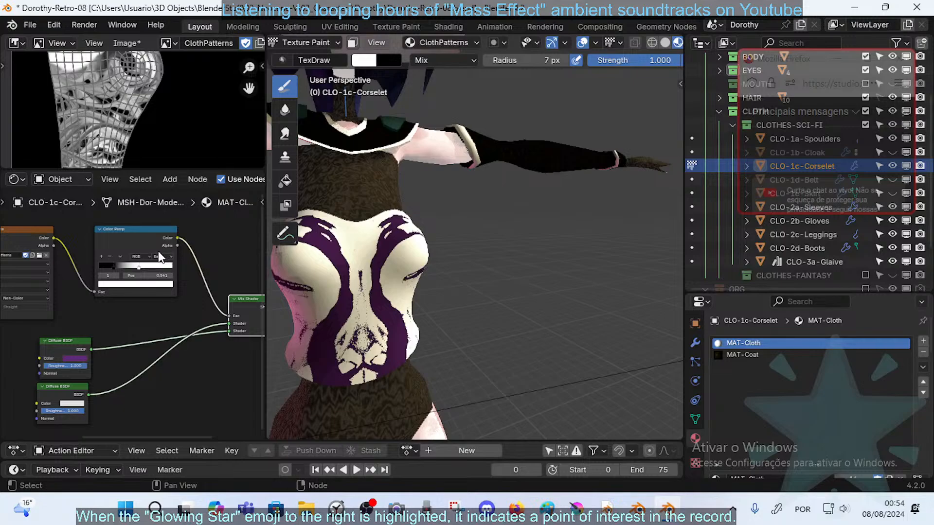
- Set the Color Ramp interpolation to Ease and shift its white stop to about 0.56
left_click(160, 256)
left_click(169, 291)
left_click(166, 257)
left_click(169, 285)
middle_click_drag(384, 265, 382, 264)
left_click(165, 256)
left_click(170, 274)
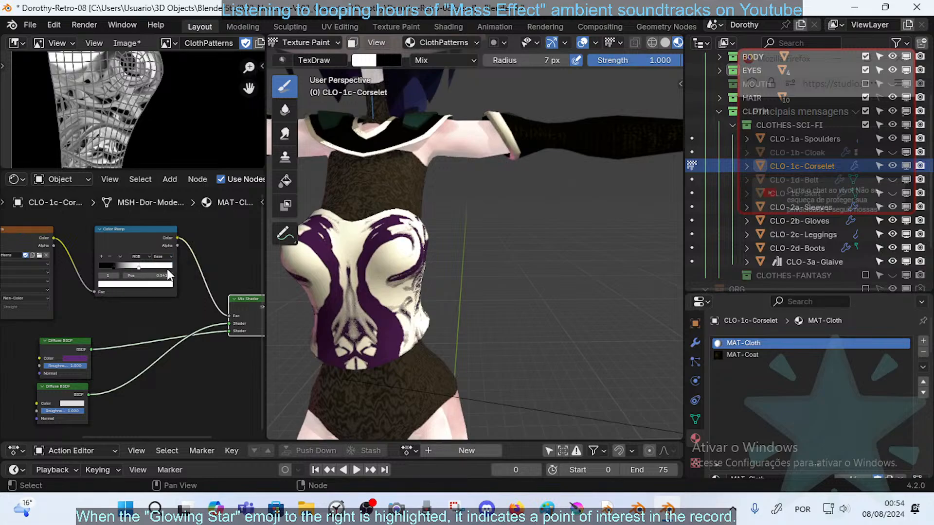
middle_click_drag(428, 276, 395, 275)
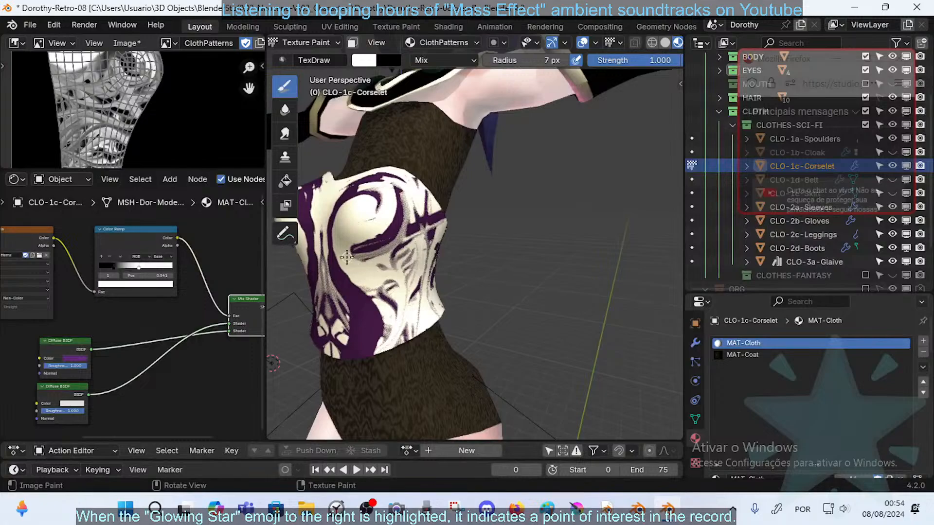
middle_click_drag(347, 257, 372, 268)
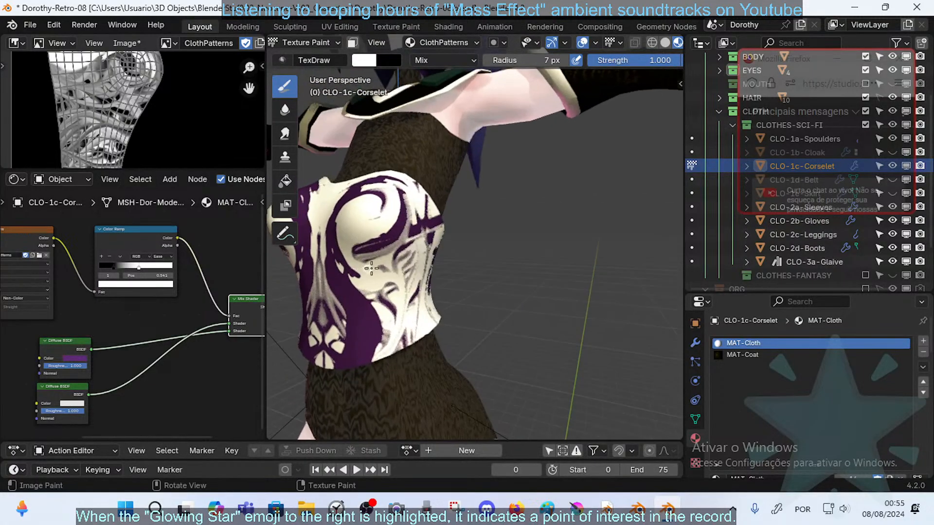
mouse_move(137, 266)
left_mouse_down()
mouse_move(161, 265)
mouse_move(140, 265)
left_mouse_up()
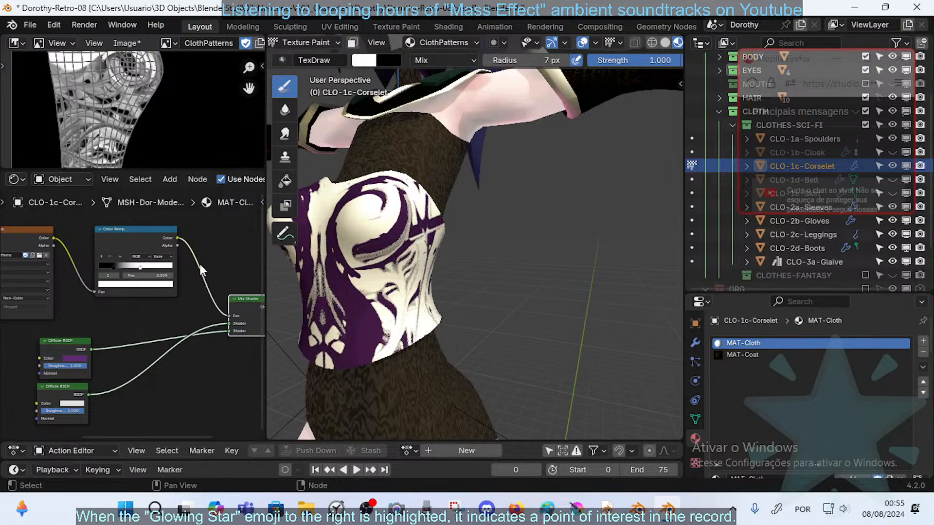
- Paint mirrored strokes in the secondary black color above the bust and along the corselet's upper side edge with the 7 px brush
middle_click_drag(370, 243, 407, 207)
left_click_drag(426, 204, 400, 219)
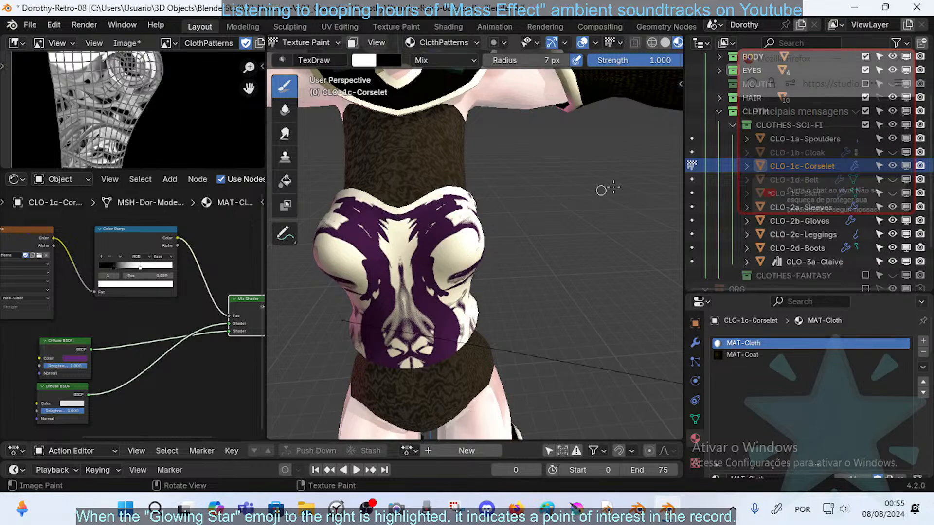
mouse_move(382, 223)
middle_mouse_down()
mouse_move(440, 207)
mouse_move(489, 226)
mouse_move(530, 261)
middle_mouse_up()
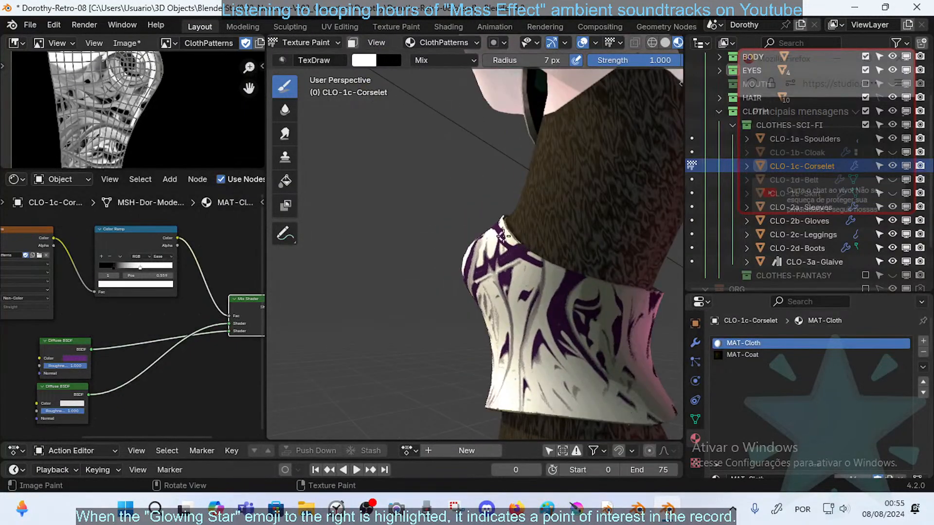
scroll(578, 281, "up", 5)
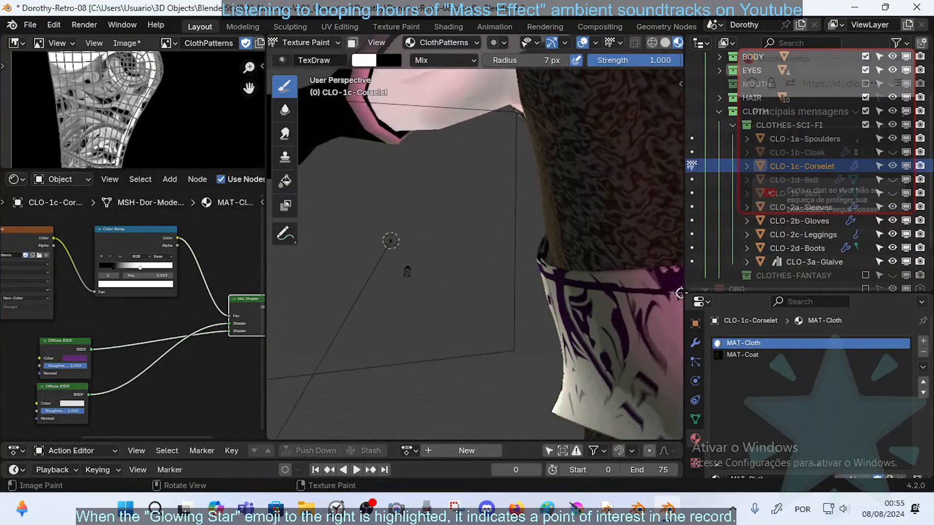
scroll(579, 283, "down", 6)
scroll(595, 288, "up", 2)
scroll(596, 287, "up", 5)
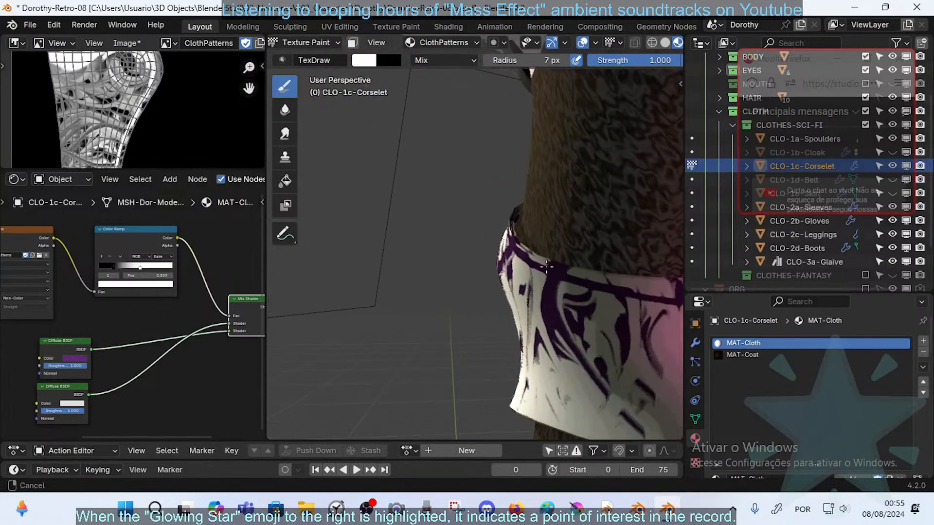
middle_click_drag(597, 287, 387, 280)
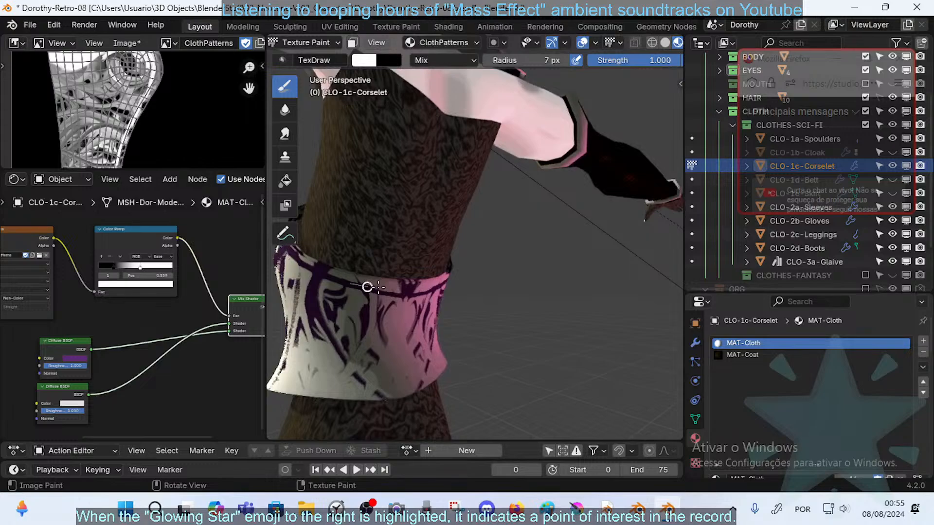
- Extend the black edge band across the top of the corselet's back and paint mirrored black bands down to its lower edge
left_click_drag(367, 287, 400, 291)
middle_click_drag(416, 292, 473, 261)
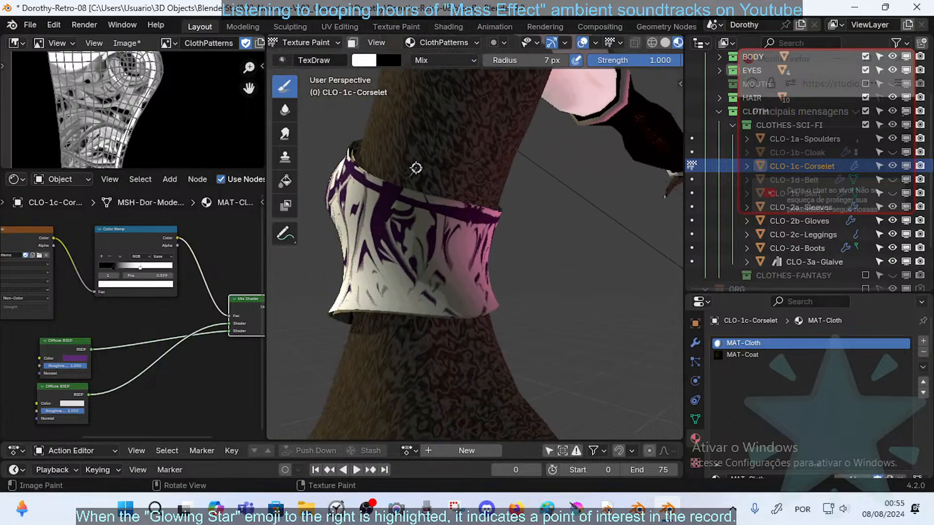
left_click_drag(398, 244, 386, 297)
left_click_drag(403, 263, 417, 315)
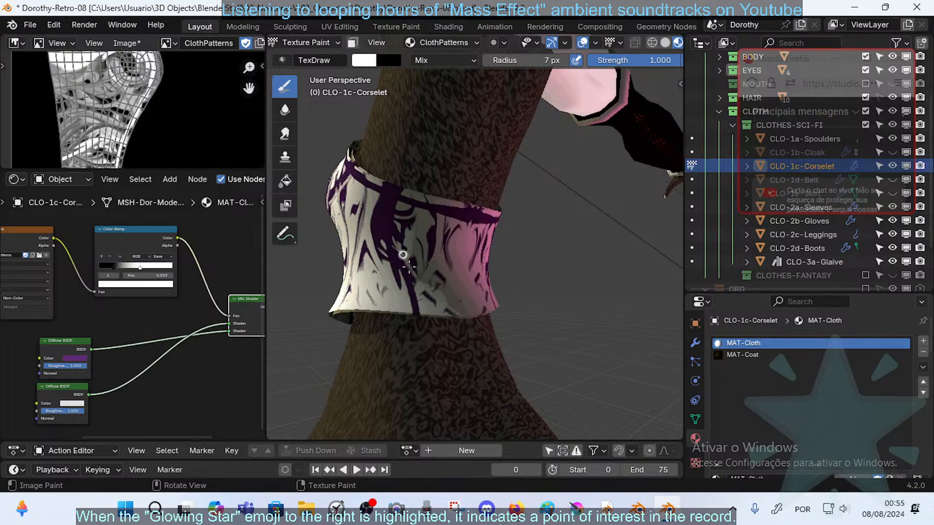
- Swap the brush colors and cover the small pattern marks around the corselet's back with secondary white, using radii of 32 px and 22 px
key("f")
left_click(411, 266)
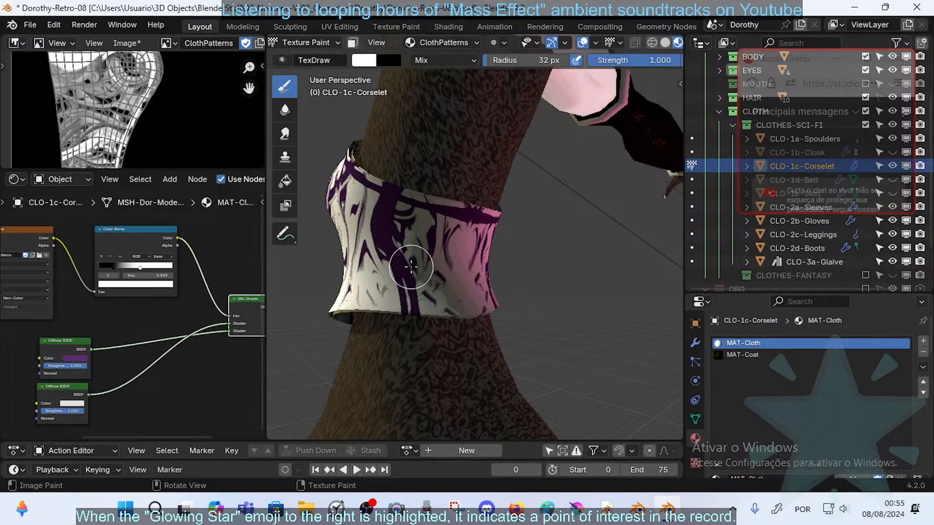
key("x")
key("f")
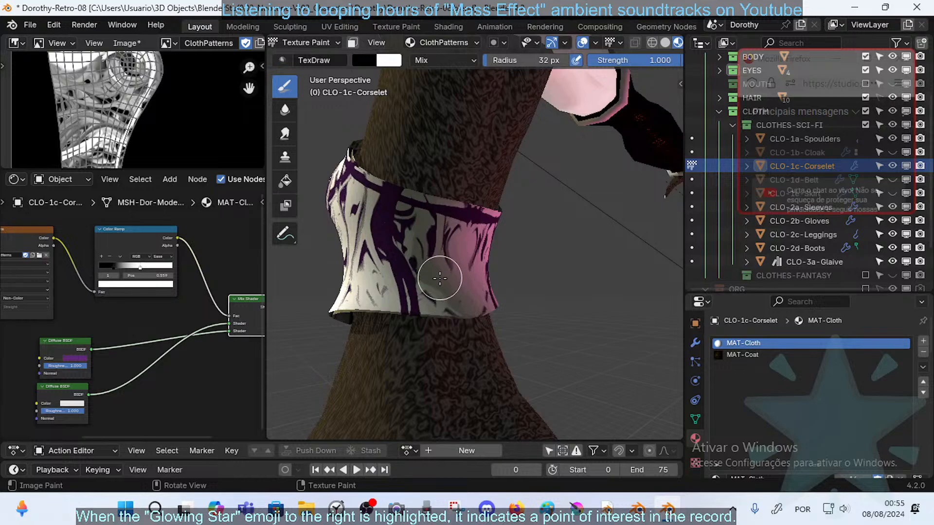
left_click(440, 286)
mouse_move(440, 286)
left_mouse_down()
mouse_move(410, 250)
mouse_move(403, 214)
mouse_move(431, 319)
mouse_move(486, 303)
mouse_move(463, 250)
mouse_move(509, 233)
mouse_move(483, 204)
mouse_move(421, 187)
mouse_move(467, 215)
mouse_move(471, 254)
left_mouse_up()
middle_click_drag(472, 254, 389, 254)
mouse_move(389, 254)
left_mouse_down()
mouse_move(423, 252)
mouse_move(413, 283)
mouse_move(382, 206)
mouse_move(363, 261)
left_mouse_up()
mouse_move(362, 260)
middle_mouse_down()
mouse_move(396, 261)
mouse_move(405, 249)
middle_mouse_up()
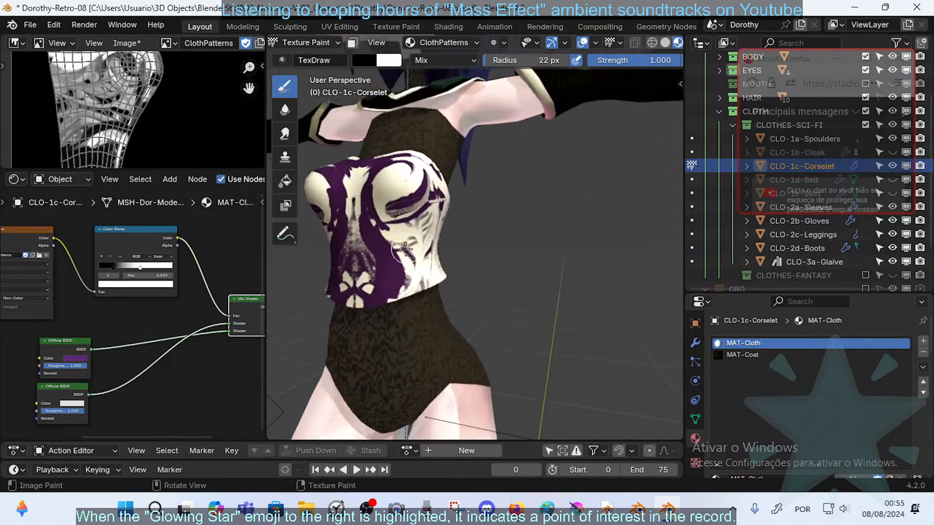
- Paint white over the leftover pattern marks on the corselet's sides below the bust with the 22 px brush
left_click_drag(429, 280, 425, 262)
middle_click_drag(424, 263, 385, 261)
mouse_move(421, 280)
left_mouse_down()
mouse_move(441, 247)
mouse_move(424, 226)
left_mouse_up()
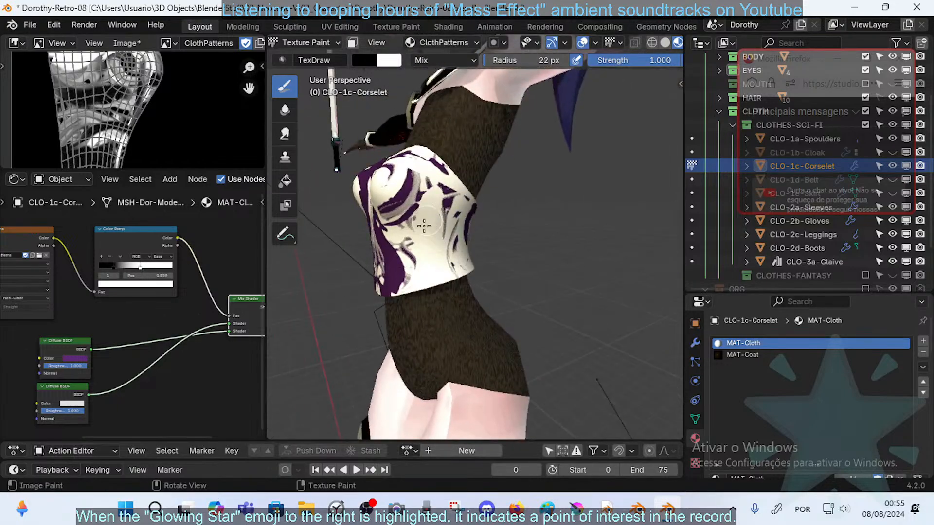
middle_click_drag(434, 159, 452, 176)
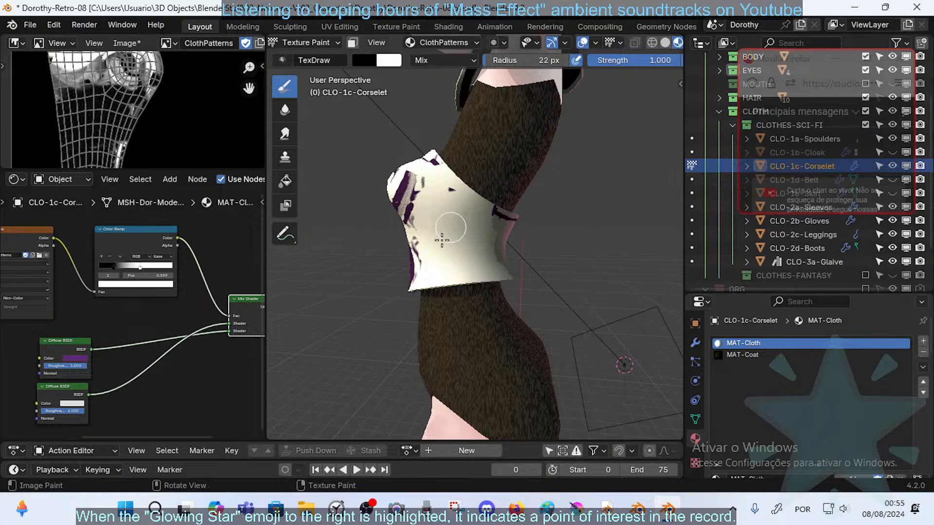
middle_click_drag(506, 190, 395, 225)
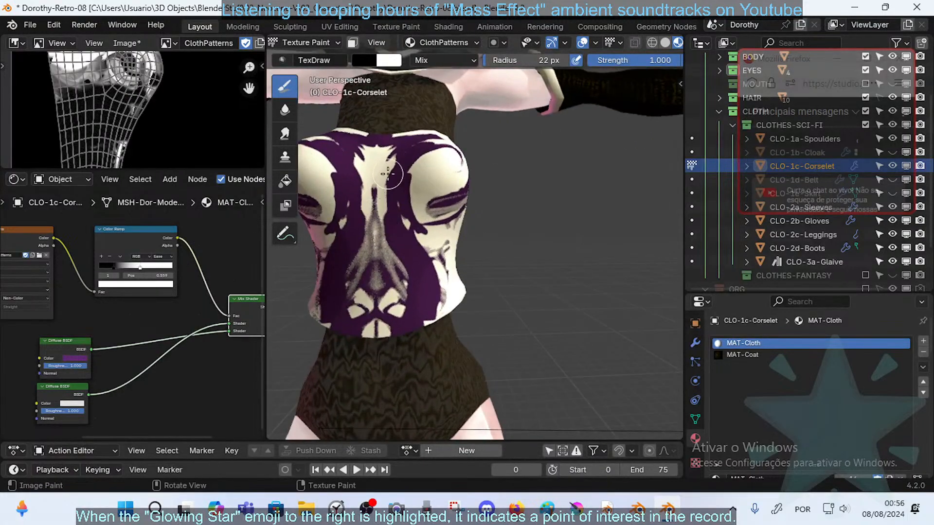
- Paint the cloth white over the purple pattern on the corselet's center front and below the bust with the 22 px brush
mouse_move(388, 173)
left_mouse_down()
mouse_move(402, 326)
mouse_move(387, 324)
mouse_move(376, 292)
mouse_move(389, 337)
left_mouse_up()
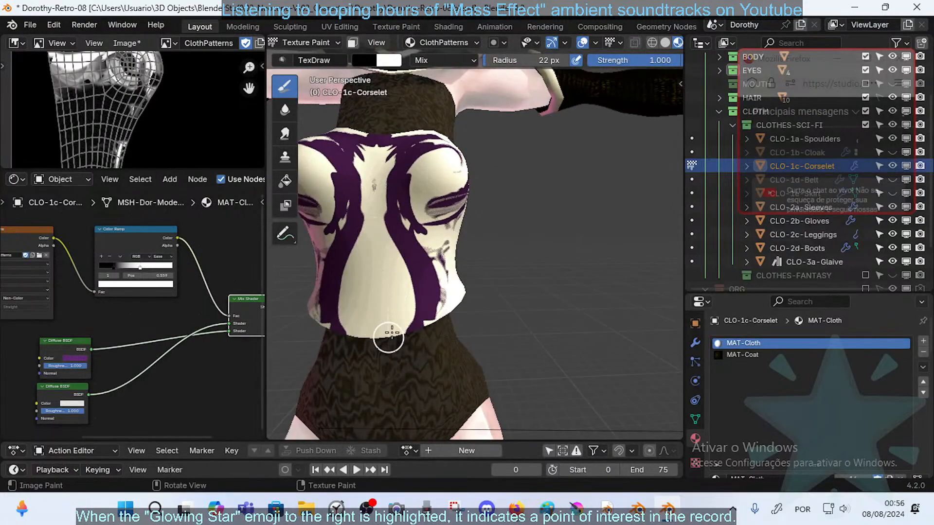
middle_click_drag(392, 334, 382, 288)
mouse_move(390, 265)
left_mouse_down()
mouse_move(375, 219)
mouse_move(395, 380)
mouse_move(388, 275)
left_mouse_up()
mouse_move(452, 266)
left_mouse_down()
mouse_move(450, 344)
mouse_move(462, 238)
left_mouse_up()
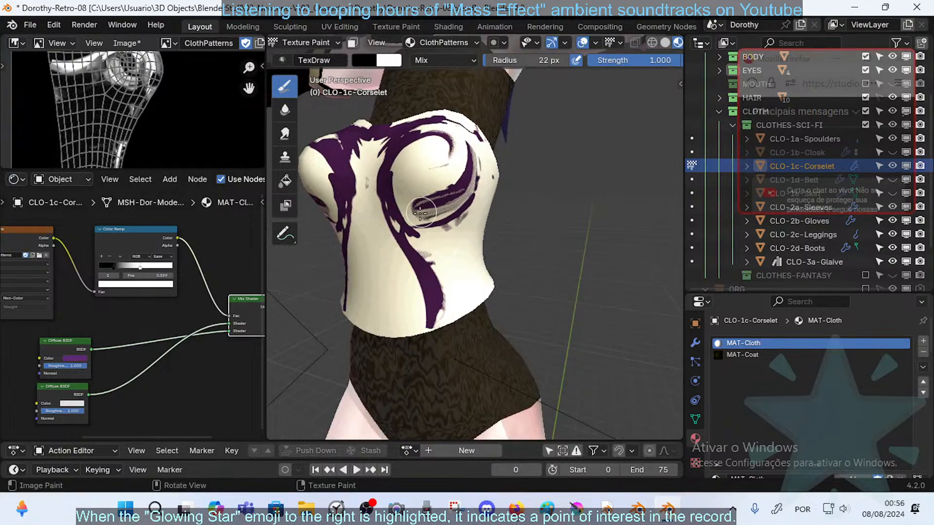
- Clean up the leftover marks under the bust and along the corselet's side with the same white cover strokes
middle_click_drag(471, 207, 477, 141)
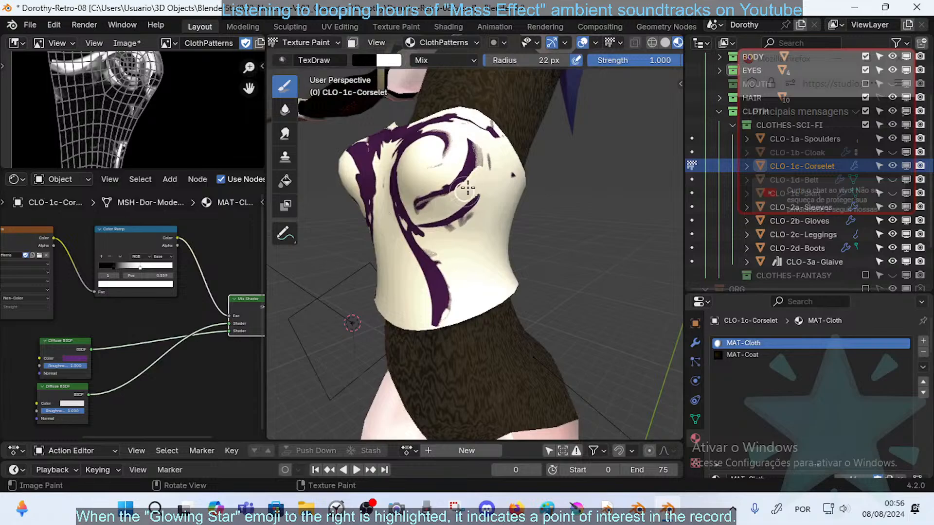
middle_click_drag(480, 176, 438, 228)
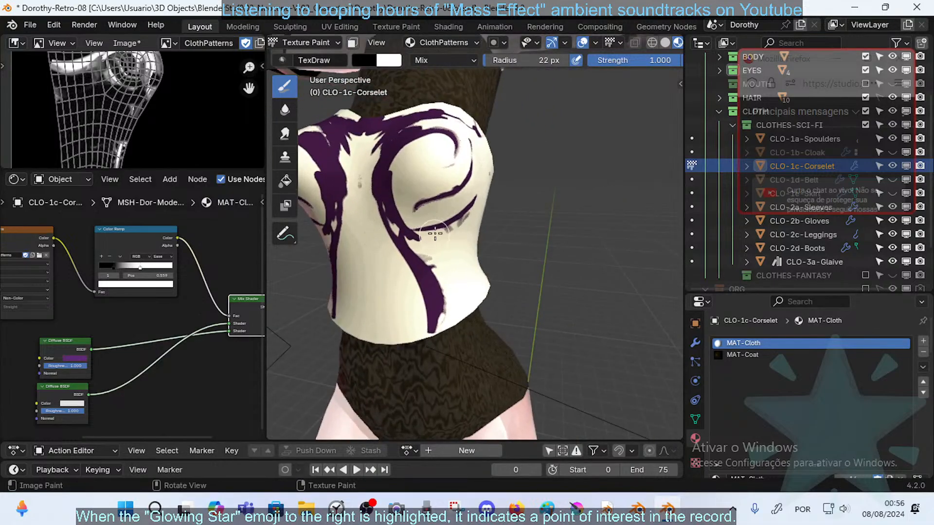
middle_click_drag(502, 230, 442, 238)
mouse_move(491, 213)
left_mouse_down()
mouse_move(452, 242)
mouse_move(465, 317)
left_mouse_up()
middle_click_drag(513, 234, 438, 234)
- Save the file and cover the purple band across the center of the corselet's neckline
scroll(508, 215, "down", 5)
middle_click_drag(502, 209, 462, 211)
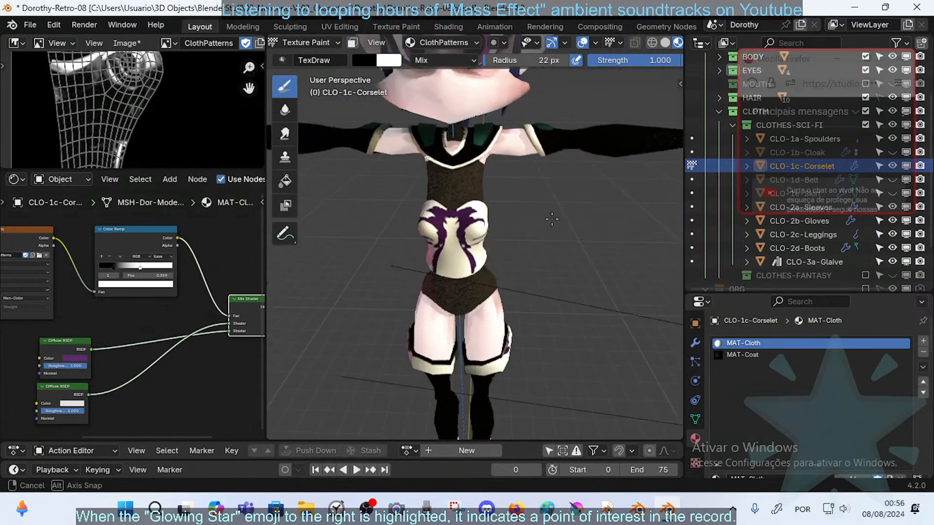
scroll(456, 208, "up", 6)
scroll(456, 208, "down", 5)
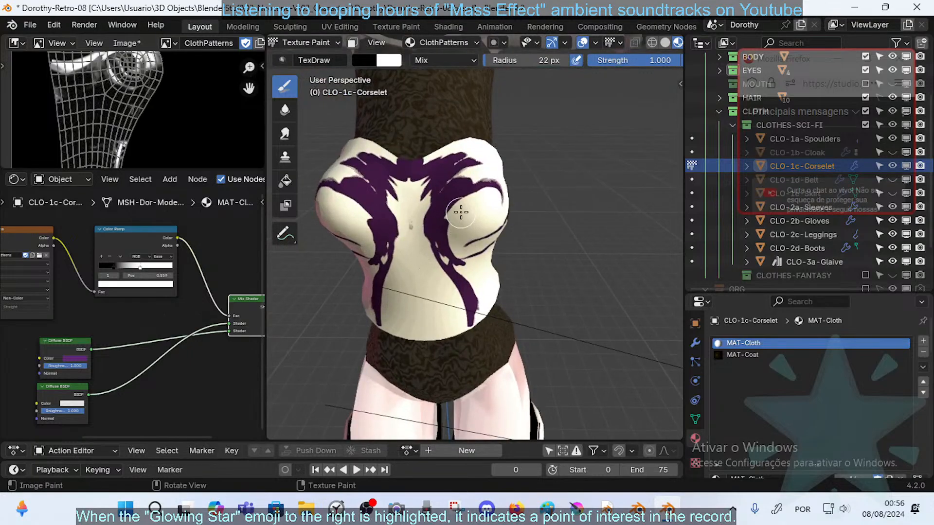
key("ctrl+s")
mouse_move(389, 165)
left_mouse_down()
mouse_move(427, 159)
mouse_move(400, 180)
mouse_move(501, 158)
mouse_move(434, 192)
left_mouse_up()
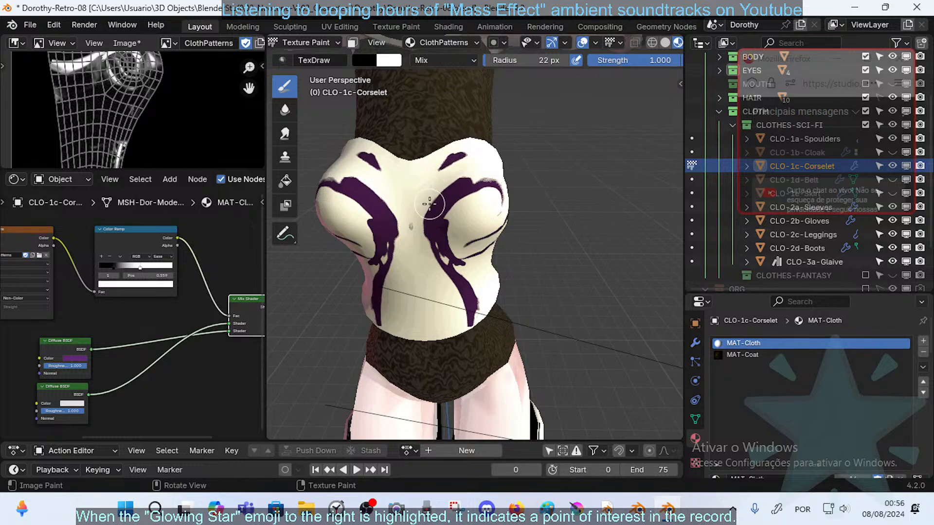
- Swap the brush colors, set the radius to 13 px, and paint mirrored purple strokes above and under the bust
key("x")
key("f")
left_click(411, 201)
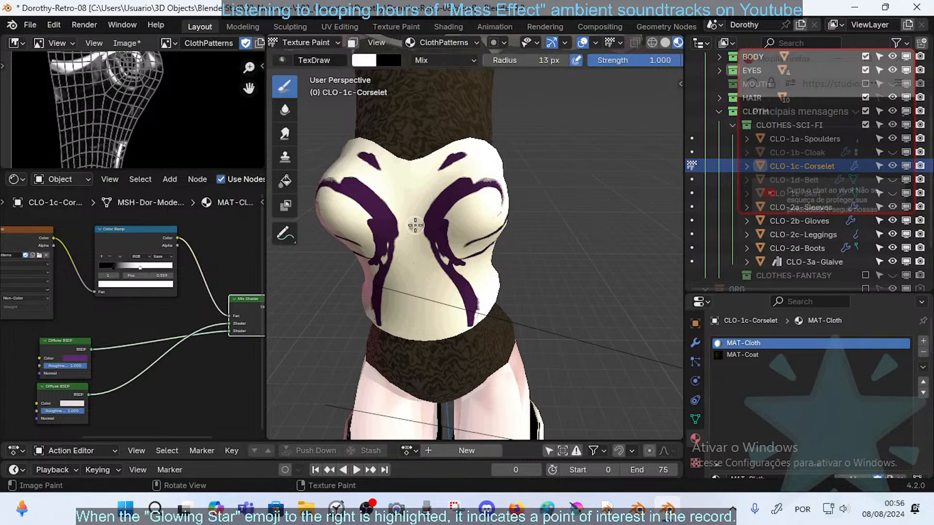
mouse_move(443, 182)
left_mouse_down()
mouse_move(428, 227)
mouse_move(455, 171)
mouse_move(437, 185)
mouse_move(469, 167)
left_mouse_up()
mouse_move(423, 238)
middle_mouse_down()
mouse_move(520, 232)
mouse_move(453, 246)
middle_mouse_up()
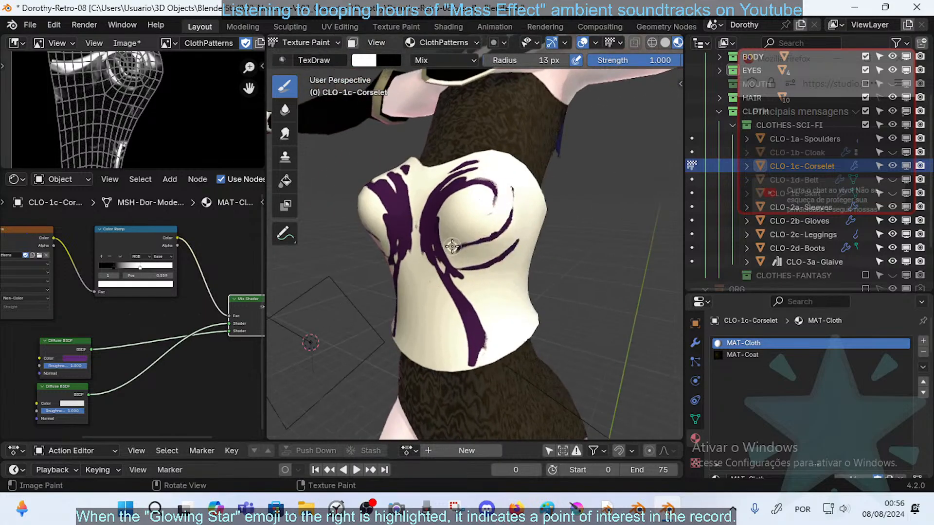
mouse_move(452, 246)
left_mouse_down()
mouse_move(509, 224)
mouse_move(494, 237)
left_mouse_up()
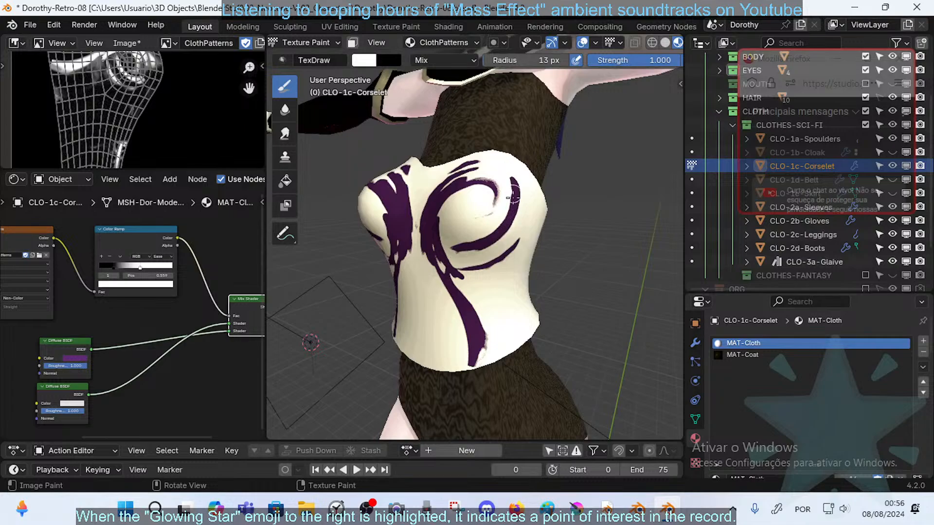
- Paint fanned, finger-like purple strokes on the outer side of the bust, reaching toward the corselet's side
middle_click_drag(514, 214, 469, 215)
left_click_drag(511, 213, 519, 176)
left_click_drag(507, 214, 527, 184)
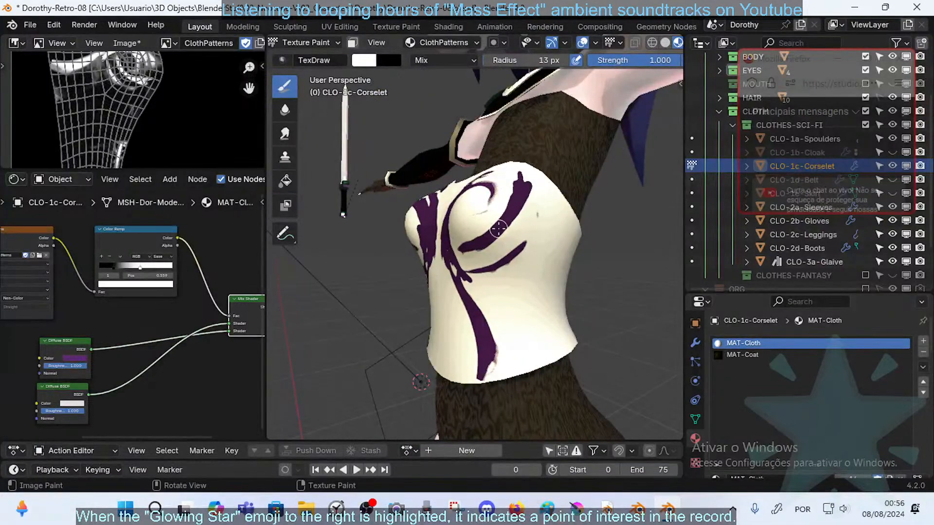
left_click_drag(499, 229, 541, 199)
left_click_drag(487, 246, 566, 211)
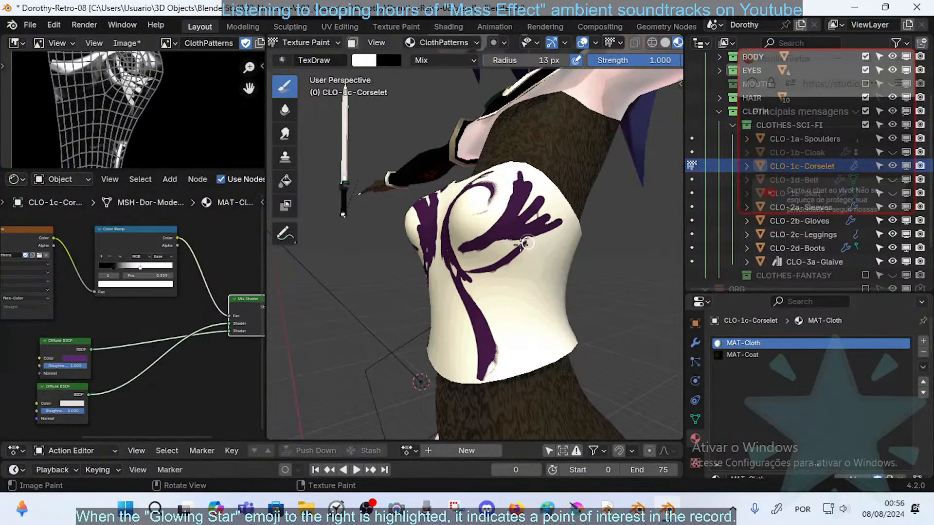
- Move the Color Ramp's black stop to the start of the ramp and its white stop to position 0.782
middle_click_drag(523, 243, 399, 244)
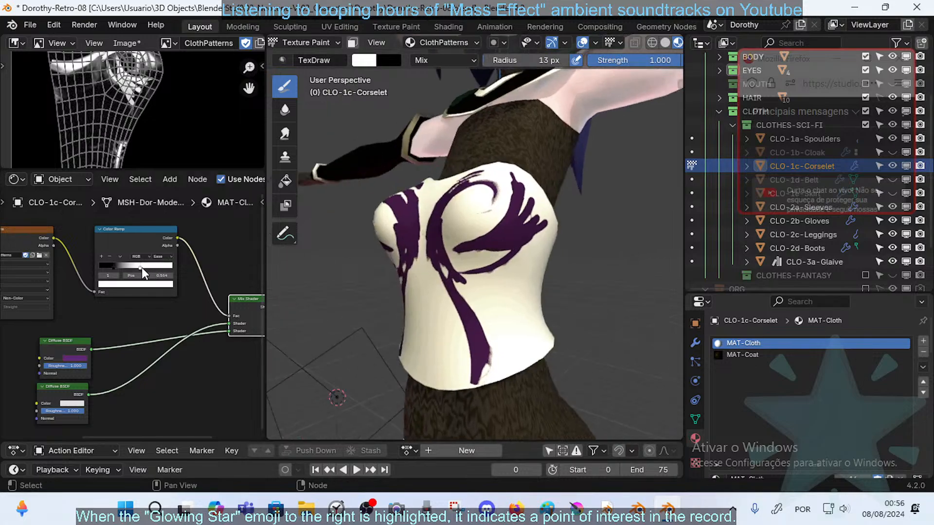
mouse_move(142, 267)
left_mouse_down()
mouse_move(156, 267)
mouse_move(87, 267)
left_mouse_up()
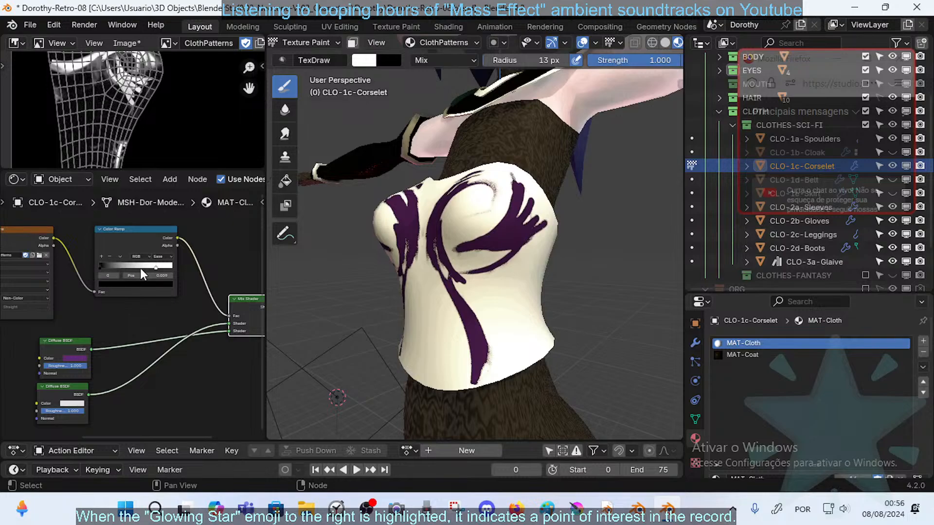
left_click(156, 267)
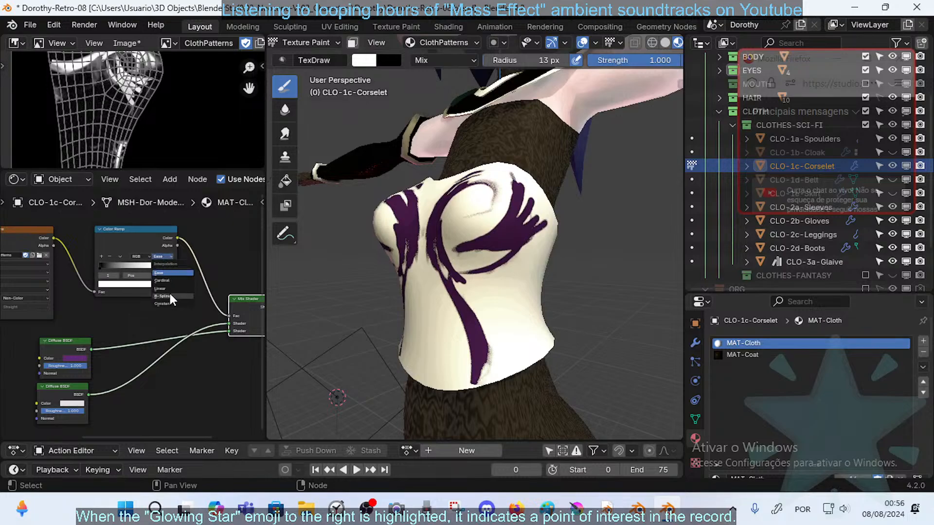
- Try the B-Spline, Constant, Cardinal and Linear interpolations on the Color Ramp, and return it to Ease
left_click(168, 296)
left_click(168, 255)
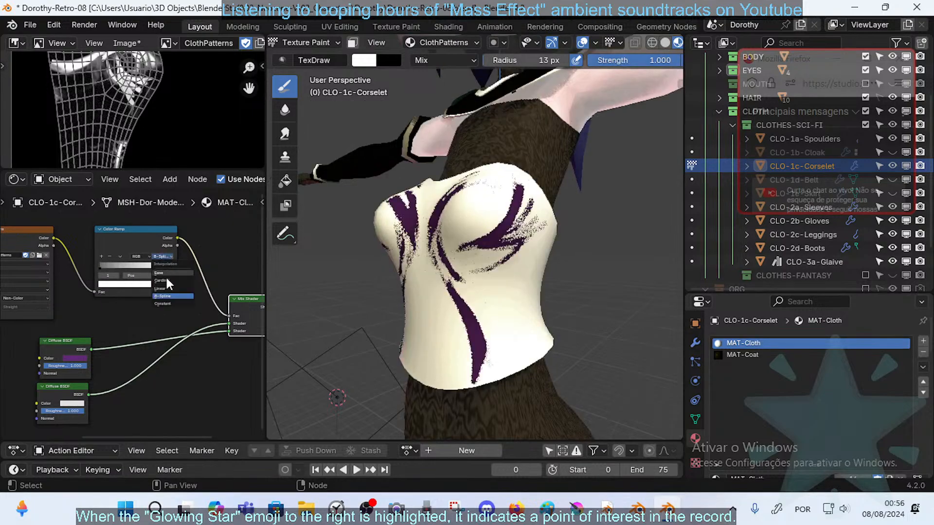
left_click(167, 300)
left_click(164, 257)
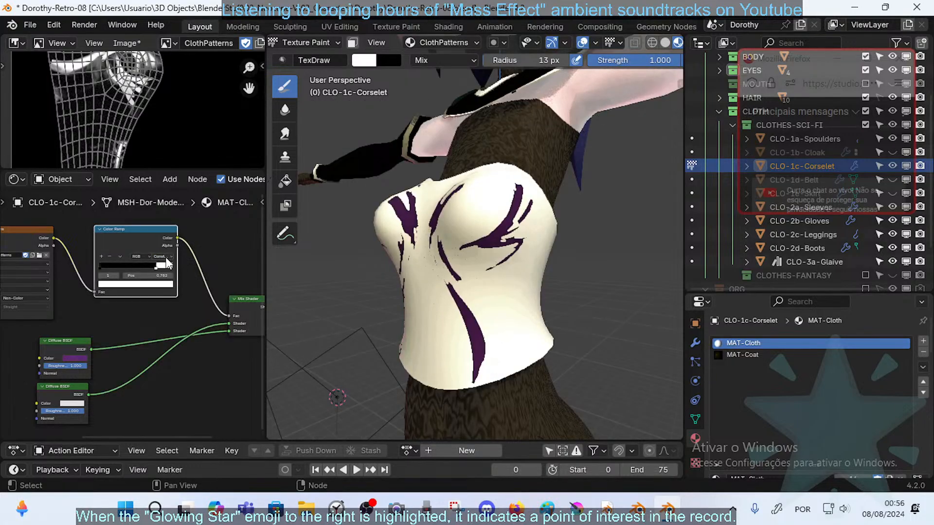
left_click(168, 281)
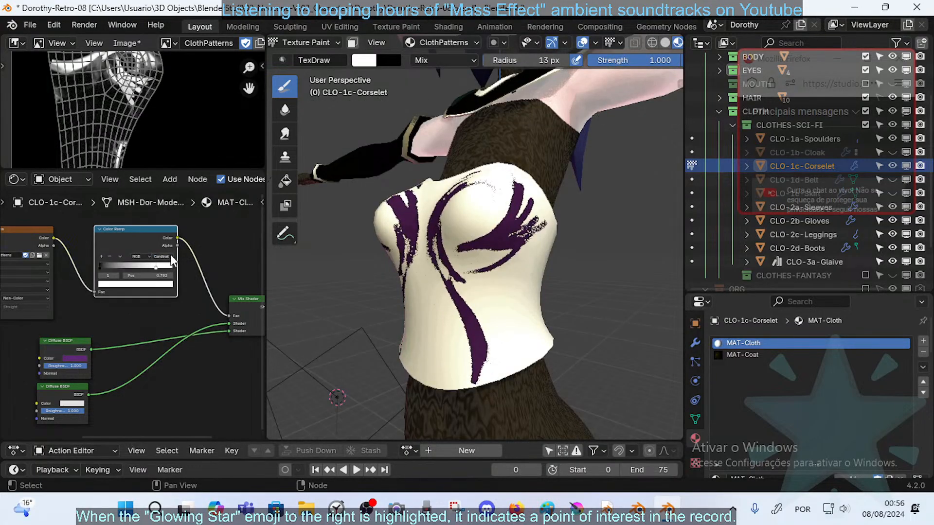
left_click(165, 255)
left_click(166, 273)
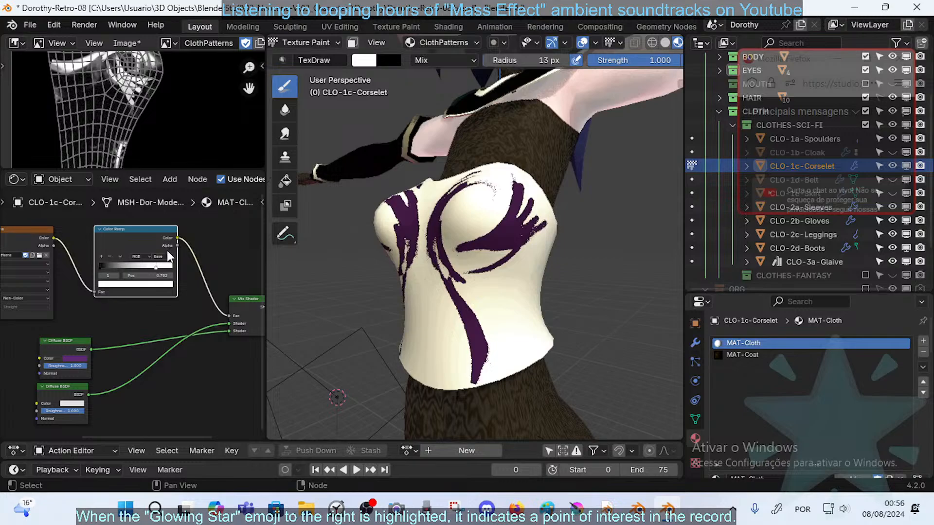
left_click(167, 256)
left_click(165, 288)
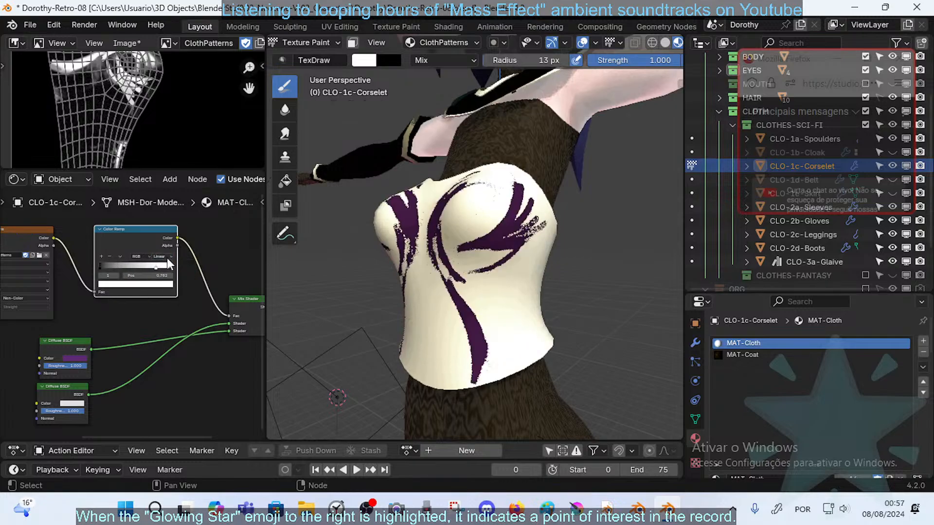
left_click(164, 257)
left_click(167, 273)
- Save the Blender file and the painted ClothPatterns image
middle_click_drag(306, 263, 463, 246)
key("ctrl+s")
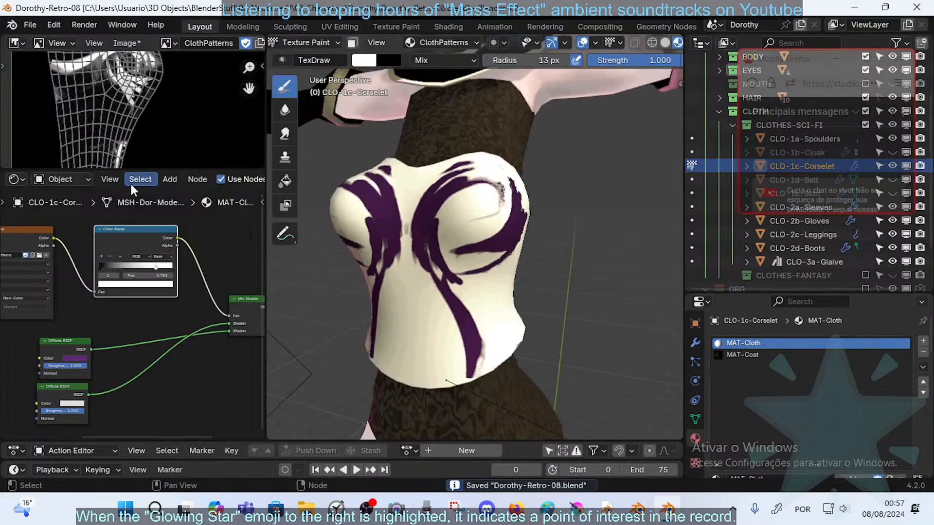
left_click(126, 43)
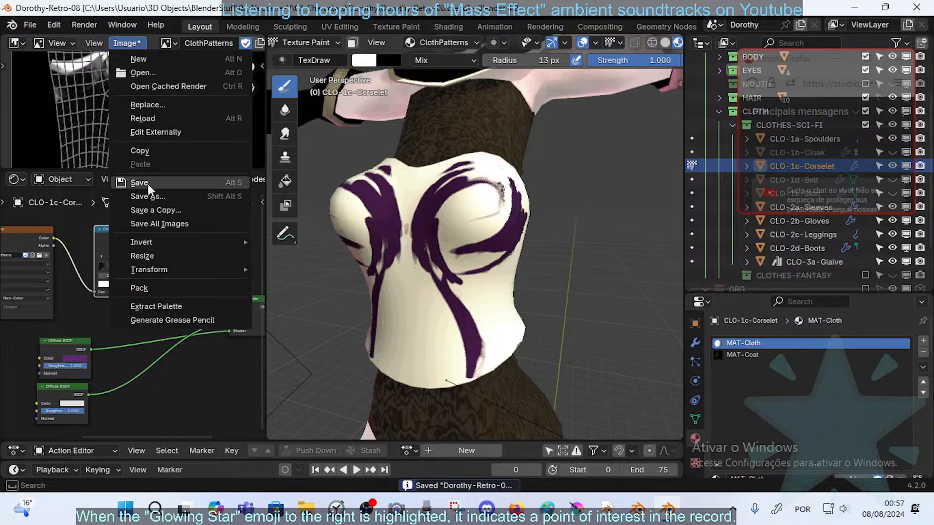
left_click_drag(372, 281, 383, 271)
left_click(126, 40)
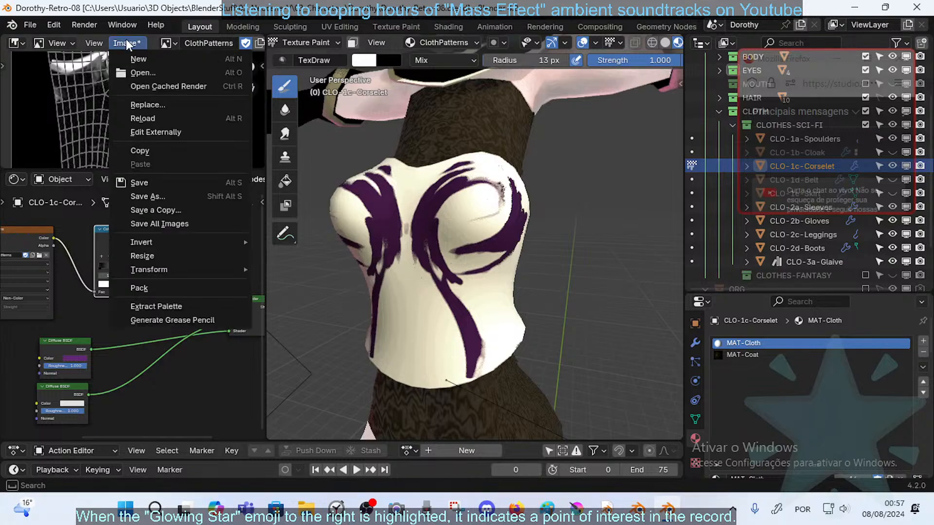
left_click(132, 182)
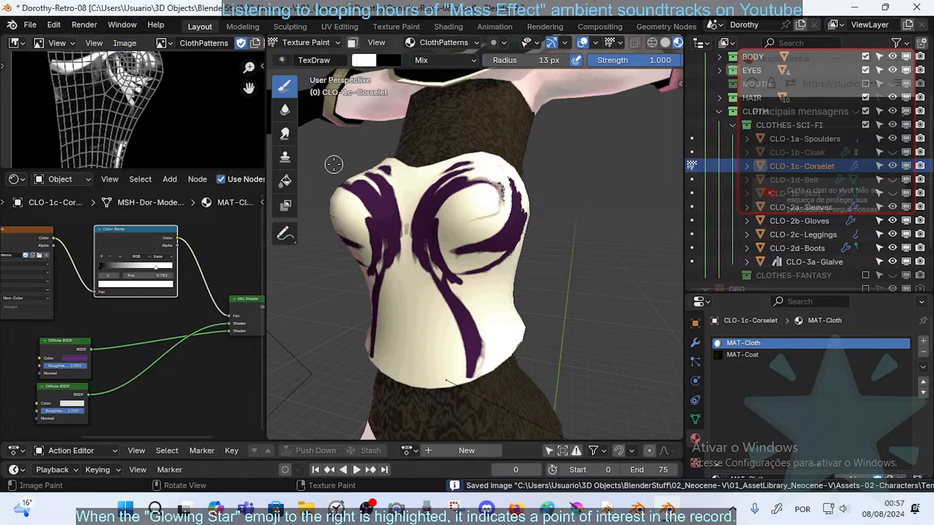
- Paint mirrored purple stripes from between the breasts down the corselet's front to its lower edge
left_click_drag(429, 233, 430, 270)
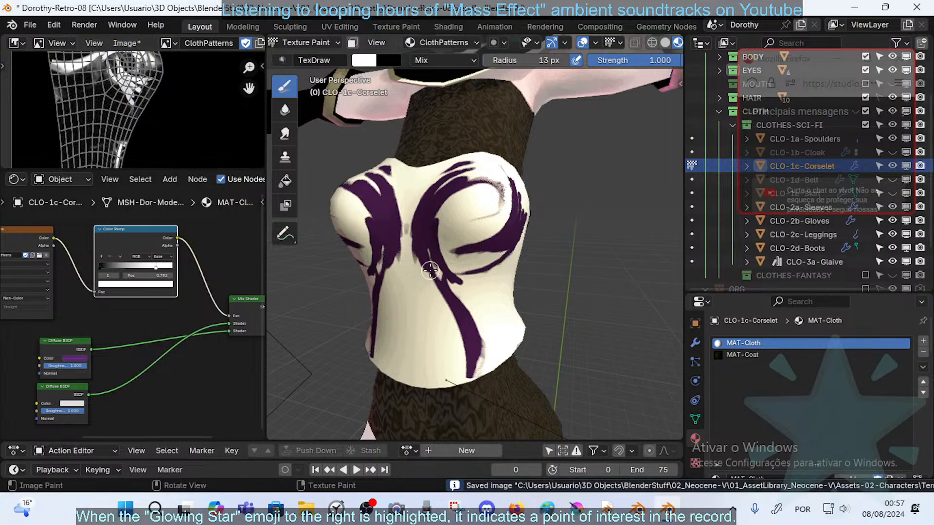
middle_click_drag(421, 245, 416, 217)
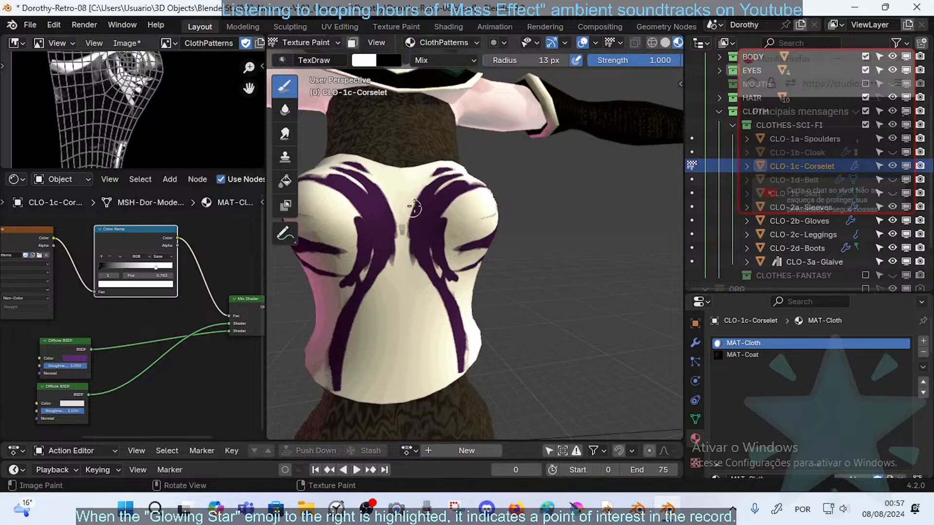
mouse_move(419, 215)
left_mouse_down()
mouse_move(412, 265)
mouse_move(422, 335)
left_mouse_up()
scroll(414, 253, "down", 5)
scroll(415, 253, "up", 5)
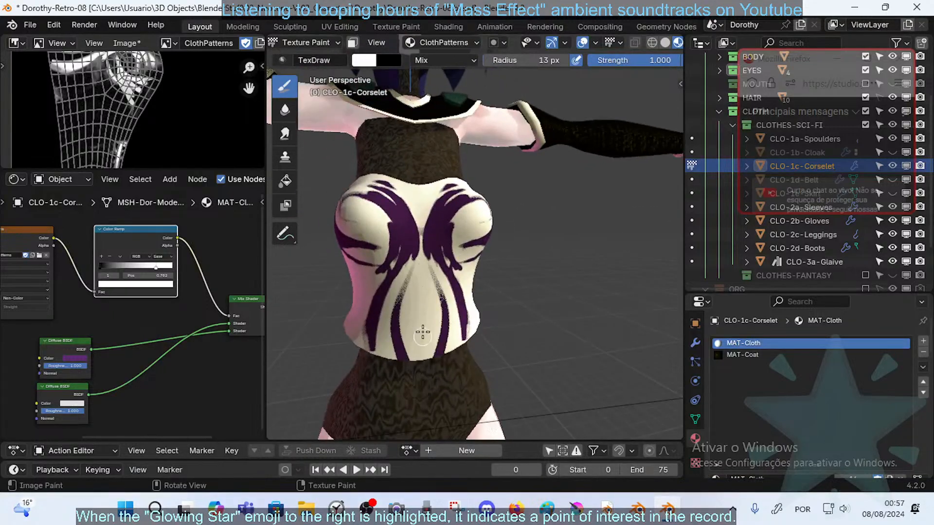
middle_click_drag(442, 309, 413, 298)
left_click_drag(440, 294, 436, 364)
middle_click_drag(440, 287, 429, 321)
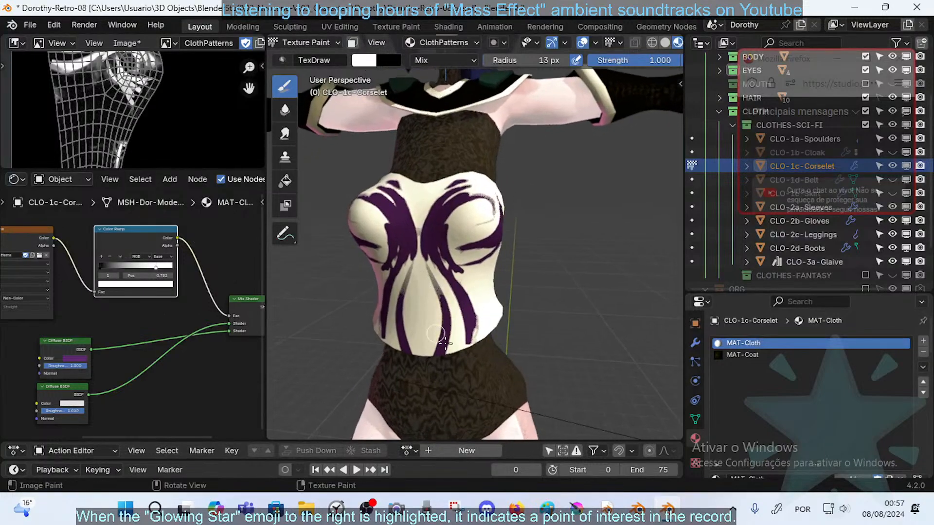
left_click_drag(441, 313, 442, 264)
- Paint purple accents along the corselet's neckline and a mirrored stroke from the upper edge down the side
left_click_drag(462, 172, 391, 217)
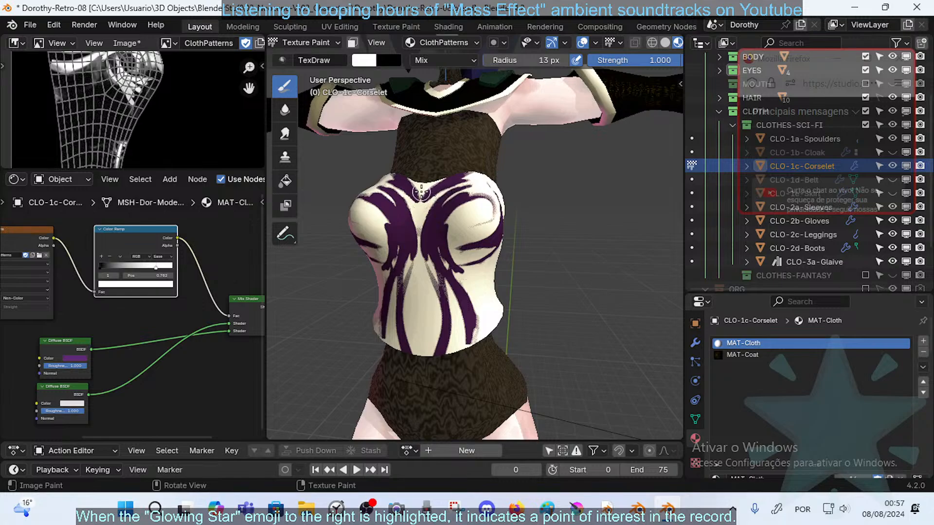
mouse_move(483, 165)
middle_mouse_down()
mouse_move(537, 180)
mouse_move(495, 187)
middle_mouse_up()
mouse_move(474, 166)
left_mouse_down()
mouse_move(507, 186)
mouse_move(535, 284)
left_mouse_up()
- Widen the purple side band and extend it to the corselet's lower edge with a branch toward the back
middle_click_drag(552, 294, 462, 254)
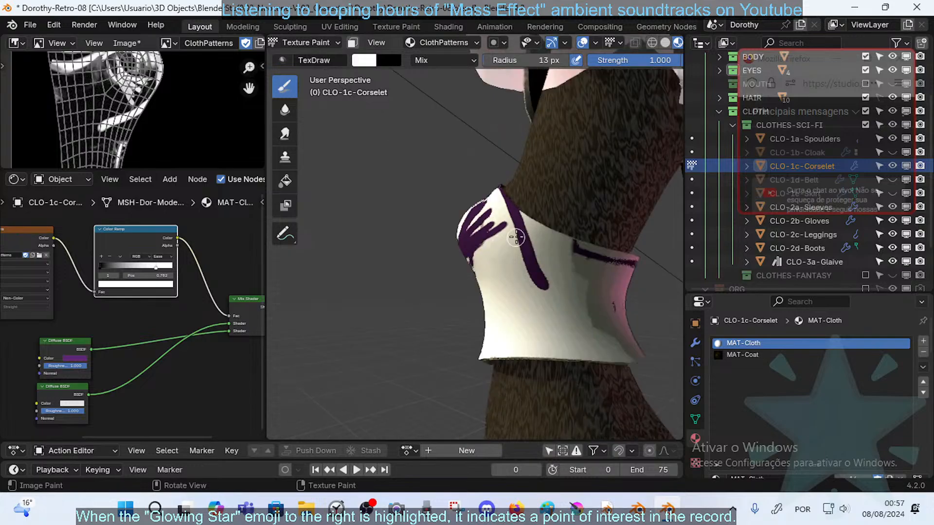
mouse_move(535, 211)
left_mouse_down()
mouse_move(545, 297)
mouse_move(567, 343)
left_mouse_up()
left_click_drag(525, 205, 587, 349)
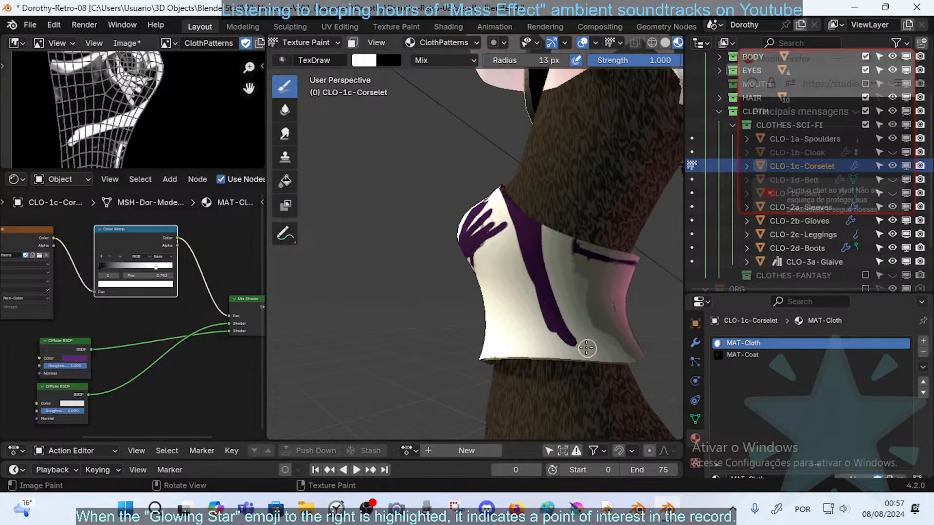
mouse_move(587, 348)
middle_mouse_down()
mouse_move(555, 278)
mouse_move(538, 271)
mouse_move(588, 303)
middle_mouse_up()
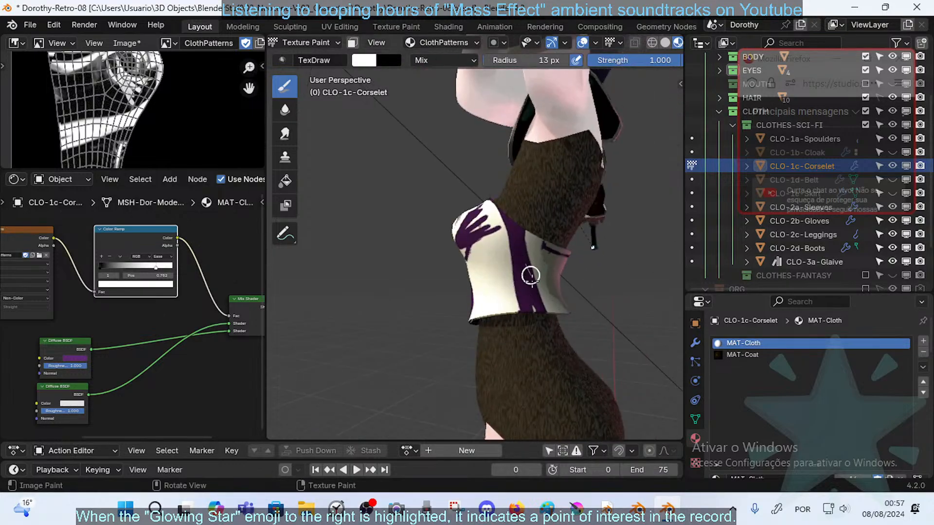
mouse_move(530, 275)
middle_mouse_down()
mouse_move(487, 295)
mouse_move(534, 306)
middle_mouse_up()
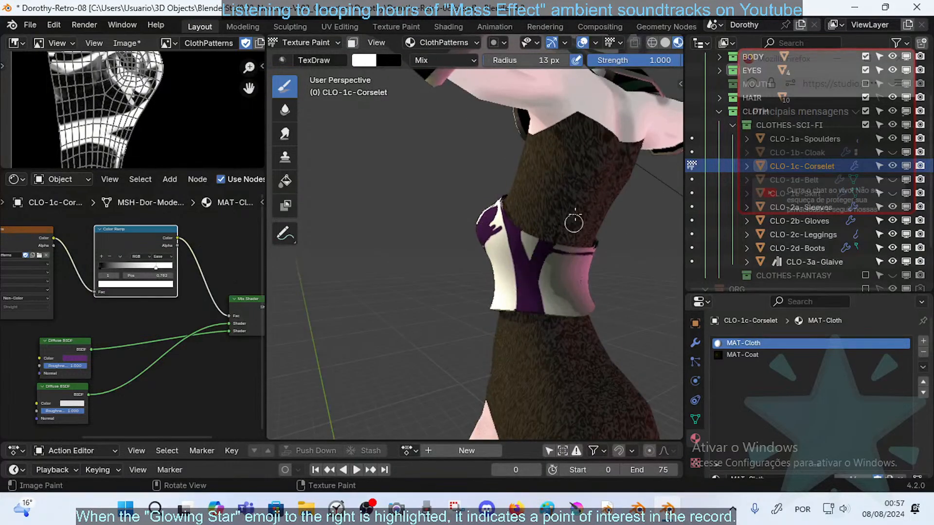
- Try mirrored vertical purple bands down the corselet's back, and undo the last stroke
middle_click_drag(574, 223, 582, 265)
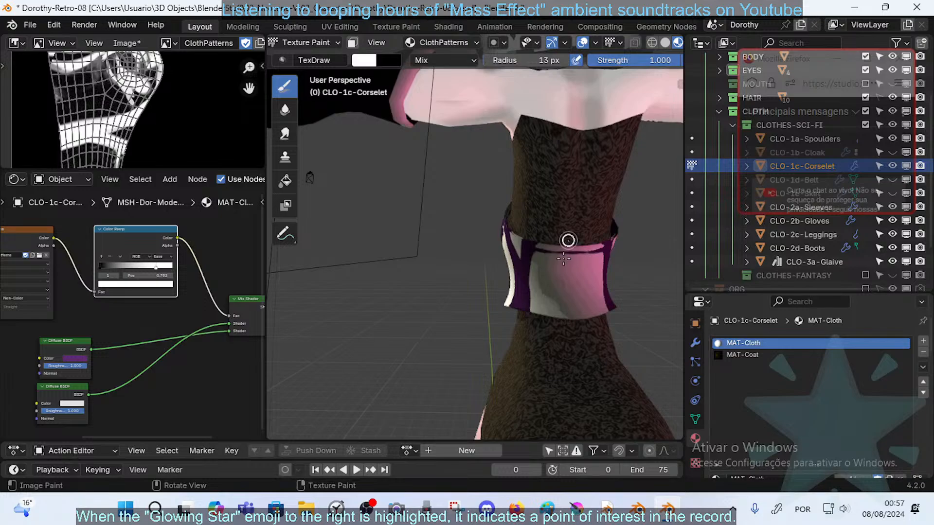
mouse_move(568, 241)
left_mouse_down()
mouse_move(557, 287)
mouse_move(565, 351)
left_mouse_up()
key("ctrl+z")
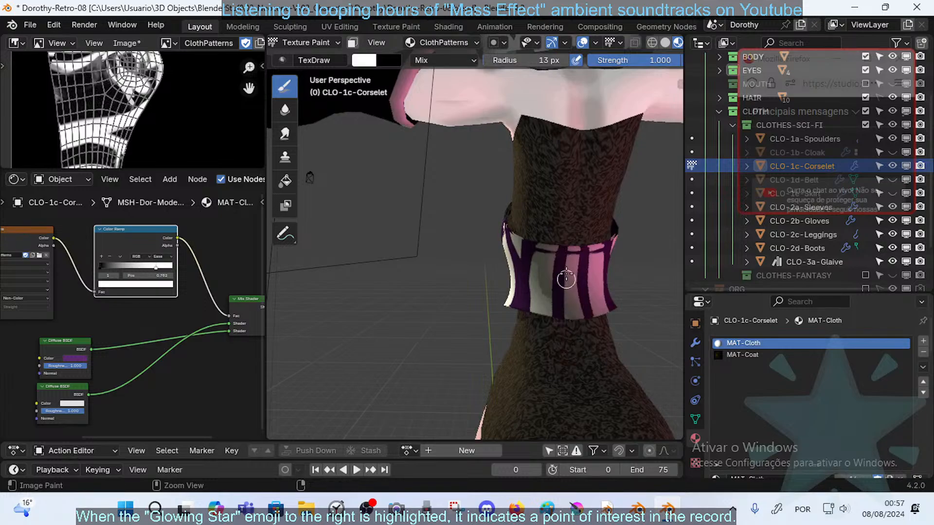
- Undo the vertical back bands and paint mirrored curved purple bands from the upper edge to the lower edge of the corselet's back
key("ctrl+z")
left_click_drag(572, 242, 531, 327)
key("ctrl+z")
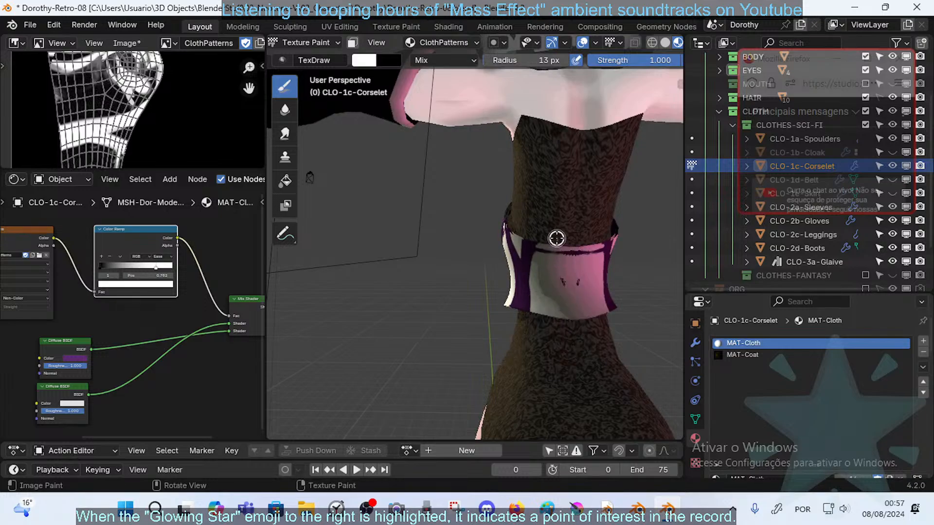
left_click_drag(556, 244, 567, 317)
key("ctrl+z")
left_click_drag(556, 244, 575, 333)
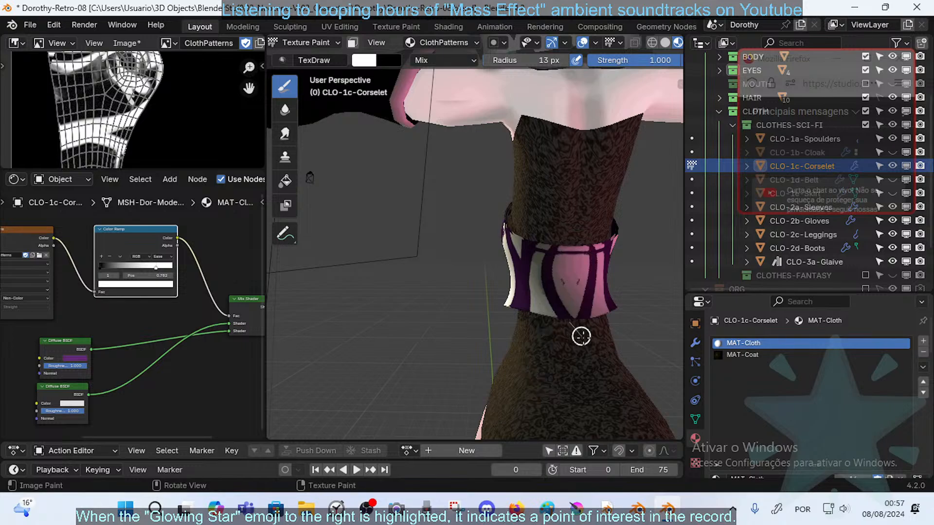
- Try further mirrored purple strokes inside the curved back bands, and undo the crossing stroke and other unwanted attempts
left_click_drag(559, 301, 584, 199)
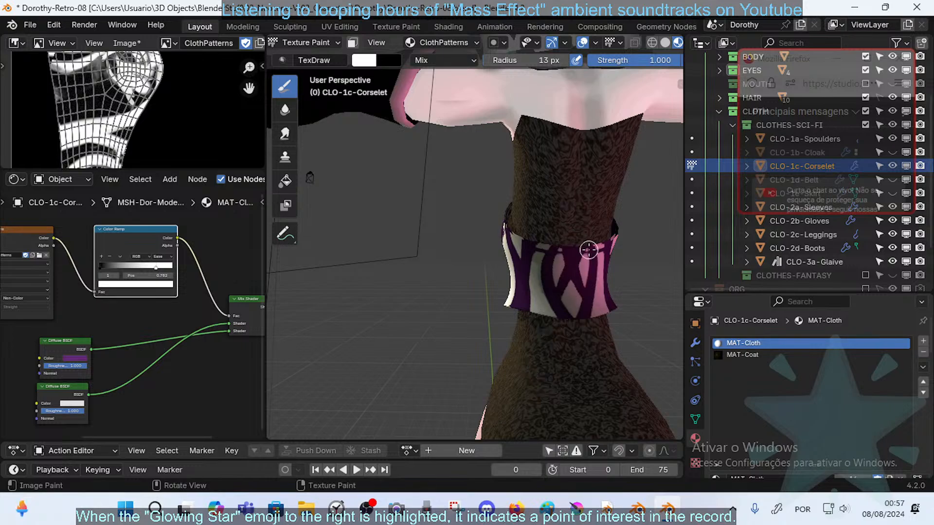
key("ctrl+z")
left_click_drag(565, 242, 598, 319)
key("ctrl+z")
mouse_move(564, 242)
left_mouse_down()
mouse_move(575, 303)
mouse_move(606, 337)
mouse_move(563, 286)
mouse_move(590, 348)
mouse_move(564, 237)
left_mouse_up()
key("ctrl+z")
key("ctrl+z")
- Paint mirrored purple stripes flaring from beneath the breasts down the corselet's front to its lower edge
middle_click_drag(583, 270, 660, 262)
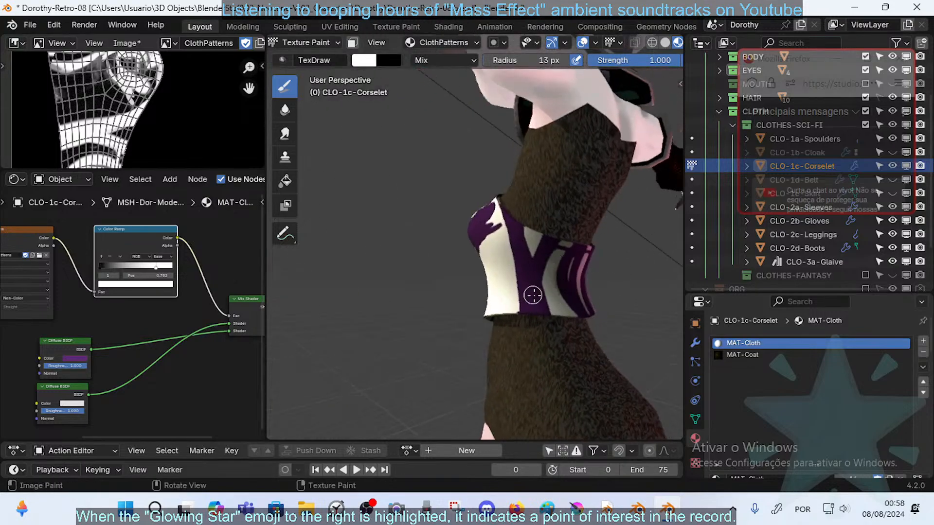
middle_click_drag(533, 295, 531, 281)
middle_click_drag(486, 350, 502, 312)
left_click_drag(501, 312, 504, 370)
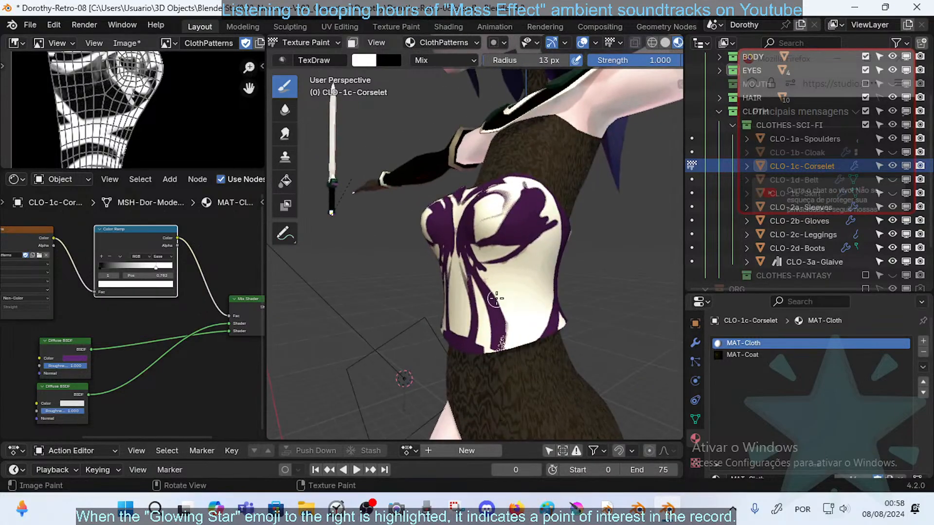
left_click_drag(485, 276, 523, 355)
key("ctrl+z")
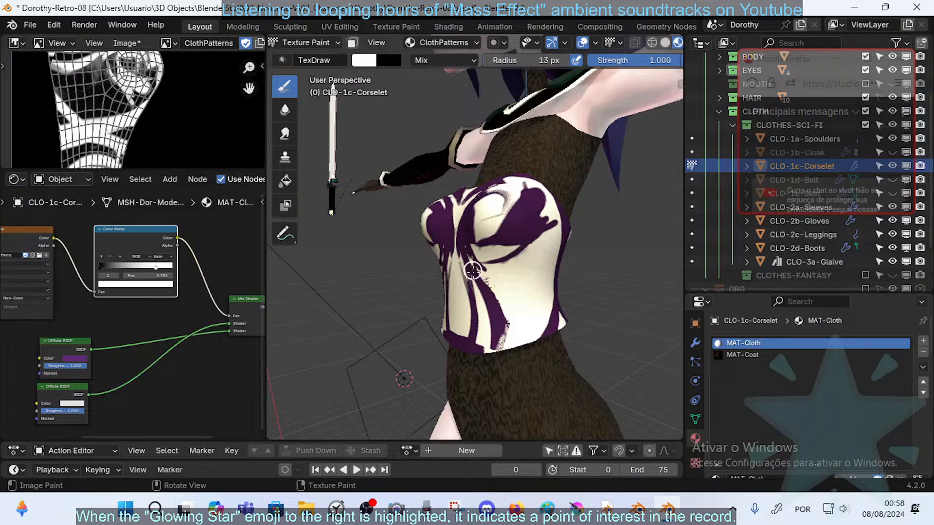
left_click_drag(472, 268, 532, 367)
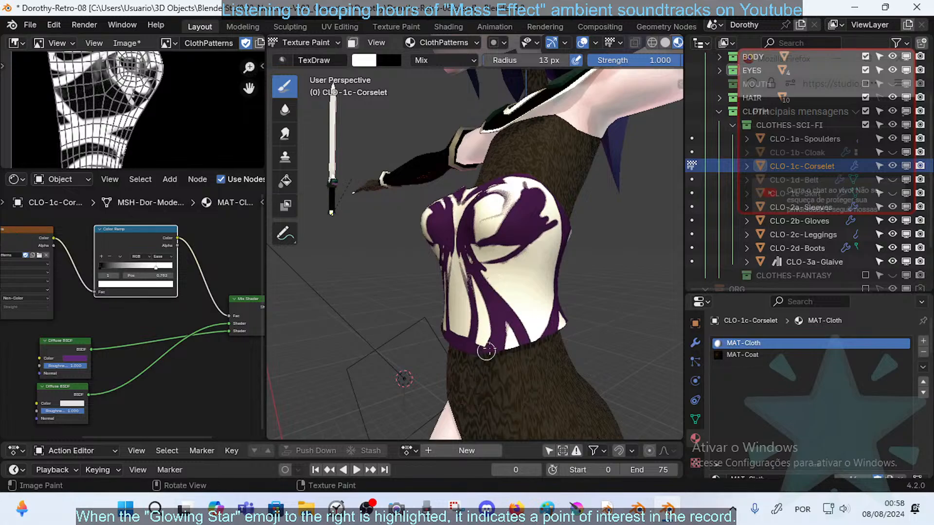
mouse_move(496, 326)
middle_mouse_down()
mouse_move(491, 345)
mouse_move(512, 330)
mouse_move(582, 334)
middle_mouse_up()
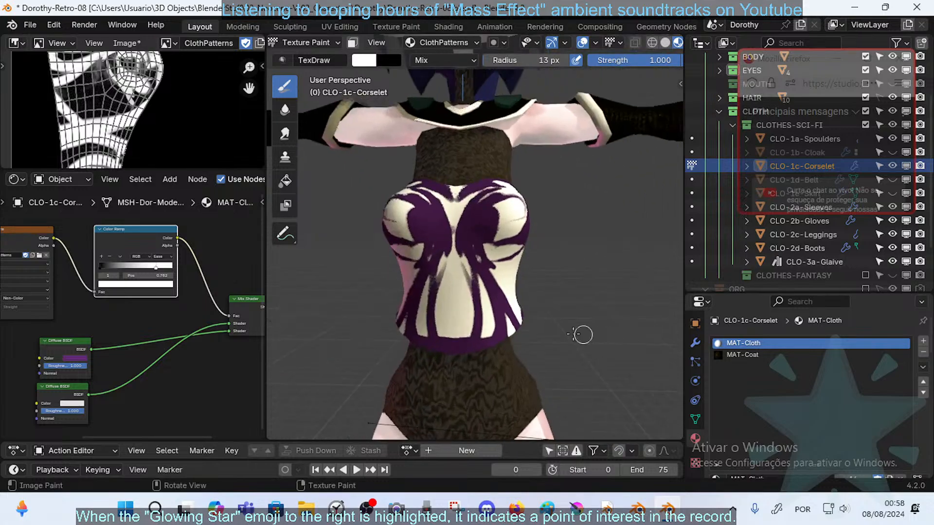
- Thicken the purple border along the lower edge of the corselet's central front panel
left_click_drag(473, 342, 464, 336)
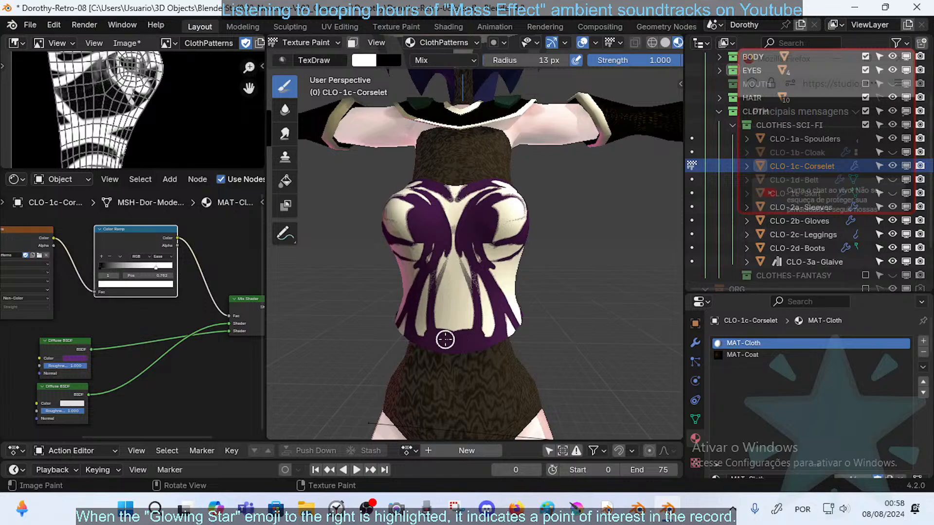
left_click_drag(445, 340, 471, 339)
middle_click_drag(489, 323, 466, 318)
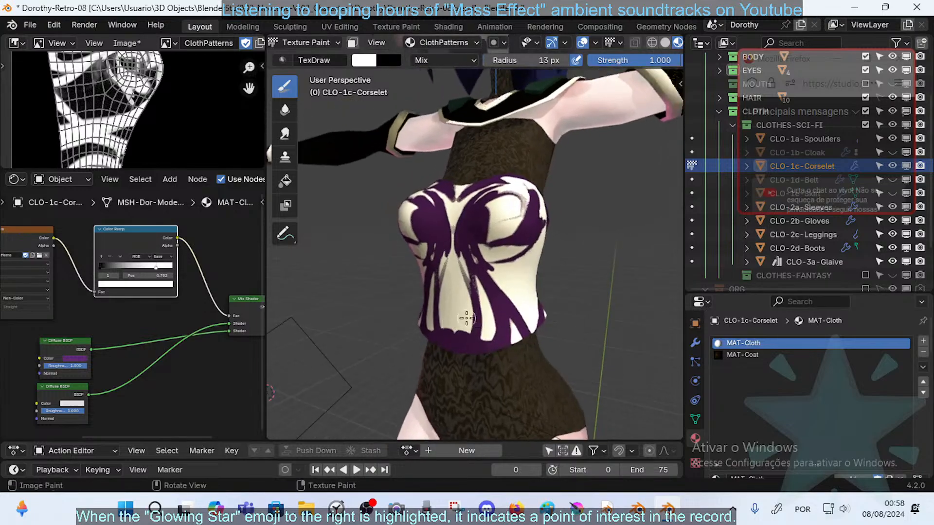
- Try pointed purple shapes at the bottom of the central front panel, and undo those strokes
left_click_drag(486, 344, 466, 334)
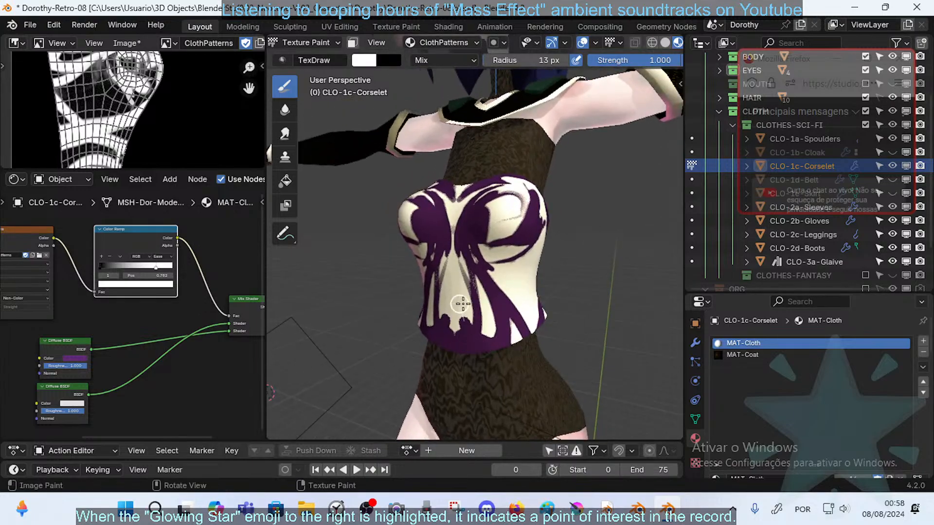
key("ctrl+z")
key("ctrl+z")
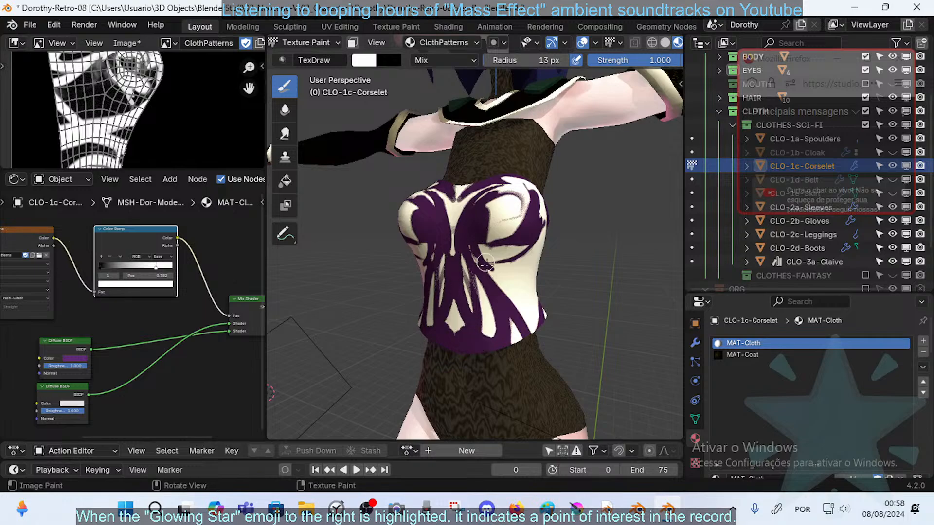
key("ctrl+z")
mouse_move(474, 323)
left_mouse_down("ctrl")
mouse_move(467, 239)
mouse_move(461, 280)
left_mouse_up("ctrl")
key("ctrl+z")
key("ctrl+z")
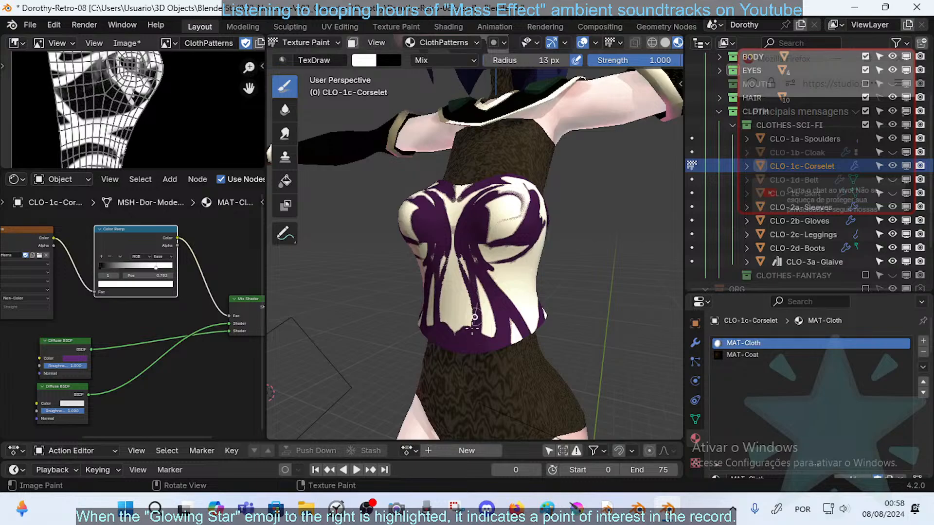
- Paint a mirrored curved purple stripe from beneath the breast down the corselet's side to its lower edge, redoing the first attempt
middle_click_drag(474, 322, 501, 346)
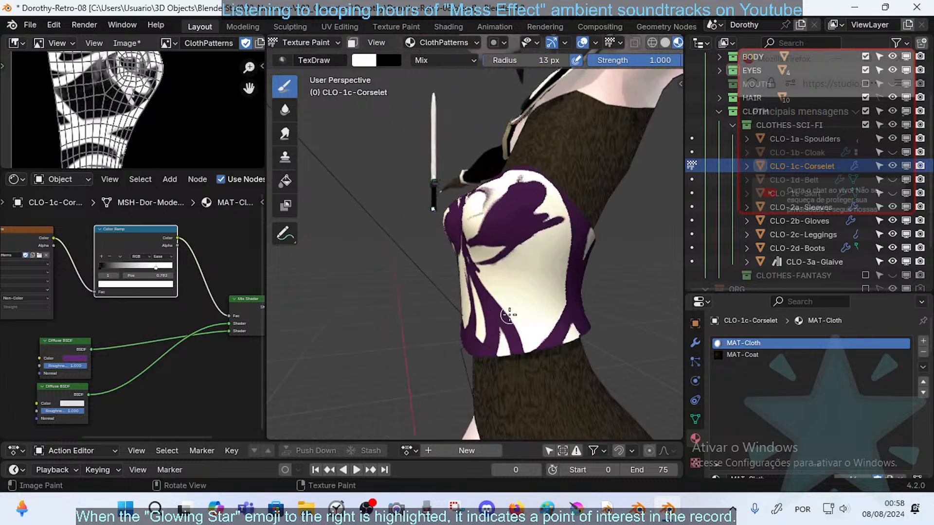
left_click_drag(557, 234, 558, 340)
middle_click_drag(557, 311, 504, 270)
key("ctrl+z")
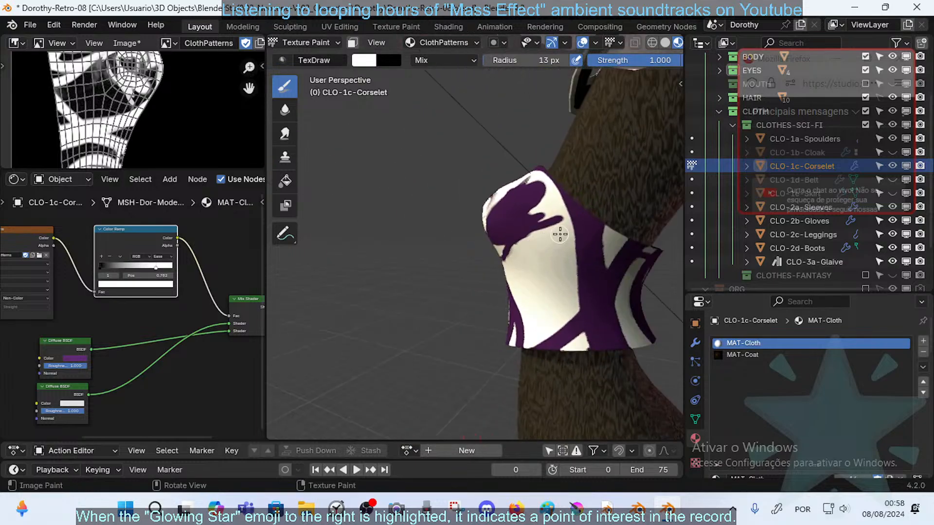
mouse_move(559, 233)
left_mouse_down()
mouse_move(524, 251)
mouse_move(555, 368)
left_mouse_up()
middle_click_drag(567, 282, 617, 261)
mouse_move(517, 248)
middle_mouse_down()
mouse_move(548, 255)
mouse_move(529, 268)
mouse_move(617, 270)
mouse_move(546, 231)
middle_mouse_up()
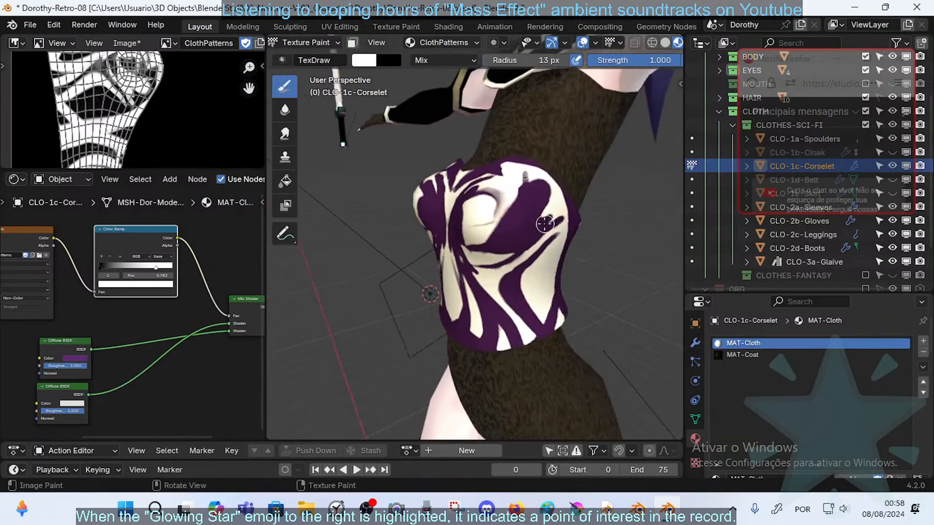
middle_click_drag(520, 181, 490, 219)
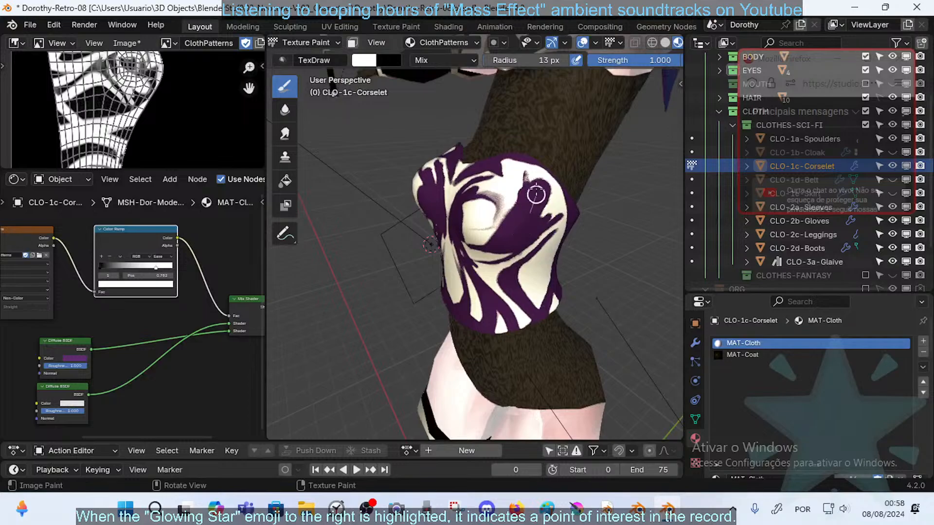
mouse_move(536, 194)
middle_mouse_down()
mouse_move(493, 211)
mouse_move(496, 254)
middle_mouse_up()
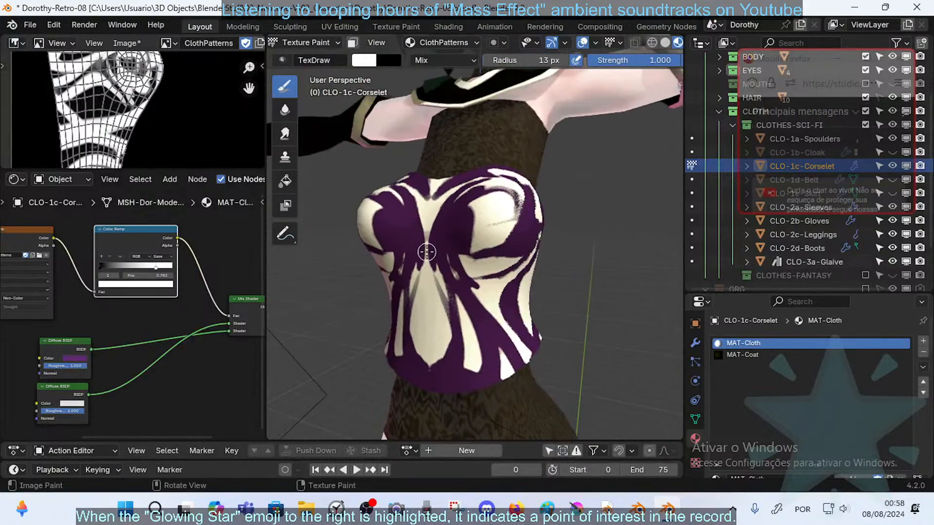
- Swap the brush color to black and repaint the central front panel white from between the breasts to the lower edge
key("x")
middle_click_drag(437, 281, 443, 293)
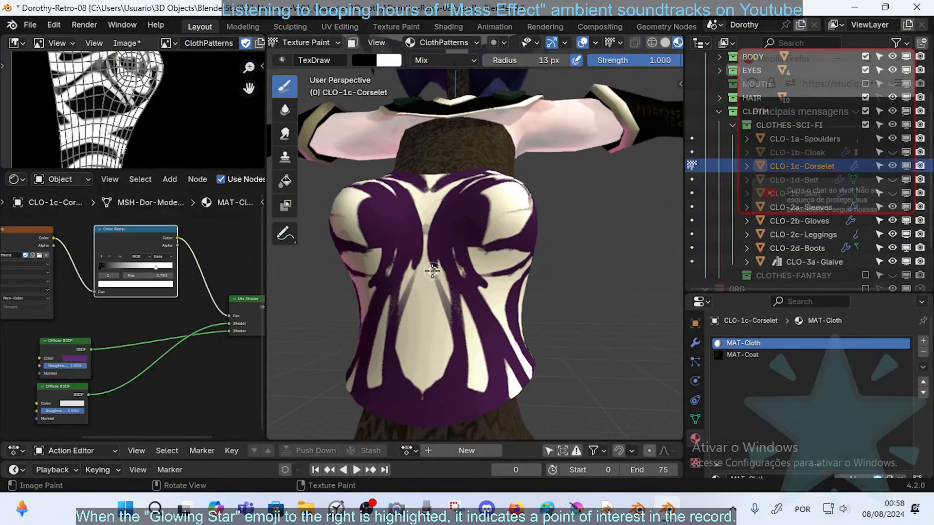
left_click_drag(433, 271, 432, 387)
mouse_move(432, 214)
middle_mouse_down("ctrl")
mouse_move(435, 314)
mouse_move(459, 273)
mouse_move(449, 291)
middle_mouse_up("ctrl")
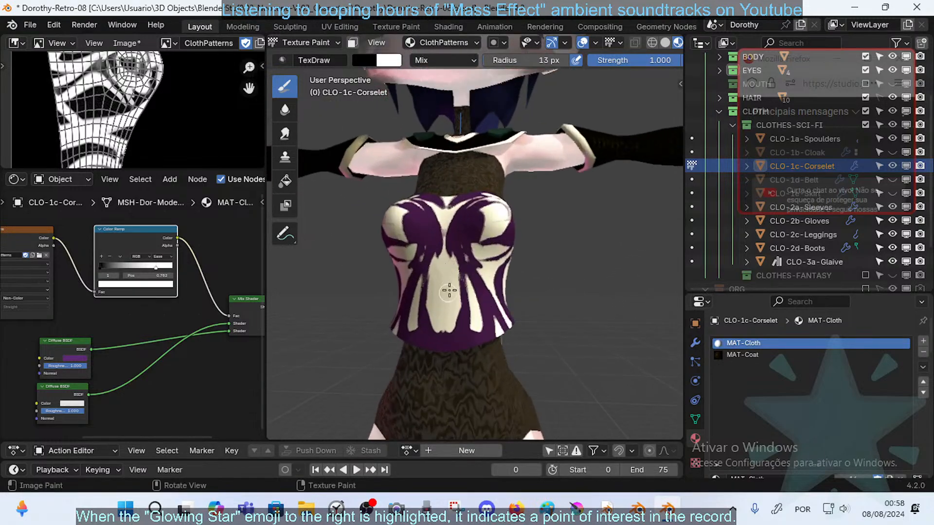
left_click_drag(458, 294, 447, 307)
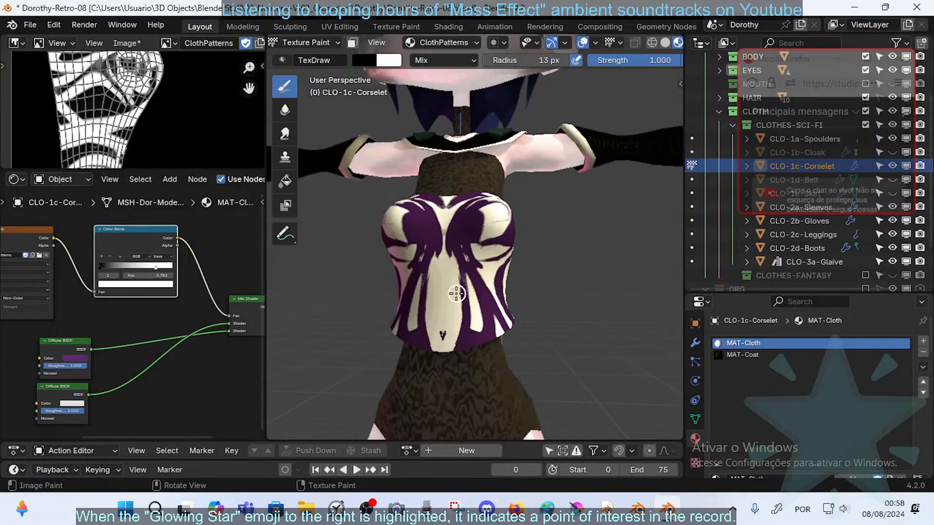
left_click_drag(448, 337, 446, 337)
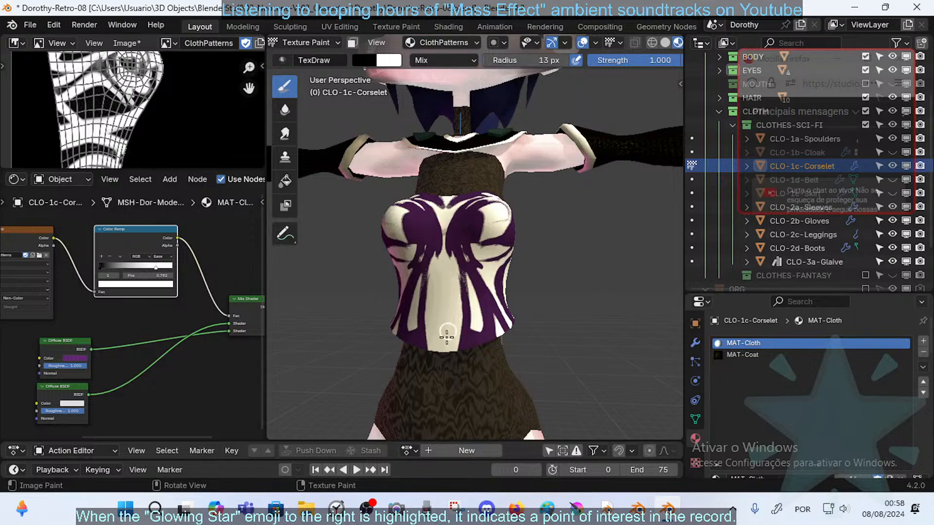
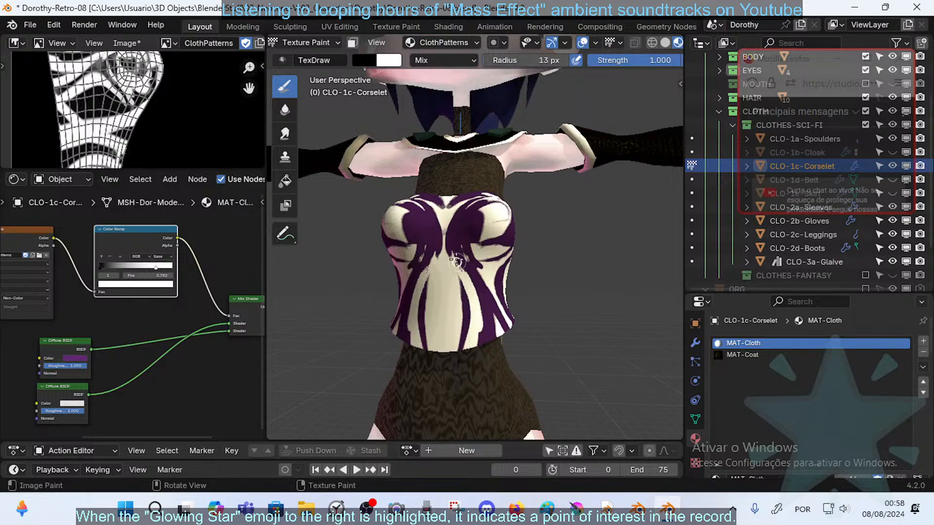
- Repaint the breasts and the area beneath them mostly white, thinning the purple there to narrow mirrored stripes
mouse_move(457, 263)
middle_mouse_down()
mouse_move(489, 267)
mouse_move(476, 189)
mouse_move(502, 204)
middle_mouse_up()
left_click_drag(502, 204, 476, 218)
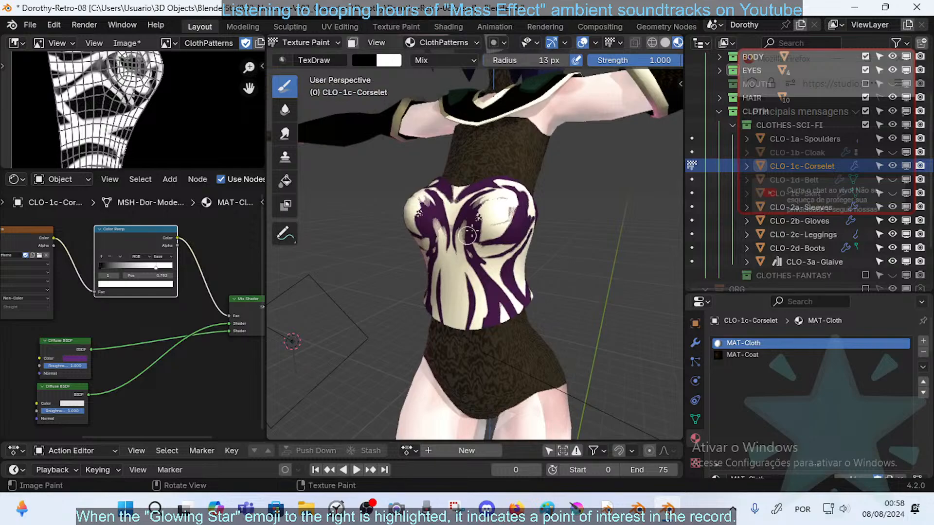
middle_click_drag(487, 248, 576, 214)
mouse_move(491, 210)
left_mouse_down()
mouse_move(477, 266)
mouse_move(480, 218)
mouse_move(447, 299)
left_mouse_up()
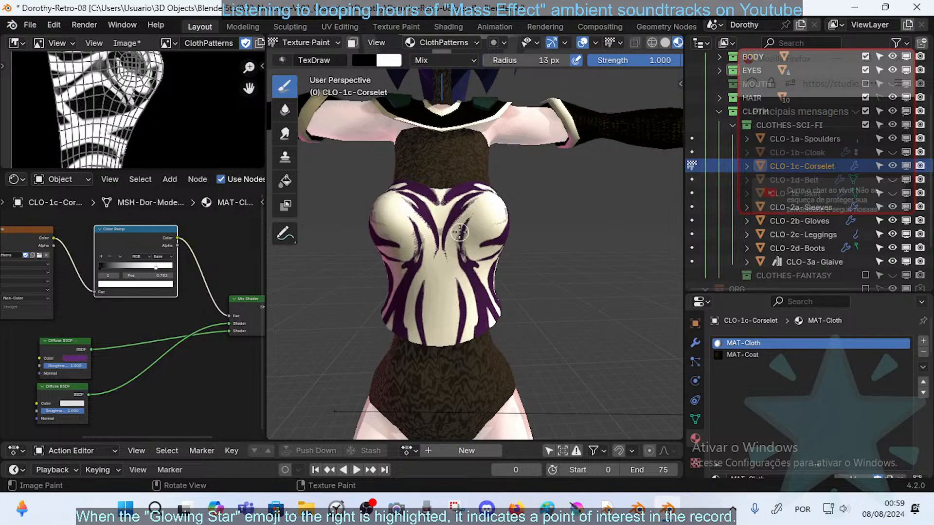
left_click_drag(455, 238, 450, 235)
- Paint white over the lower front stripes, narrowing and tapering them toward the corselet's lower edge
middle_click_drag(450, 234, 489, 283)
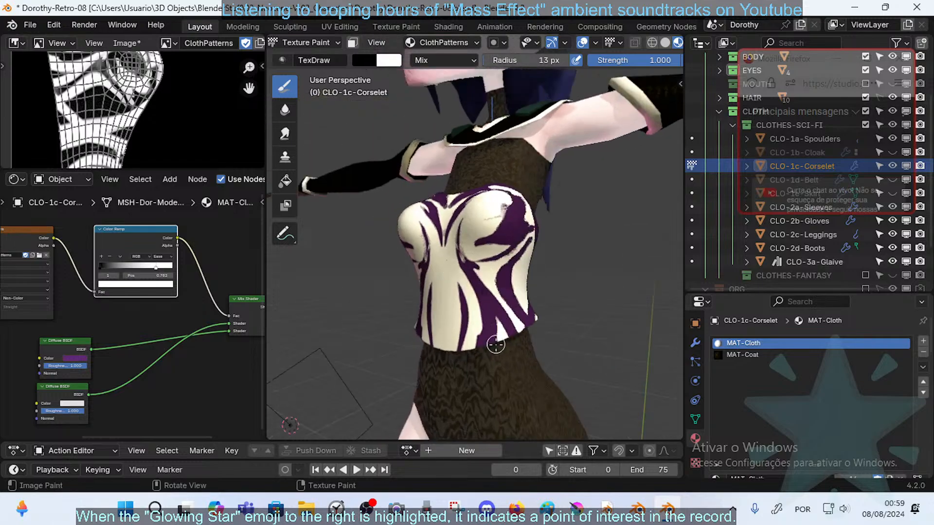
mouse_move(495, 345)
left_mouse_down()
mouse_move(490, 312)
mouse_move(464, 297)
left_mouse_up()
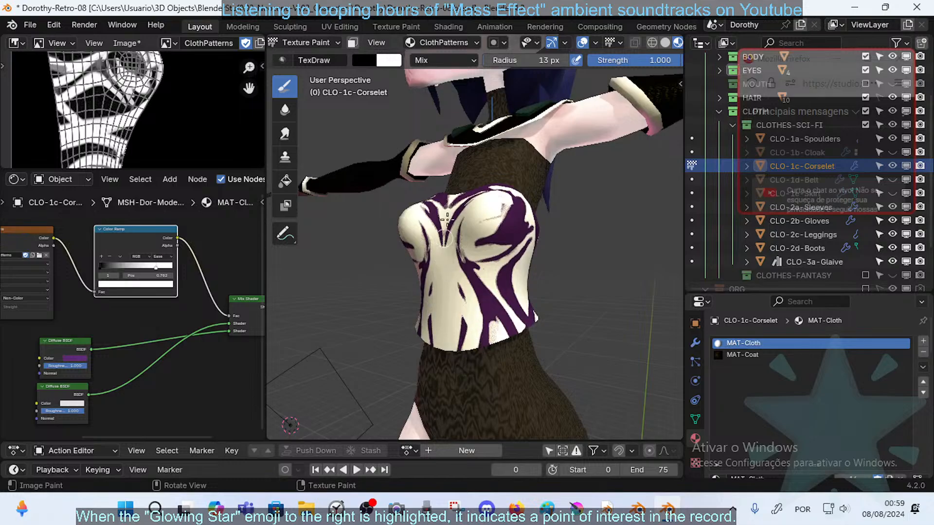
left_click_drag(495, 355, 481, 301)
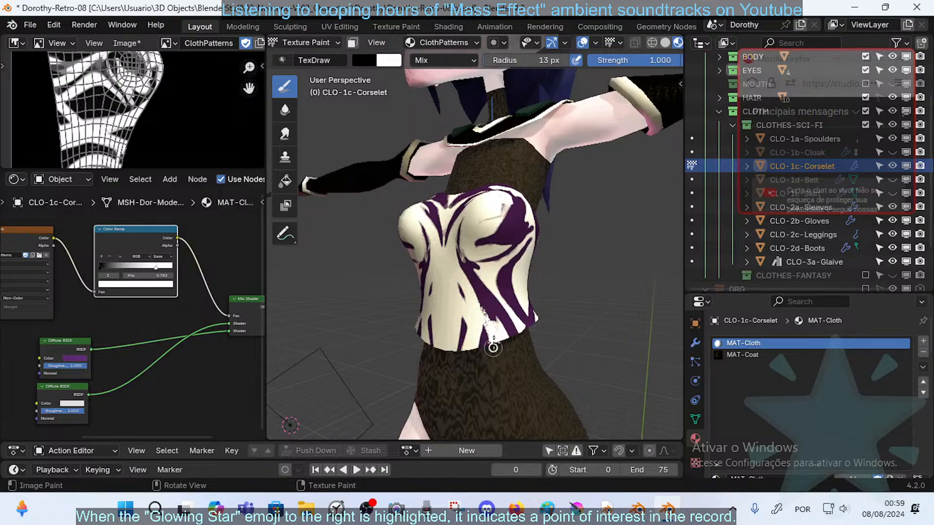
left_click_drag(494, 348, 469, 285)
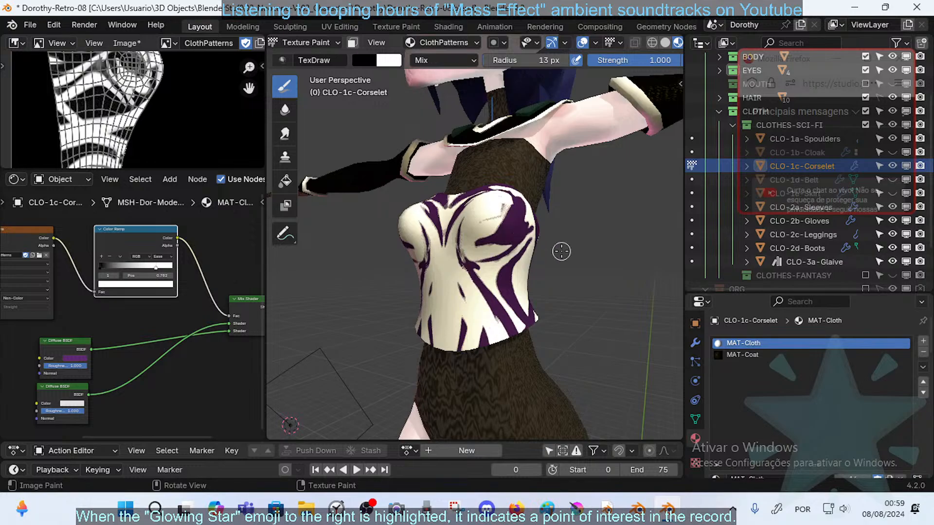
- Thin the curved purple side stripe with white, and undo the trial strokes near the corselet's lower edge
middle_click_drag(559, 250, 517, 292)
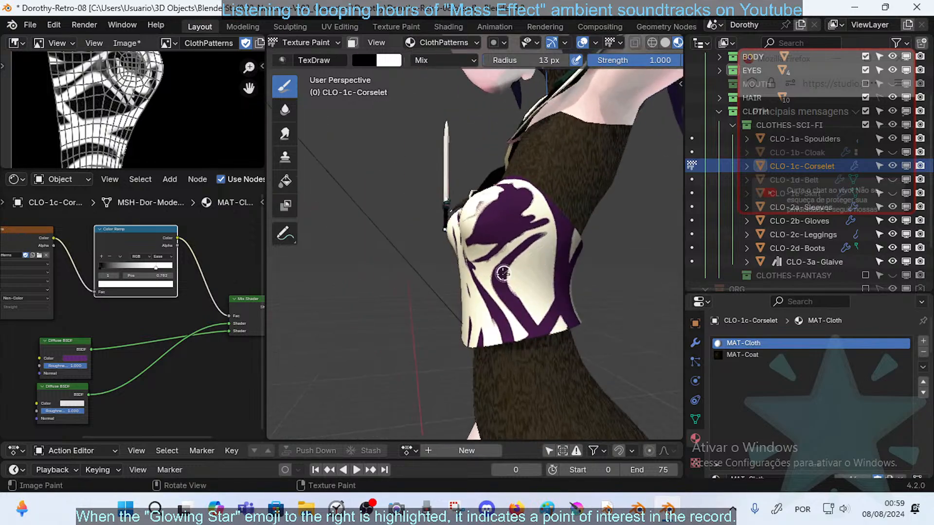
left_click_drag(505, 273, 542, 325)
middle_click_drag(528, 315, 488, 295)
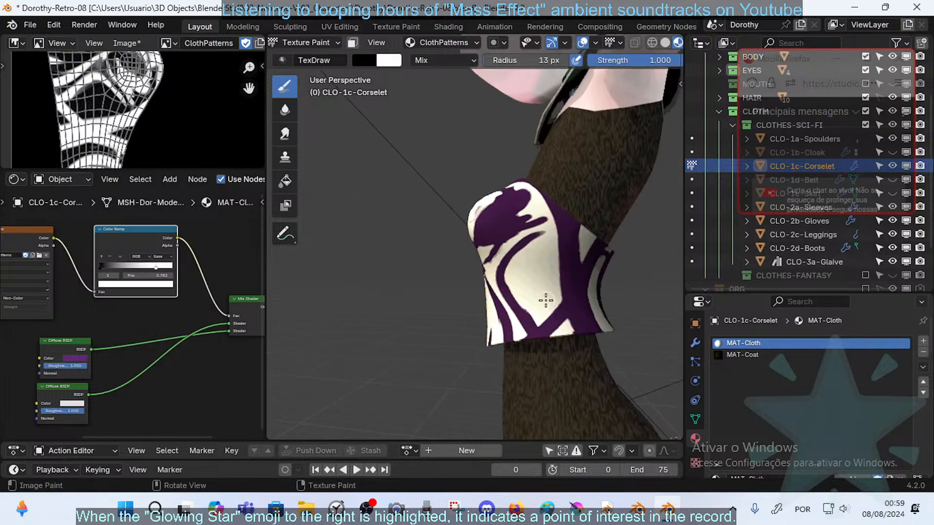
left_click_drag(544, 319, 492, 356)
key("ctrl+z")
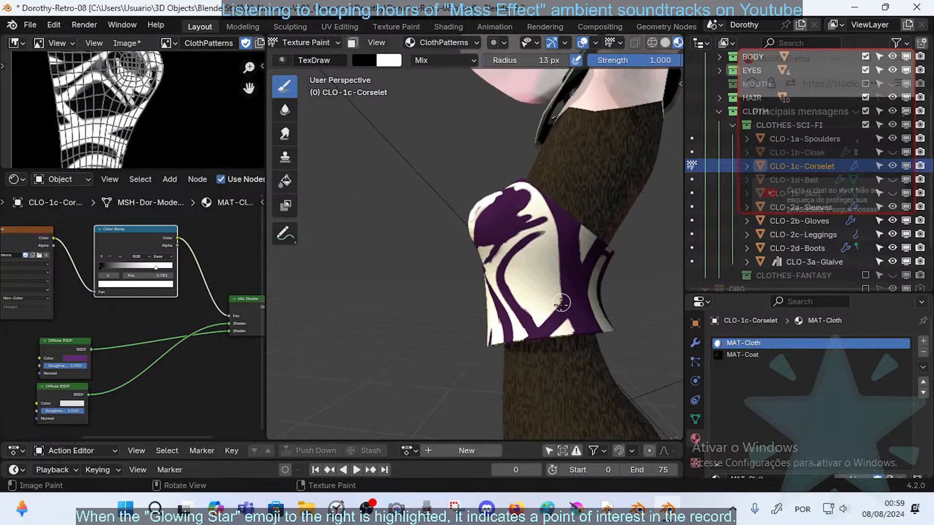
mouse_move(561, 303)
middle_mouse_down()
mouse_move(552, 287)
mouse_move(565, 313)
middle_mouse_up()
mouse_move(563, 339)
left_mouse_down()
mouse_move(559, 304)
mouse_move(559, 313)
left_mouse_up()
key("ctrl+z")
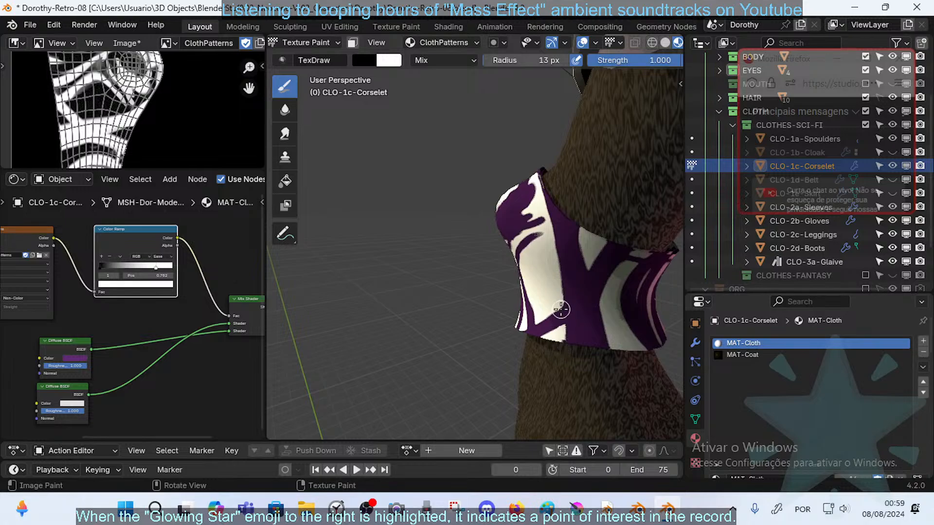
- Set the brush radius to 6 px, cut a white gap between the curved stripe and side band, and trim the band's rear branch
key("f")
left_click(557, 306)
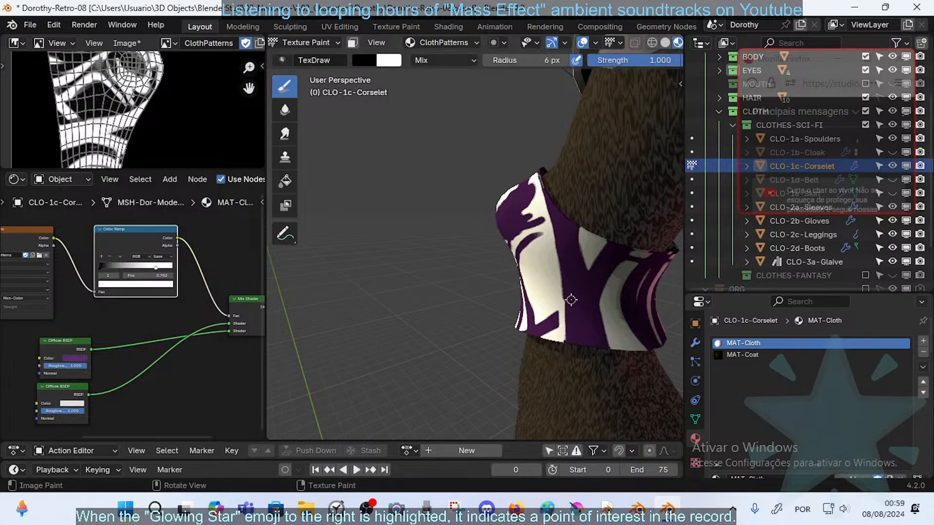
middle_click_drag(596, 281, 592, 276)
left_click_drag(598, 298, 596, 287)
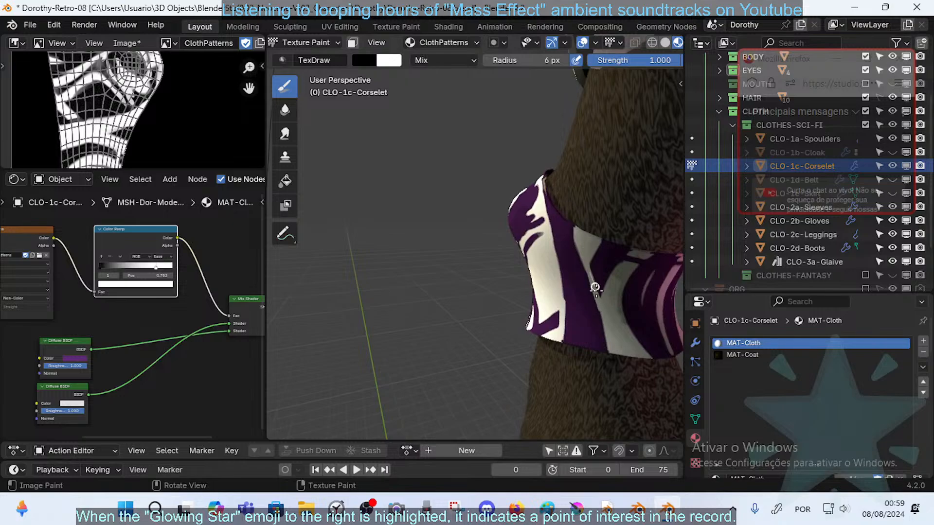
- Cut white into the purple patch on the outer breast with a 17 px brush, and trim its pointed tip at 6 px
mouse_move(593, 239)
middle_mouse_down()
mouse_move(555, 241)
mouse_move(551, 230)
middle_mouse_up()
key("f")
left_click(552, 232)
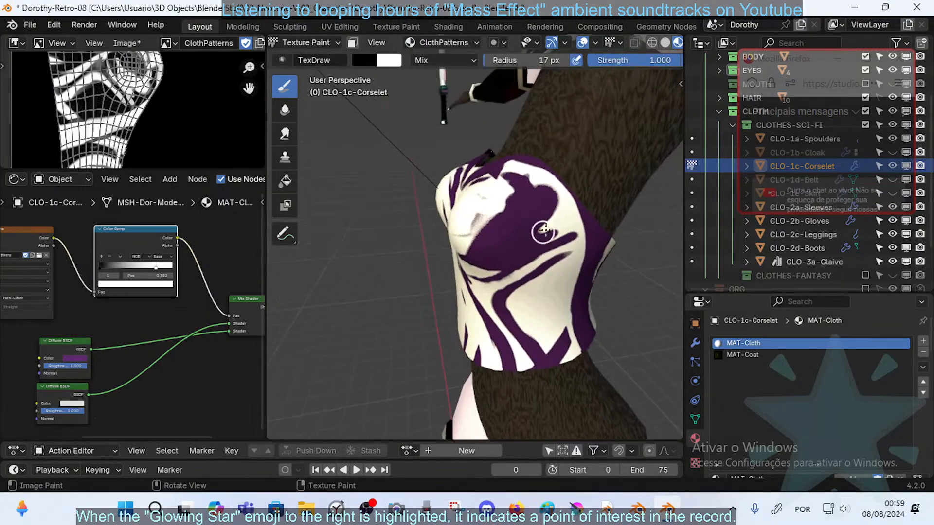
mouse_move(506, 252)
left_mouse_down()
mouse_move(554, 217)
mouse_move(519, 245)
left_mouse_up()
key("ctrl+z")
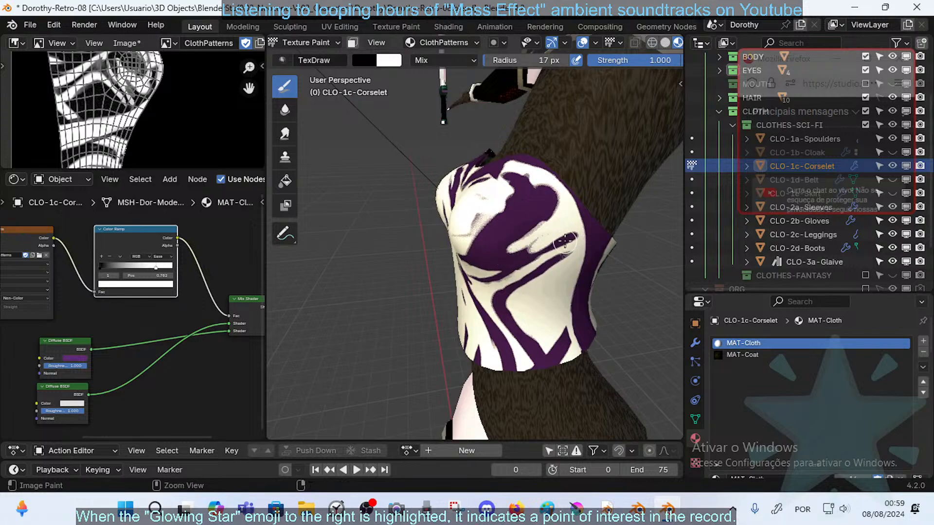
key("ctrl+z")
key("f")
left_click(551, 236)
mouse_move(562, 234)
left_mouse_down()
mouse_move(544, 248)
mouse_move(554, 235)
mouse_move(557, 252)
left_mouse_up()
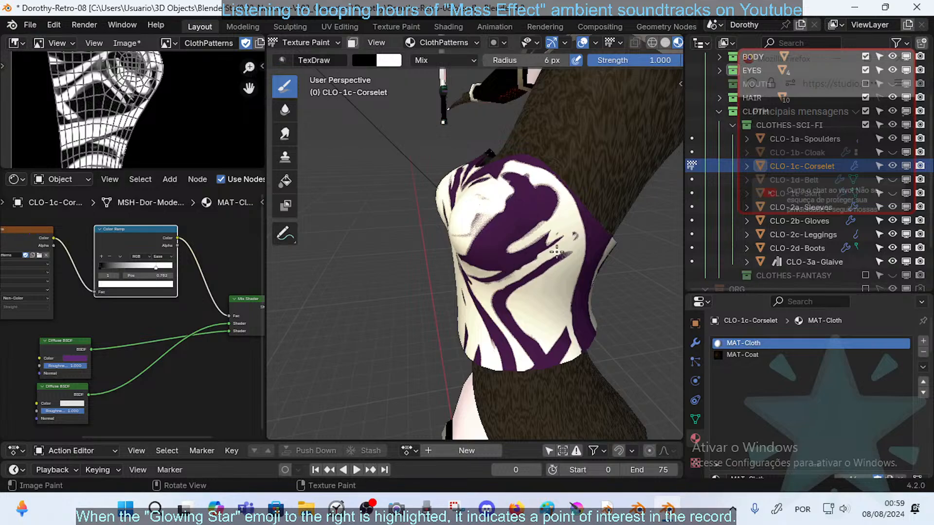
- Set the brush radius to 25 px, clean up the stripe ends beside the breast, and widen the white cut in its purple patch
middle_click_drag(569, 256, 550, 270)
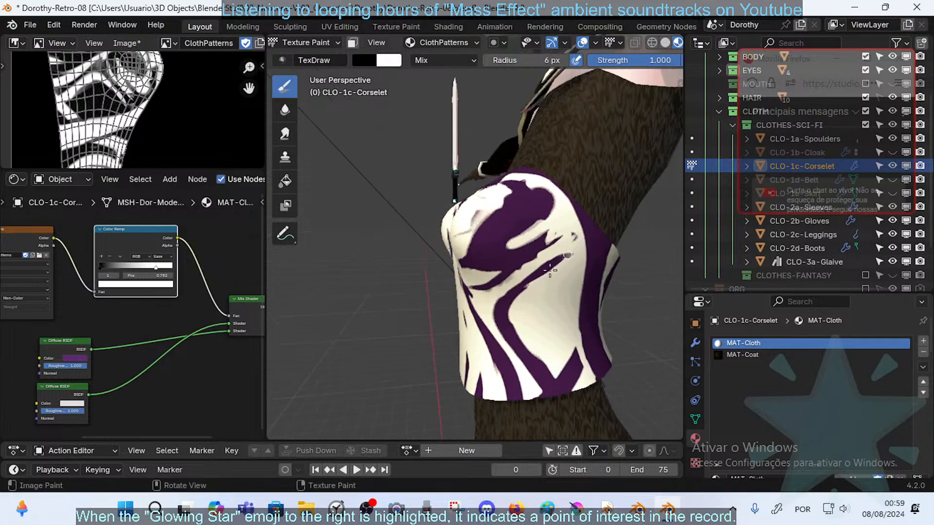
key("f")
left_click(583, 245)
left_click_drag(573, 241, 565, 256)
mouse_move(554, 265)
middle_mouse_down()
mouse_move(592, 259)
mouse_move(482, 272)
mouse_move(531, 250)
mouse_move(454, 265)
mouse_move(465, 254)
middle_mouse_up()
mouse_move(465, 254)
left_mouse_down()
mouse_move(500, 223)
mouse_move(484, 243)
mouse_move(458, 248)
left_mouse_up()
middle_click_drag(531, 233, 508, 237)
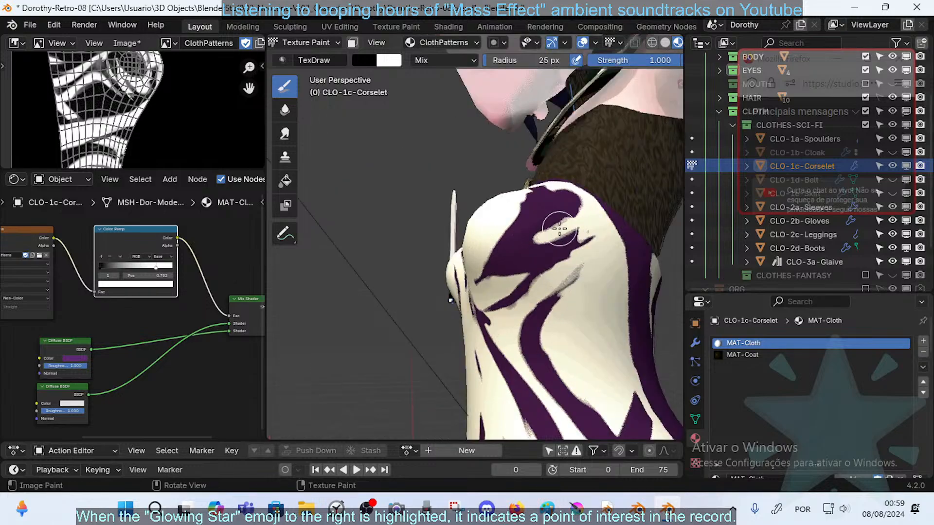
mouse_move(558, 224)
left_mouse_down()
mouse_move(502, 263)
mouse_move(555, 236)
mouse_move(558, 265)
mouse_move(586, 243)
mouse_move(535, 265)
mouse_move(542, 240)
left_mouse_up()
- Set the brush radius to 17 px and paint white along the inner edge of the purple breast patch
key("f")
left_click(520, 253)
mouse_move(541, 240)
middle_mouse_down()
mouse_move(559, 246)
mouse_move(501, 287)
middle_mouse_up()
mouse_move(478, 313)
left_mouse_down()
mouse_move(484, 299)
mouse_move(476, 317)
mouse_move(467, 278)
mouse_move(454, 309)
mouse_move(460, 292)
mouse_move(436, 274)
left_mouse_up()
middle_click_drag(437, 275, 477, 295)
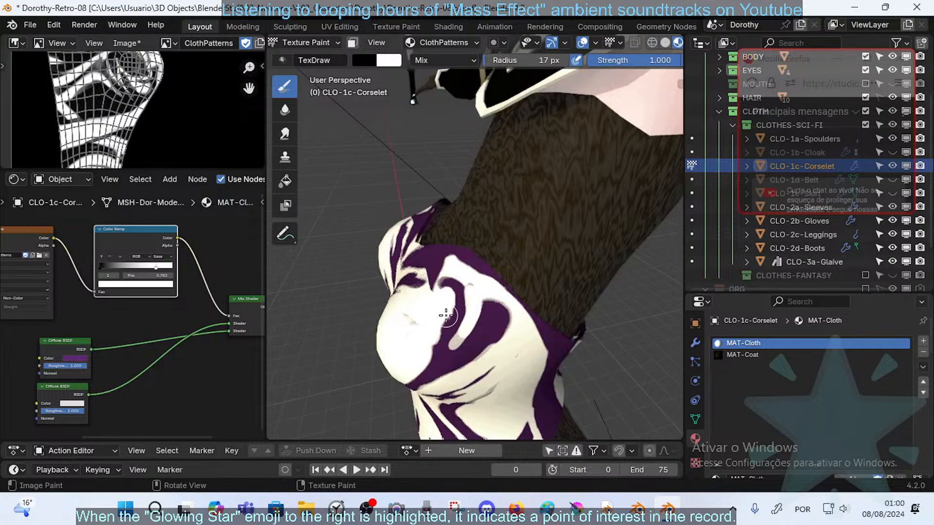
left_click_drag(476, 297, 441, 336)
middle_click_drag(443, 320, 444, 321)
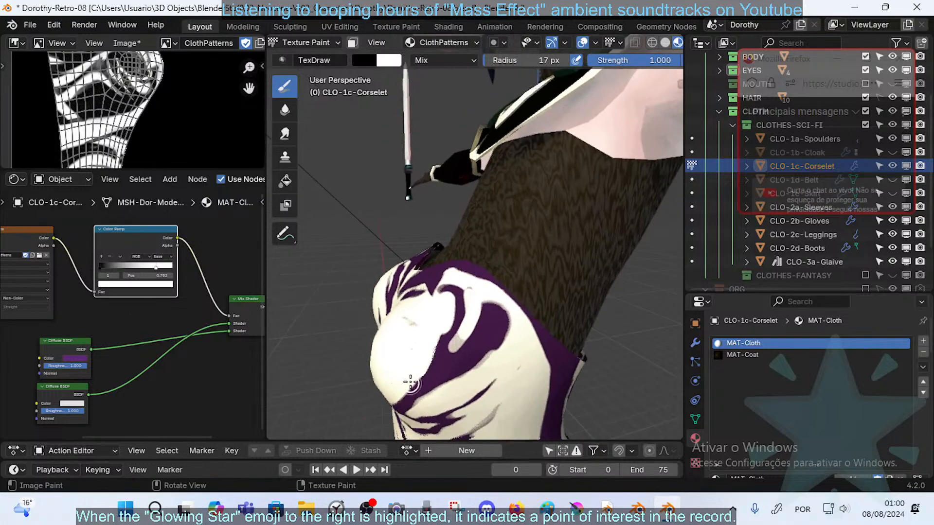
- Enlarge the white gap inside the breast patch to leave slim purple branches, and undo the last stroke
mouse_move(460, 325)
left_mouse_down()
mouse_move(477, 338)
mouse_move(466, 356)
mouse_move(486, 322)
mouse_move(479, 297)
left_mouse_up()
mouse_move(500, 328)
left_mouse_down()
mouse_move(517, 328)
mouse_move(478, 305)
left_mouse_up()
middle_click_drag(482, 343, 470, 351)
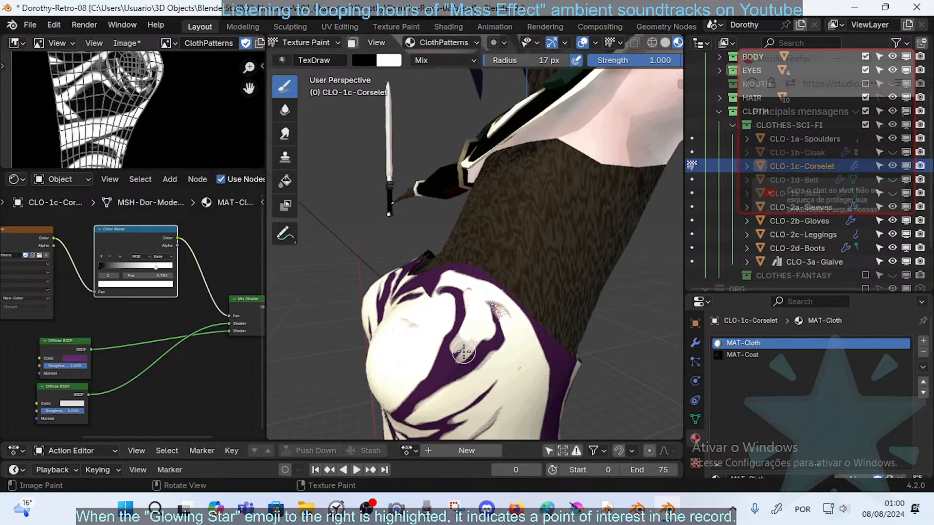
left_click_drag(469, 352, 439, 368)
key("ctrl+z")
- Set the brush radius to 10 px and narrow the purple stripes on and under the breast with white
middle_click_drag(469, 338, 483, 325, "shift")
key("f")
left_click(486, 297)
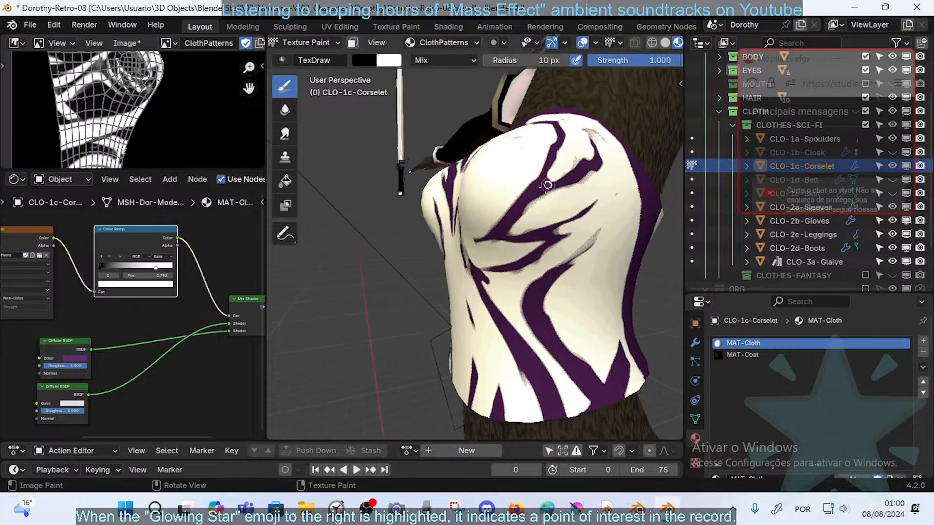
mouse_move(547, 186)
left_mouse_down()
mouse_move(537, 195)
mouse_move(567, 175)
mouse_move(514, 220)
left_mouse_up()
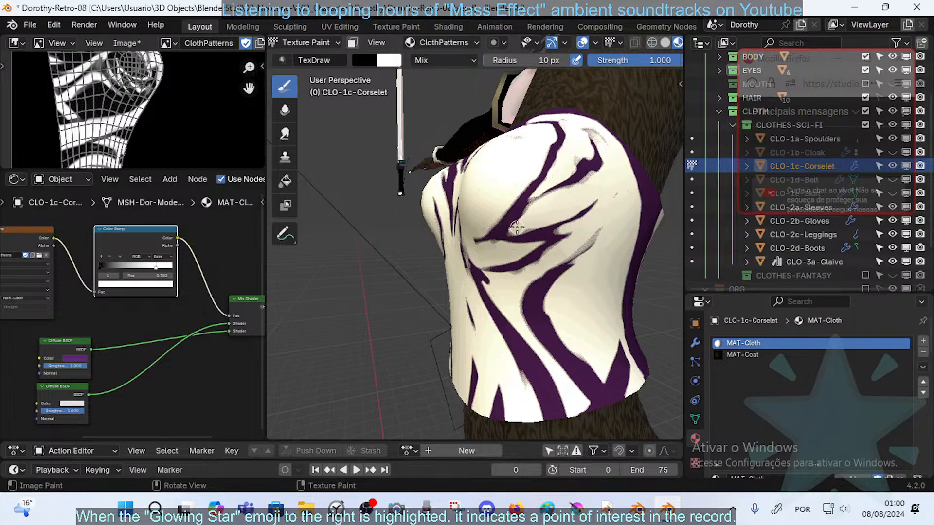
left_click_drag(517, 227, 508, 229)
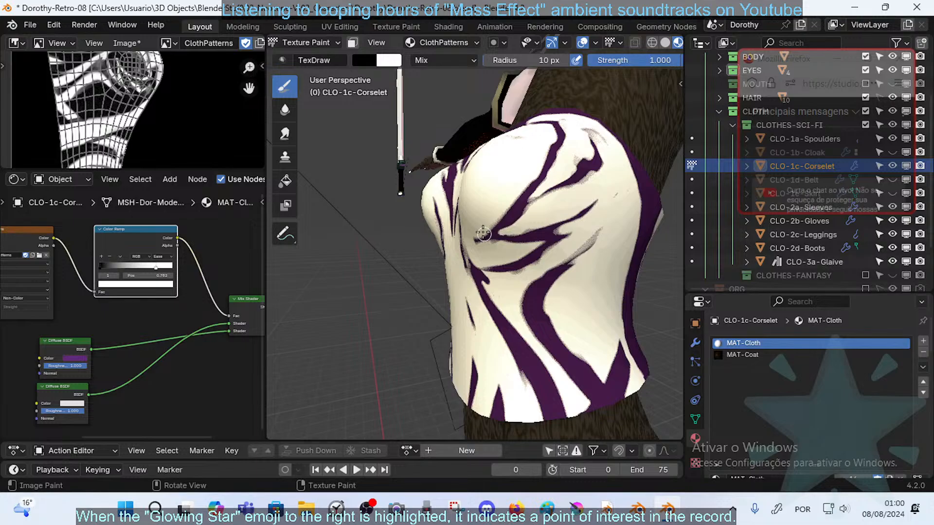
middle_click_drag(483, 234, 504, 264)
left_click_drag(498, 269, 543, 251)
- Thin the curved side stripe and the diagonal front stripe with white strokes down the corselet
middle_click_drag(549, 199, 554, 187)
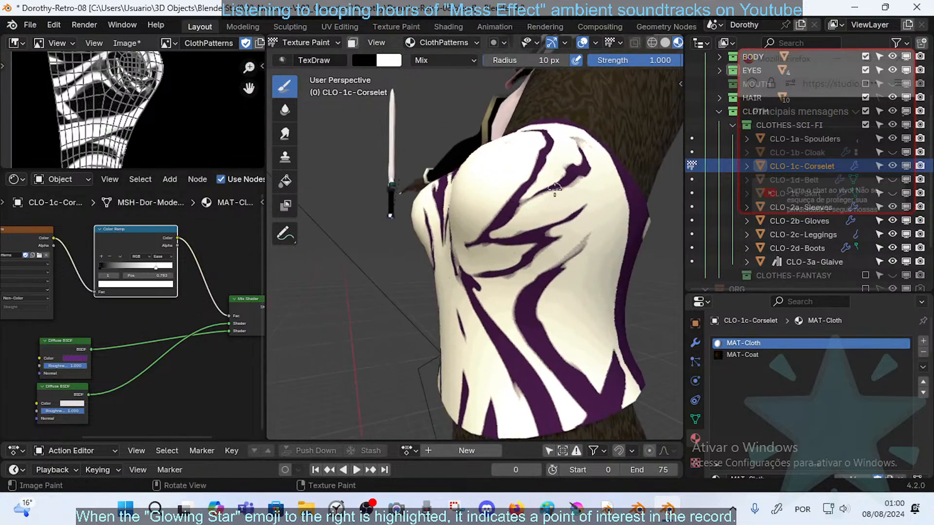
mouse_move(548, 310)
left_mouse_down()
mouse_move(532, 313)
mouse_move(557, 355)
left_mouse_up()
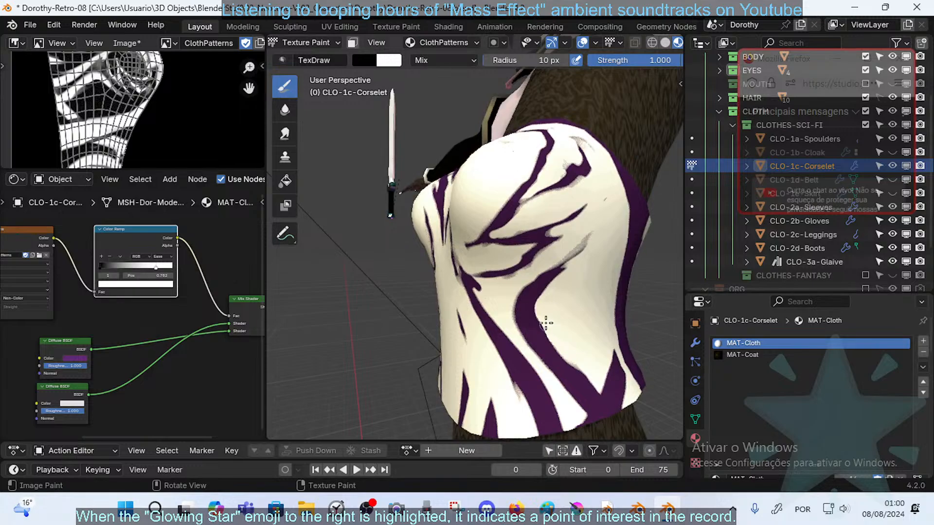
middle_click_drag(576, 286, 529, 331)
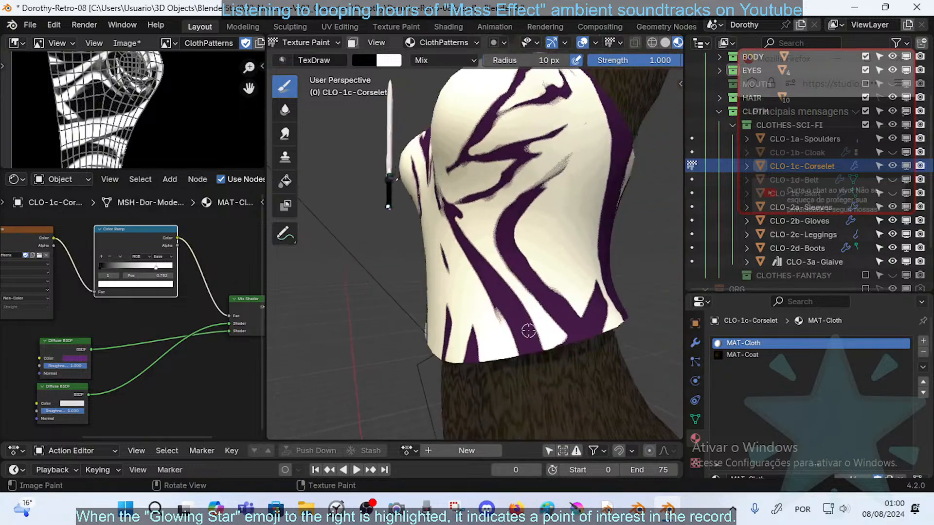
mouse_move(509, 330)
left_mouse_down()
mouse_move(511, 365)
mouse_move(486, 258)
mouse_move(523, 259)
left_mouse_up()
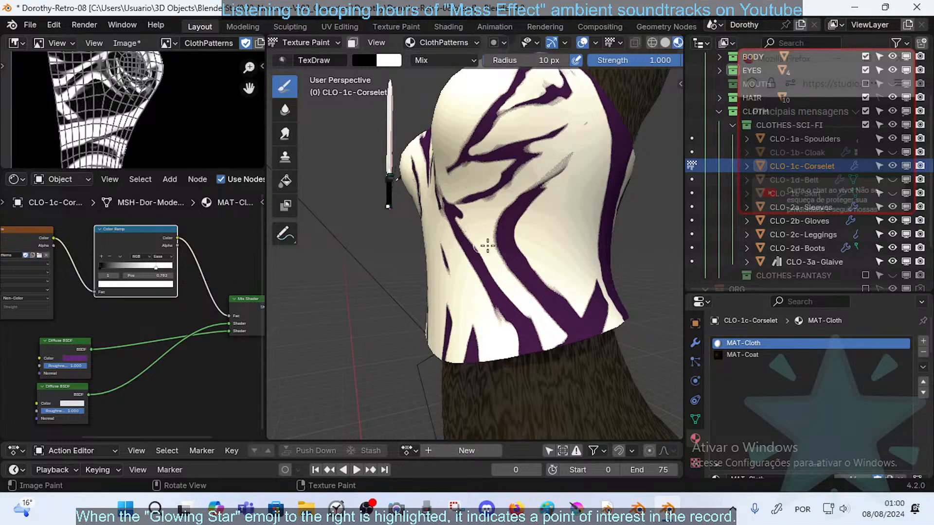
mouse_move(525, 288)
left_mouse_down()
mouse_move(500, 246)
mouse_move(527, 296)
mouse_move(501, 251)
mouse_move(520, 234)
left_mouse_up()
- Undo the trial strokes on the curved side stripe, and cut a small pointed branch into it near the corselet's lower edge
mouse_move(516, 217)
middle_mouse_down()
mouse_move(546, 217)
mouse_move(538, 258)
middle_mouse_up()
mouse_move(542, 273)
left_mouse_down()
mouse_move(569, 334)
mouse_move(553, 294)
mouse_move(574, 323)
left_mouse_up()
key("ctrl+z")
key("ctrl+z")
left_click_drag(559, 289, 592, 338)
key("ctrl+z")
key("ctrl+z")
mouse_move(590, 295)
left_mouse_down()
mouse_move(589, 345)
mouse_move(628, 269)
mouse_move(587, 344)
left_mouse_up()
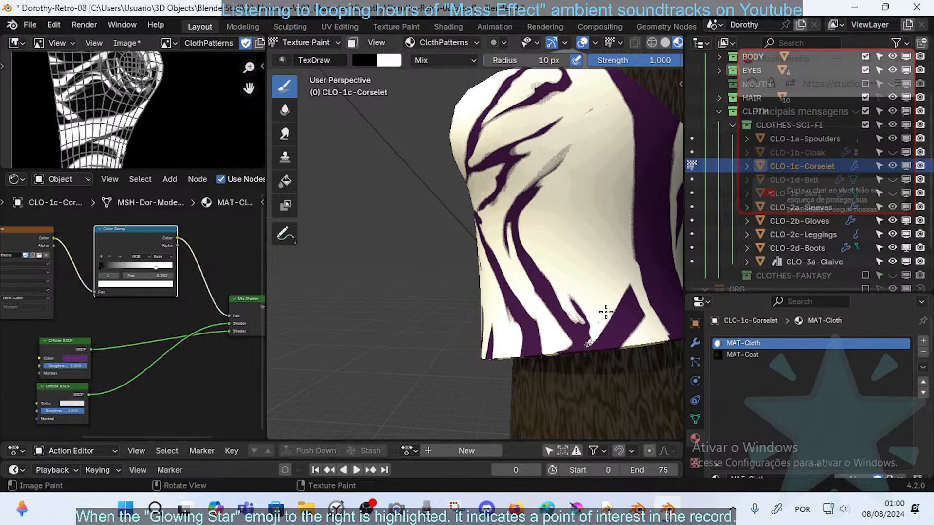
middle_click_drag(626, 285, 603, 298)
mouse_move(587, 340)
left_mouse_down()
mouse_move(602, 319)
mouse_move(595, 340)
mouse_move(594, 322)
left_mouse_up()
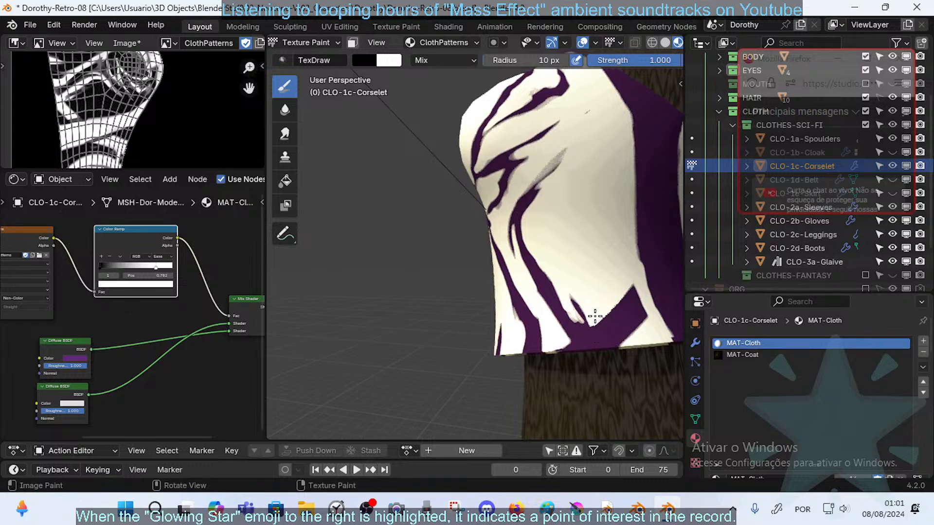
- Swap the brush colors and paint mirrored, branching purple stripes from the front lower edge up toward the breasts
mouse_move(654, 289)
middle_mouse_down()
mouse_move(614, 267)
mouse_move(590, 286)
mouse_move(656, 278)
middle_mouse_up()
scroll(615, 267, "down", 6)
middle_click_drag(579, 267, 629, 258)
middle_click_drag(545, 250, 500, 266)
scroll(487, 250, "up", 3)
key("x")
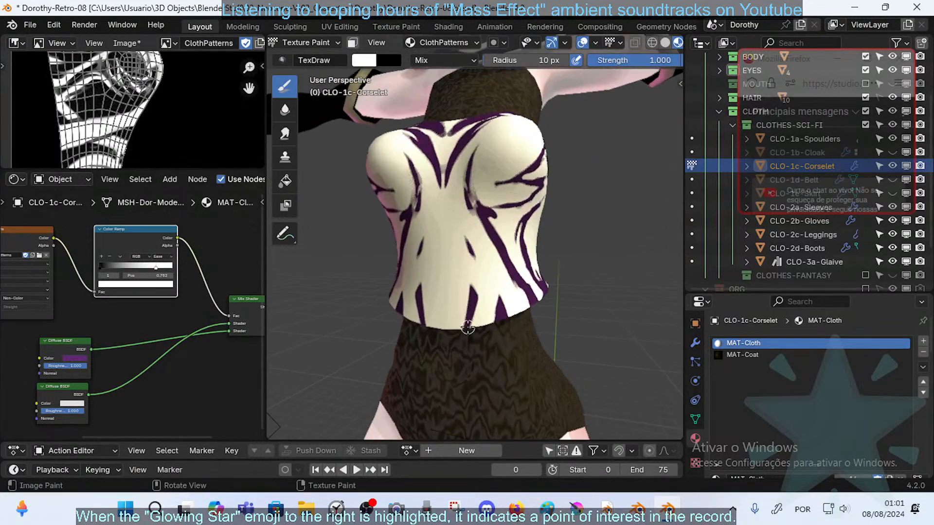
left_click_drag(471, 328, 468, 241)
left_click_drag(481, 279, 486, 207)
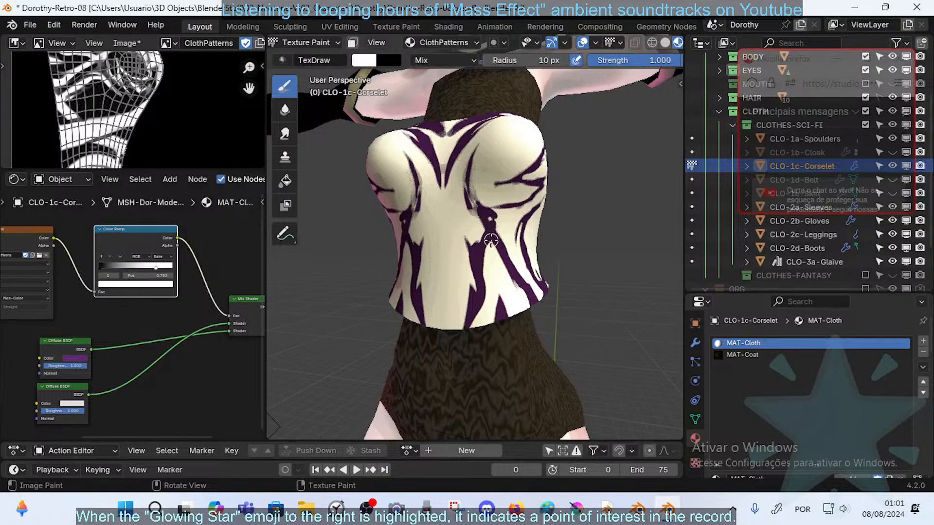
mouse_move(491, 240)
left_mouse_down()
mouse_move(495, 202)
mouse_move(500, 331)
left_mouse_up()
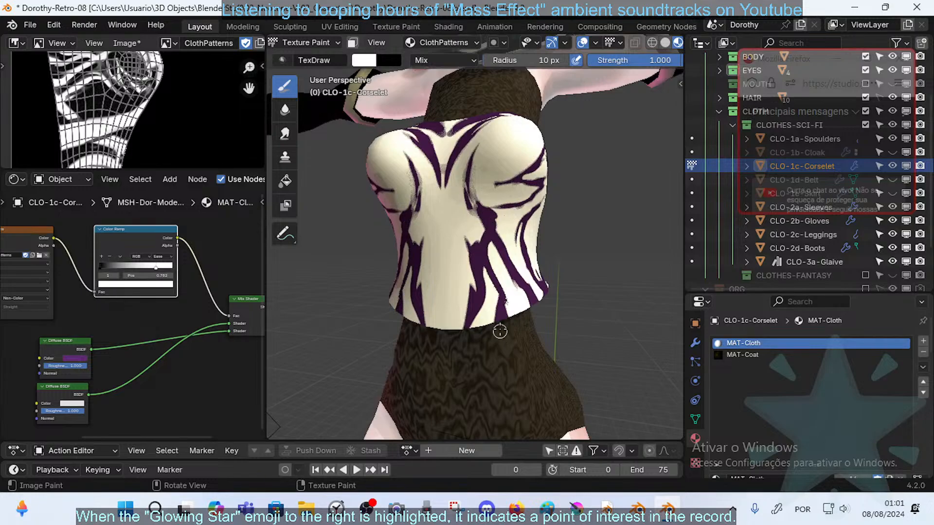
mouse_move(499, 290)
left_mouse_down()
mouse_move(487, 333)
mouse_move(523, 346)
left_mouse_up()
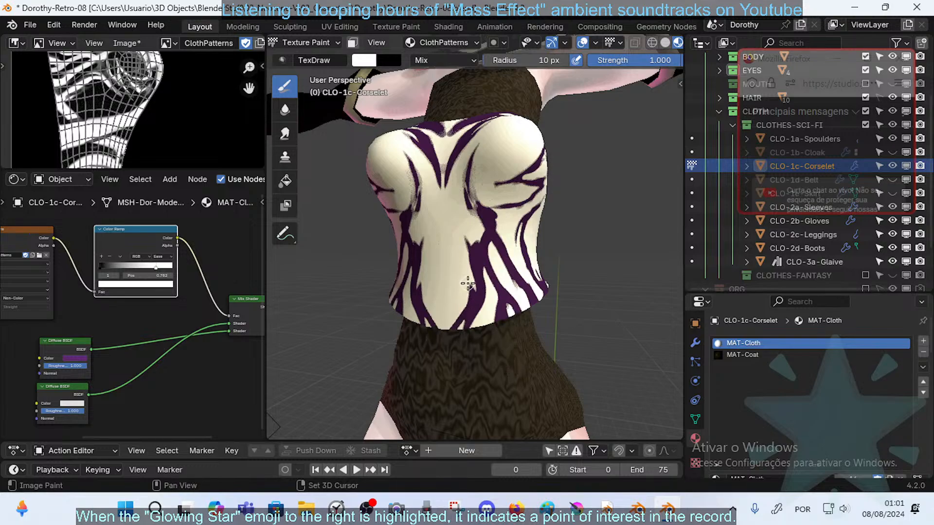
- Paint a tapered purple stripe down the center of the corselet's front and touch up the stripes around it
middle_click_drag(442, 321, 434, 246)
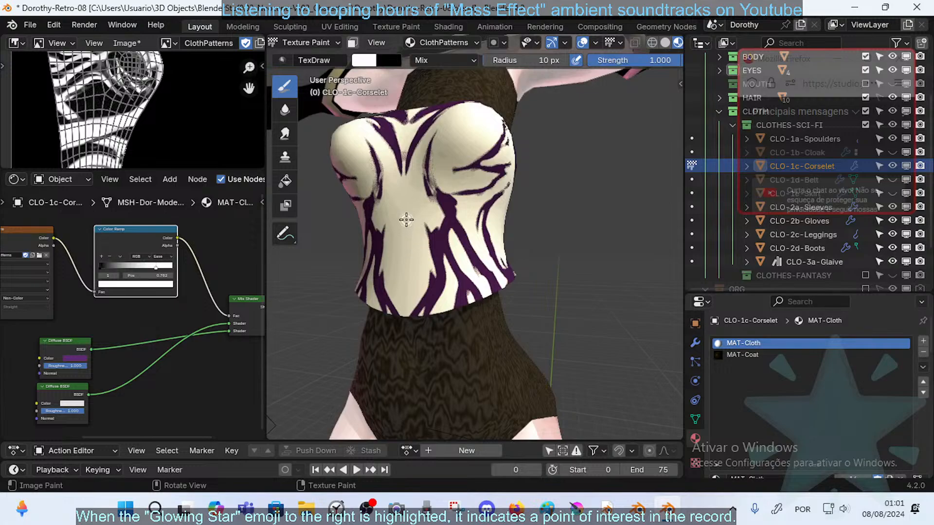
mouse_move(406, 224)
left_mouse_down()
mouse_move(402, 286)
mouse_move(405, 193)
mouse_move(405, 282)
left_mouse_up()
key("ctrl+z")
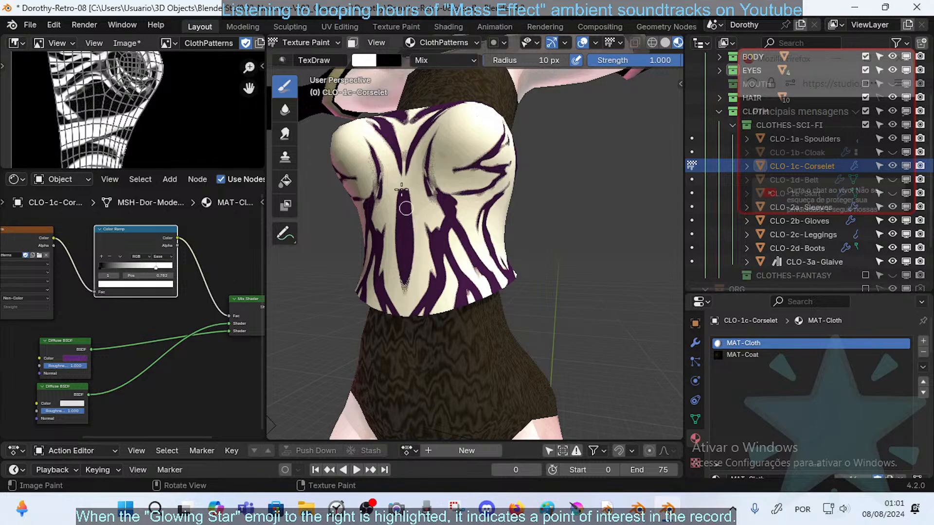
middle_click_drag(414, 248, 413, 242)
mouse_move(383, 286)
left_mouse_down()
mouse_move(373, 256)
mouse_move(402, 320)
left_mouse_up()
mouse_move(400, 269)
left_mouse_down()
mouse_move(410, 228)
mouse_move(437, 204)
mouse_move(408, 263)
left_mouse_up()
left_click_drag(425, 209, 424, 255)
- Add tapering purple branches along the front edge of the side band, joining them to the band near the lower edge
mouse_move(549, 201)
middle_mouse_down()
mouse_move(524, 231)
mouse_move(511, 295)
middle_mouse_up()
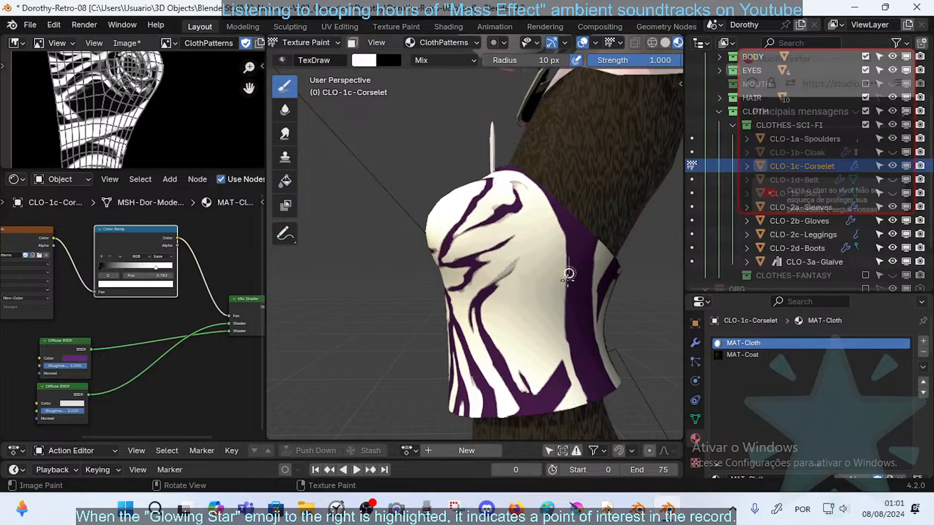
left_click_drag(568, 274, 559, 375)
mouse_move(560, 311)
left_mouse_down()
mouse_move(554, 367)
mouse_move(586, 378)
left_mouse_up()
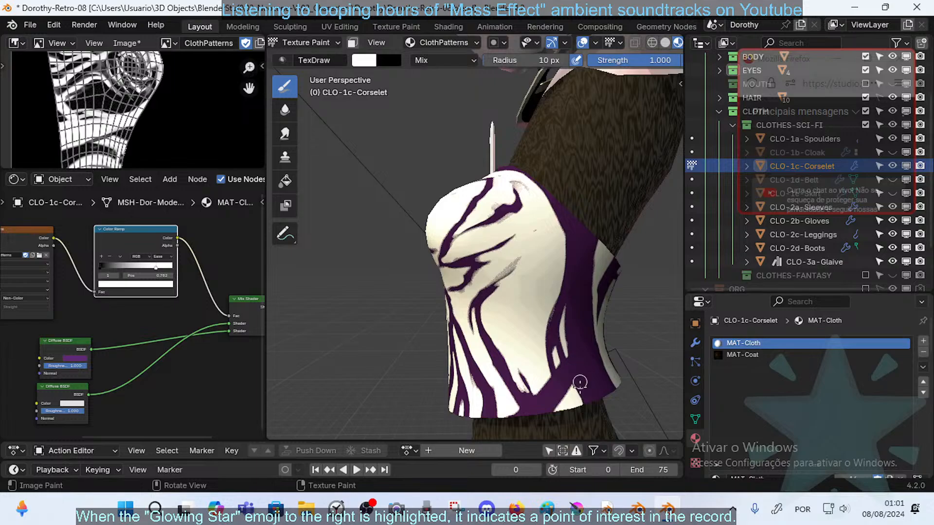
- Touch up the side band's front edge, and split the white stripe behind it into two tapered pieces with purple
scroll(574, 292, "down", 2)
middle_click_drag(552, 271, 539, 234)
middle_click_drag(579, 273, 555, 231)
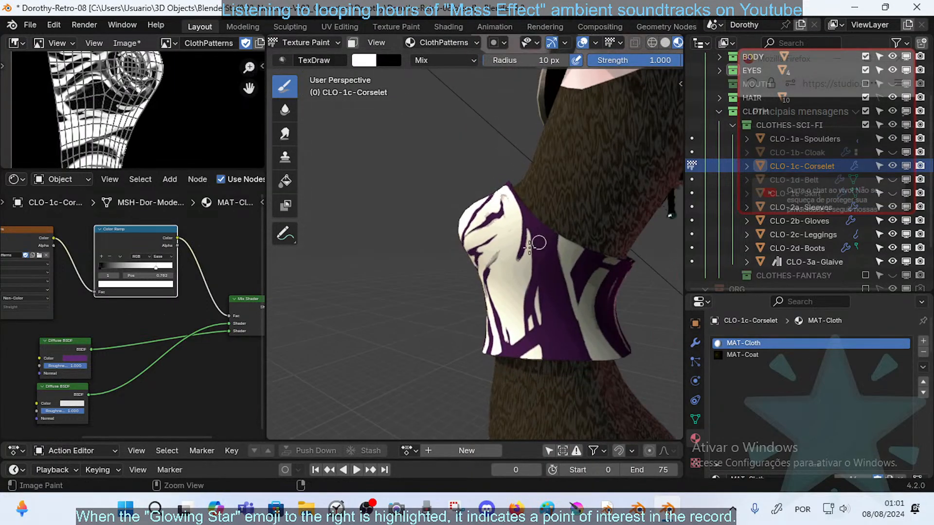
left_click_drag(525, 229, 511, 279, "ctrl")
middle_click_drag(536, 260, 528, 304)
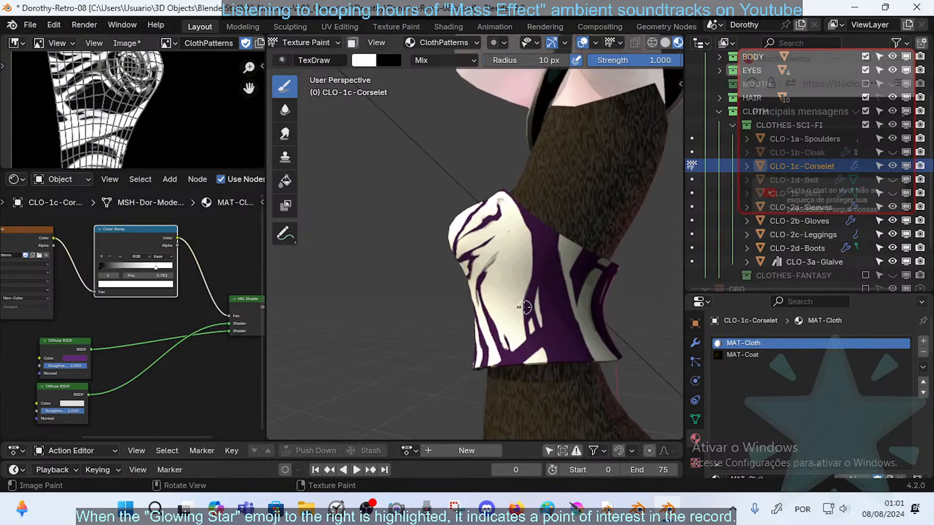
middle_click_drag(550, 270, 528, 268)
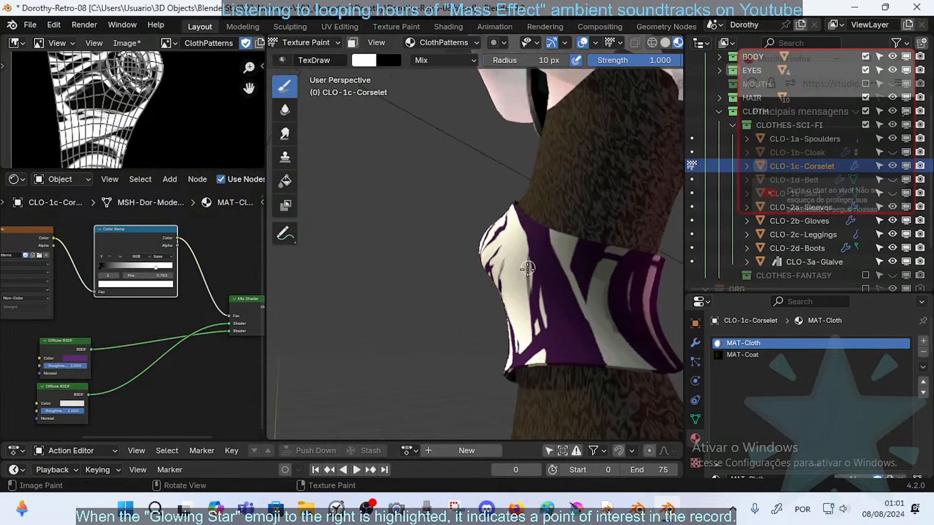
mouse_move(576, 231)
left_mouse_down("ctrl")
mouse_move(559, 302)
mouse_move(589, 274)
left_mouse_up("ctrl")
left_click_drag(584, 319, 599, 229, "ctrl")
left_click_drag(576, 288, 626, 264, "ctrl")
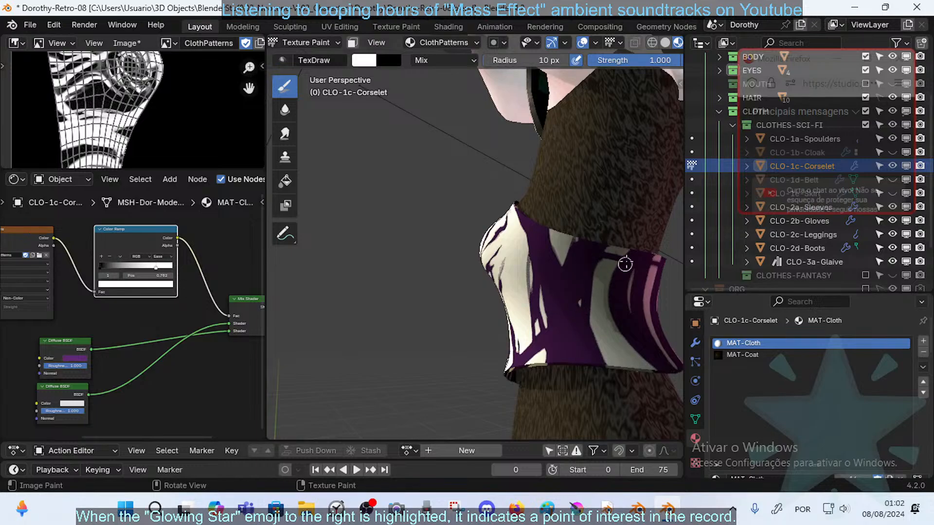
- Undo the trial stroke behind the side band, and narrow the white back stripes into tapered points with purple
middle_click_drag(590, 268, 565, 273)
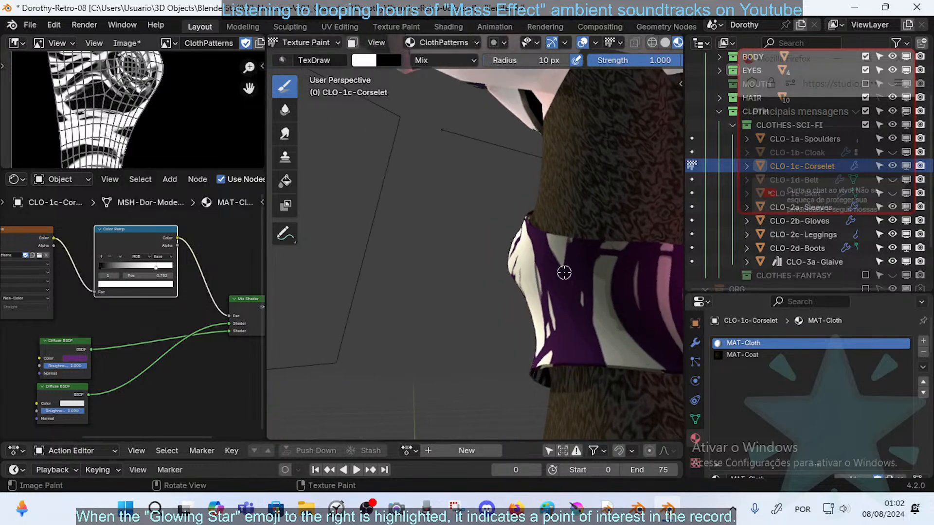
left_click_drag(605, 268, 619, 377)
key("ctrl+z")
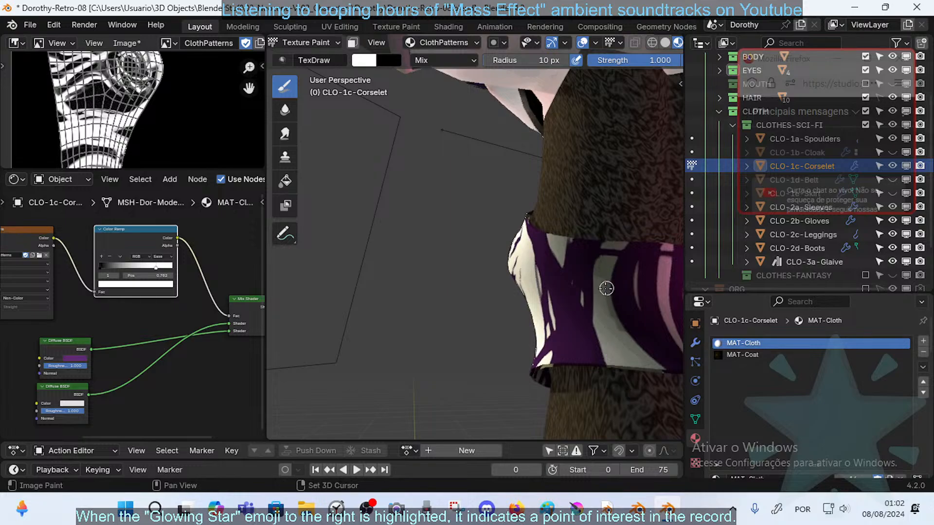
middle_click_drag(606, 289, 588, 294, "shift")
left_click_drag(433, 324, 433, 406)
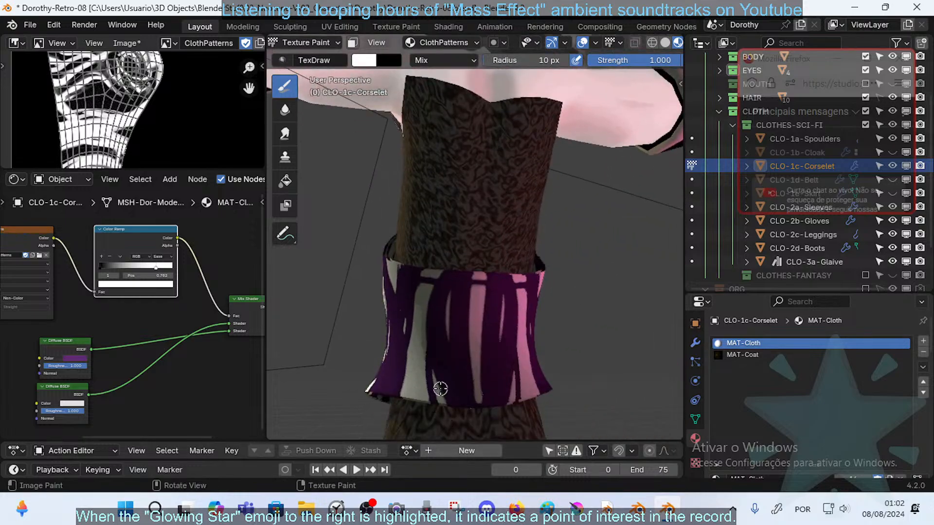
mouse_move(461, 348)
left_mouse_down()
mouse_move(481, 252)
mouse_move(475, 438)
left_mouse_up()
left_click_drag(479, 285, 469, 415)
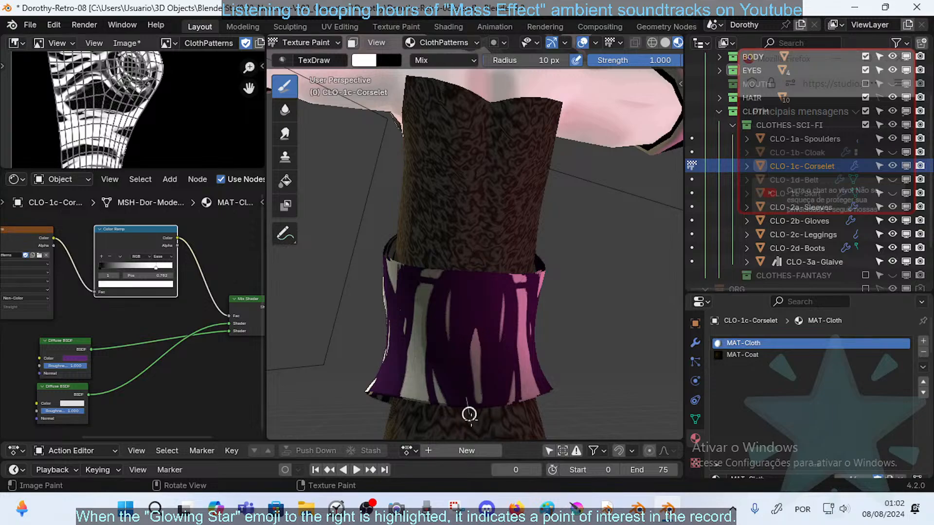
mouse_move(471, 312)
middle_mouse_down()
mouse_move(502, 290)
mouse_move(538, 328)
mouse_move(494, 359)
mouse_move(430, 358)
mouse_move(472, 373)
middle_mouse_up()
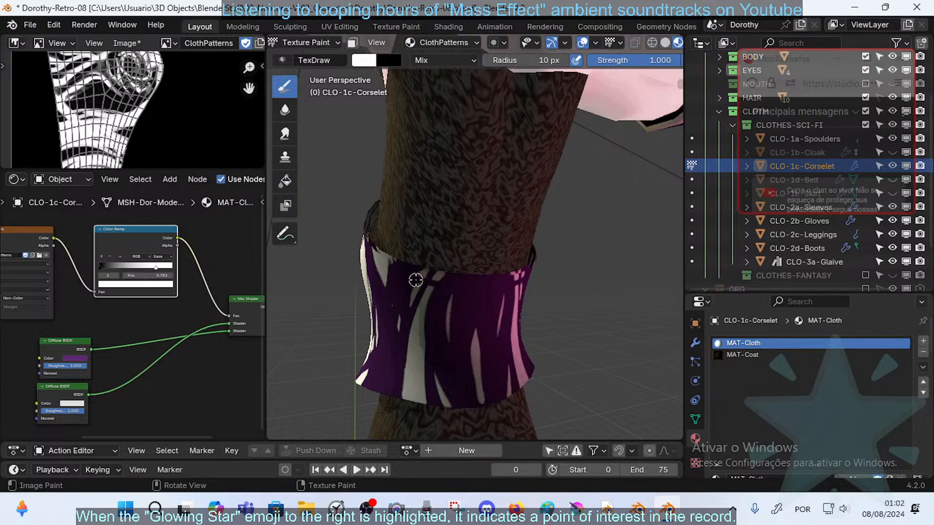
mouse_move(431, 275)
middle_mouse_down()
mouse_move(448, 271)
mouse_move(455, 244)
mouse_move(441, 232)
mouse_move(442, 261)
middle_mouse_up()
scroll(437, 278, "down", 3)
scroll(435, 258, "up", 2)
scroll(432, 252, "up", 4)
scroll(419, 243, "down", 3)
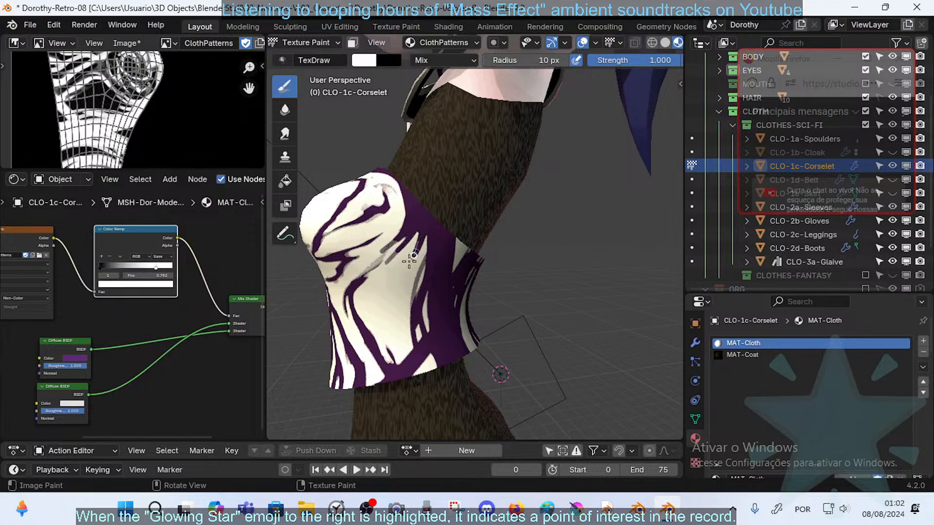
- Paint thin purple streaks across the white area ahead of the side band, and touch up the white stripe behind it with purple
mouse_move(395, 263)
left_mouse_down()
mouse_move(400, 240)
mouse_move(359, 304)
left_mouse_up()
mouse_move(393, 275)
left_mouse_down()
mouse_move(364, 305)
mouse_move(380, 291)
left_mouse_up()
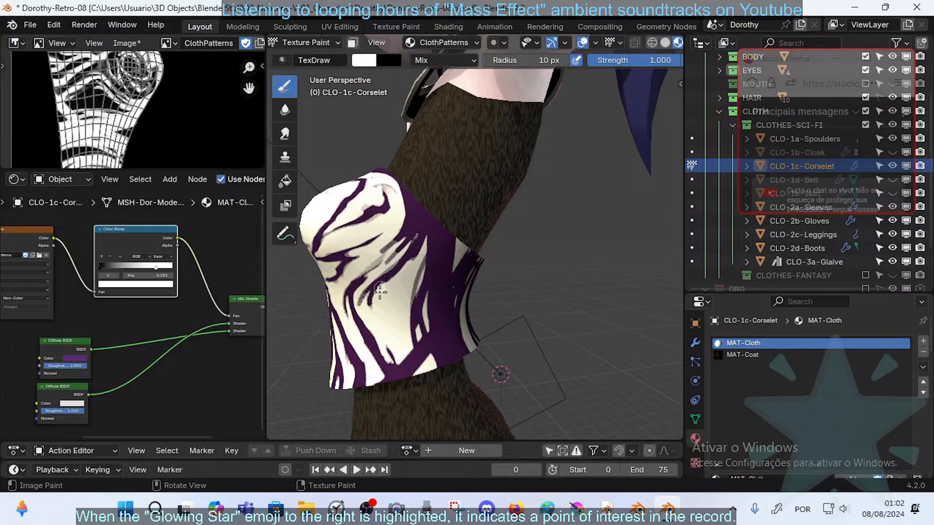
middle_click_drag(435, 253, 430, 233)
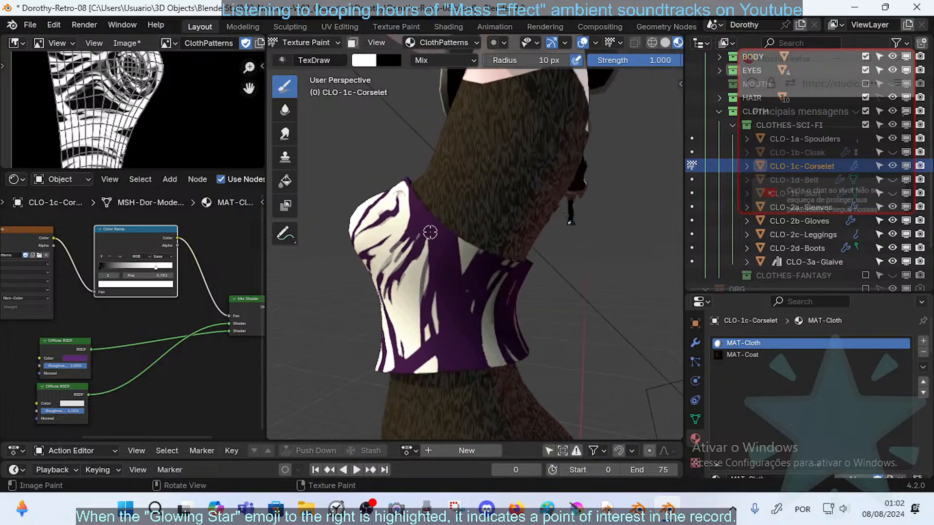
left_click_drag(462, 281, 472, 214)
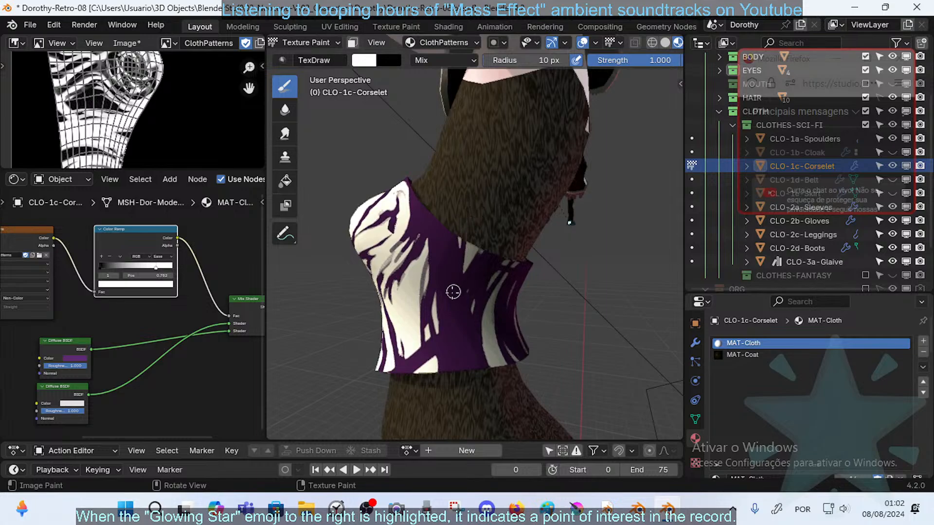
- Save the Blender project file and the modified ClothPatterns image
middle_click_drag(453, 292, 561, 260)
middle_click_drag(473, 257, 421, 273)
scroll(487, 271, "down", 9)
middle_click_drag(428, 274, 467, 249, "ctrl")
middle_click_drag(549, 249, 448, 248)
middle_click_drag(448, 282, 489, 248, "ctrl")
key("ctrl+s")
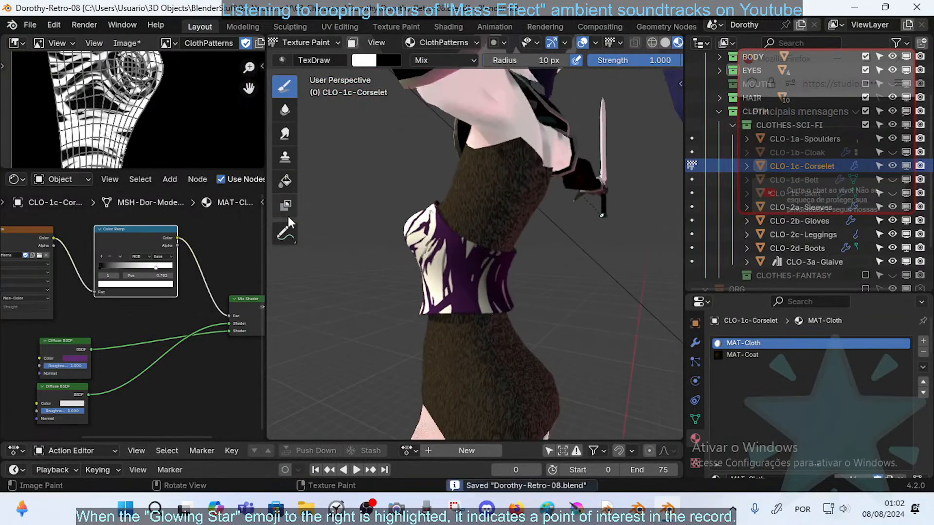
left_click(125, 43)
left_click(125, 43)
left_click(125, 43)
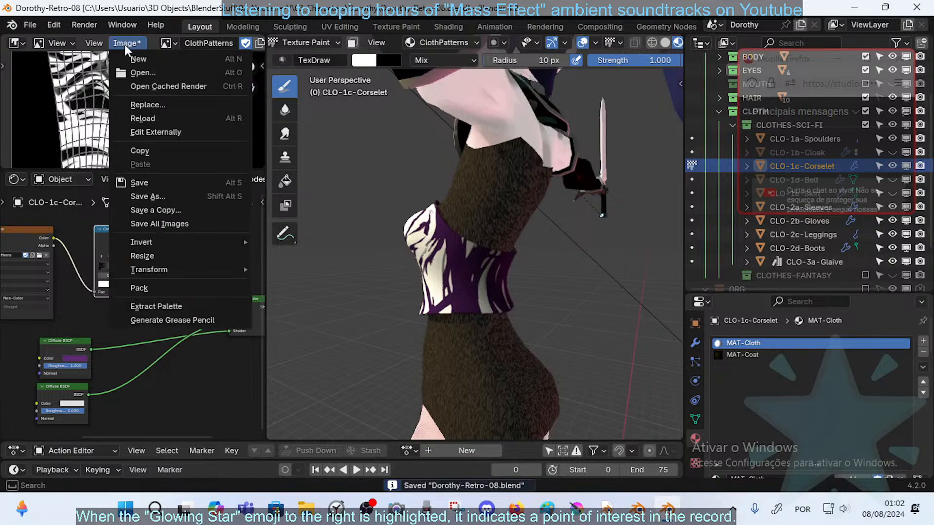
left_click(139, 182)
- Paint a tapered white stripe down from the upper edge of the side band, and touch up the bust's edge with white
mouse_move(428, 253)
middle_mouse_down()
mouse_move(442, 257)
mouse_move(448, 217)
middle_mouse_up()
key("x")
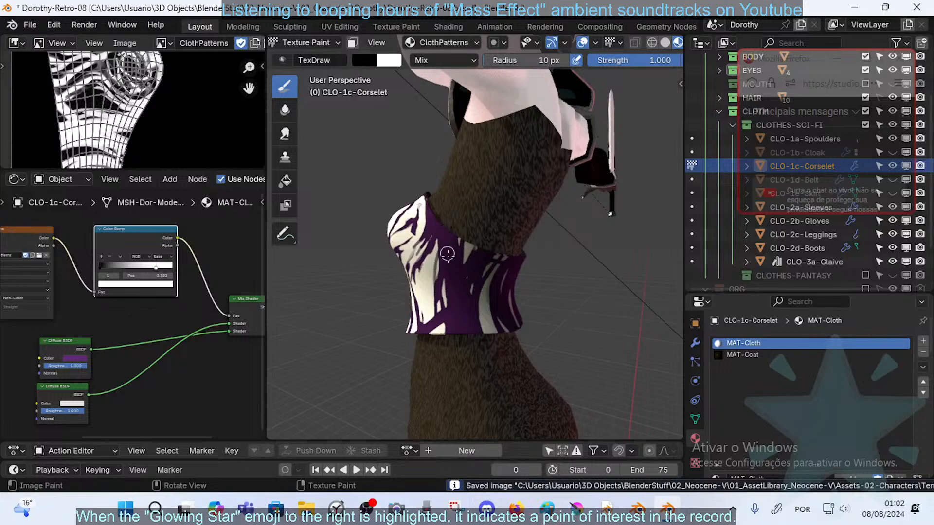
middle_click_drag(447, 254, 455, 224)
left_click_drag(453, 229, 461, 289)
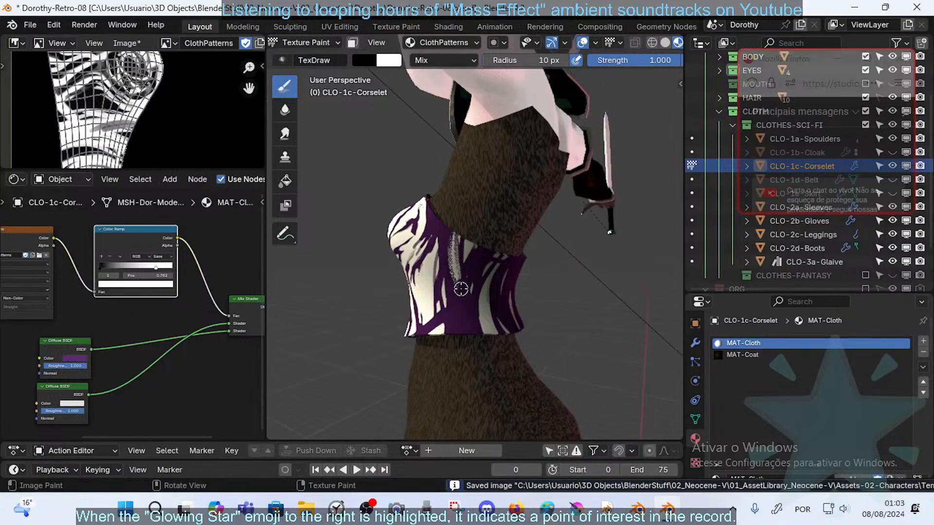
key("ctrl+z")
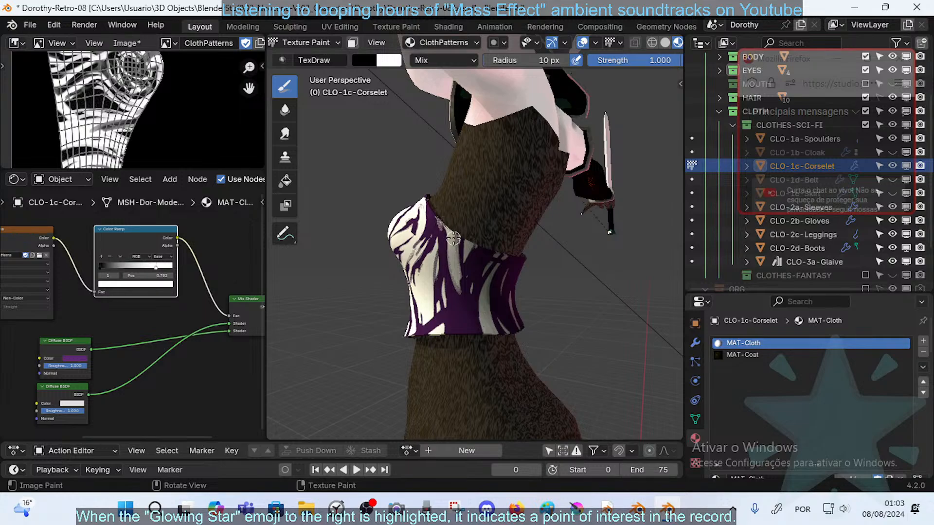
middle_click_drag(453, 238, 499, 234)
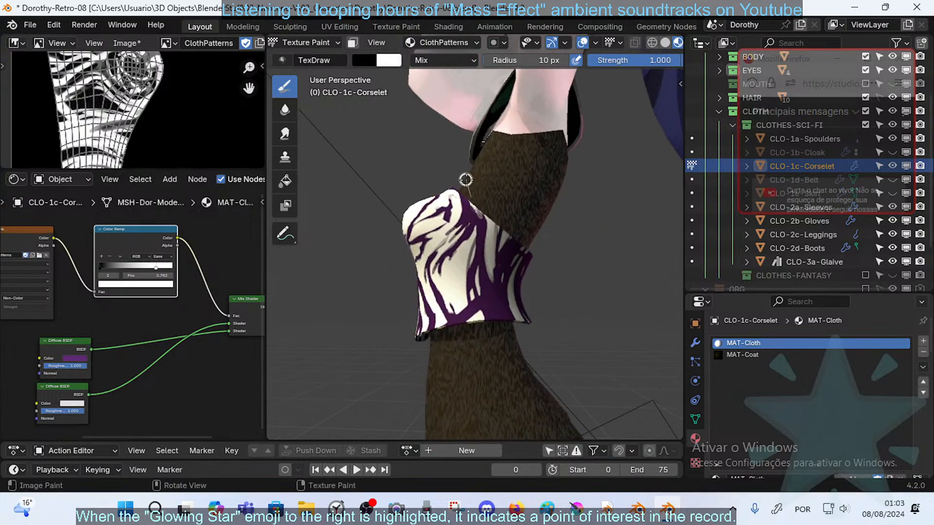
left_click_drag(465, 179, 480, 220)
- Add tapered white stripes to the rear part of the side band, running down from the corselet's upper edge
middle_click_drag(498, 265, 515, 259)
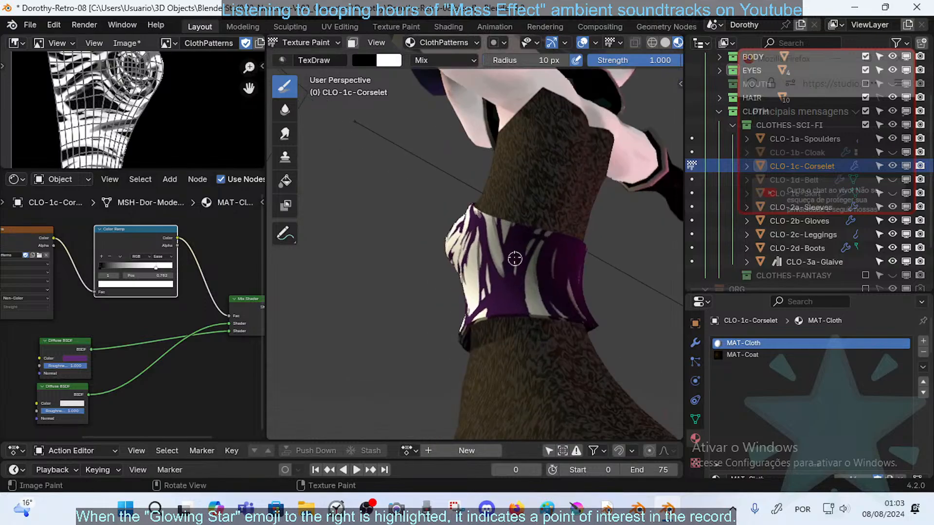
left_click_drag(532, 218, 515, 298)
left_click_drag(524, 237, 519, 307)
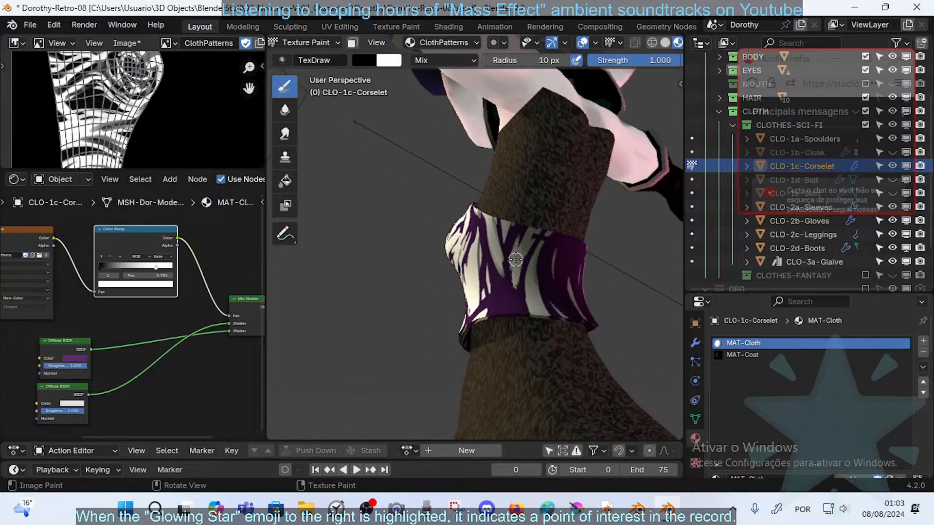
left_click_drag(516, 259, 520, 307)
mouse_move(554, 219)
left_mouse_down()
mouse_move(503, 281)
mouse_move(503, 309)
left_mouse_up()
mouse_move(501, 274)
left_mouse_down()
mouse_move(500, 320)
mouse_move(516, 312)
left_mouse_up()
mouse_move(575, 294)
middle_mouse_down()
mouse_move(492, 288)
mouse_move(498, 316)
middle_mouse_up()
mouse_move(485, 292)
left_mouse_down()
mouse_move(482, 329)
mouse_move(482, 319)
left_mouse_up()
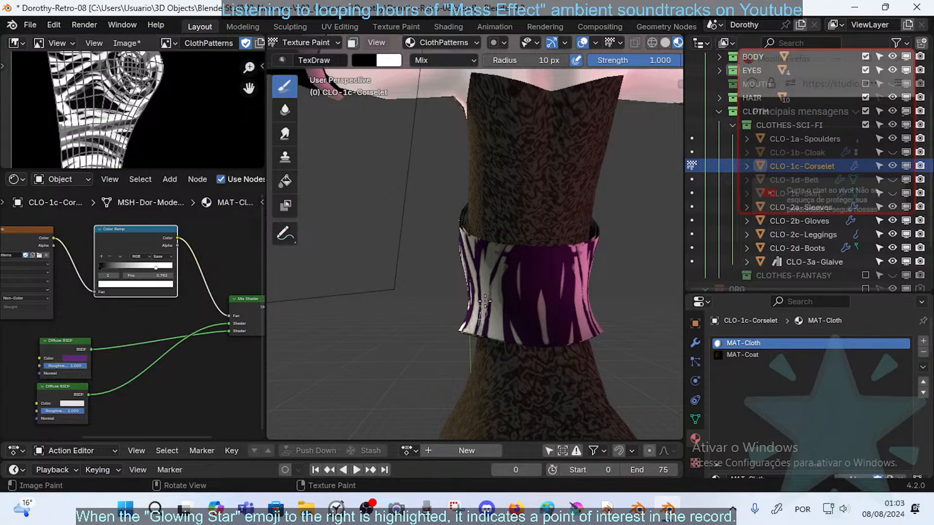
- Fill most of the corselet's back with white, leaving narrow tapered purple stripes
mouse_move(511, 279)
left_mouse_down()
mouse_move(538, 230)
mouse_move(531, 301)
left_mouse_up()
mouse_move(564, 248)
left_mouse_down()
mouse_move(564, 309)
mouse_move(546, 214)
mouse_move(544, 315)
left_mouse_up()
left_click_drag(548, 230, 548, 340)
mouse_move(529, 271)
left_mouse_down()
mouse_move(560, 346)
mouse_move(512, 294)
mouse_move(527, 247)
left_mouse_up()
left_click_drag(509, 315, 538, 234)
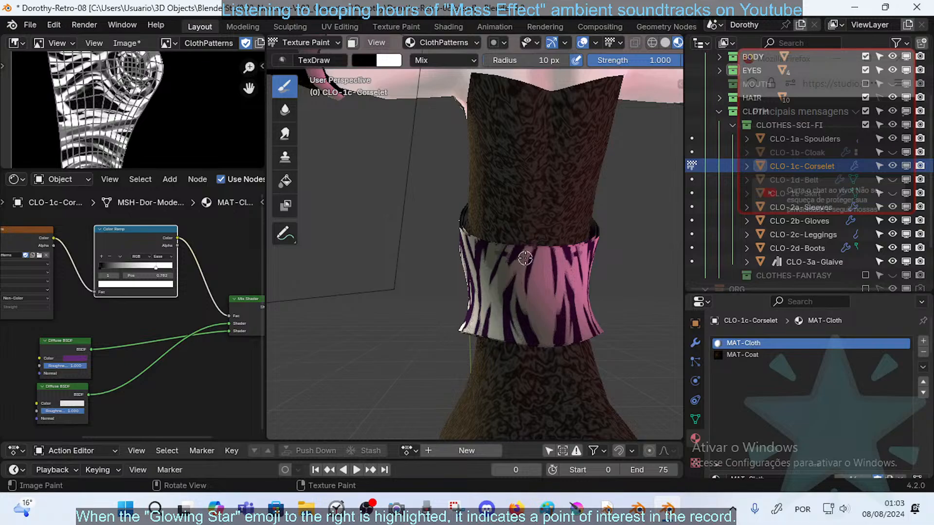
middle_click_drag(498, 334, 510, 323)
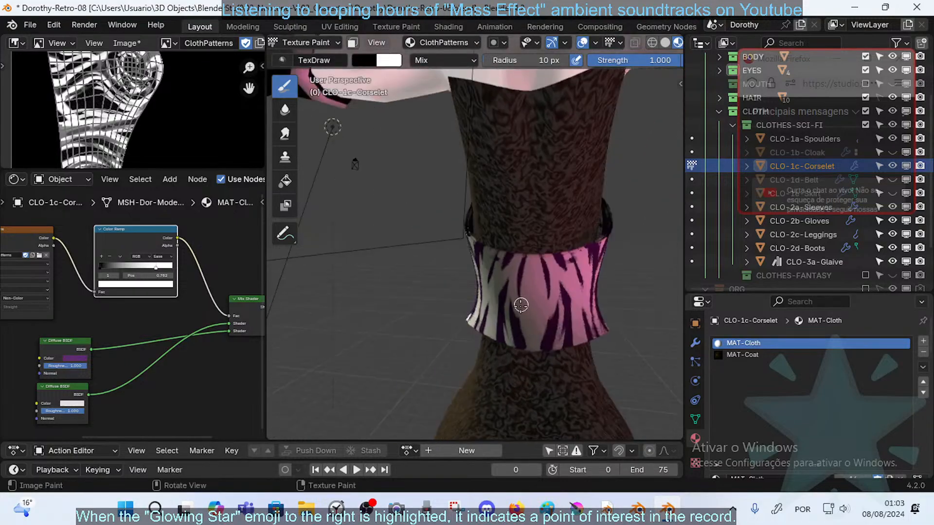
mouse_move(521, 305)
left_mouse_down()
mouse_move(536, 373)
mouse_move(521, 283)
left_mouse_up()
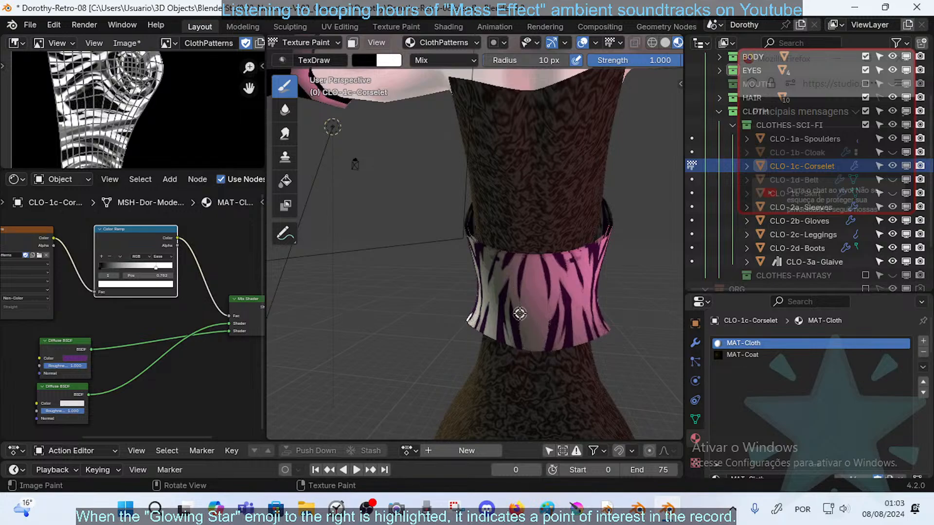
- Paint tapered purple stripes along the center of the back, and touch up the lower side stripe with the secondary color
key("x")
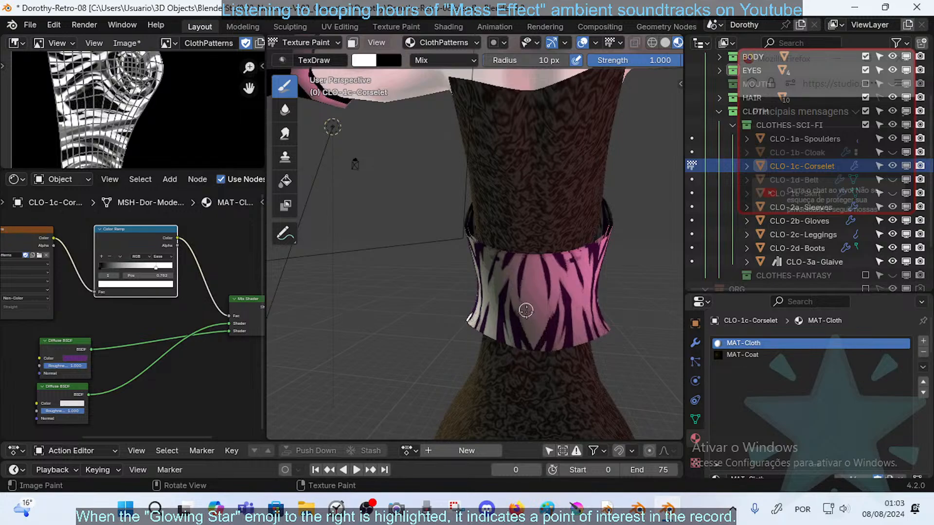
mouse_move(526, 310)
left_mouse_down()
mouse_move(532, 258)
mouse_move(522, 308)
left_mouse_up()
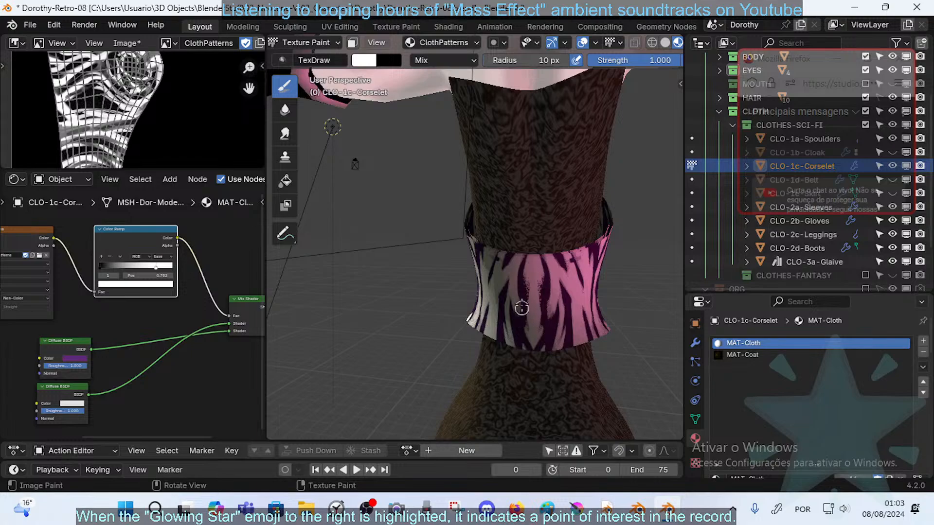
left_click_drag(528, 257, 524, 245)
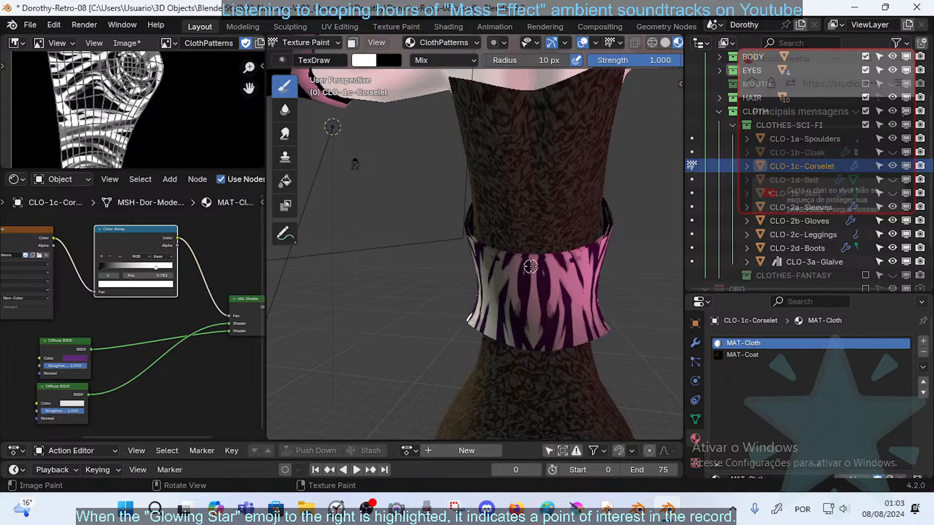
mouse_move(498, 350)
middle_mouse_down()
mouse_move(516, 297)
mouse_move(555, 282)
mouse_move(531, 251)
middle_mouse_up()
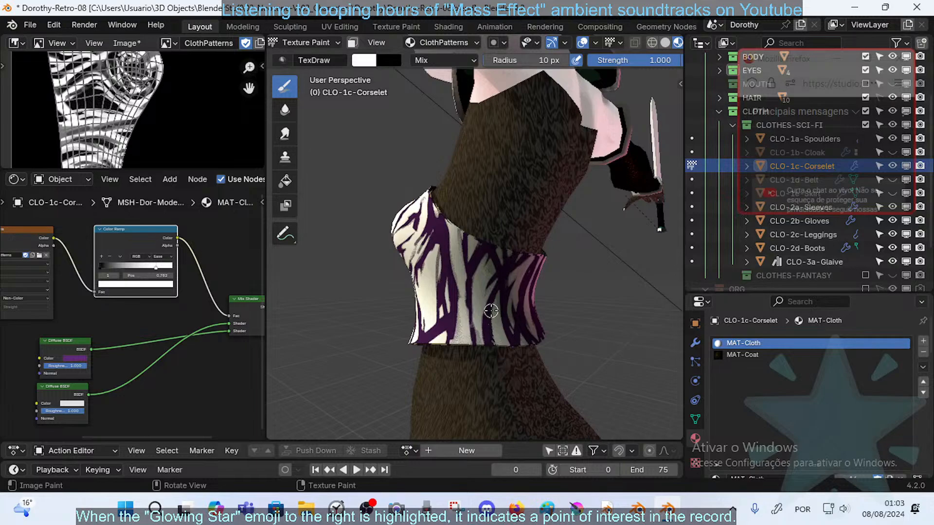
middle_click_drag(491, 311, 477, 332)
left_click_drag(470, 279, 470, 315, "ctrl")
- Undo the trial white strokes on the back, and cut a white diagonal stripe through its purple stripes
mouse_move(474, 337)
middle_mouse_down()
mouse_move(505, 296)
mouse_move(657, 267)
mouse_move(609, 275)
mouse_move(396, 238)
mouse_move(442, 275)
mouse_move(428, 301)
mouse_move(502, 251)
mouse_move(546, 250)
mouse_move(496, 254)
middle_mouse_up()
scroll(582, 264, "down", 6)
scroll(442, 276, "up", 5)
scroll(438, 292, "up", 4)
key("x")
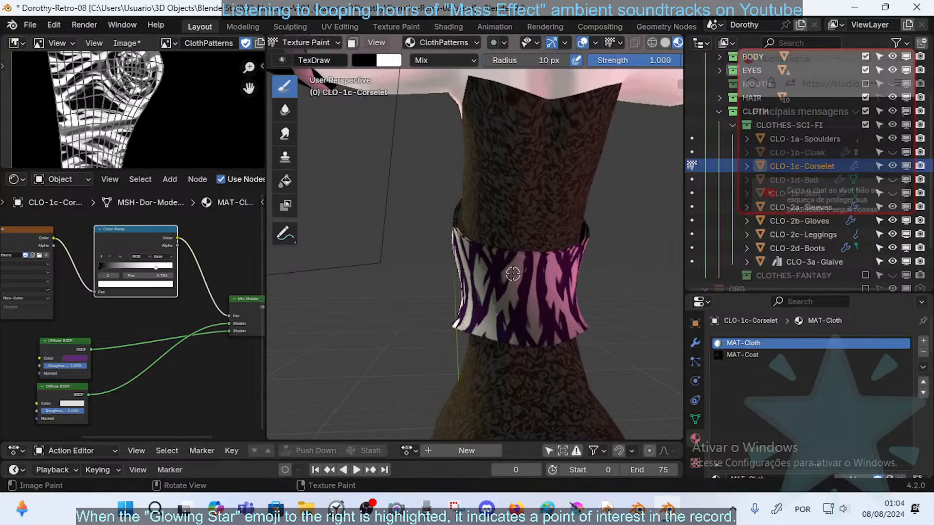
left_click_drag(549, 267, 544, 319)
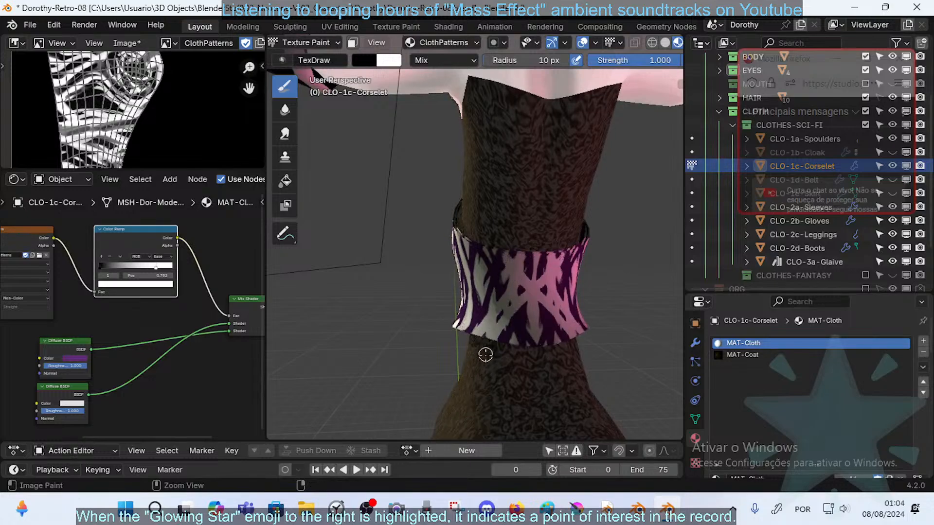
key("ctrl+z")
left_click_drag(506, 292, 501, 252)
key("ctrl+z")
key("ctrl+z")
key("ctrl+z")
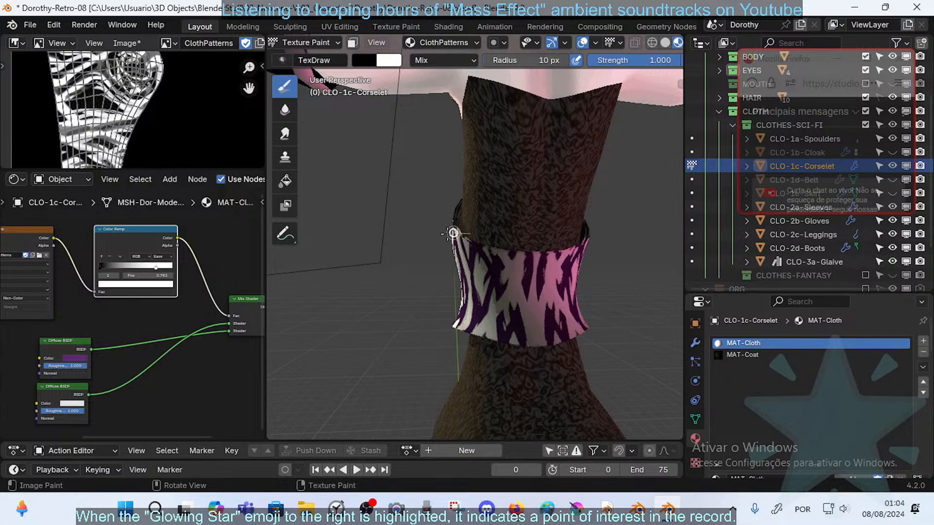
key("ctrl+z")
left_click_drag(524, 311, 468, 238)
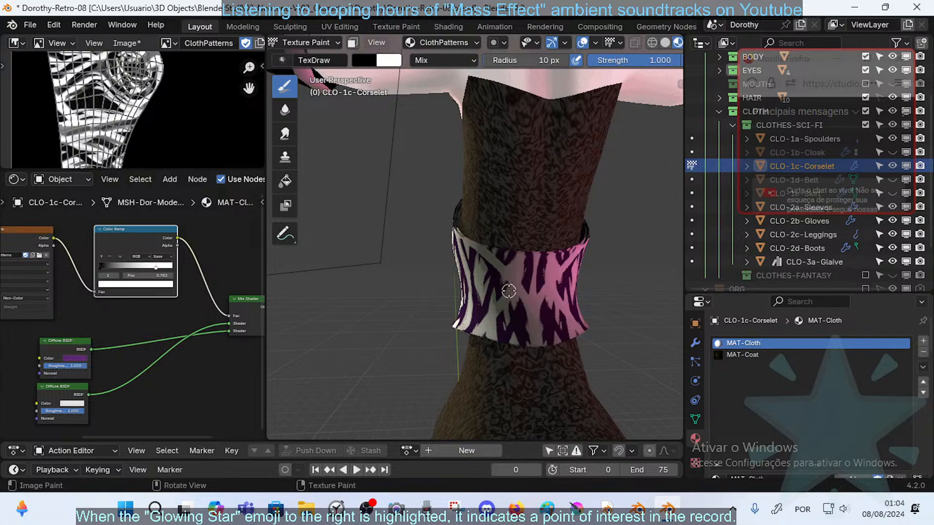
key("ctrl+z")
left_click_drag(525, 314, 471, 242)
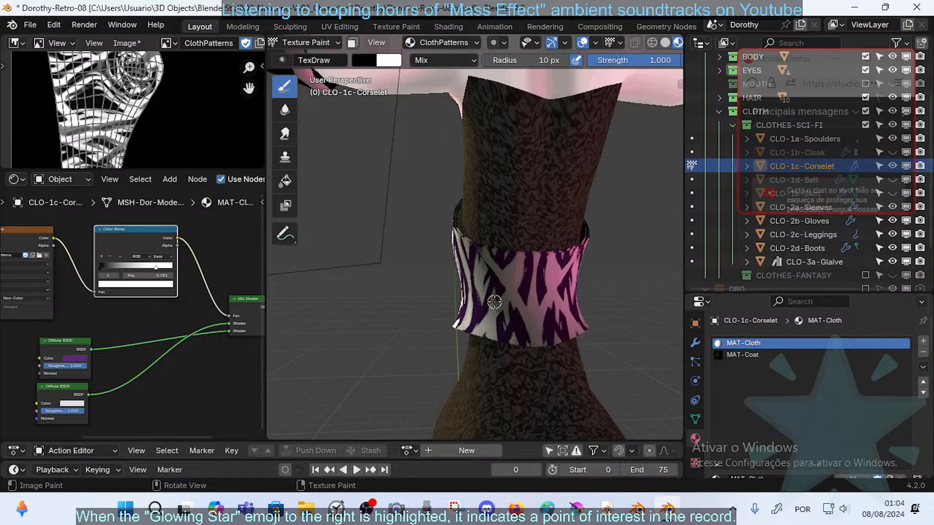
- Break the remaining side band into short diagonal purple stripes with white, touching up its front and upper edges with the secondary color
middle_click_drag(494, 302, 526, 316)
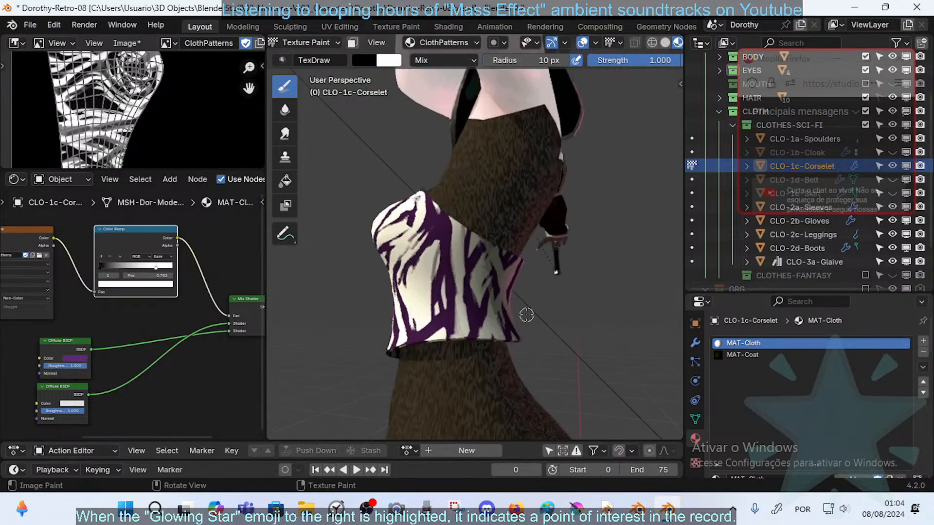
left_click_drag(449, 267, 436, 209)
key("ctrl+z")
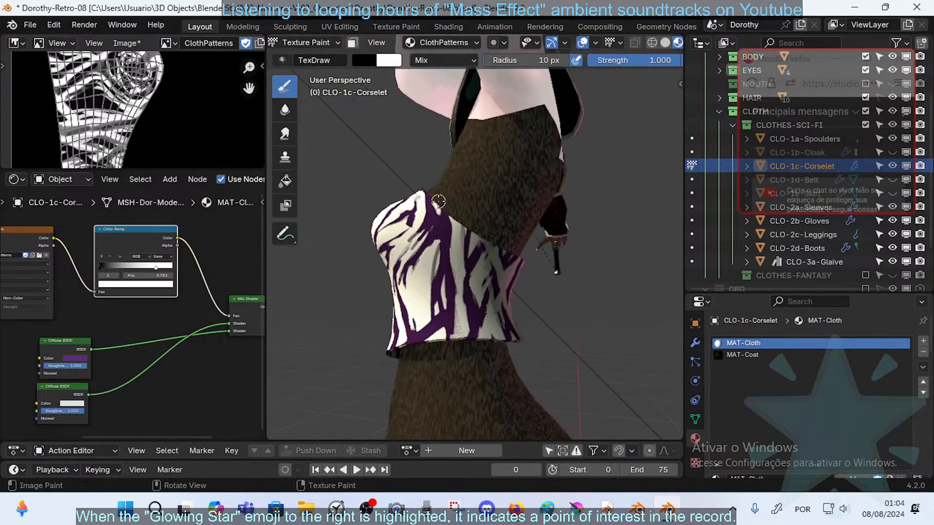
mouse_move(408, 356)
middle_mouse_down()
mouse_move(456, 300)
mouse_move(463, 243)
middle_mouse_up()
left_click_drag(445, 308, 453, 292)
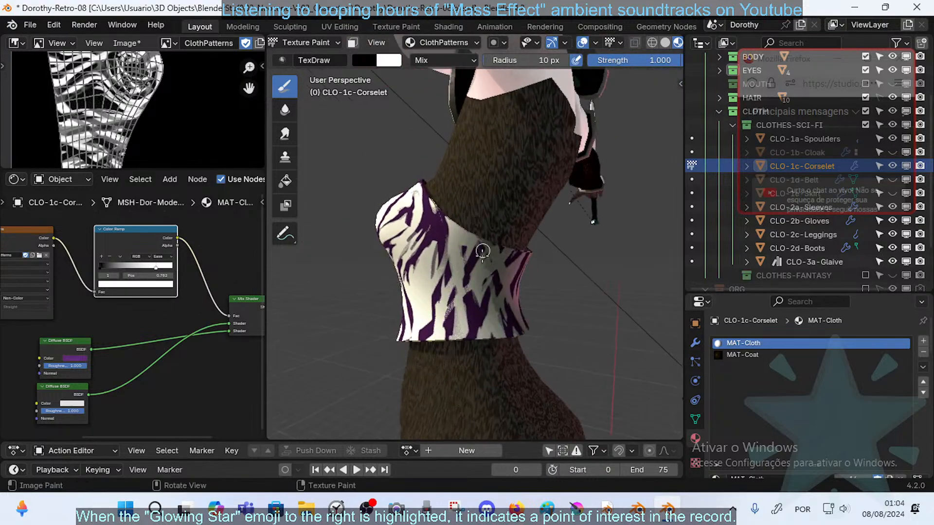
middle_click_drag(509, 286, 480, 271)
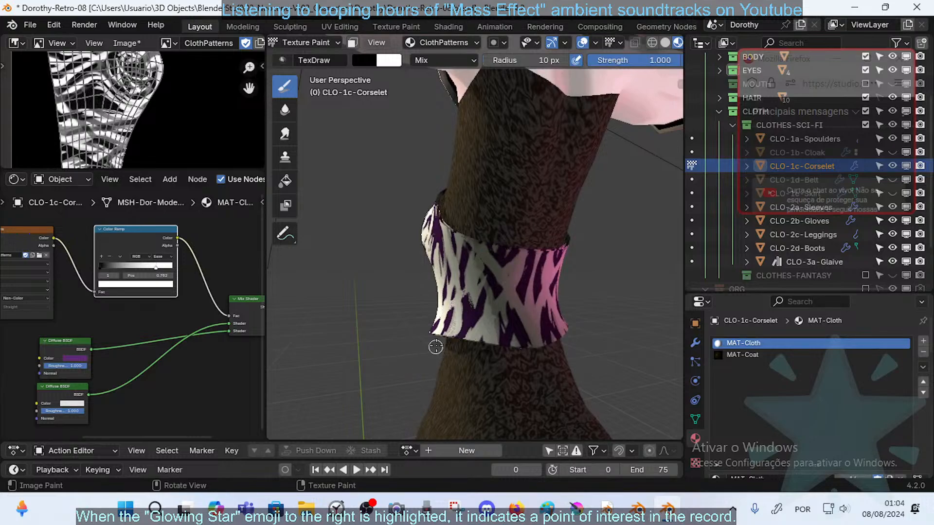
middle_click_drag(453, 304, 489, 294)
left_click_drag(431, 302, 419, 330, "ctrl")
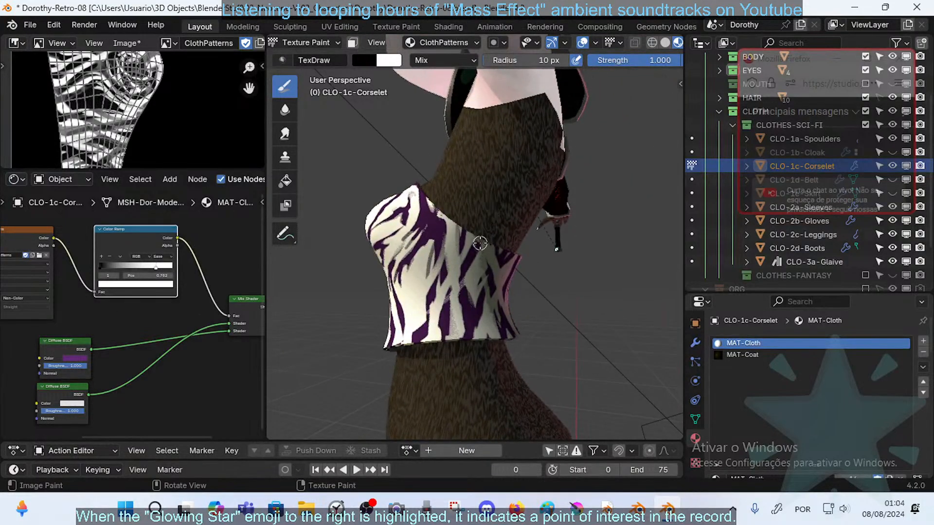
middle_click_drag(481, 243, 508, 266)
mouse_move(446, 212)
left_mouse_down("ctrl")
mouse_move(453, 253)
mouse_move(450, 206)
left_mouse_up("ctrl")
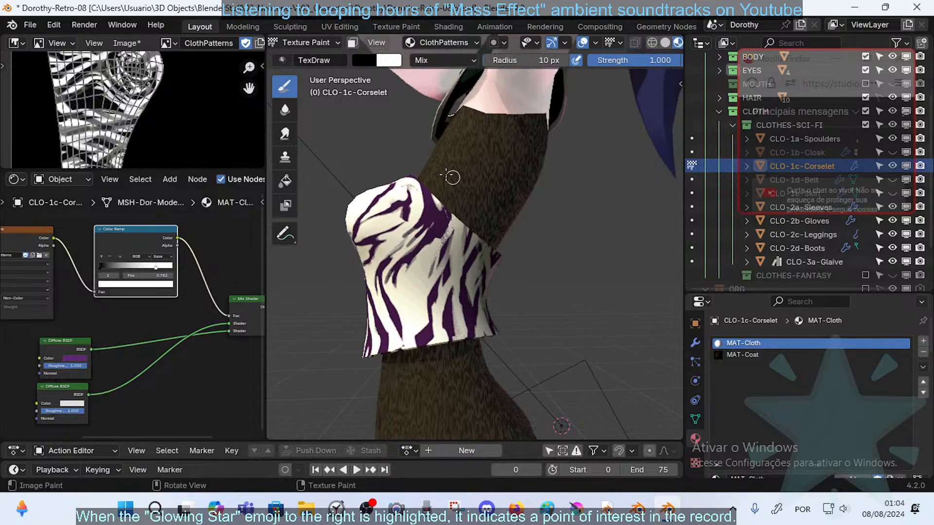
- Undo the trial purple stroke on the back, and paint purple diagonal strokes through the white area between the back and the side
mouse_move(458, 253)
middle_mouse_down()
mouse_move(505, 236)
mouse_move(475, 242)
mouse_move(472, 253)
middle_mouse_up()
scroll(475, 242, "down", 4)
scroll(473, 253, "up", 5)
key("x")
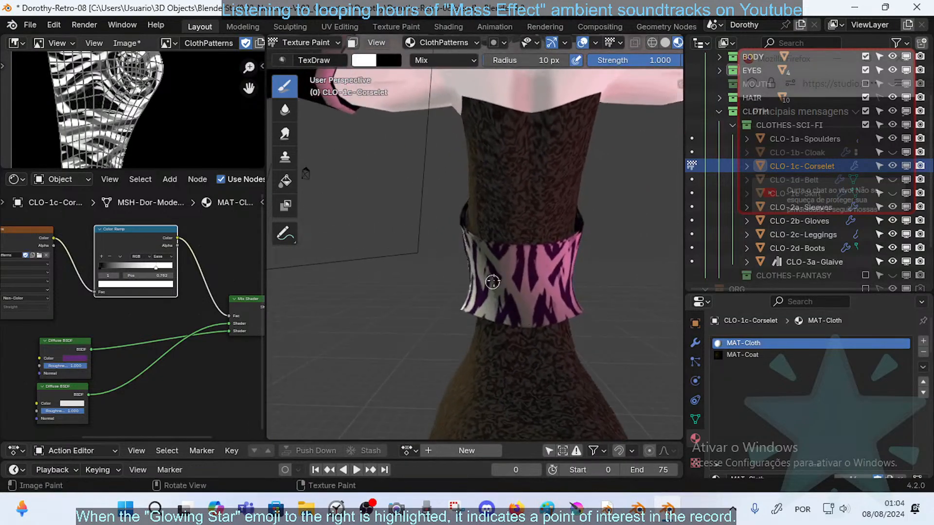
mouse_move(522, 253)
left_mouse_down()
mouse_move(522, 246)
mouse_move(465, 323)
mouse_move(487, 268)
left_mouse_up()
key("ctrl+z")
middle_click_drag(486, 268, 503, 239)
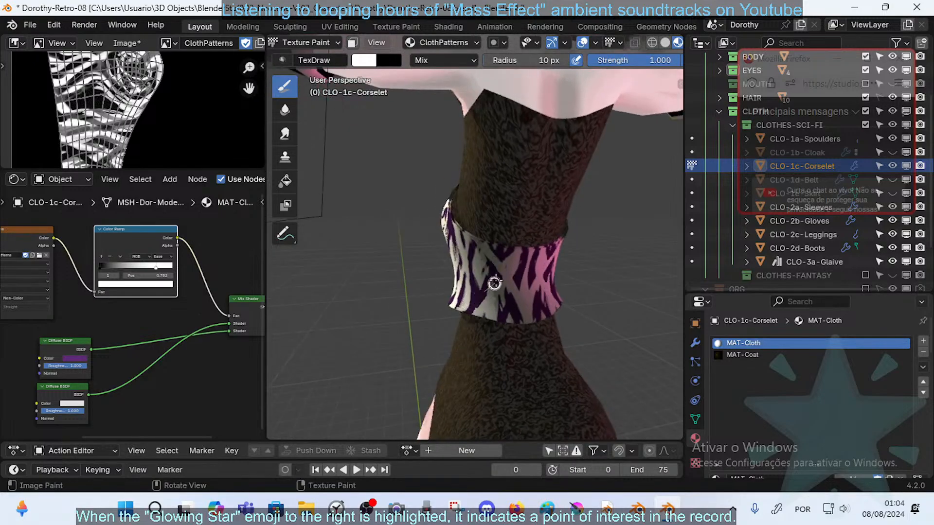
left_click_drag(473, 299, 504, 218)
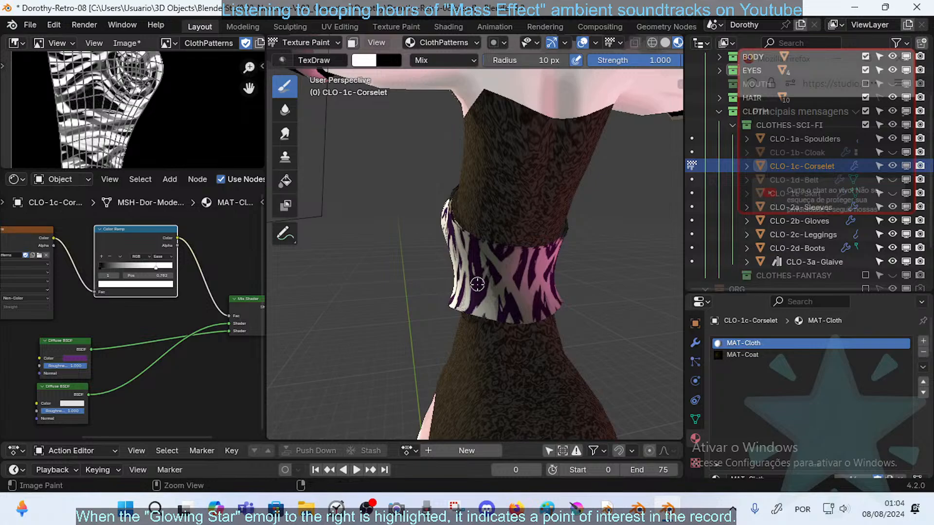
mouse_move(496, 244)
middle_mouse_down()
mouse_move(486, 236)
mouse_move(504, 346)
mouse_move(486, 332)
middle_mouse_up()
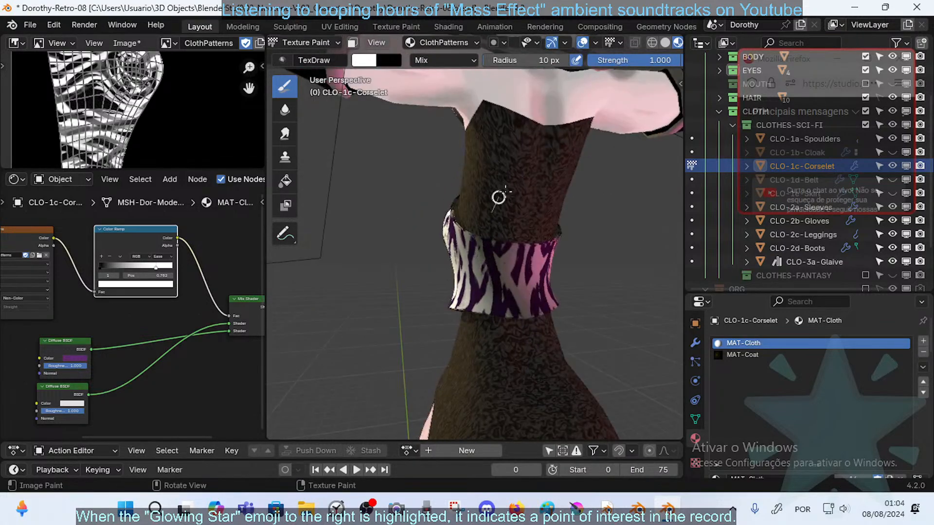
left_click_drag(505, 192, 507, 188)
left_click_drag(476, 256, 493, 247)
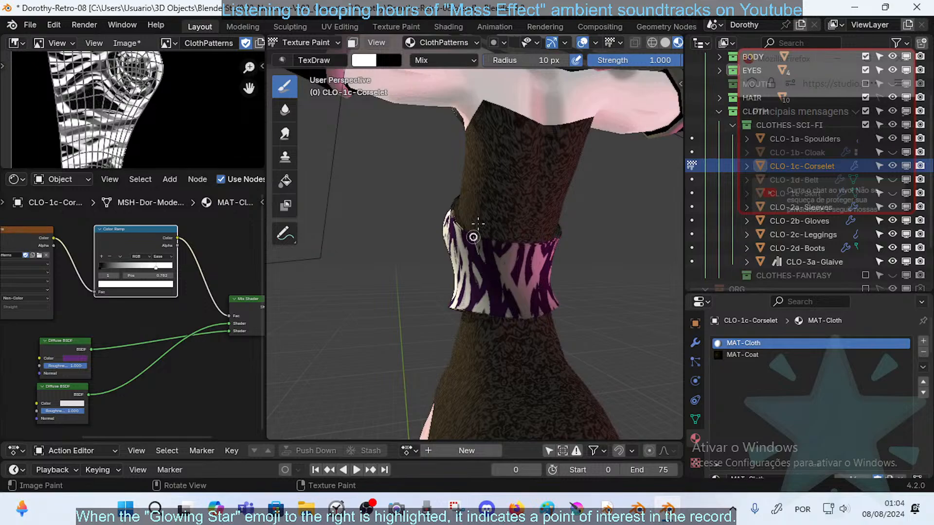
- Extend the purple stripes across the corselet's back into branching tapered strokes, from the side to the center
left_click_drag(519, 356, 518, 358)
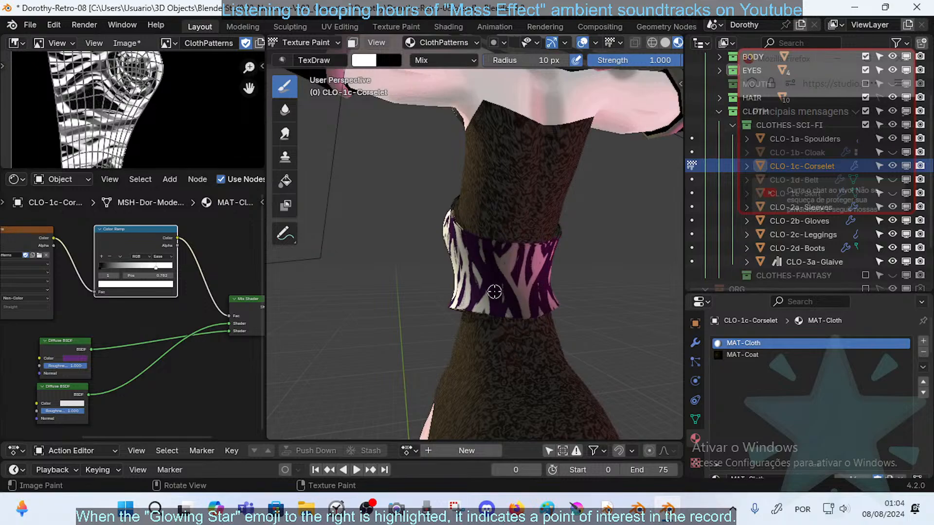
mouse_move(495, 292)
middle_mouse_down()
mouse_move(480, 280)
mouse_move(514, 287)
mouse_move(456, 316)
middle_mouse_up()
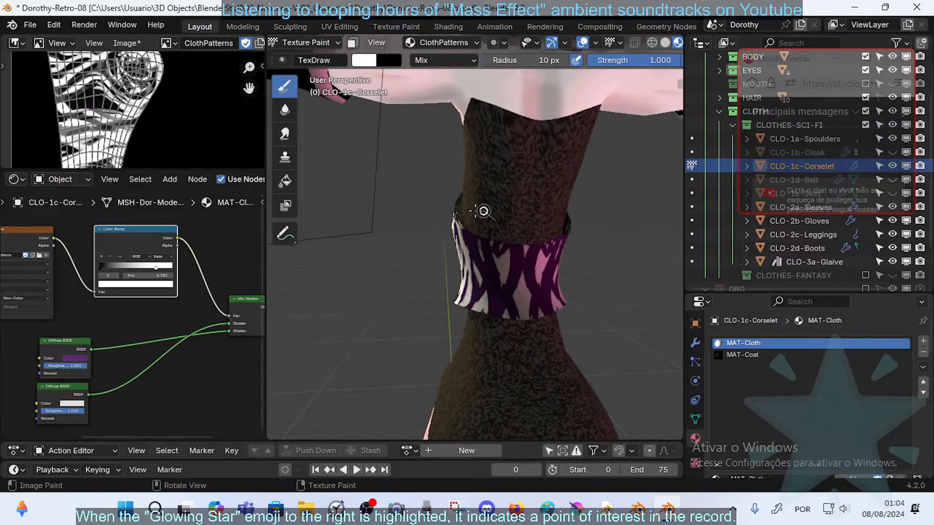
middle_click_drag(483, 211, 503, 289)
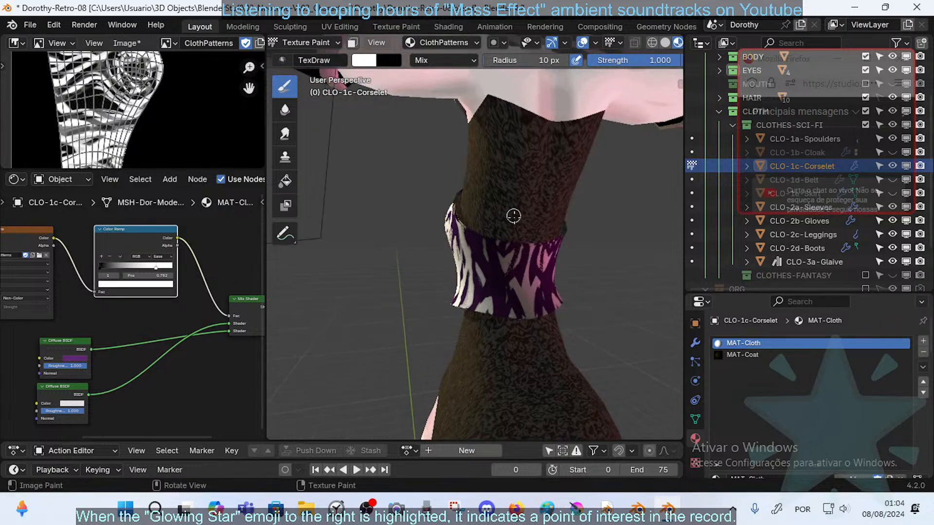
mouse_move(513, 216)
middle_mouse_down()
mouse_move(568, 268)
mouse_move(519, 254)
mouse_move(523, 239)
middle_mouse_up()
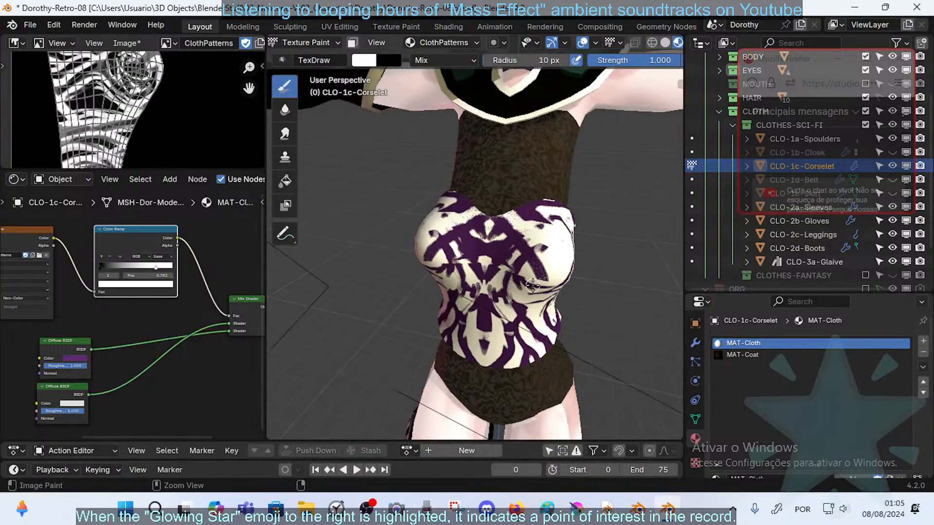
- Paint purple along the bust's upper edge and into the central V between the breasts
mouse_move(528, 288)
middle_mouse_down()
mouse_move(567, 251)
mouse_move(489, 242)
middle_mouse_up()
scroll(640, 46, "down", 2)
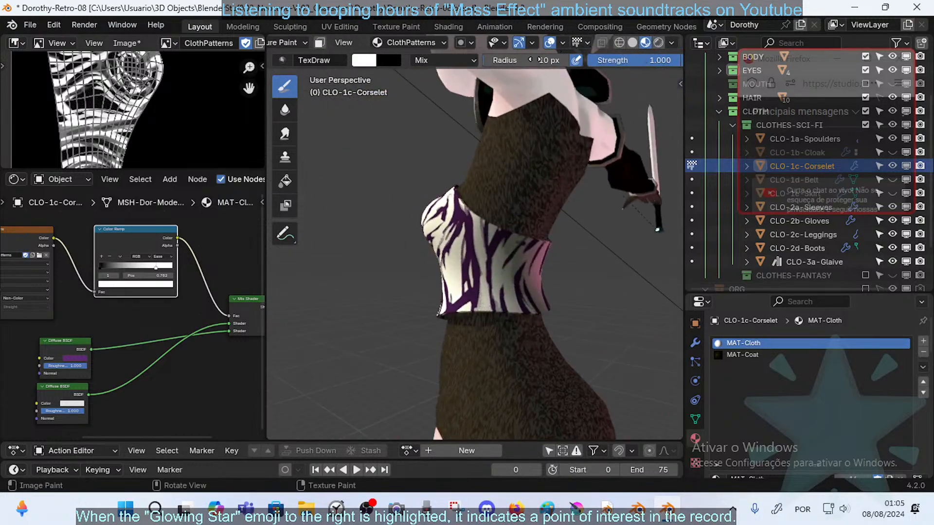
middle_click_drag(470, 212, 475, 235)
left_click_drag(417, 341, 585, 224)
mouse_move(586, 223)
middle_mouse_down()
mouse_move(380, 209)
mouse_move(623, 231)
middle_mouse_up()
middle_click_drag(542, 278, 447, 200)
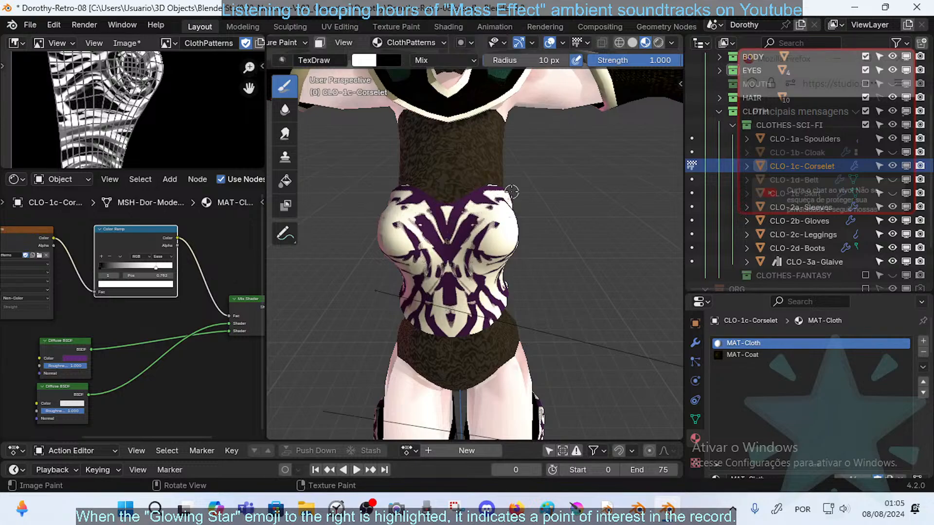
- Switch to the secondary color and paint the bust's upper edge white, cutting white streaks into the purple beside the neckline
middle_click_drag(511, 191, 485, 230)
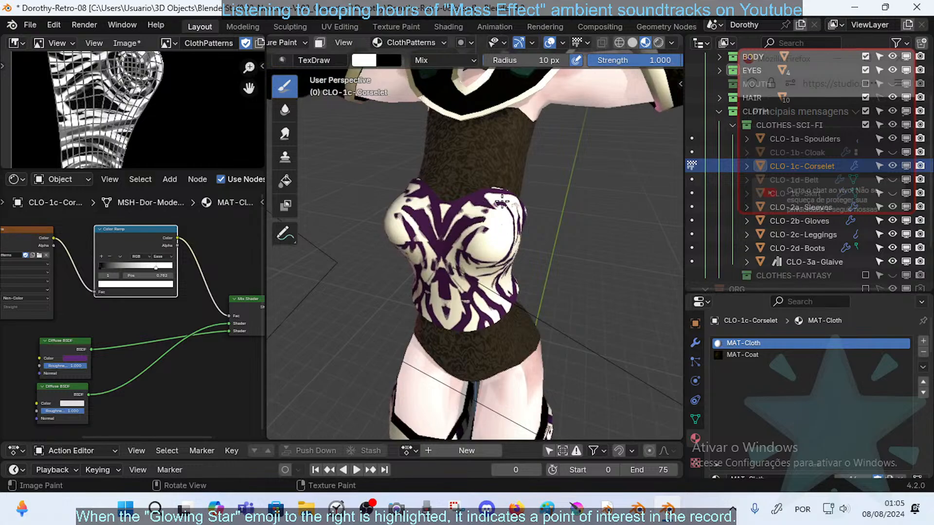
key("x")
key("ctrl+z")
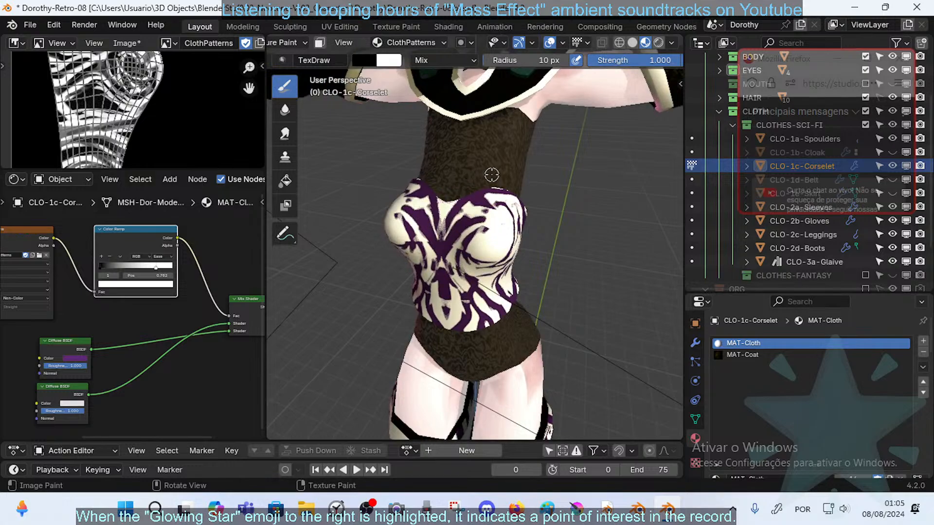
middle_click_drag(505, 190, 472, 199)
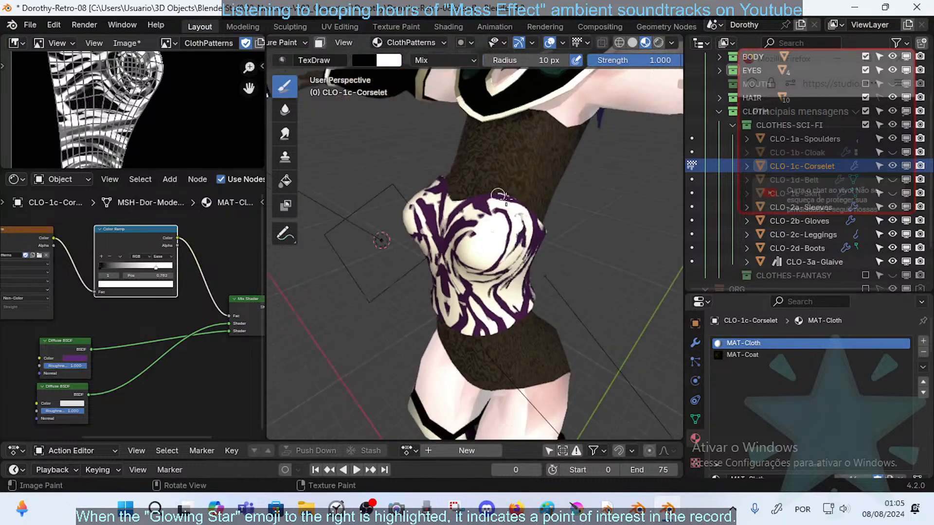
left_click_drag(516, 202, 474, 196)
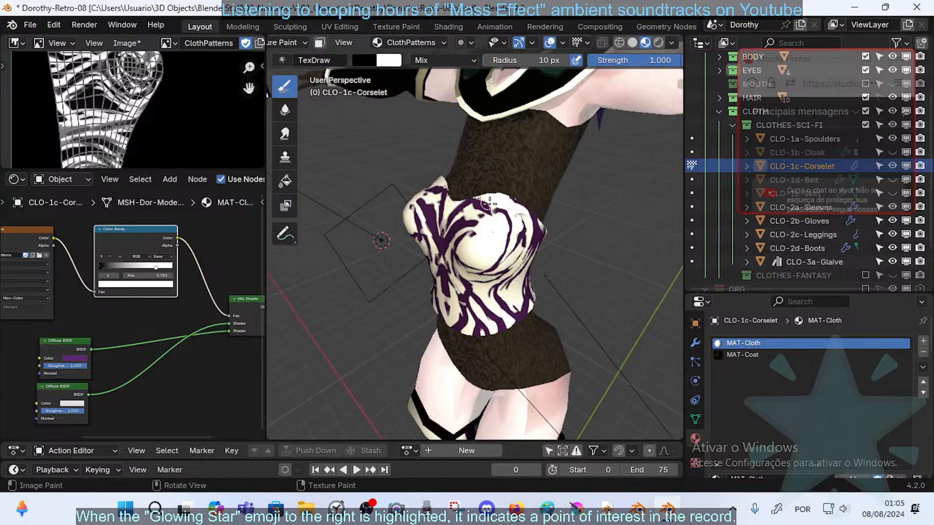
middle_click_drag(458, 197, 503, 200)
left_click_drag(515, 181, 479, 200)
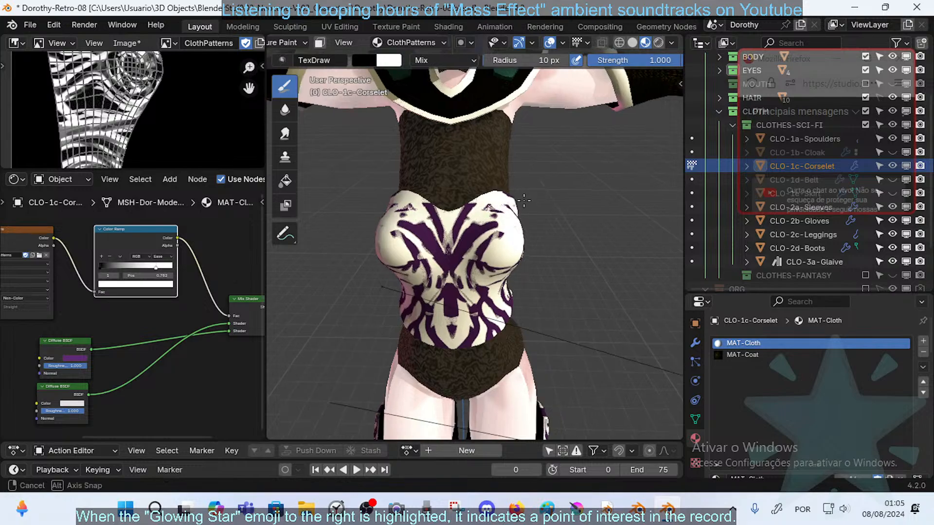
- Thin the purple stripes around the bust with white, and paint a long white oval down the center of the belly
mouse_move(507, 208)
middle_mouse_down()
mouse_move(496, 218)
mouse_move(531, 217)
middle_mouse_up()
left_click_drag(500, 219, 485, 234)
mouse_move(497, 221)
middle_mouse_down()
mouse_move(436, 180)
mouse_move(448, 240)
middle_mouse_up()
mouse_move(448, 241)
left_mouse_down()
mouse_move(431, 258)
mouse_move(456, 290)
left_mouse_up()
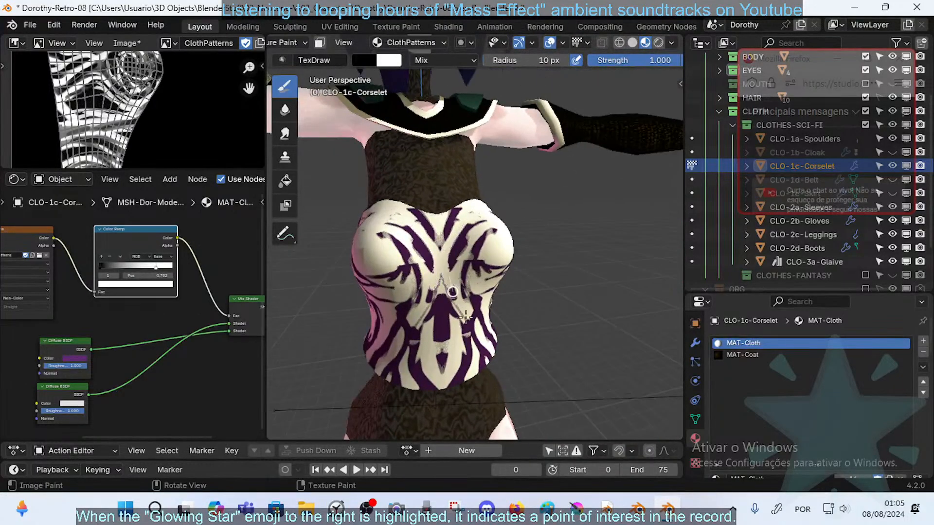
scroll(448, 280, "down", 3)
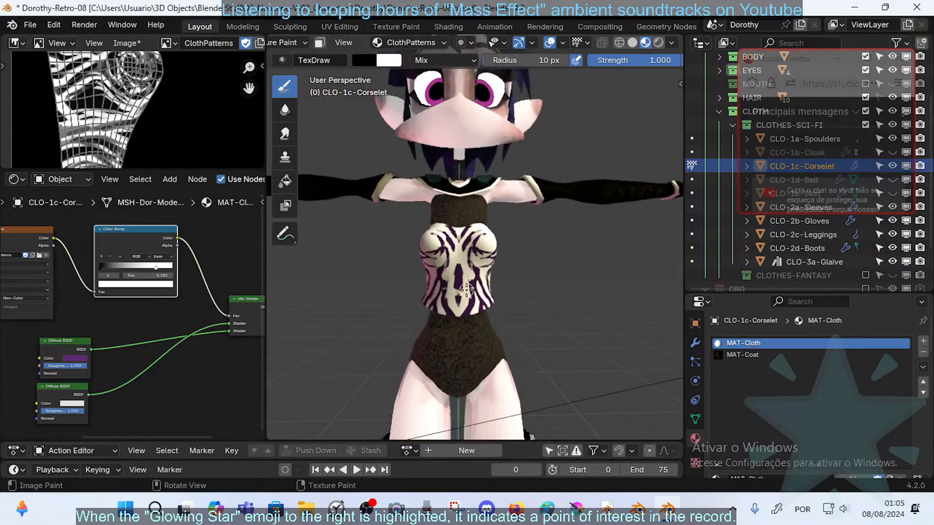
scroll(456, 275, "up", 2)
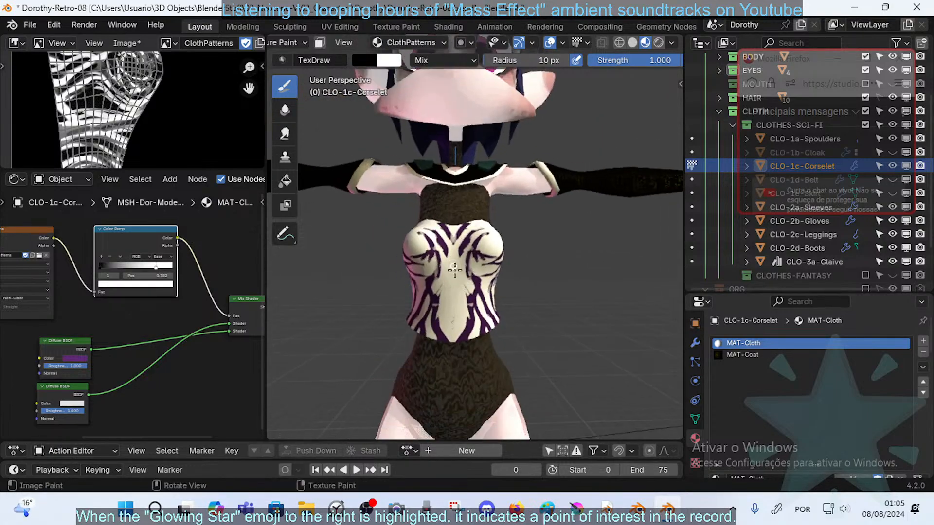
- Switch back to the purple-producing color, paint a purple V from the neckline down to the belly oval, and undo the last trial strokes
key("x")
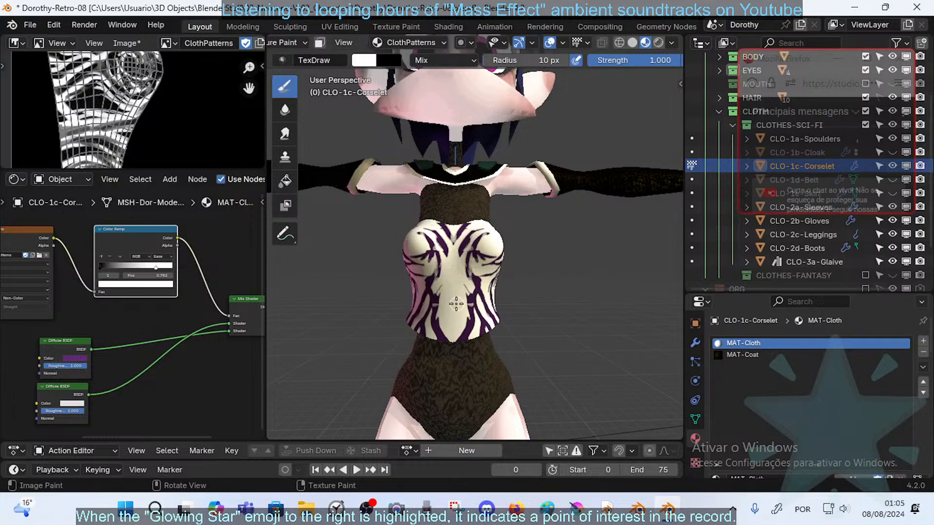
mouse_move(464, 316)
left_mouse_down()
mouse_move(462, 254)
mouse_move(454, 287)
mouse_move(465, 245)
left_mouse_up()
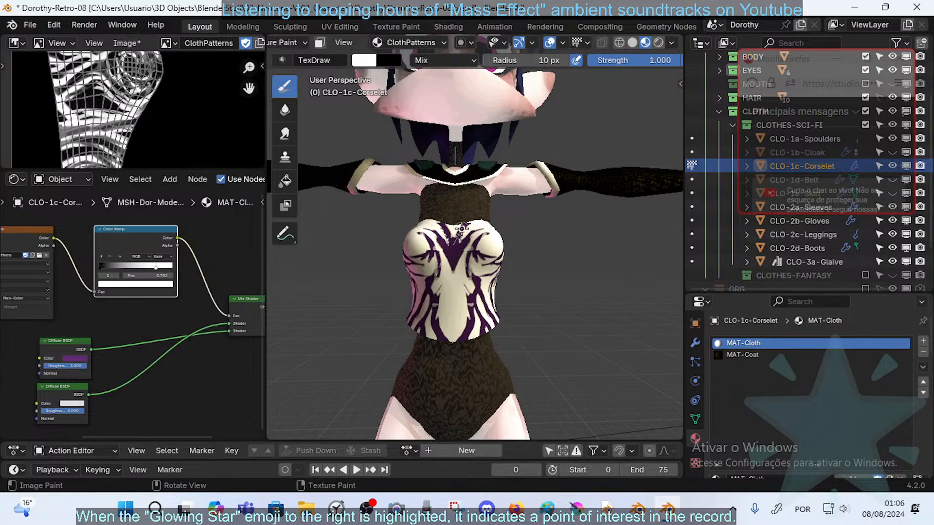
middle_click_drag(486, 238, 477, 301)
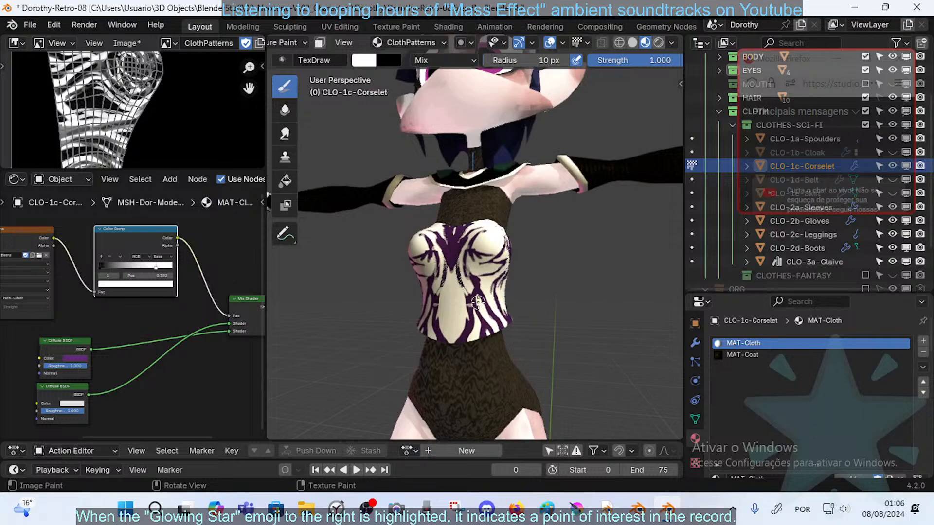
middle_click_drag(542, 287, 459, 300)
key("ctrl+z")
key("ctrl+z")
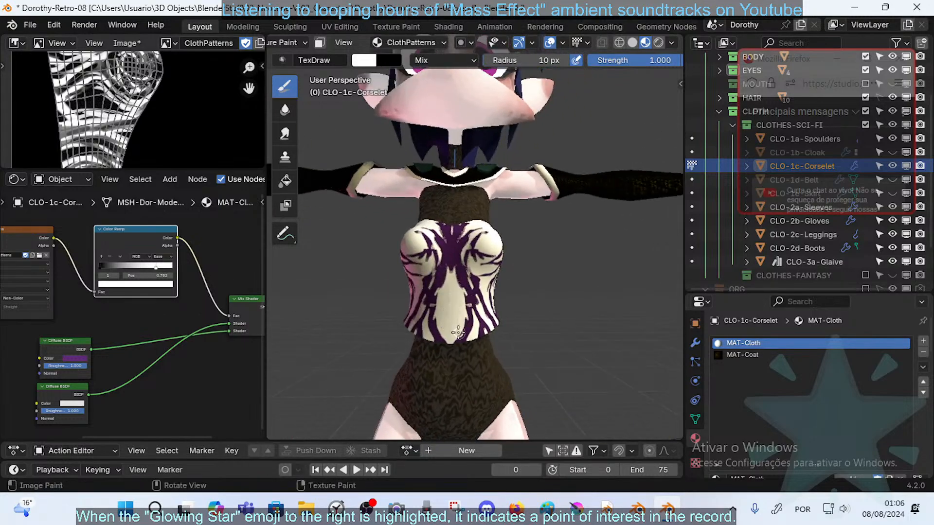
left_click_drag(460, 331, 458, 318)
key("ctrl+z")
key("ctrl+z")
key("ctrl+z")
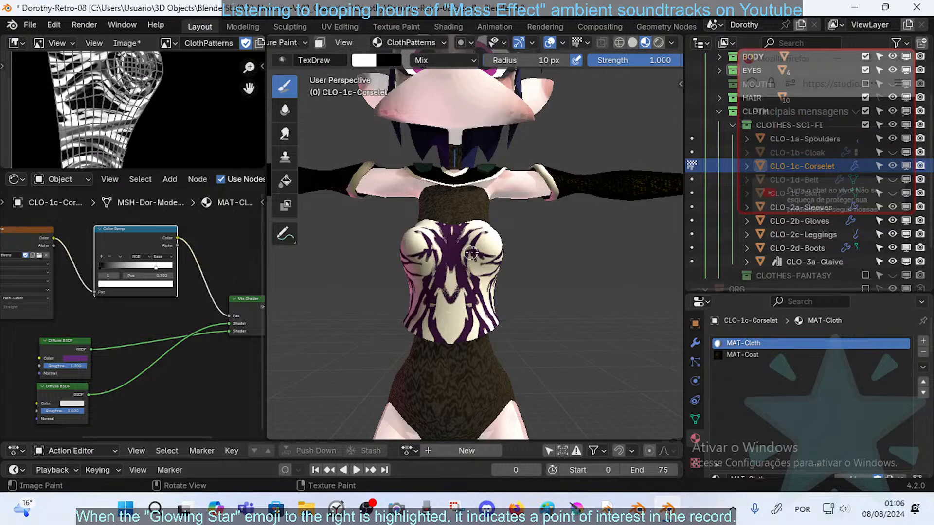
mouse_move(471, 253)
middle_mouse_down()
mouse_move(453, 280)
mouse_move(515, 278)
mouse_move(507, 256)
mouse_move(517, 217)
middle_mouse_up()
key("ctrl+z")
key("ctrl+z")
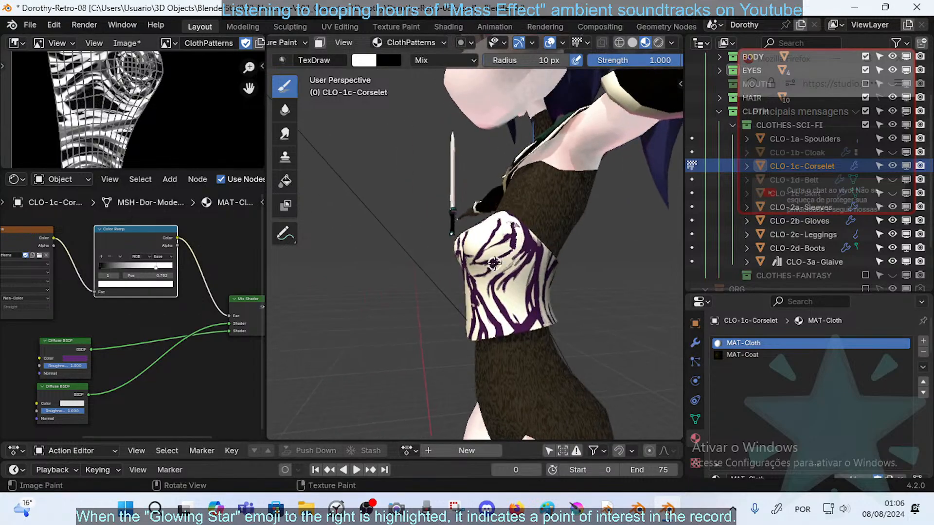
- Paint curved purple strokes over the side of the bust
left_click_drag(488, 265, 504, 228)
mouse_move(538, 219)
middle_mouse_down()
mouse_move(537, 273)
mouse_move(535, 263)
middle_mouse_up()
mouse_move(535, 312)
middle_mouse_down()
mouse_move(544, 272)
mouse_move(536, 264)
mouse_move(546, 275)
middle_mouse_up()
- Paint tapered purple strokes into the light area between the back and the side, undoing the trial strokes
mouse_move(587, 263)
left_mouse_down()
mouse_move(573, 312)
mouse_move(582, 321)
mouse_move(589, 266)
mouse_move(559, 365)
mouse_move(592, 312)
mouse_move(611, 310)
left_mouse_up()
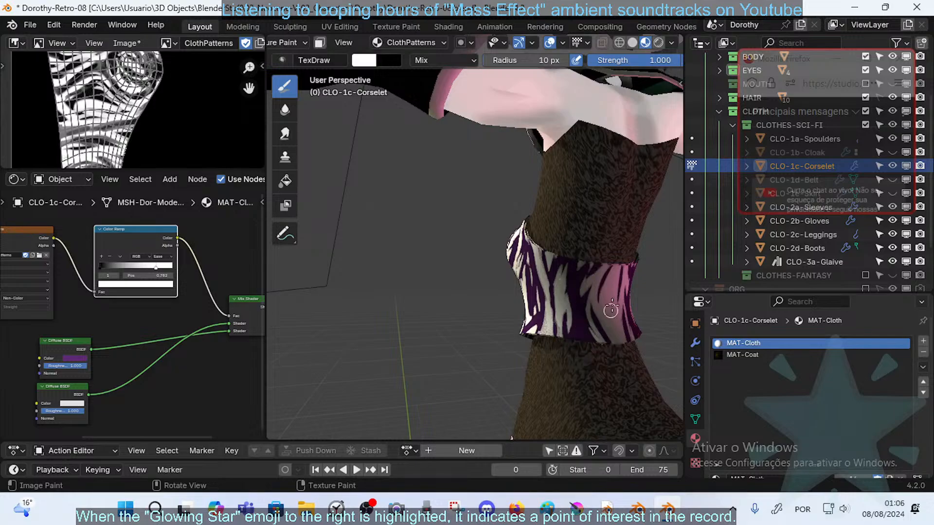
middle_click_drag(611, 310, 569, 312)
left_click_drag(587, 294, 590, 360)
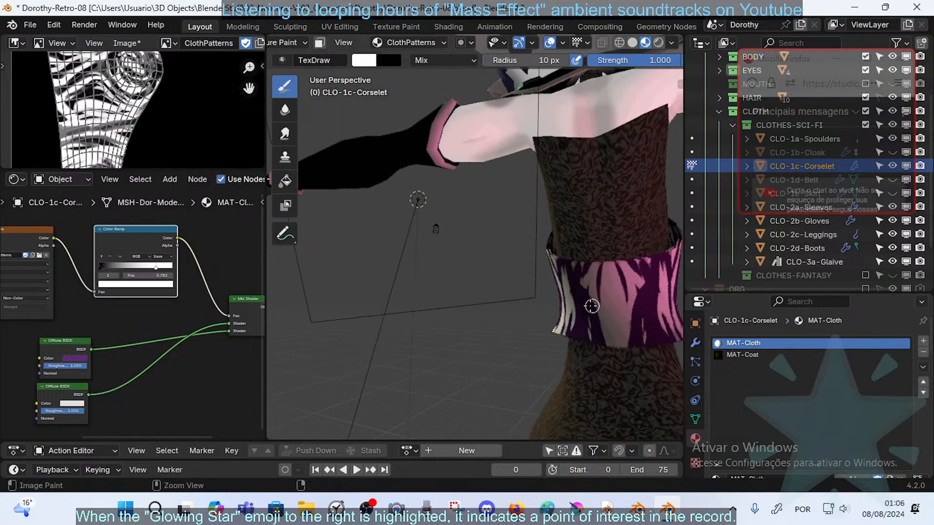
key("ctrl+z")
left_click_drag(592, 313, 597, 346)
middle_click_drag(588, 285, 652, 302)
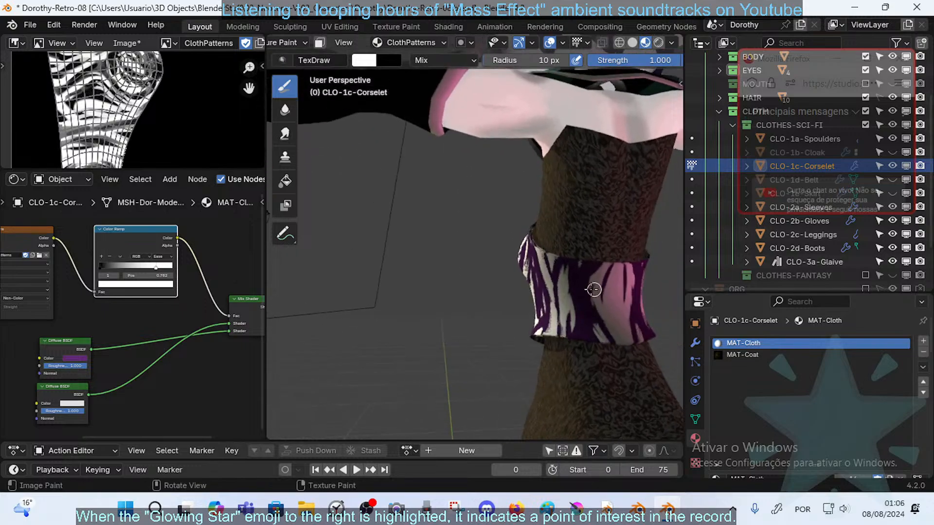
left_click_drag(594, 291, 628, 241)
middle_click_drag(618, 247, 594, 261)
key("ctrl+z")
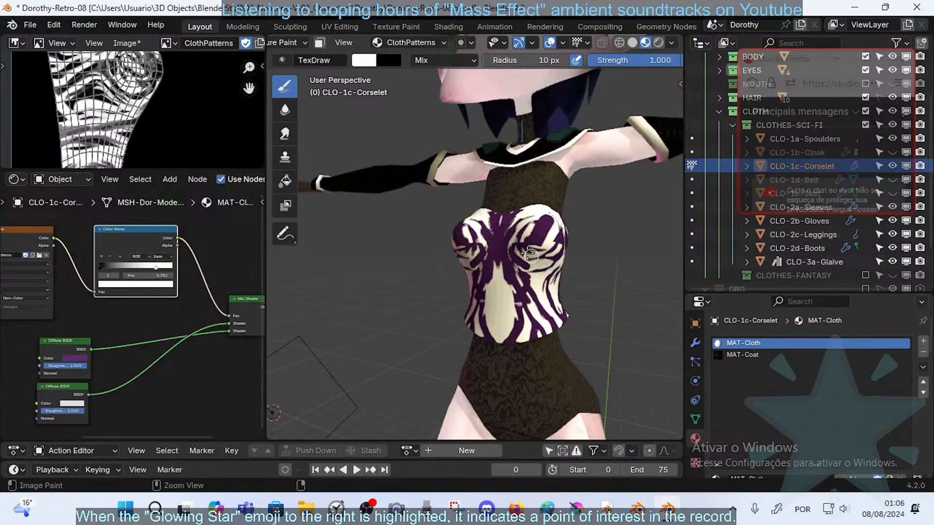
- Switch to the secondary color and cut curved white bands through the purple on the bust's top, side and underside
key("x")
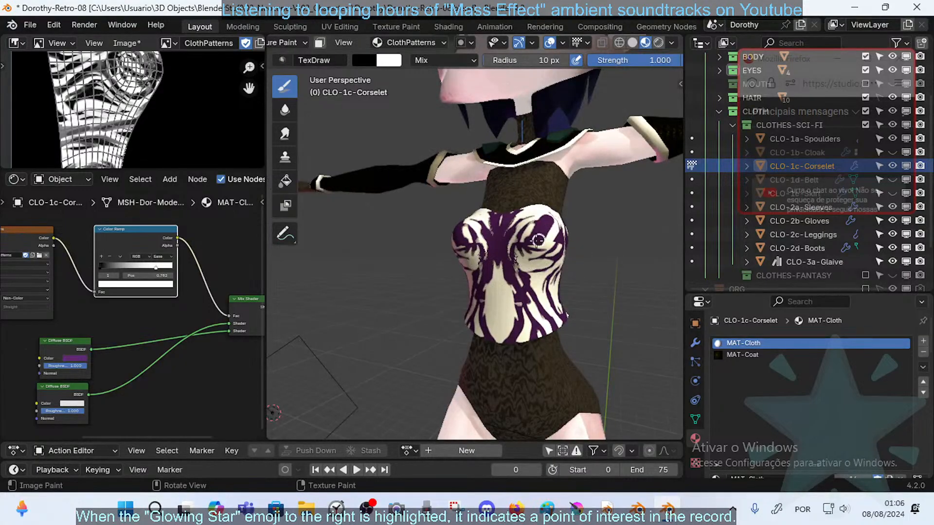
mouse_move(548, 232)
middle_mouse_down()
mouse_move(559, 220)
mouse_move(496, 243)
mouse_move(558, 239)
middle_mouse_up()
scroll(559, 220, "up", 4)
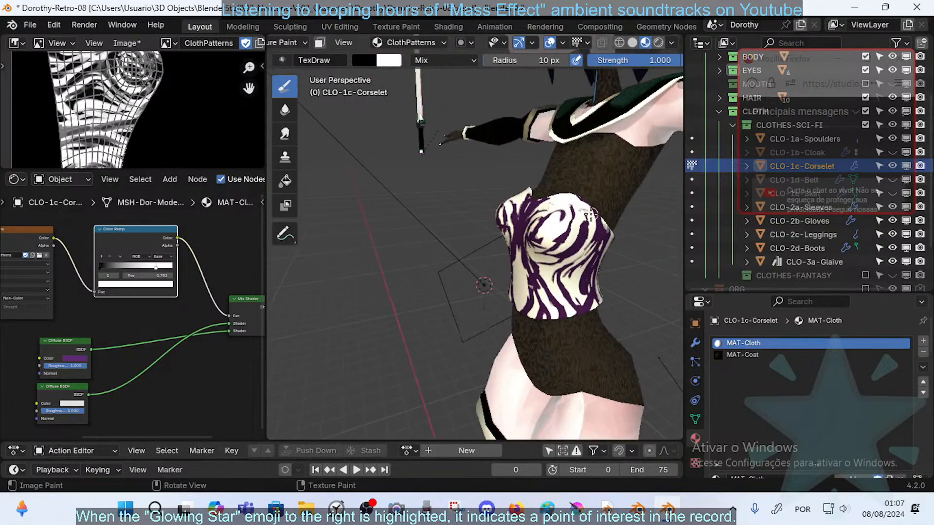
middle_click_drag(590, 214, 572, 233)
mouse_move(622, 226)
middle_mouse_down()
mouse_move(577, 216)
mouse_move(594, 215)
mouse_move(573, 223)
middle_mouse_up()
left_click_drag(573, 224, 549, 224)
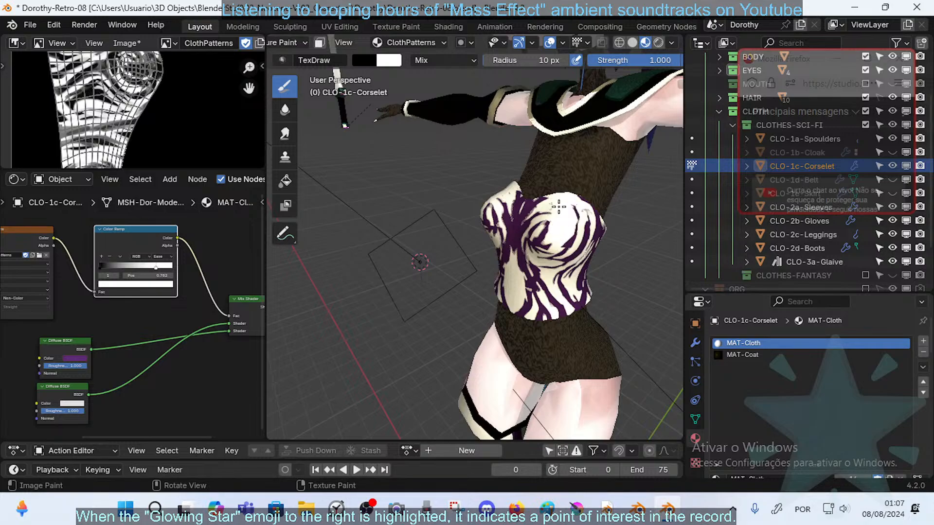
middle_click_drag(559, 207, 559, 253)
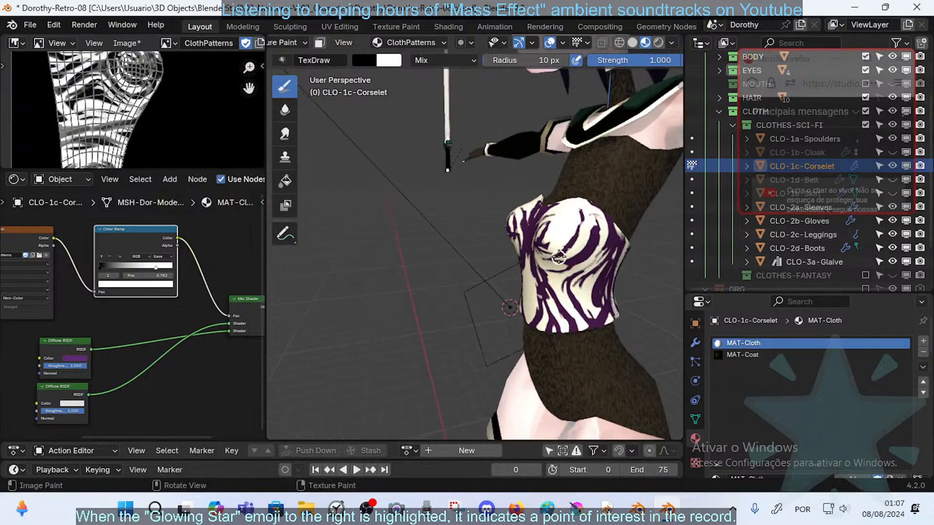
left_click_drag(559, 257, 590, 245)
- Paint white diagonals from the neckline toward the center of the chest, and whiten the purple area at the neckline
middle_click_drag(562, 254, 647, 238)
scroll(608, 233, "up", 1)
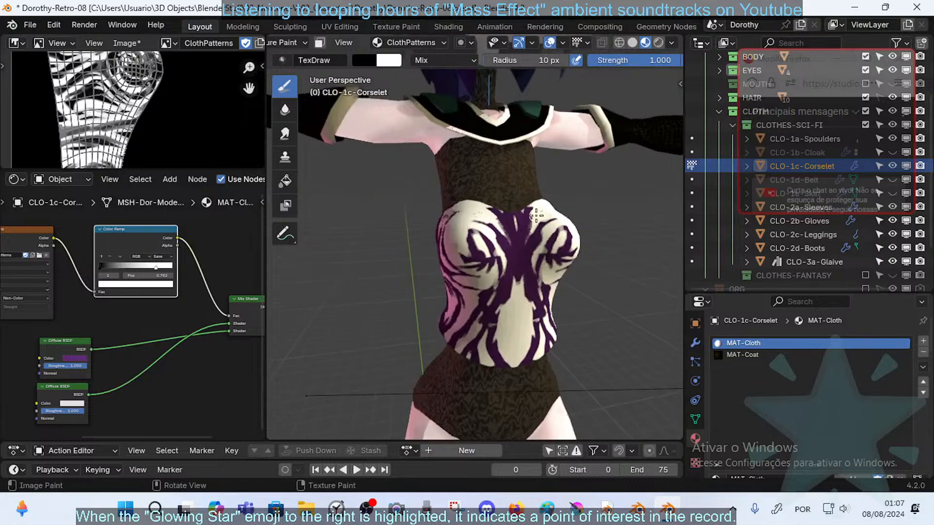
mouse_move(536, 216)
left_mouse_down()
mouse_move(526, 257)
mouse_move(515, 240)
mouse_move(521, 277)
left_mouse_up()
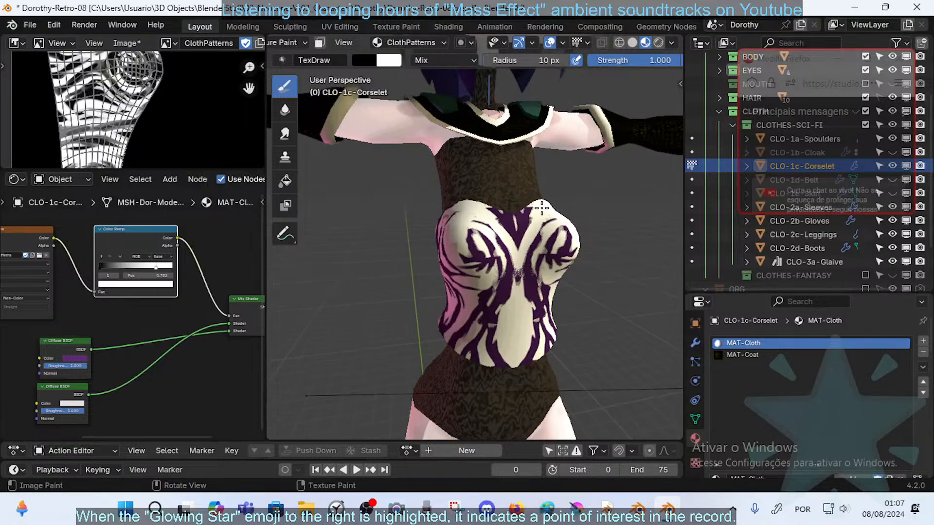
middle_click_drag(520, 224, 533, 209)
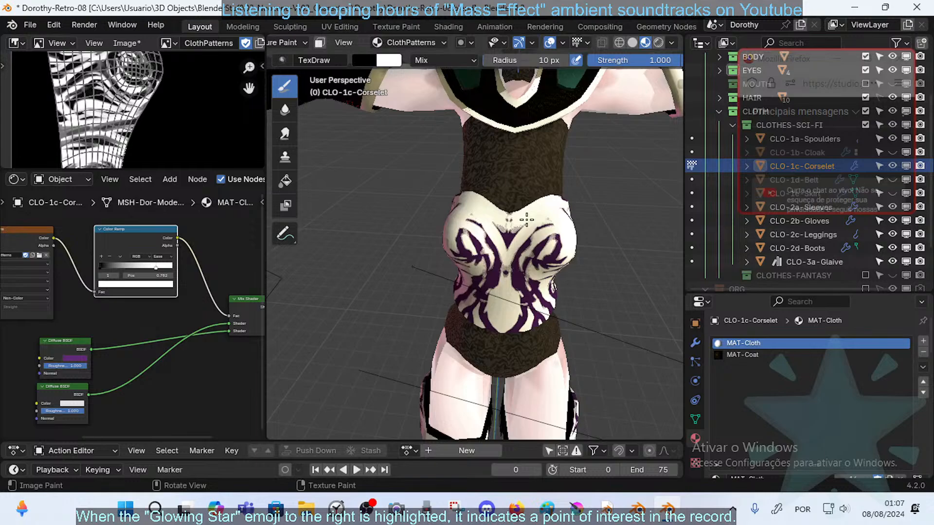
- Switch back to the purple-producing color, and paint a small accent at the neckline's center and tapered stripes across the bust's upper side
key("x")
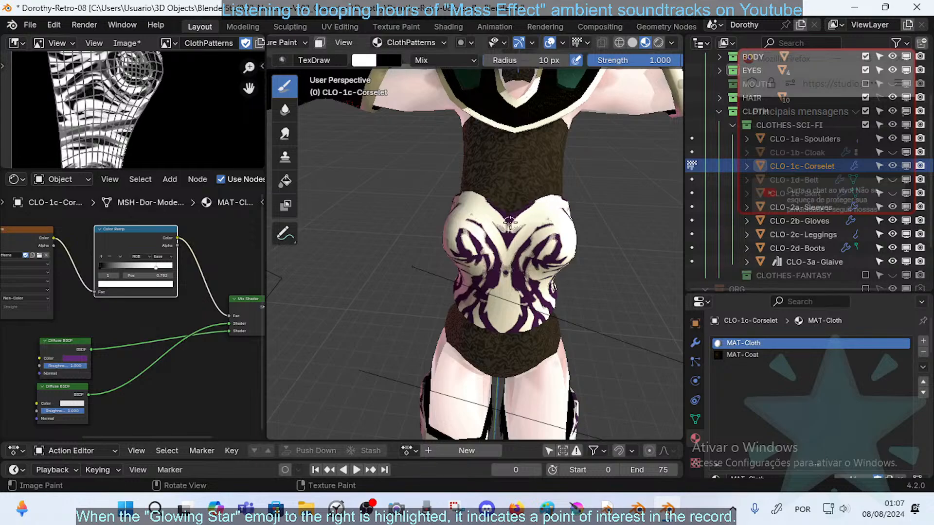
mouse_move(568, 209)
middle_mouse_down()
mouse_move(551, 207)
mouse_move(543, 219)
mouse_move(561, 217)
middle_mouse_up()
left_click_drag(561, 216, 562, 271)
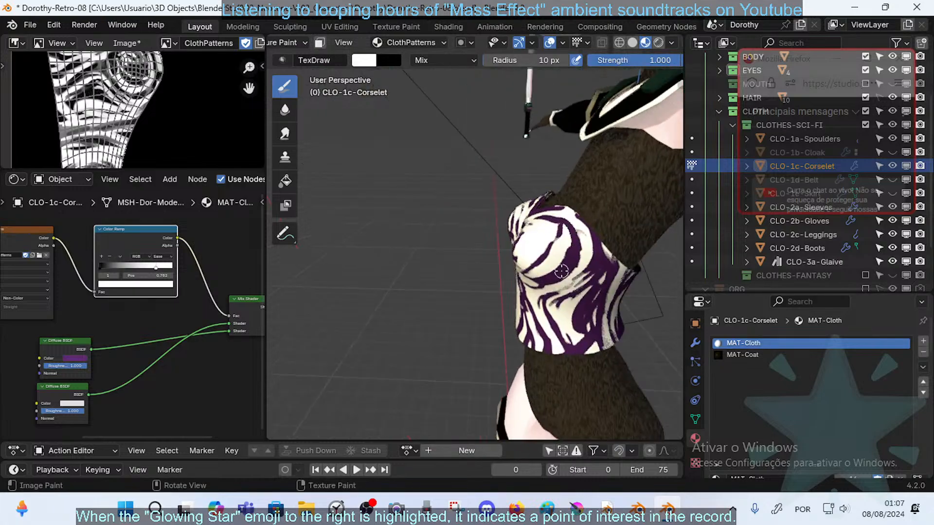
left_click_drag(572, 217, 571, 259)
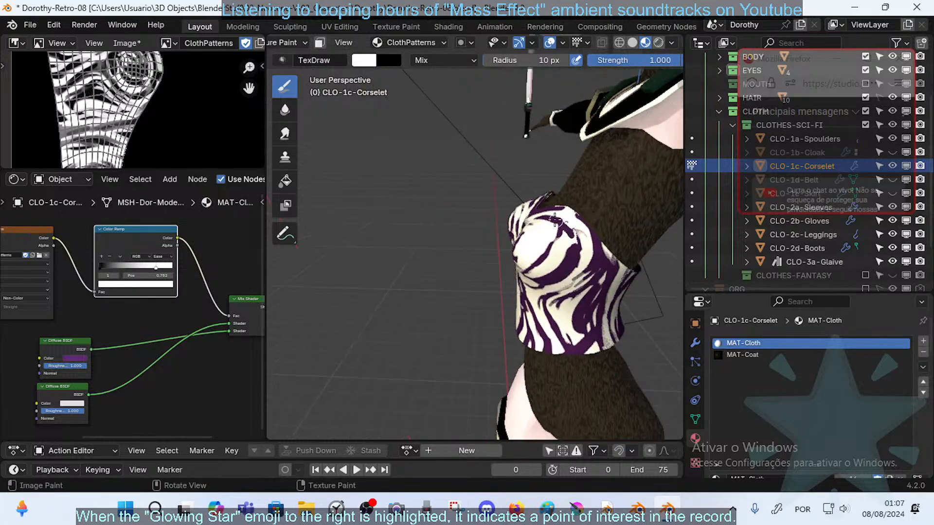
left_click_drag(555, 220, 585, 261)
middle_click_drag(605, 254, 560, 253)
left_click_drag(566, 238, 555, 256)
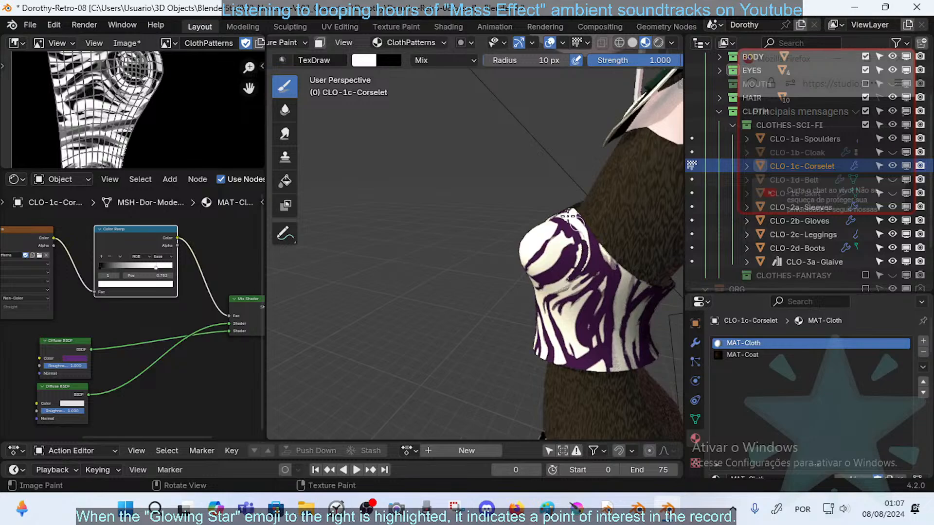
- Extend the purple accent in the middle of the bust cup with a short curved stroke
mouse_move(540, 248)
middle_mouse_down()
mouse_move(582, 251)
mouse_move(582, 266)
middle_mouse_up()
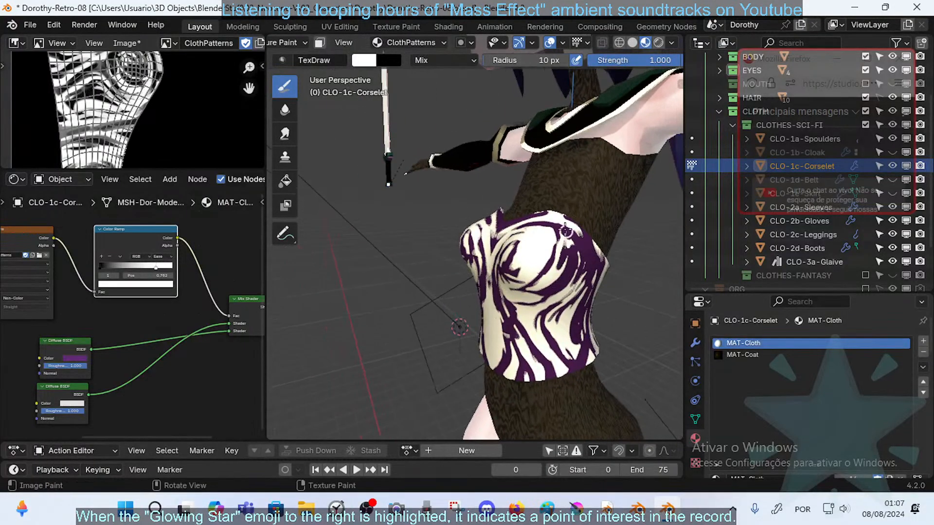
middle_click_drag(543, 237, 538, 277)
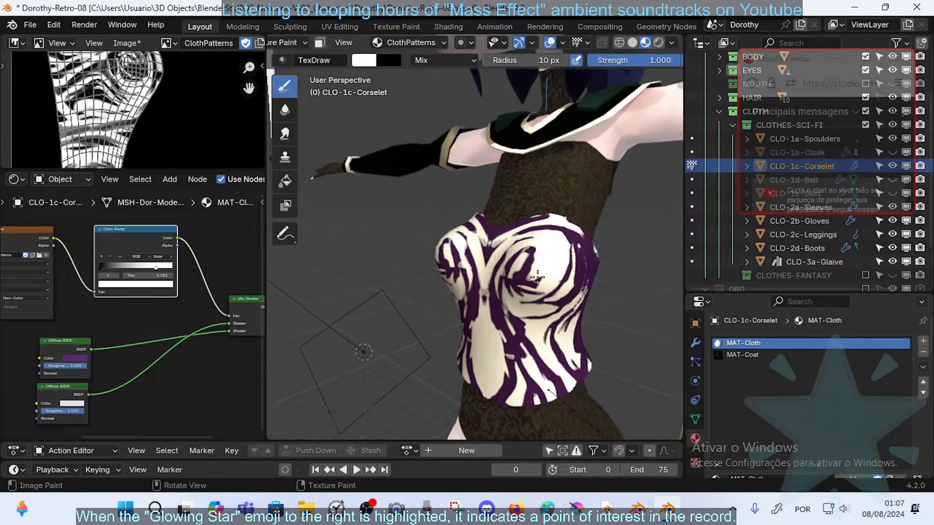
left_click_drag(553, 289, 556, 272)
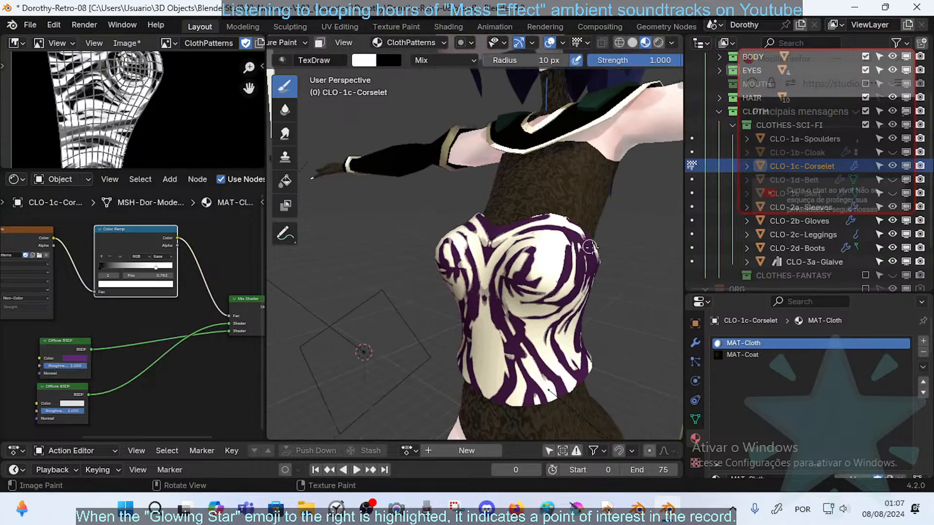
middle_click_drag(559, 272, 554, 255)
scroll(554, 255, "down", 6)
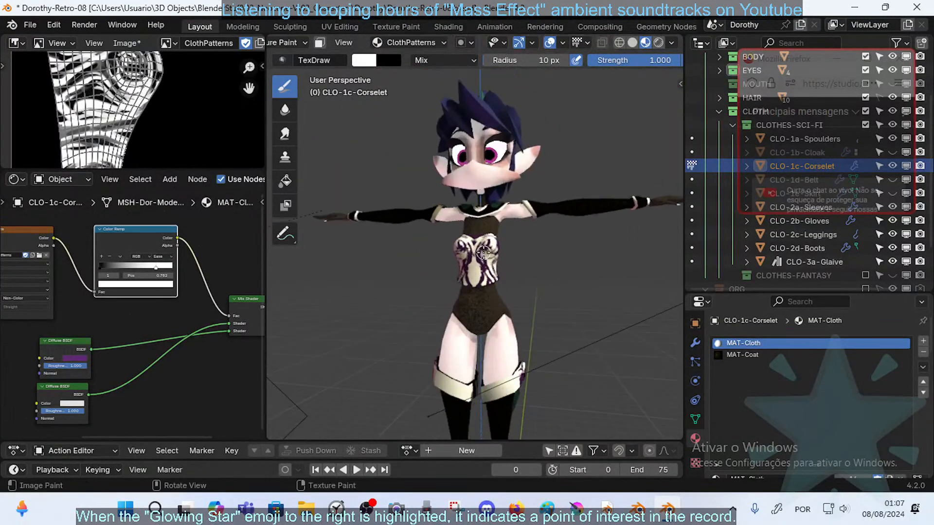
scroll(477, 260, "up", 5)
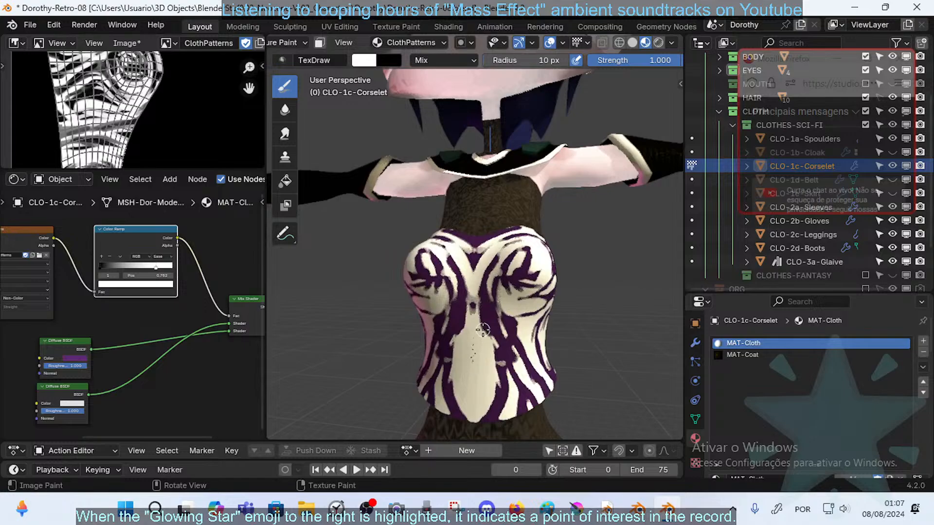
key("ctrl+z")
mouse_move(495, 315)
left_mouse_down()
mouse_move(475, 366)
mouse_move(485, 336)
mouse_move(499, 373)
left_mouse_up()
key("ctrl+z")
key("ctrl+z")
left_click_drag(474, 292, 498, 370)
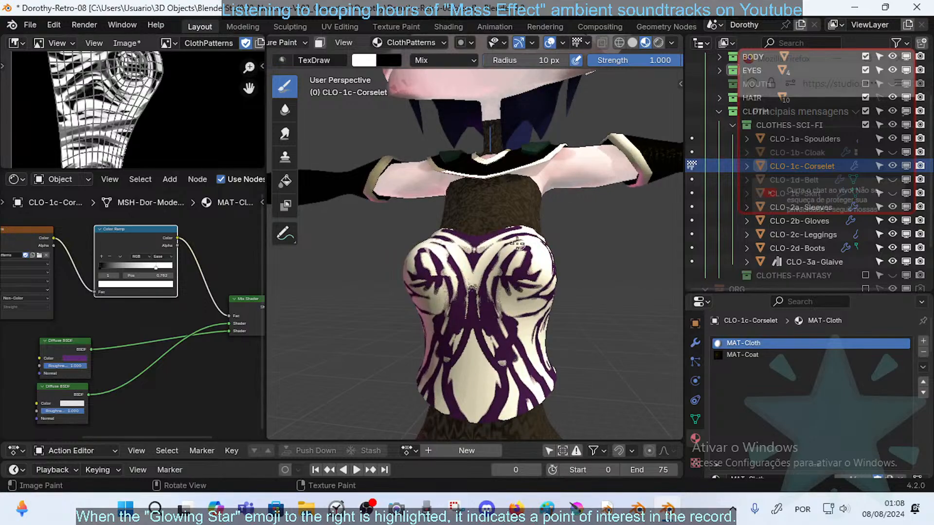
key("ctrl+z")
- Paint purple strokes down the center below the bust and whiten that area again with the secondary color, keeping a small purple dot
left_click_drag(478, 300, 486, 351)
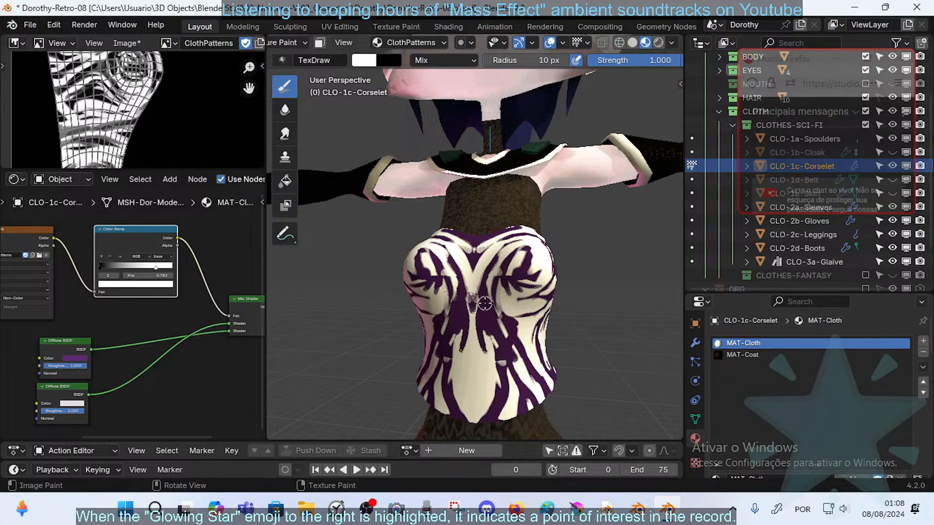
key("z")
key("Escape")
key("x")
left_click_drag(480, 299, 485, 352)
left_click(472, 305)
key("ctrl+z")
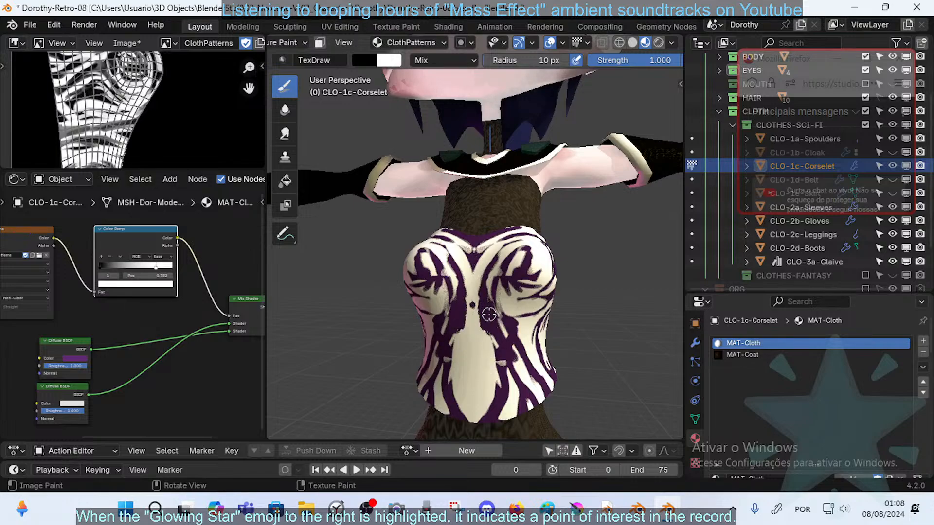
- Switch back to the purple-producing color and paint long mirrored strokes from between the bust cups down the middle of the belly
key("x")
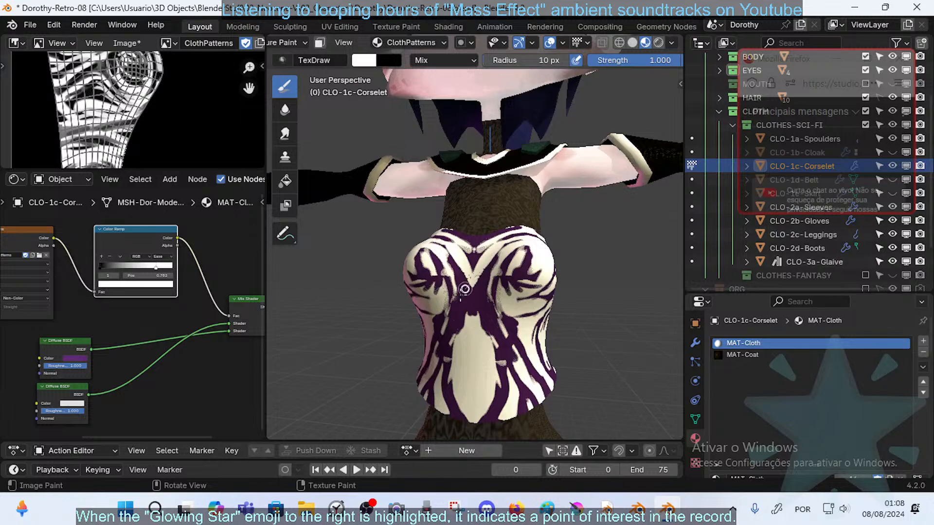
left_click_drag(473, 298, 491, 361)
left_click_drag(479, 282, 500, 388)
- Switch to the secondary color and cut a white band up through the purple at the center of the belly
scroll(507, 298, "down", 2)
key("x")
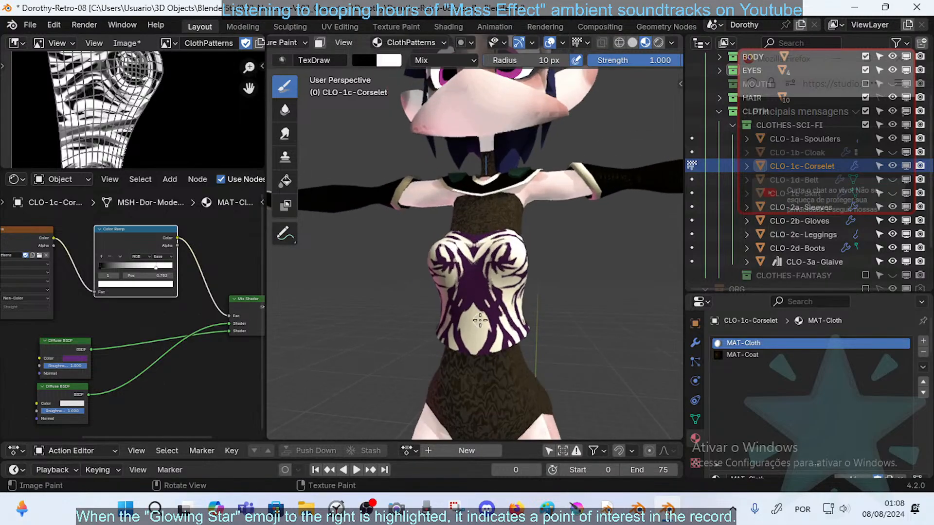
mouse_move(481, 292)
left_mouse_down()
mouse_move(502, 329)
mouse_move(475, 273)
left_mouse_up()
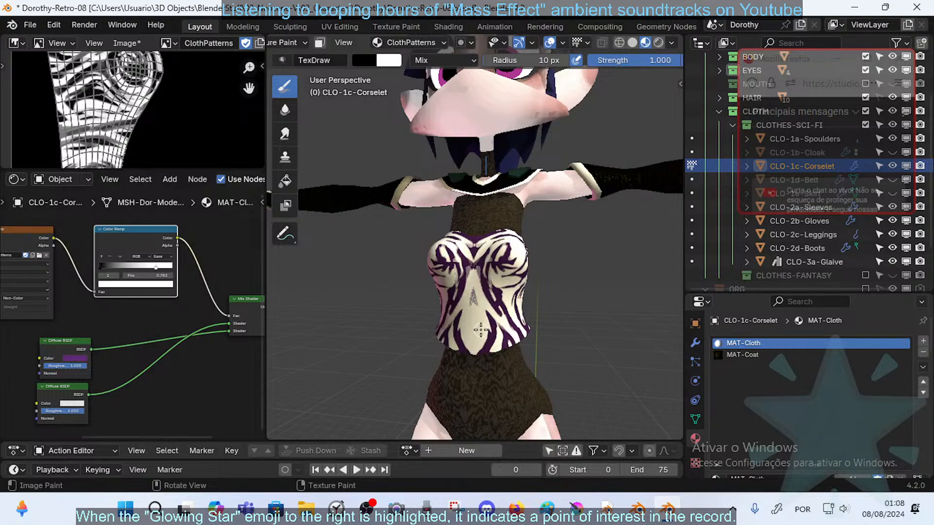
- Return to the purple-producing color and add tapered purple strokes beside the belly's center and up from the front hem
key("x")
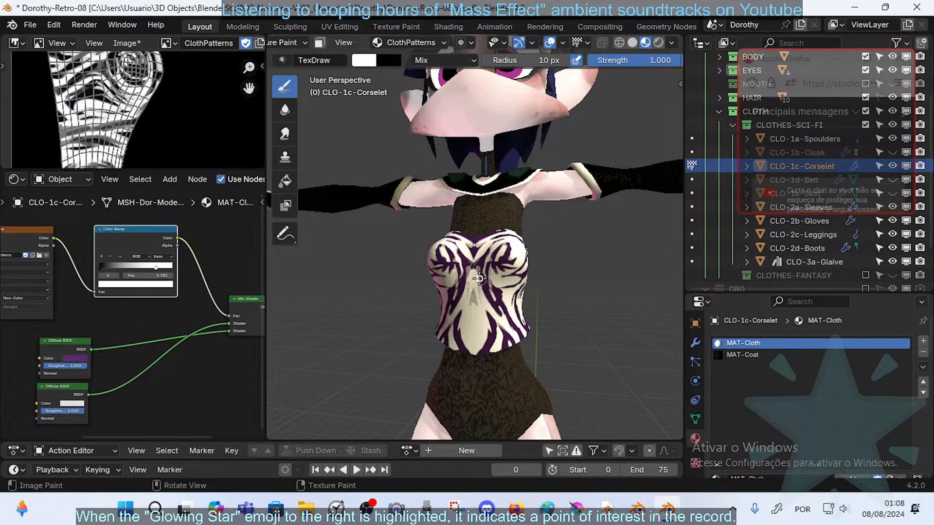
key("ctrl+z")
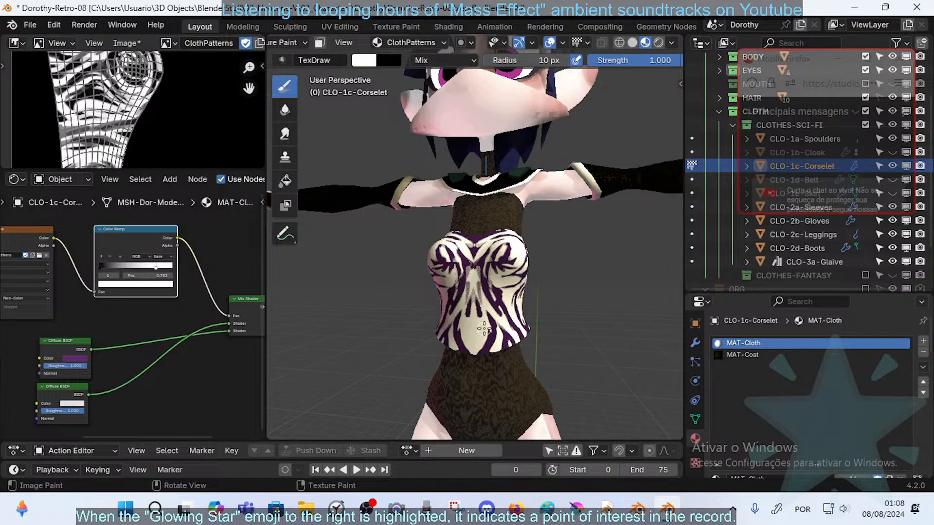
mouse_move(484, 329)
middle_mouse_down()
mouse_move(511, 301)
mouse_move(484, 318)
middle_mouse_up()
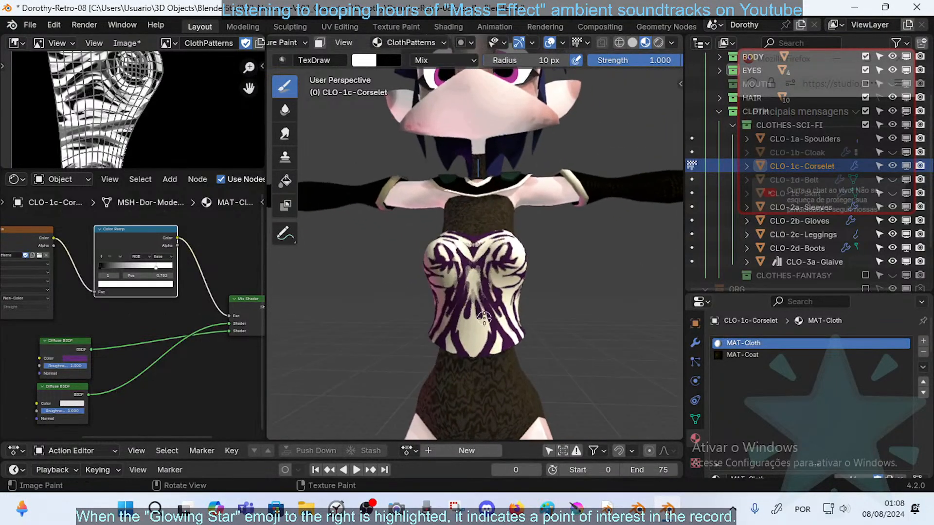
left_click_drag(485, 349, 482, 324)
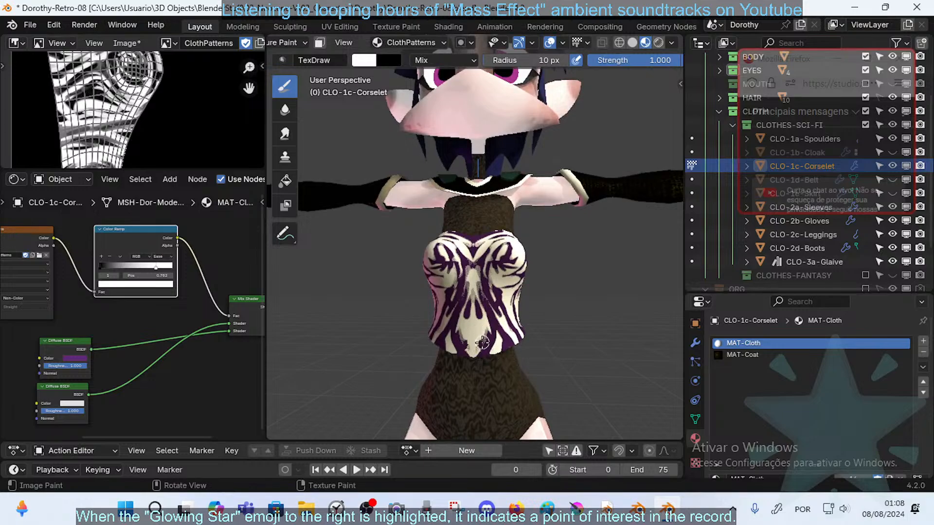
middle_click_drag(541, 318, 494, 312)
middle_click_drag(583, 300, 612, 302)
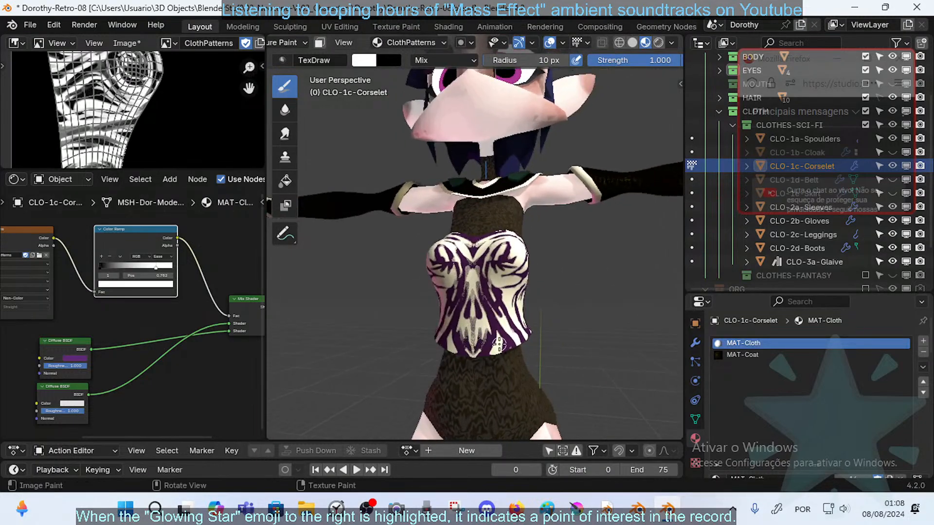
middle_click_drag(499, 344, 491, 286)
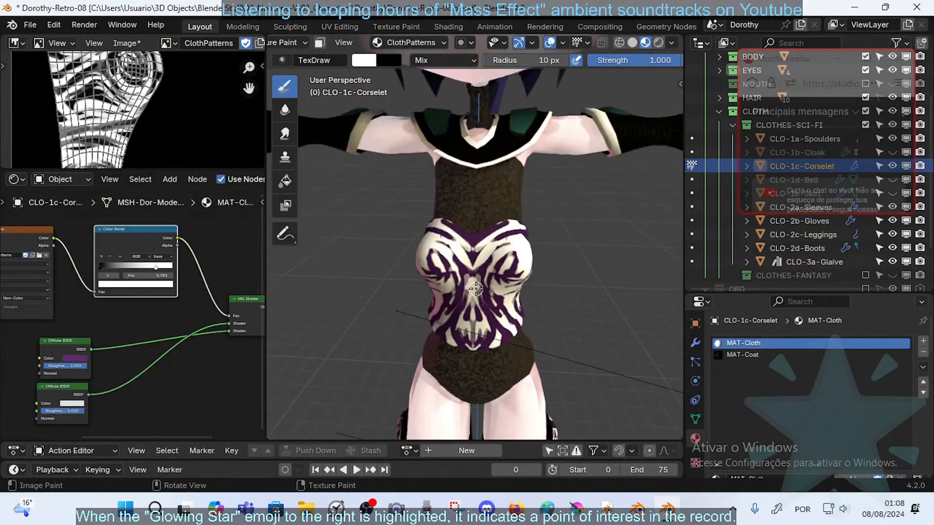
- Reshape the light motif at the center of the corselet's back with short mirrored strokes
middle_click_drag(533, 258, 462, 299)
mouse_move(486, 327)
left_mouse_down()
mouse_move(489, 335)
mouse_move(502, 302)
left_mouse_up()
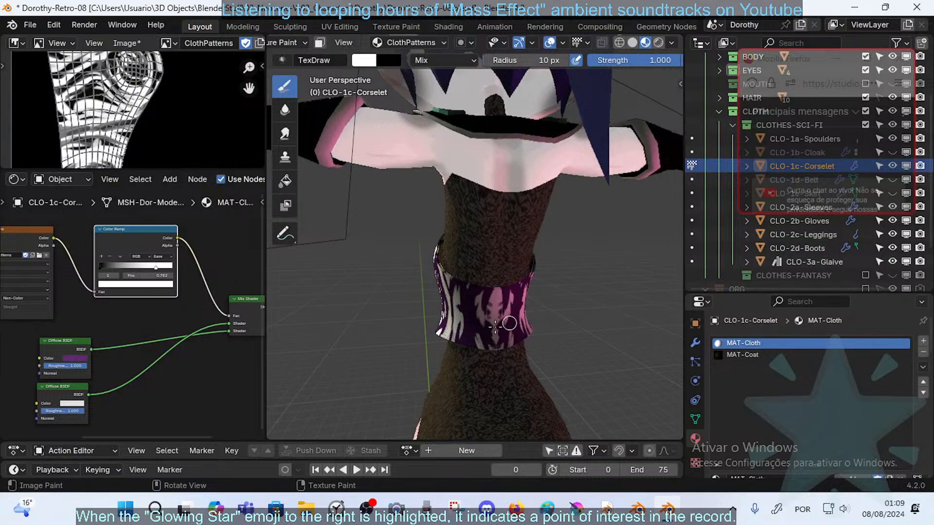
middle_click_drag(447, 305, 560, 314)
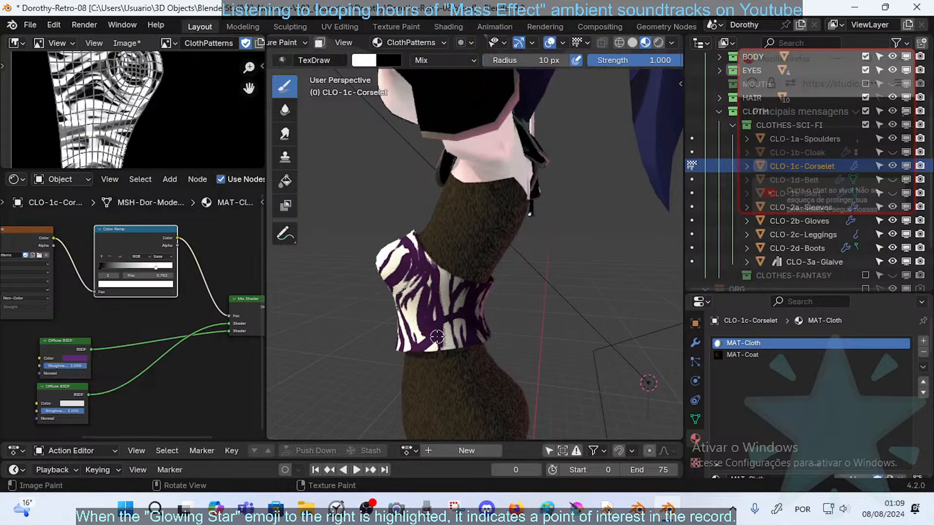
mouse_move(486, 327)
middle_mouse_down()
mouse_move(431, 304)
mouse_move(487, 344)
middle_mouse_up()
middle_click_drag(521, 373, 493, 318)
left_click_drag(485, 331, 489, 282)
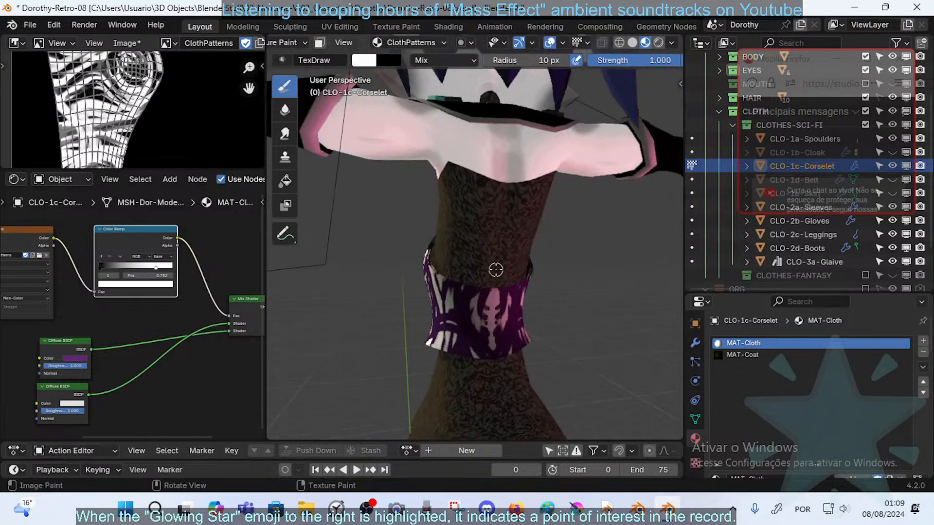
left_click_drag(486, 314, 475, 276, "ctrl")
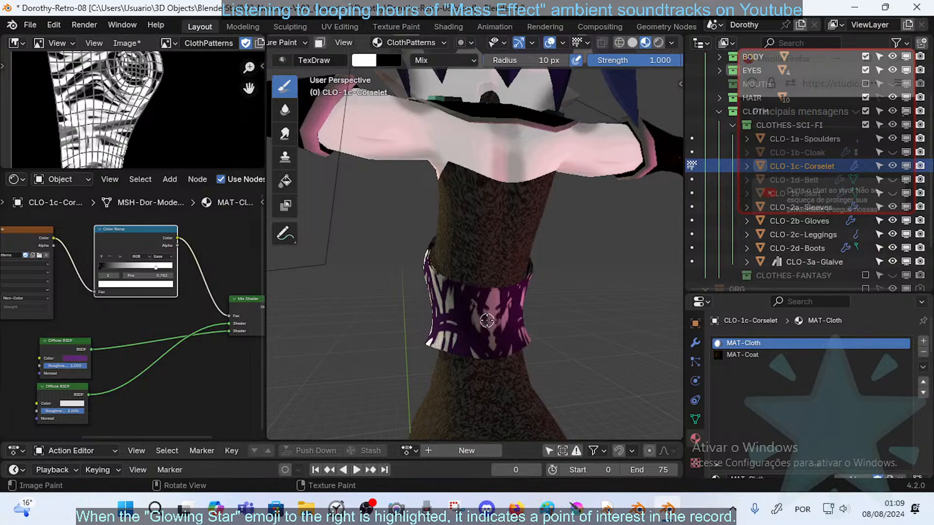
middle_click_drag(475, 267, 538, 266)
- Save the blend file and the painted ClothPatterns image
key("ctrl+s")
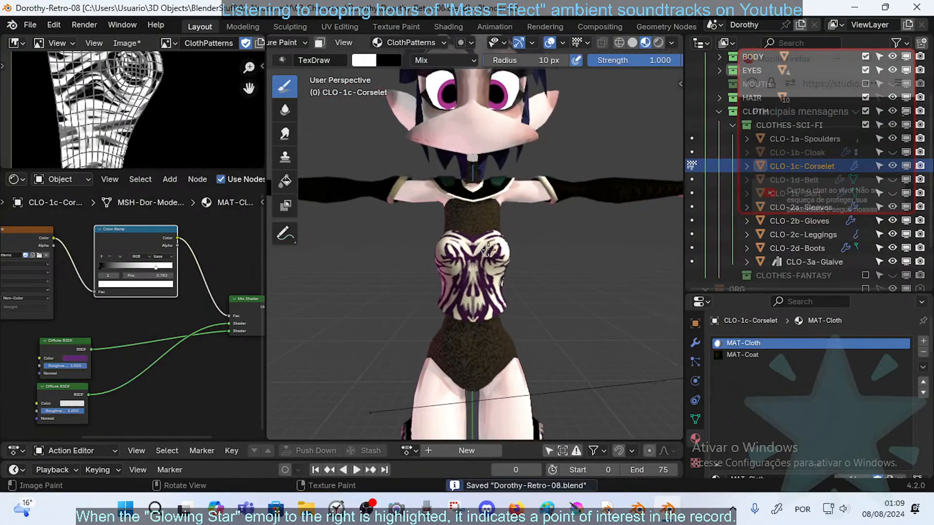
left_click(122, 43)
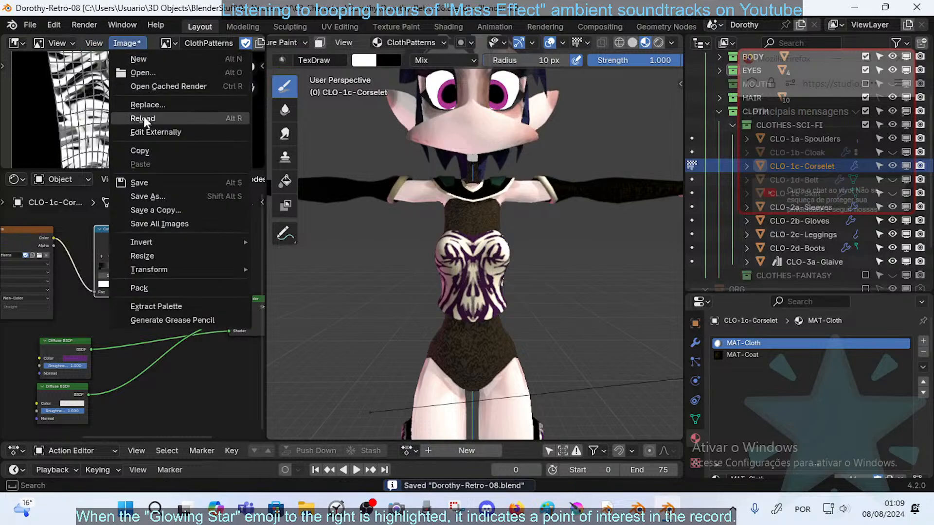
left_click(148, 183)
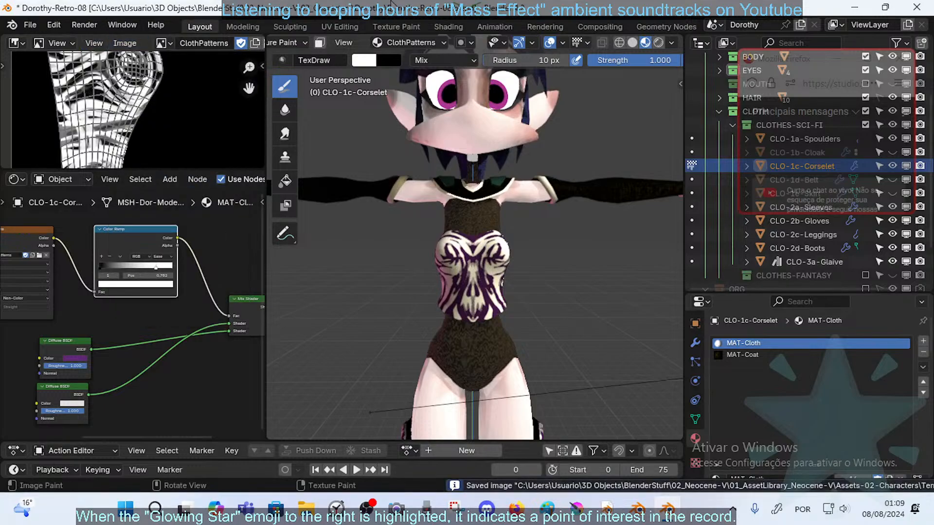
- Swap the black and white stops of the Color Ramp to invert the corselet's pattern colors
middle_click_drag(463, 299, 411, 315)
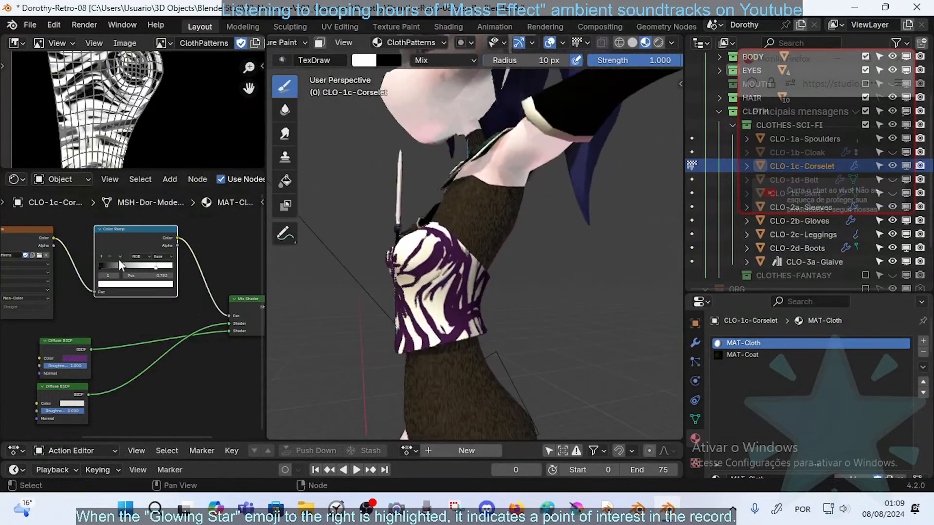
left_click_drag(101, 265, 191, 262)
middle_click_drag(460, 287, 545, 293)
left_click_drag(151, 272, 63, 267)
middle_click_drag(460, 256, 428, 258)
- Add a stop to the Color Ramp and shift its stops to give the inverted pattern an intermediate tone
left_click(160, 269)
left_click_drag(159, 269, 101, 263)
left_click(113, 257)
mouse_move(414, 292)
middle_mouse_down()
mouse_move(514, 296)
mouse_move(480, 314)
mouse_move(466, 298)
mouse_move(420, 286)
middle_mouse_up()
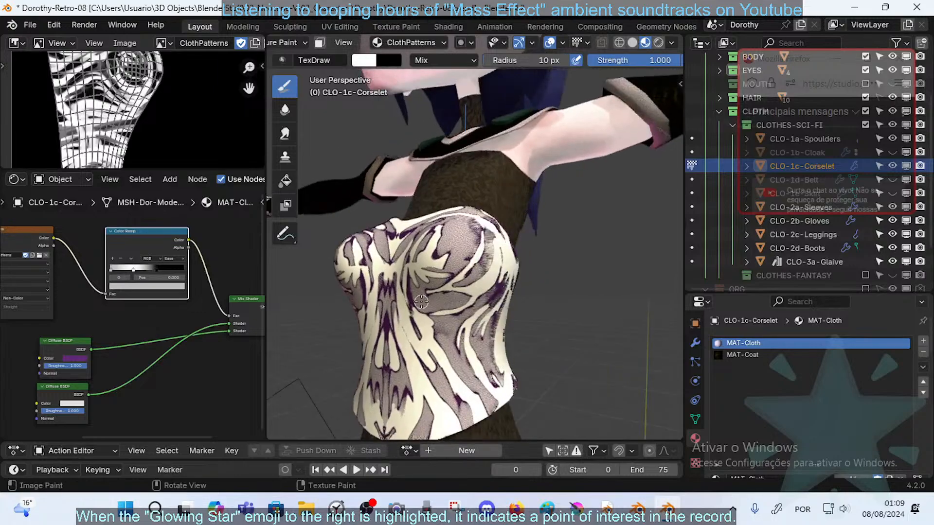
mouse_move(135, 270)
left_mouse_down()
mouse_move(148, 276)
mouse_move(136, 268)
left_mouse_up()
left_click(153, 273)
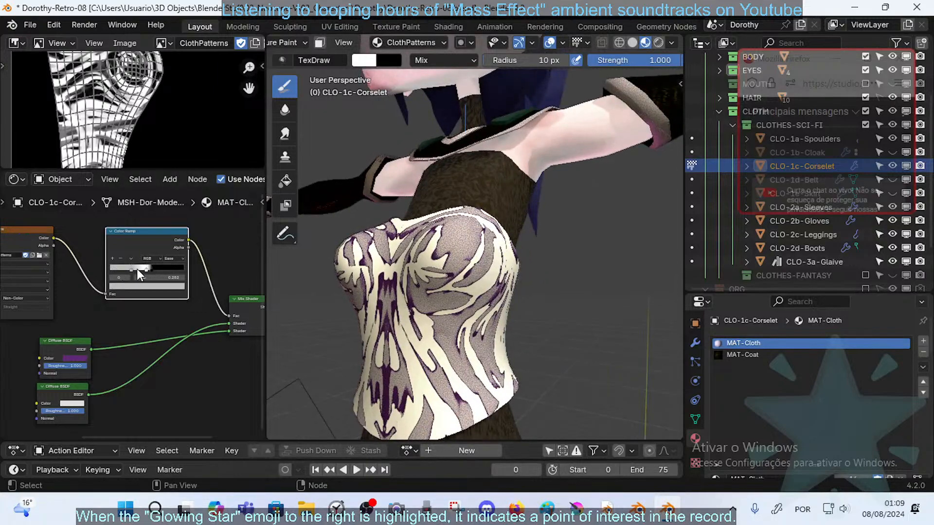
- Add a stop to the corset material's Color Ramp and rearrange the stops, placing the black starting stop at 0.264
left_click(150, 272)
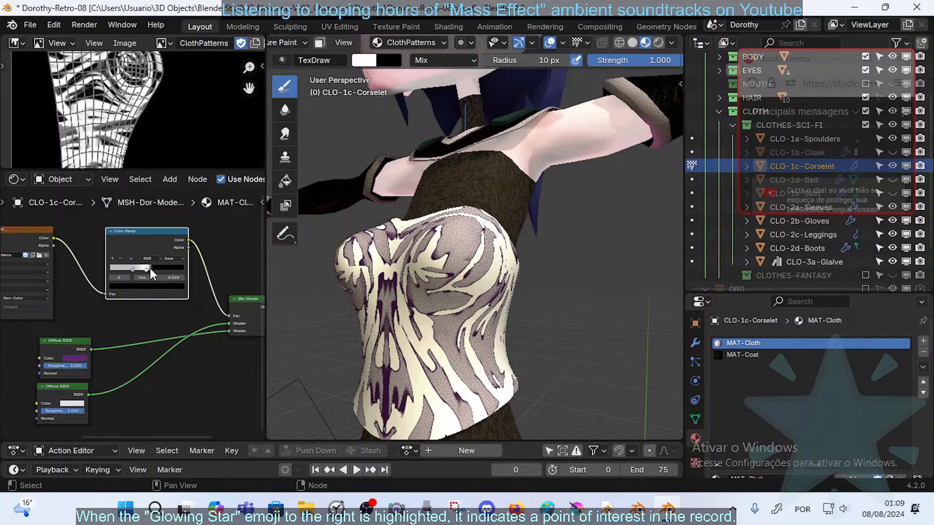
left_click(112, 257)
left_click_drag(150, 270, 121, 270)
middle_click_drag(412, 268, 457, 273)
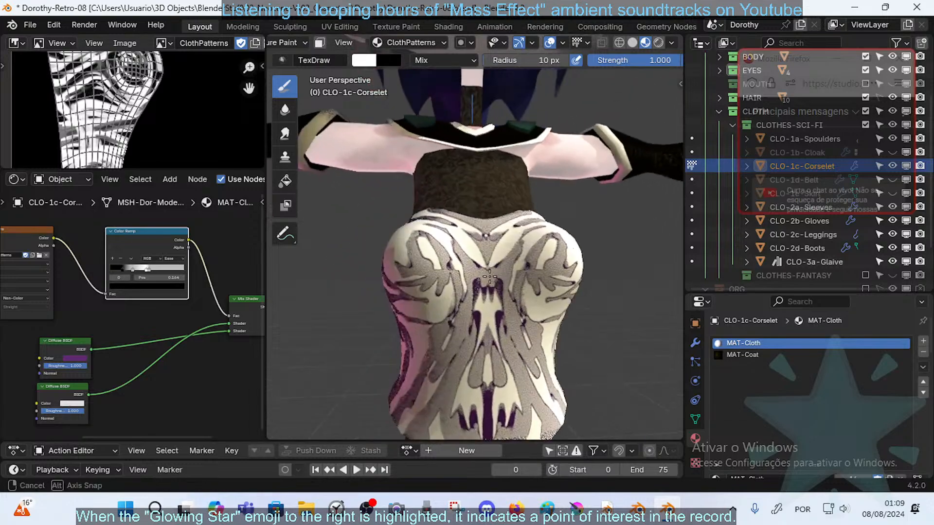
middle_click_drag(510, 312, 262, 288)
- Turn the Color Ramp's last grey stop black and position it at about 0.618
mouse_move(153, 272)
left_mouse_down()
mouse_move(179, 268)
mouse_move(147, 269)
left_mouse_up()
left_click(154, 286)
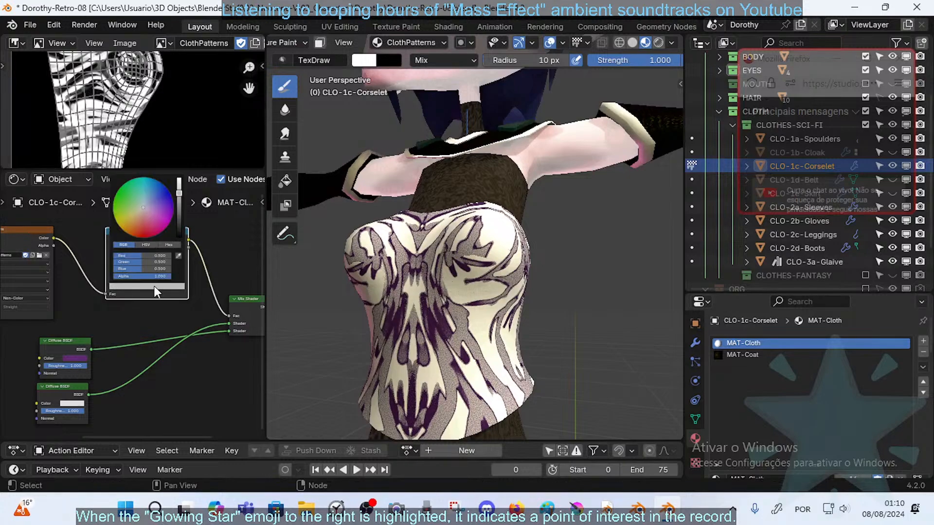
left_click_drag(180, 194, 179, 236)
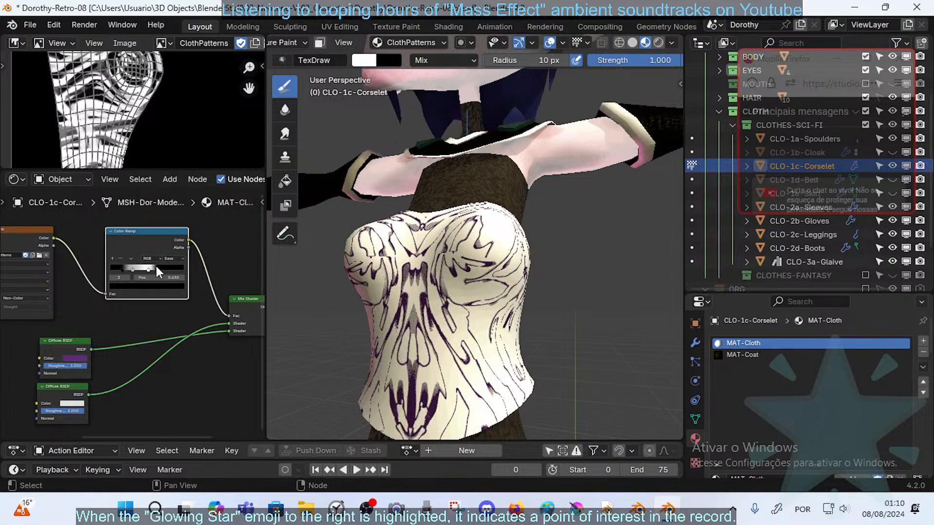
left_click_drag(168, 266, 179, 268)
middle_click_drag(561, 262, 503, 273)
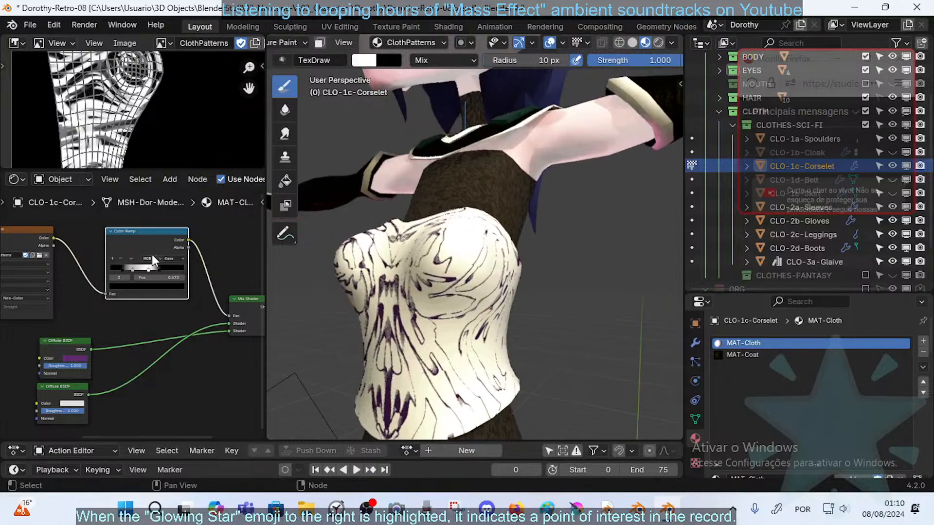
left_click_drag(163, 267, 158, 266)
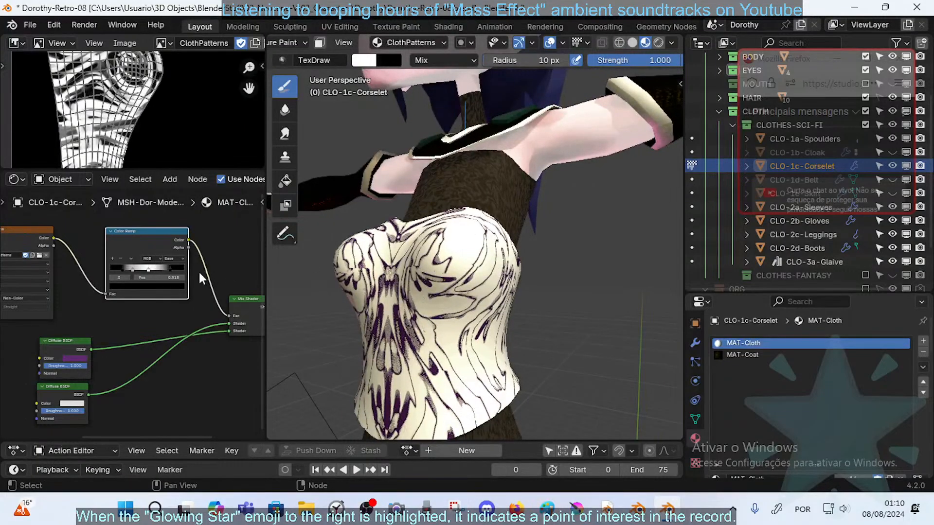
- Shift the Color Ramp's inner stops towards the bright end and delete the black stop at its end
left_click_drag(206, 273, 210, 272)
mouse_move(152, 269)
left_mouse_down()
mouse_move(166, 266)
mouse_move(139, 267)
left_mouse_up()
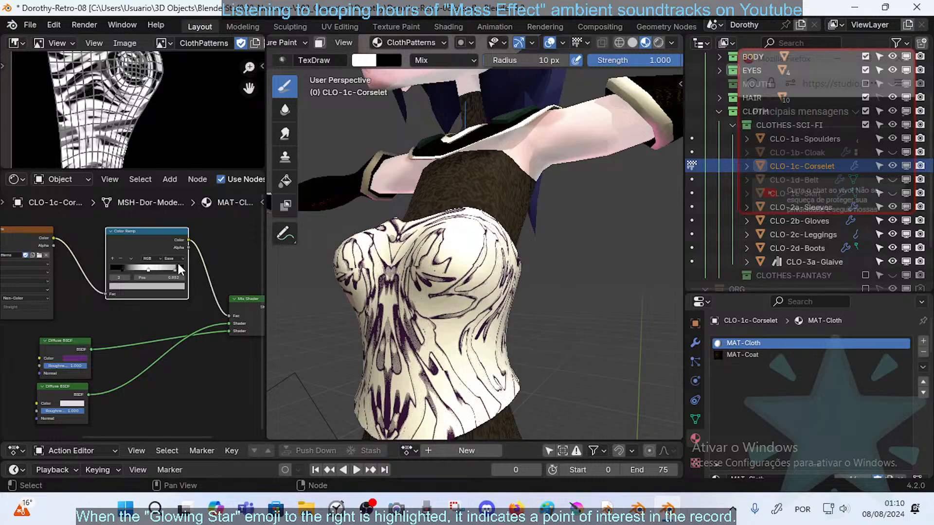
mouse_move(147, 264)
left_mouse_down()
mouse_move(121, 268)
mouse_move(192, 264)
mouse_move(154, 268)
left_mouse_up()
left_click(175, 266)
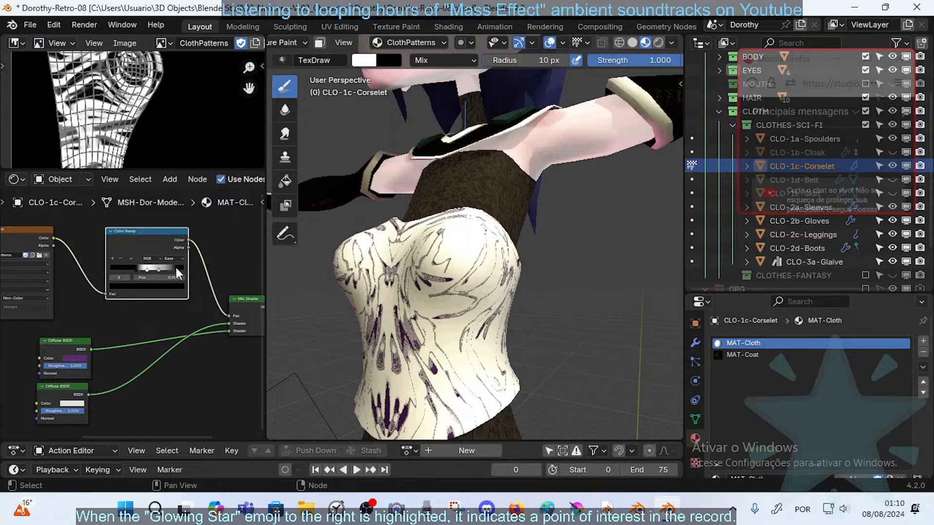
left_click(122, 259)
- Move the Color Ramp's grey stop to 0.891 and darken its grey colour slightly
scroll(125, 259, "up", 3)
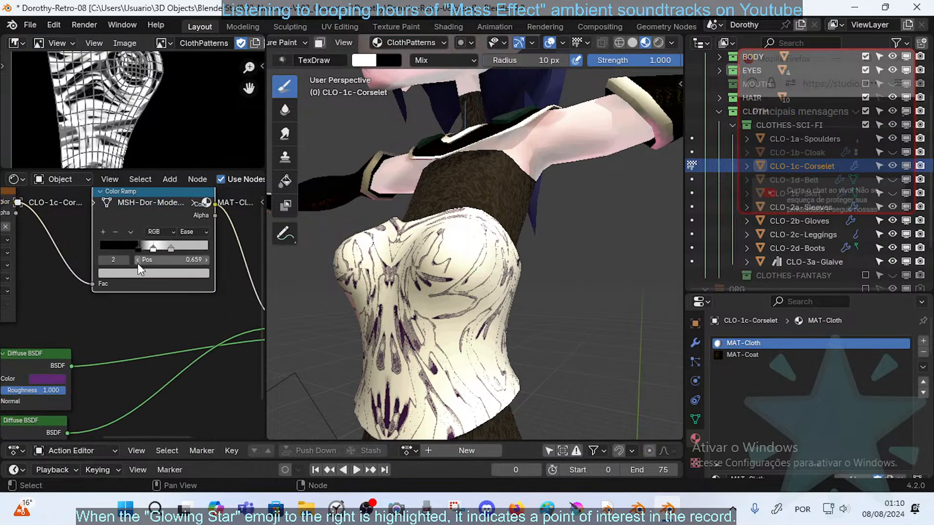
left_click_drag(174, 245, 226, 235)
middle_click_drag(318, 248, 292, 244)
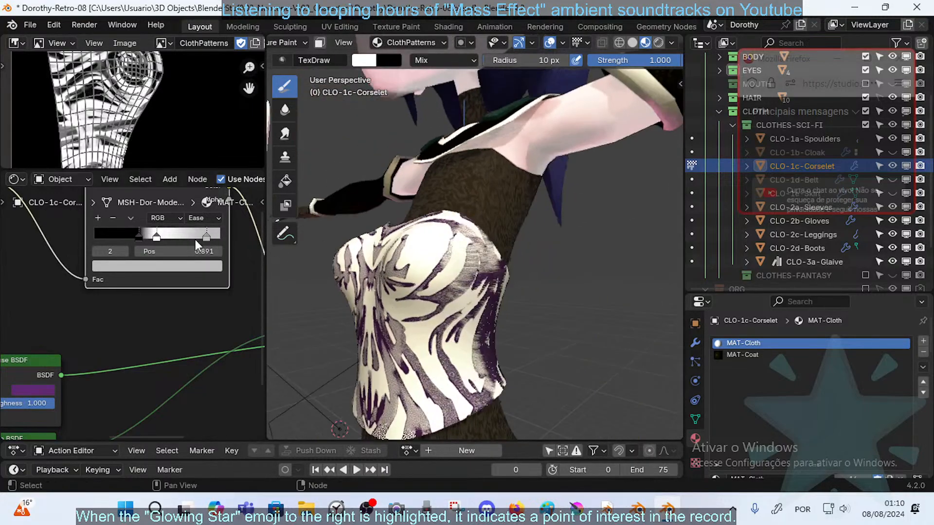
left_click(200, 267)
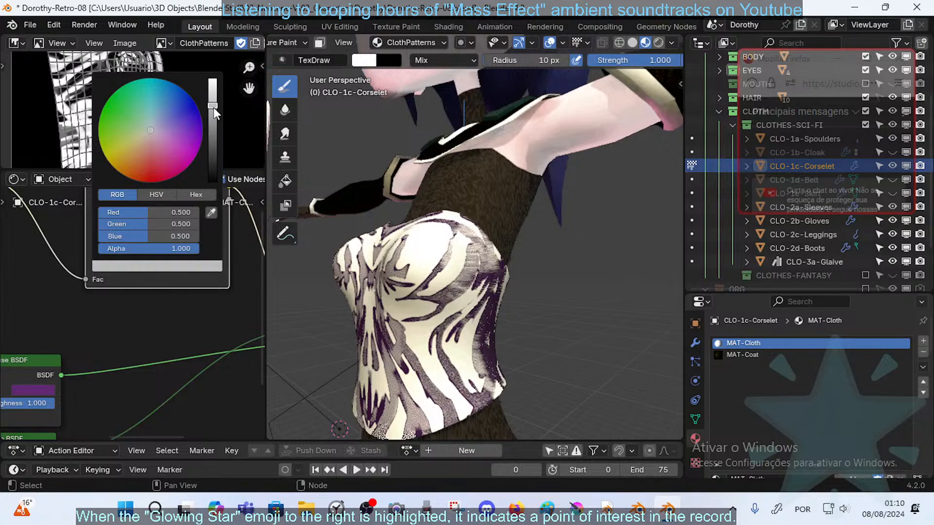
left_click_drag(214, 107, 214, 117)
- Readjust the spacing of the Color Ramp's black, white and grey stops, moving the grey stop to 0.750
middle_click_drag(497, 338, 414, 314)
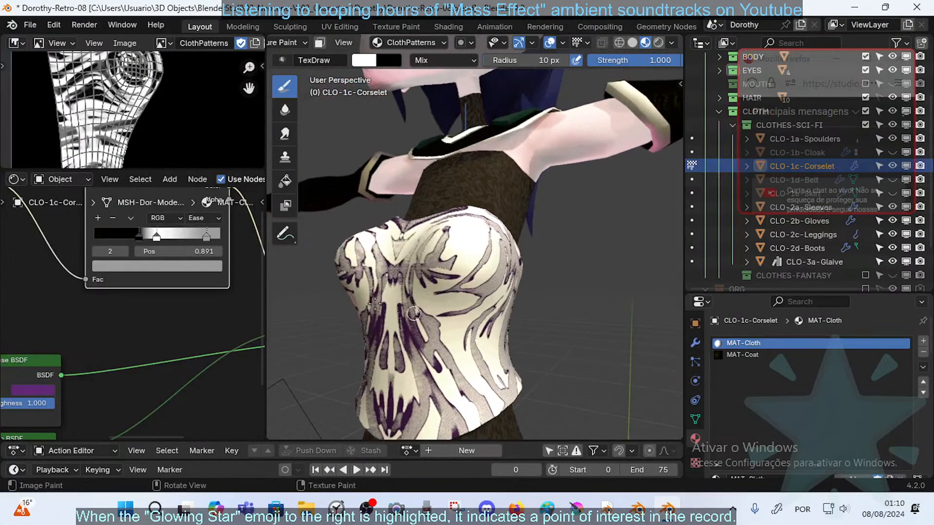
left_click_drag(206, 235, 177, 234)
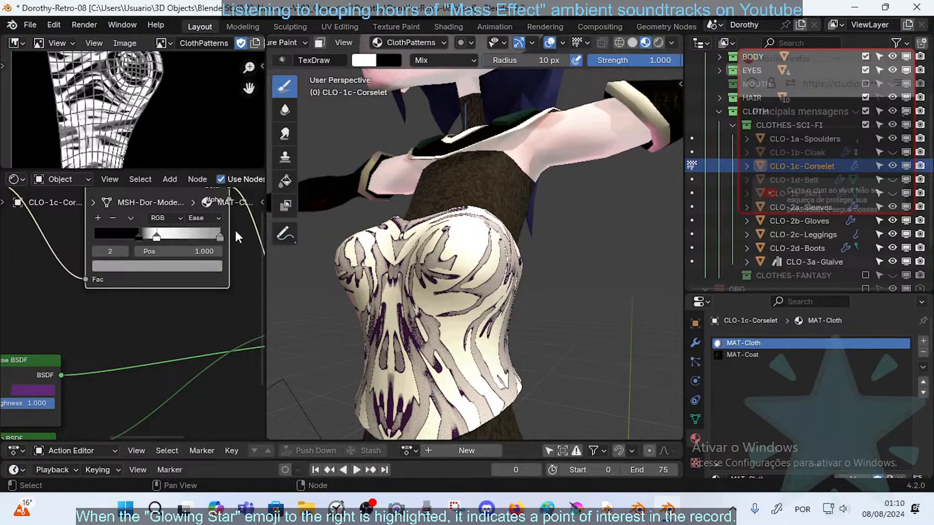
key("ctrl+z")
middle_click_drag(422, 316, 465, 321)
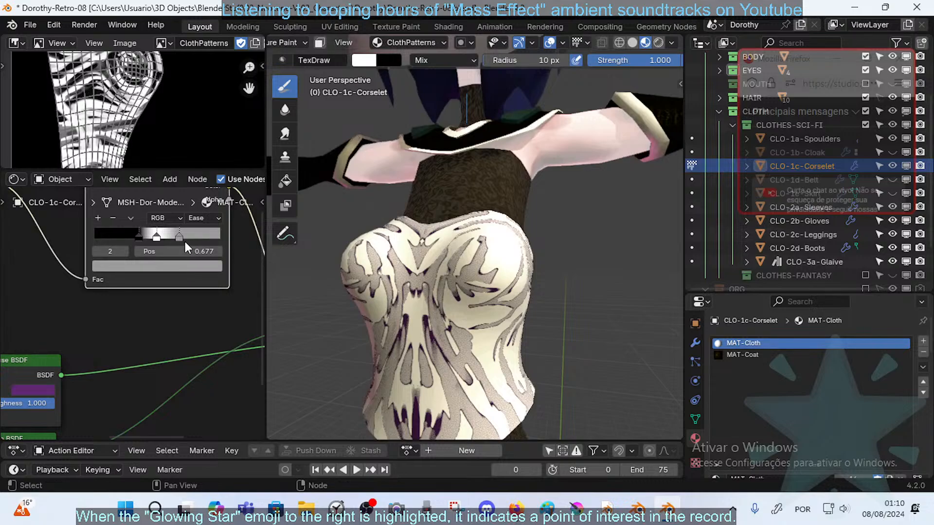
left_click_drag(164, 238, 141, 243)
middle_click_drag(537, 288, 462, 332)
left_click_drag(182, 236, 207, 238)
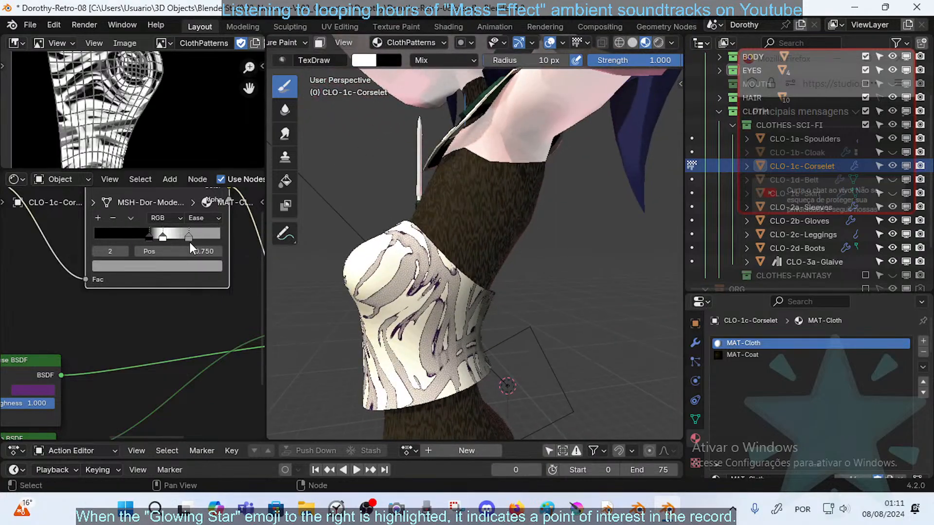
- Move the Color Ramp's black stop to 0.300 and save the file
left_click_drag(190, 242, 135, 234)
middle_click_drag(453, 270, 335, 285)
key("ctrl+s")
- Fine-tune the Color Ramp's black stop to 0.418 while checking the corset, and save the file again
scroll(451, 248, "down", 4)
scroll(466, 274, "up", 2)
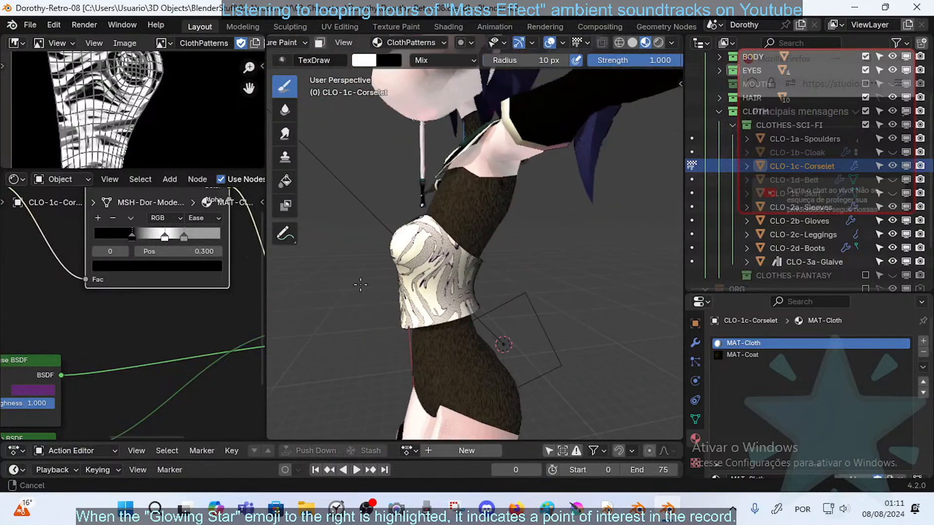
mouse_move(190, 264)
middle_mouse_down()
mouse_move(112, 297)
mouse_move(132, 279)
middle_mouse_up()
scroll(104, 279, "down", 1)
middle_click_drag(106, 241, 142, 253)
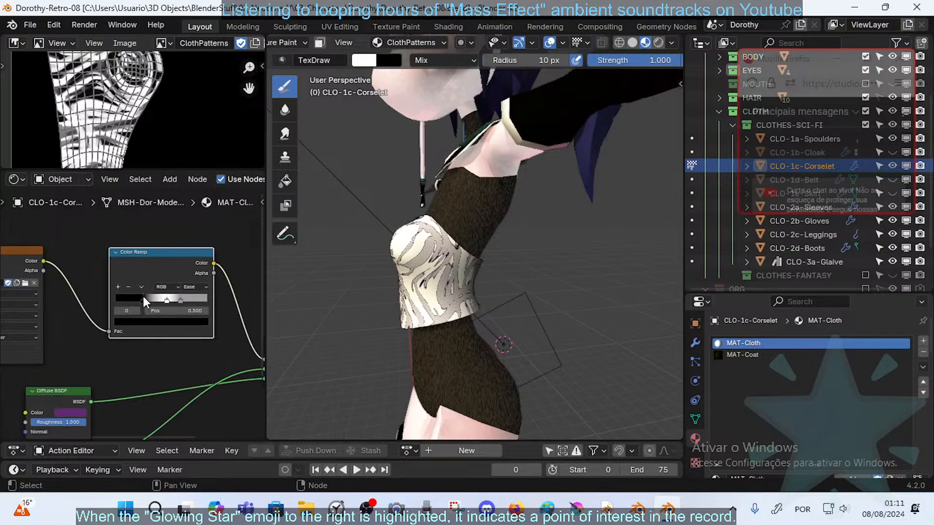
mouse_move(137, 297)
left_mouse_down()
mouse_move(147, 296)
mouse_move(124, 294)
mouse_move(136, 297)
left_mouse_up()
left_click_drag(155, 262, 117, 242)
middle_click_drag(176, 302, 169, 300)
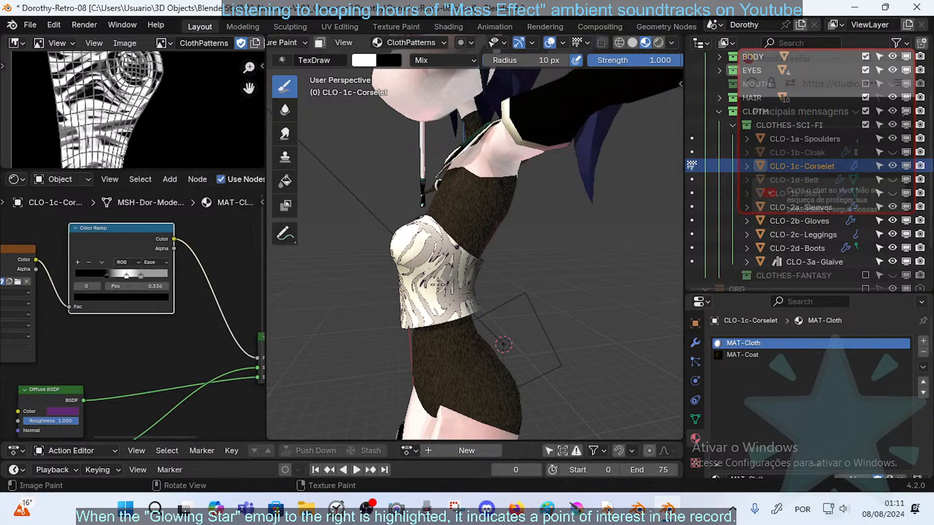
middle_click_drag(438, 288, 554, 283)
middle_click_drag(494, 287, 526, 290)
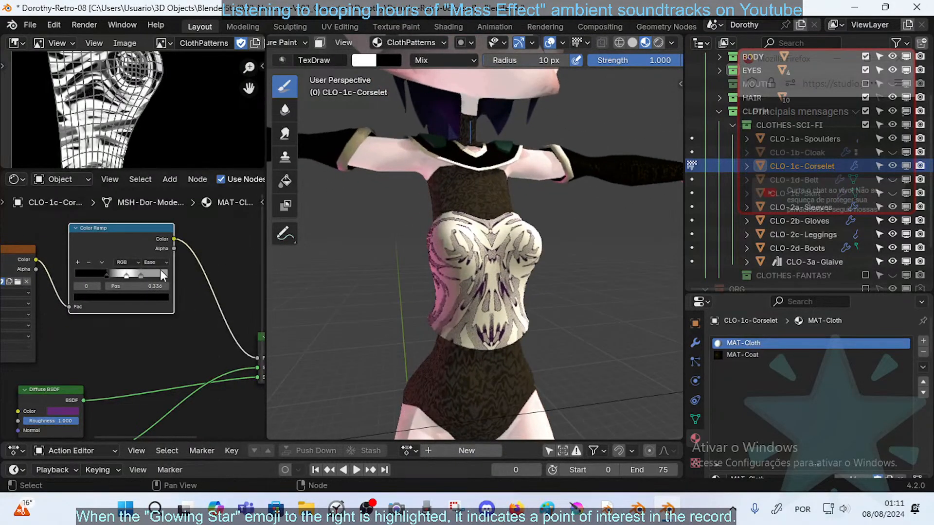
mouse_move(103, 273)
left_mouse_down()
mouse_move(78, 277)
mouse_move(110, 279)
left_mouse_up()
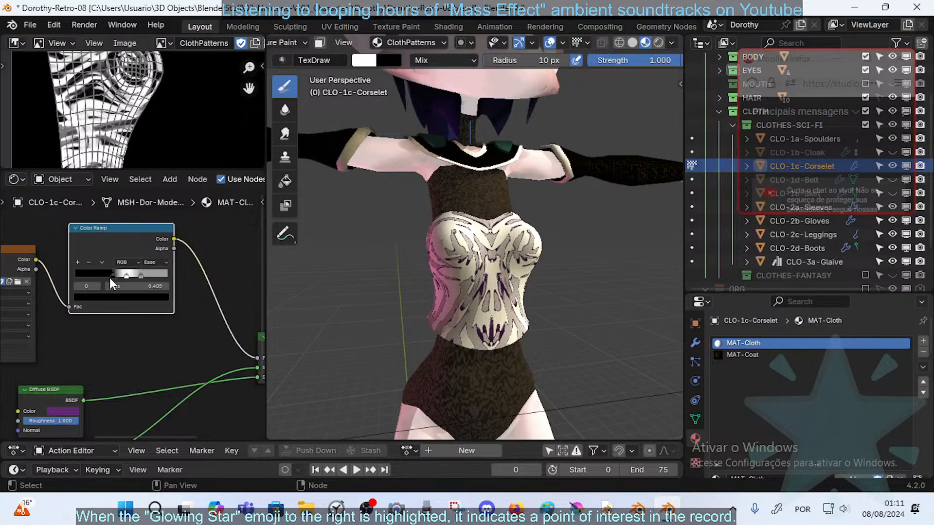
key("ctrl+s")
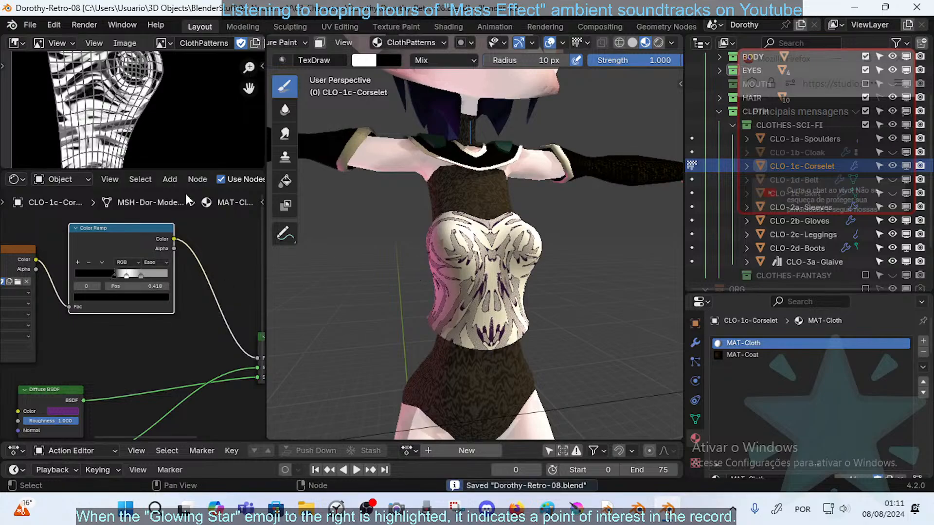
- Try a scale of 1.1 on all axes of the Mapping node, and an X scale of -0.100
middle_click_drag(38, 321, 172, 301)
middle_click_drag(143, 340, 167, 326)
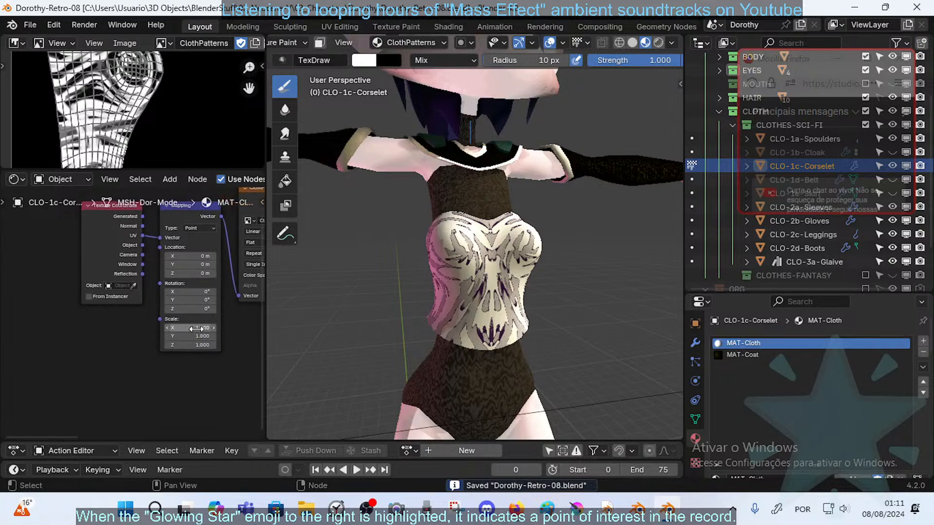
left_click_drag(194, 328, 195, 345)
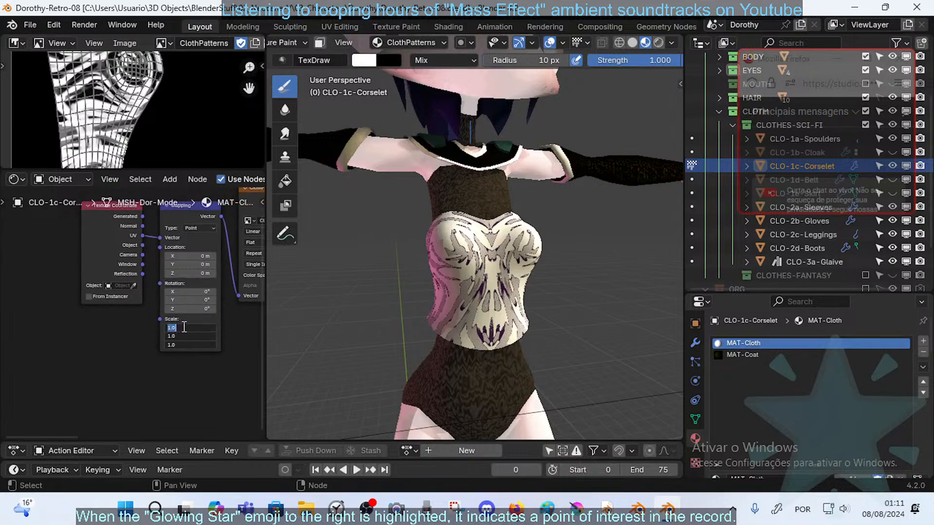
type("1.1")
key("Return")
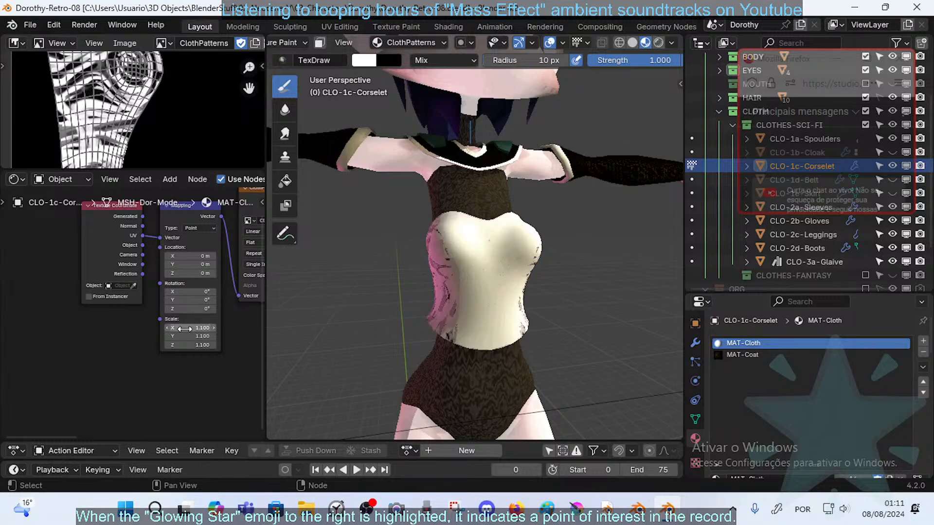
left_click_drag(195, 328, 198, 329)
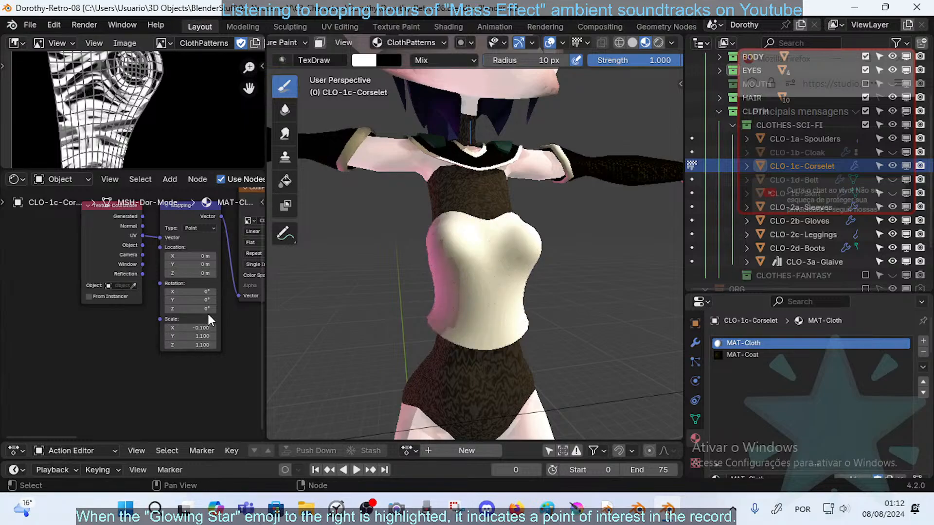
- Reset the Mapping node's X, Y and Z scale to 1
middle_click_drag(201, 300, 175, 312)
scroll(234, 289, "down", 1)
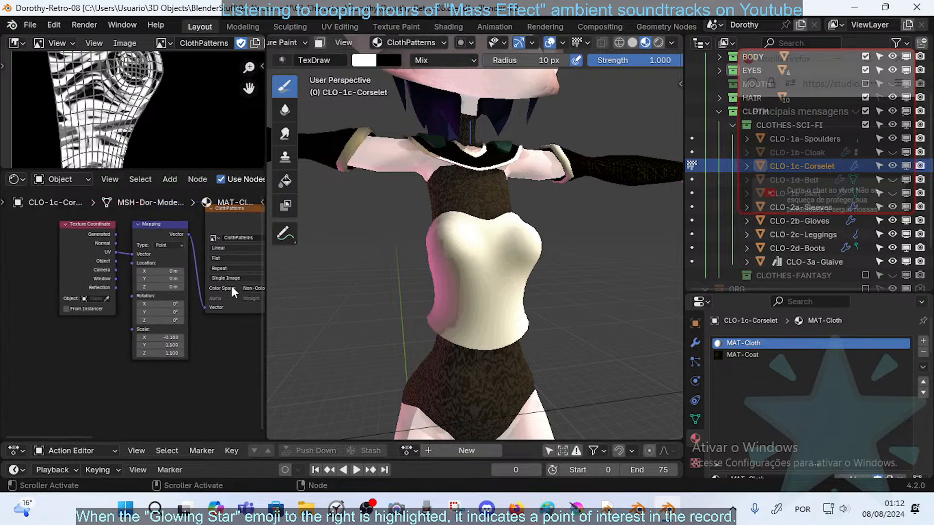
middle_click_drag(232, 286, 205, 296)
key("Tab")
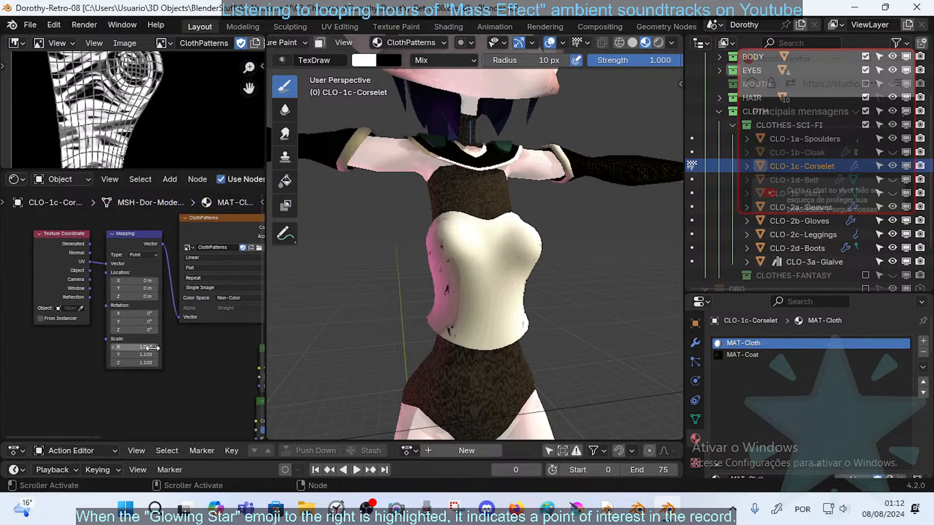
left_click(145, 361)
type("1")
key("Return")
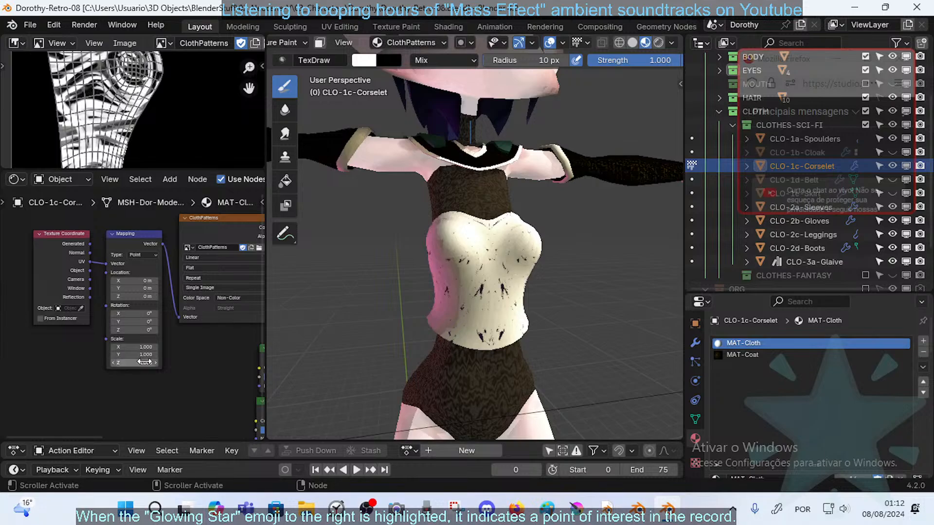
- Examine the corset's pattern on the character from a distance and from the side
middle_click_drag(210, 328, 102, 338)
middle_click_drag(502, 297, 487, 314)
scroll(417, 311, "up", 2)
scroll(428, 317, "down", 2)
scroll(507, 313, "up", 3)
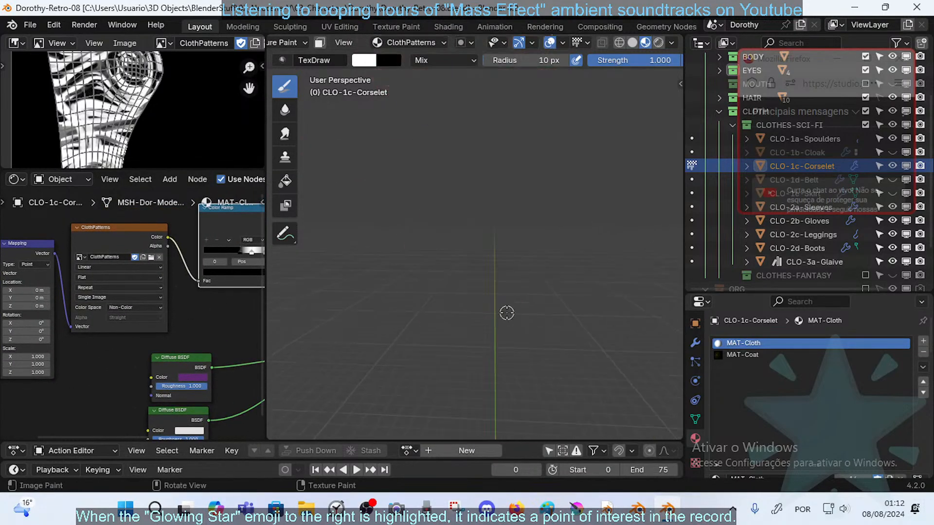
scroll(490, 293, "down", 4)
scroll(490, 292, "up", 5)
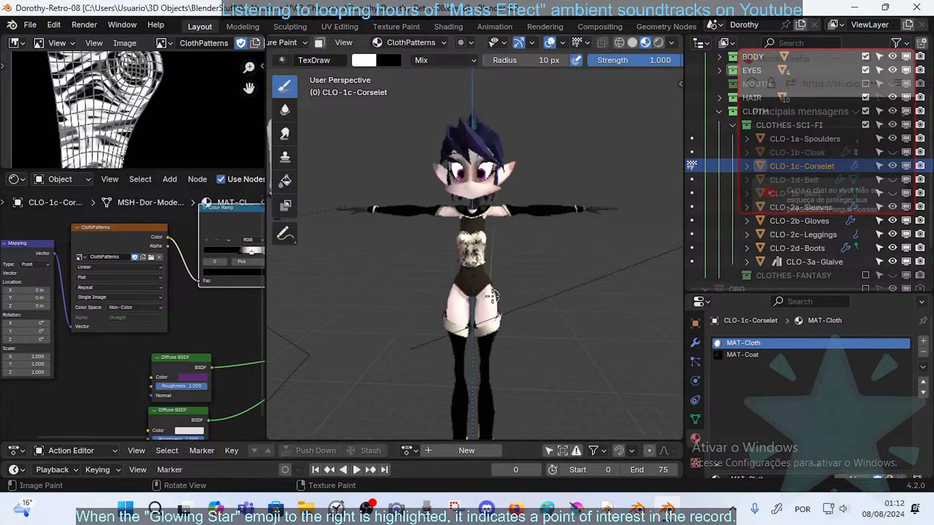
middle_click_drag(490, 293, 388, 296)
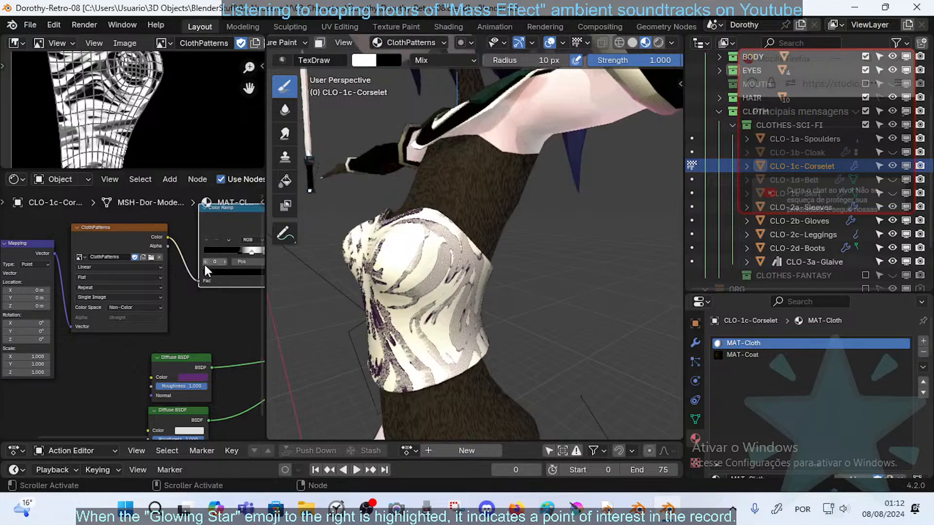
- Try an X rotation of -5.3° on the Mapping node and set it back to 0°
middle_click_drag(202, 265, 212, 294)
middle_click_drag(124, 295, 217, 273)
scroll(163, 322, "up", 2)
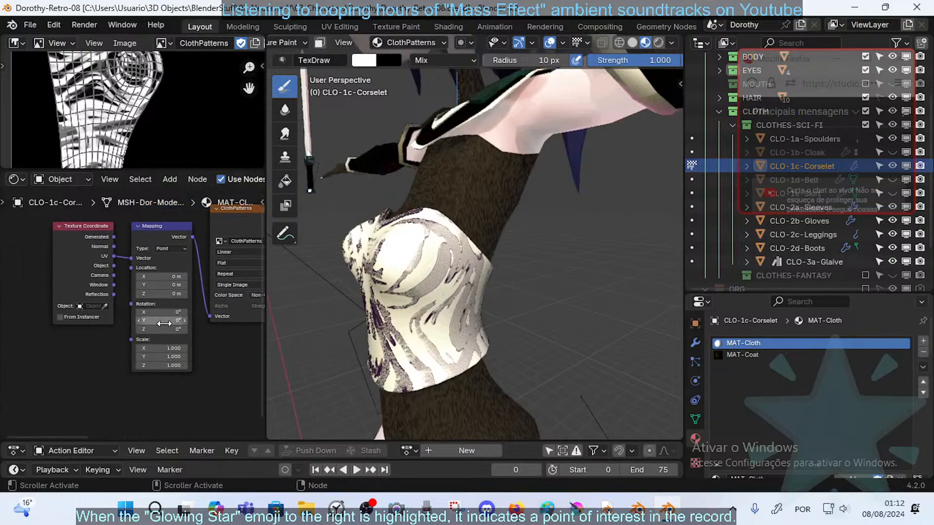
left_click_drag(167, 314, 181, 318)
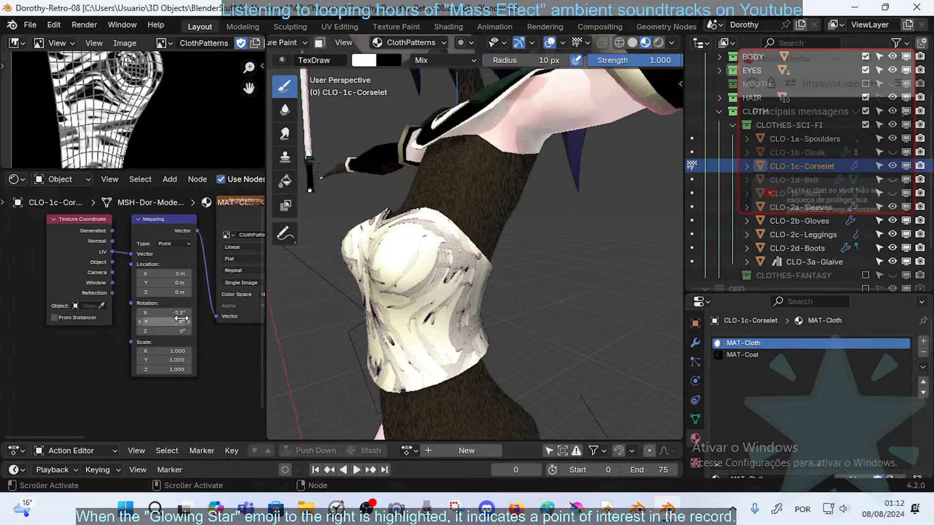
left_click(170, 321)
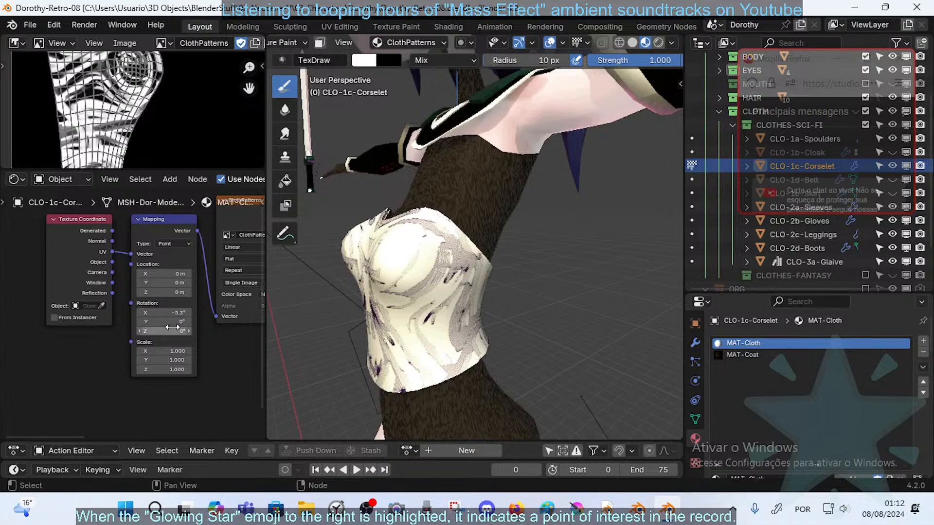
type("0")
key("Return")
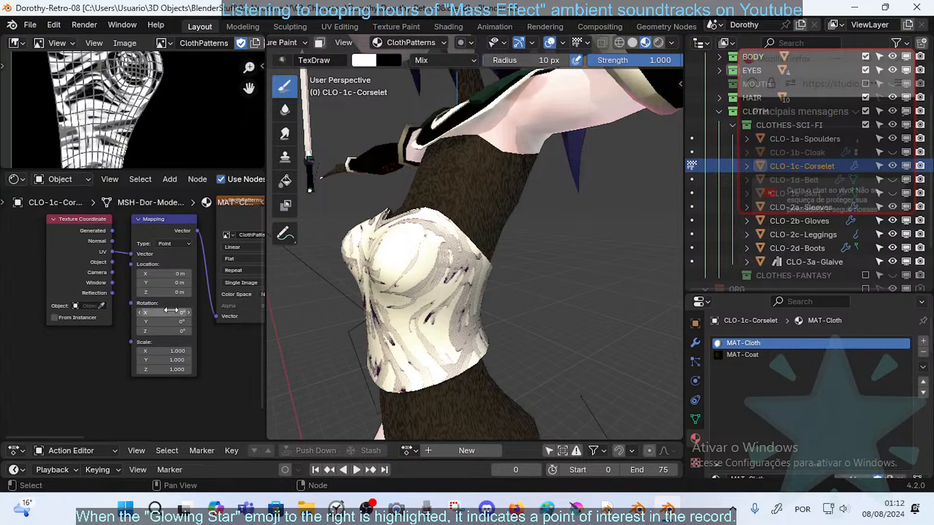
- Try the Mapping node with the Texture type and an X scale of 1.900
left_click(175, 244)
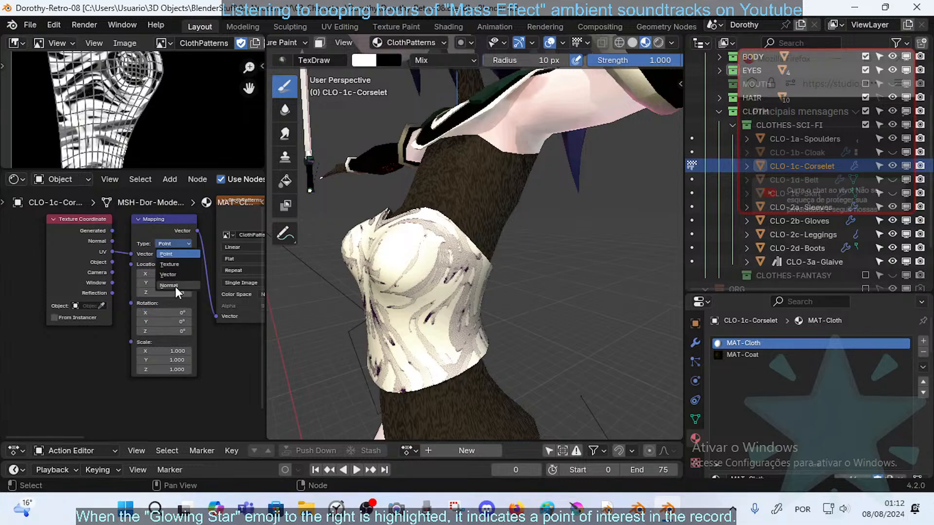
left_click(175, 266)
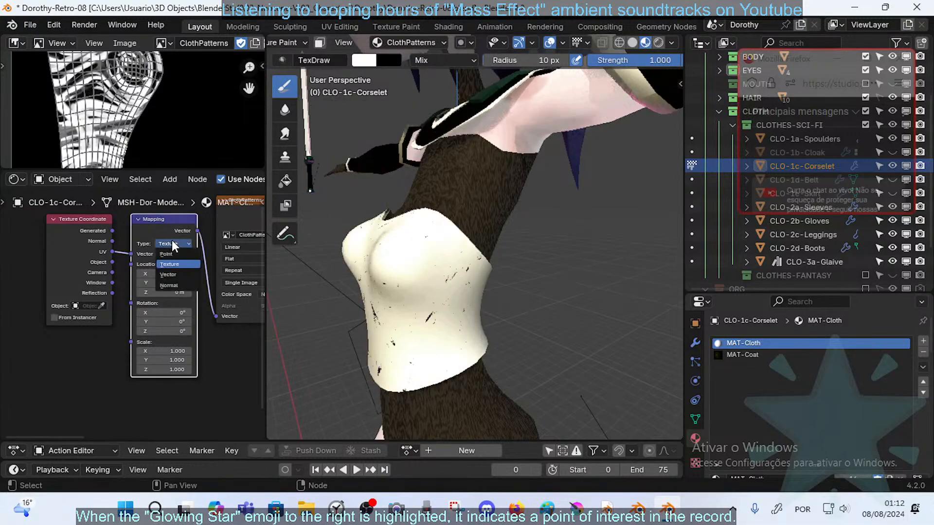
mouse_move(509, 285)
middle_mouse_down()
mouse_move(546, 276)
mouse_move(516, 278)
middle_mouse_up()
left_click_drag(168, 351, 170, 348)
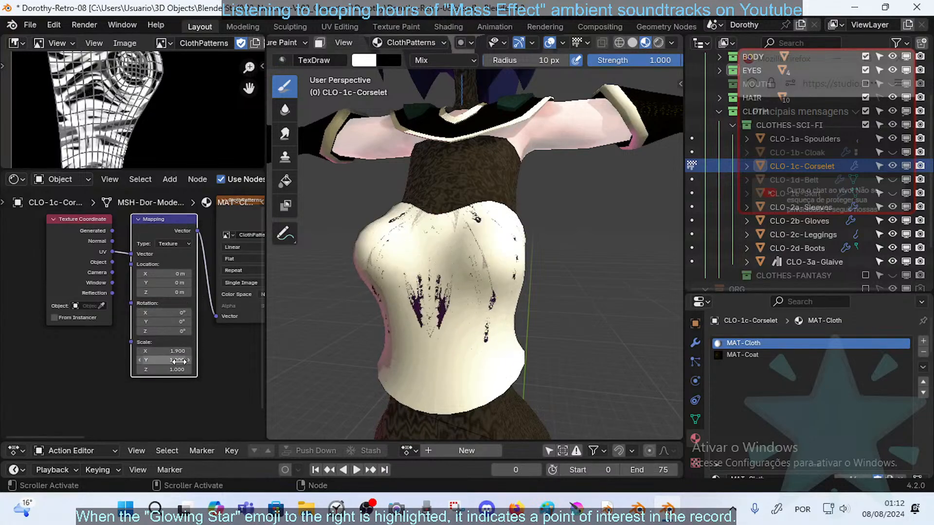
mouse_move(469, 321)
middle_mouse_down()
mouse_move(445, 310)
mouse_move(350, 309)
mouse_move(507, 334)
middle_mouse_up()
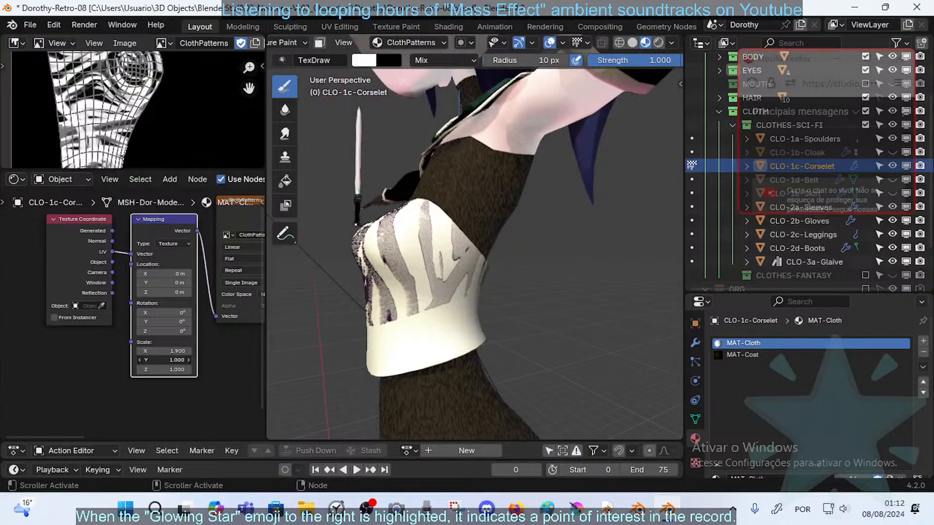
- Try a Mapping Y scale of 0.200, followed by scales of 0.200 on X, 0.400 on Y and 0.500 on Z
left_click_drag(163, 360, 169, 361)
middle_click_drag(559, 273, 611, 396)
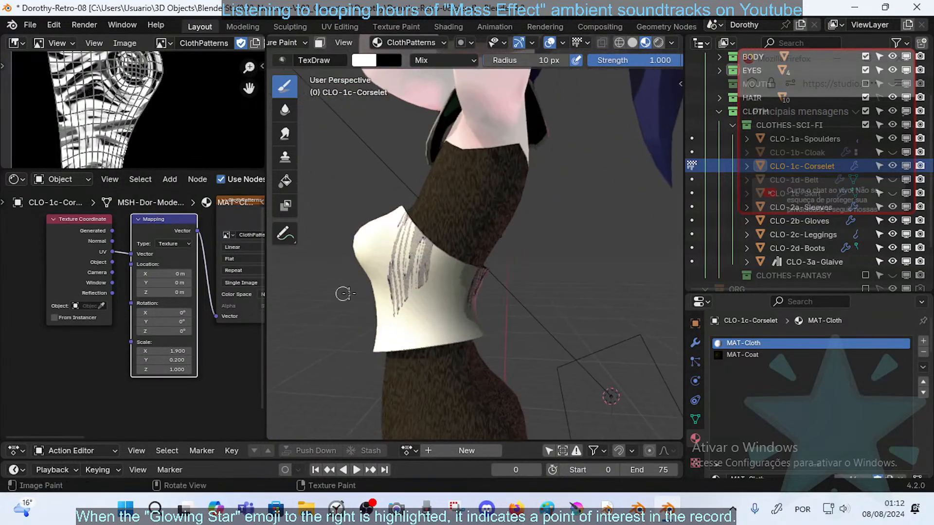
left_click_drag(169, 370, 173, 360)
middle_click_drag(454, 300, 554, 329)
mouse_move(181, 360)
left_mouse_down()
mouse_move(172, 370)
mouse_move(177, 350)
left_mouse_up()
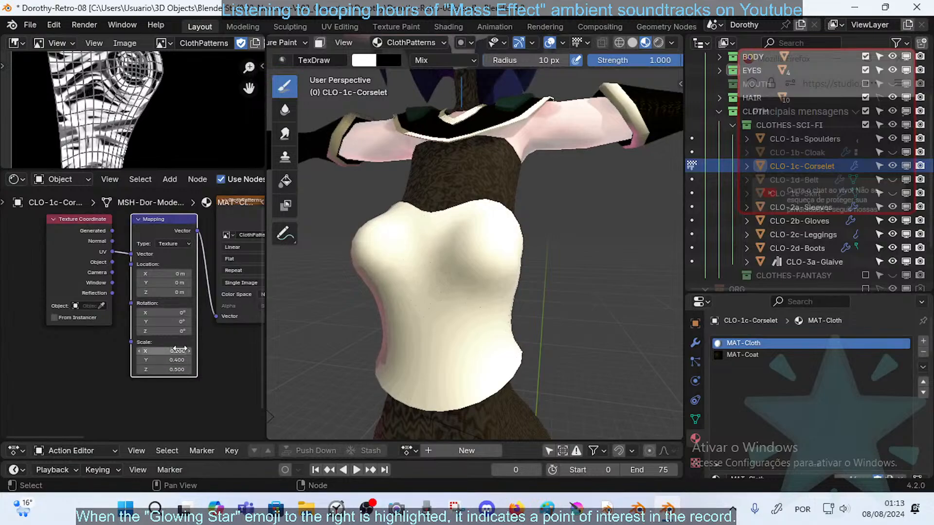
middle_click_drag(501, 288, 515, 301)
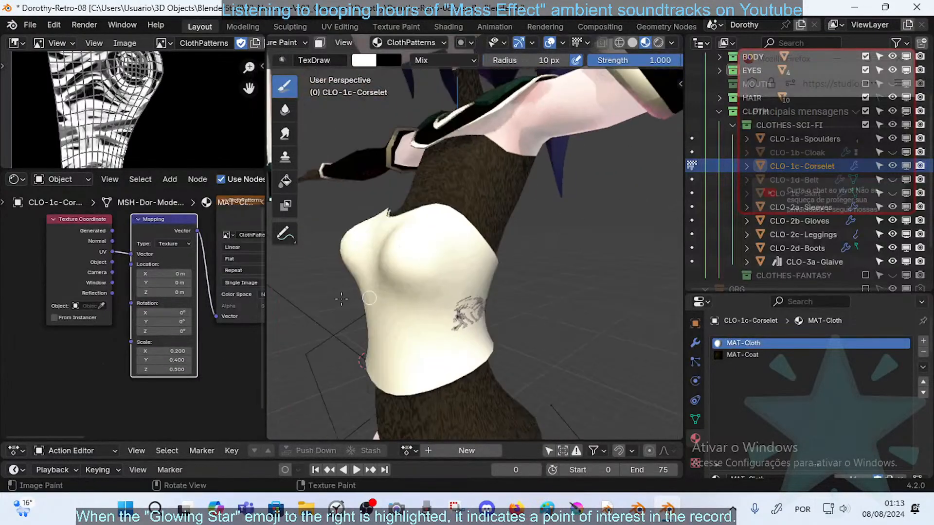
- Try the Box and Sphere projections on the ClothPatterns image texture node and return it to Flat
left_click(240, 259)
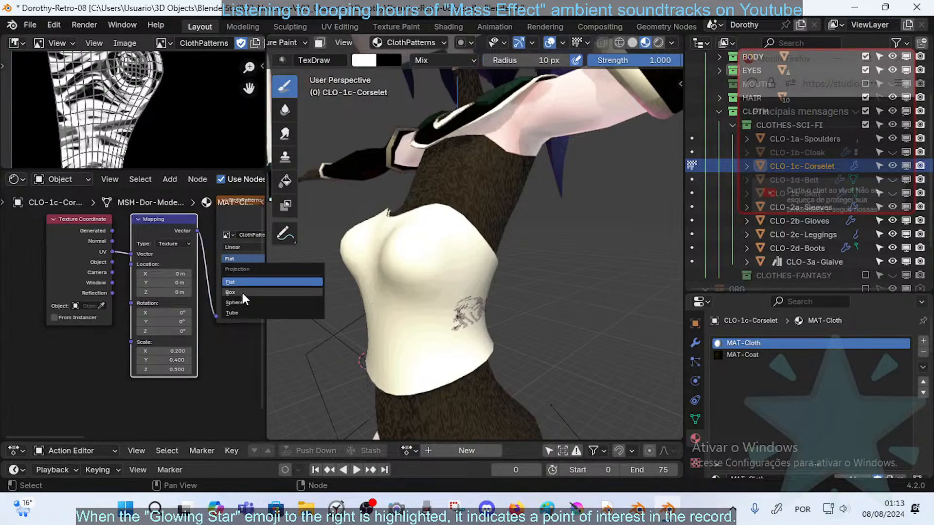
left_click(243, 293)
left_click(248, 259)
left_click(243, 302)
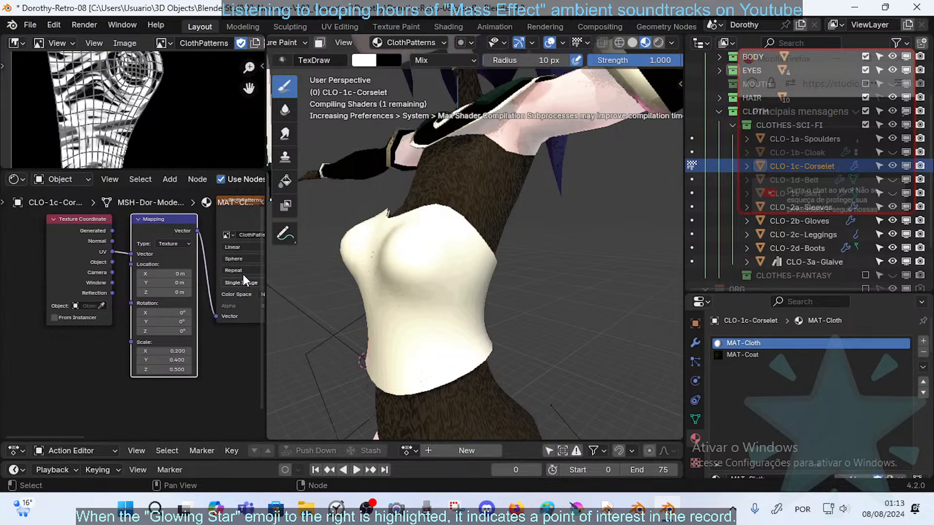
left_click(241, 259)
middle_click_drag(433, 303, 462, 321)
left_click(242, 259)
left_click(244, 282)
- Try Closest and Cubic interpolation on the ClothPatterns image texture node, ending on Closest
left_click(236, 247)
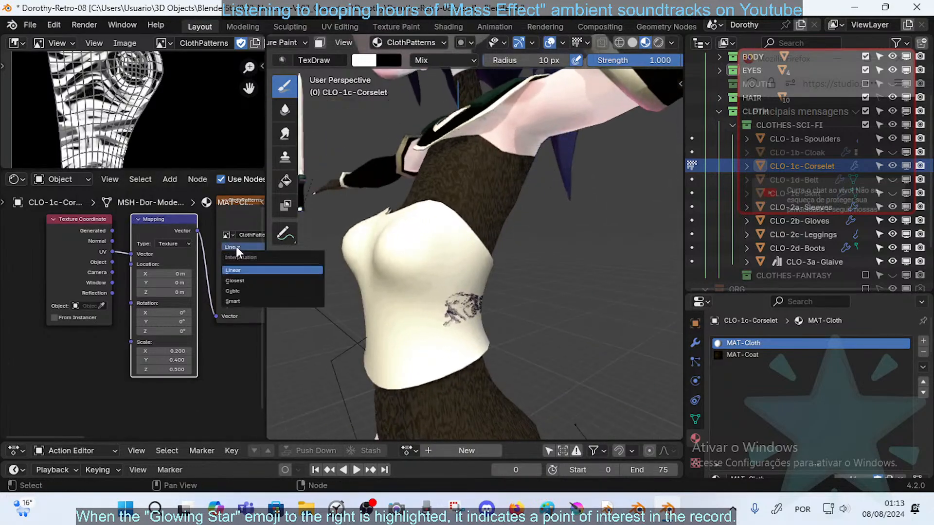
left_click(243, 281)
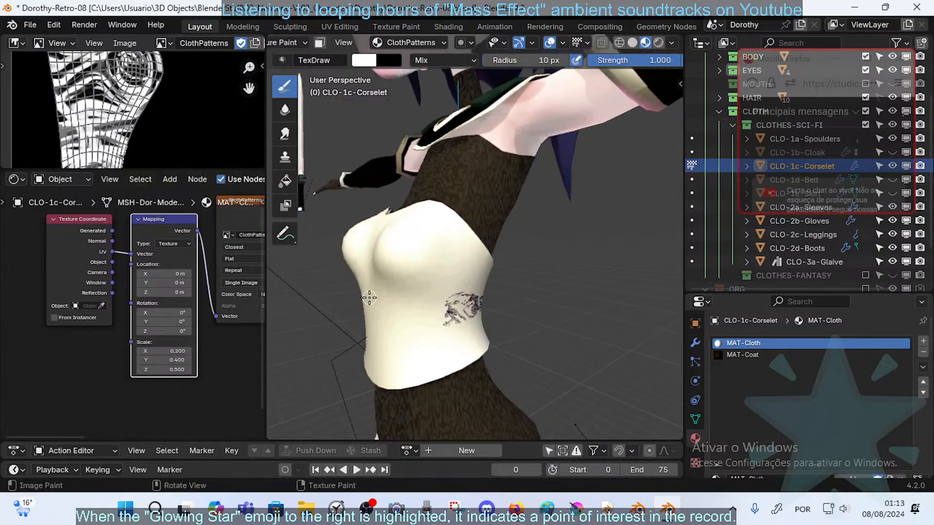
left_click(235, 249)
left_click(236, 290)
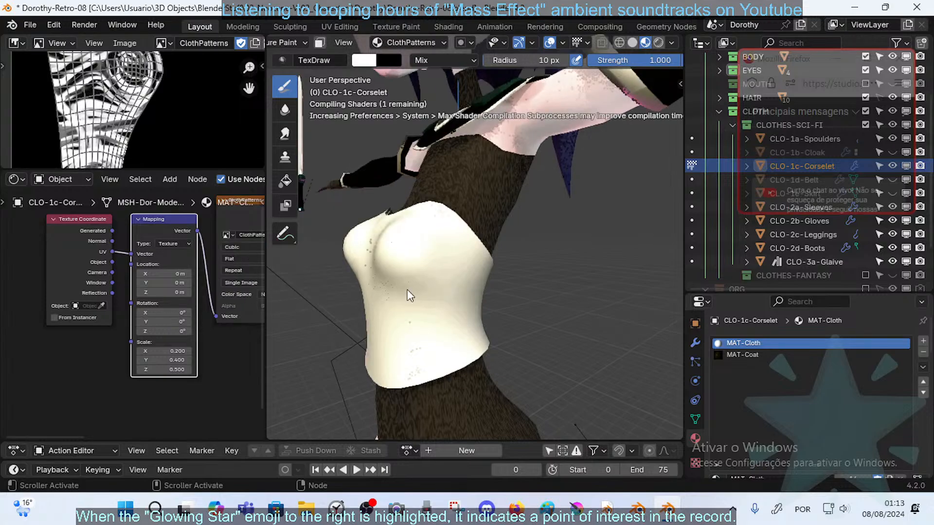
mouse_move(408, 290)
middle_mouse_down()
mouse_move(476, 295)
mouse_move(366, 283)
mouse_move(341, 292)
mouse_move(407, 291)
middle_mouse_up()
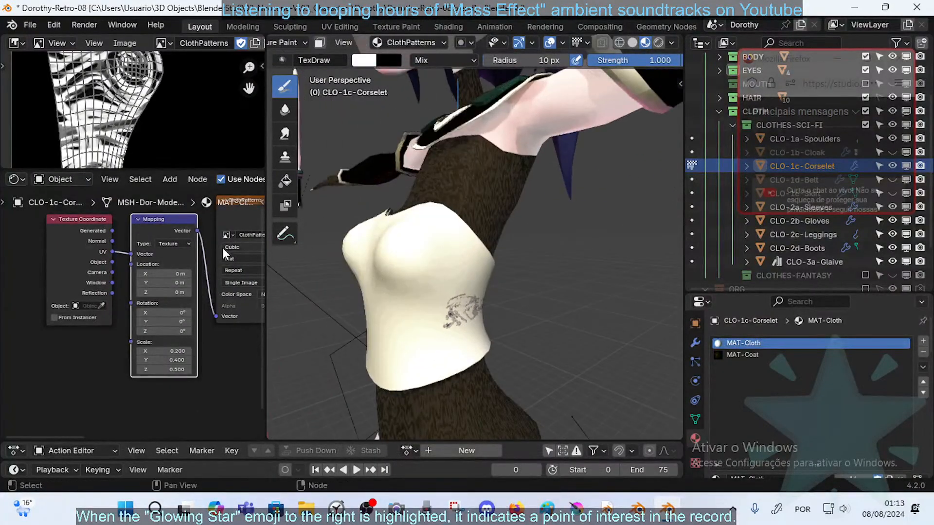
left_click(232, 247)
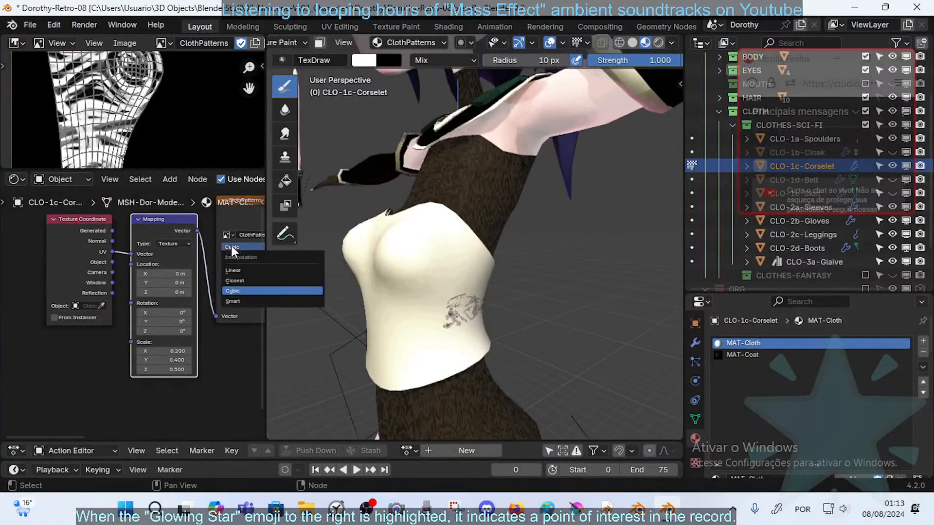
left_click(242, 280)
middle_click_drag(399, 280, 278, 292)
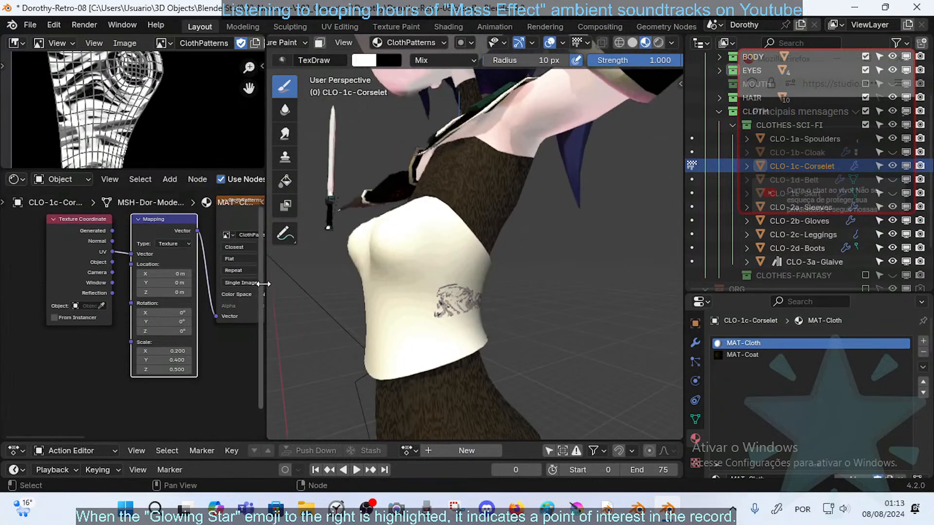
- Widen the node editor, try Generated as the ClothPatterns image source and switch it back to Single Image
left_click_drag(263, 284, 319, 284)
left_click(250, 283)
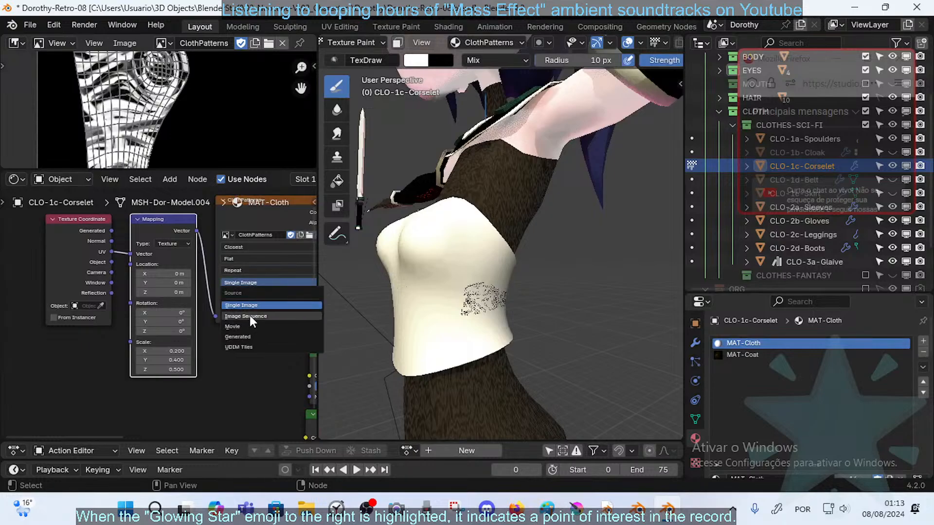
left_click(247, 338)
middle_click_drag(409, 306, 468, 305)
left_click(250, 281)
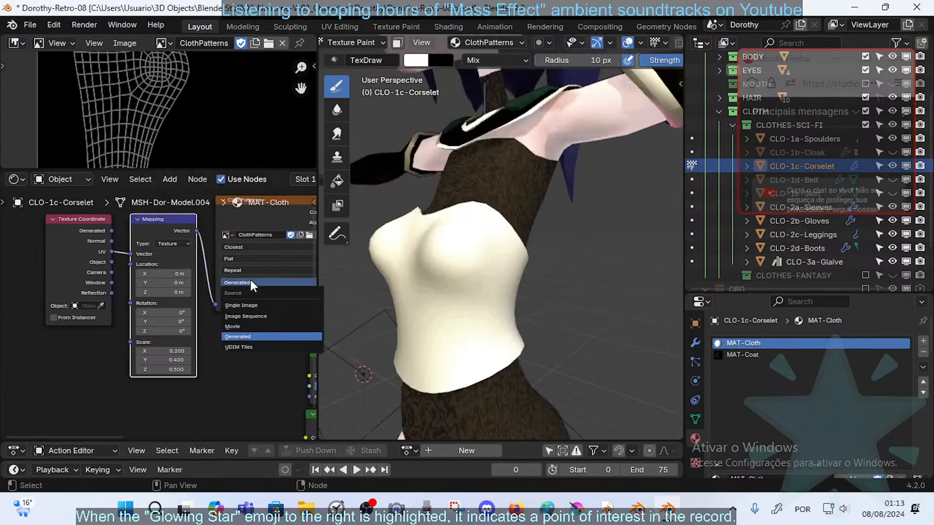
left_click(252, 305)
mouse_move(441, 294)
middle_mouse_down()
mouse_move(457, 288)
mouse_move(423, 292)
middle_mouse_up()
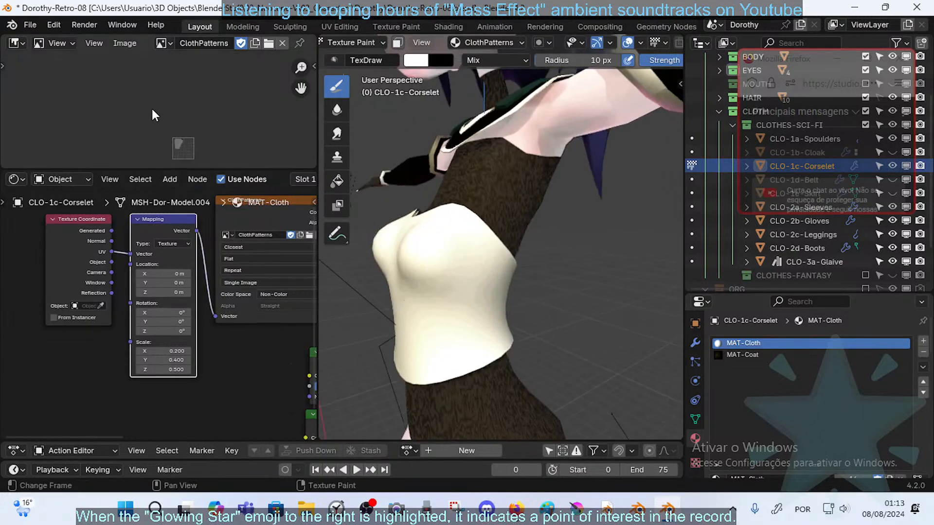
- Examine the ClothPatterns image and the corset's UV layout in the image editor
scroll(151, 110, "up", 4)
scroll(146, 113, "down", 4)
scroll(172, 131, "up", 3)
middle_click_drag(172, 131, 168, 109)
scroll(169, 109, "up", 3)
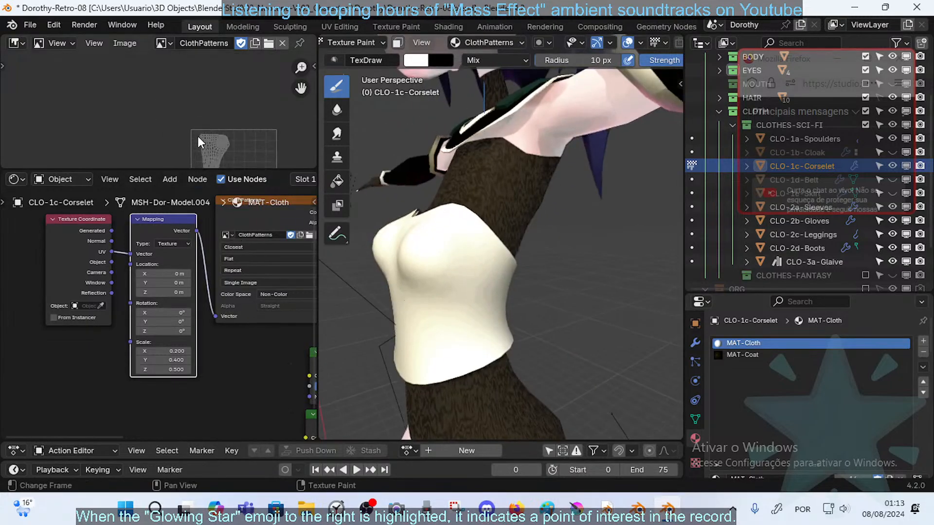
middle_click_drag(215, 142, 123, 118)
scroll(179, 99, "up", 5)
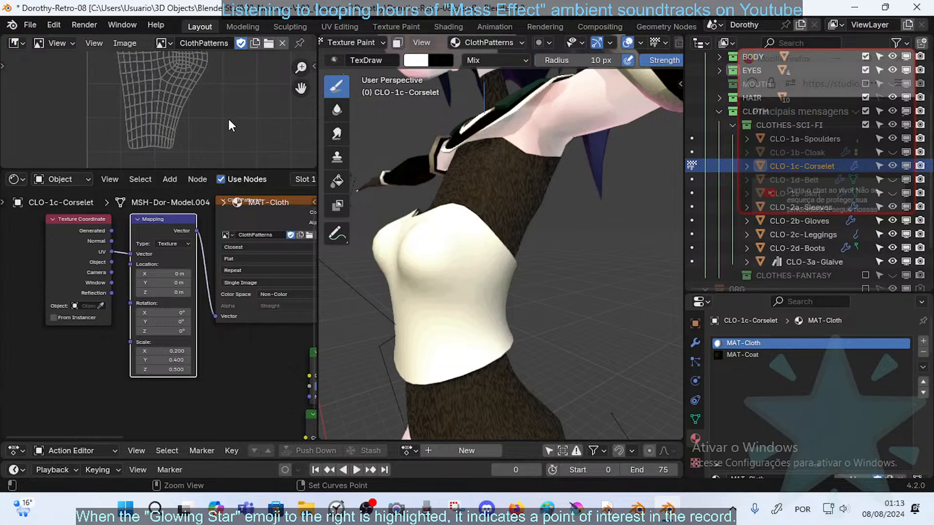
- Reopen Dorothy-Retro-08.blend and discard the unsaved changes
left_click(31, 25)
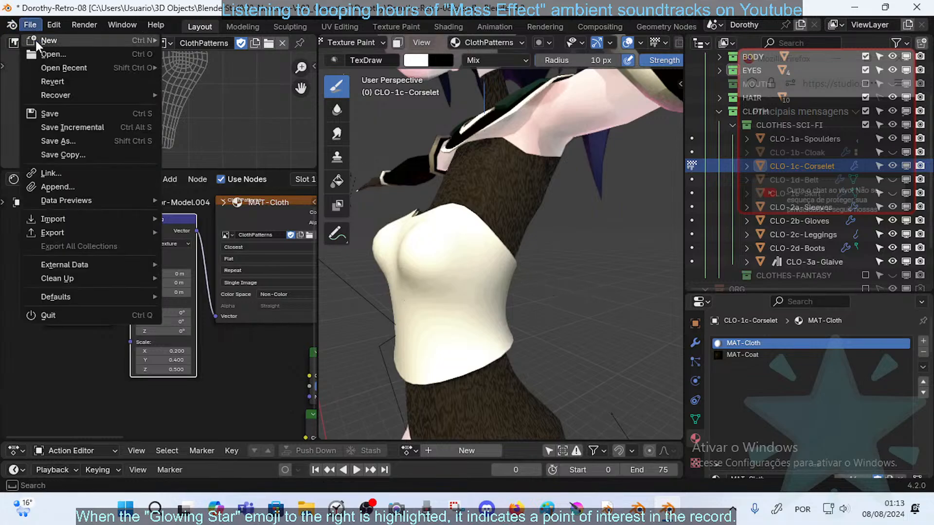
left_click(55, 54)
left_click(504, 286)
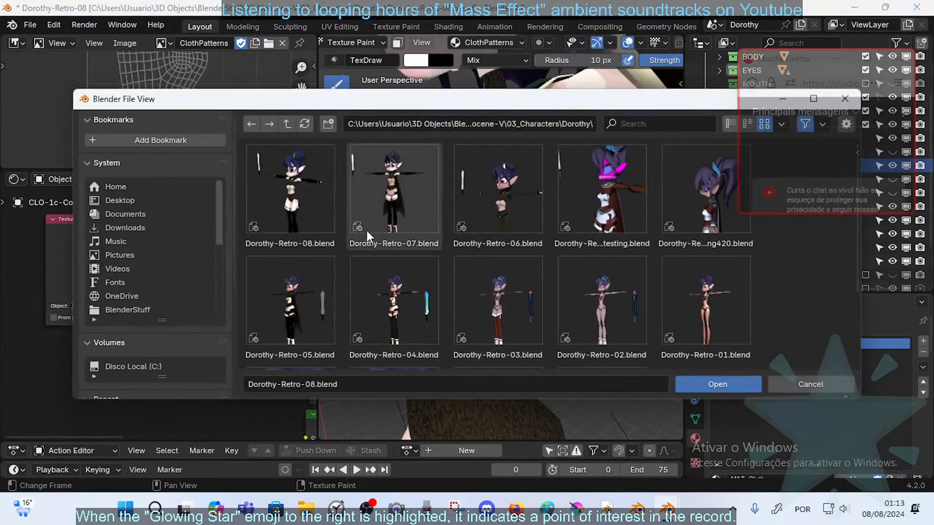
double_click(299, 174)
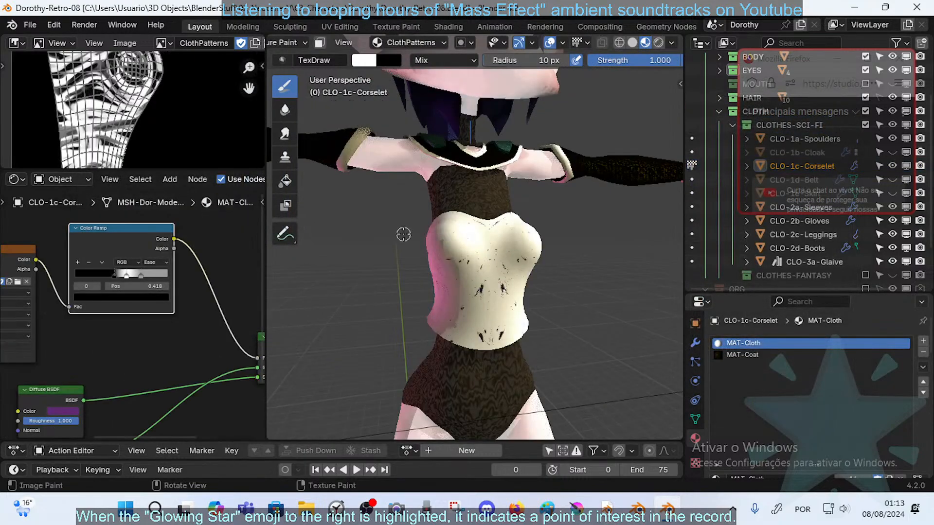
- Move the Color Ramp's stop 2 to position 0.741 and its stop 0 to 0.468
mouse_move(403, 235)
middle_mouse_down()
mouse_move(428, 243)
mouse_move(422, 307)
mouse_move(516, 283)
mouse_move(531, 291)
middle_mouse_up()
scroll(421, 307, "down", 4)
scroll(422, 304, "up", 6)
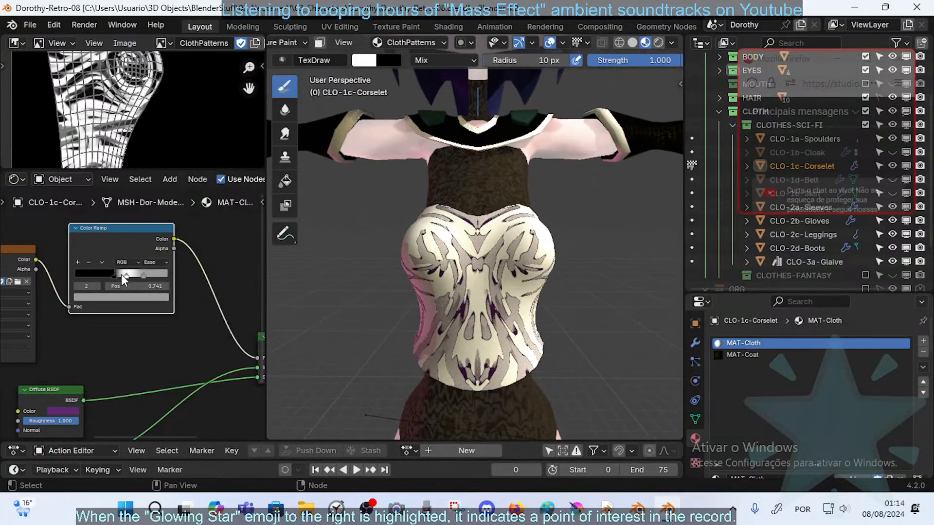
mouse_move(113, 274)
left_mouse_down()
mouse_move(88, 270)
mouse_move(116, 275)
left_mouse_up()
- Insert a Math node with the Add operation between the Color Ramp's Color output and the Mix Shader's Fac input
middle_click_drag(125, 357, 202, 346)
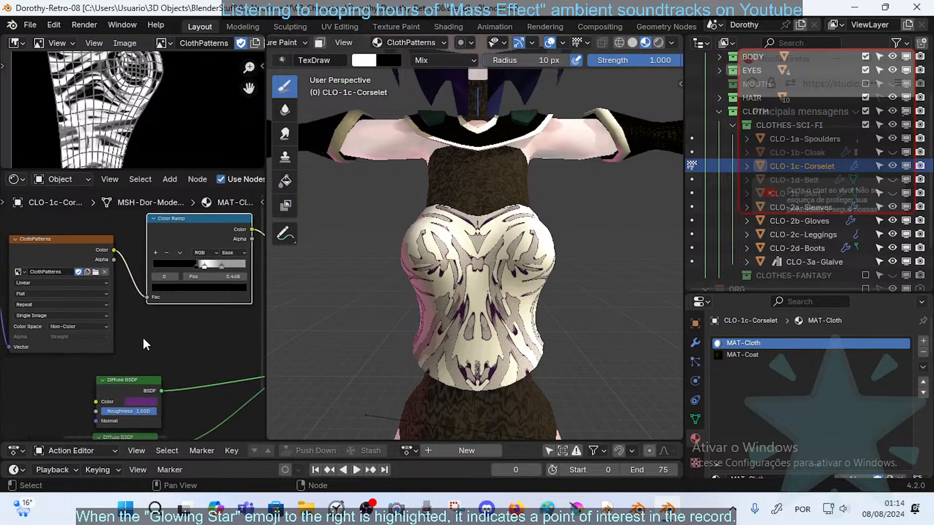
middle_click_drag(84, 342, 161, 342)
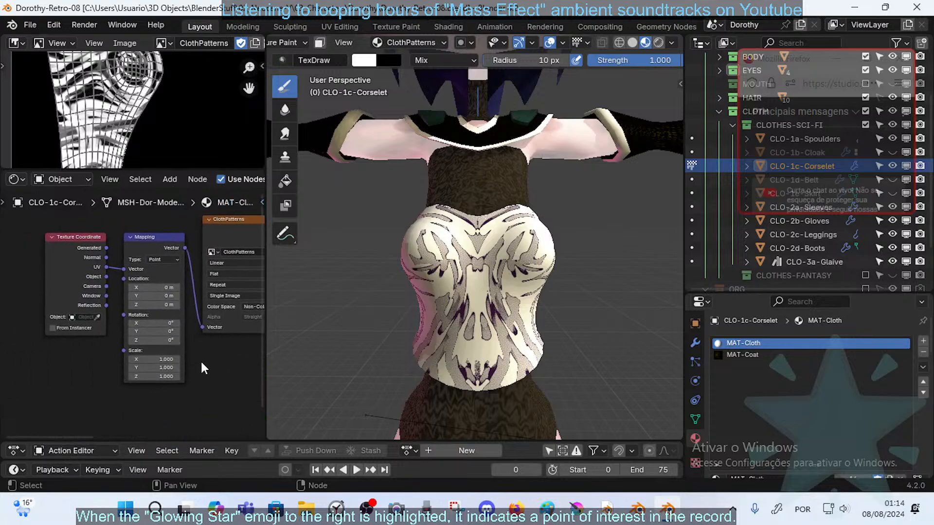
middle_click_drag(203, 369, 81, 320)
left_click(203, 344)
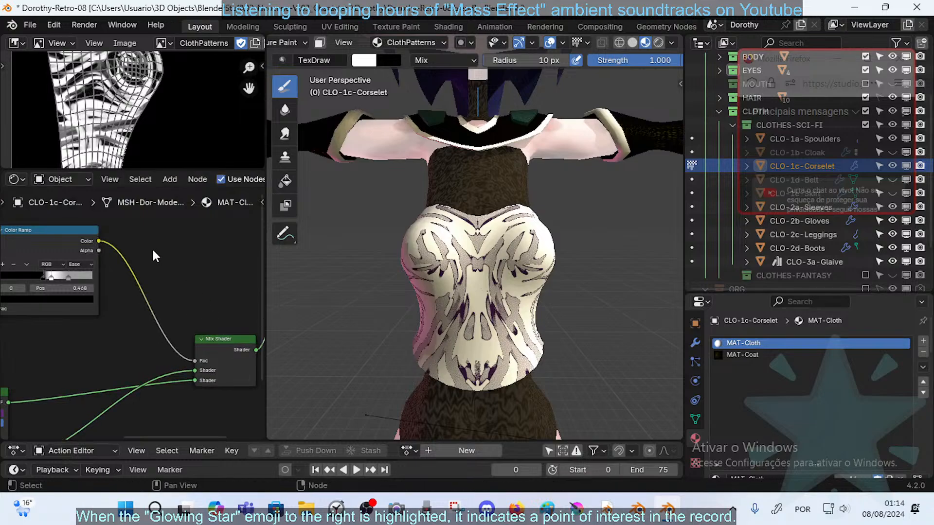
key("shift+a")
mouse_move(152, 248)
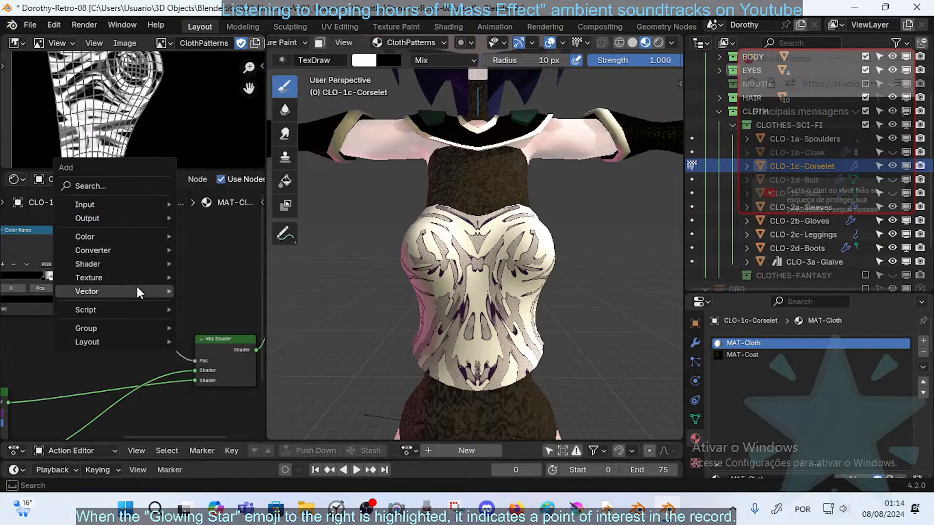
mouse_move(136, 287)
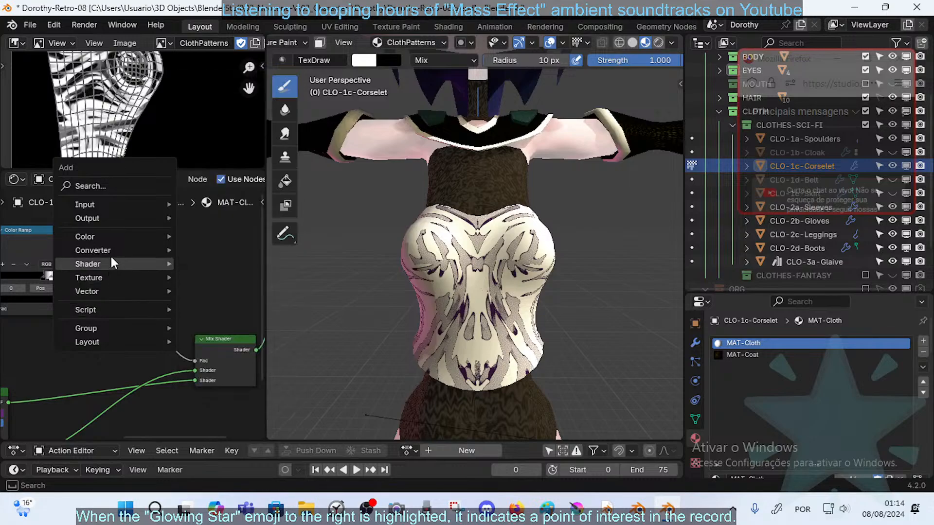
mouse_move(113, 263)
mouse_move(109, 247)
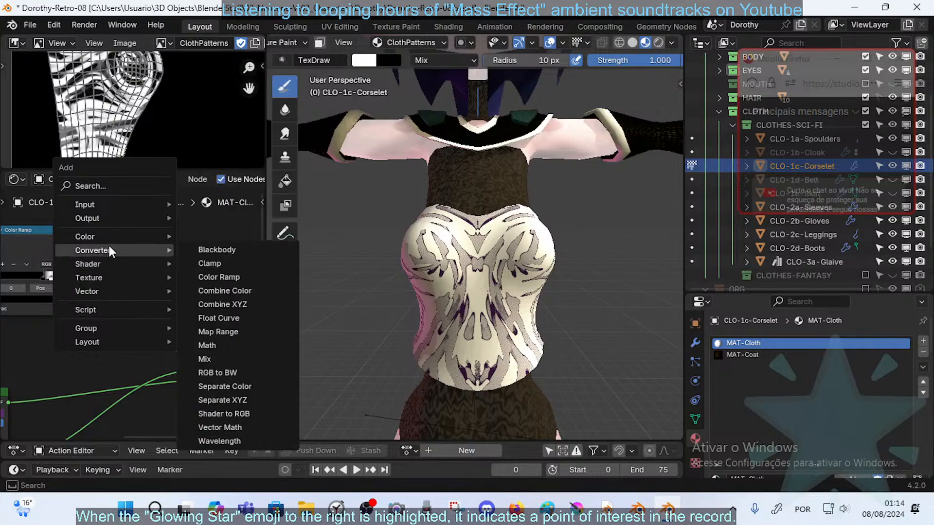
left_click(237, 346)
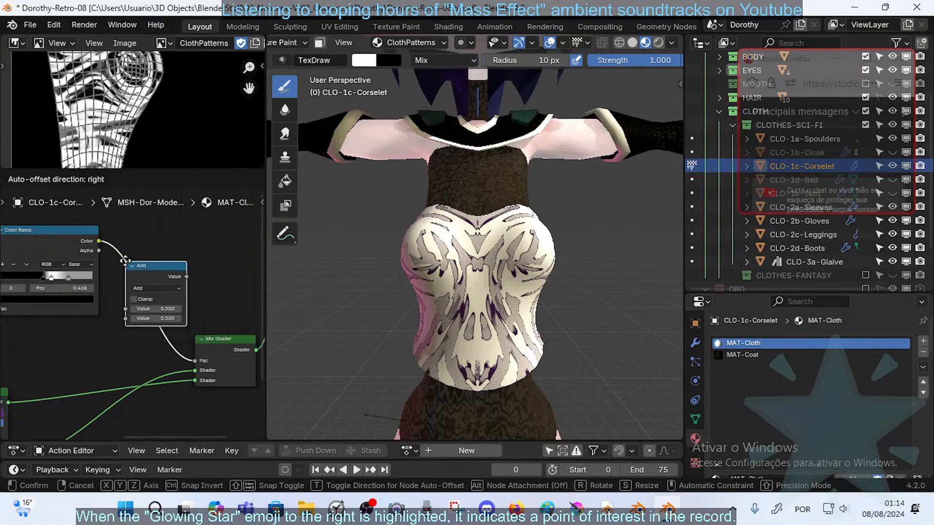
left_click(135, 249)
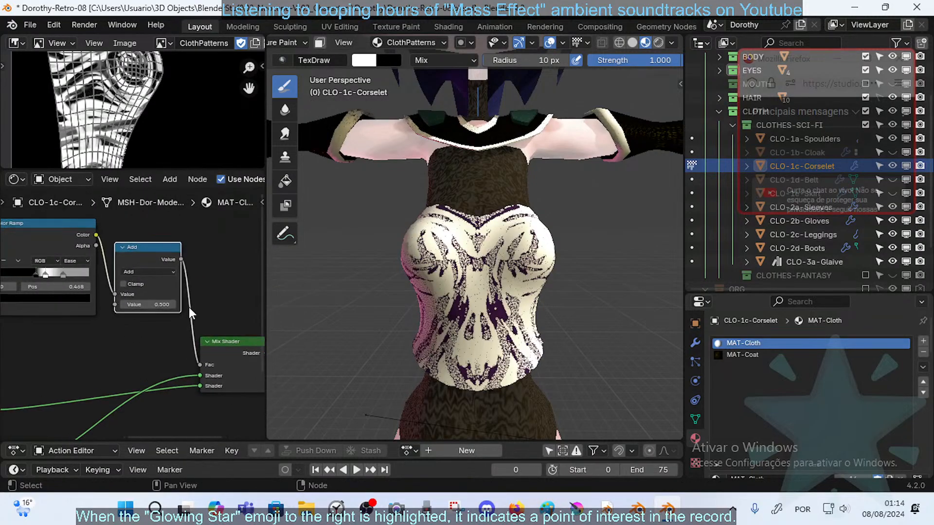
- Try the Subtract operation on the Math node, followed by Multiply with its value adjusted to 0.590
mouse_move(512, 288)
middle_mouse_down()
mouse_move(575, 292)
mouse_move(463, 278)
mouse_move(375, 321)
mouse_move(425, 341)
mouse_move(551, 337)
mouse_move(553, 309)
middle_mouse_up()
scroll(409, 342, "up", 3)
scroll(550, 336, "down", 9)
scroll(546, 309, "up", 8)
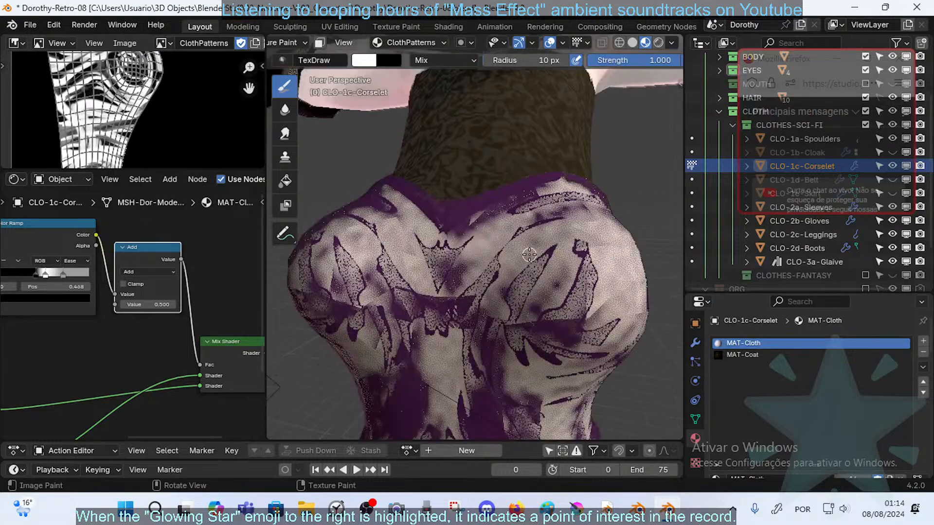
scroll(529, 255, "down", 6)
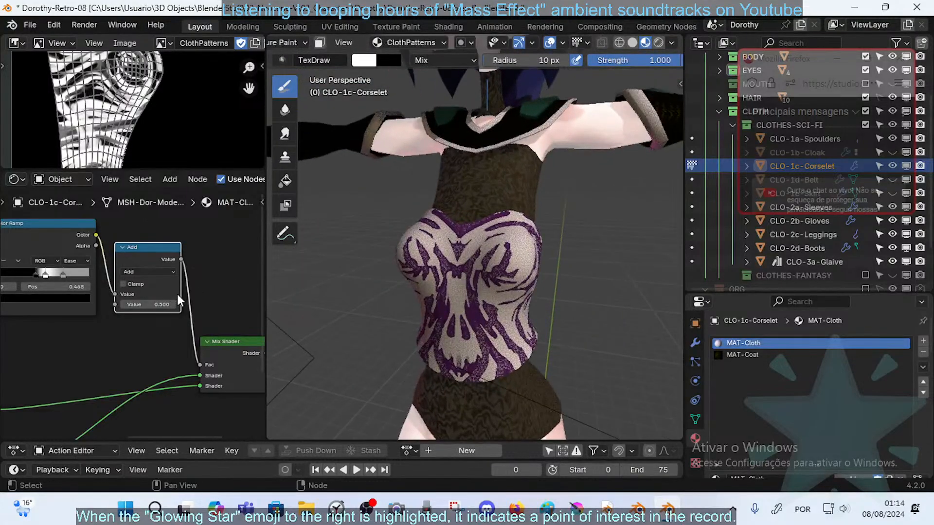
left_click(161, 273)
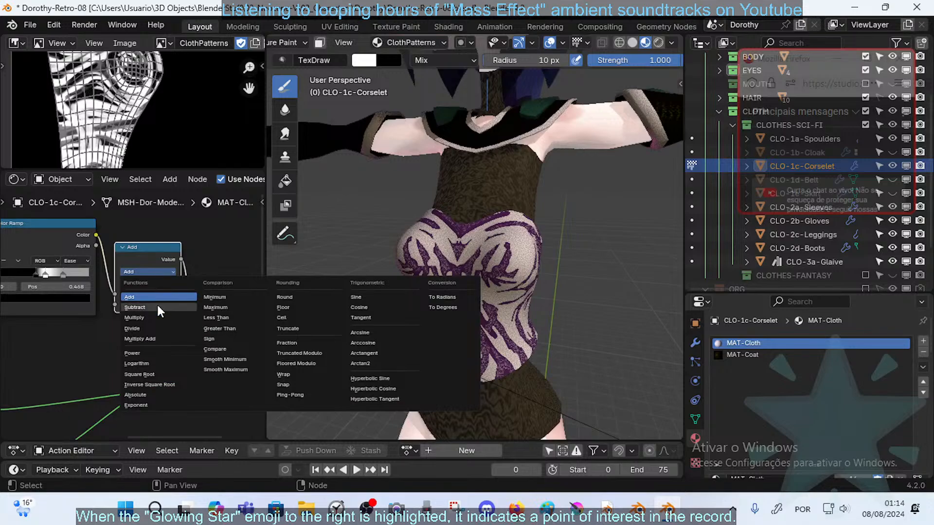
left_click(156, 302)
left_click(135, 272)
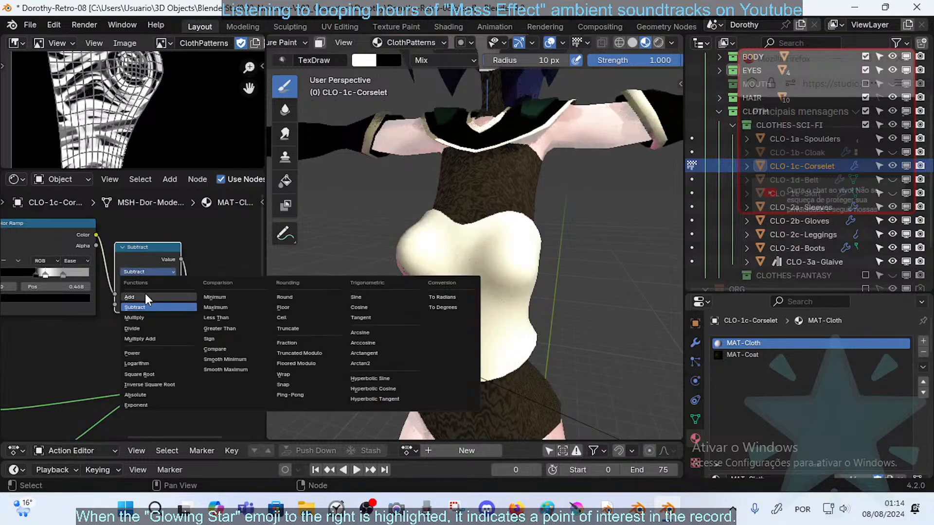
left_click(147, 315)
middle_click_drag(527, 285, 463, 302)
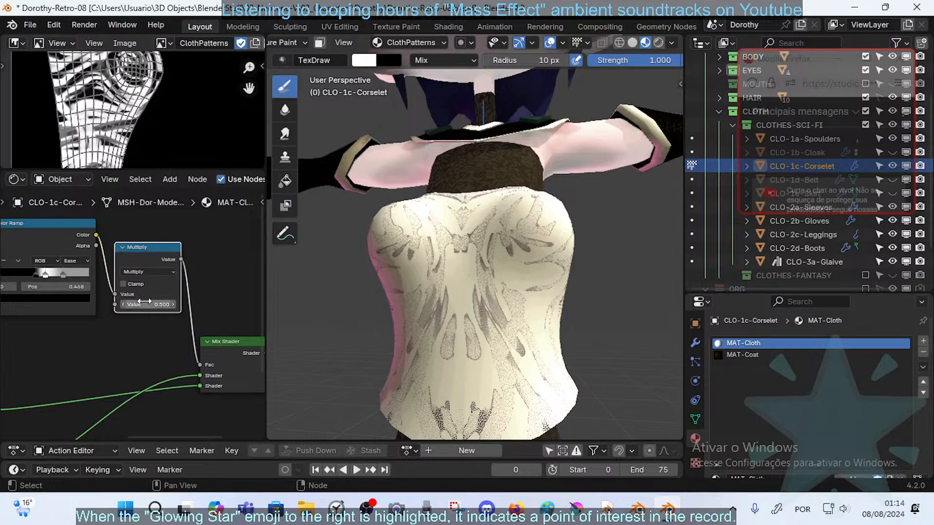
left_click_drag(143, 303, 217, 304)
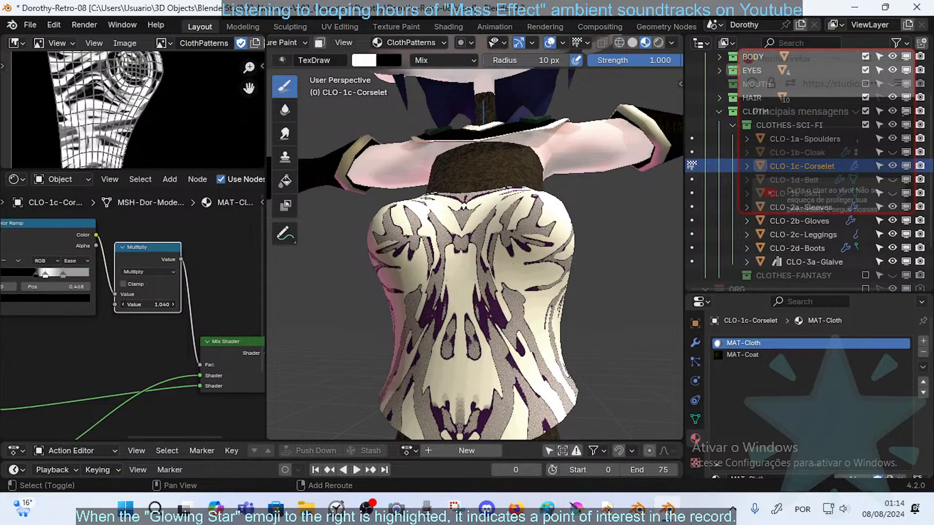
- Try the Multiply Add operation on the Math node, followed by Power with an exponent of about 0.6
left_click(158, 270)
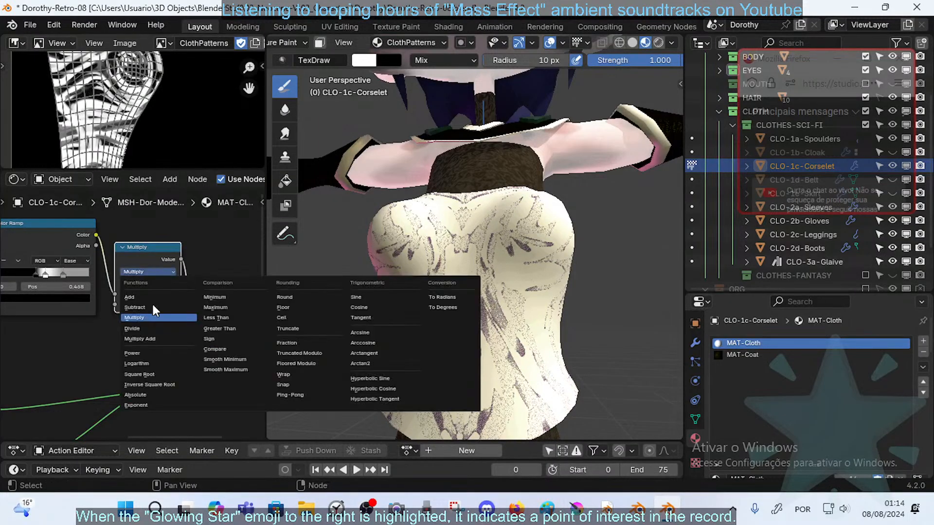
left_click(142, 339)
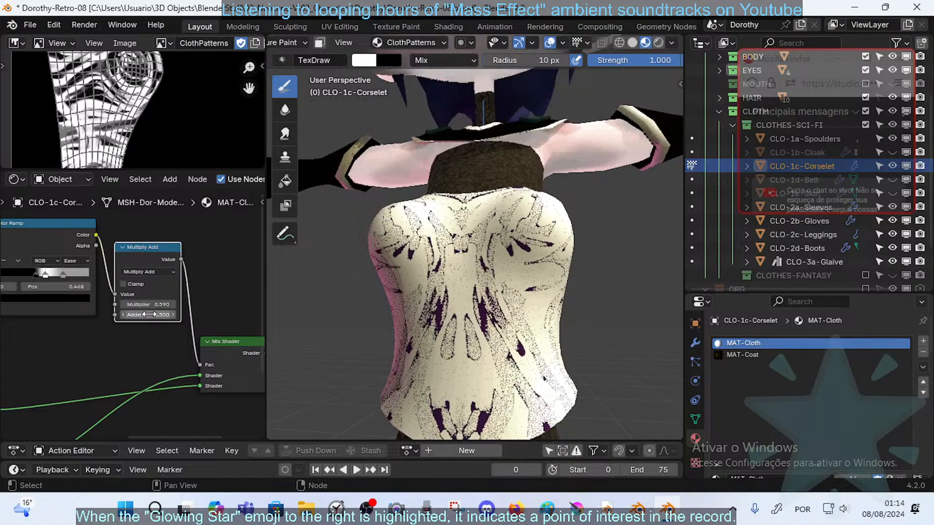
mouse_move(150, 303)
left_mouse_down()
mouse_move(95, 304)
mouse_move(147, 315)
left_mouse_up()
left_click(156, 273)
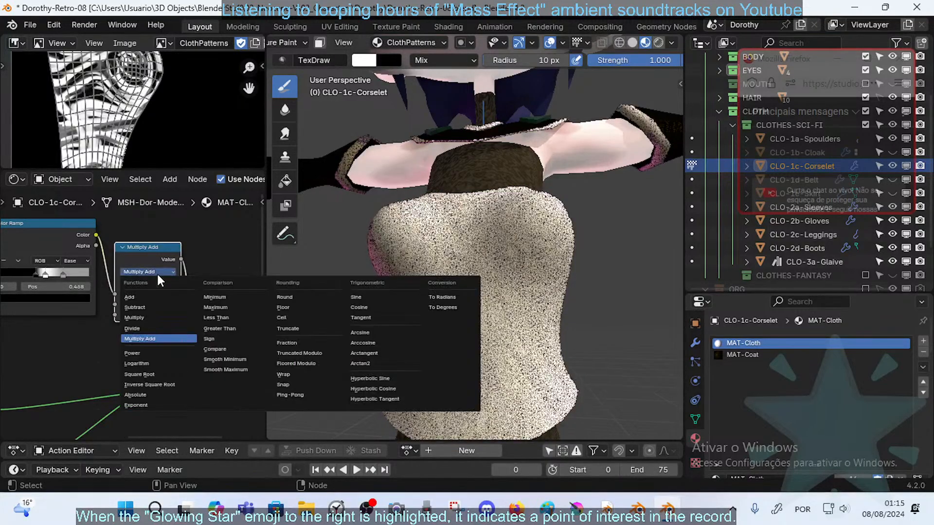
left_click(153, 351)
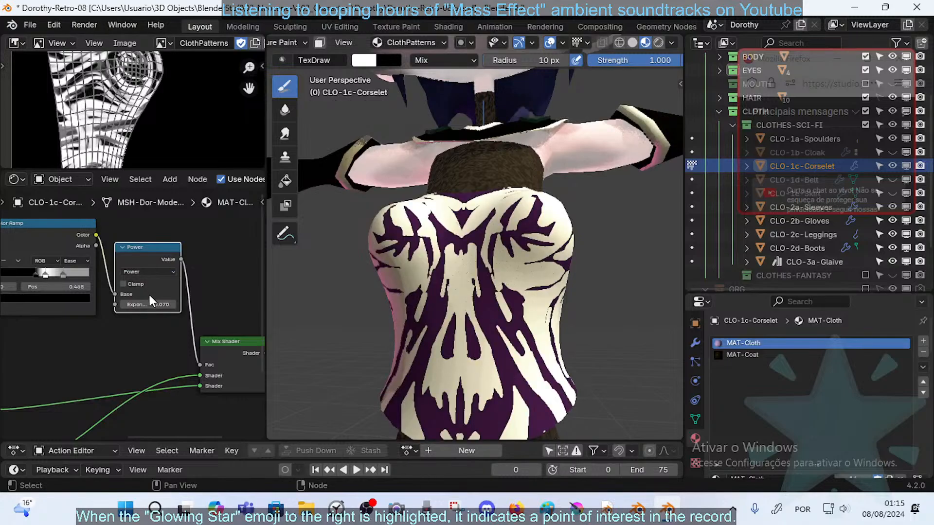
mouse_move(147, 304)
left_mouse_down()
mouse_move(198, 305)
mouse_move(153, 304)
left_mouse_up()
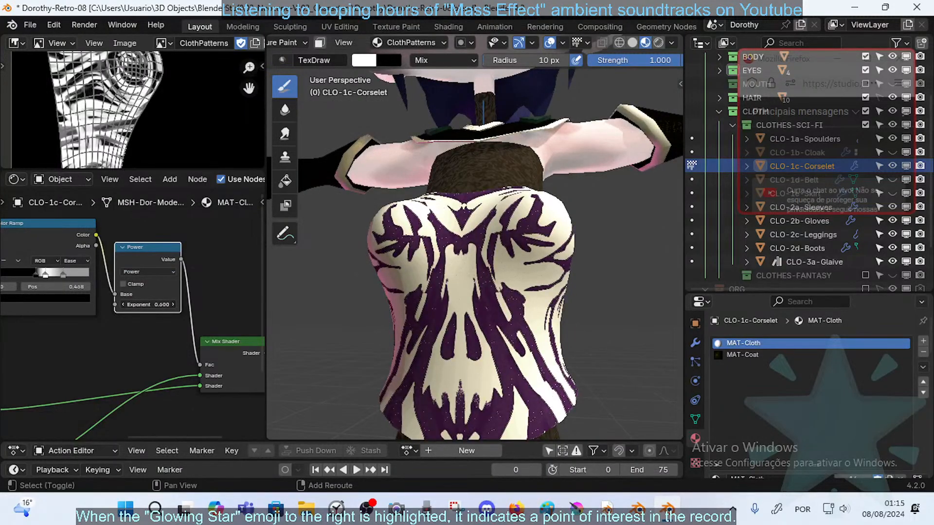
- Try the Greater Than comparison on the Math node with a threshold of 0.510
left_click(152, 272)
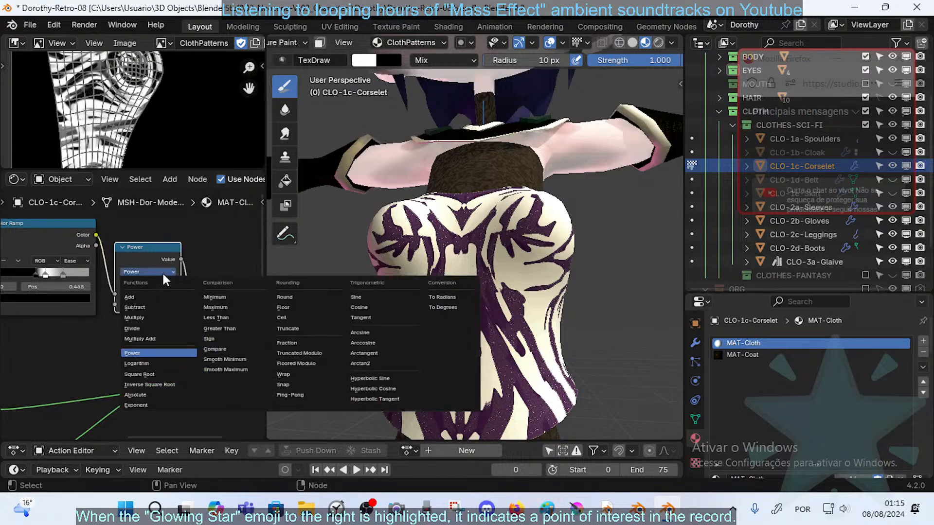
left_click(232, 329)
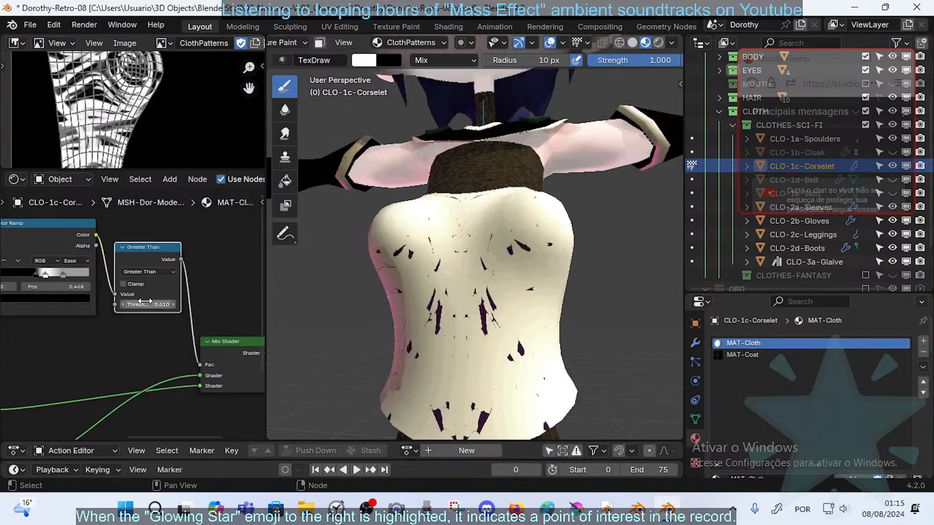
left_click_drag(145, 302, 135, 301)
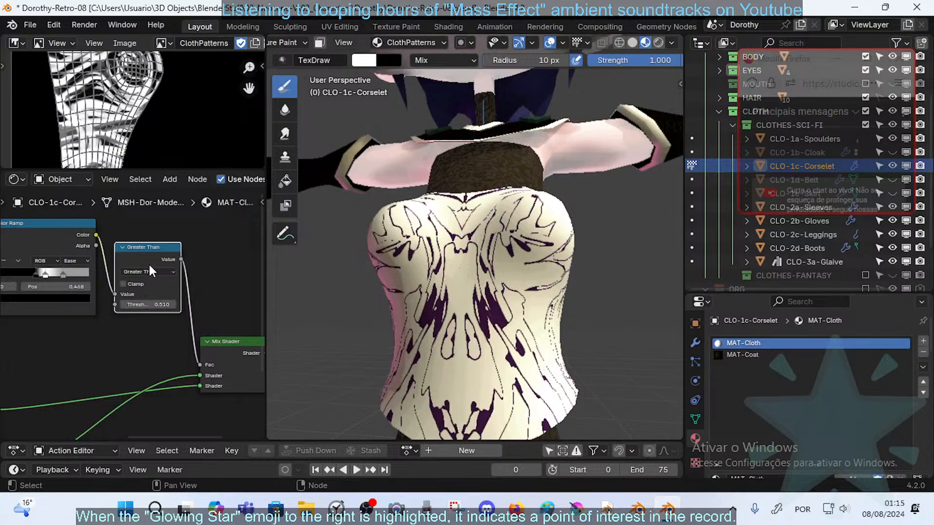
- Try the Divide operation on the Math node with a value of 0.960 and compare the corset with the node muted and unmuted
left_click(150, 271)
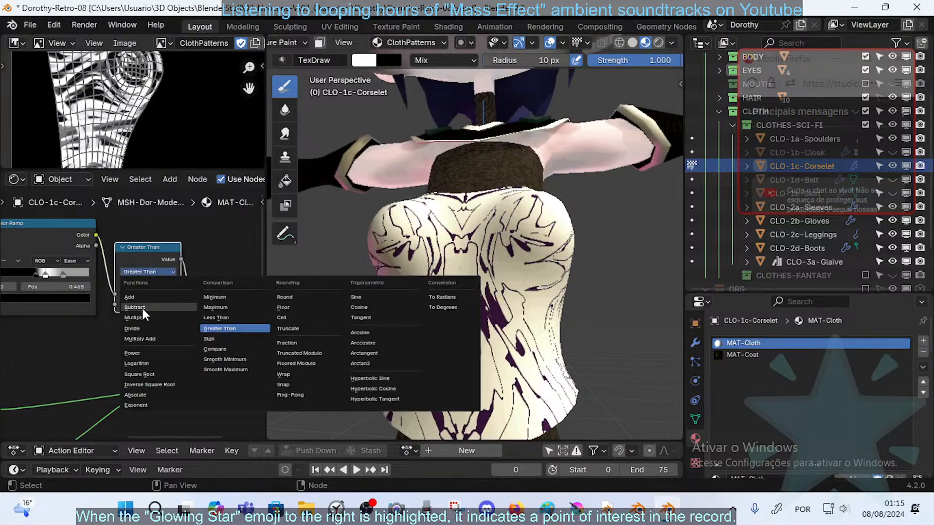
left_click(142, 329)
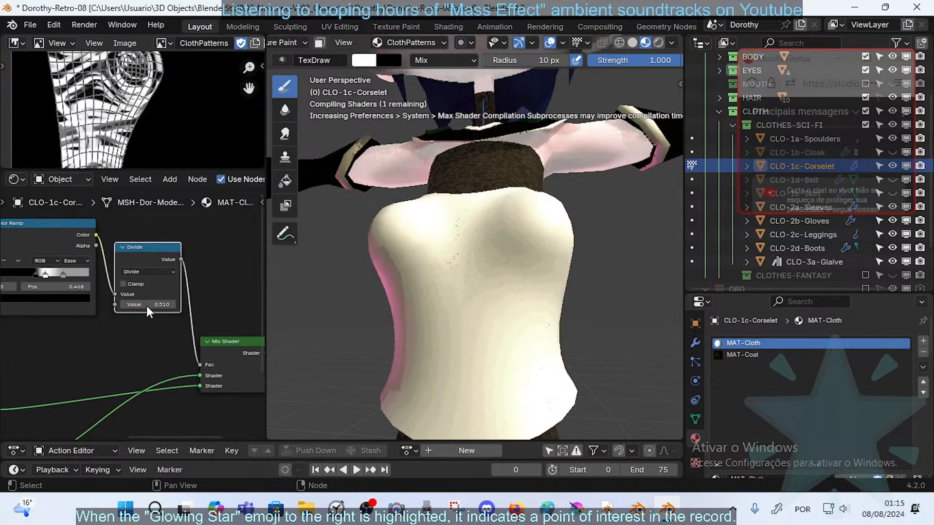
mouse_move(147, 304)
left_mouse_down()
mouse_move(214, 304)
mouse_move(129, 305)
mouse_move(171, 305)
mouse_move(148, 303)
left_mouse_up()
middle_click_drag(336, 277, 357, 300)
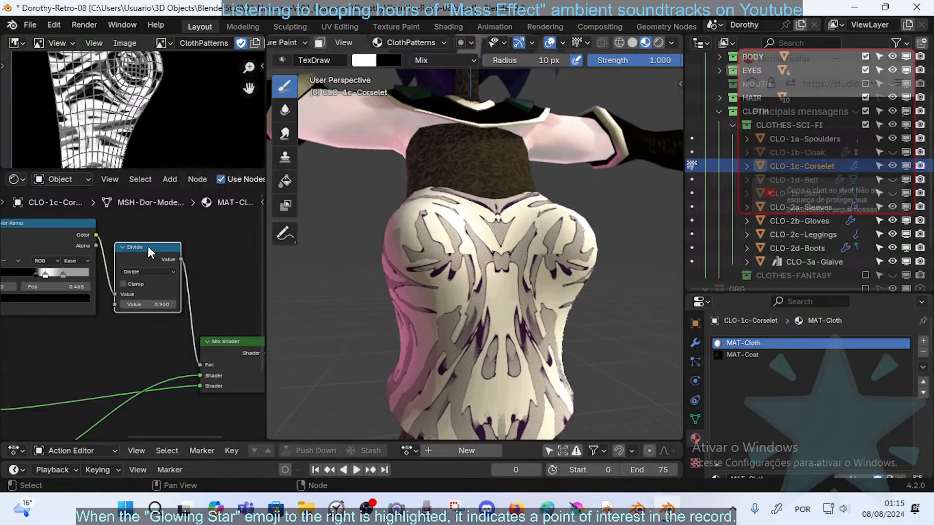
key("m")
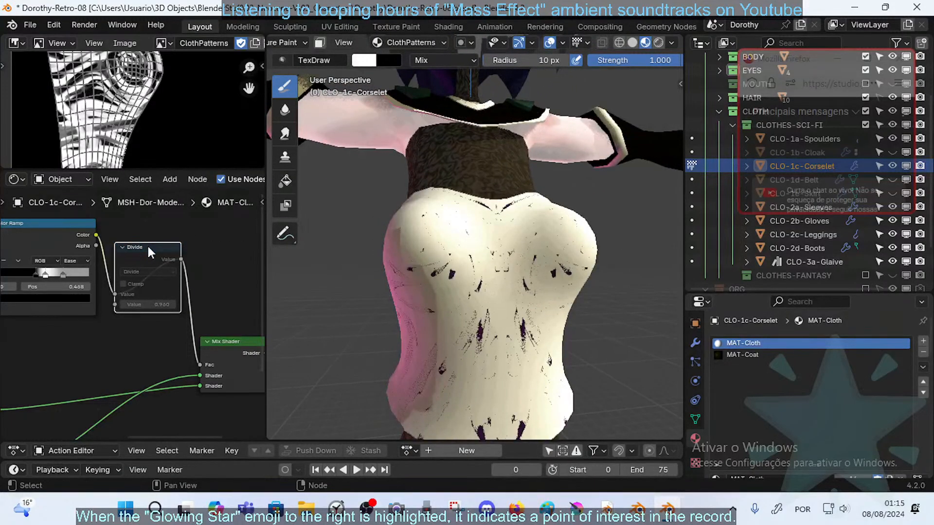
key("m")
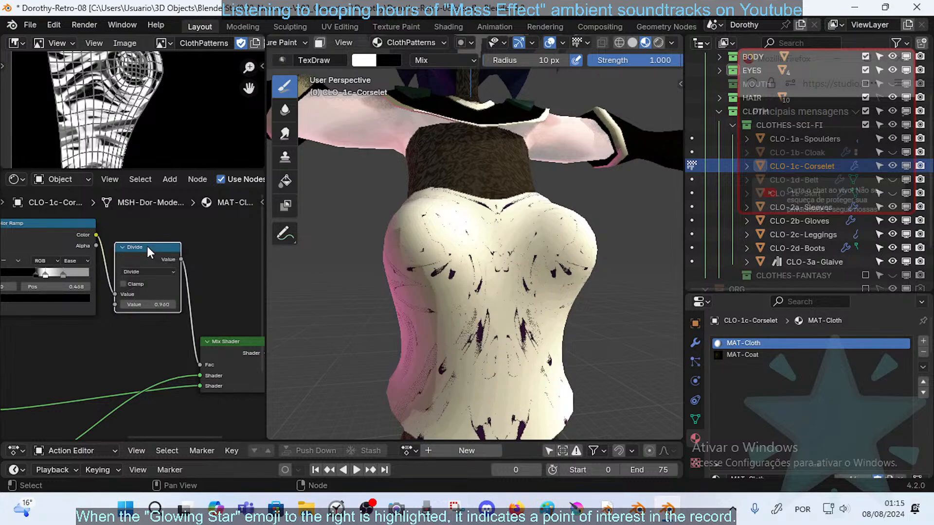
- Delete the Math node, reconnect the Color Ramp's Color output to the Mix Shader's Fac input and move the Mix Shader closer
key("x")
left_click_drag(97, 235, 200, 365)
middle_click_drag(326, 346, 396, 344)
left_click_drag(239, 351, 199, 331)
scroll(152, 289, "down", 1)
middle_click_drag(152, 289, 168, 263)
- Examine the corset's cloth pattern from several angles and distances, and save the file
middle_click_drag(413, 266, 332, 290)
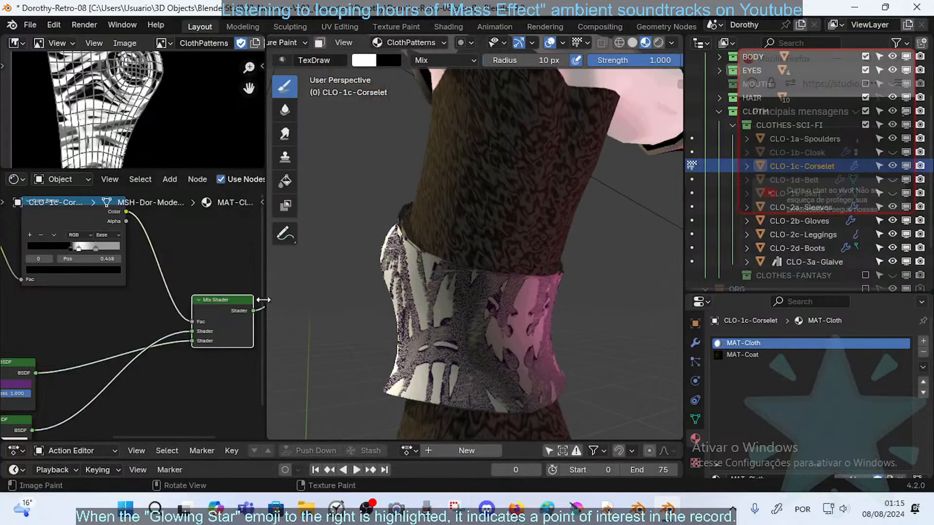
middle_click_drag(494, 307, 353, 240)
middle_click_drag(438, 292, 327, 309)
middle_click_drag(399, 309, 324, 319)
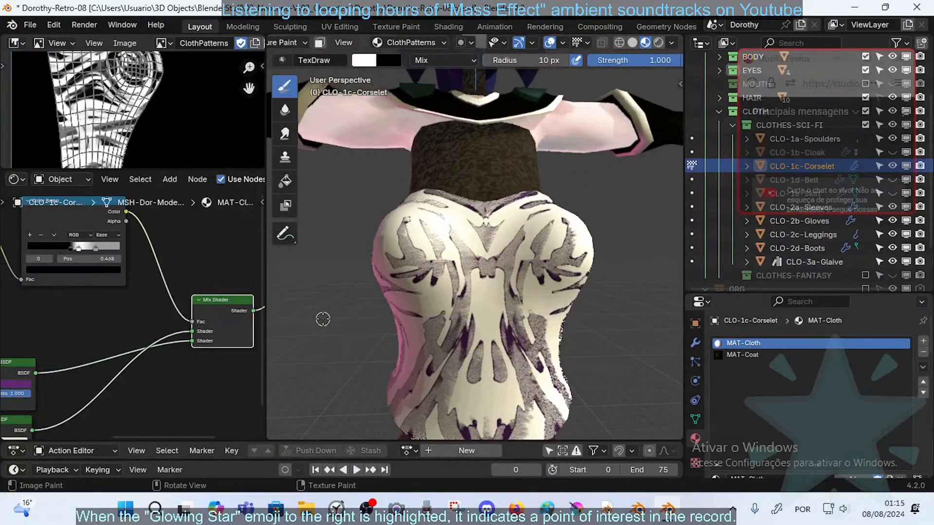
scroll(323, 319, "down", 9)
middle_click_drag(450, 297, 400, 302)
scroll(460, 282, "up", 9)
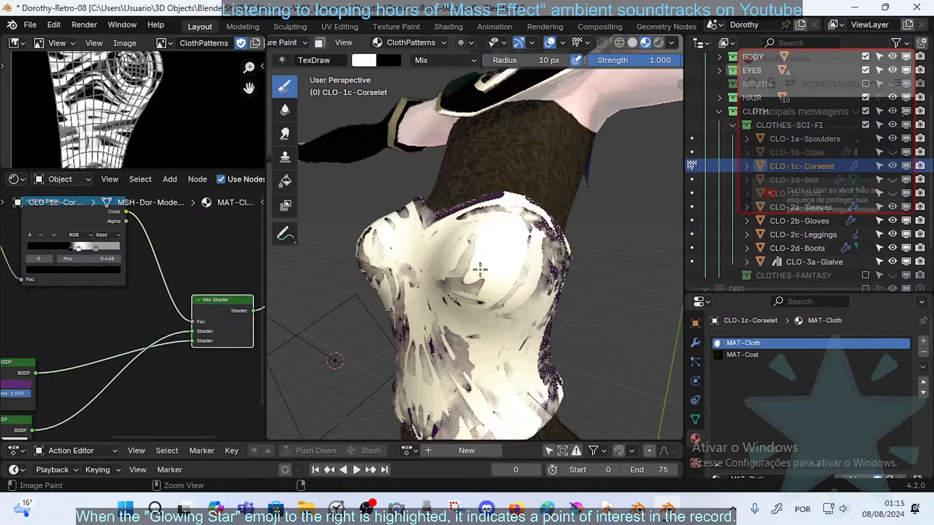
scroll(480, 269, "down", 6)
middle_click_drag(480, 269, 513, 277)
scroll(511, 275, "up", 6)
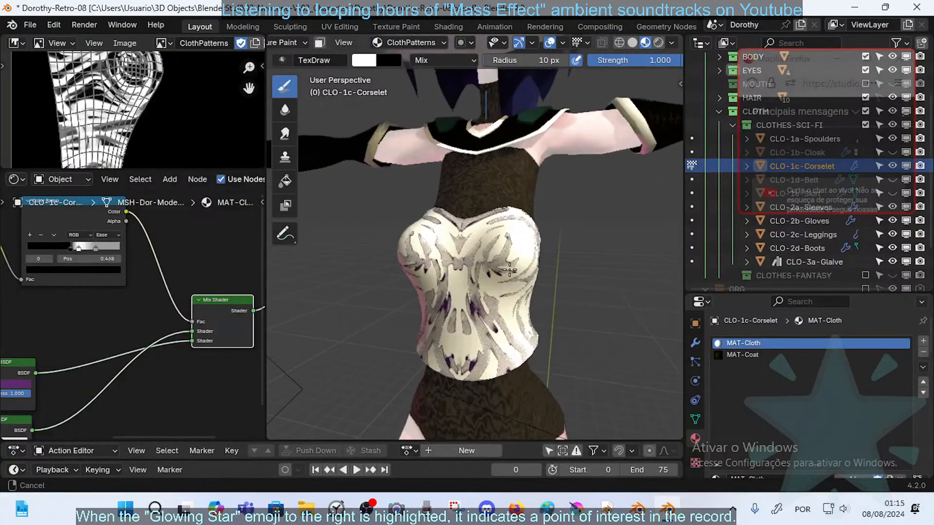
key("ctrl+s")
- Darken the purple Diffuse BSDF color to RGB 0.064, 0.014, 0.093 and set the white Diffuse BSDF color to 0.787 on each channel
middle_click_drag(79, 335, 194, 279)
scroll(180, 339, "up", 1)
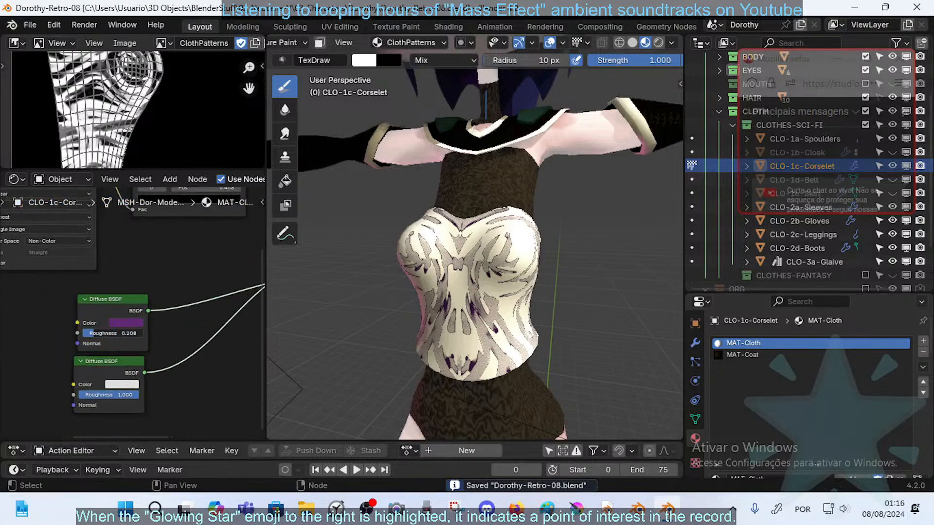
left_click(116, 318)
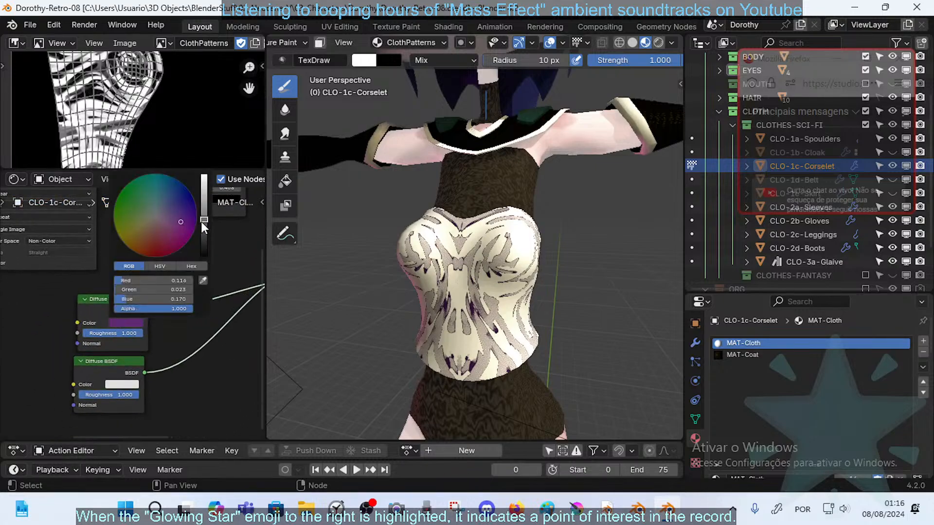
mouse_move(203, 223)
left_mouse_down()
mouse_move(204, 237)
mouse_move(203, 229)
left_mouse_up()
left_click_drag(124, 368, 136, 369)
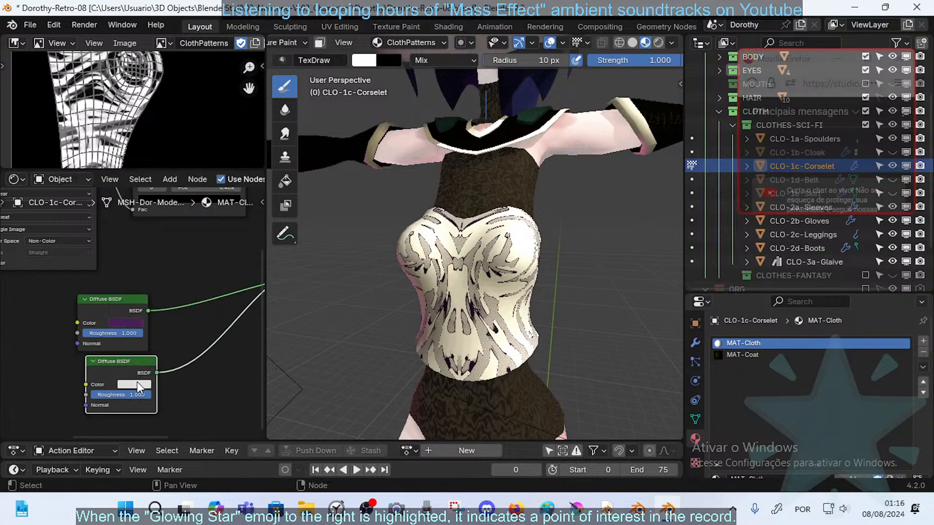
left_click(137, 381)
mouse_move(214, 246)
left_mouse_down()
mouse_move(213, 278)
mouse_move(213, 242)
left_mouse_up()
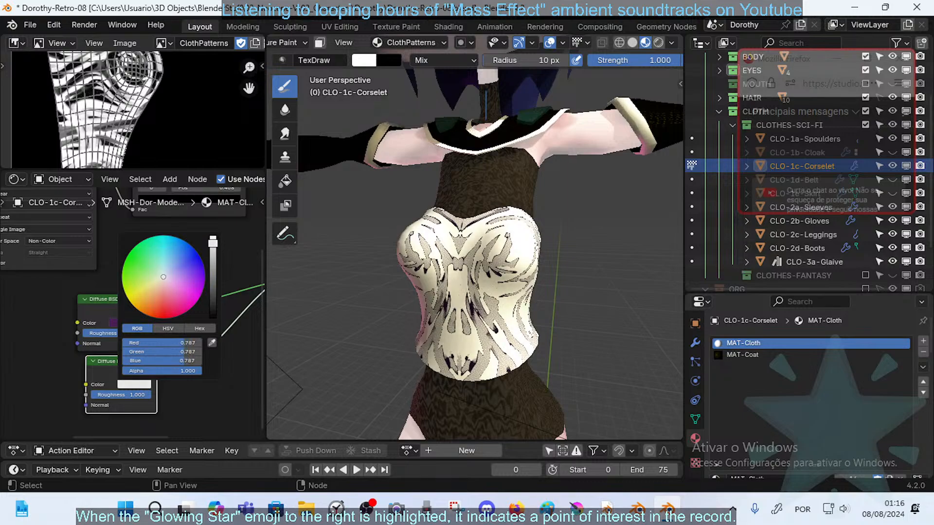
- Shift the purple Diffuse BSDF color to about RGB 0.089, 0.000, 0.107 and nudge its node slightly
left_click(118, 322)
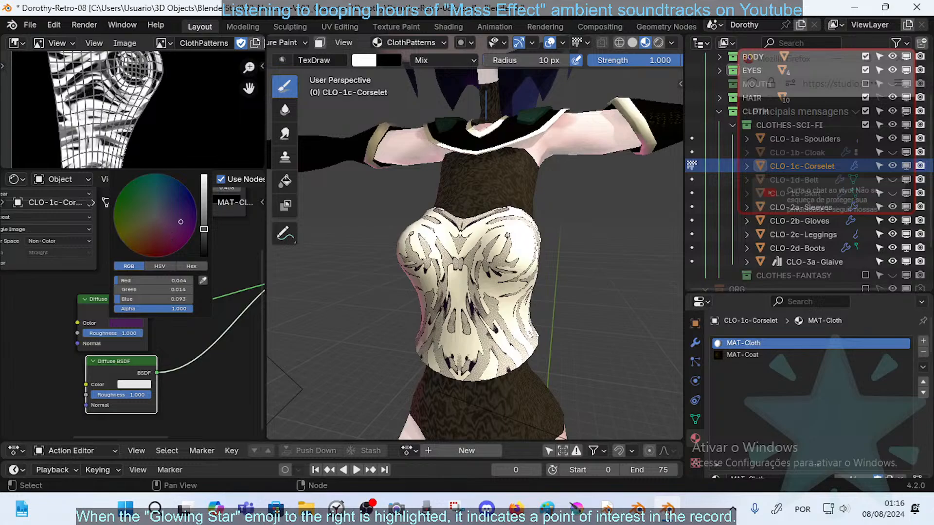
mouse_move(161, 235)
left_mouse_down()
mouse_move(149, 239)
mouse_move(199, 237)
mouse_move(199, 194)
mouse_move(204, 229)
mouse_move(180, 223)
left_mouse_up()
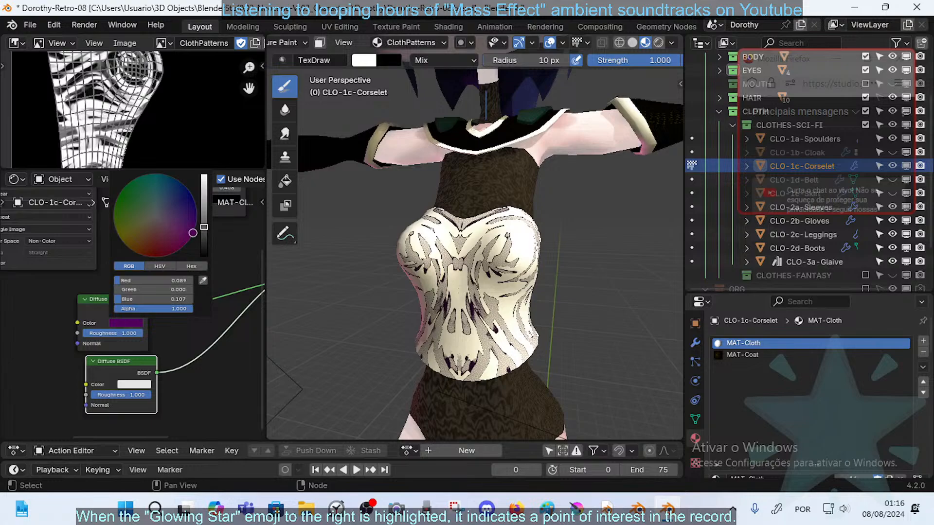
middle_click_drag(176, 332, 89, 334)
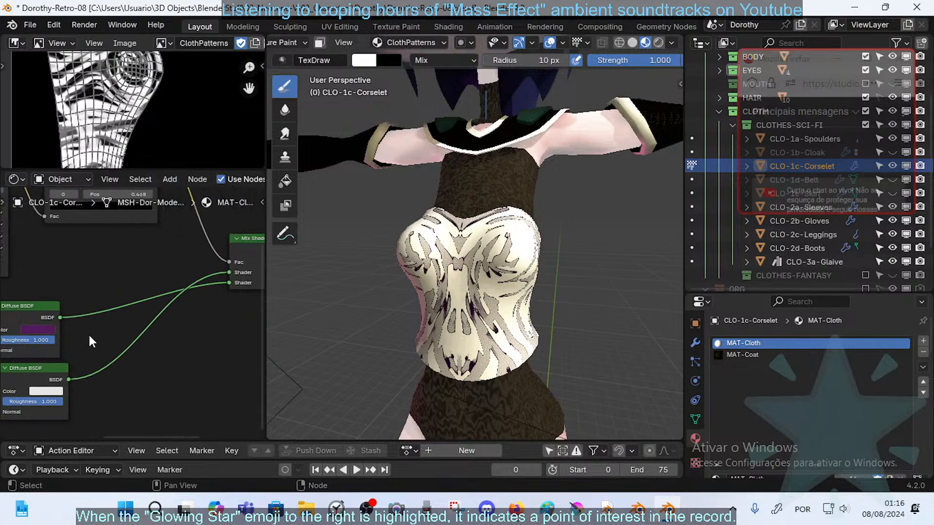
left_click_drag(48, 310, 56, 299)
- Move the Color Ramp's stop 2 to position 0.668, check the corset from another angle and save the file
middle_click_drag(100, 255, 122, 348)
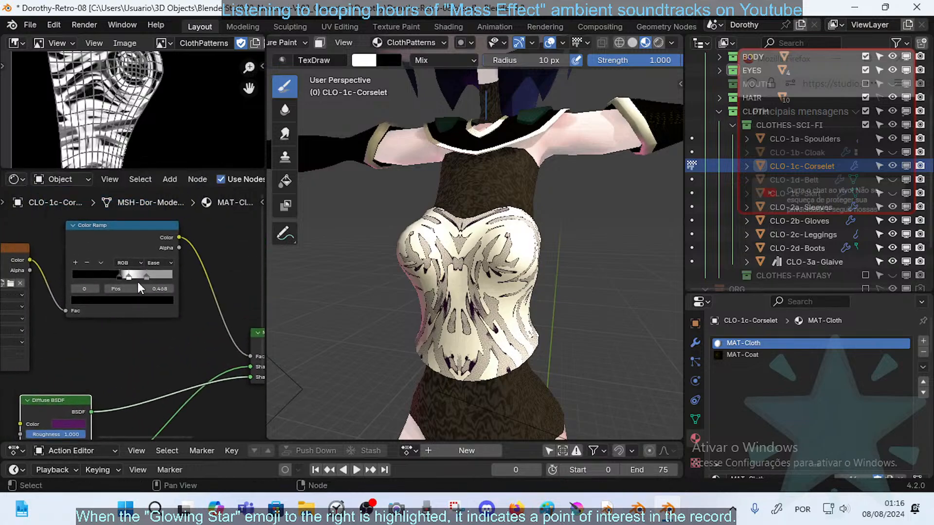
mouse_move(146, 276)
left_mouse_down()
mouse_move(162, 279)
mouse_move(124, 277)
mouse_move(158, 277)
mouse_move(138, 274)
left_mouse_up()
middle_click_drag(477, 297, 510, 317)
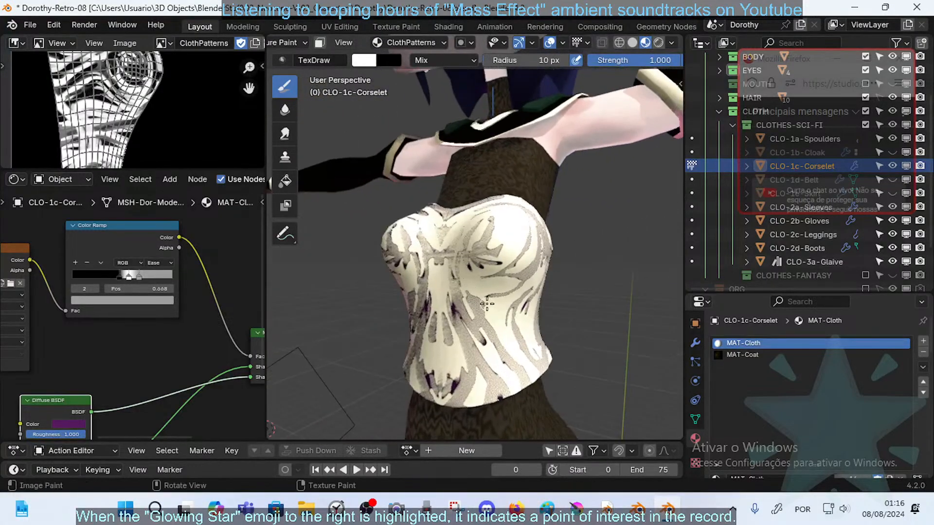
key("ctrl+s")
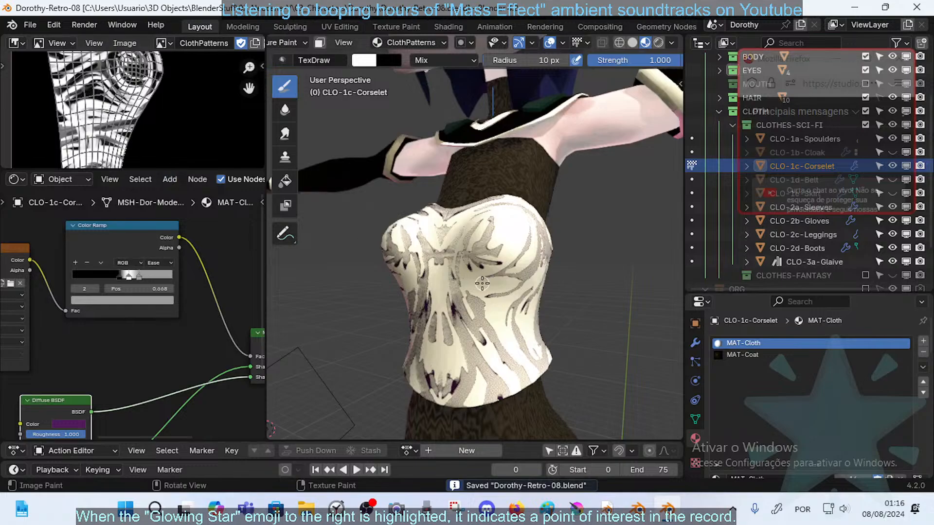
- Switch from Texture Paint to Object Mode, select the CLO-1c-Corselet object and enter Edit Mode on its mesh
key("ctrl+Tab")
left_click(506, 249)
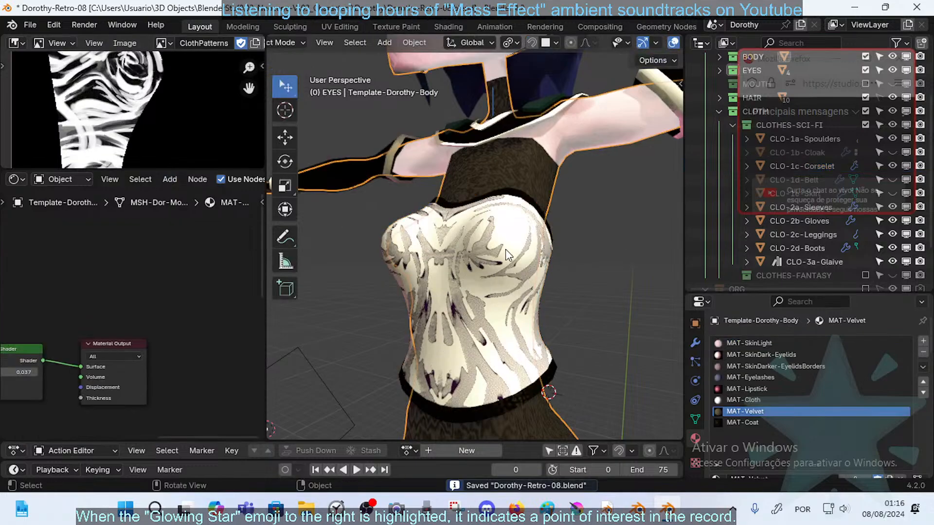
left_click(517, 238)
key("Tab")
key("Tab")
key("Tab")
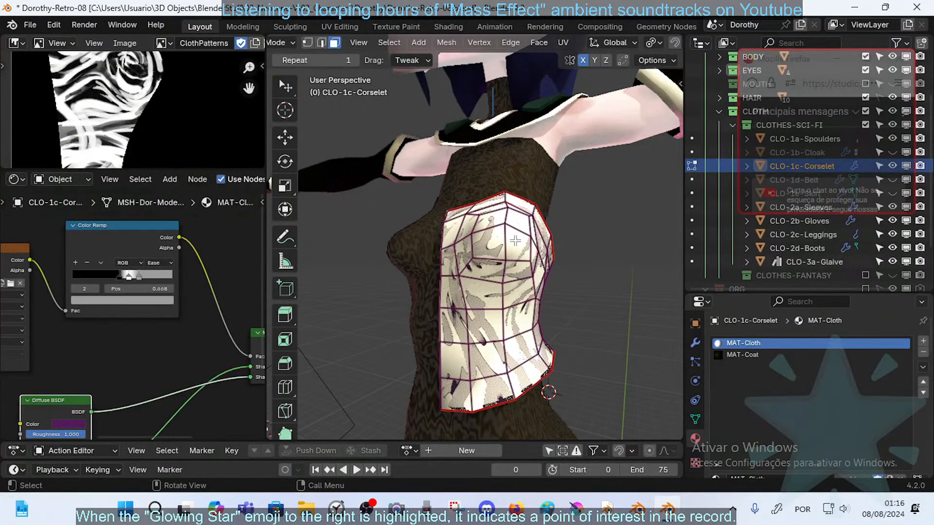
- Reveal all hidden parts of the corset mesh and return to Object Mode
key("alt+h")
key("Tab")
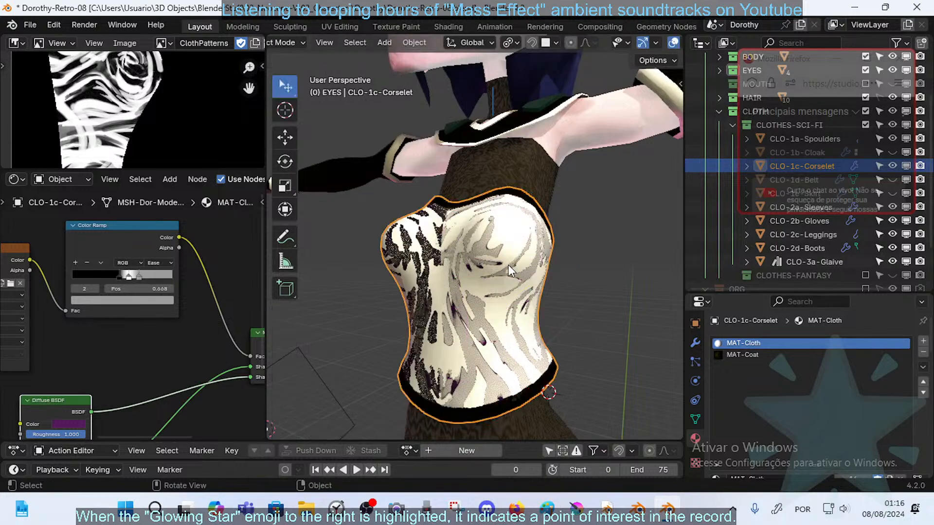
middle_click_drag(509, 267, 552, 288)
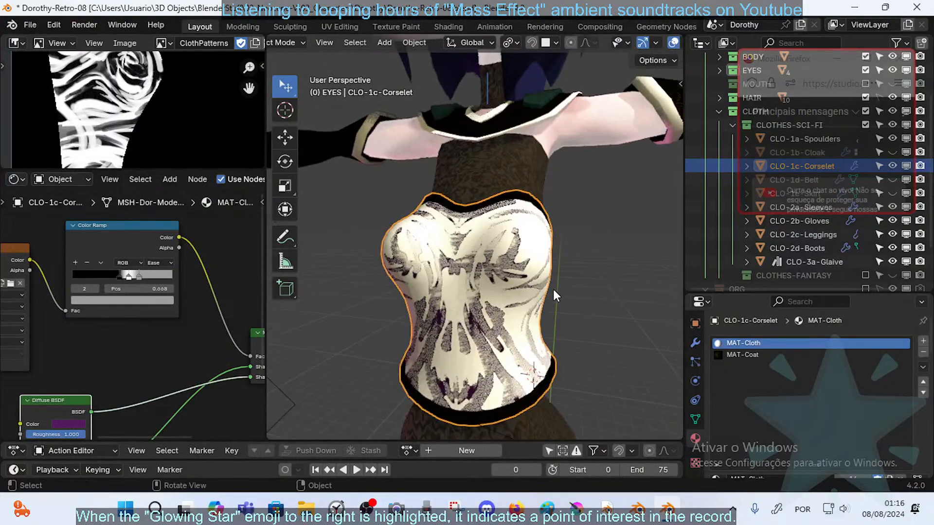
left_click(509, 261)
left_click(509, 254)
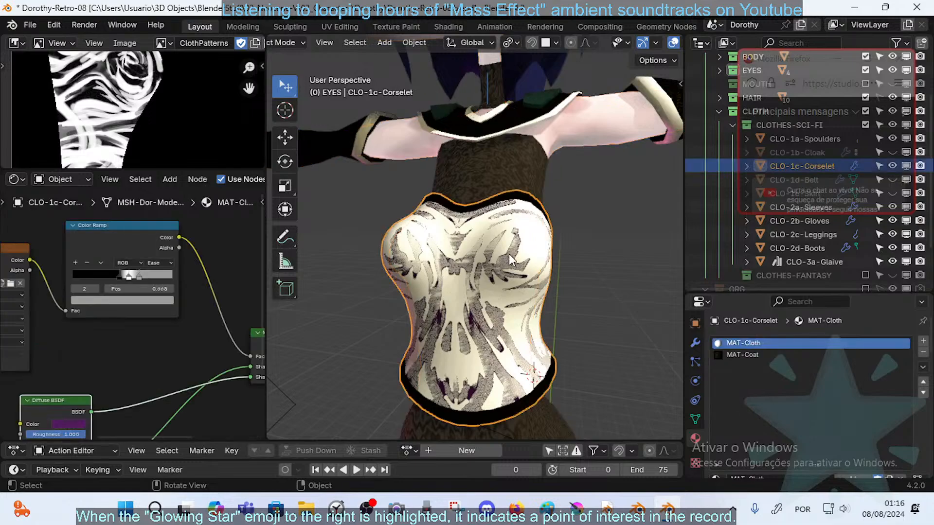
- Switch the corset to Texture Paint mode and save the file
key("ctrl+Tab")
key("9")
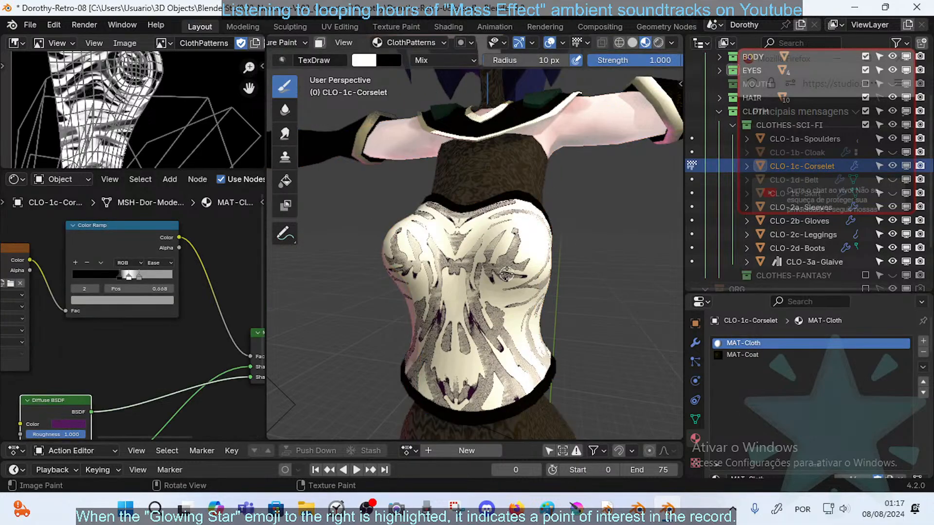
key("ctrl+s")
- Set the paint brush radius to 39 px and paint a short stroke on the corset's bust
middle_click_drag(454, 257, 434, 255)
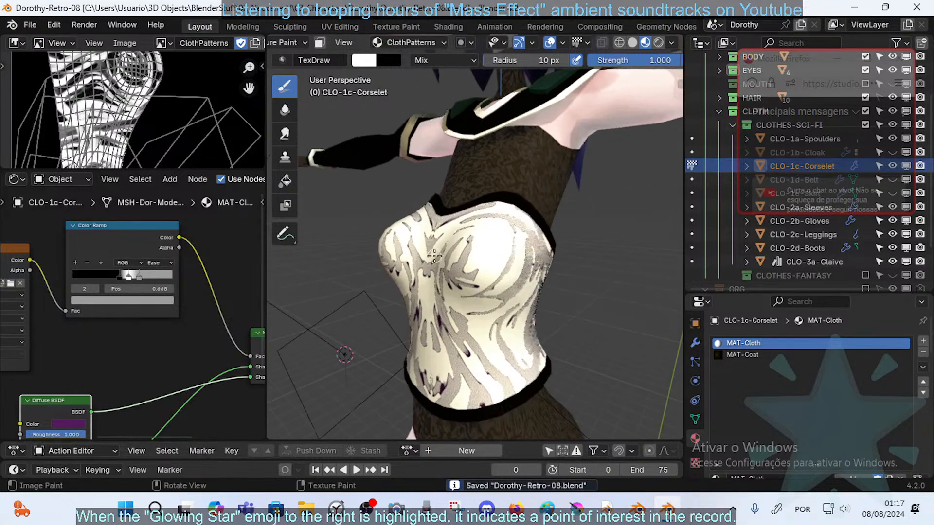
scroll(434, 255, "up", 1)
key("f")
left_click(496, 249)
left_click_drag(496, 248, 505, 233)
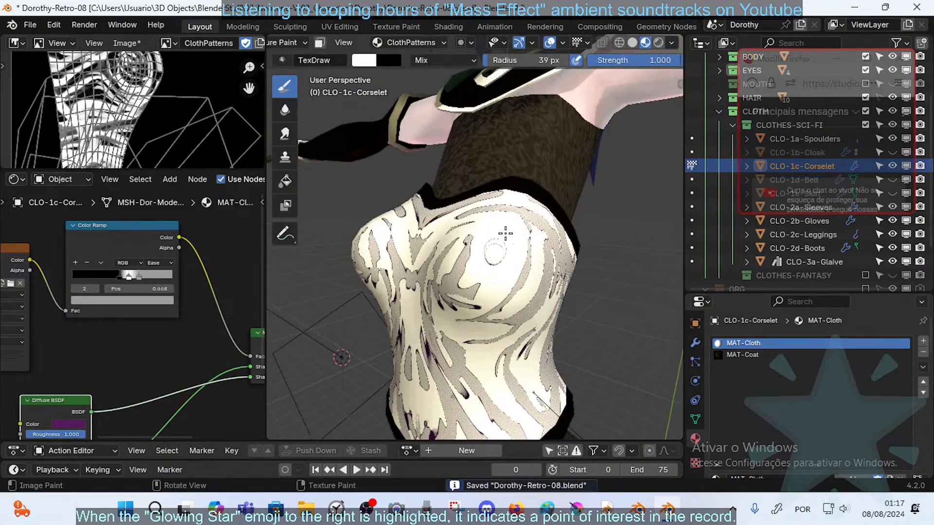
- Reduce the brush radius to 27 px and paint a downward stroke over the same side of the bust
middle_click_drag(506, 233, 520, 250)
key("f")
left_click(500, 248)
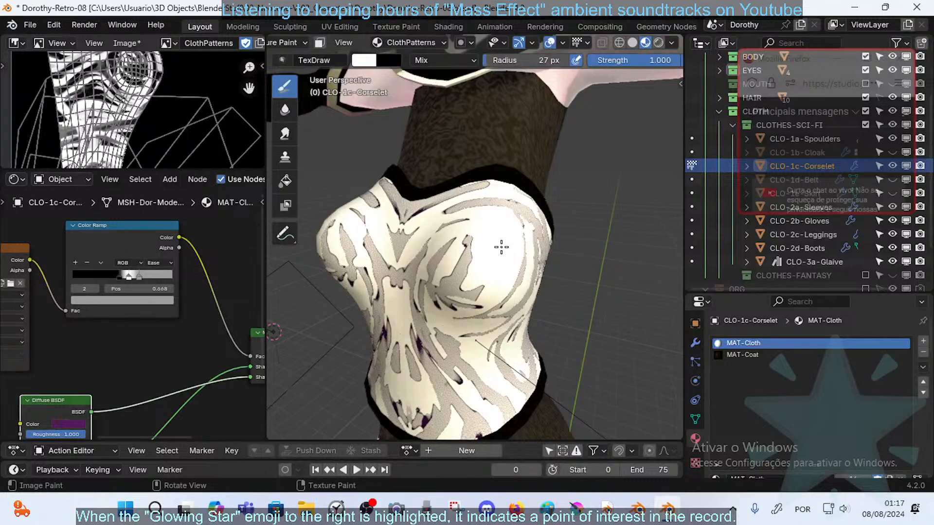
middle_click_drag(500, 248, 496, 246)
left_click_drag(498, 241, 495, 288)
mouse_move(495, 288)
middle_mouse_down()
mouse_move(500, 261)
mouse_move(495, 274)
mouse_move(504, 277)
mouse_move(487, 255)
middle_mouse_up()
- Set the brush radius to 23 px and extend the mirrored dark stripes upward from the V motif at the corset's lower front
key("f")
left_click(461, 270)
left_click_drag(427, 312, 449, 262)
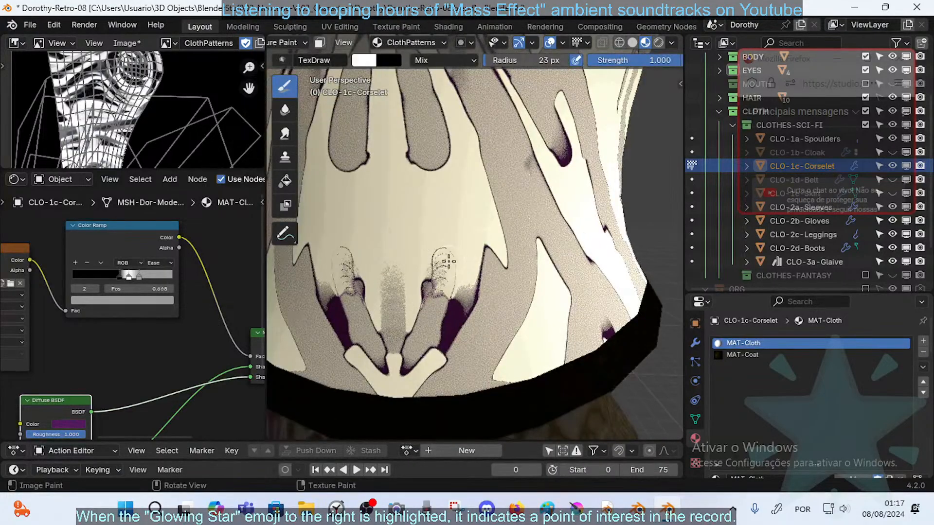
left_click_drag(424, 317, 465, 211)
left_click_drag(442, 264, 471, 186)
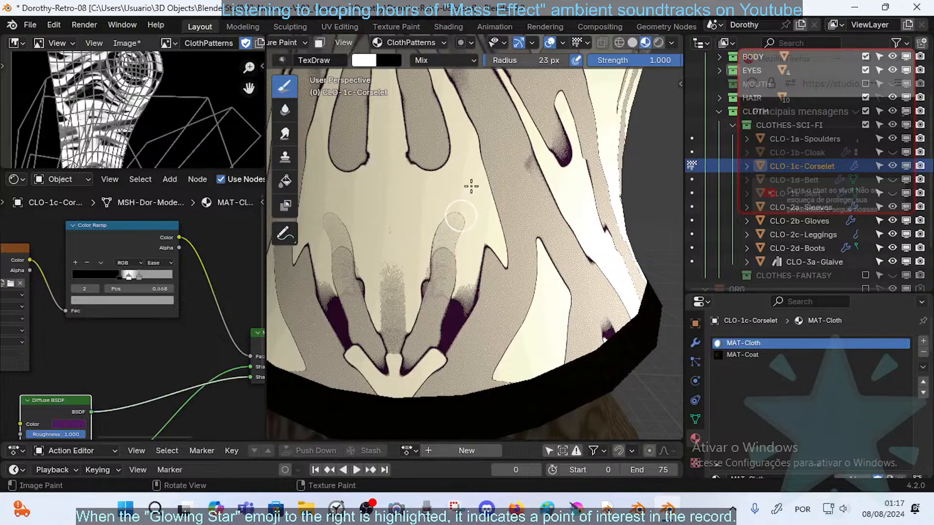
- Reduce the brush radius to 20 px and thicken the mirrored stripes beside the lower V motif
scroll(476, 219, "down", 3)
key("bracketleft")
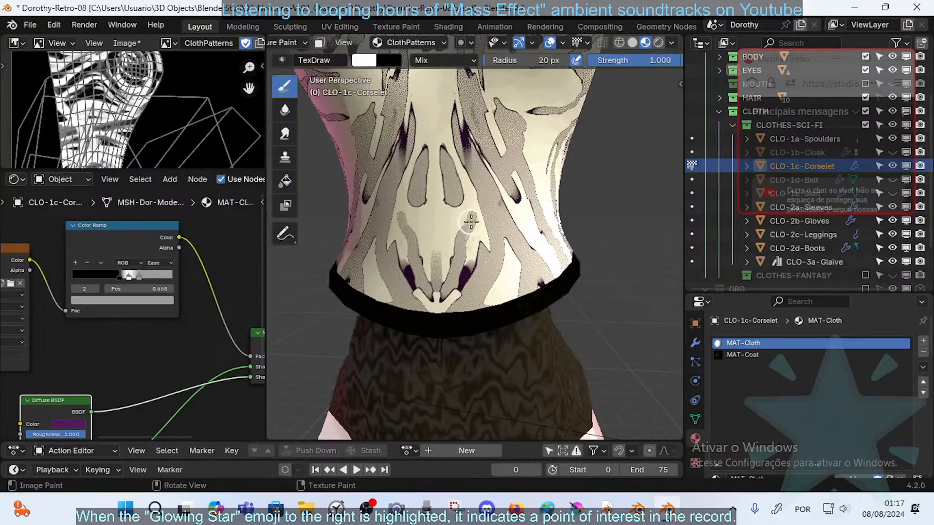
mouse_move(469, 212)
left_mouse_down()
mouse_move(465, 280)
mouse_move(476, 267)
left_mouse_up()
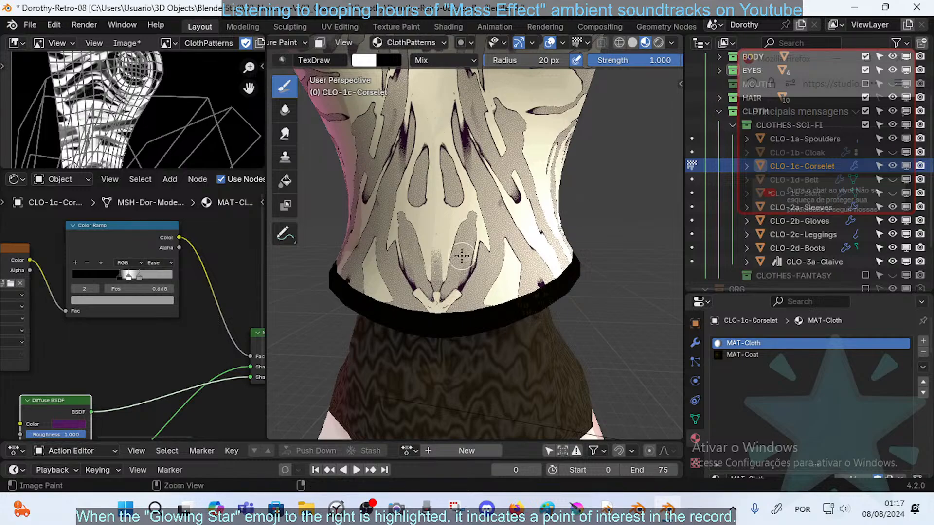
- Set the brush radius to 10 px with strength 1.000 for finer detail on the corset's lower front
key("bracketleft")
key("bracketleft")
key("bracketleft")
scroll(471, 221, "up", 3)
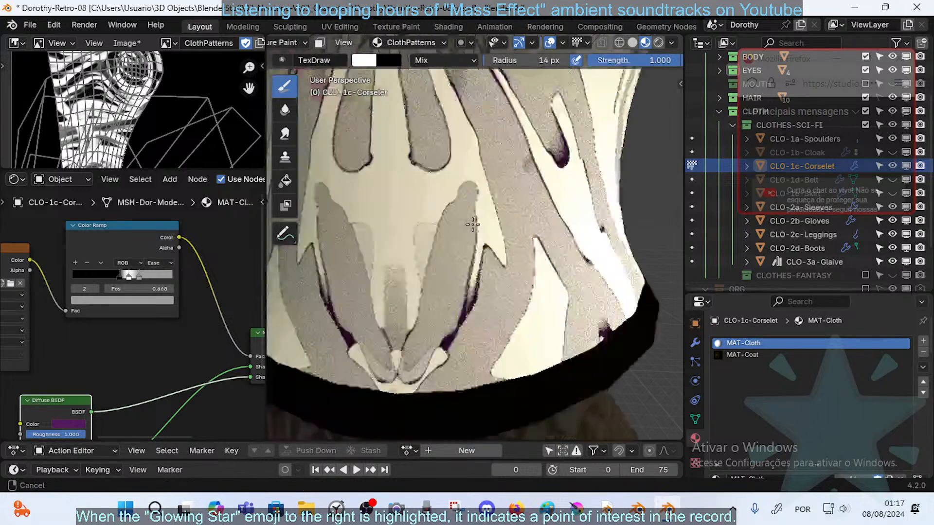
key("bracketleft")
key("bracketleft")
key("bracketleft")
key("bracketleft")
key("bracketleft")
key("bracketleft")
key("bracketleft")
key("bracketleft")
key("bracketleft")
key("bracketleft")
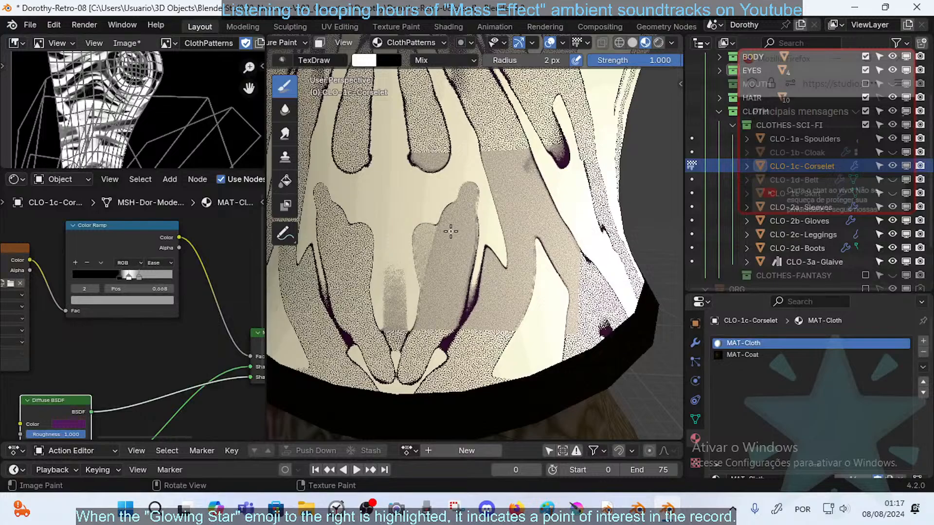
key("f")
left_click(457, 230)
key("shift+f")
left_click(459, 230)
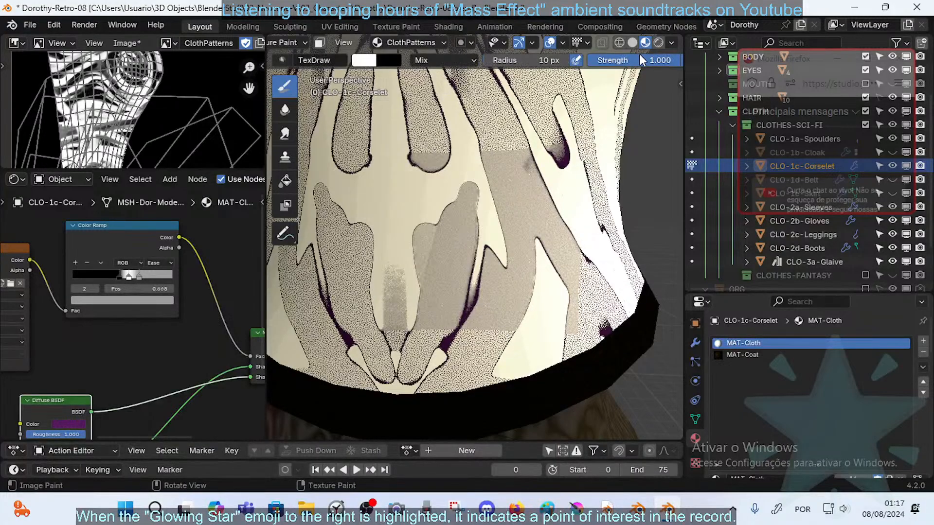
middle_click_drag(640, 54, 632, 56)
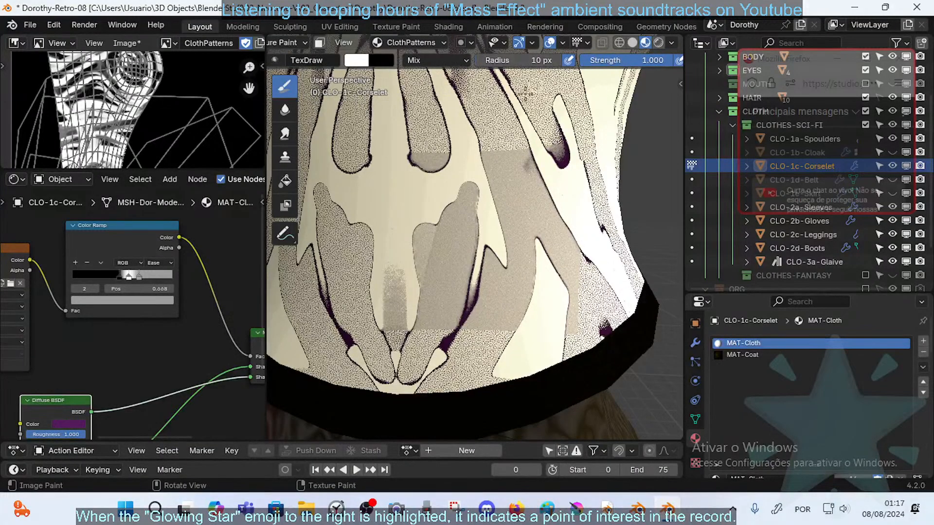
key("f")
left_click(443, 175)
- Paint thin mirrored curved lines from the lower stripes up past the outer sides of the teardrop shapes
left_click_drag(425, 215, 459, 163)
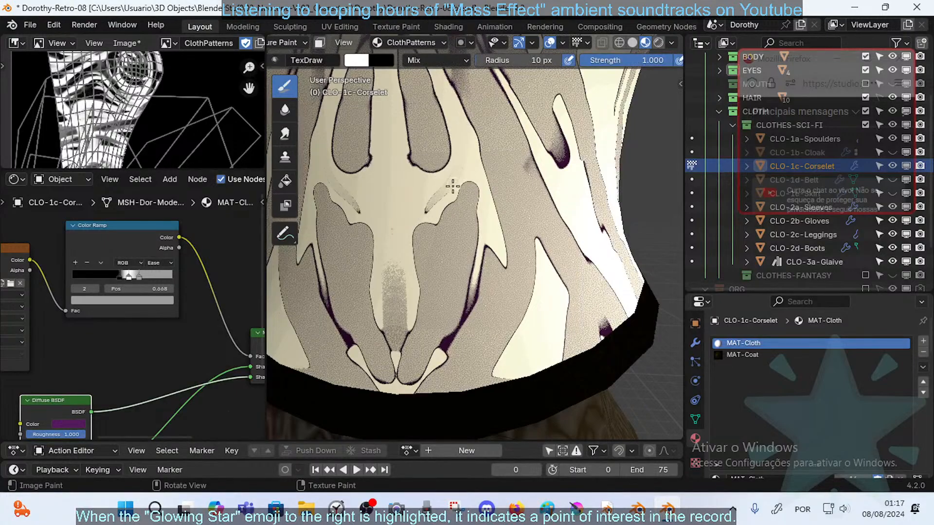
left_click_drag(427, 209, 468, 146)
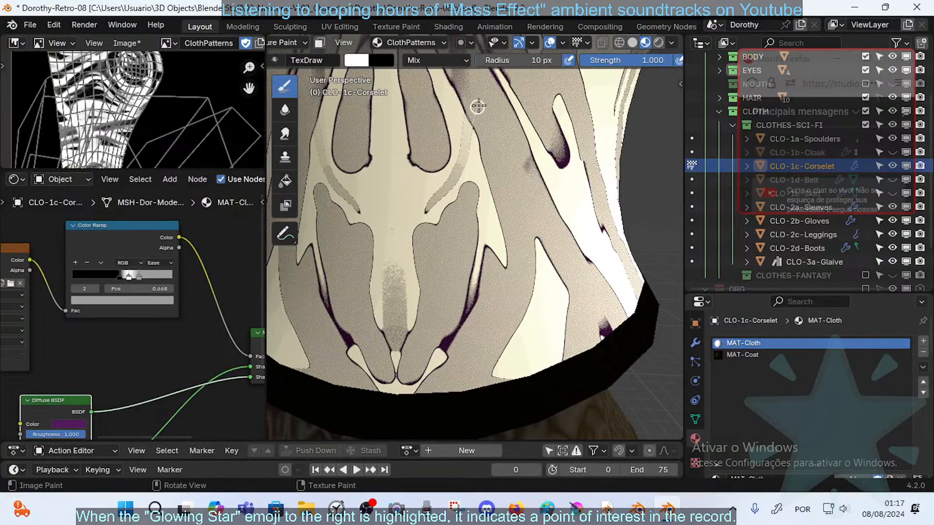
left_click_drag(473, 103, 462, 173)
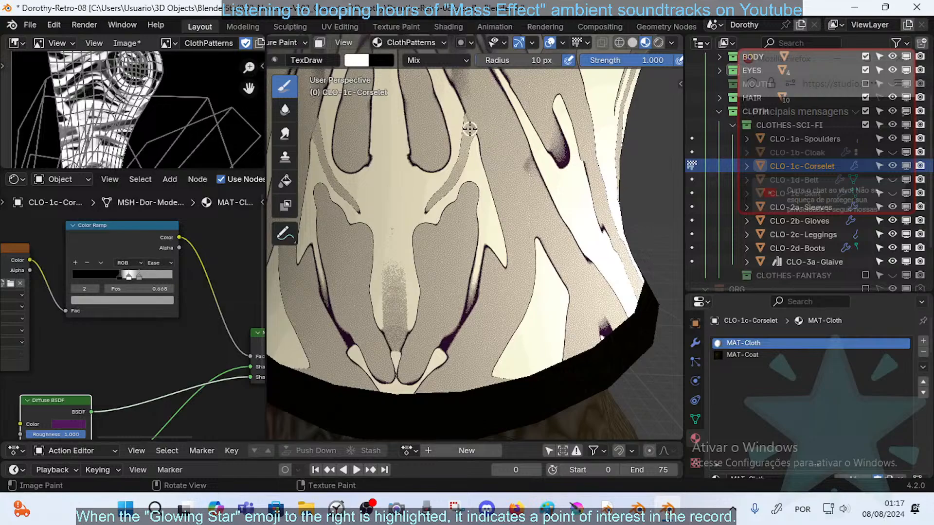
left_click_drag(456, 176, 481, 152)
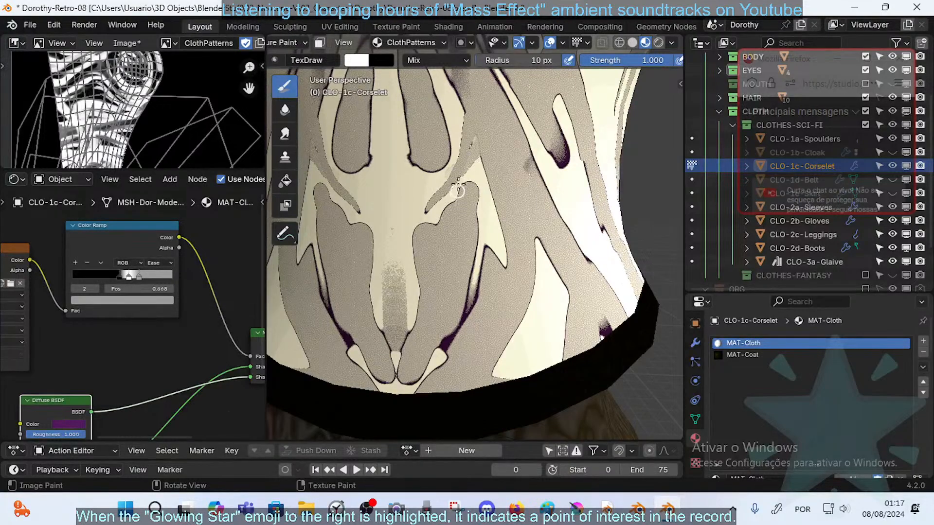
- Fill the light gaps between the curved lines, teardrop shapes and lower stripes, and trim the adjoining light spikes
left_click_drag(458, 185, 454, 208)
left_click_drag(483, 156, 466, 181)
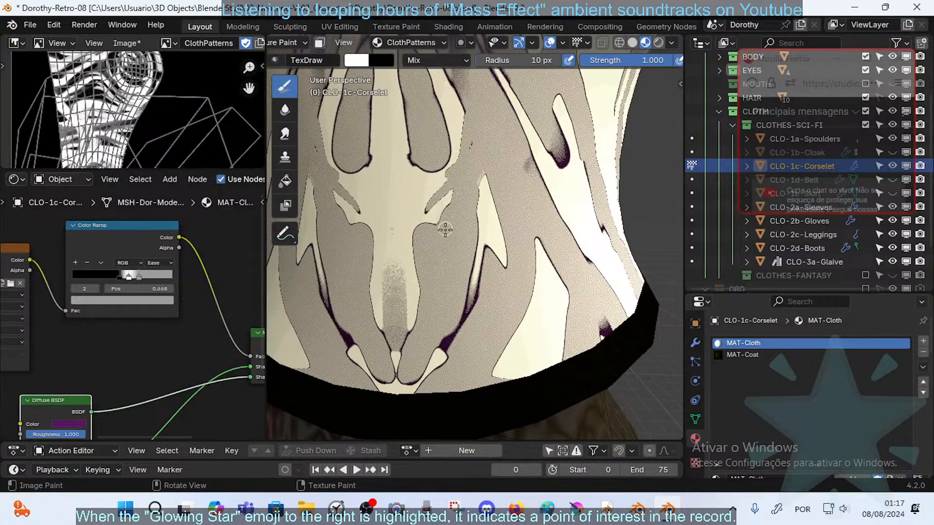
left_click_drag(442, 204, 435, 145)
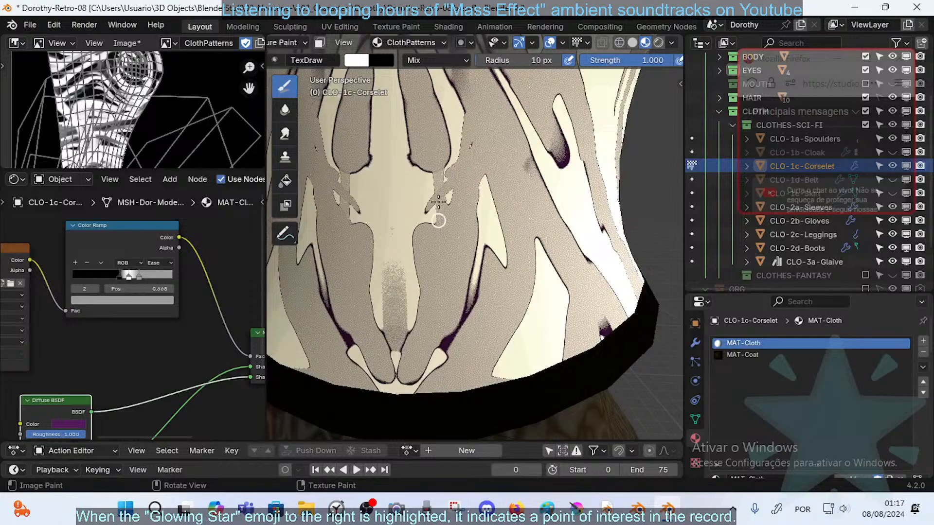
left_click_drag(439, 202, 433, 161)
left_click_drag(434, 243, 439, 160)
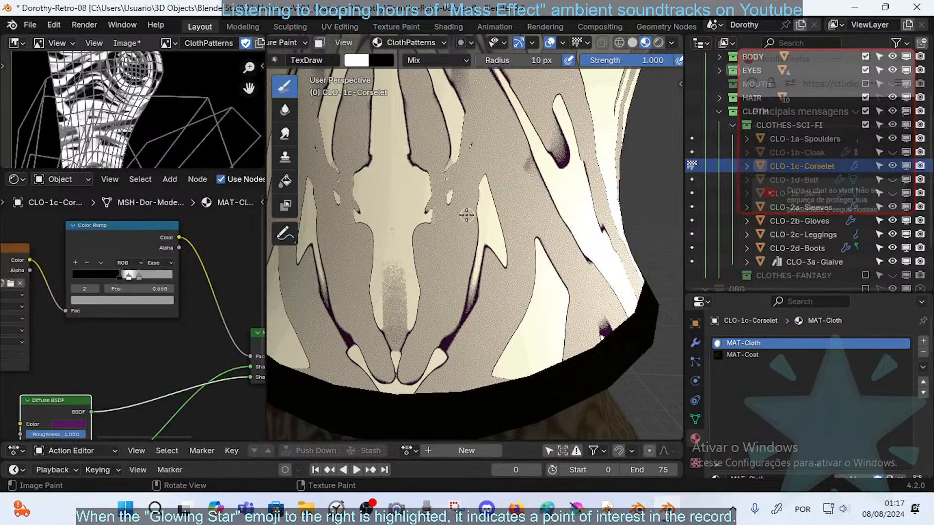
left_click_drag(483, 285, 472, 206)
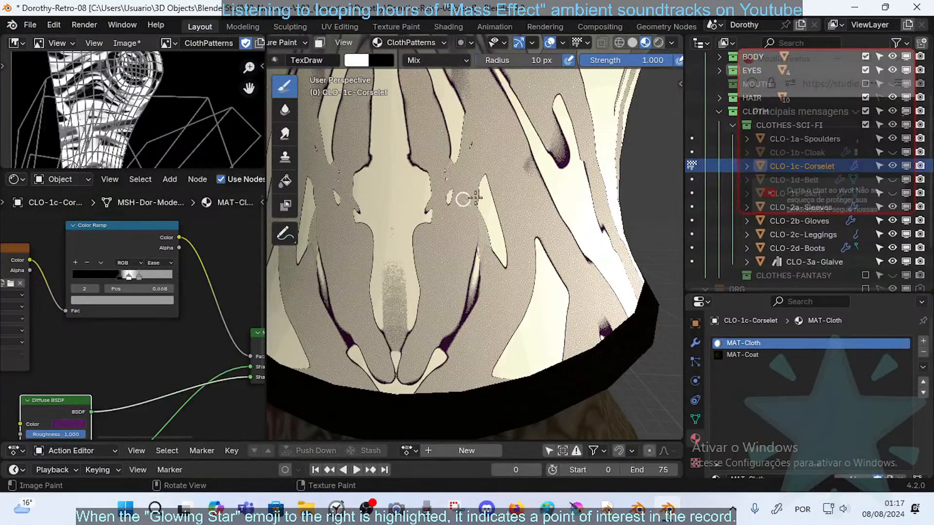
- Paint the tip of the lower V motif, the narrow central column above it and the central panel beneath the bust
scroll(502, 206, "down", 5)
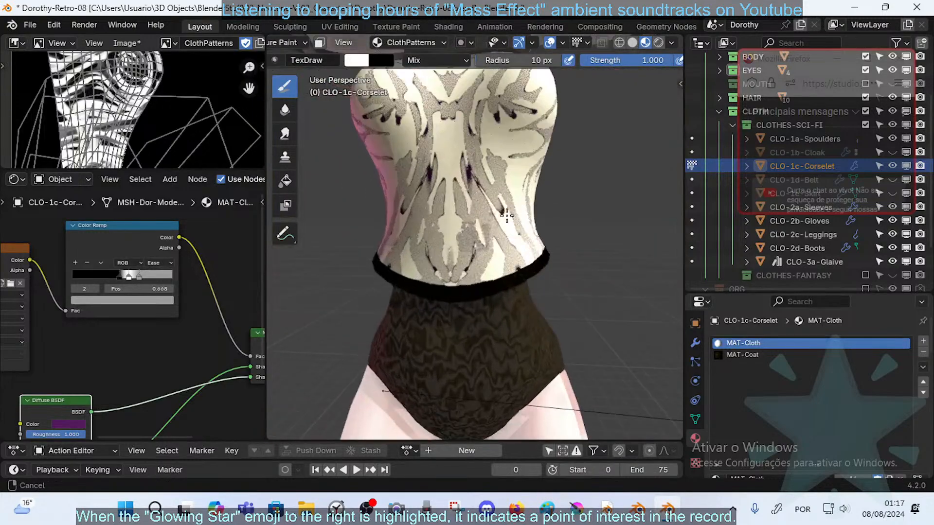
left_click_drag(446, 283, 461, 265)
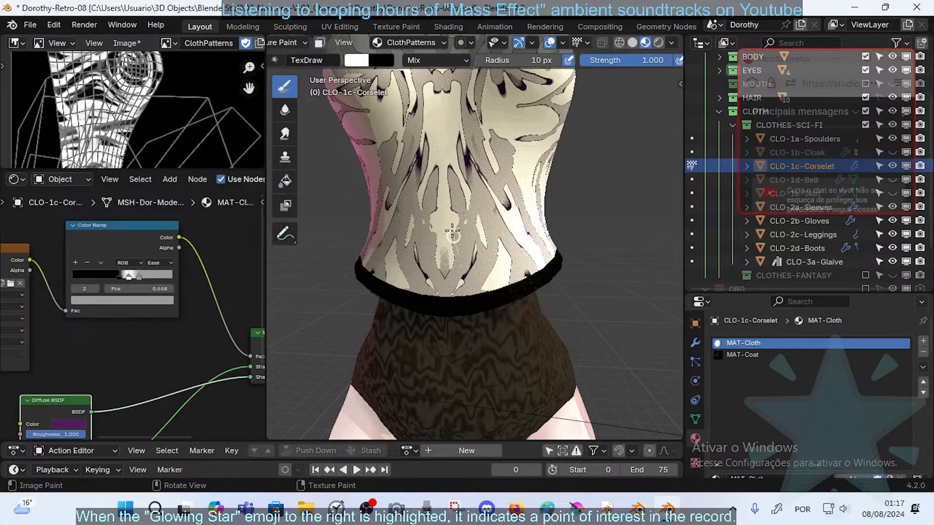
mouse_move(450, 204)
left_mouse_down()
mouse_move(457, 233)
mouse_move(451, 219)
left_mouse_up()
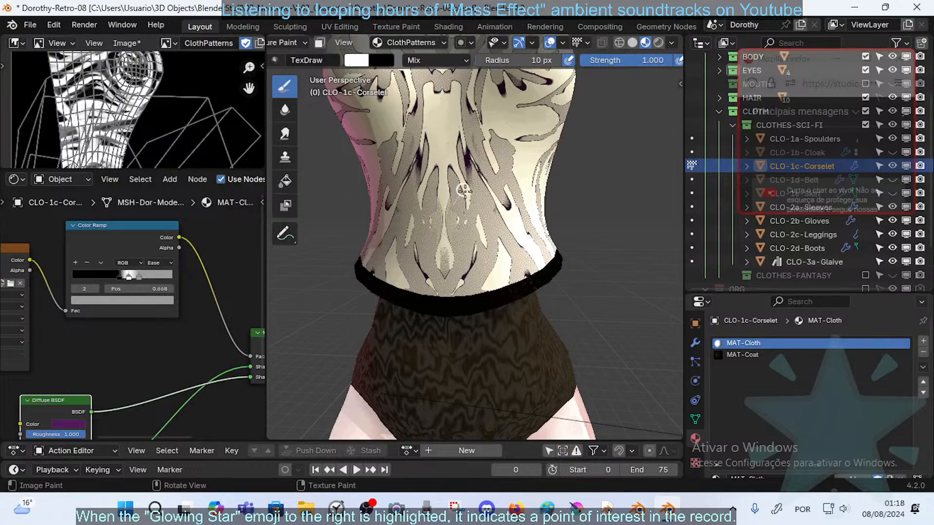
mouse_move(586, 109)
middle_mouse_down("shift")
mouse_move(588, 163)
mouse_move(469, 228)
mouse_move(396, 224)
middle_mouse_up("shift")
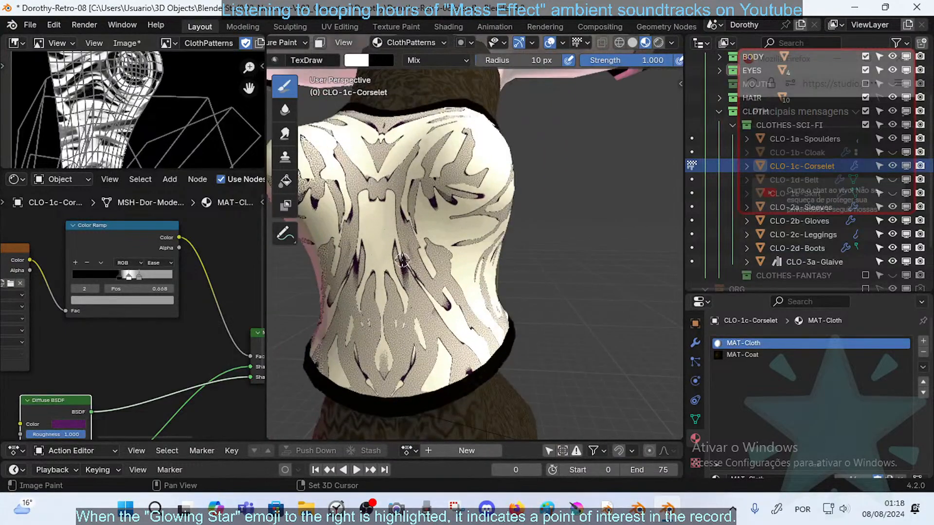
mouse_move(378, 216)
left_mouse_down()
mouse_move(383, 206)
mouse_move(381, 217)
left_mouse_up()
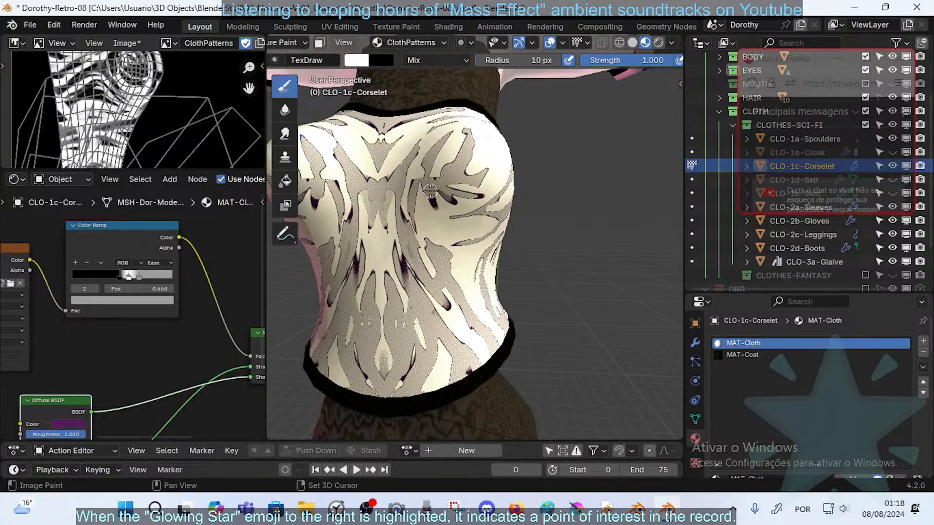
- Inspect the corset's neckline and side from several angles and paint a horizontal stroke beneath the bust
scroll(427, 190, "up", 2, "shift")
scroll(423, 200, "up", 1)
scroll(415, 200, "down", 1)
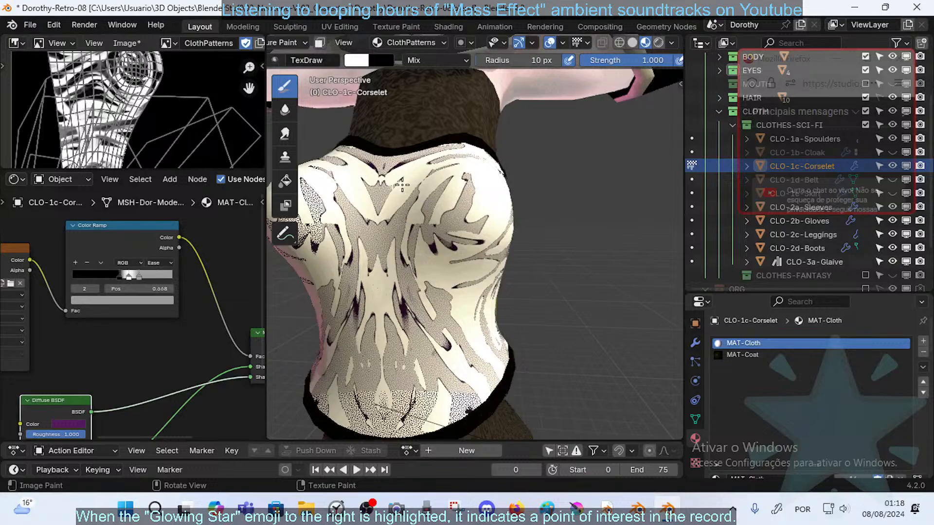
middle_click_drag(434, 192, 459, 218)
middle_click_drag(428, 130, 390, 155)
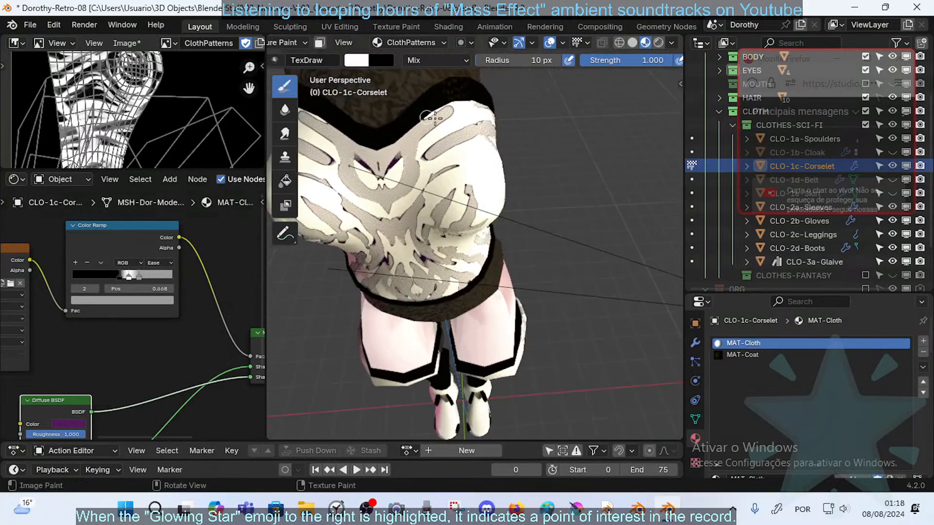
middle_click_drag(434, 117, 438, 152)
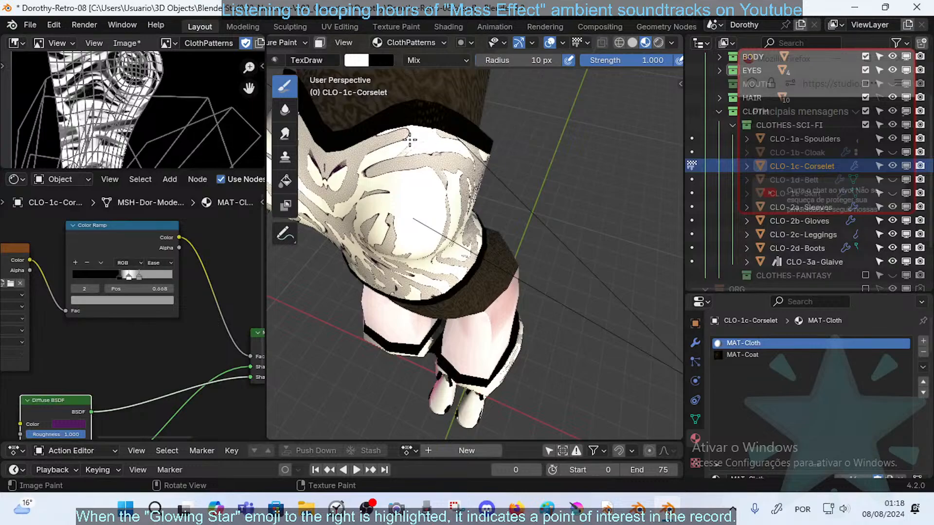
middle_click_drag(431, 150, 423, 150)
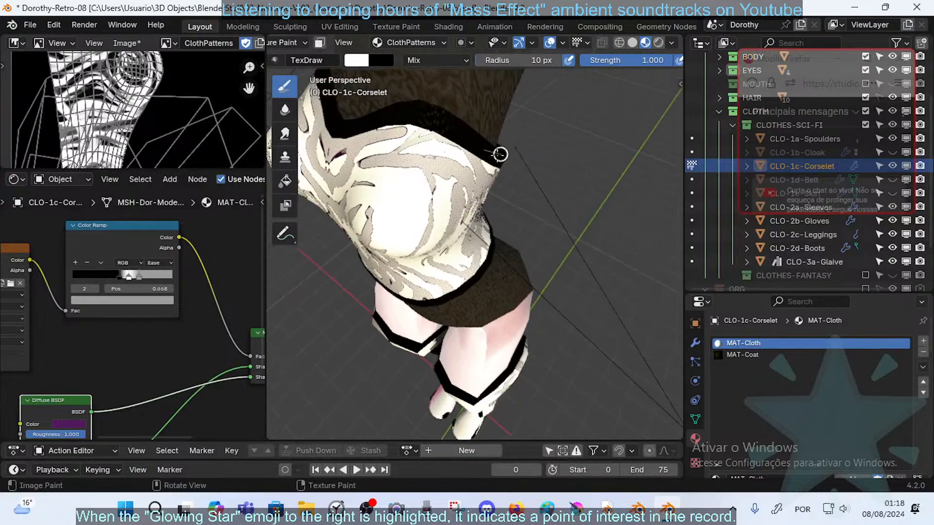
middle_click_drag(500, 153, 492, 217)
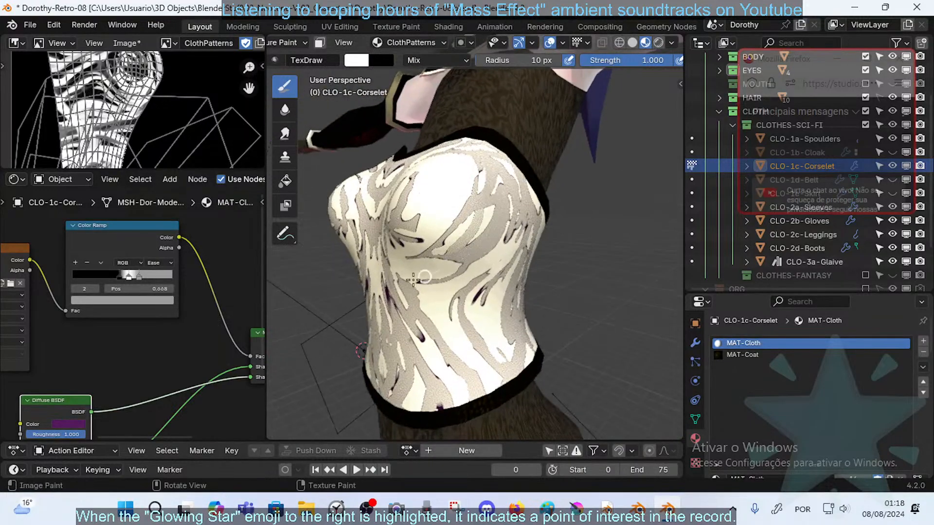
middle_click_drag(439, 277, 482, 249)
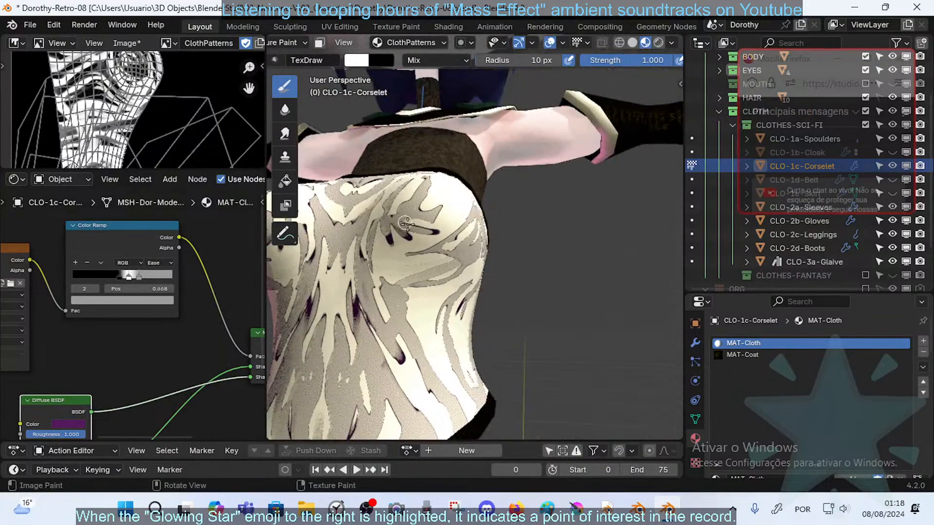
left_click_drag(430, 269, 372, 269)
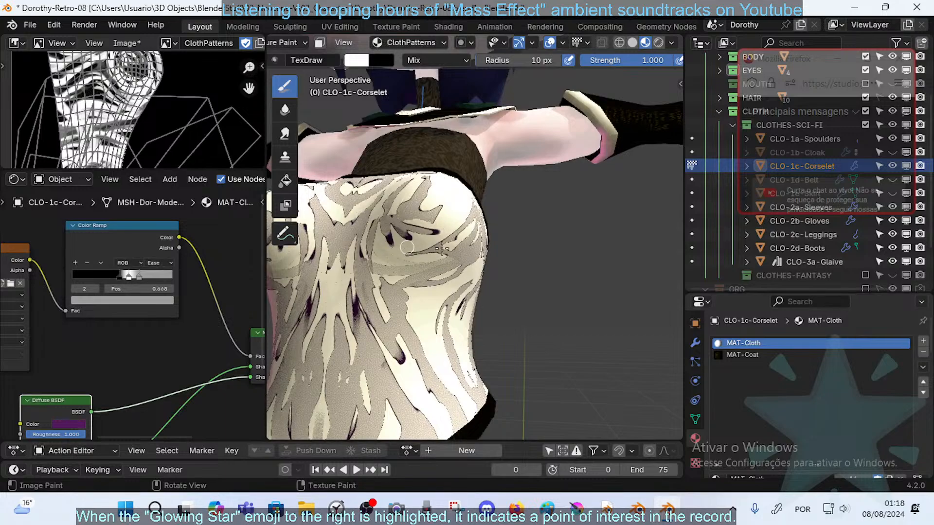
- Set the brush radius to 8 px and paint thin grey stripes in the light gaps on the corset's side below the bust
middle_click_drag(442, 249, 391, 238)
middle_click_drag(500, 234, 457, 278)
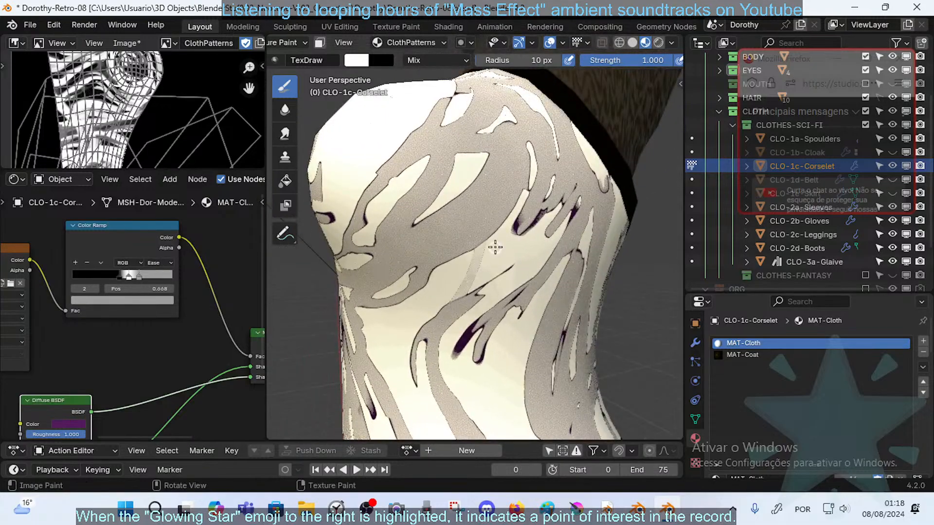
key("f")
left_click(506, 262)
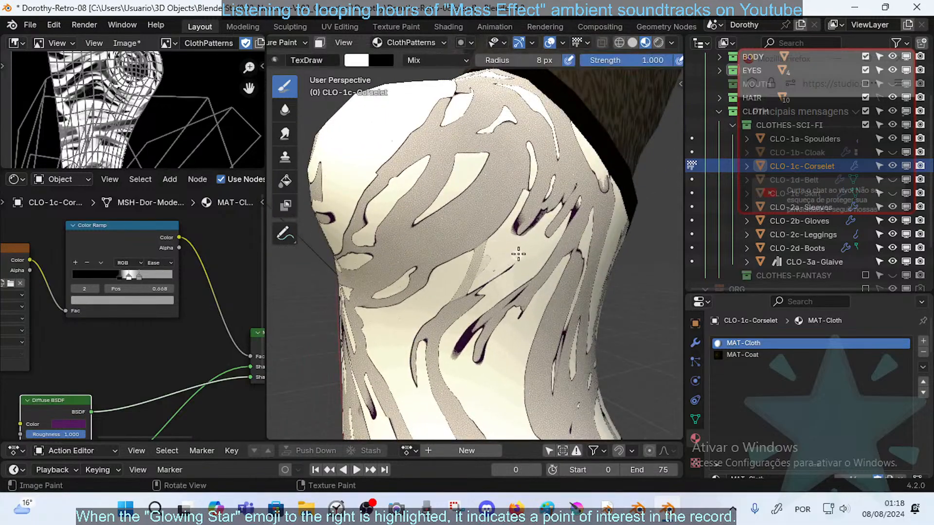
middle_click_drag(519, 253, 515, 254)
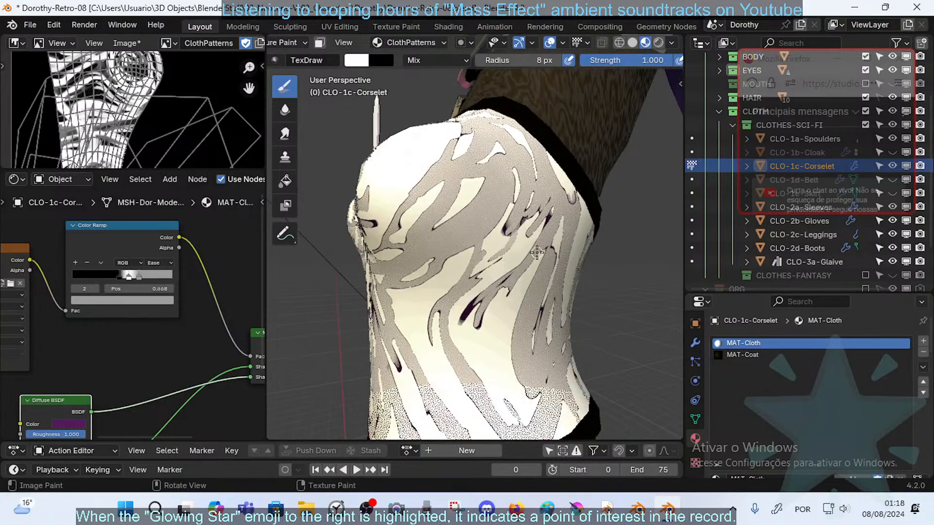
scroll(530, 301, "down", 2)
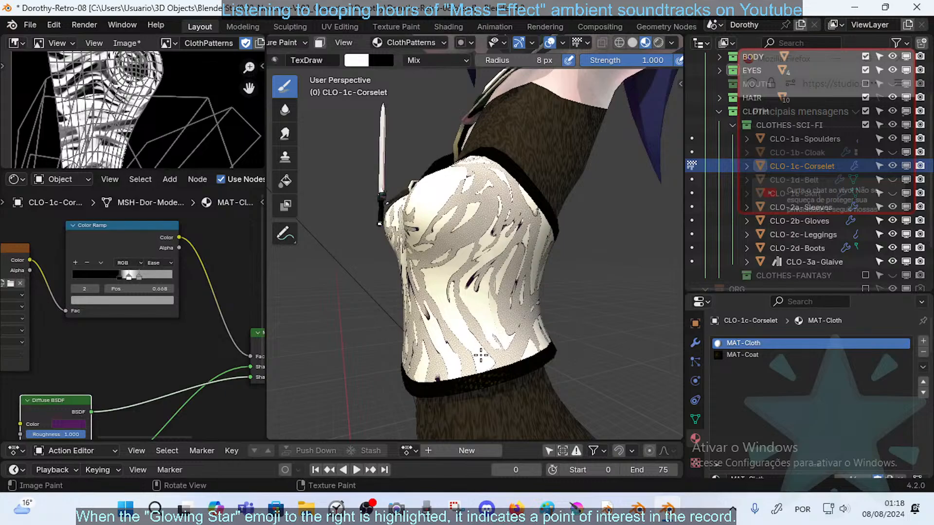
middle_click_drag(538, 248, 544, 255)
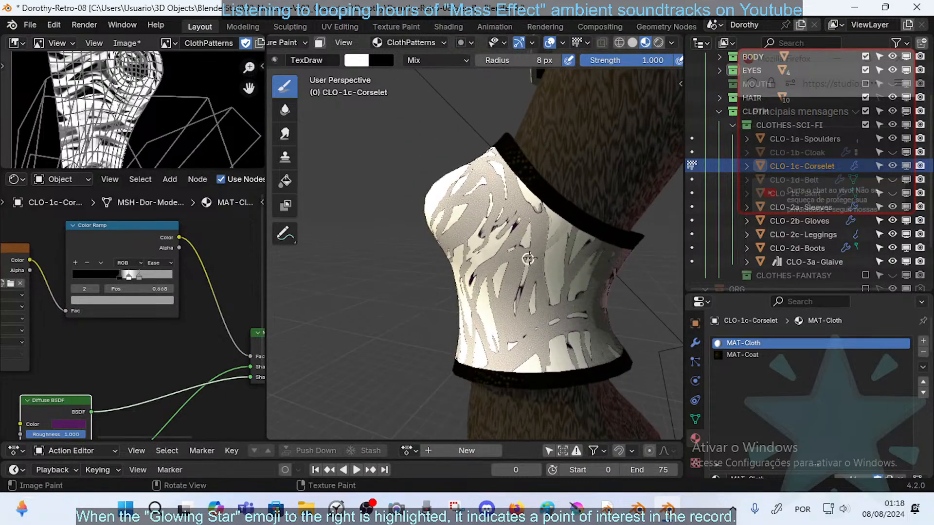
middle_click_drag(544, 178, 501, 281)
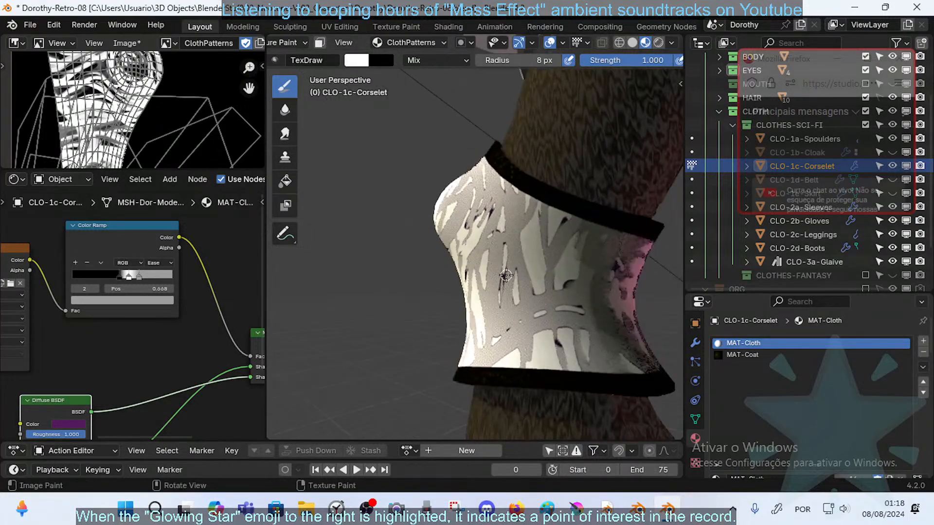
- Switch the paint colour to black and cut thin light streaks through the grey bands on the corset's side
key("x")
mouse_move(504, 338)
middle_mouse_down()
mouse_move(491, 365)
mouse_move(535, 335)
mouse_move(545, 308)
middle_mouse_up()
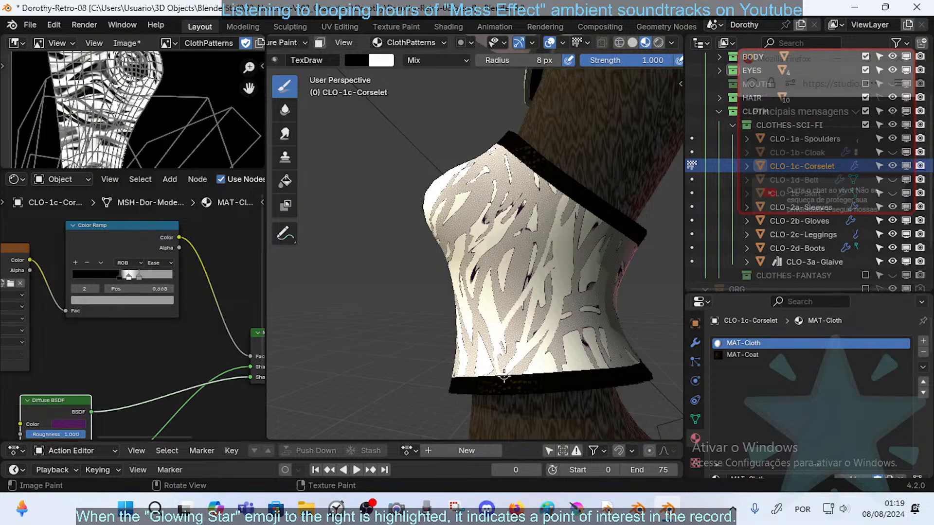
middle_click_drag(517, 300, 481, 296)
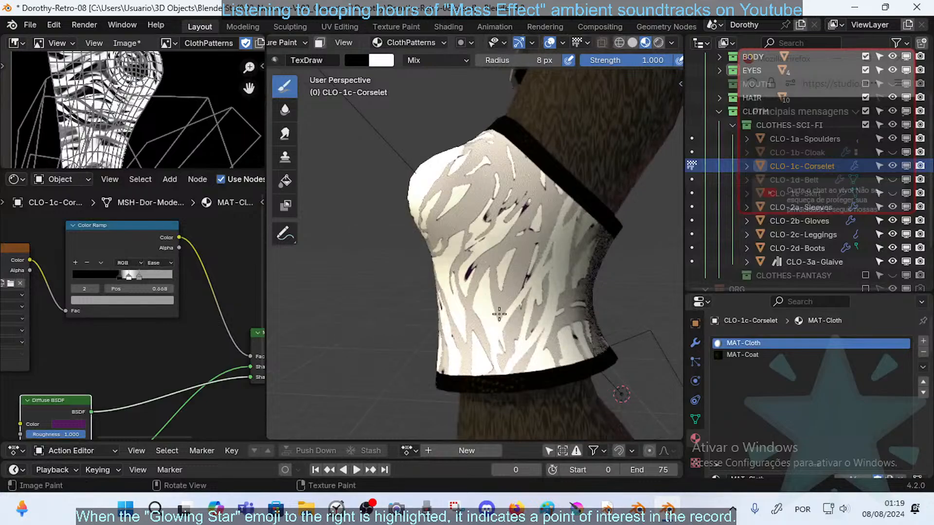
- Enlarge the brush radius to 23 px and paint broad light gaps across the grey bands towards the corset's rear side
key("f")
left_click(530, 308)
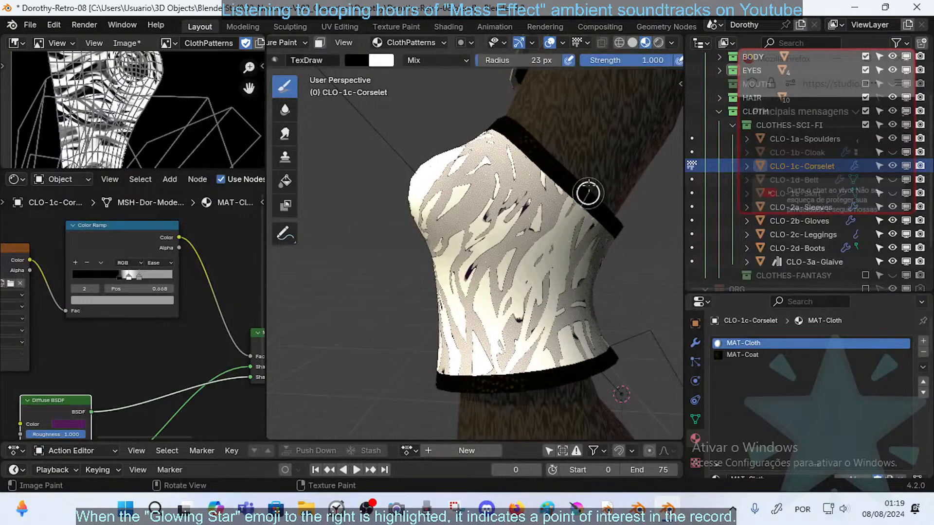
middle_click_drag(608, 200, 578, 247)
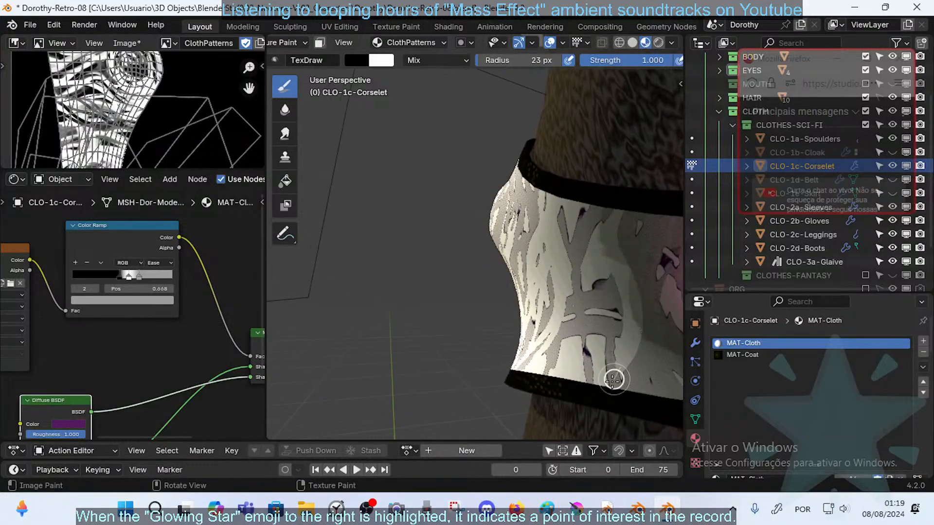
middle_click_drag(613, 380, 603, 278, "ctrl")
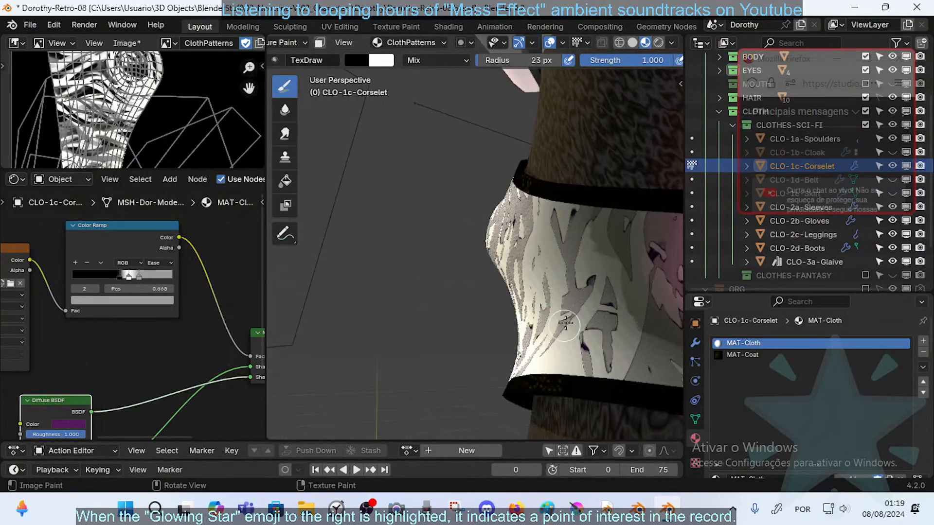
mouse_move(567, 323)
middle_mouse_down()
mouse_move(560, 311)
mouse_move(570, 279)
middle_mouse_up()
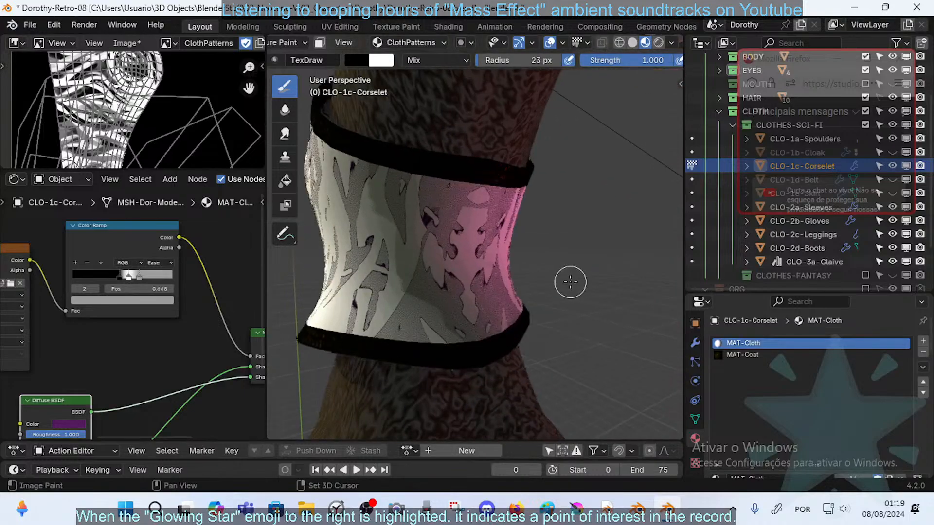
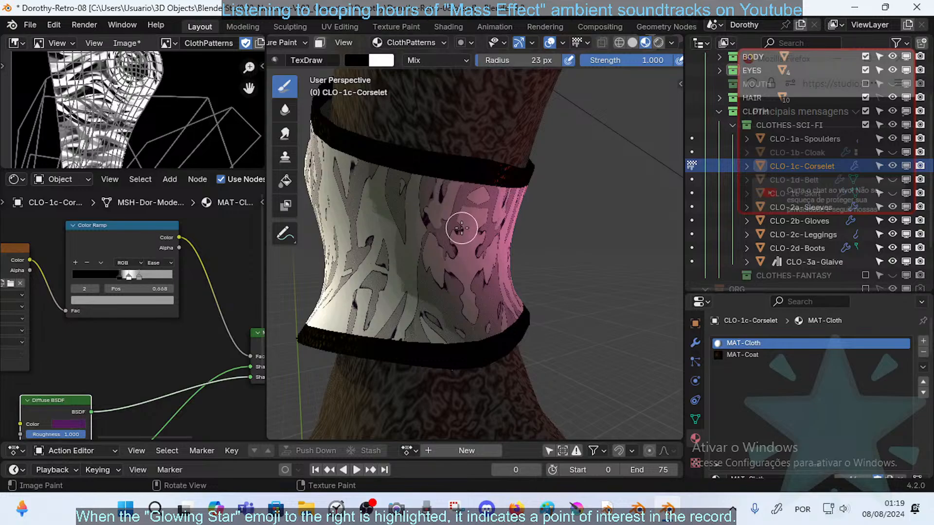
- Paint mirrored light areas over the corset's back panel and trim the grey shapes where it meets the side
middle_click_drag(442, 178, 466, 196)
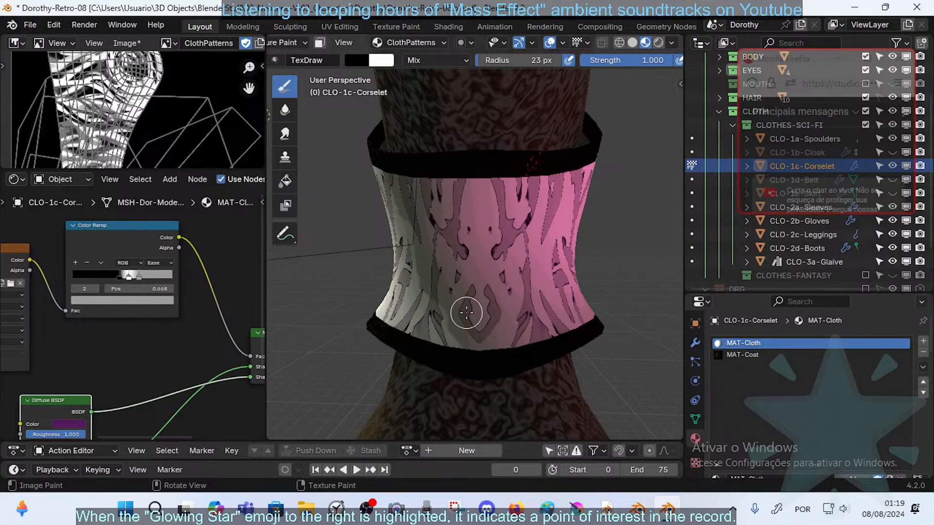
middle_click_drag(467, 312, 404, 295)
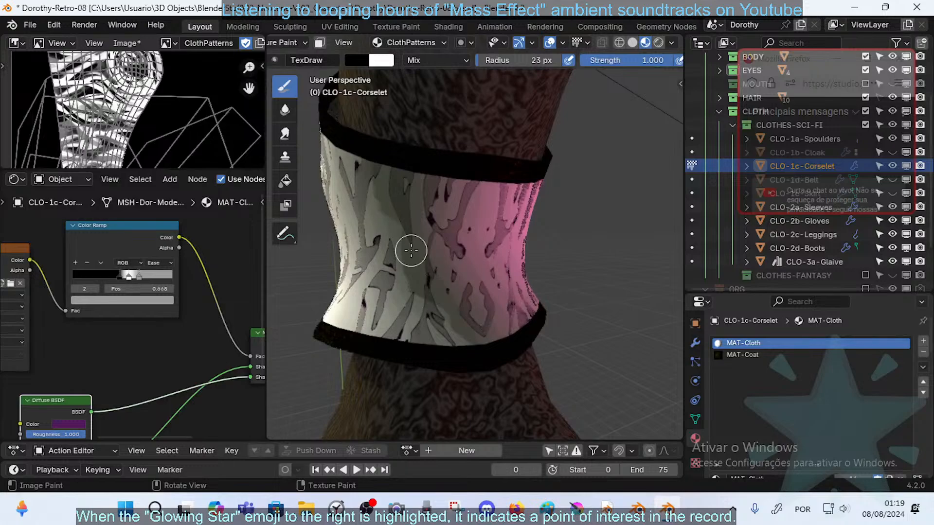
middle_click_drag(411, 250, 445, 279)
middle_click_drag(403, 250, 355, 208)
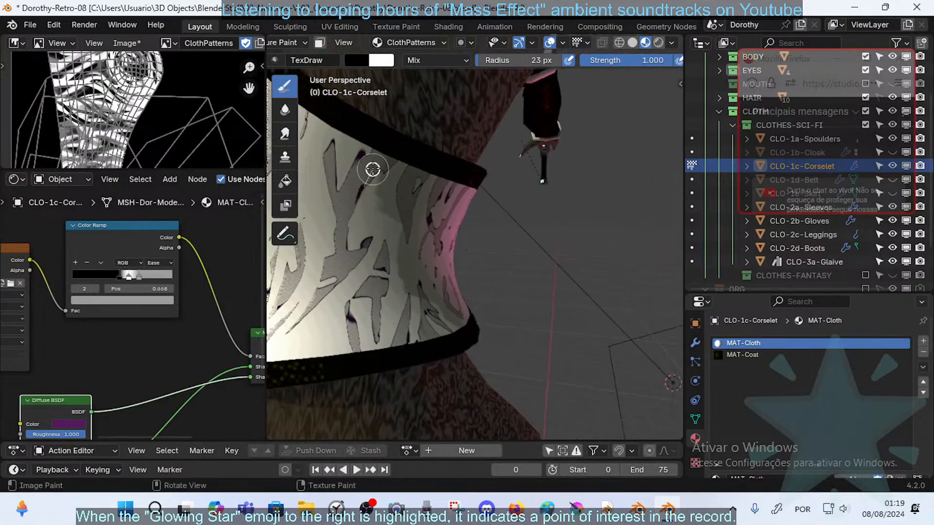
mouse_move(368, 246)
middle_mouse_down()
mouse_move(381, 220)
mouse_move(383, 274)
mouse_move(408, 270)
mouse_move(397, 285)
mouse_move(406, 257)
middle_mouse_up()
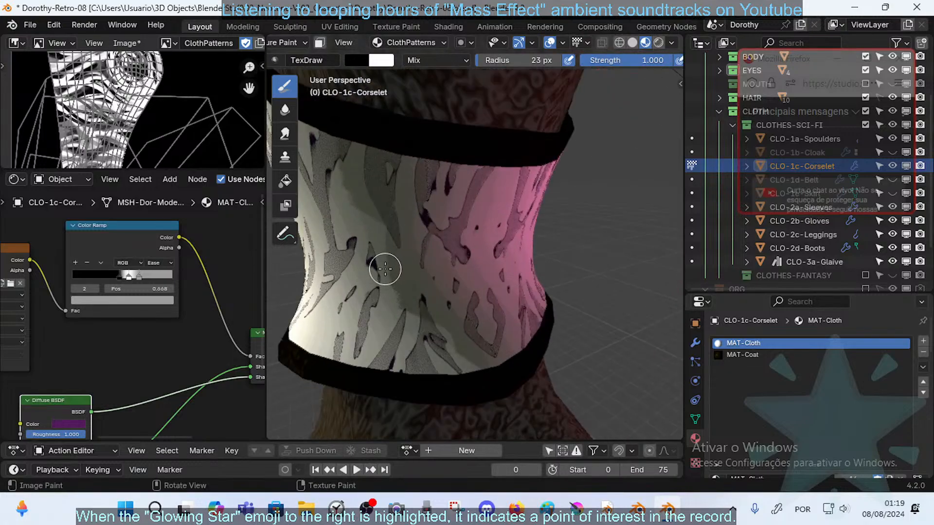
- Switch to white and add grey stripes to the corset's rear side, reducing the brush radius to 12 px for the finer ones
key("x")
left_click_drag(375, 294, 371, 307)
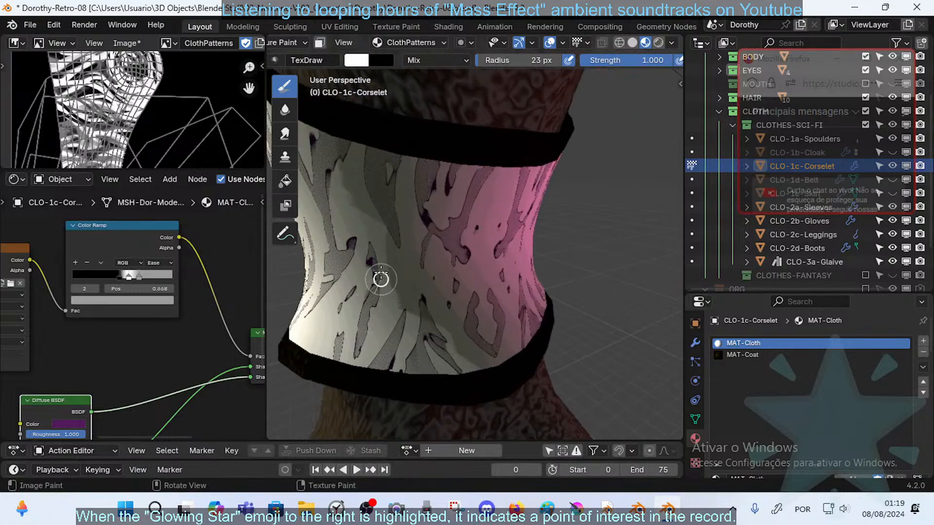
left_click_drag(381, 274, 379, 243)
middle_click_drag(412, 250, 427, 248)
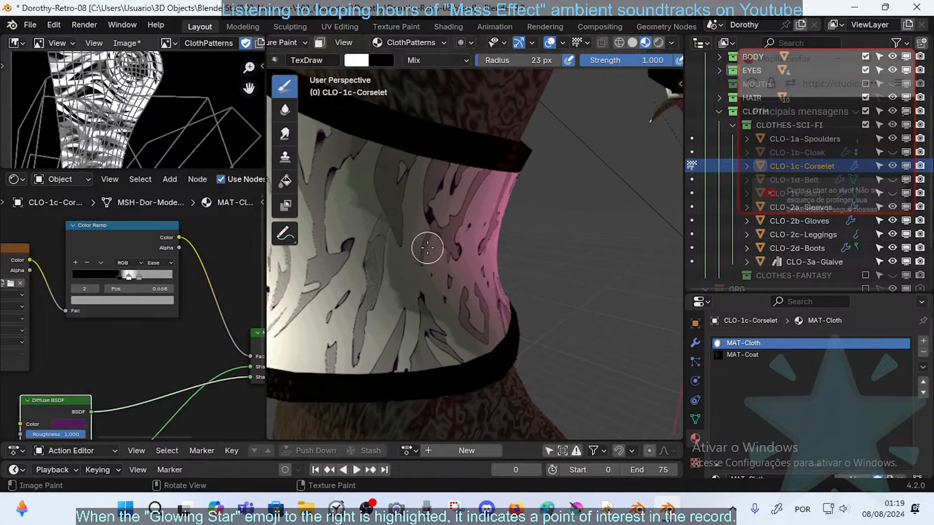
middle_click_drag(401, 290, 403, 261)
middle_click_drag(371, 327, 385, 290)
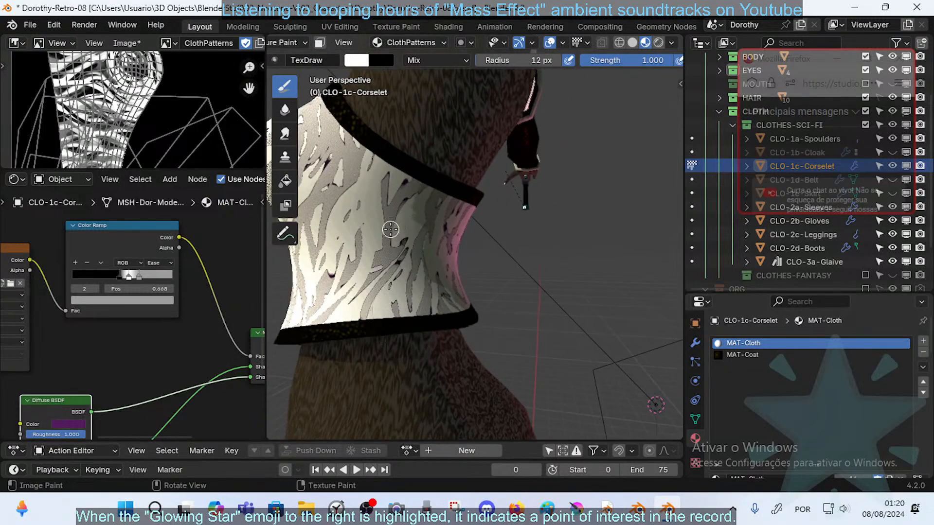
middle_click_drag(395, 288, 371, 256)
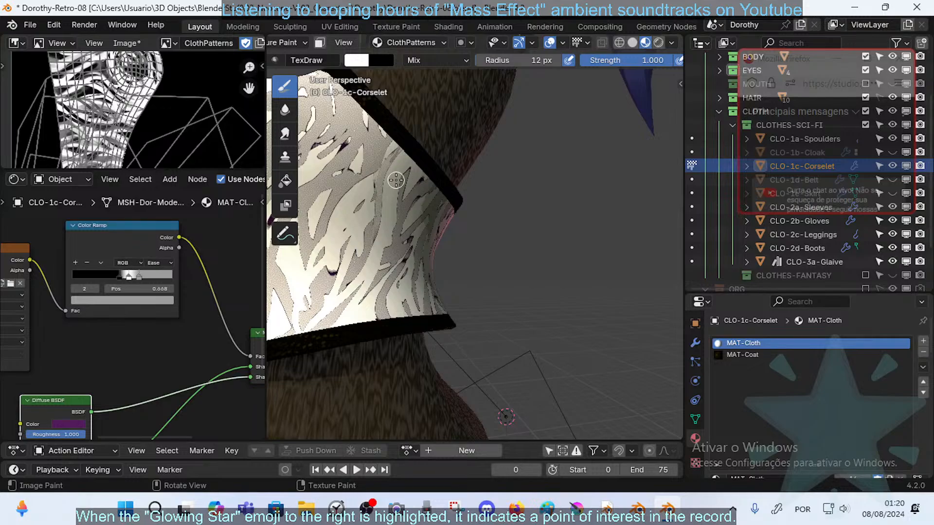
- Switch to black and paint light strokes down the lower central column on the corset's front
mouse_move(417, 164)
middle_mouse_down()
mouse_move(349, 297)
mouse_move(403, 305)
mouse_move(374, 257)
mouse_move(472, 228)
middle_mouse_up()
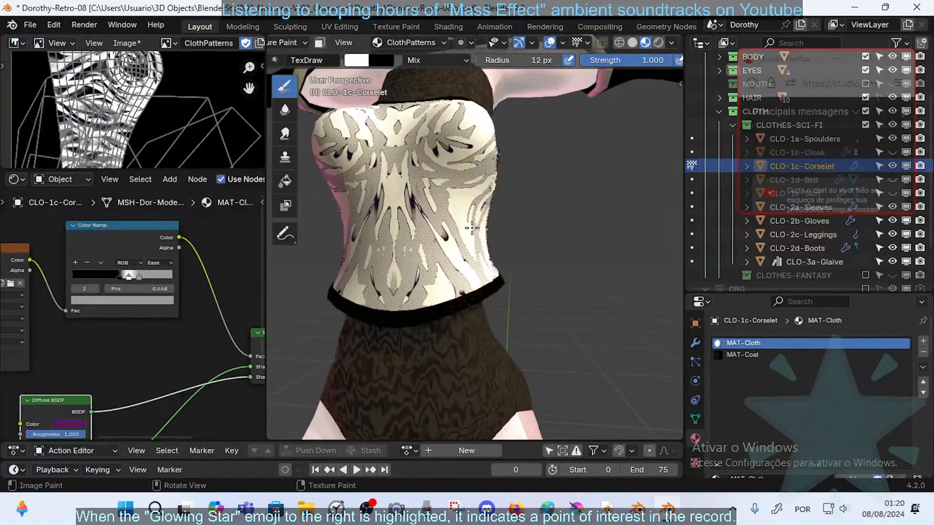
key("x")
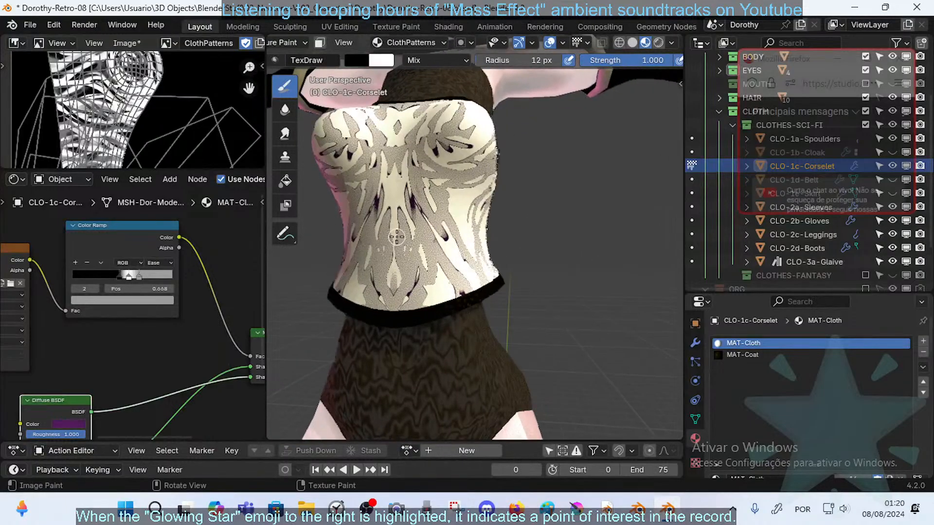
left_click_drag(396, 237, 398, 347)
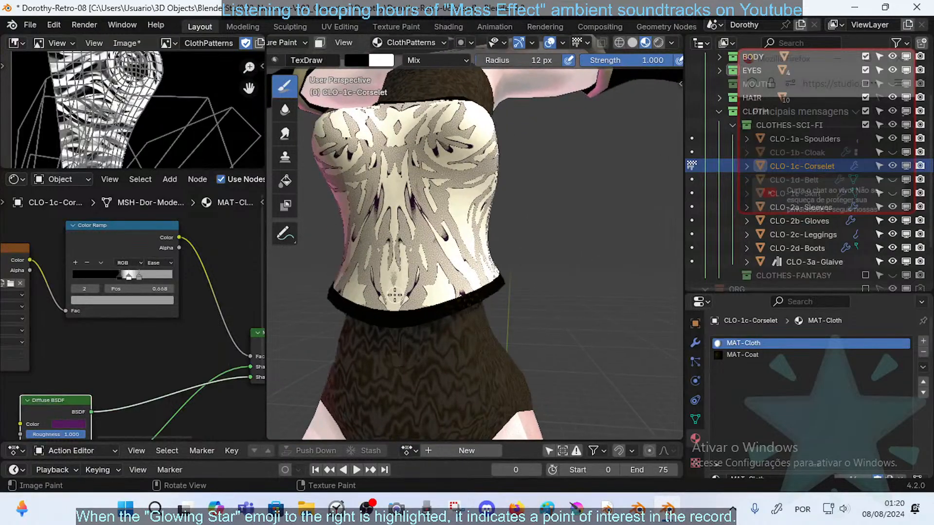
mouse_move(394, 295)
left_mouse_down()
mouse_move(391, 226)
mouse_move(421, 273)
left_mouse_up()
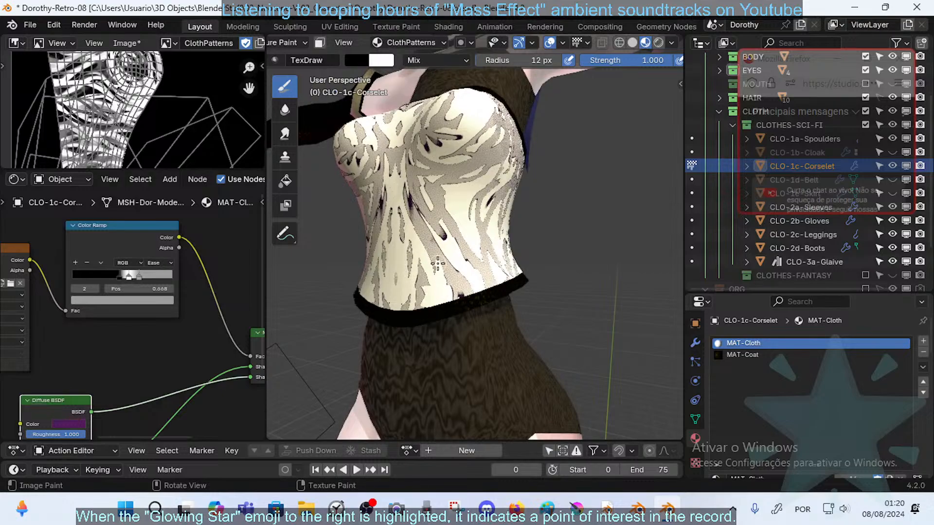
- Paint light streaks through the grey stripes beneath the bust and in the centre between the cups
mouse_move(461, 264)
left_mouse_down()
mouse_move(446, 206)
mouse_move(425, 181)
left_mouse_up()
left_click_drag(448, 218, 413, 180)
left_click_drag(446, 214, 415, 189)
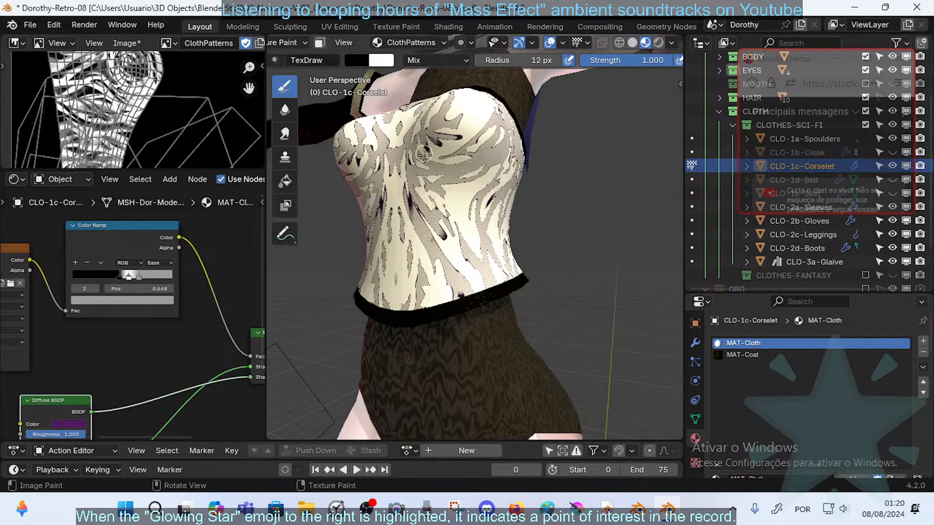
middle_click_drag(429, 196, 505, 194)
middle_click_drag(420, 169, 427, 172, "shift")
left_click_drag(428, 171, 464, 181)
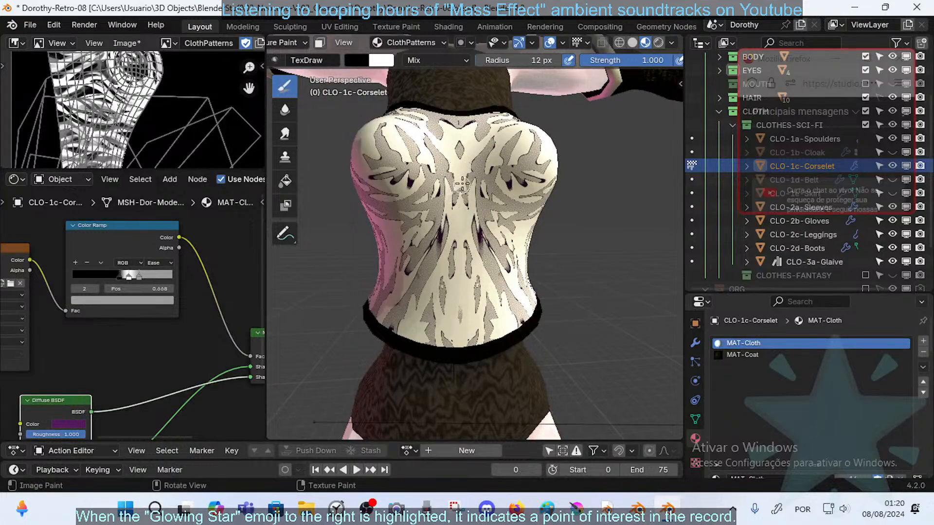
- Trim the grey V motif at the centre of the neckline with light strokes
middle_click_drag(460, 187, 492, 168)
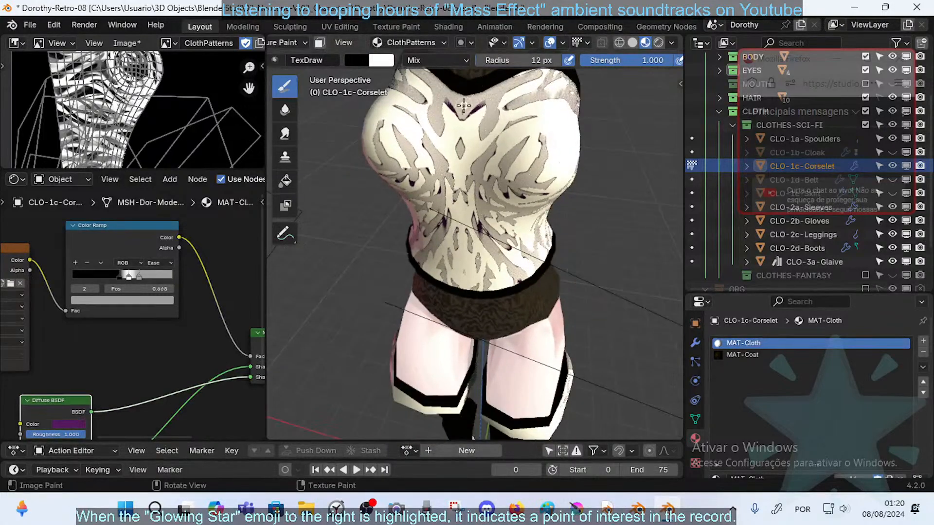
left_click_drag(501, 89, 466, 97)
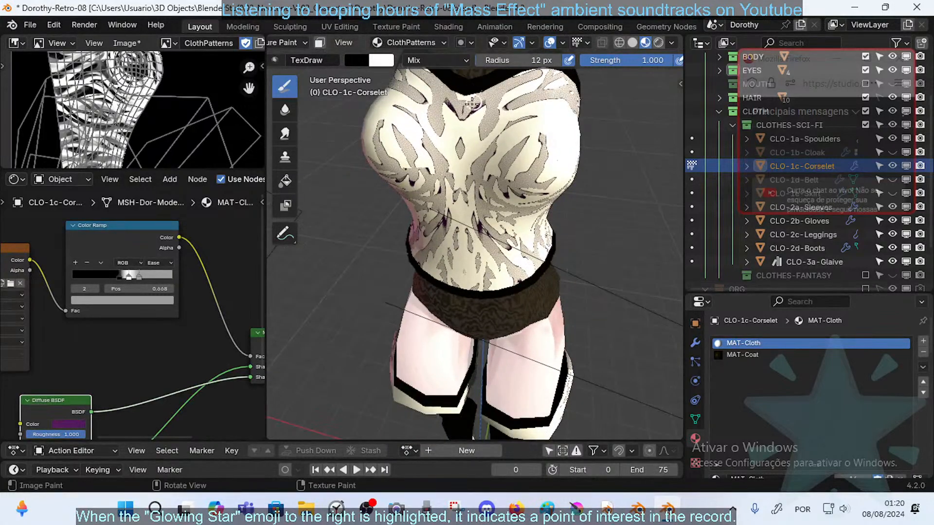
middle_click_drag(457, 128, 497, 137)
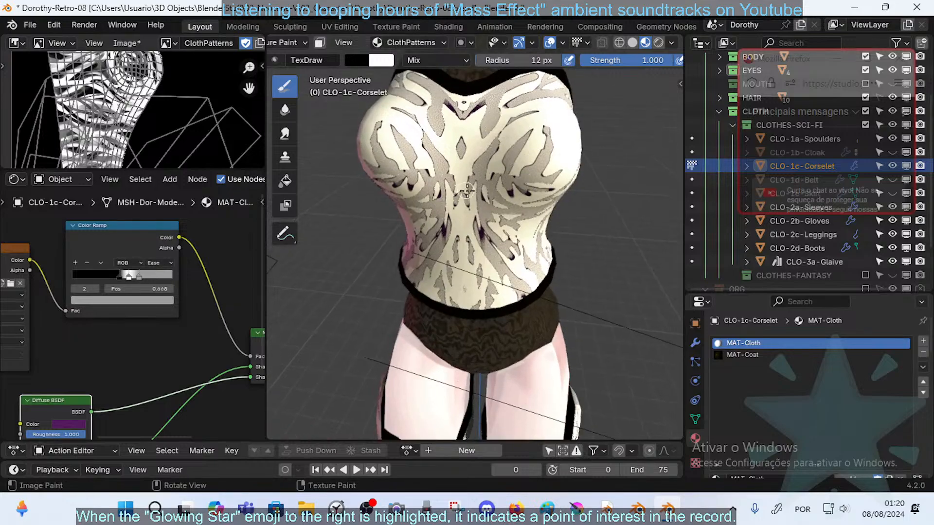
- Paint light strokes through the grey stripes on the upper side beside the bust, undoing the unwanted strokes
scroll(555, 165, "up", 3)
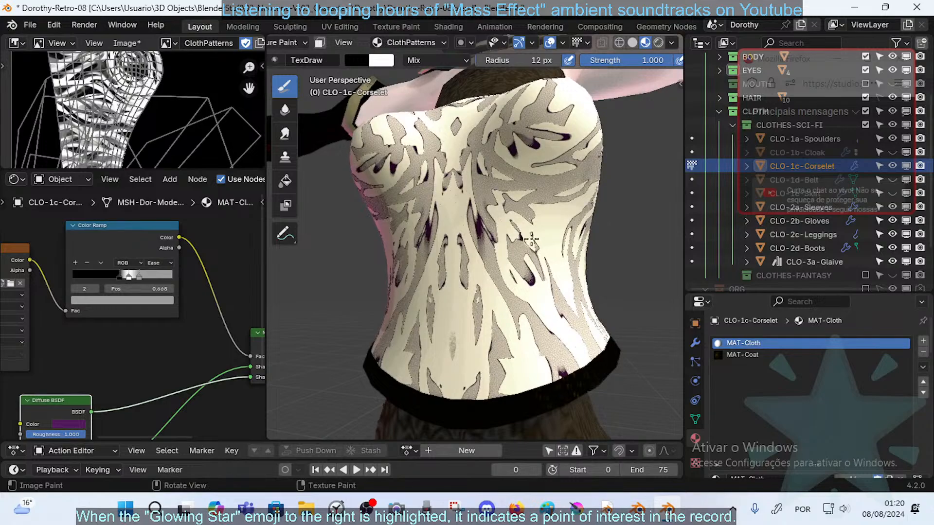
middle_click_drag(511, 212, 570, 219)
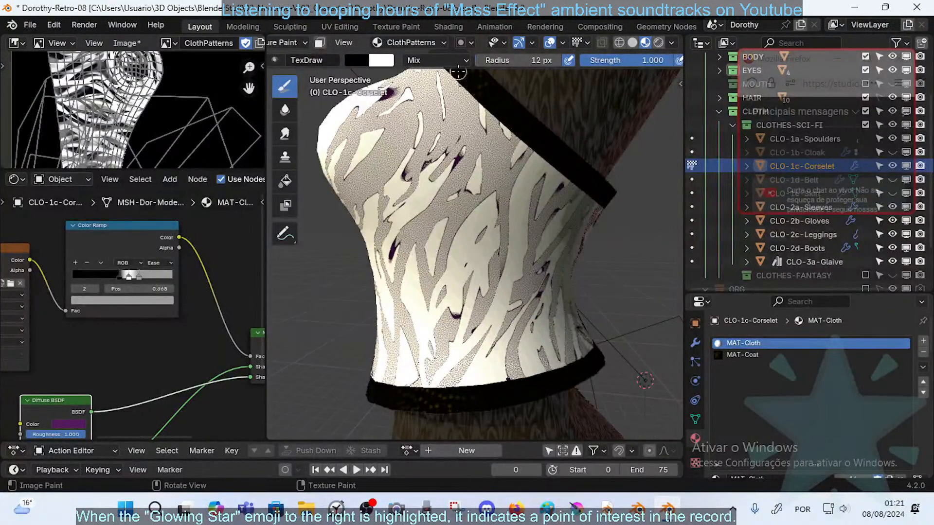
mouse_move(459, 74)
left_mouse_down()
mouse_move(479, 121)
mouse_move(480, 181)
mouse_move(432, 216)
left_mouse_up()
key("ctrl+z")
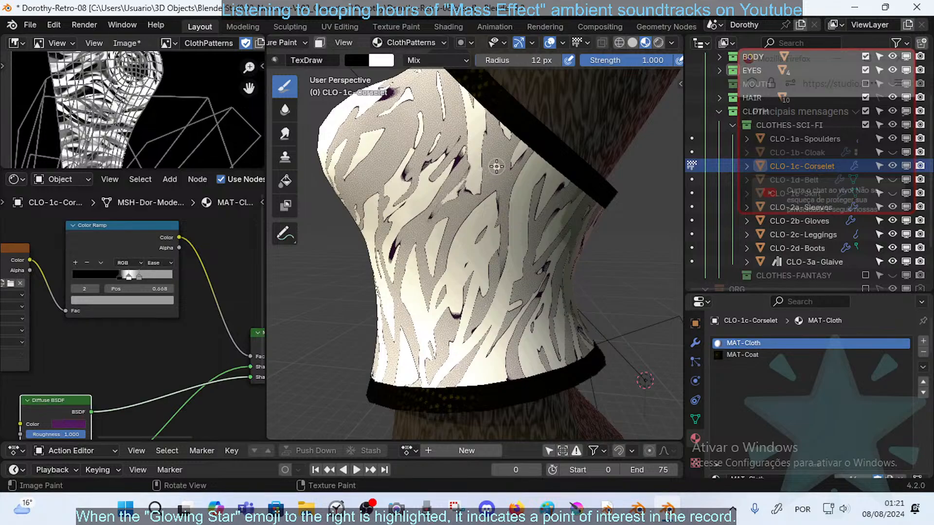
left_click_drag(504, 100, 502, 155)
key("ctrl+z")
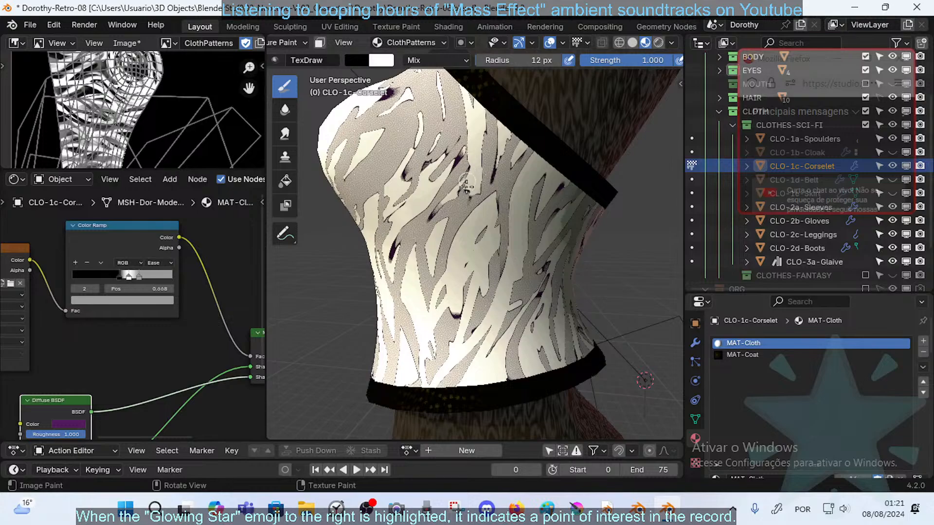
left_click_drag(470, 189, 463, 211)
middle_click_drag(431, 238, 433, 227)
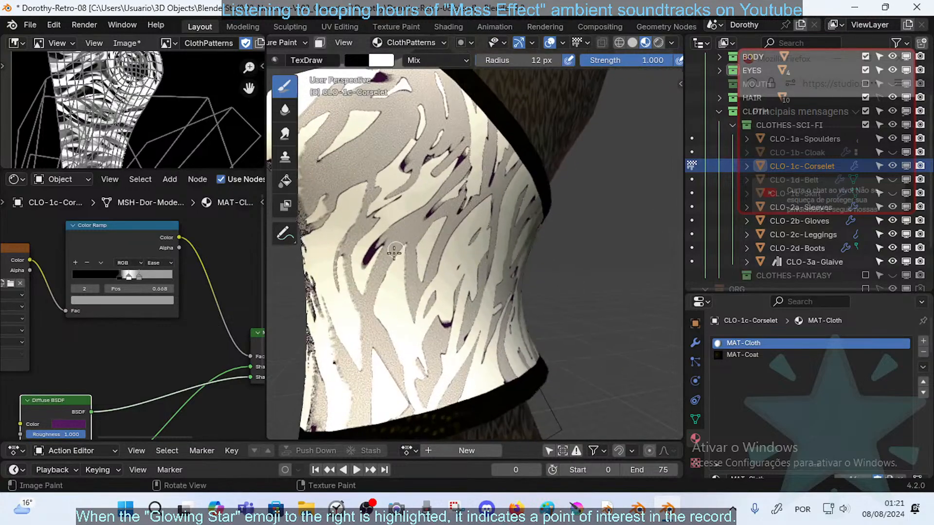
- Paint light strokes through the grey stripes on the side of the corset's waist
left_click_drag(382, 269, 419, 228)
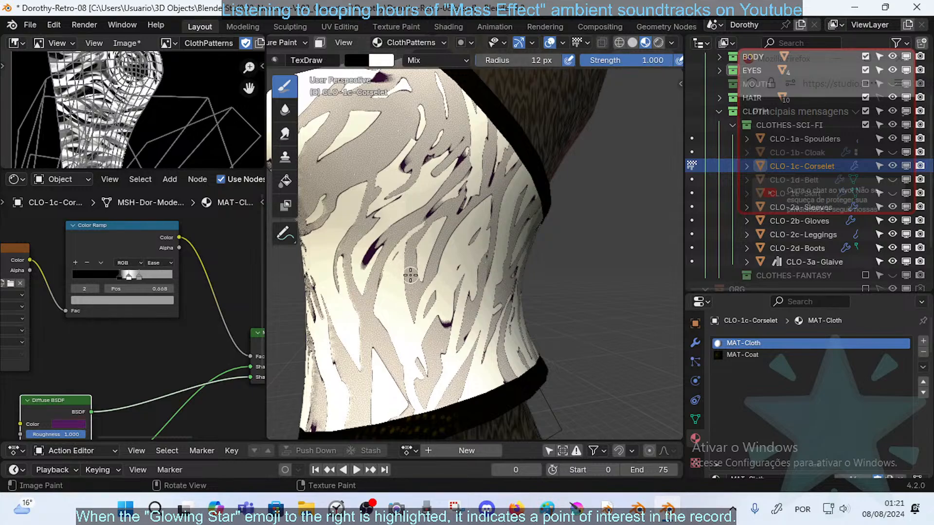
left_click_drag(404, 248, 401, 291)
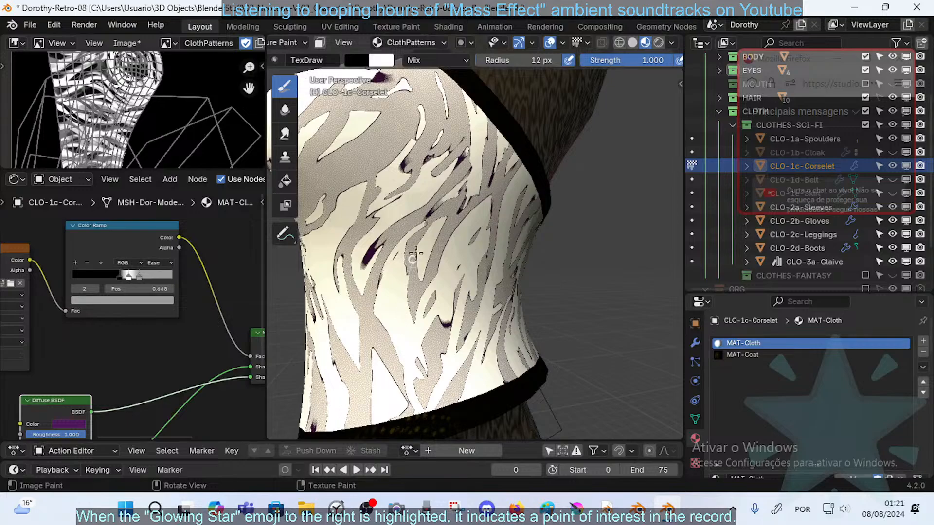
middle_click_drag(384, 327, 356, 311)
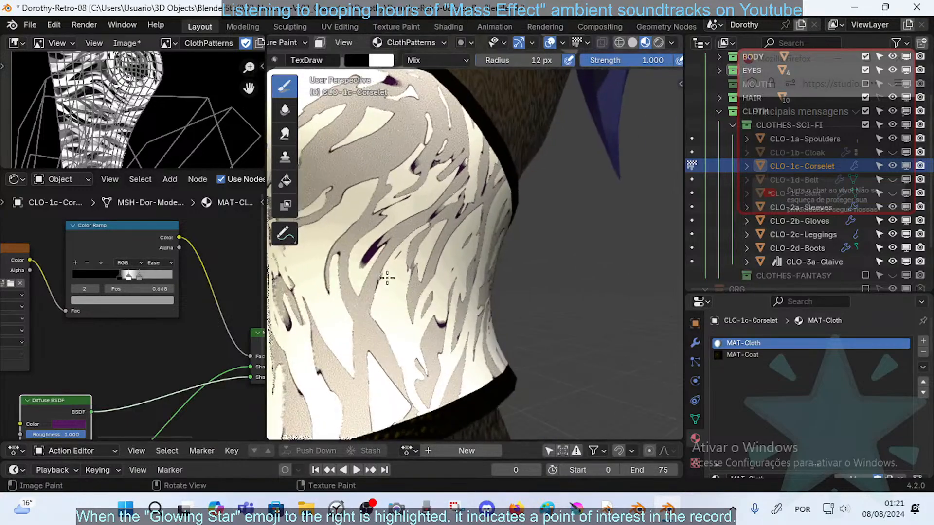
- Trim the grey stripes at the corset's lower front and beside the central column with light strokes
scroll(387, 278, "down", 5)
mouse_move(467, 272)
middle_mouse_down()
mouse_move(483, 264)
mouse_move(480, 244)
mouse_move(526, 232)
mouse_move(469, 238)
middle_mouse_up()
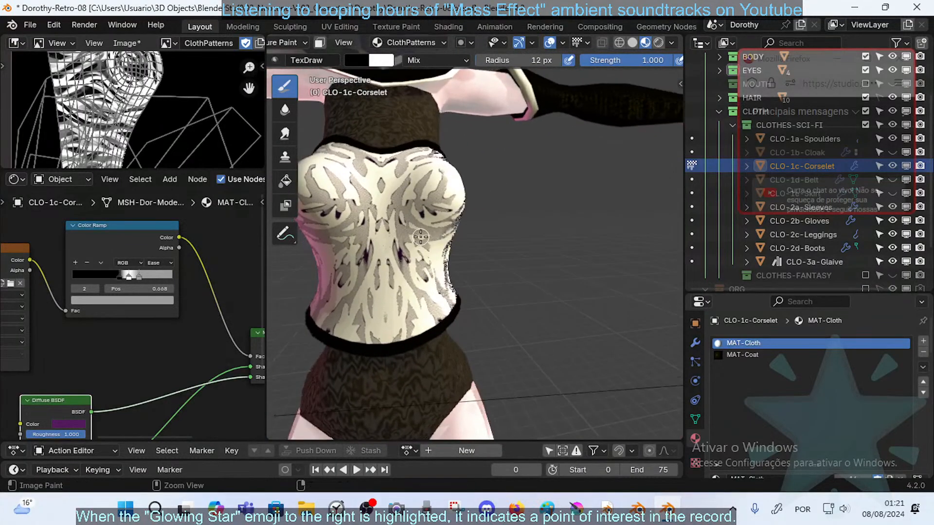
scroll(420, 234, "up", 3)
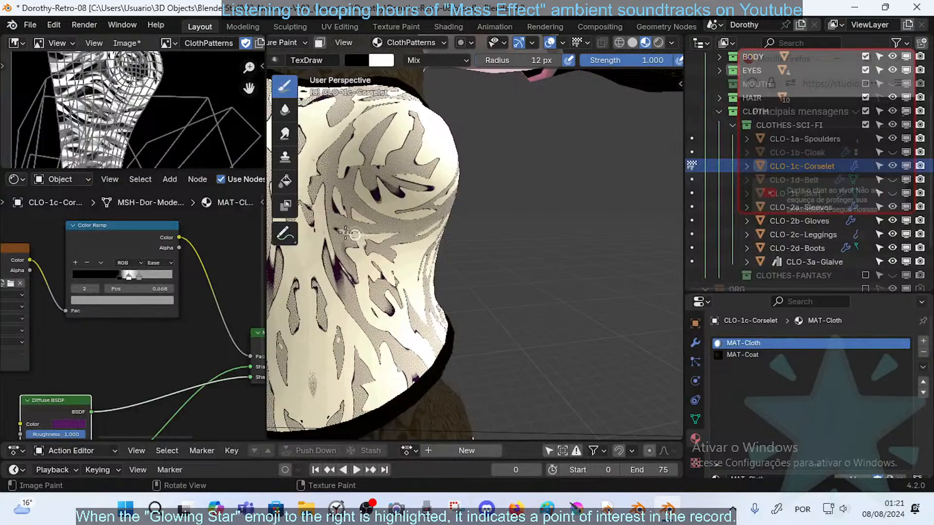
middle_click_drag(369, 232, 418, 229)
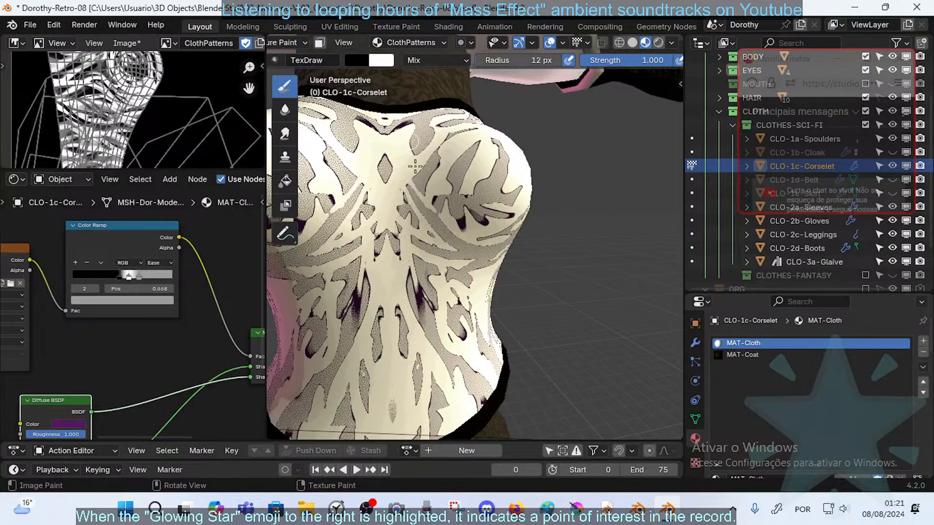
middle_click_drag(474, 254, 426, 290)
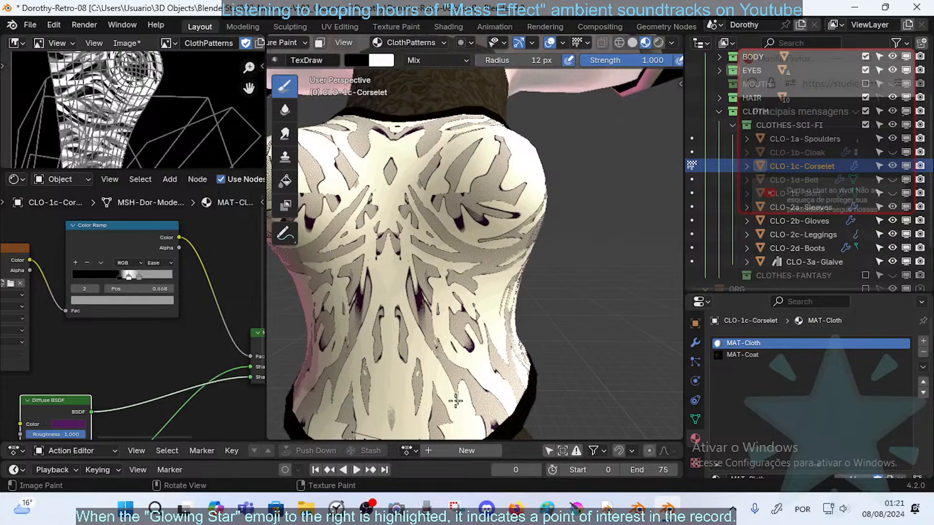
mouse_move(436, 293)
left_mouse_down()
mouse_move(439, 365)
mouse_move(471, 421)
left_mouse_up()
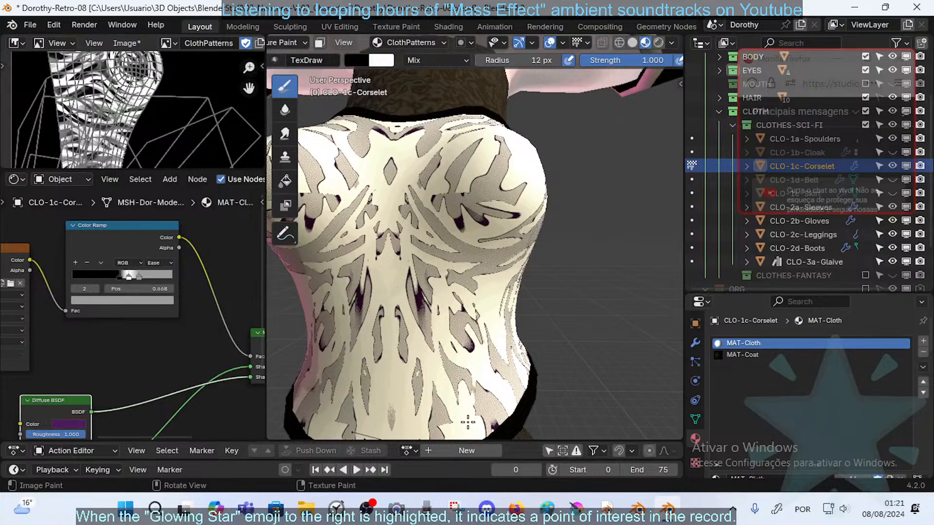
left_click_drag(501, 388, 479, 420)
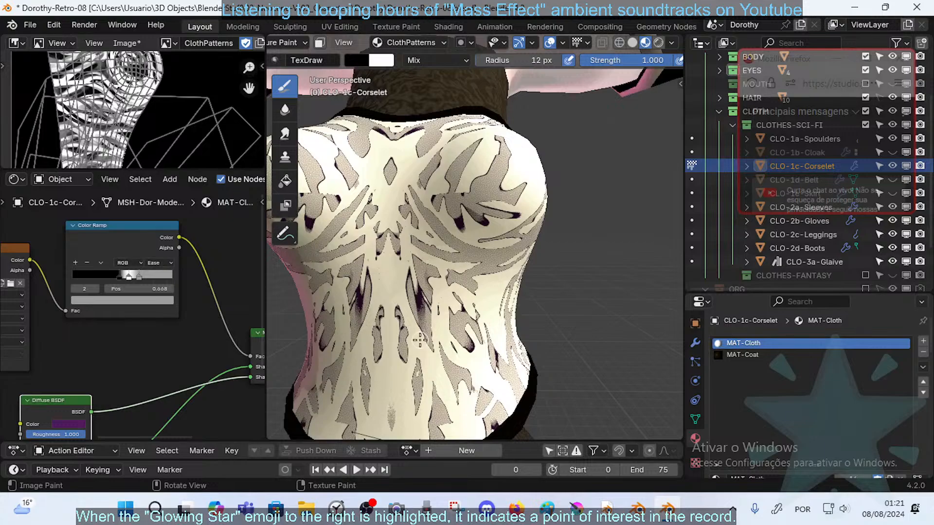
mouse_move(421, 338)
left_mouse_down()
mouse_move(416, 284)
mouse_move(433, 323)
left_mouse_up()
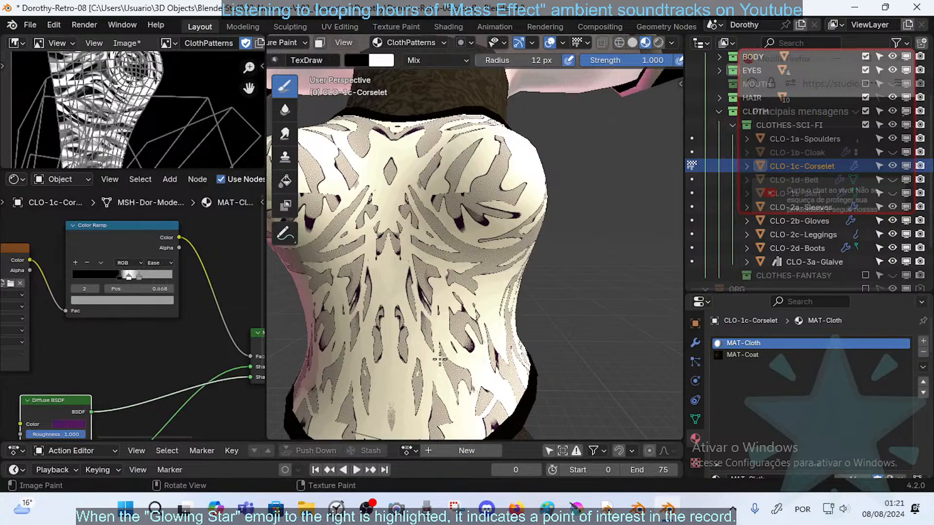
left_click_drag(432, 283, 430, 272)
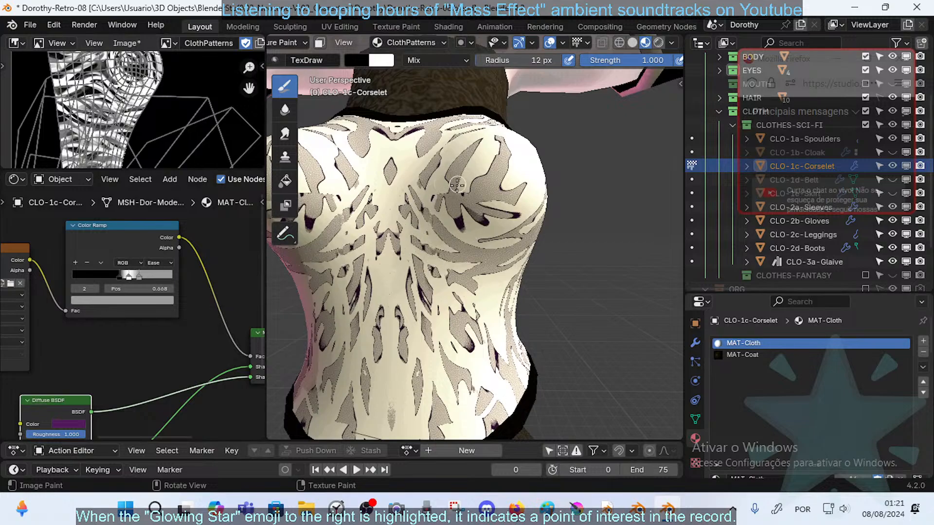
- Paint over the grey motifs down the middle of the corset's front with light strokes to clear the centre
mouse_move(485, 286)
middle_mouse_down()
mouse_move(507, 240)
mouse_move(503, 302)
mouse_move(576, 254)
middle_mouse_up()
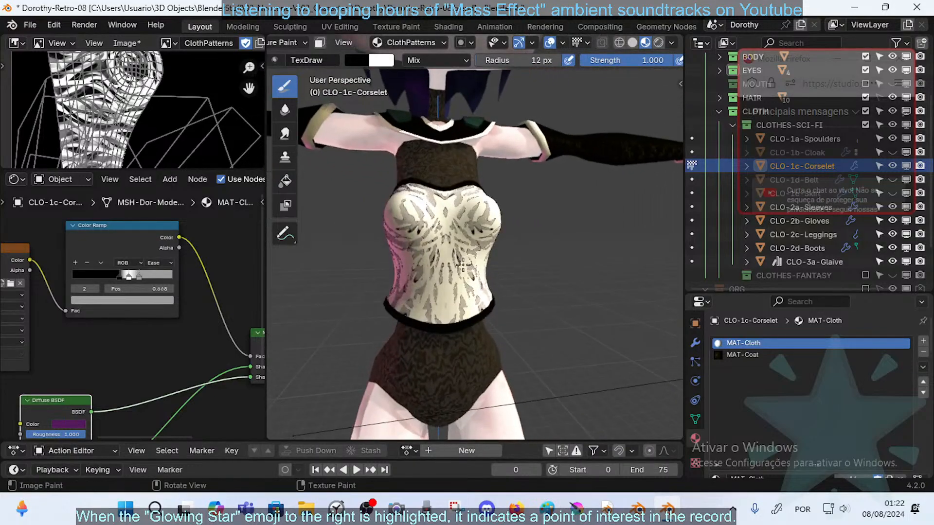
left_click_drag(454, 244, 460, 279)
middle_click_drag(469, 323, 452, 266)
scroll(452, 272, "up", 1)
mouse_move(438, 262)
left_mouse_down()
mouse_move(452, 279)
mouse_move(442, 288)
left_mouse_up()
mouse_move(434, 229)
middle_mouse_down()
mouse_move(473, 208)
mouse_move(452, 227)
middle_mouse_up()
mouse_move(496, 292)
middle_mouse_down()
mouse_move(458, 274)
mouse_move(552, 282)
middle_mouse_up()
middle_click_drag(438, 282, 470, 268)
- Switch to white and paint short mirrored grey stripes at the centre and lower edge of the corset's front
key("x")
left_click_drag(460, 278, 463, 331)
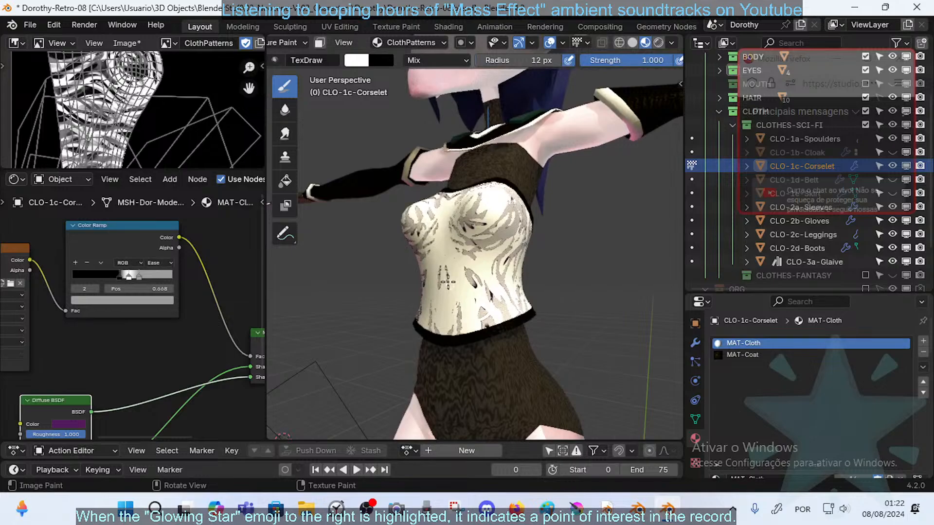
mouse_move(472, 312)
middle_mouse_down()
mouse_move(504, 320)
mouse_move(492, 270)
mouse_move(453, 291)
middle_mouse_up()
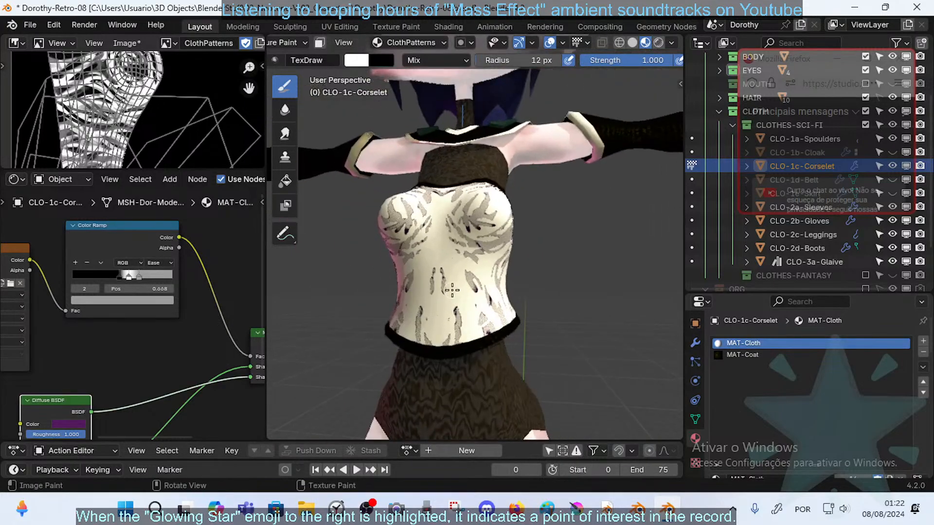
middle_click_drag(468, 341, 458, 321)
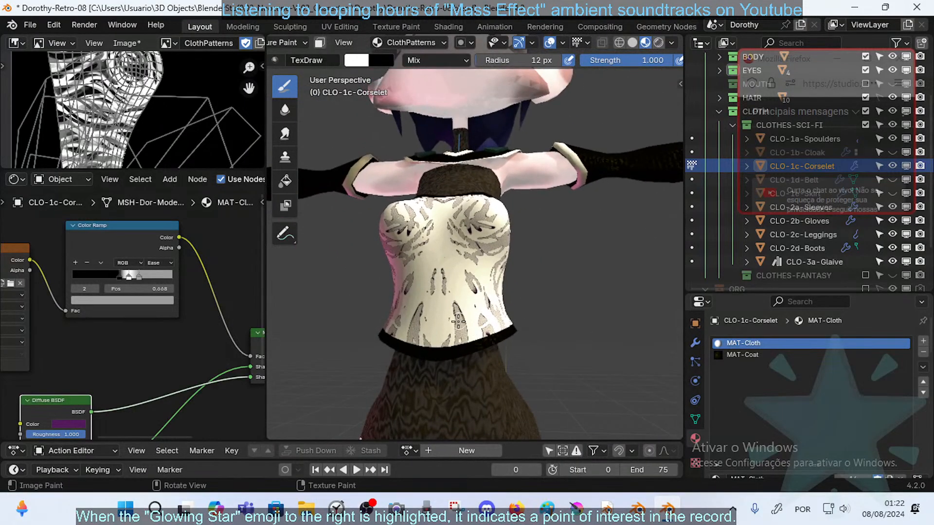
- Reduce the brush radius to 5 px and paint long curved grey stripes down the centre front and between the cups
key("f")
left_click(459, 313)
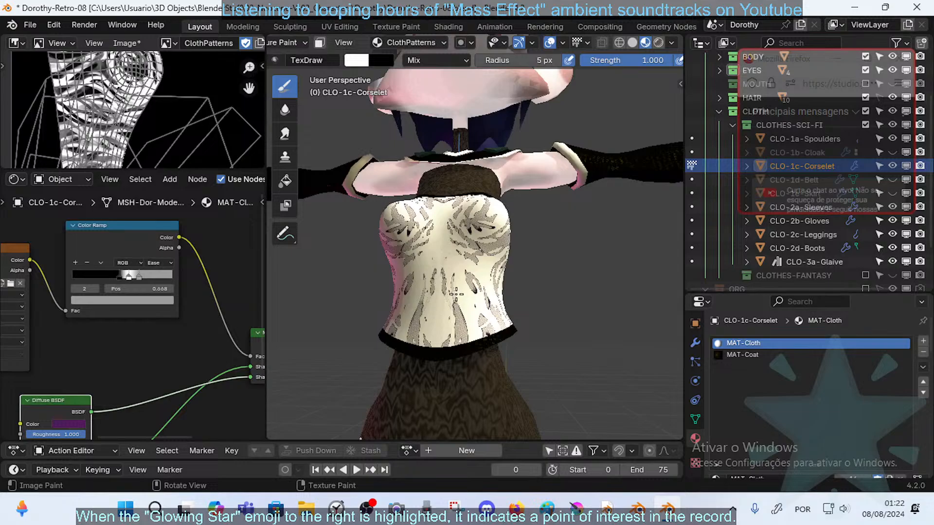
mouse_move(469, 278)
middle_mouse_down()
mouse_move(475, 287)
mouse_move(454, 275)
mouse_move(447, 302)
middle_mouse_up()
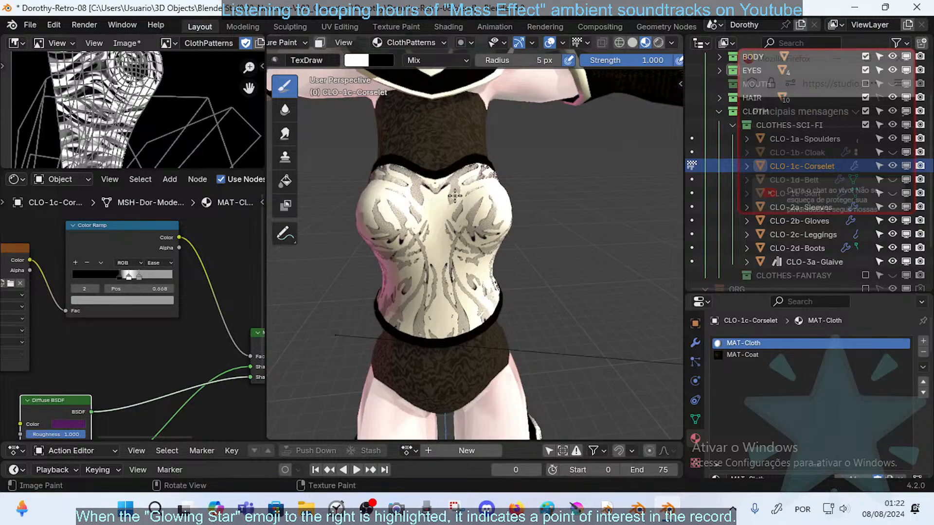
middle_click_drag(452, 226, 446, 184, "ctrl")
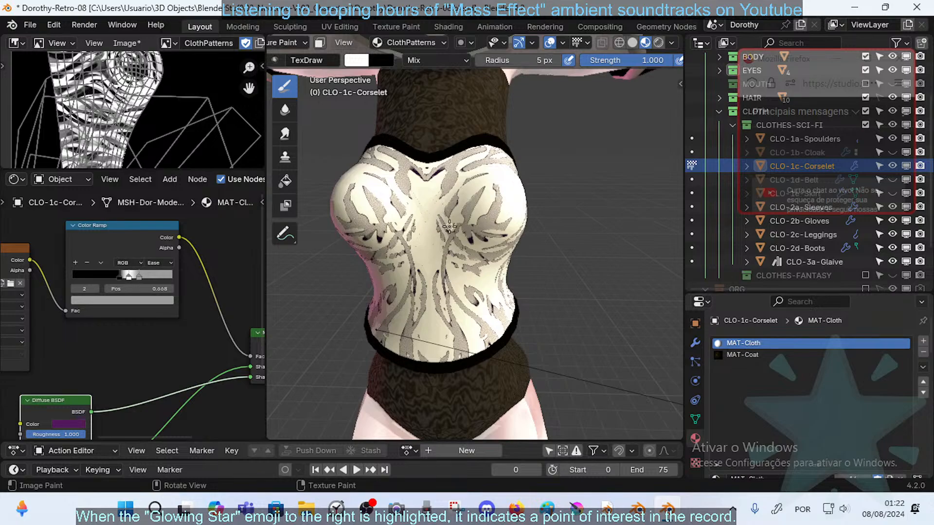
middle_click_drag(443, 243, 438, 207)
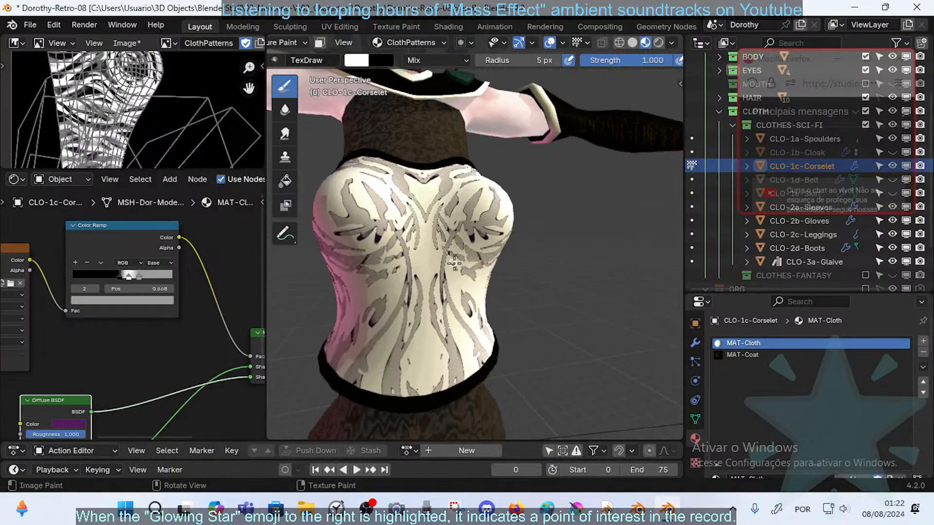
middle_click_drag(486, 236, 528, 263)
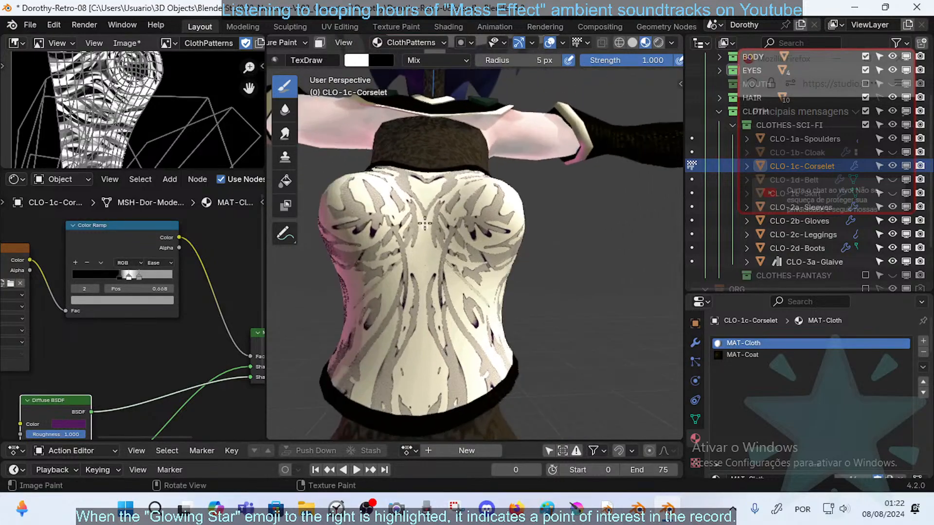
- Paint thin grey streaks into the light areas along the corset's side, from beneath the bust towards the back
middle_click_drag(451, 268, 511, 271)
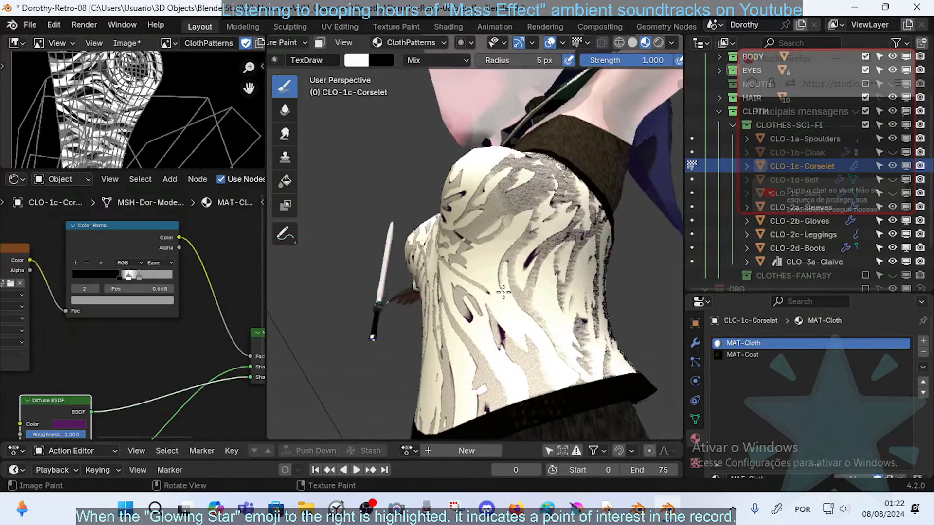
middle_click_drag(503, 317, 486, 248)
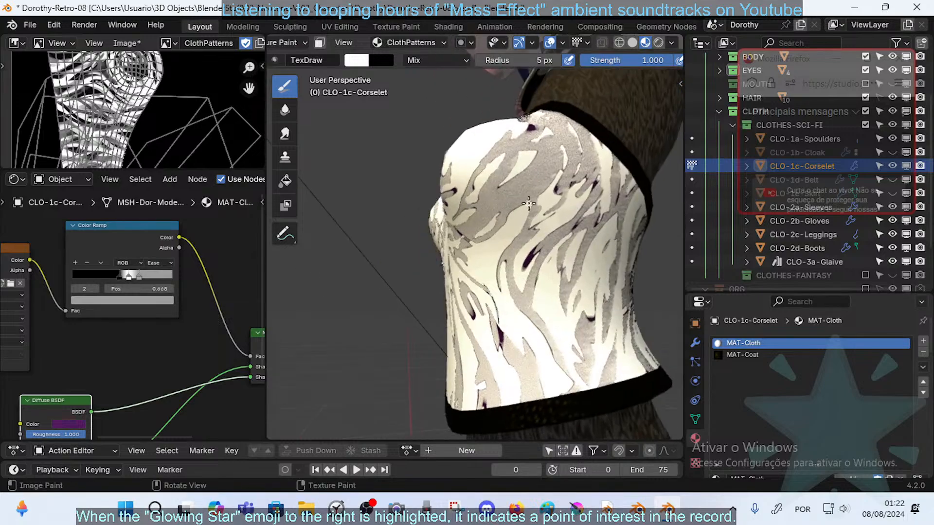
middle_click_drag(529, 204, 544, 248)
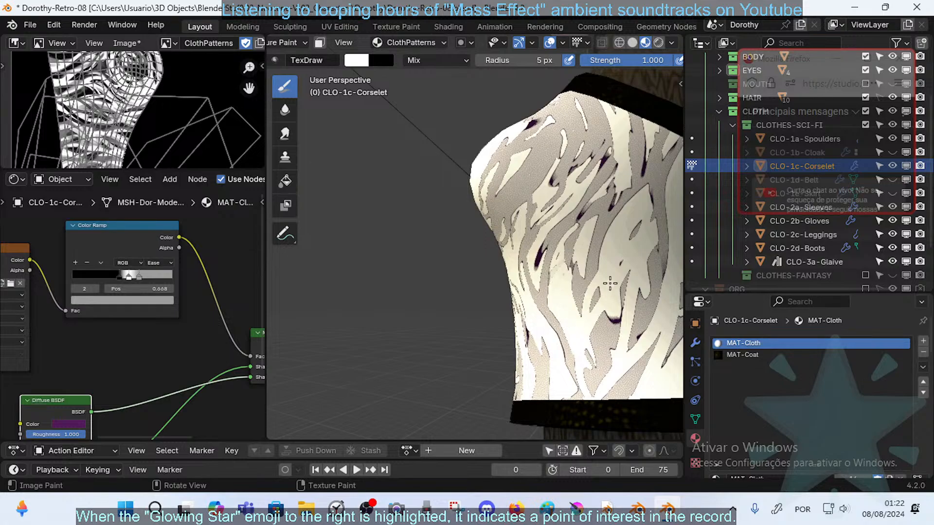
mouse_move(610, 283)
middle_mouse_down()
mouse_move(604, 275)
mouse_move(612, 269)
middle_mouse_up()
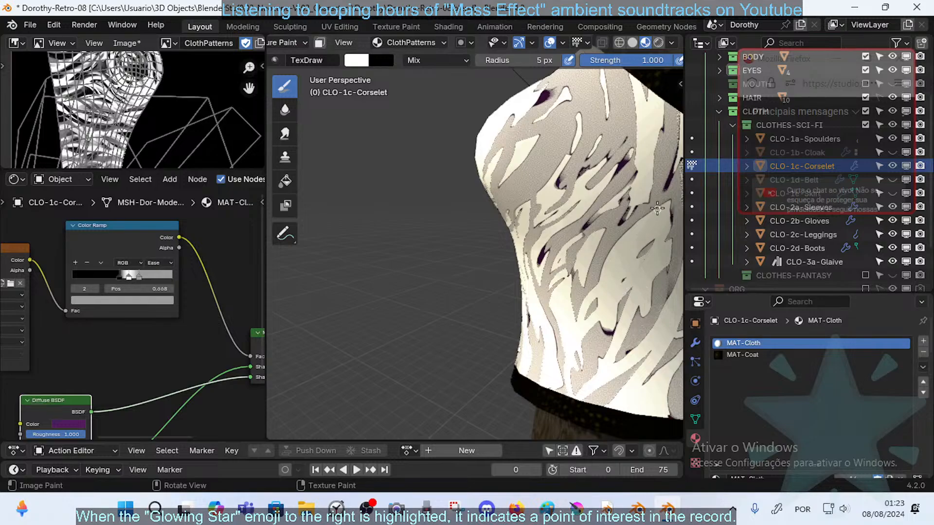
middle_click_drag(643, 218, 561, 250)
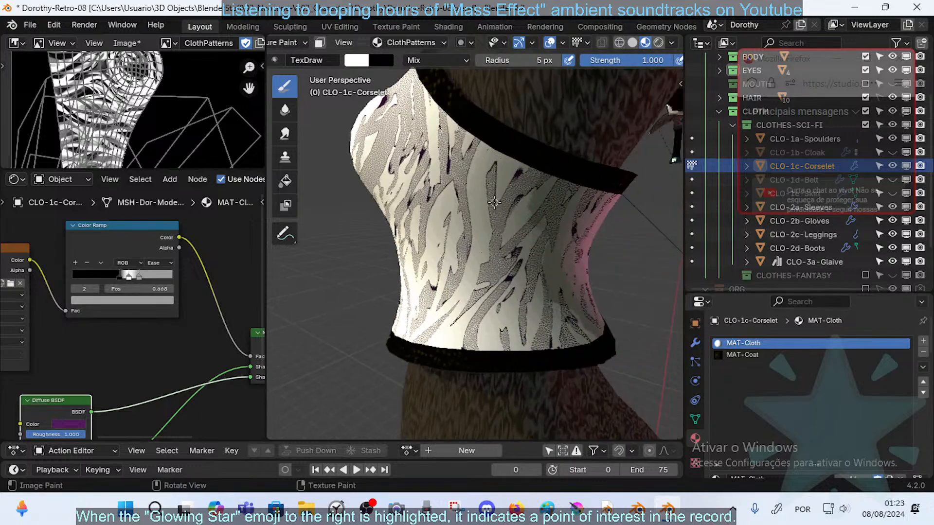
middle_click_drag(488, 213, 466, 199, "ctrl")
- Paint thin grey streaks along the upper edge of the cups and around the neckline's V motif
scroll(555, 178, "down", 5)
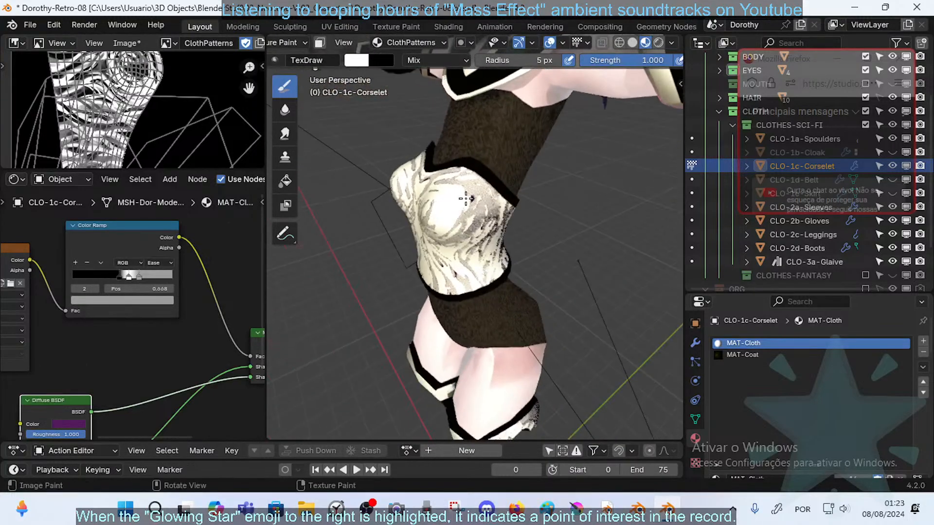
scroll(458, 209, "up", 1)
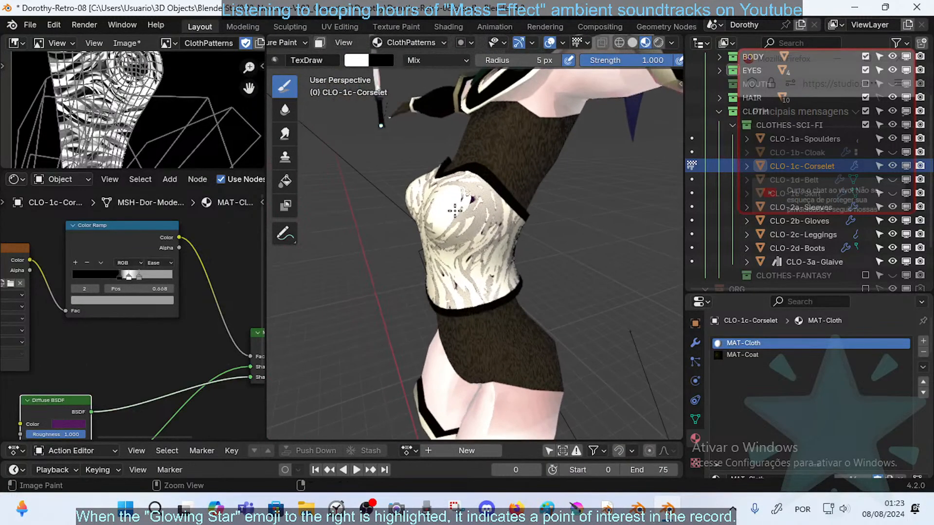
scroll(458, 206, "up", 1)
mouse_move(457, 205)
middle_mouse_down()
mouse_move(480, 173)
mouse_move(427, 169)
mouse_move(437, 193)
mouse_move(405, 229)
middle_mouse_up()
middle_click_drag(432, 160, 398, 196)
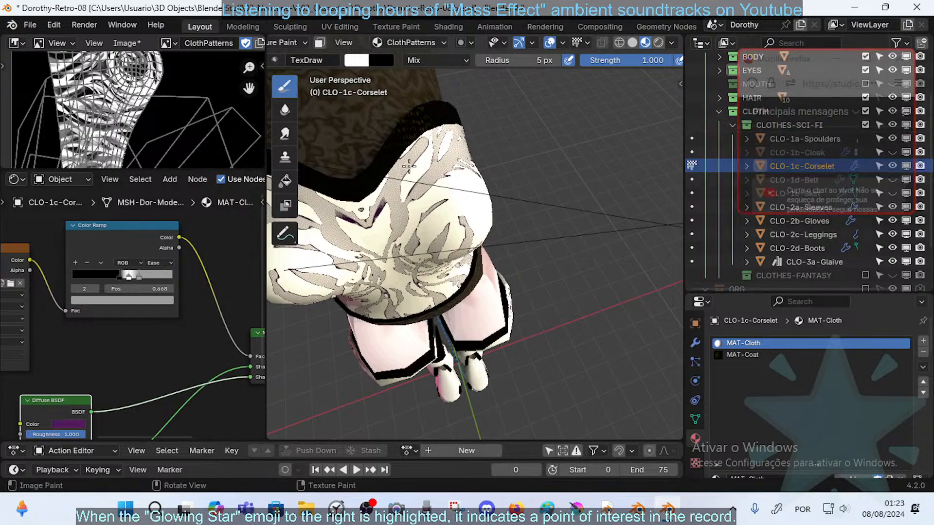
middle_click_drag(409, 167, 412, 143)
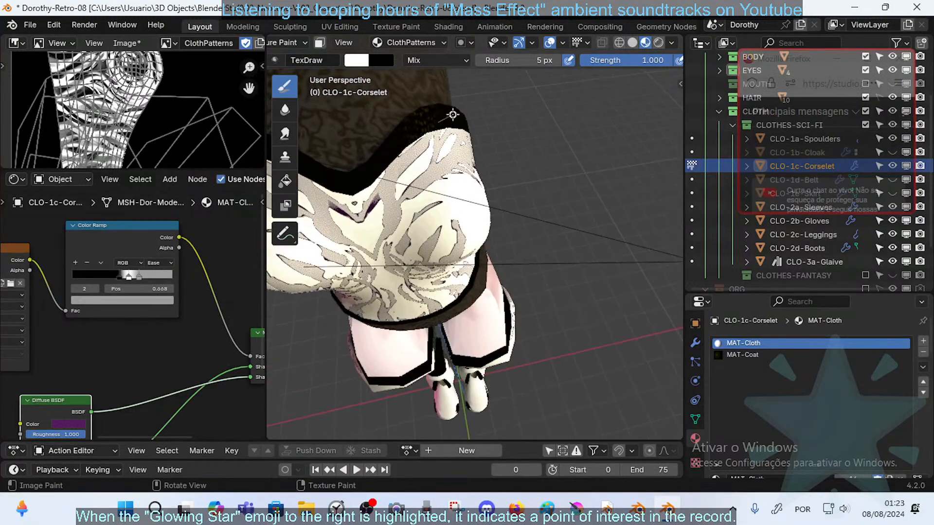
middle_click_drag(453, 115, 393, 275)
- Add fine grey streaks between the cups and beneath the bust on the corset's front
middle_click_drag(410, 220, 403, 209)
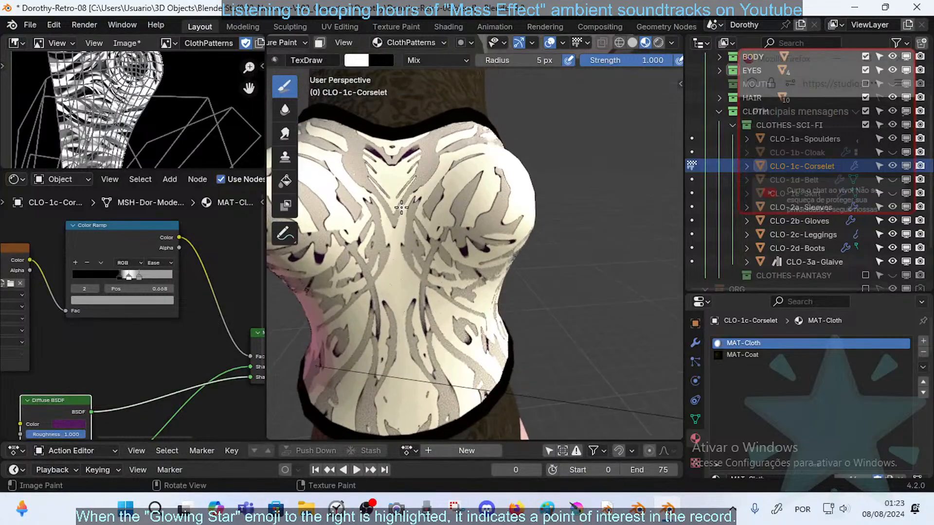
middle_click_drag(415, 245, 404, 292)
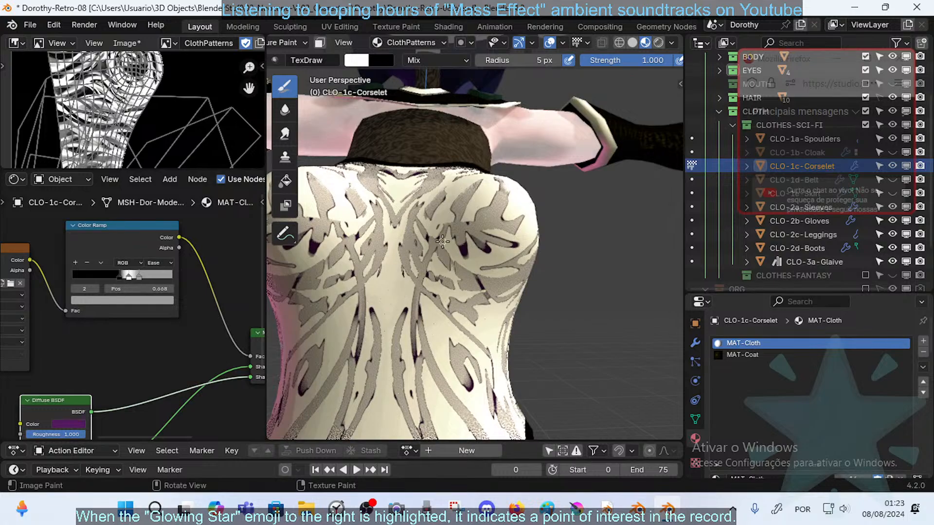
middle_click_drag(442, 240, 400, 286)
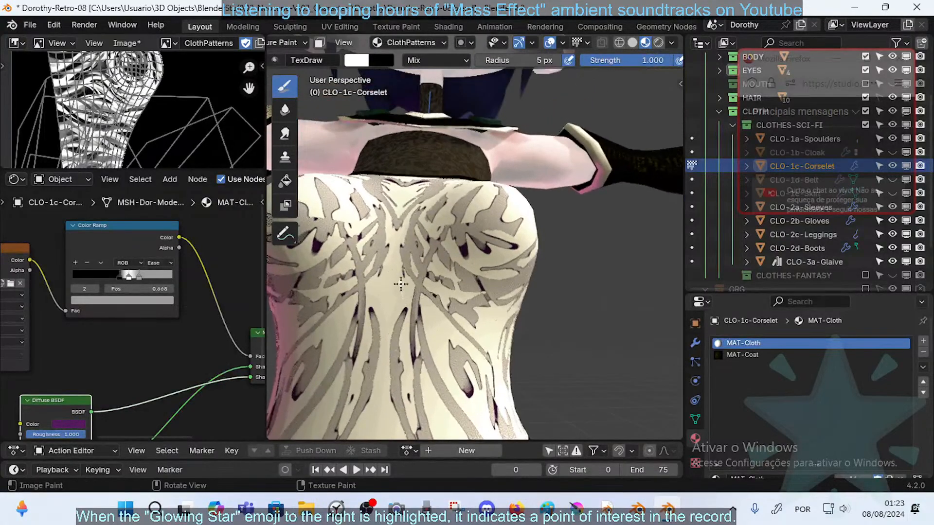
middle_click_drag(464, 279, 431, 307)
- Reduce the brush radius to 8 px and paint a small flower motif with short strokes beside it on the cup's blank centre
scroll(420, 310, "up", 6)
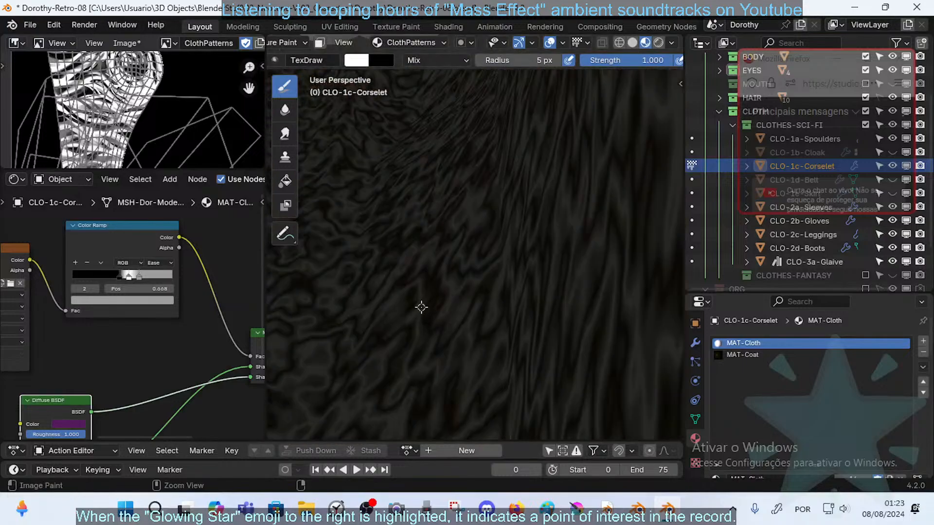
scroll(419, 309, "down", 12)
mouse_move(416, 310)
middle_mouse_down()
mouse_move(516, 222)
mouse_move(501, 228)
mouse_move(496, 233)
mouse_move(526, 222)
mouse_move(525, 235)
mouse_move(546, 220)
mouse_move(533, 217)
mouse_move(557, 190)
mouse_move(526, 237)
mouse_move(532, 214)
middle_mouse_up()
scroll(436, 292, "up", 6)
scroll(436, 292, "down", 5)
scroll(517, 222, "up", 4)
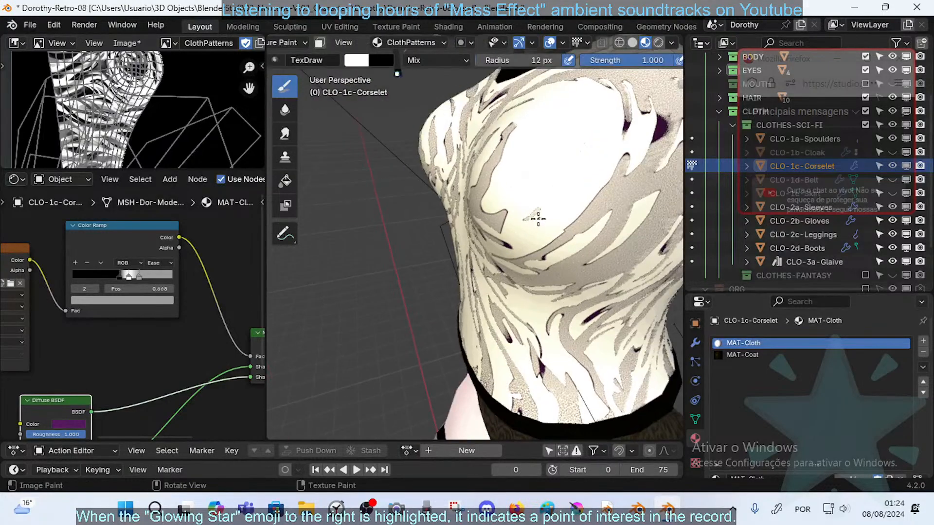
mouse_move(584, 181)
middle_mouse_down()
mouse_move(559, 194)
mouse_move(565, 181)
mouse_move(553, 198)
mouse_move(565, 188)
mouse_move(574, 194)
mouse_move(565, 210)
mouse_move(574, 201)
middle_mouse_up()
key("bracketleft")
key("bracketleft")
key("bracketleft")
key("bracketleft")
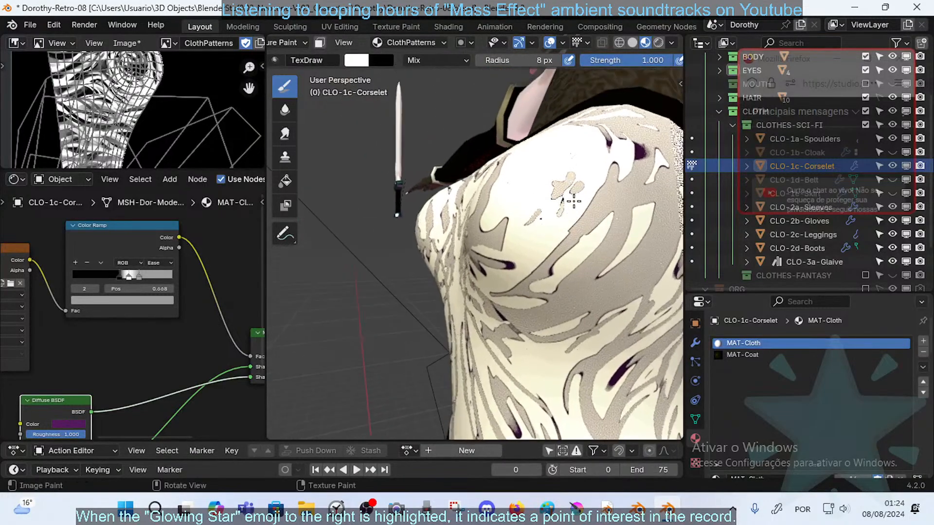
left_click_drag(565, 188, 575, 214)
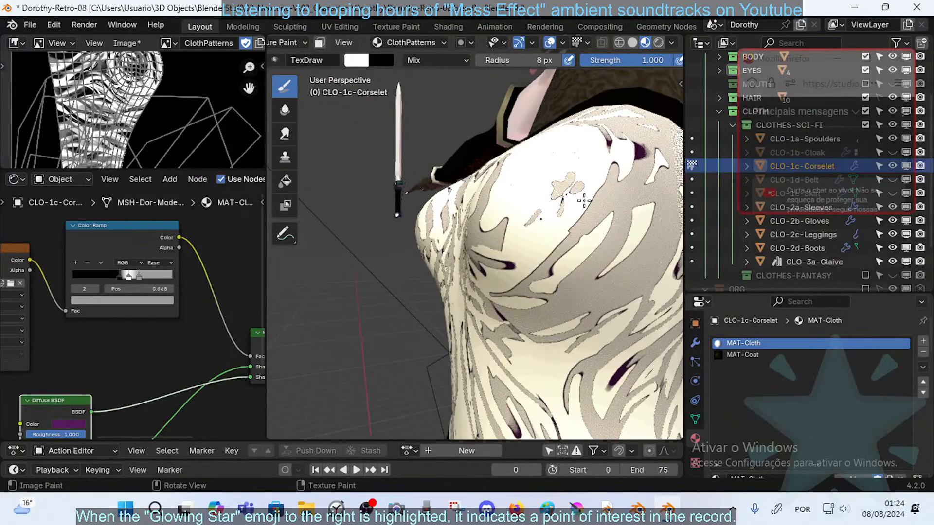
middle_click_drag(584, 201, 532, 226)
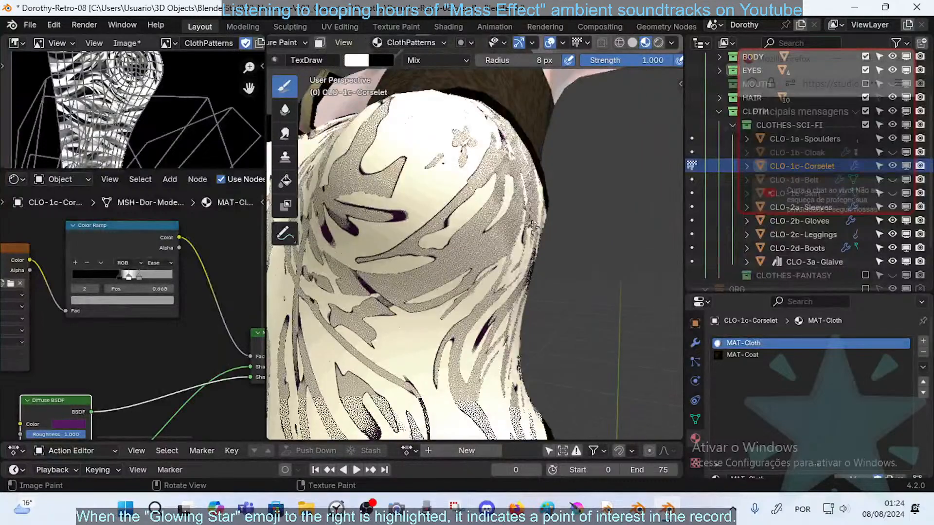
- Inspect the painted cup, save the file and switch the viewport to solid shading
middle_click_drag(381, 196, 433, 200)
scroll(432, 225, "down", 6)
scroll(435, 241, "up", 8)
scroll(436, 240, "down", 8)
mouse_move(436, 240)
middle_mouse_down()
mouse_move(480, 220)
mouse_move(493, 227)
mouse_move(505, 214)
mouse_move(495, 225)
middle_mouse_up()
key("ctrl+s")
left_click(632, 43)
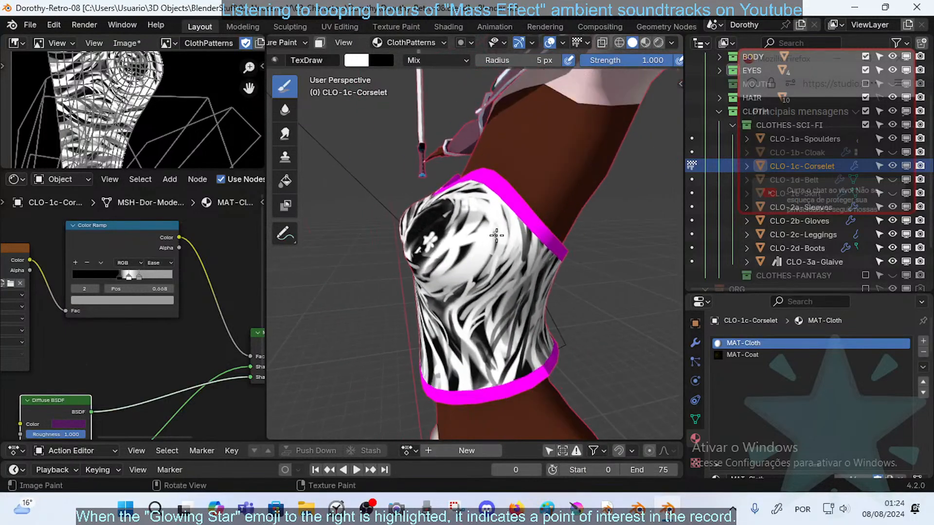
left_click_drag(497, 234, 509, 239)
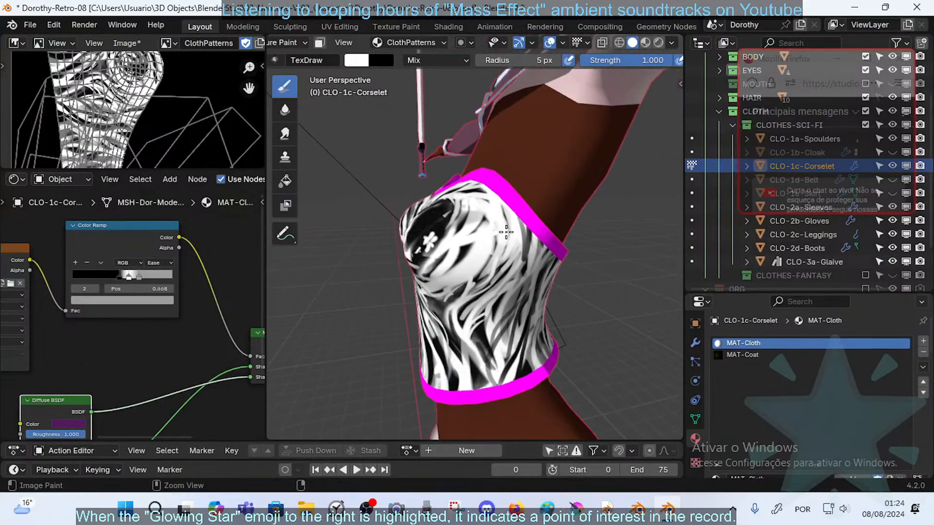
key("ctrl+z")
key("f")
left_click(506, 236)
middle_click_drag(485, 285, 545, 239)
middle_click_drag(479, 239, 513, 240)
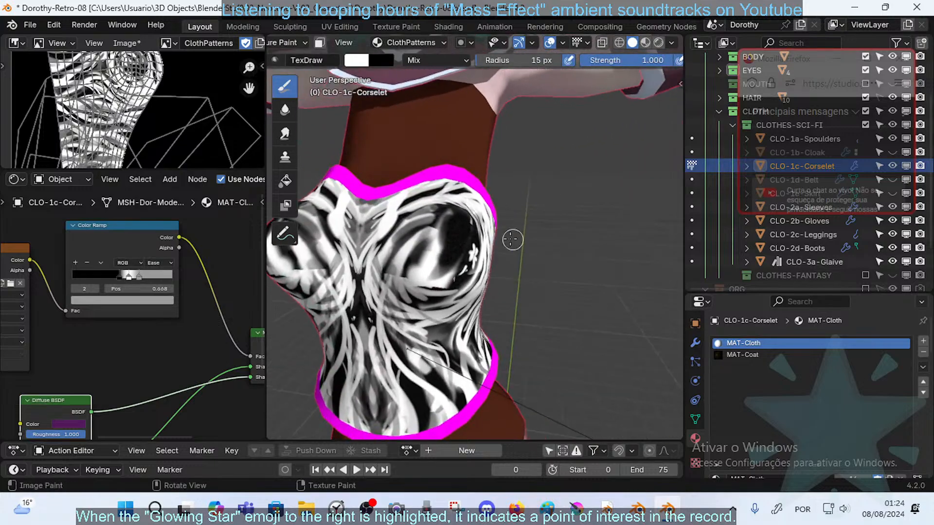
key("f")
left_click(459, 233)
scroll(463, 234, "up", 2)
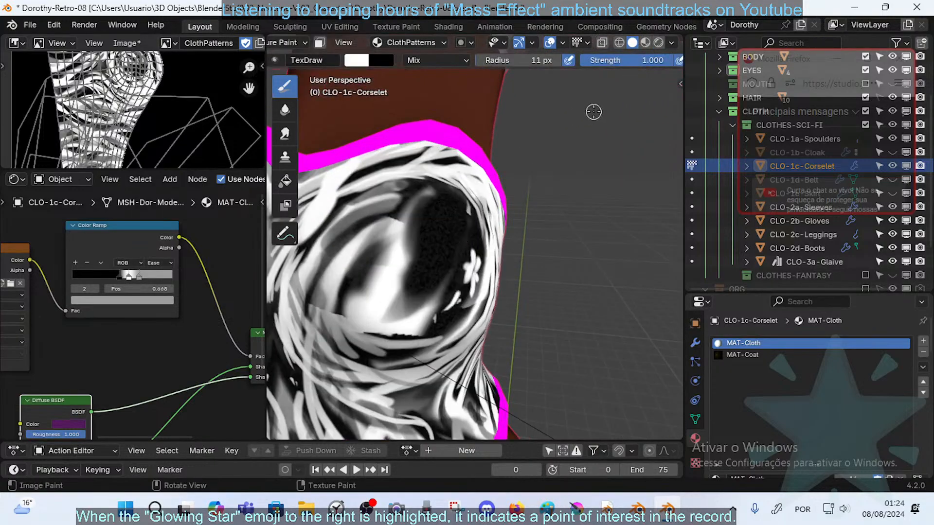
left_click(646, 42)
left_click(634, 42)
key("f")
left_click(440, 222)
middle_click_drag(437, 221, 421, 228)
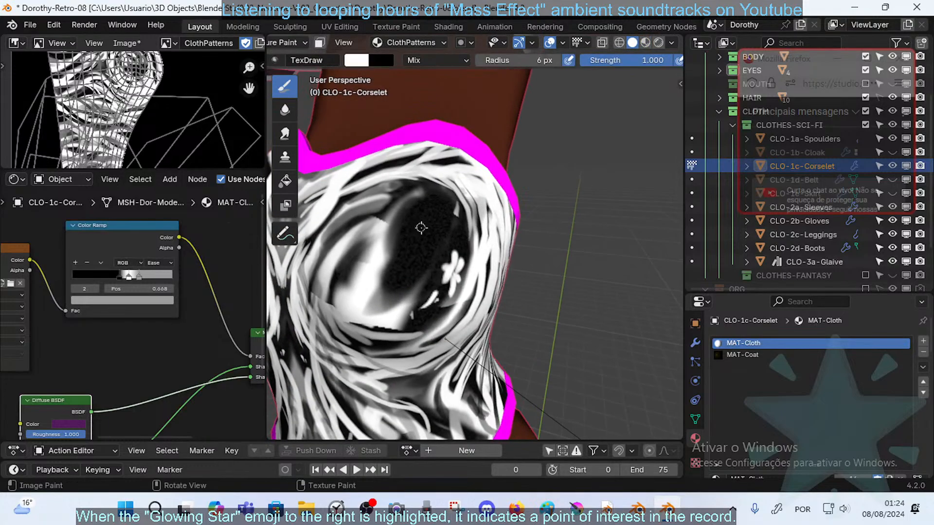
mouse_move(410, 226)
left_mouse_down()
mouse_move(460, 222)
mouse_move(459, 209)
left_mouse_up()
key("ctrl+z")
key("ctrl+z")
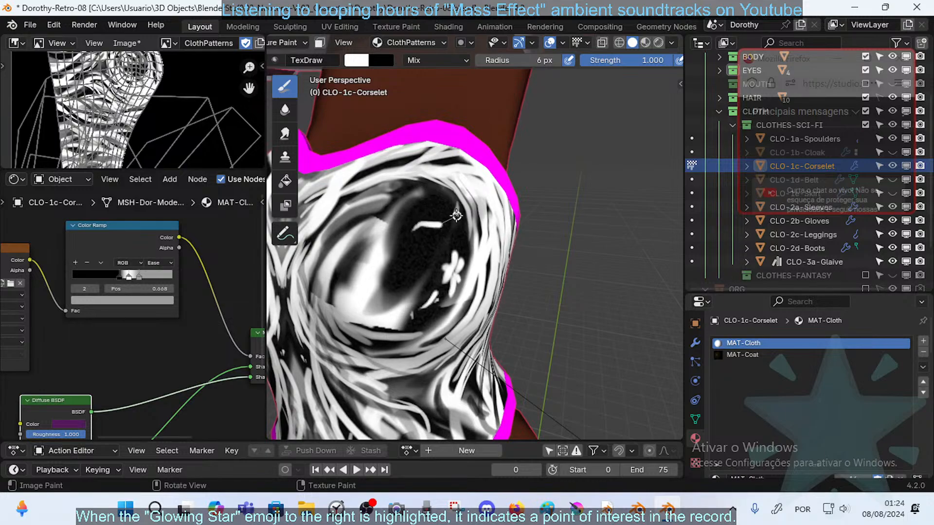
key("ctrl+z")
- Reduce the stroke stabilization in the paint brush's stroke settings
scroll(604, 60, "down", 6)
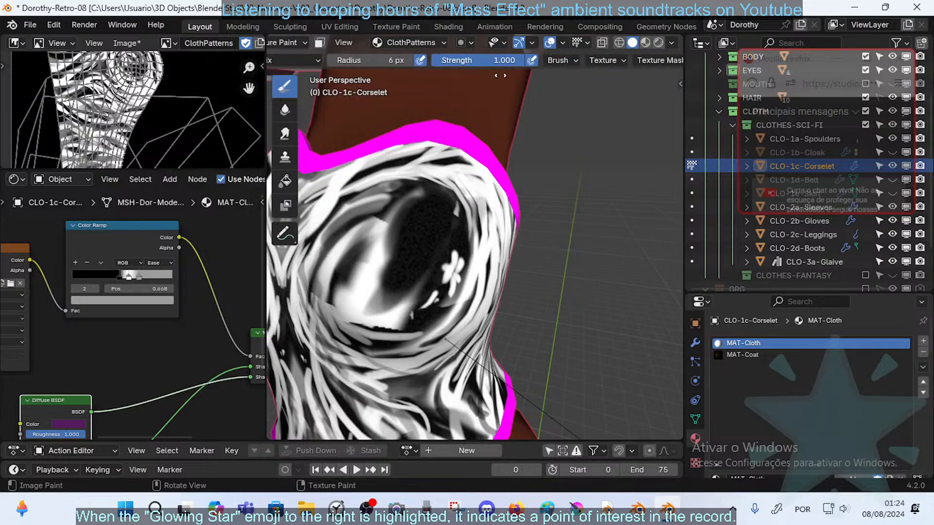
left_click(565, 58)
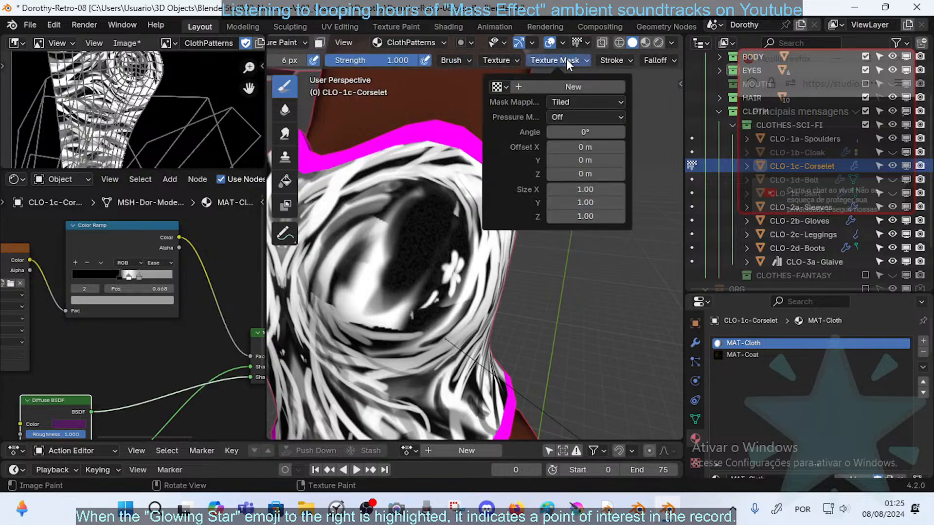
left_click(506, 60)
left_click(457, 60)
left_click(465, 57)
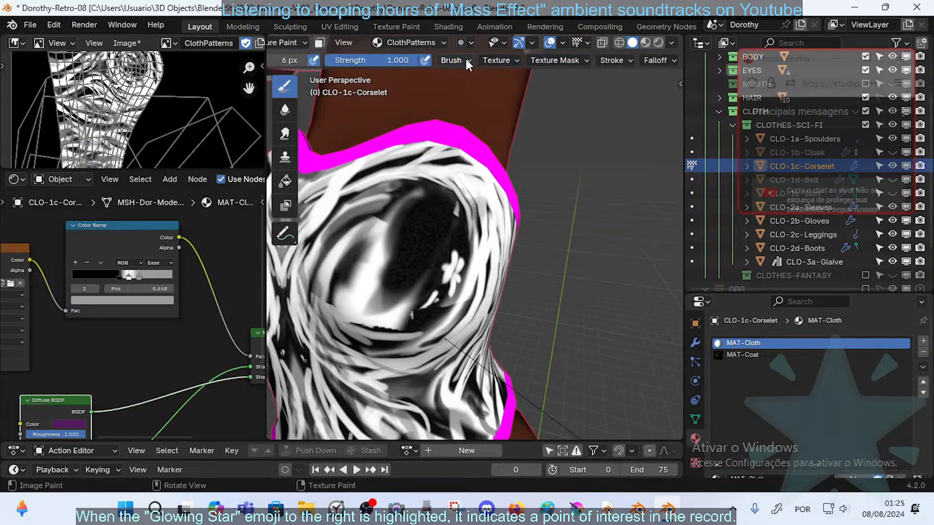
left_click(616, 57)
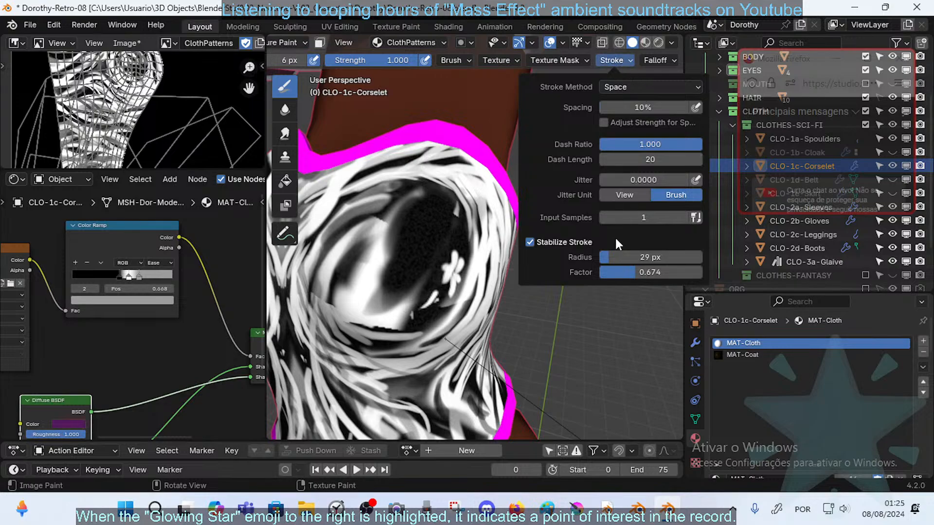
mouse_move(629, 272)
left_mouse_down()
mouse_move(616, 275)
mouse_move(599, 255)
left_mouse_up()
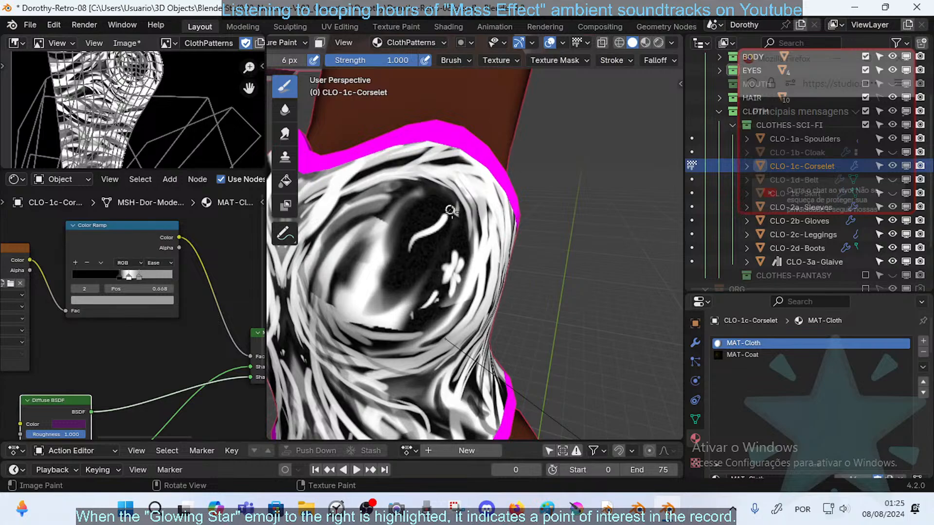
- Set the brush radius to 13 px, then soften the small flower on the cup and paint over it in black
middle_click_drag(424, 239, 384, 224)
key("f")
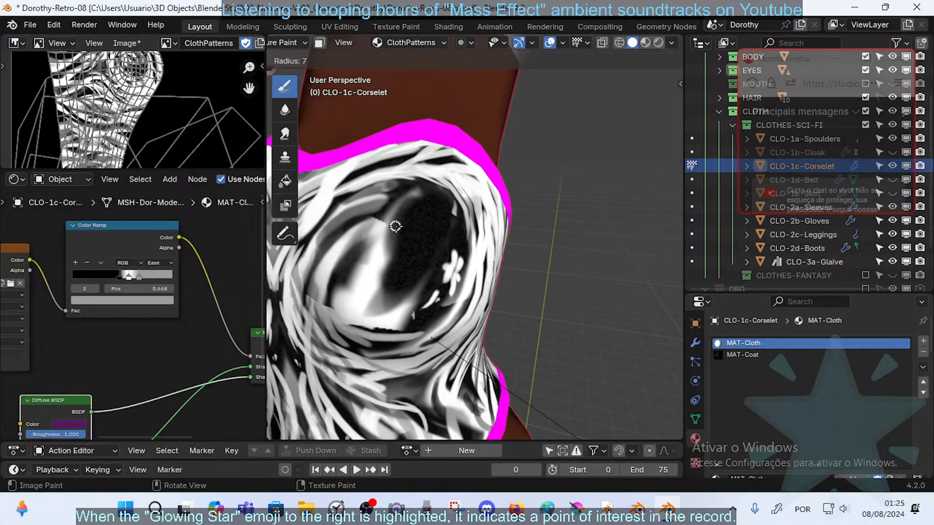
left_click(385, 226)
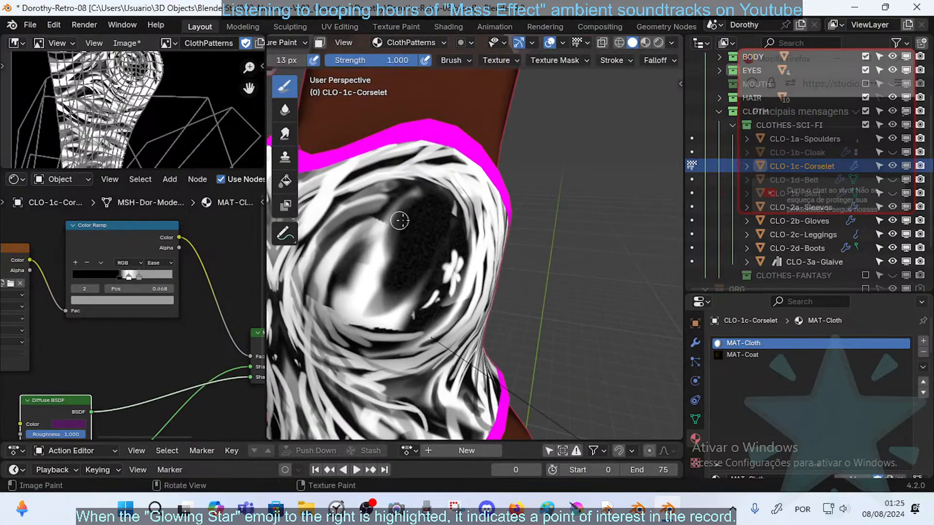
middle_click_drag(396, 220, 351, 151)
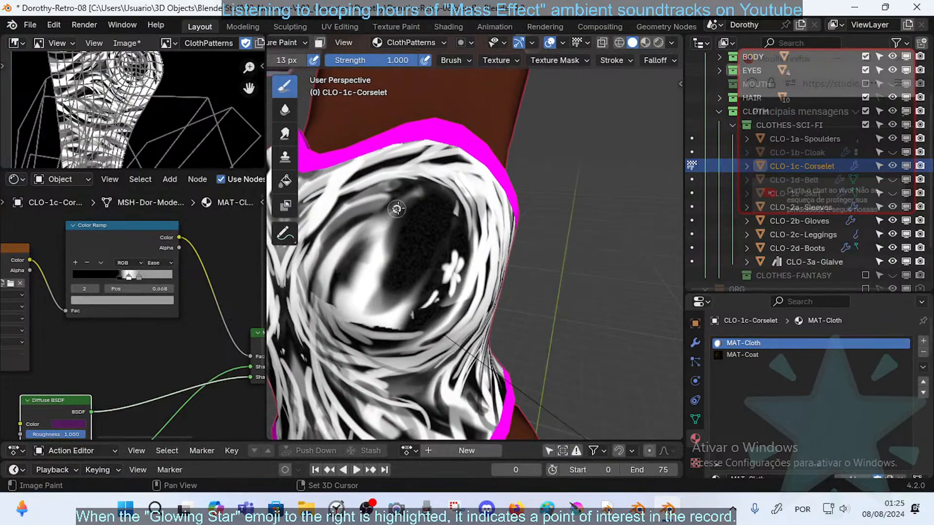
middle_click_drag(392, 207, 412, 239)
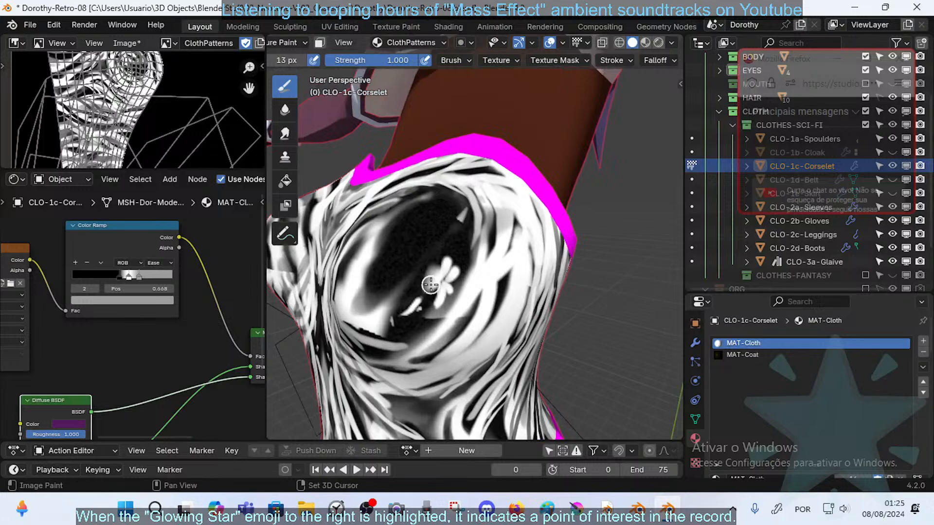
mouse_move(448, 259)
left_mouse_down("shift")
mouse_move(457, 269)
mouse_move(404, 314)
left_mouse_up("shift")
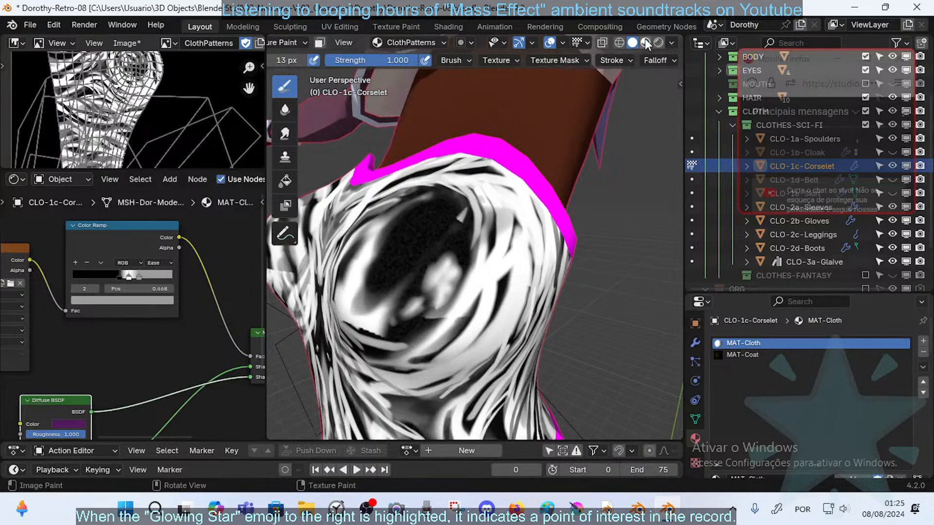
left_click(646, 43)
left_click(632, 43)
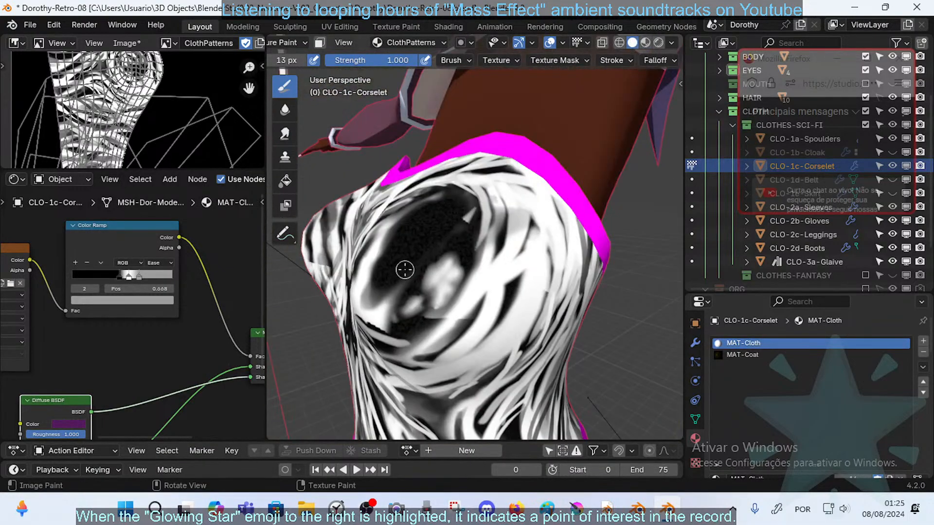
middle_click_drag(402, 267, 417, 277)
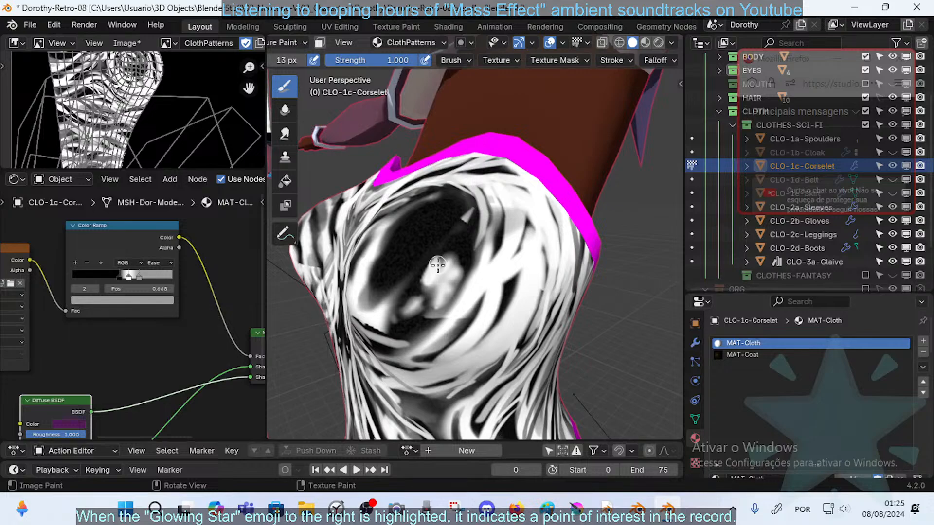
mouse_move(444, 251)
left_mouse_down()
mouse_move(413, 302)
mouse_move(433, 319)
mouse_move(448, 290)
mouse_move(405, 305)
mouse_move(415, 303)
mouse_move(407, 314)
mouse_move(457, 252)
mouse_move(472, 206)
left_mouse_up()
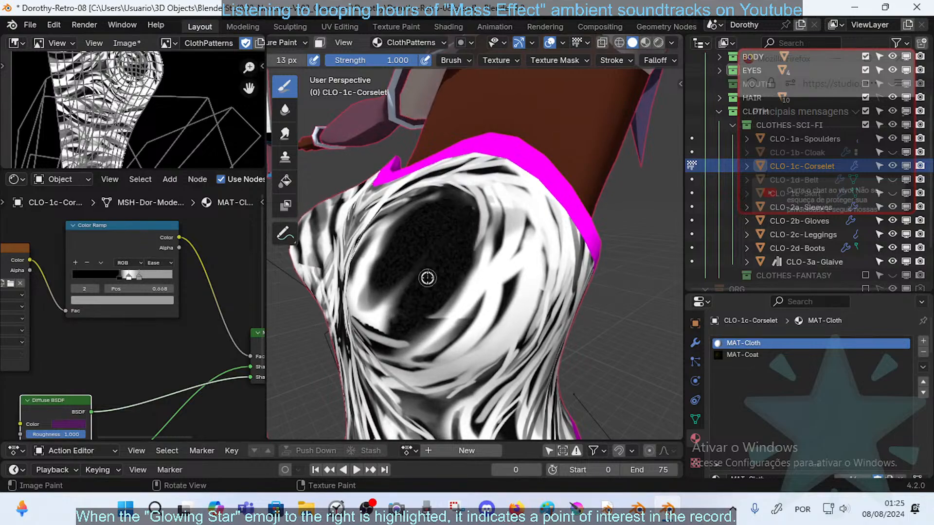
- Check the cleaned cup in material preview, return to solid shading and save the file
left_click(645, 43)
middle_click_drag(430, 234, 429, 266)
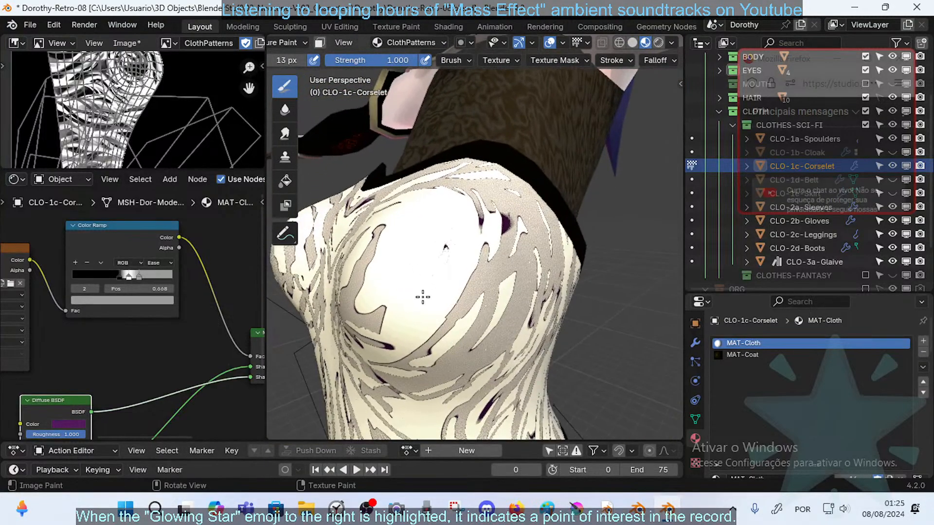
left_click(632, 43)
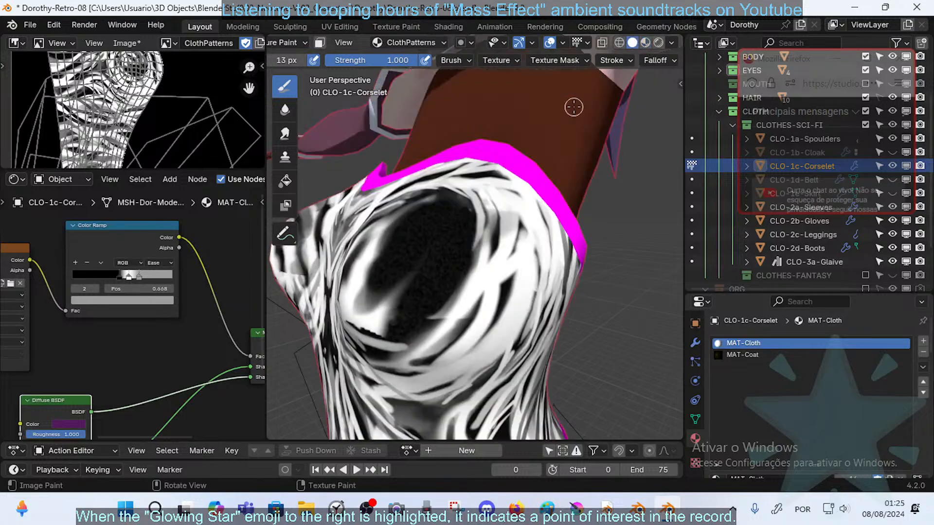
key("ctrl+s")
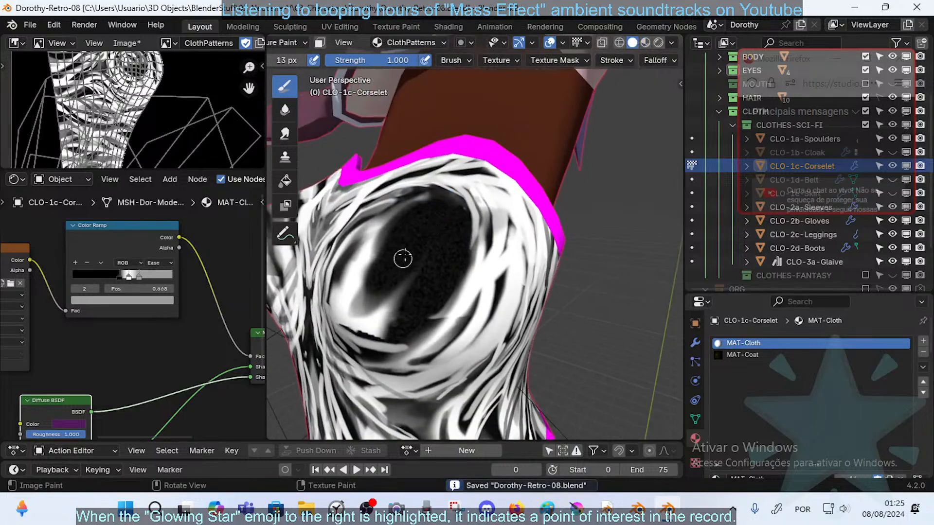
mouse_move(424, 288)
left_mouse_down()
mouse_move(445, 226)
mouse_move(417, 242)
mouse_move(463, 230)
left_mouse_up()
key("ctrl+z")
key("ctrl+z")
- Set the brush radius to 8 px and try a short white stroke in the cup's dark centre
key("f")
left_click(408, 242)
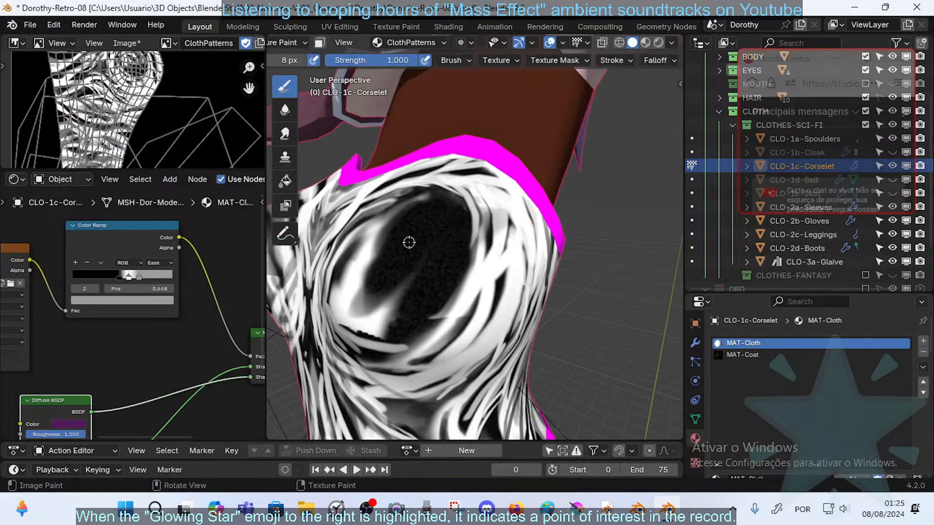
mouse_move(407, 241)
left_mouse_down()
mouse_move(468, 230)
mouse_move(420, 285)
left_mouse_up()
key("ctrl+z")
key("ctrl+z")
- Try a white rectangular glyph with a middle bar in the cup's dark centre and check it in material preview
left_click_drag(416, 237, 419, 272)
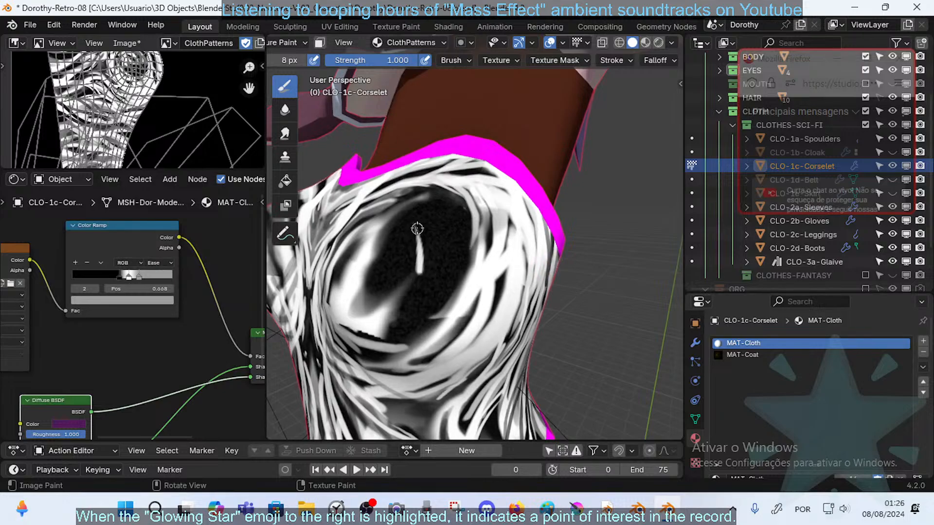
mouse_move(417, 228)
left_mouse_down()
mouse_move(432, 224)
mouse_move(431, 244)
mouse_move(453, 248)
mouse_move(457, 263)
left_mouse_up()
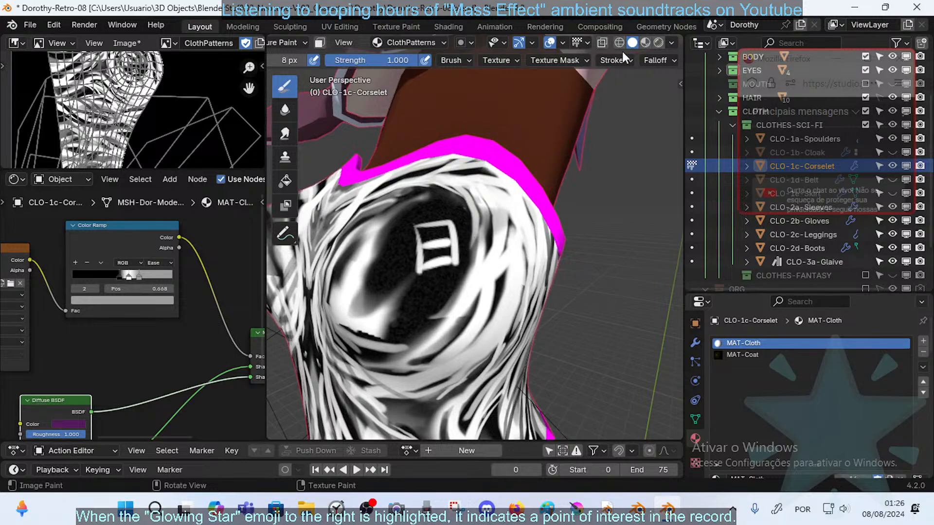
left_click(645, 43)
mouse_move(457, 243)
middle_mouse_down()
mouse_move(384, 238)
mouse_move(425, 240)
middle_mouse_up()
left_click(632, 42)
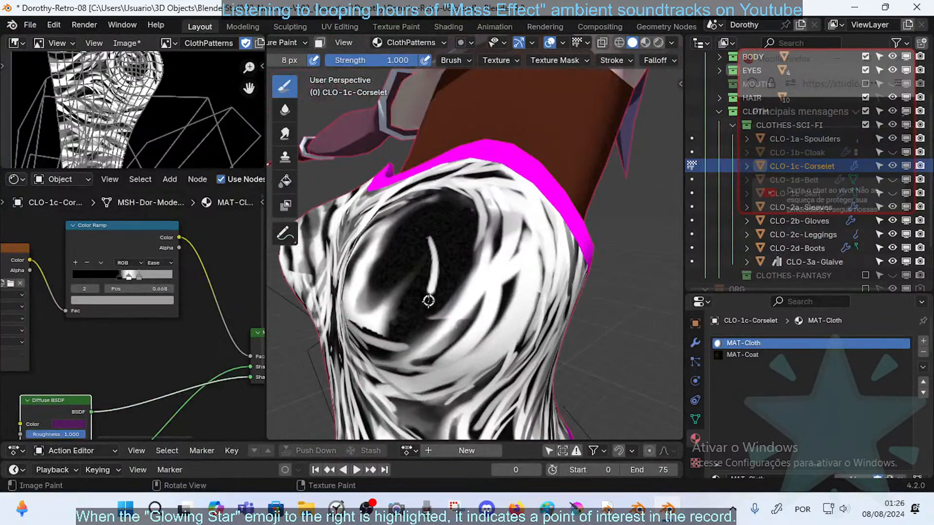
left_click_drag(428, 300, 425, 300)
key("ctrl+z")
key("ctrl+z")
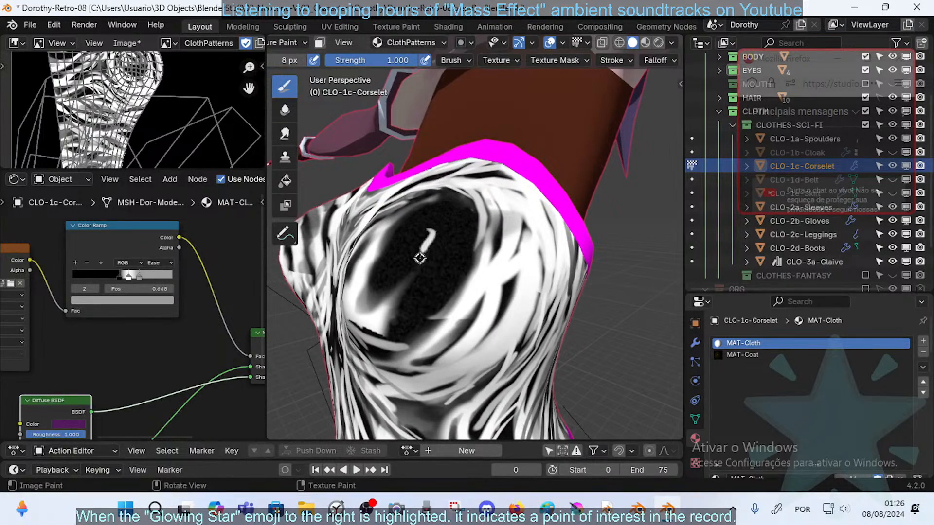
- Paint a white symbol of curved strokes in the cup's dark centre and inspect it in material preview
left_click_drag(420, 258, 432, 297)
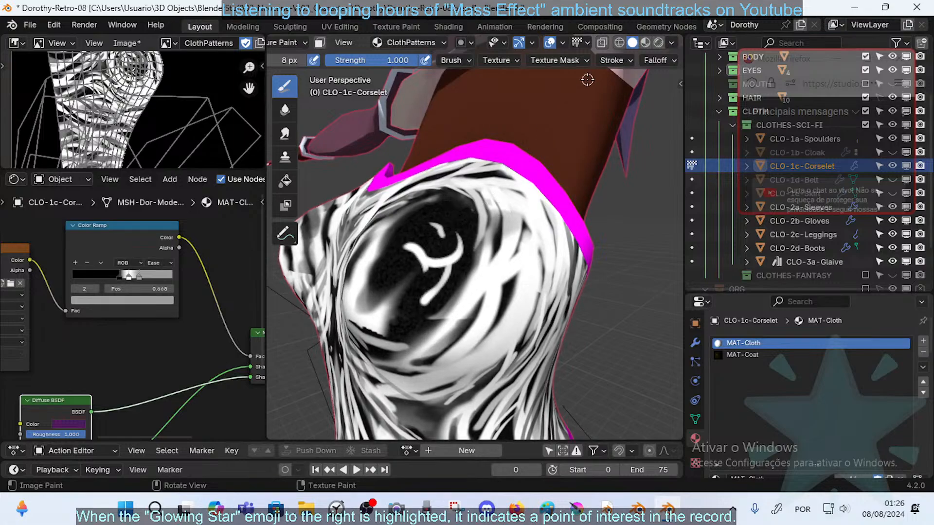
left_click(646, 43)
mouse_move(536, 208)
middle_mouse_down()
mouse_move(469, 242)
mouse_move(507, 252)
mouse_move(476, 241)
mouse_move(482, 247)
mouse_move(457, 259)
mouse_move(482, 250)
mouse_move(460, 264)
mouse_move(464, 252)
mouse_move(503, 239)
mouse_move(469, 244)
middle_mouse_up()
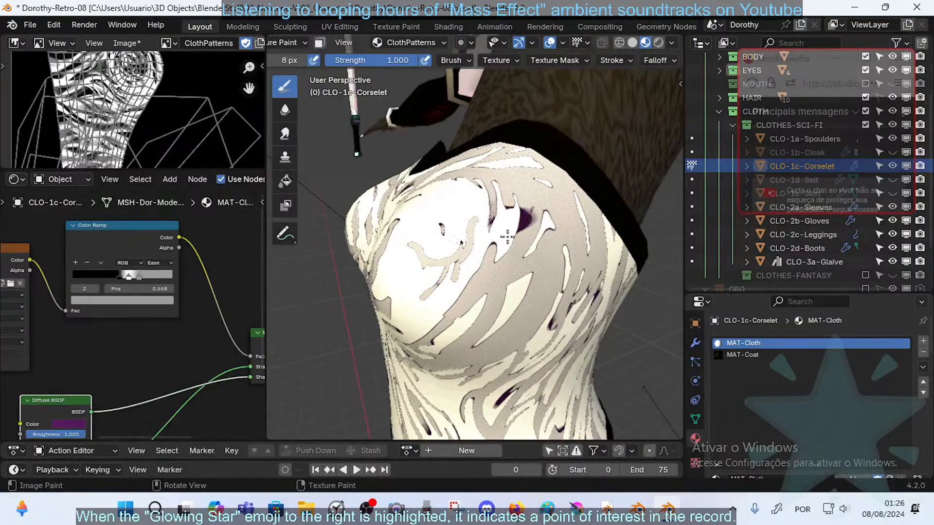
mouse_move(509, 176)
middle_mouse_down()
mouse_move(538, 199)
mouse_move(477, 234)
middle_mouse_up()
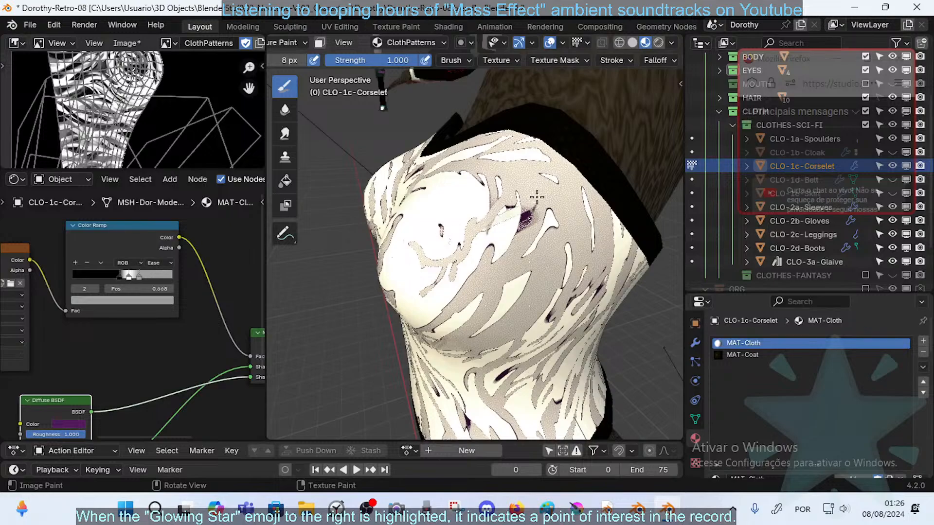
- Break up the grey patch on the cup's inner lower side with short, thin black strokes
mouse_move(537, 197)
middle_mouse_down()
mouse_move(565, 214)
mouse_move(494, 225)
middle_mouse_up()
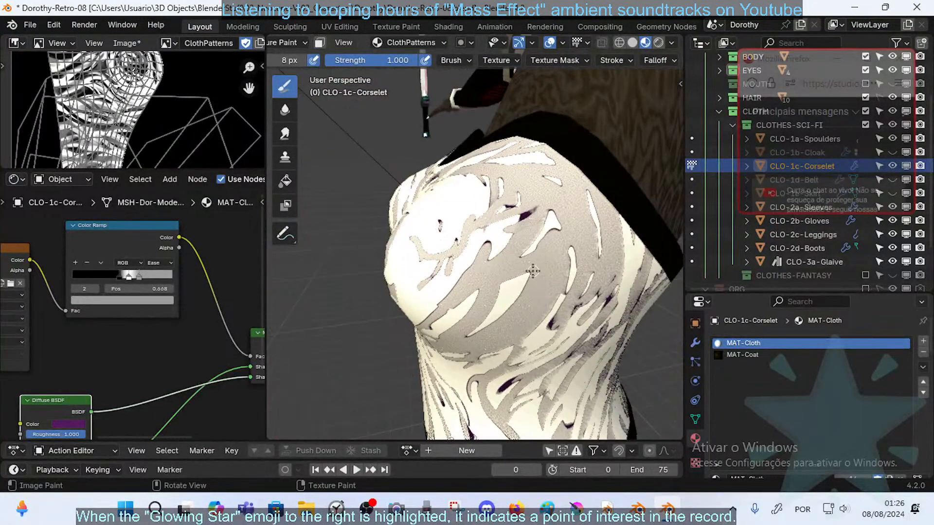
mouse_move(485, 294)
middle_mouse_down()
mouse_move(499, 231)
mouse_move(463, 292)
mouse_move(475, 264)
mouse_move(439, 301)
mouse_move(393, 299)
middle_mouse_up()
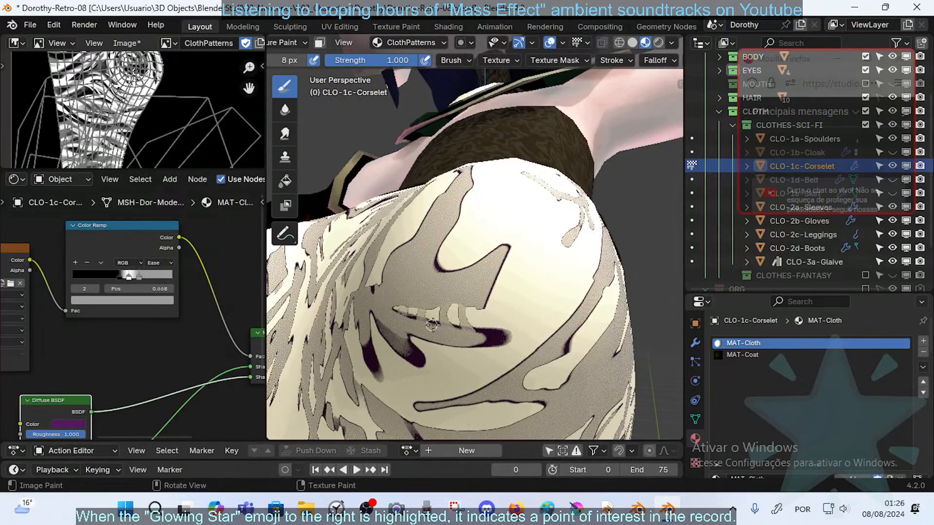
mouse_move(417, 294)
middle_mouse_down()
mouse_move(510, 292)
mouse_move(446, 294)
middle_mouse_up()
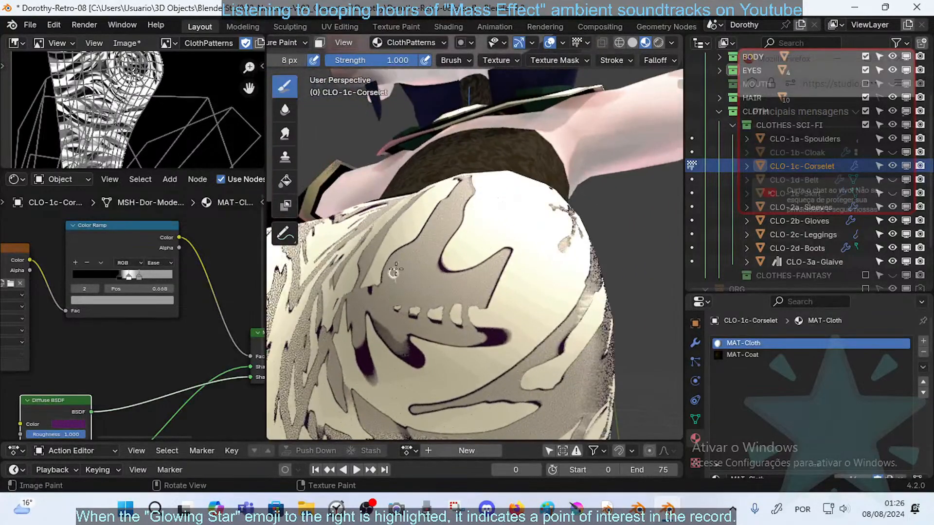
middle_click_drag(395, 270, 463, 244)
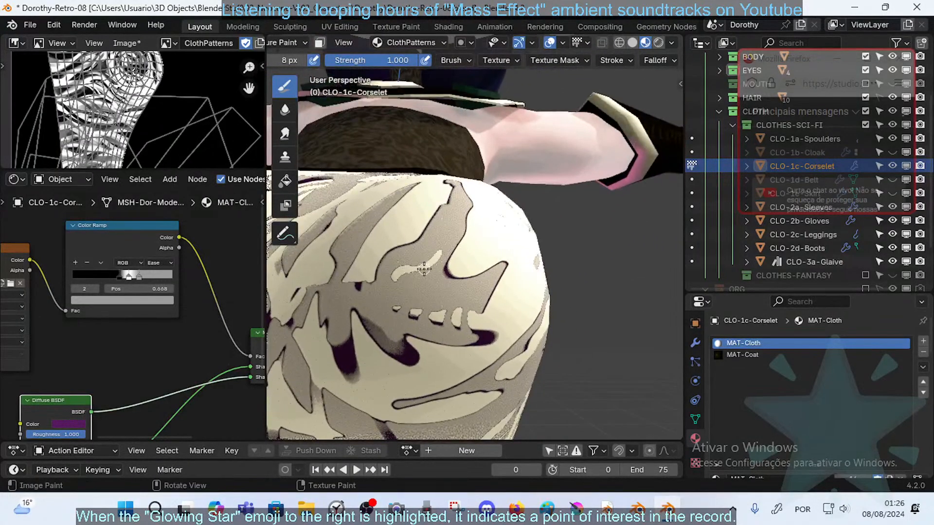
left_click_drag(424, 269, 473, 241)
middle_click_drag(430, 235, 407, 235)
left_click_drag(407, 237, 458, 265)
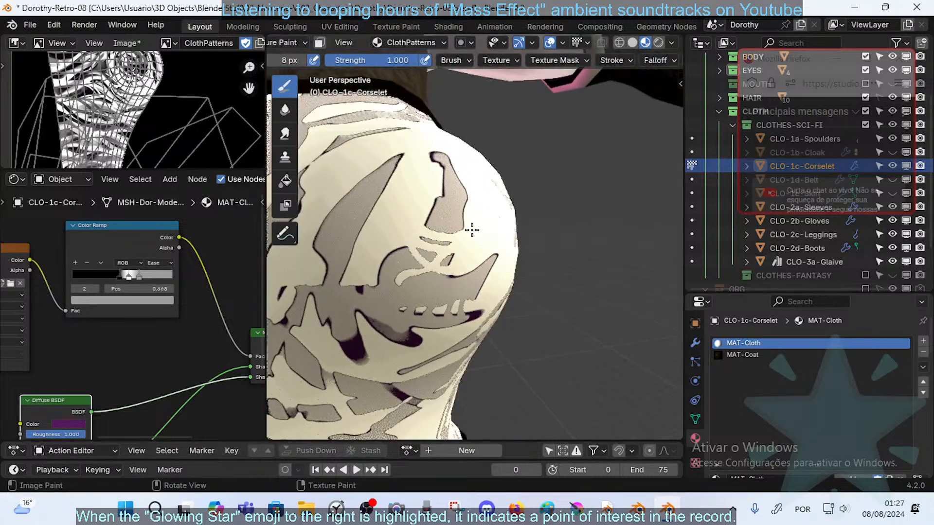
- Cut the narrow grey patch beside the cup's centre into fragments with thin black strokes
middle_click_drag(472, 229, 446, 257)
left_click_drag(477, 168, 450, 230)
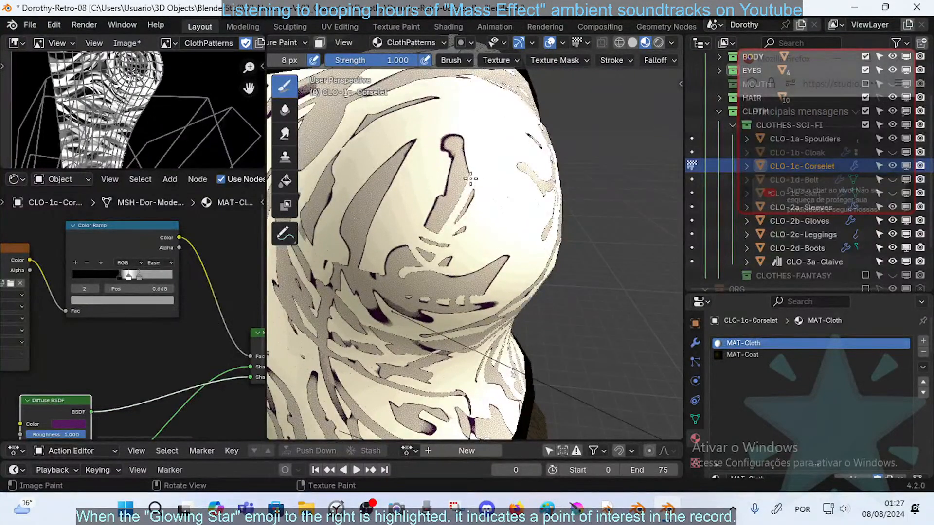
middle_click_drag(497, 195, 506, 180)
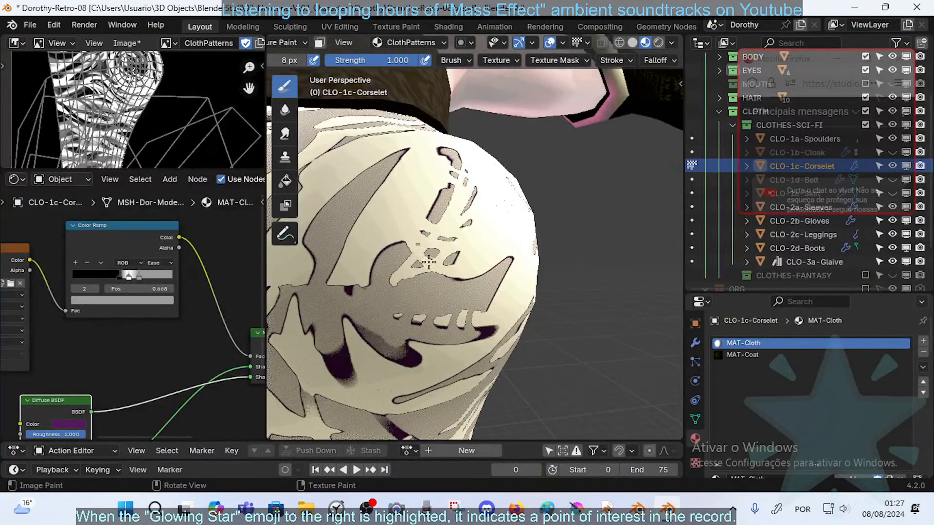
middle_click_drag(429, 263, 465, 177)
left_click_drag(431, 240, 483, 147)
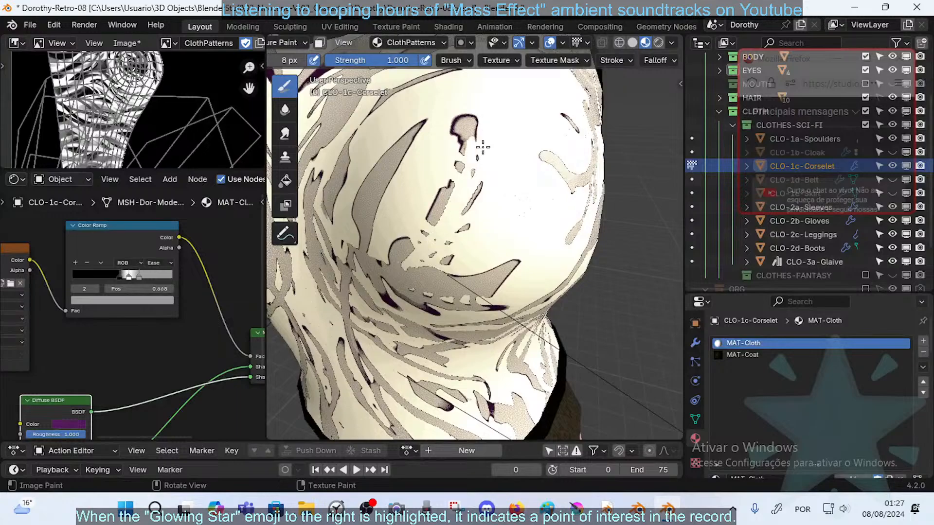
- Examine the thinned cup pattern from a distance and close up in material preview
mouse_move(462, 89)
middle_mouse_down()
mouse_move(479, 120)
mouse_move(518, 131)
mouse_move(479, 161)
mouse_move(494, 166)
mouse_move(489, 189)
mouse_move(448, 228)
mouse_move(450, 244)
mouse_move(499, 222)
mouse_move(478, 230)
mouse_move(458, 222)
middle_mouse_up()
scroll(479, 161, "down", 10)
scroll(480, 160, "up", 4)
scroll(448, 231, "up", 3)
scroll(500, 223, "up", 4)
scroll(500, 223, "down", 6)
scroll(491, 229, "up", 3)
scroll(478, 231, "up", 2)
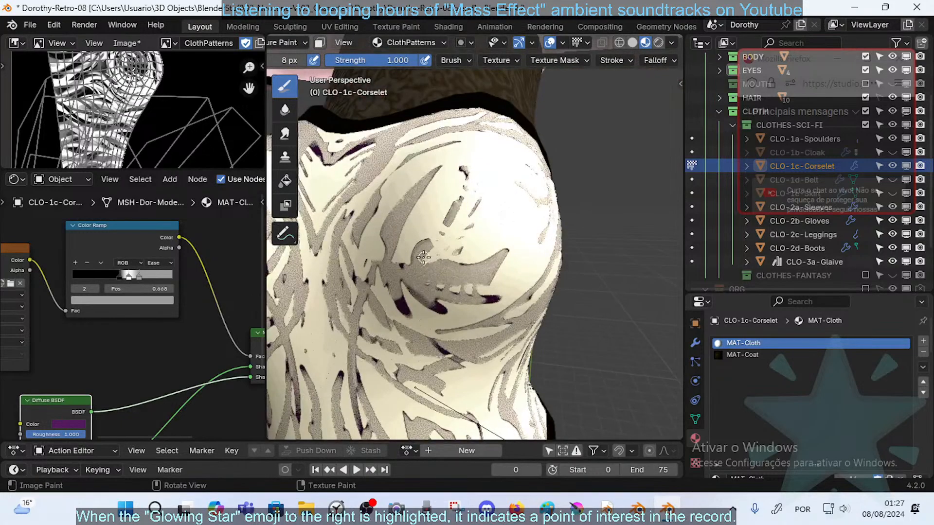
- Join the fragments with curved white strokes and build a thick curled motif in the cup's centre, enlarging the brush to 14 px
left_click_drag(423, 257, 459, 206)
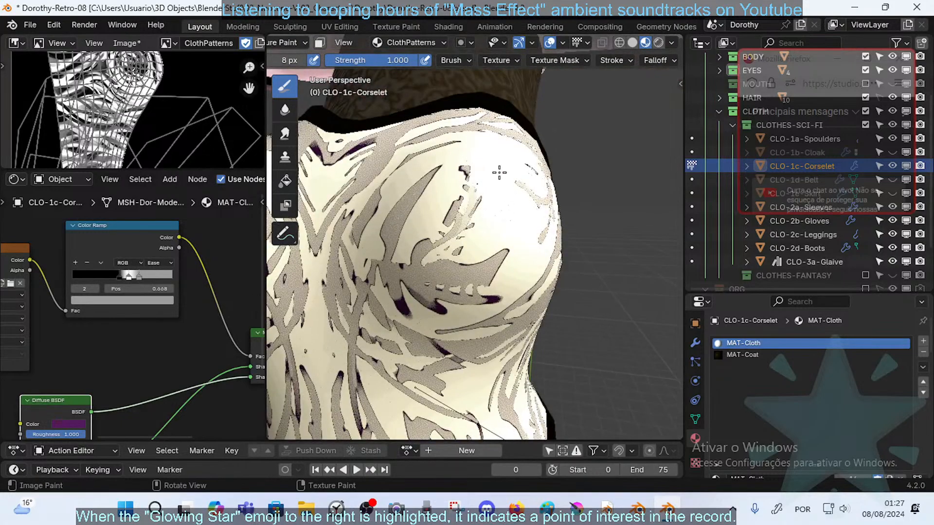
mouse_move(469, 173)
left_mouse_down()
mouse_move(465, 194)
mouse_move(476, 195)
left_mouse_up()
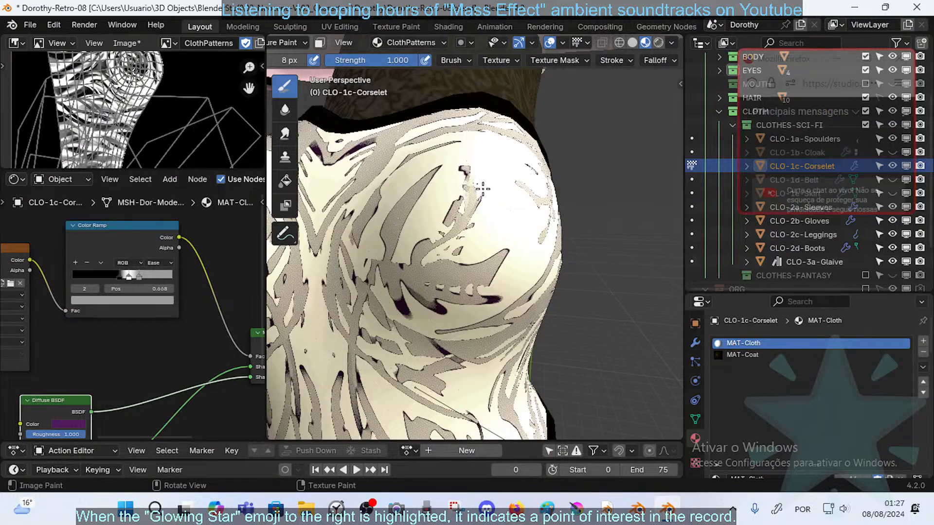
middle_click_drag(489, 158, 524, 166)
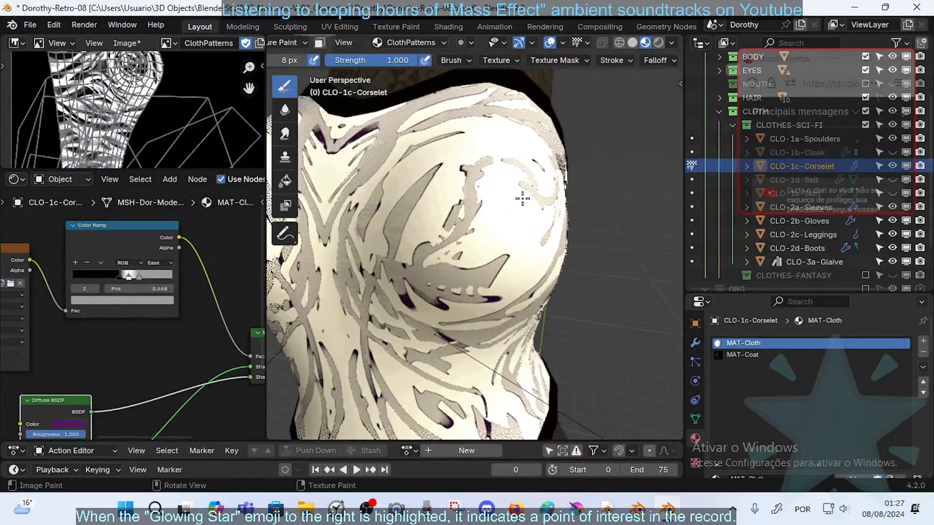
mouse_move(521, 198)
middle_mouse_down()
mouse_move(509, 198)
mouse_move(505, 175)
mouse_move(524, 176)
mouse_move(501, 181)
mouse_move(514, 184)
mouse_move(494, 202)
mouse_move(501, 180)
mouse_move(505, 190)
mouse_move(478, 173)
middle_mouse_up()
key("f")
left_click(501, 188)
middle_click_drag(533, 192, 497, 177)
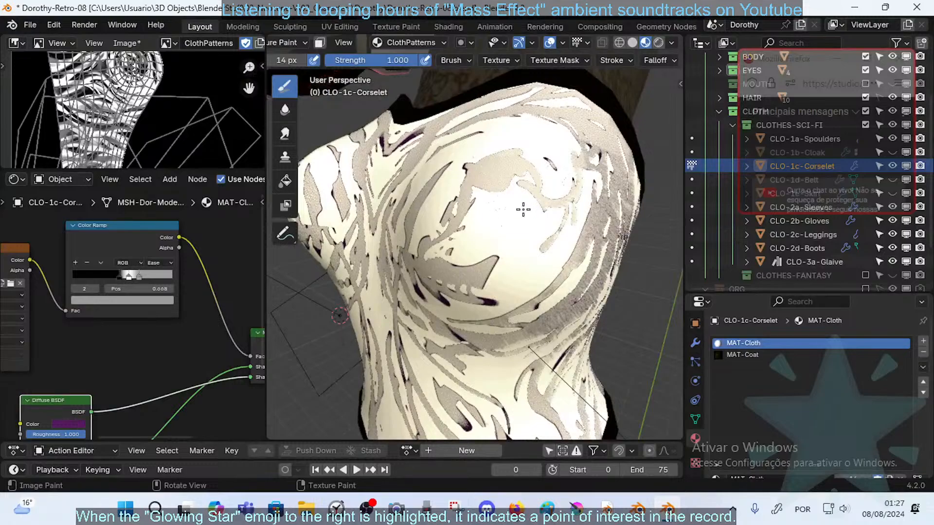
- Set the brush strength to 0.770, add curled strokes around the motif in solid shading and check it in material preview
middle_click_drag(524, 210, 566, 217)
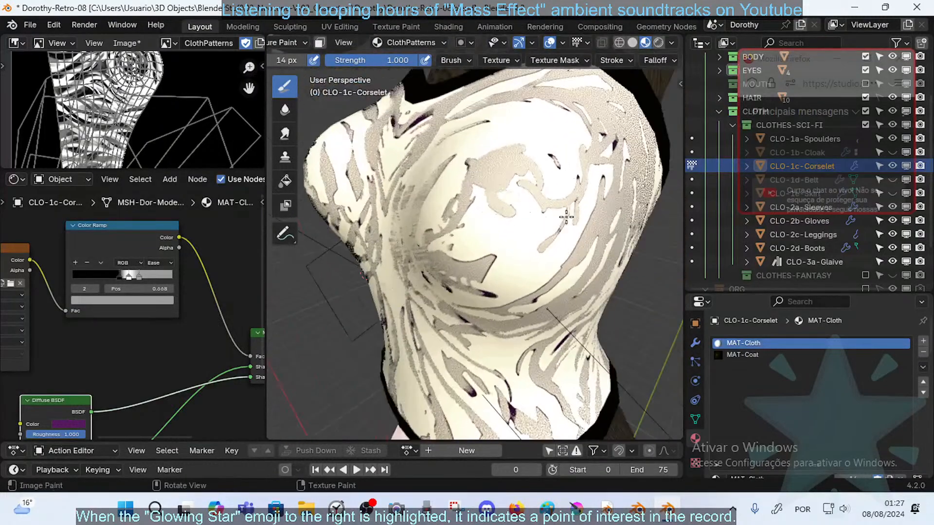
left_click(633, 42)
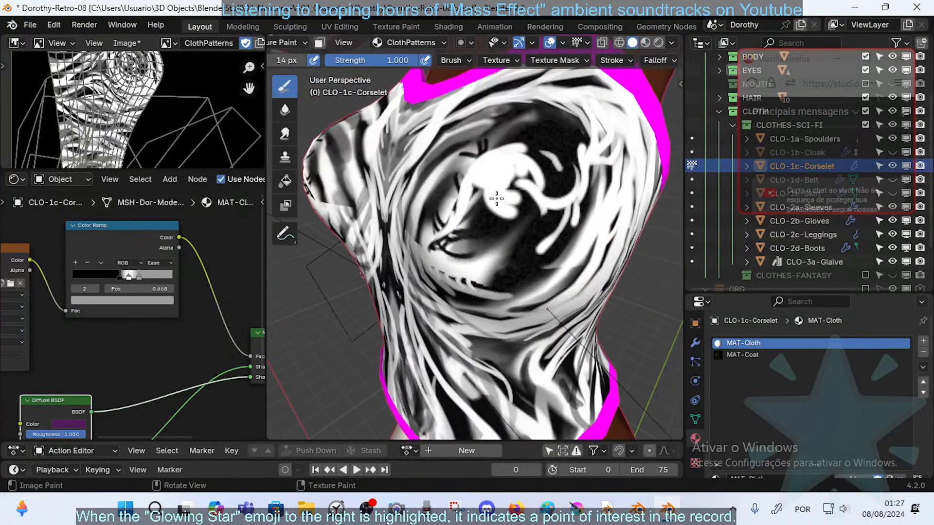
middle_click_drag(499, 201, 506, 200)
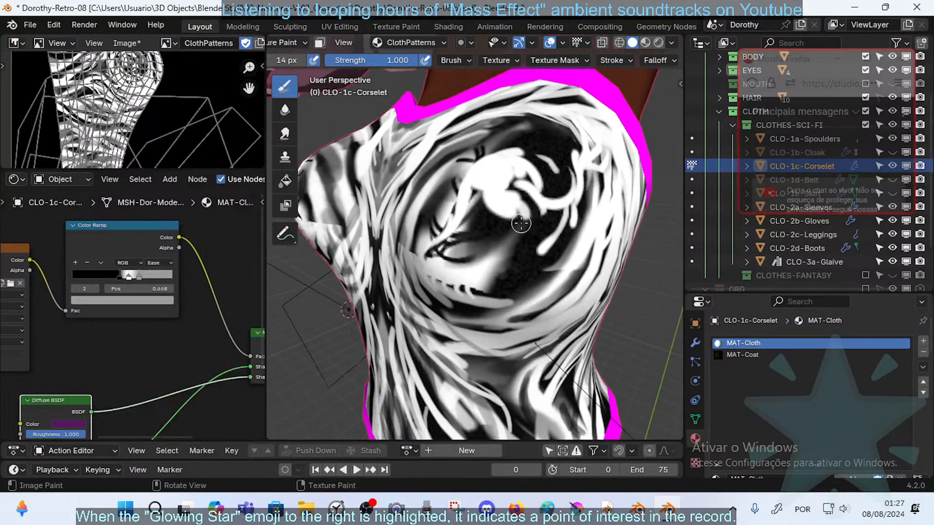
key("shift+f")
left_click(526, 212)
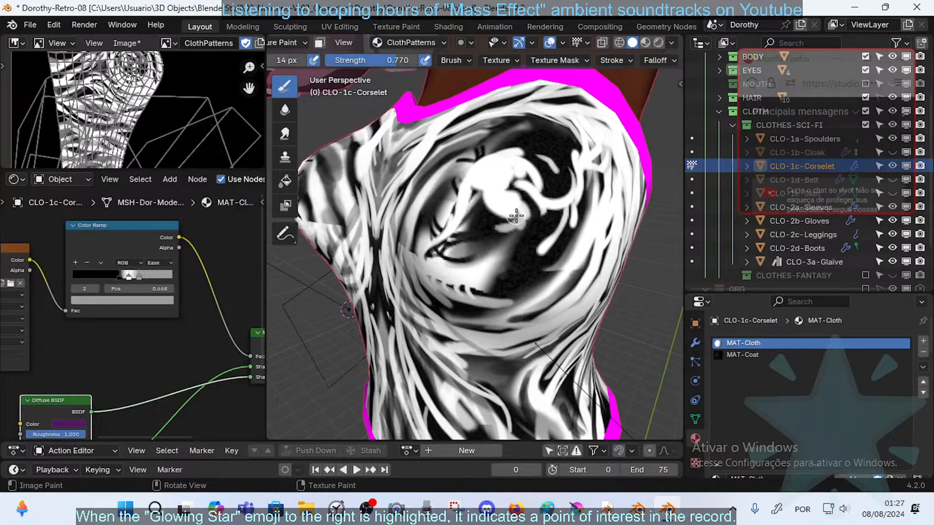
left_click_drag(516, 216, 519, 184)
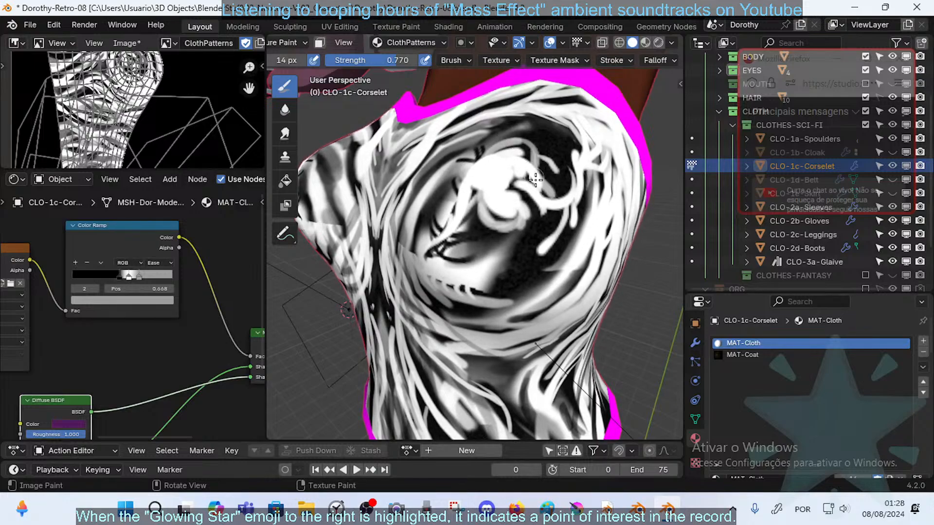
middle_click_drag(535, 180, 489, 170)
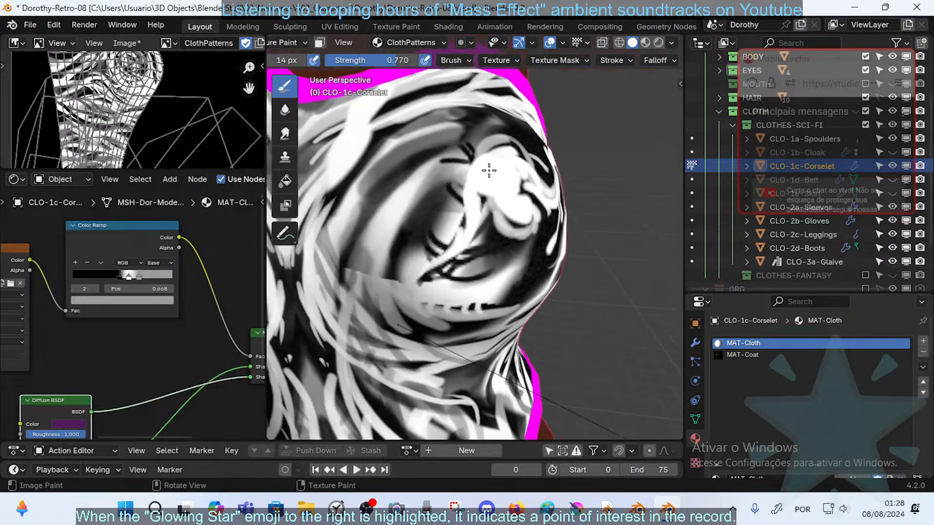
left_click_drag(653, 34, 653, 35)
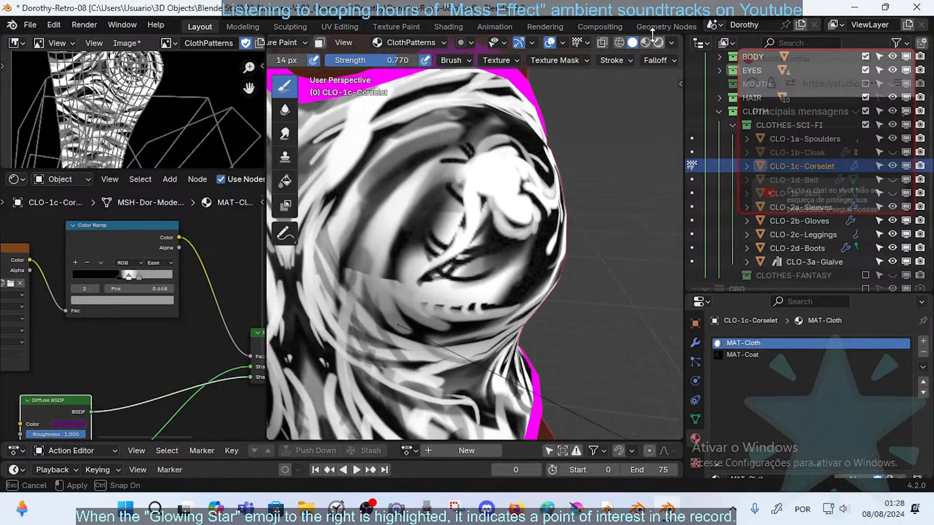
left_click(646, 42)
mouse_move(581, 117)
middle_mouse_down()
mouse_move(496, 156)
mouse_move(495, 205)
mouse_move(498, 178)
mouse_move(511, 188)
mouse_move(510, 236)
mouse_move(509, 198)
mouse_move(492, 198)
mouse_move(494, 166)
middle_mouse_up()
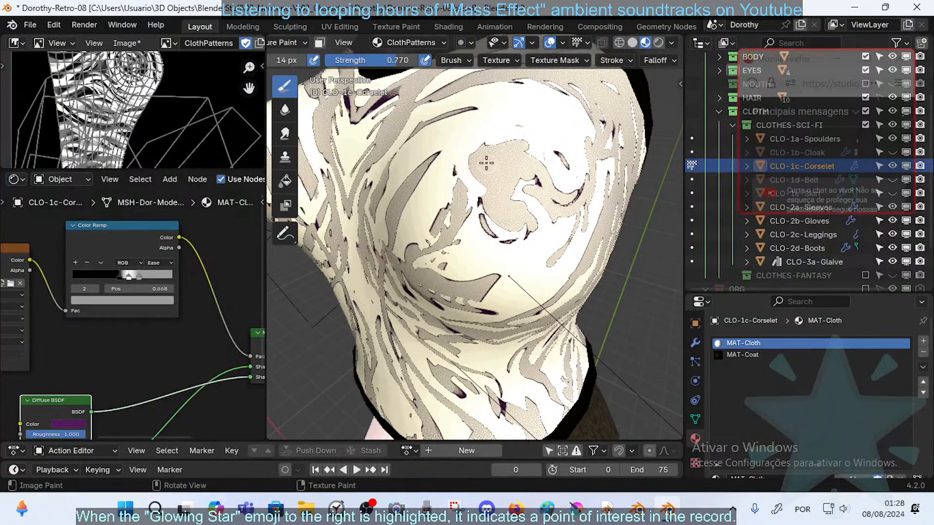
- Paint over the curled motif in the cup's centre with black, enlarging the brush to 28 px
mouse_move(536, 185)
left_mouse_down()
mouse_move(481, 174)
mouse_move(506, 185)
mouse_move(491, 156)
mouse_move(488, 170)
mouse_move(517, 145)
left_mouse_up()
key("f")
left_click(511, 188)
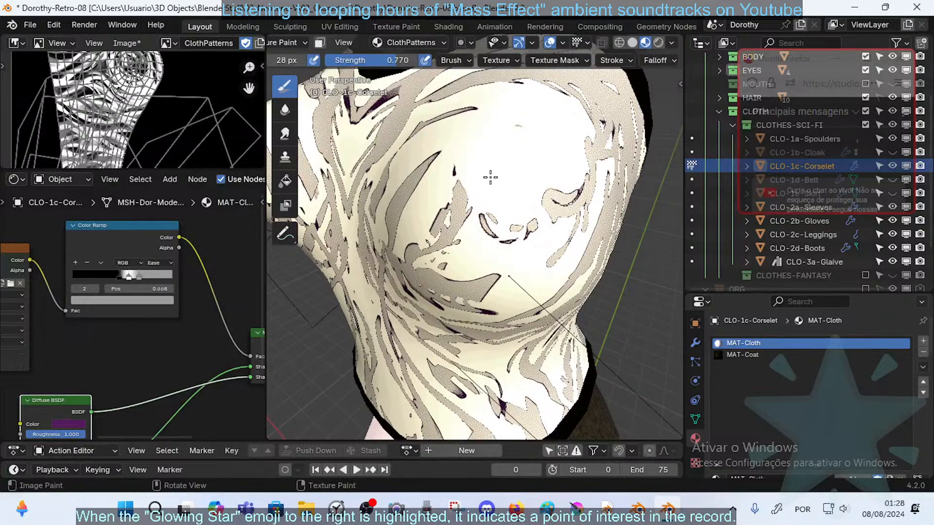
left_click_drag(486, 220, 546, 236)
middle_click_drag(517, 205, 475, 198)
mouse_move(459, 200)
left_mouse_down()
mouse_move(496, 238)
mouse_move(453, 179)
mouse_move(497, 234)
left_mouse_up()
middle_click_drag(538, 214, 501, 196)
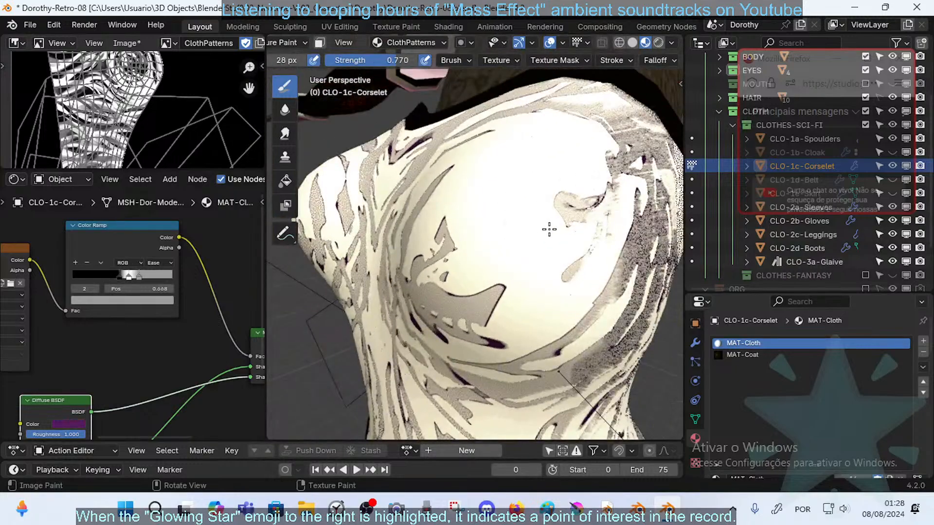
- Reduce the brush to 23 px and try a short curved white stroke in the cleared cup centre
middle_click_drag(535, 162, 554, 217)
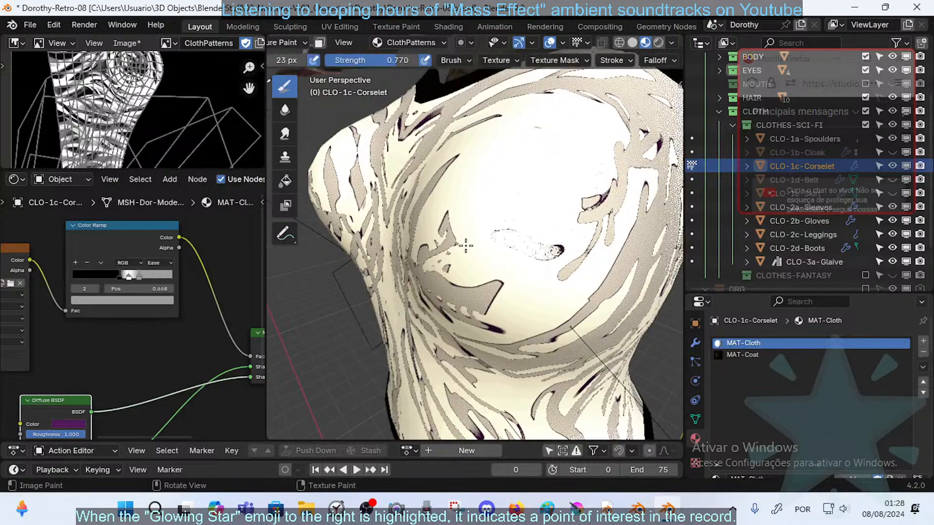
middle_click_drag(496, 234, 504, 259)
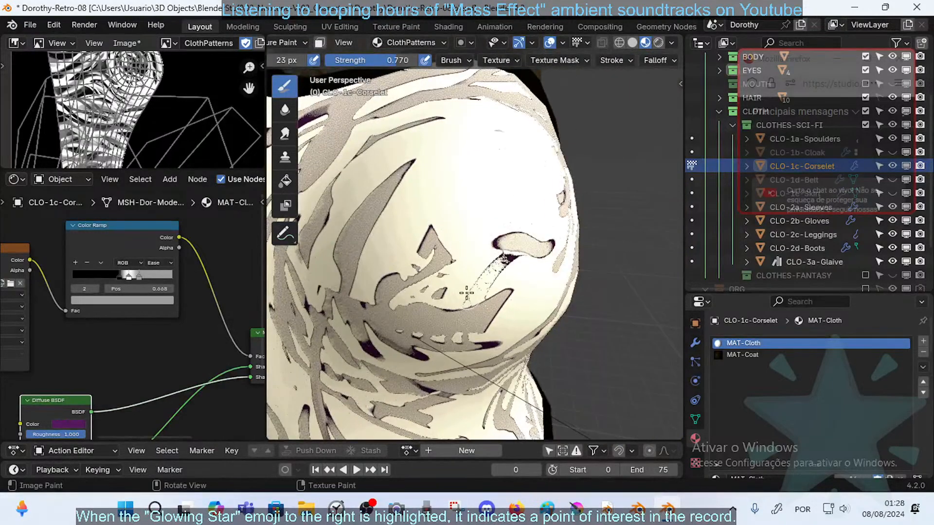
mouse_move(455, 299)
middle_mouse_down()
mouse_move(467, 252)
mouse_move(584, 225)
mouse_move(489, 246)
mouse_move(498, 246)
middle_mouse_up()
scroll(527, 241, "up", 7)
scroll(579, 227, "down", 14)
scroll(492, 244, "up", 6)
- Black out the leftover marks on the outer side of the cup's centre and the short curved stroke in its middle
left_click_drag(498, 246, 541, 208)
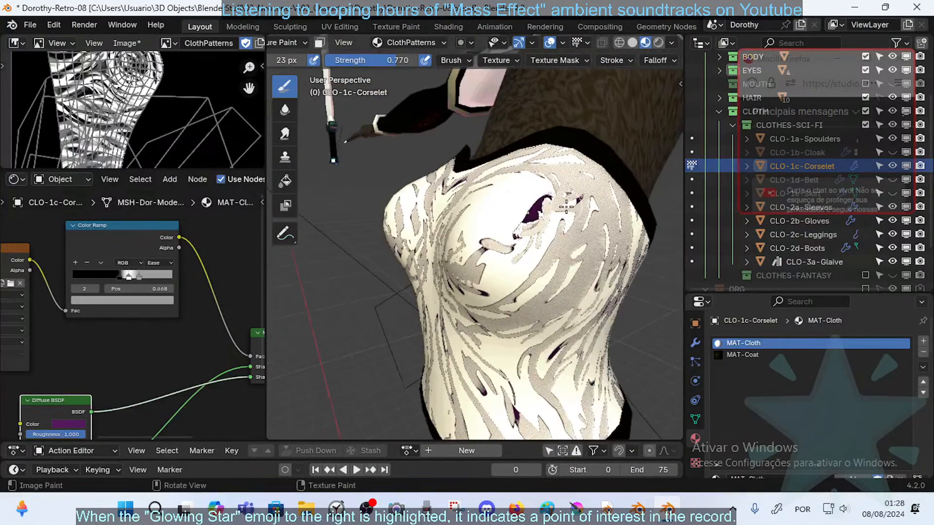
middle_click_drag(557, 192, 561, 233)
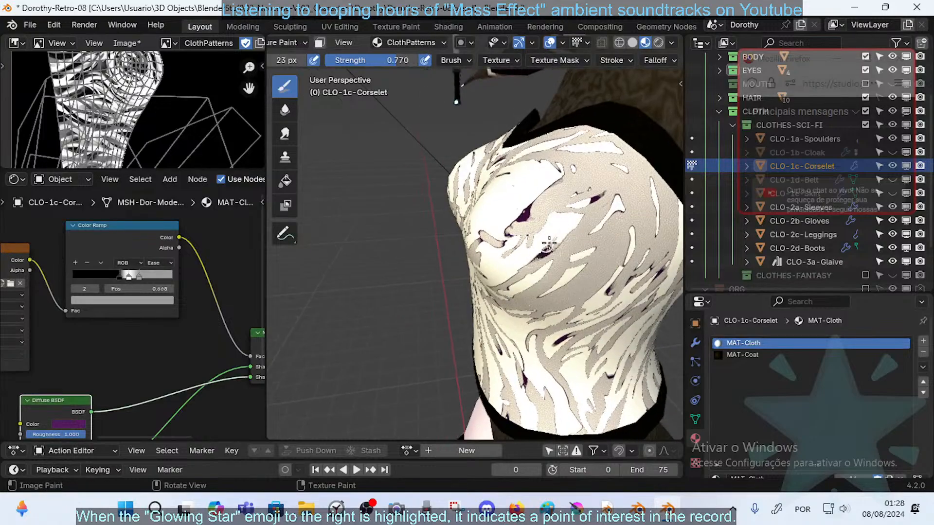
middle_click_drag(539, 201, 620, 204)
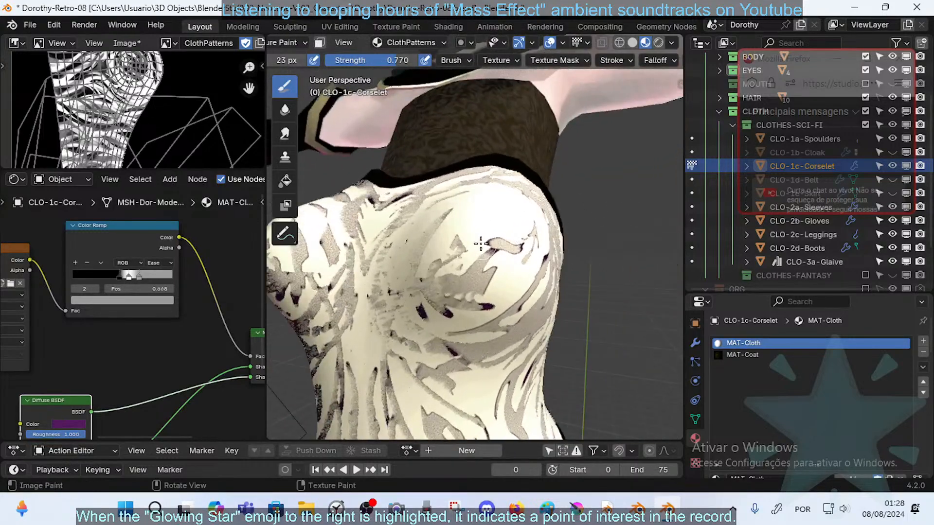
mouse_move(481, 244)
left_mouse_down()
mouse_move(515, 219)
mouse_move(501, 265)
left_mouse_up()
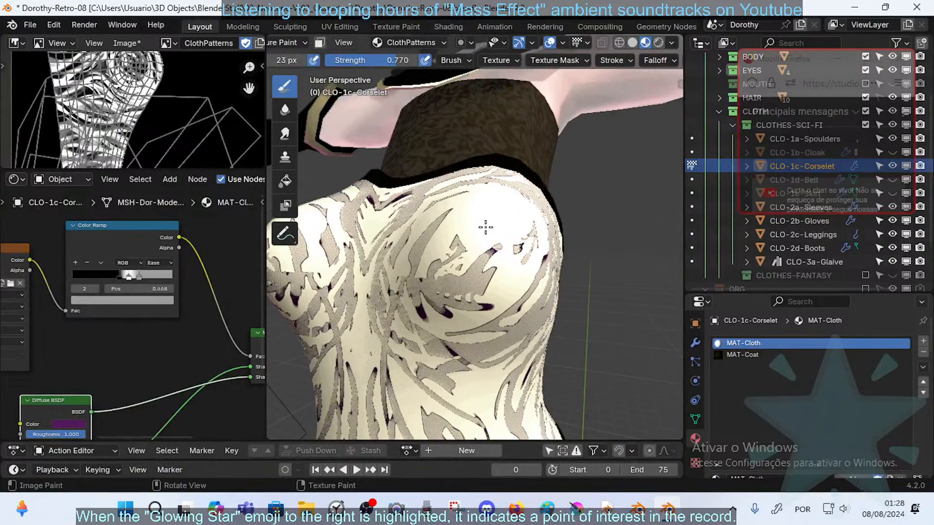
- Set the brush radius to 17 px and paint branching black strokes across the grey area on the cup's outer side
mouse_move(485, 228)
middle_mouse_down()
mouse_move(525, 243)
mouse_move(516, 249)
mouse_move(552, 245)
mouse_move(604, 203)
mouse_move(615, 229)
mouse_move(575, 234)
middle_mouse_up()
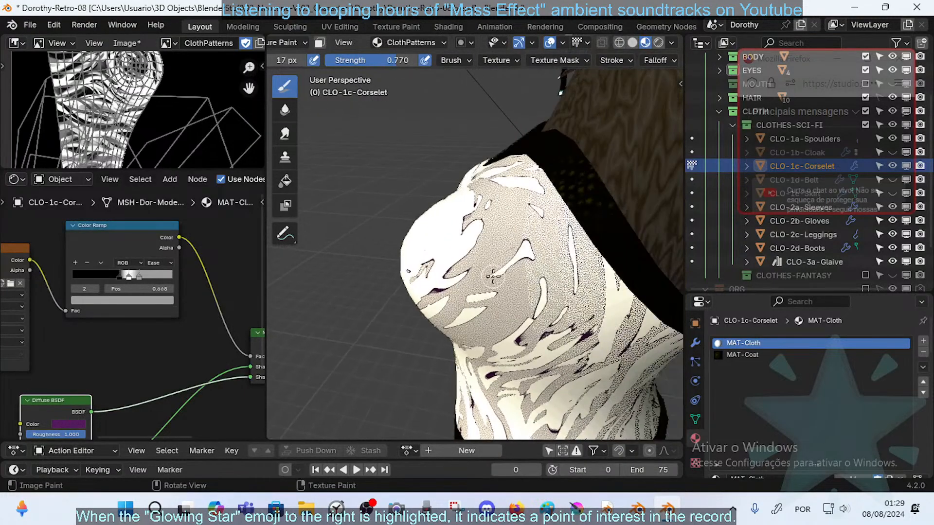
mouse_move(493, 276)
left_mouse_down()
mouse_move(547, 240)
mouse_move(459, 223)
mouse_move(471, 213)
left_mouse_up()
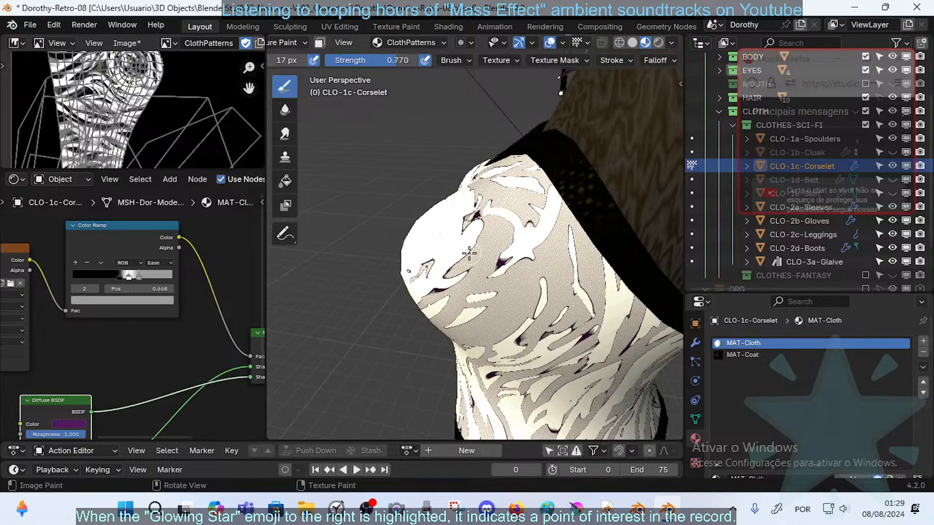
mouse_move(486, 237)
middle_mouse_down()
mouse_move(548, 231)
mouse_move(485, 238)
middle_mouse_up()
mouse_move(487, 236)
left_mouse_down()
mouse_move(528, 236)
mouse_move(550, 281)
mouse_move(544, 237)
left_mouse_up()
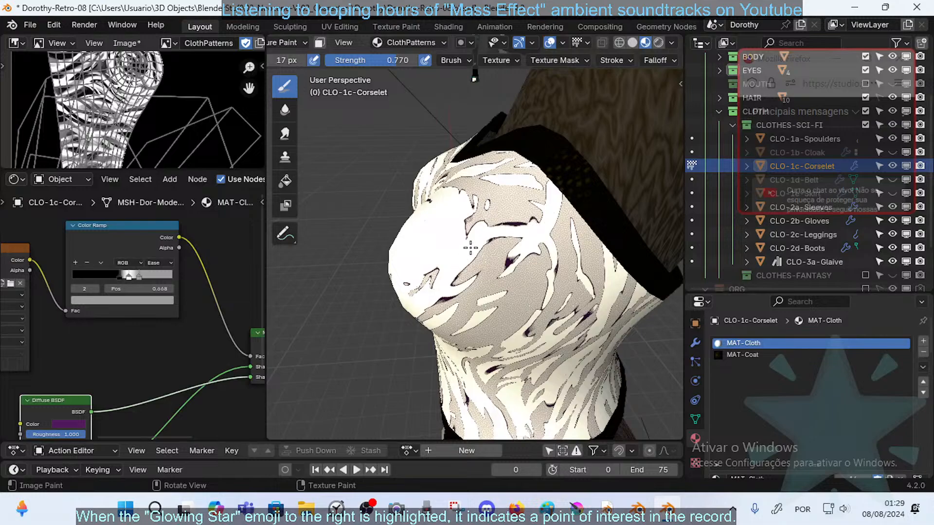
middle_click_drag(484, 278, 526, 232)
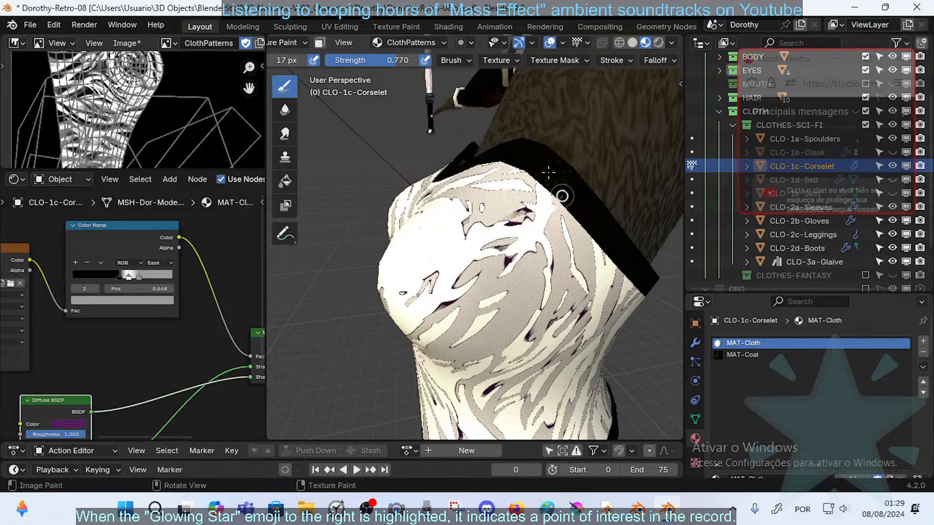
middle_click_drag(562, 196, 516, 272)
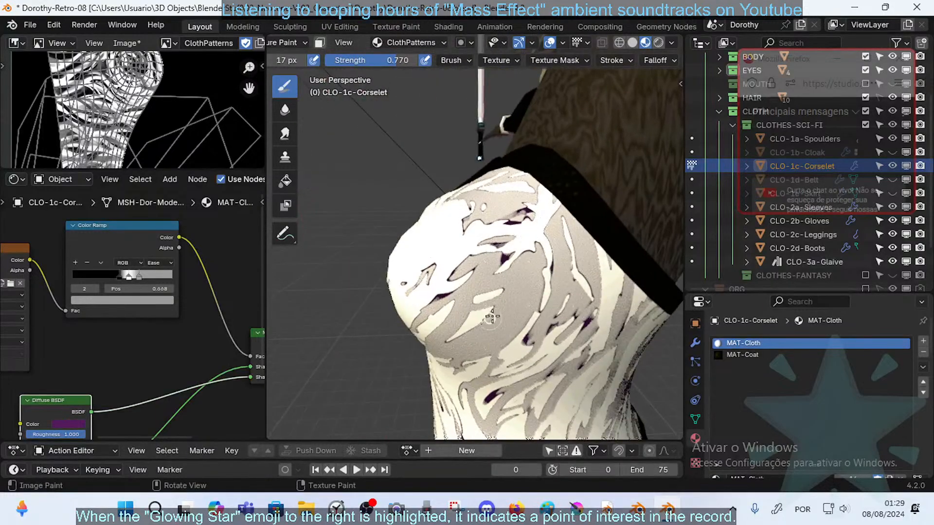
left_click_drag(492, 316, 494, 309)
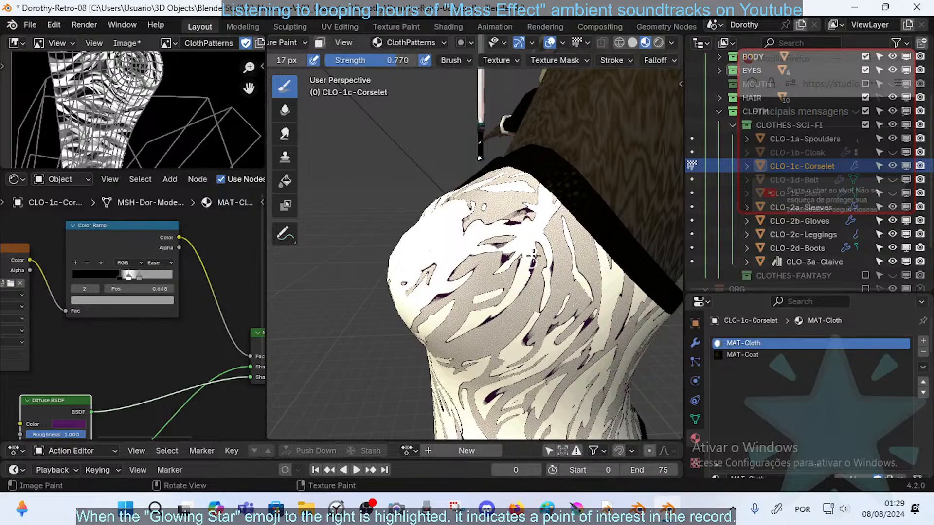
- Paint short branching black strokes through the grey shapes on the upper outer side of the cup
mouse_move(530, 276)
middle_mouse_down()
mouse_move(540, 227)
mouse_move(528, 246)
middle_mouse_up()
scroll(540, 227, "up", 1)
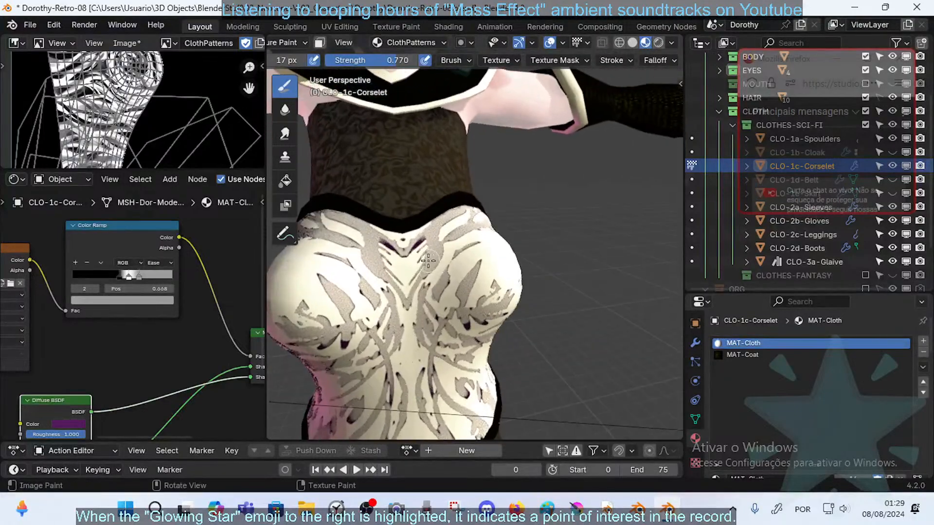
middle_click_drag(443, 248, 499, 311)
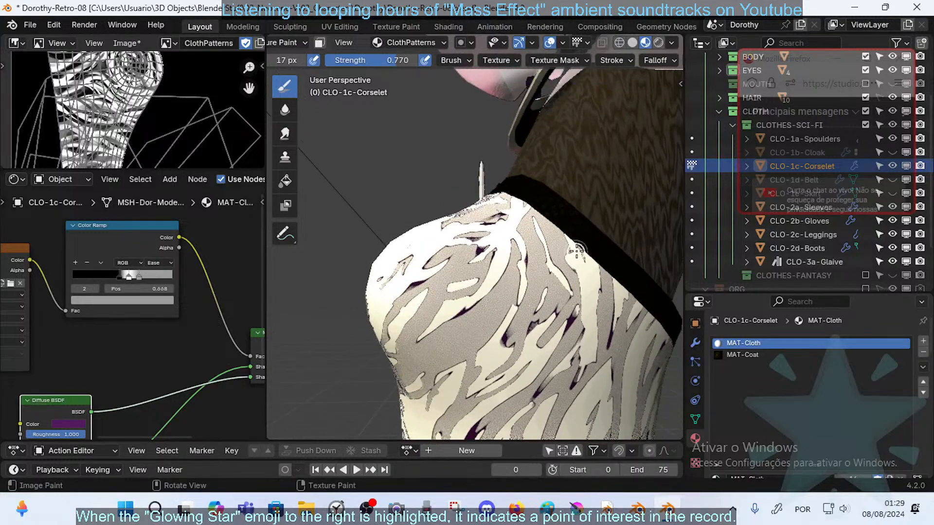
middle_click_drag(579, 274, 494, 302)
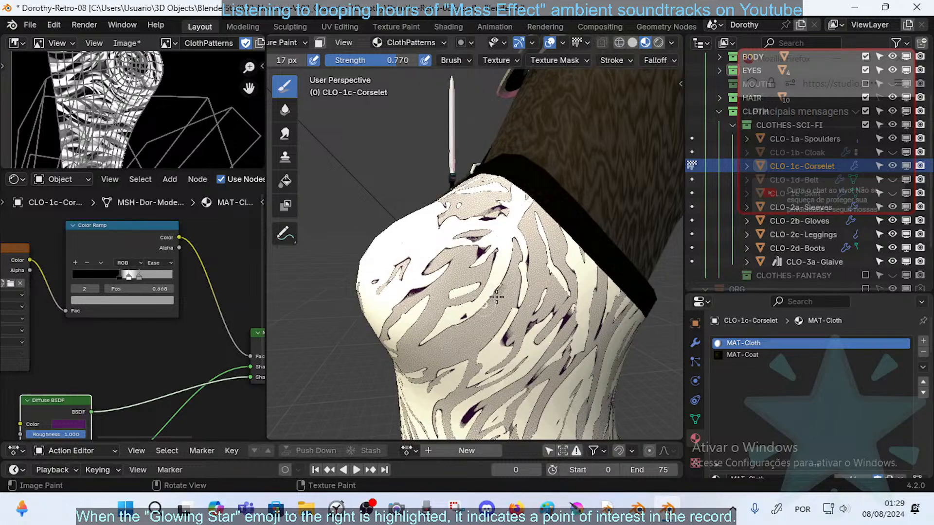
mouse_move(504, 274)
middle_mouse_down()
mouse_move(537, 246)
mouse_move(552, 246)
middle_mouse_up()
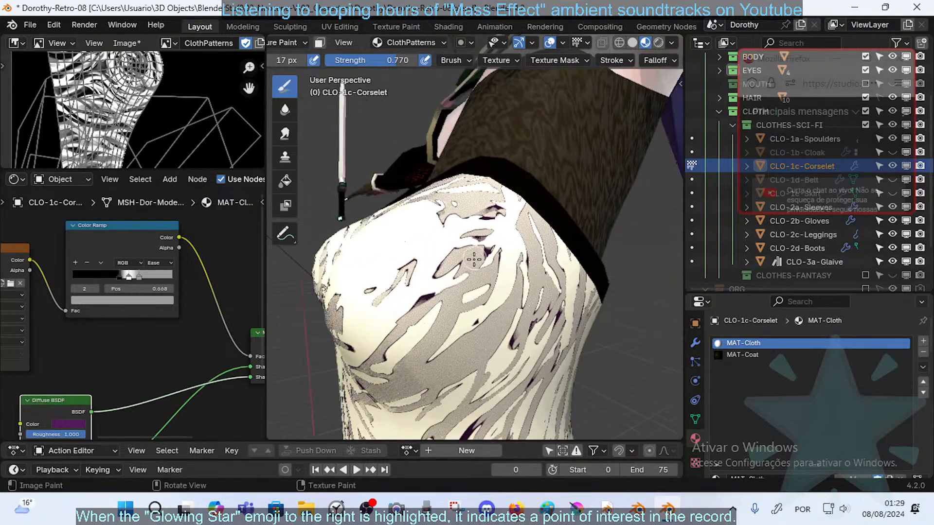
mouse_move(436, 291)
left_mouse_down()
mouse_move(478, 267)
mouse_move(488, 248)
mouse_move(517, 258)
mouse_move(506, 263)
mouse_move(503, 248)
mouse_move(491, 277)
left_mouse_up()
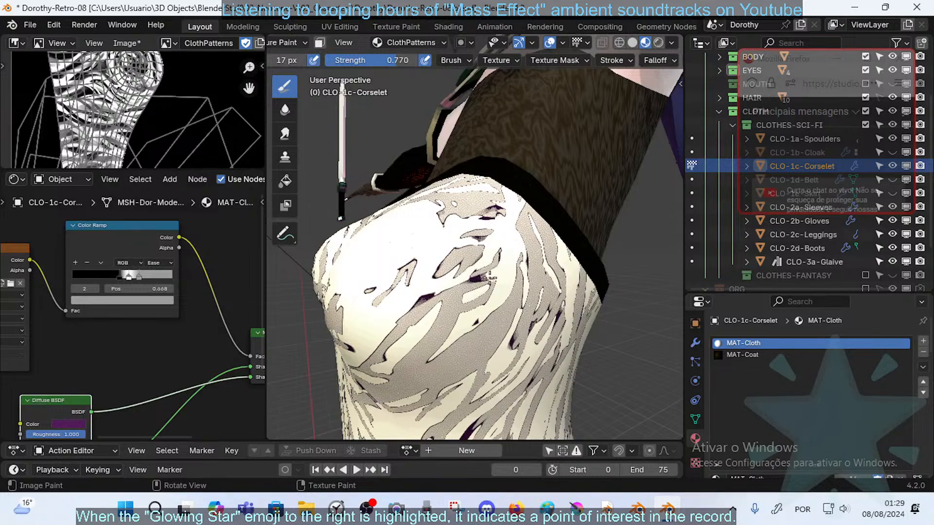
middle_click_drag(479, 281, 437, 286)
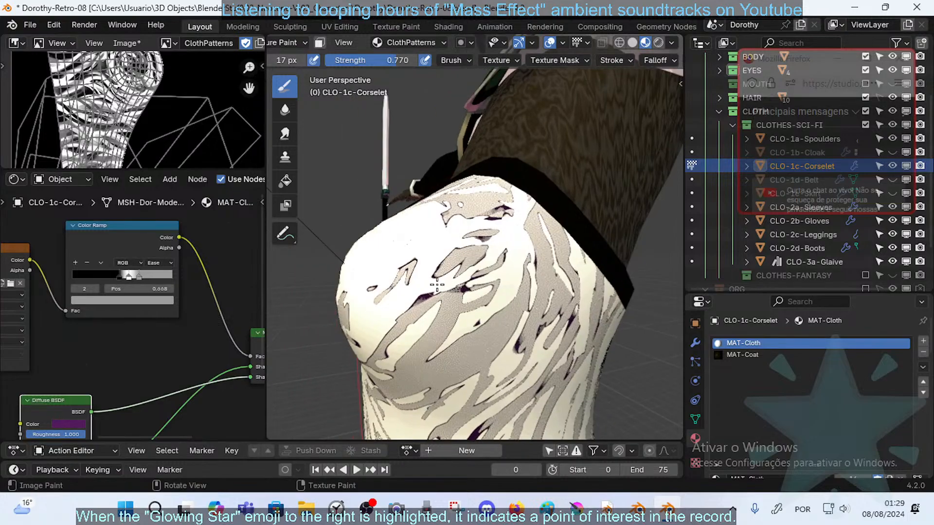
mouse_move(437, 286)
left_mouse_down()
mouse_move(478, 283)
mouse_move(489, 315)
mouse_move(495, 308)
mouse_move(448, 317)
left_mouse_up()
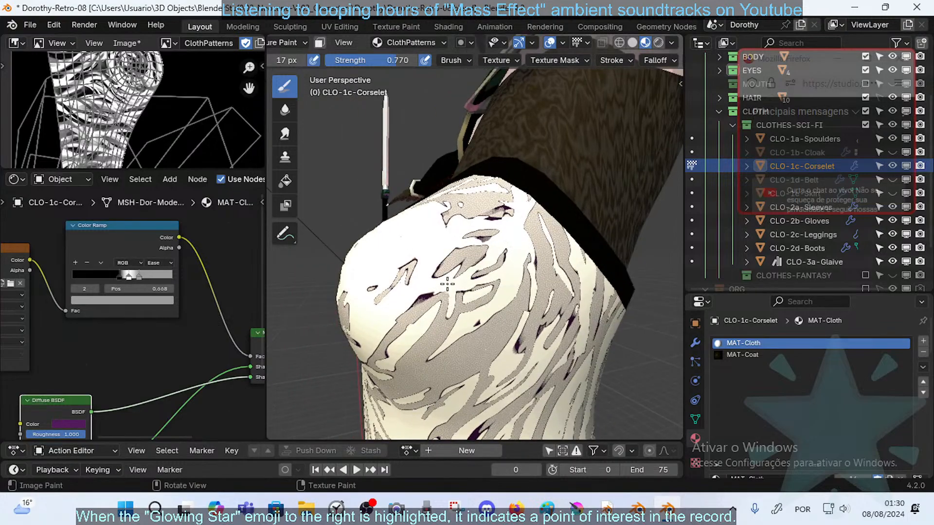
mouse_move(445, 277)
left_mouse_down()
mouse_move(412, 316)
mouse_move(414, 307)
left_mouse_up()
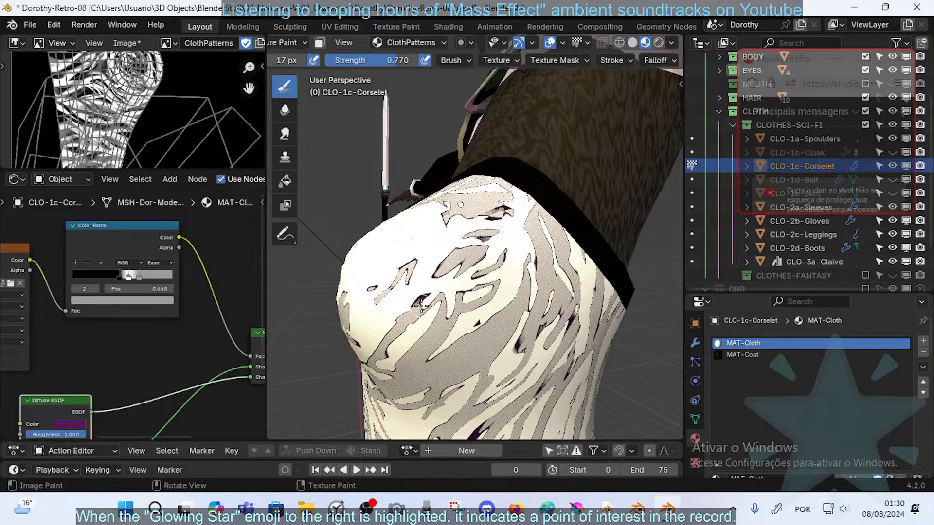
- Break up the large grey area on the cup's lower outer side with black strokes, and touch up the cup's outer edge
middle_click_drag(464, 332, 504, 302)
mouse_move(487, 321)
left_mouse_down()
mouse_move(494, 313)
mouse_move(477, 322)
mouse_move(502, 301)
left_mouse_up()
middle_click_drag(507, 259, 450, 358)
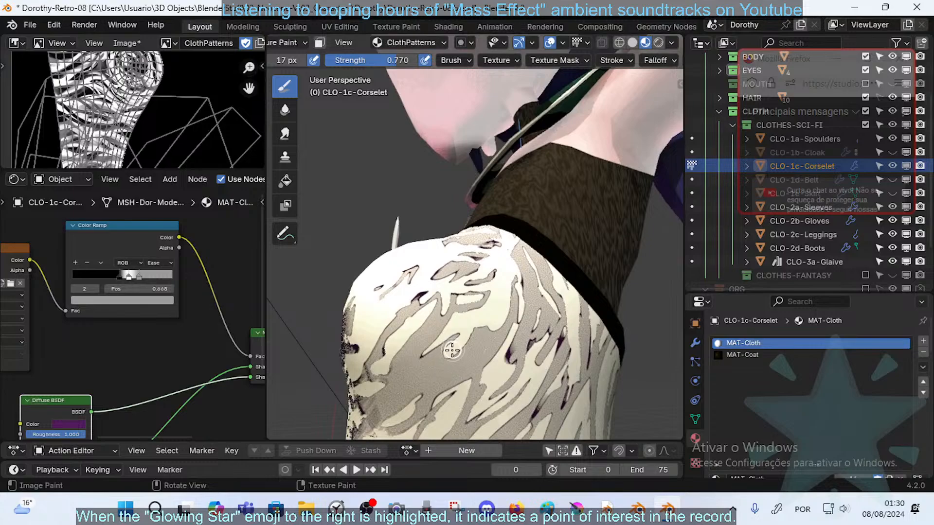
left_click_drag(440, 357, 477, 322)
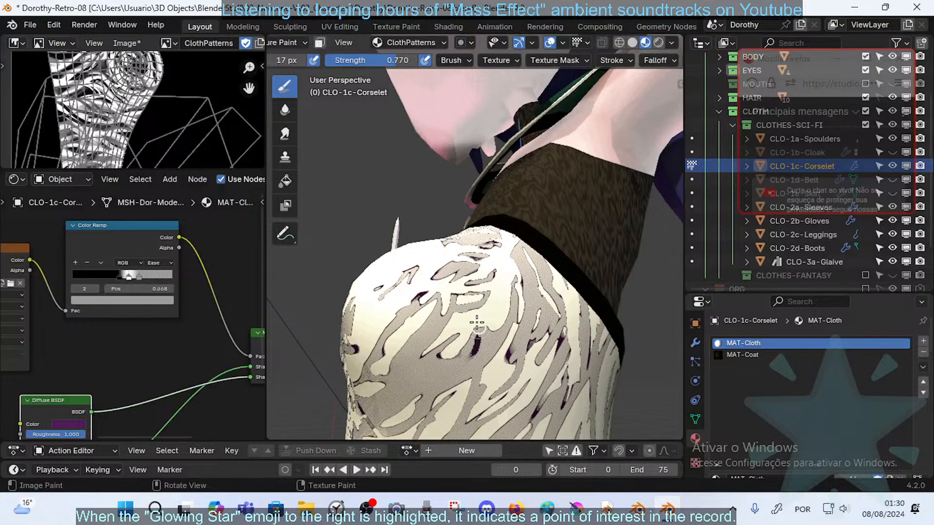
mouse_move(463, 368)
left_mouse_down()
mouse_move(491, 303)
mouse_move(492, 323)
mouse_move(499, 312)
left_mouse_up()
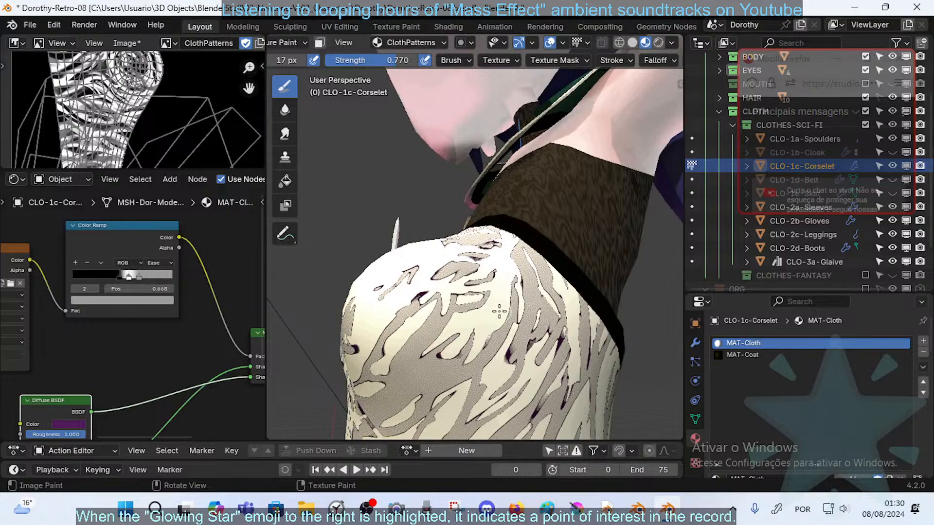
mouse_move(490, 345)
middle_mouse_down()
mouse_move(483, 308)
mouse_move(561, 268)
middle_mouse_up()
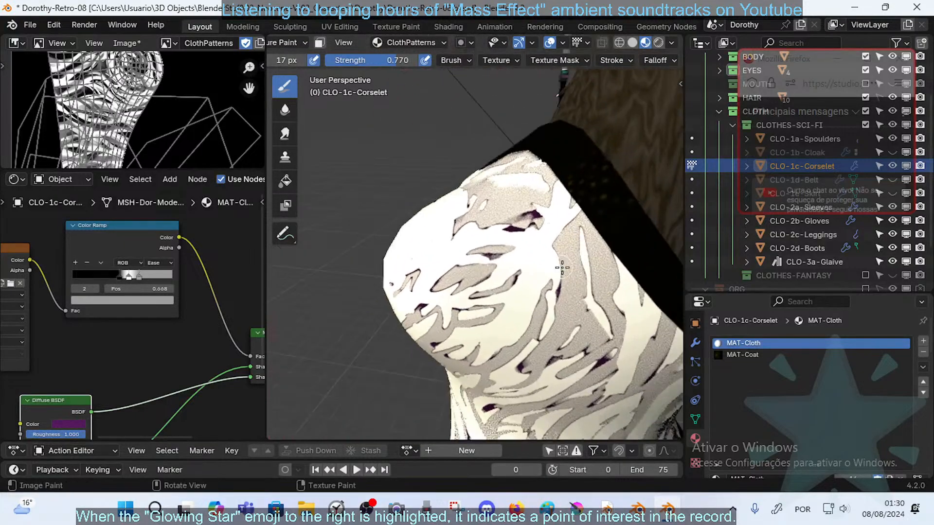
left_click_drag(564, 266, 560, 274)
middle_click_drag(558, 230, 532, 217)
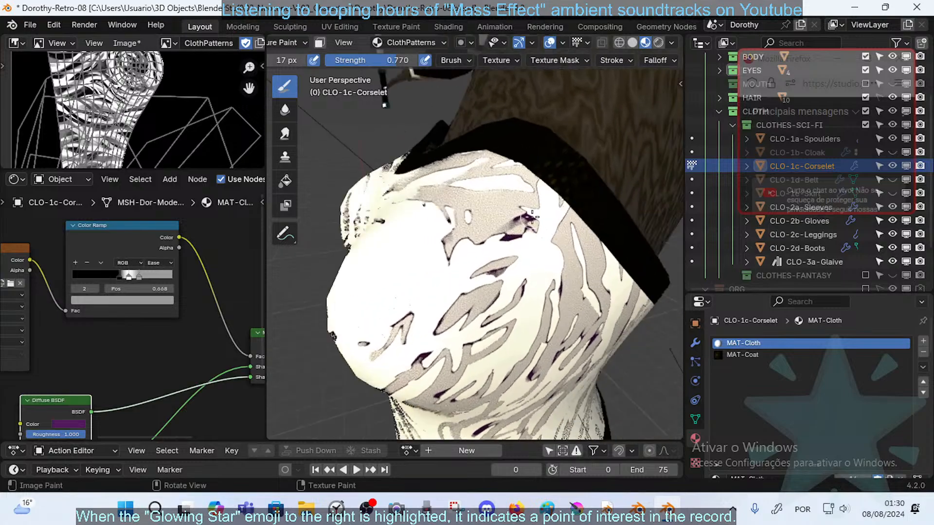
- Paint black strokes through the grey band between the neckline trim and the top of the cup, separating its shapes
mouse_move(500, 191)
middle_mouse_down()
mouse_move(542, 201)
mouse_move(479, 244)
mouse_move(442, 243)
mouse_move(468, 278)
mouse_move(493, 270)
mouse_move(479, 266)
mouse_move(503, 267)
middle_mouse_up()
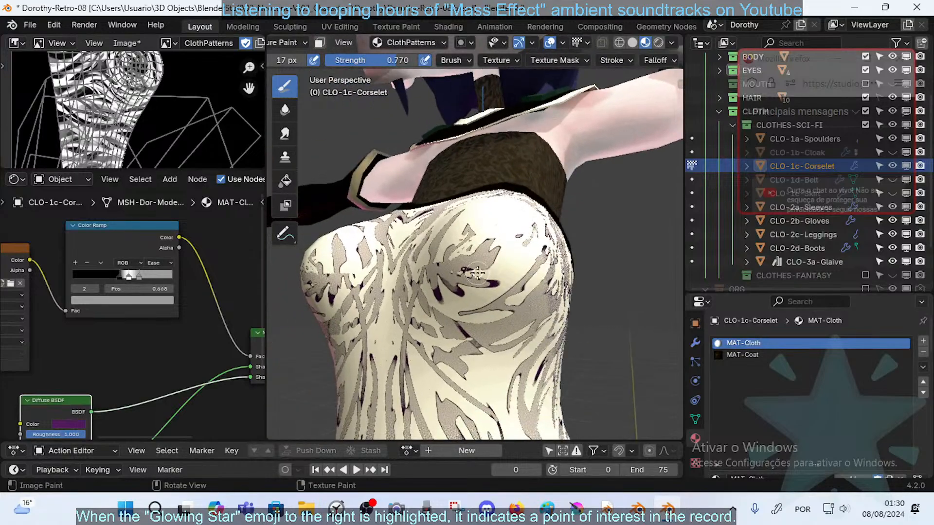
middle_click_drag(479, 257, 467, 297)
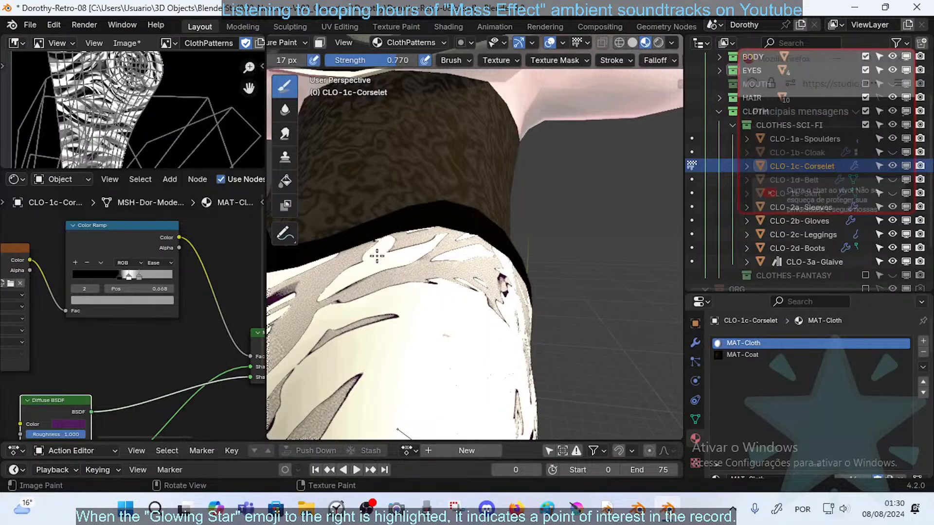
mouse_move(352, 265)
middle_mouse_down()
mouse_move(399, 280)
mouse_move(371, 247)
middle_mouse_up()
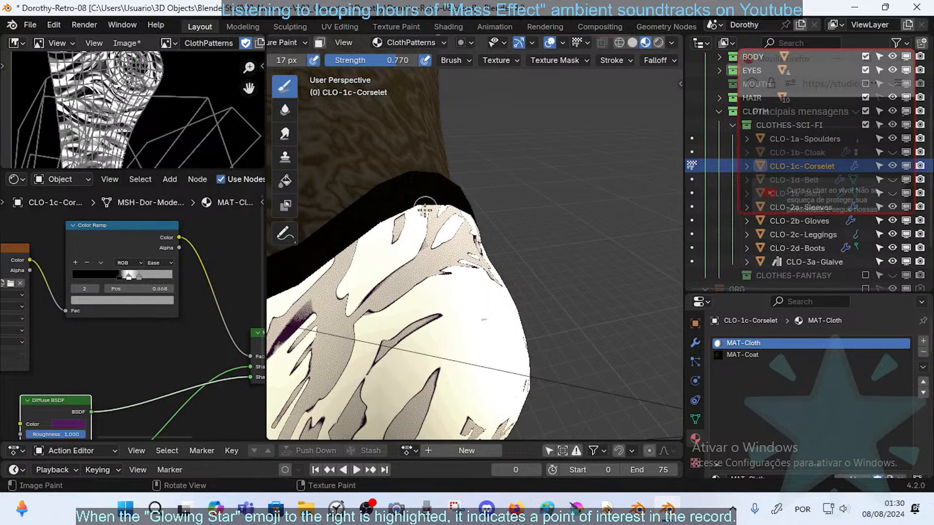
middle_click_drag(416, 192, 427, 223)
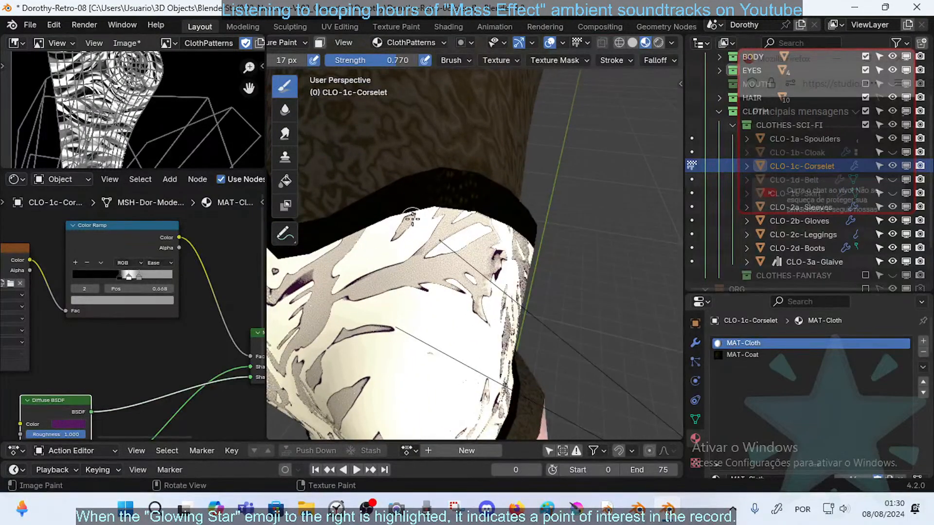
middle_click_drag(466, 255, 400, 268)
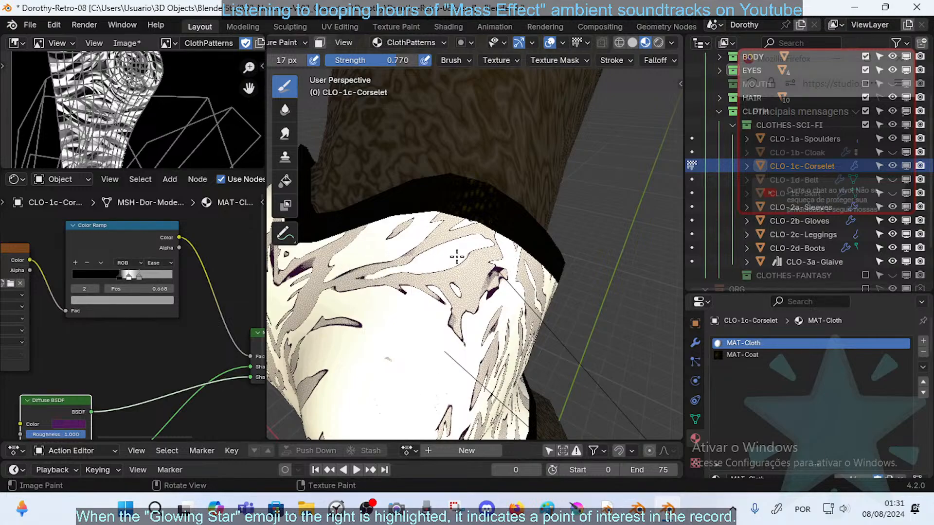
middle_click_drag(411, 261, 471, 264)
middle_click_drag(407, 282, 430, 273)
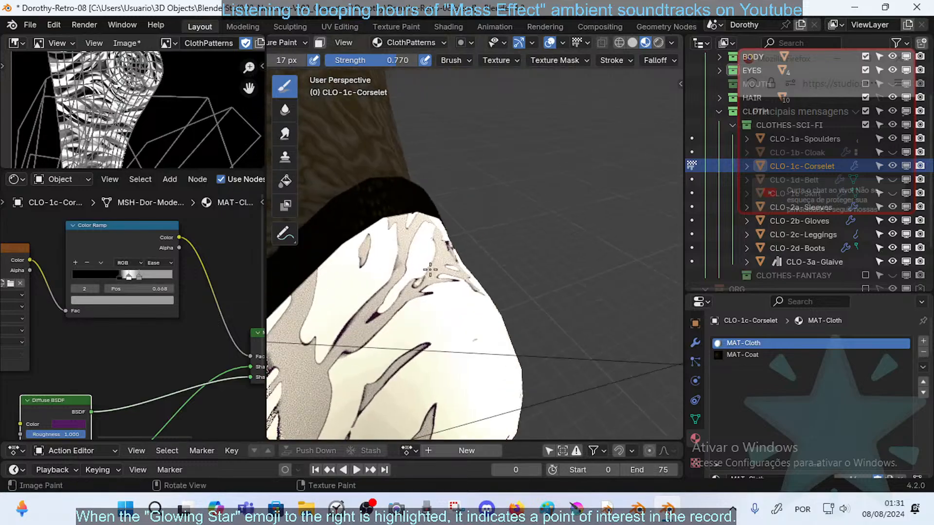
mouse_move(417, 277)
left_mouse_down()
mouse_move(403, 302)
mouse_move(422, 260)
mouse_move(396, 341)
left_mouse_up()
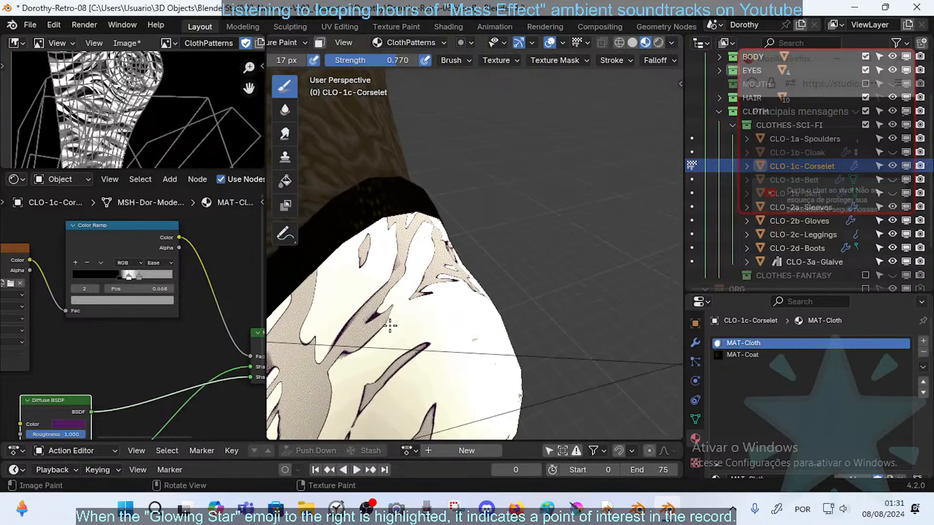
mouse_move(371, 347)
middle_mouse_down()
mouse_move(382, 314)
mouse_move(368, 359)
middle_mouse_up()
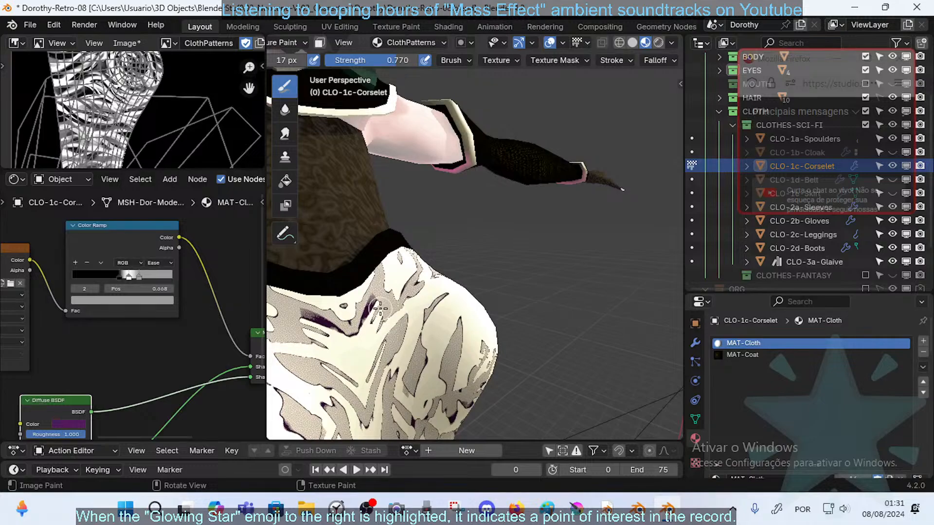
- Paint a short stroke down the outer side of the cup and another across the grey area on its lower side
middle_click_drag(399, 269, 514, 270)
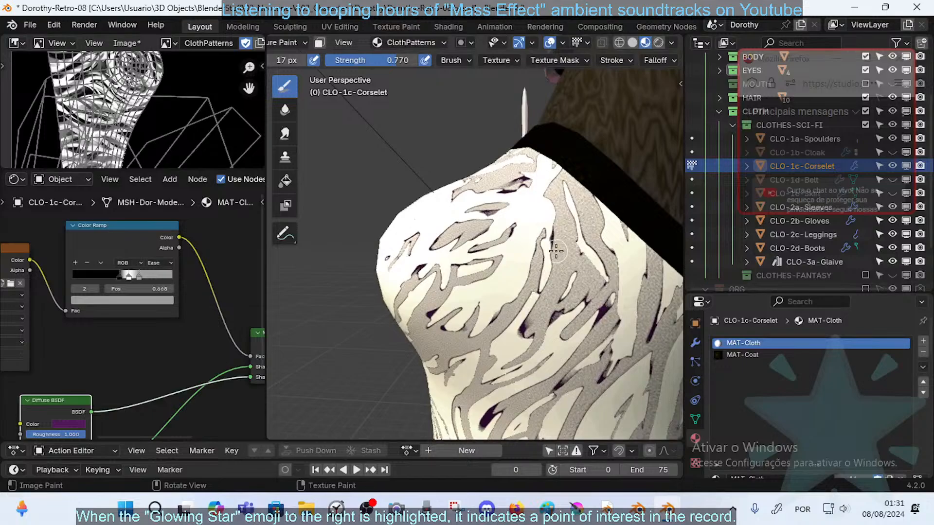
middle_click_drag(559, 249, 545, 292)
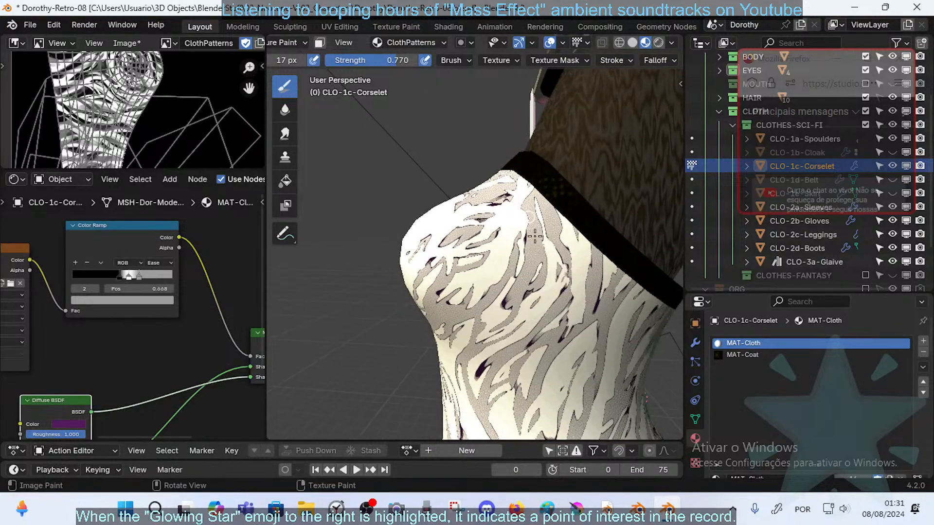
mouse_move(534, 237)
left_mouse_down()
mouse_move(506, 296)
mouse_move(516, 279)
left_mouse_up()
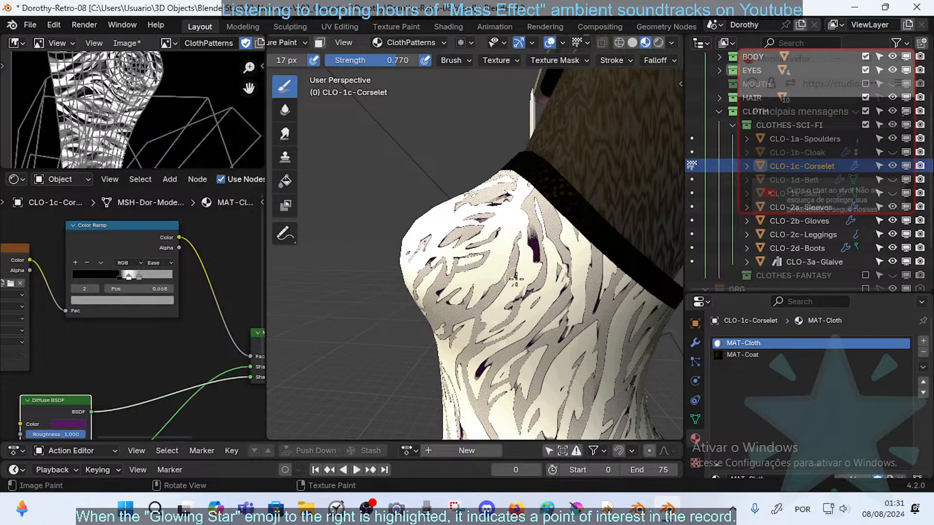
middle_click_drag(511, 216, 467, 308)
left_click_drag(490, 307, 460, 306)
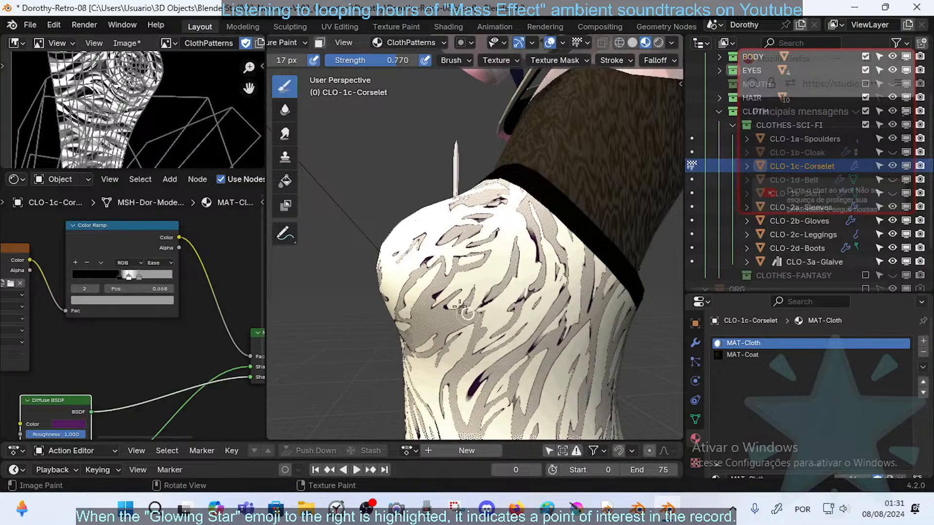
- Paint strokes beside the cup and down the corset's side, just below the black upper trim
mouse_move(480, 321)
middle_mouse_down()
mouse_move(452, 287)
mouse_move(508, 293)
mouse_move(482, 312)
mouse_move(486, 329)
mouse_move(485, 296)
middle_mouse_up()
scroll(483, 283, "down", 3)
scroll(479, 250, "up", 1)
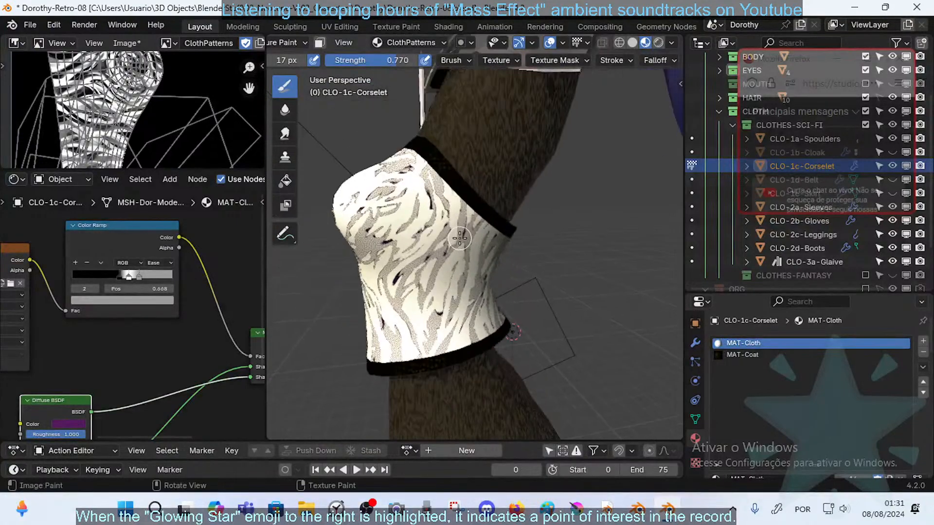
middle_click_drag(451, 262, 420, 254)
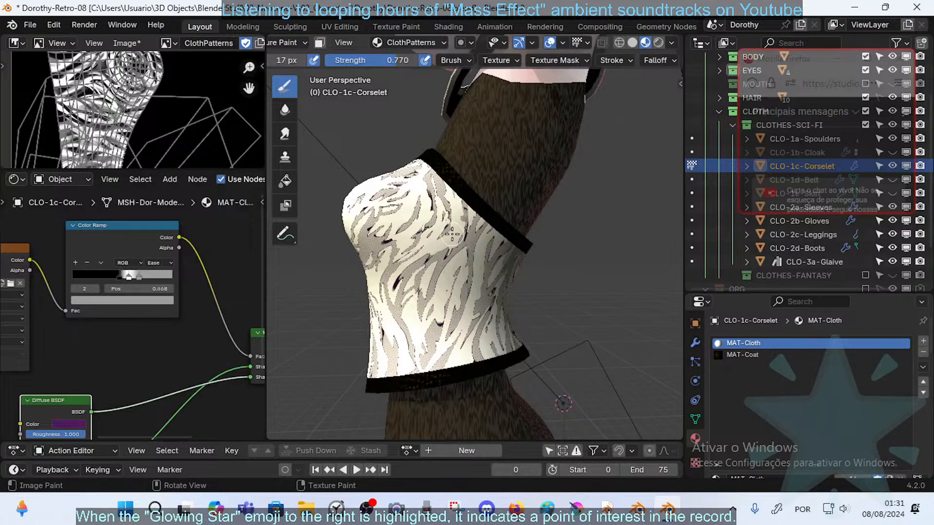
middle_click_drag(470, 258, 438, 294)
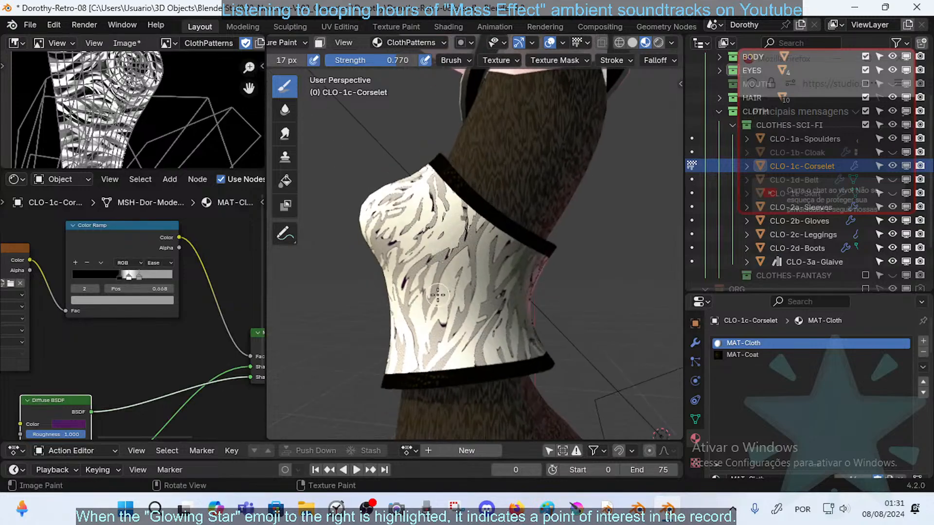
mouse_move(465, 253)
middle_mouse_down()
mouse_move(471, 271)
mouse_move(496, 248)
mouse_move(453, 195)
mouse_move(438, 238)
mouse_move(450, 175)
mouse_move(473, 169)
mouse_move(452, 222)
mouse_move(488, 249)
mouse_move(433, 222)
middle_mouse_up()
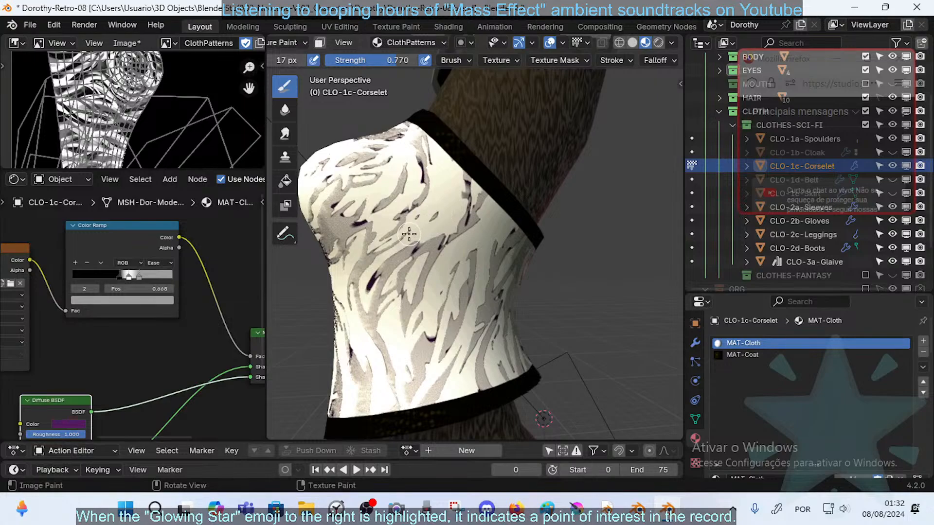
left_click_drag(429, 223, 446, 157)
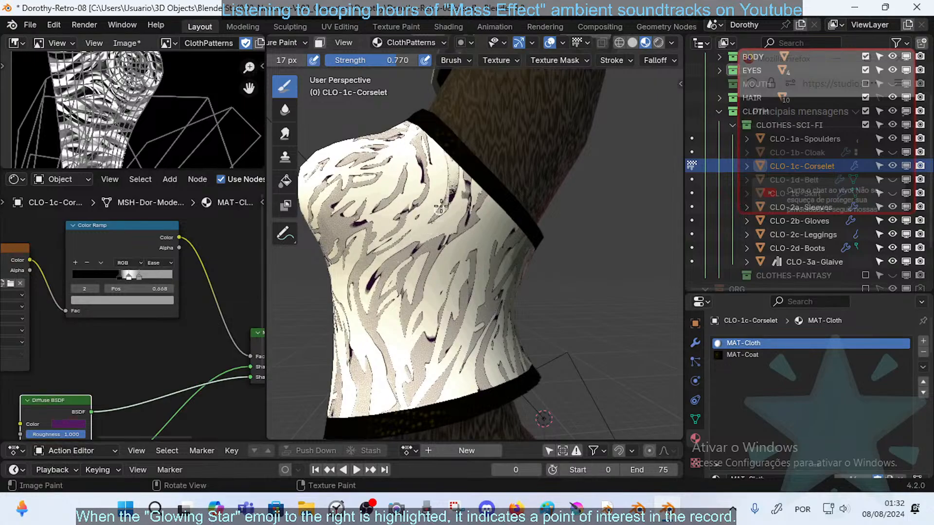
left_click_drag(441, 206, 437, 184)
middle_click_drag(451, 172, 509, 206)
left_click_drag(508, 195, 486, 285)
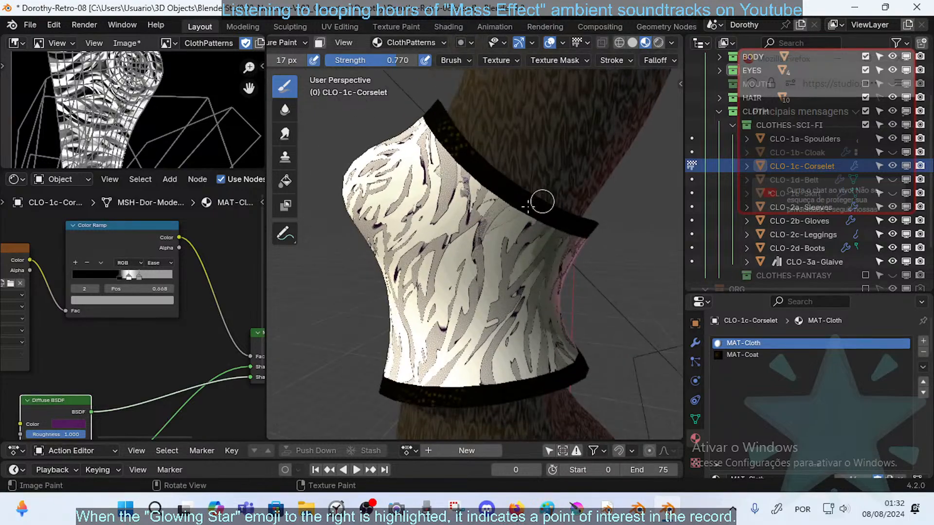
- Reduce the brush radius to 9 px and paint a short thin stroke below the upper trim on the corset's side
middle_click_drag(499, 222, 471, 181)
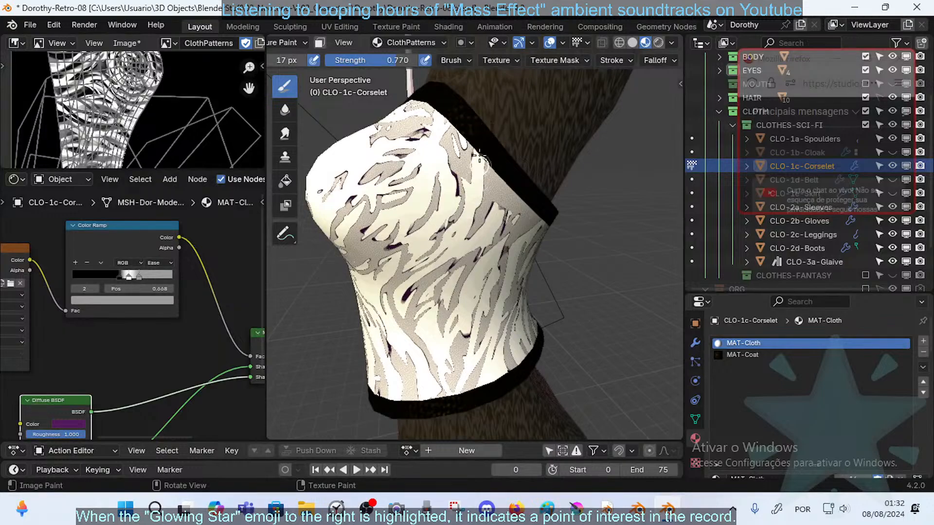
mouse_move(534, 192)
middle_mouse_down()
mouse_move(511, 199)
mouse_move(565, 205)
mouse_move(564, 222)
mouse_move(546, 226)
middle_mouse_up()
key("f")
left_click(541, 227)
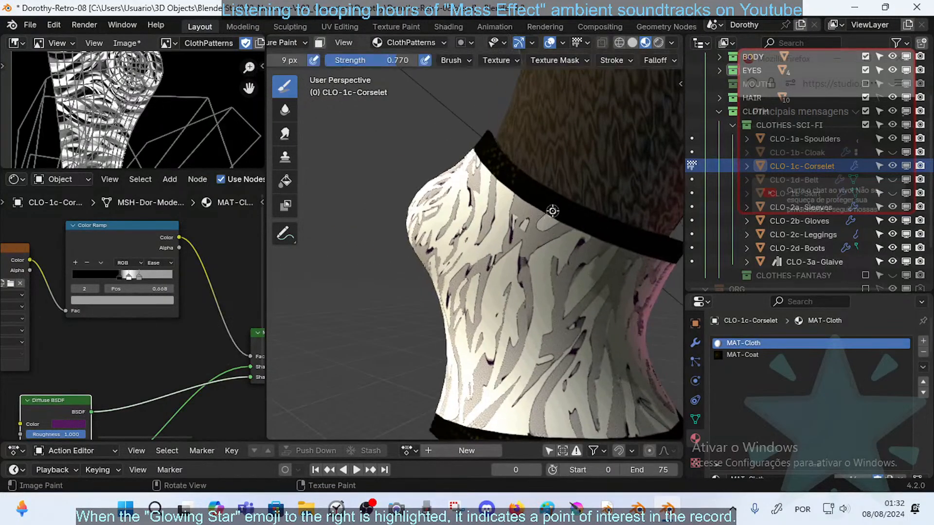
mouse_move(553, 211)
left_mouse_down()
mouse_move(530, 243)
mouse_move(576, 214)
mouse_move(557, 220)
left_mouse_up()
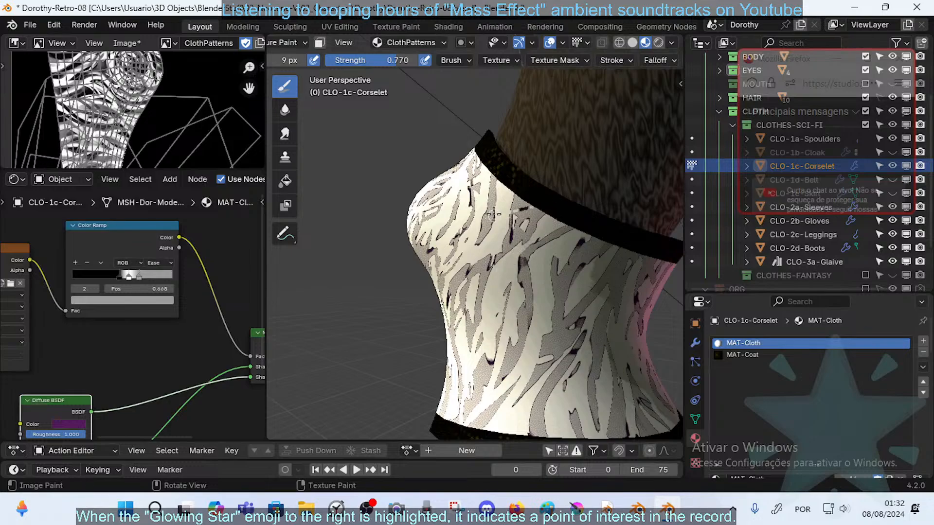
middle_click_drag(532, 175, 533, 246)
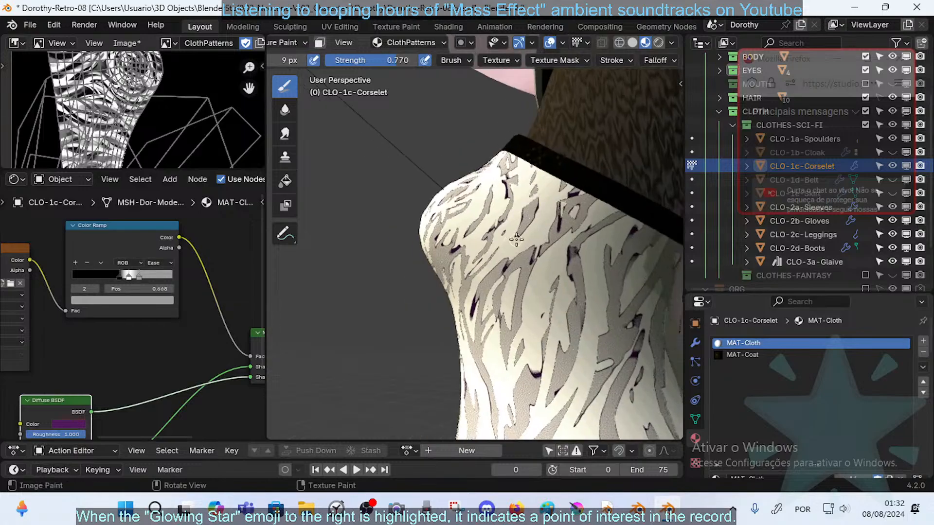
- Examine the painted corset pattern along the side, around the cups and across the front
middle_click_drag(494, 222, 556, 223)
scroll(403, 264, "down", 5)
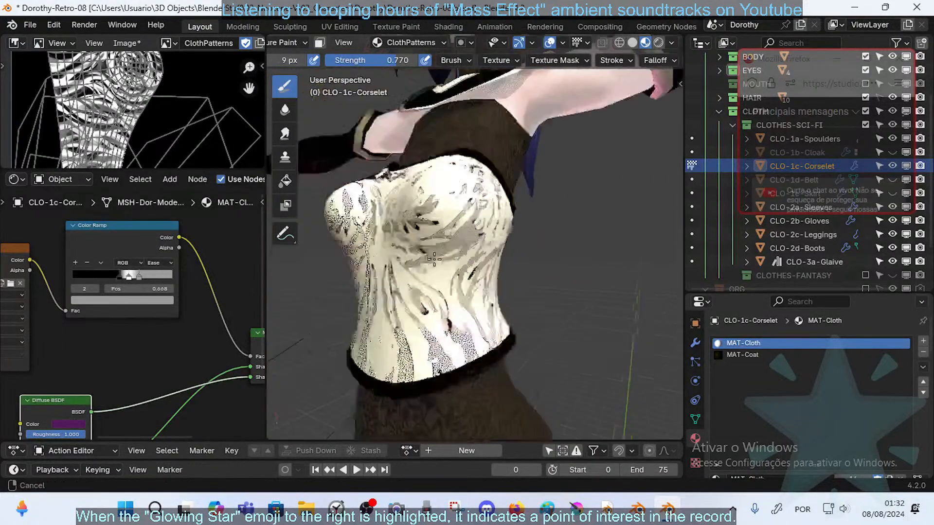
middle_click_drag(448, 325, 570, 306)
scroll(557, 287, "up", 1)
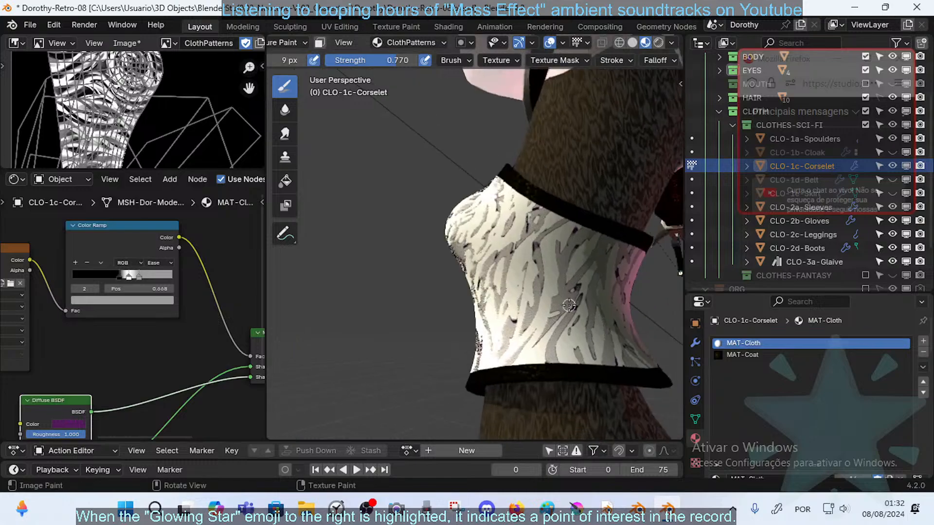
middle_click_drag(577, 273, 561, 306)
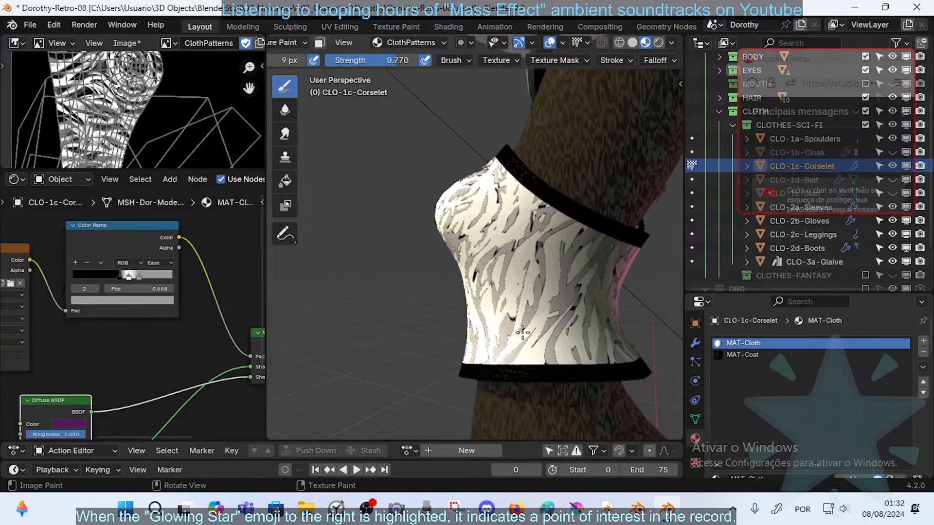
middle_click_drag(523, 333, 574, 315)
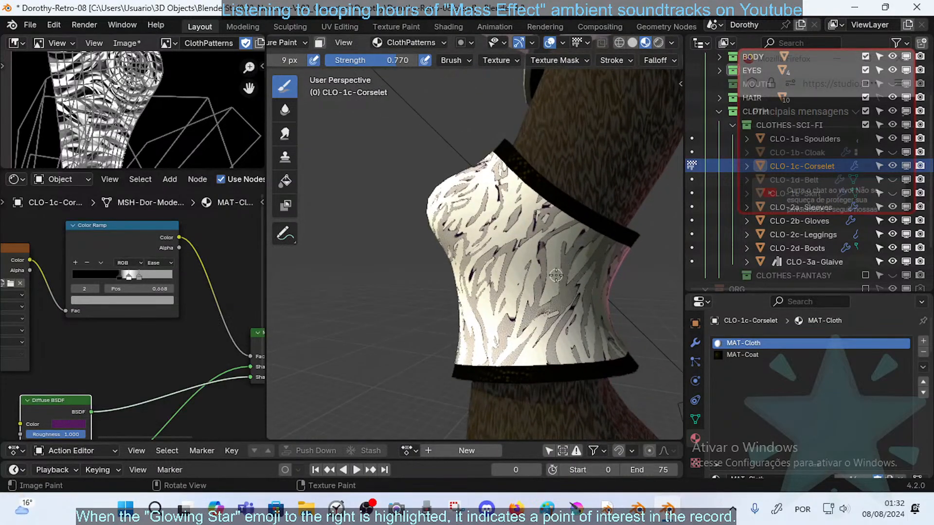
middle_click_drag(555, 276, 556, 302)
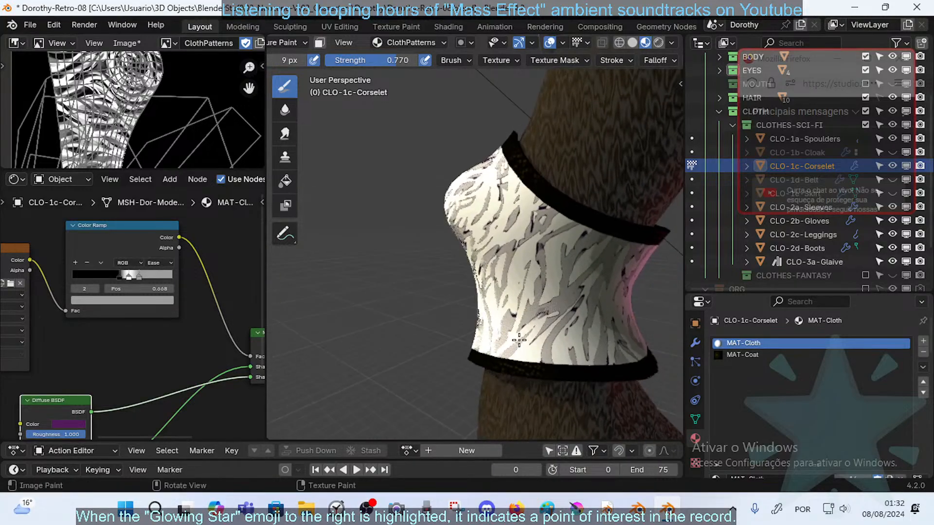
middle_click_drag(519, 340, 511, 347)
middle_click_drag(512, 272, 518, 221)
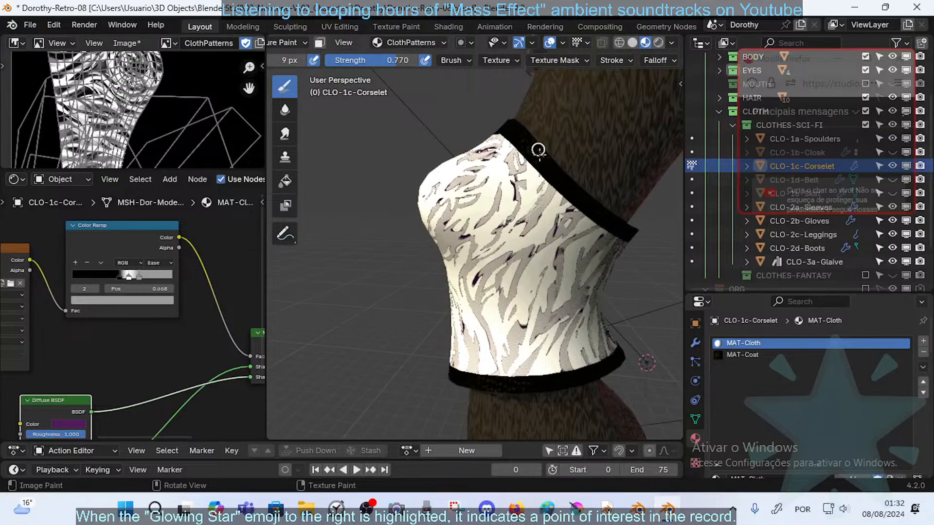
middle_click_drag(571, 238, 464, 199)
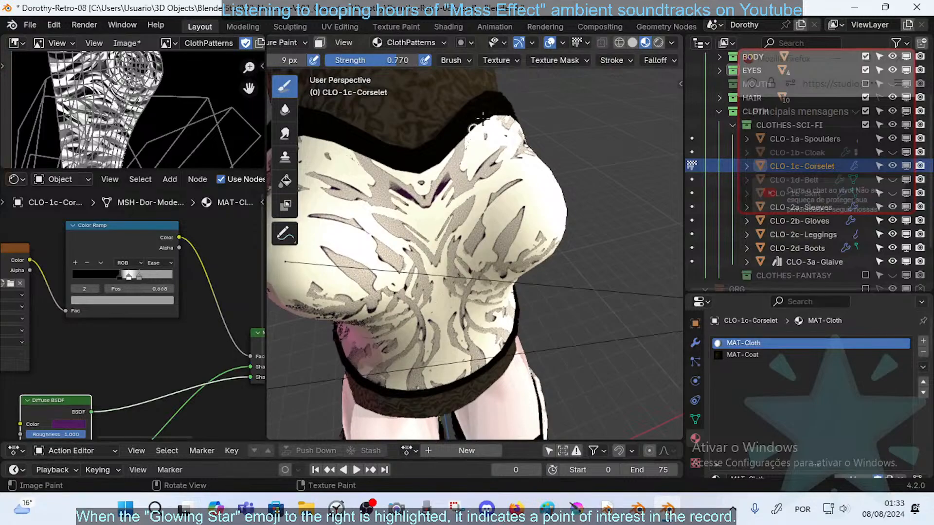
middle_click_drag(482, 117, 530, 194)
middle_click_drag(450, 146, 544, 171)
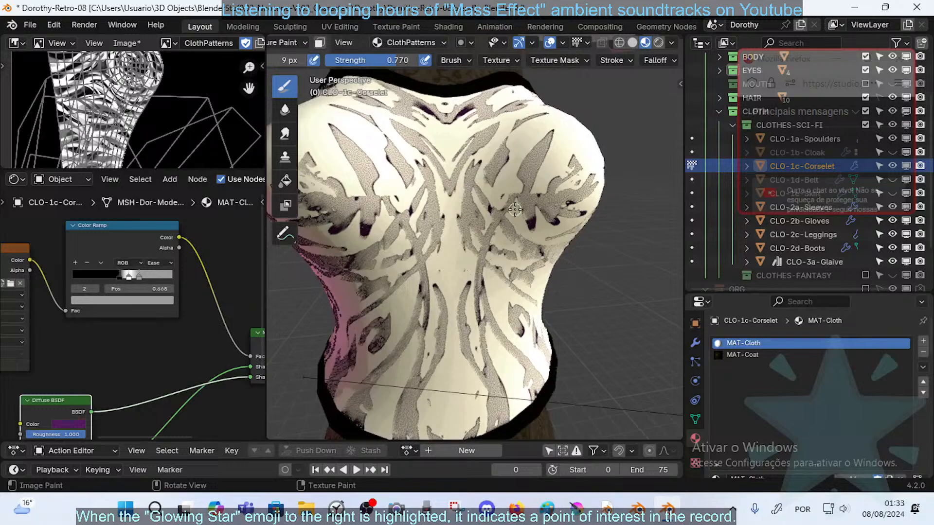
scroll(551, 240, "down", 13)
mouse_move(550, 240)
middle_mouse_down()
mouse_move(450, 252)
mouse_move(422, 269)
mouse_move(499, 248)
middle_mouse_up()
scroll(459, 261, "up", 13)
scroll(459, 262, "down", 10)
scroll(423, 269, "up", 12)
scroll(516, 246, "down", 8)
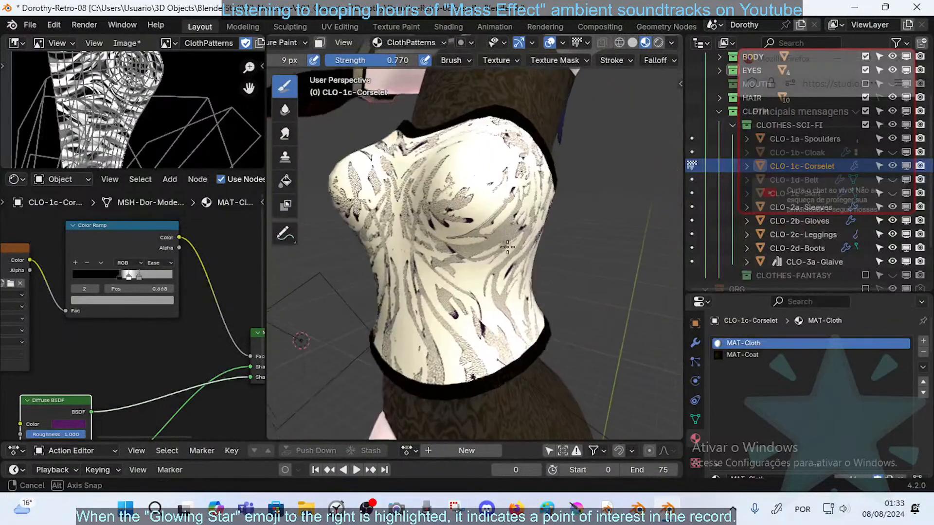
- Leave Texture Paint for Object Mode and look at the corset on the whole character through the scene camera
key("ctrl+Tab")
key("4")
scroll(516, 236, "down", 8)
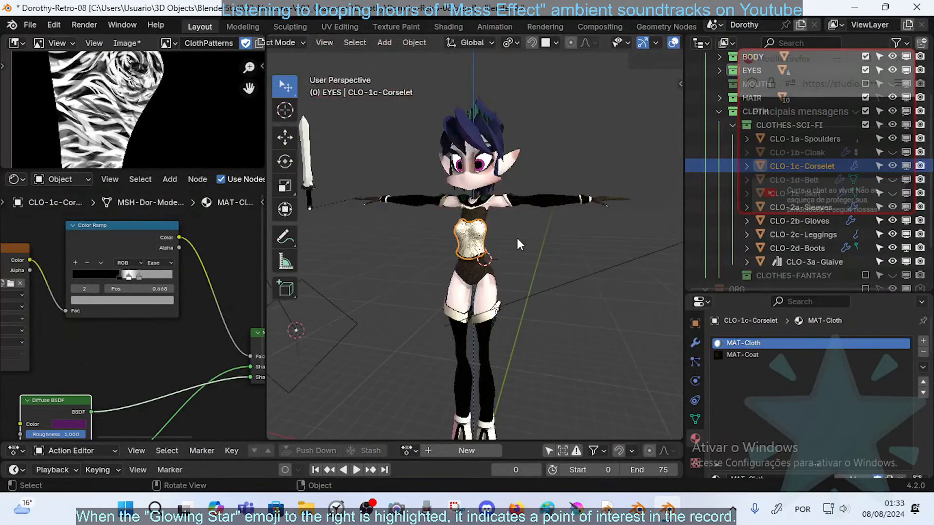
scroll(515, 239, "up", 8)
middle_click_drag(579, 246, 541, 252)
key("KP_0")
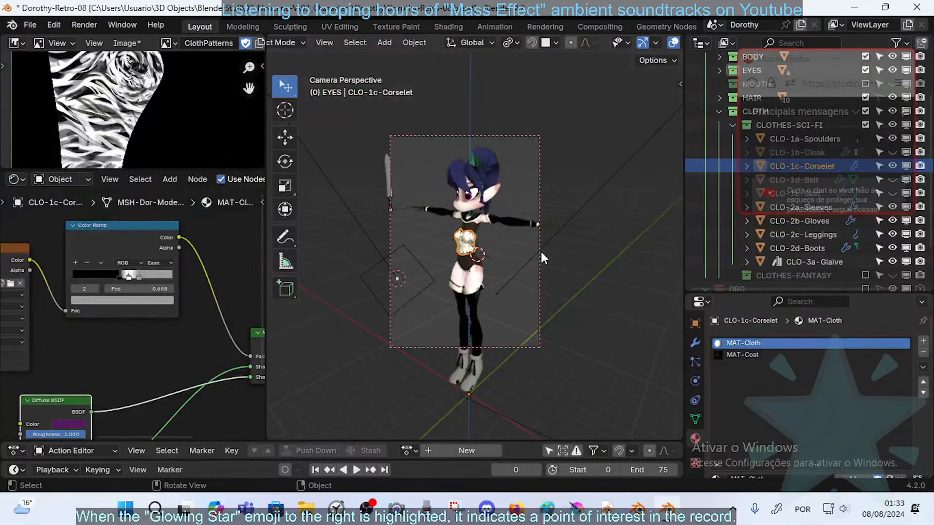
scroll(541, 252, "up", 4)
scroll(513, 255, "down", 4)
scroll(512, 251, "up", 4)
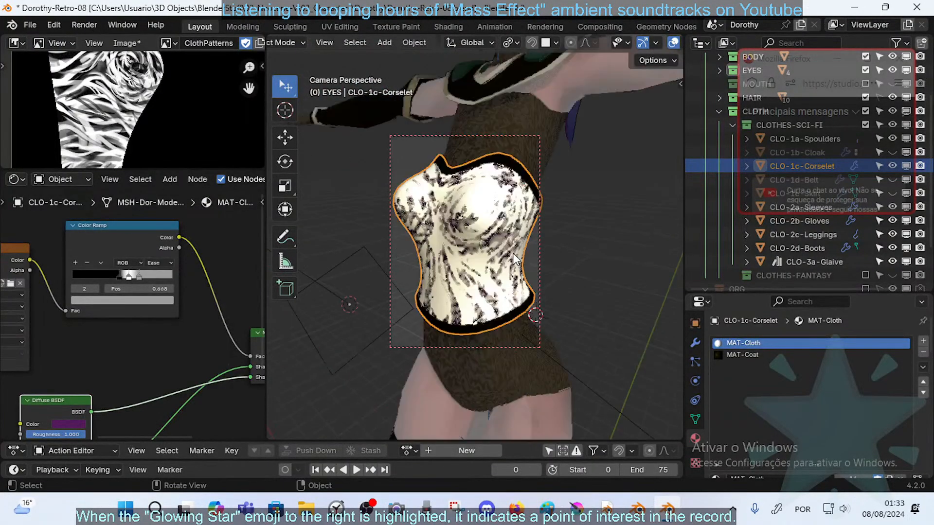
middle_click_drag(513, 253, 497, 264)
- Save the file, render the camera view to check the corset's pattern, and close the render window
key("ctrl+s")
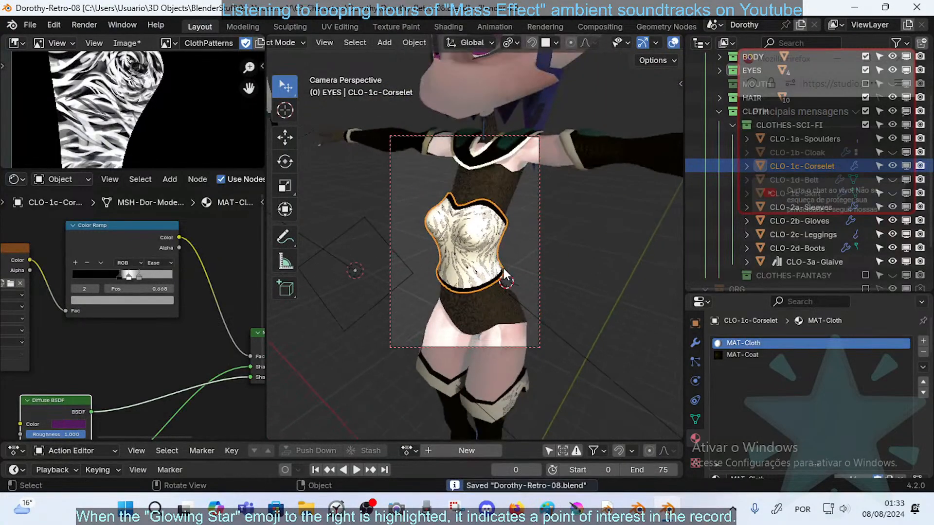
key("F12")
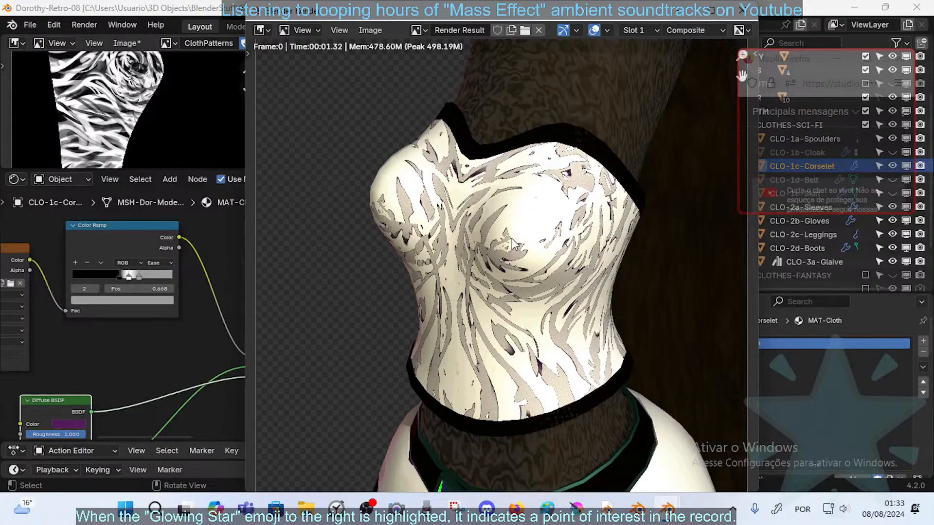
scroll(513, 238, "down", 3)
scroll(514, 238, "up", 1)
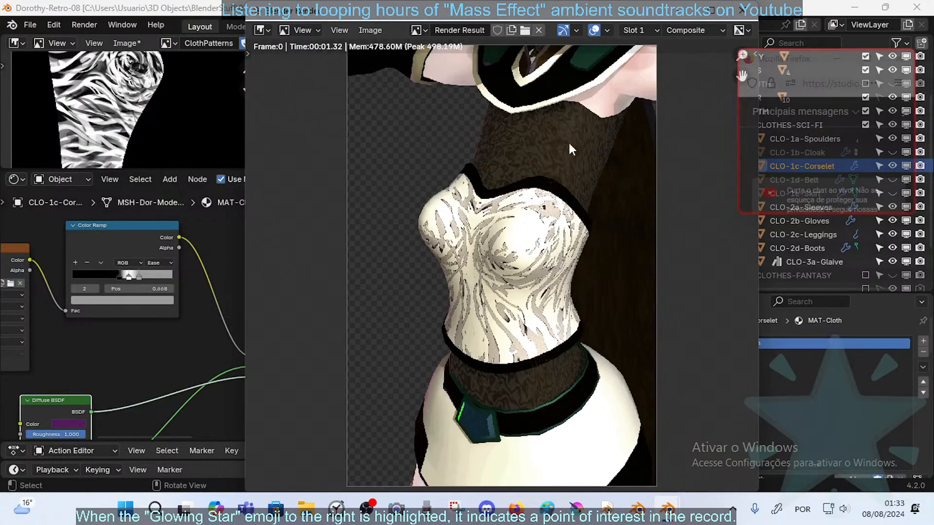
left_click(744, 10)
- Open the CLO-2a-Sleeves mesh in Edit Mode and select a face on the cloth trim at the upper arm
middle_click_drag(449, 218, 536, 247)
middle_click_drag(503, 247, 521, 262)
scroll(525, 262, "up", 5)
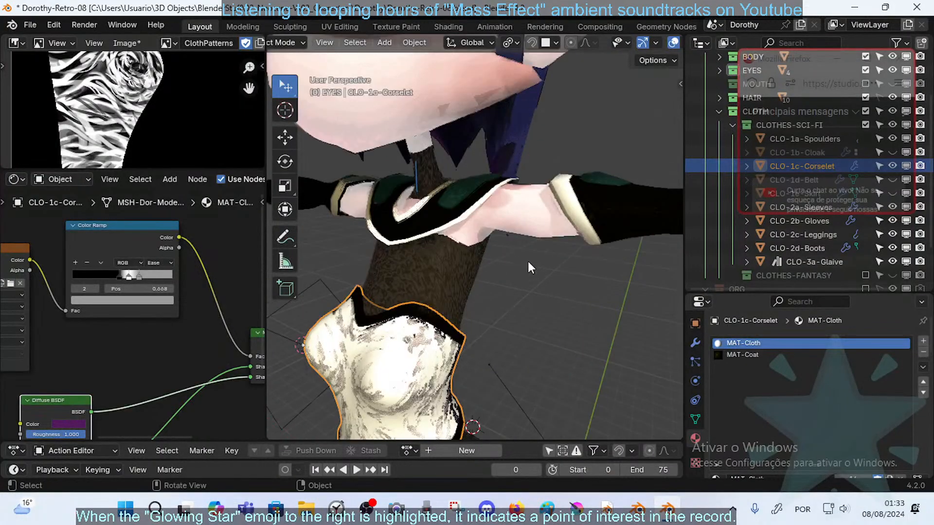
left_click(566, 200)
key("Tab")
left_click(572, 215)
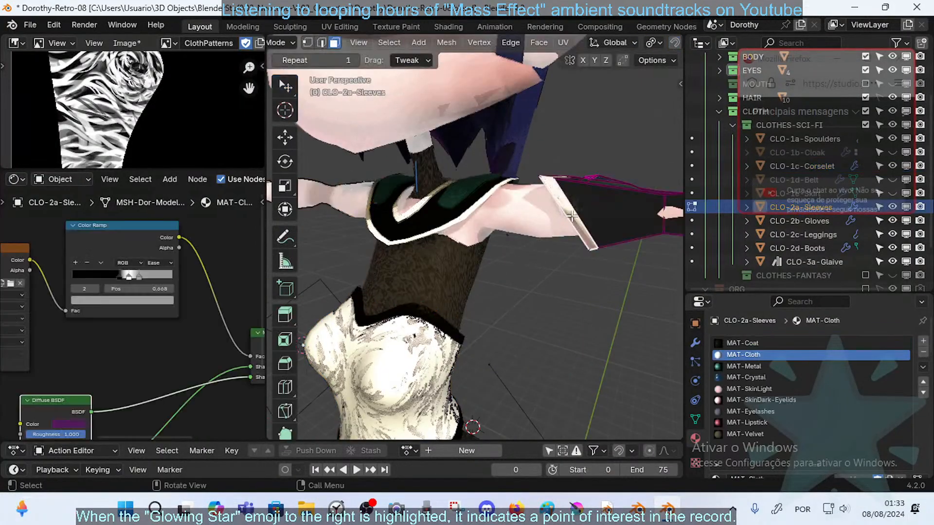
scroll(115, 236, "down", 3)
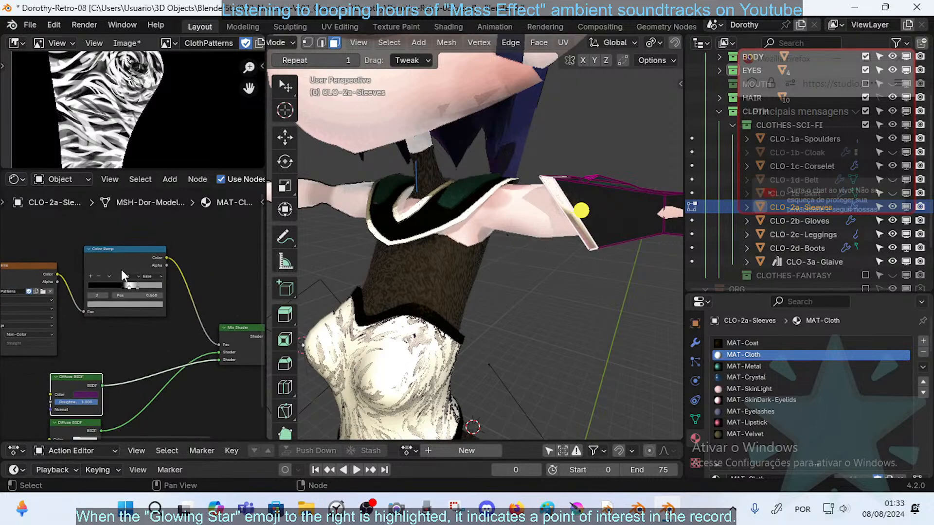
scroll(454, 277, "down", 5)
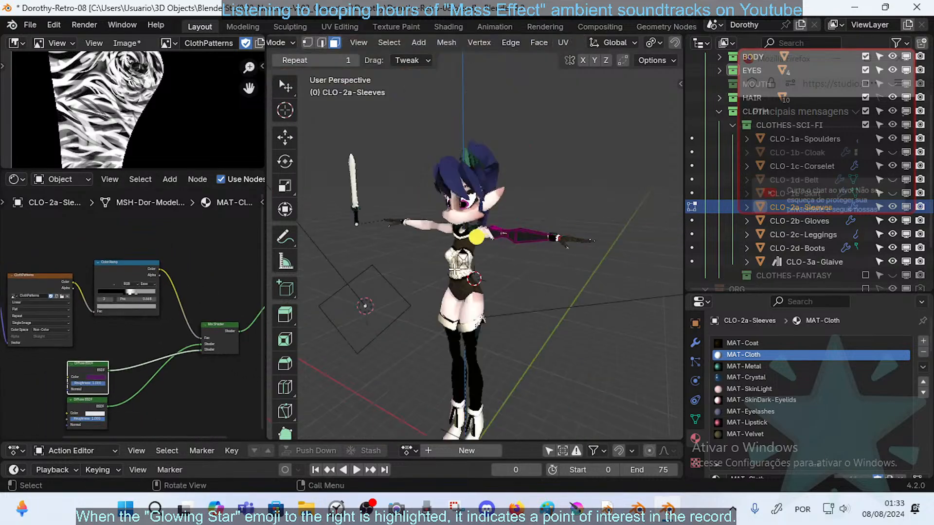
- Switch the image editor to the UV Editor to check the sleeve trim's mapping over ClothPatterns, and return to Object Mode
middle_click_drag(479, 276, 535, 272)
scroll(510, 267, "up", 5)
middle_click_drag(581, 239, 538, 271, "shift")
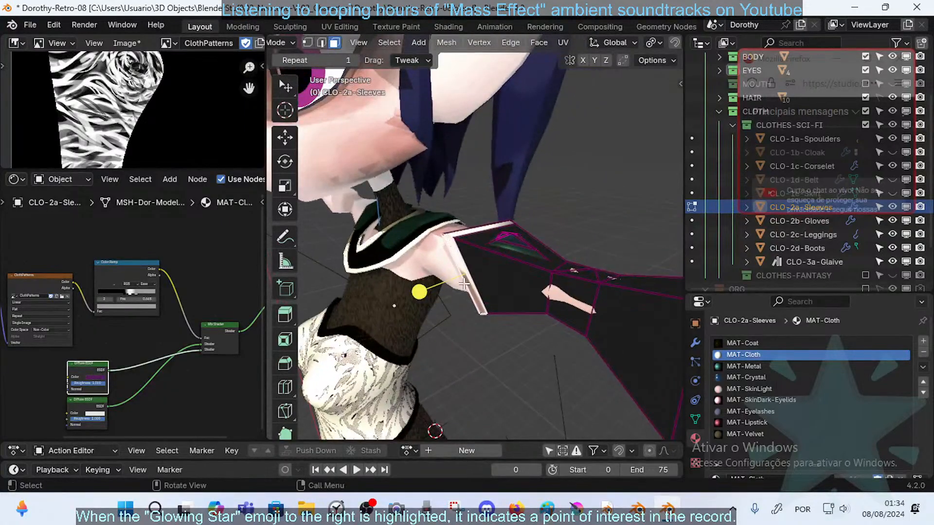
middle_click_drag(473, 284, 503, 284)
scroll(120, 108, "down", 3)
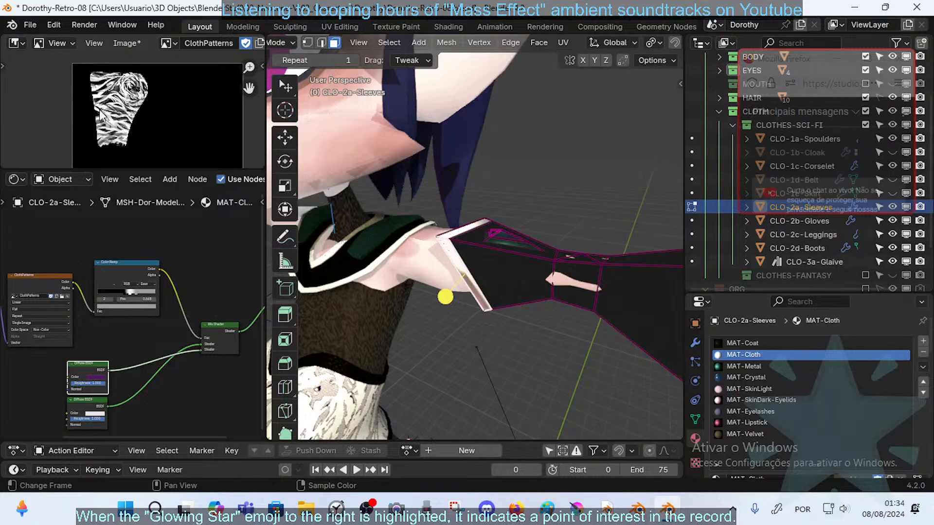
key("Tab")
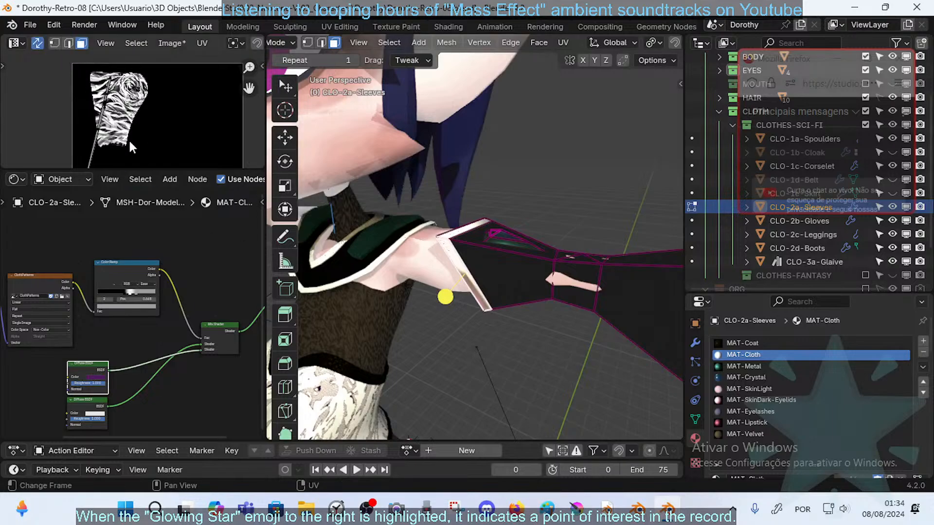
middle_click_drag(434, 248, 462, 296)
key("Tab")
scroll(471, 278, "down", 7)
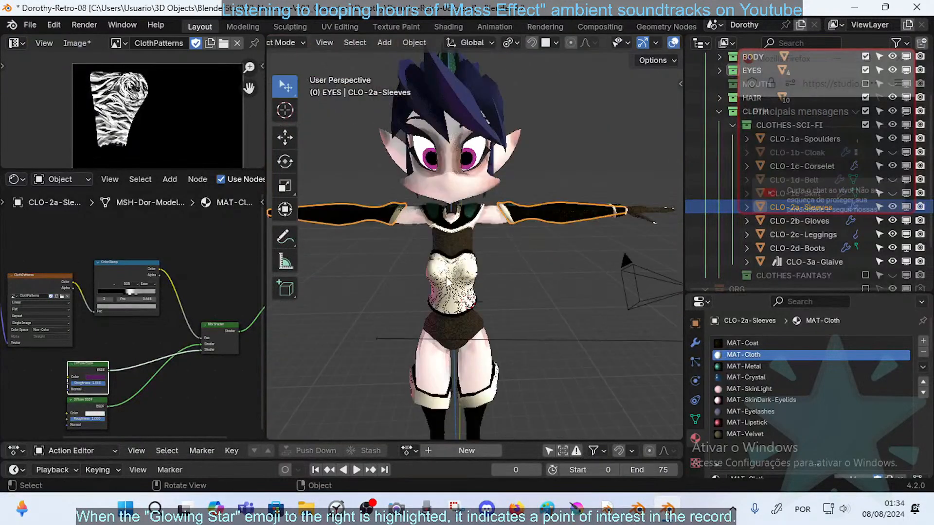
- Enter Edit Mode on the corset, select its linked cloth faces to see their UV island, and leave Edit Mode
left_click(447, 281)
key("Tab")
key("Tab")
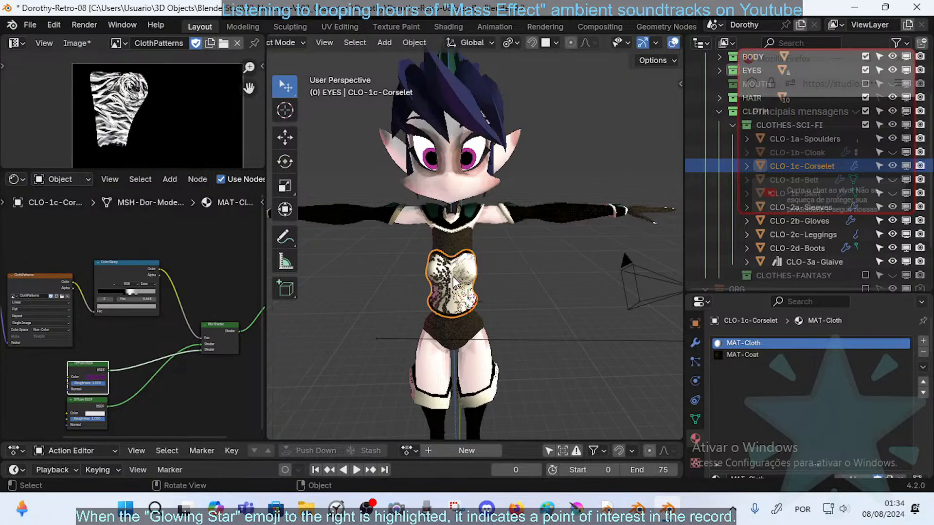
key("Tab")
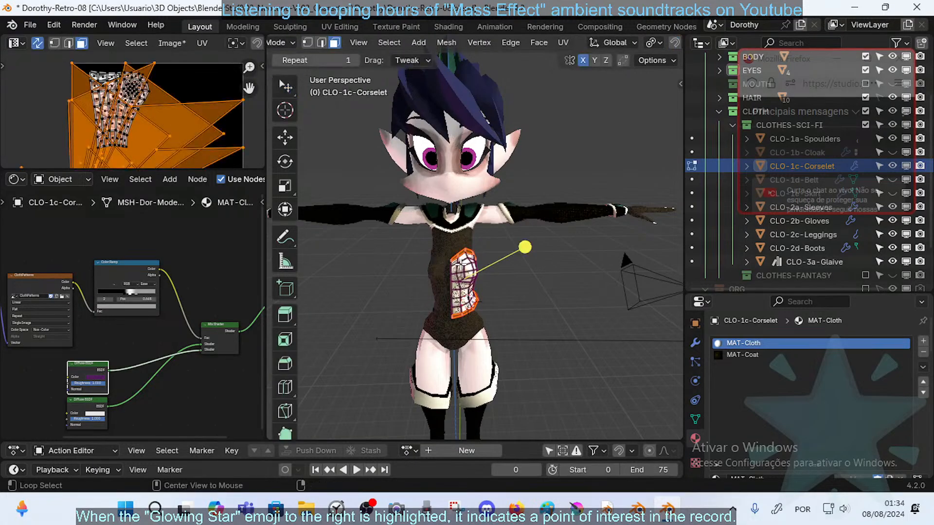
key("ctrl+l")
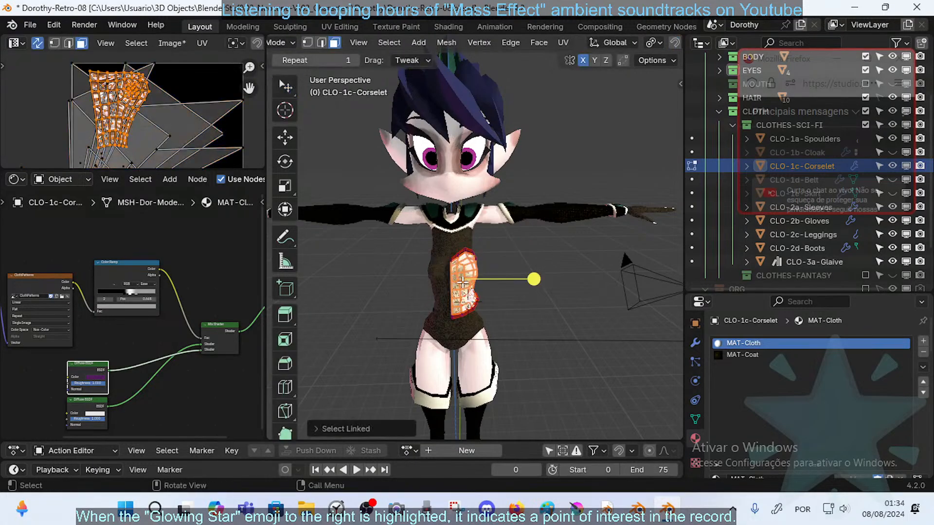
key("Tab")
- Reopen the corset for editing, select its cloth faces with Select Linked delimited by material, and show the operator's options
left_click(463, 276)
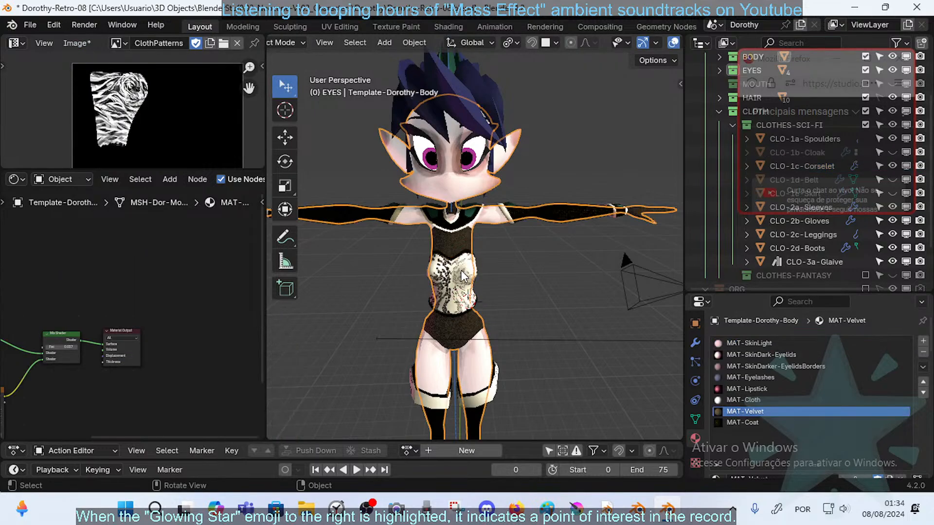
left_click(470, 276)
key("Tab")
scroll(516, 282, "up", 6)
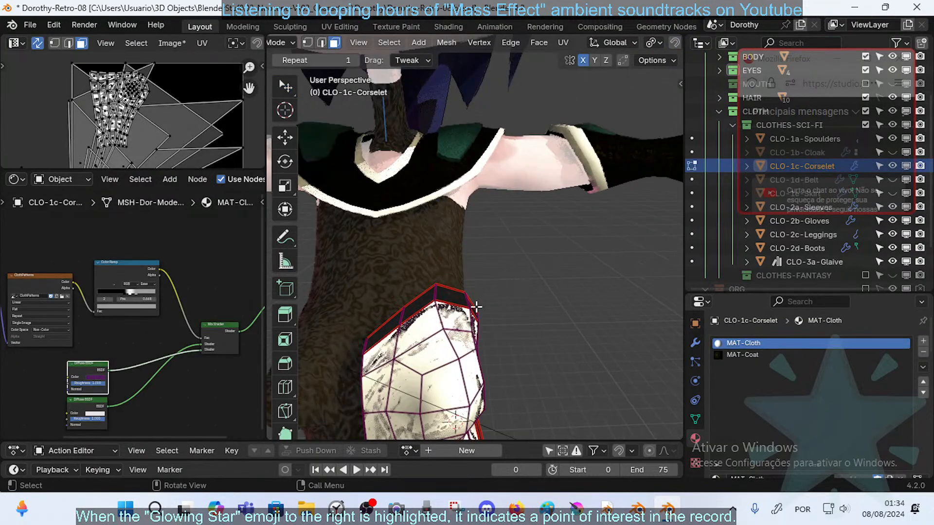
key("l")
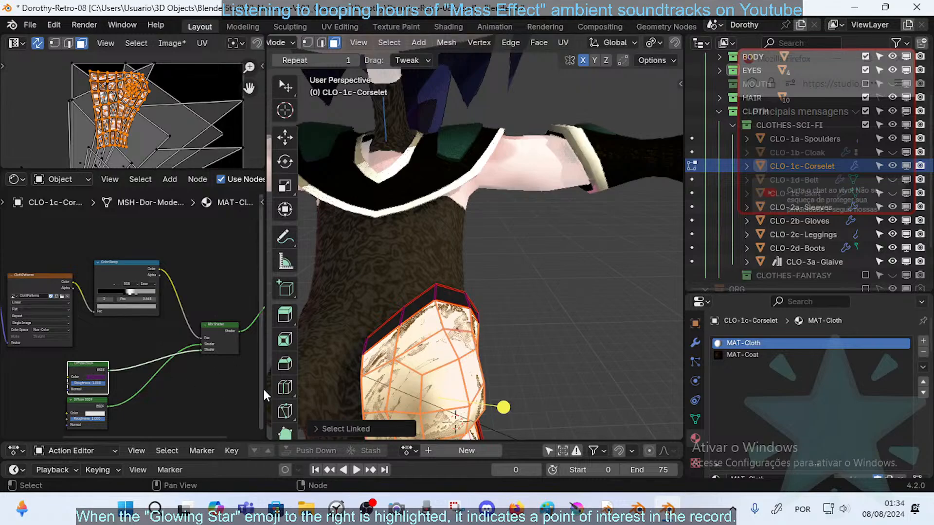
scroll(427, 380, "down", 6)
left_click(345, 430)
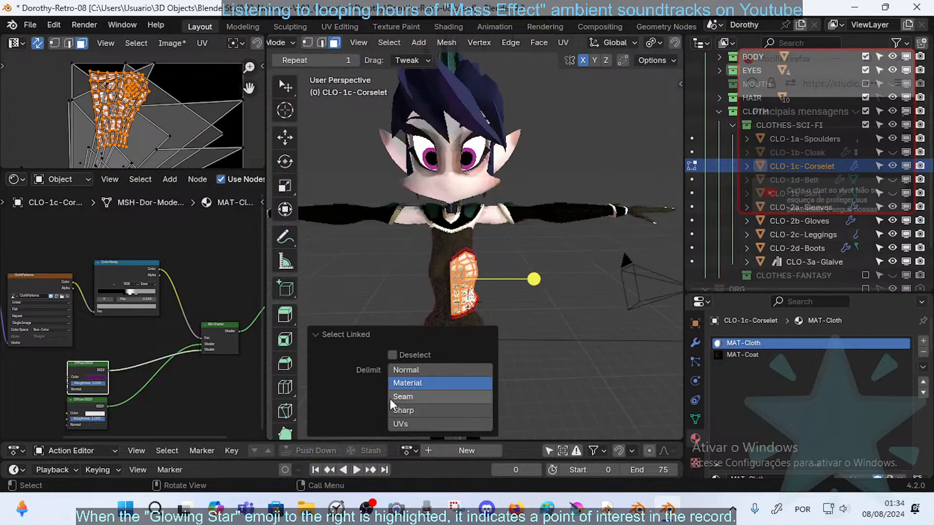
- Clear the corset's face selection and return to Object Mode with the thighs in view
middle_click_drag(572, 300, 486, 308)
scroll(548, 293, "up", 6)
key("alt+a")
scroll(528, 238, "down", 6)
scroll(528, 239, "up", 7)
key("Tab")
- Open the CLO-2c-Leggings mesh for editing and select the thigh cuff's cloth faces with Select Linked delimited by material
left_click(481, 378)
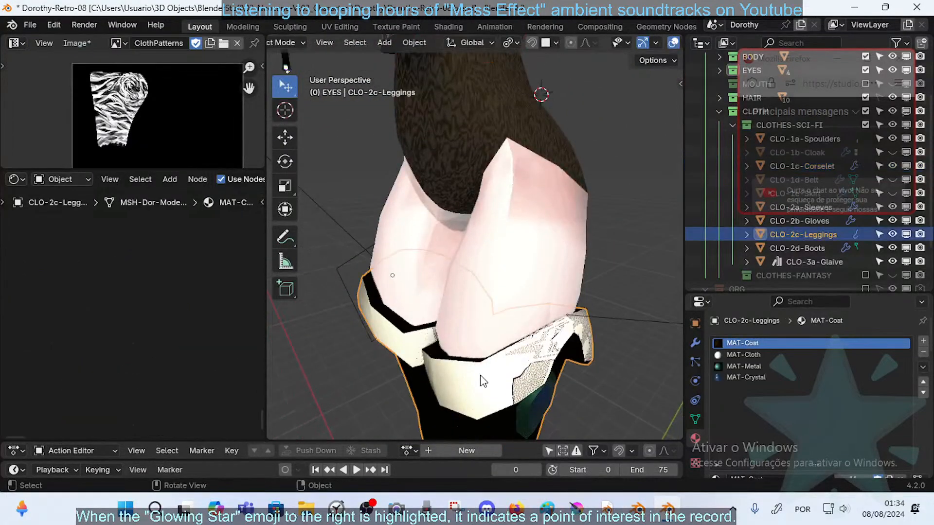
key("Tab")
key("l")
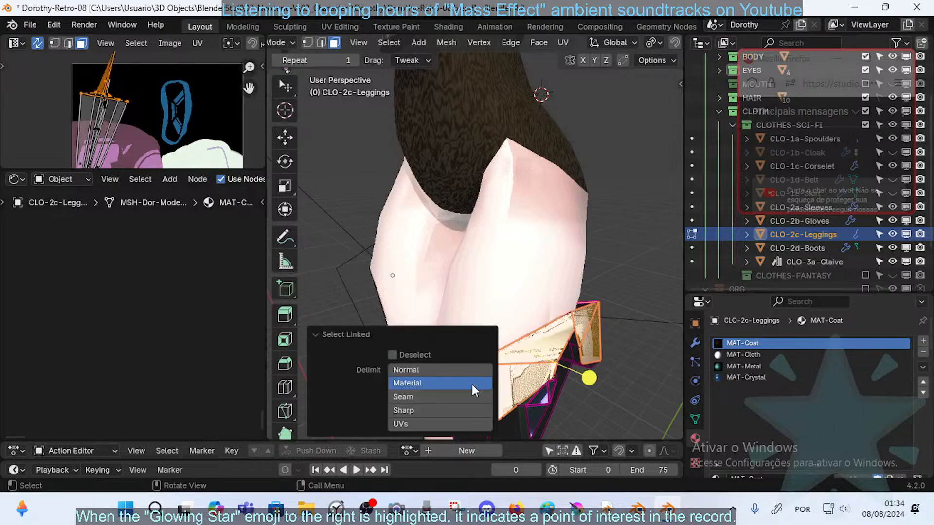
left_click(347, 335)
middle_click_drag(432, 253, 475, 291)
scroll(153, 44, "down", 2)
scroll(147, 77, "down", 4)
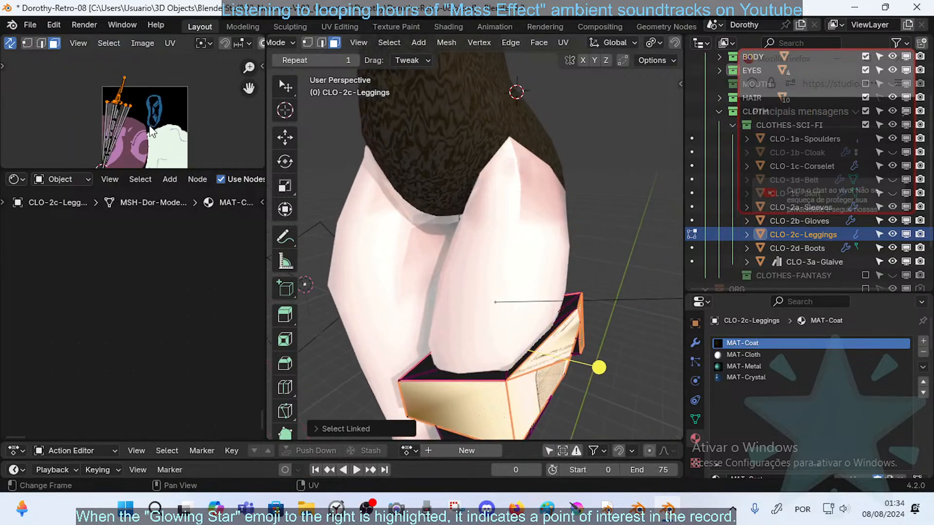
mouse_move(486, 306)
middle_mouse_down()
mouse_move(421, 323)
mouse_move(469, 300)
middle_mouse_up()
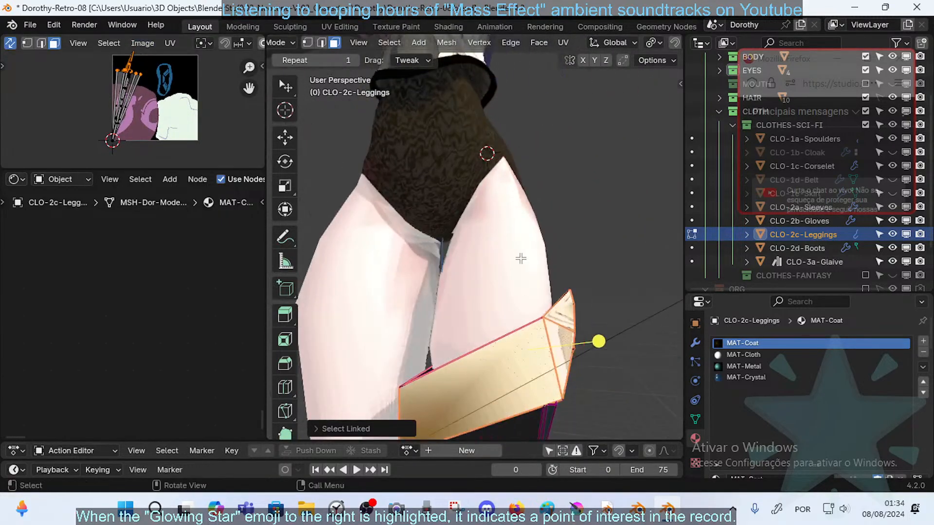
- Switch to edge selection and select the thigh cuff's border edge loop, using X-ray briefly to inspect the hidden edges
middle_click_drag(521, 259, 495, 373)
key("2")
left_click(500, 358, "alt")
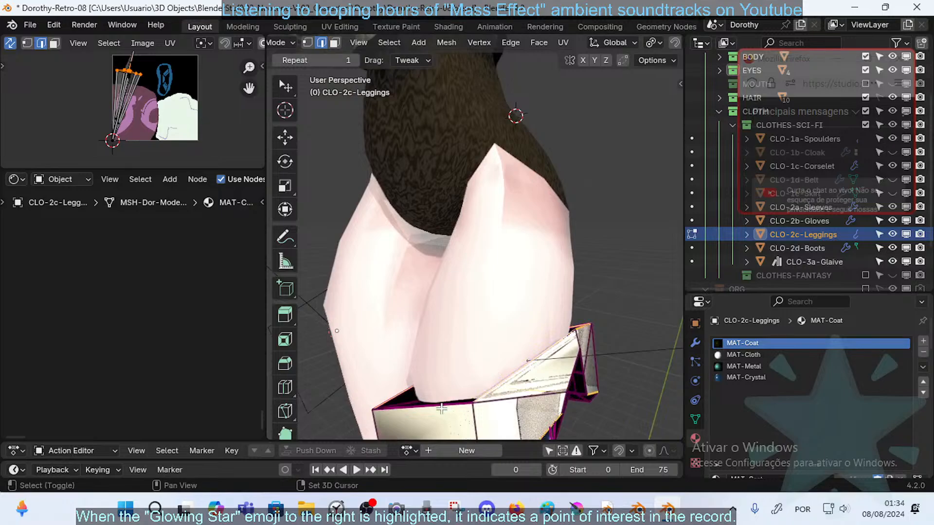
middle_click_drag(441, 410, 557, 364)
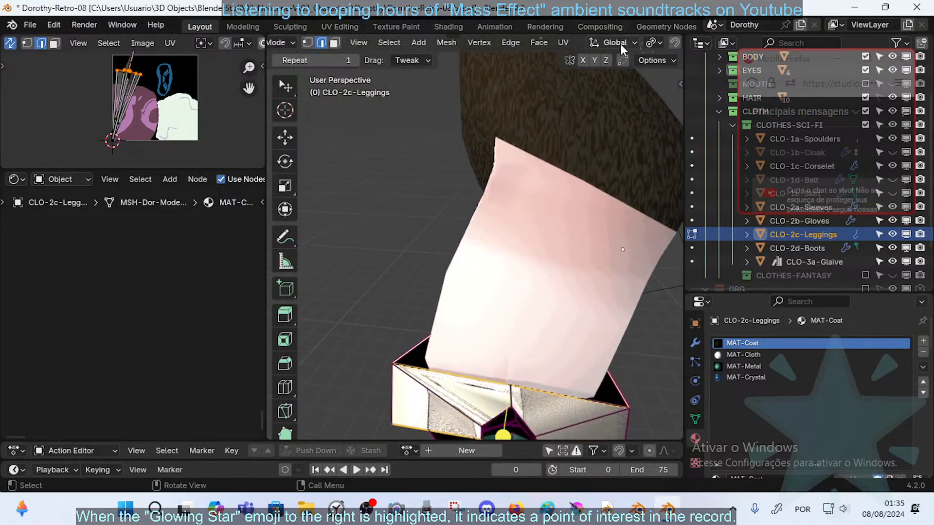
scroll(618, 46, "right", 6)
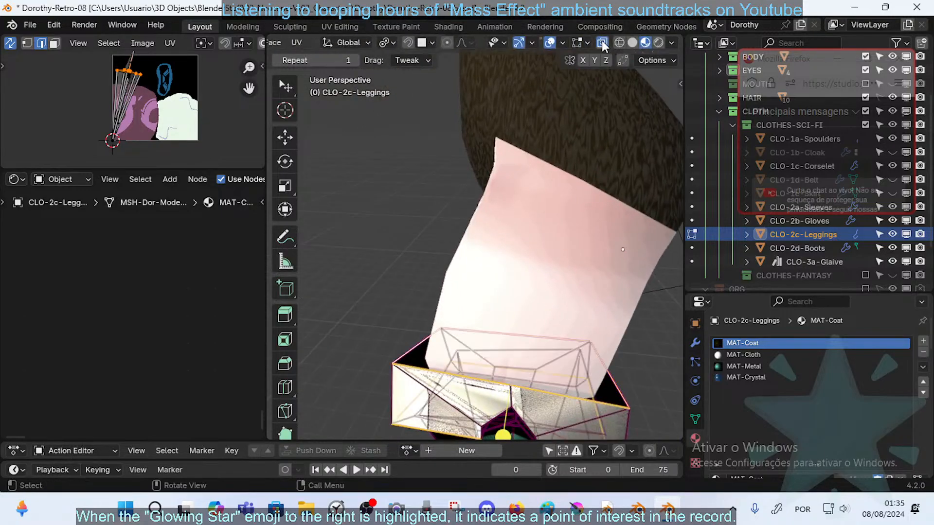
left_click(585, 43)
middle_click_drag(467, 151, 400, 251)
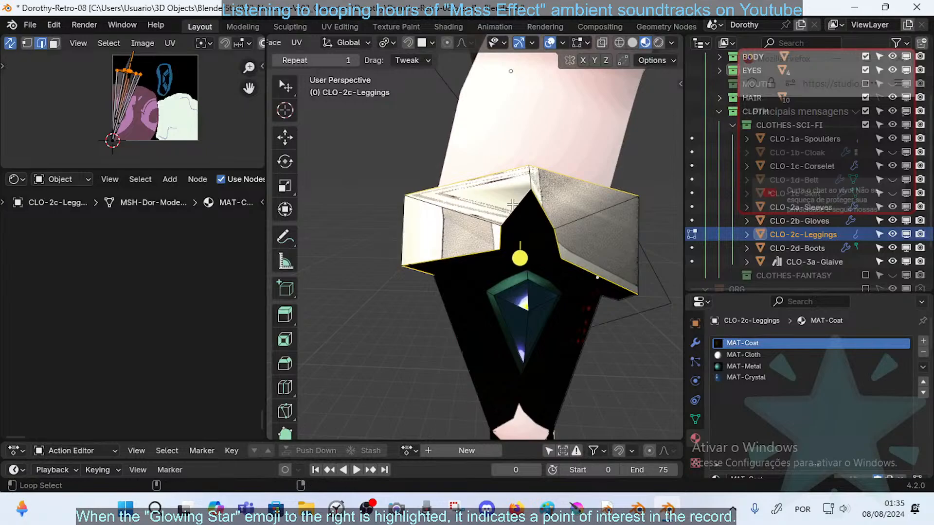
middle_click_drag(506, 208, 538, 159)
middle_click_drag(538, 277, 584, 317)
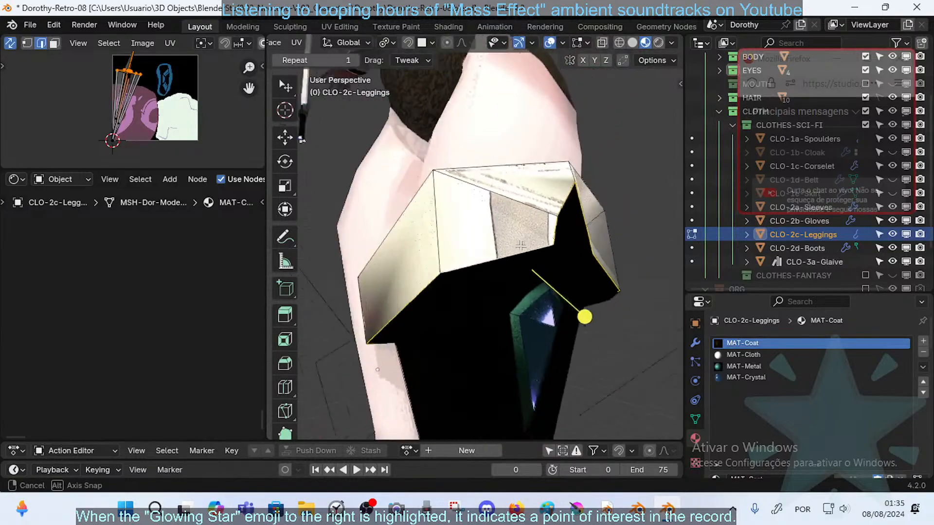
middle_click_drag(521, 246, 559, 253)
- In Solid shading, add the cuff's remaining border edges to the selection and mark them as seams
left_click(632, 43)
mouse_move(426, 278)
middle_mouse_down()
mouse_move(503, 294)
mouse_move(578, 272)
mouse_move(516, 299)
mouse_move(591, 279)
middle_mouse_up()
middle_click_drag(634, 252, 507, 285)
left_click(525, 241, "alt+shift")
middle_click_drag(570, 243, 557, 203)
scroll(517, 240, "down", 8)
scroll(505, 233, "up", 8)
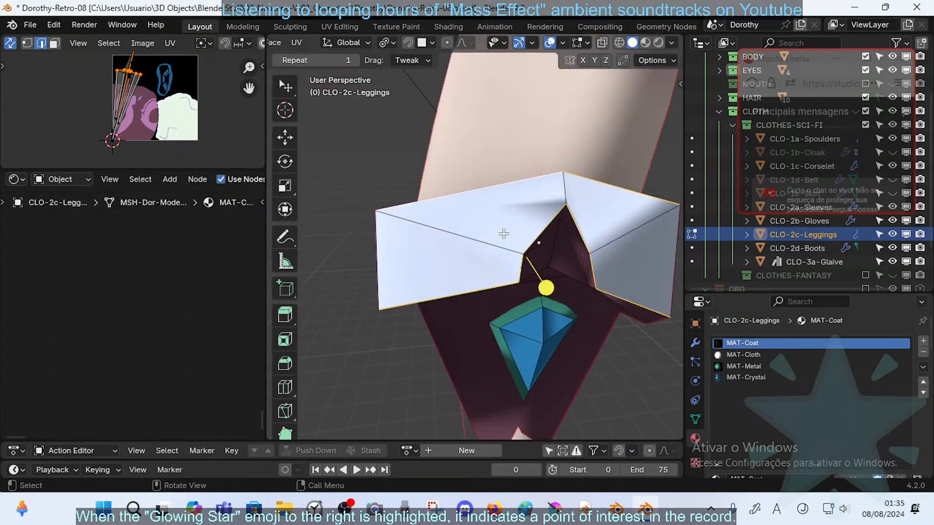
key("ctrl+e")
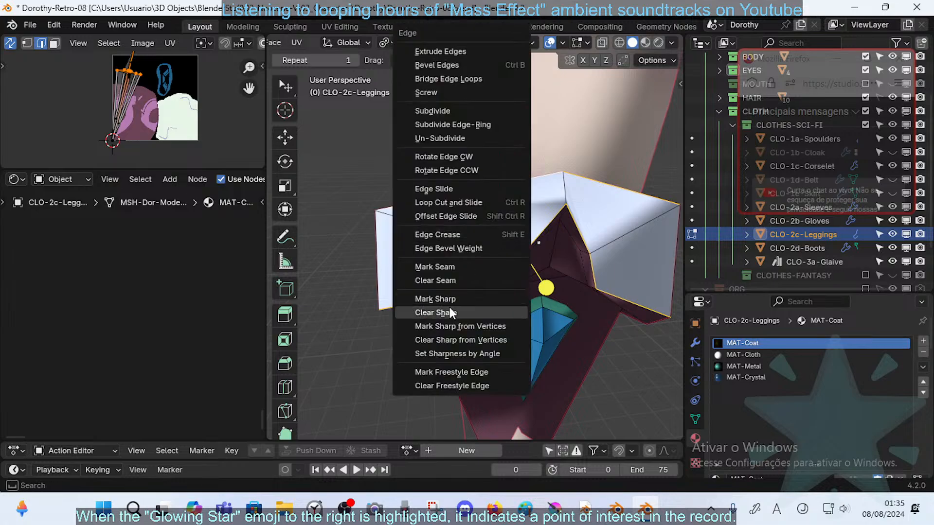
left_click(458, 265)
- Mark the short edge at the cuff's front peak as a seam
middle_click_drag(458, 265, 575, 212)
middle_click_drag(432, 242, 331, 241)
scroll(518, 231, "down", 7)
scroll(483, 243, "up", 5)
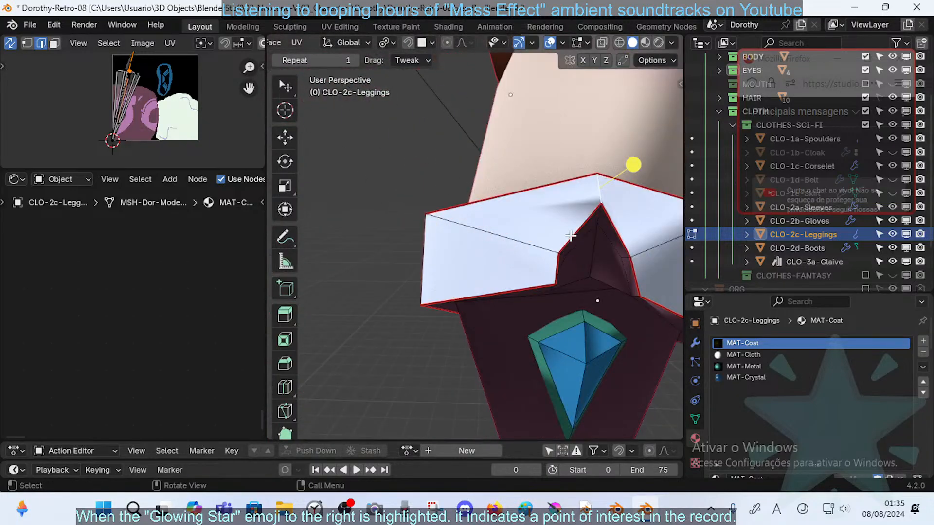
middle_click_drag(570, 236, 563, 236)
key("ctrl+e")
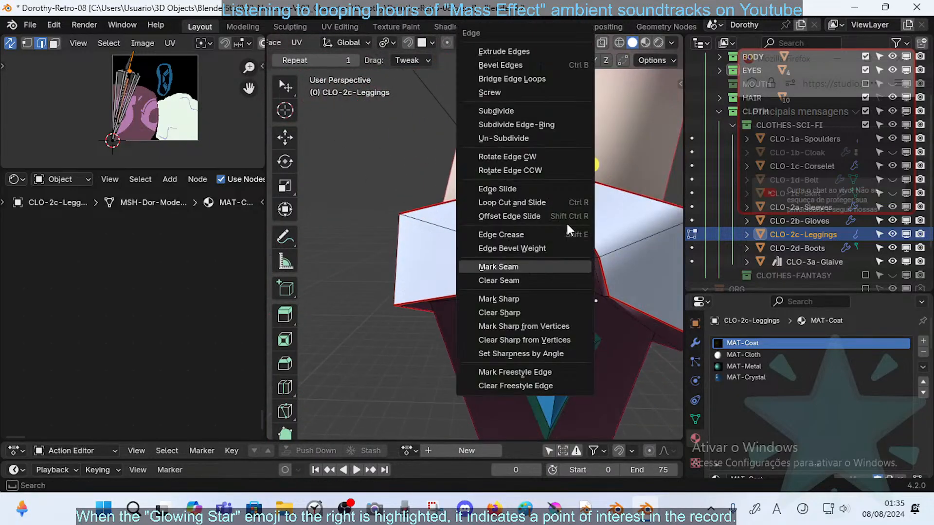
left_click(530, 261)
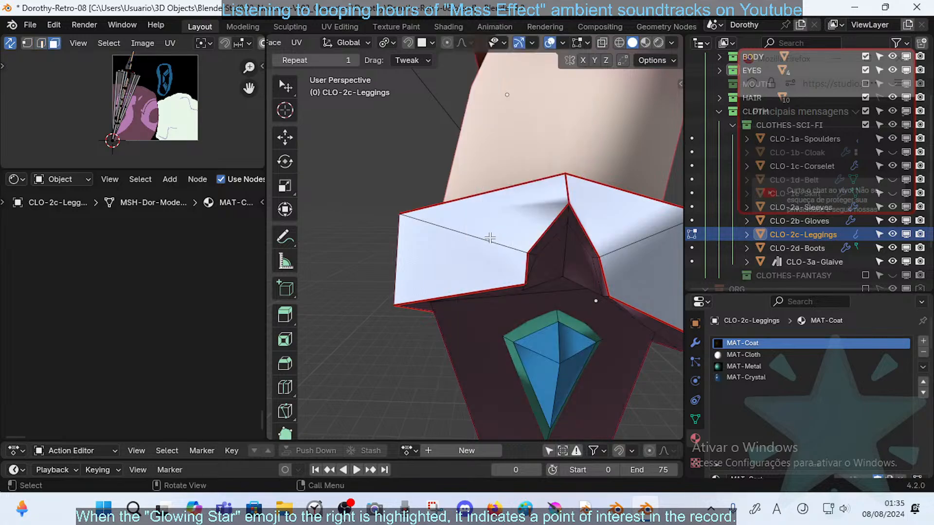
- Select the cuff's linked faces in face selection mode and display the ClothPatterns image in the UV editor
key("l")
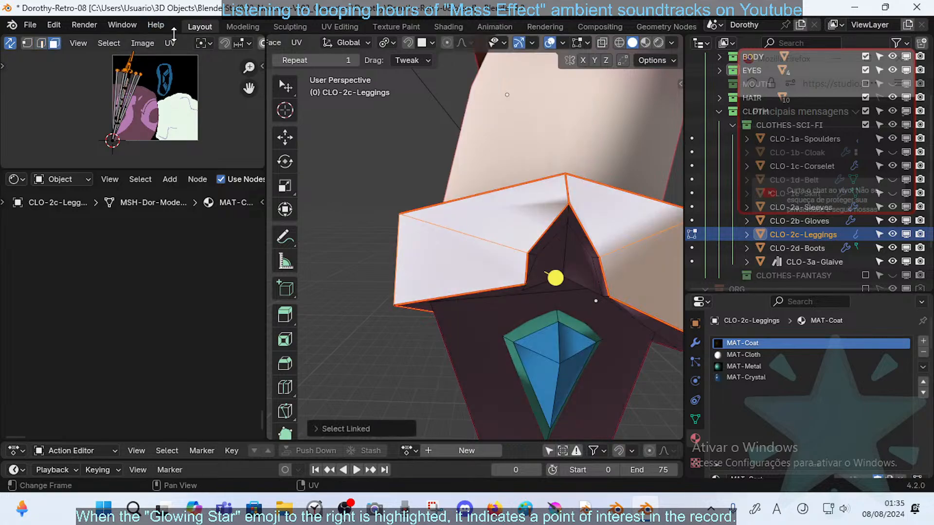
scroll(173, 37, "down", 5)
left_click(146, 44)
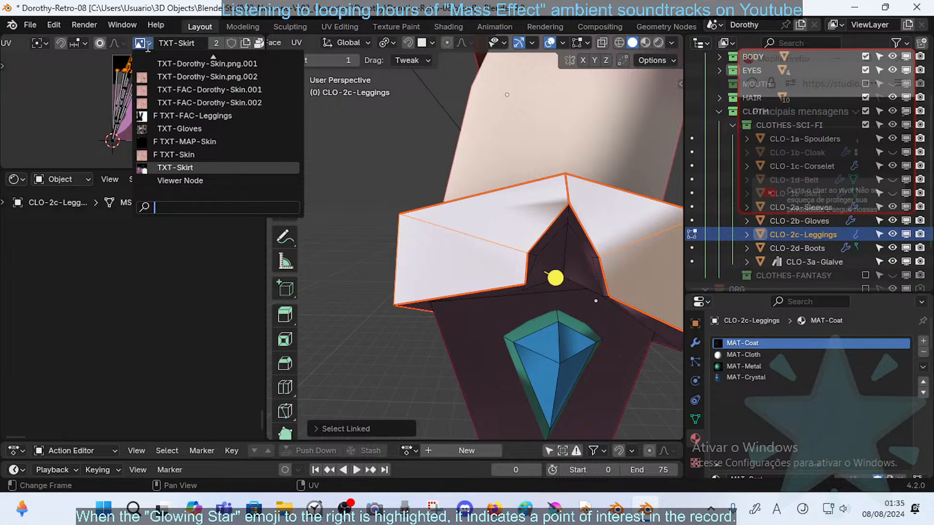
scroll(208, 122, "up", 1)
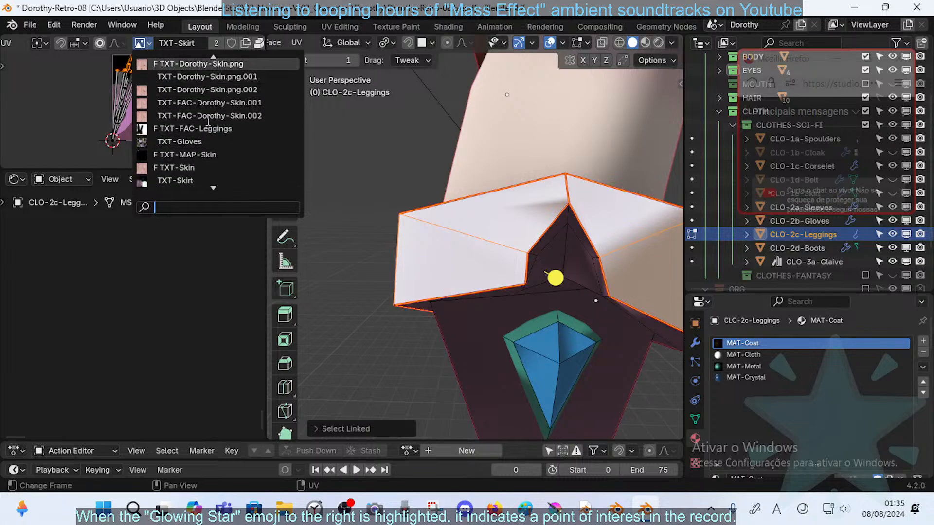
scroll(209, 112, "up", 10)
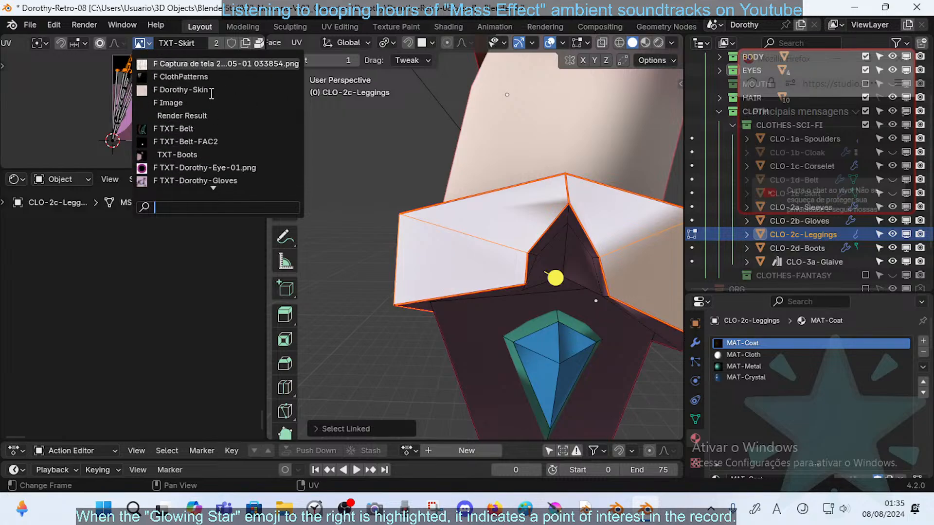
left_click(206, 76)
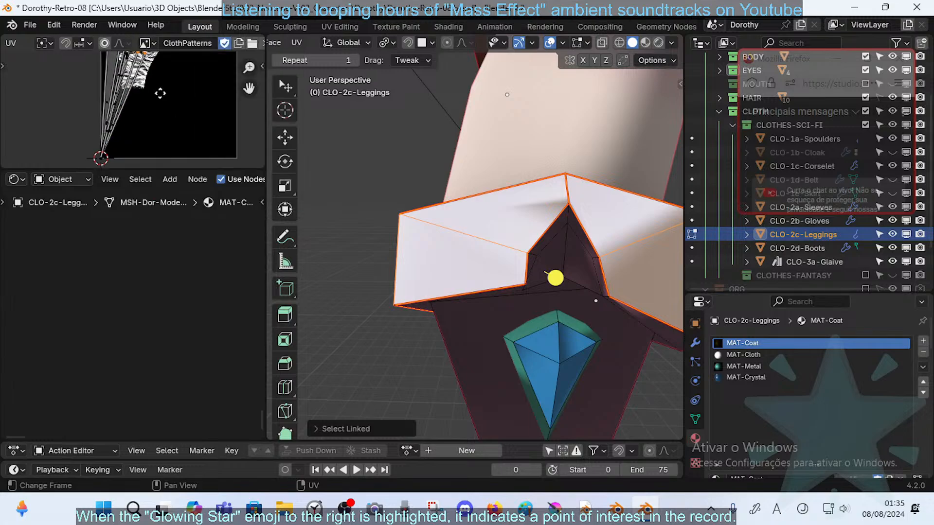
middle_click_drag(160, 93, 161, 97)
- Unwrap the selected cuff faces, then move the UV island onto the empty black area and shrink it
key("u")
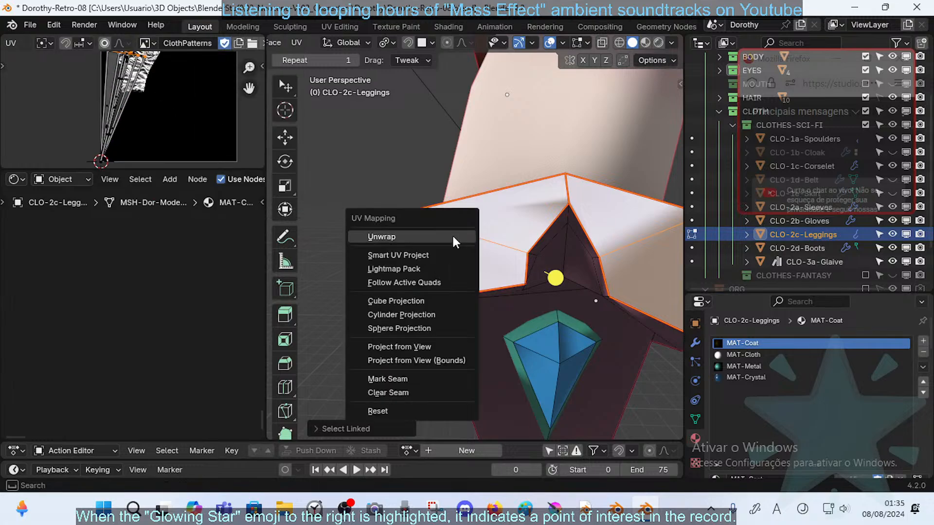
left_click(382, 237)
scroll(163, 102, "down", 3)
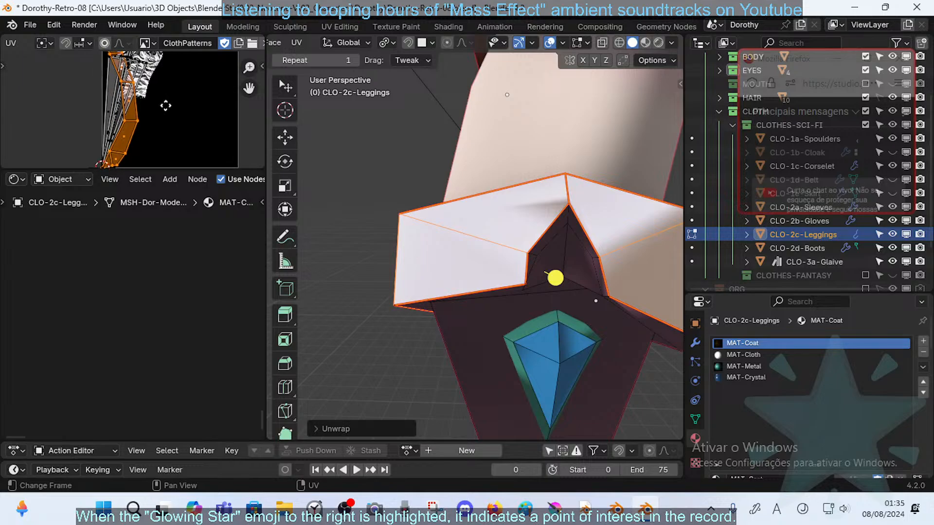
key("g")
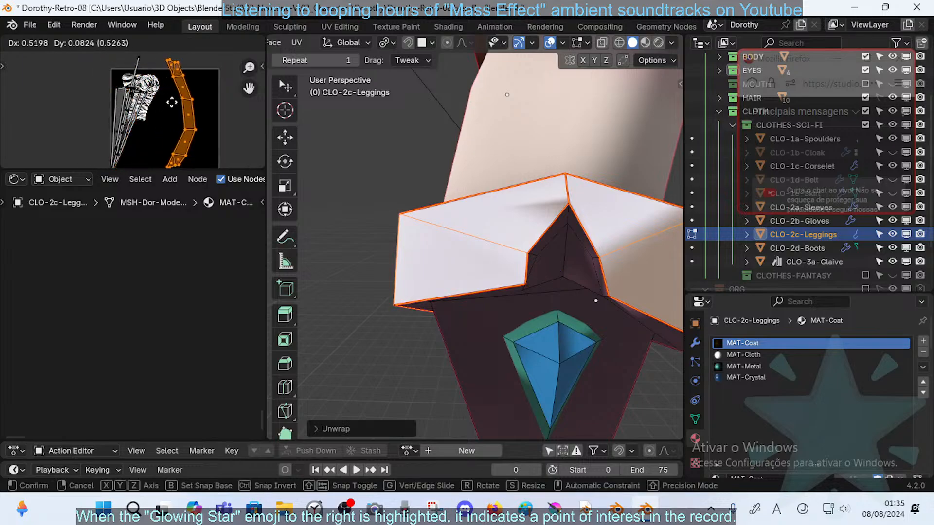
left_click(187, 116)
key("s")
left_click(188, 117)
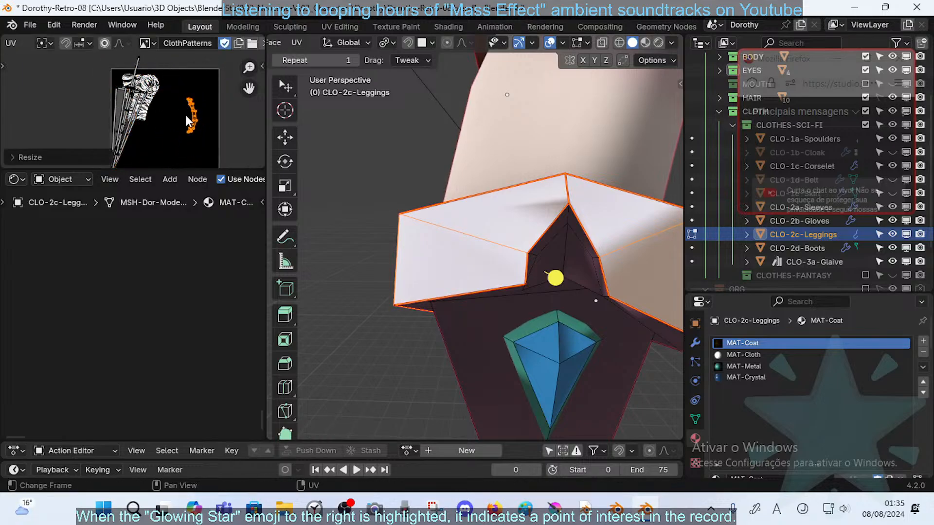
- Reposition the cuff's UV island and rotate it into a roughly horizontal arc
key("g")
left_click(171, 129)
key("r")
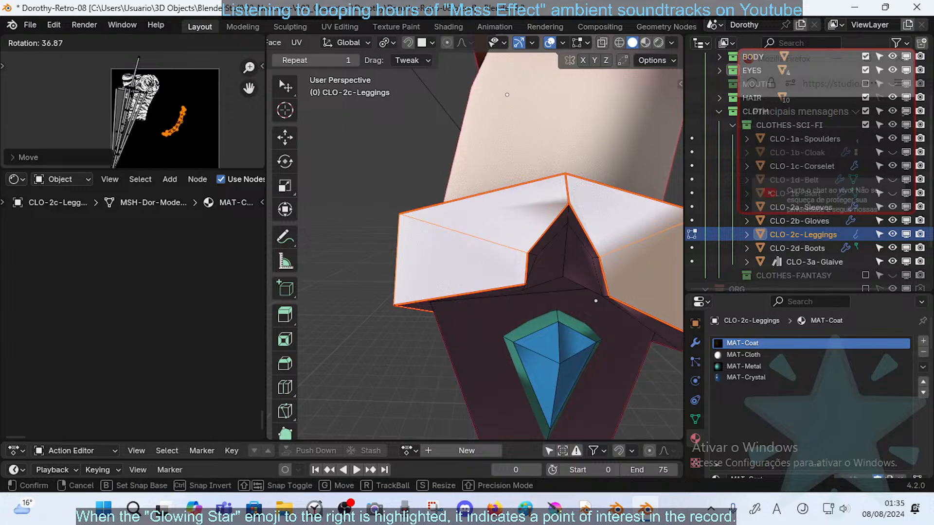
left_click(213, 153)
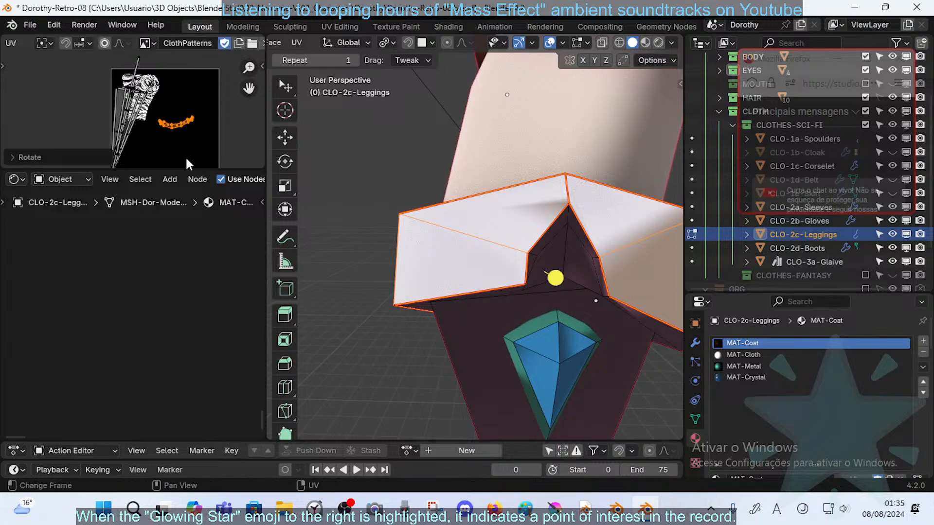
scroll(185, 145, "up", 5)
middle_click_drag(191, 137, 115, 95)
- Move the cuff's UV island just below the striped pattern, adjust its rotation, and clear the selection
key("g")
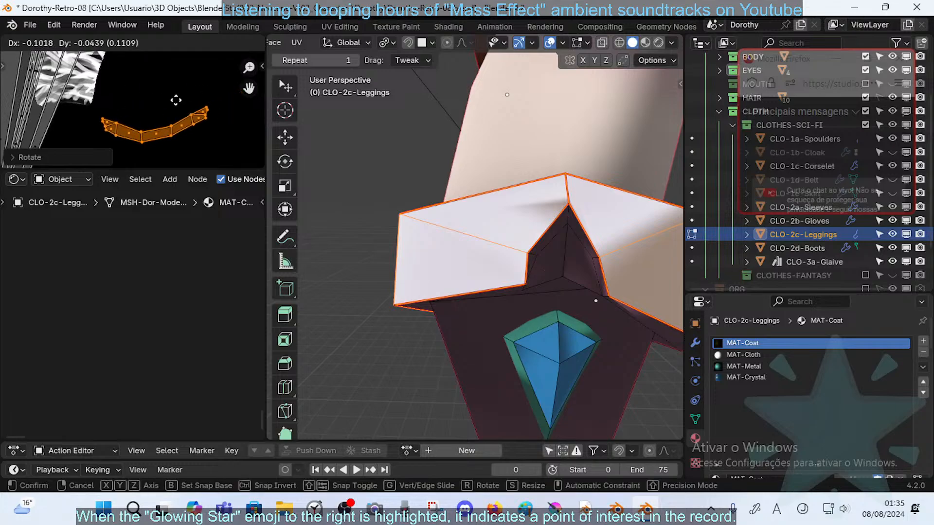
left_click(132, 104)
scroll(132, 104, "down", 2)
key("g")
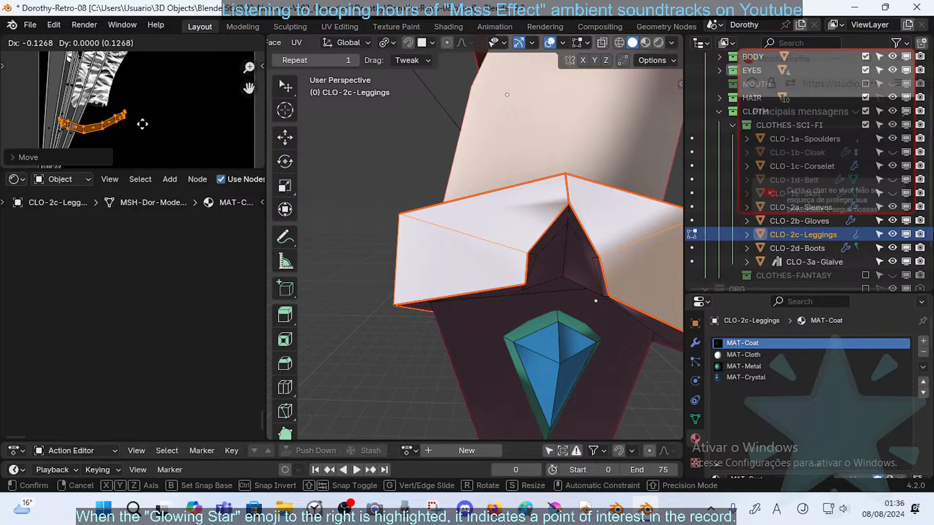
left_click(137, 124)
key("r")
left_click(154, 102)
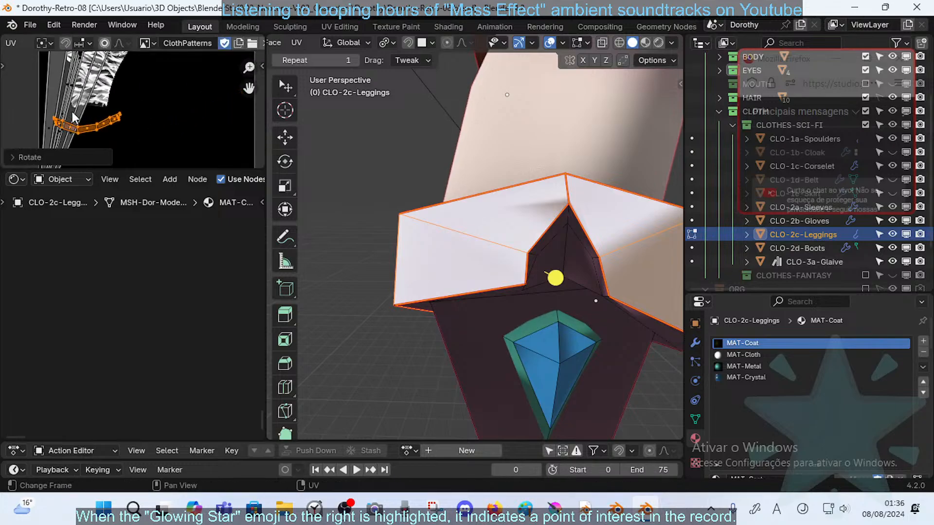
left_click(72, 111)
left_click(118, 108)
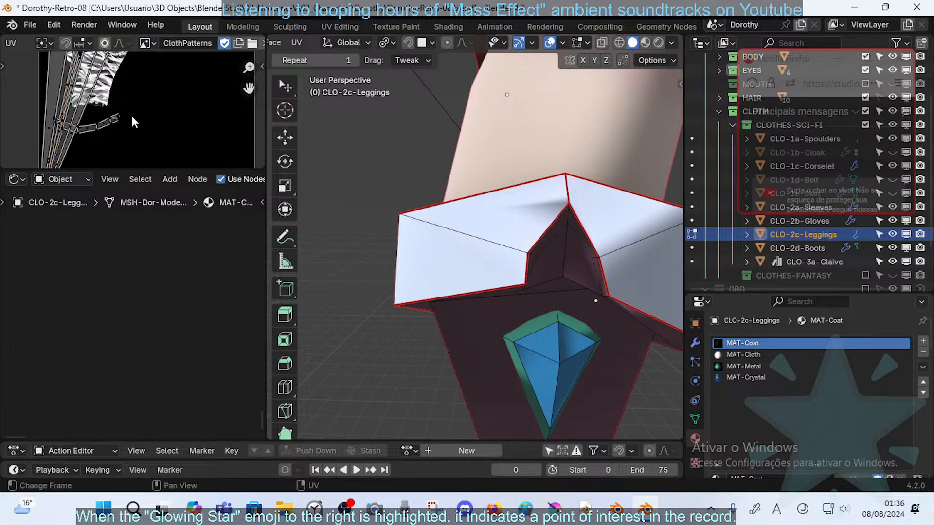
scroll(131, 115, "down", 1)
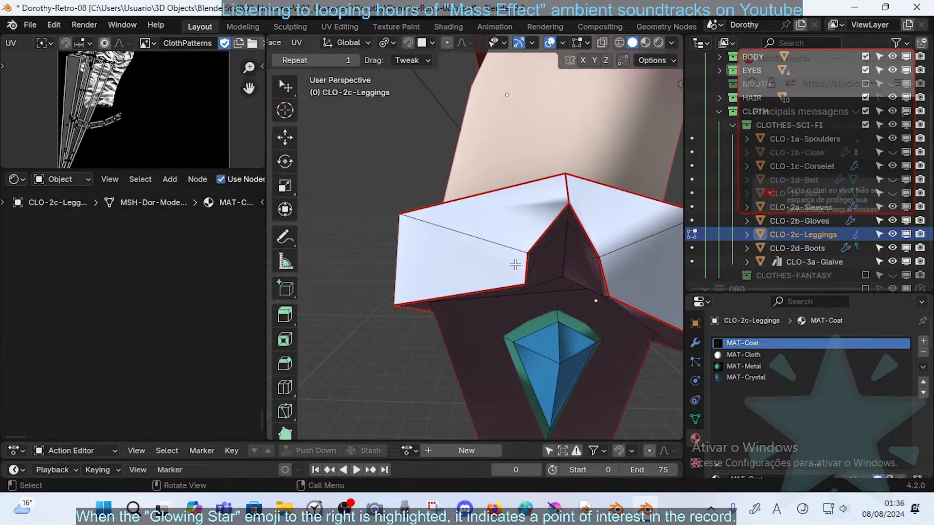
scroll(464, 220, "down", 8)
scroll(463, 222, "up", 8)
scroll(18, 55, "up", 1)
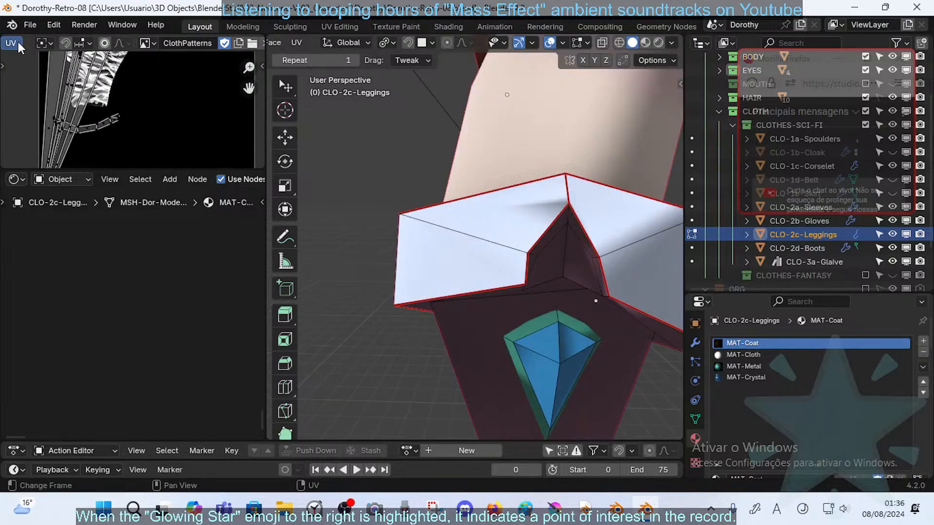
scroll(20, 44, "up", 1)
scroll(30, 79, "down", 2)
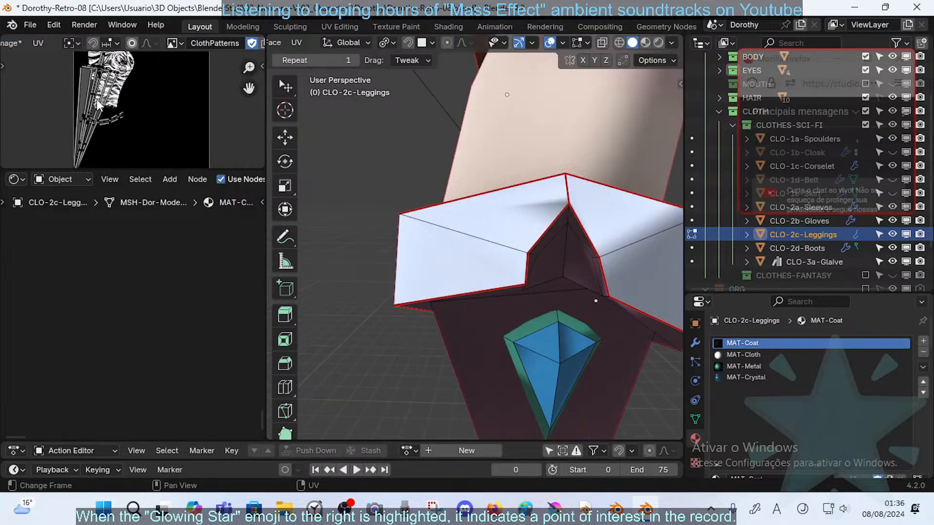
scroll(526, 236, "down", 8)
scroll(544, 246, "up", 8)
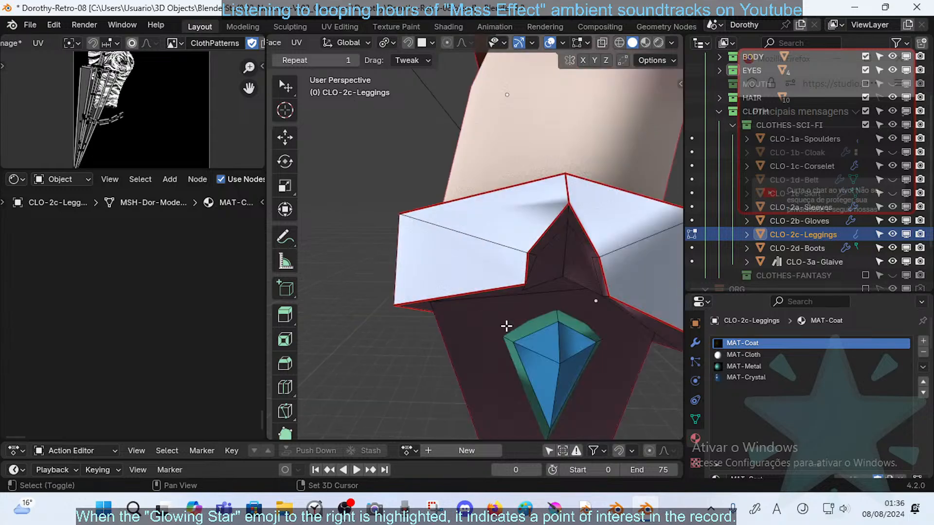
- Leave Edit Mode on the leggings and open the CLO-2d-Boots mesh for editing
scroll(506, 325, "down", 3, "shift")
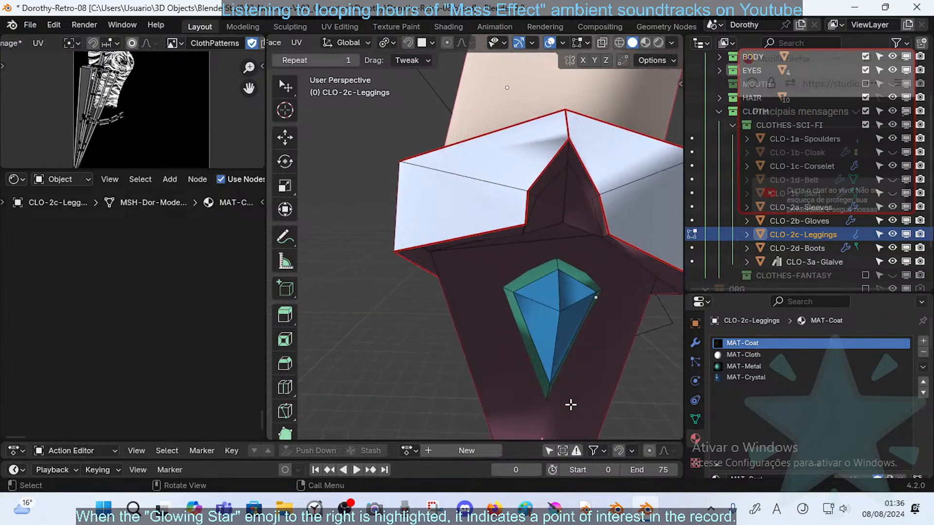
scroll(526, 375, "down", 5)
key("Tab")
left_click(503, 359)
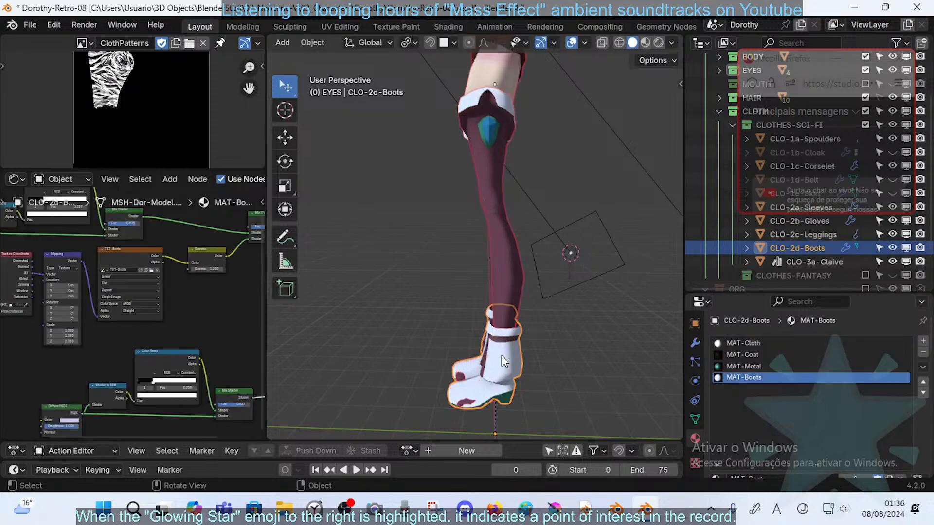
key("Tab")
- Select the upper border edge loop of the boot's ankle cuff and mark it as a seam
scroll(506, 359, "up", 8)
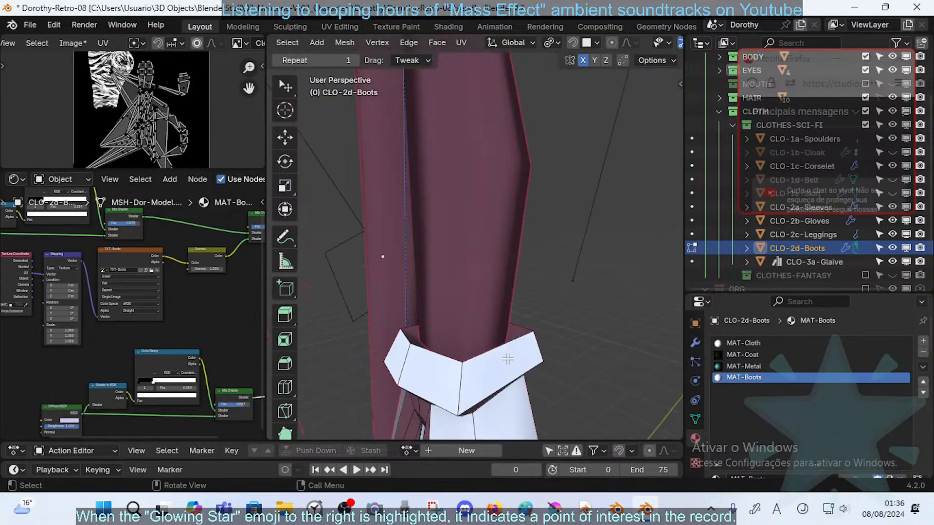
left_click(437, 355, "alt")
middle_click_drag(438, 355, 493, 358)
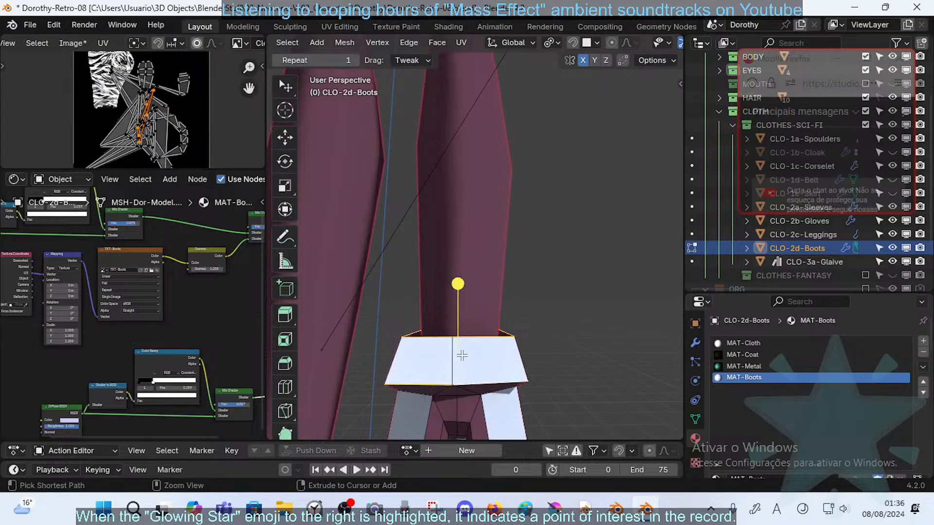
key("ctrl+e")
left_click(446, 357)
middle_click_drag(446, 357, 488, 367)
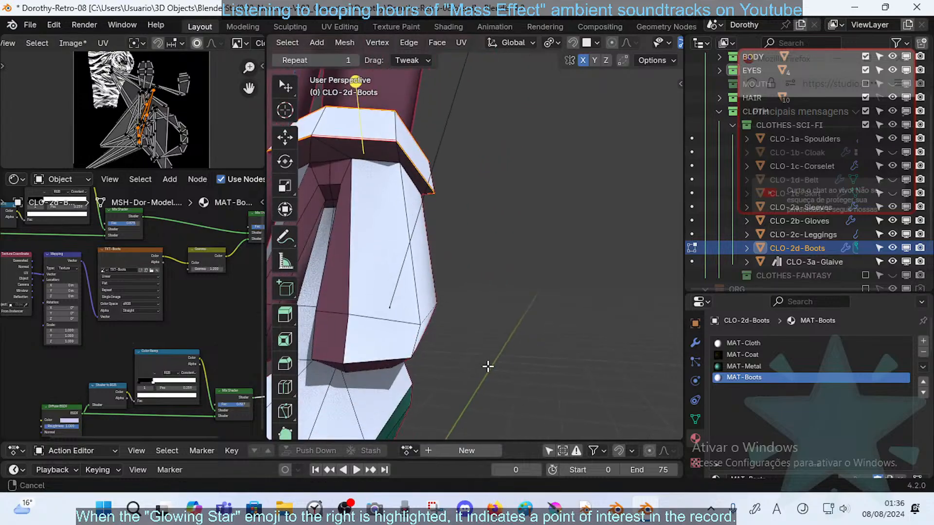
- Mark the outline edges of the white side plates on the boot's shin guard as seams, including their lower edges
key("alt+a")
left_click(352, 267)
key("alt+a")
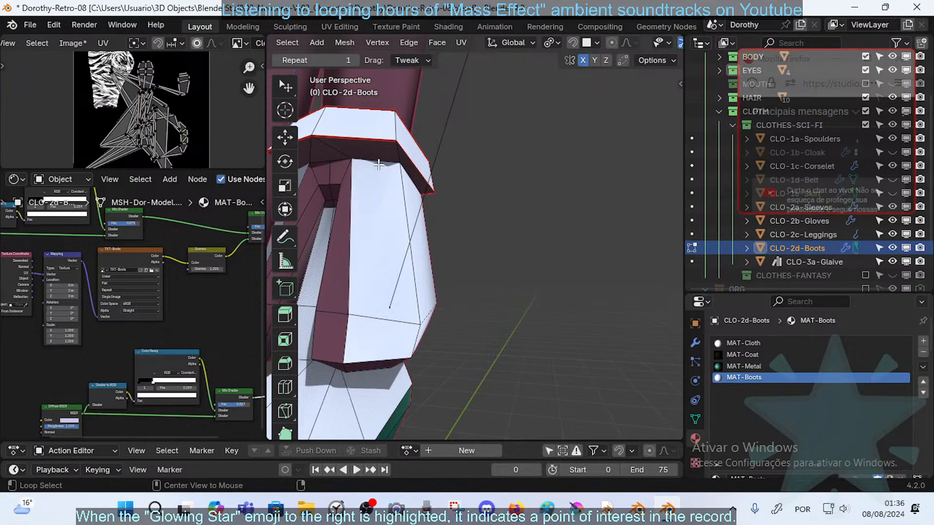
left_click(379, 165, "alt")
middle_click_drag(440, 196, 420, 202)
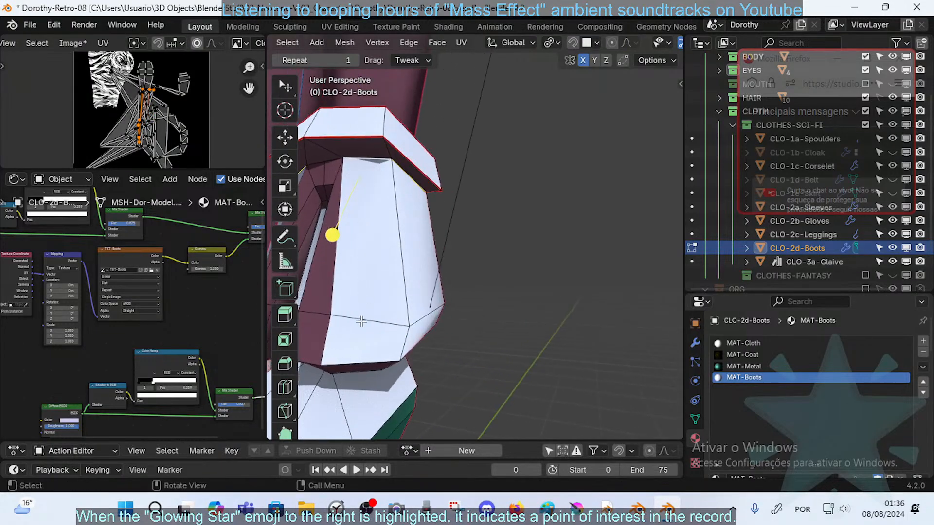
middle_click_drag(361, 321, 334, 301)
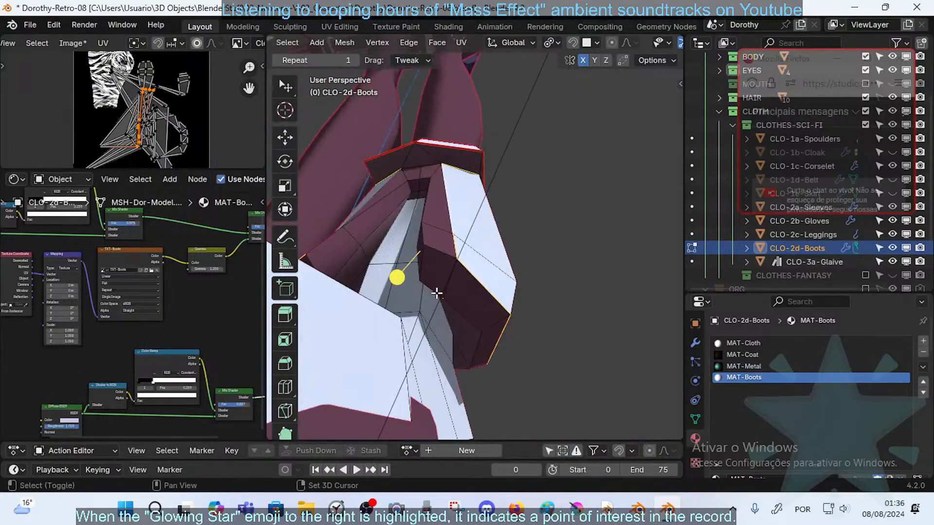
middle_click_drag(436, 292, 402, 254)
middle_click_drag(420, 217, 390, 272)
middle_click_drag(821, 275, 784, 283)
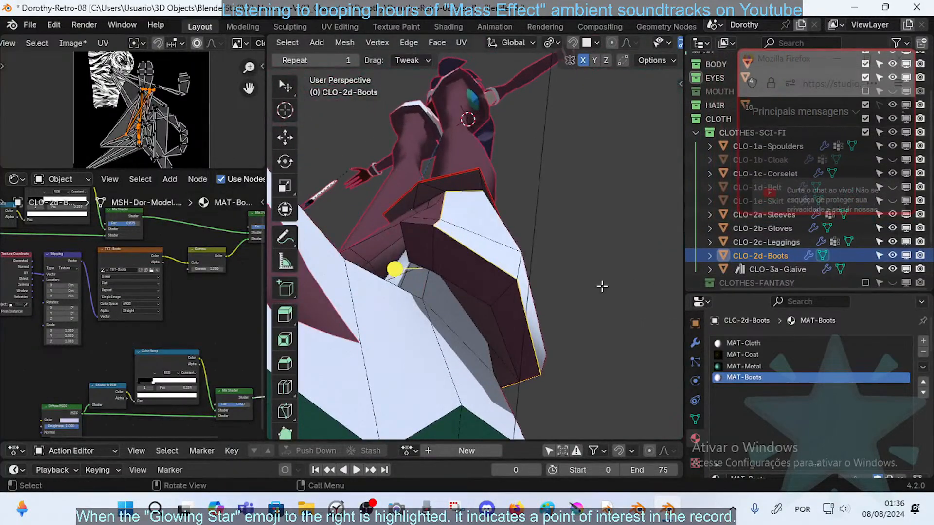
middle_click_drag(603, 285, 472, 306)
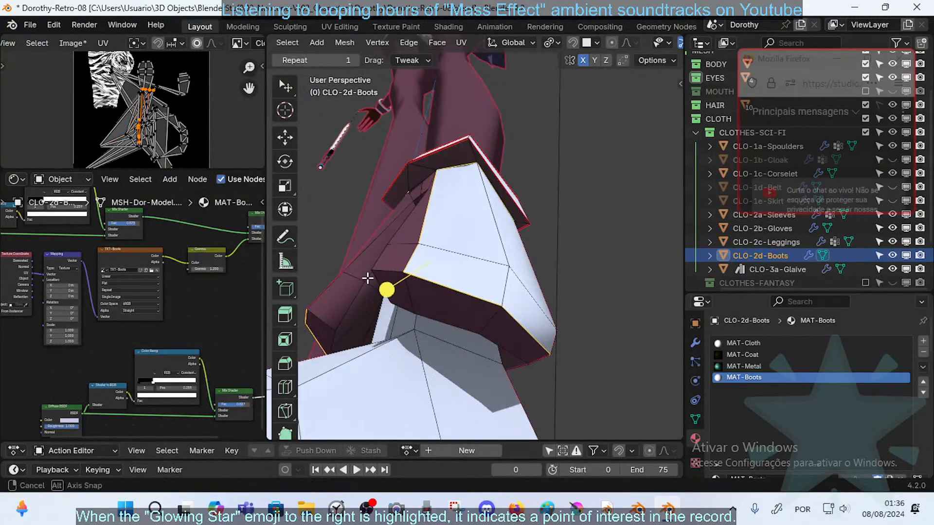
middle_click_drag(367, 278, 388, 239)
right_click(388, 236)
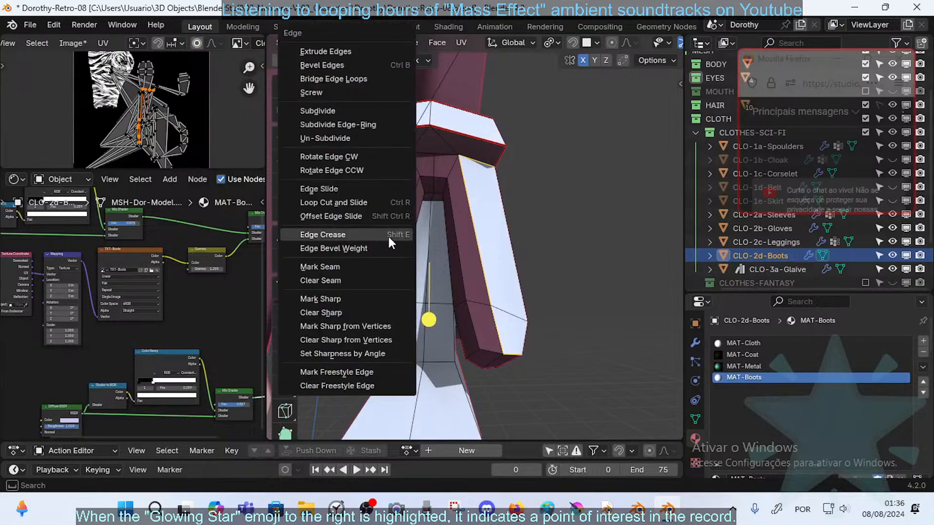
left_click(368, 297)
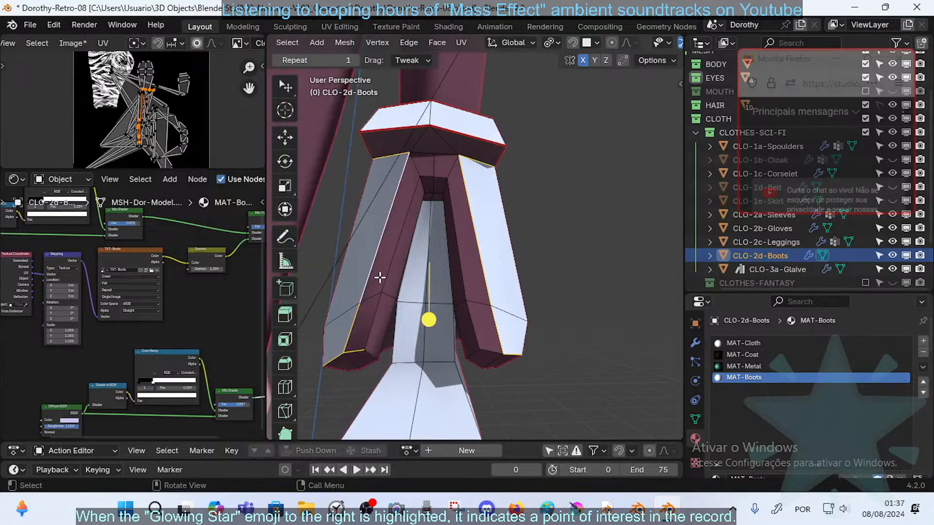
middle_click_drag(386, 292, 382, 355)
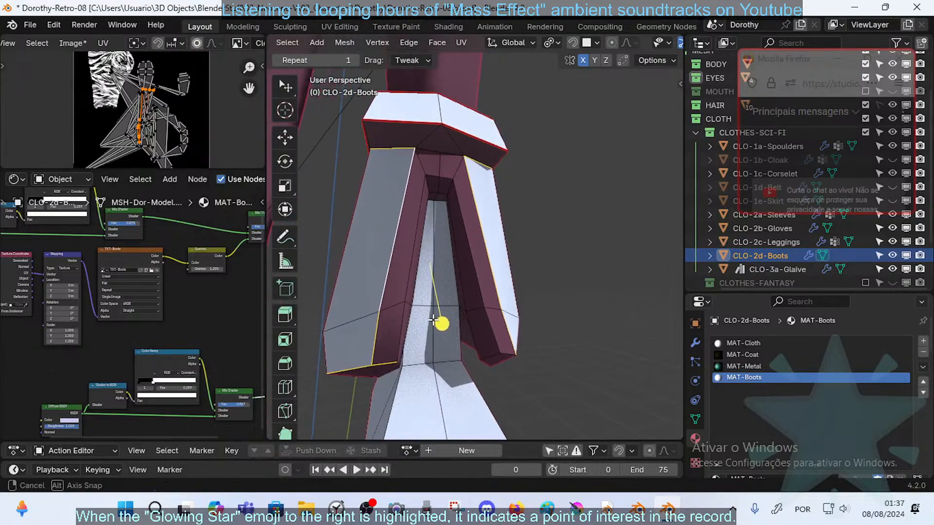
right_click(486, 321)
left_click(456, 285)
- Mark the border between the white boot upper and the green sole as a seam and clear the selection
middle_click_drag(458, 284, 481, 373)
middle_click_drag(448, 368, 398, 327)
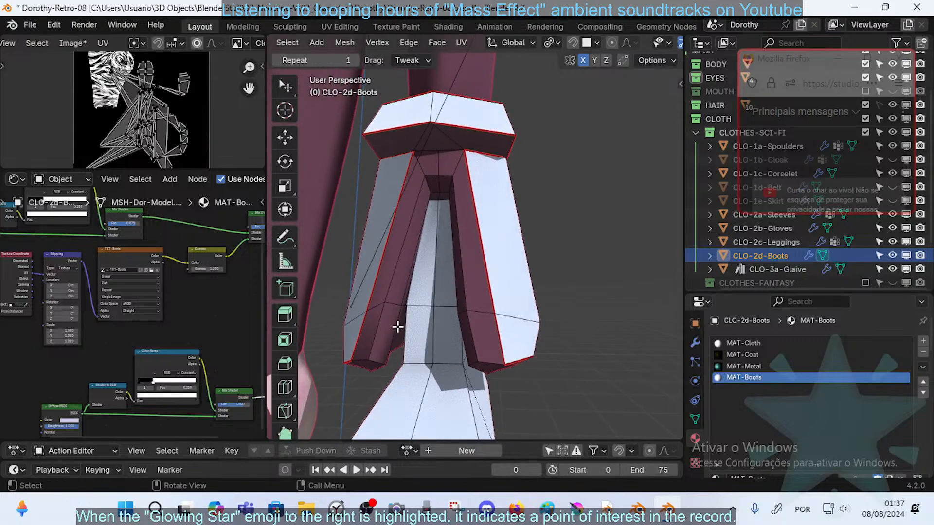
middle_click_drag(438, 277, 457, 304)
mouse_move(450, 347)
middle_mouse_down()
mouse_move(416, 366)
mouse_move(409, 338)
mouse_move(447, 336)
middle_mouse_up()
middle_click_drag(506, 330, 478, 344)
middle_click_drag(422, 315, 408, 276)
scroll(398, 339, "down", 8)
key("ctrl+e")
left_click(388, 272)
scroll(500, 298, "up", 8)
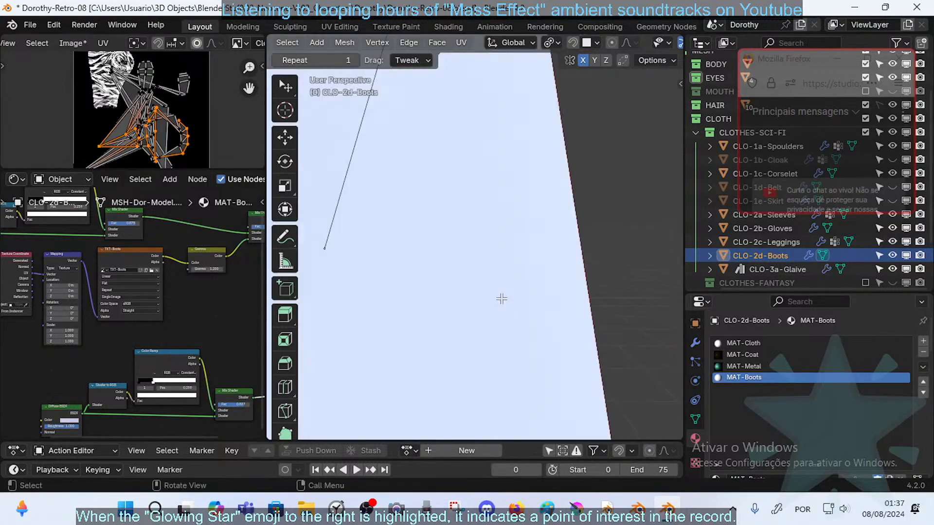
scroll(501, 298, "down", 8)
key("alt+a")
middle_click_drag(492, 306, 813, 275)
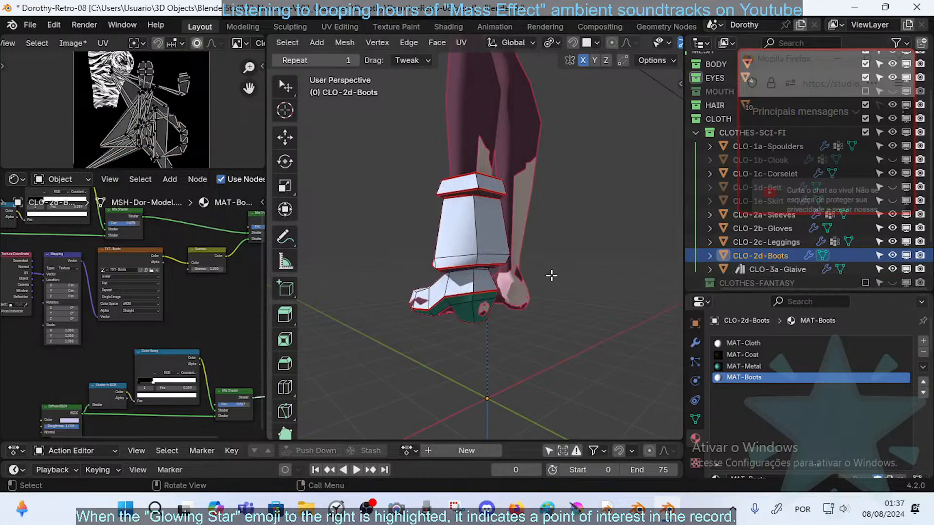
- Examine the boot's foot, ankle and shin guard from several sides for further seam placement
middle_click_drag(553, 275, 304, 314)
scroll(470, 309, "up", 3)
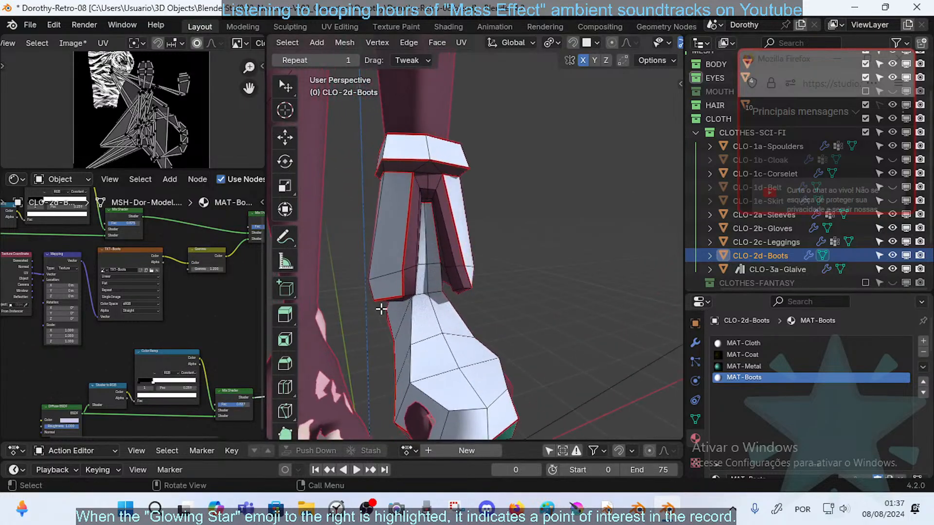
middle_click_drag(436, 293, 393, 312)
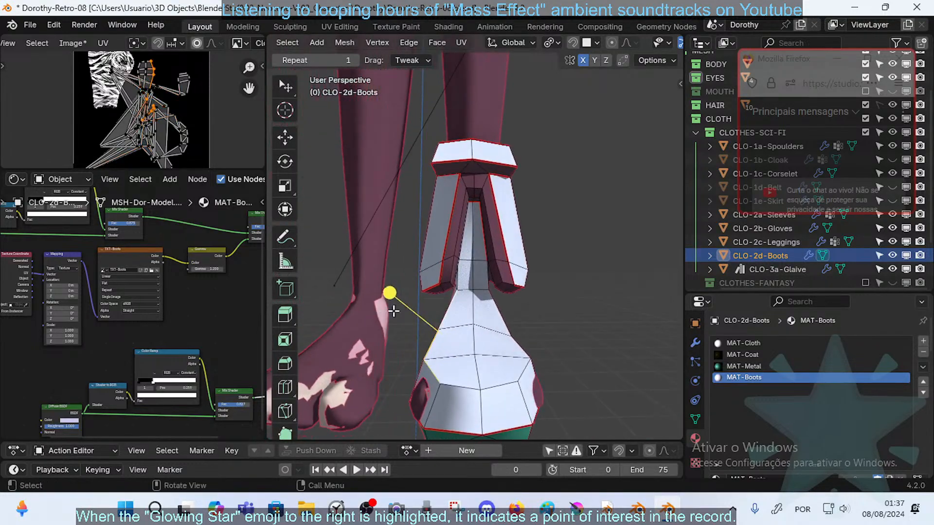
middle_click_drag(548, 340, 513, 319)
middle_click_drag(451, 322, 481, 385)
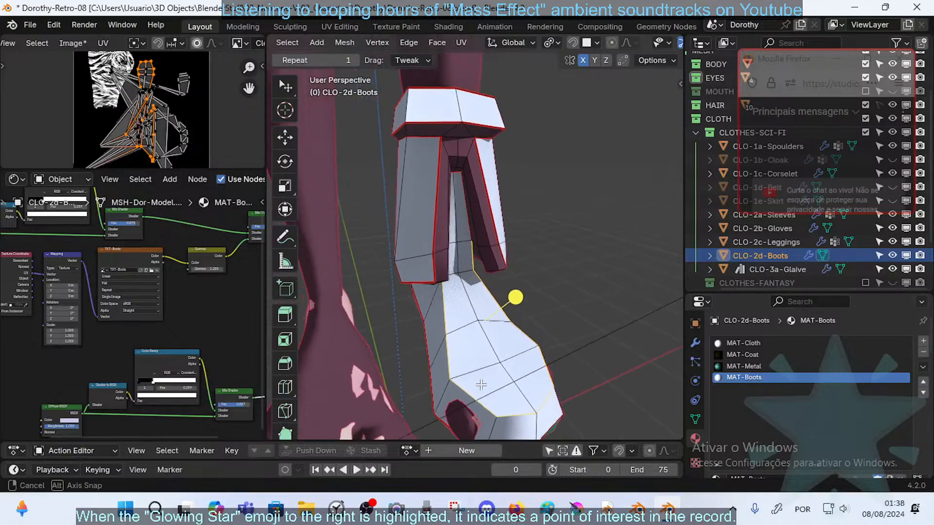
middle_click_drag(494, 343, 459, 337)
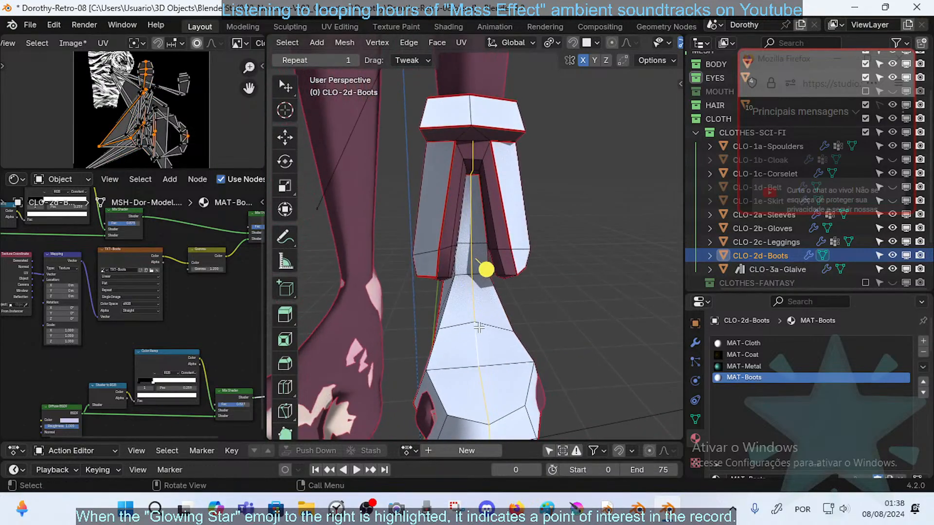
scroll(479, 328, "down", 10)
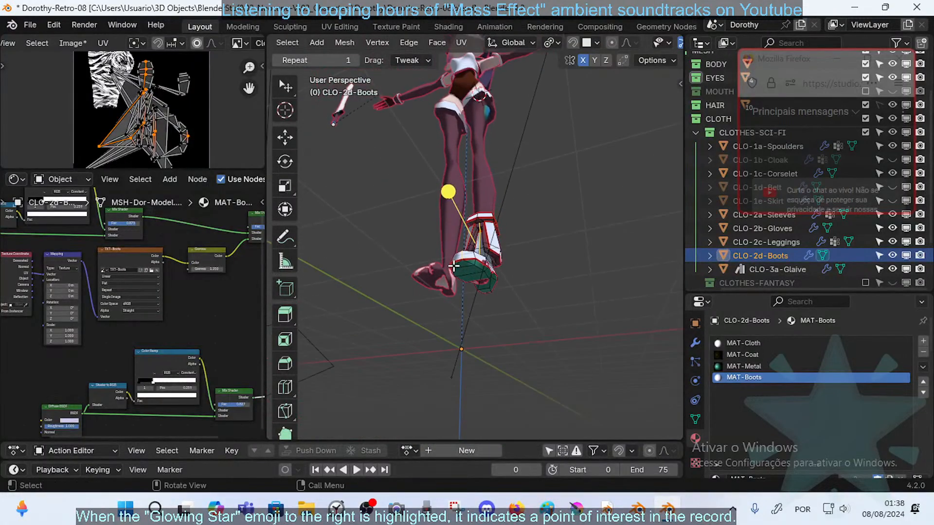
scroll(453, 266, "up", 8)
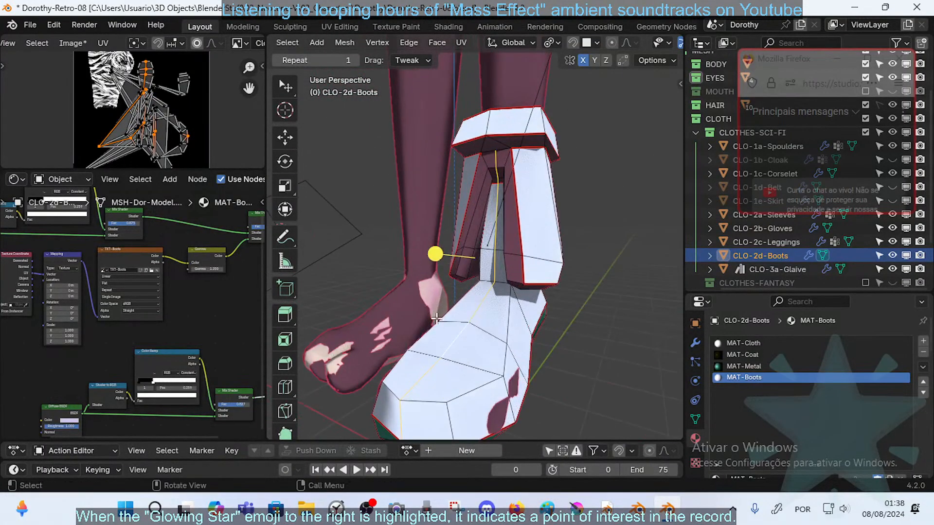
middle_click_drag(437, 318, 538, 188)
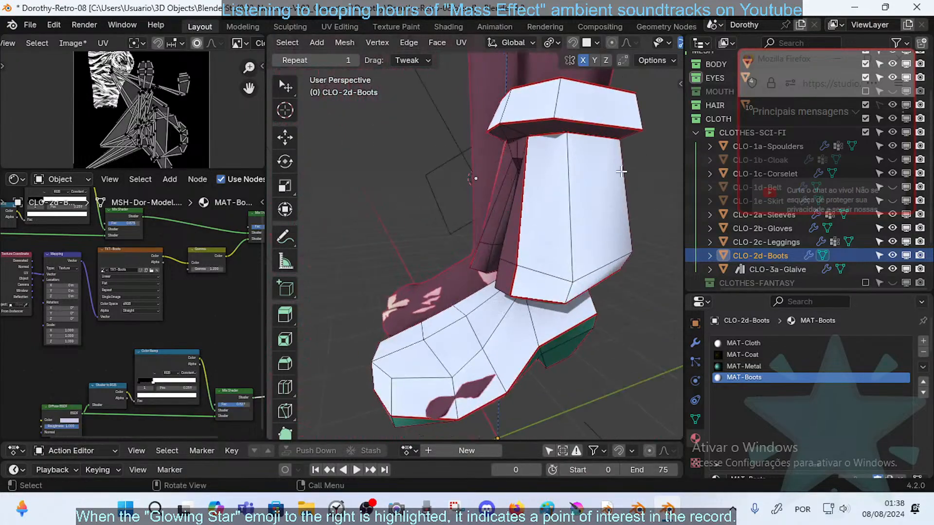
- Mark the front centre edge of the boot's upper cuff as a seam
middle_click_drag(621, 171, 588, 163)
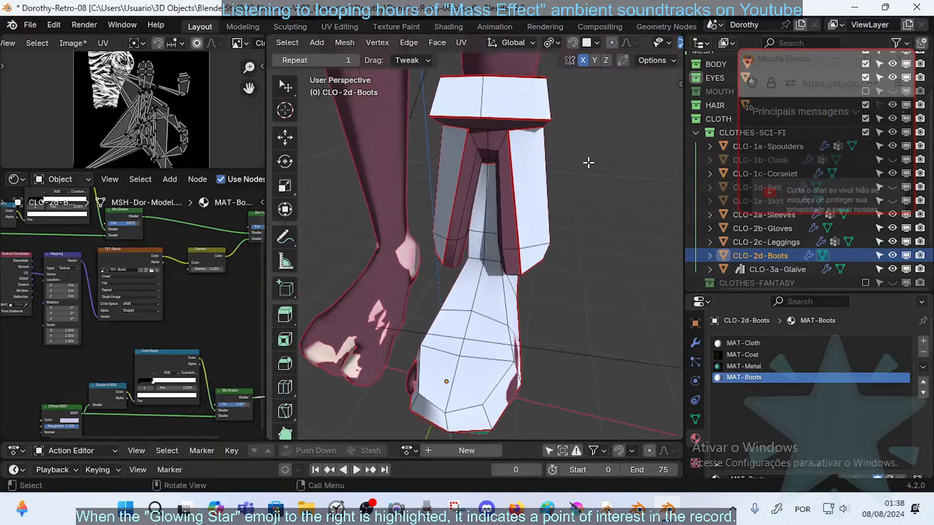
key("ctrl+e")
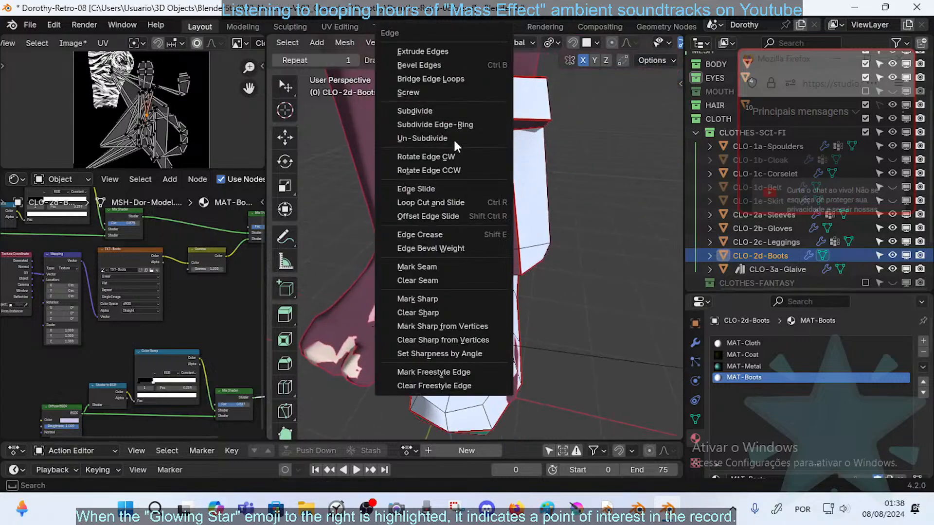
left_click(435, 267)
- Mark the ankle edges at the back of the boot, above the heel, as a seam
middle_click_drag(497, 223, 539, 300)
middle_click_drag(477, 266, 477, 210)
left_click(511, 188, "alt")
scroll(549, 209, "up", 4)
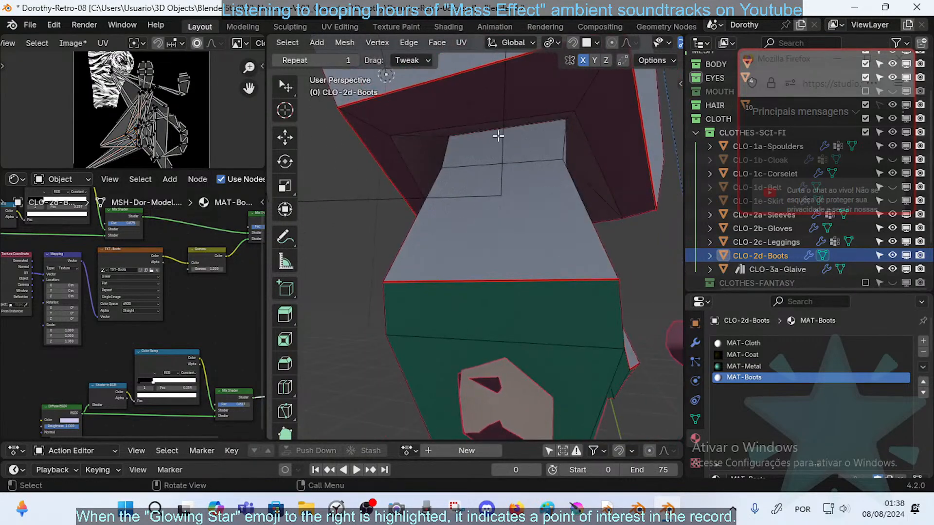
middle_click_drag(492, 137, 491, 234)
key("ctrl+e")
left_click(455, 269)
scroll(470, 177, "down", 8)
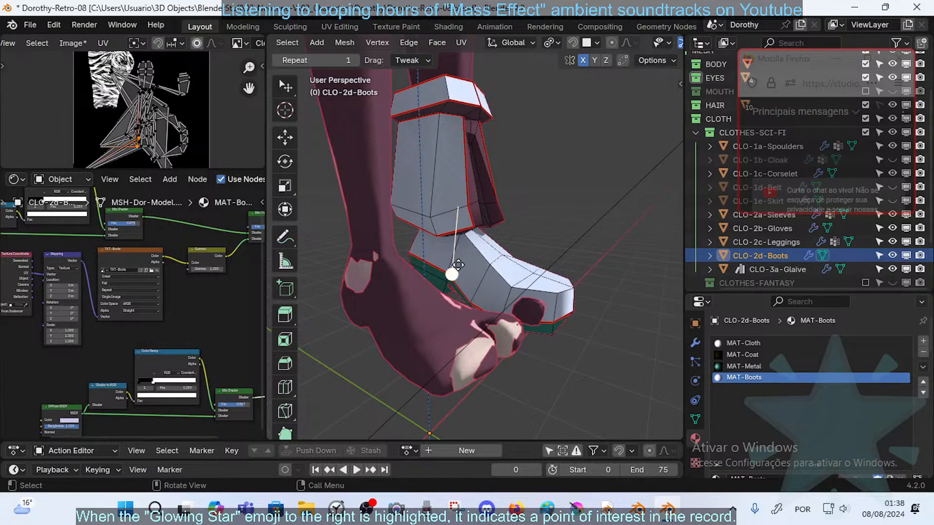
- Mark the edge loop around the ankle and the front centre line of the boot shaft as seams
middle_click_drag(458, 265, 443, 315)
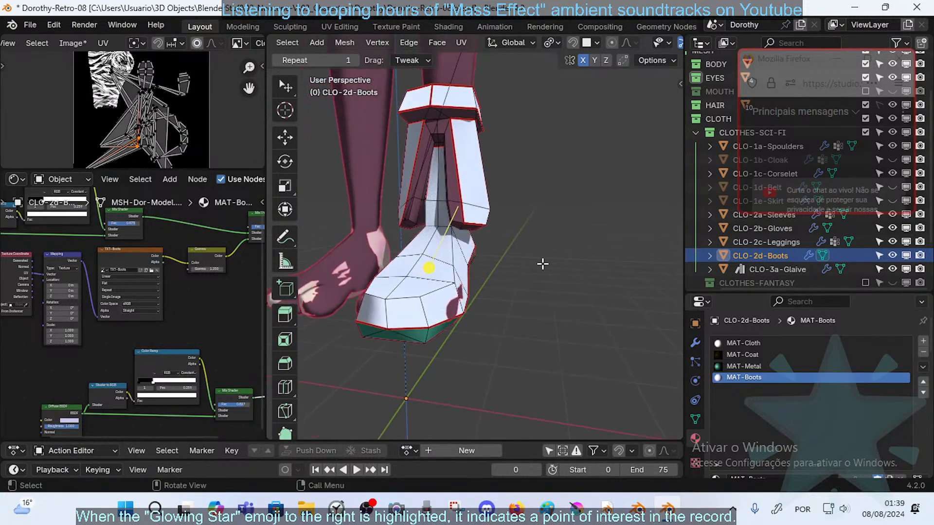
mouse_move(447, 227)
middle_mouse_down()
mouse_move(442, 202)
mouse_move(430, 210)
mouse_move(442, 224)
middle_mouse_up()
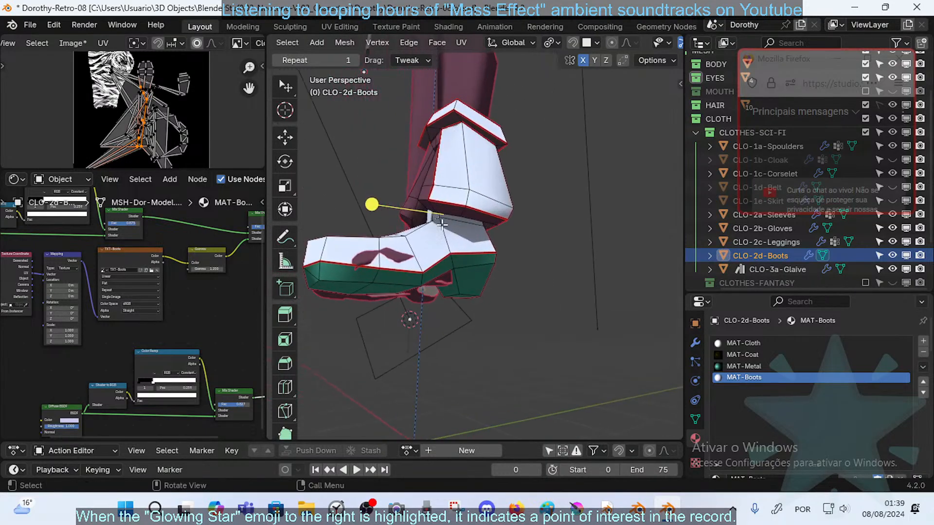
middle_click_drag(547, 229, 450, 207)
key("ctrl+e")
left_click(477, 266)
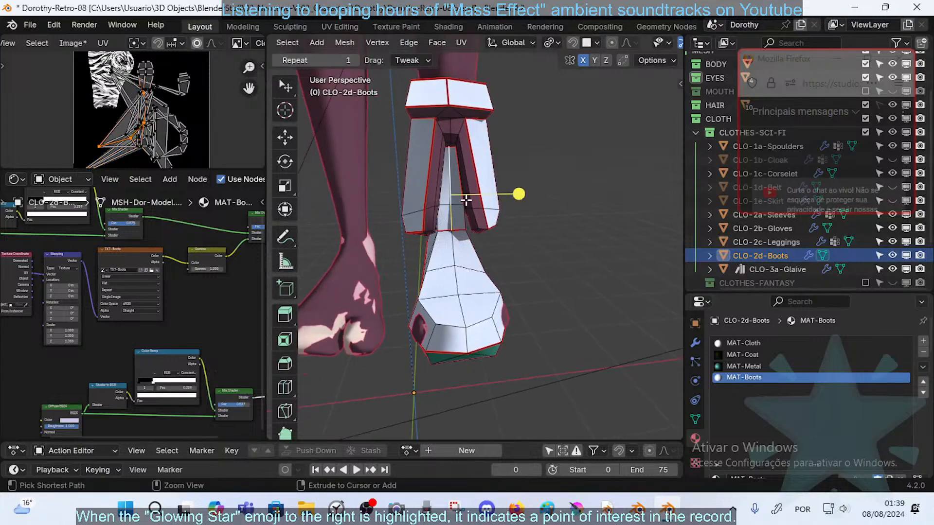
key("ctrl+e")
left_click(428, 264)
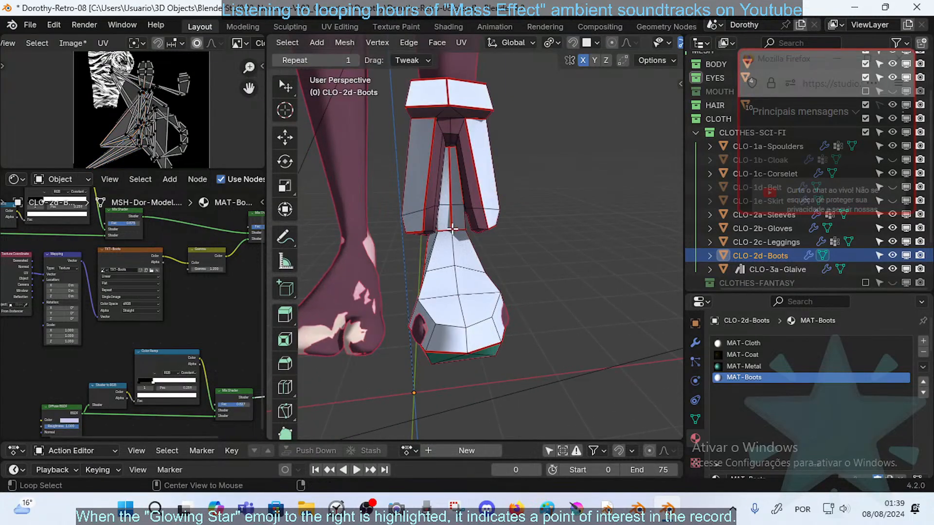
- Try selecting the linked boot faces delimited by Material, and clear the selection
double_click(458, 255)
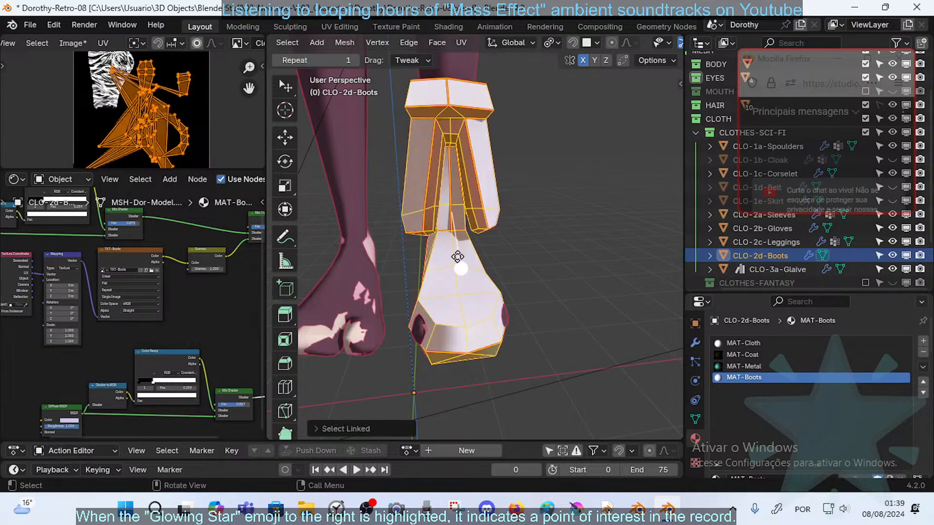
left_click(354, 428)
left_click(414, 383)
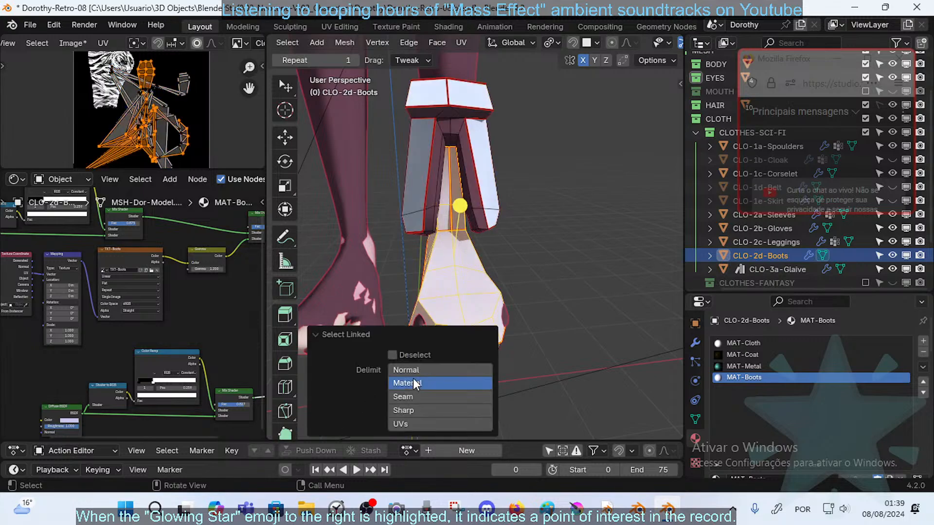
middle_click_drag(485, 178, 500, 219)
key("alt+a")
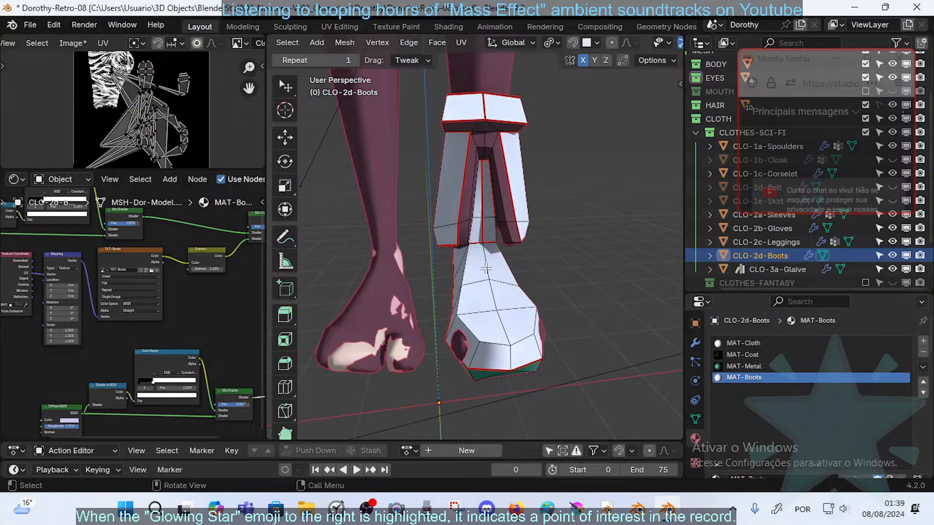
- Select the linked faces of the boot's foot with the Seam delimit and unwrap them
middle_click_drag(485, 269, 486, 248)
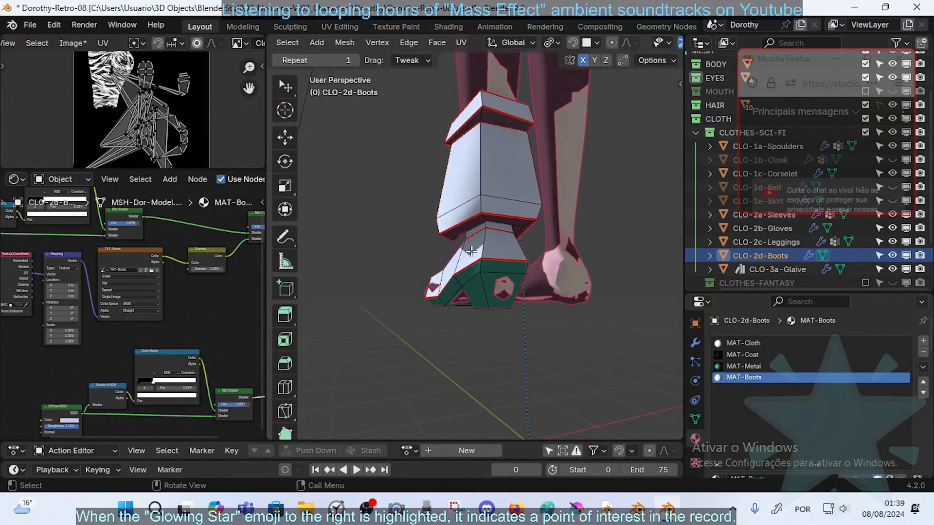
key("l")
left_click(420, 397)
middle_click_drag(428, 292, 271, 174)
middle_click_drag(220, 121, 239, 110)
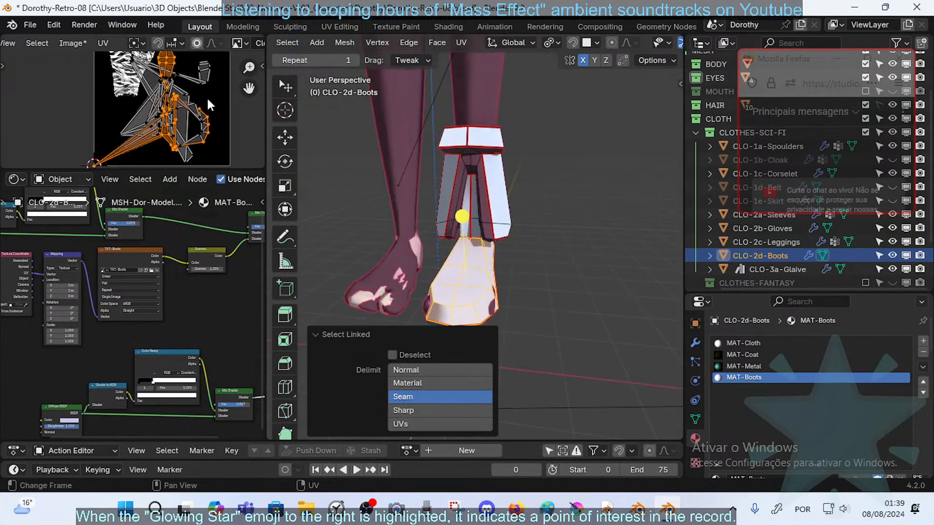
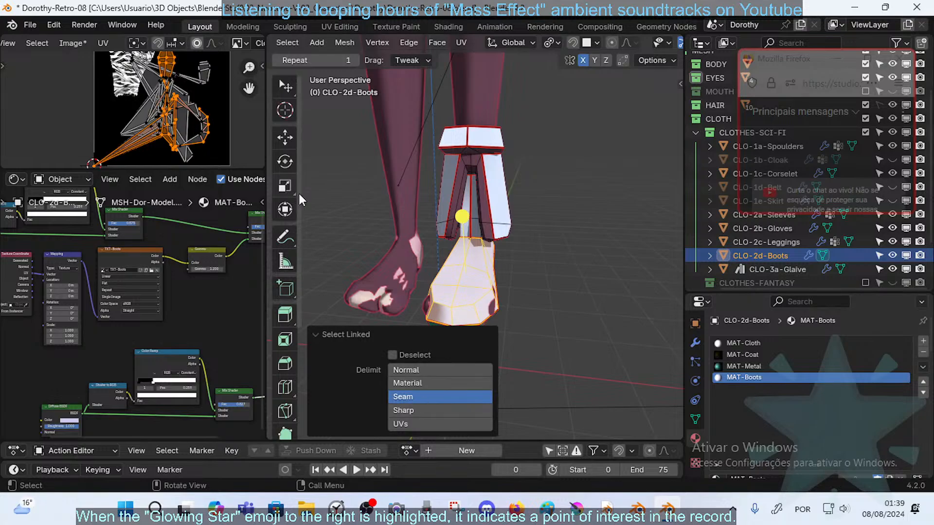
key("u")
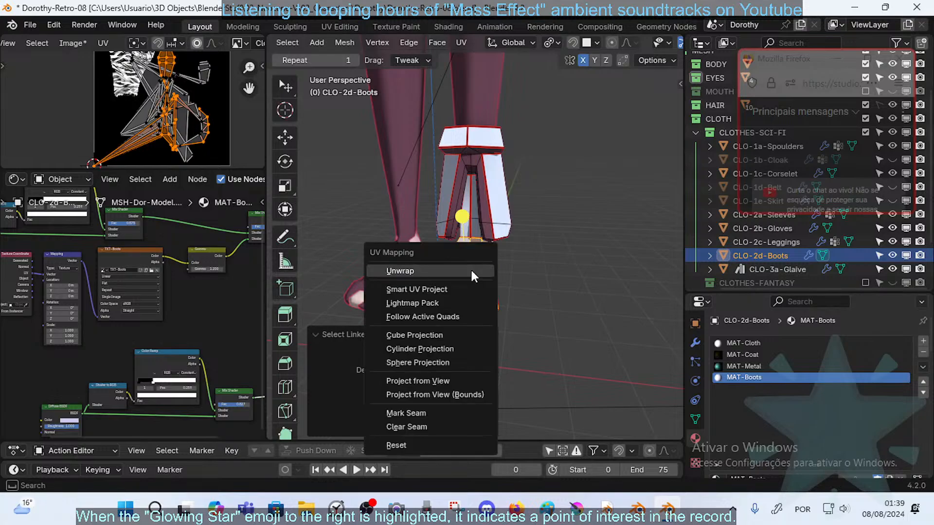
left_click(471, 269)
- Rotate the foot's UV island so it stands straighter, and scale it down
middle_click_drag(138, 74, 151, 87)
scroll(151, 87, "down", 2)
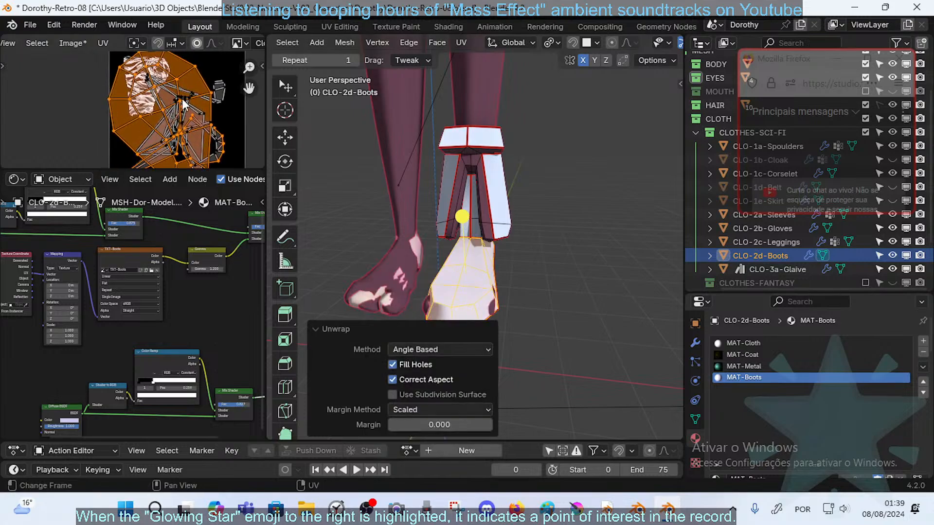
key("r")
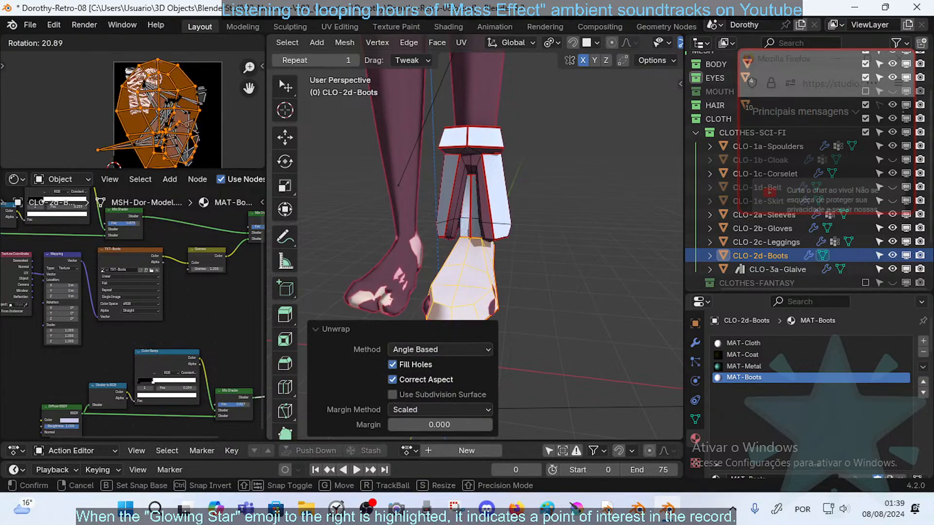
left_click(216, 61)
key("s")
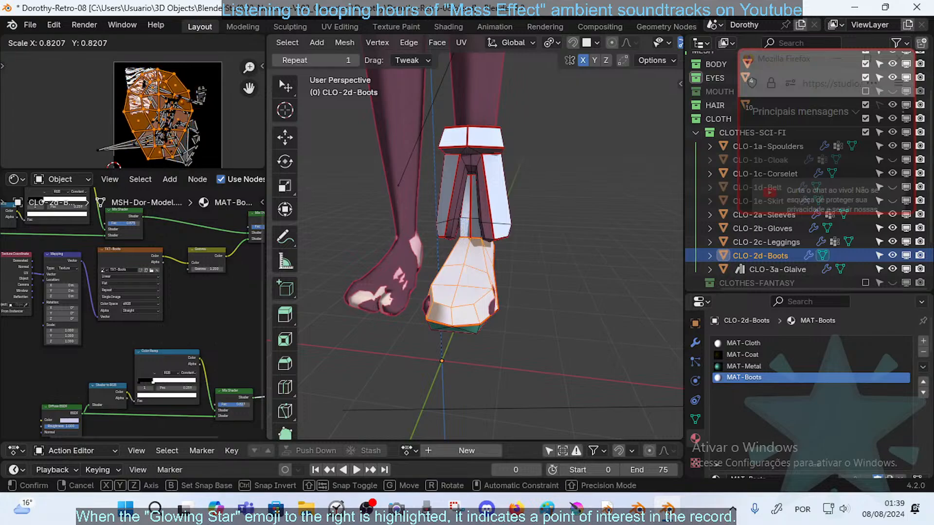
left_click(188, 105)
- Move the foot's UV island towards the lower-right corner of the boot texture and shrink it further
middle_click_drag(181, 121, 188, 106)
key("g")
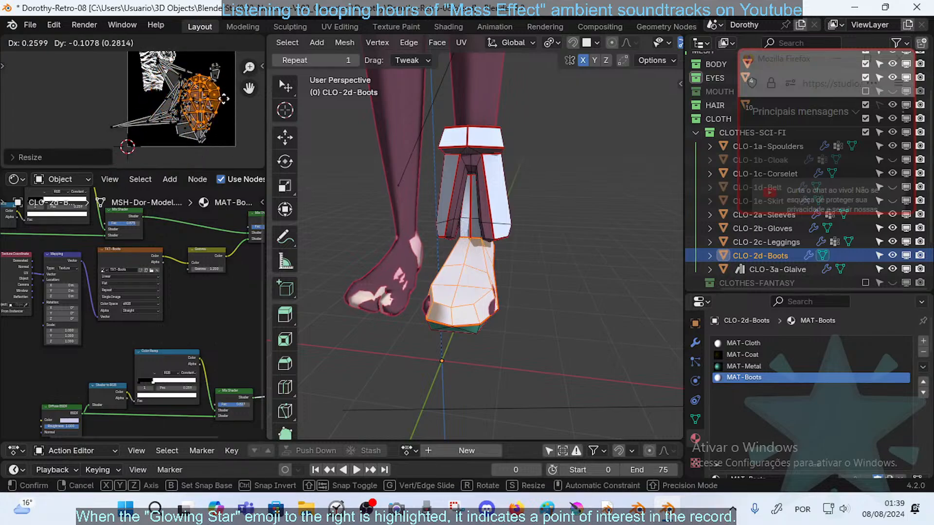
left_click(233, 105)
key("s")
left_click(224, 98)
key("g")
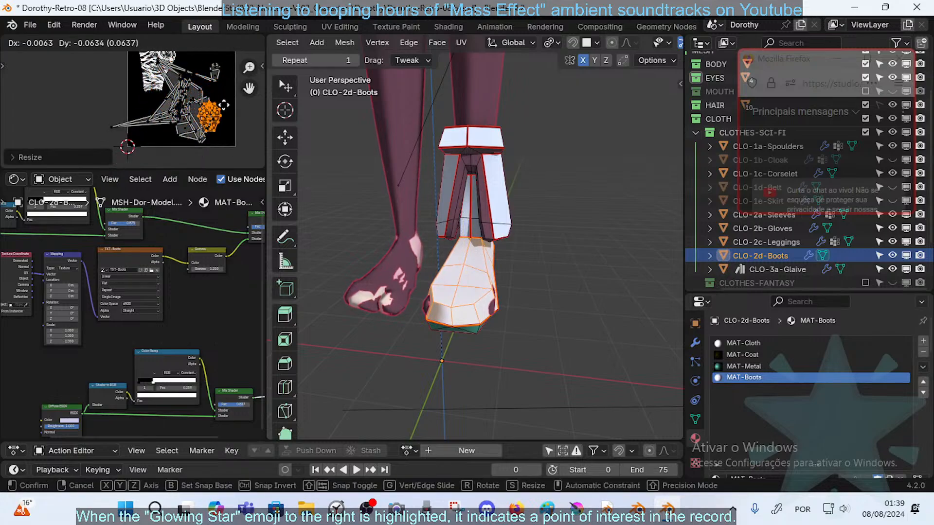
left_click(231, 110)
- Straighten the foot's UV island, scale it to about 0.74 and place it in the texture's lower-right corner
key("r")
left_click(248, 100)
key("s")
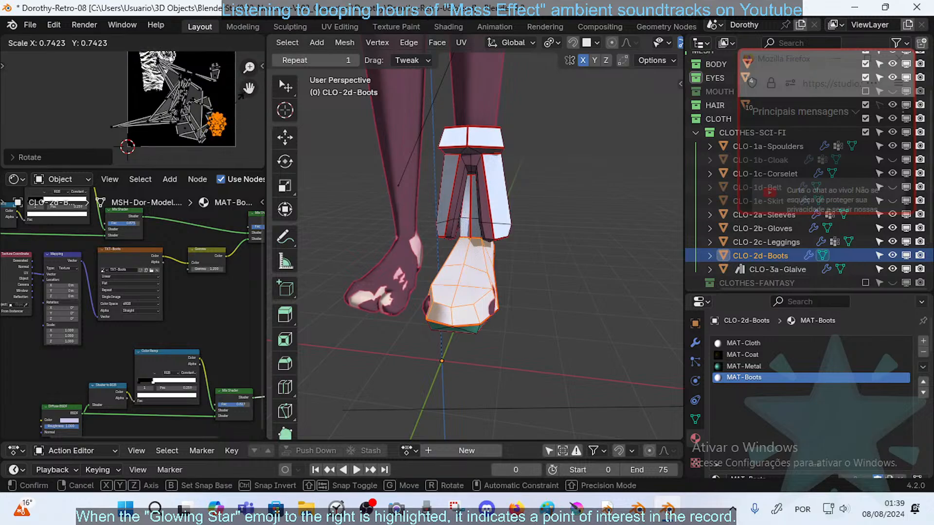
left_click(238, 99)
key("g")
left_click(242, 100)
- Fine-tune the scale of the foot's UV island to fit the lower-right corner of the texture
scroll(218, 124, "up", 2)
middle_click_drag(222, 127, 166, 124, "shift")
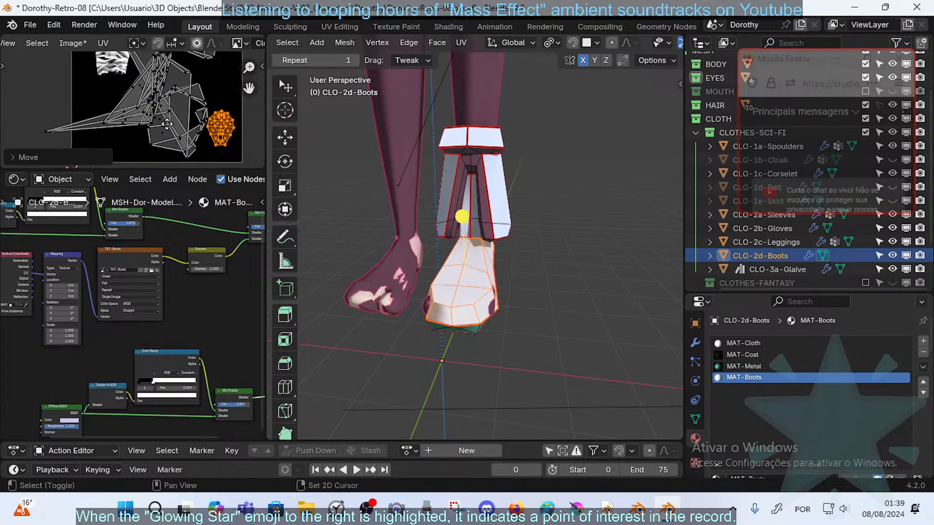
key("s")
left_click(221, 124)
scroll(220, 125, "up", 1)
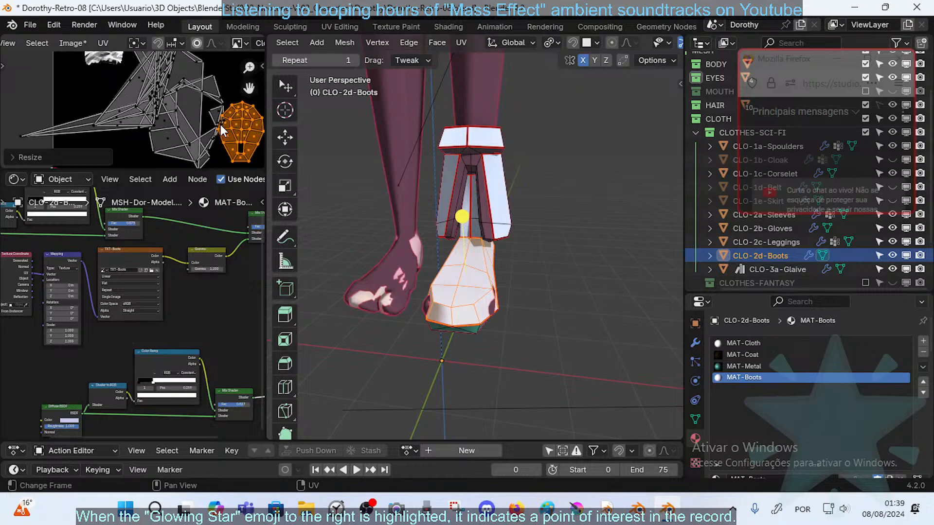
key("s")
left_click(205, 140)
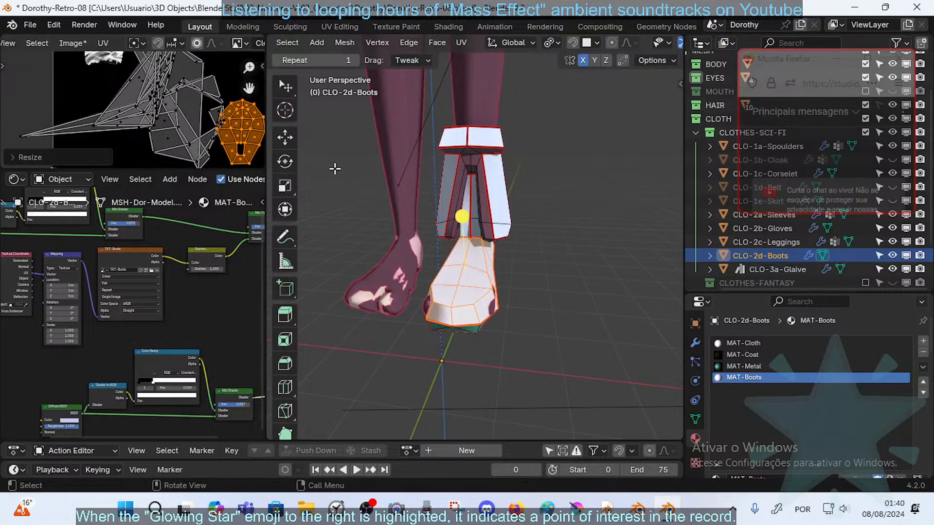
- Select the linked faces of the boot's inner ankle piece above the foot with the Seam delimit and unwrap them
key("alt+a")
double_click(465, 230)
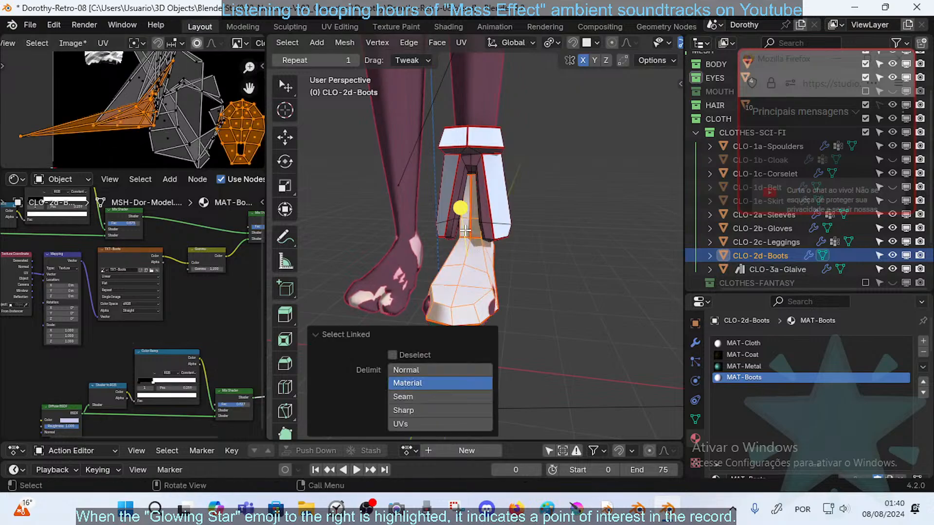
left_click(414, 397)
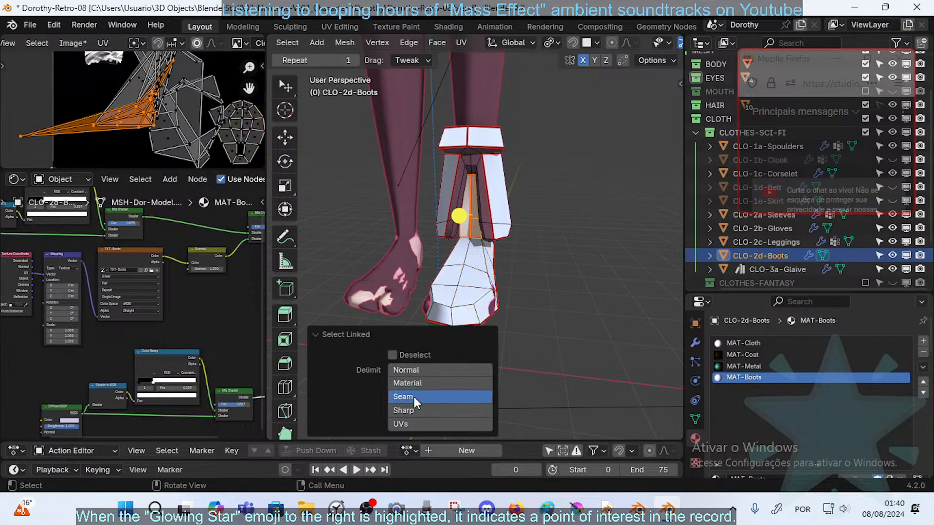
key("u")
left_click(433, 224)
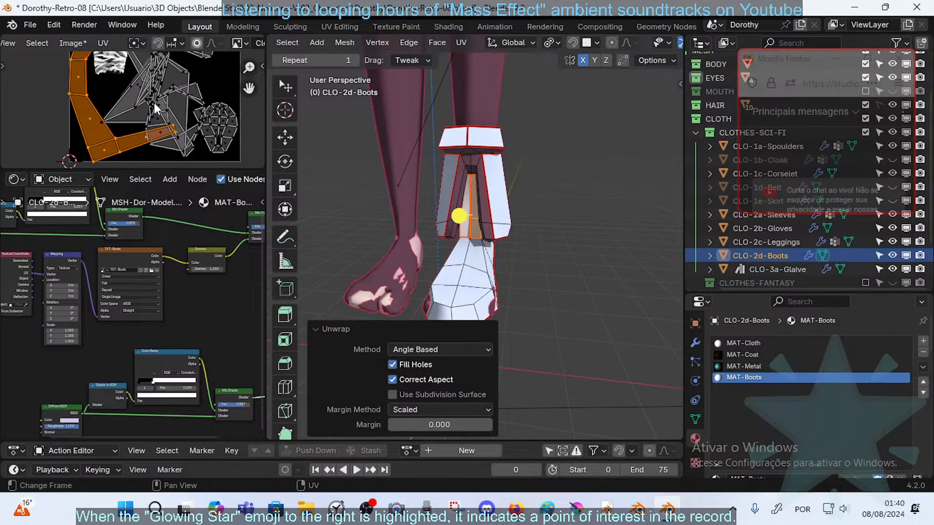
- Shrink the ankle piece's UV island, rotate it into an arch and move it above the foot's island
scroll(153, 103, "down", 2)
key("s")
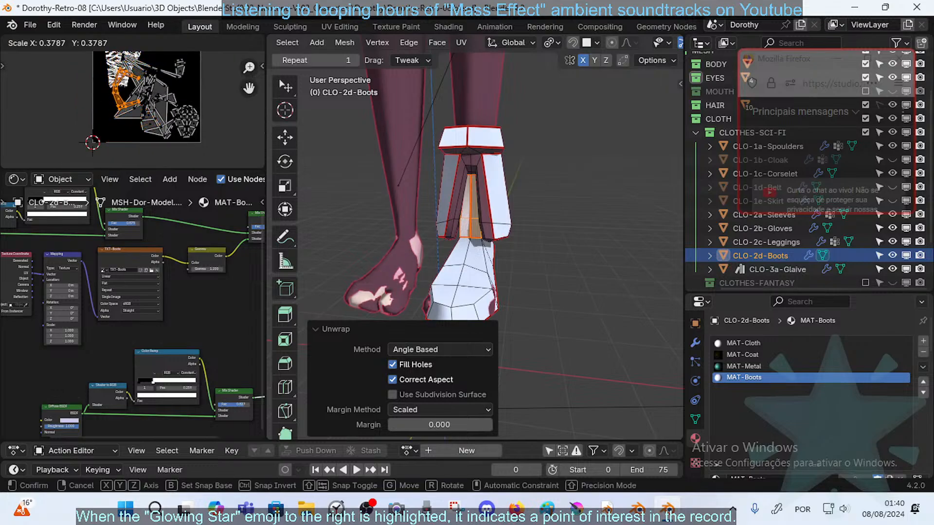
left_click(179, 71)
key("r")
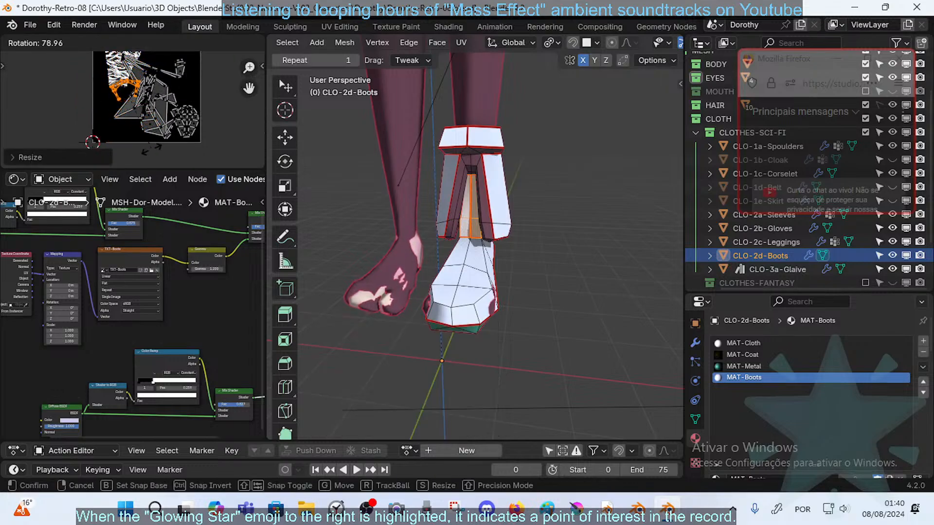
left_click(130, 98)
key("g")
left_click(189, 91)
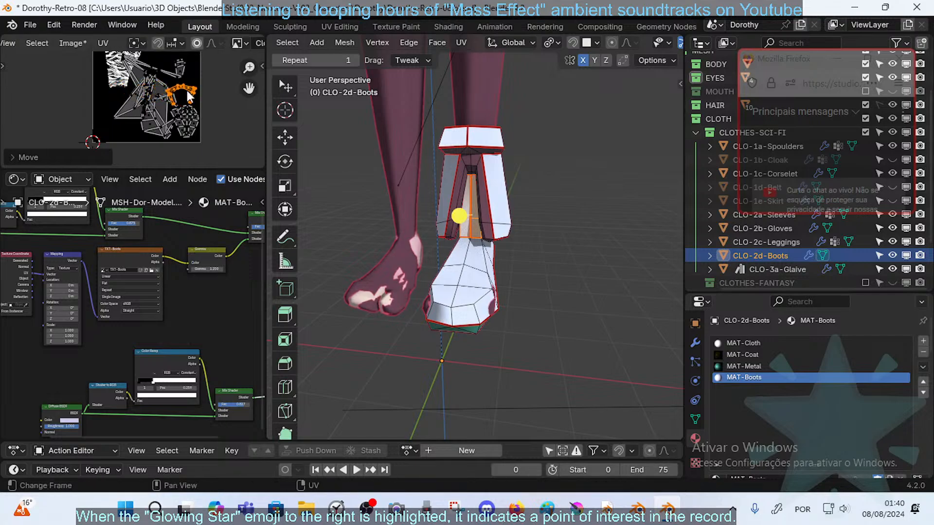
- Level the arch-shaped ankle UV island and place it near the texture's right edge, above the foot's island
key("r")
left_click(209, 90)
key("g")
left_click(240, 72)
scroll(207, 109, "up", 5)
middle_click_drag(191, 100, 169, 97)
key("g")
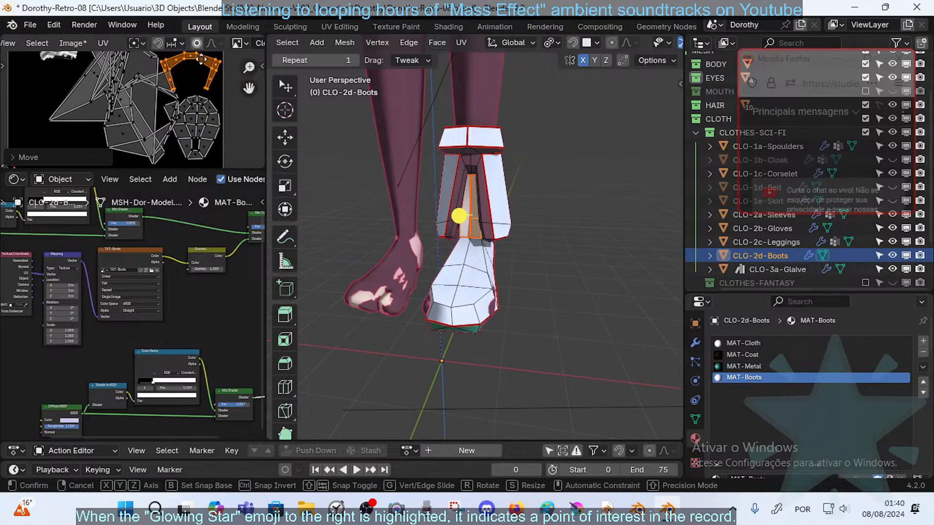
left_click(211, 76)
- Select the foot's linked UV island, shift it slightly left and turn it upside down
left_click(199, 124)
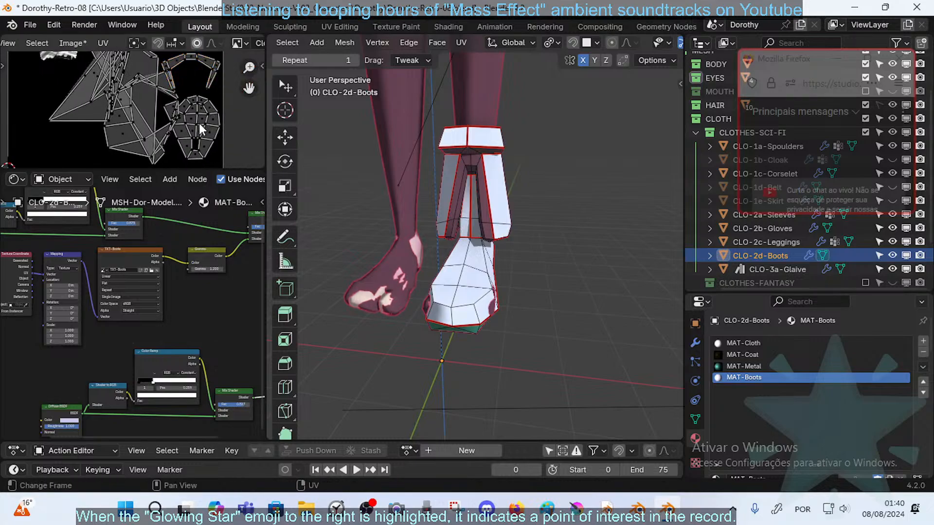
key("l")
key("g")
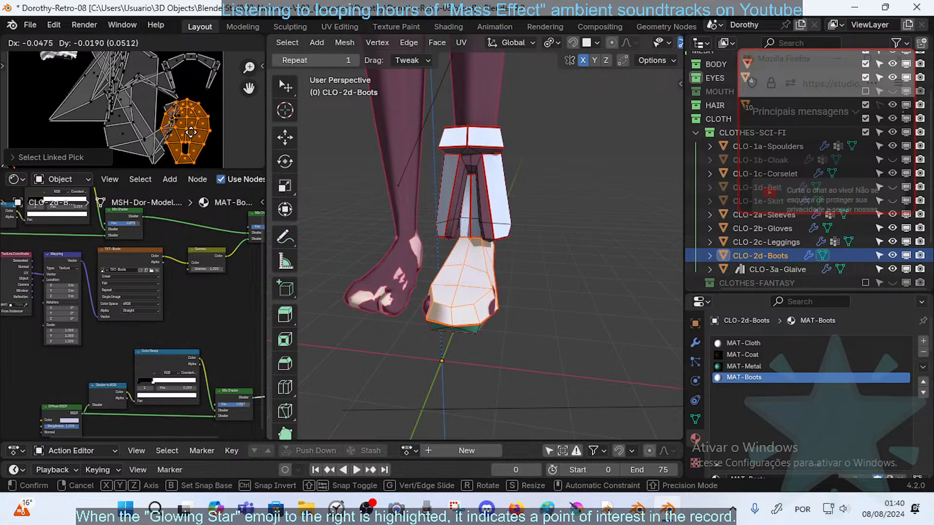
left_click(189, 131)
key("r")
left_click(183, 28)
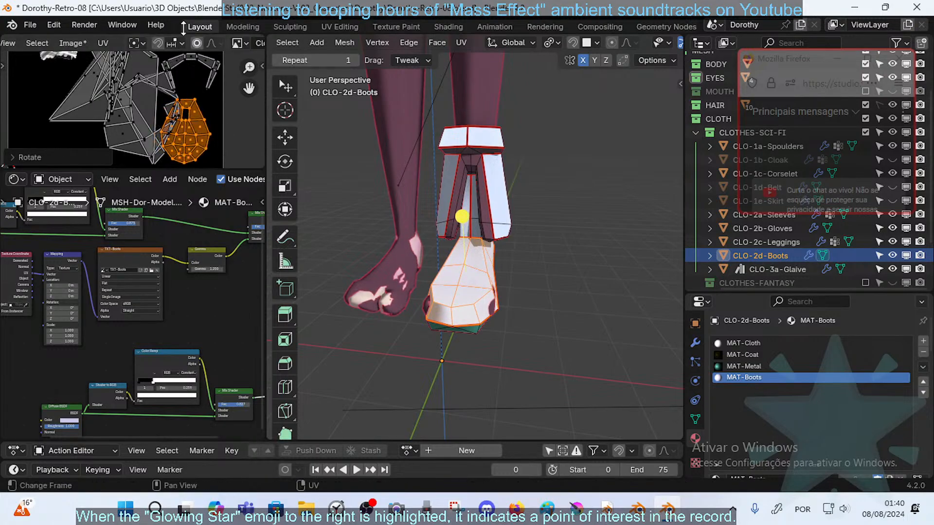
- Reposition the inverted foot UV island below the ankle arch
key("g")
middle_click_drag(199, 102, 204, 97, "shift")
key("g")
left_click(202, 86)
- Select the linked ankle arch island, adjust its position just above the foot's island, and clear the selection
left_click(206, 67)
key("l")
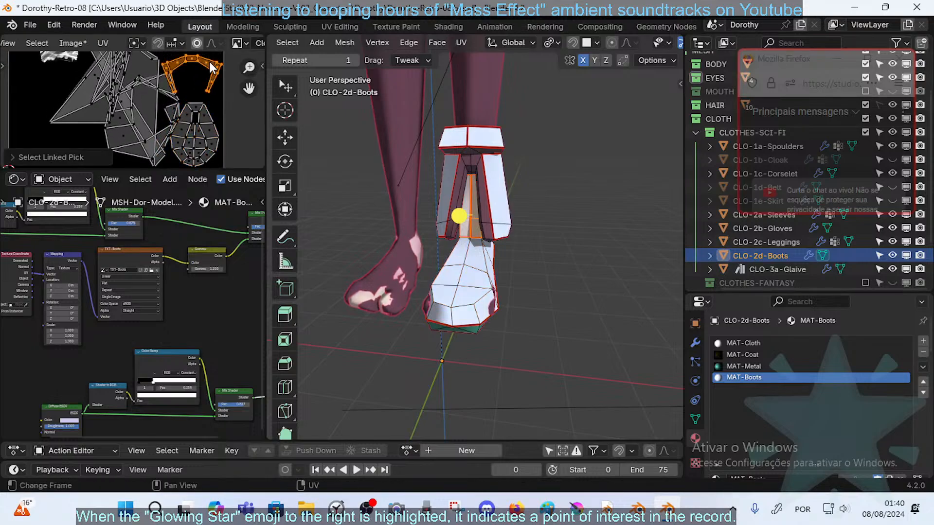
key("g")
left_click(212, 76)
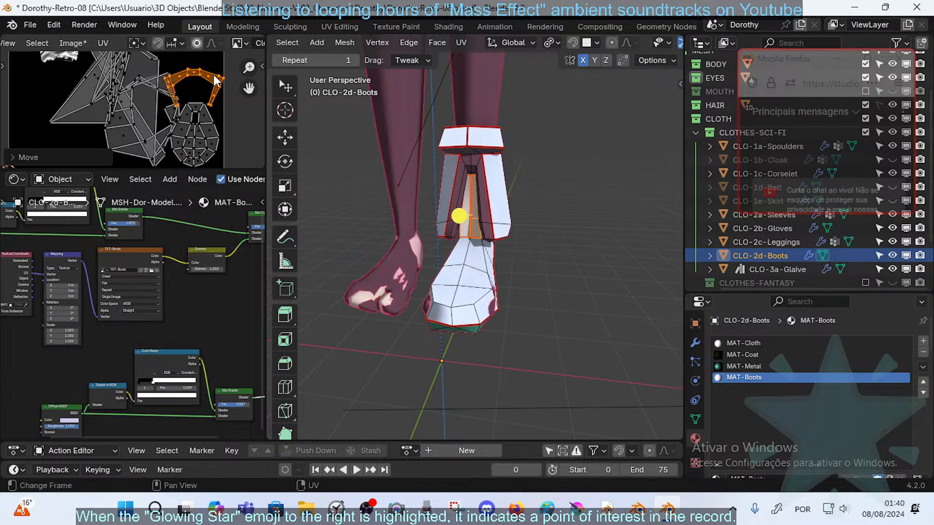
key("g")
left_click(214, 69)
key("alt+a")
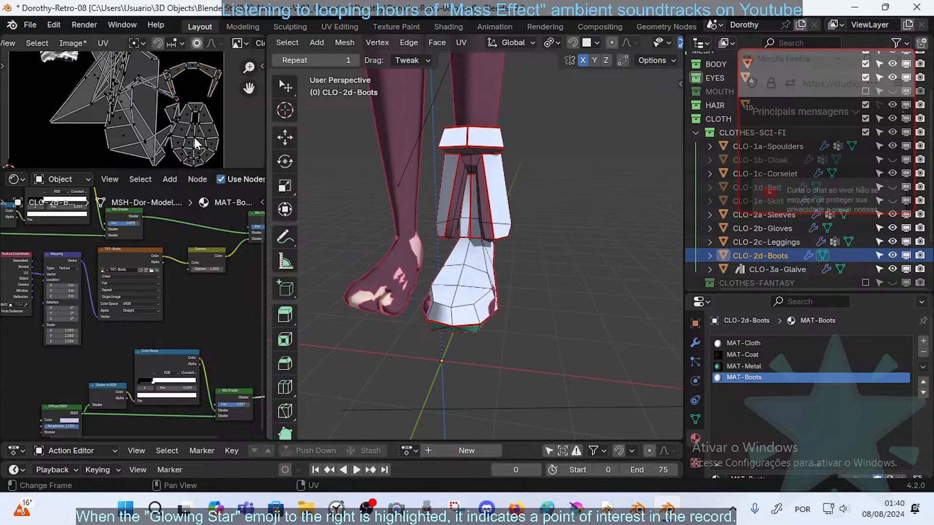
- Select the foot's linked UV island, nudge it into the free space beneath the ankle arch, and clear the selection
key("l")
key("g")
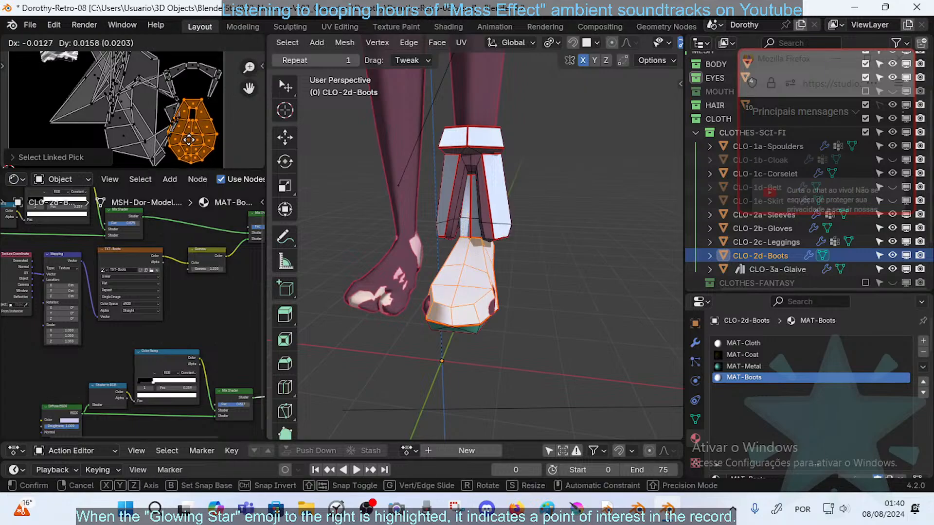
left_click(189, 141)
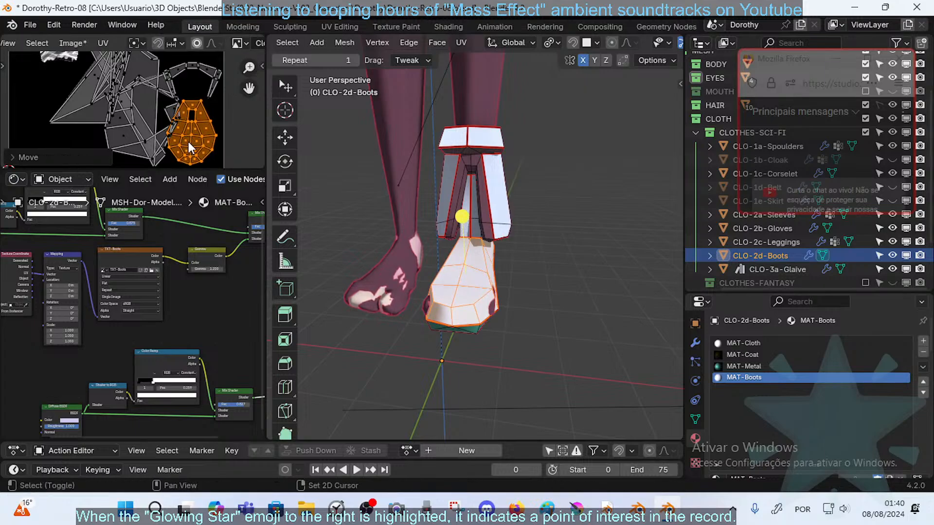
middle_click_drag(189, 146, 193, 135)
key("g")
left_click(197, 120)
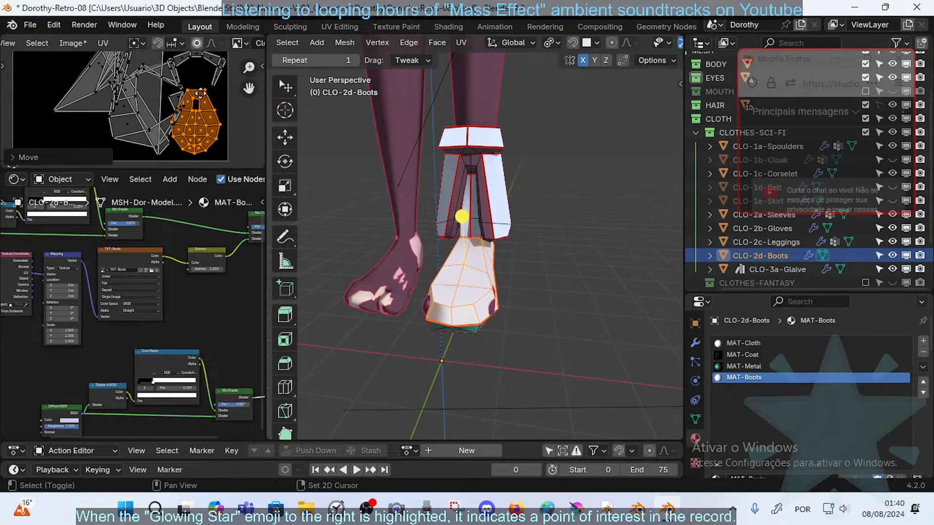
middle_click_drag(200, 104, 200, 111)
key("g")
left_click(195, 113)
key("alt+a")
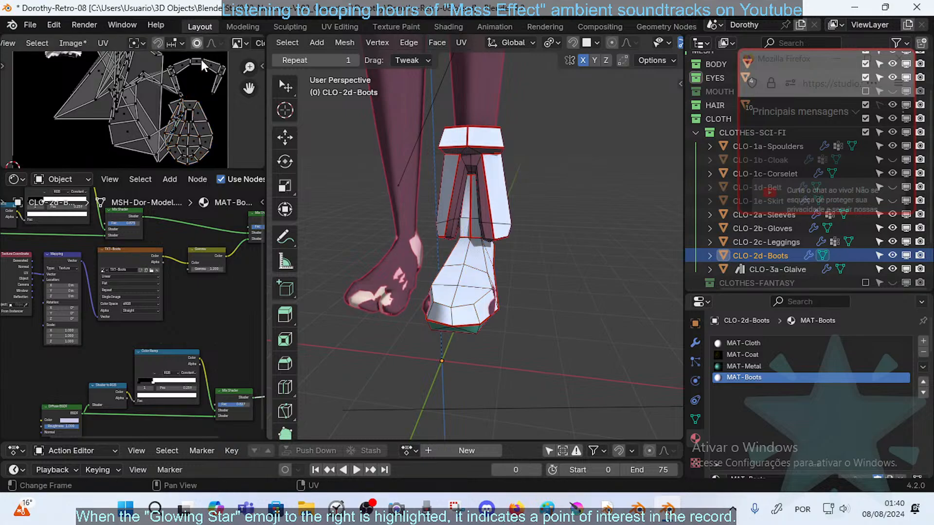
- Select the ankle arch UV island, lower it around the top of the foot's island and adjust its scale
key("l")
key("g")
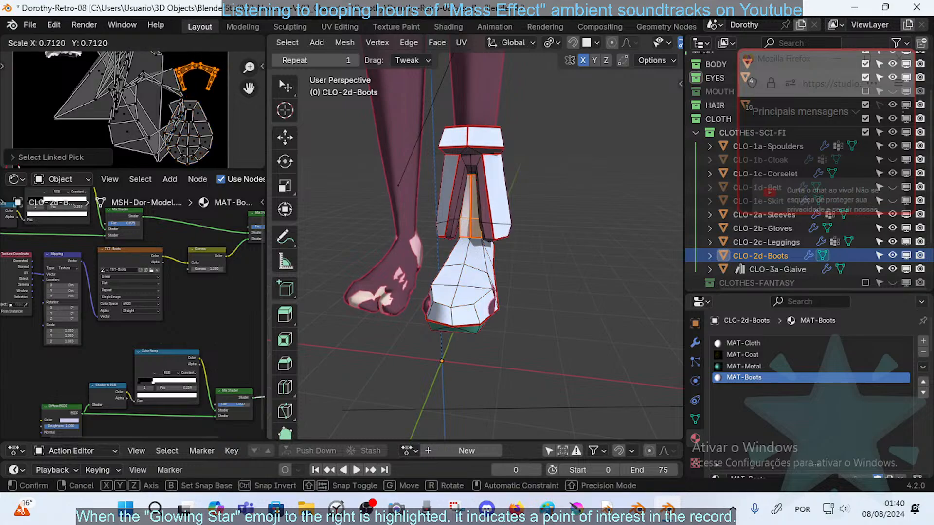
left_click(199, 63)
key("g")
left_click(194, 81)
key("s")
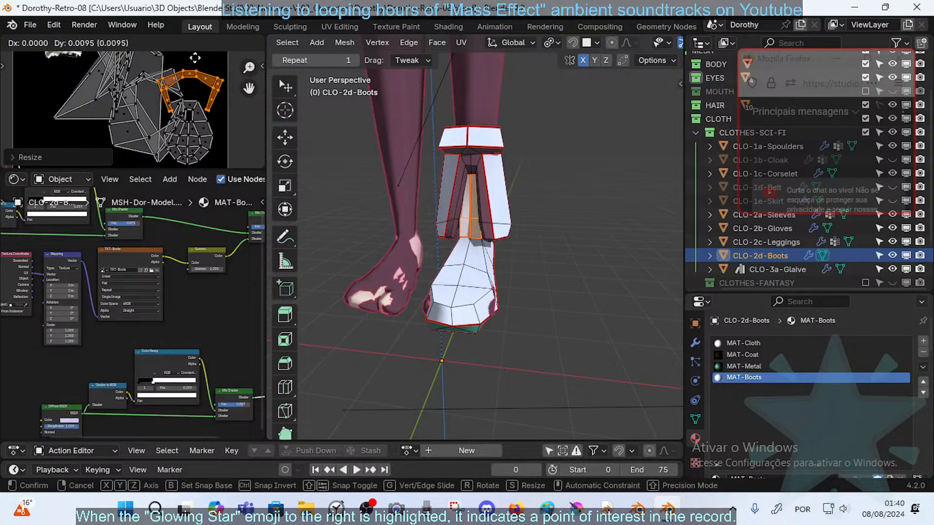
left_click(197, 78)
- Enlarge the ankle arch UV island to about 1.09 and nudge it so it frames the foot's island
key("g")
left_click(198, 77)
key("s")
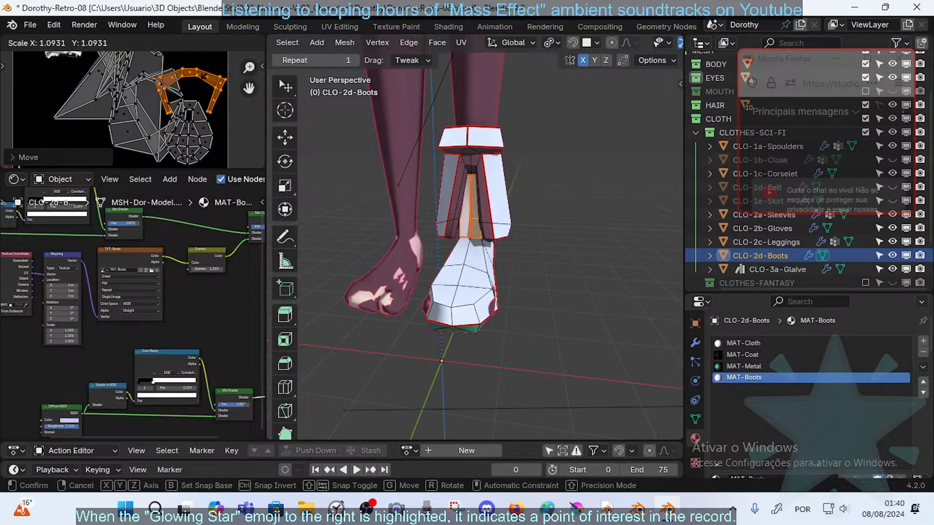
left_click(202, 76)
key("g")
left_click(201, 83)
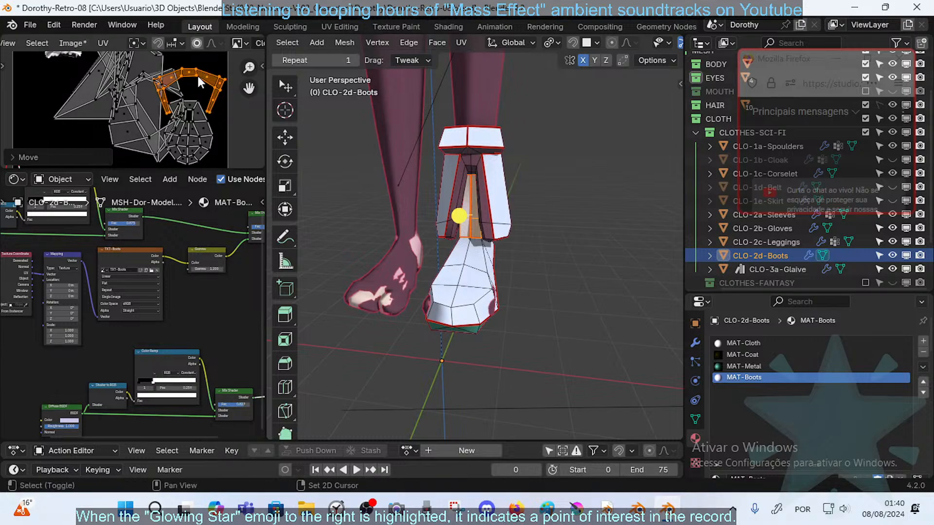
left_click(466, 274)
key("l")
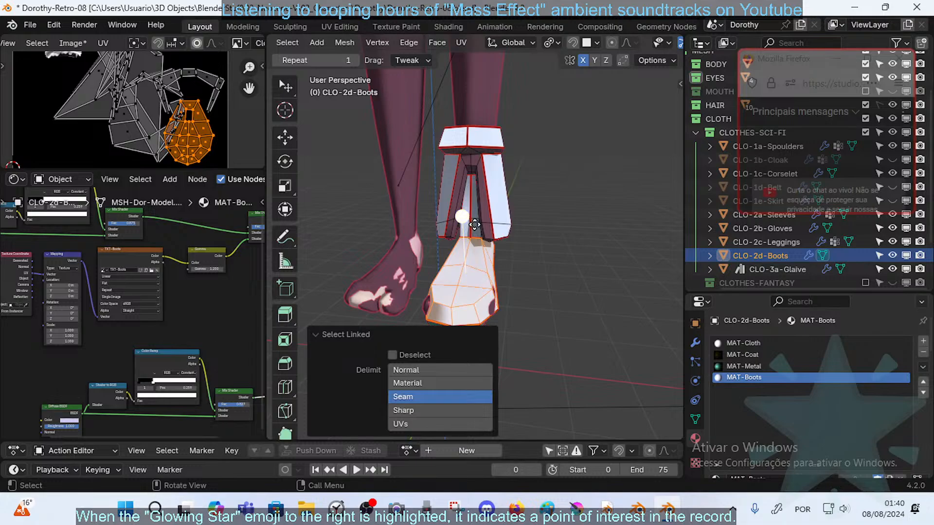
key("l")
middle_click_drag(520, 213, 512, 215)
key("alt+a")
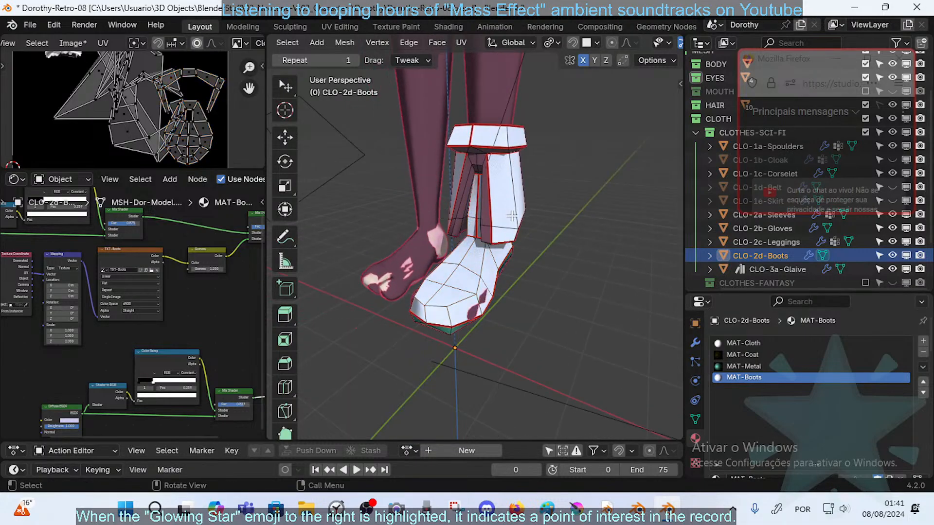
- Select the linked outer panel faces of the boot shaft, delimited by Seam, and unwrap them
key("l")
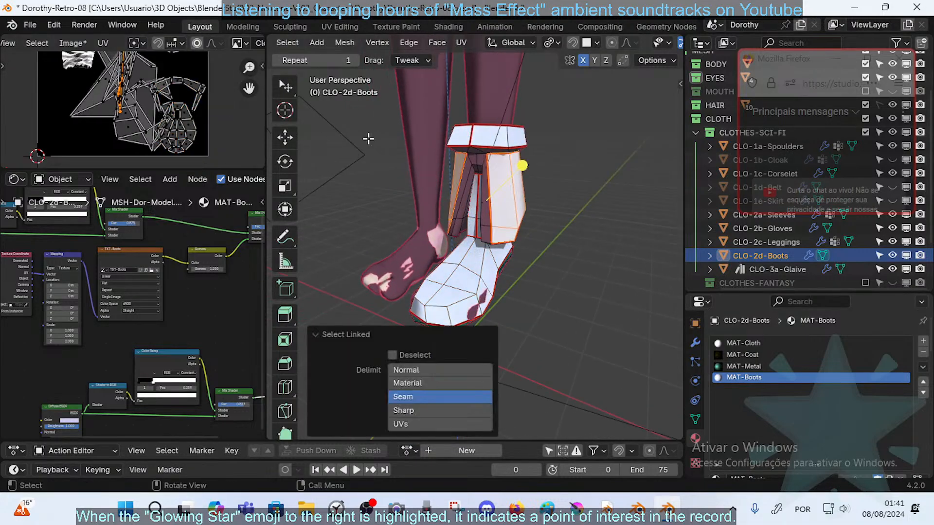
key("u")
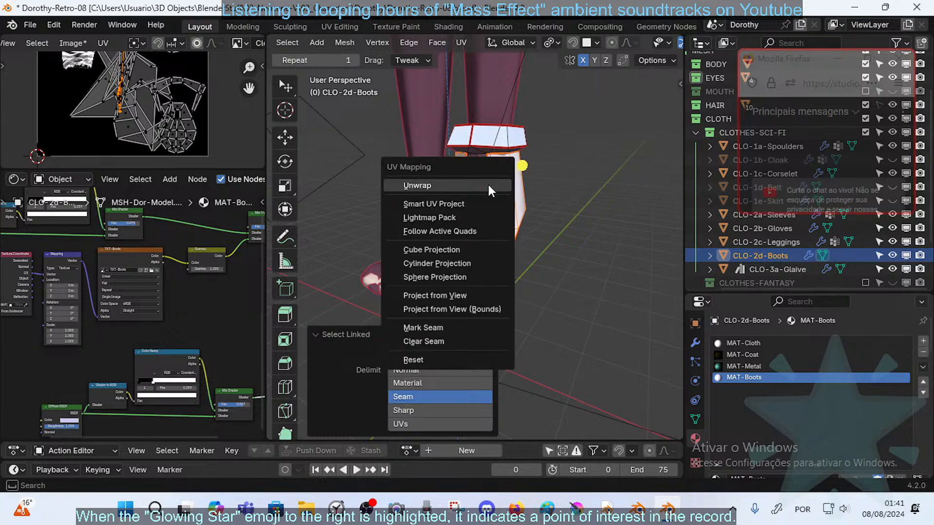
left_click(488, 184)
scroll(165, 134, "down", 2)
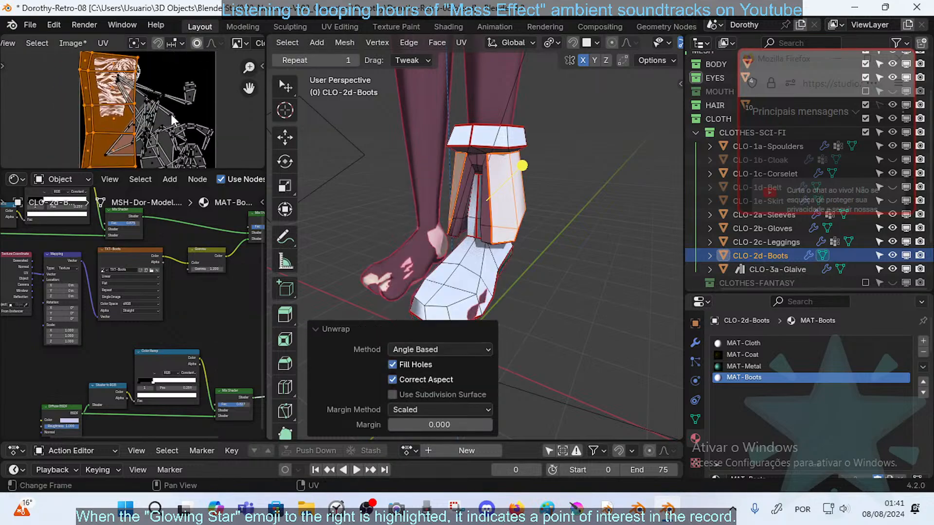
- Shrink the outer shaft panel's UV island, rotate it until it lies horizontally and scale it down once more
key("s")
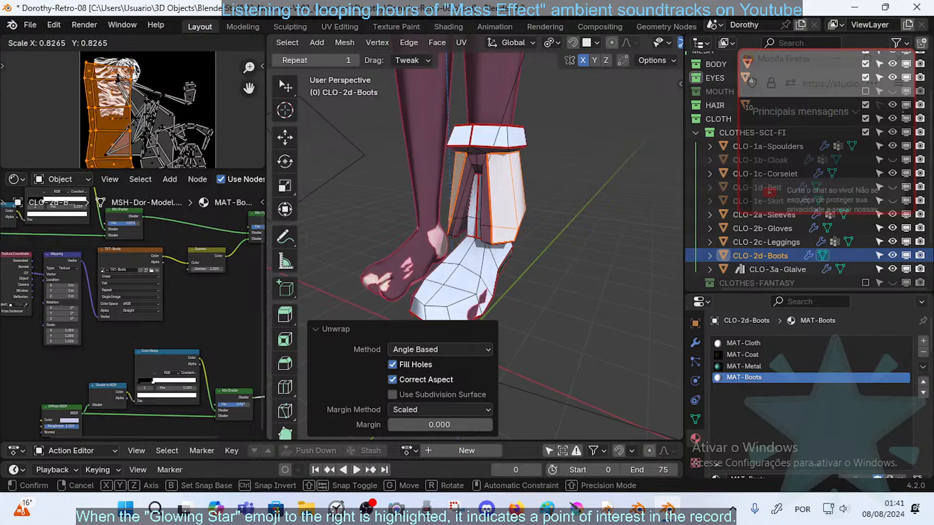
key("Return")
key("r")
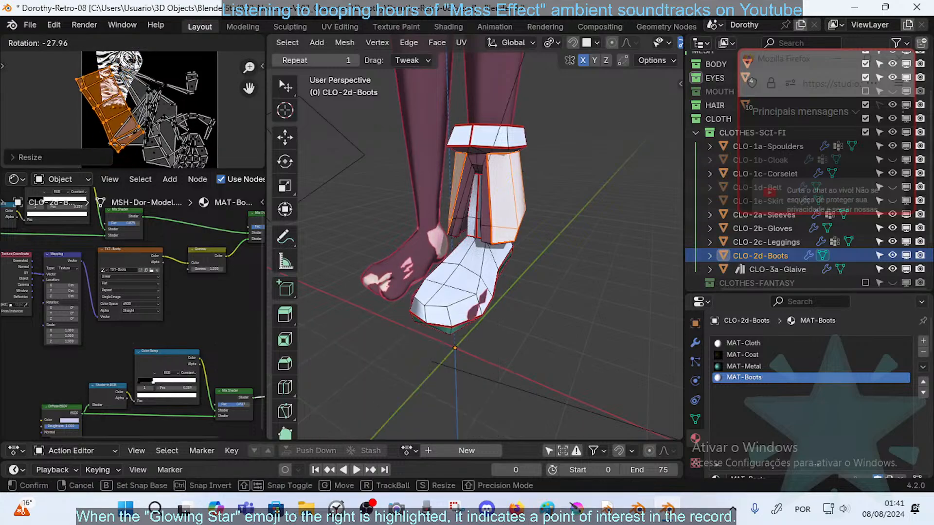
key("Return")
key("s")
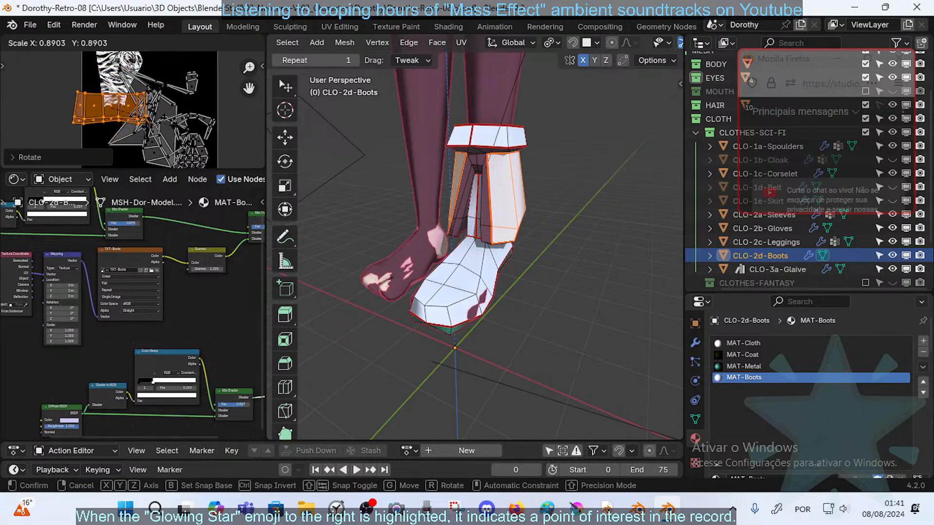
key("Return")
- Move the shaft panel's UV island into the free space above the ankle arch and fine-tune its rotation and position
key("g")
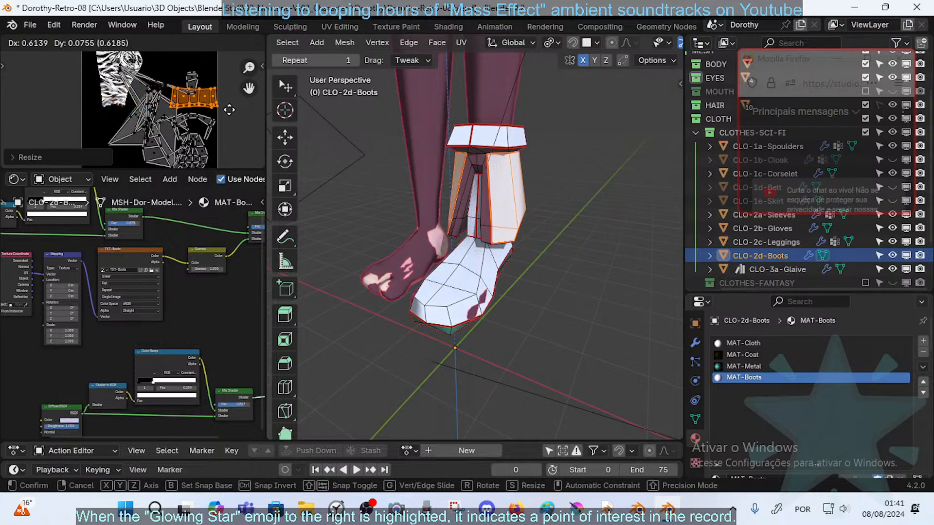
key("Return")
scroll(220, 132, "up", 3)
middle_click_drag(219, 133, 156, 126)
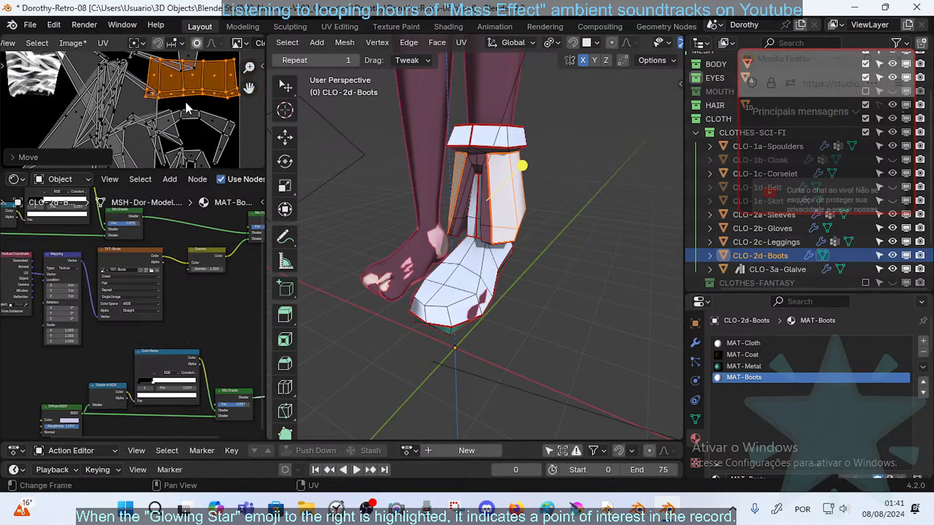
key("g")
key("r")
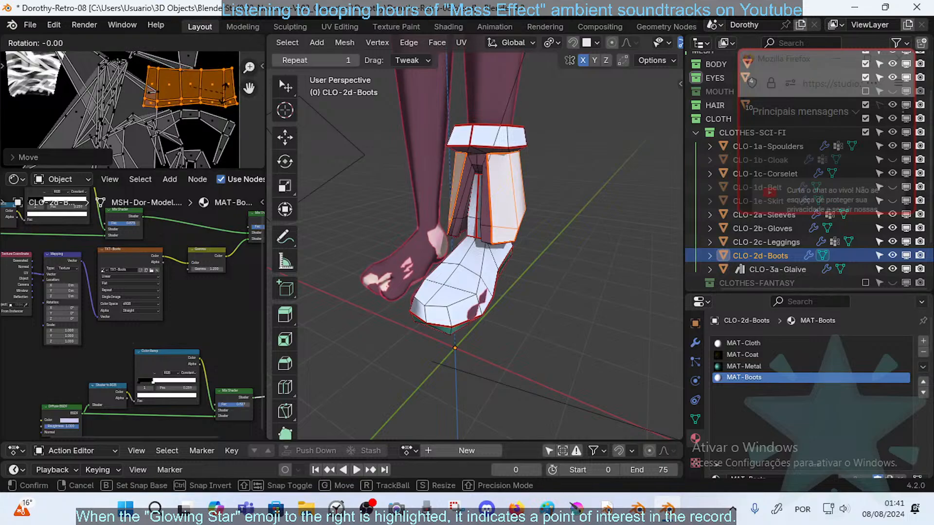
key("Return")
key("g")
left_click(210, 86)
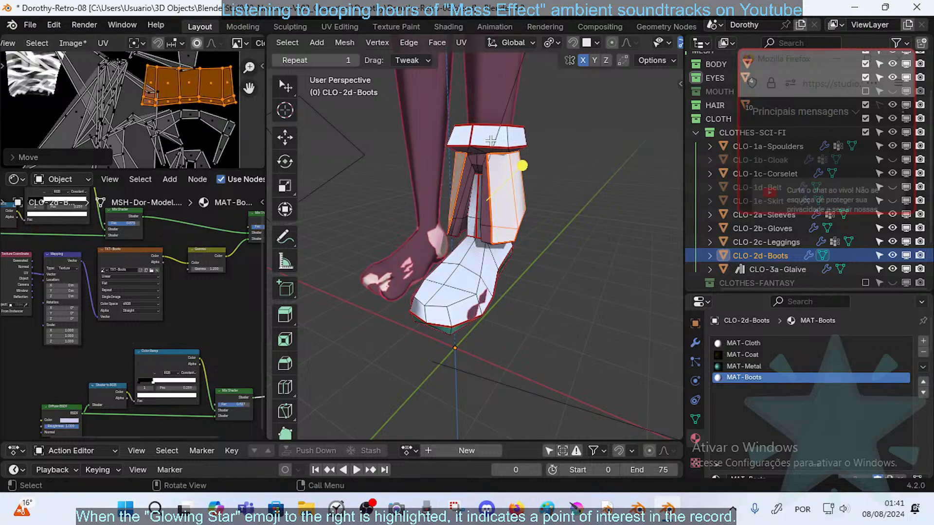
- Clear the selection, select the linked faces of the boot's top cuff, delimited by Seam, and unwrap them
key("alt+a")
key("l")
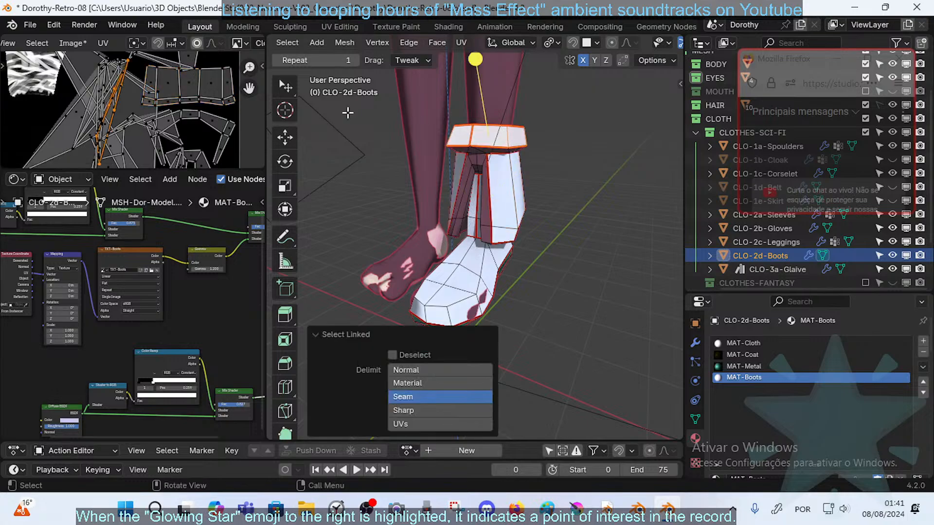
key("u")
left_click(422, 150)
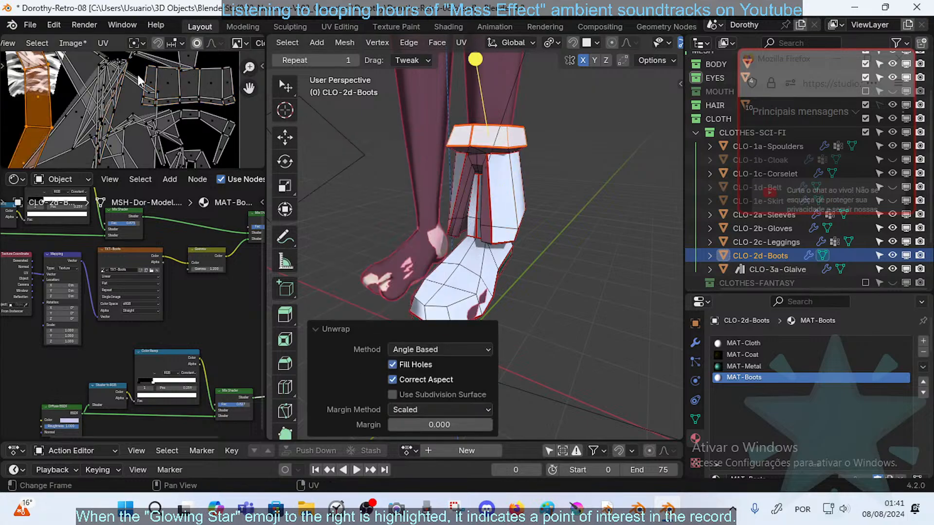
key("s")
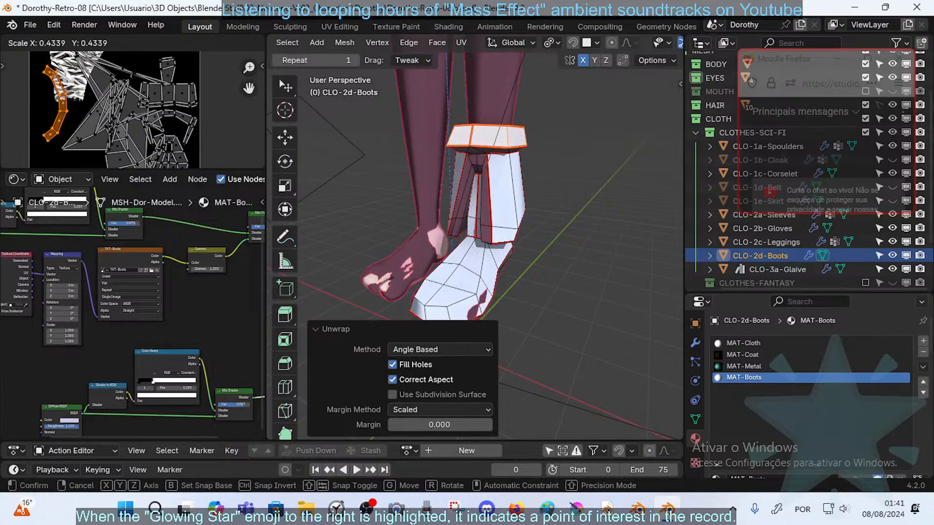
left_click(101, 88)
middle_click_drag(102, 88, 100, 107, "shift")
key("ctrl+z")
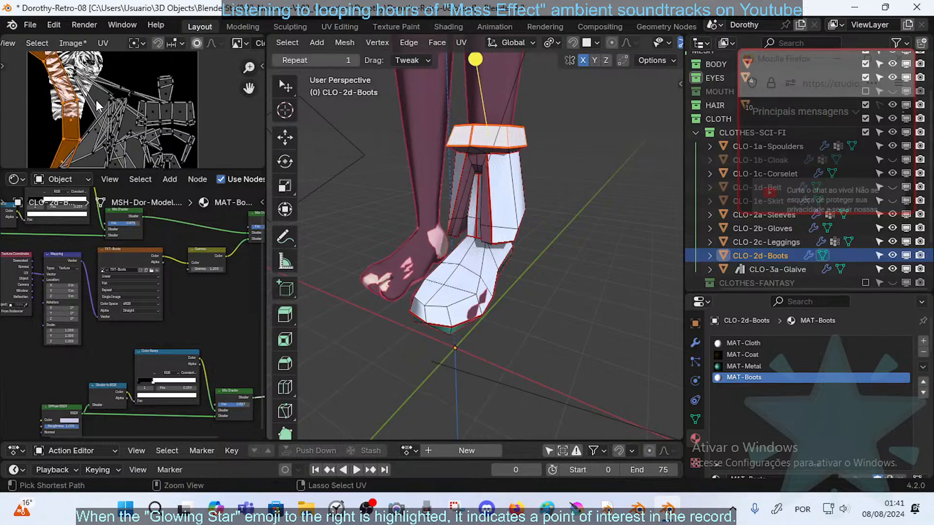
- Shrink the boot cuff's UV island, rotate it about 90 degrees and place it above the shaft panel's island
key("s")
left_click(129, 96)
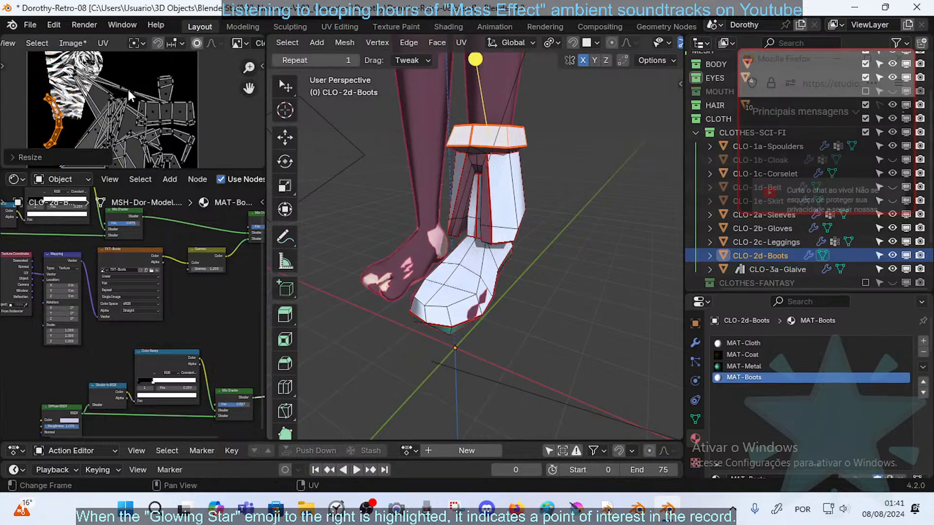
key("r")
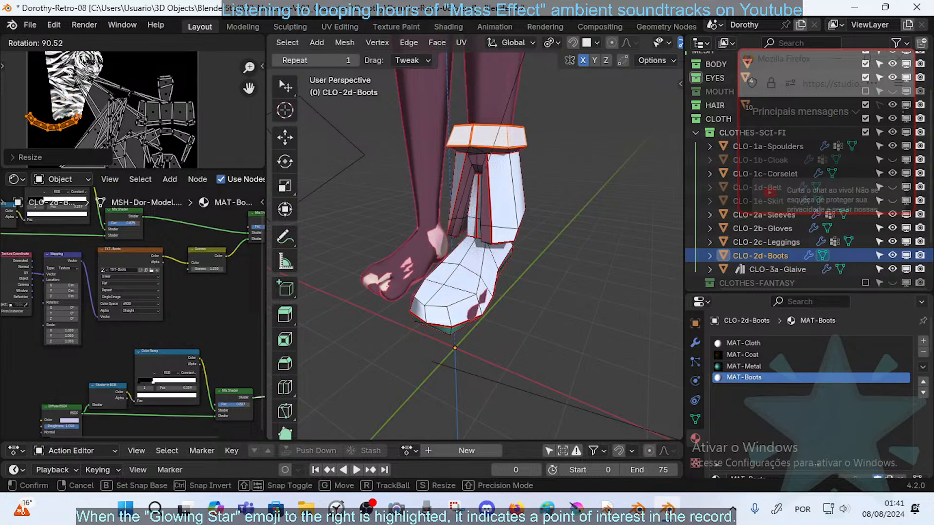
left_click(84, 82)
key("g")
left_click(179, 78)
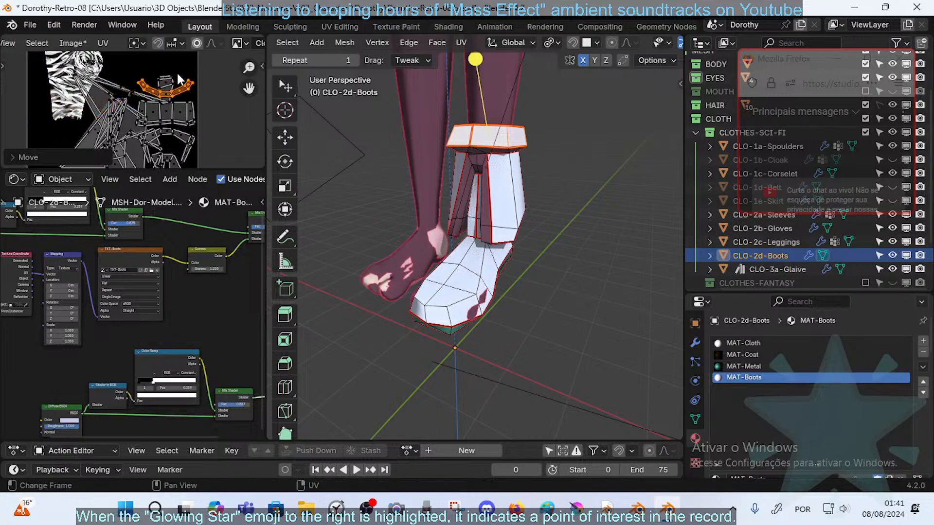
- Examine the arranged UV islands of the boots and view the boot mesh from several angles
scroll(178, 88, "up", 1)
scroll(176, 81, "up", 1)
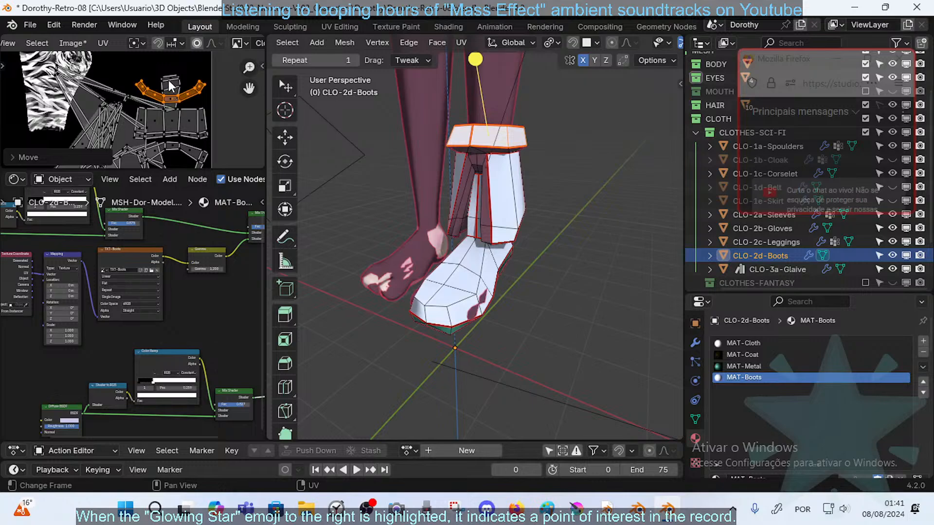
left_click(169, 84)
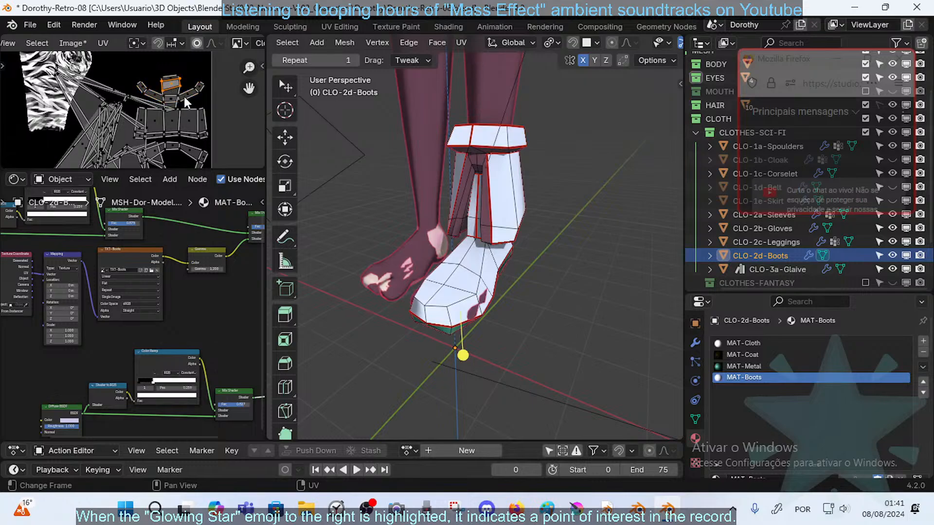
scroll(182, 107, "down", 3)
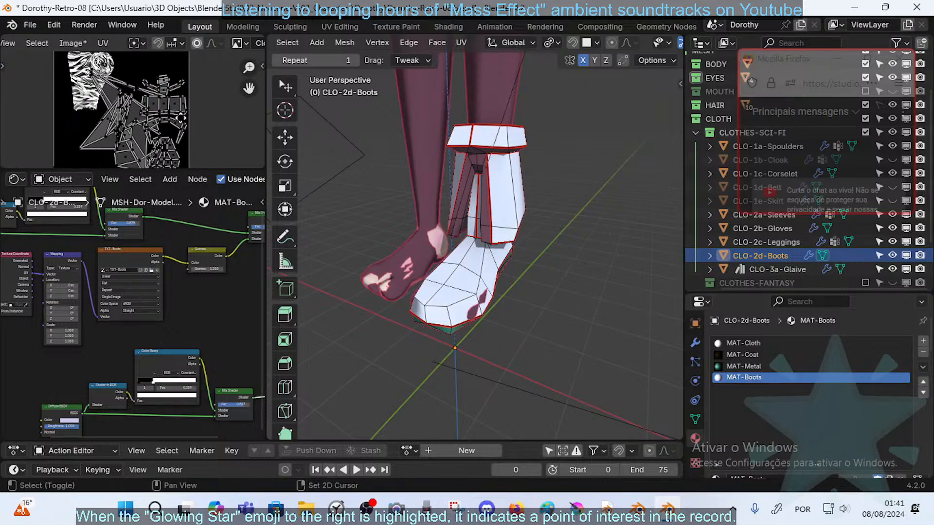
middle_click_drag(180, 118, 185, 100, "shift")
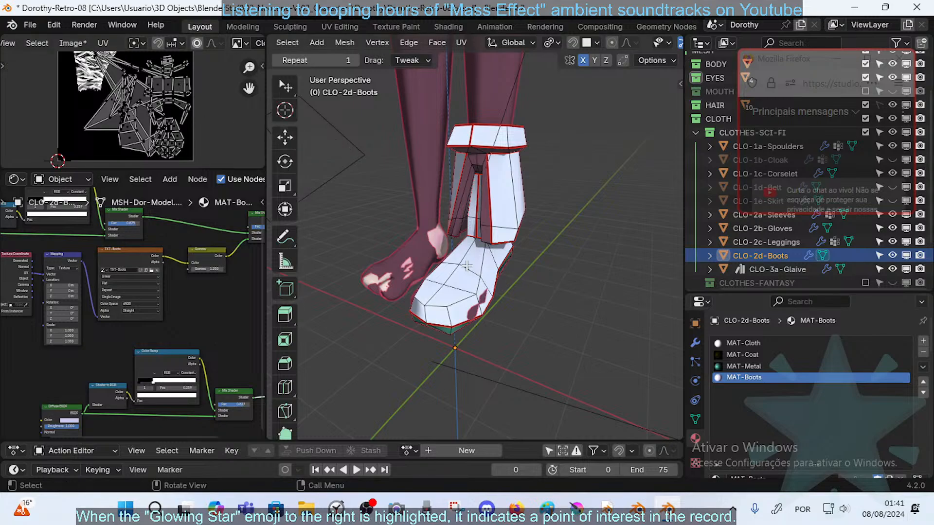
middle_click_drag(534, 270, 498, 248)
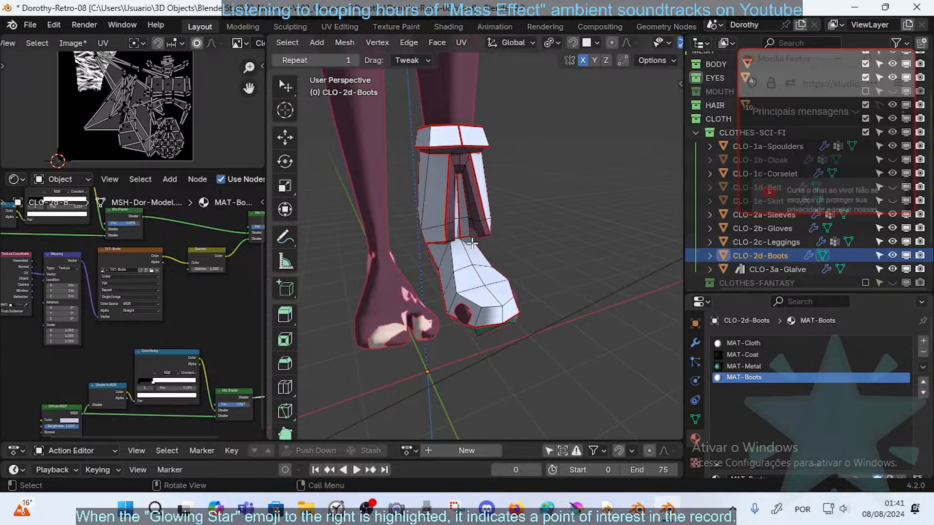
middle_click_drag(471, 243, 428, 261)
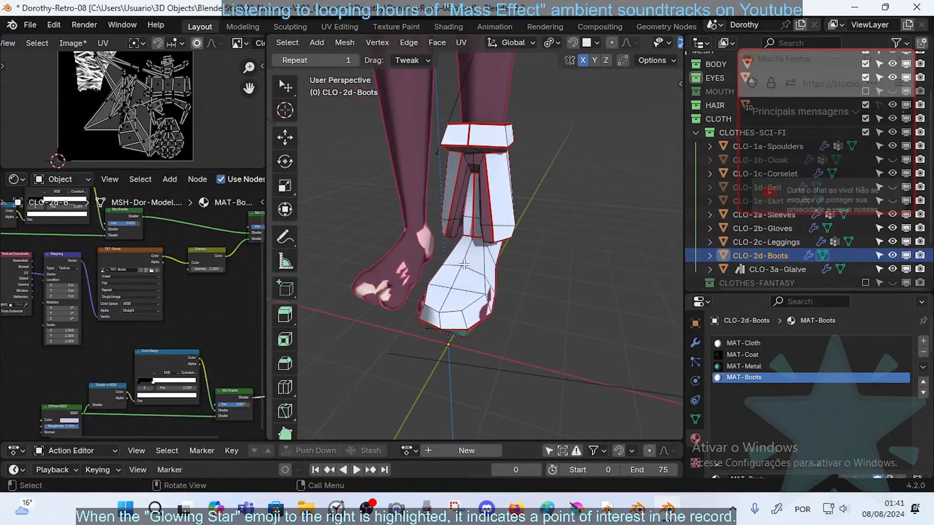
middle_click_drag(483, 235, 462, 250, "shift")
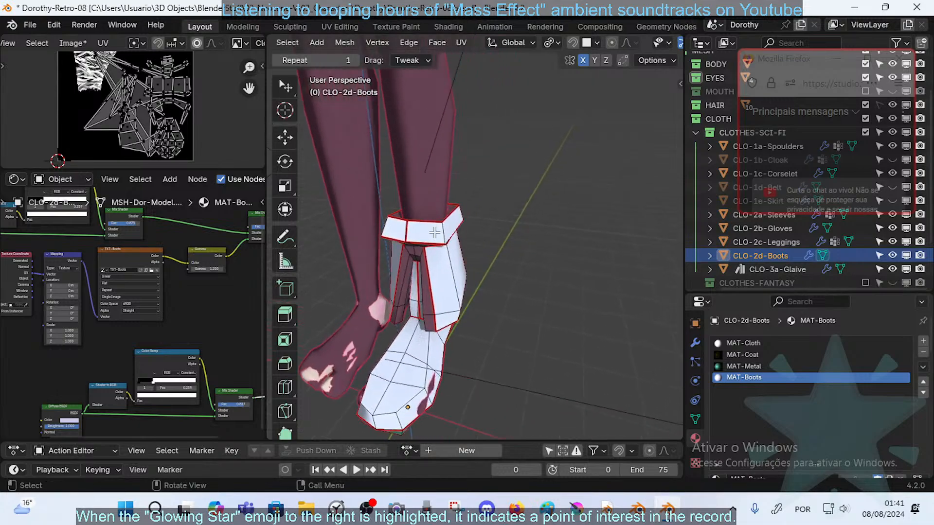
left_click(407, 233)
middle_click_drag(439, 117, 457, 195, "shift")
- Switch from the boots to editing the CLO-2c-Leggings mesh and select the linked thigh cuff faces, delimited by Seam
key("Tab")
scroll(517, 308, "down", 8)
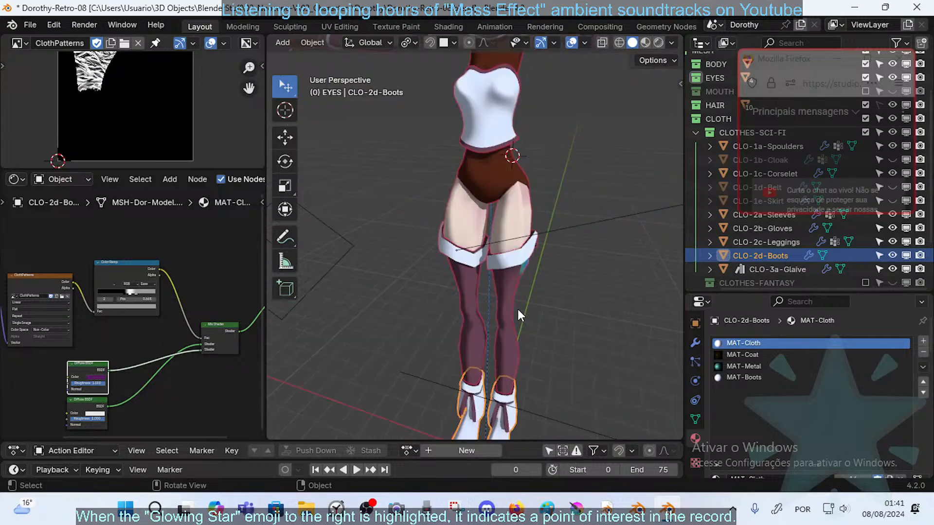
scroll(519, 309, "up", 8)
left_click(555, 333)
key("Tab")
scroll(538, 313, "down", 8)
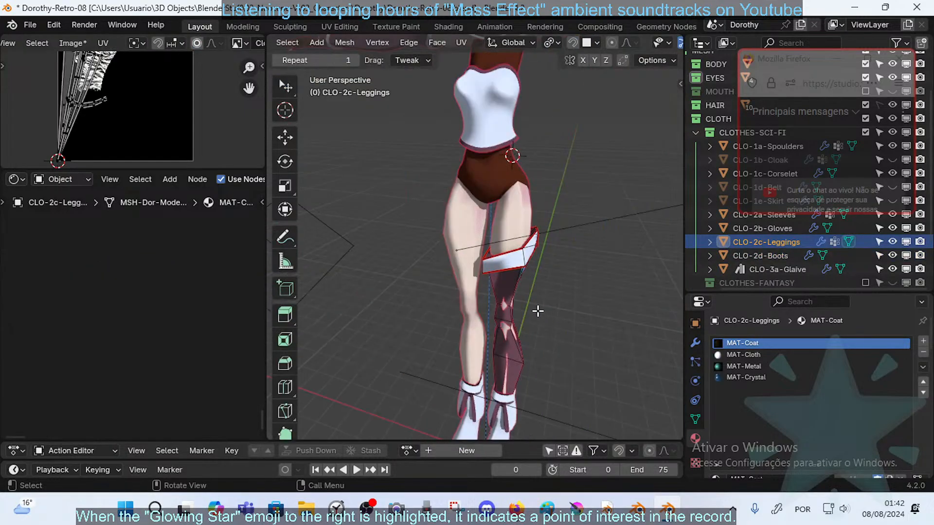
scroll(538, 311, "up", 8)
middle_click_drag(538, 311, 535, 339)
key("l")
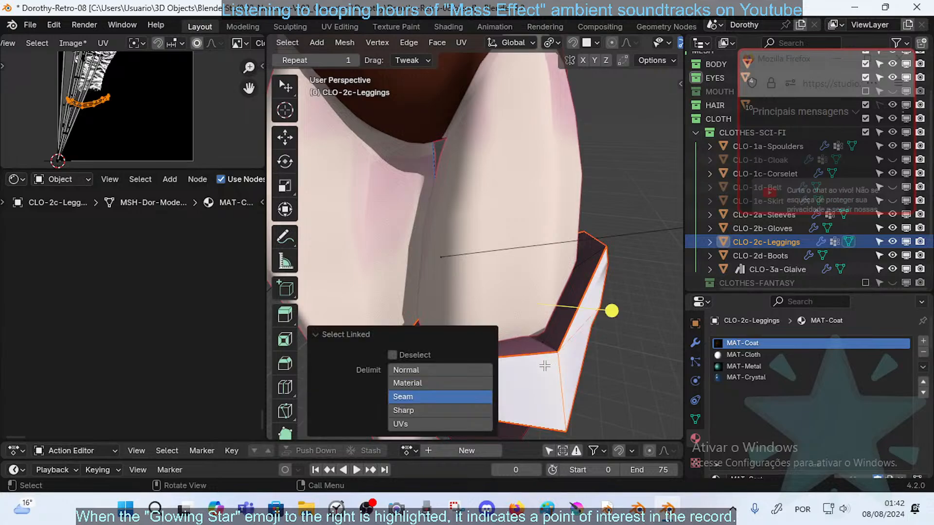
- Enlarge the thigh cuff's UV island and shift it slightly beneath the striped pattern
scroll(82, 111, "up", 2)
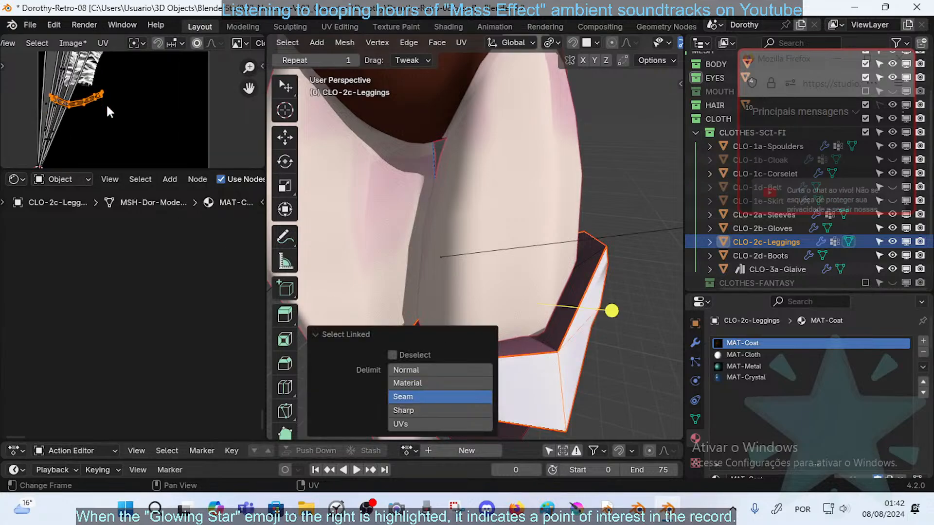
scroll(107, 107, "down", 3)
scroll(107, 115, "up", 2)
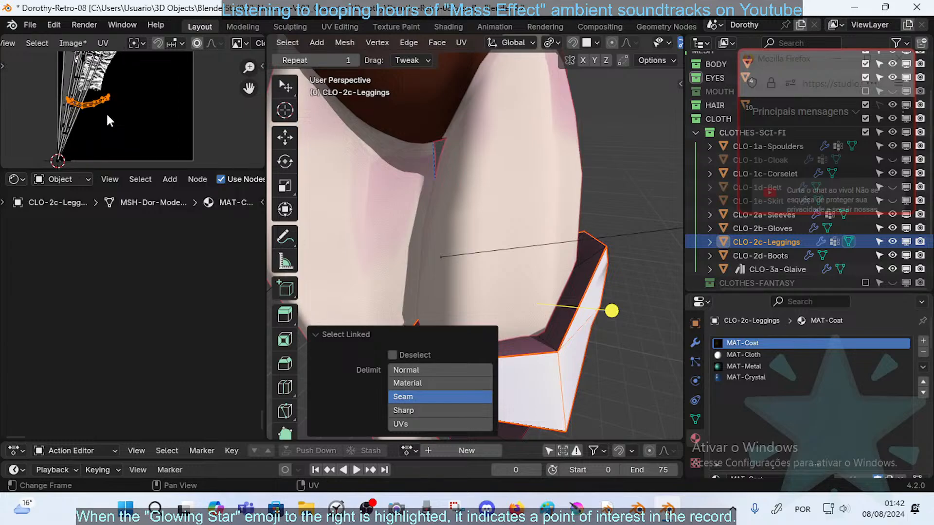
key("s")
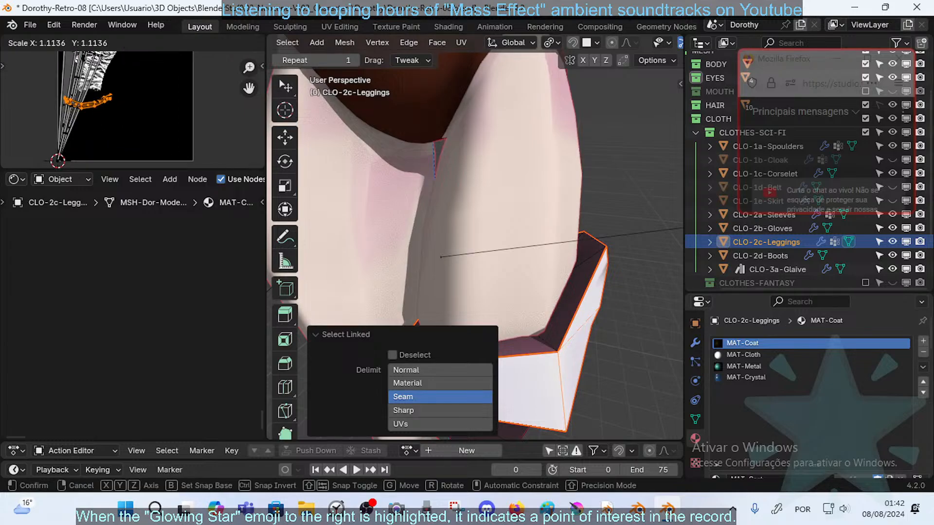
left_click(112, 95)
key("g")
left_click(136, 92)
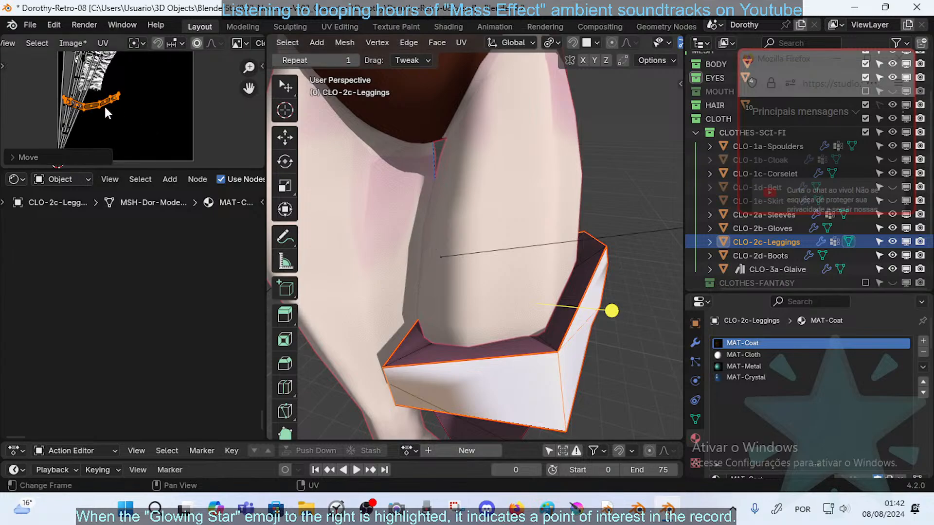
- Lower the thigh cuff's UV island to the texture's bottom edge near the lower-left corner and adjust its position
key("g")
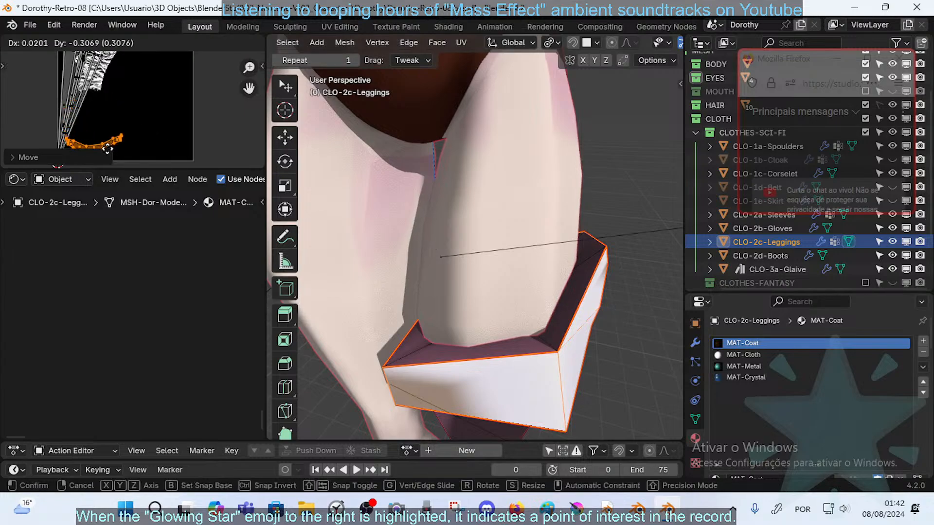
left_click(108, 149)
scroll(532, 224, "down", 5)
middle_click_drag(523, 161, 498, 201, "shift")
middle_click_drag(497, 195, 509, 209)
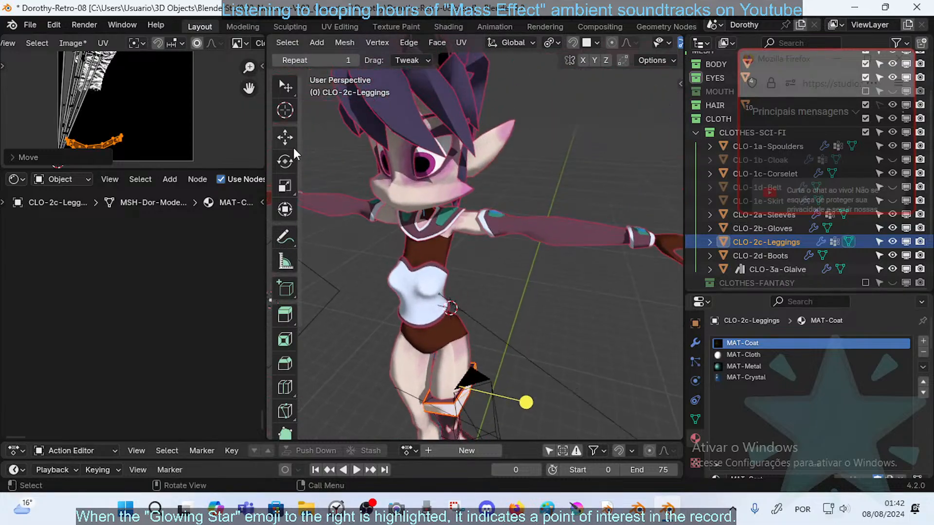
middle_click_drag(123, 121, 134, 95, "shift")
key("g")
left_click(133, 101)
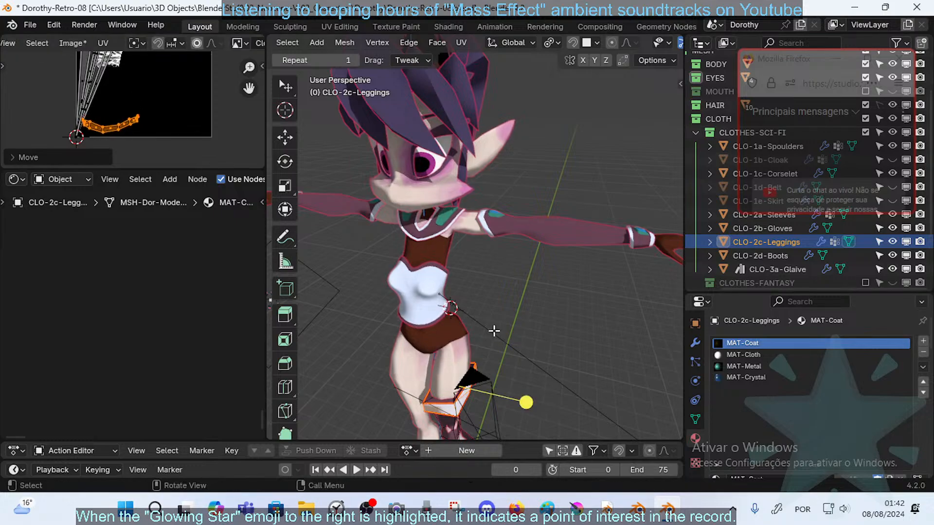
- Leave the leggings, open the CLO-1a-Spoulders mesh for editing and clear its selection
key("Tab")
key("Tab")
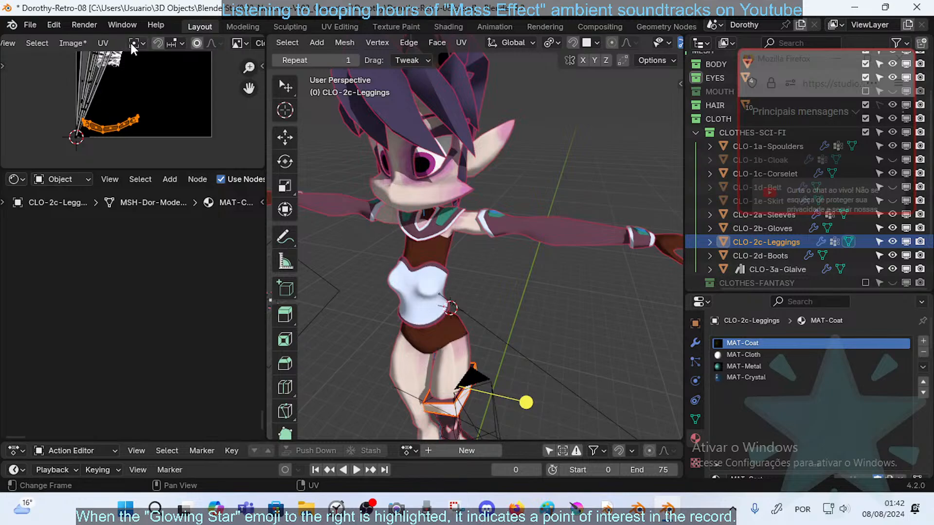
key("Tab")
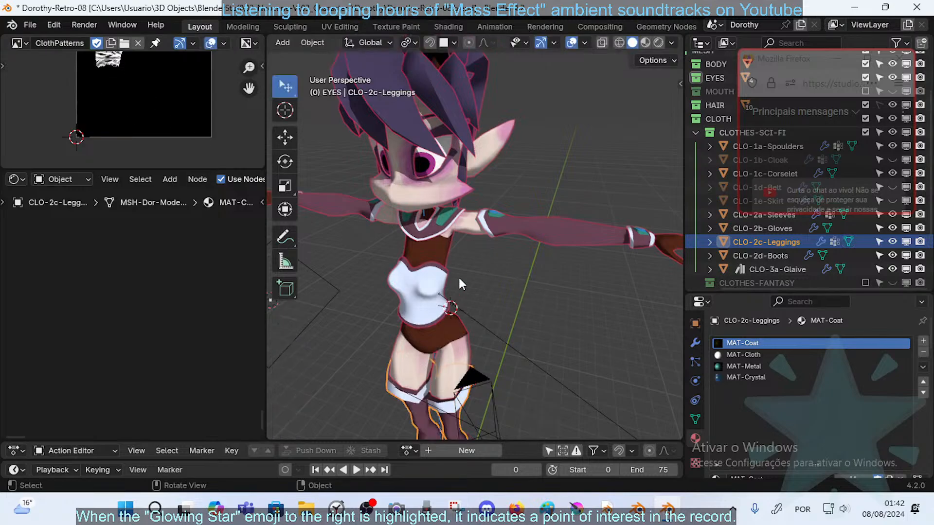
left_click(443, 229)
key("Tab")
scroll(439, 245, "up", 6)
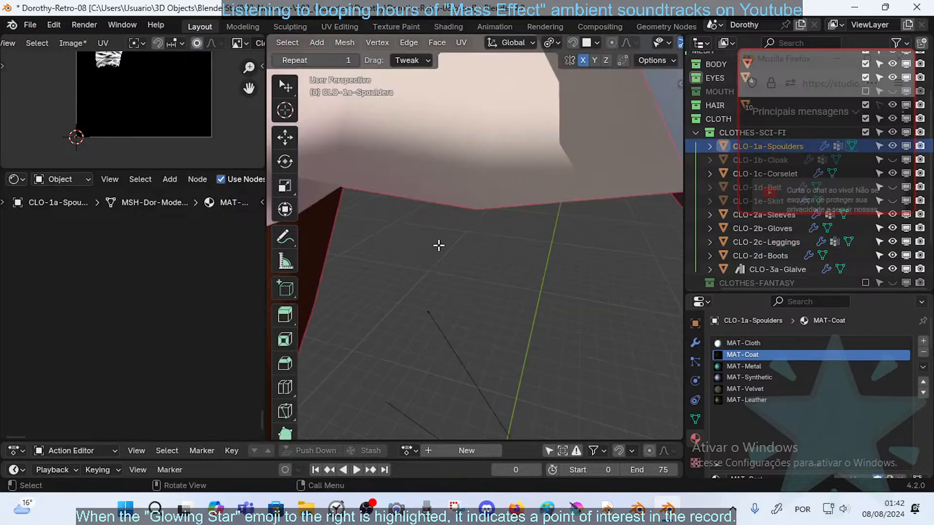
scroll(439, 245, "down", 5)
key("alt+a")
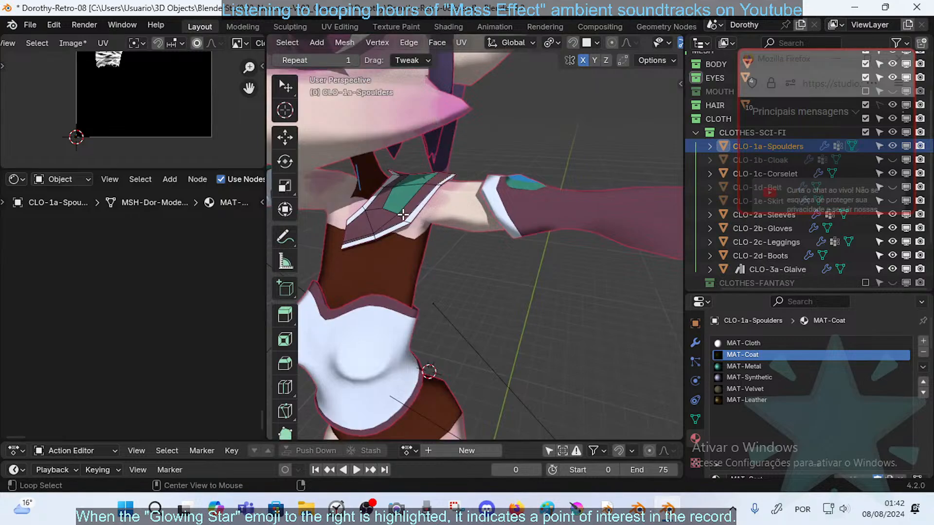
- Mark seams on the white trim loops along the outer border and neckline of the CLO-1a-Spoulders mesh
left_click(402, 226, "alt")
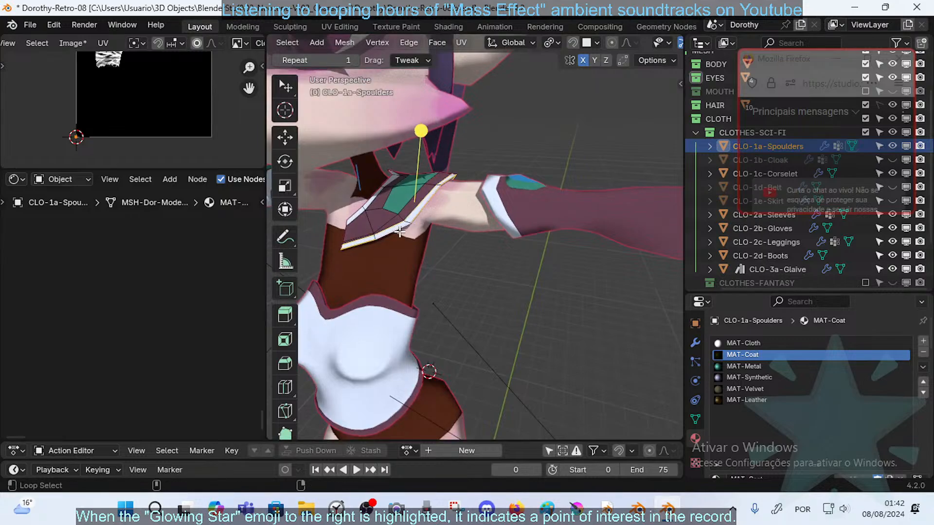
middle_click_drag(402, 225, 448, 216)
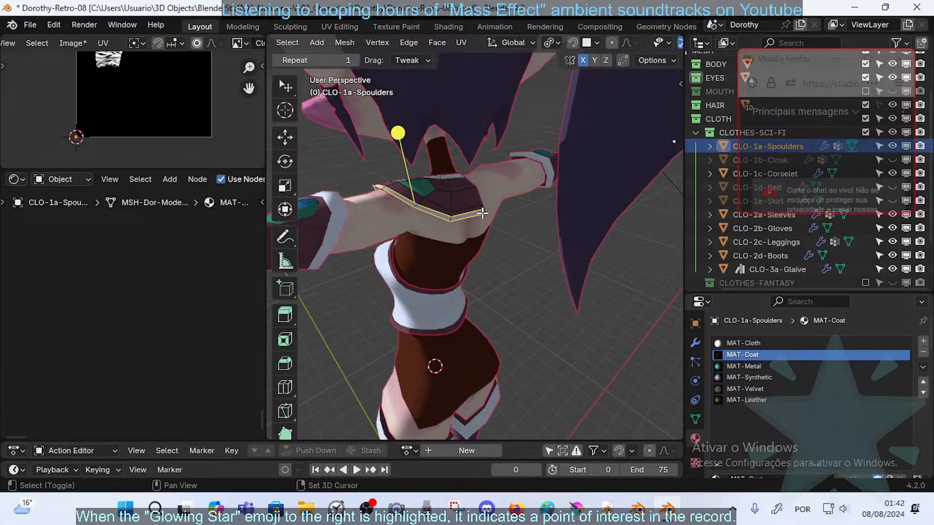
key("ctrl+e")
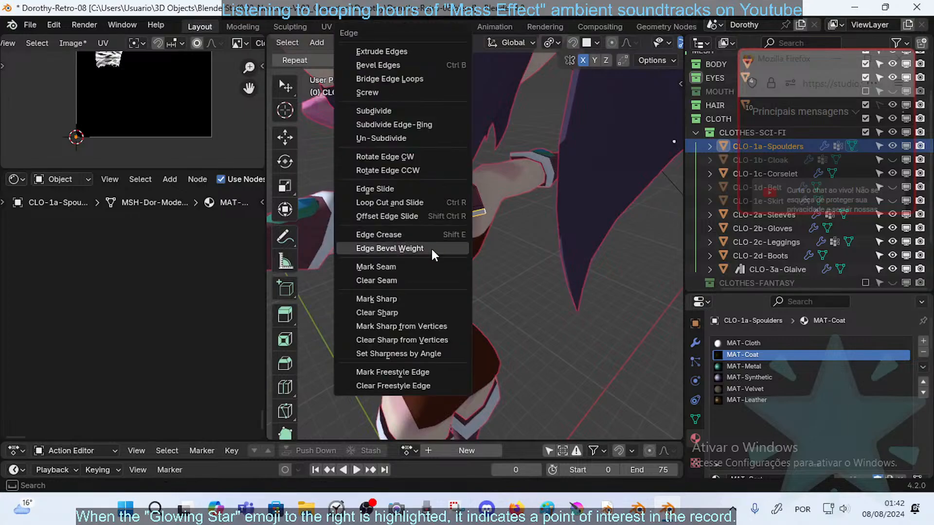
left_click(430, 267)
middle_click_drag(428, 265, 399, 184)
key("ctrl+e")
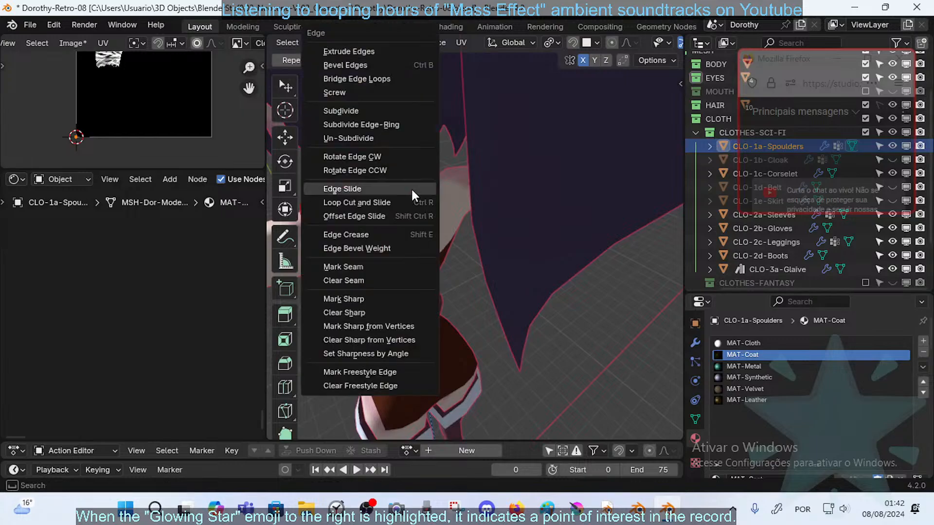
left_click(364, 267)
- Select the linked trim faces, delimited by Seam, and unwrap them with the Angle Based method
middle_click_drag(364, 262, 402, 191)
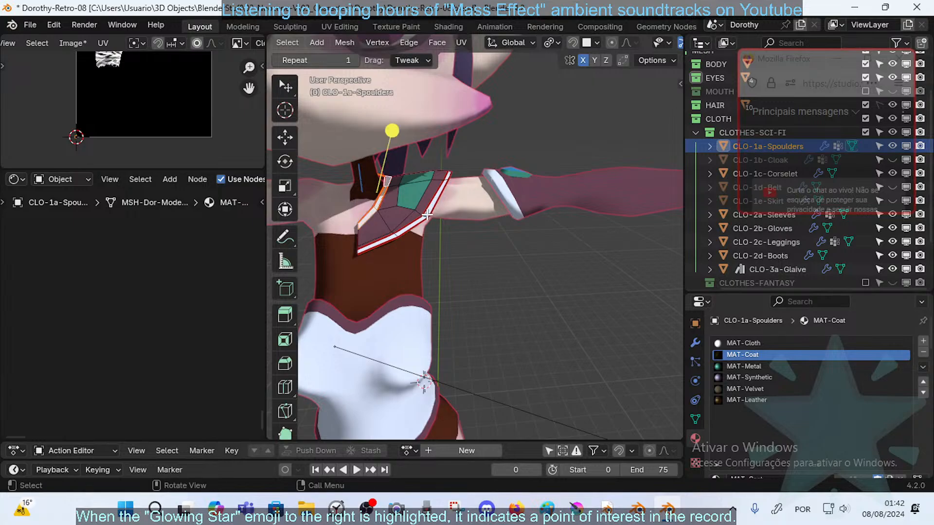
key("ctrl+l")
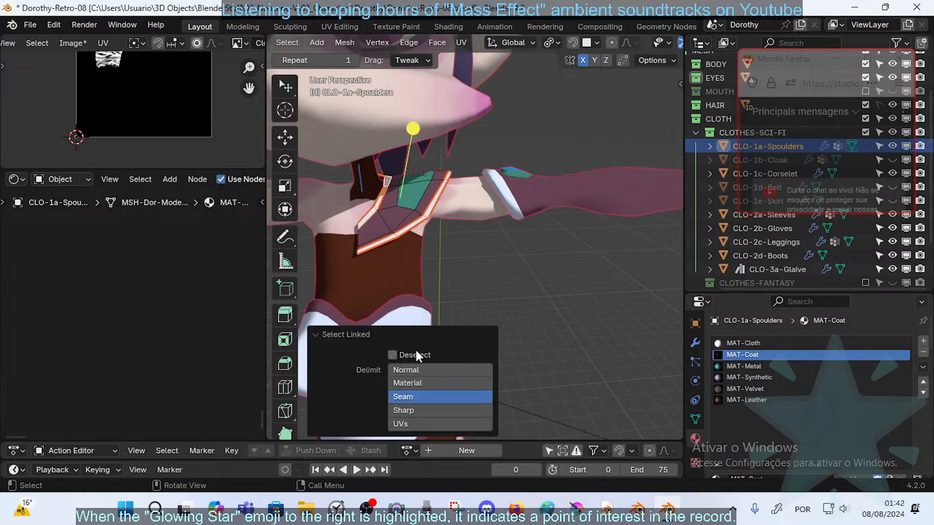
key("u")
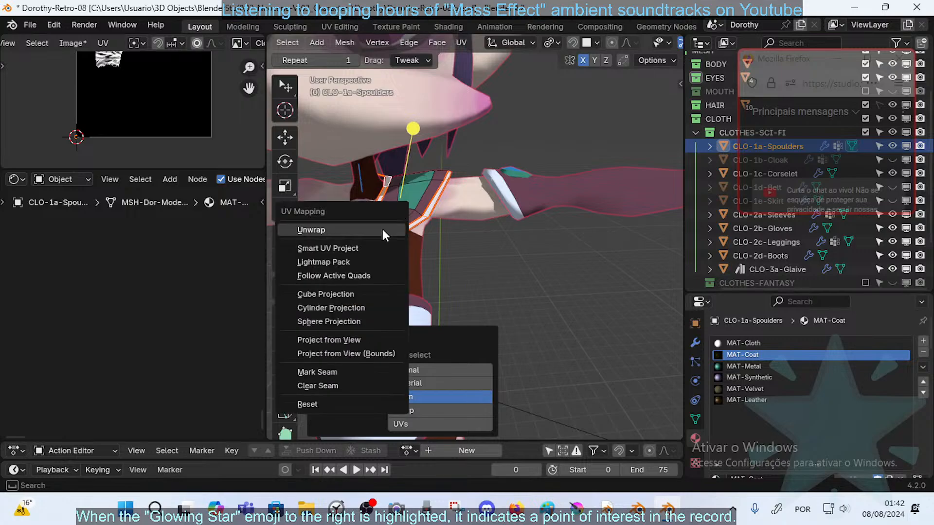
left_click(383, 229)
- Shrink and rotate the neckline trim's UV island into a small arch placed directly beneath the striped pattern
scroll(180, 97, "up", 3)
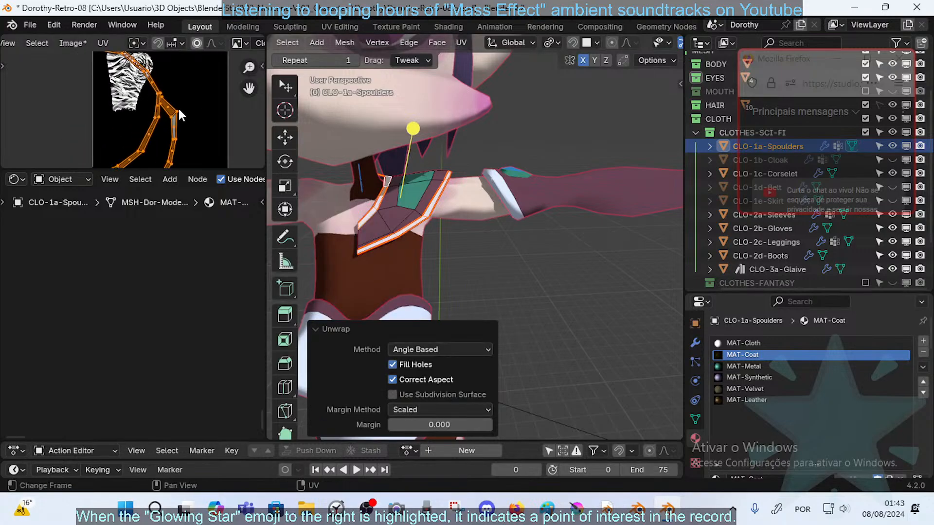
left_click(203, 118)
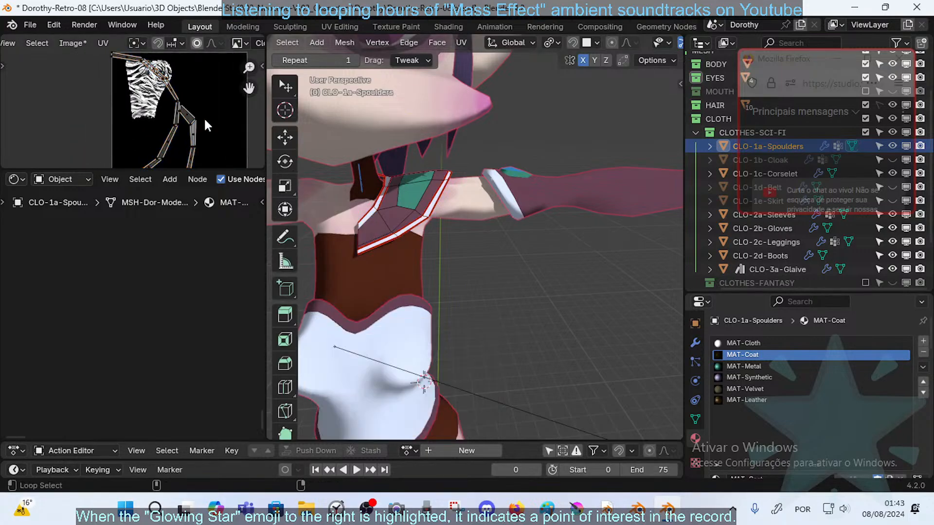
key("l")
key("s")
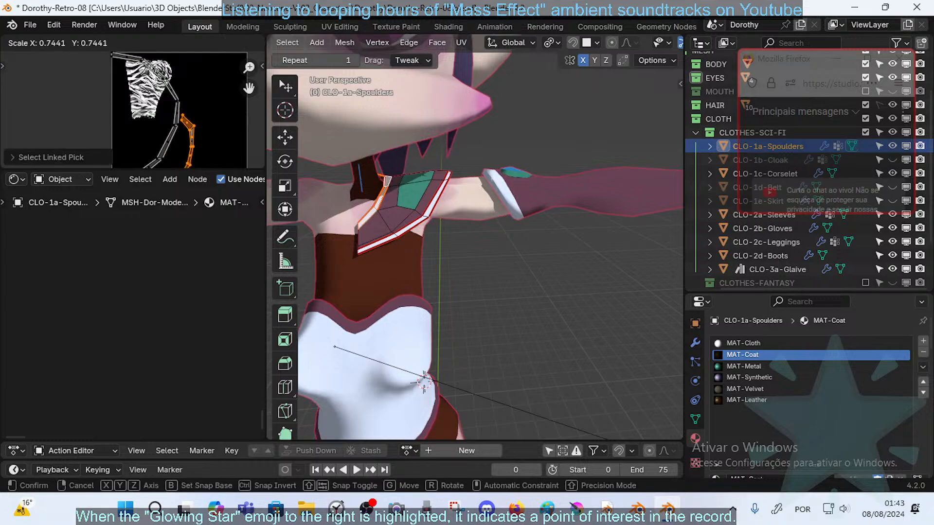
left_click(214, 124)
middle_click_drag(211, 133, 244, 103)
key("r")
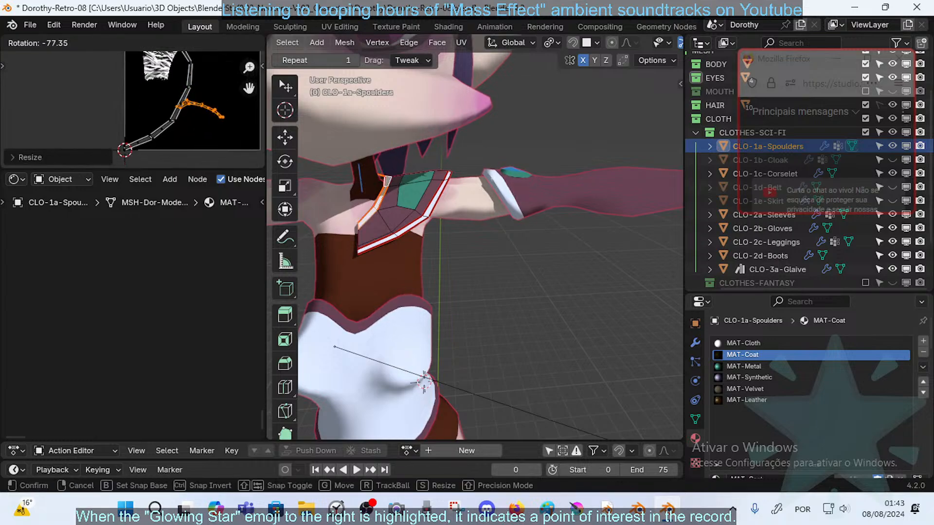
left_click(194, 62)
key("g")
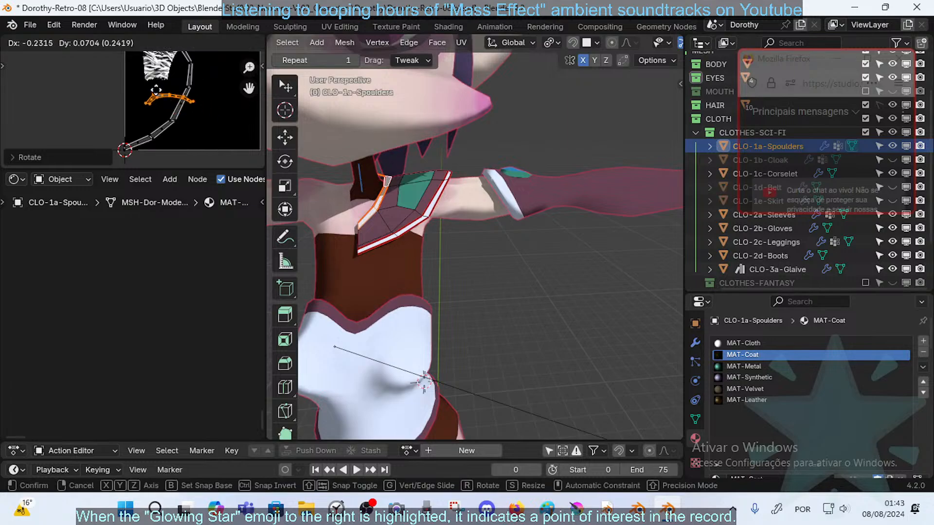
left_click(145, 91)
- Pick out the shoulder piece's outer trim UV island and shrink and rotate it into an upright arch
key("alt+a")
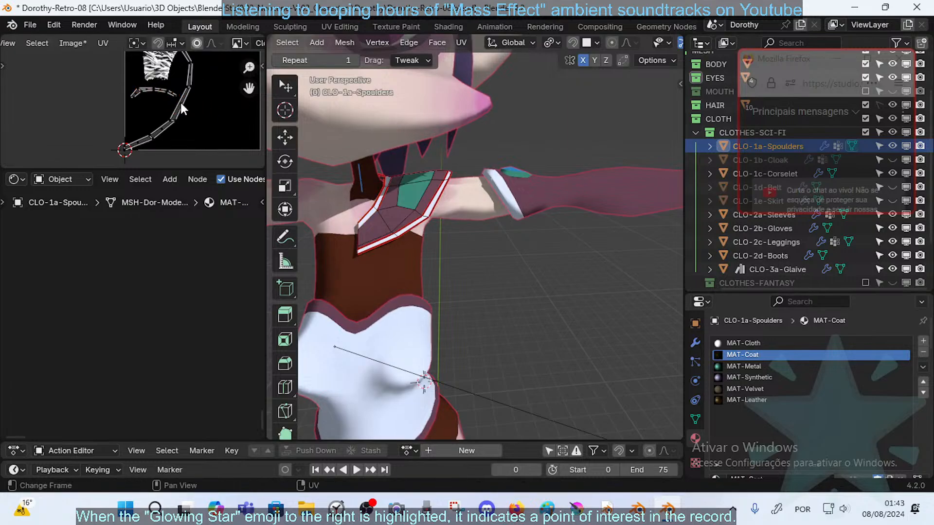
key("l")
key("s")
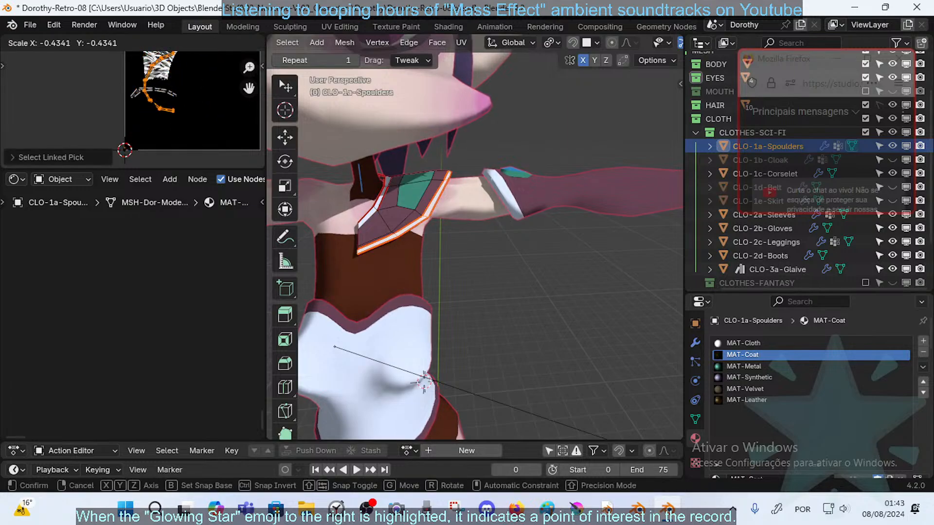
left_click(187, 136)
key("r")
left_click(216, 162)
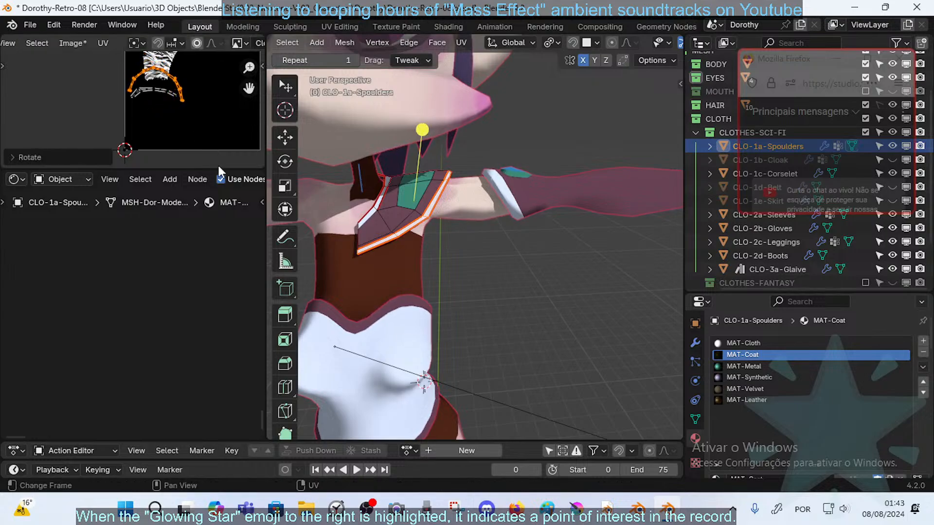
- Lower the outer trim's UV island just beneath the neckline trim's arch, fine-tune its rotation and clear the selection
key("g")
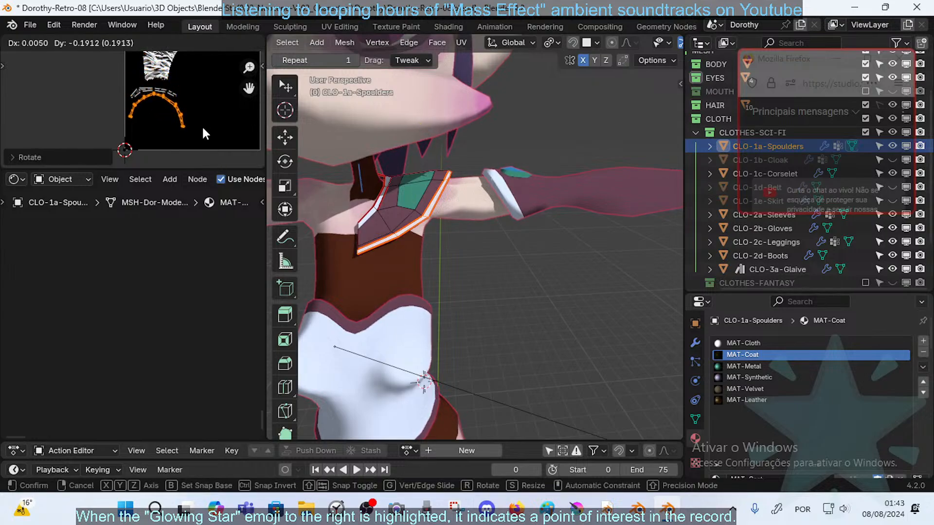
left_click(203, 128)
key("r")
left_click(219, 124)
key("alt+a")
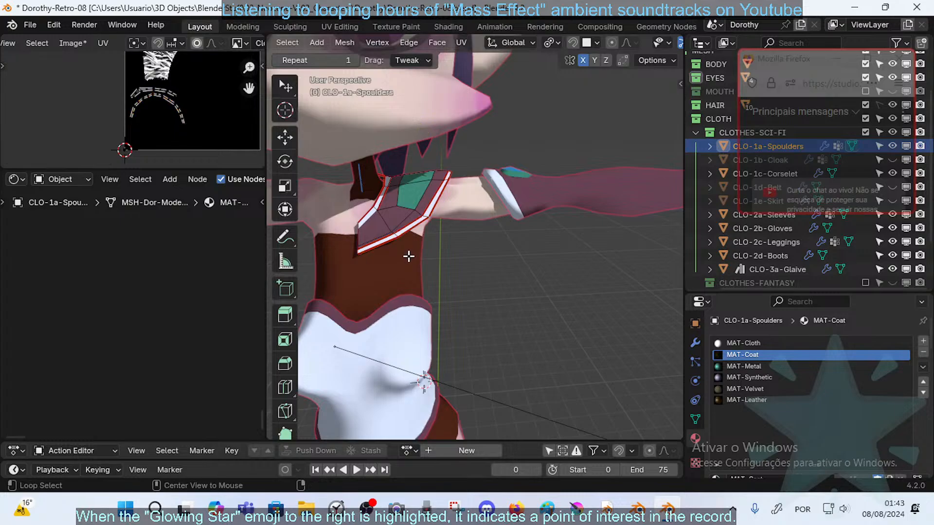
- Open the CLO-2c-Leggings mesh for editing and try to reposition the thigh cuff's UV island
middle_click_drag(410, 257, 449, 328)
key("Tab")
left_click(450, 328)
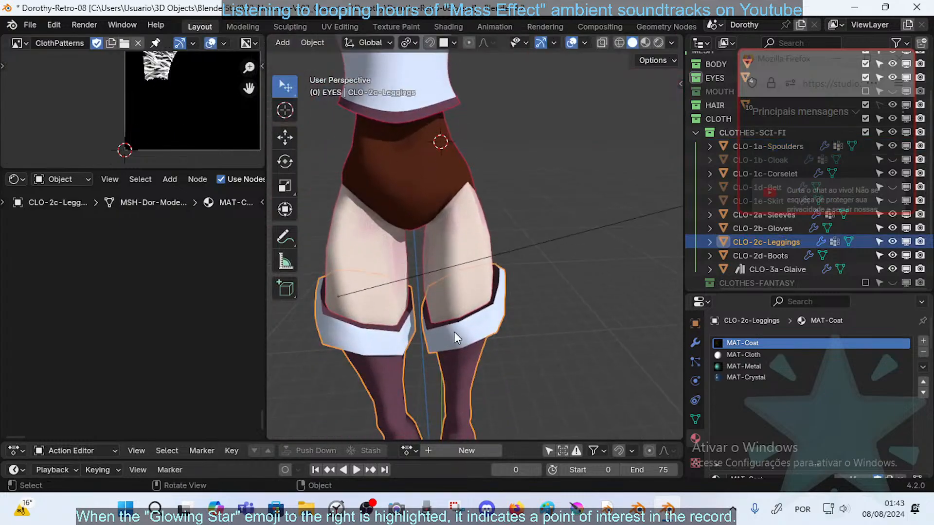
key("Tab")
key("g")
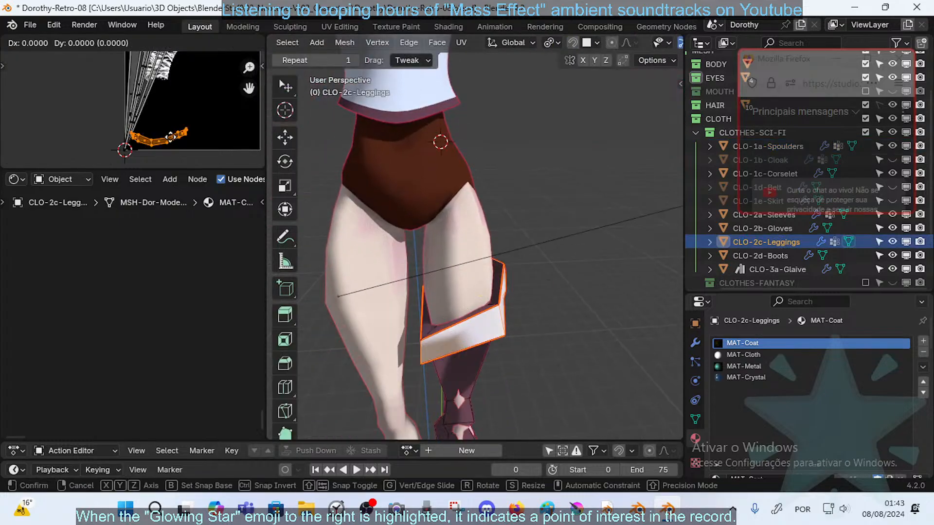
right_click(184, 145)
key("g")
right_click(178, 141)
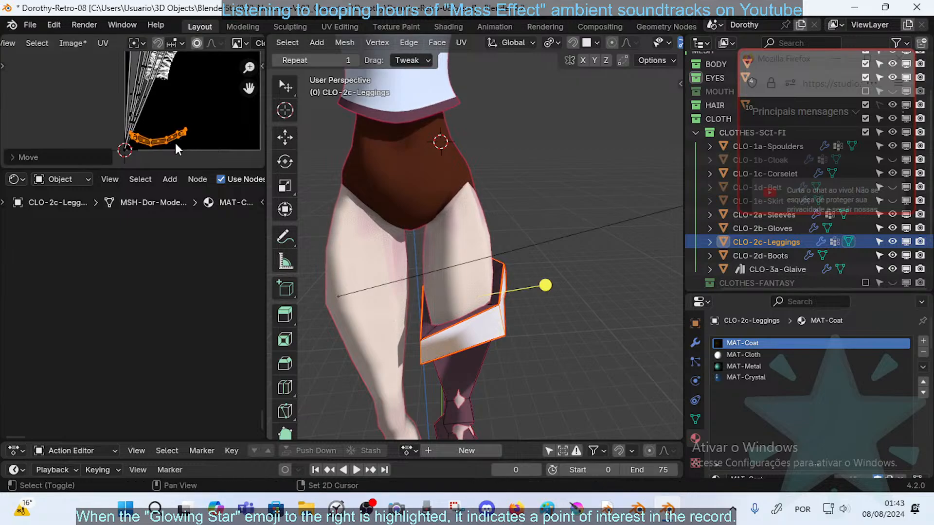
key("Tab")
- Examine the clothing pieces along the shoulder, arm and glove
middle_click_drag(489, 161, 494, 203)
left_click(506, 194)
left_click(544, 207)
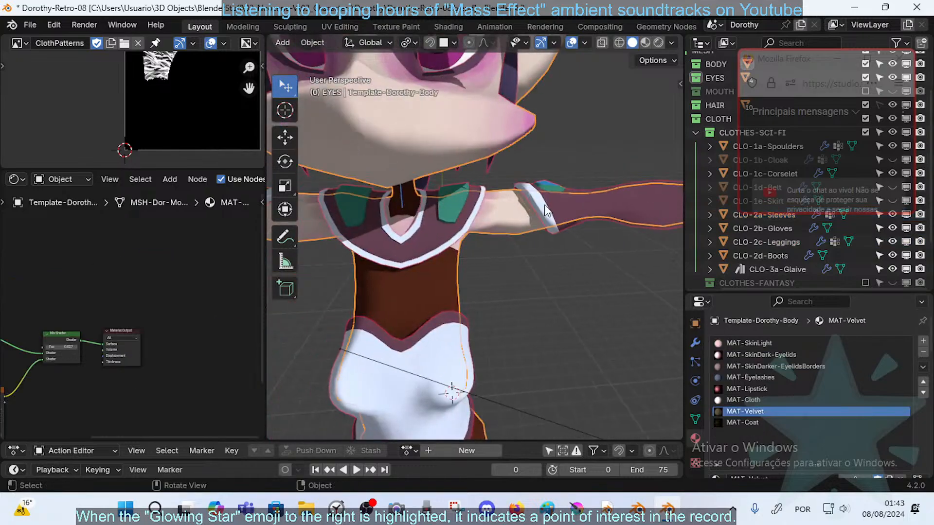
middle_click_drag(578, 211, 516, 210, "shift")
middle_click_drag(411, 213, 438, 211, "shift")
left_click(498, 187)
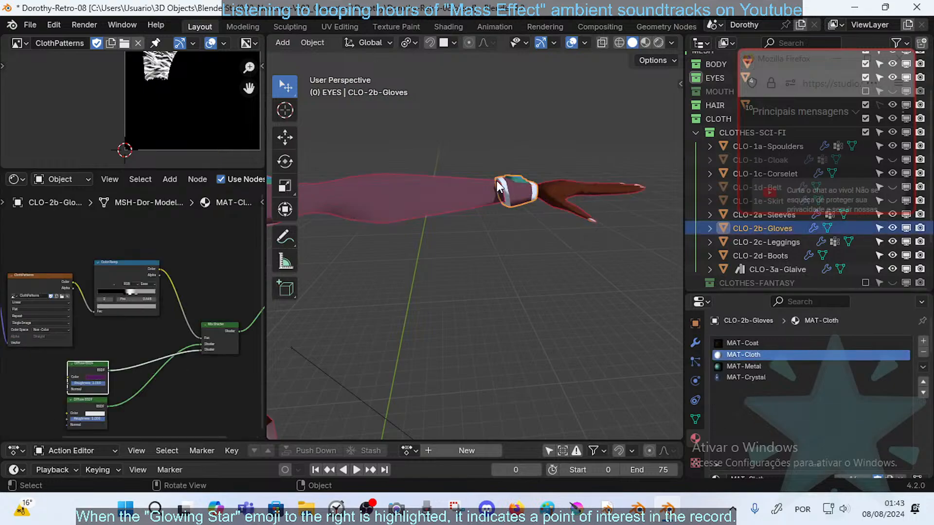
left_click(462, 200)
mouse_move(442, 200)
middle_mouse_down("shift")
mouse_move(427, 212)
mouse_move(446, 208)
middle_mouse_up("shift")
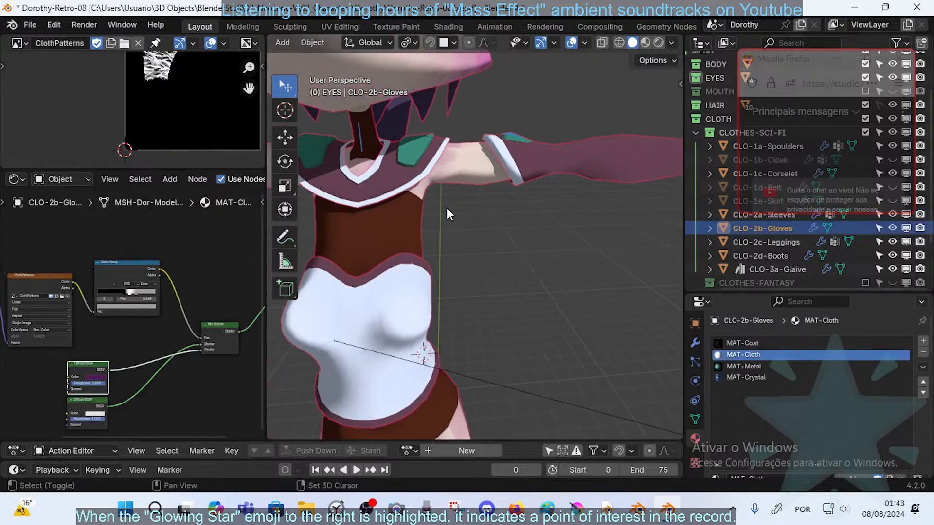
- Open the CLO-2a-Sleeves mesh for editing and clear its selection
left_click(518, 163)
key("Tab")
middle_click_drag(553, 157, 485, 194, "shift")
key("alt+a")
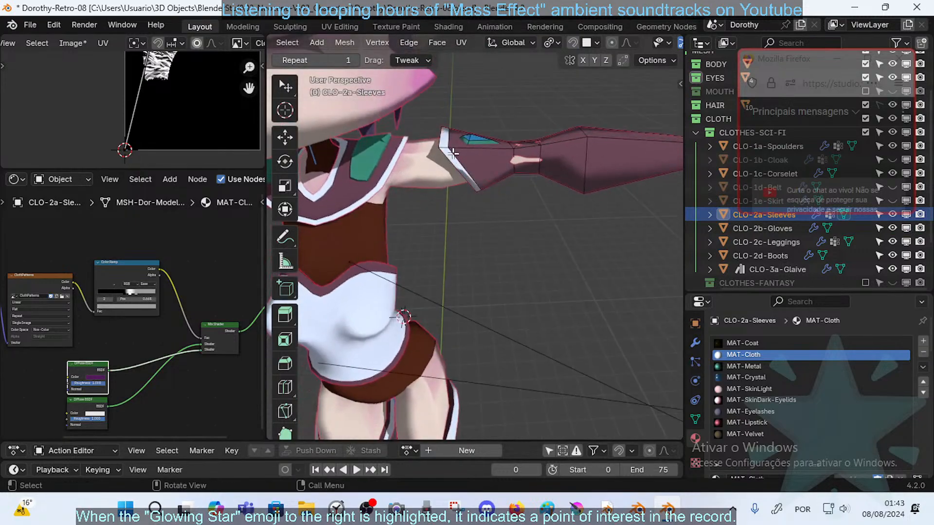
- Mark seams along the white cuff trim at the sleeve's upper opening, including its rear side
left_click(452, 153, "alt")
left_click(447, 156, "alt")
mouse_move(459, 159)
middle_mouse_down()
mouse_move(473, 75)
mouse_move(464, 122)
mouse_move(470, 151)
middle_mouse_up()
key("ctrl+e")
left_click(437, 265)
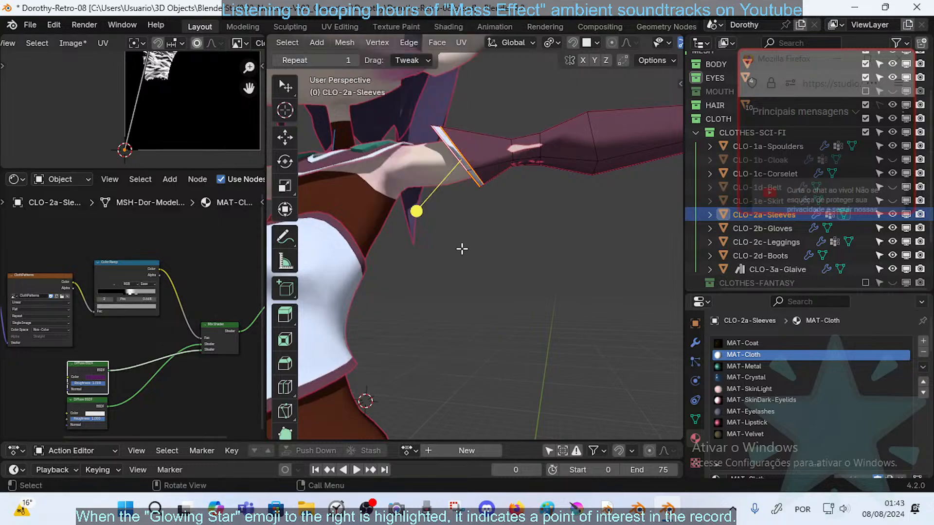
middle_click_drag(461, 249, 459, 158)
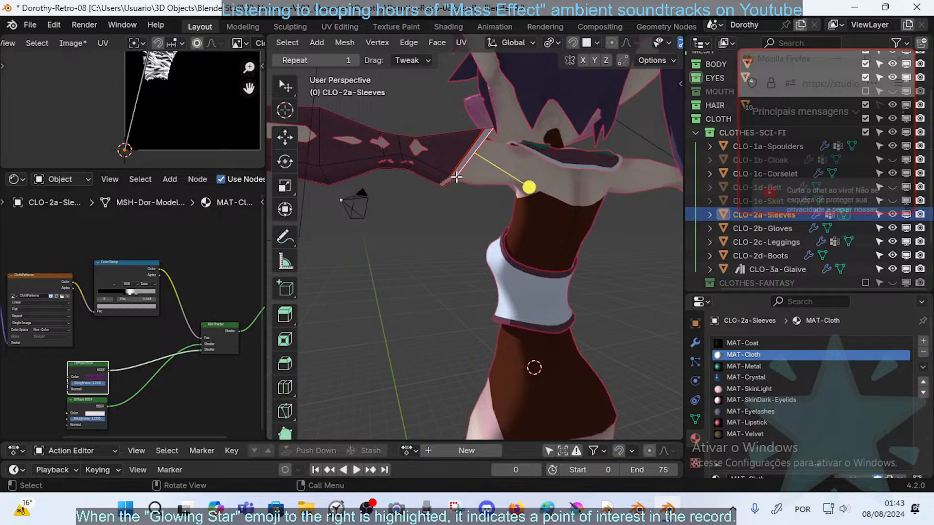
middle_click_drag(457, 177, 460, 191)
key("ctrl+e")
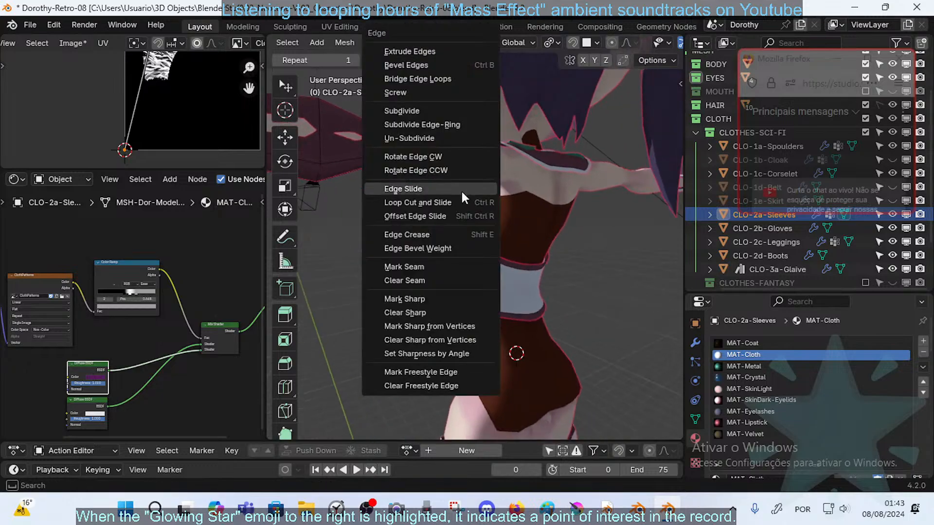
left_click(428, 265)
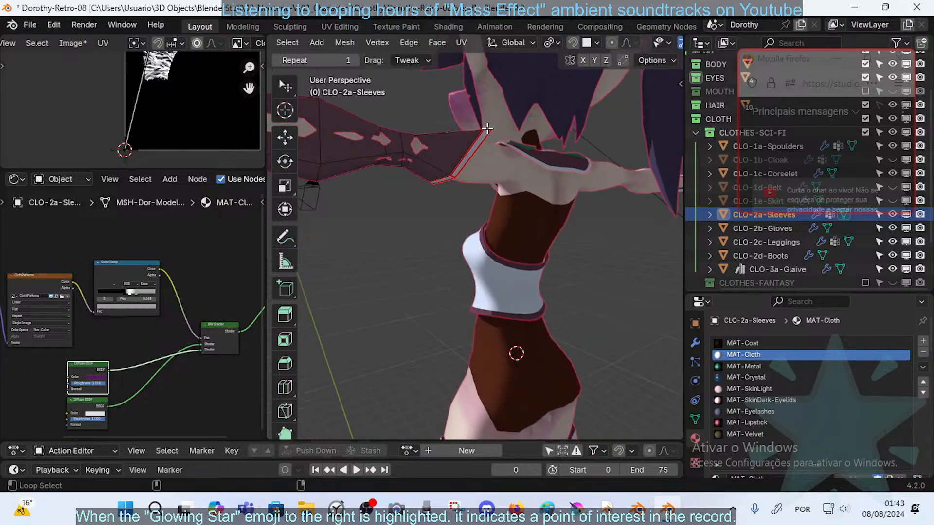
- Unwrap the sleeve's selected white cuff trim faces with the Angle Based method
middle_click_drag(386, 139, 550, 146)
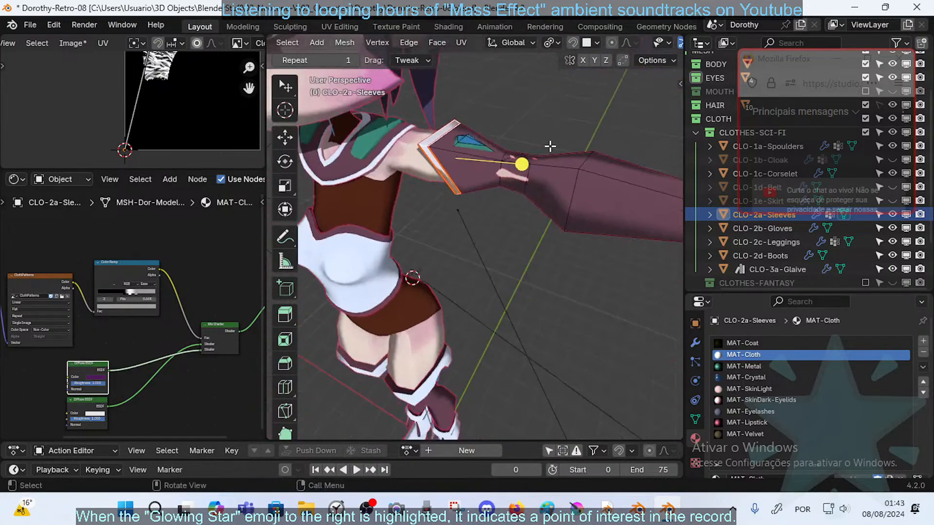
key("u")
left_click(444, 188)
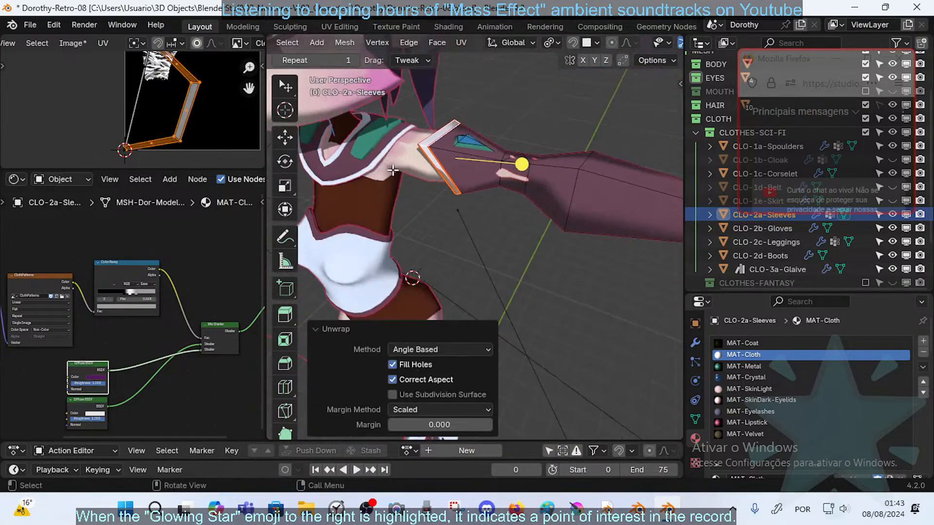
- Shrink and rotate the sleeve cuff's UV island into an arch in the texture's empty upper-right area
key("s")
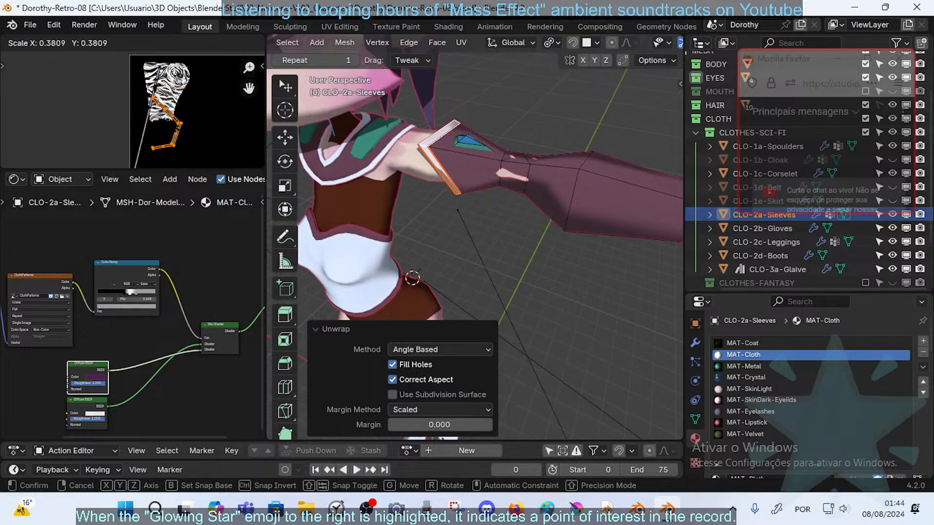
left_click(202, 155)
key("r")
left_click(206, 63)
key("g")
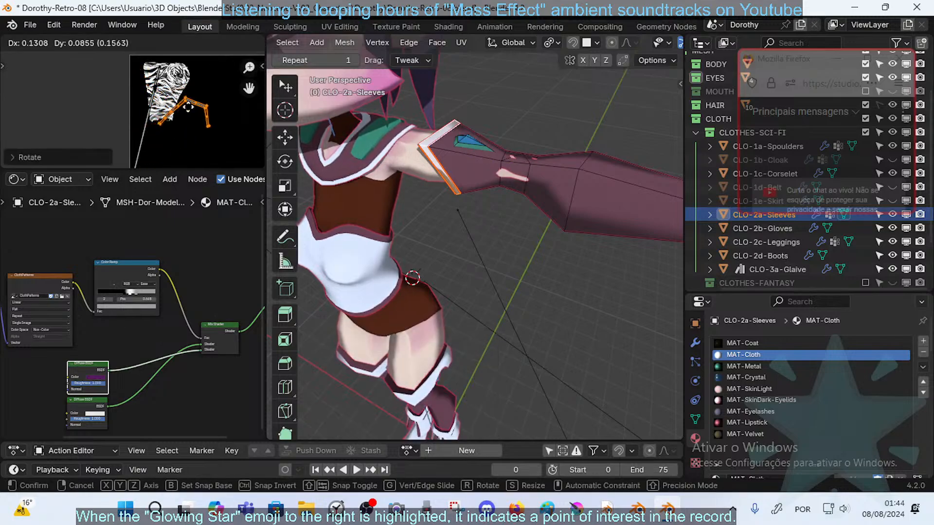
left_click(226, 73)
middle_click_drag(226, 73, 204, 82)
key("r")
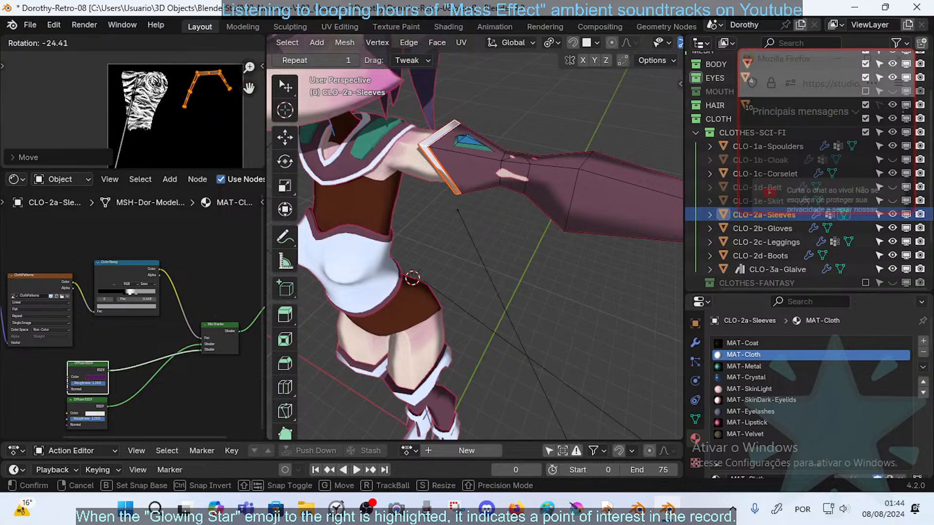
key("Return")
- Leave the sleeves and reopen the CLO-1a-Spoulders mesh for editing
key("Tab")
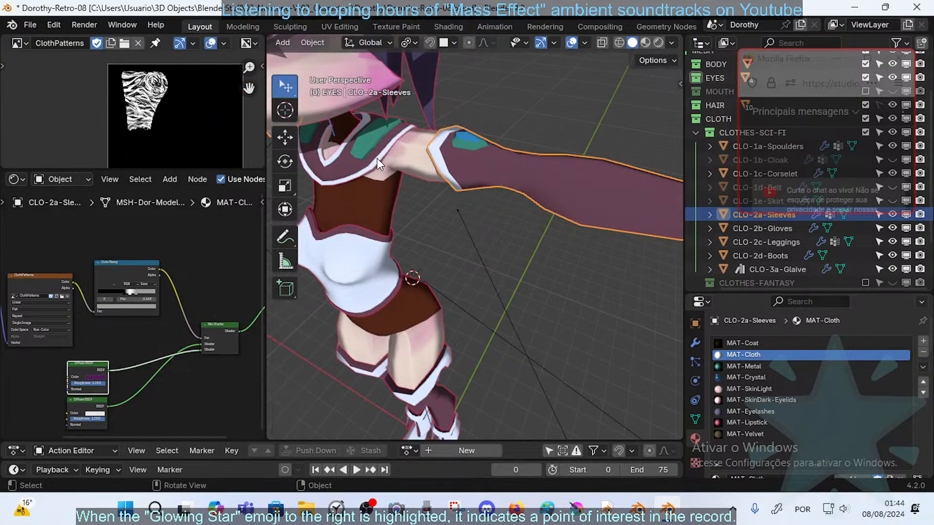
left_click(381, 157)
key("Tab")
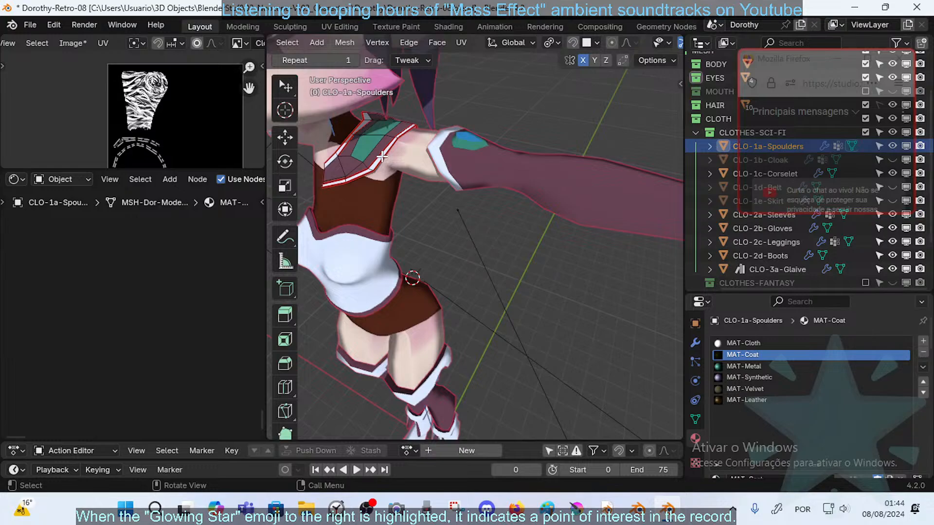
- Leave the shoulders and sleeves meshes and open the CLO-2d-Boots mesh for editing
key("Tab")
left_click(440, 148)
key("Tab")
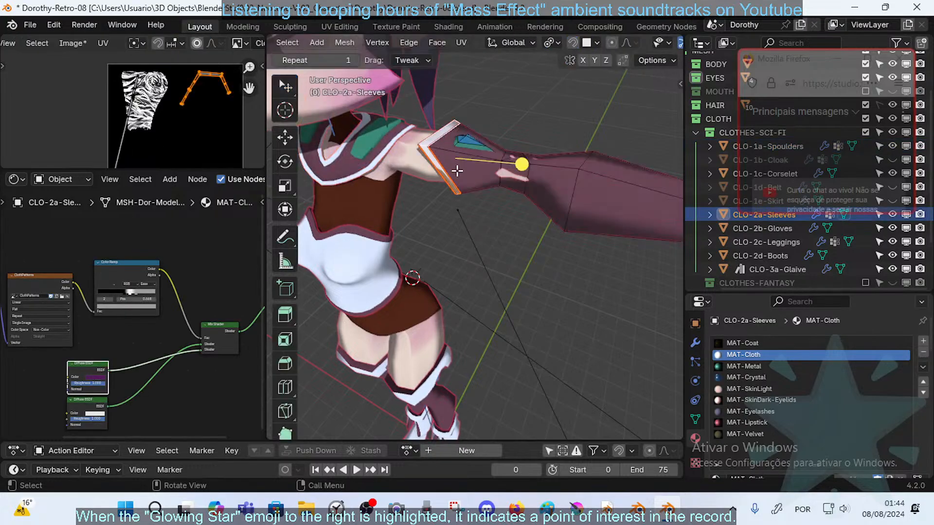
key("Tab")
left_click(457, 422)
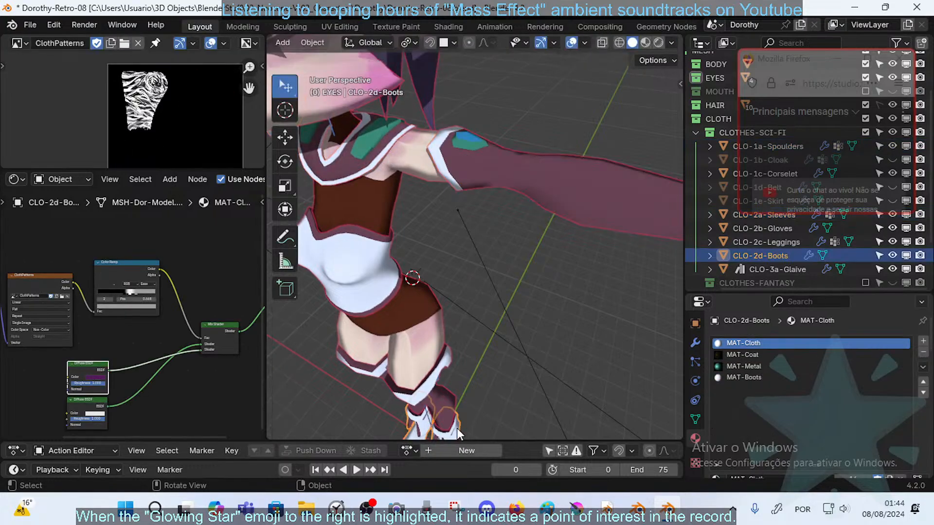
key("Tab")
- Select the boot's ankle band, side plates and foot as linked faces delimited by seams
middle_click_drag(442, 403, 447, 349, "shift")
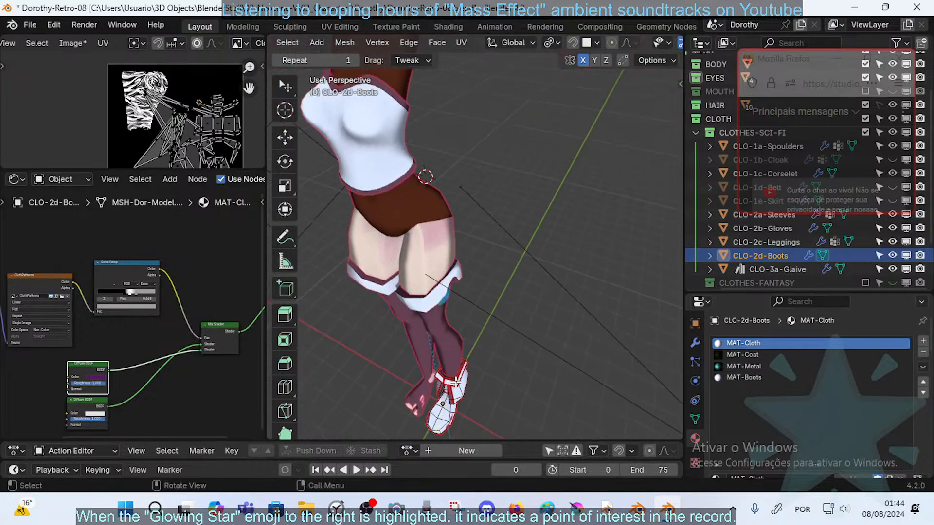
key("l")
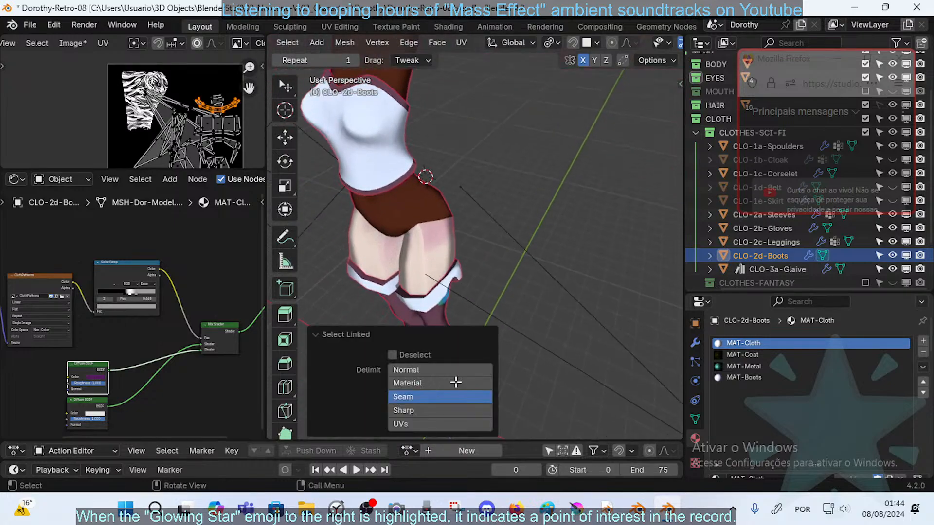
left_click(550, 374)
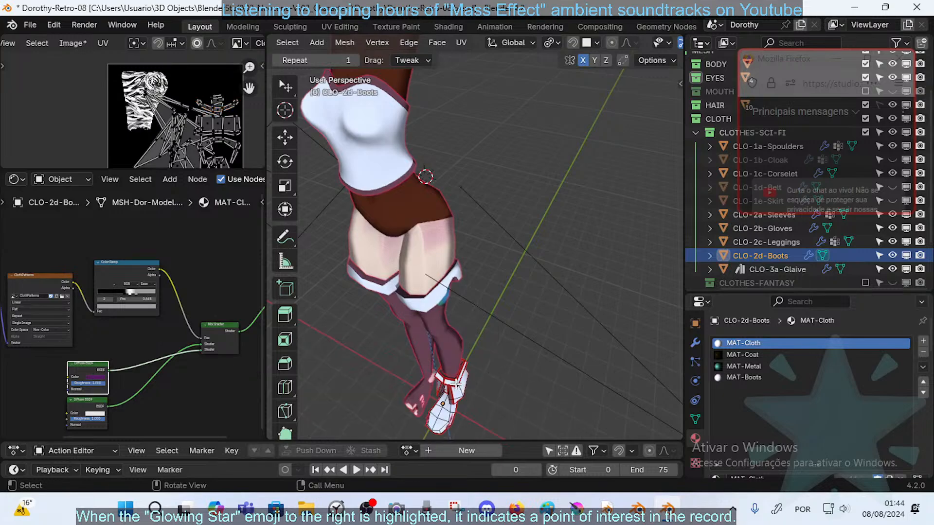
key("l")
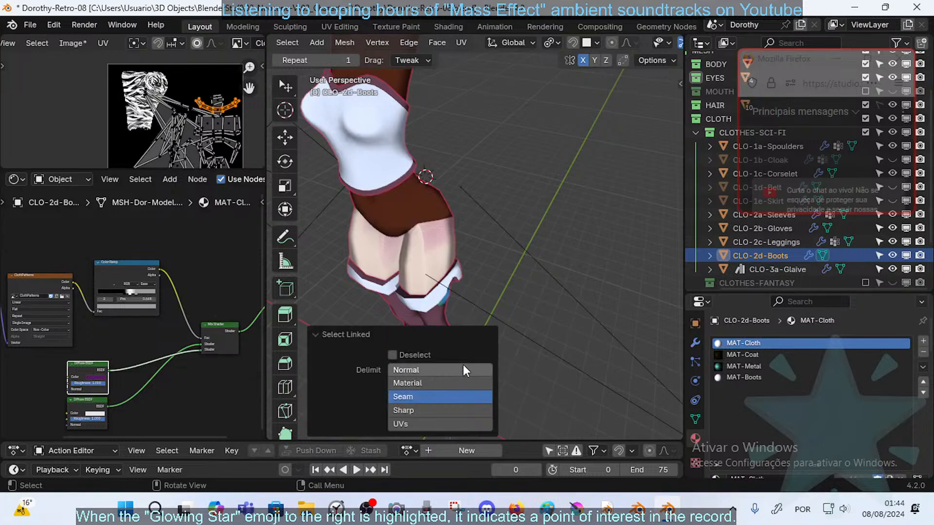
scroll(529, 313, "down", 5)
middle_click_drag(527, 317, 501, 219)
scroll(500, 219, "up", 4)
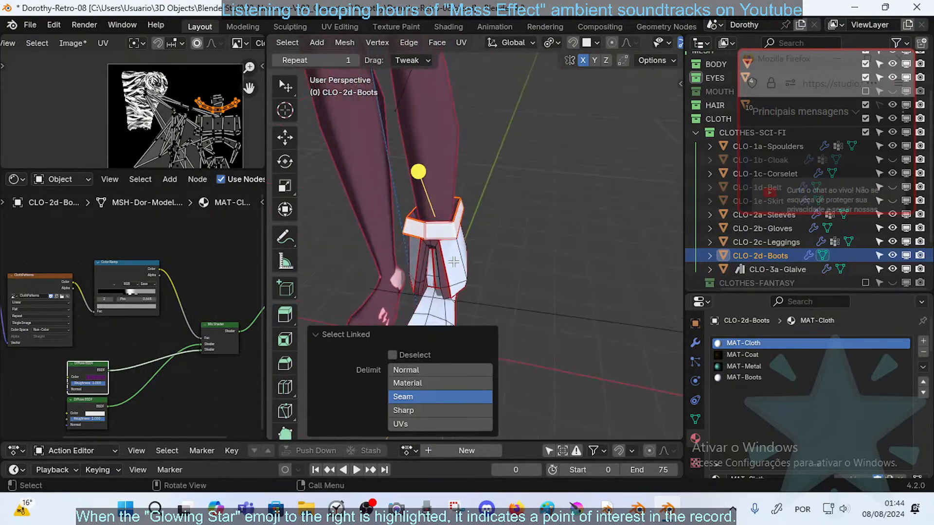
key("l")
middle_click_drag(471, 225, 478, 236)
key("l")
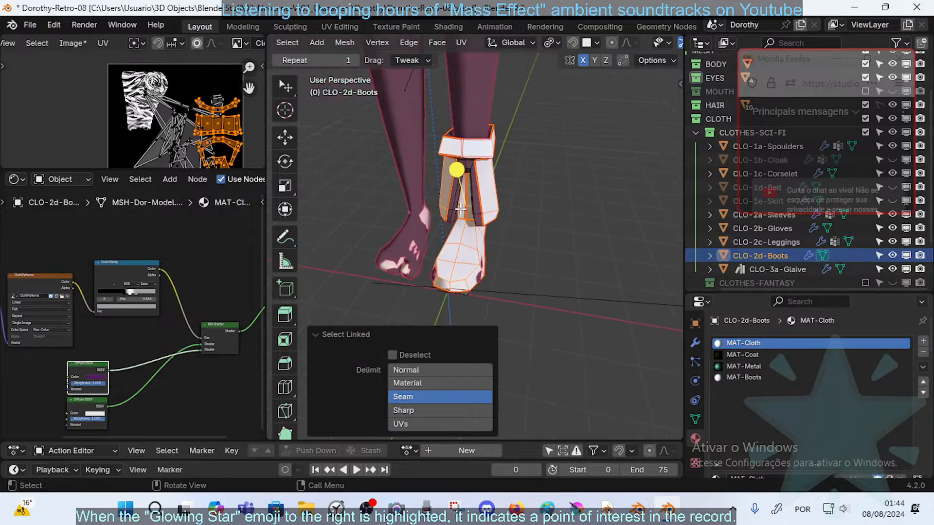
- Enlarge the UV editing area, then shrink and reposition the boot's selected UV islands along the texture's lower-right side
middle_click_drag(224, 113, 197, 100, "shift")
key("s")
left_click(209, 74)
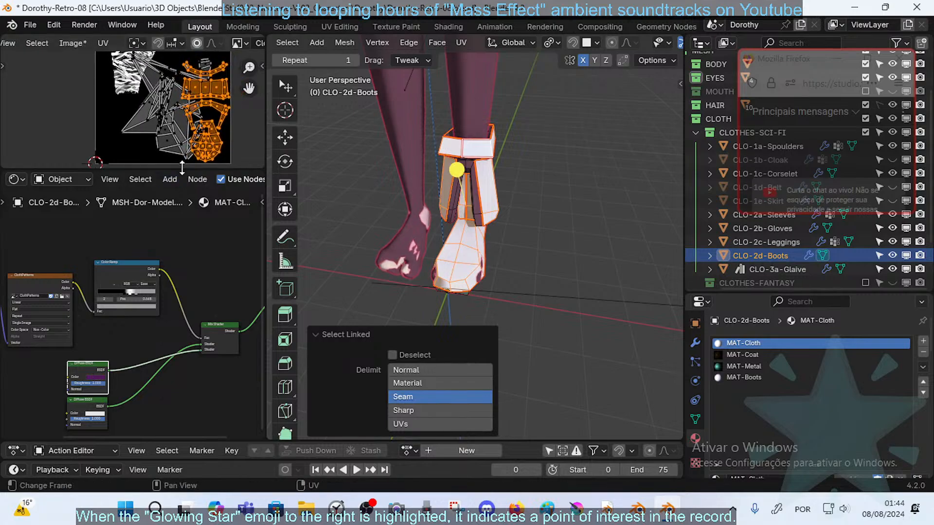
left_click_drag(182, 168, 182, 237)
key("s")
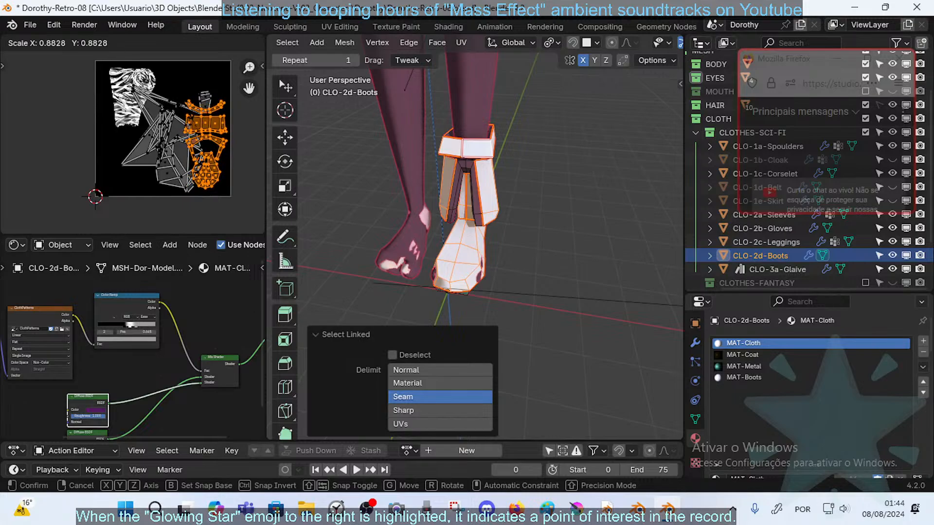
left_click(187, 115)
key("g")
left_click(185, 118)
key("g")
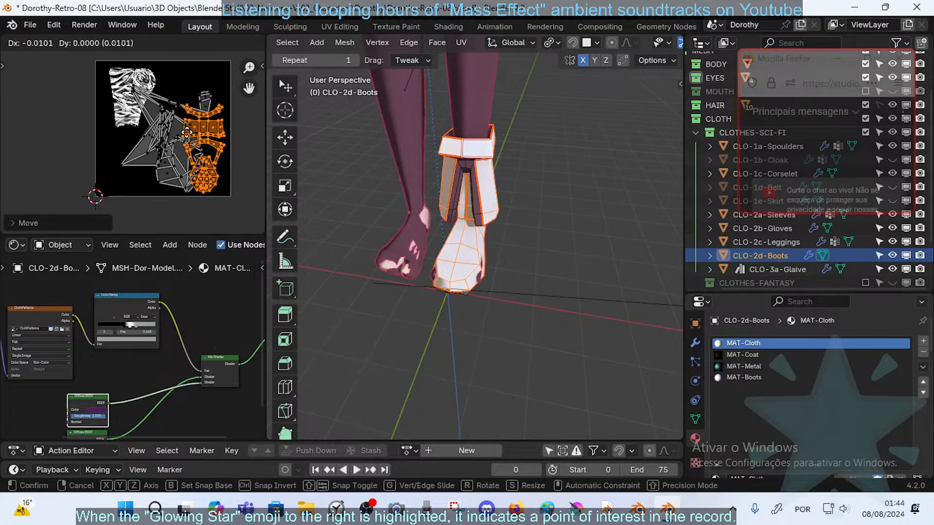
left_click(205, 137)
- Reopen the CLO-2a-Sleeves mesh and shrink its cuff UV island into the texture's upper-right corner
middle_click_drag(491, 159, 495, 227, "shift")
scroll(471, 200, "down", 8)
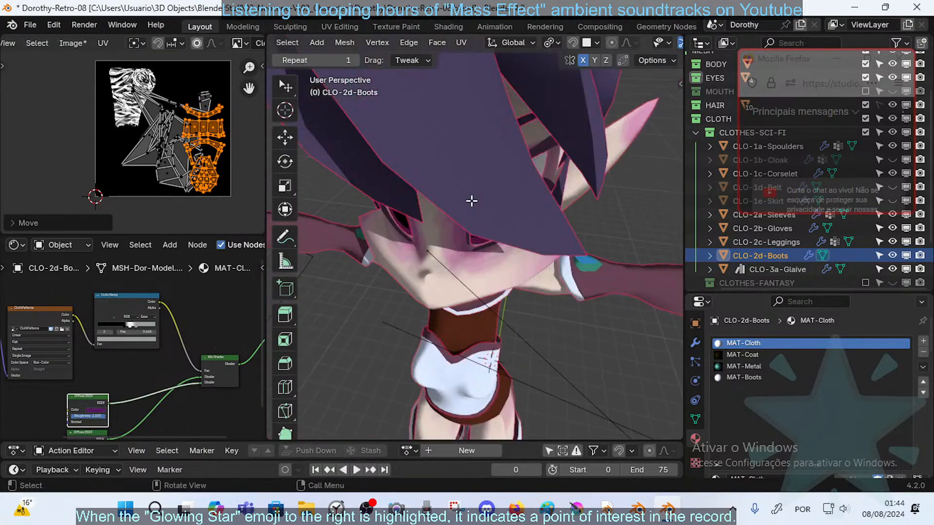
middle_click_drag(599, 203, 608, 175)
key("Tab")
left_click(536, 214)
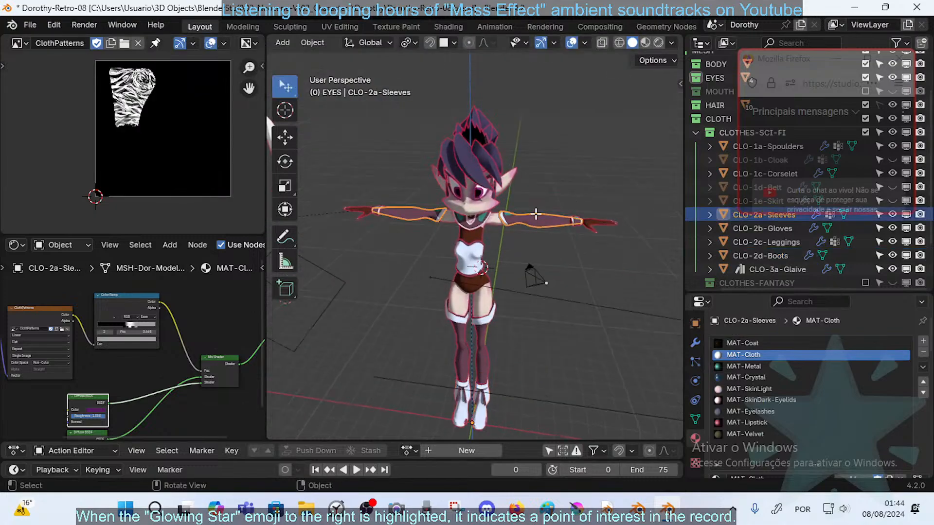
key("Tab")
scroll(539, 230, "up", 4)
key("s")
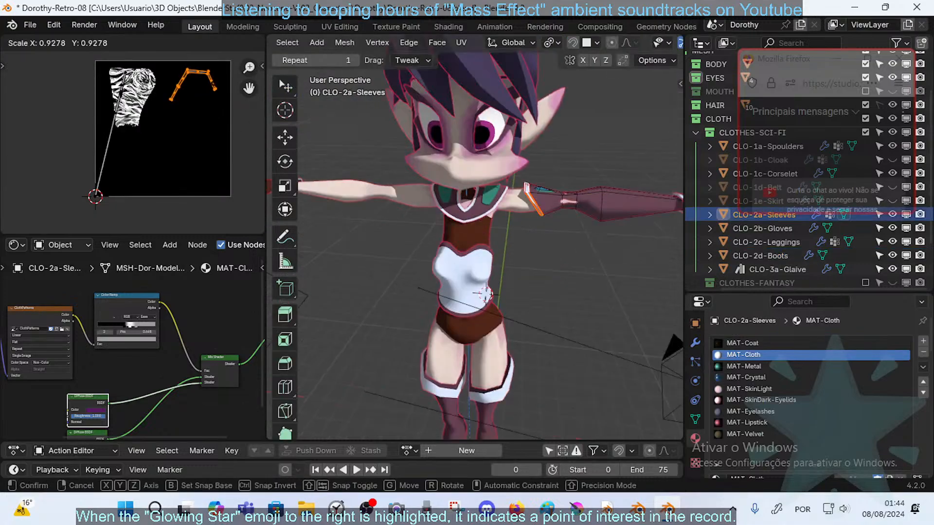
left_click(218, 108)
key("g")
left_click(54, 205)
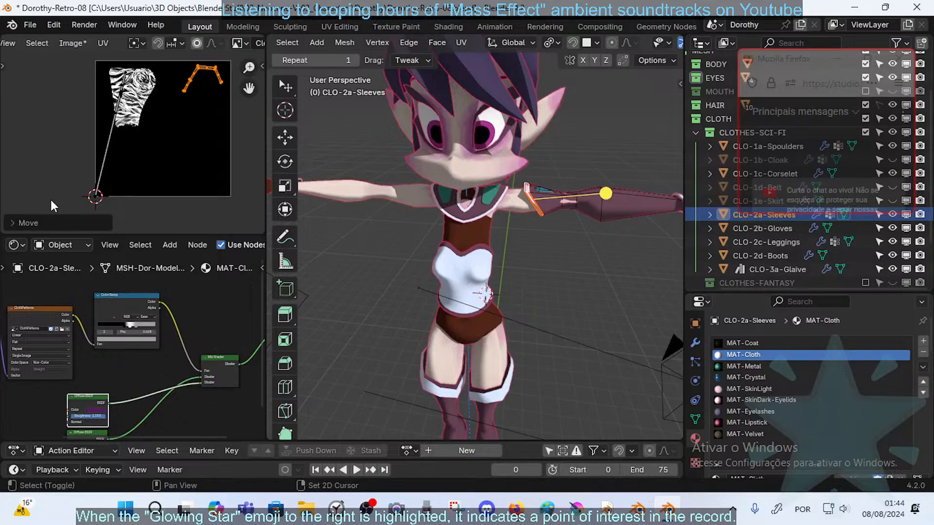
- Leave the sleeves and open the CLO-2b-Gloves mesh for editing around the wrist
middle_click_drag(659, 238, 476, 270, "shift")
key("Tab")
left_click(448, 256)
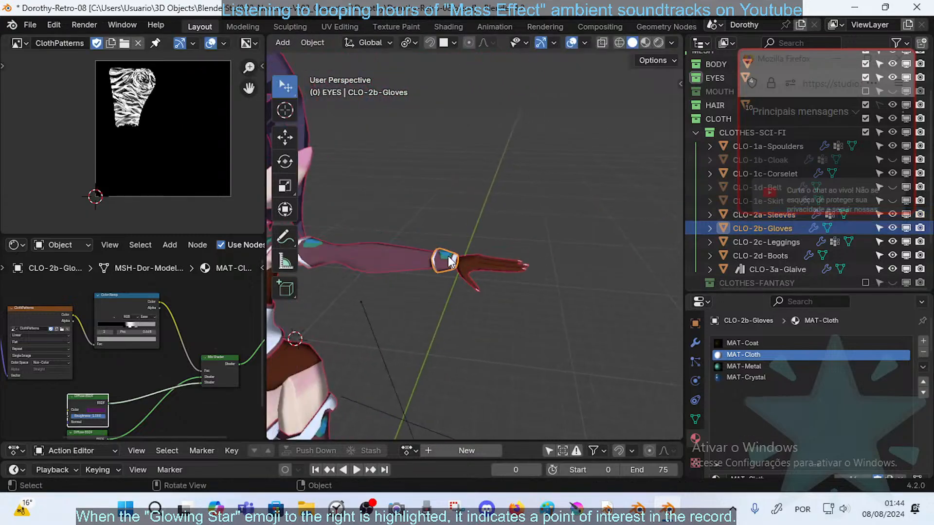
key("Tab")
scroll(457, 293, "up", 3)
scroll(457, 293, "down", 5)
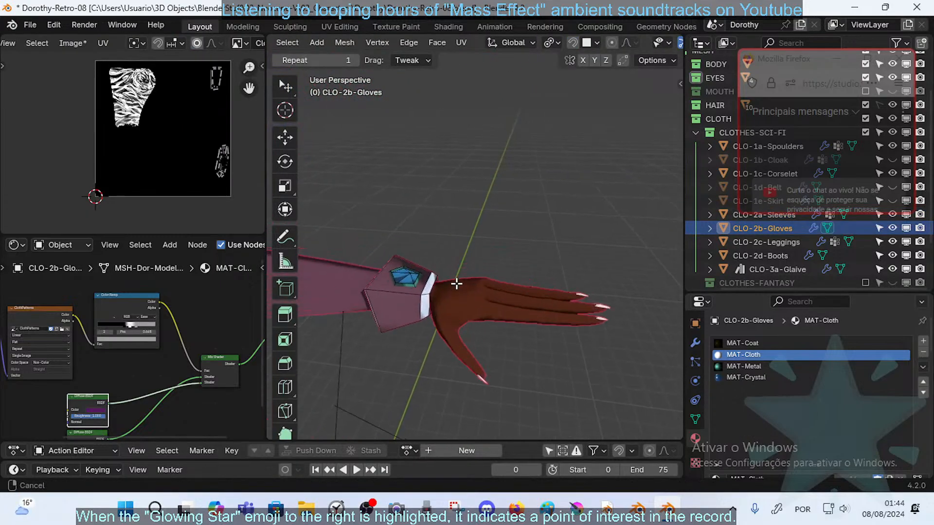
- Mark seams along both white trim bands of the glove, including a cut across their rear side
left_click(447, 295, "alt")
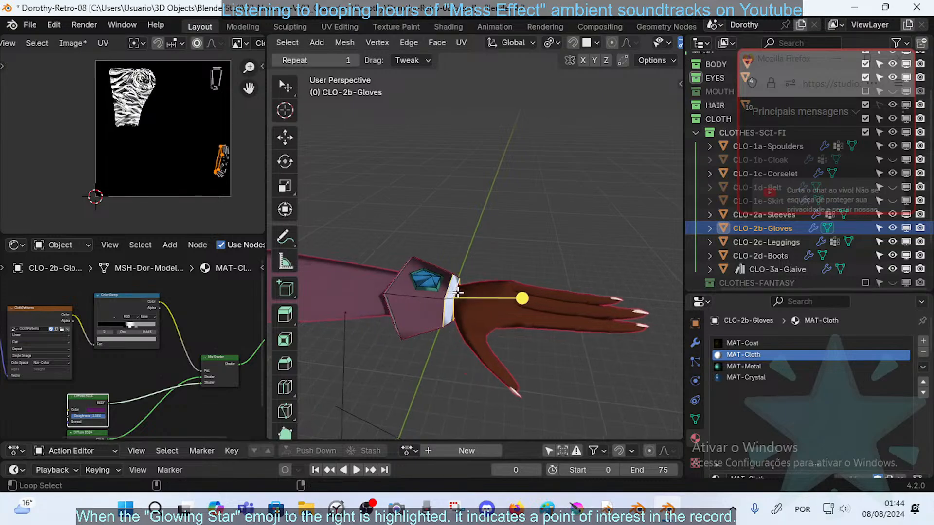
middle_click_drag(458, 292, 504, 279)
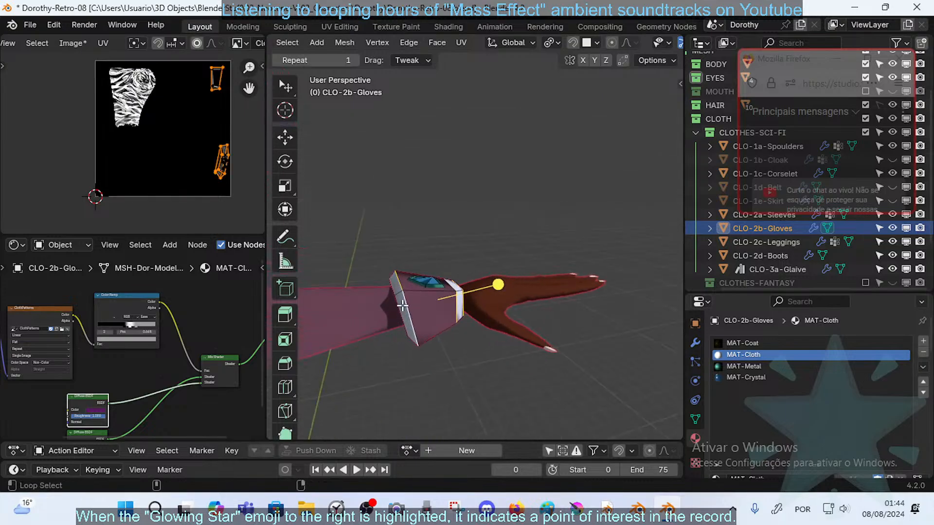
middle_click_drag(411, 305, 506, 298)
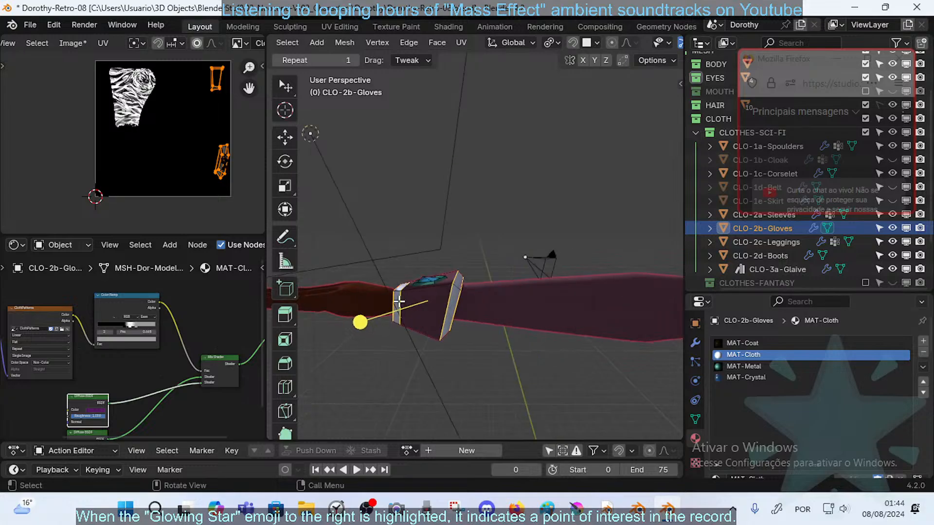
key("ctrl+e")
left_click(398, 300)
middle_click_drag(425, 304, 451, 316)
key("ctrl+e")
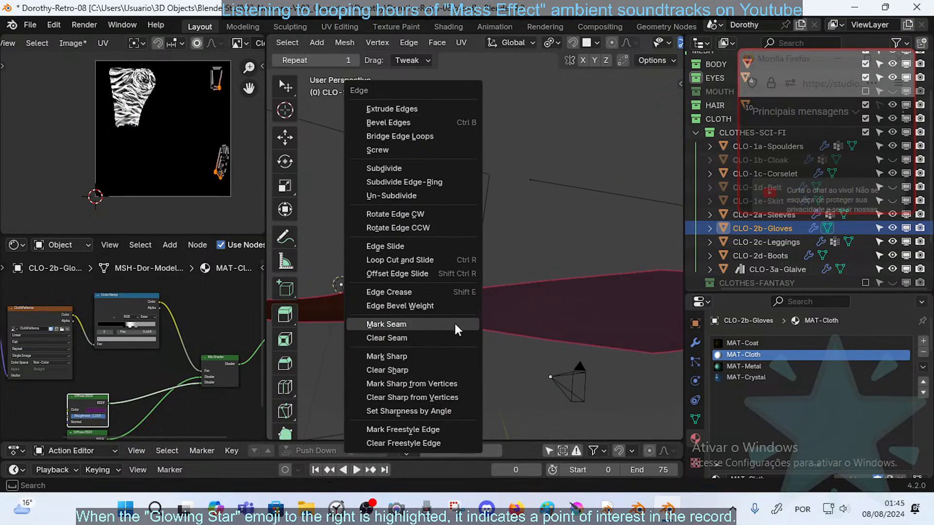
left_click(455, 324)
- Unwrap the faces of both glove trim bands with the Angle Based method and shrink the resulting UV islands
key("3")
left_click(456, 323, "alt")
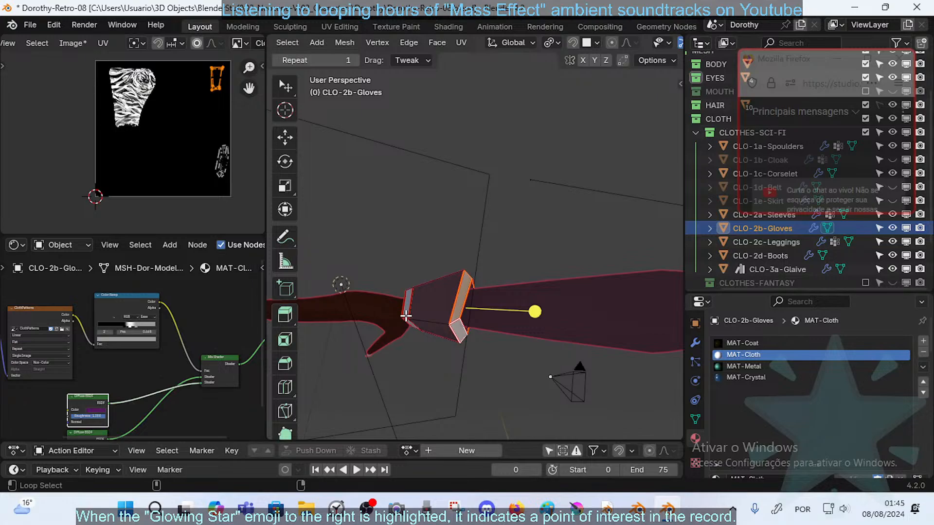
left_click(406, 316, "alt+shift")
middle_click_drag(392, 252, 418, 288)
key("u")
left_click(419, 288)
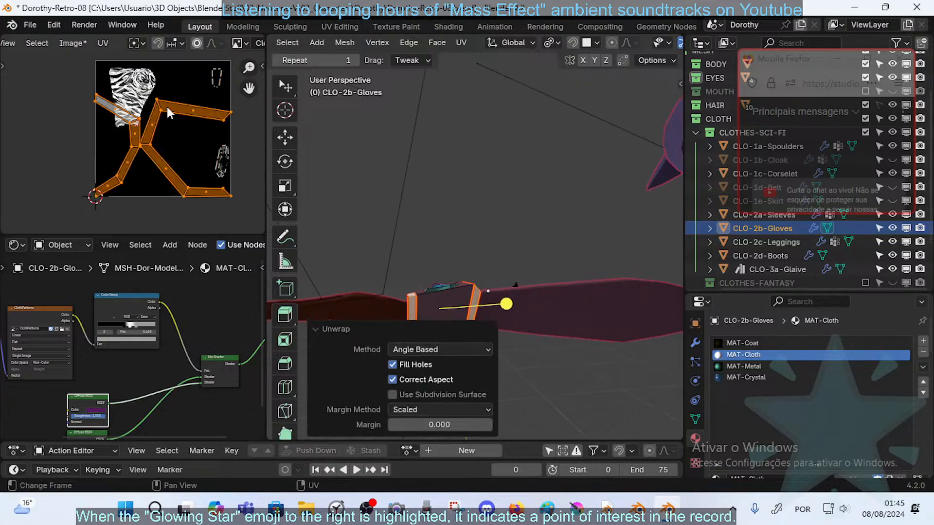
key("s")
left_click(179, 148)
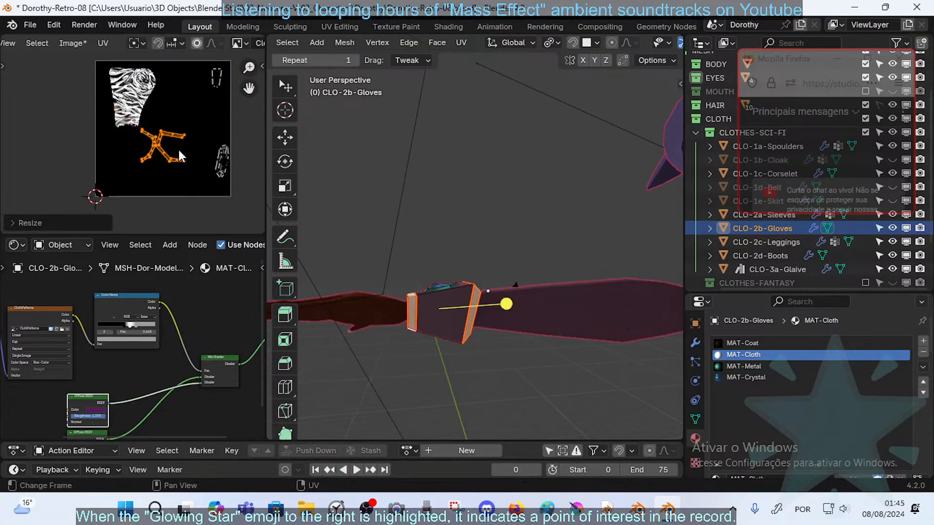
- Rotate and move the glove's wider trim island near the texture's upper-right corner
scroll(179, 149, "up", 1)
key("alt+a")
key("l")
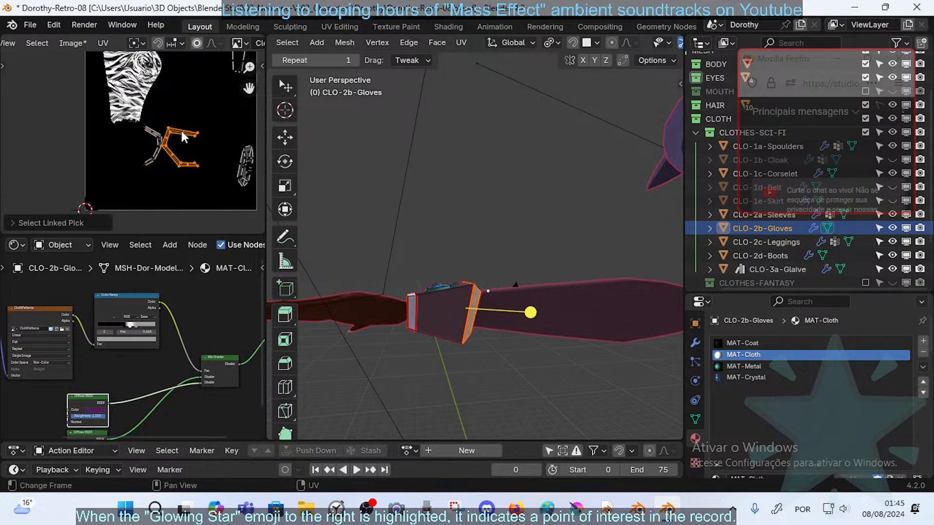
middle_click_drag(180, 128, 187, 140)
key("g")
left_click(218, 87)
key("r")
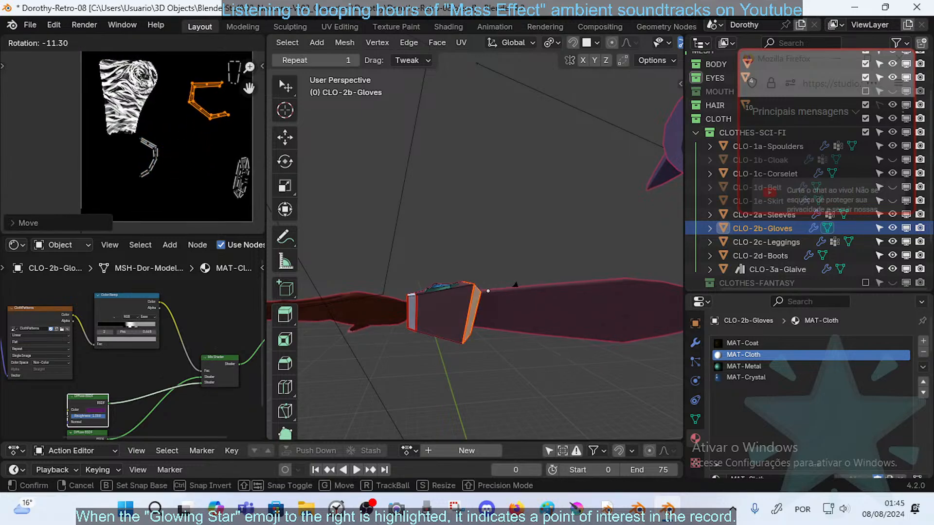
left_click(234, 87)
key("g")
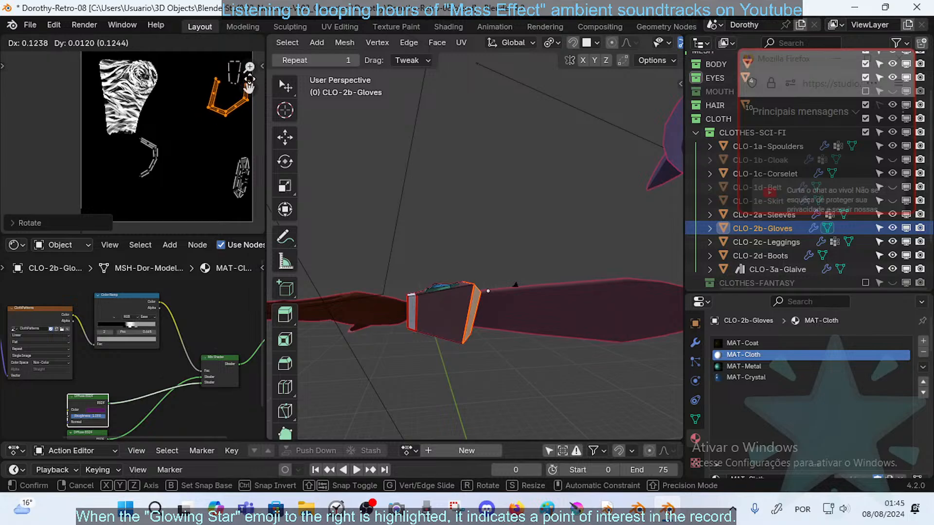
left_click(242, 90)
- Leave the gloves and open the CLO-2a-Sleeves and CLO-2b-Gloves meshes together for editing
scroll(477, 228, "down", 5)
key("Tab")
left_click(499, 262)
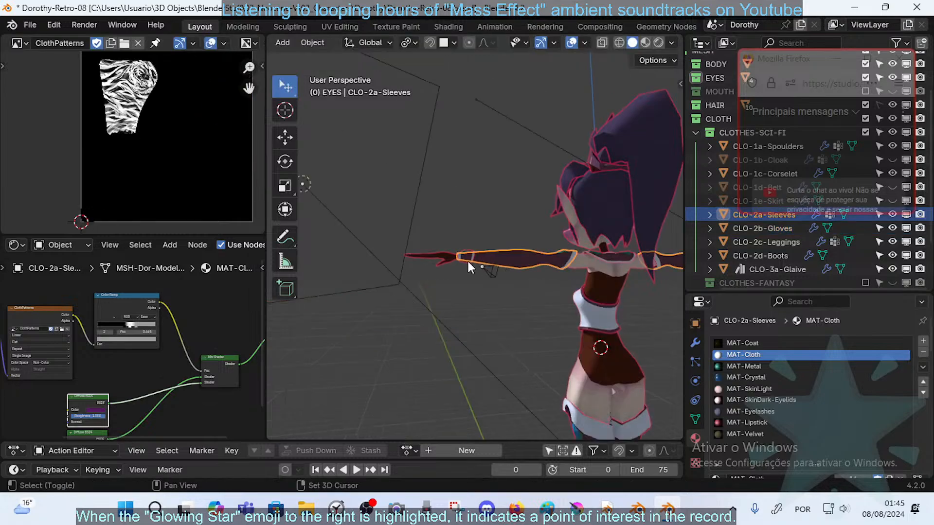
left_click(463, 256, "shift")
key("Tab")
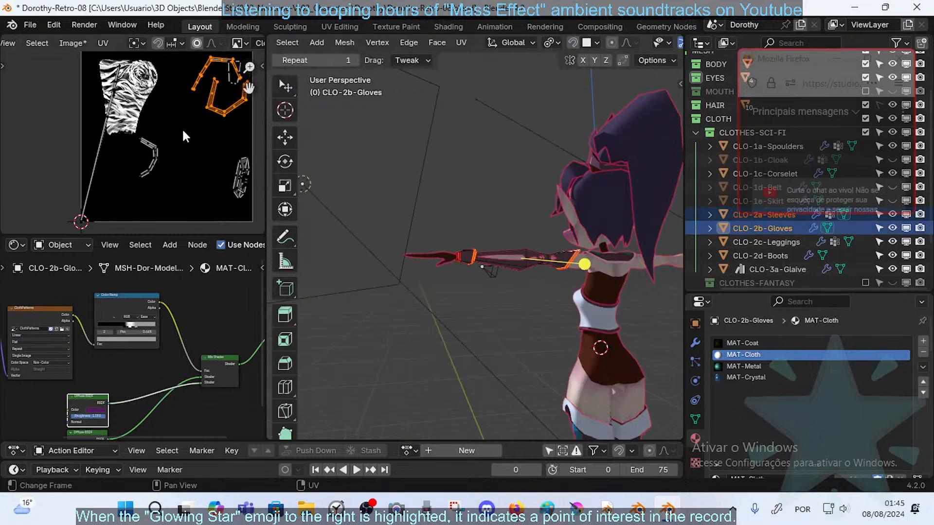
- Rotate the wrist trim's smaller UV island upright and place it between the striped pattern and the sleeve cuff island
left_click(171, 150)
key("l")
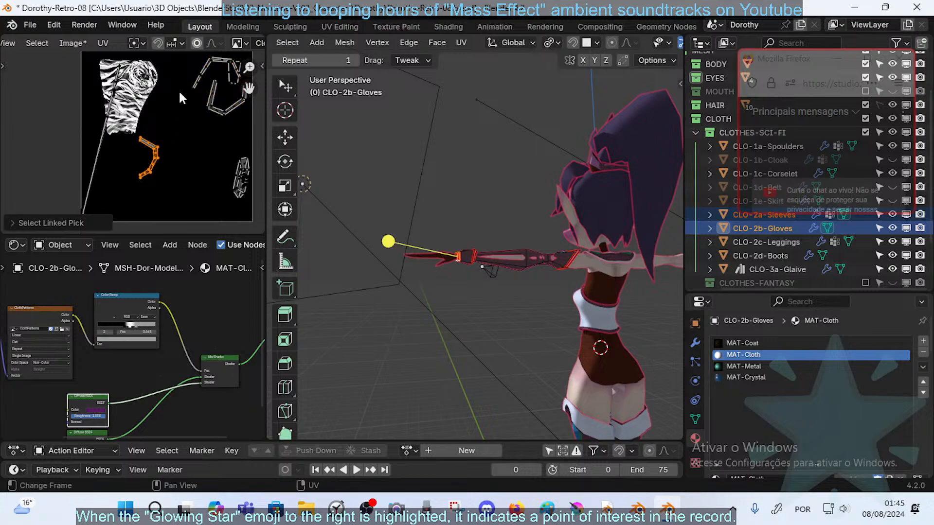
key("r")
left_click(182, 175)
key("g")
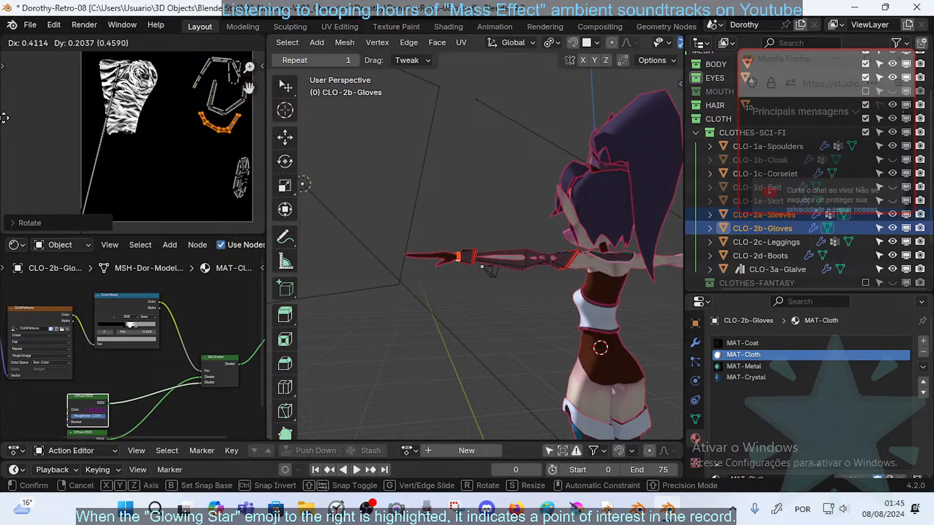
left_click(4, 119)
key("g")
left_click(172, 93)
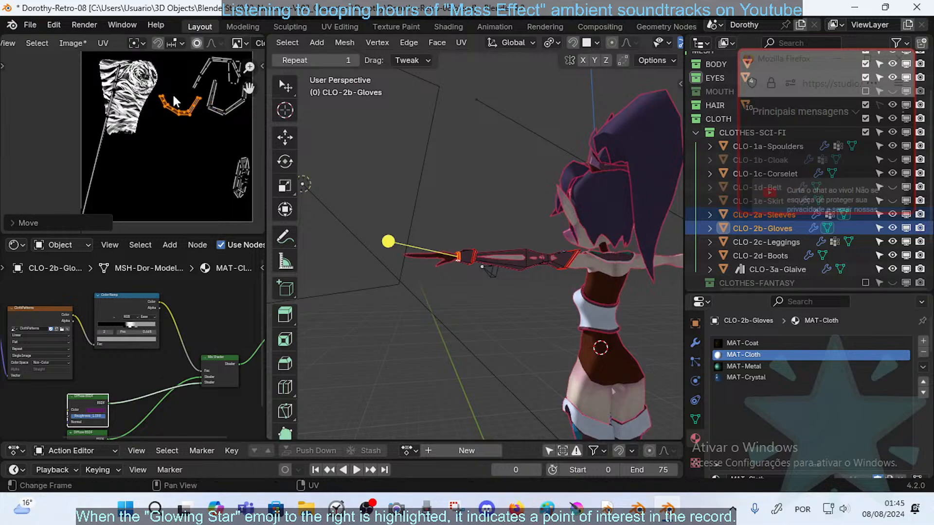
key("r")
left_click(189, 138)
key("g")
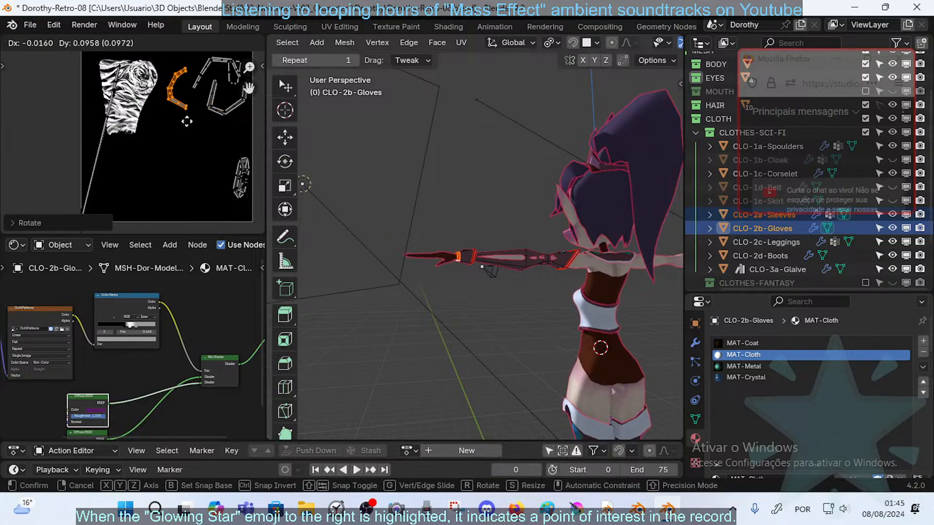
left_click(190, 117)
- Leave mesh editing, save the file, and select the CLO-1c-Corselet mesh
key("Tab")
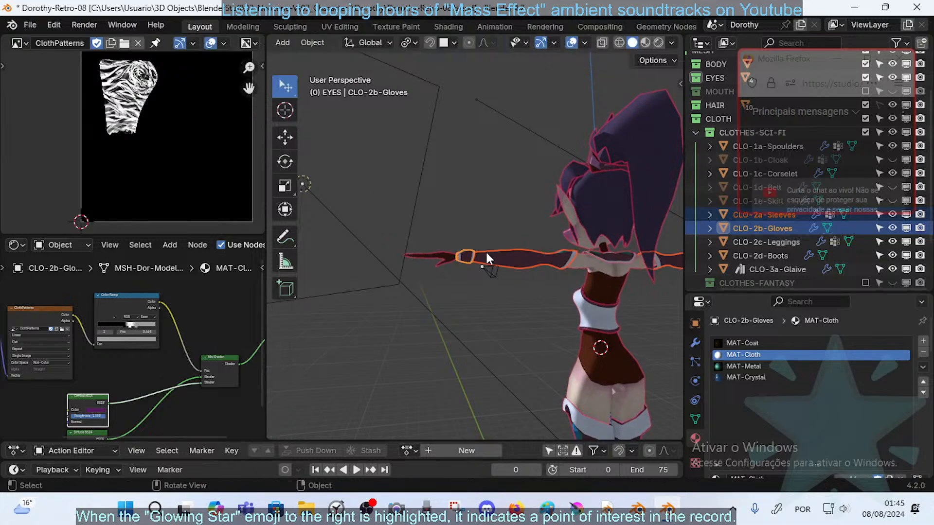
middle_click_drag(414, 238, 536, 267)
key("ctrl+s")
left_click(521, 290)
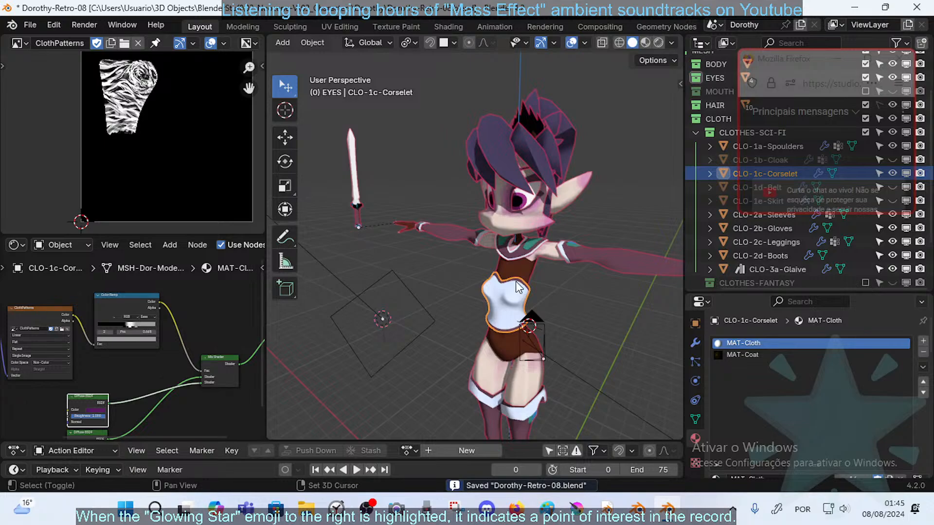
- Select the CLO-1a-Spoulders, CLO-2a-Sleeves, CLO-2b-Gloves, CLO-2c-Leggings and CLO-2d-Boots meshes together, with the boots active
middle_click_drag(516, 281, 518, 221)
left_click(497, 226)
left_click(473, 220)
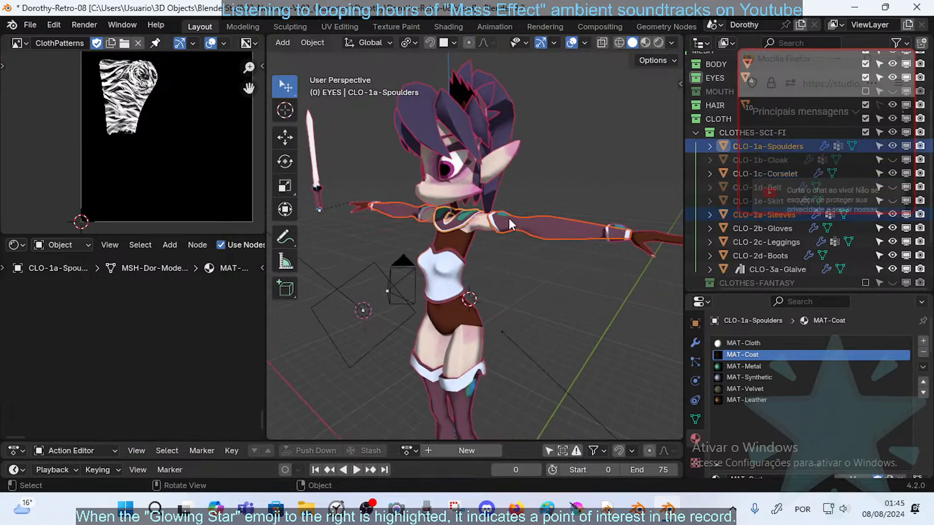
left_click(626, 231, "shift")
middle_click_drag(626, 222, 488, 243)
left_click(457, 410, "shift")
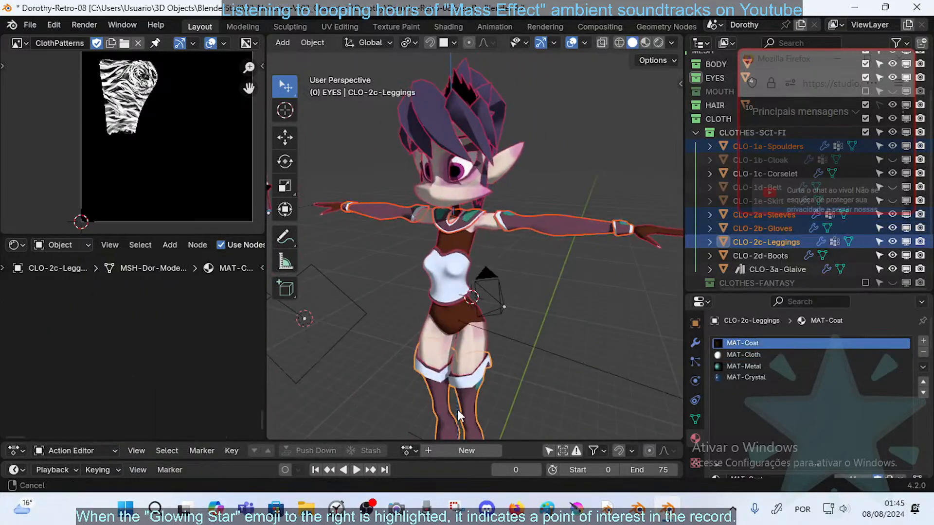
middle_click_drag(457, 410, 456, 333, "shift")
left_click(478, 264, "shift")
middle_click_drag(493, 155, 538, 241, "shift")
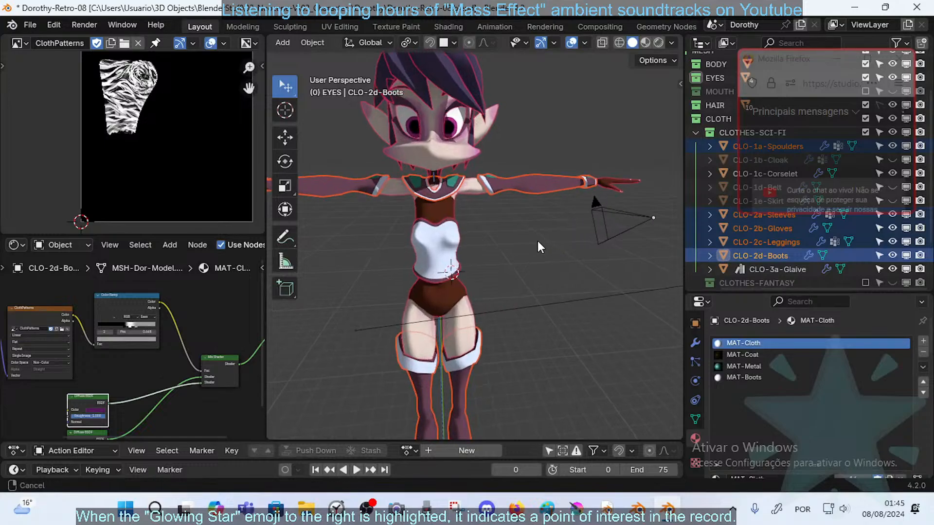
scroll(538, 228, "up", 4)
middle_click_drag(552, 204, 507, 205)
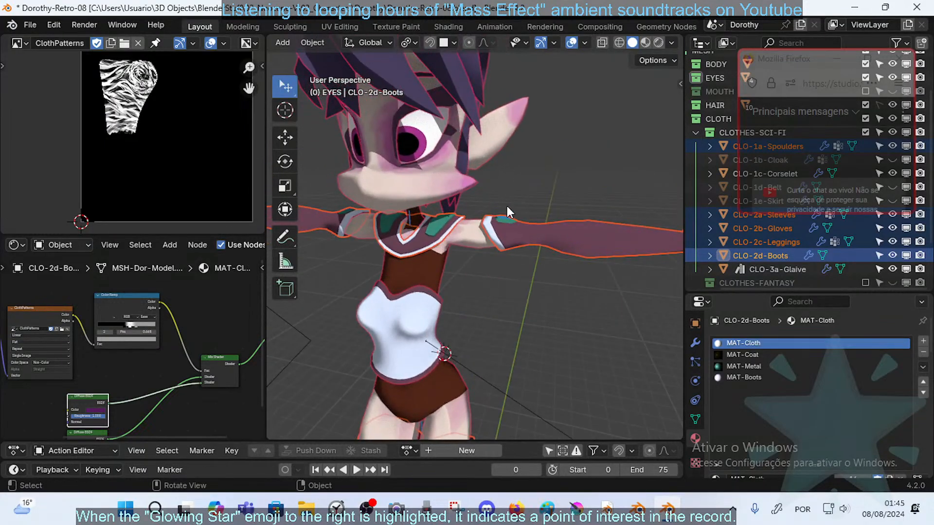
- Save the file and switch the selected clothing meshes to Texture Paint mode
key("ctrl+s")
key("ctrl+Tab")
key("t")
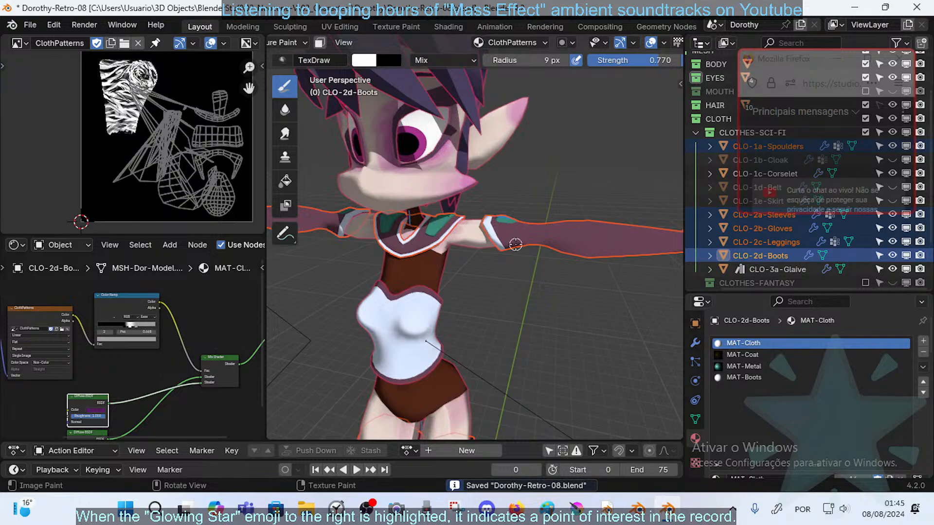
key("ctrl+Tab")
key("o")
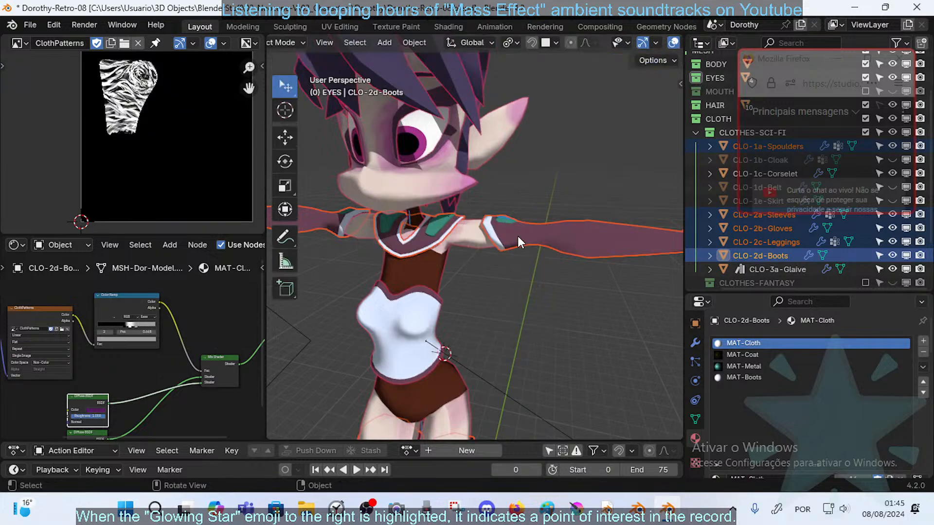
key("ctrl+Tab")
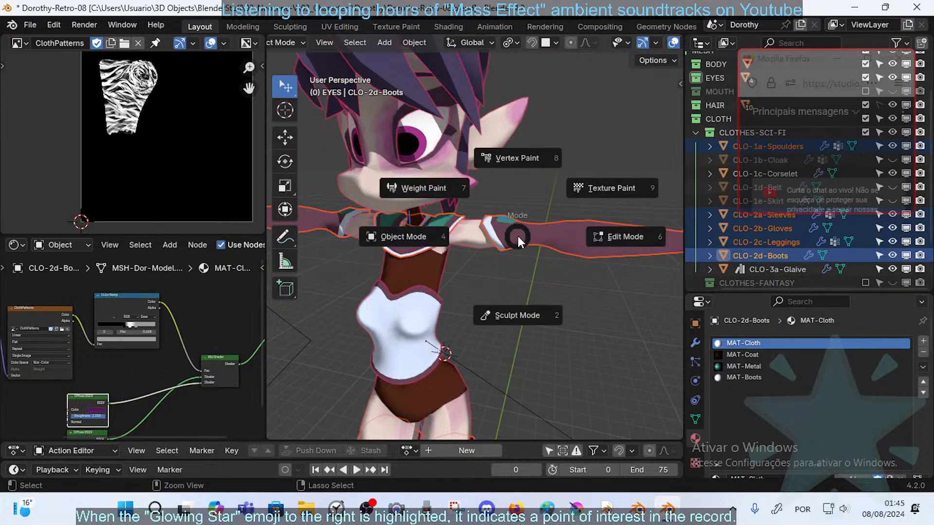
key("t")
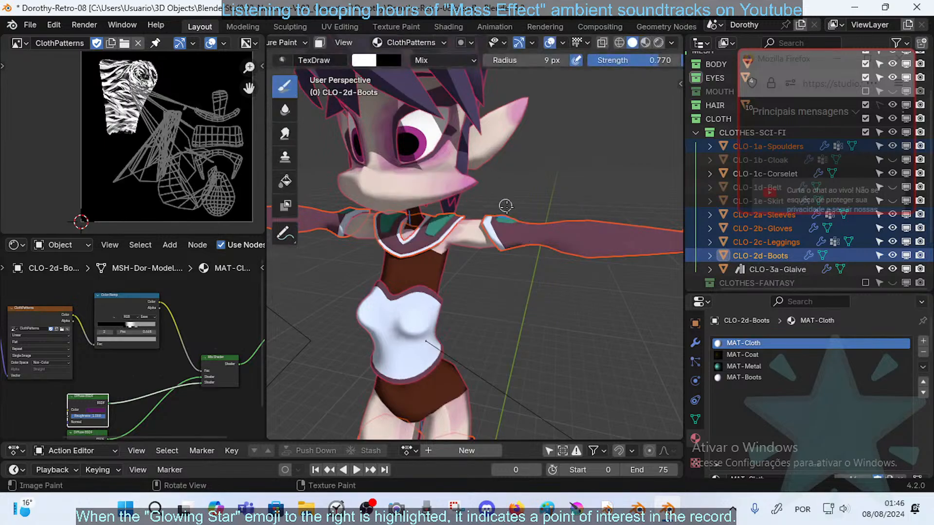
- Show the viewport in material preview shading, set the brush radius to 19 px, and save the file
scroll(506, 206, "up", 3)
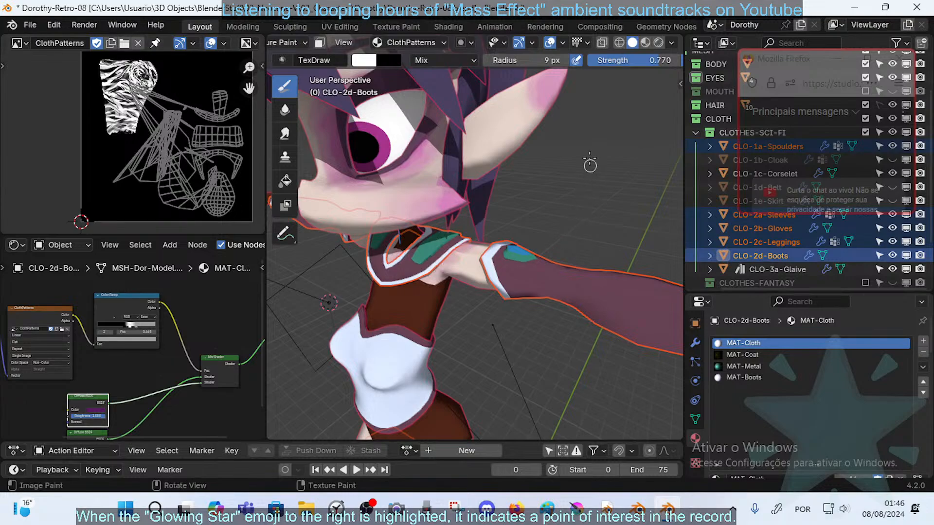
left_click(646, 43)
scroll(487, 240, "down", 2)
mouse_move(488, 240)
middle_mouse_down()
mouse_move(505, 217)
mouse_move(532, 217)
mouse_move(515, 217)
middle_mouse_up()
scroll(494, 226, "up", 3)
scroll(506, 217, "up", 1)
key("f")
left_click(515, 215)
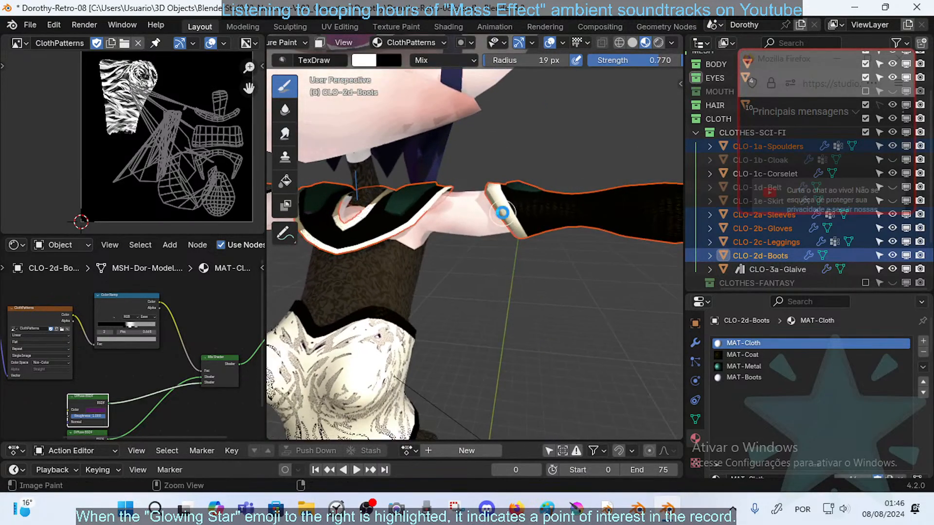
key("ctrl+s")
scroll(499, 220, "up", 2)
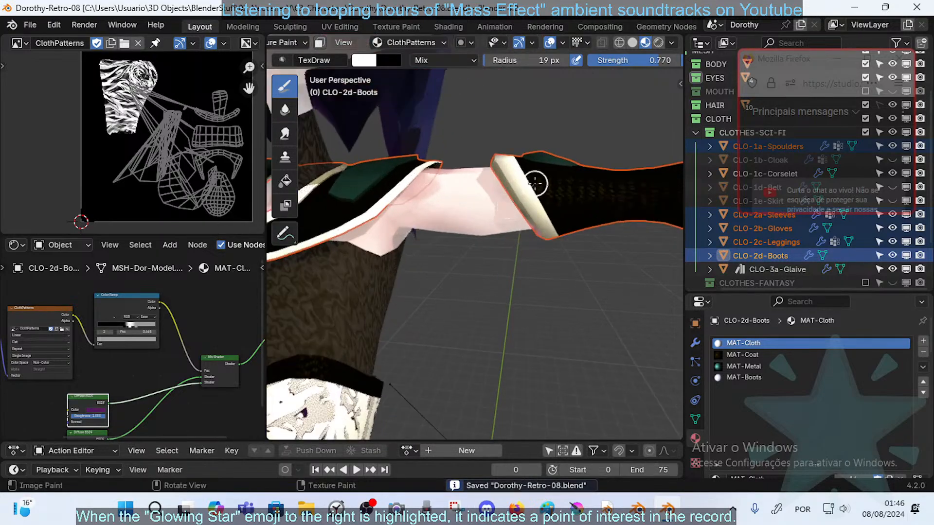
- Set the brush radius to 26 px and try painting the sleeve's white cuff, swapping the brush colours and back
left_click(523, 202)
middle_click_drag(524, 203, 511, 209)
scroll(511, 209, "up", 5)
scroll(515, 206, "down", 3)
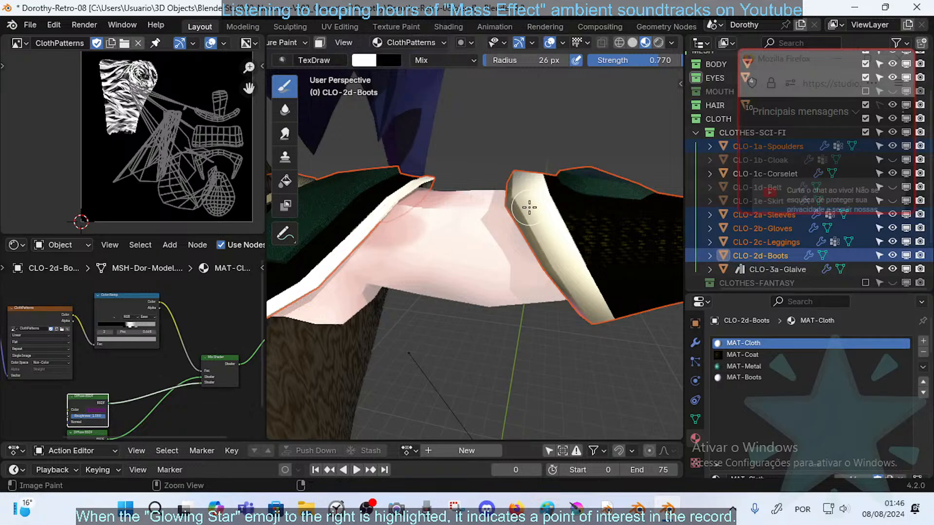
scroll(530, 208, "down", 4)
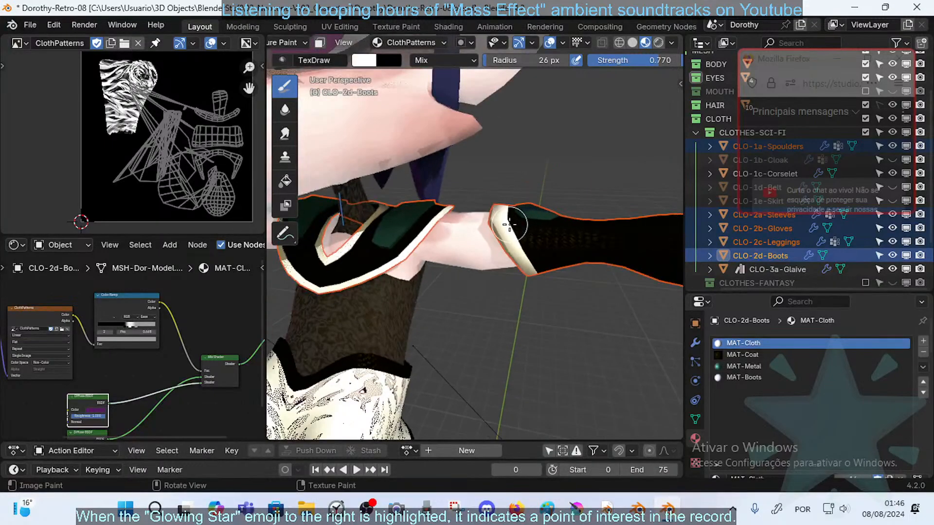
key("x")
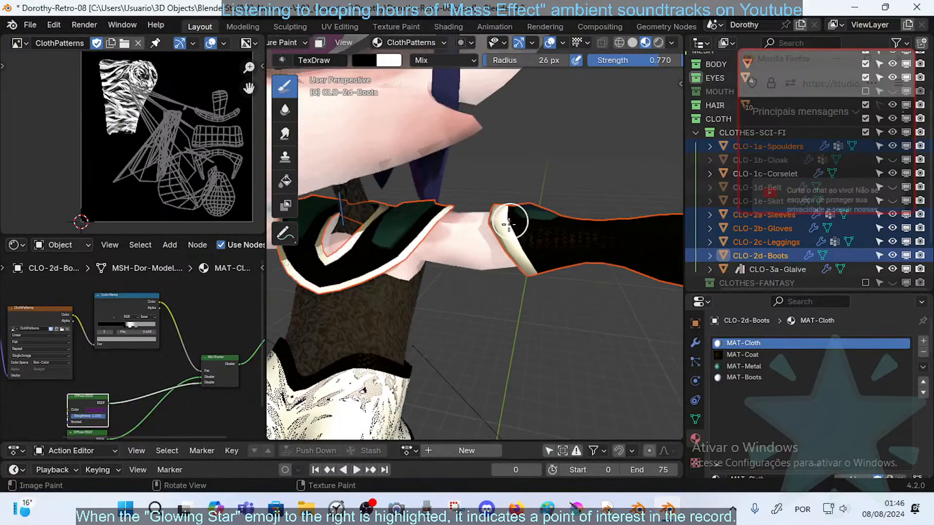
key("x")
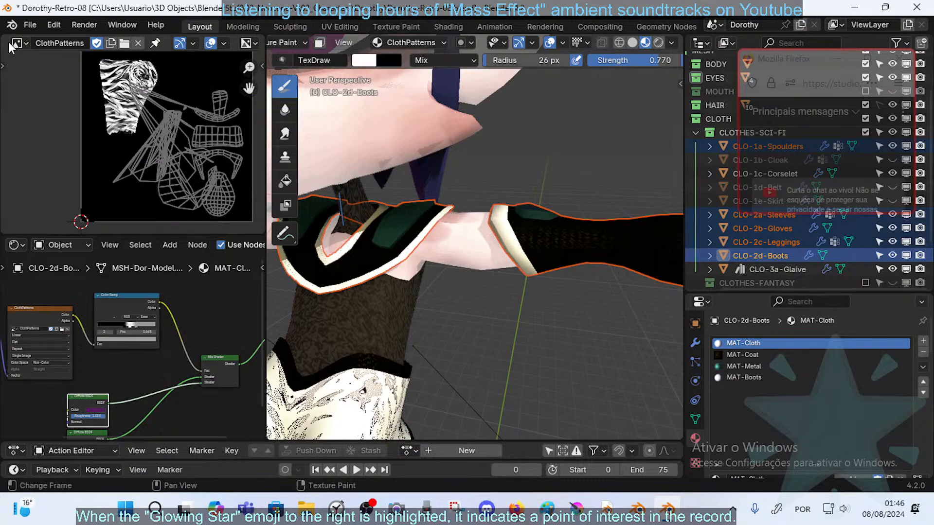
- Change the UV Editor to an Image Editor in Paint mode with the whole ClothPatterns texture in view
scroll(8, 42, "up", 4)
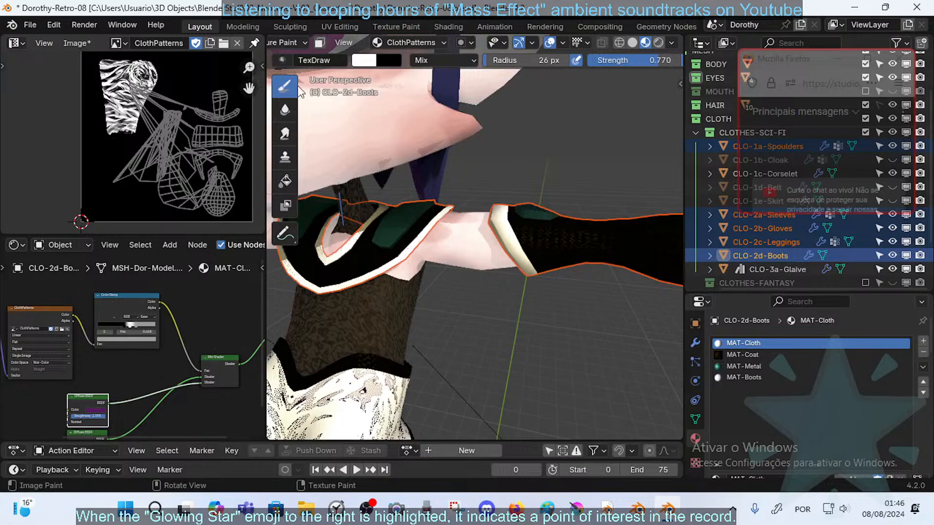
scroll(383, 42, "up", 3)
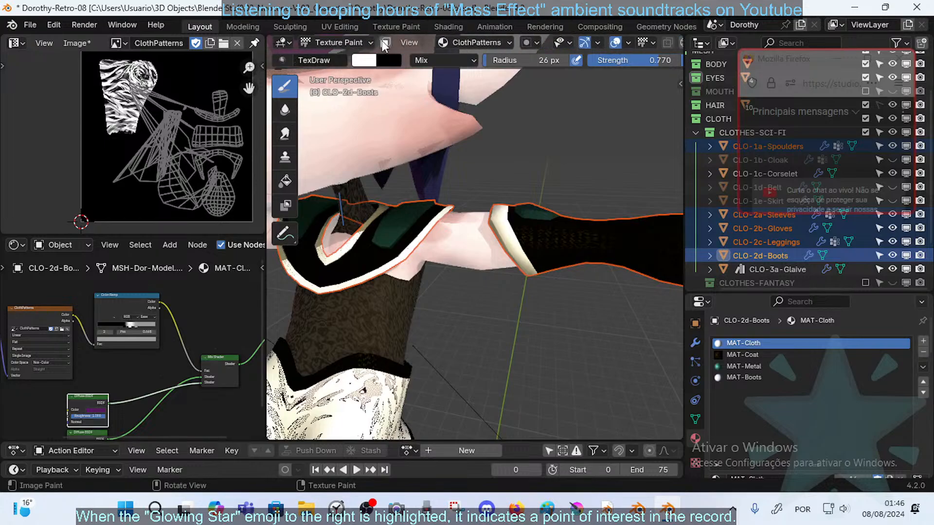
left_click(14, 45)
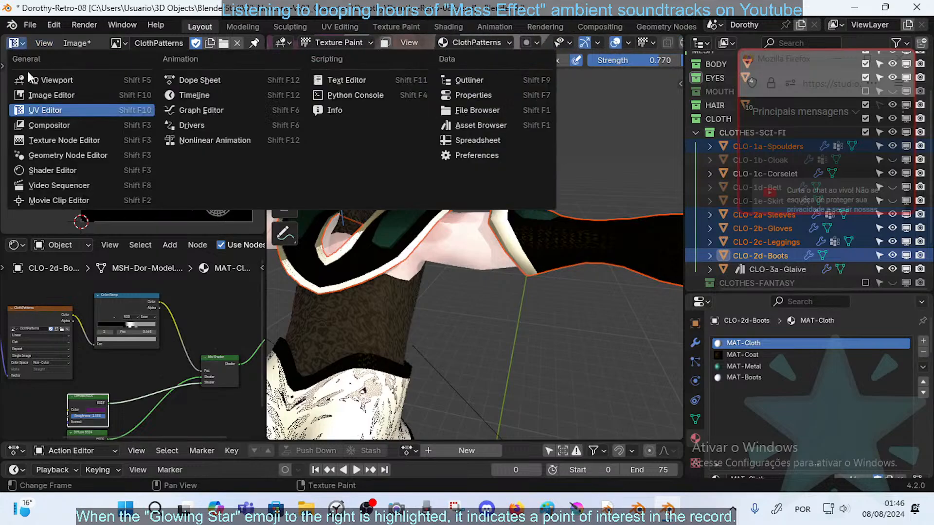
left_click(39, 97)
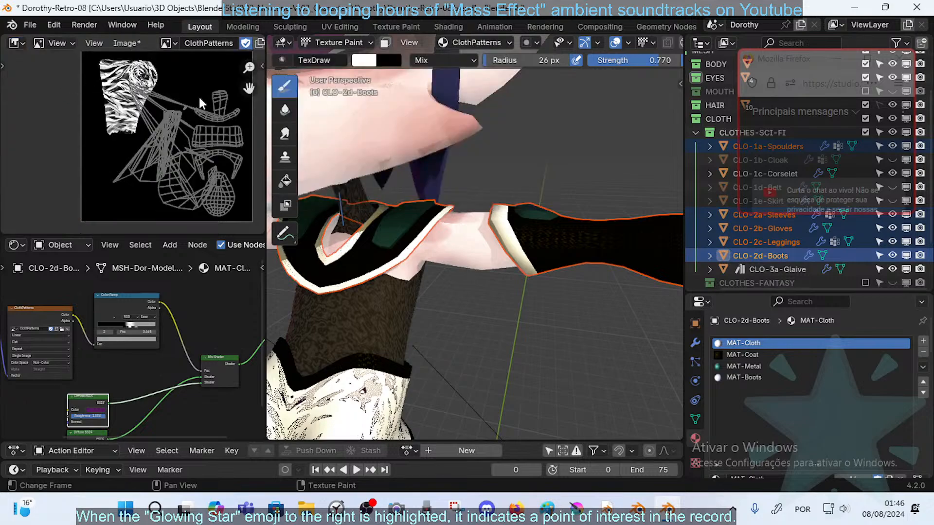
key("Home")
left_click(41, 42)
left_click(57, 90)
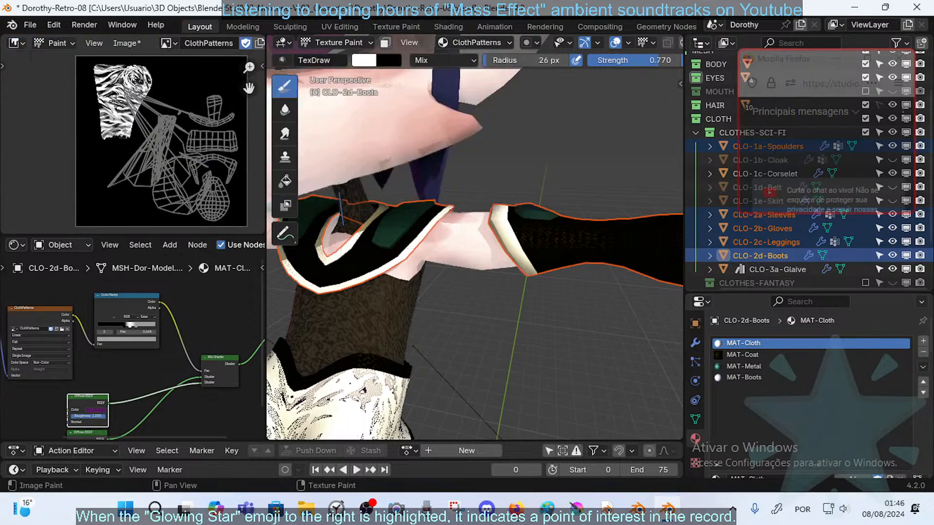
- Try a white stroke with a 220 px brush over the upper-right islands of the ClothPatterns image, and undo it
key("ctrl+z")
key("f")
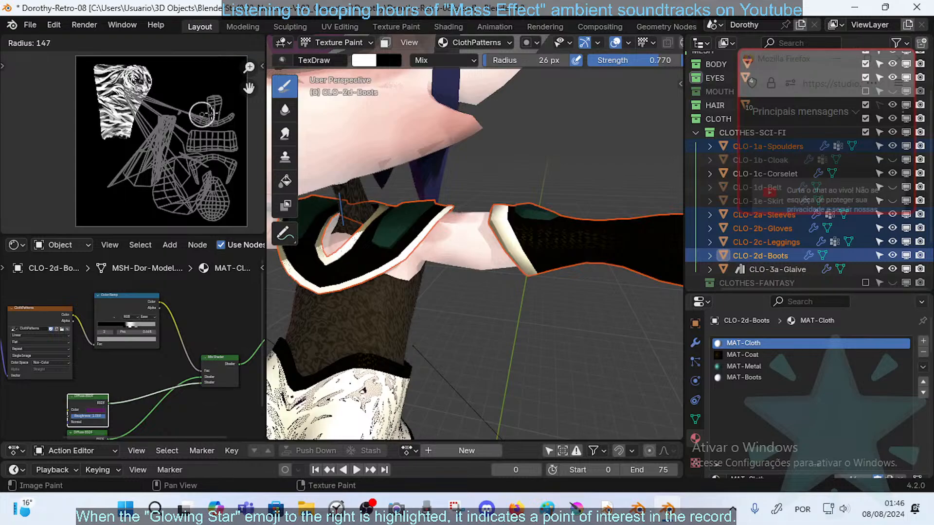
left_click(220, 113)
mouse_move(199, 120)
left_mouse_down()
mouse_move(215, 66)
mouse_move(209, 92)
left_mouse_up()
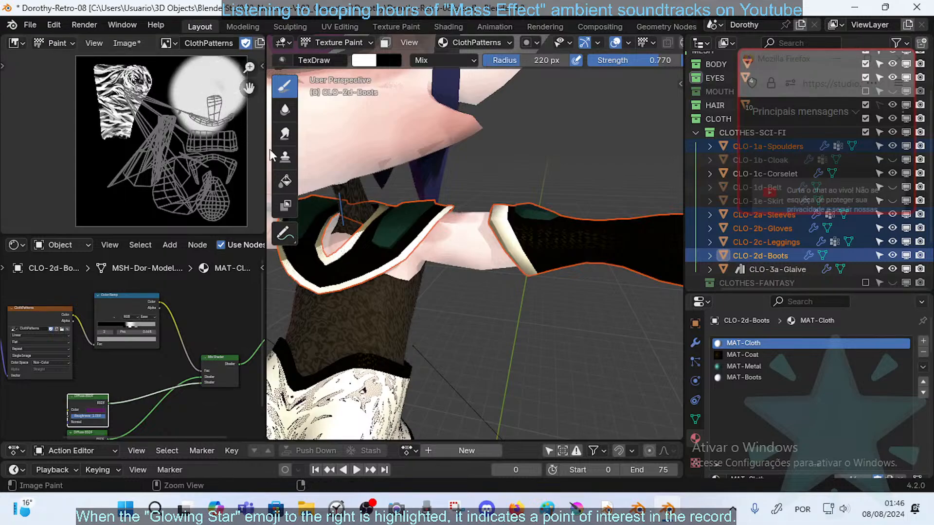
key("ctrl+z")
- Reduce the brush radius to 55 px, sizing it against the sleeve's white cuff
middle_click_drag(467, 192, 477, 217)
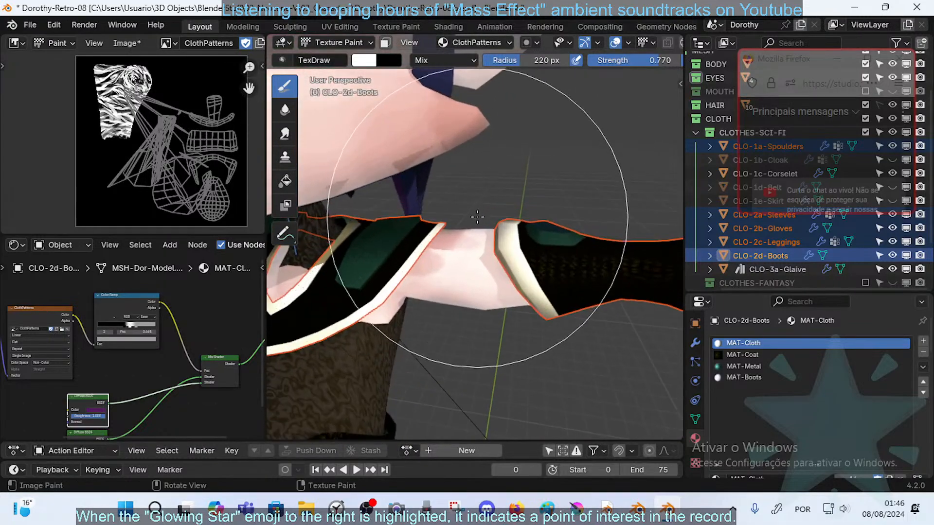
key("f")
left_click(470, 247)
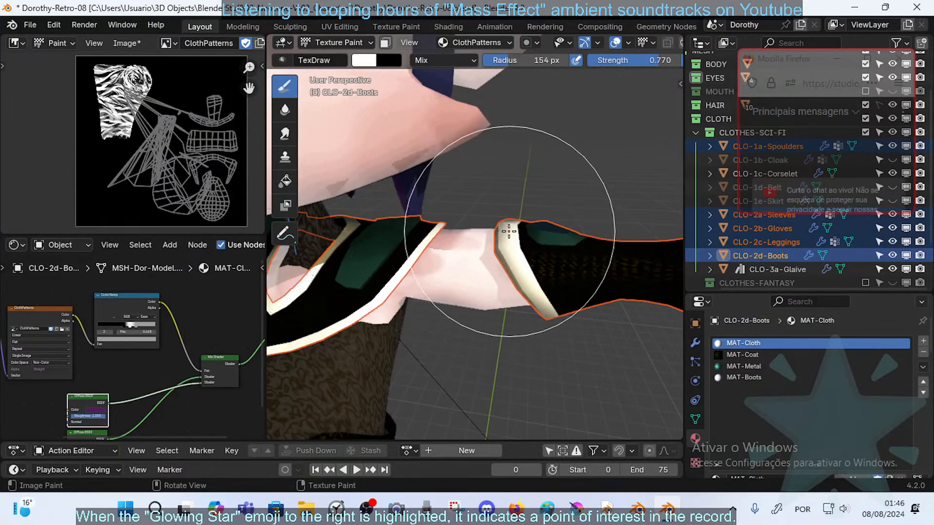
key("f")
left_click(497, 224)
mouse_move(499, 223)
middle_mouse_down()
mouse_move(506, 245)
mouse_move(509, 208)
mouse_move(504, 217)
middle_mouse_up()
scroll(506, 236, "down", 6)
scroll(509, 210, "up", 5)
key("f")
left_click(476, 234)
scroll(477, 233, "down", 3)
scroll(511, 212, "up", 5)
scroll(514, 211, "down", 1)
key("f")
left_click(508, 204)
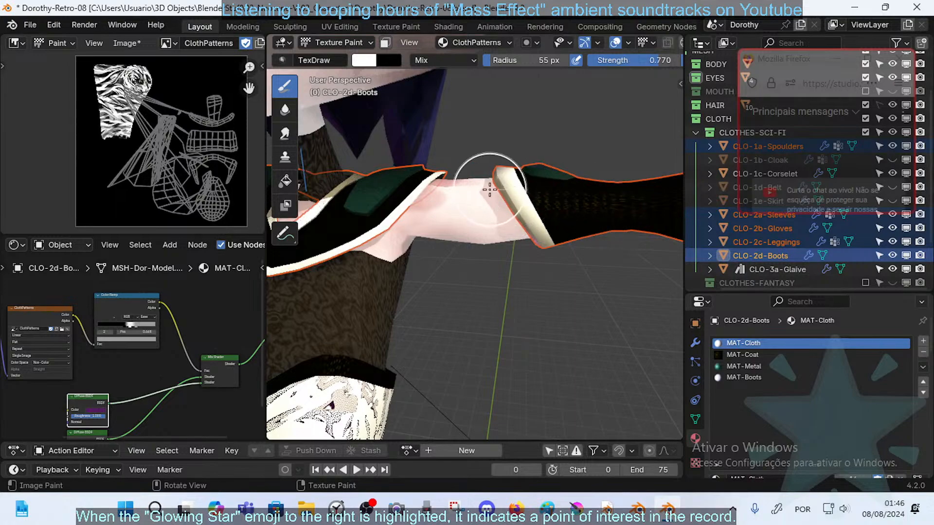
- Set the brush radius to 30 px over the corselet, swapping the brush colours to black and back to white
key("x")
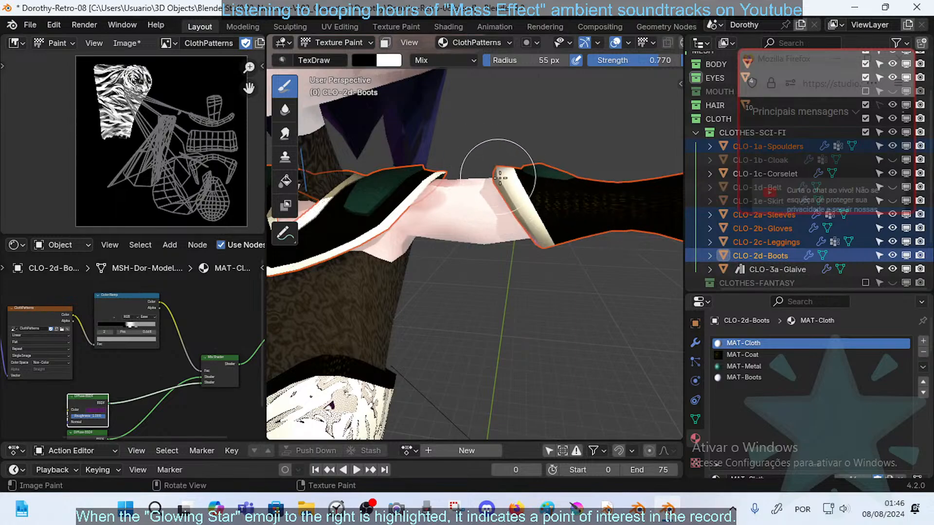
scroll(437, 277, "down", 2)
mouse_move(373, 295)
middle_mouse_down("shift")
mouse_move(432, 235)
mouse_move(424, 244)
middle_mouse_up("shift")
key("f")
left_click(414, 251)
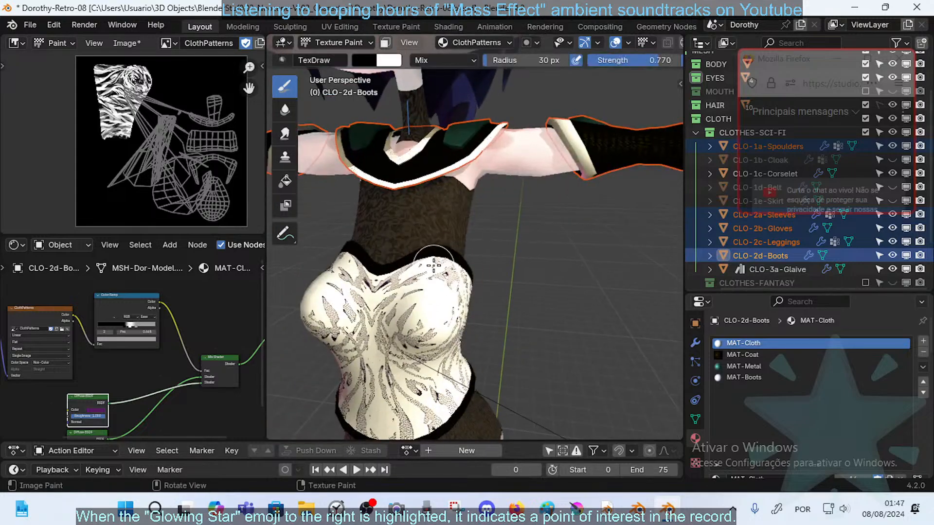
key("x")
mouse_move(462, 267)
middle_mouse_down()
mouse_move(396, 288)
mouse_move(461, 264)
middle_mouse_up()
scroll(406, 272, "down", 4)
- Open the selected clothing meshes for mesh editing and select the faces assigned to MAT-Cloth
key("Tab")
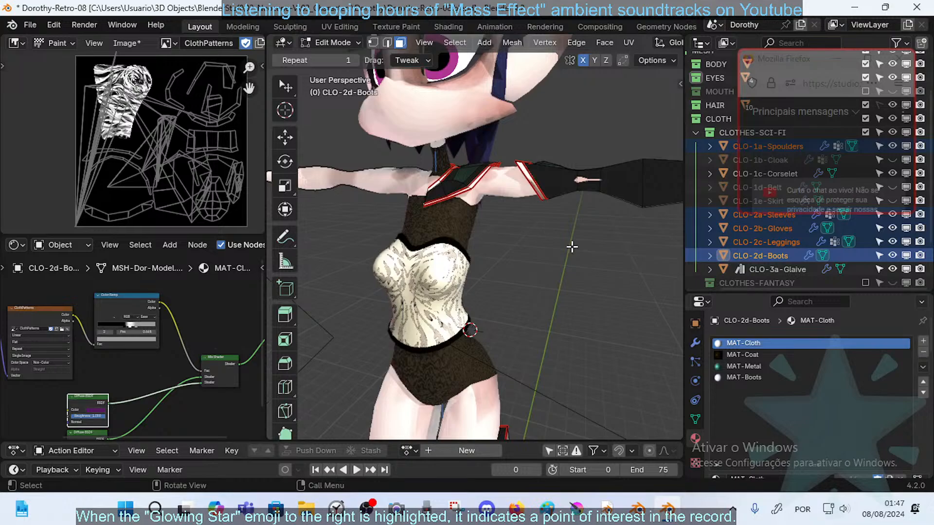
scroll(808, 431, "down", 3)
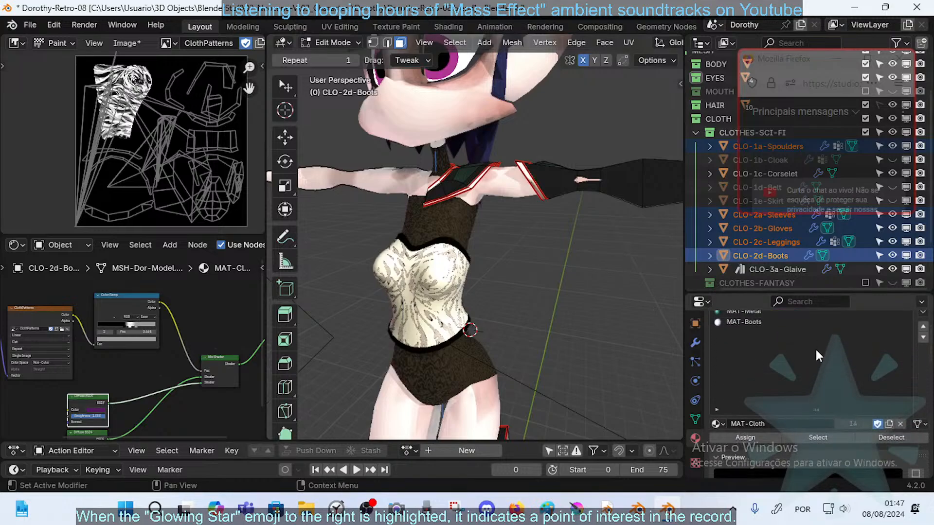
left_click(817, 437)
middle_click_drag(605, 323, 500, 294)
scroll(525, 285, "down", 5)
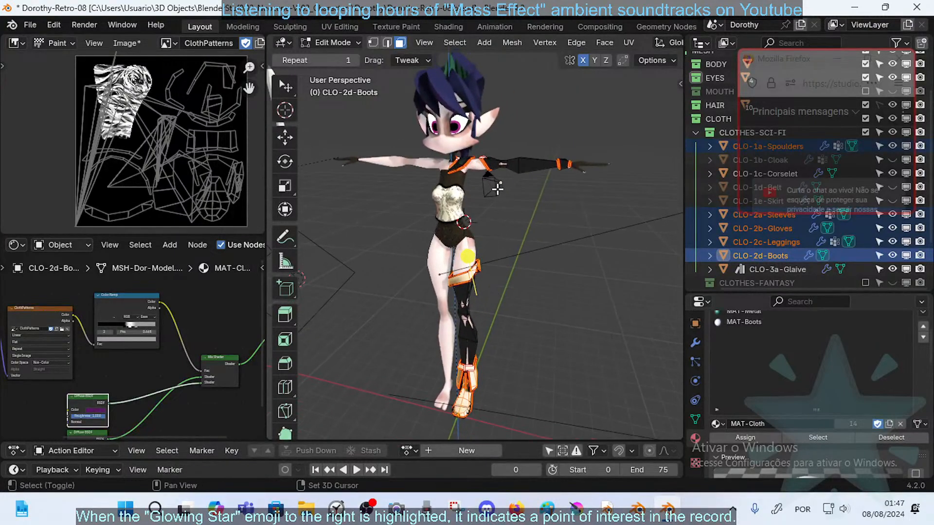
scroll(497, 189, "up", 10)
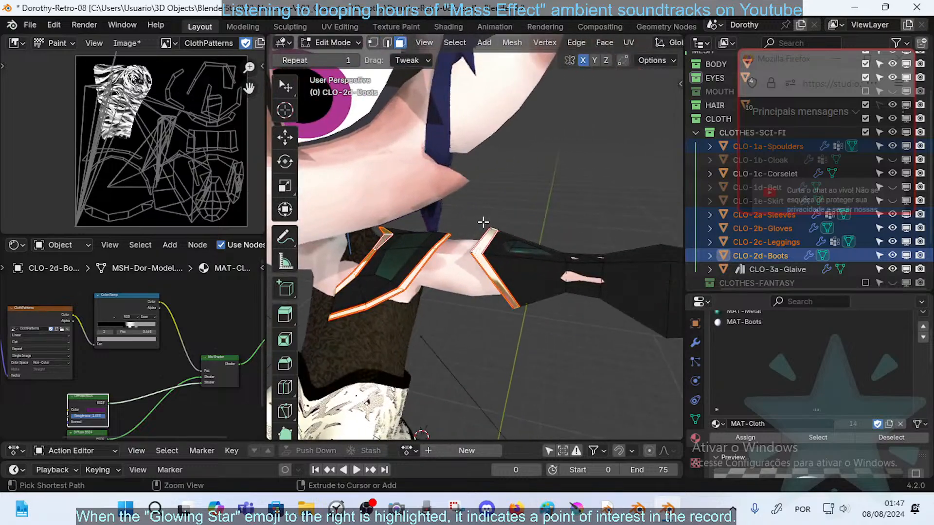
- Leave mesh editing, pick only the CLO-1a-Spoulders mesh, and switch it to Texture Paint mode
key("ctrl+Tab")
left_click(371, 221)
left_click(492, 252)
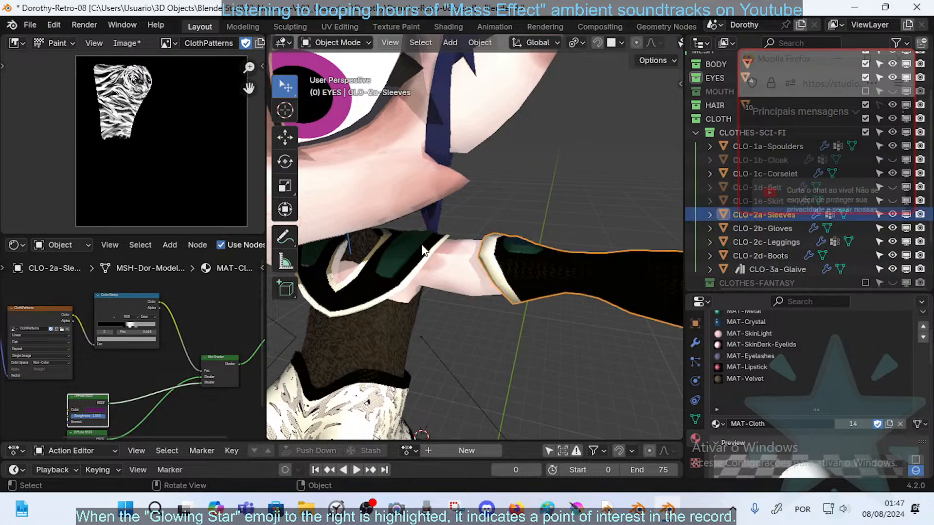
left_click(451, 243)
left_click(508, 206)
key("ctrl+Tab")
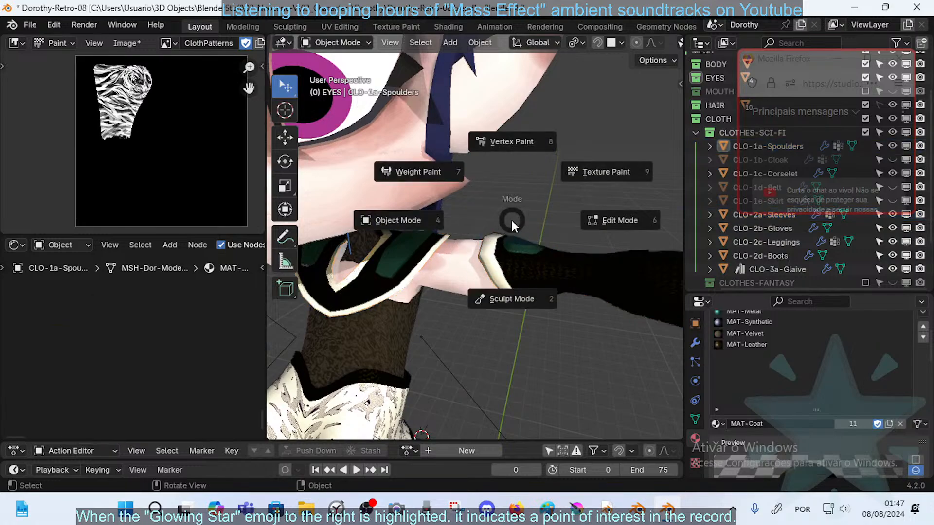
left_click(513, 217)
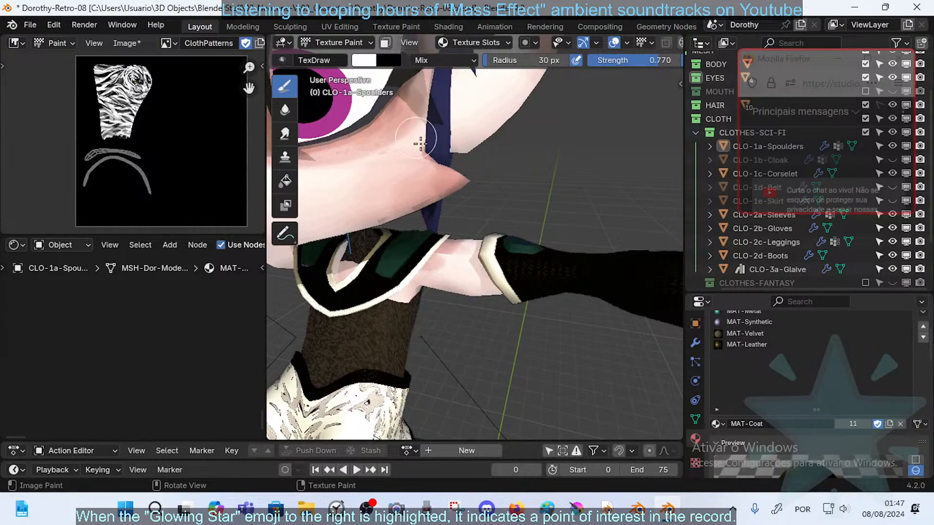
- Turn on face selection masking for painting the shoulders mesh
key("m")
key("m")
key("m")
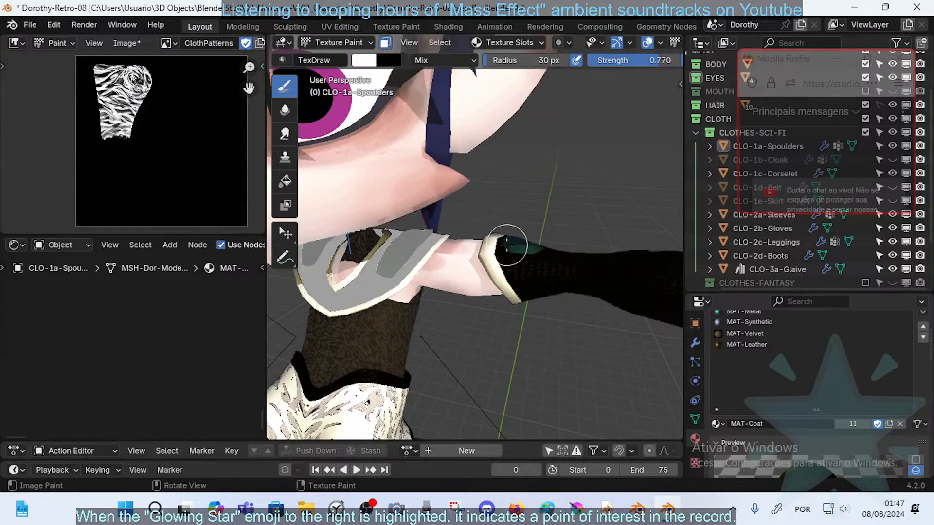
- Turn off face masking, return to Object Mode, and select the shoulders, sleeves and gloves meshes together
key("m")
key("ctrl+Tab")
left_click(439, 247)
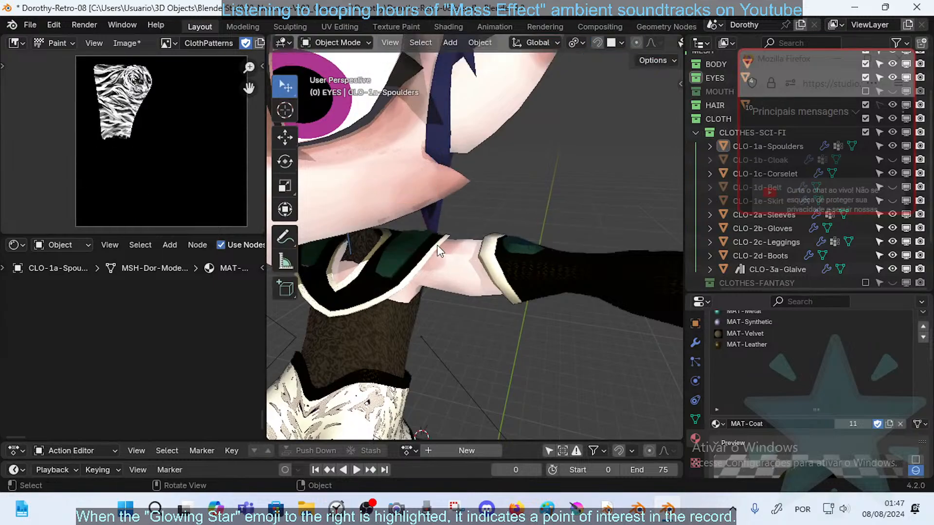
left_click(434, 248)
left_click(513, 253, "shift")
scroll(511, 246, "down", 5)
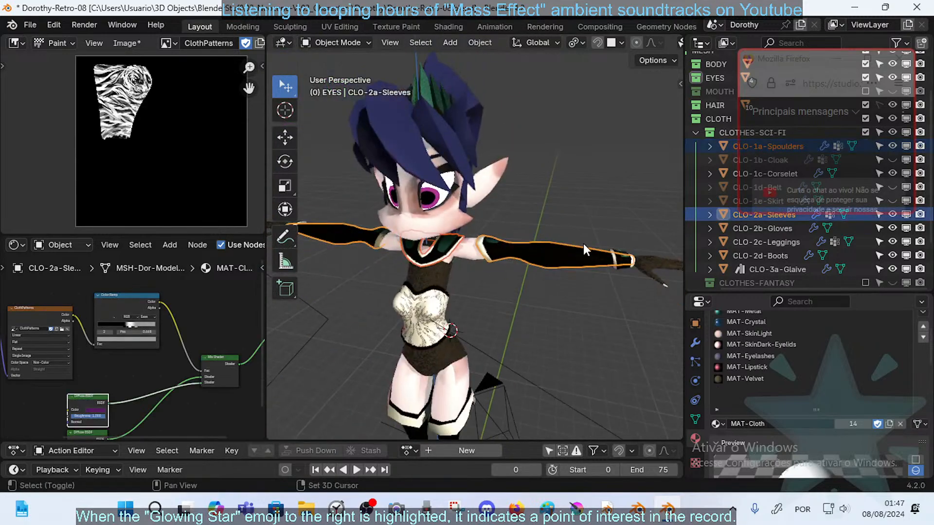
left_click(606, 259, "shift")
- Check the gloves group's trim faces in mesh editing, return to Object Mode, and add the leggings and boots to the selection
middle_click_drag(606, 258, 538, 243)
key("Tab")
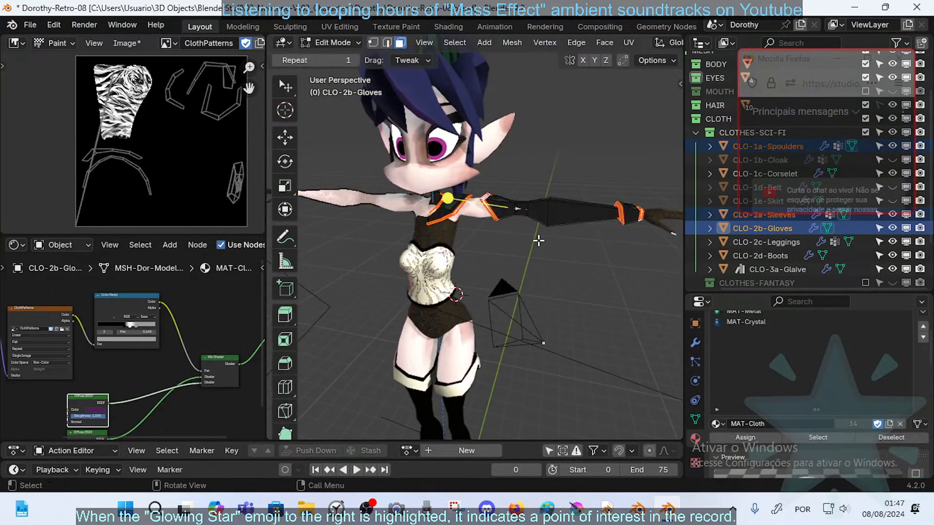
key("Tab")
left_click(469, 387, "shift")
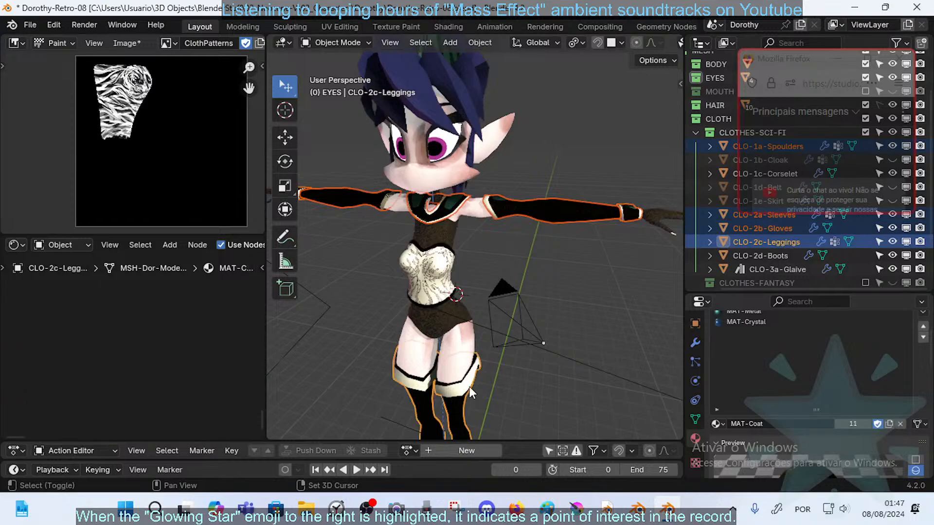
middle_click_drag(469, 387, 471, 272, "shift")
left_click(480, 235, "shift")
middle_click_drag(509, 191, 502, 287, "shift")
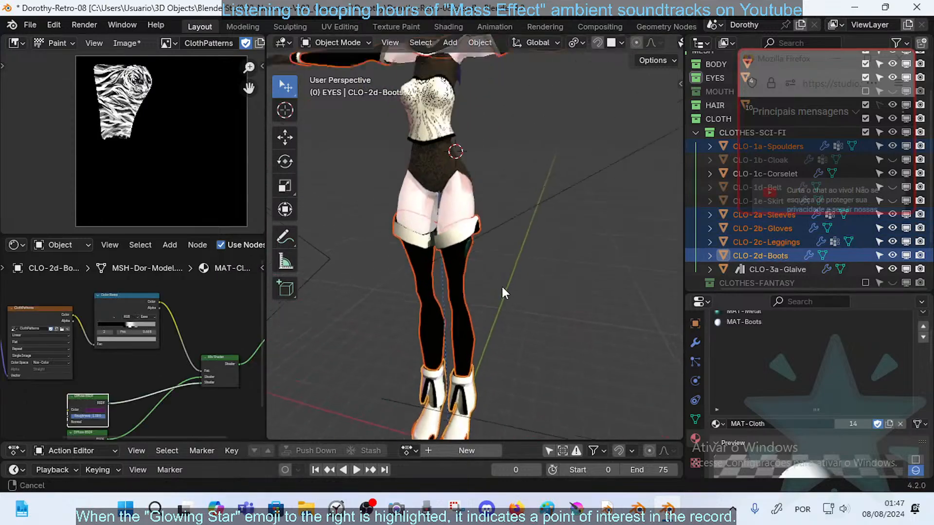
- Switch to Texture Paint mode with CLO-2d-Boots active and turn on face selection masking
scroll(501, 220, "up", 3)
key("ctrl+Tab")
left_click(467, 194)
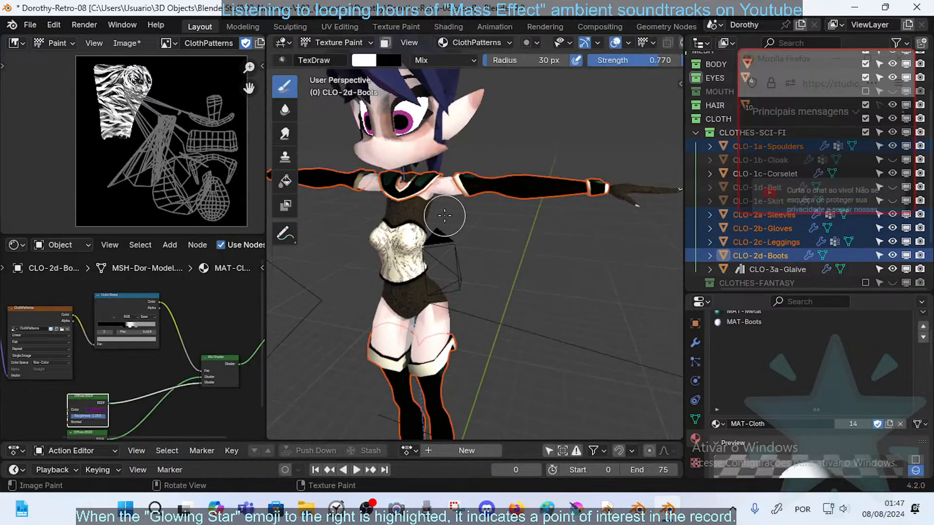
key("1")
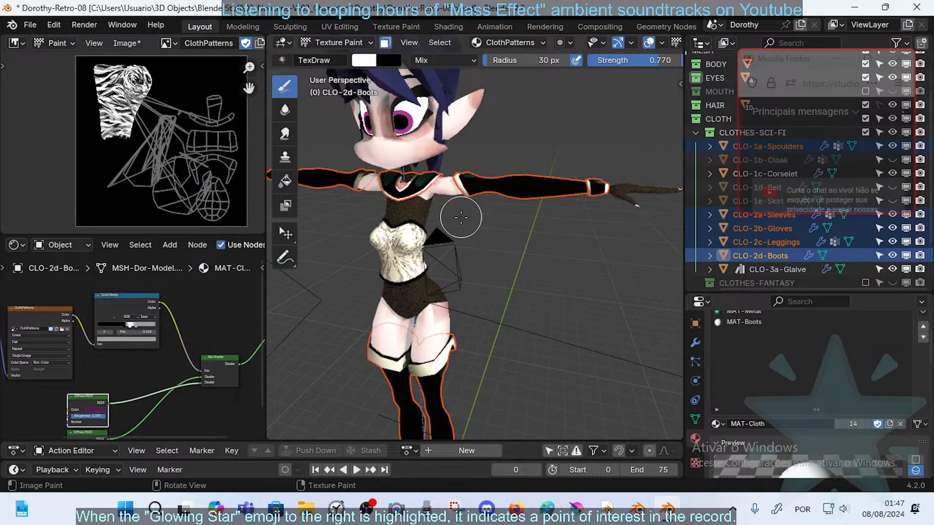
- Set the brush radius to 41 px over the upper trim of the sleeve
middle_click_drag(459, 220, 463, 278, "shift")
scroll(463, 229, "up", 2)
mouse_move(498, 210)
middle_mouse_down("shift")
mouse_move(460, 224)
mouse_move(477, 214)
mouse_move(468, 220)
middle_mouse_up("shift")
scroll(460, 225, "up", 1)
scroll(476, 215, "up", 1)
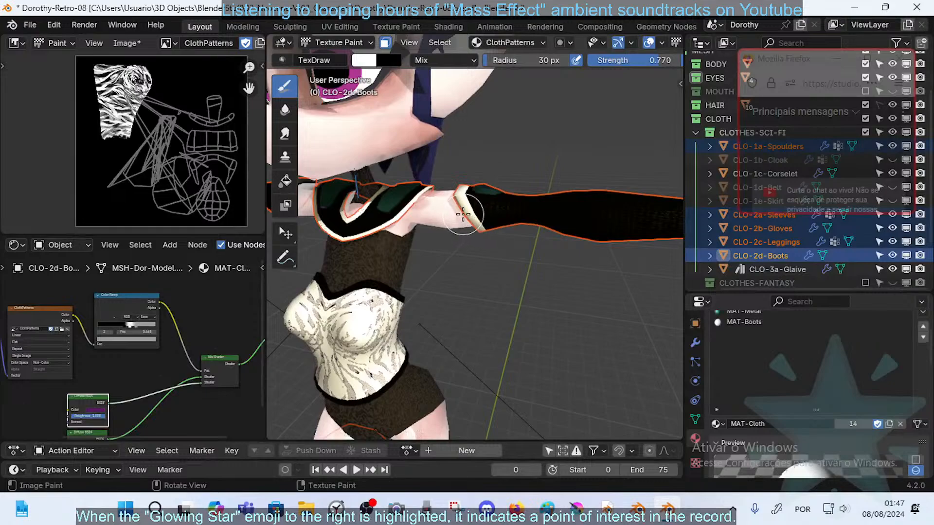
key("f")
left_click(475, 216)
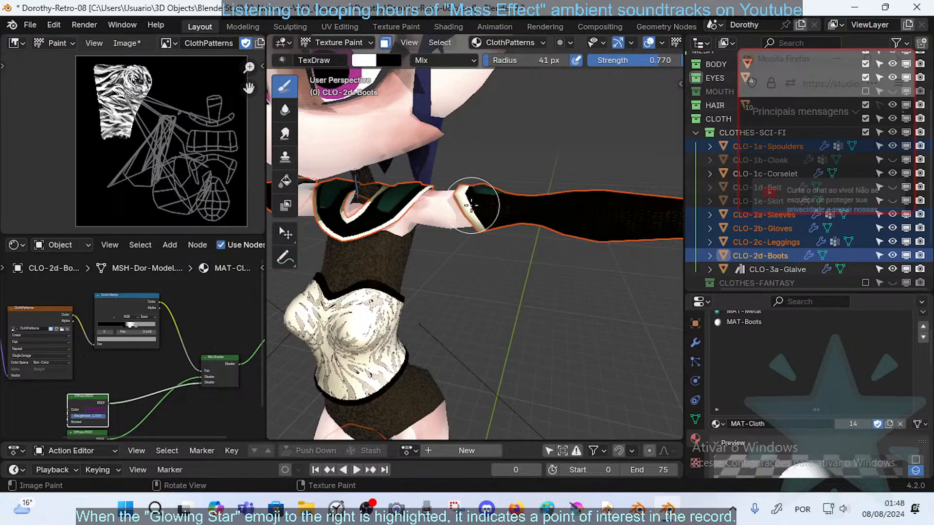
- Open the selected clothing meshes for mesh editing and return to Texture Paint mode with face masking off
key("Tab")
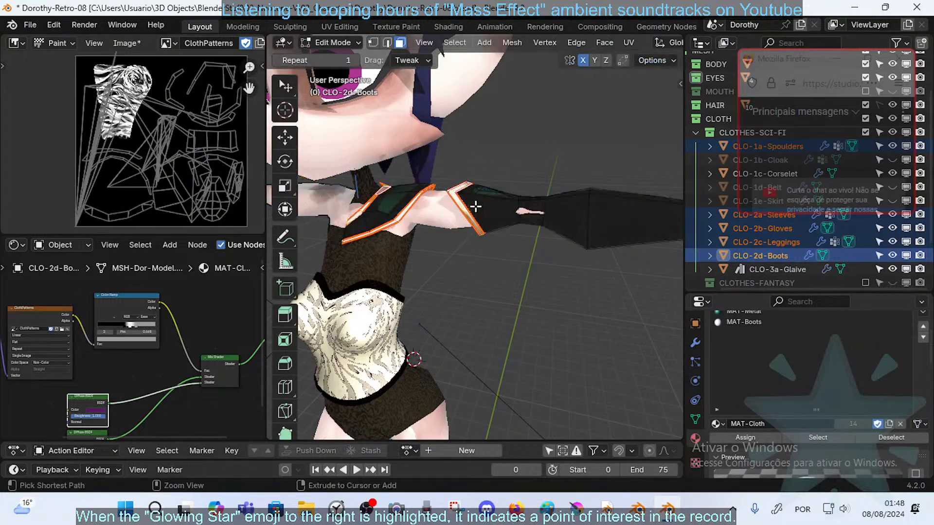
key("ctrl+Tab")
key("t")
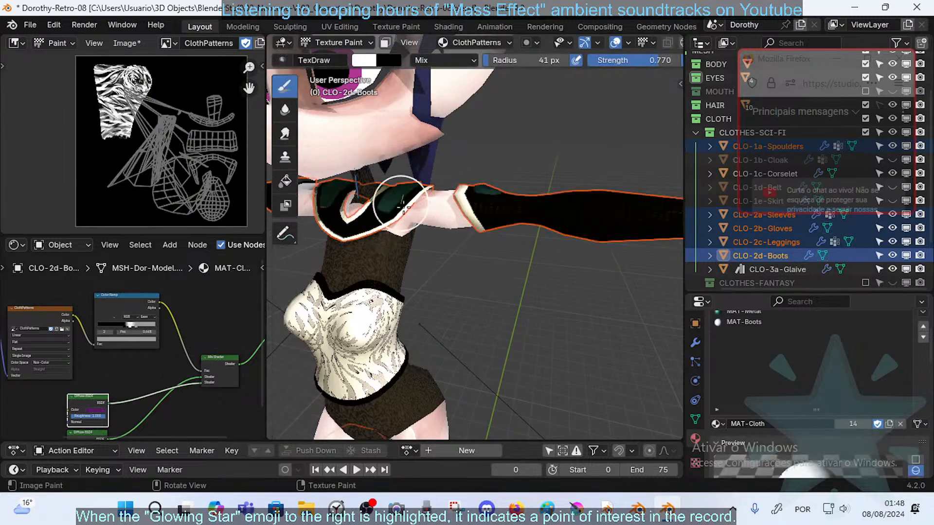
middle_click_drag(426, 247, 424, 204, "shift")
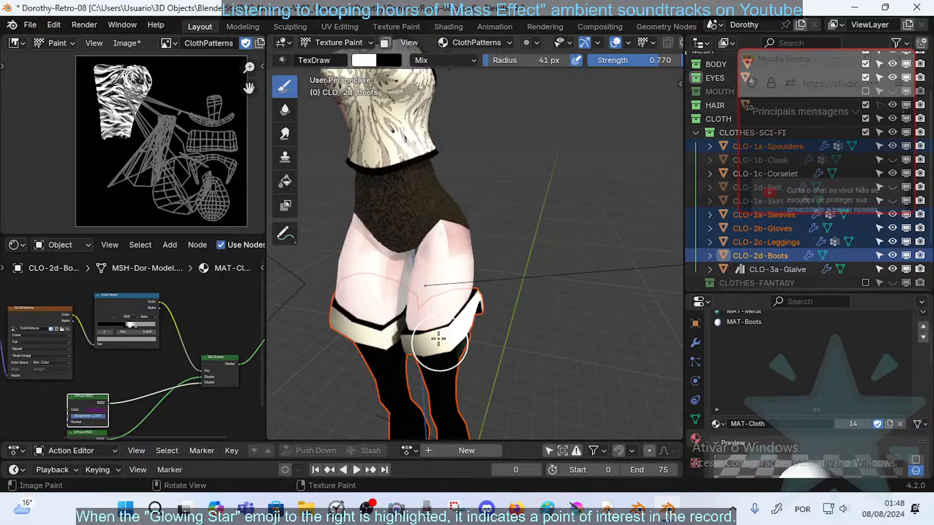
middle_click_drag(442, 304, 450, 268)
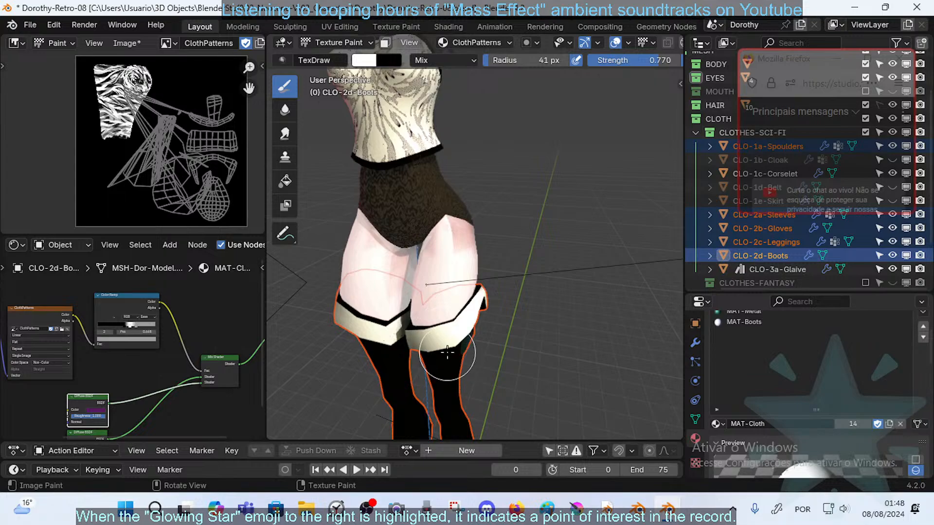
- Pick only the CLO-2c-Leggings mesh, inspect its MAT-Cloth cuff faces in mesh editing, and go back to Object Mode
key("ctrl+Tab")
left_click(418, 345)
left_click(451, 339)
key("Tab")
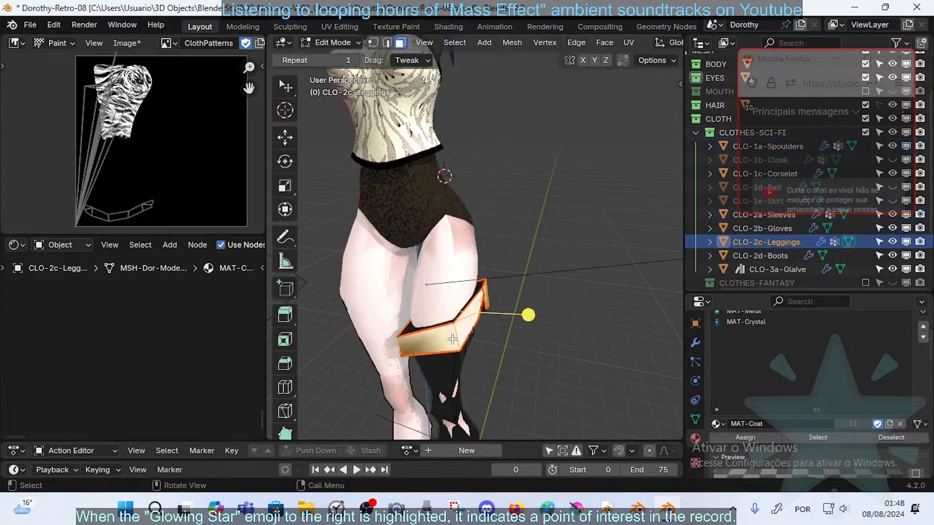
left_click(456, 341)
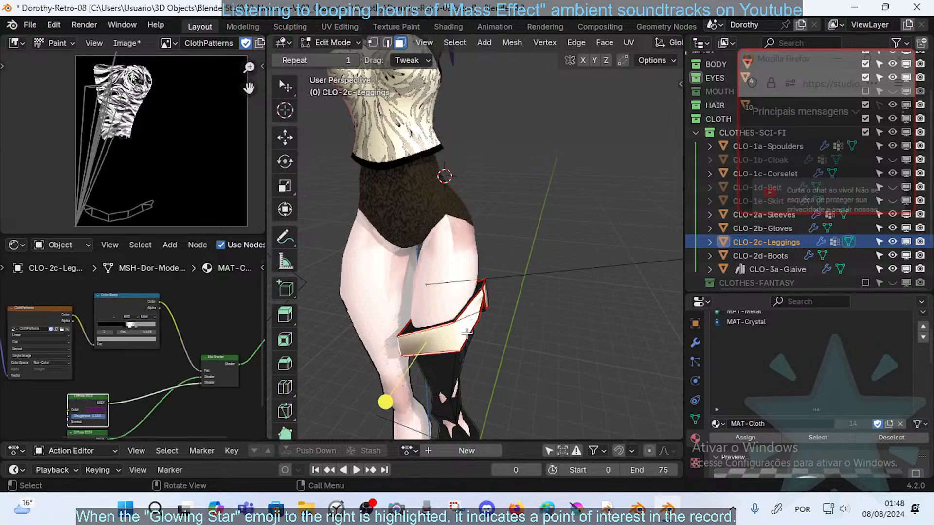
middle_click_drag(475, 310, 454, 276)
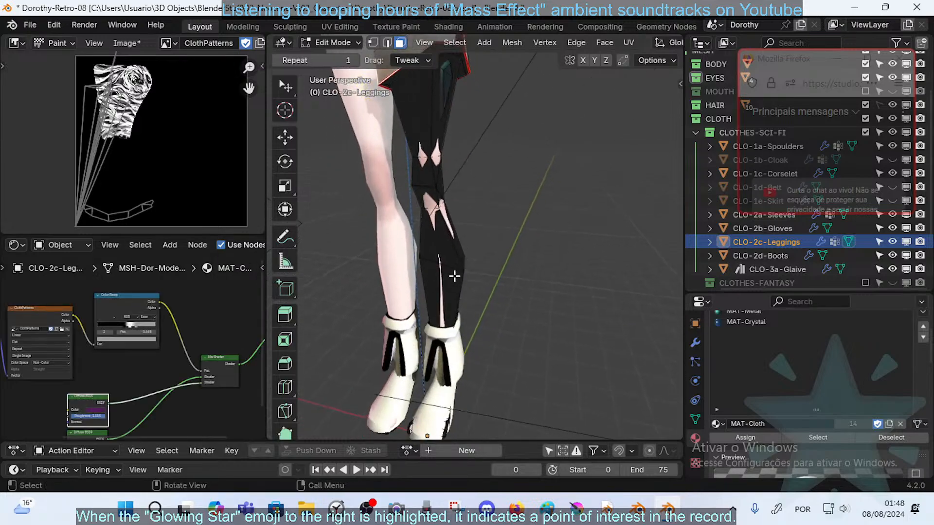
left_click(443, 333)
key("Tab")
- Pick the CLO-2c-Leggings mesh again, open it for mesh editing, and select the face loop of its thigh cuff
middle_click_drag(463, 243, 462, 307, "shift")
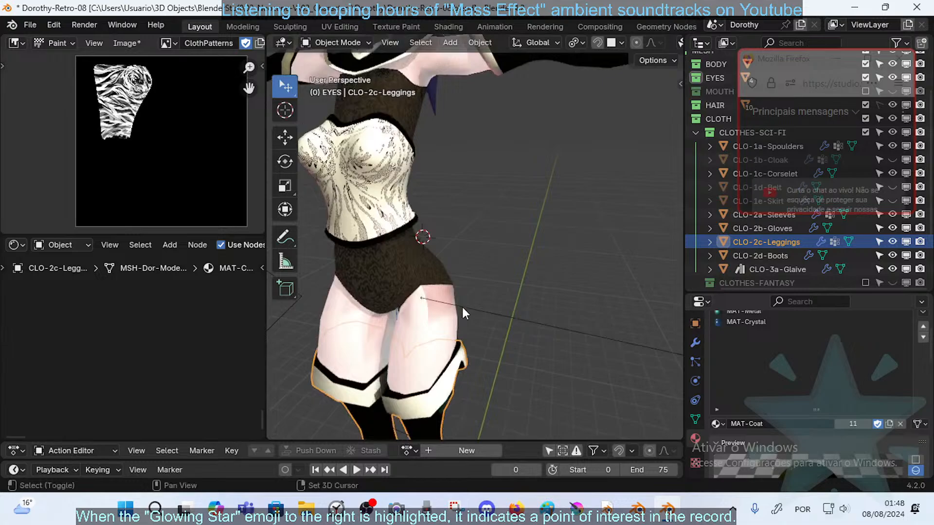
left_click(450, 365)
middle_click_drag(471, 252, 462, 280, "shift")
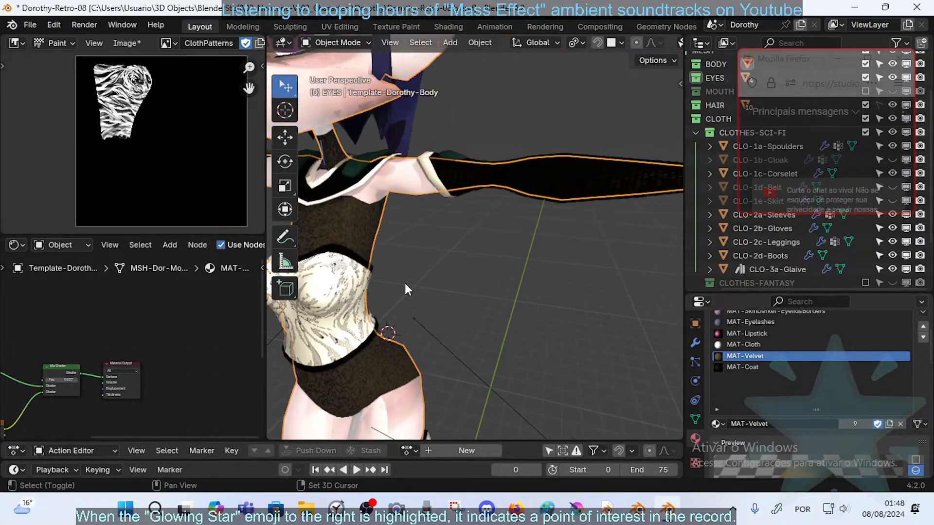
middle_click_drag(404, 283, 414, 92, "shift")
left_click(408, 304)
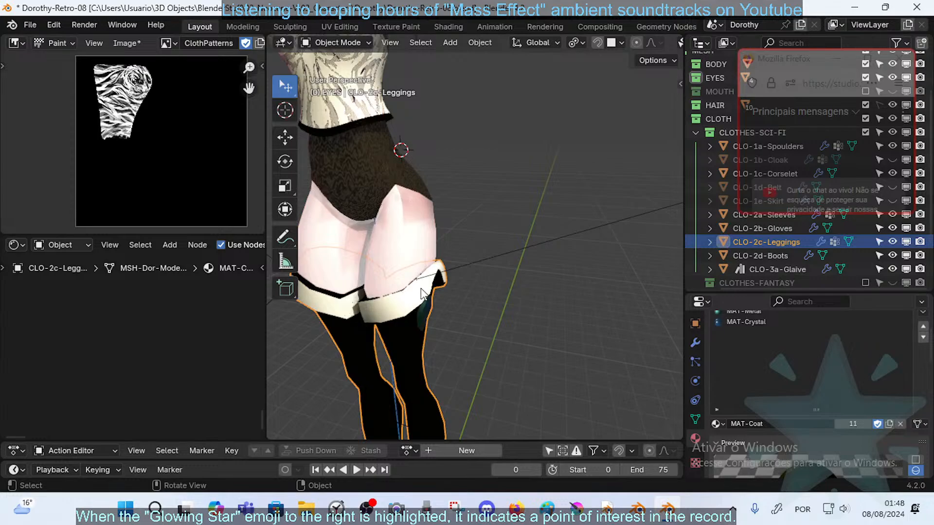
left_click(422, 291)
left_click(444, 277)
key("Tab")
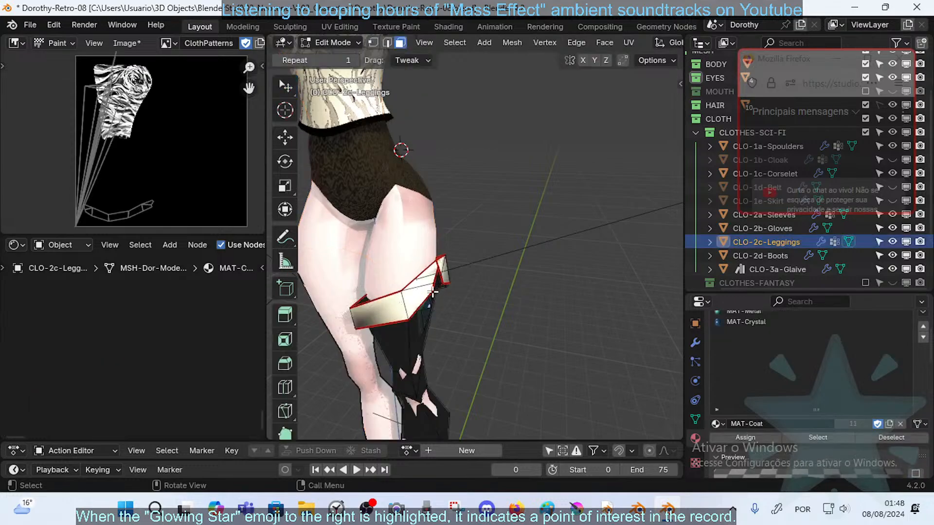
left_click(409, 303, "alt+shift")
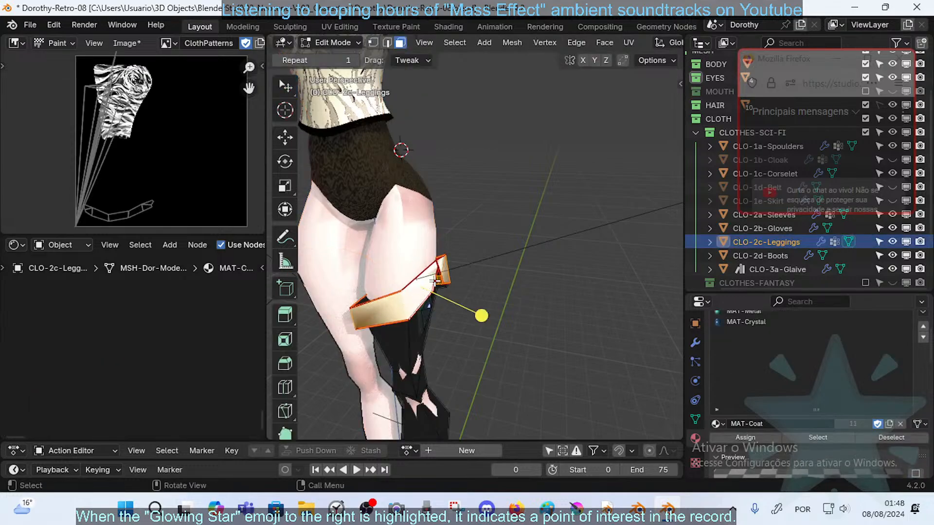
- Show the leggings' UVs in the UV Editor, and switch the mesh to Texture Paint mode with face selection masking
middle_click_drag(437, 280, 444, 274)
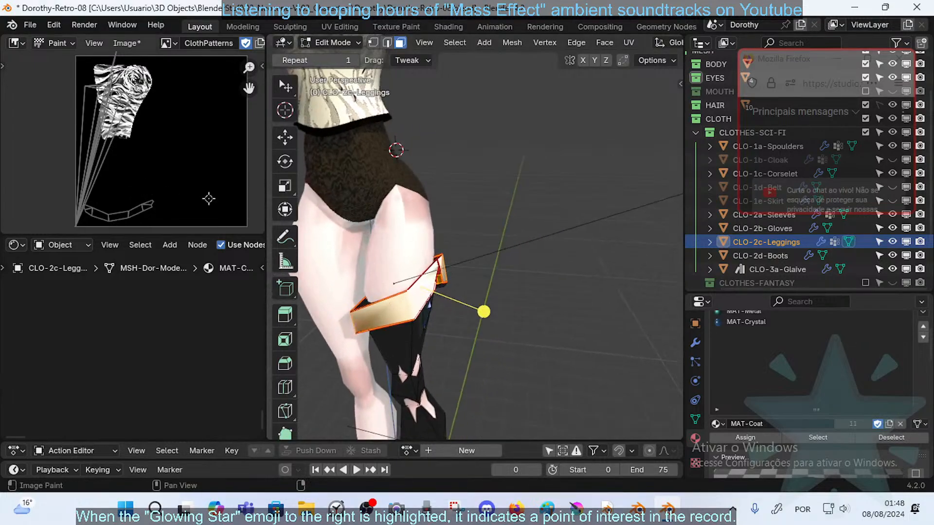
key("shift+F10")
middle_click_drag(442, 264, 470, 237, "shift")
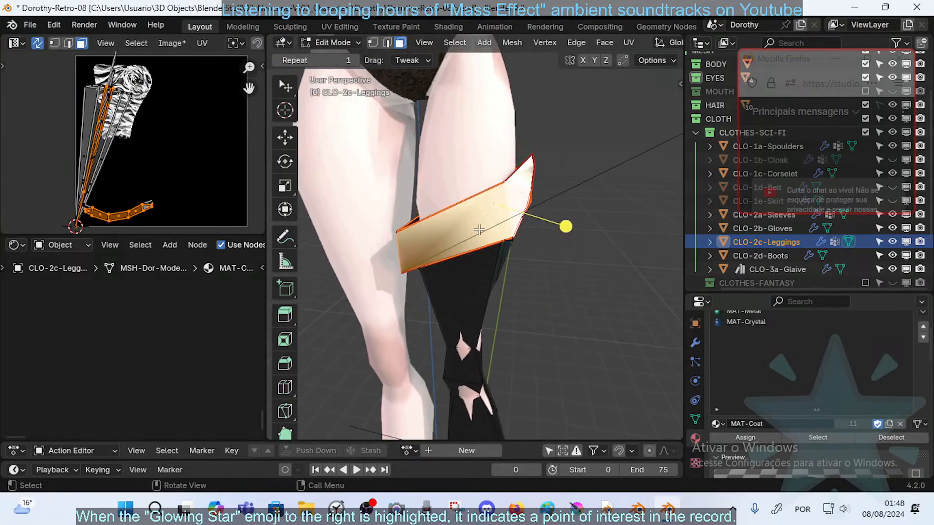
key("ctrl+Tab")
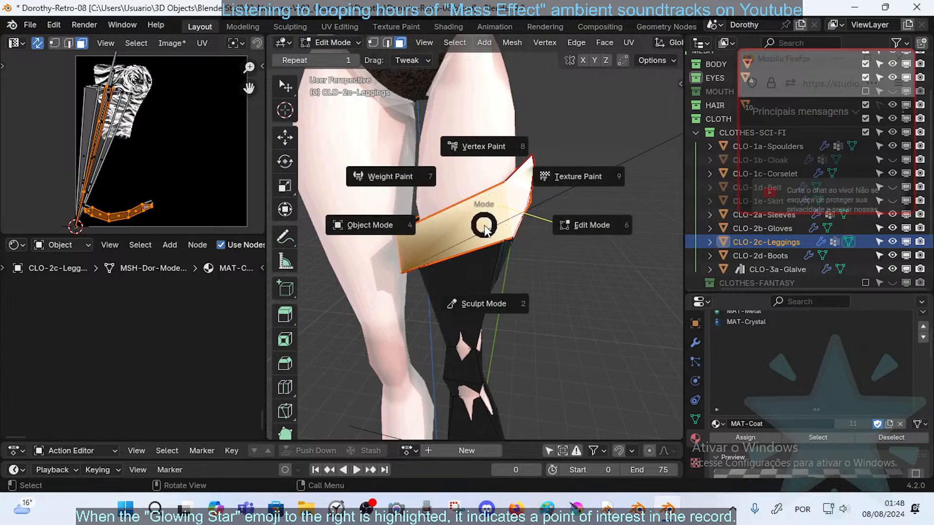
key("9")
key("1")
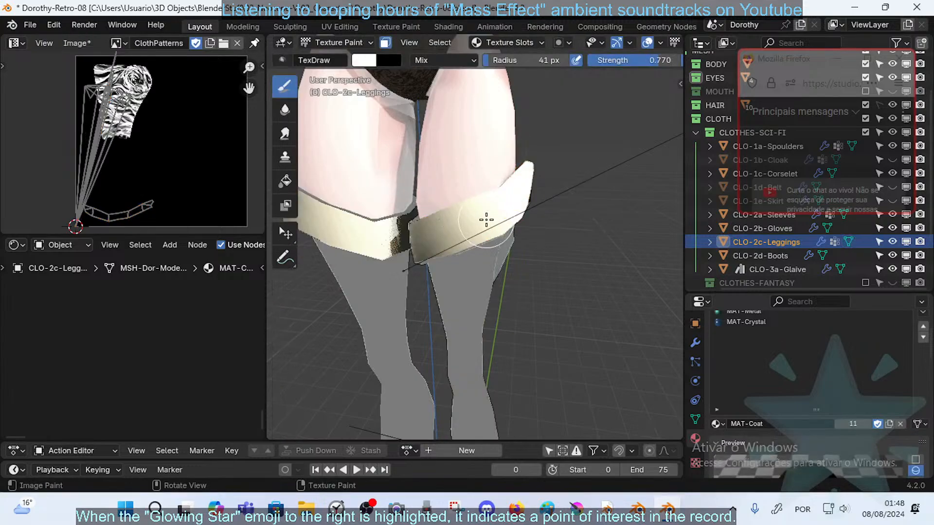
middle_click_drag(446, 216, 468, 222)
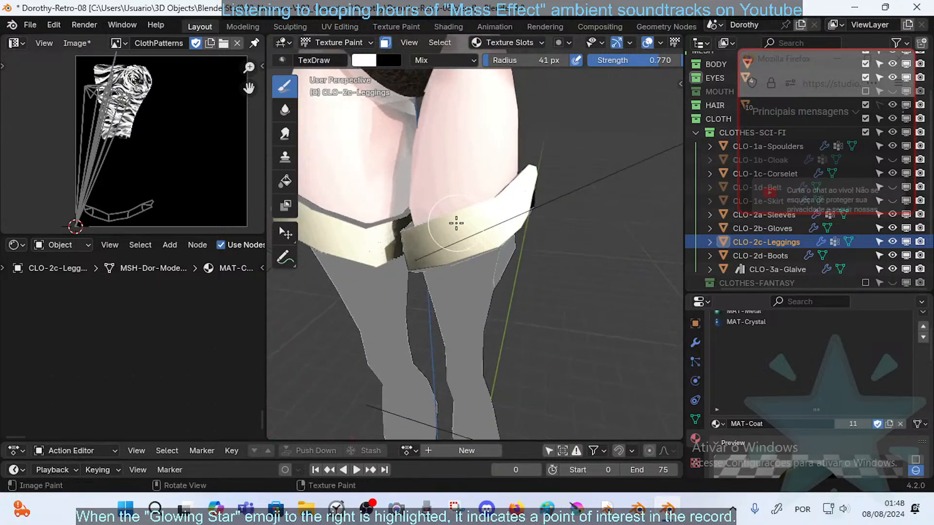
- Start painting white on the front of the leggings' thigh cuff, setting the brush radius to 36 px
left_click_drag(456, 224, 460, 237)
middle_click_drag(480, 222, 476, 209, "ctrl")
key("f")
left_click(468, 209)
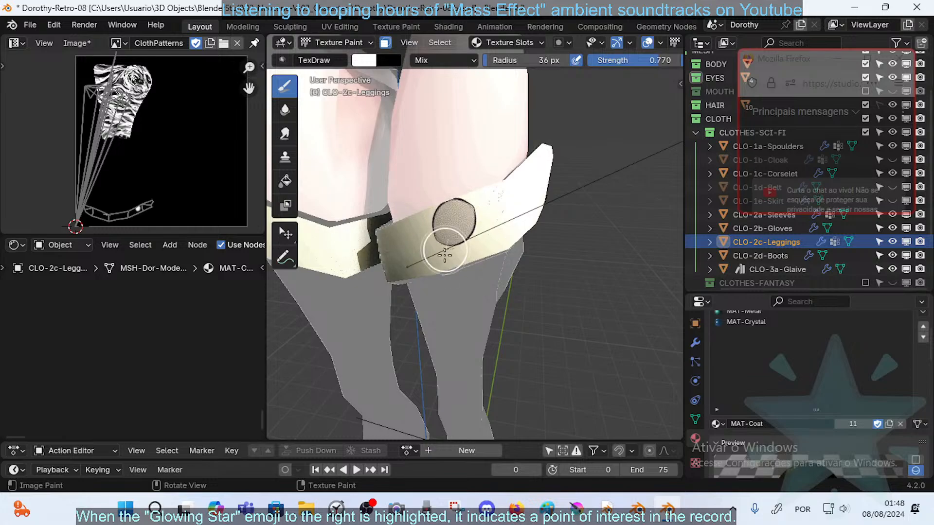
- Set the brush radius to 21 px and paint another white pattern stroke down the front of the leggings' cuff
middle_click_drag(491, 215, 481, 212)
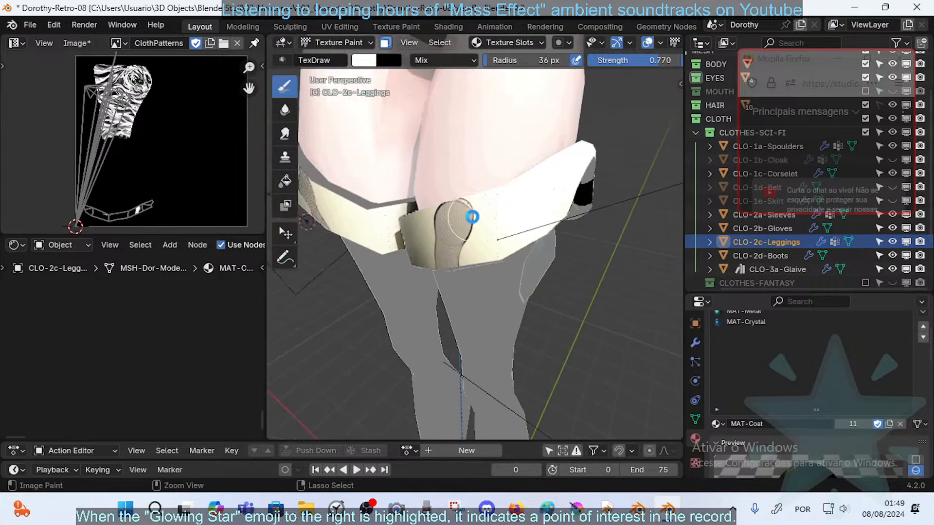
key("f")
left_click(461, 217)
left_click_drag(480, 195, 476, 237)
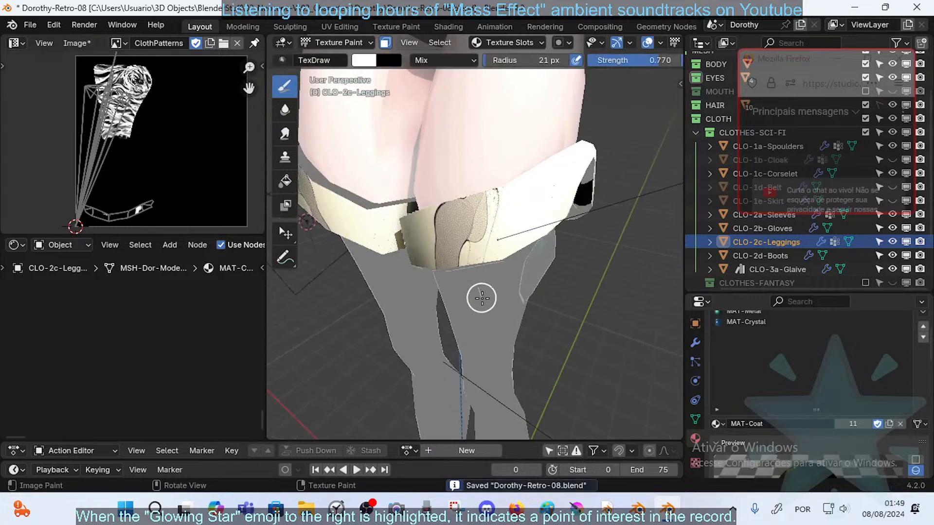
- Set the brush radius to 16 px and extend the white stripe pattern around the leggings' cuff toward the inner thigh
middle_click_drag(527, 180, 508, 175)
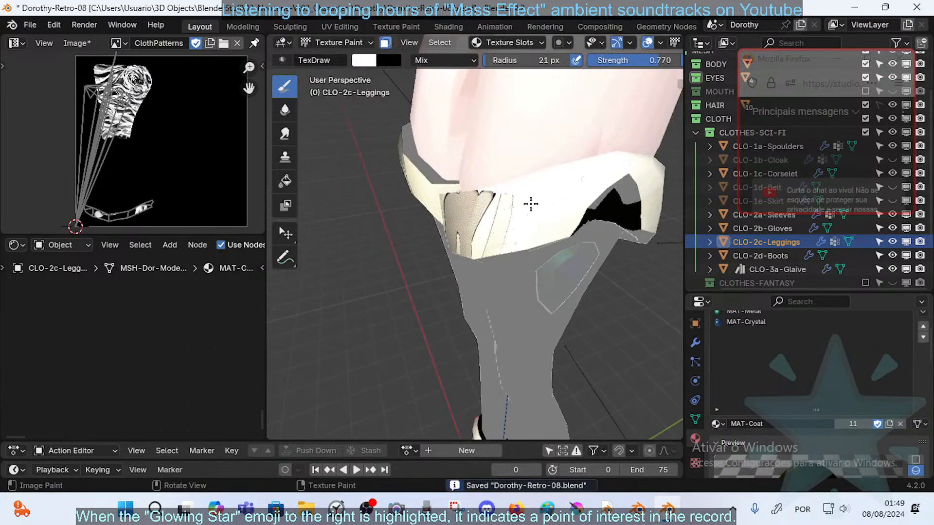
key("f")
left_click(537, 178)
mouse_move(531, 271)
middle_mouse_down()
mouse_move(563, 191)
mouse_move(559, 243)
mouse_move(550, 184)
mouse_move(545, 204)
middle_mouse_up()
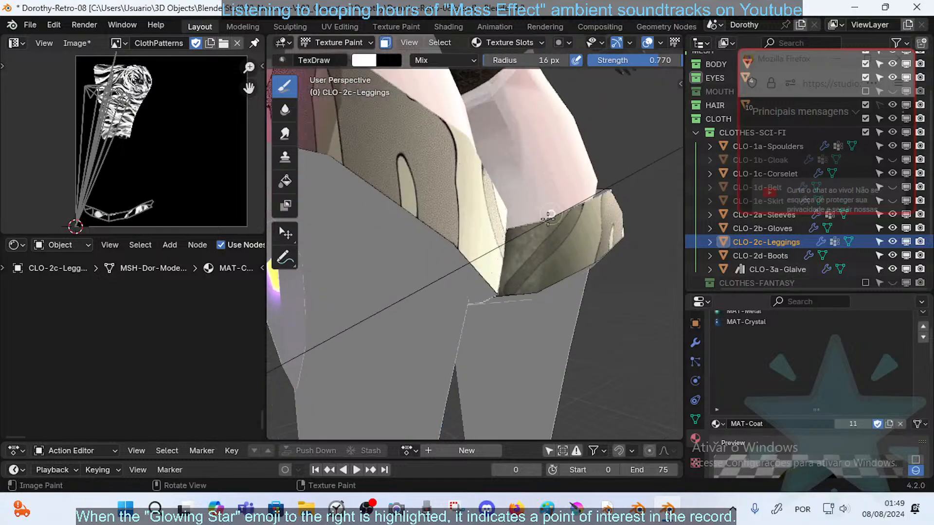
middle_click_drag(505, 355, 501, 289)
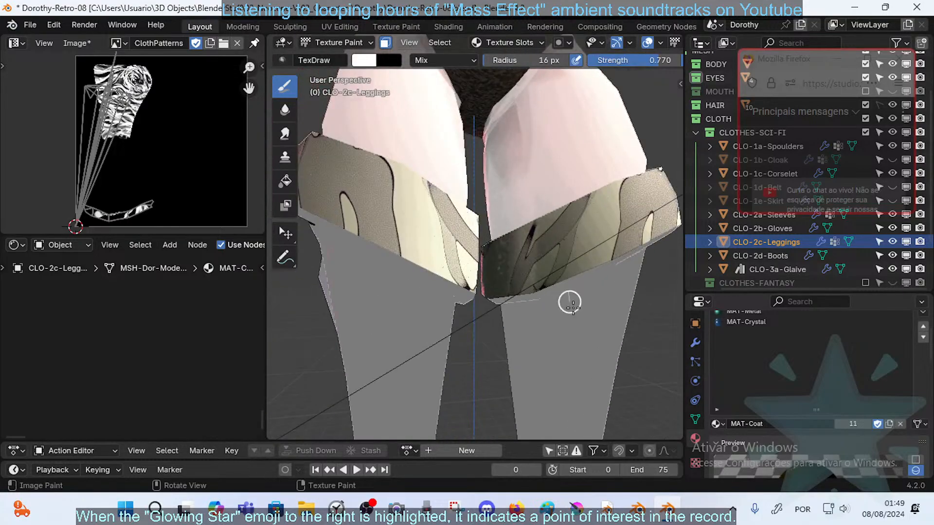
- Continue the white stripe pattern on the leggings' cuff and set the brush radius to 25 px
mouse_move(567, 304)
middle_mouse_down()
mouse_move(523, 247)
mouse_move(503, 246)
mouse_move(532, 217)
mouse_move(587, 215)
mouse_move(624, 228)
middle_mouse_up()
scroll(531, 253, "up", 4)
key("f")
left_click(436, 236)
key("f")
left_click(432, 258)
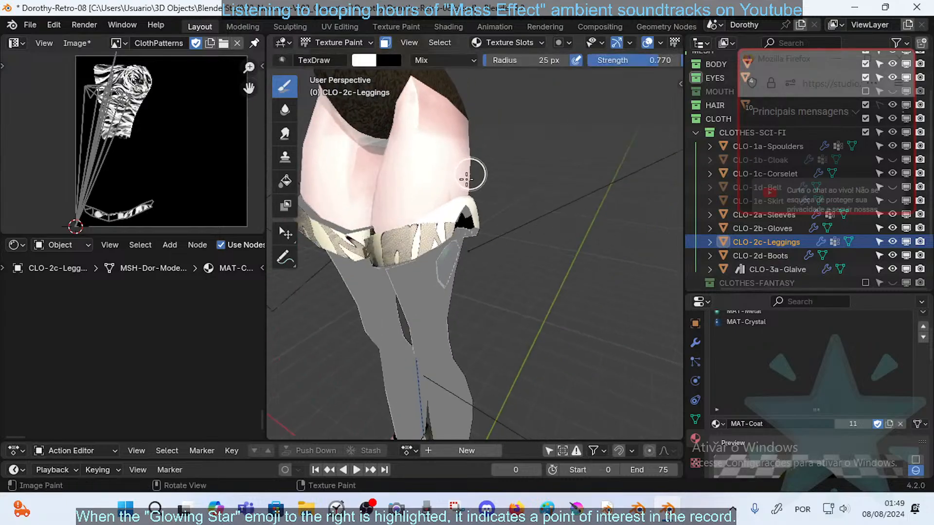
- Paint a white dab at the notch on the outer side of the leggings' cuff
middle_click_drag(450, 236, 447, 204)
middle_click_drag(418, 258, 380, 252)
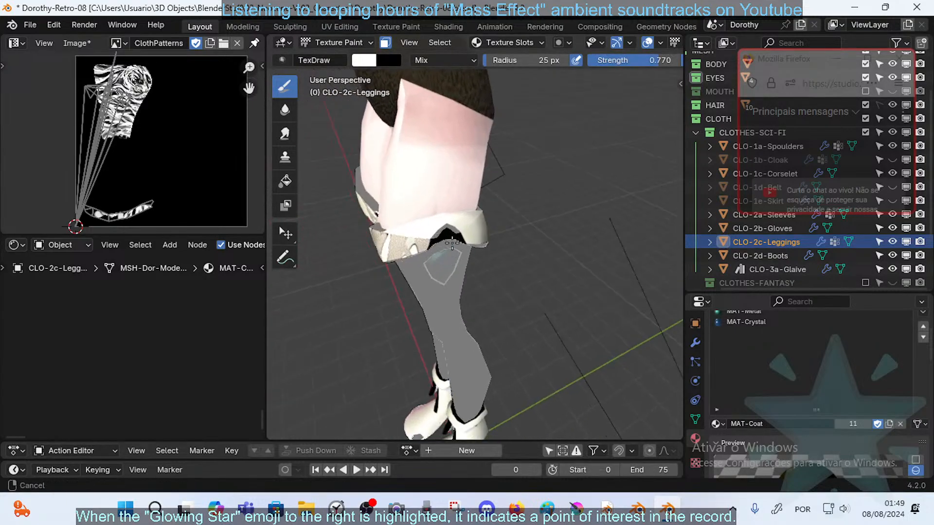
scroll(450, 236, "up", 6)
left_click(451, 234)
scroll(449, 236, "down", 8)
- Limit the face selection to the leggings' cuff with Select Linked delimited by seam, and return to Texture Paint
key("ctrl+Tab")
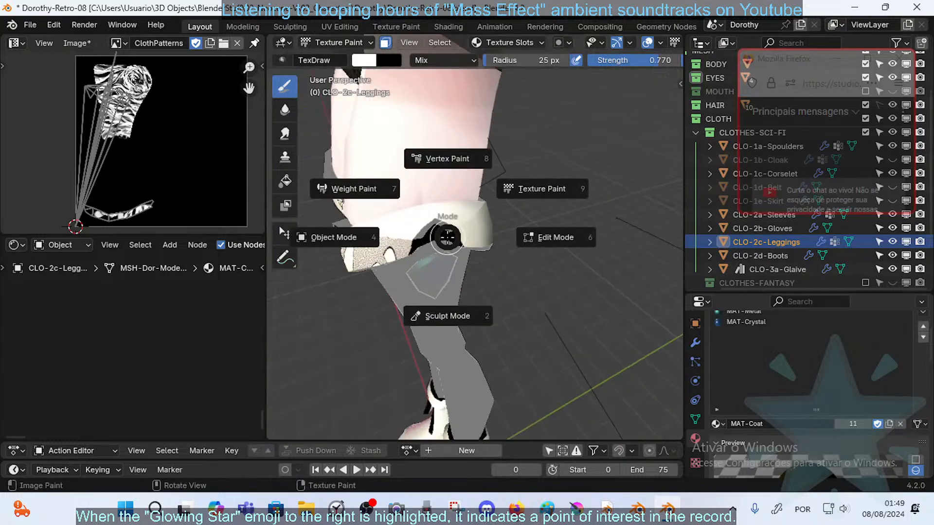
left_click(335, 237)
left_click(486, 232)
left_click(486, 232)
key("Tab")
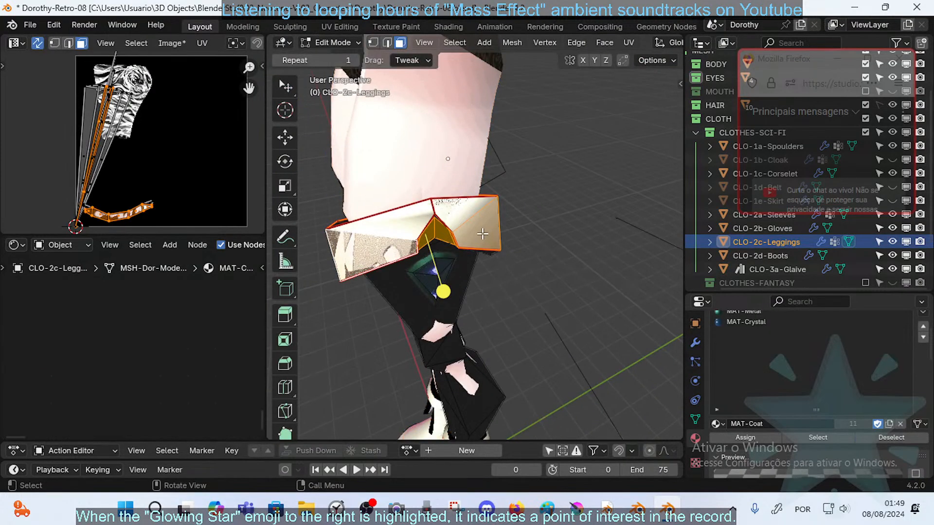
key("alt+a")
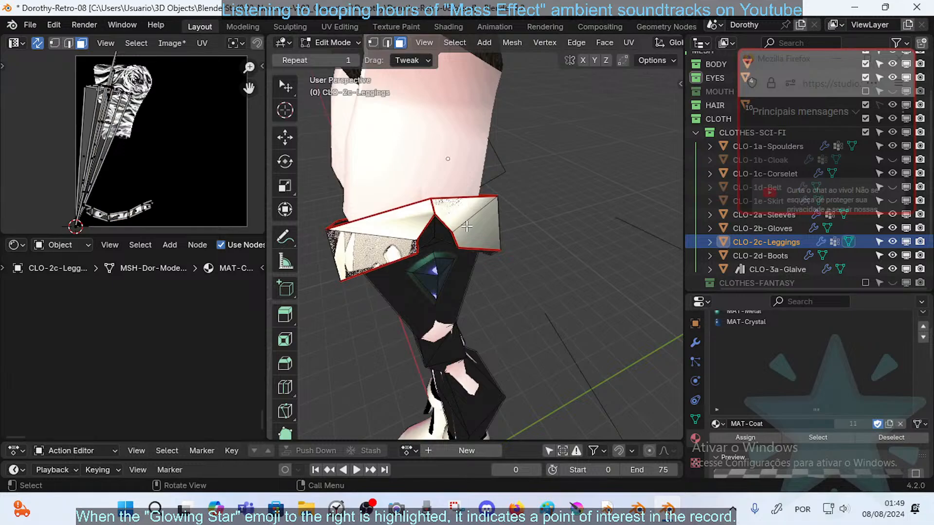
key("l")
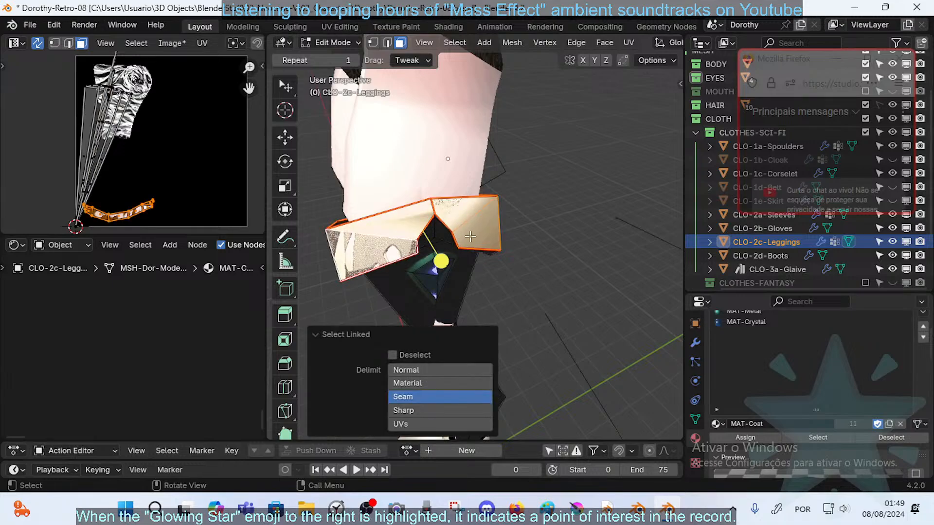
key("ctrl+Tab")
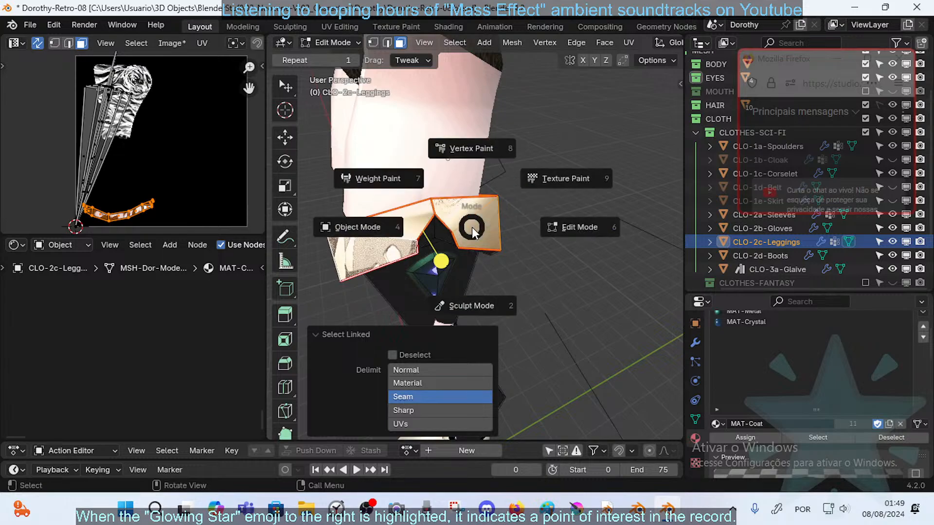
key("t")
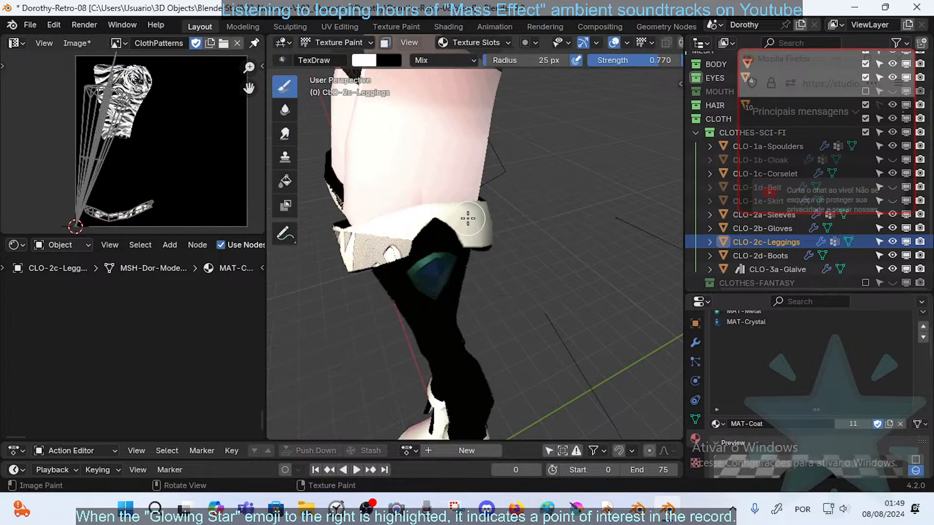
- Extend the white stripe pattern around the outer side and back of the leggings' cuff
mouse_move(419, 203)
middle_mouse_down()
mouse_move(494, 205)
mouse_move(428, 203)
mouse_move(407, 221)
mouse_move(409, 187)
mouse_move(385, 236)
middle_mouse_up()
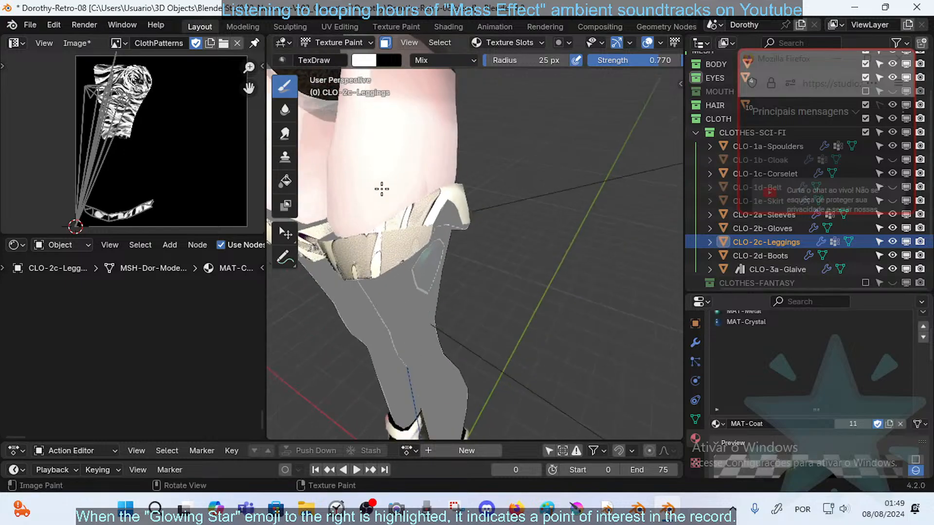
middle_click_drag(381, 187, 401, 219)
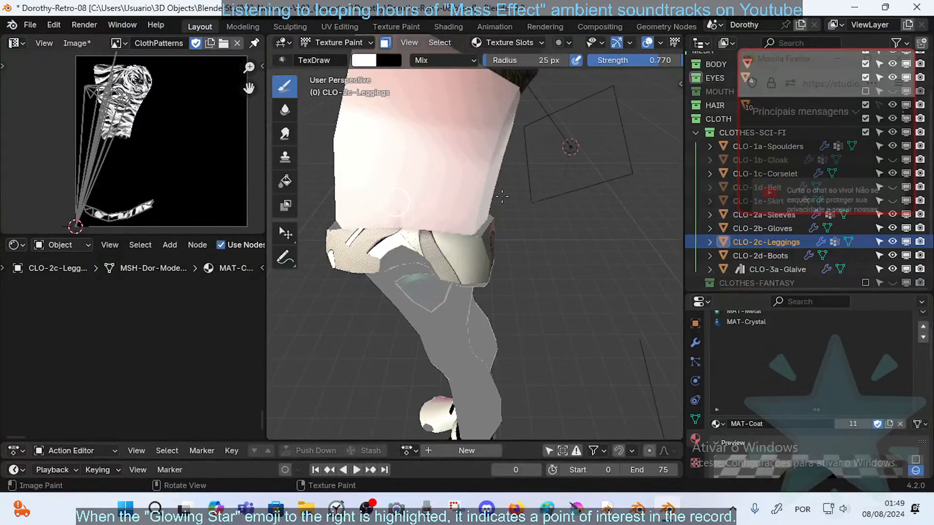
middle_click_drag(438, 317, 442, 219)
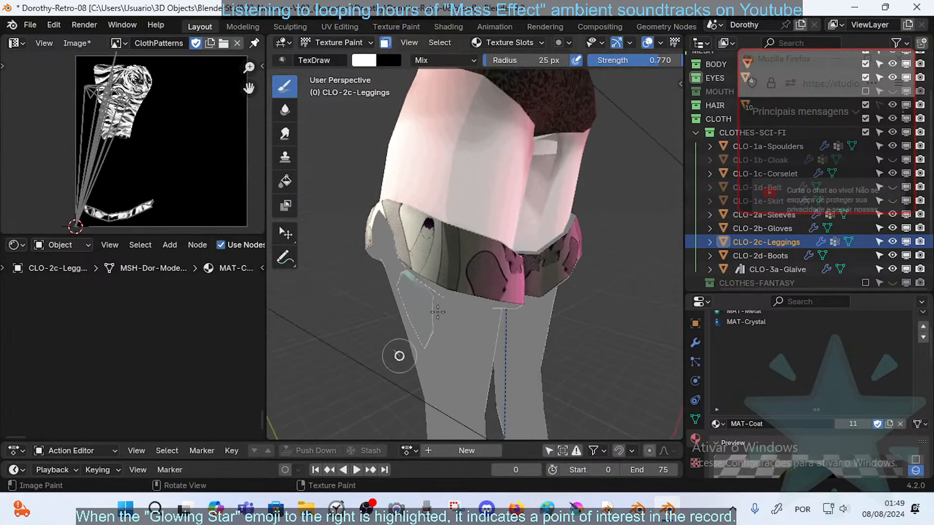
middle_click_drag(396, 354, 400, 259)
middle_click_drag(508, 341, 452, 256)
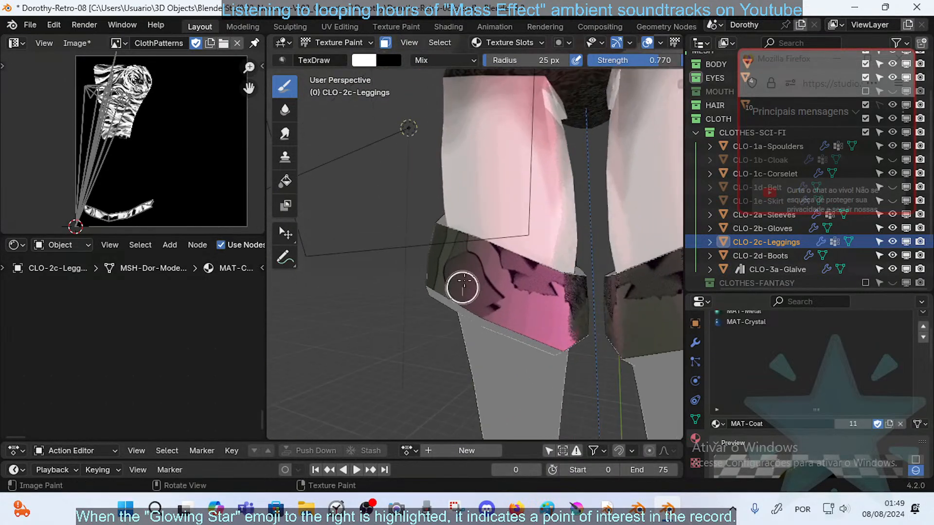
middle_click_drag(557, 234, 504, 263)
middle_click_drag(476, 328, 569, 305)
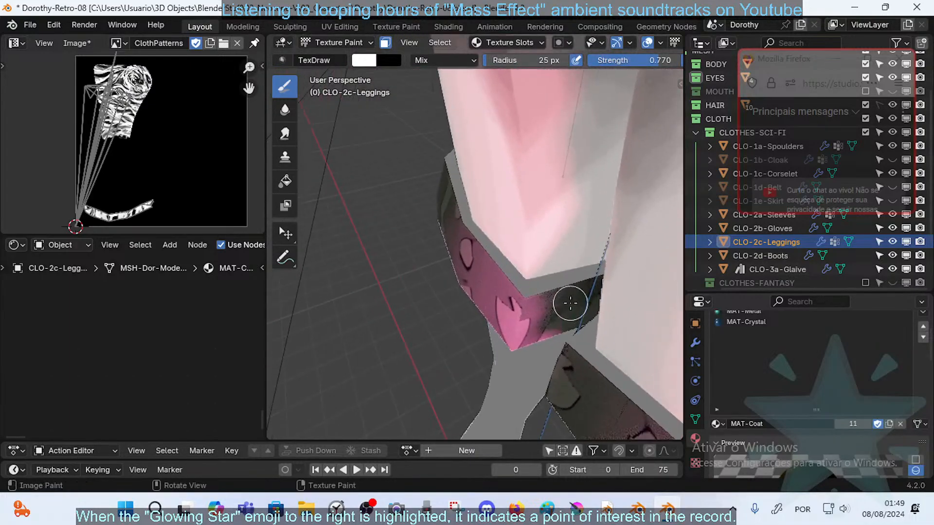
middle_click_drag(585, 356, 565, 284)
scroll(594, 252, "down", 7)
scroll(559, 265, "up", 2)
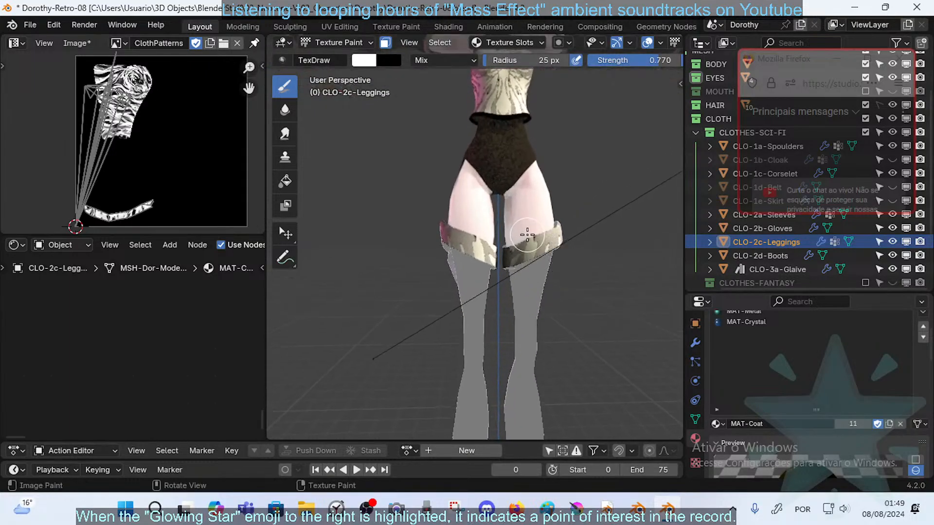
- Swap the brush color to black, set the radius to 24 px, and paint gaps between the white stripes on the cuff's front
key("x")
middle_click_drag(545, 271, 538, 275)
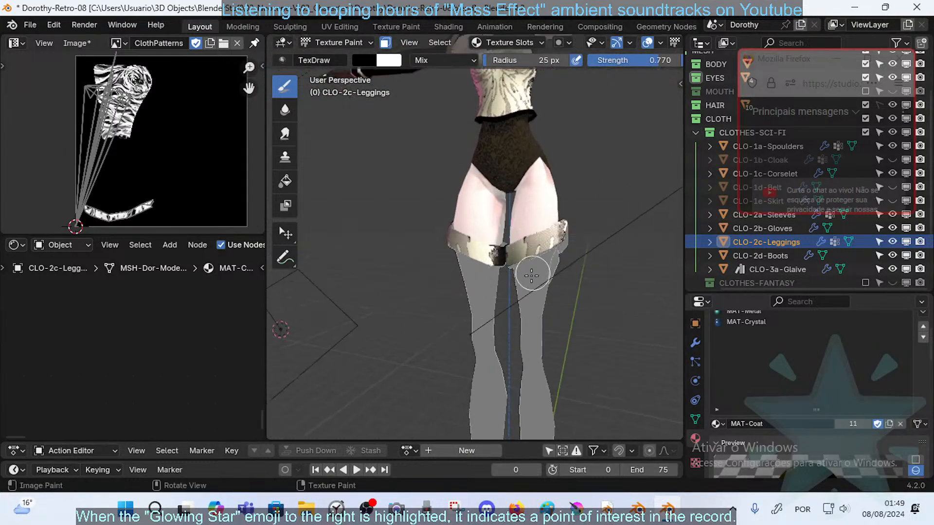
key("f")
left_click(543, 224)
scroll(538, 243, "up", 6)
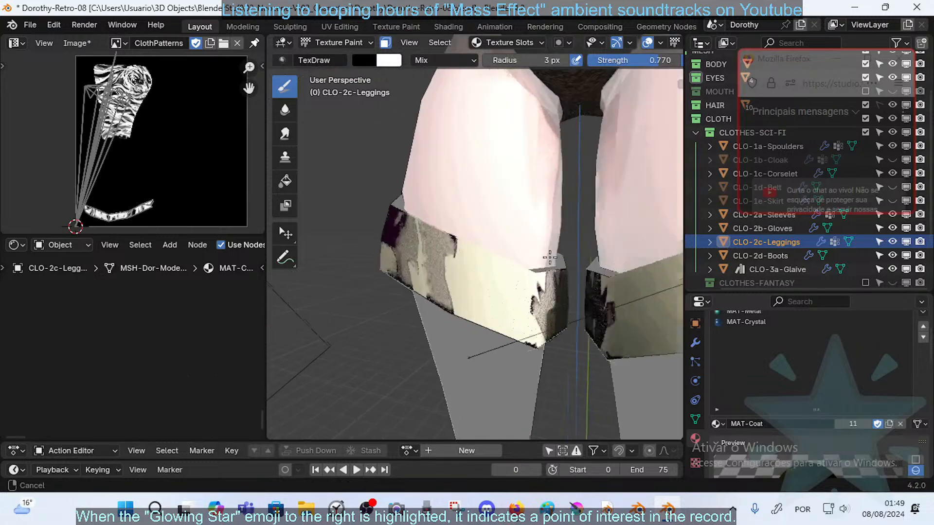
key("f")
left_click(529, 240)
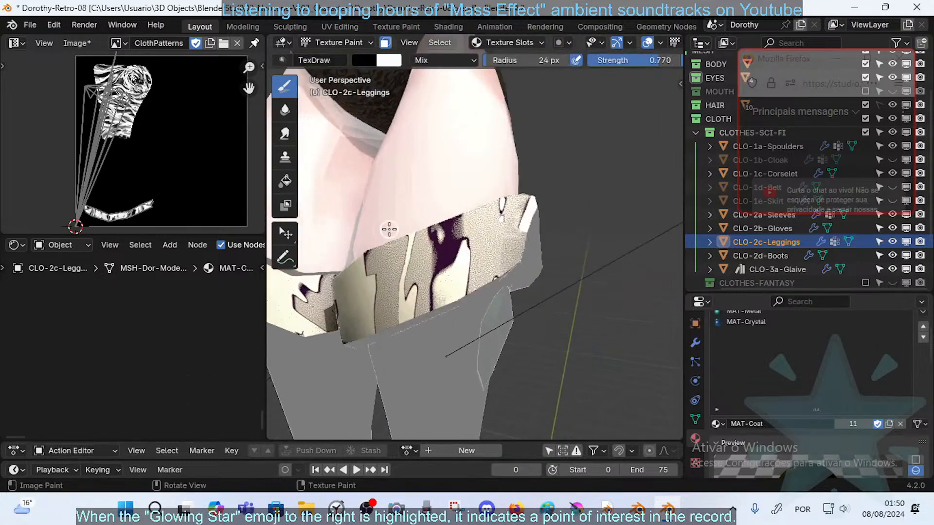
left_click_drag(390, 230, 442, 353)
mouse_move(380, 356)
left_mouse_down()
mouse_move(401, 320)
mouse_move(386, 215)
mouse_move(403, 387)
left_mouse_up()
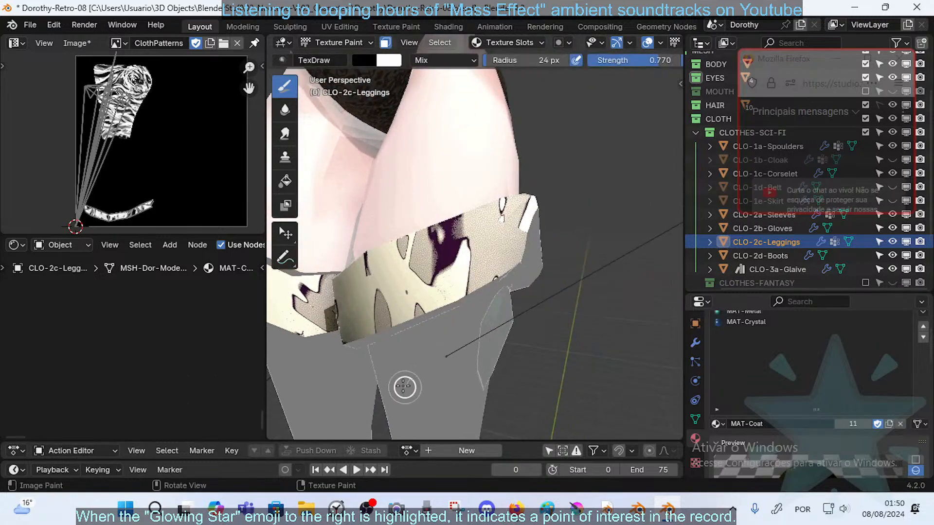
mouse_move(465, 216)
left_mouse_down()
mouse_move(436, 334)
mouse_move(440, 199)
mouse_move(424, 325)
left_mouse_up()
mouse_move(425, 325)
middle_mouse_down()
mouse_move(465, 277)
mouse_move(511, 258)
middle_mouse_up()
- Make the floating Firefox live chat window taller
left_click(839, 214)
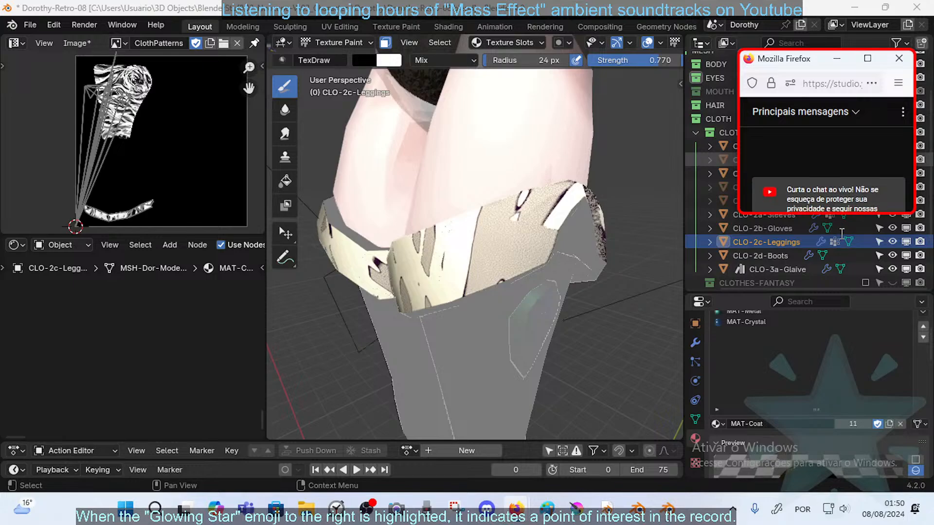
left_click_drag(843, 217, 843, 261)
- Paint black strokes across the white pattern on the outer side of the leggings' cuff
mouse_move(478, 219)
left_mouse_down()
mouse_move(506, 292)
mouse_move(542, 162)
mouse_move(509, 315)
left_mouse_up()
middle_click_drag(541, 225, 494, 240, "ctrl")
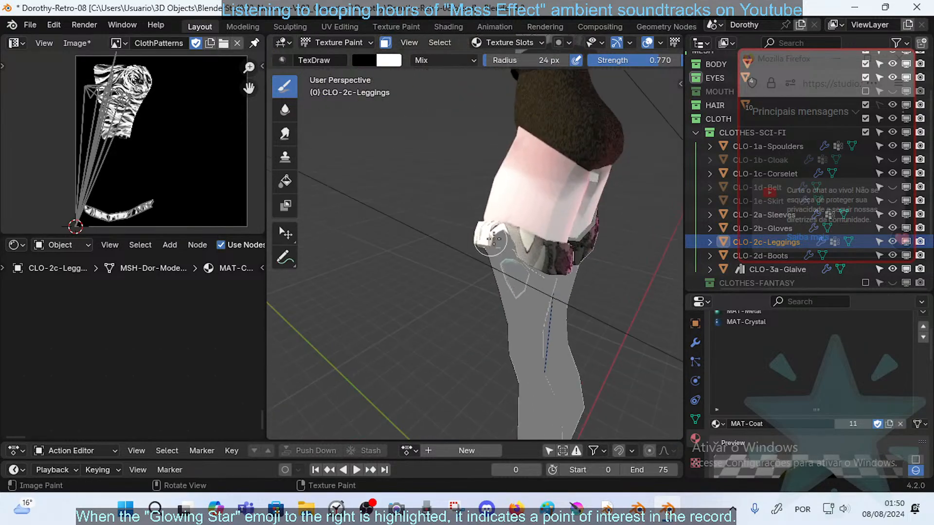
mouse_move(504, 241)
left_mouse_down()
mouse_move(530, 251)
mouse_move(527, 298)
left_mouse_up()
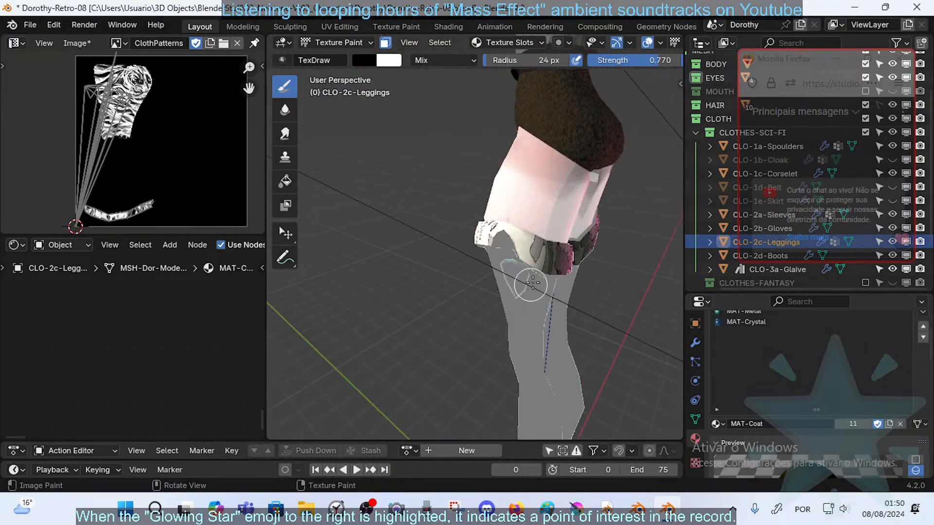
- Set the brush radius to 20 px and break up the pattern on the back of the cuff with black strokes
middle_click_drag(533, 282, 552, 248)
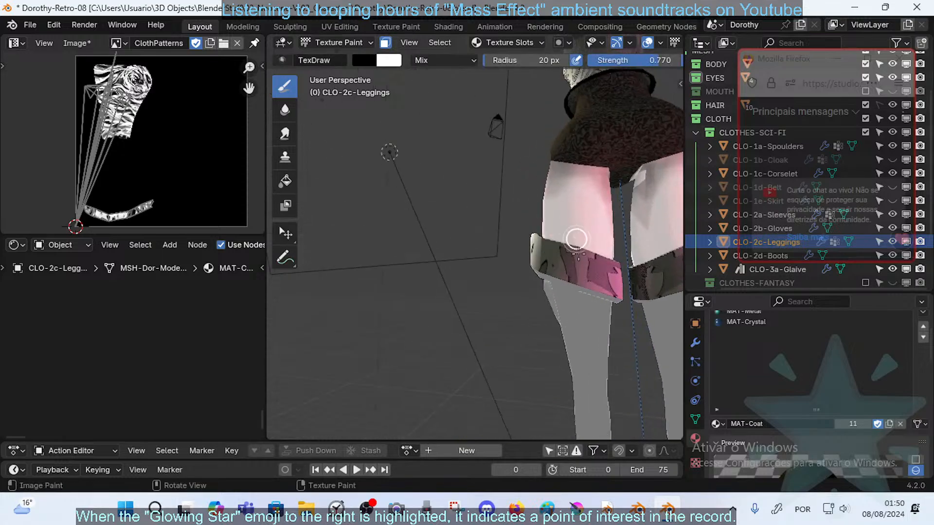
middle_click_drag(612, 269, 633, 277)
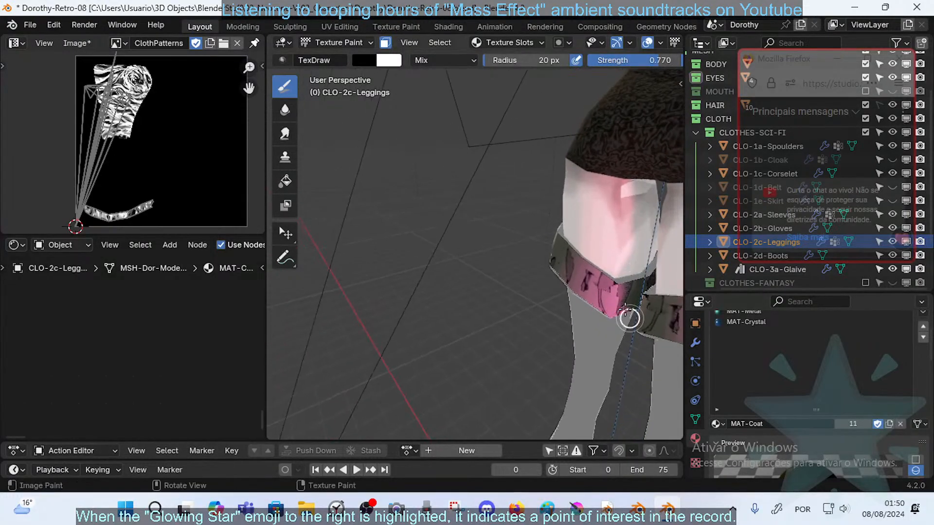
middle_click_drag(630, 318, 536, 290)
- Continue the black strokes on the inner-thigh side of the leggings' cuff
mouse_move(527, 274)
middle_mouse_down()
mouse_move(519, 261)
mouse_move(440, 267)
mouse_move(451, 268)
mouse_move(453, 256)
mouse_move(386, 269)
mouse_move(373, 285)
mouse_move(344, 244)
middle_mouse_up()
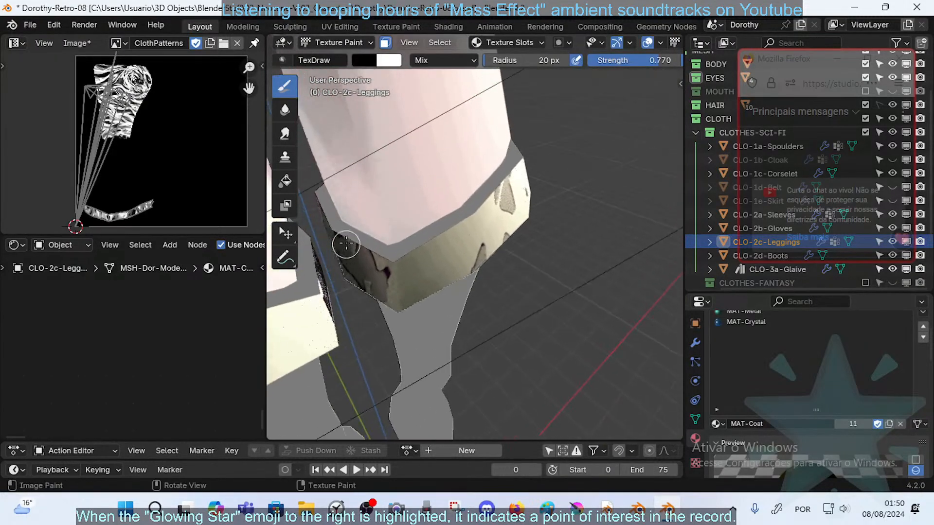
middle_click_drag(363, 209, 381, 238)
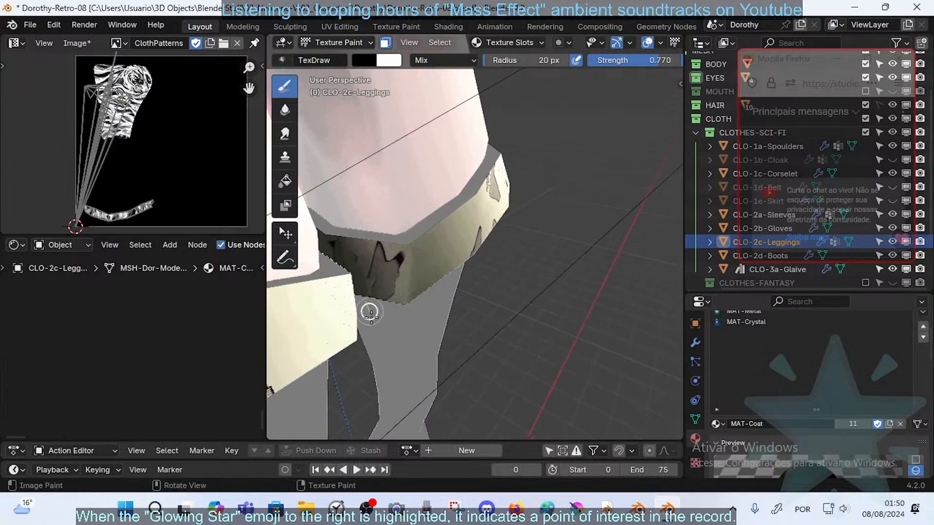
middle_click_drag(370, 313, 358, 309)
middle_click_drag(340, 225, 363, 254)
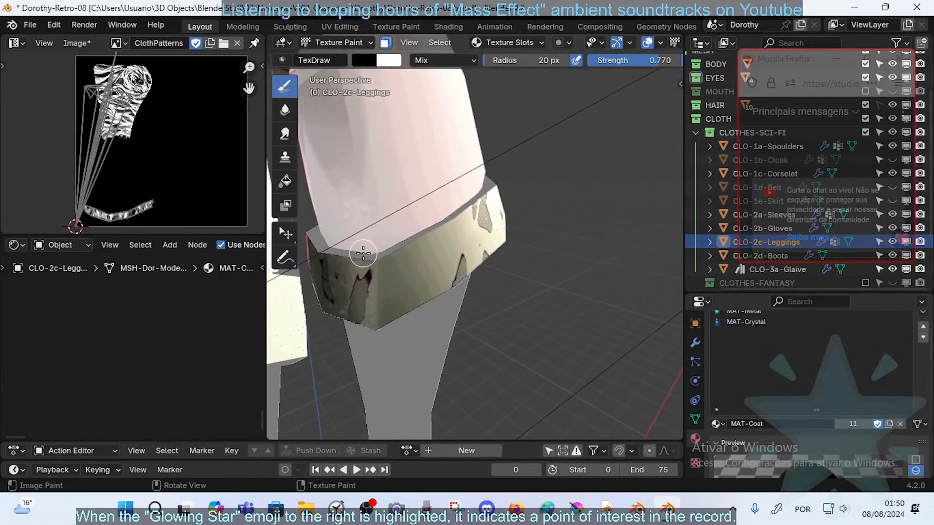
middle_click_drag(440, 288, 439, 224)
scroll(407, 243, "down", 6)
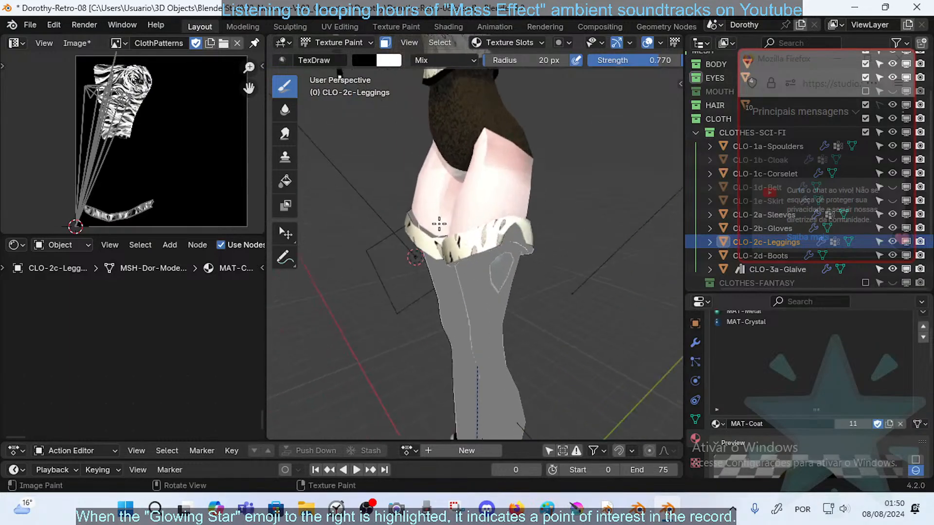
mouse_move(475, 260)
middle_mouse_down()
mouse_move(504, 231)
mouse_move(482, 257)
mouse_move(496, 253)
mouse_move(495, 263)
mouse_move(535, 234)
mouse_move(622, 236)
mouse_move(527, 245)
mouse_move(497, 341)
mouse_move(501, 321)
middle_mouse_up()
- Swap the brush color to white, clear the leggings' face selection, and resume Texture Paint with the face selection mask off
key("x")
key("ctrl+Tab")
left_click(507, 239)
key("Tab")
key("alt+a")
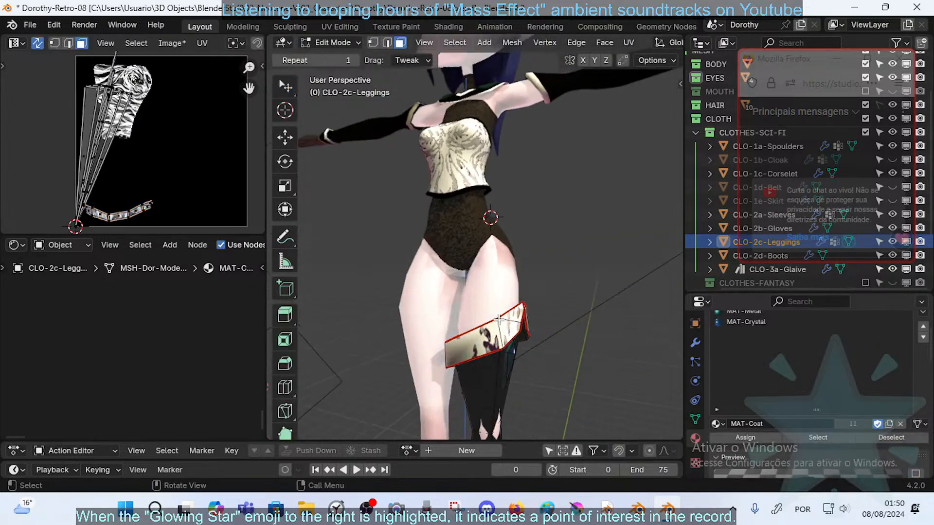
key("Tab")
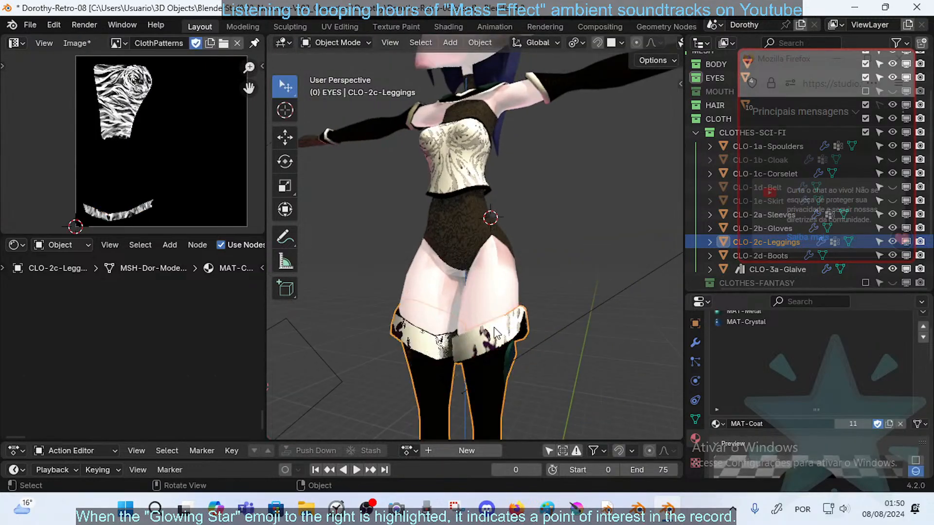
key("o")
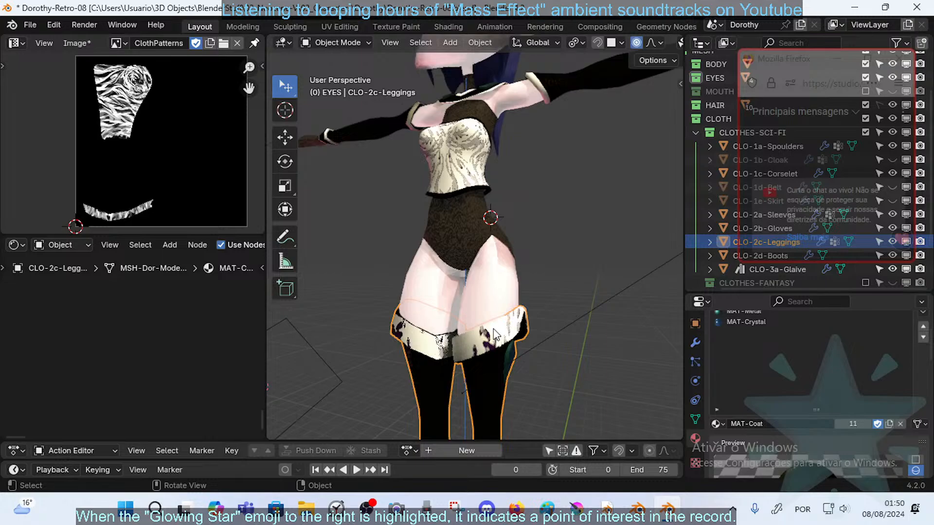
key("ctrl+Tab")
key("t")
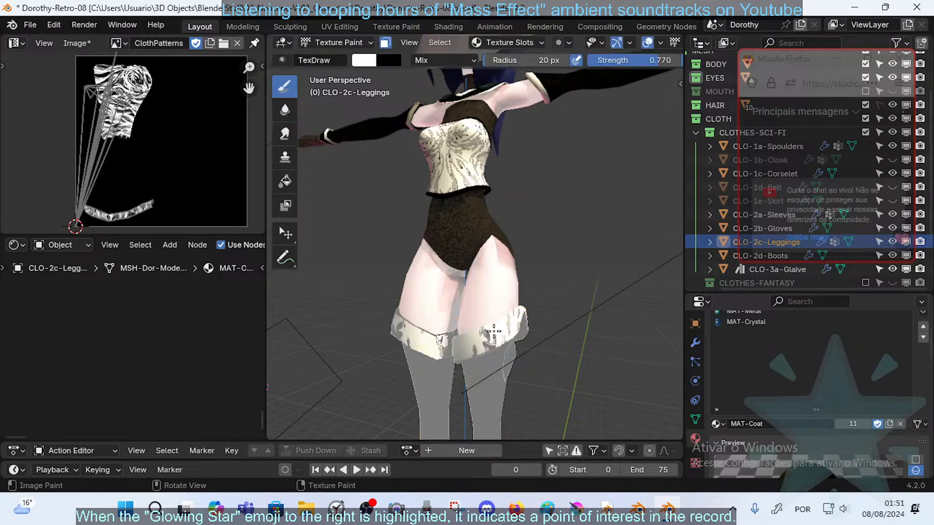
key("1")
- Examine the stripe pattern on the leggings' cuffs from the front, side and back
middle_click_drag(498, 319, 477, 294)
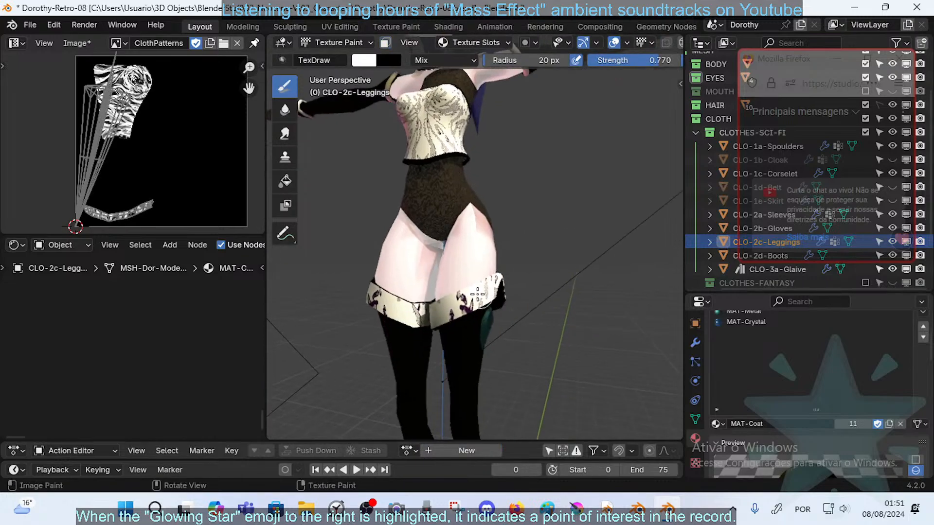
middle_click_drag(502, 252, 436, 340)
middle_click_drag(523, 241, 493, 317)
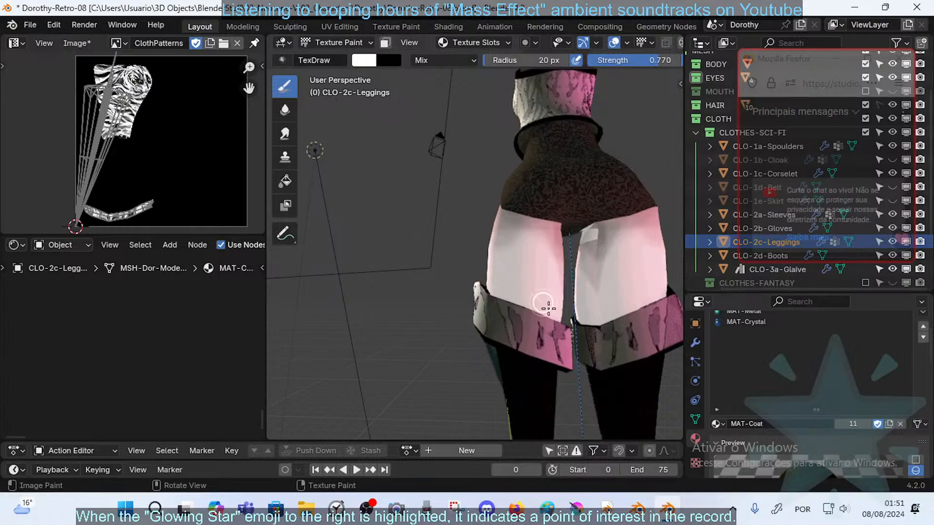
middle_click_drag(602, 322, 611, 381)
mouse_move(585, 248)
middle_mouse_down()
mouse_move(591, 287)
mouse_move(548, 278)
mouse_move(621, 288)
mouse_move(549, 290)
mouse_move(621, 273)
mouse_move(565, 268)
mouse_move(482, 283)
mouse_move(512, 285)
mouse_move(571, 246)
mouse_move(474, 269)
mouse_move(532, 254)
mouse_move(492, 224)
middle_mouse_up()
key("Tab")
scroll(501, 283, "down", 2)
key("Tab")
key("Tab")
key("Tab")
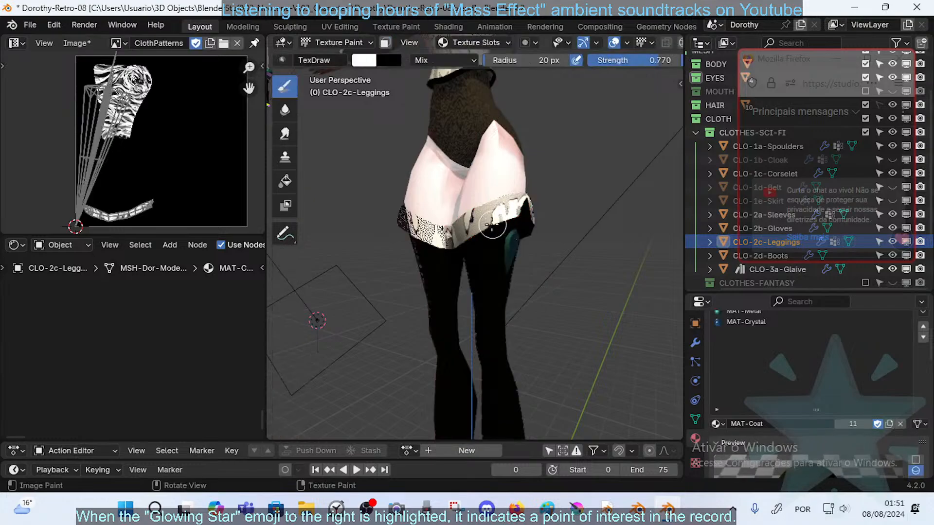
- Swap the brush color back to black and switch the leggings to Object Mode
mouse_move(505, 182)
middle_mouse_down()
mouse_move(516, 246)
mouse_move(528, 229)
mouse_move(518, 257)
middle_mouse_up()
key("x")
key("ctrl+Tab")
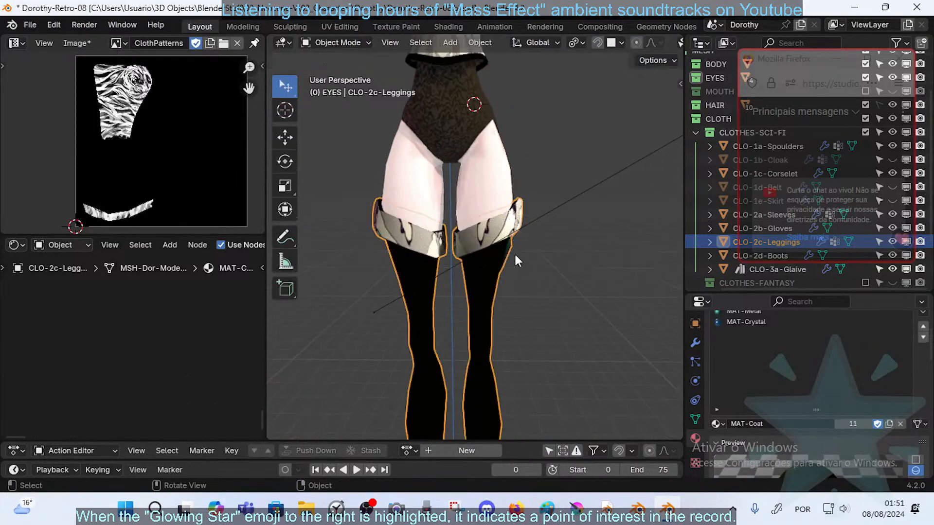
left_click(481, 259)
left_click(502, 285)
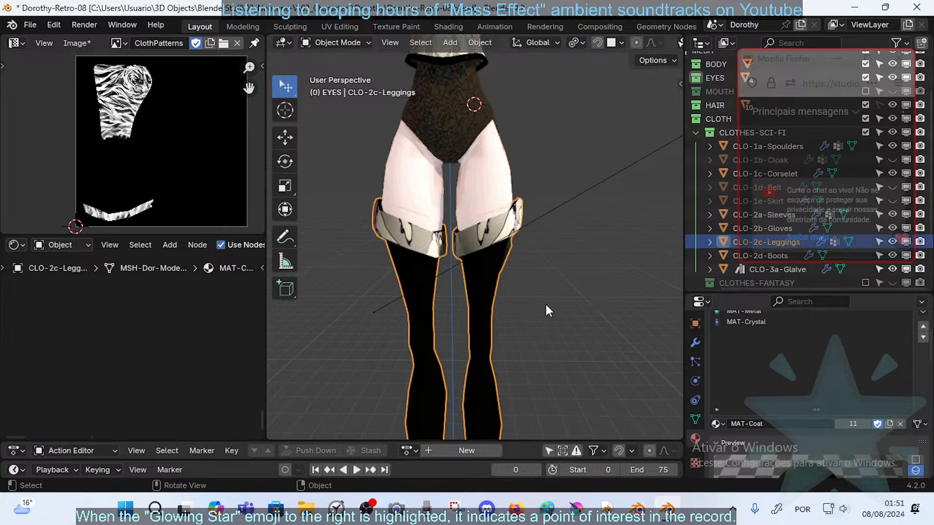
- Turn off the viewport display of the leggings' Mirror-Sleeves modifier
left_click(696, 343)
left_click(871, 360)
middle_click_drag(454, 272, 477, 270)
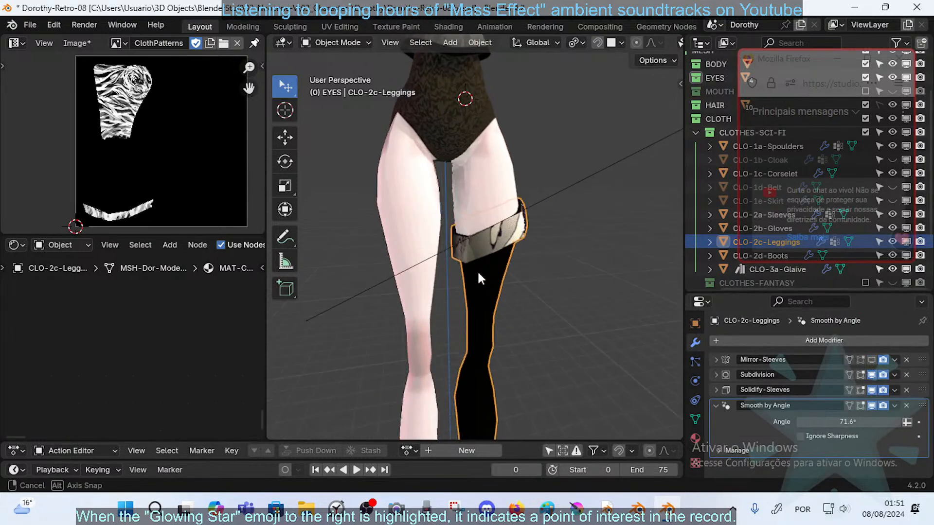
- Select Template-Dorothy-Body in the BODY collection and turn off the viewport display of its Mirror modifier
left_click_drag(809, 59, 598, 162)
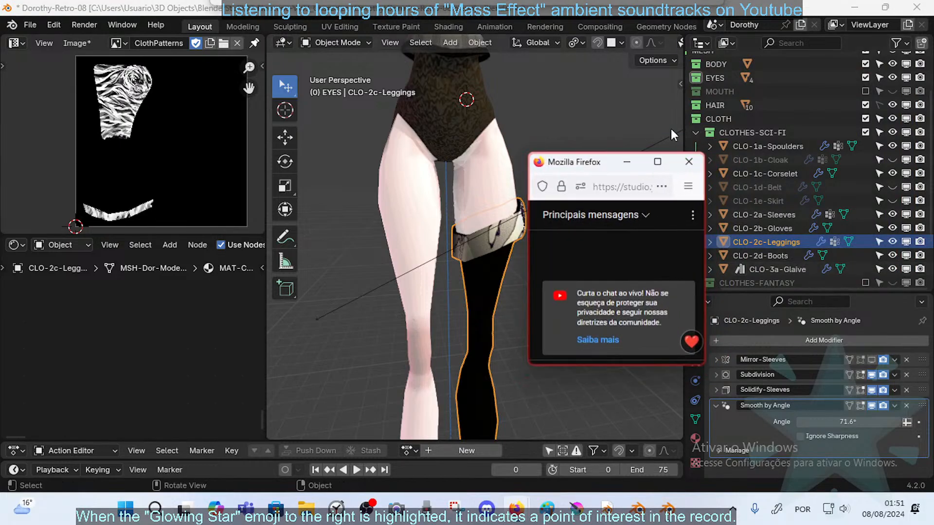
scroll(798, 112, "up", 3)
left_click(723, 113)
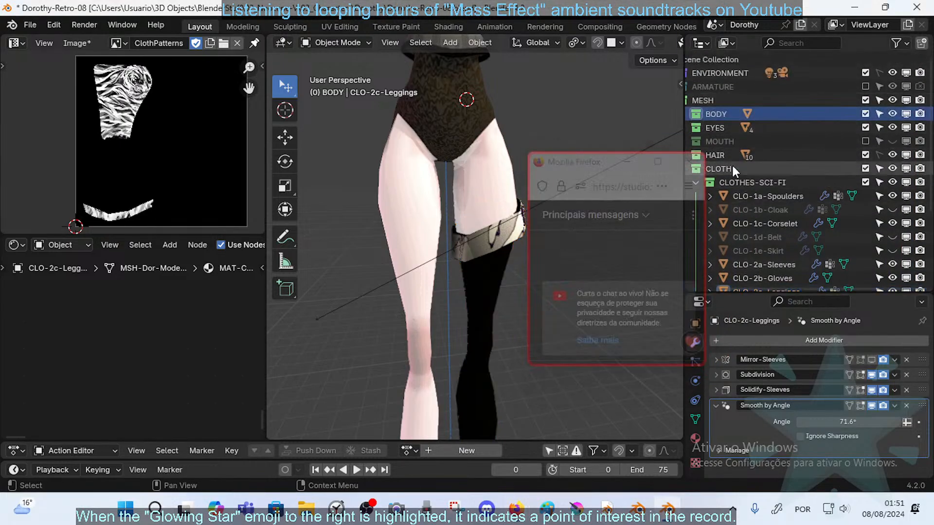
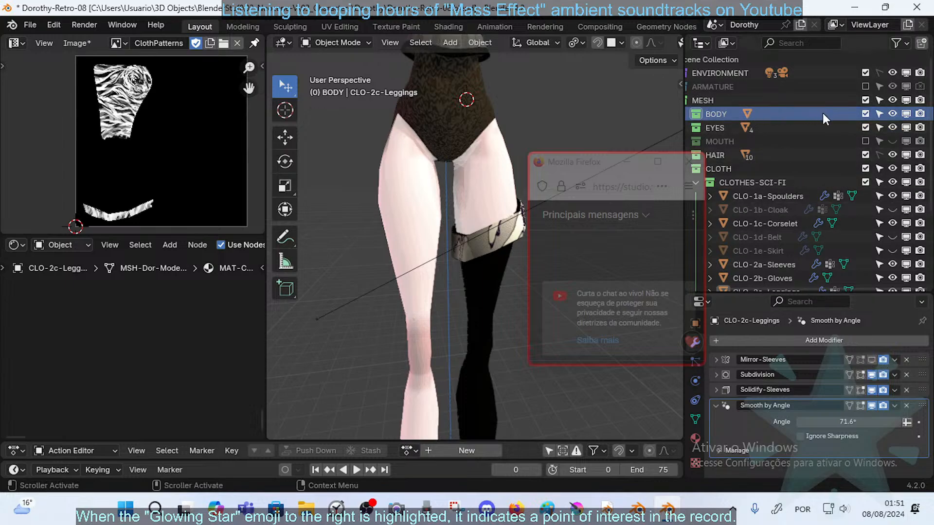
left_click_drag(683, 107, 661, 107)
left_click(682, 113)
left_click(772, 128)
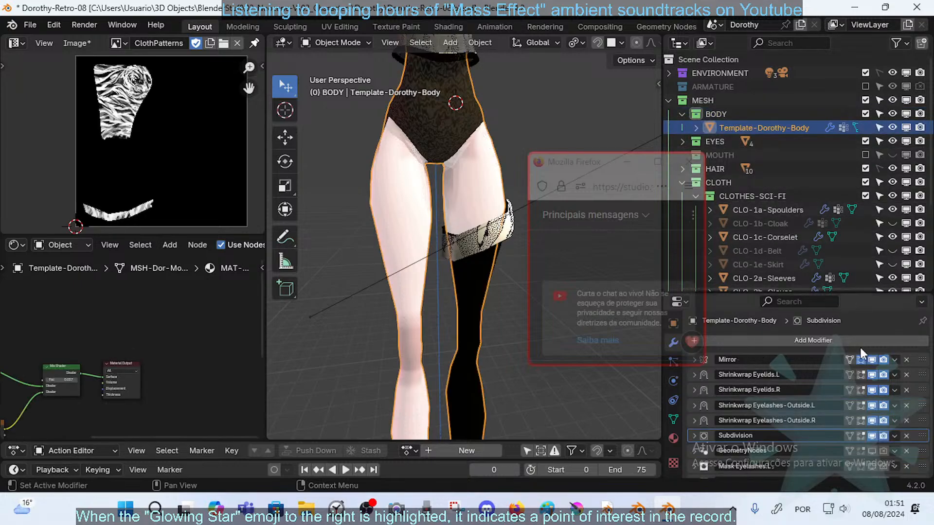
left_click(870, 361)
- Select the leggings on the exposed inner-thigh side and switch them to Texture Paint mode
middle_click_drag(438, 239, 492, 235)
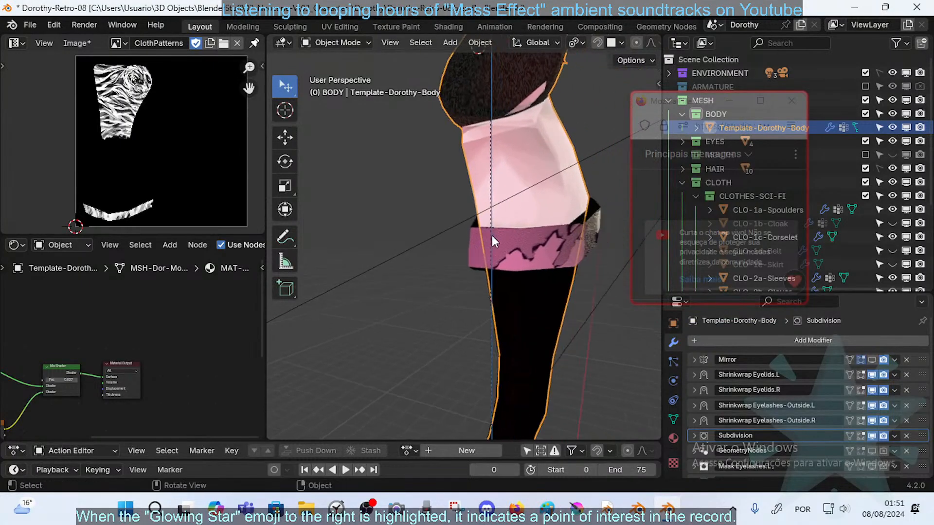
left_click(471, 246)
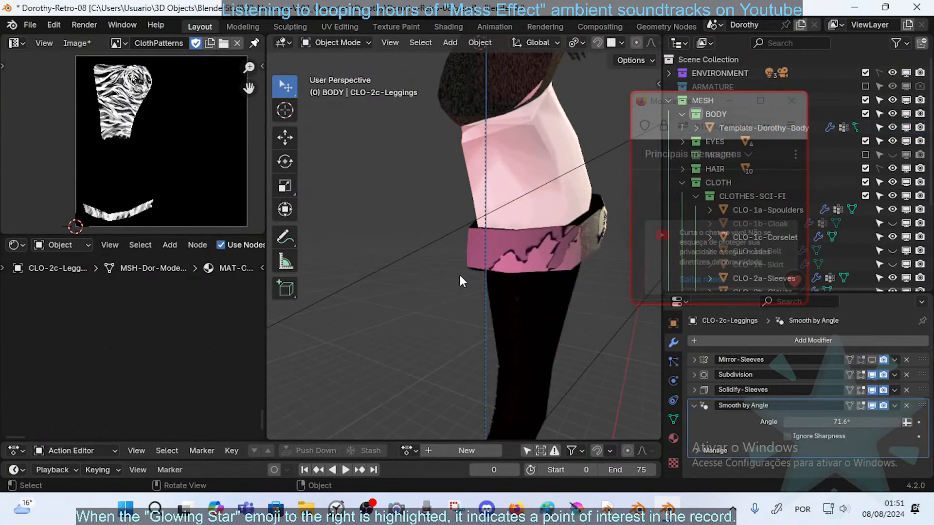
left_click(453, 289)
key("ctrl+Tab")
left_click(491, 244)
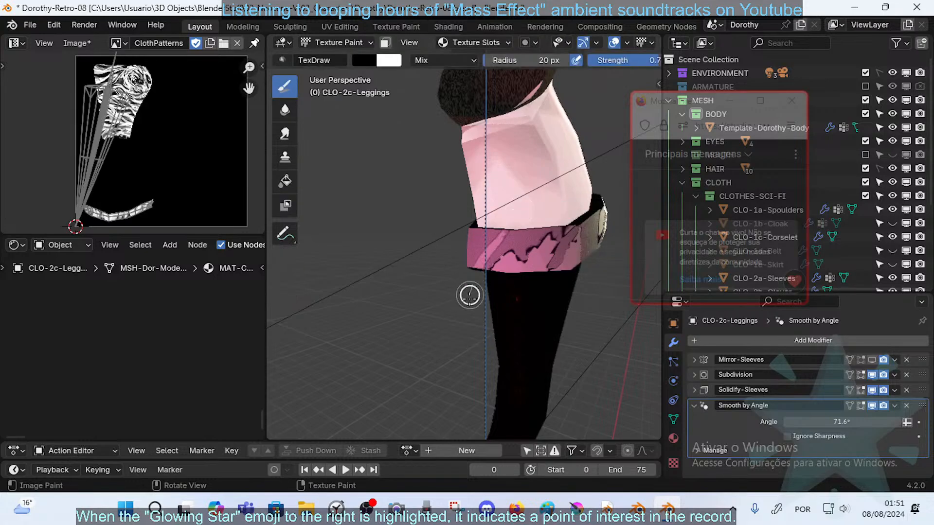
- Paint black strokes on the inner-thigh side of the leggings' cuff, then swap the brush color to white
middle_click_drag(546, 233, 538, 200)
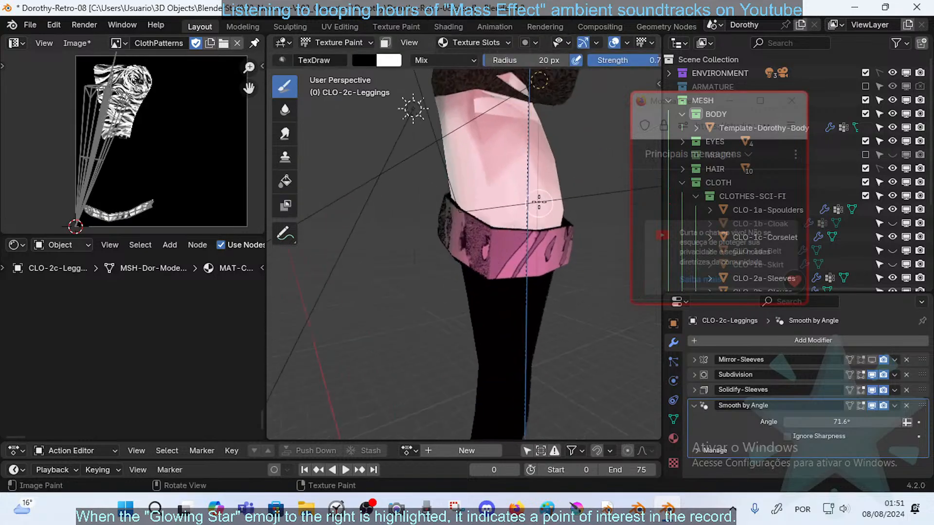
left_click_drag(468, 241, 479, 218)
middle_click_drag(482, 233, 565, 308)
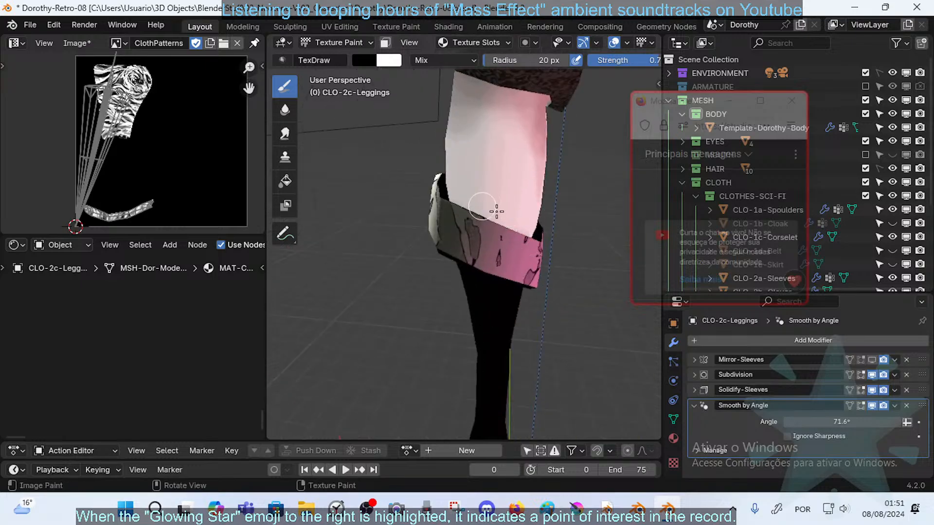
mouse_move(497, 210)
middle_mouse_down()
mouse_move(523, 215)
mouse_move(480, 338)
middle_mouse_up()
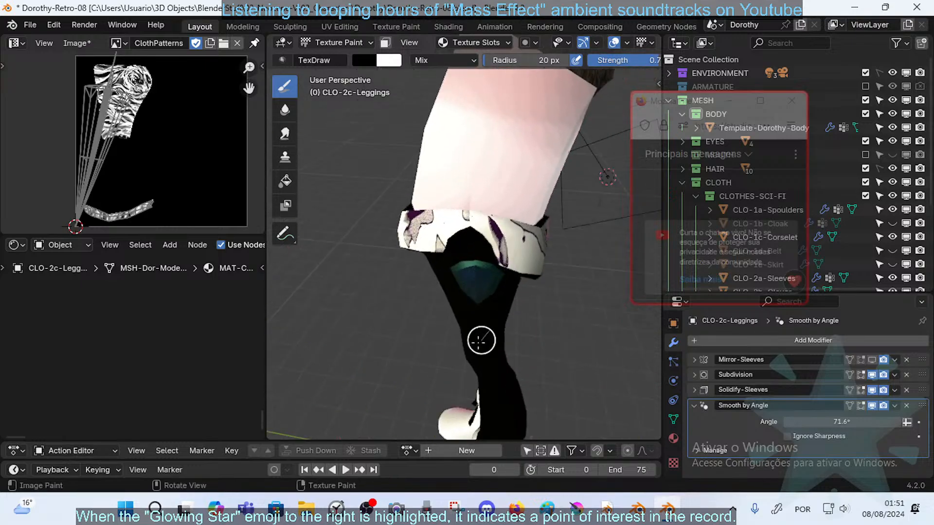
mouse_move(428, 201)
middle_mouse_down()
mouse_move(440, 221)
mouse_move(500, 236)
mouse_move(433, 255)
mouse_move(386, 253)
mouse_move(445, 214)
middle_mouse_up()
key("x")
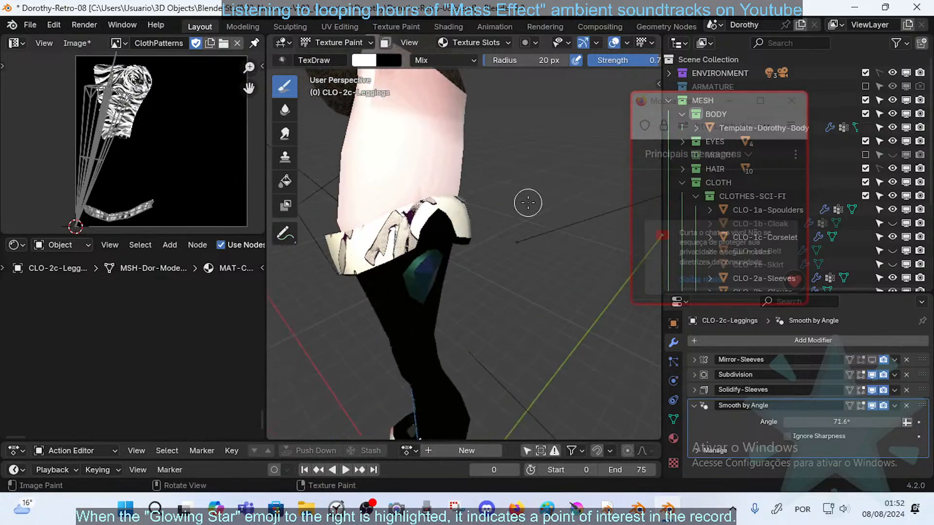
- Refine the stripes on the inner-thigh side of the cuff with white strokes
middle_click_drag(526, 202, 461, 209)
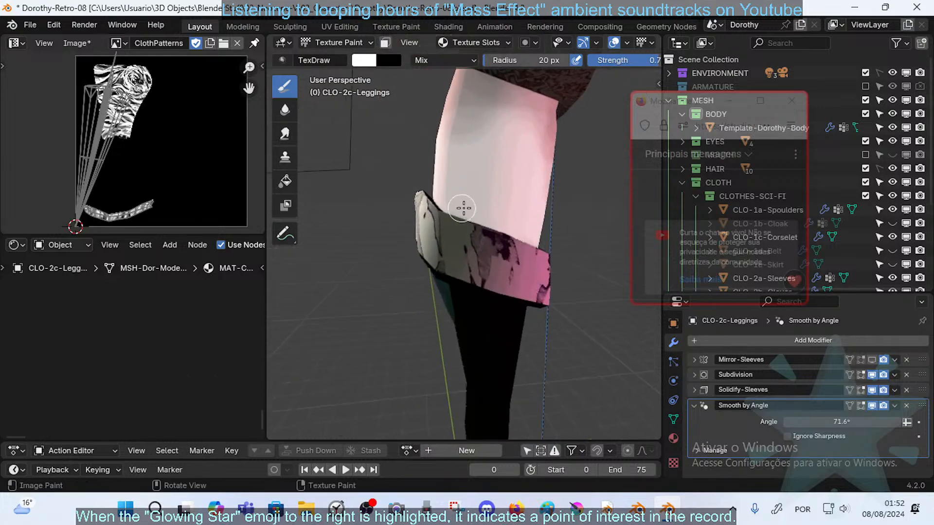
mouse_move(411, 371)
middle_mouse_down()
mouse_move(475, 239)
mouse_move(494, 334)
middle_mouse_up()
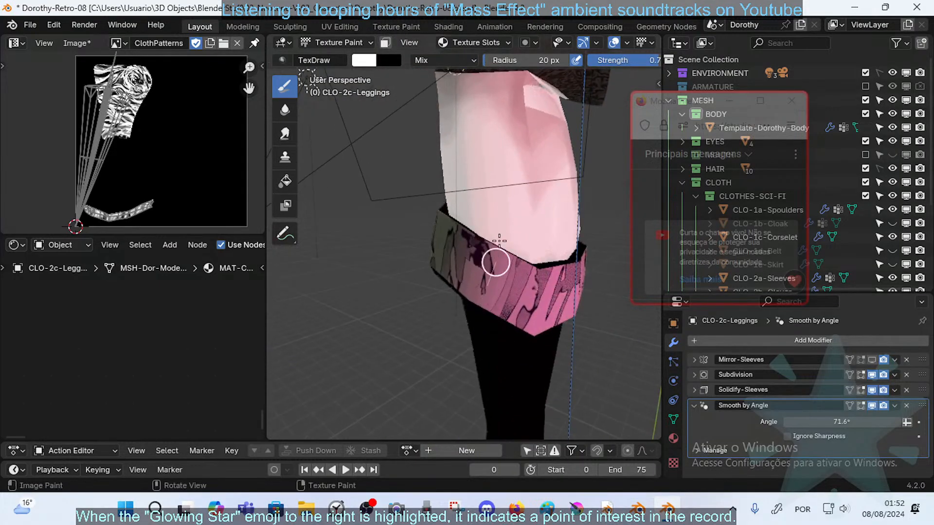
middle_click_drag(476, 278, 502, 205)
middle_click_drag(488, 267, 508, 255)
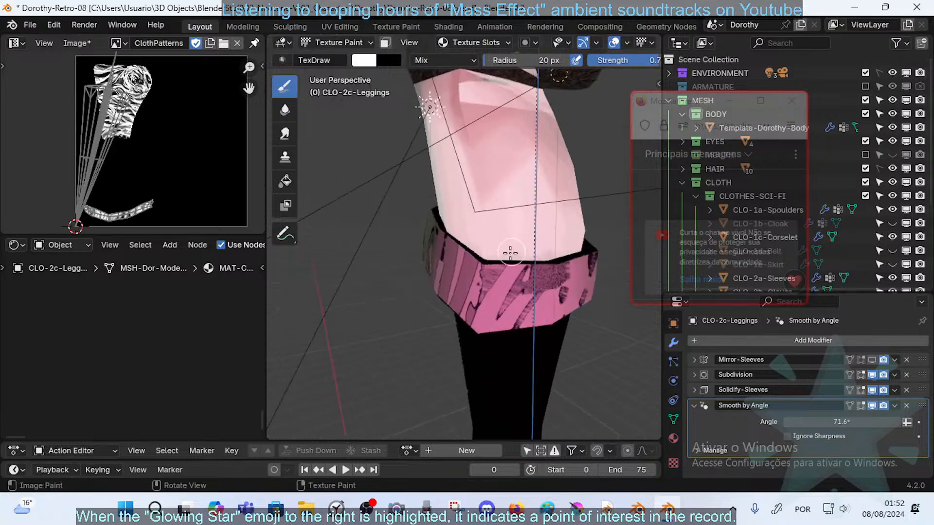
- Add more black strokes around the inner-thigh side of the cuff and trim them with the white brush color
key("x")
middle_click_drag(443, 248, 614, 262)
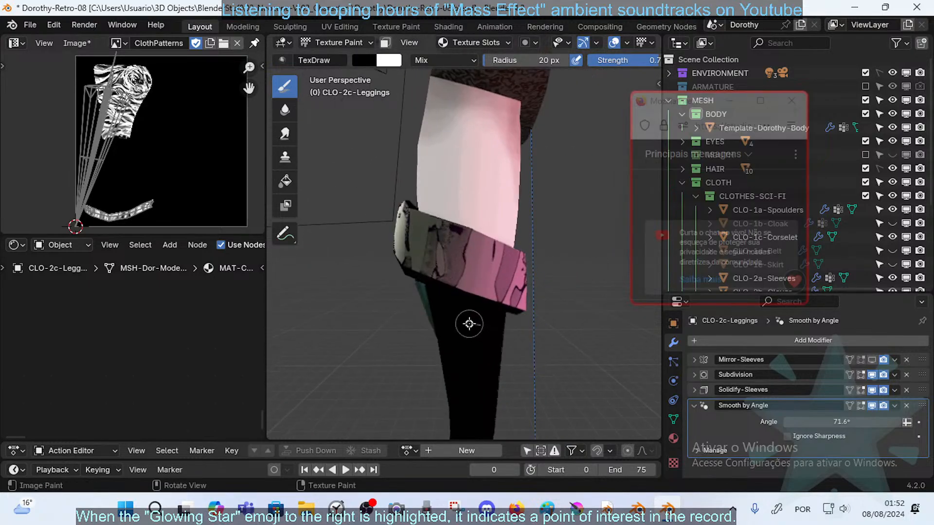
left_click_drag(469, 323, 479, 177)
middle_click_drag(515, 255, 438, 240)
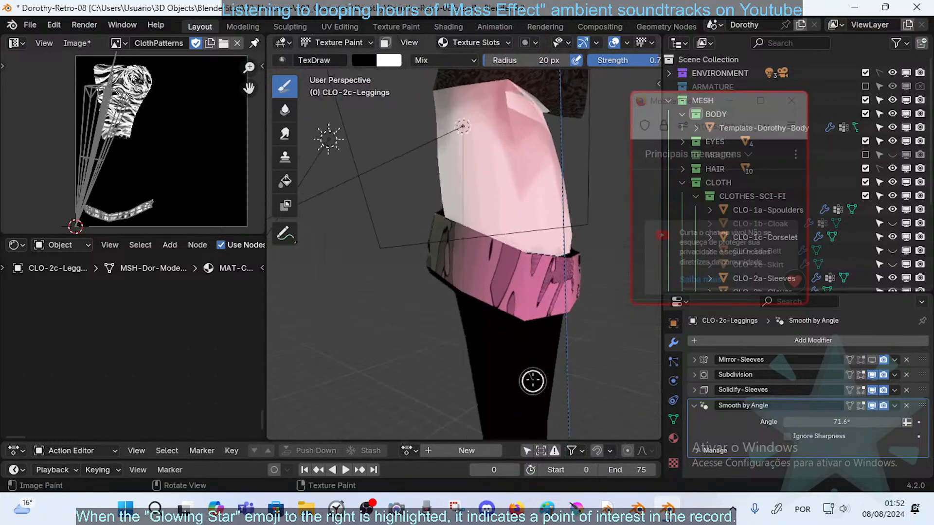
middle_click_drag(533, 381, 523, 280)
left_click_drag(530, 317, 559, 218)
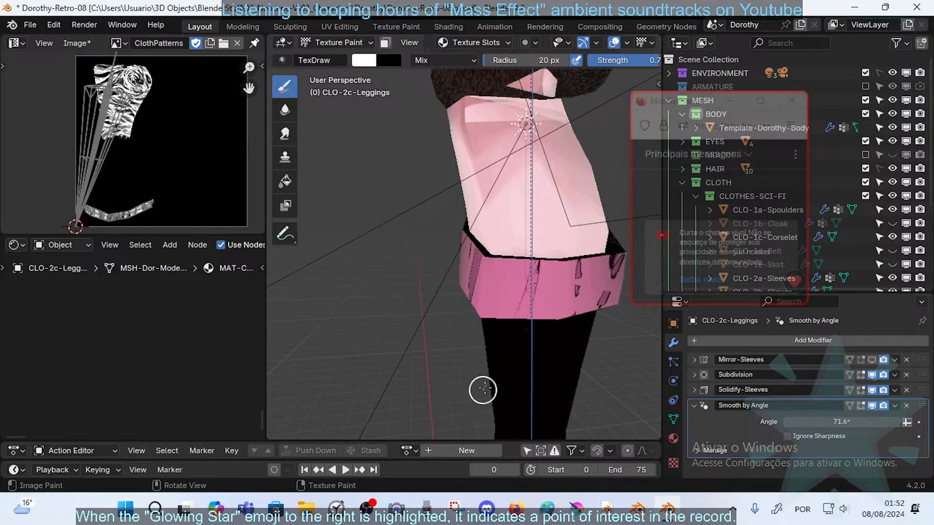
middle_click_drag(592, 280, 471, 358)
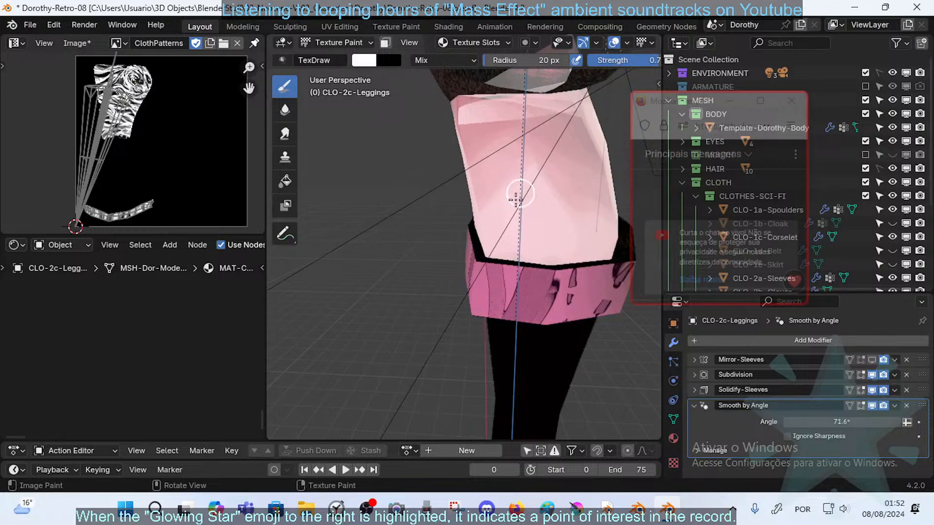
middle_click_drag(564, 292, 564, 236)
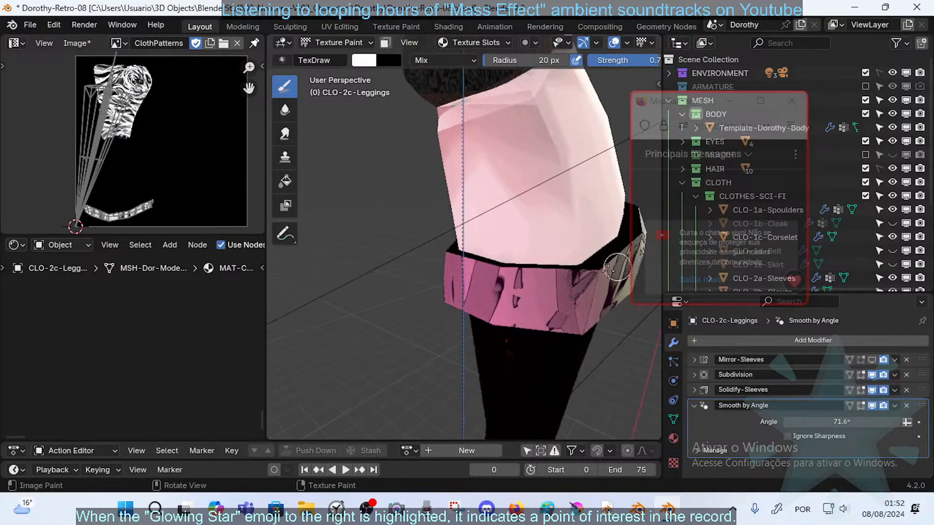
middle_click_drag(608, 272, 486, 340)
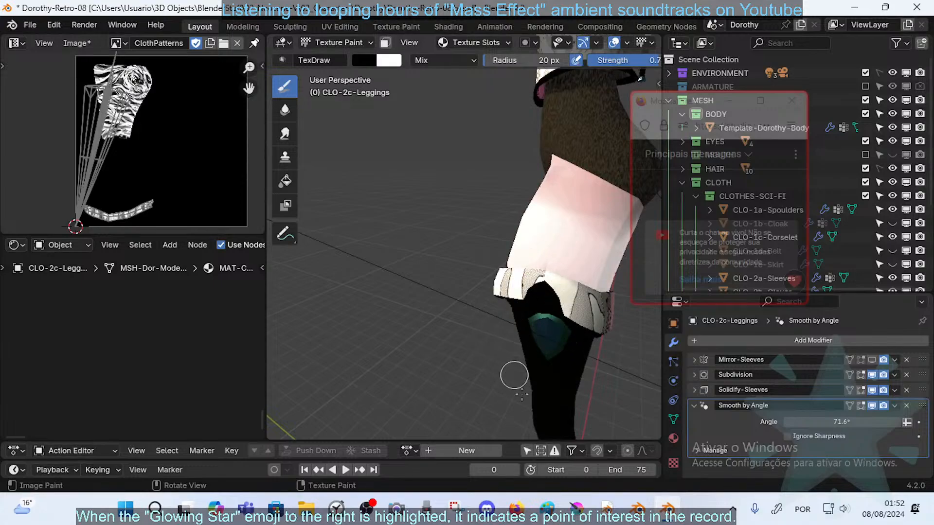
- Touch up the stripes around the back of the cuff, alternating the brush between black and white
middle_click_drag(557, 311, 537, 309)
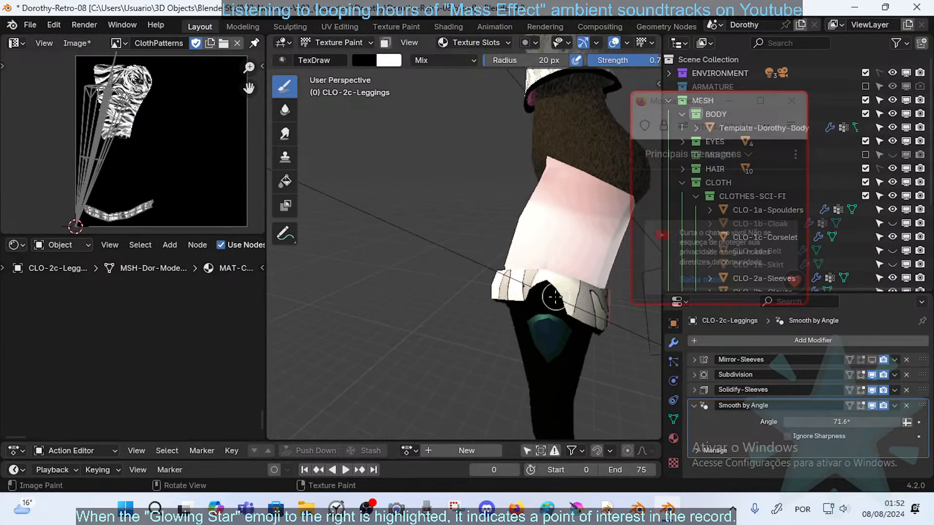
key("x")
middle_click_drag(579, 272, 567, 268)
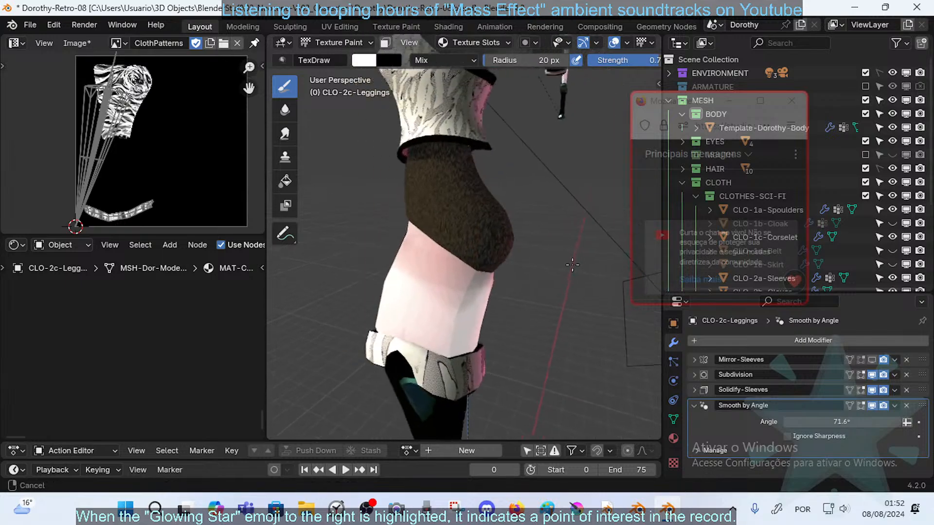
key("x")
mouse_move(399, 389)
middle_mouse_down()
mouse_move(454, 328)
mouse_move(412, 331)
mouse_move(438, 312)
mouse_move(570, 281)
mouse_move(504, 284)
mouse_move(435, 319)
middle_mouse_up()
key("x")
- Resume Texture Paint on the leggings and retouch the cuff stripes where the front meets the inner-thigh side
key("Tab")
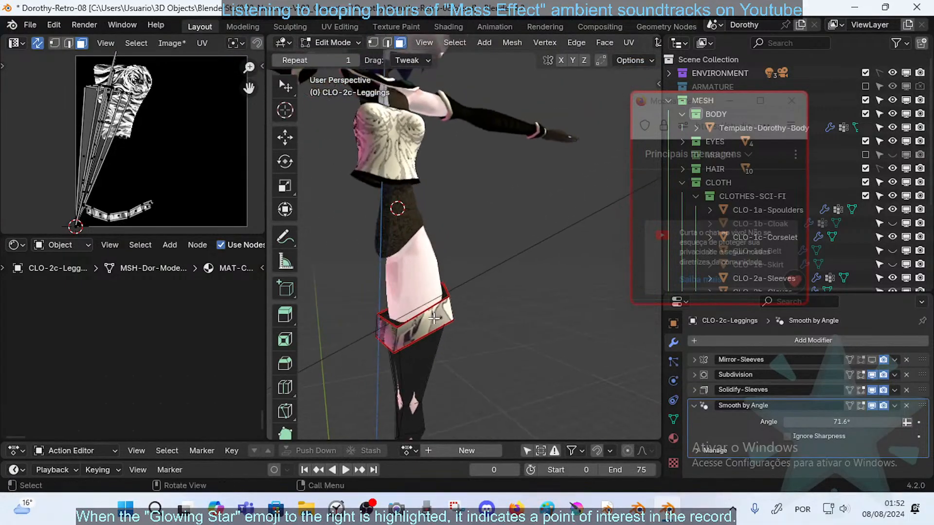
key("ctrl+Tab")
left_click(500, 288)
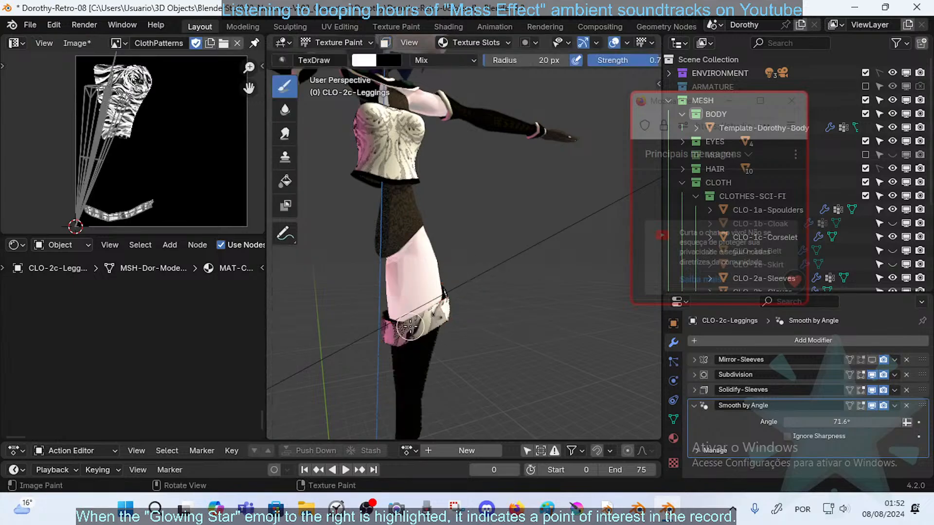
middle_click_drag(421, 309, 416, 324)
middle_click_drag(435, 271, 389, 369)
middle_click_drag(394, 308, 402, 331)
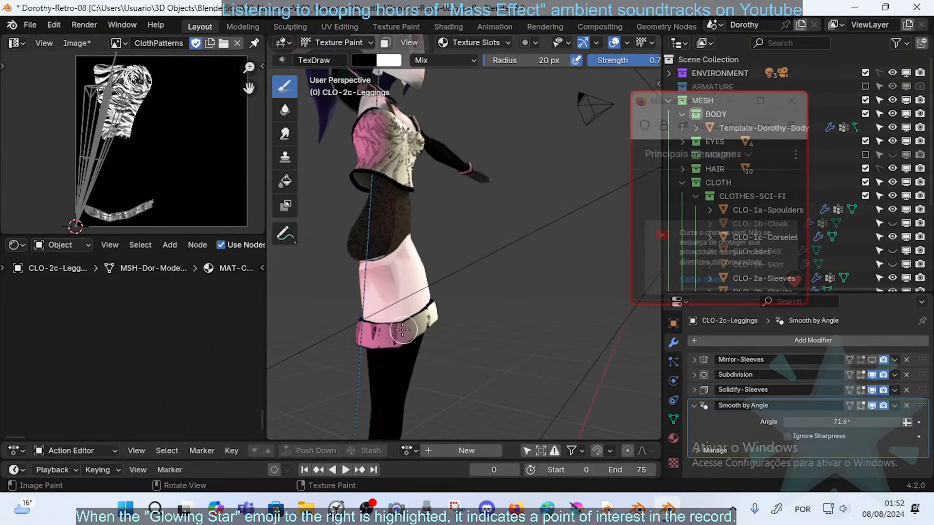
middle_click_drag(386, 368, 372, 351)
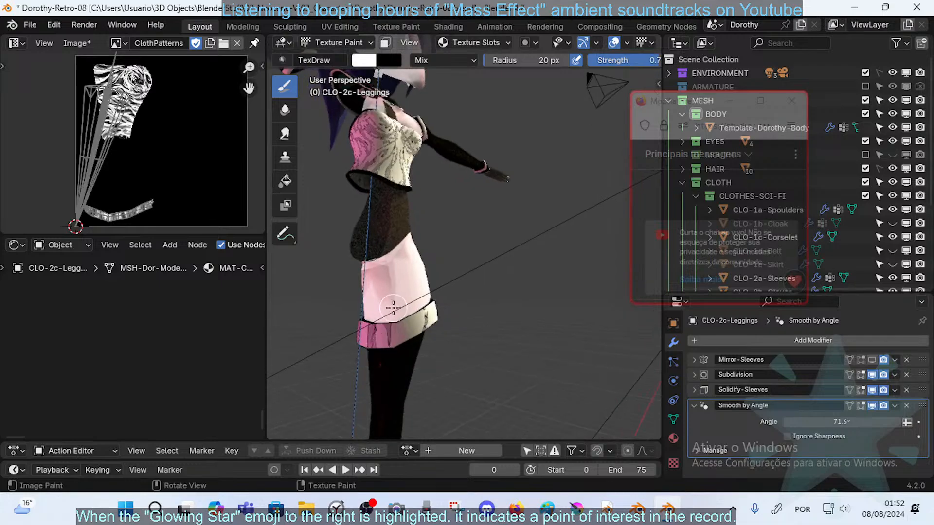
middle_click_drag(393, 308, 476, 325)
middle_click_drag(397, 328, 401, 334)
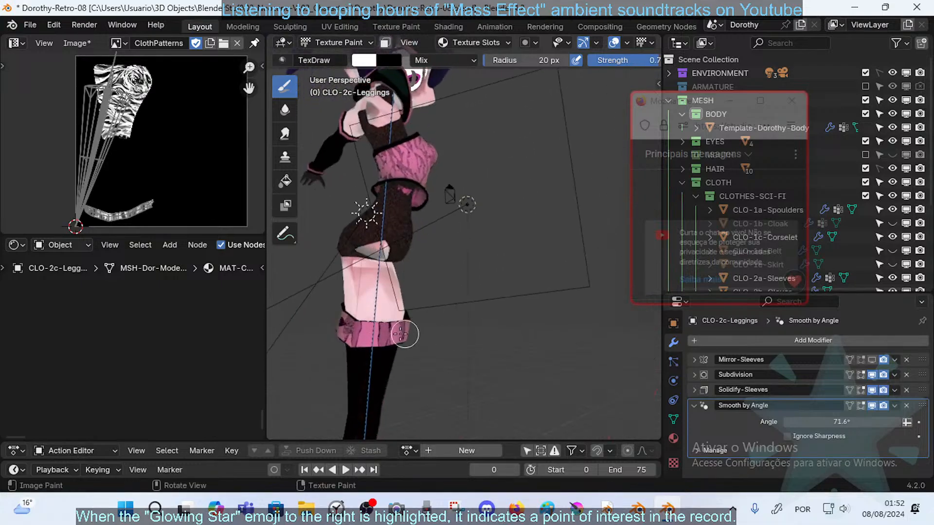
mouse_move(367, 288)
middle_mouse_down()
mouse_move(423, 340)
mouse_move(438, 308)
mouse_move(430, 296)
middle_mouse_up()
- Examine the cuff's stripe pattern from the front and the outer side, ending in Edit Mode
key("Tab")
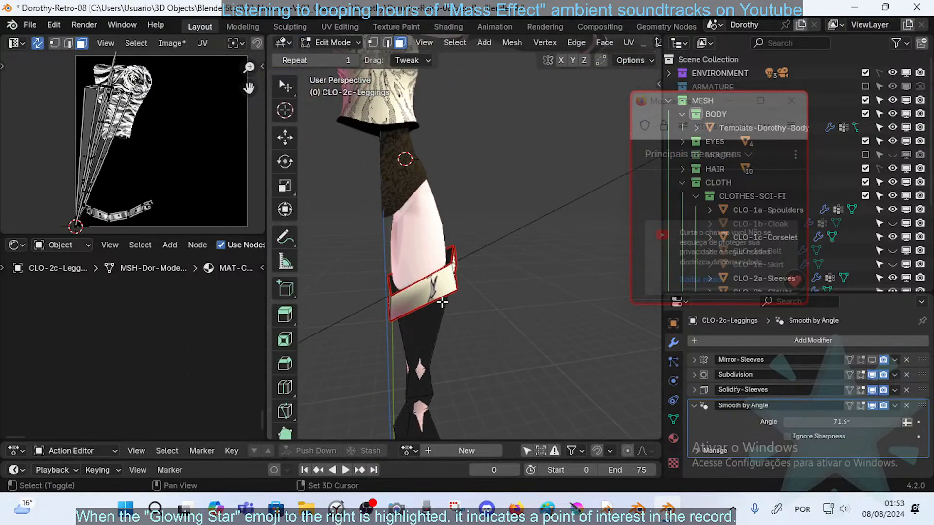
key("Tab")
mouse_move(385, 250)
middle_mouse_down()
mouse_move(453, 286)
mouse_move(440, 298)
middle_mouse_up()
key("Tab")
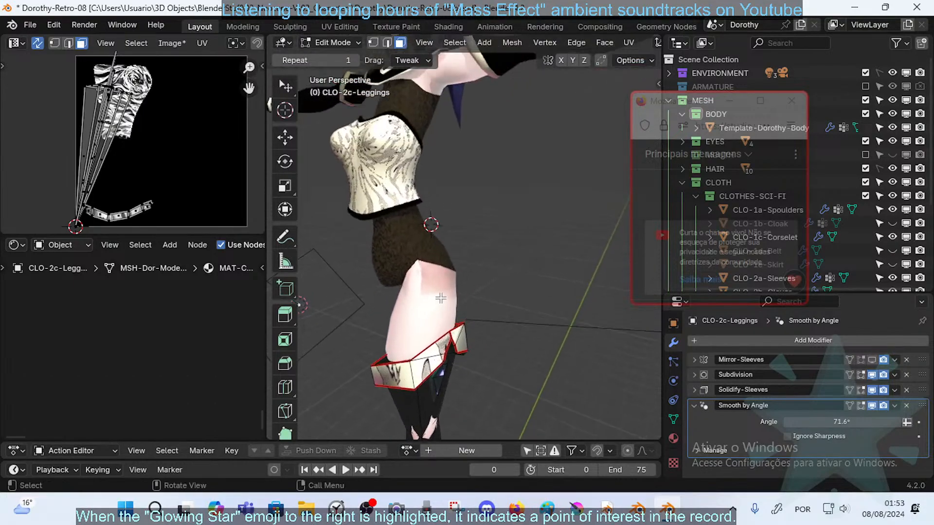
- Unhide CLO-1e-Skirt, leave the leggings' Edit Mode, and open the skirt in Edit Mode
left_click_drag(692, 105, 615, 191)
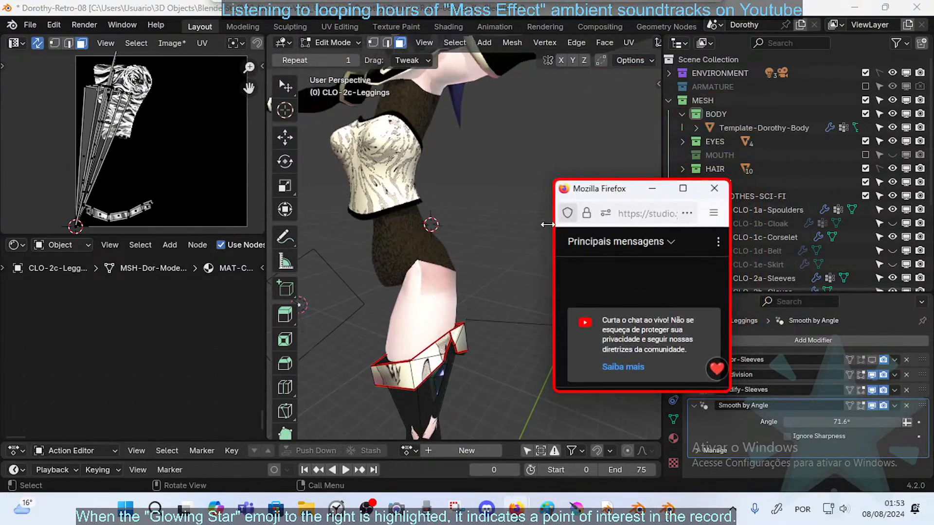
left_click(892, 264)
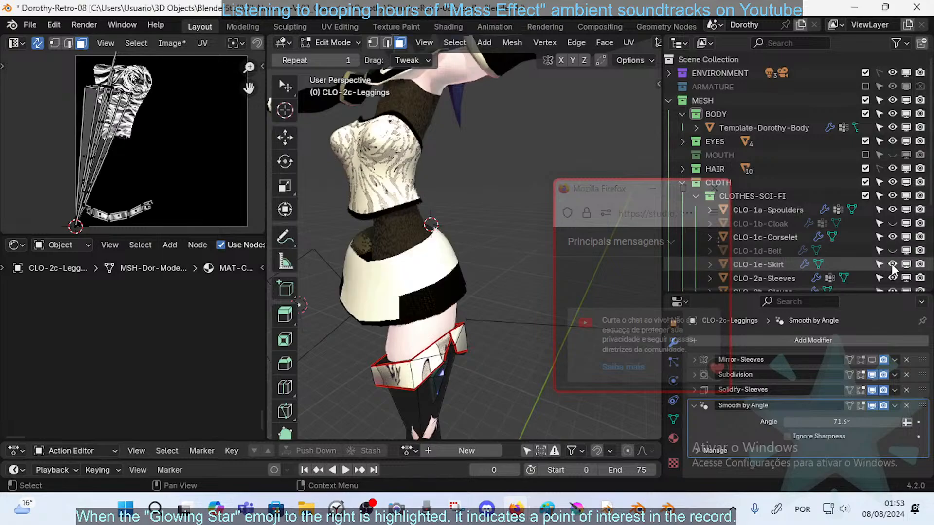
key("Tab")
left_click(424, 277)
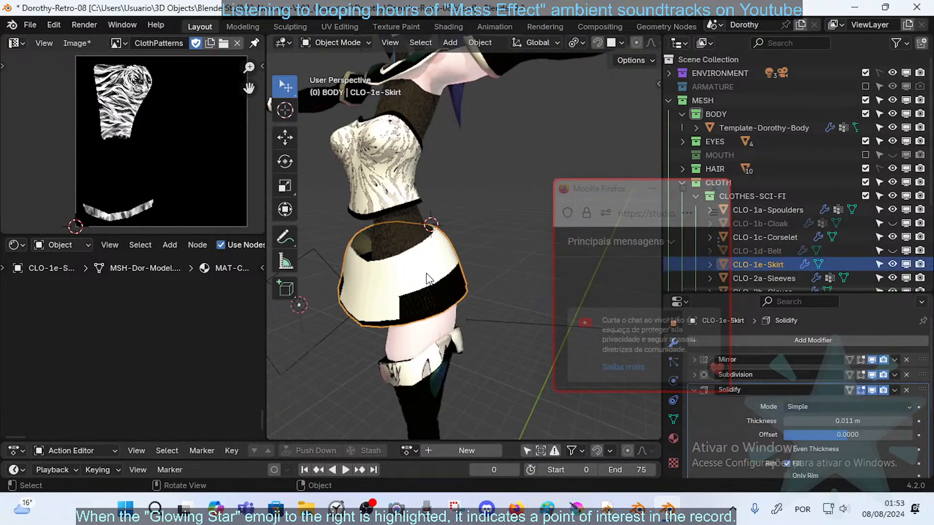
key("Tab")
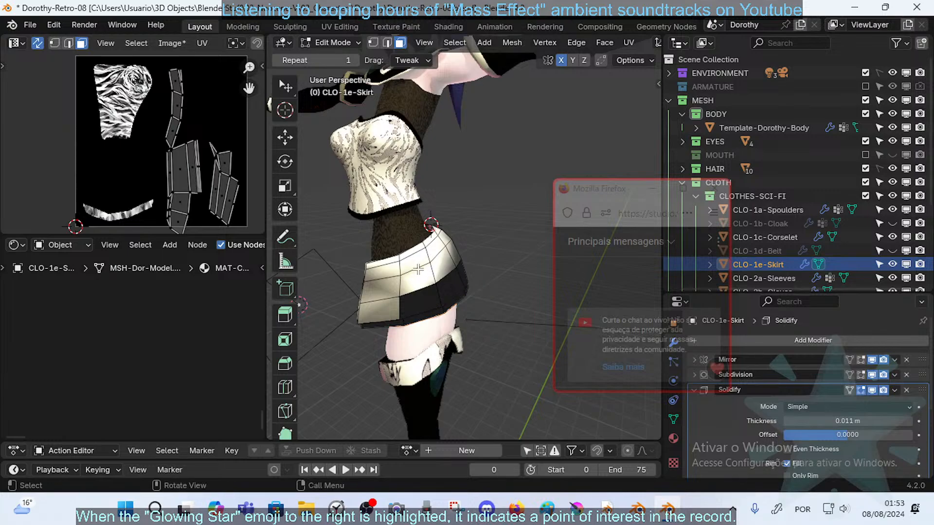
- Mark seams on the skirt around the upper panel's waist edge, front hem and border with the black side band
key("ctrl+l")
mouse_move(418, 269)
middle_mouse_down()
mouse_move(486, 238)
mouse_move(454, 269)
mouse_move(428, 267)
middle_mouse_up()
key("alt+a")
key("2")
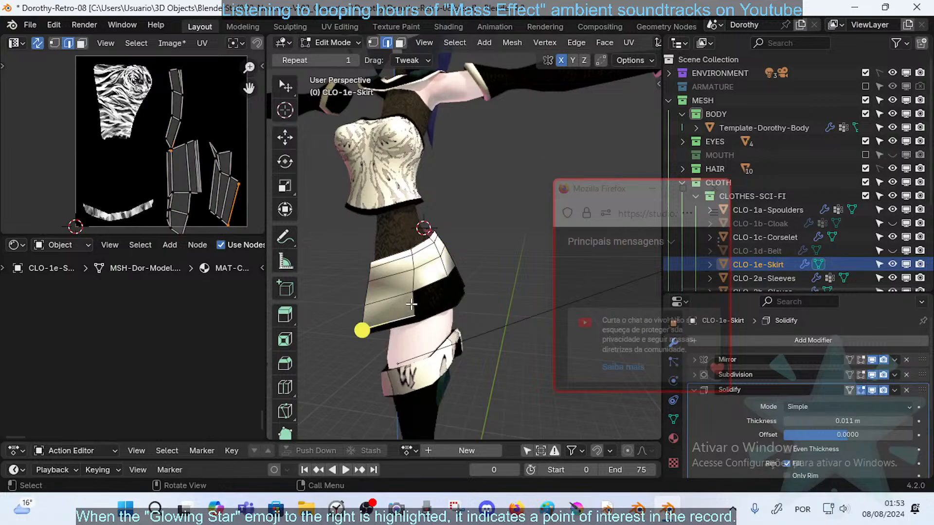
left_click(412, 304, "shift")
left_click(435, 280, "shift")
middle_click_drag(434, 281, 407, 287)
left_click(458, 289, "shift")
left_click(456, 309, "shift")
left_click(494, 343, "shift")
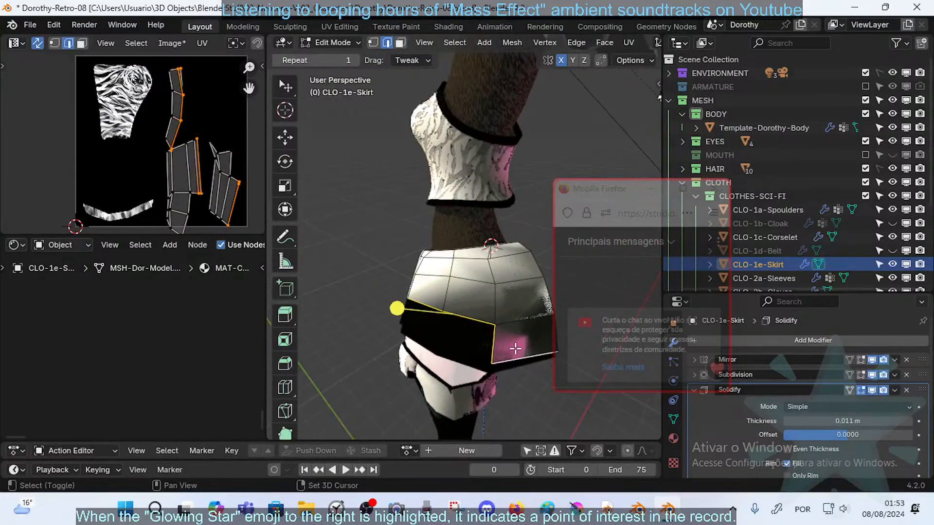
middle_click_drag(494, 343, 460, 312)
mouse_move(498, 255)
middle_mouse_down()
mouse_move(419, 260)
mouse_move(452, 278)
mouse_move(507, 269)
middle_mouse_up()
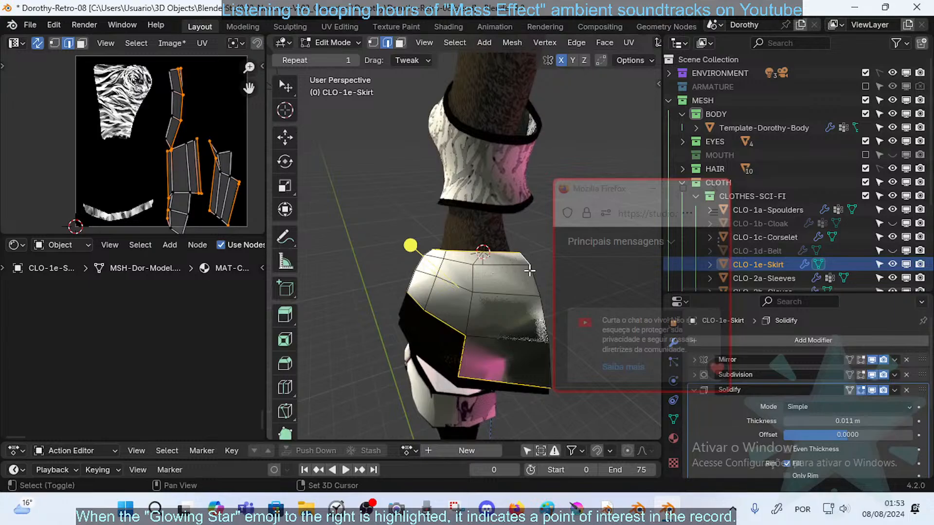
key("ctrl+e")
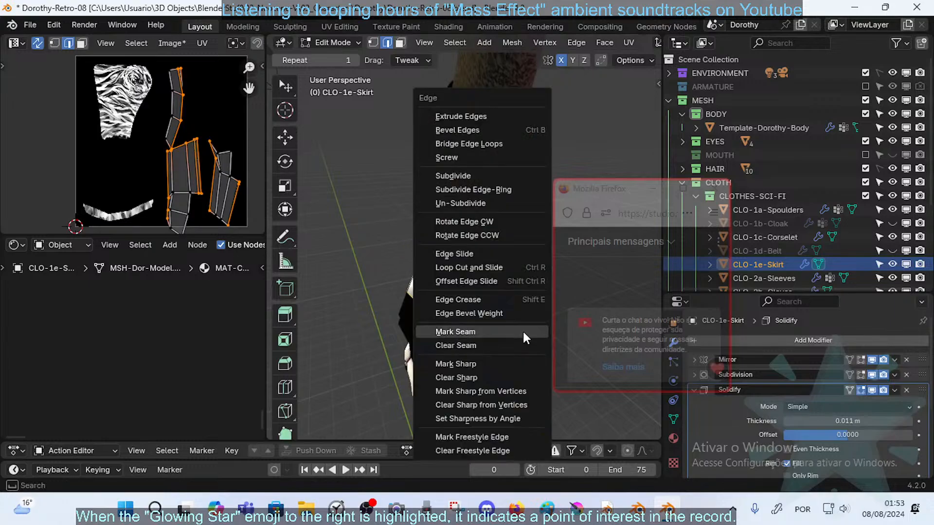
left_click(507, 330)
- Select the skirt's seam-bounded upper panel, save the file, and unwrap the selected faces
middle_click_drag(477, 277, 477, 277)
key("l")
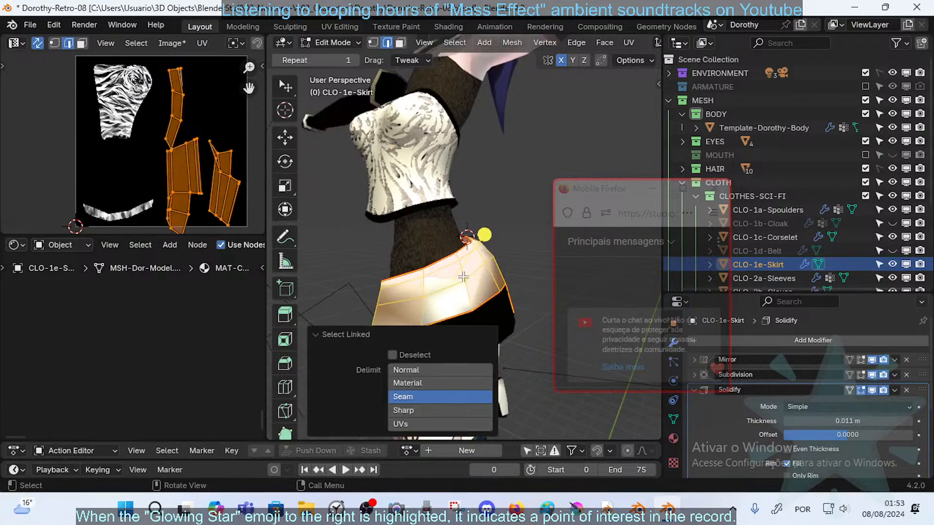
key("ctrl+s")
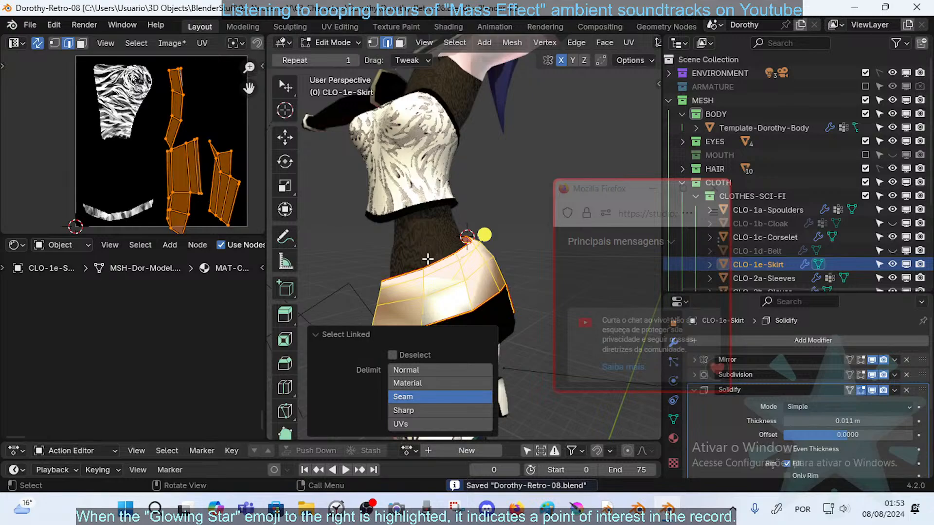
key("u")
left_click(428, 283)
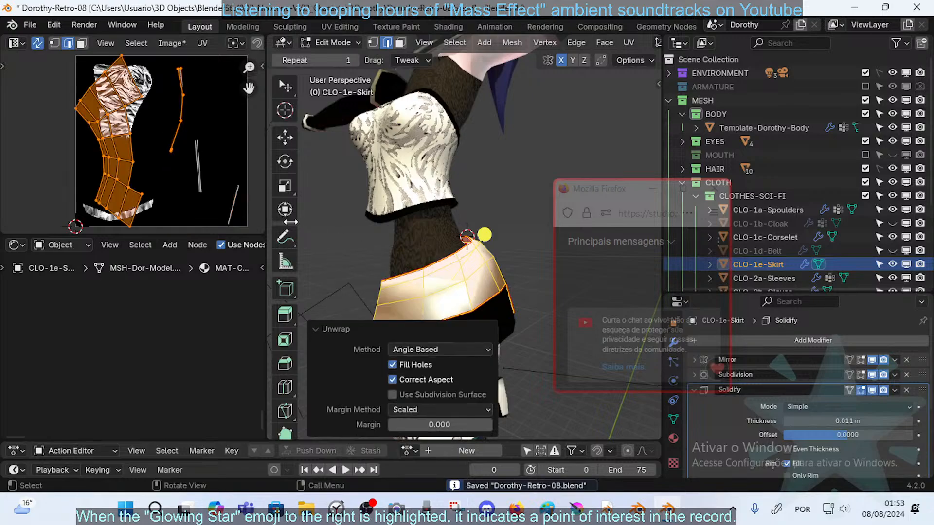
- Scale down the skirt panel's UV island, rotate it horizontal, and place it just below the corset pattern, leaving nothing selected
middle_click_drag(400, 224, 475, 235)
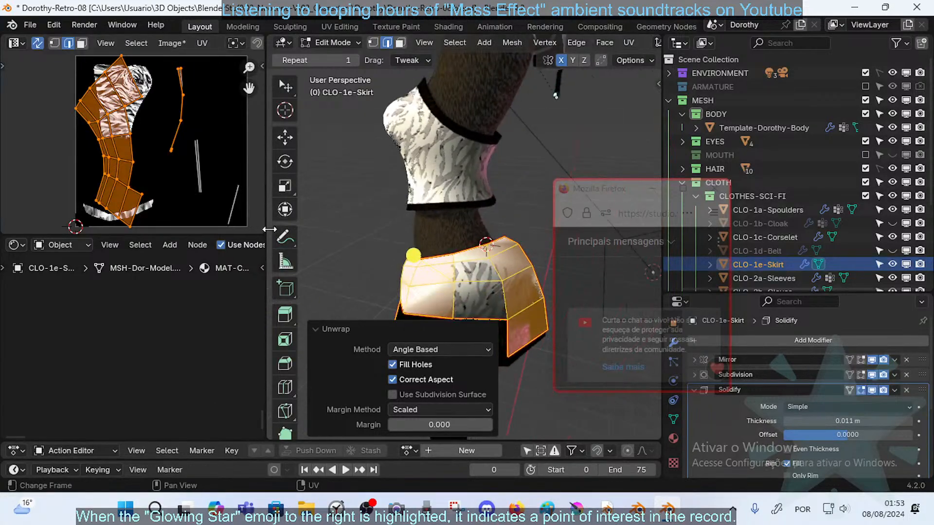
key("3")
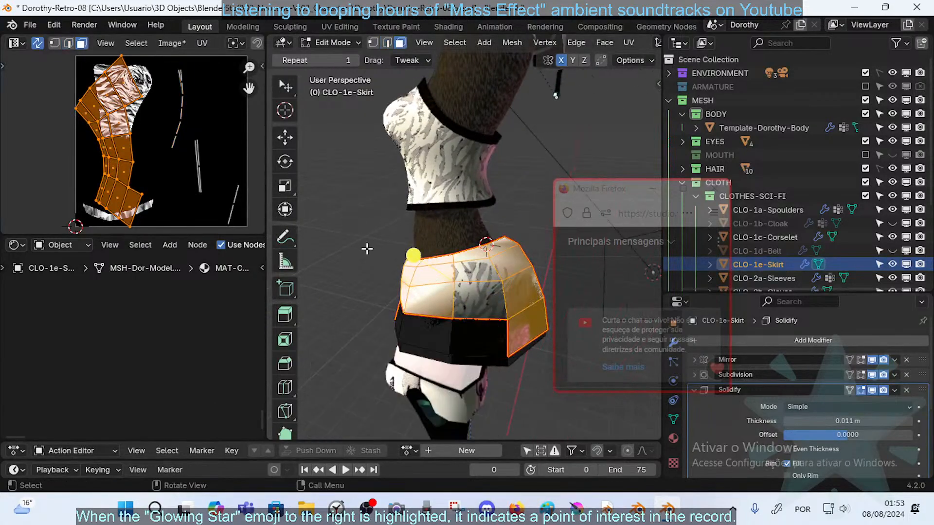
middle_click_drag(135, 143, 169, 138)
key("Return")
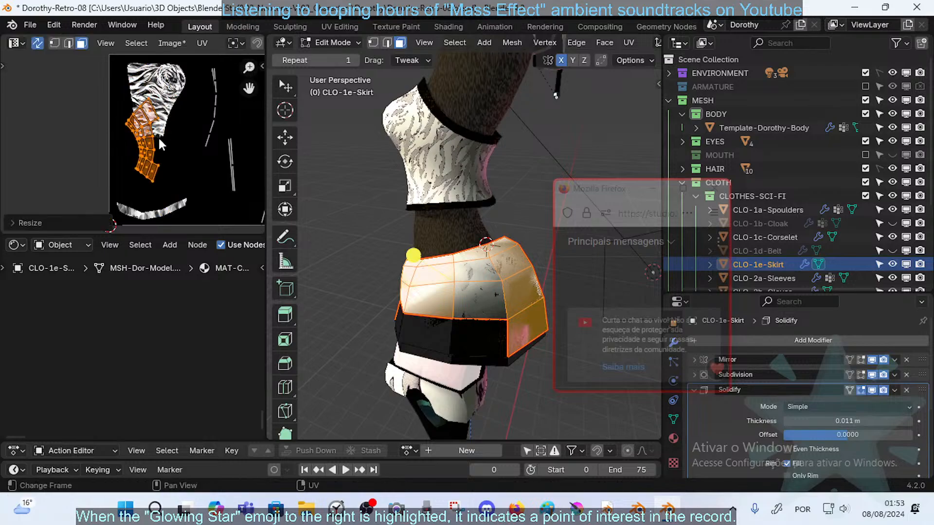
key("r")
left_click(165, 163)
key("g")
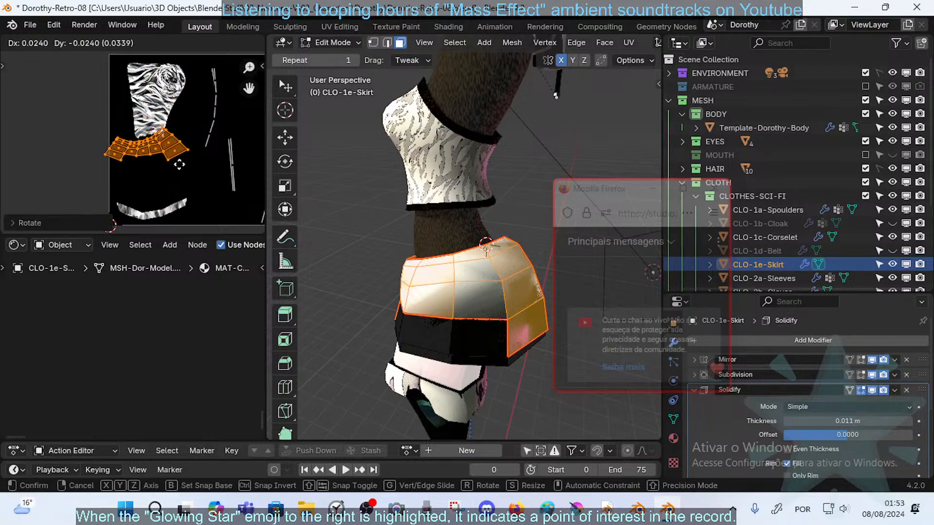
left_click(184, 171)
key("r")
key("Return")
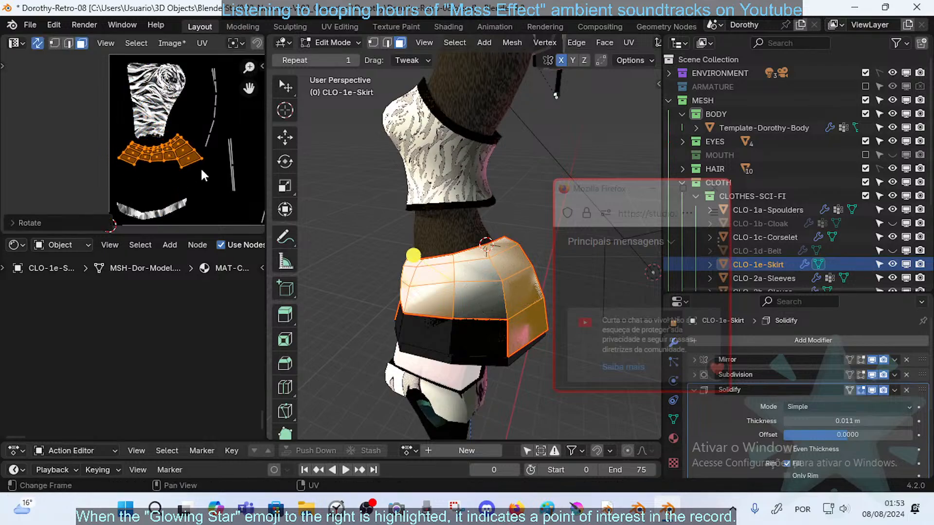
key("g")
left_click(201, 173)
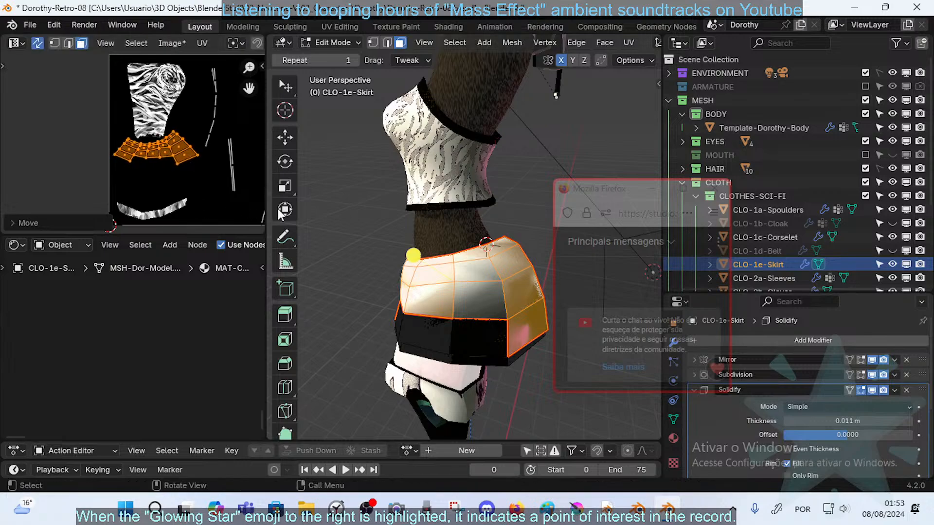
middle_click_drag(386, 251, 440, 255)
left_click(440, 255)
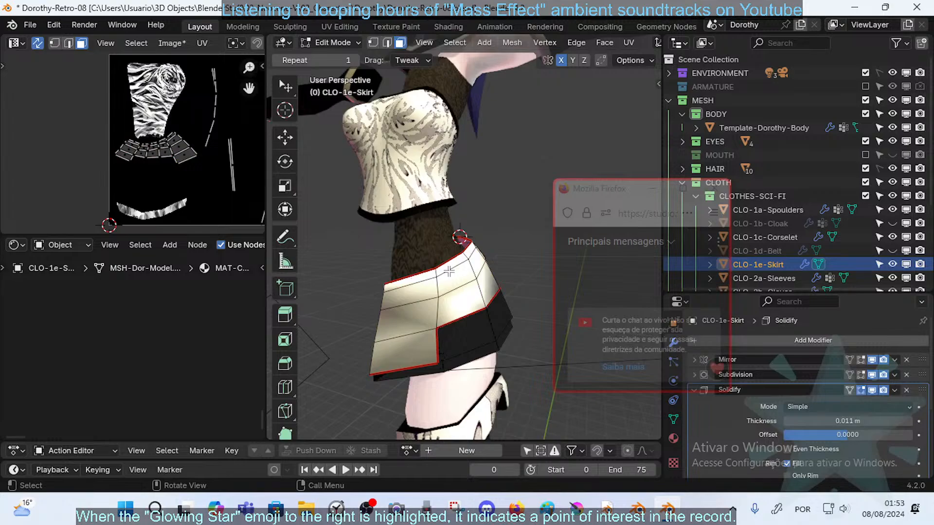
key("ctrl+Tab")
key("v")
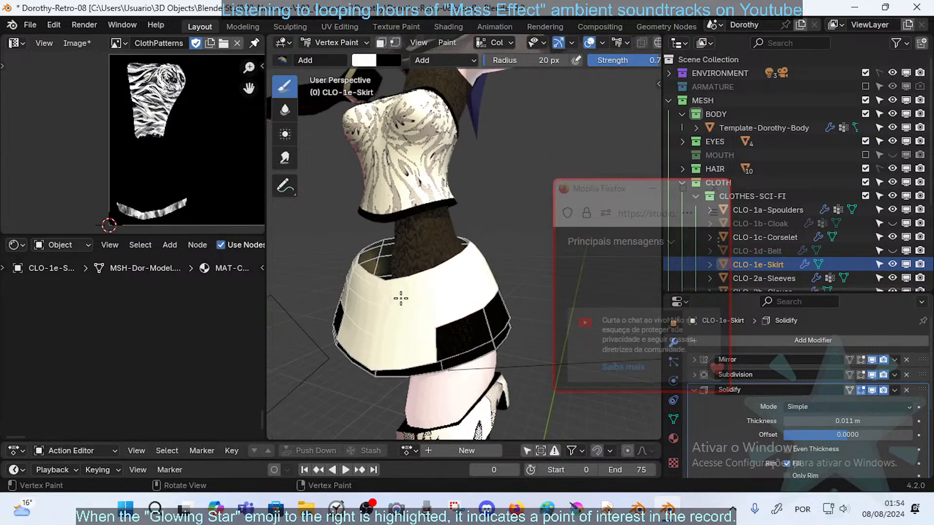
key("m")
key("Tab")
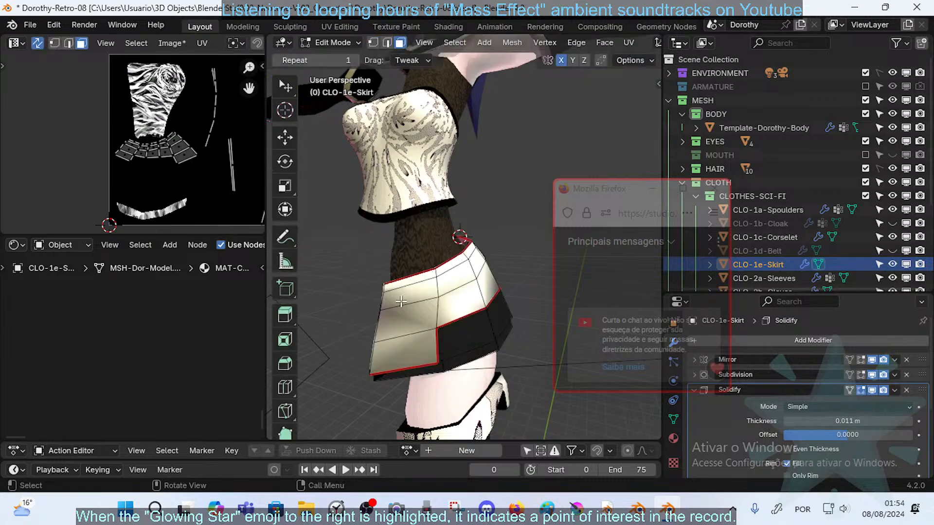
key("Tab")
key("f")
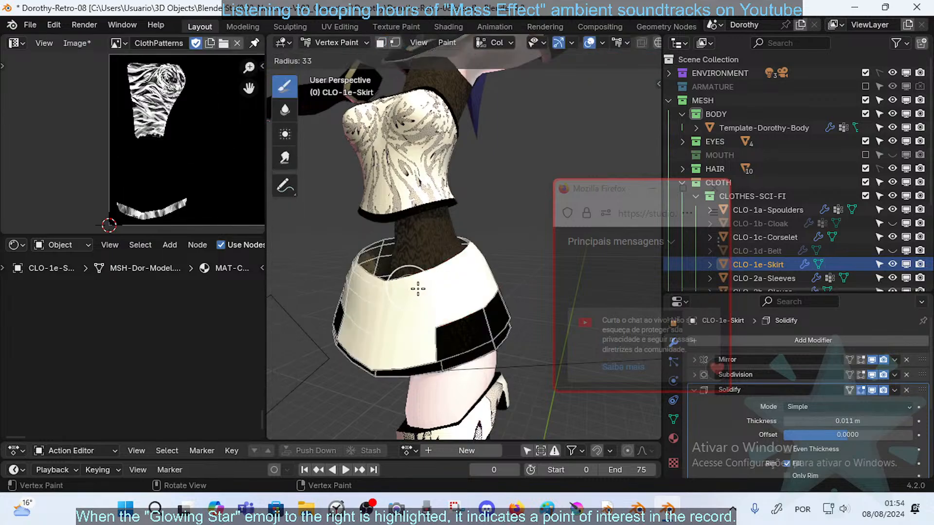
left_click(419, 288)
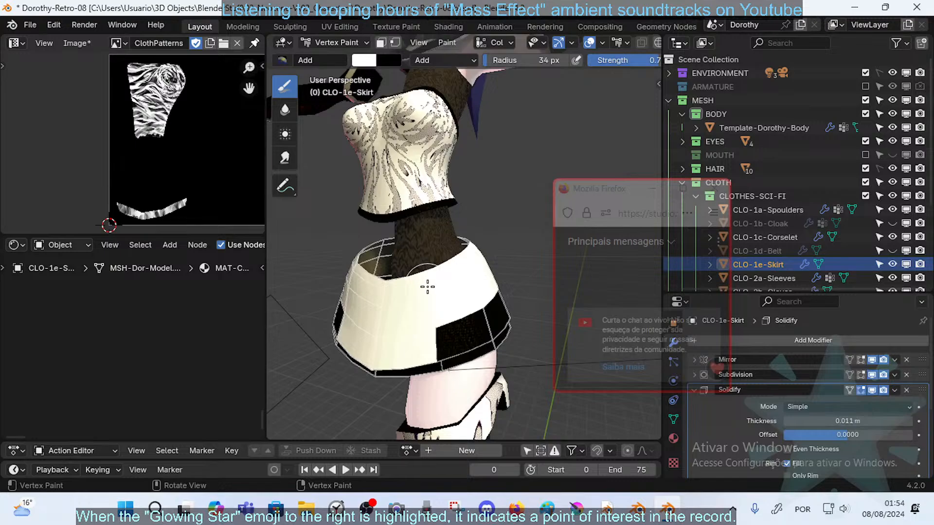
- Switch the skirt to Texture Paint and paint a slanted white stripe down its front with a 24 px brush
key("ctrl+Tab")
key("t")
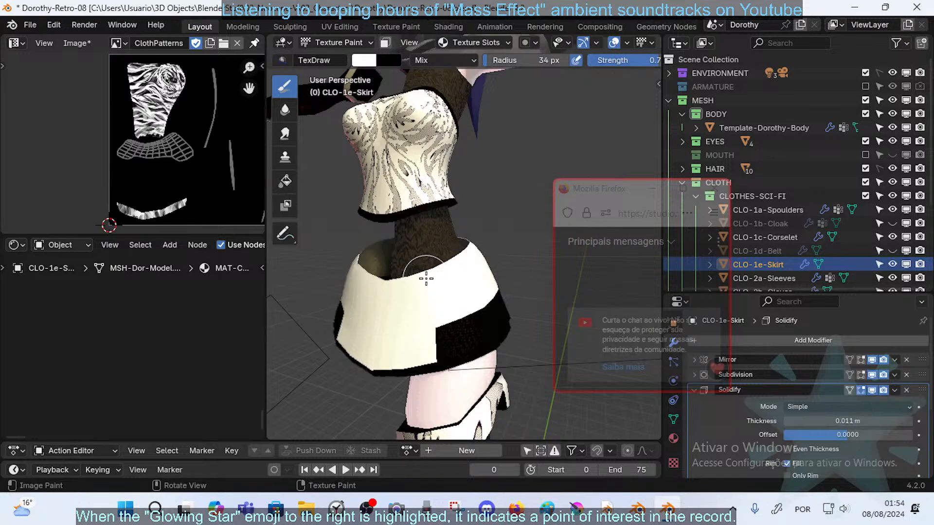
mouse_move(428, 271)
middle_mouse_down()
mouse_move(455, 271)
mouse_move(438, 287)
middle_mouse_up()
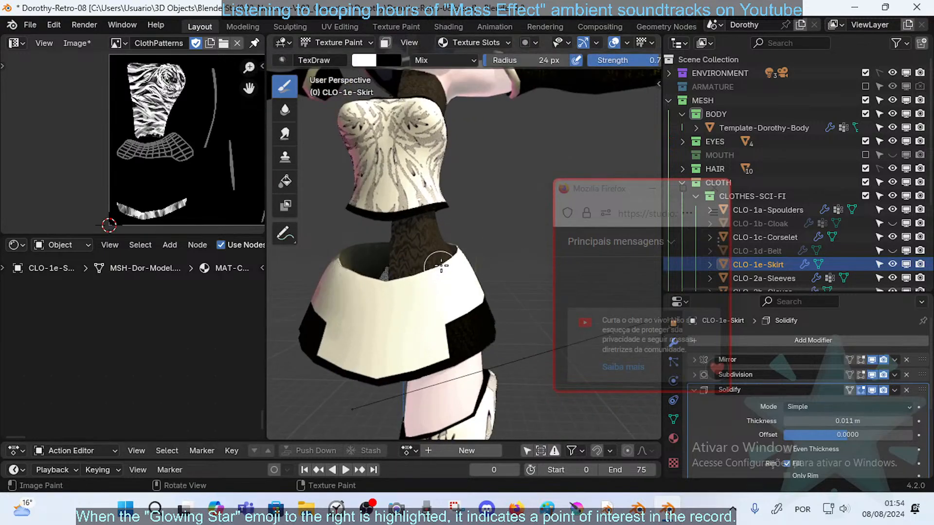
left_click_drag(421, 366, 407, 382)
key("ctrl+z")
left_click_drag(441, 273, 377, 425)
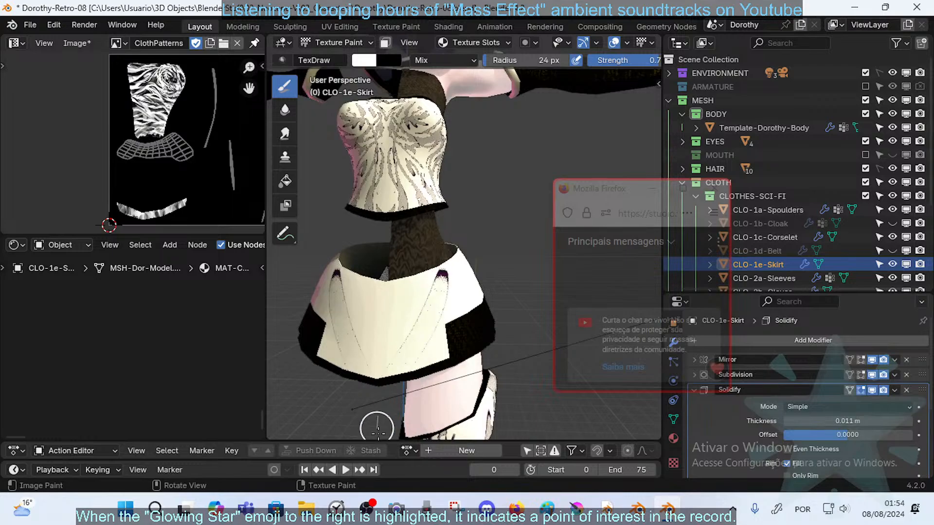
- Continue the white stripes from the skirt's front around its side and move the floating Firefox chat window aside
left_click_drag(419, 305, 419, 317)
mouse_move(455, 307)
middle_mouse_down()
mouse_move(418, 306)
mouse_move(450, 305)
mouse_move(457, 341)
mouse_move(436, 230)
mouse_move(469, 343)
middle_mouse_up()
middle_click_drag(469, 212, 490, 275)
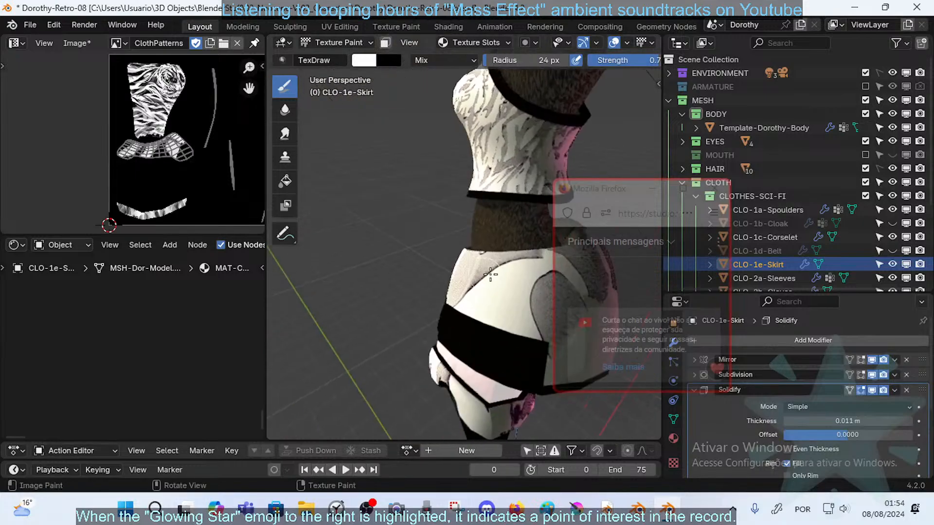
middle_click_drag(484, 415, 599, 350)
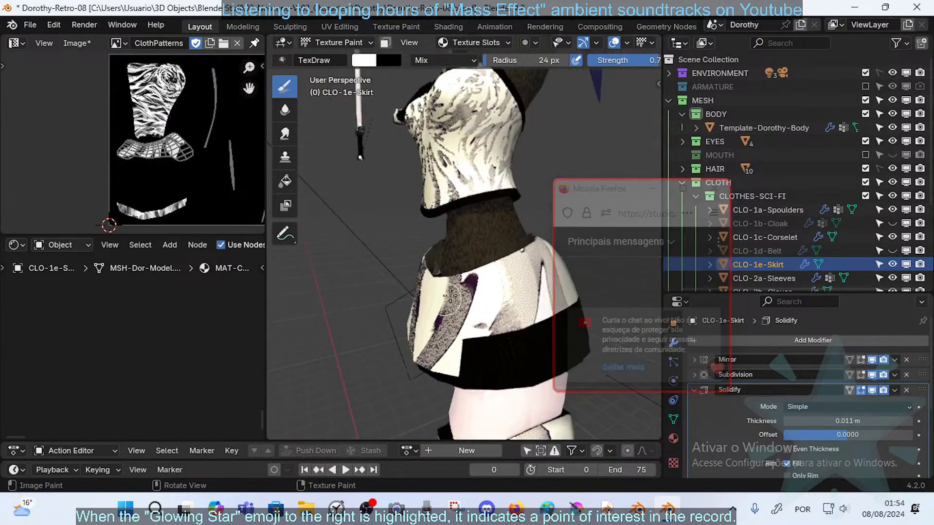
left_click_drag(612, 190, 700, 131)
middle_click_drag(418, 299, 482, 246)
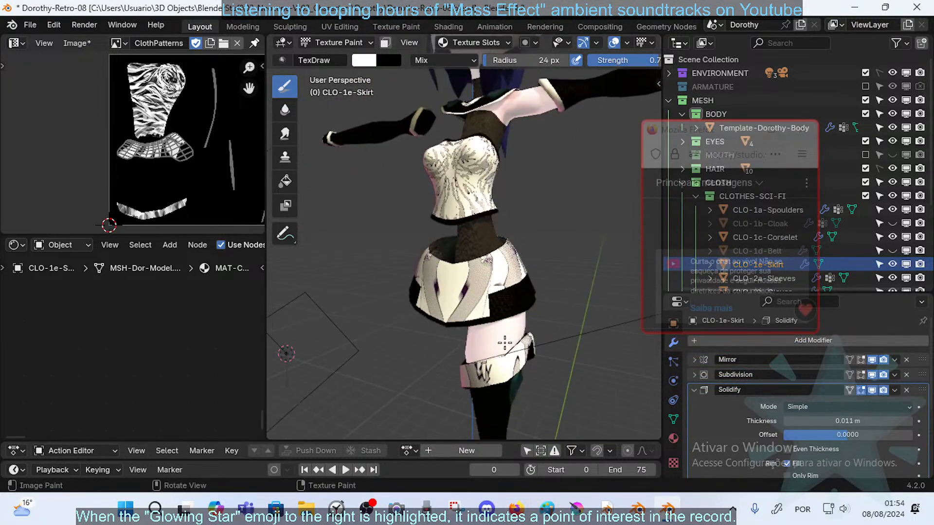
- Set the brush radius to 8 px and add finer white strokes around the skirt's side and back
key("f")
mouse_move(504, 346)
middle_mouse_down()
mouse_move(490, 291)
mouse_move(459, 245)
middle_mouse_up()
left_click(484, 291)
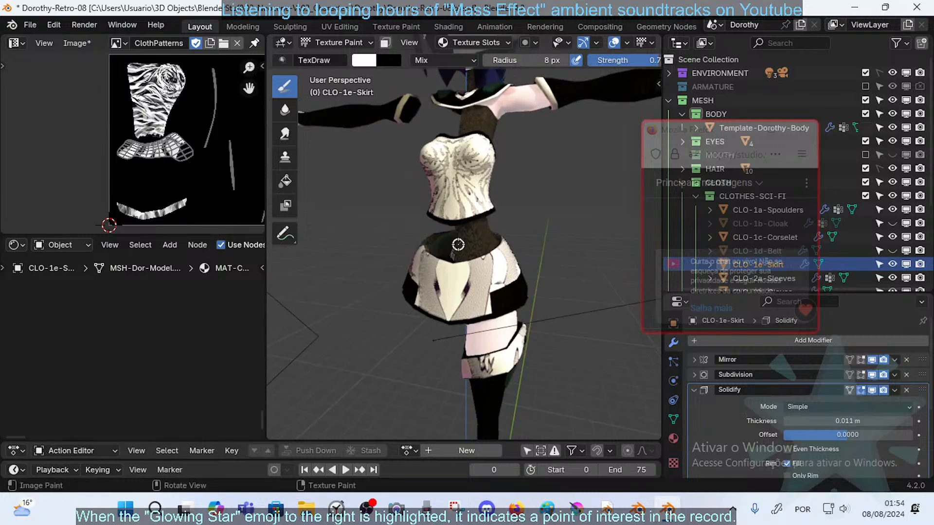
mouse_move(513, 287)
middle_mouse_down()
mouse_move(474, 266)
mouse_move(559, 323)
mouse_move(511, 275)
middle_mouse_up()
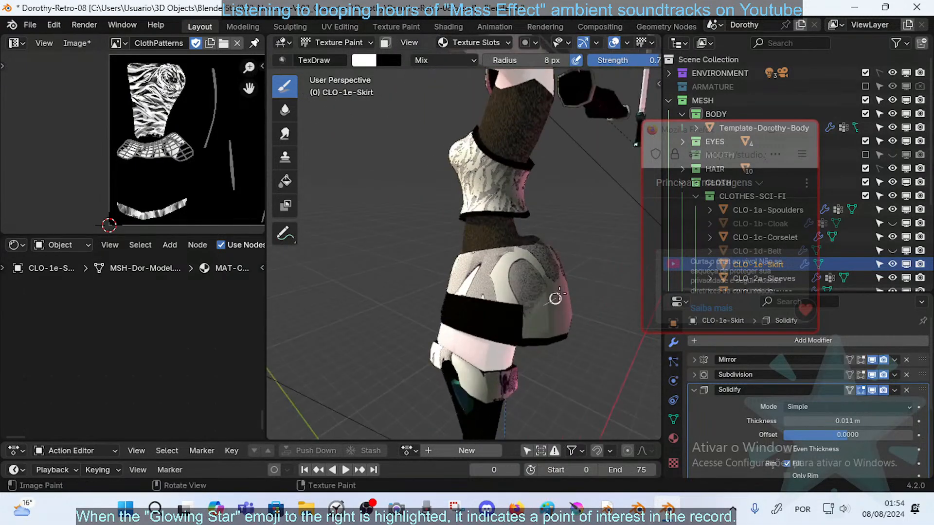
mouse_move(554, 296)
middle_mouse_down()
mouse_move(510, 273)
mouse_move(547, 294)
middle_mouse_up()
- Set the brush to black with a 29 px radius and rework the skirt's back and side stripes, alternating with white
key("x")
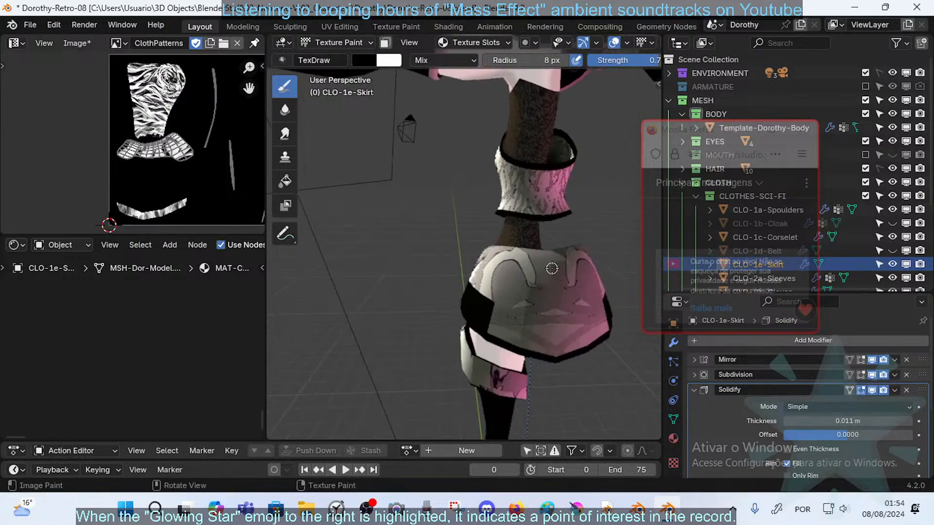
key("f")
left_click(566, 267)
mouse_move(555, 292)
left_mouse_down()
mouse_move(555, 307)
mouse_move(525, 321)
left_mouse_up()
mouse_move(554, 301)
middle_mouse_down()
mouse_move(566, 309)
mouse_move(542, 327)
middle_mouse_up()
middle_click_drag(521, 226, 506, 326)
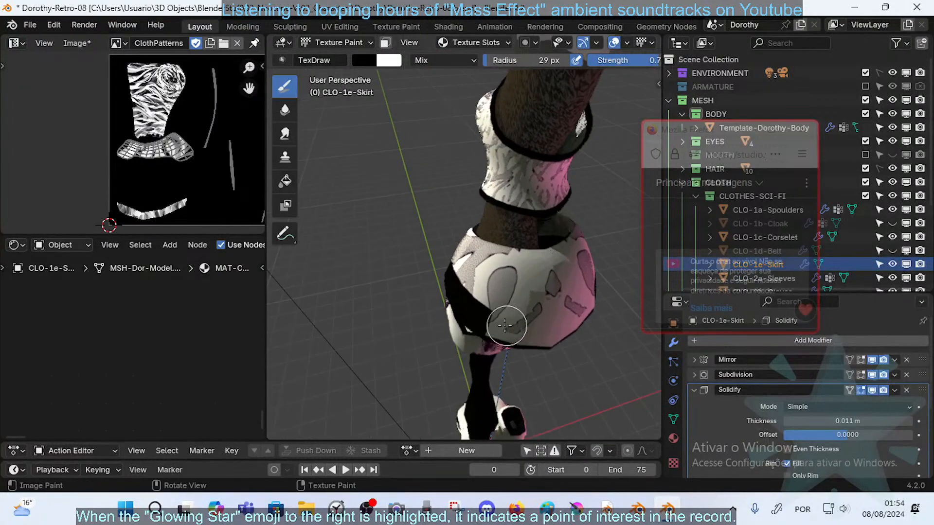
middle_click_drag(550, 263, 488, 345)
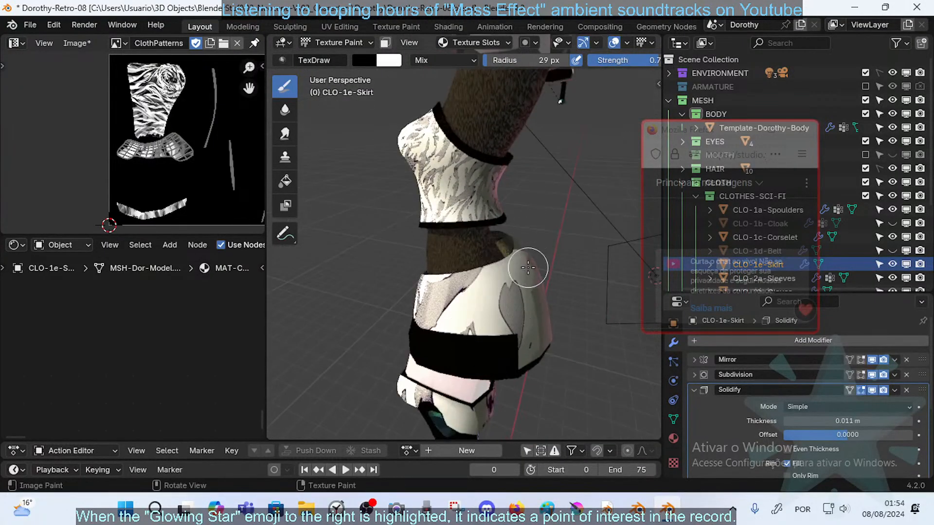
middle_click_drag(528, 268, 481, 263)
key("x")
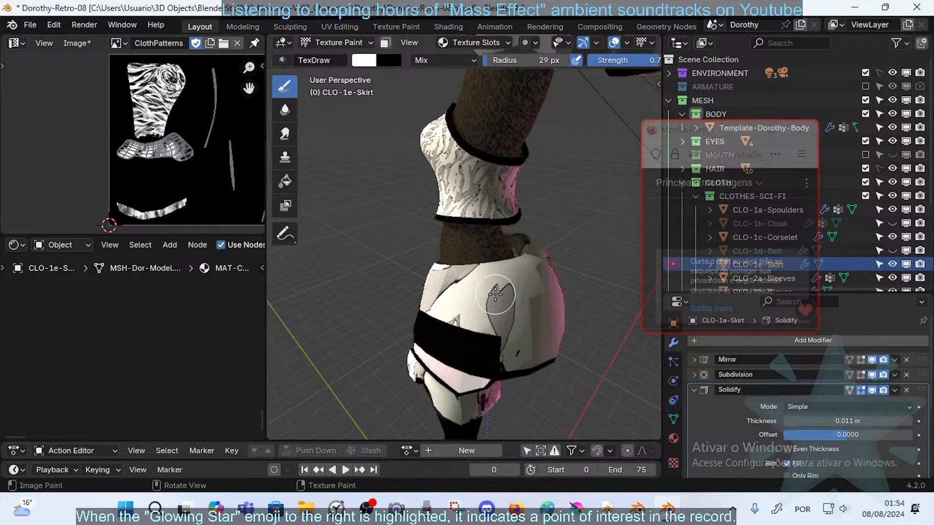
key("x")
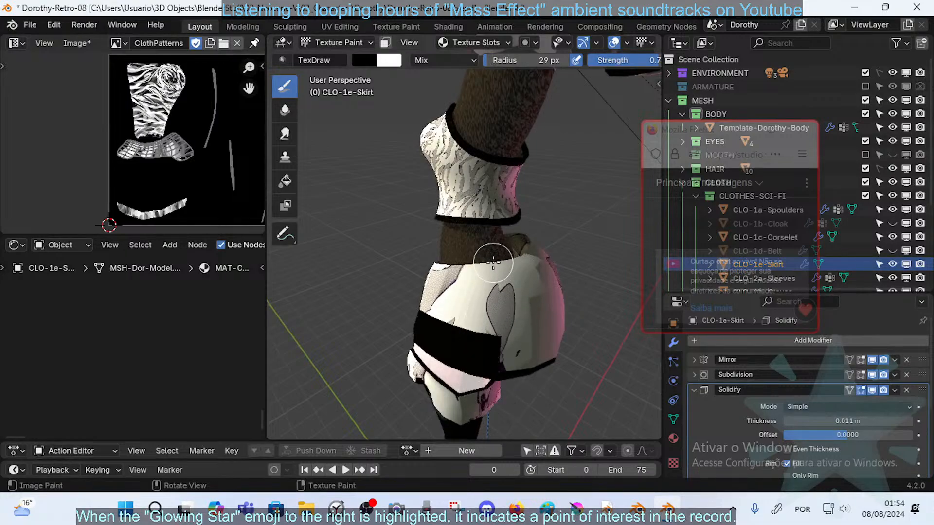
middle_click_drag(494, 263, 500, 286)
- Paint broad white stripes down the skirt's back with the 29 px brush, and set the brush radius to 14 px
key("x")
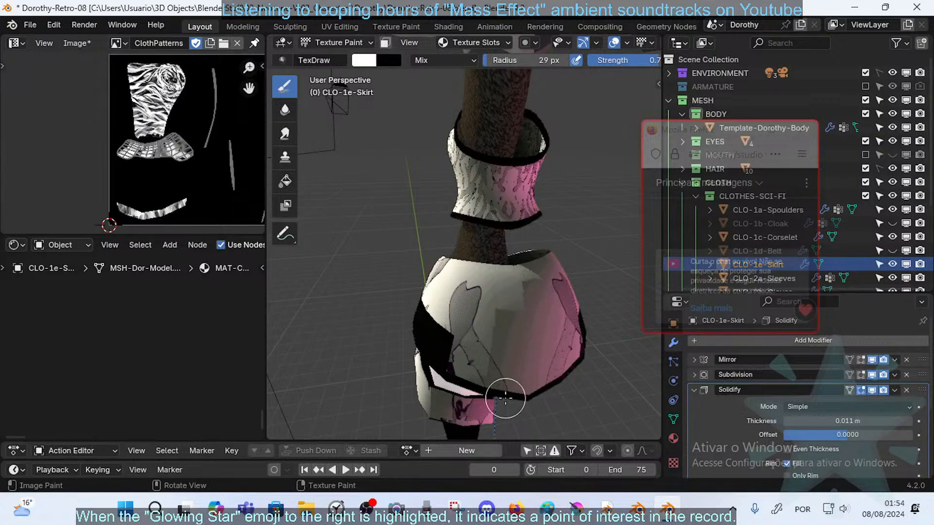
mouse_move(487, 263)
left_mouse_down()
mouse_move(605, 331)
mouse_move(542, 307)
mouse_move(516, 320)
left_mouse_up()
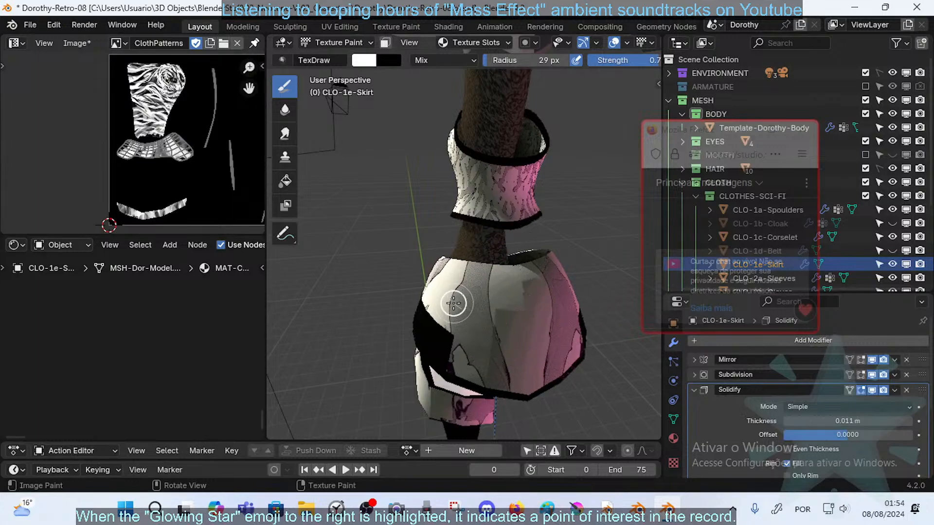
mouse_move(453, 303)
left_mouse_down()
mouse_move(598, 355)
mouse_move(495, 334)
mouse_move(567, 376)
left_mouse_up()
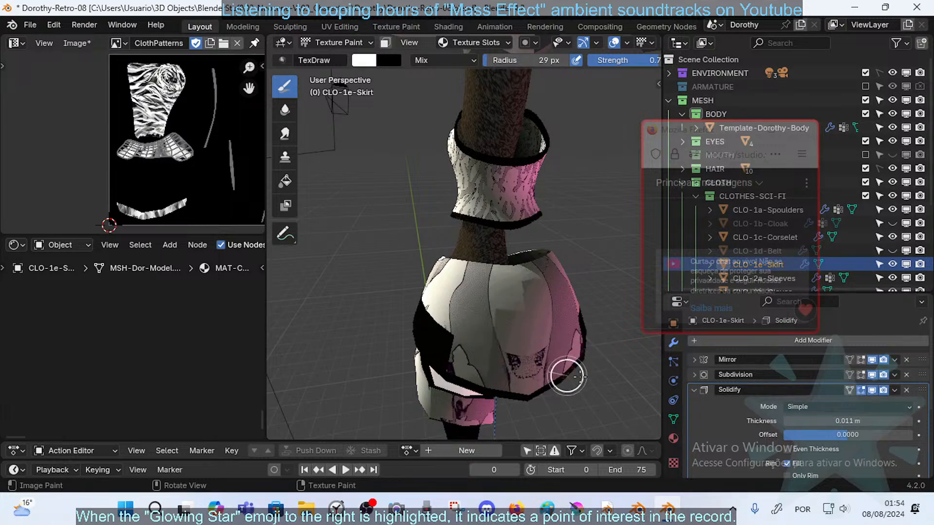
mouse_move(540, 341)
middle_mouse_down()
mouse_move(534, 320)
mouse_move(488, 311)
middle_mouse_up()
key("f")
left_click(479, 310)
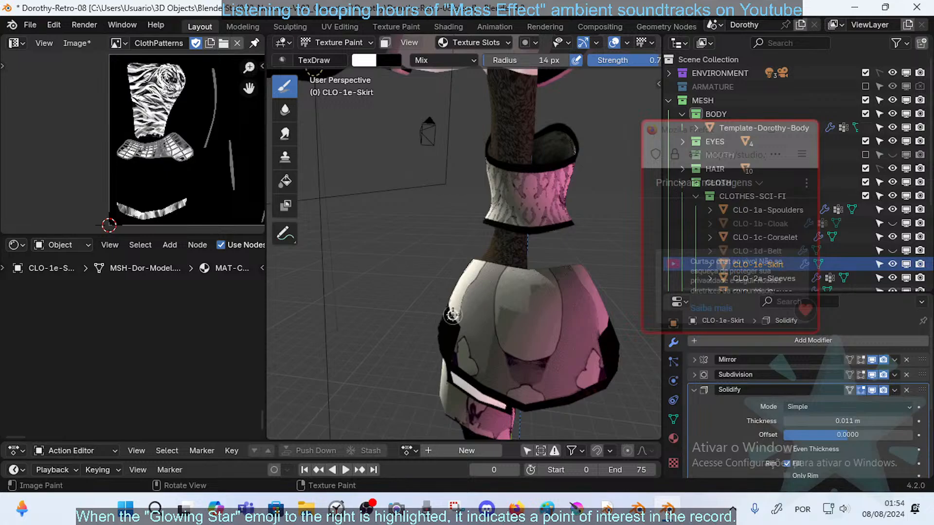
- Touch up the stripes on the skirt's side and front with the 14 px brush, switching it from white to black
middle_click_drag(547, 288, 548, 291)
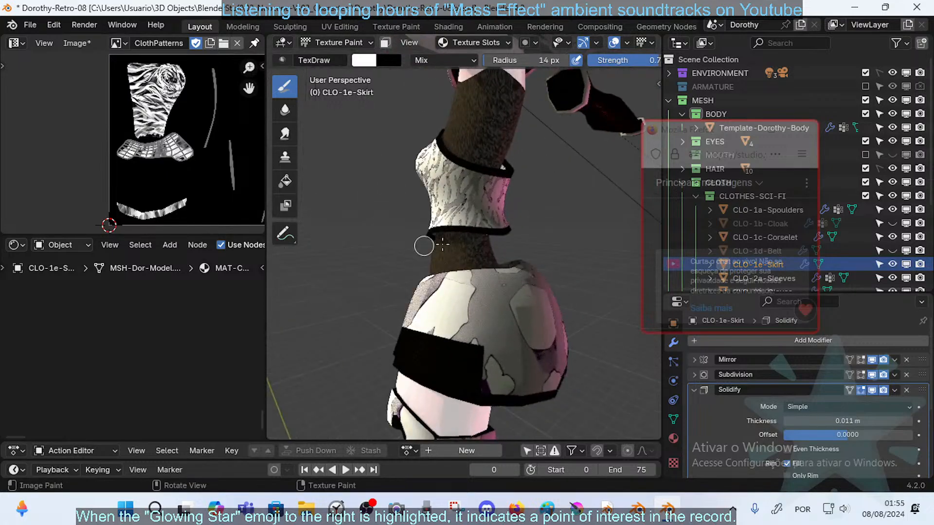
middle_click_drag(424, 246, 445, 308)
key("x")
left_click_drag(445, 308, 454, 296)
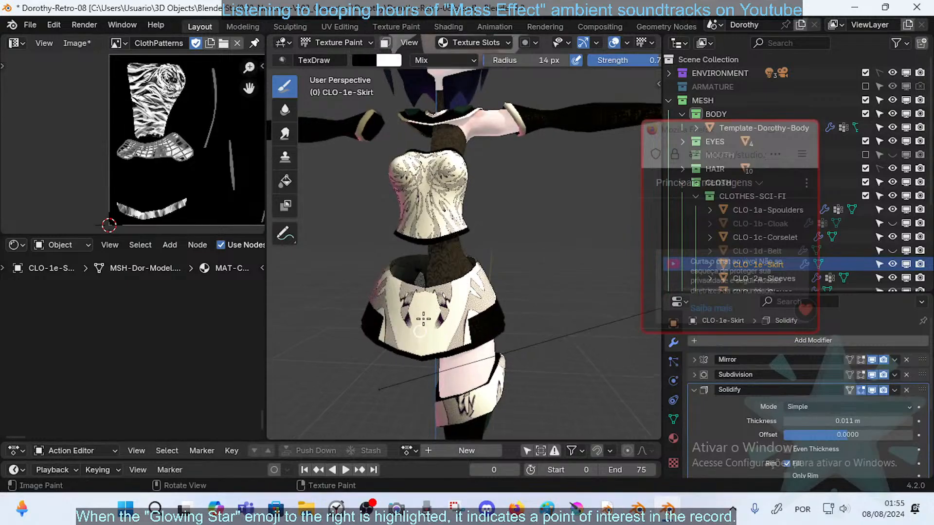
mouse_move(444, 305)
middle_mouse_down()
mouse_move(500, 266)
mouse_move(445, 296)
middle_mouse_up()
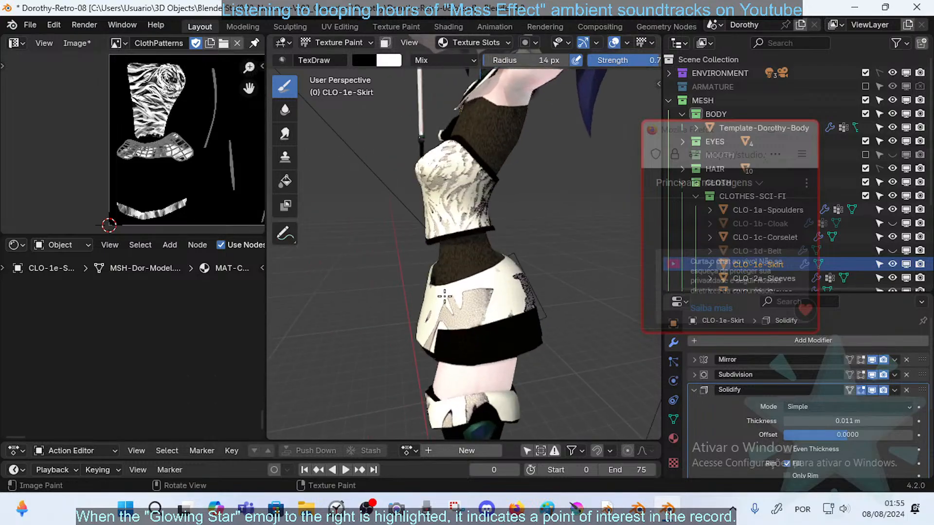
mouse_move(527, 329)
middle_mouse_down()
mouse_move(526, 337)
mouse_move(586, 307)
mouse_move(437, 315)
mouse_move(465, 296)
mouse_move(491, 298)
mouse_move(435, 295)
middle_mouse_up()
- Set the brush to white and paint curved stripes across the skirt's front, side and back
key("x")
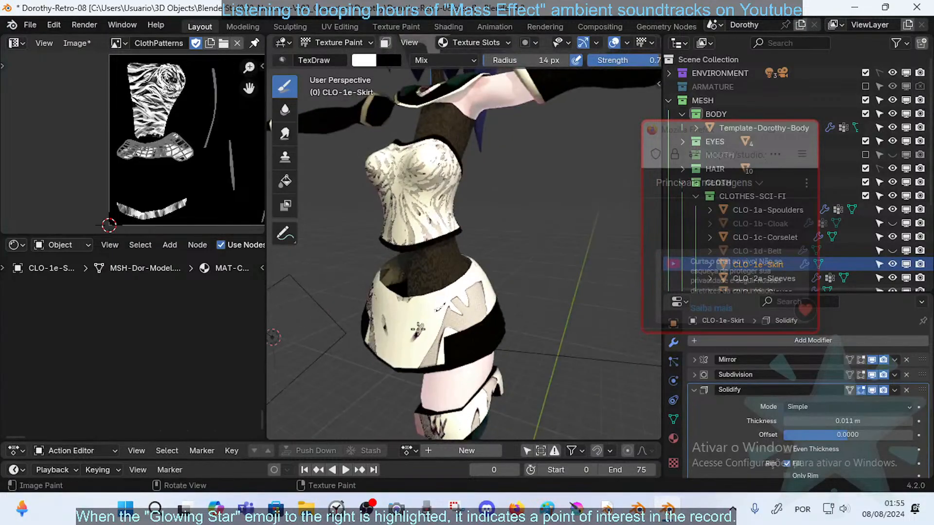
middle_click_drag(417, 329, 430, 306)
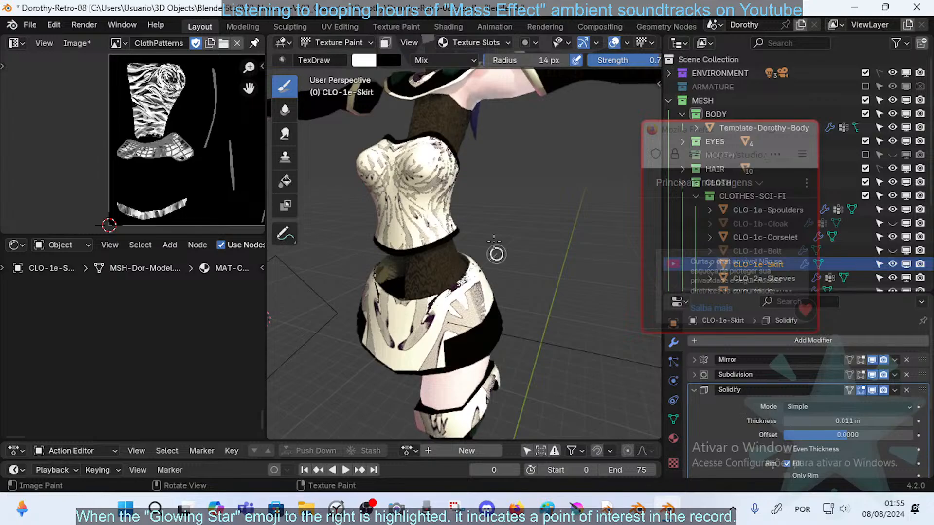
middle_click_drag(494, 241, 412, 303)
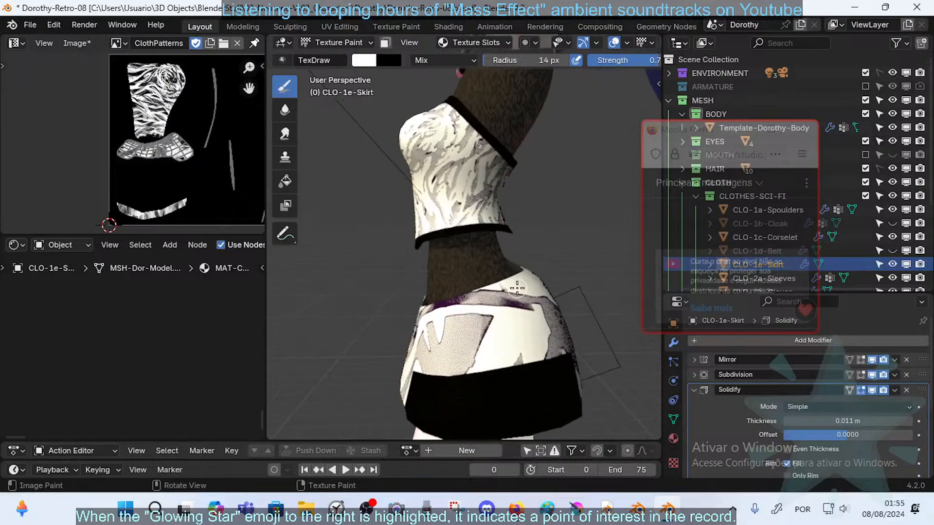
scroll(429, 309, "up", 1)
middle_click_drag(479, 311, 398, 314)
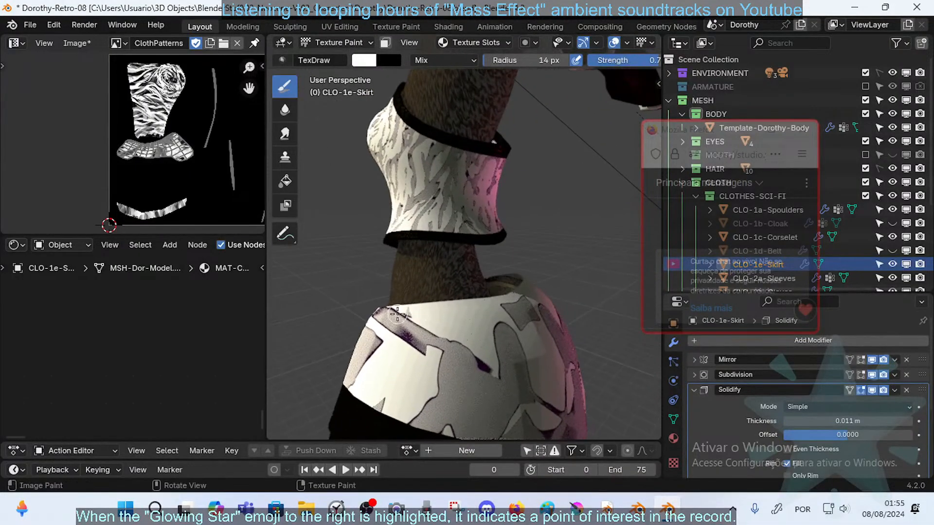
mouse_move(535, 268)
middle_mouse_down()
mouse_move(489, 321)
mouse_move(487, 304)
mouse_move(527, 283)
mouse_move(475, 287)
mouse_move(504, 312)
mouse_move(458, 380)
middle_mouse_up()
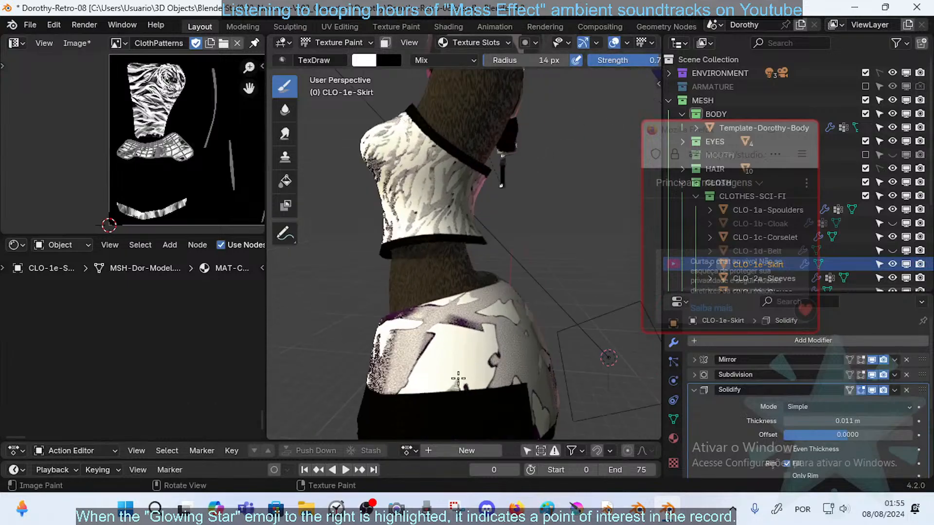
middle_click_drag(470, 322, 456, 343)
middle_click_drag(487, 309, 517, 321)
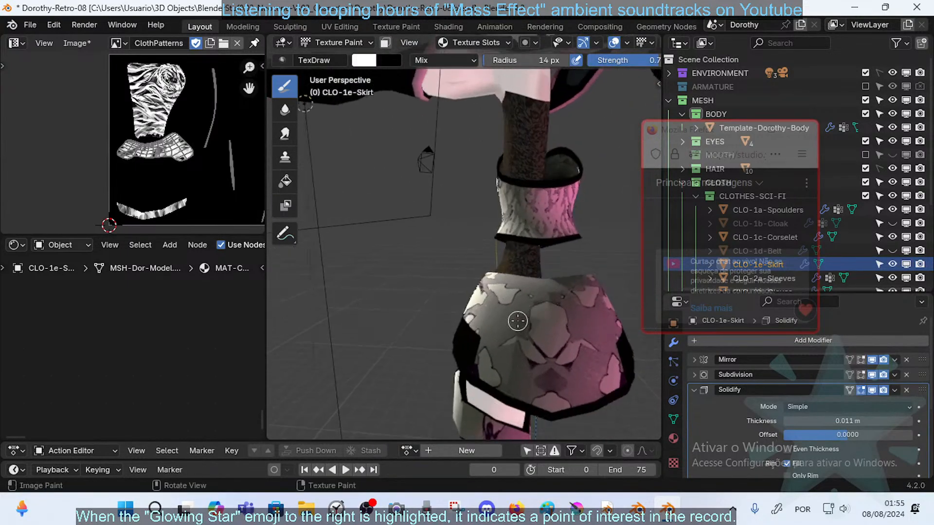
- Switch the brush to black, undo the last stroke and break up the white areas on the skirt's back and side with dark stripes
key("x")
key("ctrl+z")
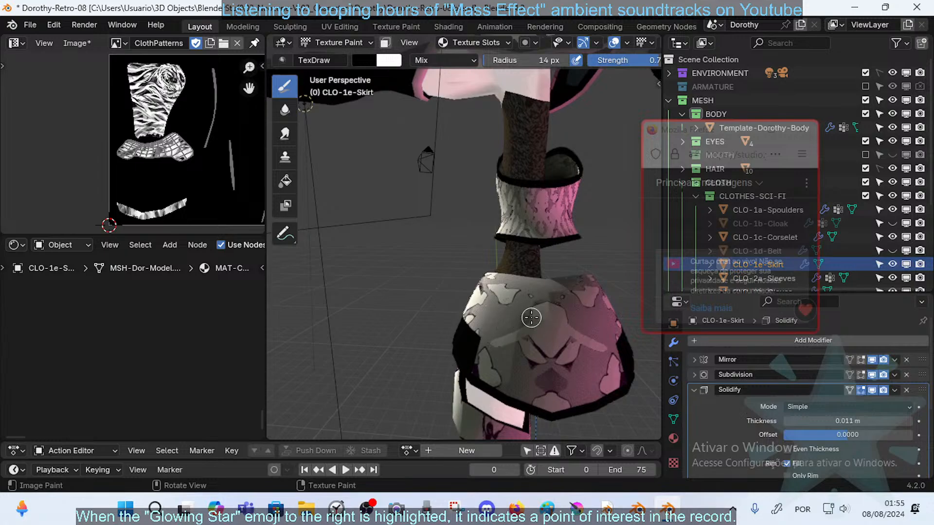
middle_click_drag(531, 327, 506, 358)
left_click_drag(544, 347, 468, 386)
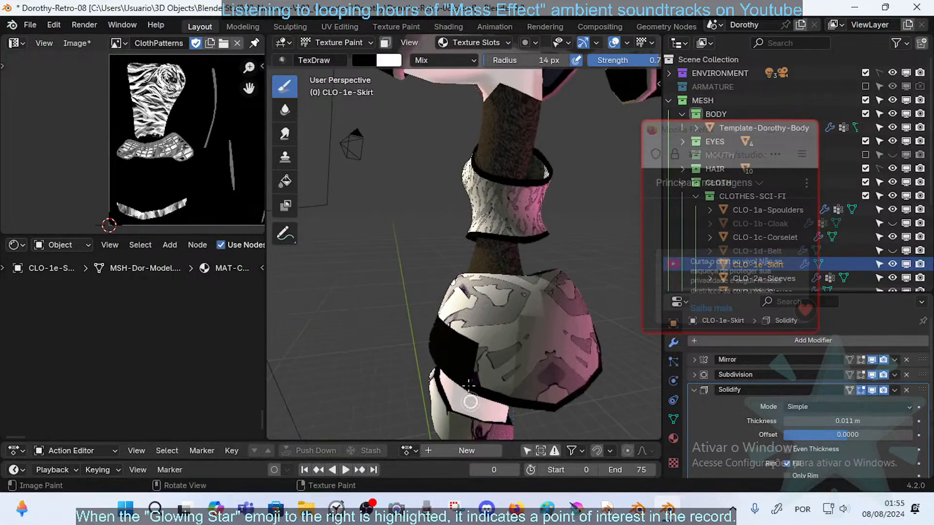
left_click_drag(549, 339, 485, 417)
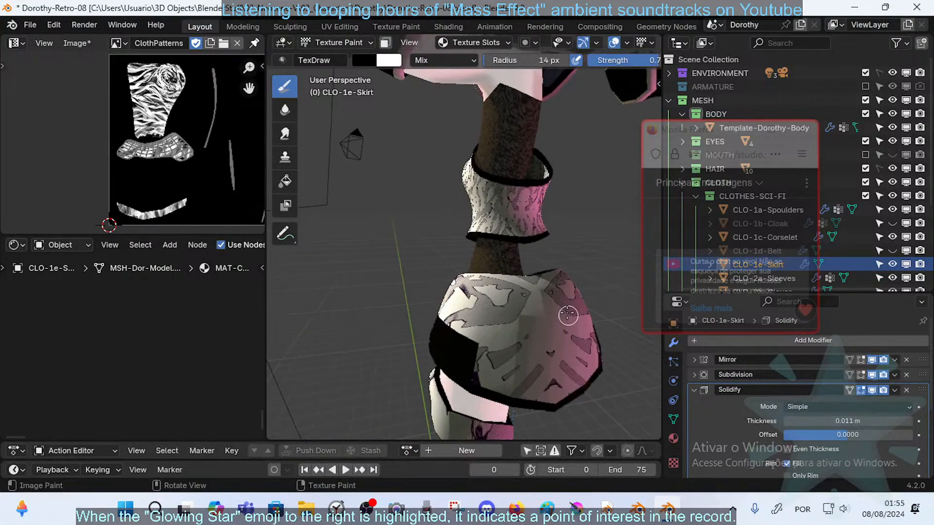
middle_click_drag(567, 315, 548, 313)
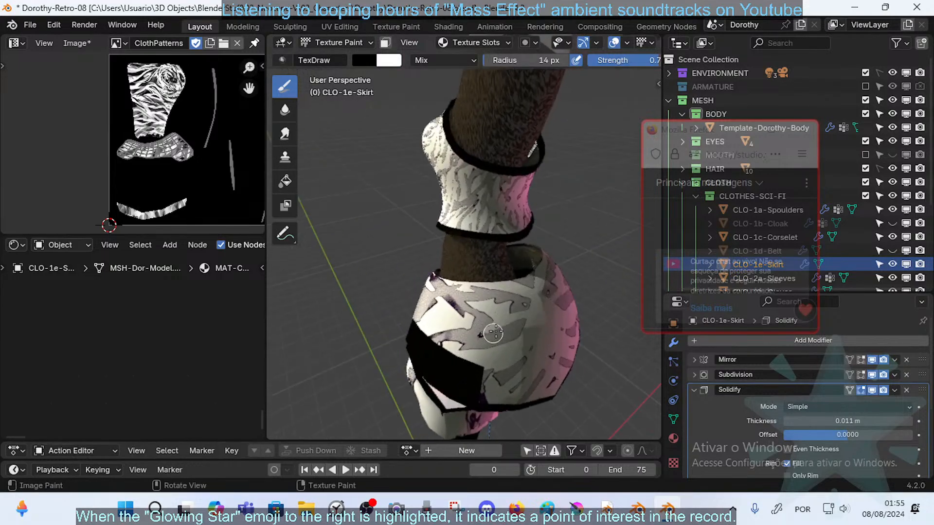
mouse_move(495, 337)
middle_mouse_down()
mouse_move(434, 322)
mouse_move(440, 342)
middle_mouse_up()
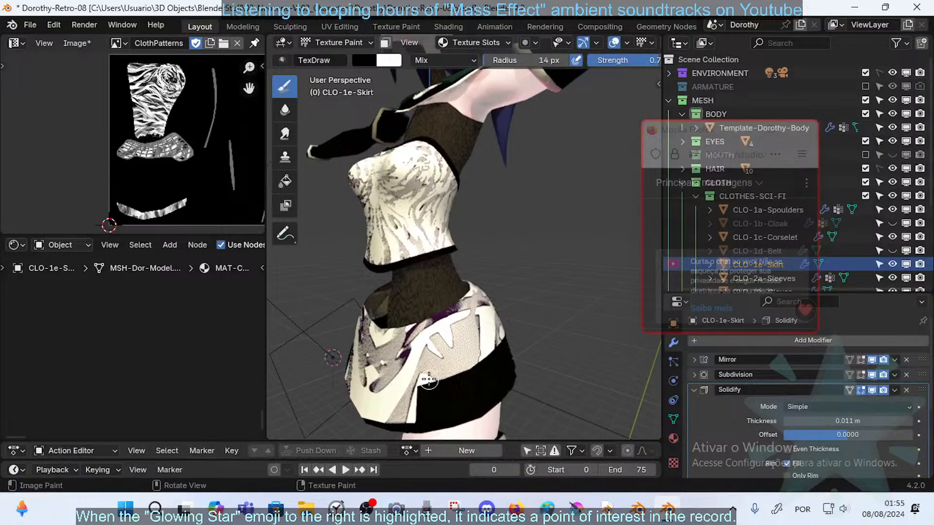
- Paint mirrored black stripes across the skirt's front and its side near the hem with the 14 px brush
middle_click_drag(429, 380, 450, 374)
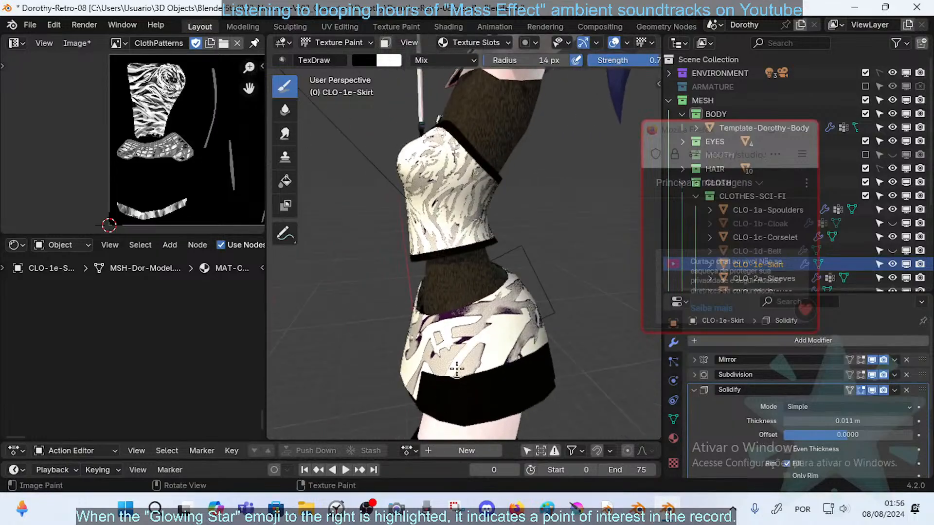
middle_click_drag(482, 331, 398, 403)
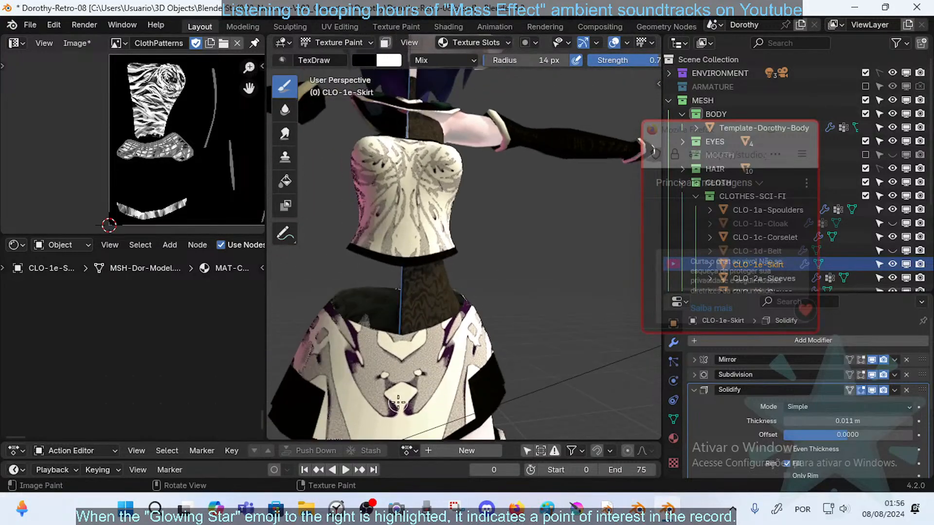
left_click_drag(402, 411, 415, 414)
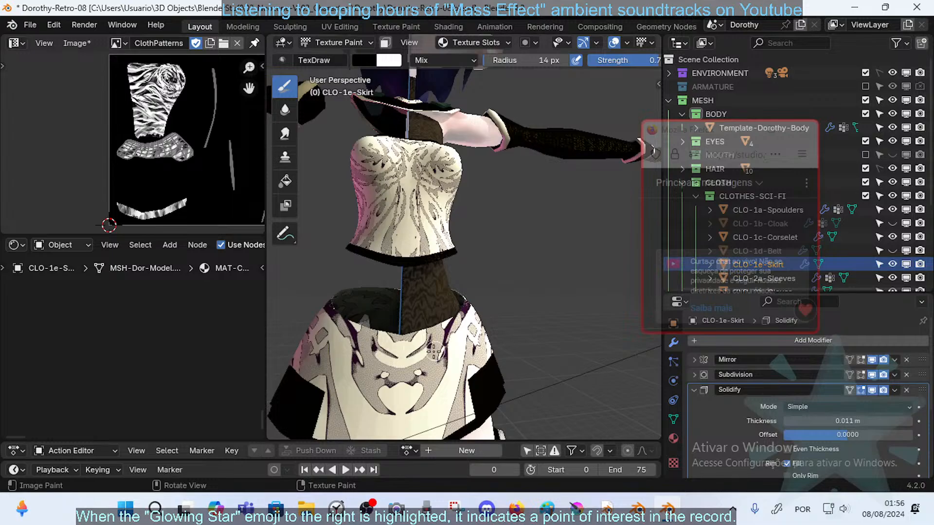
middle_click_drag(428, 360, 448, 348)
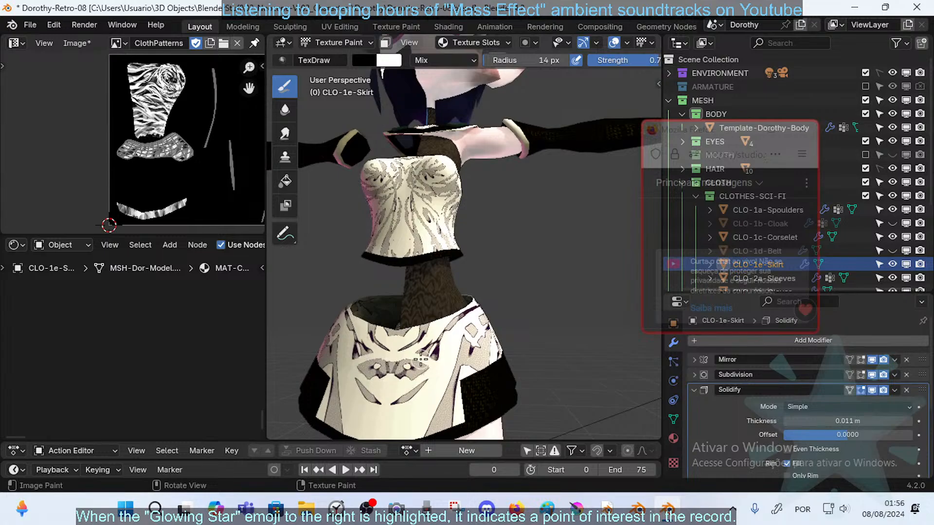
middle_click_drag(480, 317, 449, 368)
left_click_drag(425, 409, 440, 371)
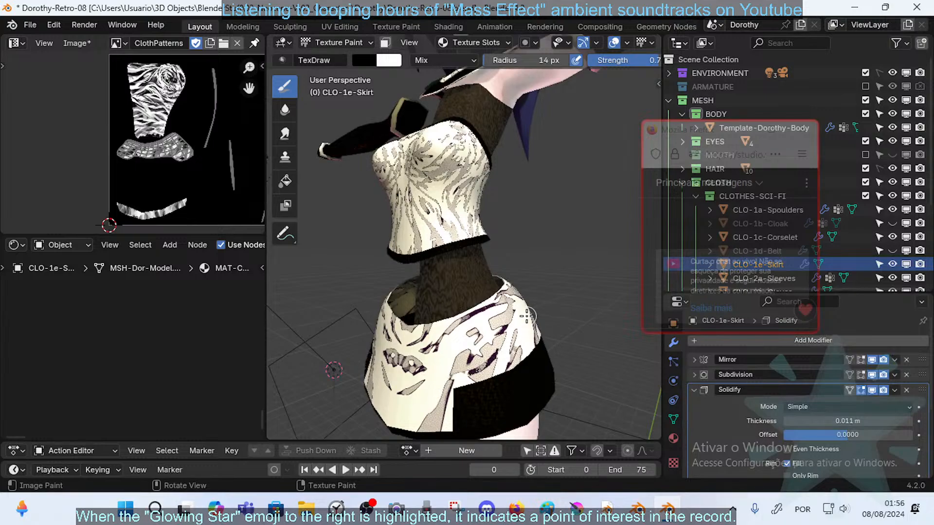
- Set the brush to white and refine the stripes on the skirt's back and side
middle_click_drag(527, 316, 477, 310)
mouse_move(584, 311)
middle_mouse_down()
mouse_move(565, 305)
mouse_move(559, 319)
mouse_move(525, 306)
mouse_move(559, 259)
mouse_move(582, 278)
mouse_move(516, 328)
mouse_move(524, 325)
middle_mouse_up()
key("x")
key("x")
key("x")
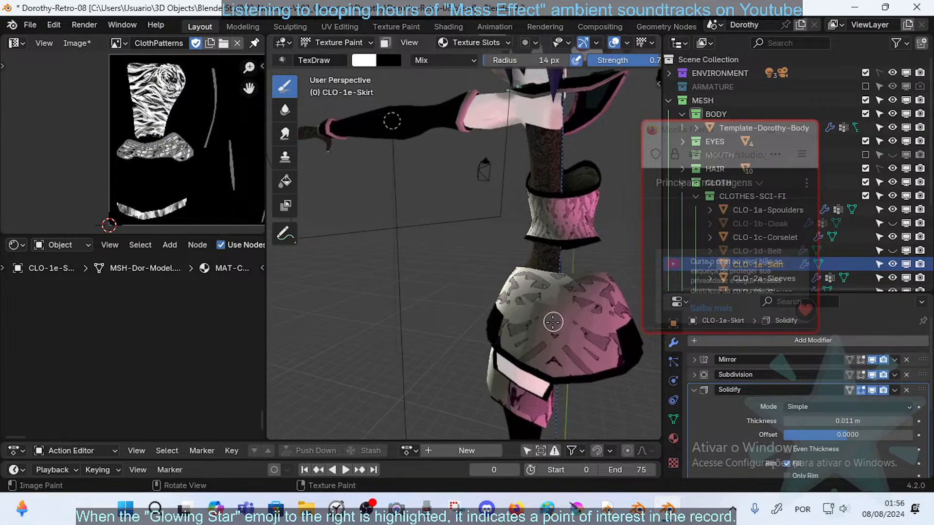
middle_click_drag(563, 324, 571, 313)
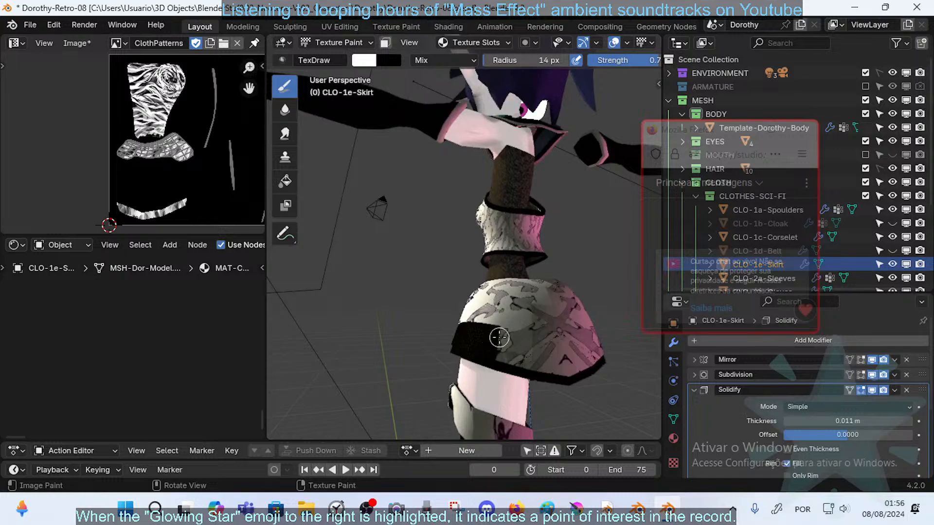
middle_click_drag(500, 338, 502, 328)
middle_click_drag(572, 281, 567, 302)
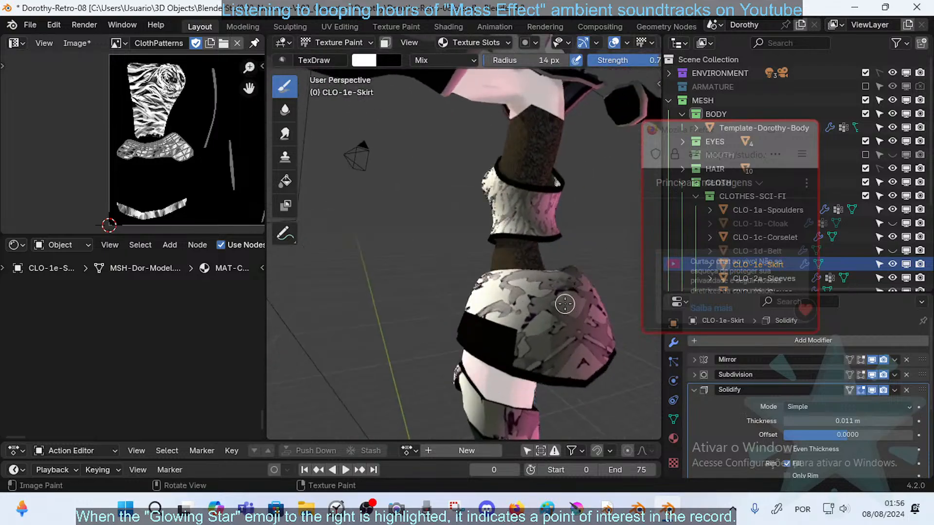
middle_click_drag(511, 313, 521, 294)
- Leave Texture Paint for Object Mode, deselect the skirt and save the file
key("Tab")
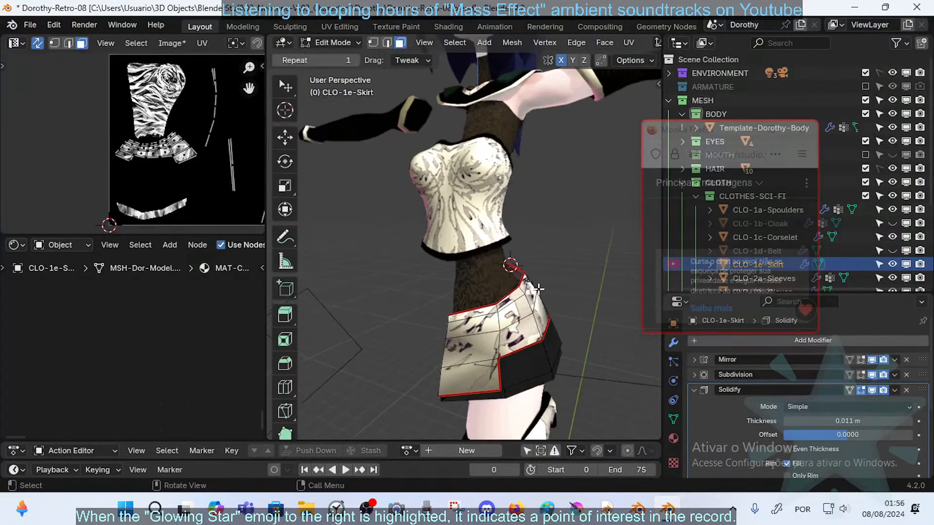
key("Tab")
scroll(543, 285, "down", 5)
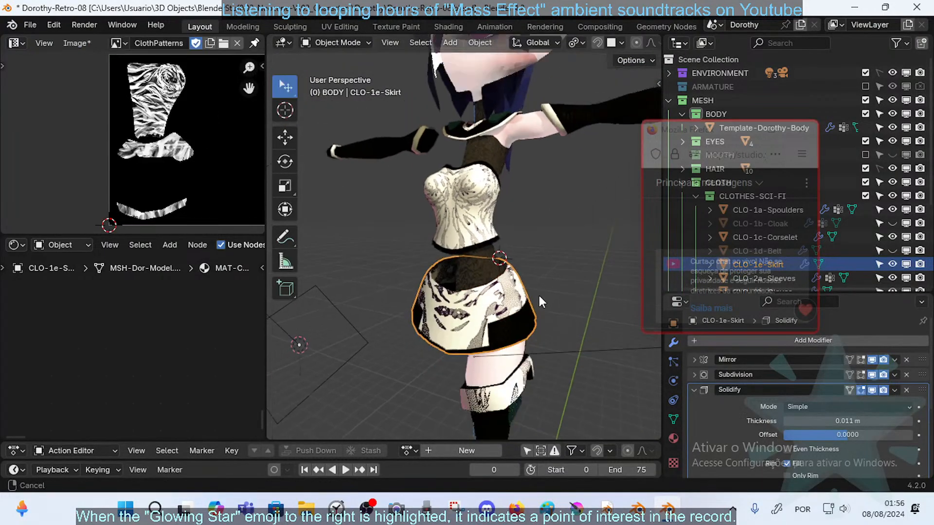
left_click(574, 270)
mouse_move(564, 270)
middle_mouse_down()
mouse_move(422, 267)
mouse_move(428, 250)
mouse_move(443, 268)
mouse_move(486, 272)
mouse_move(458, 299)
mouse_move(490, 329)
mouse_move(484, 316)
mouse_move(544, 338)
middle_mouse_up()
key("ctrl+s")
- Examine the striped skirt together with the rest of the outfit from several angles
key("Tab")
key("Tab")
scroll(481, 323, "up", 2)
key("ctrl+Tab")
middle_click_drag(463, 365, 561, 320)
scroll(561, 321, "up", 2)
scroll(503, 287, "down", 6)
middle_click_drag(482, 305, 515, 294)
key("ctrl+Tab")
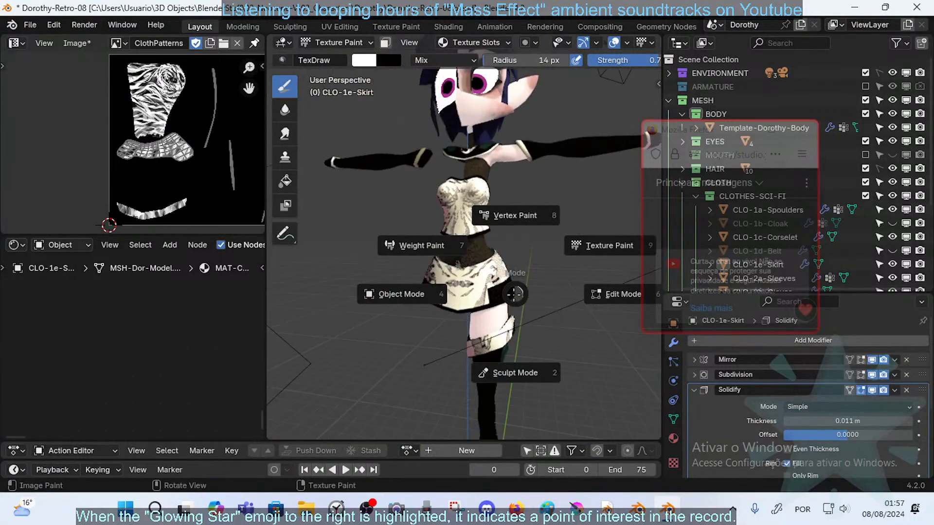
- Return to Object Mode, select the CLO-2d-Boots object and enter its Edit Mode
left_click(438, 295)
middle_click_drag(495, 335, 493, 303, "shift")
left_click(482, 289)
key("Tab")
middle_click_drag(500, 293, 512, 289)
- Switch the boots to Texture Paint mode and turn them to a side view
key("ctrl+Tab")
key("8")
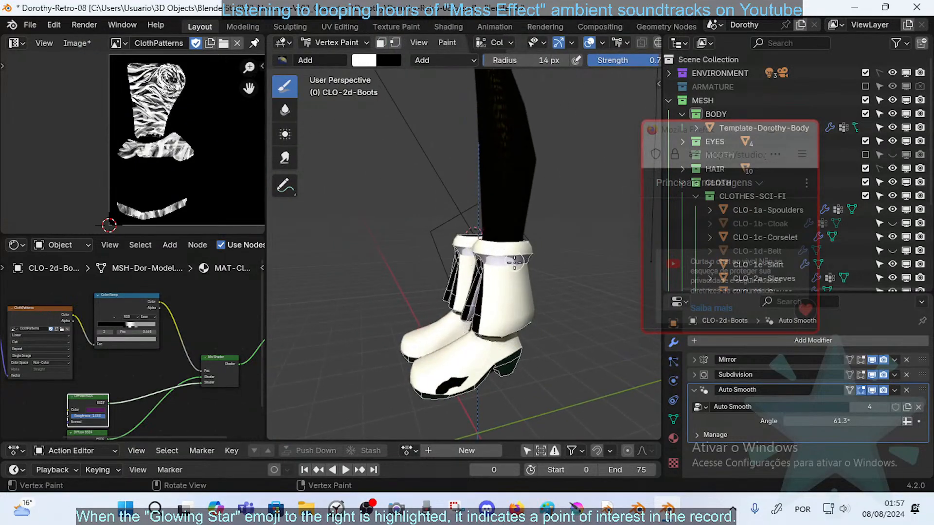
middle_click_drag(500, 321, 511, 292)
key("ctrl+Tab")
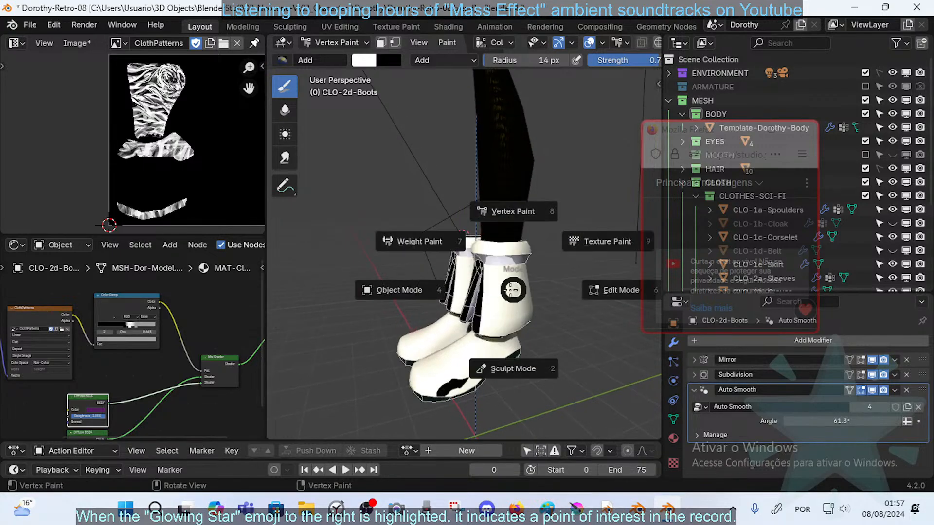
key("ctrl+Tab")
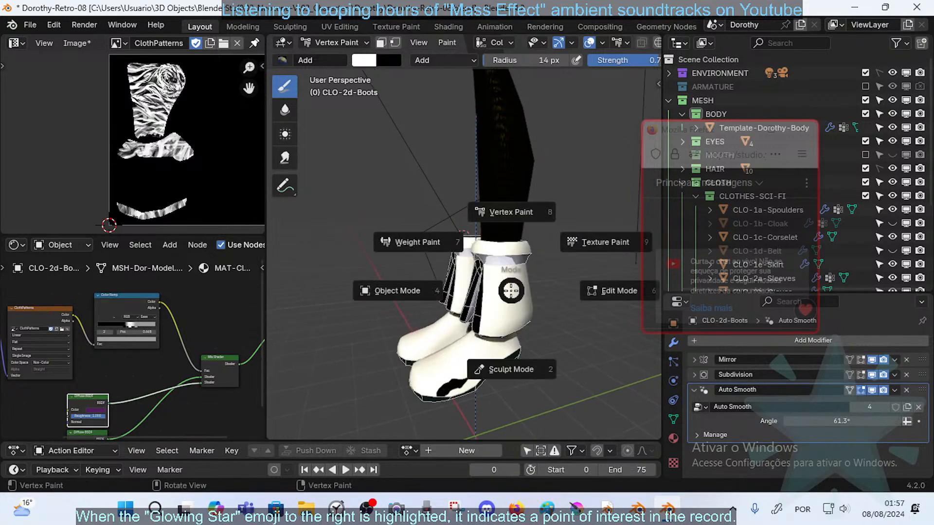
left_click(518, 285)
middle_click_drag(503, 291, 522, 259)
mouse_move(522, 364)
middle_mouse_down()
mouse_move(539, 294)
mouse_move(502, 291)
middle_mouse_up()
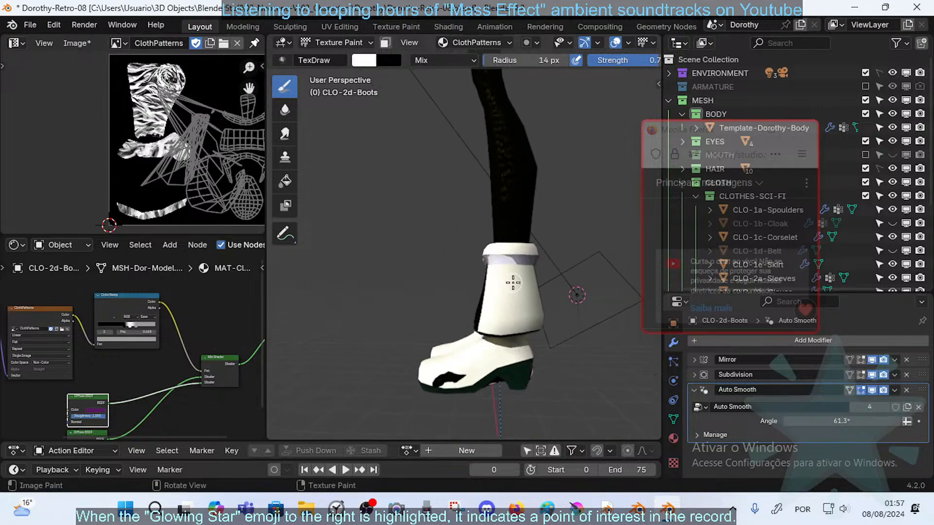
- Clear the selection in the boots' Edit Mode and select the linked faces of the boot shaft and its upper cuff, delimited by seam
key("Tab")
key("alt+a")
key("l")
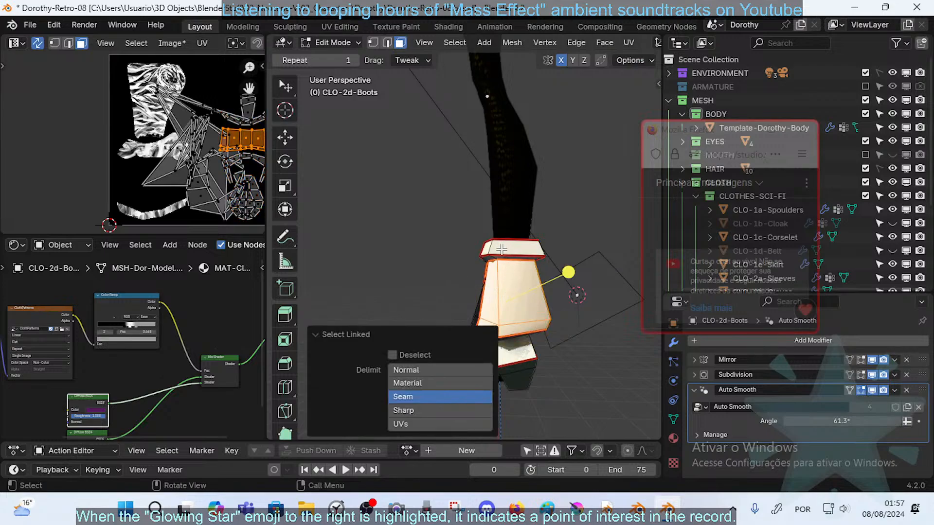
key("l")
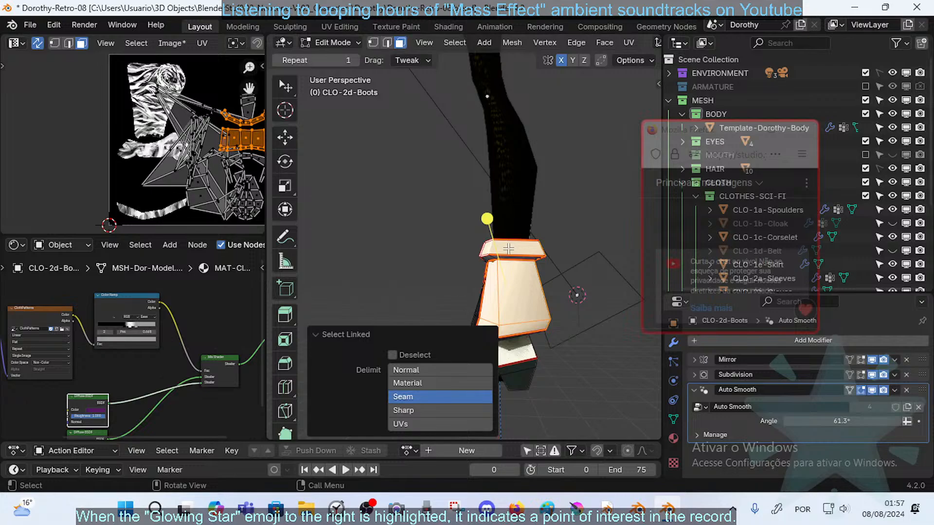
- Select only the linked faces of the boot shaft, excluding the cuff, and switch the boots to Texture Paint mode
key("alt+a")
key("l")
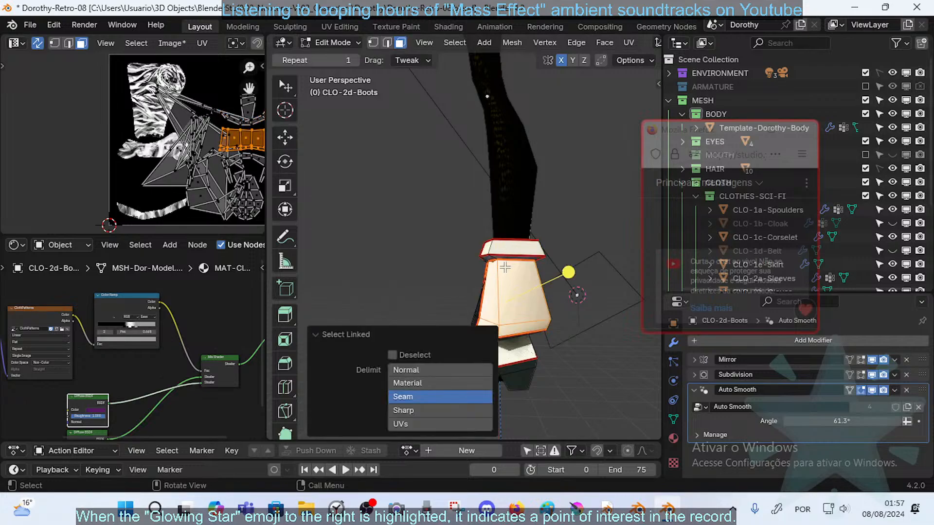
key("ctrl+Tab")
key("t")
- Set the brush radius to 19 px, undo the last paint change, and restrict painting to the selected shaft faces
middle_click_drag(503, 279, 520, 268)
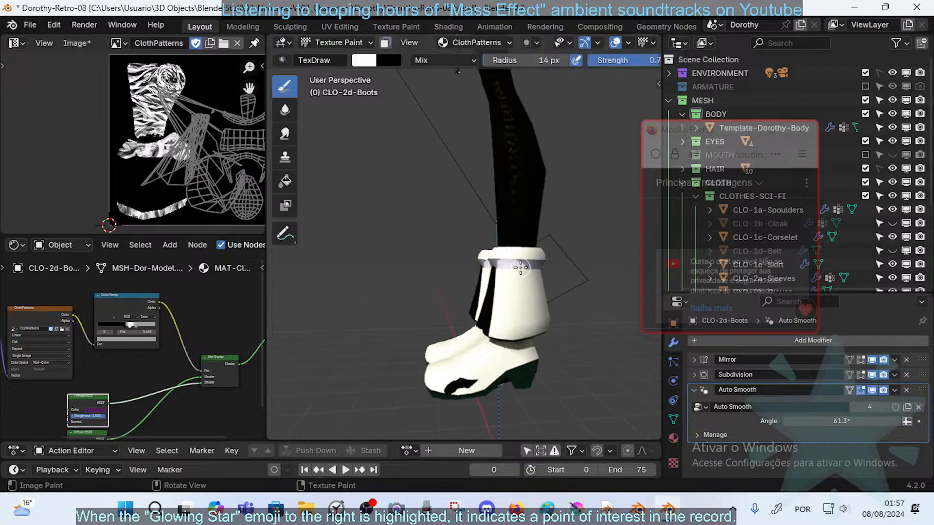
middle_click_drag(517, 384, 539, 289)
key("bracketright")
key("bracketright")
key("bracketright")
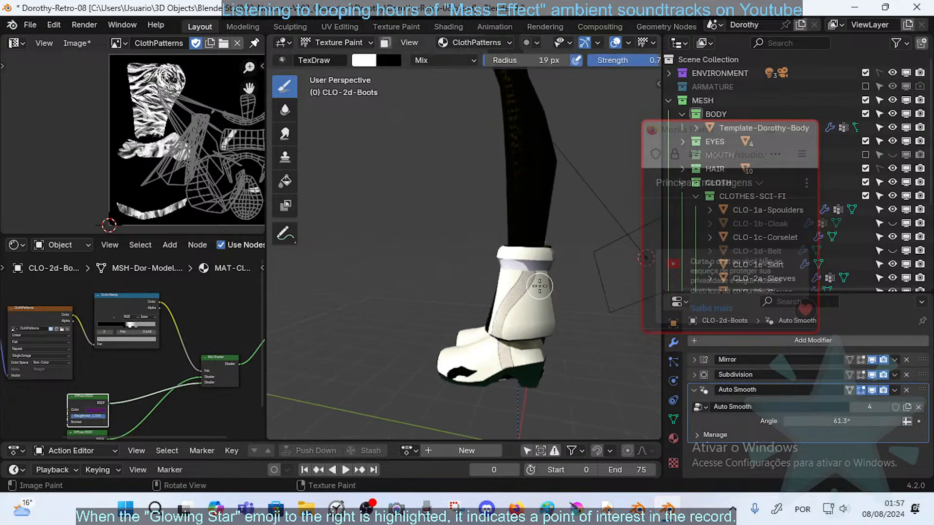
key("ctrl+z")
key("m")
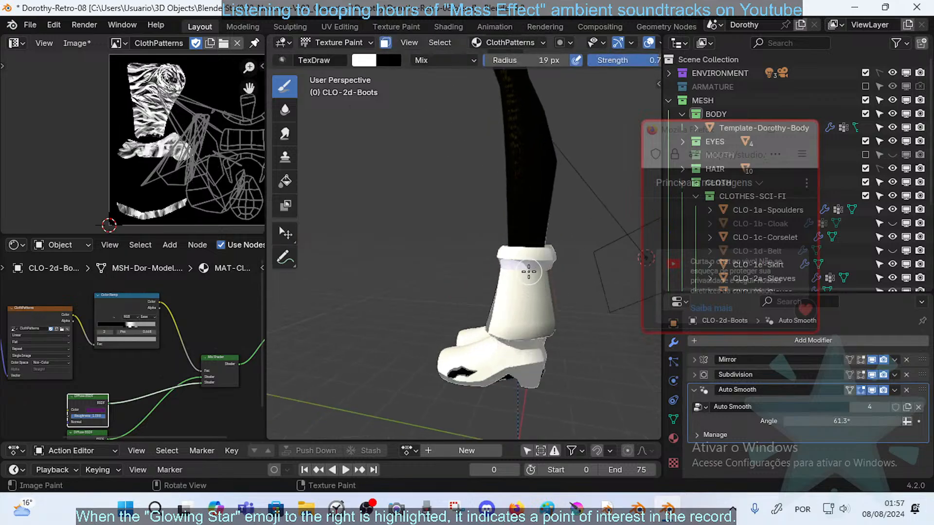
- Paint white vertical strokes down the back and inner side of the boot shaft
middle_click_drag(503, 357, 556, 290)
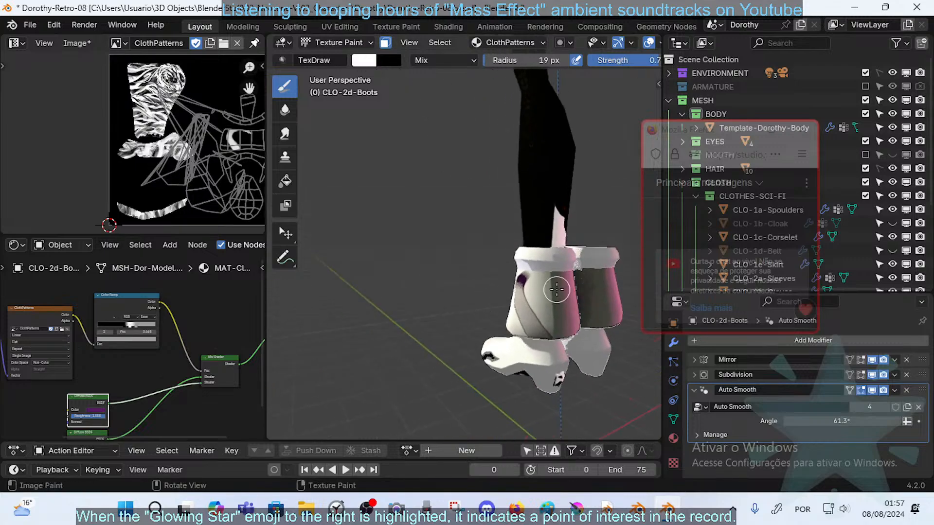
left_click_drag(541, 270, 549, 384)
middle_click_drag(616, 312, 504, 298)
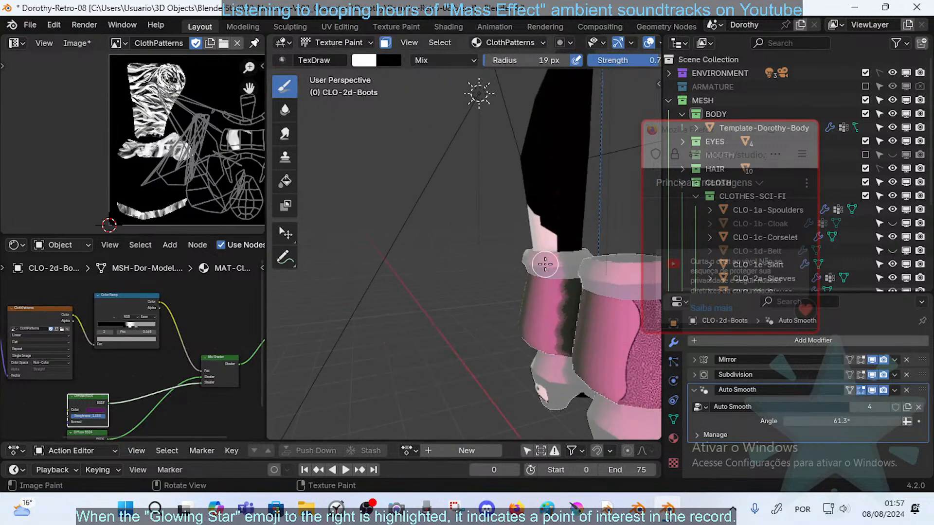
left_click_drag(545, 265, 525, 387)
middle_click_drag(536, 338, 593, 250)
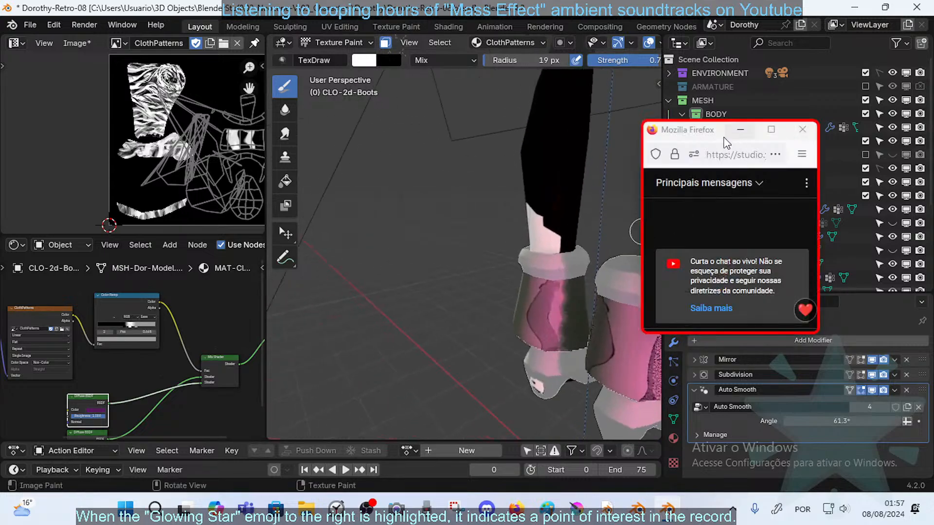
- Move the floating chat window off the modifier area and turn off the boots' Mirror modifier in the viewport
left_click_drag(723, 134, 431, 104)
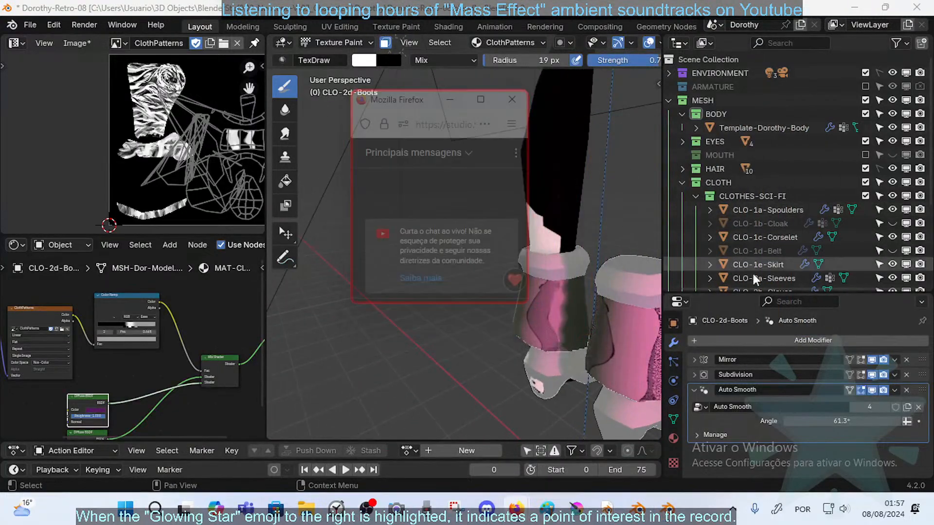
left_click(871, 361)
middle_click_drag(591, 304, 520, 291)
scroll(584, 298, "up", 1)
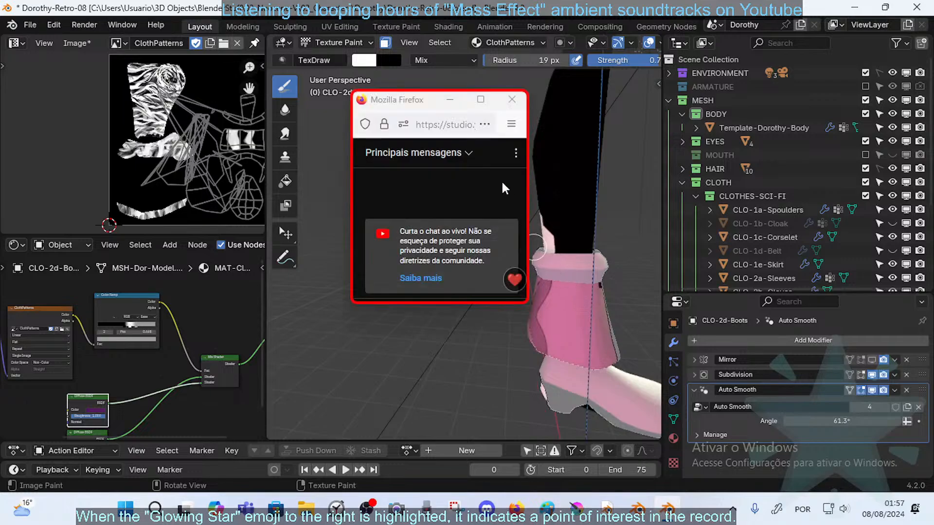
left_click_drag(408, 107, 356, 86)
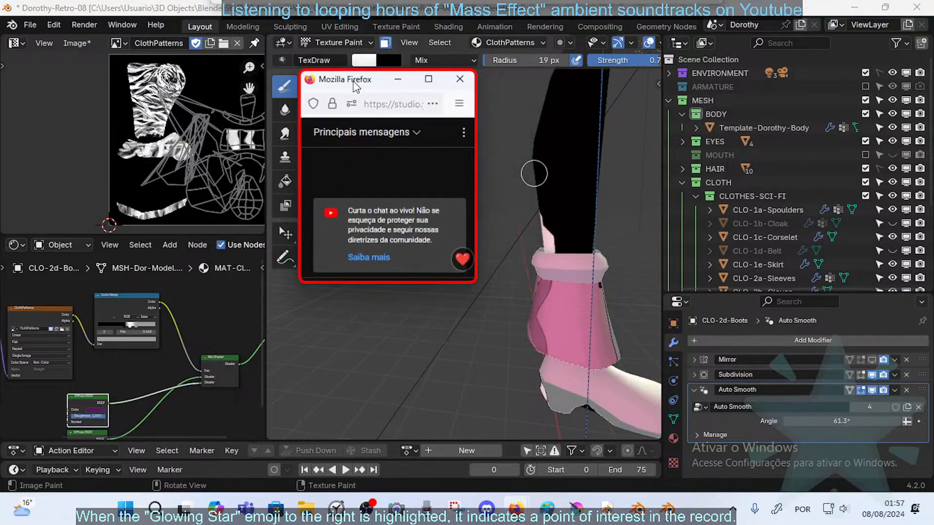
- Reduce the brush radius to 13 px and paint white streaks around the inner side and back of the boot shaft
mouse_move(630, 336)
middle_mouse_down("shift")
mouse_move(445, 200)
mouse_move(595, 214)
mouse_move(576, 246)
middle_mouse_up("shift")
key("f")
left_click(573, 247)
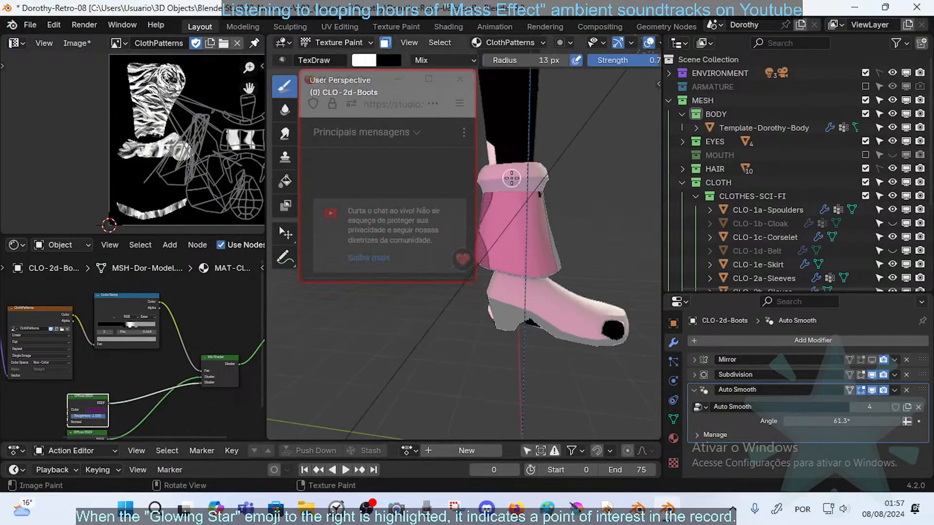
middle_click_drag(527, 231, 508, 237)
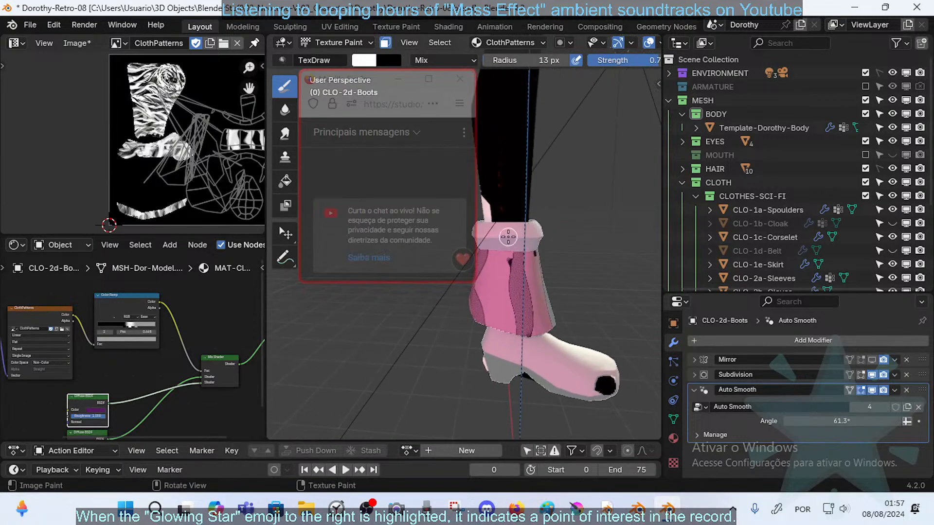
middle_click_drag(599, 246, 562, 245)
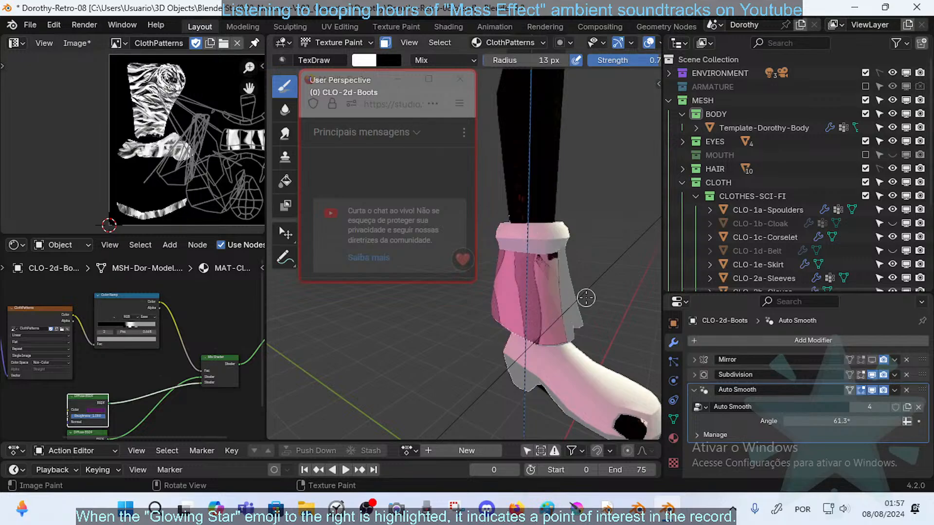
middle_click_drag(586, 298, 508, 265)
middle_click_drag(553, 364, 596, 318)
middle_click_drag(545, 389, 637, 331)
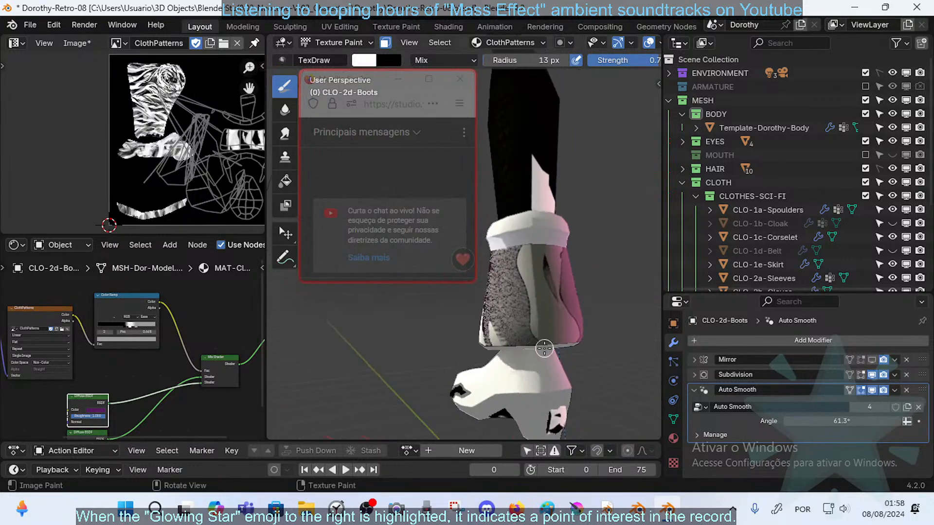
mouse_move(544, 348)
middle_mouse_down()
mouse_move(531, 297)
mouse_move(549, 322)
mouse_move(538, 311)
middle_mouse_up()
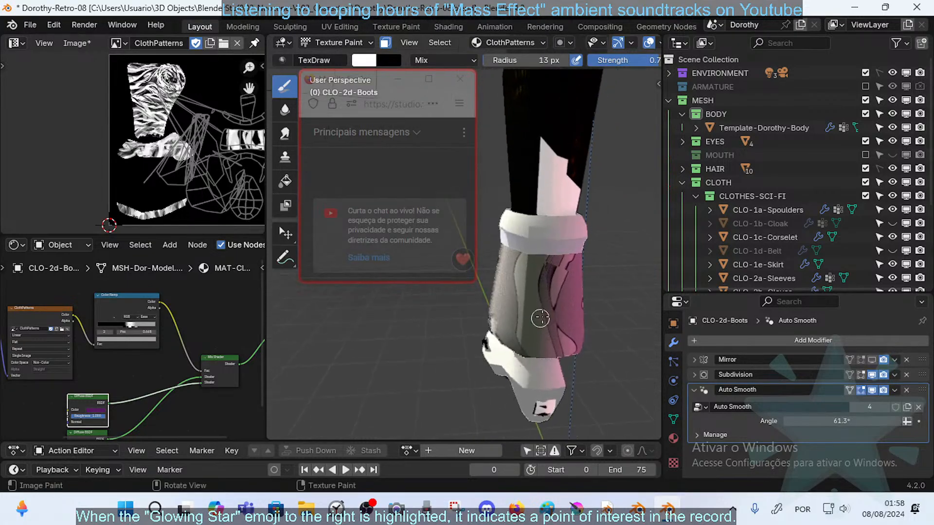
- Swap the brush colour to black and paint dark stripes along the back and inner side of the shaft
key("x")
middle_click_drag(566, 244, 567, 278)
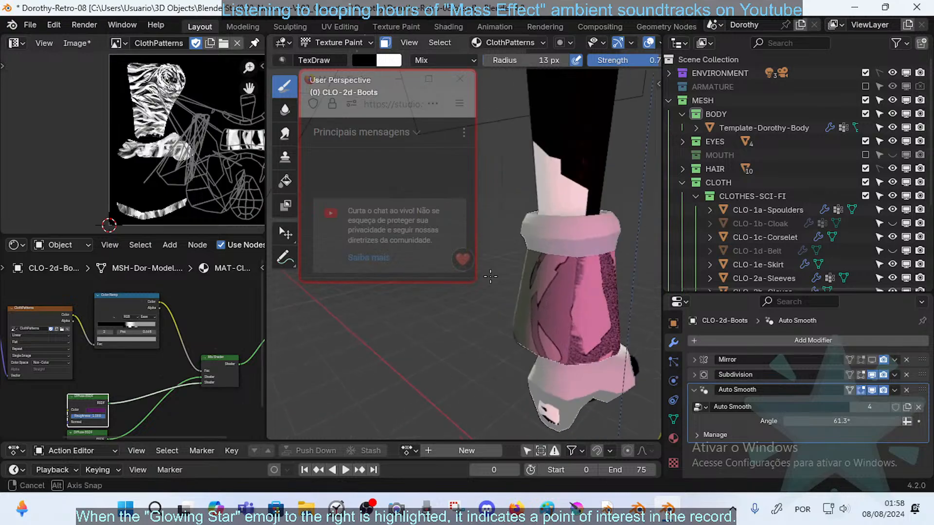
mouse_move(567, 340)
middle_mouse_down()
mouse_move(560, 291)
mouse_move(588, 341)
middle_mouse_up()
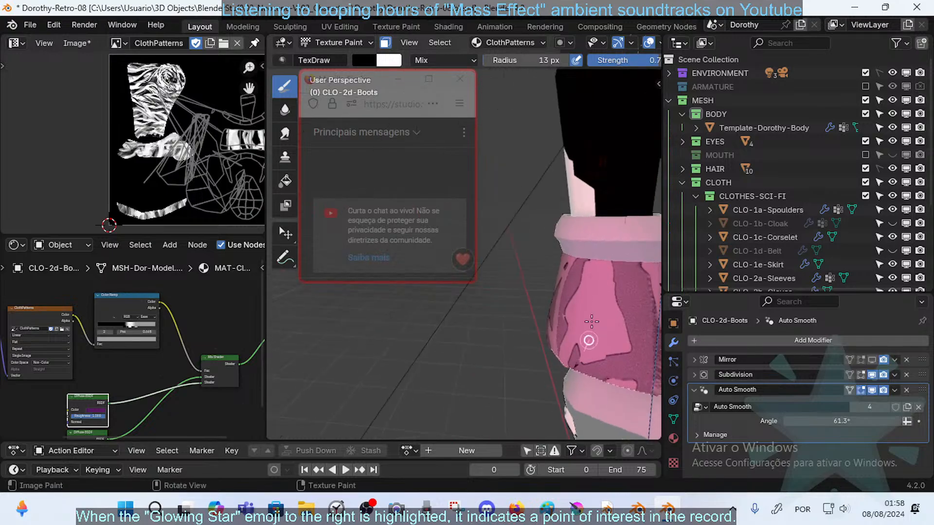
middle_click_drag(577, 428, 532, 346)
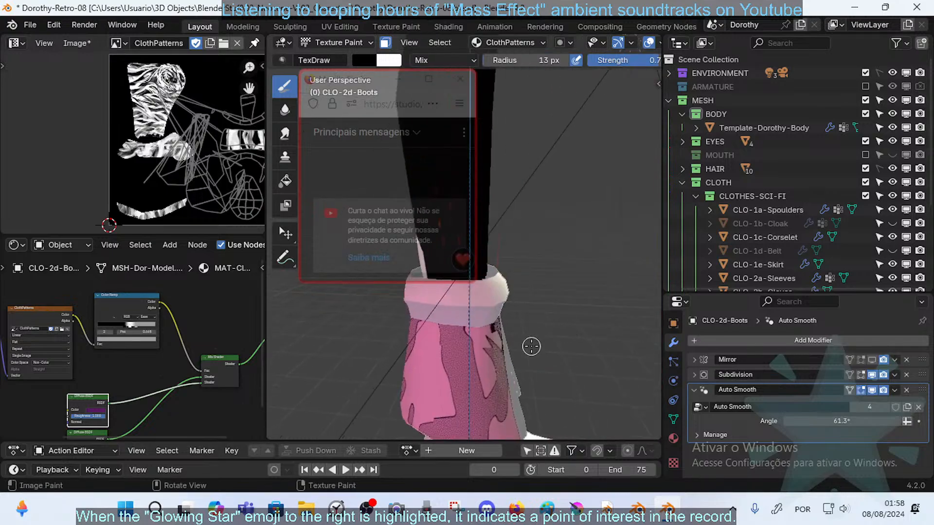
left_click_drag(449, 333, 441, 466)
mouse_move(493, 326)
middle_mouse_down("ctrl")
mouse_move(521, 336)
mouse_move(547, 408)
mouse_move(486, 340)
mouse_move(511, 319)
mouse_move(494, 318)
middle_mouse_up("ctrl")
- Set the brush radius to 20 px, swap to white, and paint streaks on the shaft's front and outer side
key("f")
left_click(487, 341)
key("x")
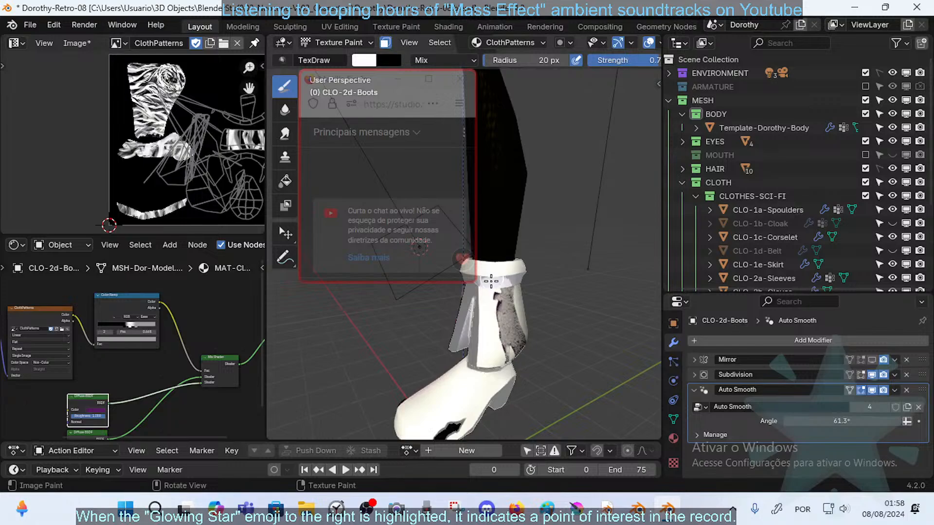
middle_click_drag(492, 371, 485, 364)
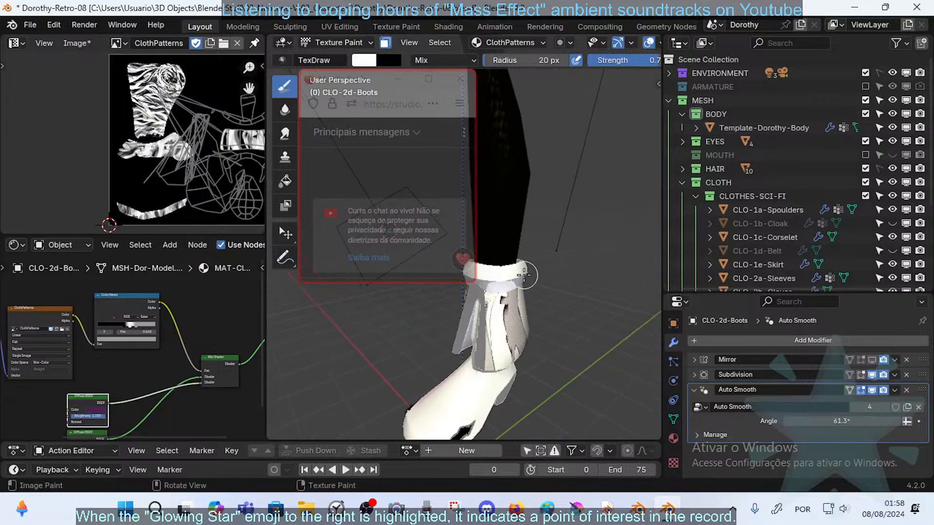
mouse_move(524, 275)
middle_mouse_down()
mouse_move(547, 302)
mouse_move(488, 309)
middle_mouse_up()
- Swap to black and paint dark stripes on the outer side of the boot shaft
key("x")
left_click_drag(485, 297, 502, 294)
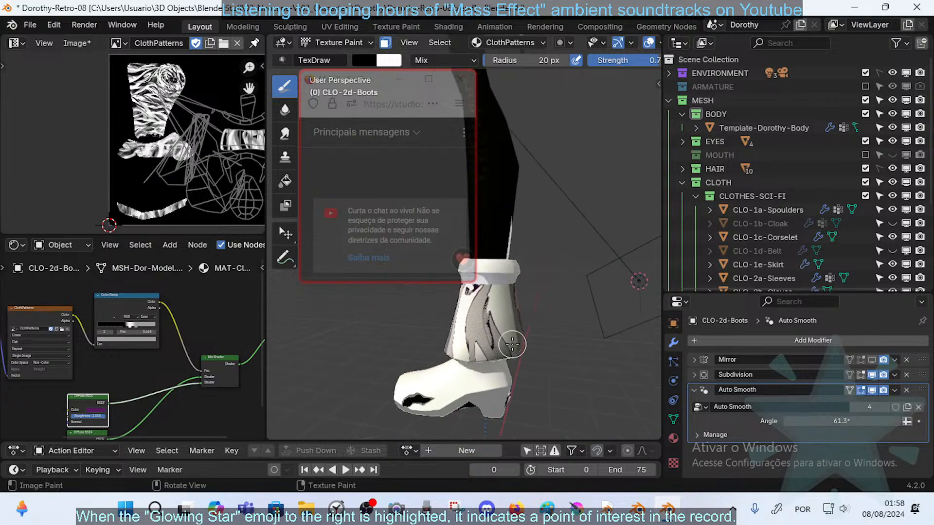
mouse_move(488, 301)
middle_mouse_down()
mouse_move(514, 310)
mouse_move(488, 297)
middle_mouse_up()
- Swap back to white and paint tiger-like streaks between the dark stripes around the shaft's back
key("x")
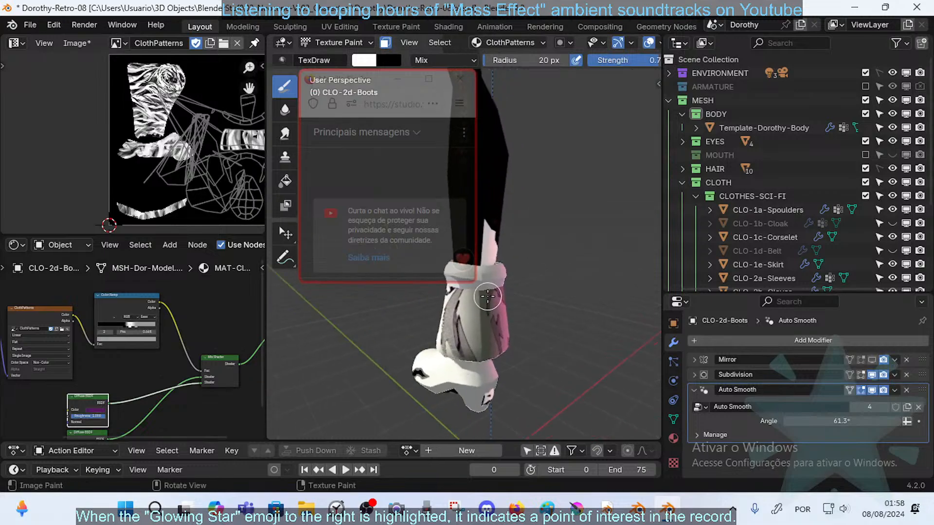
middle_click_drag(481, 331, 476, 314)
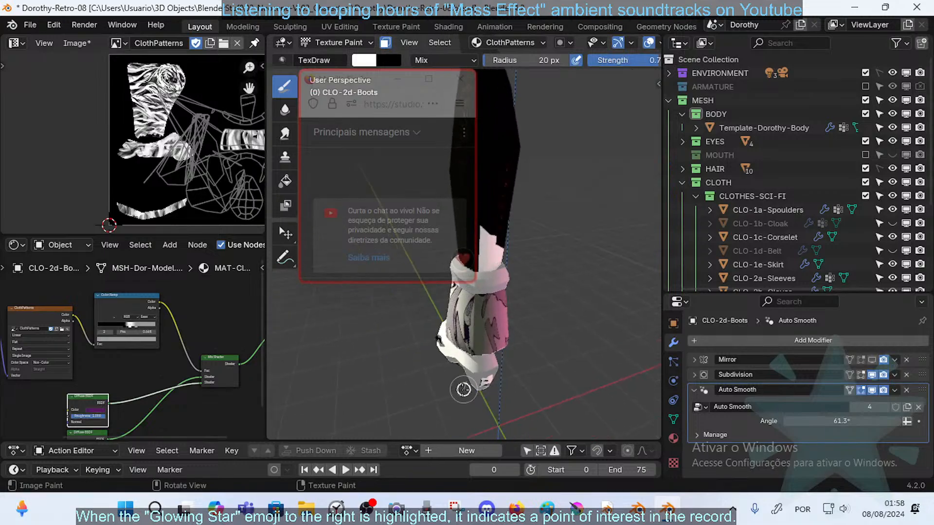
middle_click_drag(490, 348, 542, 296)
middle_click_drag(485, 312, 516, 307)
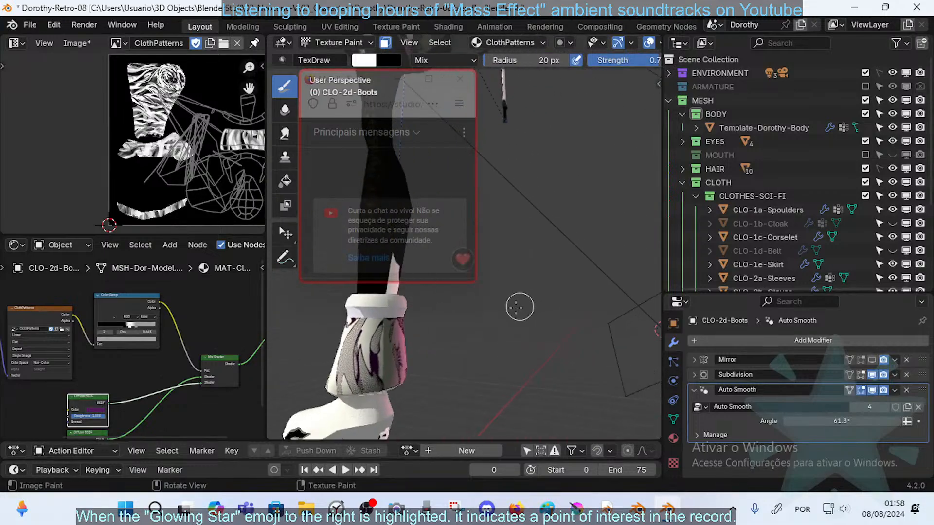
mouse_move(413, 349)
middle_mouse_down()
mouse_move(480, 328)
mouse_move(552, 340)
mouse_move(530, 315)
middle_mouse_up()
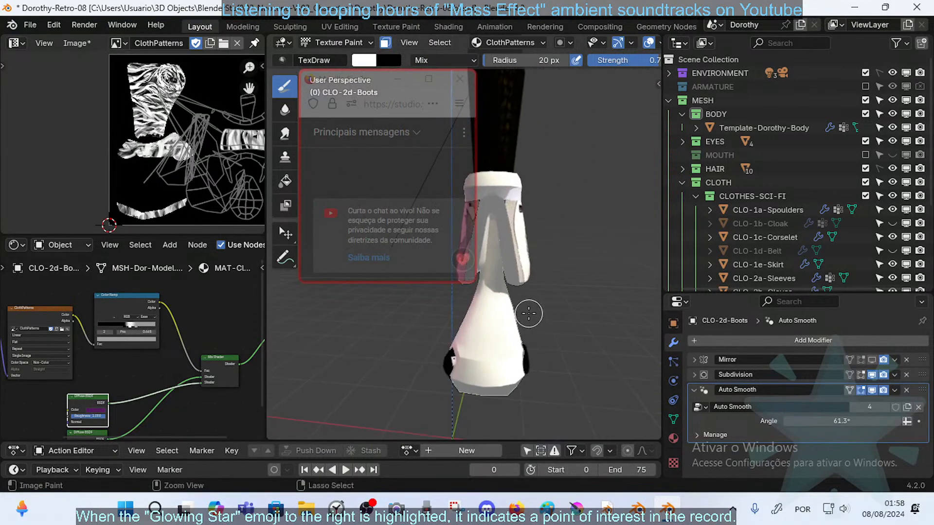
- Leave painting, select the boots' linked cuff faces in Edit Mode, and return to Texture Paint mode
key("ctrl+Tab")
left_click(507, 155)
middle_click_drag(553, 279, 508, 282)
left_click(533, 178)
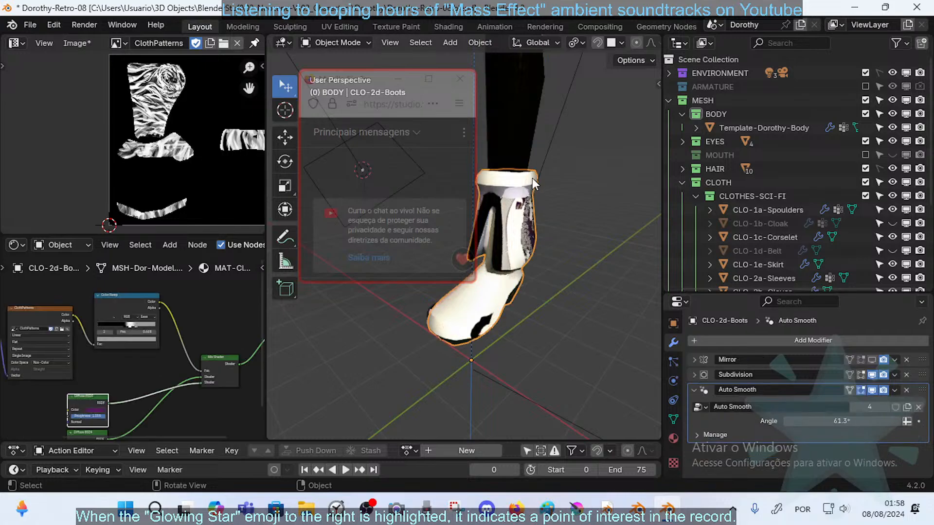
middle_click_drag(559, 233, 530, 207)
key("Tab")
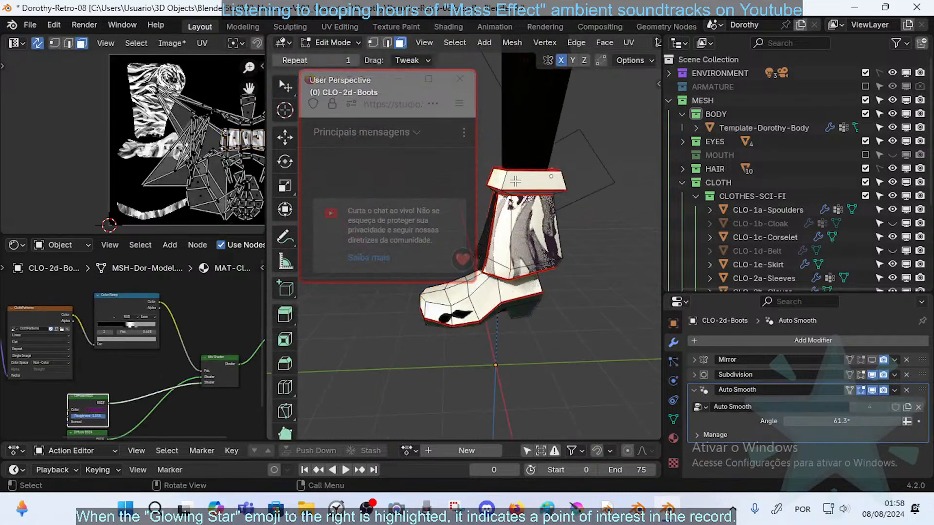
key("l")
key("ctrl+Tab")
key("t")
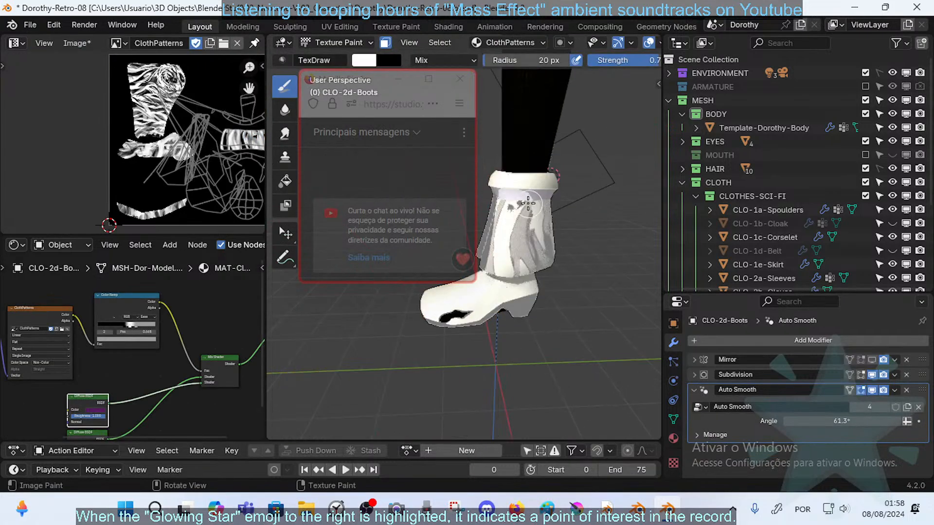
- Move the floating chat window away from the 3D viewport and over the outliner
double_click(338, 79)
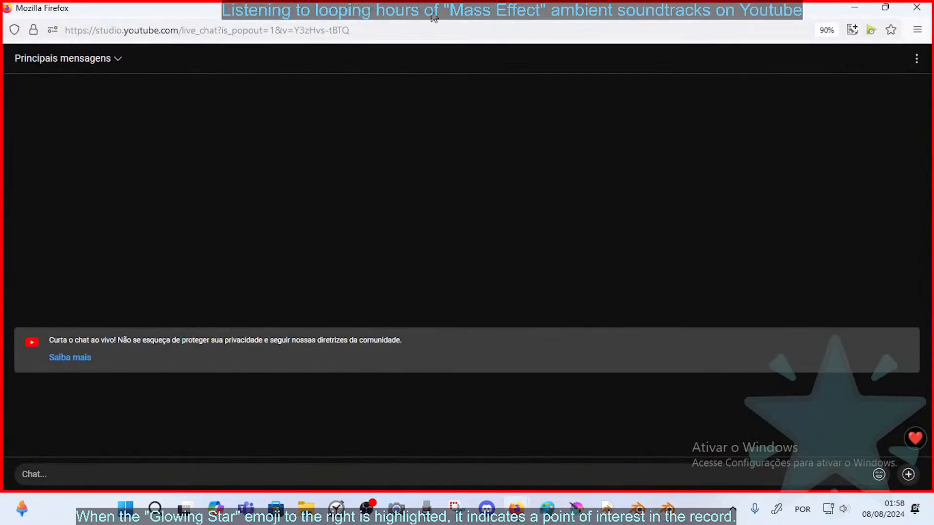
double_click(434, 18)
left_click_drag(313, 78, 685, 90)
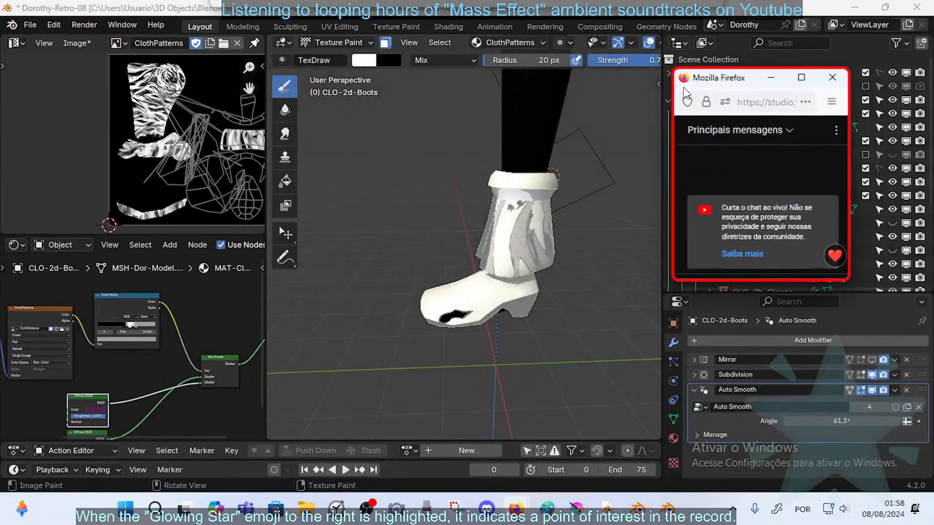
- Paint tiger-like streaks around the boot's cuff, using white and a swap to black for the dark marks
mouse_move(486, 214)
middle_mouse_down()
mouse_move(509, 215)
mouse_move(484, 213)
middle_mouse_up()
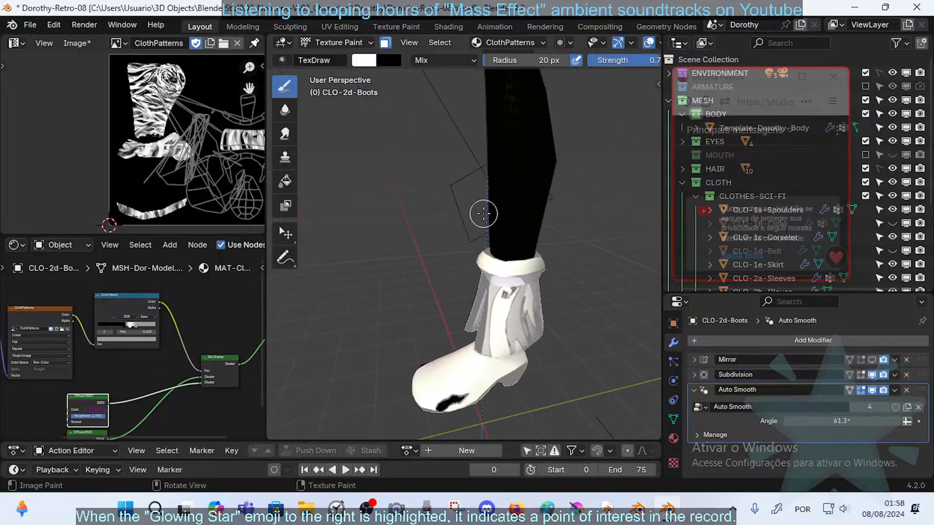
middle_click_drag(498, 249, 493, 237)
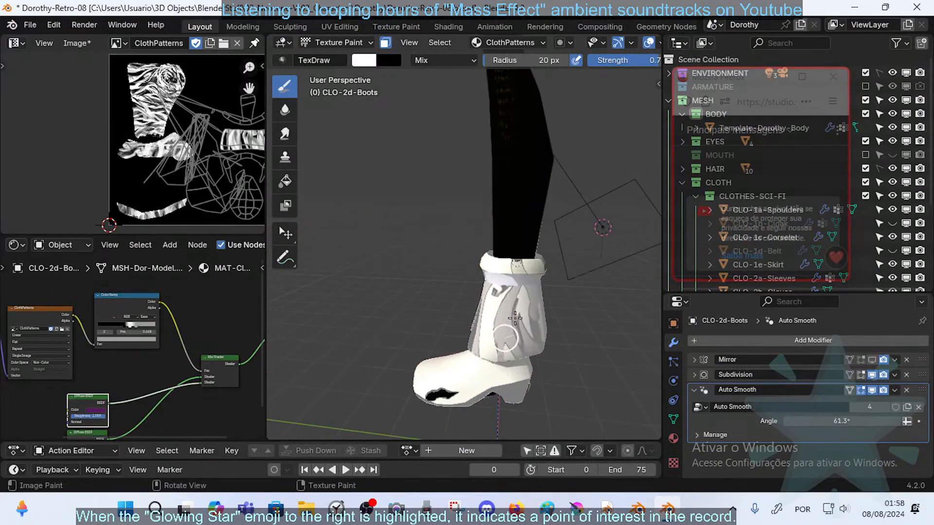
mouse_move(506, 337)
middle_mouse_down()
mouse_move(522, 284)
mouse_move(535, 292)
mouse_move(514, 289)
mouse_move(532, 293)
middle_mouse_up()
middle_click_drag(554, 254, 555, 297)
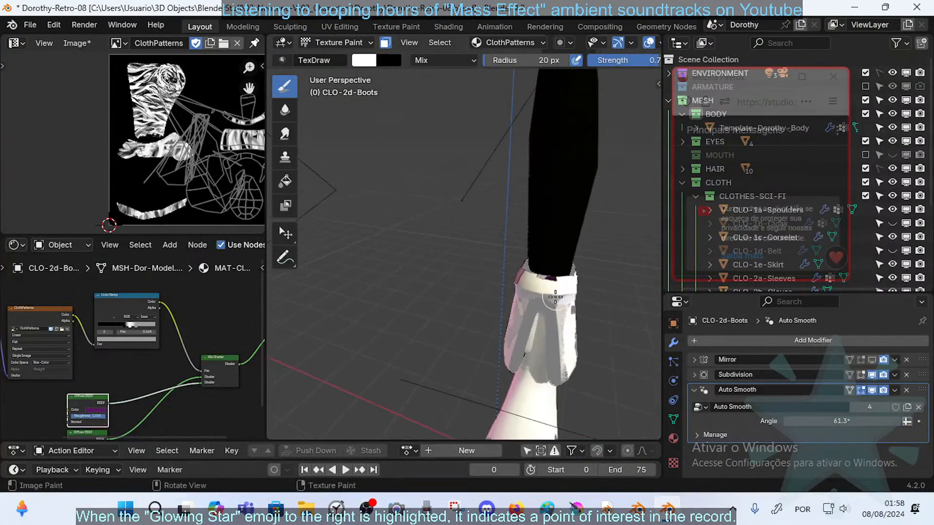
middle_click_drag(602, 271, 556, 260)
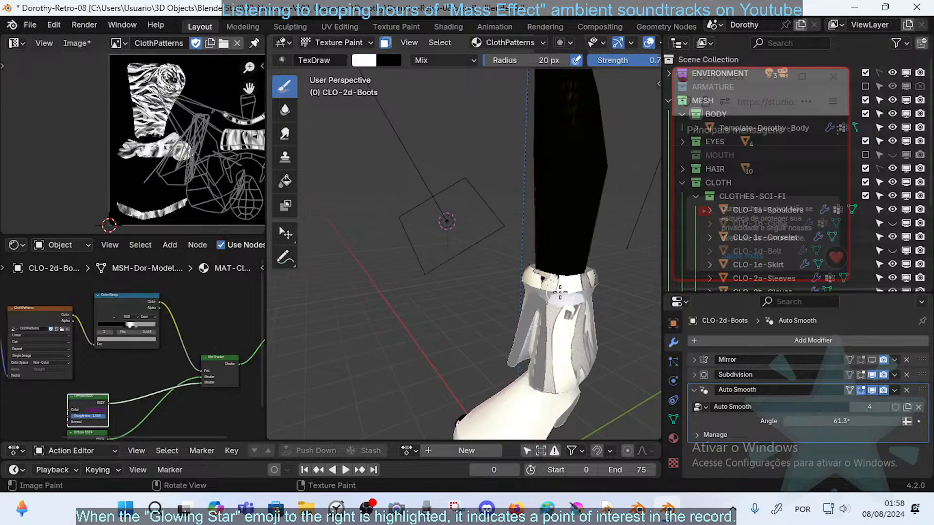
middle_click_drag(560, 293, 569, 271)
middle_click_drag(550, 235, 584, 279)
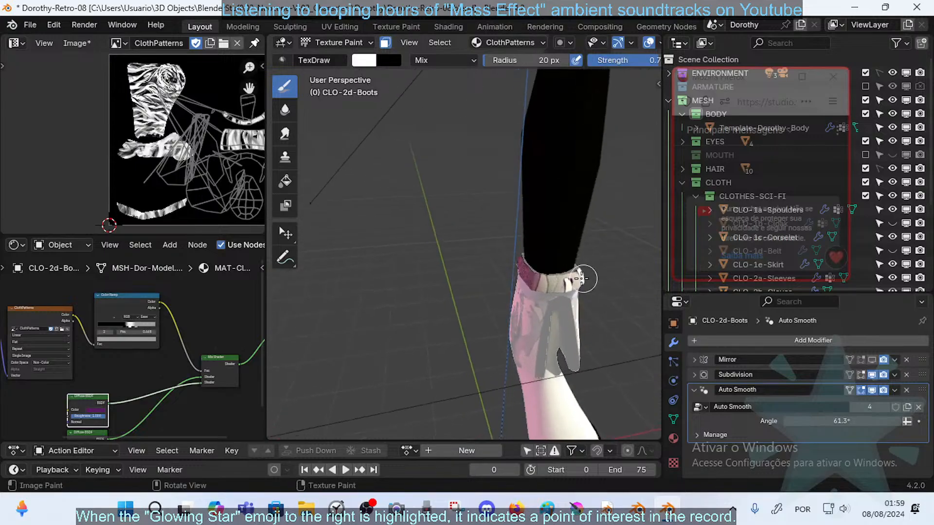
middle_click_drag(536, 262, 497, 255)
mouse_move(521, 307)
middle_mouse_down()
mouse_move(503, 310)
mouse_move(511, 316)
middle_mouse_up()
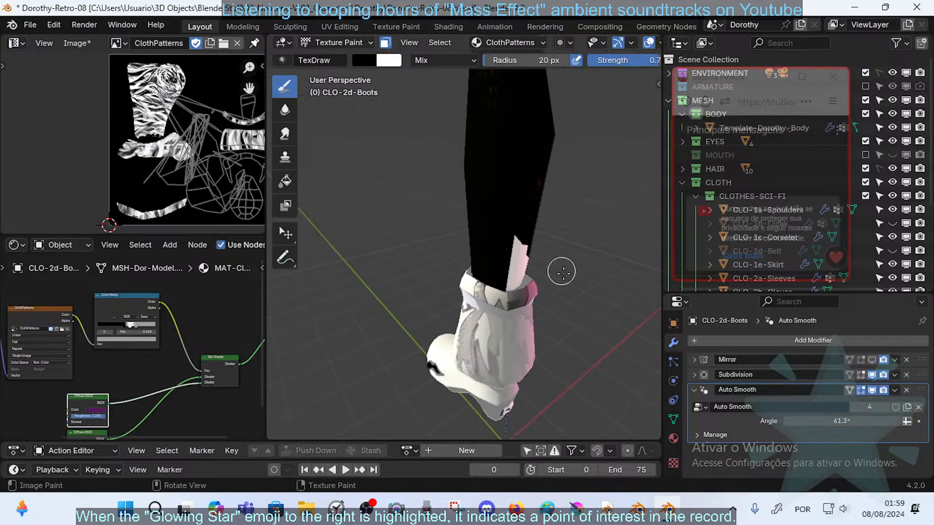
mouse_move(562, 272)
middle_mouse_down()
mouse_move(515, 265)
mouse_move(516, 305)
middle_mouse_up()
- Swap back to white and paint finer streaks on the front and inner side of the cuff with a 12 px brush
key("x")
left_click_drag(510, 310, 518, 299)
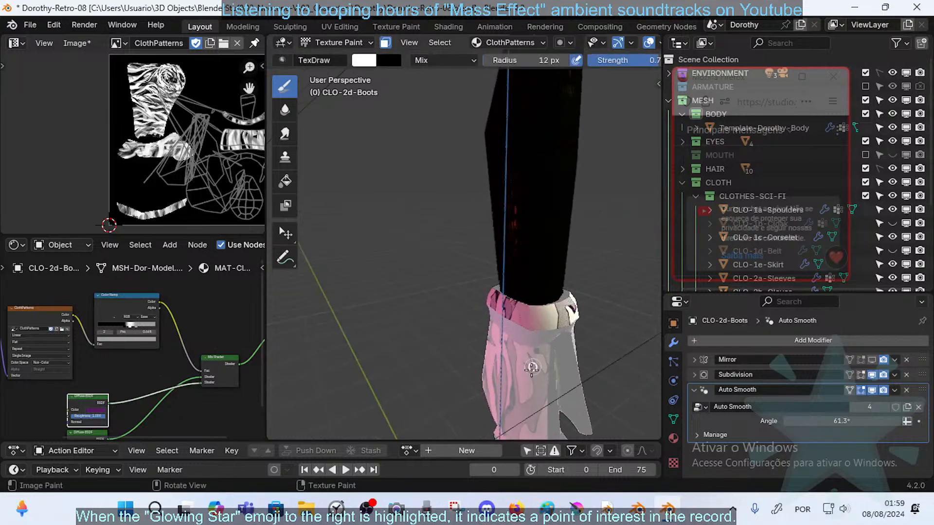
middle_click_drag(598, 308, 544, 330)
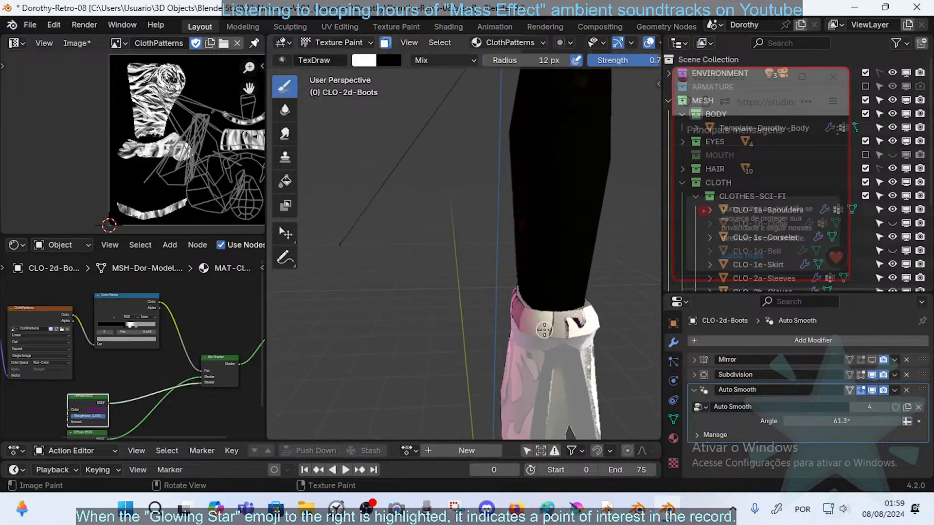
left_click_drag(541, 300, 550, 321)
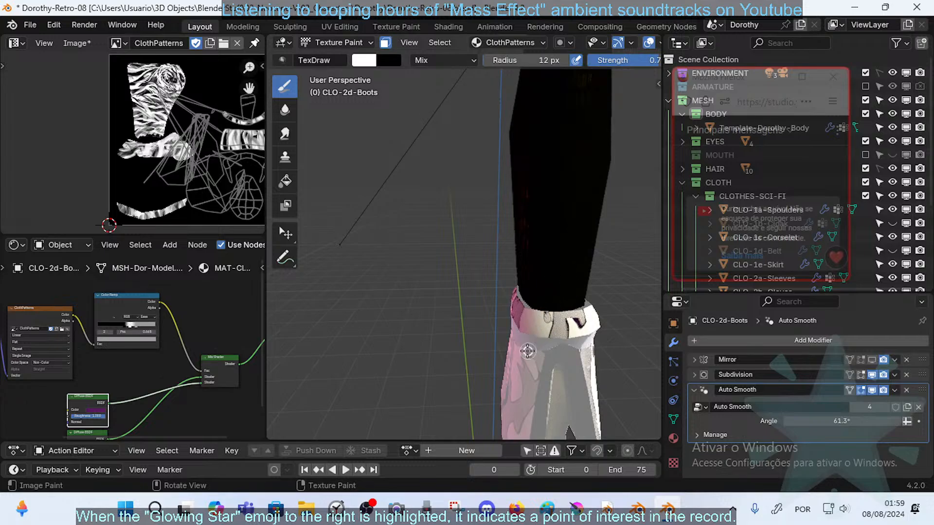
mouse_move(548, 299)
middle_mouse_down()
mouse_move(555, 303)
mouse_move(542, 306)
middle_mouse_up()
middle_click_drag(584, 344, 568, 339)
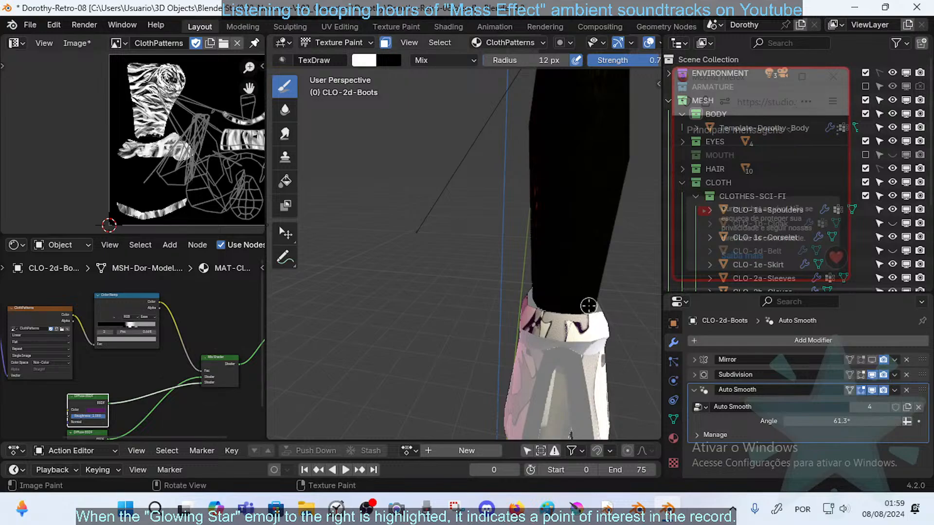
mouse_move(588, 305)
middle_mouse_down()
mouse_move(569, 337)
mouse_move(578, 313)
mouse_move(572, 319)
mouse_move(592, 305)
mouse_move(582, 293)
middle_mouse_up()
- Replace the cuff face selection with the linked shaft faces in Edit Mode and return to Texture Paint mode
key("Tab")
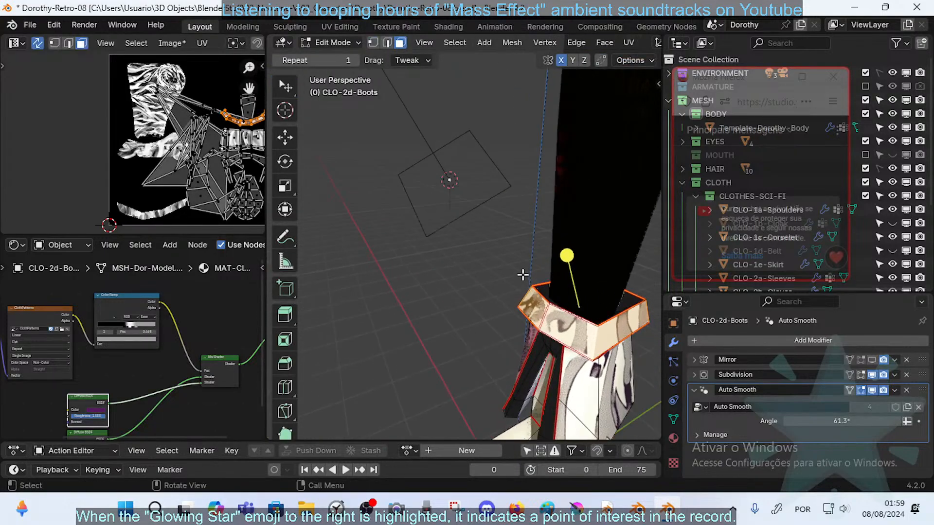
key("ctrl+Tab")
left_click(514, 271)
middle_click_drag(515, 271, 550, 293)
key("Tab")
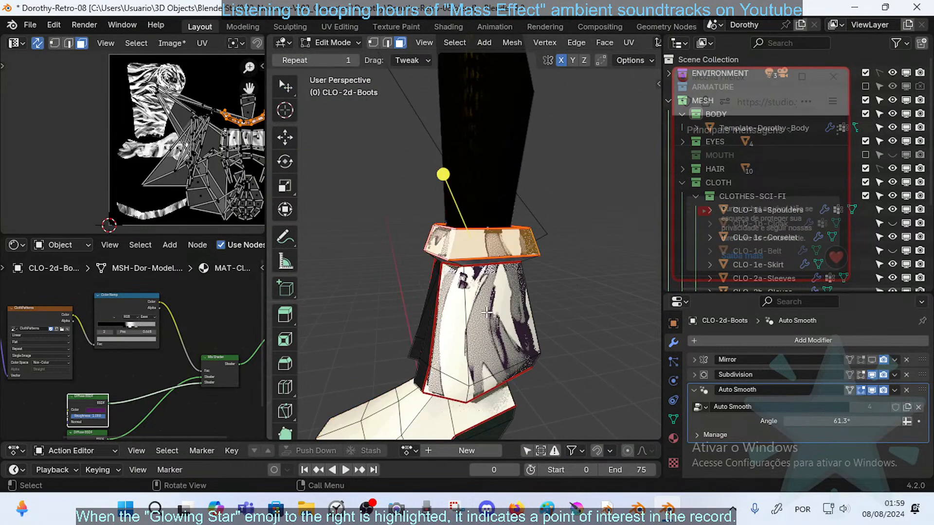
key("alt+a")
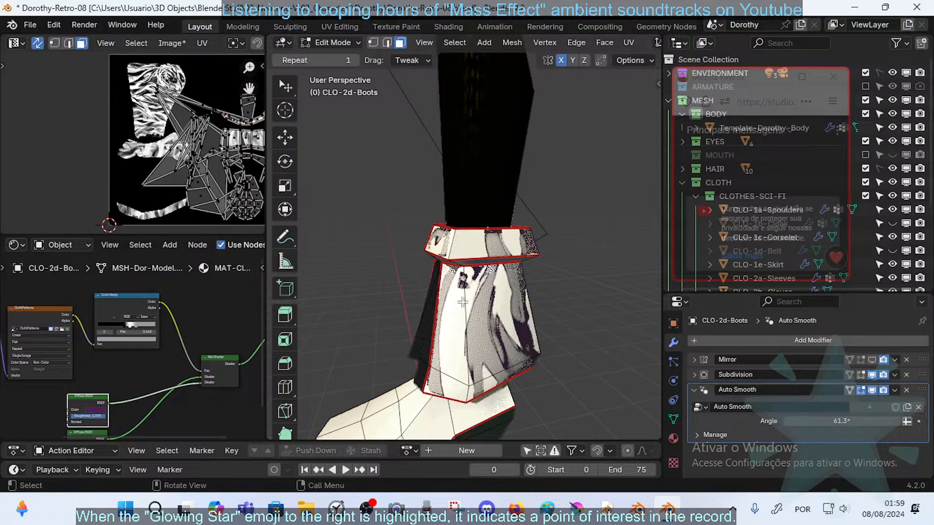
key("ctrl+l")
key("Tab")
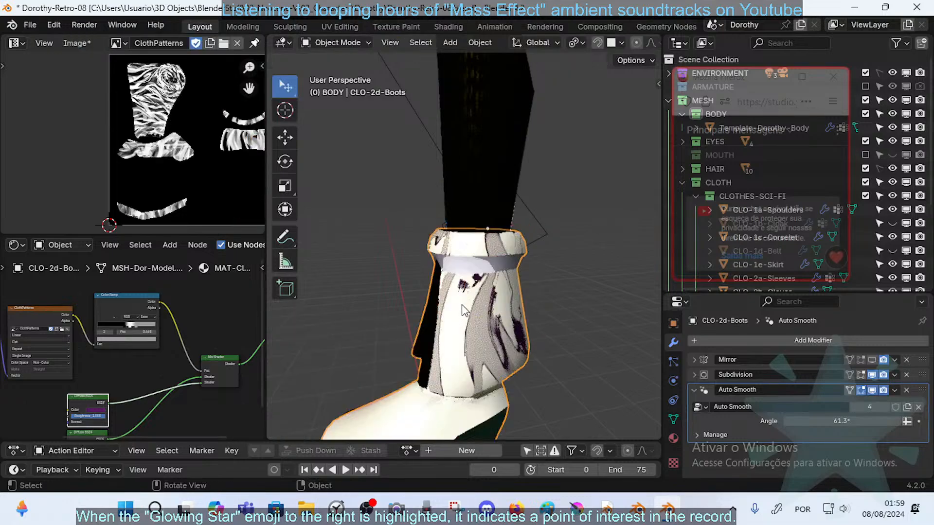
key("ctrl+Tab")
key("9")
- Paint white over the dark blotches near the top of the boot shaft, shaping them into streaks
mouse_move(470, 269)
left_mouse_down()
mouse_move(470, 348)
mouse_move(471, 267)
left_mouse_up()
middle_click_drag(467, 270, 480, 298)
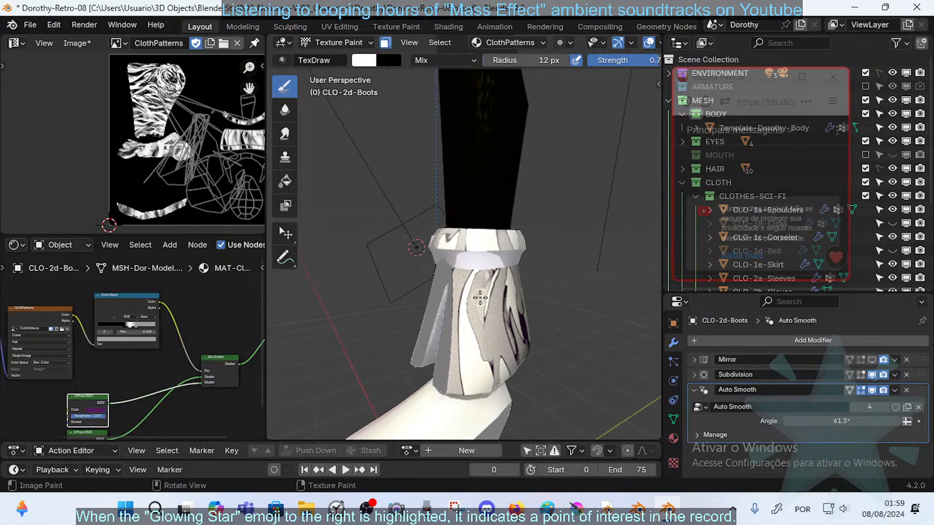
middle_click_drag(488, 265, 464, 276)
mouse_move(516, 291)
middle_mouse_down()
mouse_move(486, 278)
mouse_move(519, 288)
mouse_move(458, 348)
middle_mouse_up()
- Leave painting and select the linked faces of the boot's foot in Edit Mode, delimited by seams
key("ctrl+Tab")
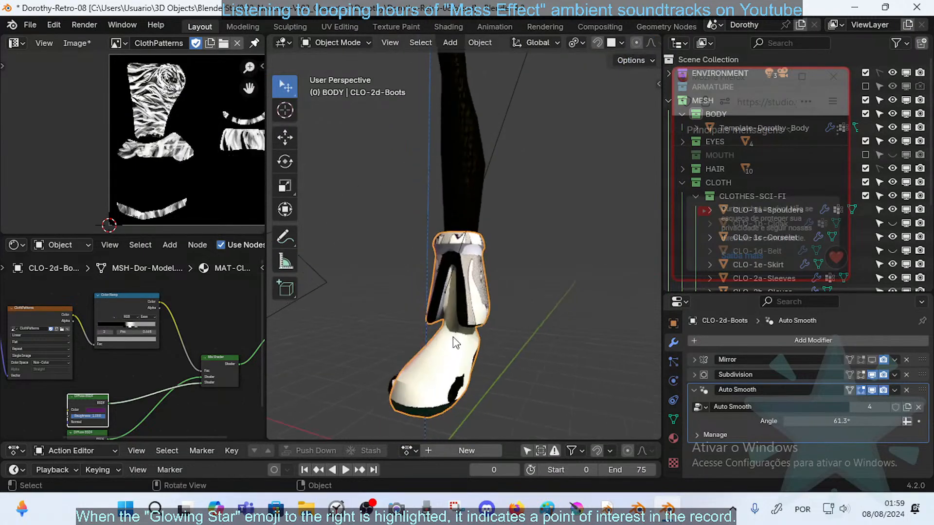
left_click(457, 349)
left_click(475, 346)
key("Tab")
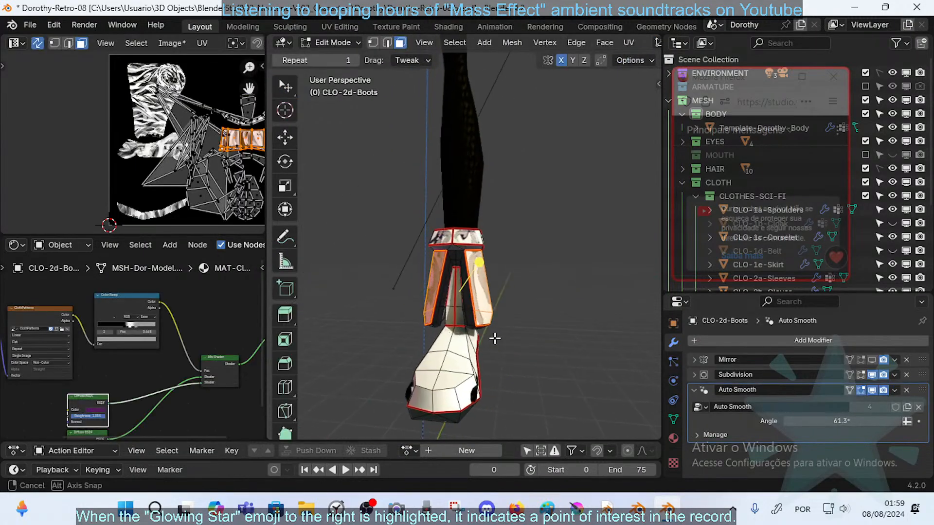
double_click(450, 313)
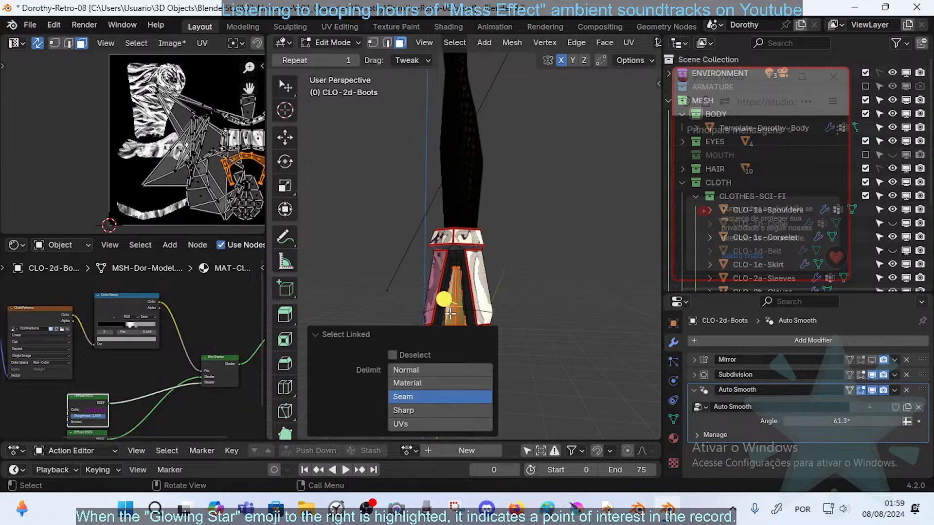
left_click(370, 335)
key("l")
- Return to Texture Paint mode and save the Blender file
mouse_move(538, 342)
middle_mouse_down()
mouse_move(423, 335)
mouse_move(446, 324)
mouse_move(497, 322)
mouse_move(495, 280)
middle_mouse_up()
key("ctrl+Tab")
key("t")
key("ctrl+s")
- Set the brush radius to 21 px and paint white strokes down the instep and toe of the boot's foot
key("f")
left_click(479, 315)
left_click_drag(459, 272, 466, 387)
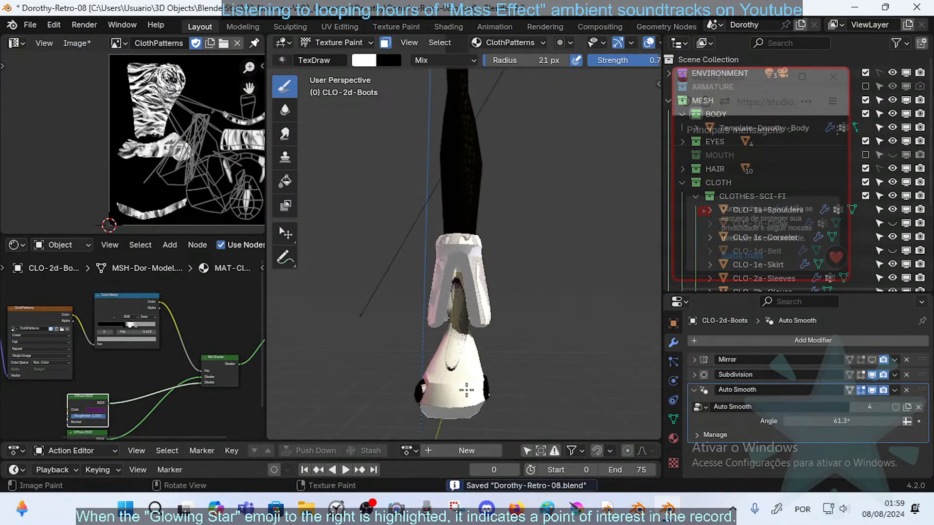
mouse_move(469, 370)
middle_mouse_down()
mouse_move(454, 335)
mouse_move(468, 304)
middle_mouse_up()
left_click_drag(466, 300, 466, 273)
left_click_drag(463, 343, 461, 376)
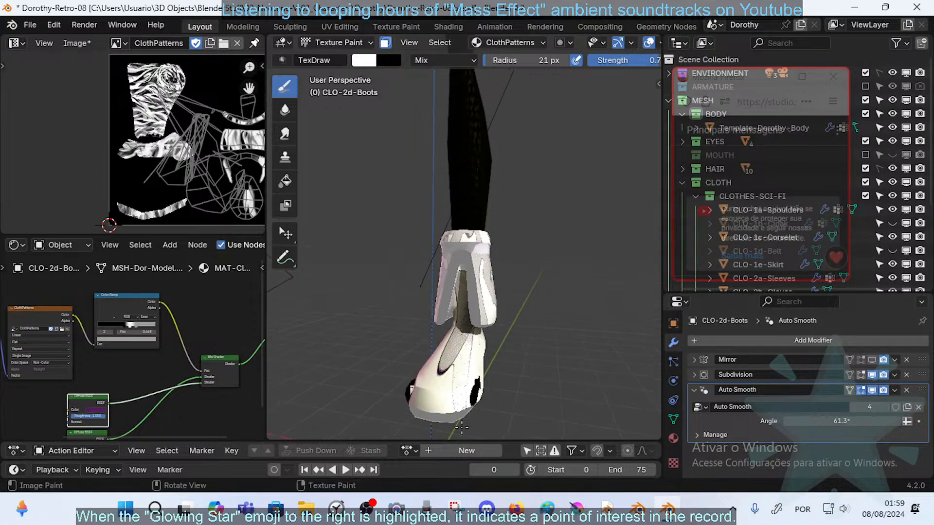
- Paint broad white streaks along the sides of the foot and around the toe, leaving dark stripes between them
middle_click_drag(500, 316, 467, 329)
left_click_drag(467, 325, 431, 392)
middle_click_drag(459, 366, 452, 341)
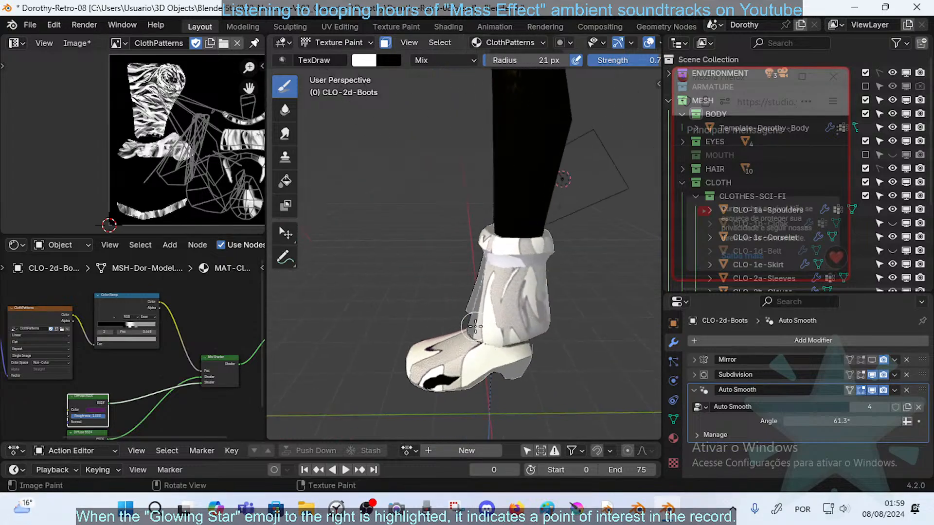
left_click_drag(469, 326, 486, 374)
middle_click_drag(440, 374, 535, 345)
left_click_drag(469, 377, 473, 385)
middle_click_drag(413, 382, 448, 346)
middle_click_drag(418, 421, 477, 337)
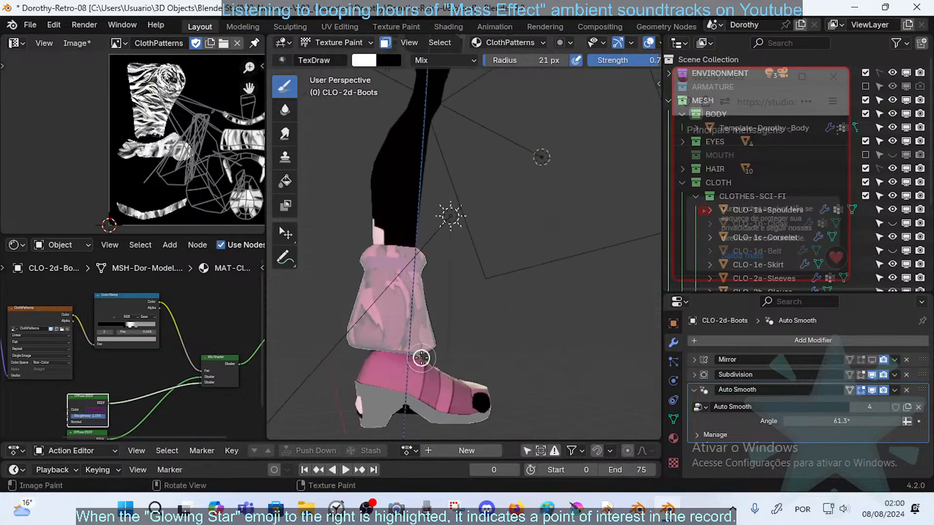
middle_click_drag(437, 372, 436, 372)
middle_click_drag(491, 327, 510, 360)
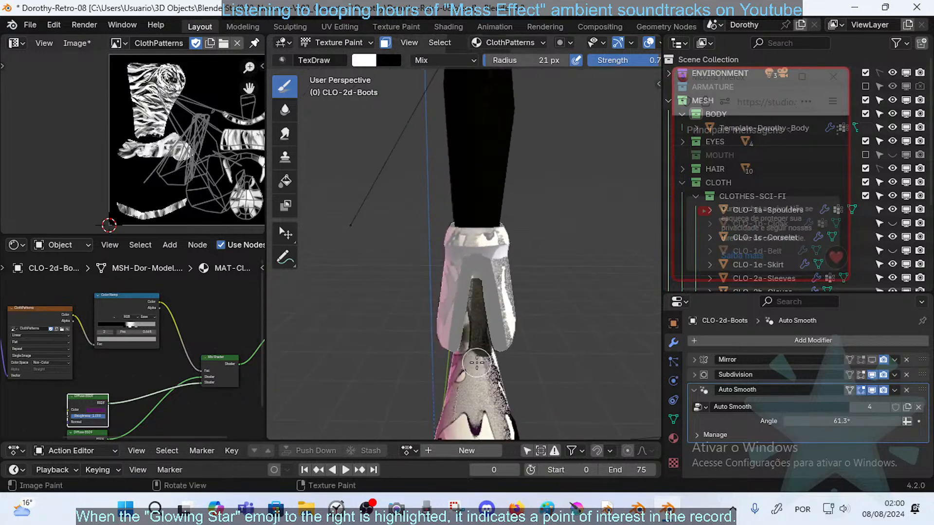
- Reduce the brush radius to 14 px and paint finer white streaks across the foot's toe and instep
key("f")
left_click(476, 361)
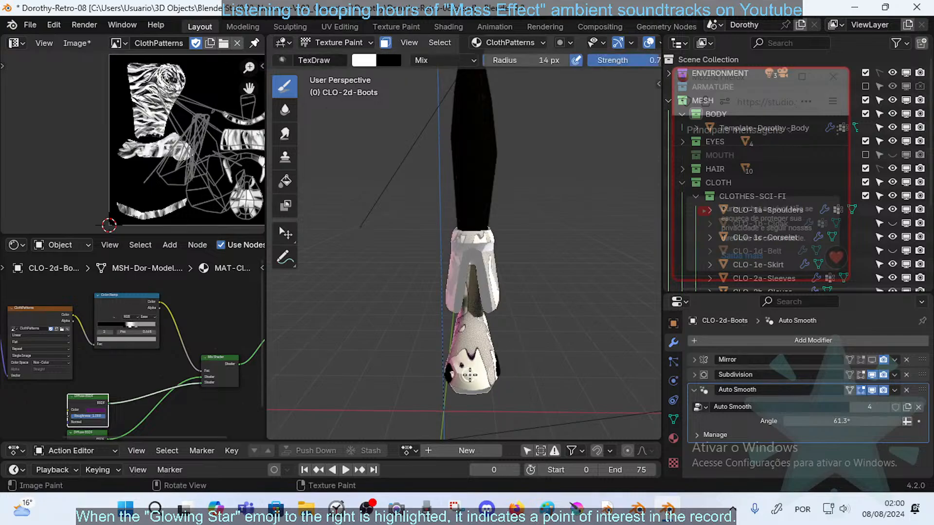
middle_click_drag(505, 343, 493, 335)
mouse_move(494, 399)
middle_mouse_down()
mouse_move(482, 159)
mouse_move(501, 349)
mouse_move(530, 369)
mouse_move(581, 337)
mouse_move(510, 336)
mouse_move(438, 250)
mouse_move(535, 339)
mouse_move(438, 265)
mouse_move(512, 349)
mouse_move(516, 323)
mouse_move(497, 365)
mouse_move(473, 319)
mouse_move(482, 350)
mouse_move(492, 336)
mouse_move(485, 343)
middle_mouse_up()
mouse_move(491, 301)
middle_mouse_down()
mouse_move(441, 348)
mouse_move(445, 336)
mouse_move(467, 331)
mouse_move(474, 292)
middle_mouse_up()
- Swap to black and paint narrow dark stripes and spots over the instep and toe of the boot
key("x")
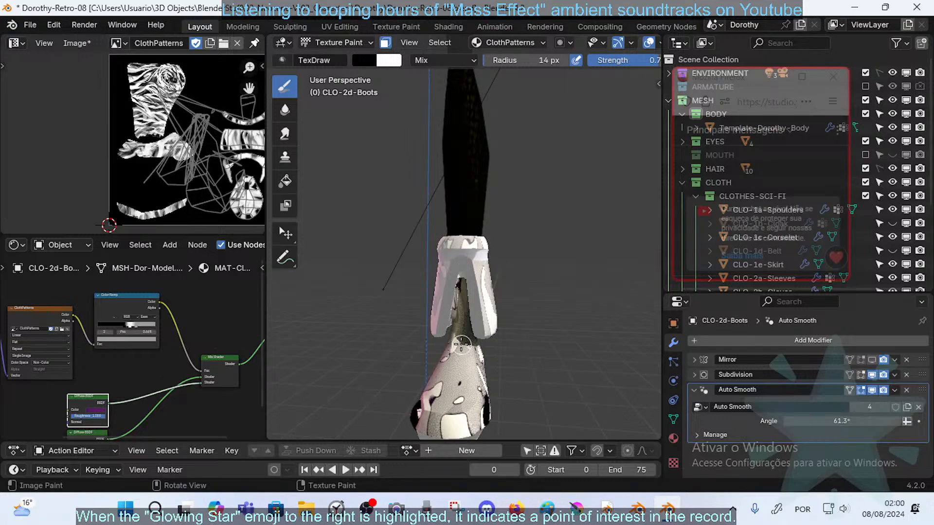
middle_click_drag(461, 344, 468, 333)
middle_click_drag(468, 408, 464, 345)
middle_click_drag(489, 429, 481, 372)
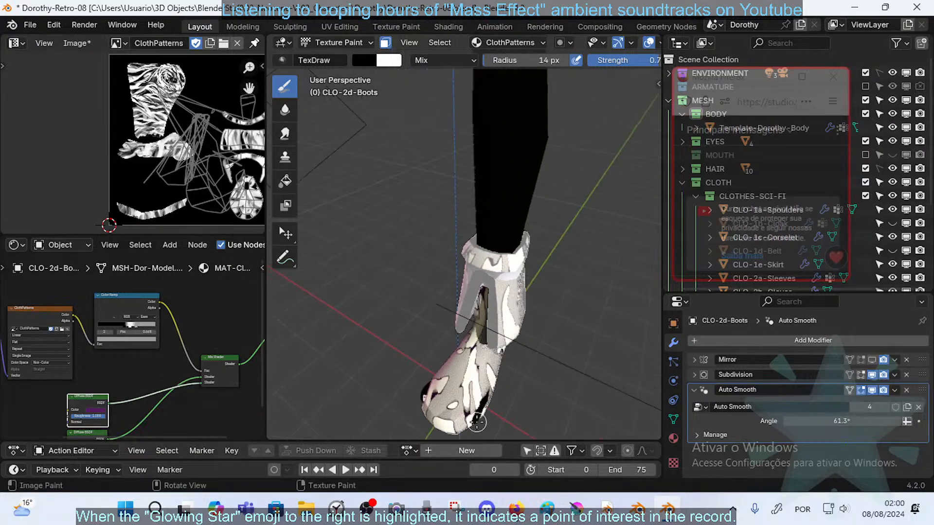
middle_click_drag(477, 423, 485, 355)
- Paint thin black stripes along the inner side of the foot and up toward the ankle
middle_click_drag(426, 356, 460, 364)
middle_click_drag(452, 404, 422, 348)
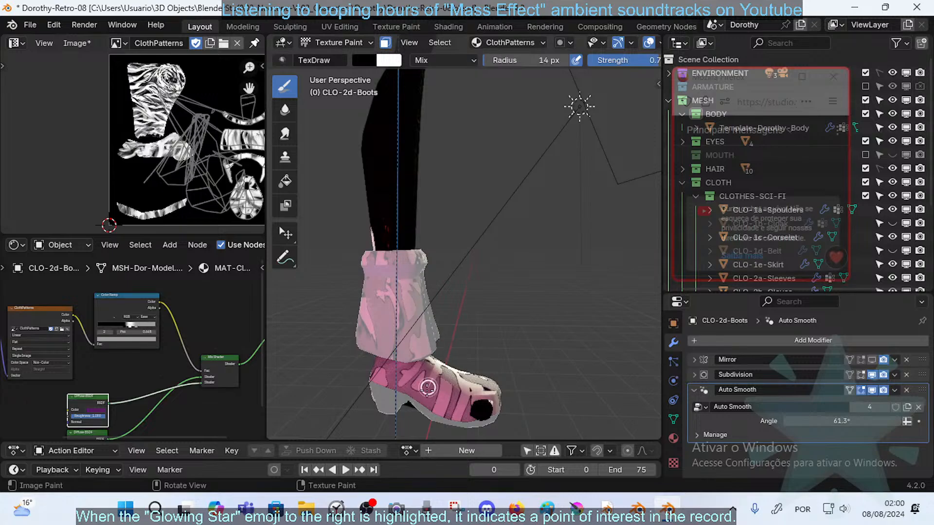
middle_click_drag(423, 344, 462, 362)
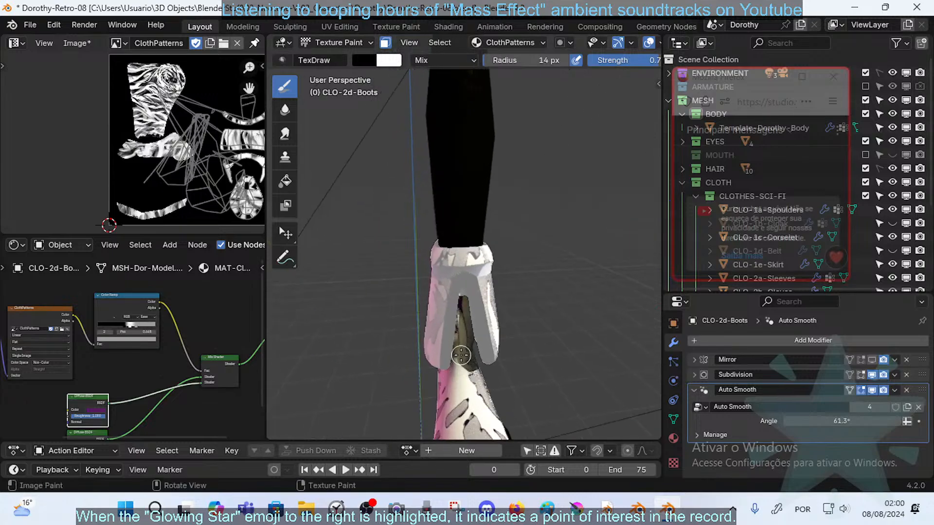
scroll(461, 355, "down", 3)
middle_click_drag(461, 328, 438, 345)
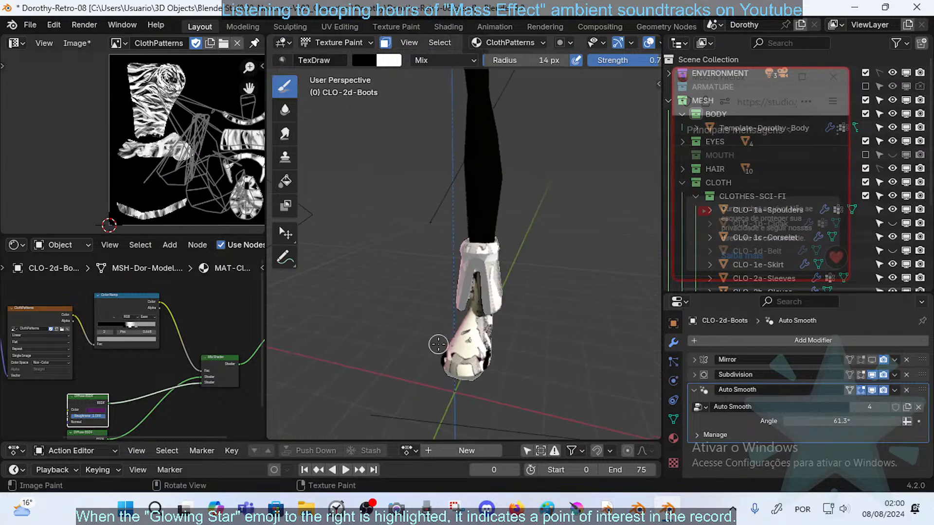
mouse_move(497, 324)
middle_mouse_down()
mouse_move(467, 352)
mouse_move(486, 347)
mouse_move(433, 339)
mouse_move(449, 359)
mouse_move(442, 356)
mouse_move(551, 333)
middle_mouse_up()
- Swap to white and paint over the front of the foot, thinning out the dark marks there
key("x")
middle_click_drag(486, 324, 458, 335)
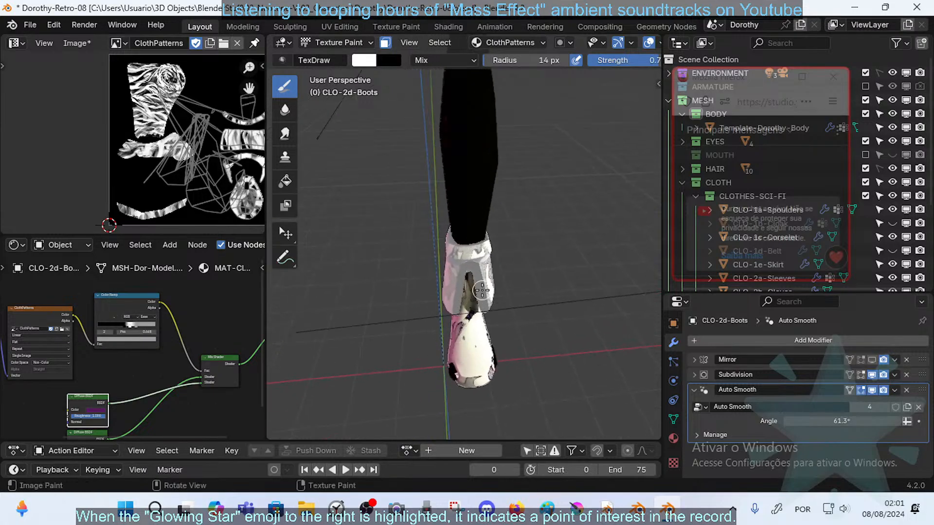
middle_click_drag(481, 291, 496, 333)
mouse_move(566, 352)
middle_mouse_down()
mouse_move(515, 374)
mouse_move(537, 325)
middle_mouse_up()
- Swap to black to add dark spots on the top of the foot, and trim them with white
key("x")
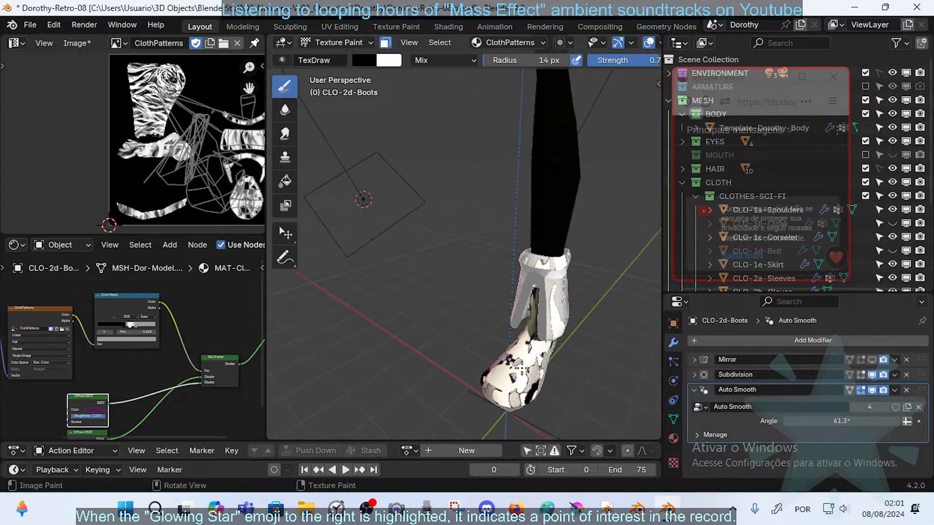
middle_click_drag(533, 362, 487, 368)
middle_click_drag(521, 339, 524, 329)
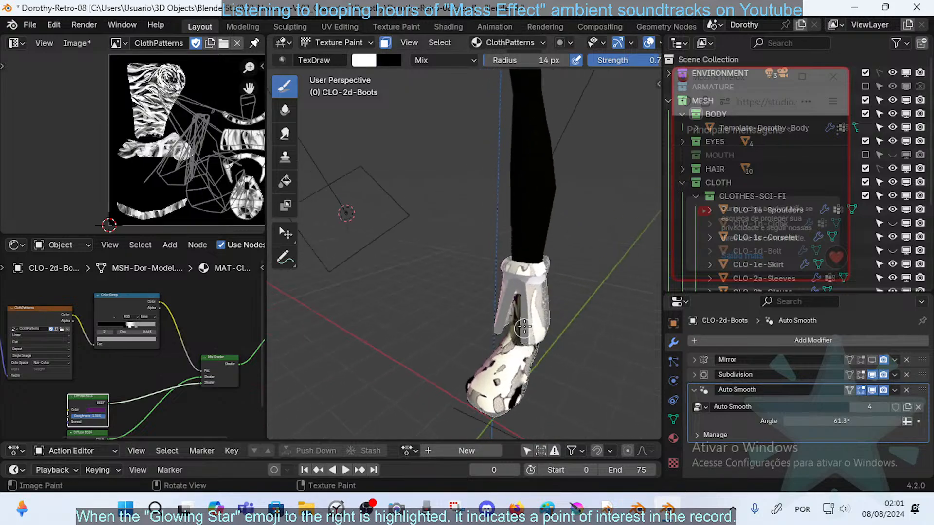
middle_click_drag(529, 377, 532, 368)
- Refine the markings on the foot's front and outer side with black, and switch back to white
mouse_move(533, 323)
middle_mouse_down()
mouse_move(518, 357)
mouse_move(535, 364)
mouse_move(524, 356)
mouse_move(520, 387)
mouse_move(502, 403)
middle_mouse_up()
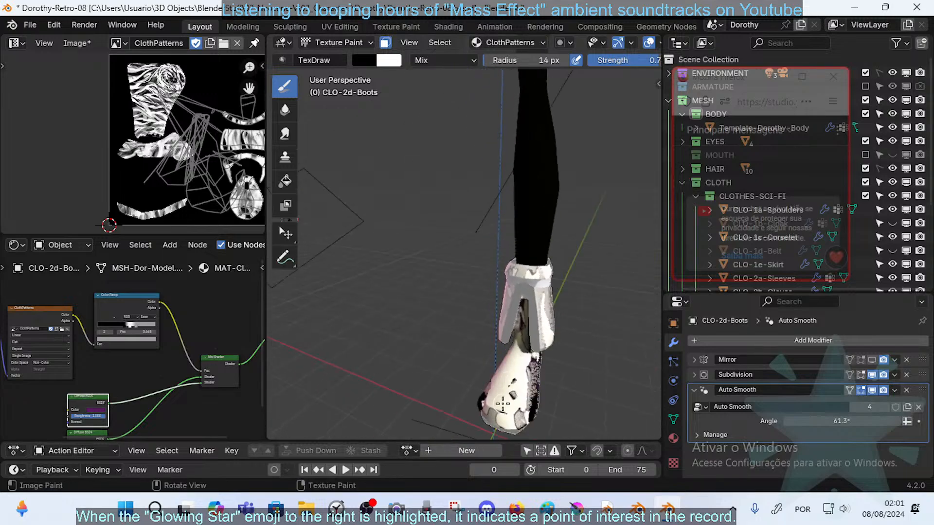
middle_click_drag(508, 345, 505, 353)
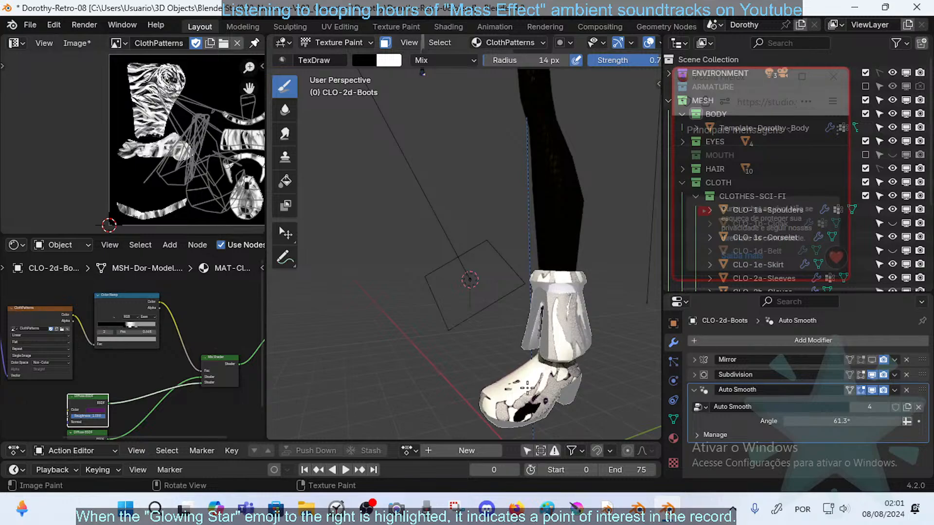
mouse_move(505, 399)
middle_mouse_down()
mouse_move(526, 355)
mouse_move(487, 358)
middle_mouse_up()
key("x")
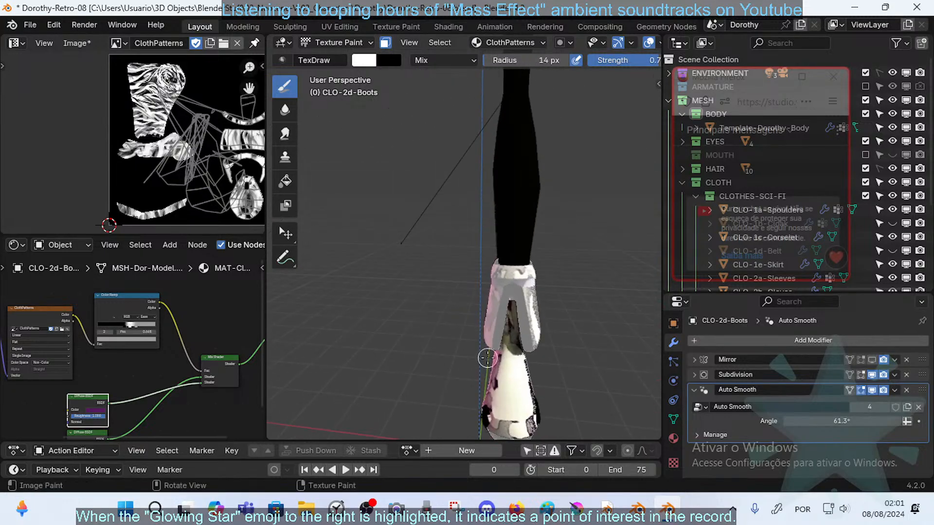
- Touch up the markings on the front and outer side of the foot with a 14 px brush
middle_click_drag(522, 403, 490, 417)
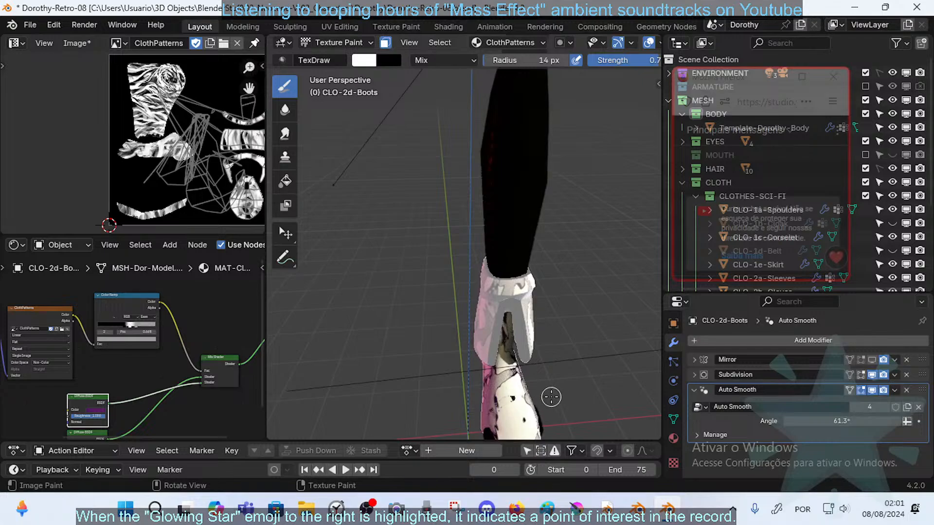
middle_click_drag(551, 397, 486, 358)
middle_click_drag(485, 357, 482, 339, "ctrl")
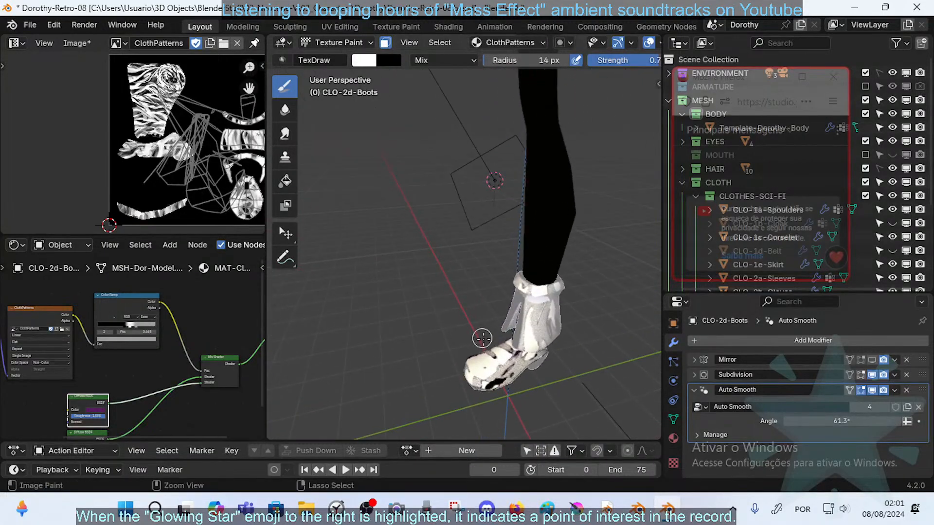
left_click_drag(481, 387, 496, 360)
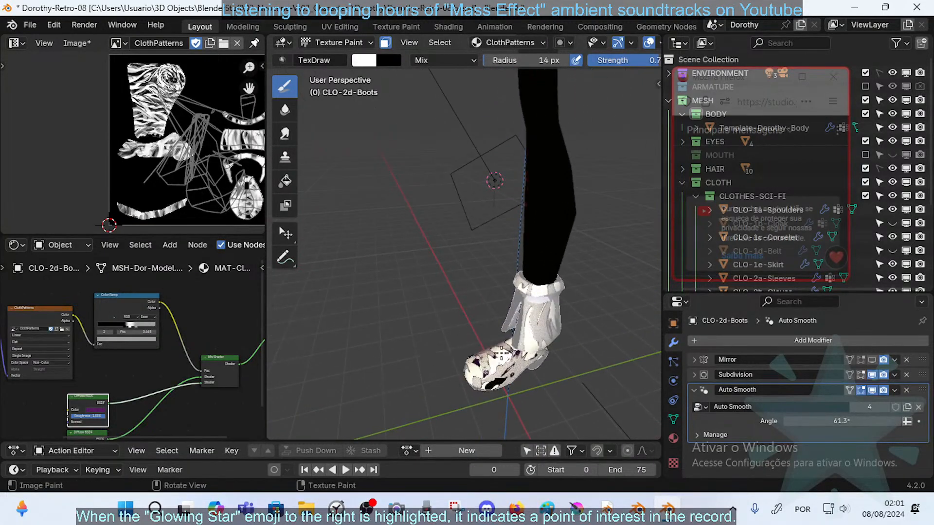
- Leave boot painting, select the CLO-2a-Sleeves and CLO-1a-Spoulders objects, and open the Spoulders for texture painting
middle_click_drag(501, 355, 467, 291)
key("ctrl+Tab")
left_click(386, 375)
left_click(442, 218)
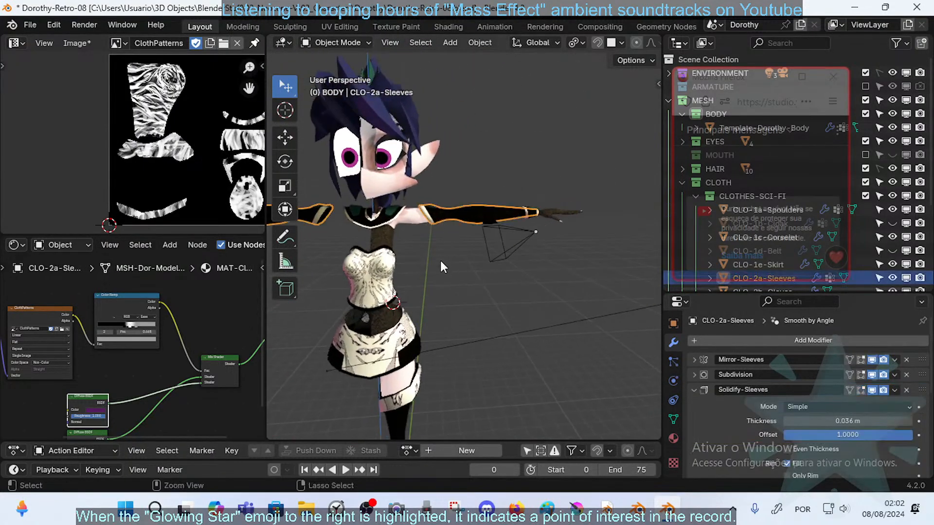
scroll(443, 256, "up", 3)
middle_click_drag(457, 253, 494, 249)
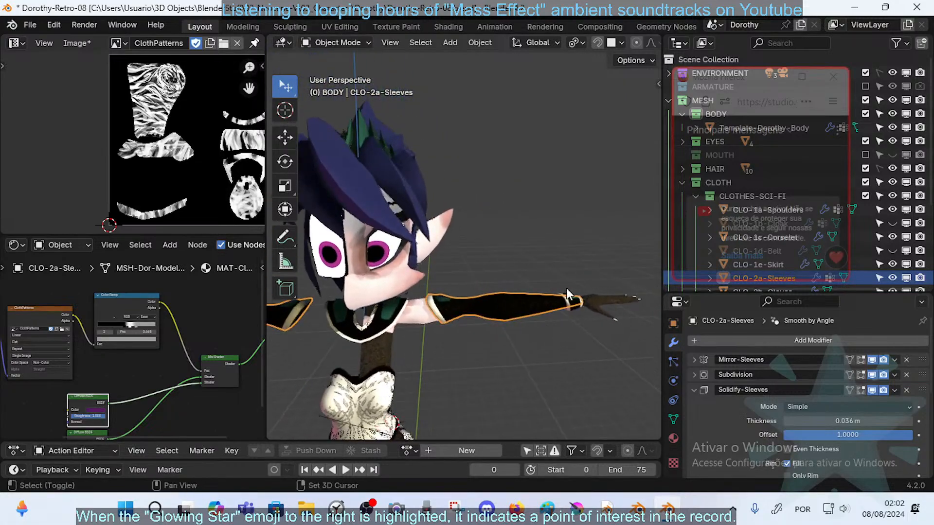
left_click(384, 311, "shift")
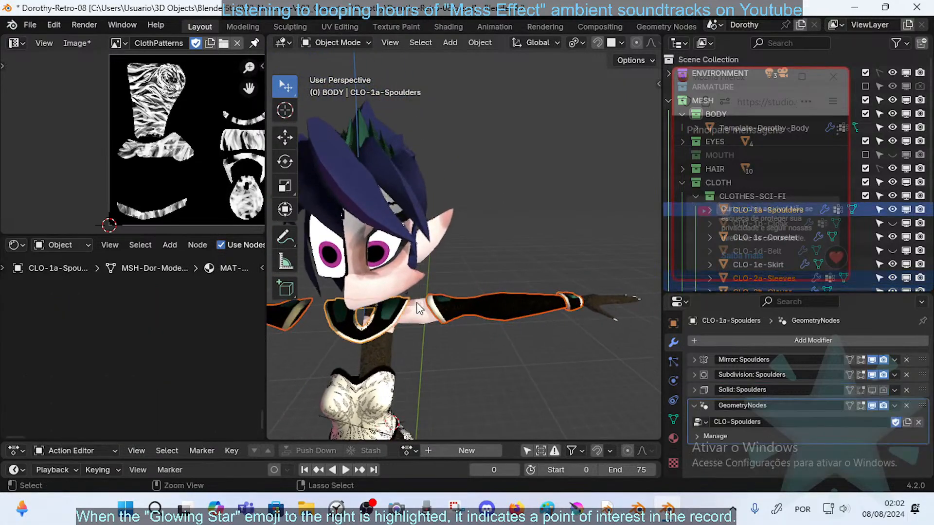
key("ctrl+Tab")
key("t")
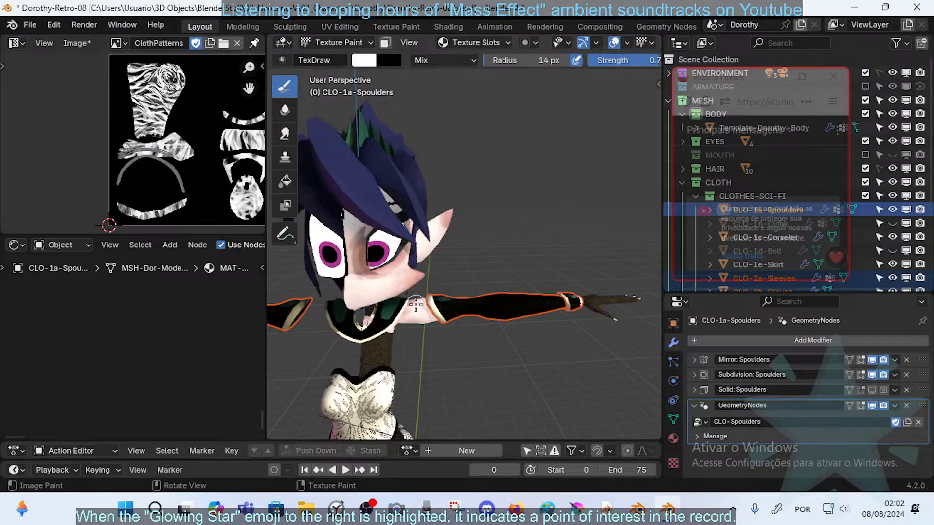
scroll(399, 339, "up", 4)
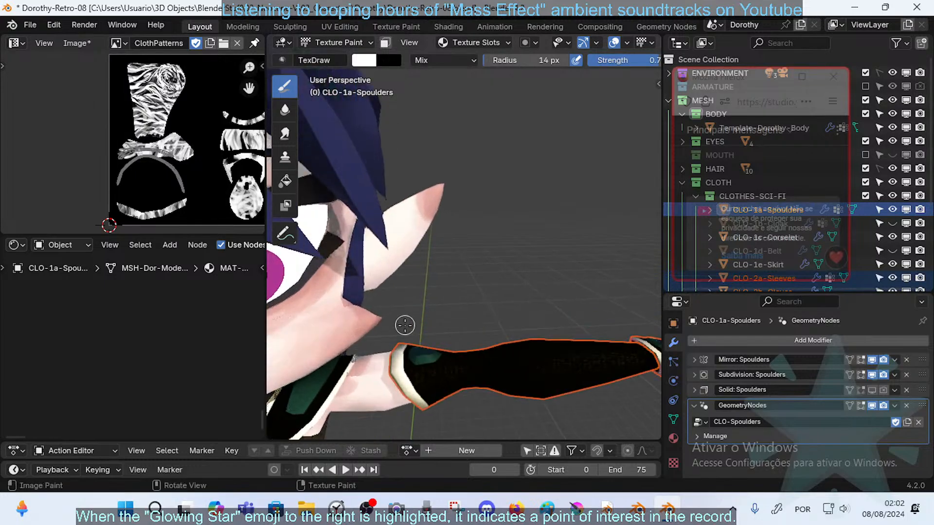
- Save the Blender file and the ClothPatterns image
key("ctrl+s")
scroll(411, 319, "up", 2)
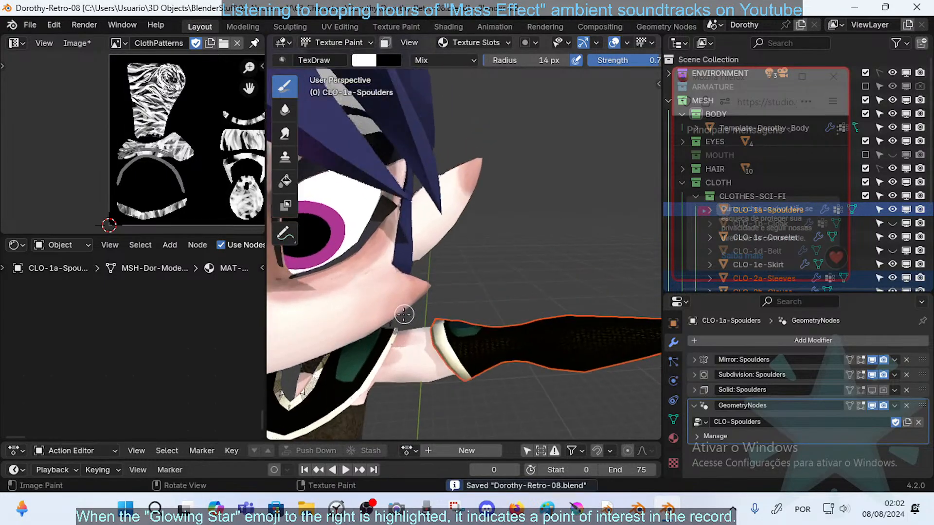
scroll(410, 309, "up", 1)
left_click(80, 48)
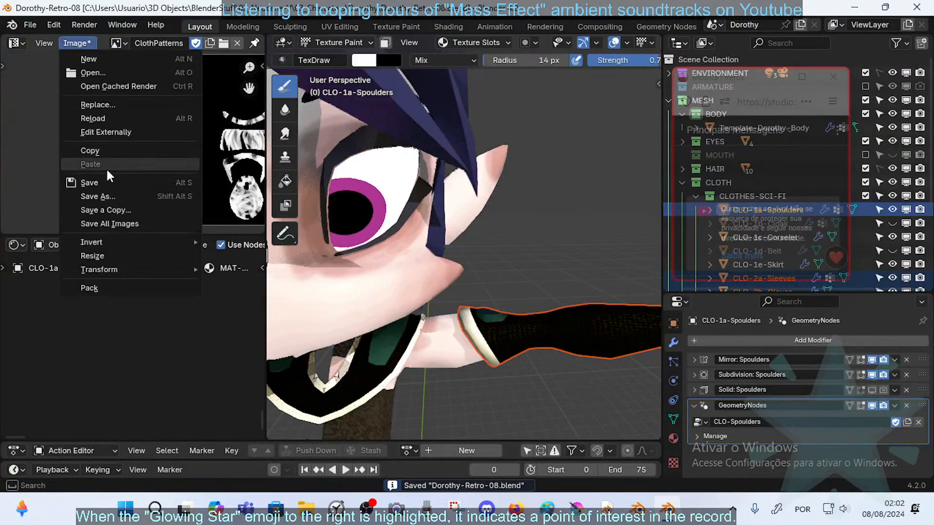
left_click(152, 193)
- Paint white patches around the trim of the shoulder piece, front and back, leaving narrow black gaps between them
middle_click_drag(463, 356, 458, 325)
left_click(410, 381)
mouse_move(422, 377)
middle_mouse_down()
mouse_move(446, 344)
mouse_move(467, 281)
mouse_move(396, 271)
mouse_move(470, 262)
middle_mouse_up()
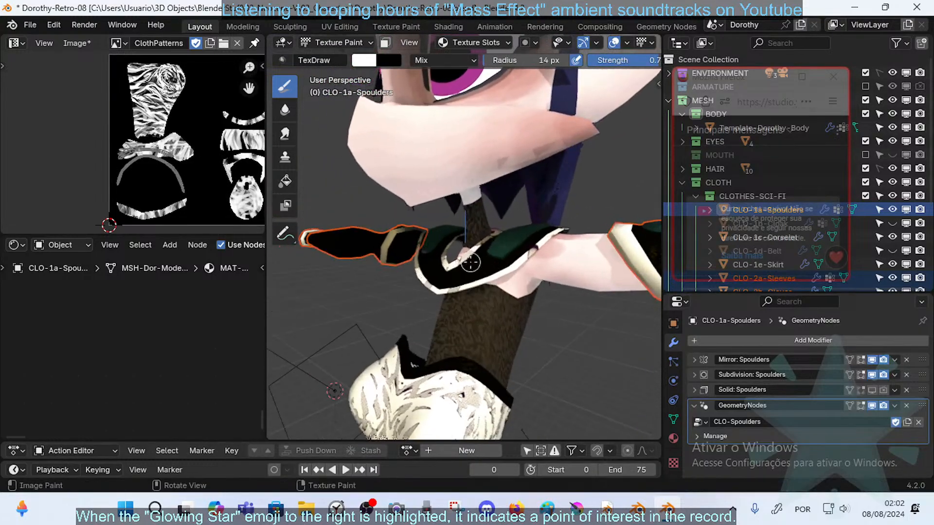
middle_click_drag(460, 310, 482, 246)
middle_click_drag(576, 261, 485, 290)
middle_click_drag(556, 328, 530, 291)
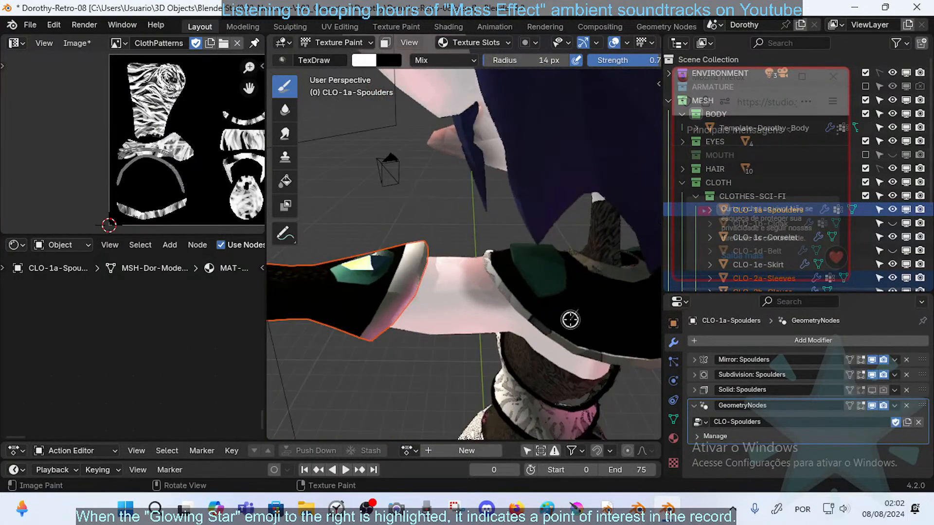
middle_click_drag(593, 307, 559, 295)
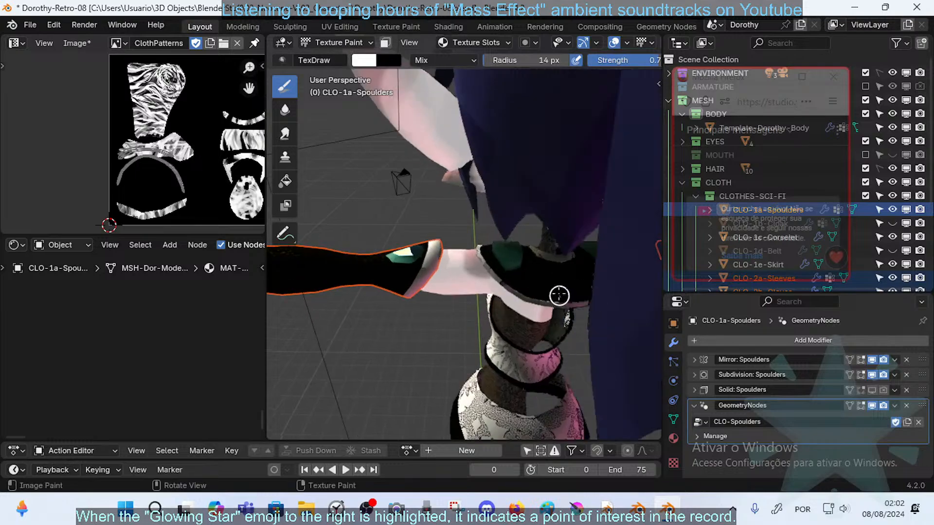
mouse_move(538, 335)
middle_mouse_down()
mouse_move(563, 268)
mouse_move(408, 301)
mouse_move(438, 326)
mouse_move(429, 307)
middle_mouse_up()
scroll(442, 295, "down", 3)
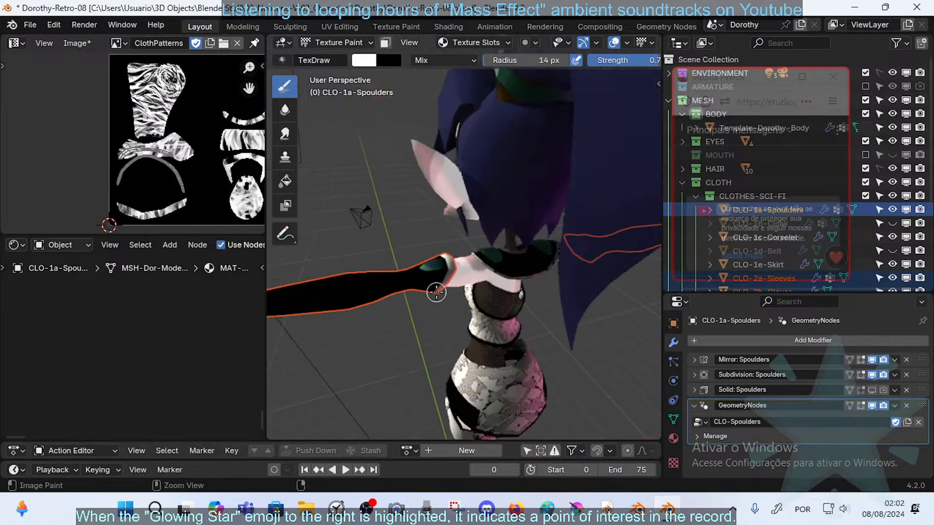
- Switch to the CLO-2a-Sleeves object in Edit Mode and select the face loop around its upper trim
key("ctrl+Tab")
left_click(418, 292)
left_click(447, 278)
key("Tab")
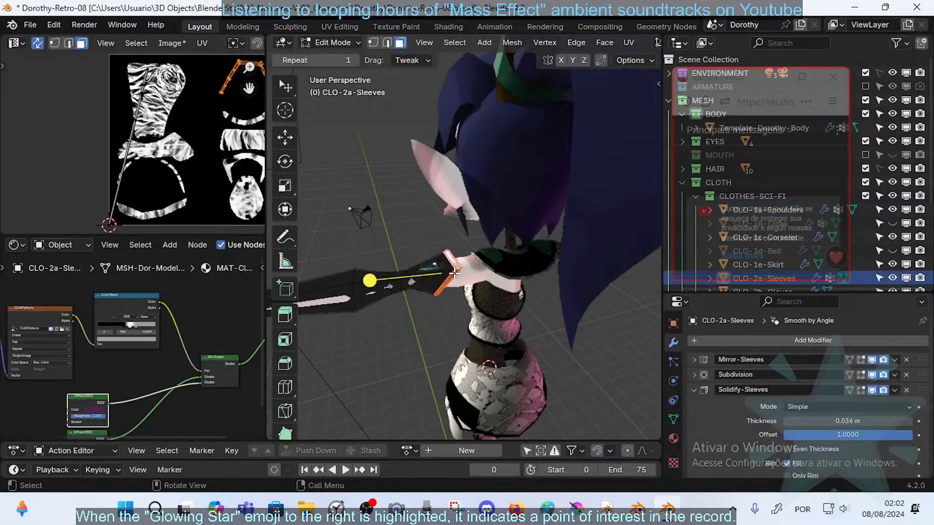
left_click(459, 268, "alt")
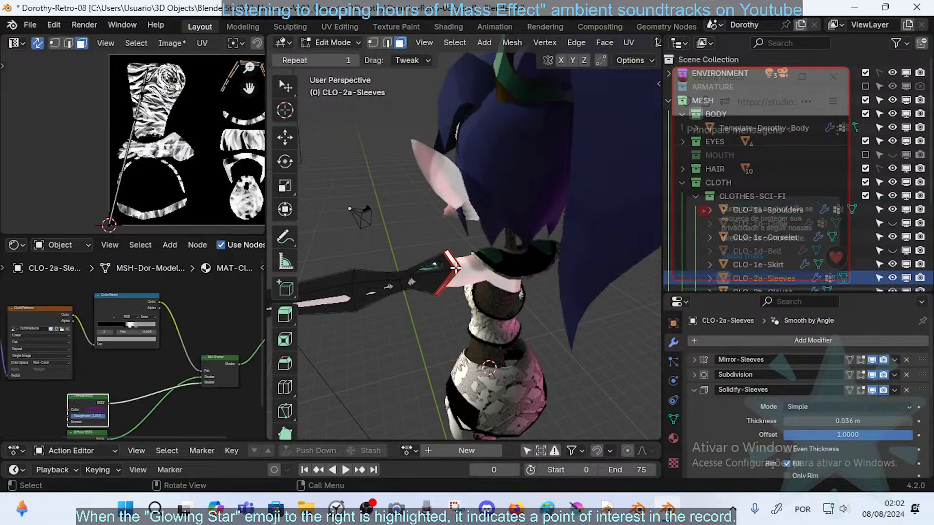
- Put the sleeves in Texture Paint mode and paint white patches with thin black gaps around the upper sleeve trim
key("Tab")
key("ctrl+Tab")
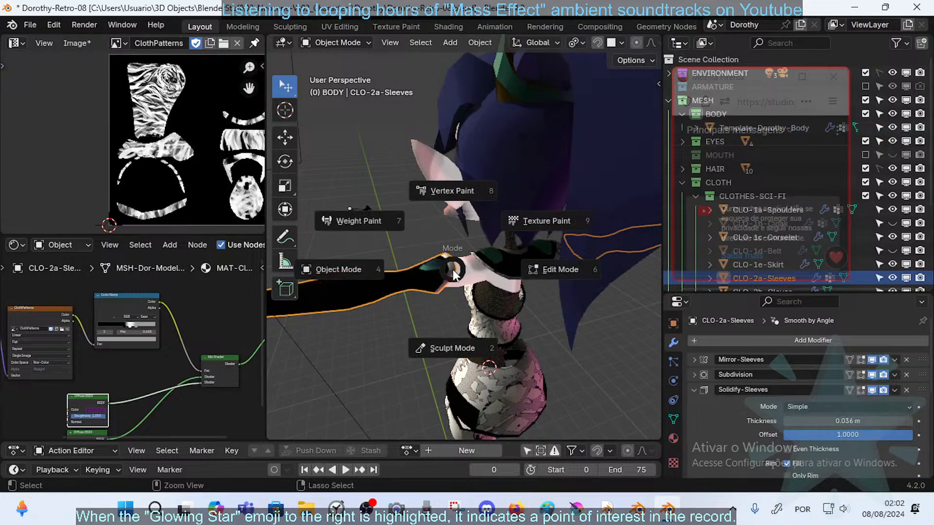
key("ctrl+Tab")
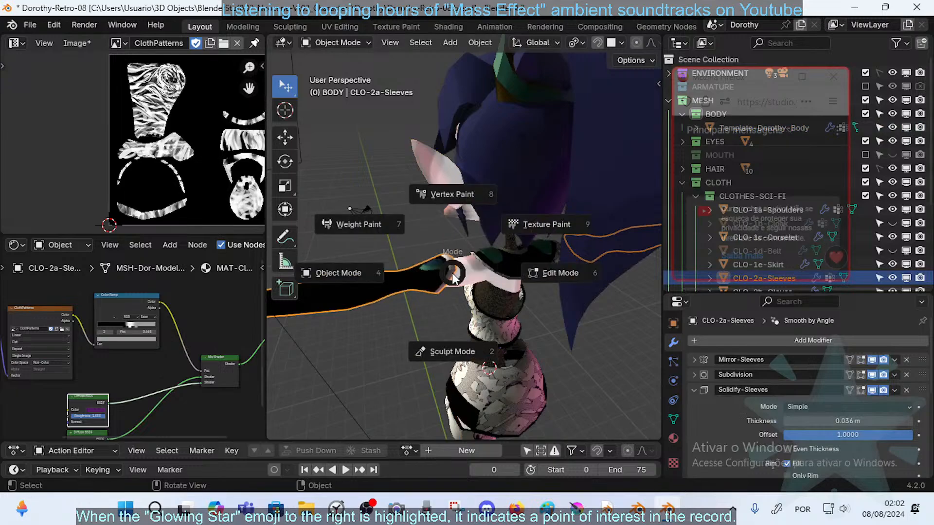
key("9")
scroll(455, 285, "up", 5)
scroll(454, 287, "down", 2)
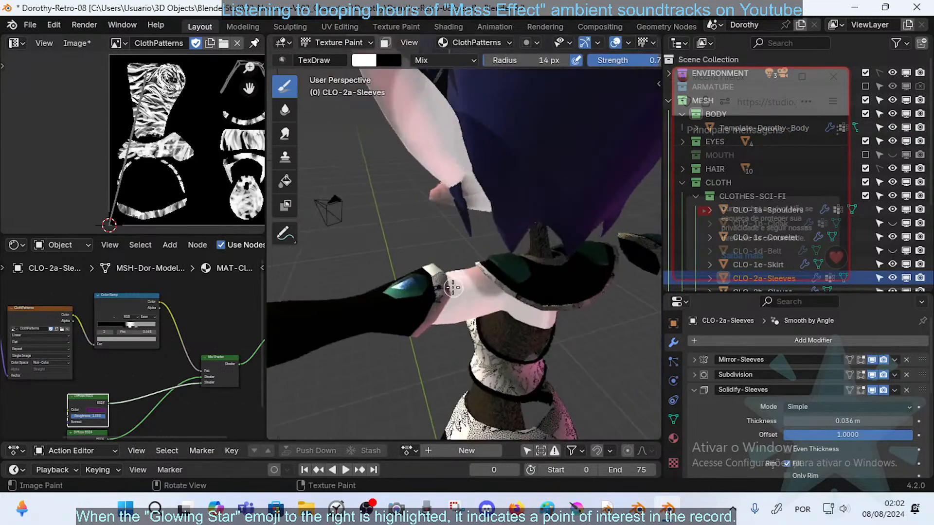
mouse_move(417, 292)
middle_mouse_down()
mouse_move(464, 296)
mouse_move(441, 267)
mouse_move(404, 274)
mouse_move(411, 288)
middle_mouse_up()
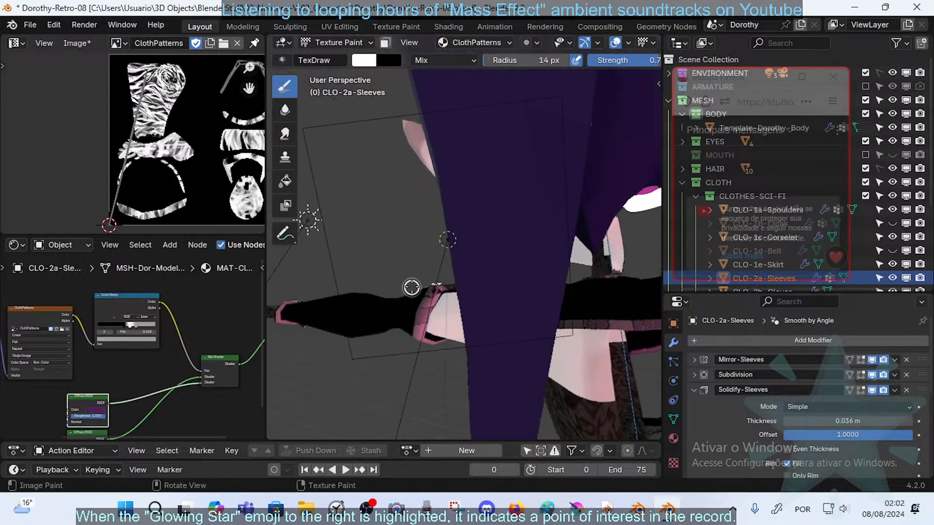
middle_click_drag(419, 342, 379, 319)
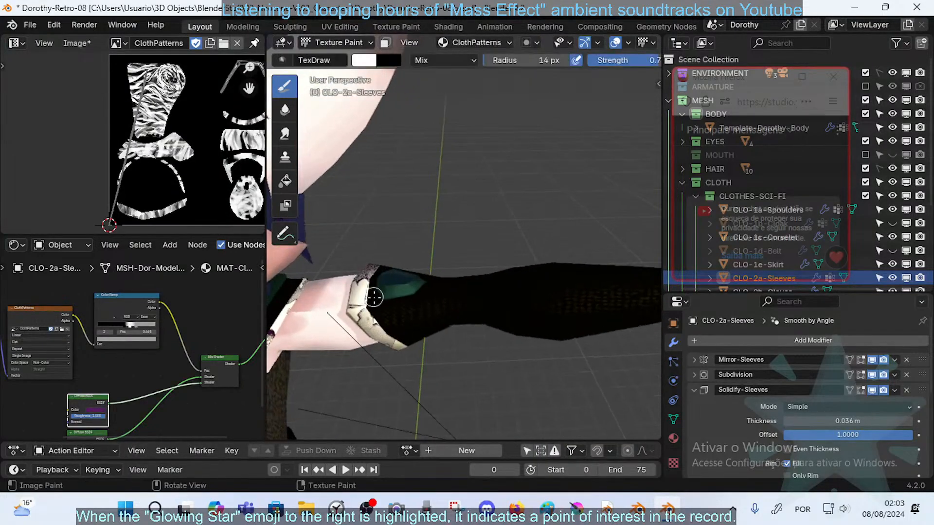
mouse_move(374, 324)
middle_mouse_down()
mouse_move(410, 287)
mouse_move(402, 292)
mouse_move(392, 278)
mouse_move(462, 248)
mouse_move(444, 241)
mouse_move(507, 267)
mouse_move(471, 274)
mouse_move(488, 267)
mouse_move(323, 261)
mouse_move(505, 261)
mouse_move(550, 278)
mouse_move(494, 280)
middle_mouse_up()
- Swap the brush colours, leave sleeve painting and select the CLO-2b-Gloves object at the wrist
key("x")
key("ctrl+Tab")
left_click(491, 281)
left_click(558, 275)
key("ctrl+Tab")
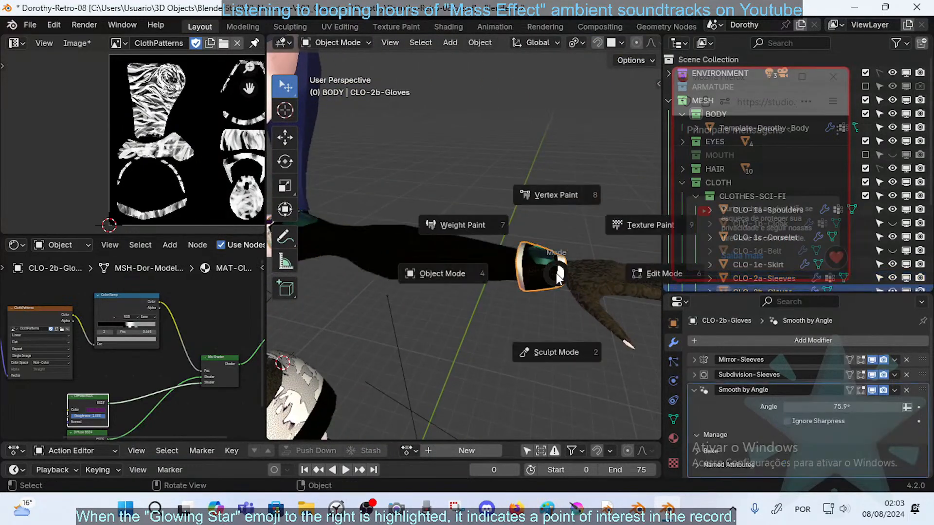
left_click(605, 194)
mouse_move(605, 194)
middle_mouse_down()
mouse_move(646, 247)
mouse_move(635, 229)
middle_mouse_up()
key("f")
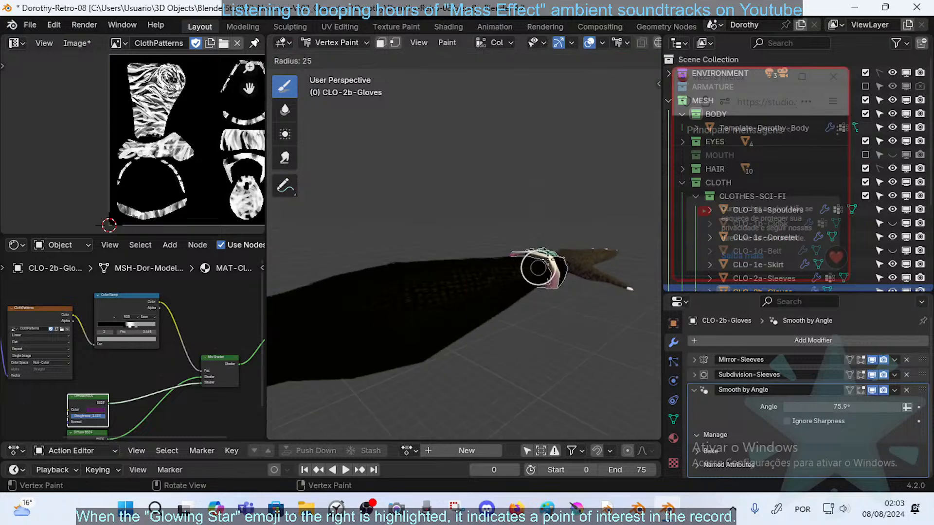
left_click(561, 269)
key("f")
middle_click_drag(567, 261, 555, 279)
left_click(537, 276)
key("ctrl+Tab")
left_click(514, 278)
left_click(557, 276)
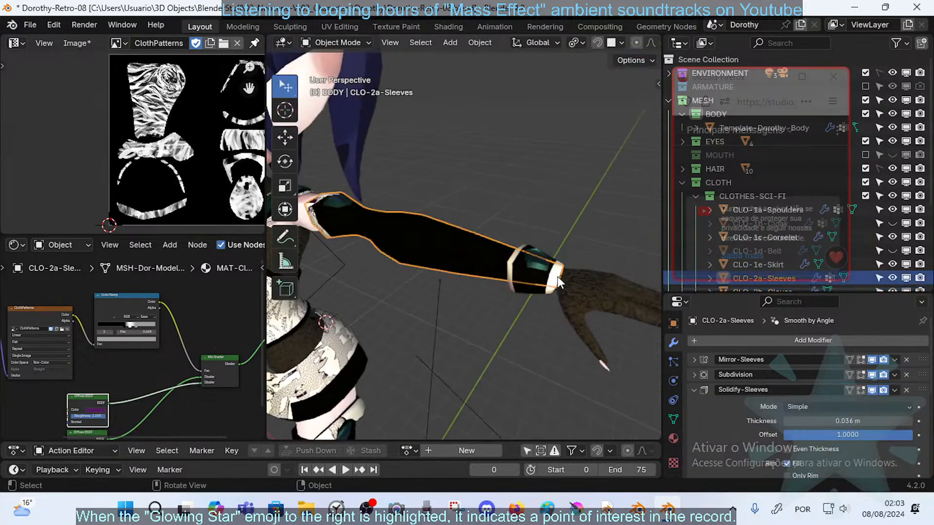
- Select the CLO-2b-Gloves object, put it in Texture Paint mode and swap the brush to white
left_click(560, 273)
key("ctrl+Tab")
left_click(642, 224)
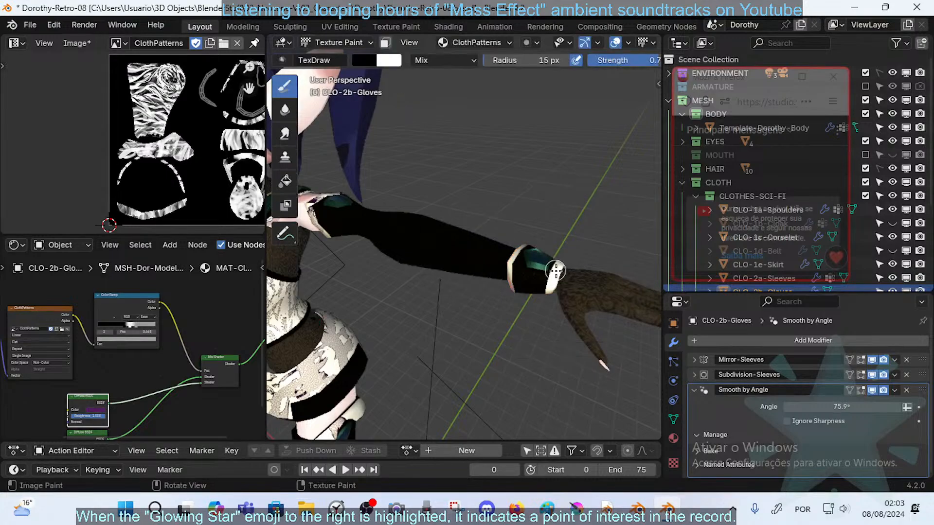
mouse_move(571, 271)
middle_mouse_down()
mouse_move(555, 284)
mouse_move(591, 246)
mouse_move(548, 301)
middle_mouse_up()
key("x")
- Paint white with a 15 px brush around the glove's forearm and wrist trims, covering all sides
middle_click_drag(623, 248, 561, 331)
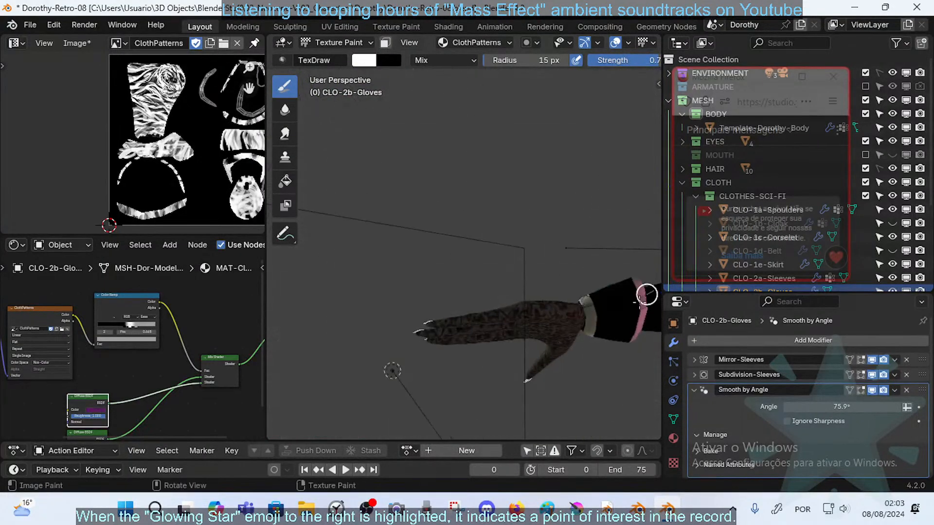
middle_click_drag(600, 287, 513, 307)
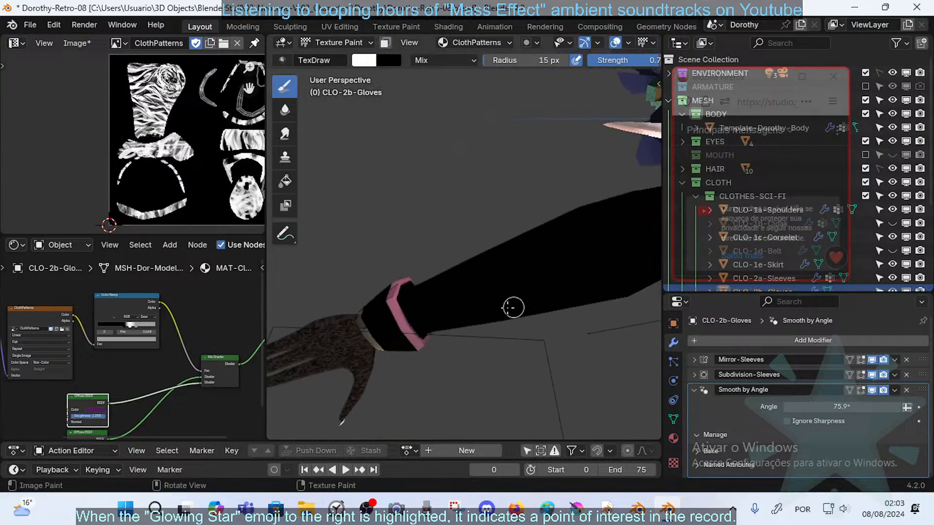
middle_click_drag(432, 282, 402, 360)
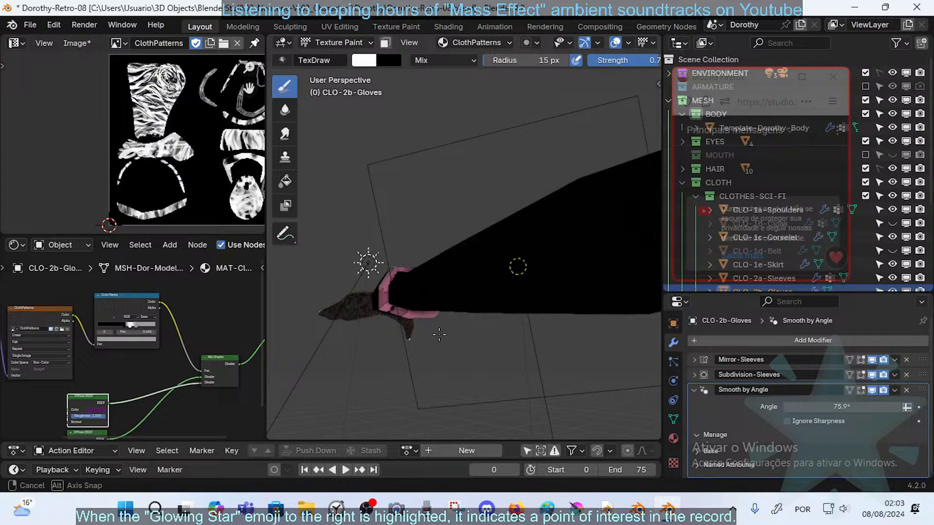
mouse_move(409, 277)
middle_mouse_down()
mouse_move(400, 287)
mouse_move(416, 344)
mouse_move(416, 287)
middle_mouse_up()
middle_click_drag(448, 201, 396, 271)
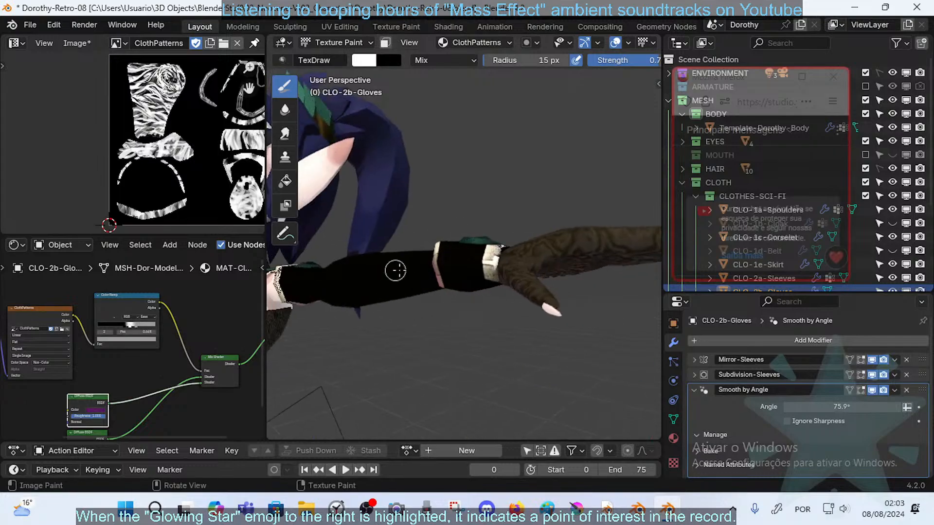
middle_click_drag(535, 256, 471, 293)
mouse_move(497, 258)
middle_mouse_down()
mouse_move(429, 298)
mouse_move(408, 285)
middle_mouse_up()
- Reduce the brush to 4 px and paint thin black markings around the glove's forearm and wrist trims
key("f")
left_click(404, 280)
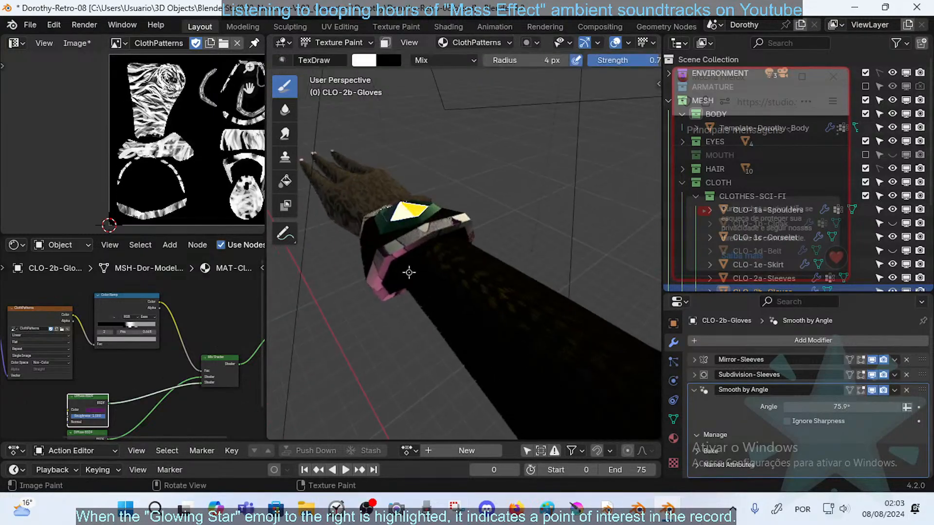
middle_click_drag(415, 217, 416, 260)
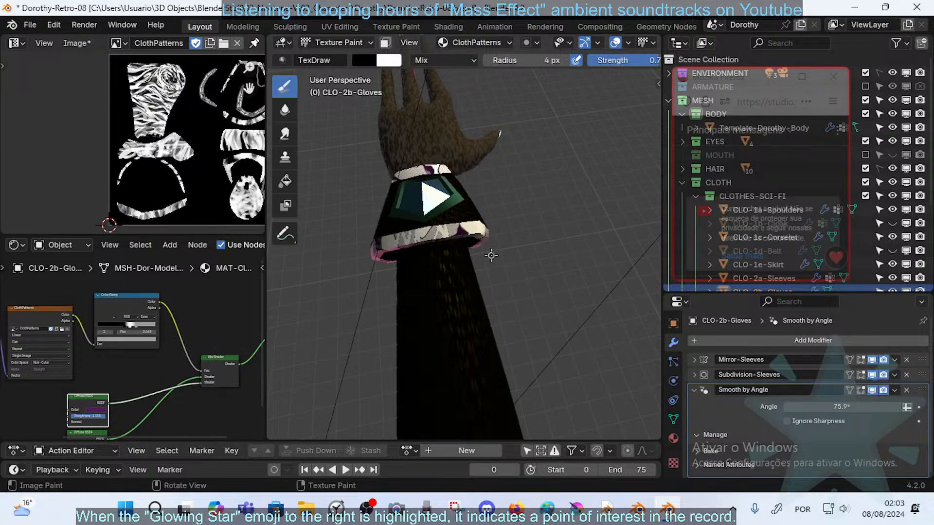
middle_click_drag(491, 255, 474, 220)
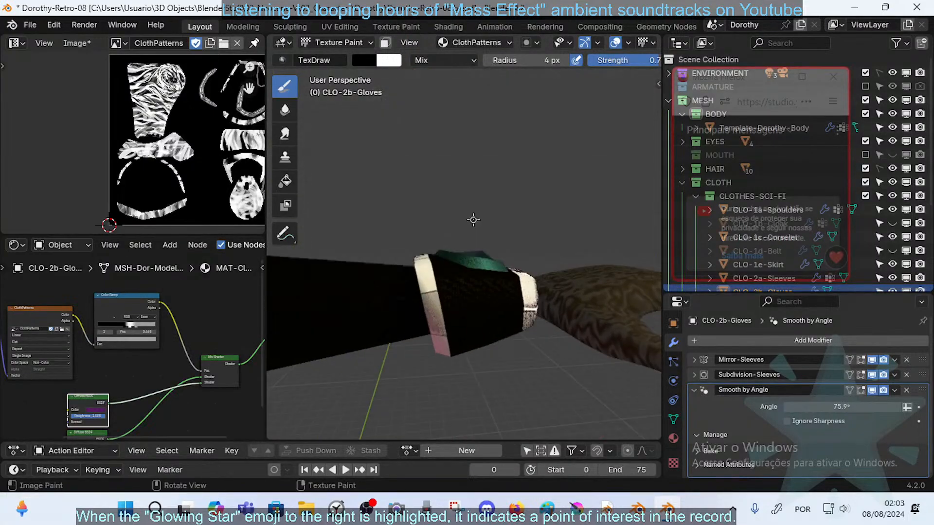
mouse_move(403, 297)
middle_mouse_down()
mouse_move(477, 272)
mouse_move(483, 247)
mouse_move(480, 318)
mouse_move(419, 322)
mouse_move(402, 364)
middle_mouse_up()
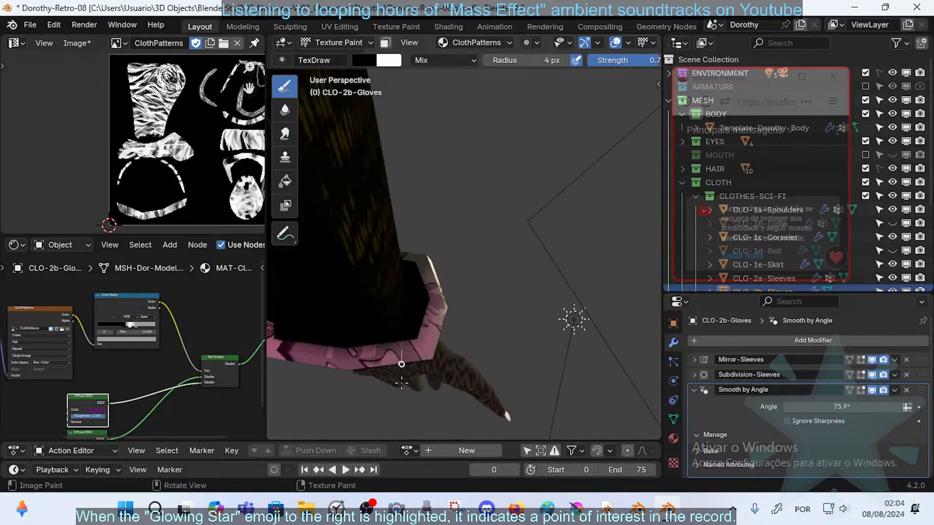
mouse_move(432, 391)
middle_mouse_down()
mouse_move(403, 330)
mouse_move(339, 355)
mouse_move(471, 223)
mouse_move(313, 267)
mouse_move(350, 287)
mouse_move(419, 272)
mouse_move(463, 277)
mouse_move(424, 264)
mouse_move(420, 277)
mouse_move(471, 259)
mouse_move(468, 251)
mouse_move(487, 291)
mouse_move(563, 286)
middle_mouse_up()
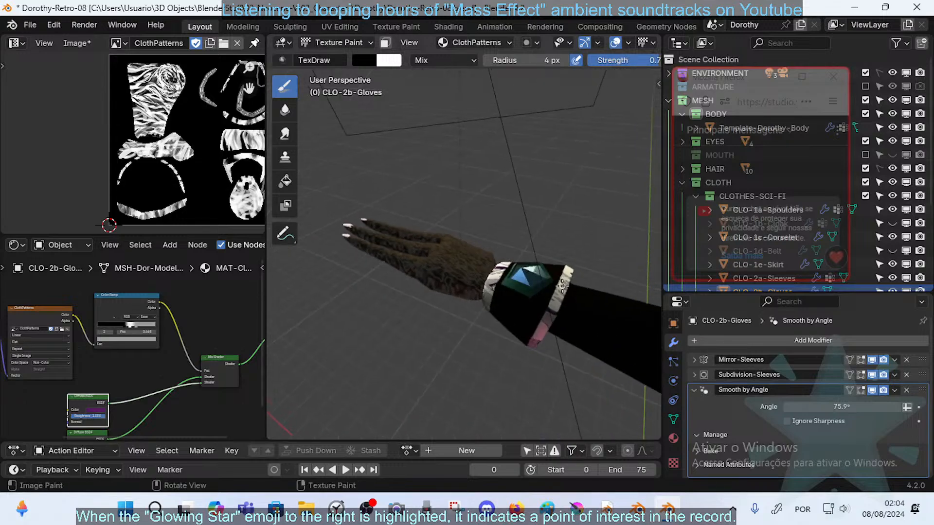
middle_click_drag(486, 296, 485, 373)
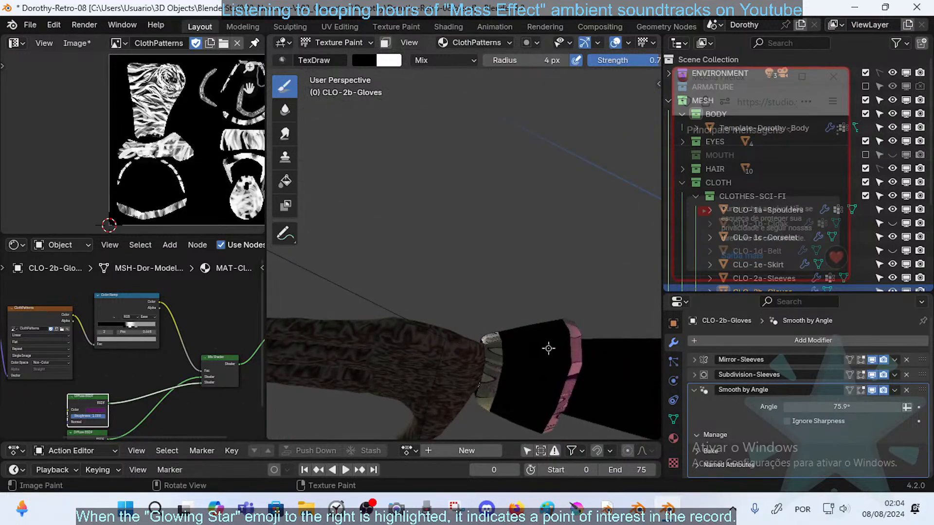
- Examine the painted glove trims around the wrist and forearm, then check them against the whole character
middle_click_drag(549, 348, 472, 376)
mouse_move(506, 347)
middle_mouse_down()
mouse_move(547, 333)
mouse_move(525, 358)
mouse_move(512, 341)
middle_mouse_up()
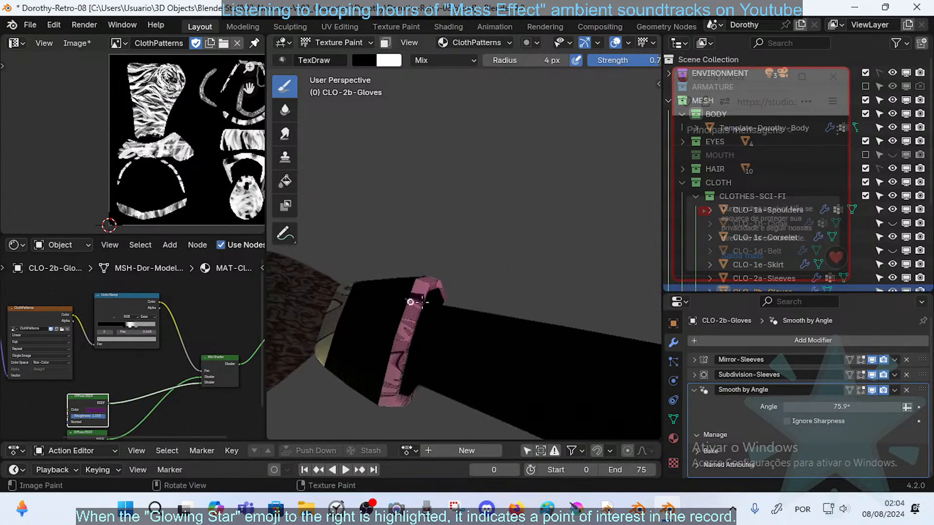
middle_click_drag(404, 360, 411, 333)
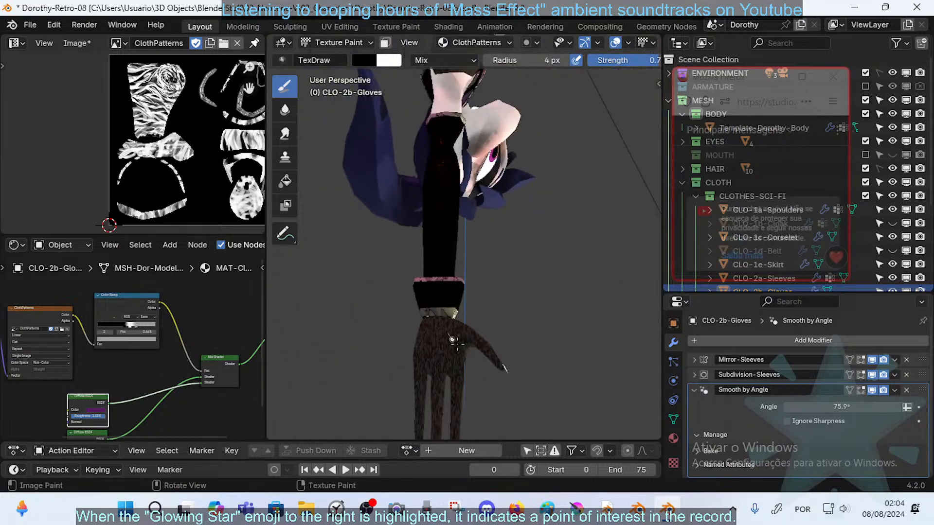
middle_click_drag(517, 293, 457, 282)
key("x")
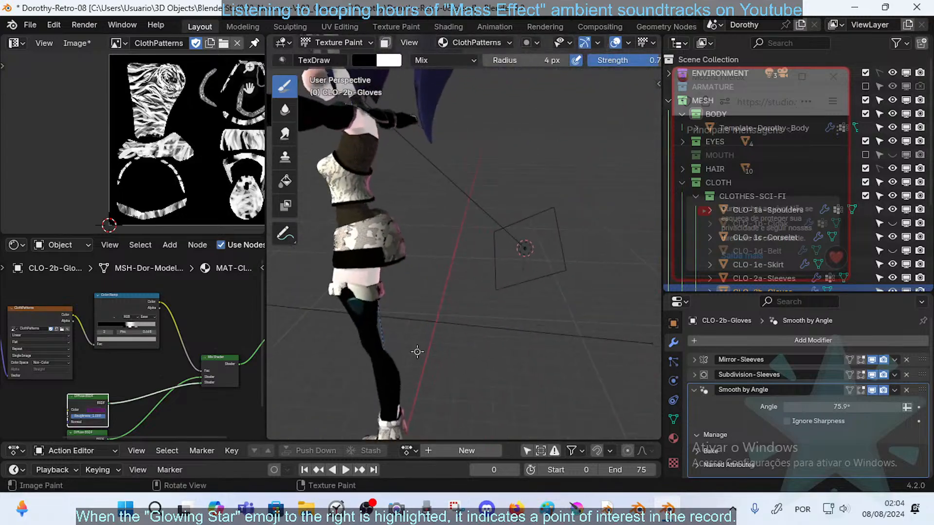
middle_click_drag(357, 267, 442, 275)
scroll(441, 276, "down", 5)
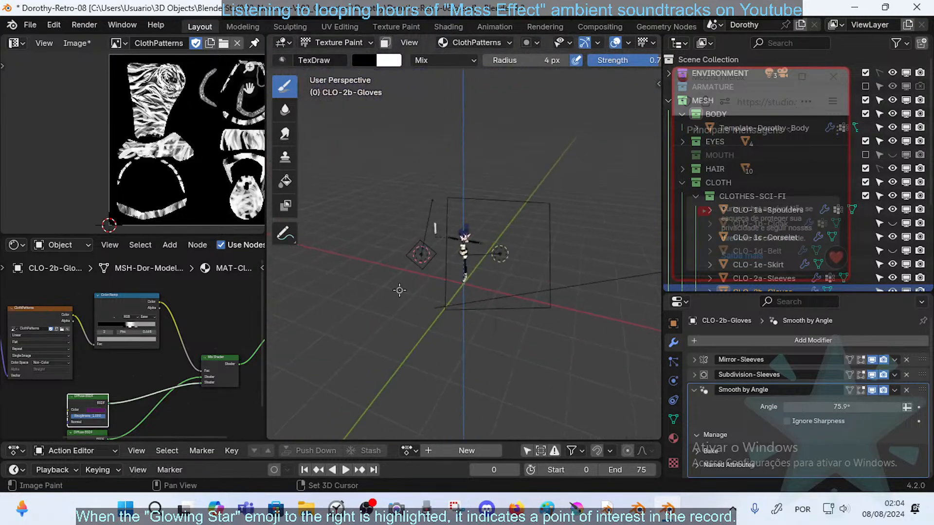
scroll(445, 286, "up", 3)
scroll(444, 285, "up", 10)
- Switch the gloves from Texture Paint to Object Mode and save the Blender file
key("ctrl+Tab")
left_click(438, 288)
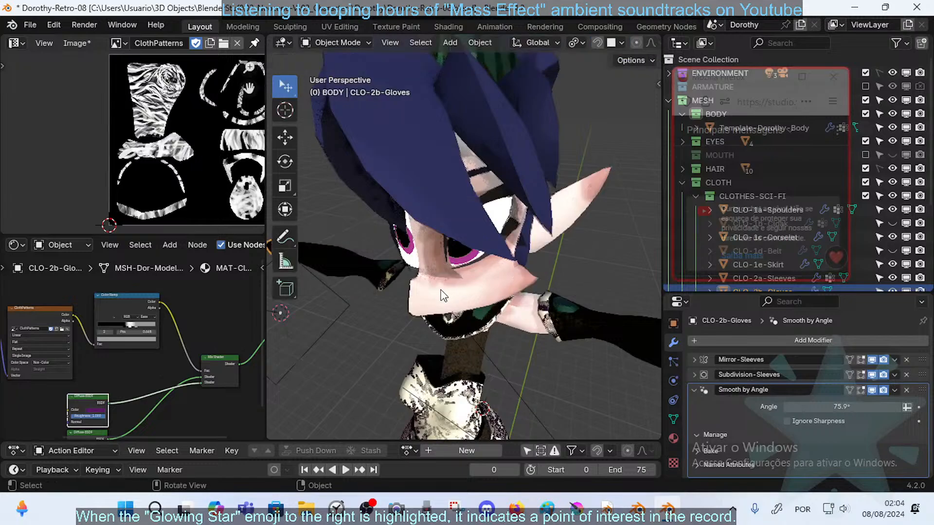
middle_click_drag(439, 288, 509, 255)
scroll(484, 256, "down", 6)
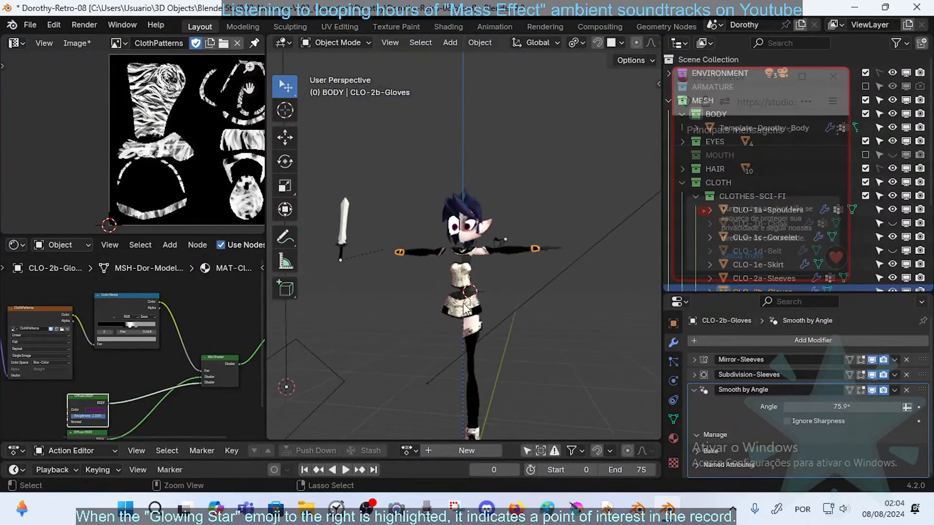
scroll(465, 289, "up", 2)
key("ctrl+s")
- Reveal the hidden clothing objects, including CLO-1b-Cloak and CLO-1d-Belt, on the character
middle_click_drag(467, 276, 500, 311)
key("alt+g")
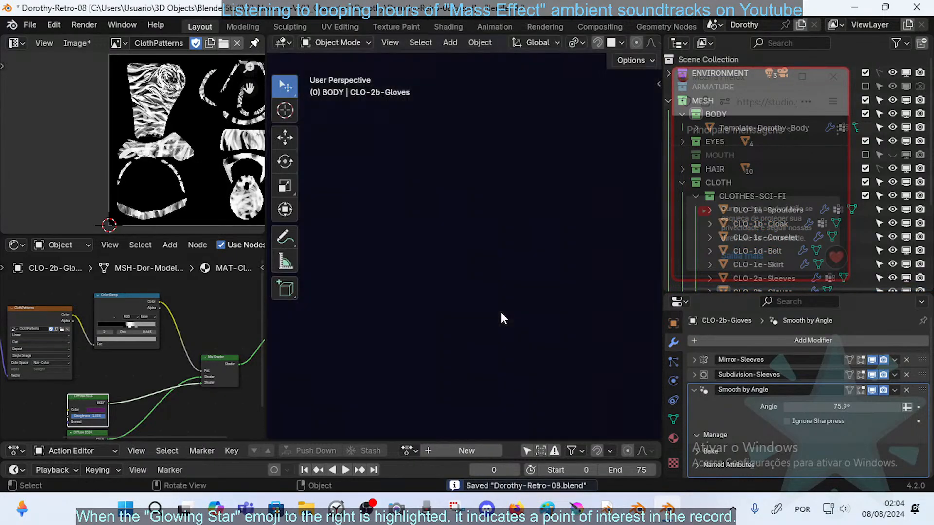
scroll(165, 116, "up", 2)
scroll(165, 115, "down", 1)
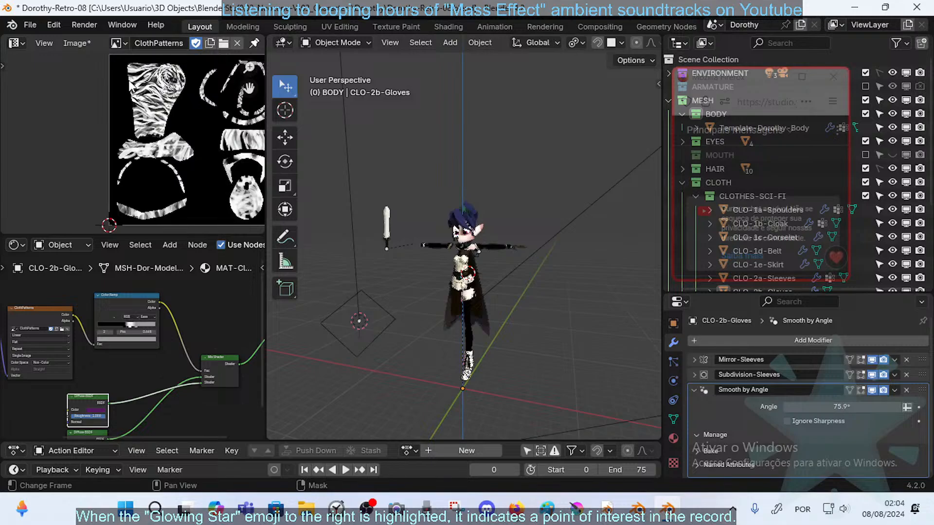
- Save the painted ClothPatterns image and the Blender file
left_click(85, 43)
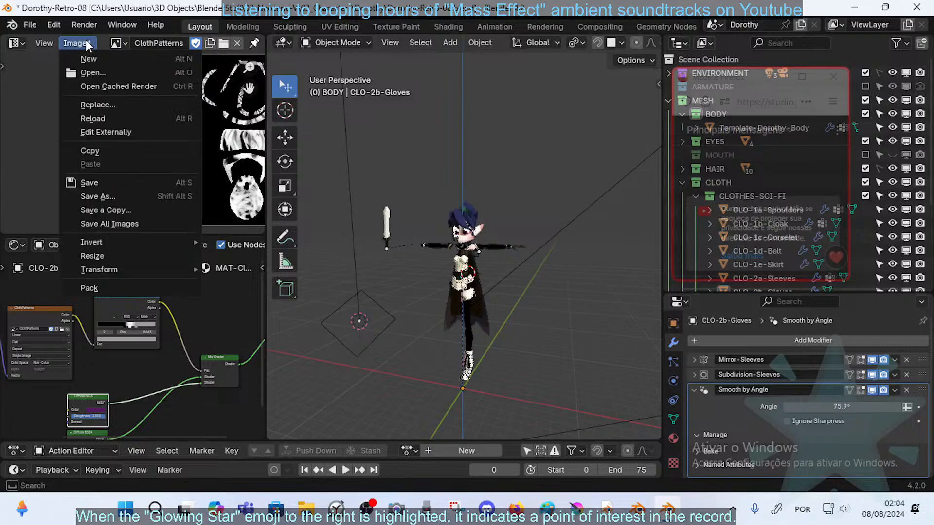
left_click(92, 183)
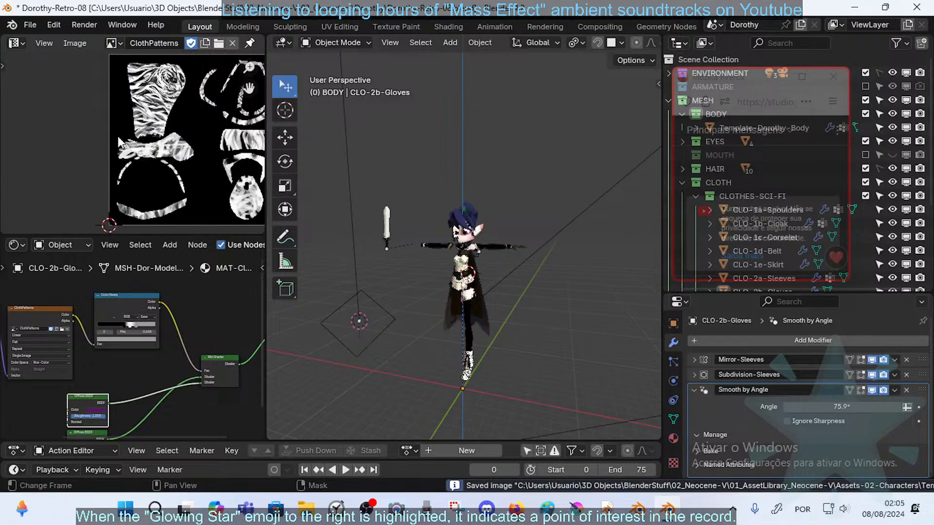
key("ctrl+s")
- Enable viewport display of the Mirror modifier on Template-Dorothy-Body and clear the selection
scroll(477, 276, "up", 4)
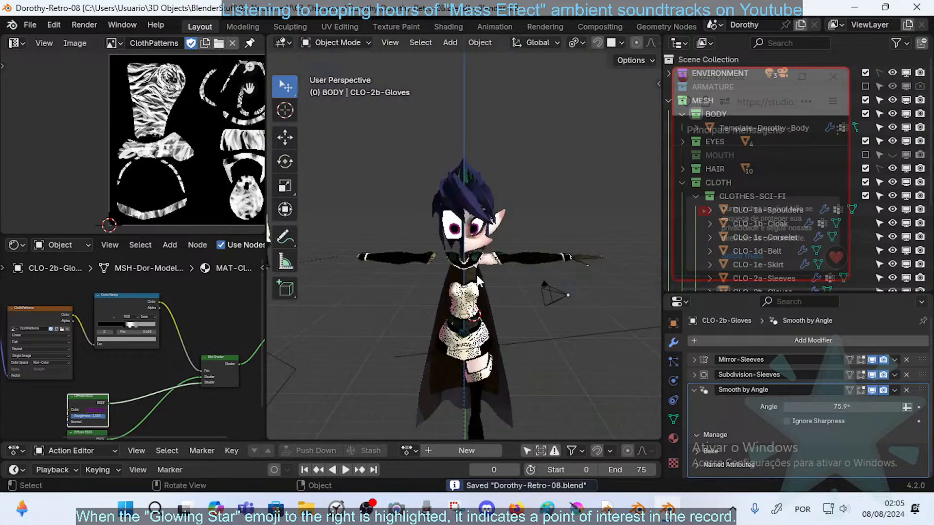
left_click(490, 230)
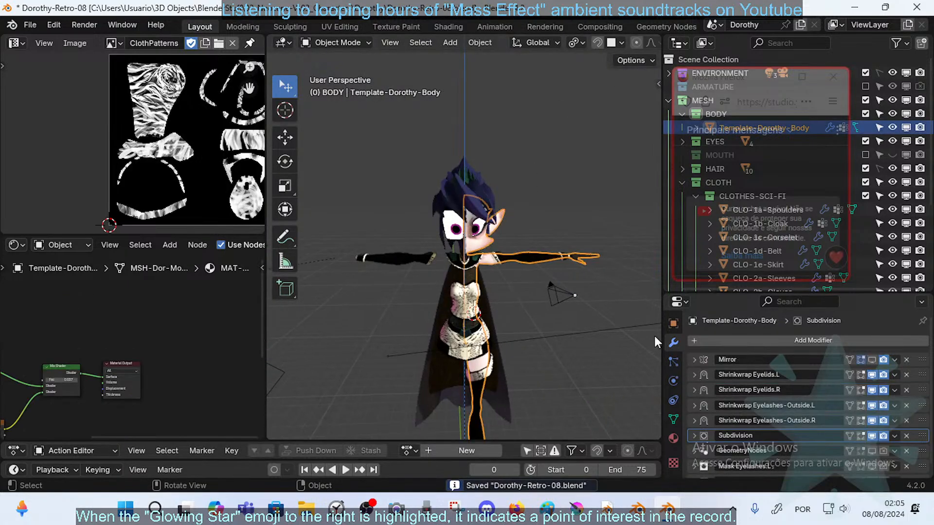
key("a")
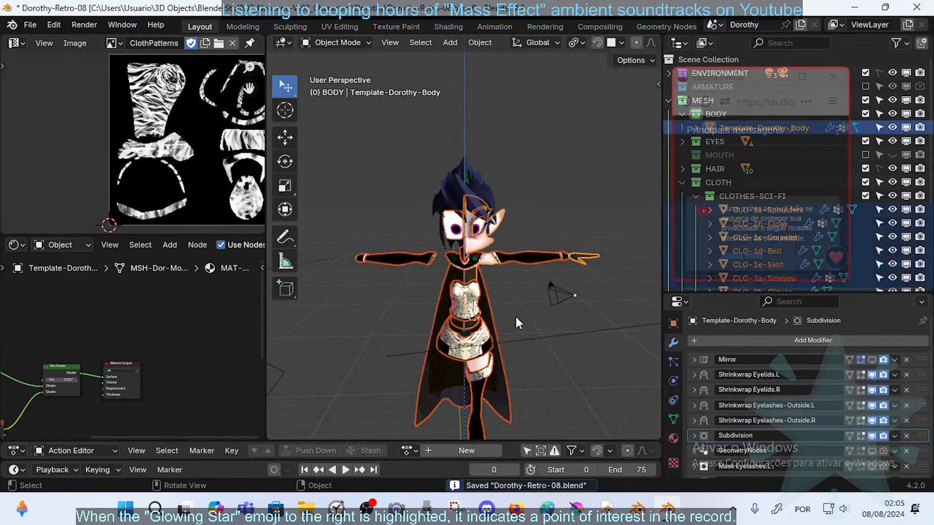
left_click(875, 360)
left_click(875, 360)
left_click(875, 360)
left_click(544, 306)
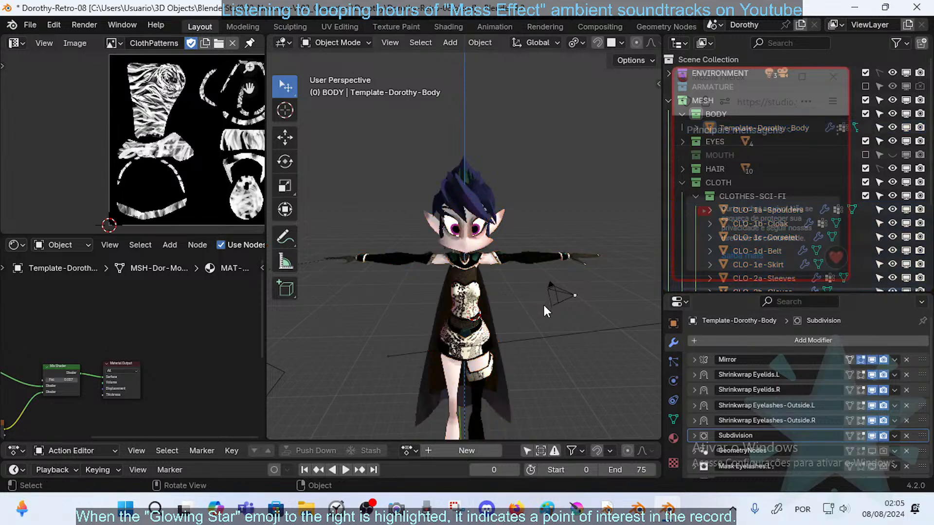
- Examine the tiger-stripe pattern on the mirrored character, checking the corselet, skirt, shoulder piece and upper arm
middle_click_drag(544, 306, 518, 334)
scroll(530, 290, "up", 3)
scroll(490, 217, "down", 8)
middle_click_drag(493, 212, 477, 297, "shift")
scroll(516, 278, "up", 8)
scroll(514, 279, "down", 8)
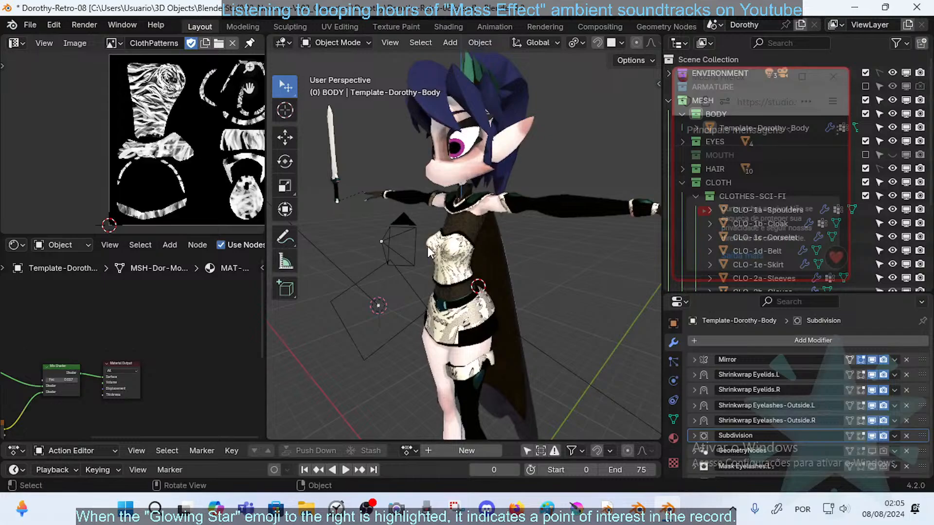
middle_click_drag(467, 253, 529, 301)
left_click(462, 268)
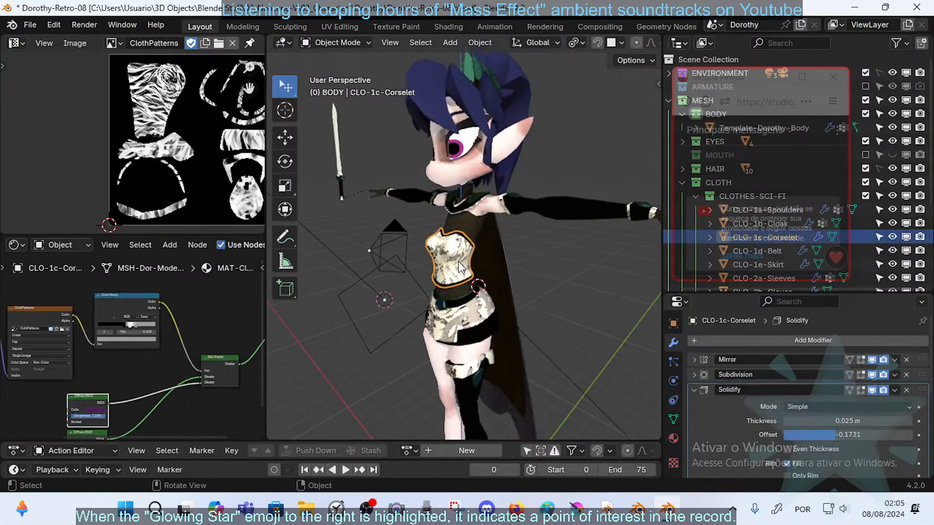
left_click(477, 222)
middle_click_drag(477, 224, 555, 217)
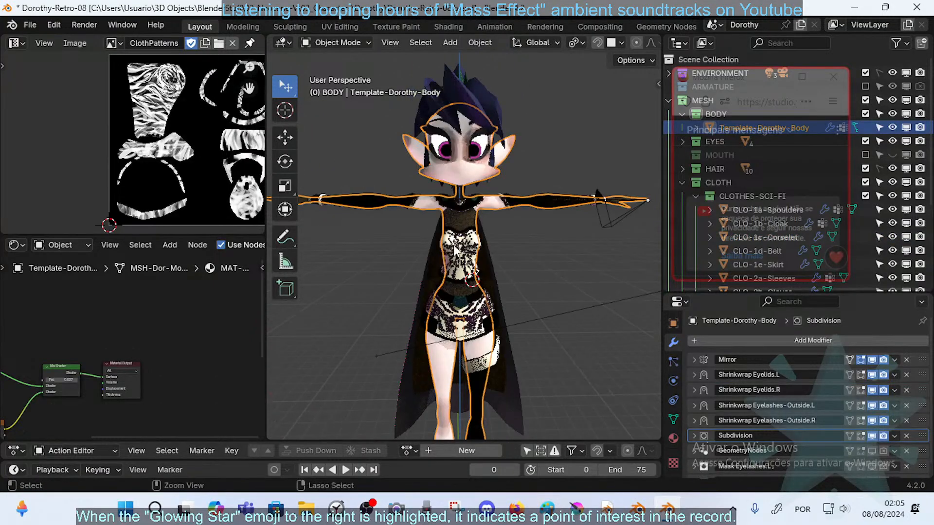
middle_click_drag(454, 244, 515, 223, "ctrl")
middle_click_drag(598, 151, 504, 226, "shift")
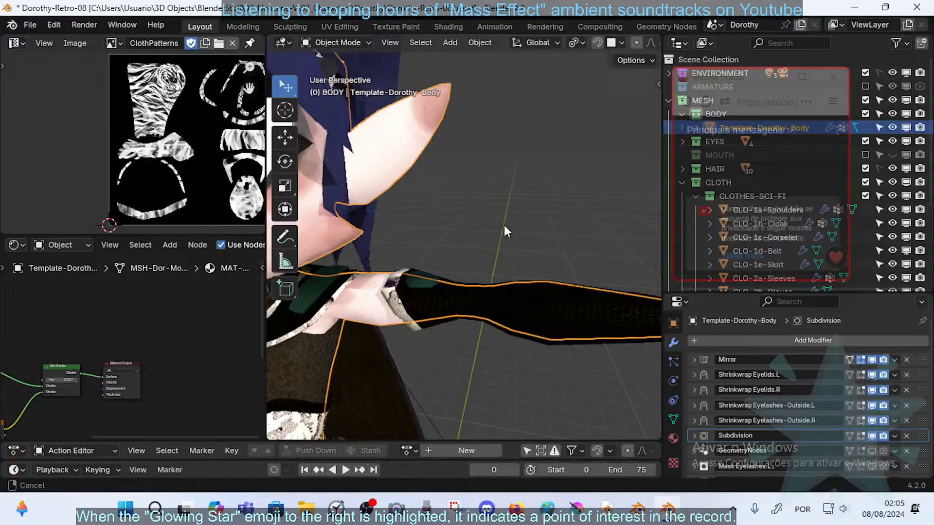
- Select the CLO-2a-Sleeves object and check the stripe pattern on the sleeve trim, boots, skirt and corselet
left_click(399, 273)
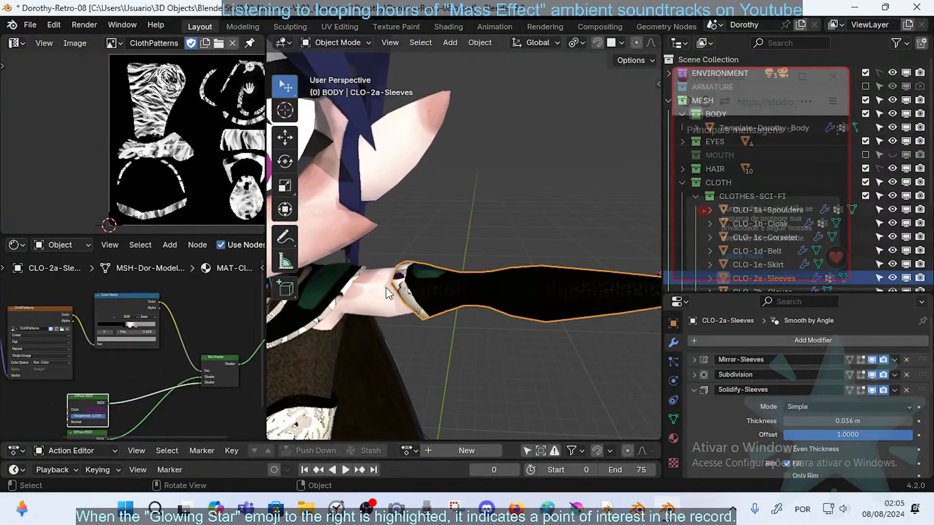
middle_click_drag(396, 292, 419, 308)
middle_click_drag(514, 277, 405, 265)
scroll(409, 262, "up", 2)
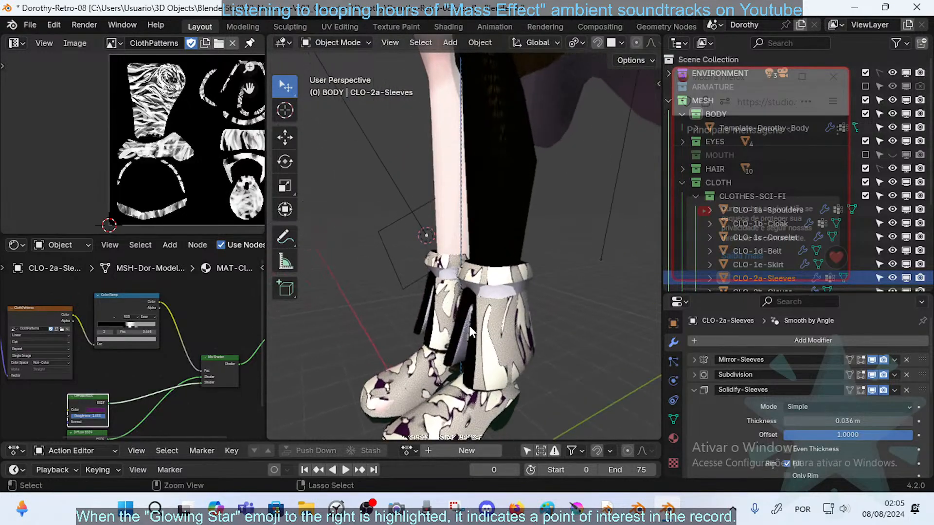
middle_click_drag(470, 331, 523, 238)
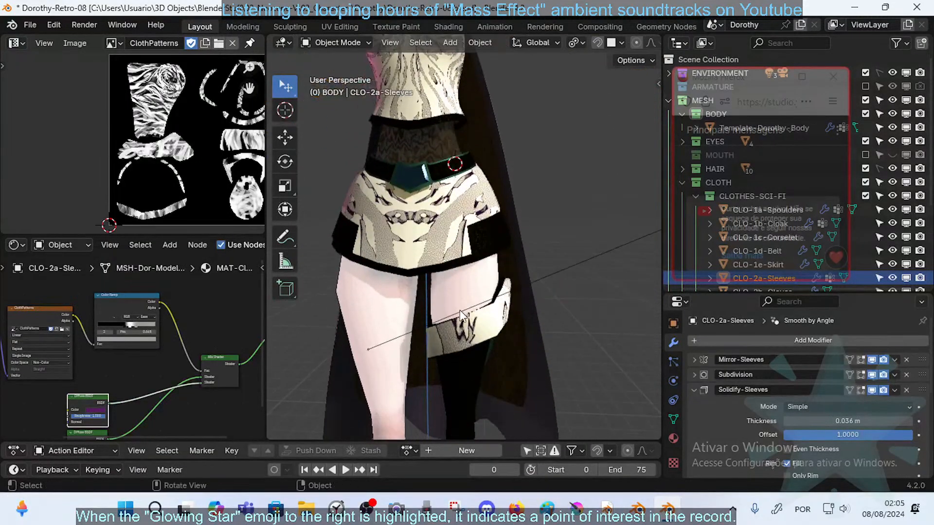
mouse_move(516, 272)
middle_mouse_down()
mouse_move(427, 315)
mouse_move(512, 310)
mouse_move(503, 259)
middle_mouse_up()
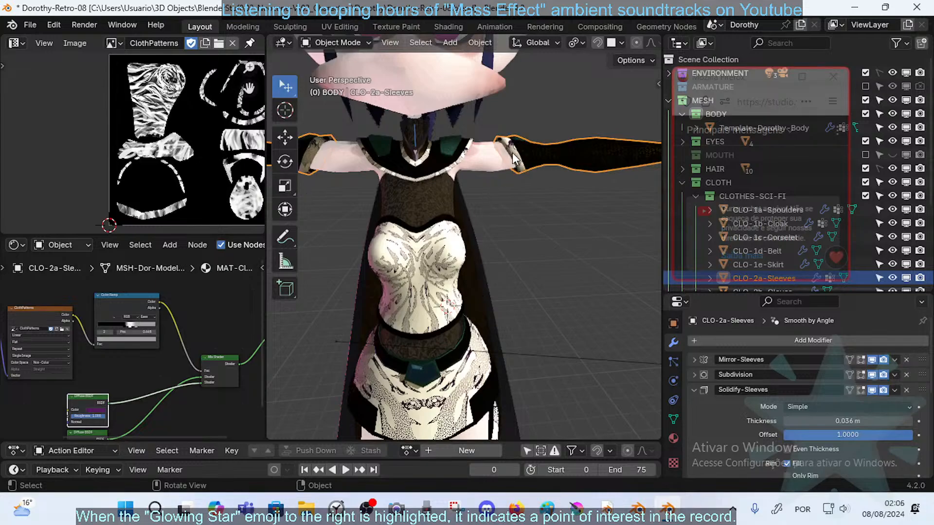
- Put CLO-2a-Sleeves in Edit Mode and select the linked faces of the upper-arm trim
key("Tab")
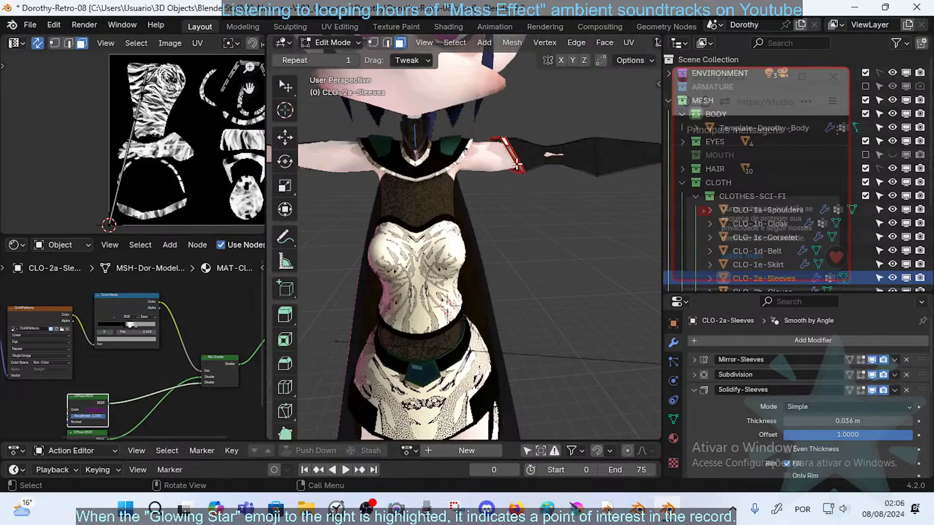
middle_click_drag(516, 165, 552, 189)
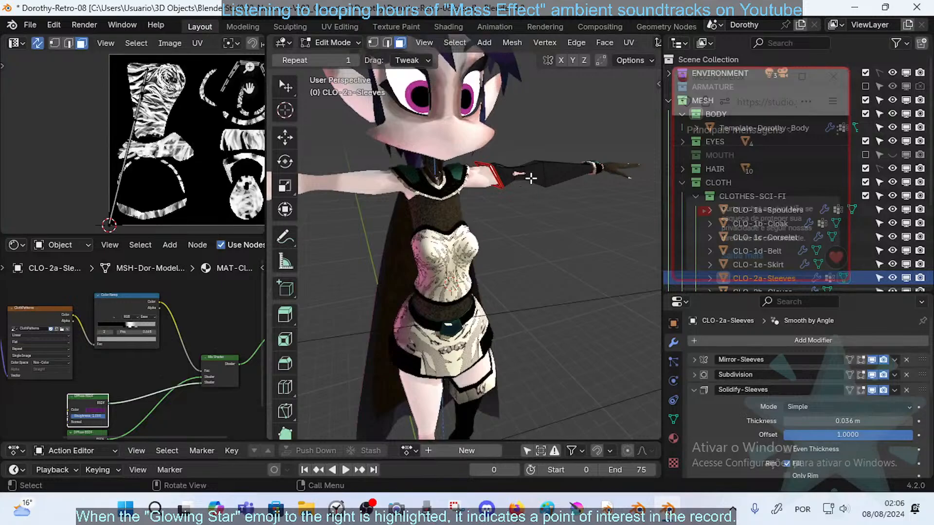
middle_click_drag(504, 162, 444, 176)
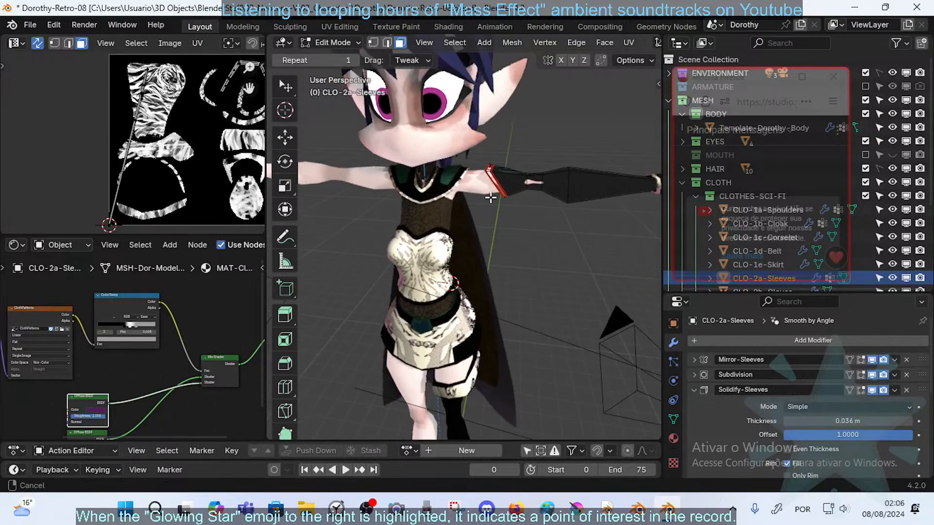
scroll(492, 194, "up", 7)
scroll(492, 194, "down", 2)
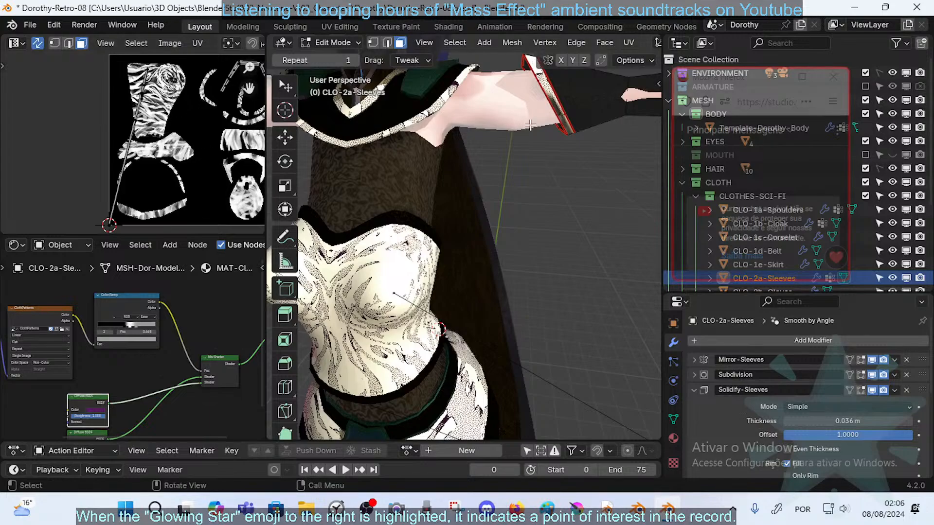
scroll(585, 91, "down", 8)
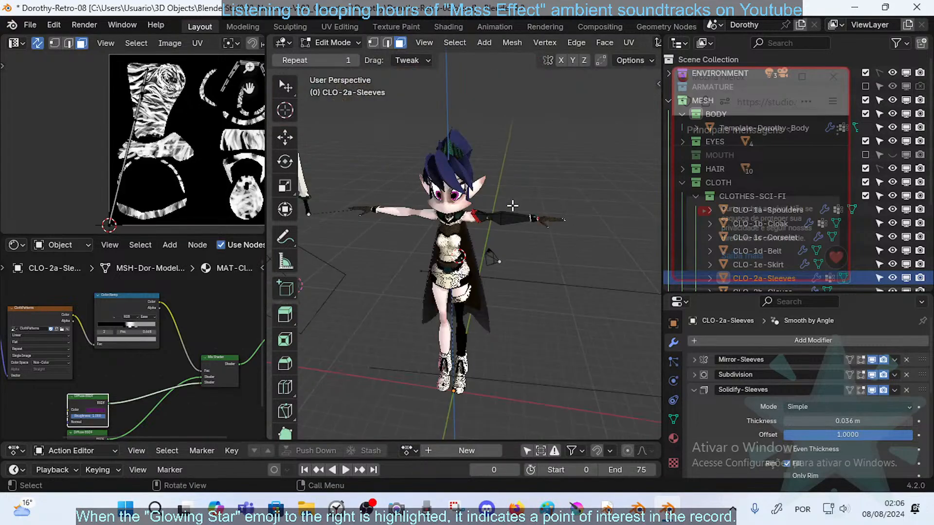
scroll(513, 205, "up", 8)
key("l")
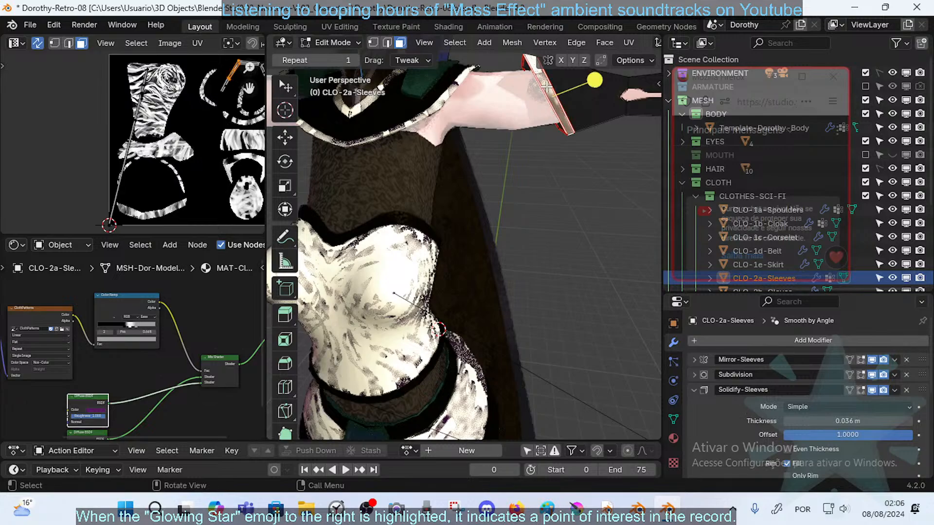
- Compare the selected sleeve trim with the corselet, skirt and garter patterns, and leave Edit Mode
scroll(550, 98, "down", 5)
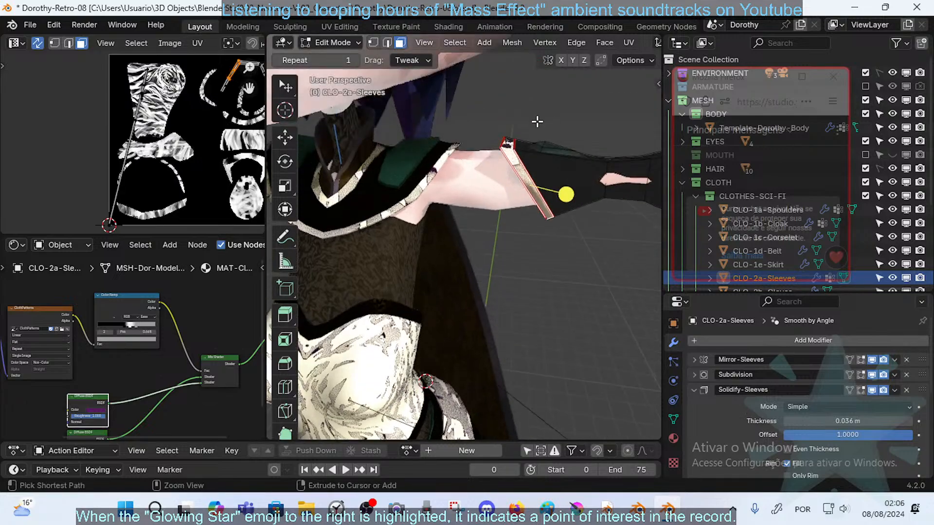
middle_click_drag(489, 199, 486, 188)
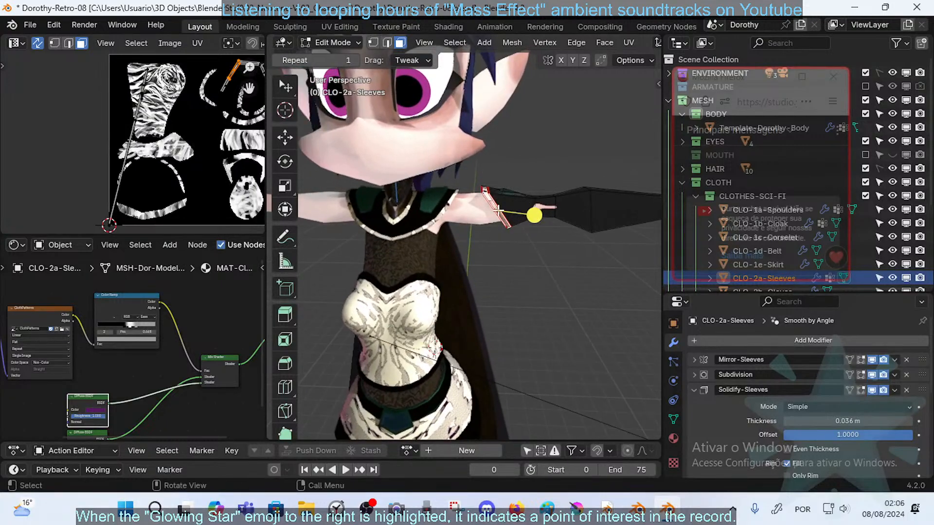
middle_click_drag(474, 210, 506, 227)
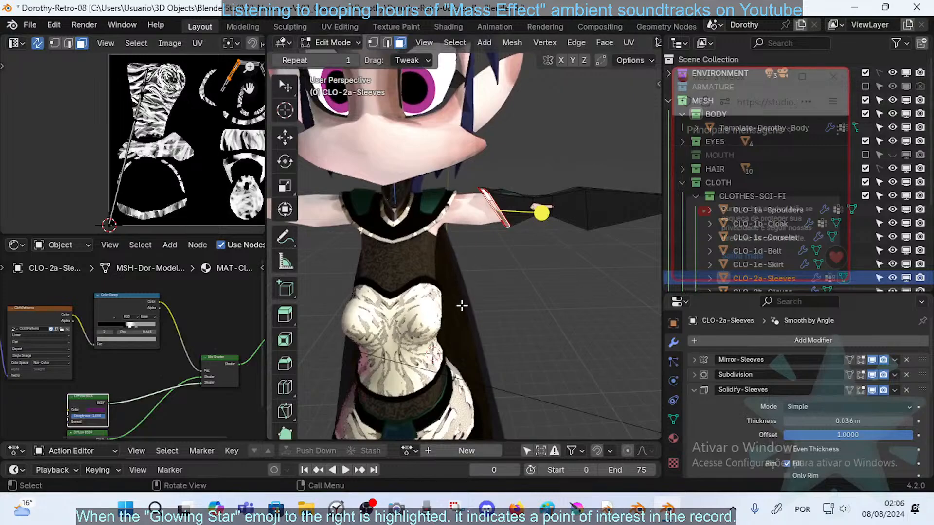
middle_click_drag(455, 304, 511, 126, "ctrl")
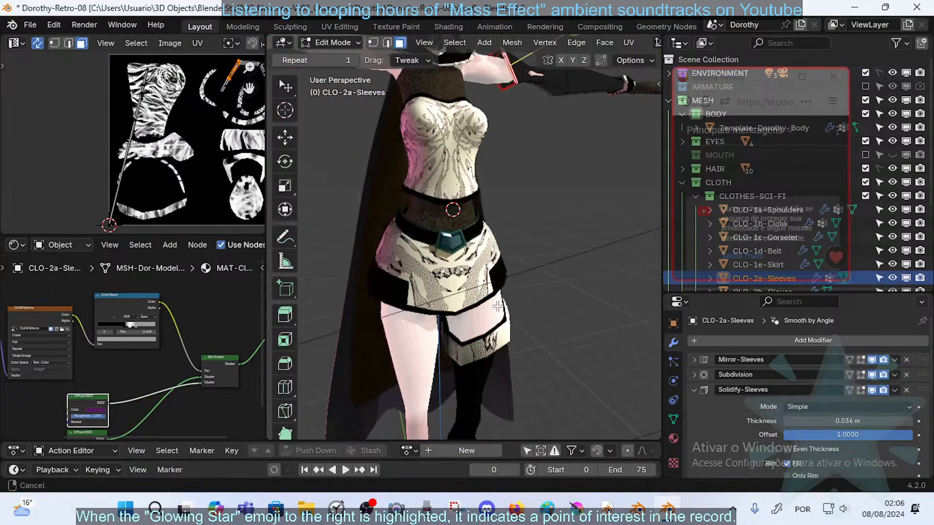
middle_click_drag(491, 372, 476, 291, "shift")
key("Tab")
- Select the CLO-1b-Cloak object, save the Blender file and put the cloak in Edit Mode
left_click(460, 180)
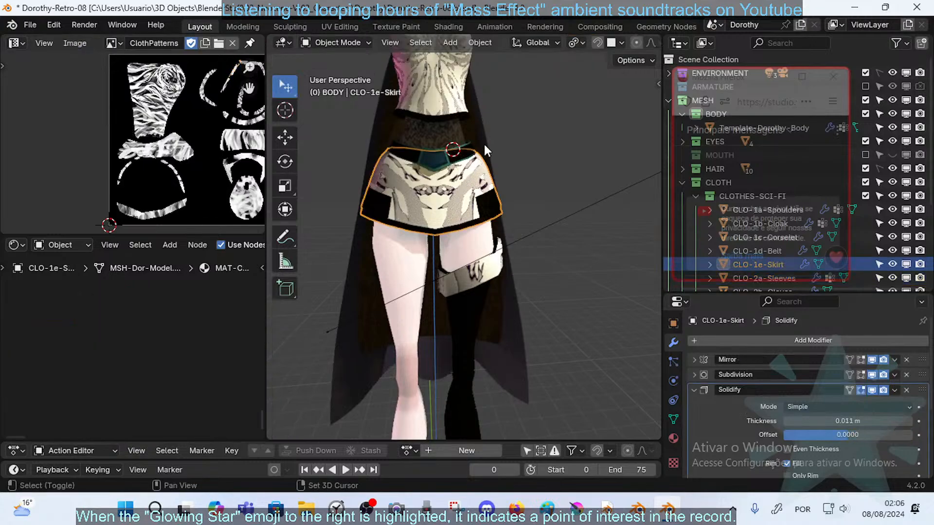
middle_click_drag(458, 180, 446, 278, "shift")
left_click(440, 268)
left_click(463, 291)
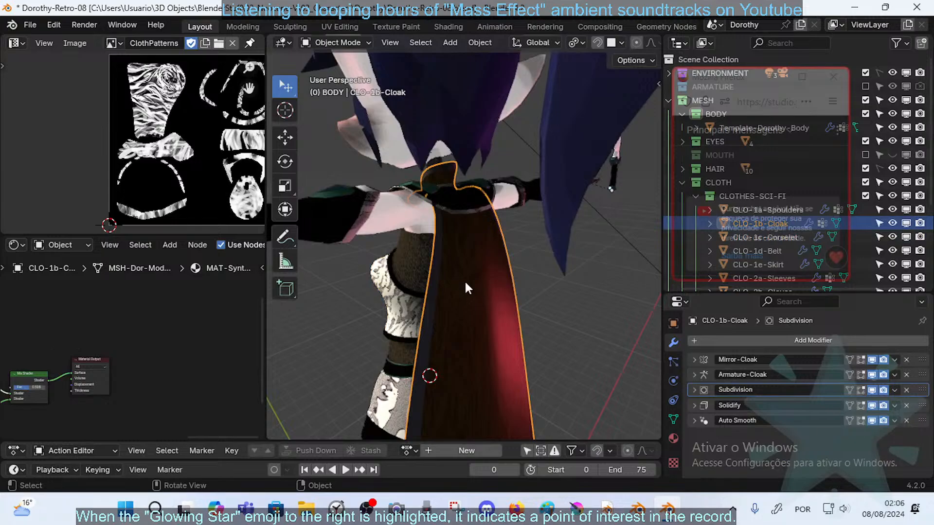
key("ctrl+s")
middle_click_drag(416, 274, 484, 278)
key("Tab")
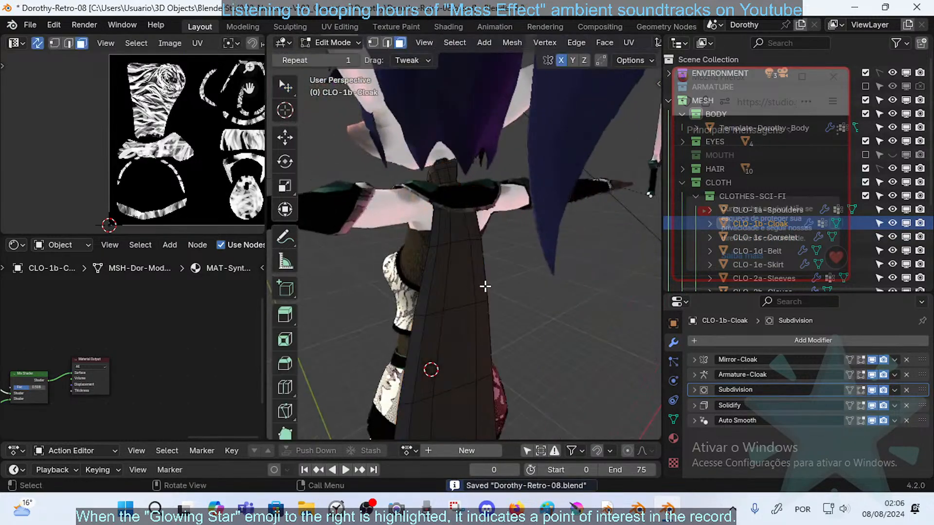
- Select the cloak's linked faces delimited by Material and save the Blender file
key("l")
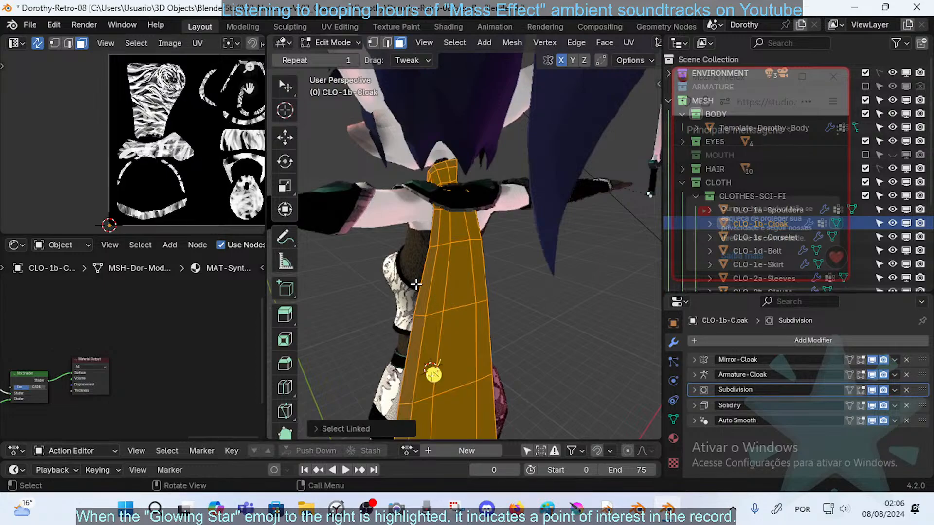
key("ctrl+s")
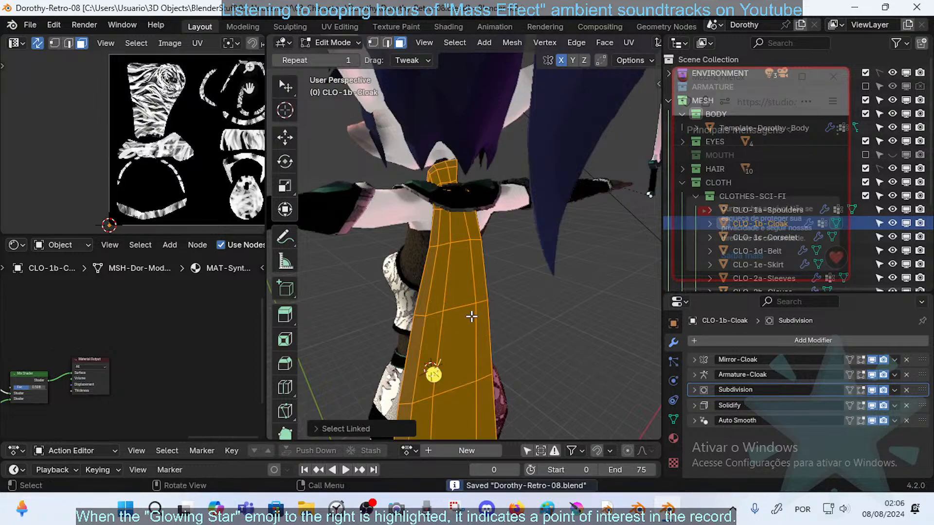
left_click(453, 318)
key("l")
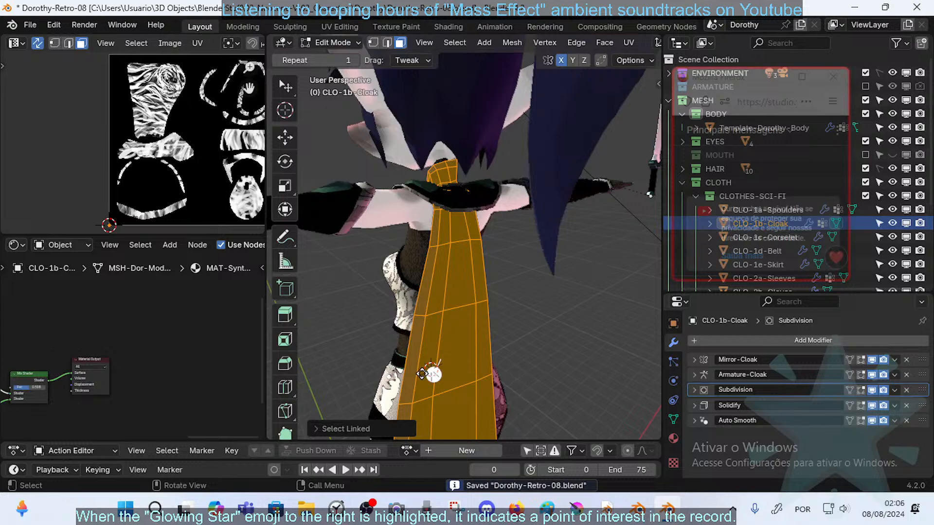
left_click(329, 429)
left_click(411, 384)
middle_click_drag(411, 385, 543, 283)
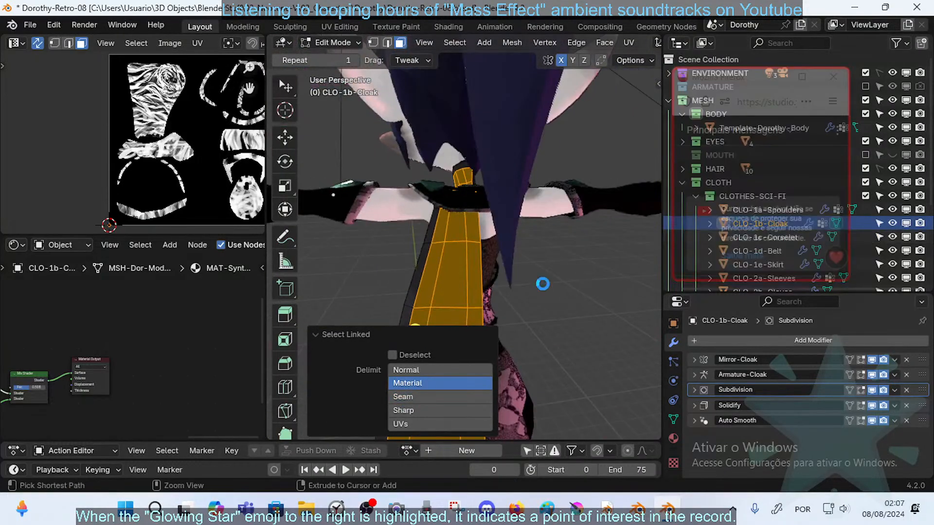
key("ctrl+s")
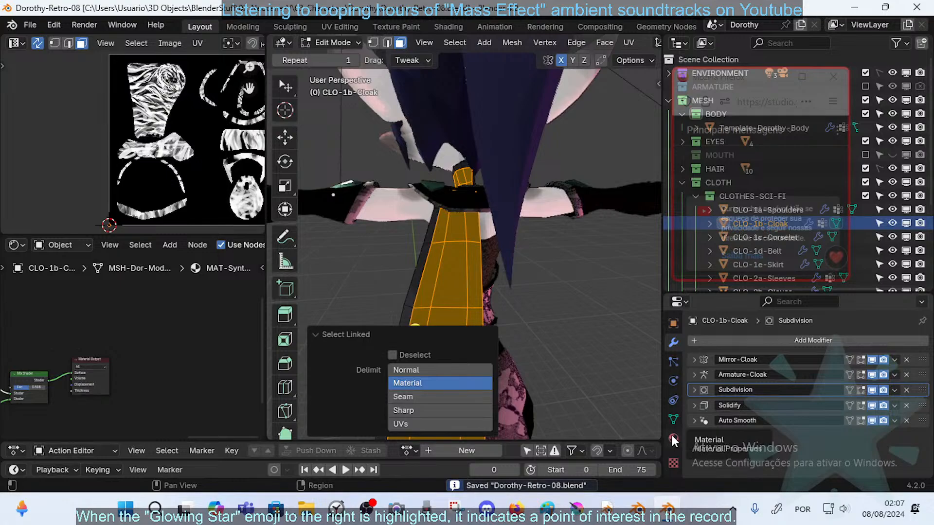
- Assign the MAT-Cloth material to the selected cloak faces, clear the selection and leave Edit Mode
left_click(673, 439)
left_click(720, 367)
scroll(922, 429, "down", 2)
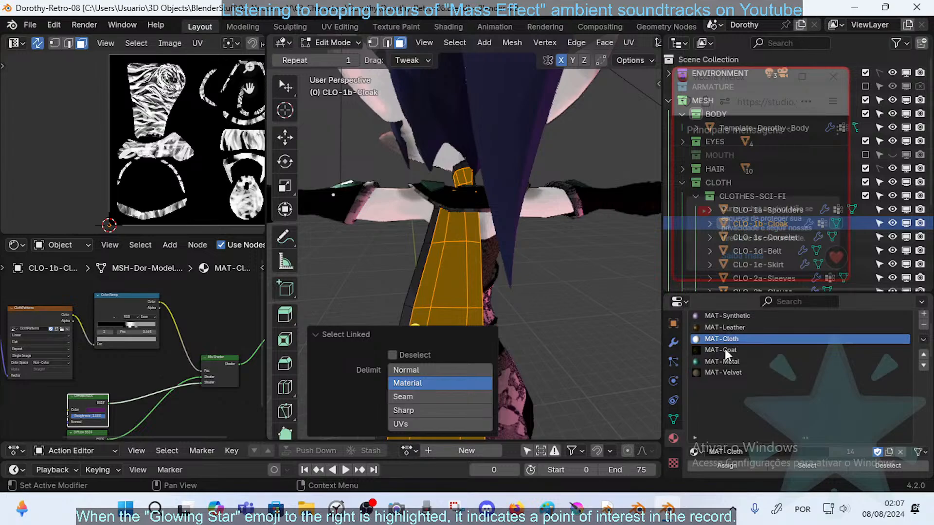
left_click(719, 461)
key("alt+a")
key("Tab")
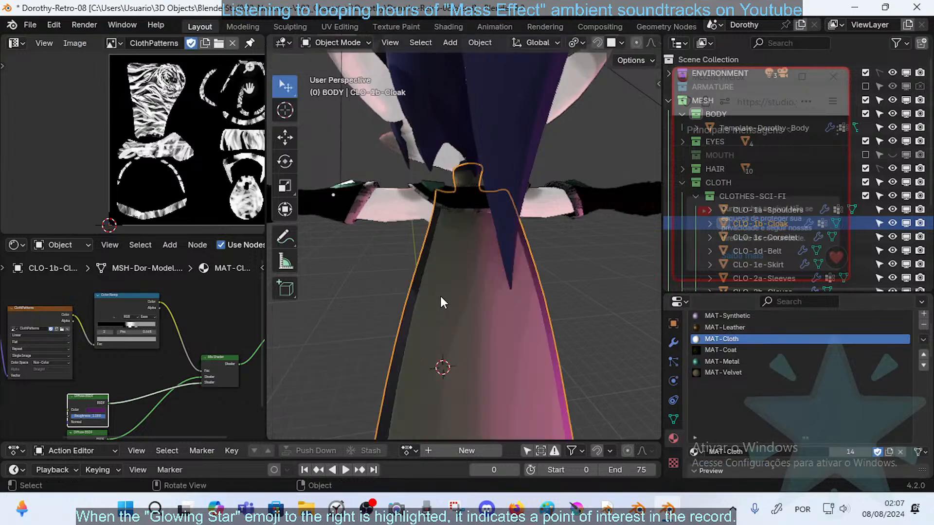
- Examine the cloak with its MAT-Cloth material from several angles and distances, and save the Blender file
scroll(440, 294, "down", 5)
middle_click_drag(439, 294, 652, 303)
scroll(527, 300, "up", 6)
middle_click_drag(598, 291, 397, 286)
key("alt+a")
left_click(457, 294)
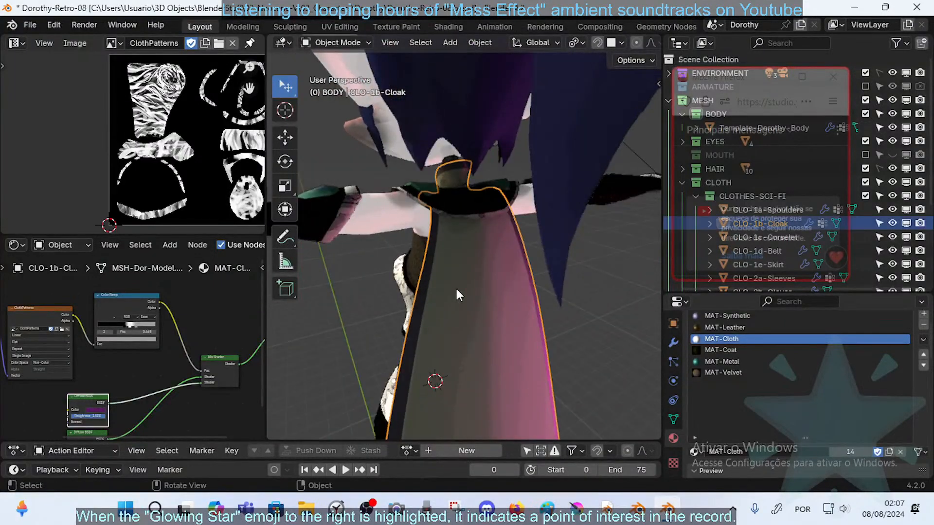
middle_click_drag(498, 289, 465, 302)
scroll(472, 287, "down", 6)
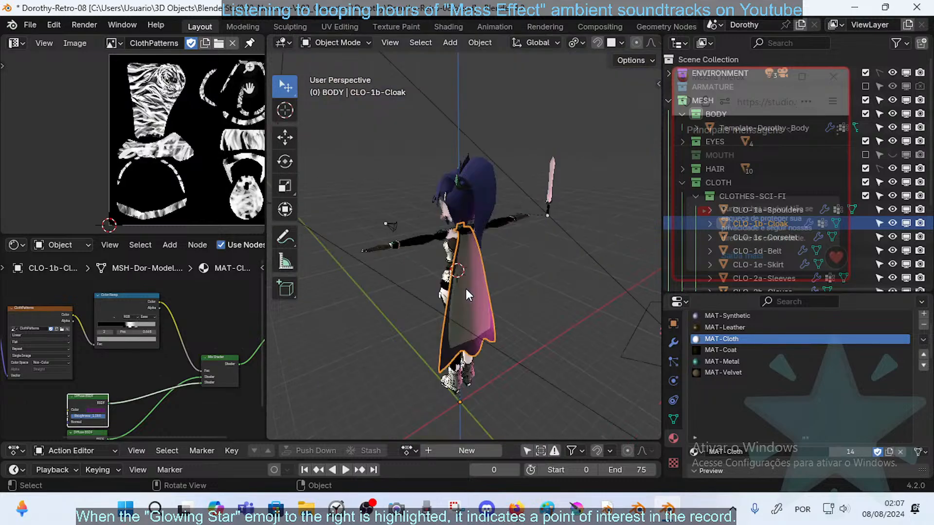
scroll(466, 288, "up", 6)
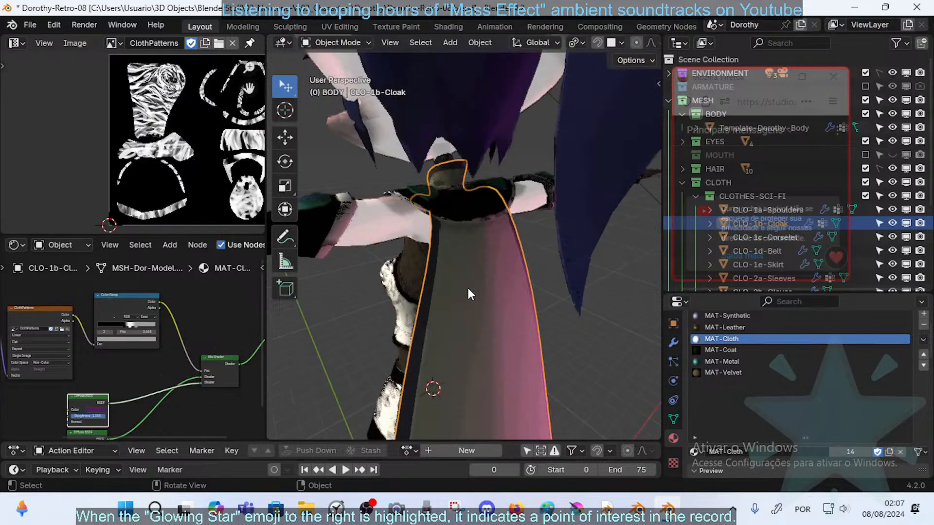
scroll(197, 121, "down", 2)
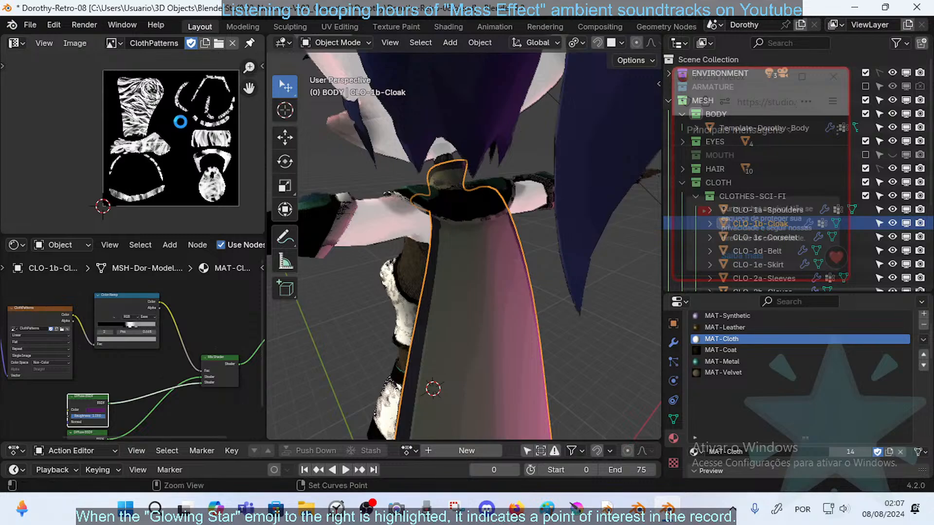
key("ctrl+s")
- Check the cloak's material-linked faces and the edge loop at its collar in Edit Mode, and return to Object Mode
key("Tab")
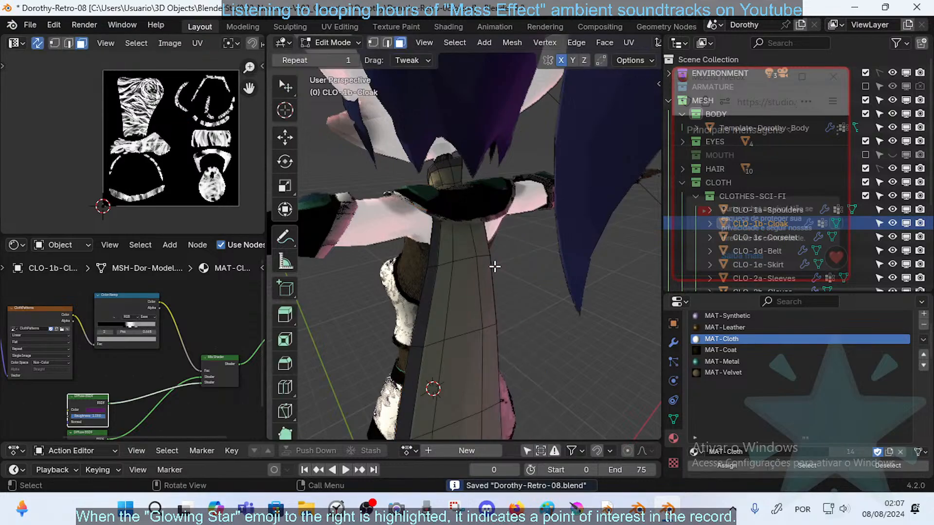
key("l")
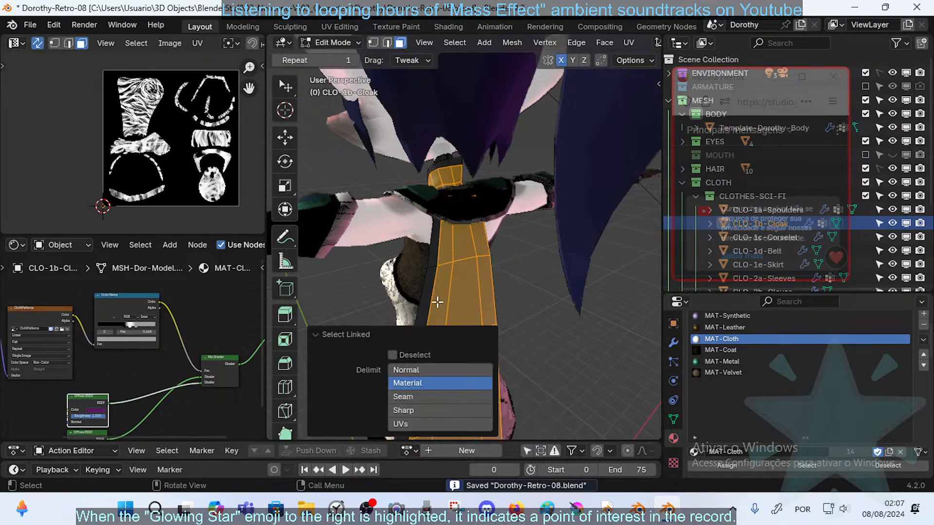
key("alt+a")
middle_click_drag(436, 229, 513, 201)
key("2")
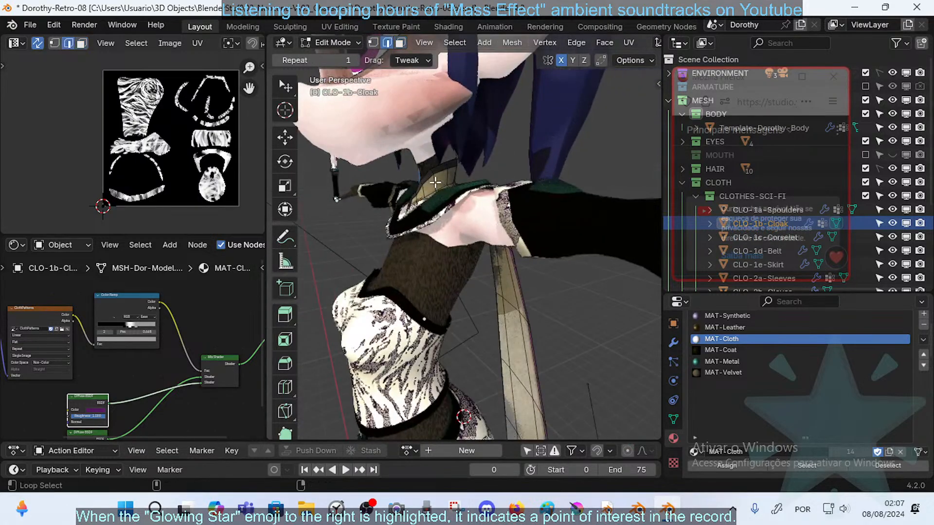
left_click(439, 172, "alt")
key("ctrl+Tab")
left_click(338, 200)
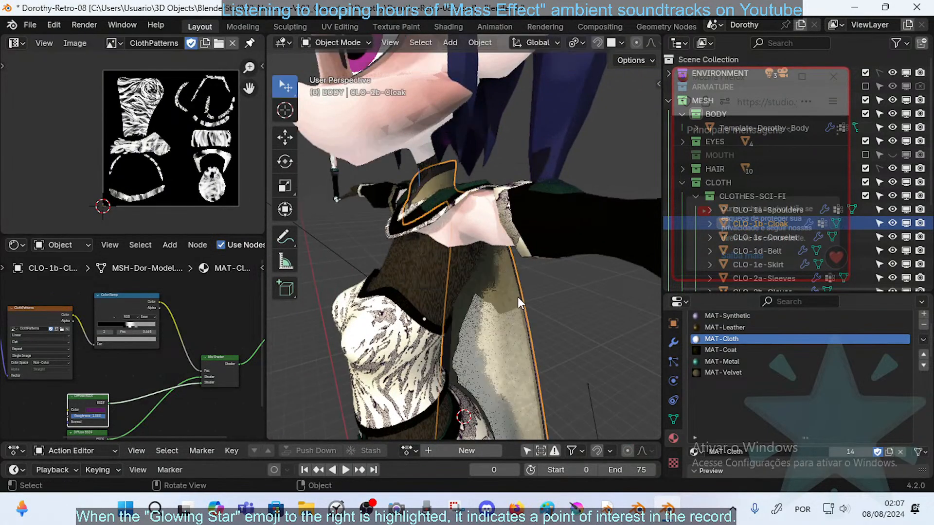
- Hide the cloak to check the clothing without it, unhide it and save the Blender file
key("h")
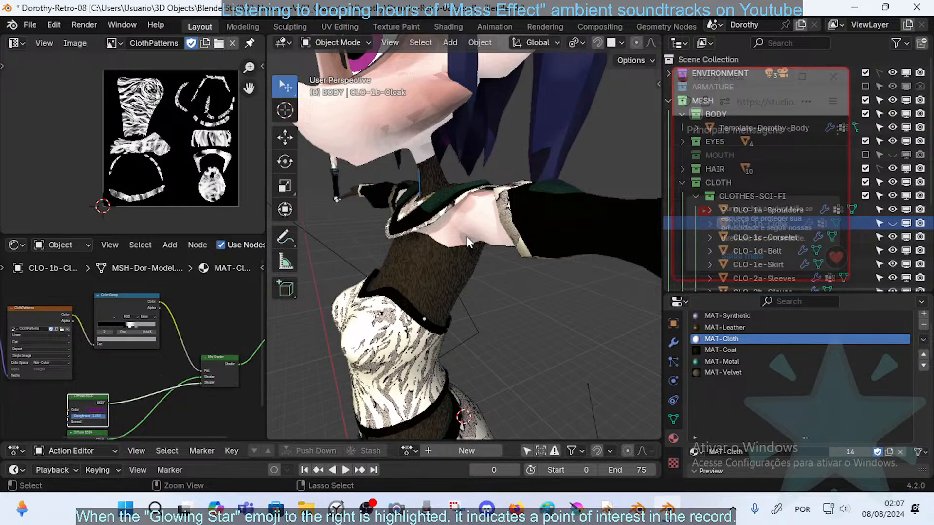
key("alt+h")
key("ctrl+s")
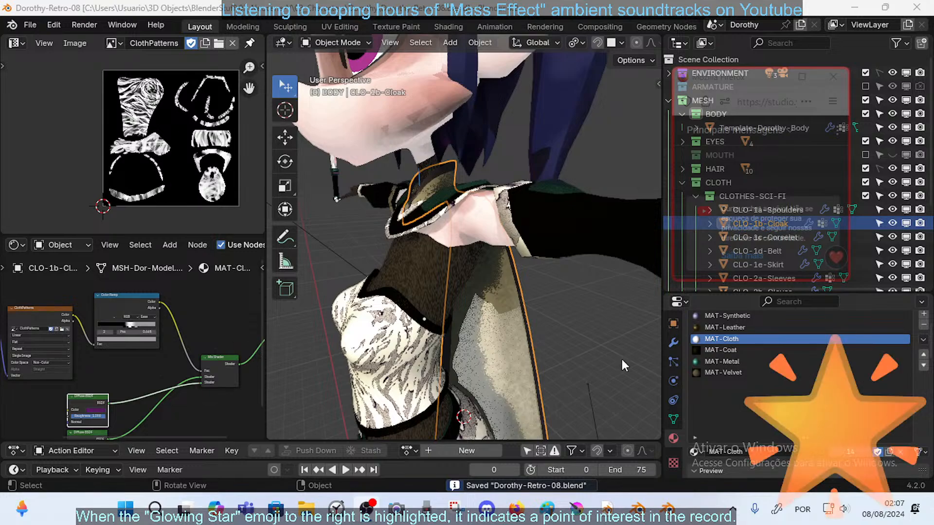
left_click(667, 507)
middle_click_drag(440, 207, 389, 212)
key("ctrl+s")
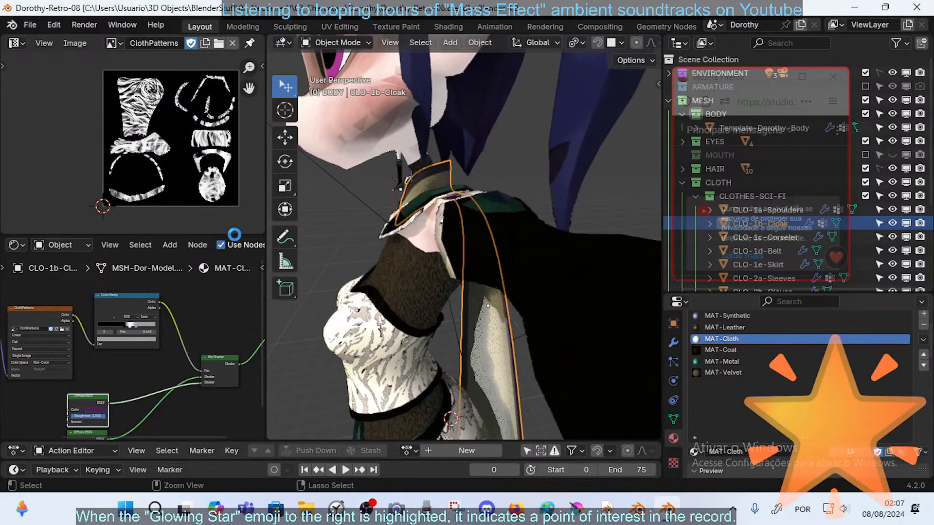
- Widen the image and shader editors and bring the texture nodes of MAT-Cloth into close view
left_click_drag(267, 341, 476, 340)
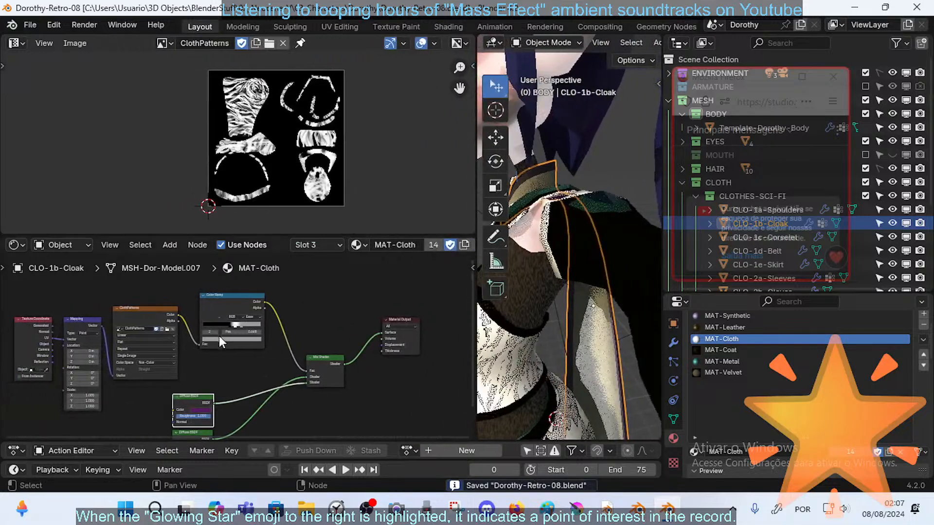
middle_click_drag(221, 337, 327, 301)
scroll(235, 343, "up", 4)
middle_click_drag(234, 343, 258, 385)
scroll(234, 367, "up", 3)
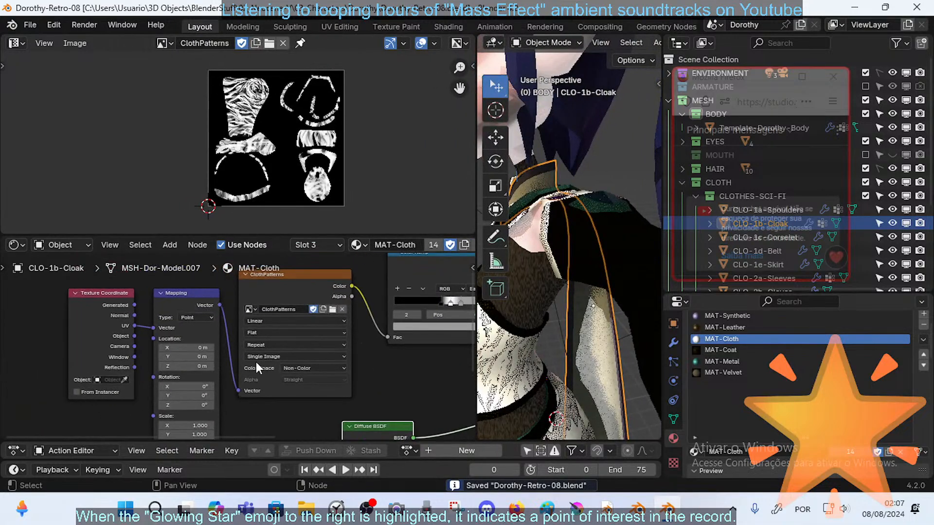
- Select the ClothPatterns image texture node and check its color space setting and its connections
middle_click_drag(286, 326, 294, 336)
left_click(296, 285)
scroll(269, 337, "up", 2)
scroll(271, 334, "up", 2)
middle_click_drag(306, 303, 312, 264)
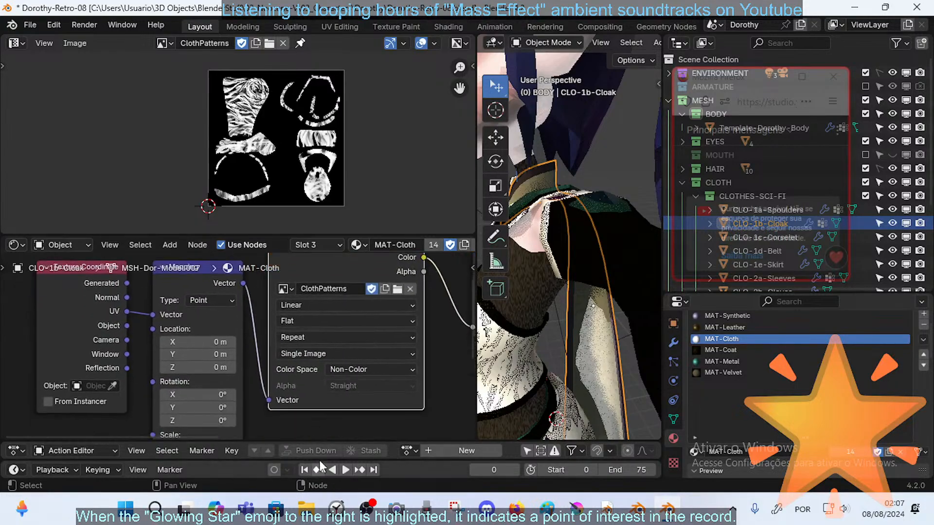
middle_click_drag(303, 345, 300, 329)
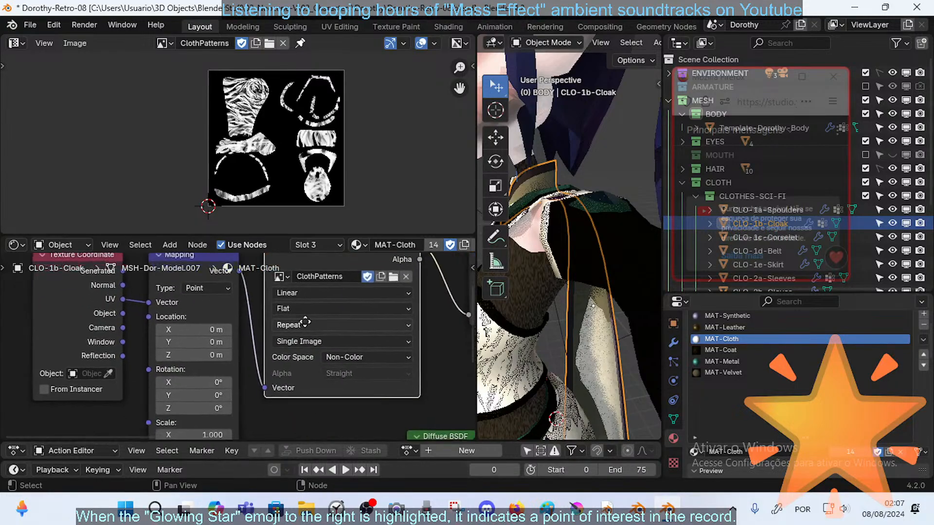
left_click(356, 354)
left_click(357, 353)
middle_click_drag(405, 303, 301, 330)
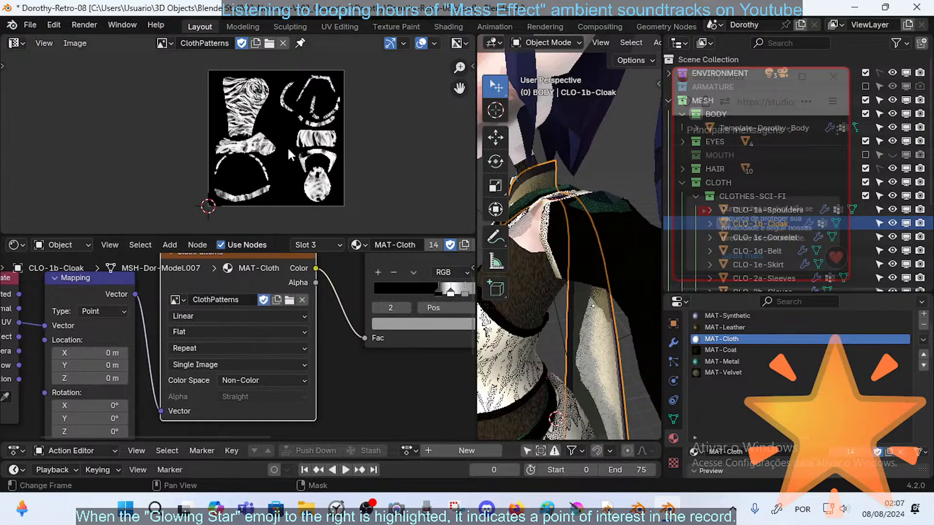
- Put CLO-1c-Corselet in Edit Mode and select its linked front area delimited by Seam
scroll(299, 135, "up", 5)
middle_click_drag(322, 67, 296, 182)
scroll(242, 95, "down", 2)
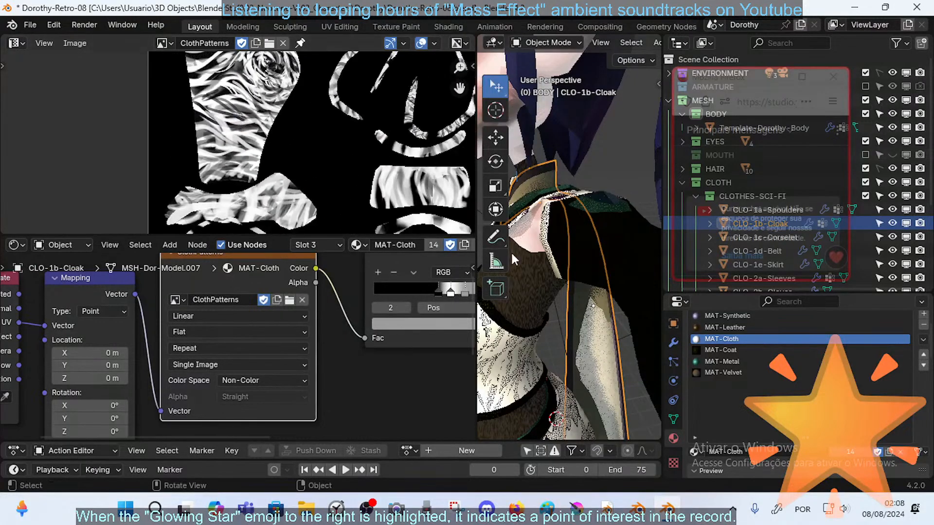
left_click(501, 343)
key("Tab")
middle_click_drag(506, 347, 560, 331)
scroll(570, 350, "down", 6)
scroll(569, 330, "up", 6)
key("ctrl+l")
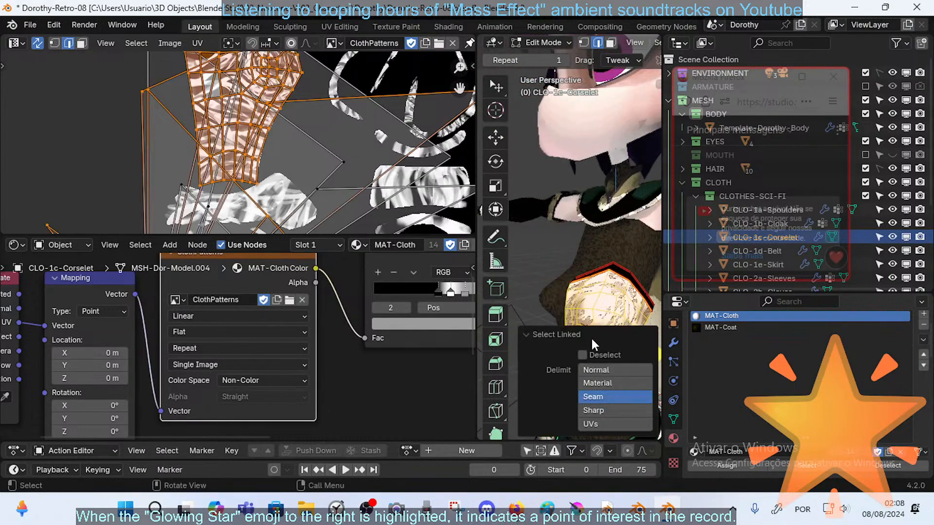
left_click(543, 337)
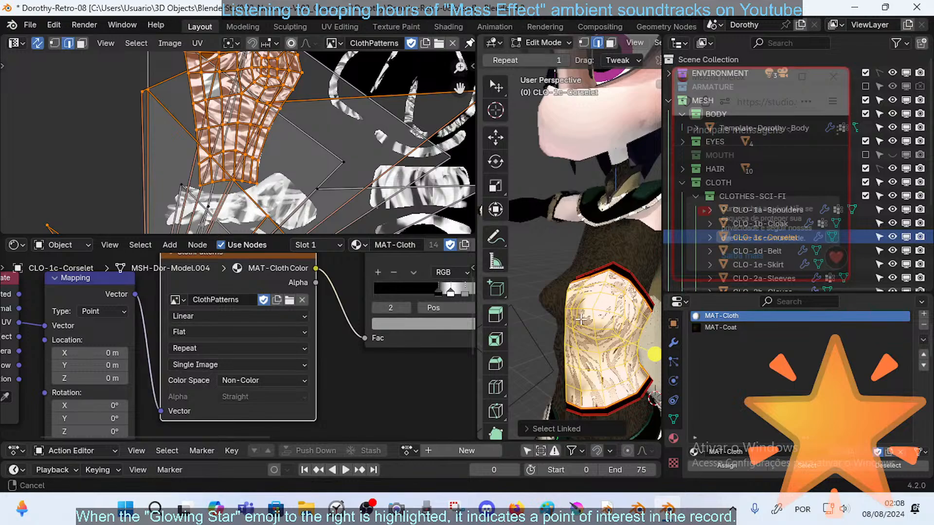
- Reselect the corselet's patterned area as linked faces and compare its UV island with the ClothPatterns image
key("3")
key("alt+a")
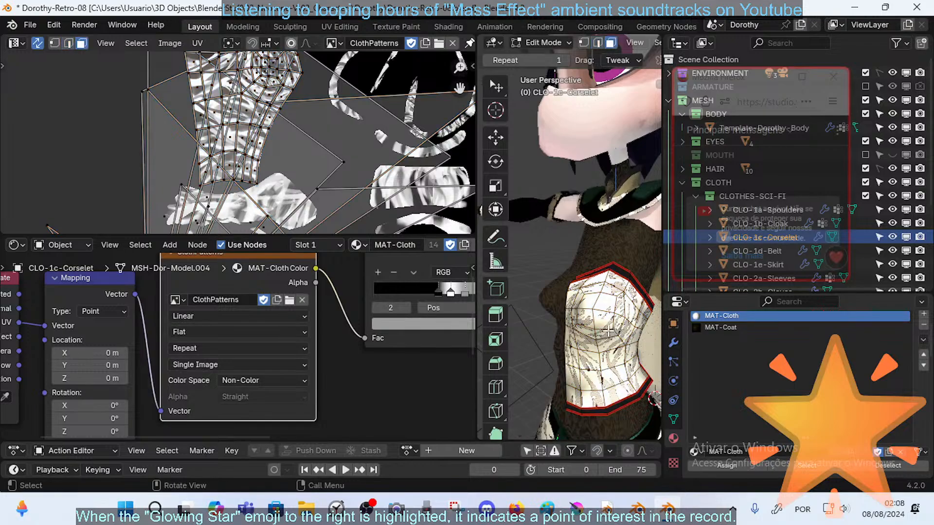
key("l")
middle_click_drag(608, 330, 591, 279)
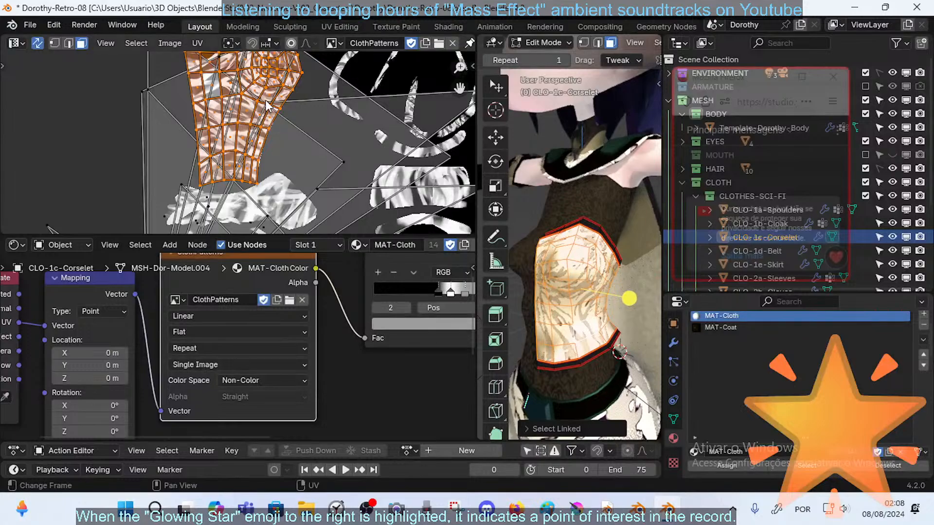
middle_click_drag(293, 119, 273, 128, "ctrl")
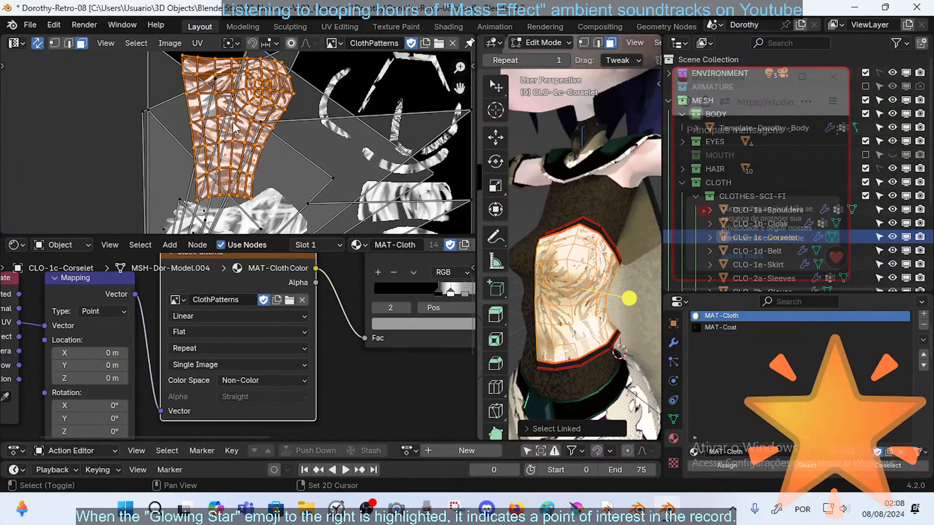
middle_click_drag(555, 340, 647, 306)
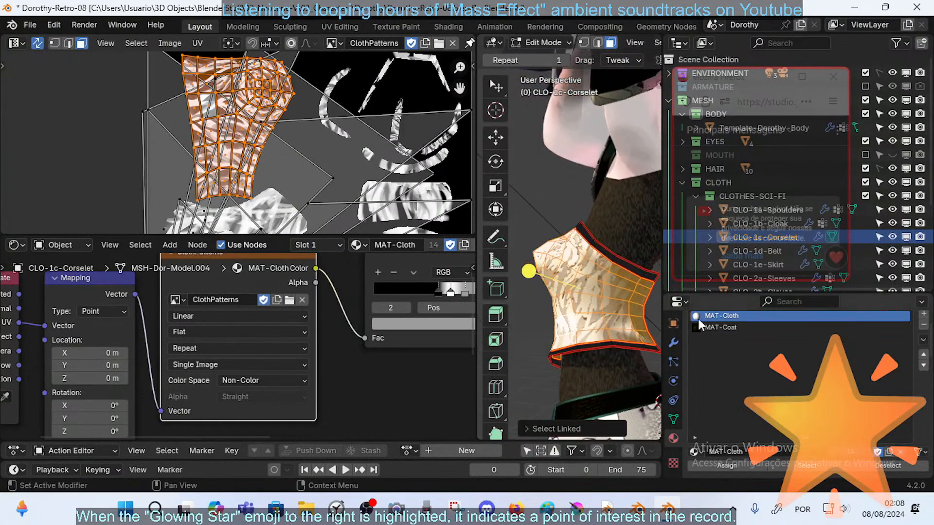
- Clear the selection and select the edge loops along the corselet's upper and lower seams
key("alt+a")
key("2")
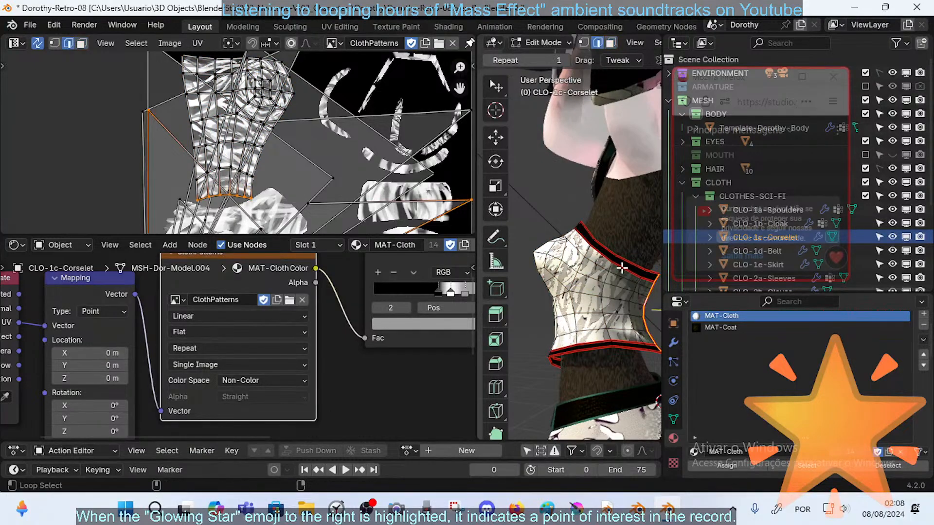
left_click(621, 268, "alt")
left_click(597, 344, "alt+shift")
key("alt+a")
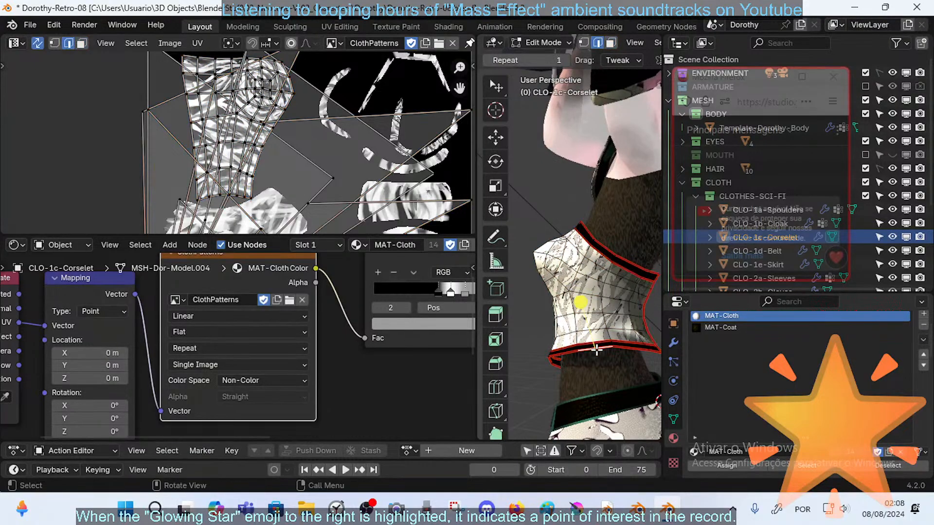
left_click(595, 350, "alt+shift")
- Select one face in the corselet's lower trim and one in its patterned area to check their assigned materials
key("3")
left_click(608, 348)
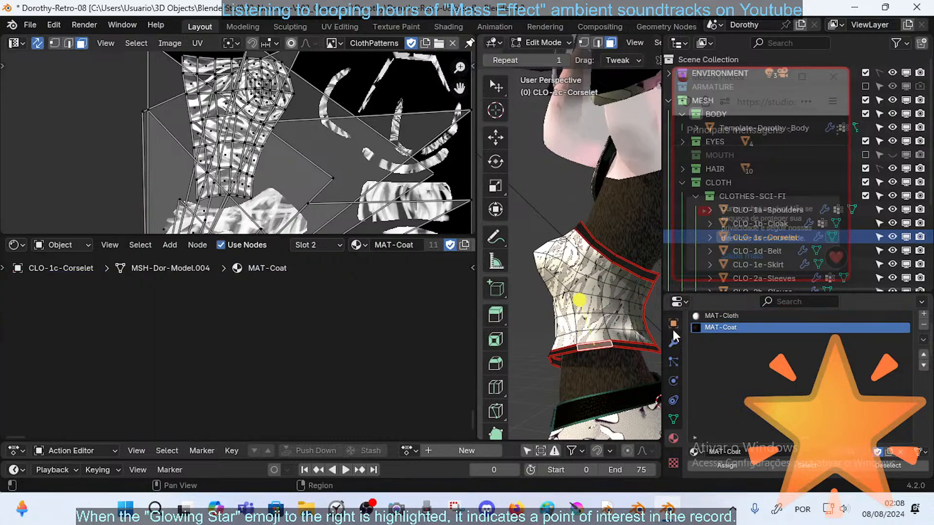
mouse_move(603, 348)
middle_mouse_down()
mouse_move(568, 354)
mouse_move(591, 355)
mouse_move(591, 337)
middle_mouse_up()
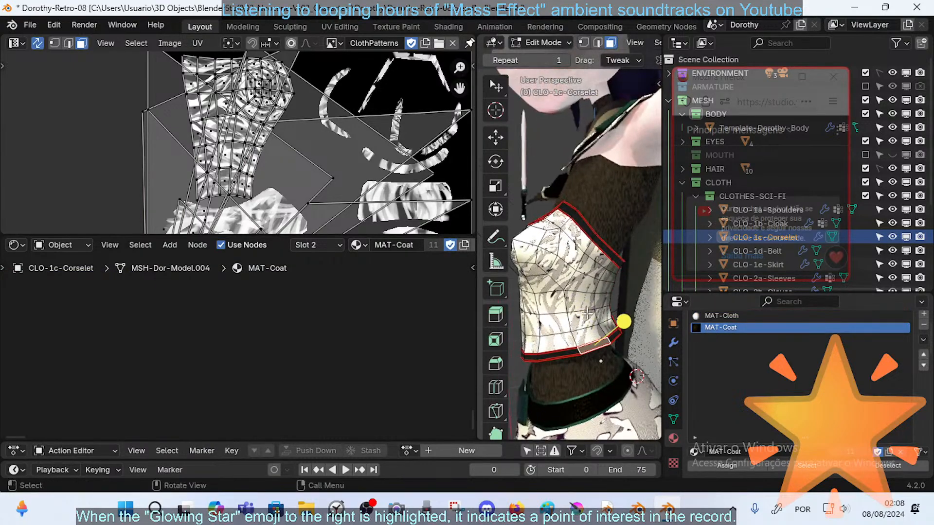
left_click(582, 295)
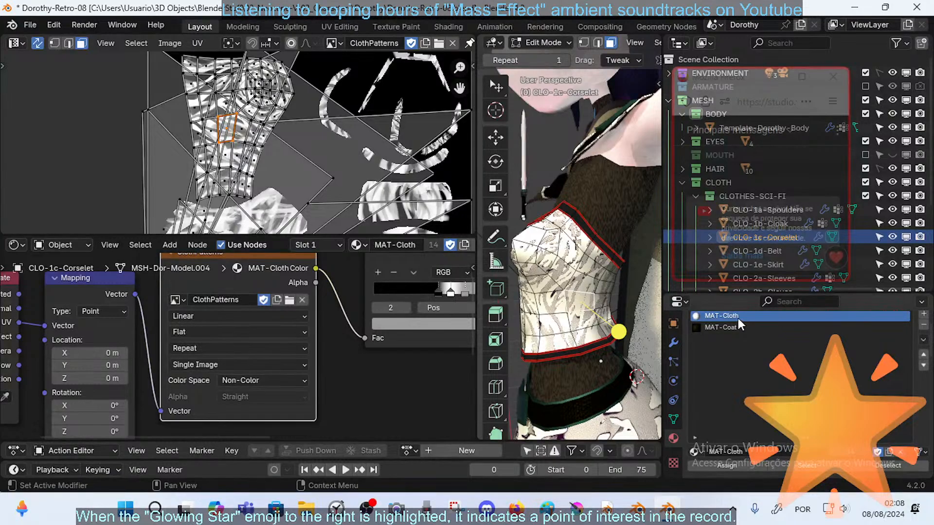
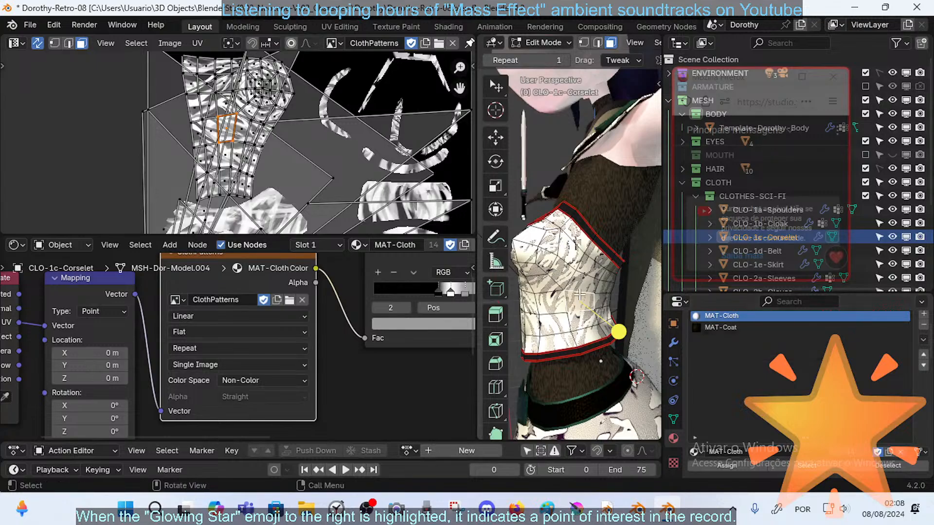
- Inspect the corselet's patterned area, its UV island on the ClothPatterns image and the Color Ramp node of MAT-Cloth
scroll(607, 263, "down", 5)
scroll(594, 366, "up", 6)
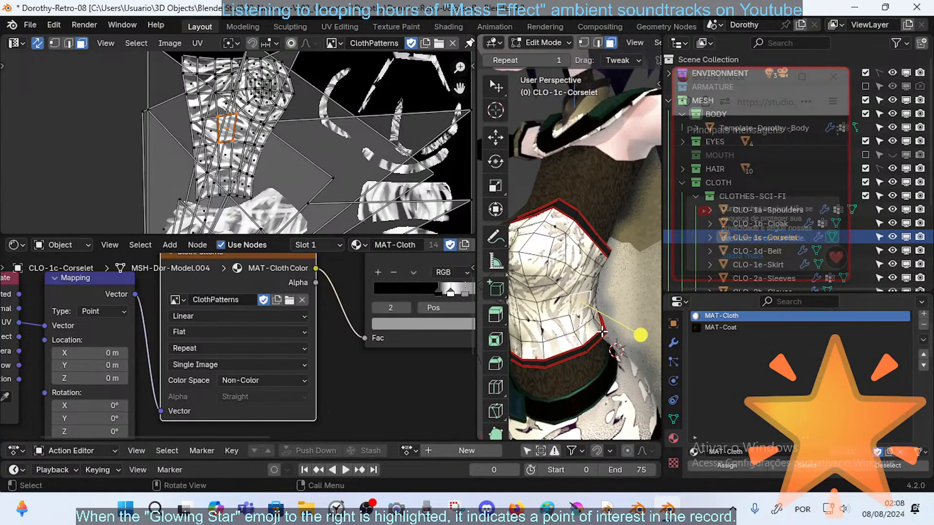
scroll(594, 366, "down", 5)
scroll(592, 364, "up", 5)
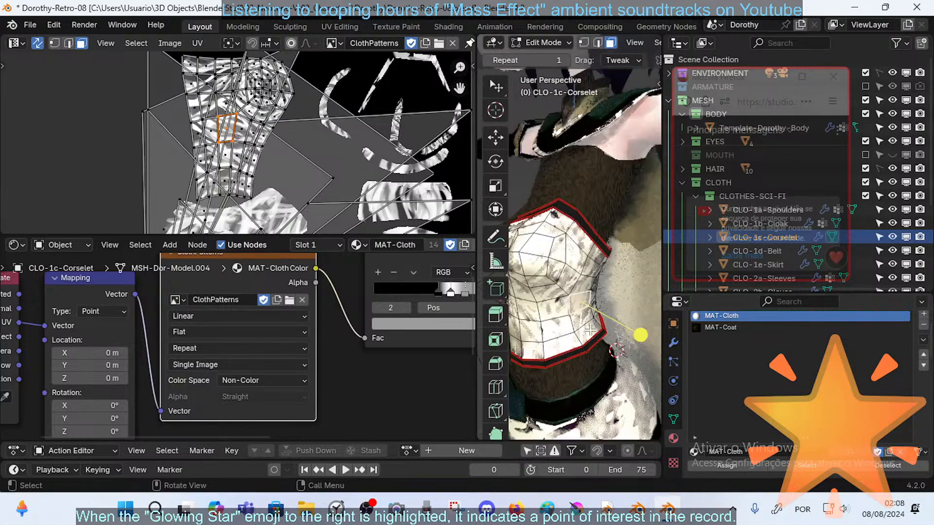
scroll(590, 330, "down", 5)
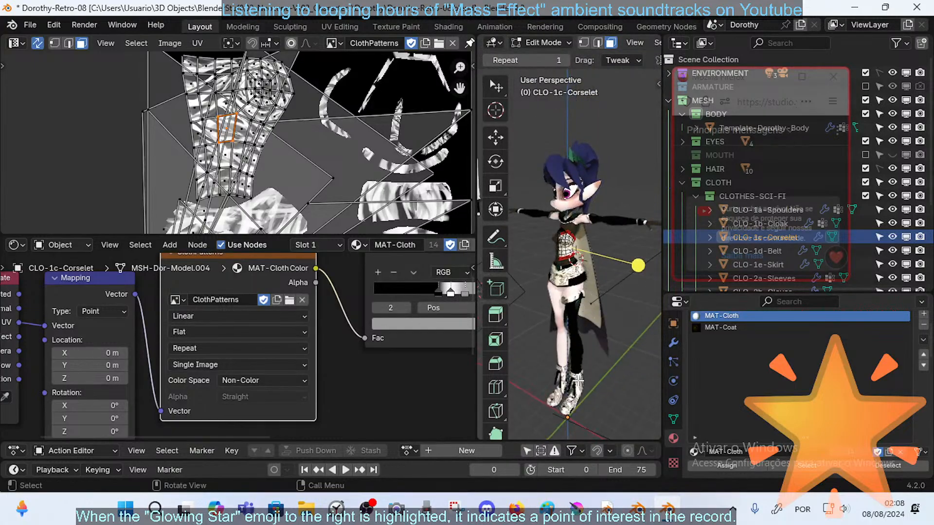
middle_click_drag(256, 100, 255, 131)
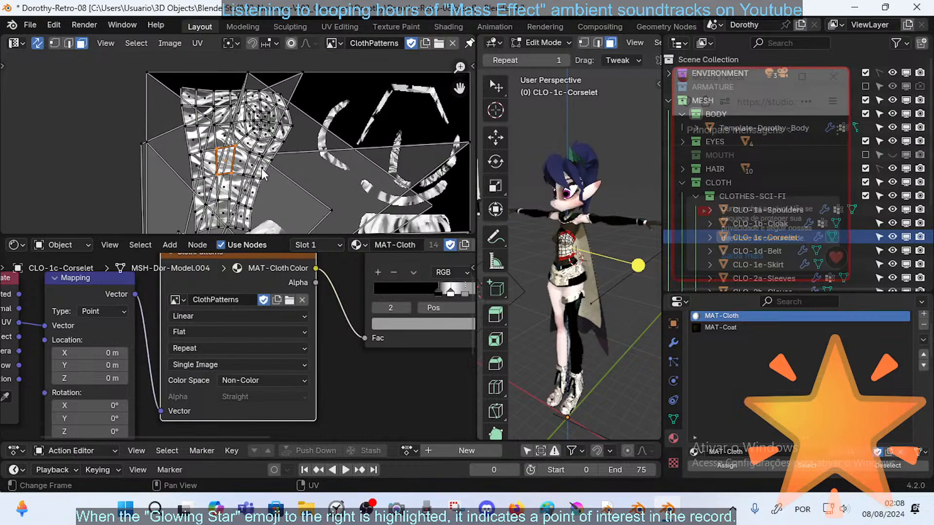
middle_click_drag(251, 327, 196, 363)
middle_click_drag(322, 329, 267, 357)
scroll(343, 331, "up", 1)
scroll(344, 331, "up", 1)
middle_click_drag(341, 309, 295, 324)
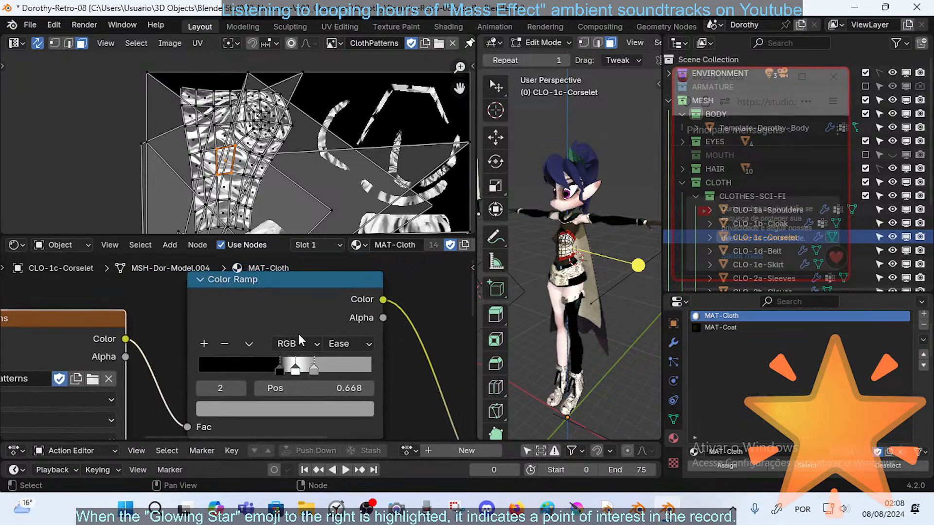
middle_click_drag(369, 350, 342, 346)
scroll(331, 352, "down", 2)
scroll(244, 369, "up", 2)
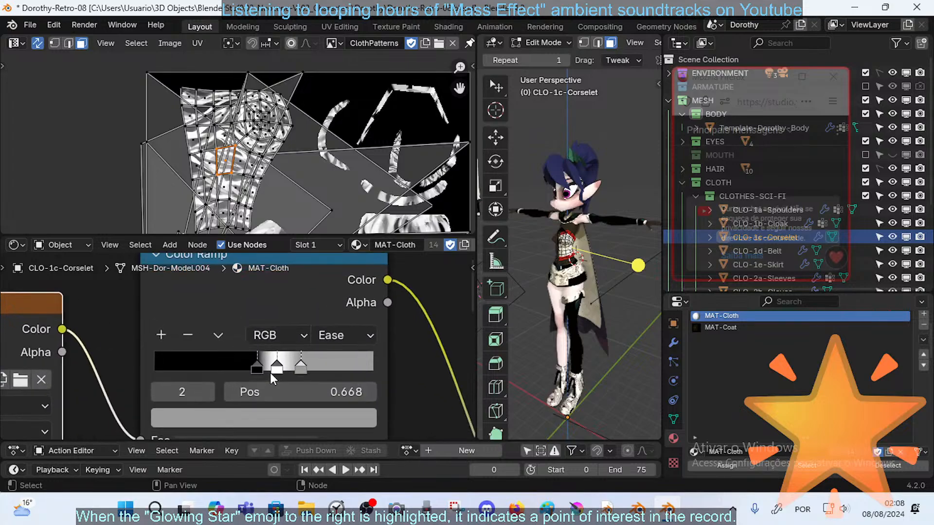
- Return CLO-1c-Corselet to Object Mode and inspect its stripe pattern from close up
middle_click_drag(557, 334, 597, 283)
key("Tab")
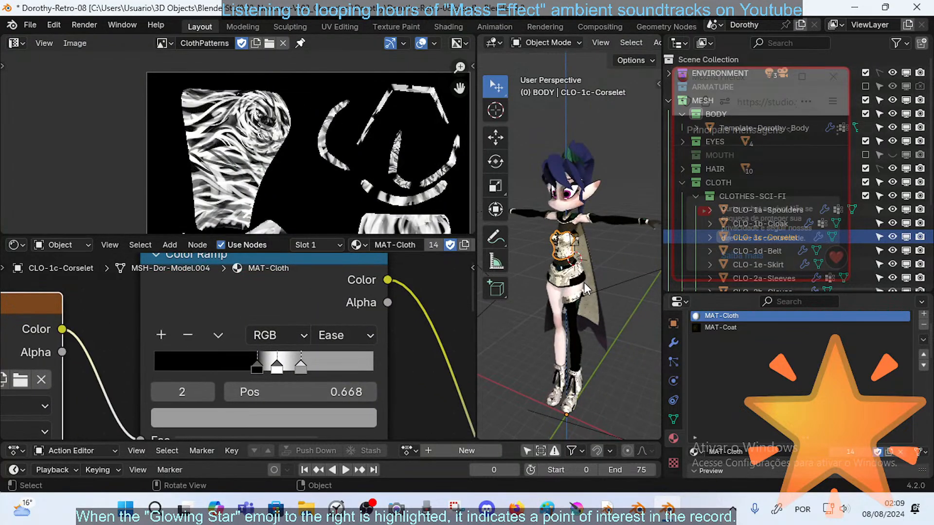
key("shift+grave")
key("w")
key("w")
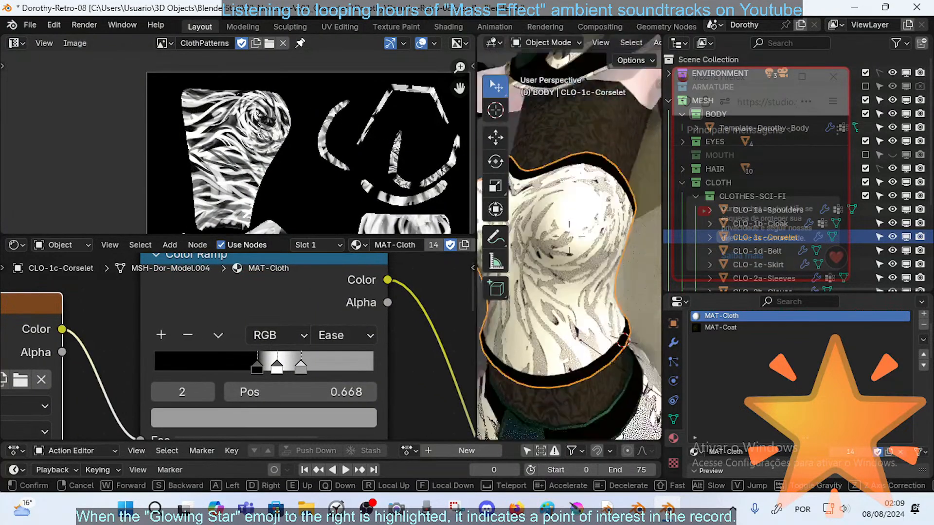
key("s")
key("w")
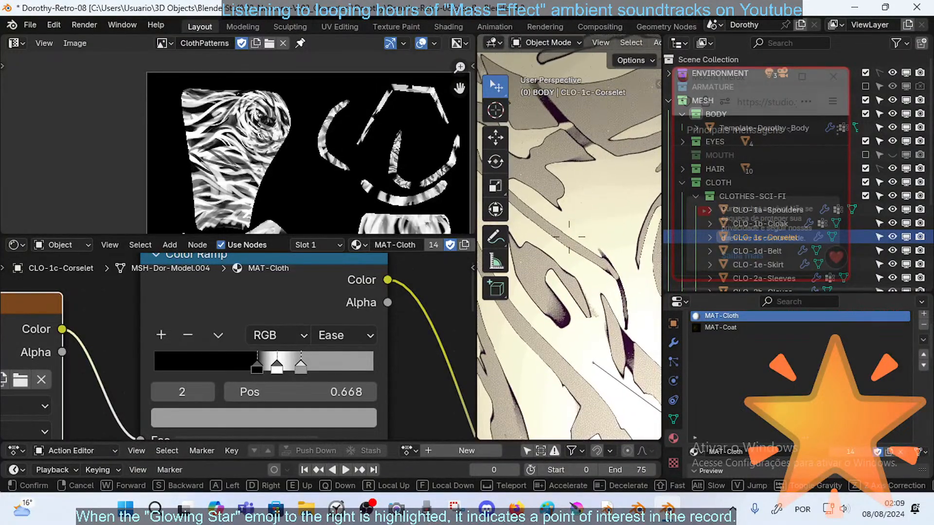
key("s")
left_click(582, 287)
- Examine how the Color Ramp and the purple and white Diffuse BSDF nodes feed MAT-Cloth's Mix Shader
middle_click_drag(394, 346, 327, 429)
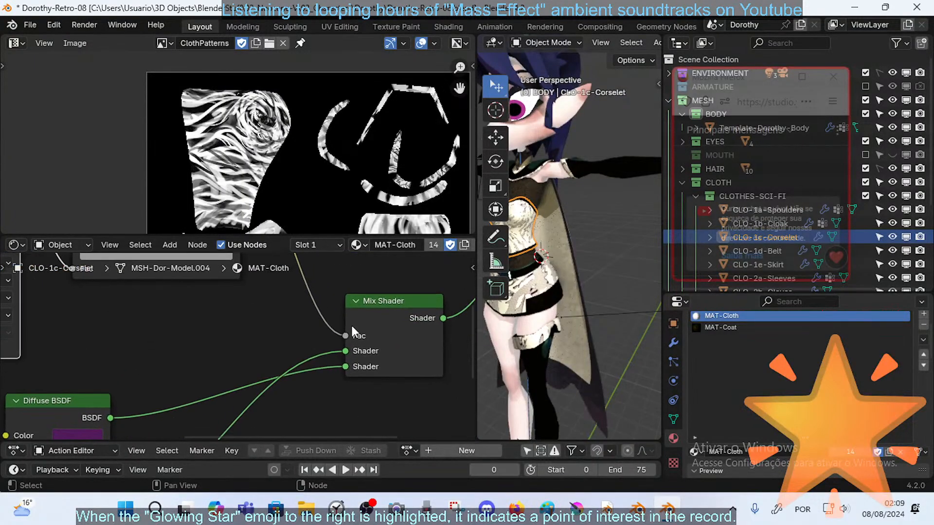
scroll(351, 337, "down", 1)
middle_click_drag(352, 337, 344, 362)
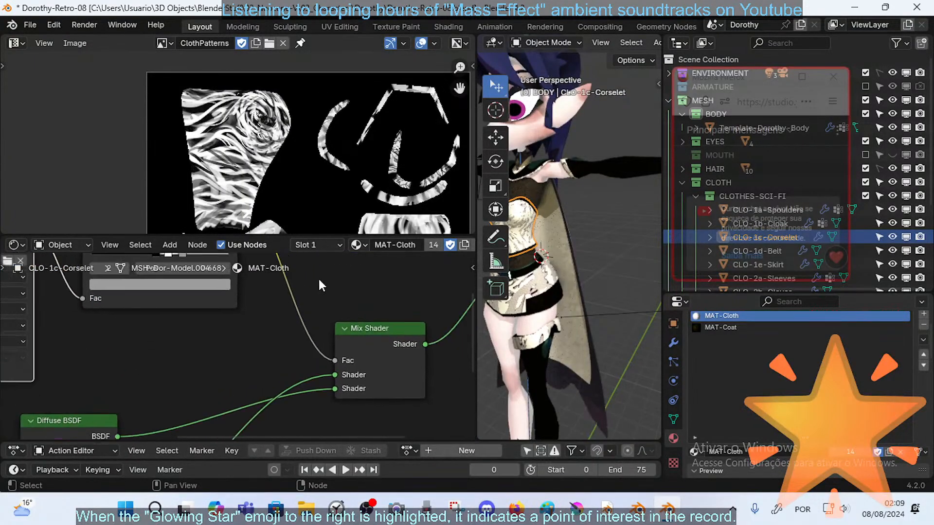
middle_click_drag(265, 259, 303, 336)
middle_click_drag(269, 305, 320, 352)
middle_click_drag(358, 390, 360, 352)
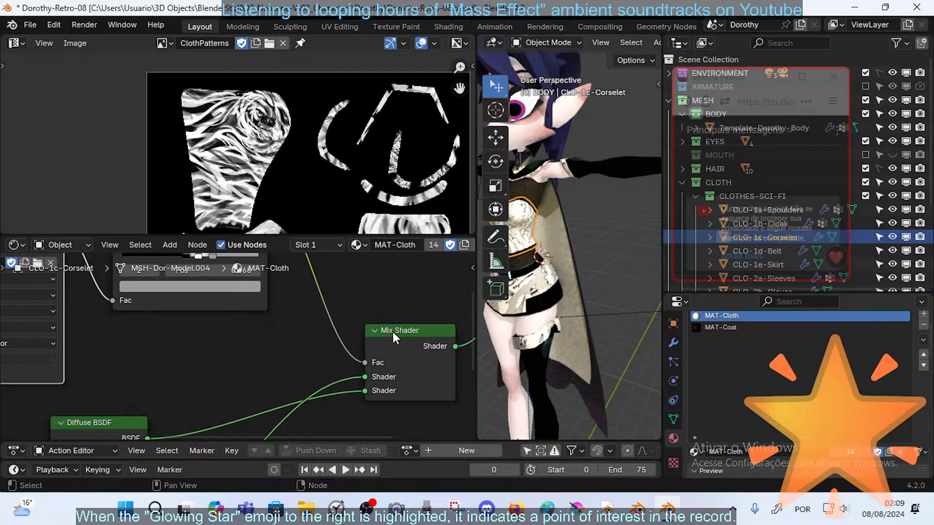
left_click(377, 362)
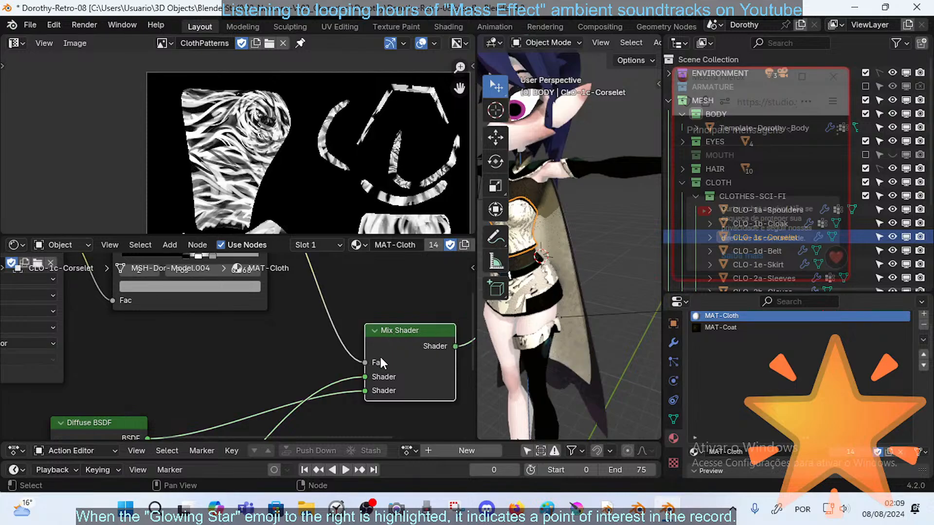
middle_click_drag(367, 339, 377, 261)
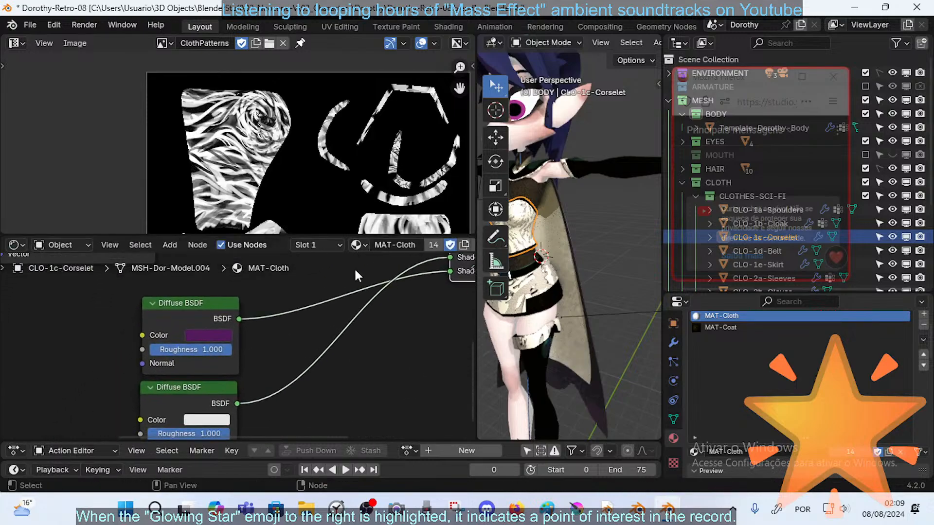
scroll(254, 335, "down", 2)
middle_click_drag(259, 336, 228, 342)
middle_click_drag(206, 375, 273, 356)
middle_click_drag(413, 310, 334, 412)
middle_click_drag(276, 389, 329, 305)
middle_click_drag(272, 349, 299, 342)
scroll(262, 361, "up", 1)
scroll(261, 366, "up", 1)
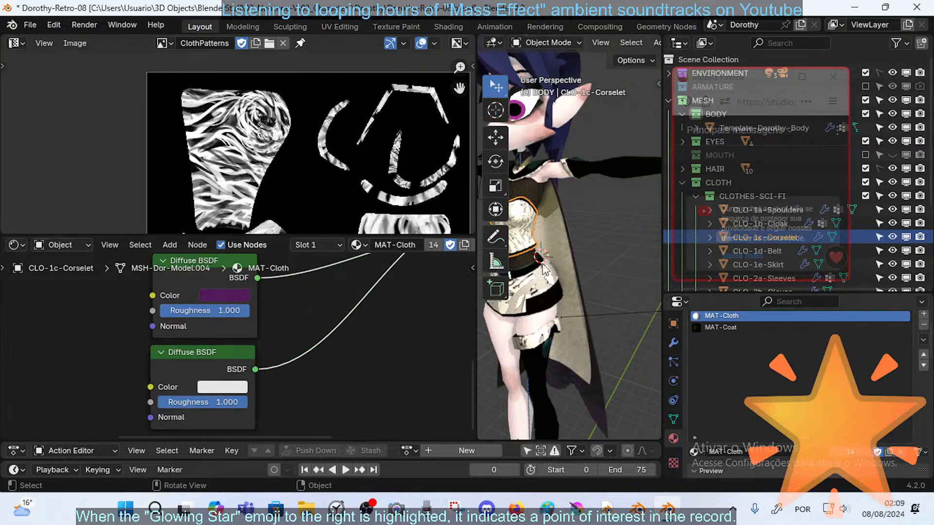
- Compare the Diffuse BSDF colours with the stripes rendered on the front of the corselet
middle_click_drag(511, 267, 543, 281)
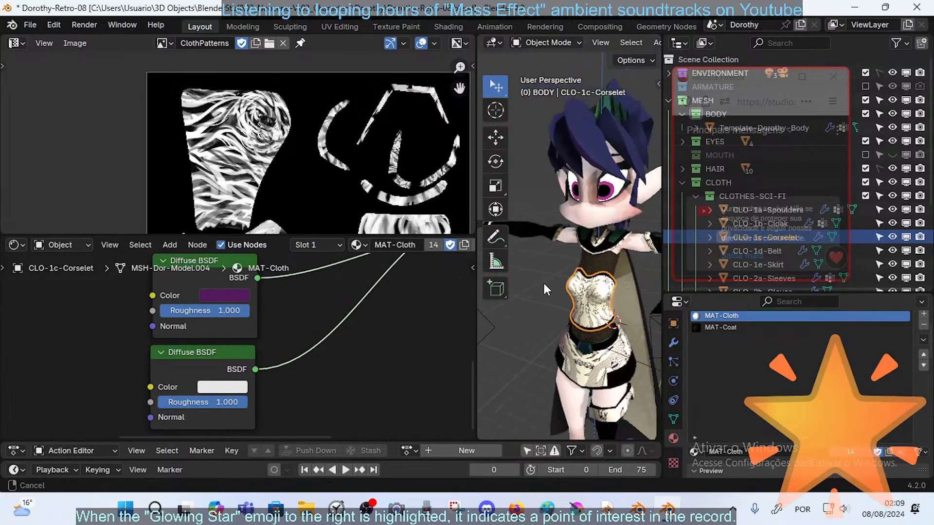
middle_click_drag(388, 306, 355, 368)
middle_click_drag(435, 324, 404, 345)
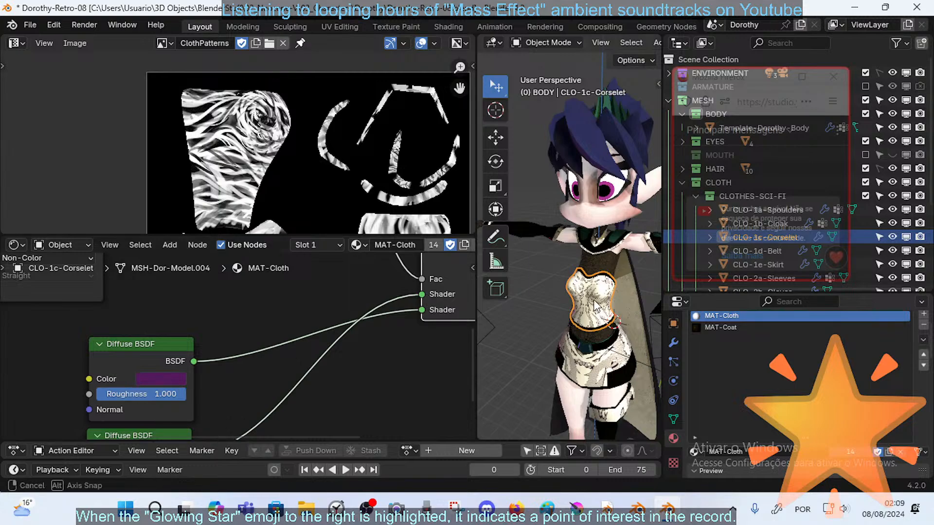
middle_click_drag(493, 316, 597, 325)
scroll(595, 322, "up", 3)
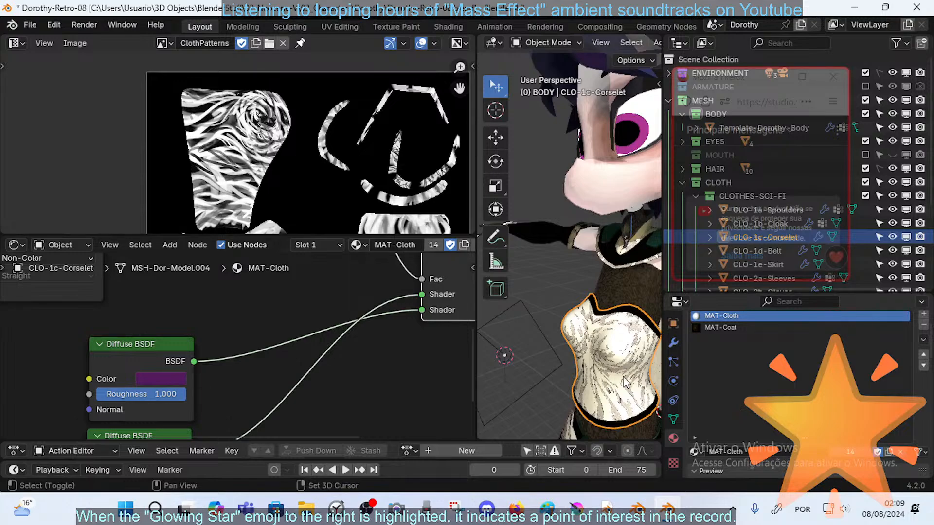
mouse_move(578, 379)
middle_mouse_down("shift")
mouse_move(583, 283)
mouse_move(606, 256)
middle_mouse_up("shift")
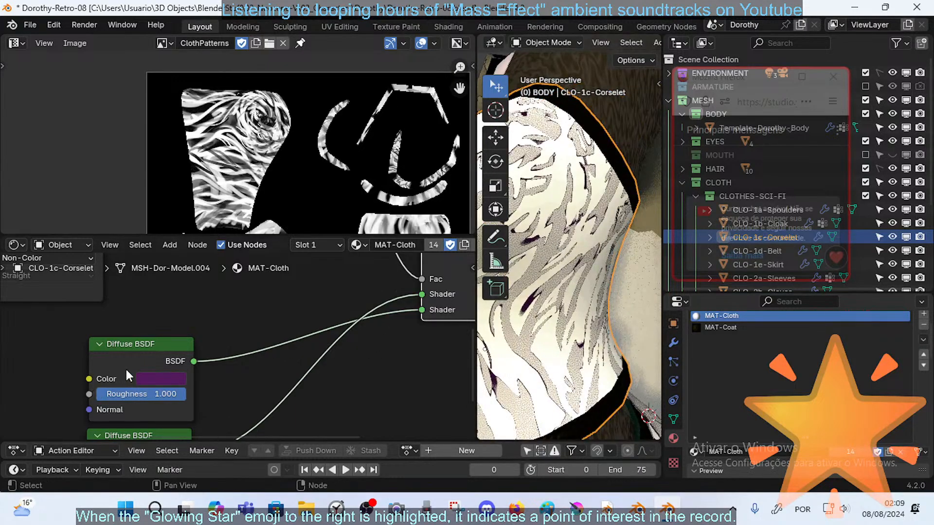
- Try swapping the Mix Shader inputs, with the purple Diffuse BSDF in the first shader input and the white one in the second
middle_click_drag(209, 362, 278, 378)
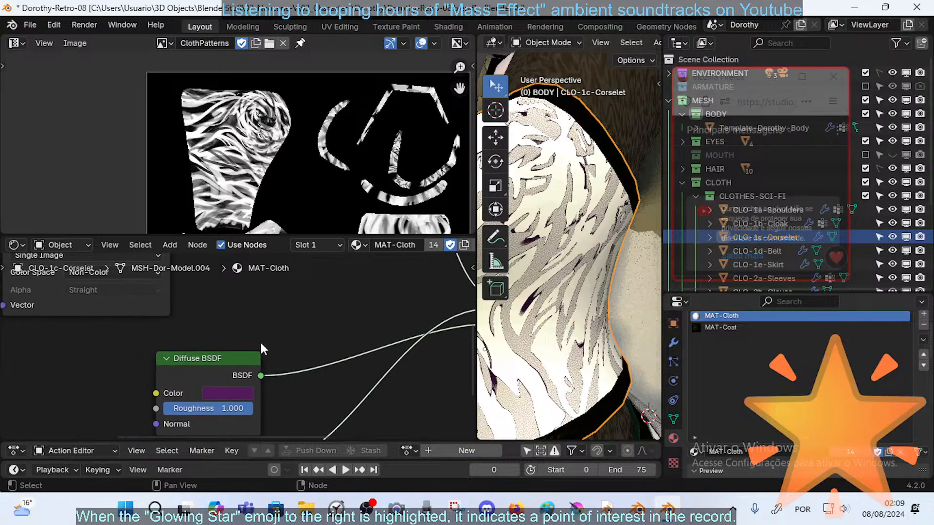
middle_click_drag(264, 339, 375, 381)
middle_click_drag(312, 332, 322, 345)
scroll(323, 355, "down", 3)
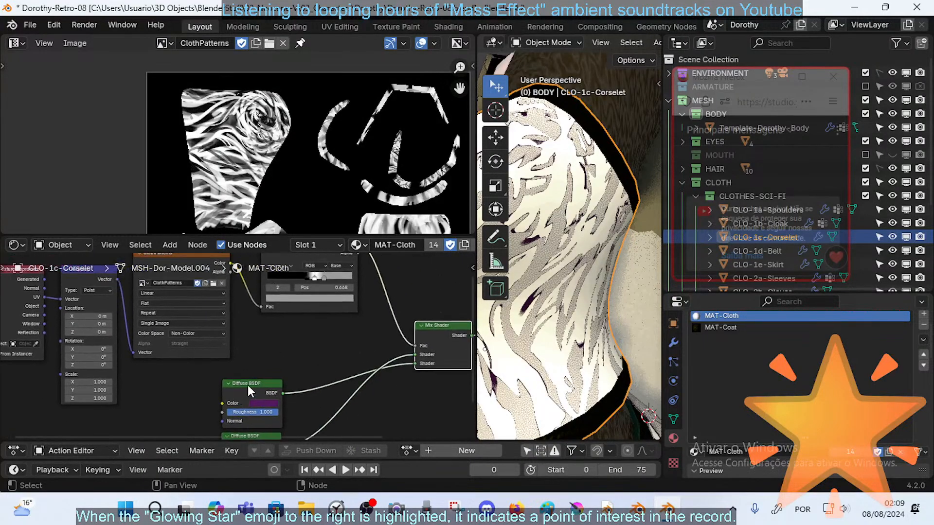
middle_click_drag(338, 325, 296, 378)
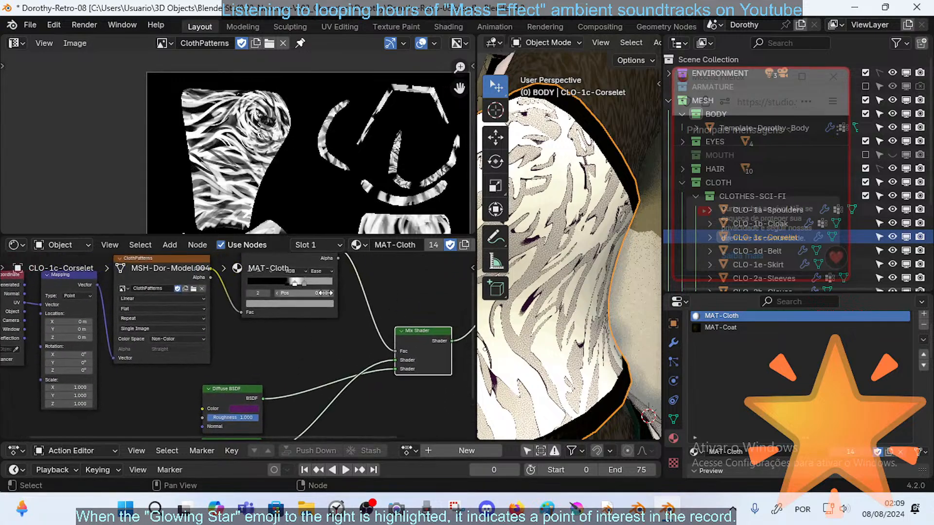
left_click_drag(395, 361, 375, 358)
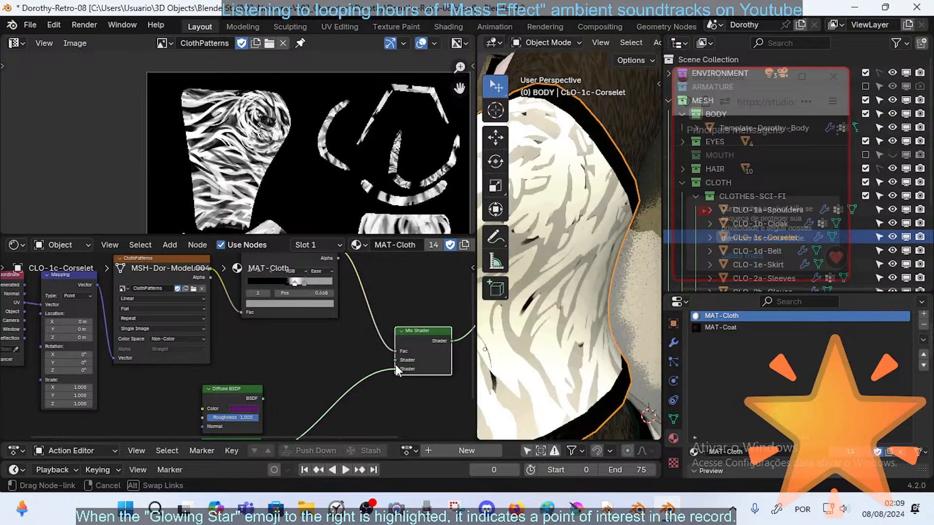
left_click_drag(263, 398, 395, 360)
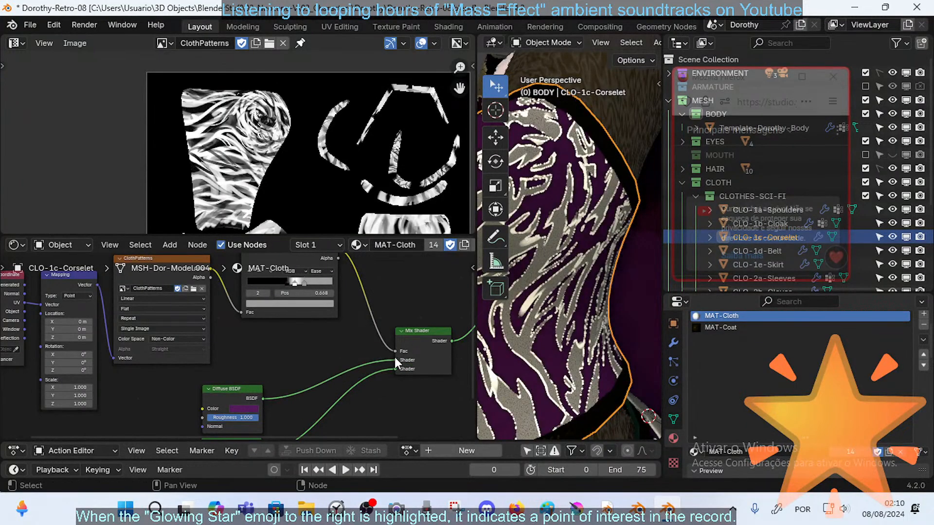
middle_click_drag(557, 314, 540, 328)
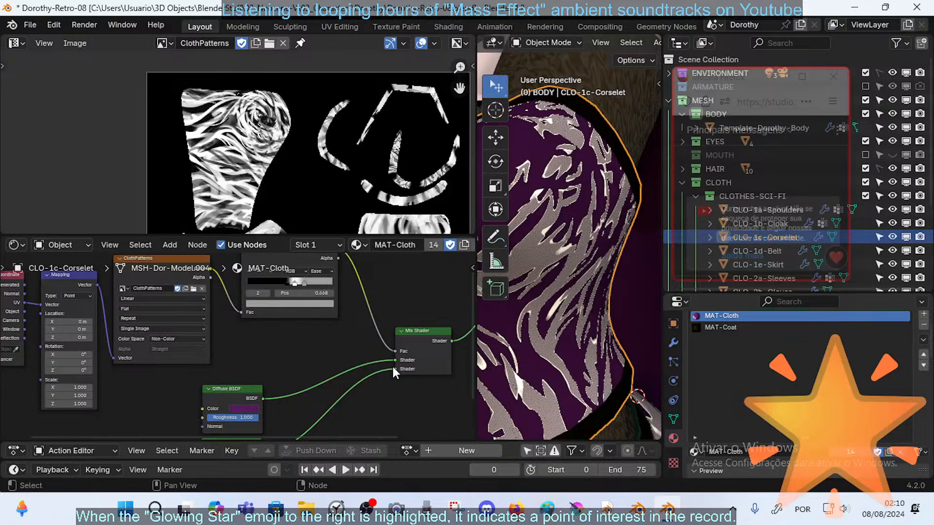
- Reconnect the purple Diffuse BSDF to the Mix Shader's second shader input and the white one to the first
left_click_drag(394, 370, 388, 362)
left_click_drag(262, 398, 265, 401)
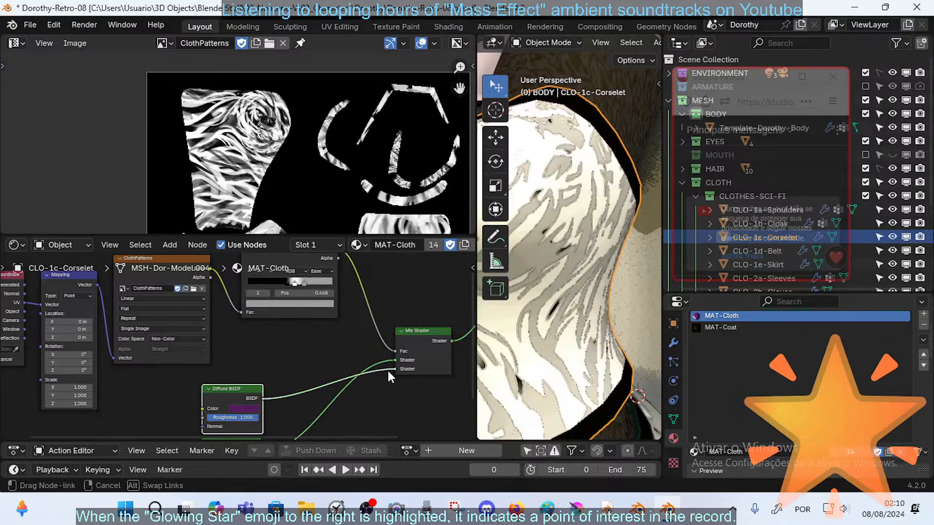
left_click_drag(388, 372, 388, 370)
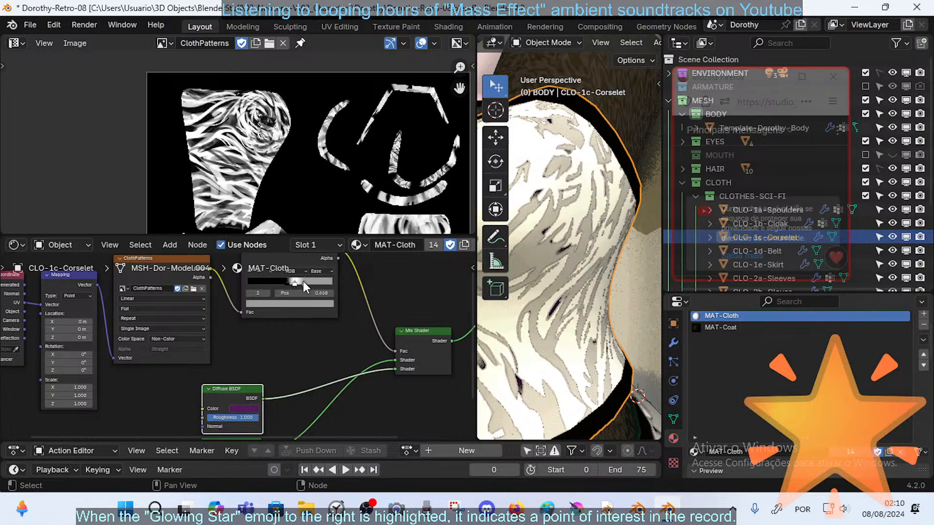
- Move the Color Ramp's white stop to position 0.536 to adjust the stripe shading on the corselet
mouse_move(307, 282)
left_mouse_down()
mouse_move(333, 290)
mouse_move(255, 283)
mouse_move(296, 281)
left_mouse_up()
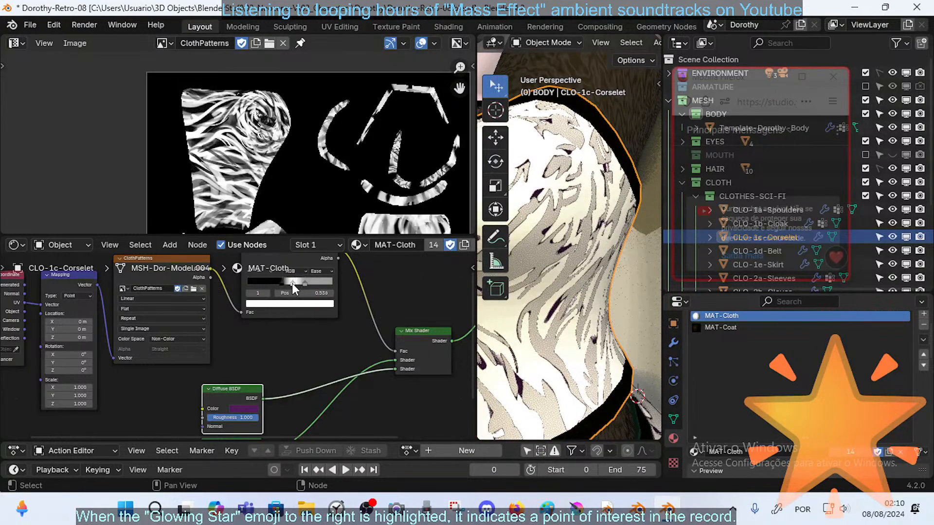
scroll(287, 299, "up", 3)
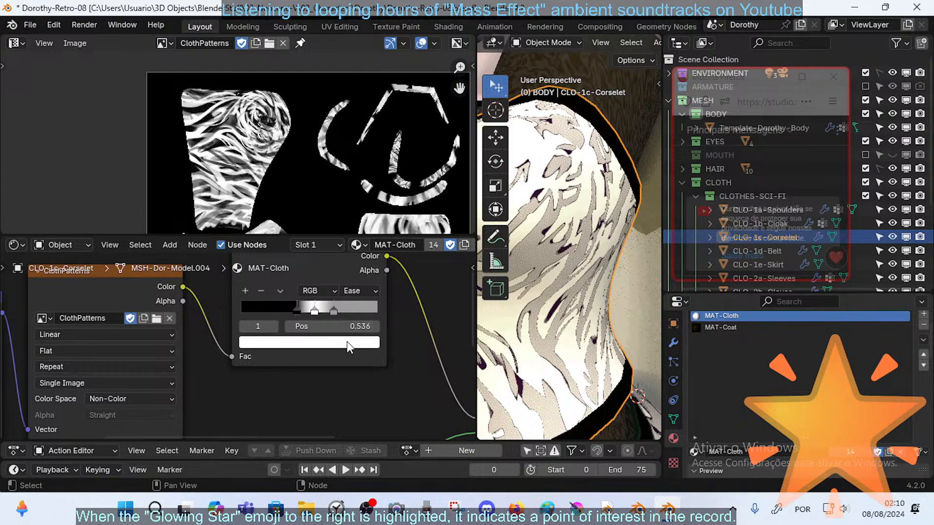
scroll(243, 162, "up", 2)
scroll(244, 161, "down", 2)
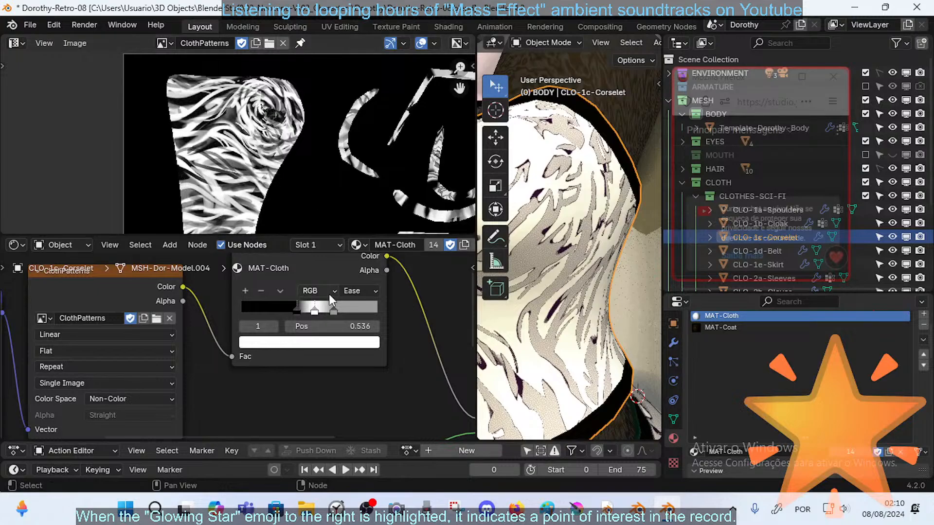
scroll(336, 350, "down", 4)
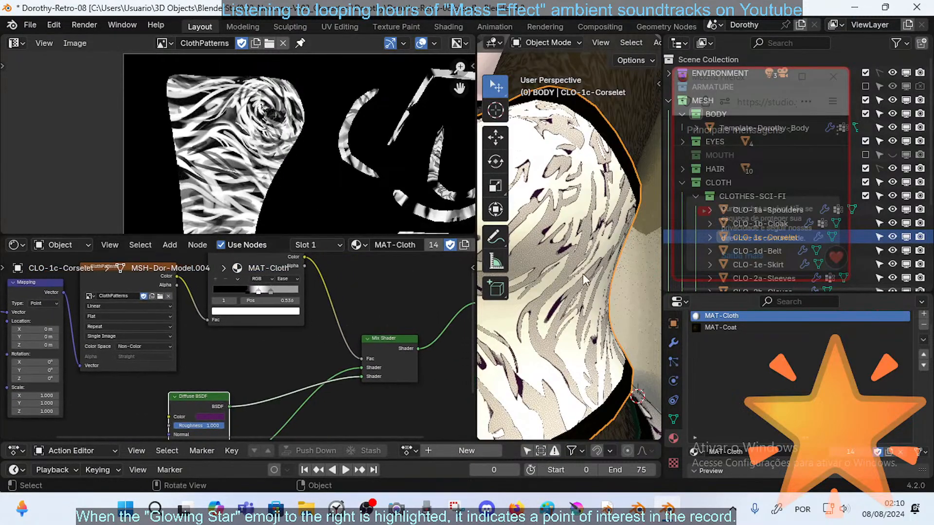
- Move the Material Output node closer to the Mix Shader in the MAT-Cloth node tree
mouse_move(365, 326)
middle_mouse_down()
mouse_move(313, 324)
mouse_move(309, 369)
middle_mouse_up()
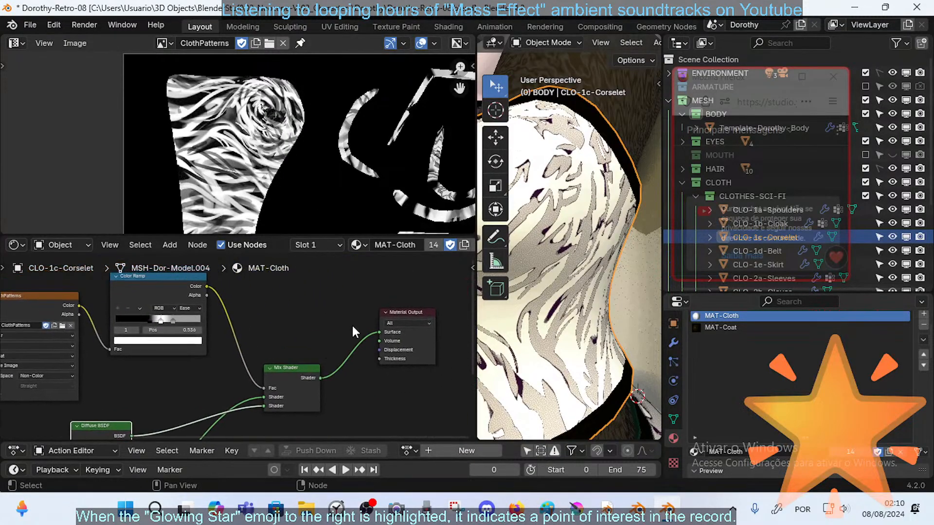
left_click_drag(393, 314, 376, 335)
middle_click_drag(276, 349, 454, 341)
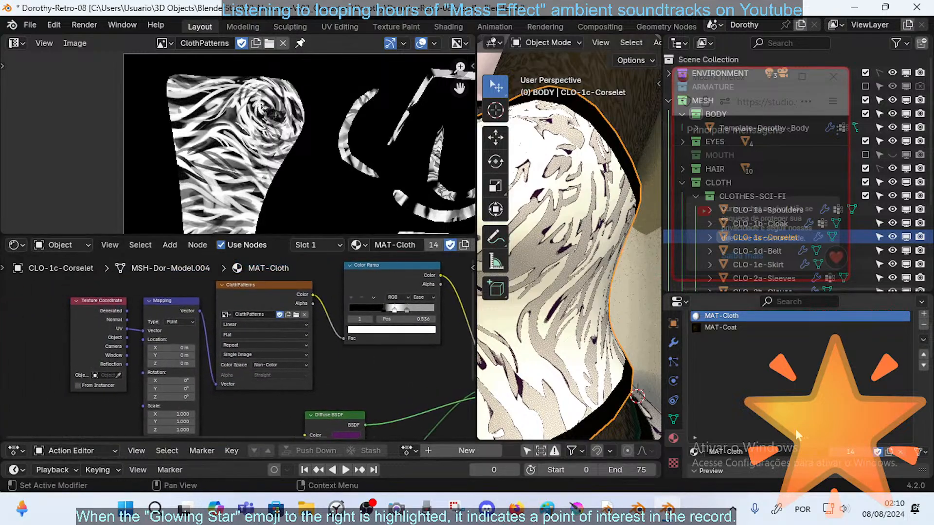
scroll(580, 219, "down", 10)
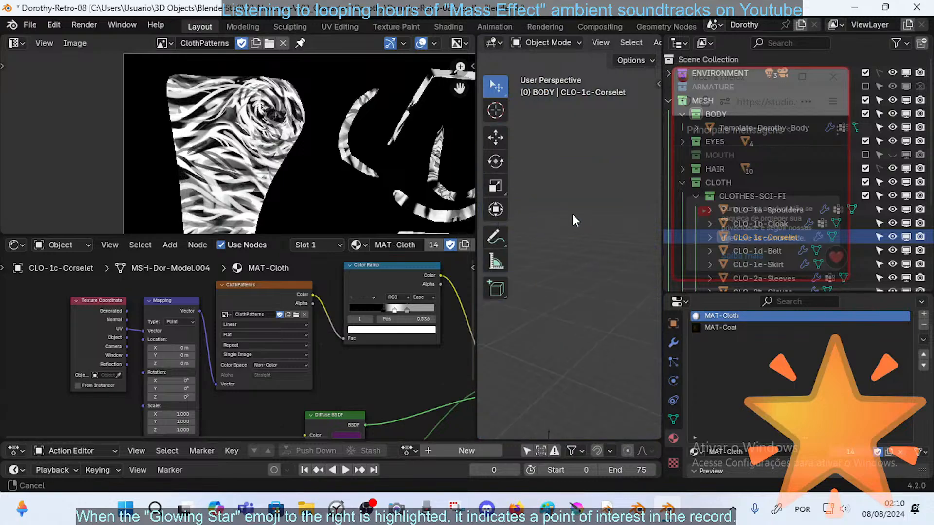
- Open CLO-1b-Cloak for mesh editing and select all linked faces of its long back panel
scroll(539, 265, "up", 5)
middle_click_drag(530, 291, 561, 344, "shift")
scroll(538, 290, "down", 5)
left_click(577, 318)
key("Tab")
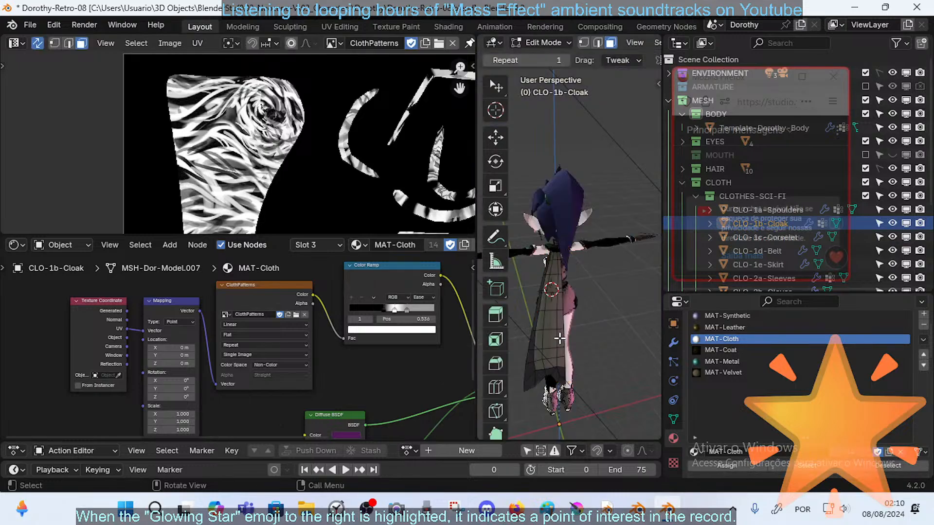
key("ctrl+l")
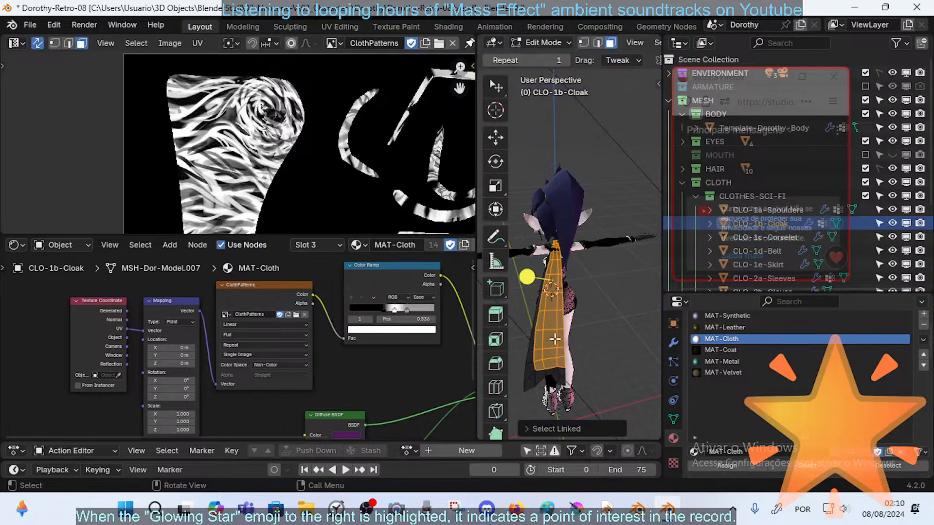
- Assign the MAT-Leather material to the selected cloak faces
key("shift+grave")
key("w")
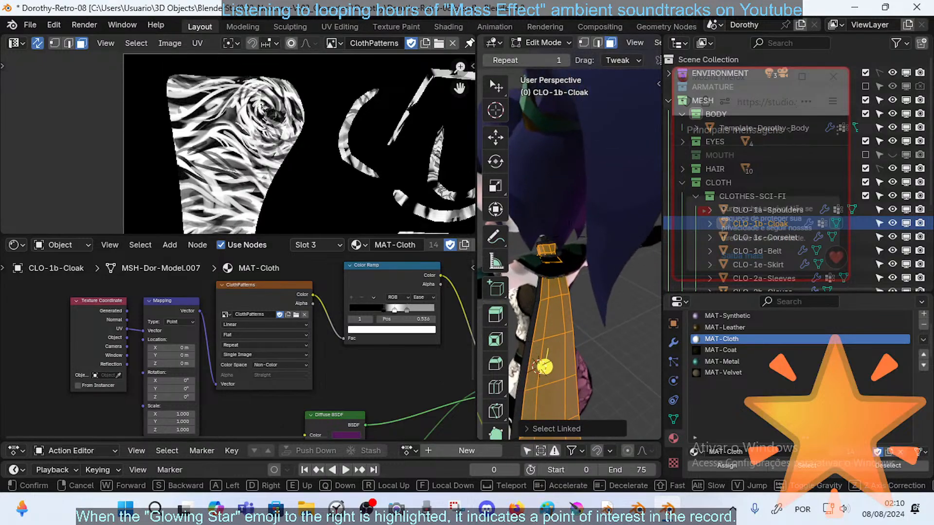
left_click(574, 344)
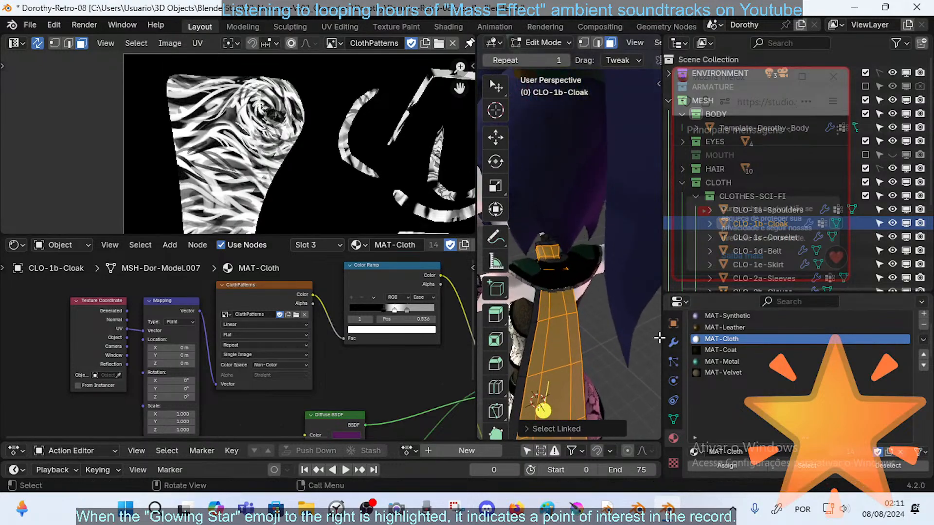
left_click(728, 328)
left_click(719, 467)
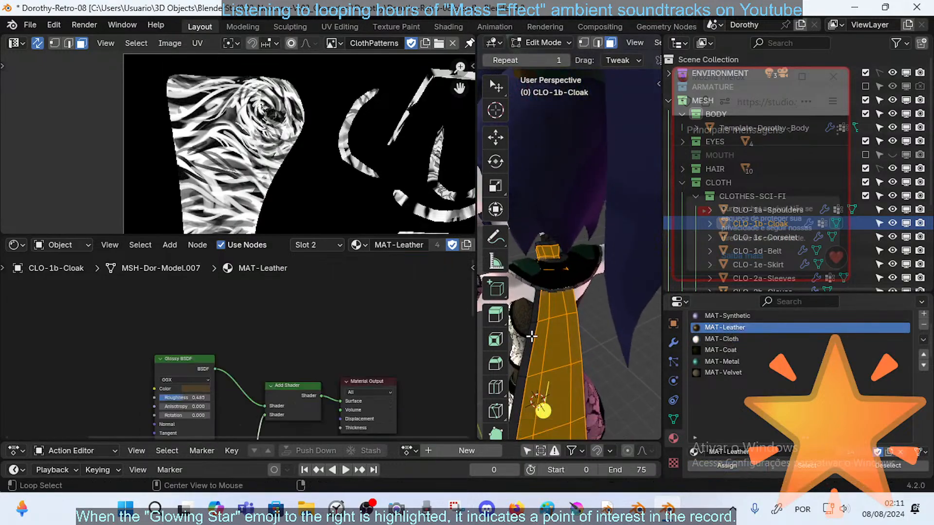
- Reselect the cloak's linked faces from one back-panel face and assign the MAT-Cloth material to them
key("alt+a")
left_click(561, 342)
key("ctrl+l")
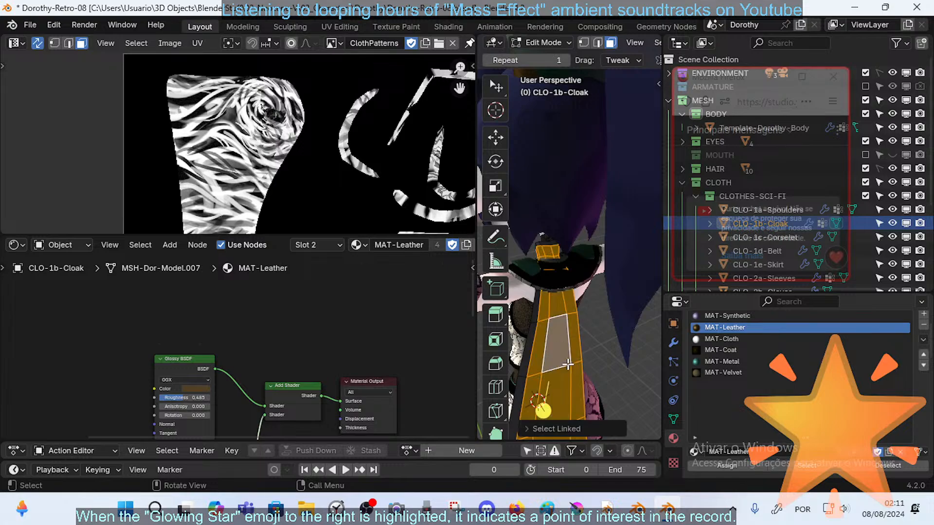
left_click(721, 339)
left_click(739, 468)
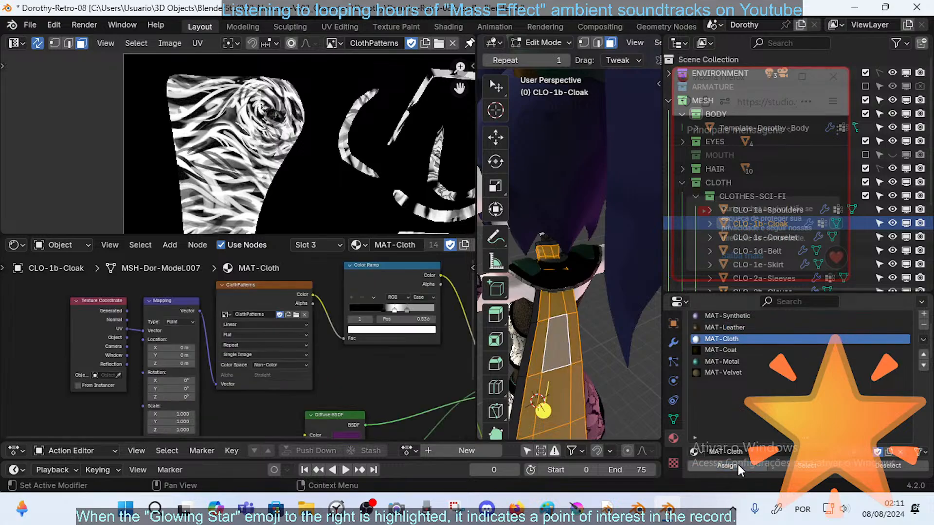
- Save the Dorothy-Retro-08 file and try to unwrap the cloak's selected faces
scroll(309, 163, "down", 3)
middle_click_drag(307, 171, 330, 105, "shift")
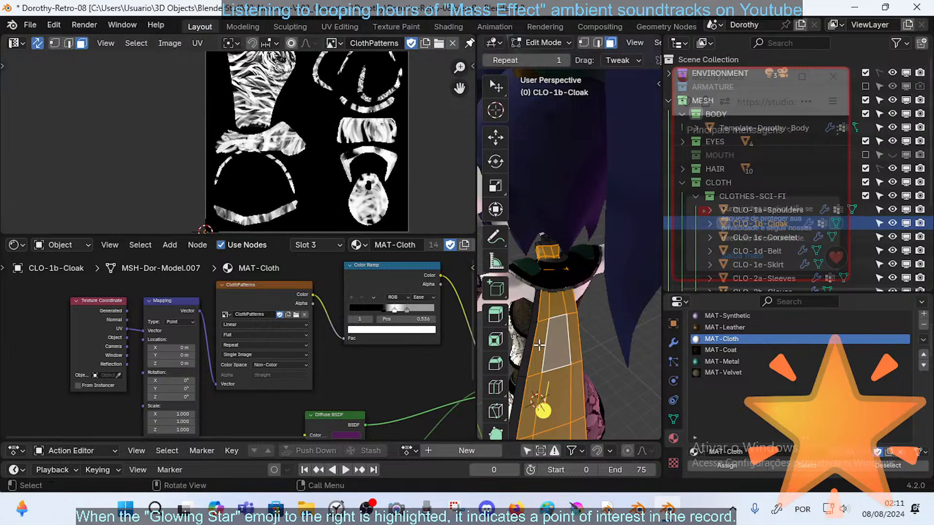
key("ctrl+s")
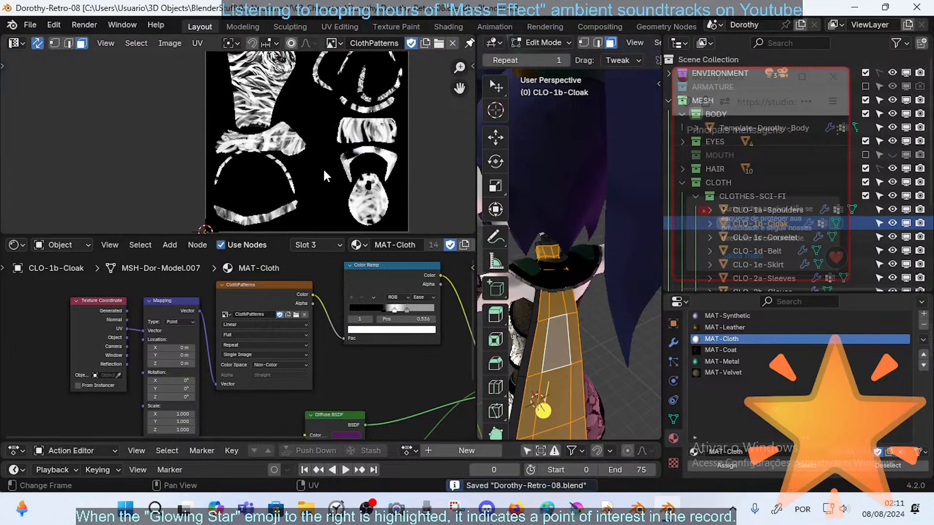
key("u")
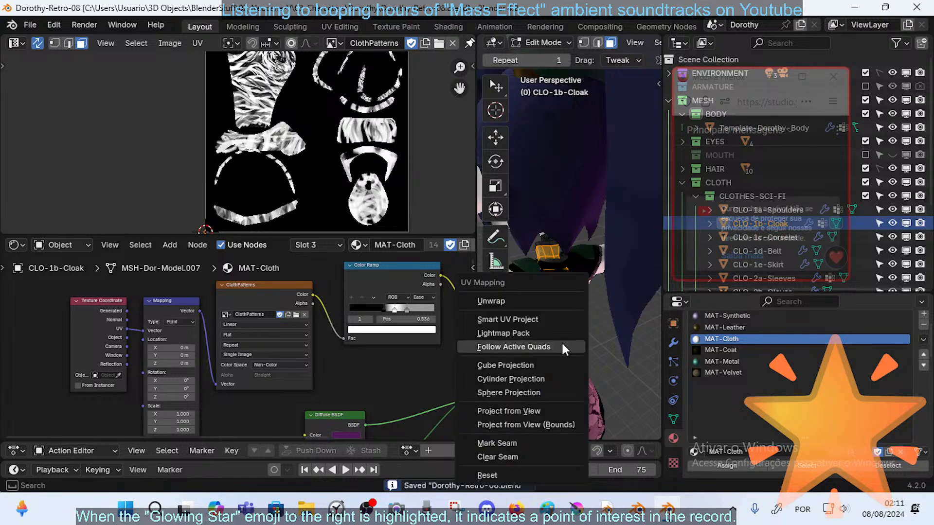
left_click(526, 293)
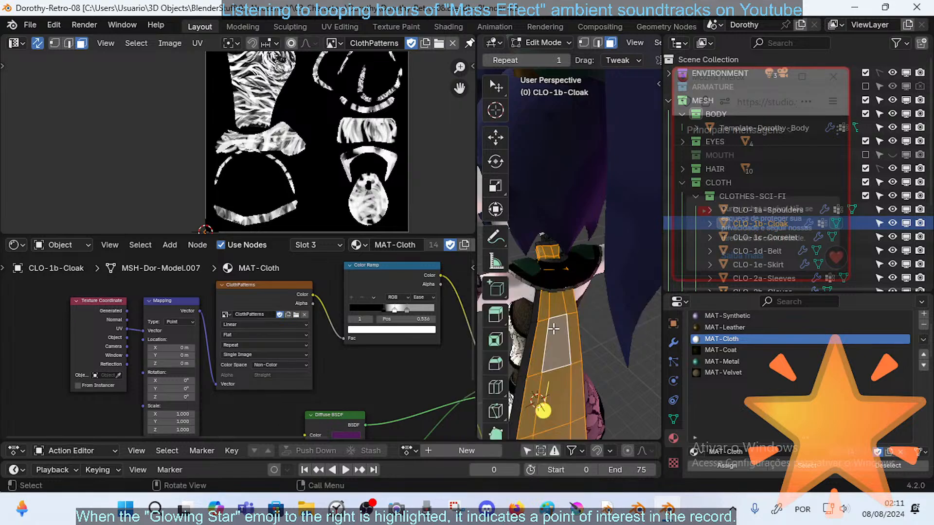
- Clear the face selection, hide every object except the cloak and edit its mesh in edge select mode
key("alt+a")
middle_click_drag(563, 329, 557, 325)
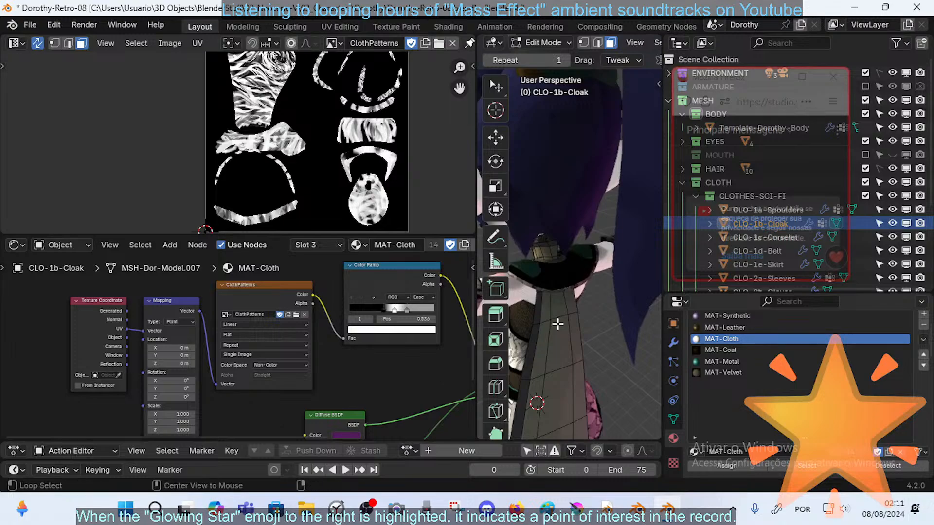
key("Tab")
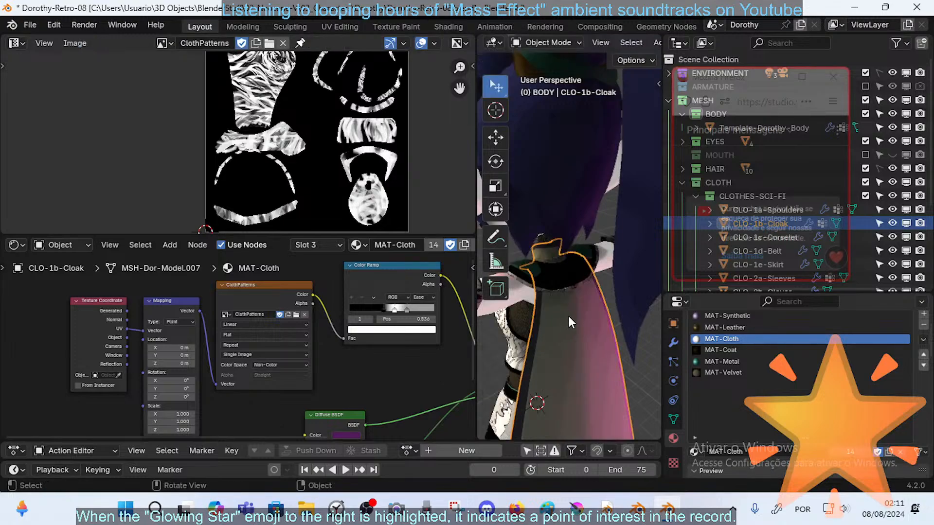
key("shift+h")
key("Tab")
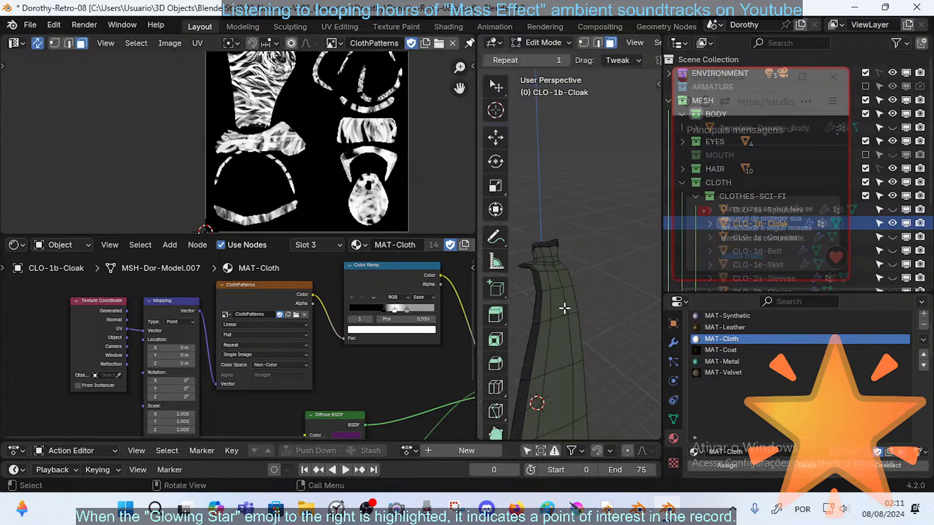
key("2")
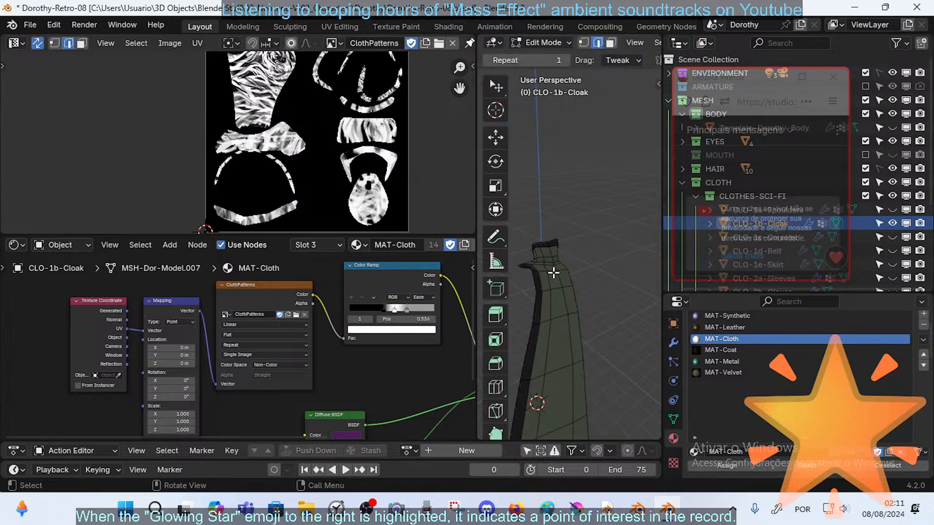
- Try selecting the cloak's linked geometry with the Seam delimiter, and undo the selection
middle_click_drag(553, 286, 500, 288)
scroll(590, 314, "down", 7)
scroll(569, 277, "up", 8)
middle_click_drag(575, 274, 505, 312)
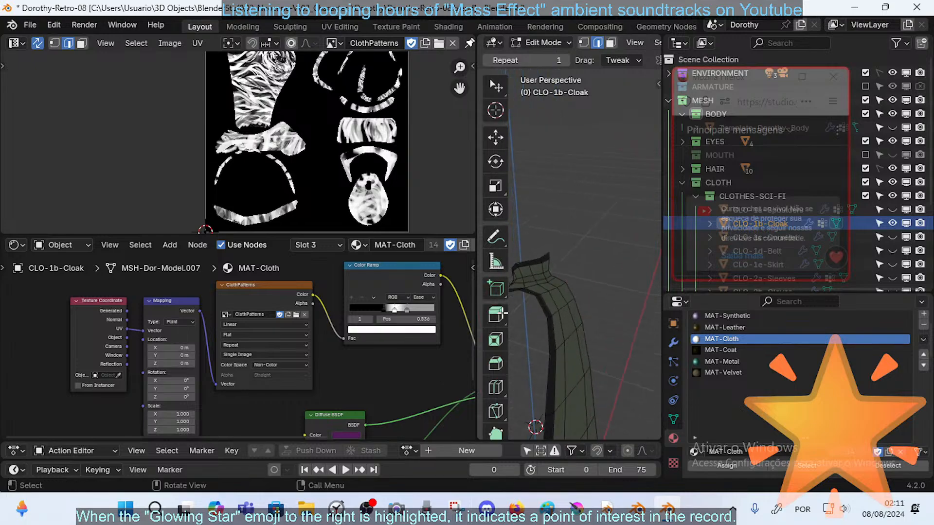
middle_click_drag(578, 322, 568, 308)
key("Tab")
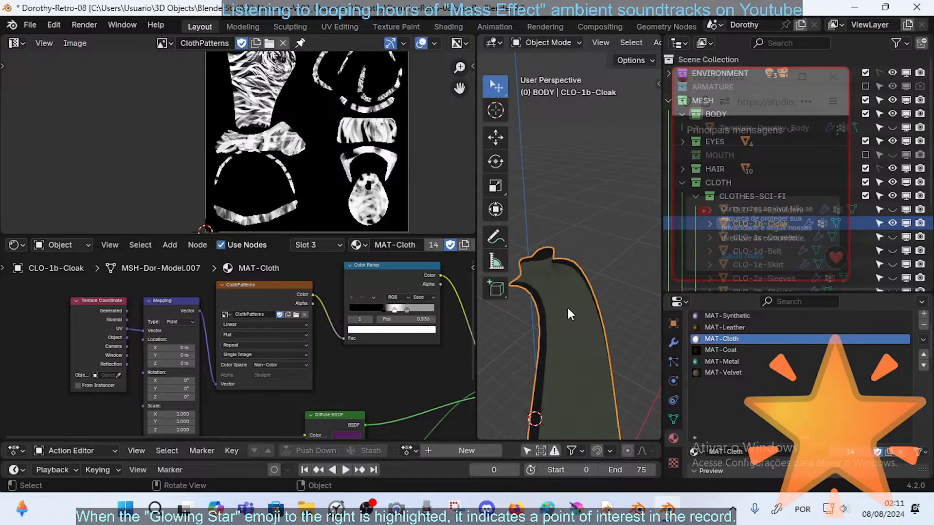
key("Tab")
key("l")
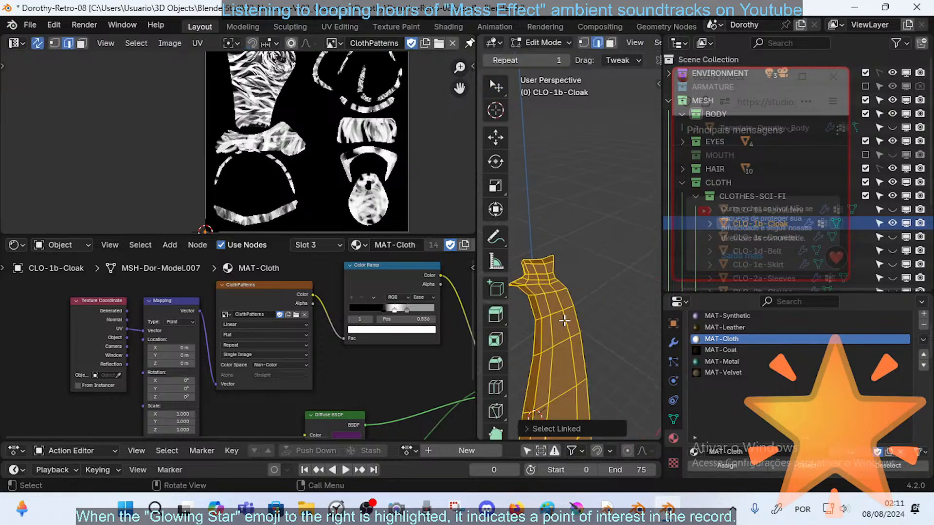
left_click(544, 428)
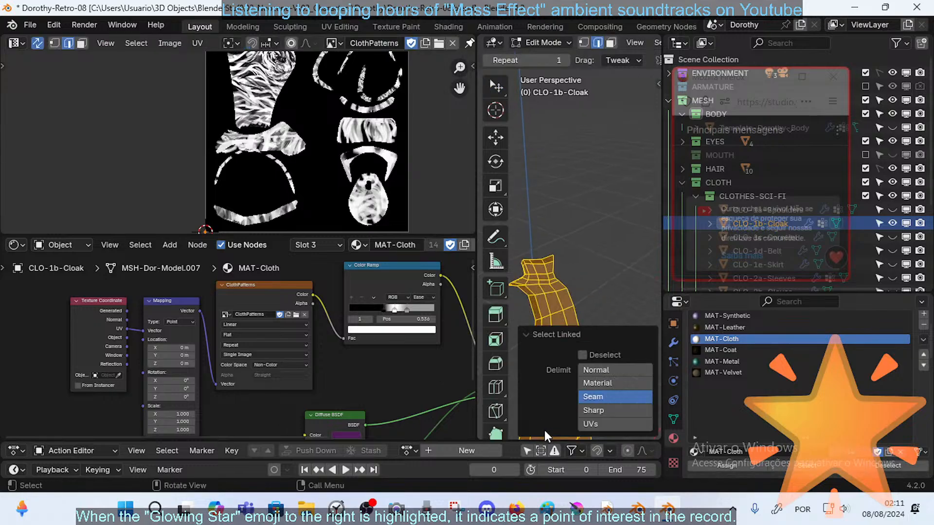
key("ctrl+z")
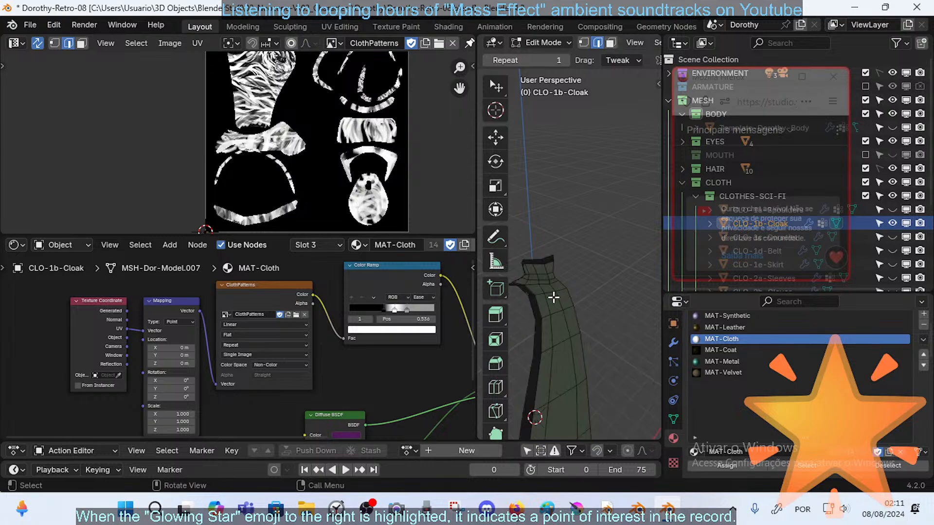
- Widen the 3D viewport and frame the edge loop selected along the cloak's border
middle_click_drag(541, 306, 491, 263)
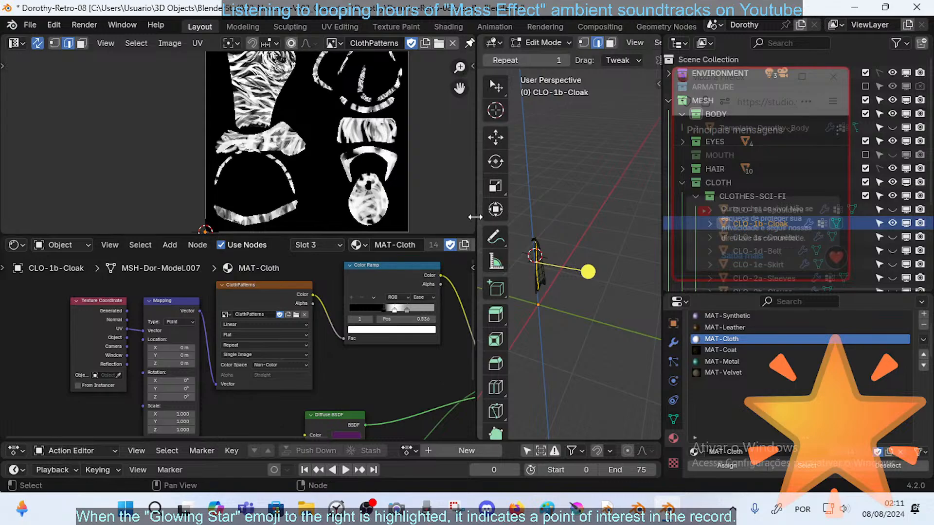
left_click_drag(475, 217, 341, 217)
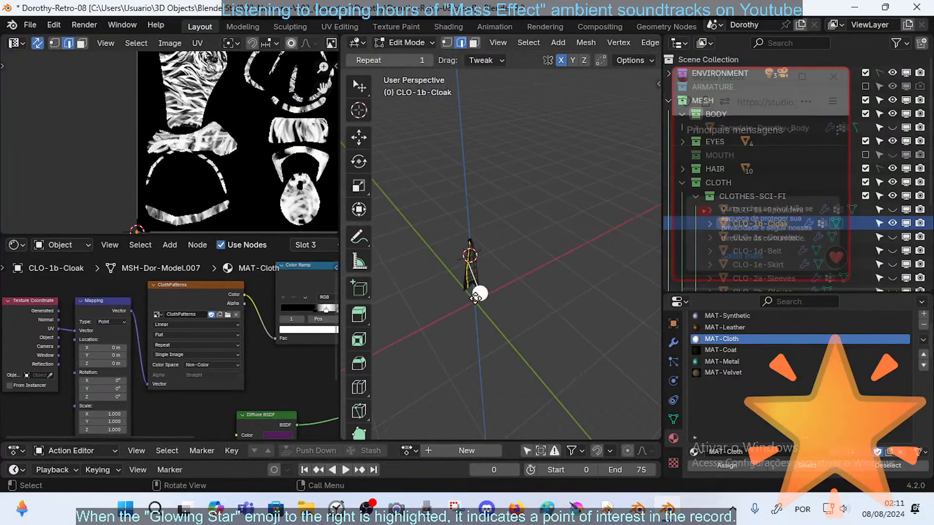
key("KP_Decimal")
- Extend the edge selection around the cloak's outline up to the collar and mark those edges as a seam
middle_click_drag(543, 302, 458, 316)
left_click(493, 349, "shift")
key("shift+grave")
key("w")
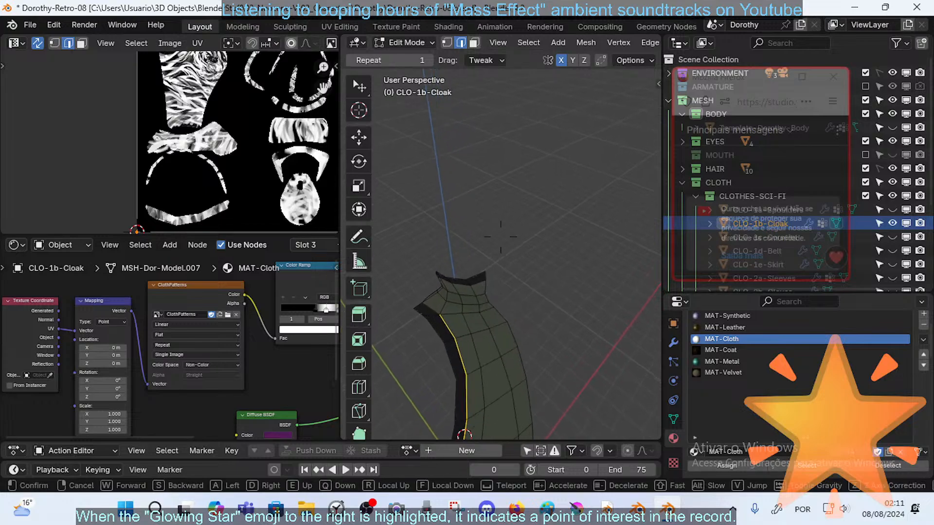
key("a")
left_click(449, 322)
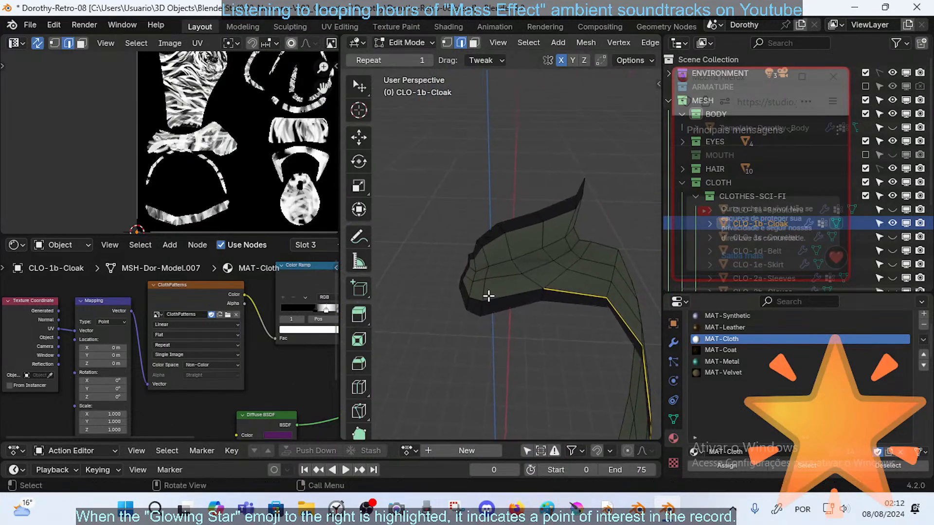
middle_click_drag(502, 237, 407, 333)
left_click(413, 323, "alt+shift")
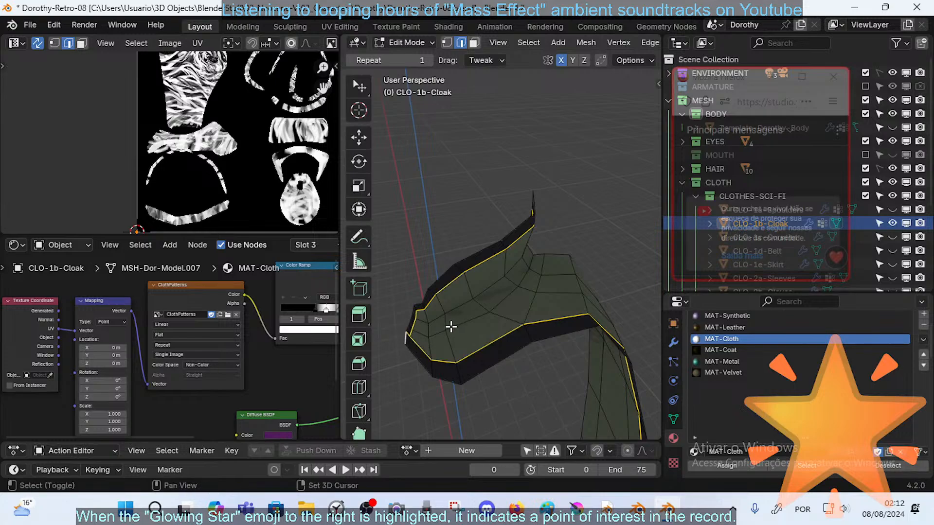
middle_click_drag(407, 327, 529, 273)
key("ctrl+e")
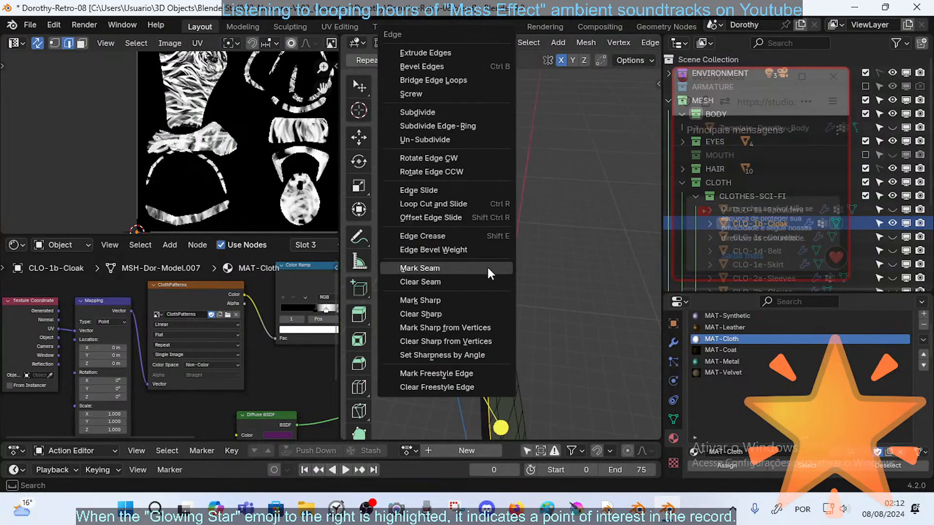
left_click(488, 269)
- Clear the edge selection, check the cloak in Object Mode, return to mesh editing and save the file
key("alt+a")
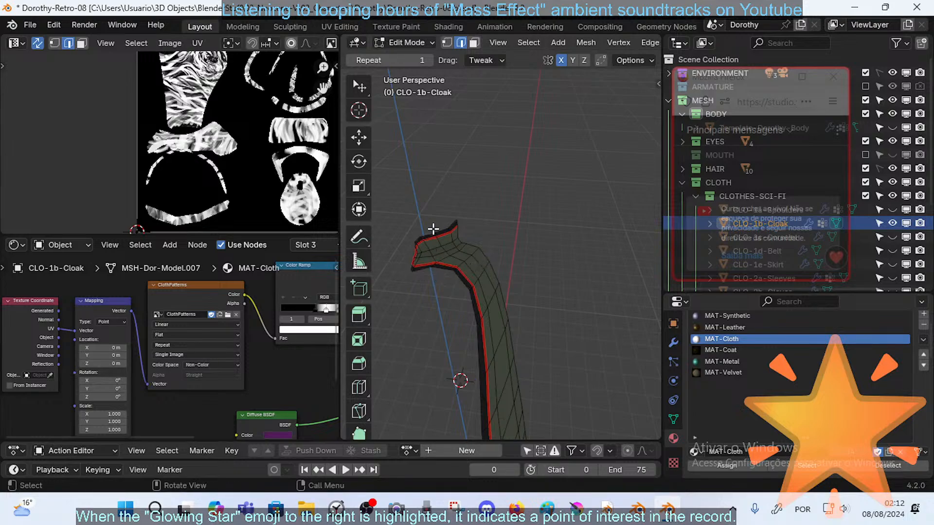
left_click(433, 229, "alt")
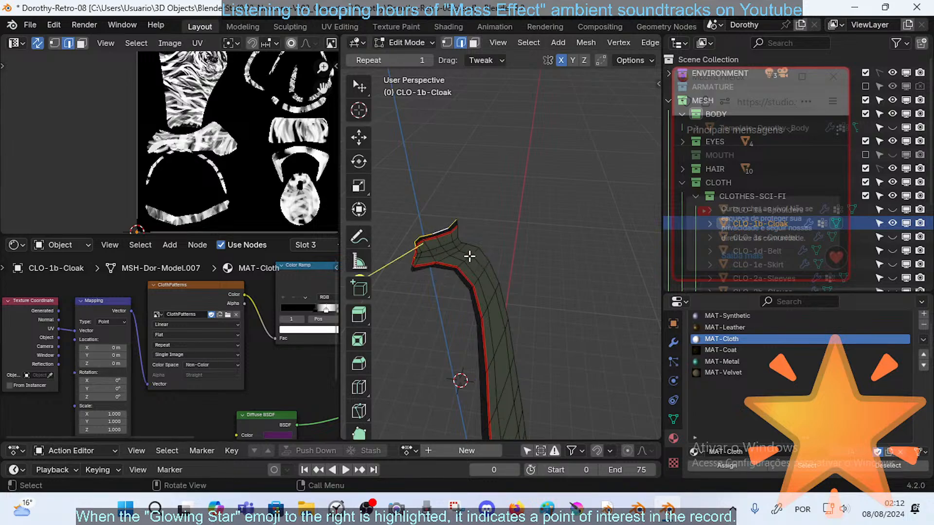
left_click(452, 278, "alt")
scroll(361, 272, "down", 5)
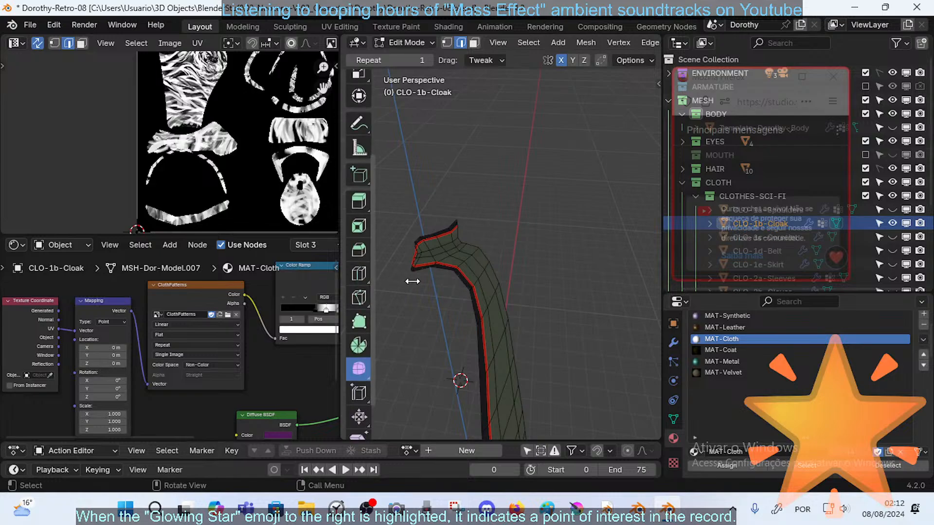
mouse_move(468, 276)
middle_mouse_down()
mouse_move(567, 265)
mouse_move(476, 273)
middle_mouse_up()
key("Tab")
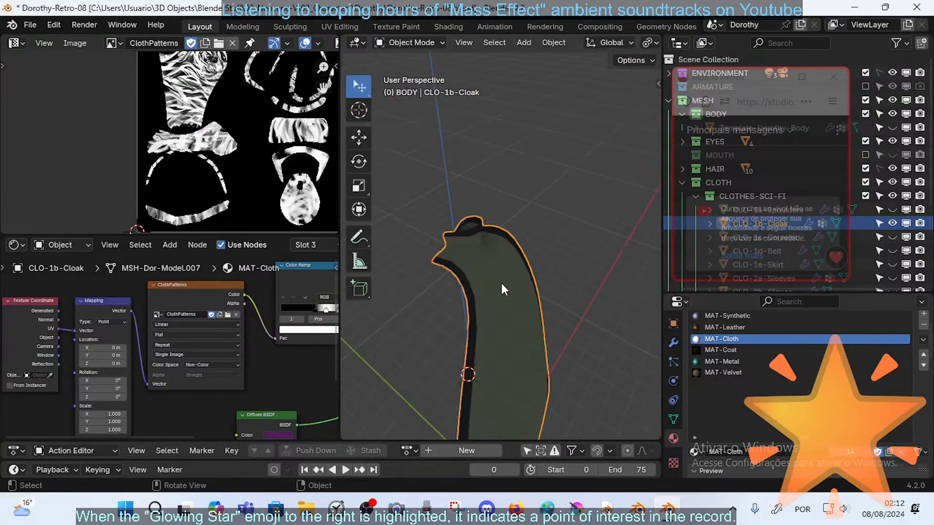
key("Tab")
key("ctrl+s")
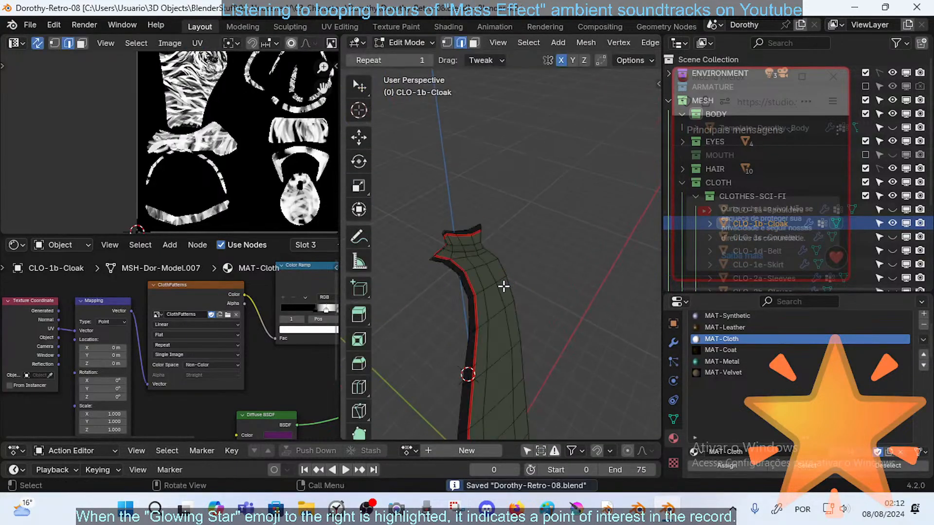
- Select the cloak's outer surface up to its seams and unwrap it onto the ClothPatterns image
scroll(603, 43, "down", 6)
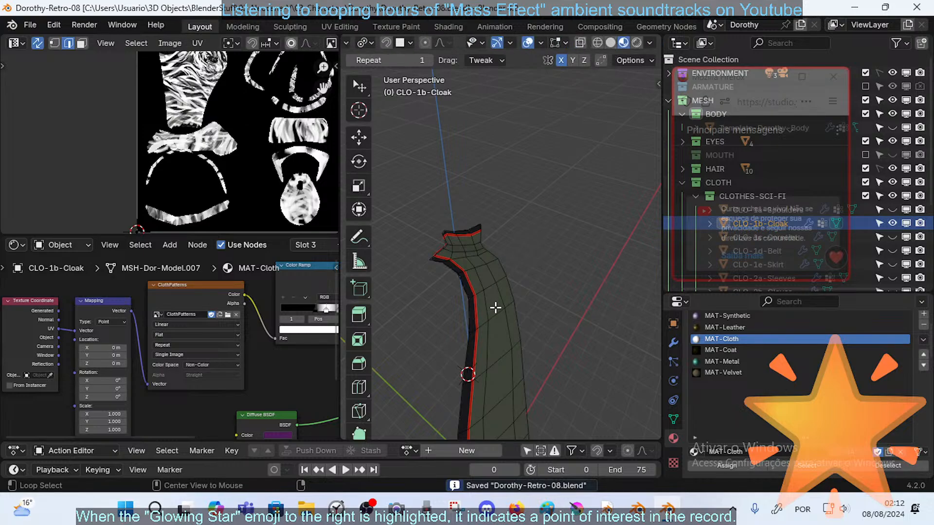
key("l")
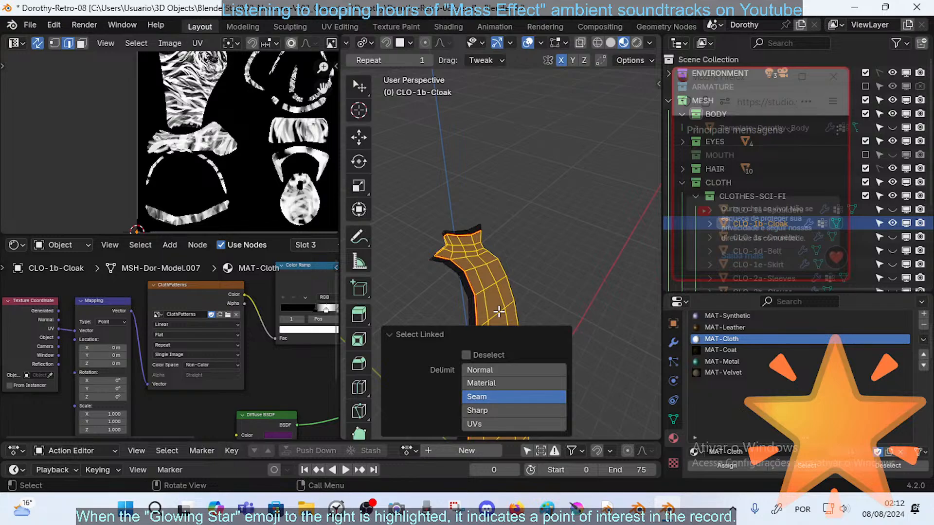
left_click(430, 335)
key("u")
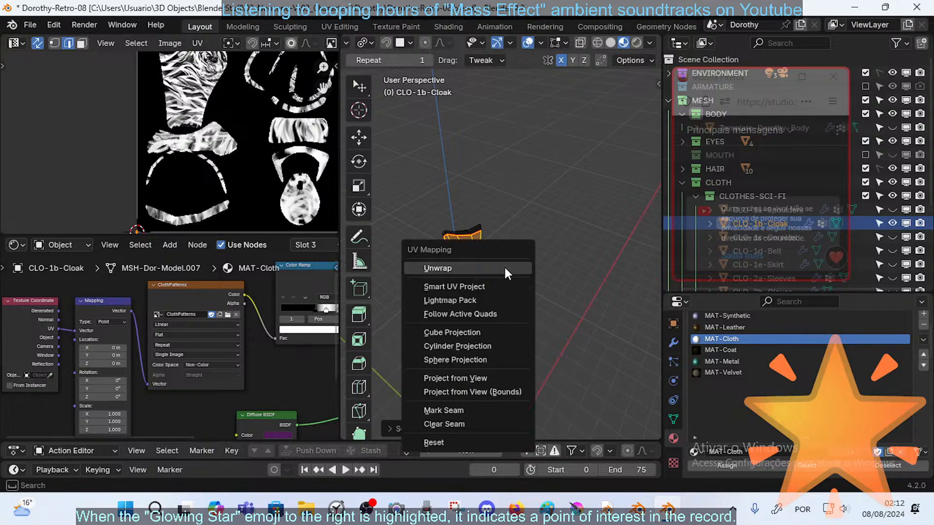
left_click(504, 268)
scroll(189, 138, "down", 1)
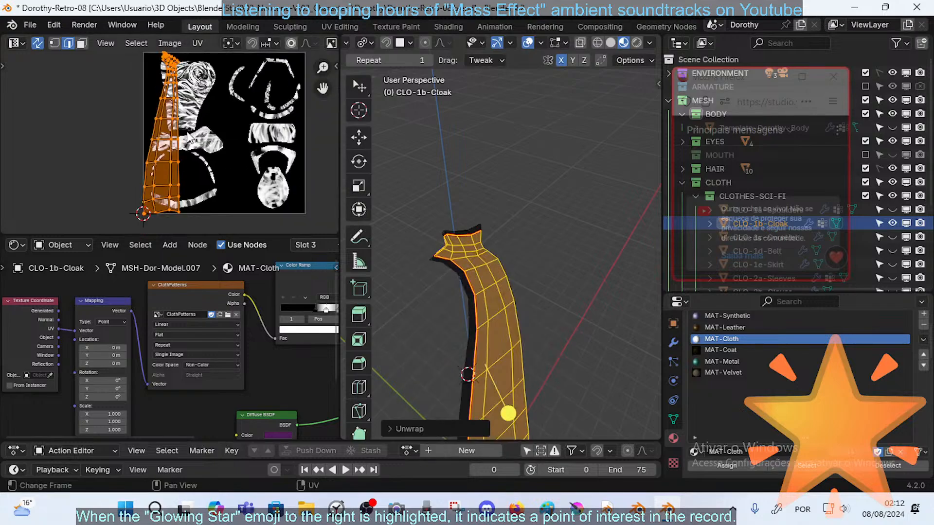
- Move the cloak's UV island towards the middle of the ClothPatterns image, scale it down and rotate it to tilt along the neighbouring patterns
key("g")
left_click(238, 177)
key("s")
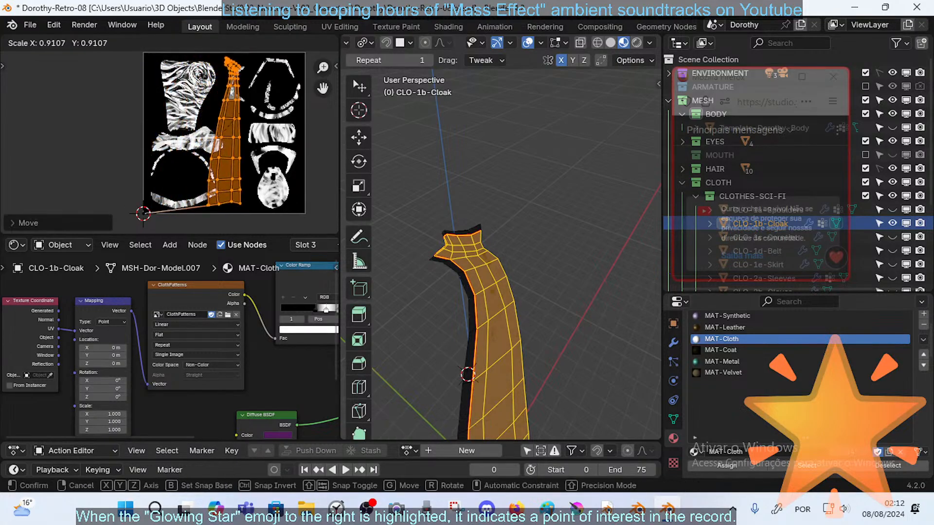
left_click(252, 103)
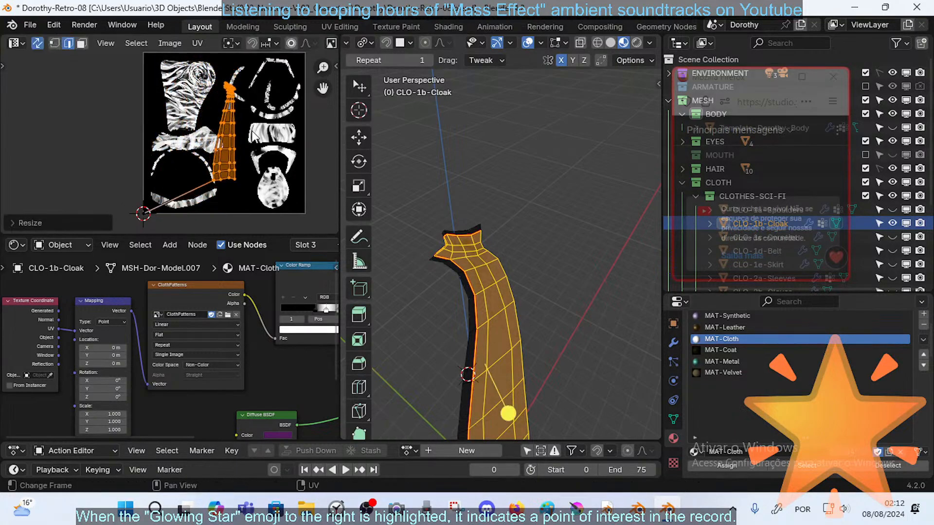
scroll(235, 142, "up", 1)
key("r")
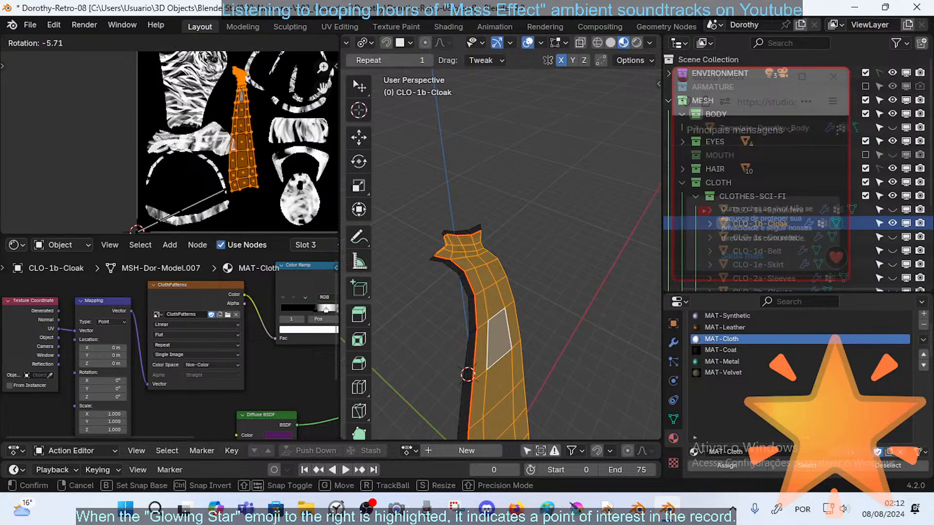
left_click(274, 155)
- Refine the cloak UV island's position and size until it fills the empty black gap between the painted patterns
key("g")
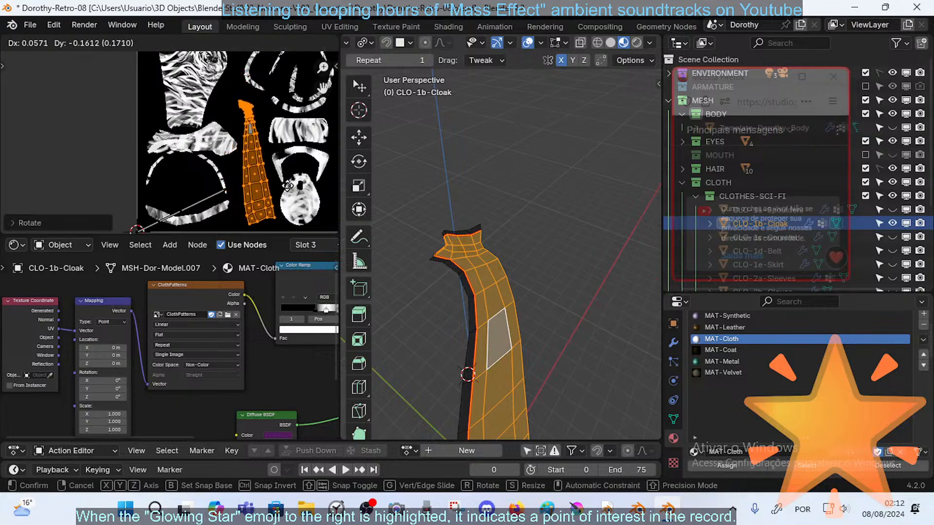
left_click(287, 191)
key("s")
left_click(274, 96)
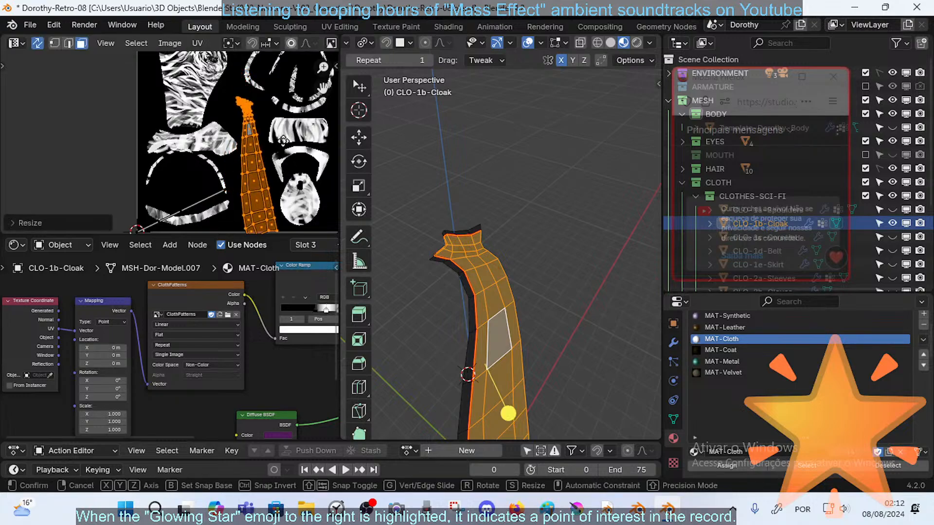
key("g")
left_click(271, 210)
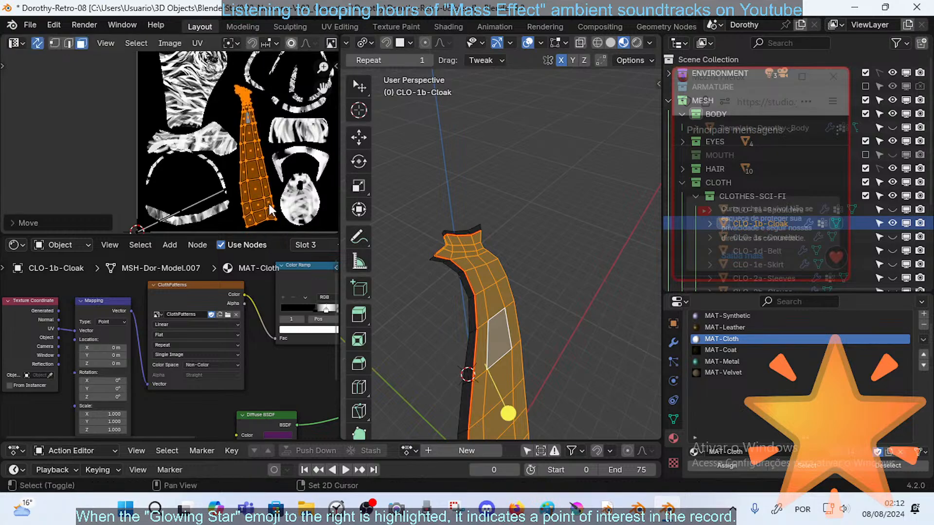
key("g")
key("Escape")
key("s")
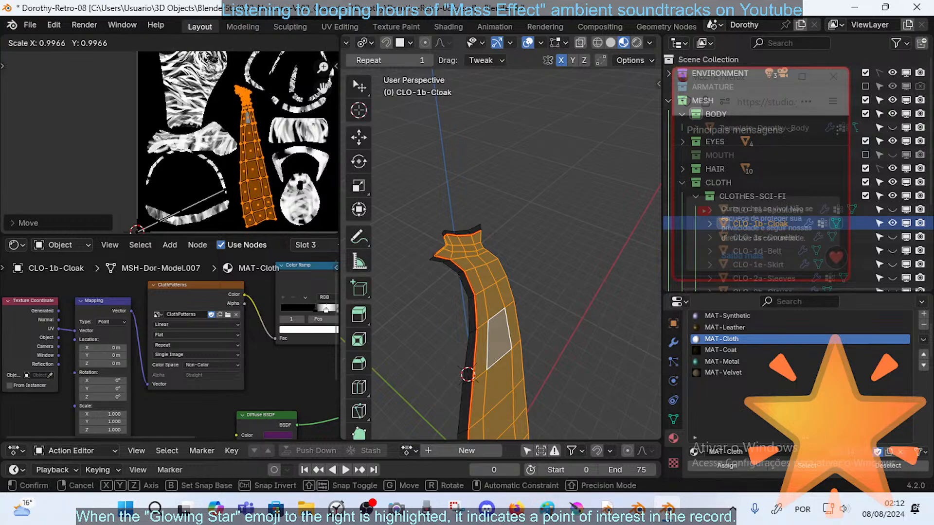
left_click(319, 161)
key("g")
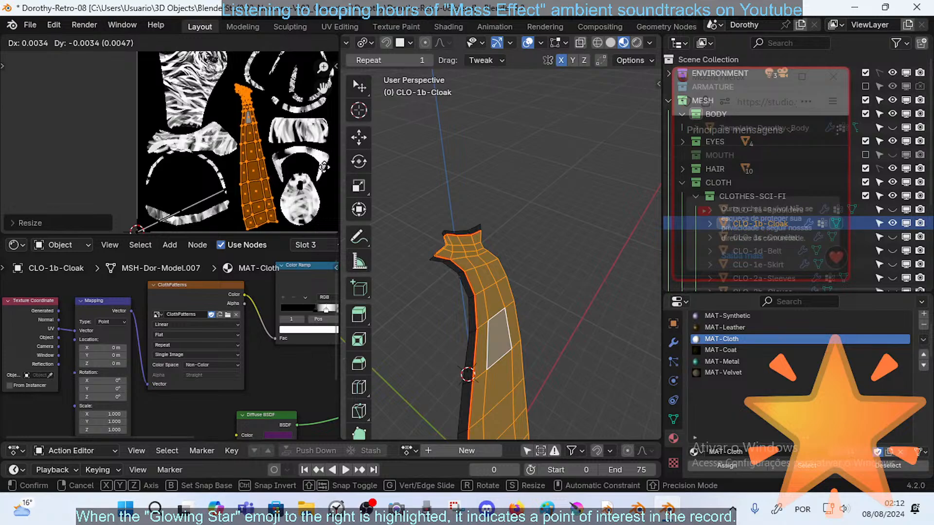
left_click(311, 164)
scroll(305, 171, "up", 4)
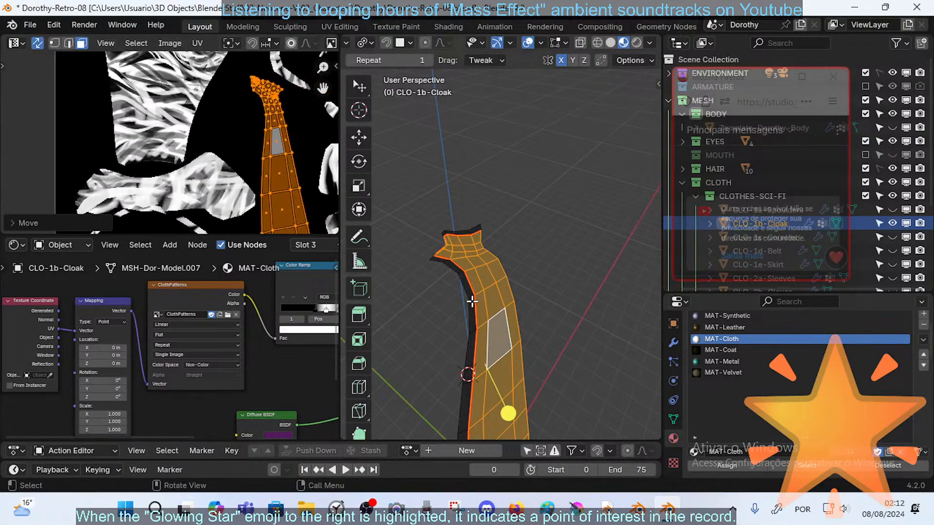
- Clear the mesh selection and examine the MAT-Cloth node setup and the cloak's UV placement on the texture
key("alt+a")
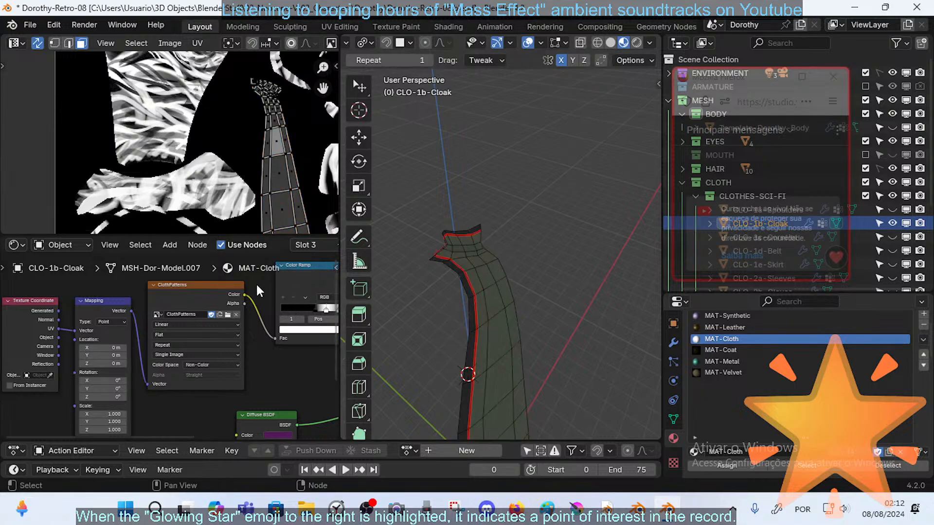
scroll(256, 282, "down", 6)
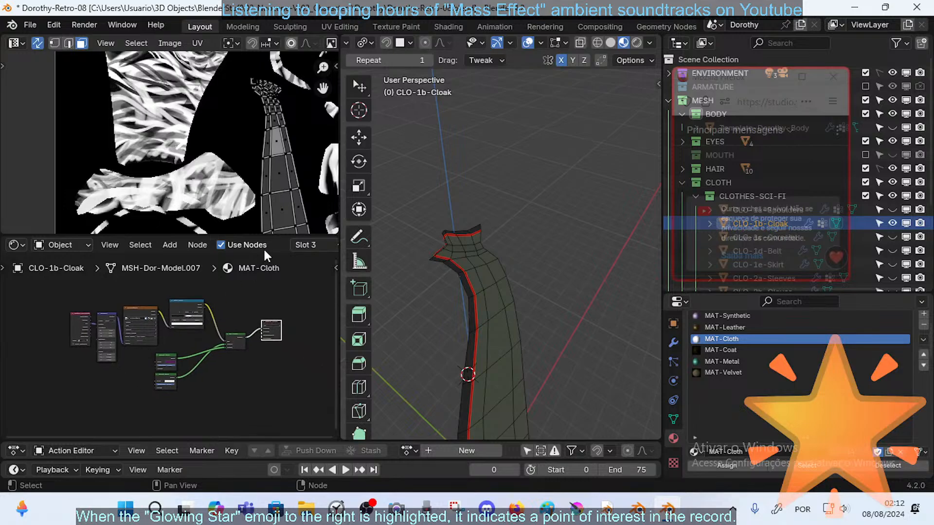
scroll(264, 247, "down", 5)
scroll(243, 342, "up", 1)
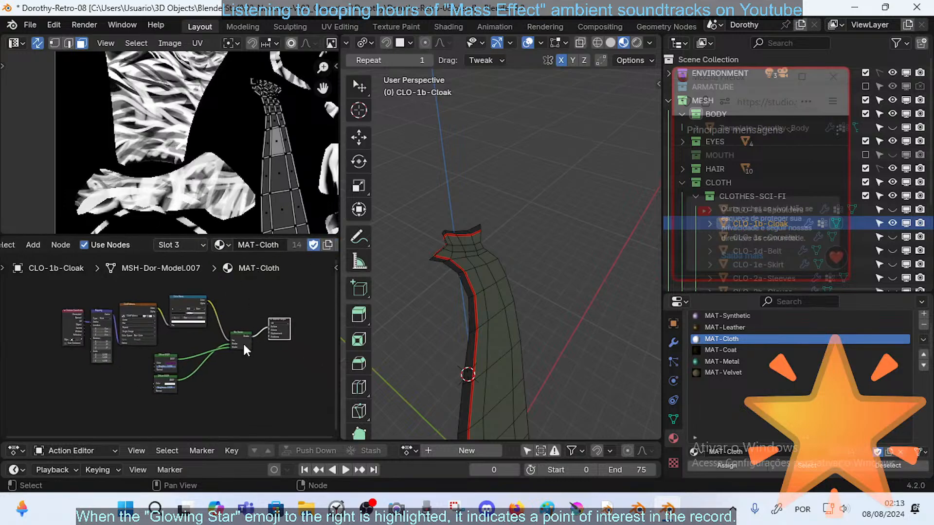
scroll(182, 334, "up", 5)
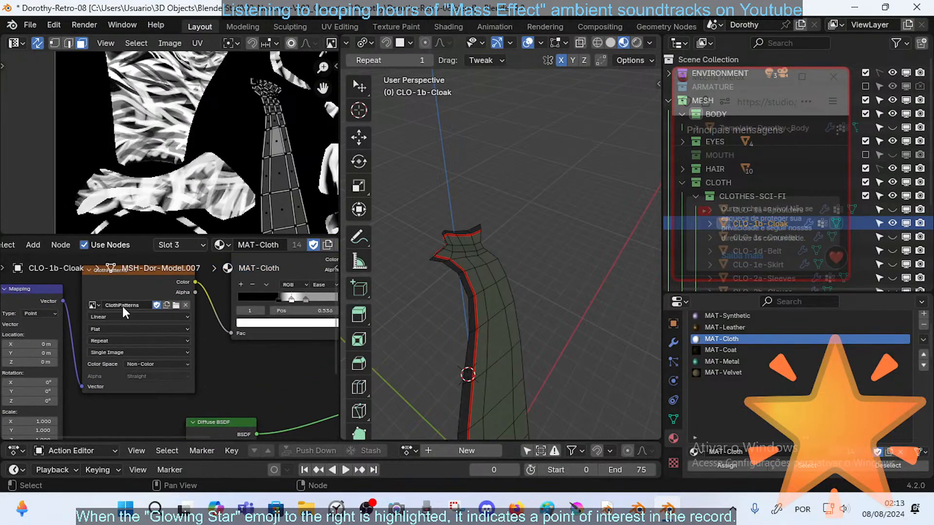
scroll(123, 308, "down", 4)
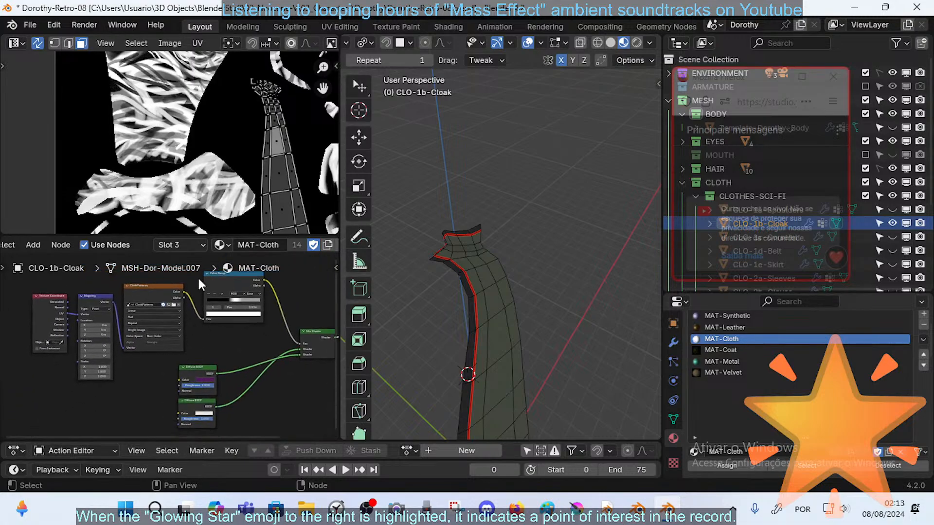
scroll(190, 142, "down", 4)
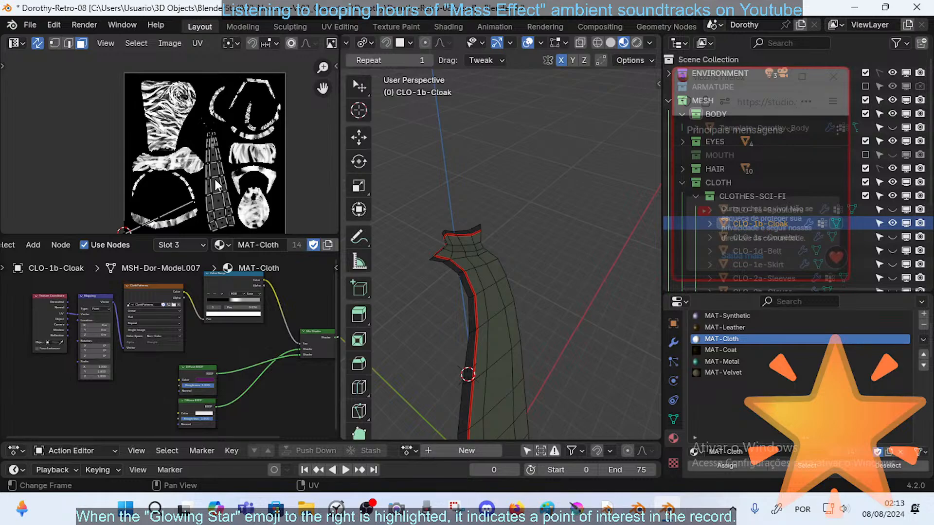
scroll(219, 194, "up", 3)
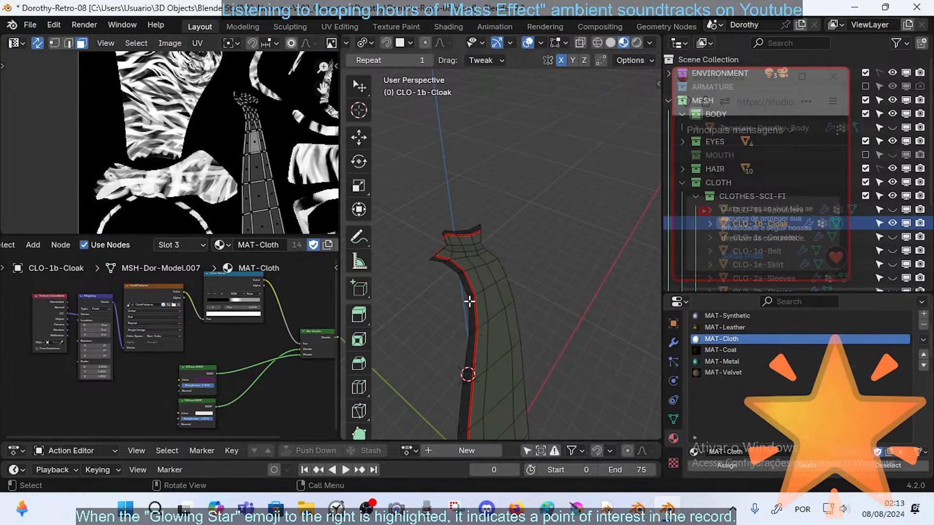
- Return the cloak to Object Mode, save the file and switch the cloak to Texture Paint mode
key("ctrl+Tab")
left_click(385, 293)
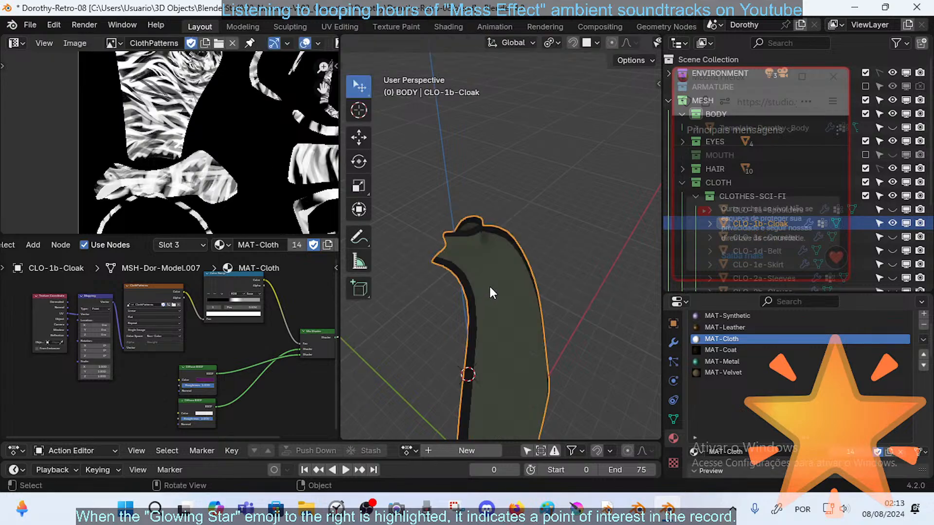
key("ctrl+s")
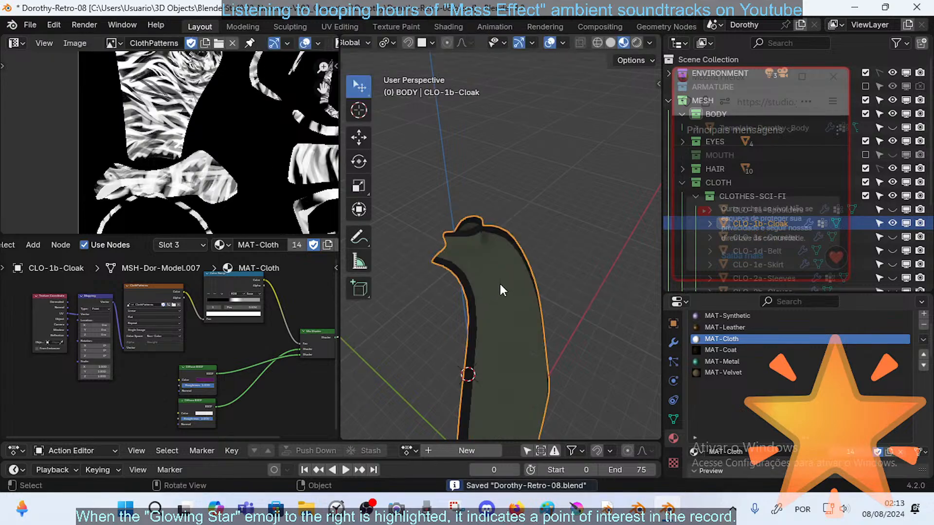
key("ctrl+Tab")
key("t")
middle_click_drag(499, 282, 487, 281)
- Expand the ENVIRONMENT collection and show the 01-Sun-White, 02-Area-Square-Orange and 03-Area-Square-Purple lights to illuminate the cloak
left_click_drag(745, 84, 758, 158)
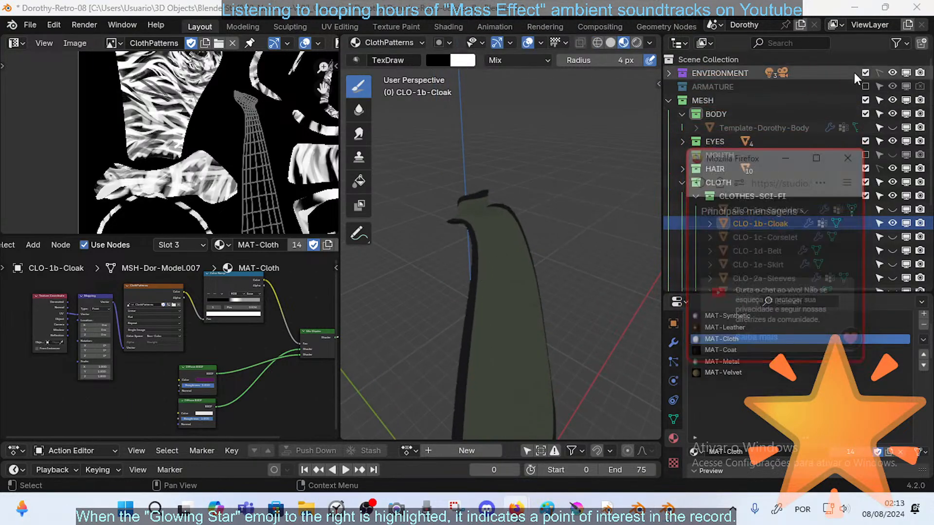
left_click(669, 73)
left_click_drag(894, 87, 894, 115)
mouse_move(459, 270)
middle_mouse_down()
mouse_move(481, 308)
mouse_move(543, 299)
mouse_move(452, 323)
mouse_move(533, 274)
mouse_move(521, 260)
mouse_move(525, 278)
mouse_move(497, 271)
mouse_move(514, 258)
middle_mouse_up()
- Return to mesh editing, try smoothing the vertices of the cloak's shoulder faces below the collar, and undo it
key("Tab")
left_click(500, 227, "shift")
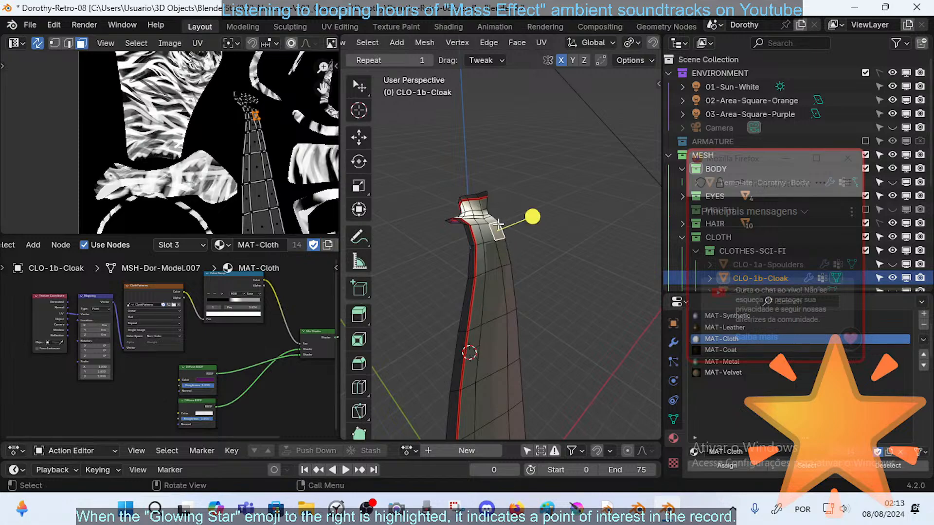
left_click_drag(519, 186, 587, 208)
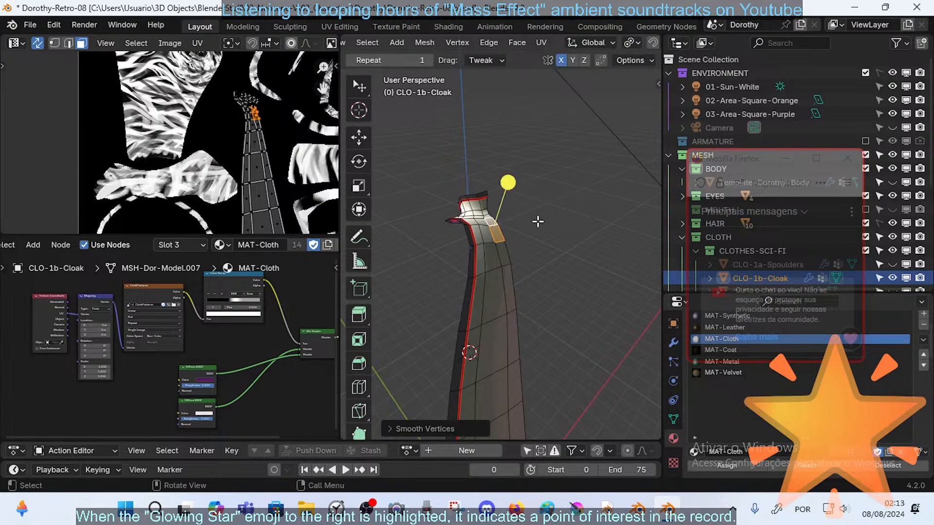
key("ctrl+z")
key("ctrl+z")
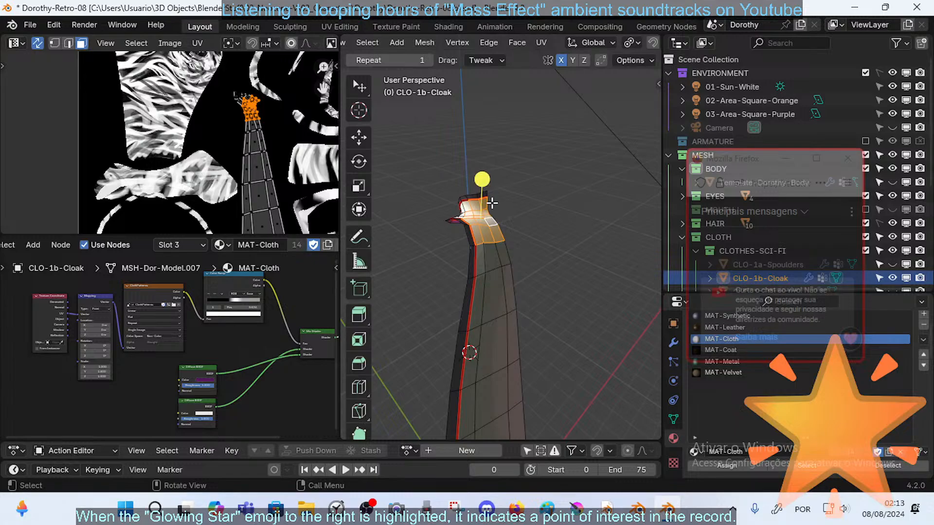
- Smooth the vertices of the cloak's collar and shoulder faces, checking the shading in Texture Paint mode in between
left_click_drag(486, 180, 502, 179)
left_click(515, 249)
key("Tab")
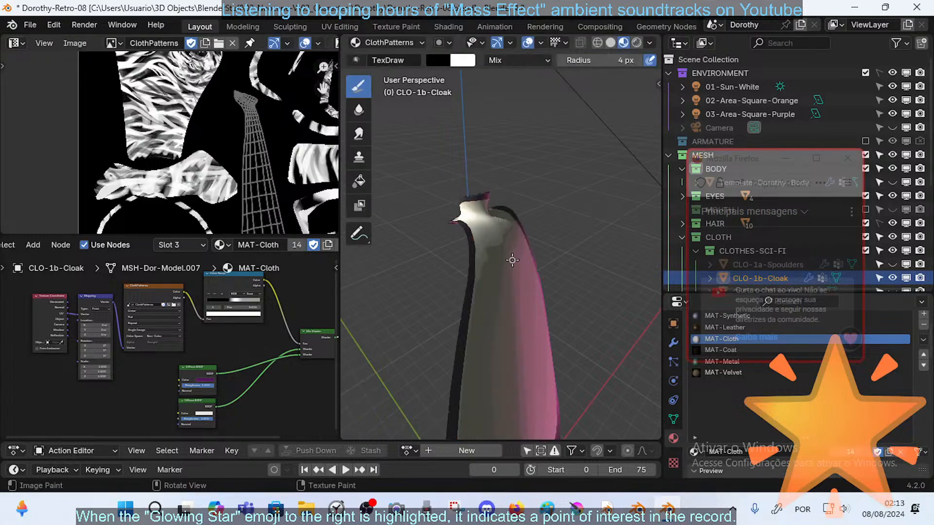
key("Tab")
left_click(492, 254)
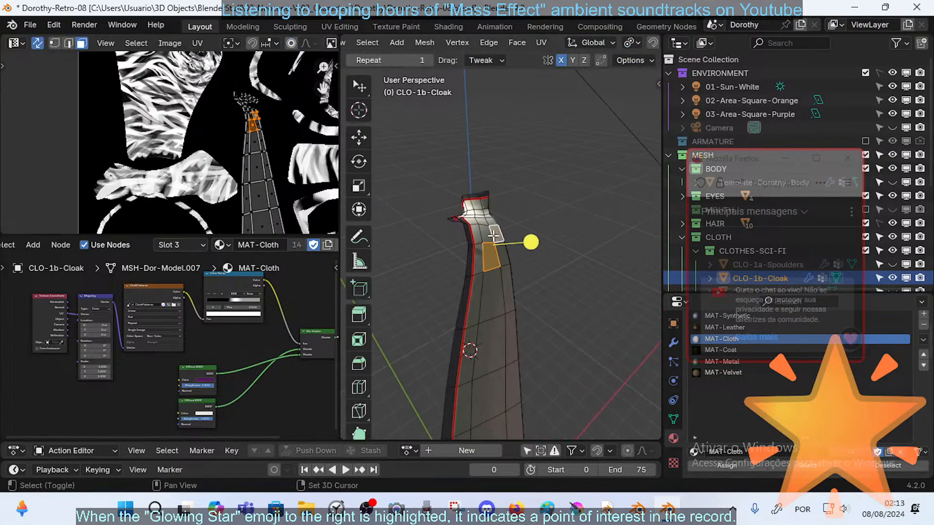
left_click(495, 235, "shift")
left_click_drag(529, 230, 559, 235)
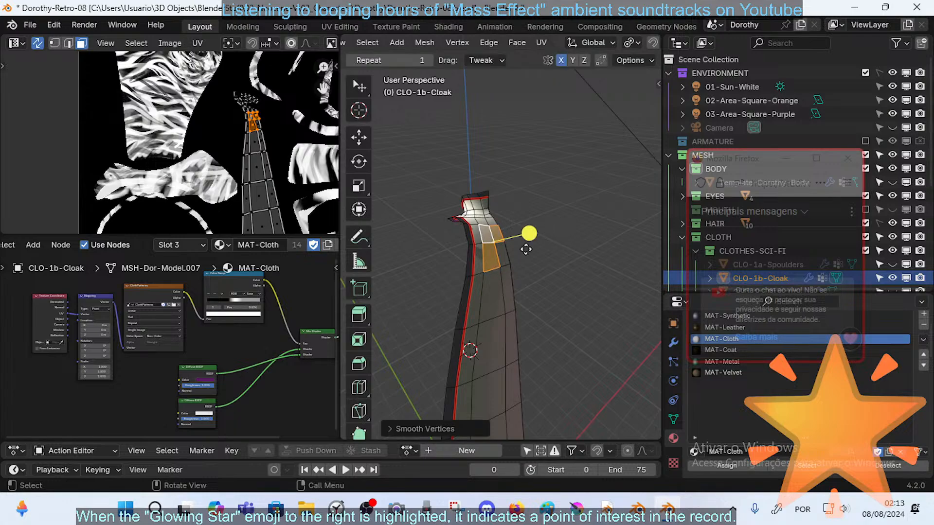
- Reshape the cloak's shoulder by moving one face below the collar with smooth proportional editing, from two viewing angles
left_click(508, 230)
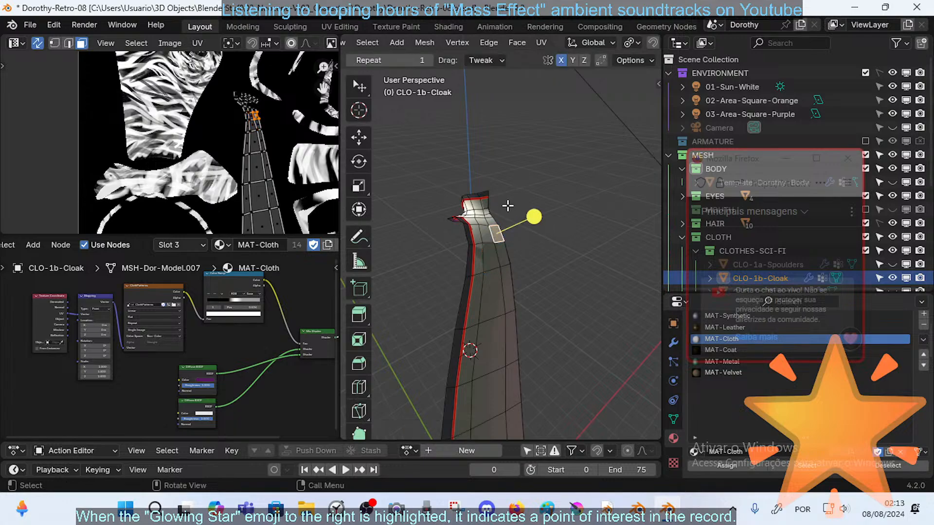
scroll(596, 46, "right", 5)
key("g")
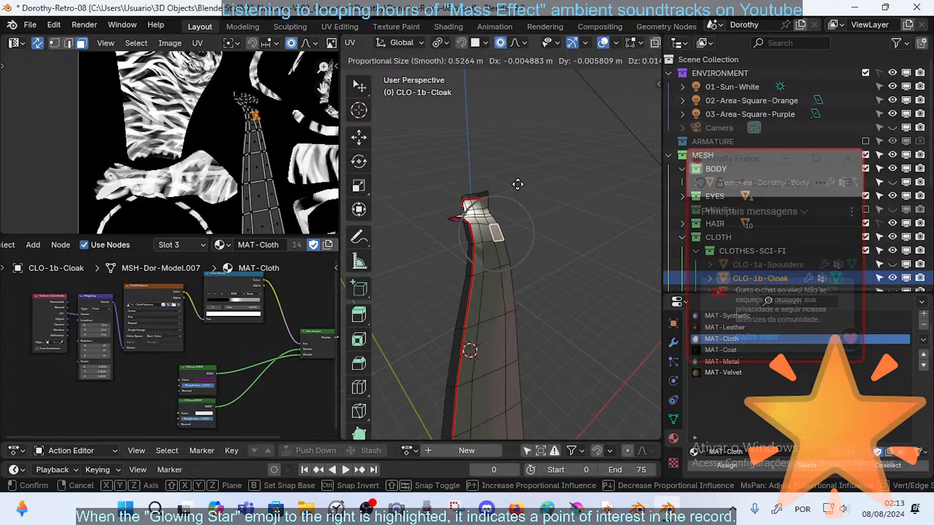
left_click(519, 175)
middle_click_drag(542, 239, 495, 248)
key("g")
left_click(554, 220)
- Switch to vertex selection and smooth individual vertices near the cloak's seamed edge below the collar
key("1")
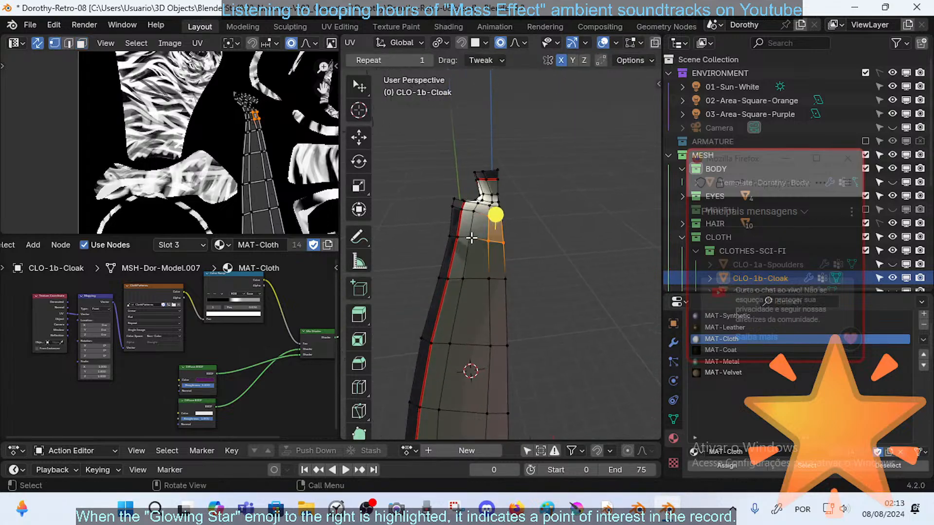
left_click(471, 238)
left_click_drag(454, 233, 476, 241)
left_click(474, 213)
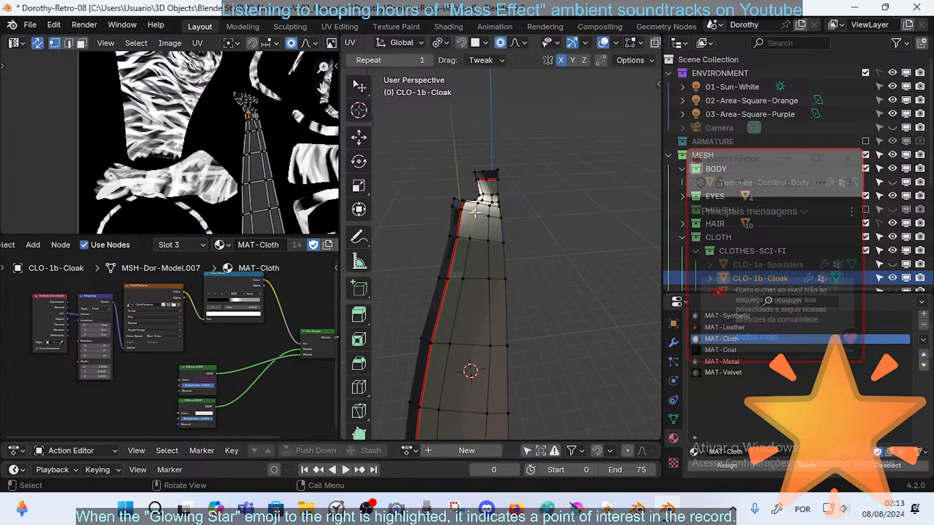
left_click_drag(474, 179, 479, 162)
left_click(497, 163)
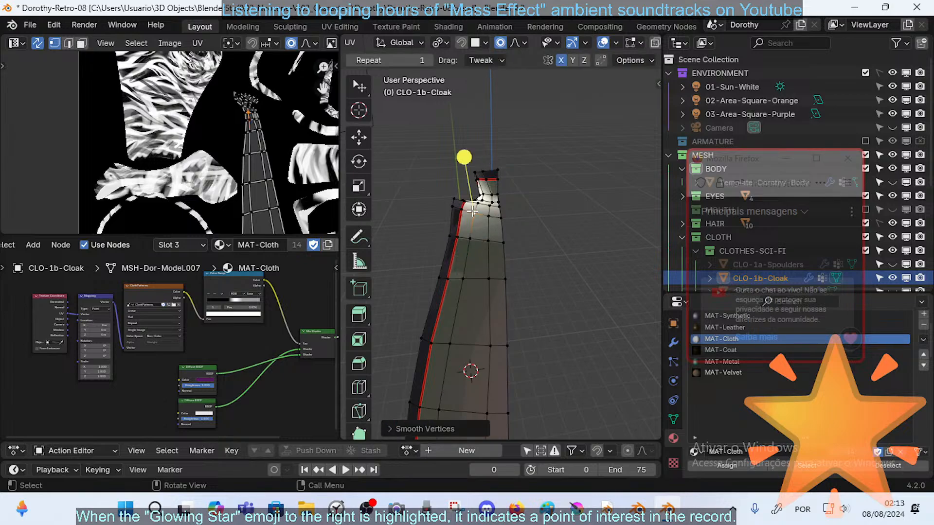
- Switch to edge selection, smooth the edges around the base of the collar and check the cloak outside mesh editing
key("2")
left_click_drag(472, 141, 495, 148)
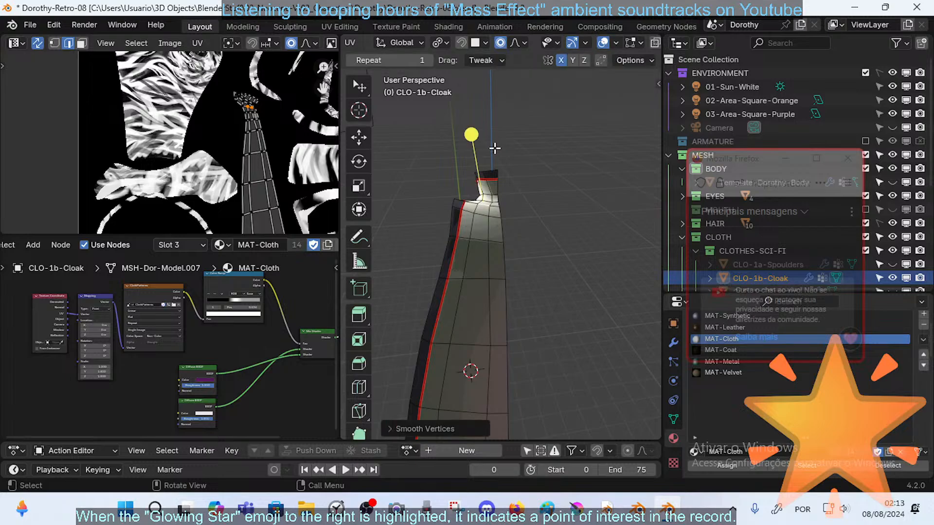
left_click(491, 195)
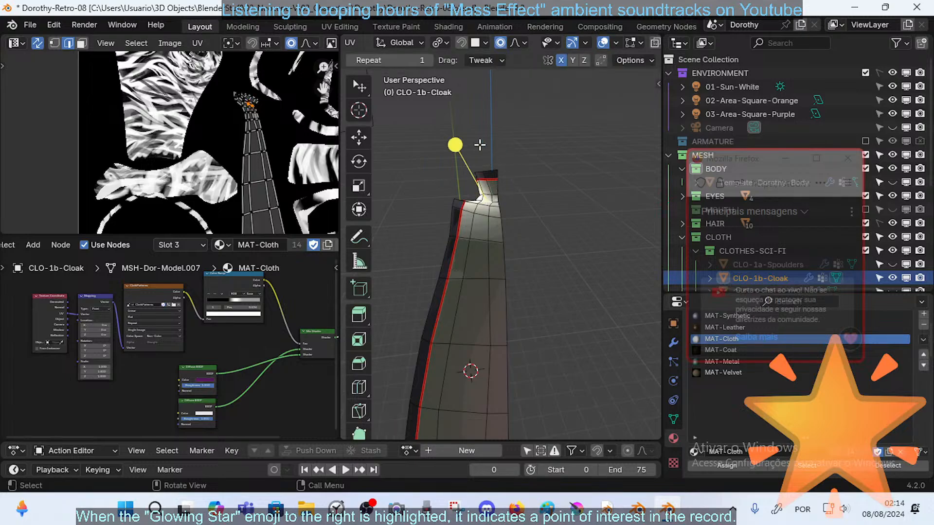
left_click_drag(464, 150, 485, 162)
mouse_move(498, 205)
middle_mouse_down()
mouse_move(504, 229)
mouse_move(454, 221)
mouse_move(511, 239)
middle_mouse_up()
key("Tab")
key("Tab")
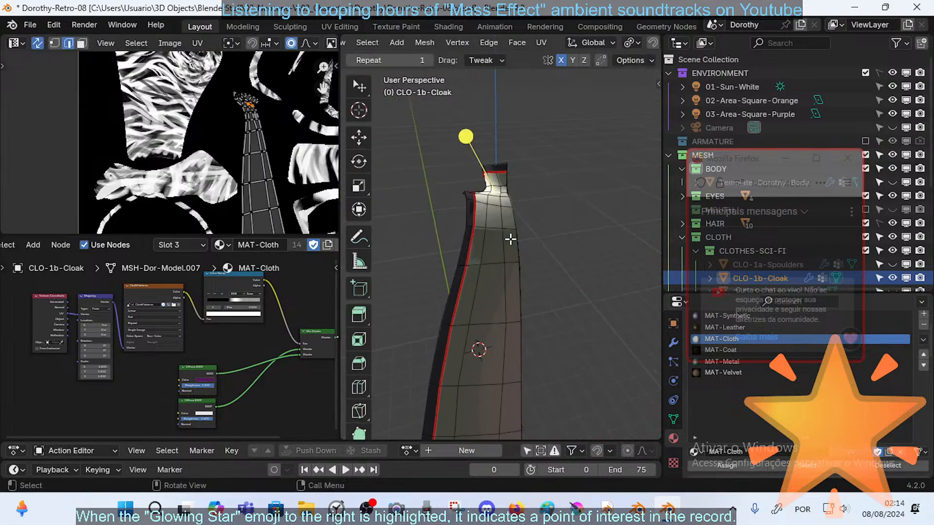
- Circle-select the outer faces just below the cloak's shoulder for smoothing, clear the selection and switch to edge selection
key("alt+a")
key("c")
left_click_drag(508, 229, 501, 254)
key("Escape")
key("3")
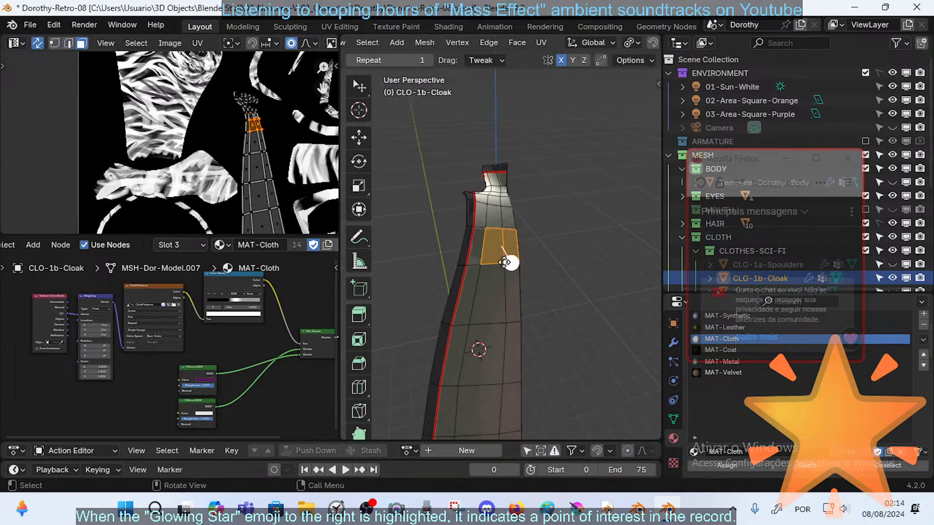
key("c")
left_click(504, 267)
key("Escape")
left_click_drag(509, 306, 506, 307)
key("alt+a")
key("2")
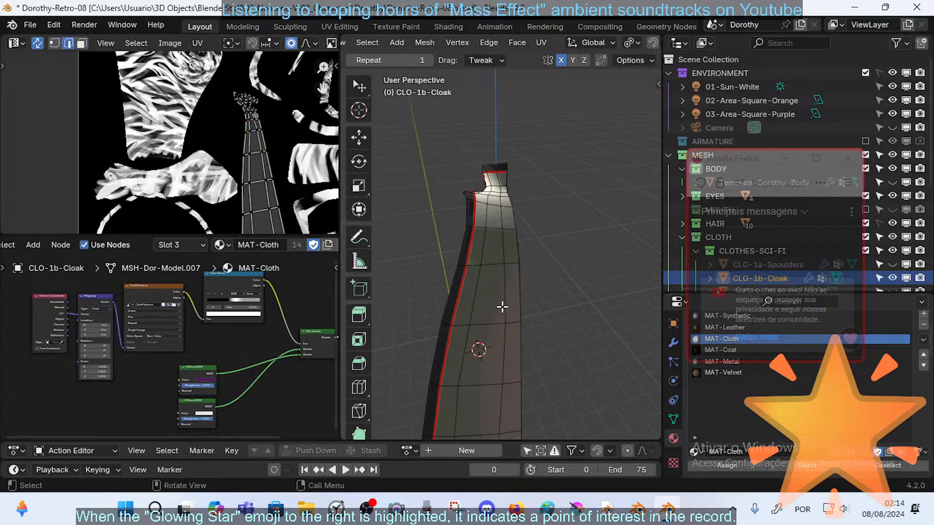
- Select the inner lengthwise edge column of the cloak segment by segment and slide it along the surface
left_click(504, 306)
middle_click_drag(503, 307, 503, 347)
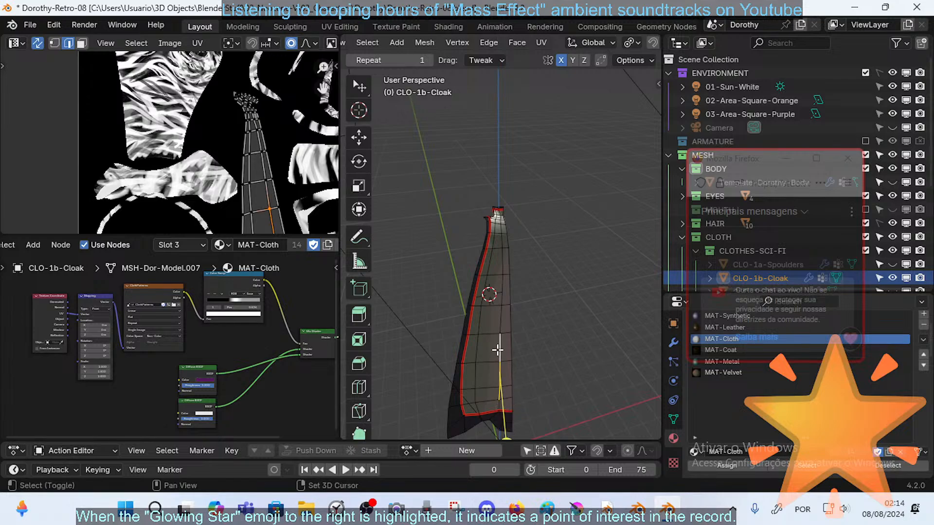
left_click(502, 316, "shift")
left_click(500, 296, "shift")
left_click(500, 264, "shift")
key("shift+v")
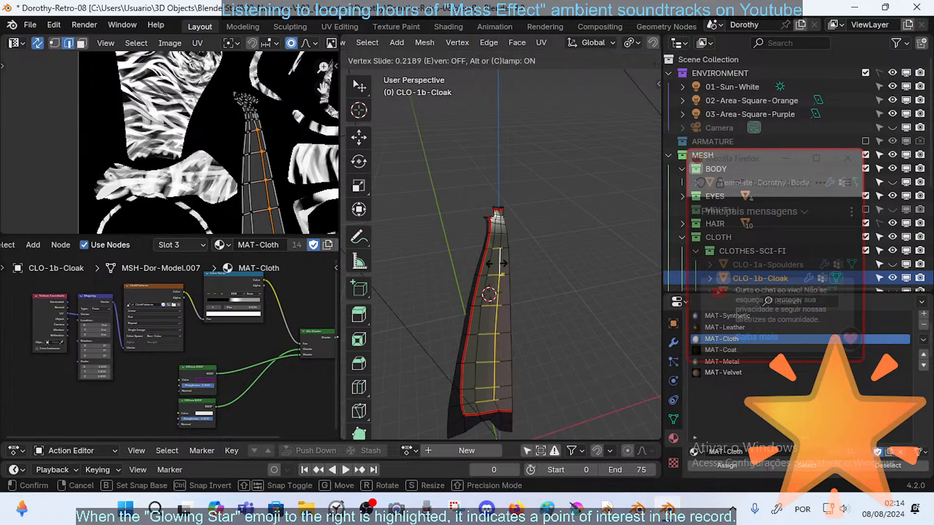
left_click(497, 264)
- Slide the lengthwise edge column beside the cloak's seamed edge, clear the selection and check the shape outside mesh editing
left_click(477, 391)
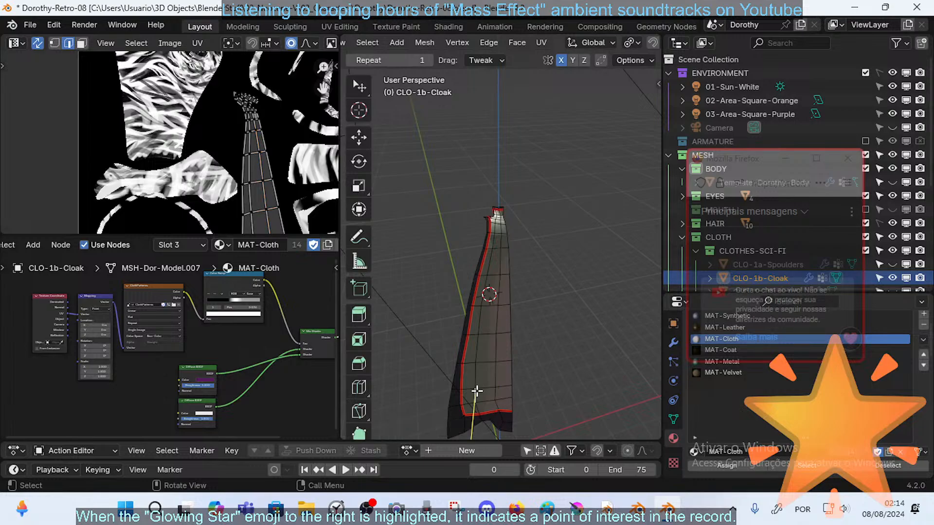
left_click(480, 320, "shift")
left_click(485, 295, "shift")
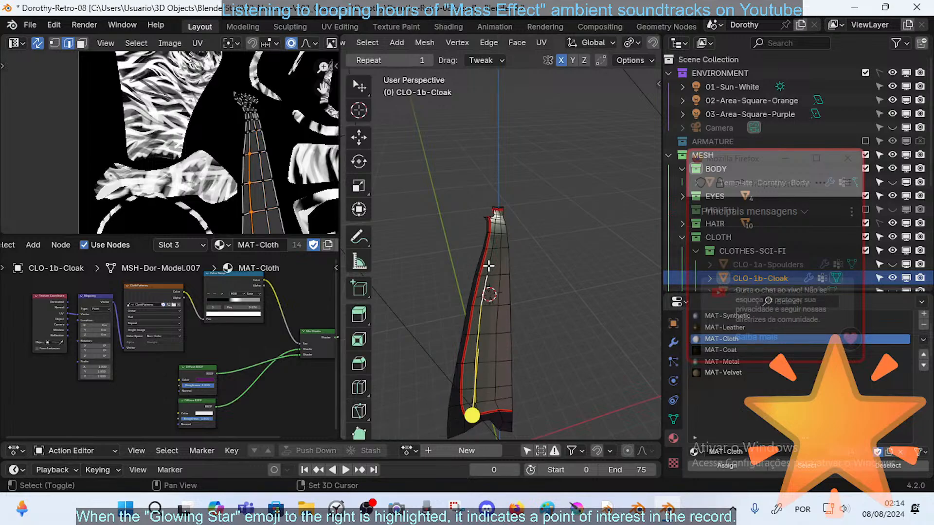
key("shift+v")
left_click(514, 271)
left_click_drag(481, 395, 501, 392)
key("alt+a")
key("Tab")
middle_click_drag(521, 270, 525, 290)
scroll(528, 284, "up", 4)
key("Tab")
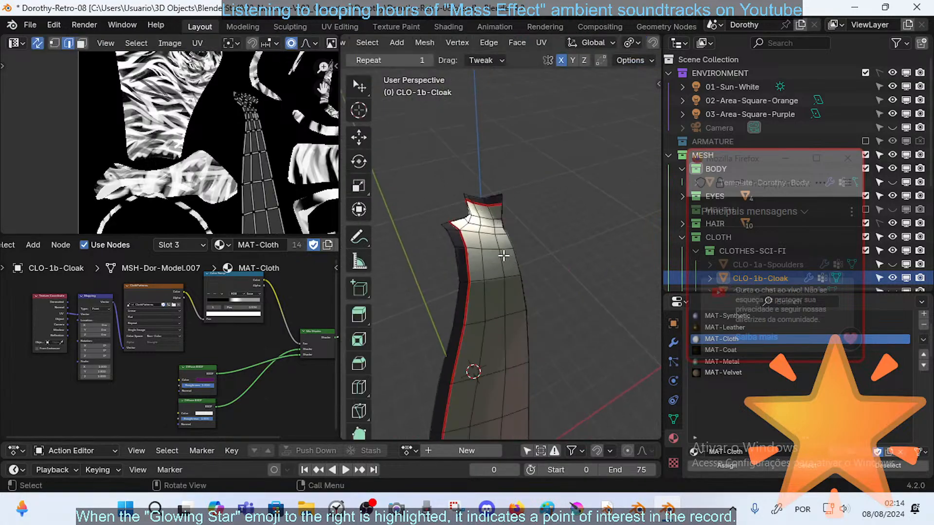
- Circle-select the cloak's upper faces below the collar, smooth their vertices and inspect the shading outside mesh editing
key("c")
left_click(498, 246)
right_click(506, 252)
key("3")
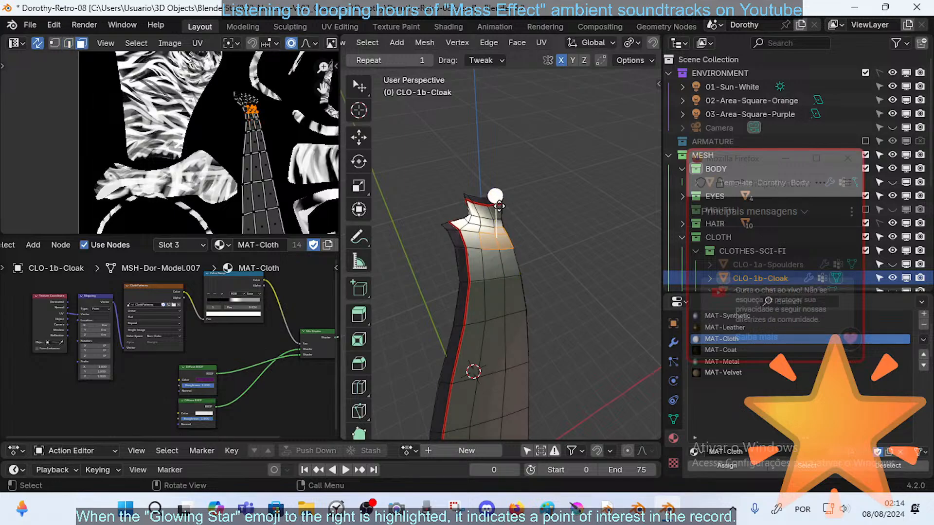
left_click_drag(500, 200, 505, 277)
key("c")
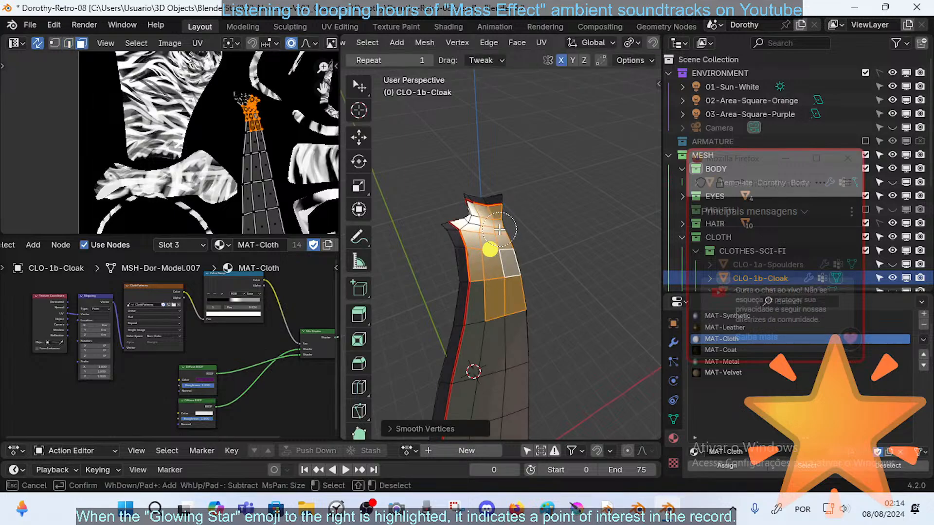
right_click(499, 229)
key("Tab")
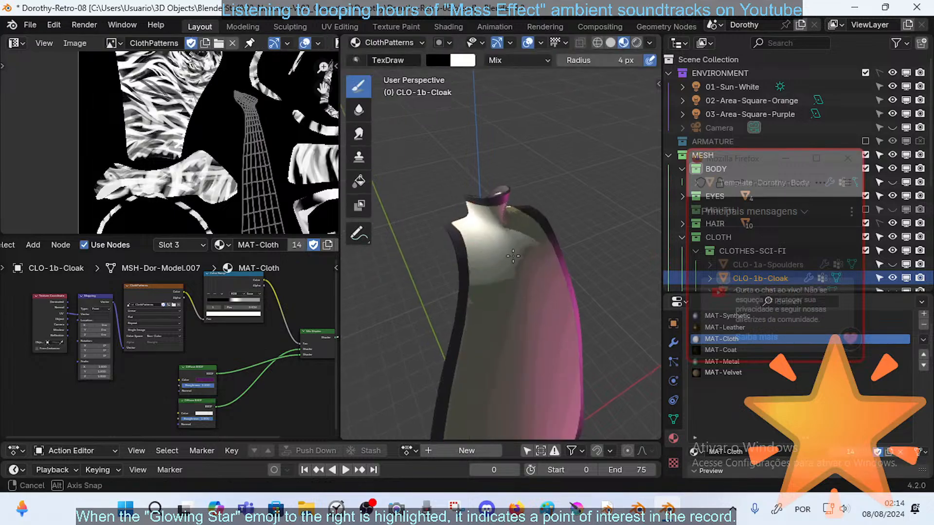
mouse_move(513, 256)
middle_mouse_down()
mouse_move(417, 243)
mouse_move(557, 224)
mouse_move(498, 220)
middle_mouse_up()
- Switch to edge selection and smooth the crosswise edges below the cloak's shoulder, including the one beside the seam
key("Tab")
key("2")
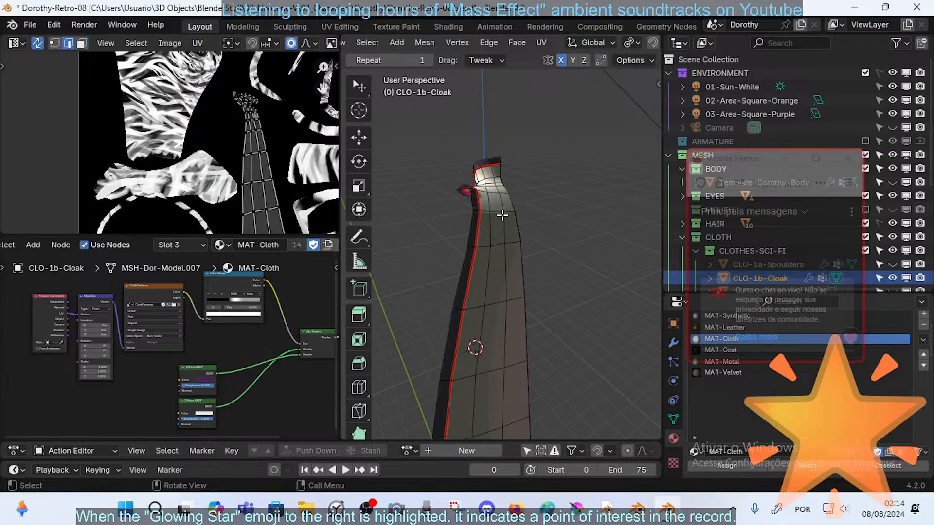
left_click(506, 213)
left_click(498, 213, "shift")
left_click_drag(514, 281, 570, 290)
middle_click_drag(492, 257, 533, 243)
left_click(507, 238)
left_click_drag(569, 213, 560, 289)
middle_click_drag(559, 290, 488, 215)
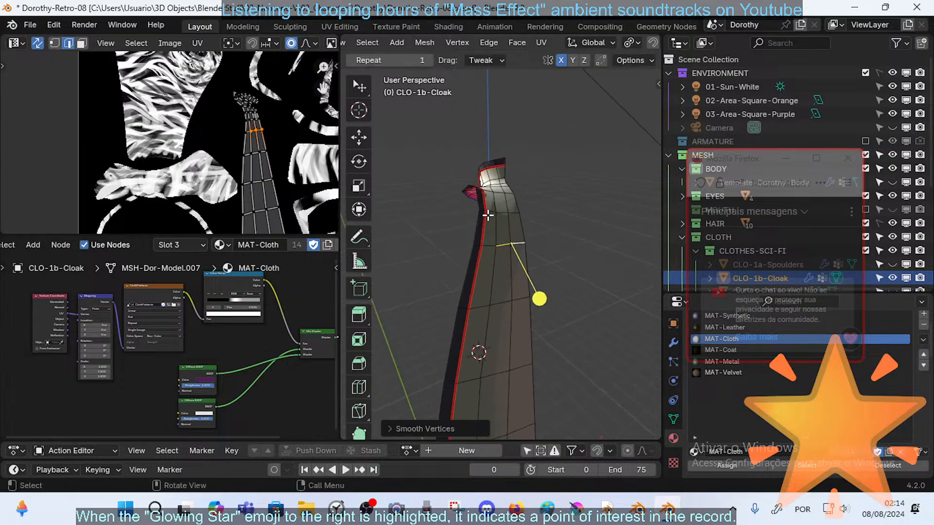
left_click(482, 207)
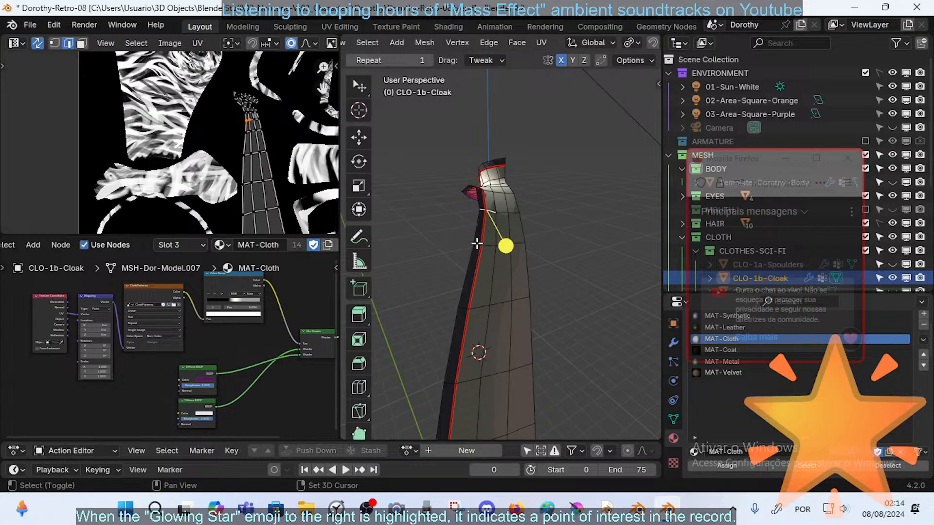
left_click_drag(506, 222, 542, 227)
middle_click_drag(519, 220, 495, 224)
- Switch to vertex selection, slide two vertices beside the upper seam and check the cloak outside mesh editing
key("1")
left_click(492, 251)
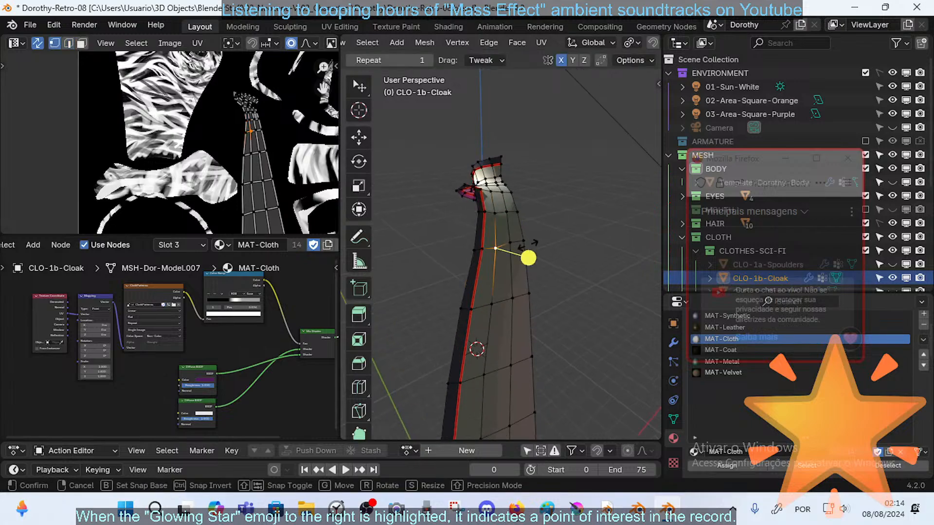
key("shift+v")
left_click(529, 243)
left_click(496, 213)
key("shift+v")
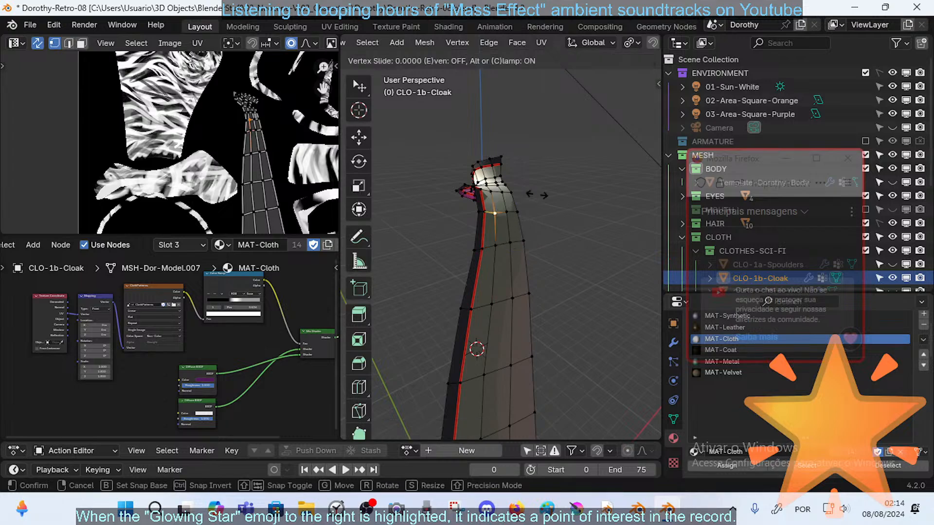
left_click(526, 193)
key("Tab")
mouse_move(523, 205)
middle_mouse_down()
mouse_move(563, 229)
mouse_move(435, 271)
mouse_move(464, 276)
middle_mouse_up()
- Adjust three neighbouring vertices across the cloak's front edge below the shoulder using smooth proportional editing
key("Tab")
mouse_move(498, 315)
middle_mouse_down()
mouse_move(454, 359)
mouse_move(451, 340)
middle_mouse_up()
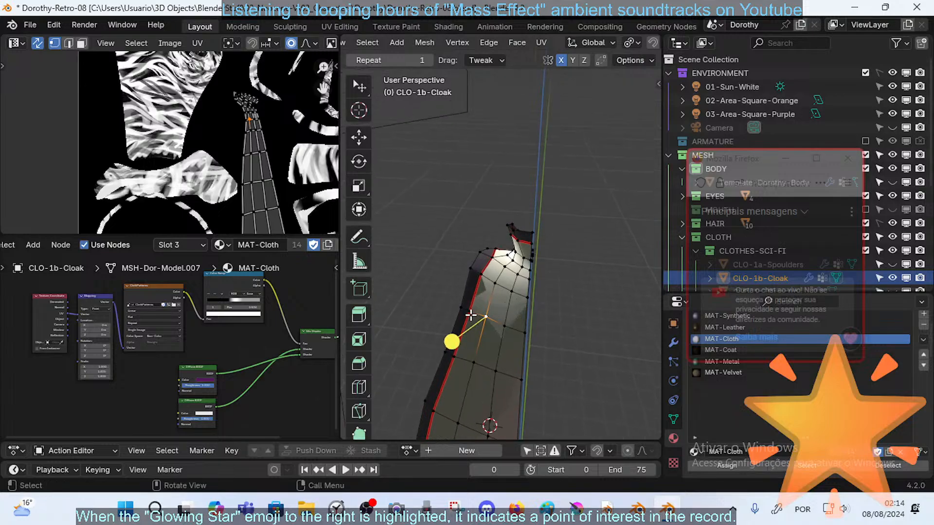
left_click(458, 319, "alt")
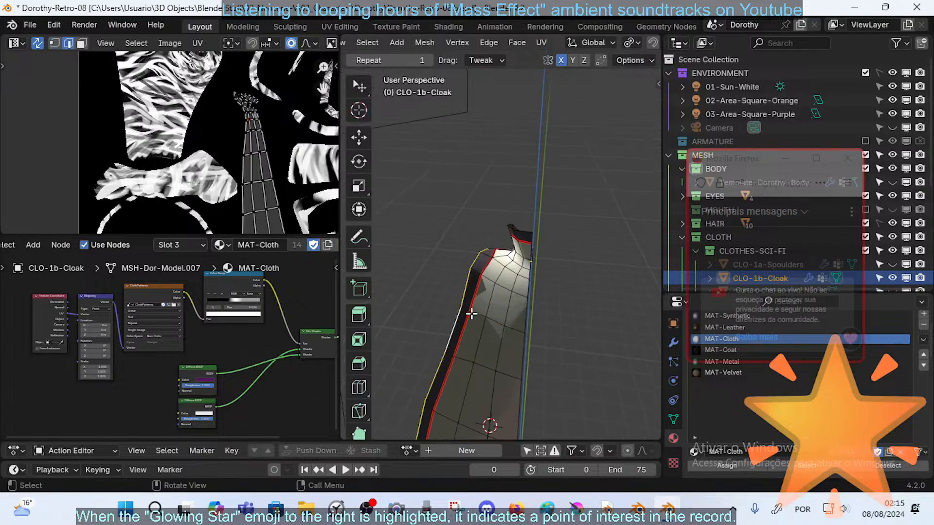
key("1")
left_click(460, 308)
key("g")
left_click(458, 307)
left_click(468, 312)
key("g")
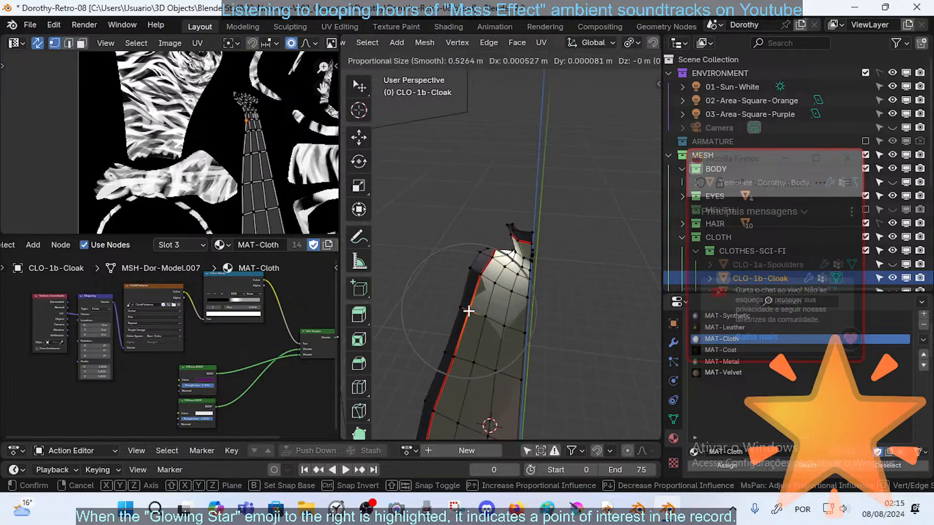
left_click(469, 311)
left_click(485, 317)
key("g")
left_click(487, 319)
- Examine the reshaped shoulder outside mesh editing and the lower part of the cloak's UV island on ClothPatterns
middle_click_drag(463, 289, 535, 295)
key("Tab")
middle_click_drag(297, 171, 265, 95)
key("Tab")
key("Tab")
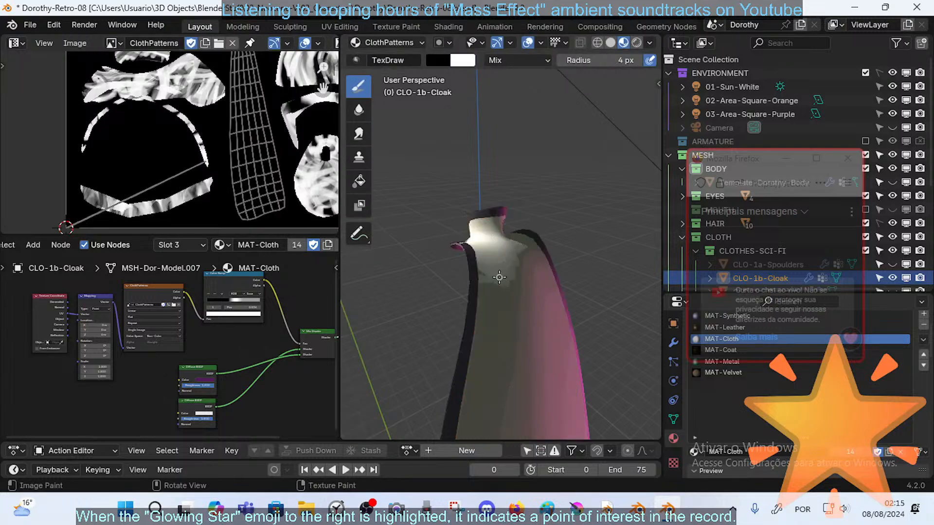
mouse_move(494, 276)
middle_mouse_down()
mouse_move(477, 290)
mouse_move(488, 313)
middle_mouse_up()
- Select two adjacent faces below the shoulder in face selection, leave mesh editing and return the cloak to Texture Paint mode
key("Tab")
key("3")
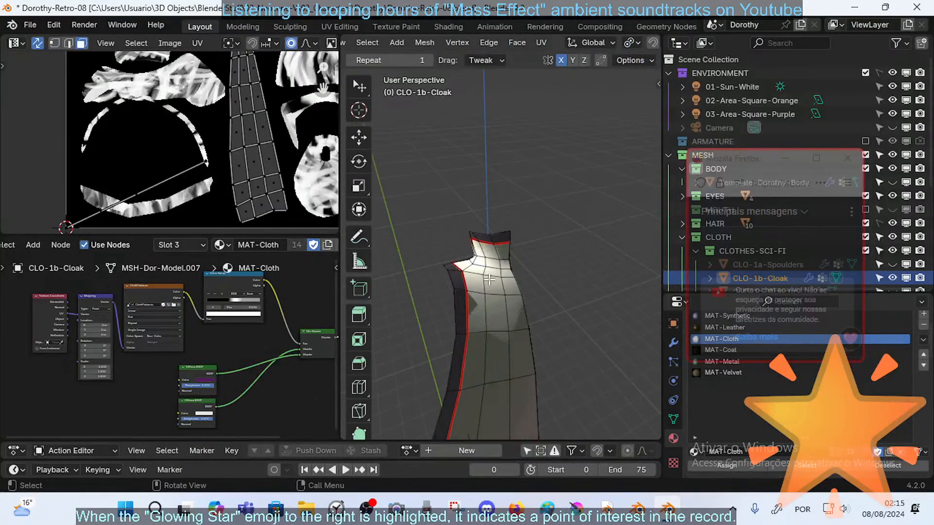
mouse_move(489, 280)
middle_mouse_down()
mouse_move(534, 279)
mouse_move(480, 289)
mouse_move(494, 266)
middle_mouse_up()
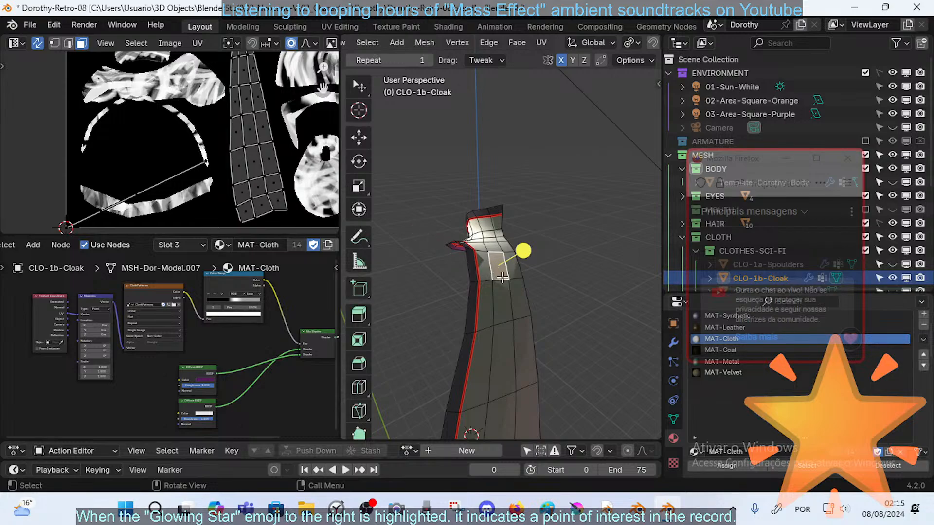
left_click(502, 278, "shift")
key("Tab")
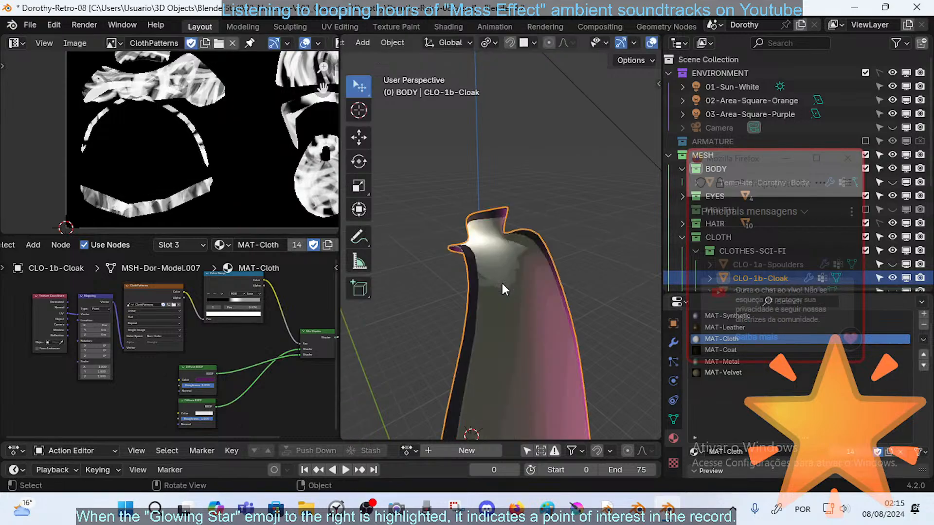
key("ctrl+Tab")
left_click(500, 272)
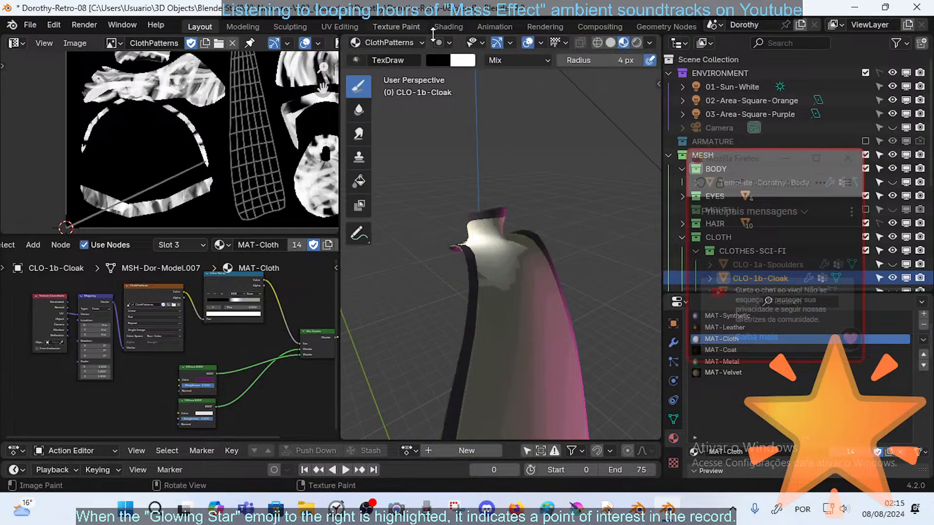
- Turn on the Screencast Keys overlay for the viewport and save Dorothy-Retro-08.blend
scroll(408, 42, "left", 3)
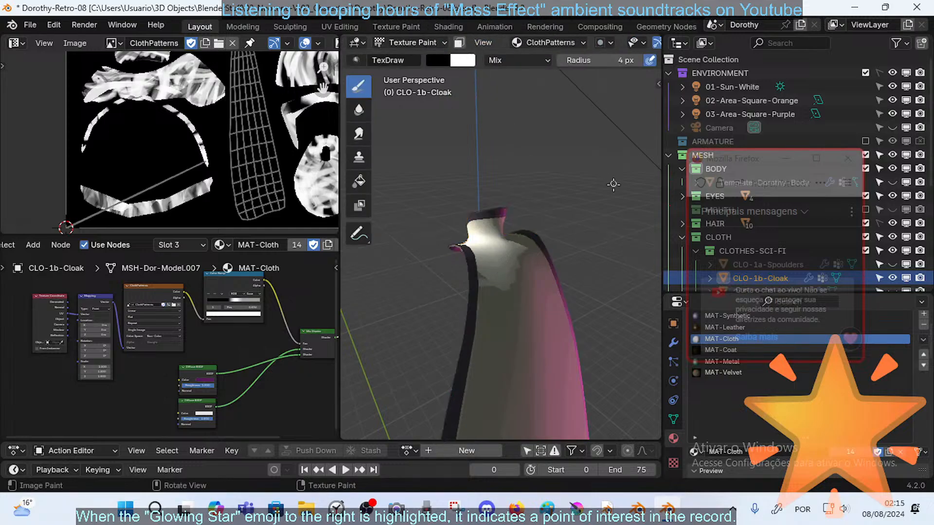
key("n")
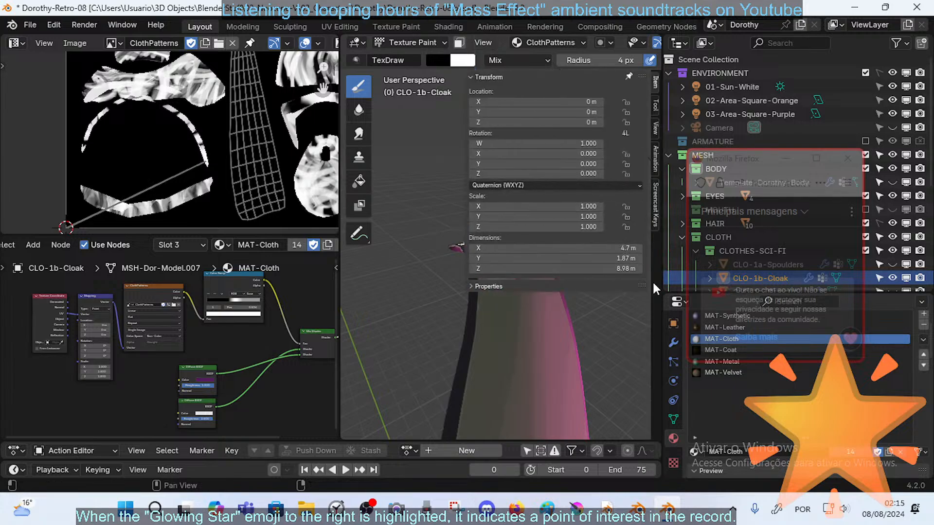
left_click(655, 200)
key("n")
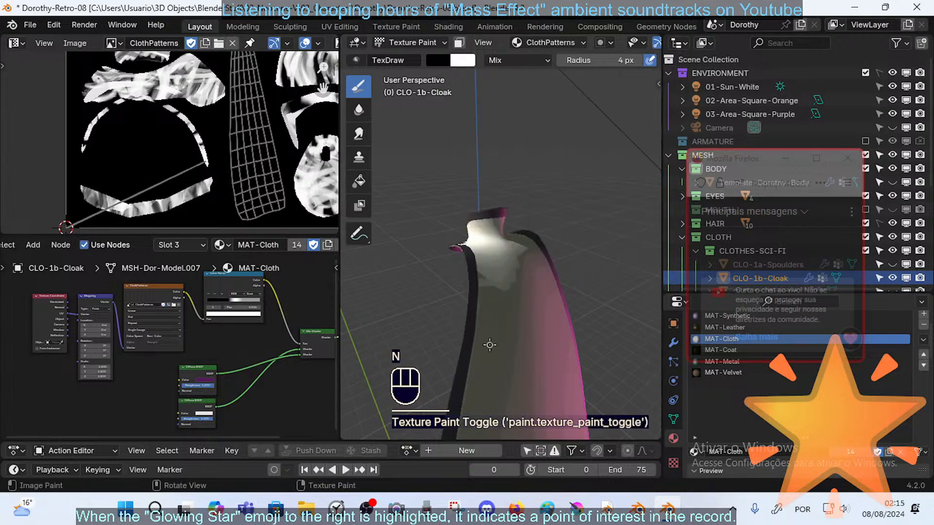
middle_click_drag(453, 292, 477, 290, "shift")
key("ctrl+s")
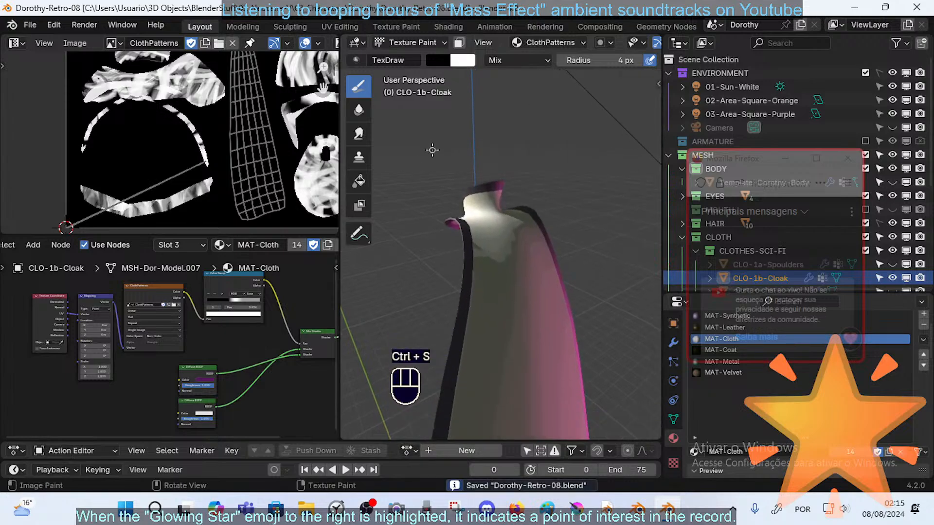
- Set the TexDraw brush radius to 27 px and dab the cloak's upper back with black
key("f")
left_click(504, 230)
middle_click_drag(514, 240, 504, 243)
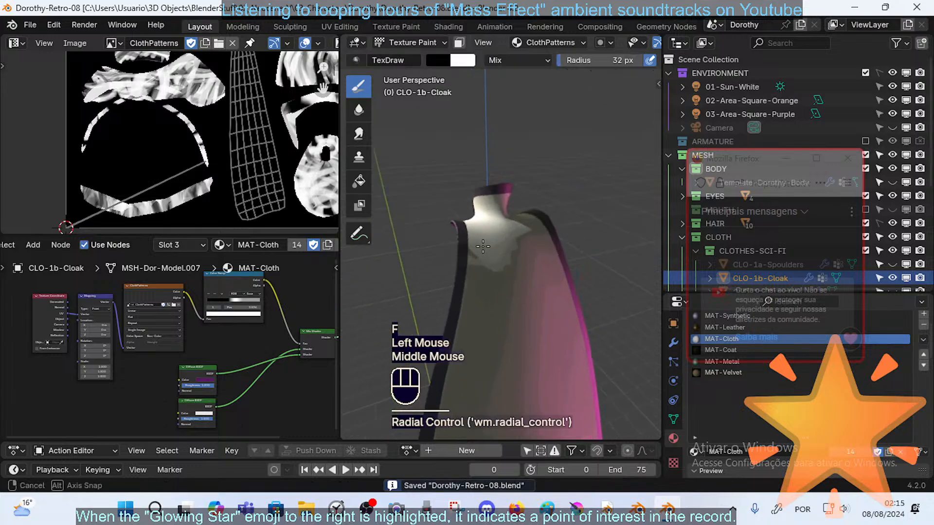
key("f")
left_click(498, 255)
left_click(498, 254)
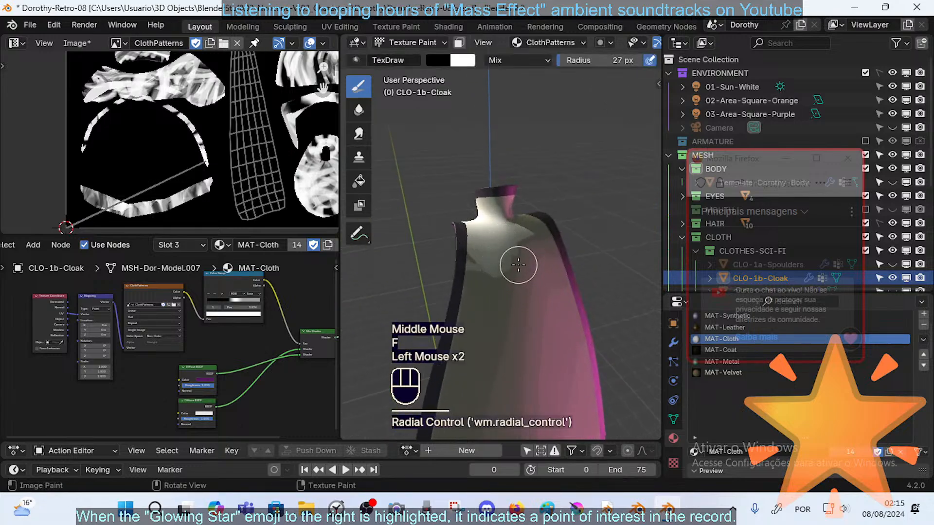
- Try a thick white stripe on the cloak's upper back, undo it and toggle the brush colours
key("x")
mouse_move(516, 262)
left_mouse_down()
mouse_move(500, 327)
mouse_move(523, 252)
left_mouse_up()
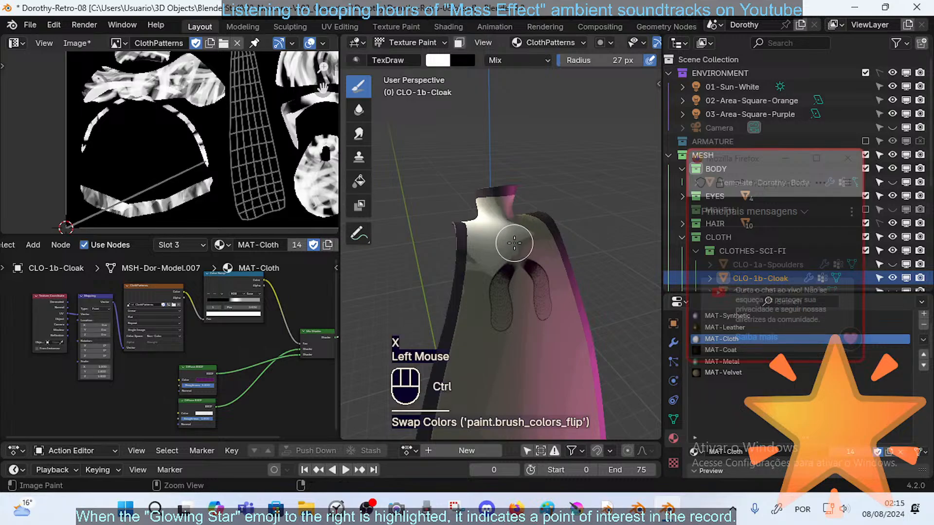
key("ctrl+z")
key("x")
key("x")
key("x")
key("x")
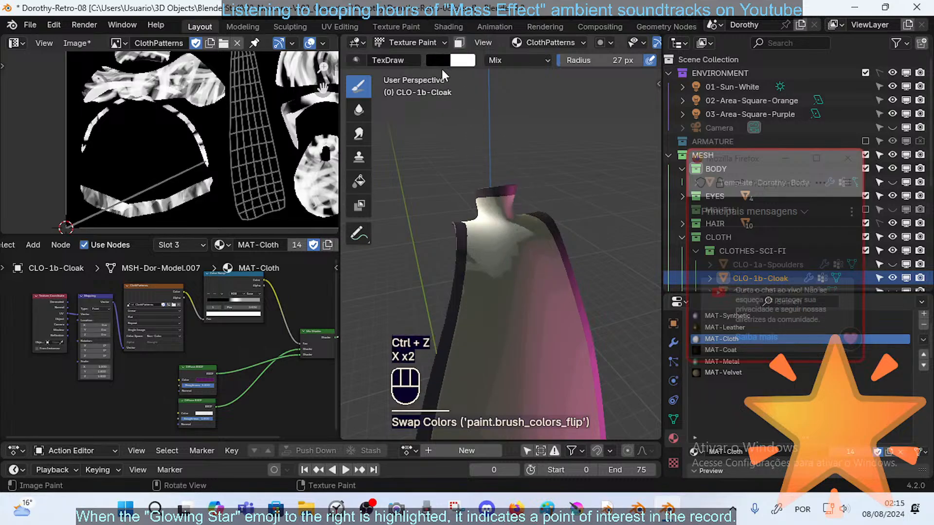
- Make white the active brush colour and reduce the brush radius to 16 px for stripes below the shoulders
middle_click_drag(480, 218, 490, 228, "shift")
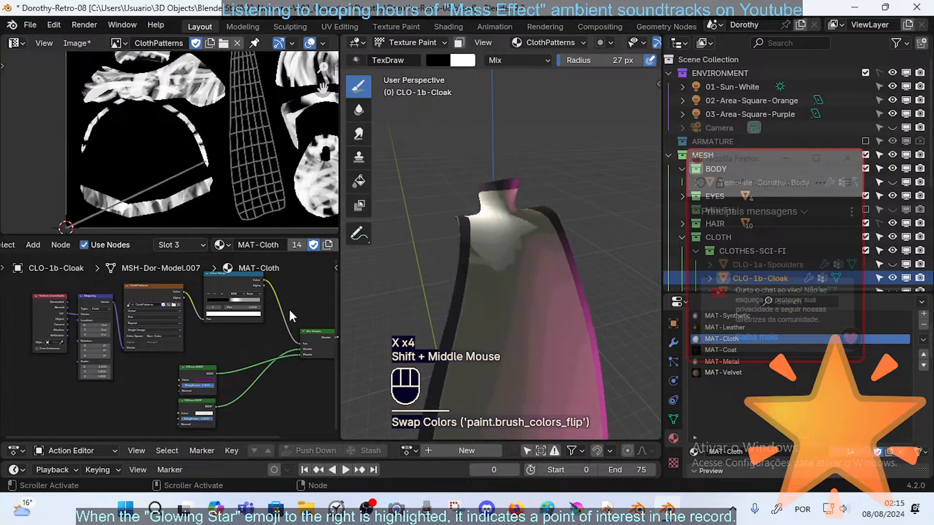
middle_click_drag(239, 331, 252, 289, "ctrl")
middle_click_drag(438, 253, 454, 254)
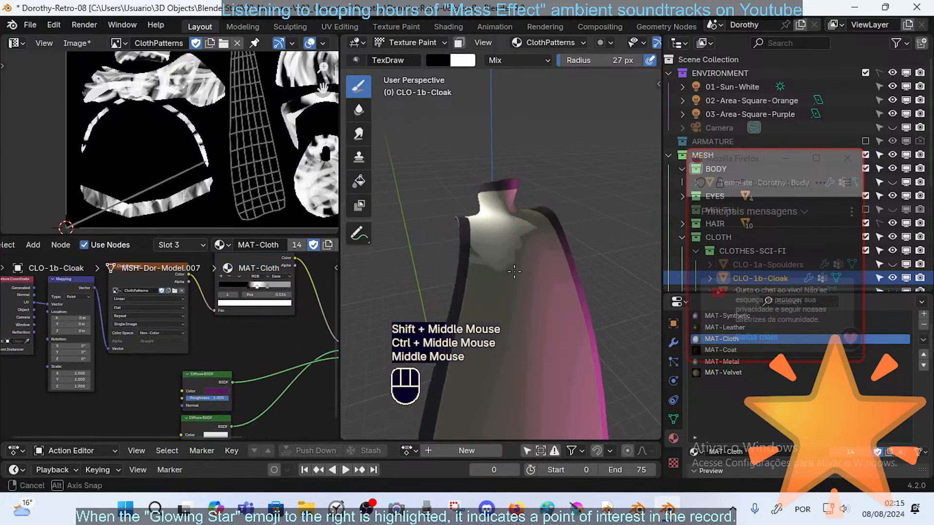
key("x")
key("f")
left_click(496, 256)
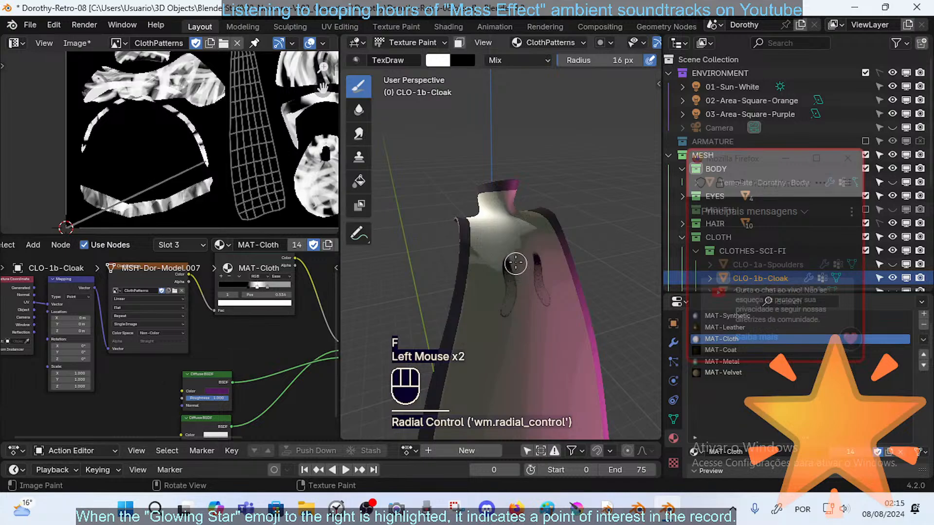
- Paint mirrored pairs of white stripes down the middle of the cloak's back, from below the shoulders with the 16 px brush
middle_click_drag(516, 255, 513, 250, "shift")
left_click_drag(502, 260, 488, 343)
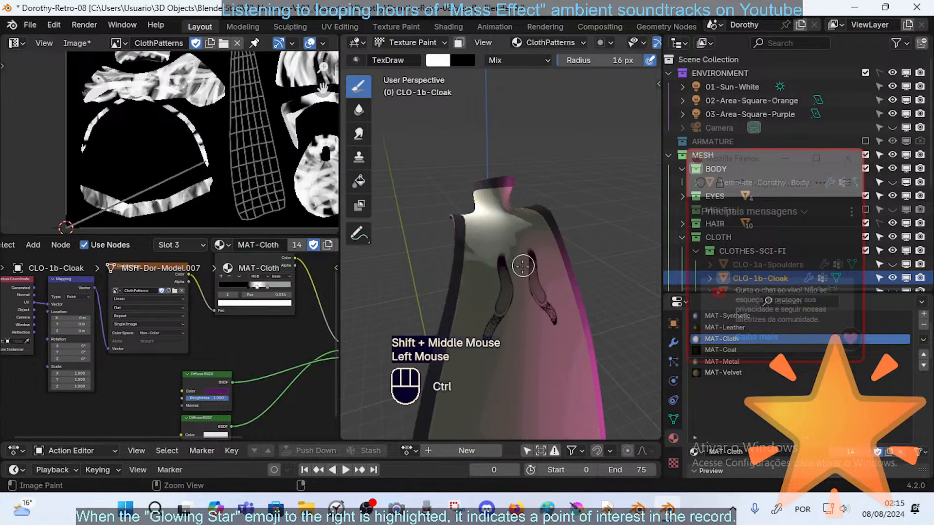
middle_click_drag(523, 267, 515, 289, "ctrl")
middle_click_drag(514, 289, 518, 243, "shift")
left_click_drag(502, 291, 474, 334)
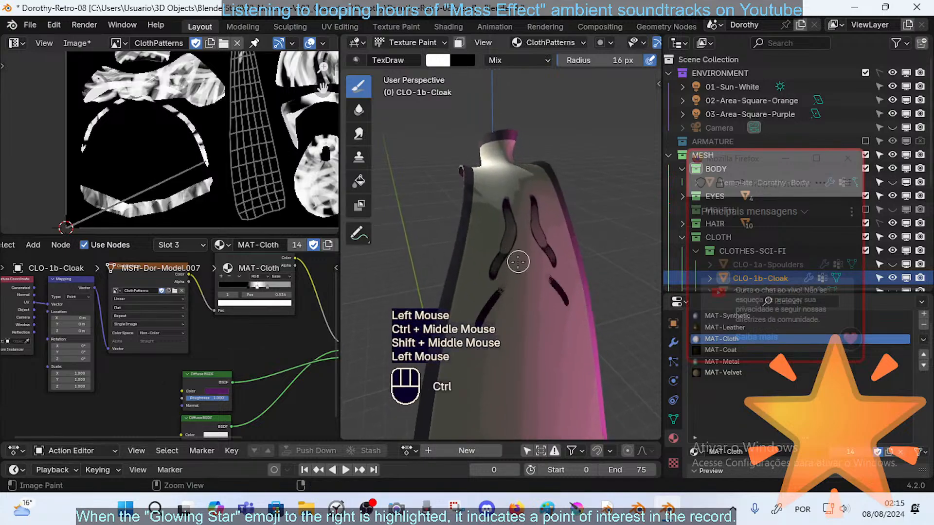
middle_click_drag(519, 267, 523, 194, "shift")
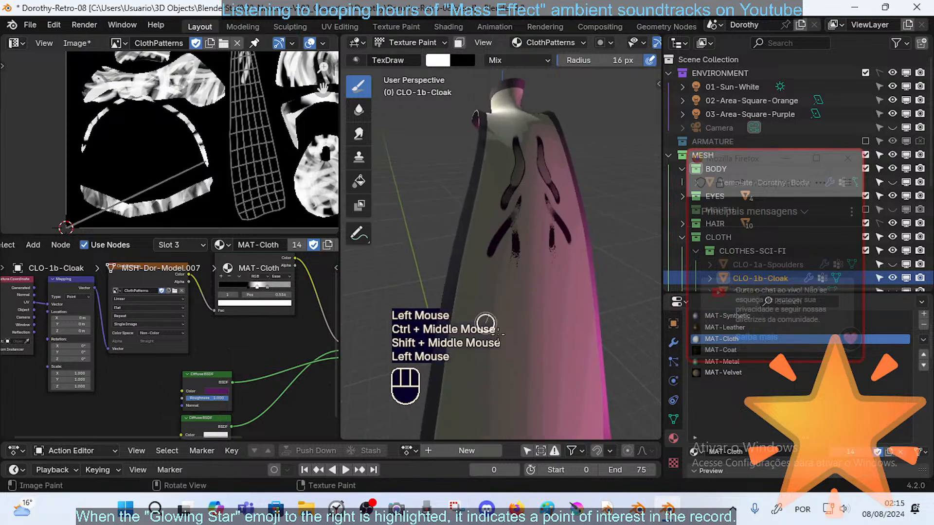
mouse_move(519, 293)
middle_mouse_down("ctrl")
mouse_move(530, 219)
mouse_move(520, 273)
mouse_move(513, 249)
middle_mouse_up("ctrl")
left_click_drag(515, 287, 486, 357)
- Continue the mirrored stripes down the cloak's lower back to the hem, reducing the brush radius to 15 px
mouse_move(521, 258)
middle_mouse_down("ctrl")
mouse_move(525, 275)
mouse_move(526, 265)
middle_mouse_up("ctrl")
middle_click_drag(526, 261, 509, 244, "shift")
double_click(507, 275)
mouse_move(532, 307)
middle_mouse_down("ctrl")
mouse_move(532, 231)
mouse_move(532, 258)
mouse_move(487, 277)
mouse_move(506, 307)
mouse_move(527, 273)
middle_mouse_up("ctrl")
key("f")
left_click(532, 243)
left_click(522, 307)
left_click_drag(522, 239, 477, 315)
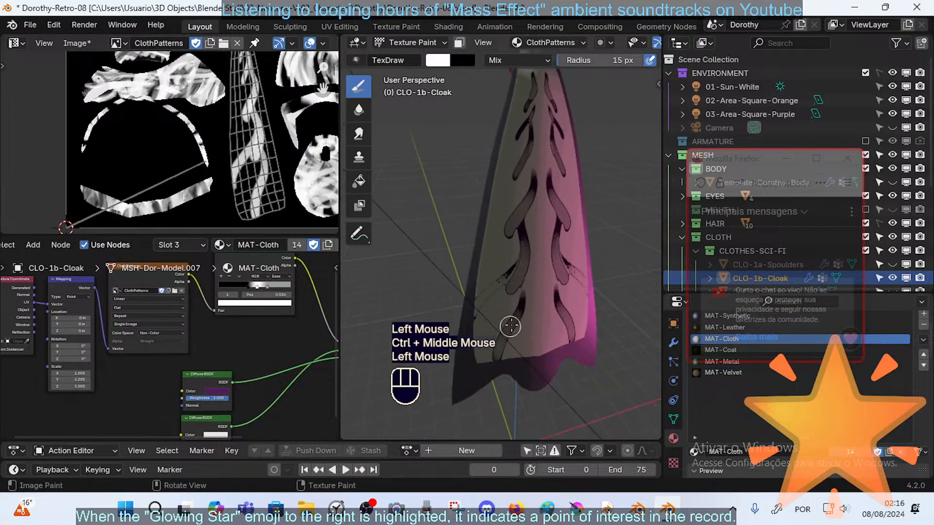
- Extend the lower stripes outward and add short stripes along both side edges of the cloak's lower back
middle_click_drag(522, 246, 514, 253)
left_click(514, 253)
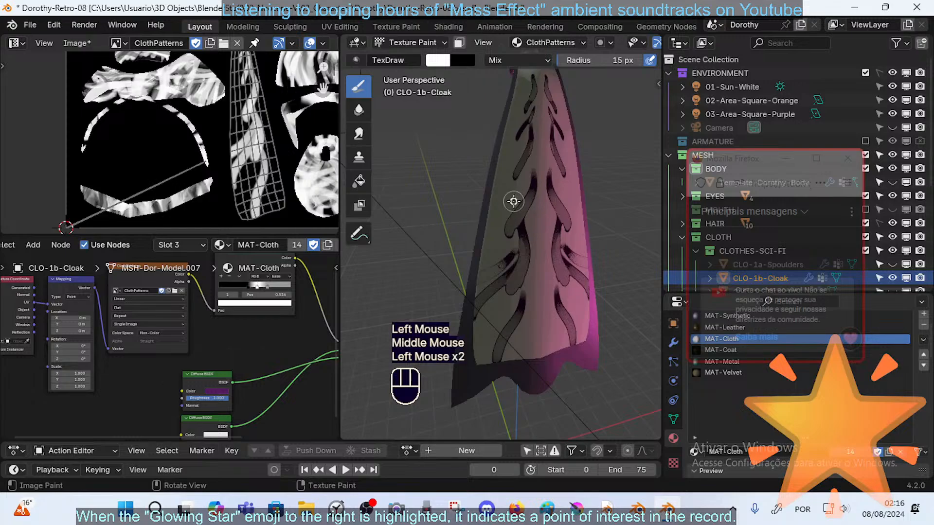
middle_click_drag(517, 190, 521, 189)
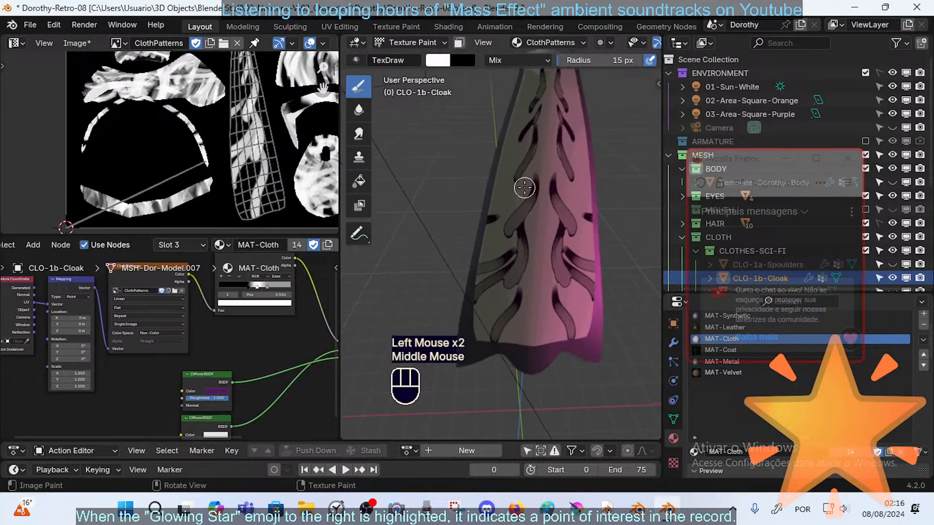
left_click(540, 206)
left_click(541, 227)
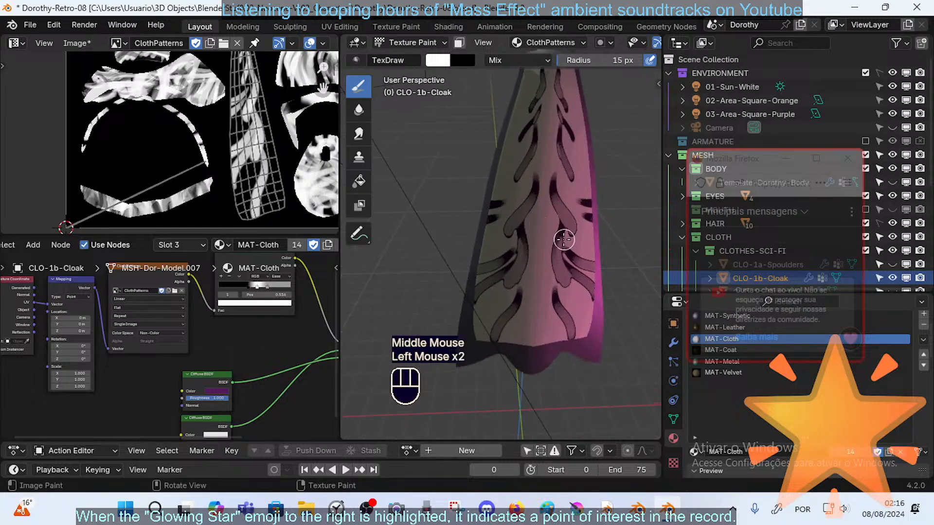
- Set the TexDraw brush radius to 35 px for painting spots along the cloak's centre line
mouse_move(564, 239)
middle_mouse_down()
mouse_move(544, 233)
mouse_move(557, 229)
middle_mouse_up()
key("f")
left_click(550, 234)
key("f")
left_click(558, 222)
left_click(540, 226)
left_click(540, 229)
middle_click_drag(273, 141, 259, 124, "ctrl")
key("f")
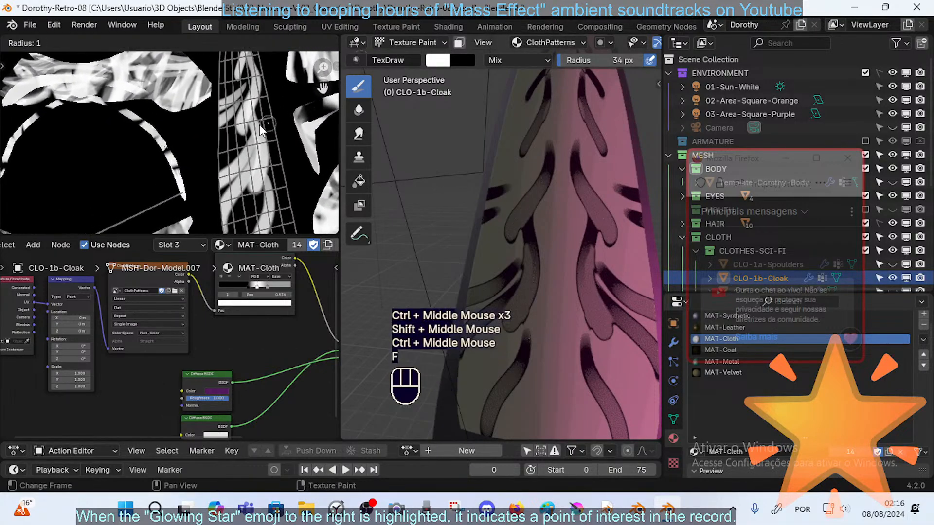
left_click(264, 121)
key("f")
left_click(275, 118)
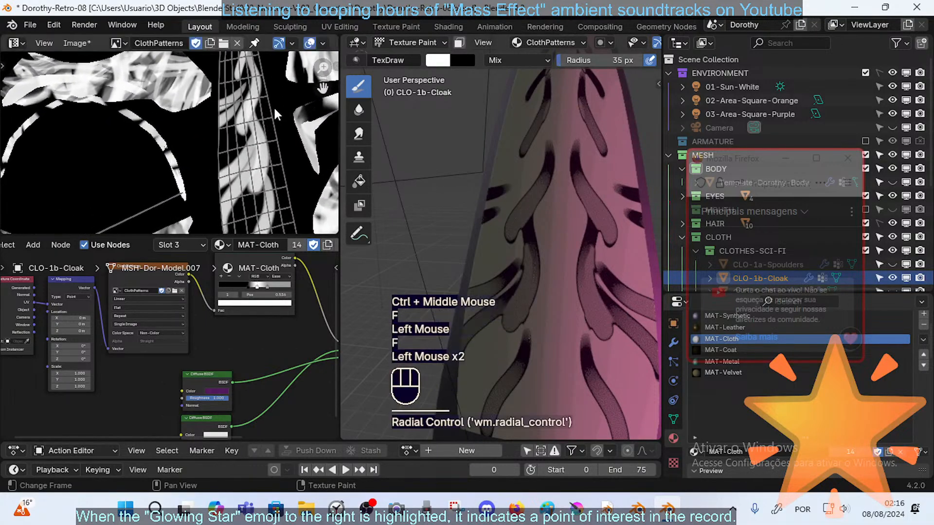
- Change the ClothPatterns texture view to an Image Editor in Paint mode
left_click(44, 43)
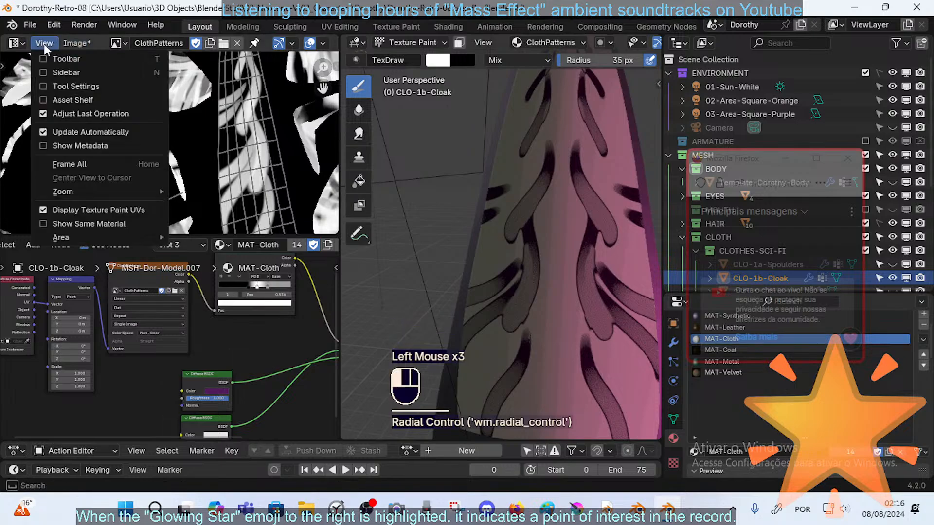
left_click(18, 43)
left_click(18, 42)
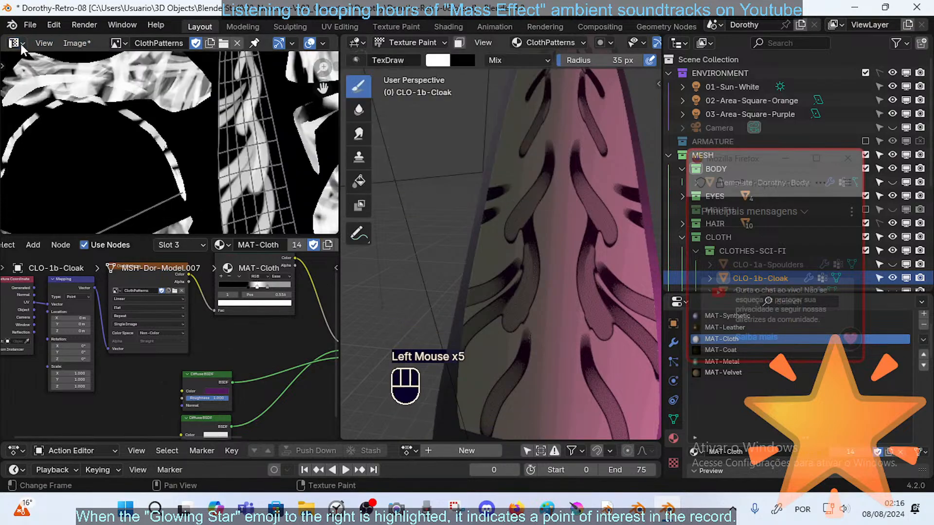
key("shift+F10")
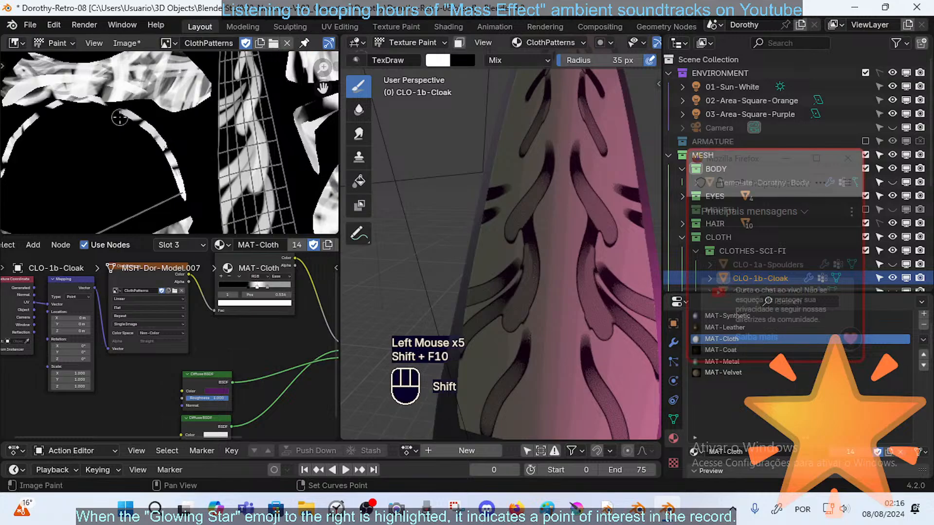
- Dab white spots on the texture along the centre edge of the cloak's UV layout, around its middle section
middle_click_drag(260, 116, 266, 128, "ctrl")
middle_click_drag(267, 121, 272, 107, "ctrl")
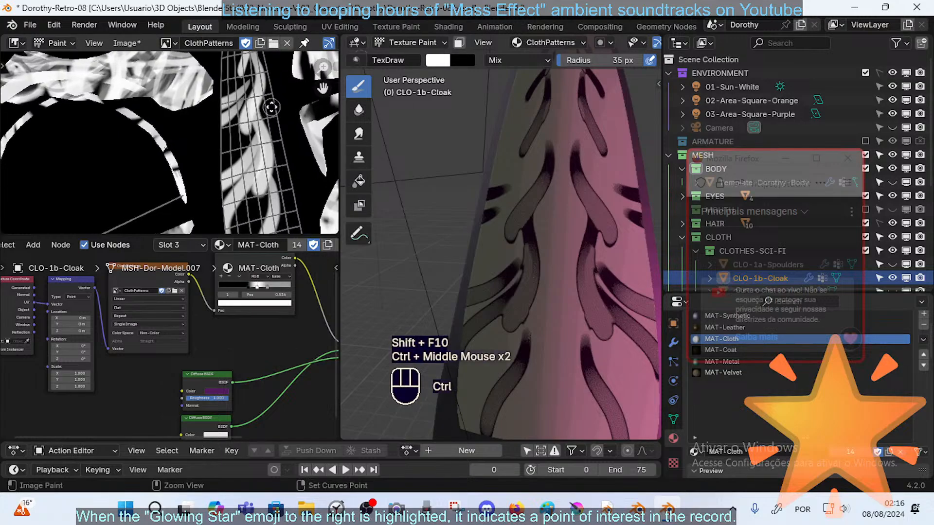
left_click(276, 111)
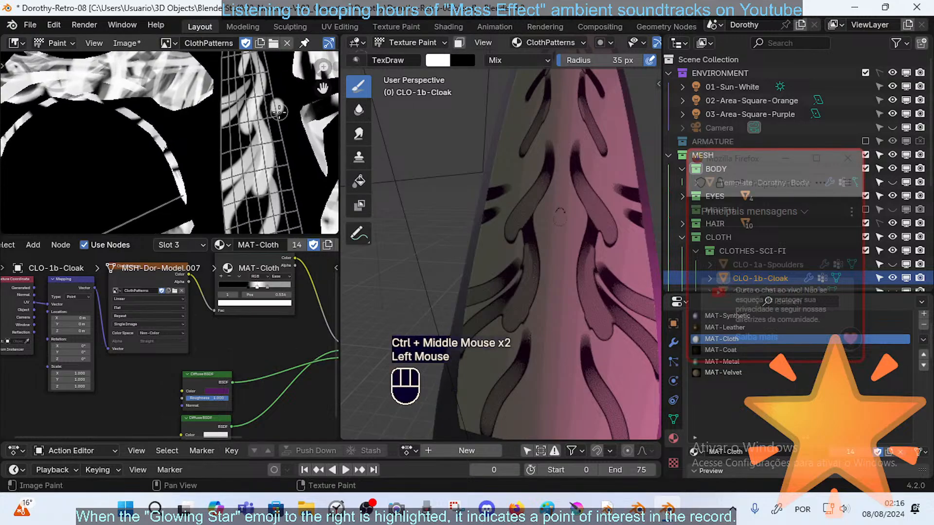
left_click(279, 91)
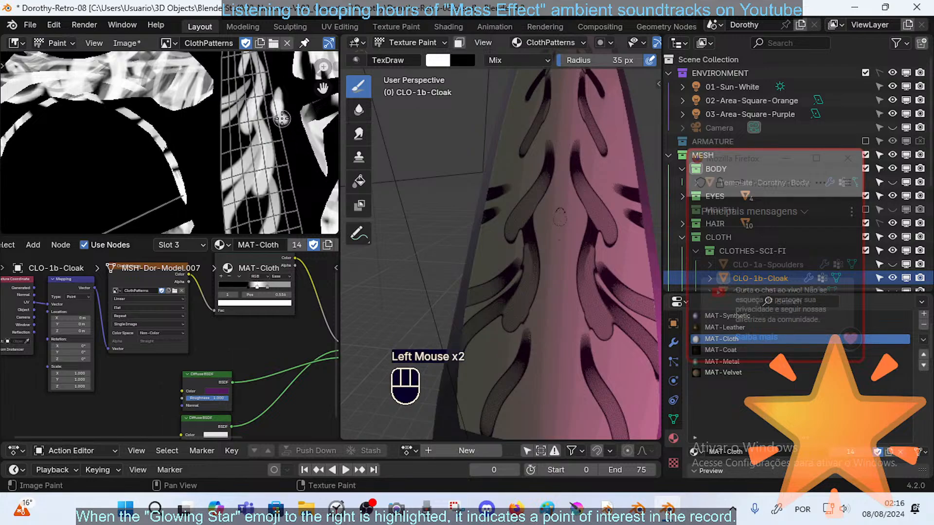
left_click_drag(289, 157, 300, 177)
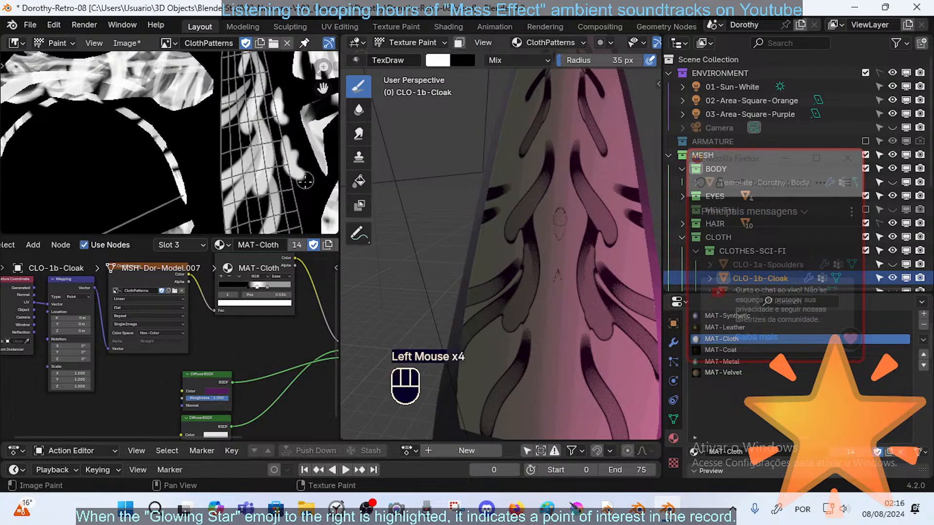
- Add white spots on the texture along the centre edge of the cloak UVs' lower section
middle_click_drag(306, 181, 294, 190, "ctrl")
left_click(292, 193)
left_click(295, 202)
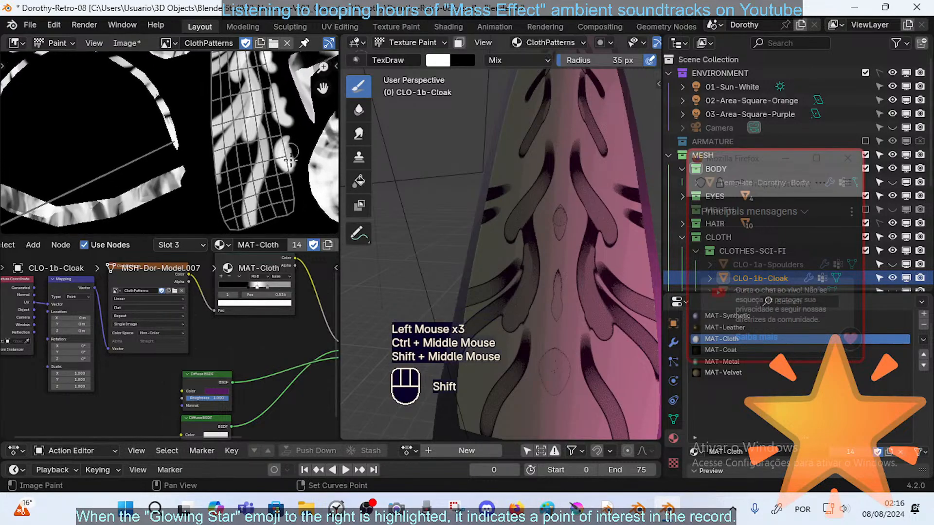
left_click(294, 190)
left_click(292, 190)
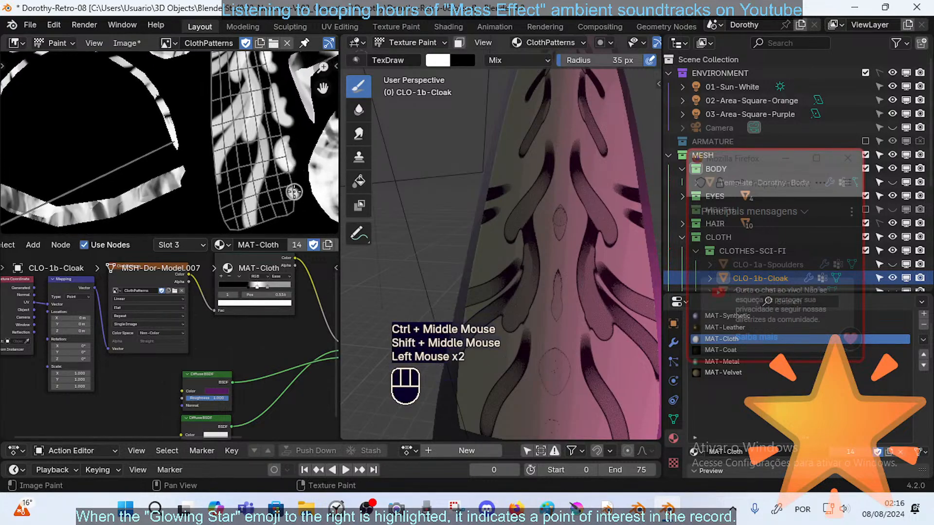
left_click(283, 167)
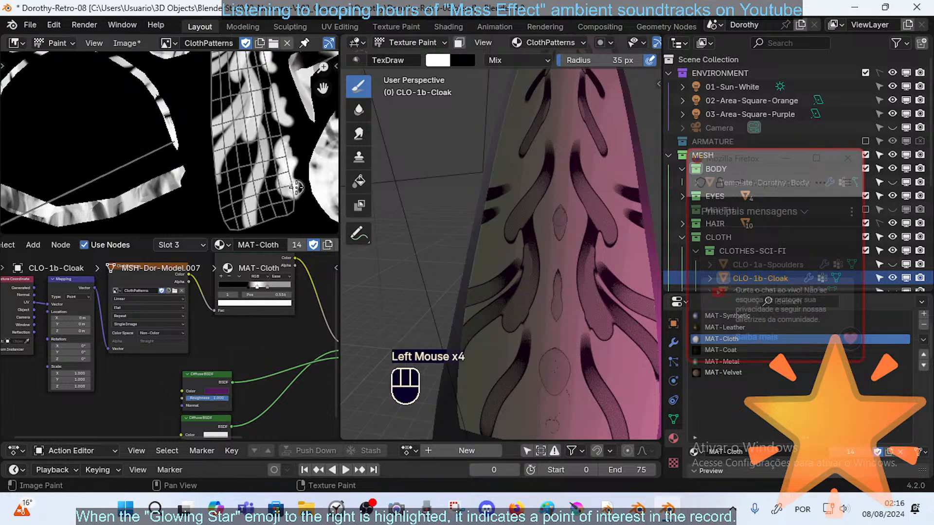
- Dab small white spots on the texture along the centre edge of the cloak UVs' upper section
middle_click_drag(302, 155, 225, 155, "ctrl")
left_click(242, 163)
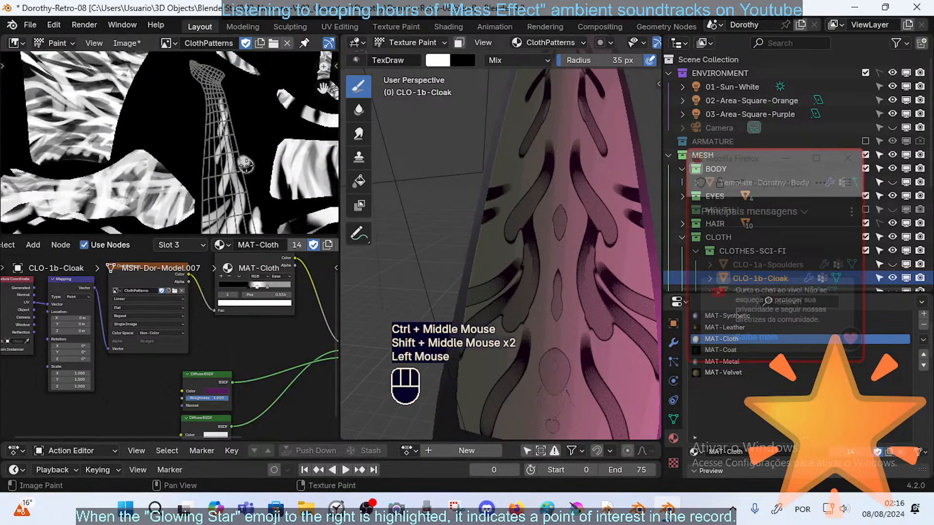
left_click(237, 138)
left_click(240, 149)
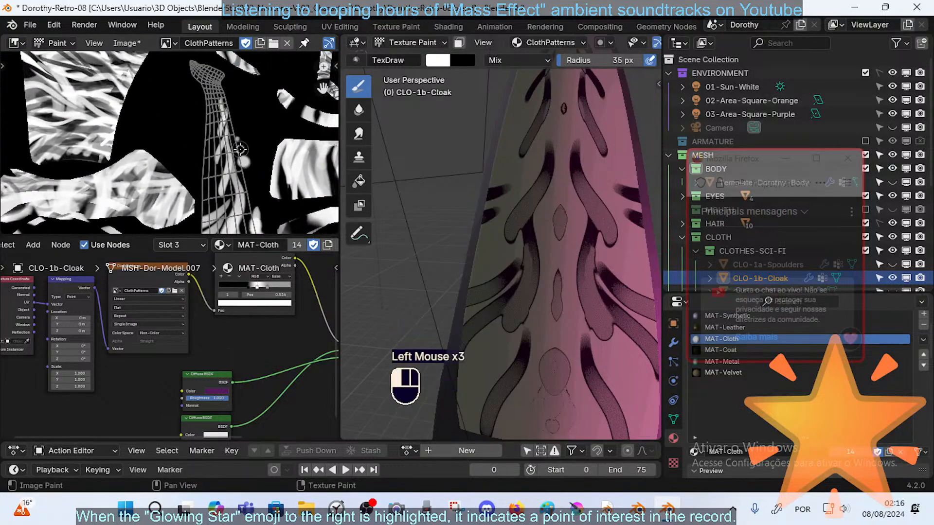
- Set the brush radius to 29 px and paint a broad centre marking at the cloak's lower back above the hem
mouse_move(506, 215)
middle_mouse_down("ctrl")
mouse_move(506, 230)
mouse_move(562, 230)
mouse_move(532, 272)
middle_mouse_up("ctrl")
key("f")
left_click(532, 272)
left_click(543, 330)
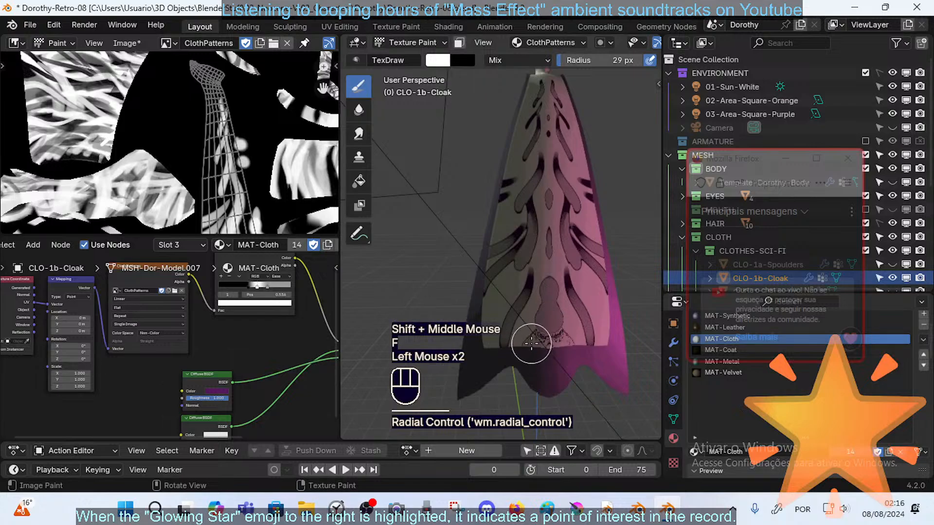
left_click(529, 354)
left_click(551, 337)
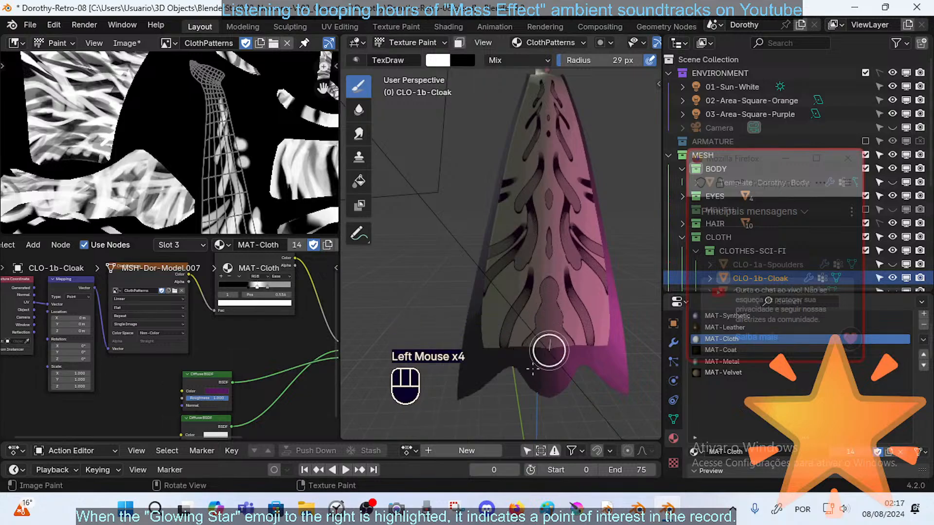
left_click(548, 324)
- Reduce the brush radius to 20 px and paint mirrored markings in the lower corners above the cloak's hem
key("f")
left_click(542, 322)
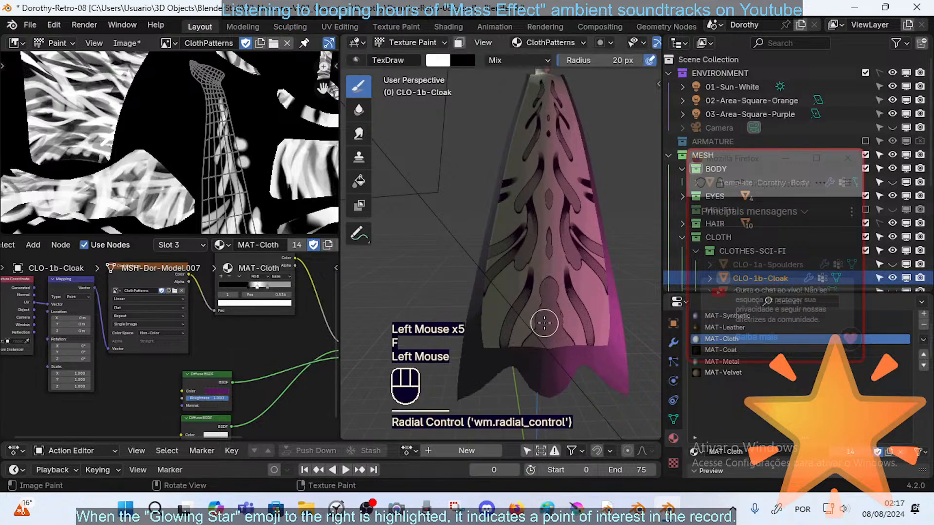
key("f")
left_click(536, 323)
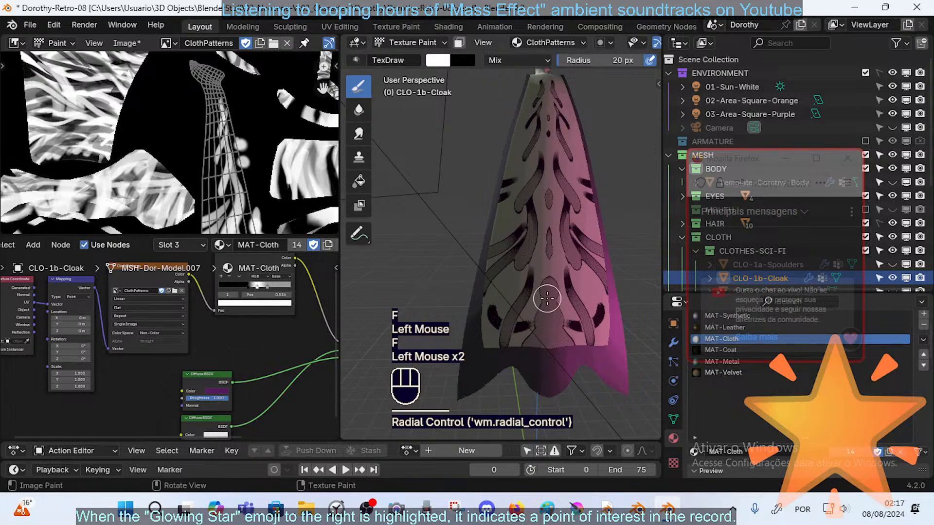
left_click(515, 322)
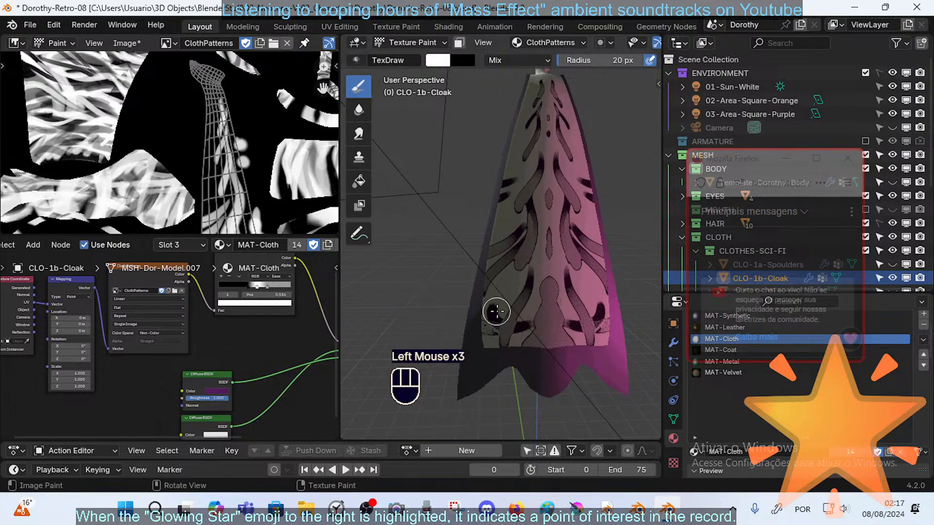
- Set the brush radius to 10 px and paint fine stripes between the side-edge stripes of the cloak's mid back
key("f")
left_click(502, 305)
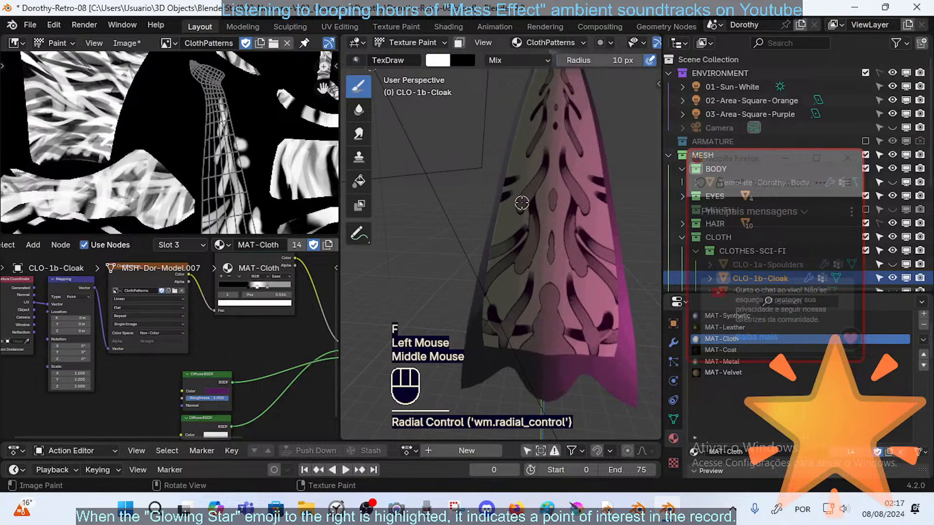
left_click_drag(521, 206, 501, 212)
middle_click_drag(528, 176, 514, 229, "shift")
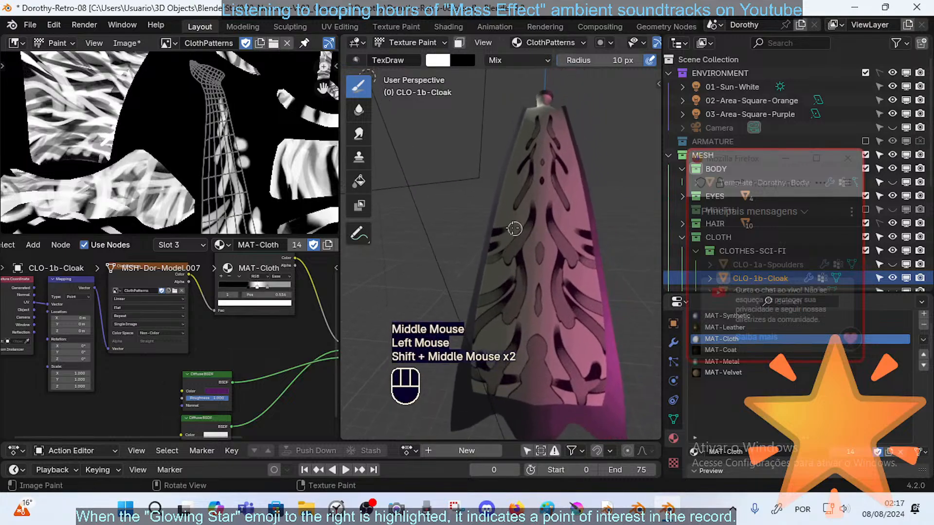
left_click(503, 221)
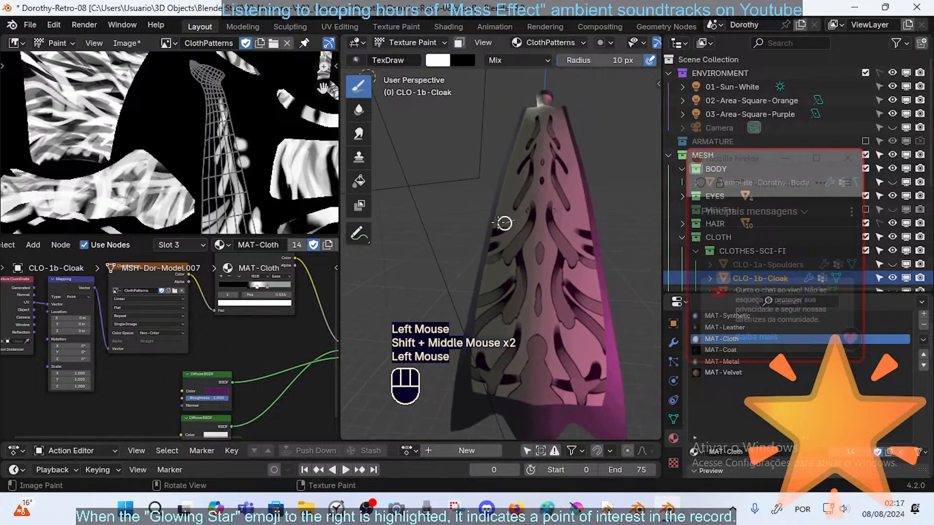
left_click(526, 207)
- Paint thin mirrored stripes along the side edges of the cloak's upper-mid back
middle_click_drag(533, 192, 521, 238, "shift")
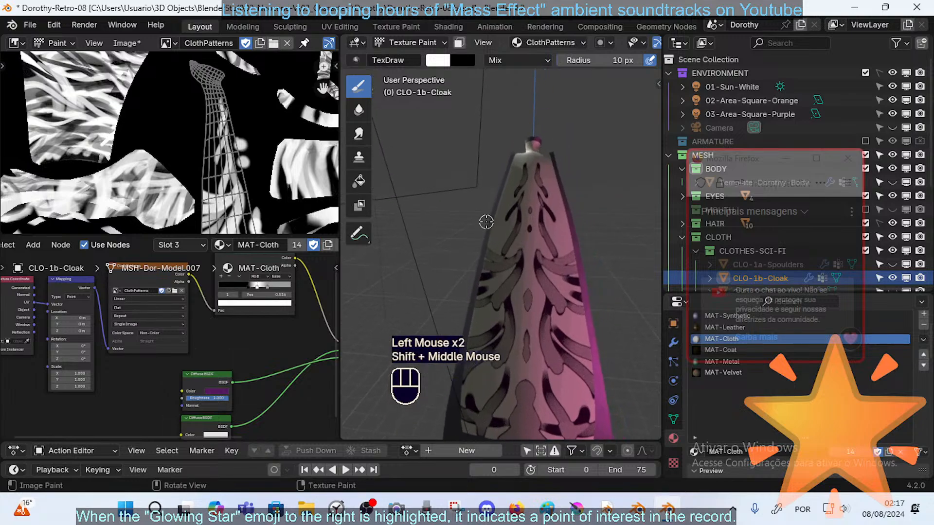
left_click(517, 220)
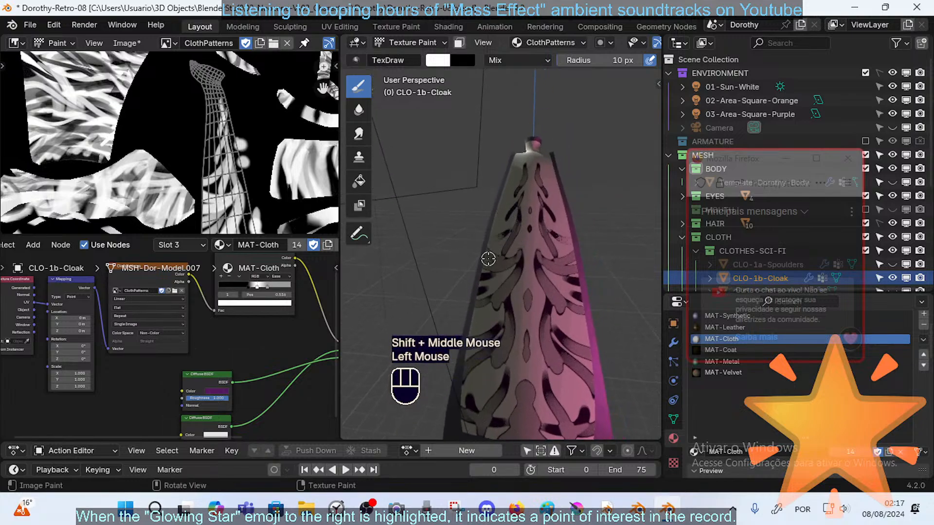
left_click(515, 247)
left_click(511, 250)
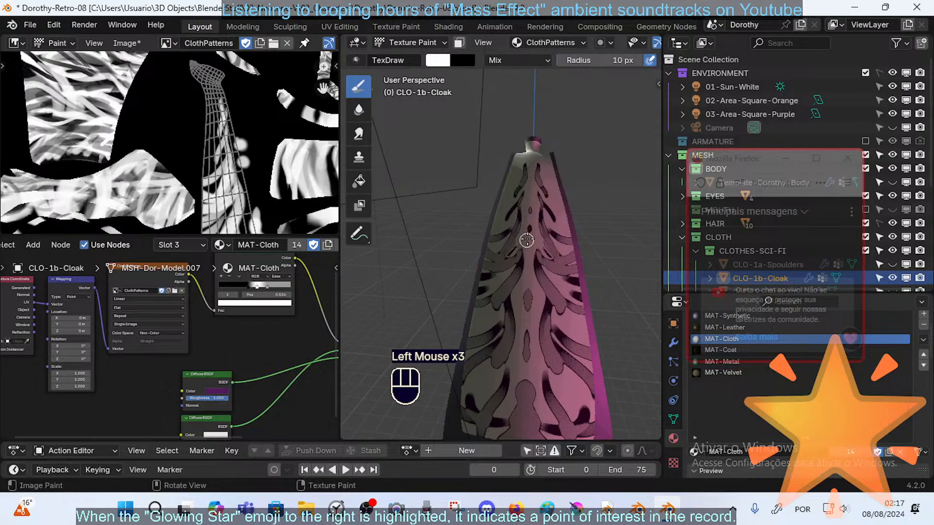
middle_click_drag(532, 215, 543, 203, "ctrl")
left_click(515, 243)
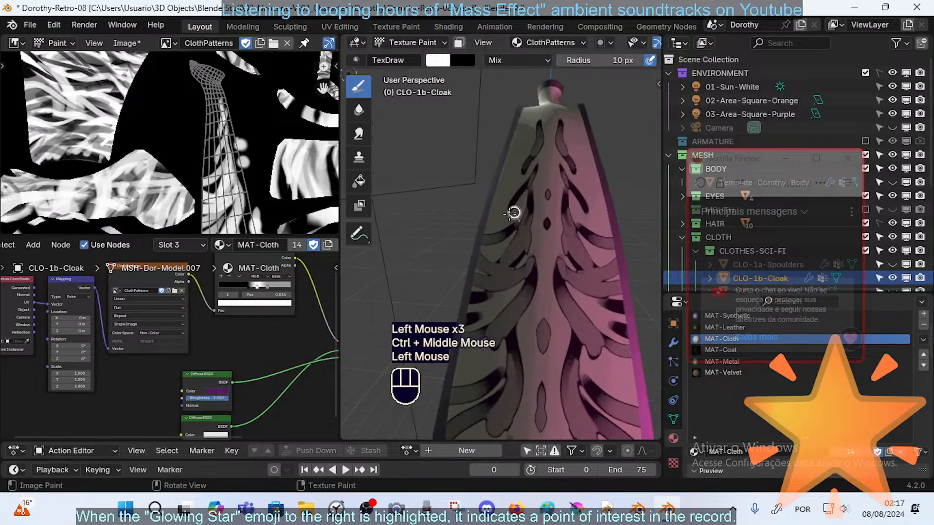
left_click(524, 235)
- Paint mirrored markings down the centre of the cloak's upper back, just below the collar
middle_click_drag(525, 235, 471, 216)
left_click(487, 258)
left_click(470, 216)
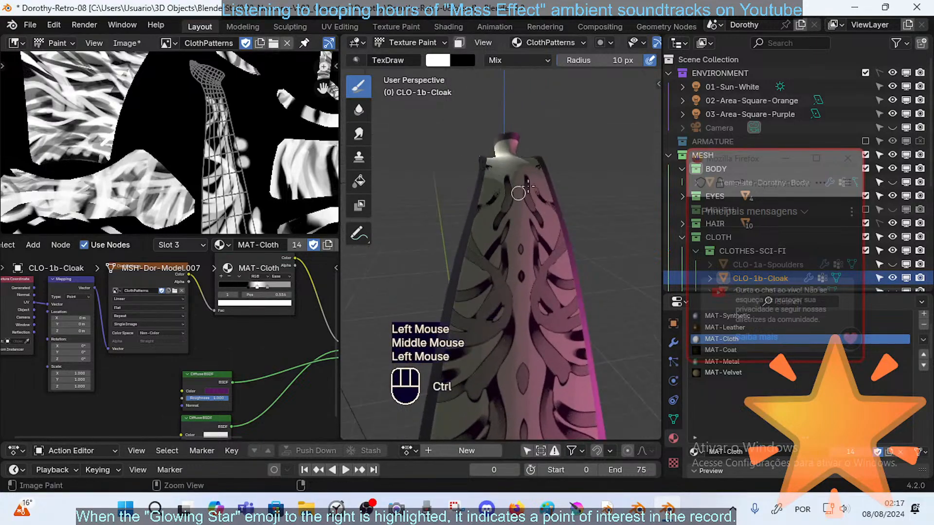
middle_click_drag(519, 194, 474, 226, "ctrl")
left_click(471, 226)
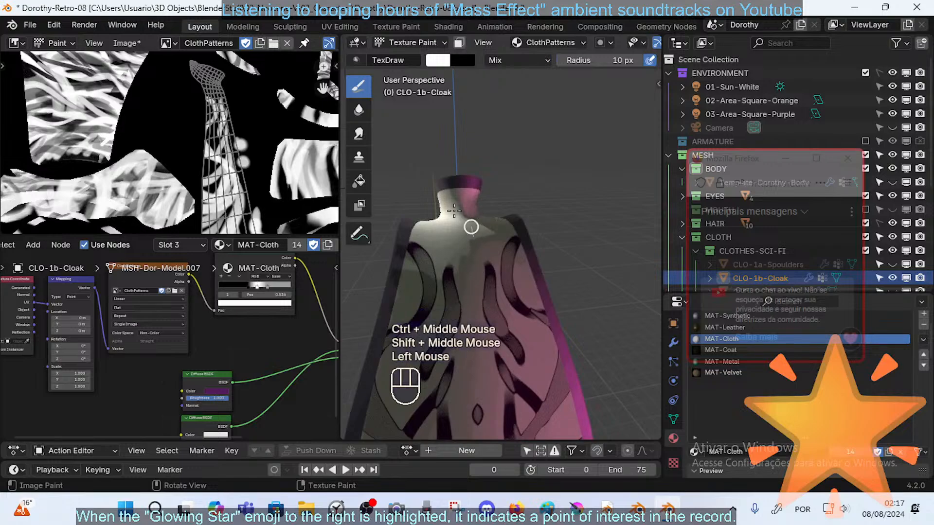
middle_click_drag(462, 306, 446, 333)
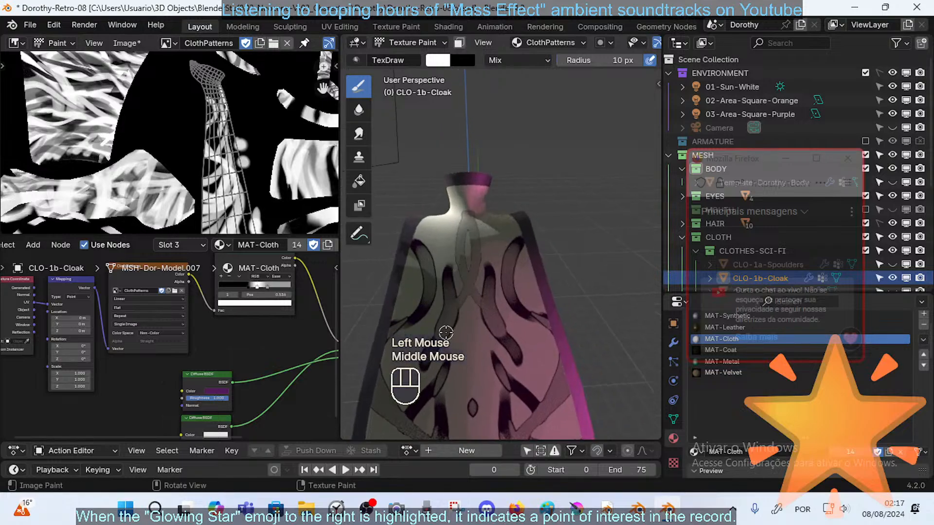
left_click_drag(474, 306, 460, 316)
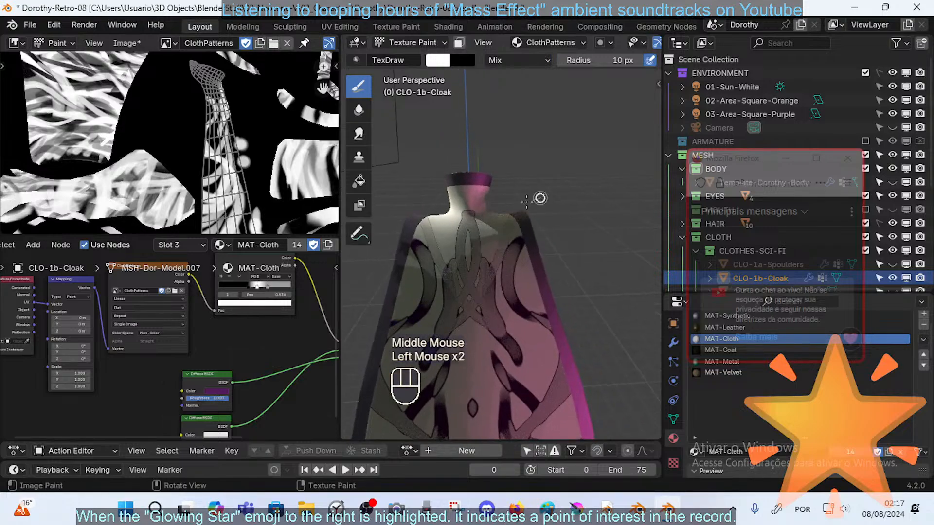
- Paint diagonal stripes across the cloak's shoulder and front flap beneath the collar with the 10 px white brush
middle_click_drag(483, 288, 486, 288)
middle_click_drag(453, 259, 429, 225)
left_click_drag(407, 240, 439, 214)
middle_click_drag(440, 214, 419, 235)
left_click_drag(418, 234, 408, 240)
mouse_move(411, 248)
middle_mouse_down()
mouse_move(418, 263)
mouse_move(439, 224)
middle_mouse_up()
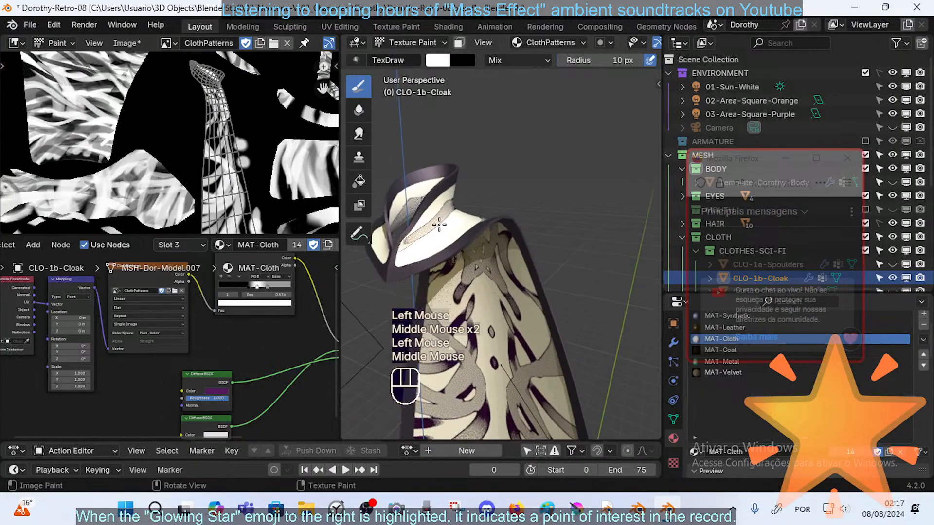
middle_click_drag(392, 262, 419, 269)
left_click_drag(414, 260, 396, 259)
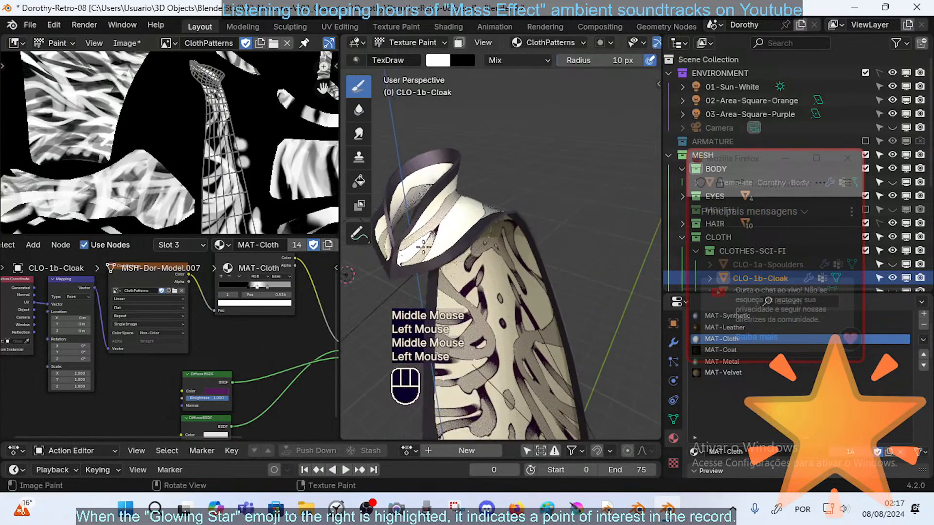
- Paint more white stripes on the front flap, around the collar and over the shoulder of the cloak
middle_click_drag(396, 259, 412, 258)
left_click_drag(403, 261, 394, 254)
middle_click_drag(485, 190, 438, 255)
left_click_drag(438, 254, 484, 225)
mouse_move(553, 200)
middle_mouse_down()
mouse_move(475, 206)
mouse_move(472, 253)
mouse_move(499, 223)
middle_mouse_up()
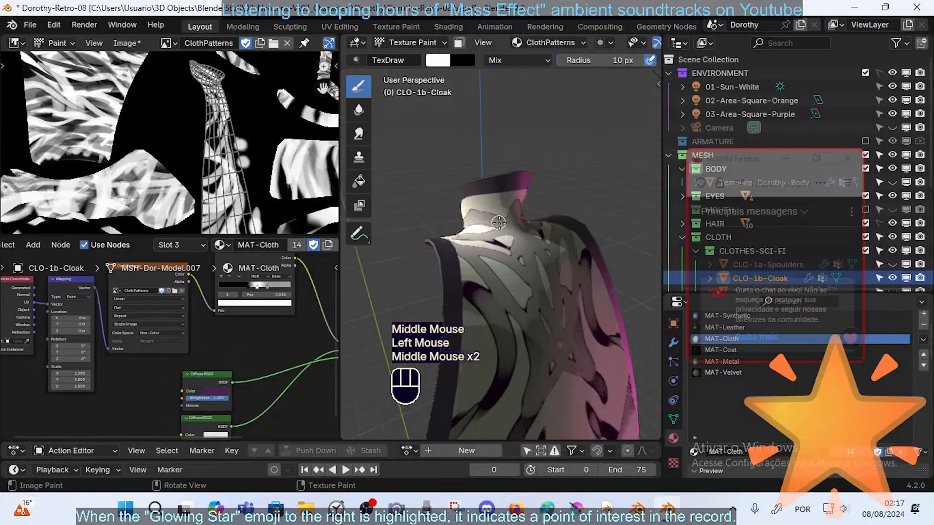
mouse_move(540, 193)
middle_mouse_down()
mouse_move(490, 213)
mouse_move(549, 203)
middle_mouse_up()
left_click_drag(514, 184, 509, 202)
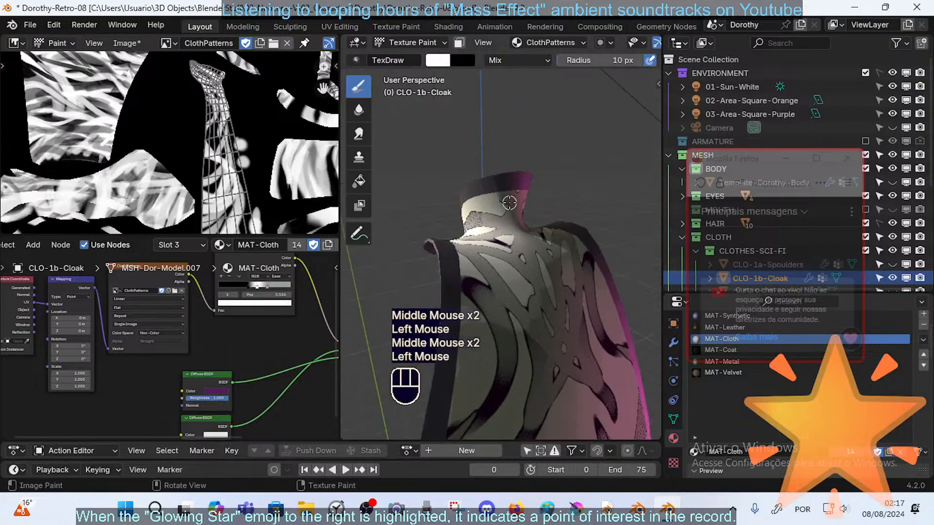
middle_click_drag(509, 202, 552, 204)
mouse_move(448, 192)
middle_mouse_down()
mouse_move(500, 200)
mouse_move(442, 230)
mouse_move(457, 232)
mouse_move(440, 243)
middle_mouse_up()
left_click(442, 230)
- Swap the paint colour to black, set the brush radius to 5 px and add fine lines to the front flap stripes
key("x")
left_click(436, 247)
left_click_drag(415, 271, 432, 262)
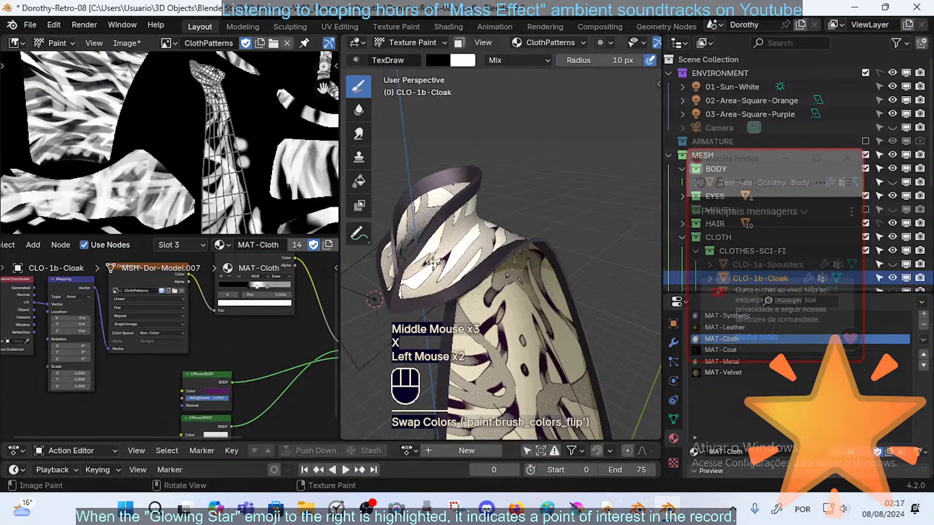
key("f")
left_click(434, 251)
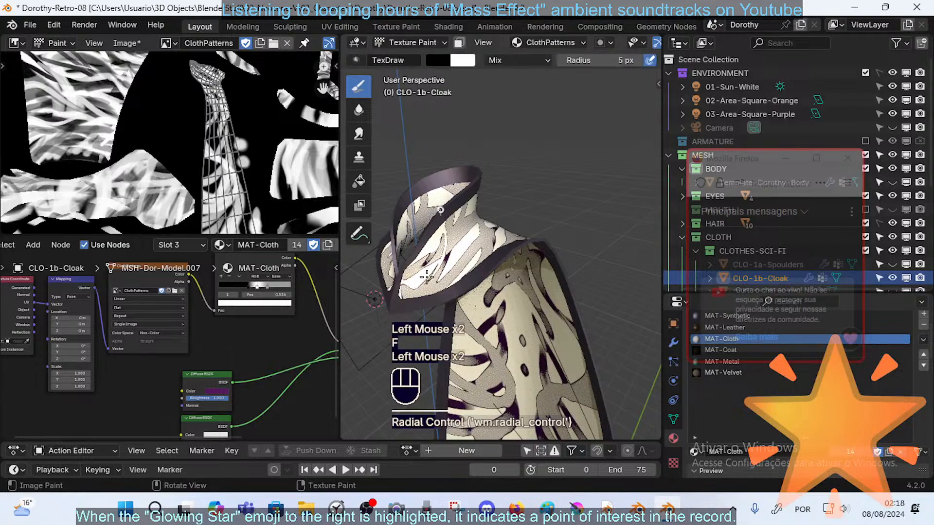
middle_click_drag(427, 278, 433, 269)
left_click_drag(433, 267, 429, 275)
middle_click_drag(429, 274, 399, 296)
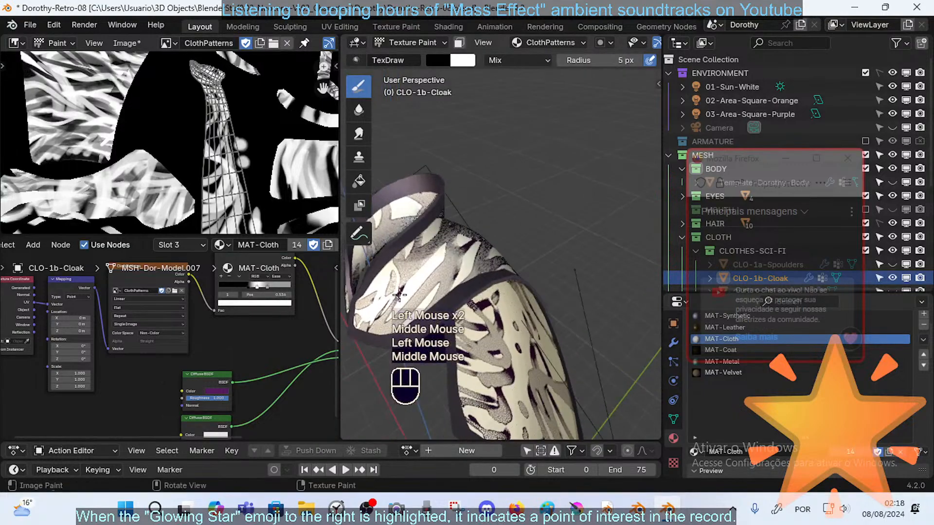
left_click_drag(391, 341, 400, 323)
- Paint fine black lines around the outer side of the cloak's shoulder and along the flap's lower edge
middle_click_drag(423, 222, 438, 233)
mouse_move(437, 234)
middle_mouse_down("ctrl")
mouse_move(436, 248)
mouse_move(415, 252)
mouse_move(455, 243)
mouse_move(457, 225)
middle_mouse_up("ctrl")
left_click_drag(471, 239, 480, 221)
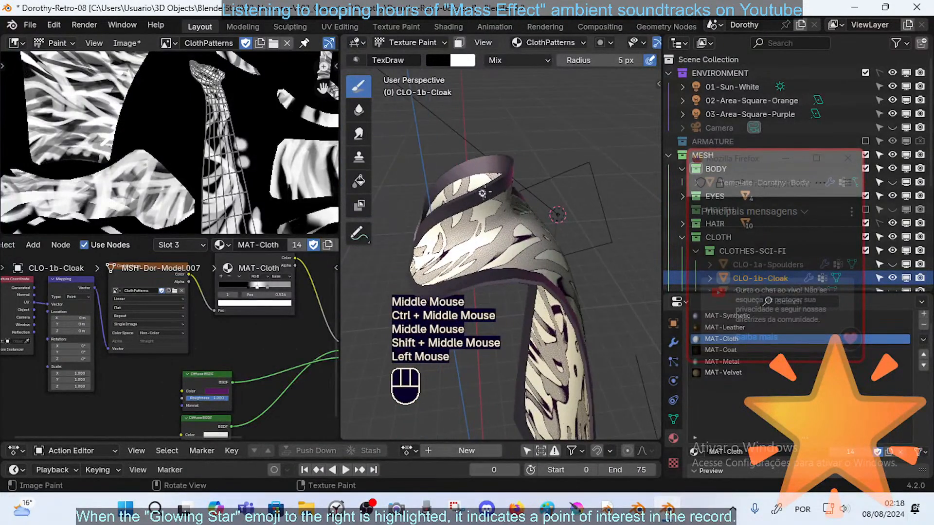
middle_click_drag(509, 211, 486, 253)
left_click_drag(426, 279, 503, 243)
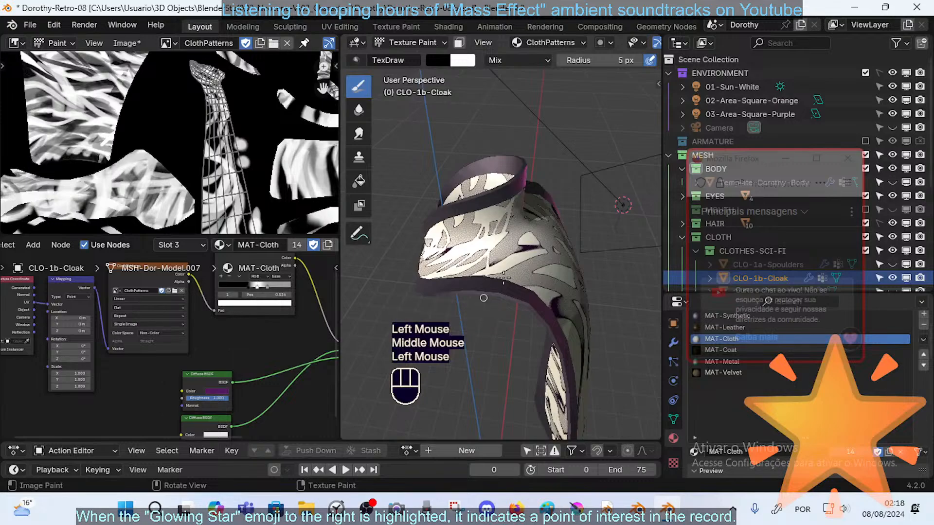
middle_click_drag(547, 242, 489, 268)
left_click_drag(478, 275, 515, 270)
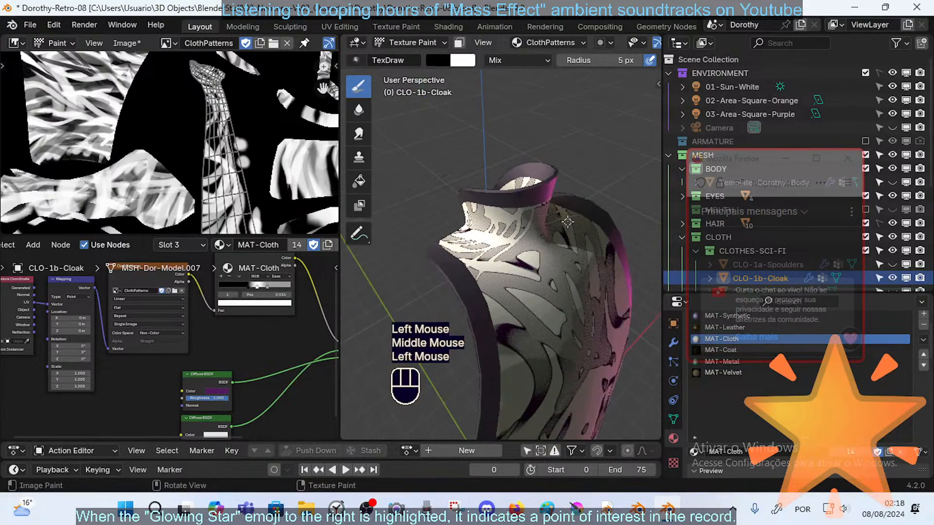
- Paint thin mirrored black lines from the collar base across the cloak's upper back and shoulder stripes
middle_click_drag(509, 268, 550, 241)
left_click_drag(501, 255, 468, 266)
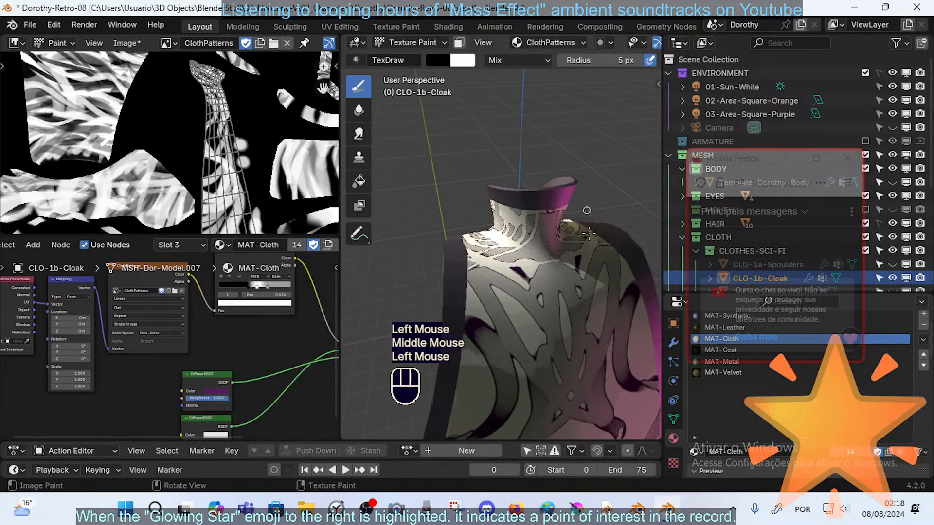
middle_click_drag(468, 265, 461, 265, "ctrl")
middle_click_drag(547, 293, 550, 276)
left_click_drag(519, 266, 497, 287)
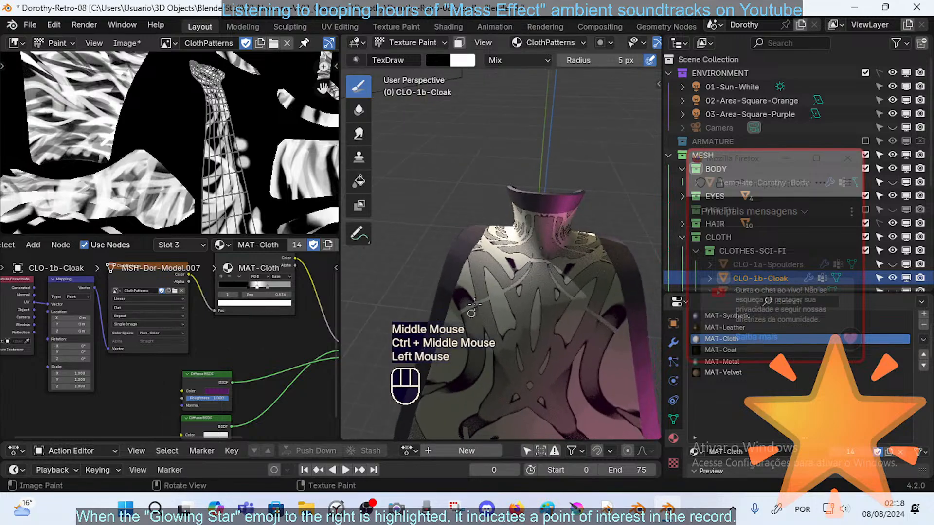
left_click_drag(527, 257, 503, 256)
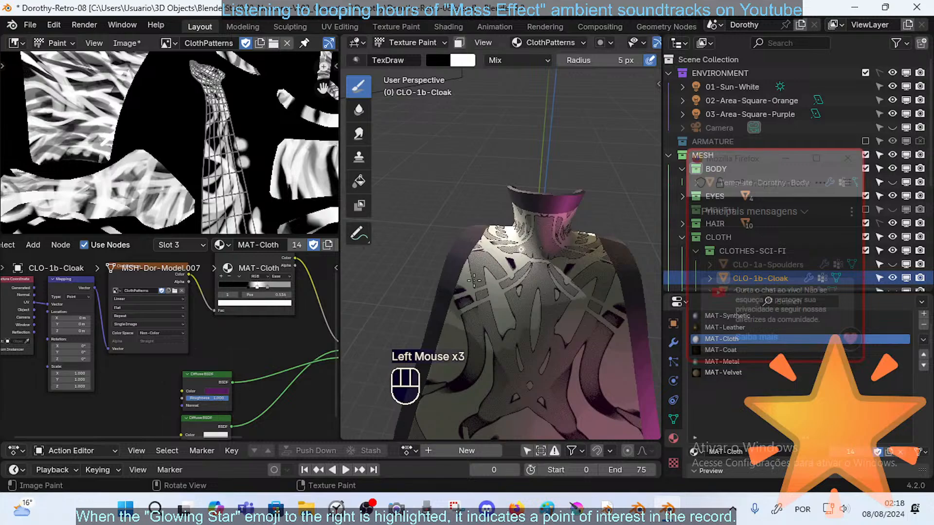
- Swap the paint colour to white, set the brush radius to 11 px and touch up the upper back below the collar
key("x")
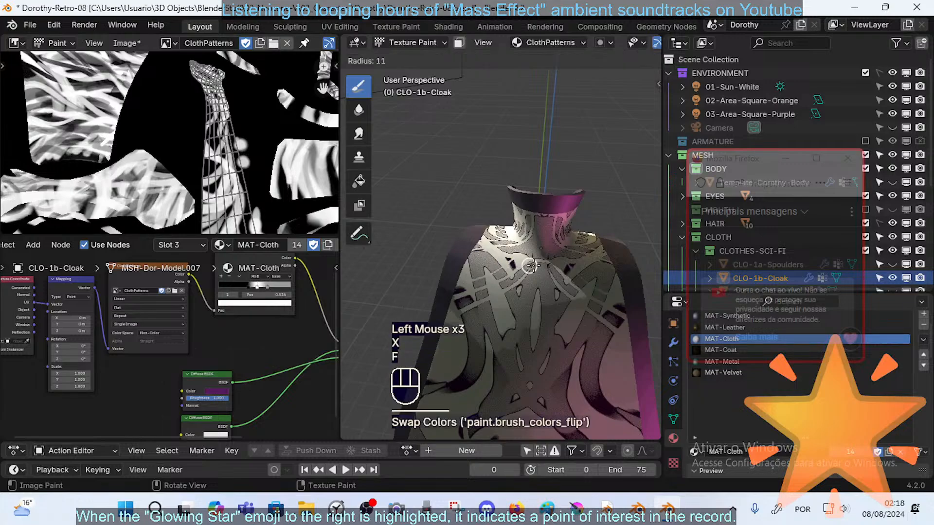
key("f")
left_click(525, 273)
left_click(524, 278)
left_click(534, 253)
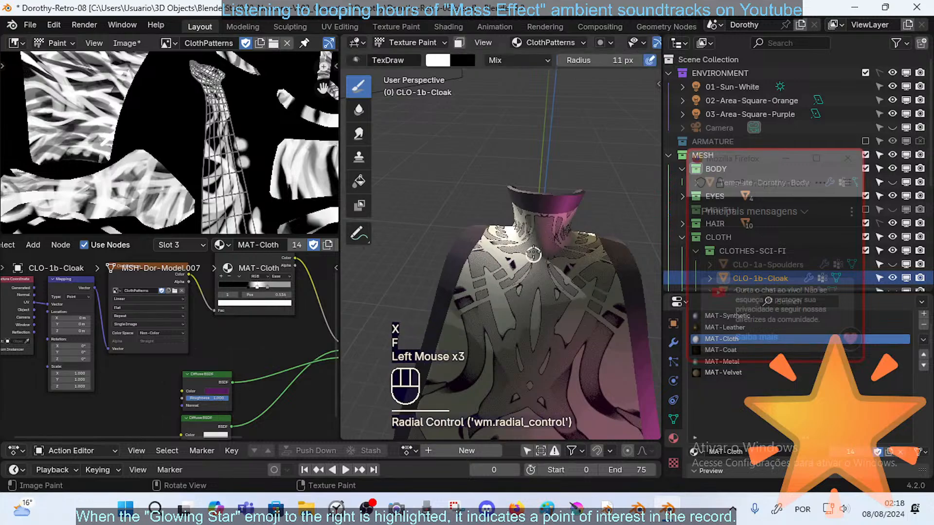
mouse_move(542, 268)
middle_mouse_down()
mouse_move(559, 251)
mouse_move(502, 239)
mouse_move(539, 232)
mouse_move(544, 222)
mouse_move(552, 260)
middle_mouse_up()
left_click(493, 240)
left_click(482, 246)
- Swap back to black, set the brush radius to 5 px and paint fine mirrored lines on the cloak's upper back
middle_click_drag(540, 253, 500, 287)
mouse_move(501, 277)
middle_mouse_down()
mouse_move(511, 256)
mouse_move(503, 256)
mouse_move(522, 258)
mouse_move(529, 244)
middle_mouse_up()
key("x")
key("f")
left_click(518, 255)
left_click_drag(550, 243, 544, 250)
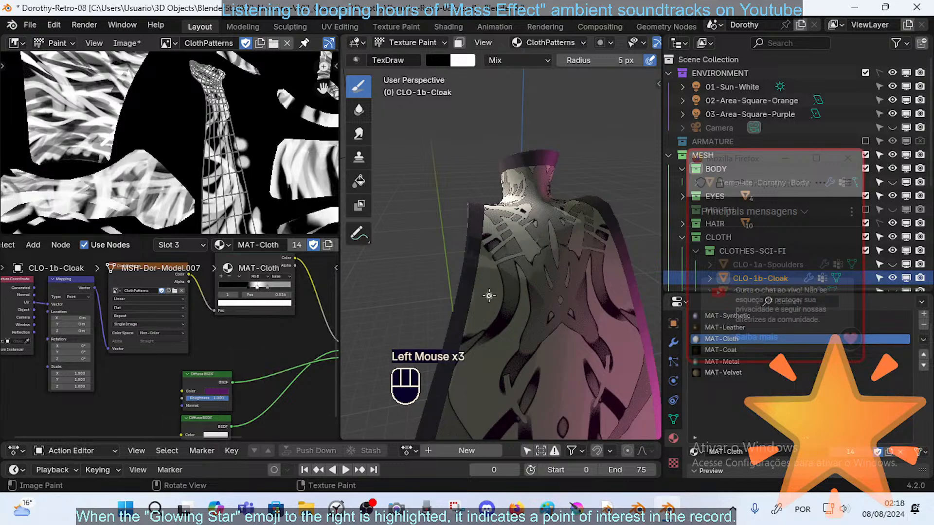
middle_click_drag(543, 251, 501, 297, "ctrl")
left_click(496, 301)
middle_click_drag(536, 236, 539, 241)
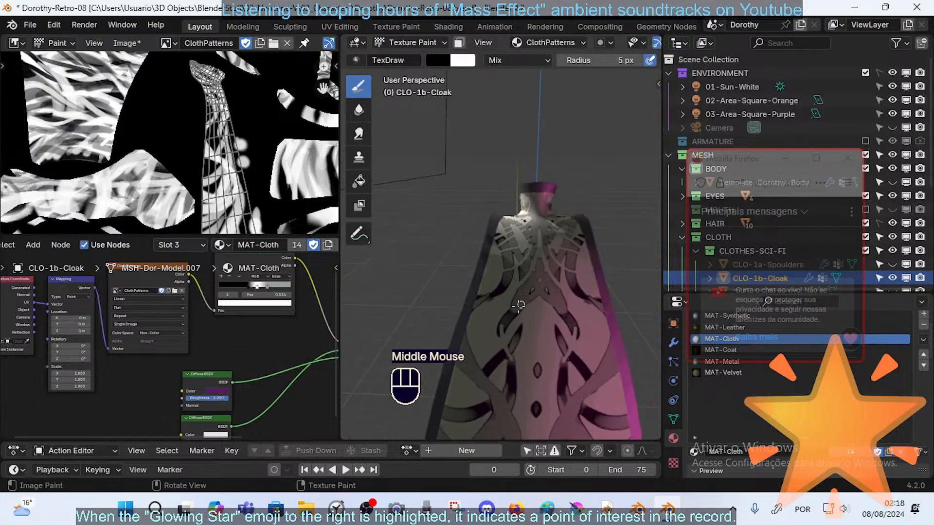
left_click_drag(502, 318, 561, 266)
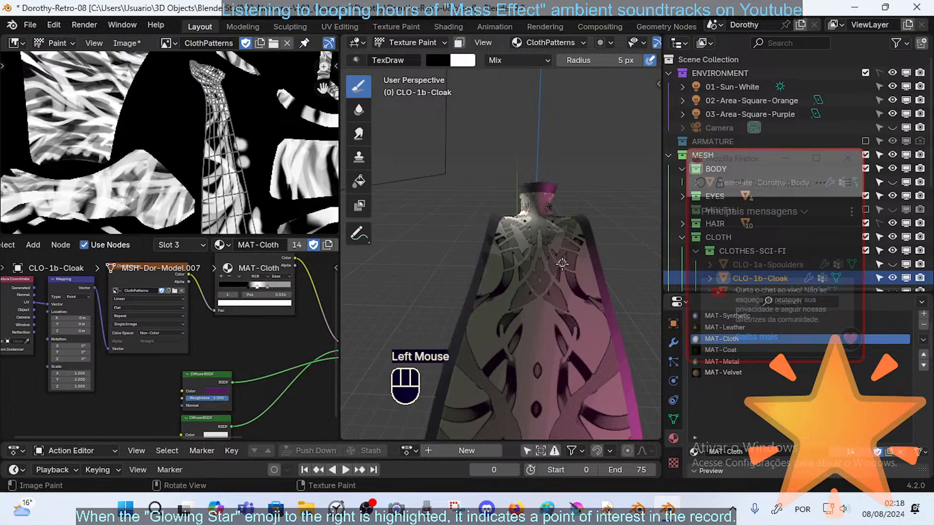
key("ctrl+z")
key("ctrl+z")
- Paint thin mirrored black lines between the centre markings and side stripes of the cloak's upper back
middle_click(526, 302)
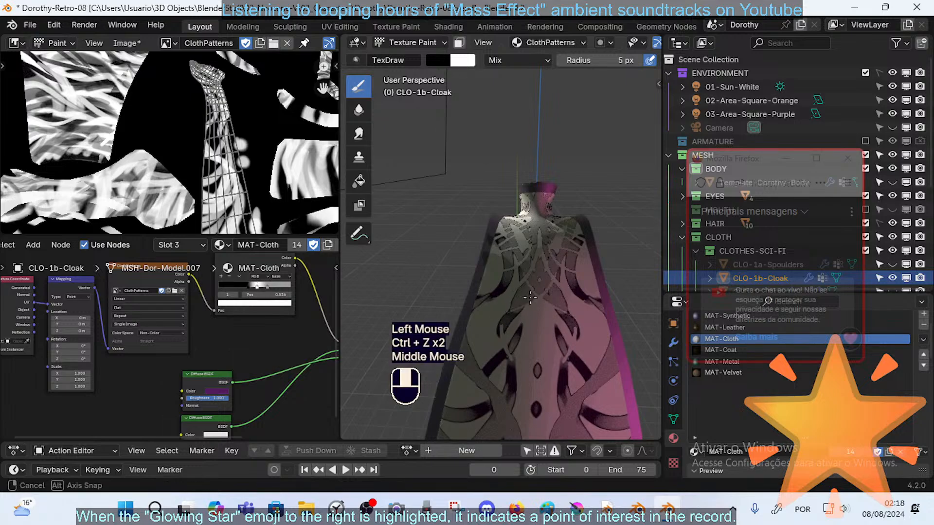
middle_click_drag(525, 301, 504, 305)
left_click_drag(505, 307, 546, 238)
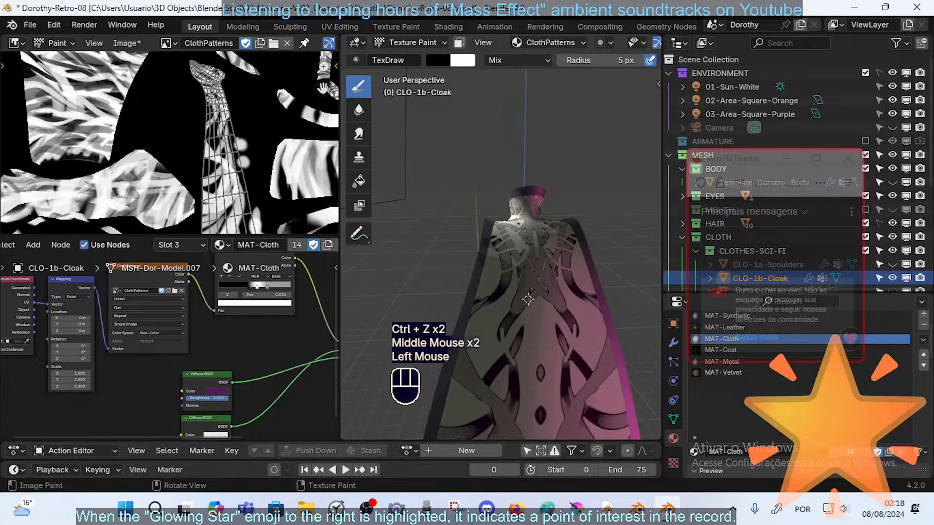
mouse_move(527, 299)
middle_mouse_down()
mouse_move(539, 292)
mouse_move(514, 304)
mouse_move(541, 280)
mouse_move(562, 290)
mouse_move(486, 294)
middle_mouse_up()
mouse_move(498, 323)
left_mouse_down()
mouse_move(471, 319)
mouse_move(486, 325)
left_mouse_up()
- Paint fine mirrored black lines through the side stripes of the cloak's mid back
mouse_move(468, 307)
middle_mouse_down()
mouse_move(509, 317)
mouse_move(509, 301)
mouse_move(517, 331)
middle_mouse_up()
left_click(504, 374)
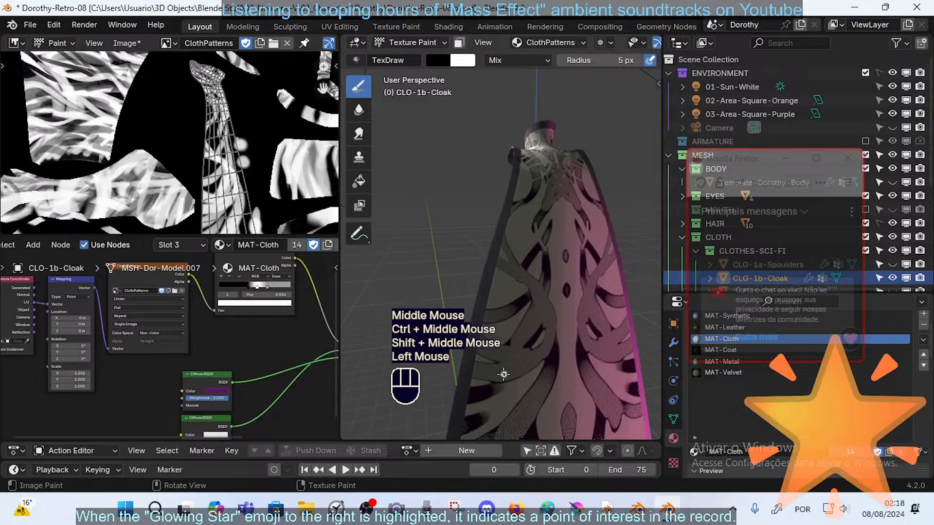
mouse_move(506, 361)
left_mouse_down()
mouse_move(533, 352)
mouse_move(518, 341)
left_mouse_up()
left_click(543, 310)
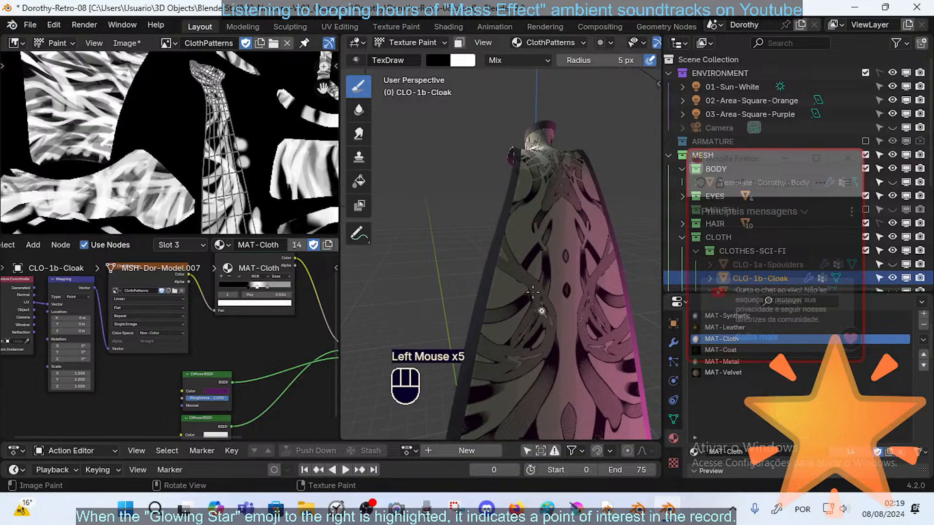
middle_click_drag(543, 310, 547, 304)
mouse_move(543, 343)
middle_mouse_down("shift")
mouse_move(556, 310)
mouse_move(555, 341)
middle_mouse_up("shift")
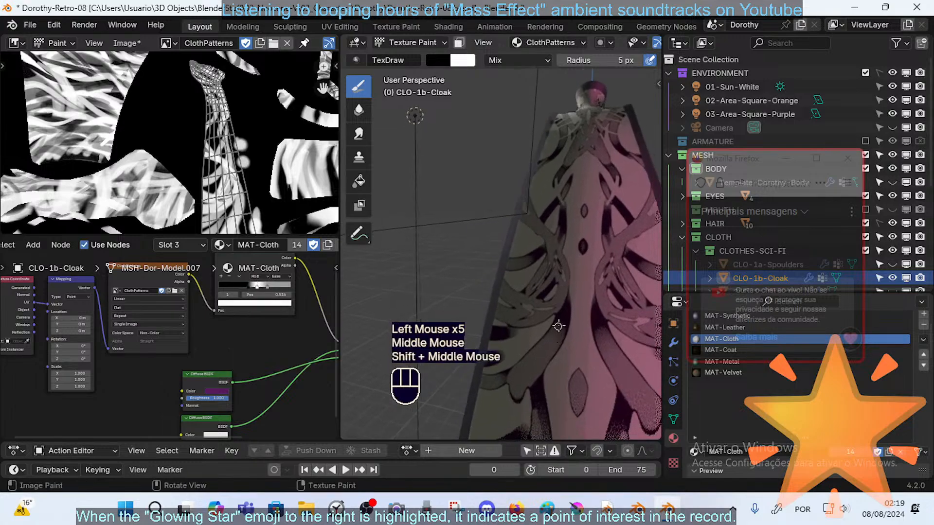
left_click(532, 359)
mouse_move(542, 407)
middle_mouse_down("ctrl")
mouse_move(541, 342)
mouse_move(560, 290)
mouse_move(565, 297)
middle_mouse_up("ctrl")
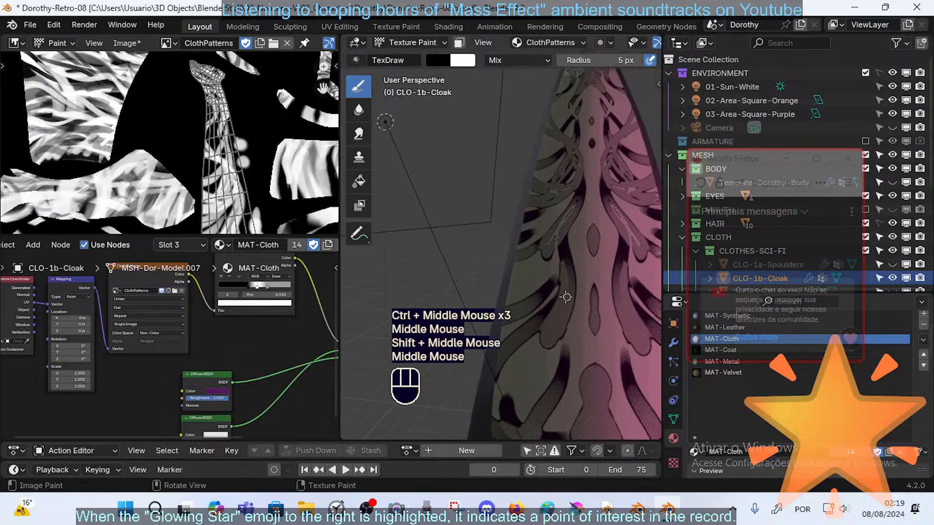
left_click(550, 328)
- Save the ClothPatterns image
left_click(127, 43)
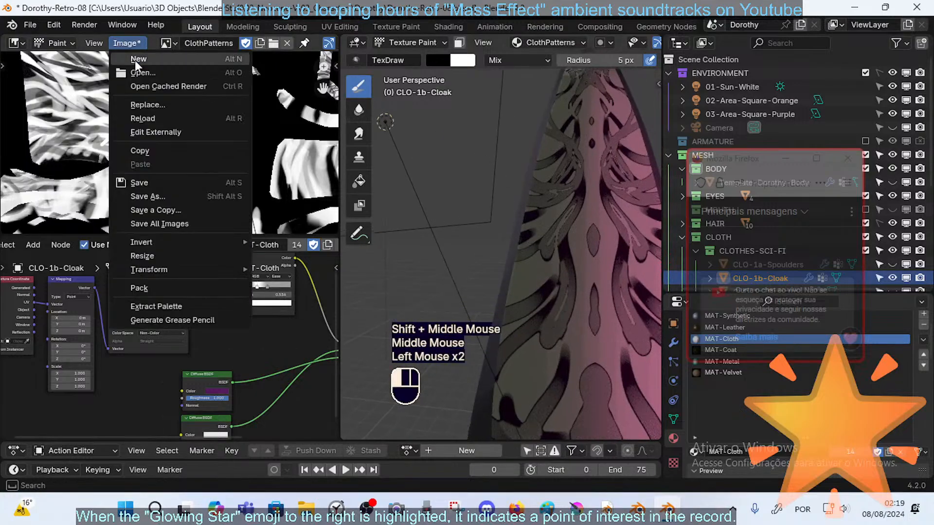
left_click(135, 183)
- Paint fine black lines in the centre marking of the cloak's lower back, just above the hem
middle_click_drag(560, 321, 560, 327, "ctrl")
left_click(558, 333)
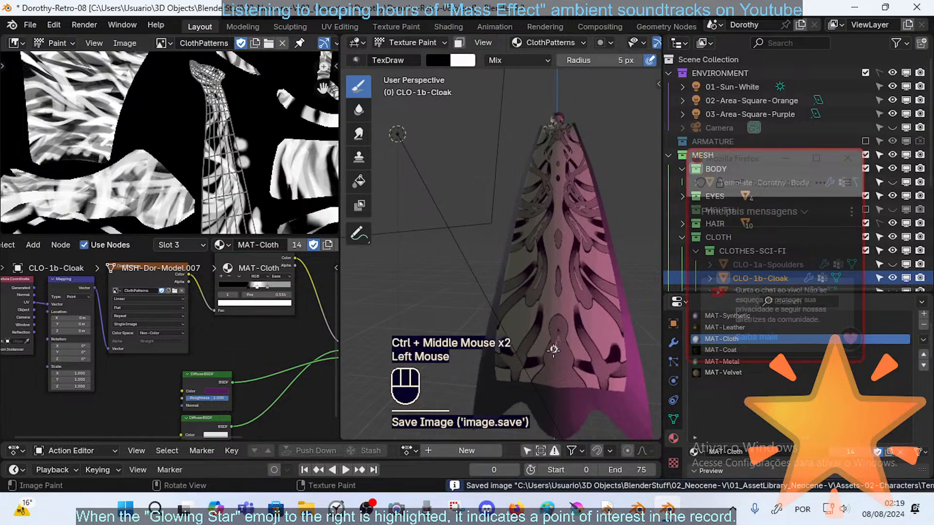
left_click(552, 371)
left_click(559, 355)
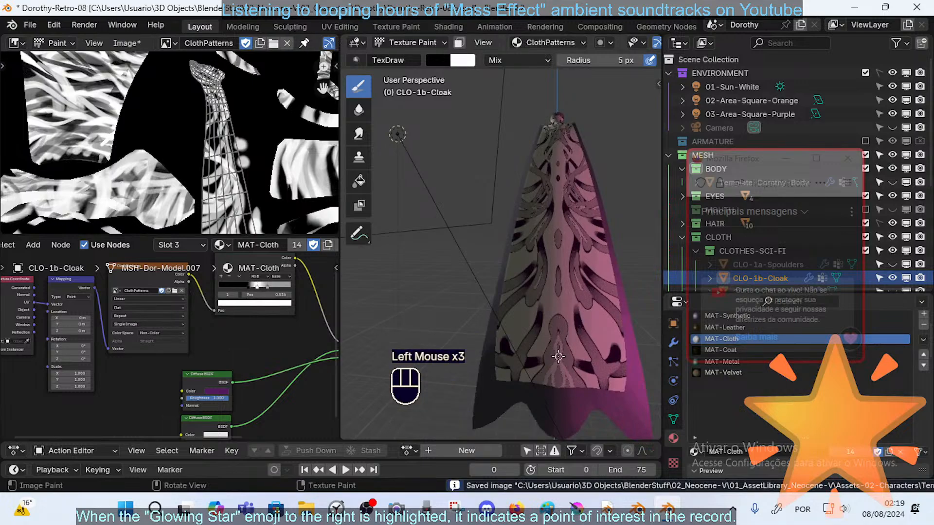
left_click(558, 357)
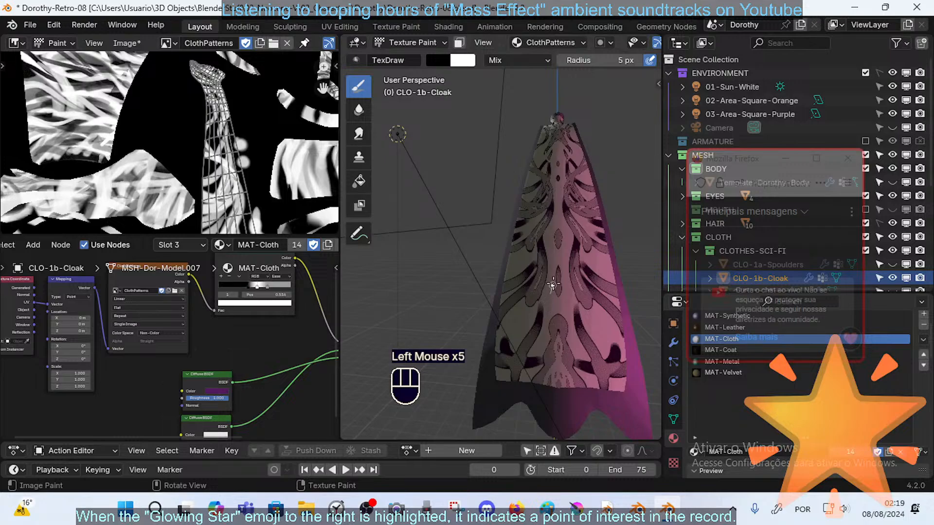
- Paint fine mirrored black lines in the lower corners and along the side stripes of the cloak's lower back
left_click(503, 349)
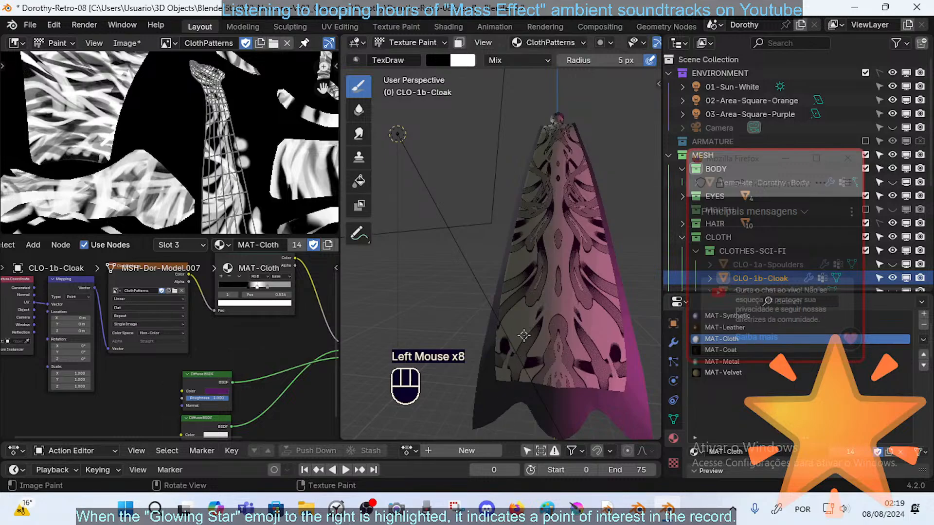
left_click(522, 406)
left_click(550, 322)
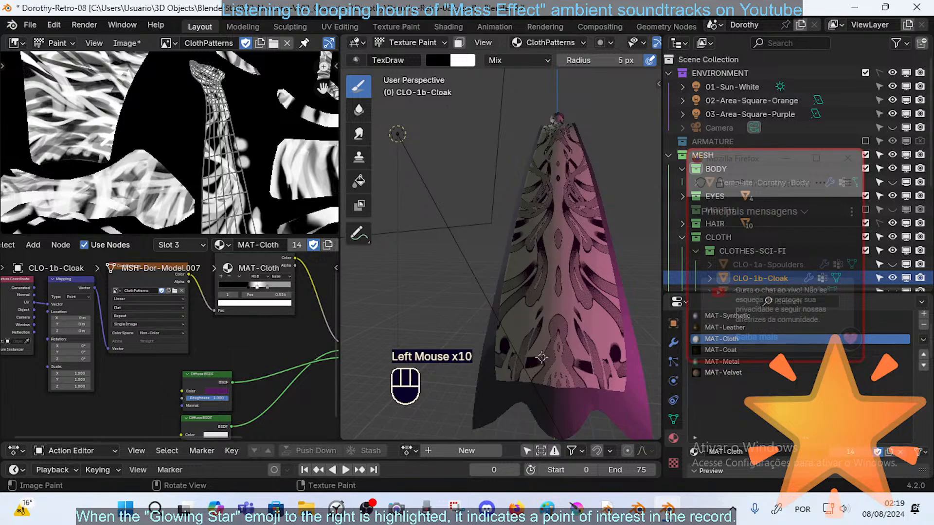
left_click(494, 417)
left_click(539, 292)
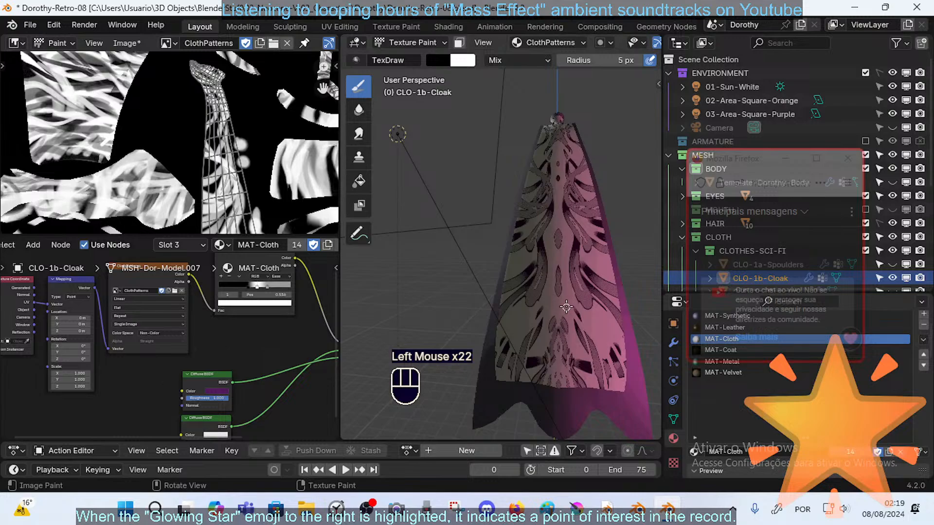
middle_click_drag(566, 307, 552, 322)
left_click(554, 323)
left_click(540, 333)
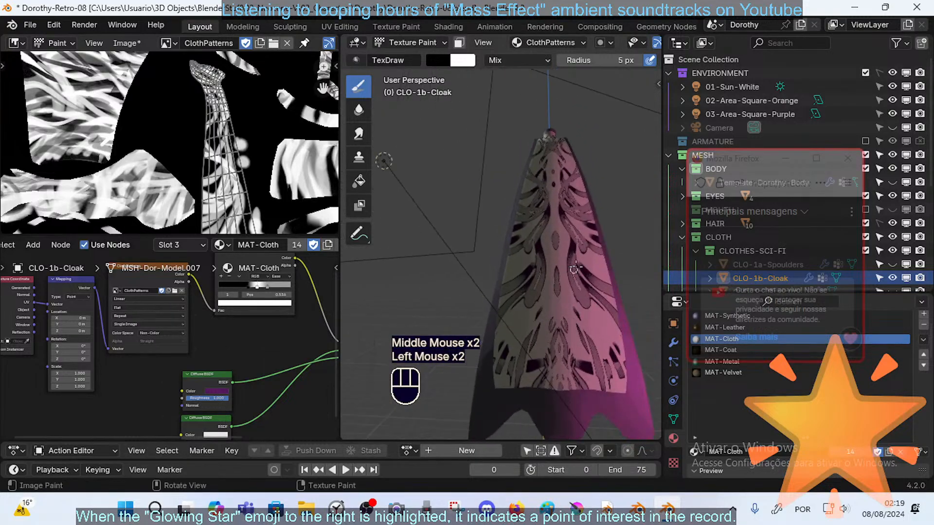
- Paint black detail strokes on the lower side of the cloak with the 5 px brush and undo the last stroke
middle_click_drag(574, 242, 544, 295)
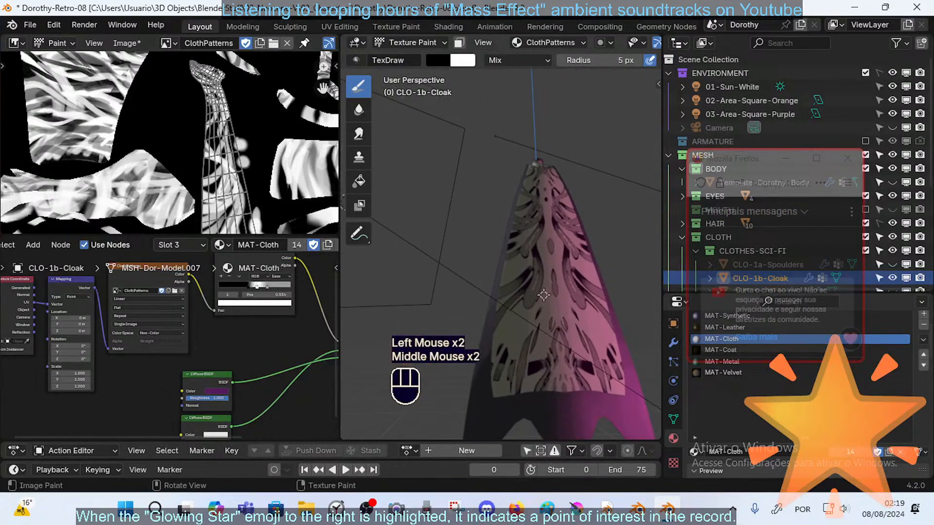
left_click(505, 310)
left_click(492, 312)
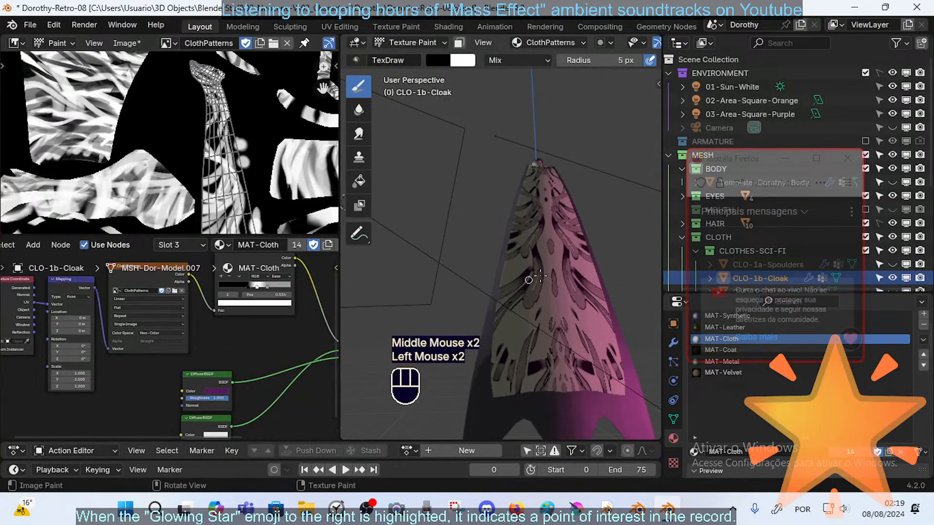
mouse_move(539, 296)
middle_mouse_down()
mouse_move(517, 262)
mouse_move(540, 263)
mouse_move(526, 288)
mouse_move(547, 309)
mouse_move(526, 329)
middle_mouse_up()
left_click(555, 310)
key("ctrl+z")
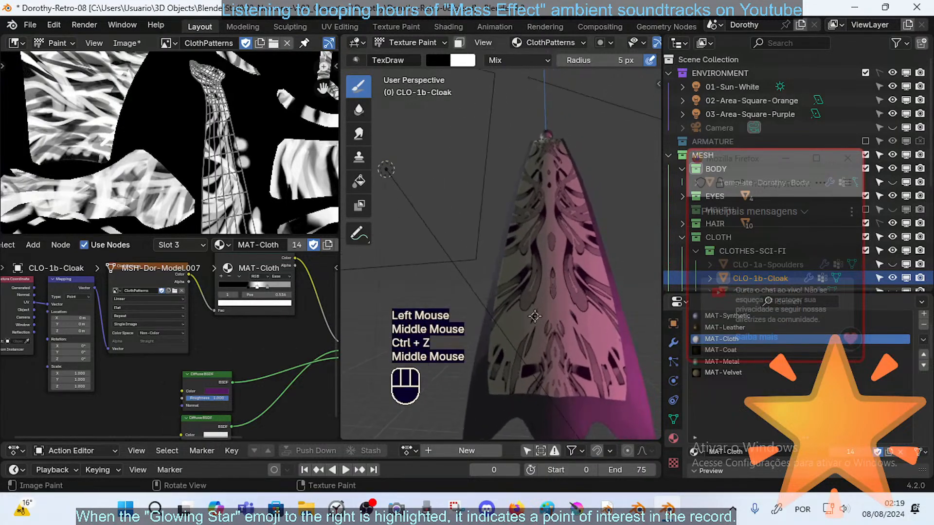
- Switch the brush to white, paint strokes along the lower side of the cloak pattern, and undo the last one
key("x")
left_click(526, 328)
middle_click_drag(550, 292, 564, 325)
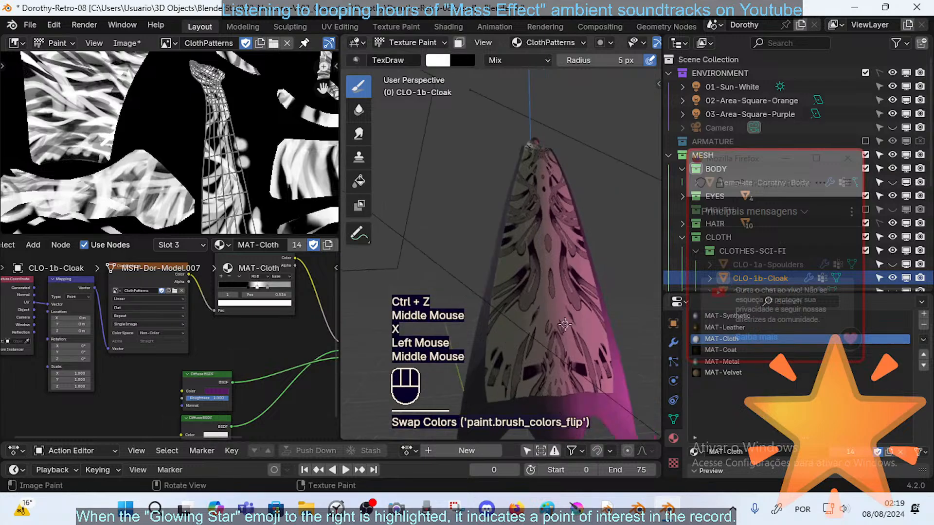
left_click(526, 316)
left_click(516, 336)
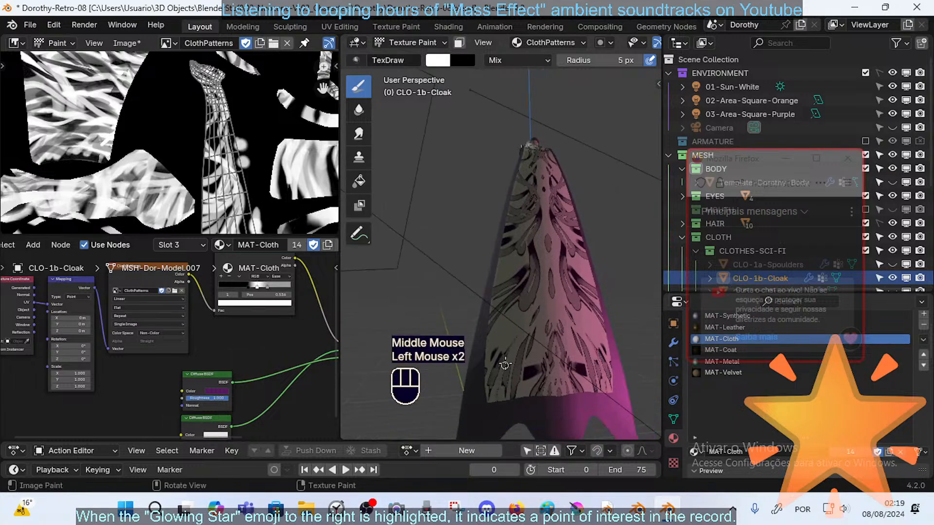
left_click(521, 325)
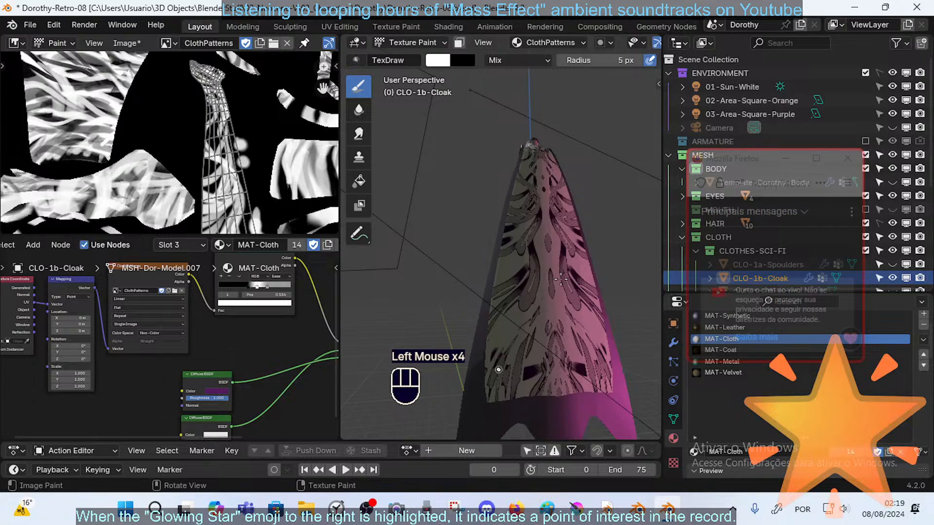
middle_click_drag(564, 310, 534, 319)
key("ctrl+z")
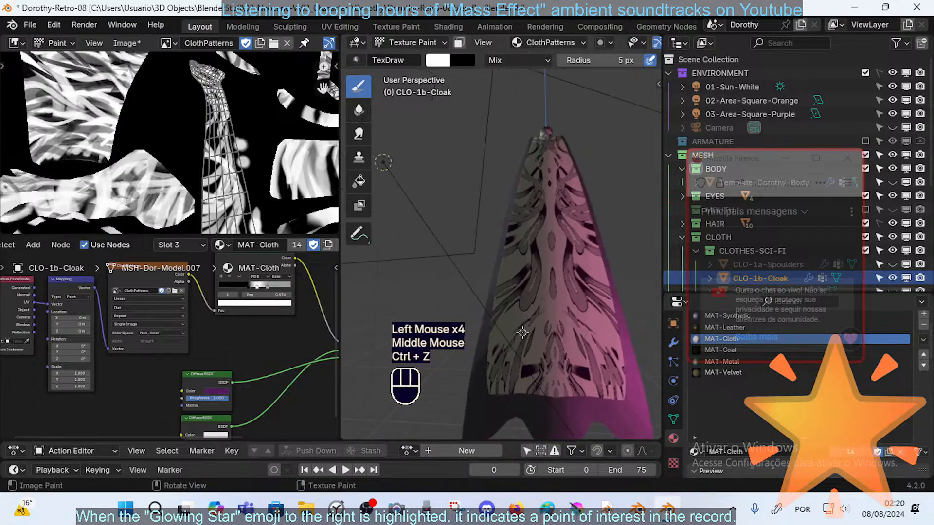
- Paint white strokes beside the cloak's central band, from the lower half up to the upper half
left_click(532, 316)
middle_click_drag(554, 263, 530, 287)
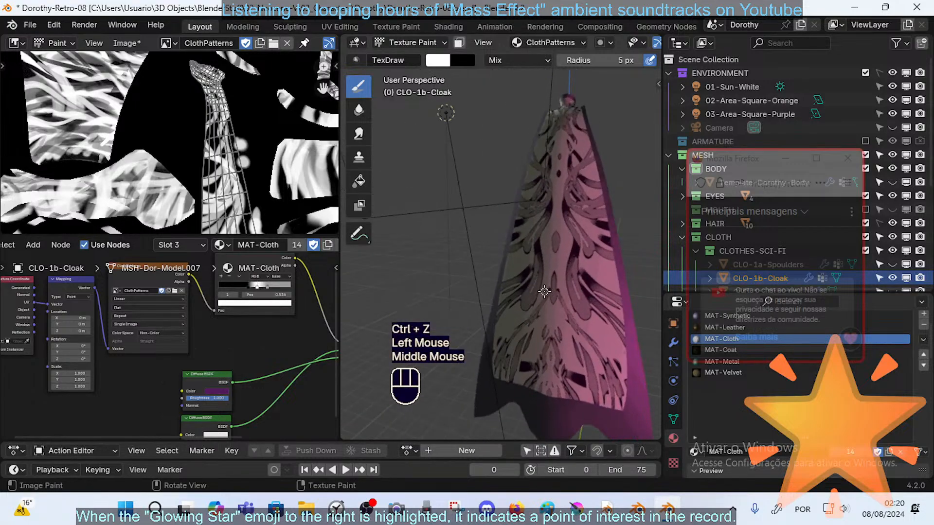
left_click(556, 246)
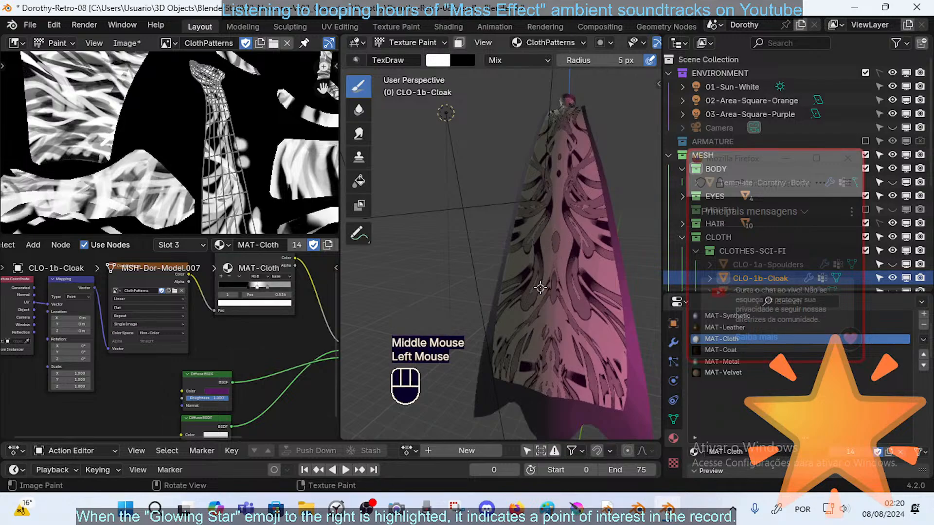
left_click(552, 200)
- Paint white strokes down the cloak and over the dark shapes near its hem, towards the centre line
middle_click_drag(563, 268, 534, 368)
left_click(537, 292)
left_click(531, 351)
left_click(534, 369)
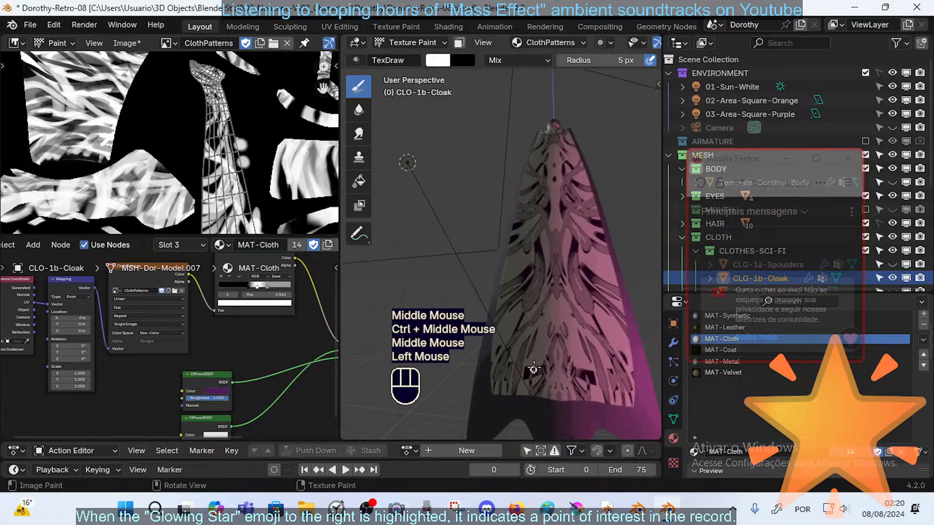
left_click(530, 368)
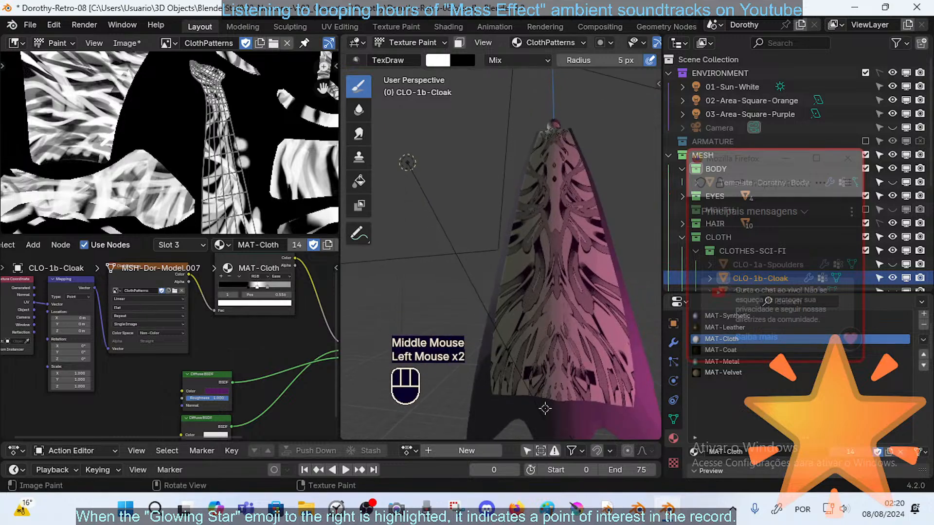
left_click(554, 385)
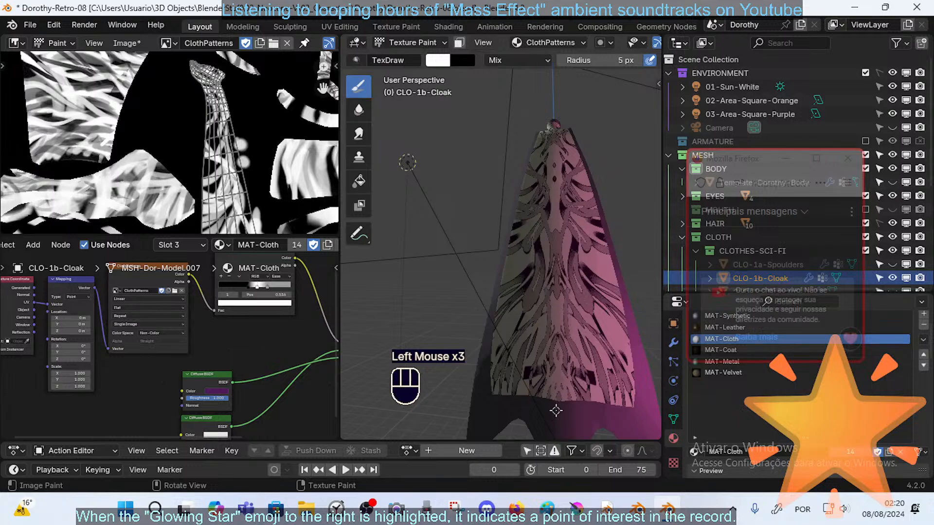
left_click(562, 376)
- Paint black strokes along the cloak's lower centre line, switch back to white and add a stroke above them
middle_click_drag(567, 362, 553, 333)
key("x")
left_click(554, 388)
left_click(552, 330)
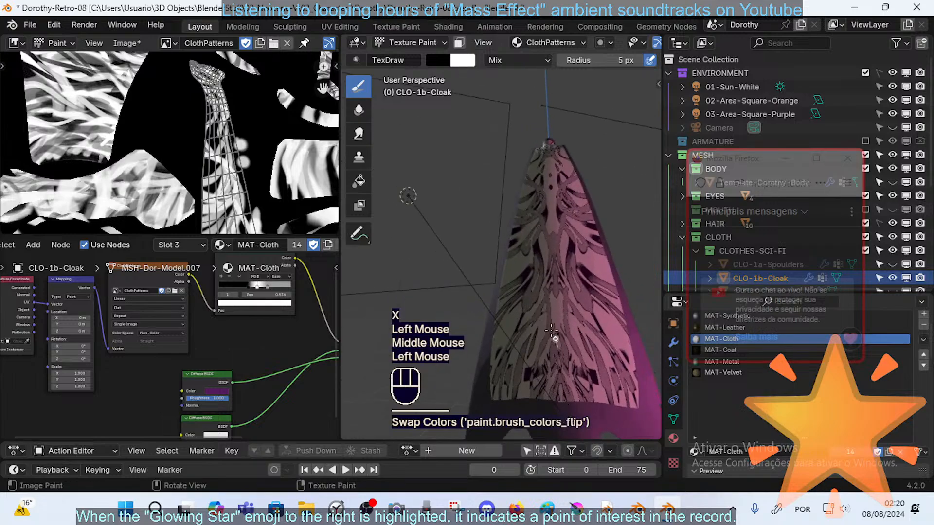
left_click(549, 378)
key("x")
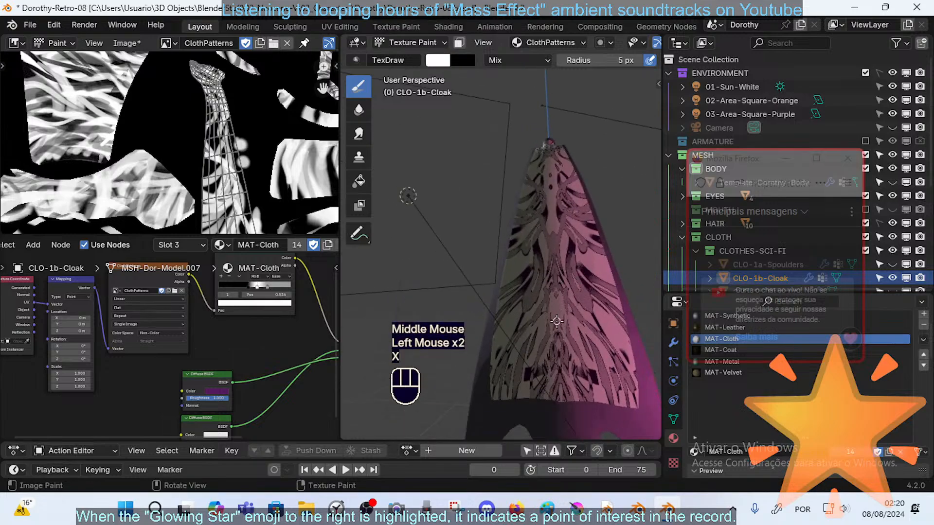
left_click(562, 287)
- Refine the cloak's lower centre with one black stroke at mid-height and white strokes down to the hem
middle_click_drag(553, 335, 562, 300)
key("x")
left_click(563, 288)
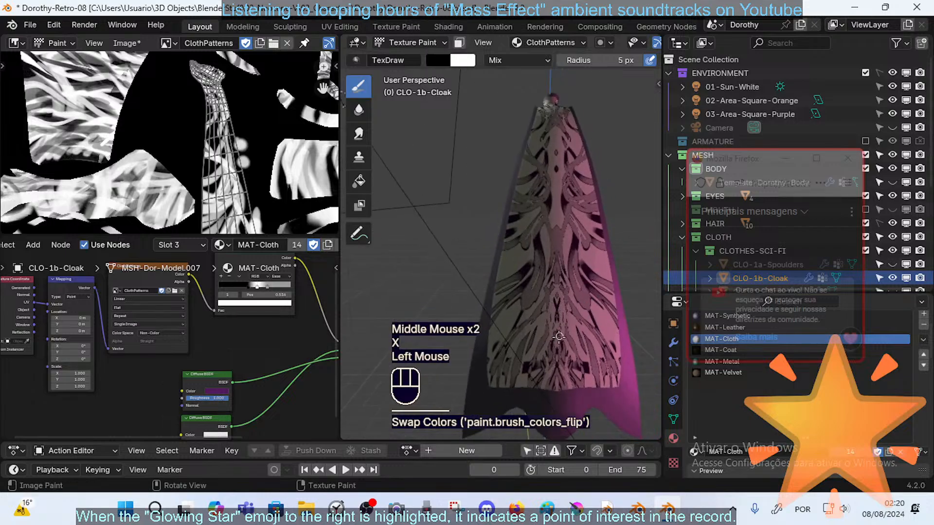
key("x")
left_click(548, 345)
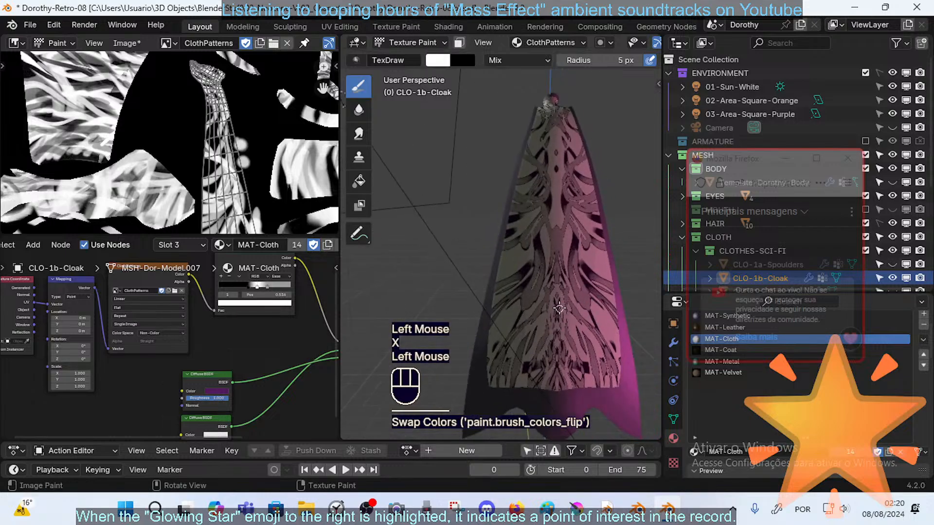
left_click(557, 370)
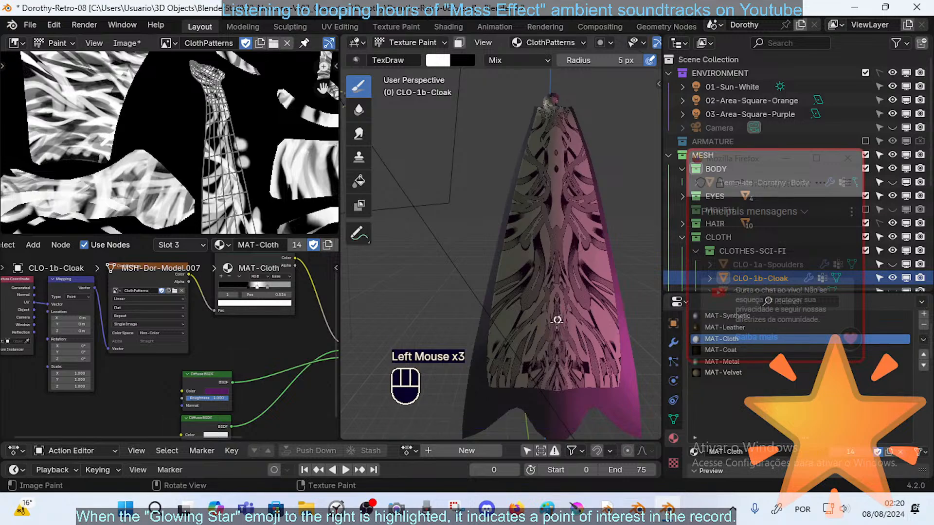
middle_click_drag(552, 337, 545, 315)
left_click(546, 387)
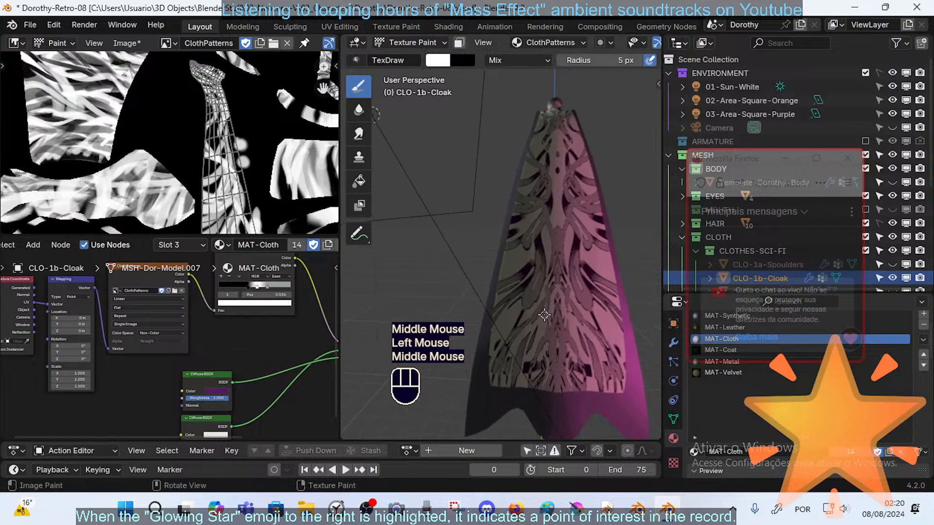
- Rework the central band below the two oval spots with alternating black and white strokes
mouse_move(550, 276)
middle_mouse_down("shift")
mouse_move(549, 287)
mouse_move(548, 253)
middle_mouse_up("shift")
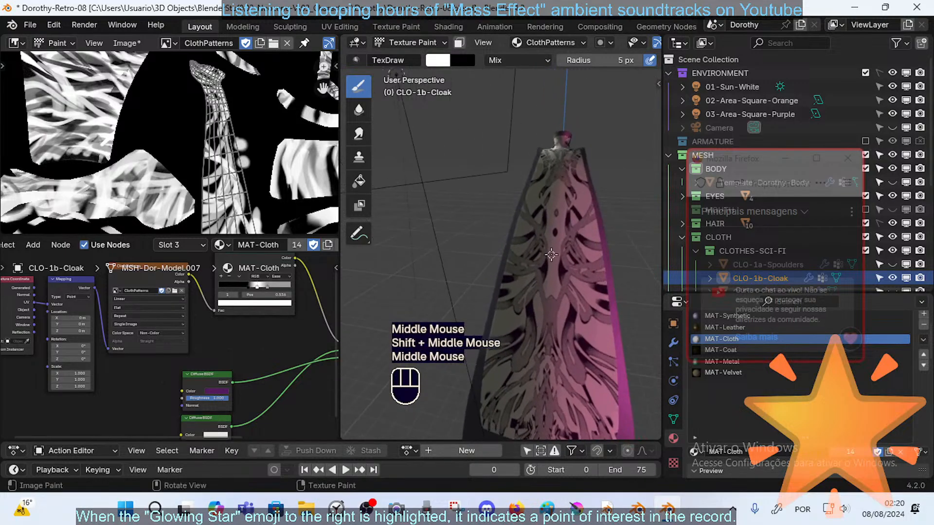
key("x")
left_click(546, 242)
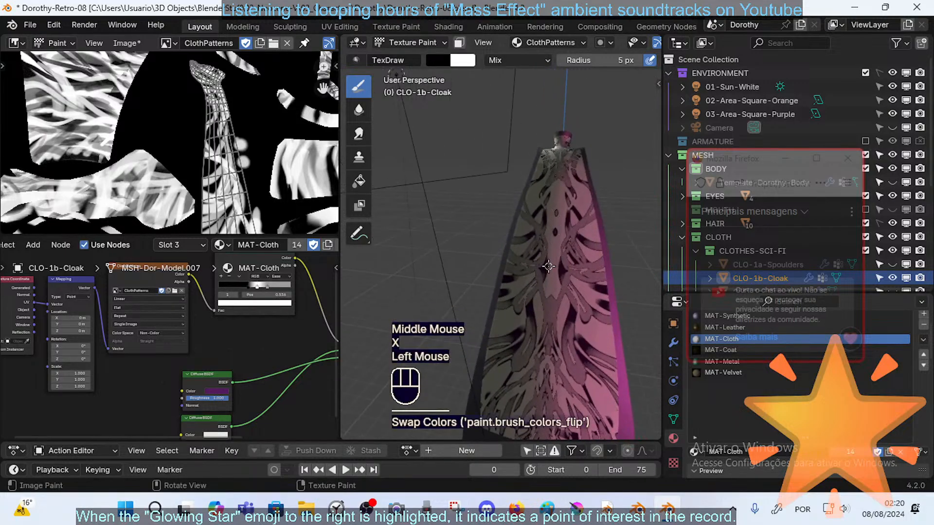
key("x")
middle_click_drag(545, 259, 569, 258)
key("x")
left_click(597, 251)
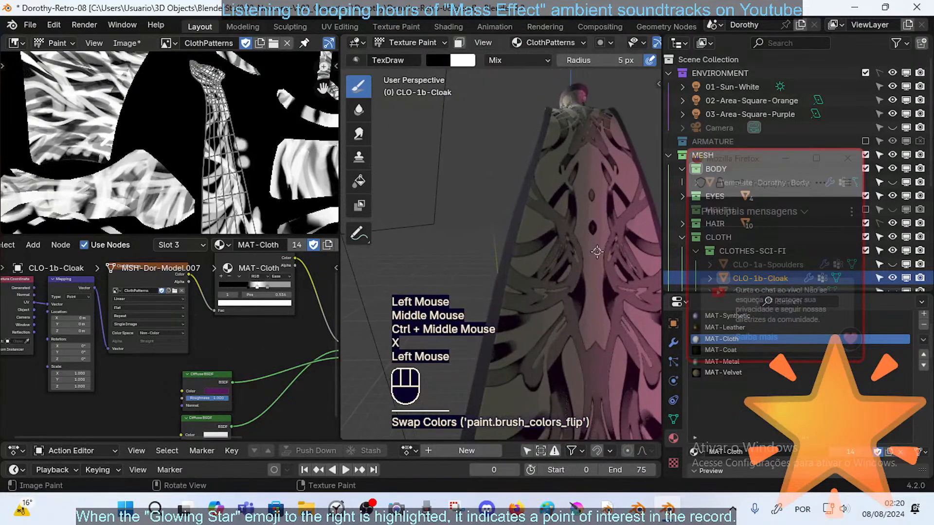
left_click(595, 251)
key("x")
left_click(594, 245)
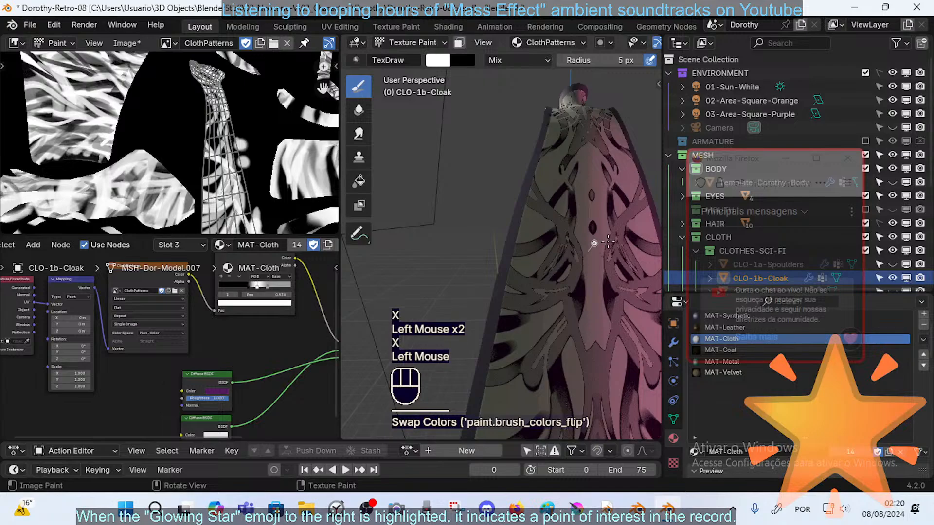
- Set the brush radius to 14 px and paint white on the edge of the central band beside the lower oval
key("f")
left_click(582, 261)
left_click(582, 260)
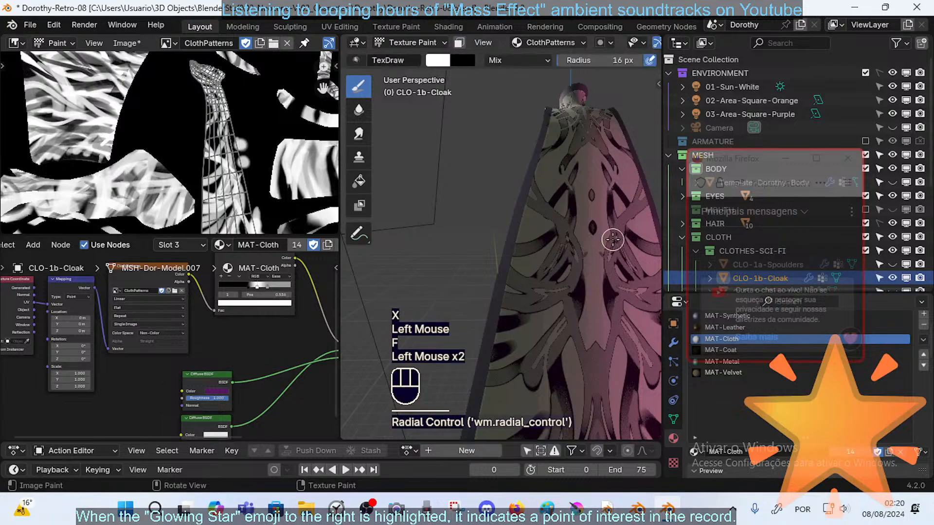
key("f")
left_click(583, 250)
left_click(583, 249)
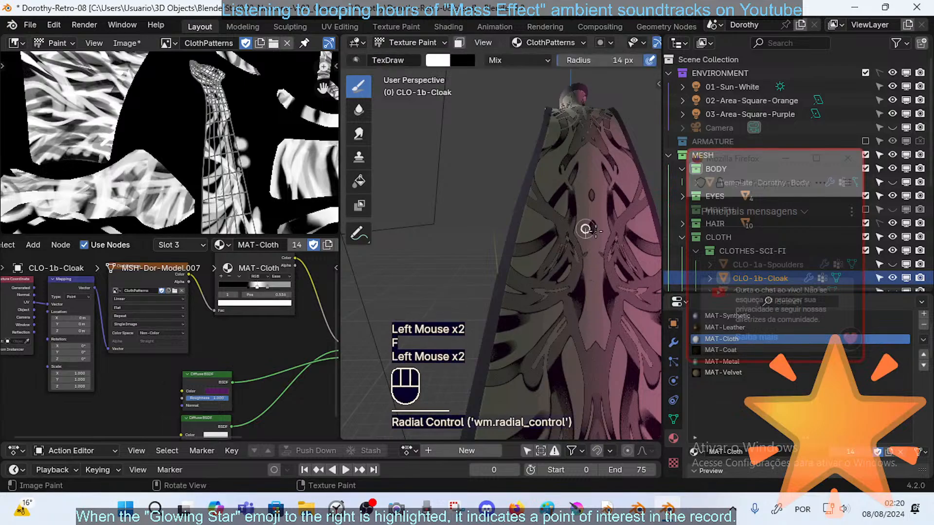
middle_click_drag(600, 232, 591, 241)
middle_click_drag(591, 241, 570, 239, "shift")
left_click(524, 243)
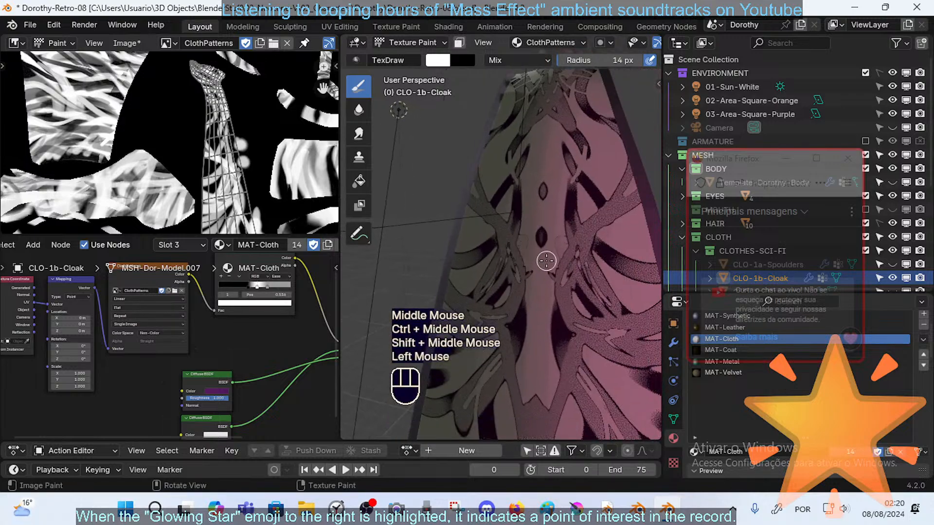
- Set the brush radius to 9 px and touch up the band edge just below the lower oval in white
key("f")
left_click(517, 252)
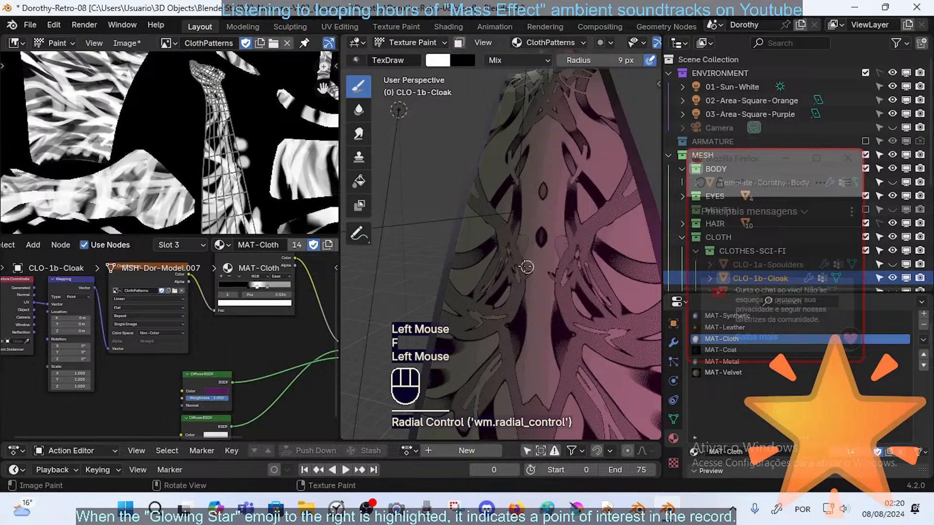
left_click(527, 268)
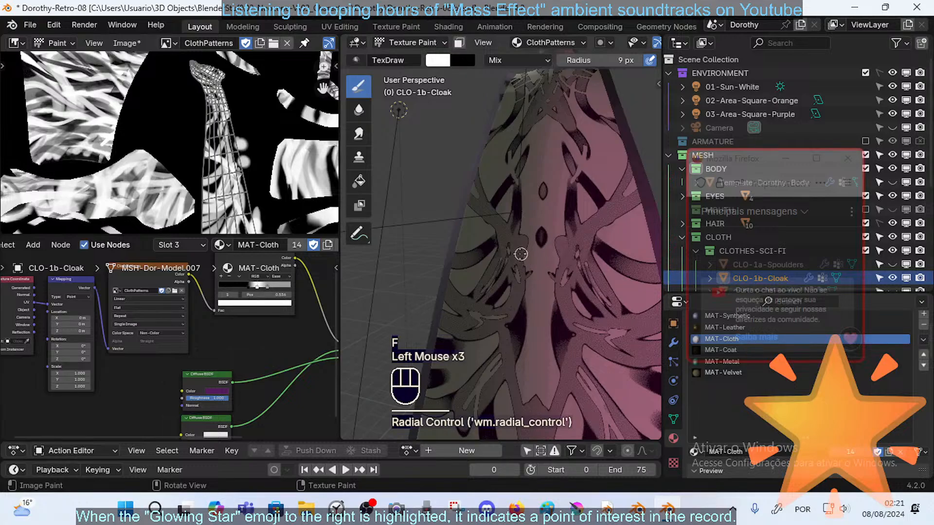
left_click(521, 254)
left_click(516, 261)
left_click(520, 258)
- Set the brush radius to 19 px, adjust the brush strength, and paint white beside the upper oval
middle_click_drag(520, 257, 535, 239)
key("f")
left_click(539, 240)
key("f")
left_click(545, 241)
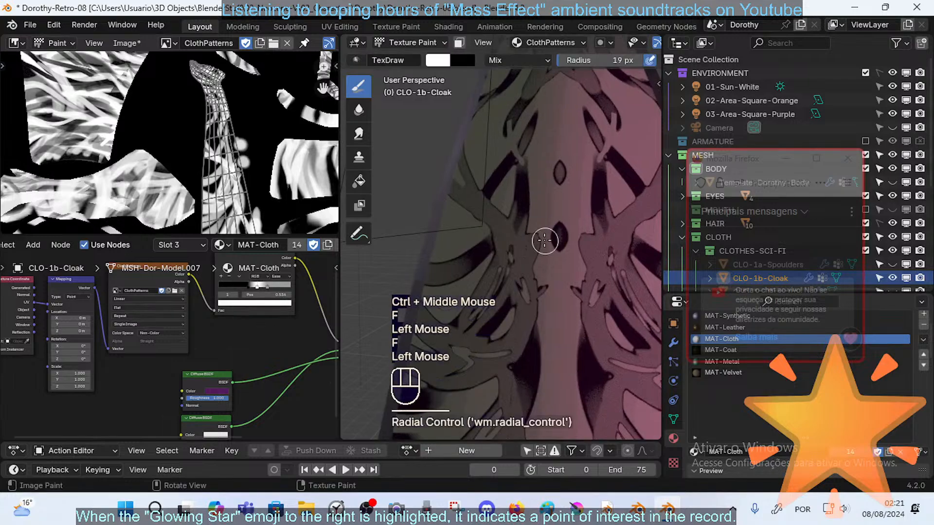
key("shift+f")
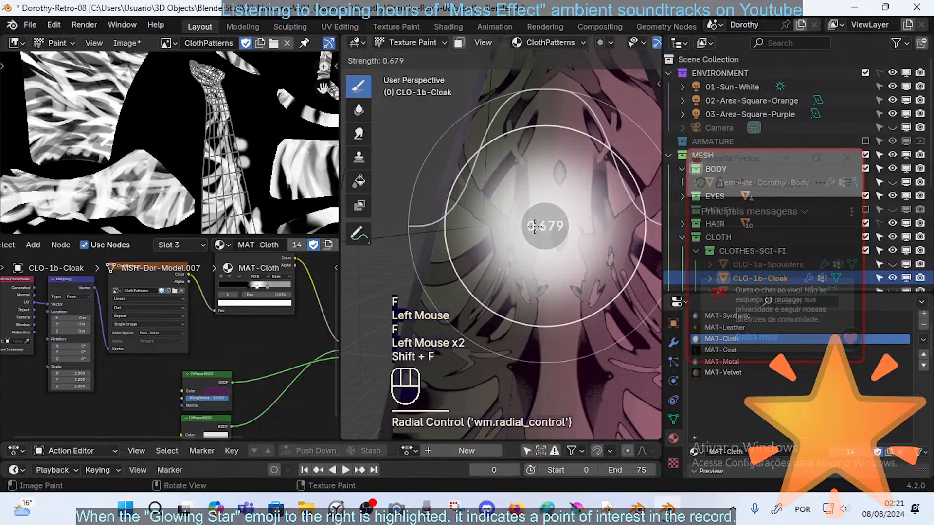
left_click(504, 232)
left_click(558, 192)
middle_click_drag(558, 192, 527, 237)
left_click(537, 179)
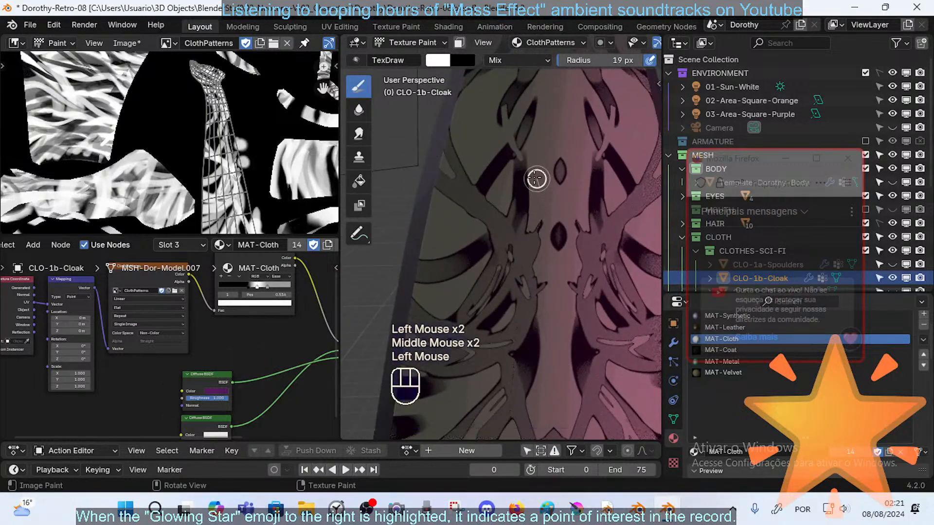
- Readjust the brush strength and paint more white strokes along the side of the central band
key("shift+f")
left_click(543, 210)
left_click(542, 190)
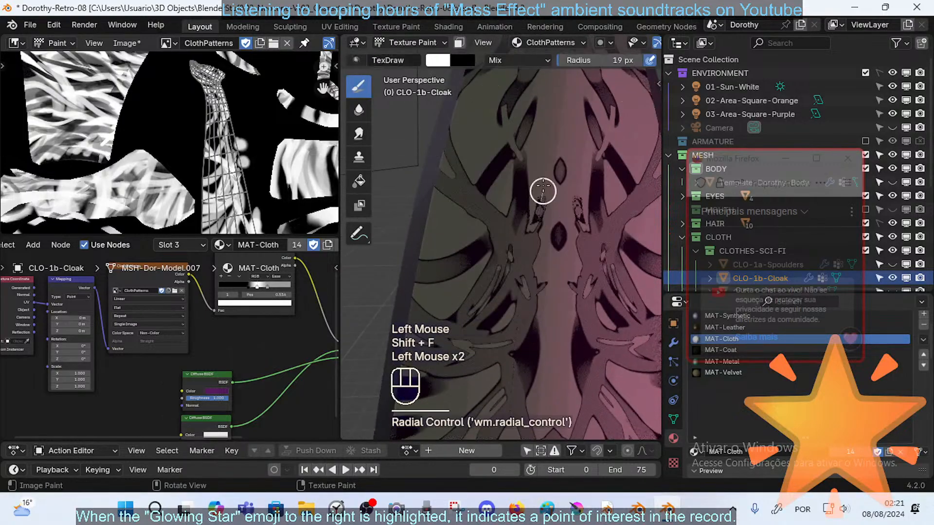
middle_click_drag(568, 198, 491, 355)
left_click(538, 277)
left_click(528, 336)
- Set the brush radius to 15 px and paint white strokes above the upper oval to shape an arch across the central band
mouse_move(530, 326)
middle_mouse_down()
mouse_move(562, 267)
mouse_move(550, 272)
mouse_move(521, 259)
middle_mouse_up()
key("f")
left_click(510, 279)
left_click(535, 257)
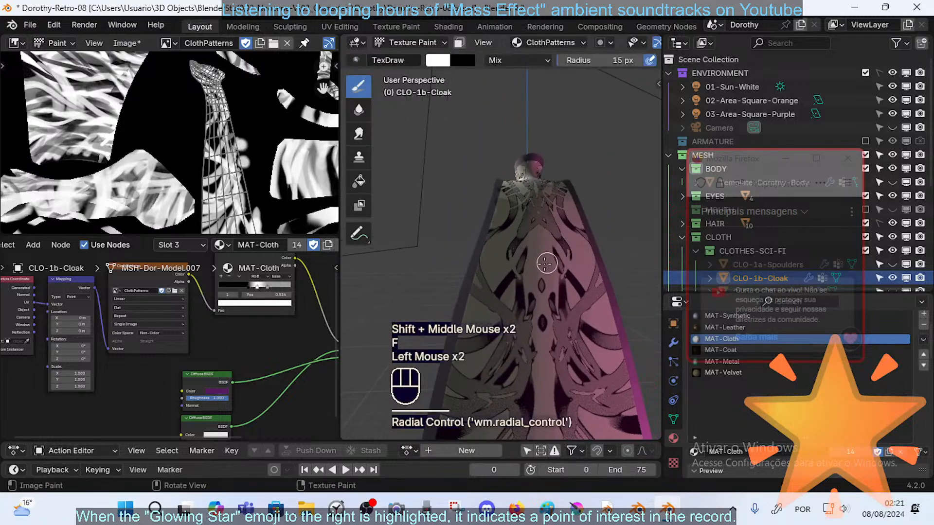
middle_click_drag(515, 278, 531, 265)
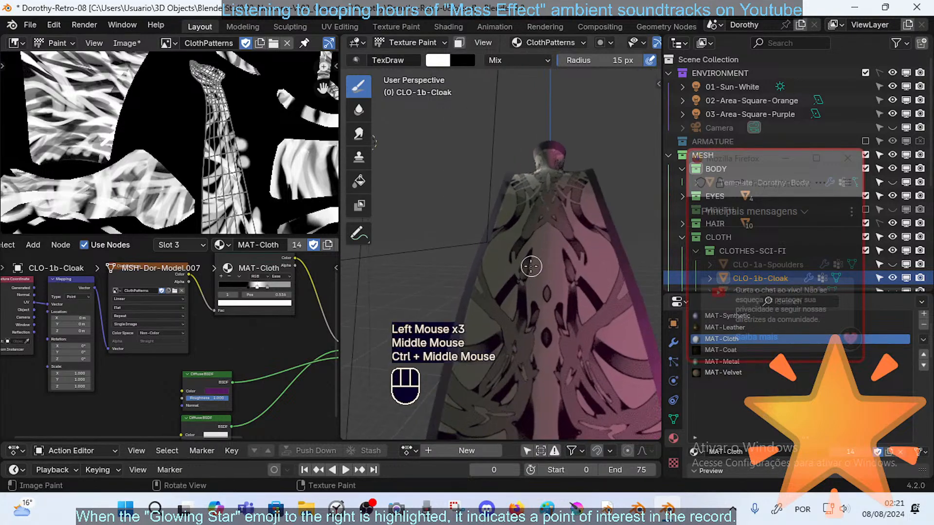
left_click(524, 270)
left_click(538, 268)
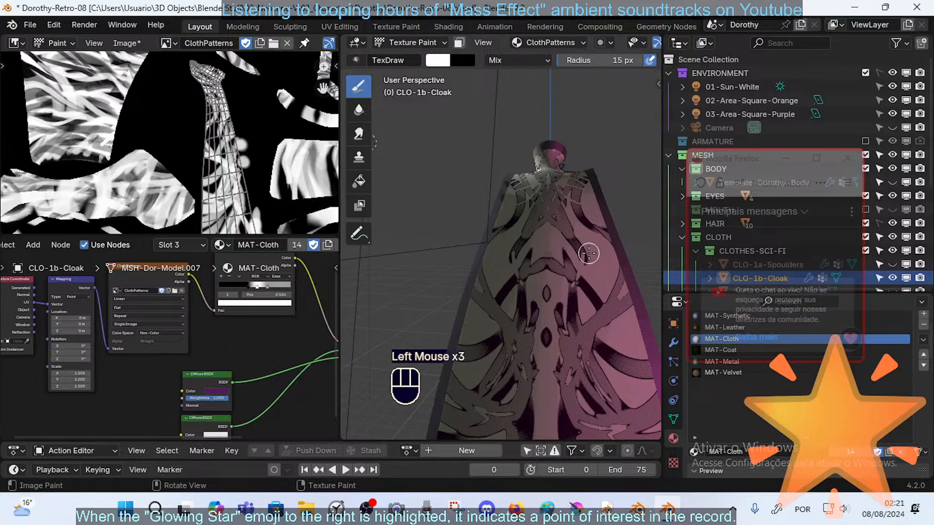
middle_click_drag(581, 253, 583, 251)
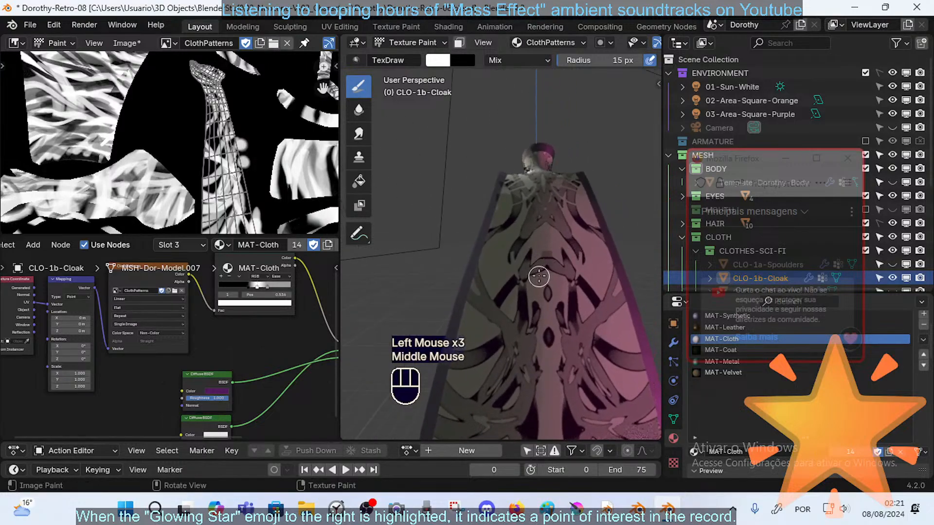
- Set the brush radius to 10 px, switch to black, and paint strokes beside the central band above the upper oval
key("f")
left_click(538, 272)
key("x")
left_click(551, 240)
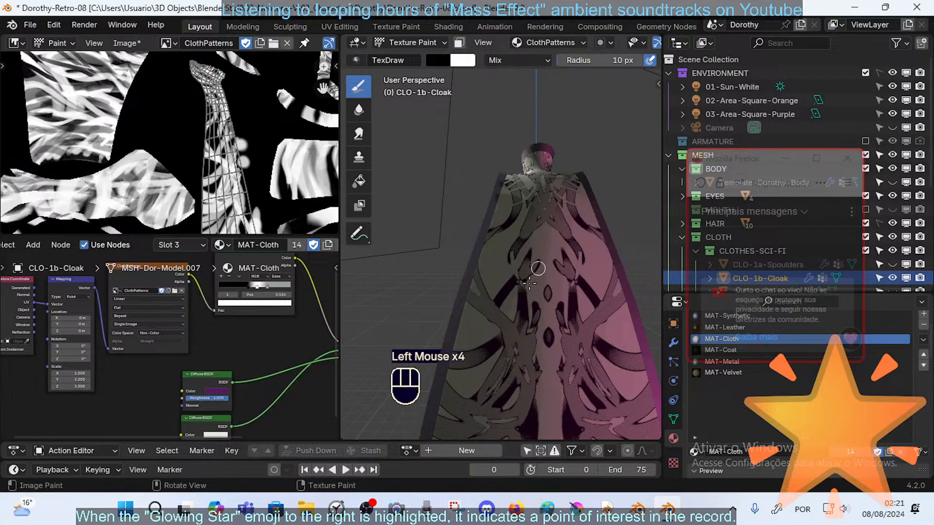
left_click(527, 275)
left_click(504, 292)
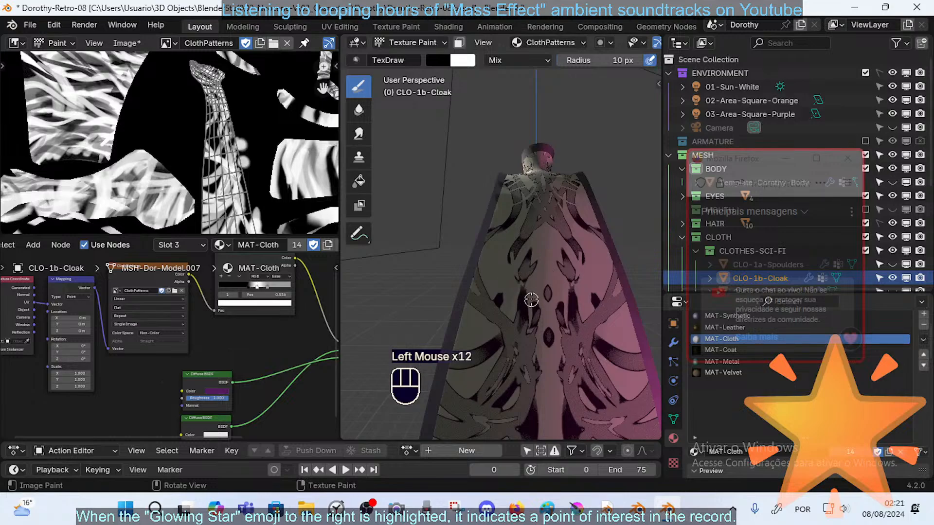
- Adjust the brush strength and paint black strokes farther out from the central band, level with the area above the upper oval
key("shift+f")
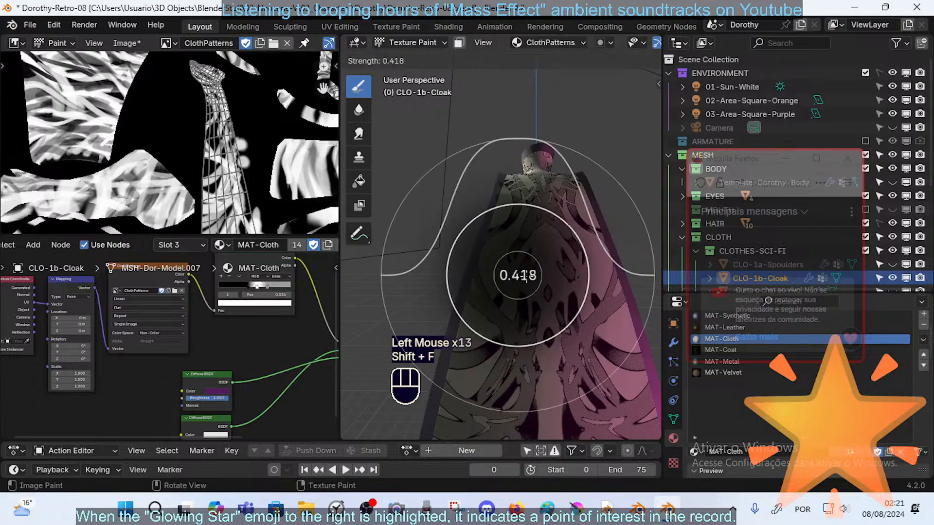
left_click(508, 287)
left_click(507, 278)
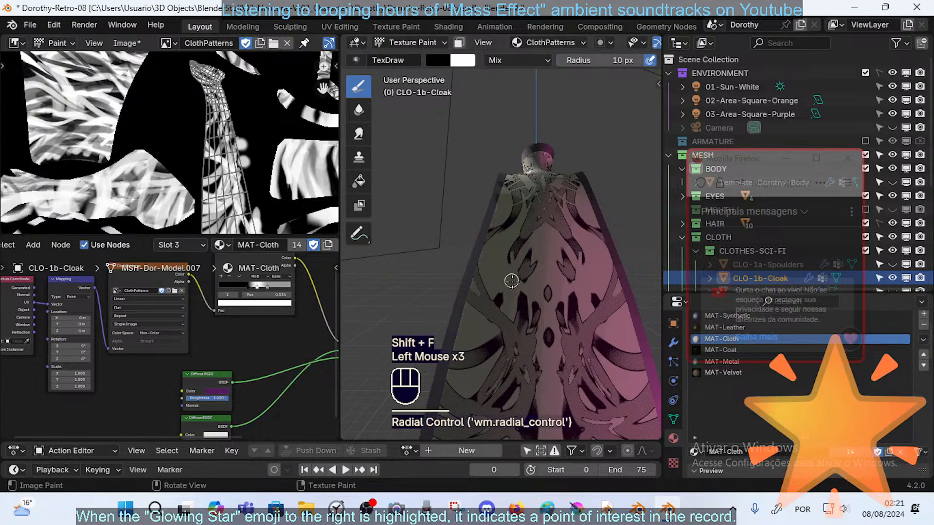
left_click(507, 278)
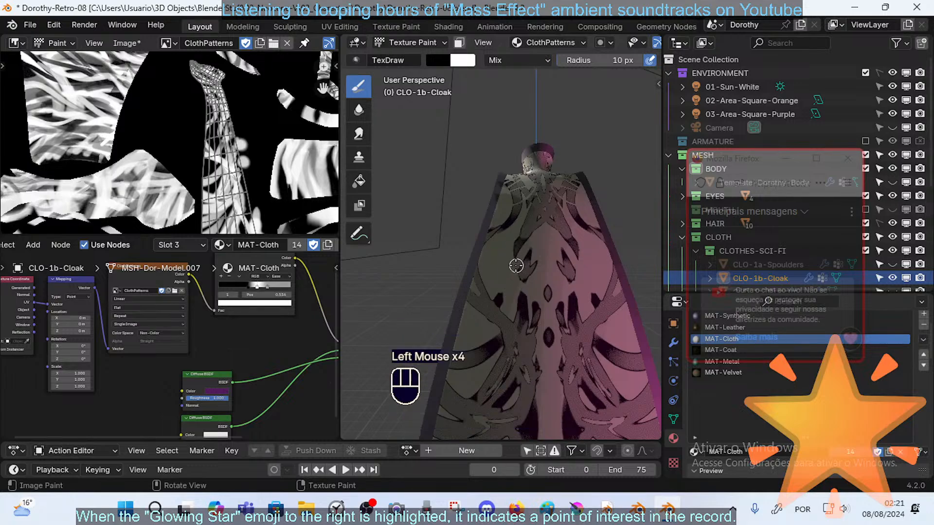
- Switch to white and paint strokes around the dark shapes between the central band and the cloak's side edge
key("x")
left_click(513, 258)
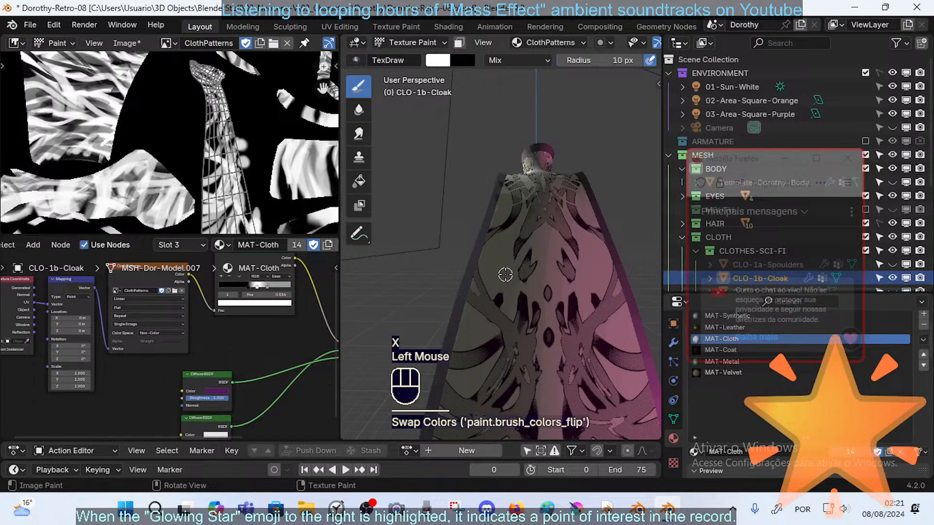
left_click(516, 253)
left_click(506, 246)
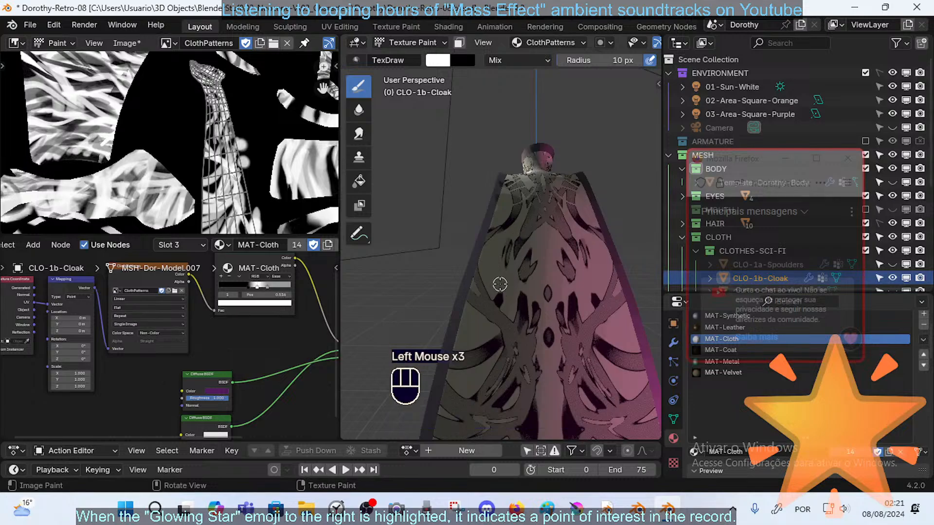
middle_click_drag(495, 284, 498, 265)
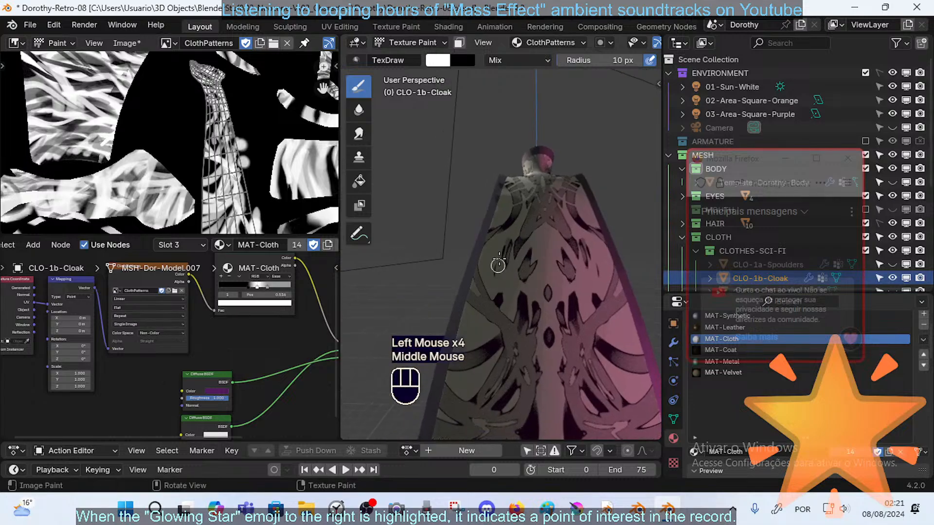
left_click(495, 264)
left_click(499, 296)
mouse_move(498, 297)
middle_mouse_down()
mouse_move(496, 282)
mouse_move(525, 297)
mouse_move(535, 277)
middle_mouse_up()
left_click(496, 282)
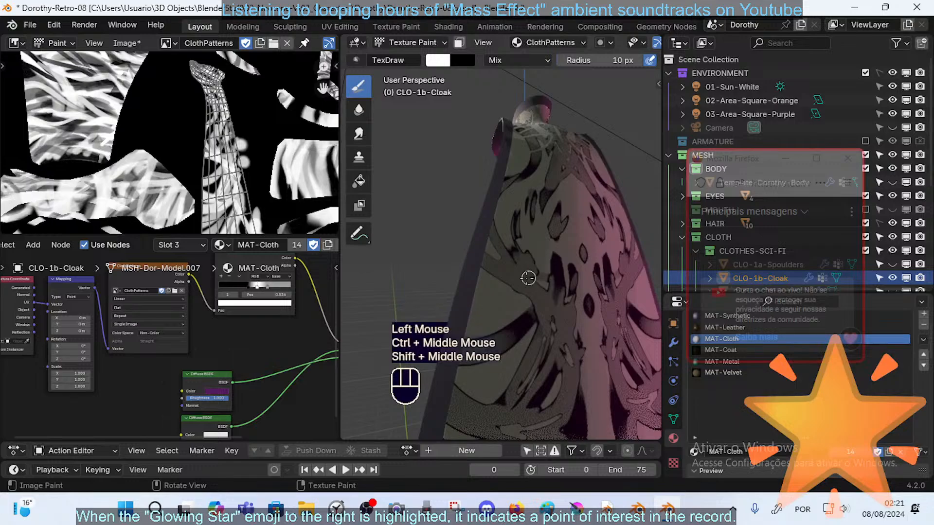
- Readjust the brush strength and touch up the dark shapes beside the upper oval in white
key("shift+f")
left_click(529, 276)
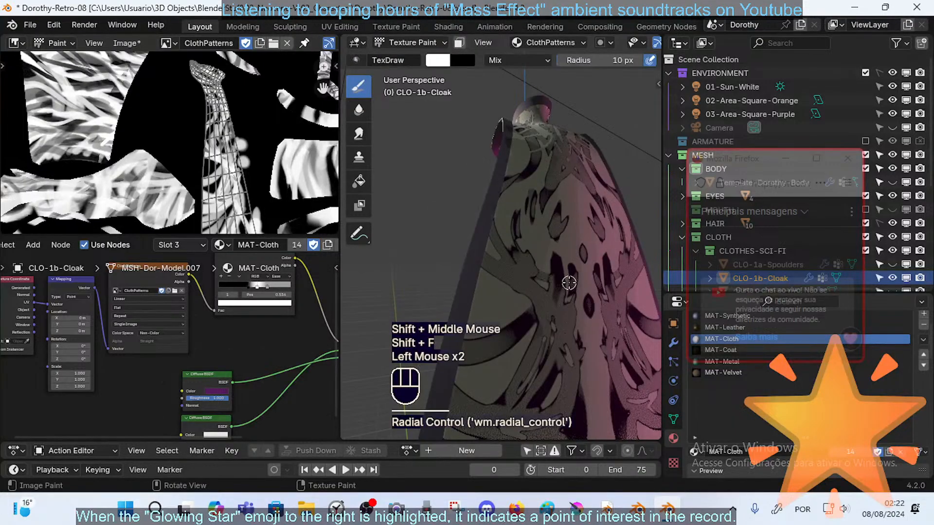
middle_click_drag(567, 279, 544, 255)
left_click(566, 249)
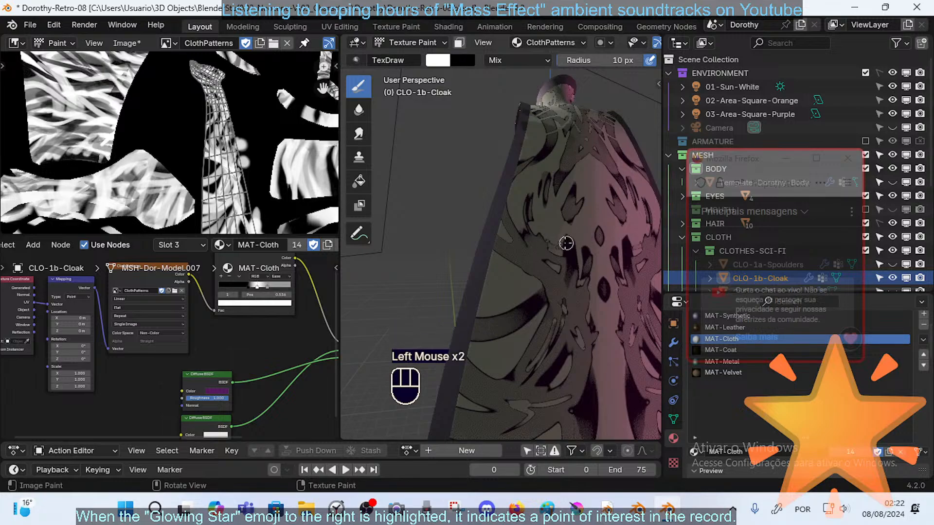
middle_click_drag(571, 244, 546, 242)
left_click(546, 241)
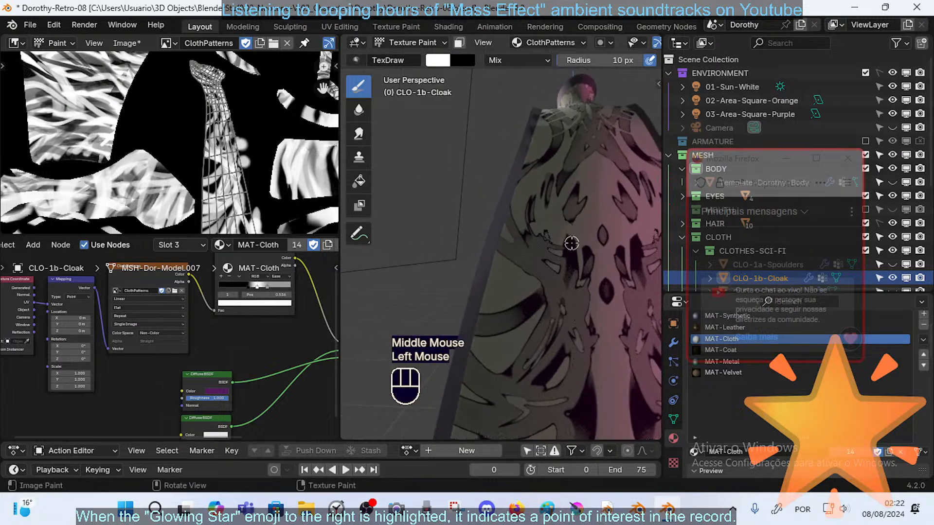
- Check the painted cloak pattern in solid shading, then return to material preview
middle_click_drag(633, 44, 471, 43)
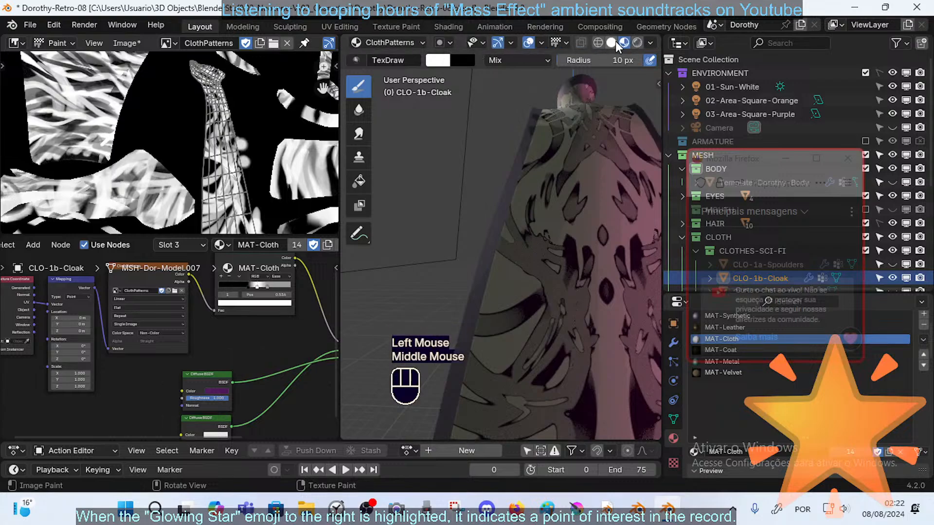
left_click(615, 43)
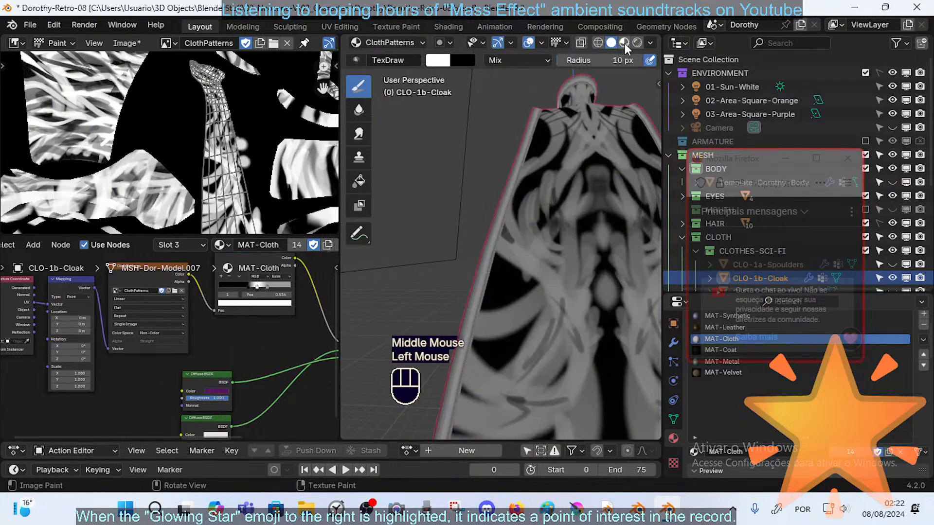
left_click(624, 42)
- Paint another white stroke on the cloak pattern near the central band and save the file
middle_click_drag(550, 222, 522, 213, "shift")
mouse_move(521, 195)
left_mouse_down()
mouse_move(471, 202)
mouse_move(487, 189)
left_mouse_up()
mouse_move(537, 205)
middle_mouse_down()
mouse_move(564, 226)
mouse_move(559, 242)
mouse_move(586, 251)
middle_mouse_up()
mouse_move(585, 251)
middle_mouse_down()
mouse_move(576, 262)
mouse_move(572, 246)
mouse_move(558, 260)
mouse_move(559, 235)
middle_mouse_up()
key("ctrl+s")
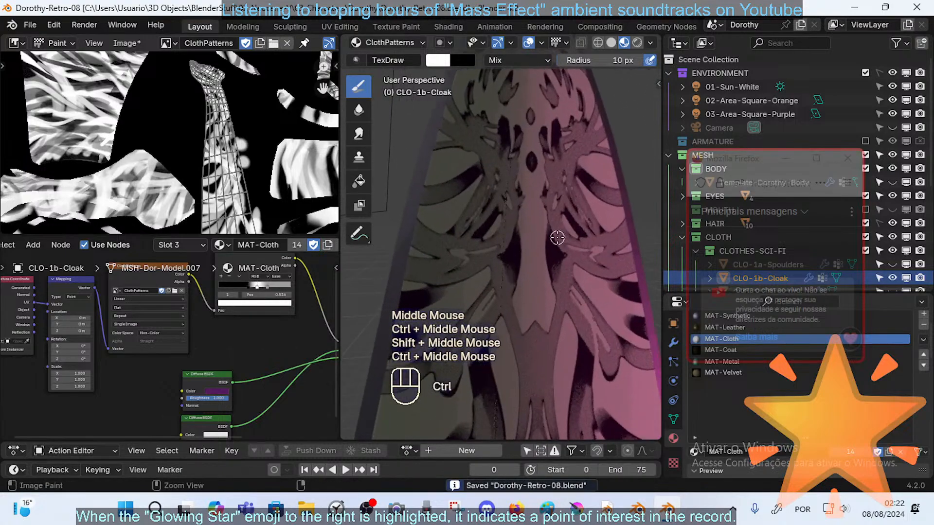
- Paint white strokes below and beside the lower oval, reducing the brush radius to 5 px for finer details between the ovals
left_click(508, 229)
middle_click_drag(542, 167, 518, 260)
middle_click_drag(511, 209, 500, 240, "shift")
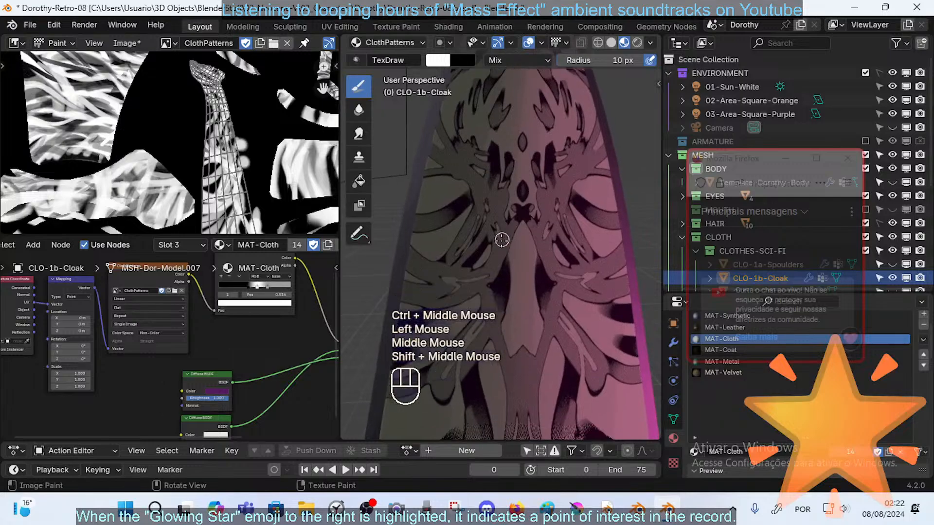
left_click_drag(515, 216, 512, 192)
left_click(538, 212)
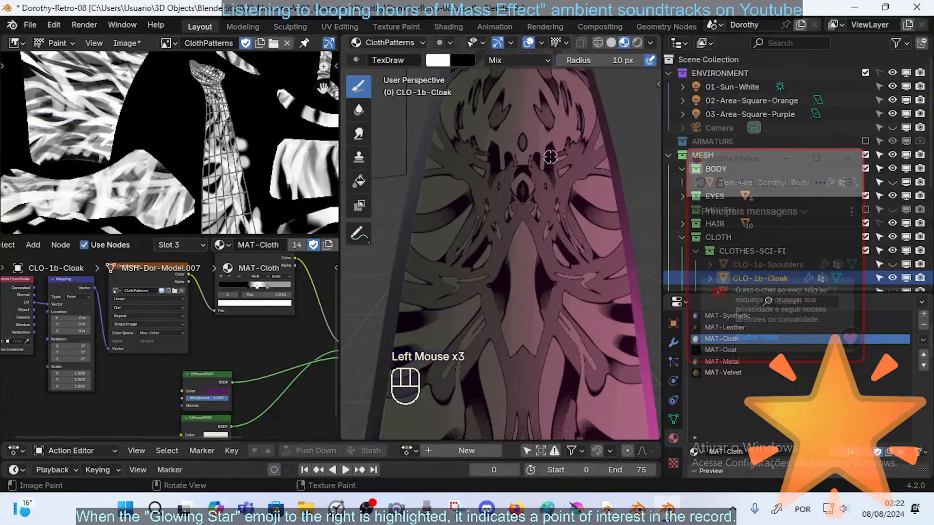
key("f")
double_click(536, 179)
- Paint fine white strokes along both sides of the pointed central panel below the ovals, down to its lower tip
middle_click_drag(535, 146, 529, 229, "shift")
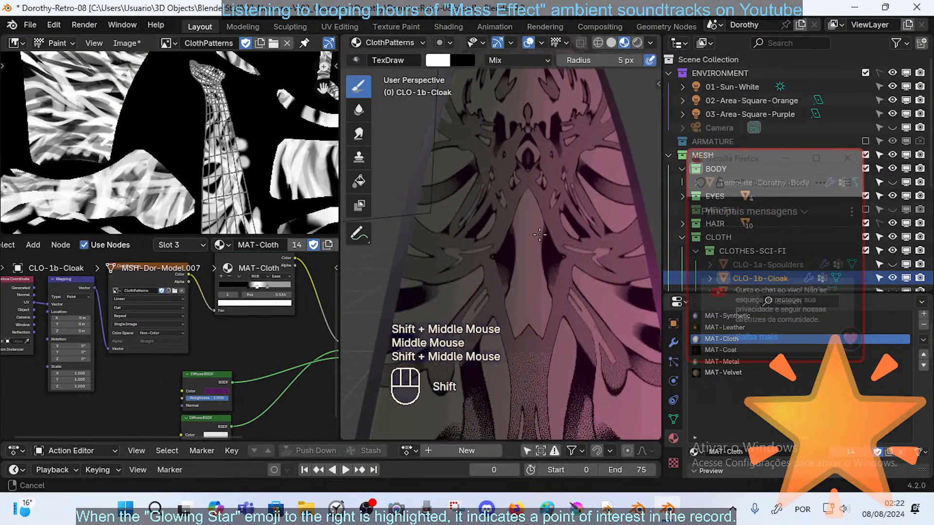
left_click(529, 233)
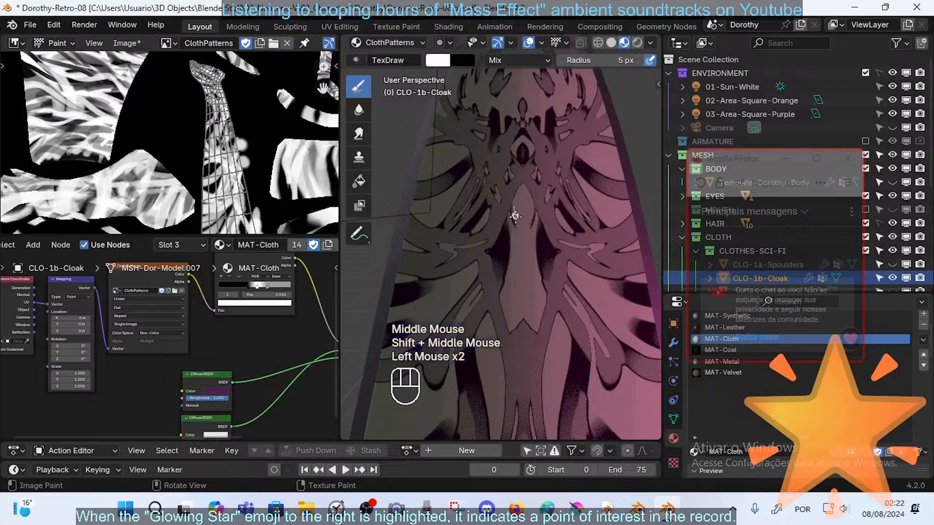
left_click(528, 199)
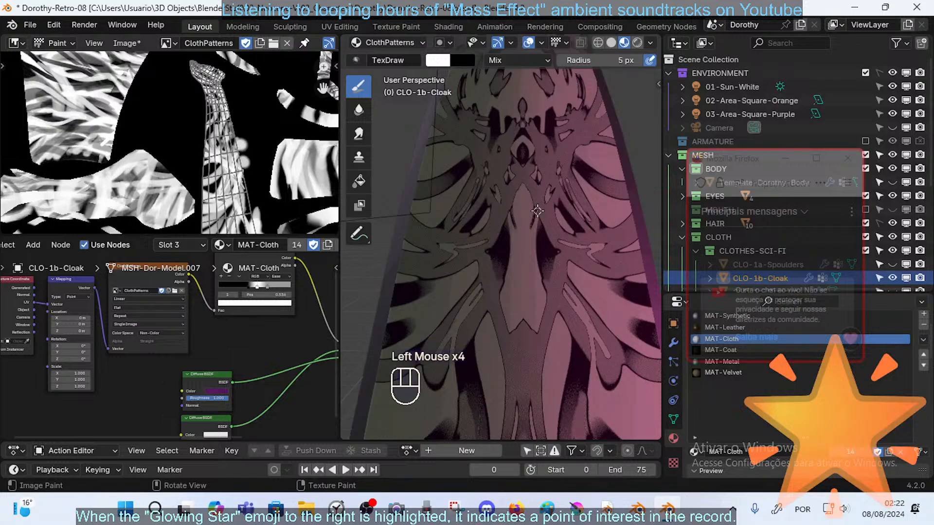
middle_click_drag(558, 194, 552, 238)
left_click(538, 281)
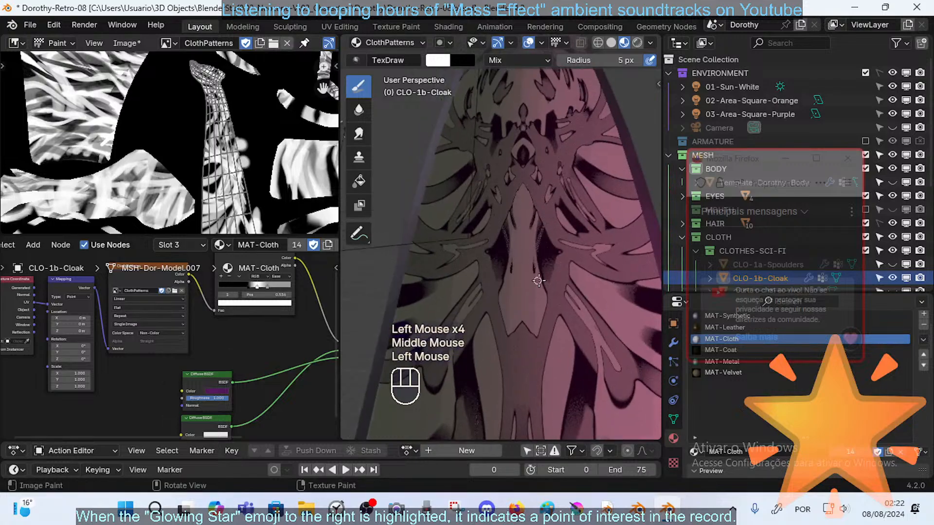
left_click(539, 319)
left_click(543, 260)
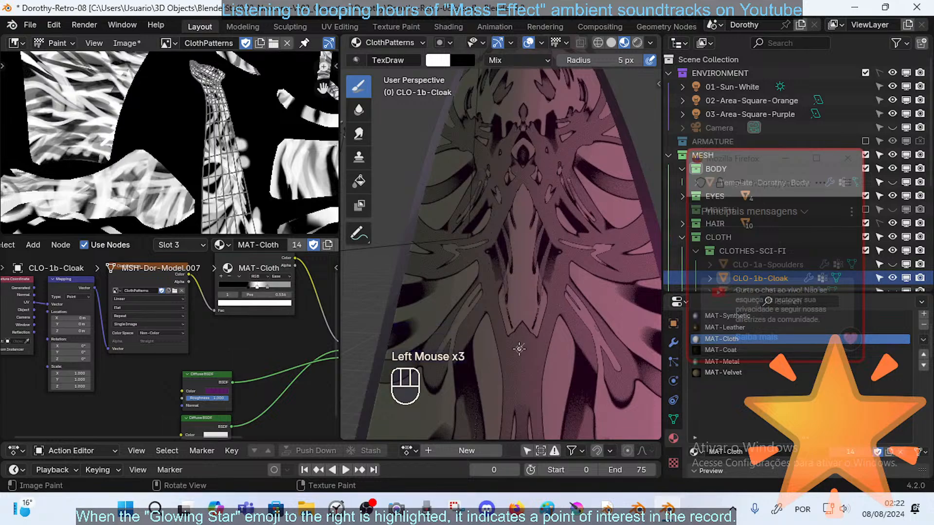
- Switch to black and paint fine details on the panel's lower tip and a small motif just beneath it
middle_click_drag(518, 342, 541, 266, "shift")
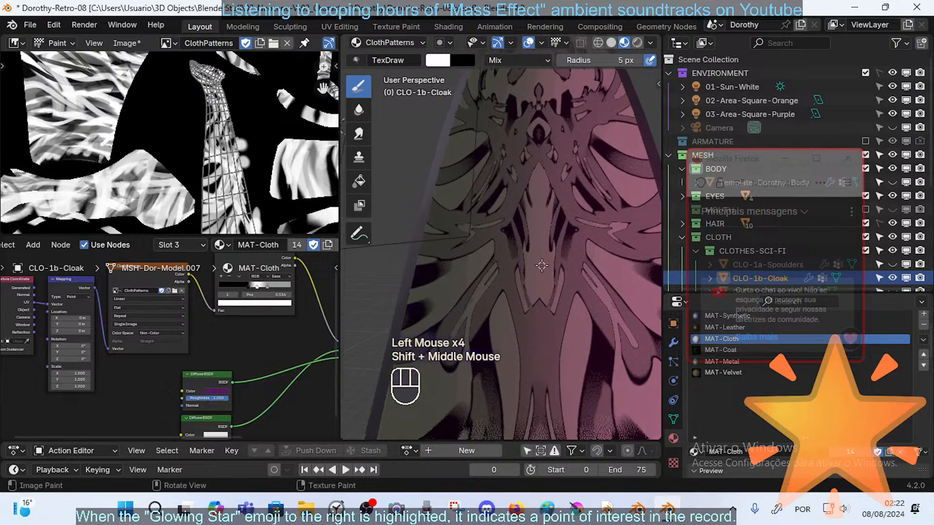
key("x")
left_click(540, 288)
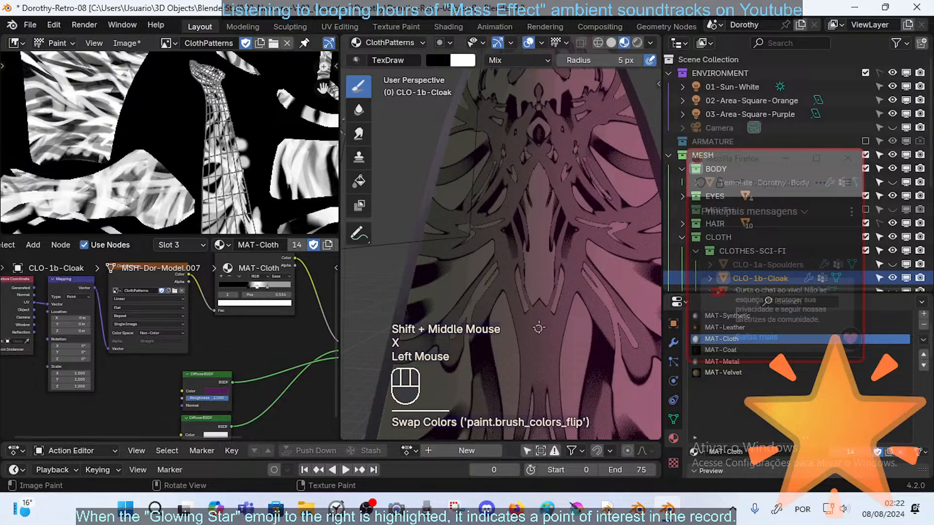
left_click(528, 329)
middle_click_drag(551, 323, 545, 305, "ctrl")
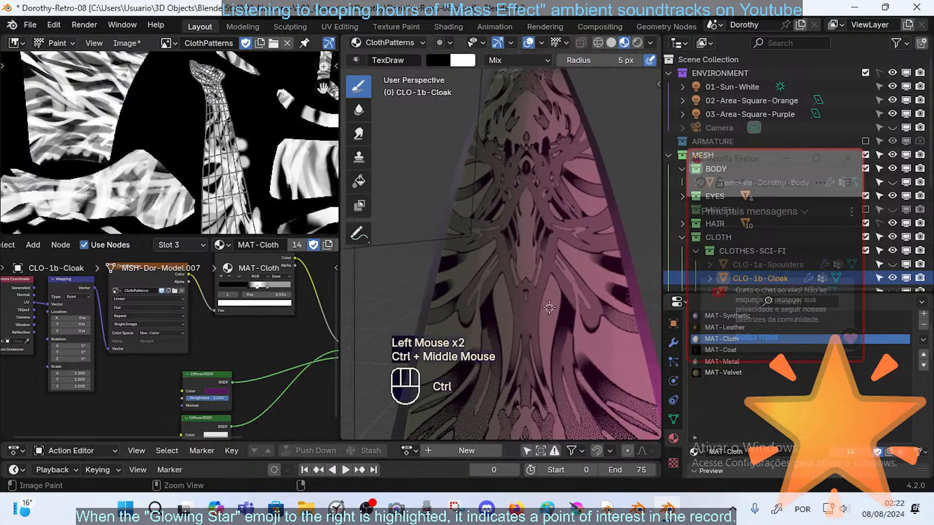
left_click(533, 301)
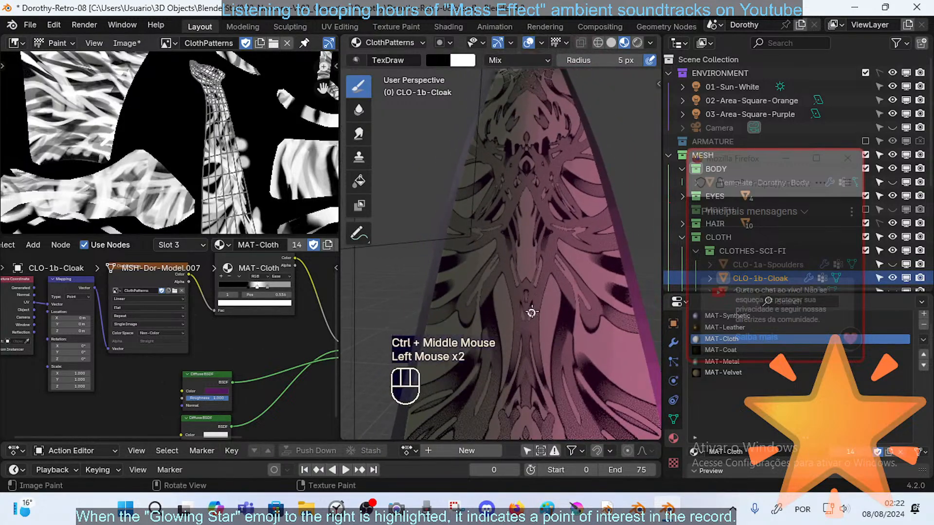
left_click(533, 303)
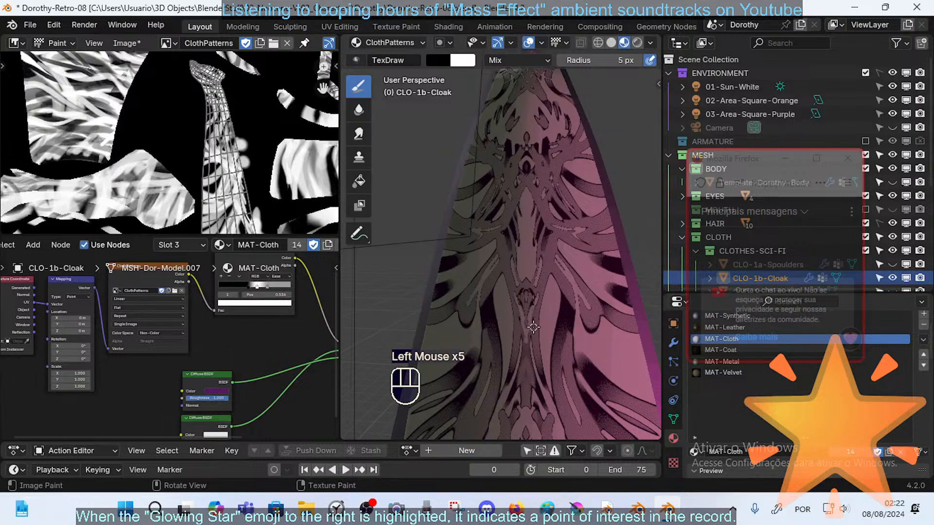
- Undo the last two strokes and paint black details inside and below the small motif, extending it into a narrow downward point
mouse_move(534, 327)
middle_mouse_down("shift")
mouse_move(494, 200)
mouse_move(505, 224)
mouse_move(494, 244)
middle_mouse_up("shift")
key("ctrl+z")
key("ctrl+z")
left_click_drag(482, 219, 475, 229)
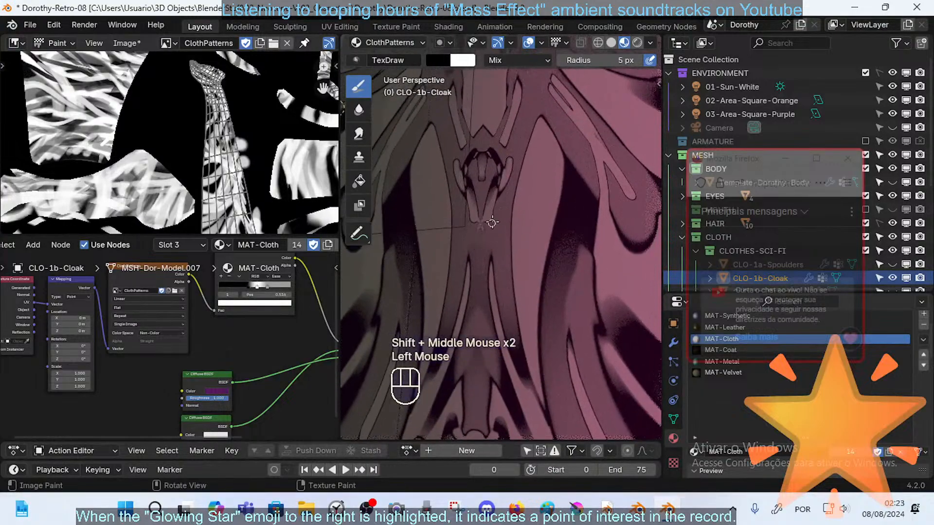
left_click(483, 225)
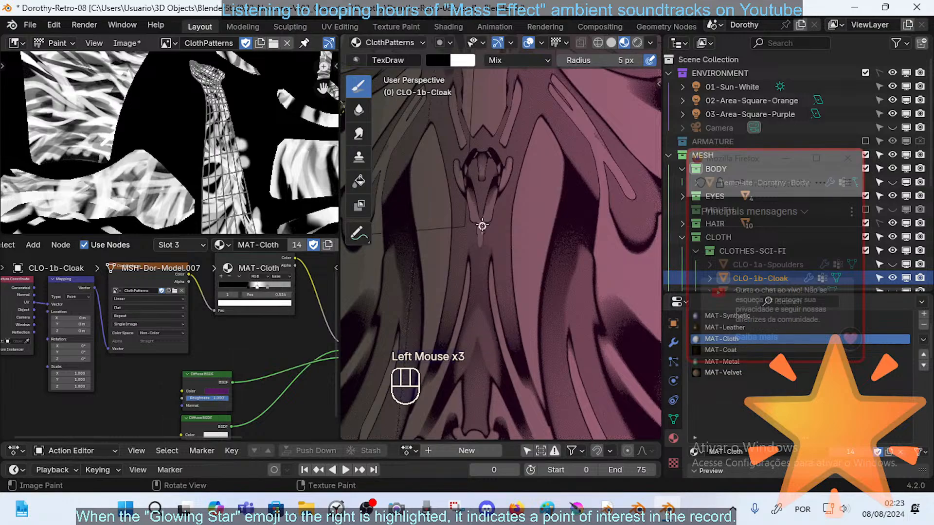
mouse_move(487, 210)
left_mouse_down()
mouse_move(482, 183)
mouse_move(496, 184)
left_mouse_up()
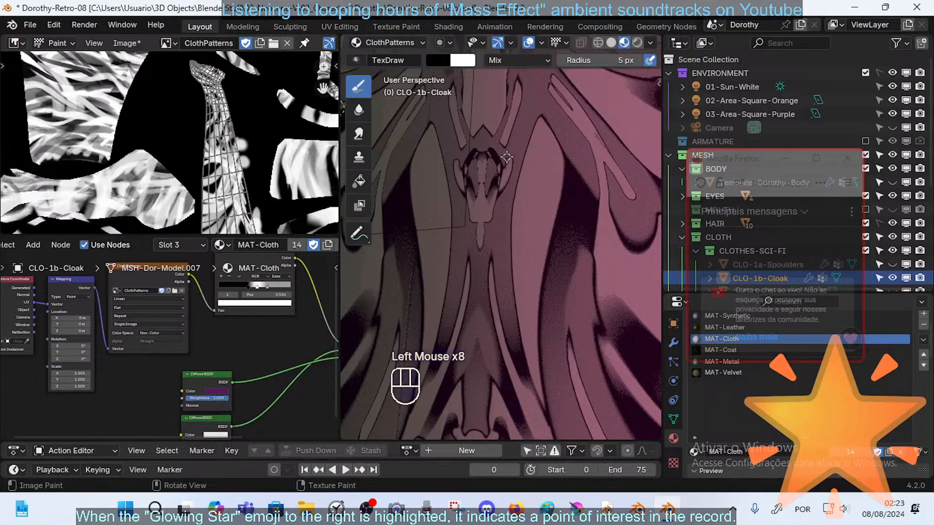
- Paint more black strokes inside and beneath the small motif and undo the last stroke
middle_click_drag(491, 145, 492, 176, "ctrl")
left_click(489, 192)
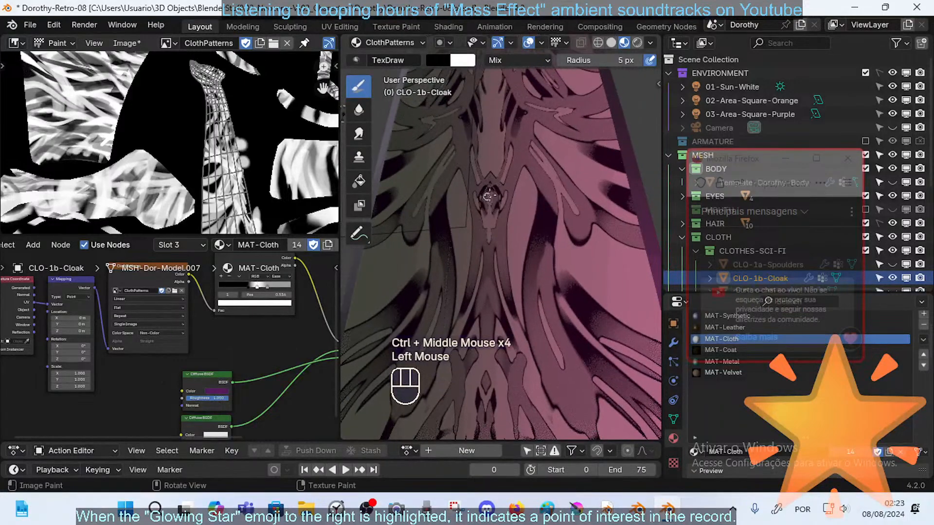
mouse_move(501, 217)
left_mouse_down()
mouse_move(504, 252)
mouse_move(492, 231)
left_mouse_up()
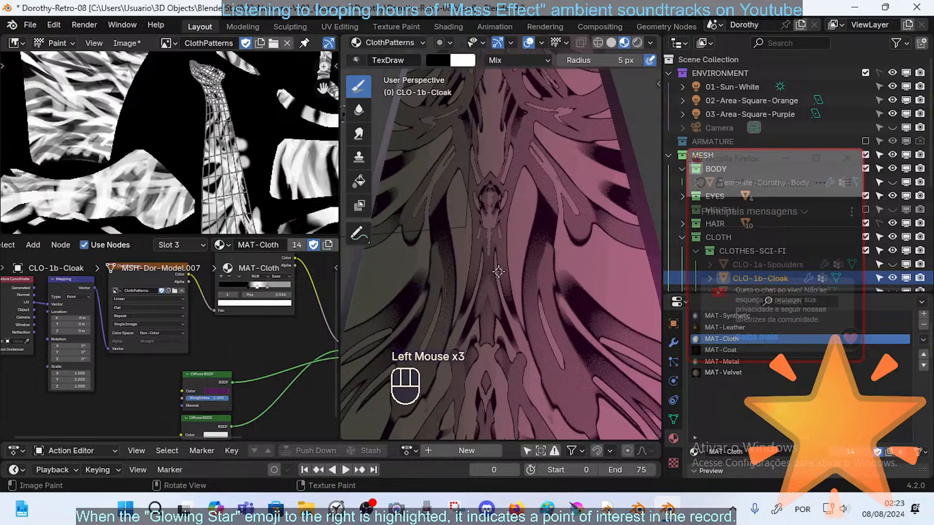
key("ctrl+z")
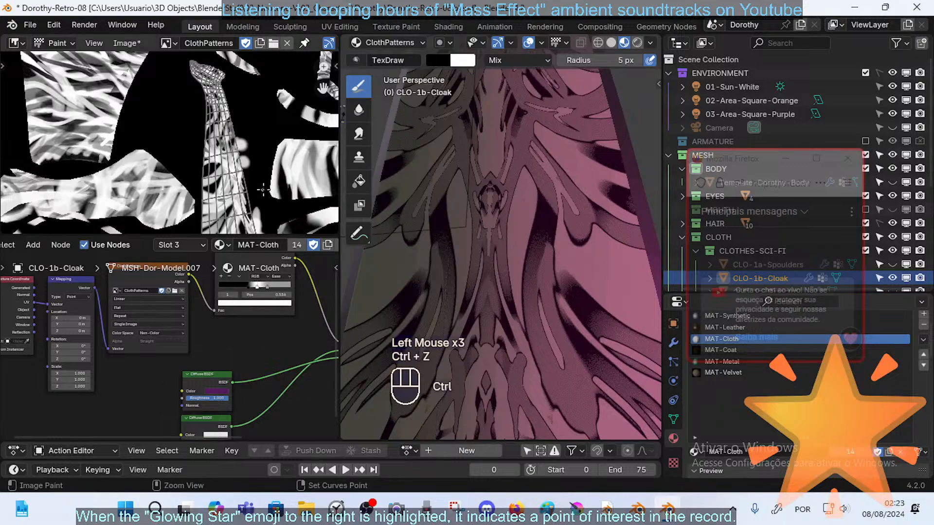
- Paint a white stroke and a black stroke around the pointed arch at the top of the cloak's central back pattern
middle_click_drag(263, 187, 263, 187, "ctrl")
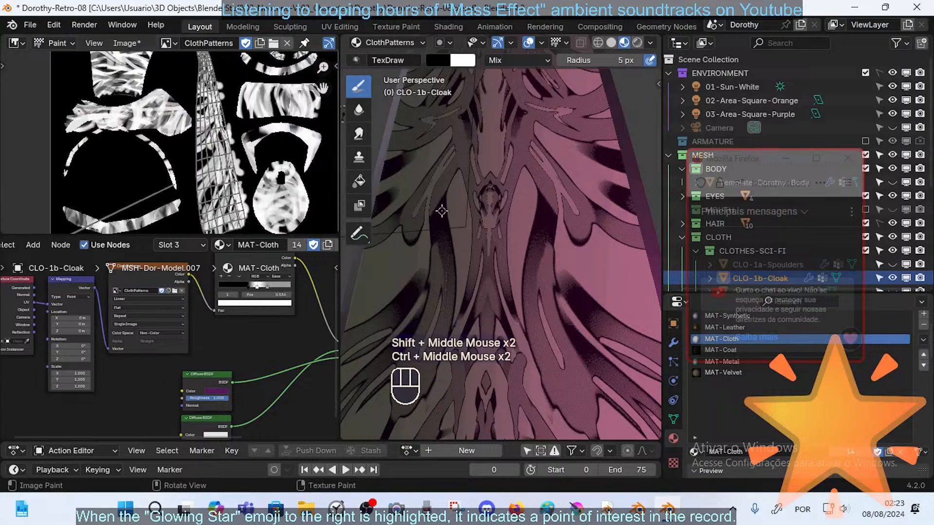
mouse_move(442, 211)
middle_mouse_down("ctrl")
mouse_move(523, 267)
mouse_move(550, 248)
mouse_move(562, 189)
middle_mouse_up("ctrl")
key("x")
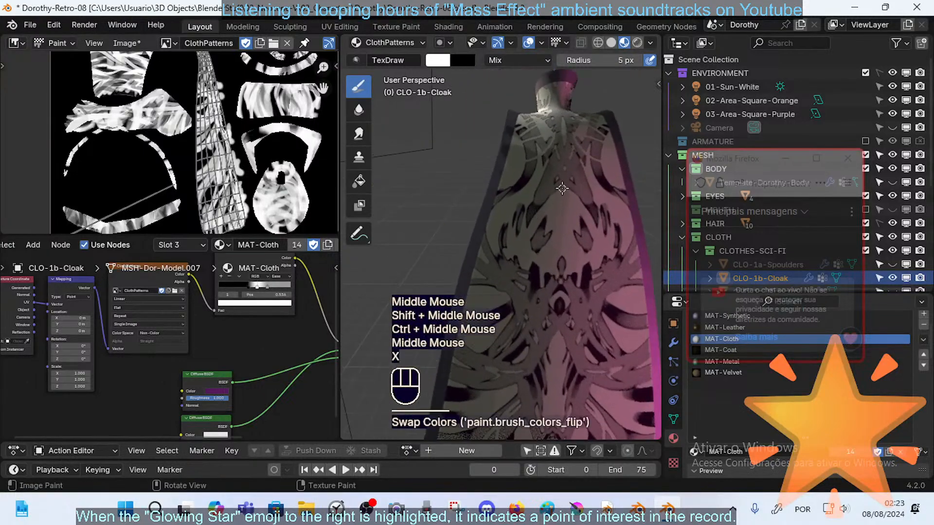
left_click(555, 195)
key("x")
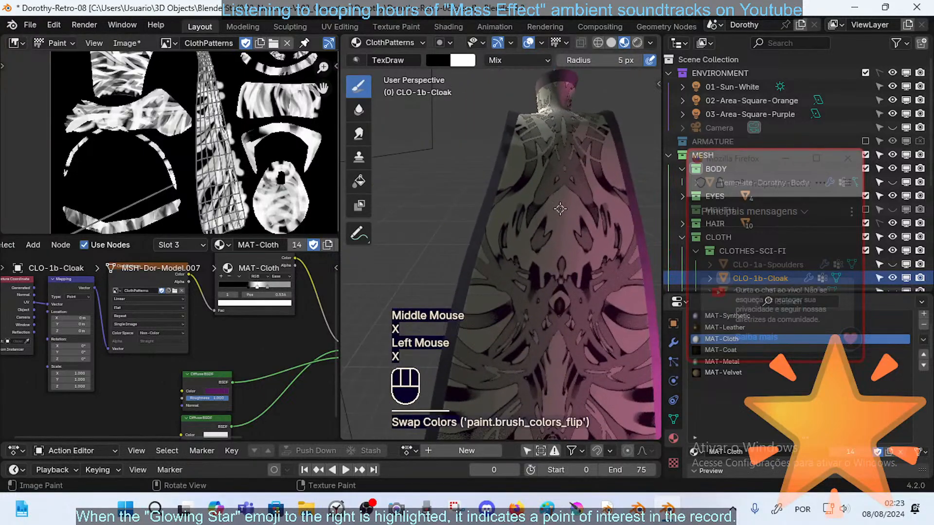
left_click(570, 179)
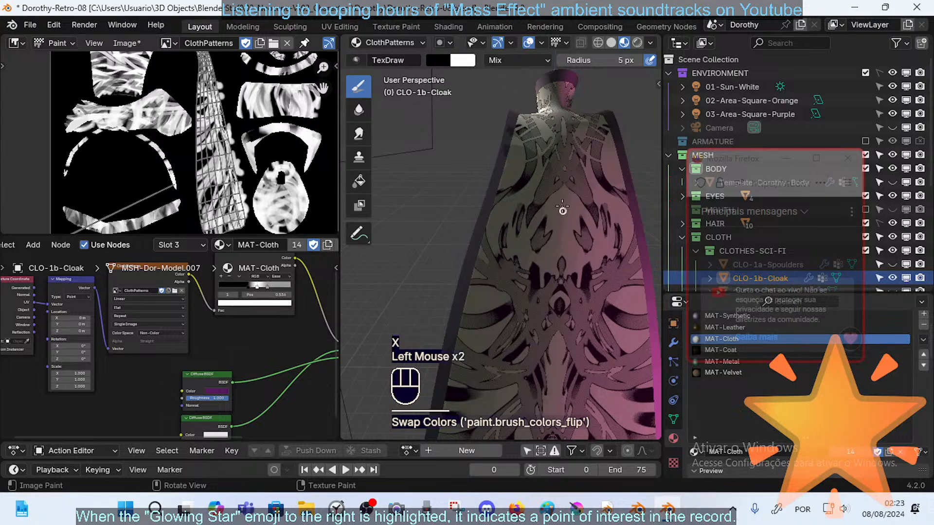
- Try to paint white details just beneath the point of the upper central arch with a 15 px brush
middle_click_drag(563, 208, 590, 194, "ctrl")
key("x")
left_click(588, 196)
key("f")
left_click(593, 193)
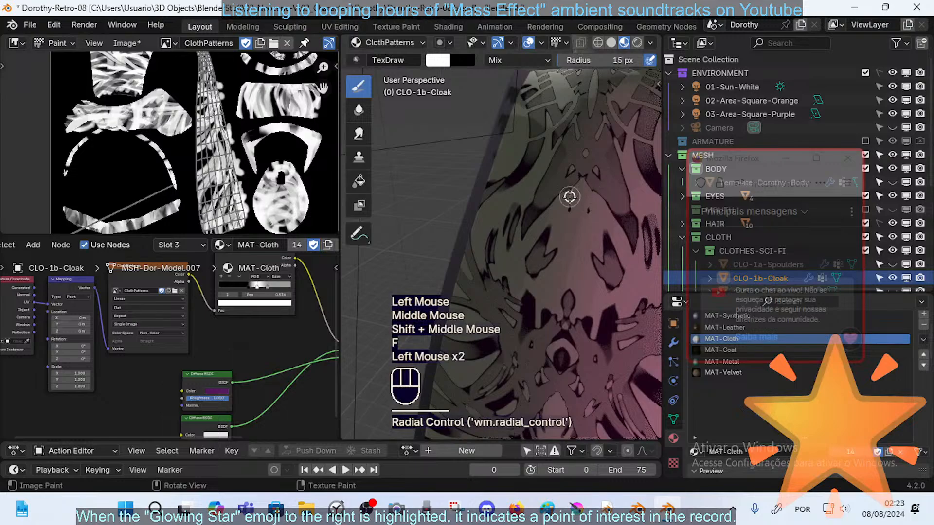
left_click(574, 208)
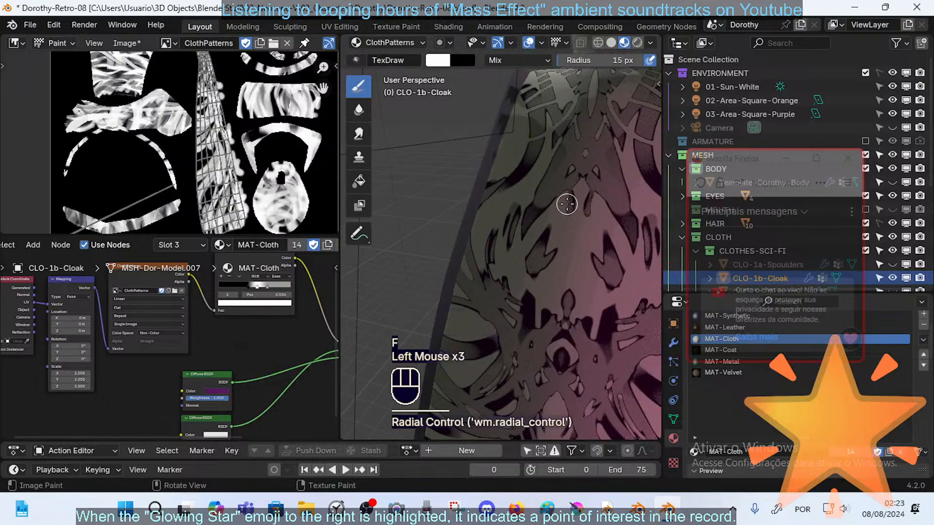
left_click(563, 190)
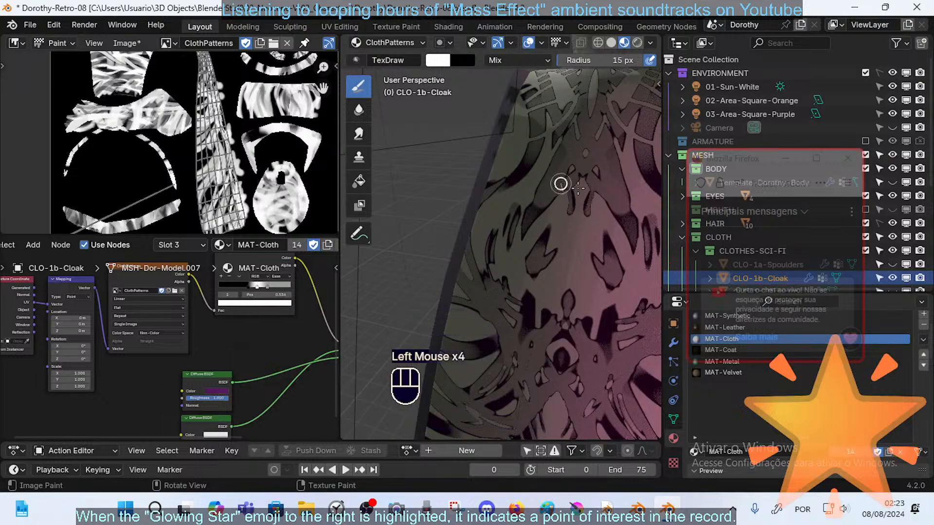
- Try to add finer white details inside the upper central arch, reducing the brush radius to 9 px and 8 px
key("f")
left_click(563, 213)
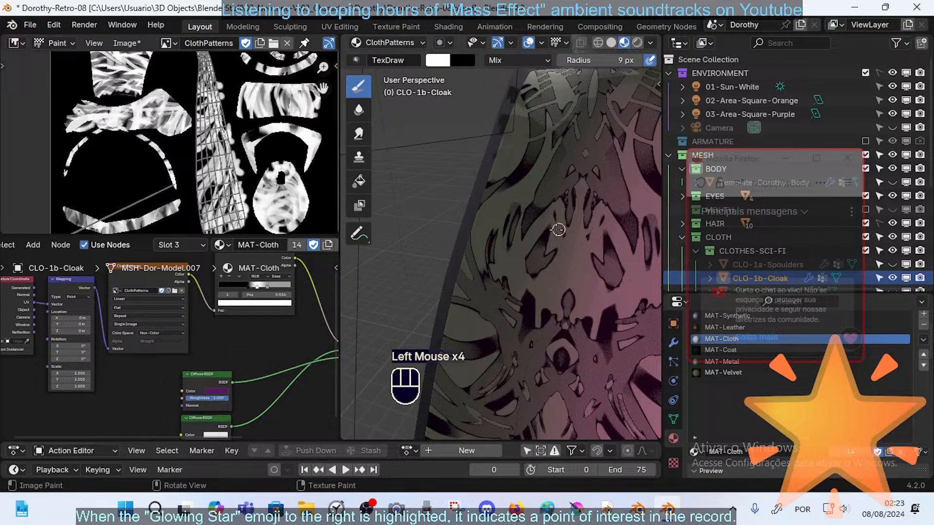
middle_click_drag(559, 230, 564, 231)
left_click(568, 249)
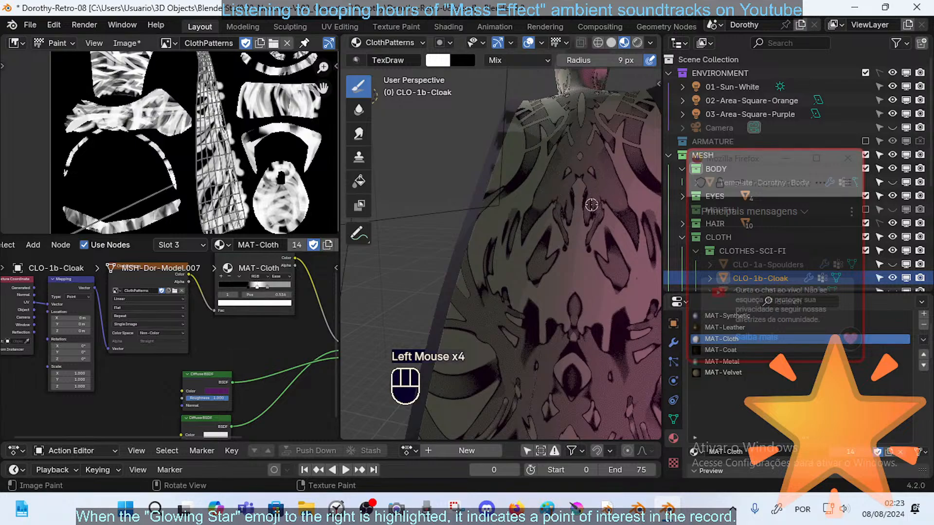
key("f")
left_click(561, 214)
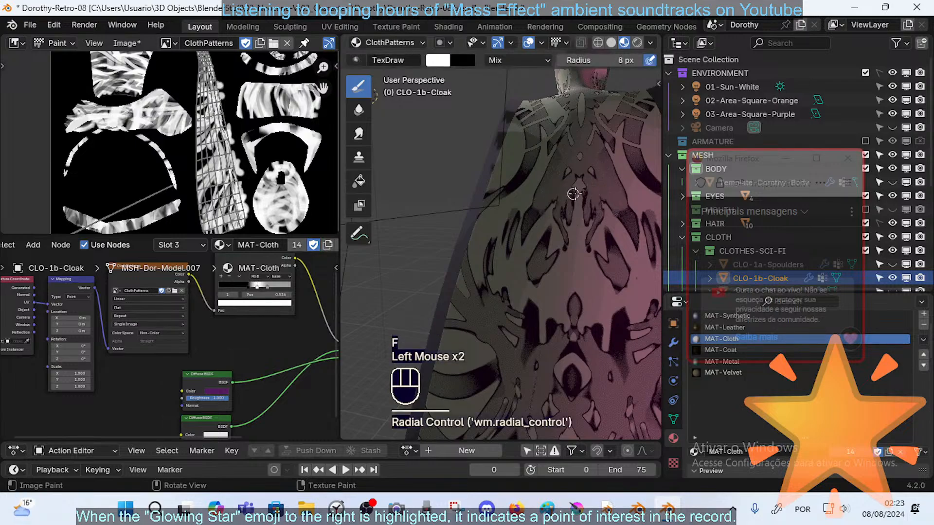
middle_click_drag(629, 60, 572, 61)
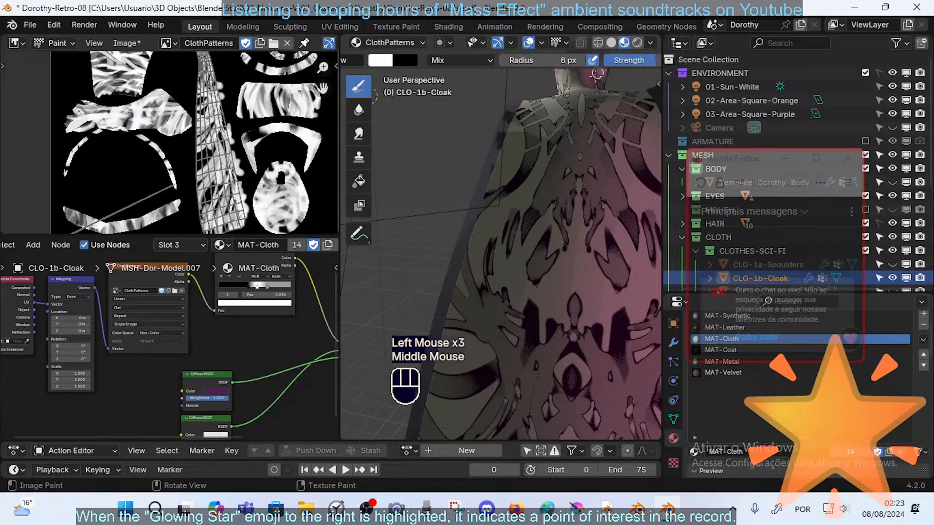
middle_click_drag(593, 223, 508, 229, "ctrl")
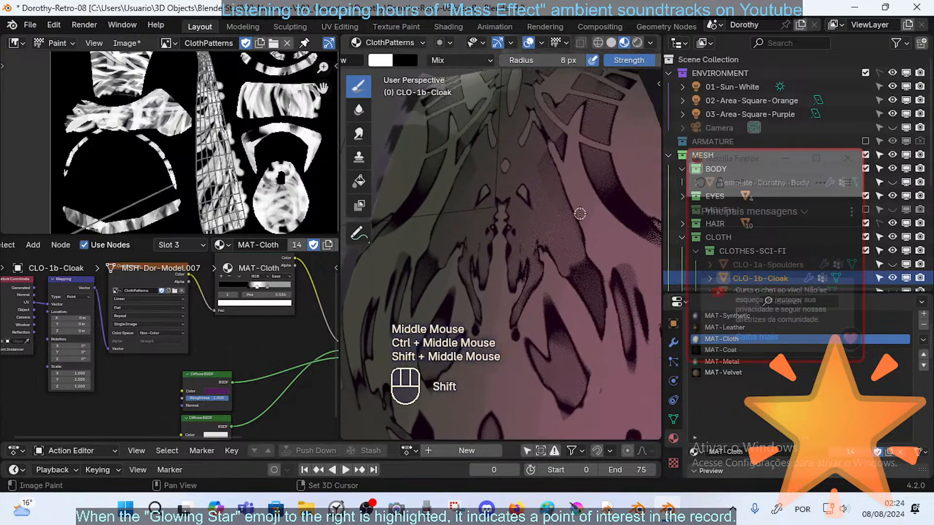
- Undo all the recent detail strokes beneath the point of the upper central arch
key("ctrl+z")
key("ctrl+z")
key("ctrl+z")
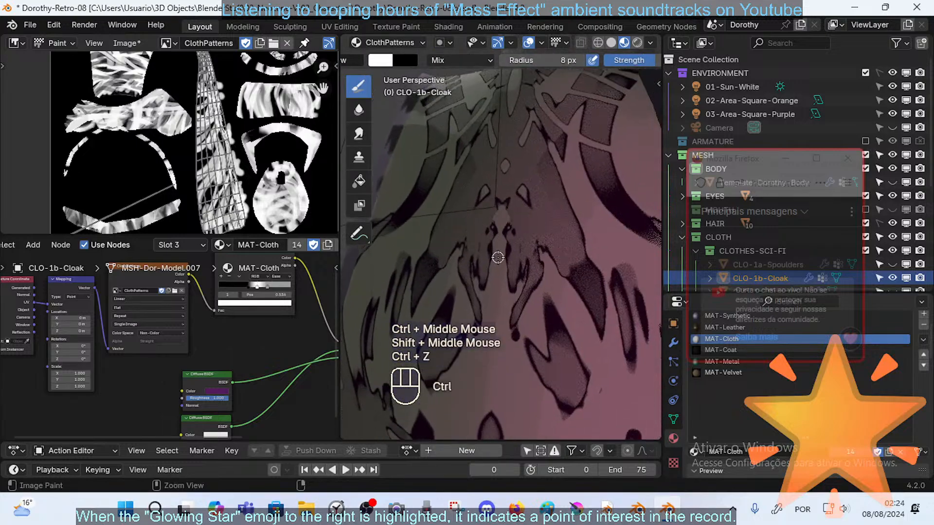
key("ctrl+z")
key("ctrl+z")
key("ctrl+z")
key("ctrl+z")
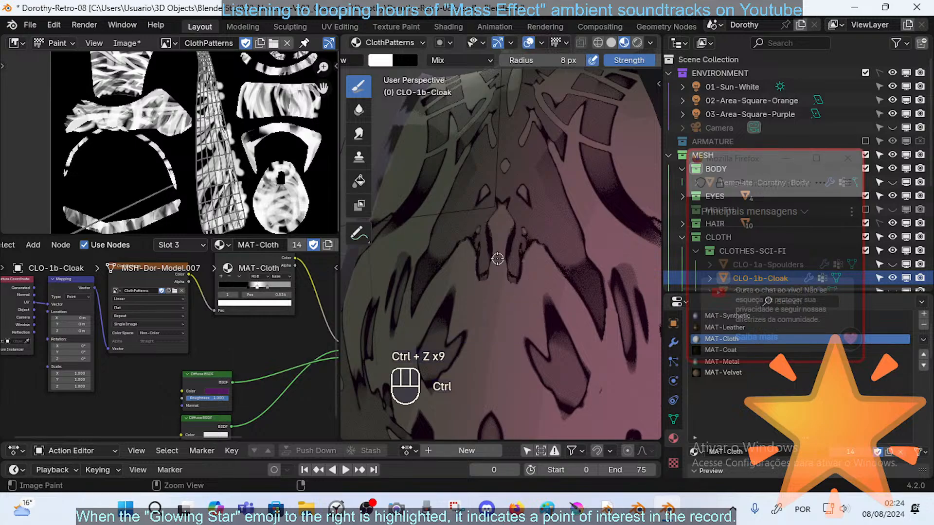
key("ctrl+z")
key("ctrl+z")
key("ctrl+z")
key("ctrl+z")
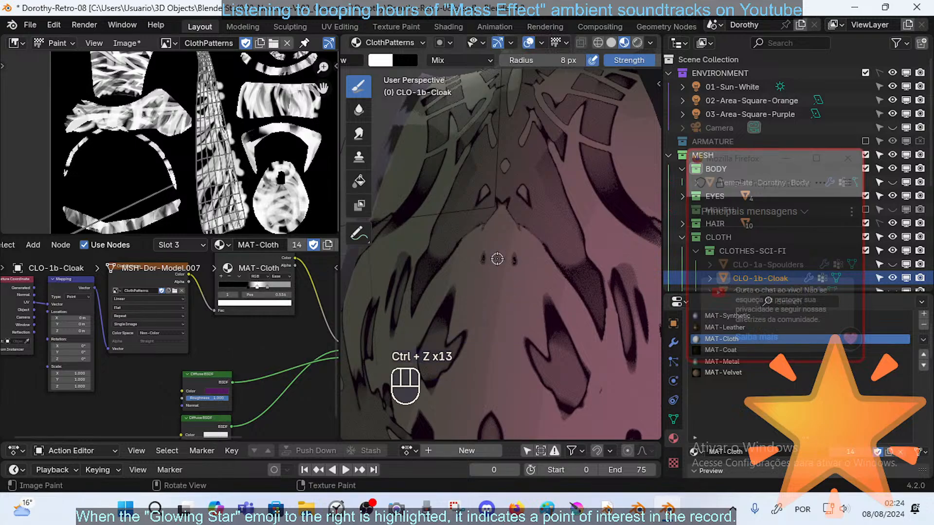
key("ctrl+z")
- Adjust the brush strength, set its radius to 6 px and paint jagged white details along both inner edges of the upper central arch
key("shift+f")
left_click(486, 243)
key("f")
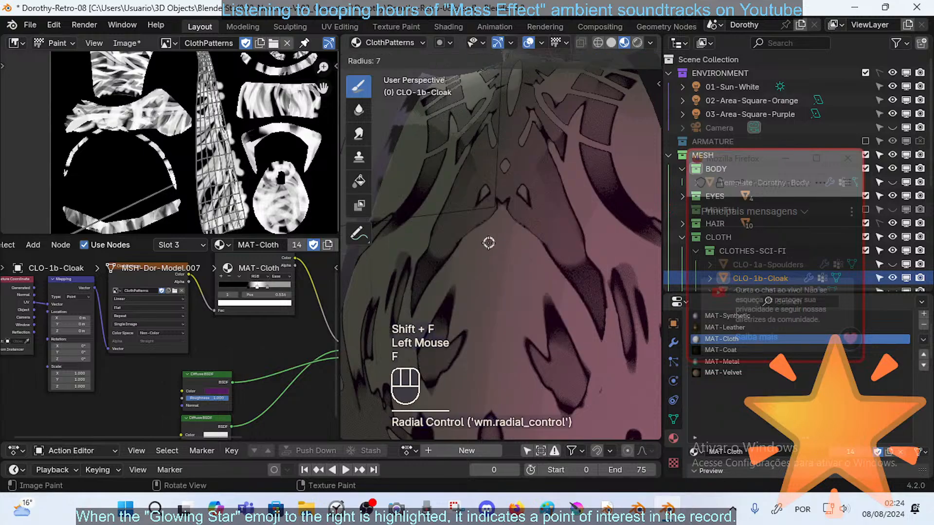
left_click(472, 258)
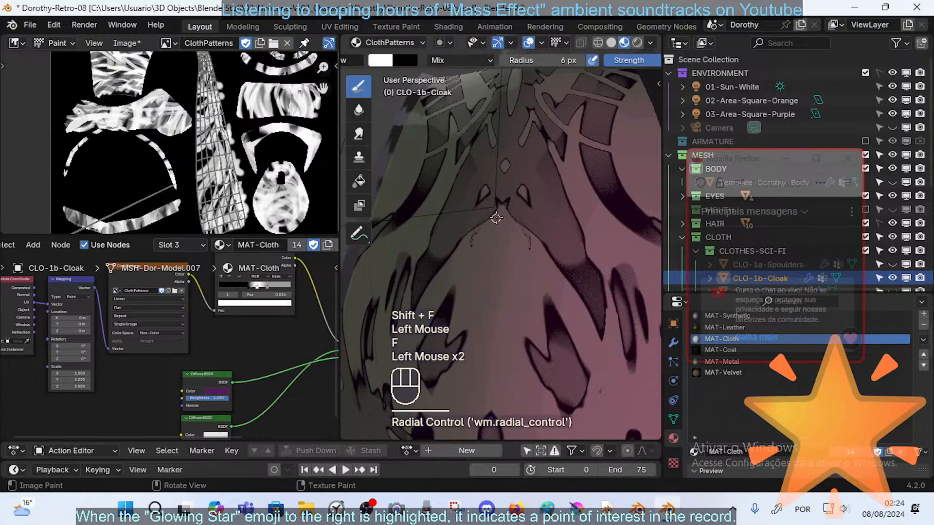
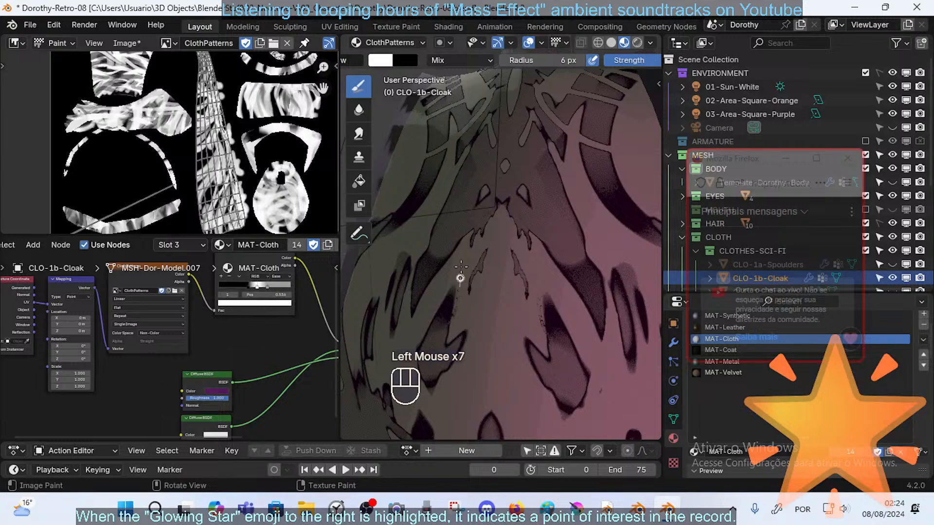
left_click(467, 224)
- Extend the white detailing down from the arch, around the paired ovals and above the narrow central motif
mouse_move(467, 224)
middle_mouse_down("ctrl")
mouse_move(491, 253)
mouse_move(538, 257)
mouse_move(486, 296)
middle_mouse_up("ctrl")
left_click(522, 278)
left_click(479, 313)
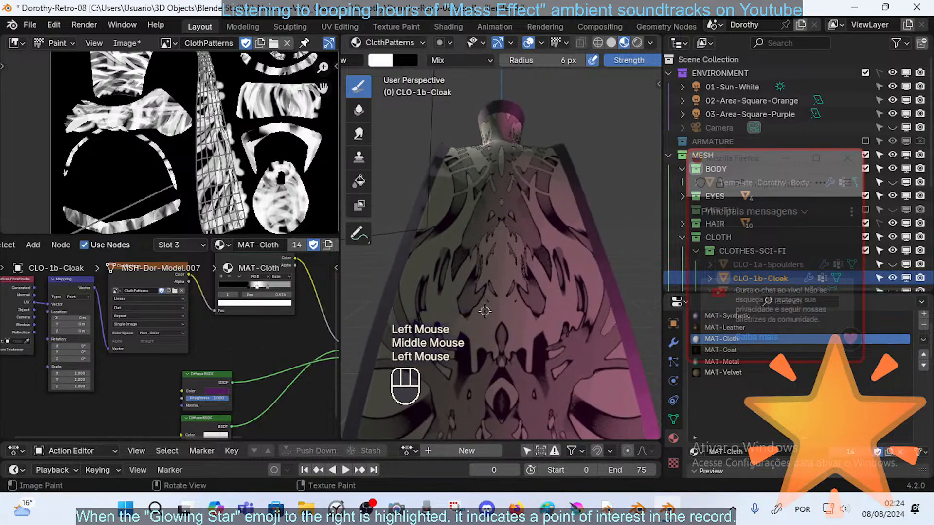
left_click(507, 302)
left_click(515, 326)
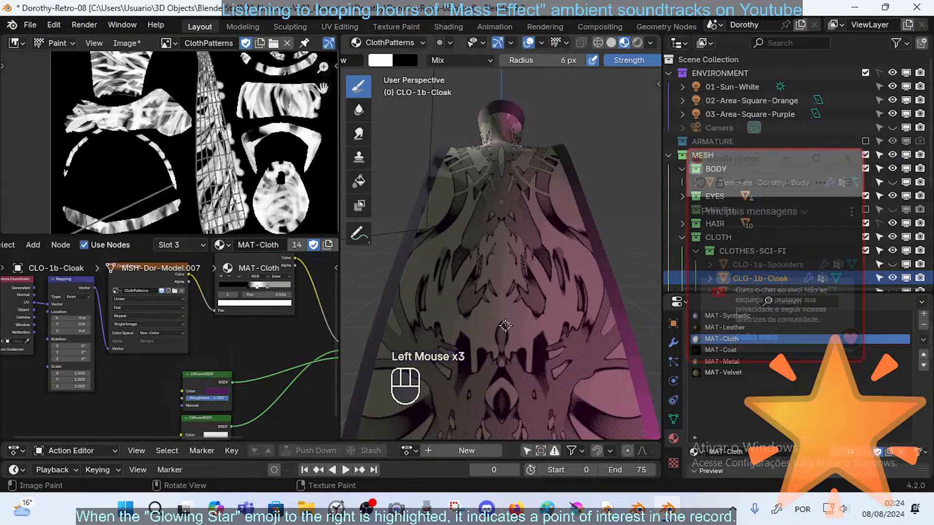
middle_click_drag(523, 307, 556, 321)
left_click(516, 326)
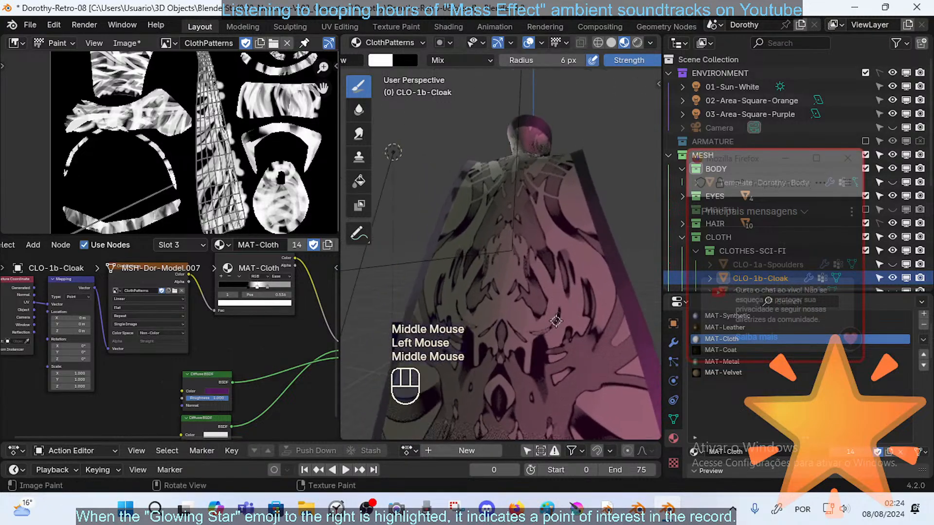
- Paint curved white lines flanking the paired ovals and short strokes beside the tip of the narrow central motif
left_click(556, 288)
middle_click_drag(566, 266, 532, 270)
left_click(518, 234)
middle_click_drag(532, 270, 553, 234)
mouse_move(552, 235)
middle_mouse_down()
mouse_move(477, 304)
mouse_move(494, 306)
mouse_move(519, 286)
mouse_move(517, 273)
middle_mouse_up()
left_click(490, 300)
left_click(492, 308)
- Enlarge the brush radius to 16 px and paint white between the paired ovals above the central motif
key("f")
left_click(516, 286)
mouse_move(520, 263)
middle_mouse_down("shift")
mouse_move(530, 234)
mouse_move(502, 219)
middle_mouse_up("shift")
key("f")
left_click(494, 215)
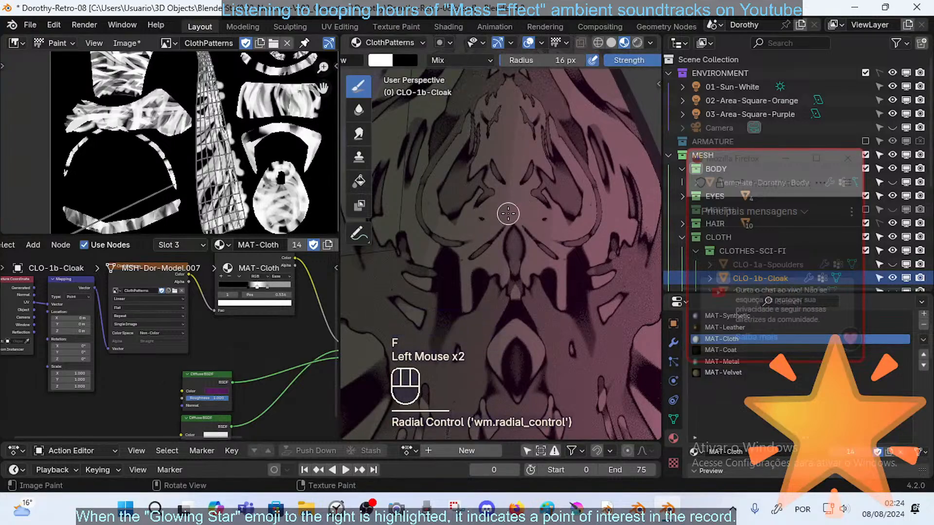
- Switch to black and paint inside and around the paired ovals, reducing the brush radius to 8 px
key("x")
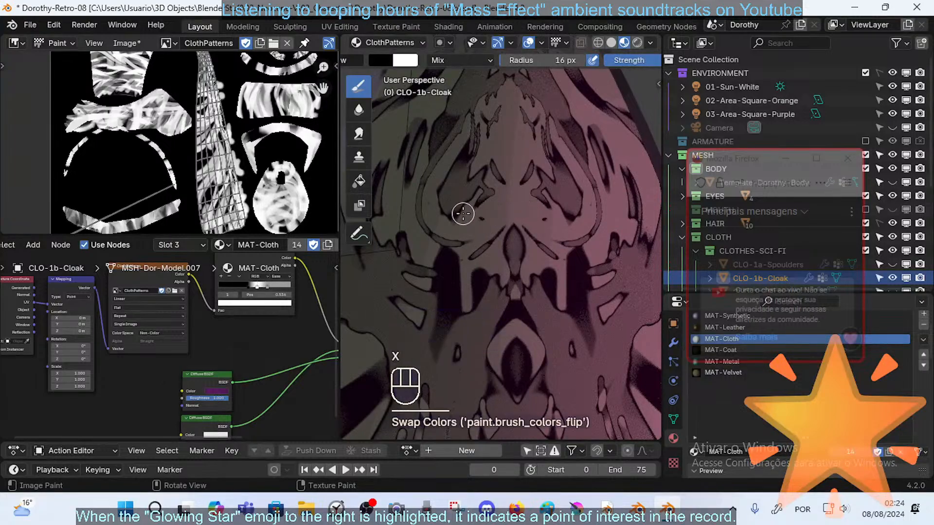
left_click(464, 221)
mouse_move(467, 178)
middle_mouse_down("ctrl")
mouse_move(487, 209)
mouse_move(512, 209)
middle_mouse_up("ctrl")
key("f")
left_click(489, 227)
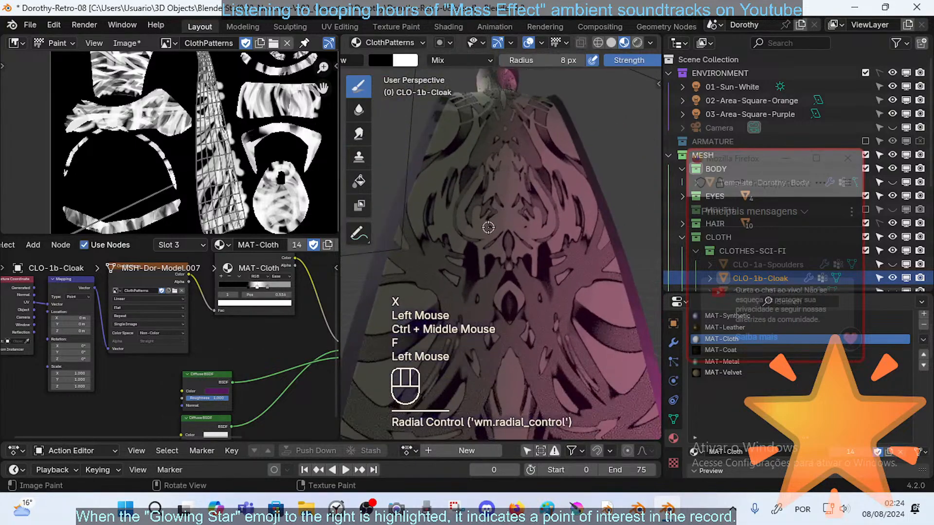
left_click(527, 227)
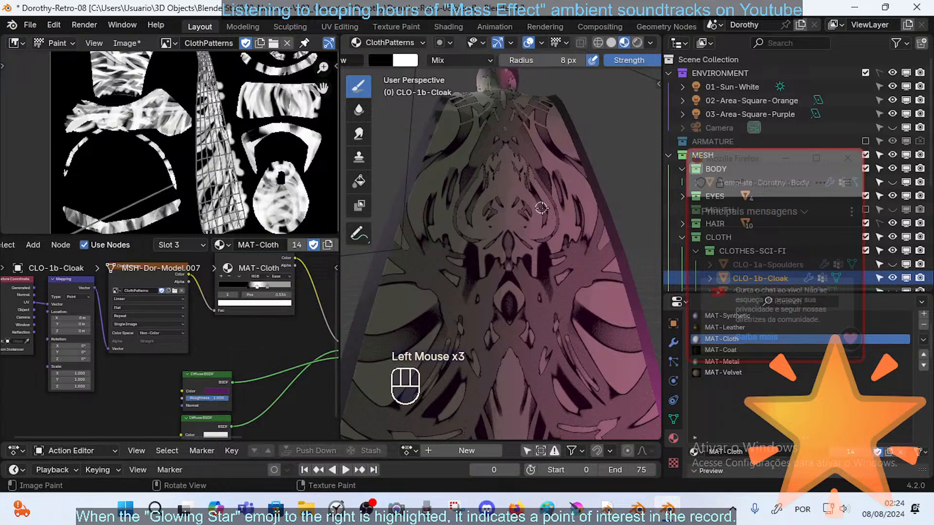
- Paint fine black branching details outward on both sides of the dark central motif
middle_click_drag(562, 218, 519, 236)
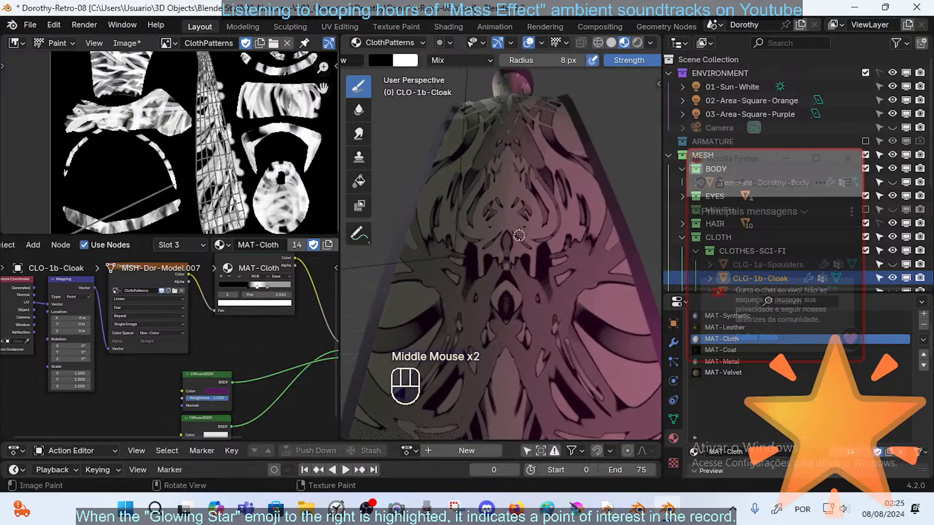
middle_click_drag(578, 250, 553, 278, "ctrl")
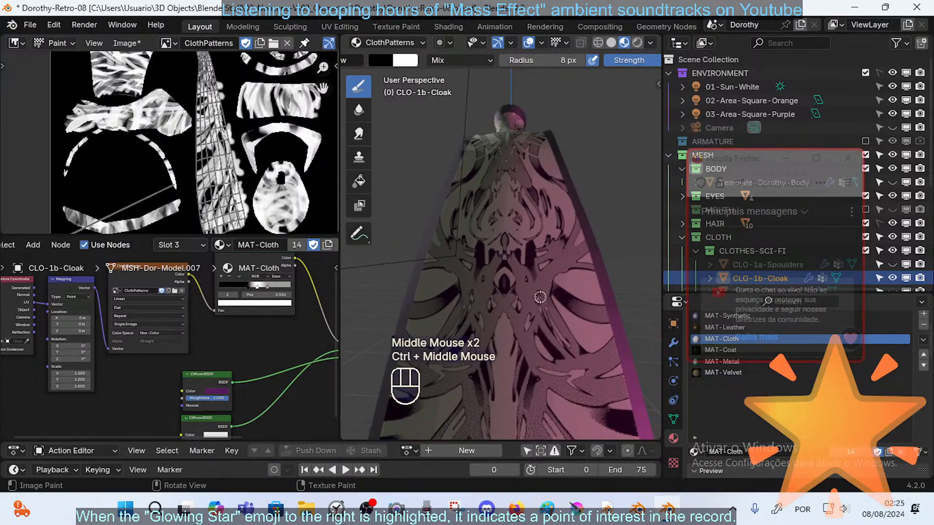
left_click(575, 250)
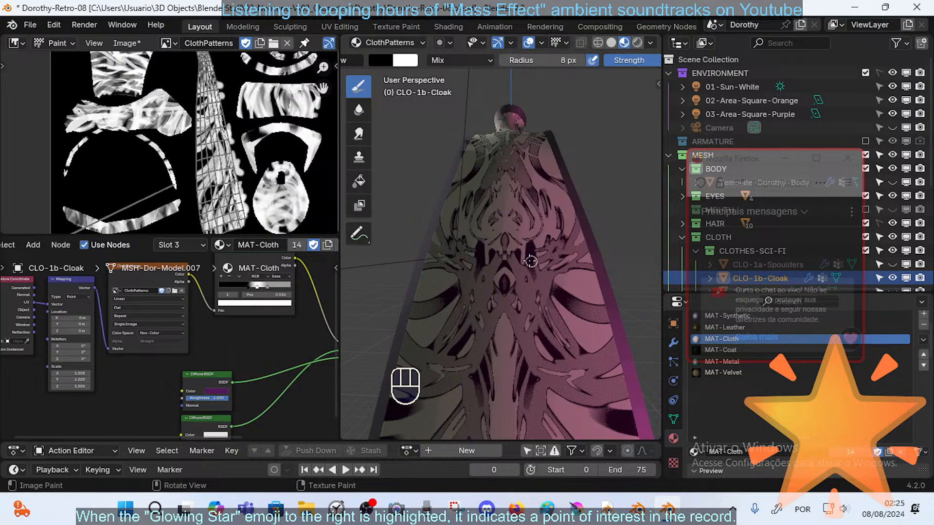
- Save the Blender file and the painted ClothPatterns image
middle_click_drag(530, 261, 577, 241)
middle_click_drag(577, 241, 571, 243, "shift")
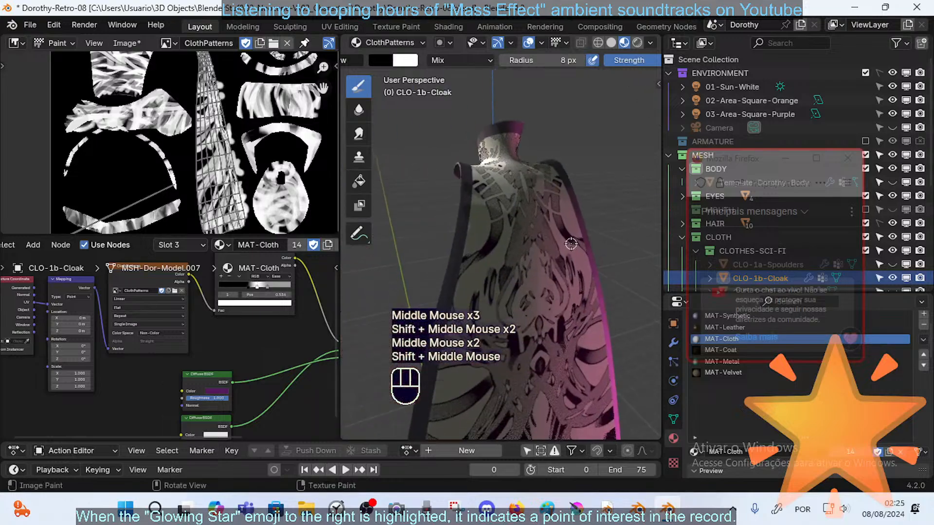
key("ctrl+s")
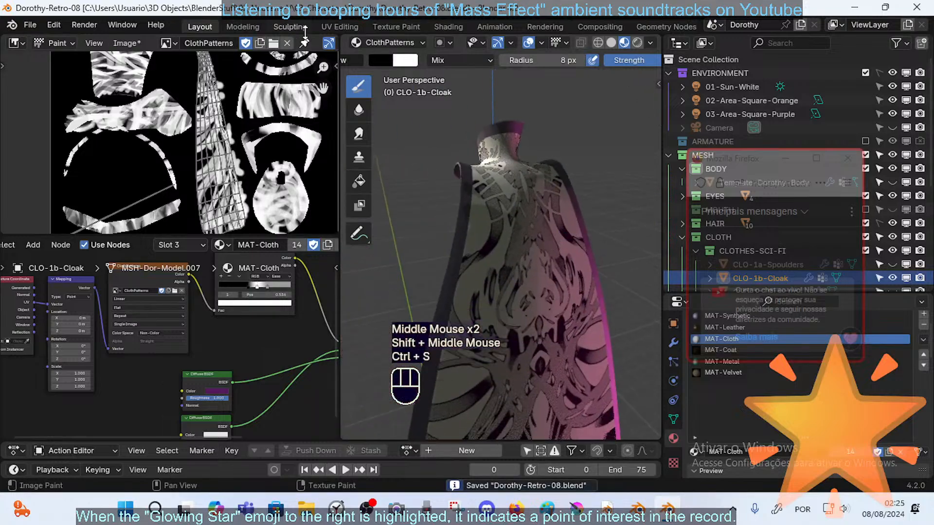
left_click(137, 43)
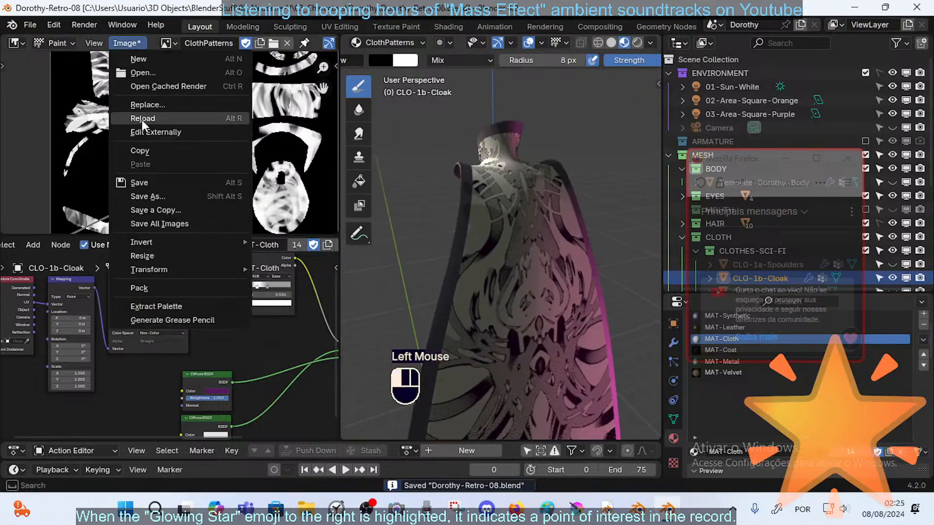
left_click(147, 186)
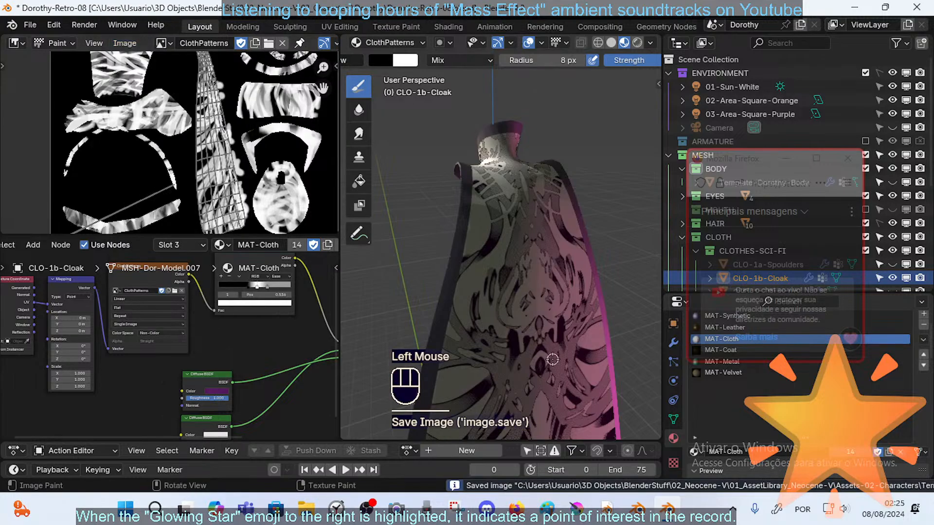
key("ctrl+s")
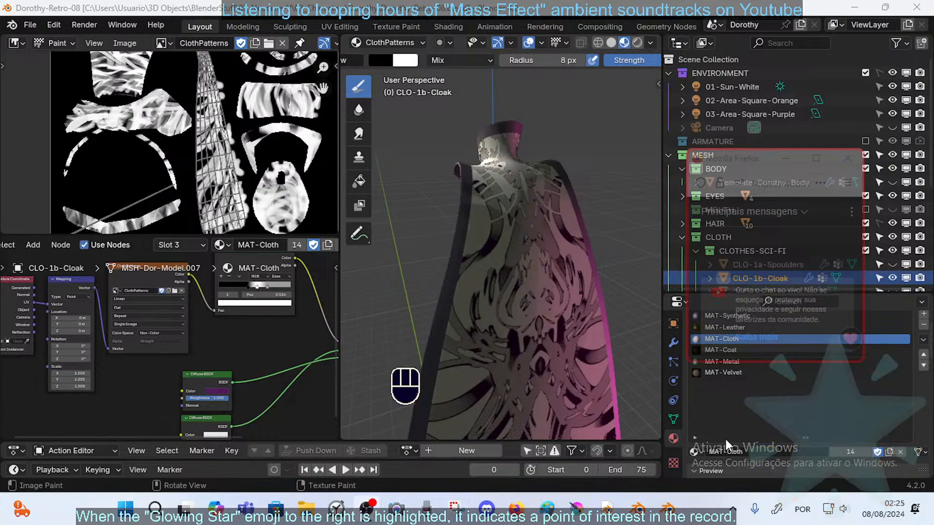
- Look over the cloak from its opposite side and save the Blender file again
middle_click_drag(394, 168, 601, 239)
scroll(545, 216, "down", 3)
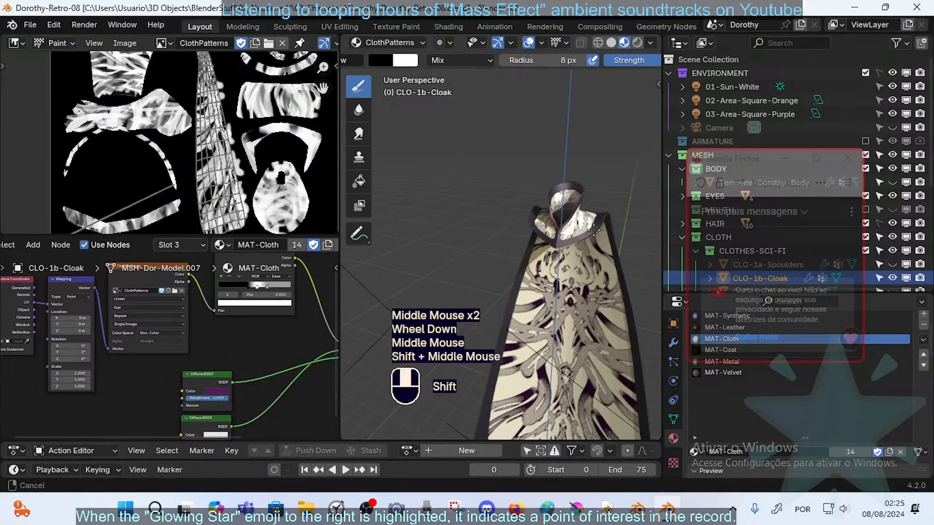
mouse_move(601, 292)
middle_mouse_down("shift")
mouse_move(581, 192)
mouse_move(604, 230)
mouse_move(471, 212)
mouse_move(522, 199)
mouse_move(542, 214)
mouse_move(498, 251)
mouse_move(550, 258)
mouse_move(467, 270)
mouse_move(544, 264)
mouse_move(594, 246)
mouse_move(559, 227)
mouse_move(579, 236)
middle_mouse_up("shift")
scroll(546, 217, "down", 1)
key("ctrl+s")
- Return to Object Mode, unhide all hidden objects, clear the selection and view the full character from behind
key("ctrl+Tab")
key("alt+a")
scroll(470, 273, "down", 1)
key("alt+h")
key("alt+a")
middle_click_drag(579, 236, 441, 315)
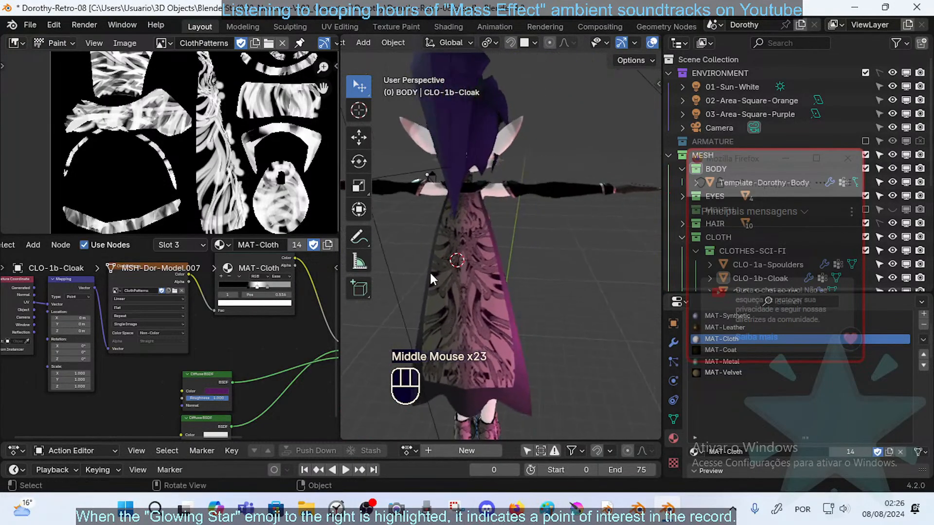
- Check the painted cloak from behind on the full character and save the Blender file
middle_click_drag(430, 270, 473, 263)
scroll(472, 258, "up", 2)
scroll(453, 227, "down", 1)
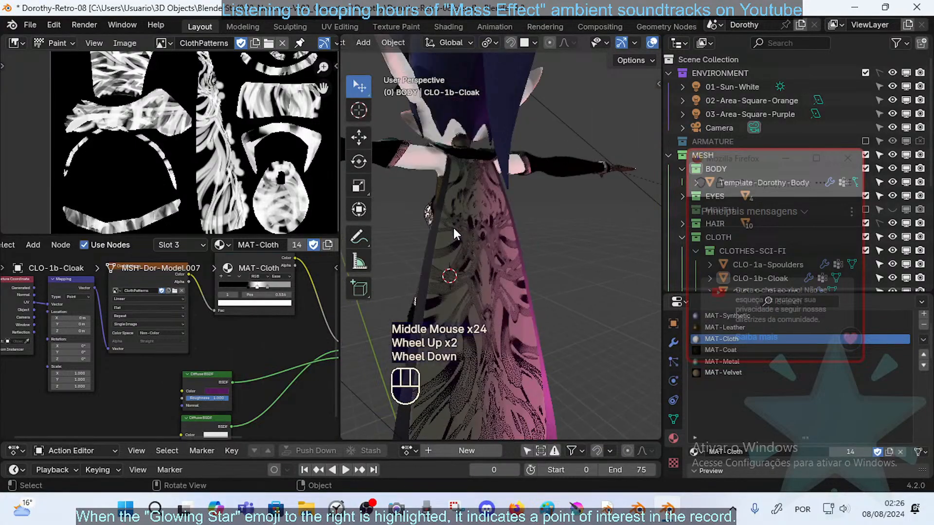
key("ctrl+s")
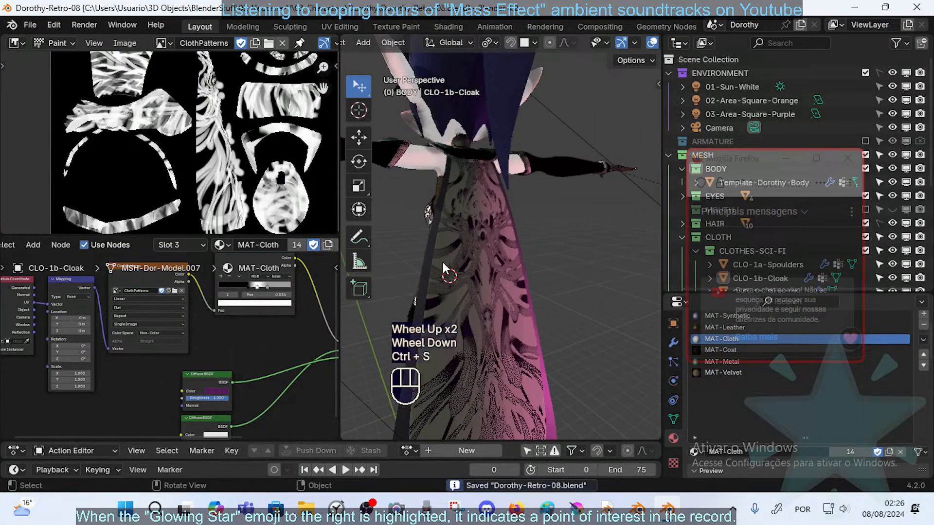
middle_click_drag(262, 311, 224, 329)
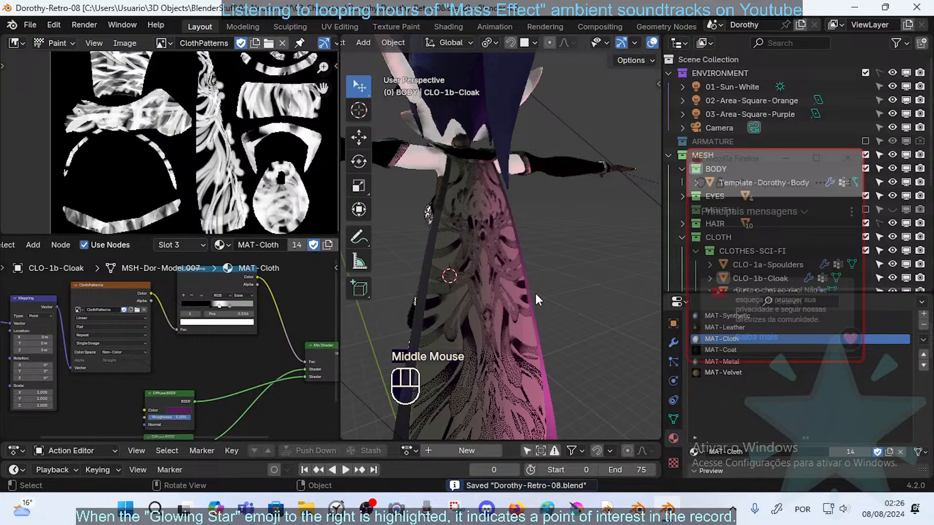
key("ctrl+s")
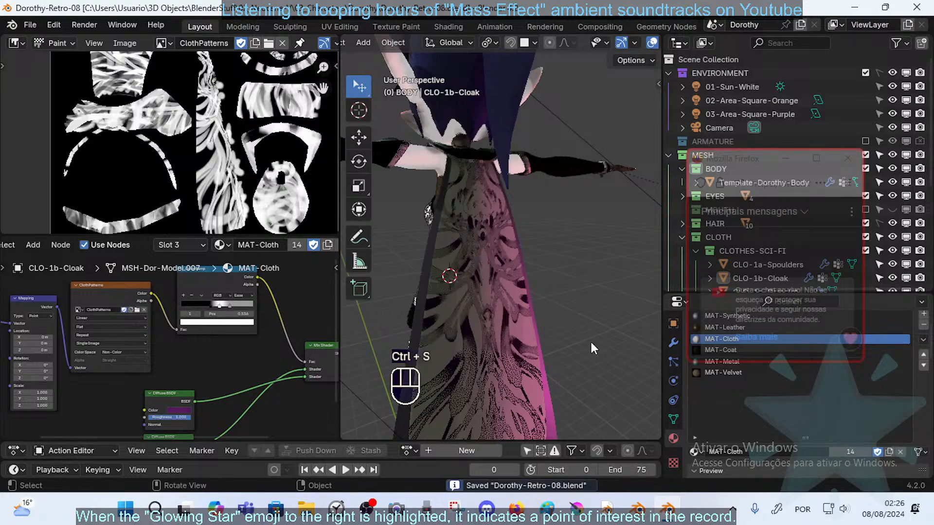
- In Edit Mode on CLO-1b-Cloak, select the linked back panel, assign the MAT-Leather material to it and return to Object Mode
left_click(465, 267)
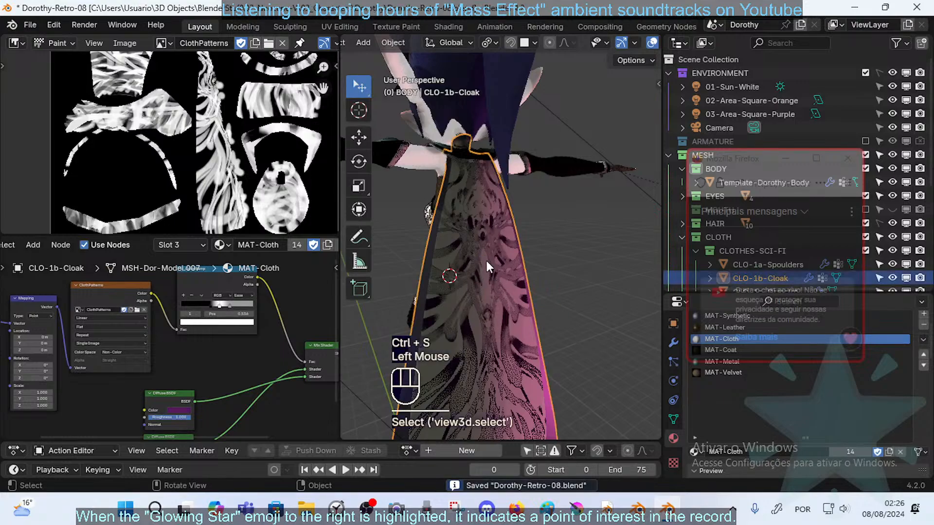
key("Tab")
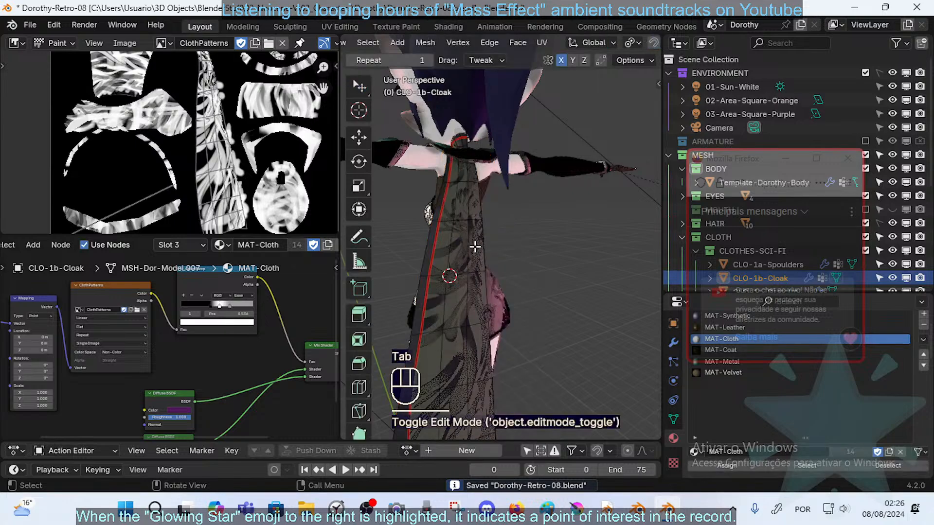
key("alt+a")
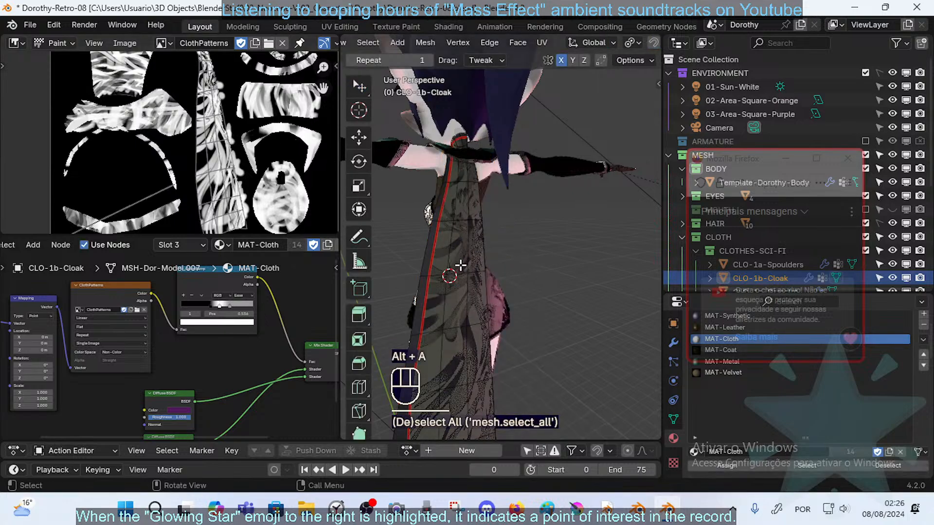
key("l")
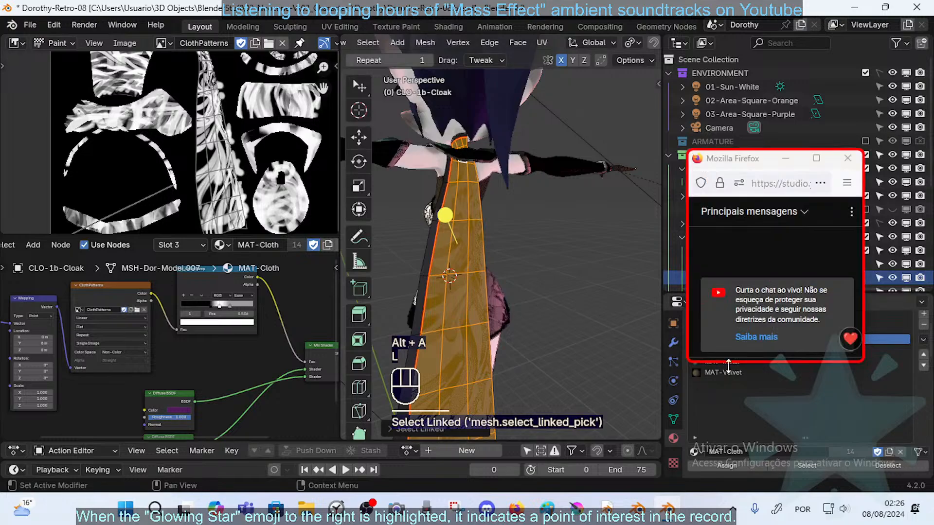
middle_click_drag(725, 377, 740, 436)
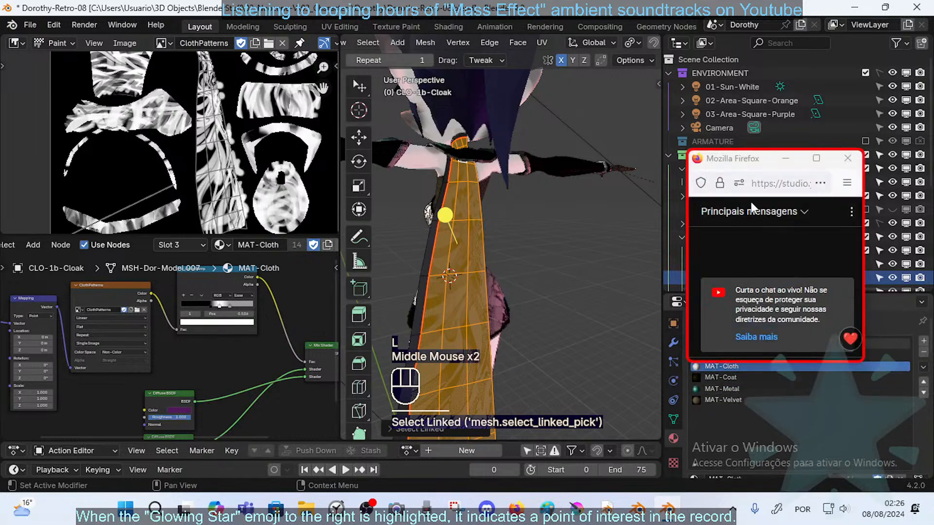
left_click_drag(751, 163, 746, 54)
left_click(746, 344)
left_click(746, 355)
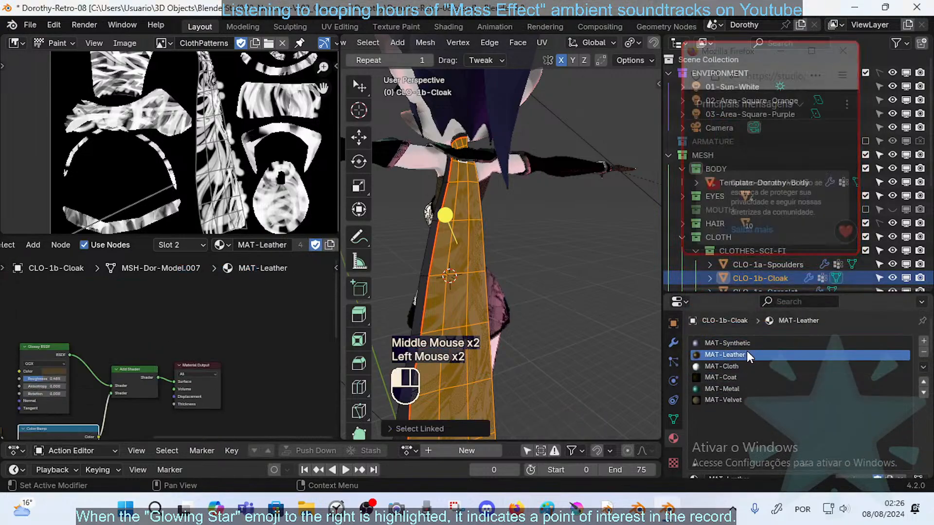
scroll(795, 421, "down", 3)
left_click(727, 438)
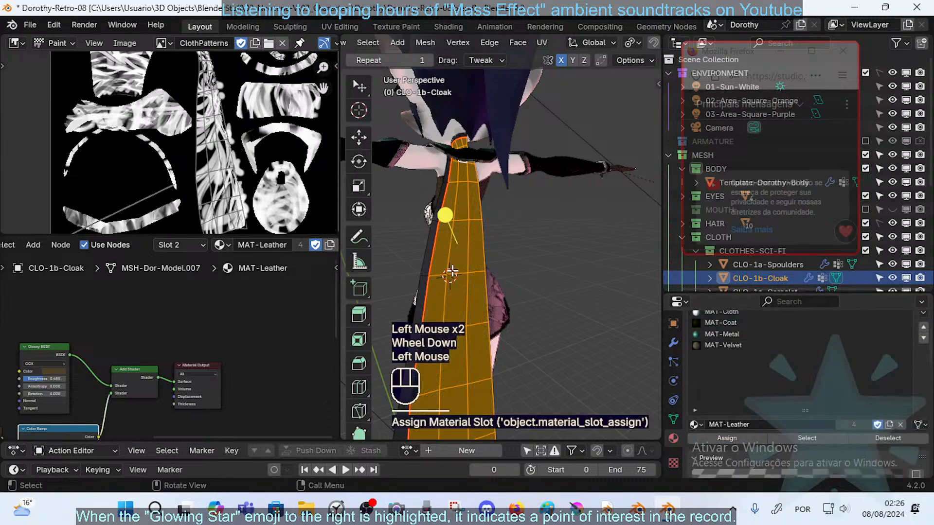
key("alt+a")
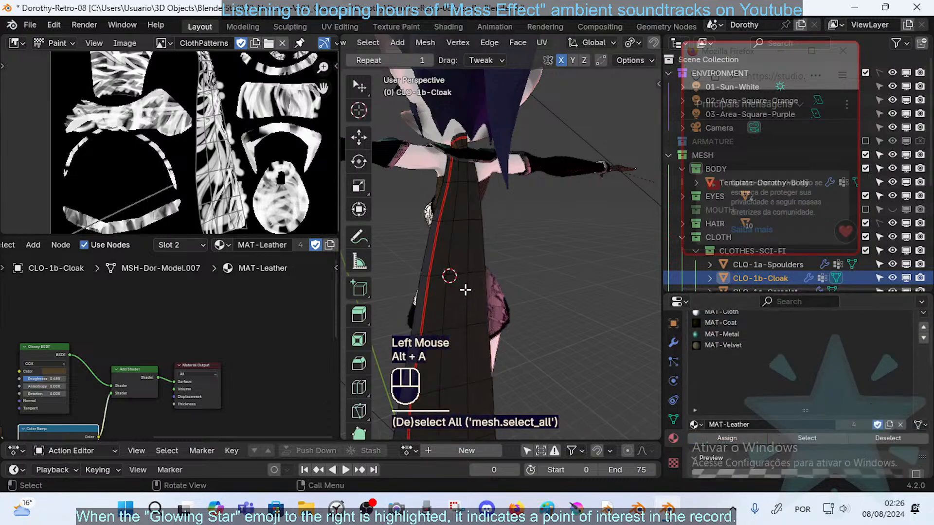
key("ctrl+Tab")
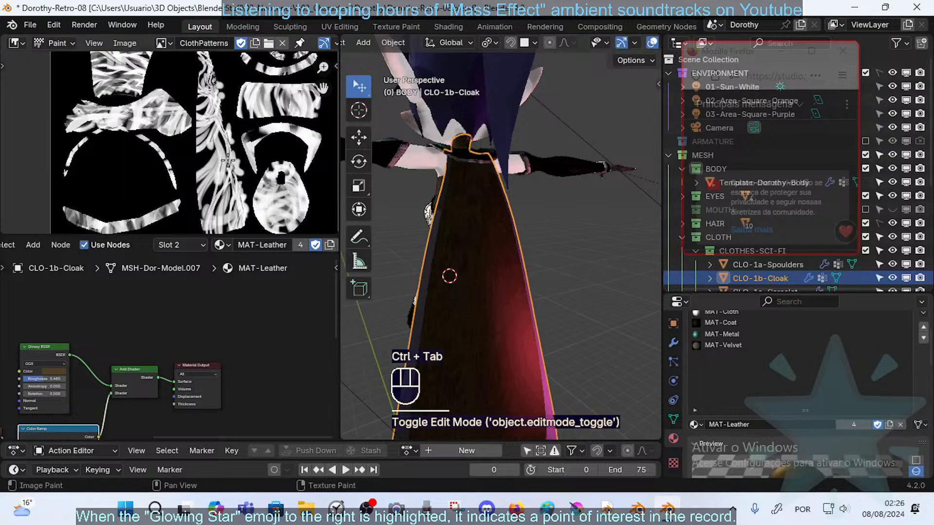
- Copy the MAT-Cloth nodes from Texture Coordinate through Mix Shader, including both Diffuse BSDFs but not the Material Output
left_click(720, 323)
scroll(729, 336, "up", 1)
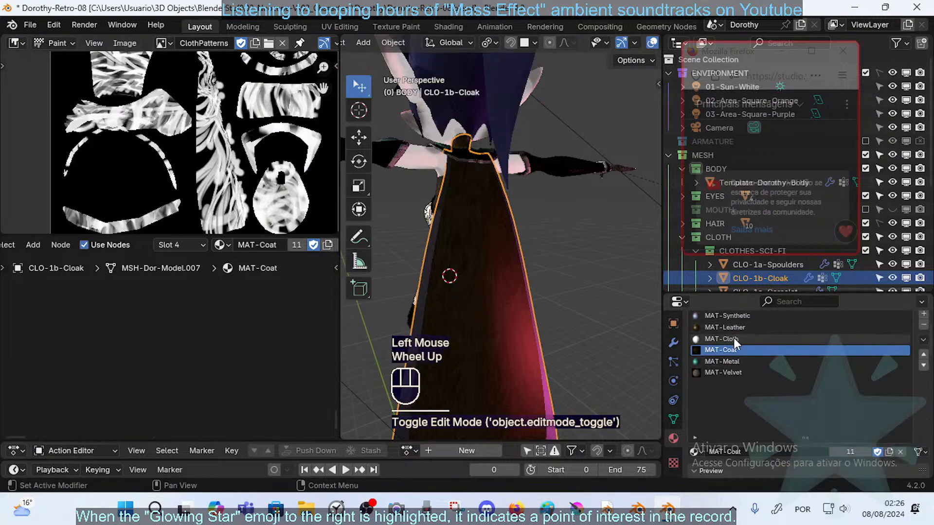
left_click(734, 338)
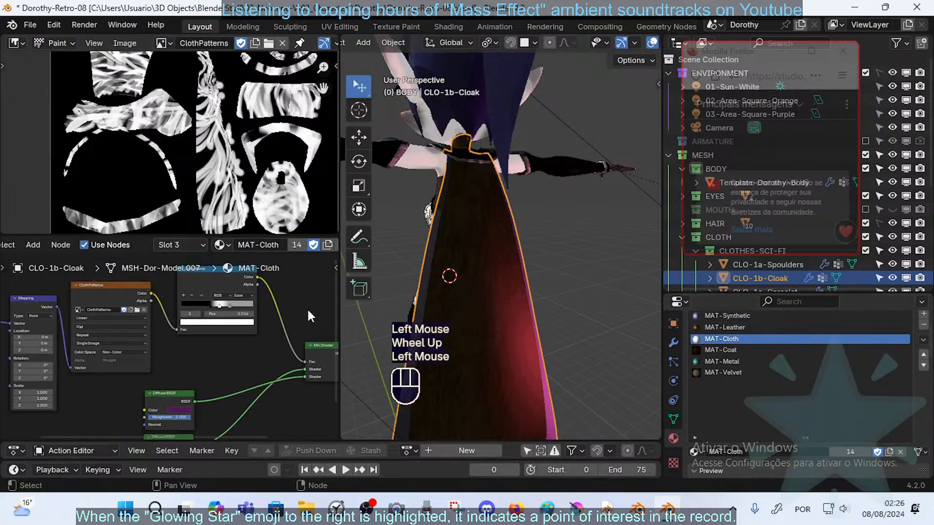
scroll(241, 325, "down", 2)
middle_click_drag(240, 326, 253, 329)
scroll(237, 331, "down", 1)
key("alt+a")
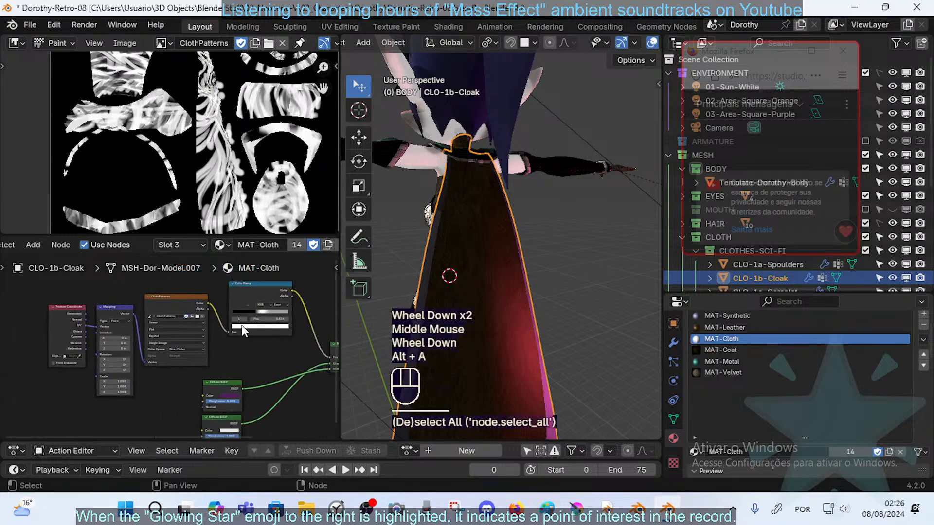
middle_click_drag(193, 323, 185, 323)
scroll(185, 323, "down", 3)
key("b")
left_click_drag(41, 287, 281, 425)
key("ctrl+c")
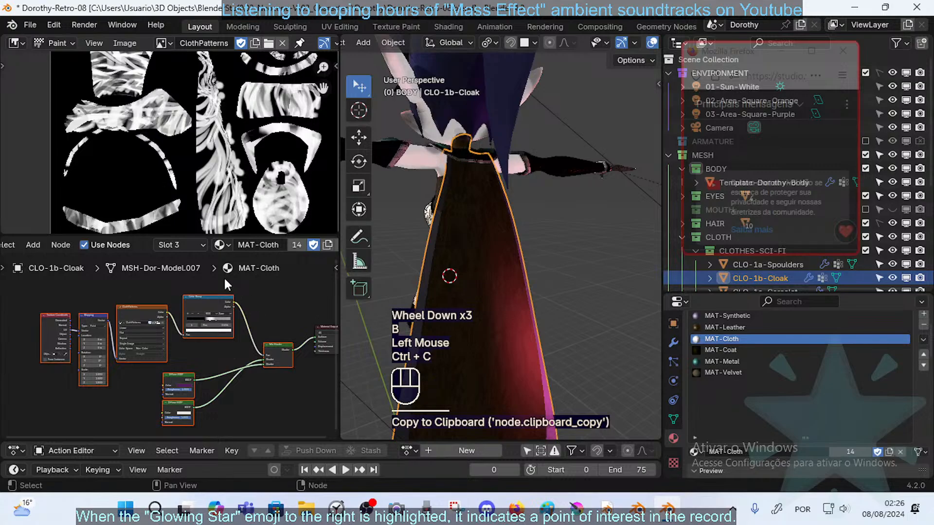
- Paste the copied nodes into the cloak's MAT-Leather node tree and place them above the existing leather nodes
left_click(507, 313)
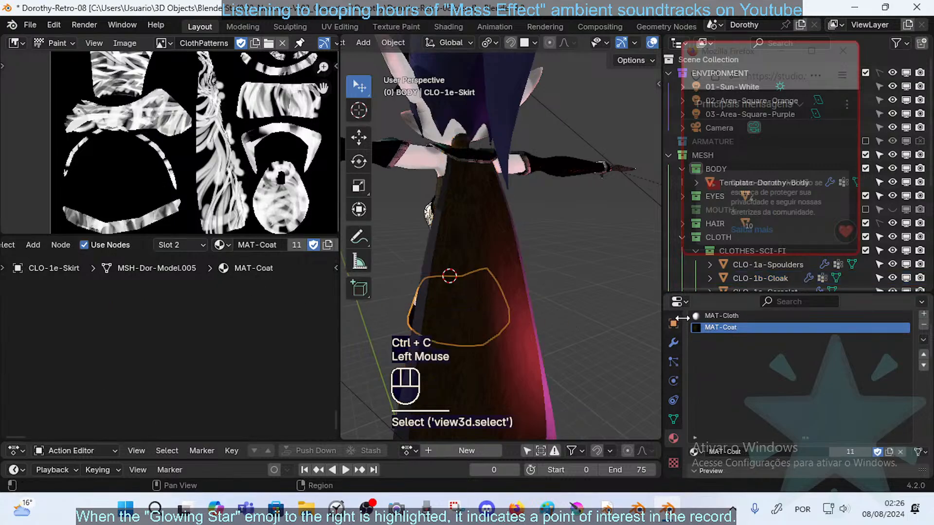
left_click(491, 270)
left_click(740, 328)
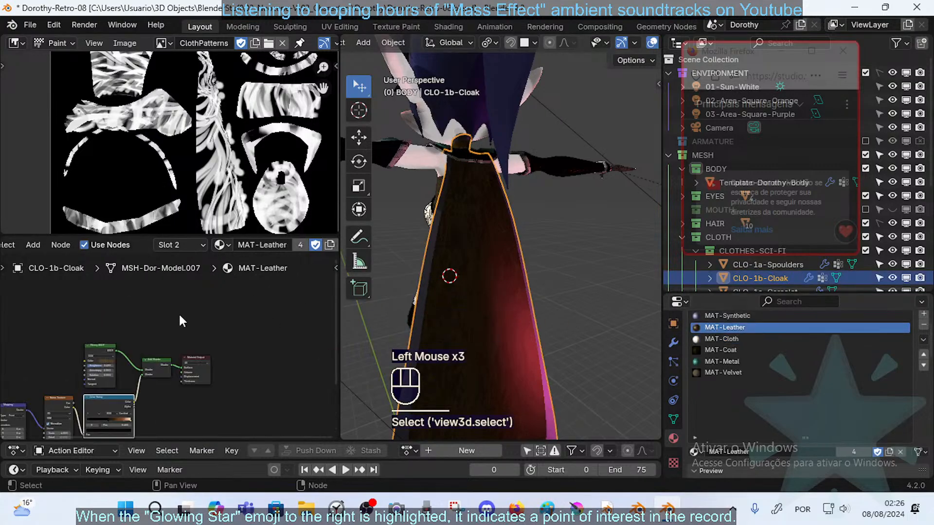
middle_click_drag(125, 339, 229, 274)
middle_click_drag(179, 333, 189, 353)
left_click(147, 288)
key("ctrl+v")
scroll(225, 336, "up", 3)
scroll(228, 342, "up", 3)
scroll(233, 316, "down", 5)
left_click_drag(215, 354, 244, 356)
middle_click_drag(219, 324, 256, 342)
middle_click_drag(207, 323, 234, 356)
middle_click_drag(214, 328, 221, 348)
- Delete the two pasted Diffuse BSDF nodes from MAT-Leather
left_click(85, 368)
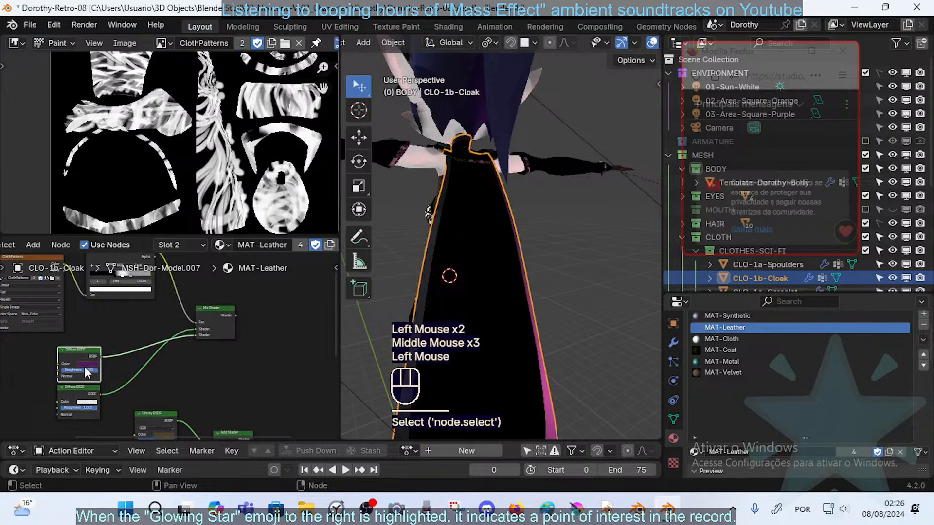
key("x")
left_click(81, 388)
key("x")
- Move the pasted Mix Shader down beside the Add Shader in the leather node setup
left_click_drag(215, 311, 266, 364)
middle_click_drag(284, 381, 260, 319)
left_click_drag(252, 307, 279, 368)
middle_click_drag(278, 368, 315, 318)
scroll(233, 337, "up", 1)
scroll(233, 337, "up", 2)
middle_click_drag(259, 334, 207, 351)
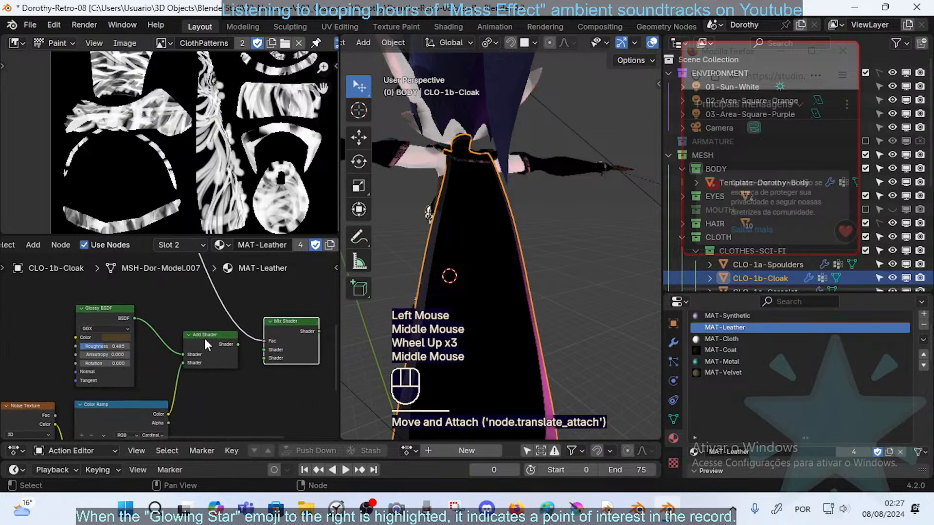
- Detach the Add Shader, link the Glossy BSDF and Color Ramp to the Mix Shader's two shader inputs, and unlink its factor
left_click(205, 336)
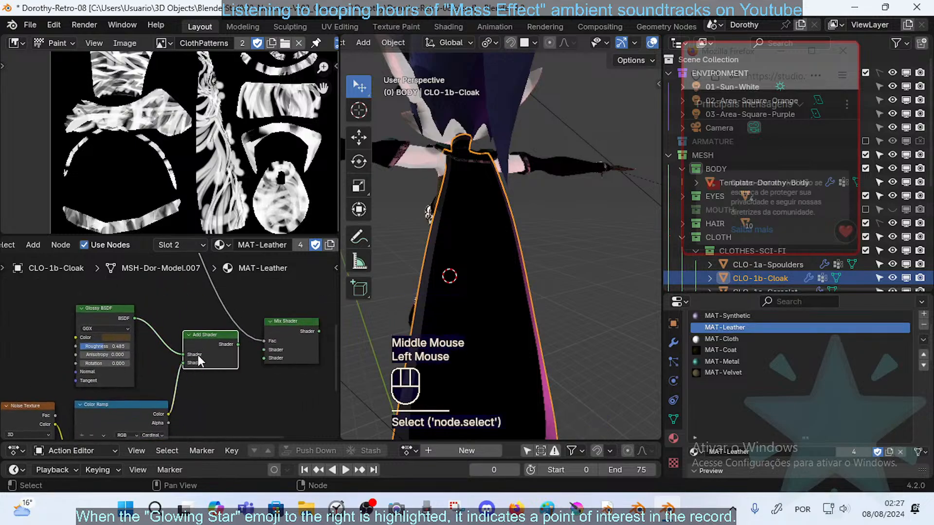
left_click_drag(206, 334, 223, 374, "alt")
left_click_drag(168, 414, 264, 358)
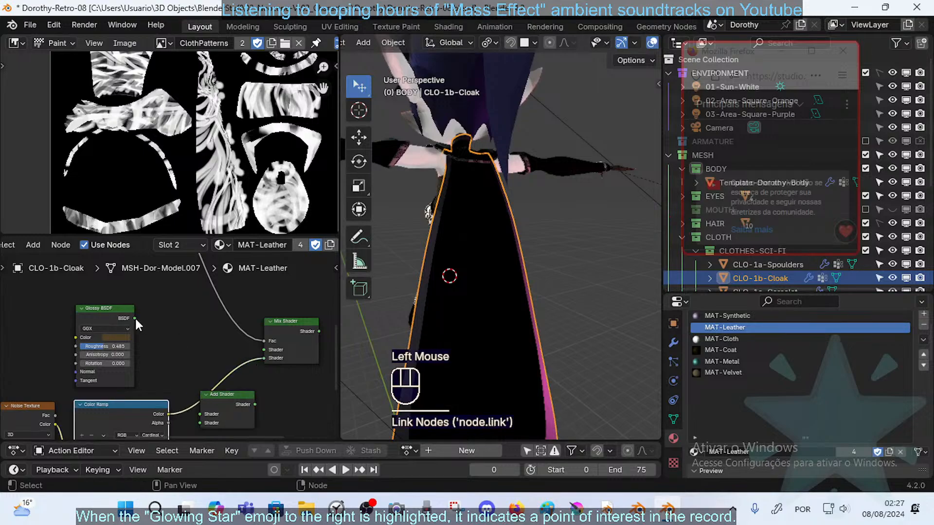
left_click_drag(135, 318, 302, 320)
left_click(295, 320, "ctrl+alt")
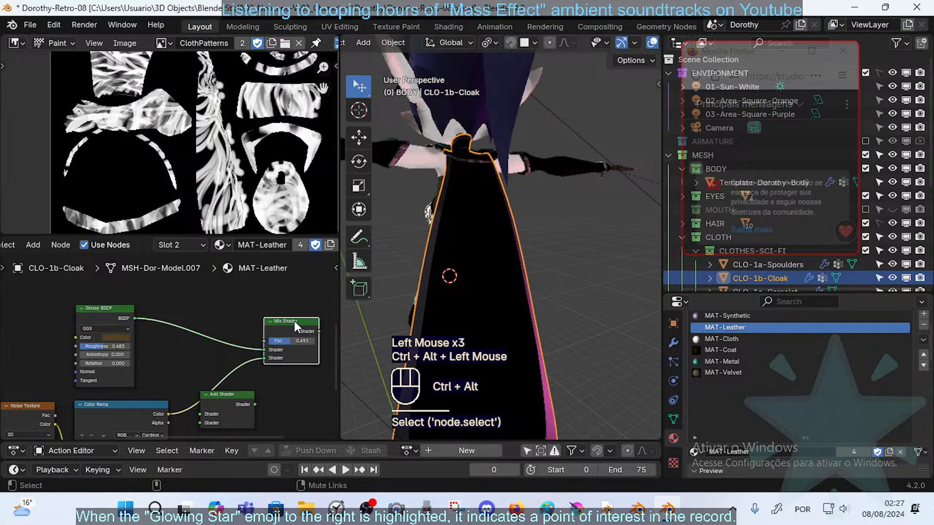
- Connect the Mix Shader to the material output and check the leather cloak from behind and the side
left_click(293, 322, "alt+shift")
middle_click_drag(280, 313, 259, 306)
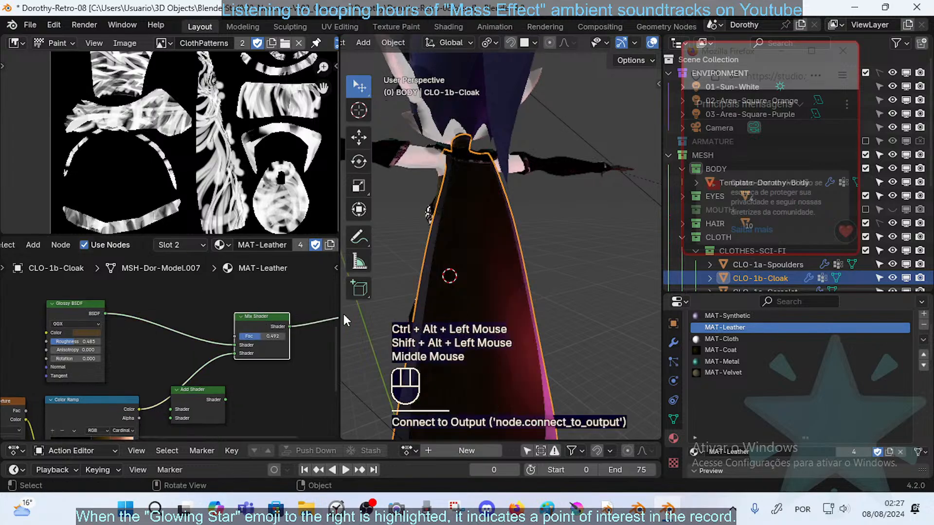
scroll(444, 309, "down", 2)
mouse_move(444, 309)
middle_mouse_down()
mouse_move(480, 312)
mouse_move(427, 316)
mouse_move(459, 320)
middle_mouse_up()
scroll(458, 320, "up", 2)
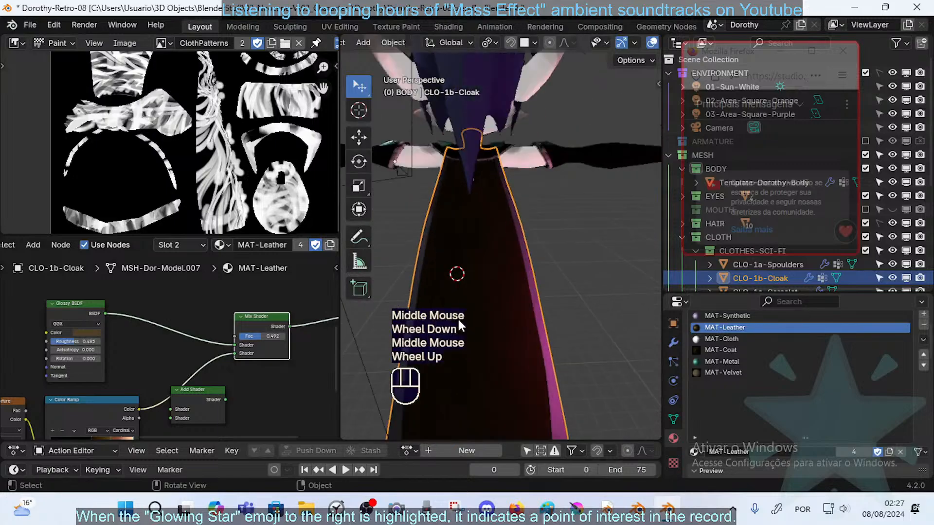
middle_click_drag(247, 391, 224, 381)
middle_click_drag(473, 292, 499, 313)
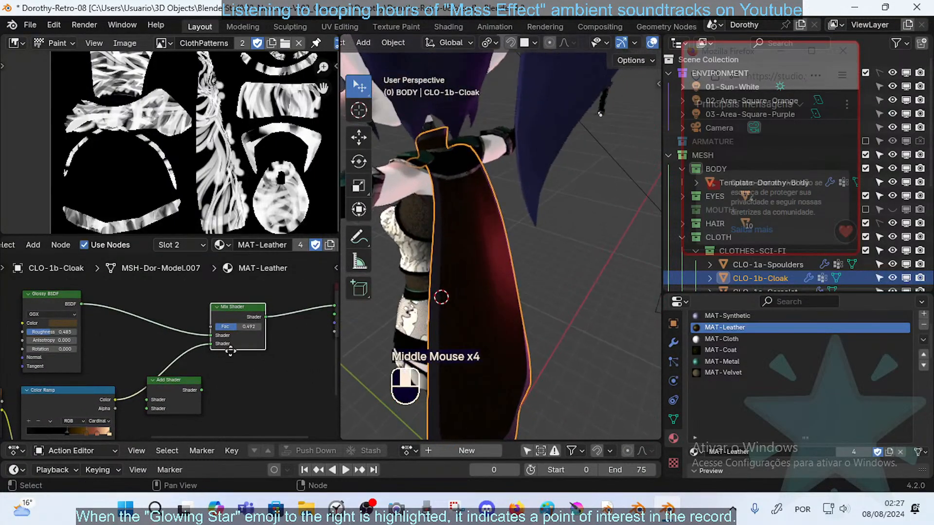
- Move the Glossy BSDF and Color Ramp links back to the Add Shader, connect it to the material output and check the cloak
middle_click_drag(227, 348, 240, 335)
left_click_drag(199, 369, 239, 379)
middle_click_drag(259, 349, 243, 342)
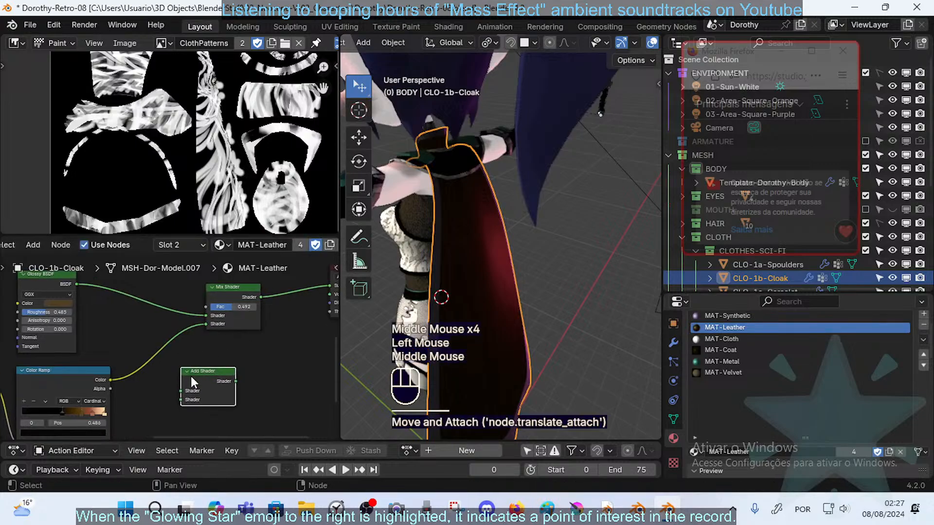
mouse_move(191, 376)
left_mouse_down()
mouse_move(211, 341)
mouse_move(198, 364)
left_mouse_up()
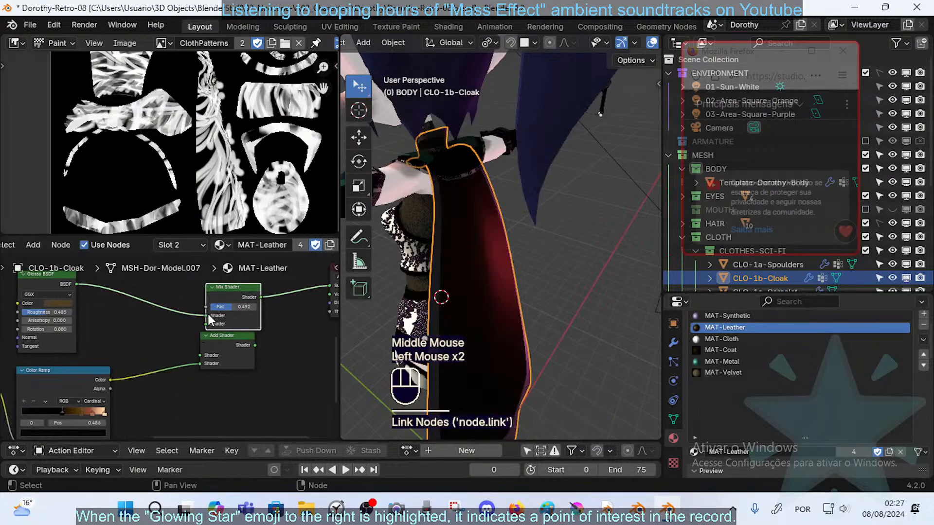
left_click_drag(206, 316, 199, 354)
left_click(237, 341, "alt+shift")
middle_click_drag(440, 280, 480, 288)
scroll(448, 281, "up", 2)
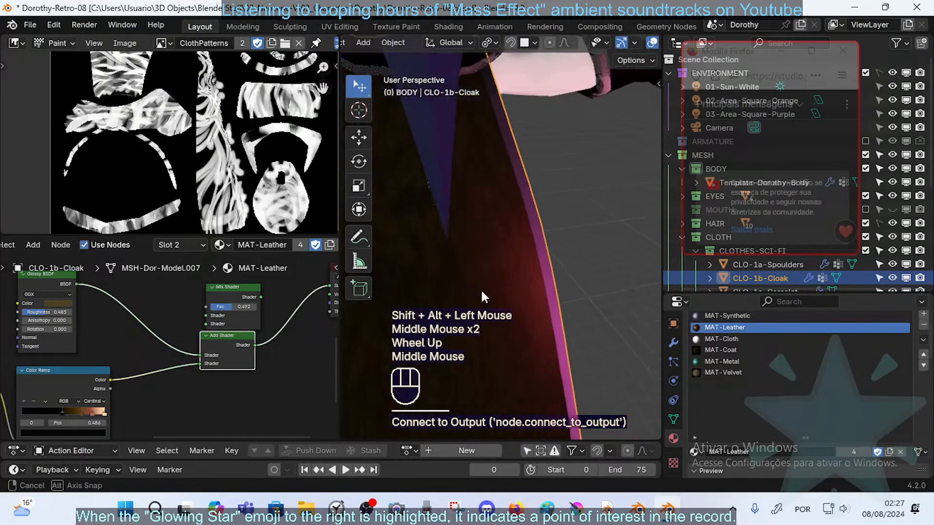
scroll(275, 302, "down", 1)
- Nudge the Add Shader and move the Glossy BSDF and Color Ramp links from it to the Mix Shader's two shader inputs
middle_click_drag(276, 302, 247, 324)
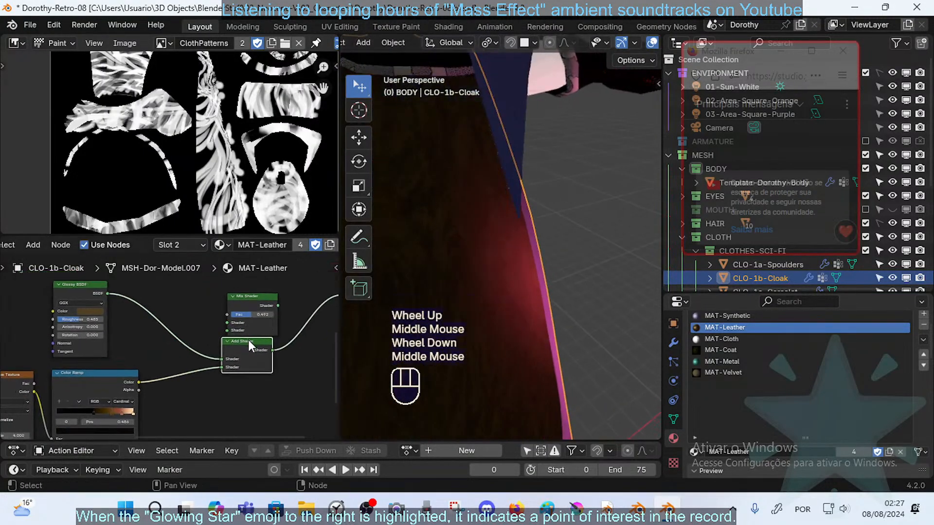
left_click_drag(248, 340, 239, 346)
middle_click_drag(262, 308, 233, 306)
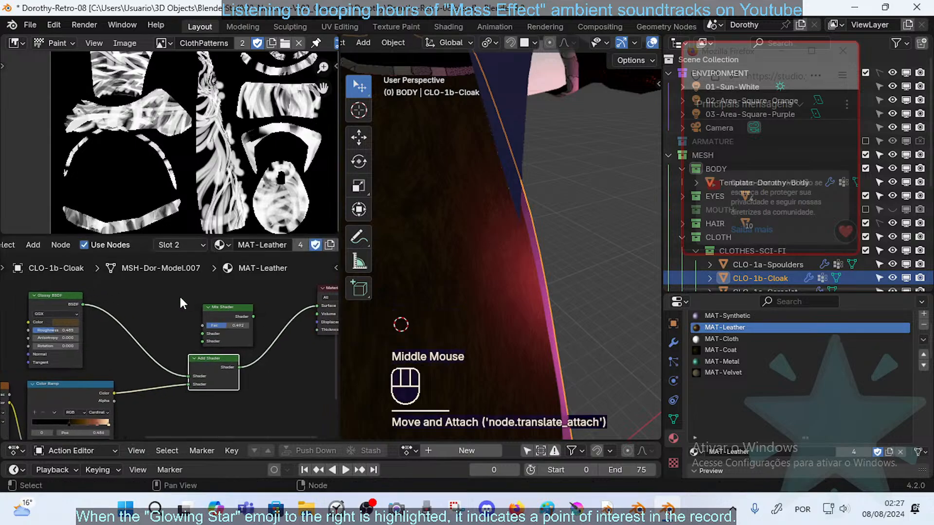
middle_click_drag(179, 295, 235, 298)
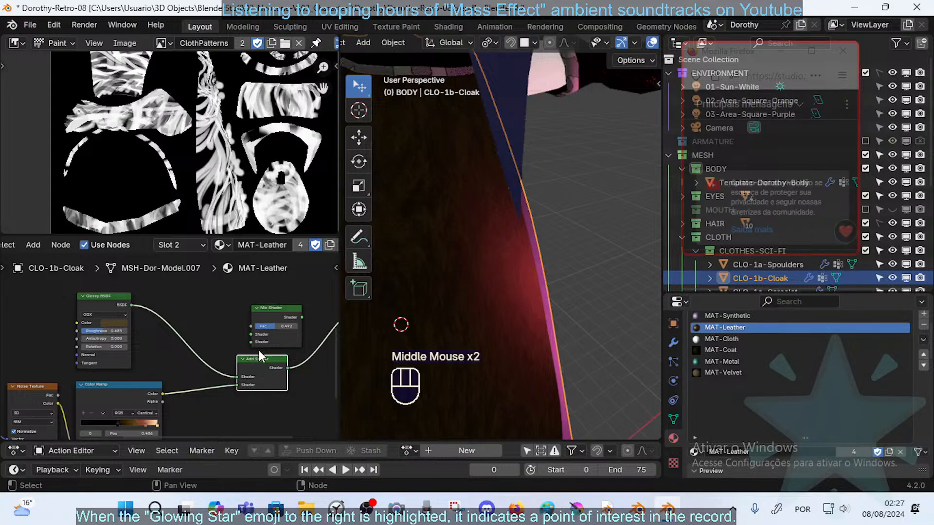
middle_click_drag(259, 350, 285, 332)
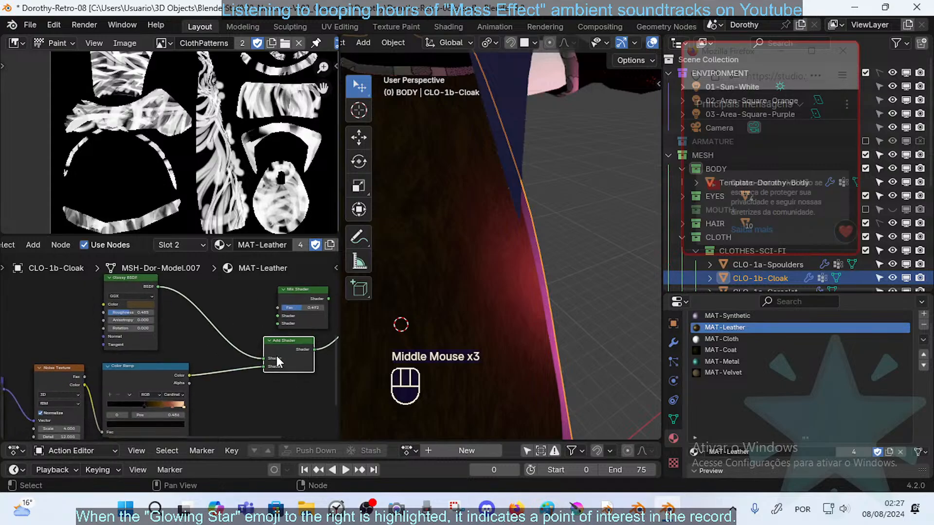
left_click_drag(263, 359, 278, 316)
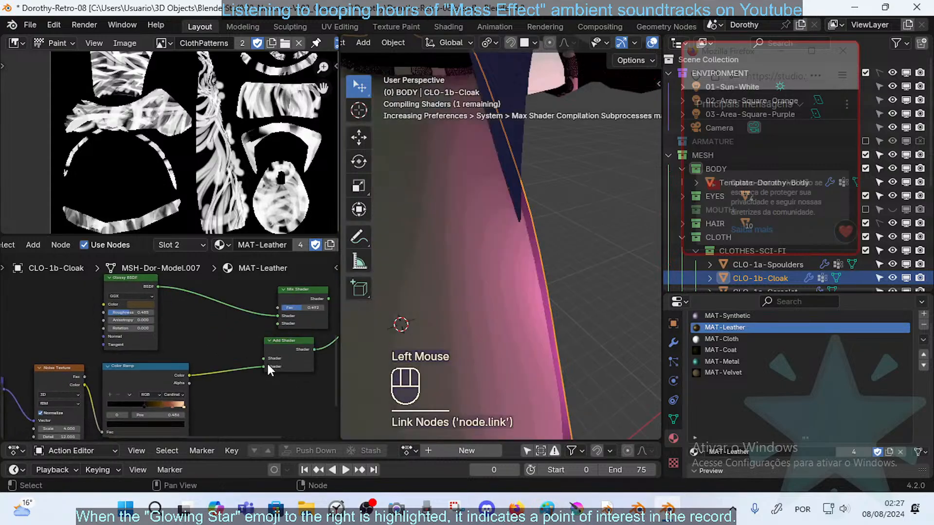
left_click(275, 325)
middle_click_drag(275, 325, 245, 340)
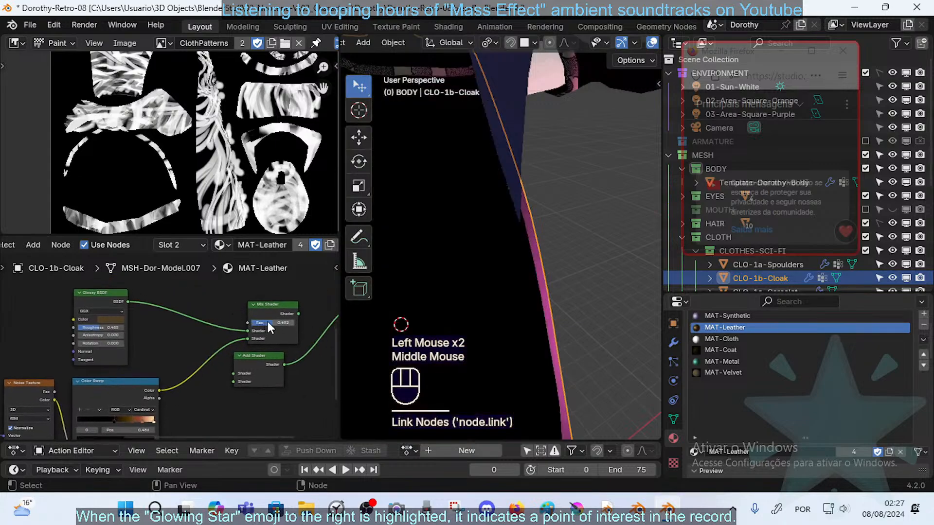
- Connect the Mix Shader to the material output and try different mix factors while checking the cloak
left_click_drag(267, 324, 293, 320)
left_click(272, 305)
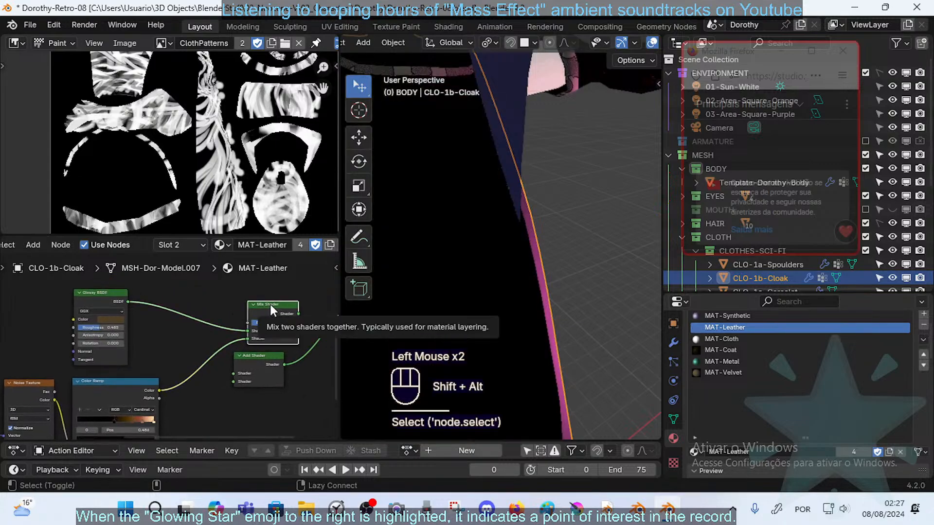
left_click(270, 306, "alt+shift")
mouse_move(289, 326)
left_mouse_down()
mouse_move(304, 325)
mouse_move(253, 324)
mouse_move(296, 323)
mouse_move(271, 323)
mouse_move(282, 323)
left_mouse_up()
middle_click_drag(431, 271, 424, 291)
left_click_drag(271, 322, 279, 323)
scroll(278, 323, "down", 2)
middle_click_drag(249, 329, 238, 341)
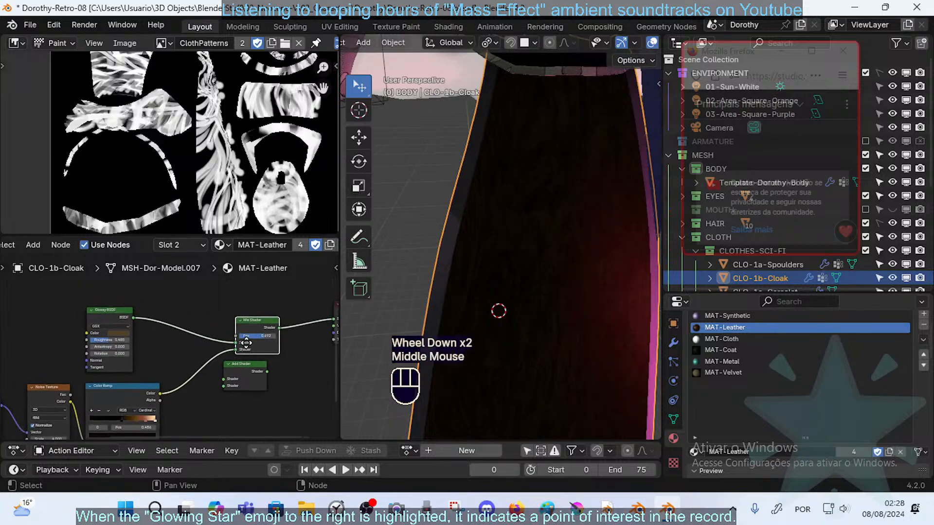
- Link the ClothPatterns Color Ramp's color output to the Mix Shader's factor and check the cloak from behind
scroll(235, 344, "down", 2)
middle_click_drag(150, 292, 188, 337)
middle_click_drag(177, 314, 183, 342)
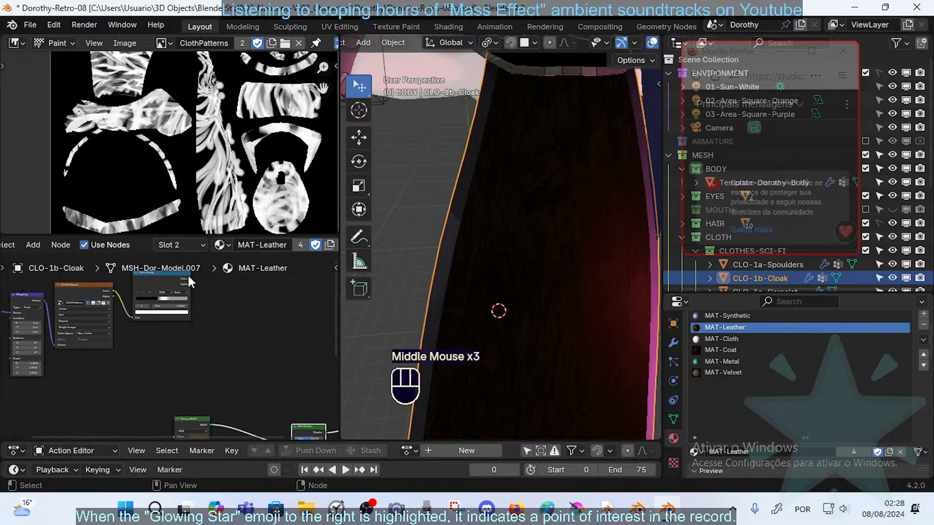
left_click_drag(189, 277, 294, 380)
scroll(490, 288, "down", 1)
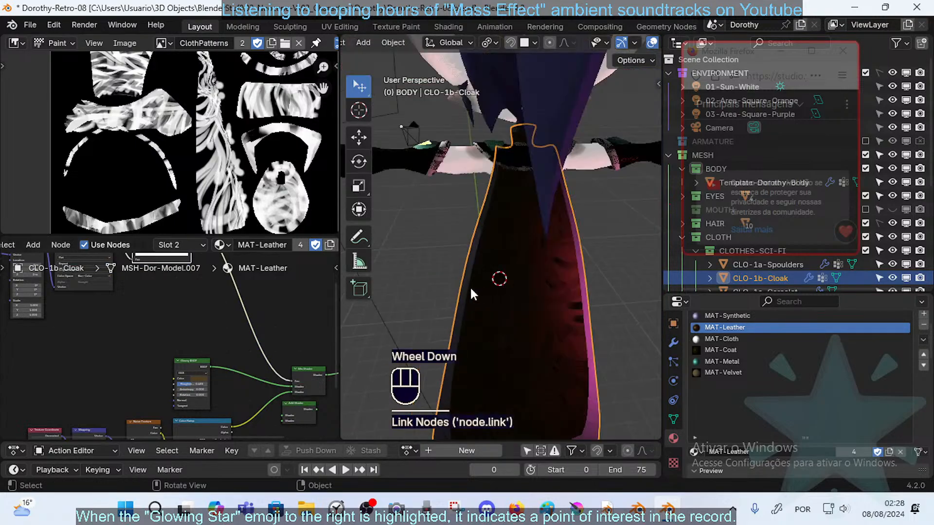
scroll(470, 286, "up", 1)
middle_click_drag(482, 287, 502, 281)
scroll(497, 309, "down", 1)
key("alt+a")
middle_click_drag(583, 288, 502, 305)
- Rearrange the stops of the ClothPatterns Color Ramp, placing the black stop at 0.264, and check the cloak's pattern
middle_click_drag(219, 322, 265, 350)
scroll(258, 362, "up", 5)
scroll(250, 360, "up", 2)
scroll(249, 360, "up", 1)
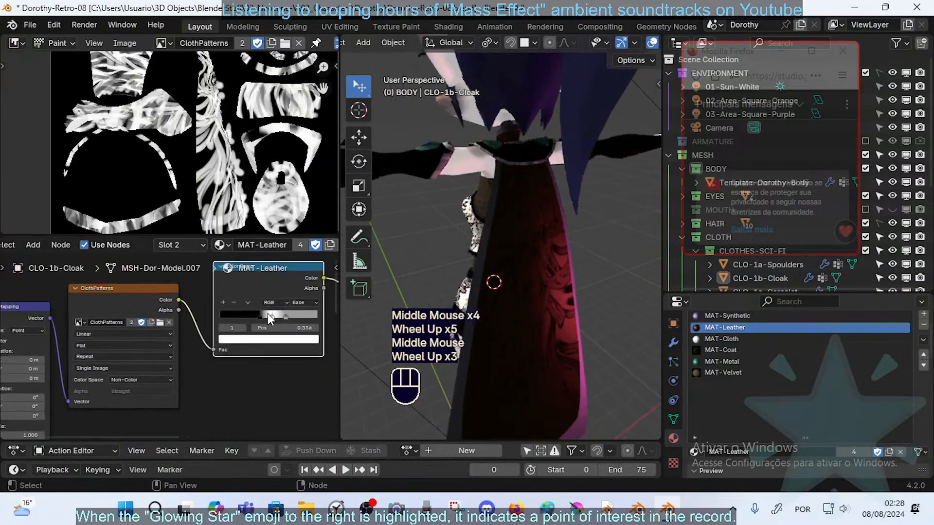
left_click_drag(255, 318, 316, 327)
left_click(268, 324)
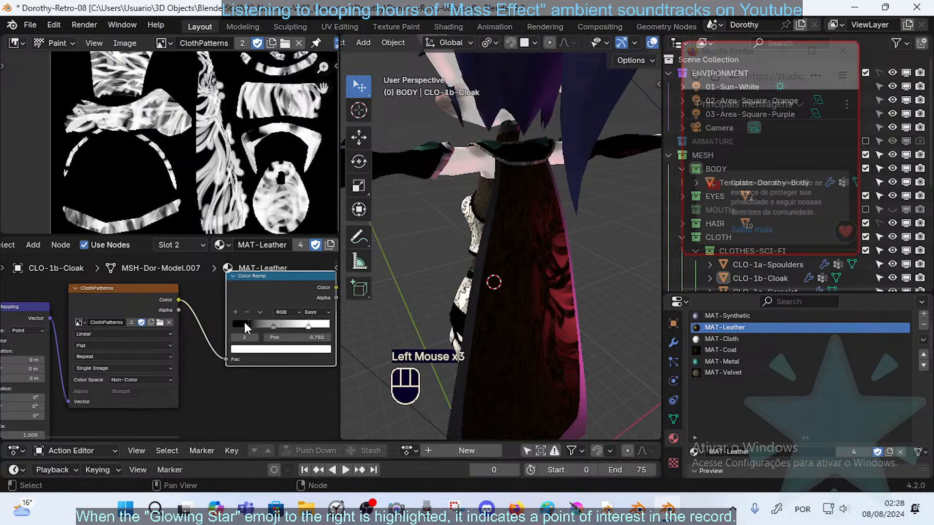
mouse_move(247, 325)
left_mouse_down()
mouse_move(331, 322)
mouse_move(234, 325)
left_mouse_up()
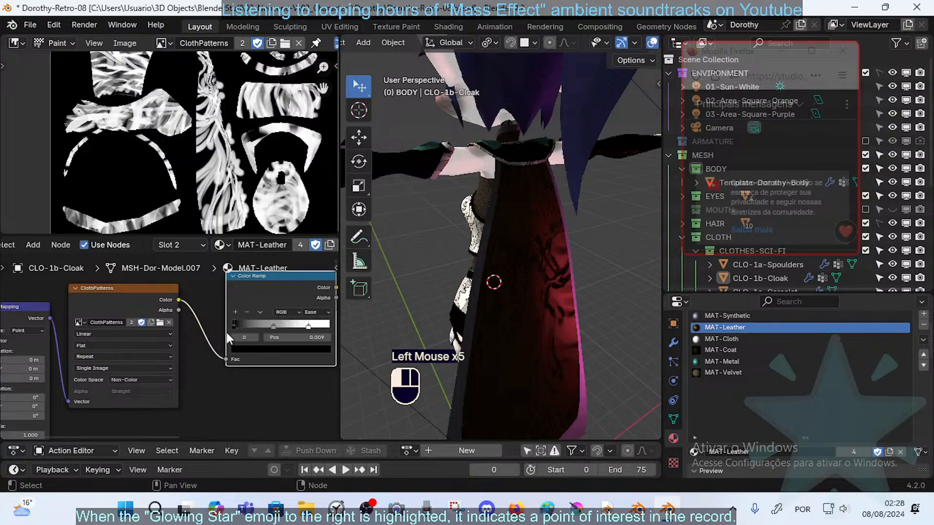
left_click_drag(307, 326, 265, 329)
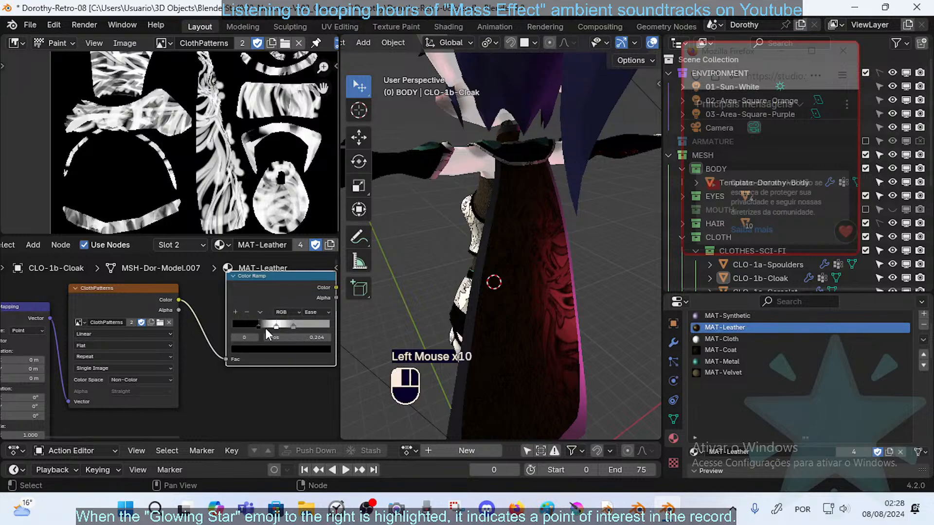
middle_click_drag(484, 290, 422, 280)
scroll(550, 284, "down", 1)
middle_click_drag(256, 317, 222, 313)
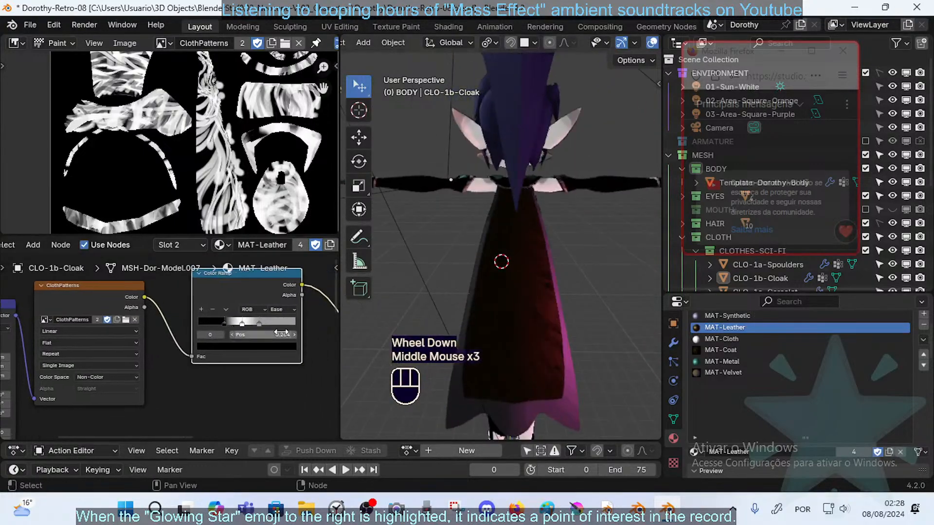
middle_click_drag(526, 292, 530, 328)
middle_click_drag(530, 328, 530, 368)
- Swap the Mix Shader inputs so the leather Color Ramp feeds the first and the Glossy BSDF the second
middle_click_drag(237, 378, 182, 263)
mouse_move(232, 335)
middle_mouse_down()
mouse_move(194, 315)
mouse_move(219, 344)
mouse_move(252, 317)
mouse_move(291, 310)
mouse_move(258, 328)
mouse_move(248, 352)
mouse_move(278, 346)
mouse_move(227, 347)
middle_mouse_up()
scroll(249, 348, "up", 3)
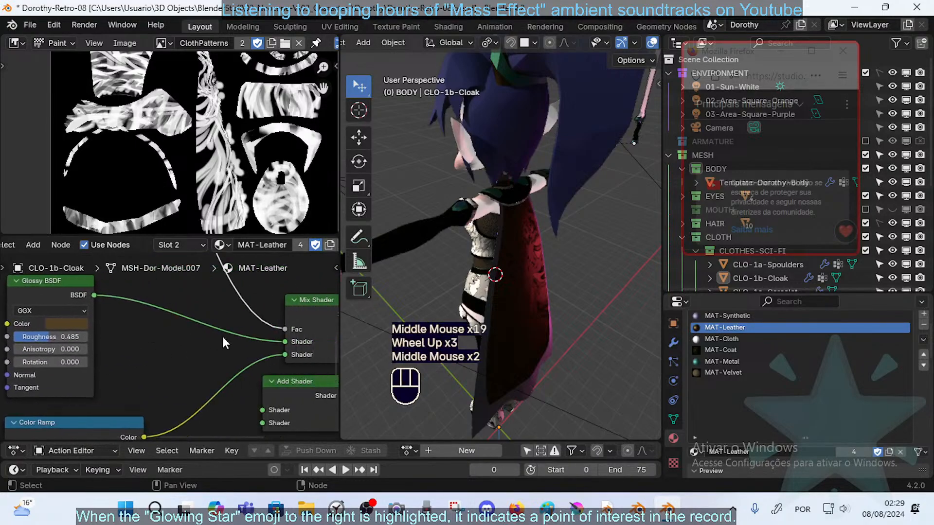
left_click_drag(285, 354, 285, 342)
scroll(207, 332, "down", 2)
middle_click_drag(211, 332, 216, 329)
left_click_drag(115, 297, 277, 348)
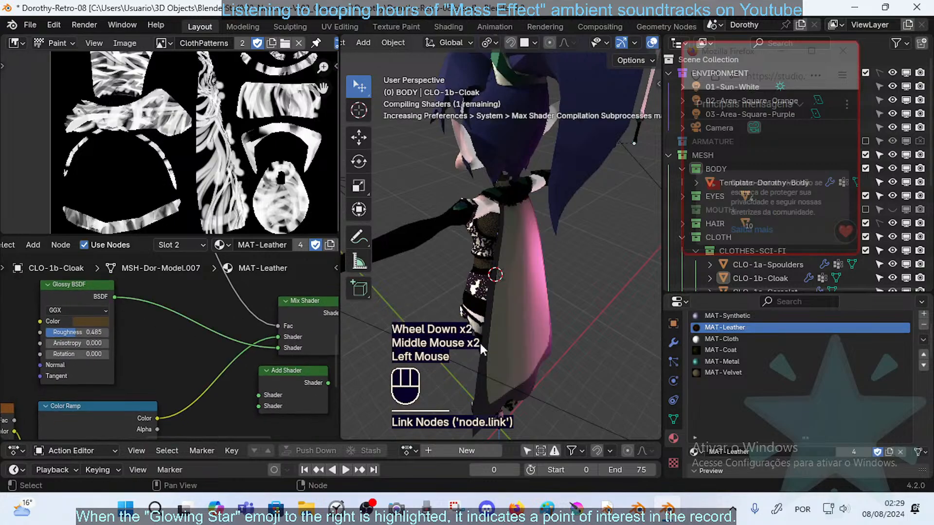
middle_click_drag(563, 317, 514, 325)
scroll(530, 287, "up", 1)
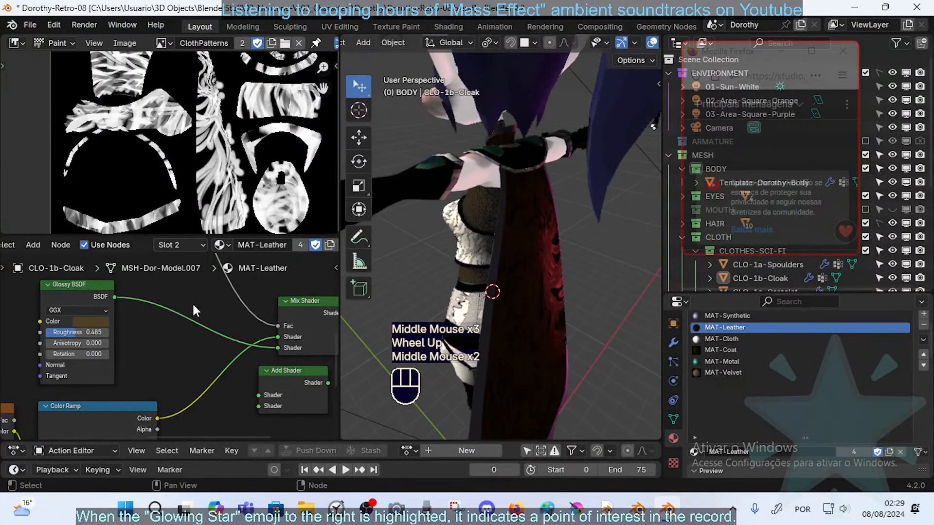
- Set the Glossy BSDF roughness to 0.685 and try another distribution before returning it to GGX
middle_click_drag(191, 304, 215, 306)
mouse_move(124, 333)
left_mouse_down()
mouse_move(146, 333)
mouse_move(97, 333)
mouse_move(126, 333)
mouse_move(112, 334)
left_mouse_up()
left_click(124, 312)
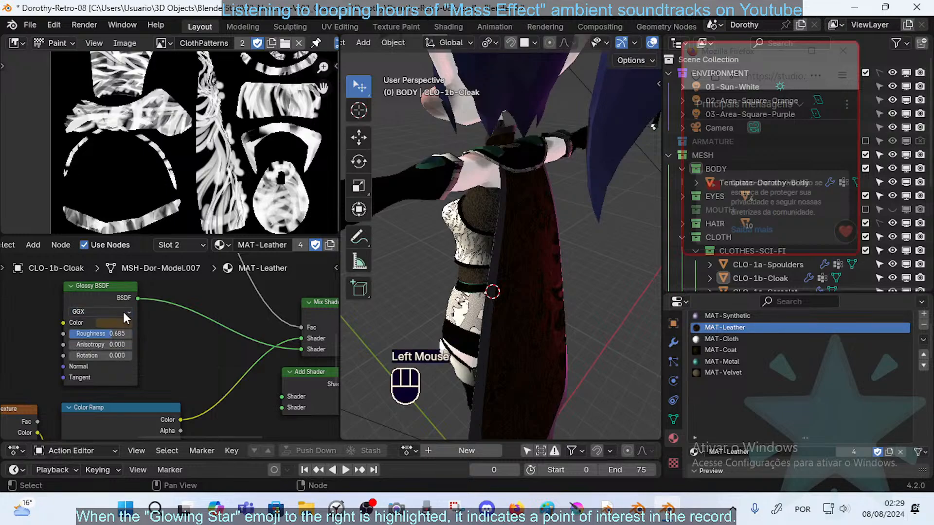
left_click(124, 312)
left_click(107, 336)
left_click(108, 314)
left_click(103, 346)
- Change the Glossy BSDF color to a bright orange with red 0.828, green 0.375 and blue 0.115
left_click(110, 324)
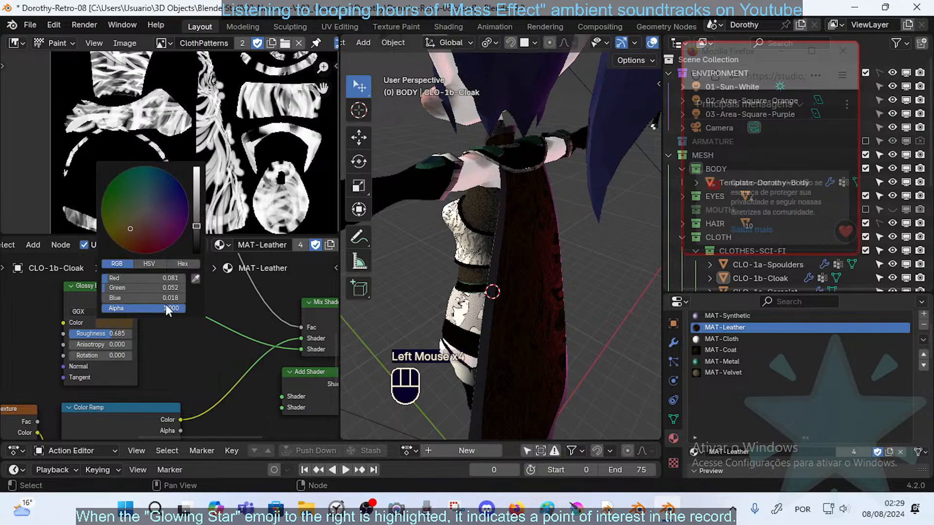
scroll(184, 224, "up", 17)
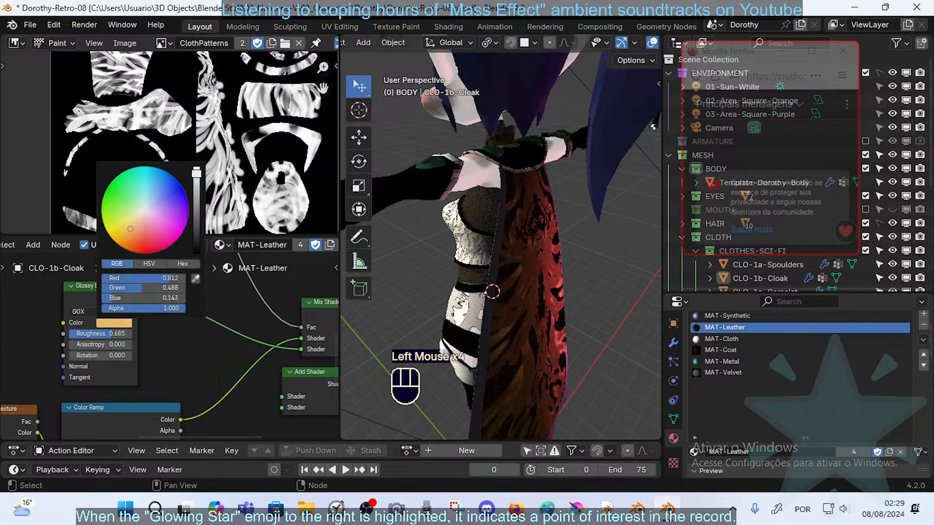
middle_click_drag(467, 273, 455, 304)
scroll(435, 257, "down", 1)
scroll(455, 304, "up", 1)
middle_click_drag(162, 313, 185, 288)
left_click(133, 296)
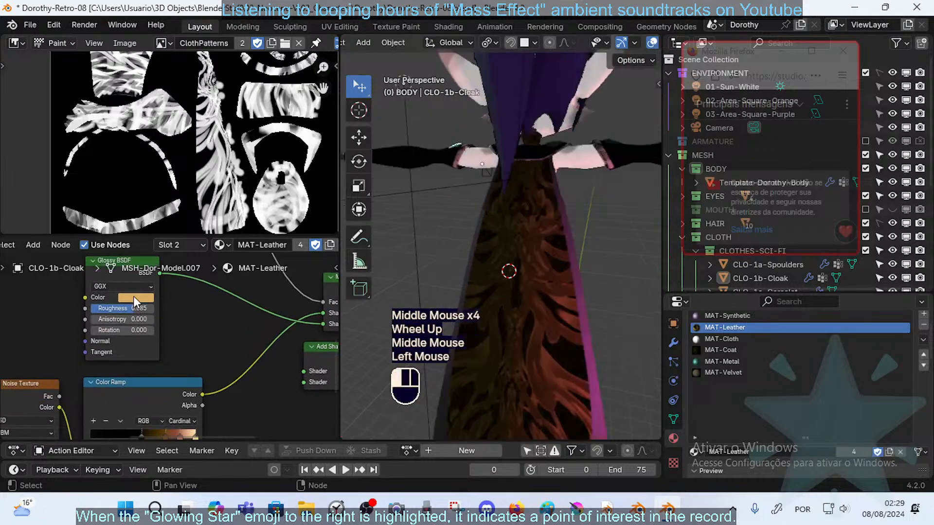
left_click(153, 208)
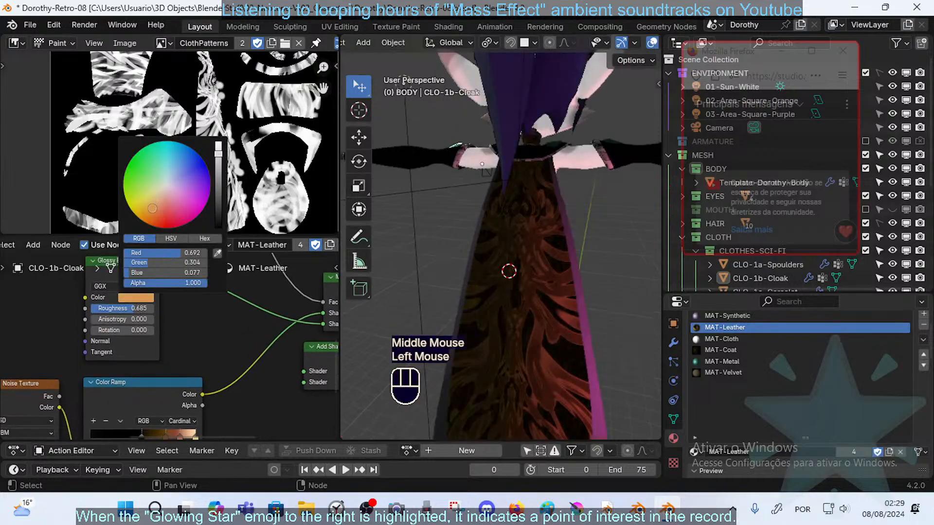
left_click(219, 167)
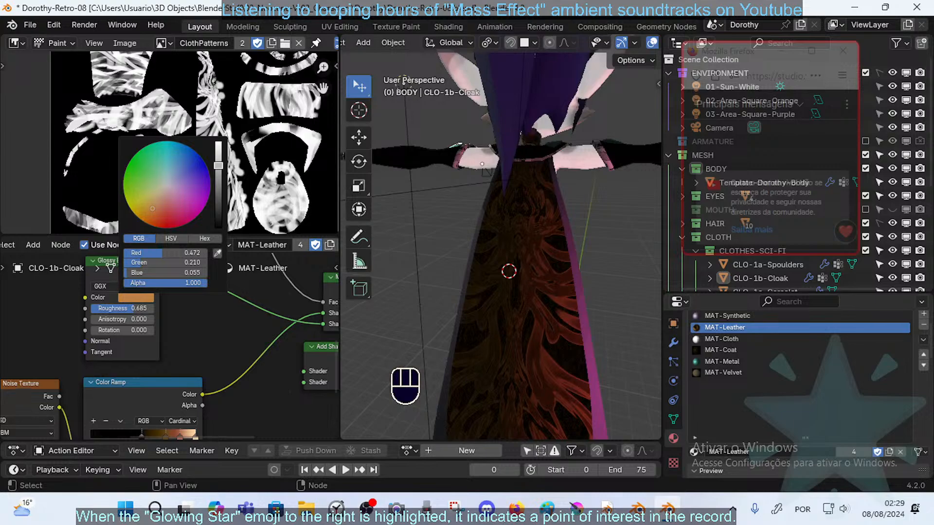
left_click_drag(152, 208, 153, 208)
left_click_drag(217, 164, 218, 148)
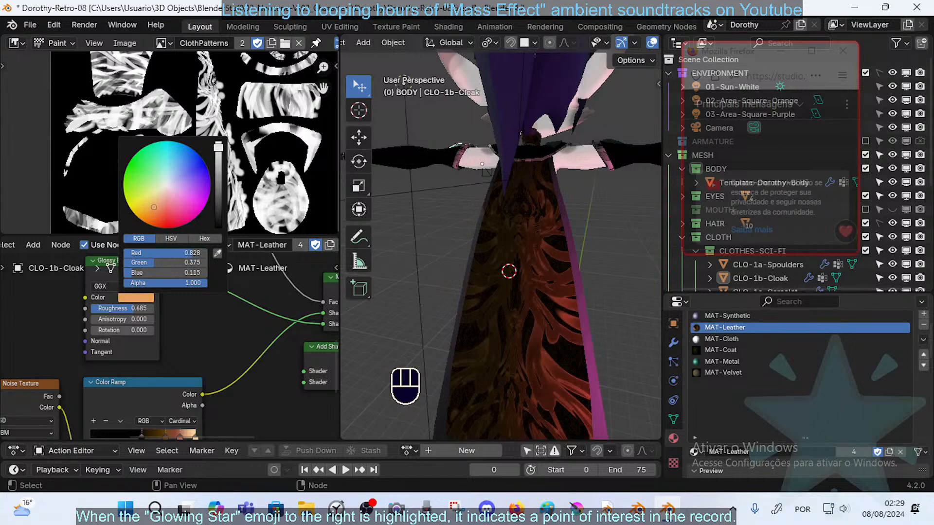
- Set the Glossy BSDF roughness to 0.762 while checking the cloak's pattern from the side and behind
middle_click_drag(505, 288, 579, 297)
middle_click_drag(200, 319, 201, 296)
left_click_drag(144, 286, 159, 285)
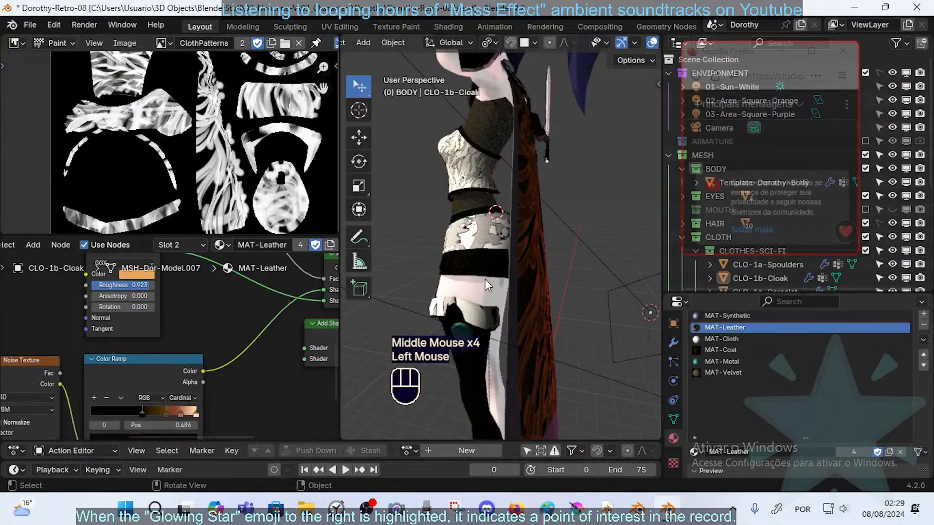
middle_click_drag(506, 287, 418, 283)
mouse_move(146, 286)
left_mouse_down()
mouse_move(99, 285)
mouse_move(147, 285)
left_mouse_up()
middle_click_drag(462, 279, 503, 278)
left_click_drag(147, 286, 139, 285)
middle_click_drag(419, 282, 469, 320)
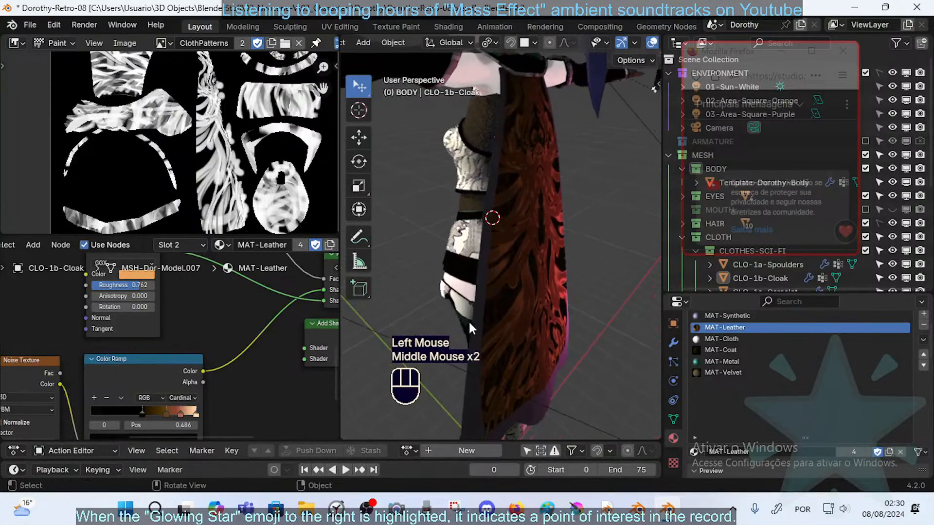
- Examine the leather Noise Texture and Color Ramp nodes and inspect the cloak's pattern up close from behind
middle_click_drag(283, 353, 264, 325)
scroll(172, 339, "up", 1)
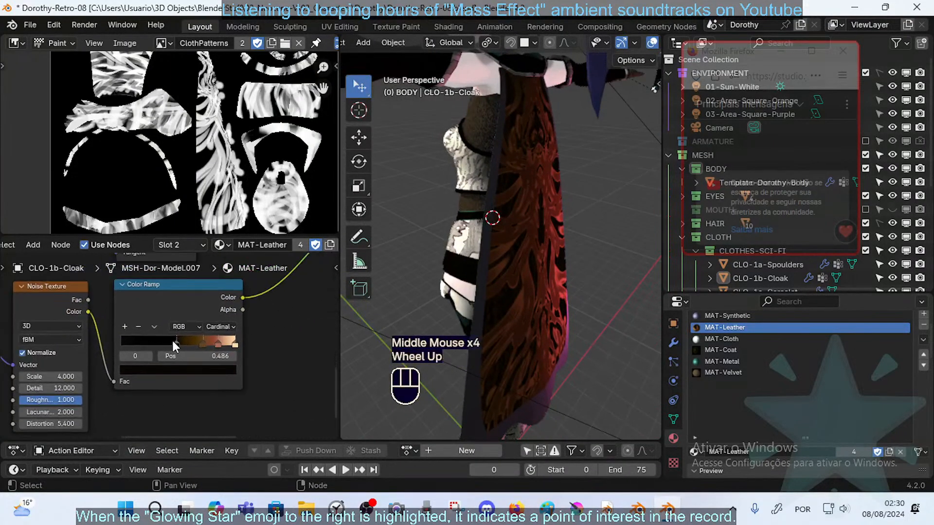
middle_click_drag(538, 307, 516, 312)
middle_click_drag(187, 346, 234, 332)
scroll(186, 349, "down", 2)
middle_click_drag(126, 367, 207, 350)
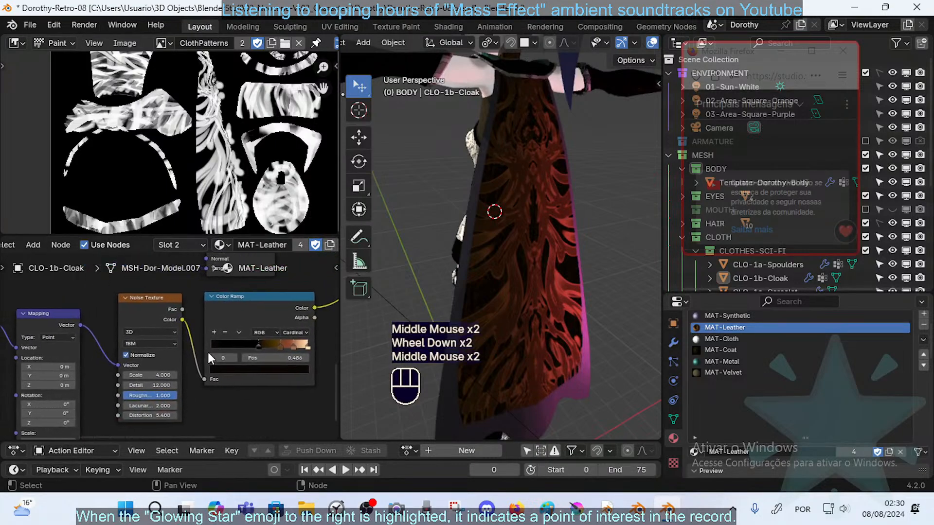
middle_click_drag(516, 313, 525, 281)
scroll(489, 308, "up", 2)
middle_click_drag(526, 282, 561, 299)
scroll(571, 268, "up", 1)
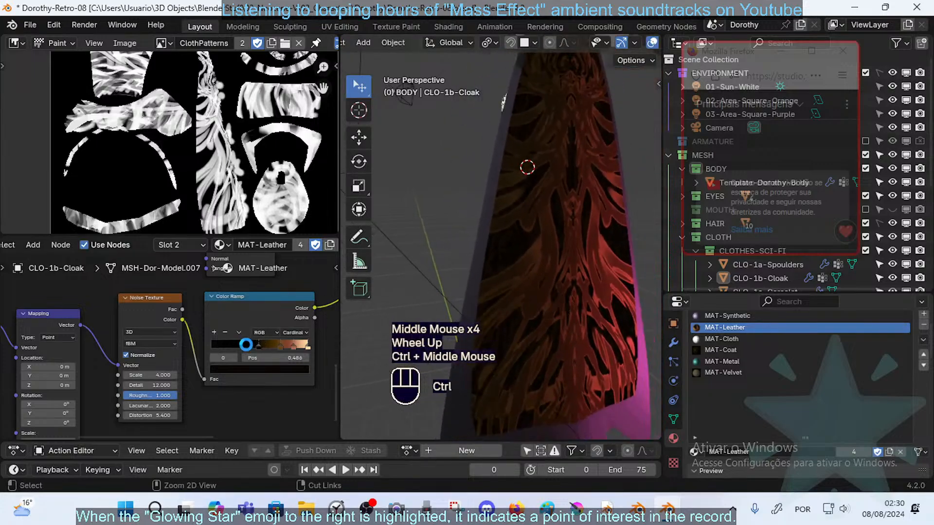
- Save the file and reposition the Noise Texture node beside the leather Color Ramp
key("ctrl+s")
middle_click_drag(194, 350, 191, 348)
left_click_drag(149, 299, 151, 299)
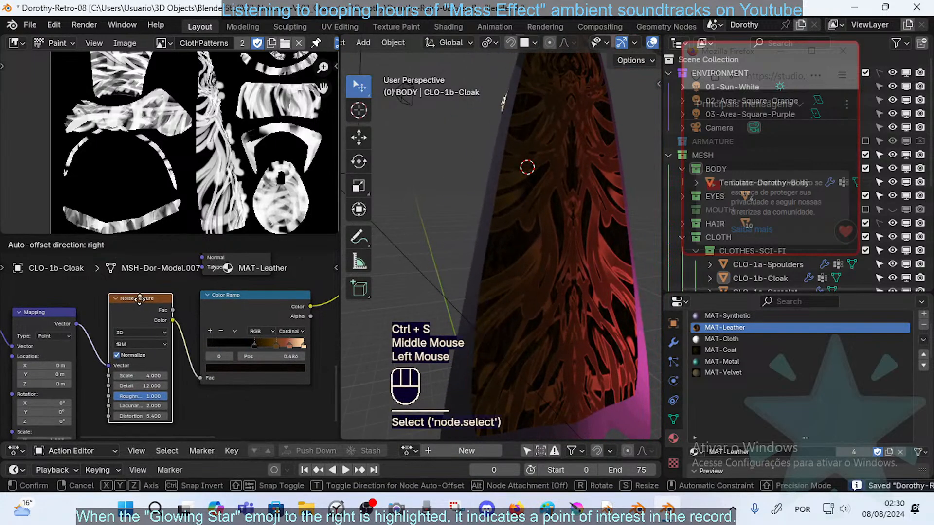
- Readjust the leather Color Ramp's stops, placing the last cream stop at 1.000, and check the cloak
mouse_move(255, 343)
left_mouse_down()
mouse_move(226, 343)
mouse_move(275, 346)
mouse_move(226, 346)
mouse_move(265, 344)
left_mouse_up()
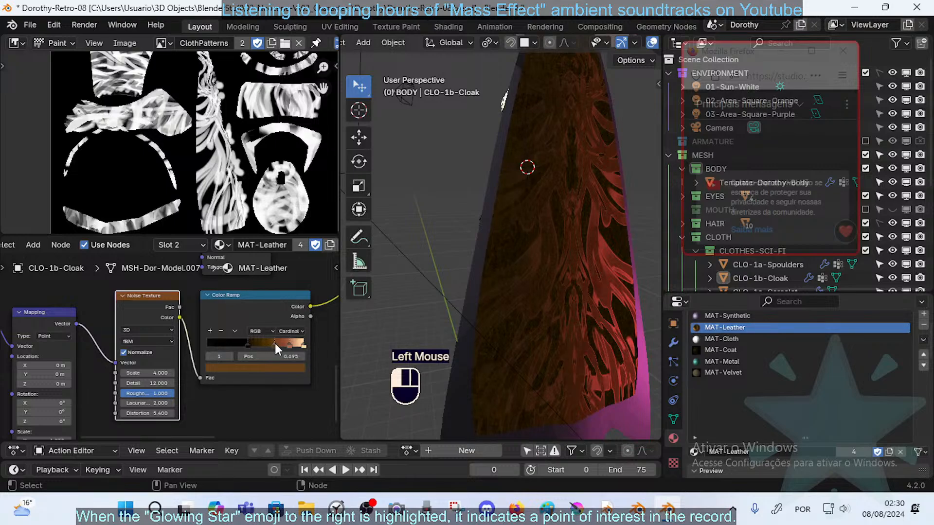
mouse_move(247, 343)
left_mouse_down()
mouse_move(235, 344)
mouse_move(287, 344)
mouse_move(262, 348)
left_mouse_up()
left_click(266, 343)
left_click(271, 345)
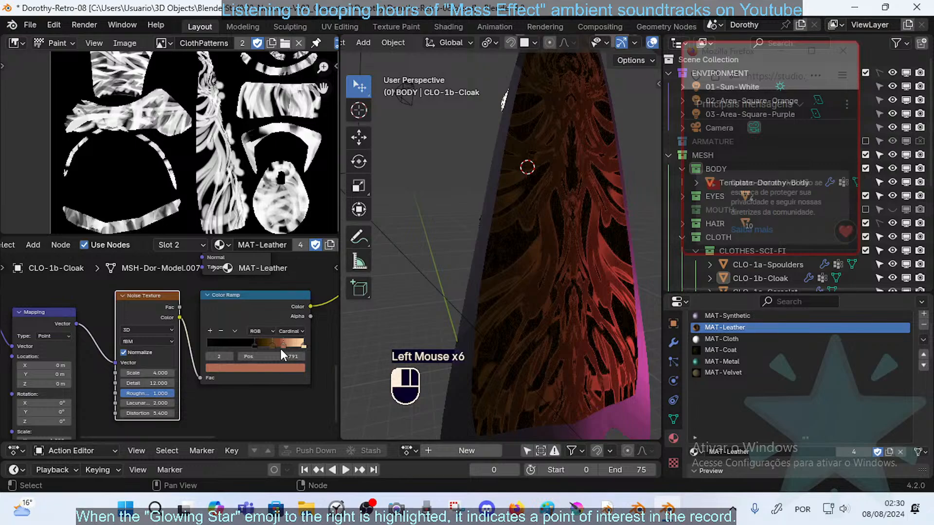
left_click(303, 346)
mouse_move(291, 344)
left_mouse_down()
mouse_move(255, 342)
mouse_move(307, 343)
left_mouse_up()
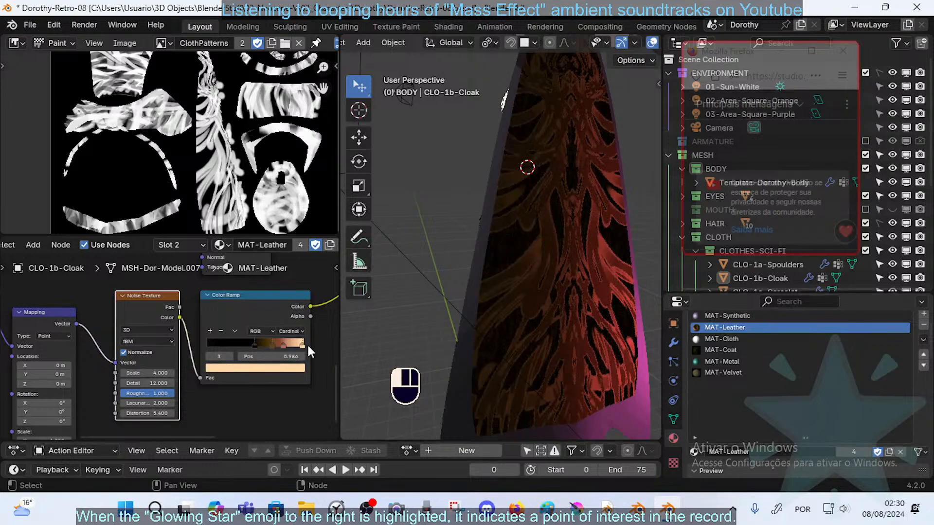
key("a")
middle_click_drag(543, 287, 591, 284)
scroll(591, 284, "down", 12)
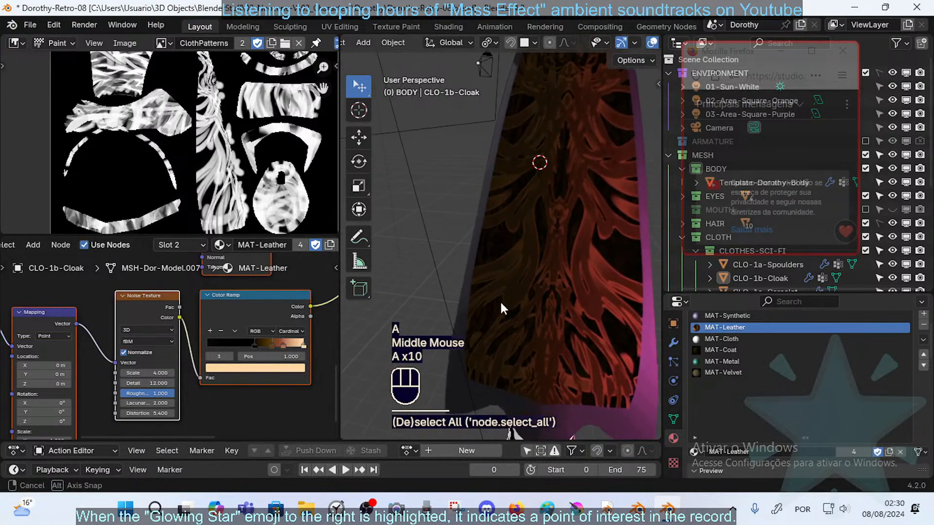
- Fine-tune the leather Color Ramp's cream and salmon stops while inspecting the cloak's pattern up close and from the side
middle_click_drag(500, 301, 428, 215, "shift")
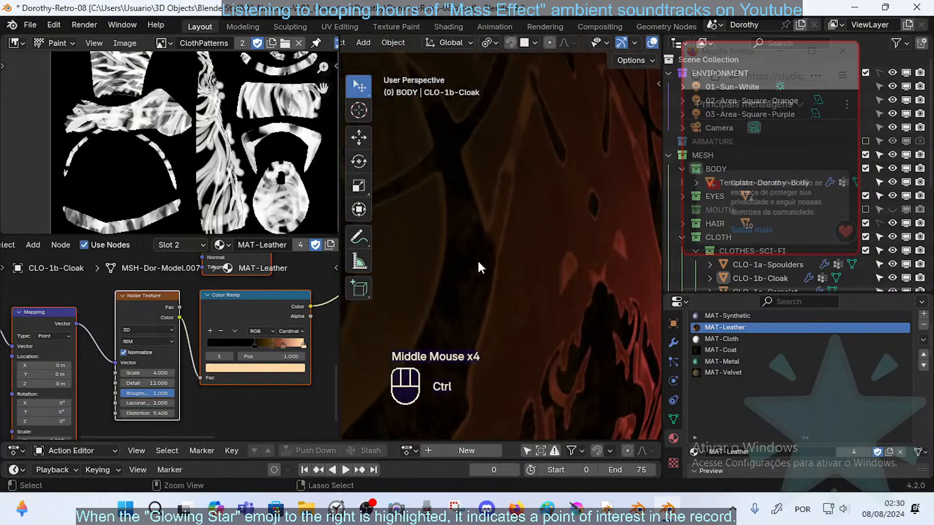
middle_click_drag(477, 259, 504, 255, "ctrl")
middle_click_drag(484, 291, 506, 304, "shift")
scroll(496, 258, "down", 3)
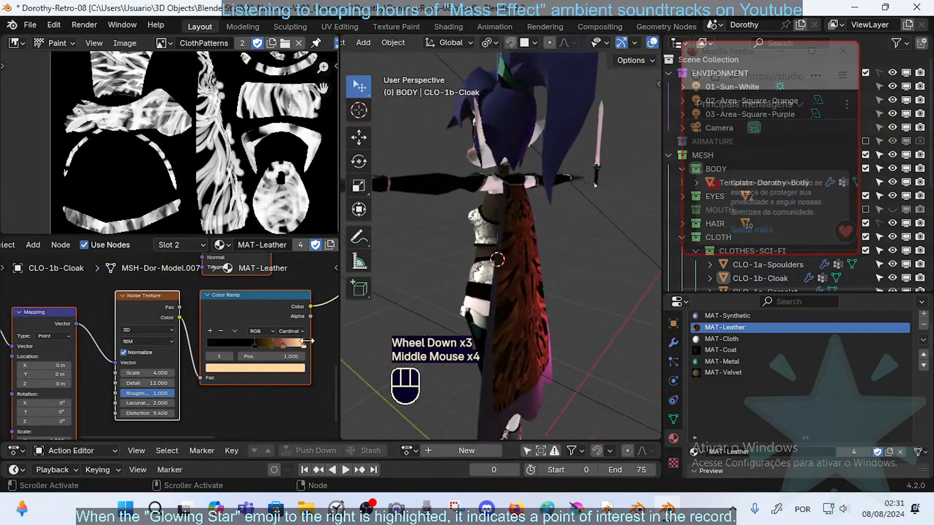
left_click_drag(303, 344, 305, 347)
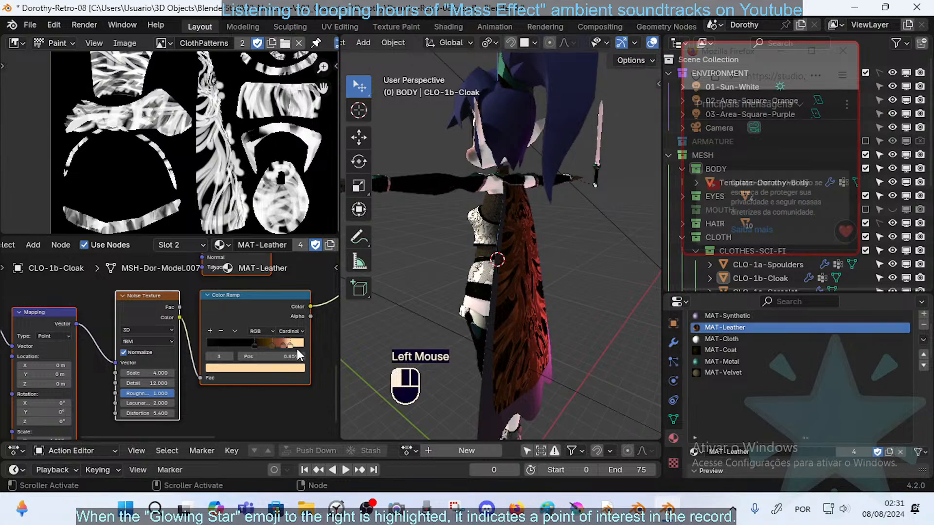
middle_click_drag(538, 308, 498, 261)
left_click(286, 345)
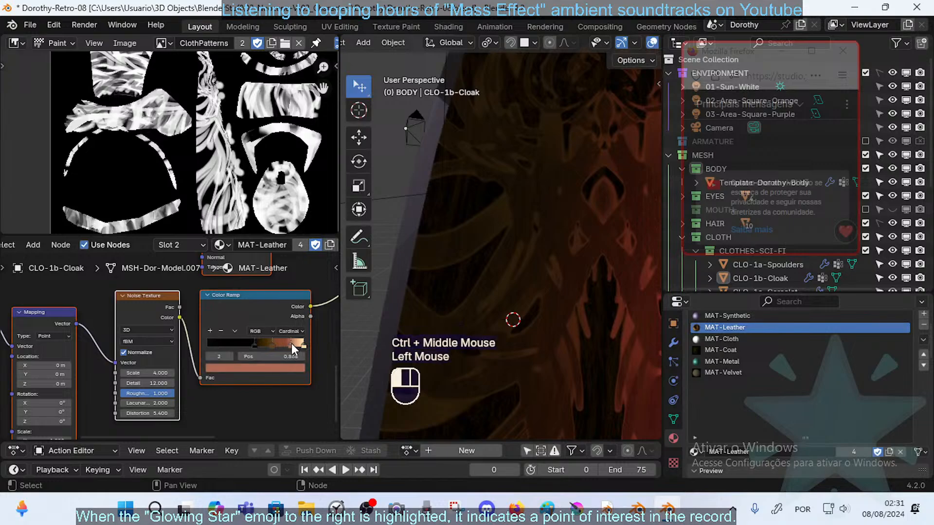
left_click(271, 343)
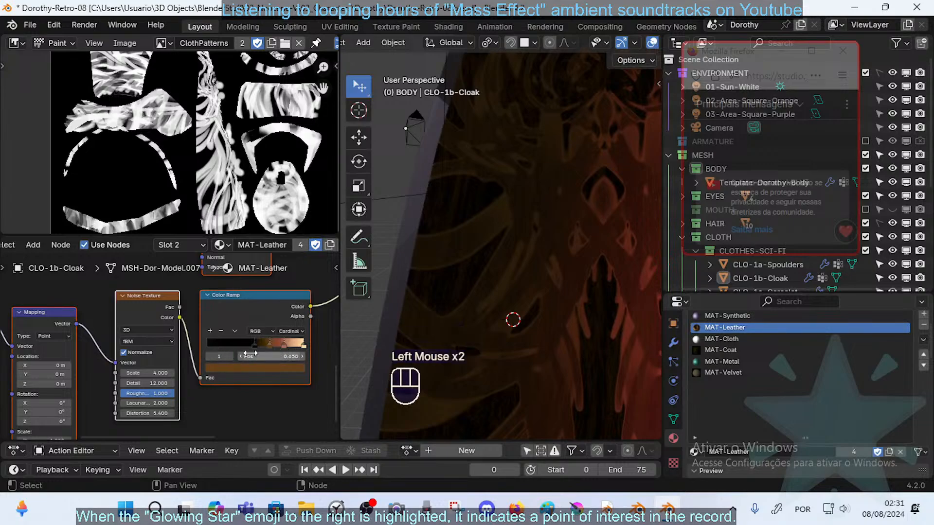
- Review the Mix Shader's connections and the cloak's back, and save the file
scroll(261, 347, "down", 3)
middle_click_drag(268, 300, 233, 326)
middle_click_drag(319, 298, 275, 329)
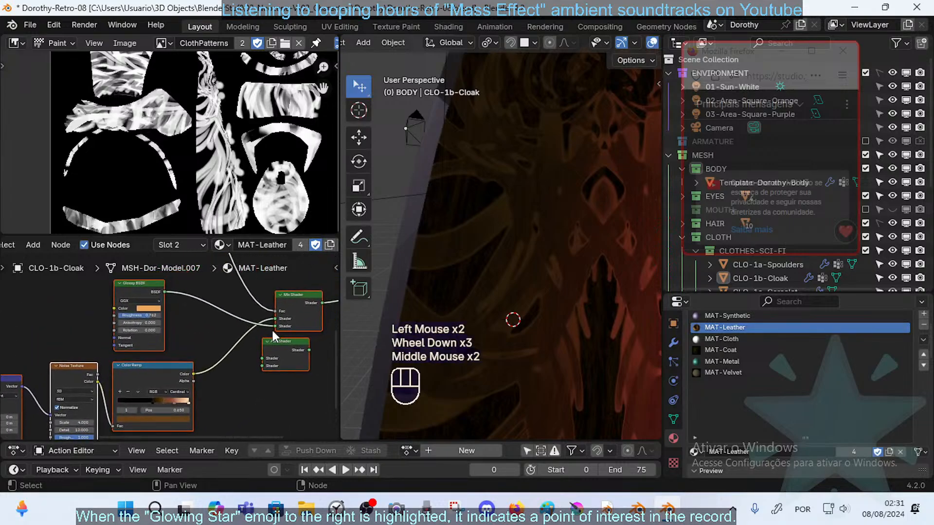
scroll(571, 255, "down", 2)
middle_click_drag(552, 274, 524, 282)
scroll(535, 250, "up", 1)
key("ctrl+s")
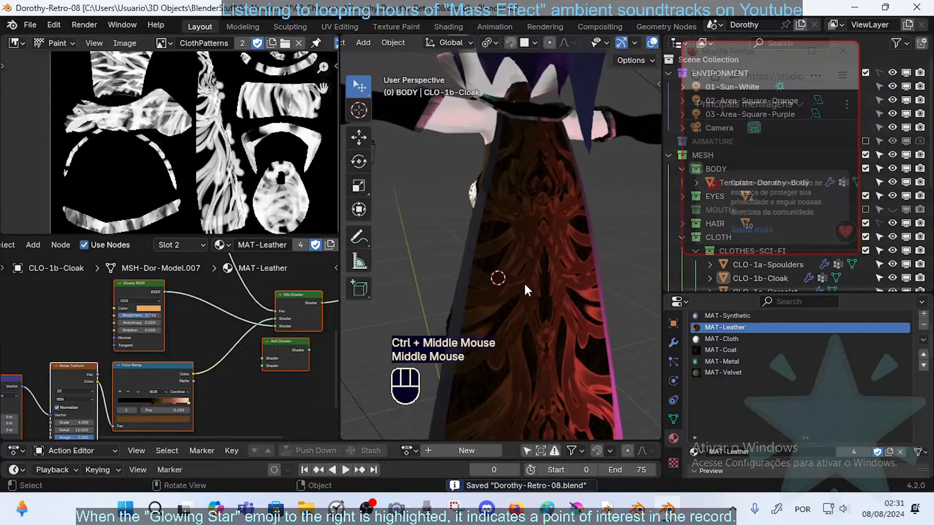
- Try swapping the Mix Shader's inputs, with the Glossy BSDF in the first and the leather Color Ramp in the second, and check the cloak
scroll(278, 325, "up", 1)
mouse_move(281, 324)
left_mouse_down()
mouse_move(271, 319)
mouse_move(282, 324)
left_mouse_up()
left_click_drag(165, 288, 282, 317)
middle_click_drag(476, 297, 542, 327)
scroll(526, 312, "down", 1)
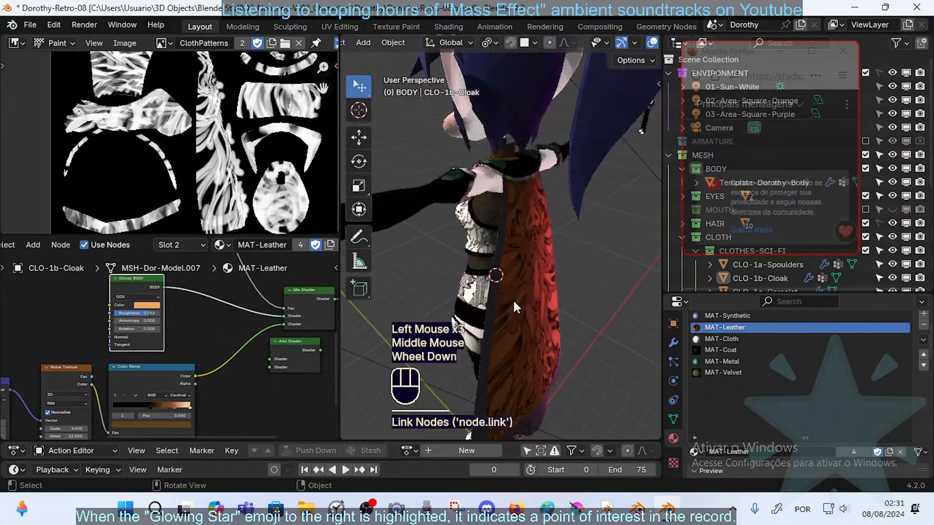
middle_click_drag(513, 298, 497, 280)
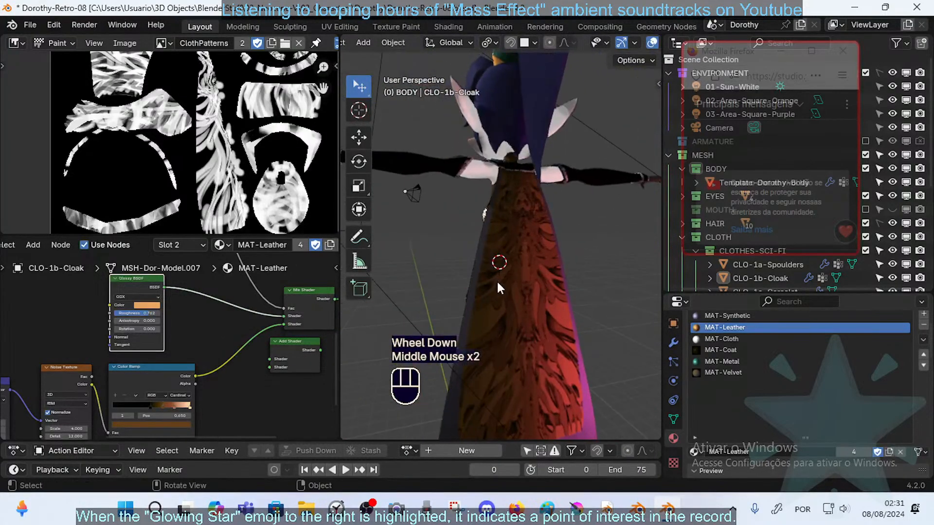
- Restore the Mix Shader's inputs, with the leather Color Ramp in the first and the Glossy BSDF in the second
scroll(442, 299, "up", 3)
left_click_drag(282, 322, 282, 313)
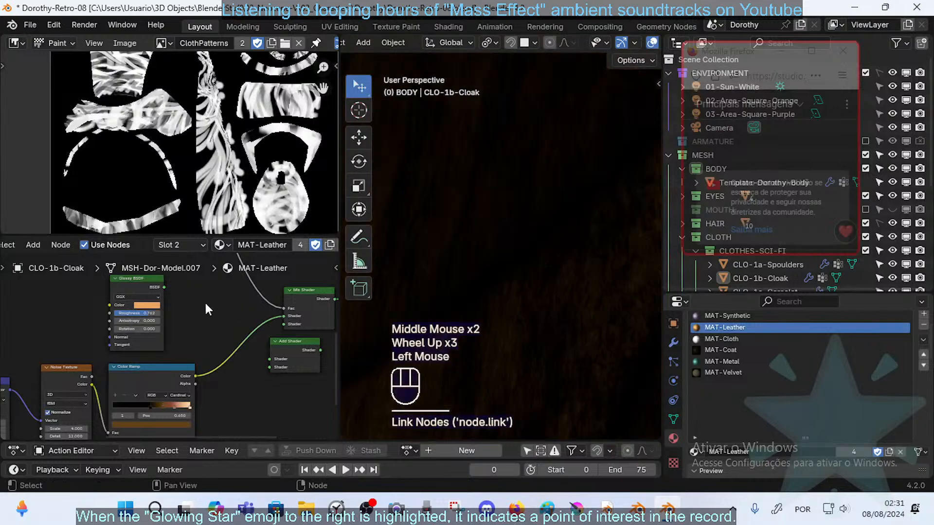
left_click_drag(165, 288, 275, 326)
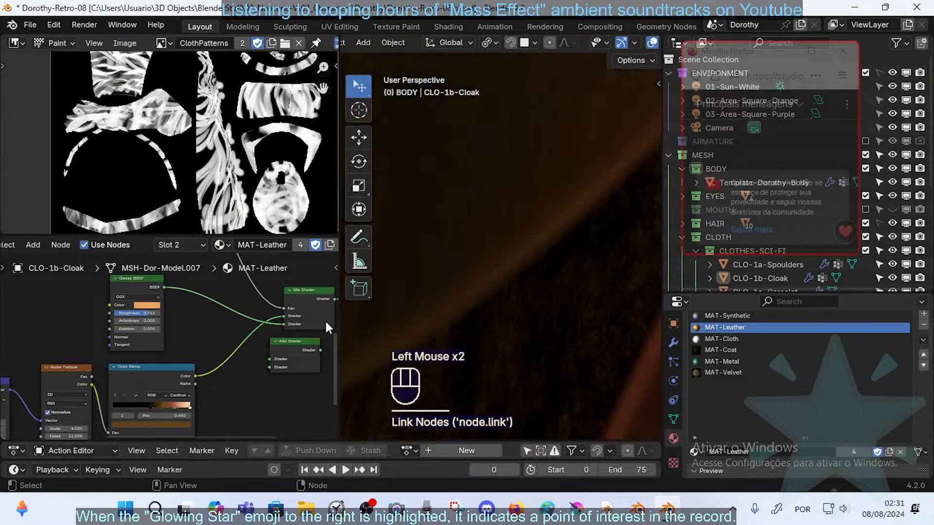
scroll(506, 302, "down", 2)
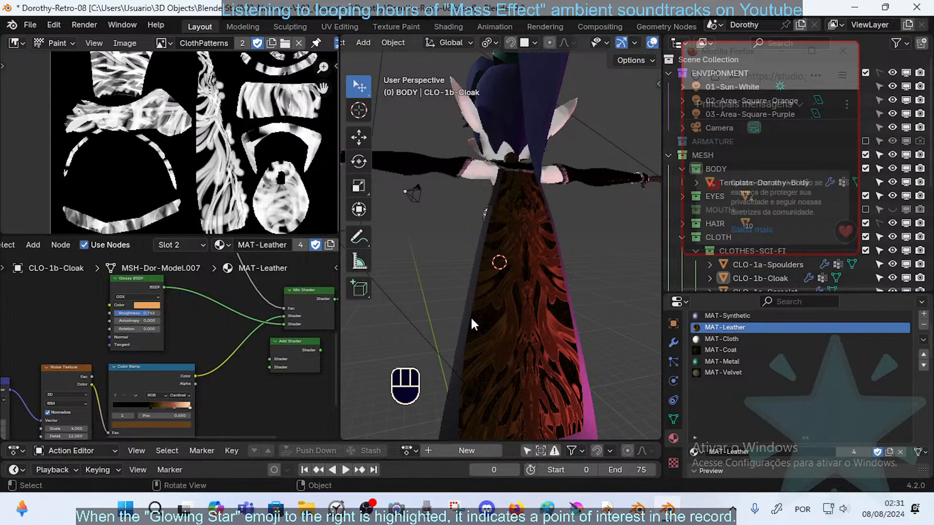
middle_click_drag(550, 275, 540, 278)
- Delete the unused Add Shader node and save the file
left_click(282, 341)
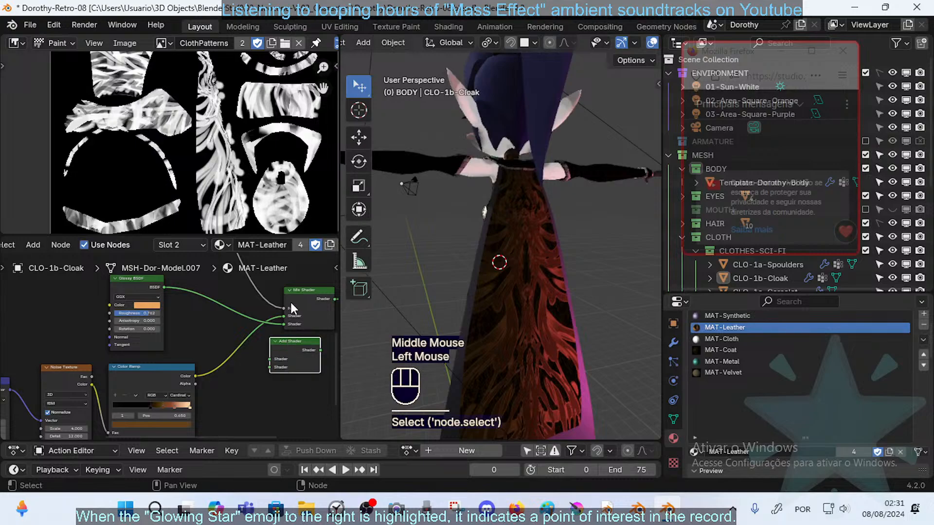
middle_click_drag(290, 299, 246, 335)
key("x")
middle_click_drag(577, 255, 438, 259)
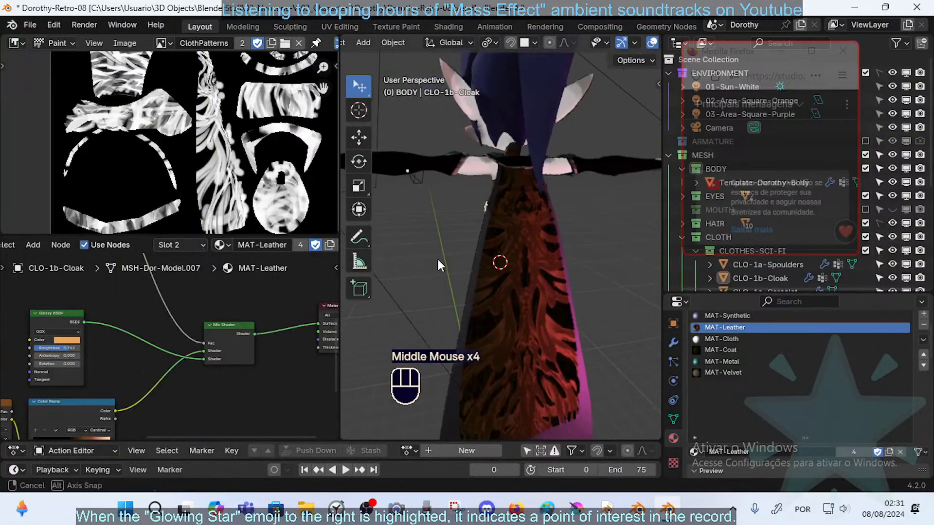
scroll(191, 115, "down", 2)
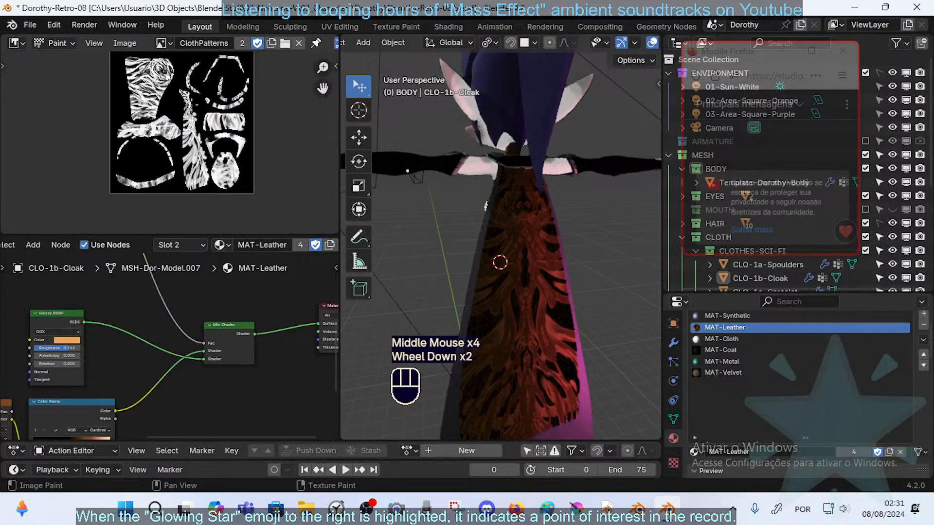
scroll(528, 255, "up", 1)
middle_click_drag(516, 223, 506, 272, "shift")
scroll(128, 290, "down", 1)
middle_click_drag(132, 296, 179, 373)
middle_click_drag(146, 331, 254, 324)
key("ctrl+s")
middle_click_drag(515, 312, 533, 301)
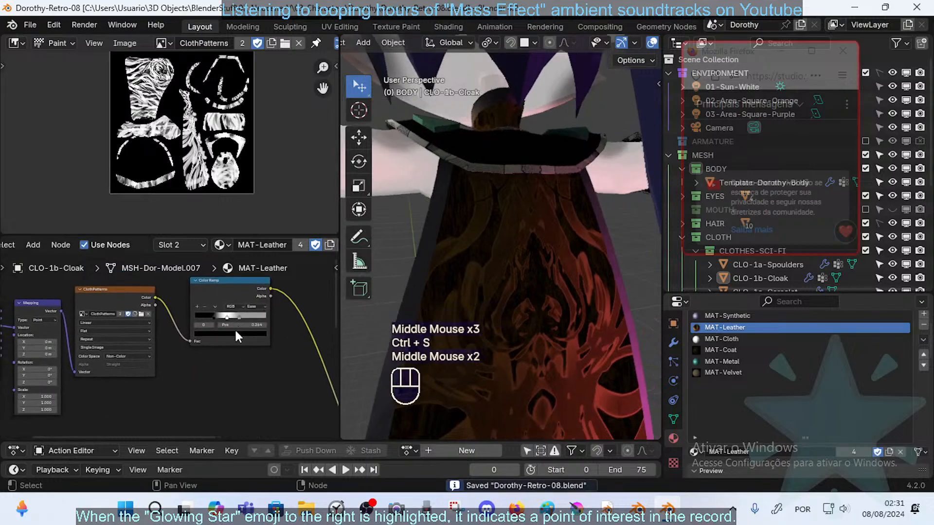
- Try adding a stop at 0.952 to the ClothPatterns Color Ramp and darkening its color
scroll(240, 336, "up", 3)
mouse_move(257, 308)
left_mouse_down()
mouse_move(287, 310)
mouse_move(251, 313)
mouse_move(295, 312)
mouse_move(191, 308)
mouse_move(227, 324)
left_mouse_up()
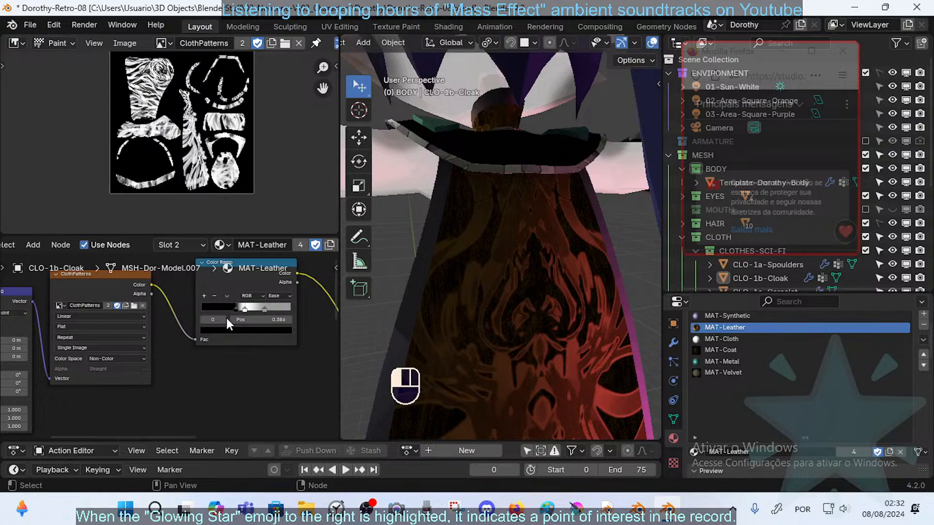
left_click(204, 296)
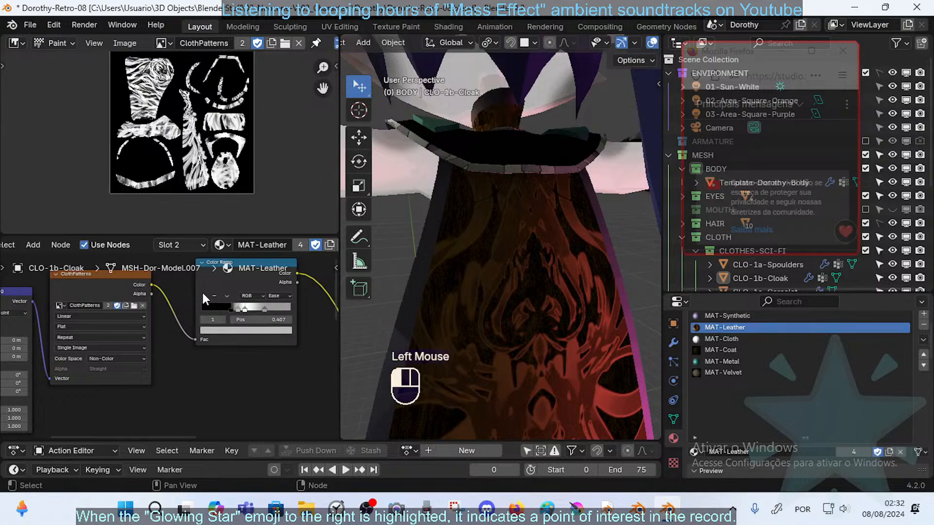
left_click(241, 308)
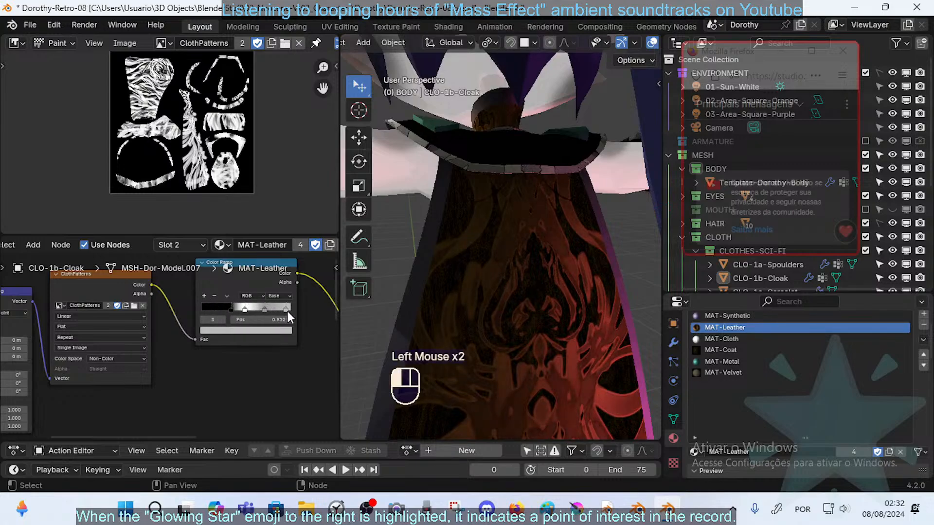
left_click(287, 311)
left_click(235, 330)
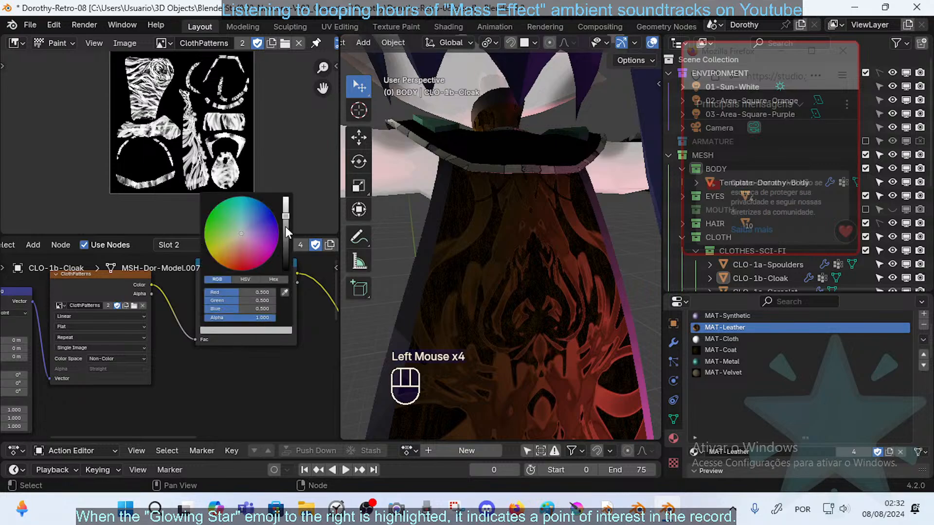
left_click_drag(287, 233, 286, 252)
left_click(275, 338)
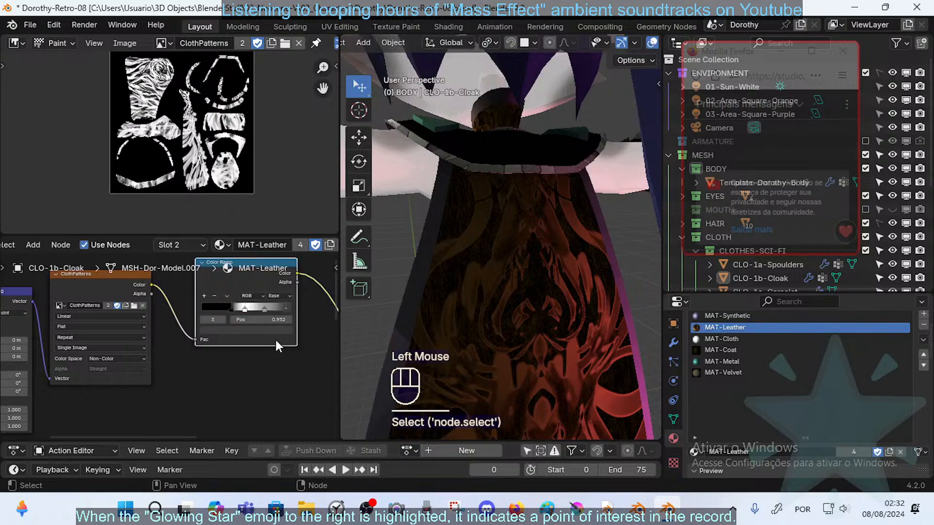
- Shift the gray stop to 0.700 and delete the dark last stop from the ClothPatterns Color Ramp
left_click_drag(282, 308, 250, 304)
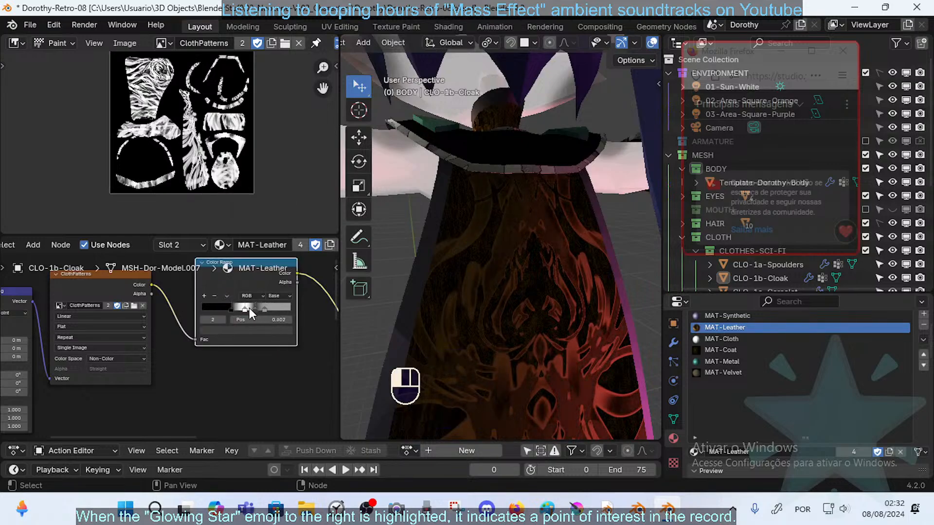
mouse_move(250, 309)
left_mouse_down()
mouse_move(234, 304)
mouse_move(282, 314)
mouse_move(250, 313)
mouse_move(294, 308)
mouse_move(268, 311)
left_mouse_up()
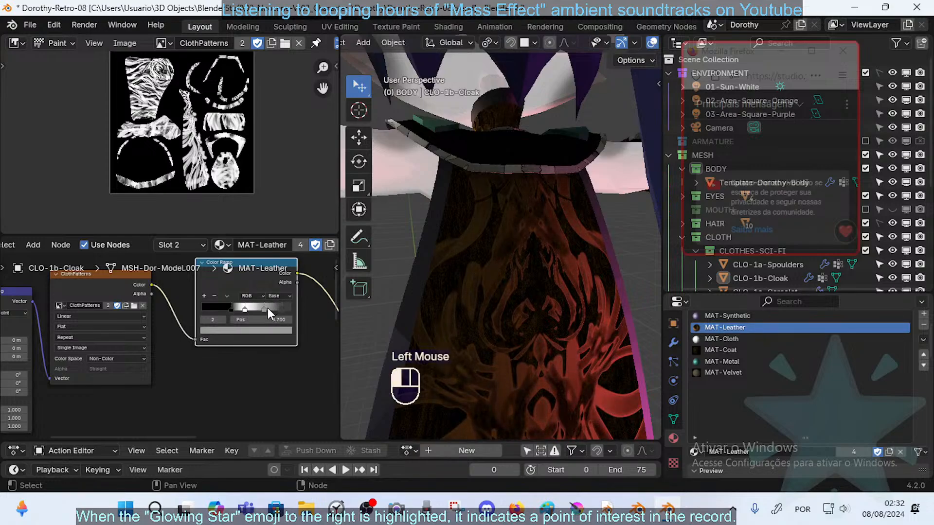
left_click(283, 310)
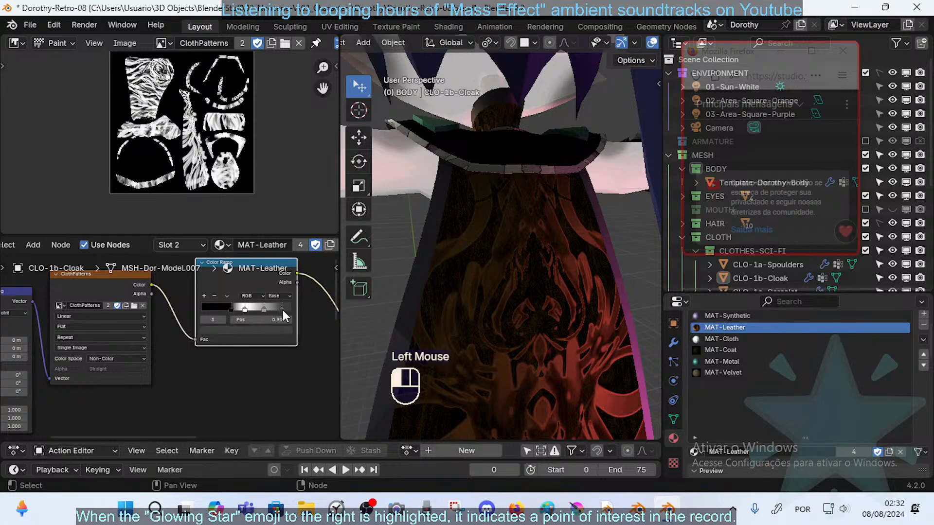
left_click(215, 295)
- Rearrange the ClothPatterns Color Ramp's white and gray stops, placing the gray stop at 0.623, and compare the cloak's pattern
mouse_move(269, 309)
left_mouse_down()
mouse_move(286, 311)
mouse_move(226, 308)
left_mouse_up()
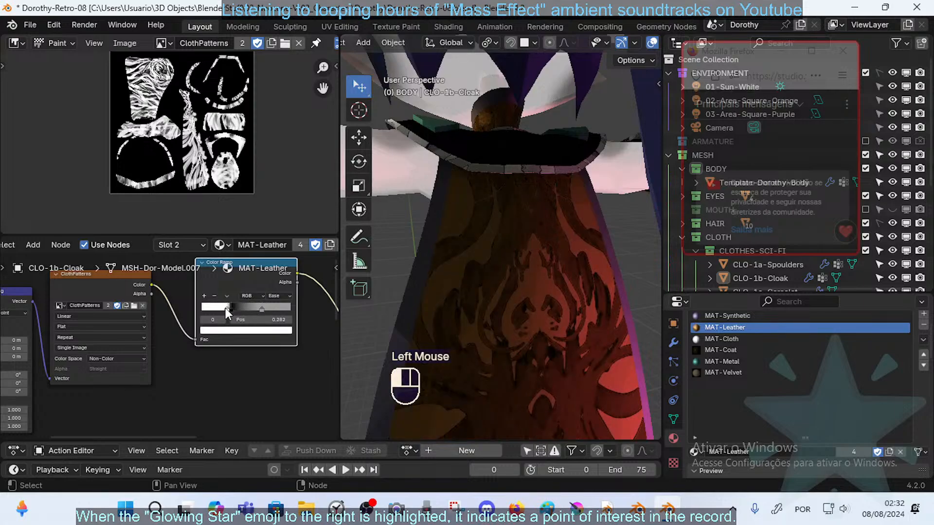
scroll(463, 308, "down", 2)
middle_click_drag(463, 308, 501, 315)
scroll(481, 316, "up", 1)
scroll(480, 316, "up", 1)
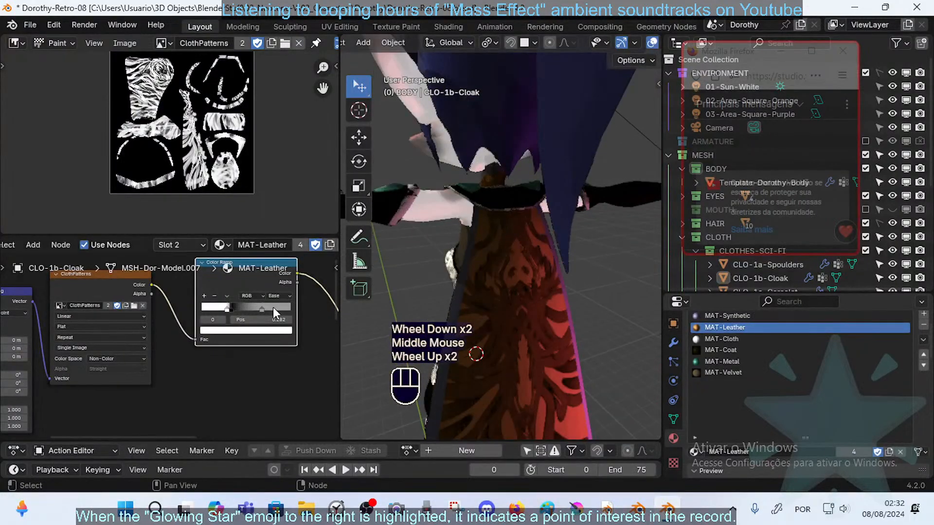
mouse_move(241, 309)
left_mouse_down()
mouse_move(288, 311)
mouse_move(215, 311)
mouse_move(259, 318)
mouse_move(205, 304)
mouse_move(279, 307)
mouse_move(245, 309)
mouse_move(268, 315)
mouse_move(256, 315)
left_mouse_up()
scroll(501, 358, "up", 3)
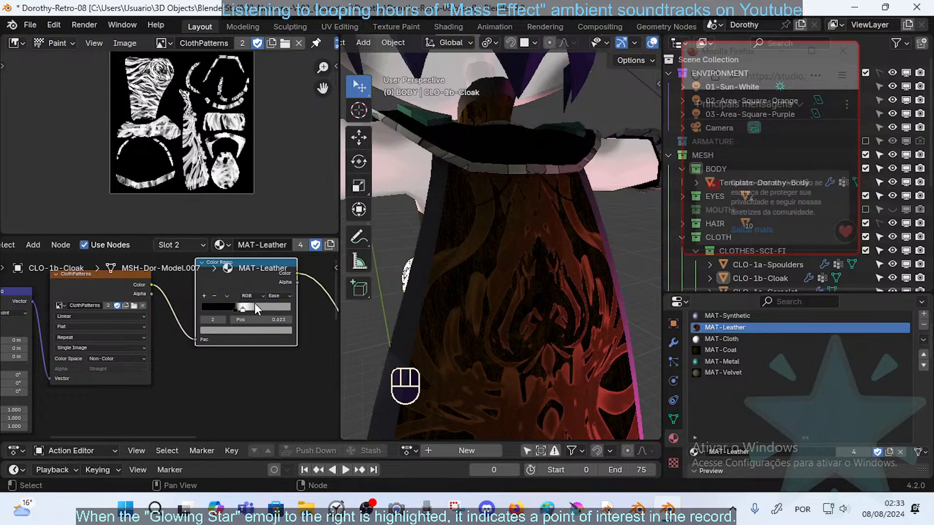
- Try Cardinal, Ease, Linear and B-Spline interpolation on the ClothPatterns Color Ramp, comparing the cloak's pattern
left_click(272, 296)
left_click(279, 323)
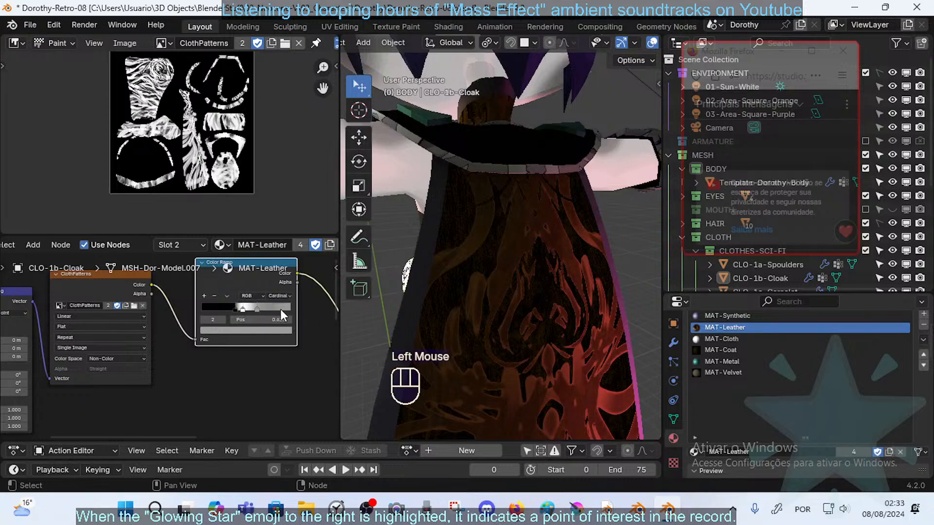
left_click(279, 298)
left_click(280, 316)
left_click(279, 294)
left_click(277, 335)
left_click(276, 297)
left_click(280, 345)
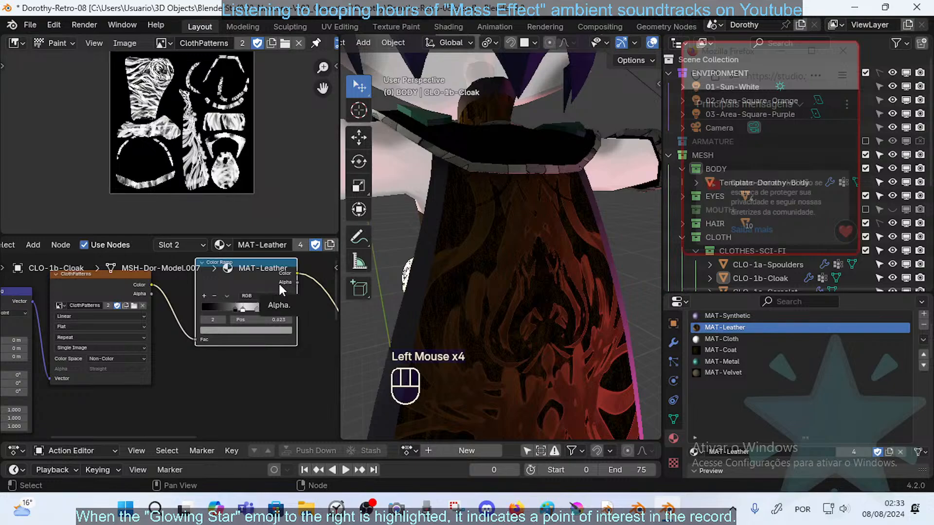
scroll(585, 314, "down", 2)
scroll(523, 337, "up", 1)
scroll(523, 337, "up", 1)
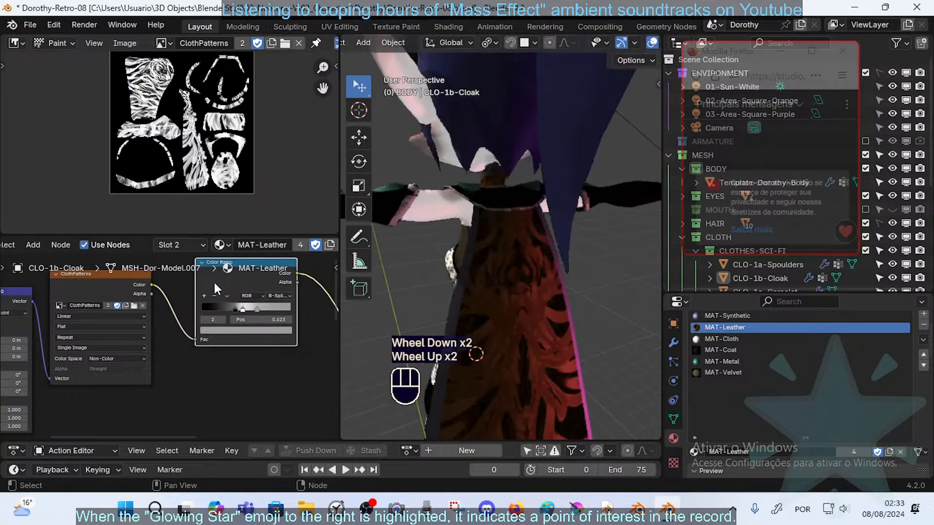
- Switch the ClothPatterns Color Ramp to Constant interpolation and readjust its gray stop to about 0.600
left_click_drag(273, 300, 276, 355)
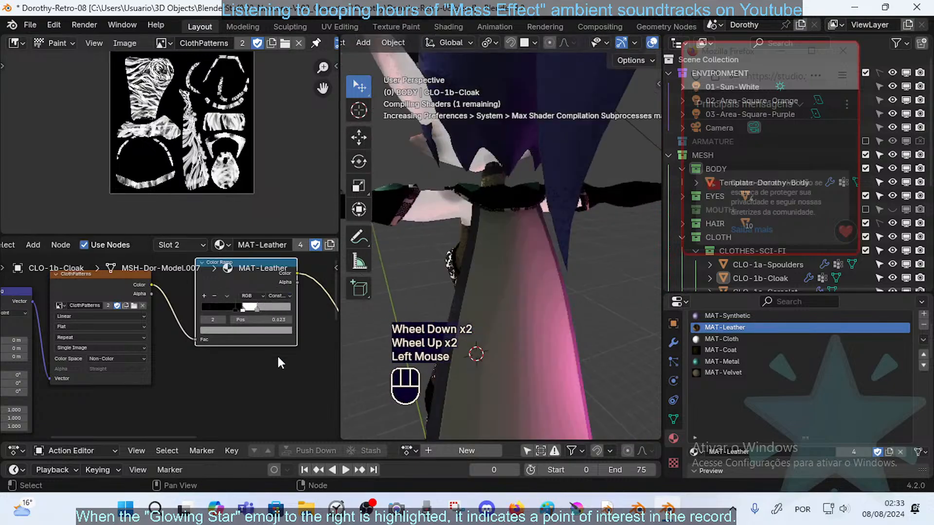
middle_click_drag(516, 332, 466, 303)
scroll(431, 321, "down", 2)
mouse_move(256, 308)
left_mouse_down()
mouse_move(266, 309)
mouse_move(250, 311)
mouse_move(258, 314)
left_mouse_up()
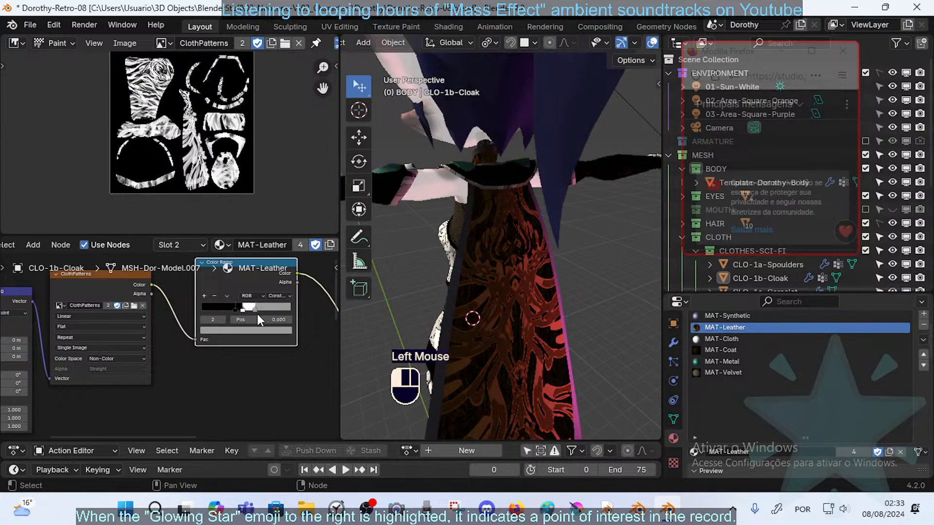
- Set the ClothPatterns Color Ramp's interpolation to Ease and check the whole cloak from behind
left_click(270, 295)
left_click(277, 312)
middle_click_drag(647, 336, 468, 285)
scroll(430, 331, "down", 2)
scroll(135, 332, "down", 6)
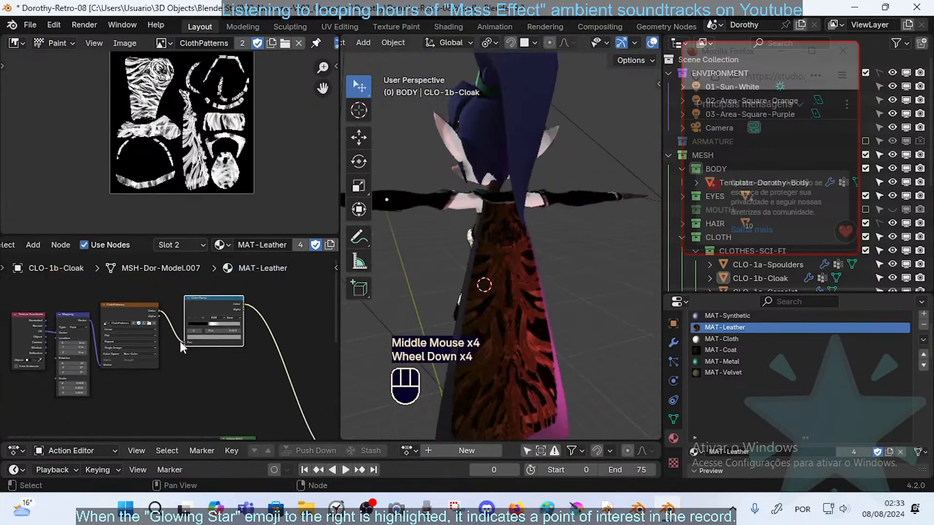
- Move the ClothPatterns texture, its coordinate and Mapping nodes and its Color Ramp down, just above the Glossy BSDF and leather nodes
middle_click_drag(180, 341, 193, 323)
scroll(180, 357, "down", 1)
middle_click_drag(180, 357, 125, 328)
key("alt+a")
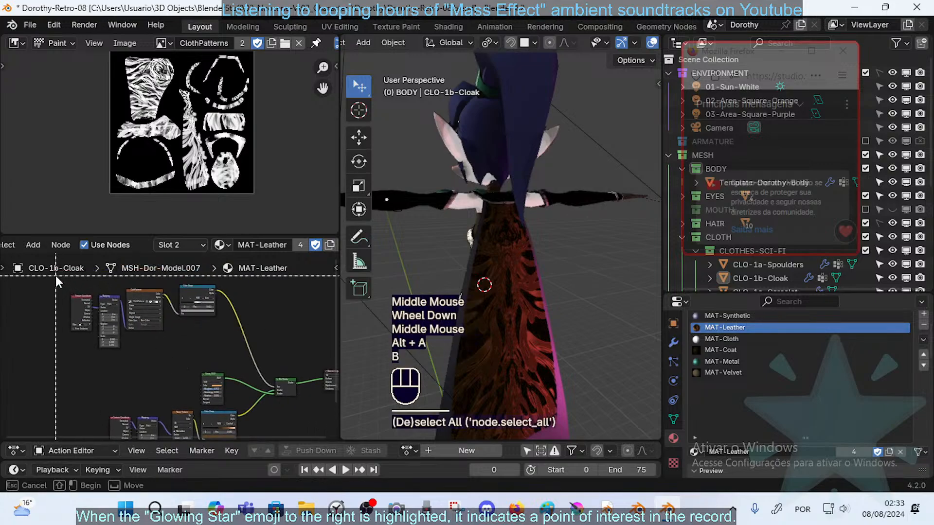
key("b")
left_click_drag(55, 275, 202, 345)
key("g")
left_click(225, 395)
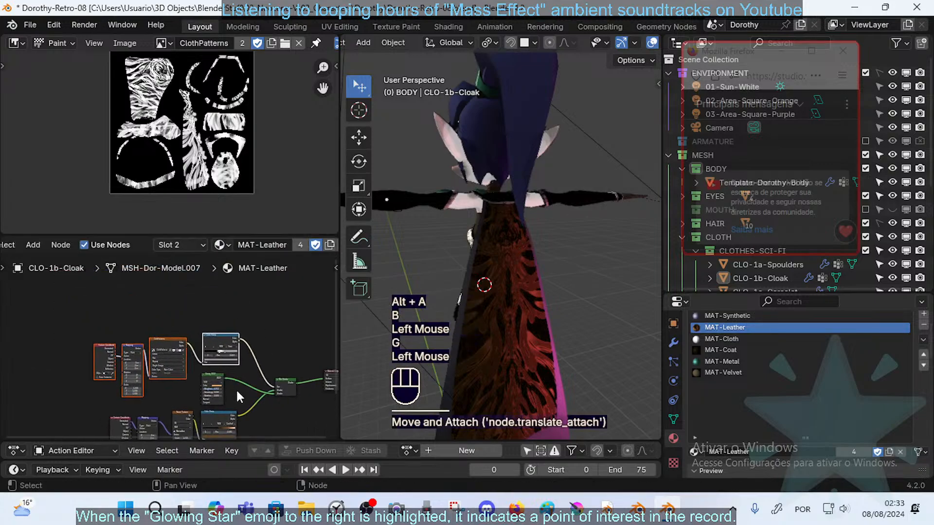
- Save the Dorothy-Retro-08 file and look over the character from the front
middle_click_drag(526, 336, 571, 272)
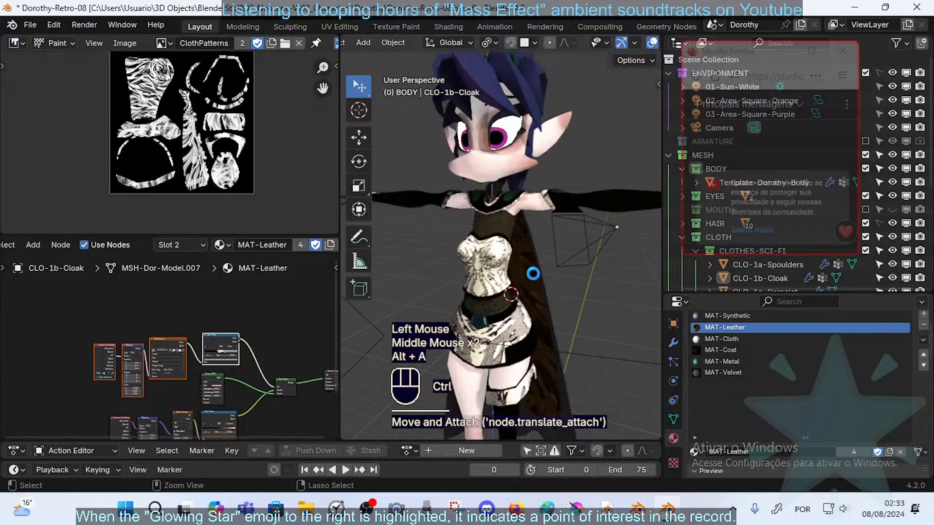
key("ctrl+s")
scroll(527, 247, "down", 2)
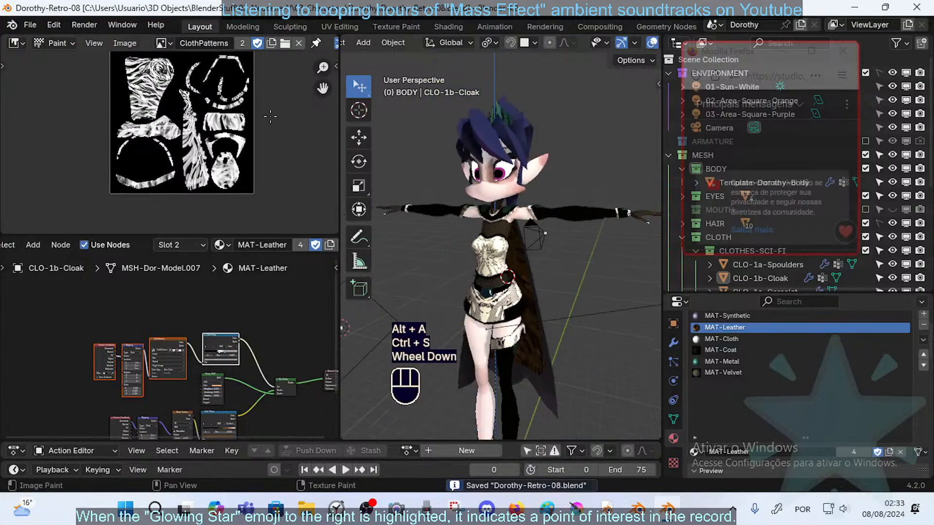
- Turn on viewport display of the Mirror-Sleeves modifier on CLO-2c-Leggings and check the legs
middle_click_drag(521, 218, 530, 344)
left_click(528, 358)
left_click(522, 350)
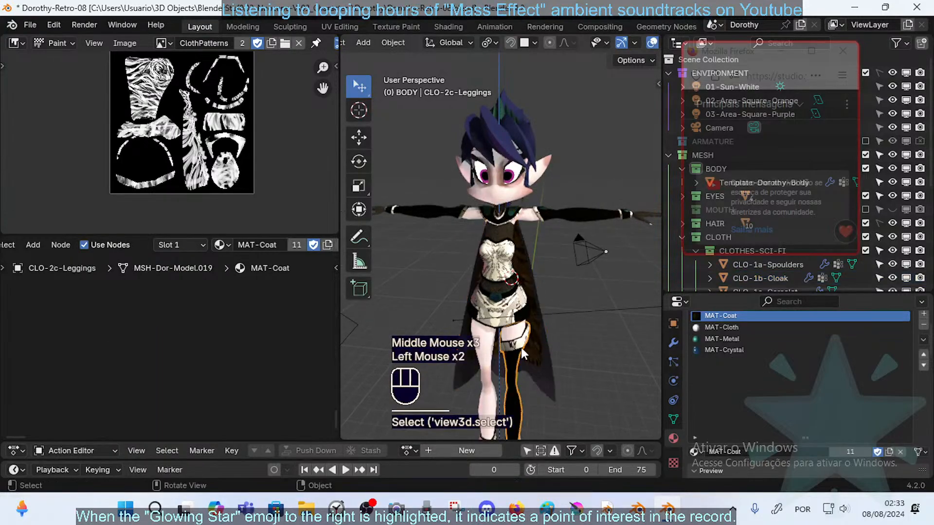
left_click(674, 343)
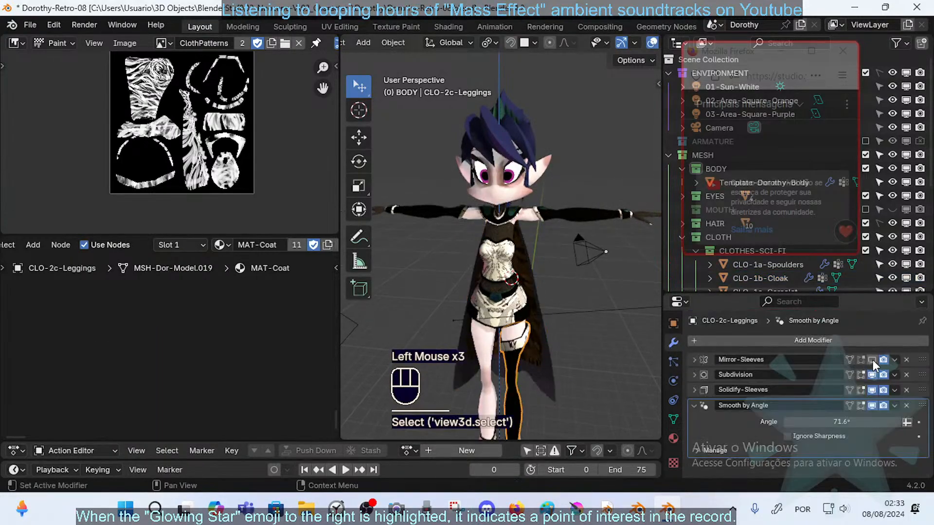
left_click(499, 342)
middle_click_drag(499, 342, 502, 282, "shift")
middle_click_drag(571, 341, 390, 276)
left_click(580, 235, "shift")
middle_click_drag(395, 237, 520, 391)
left_click(519, 311)
left_click(526, 378)
left_click(526, 378)
middle_click_drag(551, 238, 533, 259, "shift")
- Select the corselet, the skirt piece and the cloak together and, in Edit Mode, select the cloak's linked border faces
left_click(525, 231)
left_click(523, 202, "shift")
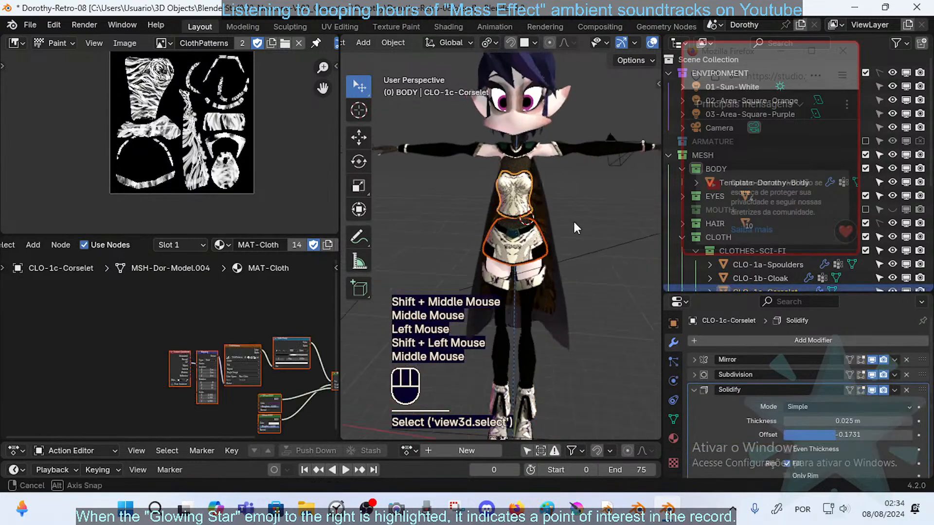
middle_click_drag(573, 220, 520, 227)
left_click(518, 224, "shift")
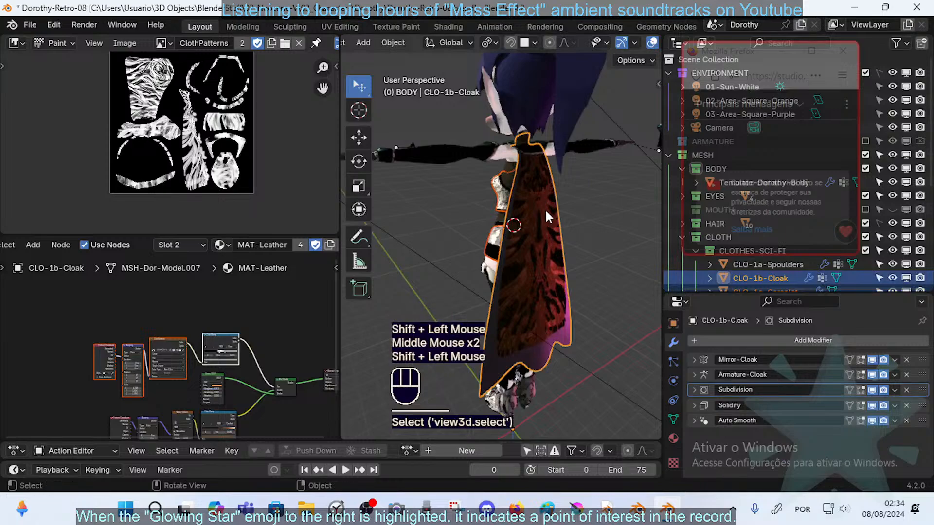
key("Tab")
key("alt+a")
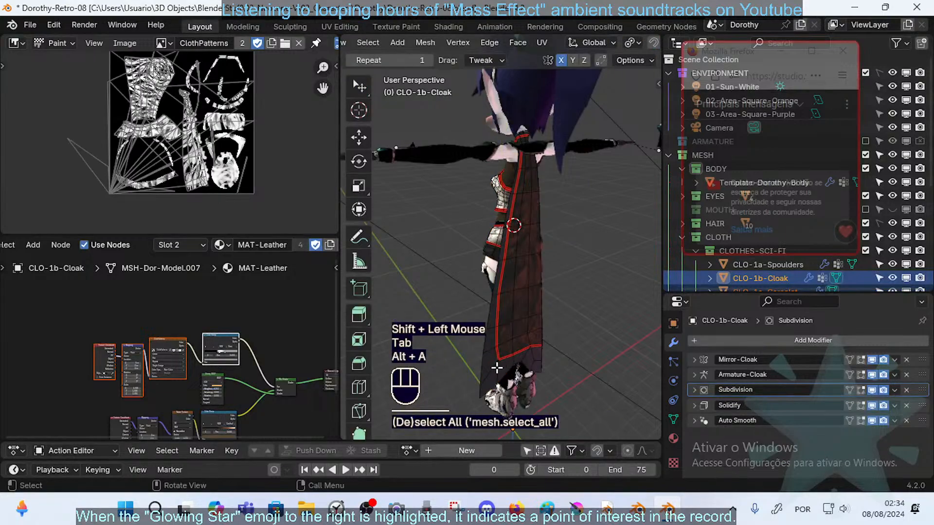
key("l")
middle_click_drag(497, 368, 542, 286)
scroll(537, 259, "up", 2)
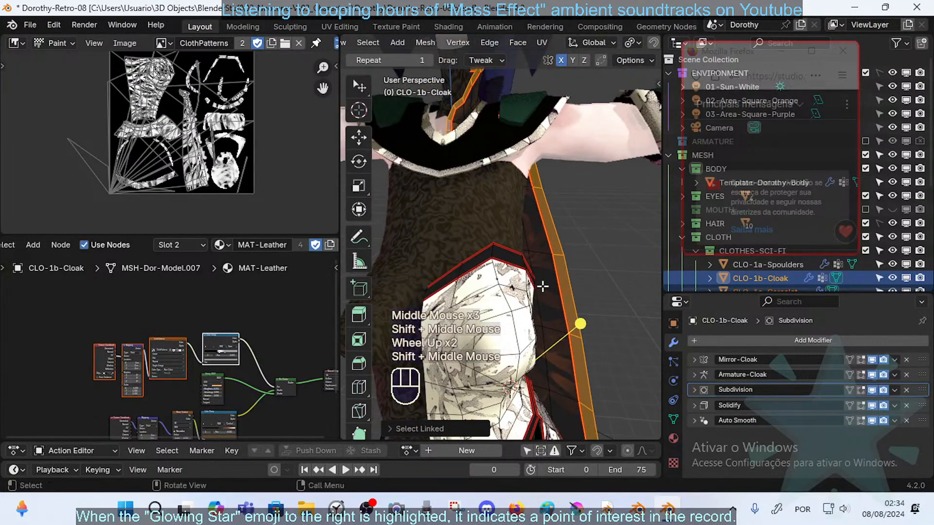
- Assign MAT-Coat to the cloak's selected border faces, return to Object Mode and check the cloak from behind
left_click(674, 438)
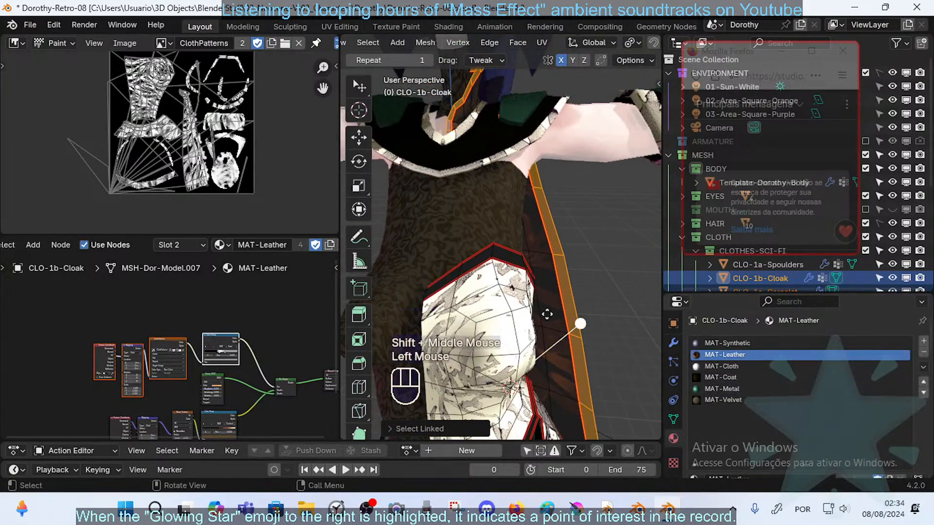
scroll(456, 248, "down", 1)
middle_click_drag(493, 231, 485, 234)
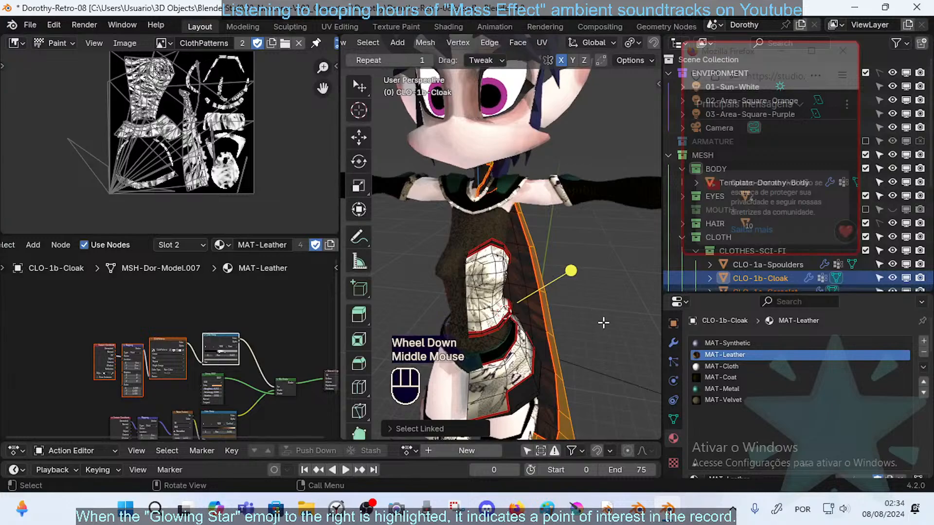
middle_click_drag(589, 286, 487, 291)
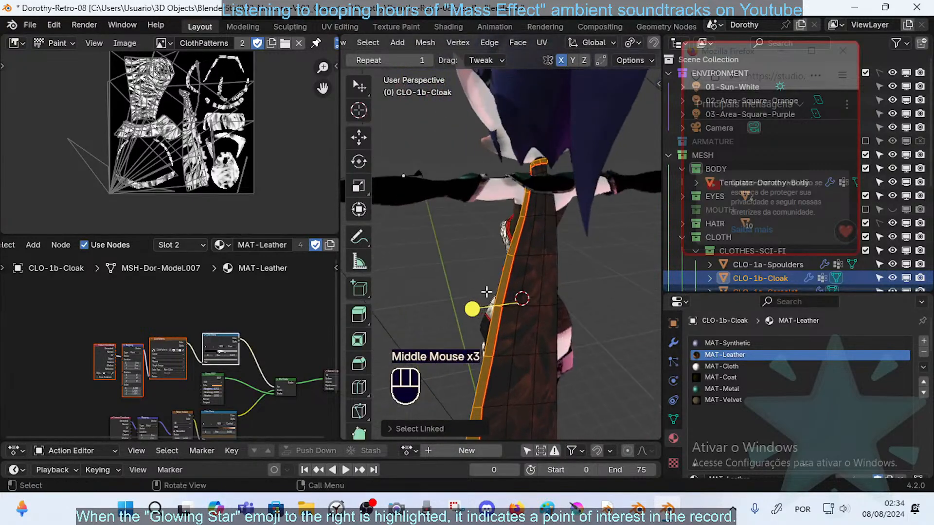
key("3")
left_click(503, 289, "shift")
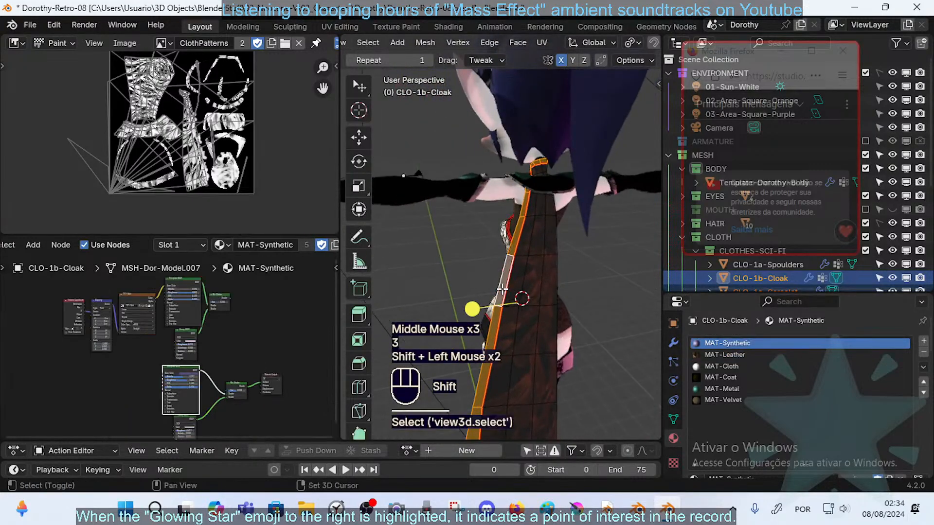
middle_click_drag(448, 267, 535, 251)
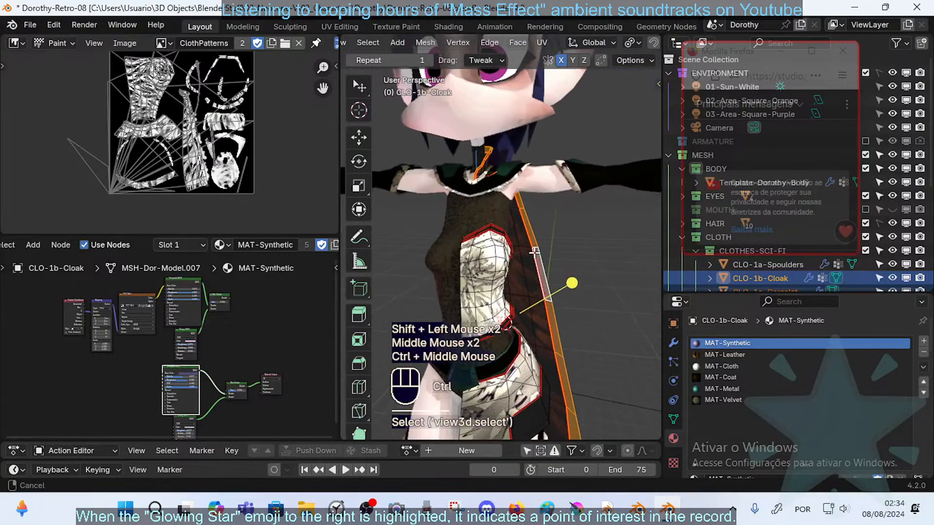
left_click(757, 377)
scroll(825, 380, "down", 2)
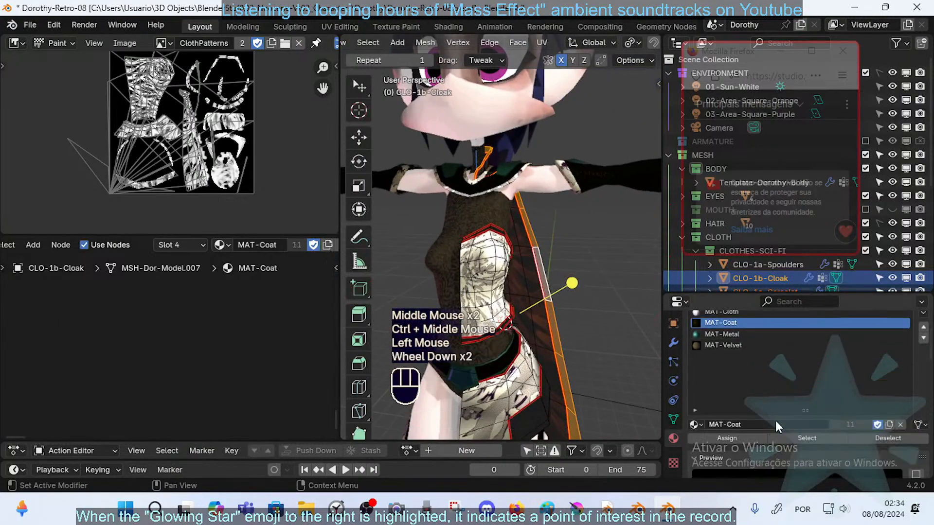
left_click(728, 414)
middle_click_drag(584, 222, 456, 275, "shift")
key("alt+a")
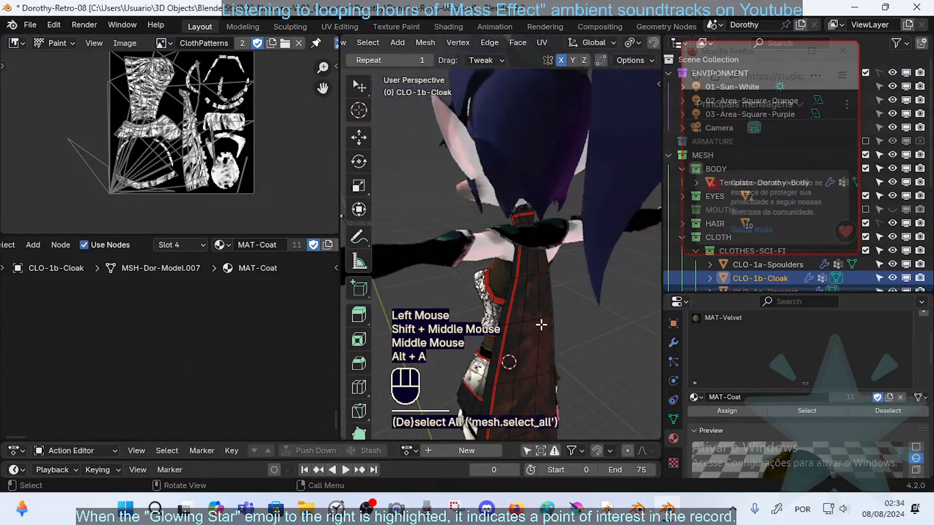
key("Tab")
middle_click_drag(516, 315, 372, 314)
key("alt+a")
scroll(466, 304, "up", 1)
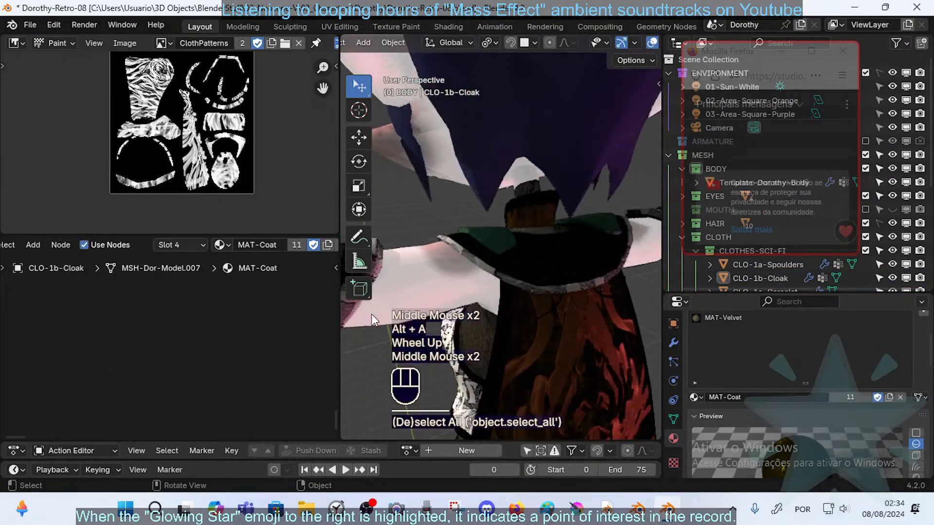
- Edit the cloak alone in face selection mode and select the linked faces of its border strip
scroll(495, 320, "down", 1)
left_click(489, 317)
key("Tab")
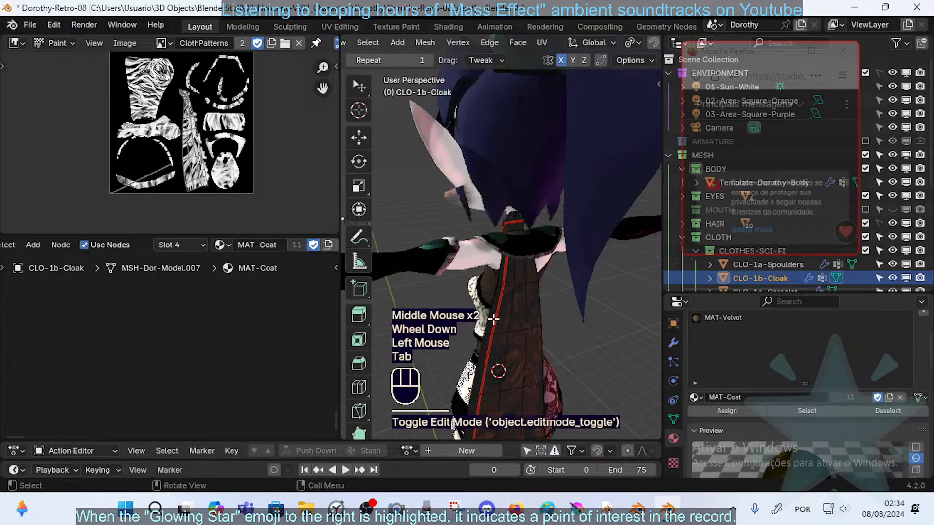
key("3")
left_click(492, 322, "alt+shift")
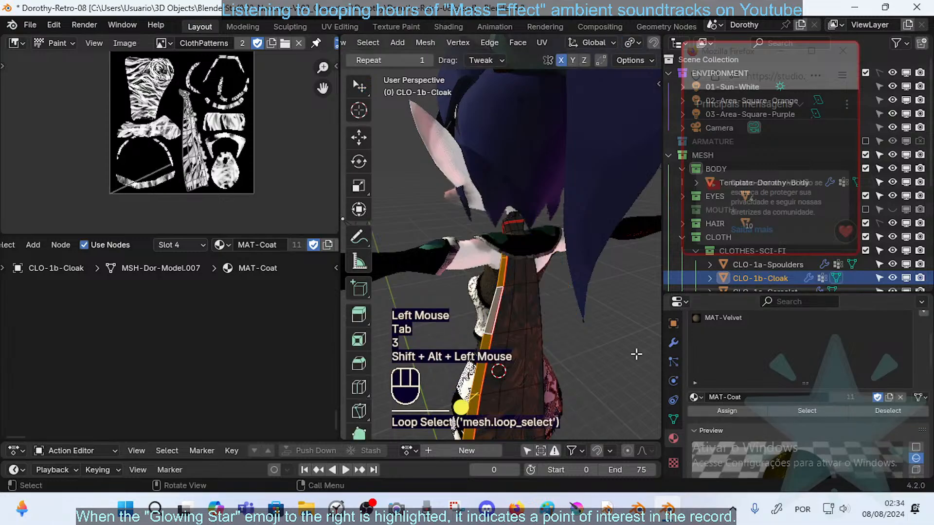
middle_click_drag(467, 278, 517, 331)
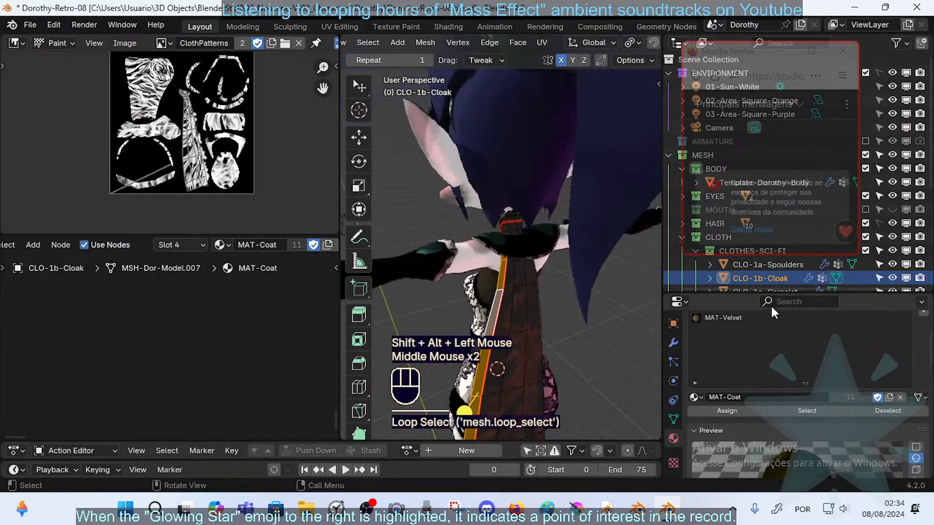
key("alt+a")
key("alt+a")
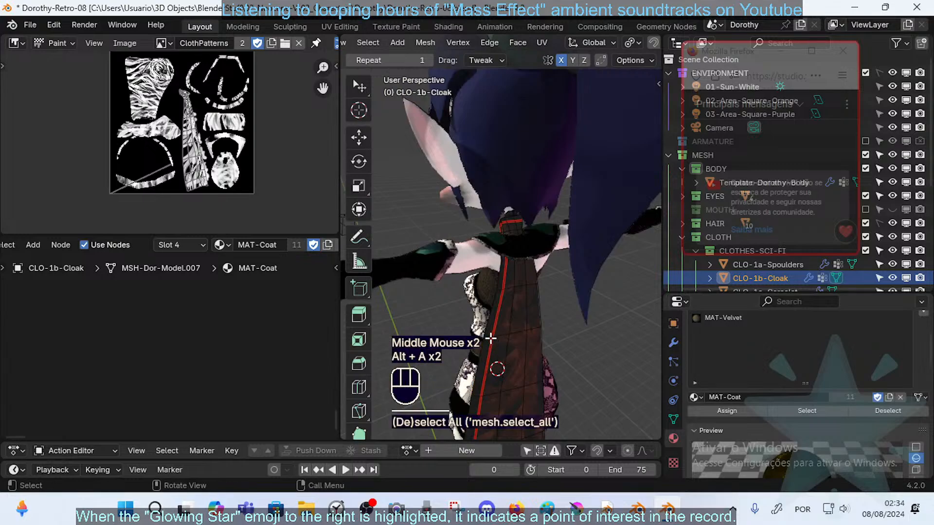
key("l")
middle_click_drag(491, 338, 559, 389)
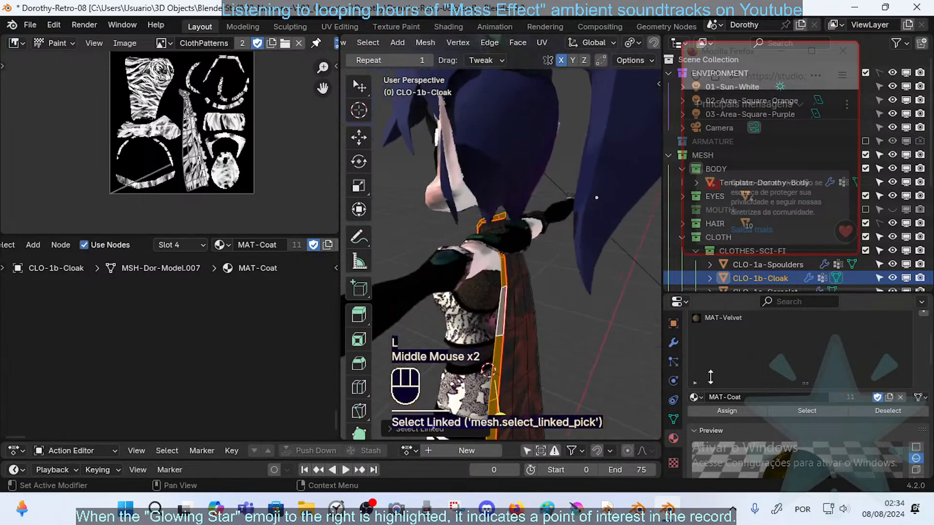
- Assign MAT-Metal to the selected border faces, clear the selection and return to Object Mode
scroll(719, 371, "up", 2)
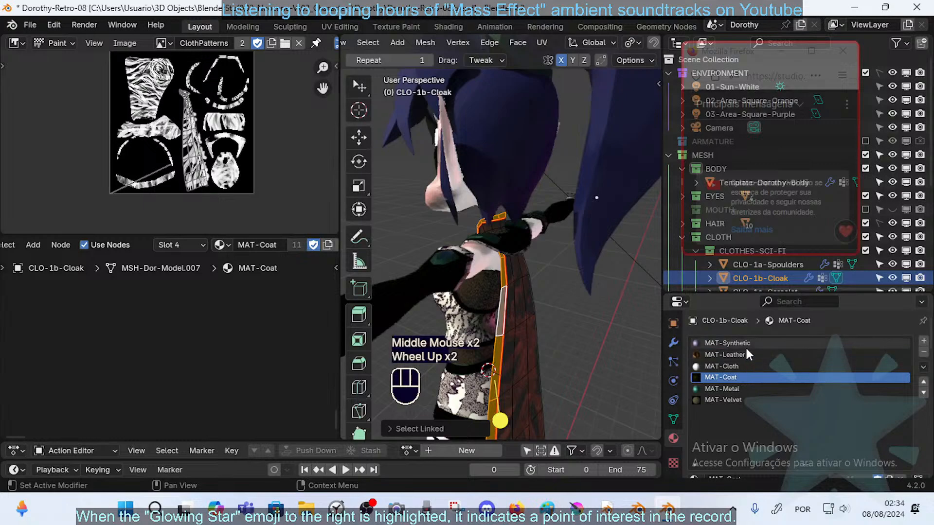
left_click(741, 388)
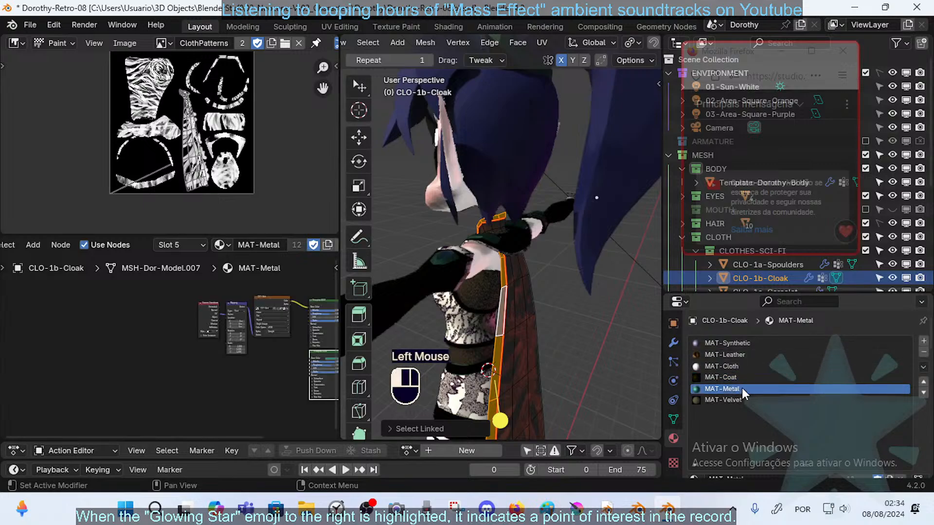
scroll(745, 403, "down", 1)
left_click(720, 465)
key("alt+a")
key("Tab")
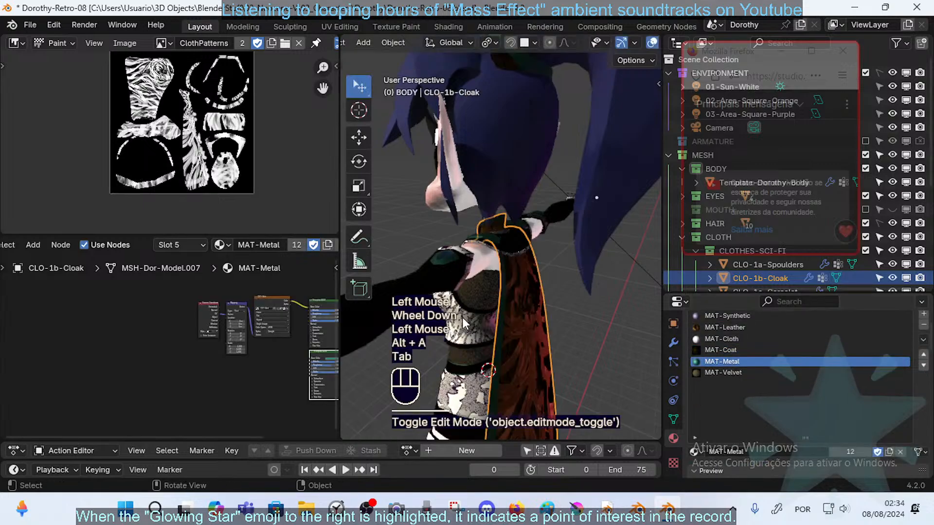
- Return to Edit Mode on the cloak and select its linked border faces from the lower hem
middle_click_drag(535, 312, 488, 274)
middle_click_drag(511, 305, 529, 307)
key("Tab")
key("3")
left_click(472, 300)
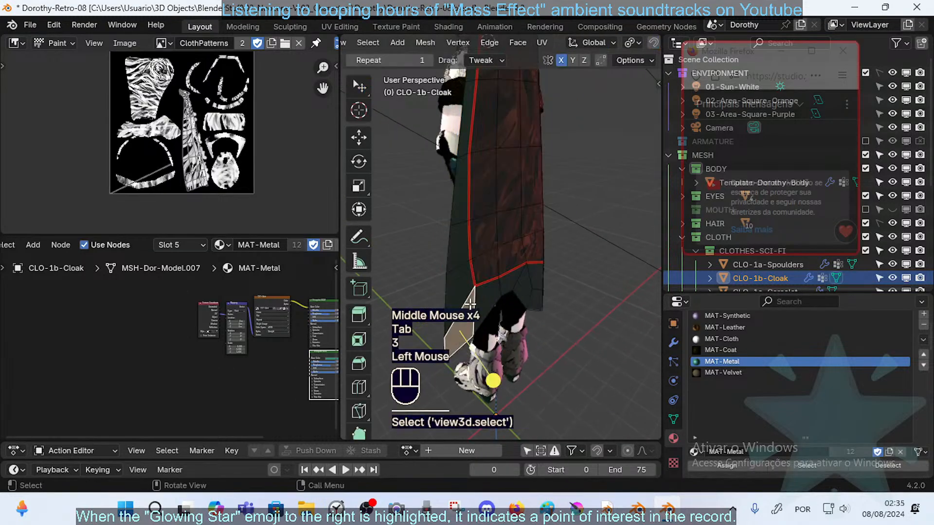
key("alt+a")
key("l")
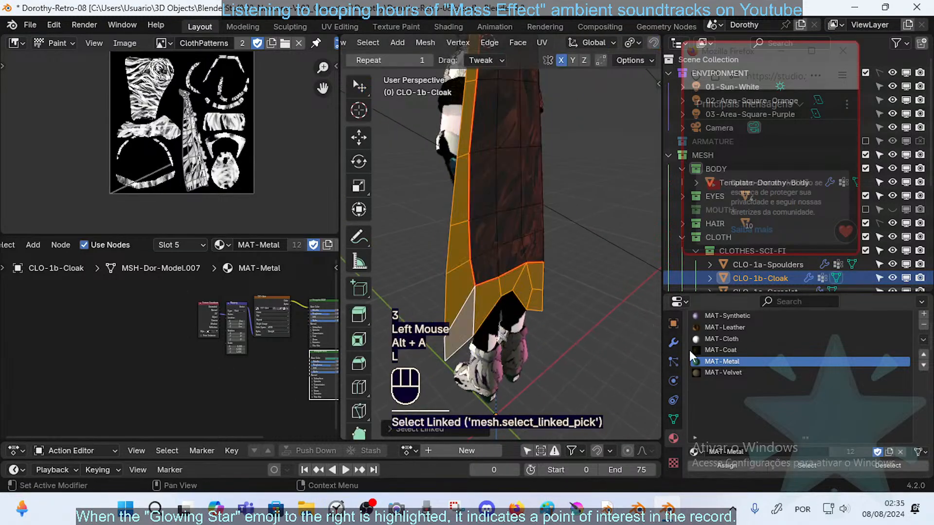
- Assign MAT-Velvet to the cloak's border faces and check the hem in Object Mode
left_click(733, 371)
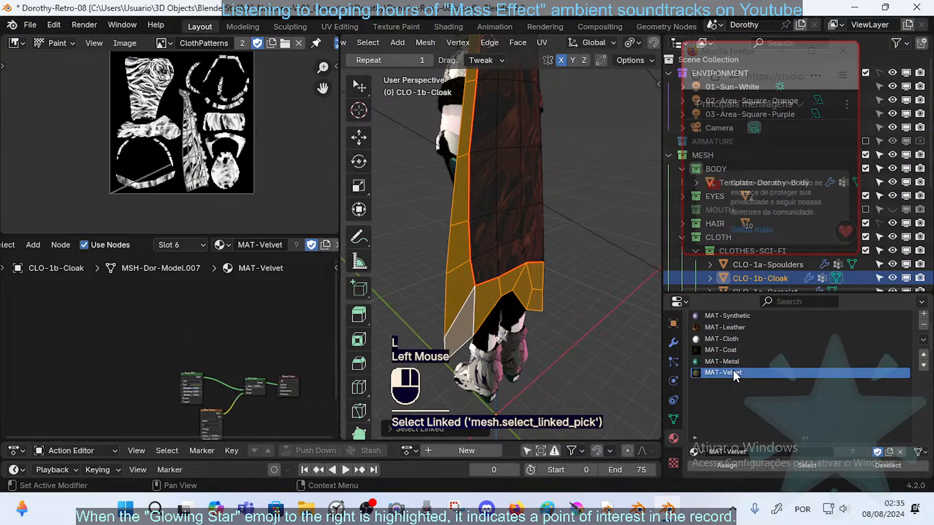
left_click(726, 466)
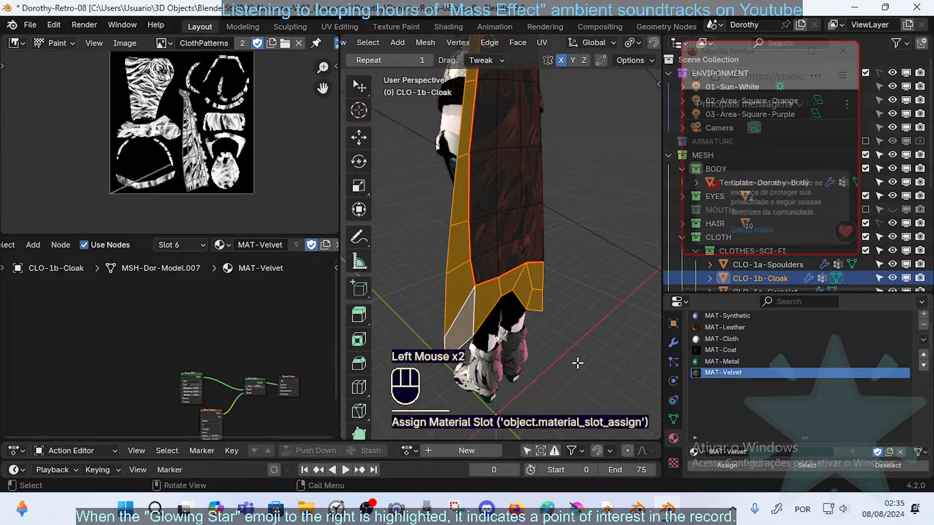
left_click(715, 463)
key("Tab")
middle_click_drag(438, 272, 547, 269)
scroll(539, 246, "up", 2)
scroll(437, 260, "down", 2)
scroll(544, 293, "up", 1)
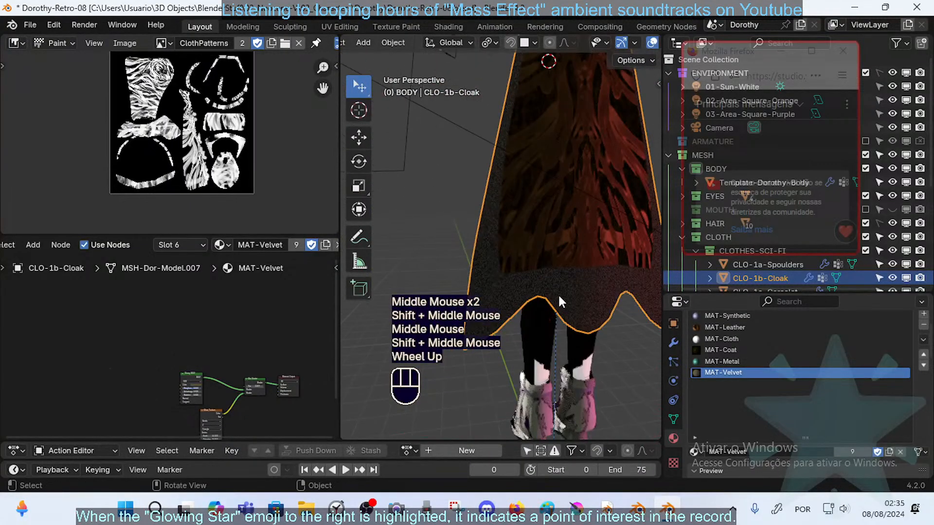
- Reselect the cloak's linked border faces in Edit Mode and assign MAT-Coat to them
left_click(561, 293)
key("Tab")
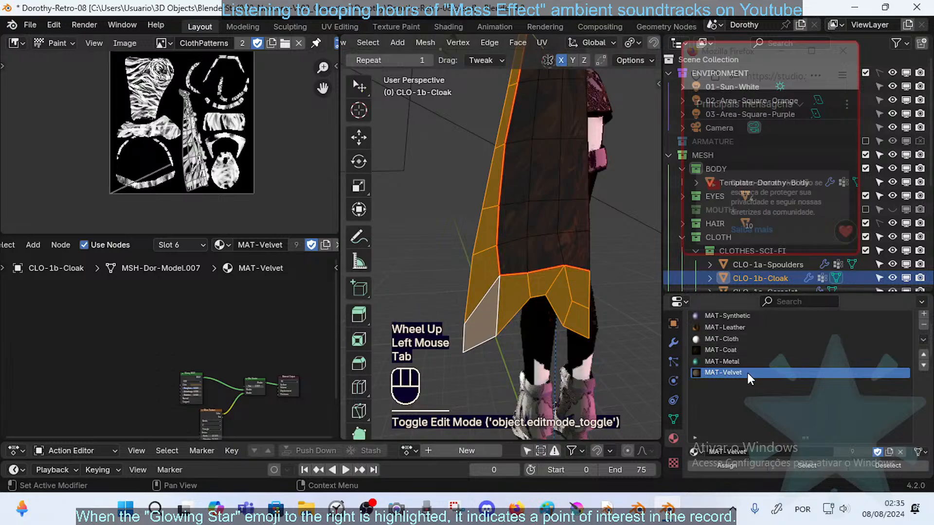
key("alt+a")
left_click(583, 291)
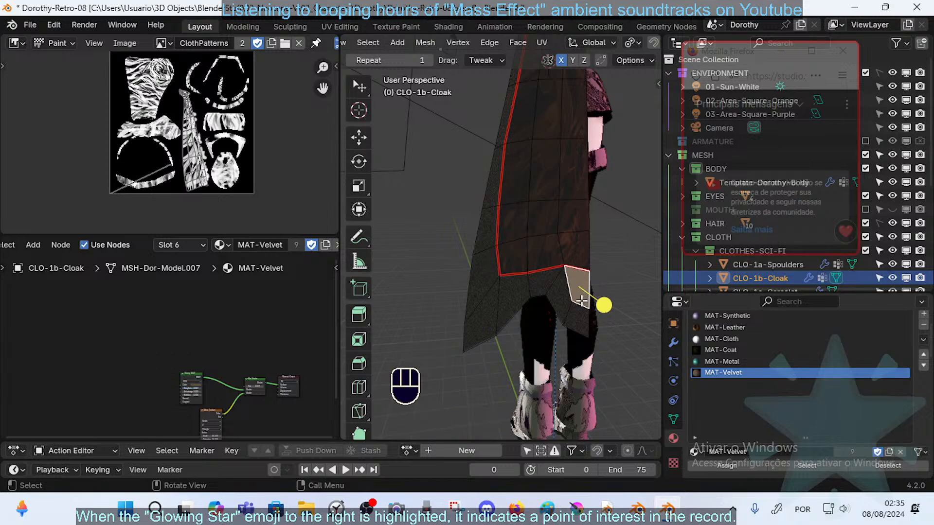
key("alt+a")
key("l")
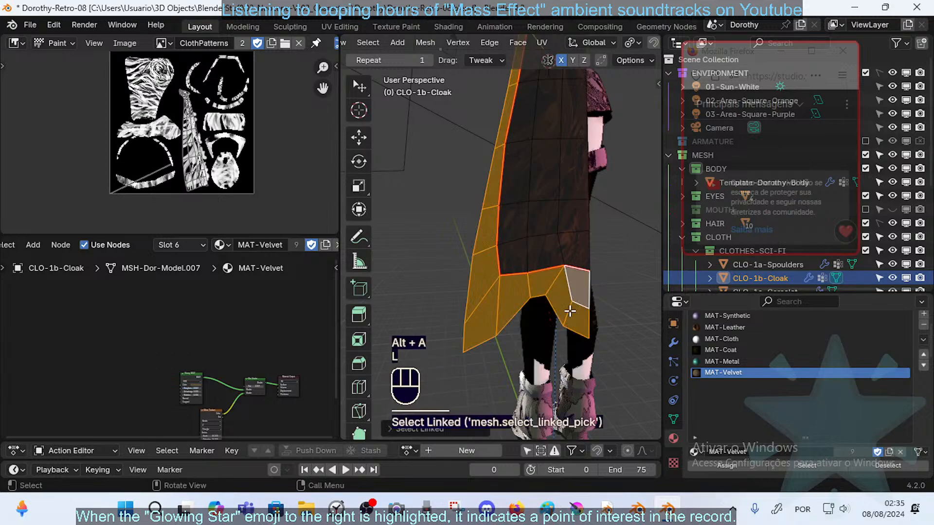
left_click(723, 328)
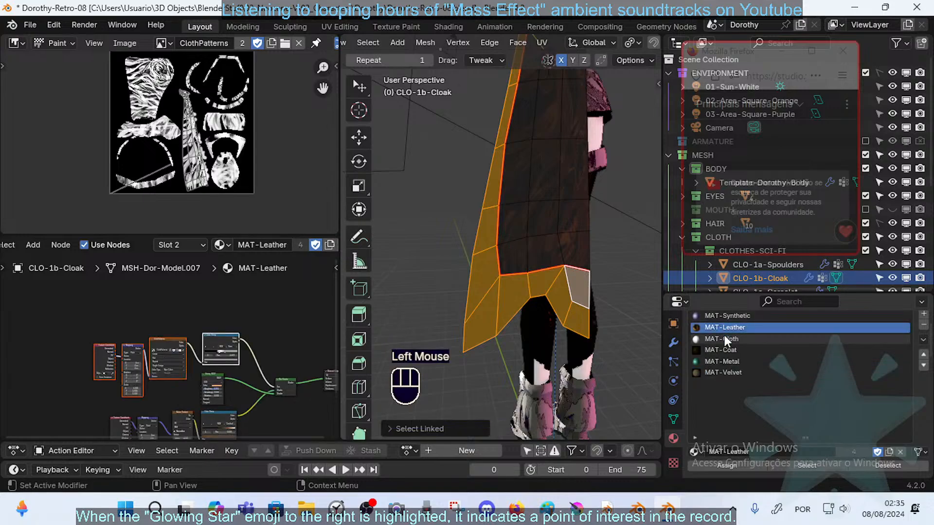
left_click(733, 340)
left_click(740, 360)
left_click(740, 351)
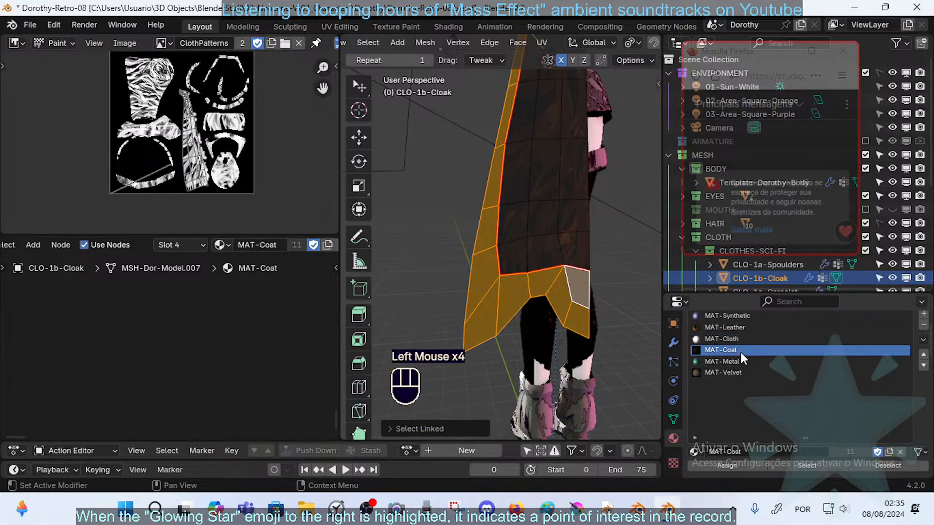
left_click(722, 465)
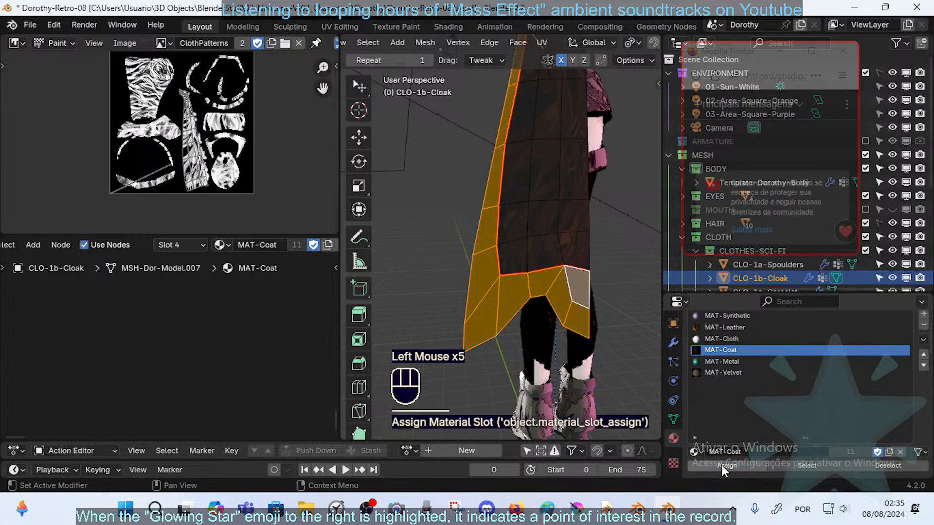
- Return to Object Mode, clear the selection, check the cloak from behind and the front, and save the file
key("Tab")
key("alt+a")
scroll(472, 236, "down", 2)
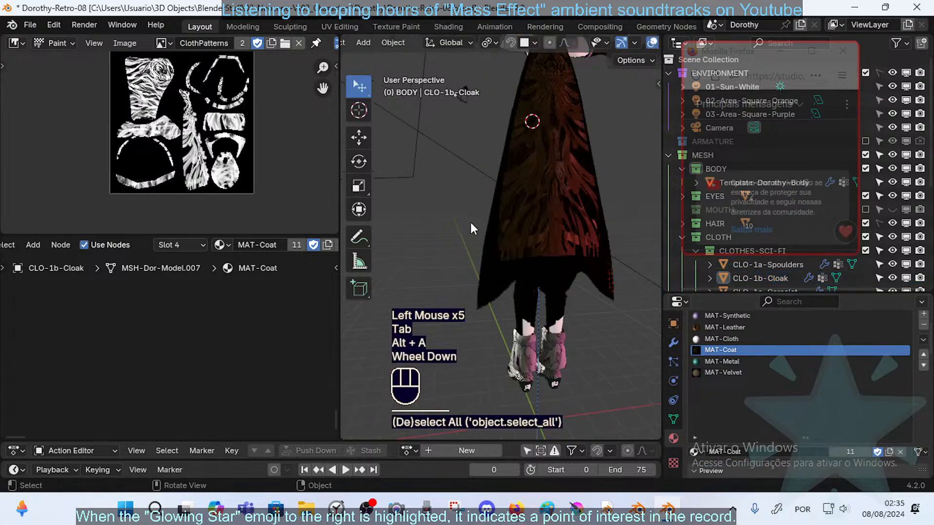
middle_click_drag(471, 223, 462, 273, "shift")
middle_click_drag(463, 272, 652, 219)
key("ctrl+s")
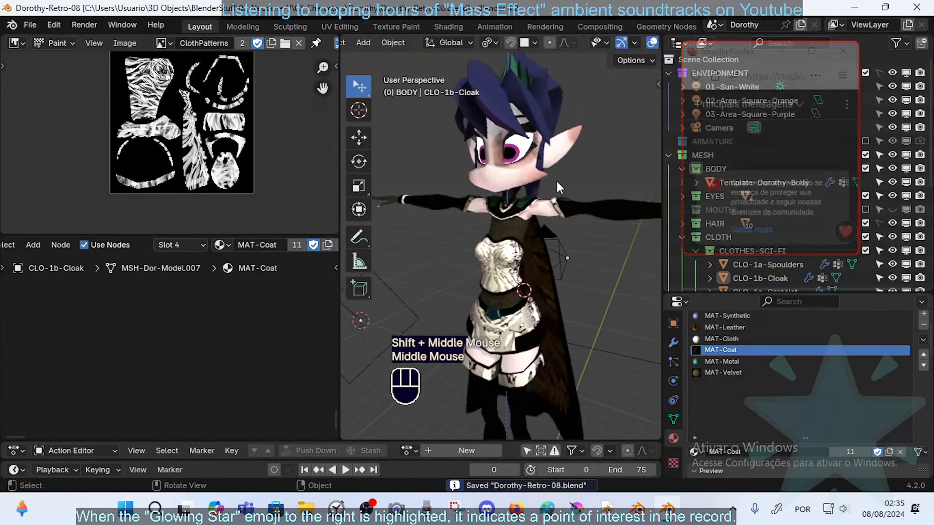
middle_click_drag(557, 181, 470, 203)
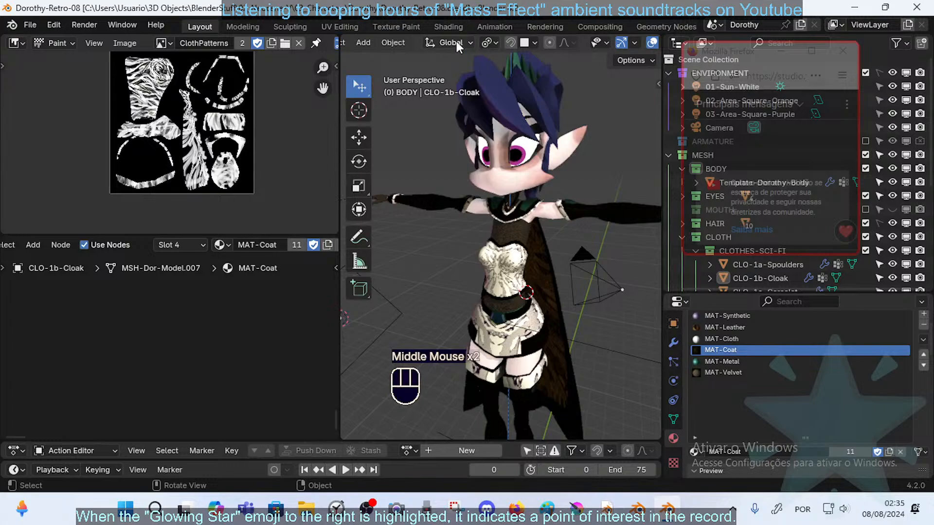
- Enlarge the 3D viewport by joining it over the image editor and the shader editor in the Layout workspace
scroll(264, 28, "up", 1)
left_click(208, 21)
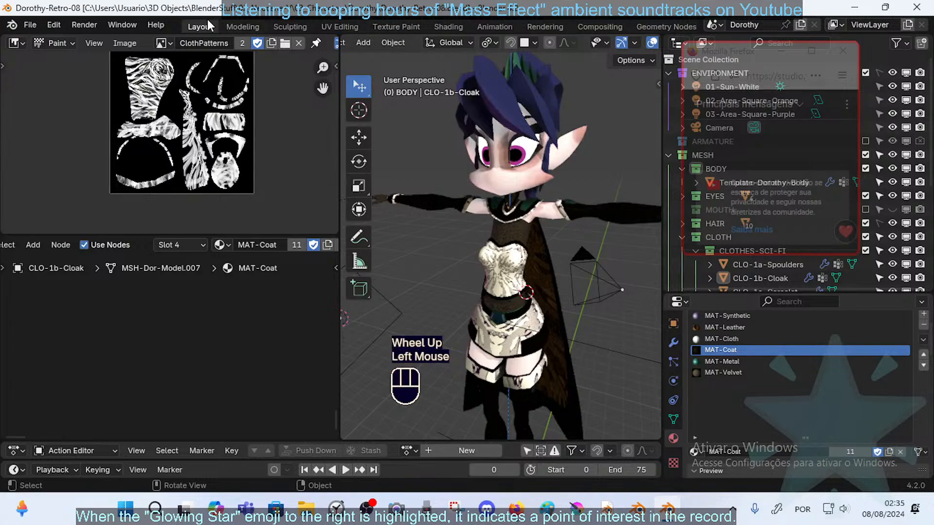
right_click(338, 147)
left_click(308, 167)
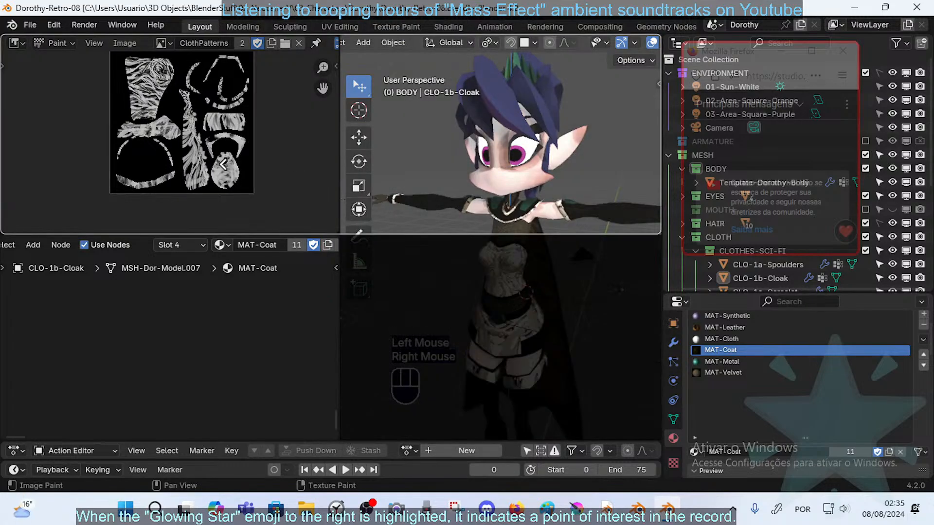
left_click(273, 219)
right_click(315, 235)
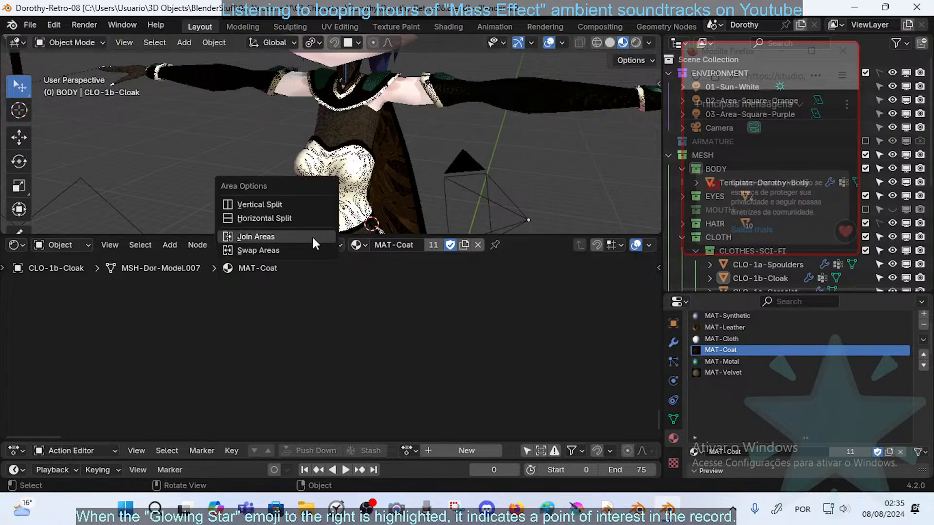
left_click(307, 238)
left_click(342, 333)
scroll(438, 288, "down", 2)
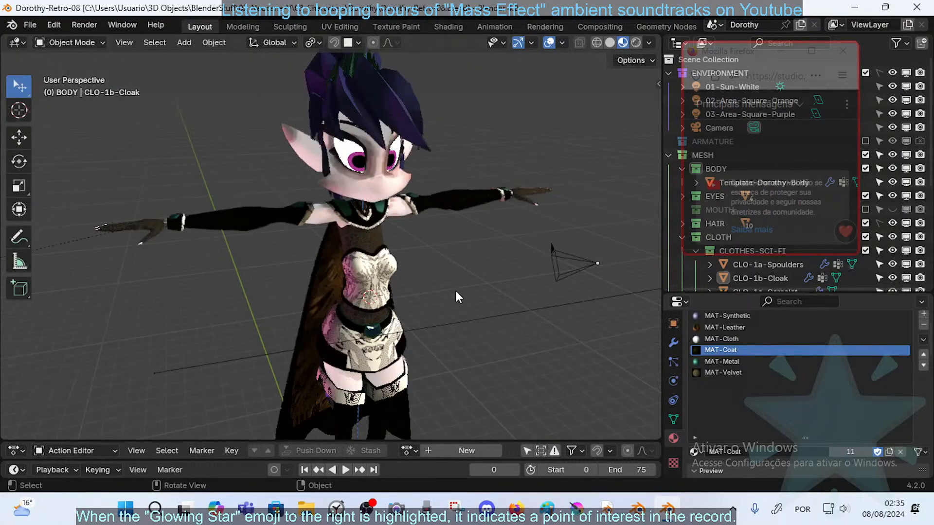
- Switch the viewport to Solid shading and inspect the character's outfit from the front
middle_click_drag(452, 290, 399, 284)
left_click(609, 43)
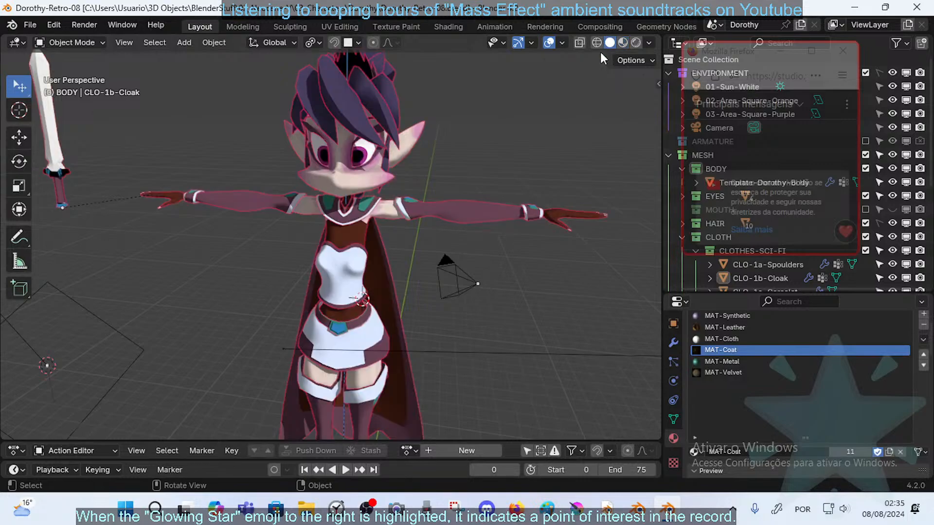
middle_click_drag(438, 209, 398, 215)
left_click(650, 43)
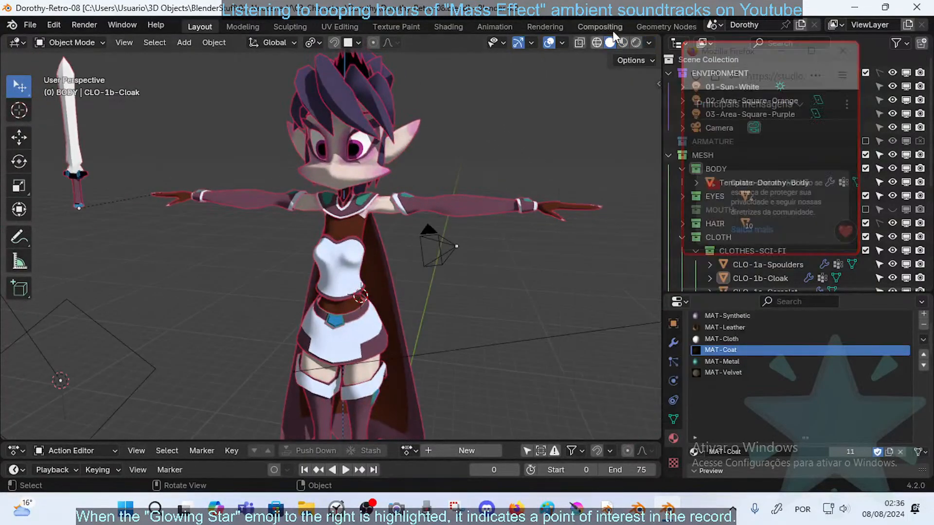
left_click(649, 43)
mouse_move(418, 235)
middle_mouse_down()
mouse_move(483, 242)
mouse_move(423, 250)
middle_mouse_up()
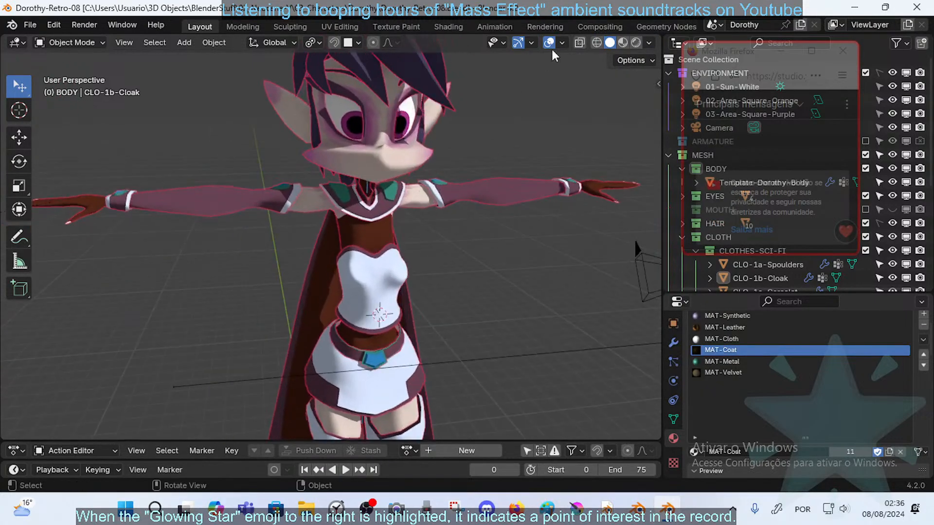
- Compare the outfit in Material Preview and Rendered shading, return to Solid shading and save the file
left_click(626, 42)
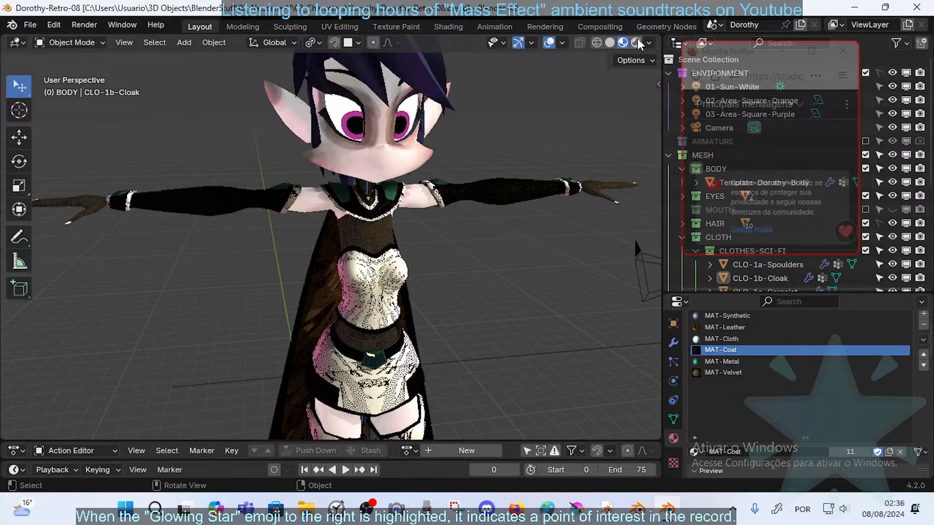
left_click(637, 42)
mouse_move(459, 247)
middle_mouse_down()
mouse_move(326, 287)
mouse_move(253, 293)
mouse_move(390, 306)
mouse_move(403, 283)
middle_mouse_up()
scroll(326, 287, "up", 2)
scroll(326, 288, "down", 2)
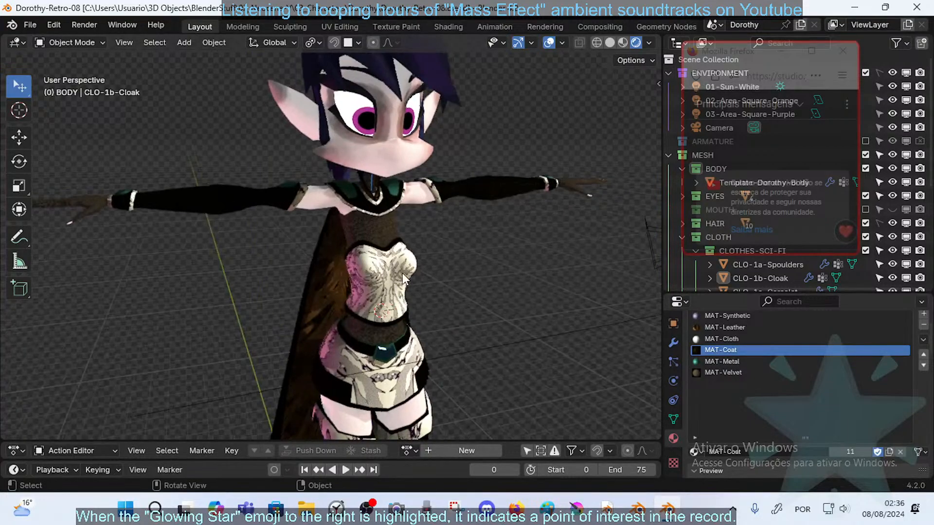
left_click(610, 43)
key("ctrl+s")
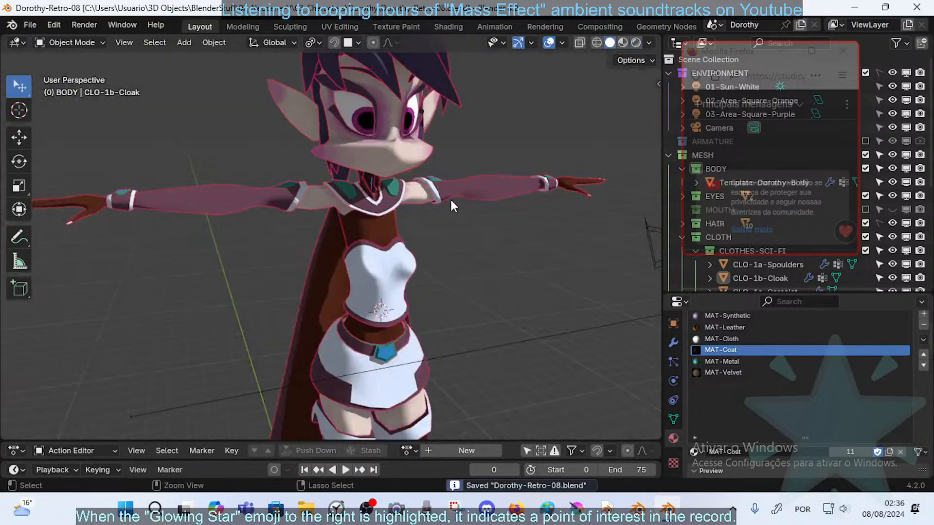
- Select 02b_EyeSurface.L on the face and switch to the Shading workspace
left_click(394, 250)
middle_click_drag(413, 140, 381, 127)
left_click(418, 122)
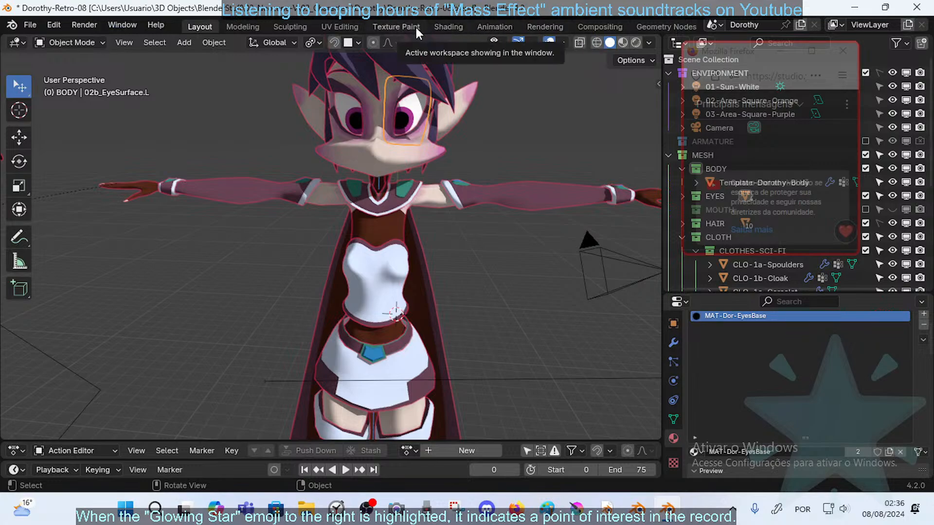
left_click(448, 27)
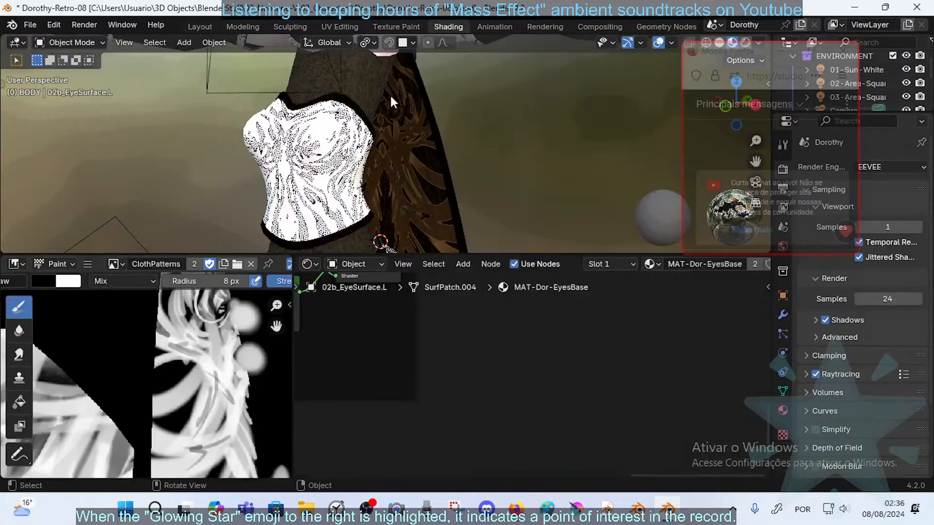
- Frame the character's eyes and examine the TXT-Dorothy-Eye-01.png texture's link to the Material Output in MAT-Dor-EyesBase
middle_click_drag(388, 150, 410, 160)
middle_click_drag(414, 103, 448, 402, "shift")
scroll(523, 342, "down", 4)
scroll(523, 342, "down", 5)
scroll(495, 349, "down", 2)
scroll(475, 379, "up", 4)
scroll(474, 378, "up", 2)
middle_click_drag(446, 340, 432, 369)
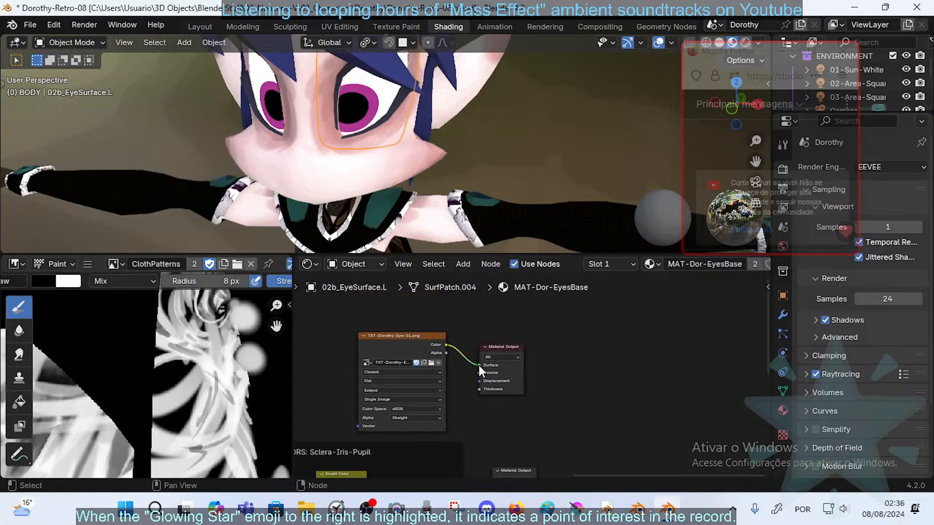
mouse_move(479, 366)
left_mouse_down()
mouse_move(439, 344)
mouse_move(475, 365)
left_mouse_up()
scroll(467, 358, "up", 1)
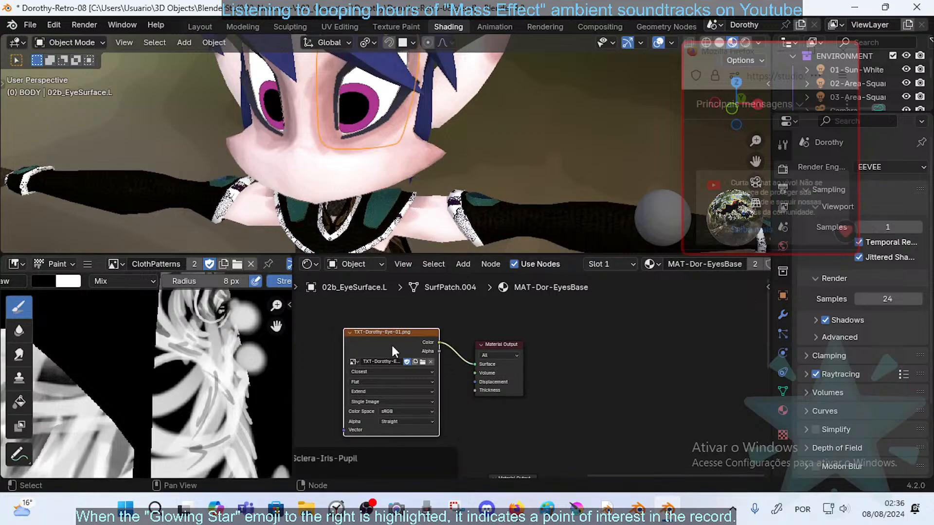
- Examine the COLORS: Sclera-Iris-Pupil node group and its separate Material Output beneath the eye texture node
middle_click_drag(442, 361, 517, 290)
scroll(461, 337, "down", 3)
scroll(504, 354, "up", 2)
middle_click_drag(507, 393, 507, 370)
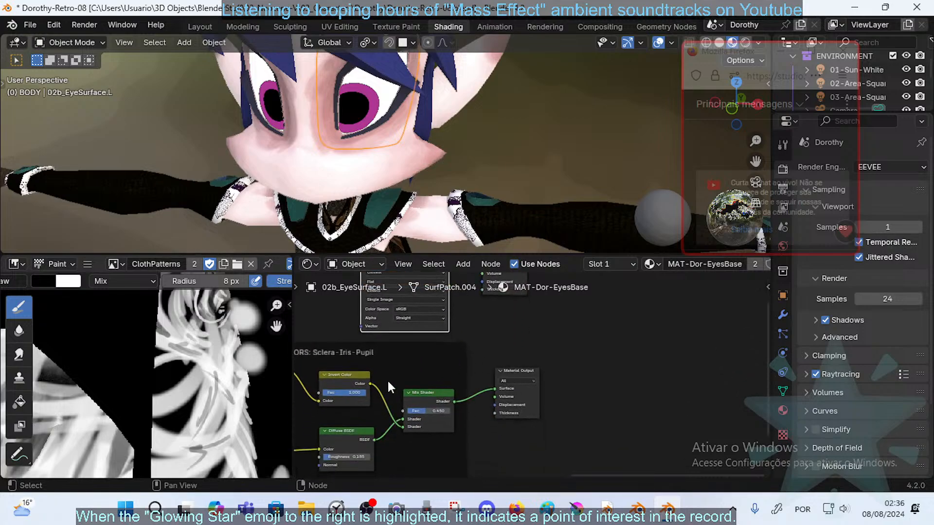
middle_click_drag(446, 375, 542, 402)
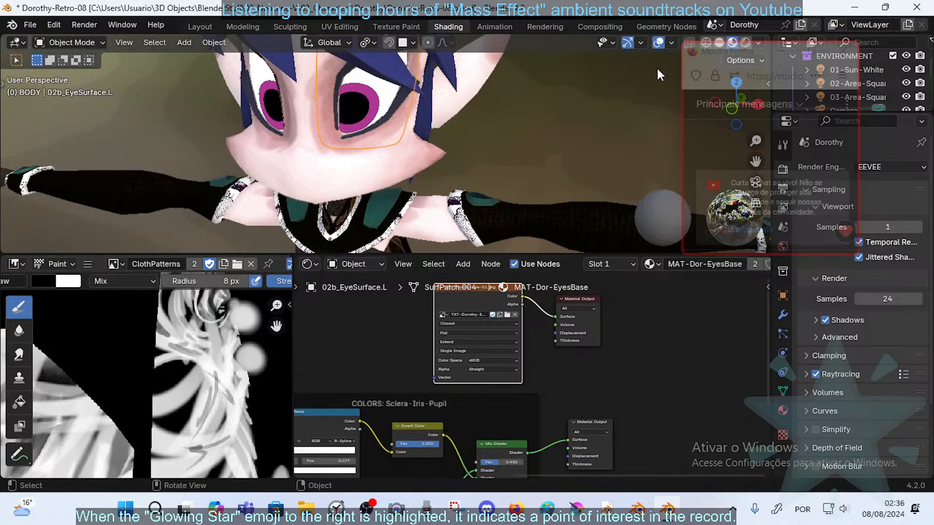
middle_click_drag(529, 333, 492, 346)
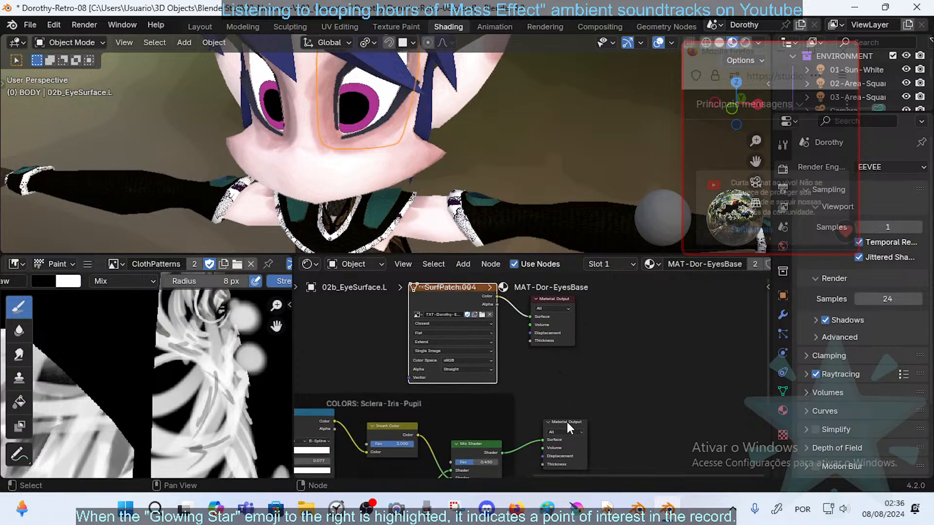
left_click(557, 377)
mouse_move(540, 410)
middle_mouse_down()
mouse_move(536, 373)
mouse_move(537, 408)
middle_mouse_up()
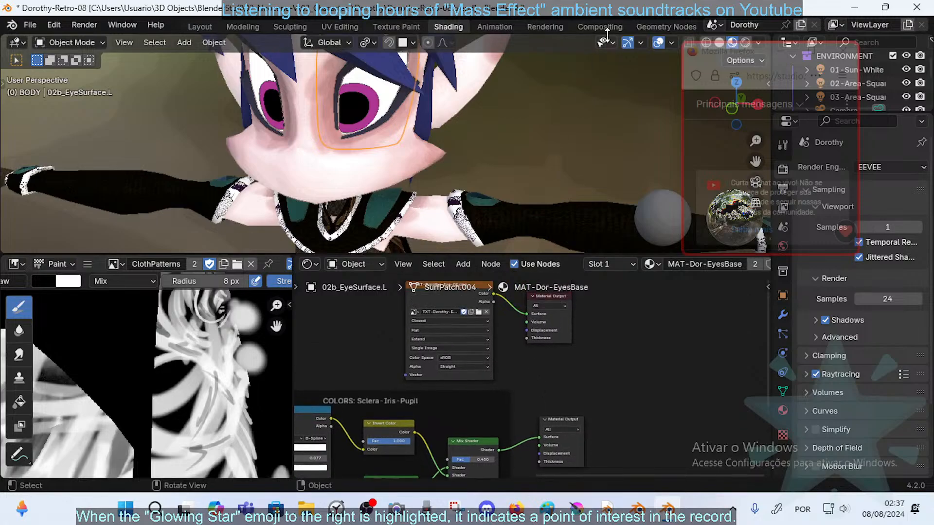
- Compare the eyes in Solid and Material Preview shading with the TXT-Dorothy-Eye-01.png texture unlinked from its Material Output
scroll(618, 16, "down", 3)
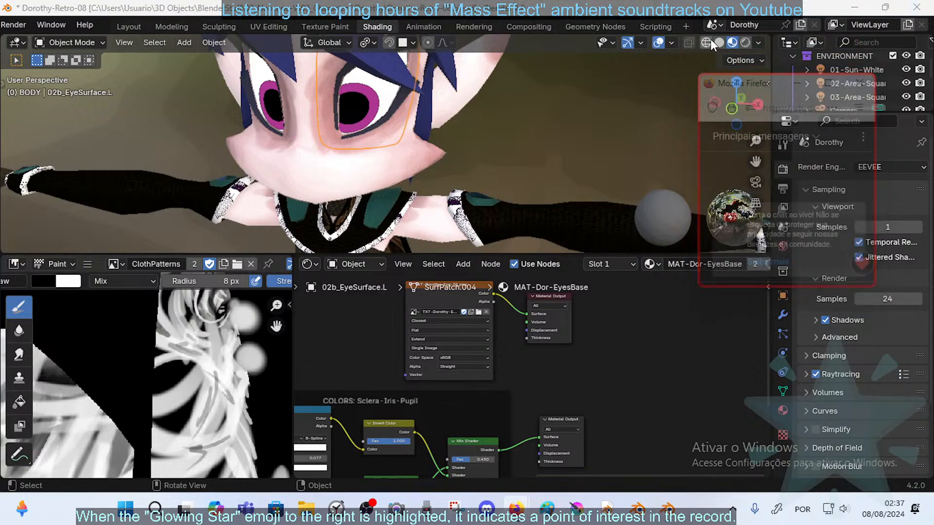
left_click(719, 42)
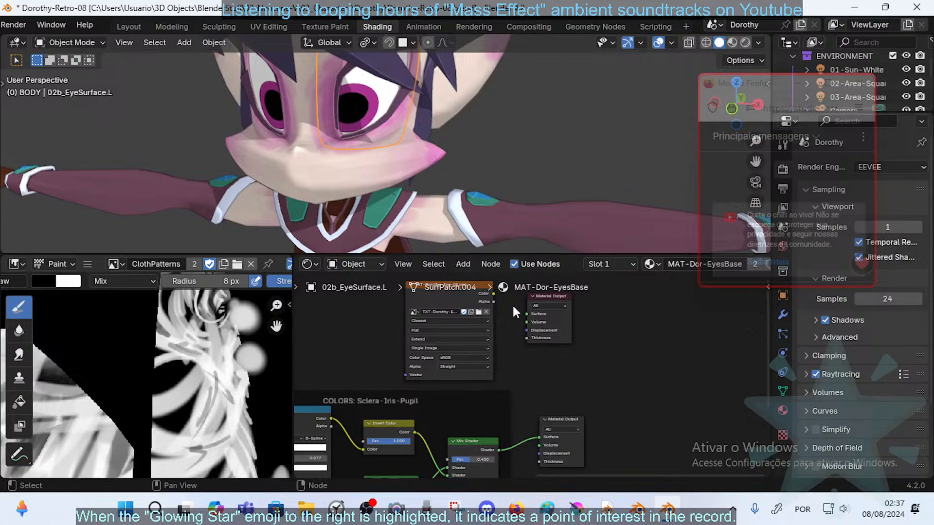
left_click(736, 45)
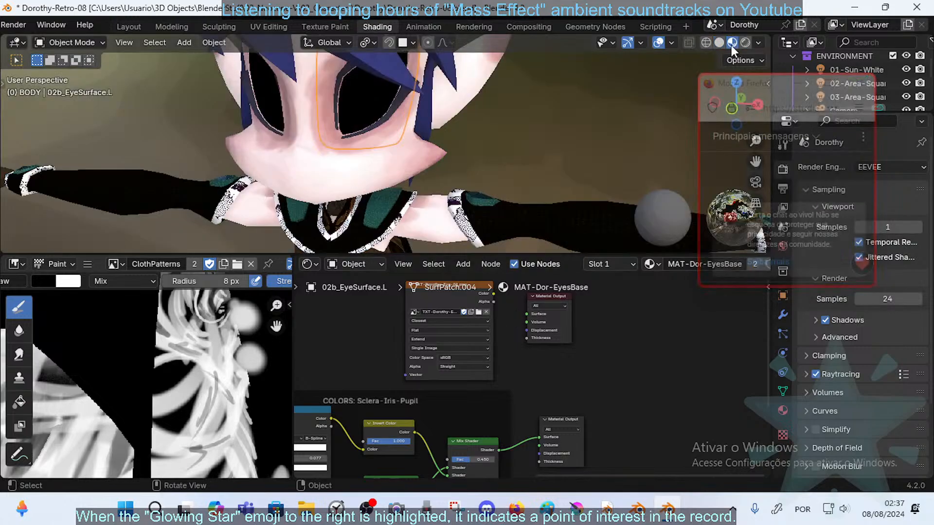
left_click(719, 41)
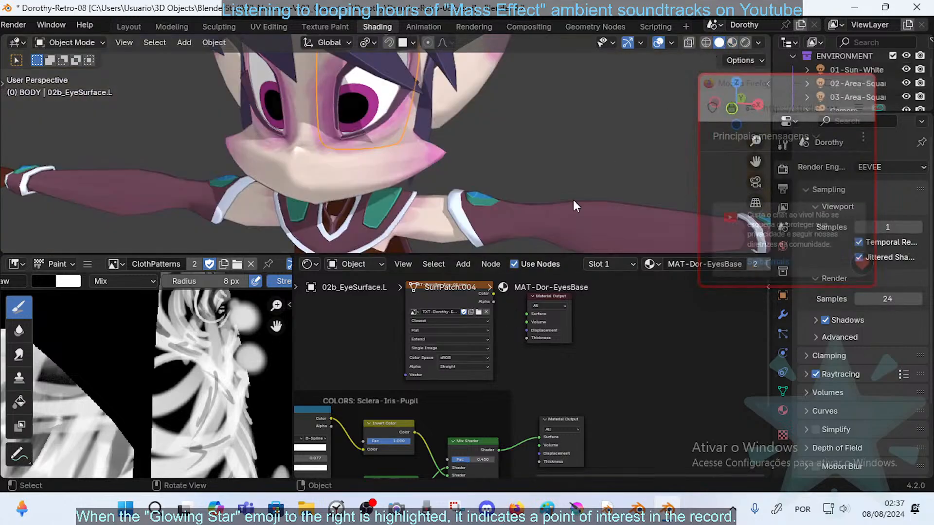
middle_click_drag(403, 431, 383, 397)
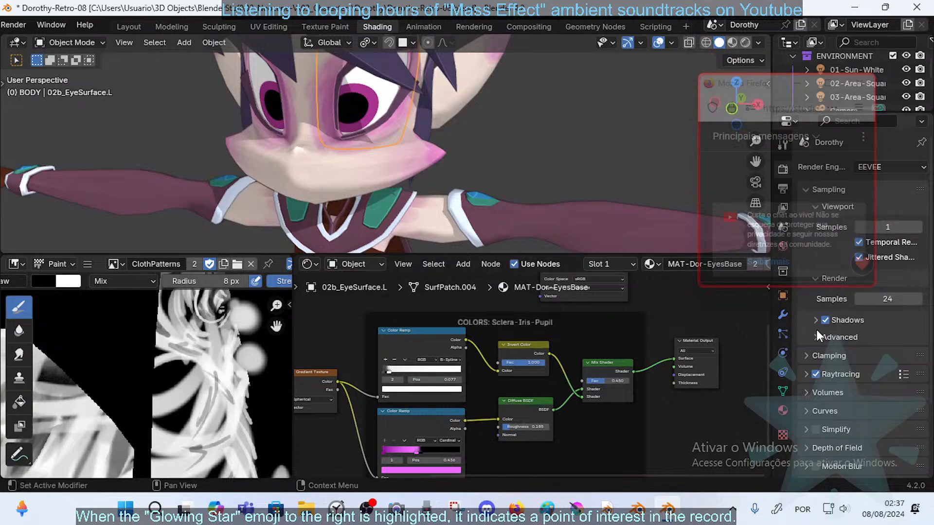
- Set the render engine to Workbench and switch the viewport to Rendered shading
left_click_drag(769, 86, 699, 86)
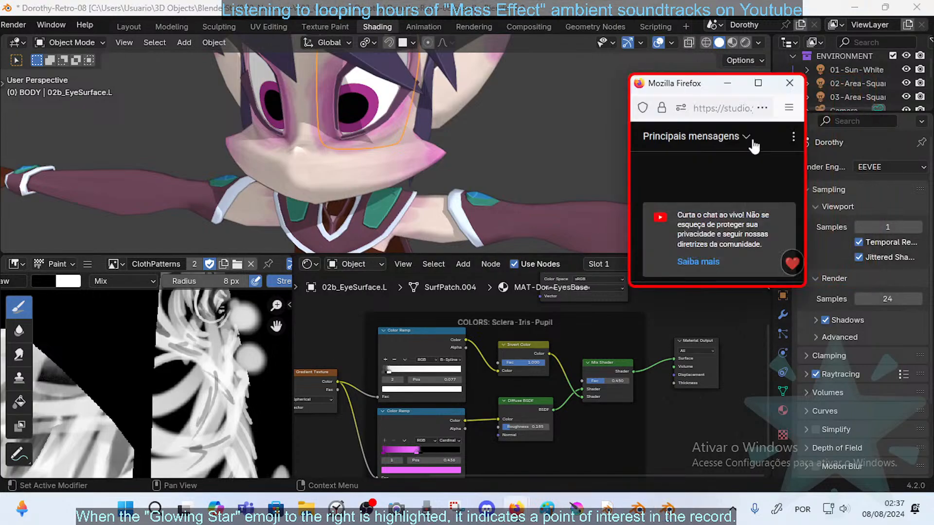
left_click(871, 167)
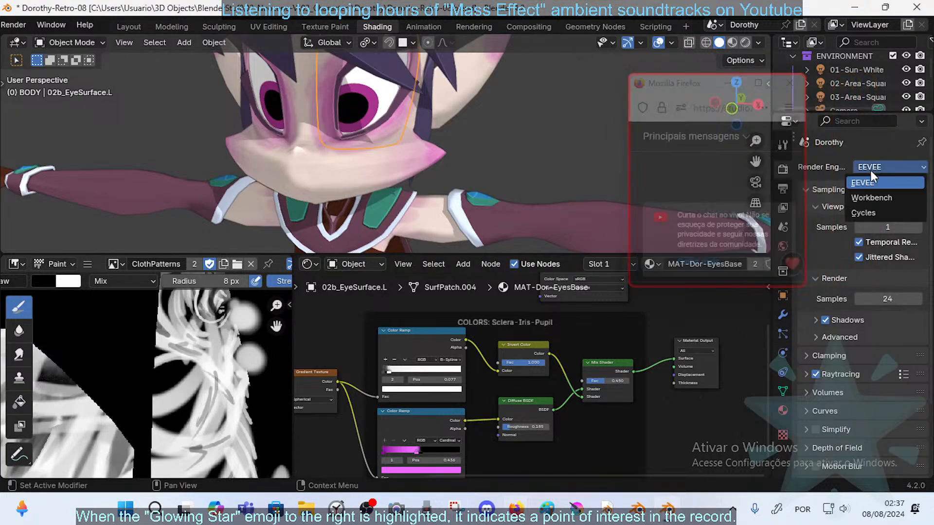
left_click(869, 198)
left_click(745, 43)
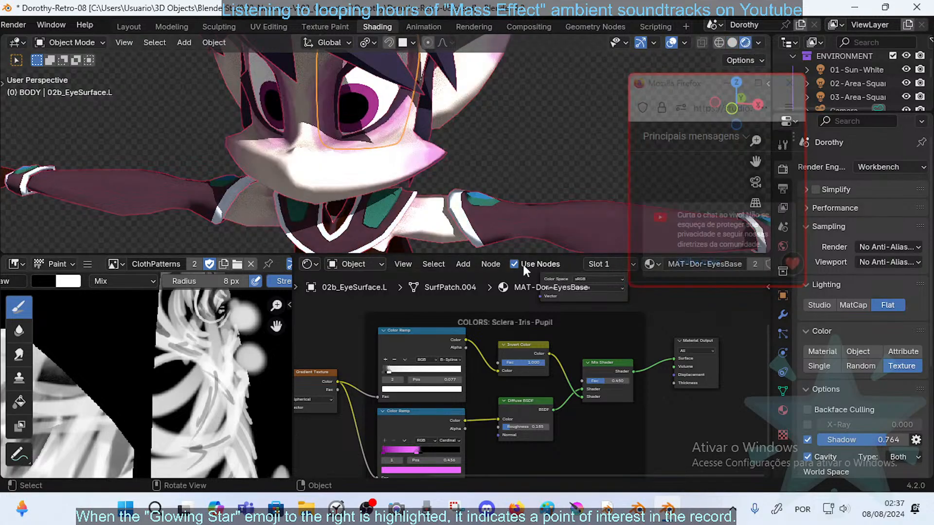
- Link the TXT-Dorothy-Eye-01.png Color output to the Material Output's Surface and set the render engine to EEVEE
middle_click_drag(519, 311, 440, 404)
middle_click_drag(561, 332, 534, 328)
left_click_drag(521, 302, 554, 323)
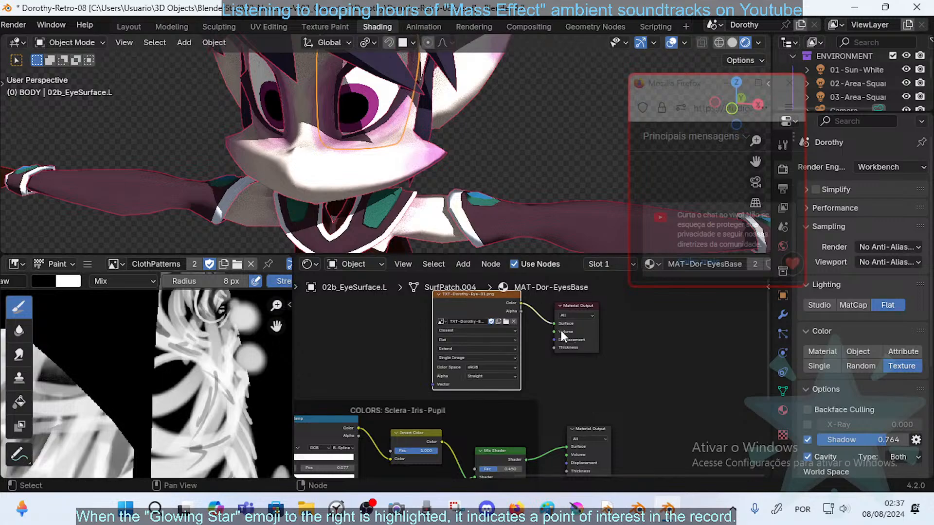
left_click(875, 167)
left_click(871, 183)
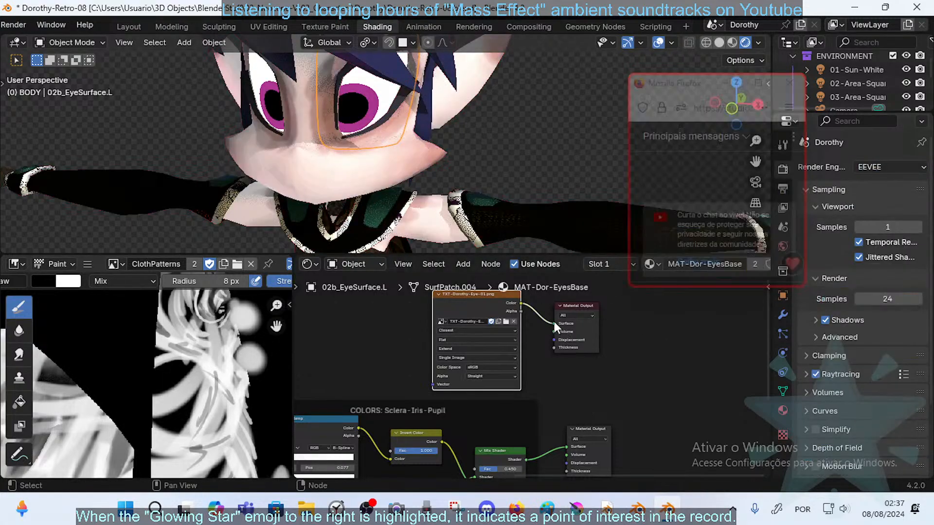
- Unlink the TXT-Dorothy-Eye-01.png texture from the upper Material Output's Surface
left_click_drag(554, 323, 530, 332)
middle_click_drag(528, 400, 540, 388)
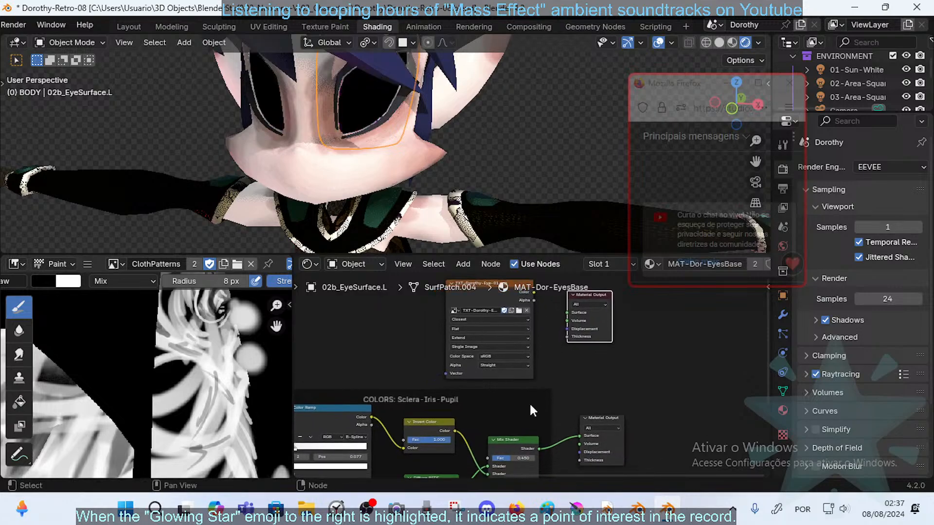
middle_click_drag(514, 438, 544, 395)
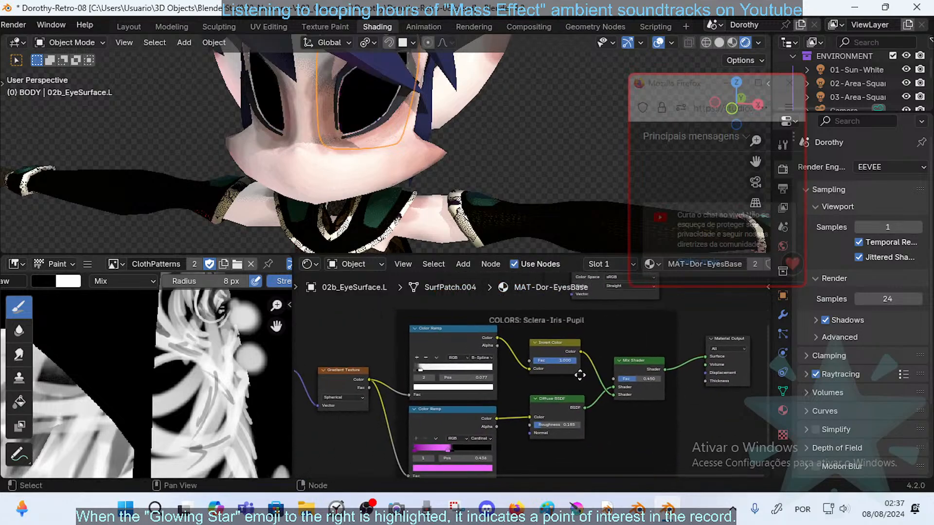
- Replug the Mix Shader of the COLORS: Sclera-Iris-Pupil group into the Surface of its Material Output
middle_click_drag(343, 384, 516, 388)
scroll(468, 380, "up", 3)
middle_click_drag(610, 374, 490, 381)
middle_click_drag(576, 378, 556, 390)
middle_click_drag(549, 347, 489, 388)
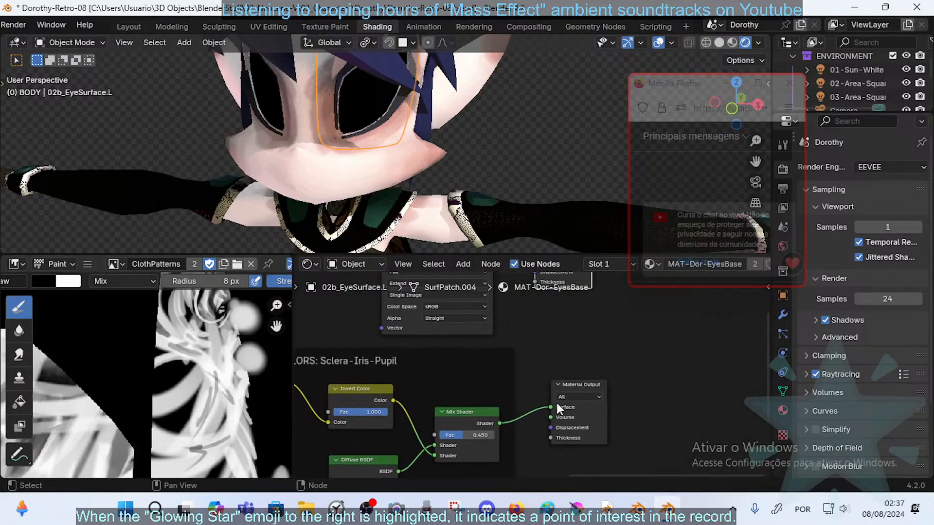
mouse_move(550, 408)
left_mouse_down()
mouse_move(514, 417)
mouse_move(542, 410)
left_mouse_up()
middle_click_drag(527, 364, 521, 439)
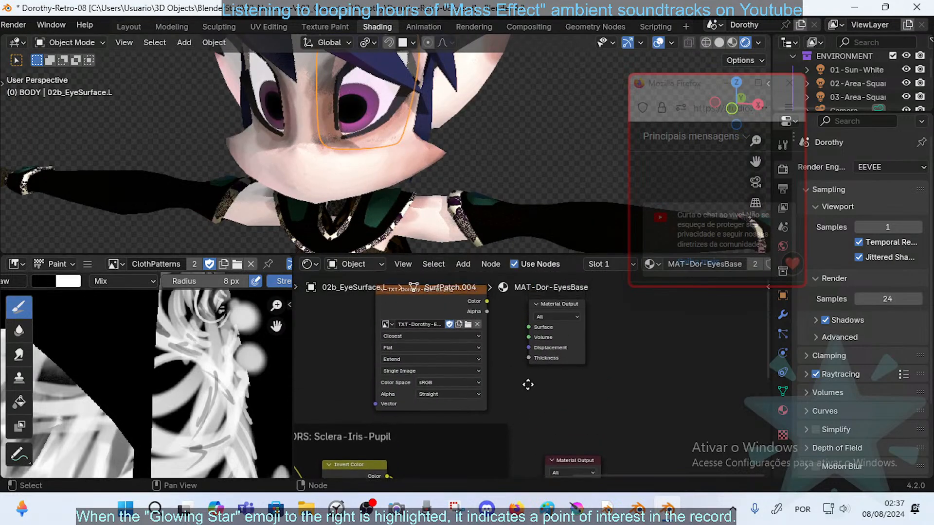
- Switch the viewport shading through Material Preview to Solid
left_click(732, 42)
left_click(719, 42)
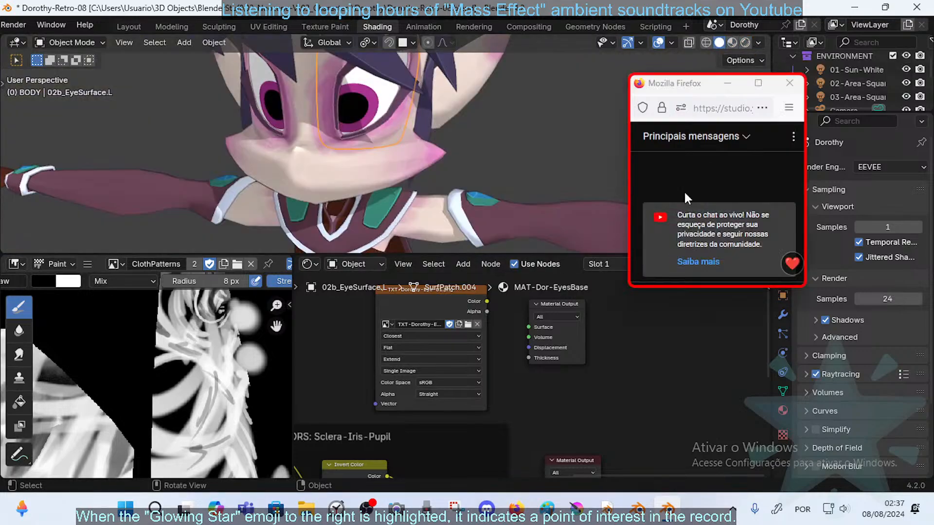
- Delete the unlinked upper Material Output of MAT-Dor-EyesBase, keep EEVEE as the render engine, and save the file
left_click(554, 304)
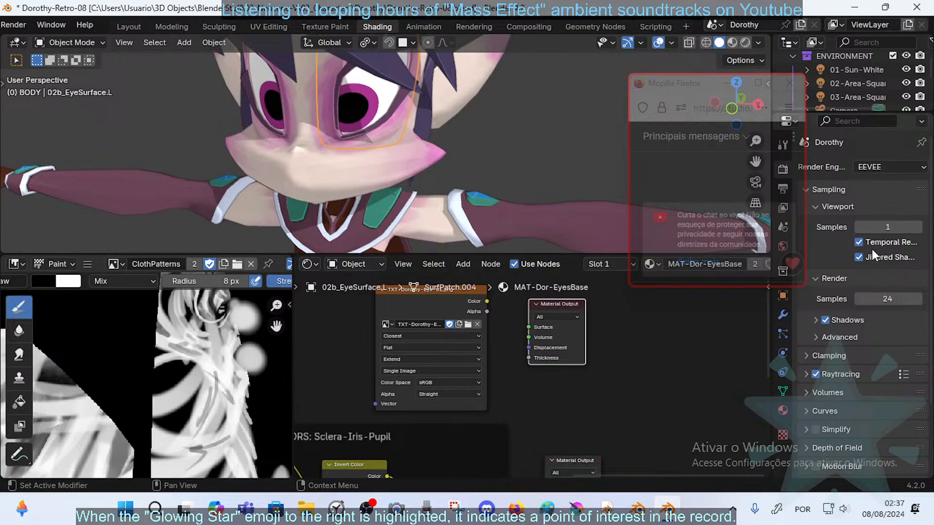
left_click(881, 167)
left_click(872, 186)
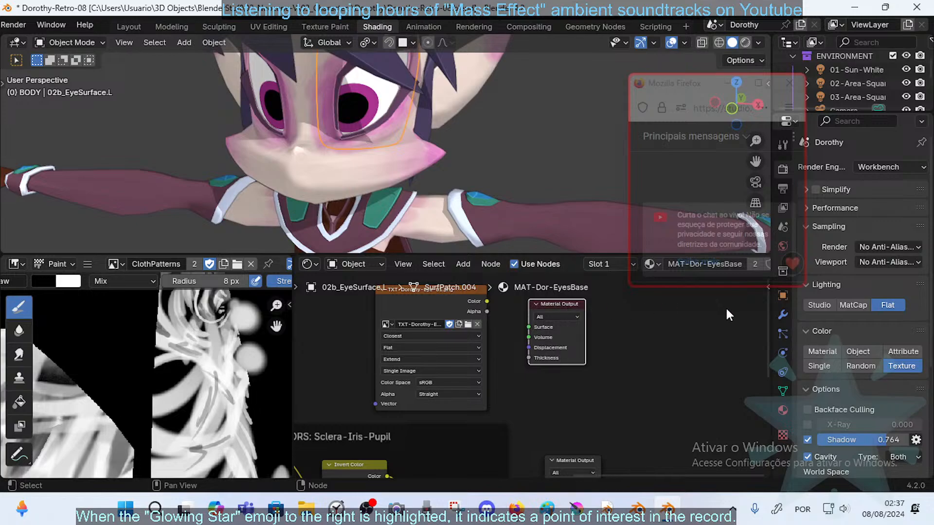
left_click(883, 166)
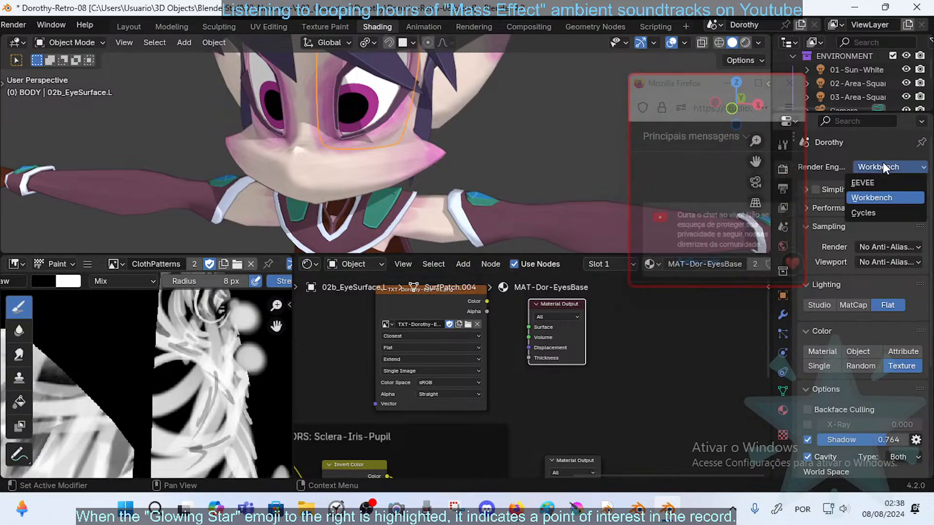
left_click(881, 182)
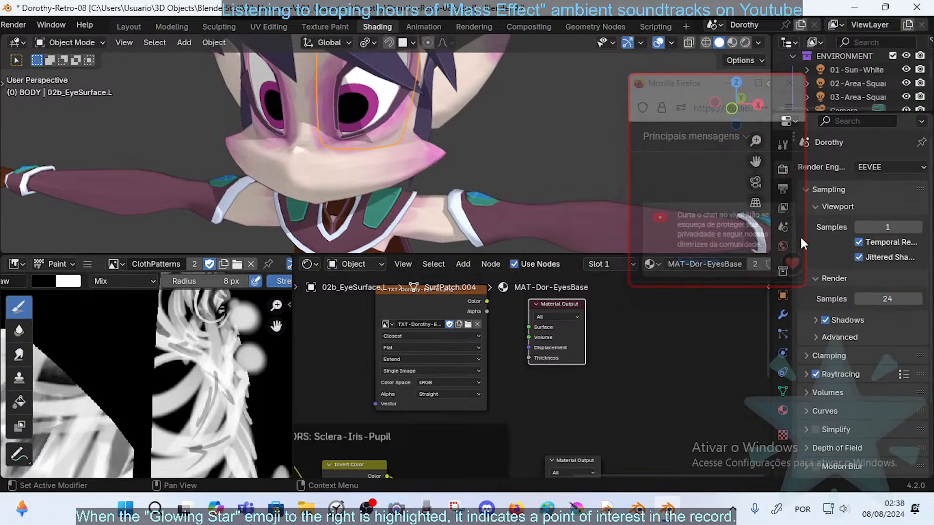
key("x")
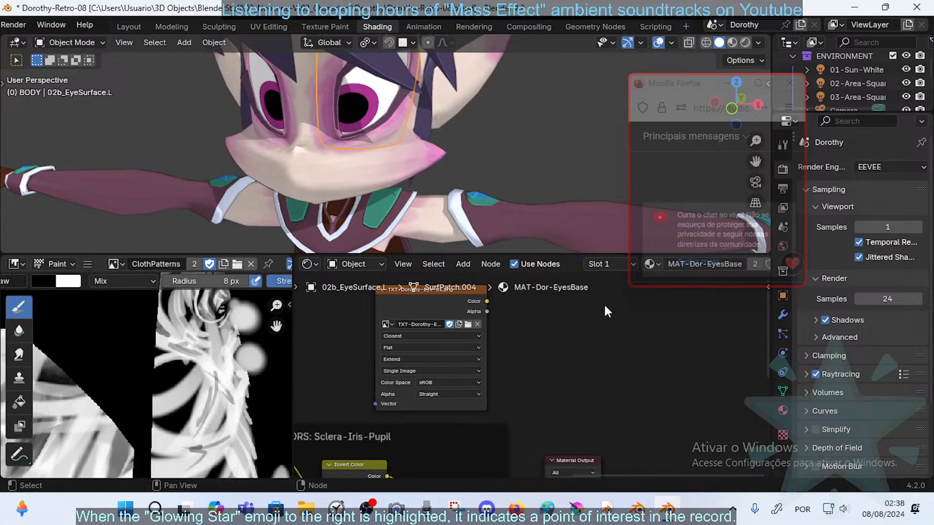
key("ctrl+s")
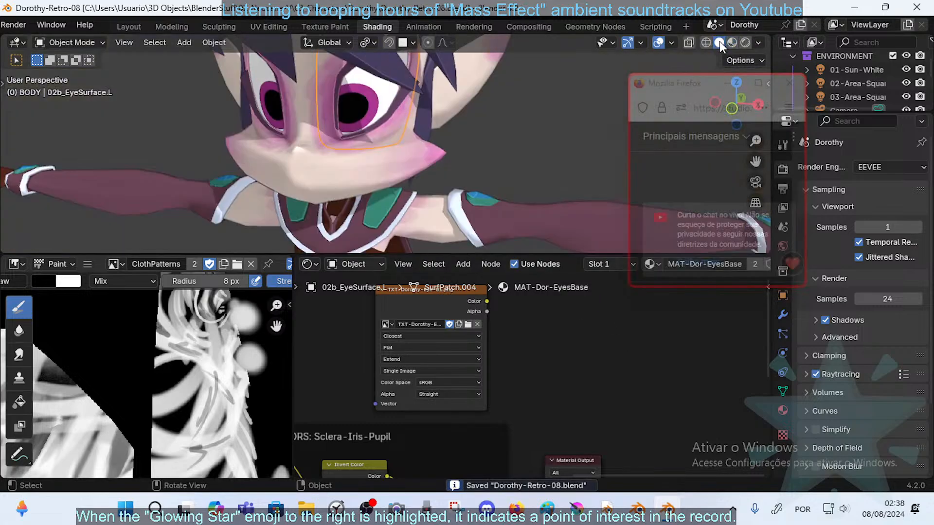
- Try deleting the TXT-Dorothy-Eye-01.png texture node to test its effect on the eyes in viewport shading, and undo the deletion
left_click(433, 298)
key("x")
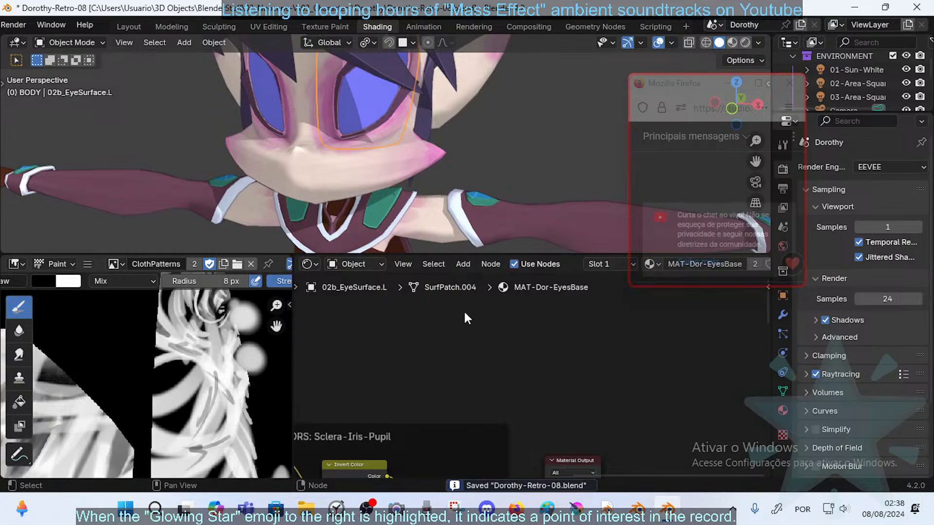
scroll(475, 325, "down", 2)
key("ctrl+z")
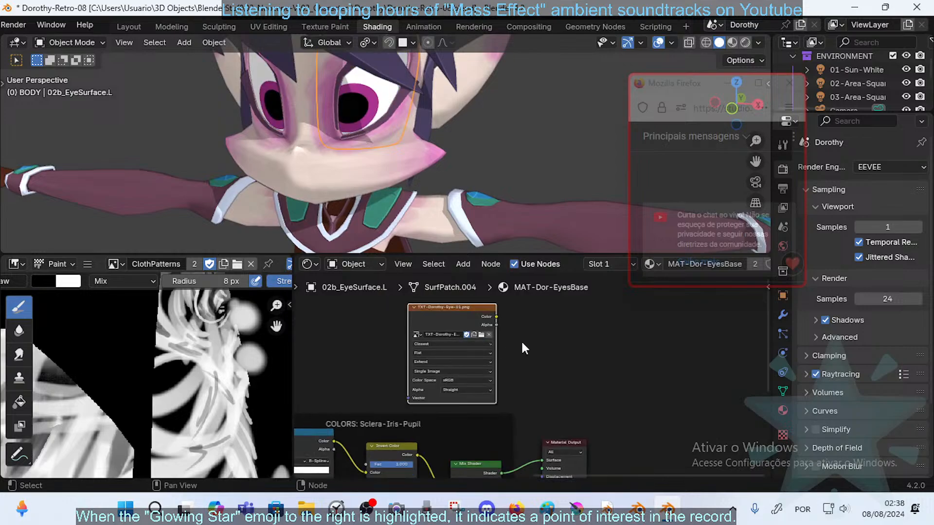
key("x")
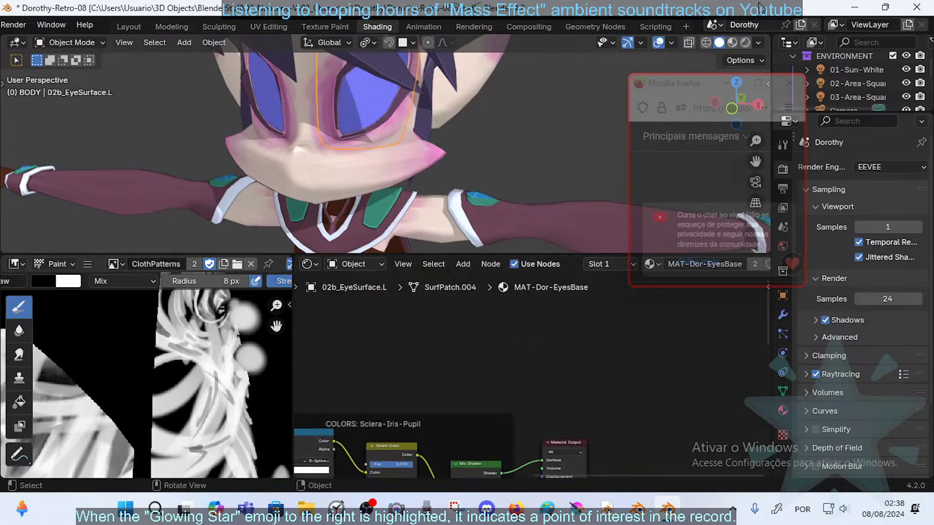
left_click(732, 42)
left_click(719, 43)
key("ctrl+z")
left_click(460, 309)
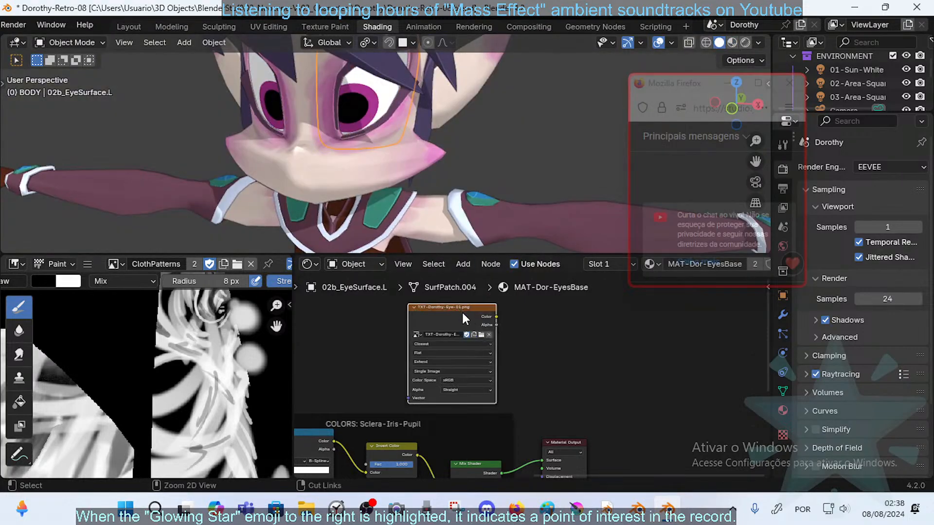
- Save the file and join the image editor area into the shader editor so the node view spans both
key("ctrl+s")
middle_click_drag(475, 352, 559, 351)
middle_click_drag(493, 327, 507, 353)
middle_click_drag(637, 388, 664, 362)
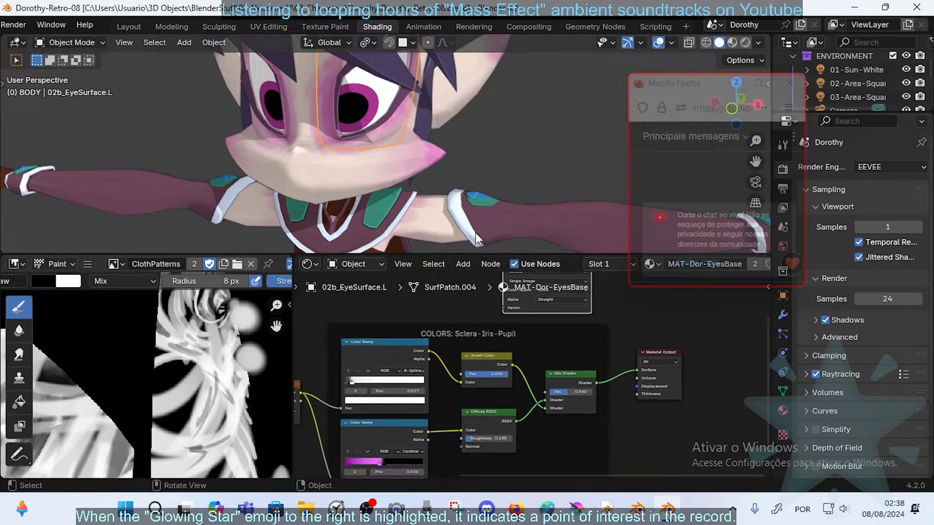
right_click(291, 315)
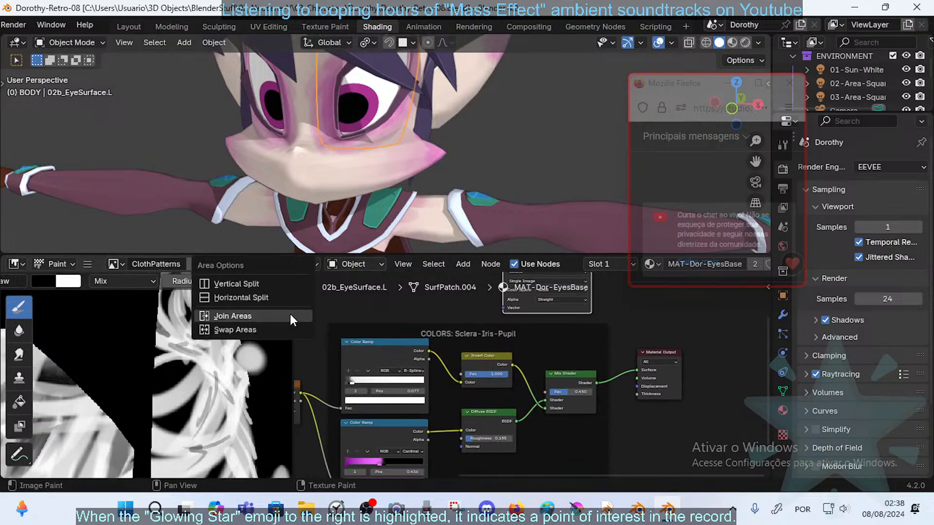
left_click(290, 313)
left_click(211, 325)
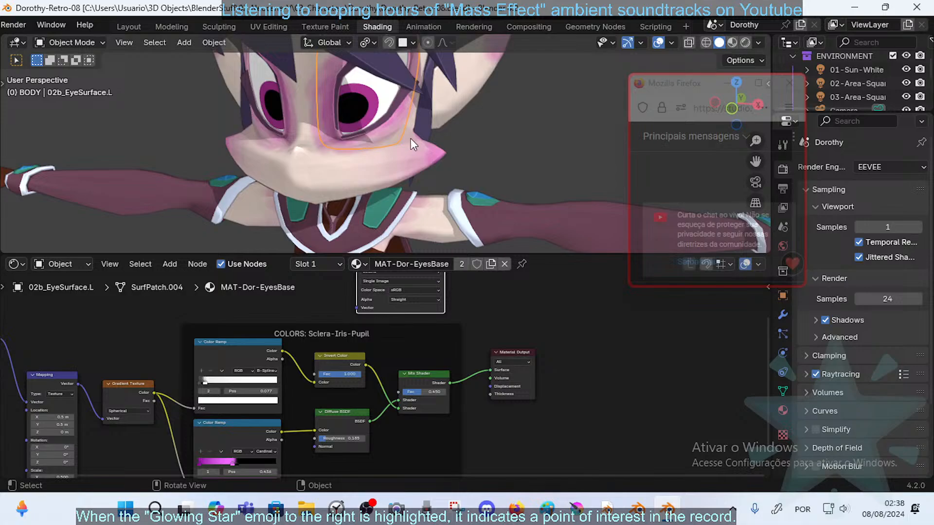
- Select the CLO-1c-Corselet object and duplicate the ClothPatterns image texture node of MAT-Cloth, placing the copy above the original
middle_click_drag(467, 199, 440, 134, "shift")
left_click(351, 191)
scroll(500, 369, "down", 1)
middle_click_drag(499, 359, 443, 271)
scroll(518, 357, "up", 1)
middle_click_drag(518, 357, 442, 416)
left_click(453, 375)
key("shift+d")
left_click(440, 290)
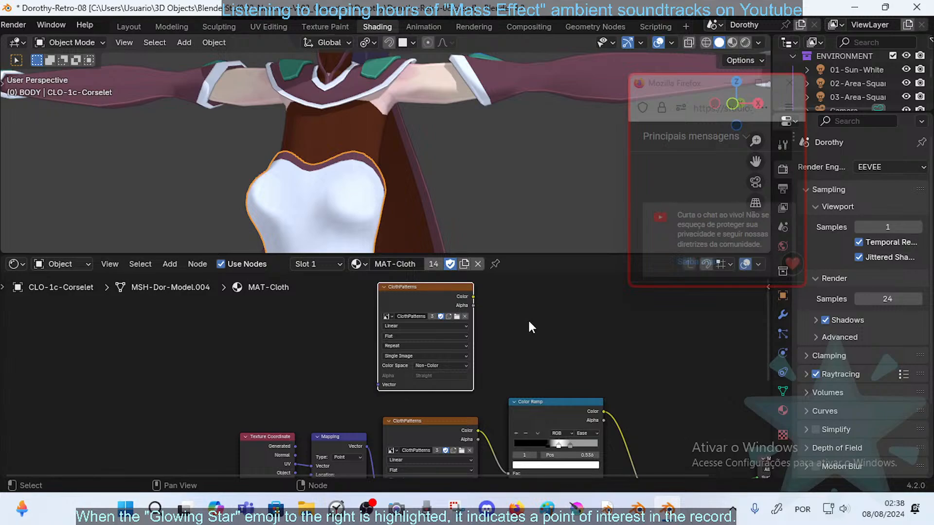
- Set the color space of the duplicated ClothPatterns node to sRGB
left_click(439, 366)
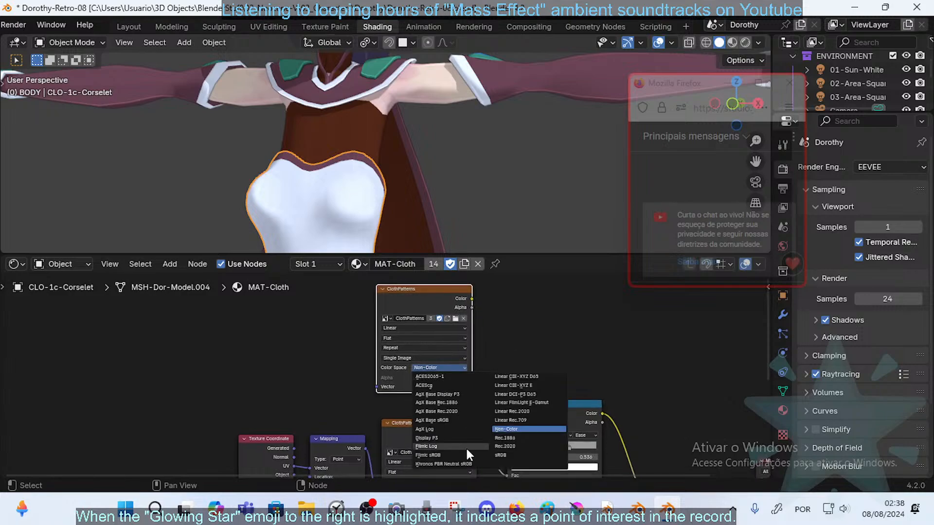
left_click(500, 455)
left_click(509, 333)
scroll(513, 331, "down", 1)
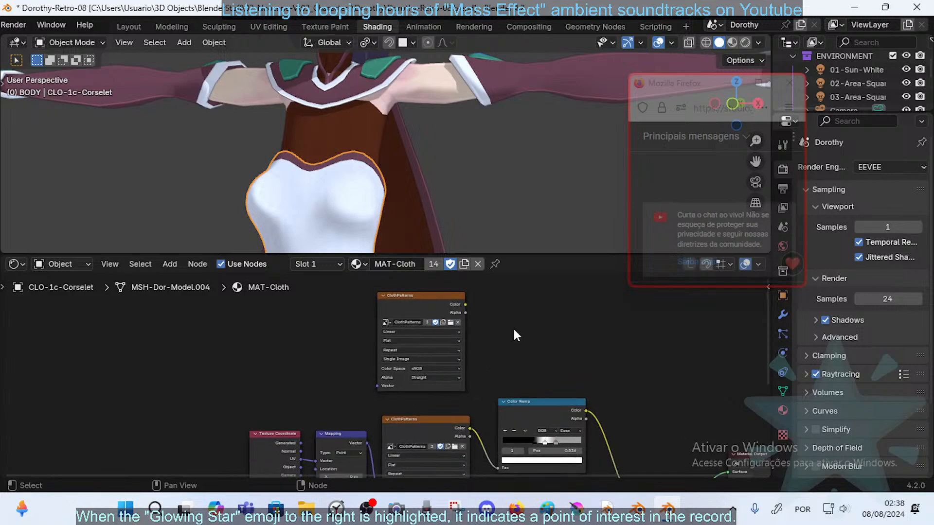
middle_click_drag(506, 332, 414, 331)
middle_click_drag(518, 363, 513, 364)
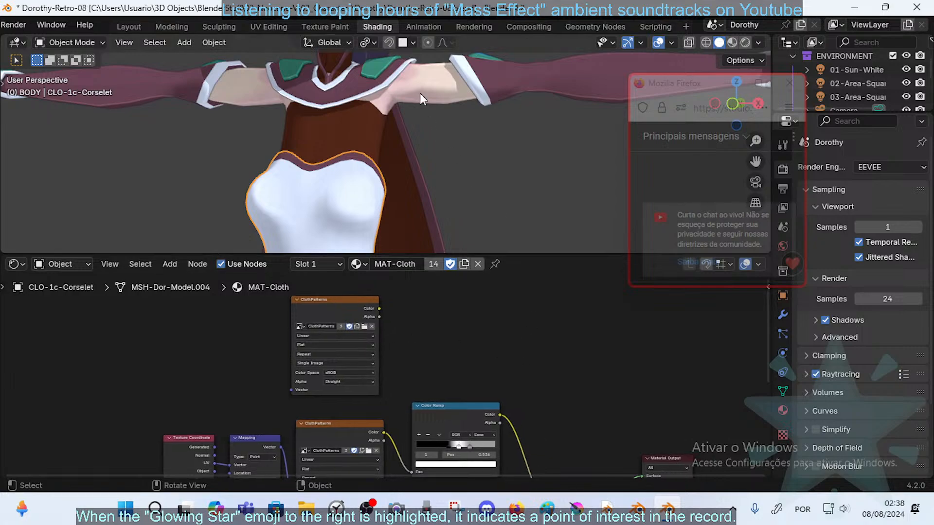
- Check the viewport shading options and move the duplicated ClothPatterns node past the Color Ramp, above the Mix Shader and Material Output
left_click(758, 42)
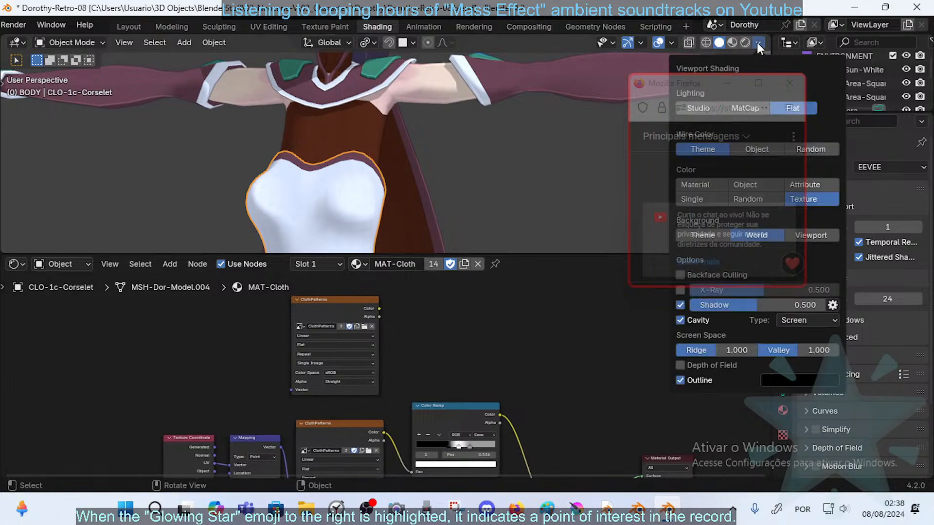
left_click(758, 43)
middle_click_drag(383, 347, 364, 354)
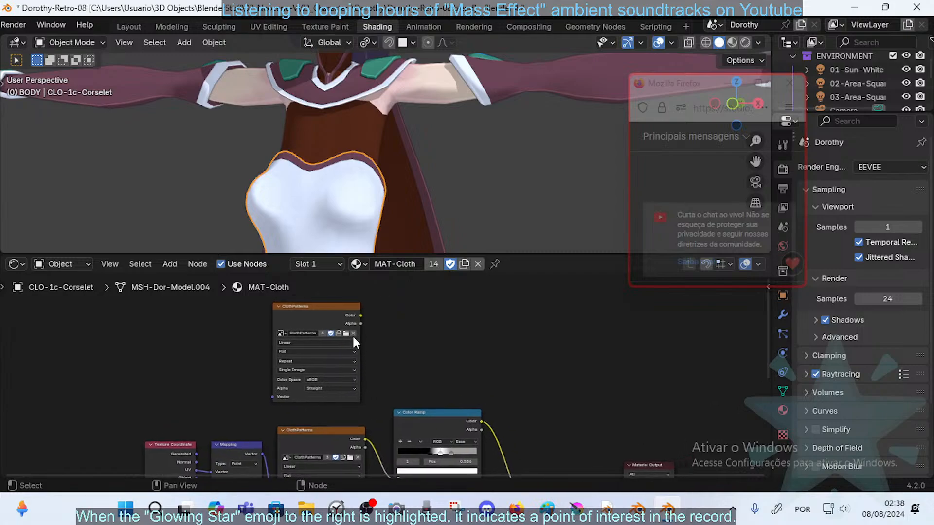
left_click_drag(328, 304, 589, 333)
middle_click_drag(589, 333, 564, 308)
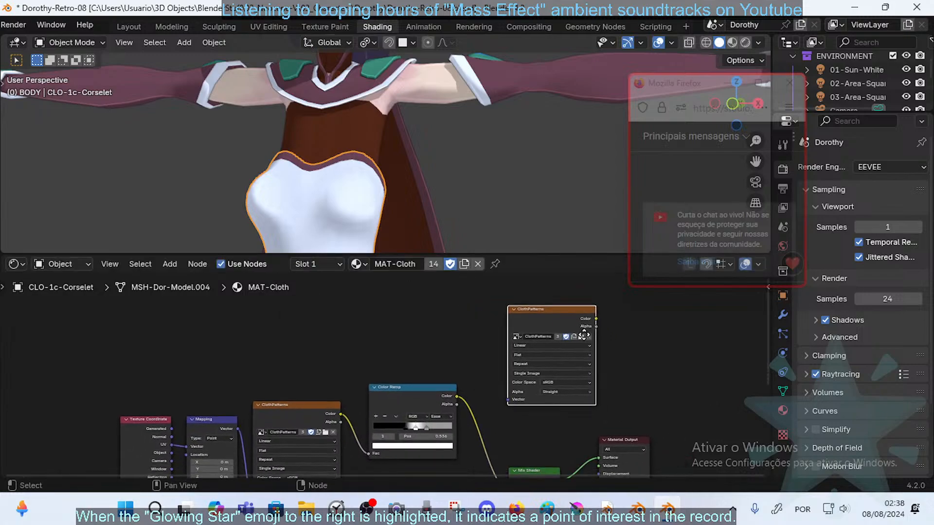
middle_click_drag(524, 392, 520, 393)
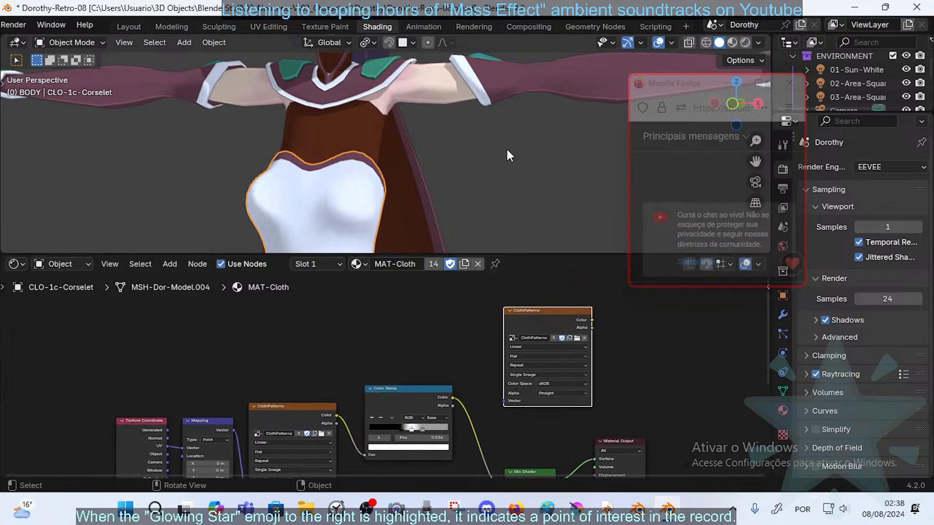
- Select the 02b_EyeSurface.L object and examine the settings of its TXT-Dorothy-Eye-01.png texture node
middle_click_drag(506, 147, 475, 167)
middle_click_drag(447, 63, 452, 155, "shift")
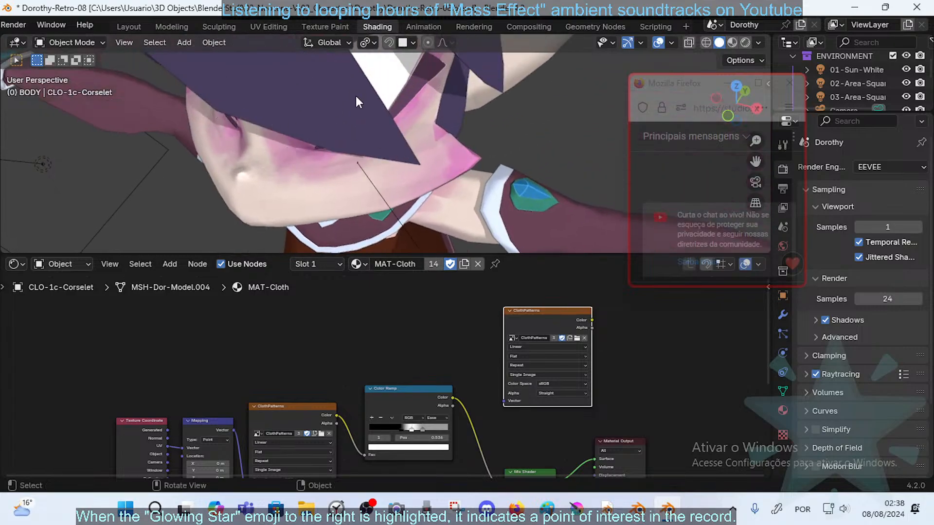
left_click(411, 134)
middle_click_drag(323, 330, 358, 394)
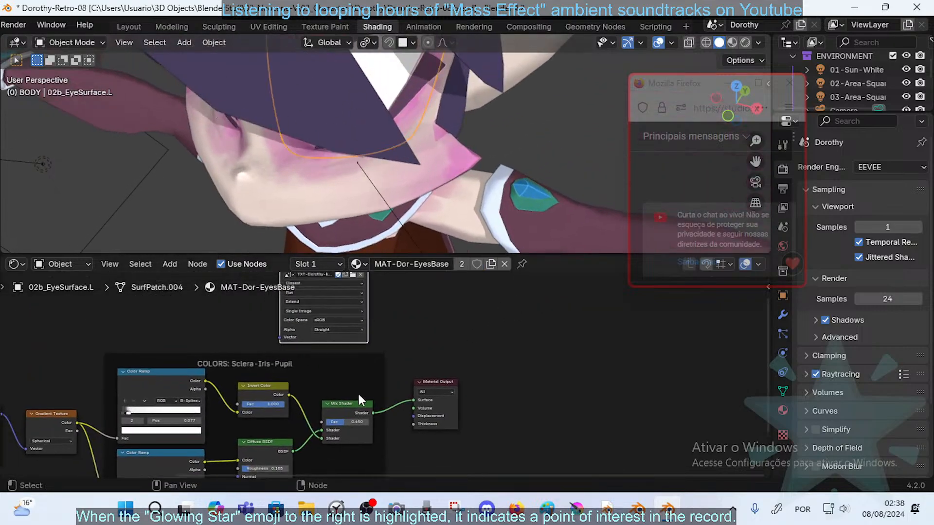
scroll(358, 395, "up", 1)
middle_click_drag(353, 313, 391, 387)
scroll(391, 387, "up", 3)
middle_click_drag(402, 348, 421, 374)
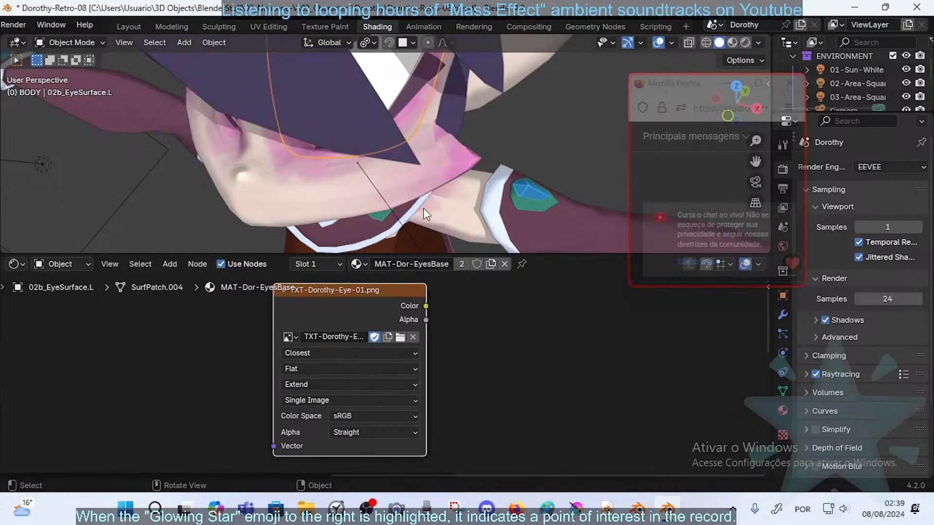
scroll(424, 208, "down", 5)
- On the corselet's duplicated ClothPatterns node, set the interpolation to Closest and the extension to Extend
left_click(375, 245)
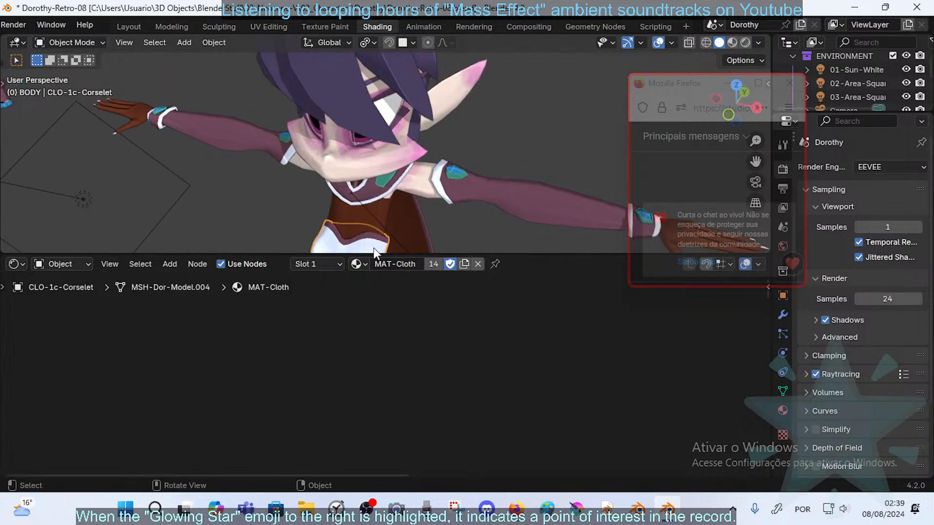
middle_click_drag(371, 240, 423, 172)
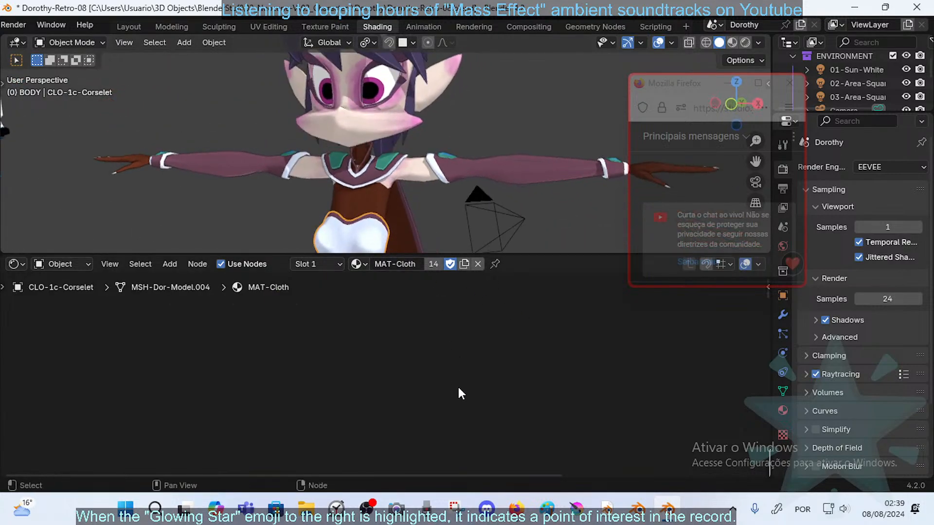
middle_click_drag(458, 389, 164, 213)
scroll(509, 354, "up", 5)
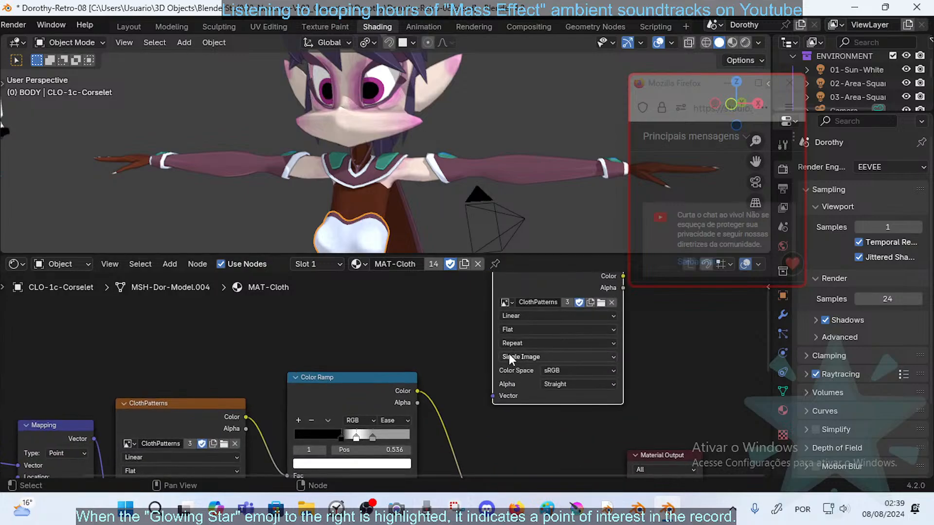
middle_click_drag(516, 341, 451, 375)
left_click(475, 345)
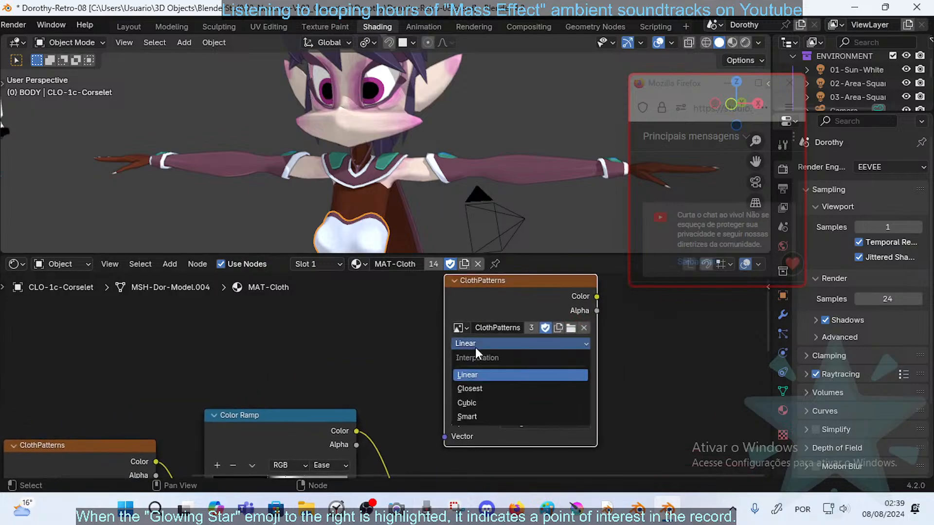
left_click(491, 391)
left_click(497, 375)
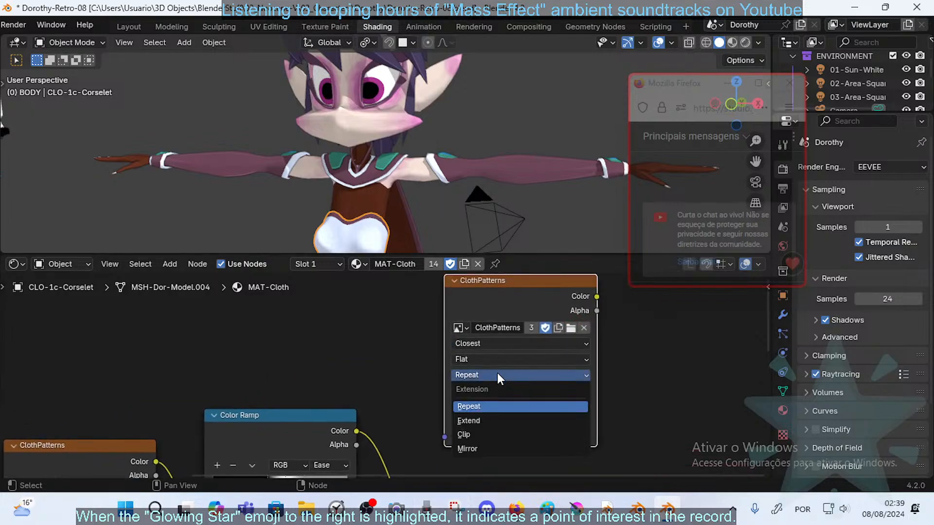
left_click(486, 421)
left_click(497, 392)
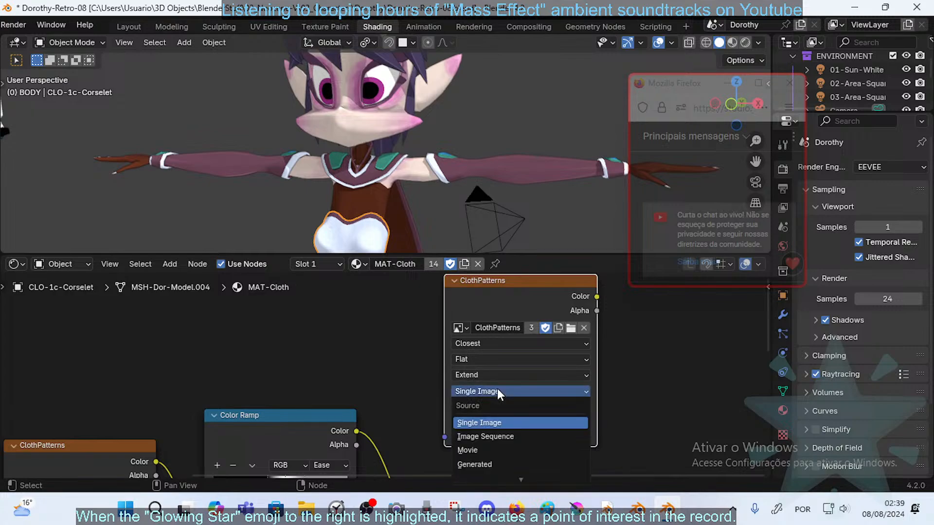
- Reselect the eye surface and recheck the source, color space and alpha settings of its TXT-Dorothy-Eye-01.png node
left_click(375, 105)
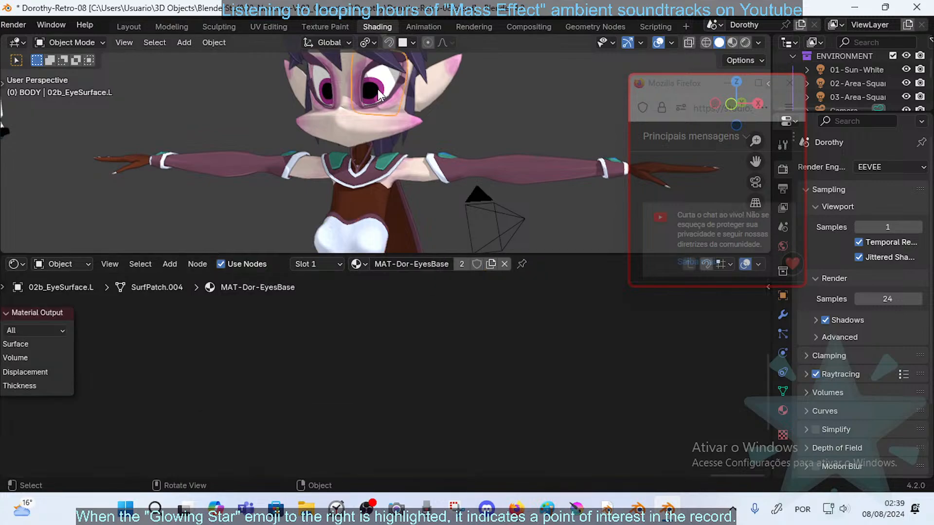
middle_click_drag(52, 380, 348, 442)
scroll(256, 372, "down", 3)
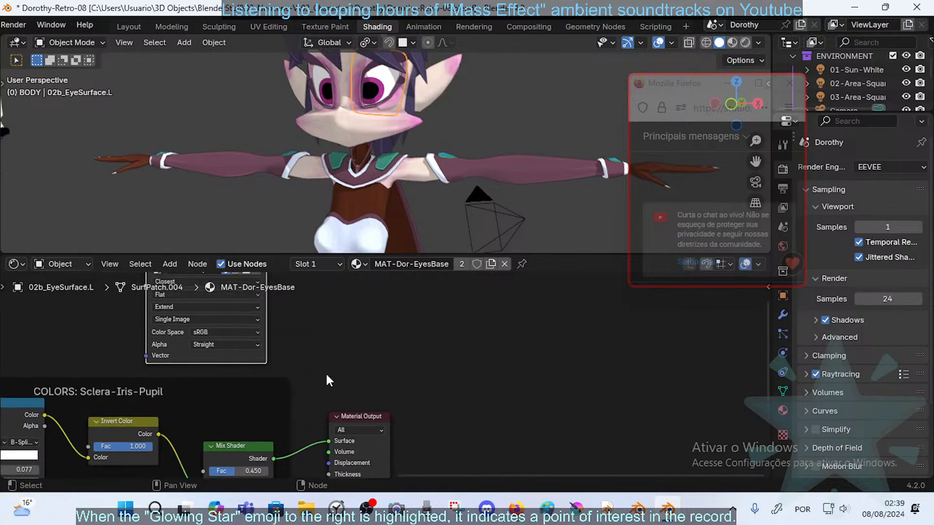
middle_click_drag(284, 329, 337, 401)
scroll(303, 367, "up", 1)
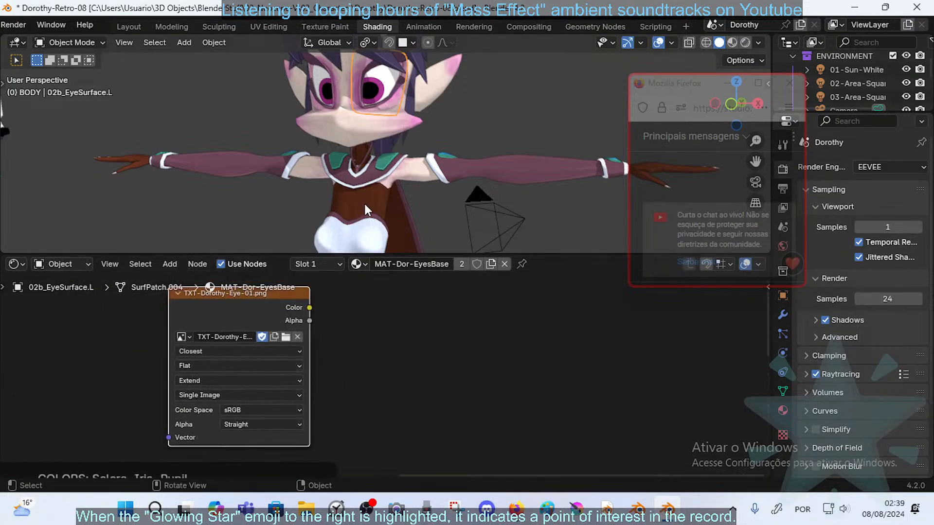
- Return to the corselet's MAT-Cloth nodes and compare the duplicated ClothPatterns node's settings with those of the eye texture
left_click(366, 237)
middle_click_drag(506, 380, 477, 362)
middle_click_drag(501, 418, 210, 296)
middle_click_drag(442, 332, 374, 283)
middle_click_drag(460, 373, 415, 360)
scroll(469, 371, "down", 2)
middle_click_drag(510, 372, 440, 347)
scroll(464, 359, "up", 2)
left_click(458, 359)
left_click(449, 379)
scroll(441, 350, "up", 2)
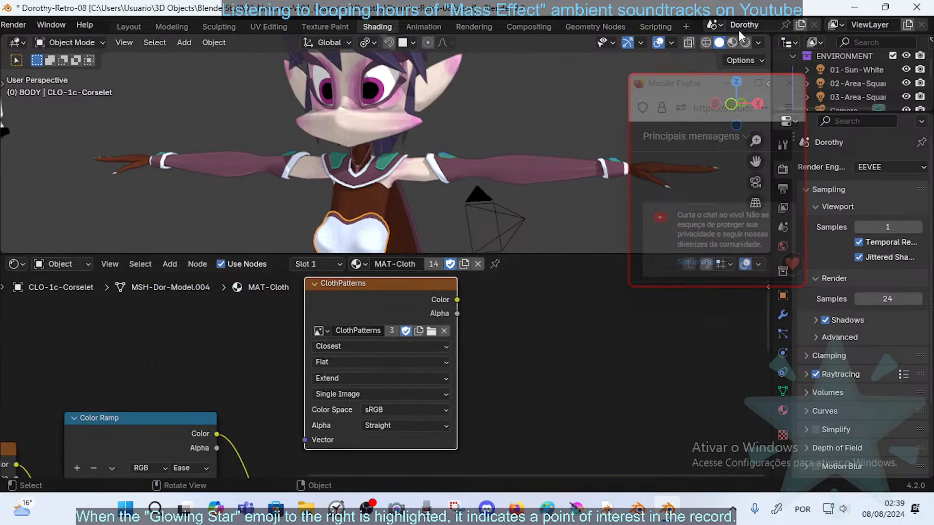
- Set the render engine to Workbench and inspect the corselet in Rendered viewport shading
left_click(733, 43)
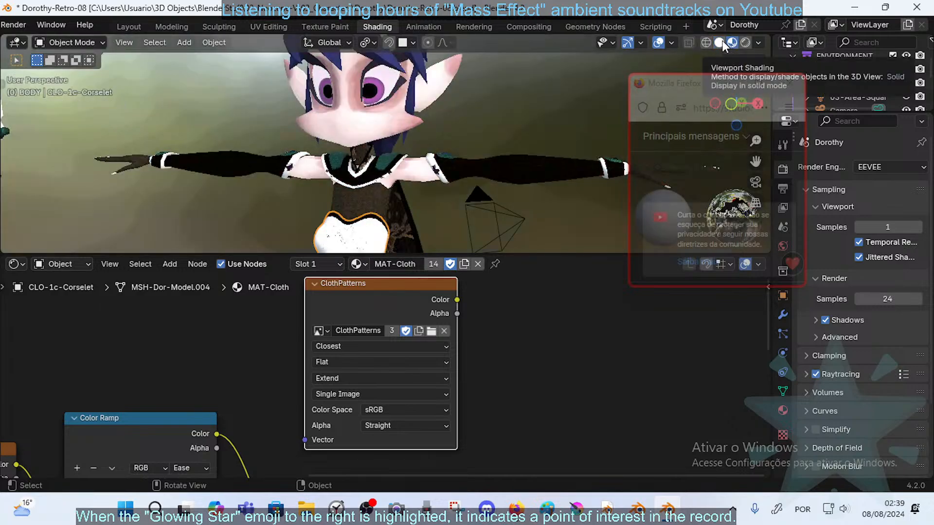
left_click(723, 40)
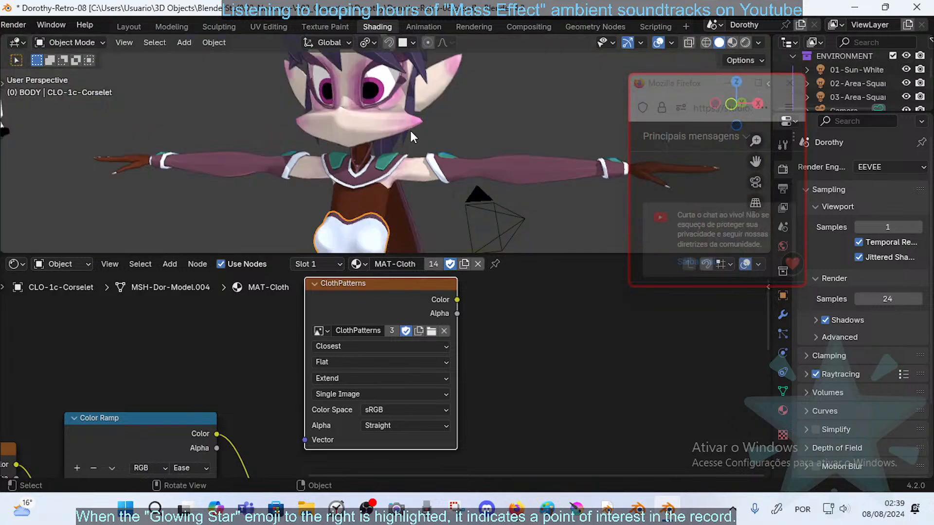
middle_click_drag(410, 129, 390, 157)
left_click(885, 166)
left_click(884, 198)
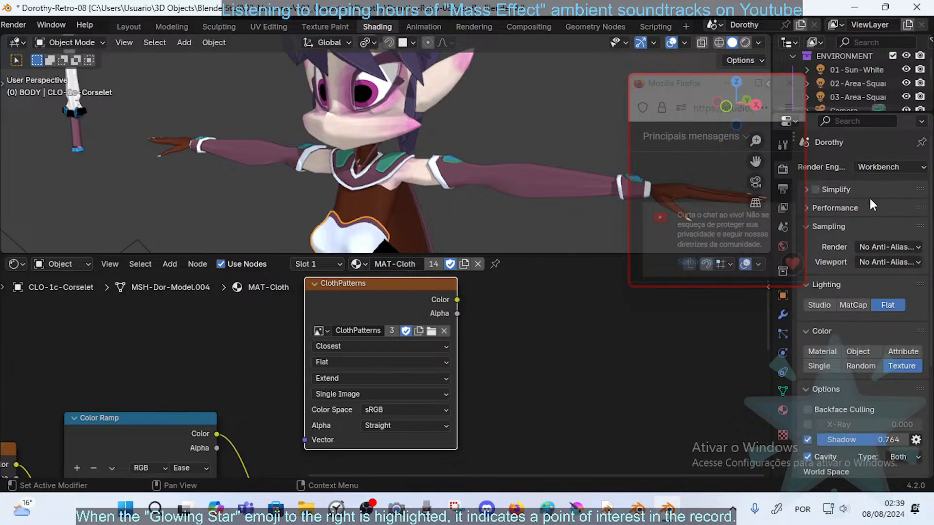
left_click(745, 43)
mouse_move(363, 148)
middle_mouse_down()
mouse_move(375, 185)
mouse_move(383, 159)
mouse_move(238, 146)
mouse_move(432, 147)
mouse_move(371, 157)
mouse_move(375, 211)
middle_mouse_up()
- On the duplicated ClothPatterns node, try Non-Color color space with Repeat extension, and return the color space to sRGB
left_click(396, 412)
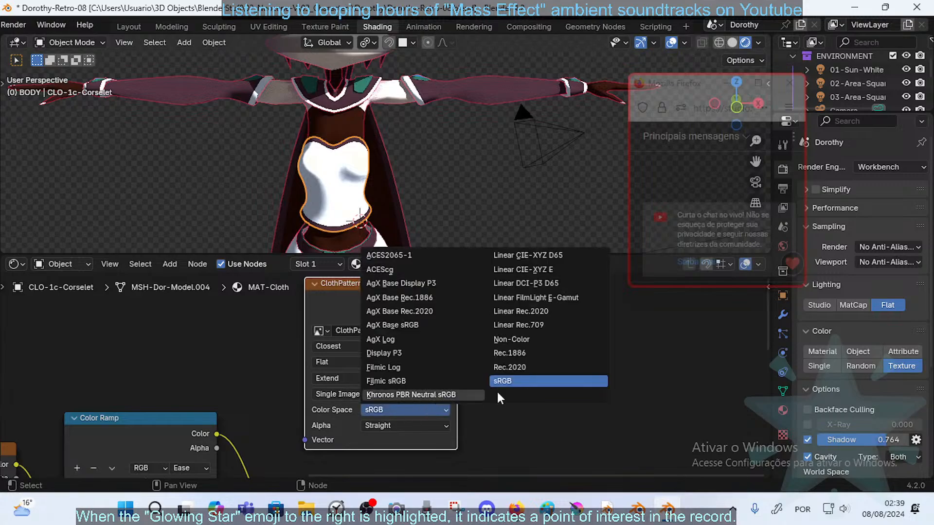
left_click(519, 339)
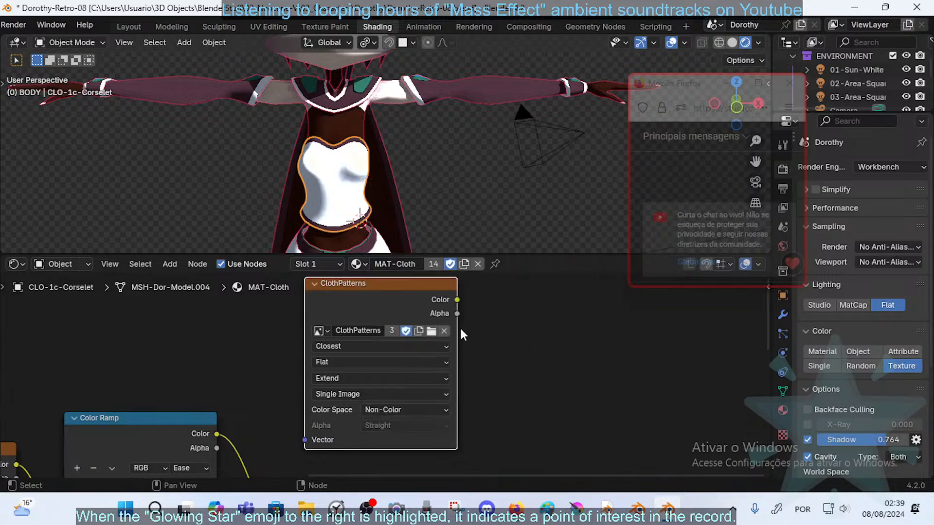
left_click(351, 378)
left_click(340, 413)
scroll(460, 380, "down", 2)
scroll(438, 317, "down", 2)
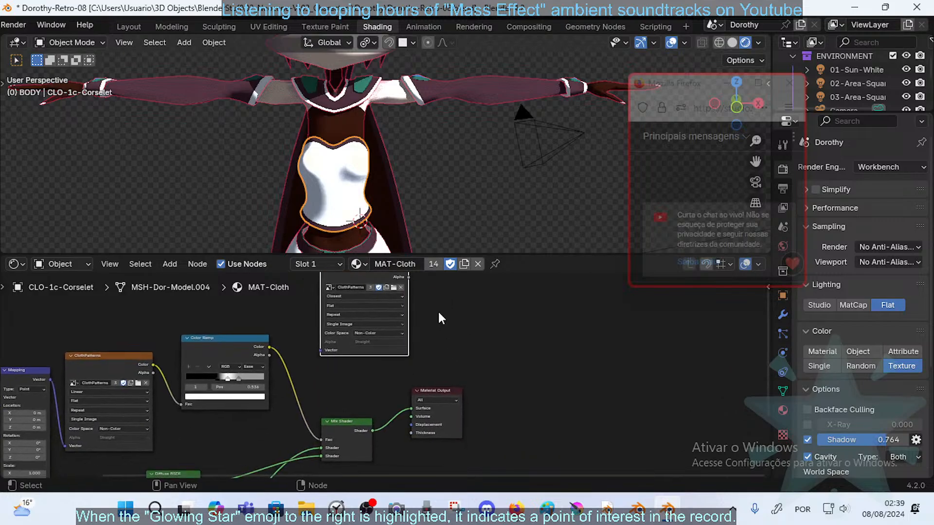
left_click(368, 368)
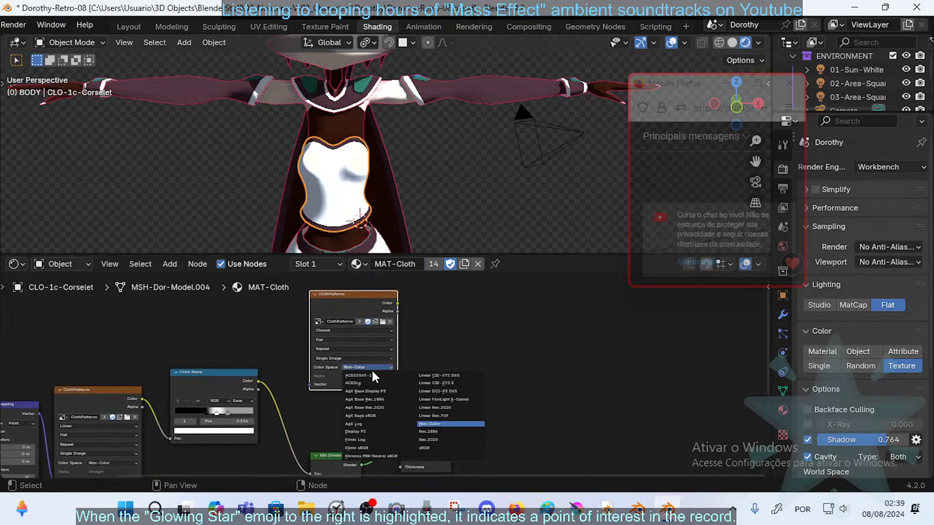
left_click(432, 447)
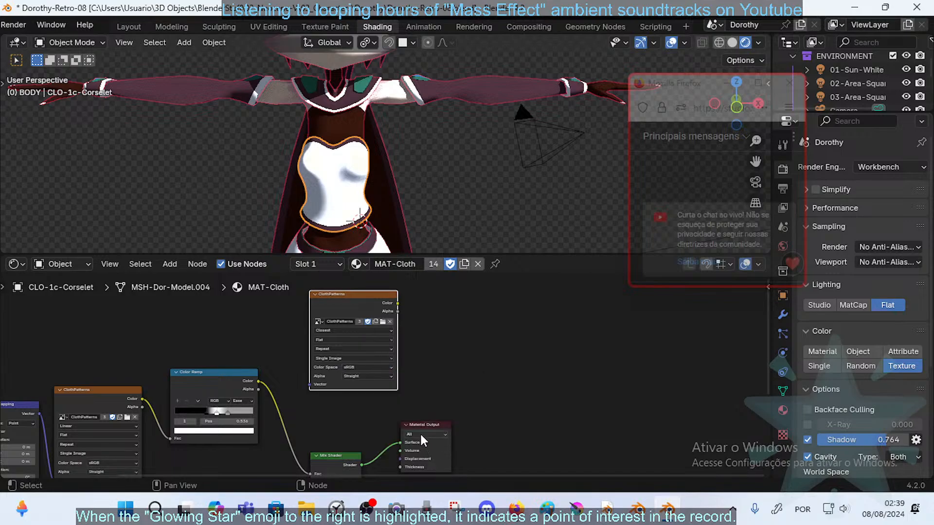
- Reposition the Material Output node and connect the duplicated ClothPatterns node's Color output to its Surface input
left_click_drag(418, 423, 458, 394)
left_click_drag(398, 304, 444, 411)
middle_click_drag(430, 315, 400, 315)
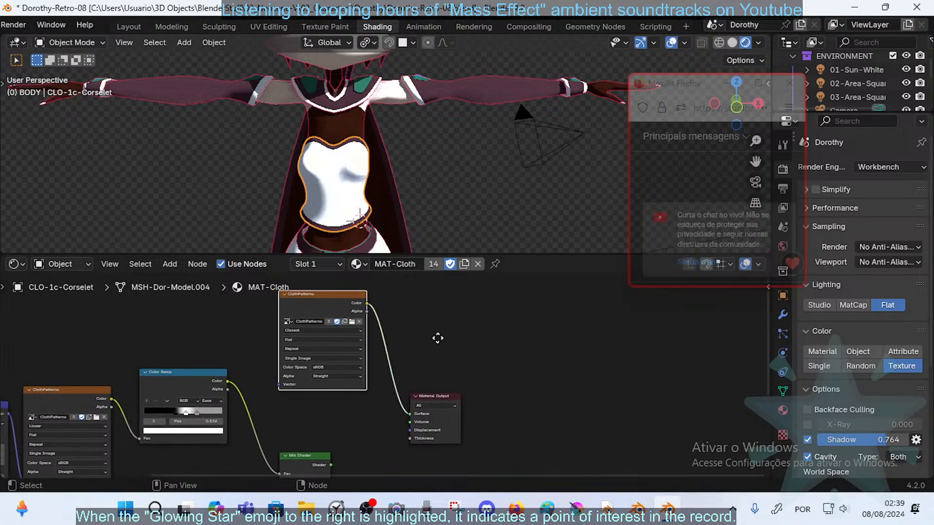
left_click_drag(343, 304, 332, 330)
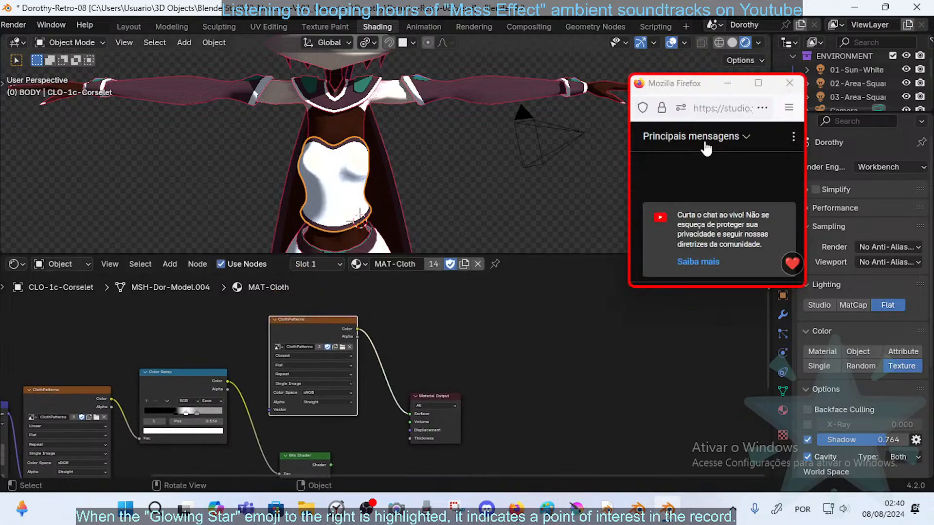
- In Solid viewport shading, set the duplicated ClothPatterns node's extension to Extend and check its source options
left_click(733, 43)
scroll(341, 379, "up", 2)
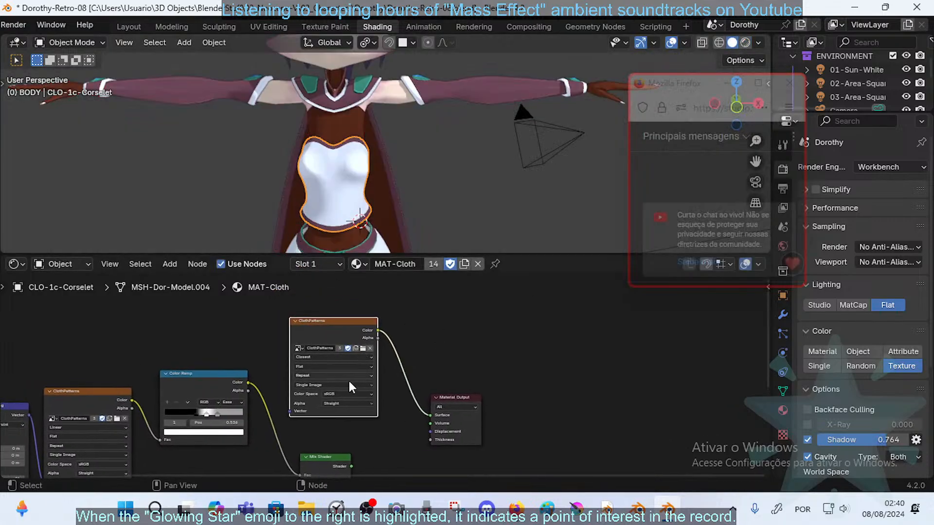
left_click(279, 374)
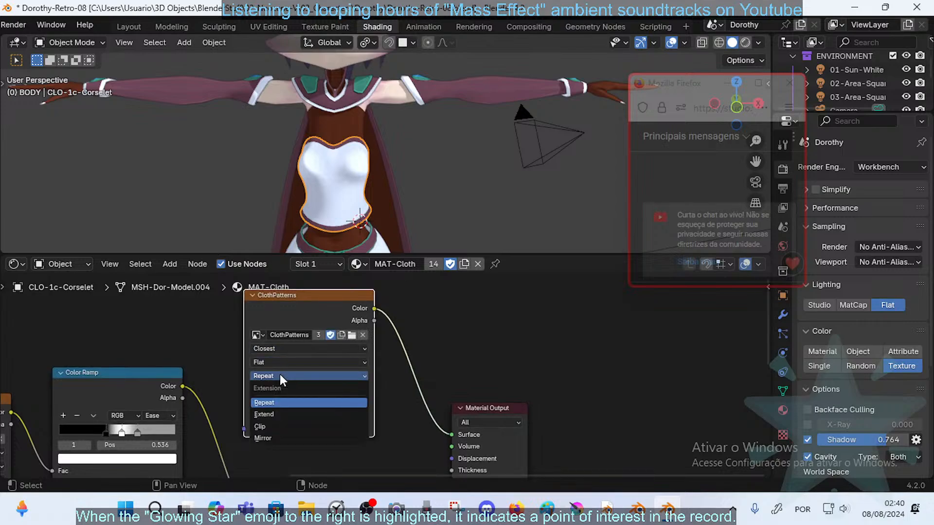
left_click(283, 401)
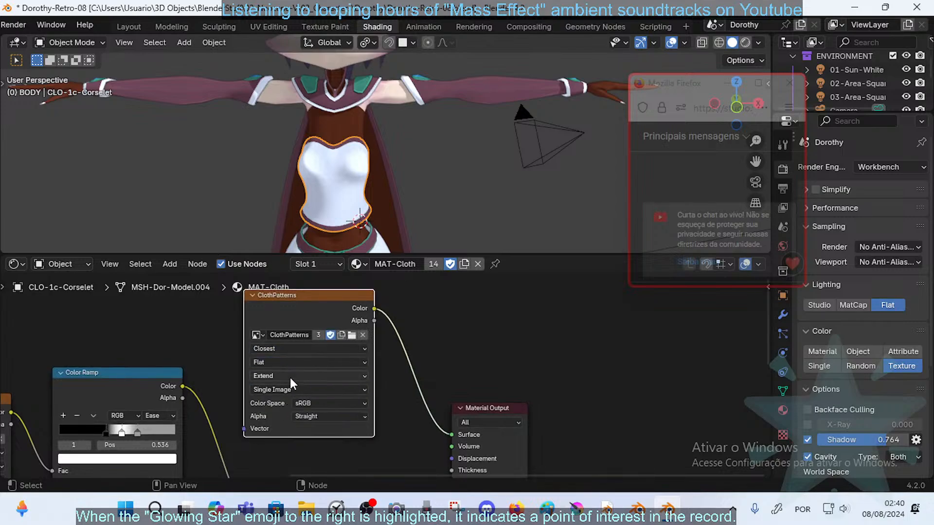
left_click(290, 378)
left_click(290, 378)
left_click(281, 392)
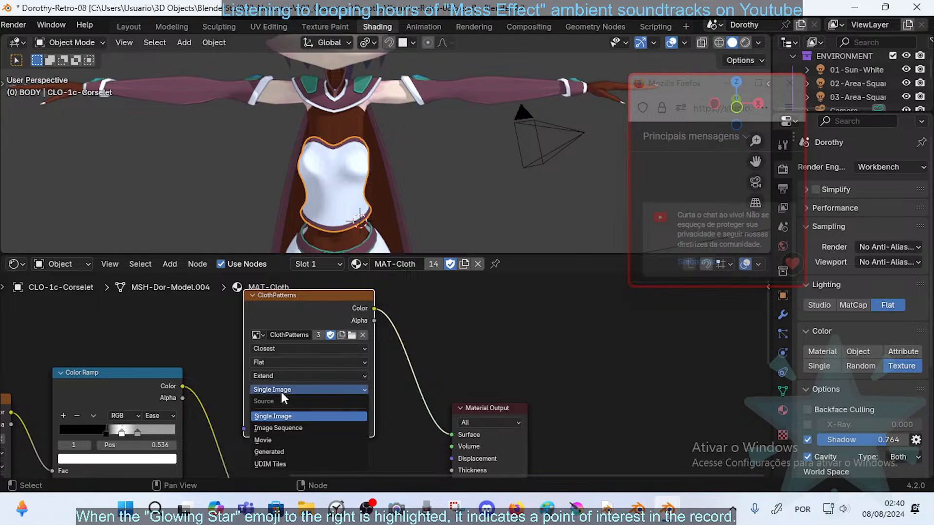
left_click(281, 392)
- Try the Non-Color color space on the ClothPatterns node in Solid shading and restore it to sRGB
left_click(317, 411)
left_click(317, 412)
left_click(317, 402)
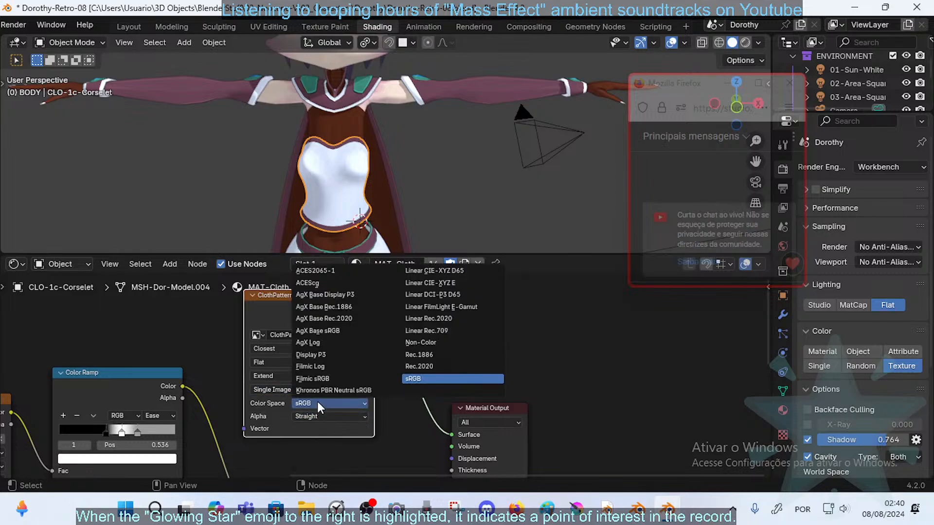
left_click(412, 341)
left_click(309, 405)
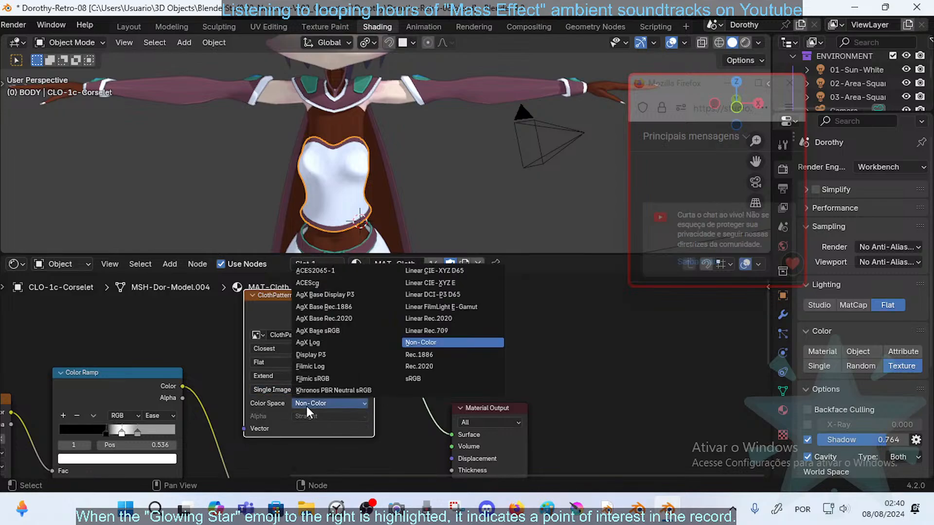
left_click(308, 405)
left_click(307, 402)
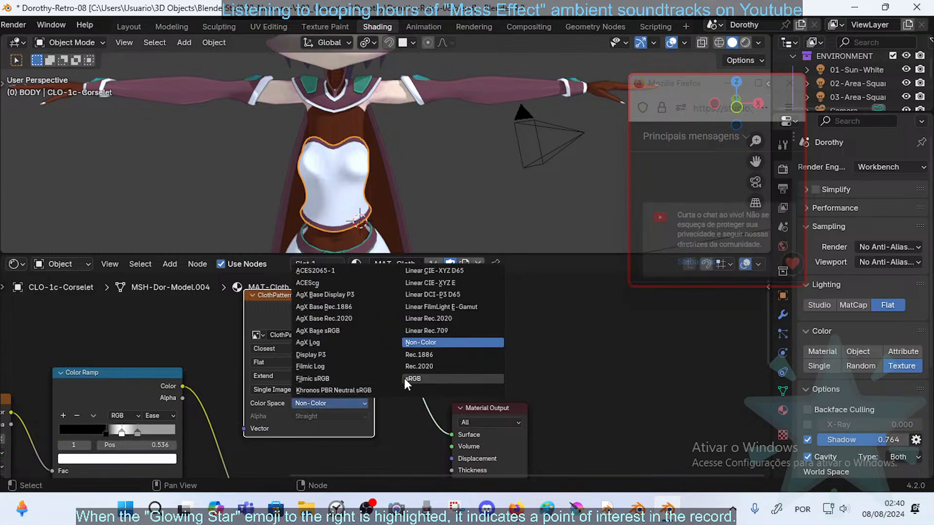
left_click(404, 378)
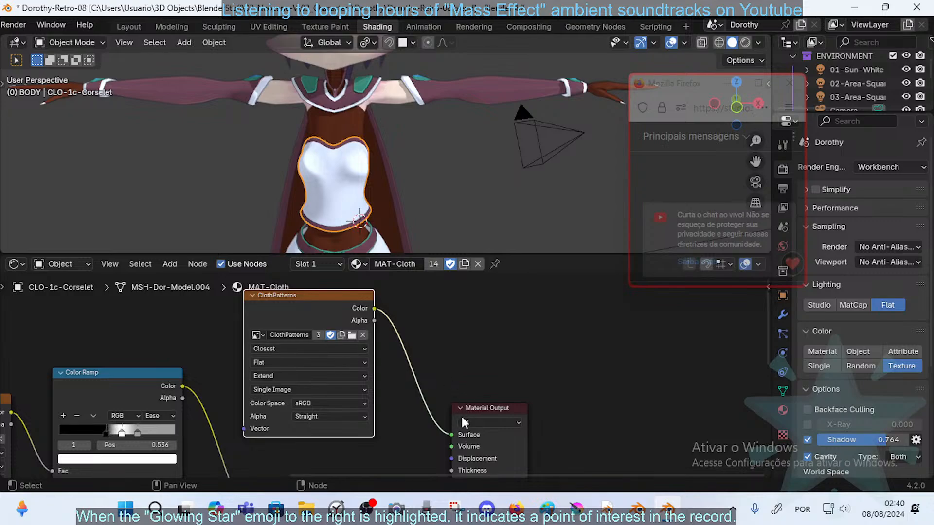
- Check the Material Output's target options and compare the corselet in Rendered and Solid viewport shading
middle_click_drag(463, 420, 431, 375)
left_click(462, 383)
left_click(461, 384)
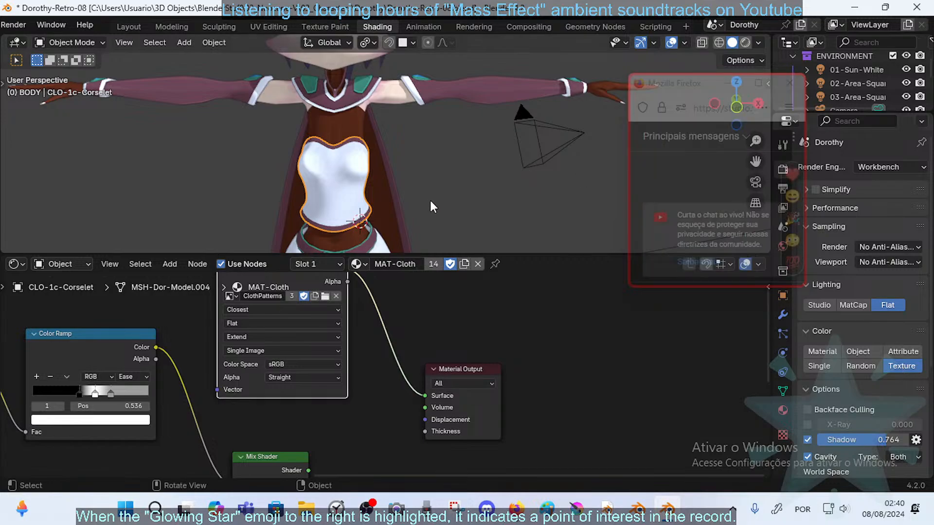
left_click(745, 40)
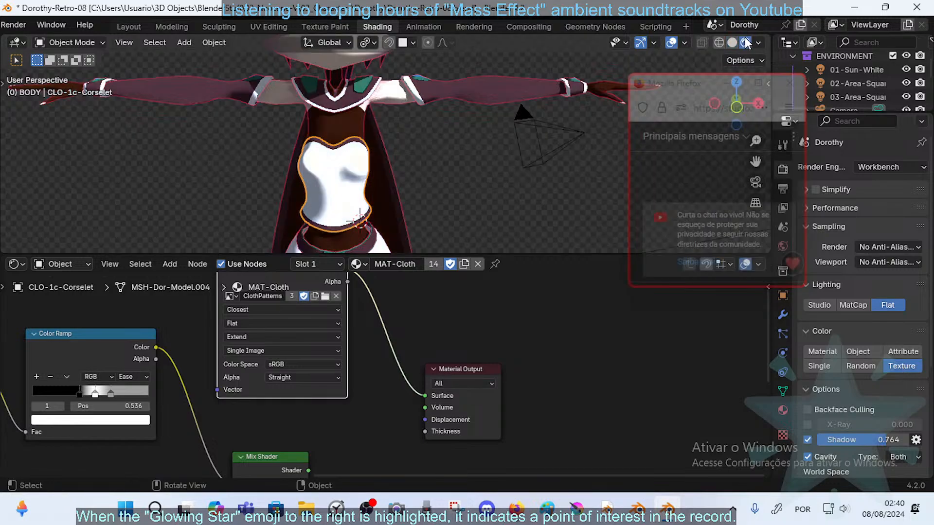
left_click(733, 40)
left_click(732, 42)
left_click(746, 43)
- Examine the MAT-Cloth node network, comparing the original ClothPatterns node with the duplicate feeding the Material Output
middle_click_drag(433, 322, 435, 348)
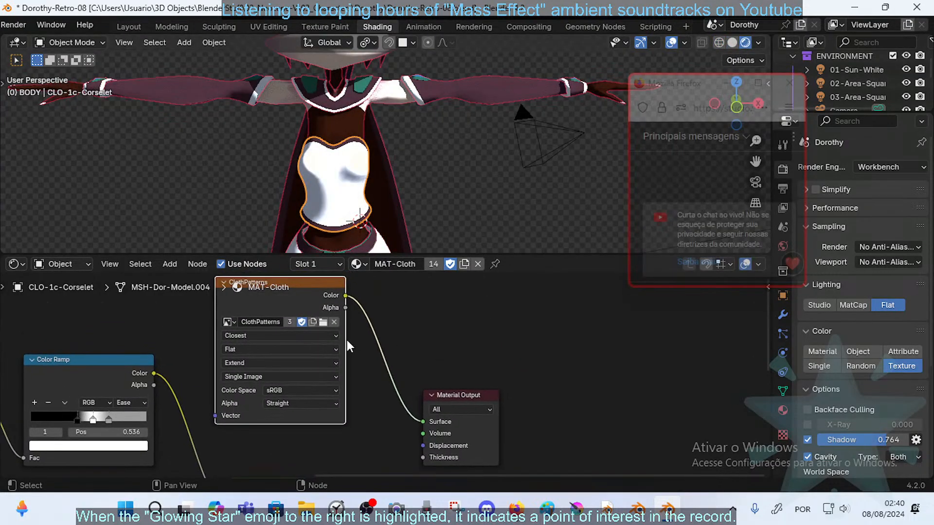
middle_click_drag(357, 339, 523, 316)
middle_click_drag(325, 365, 406, 340)
scroll(438, 347, "down", 1)
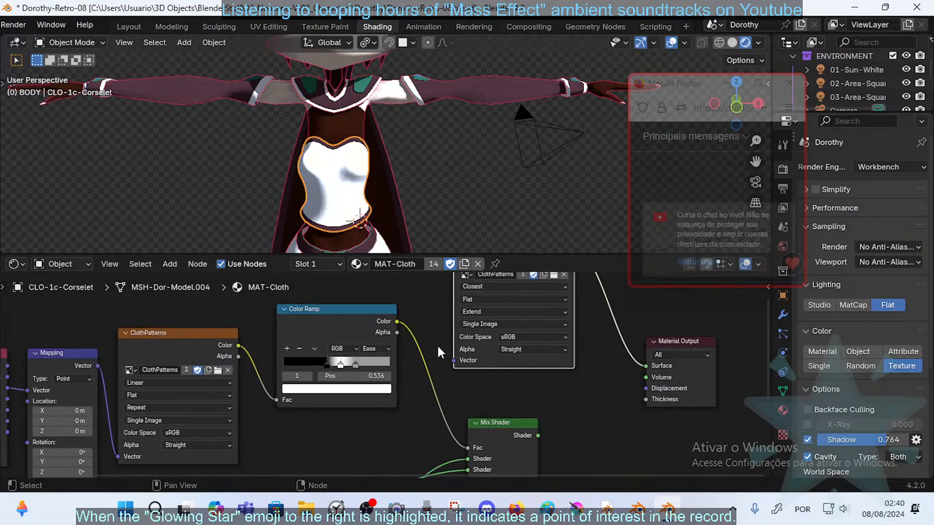
middle_click_drag(606, 346, 484, 367)
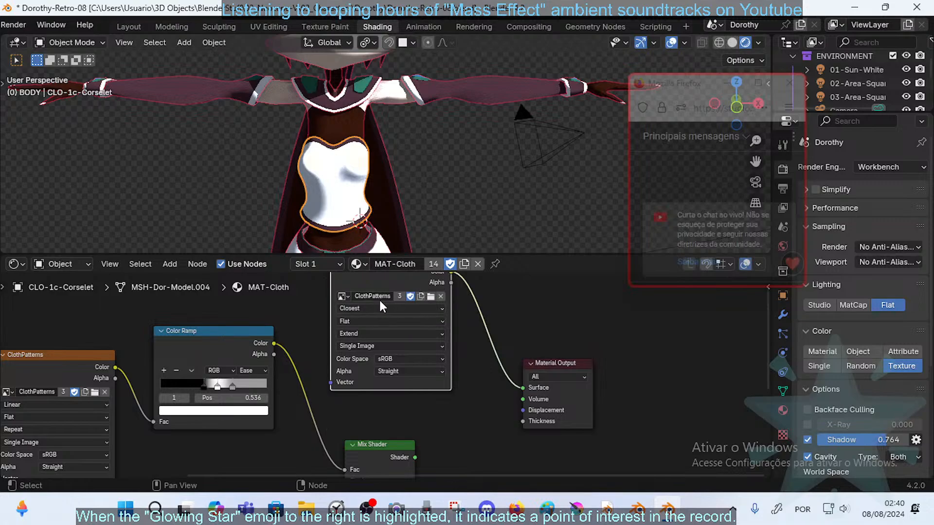
middle_click_drag(378, 299, 362, 319)
middle_click_drag(521, 427, 503, 296)
middle_click_drag(436, 336, 444, 437)
middle_click_drag(412, 283, 393, 351)
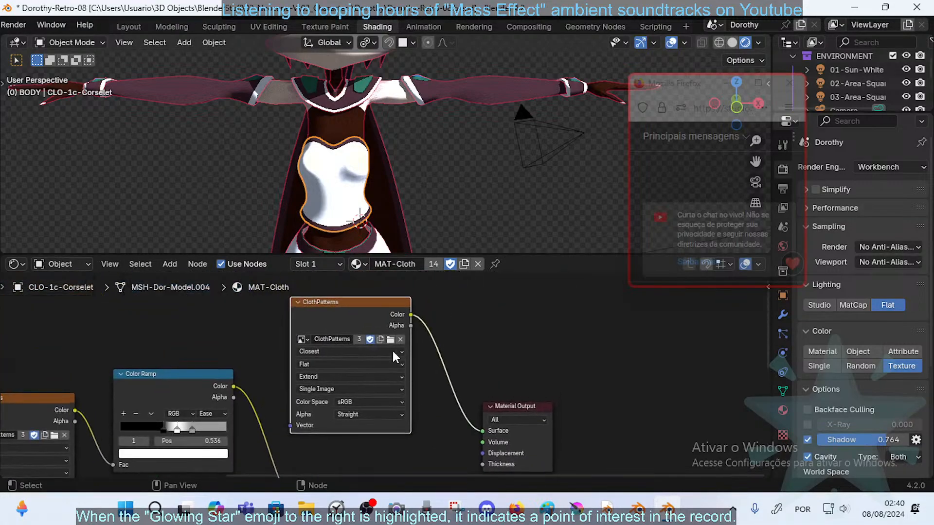
- Preview the duplicated ClothPatterns node's Alpha and Color outputs, checking the corselet in Solid and Rendered viewport shading
left_click(366, 304, "ctrl+shift")
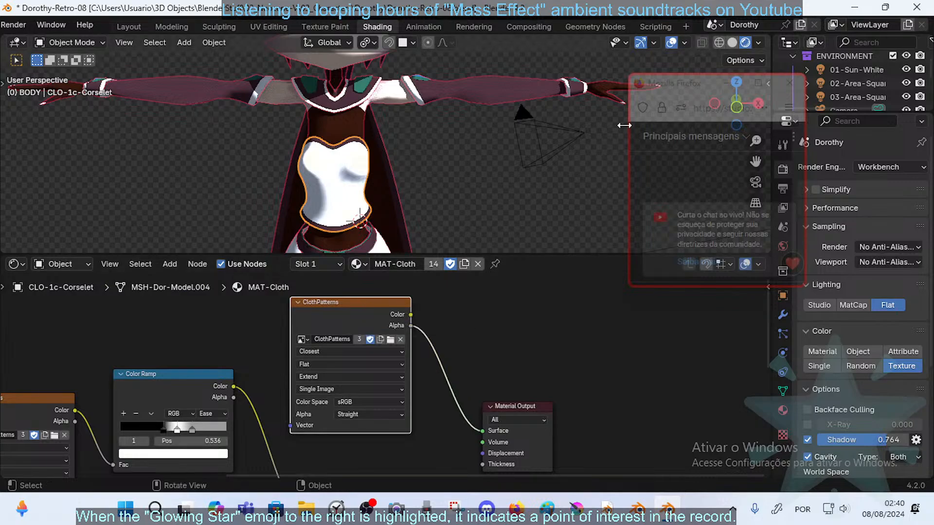
left_click(351, 300, "ctrl+shift")
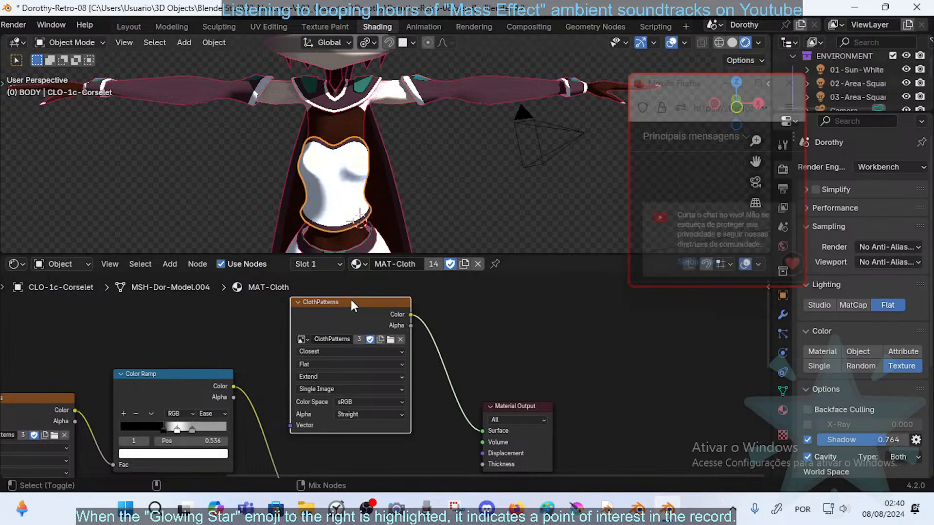
left_click(351, 300, "ctrl+shift")
left_click(351, 300, "ctrl+shift")
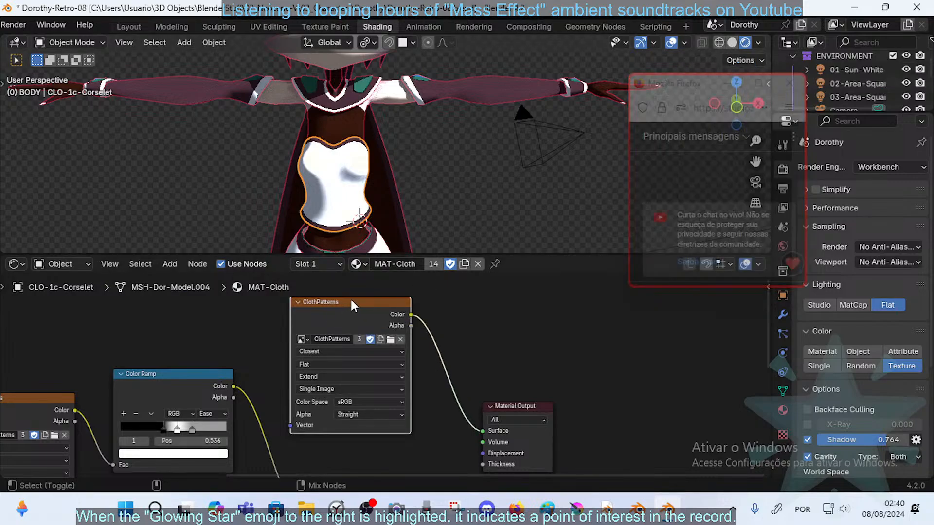
left_click(733, 43)
left_click(744, 42)
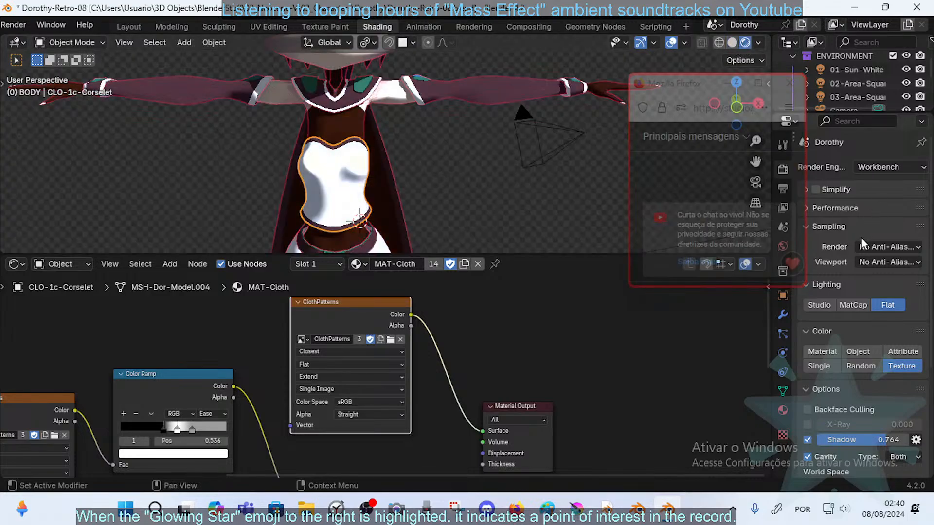
- Compare the corselet's texture display under the EEVEE and Workbench render engines, leaving EEVEE selected
left_click(892, 164)
left_click(873, 182)
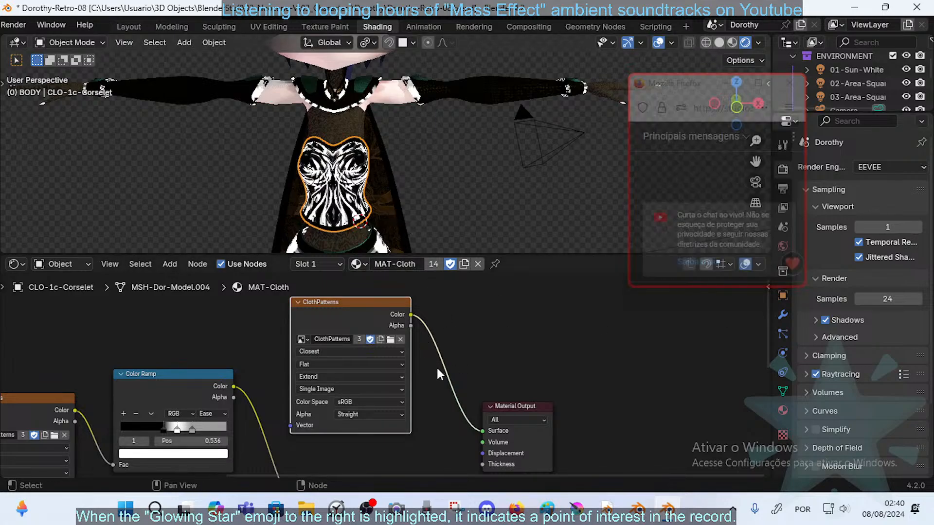
mouse_move(442, 374)
middle_mouse_down()
mouse_move(385, 384)
mouse_move(420, 371)
middle_mouse_up()
left_click(878, 167)
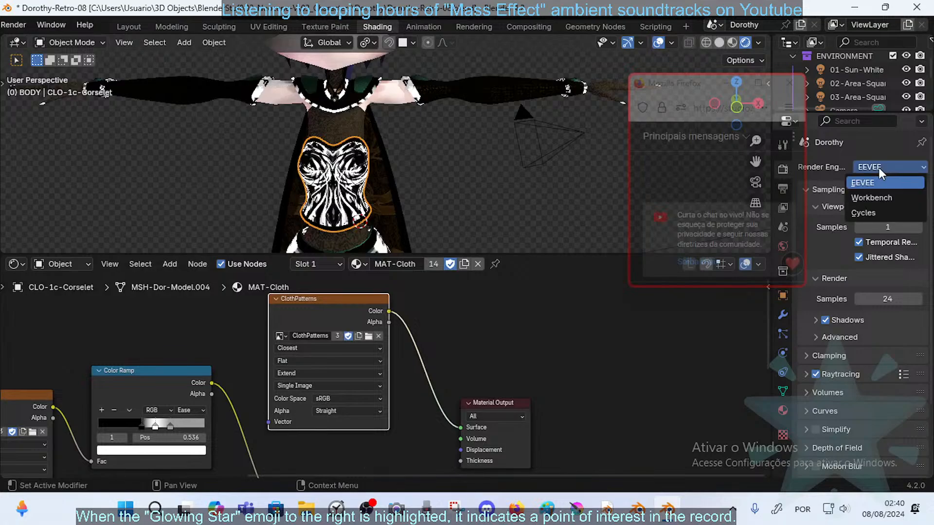
left_click(878, 197)
left_click(880, 166)
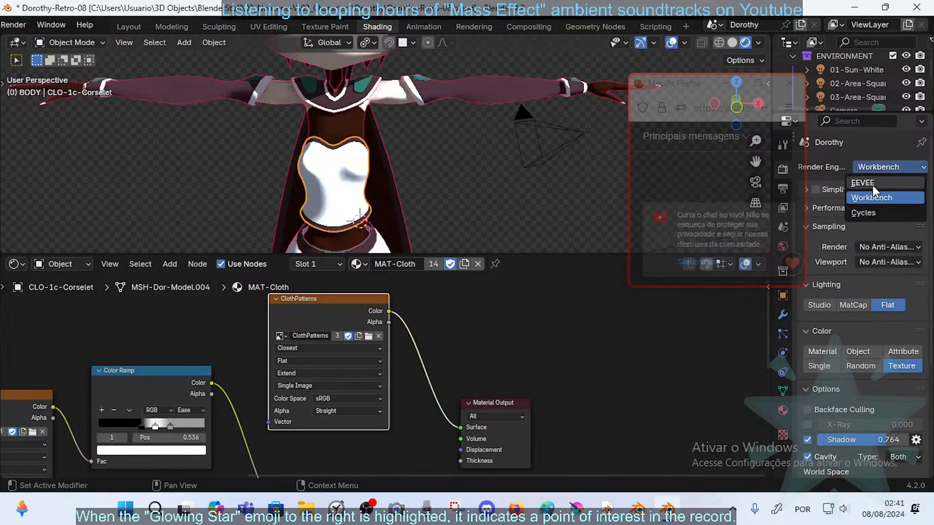
left_click(873, 184)
middle_click_drag(448, 340, 416, 348)
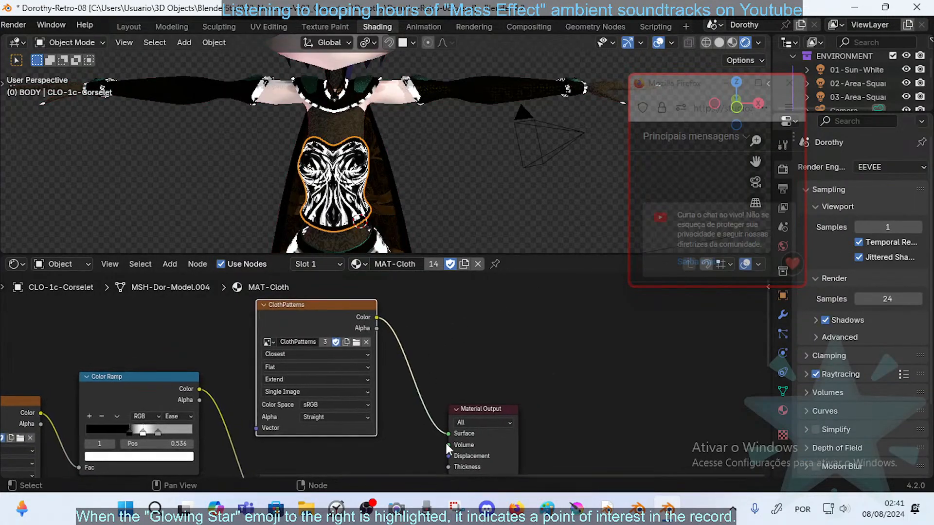
- Disconnect the duplicated ClothPatterns node from the Material Output and link the Mix Shader to its Surface input
left_click_drag(446, 444, 425, 396)
scroll(409, 382, "down", 1)
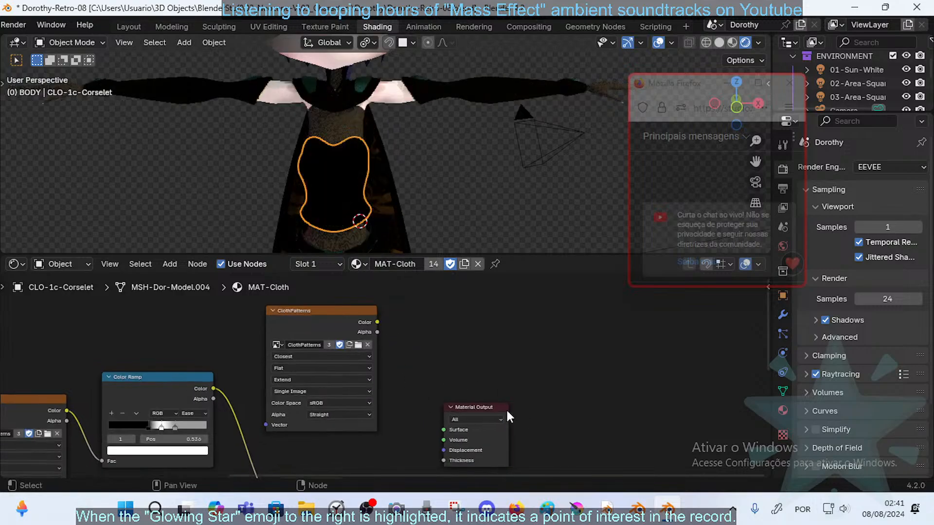
middle_click_drag(391, 417, 409, 307)
left_click(344, 370, "ctrl+shift")
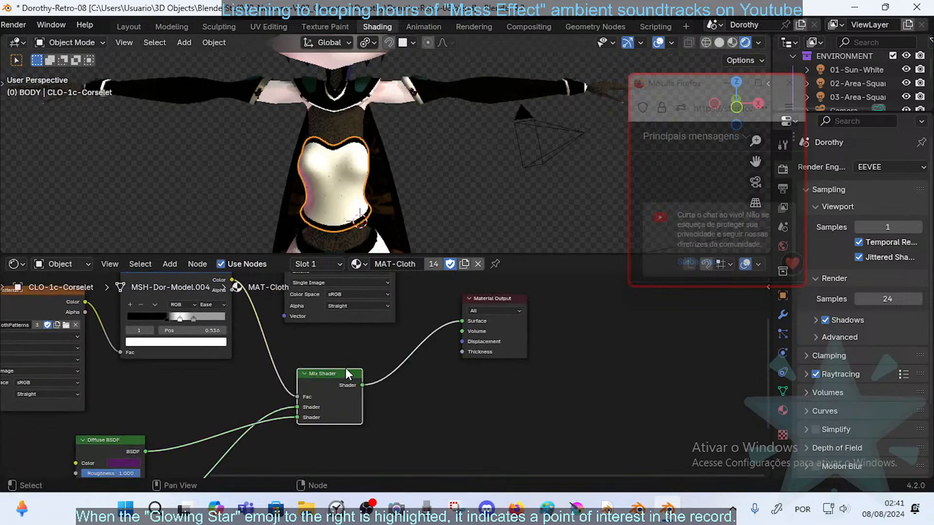
- Set the render engine to Workbench and check how the eye and corselet textures display on the character
left_click(878, 168)
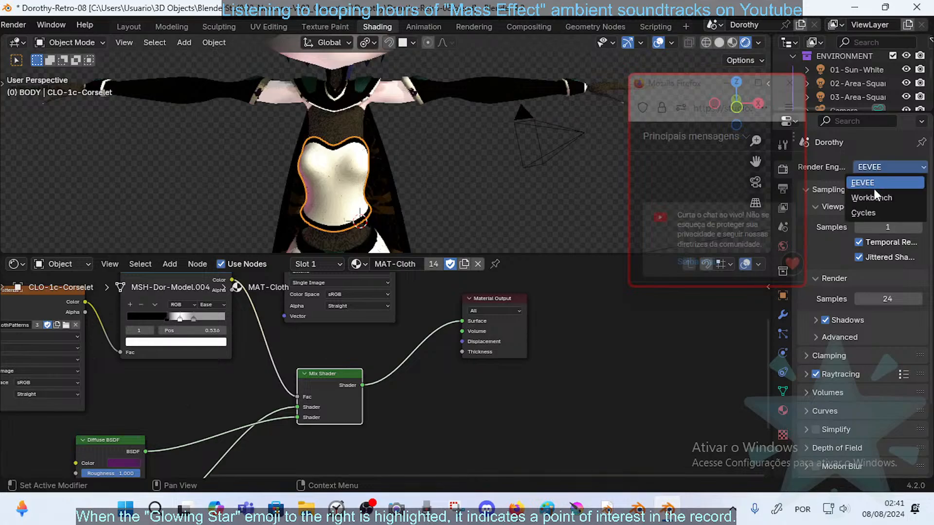
left_click(872, 194)
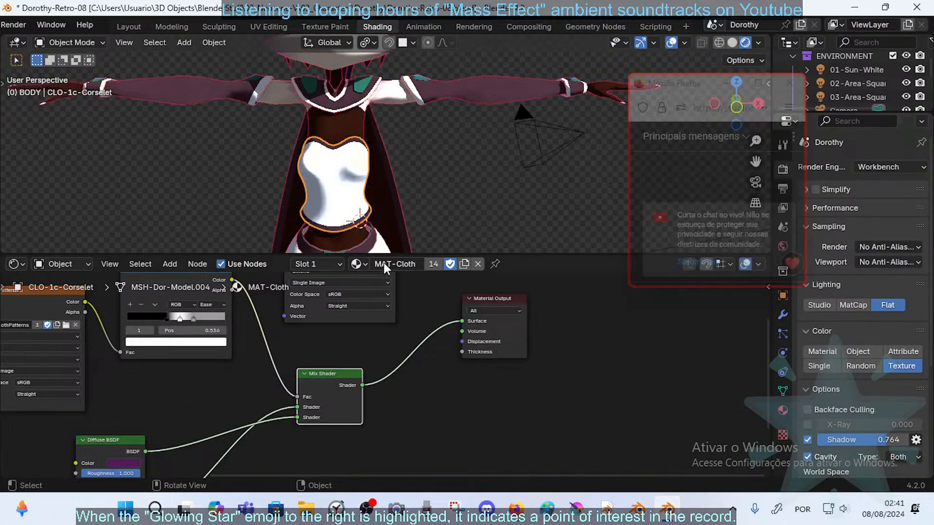
middle_click_drag(382, 308, 388, 330)
middle_click_drag(391, 134, 372, 114)
left_click(370, 112)
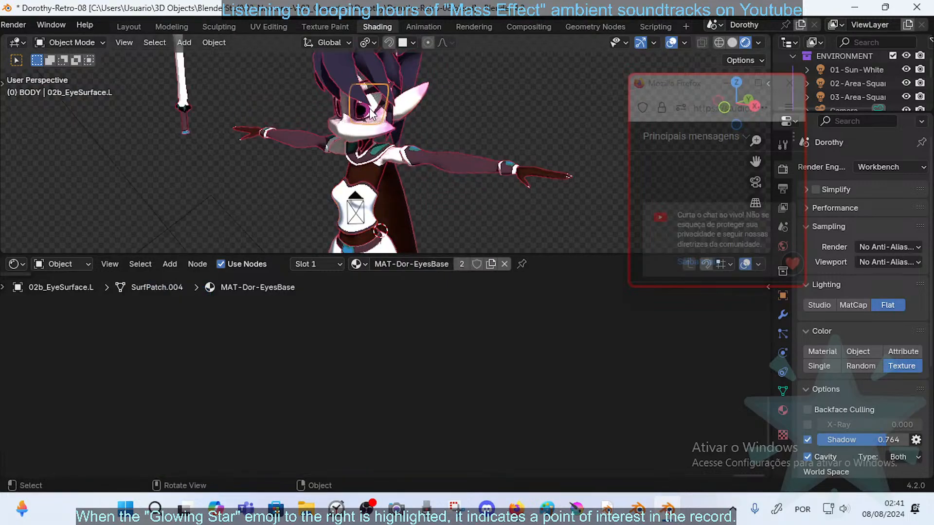
left_click(365, 208)
scroll(22, 25, "up", 3)
- Reopen Dorothy-Retro-08.blend without saving the current changes
left_click(31, 24)
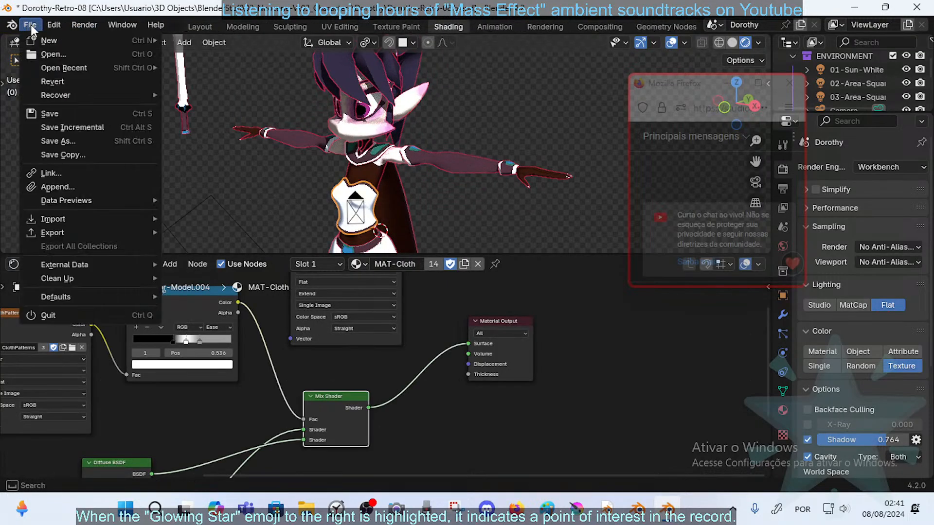
left_click(57, 54)
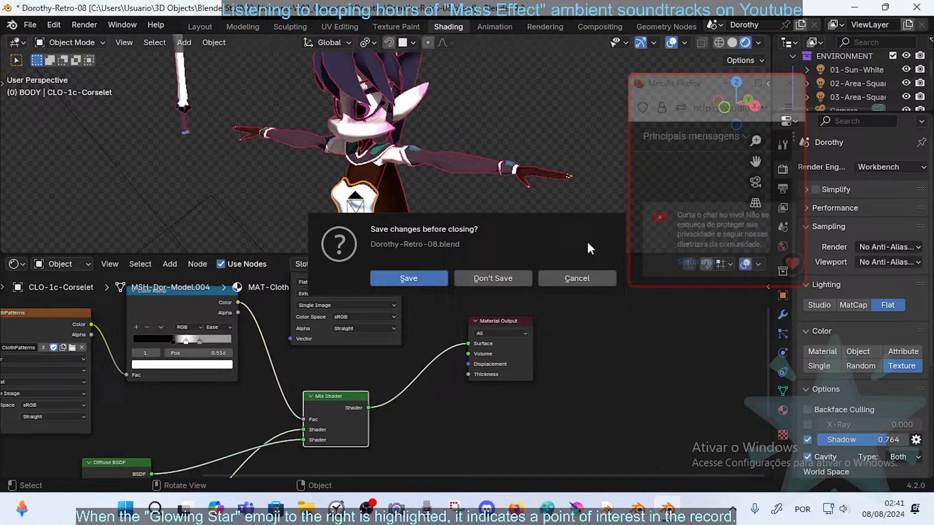
left_click(492, 274)
double_click(301, 185)
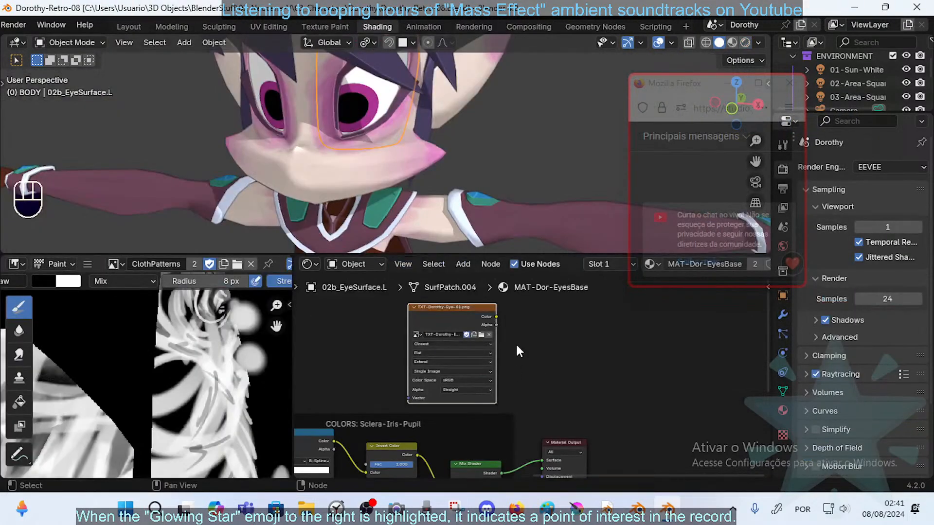
- Inspect the eye texture node in MAT-Dor-EyesBase and examine the clothed character in Rendered viewport shading
scroll(516, 347, "up", 3)
middle_click_drag(457, 355, 501, 386)
scroll(498, 371, "down", 2)
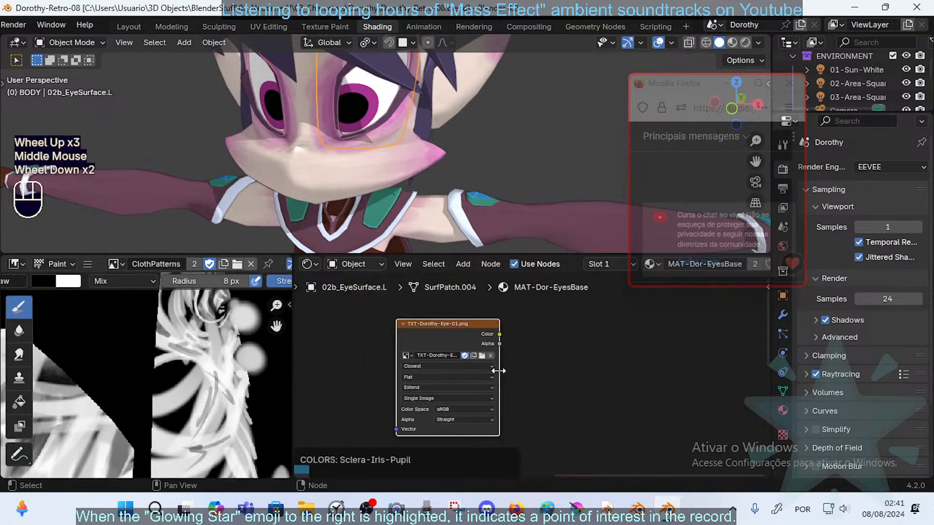
scroll(498, 372, "down", 1)
middle_click_drag(382, 224, 371, 132, "shift")
scroll(372, 132, "down", 1)
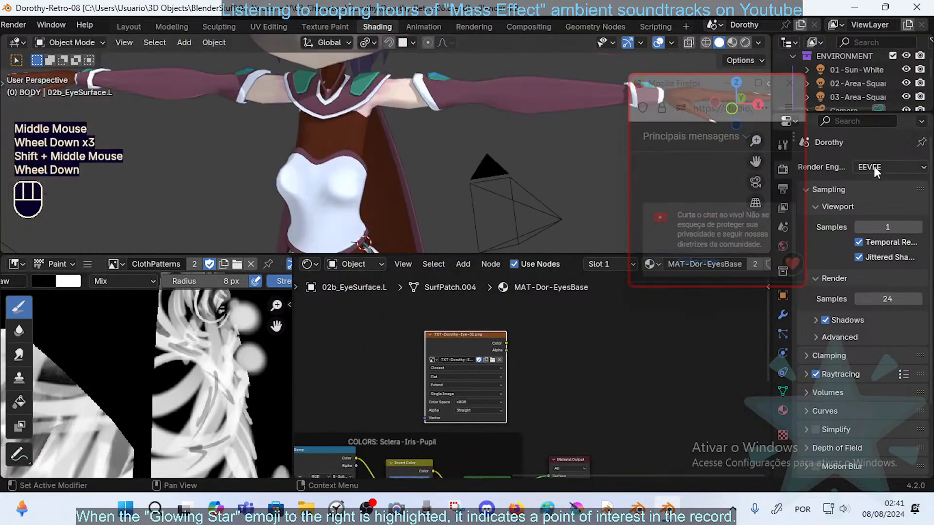
left_click(737, 43)
scroll(431, 147, "down", 2)
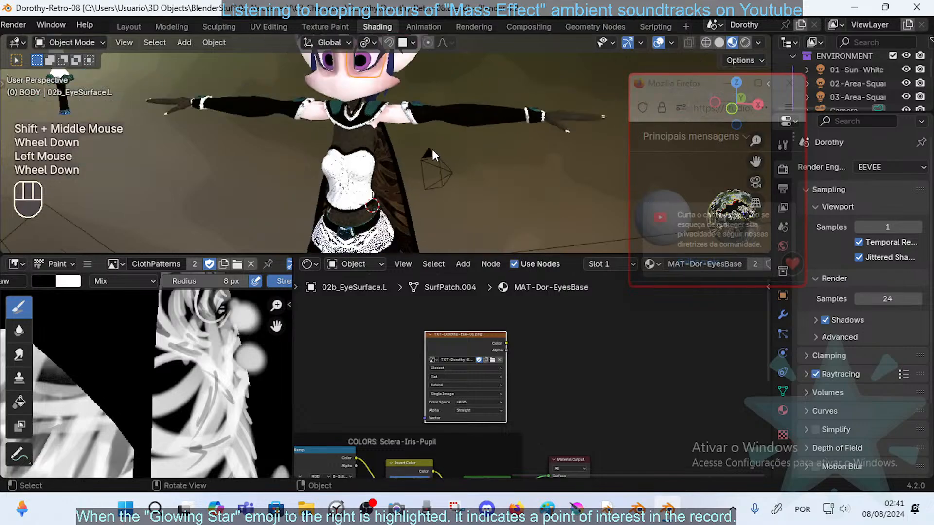
mouse_move(431, 147)
middle_mouse_down()
mouse_move(396, 172)
mouse_move(390, 202)
mouse_move(325, 202)
mouse_move(494, 227)
mouse_move(373, 244)
mouse_move(323, 291)
mouse_move(389, 321)
mouse_move(366, 306)
mouse_move(395, 299)
mouse_move(328, 299)
middle_mouse_up()
- Show the deselected character in the Layout workspace with Material Preview shading
left_click(131, 27)
key("alt+a")
left_click(622, 43)
scroll(390, 304, "up", 3)
- Switch to the To-Do-Lists spreadsheet in Firefox, mark the UV Unwrap Clothes task as done and move its row above the completed tasks
mouse_move(517, 509)
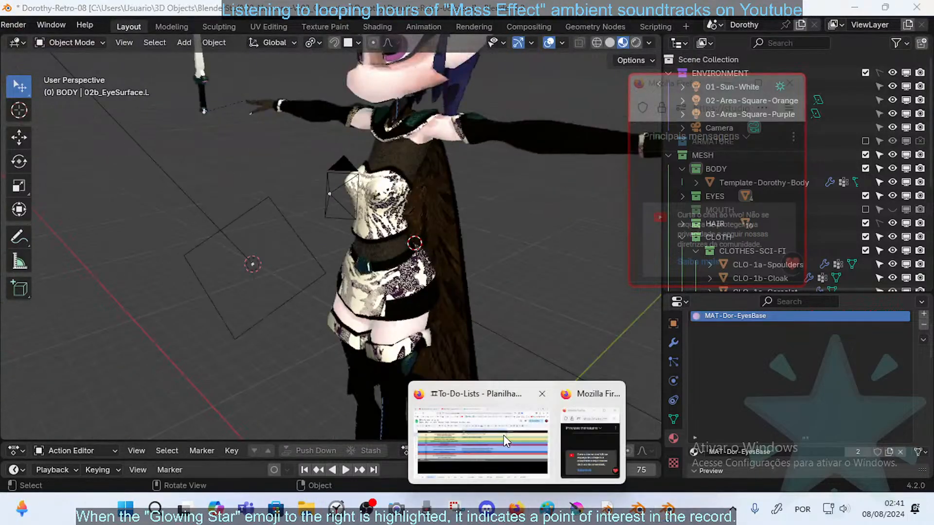
left_click(503, 436)
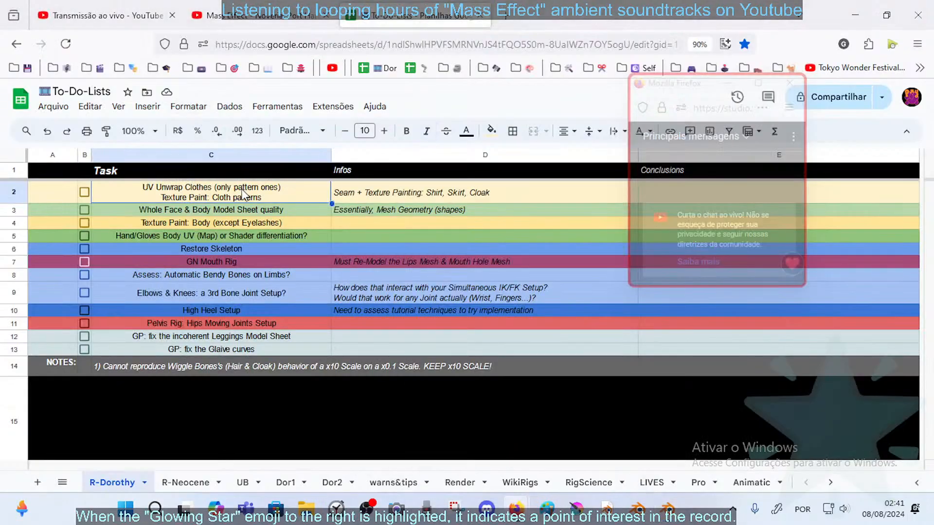
left_click(388, 196)
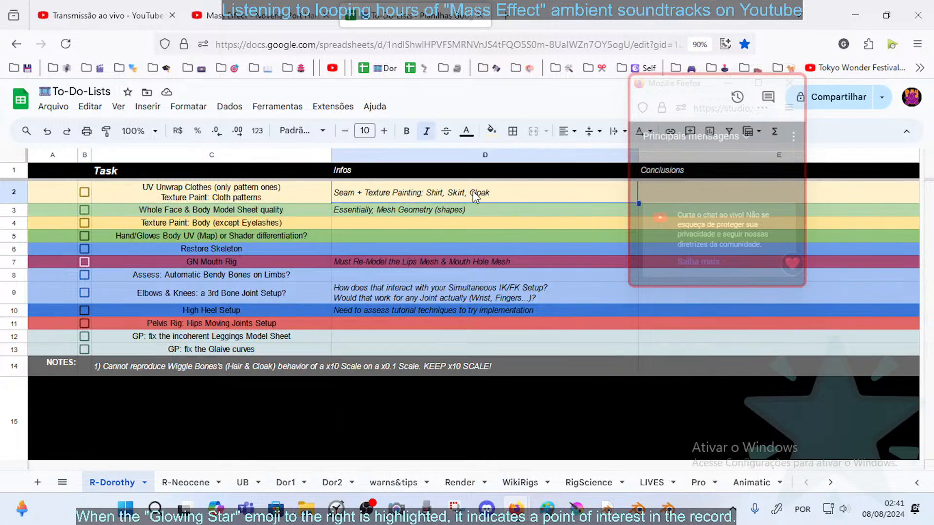
left_click(84, 192)
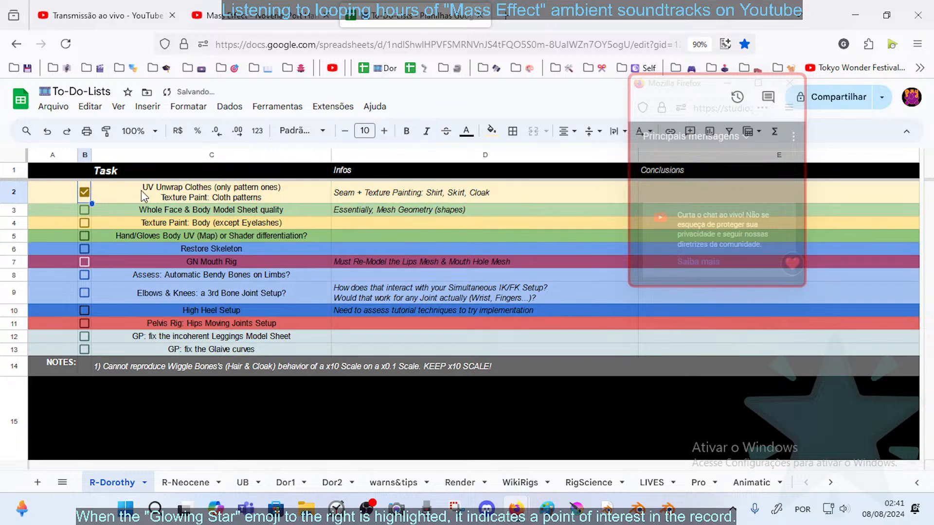
left_click(14, 192)
left_click_drag(14, 193, 6, 346)
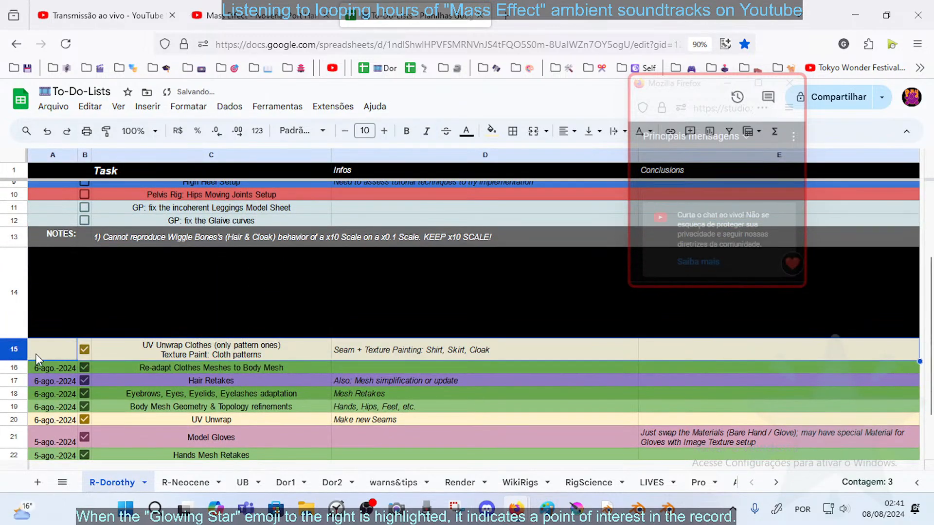
- Copy the date from the Re-adapt Clothes Meshes row to the completed UV Unwrap Clothes task and change it to 07-ago.-2024
double_click(46, 366)
key("ctrl+c")
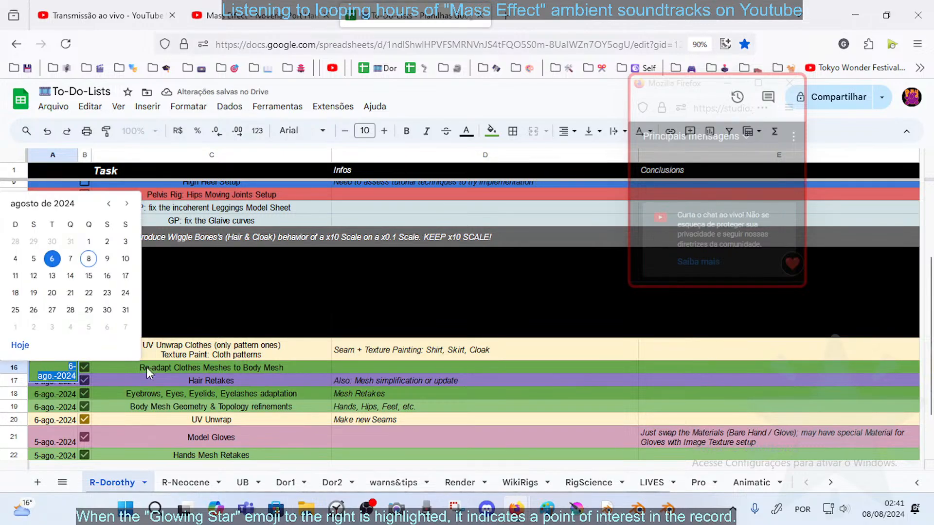
left_click(146, 372)
double_click(54, 357)
key("ctrl+v")
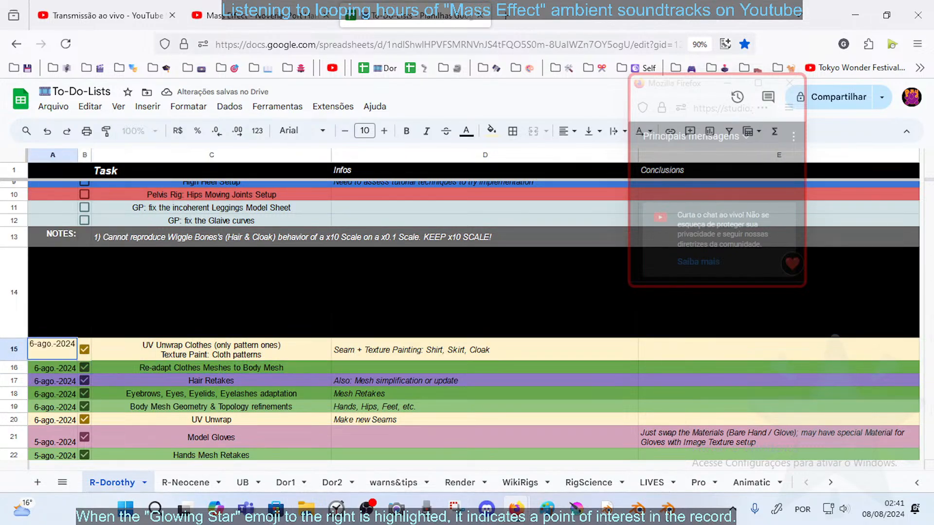
key("Home")
key("Delete")
type("07")
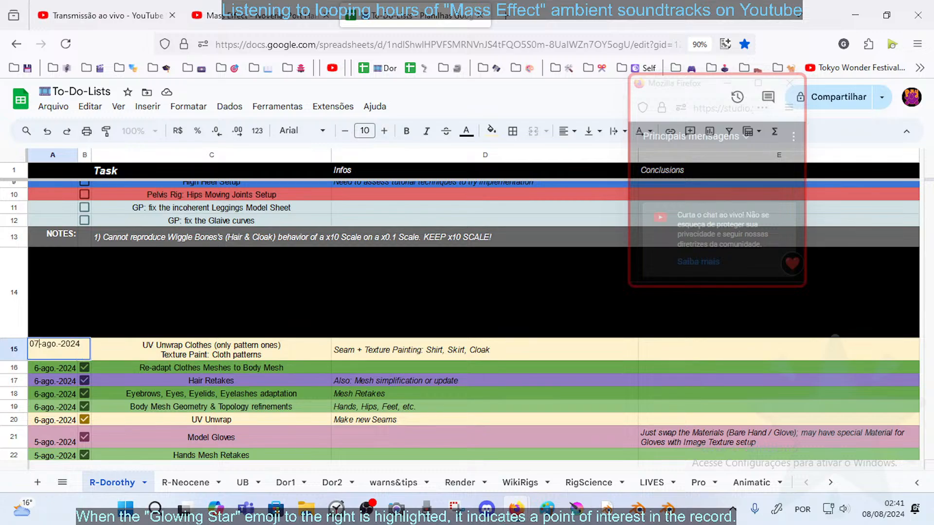
key("Return")
scroll(200, 312, "up", 3)
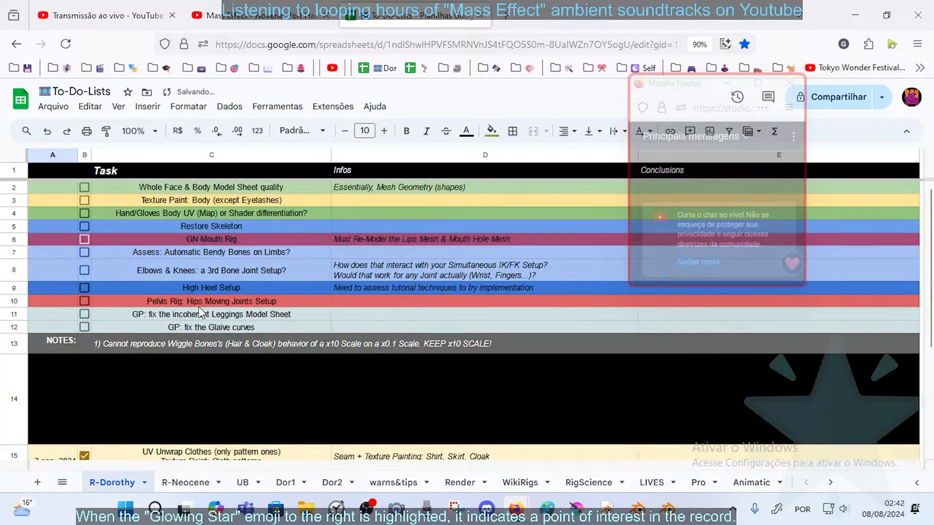
- Review the first three pending tasks: model sheet quality, body texture painting, and hand/gloves UV or shader differentiation
left_click(192, 192)
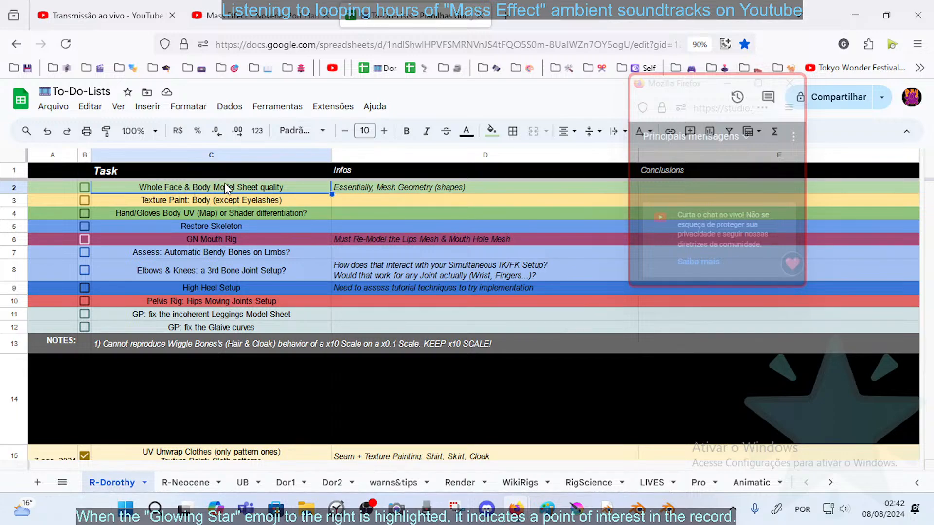
left_click(370, 188)
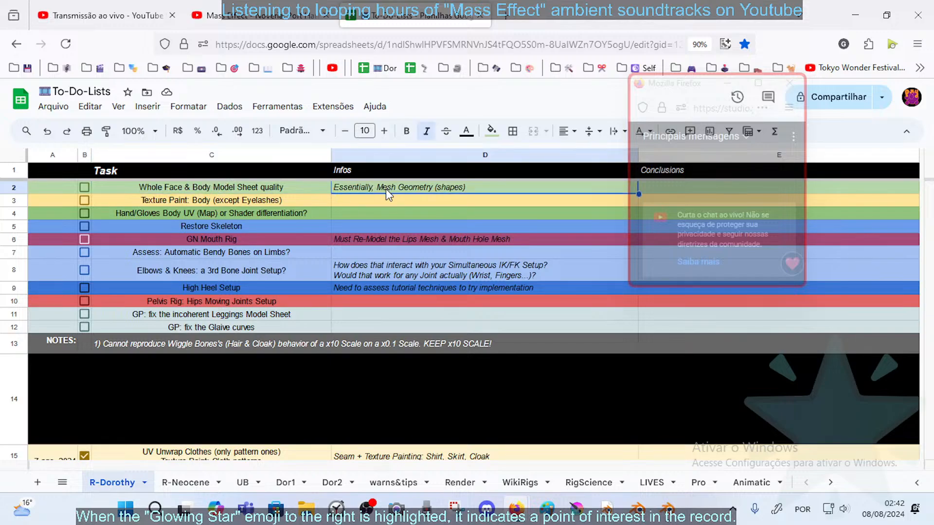
left_click(252, 190)
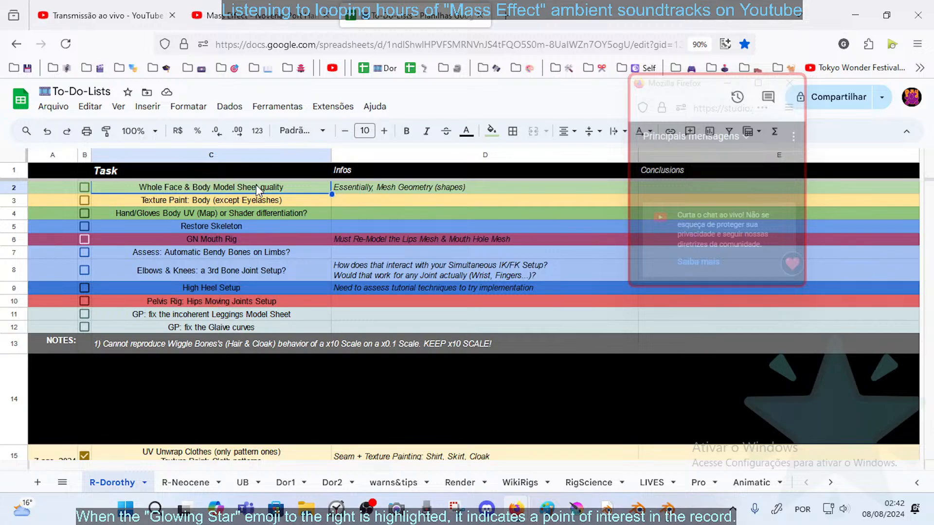
left_click(252, 203)
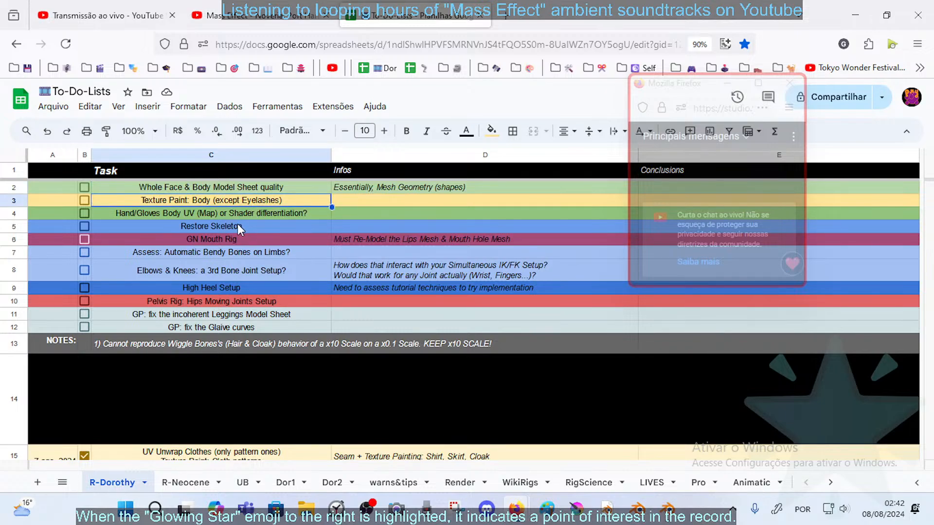
left_click(224, 214)
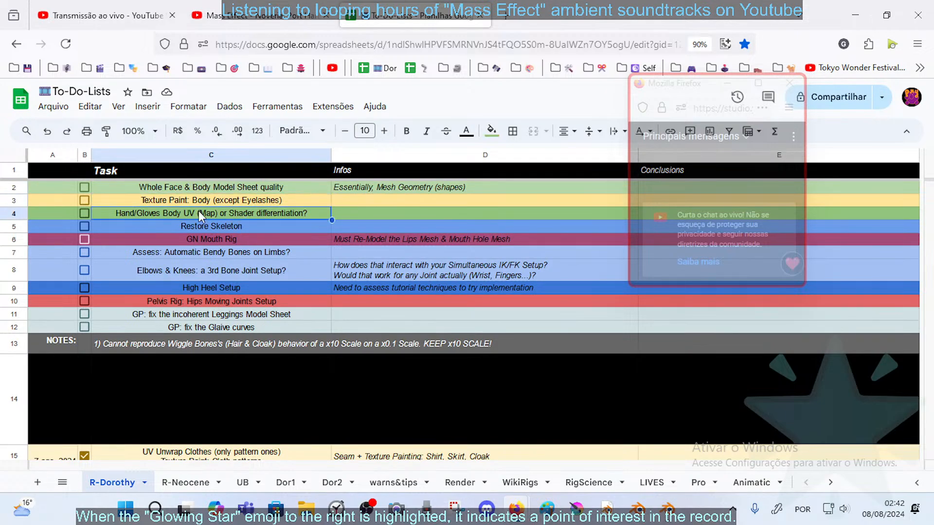
key("Up")
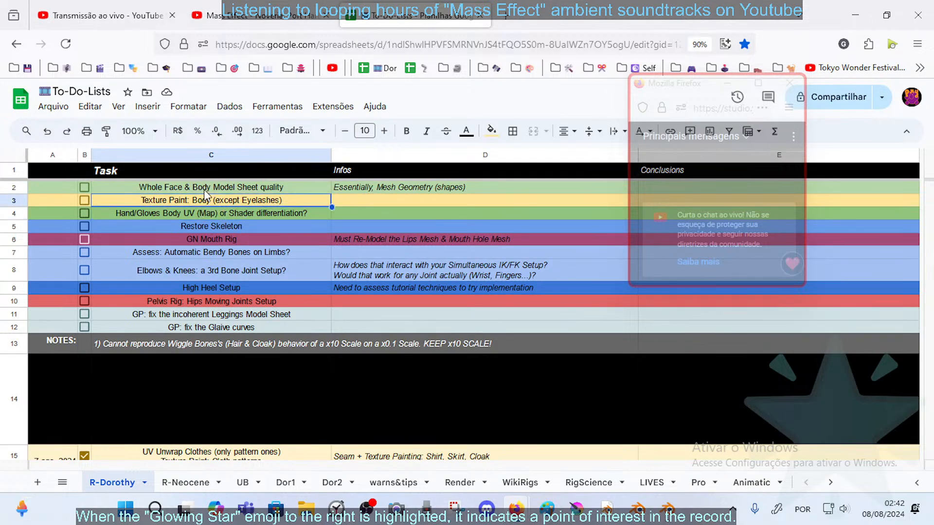
left_click(203, 189)
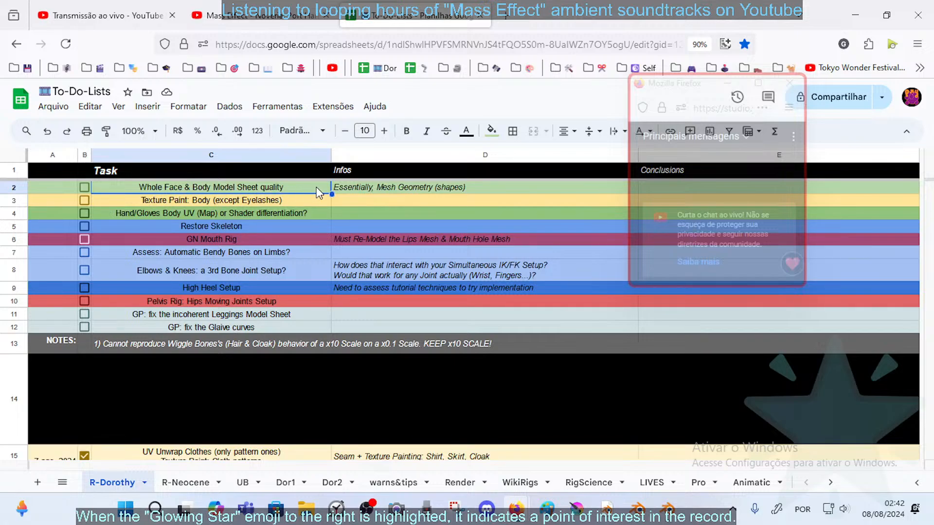
left_click(226, 202)
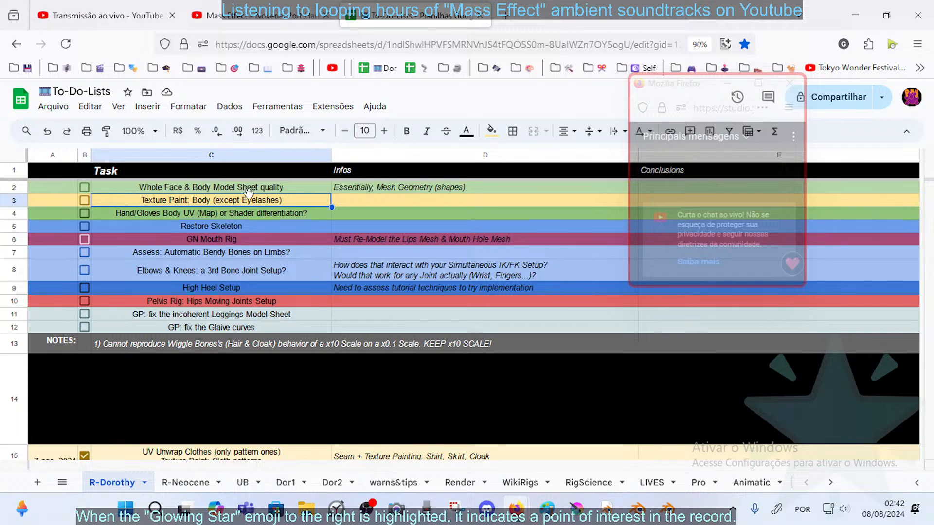
- Enter "Retake Skin" as the info for the Texture Paint: Body task
left_click(431, 201)
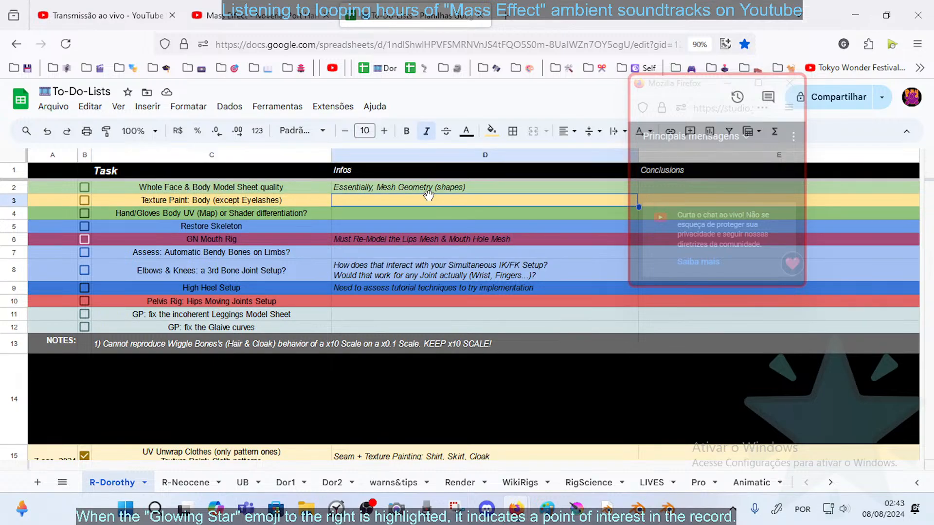
type("Reta")
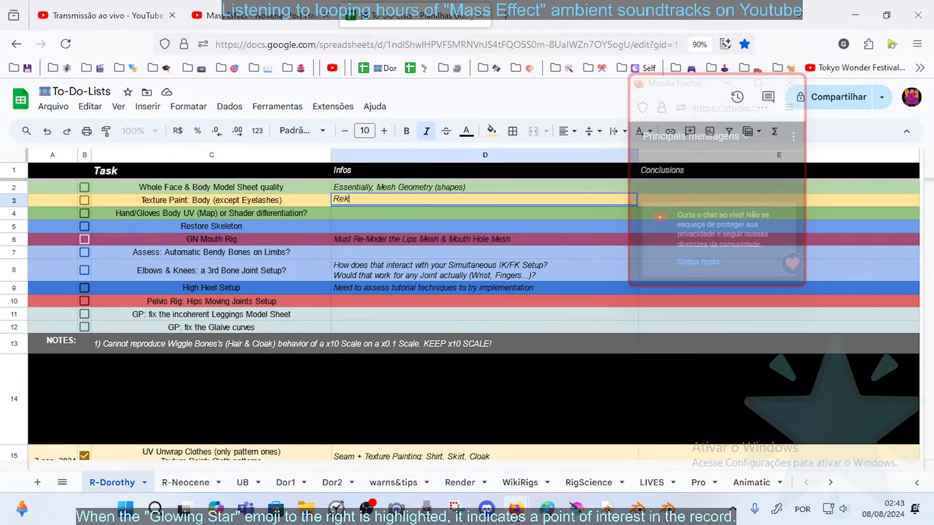
type("ke Skin")
key("Return")
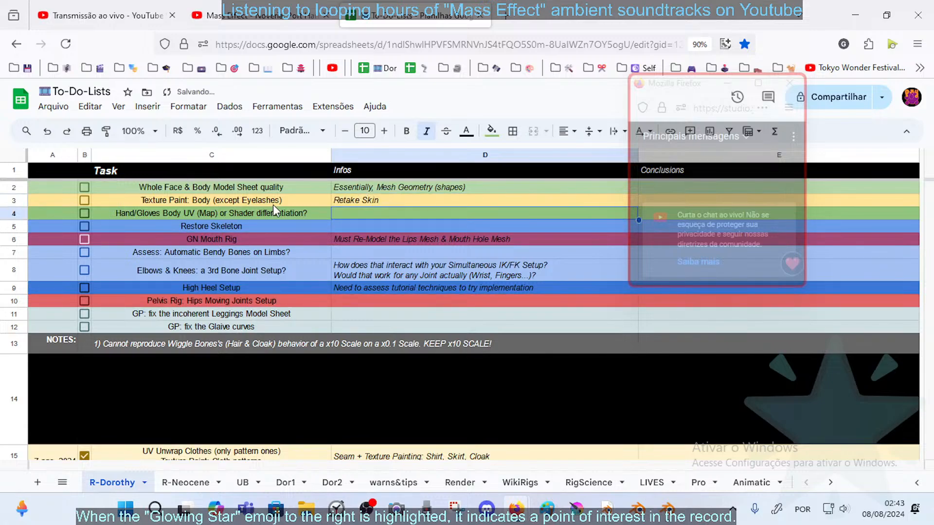
- For the hand/gloves task, switch to Blender to examine the body mesh's gloved hand and its material, and return to the to-do spreadsheet
left_click(223, 217)
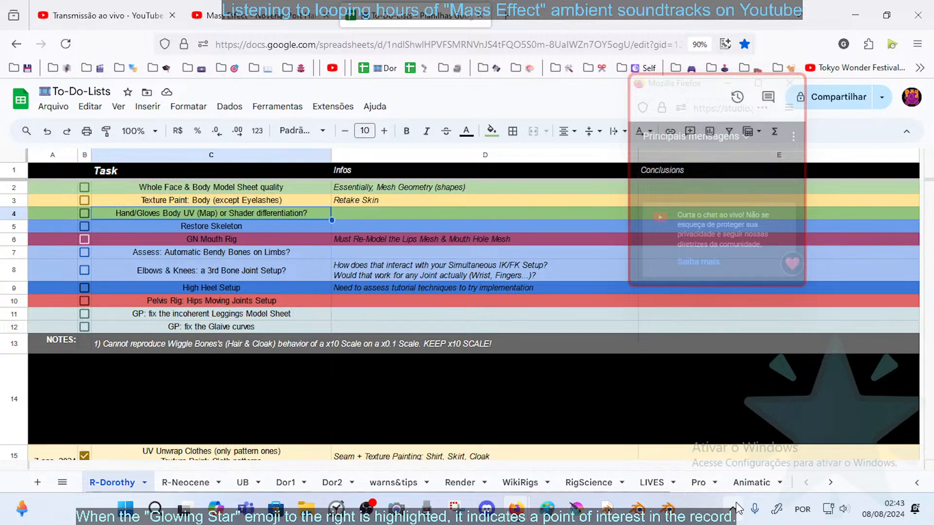
left_click(668, 509)
middle_click_drag(431, 221, 394, 326)
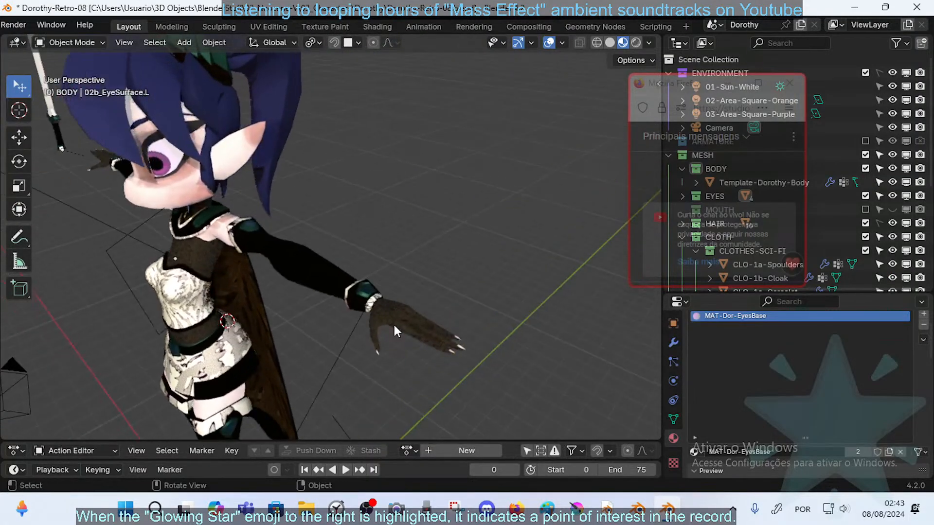
left_click(394, 326)
middle_click_drag(334, 315, 369, 254)
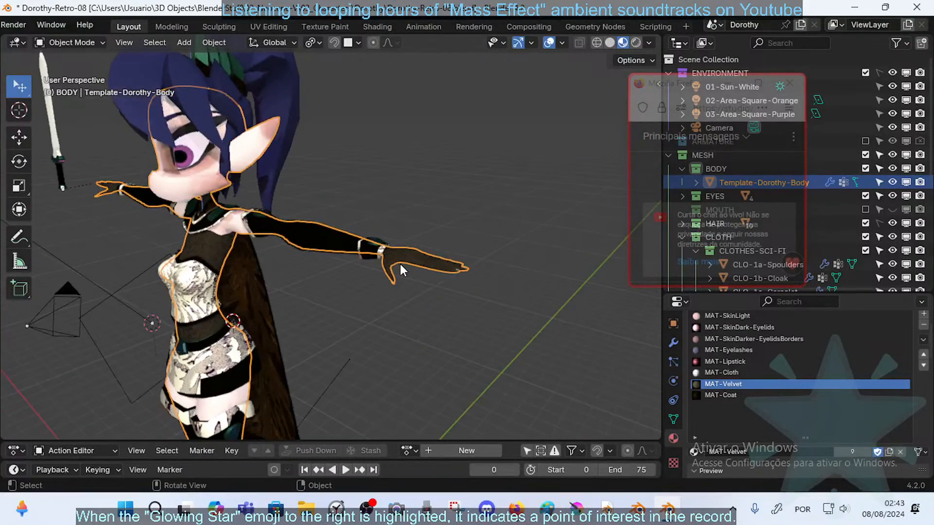
middle_click_drag(273, 313, 318, 276)
left_click(308, 316)
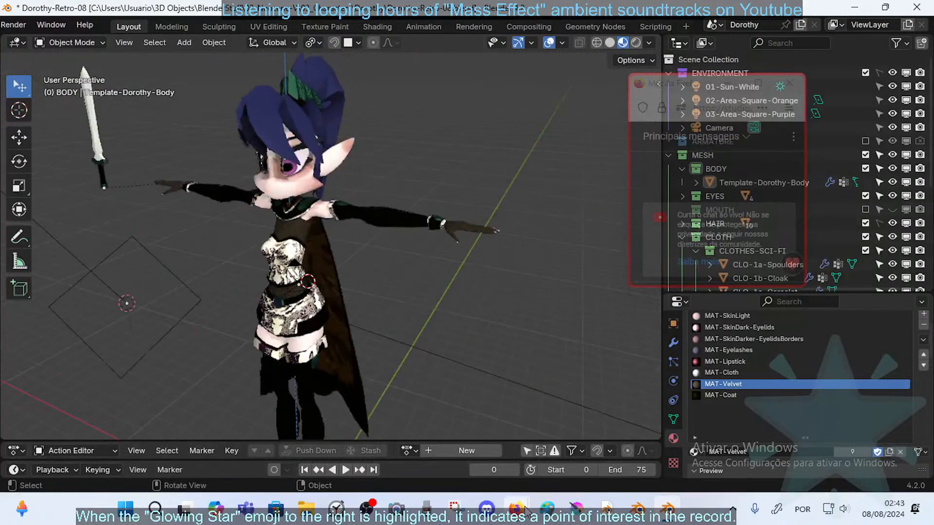
mouse_move(516, 508)
left_click(499, 431)
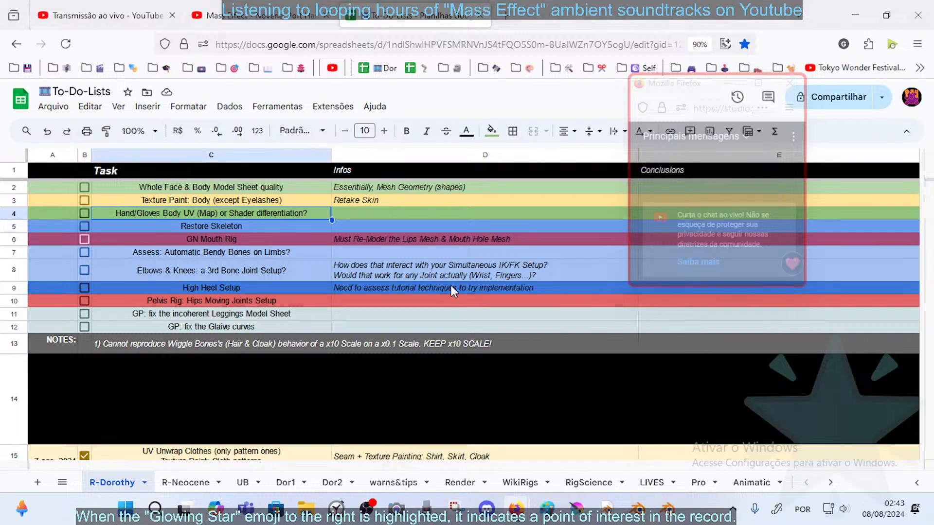